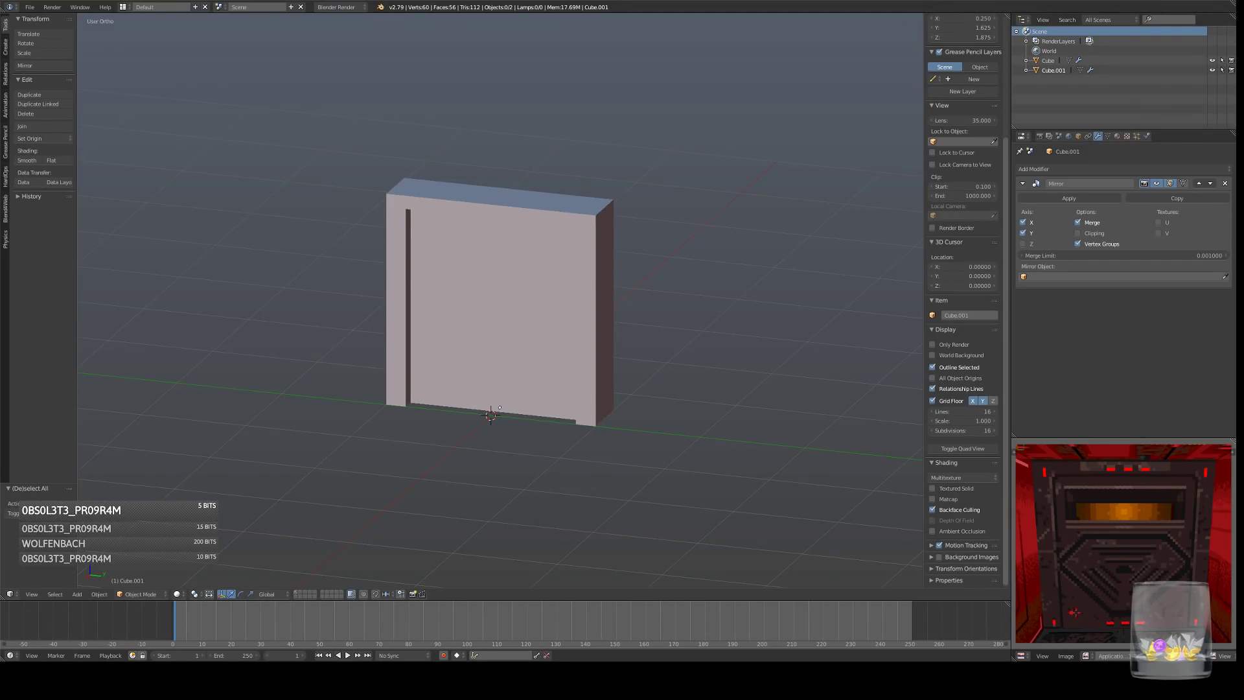
- Add a horizontal loop cut near the base of the frame's side post and snap it to the grid
mouse_move(583, 363)
middle_down()
mouse_move(658, 344)
mouse_move(576, 387)
middle_up()
right_click(570, 426)
key(Tab)
key(KP_3)
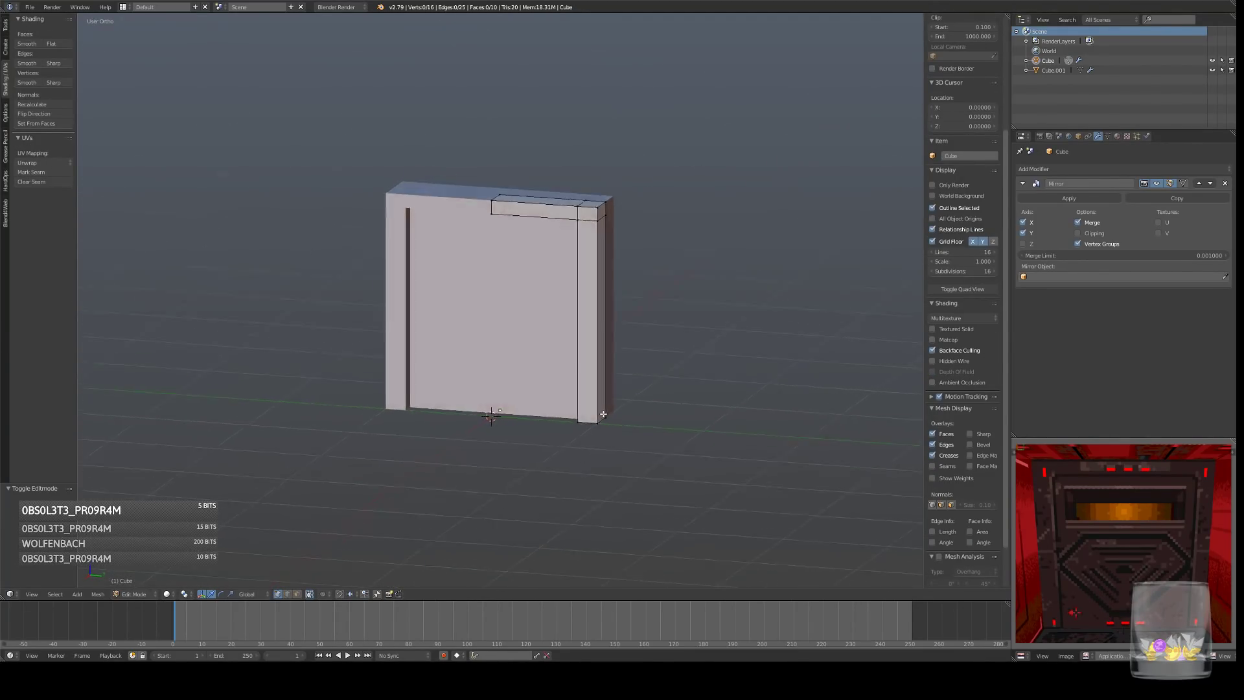
scroll(671, 455, up, 3)
shift+middle_drag(671, 456, 651, 398)
mouse_move(665, 353)
middle_down()
mouse_move(633, 372)
mouse_move(670, 351)
middle_up()
key(KP_3)
key(ctrl+r)
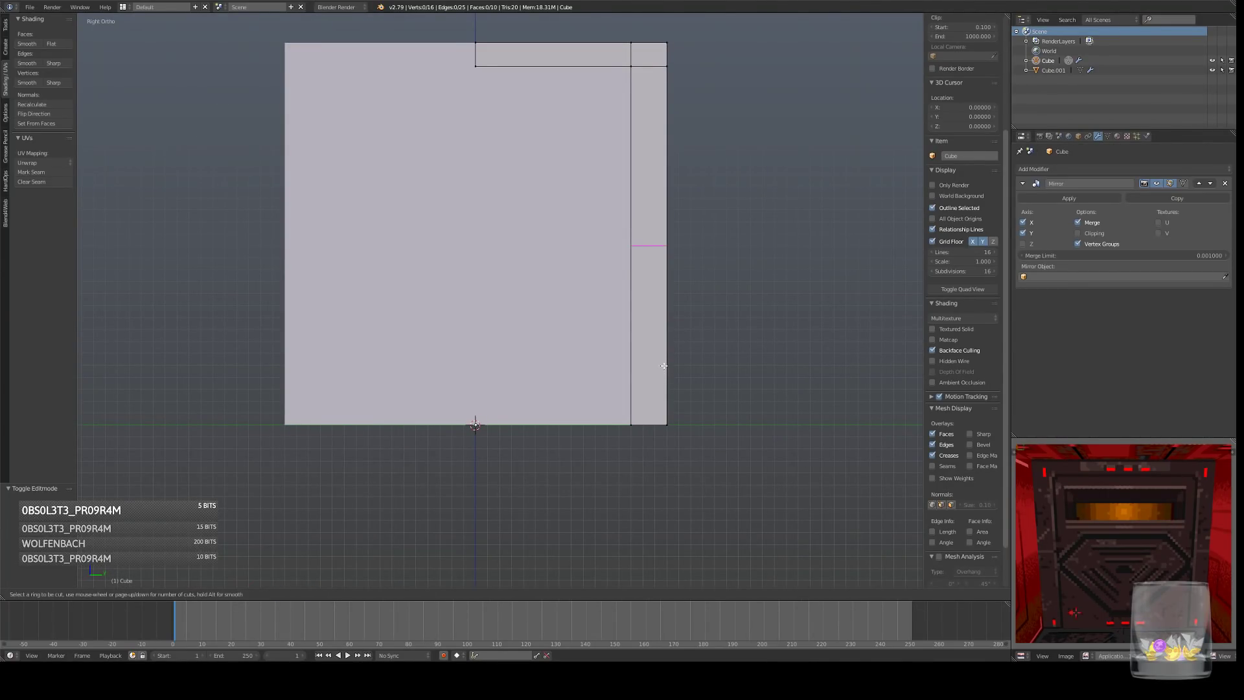
click(675, 382)
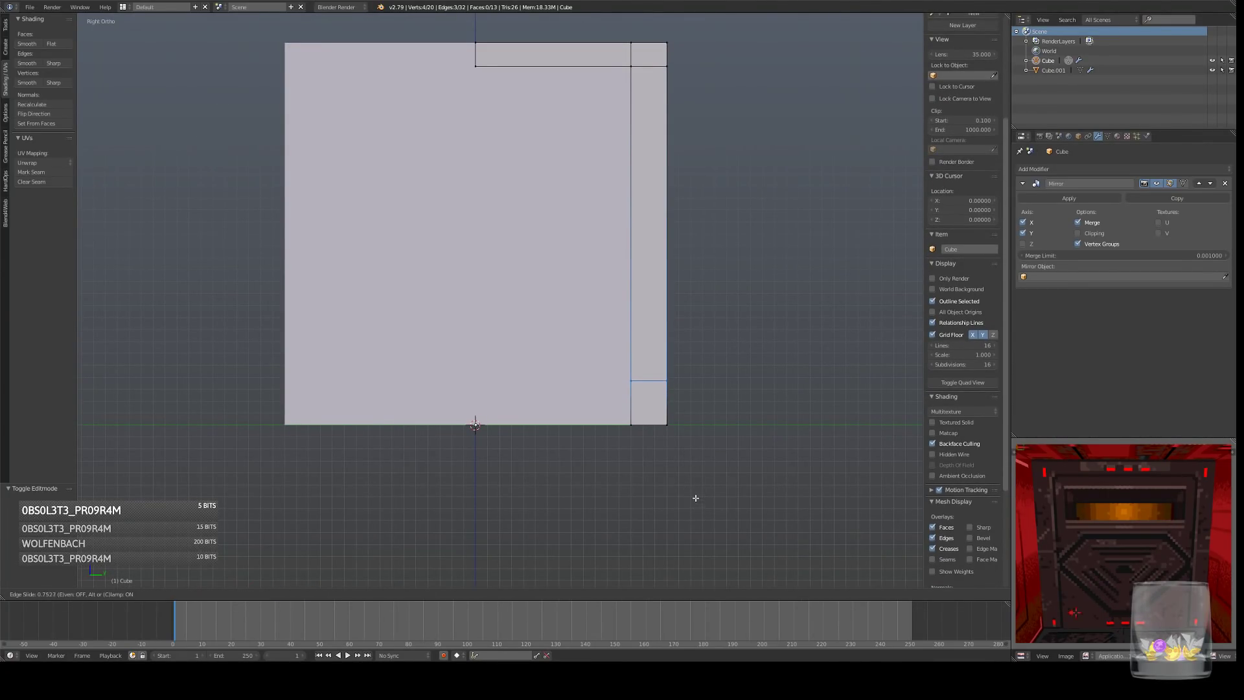
click(695, 495)
key(shift+s)
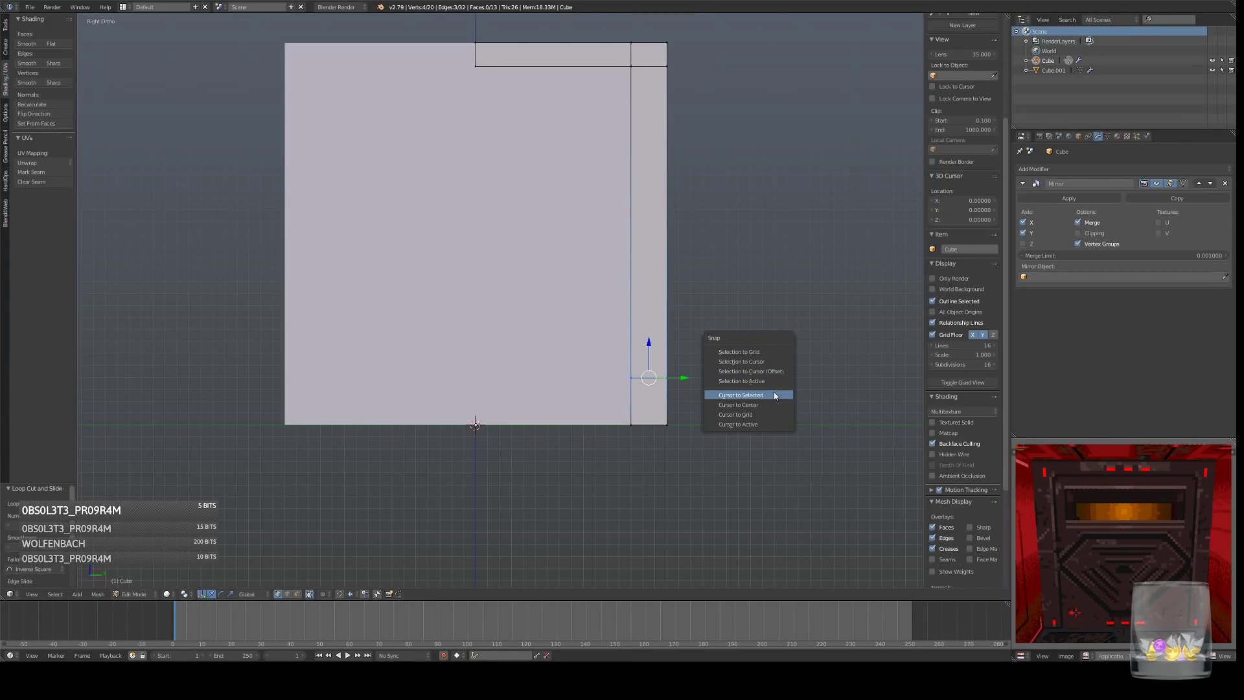
click(783, 354)
- Add a second loop cut just below the first one on the side post and snap it to the grid
key(ctrl+r)
click(690, 386)
click(689, 380)
key(shift+s)
click(774, 357)
- Move the front vertices of the post's base section outward along X to form a foot with a sloped top
middle_drag(773, 358, 696, 373)
right_click(583, 408)
shift+right_click(566, 406)
key(ctrl+KP_1)
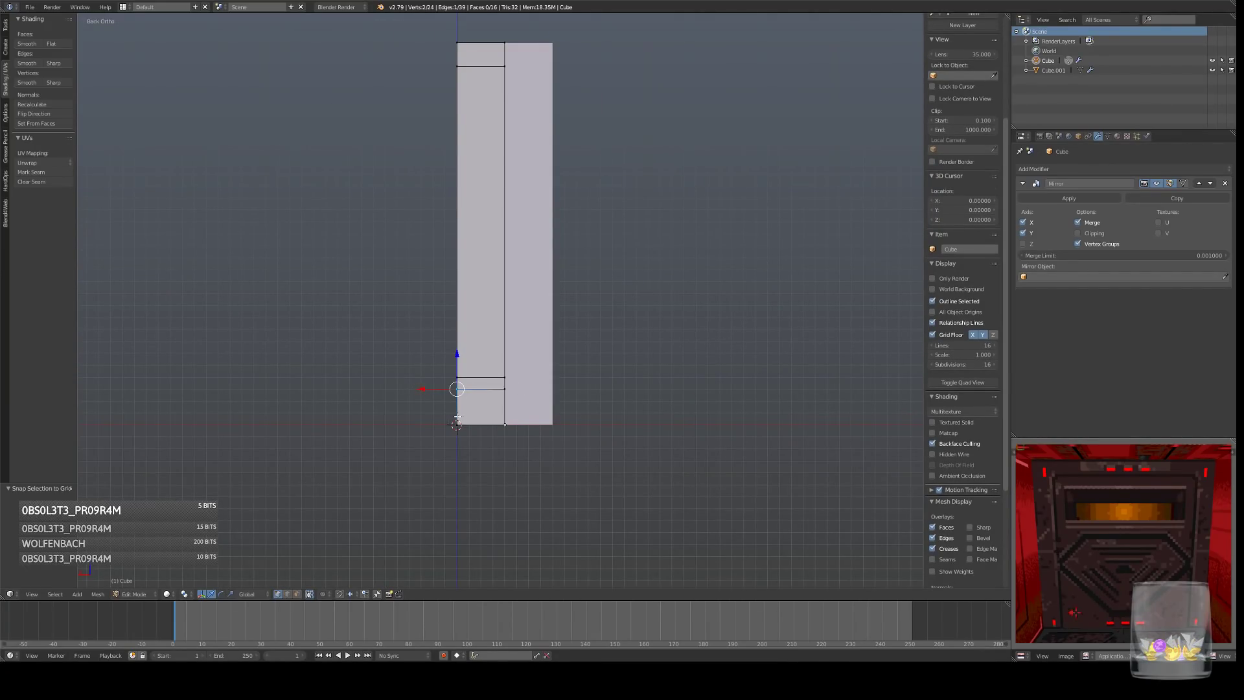
middle_drag(460, 418, 543, 446)
shift+right_click(532, 446)
shift+right_click(502, 432)
key(ctrl+KP_1)
drag(428, 407, 417, 409)
key(KP_3)
middle_drag(567, 355, 612, 164)
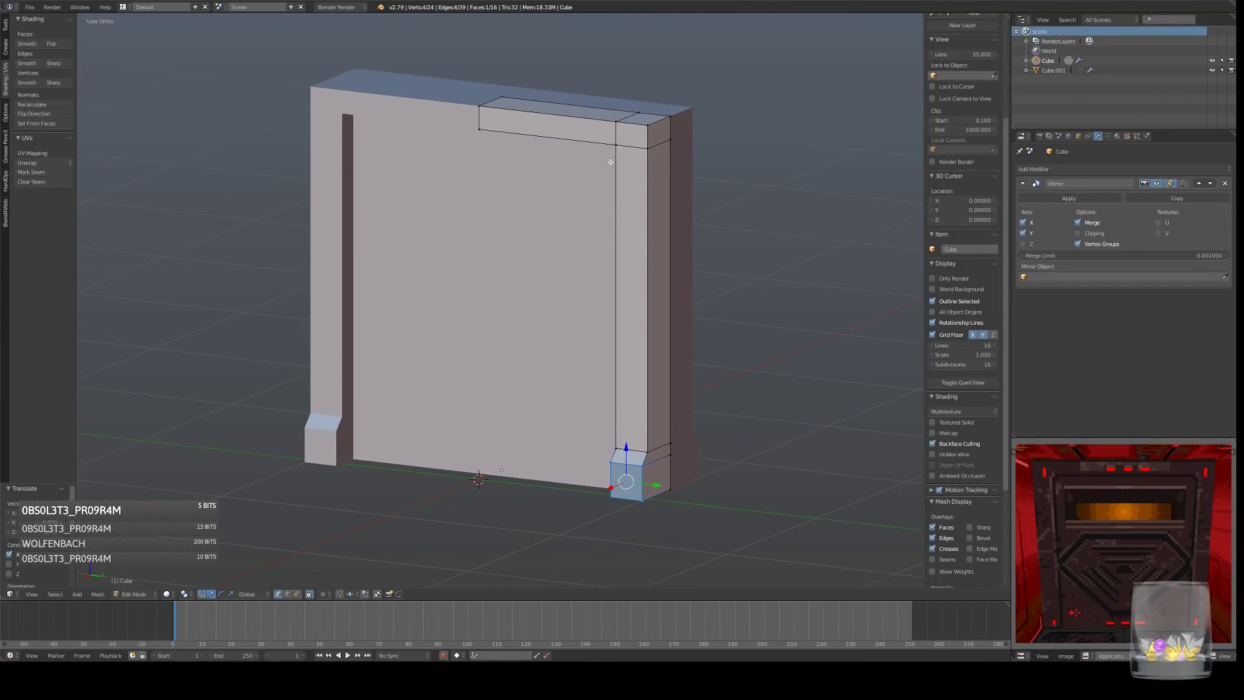
- Add a horizontal loop cut near the top of the side post and snap it to the grid
key(a)
key(ctrl+KP_1)
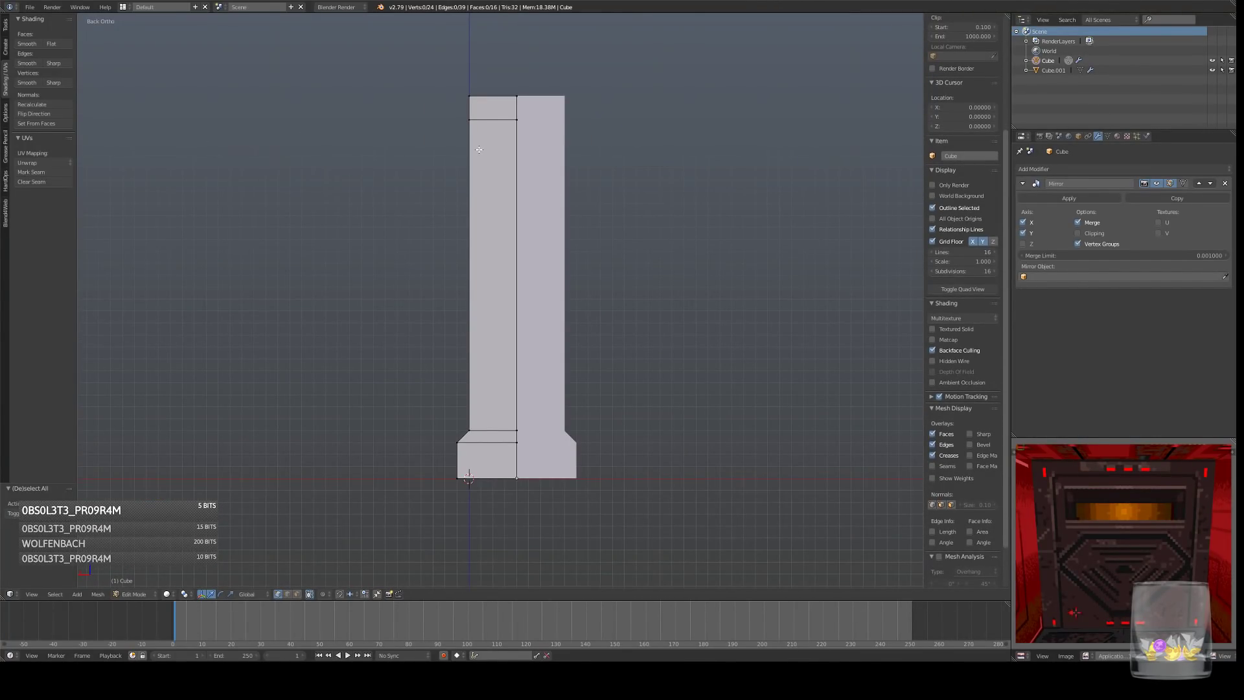
key(ctrl+r)
click(478, 150)
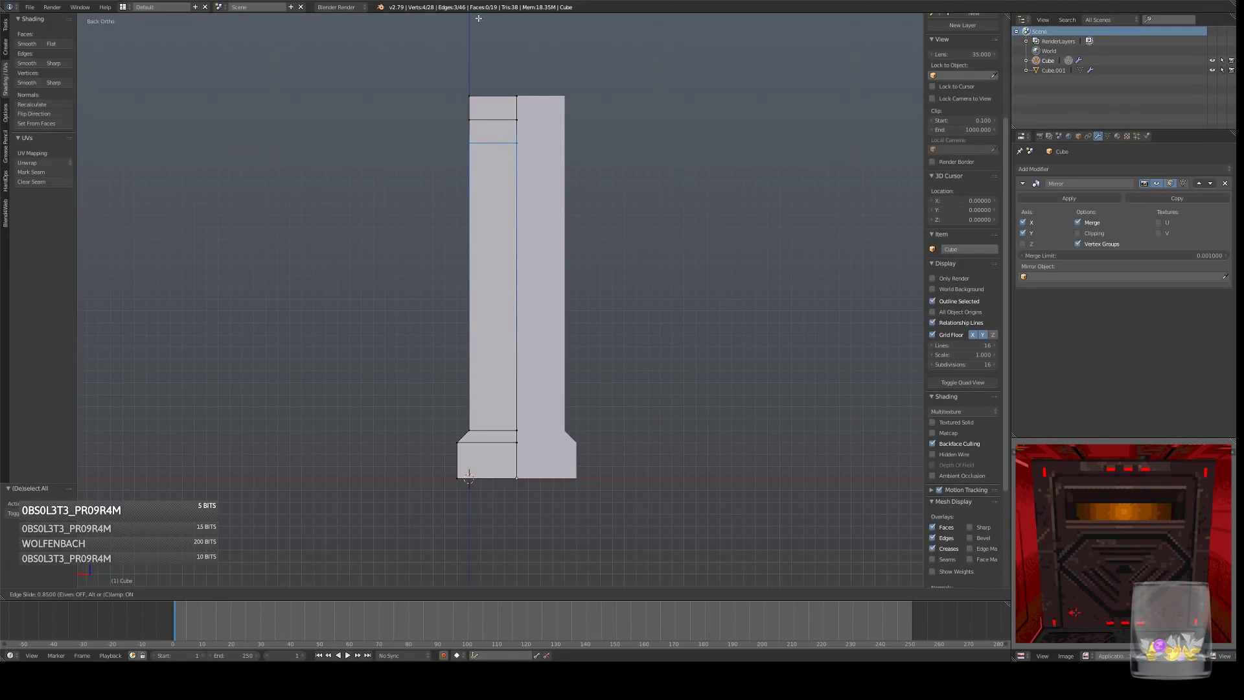
click(478, 18)
shift+middle_drag(686, 131, 739, 200)
key(shift+s)
click(739, 199)
- Add another loop cut beside the upper one on the side post and snap it to the grid
key(ctrl+r)
click(568, 200)
click(568, 199)
key(shift+s)
click(742, 188)
- Add two vertical loop cuts across the top beam near the corner, snapping the new cut to the grid
key(KP_3)
key(ctrl+r)
click(618, 182)
click(619, 182)
key(ctrl+r)
click(657, 173)
click(629, 170)
key(shift+s)
click(714, 158)
- Connect the beam and post vertices on either side of the frame's upper corner with a diagonal edge
middle_drag(708, 172, 625, 234)
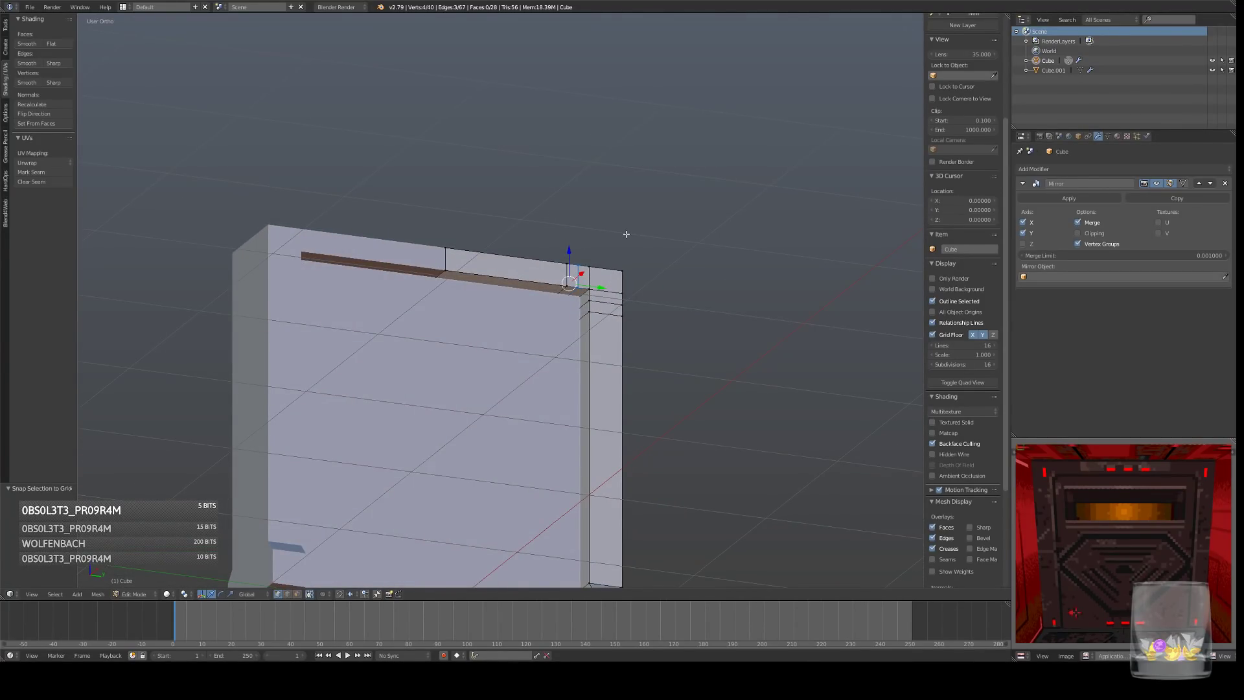
key(z)
right_click(593, 287)
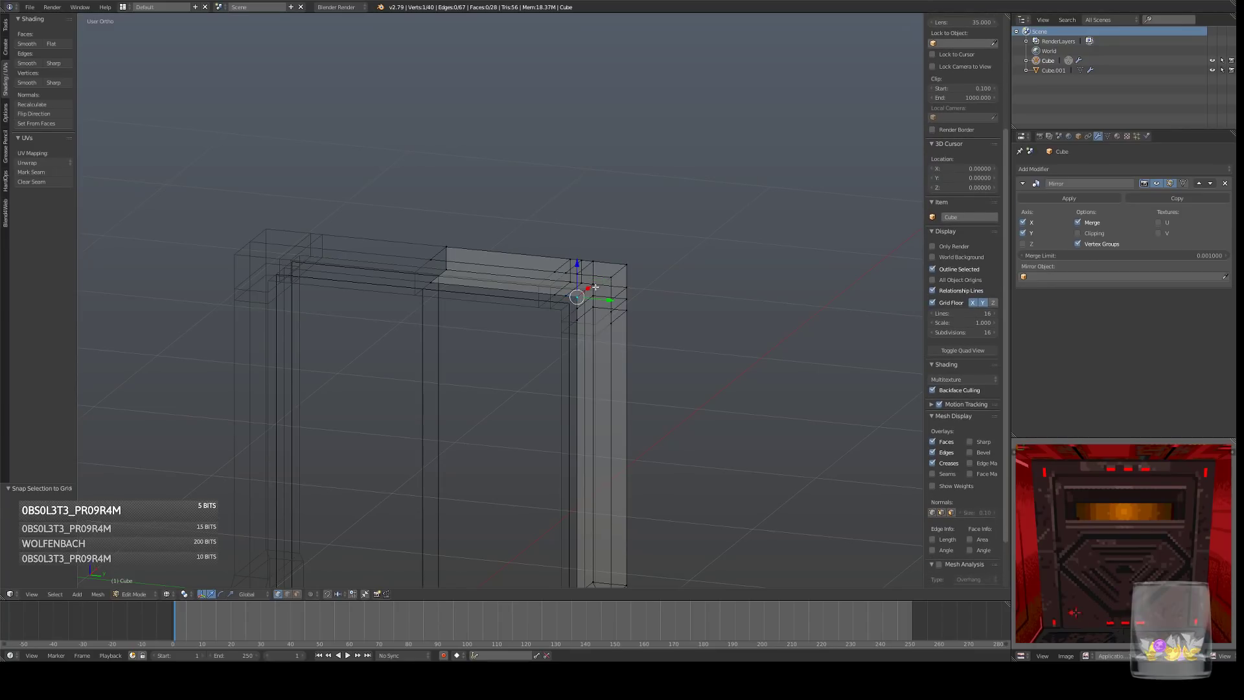
shift+right_click(607, 281)
key(j)
- Dissolve the surplus edges around the frame's upper corner in edge select mode
mouse_move(611, 278)
middle_down()
mouse_move(597, 300)
mouse_move(611, 305)
mouse_move(622, 291)
mouse_move(596, 297)
mouse_move(617, 266)
middle_up()
click(287, 595)
middle_drag(606, 216, 679, 287)
key(ctrl+x)
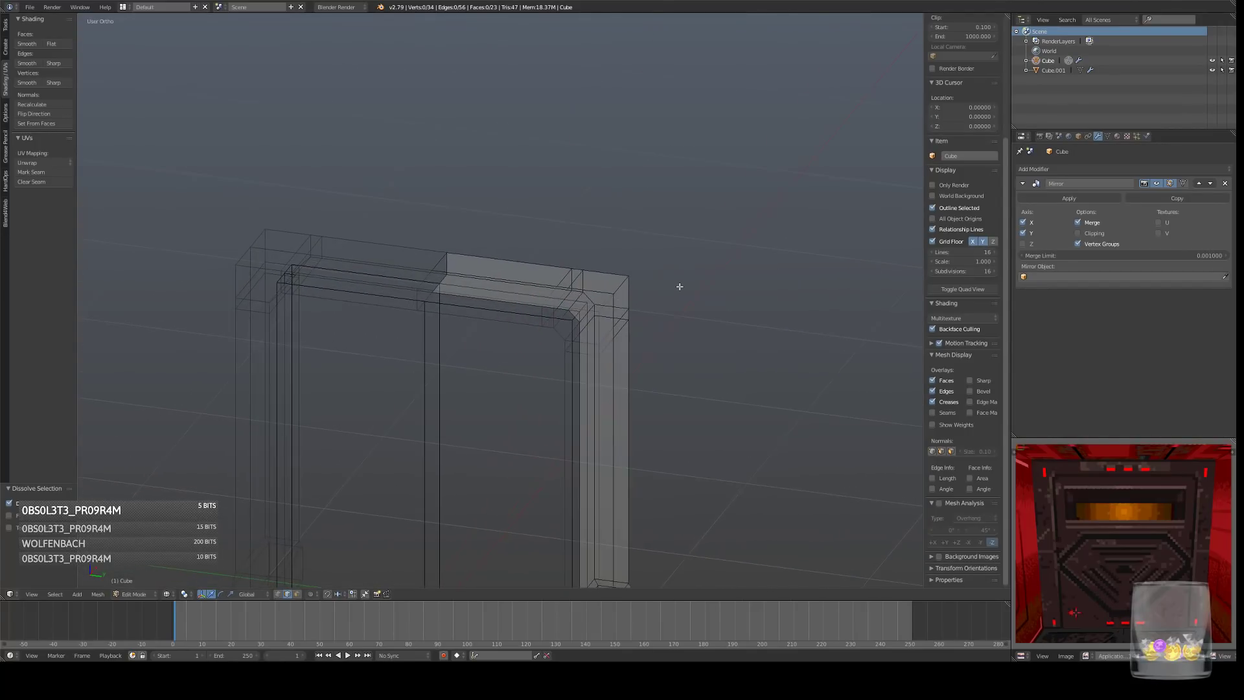
- Move the front face of the upper corner outward along X to form a raised bracket with sloped sides
right_click(584, 315)
right_click(579, 312)
right_click(579, 307)
key(z)
middle_drag(590, 306, 592, 316)
right_click(607, 302)
click(298, 594)
right_click(606, 281)
key(ctrl+KP_1)
drag(507, 258, 494, 267)
middle_drag(494, 266, 552, 314)
key(a)
key(Tab)
- Examine the door frame's upper corner brackets and overall proportions from the side and in perspective
scroll(588, 353, down, 4)
key(a)
scroll(526, 390, up, 3)
scroll(495, 327, up, 2)
scroll(495, 325, up, 1)
scroll(495, 325, down, 1)
shift+middle_drag(551, 232, 524, 302)
scroll(546, 327, up, 3)
shift+middle_drag(611, 310, 600, 280)
scroll(573, 321, down, 1)
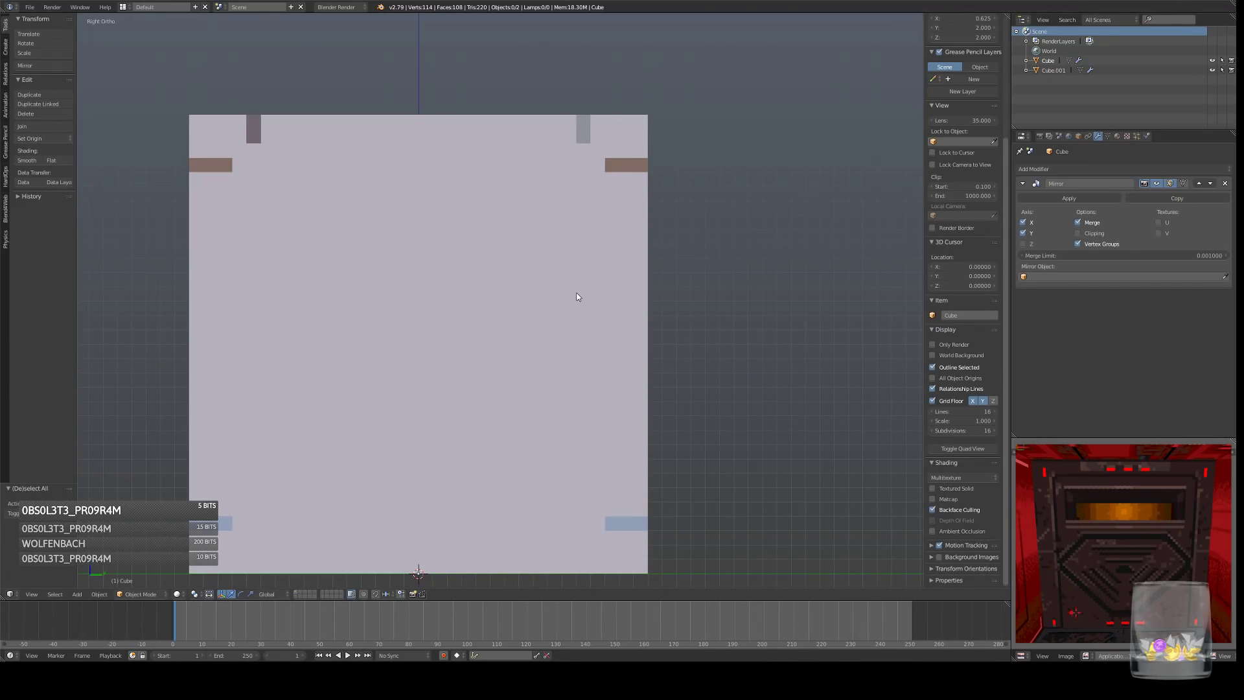
middle_drag(575, 275, 417, 483)
key(KP_3)
- Move the two front vertices of the bracket's inner diagonal slightly up and outward along Y and Z
key(Tab)
scroll(574, 206, up, 4)
scroll(511, 340, up, 2)
middle_drag(509, 341, 526, 296)
right_click(495, 394)
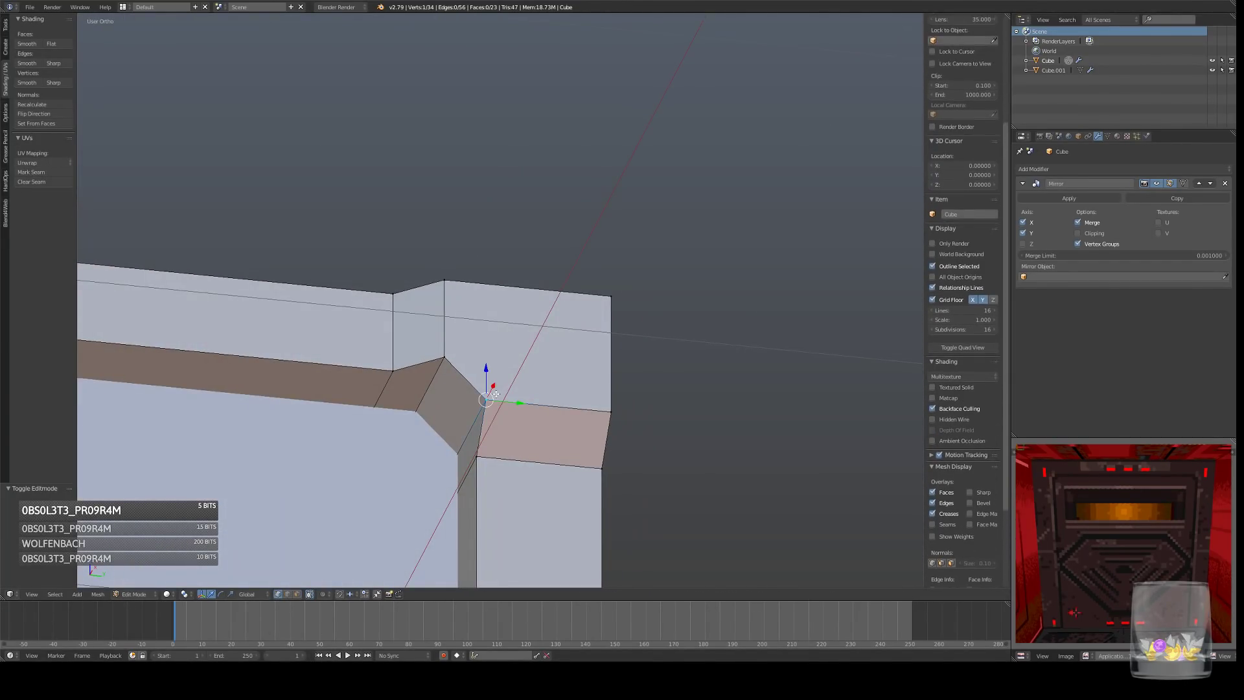
key(KP_3)
drag(549, 354, 559, 354)
right_click(471, 309)
drag(469, 280, 520, 315)
- Connect the two vertices beneath the bracket's inner diagonal with a new edge across the inner corner
right_click(523, 353)
middle_drag(520, 316, 375, 381)
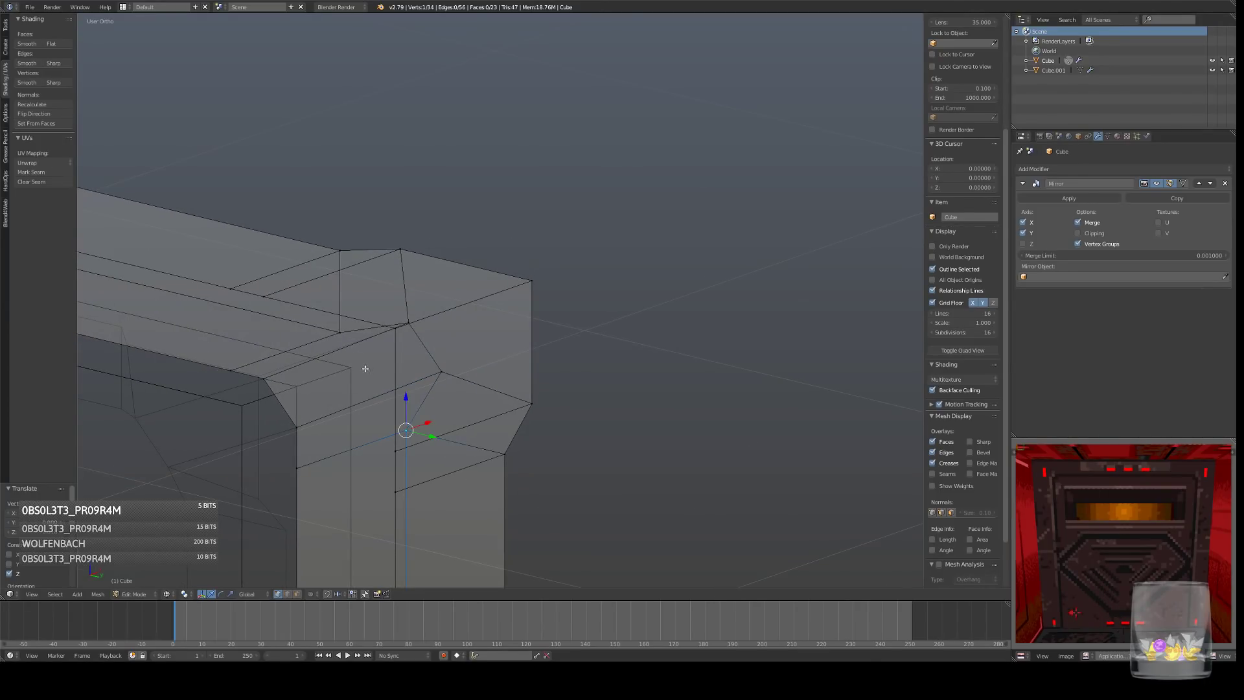
shift+right_click(340, 331)
key(j)
- Move the new inner corner edge along X and snap its vertices to the grid
right_click(356, 344)
shift+right_click(391, 391)
key(KP_1)
drag(341, 327, 369, 331)
key(KP_3)
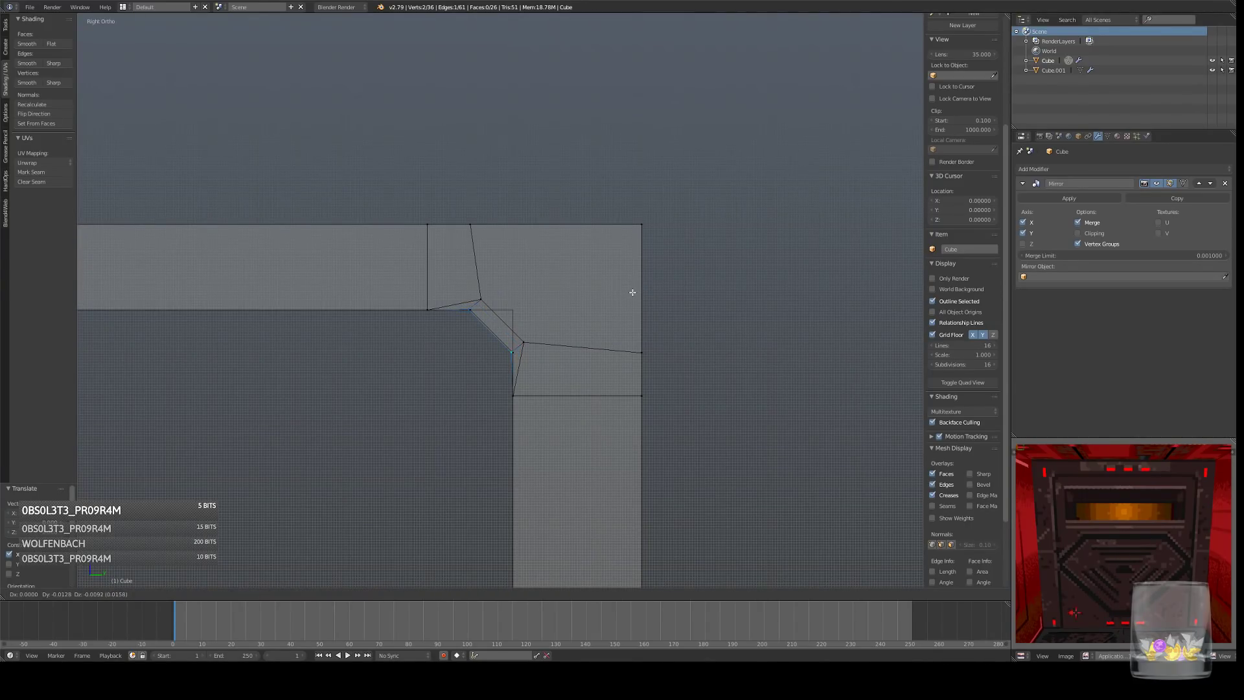
key(shift+s)
click(633, 292)
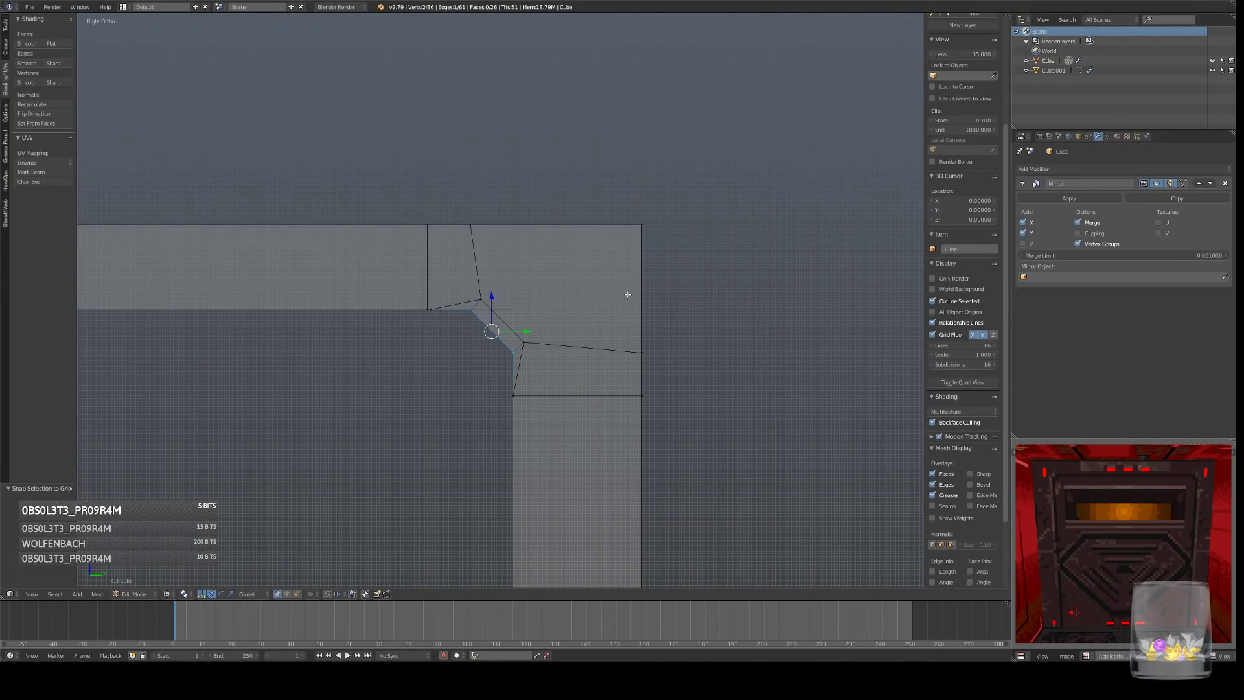
scroll(627, 293, down, 6)
key(a)
key(Tab)
- Raise the bracket's outer side vertex along Z to level its lower front edge
middle_drag(532, 356, 532, 354)
key(Tab)
key(z)
key(KP_3)
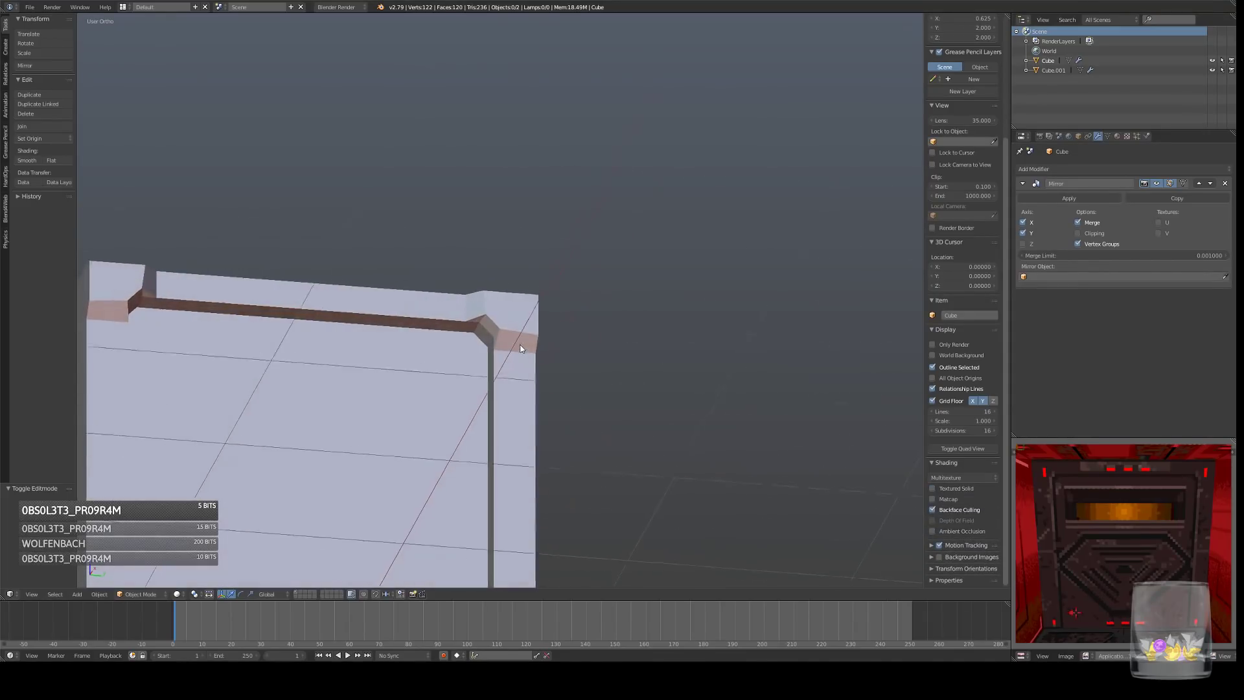
scroll(519, 346, up, 6)
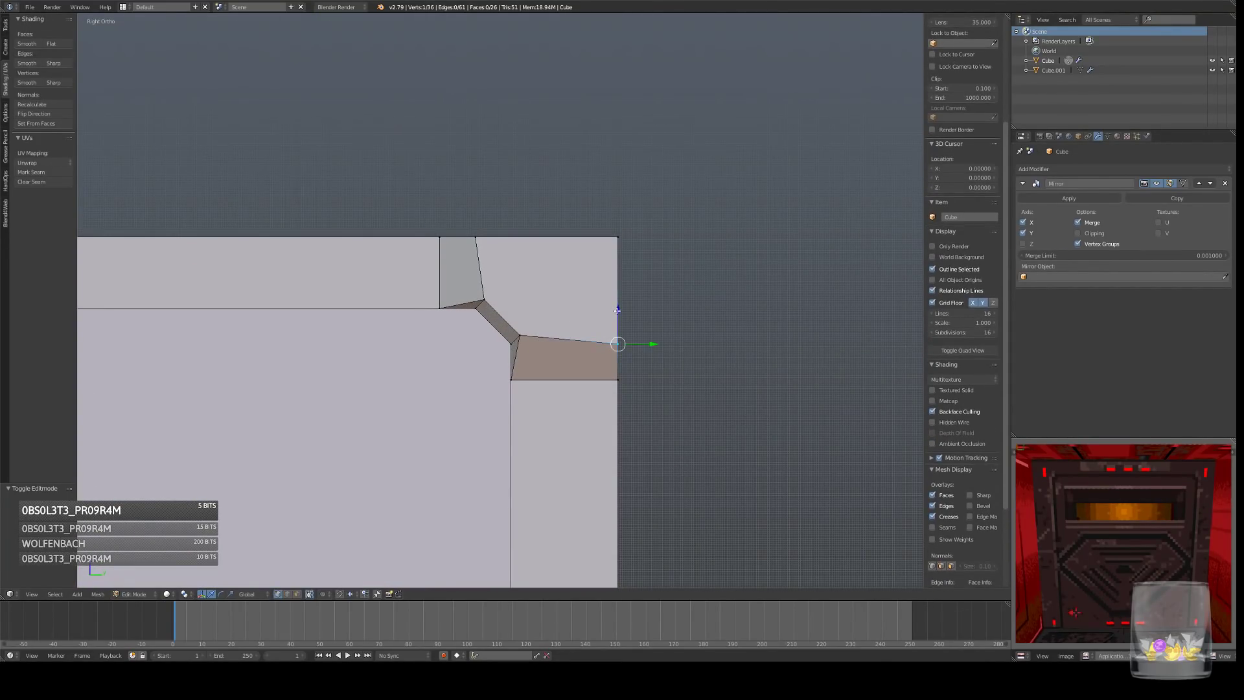
key(g)
key(z)
click(620, 300)
- Move the bracket's top front vertex along Y to straighten its inner vertical edge
right_click(475, 237)
key(g)
key(y)
click(518, 243)
key(a)
middle_drag(519, 243, 555, 296)
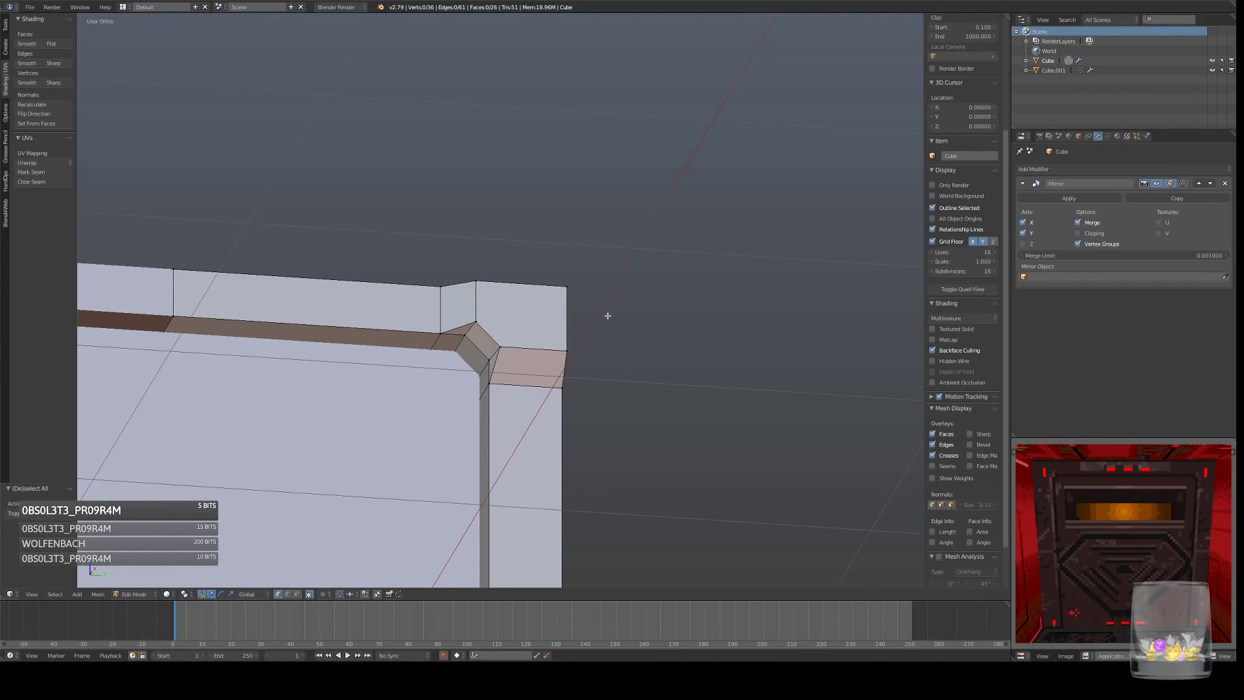
key(KP_3)
scroll(580, 339, down, 5)
key(Tab)
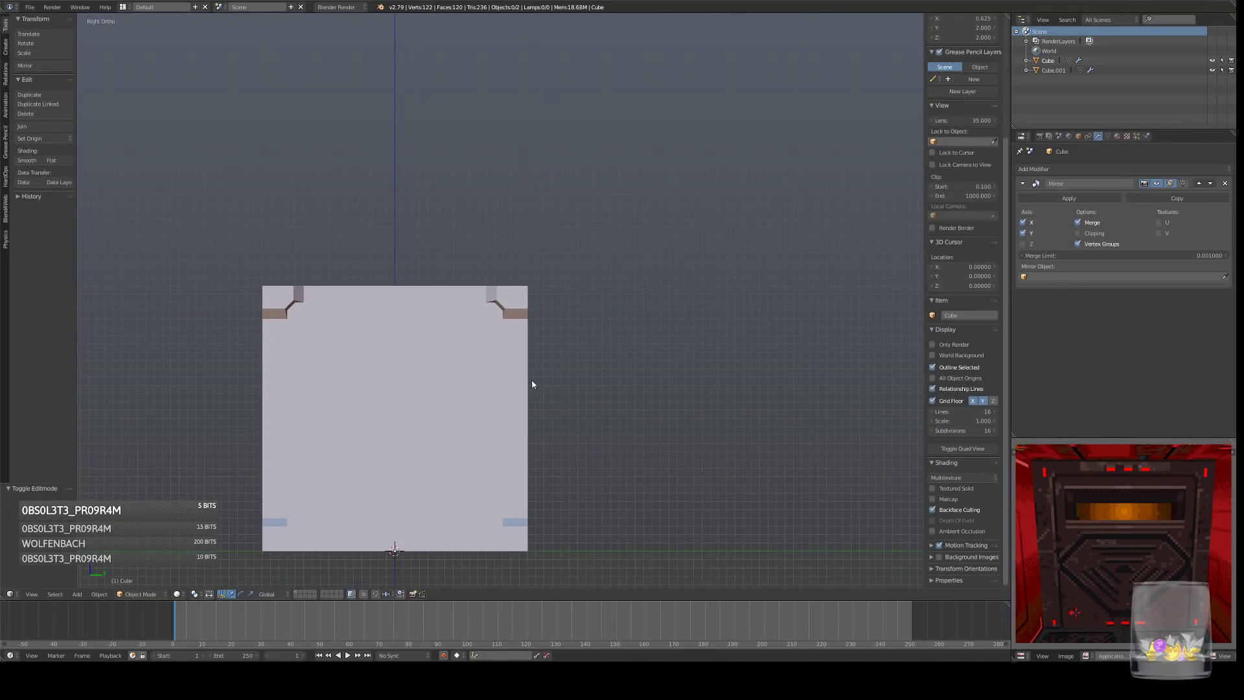
- Examine the refined corner brackets and the whole frame from several angles and in side view
scroll(534, 381, up, 4)
middle_drag(534, 381, 462, 331)
key(KP_3)
scroll(542, 370, down, 7)
key(KP_3)
shift+middle_drag(502, 387, 510, 367)
scroll(510, 368, up, 3)
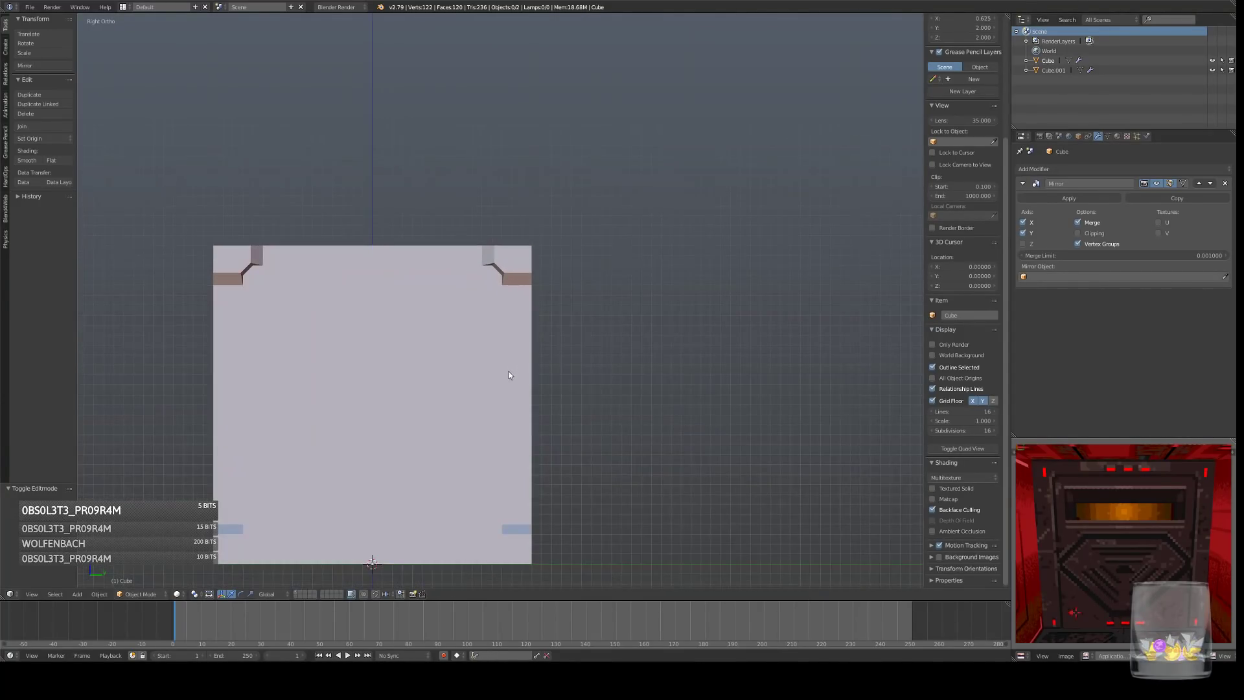
shift+middle_drag(473, 455, 506, 371)
key(Tab)
scroll(546, 486, up, 1)
key(Tab)
middle_drag(547, 488, 515, 358)
scroll(549, 462, down, 1)
scroll(549, 460, down, 3)
scroll(437, 432, up, 4)
key(KP_3)
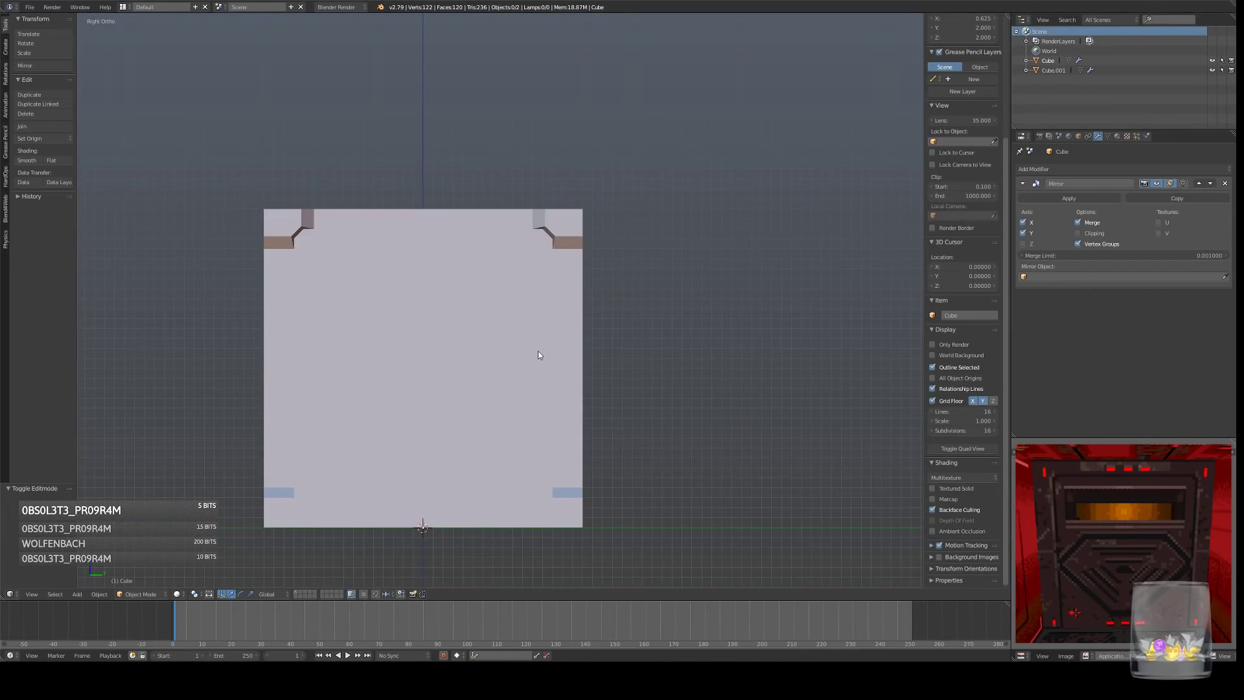
shift+middle_drag(550, 269, 537, 311)
scroll(539, 285, up, 1)
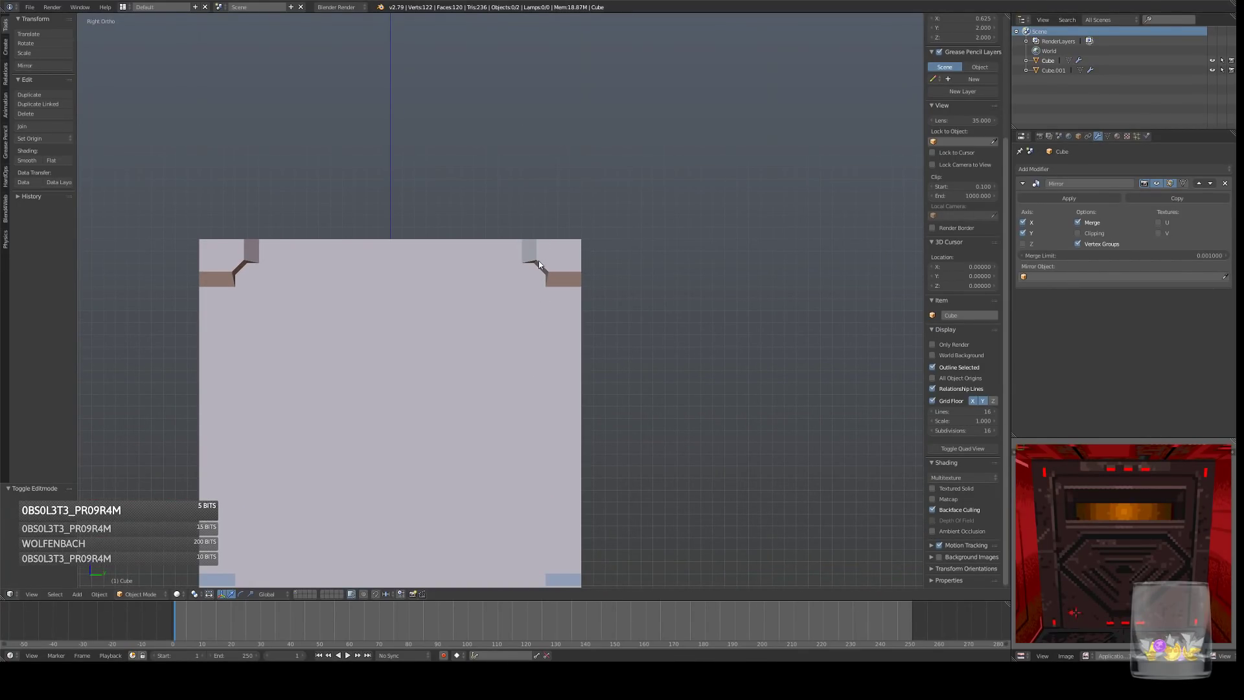
shift+middle_drag(528, 292, 510, 279)
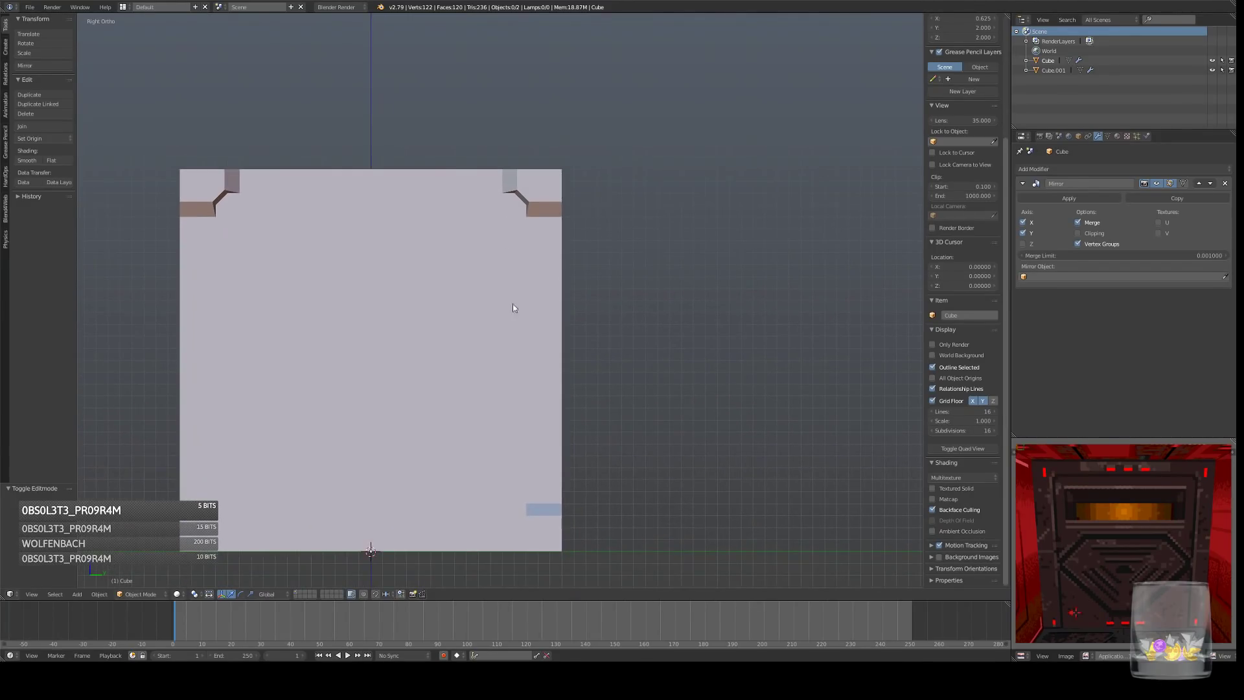
- Lower the bottom front edge of the upper corner bracket by 0.1875 along Z
key(Tab)
right_click(548, 218)
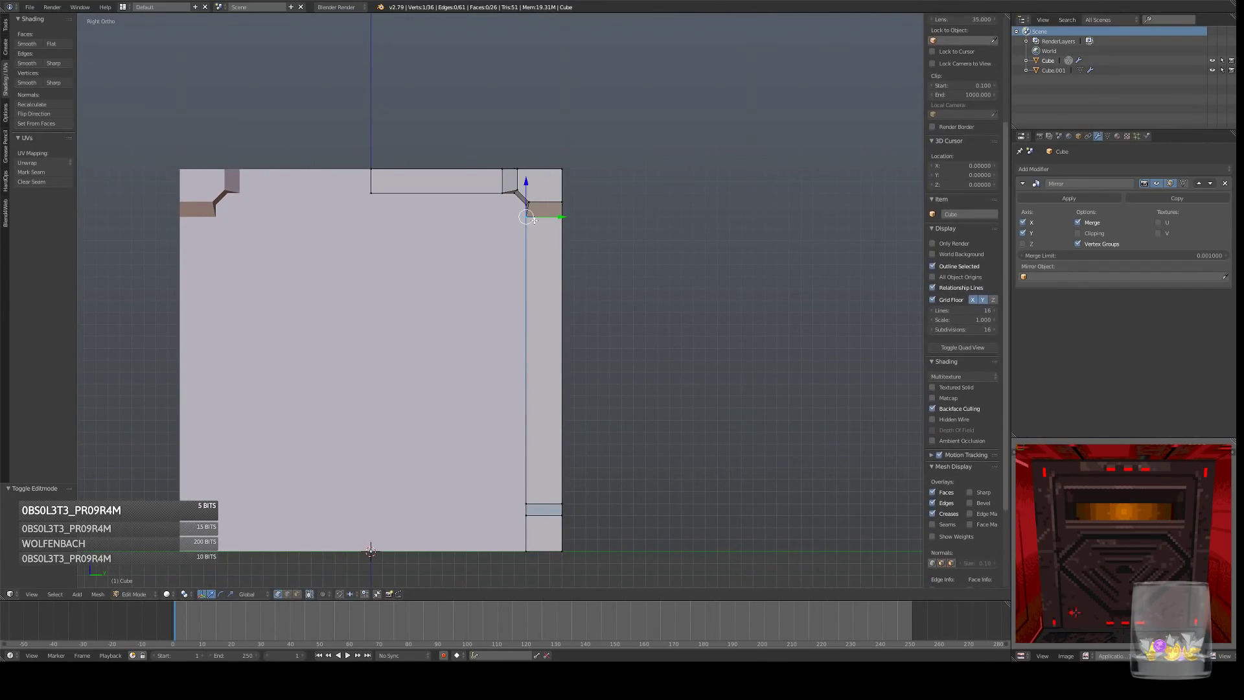
middle_drag(552, 229, 586, 234)
key(KP_3)
key(g)
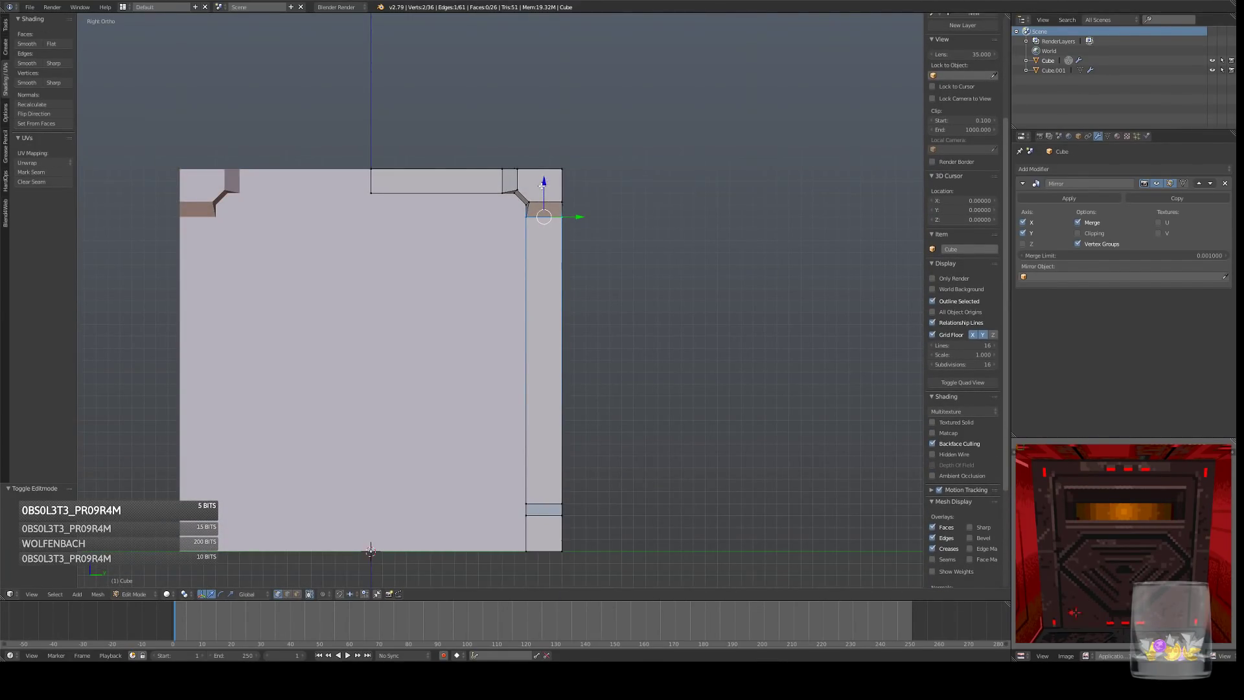
key(z)
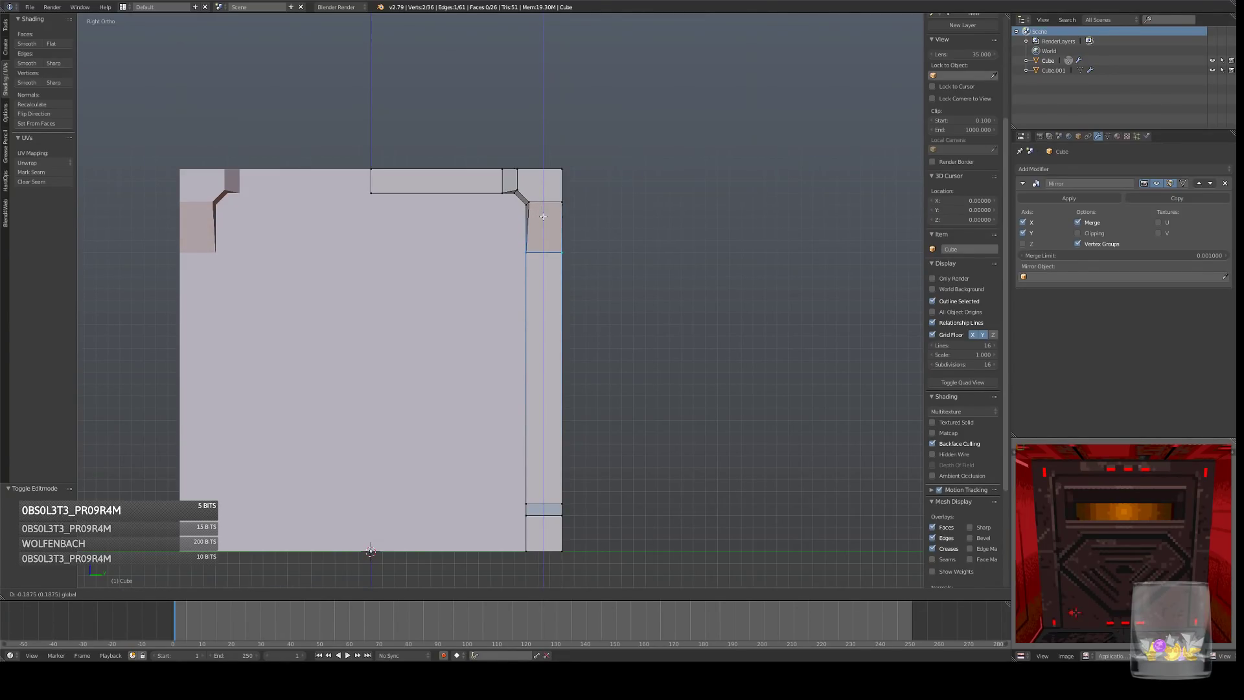
click(543, 216)
drag(546, 171, 546, 208)
key(z)
right_click(527, 205)
key(ctrl+z)
mouse_move(537, 223)
middle_down()
mouse_move(556, 221)
mouse_move(539, 237)
mouse_move(521, 232)
middle_up()
key(ctrl+z)
scroll(514, 233, up, 3)
key(k)
key(Escape)
right_click(495, 201)
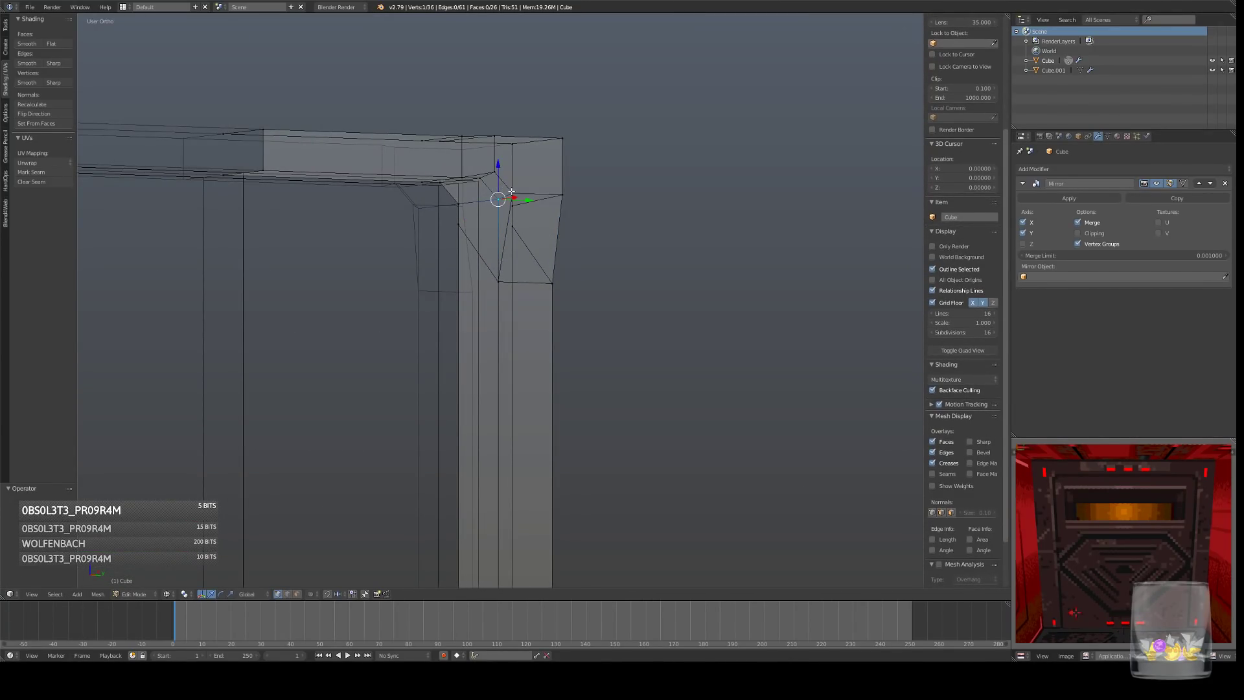
key(a)
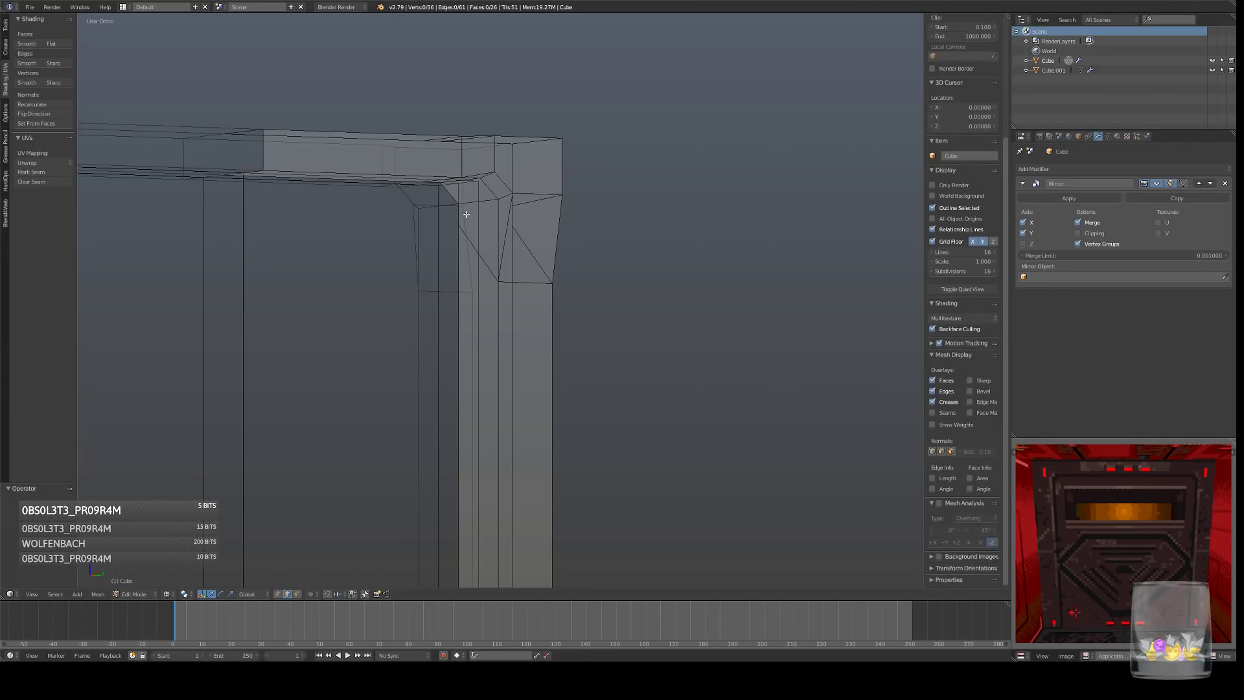
- Lower the bracket's remaining two bottom vertices along Z, level with its already lowered bottom edge
right_click(465, 229)
middle_drag(467, 229, 460, 252)
shift+right_click(601, 204)
key(KP_3)
key(g)
key(z)
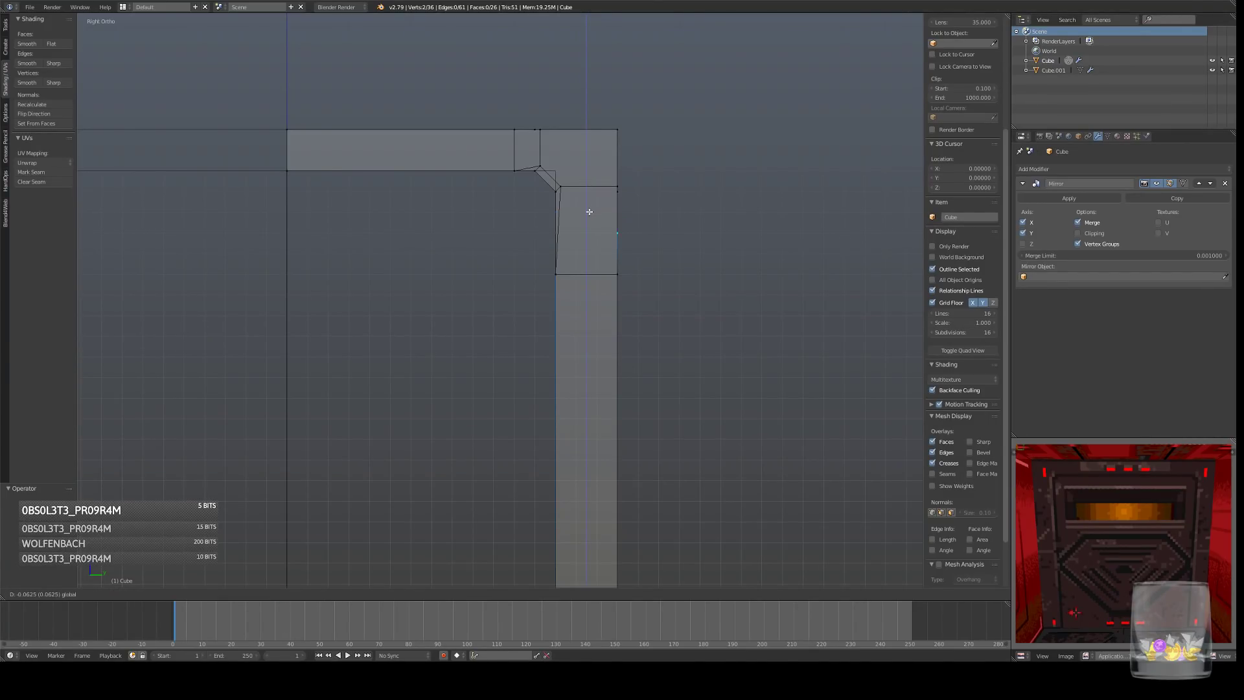
click(587, 278)
middle_drag(587, 278, 600, 313)
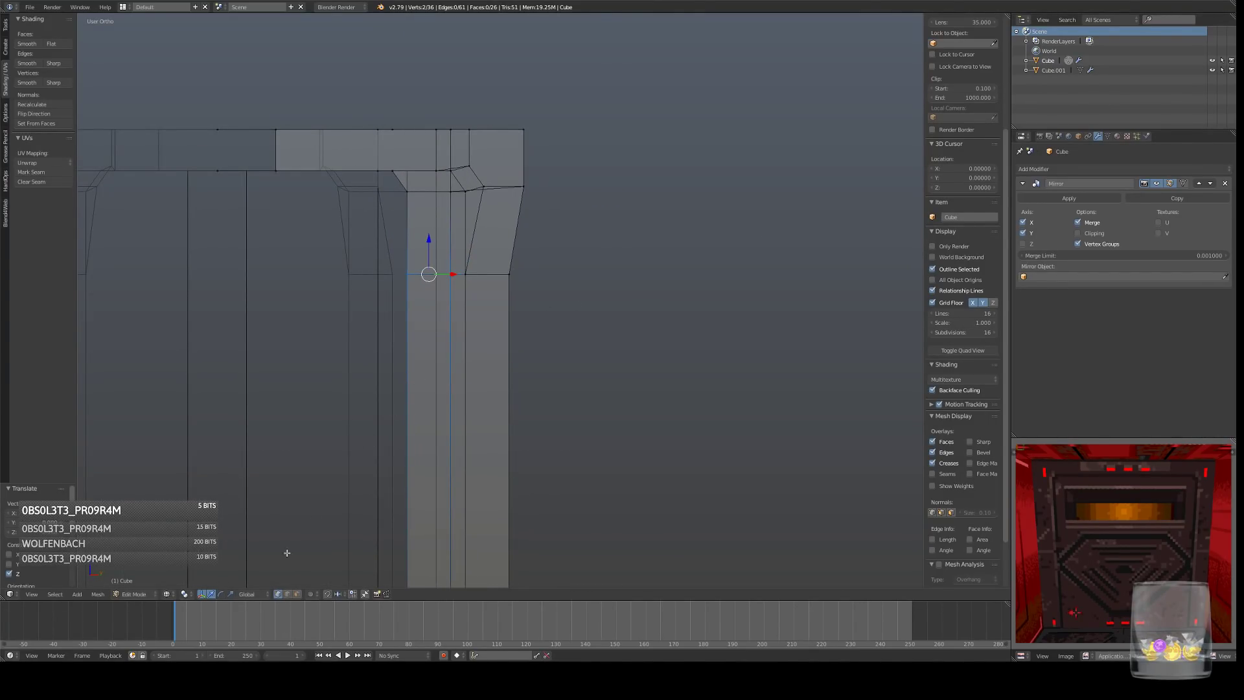
- Add a loop cut across the bracket's side and lower it along Z to form a short chamfer at the bracket's bottom
click(288, 594)
right_click(486, 222)
key(ctrl+r)
click(478, 217)
click(614, 186)
key(KP_3)
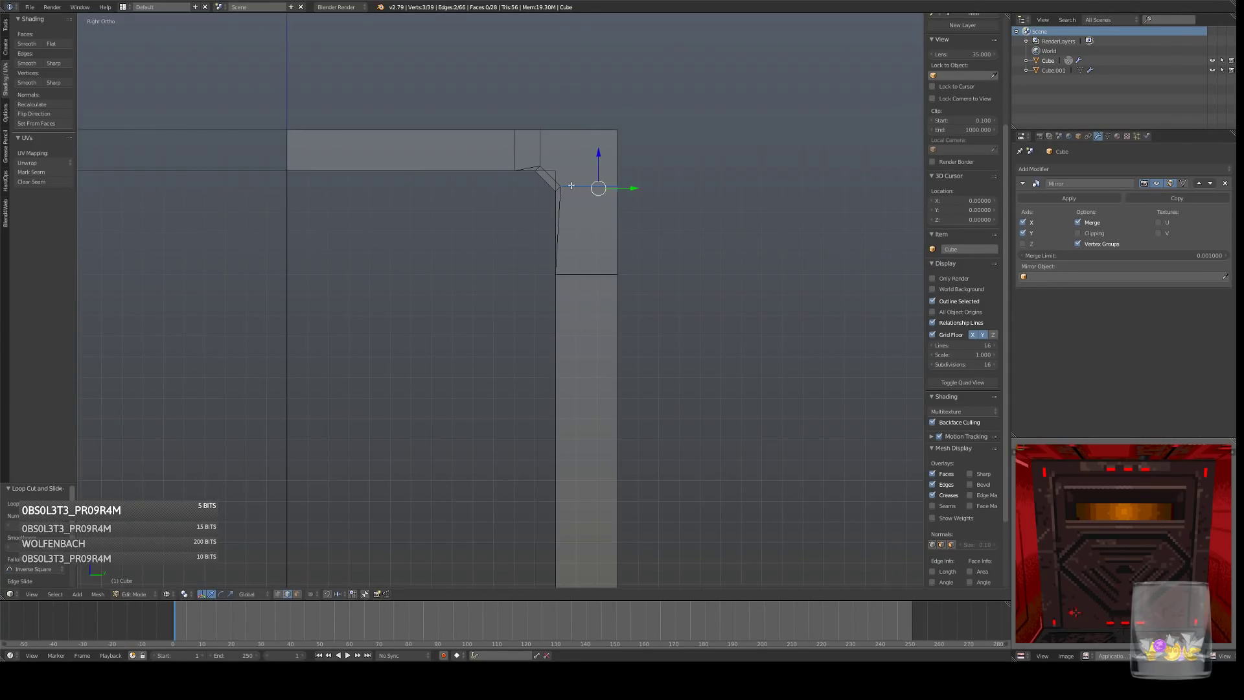
key(g)
key(z)
click(600, 224)
key(KP_1)
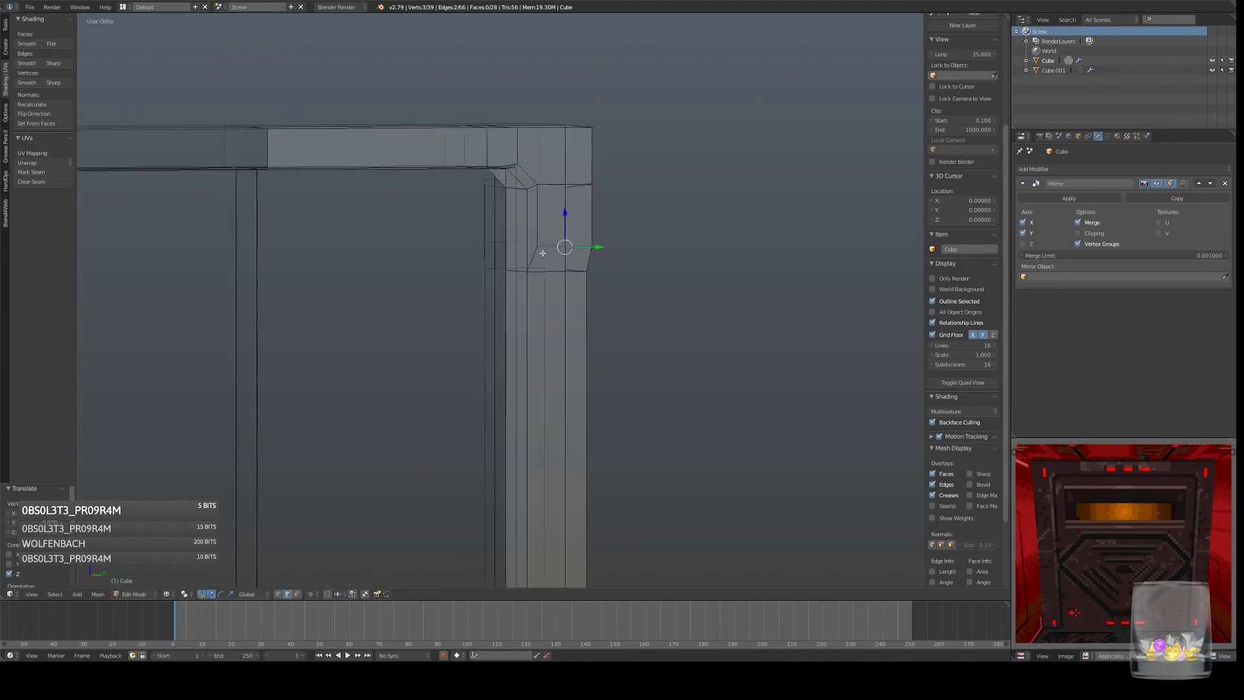
- Dissolve the surplus loop-cut edge on the bracket's outer side face
middle_drag(603, 273, 535, 283)
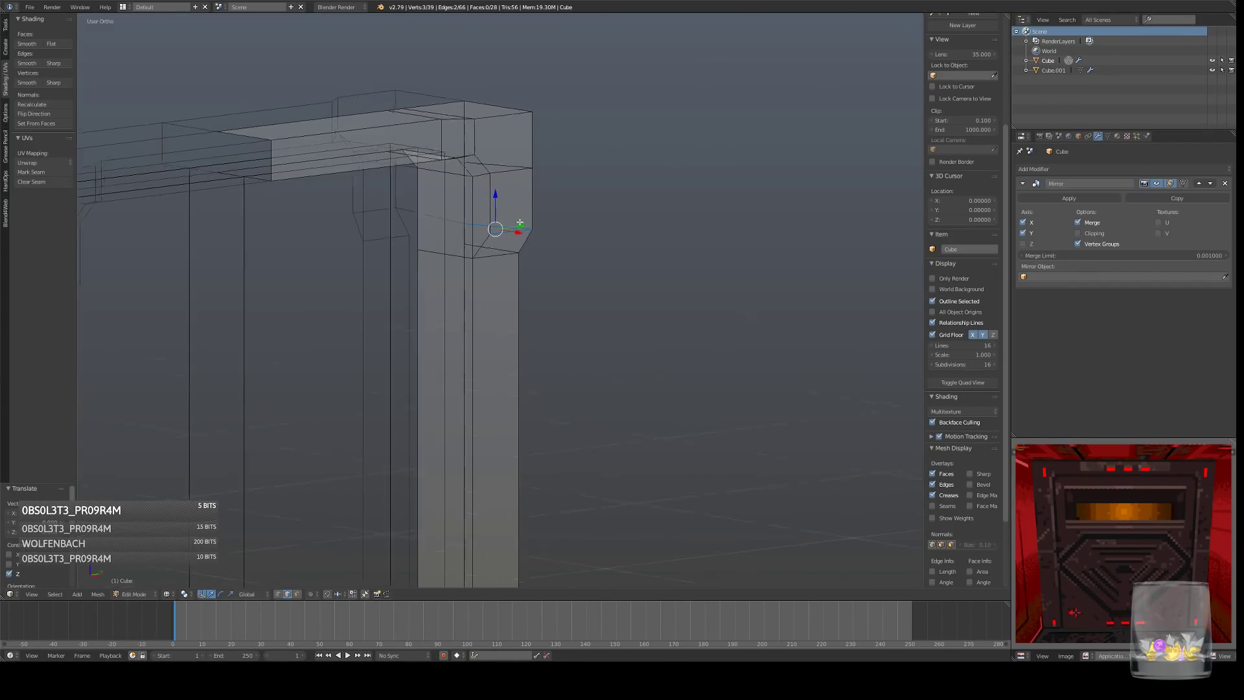
key(z)
key(ctrl+x)
key(KP_3)
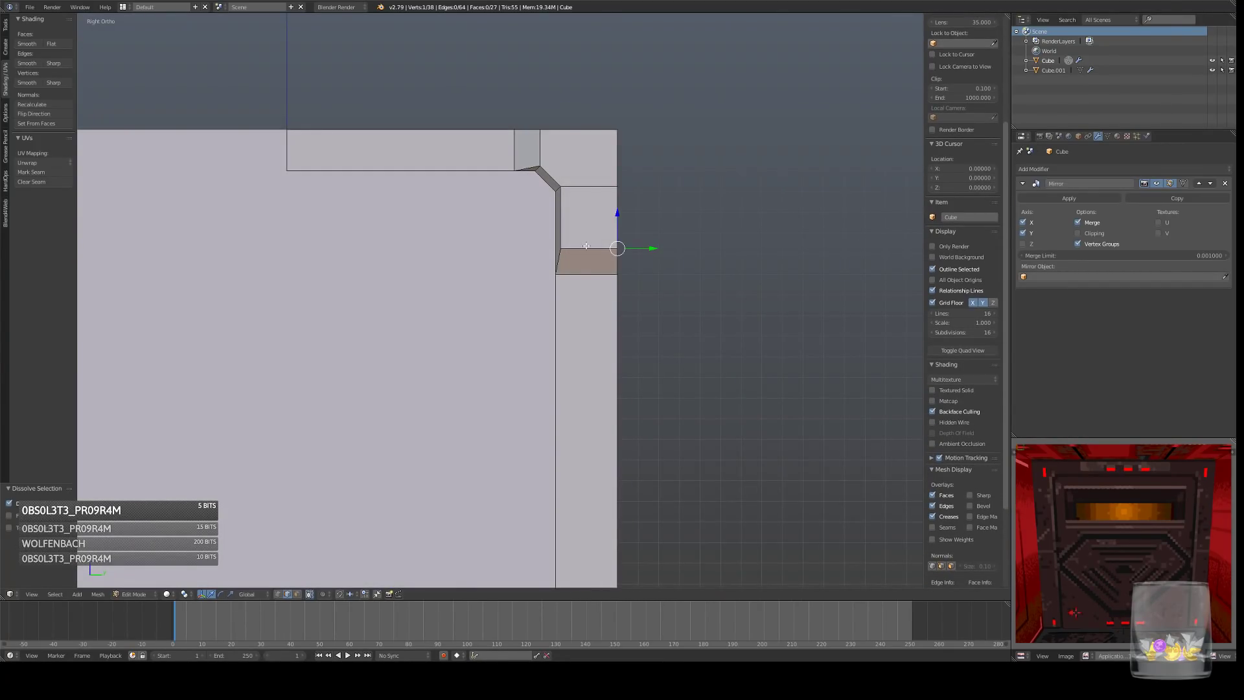
- Try to snap the edge above the bracket's bottom chamfer
right_click(587, 246)
key(shift+s)
click(745, 241)
key(ctrl+z)
- Inspect the lengthened corner bracket up close in wireframe and as part of the whole frame
scroll(723, 254, up, 5)
shift+middle_drag(759, 159, 596, 304)
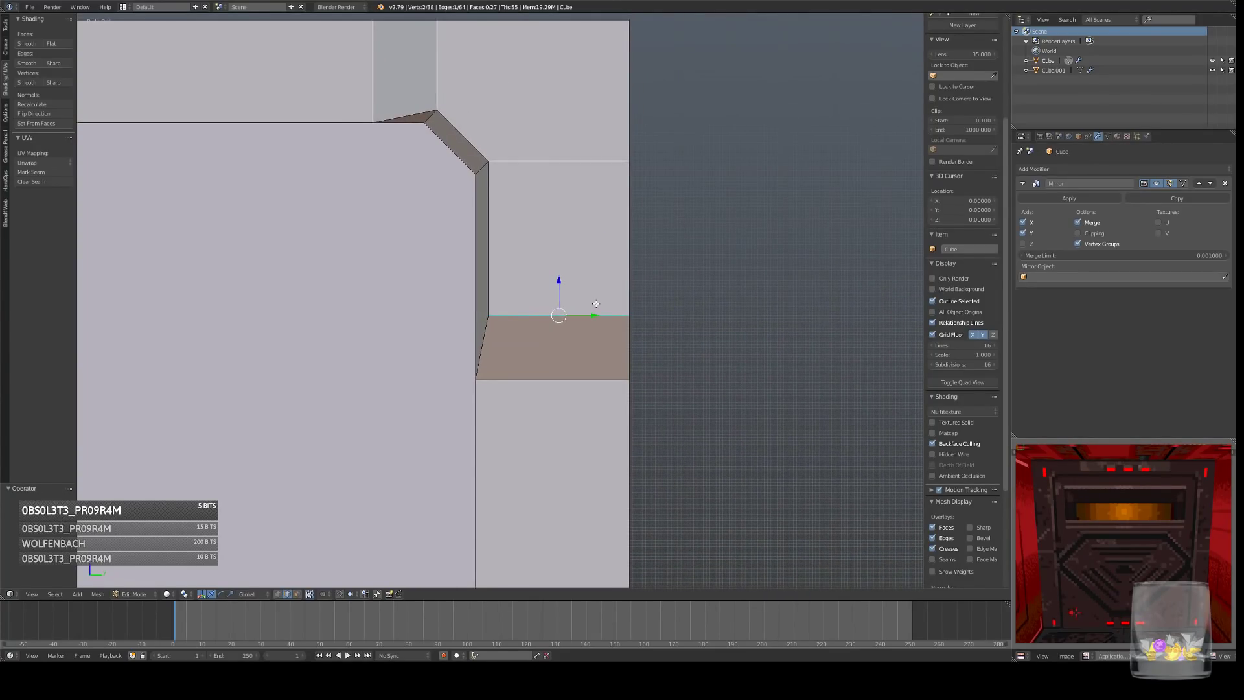
key(z)
scroll(557, 287, up, 1)
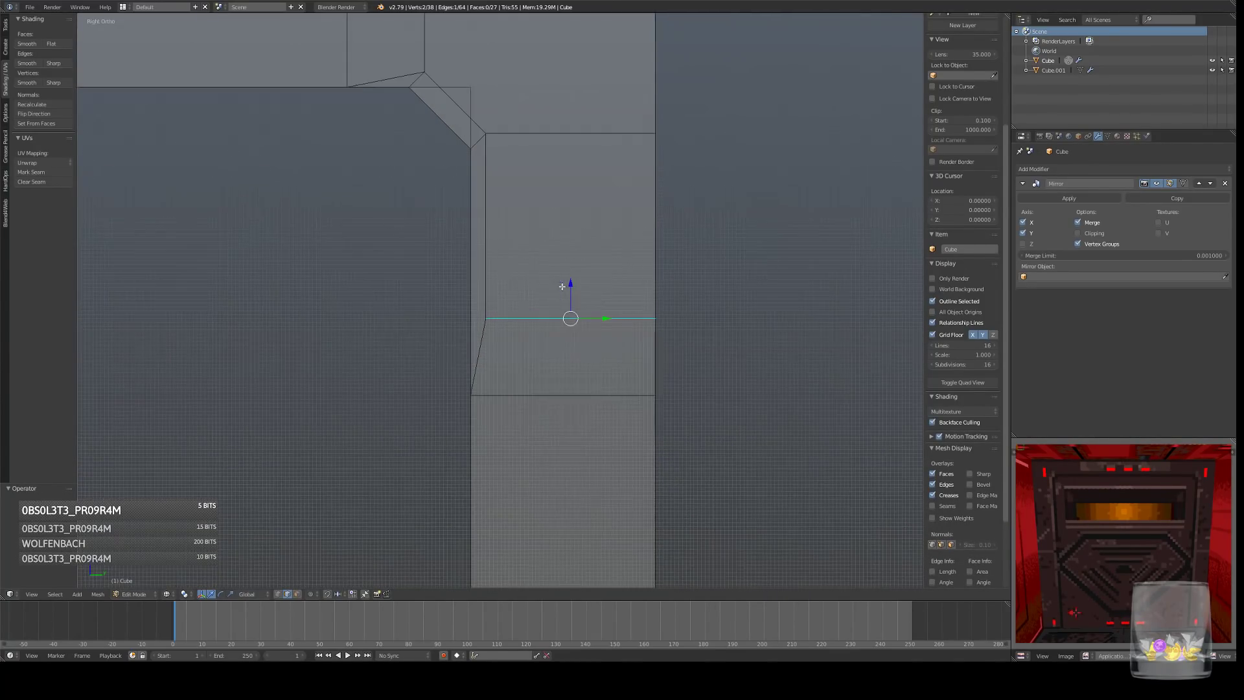
scroll(575, 280, down, 5)
key(Tab)
key(z)
middle_drag(575, 281, 559, 333)
scroll(530, 330, down, 3)
key(KP_3)
scroll(554, 341, up, 3)
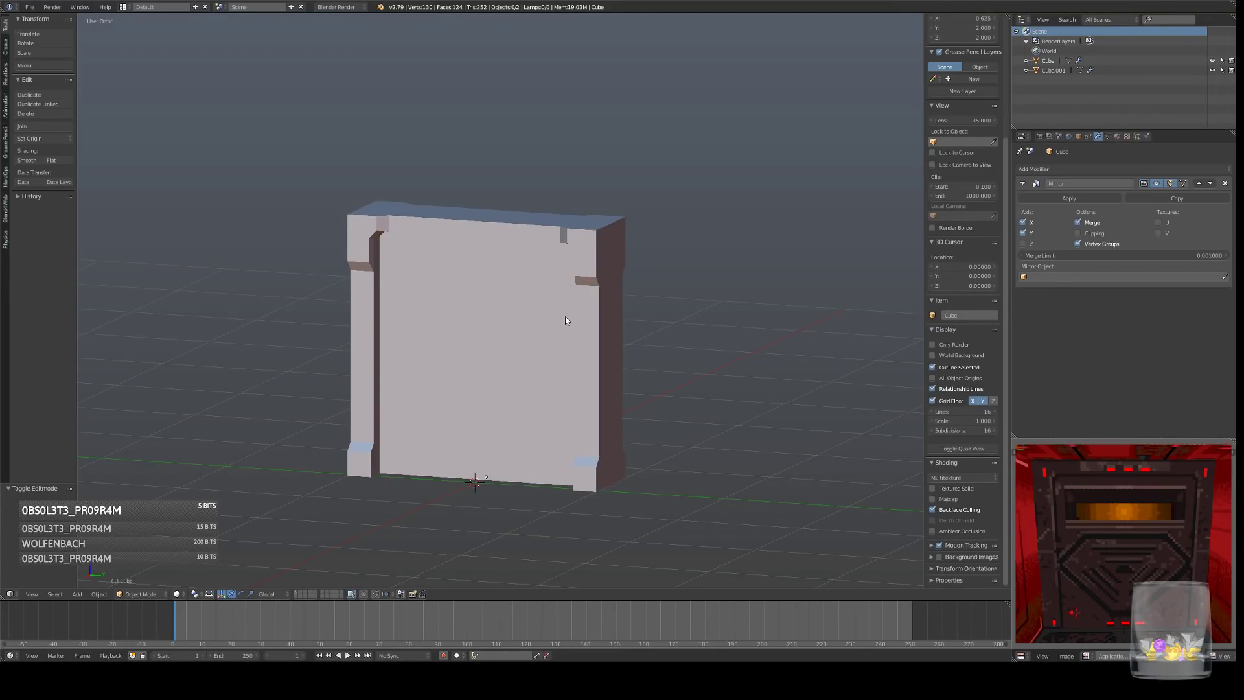
- Examine the frame's proportions in side view and at an angle, switching between shaded and wireframe display
key(KP_3)
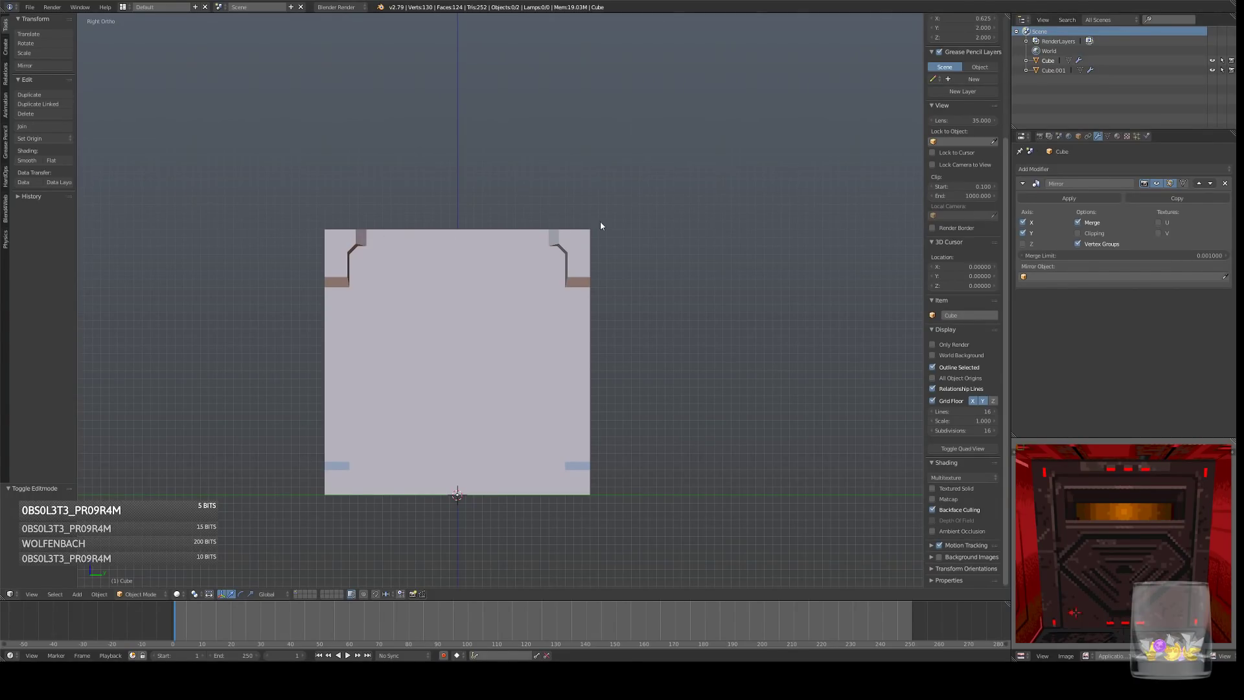
middle_drag(603, 245, 569, 260)
key(z)
scroll(550, 311, down, 4)
key(KP_3)
scroll(544, 337, up, 5)
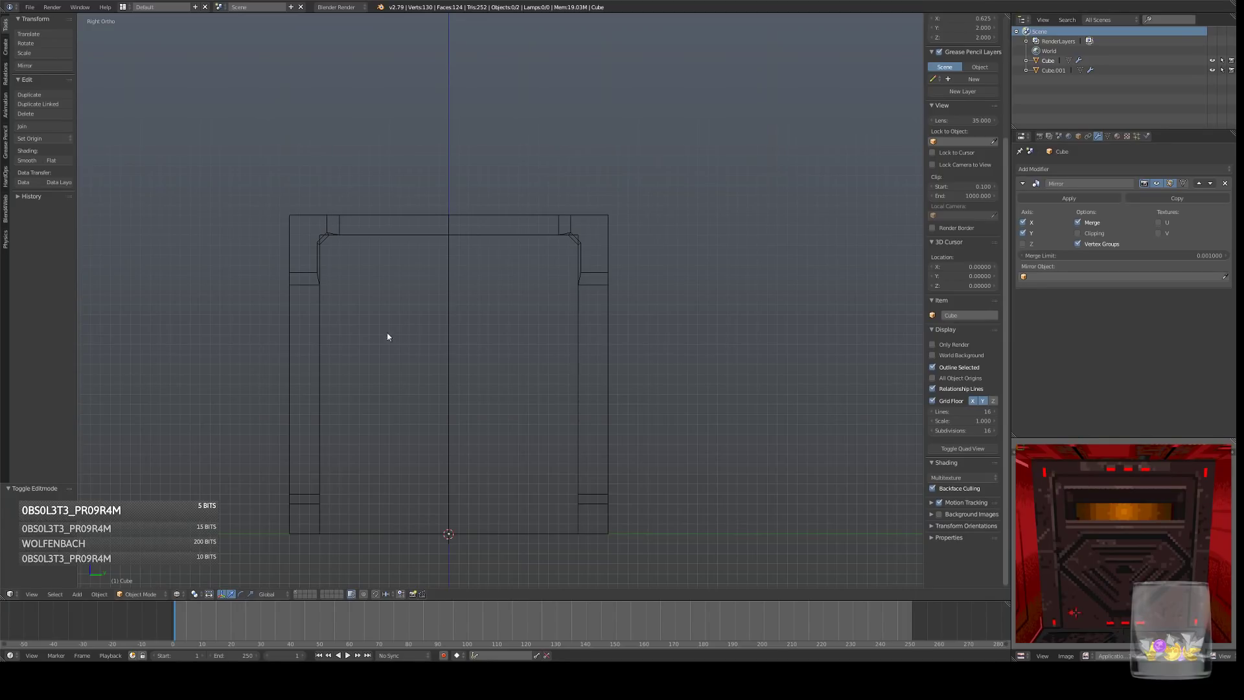
mouse_move(604, 371)
middle_down()
mouse_move(625, 387)
mouse_move(551, 390)
middle_up()
key(z)
key(KP_3)
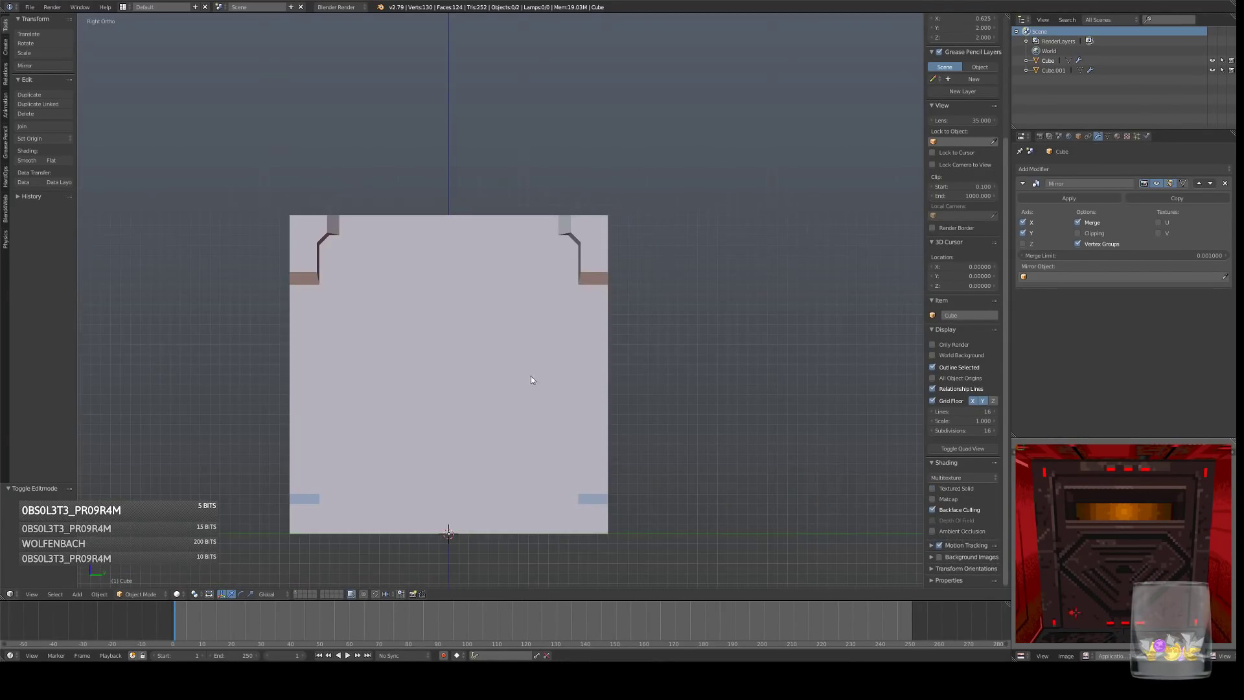
scroll(541, 345, down, 2)
scroll(512, 315, up, 1)
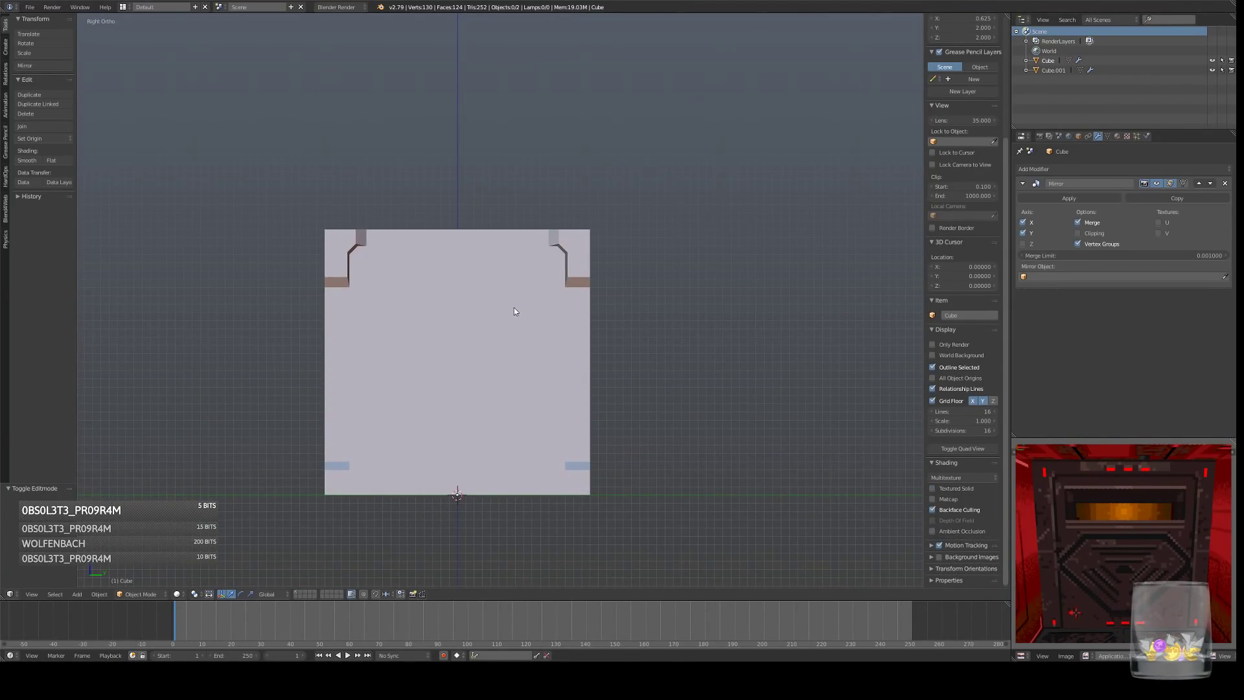
key(Tab)
mouse_move(515, 311)
middle_down()
mouse_move(503, 338)
mouse_move(525, 347)
mouse_move(616, 336)
mouse_move(560, 355)
mouse_move(573, 298)
mouse_move(532, 326)
mouse_move(560, 307)
middle_up()
key(z)
key(z)
key(z)
key(Tab)
key(KP_3)
key(z)
key(KP_3)
key(Tab)
scroll(573, 336, up, 4)
key(Tab)
- Apply the CSharpen operation to the door frame to sharpen and bevel its edges
middle_drag(653, 221, 634, 184)
key(q)
click(677, 209)
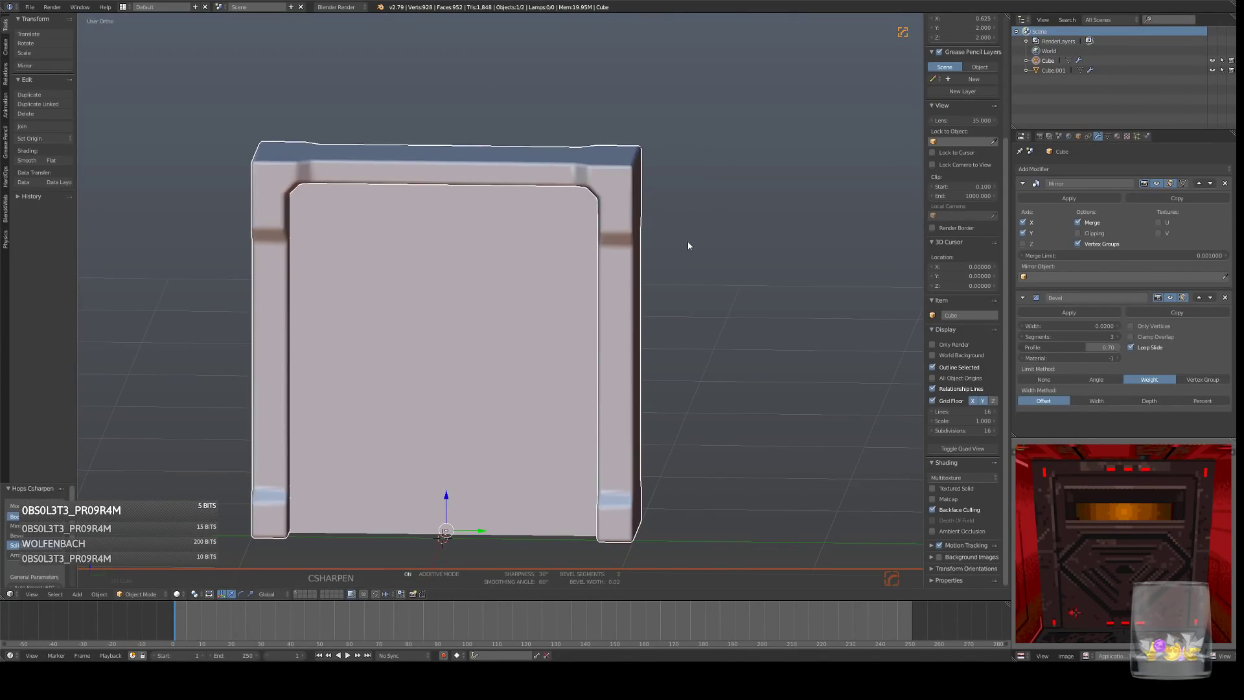
key(KP_3)
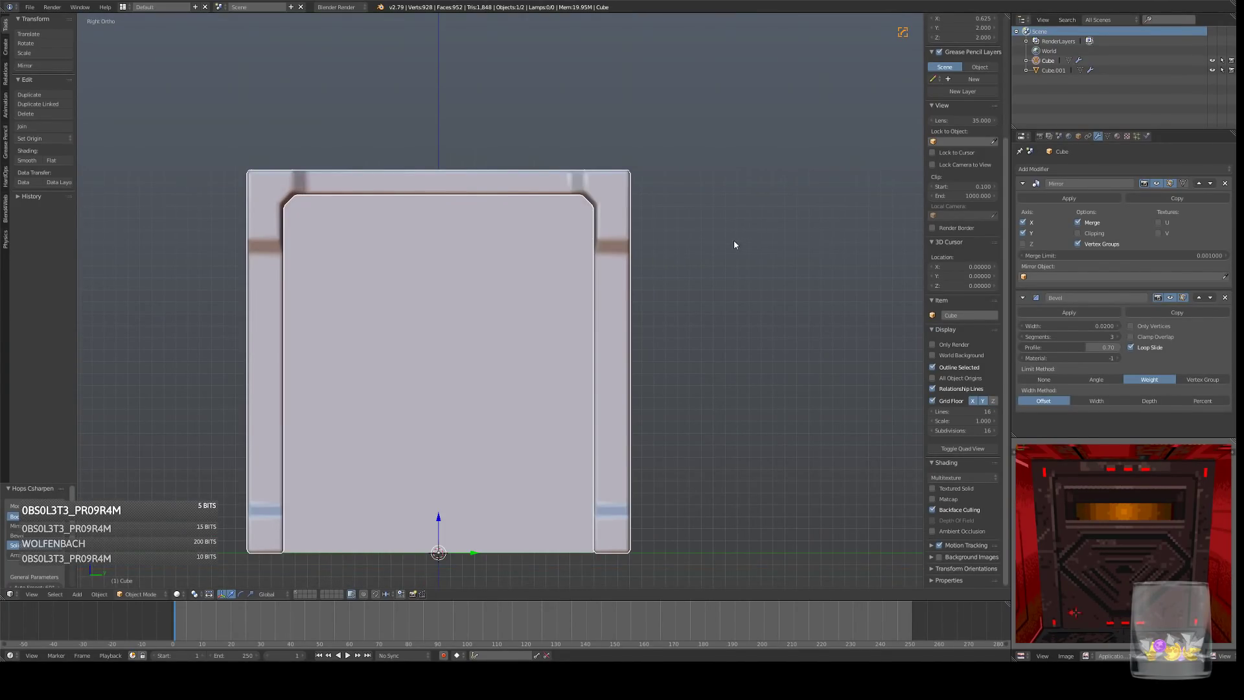
- Set the width of the frame's Bevel modifier to 0.005
key(ctrl+grave)
click(710, 431)
text(0.)
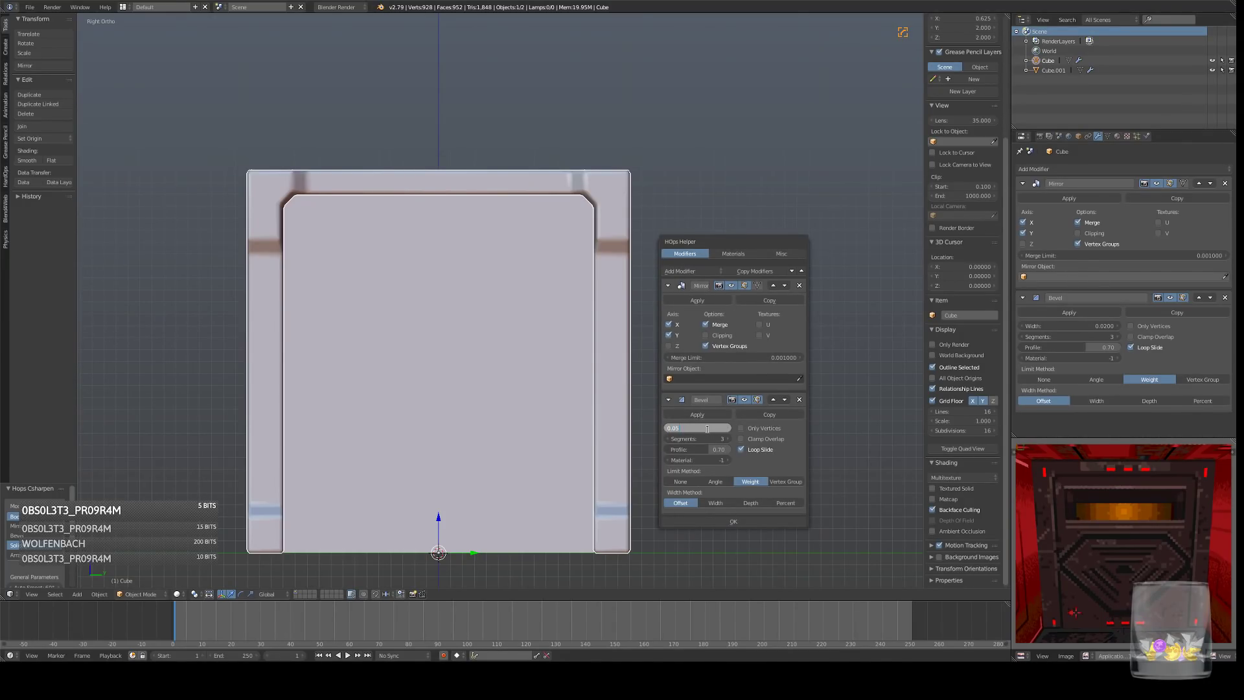
text(05)
key(Return)
click(710, 430)
text(0.005)
key(Return)
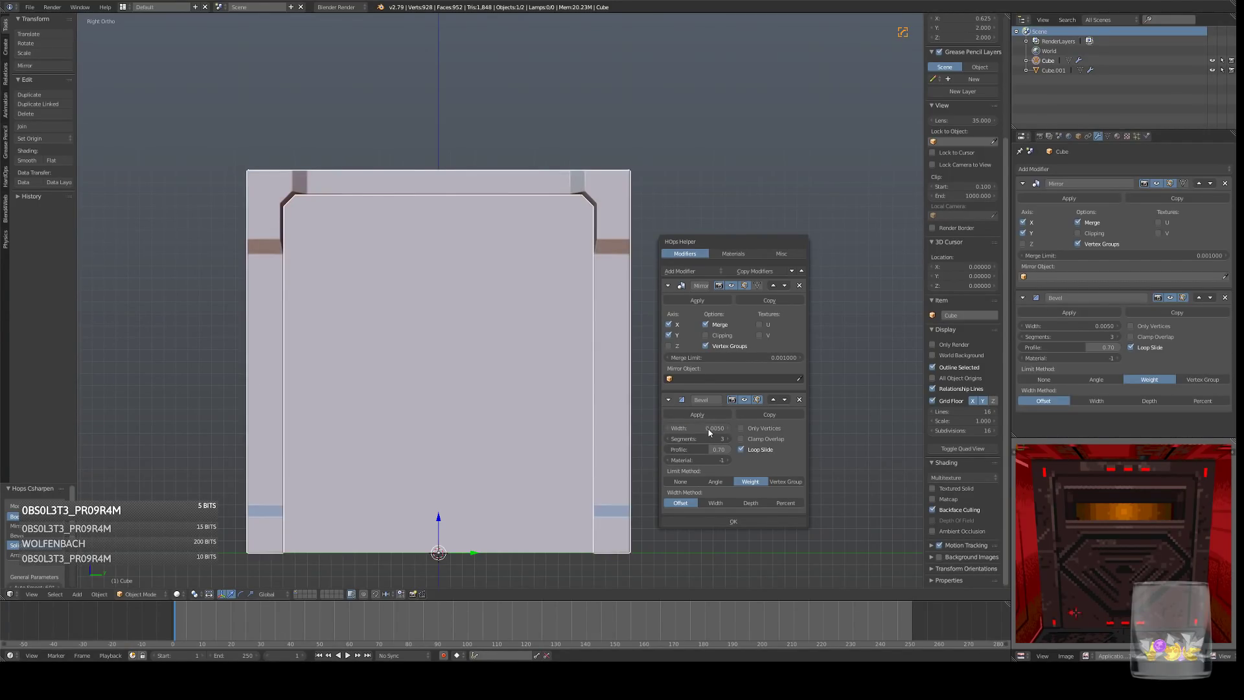
- Deselect everything and examine the frame's narrow bevels
middle_drag(414, 134, 473, 194)
key(a)
scroll(471, 236, down, 4)
alt+middle_drag(472, 237, 544, 266)
scroll(519, 246, up, 5)
shift+scroll(565, 223, down, 3)
scroll(567, 220, up, 1)
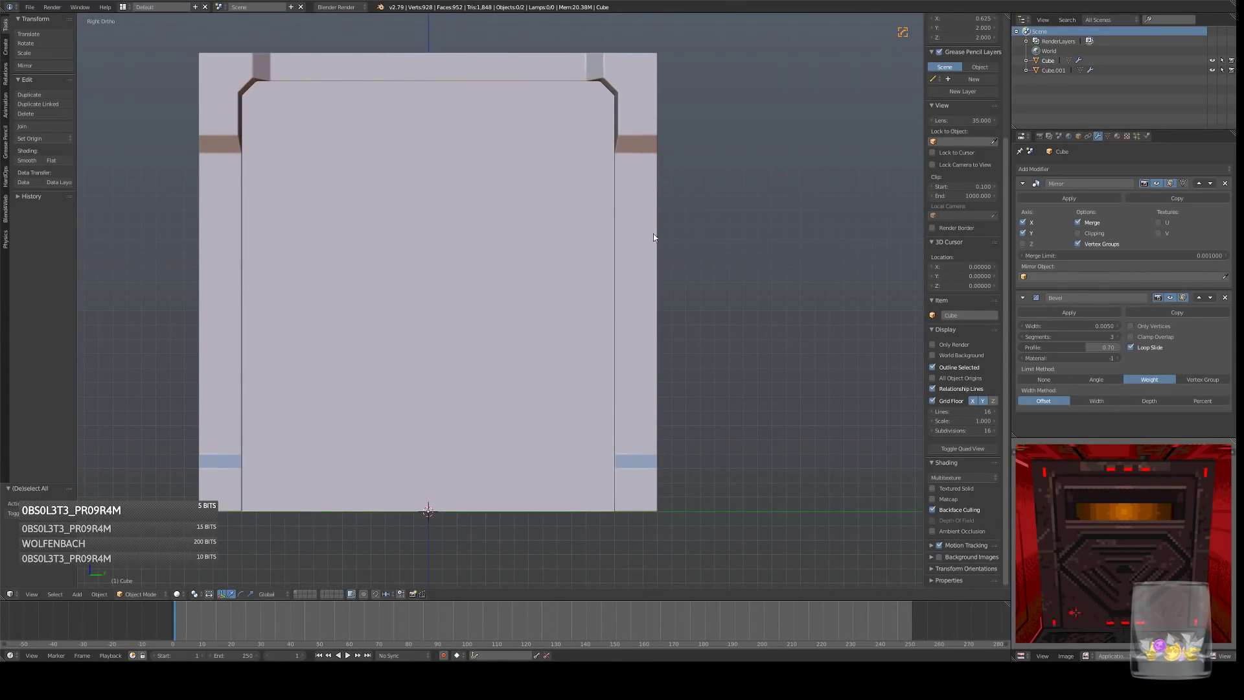
- Dissolve the redundant edges crossing the post's flat faces near the bottom of the upper bracket
key(Tab)
middle_drag(644, 276, 669, 289)
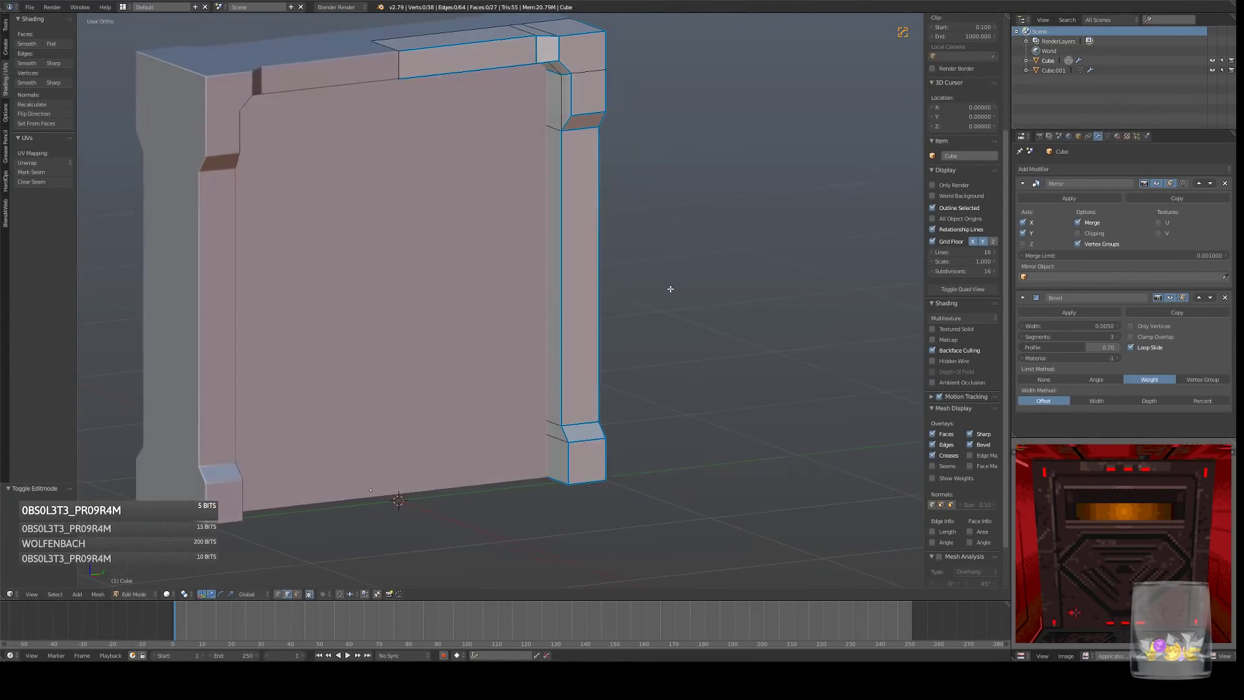
right_click(575, 294)
key(z)
middle_drag(579, 269, 559, 254)
right_click(530, 155)
middle_drag(526, 151, 548, 160)
shift+right_click(561, 120)
key(ctrl+x)
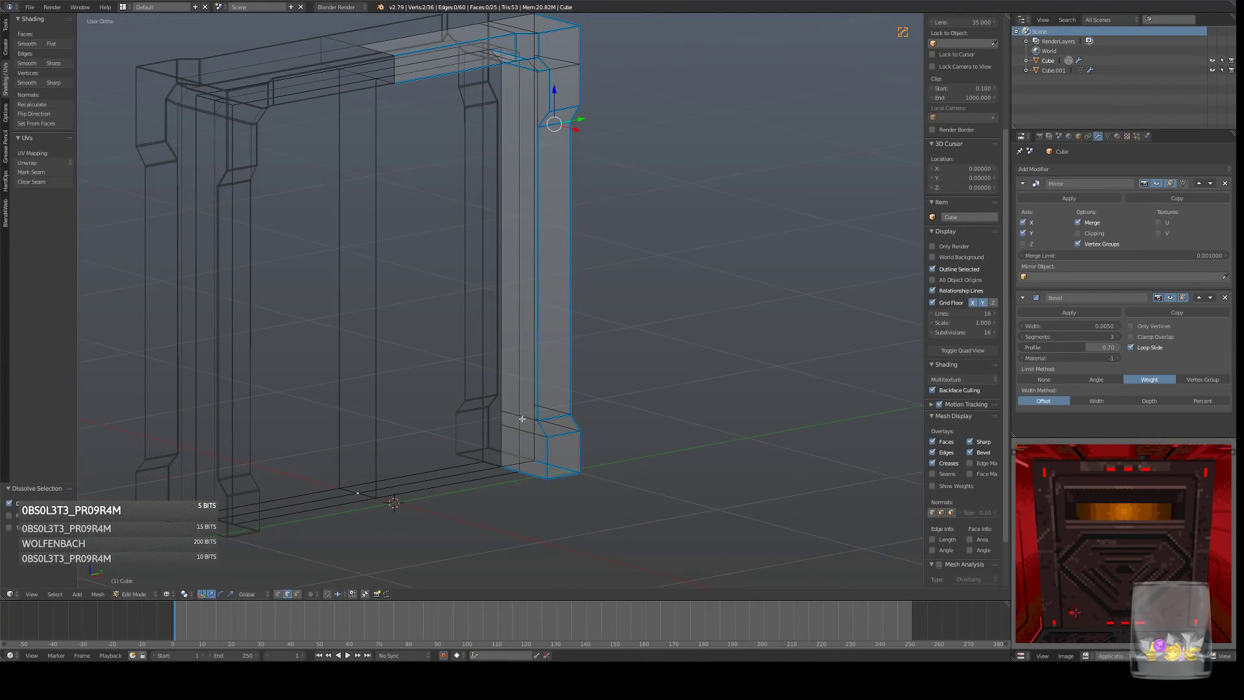
- Dissolve the redundant edges crossing the post's flat faces around its flared foot
right_click(522, 418)
shift+right_click(527, 430)
shift+right_click(561, 425)
shift+right_click(556, 411)
key(ctrl+x)
- Dissolve the redundant edges on the flat faces around the frame's upper corner
middle_drag(616, 406, 648, 266)
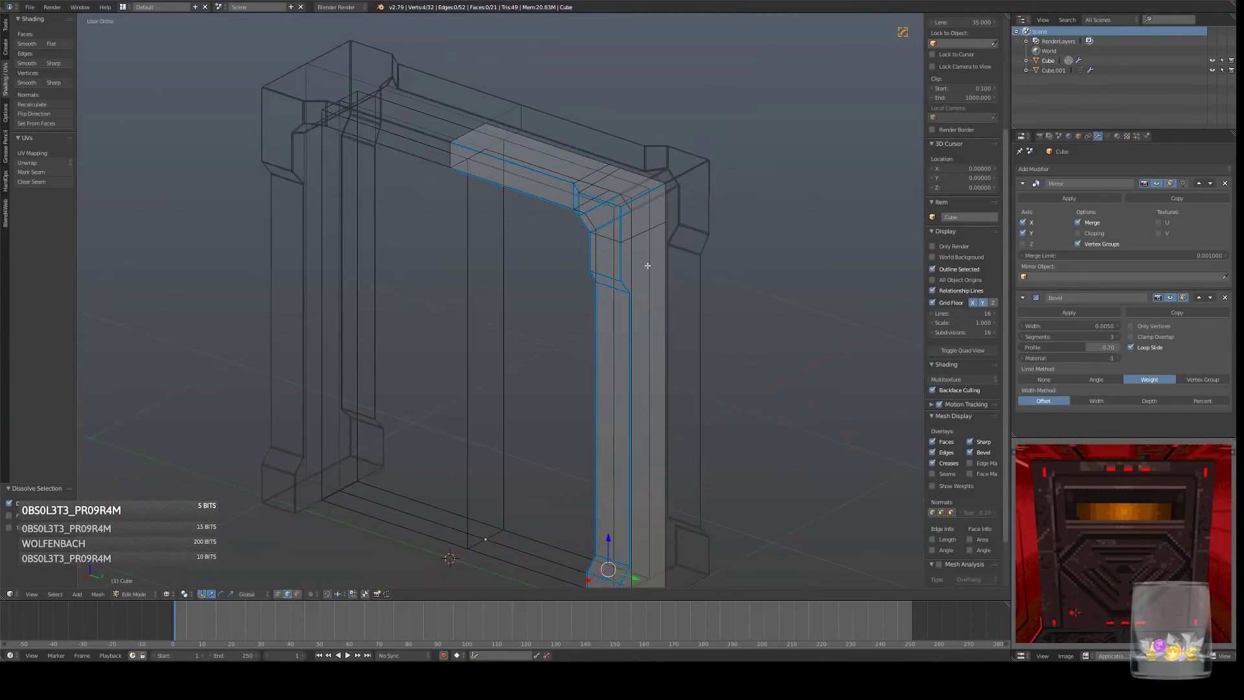
right_click(642, 232)
shift+right_click(642, 232)
key(ctrl+x)
right_click(592, 174)
shift+right_click(601, 181)
key(ctrl+x)
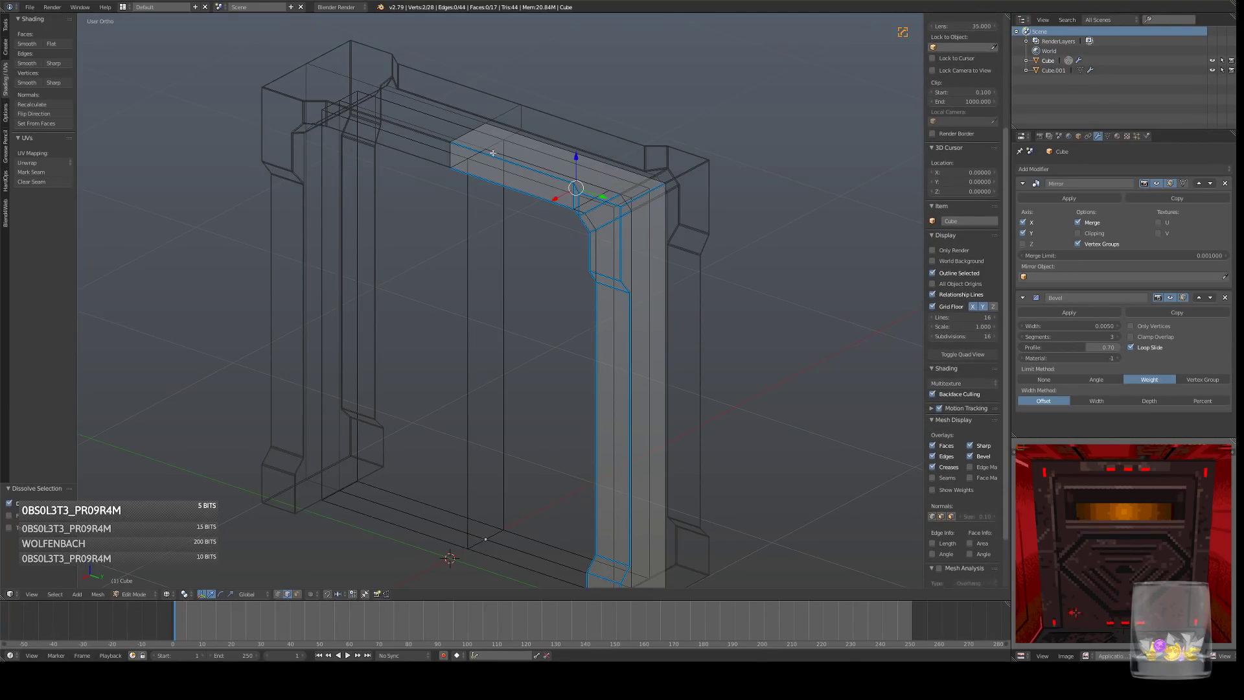
- Inspect the cleaned-up frame in wireframe and in shaded side view
middle_drag(483, 147, 659, 198)
key(Tab)
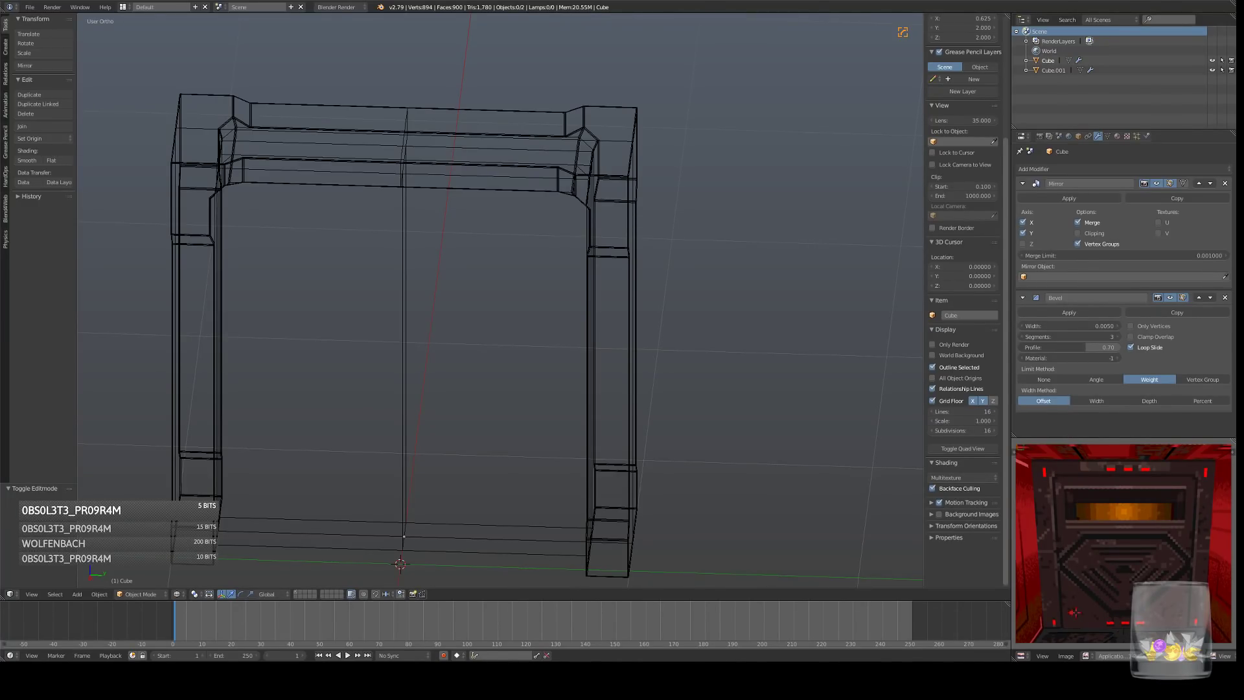
key(KP_3)
key(z)
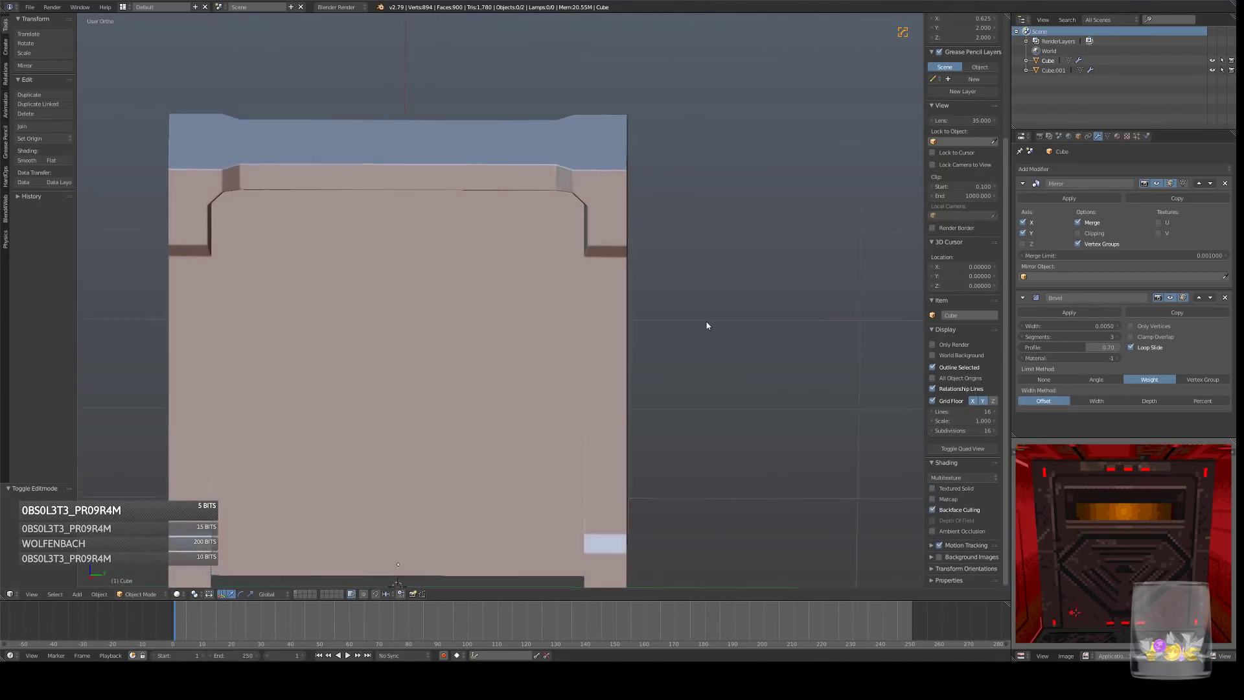
shift+middle_drag(642, 358, 724, 299)
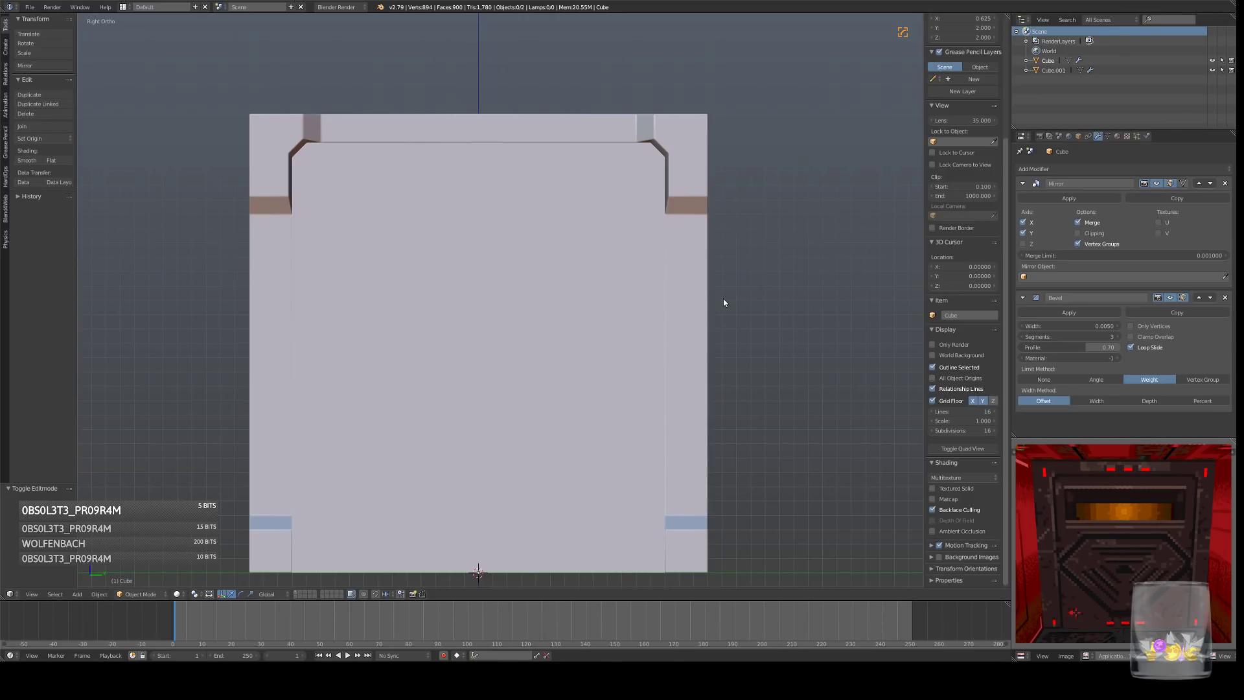
middle_drag(657, 216, 566, 234)
- Select the three edges along the base of the bracket's inner contour and mark them sharp
key(Tab)
key(KP_3)
scroll(623, 256, up, 2)
ctrl+click(565, 234)
key(q)
click(728, 239)
middle_drag(642, 308, 562, 327)
shift+middle_drag(740, 295, 563, 331)
key(KP_3)
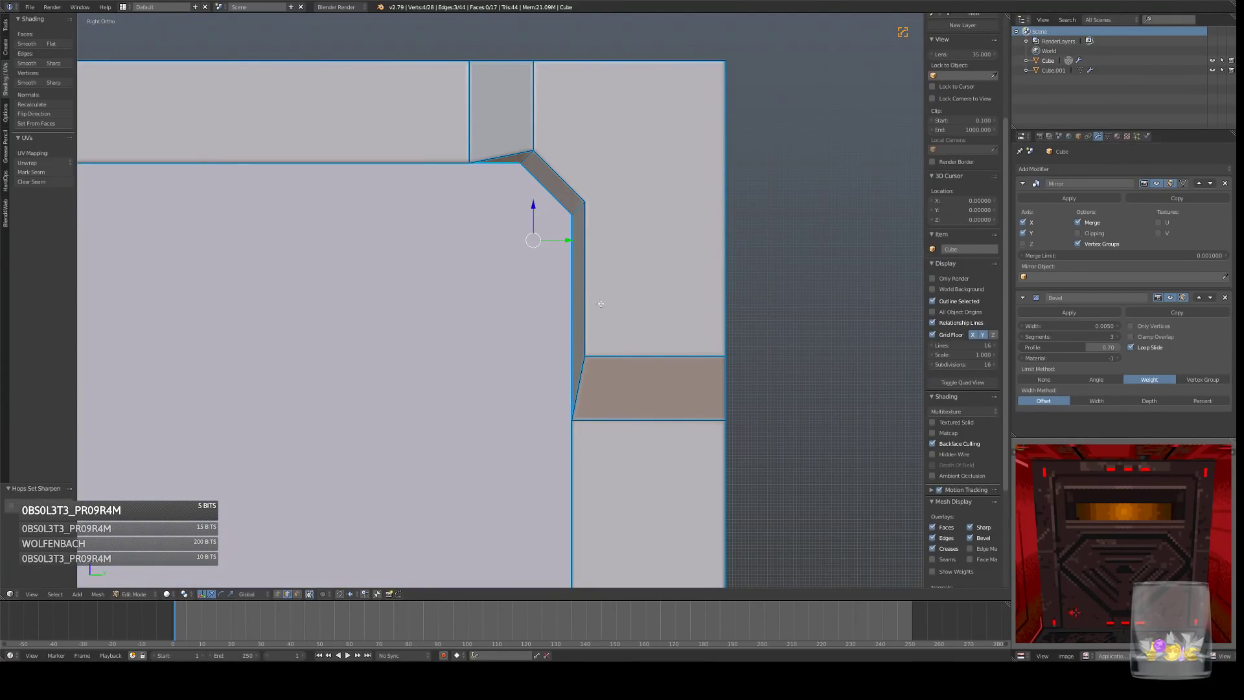
- Move the raised bracket's inner vertical edge outward by about 0.0156 along Y to widen its chamfer
scroll(617, 283, up, 2)
key(z)
shift+middle_drag(616, 283, 568, 246)
key(g)
key(y)
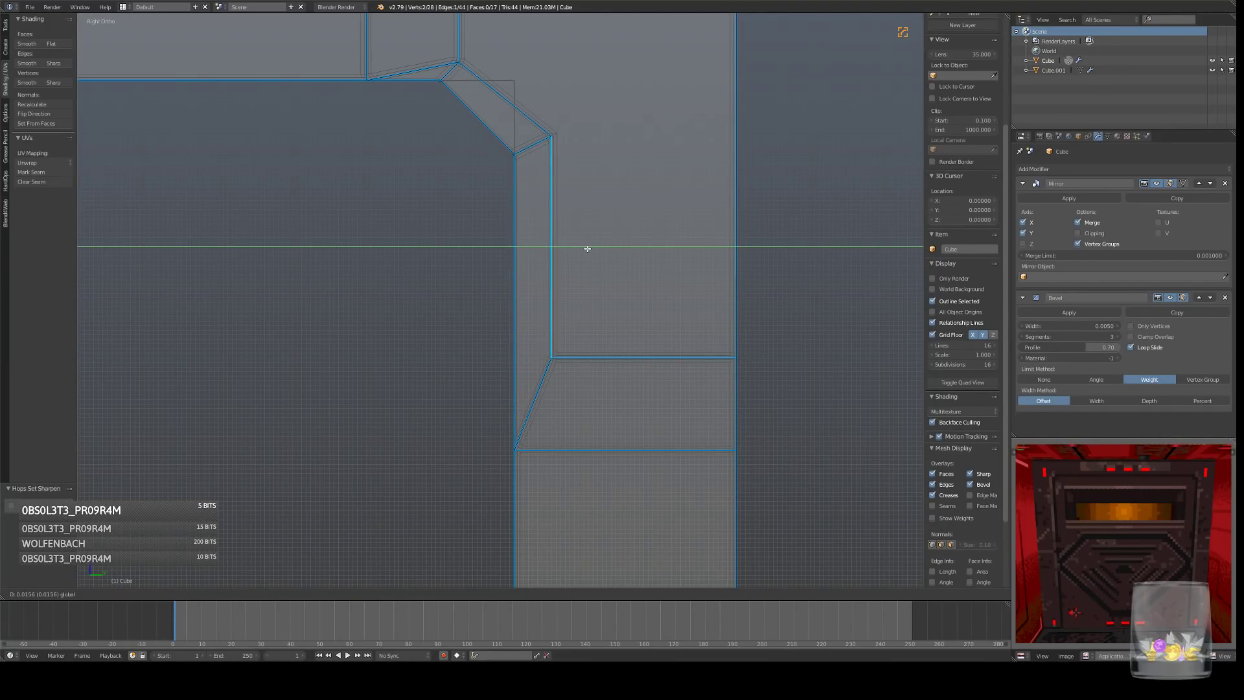
click(587, 249)
shift+middle_drag(511, 91, 560, 235)
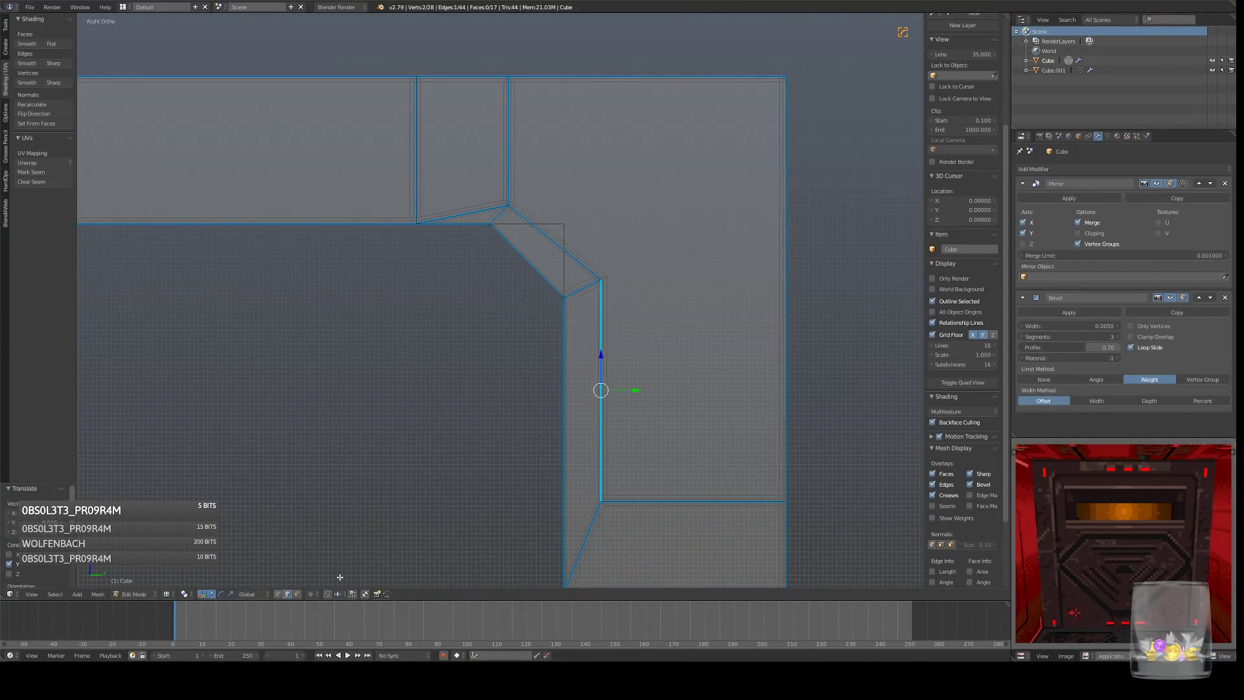
- Raise the vertex at the upper end of the bracket's diagonal edge along Z to widen the chamfer there
click(277, 593)
right_click(508, 206)
key(g)
key(z)
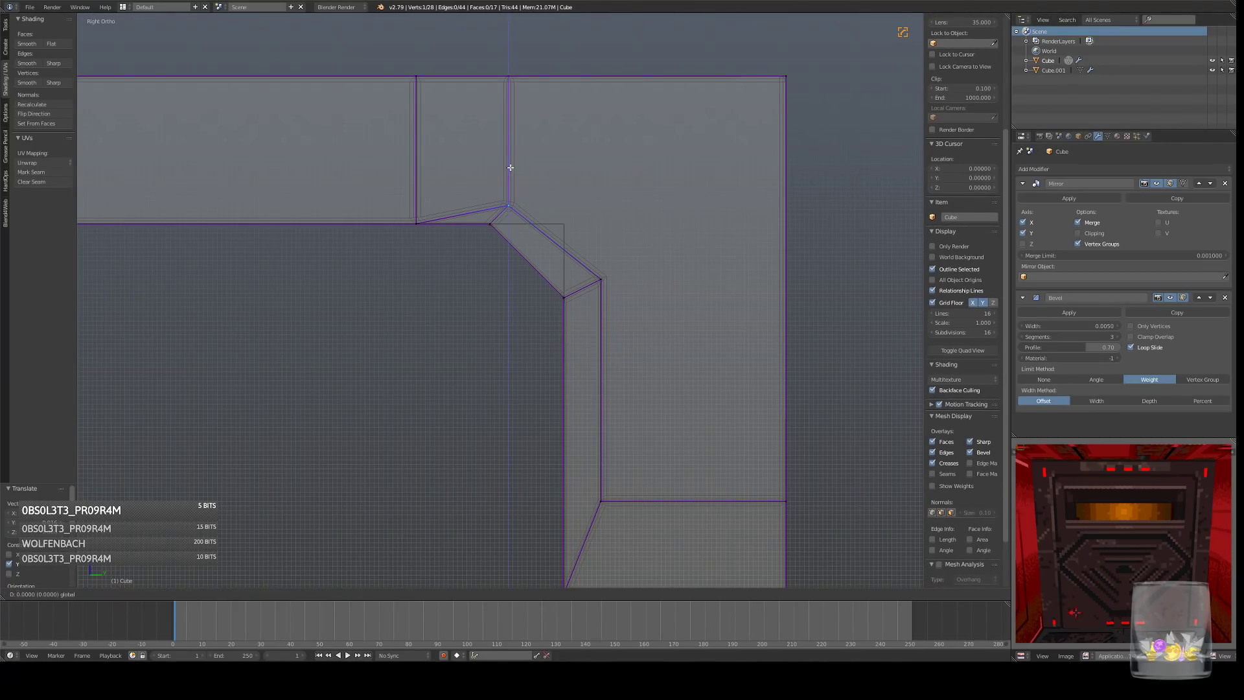
click(508, 152)
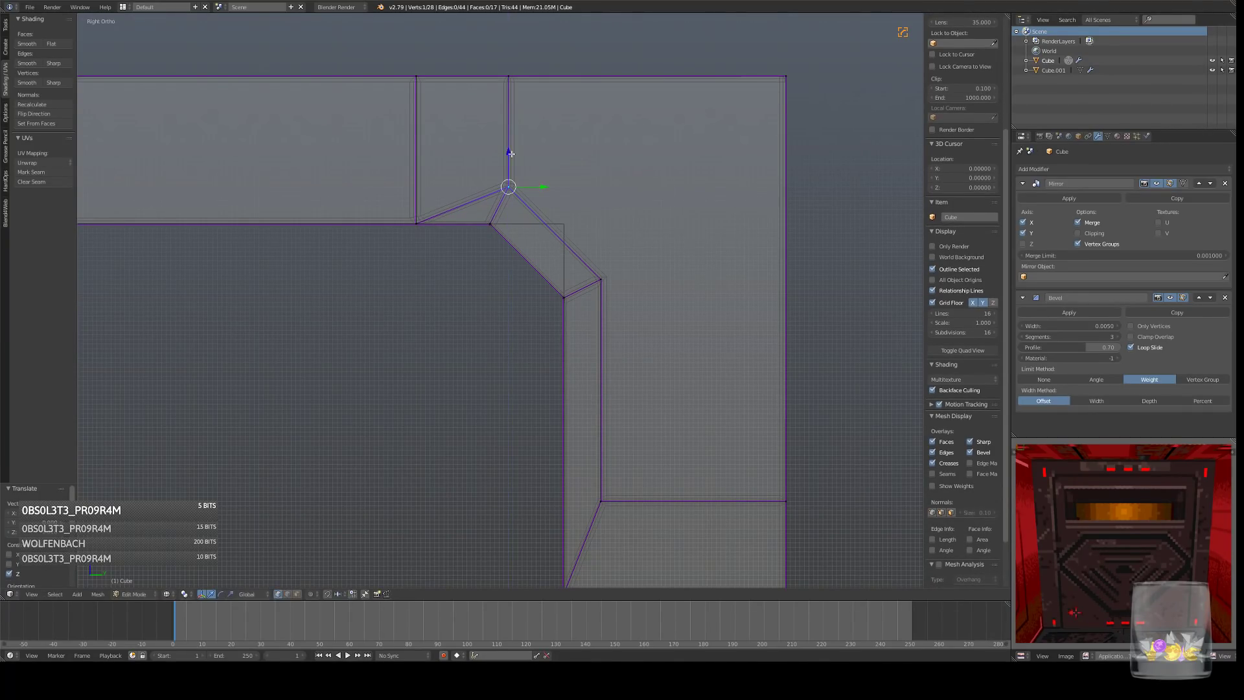
- Subdivide the inner bottom edge of the right column's foot, the one running through the frame's depth
key(Tab)
scroll(677, 232, down, 10)
key(Tab)
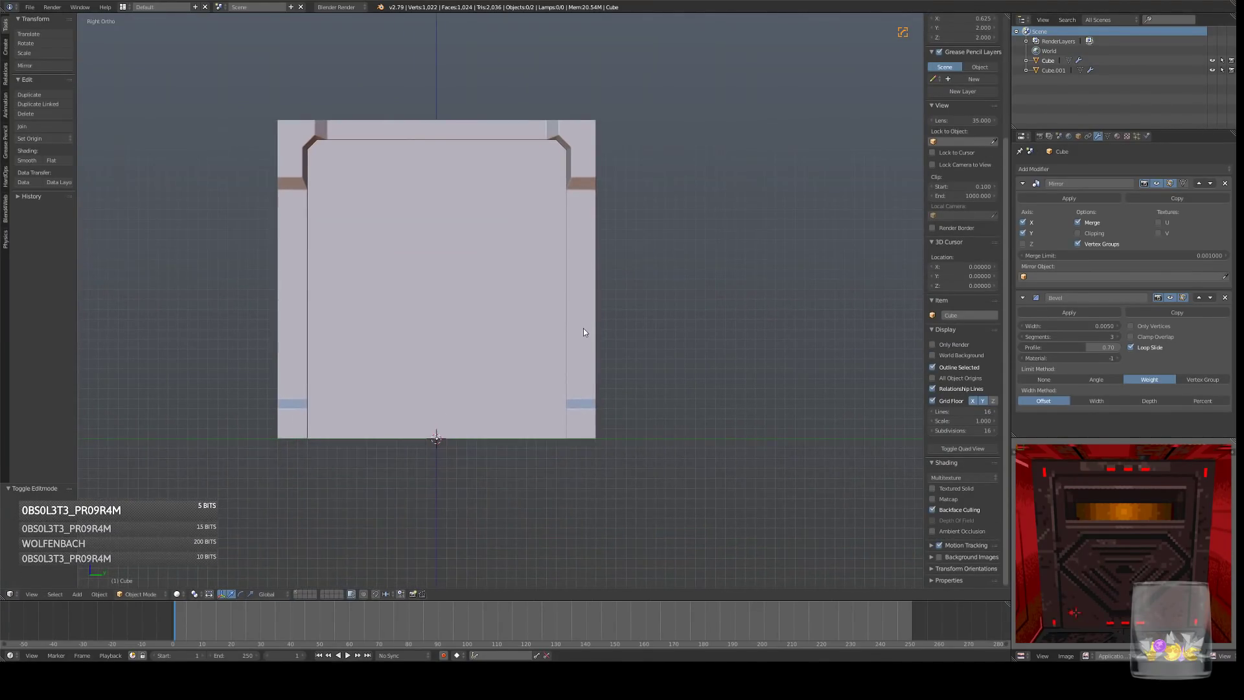
scroll(583, 328, up, 6)
middle_drag(508, 309, 483, 423)
right_click(455, 368)
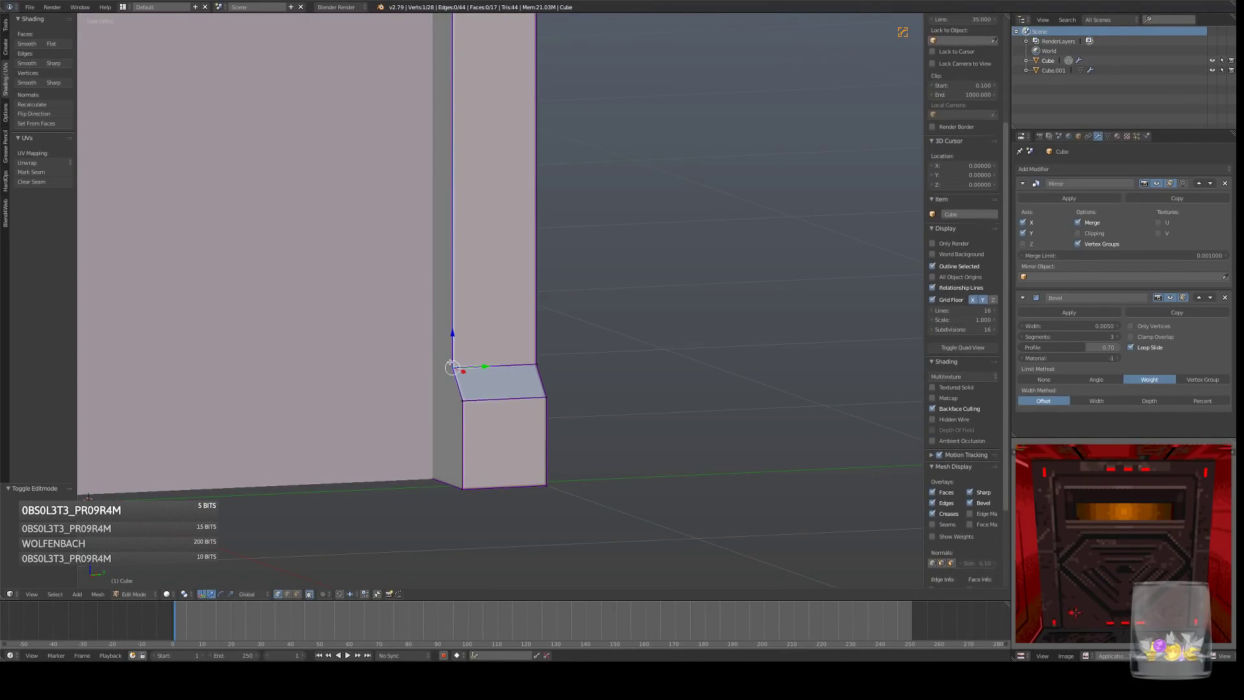
middle_drag(452, 480, 483, 450)
key(z)
right_click(437, 499)
shift+right_click(361, 525)
key(w)
click(477, 430)
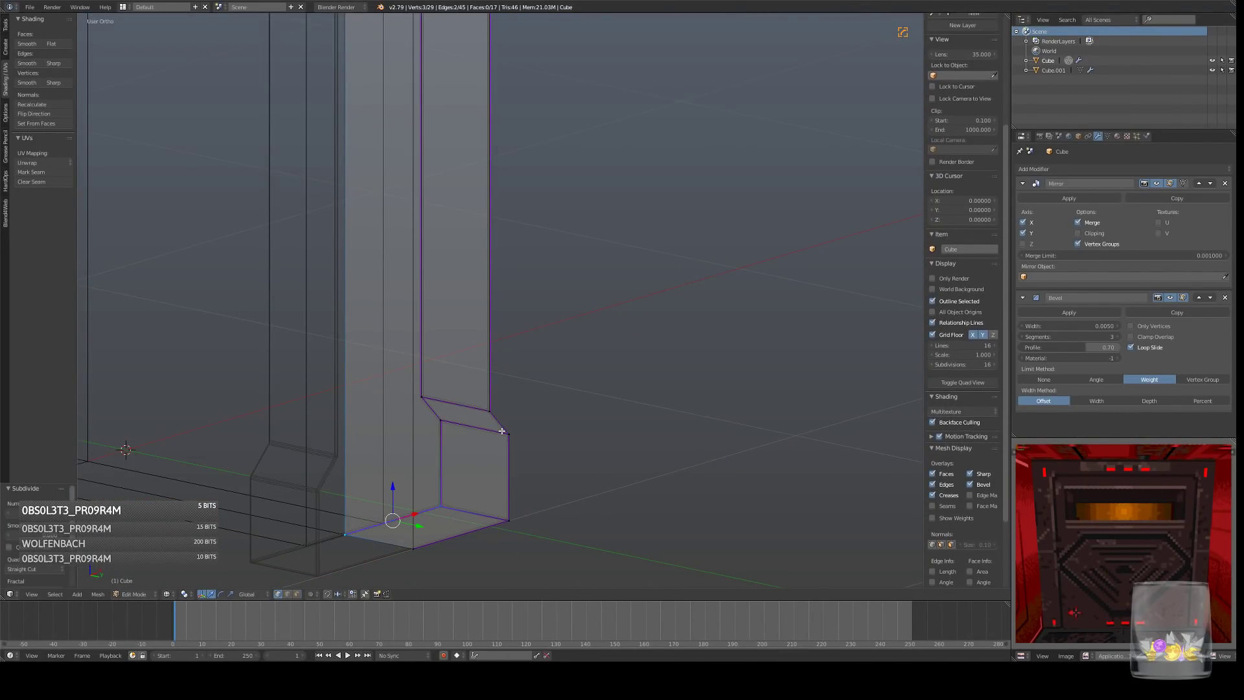
- Snap the new midpoint vertex into line with the upper inner corner of the foot's slope, then connect both vertices with an edge
click(337, 594)
click(355, 575)
right_click(393, 520)
drag(415, 514, 414, 515)
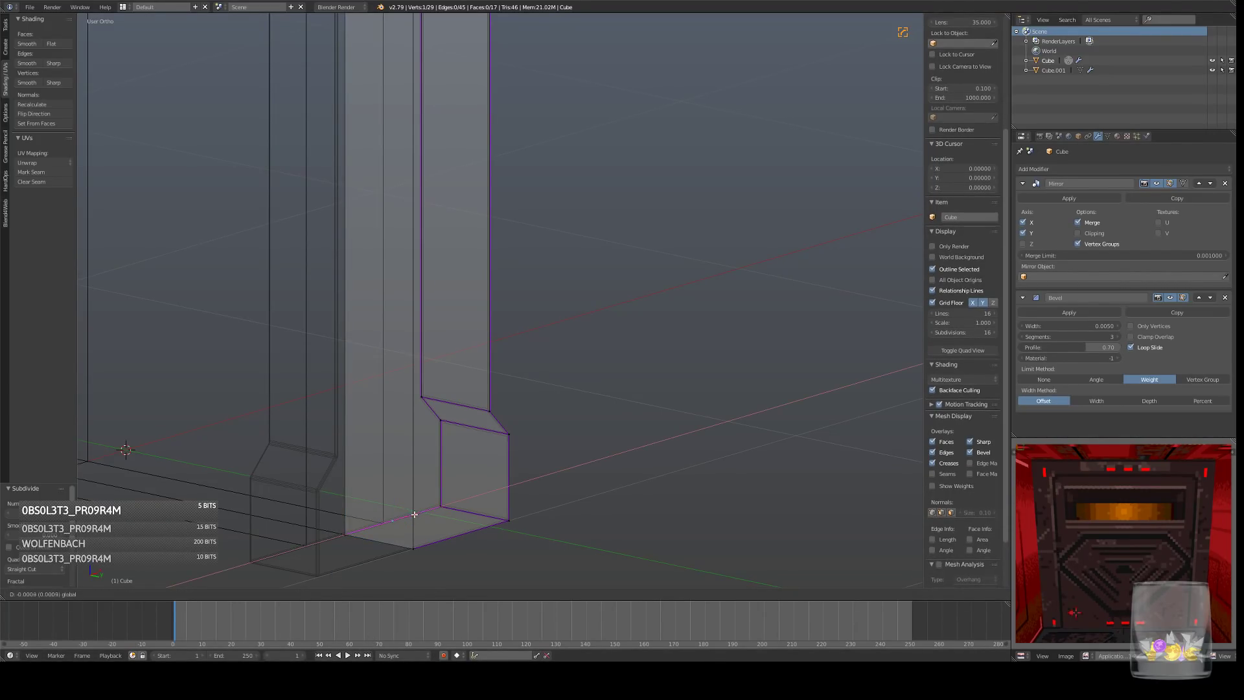
drag(419, 394, 432, 405)
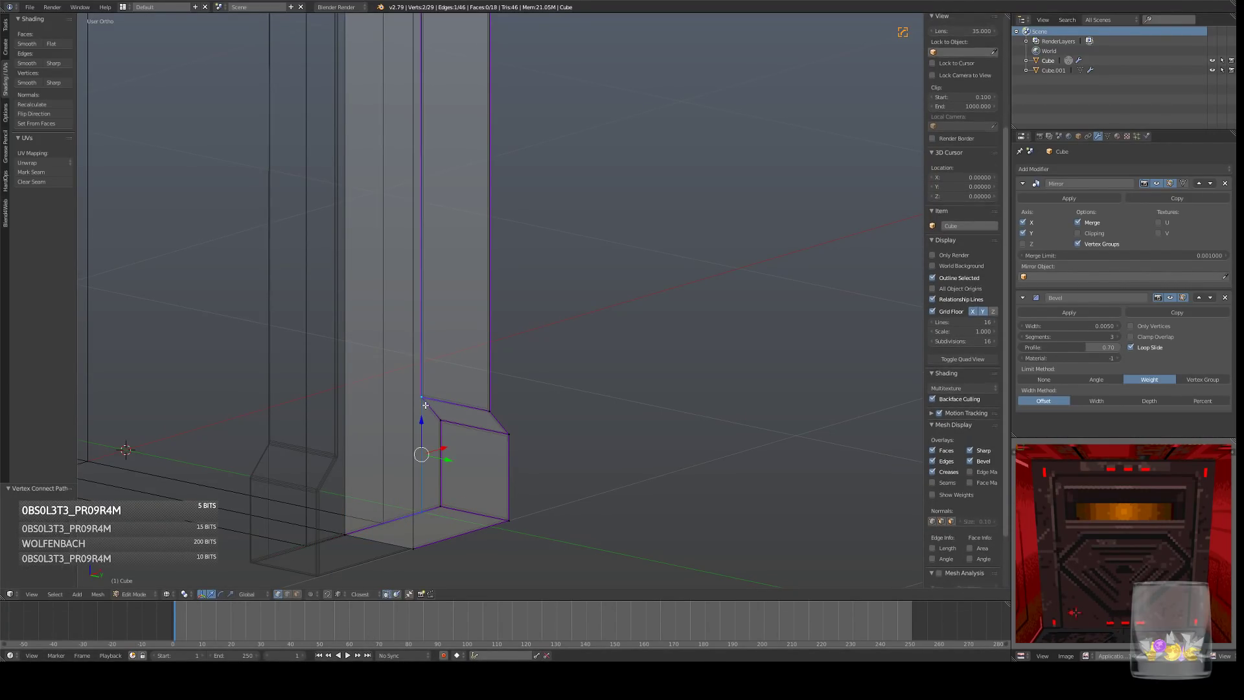
key(j)
- Run HardOps Set Sharpen on the mesh after adding the foot's connecting edge
right_click(428, 454)
key(ctrl+e)
key(q)
click(594, 413)
- Move the foot's inner vertical edge outward along Y with increment snapping to form a chamfer
key(KP_3)
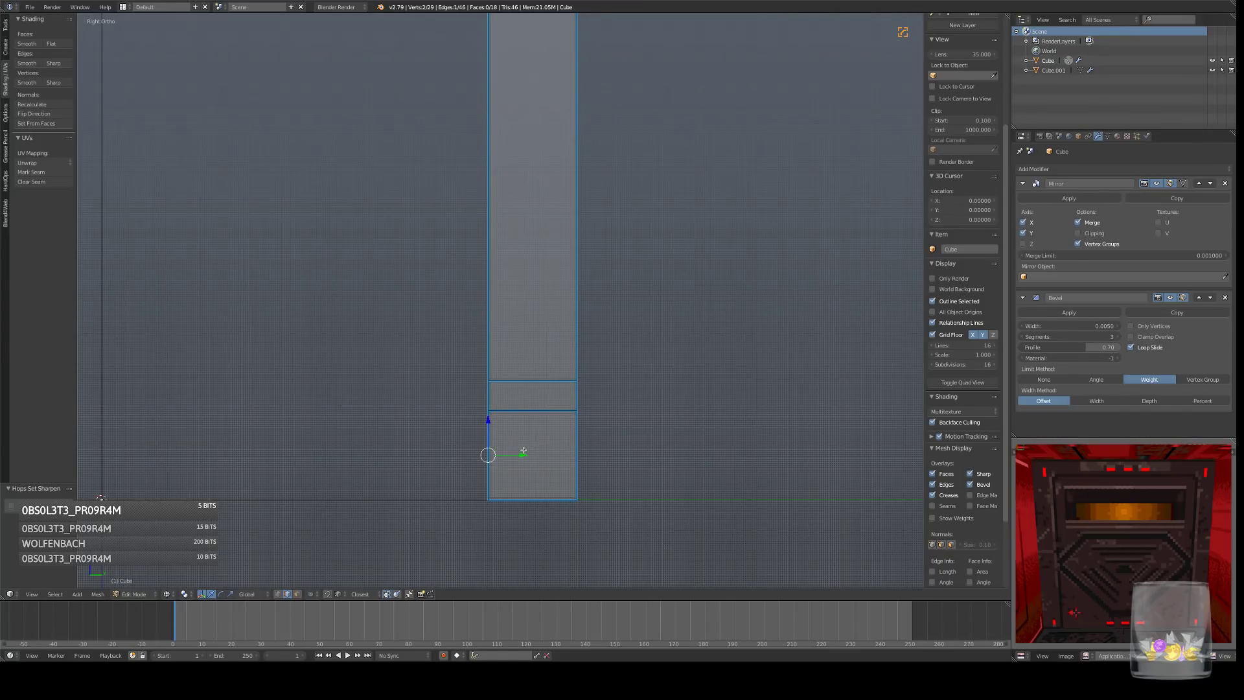
drag(520, 454, 528, 454)
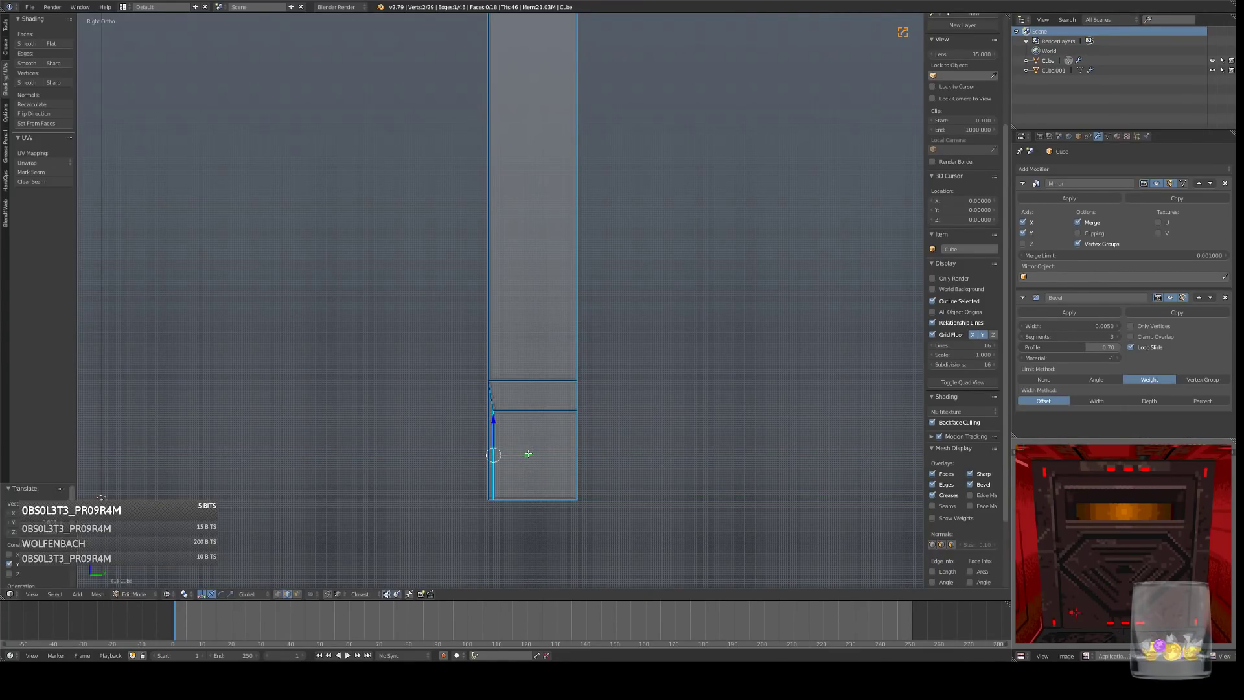
scroll(523, 497, up, 7)
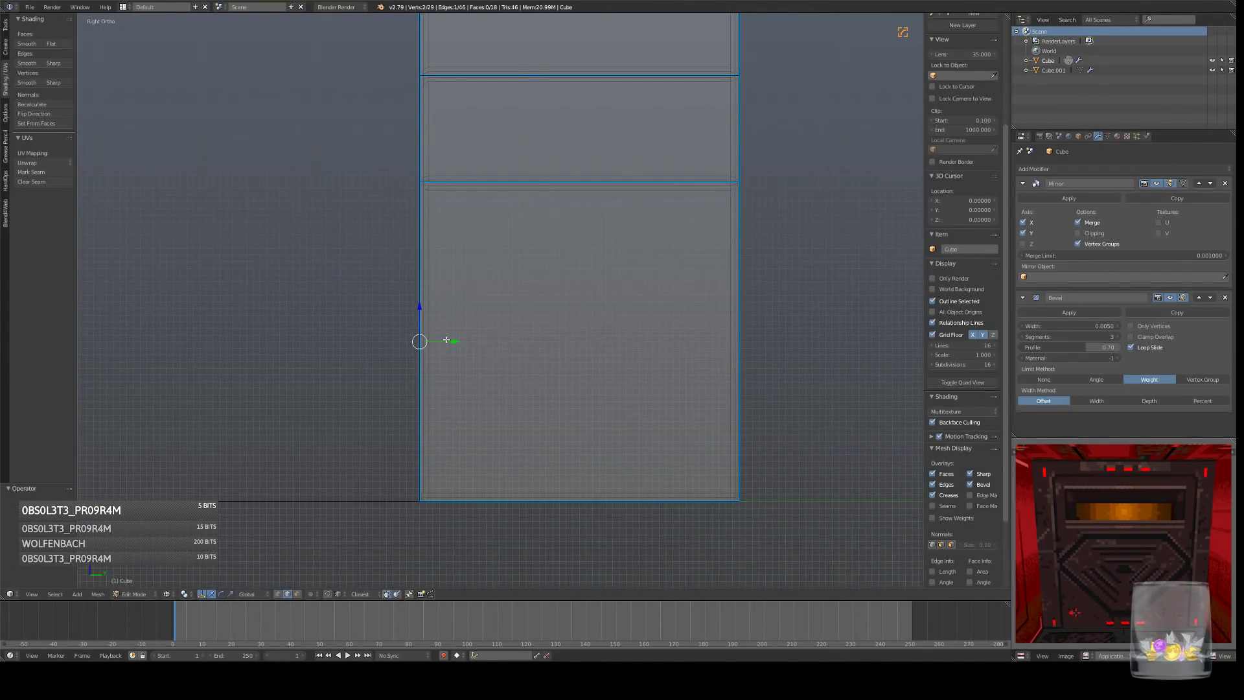
click(338, 594)
click(356, 583)
key(g)
key(y)
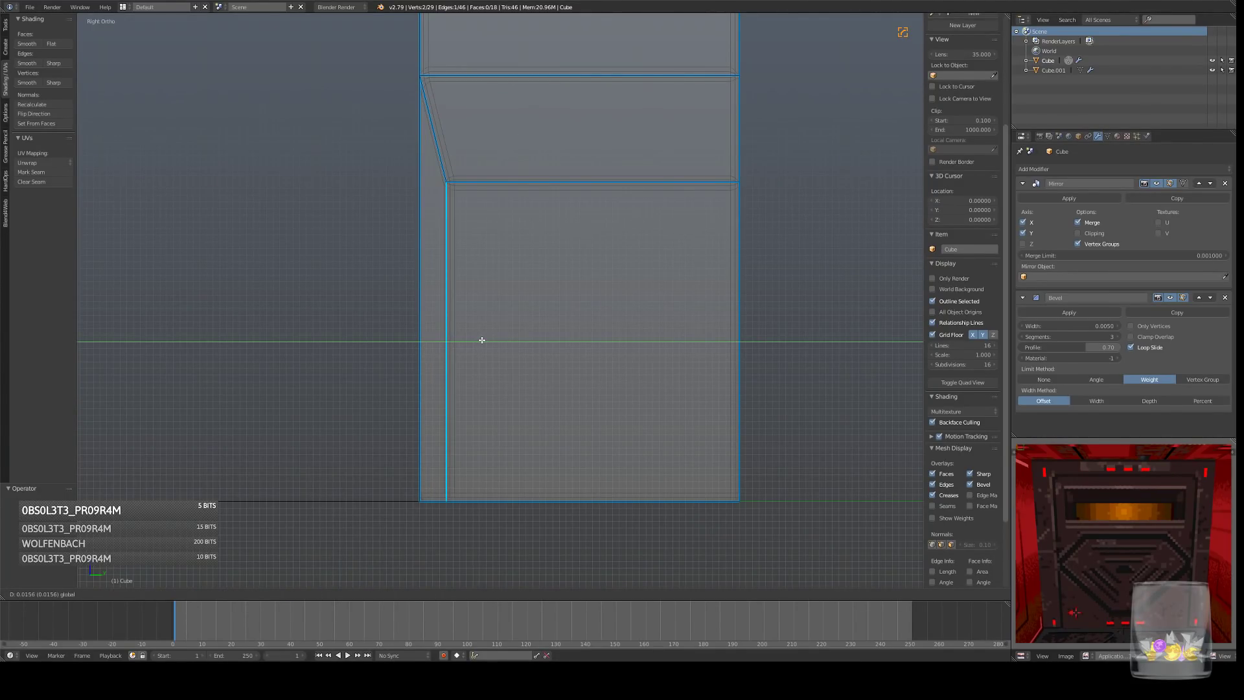
click(514, 339)
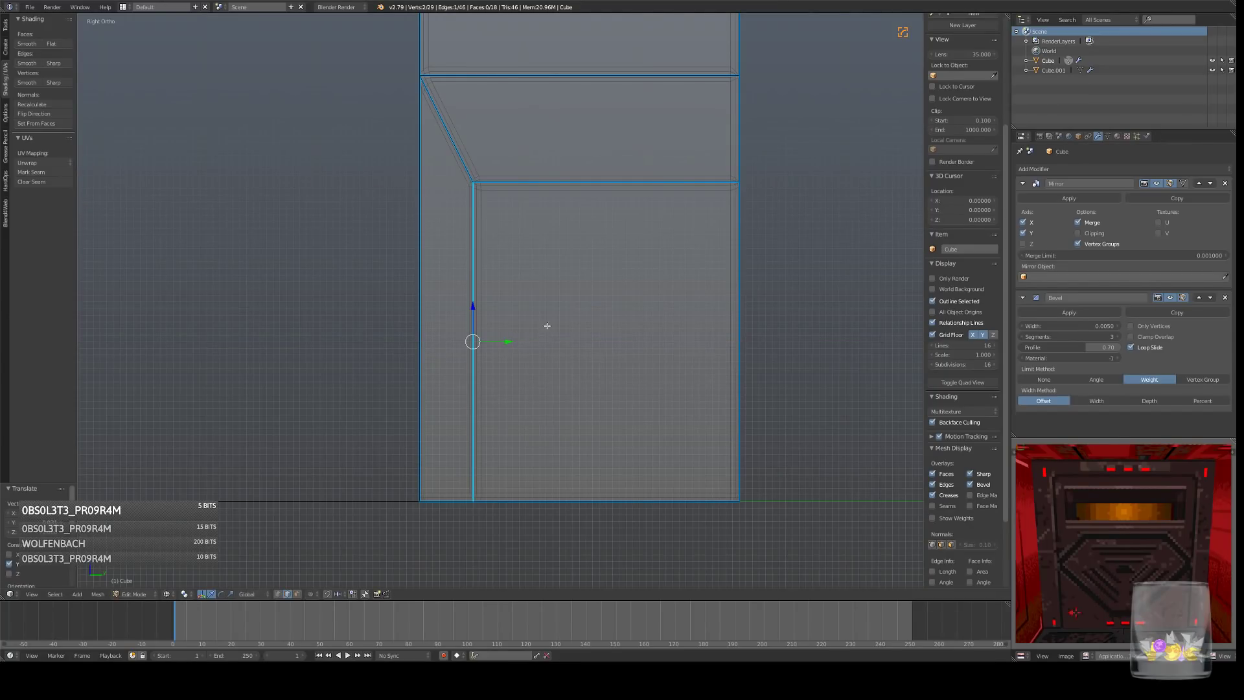
- Examine the frame's foot and corner chamfers from the side and at an angle in object mode
scroll(551, 319, down, 11)
key(a)
shift+middle_drag(528, 241, 570, 431)
key(Tab)
mouse_move(583, 300)
middle_down()
mouse_move(611, 326)
mouse_move(591, 387)
mouse_move(559, 349)
mouse_move(625, 328)
mouse_move(633, 368)
mouse_move(572, 364)
mouse_move(581, 336)
mouse_move(616, 333)
middle_up()
scroll(614, 317, up, 5)
shift+middle_drag(609, 269, 603, 340)
shift+middle_drag(578, 401, 575, 332)
mouse_move(583, 332)
middle_down()
mouse_move(486, 382)
mouse_move(494, 372)
middle_up()
key(Tab)
key(z)
click(278, 594)
scroll(575, 159, down, 2)
key(b)
drag(509, 60, 540, 489)
scroll(557, 496, up, 4)
shift+middle_drag(643, 516, 575, 307)
scroll(570, 339, up, 5)
key(g)
key(y)
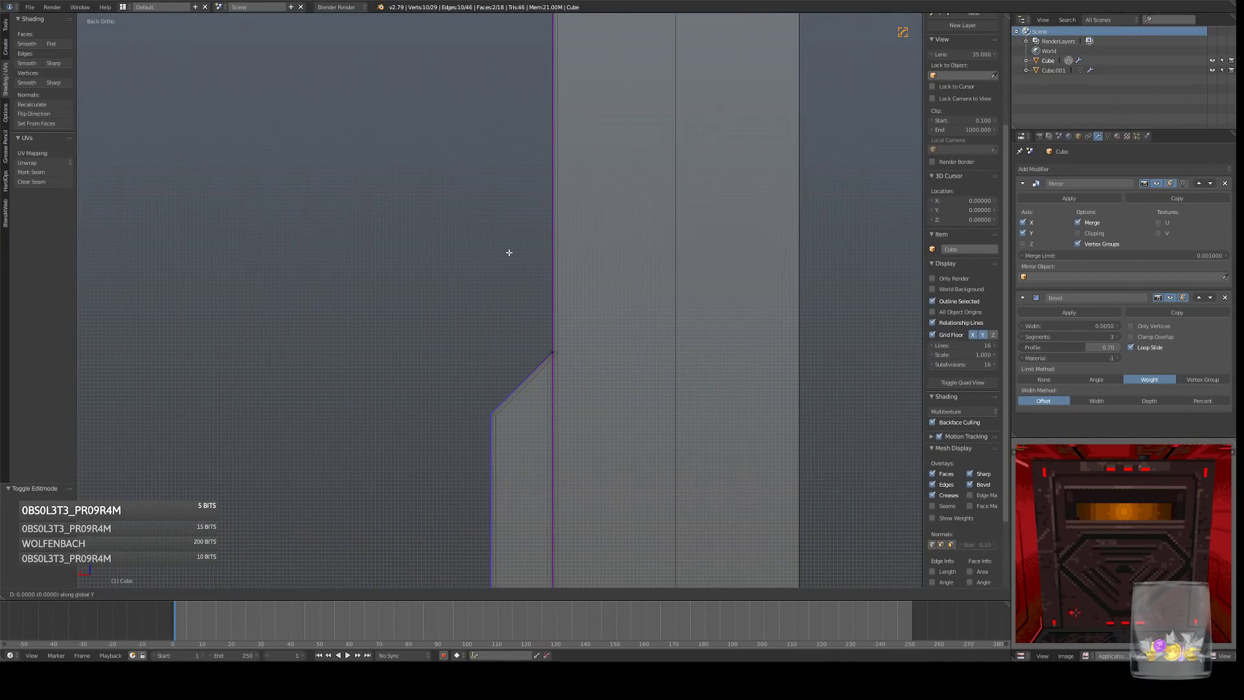
key(x)
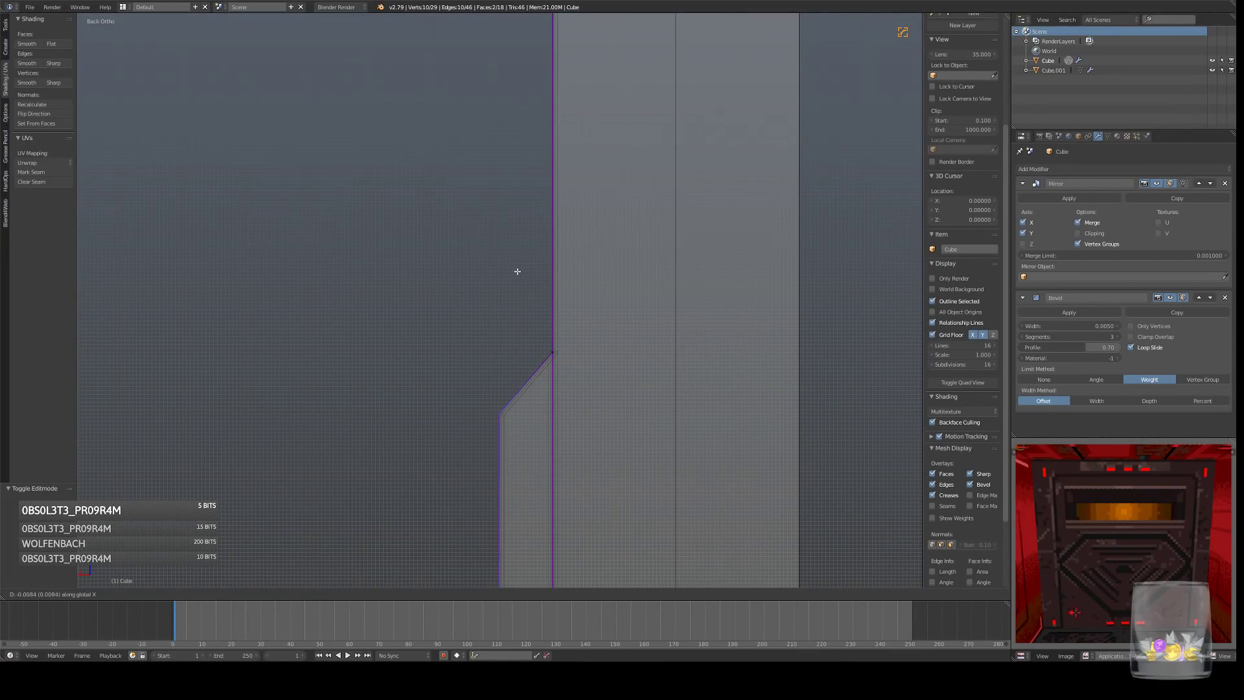
right_click(517, 273)
- Subdivide the foot's sloped upper edge to add a vertex at its midpoint
scroll(514, 291, down, 3)
shift+middle_drag(530, 366, 494, 291)
scroll(483, 264, up, 5)
scroll(495, 291, up, 1)
shift+middle_drag(456, 335, 546, 309)
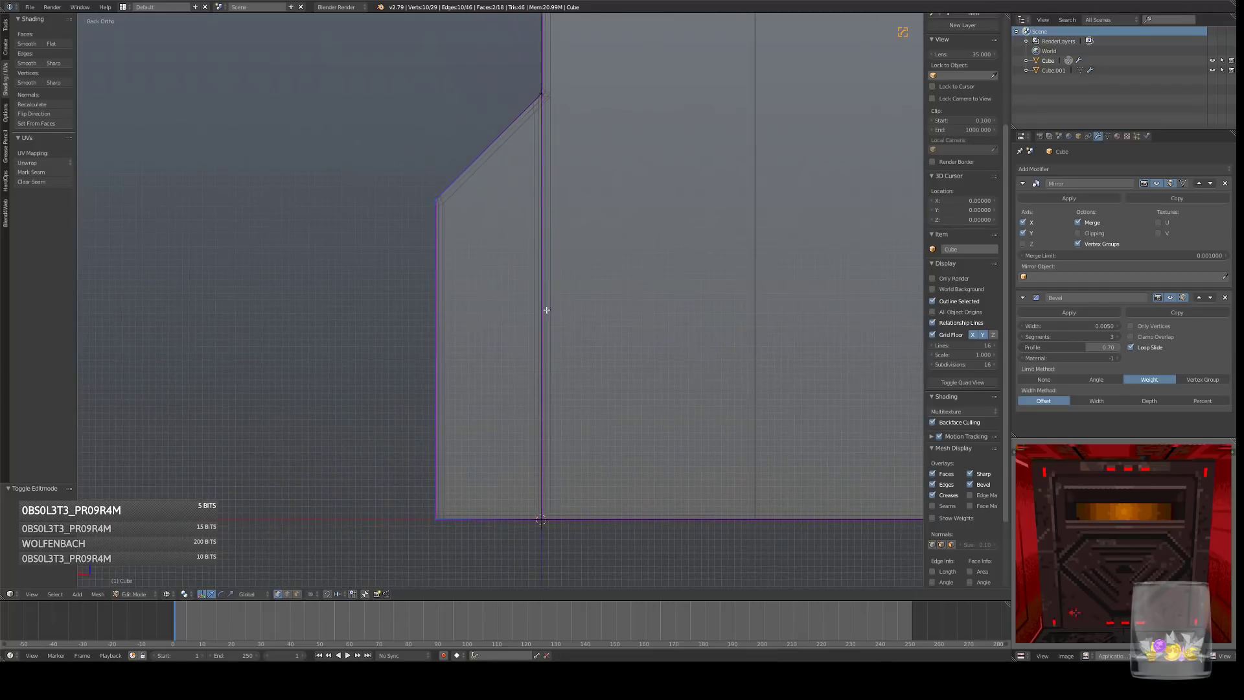
middle_drag(501, 521, 561, 498)
right_click(540, 501)
shift+right_click(645, 396)
key(w)
click(710, 328)
- Snap the foot's four protruding vertices along X to the slope's midpoint vertex, and dissolve that midpoint vertex
right_click(510, 414)
scroll(527, 434, down, 4)
shift+right_click(521, 398)
shift+right_click(507, 499)
shift+right_click(521, 539)
key(ctrl+KP_1)
scroll(504, 310, up, 2)
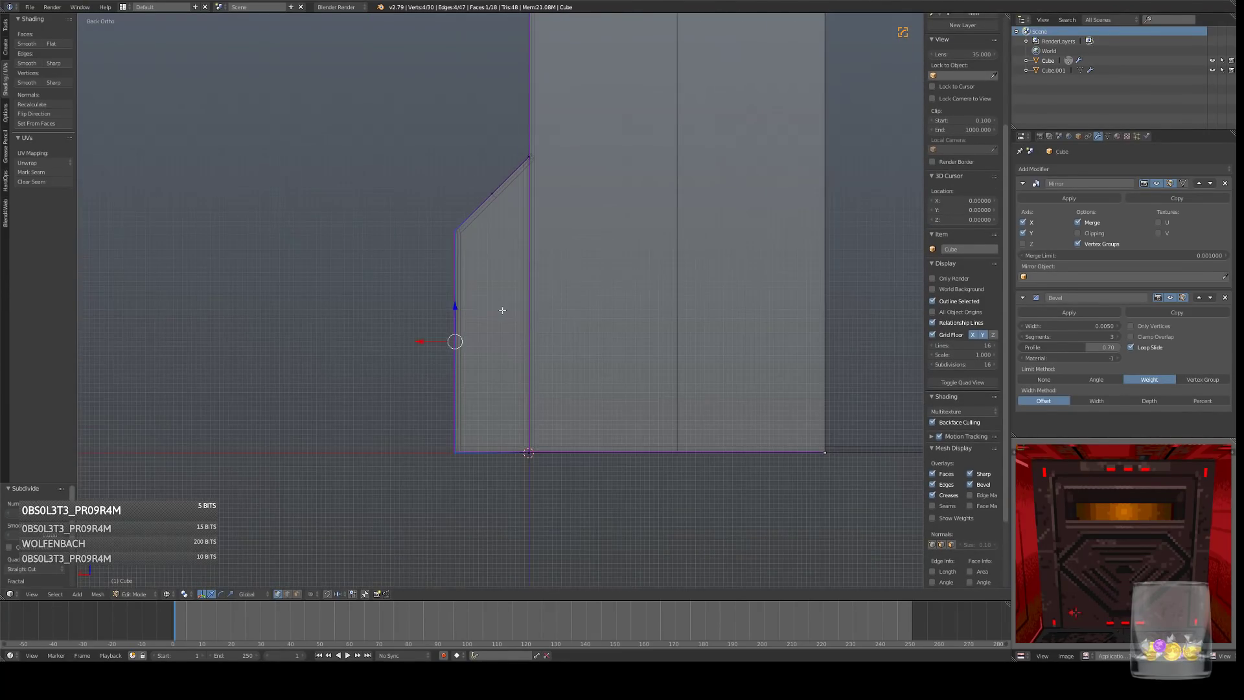
click(338, 594)
click(354, 572)
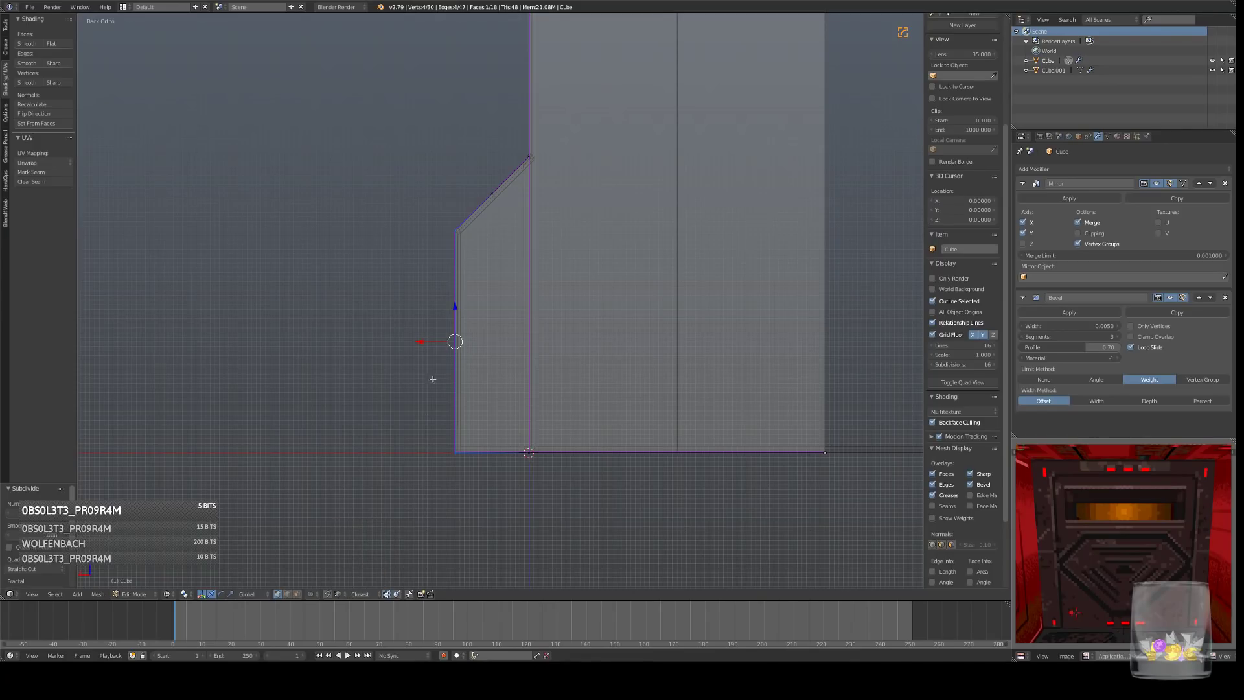
ctrl+drag(421, 340, 488, 188)
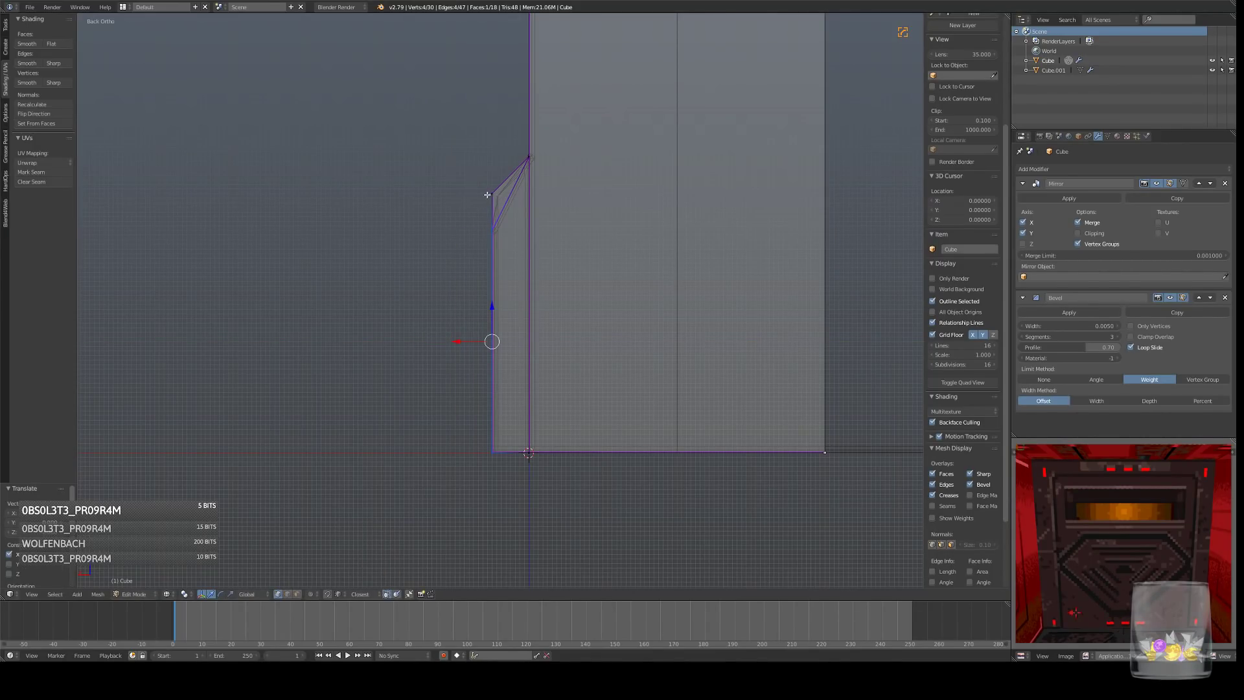
right_click(489, 194)
key(ctrl+x)
- Select the upper bracket's protruding vertices and snap them along X to line up with the foot's outer face
scroll(659, 188, down, 6)
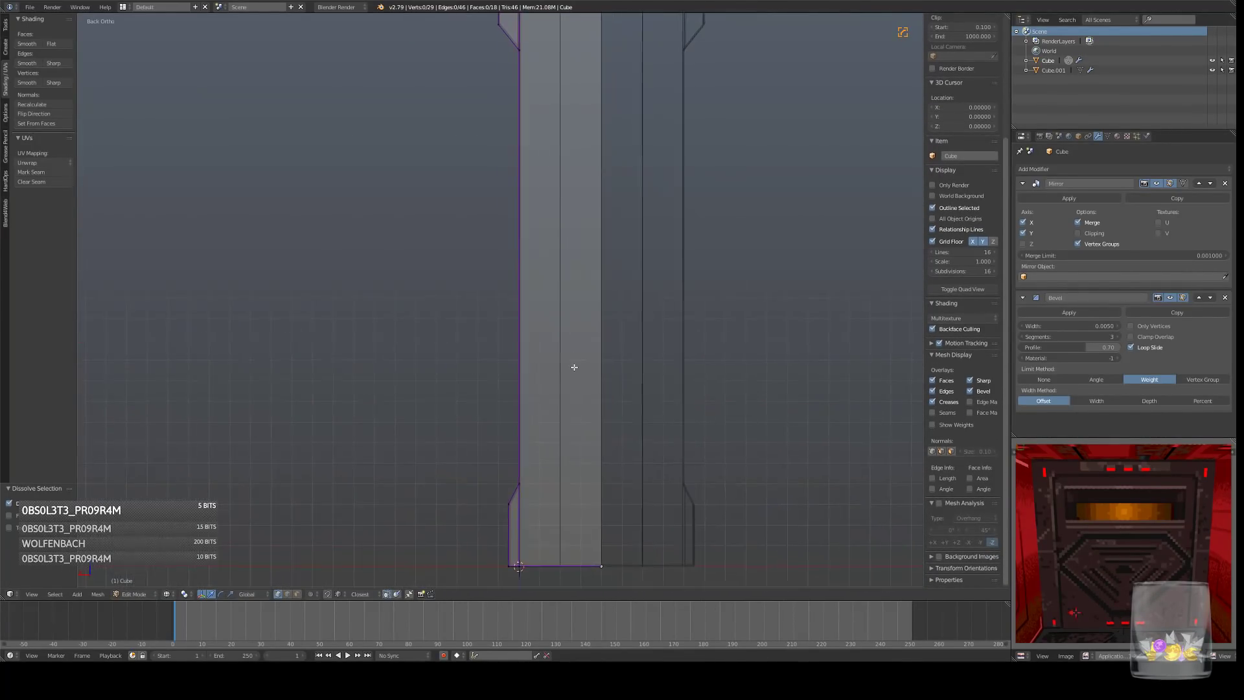
key(a)
key(a)
key(b)
drag(469, 43, 505, 184)
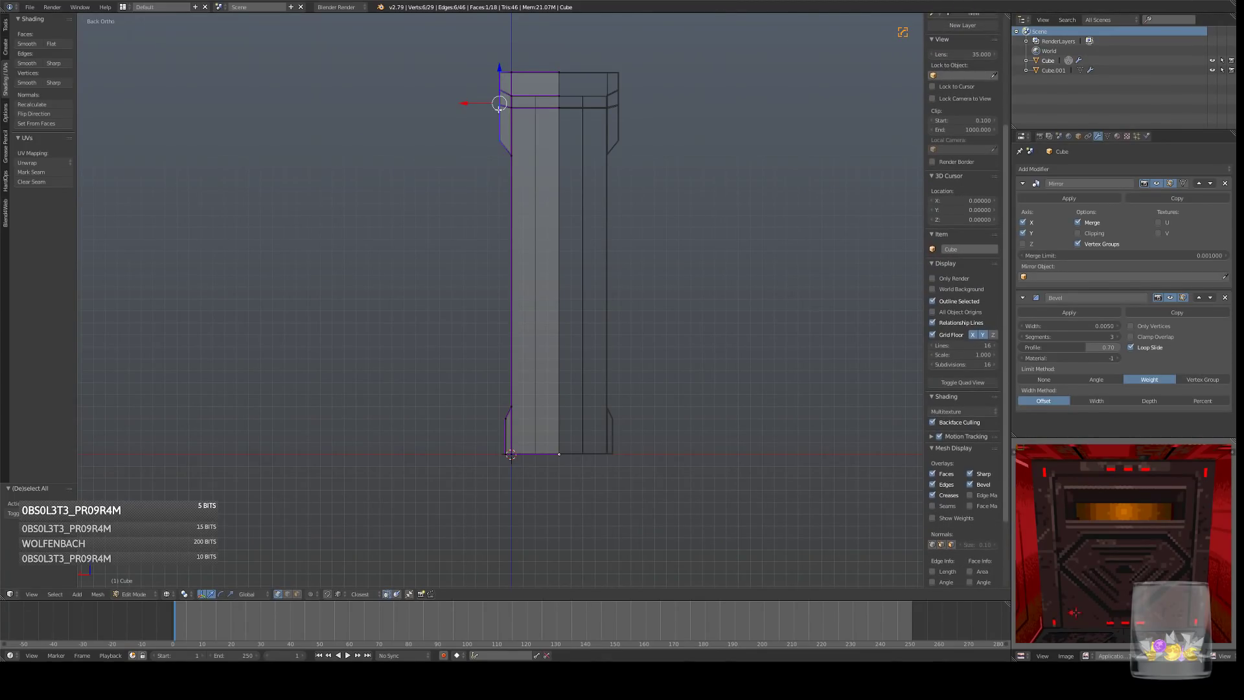
ctrl+drag(463, 102, 500, 422)
- Examine the thinned brackets and feet in shaded perspective and side views
mouse_move(468, 329)
middle_down()
mouse_move(532, 359)
mouse_move(499, 320)
mouse_move(513, 291)
mouse_move(563, 298)
mouse_move(488, 311)
mouse_move(596, 347)
mouse_move(622, 297)
mouse_move(553, 278)
mouse_move(484, 298)
mouse_move(497, 311)
mouse_move(572, 281)
middle_up()
key(a)
key(z)
key(Tab)
key(KP_3)
scroll(500, 324, down, 3)
key(KP_3)
scroll(569, 298, up, 4)
key(z)
key(z)
key(KP_3)
shift+middle_drag(493, 308, 605, 292)
scroll(525, 297, up, 3)
key(Tab)
key(KP_3)
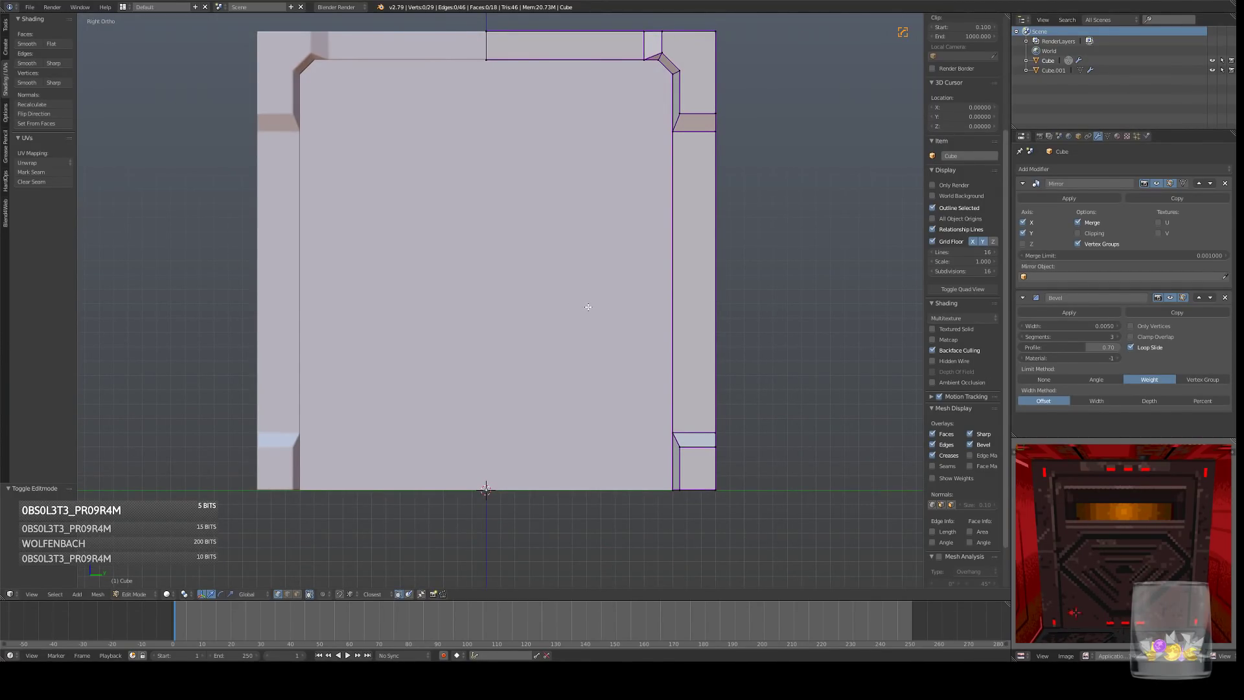
shift+middle_drag(605, 274, 604, 299)
- Save the door frame file and open the recent file Interactable_BulkheadDoor_Game.blend
key(ctrl+s)
click(414, 398)
click(31, 7)
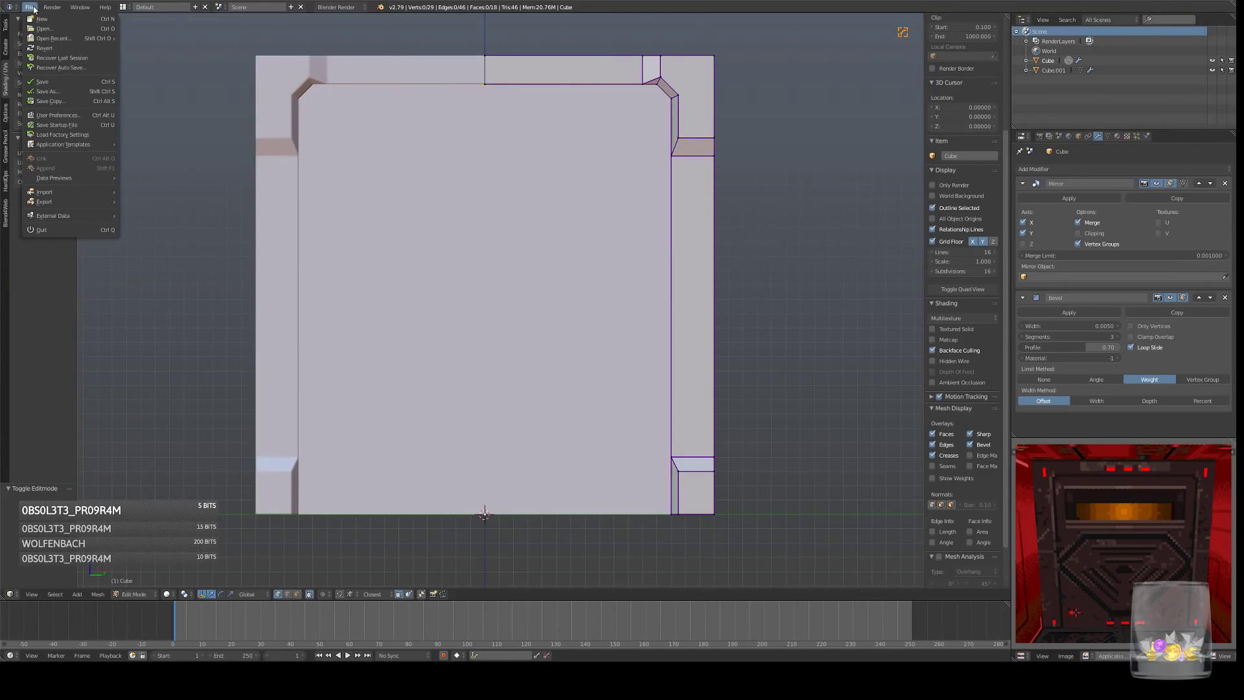
click(29, 7)
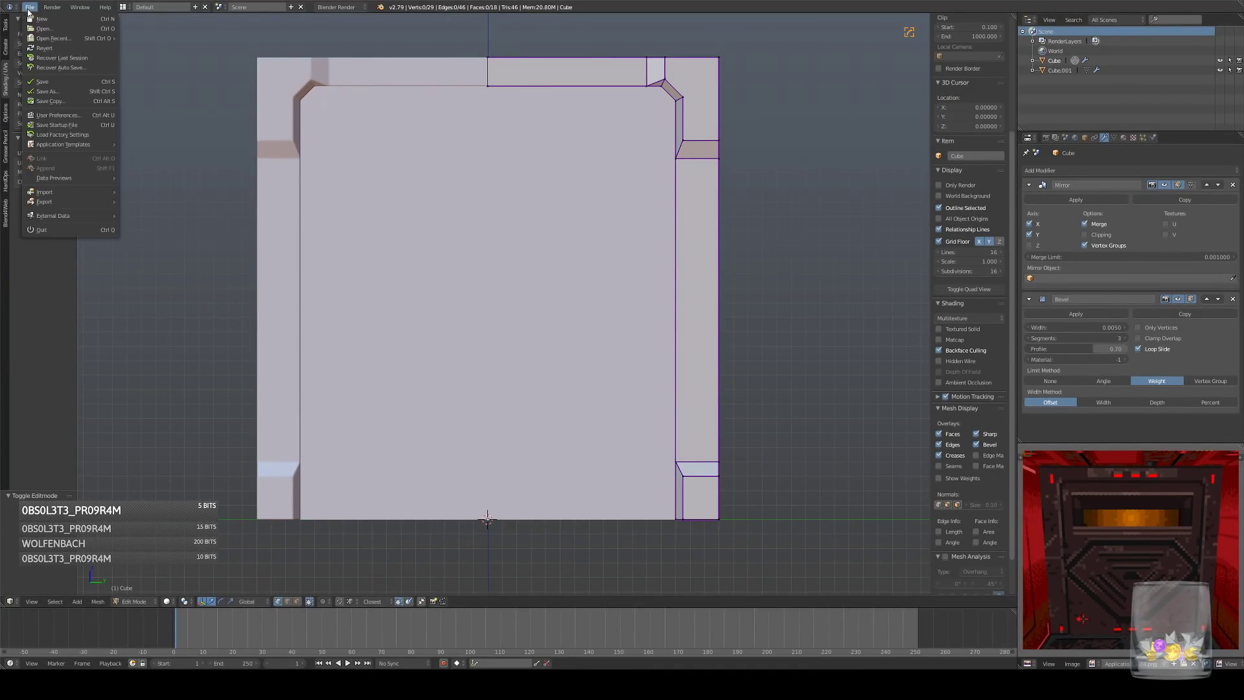
mouse_move(92, 40)
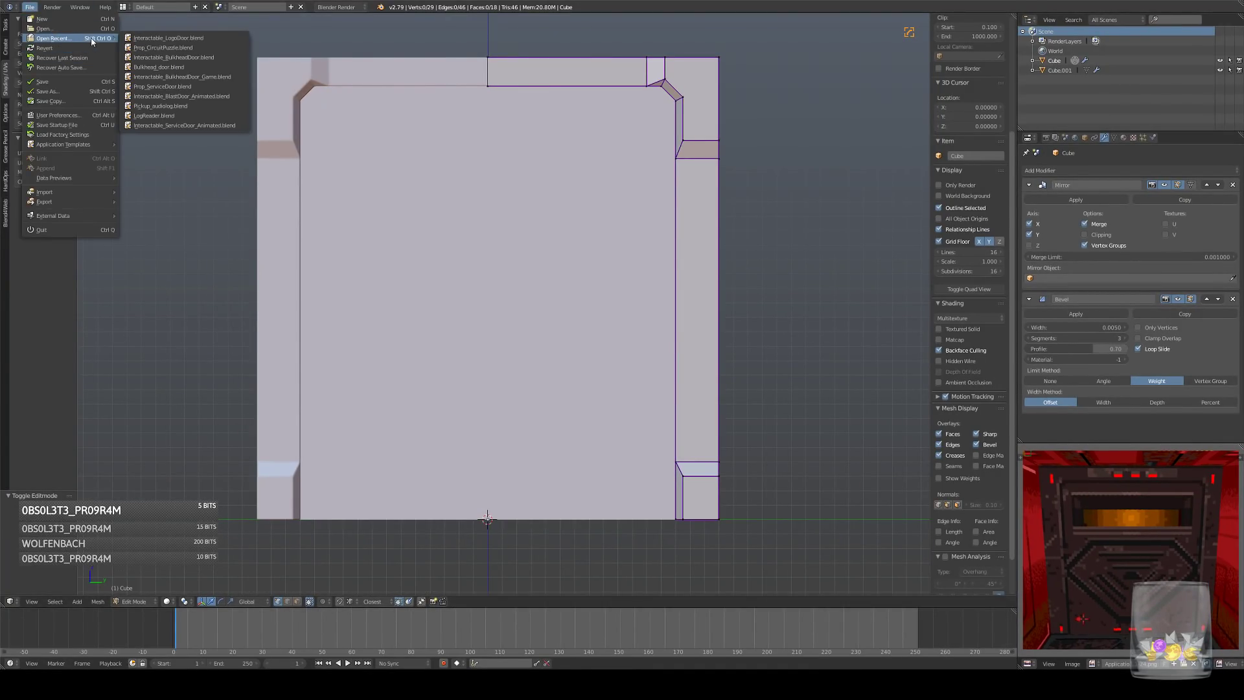
click(221, 78)
- Select the bulkhead door's armature, enter pose mode and play the Opening animation
middle_drag(648, 198, 771, 324)
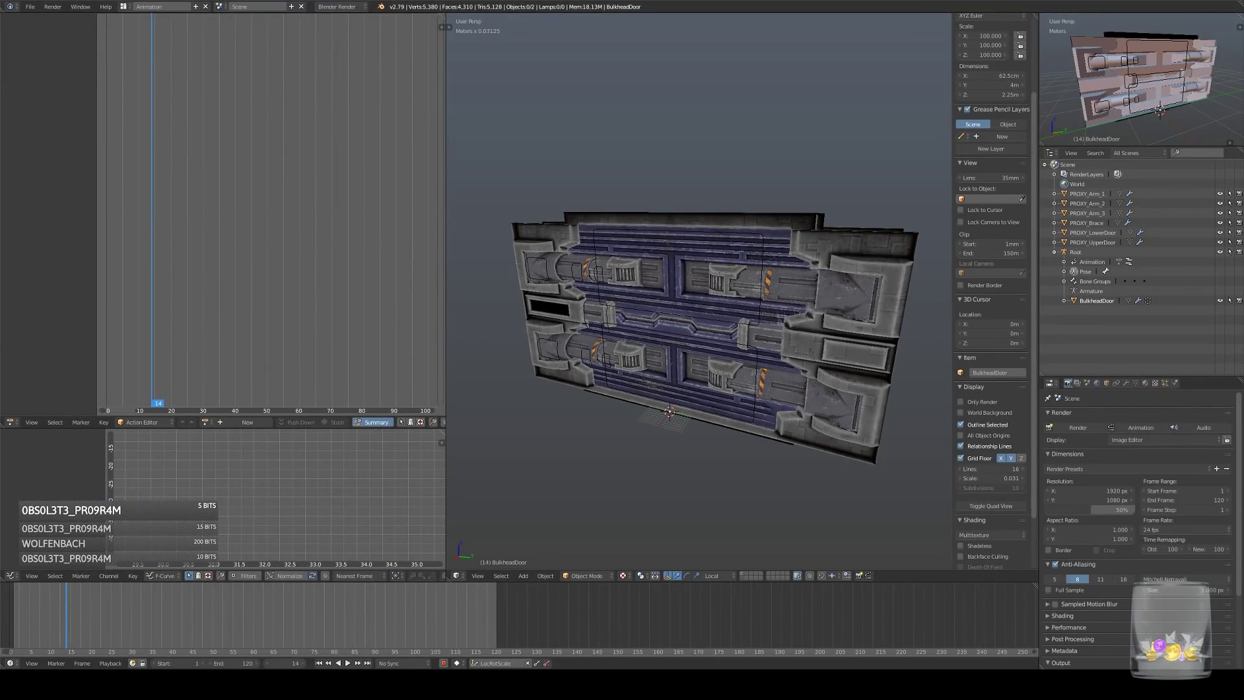
middle_drag(817, 233, 744, 233)
scroll(744, 233, up, 1)
shift+middle_drag(711, 288, 725, 280)
scroll(724, 279, down, 1)
right_click(736, 409)
key(ctrl+Tab)
key(alt+a)
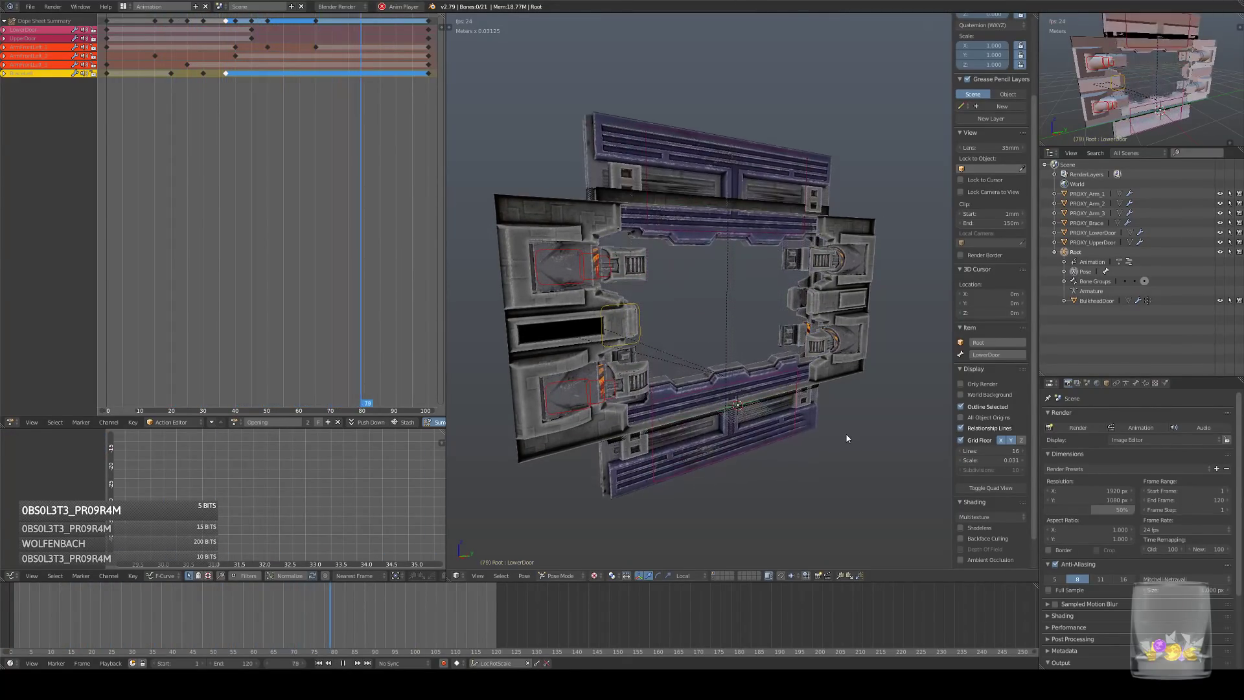
key(alt+a)
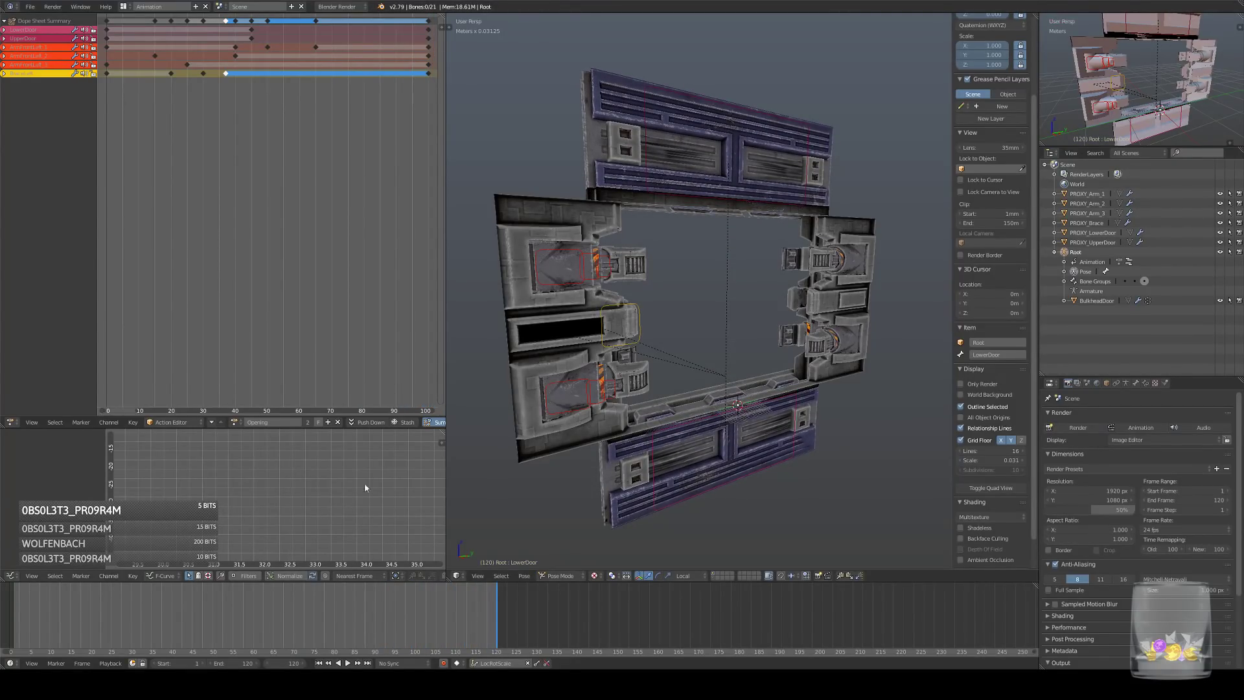
- Switch the armature to the Closing action and play it
click(234, 422)
click(256, 447)
key(alt+a)
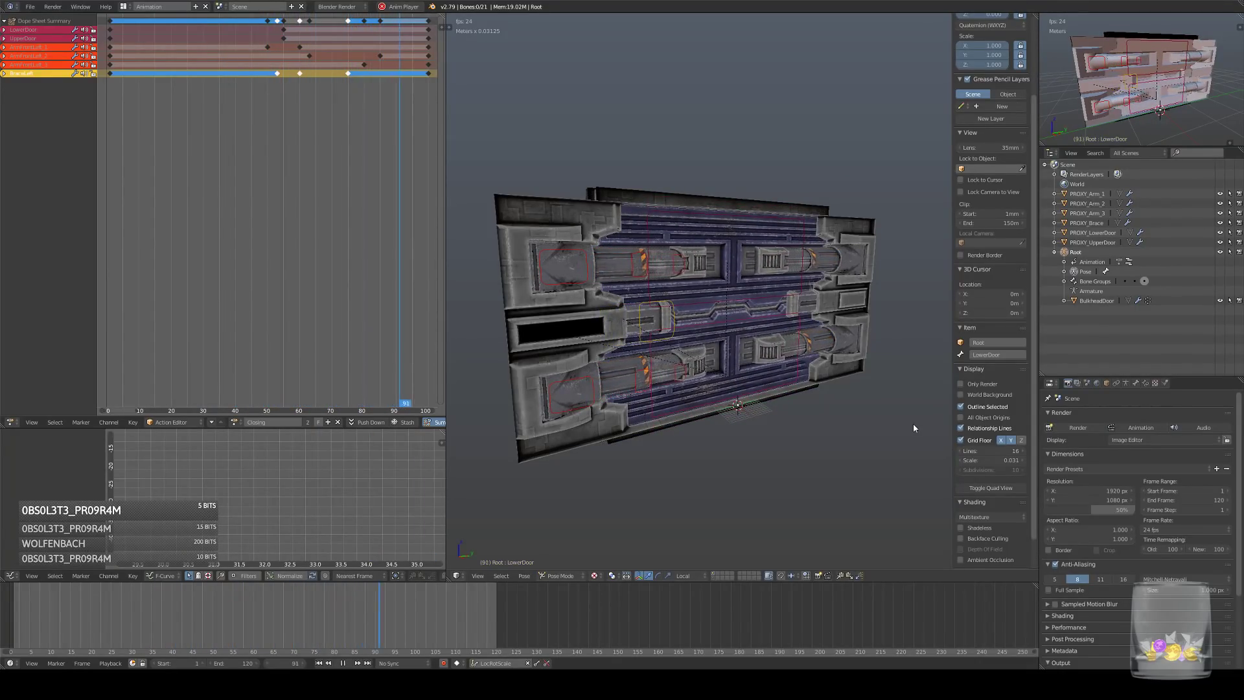
middle_drag(915, 422, 674, 374)
key(alt+a)
- Try out the bulkhead door rig by sliding the left arm and BraceLeft bones back into the frame
scroll(555, 413, up, 2)
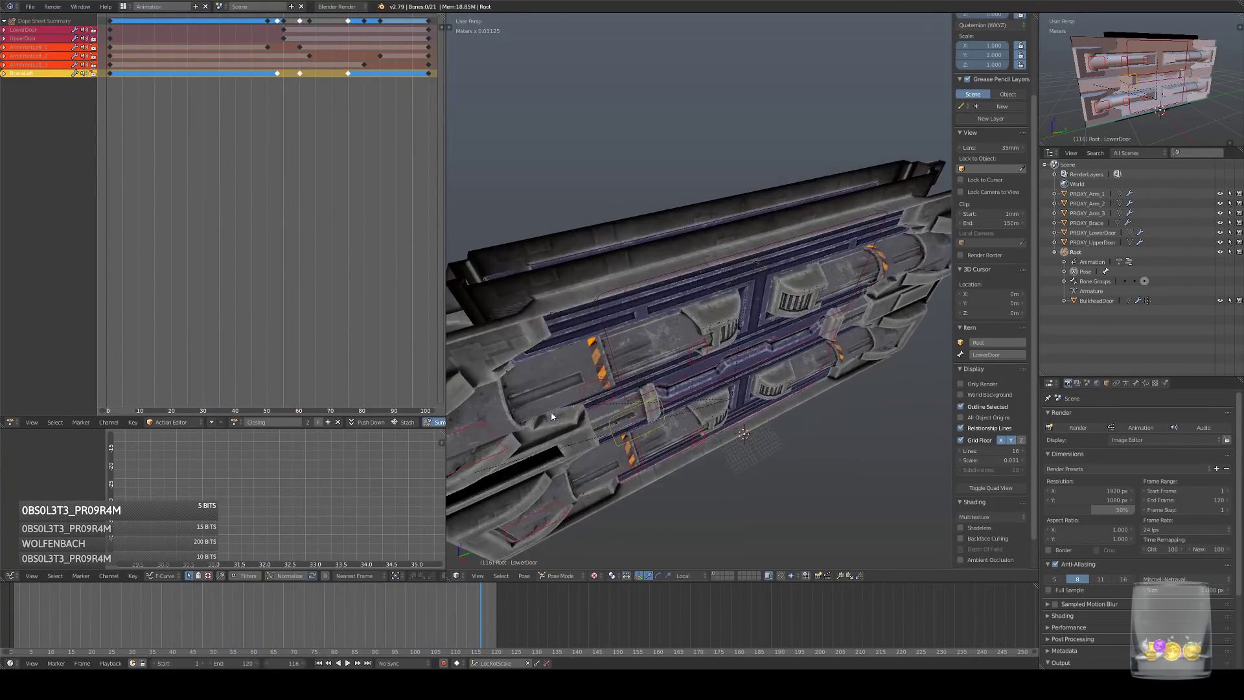
scroll(555, 414, down, 1)
middle_drag(555, 414, 558, 391)
right_click(557, 391)
middle_drag(841, 387, 866, 390)
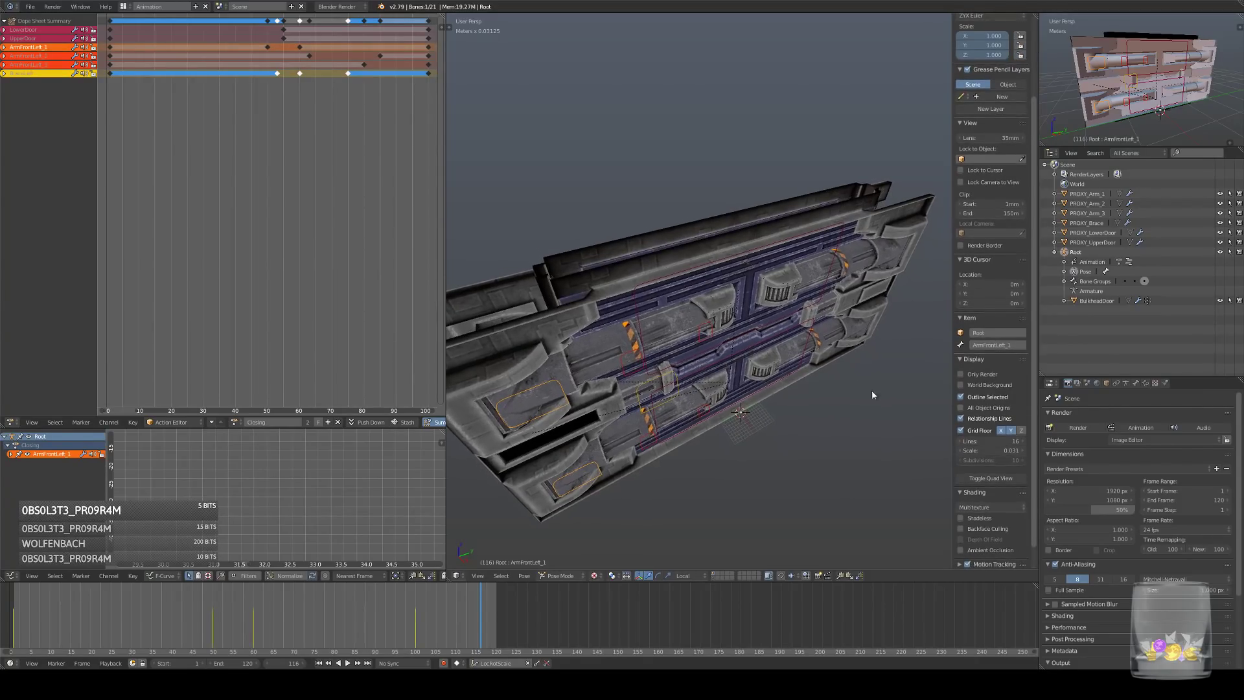
key(g)
right_click(840, 412)
right_drag(695, 333, 616, 384)
middle_drag(616, 381, 662, 369)
right_drag(626, 348, 585, 349)
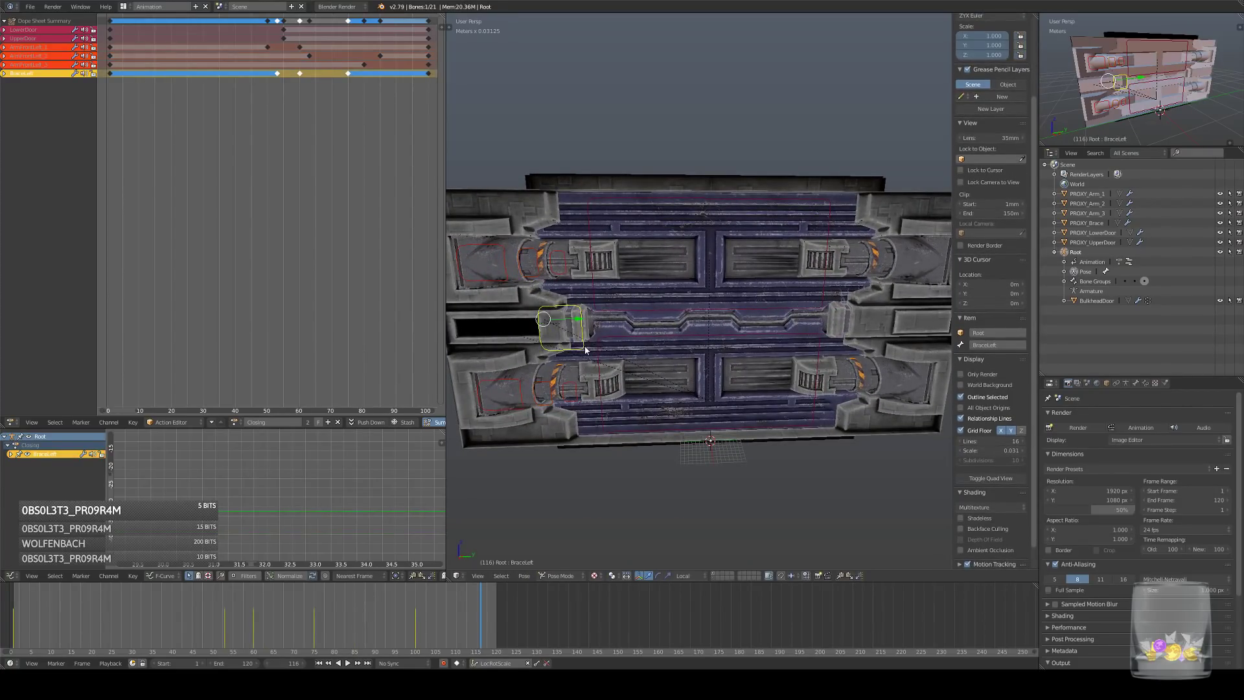
- Raise the UpperDoor bone to try out the upper door panel's movement
right_click(674, 300)
drag(712, 294, 710, 231)
middle_drag(728, 341, 764, 385)
scroll(764, 385, down, 4)
scroll(764, 385, up, 2)
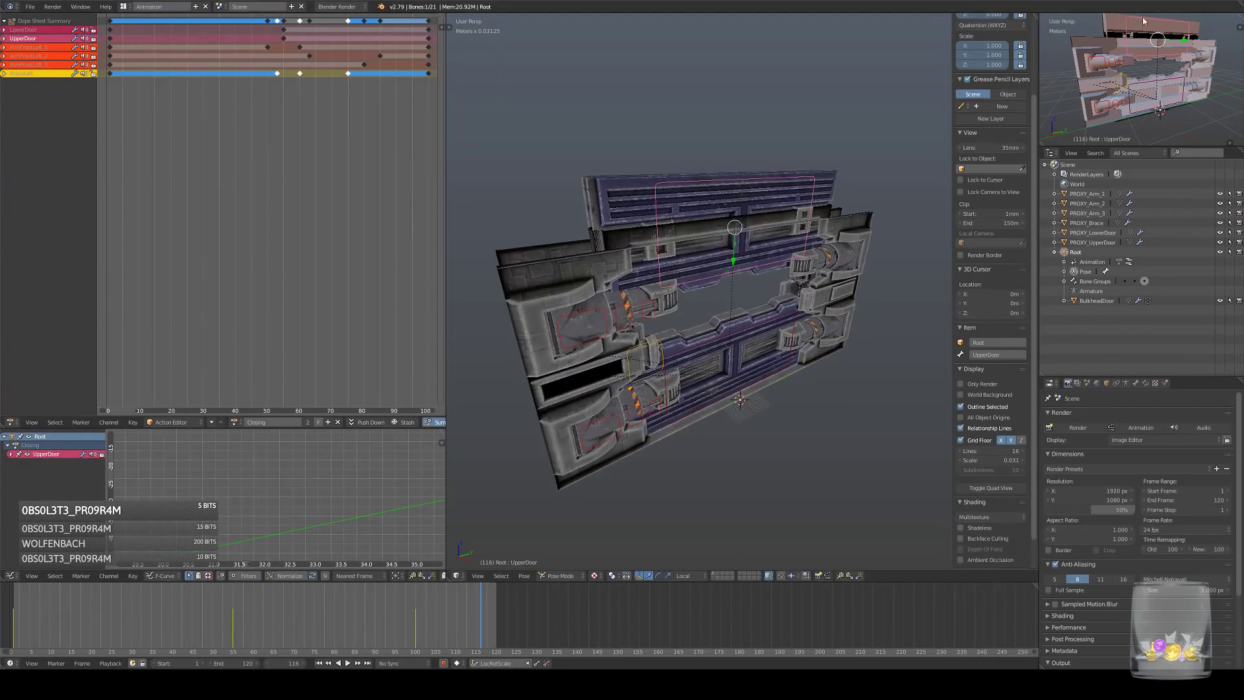
- Reopen the recent file Interactable_LogoDoor.blend and view the door frame from the side
click(30, 7)
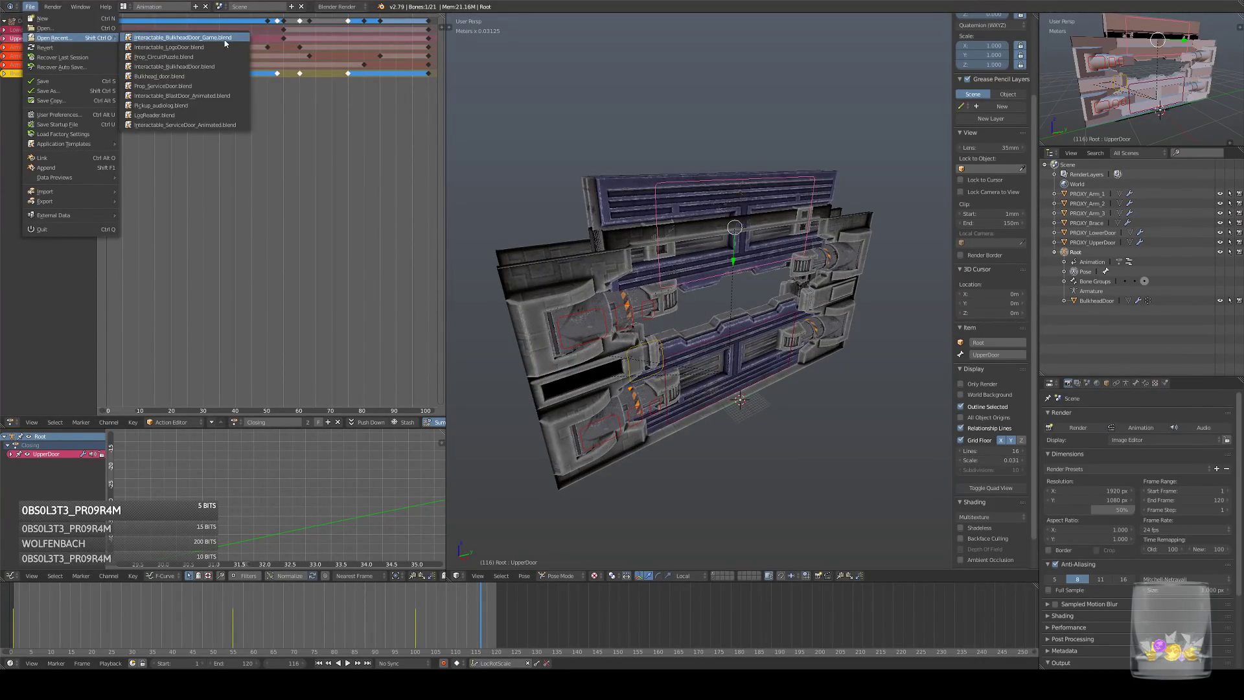
click(225, 45)
middle_drag(628, 366, 635, 411)
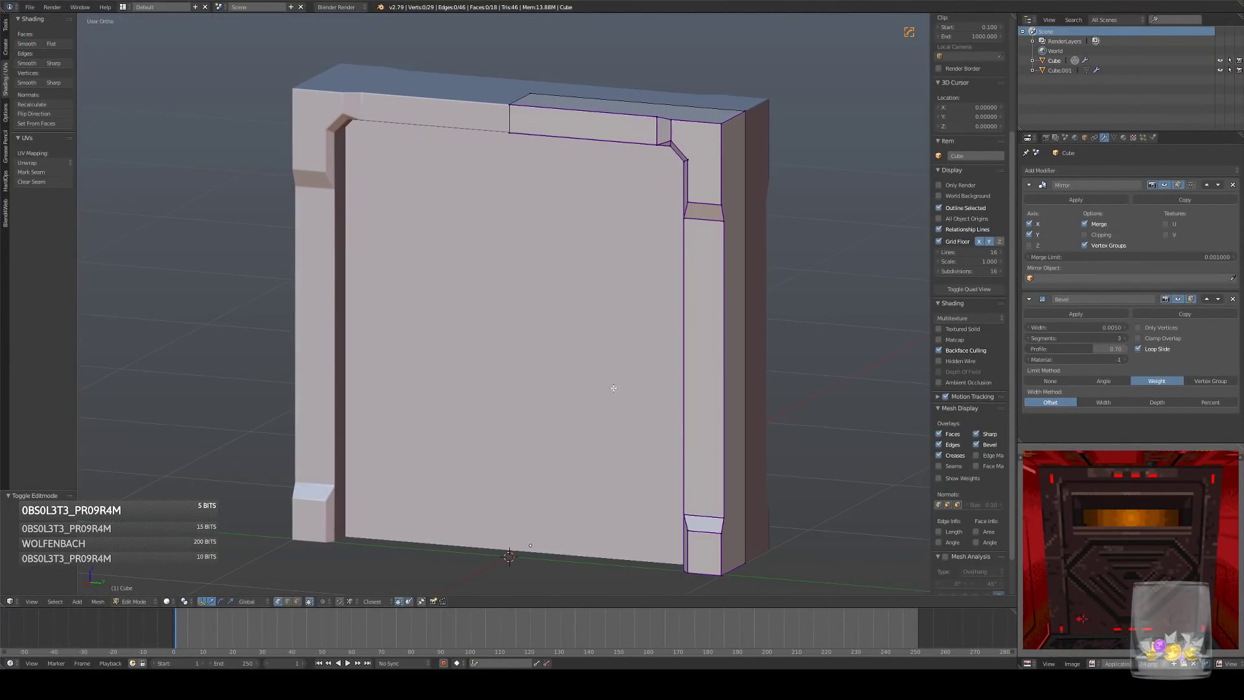
key(KP_3)
middle_drag(613, 360, 631, 348)
key(Tab)
key(Tab)
middle_drag(614, 388, 648, 546)
right_click(705, 545)
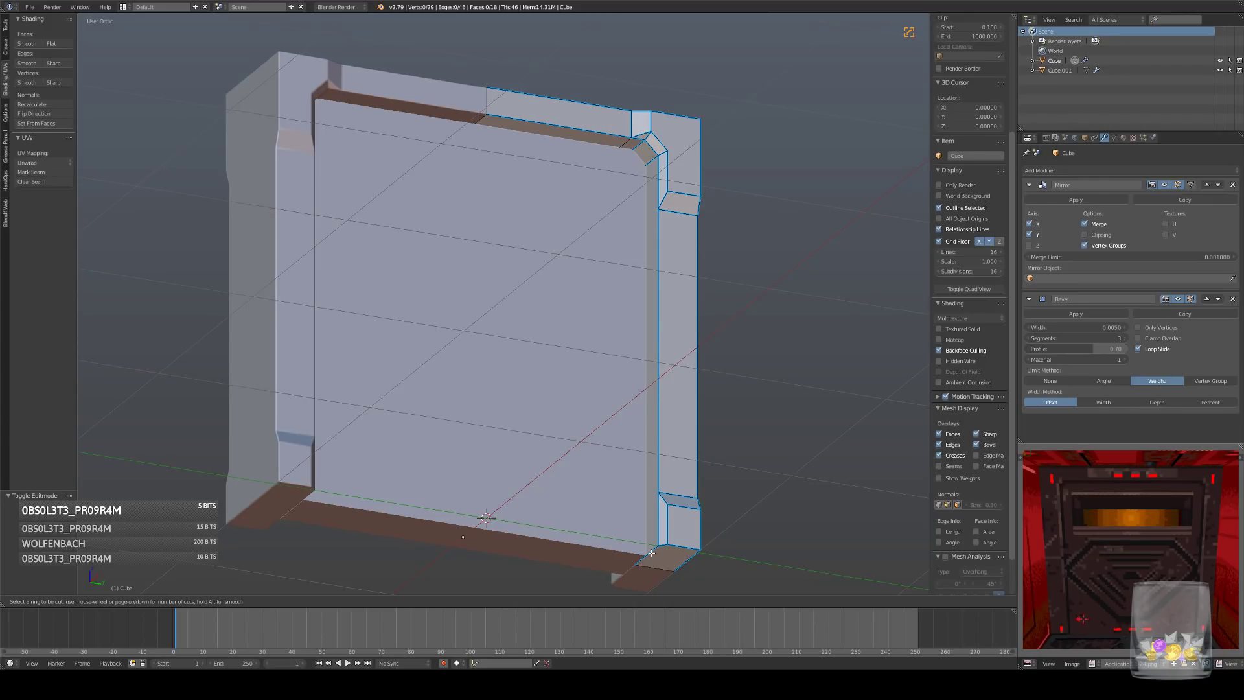
- Select the whole mesh and cut it in front view with a Box Cutter rectangle covering the inner part of the frame's depth
key(z)
key(KP_1)
scroll(679, 226, down, 3)
scroll(641, 237, up, 1)
key(a)
key(ctrl+grave)
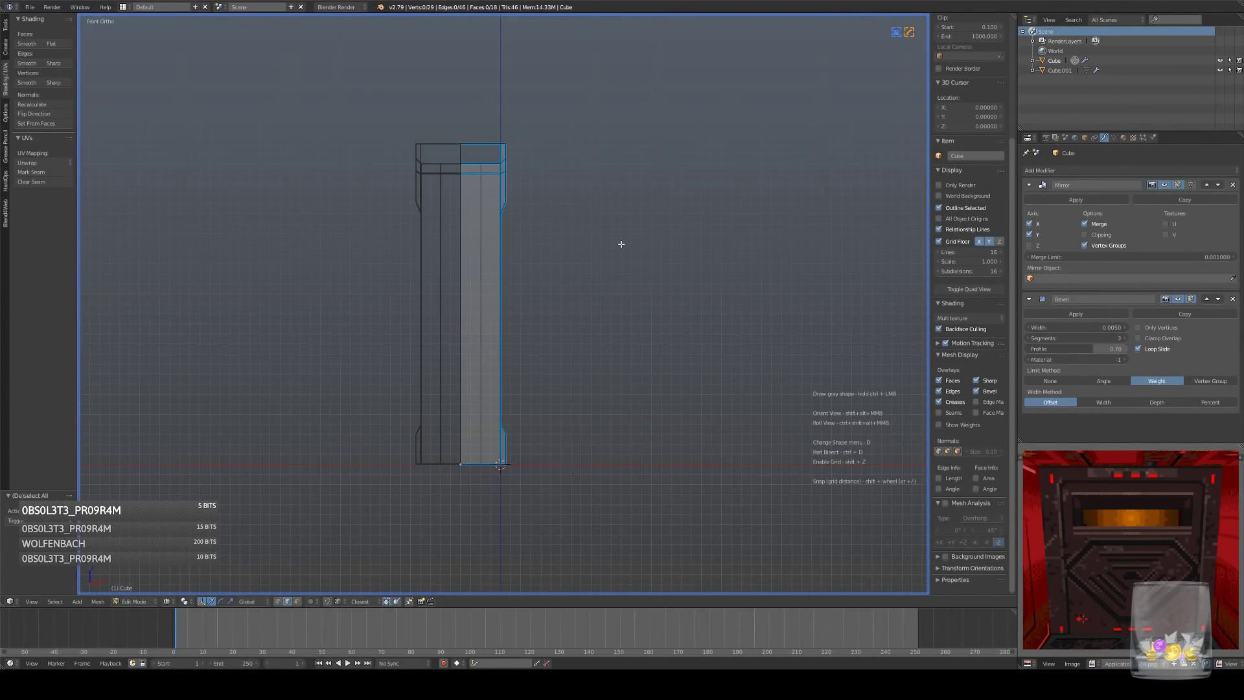
drag(389, 112, 480, 536)
mouse_move(480, 535)
middle_down()
mouse_move(611, 422)
mouse_move(576, 422)
mouse_move(583, 401)
middle_up()
key(KP_1)
key(z)
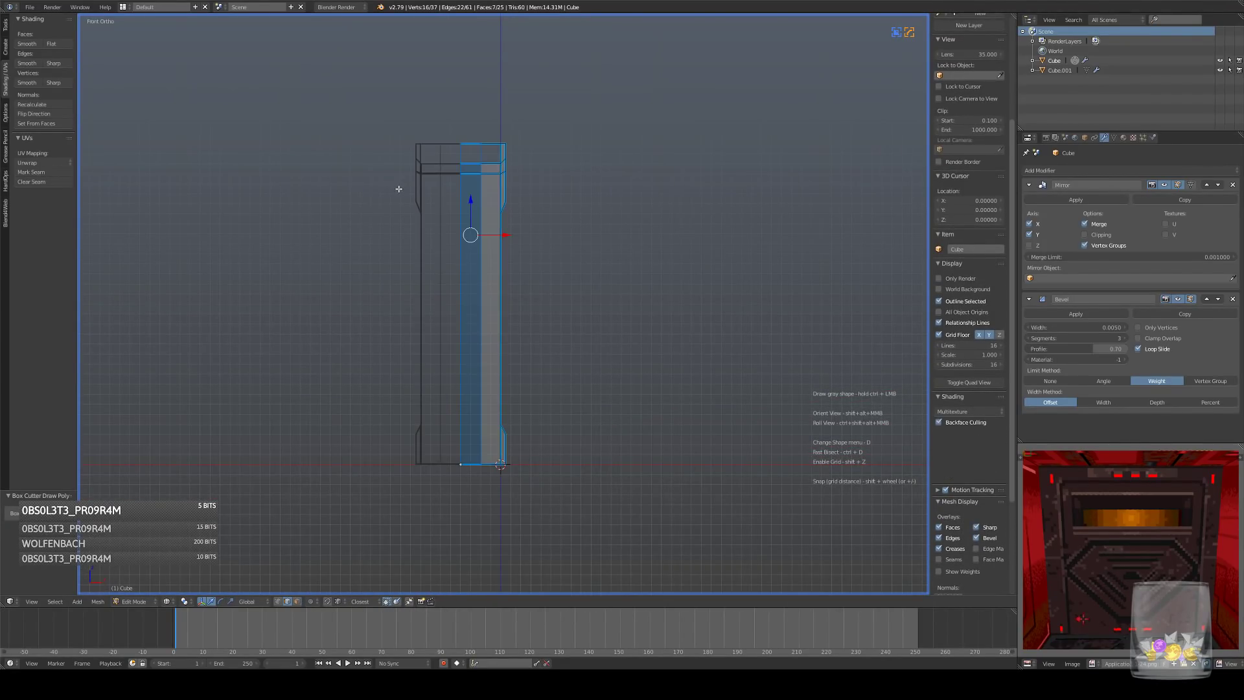
- Cut the door frame again in front view with a Box Cutter rectangle stopping just short of its outer face, and check the split
drag(380, 123, 500, 491)
mouse_move(499, 491)
middle_down()
mouse_move(640, 327)
mouse_move(594, 325)
mouse_move(586, 311)
mouse_move(624, 347)
mouse_move(609, 417)
middle_up()
key(a)
key(z)
alt+right_click(526, 299)
key(z)
key(z)
key(KP_3)
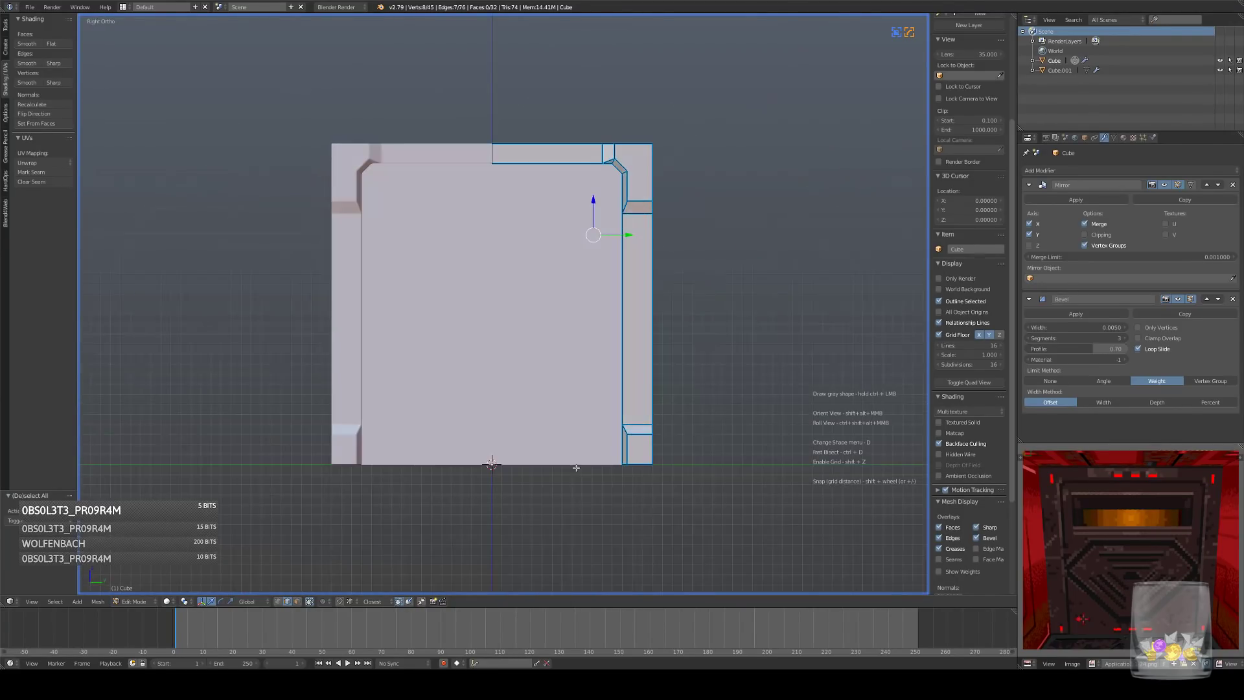
key(z)
key(a)
- Select the top bar's underside edges on the front layer up to the corner bracket and try raising them along Z
scroll(503, 292, up, 3)
middle_drag(504, 293, 472, 259)
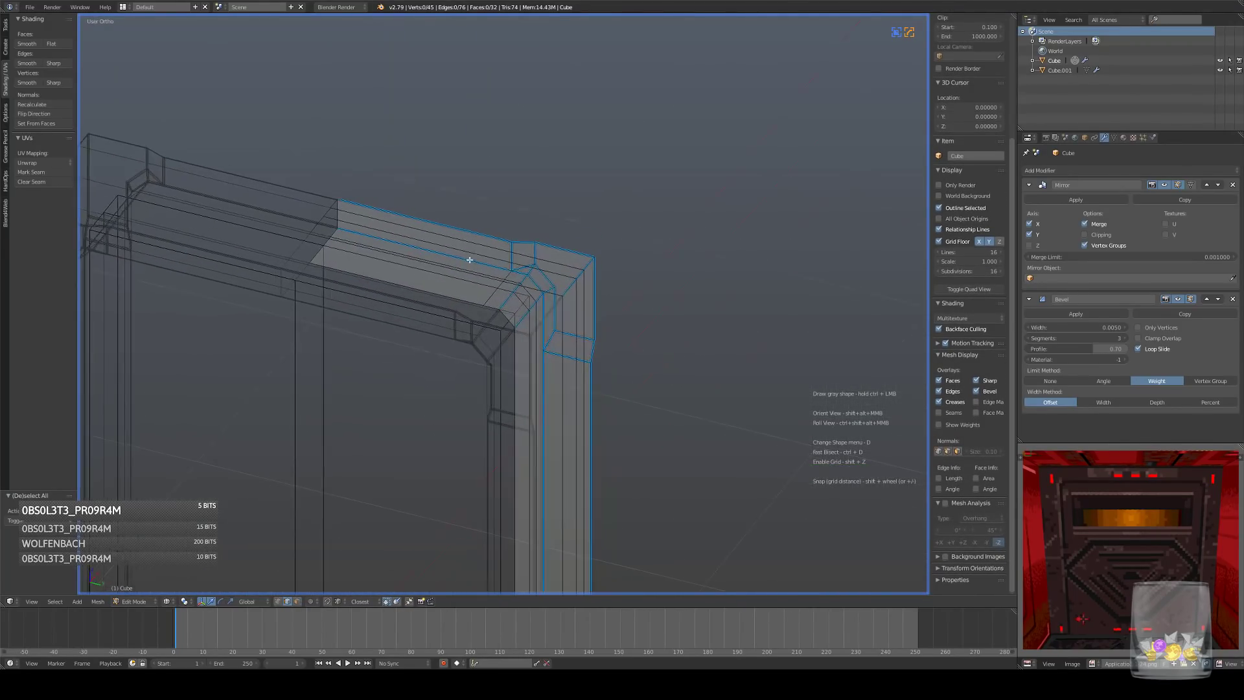
right_click(454, 233)
right_click(484, 266)
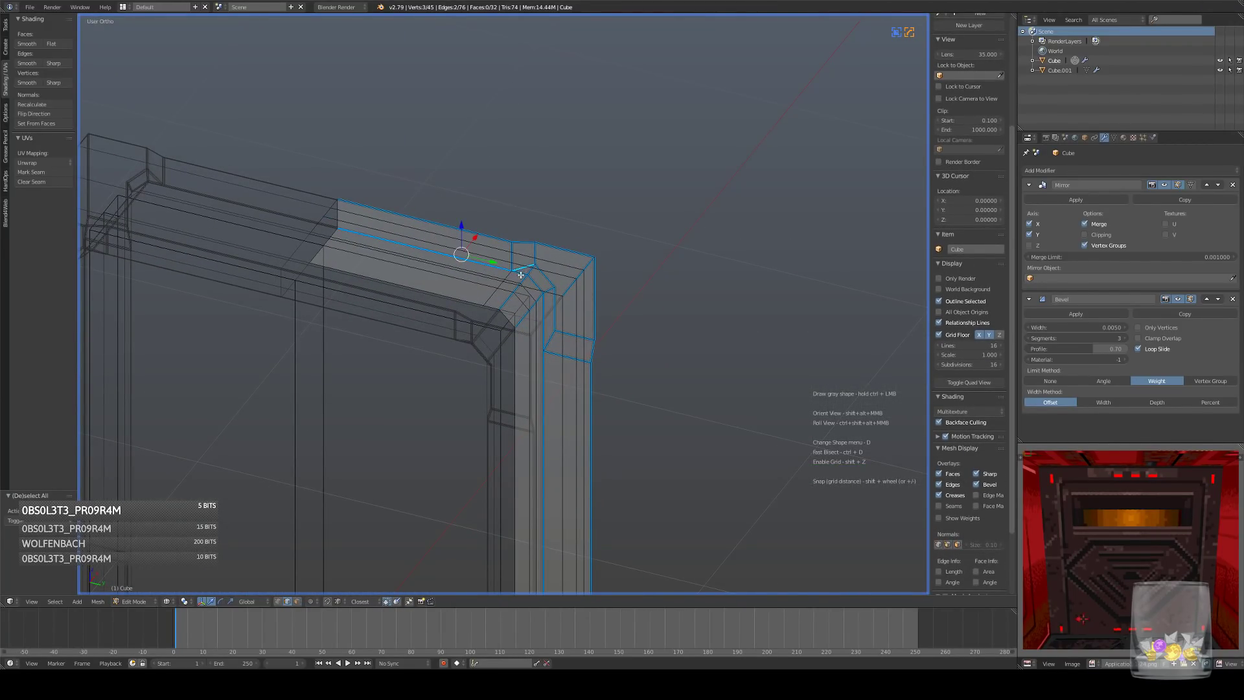
middle_drag(554, 275, 530, 296)
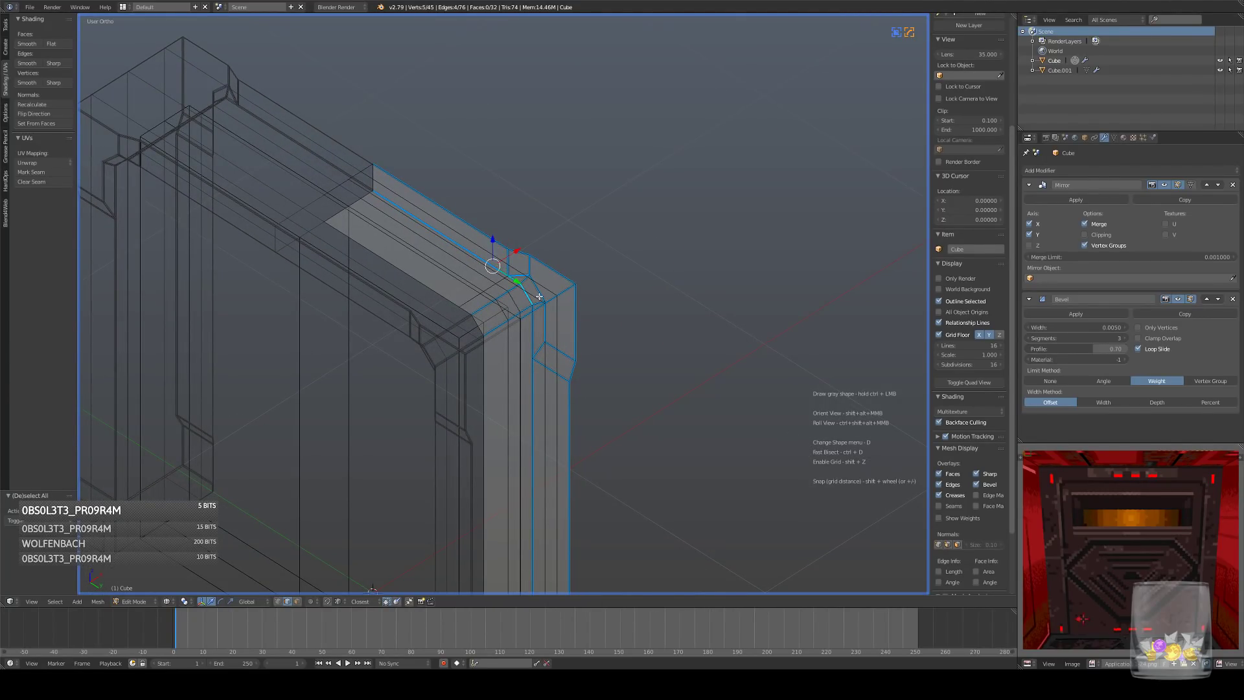
key(KP_3)
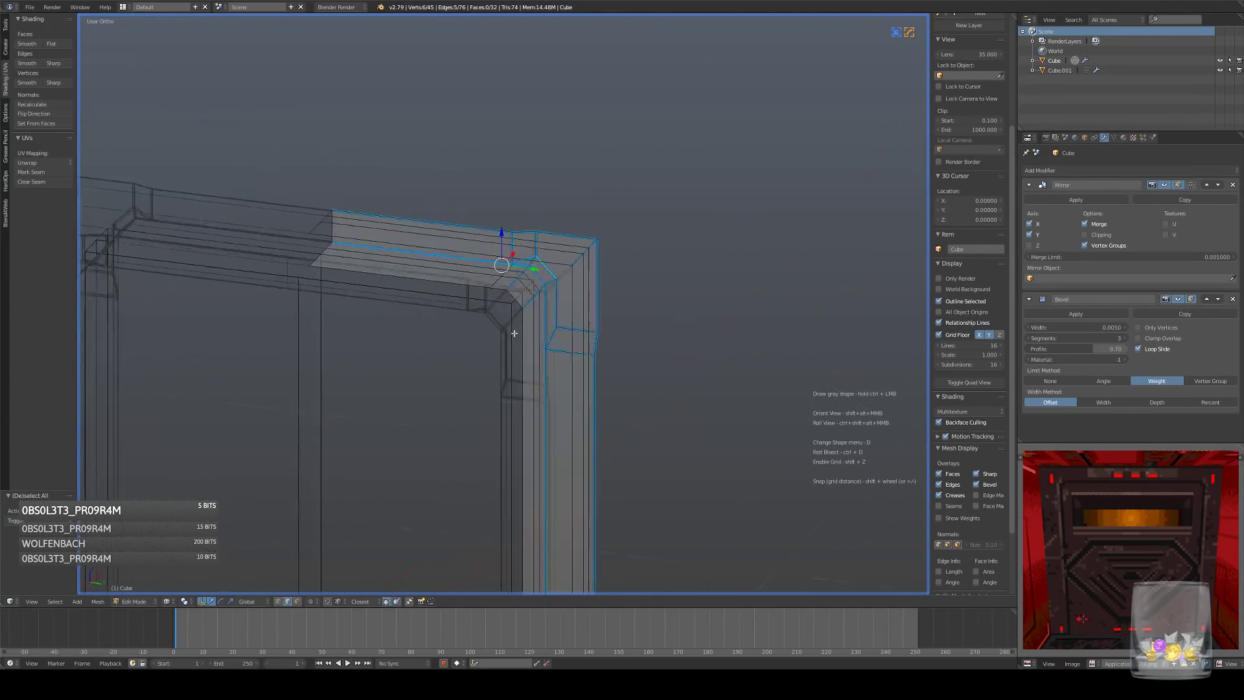
middle_drag(495, 344, 540, 206)
shift+right_click(582, 254)
key(KP_3)
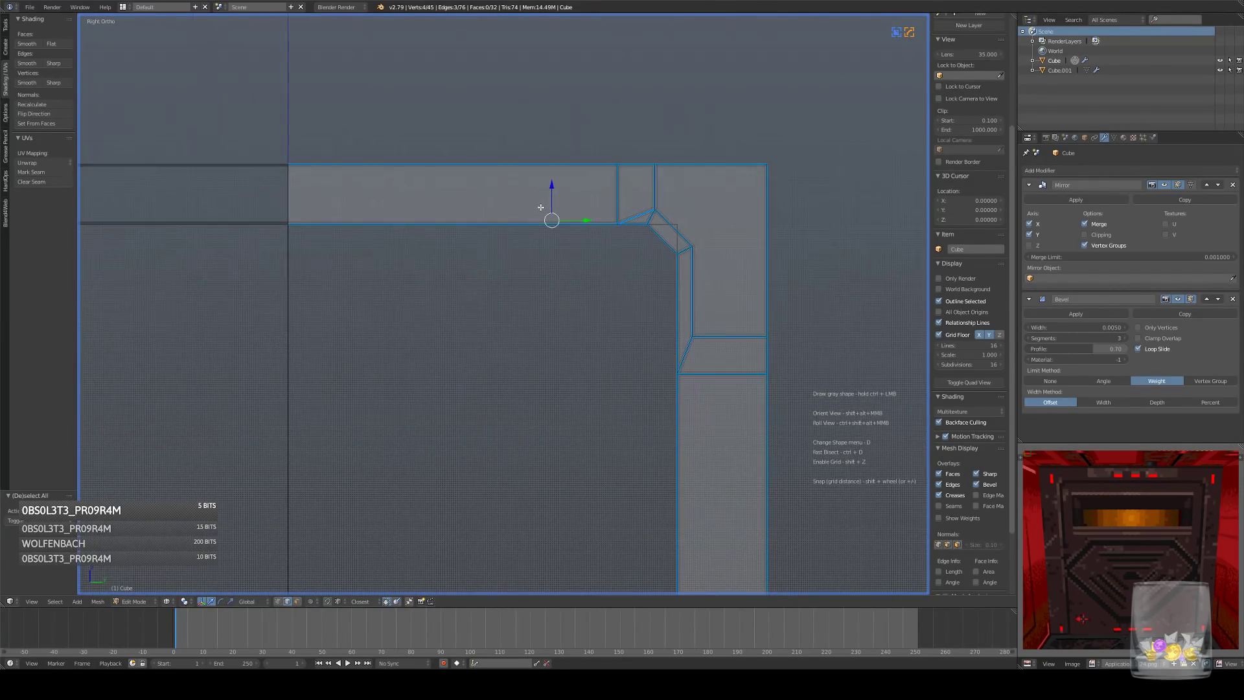
scroll(554, 187, down, 5)
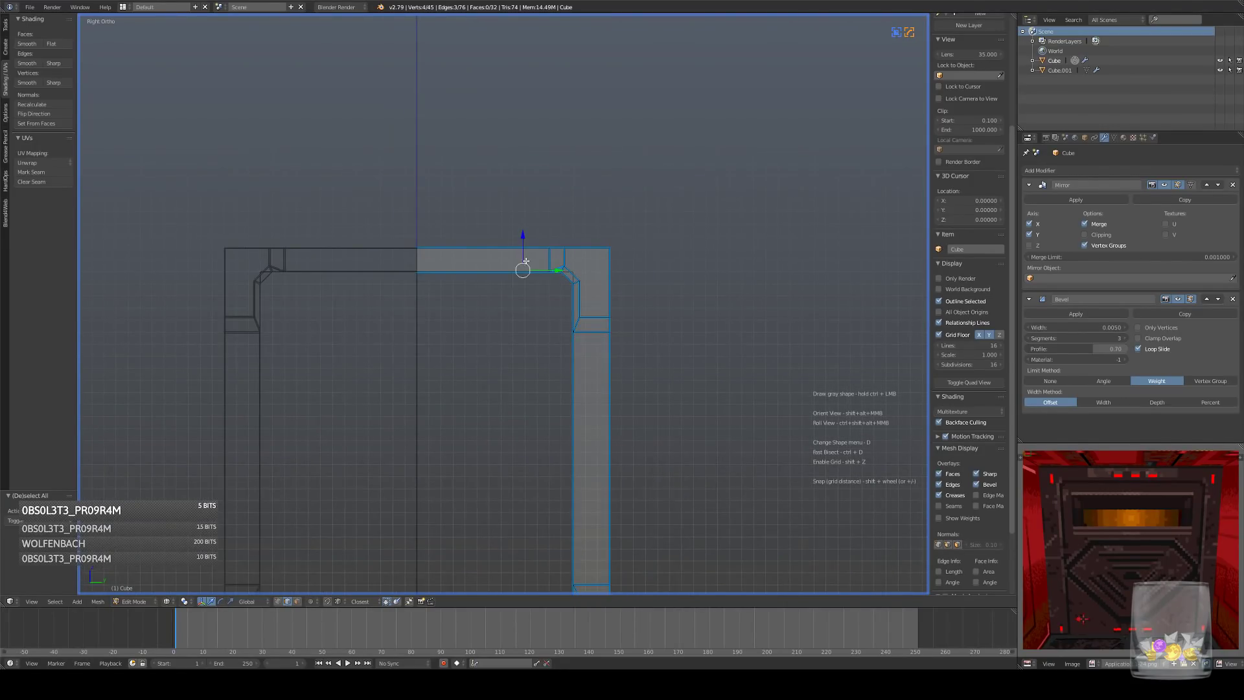
drag(522, 240, 521, 231)
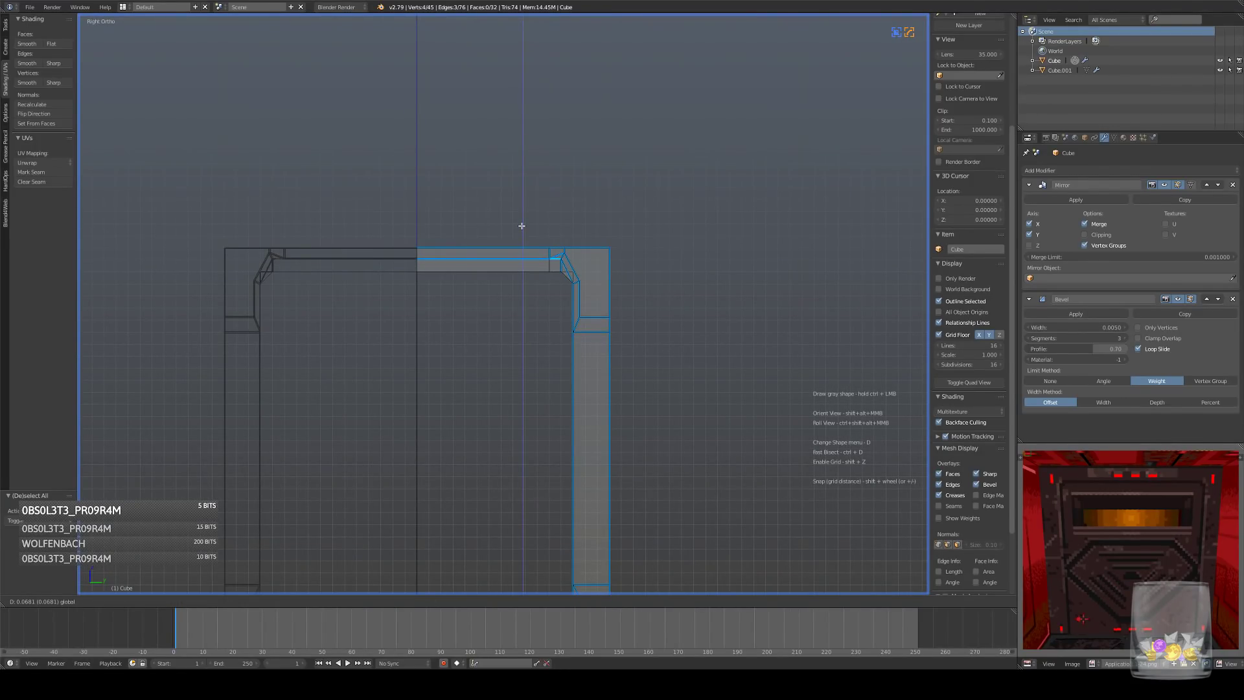
right_click(536, 240)
- Set the snap element to Increment and raise the selected top bar edges slightly along Z to form a step
click(338, 602)
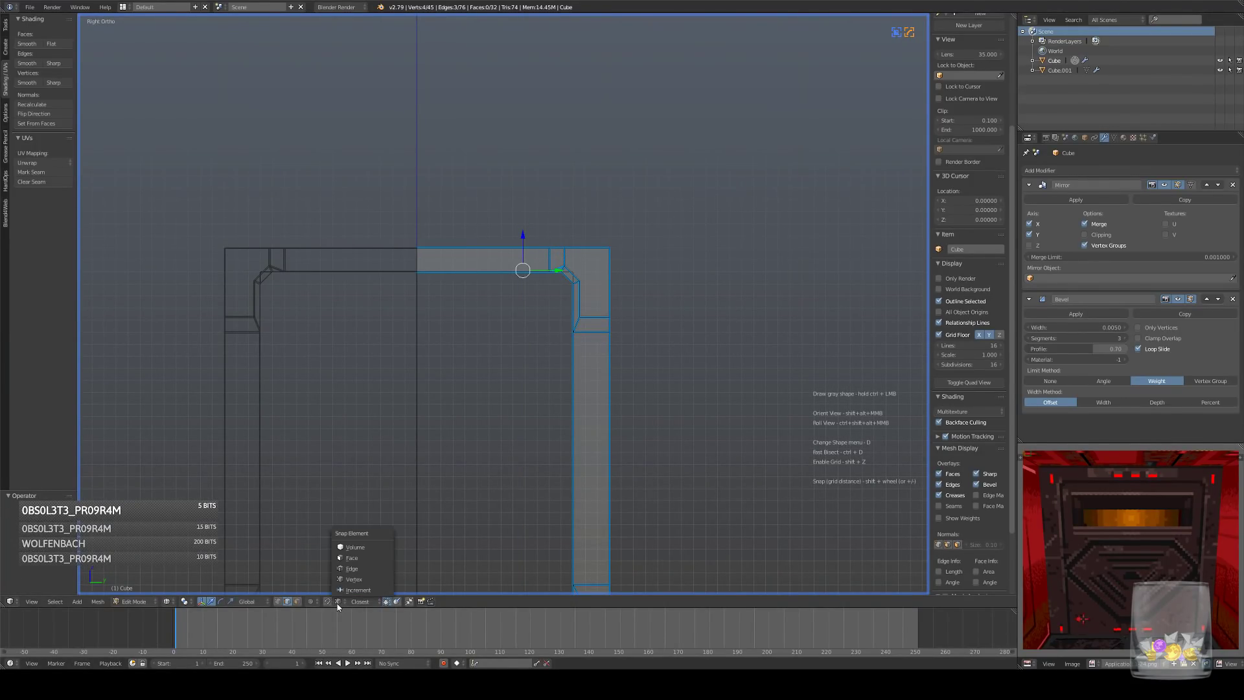
click(374, 590)
drag(519, 236, 522, 225)
scroll(503, 344, down, 3)
scroll(528, 349, up, 6)
scroll(519, 331, up, 5)
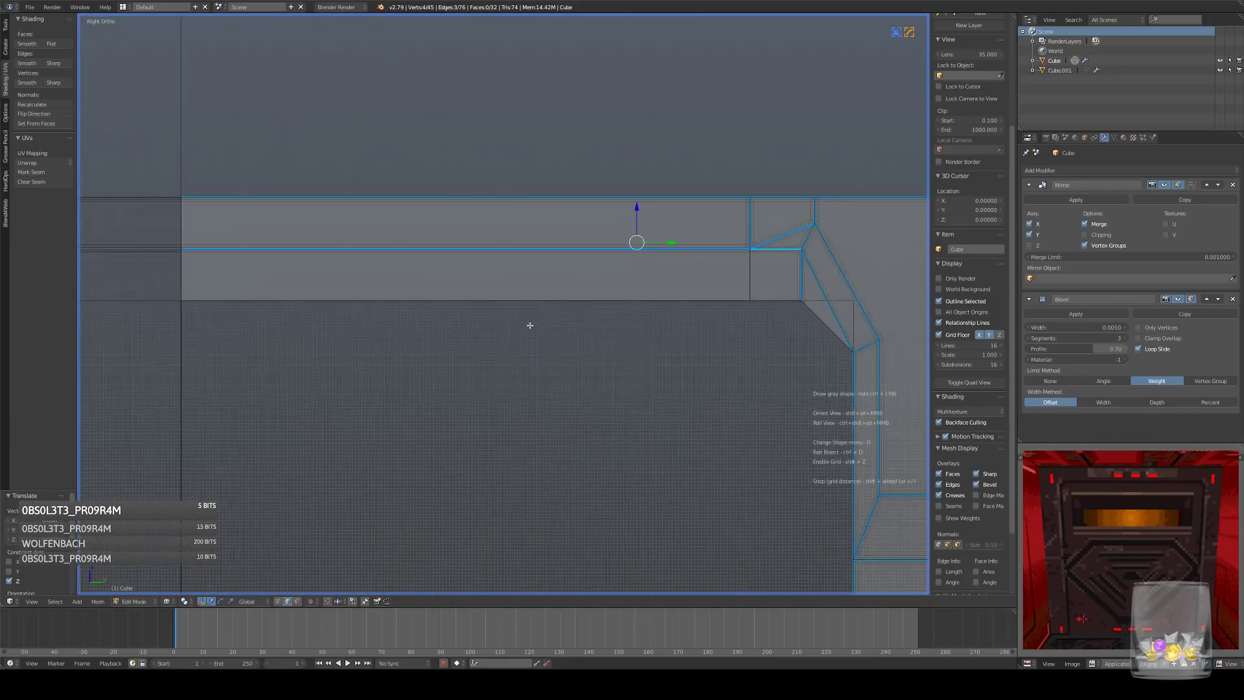
drag(636, 208, 646, 231)
- Select the front layer's inner vertical edges below the upper corner and shift them outward along Y in the side view
scroll(622, 305, down, 7)
scroll(567, 381, up, 2)
middle_drag(557, 383, 571, 350)
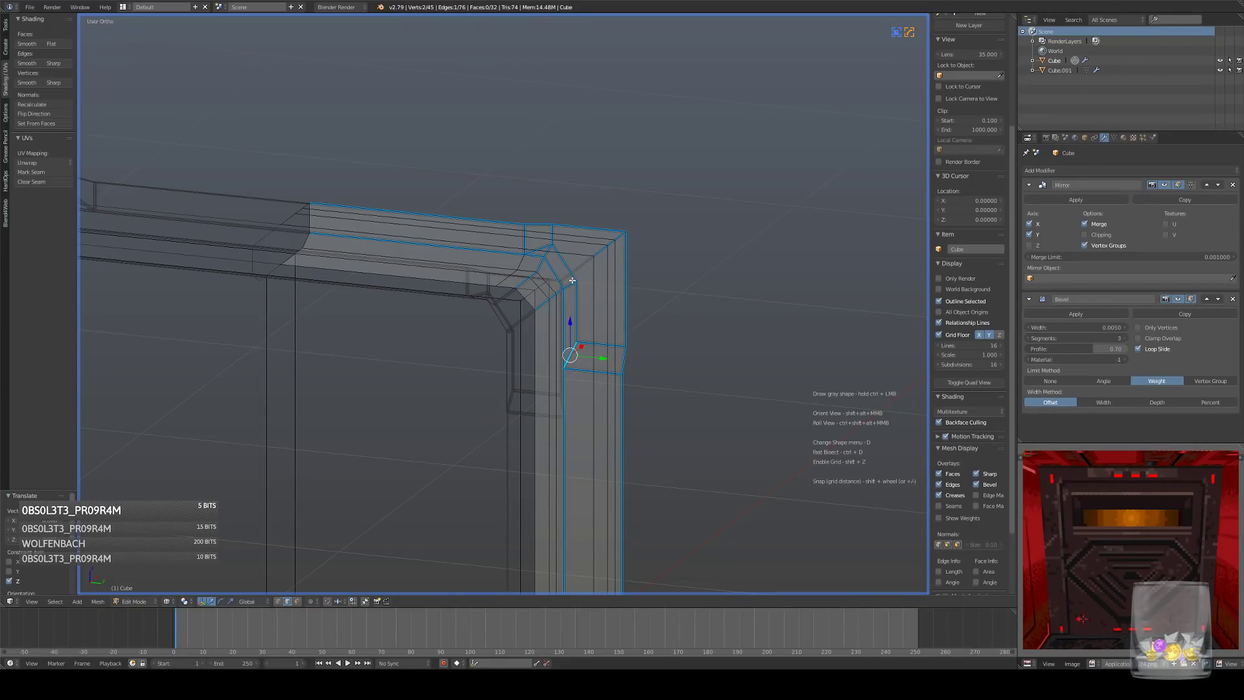
key(KP_3)
scroll(452, 368, up, 3)
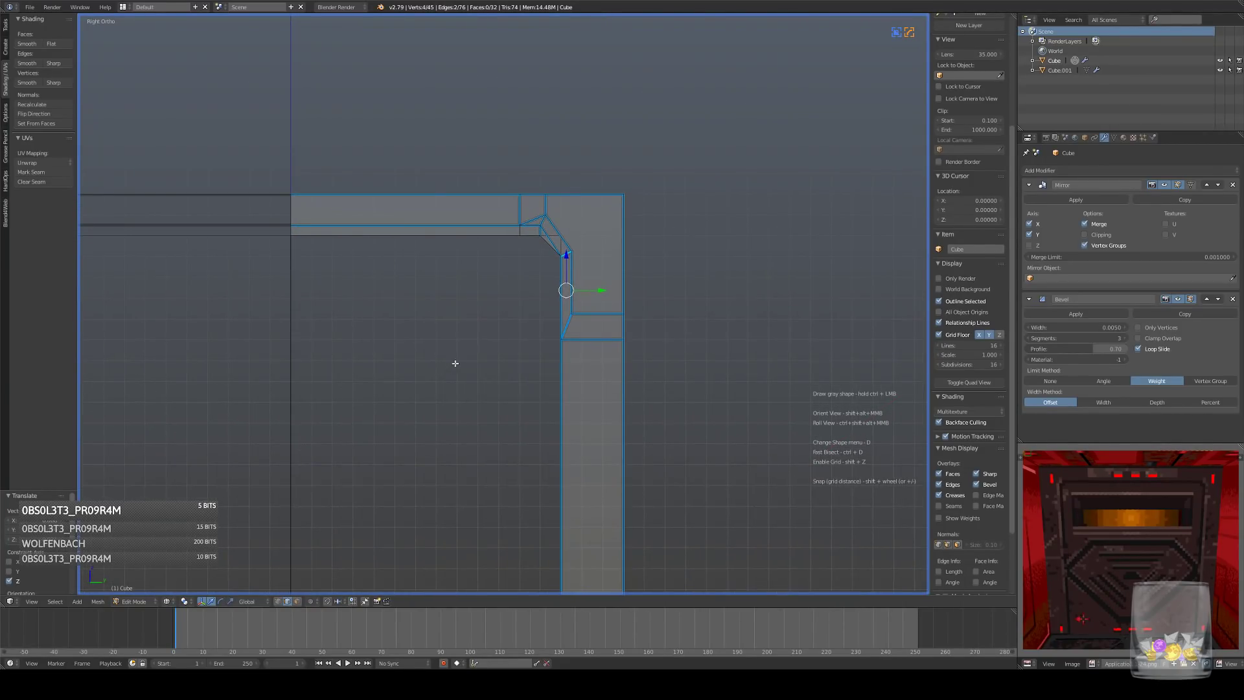
drag(650, 278, 664, 281)
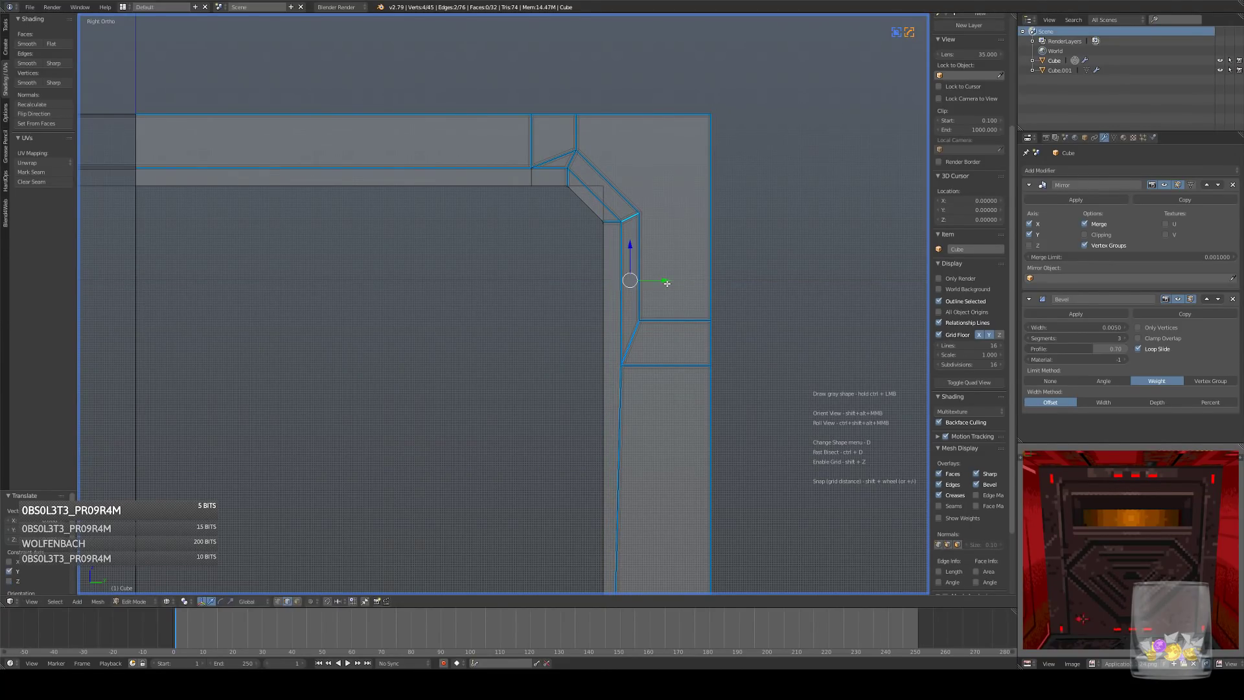
- Shift the front layer's inner edges at the foot outward along Y to line up with the upper part, then deselect everything
scroll(664, 280, down, 5)
middle_drag(567, 420, 525, 428)
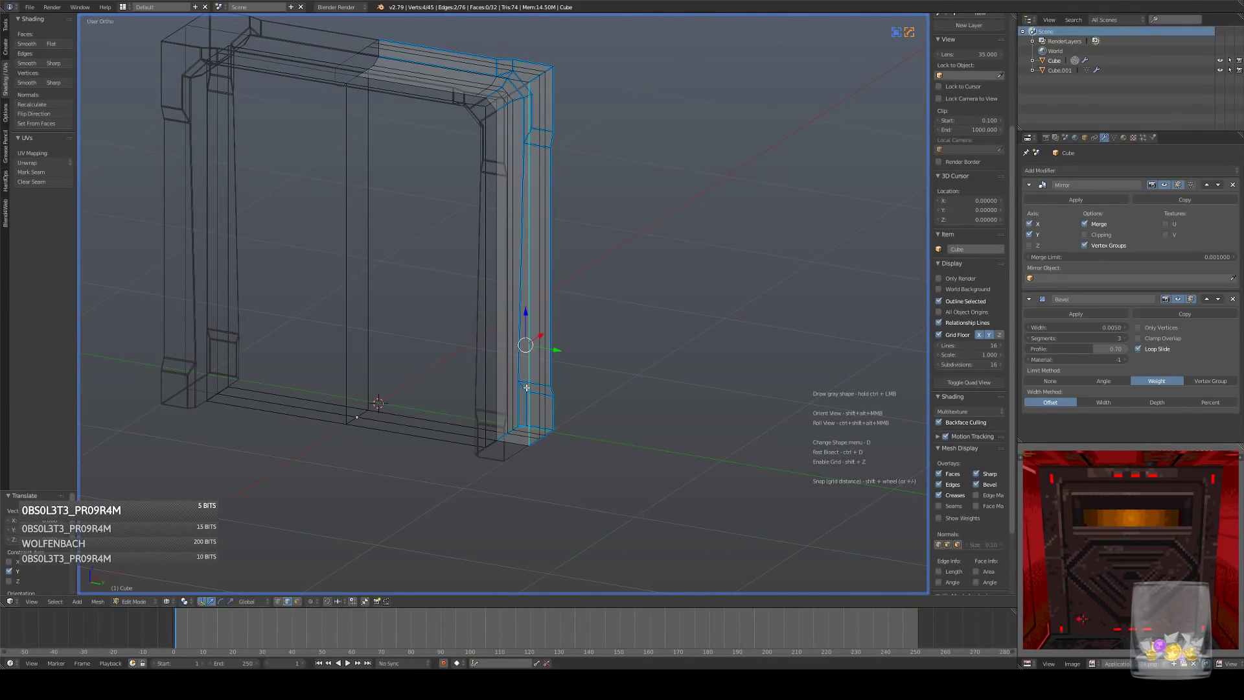
key(KP_3)
scroll(532, 415, up, 8)
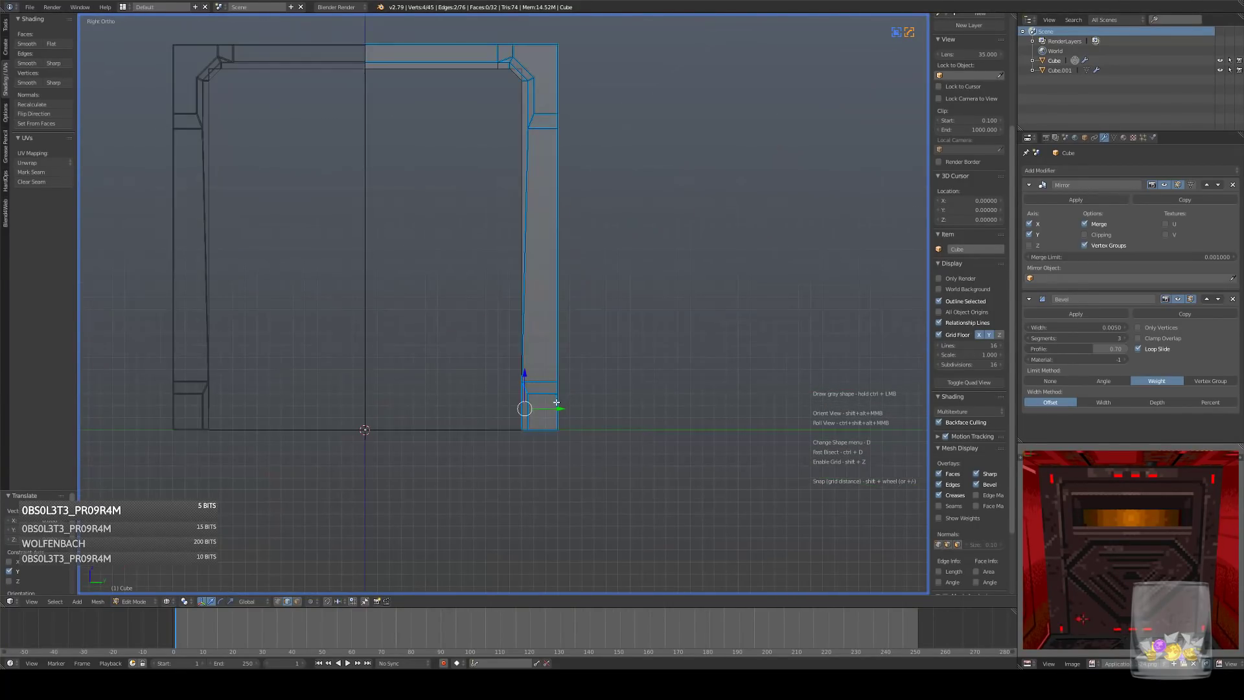
drag(490, 463, 509, 462)
scroll(518, 447, down, 4)
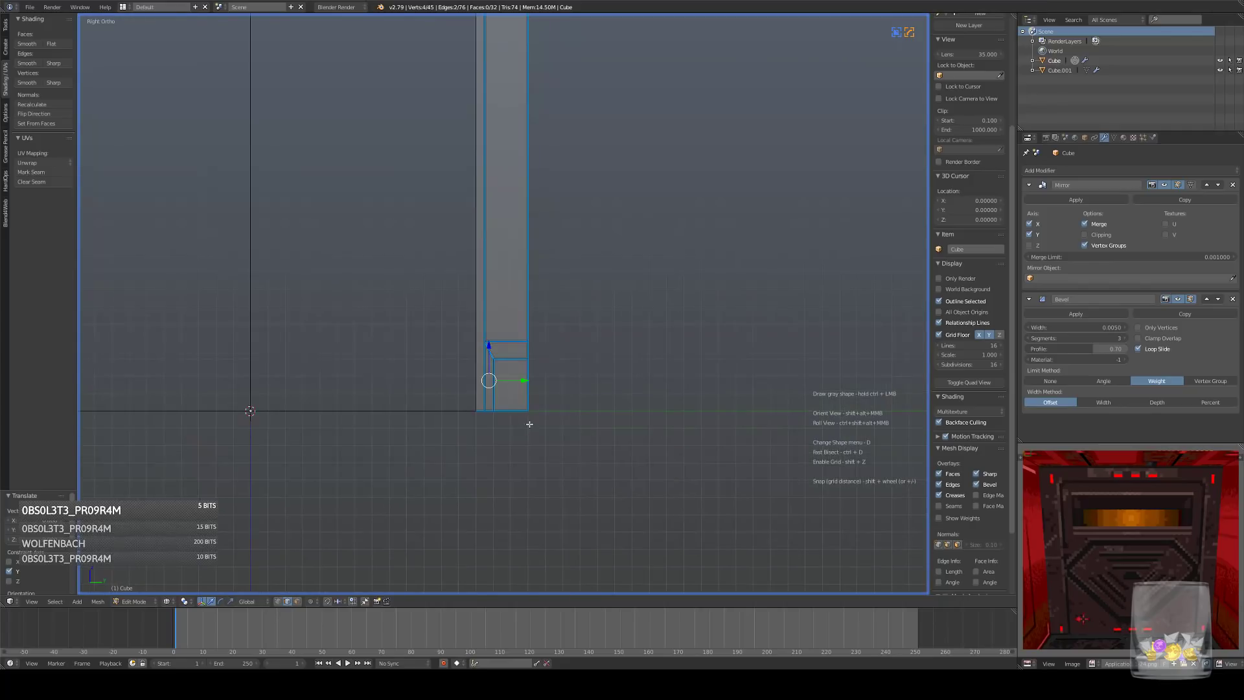
scroll(561, 454, down, 3)
middle_drag(562, 416, 523, 334)
scroll(554, 339, up, 2)
key(a)
scroll(572, 264, up, 1)
shift+middle_drag(526, 36, 562, 125)
key(ctrl+r)
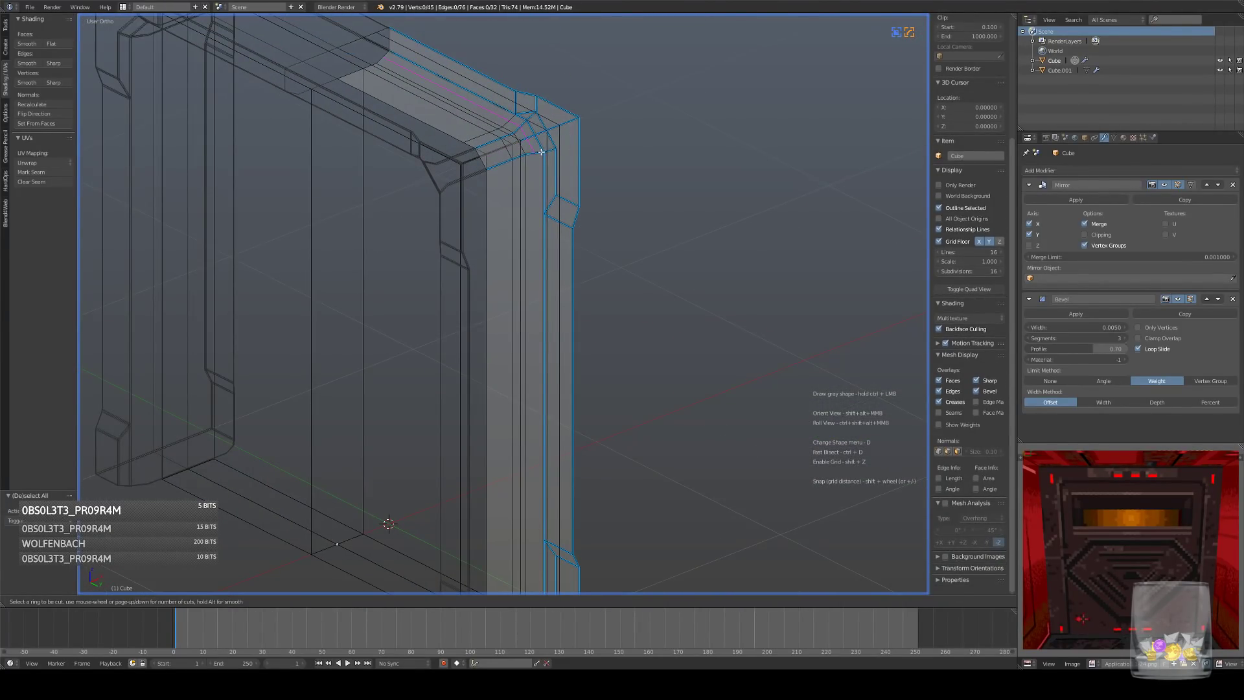
key(Escape)
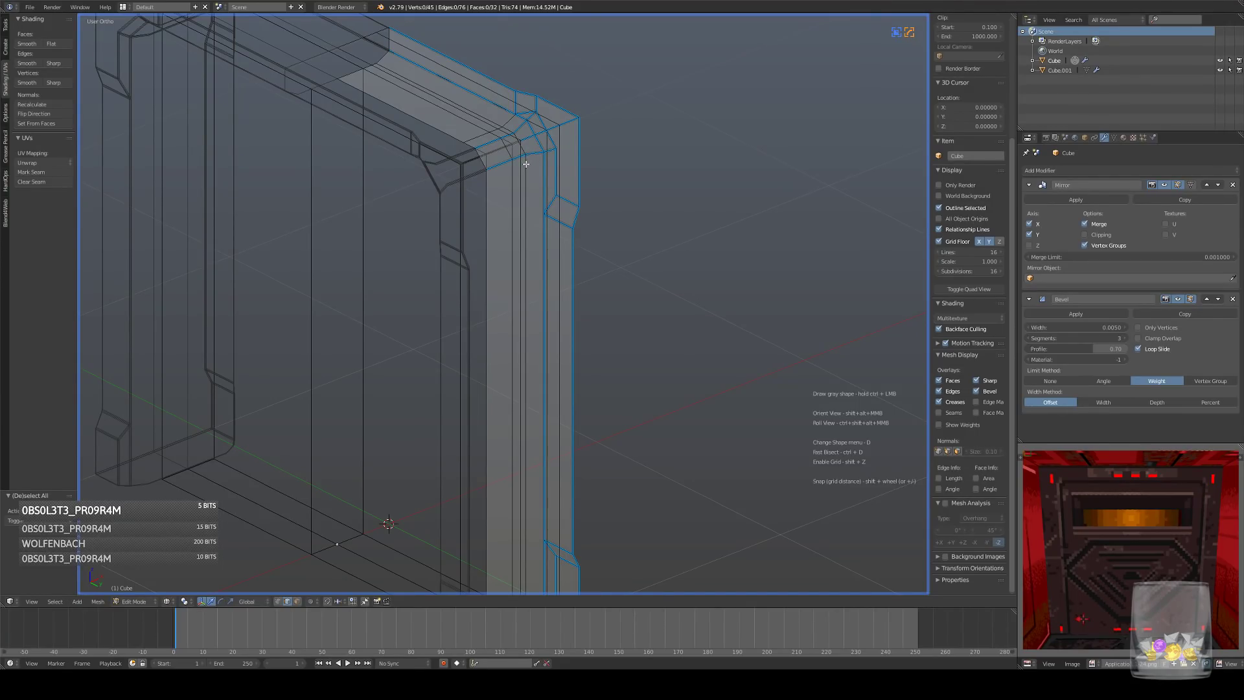
key(ctrl+r)
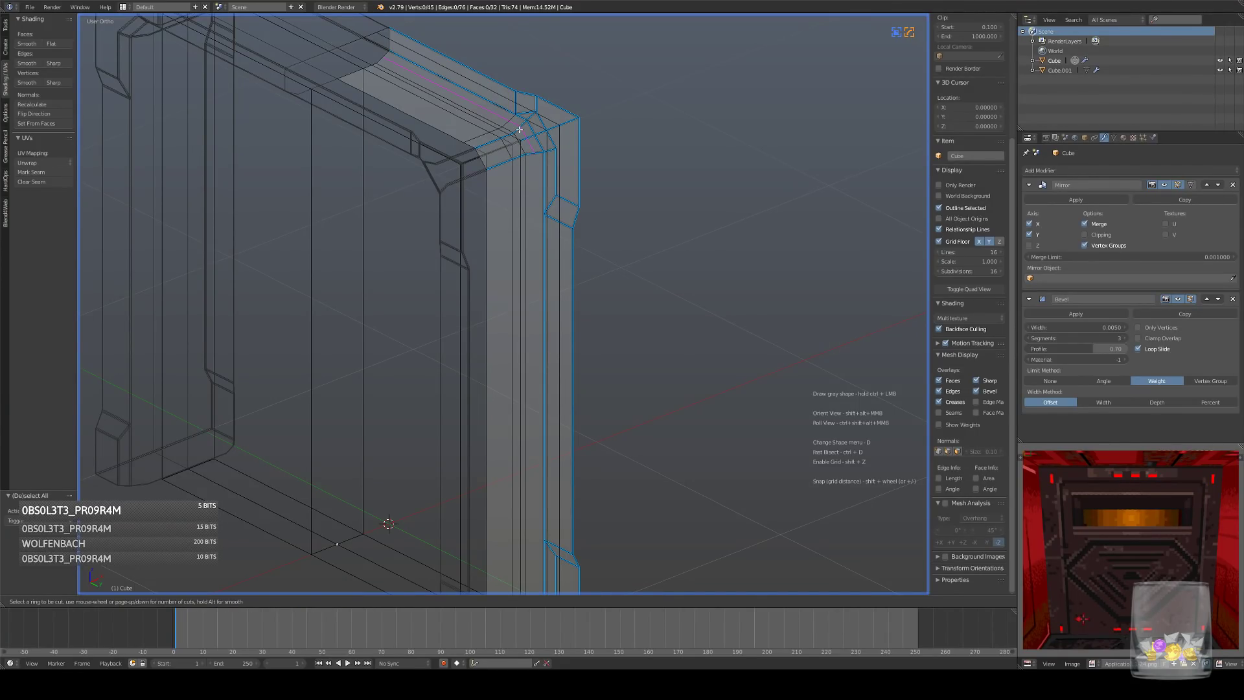
key(Escape)
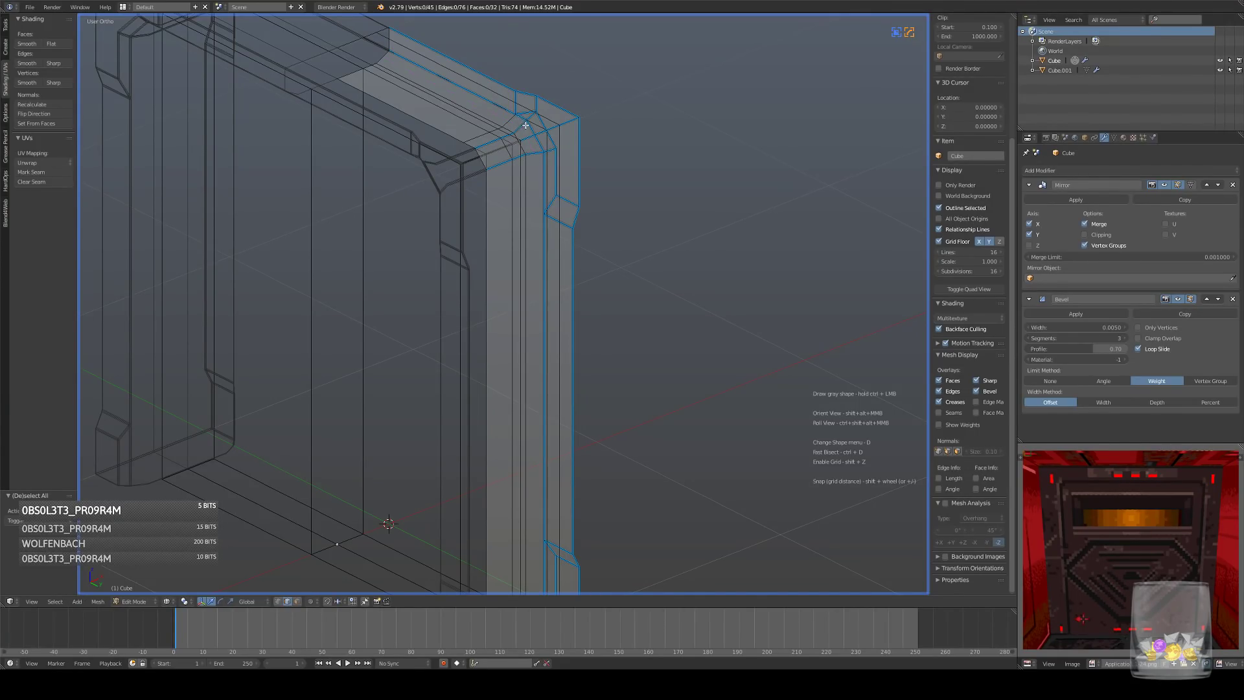
- Add a loop cut along the inner lip around the top bar and upper corner
right_click(522, 122)
key(ctrl+r)
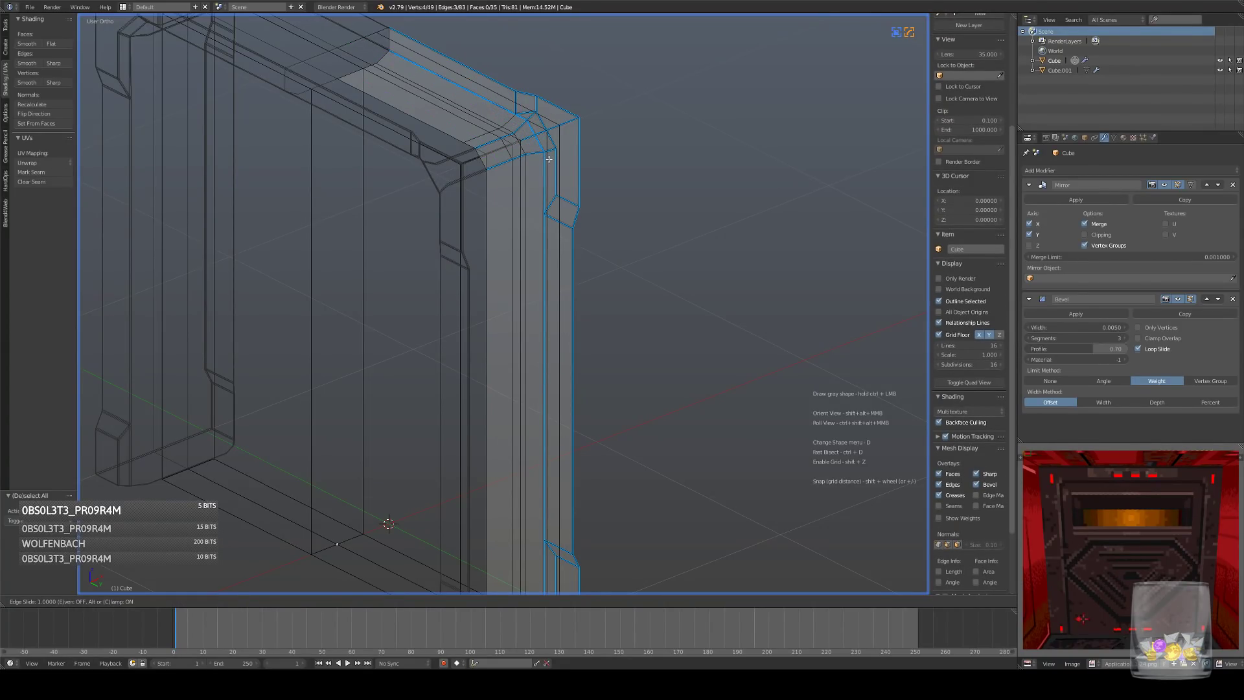
click(538, 164)
- Subdivide the leg's bottom edge and connect the new vertex to the upper corner to continue the loop down the leg
shift+scroll(532, 370, down, 5)
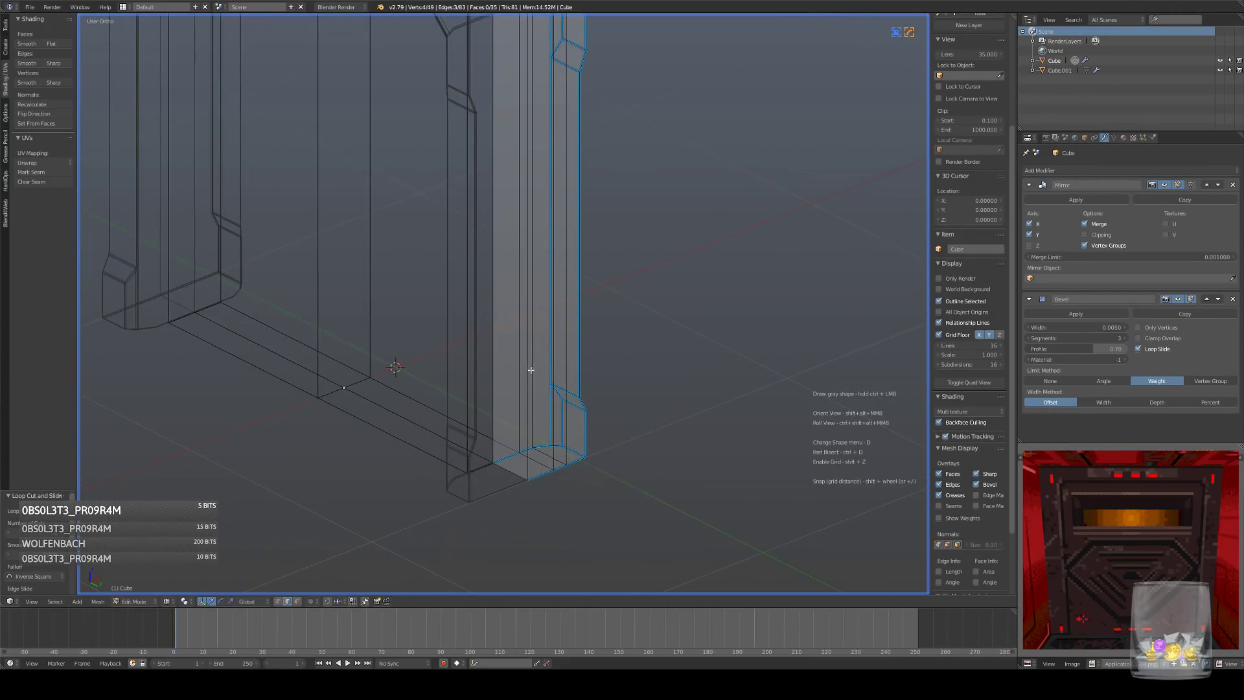
key(w)
click(626, 436)
click(280, 601)
right_click(542, 455)
shift+middle_drag(569, 38, 559, 111)
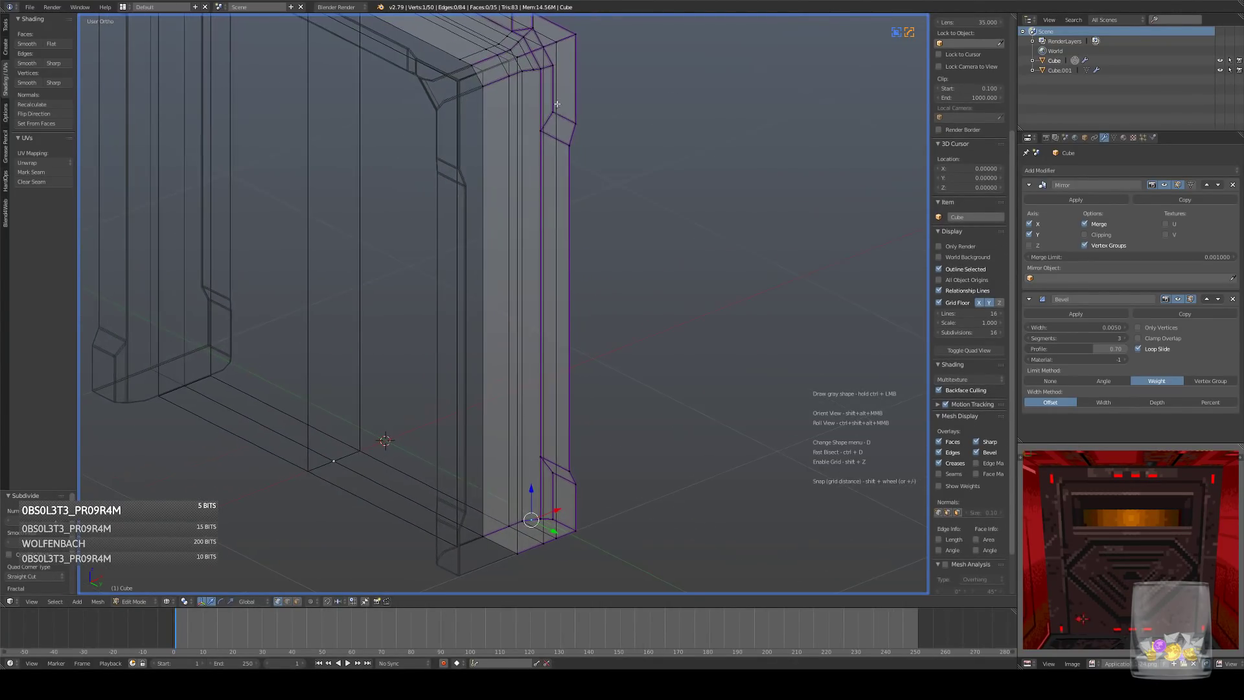
key(j)
alt+right_click(532, 192)
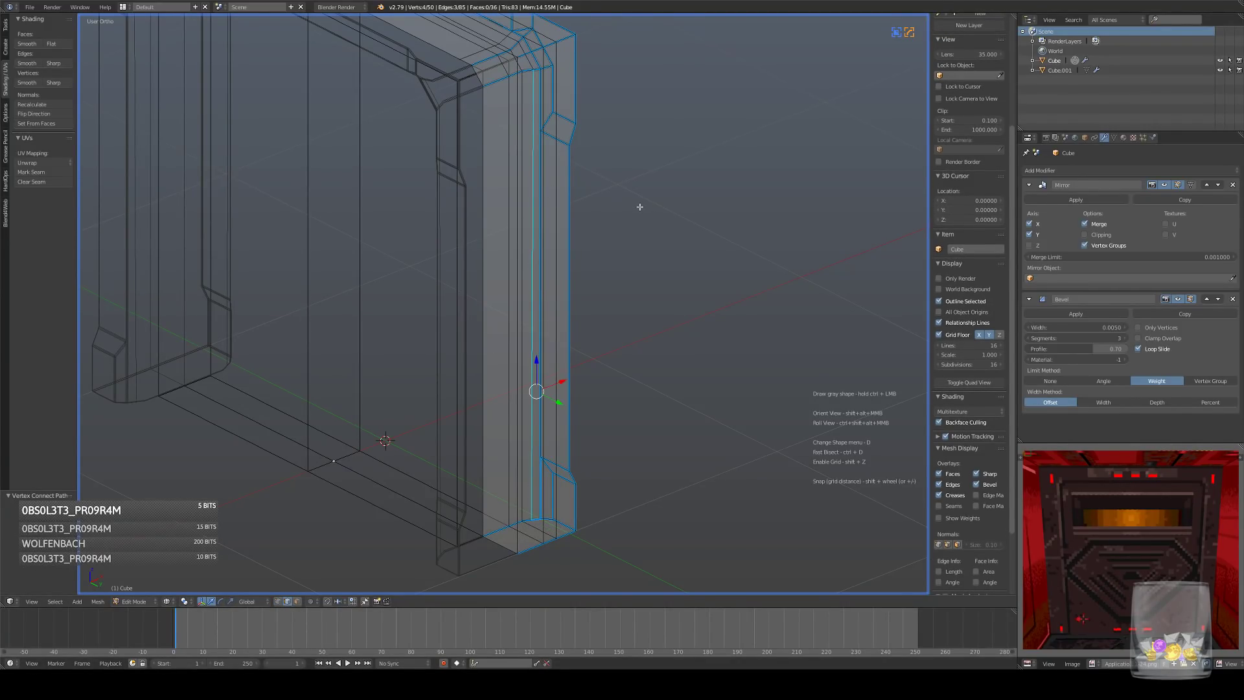
alt+shift+right_click(514, 216)
key(g)
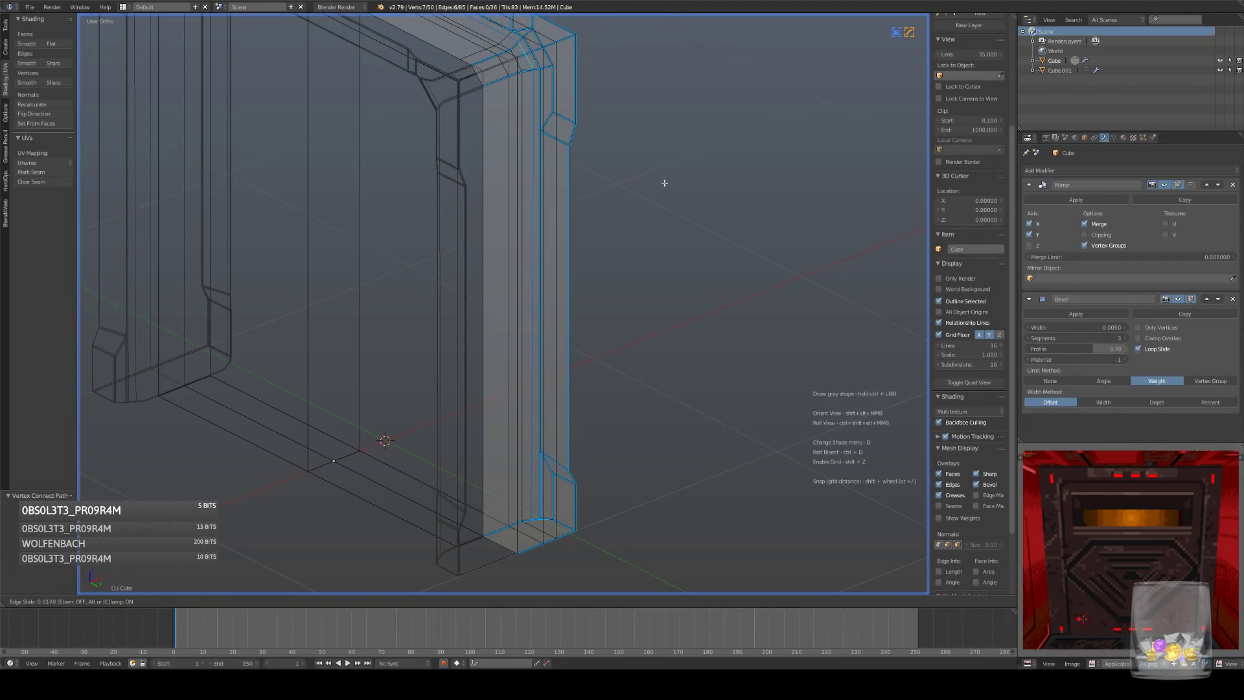
right_click(650, 228)
- Select the edge path running up the leg and across the top bar, and edge-slide it along the inner lip
right_click(531, 496)
shift+middle_drag(508, 147, 488, 294)
ctrl+right_click(466, 182)
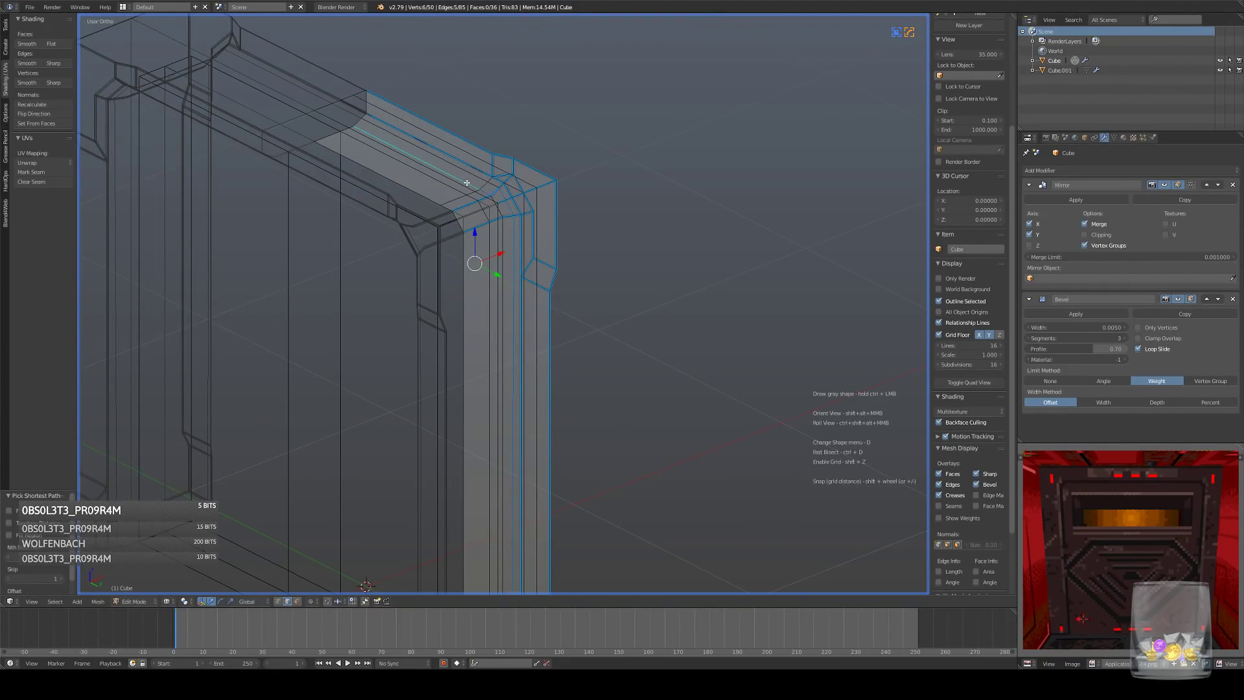
middle_drag(513, 240, 502, 231)
key(ctrl+z)
ctrl+right_click(466, 181)
middle_drag(588, 337, 617, 249)
key(g)
key(g)
click(621, 173)
key(g)
click(648, 208)
- Sharpen the selected inner lip edges and the adjoining leg edge loop with the Hard Ops sharpen operation
key(q)
click(618, 250)
scroll(547, 214, up, 3)
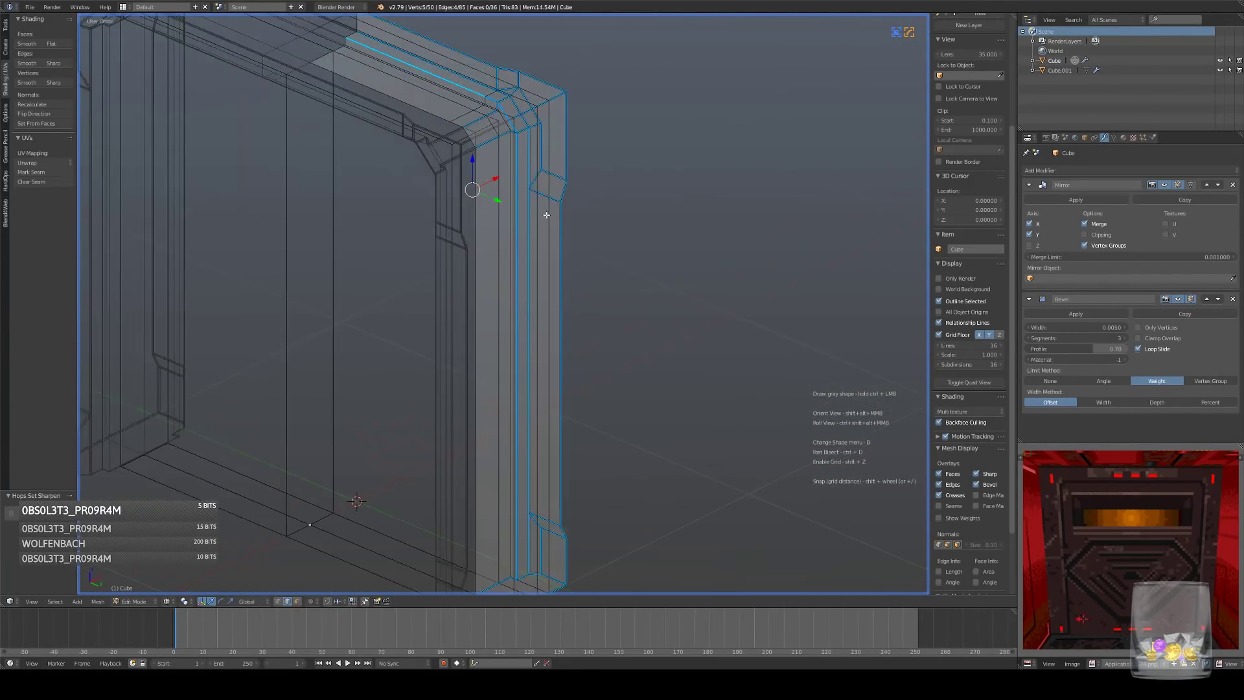
middle_drag(508, 219, 515, 217)
alt+shift+right_click(551, 210)
key(q)
click(723, 191)
middle_drag(714, 201, 651, 174)
- Remove the surplus edge loop along the inner lip and check the frame with solid shading in Object Mode
alt+right_click(485, 121)
mouse_move(679, 131)
middle_down()
mouse_move(667, 183)
mouse_move(635, 222)
mouse_move(658, 247)
mouse_move(675, 228)
mouse_move(629, 231)
middle_up()
key(Tab)
scroll(674, 161, down, 3)
key(z)
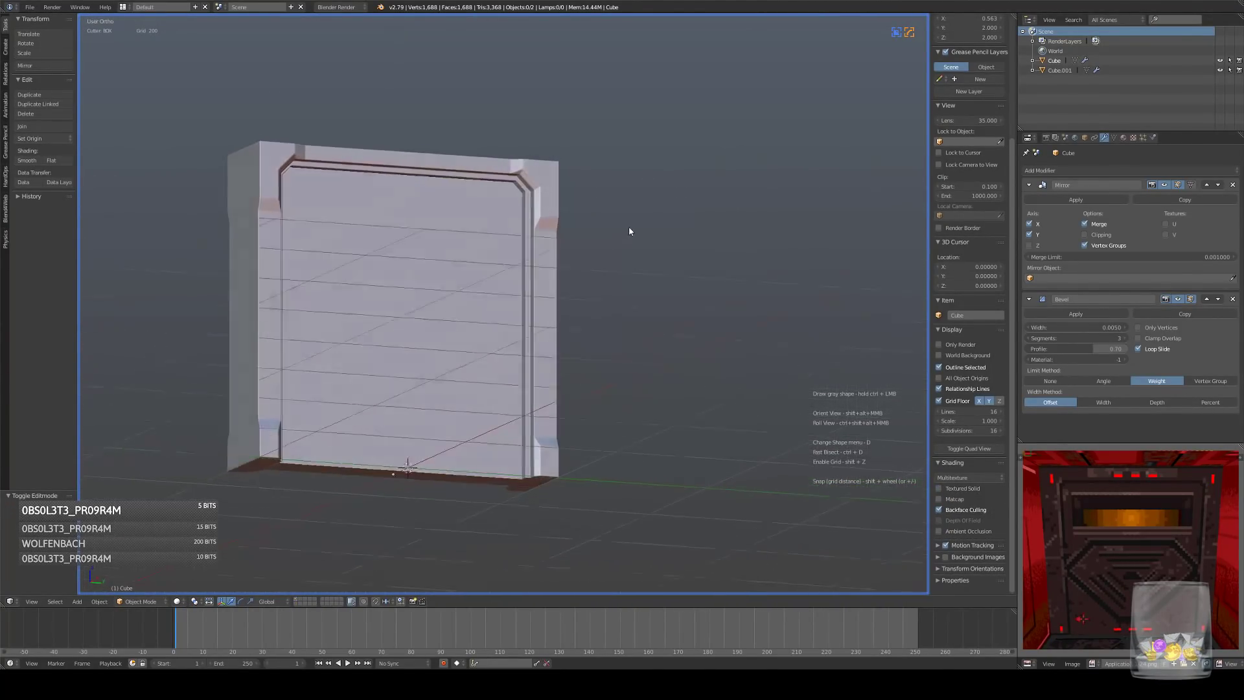
- Move the upper end of the leg's inner edges down 0.0117 along Z at the corner chamfer
key(Tab)
scroll(627, 222, up, 4)
mouse_move(525, 124)
shift+middle_down()
mouse_move(491, 247)
mouse_move(500, 205)
mouse_move(508, 222)
mouse_move(447, 303)
shift+middle_up()
key(z)
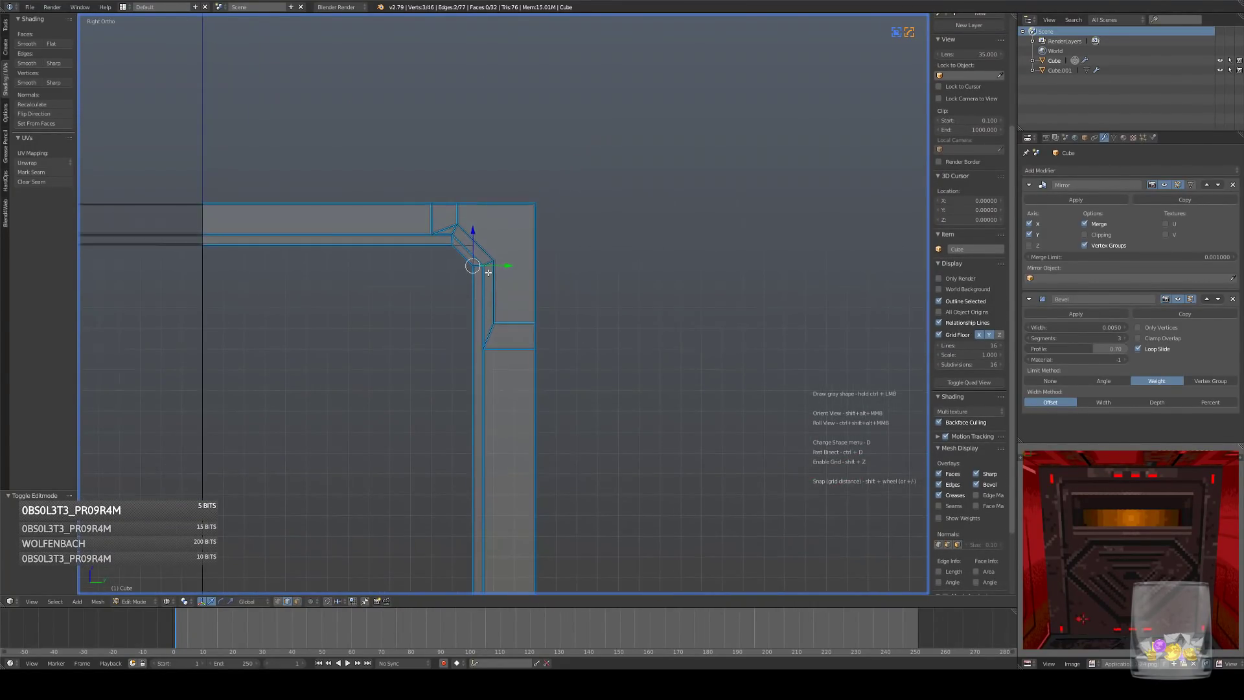
scroll(447, 295, up, 5)
shift+middle_drag(432, 176, 509, 241)
key(g)
key(z)
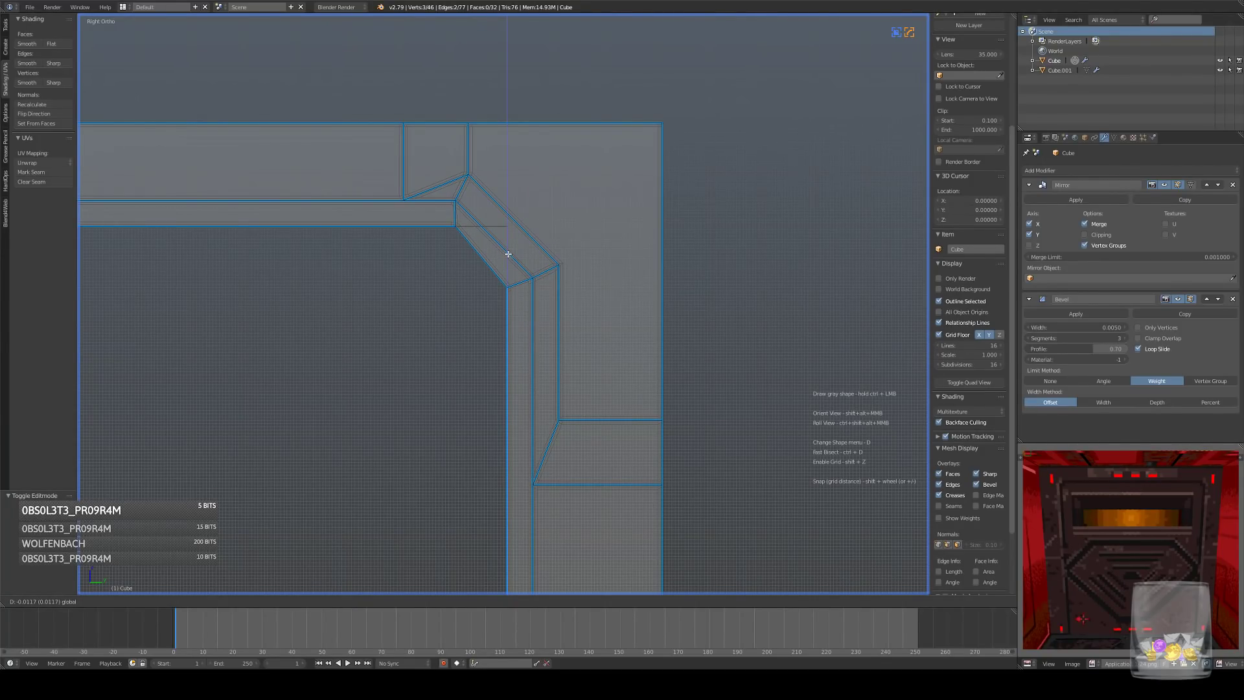
click(509, 258)
- Move the top bar's inner edges at the corner chamfer 0.0117 inward along Y, then check the shaded frame
middle_drag(509, 258, 492, 225)
shift+right_click(427, 284)
key(g)
key(y)
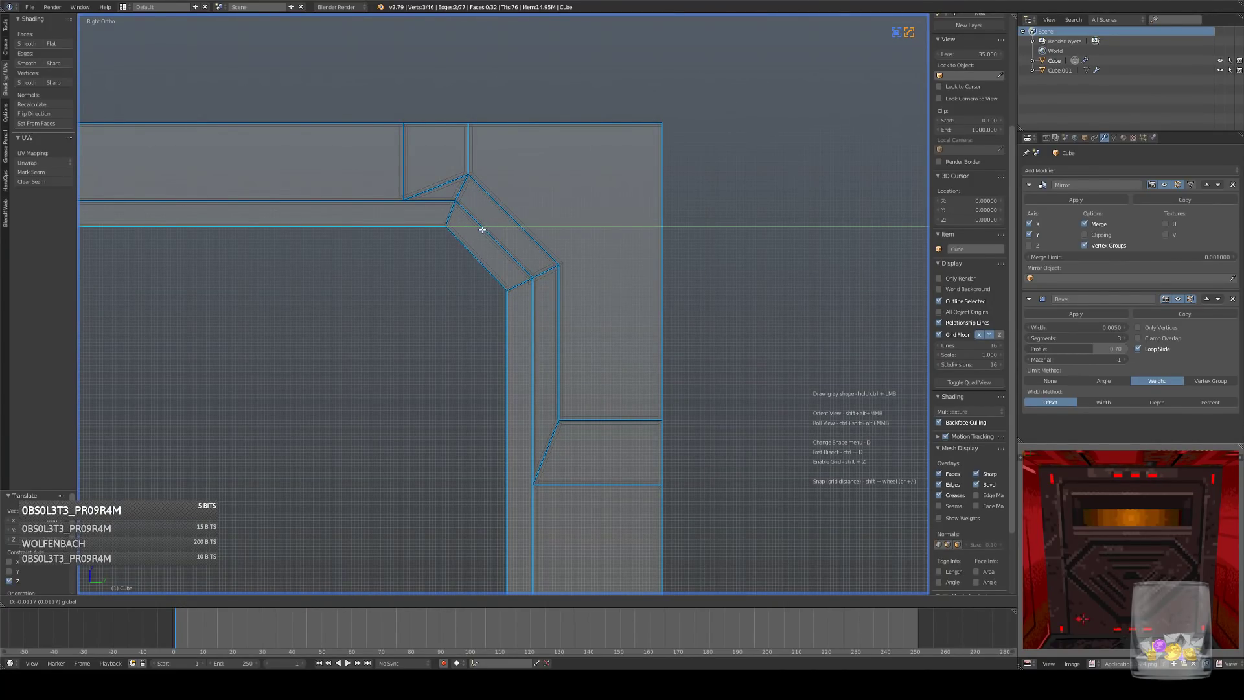
click(478, 228)
scroll(563, 255, down, 10)
key(a)
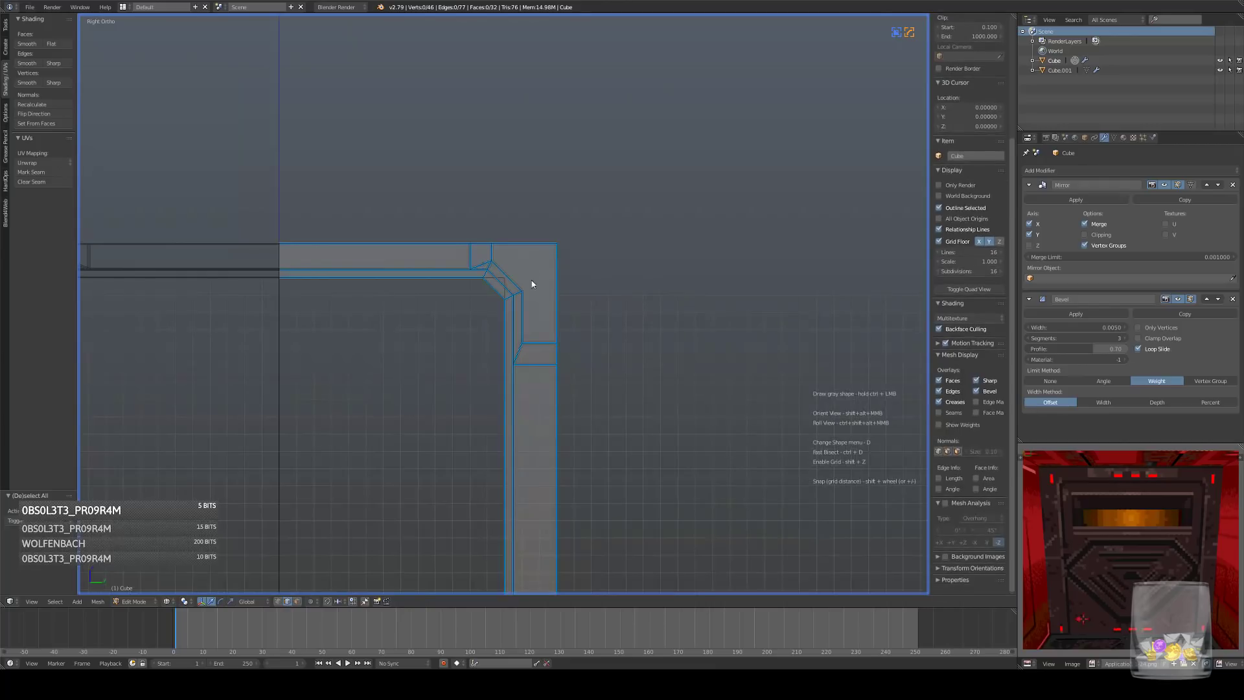
key(Tab)
key(z)
key(Tab)
scroll(499, 318, up, 6)
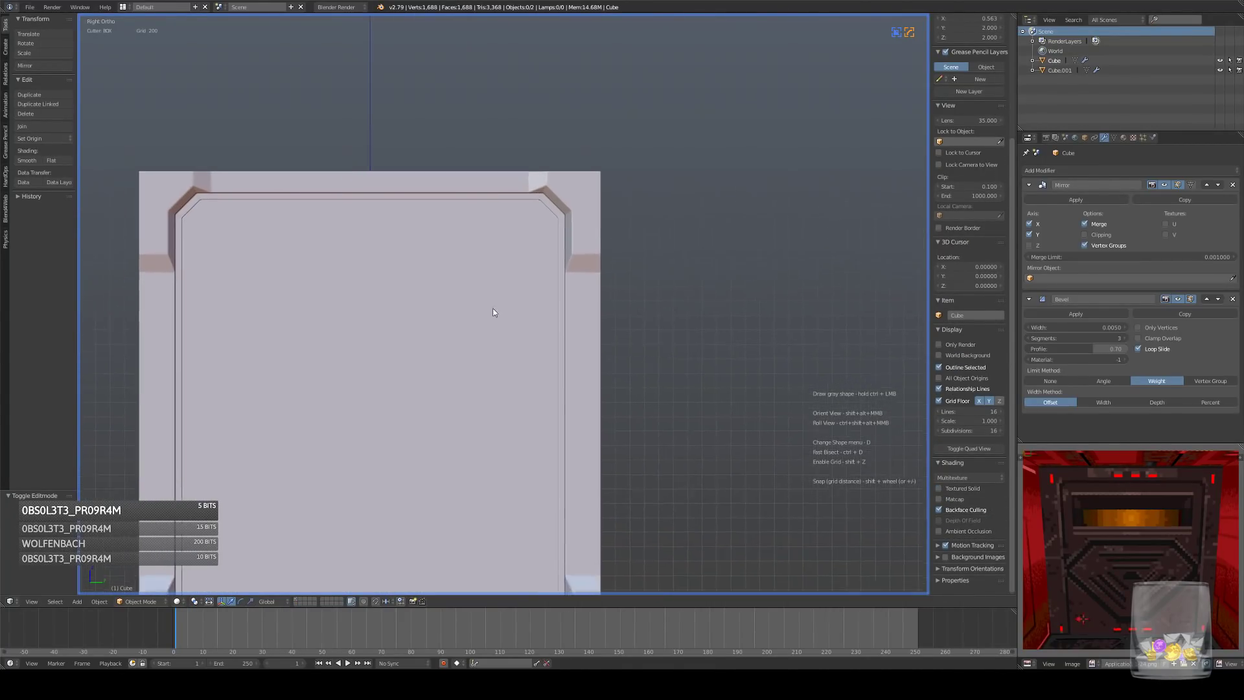
- Toggle Hard Ops sharpening on the selected inner edge of the corner chamfer, then review the frame in Object Mode from the side
middle_drag(520, 252, 570, 225)
right_click(572, 223)
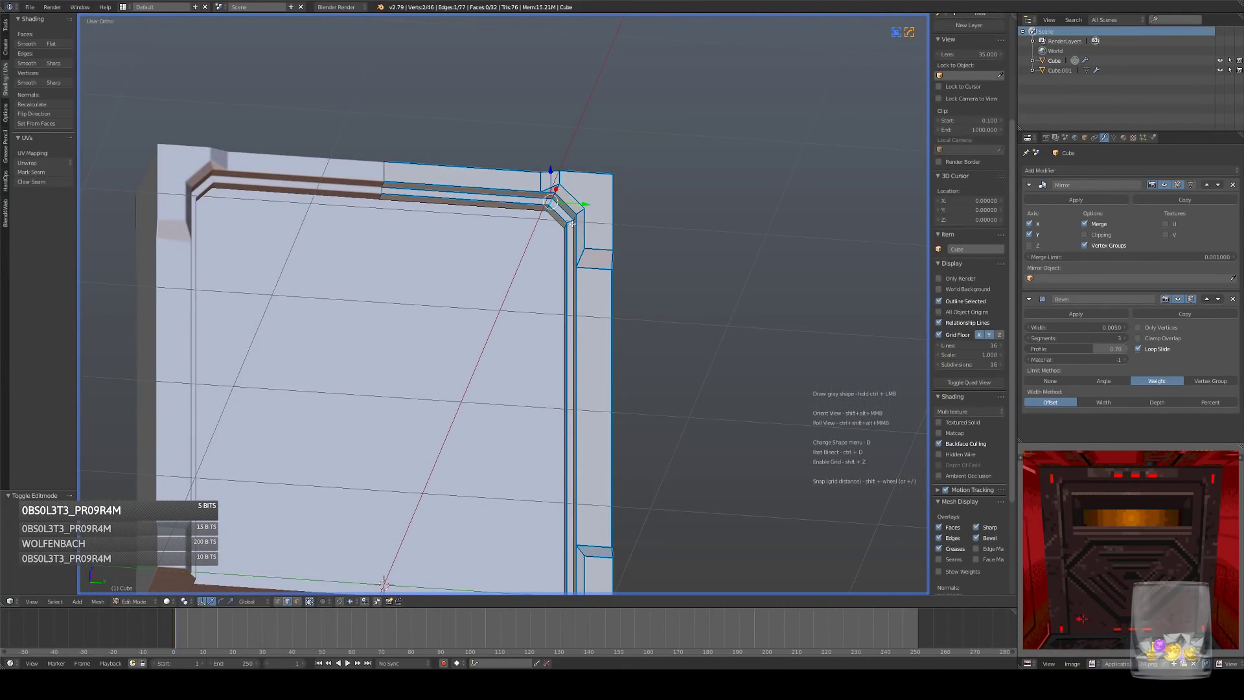
key(q)
click(733, 211)
shift+middle_drag(621, 317, 631, 255)
key(Tab)
key(KP_3)
middle_drag(553, 272, 597, 283)
scroll(588, 244, down, 5)
scroll(624, 315, up, 2)
scroll(629, 331, down, 1)
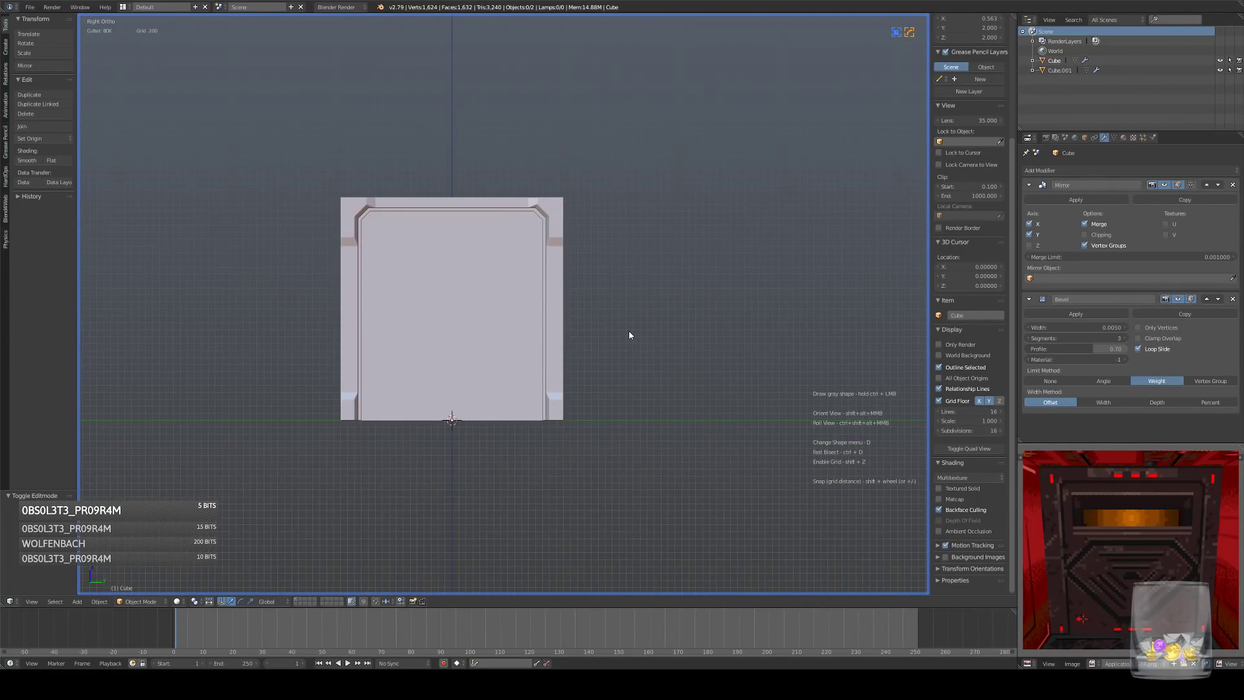
- Enter Edit Mode on the frame and dissolve the selected surplus edge line across the leg and top bar
shift+middle_drag(629, 330, 652, 328)
scroll(653, 328, up, 2)
scroll(653, 329, up, 2)
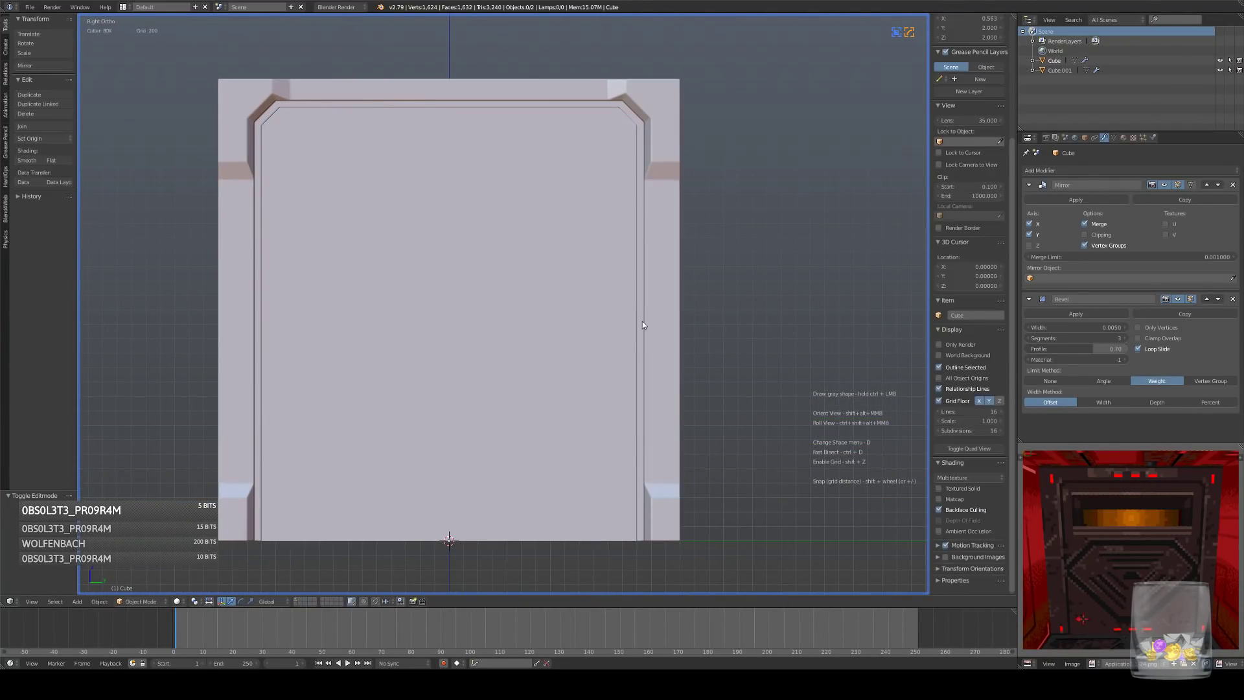
shift+middle_drag(641, 309, 660, 307)
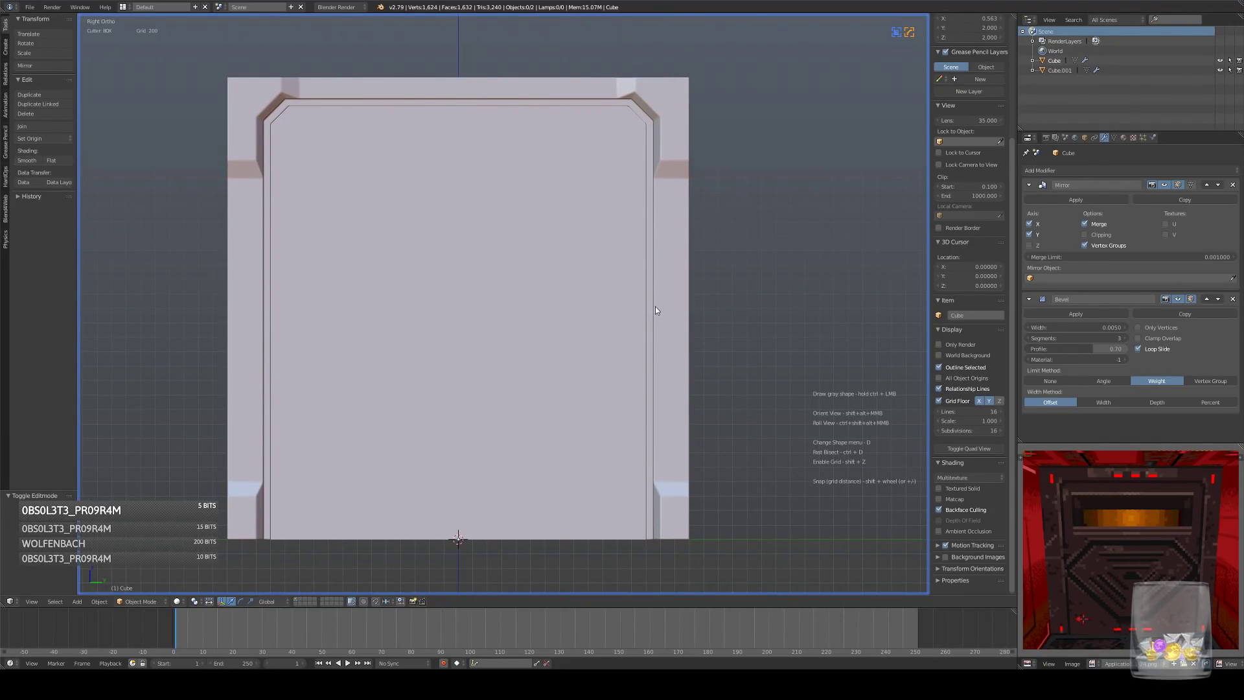
middle_drag(637, 272, 570, 282)
key(Tab)
shift+right_click(620, 189)
middle_drag(619, 191, 698, 267)
key(ctrl+x)
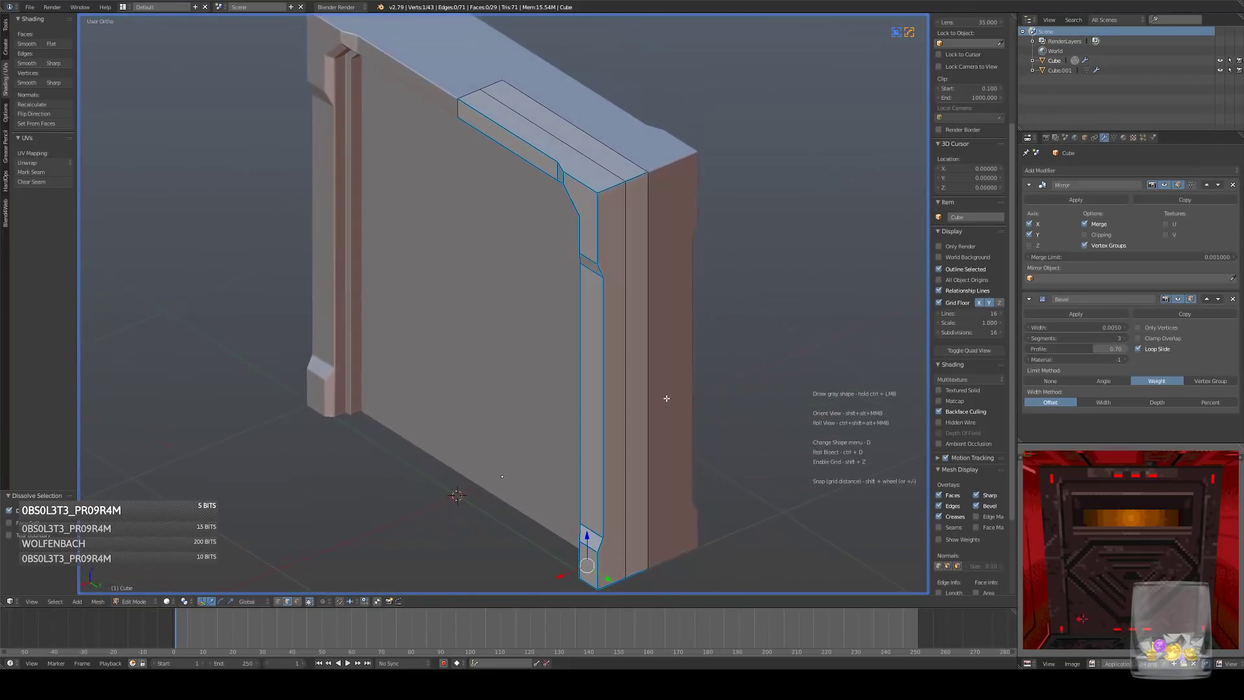
- Dissolve the remaining surplus edge loop running up the outer side of the leg and over the top
scroll(666, 398, down, 3)
scroll(703, 341, up, 3)
right_click(627, 477)
middle_drag(723, 389, 616, 428)
shift+right_click(611, 244)
middle_drag(613, 246, 619, 327)
shift+right_click(562, 96)
key(ctrl+x)
mouse_move(687, 302)
middle_down()
mouse_move(675, 272)
mouse_move(716, 264)
mouse_move(712, 304)
middle_up()
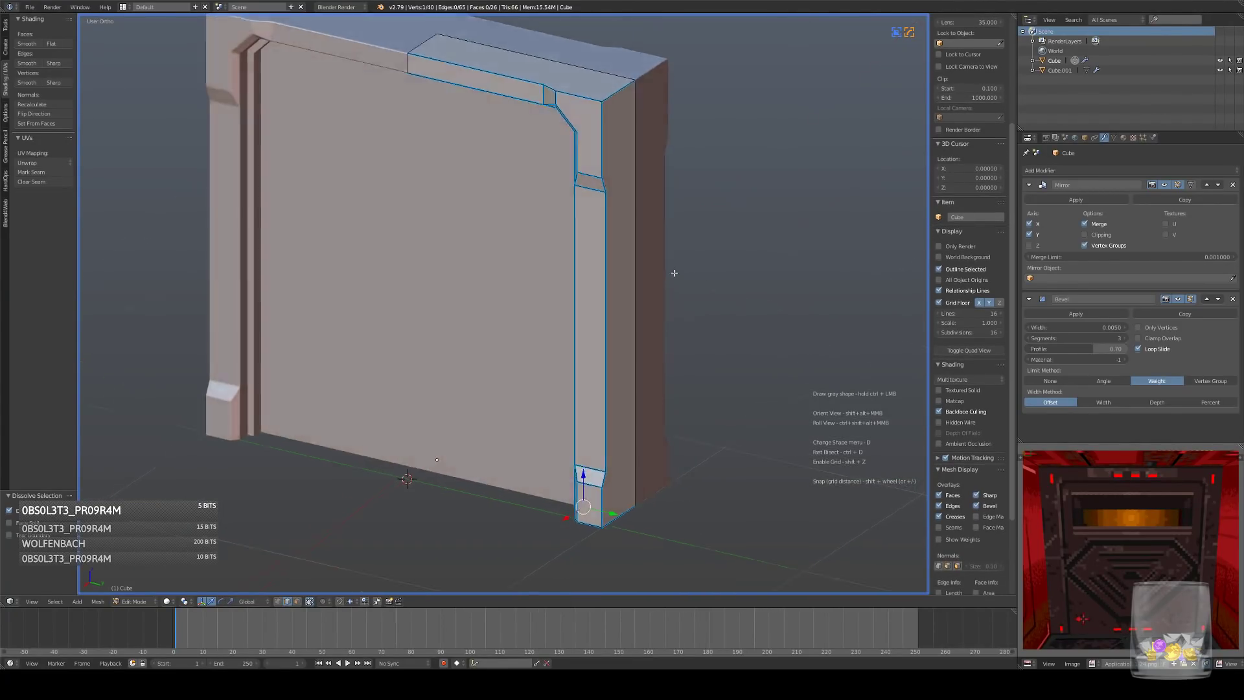
- Return to Object Mode and save the file over the existing one
key(Tab)
scroll(695, 275, down, 5)
scroll(687, 281, up, 3)
middle_drag(711, 305, 679, 320)
key(ctrl+s)
click(679, 318)
middle_drag(608, 354, 628, 351)
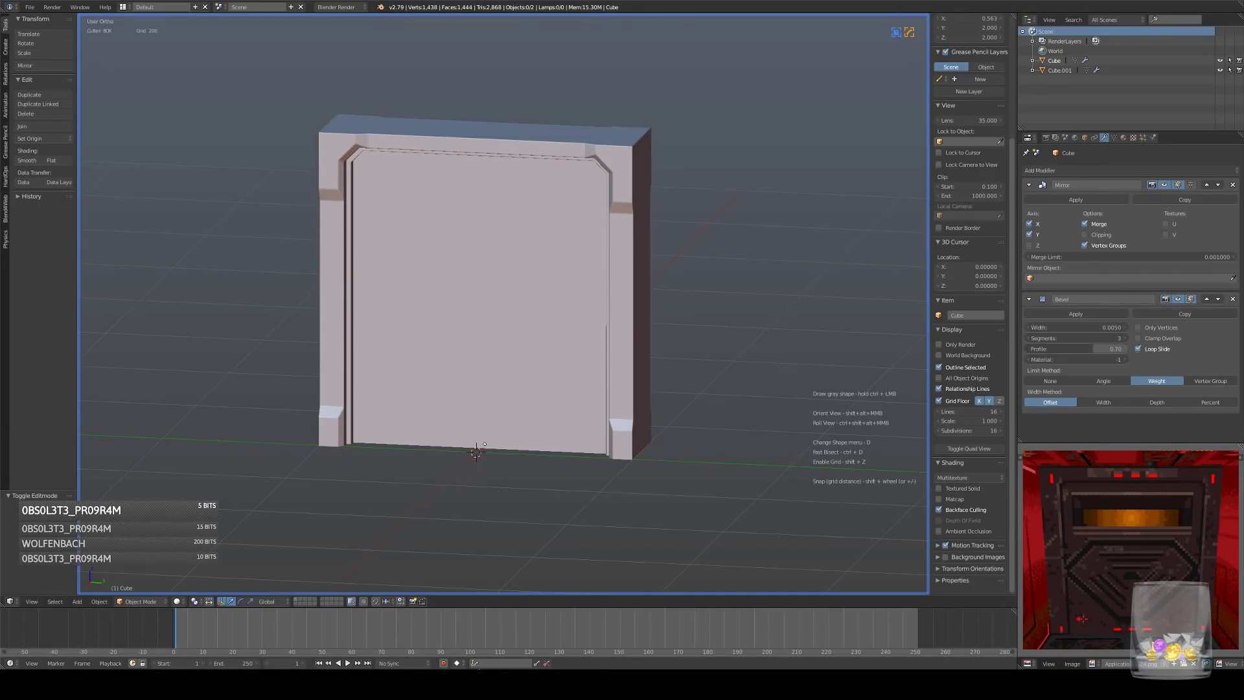
- Set the active keying set to LocRotScale and insert a keyframe for the door panel at frame 1
click(482, 662)
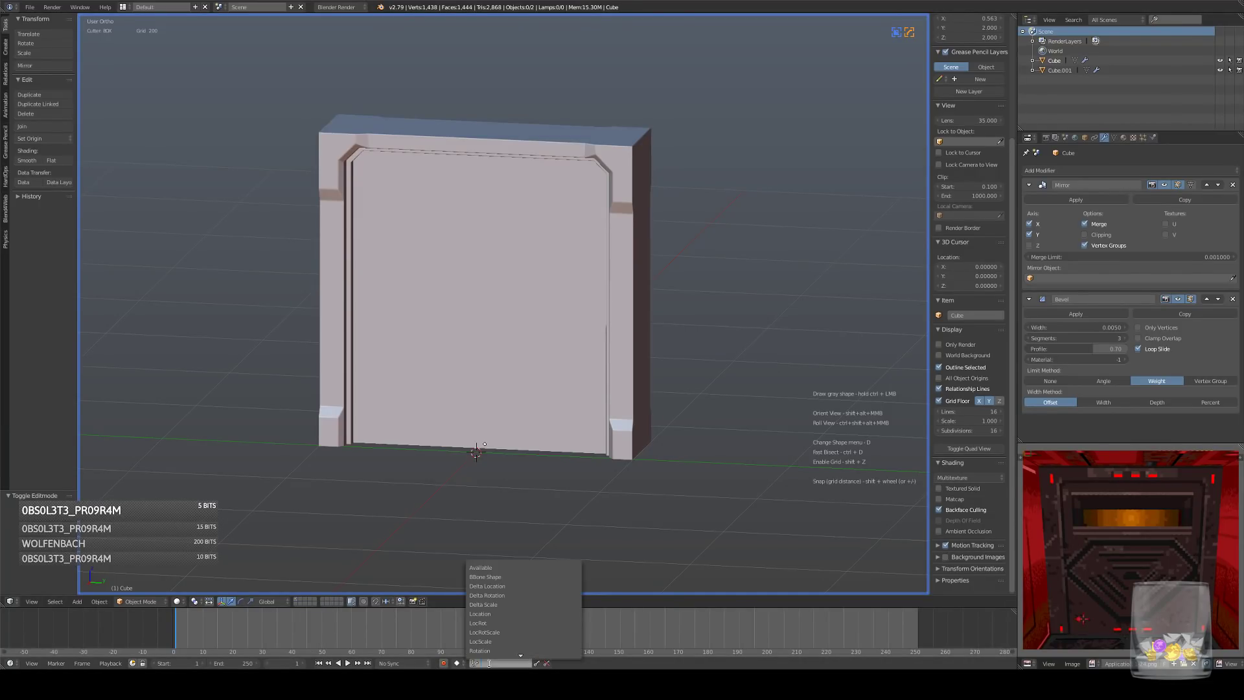
click(512, 631)
alt+middle_drag(491, 476, 491, 449)
right_click(543, 308)
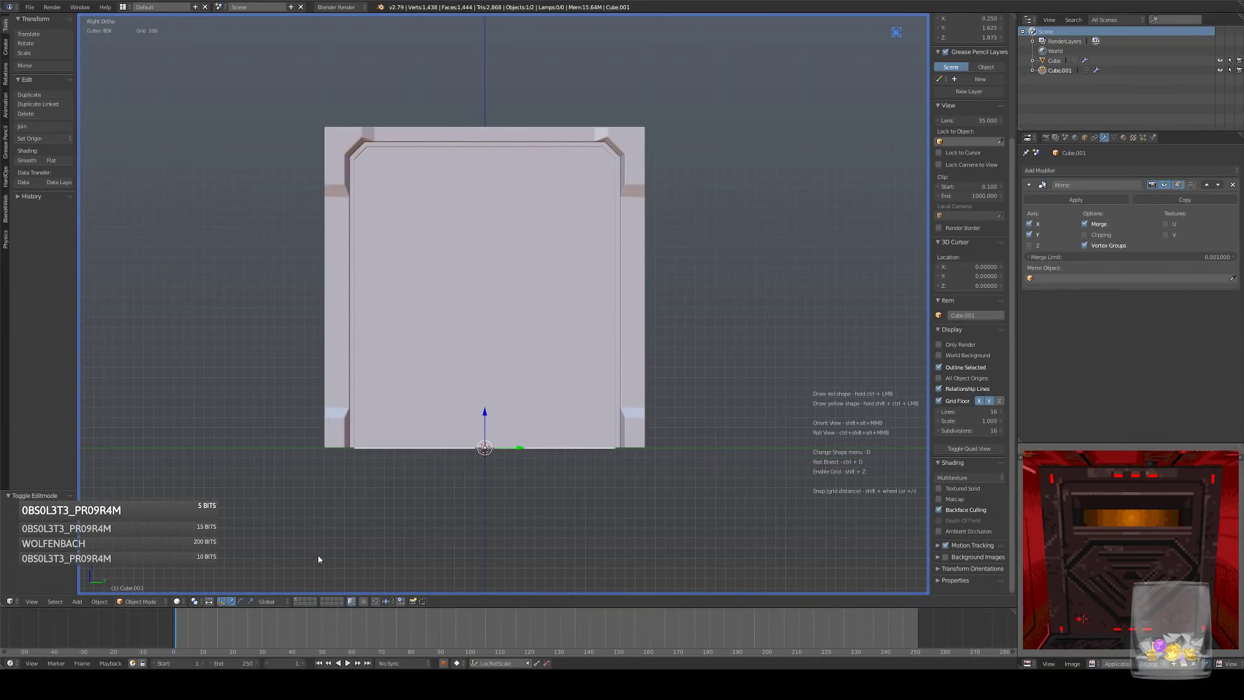
key(i)
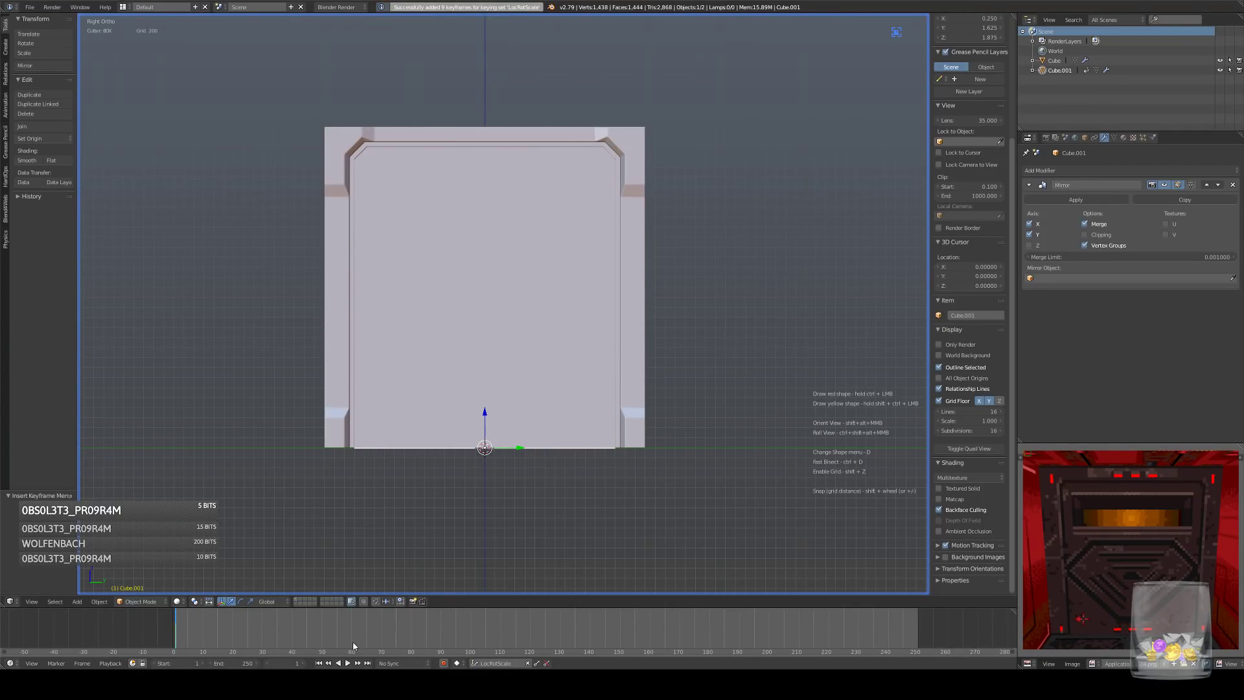
- Slide the door panel sideways along Y out of the opening at frame 50 and insert a keyframe
mouse_move(485, 408)
mouse_down()
mouse_move(496, 126)
mouse_move(489, 409)
mouse_up()
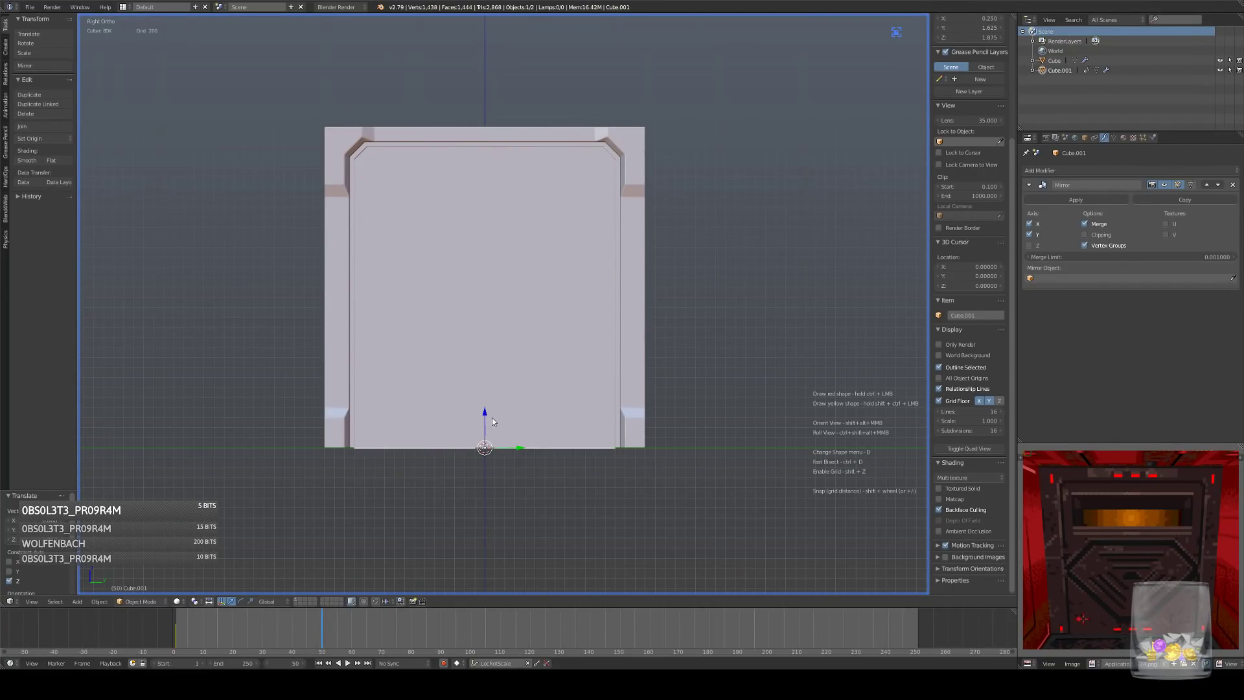
drag(519, 452, 268, 452)
key(i)
- Play back the door's sliding animation and check it from an angled view
key(alt+a)
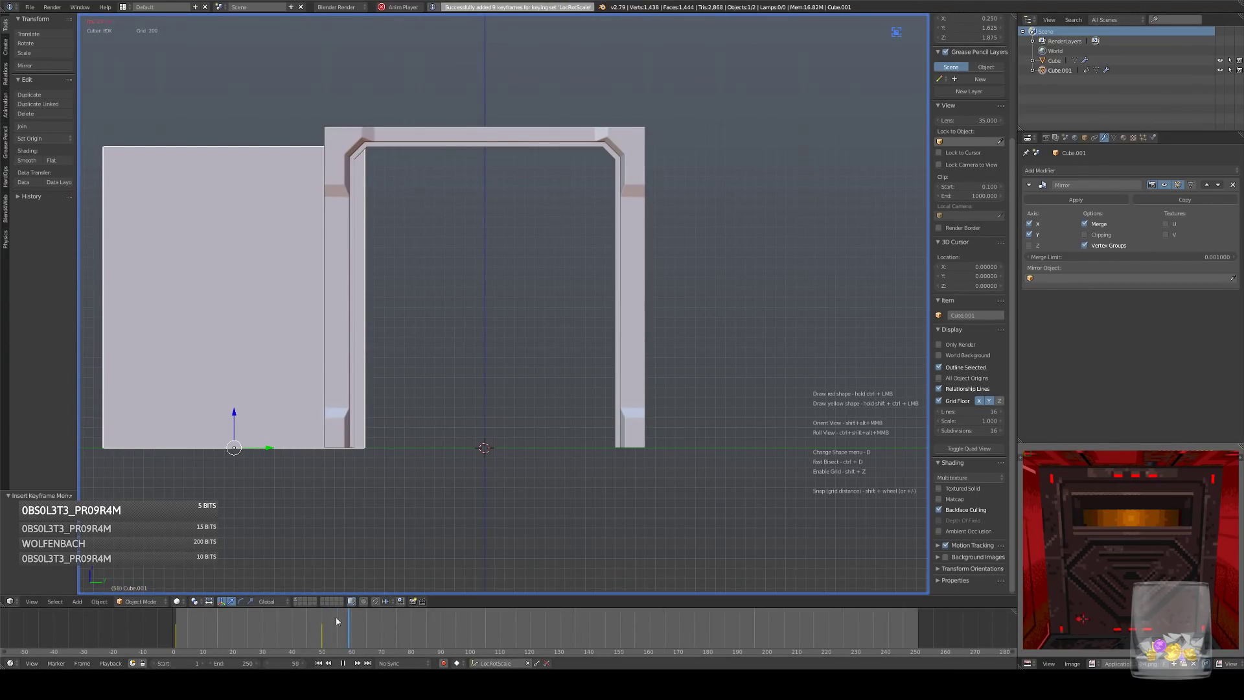
click(192, 640)
middle_drag(741, 453, 690, 428)
key(a)
key(Escape)
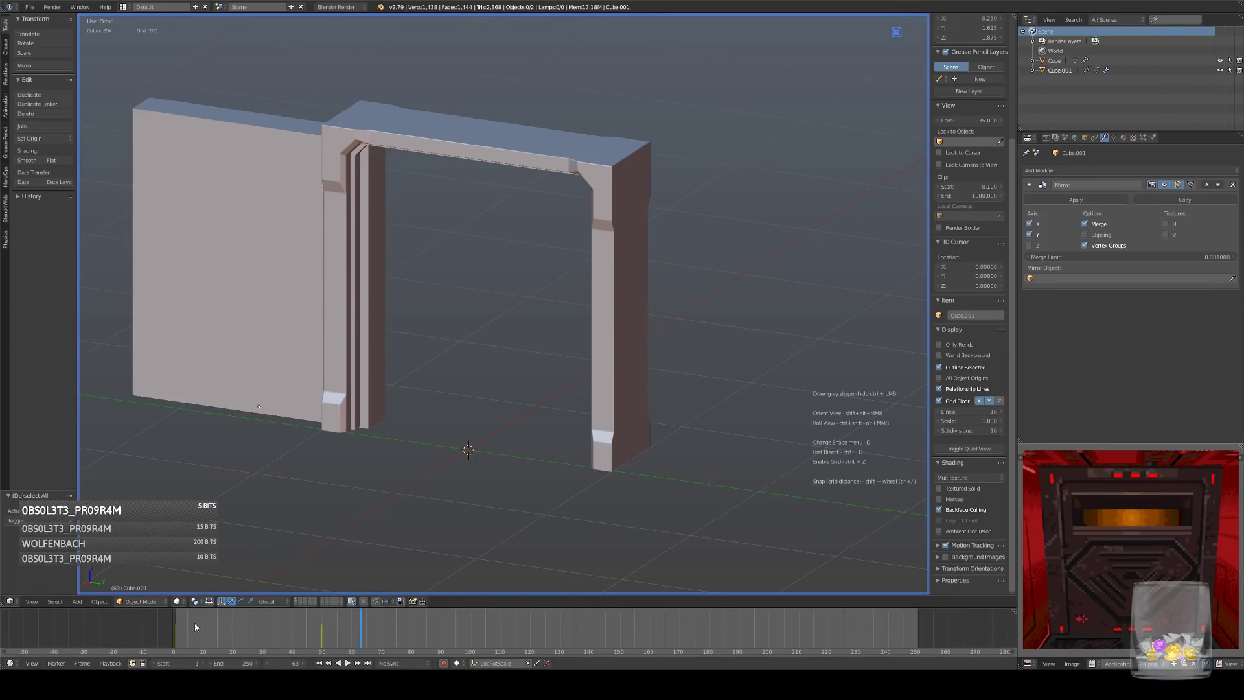
key(alt+a)
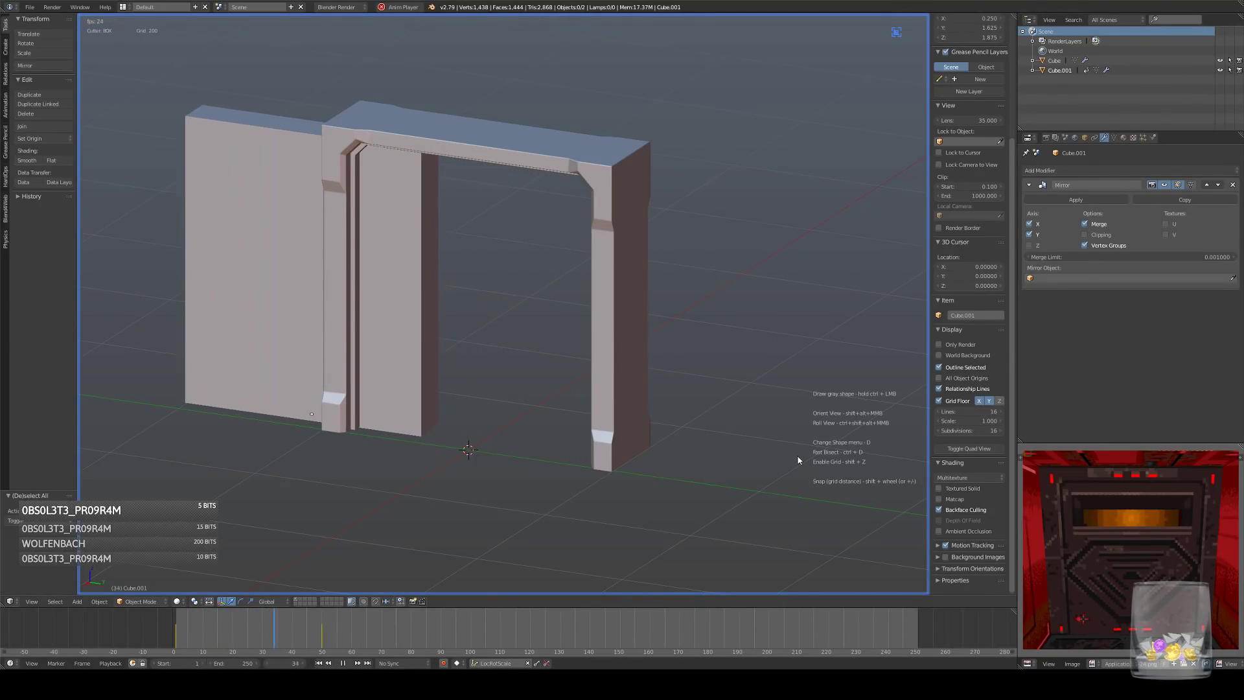
key(alt+a)
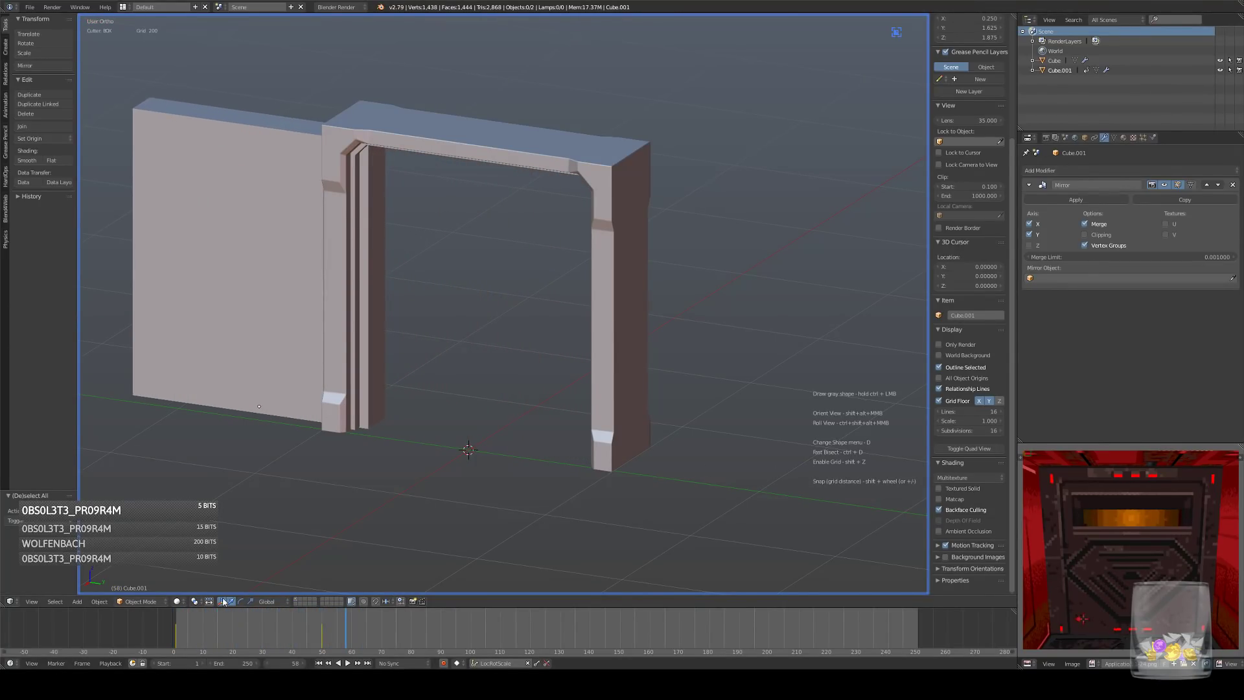
- Inspect the frame's inside, select the door panel in Object Mode and set the timeline to frame 50 to clear the opening
click(318, 662)
key(KP_3)
right_click(627, 135)
key(Tab)
middle_drag(627, 135, 549, 158)
middle_drag(526, 206, 620, 244)
key(Tab)
key(a)
right_click(450, 260)
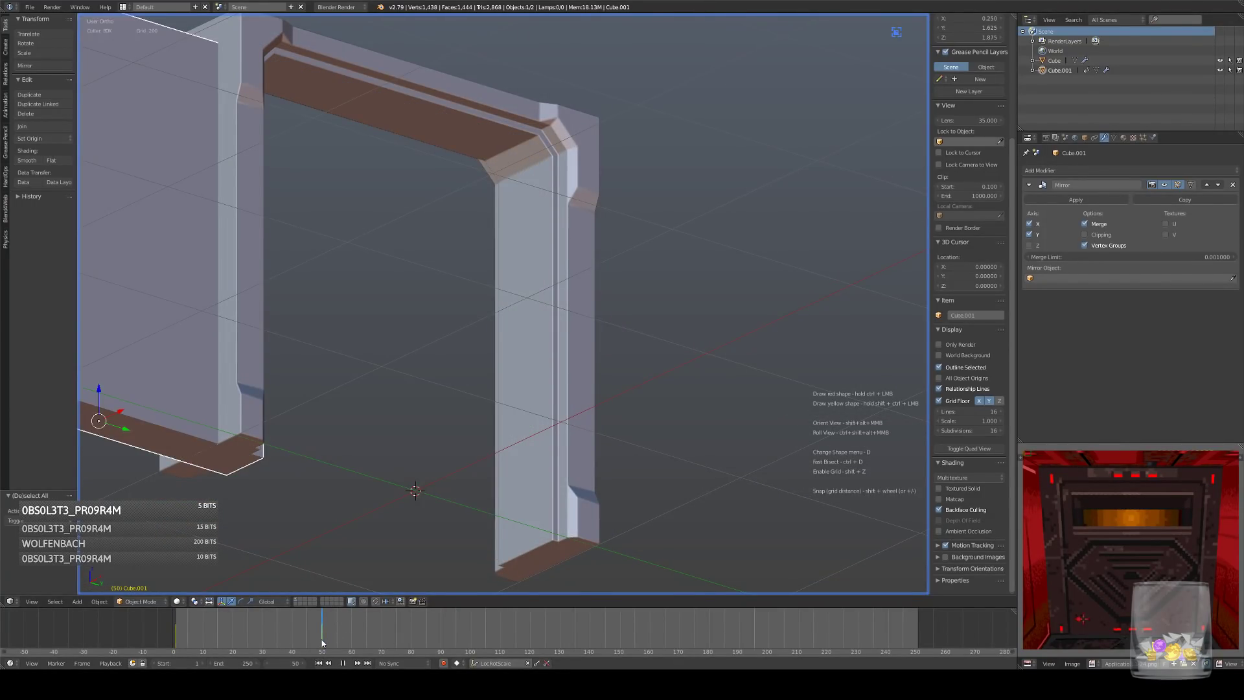
- Isolate the bottom face of the frame's leg in Edit Mode and cut a rectangle into its inner corner from the bottom view
middle_drag(473, 274, 499, 304)
right_click(496, 311)
key(a)
scroll(969, 519, down, 3)
middle_drag(512, 363, 511, 447)
middle_drag(461, 502, 513, 447)
right_click(508, 430)
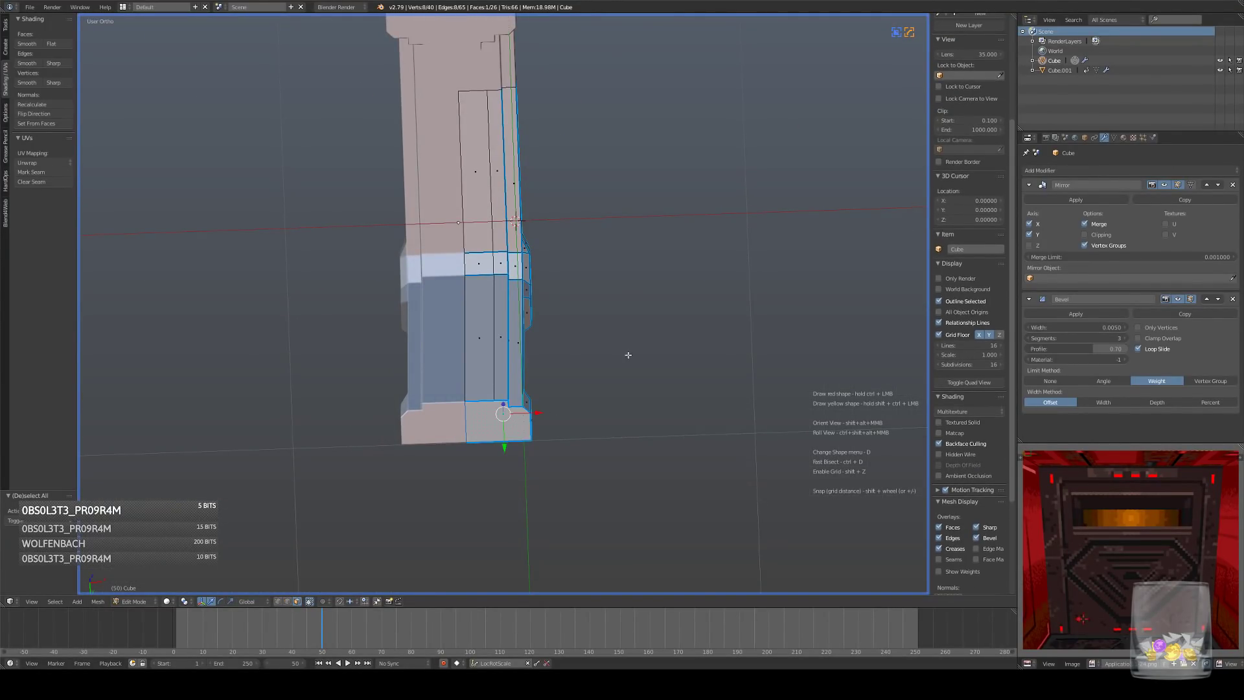
key(shift+h)
key(ctrl+KP_7)
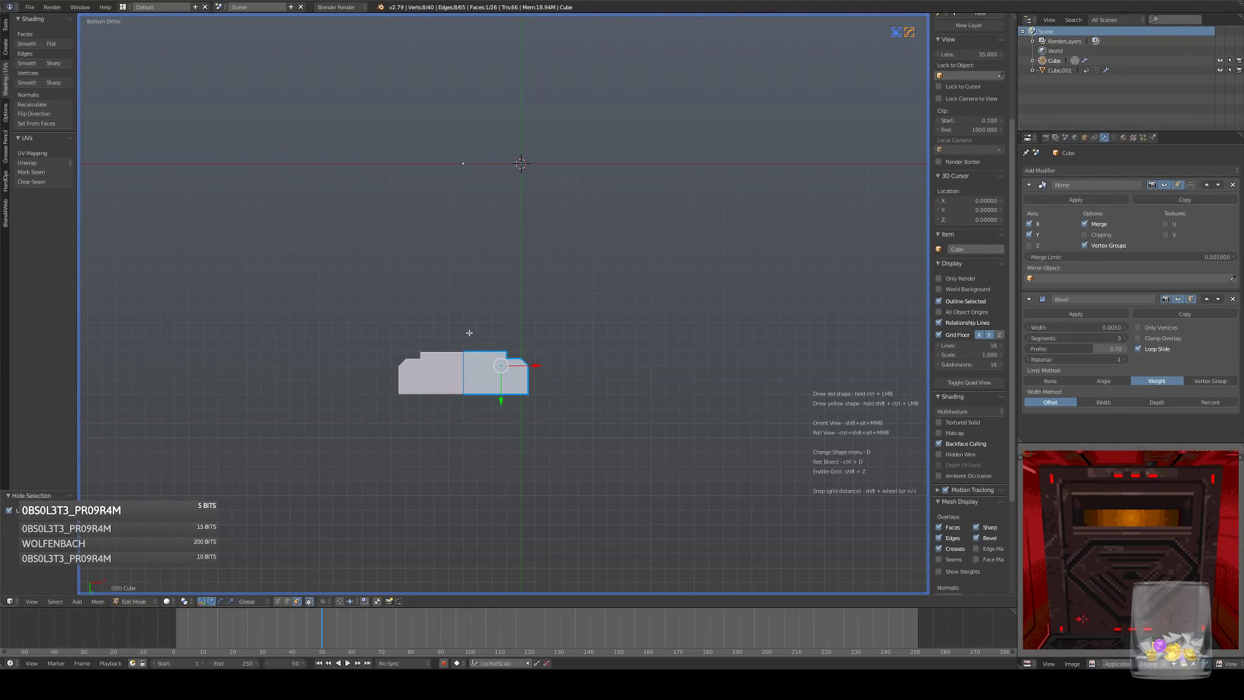
ctrl+drag(460, 340, 492, 365)
- Reveal the hidden geometry and delete the inner edges along the leg and top bar together with their faces
key(alt+h)
middle_drag(493, 365, 530, 353)
scroll(494, 370, up, 5)
key(a)
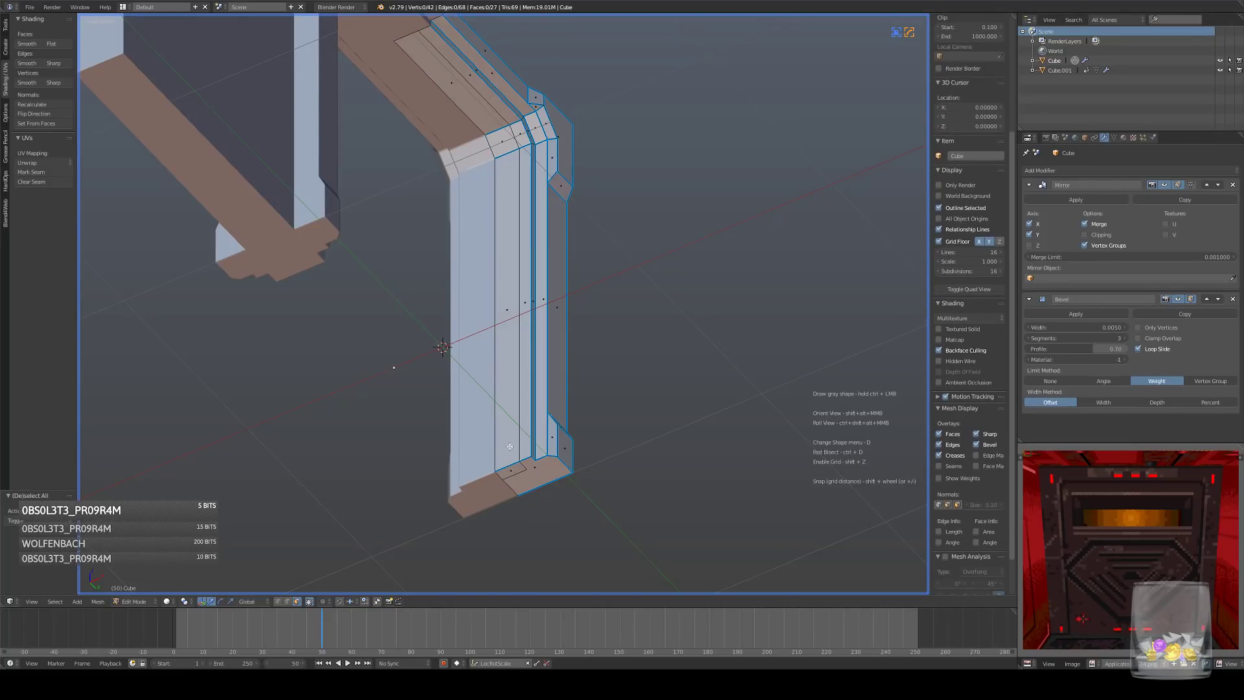
click(288, 602)
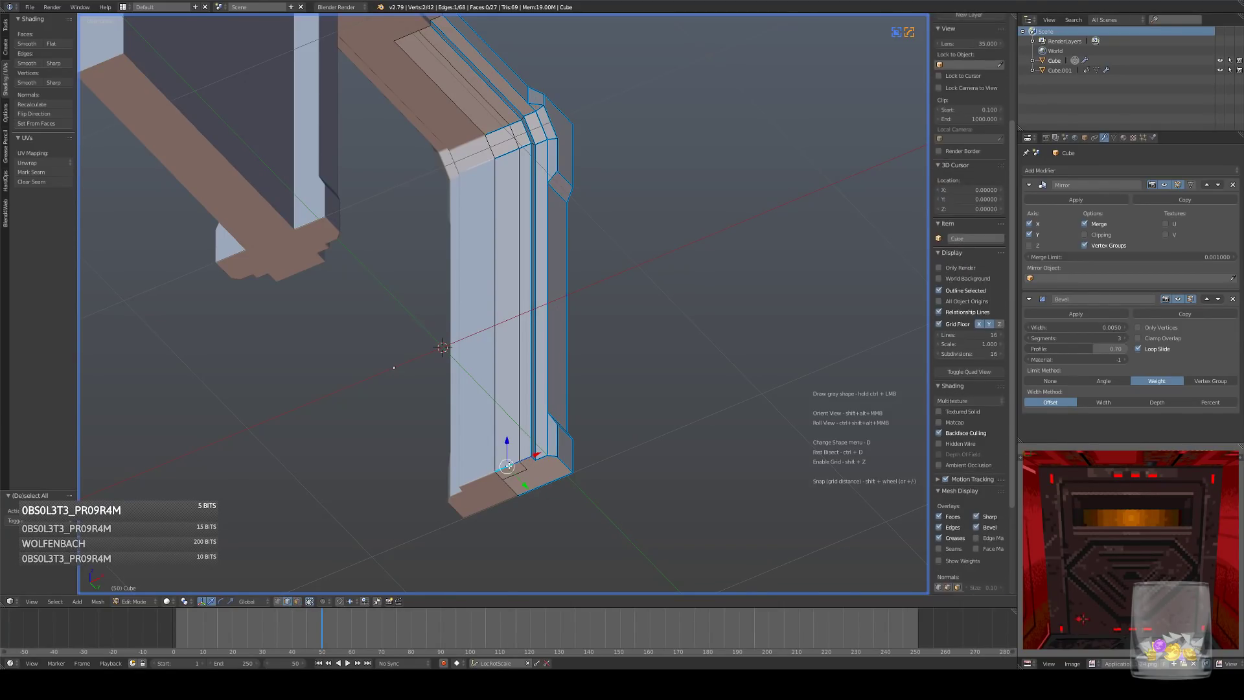
ctrl+alt+click(503, 445)
shift+click(408, 43)
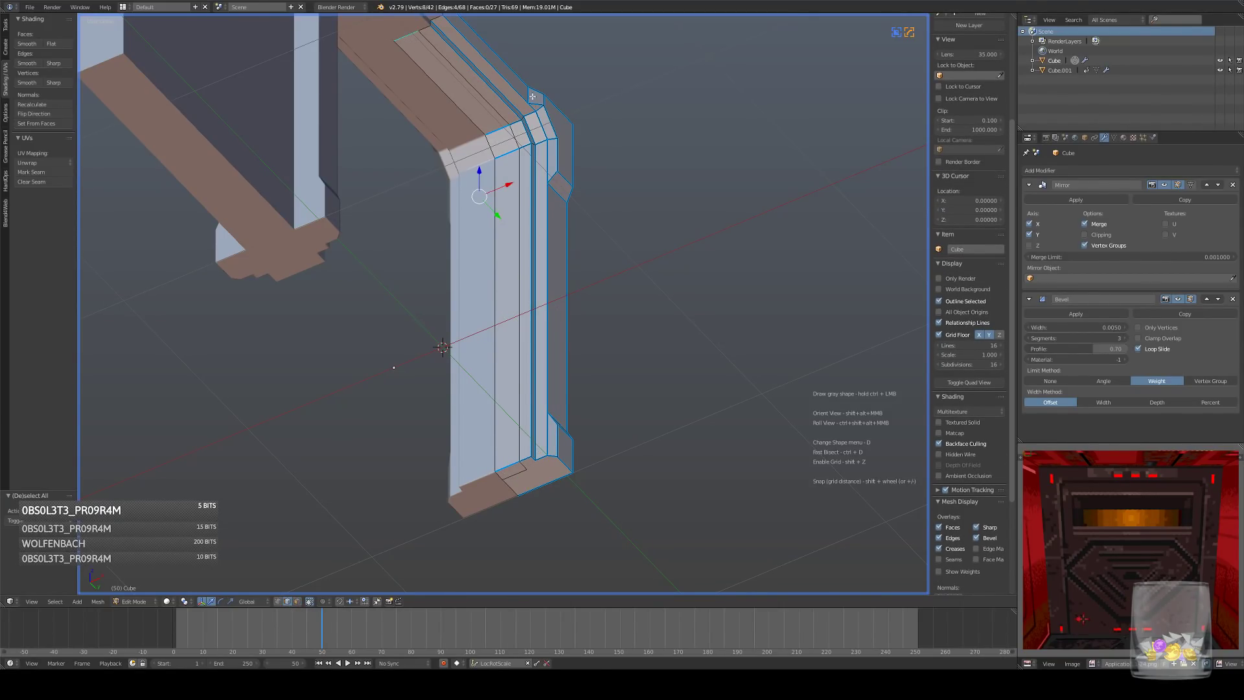
key(x)
click(650, 130)
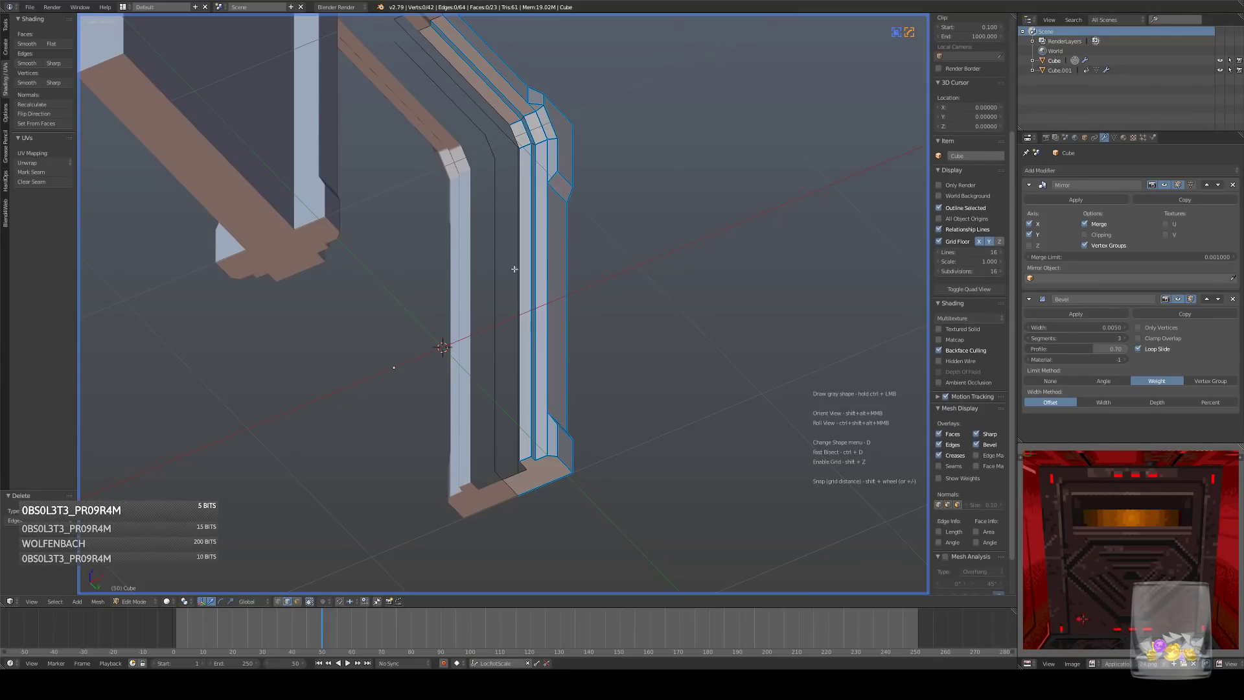
- Delete the leftover loose vertices along the open inner side of the leg and top bar
middle_drag(511, 471, 508, 461)
click(279, 602)
right_click(503, 464)
shift+right_click(496, 176)
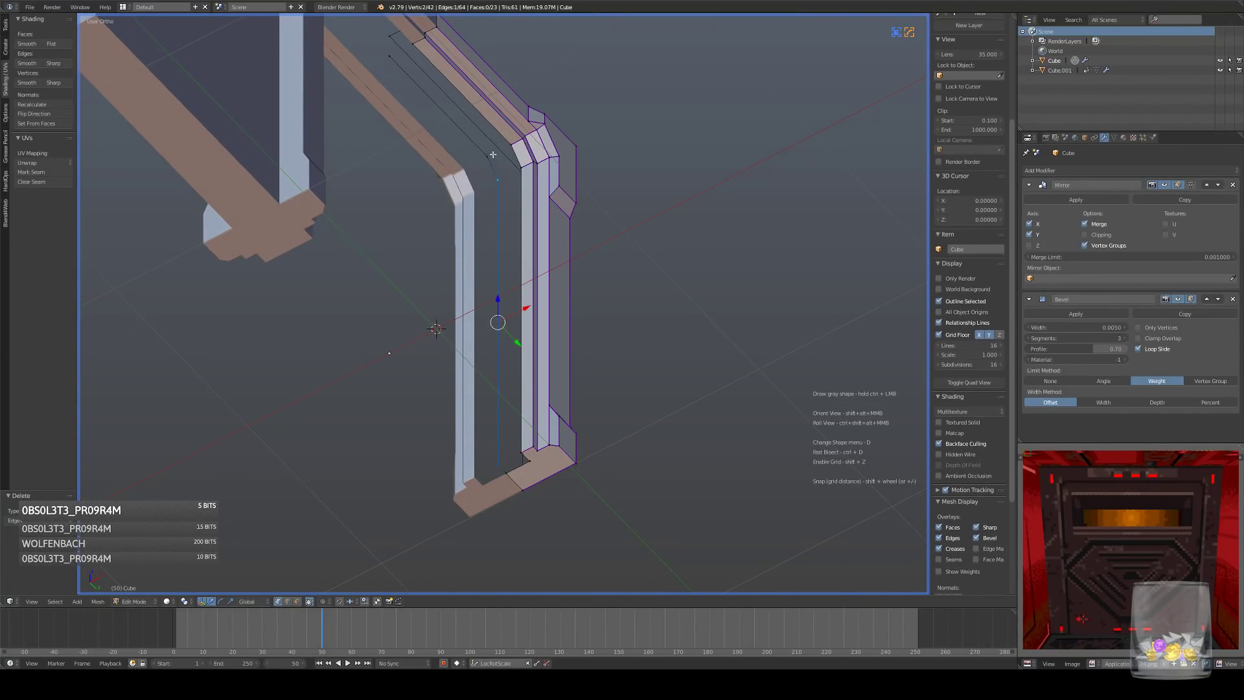
key(x)
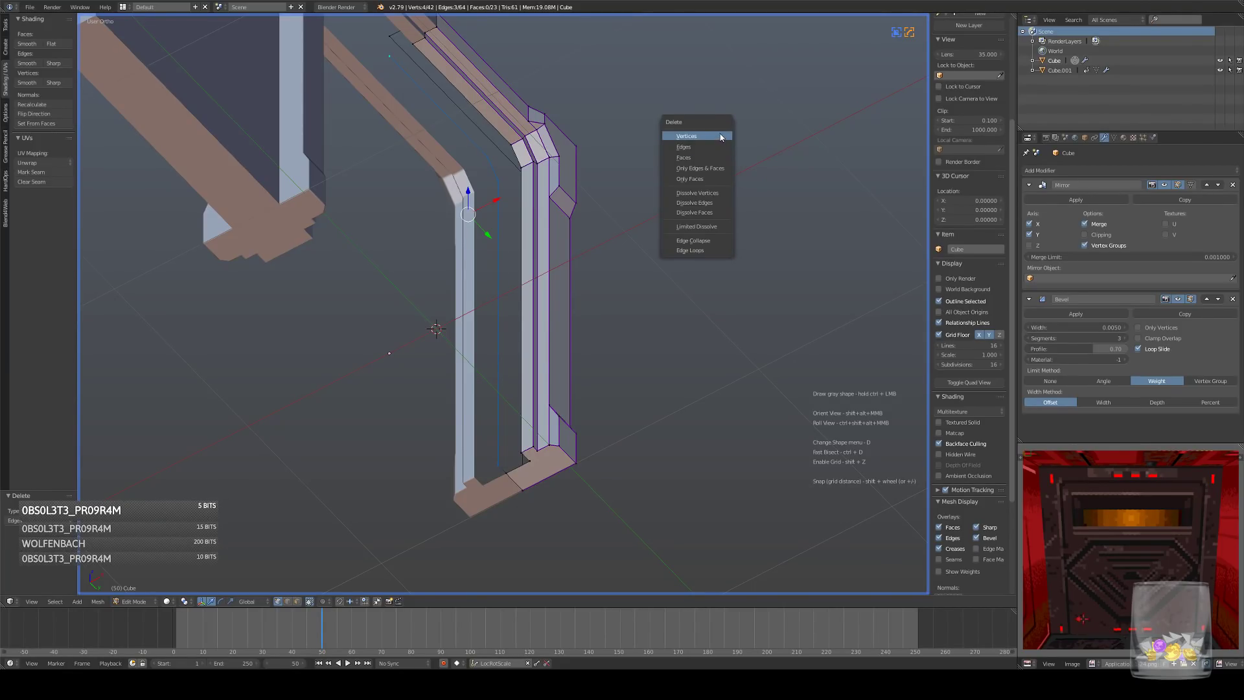
click(721, 134)
- Extrude vertices to rebuild the inner outline of the leg and top bar, and join the gap with an edge
key(KP_1)
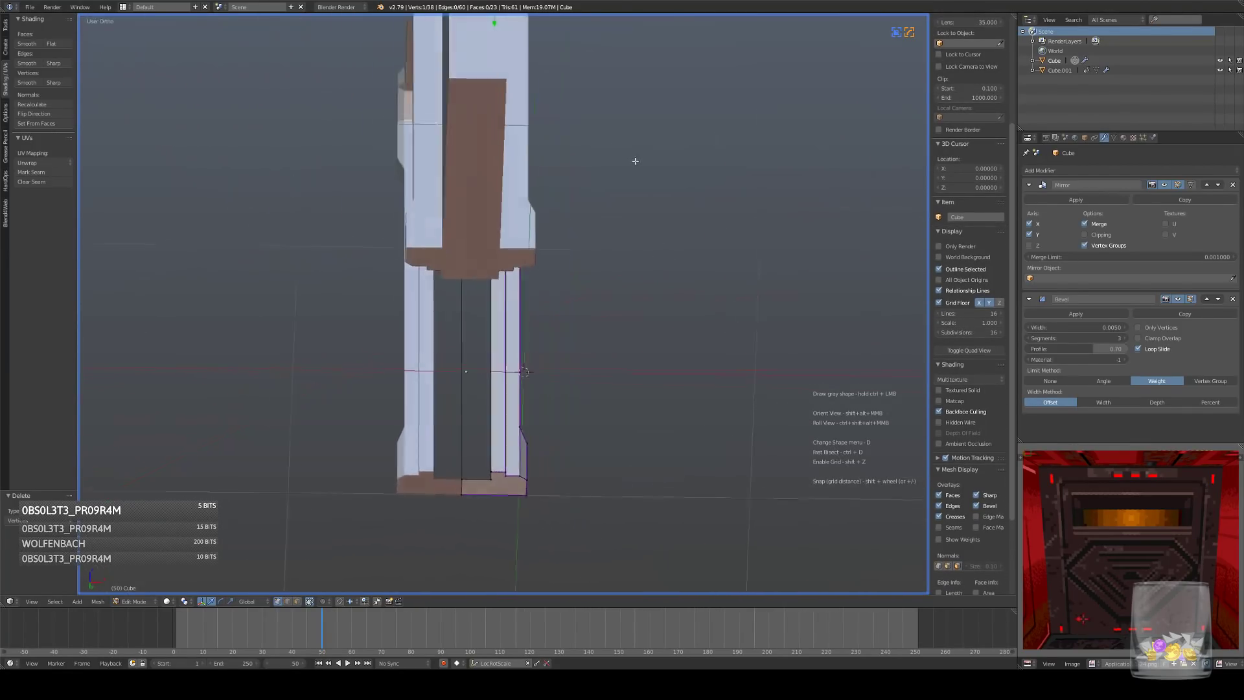
shift+middle_drag(633, 33, 605, 250)
key(e)
click(611, 275)
key(e)
click(627, 281)
middle_drag(603, 398, 600, 291)
key(KP_3)
key(e)
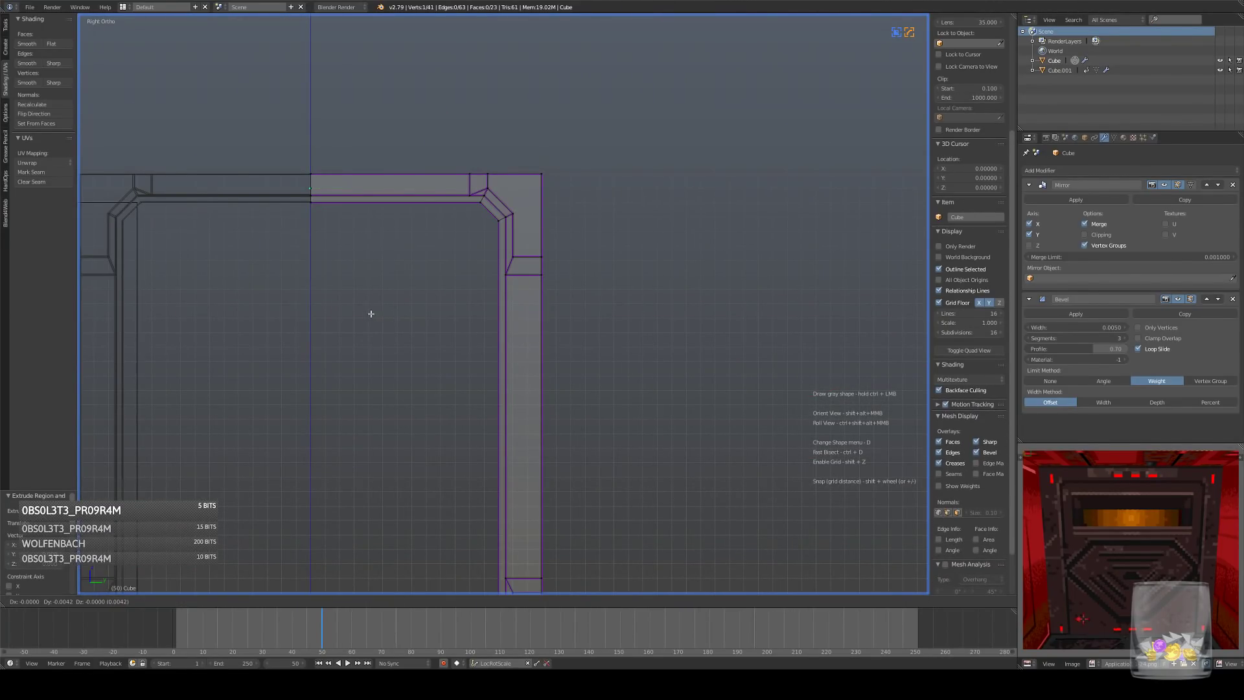
click(572, 319)
middle_drag(574, 318, 479, 319)
key(f)
- Extrude another vertex at the top of the frame's inner side and connect it to the outline with an edge
middle_drag(473, 447, 546, 159)
right_click(491, 102)
key(KP_1)
key(e)
click(647, 153)
middle_drag(647, 153, 517, 190)
shift+right_click(487, 200)
key(f)
- Fill a face along the inner side of the top bar between its corner vertices
key(a)
right_click(481, 162)
shift+right_click(637, 85)
shift+right_click(638, 98)
shift+right_click(504, 161)
shift+right_click(527, 148)
middle_drag(561, 154, 546, 231)
key(ctrl+z)
key(f)
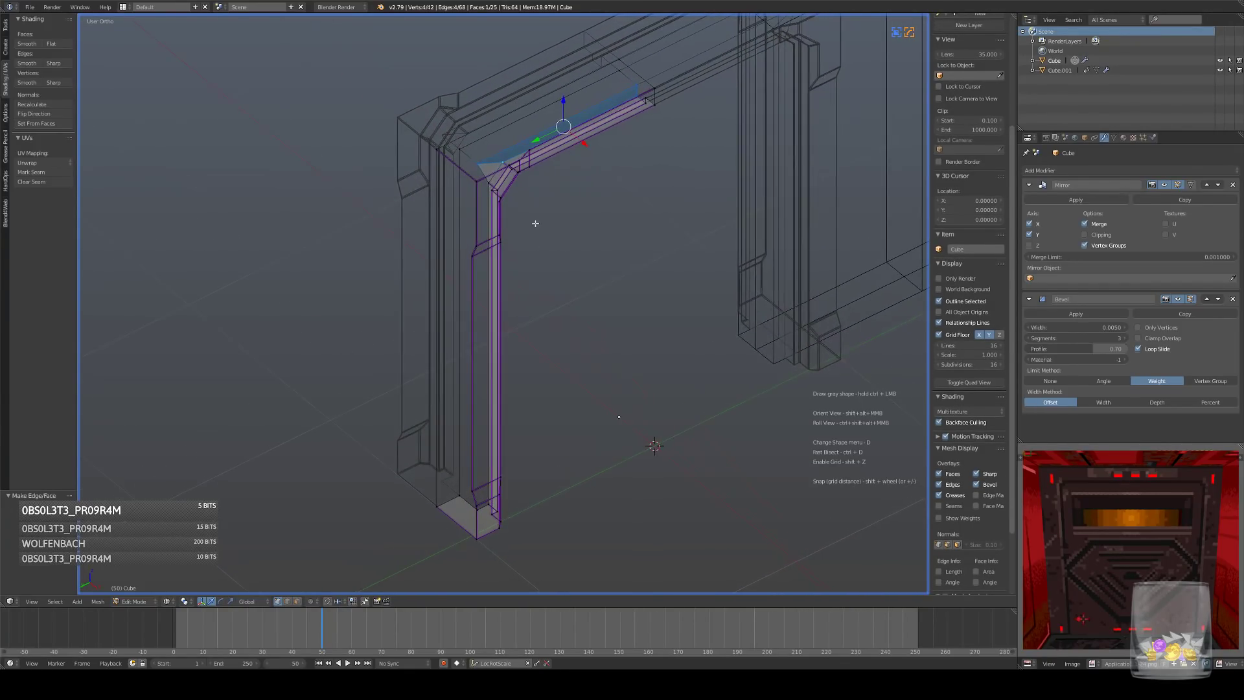
- Fill a face along the inner side of the leg from the upper corner down to the foot
right_click(477, 161)
shift+right_click(487, 181)
middle_drag(544, 474, 515, 469)
shift+right_click(489, 494)
key(f)
- Fill the two remaining faces of the inner recess, starting from the inner edge of the leg's base
key(a)
right_click(482, 504)
shift+right_click(463, 494)
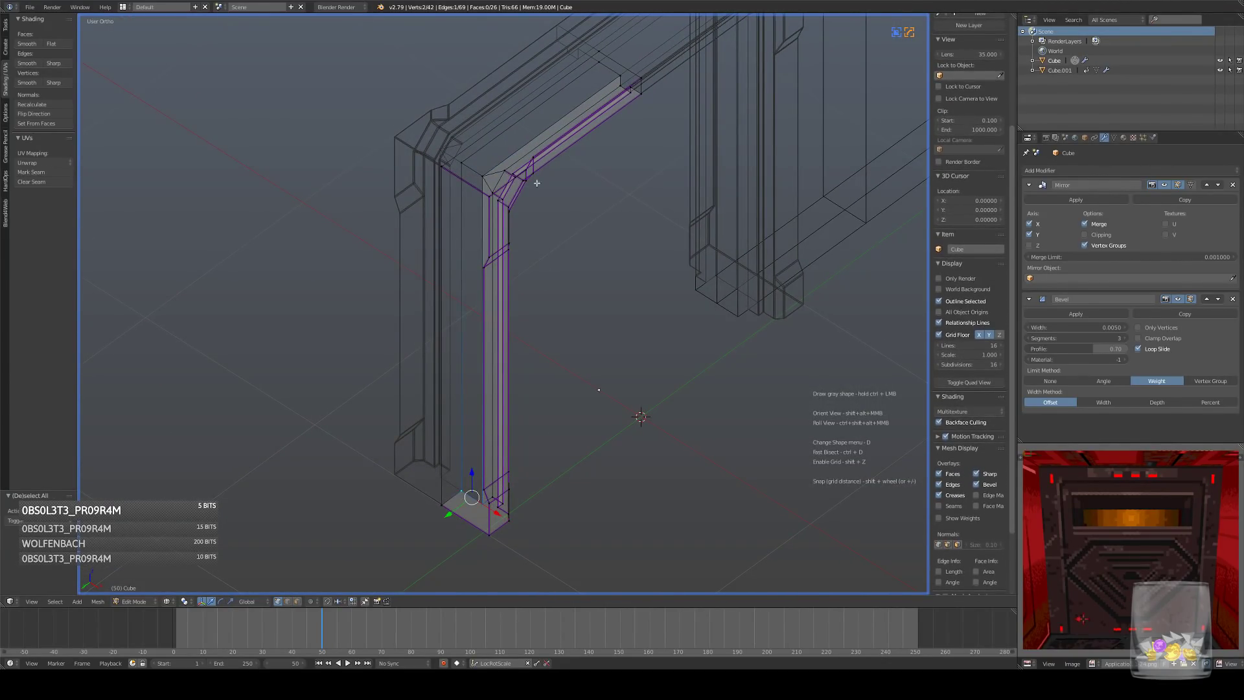
key(f)
key(f)
key(a)
- Mark the new inner edges along the top bar and leg as sharp with Hard Ops Set Sharpen
middle_drag(589, 188, 489, 185)
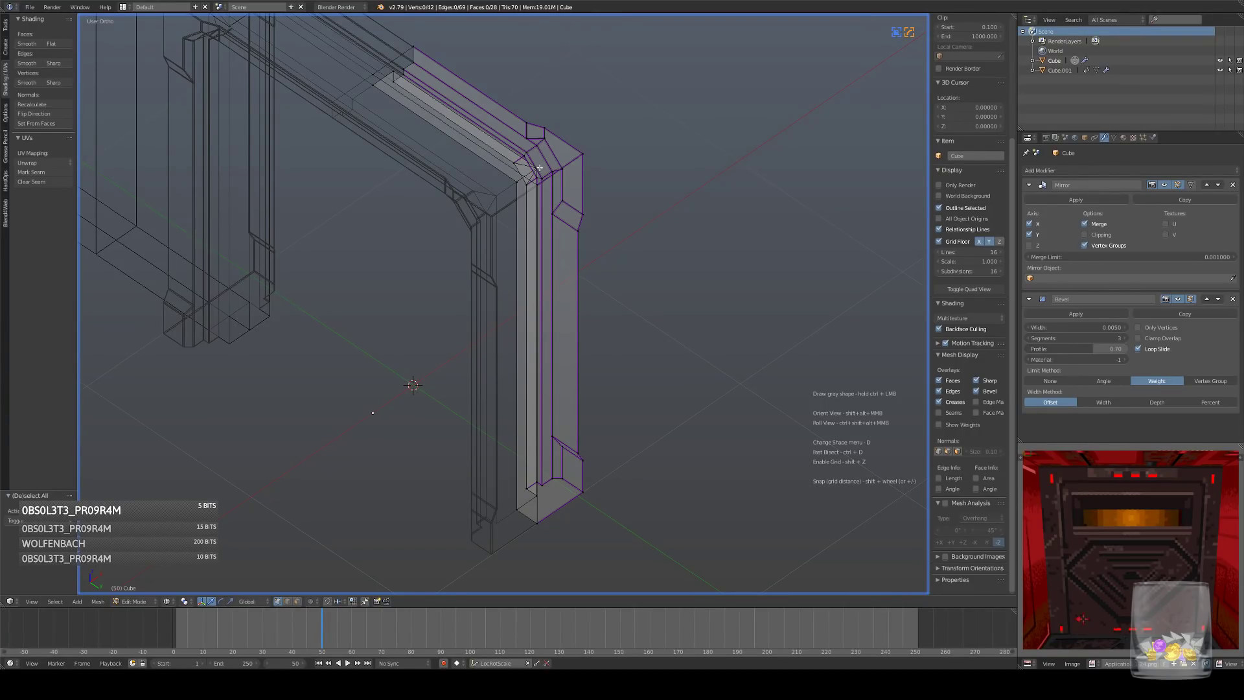
middle_drag(545, 167, 367, 519)
click(288, 601)
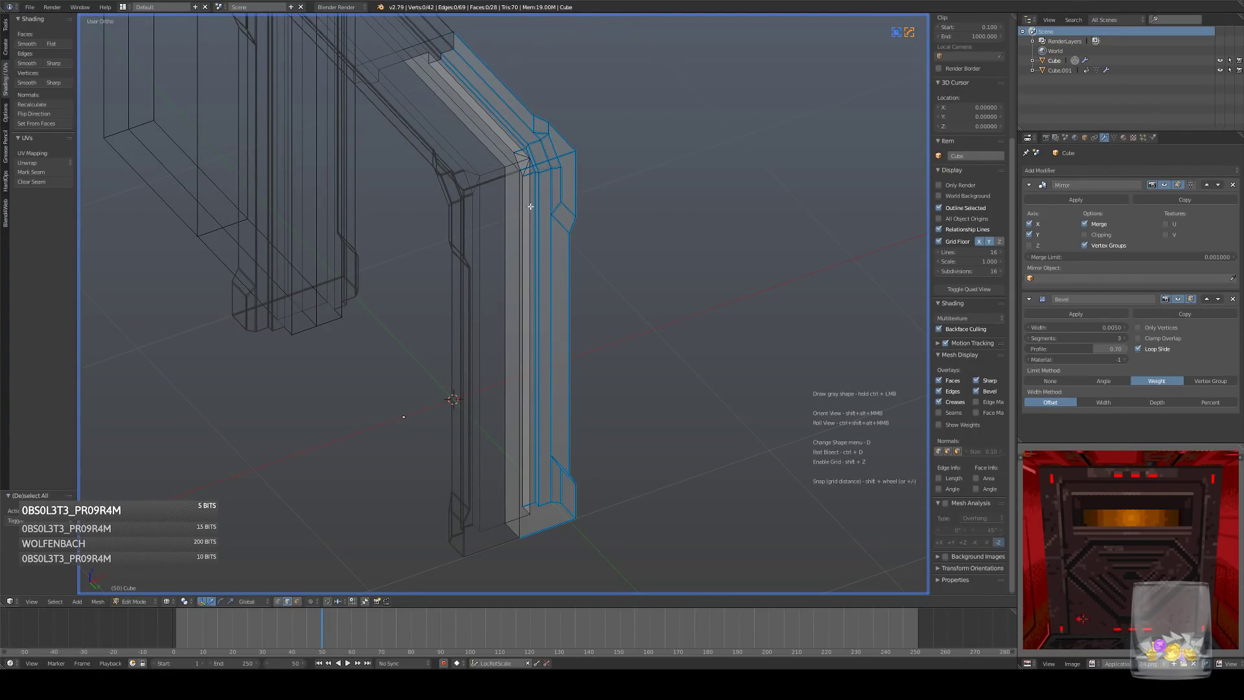
middle_drag(517, 251, 495, 96)
right_click(465, 110)
middle_drag(525, 206, 532, 193)
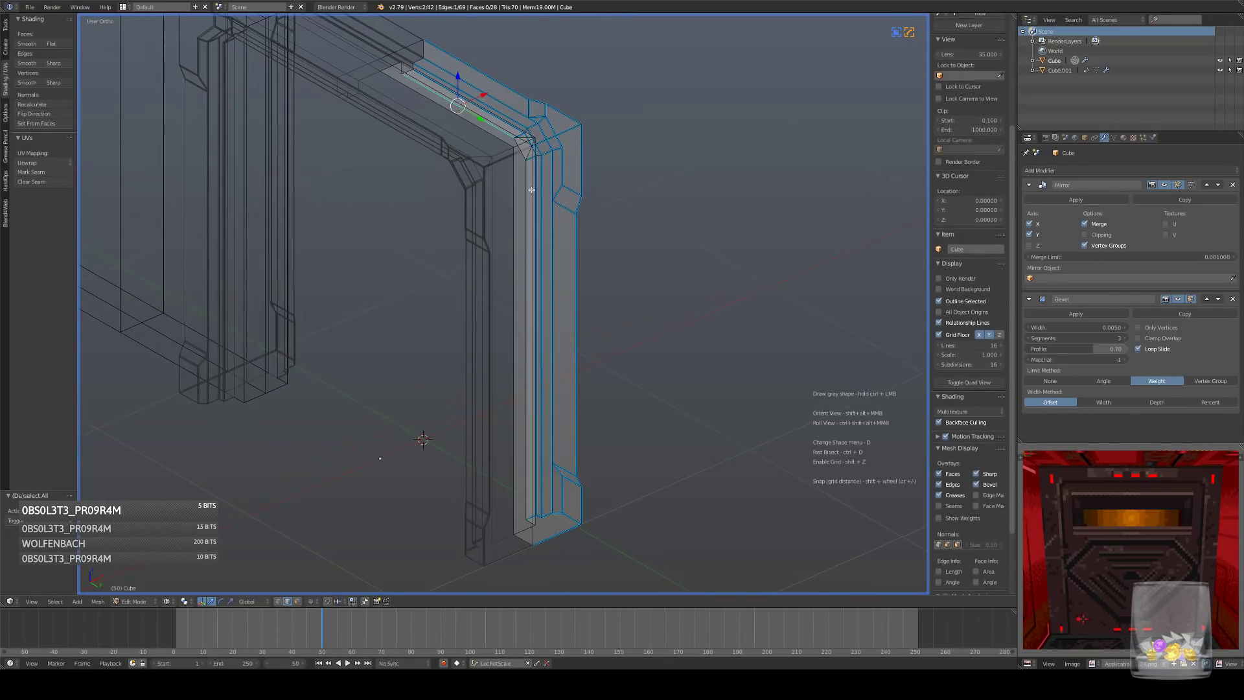
shift+right_click(527, 203)
key(q)
click(722, 178)
- Sharpen the next pair of recess edges running along the leg and top bar with Hard Ops
middle_drag(615, 186, 543, 166)
right_click(489, 212)
shift+right_click(508, 156)
key(q)
click(603, 145)
- Sharpen the recess edges at the upper corner and at the leg's base with Hard Ops
right_click(475, 170)
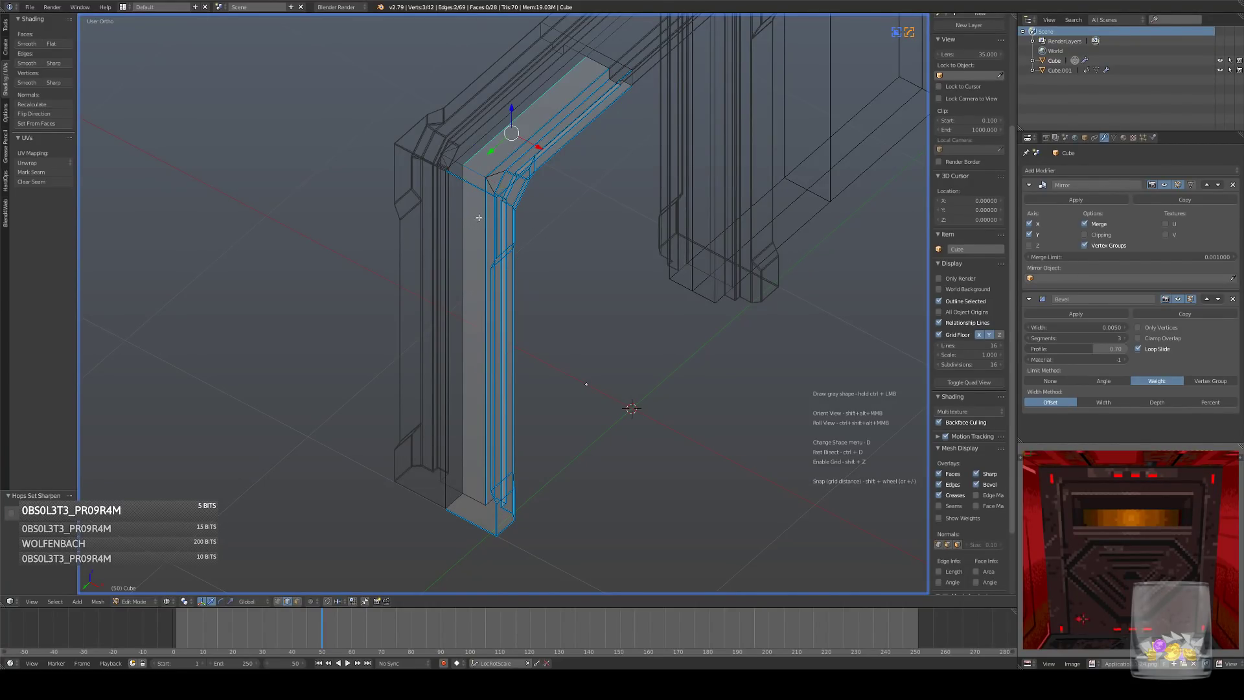
key(q)
click(592, 168)
middle_drag(487, 505, 581, 504)
key(q)
click(578, 505)
- Return to Object Mode with solid shading and move the timeline back to frame 0 to close the door
middle_drag(603, 324, 580, 189)
right_click(489, 189)
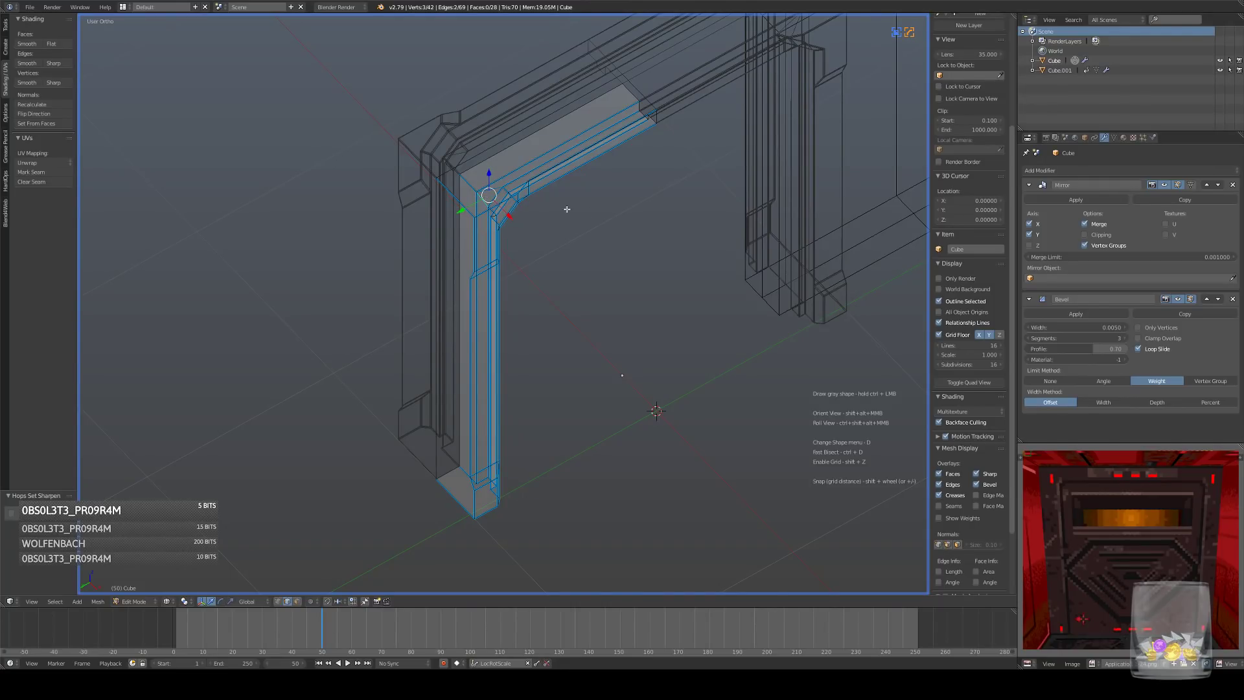
key(Tab)
scroll(655, 254, up, 3)
key(z)
middle_drag(632, 271, 309, 562)
drag(322, 619, 150, 642)
- Select the door panel and apply Hard Ops CSharpen to it
middle_drag(547, 440, 423, 429)
right_click(424, 438)
key(Tab)
key(Tab)
key(q)
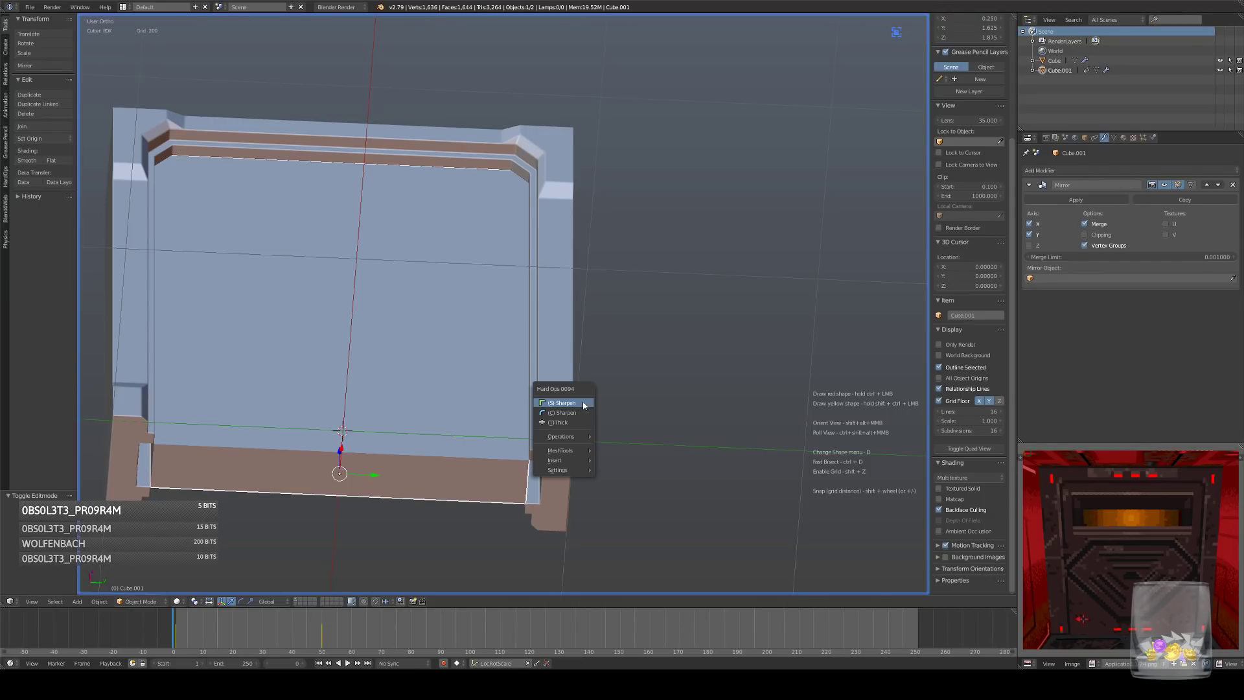
click(580, 413)
- Set the width of the door panel's Bevel modifier to 0.005 in the Hard Ops Helper
middle_drag(418, 484, 542, 434)
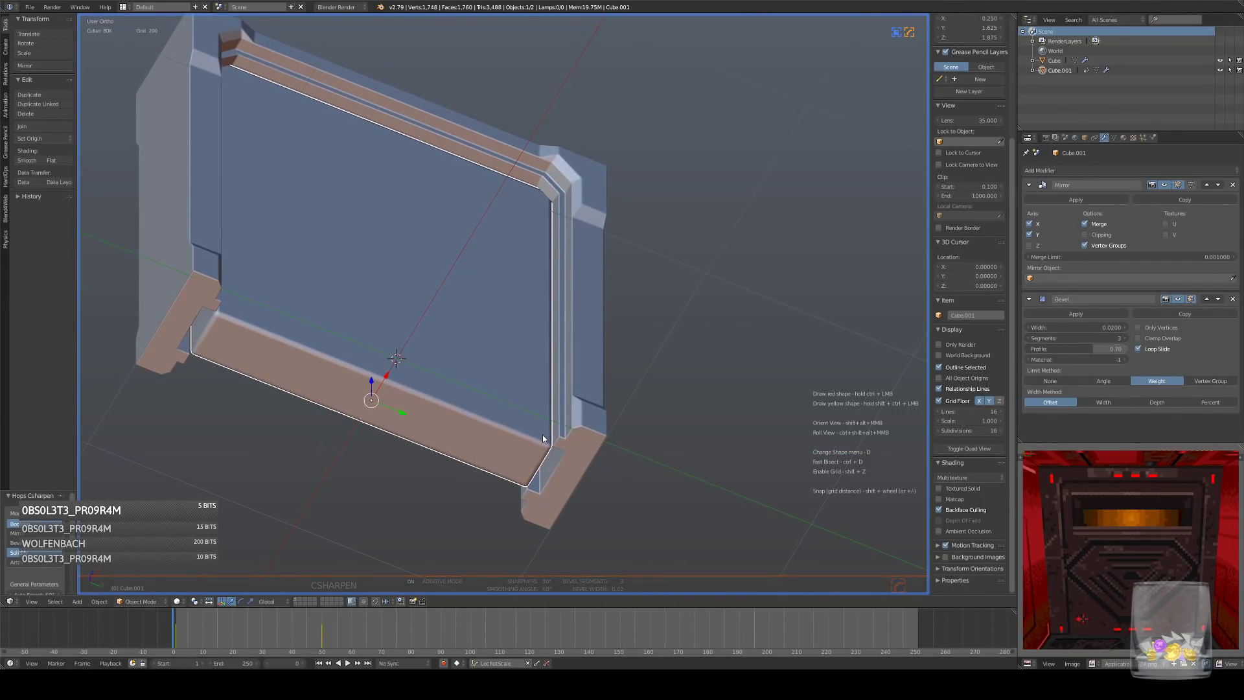
key(ctrl+shift+b)
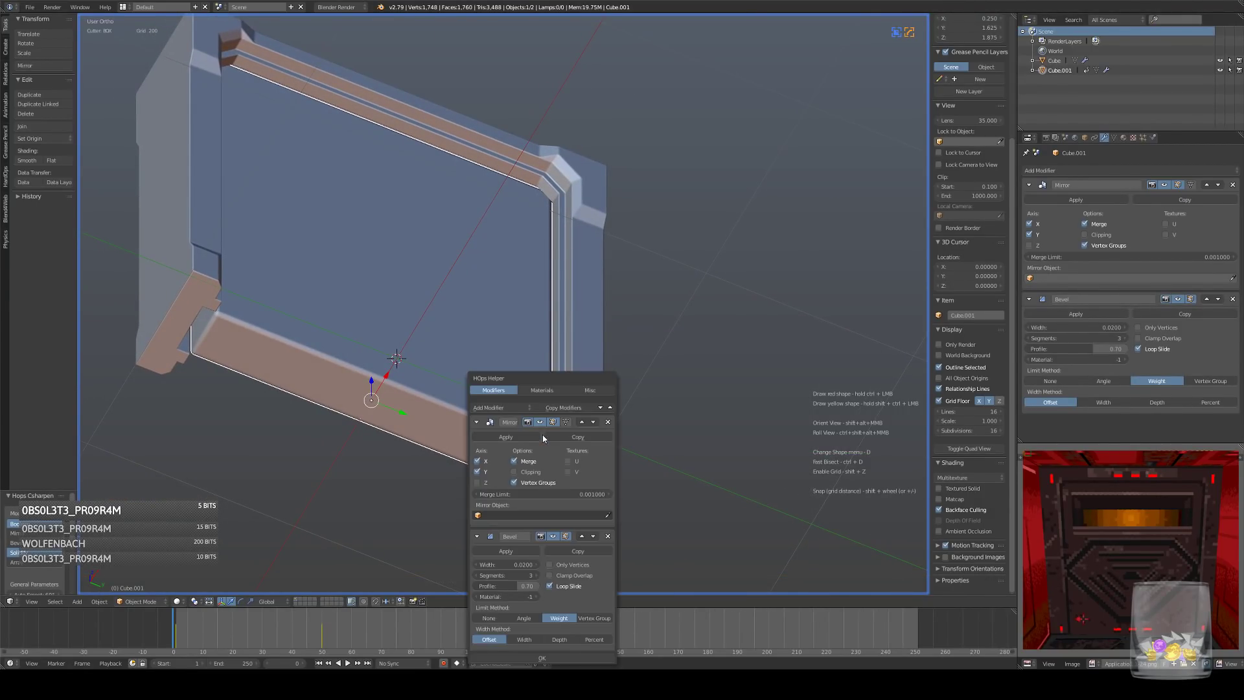
click(510, 565)
text(0.005)
key(Return)
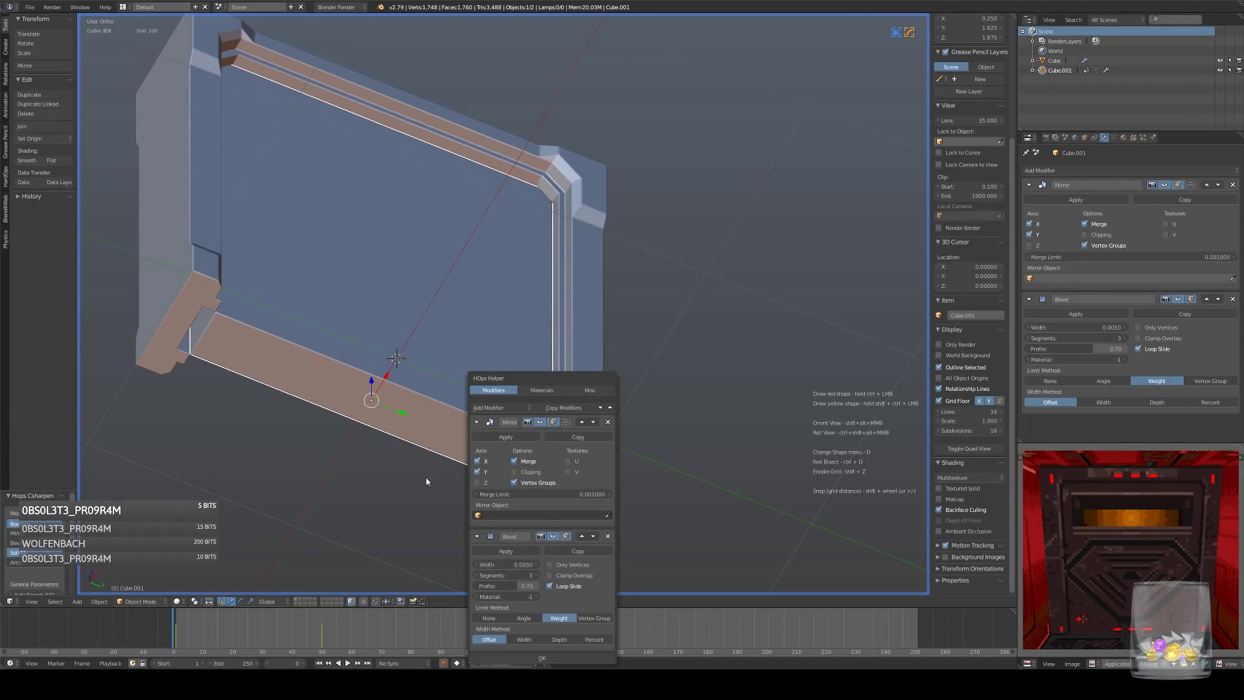
- In side view, widen the door panel to 1.750 by moving its outer side vertices outward in Edit Mode
key(KP_3)
key(Tab)
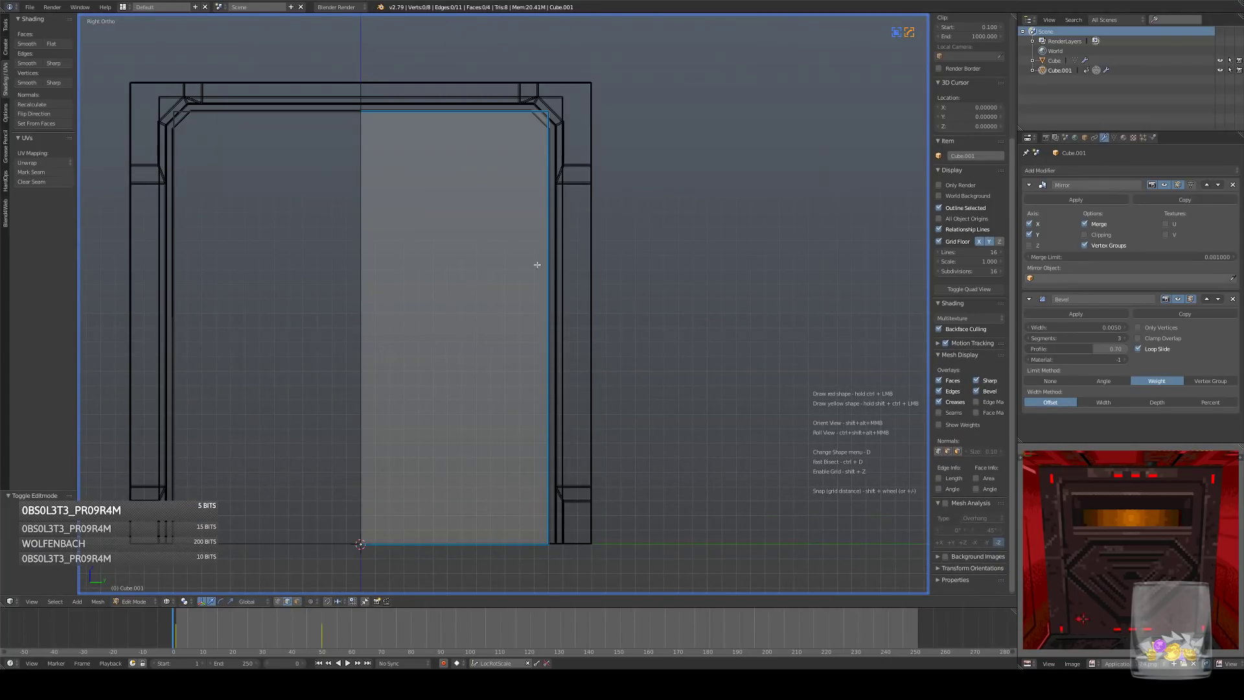
key(a)
key(a)
key(b)
drag(521, 67, 726, 588)
key(g)
click(680, 478)
- Raise the door panel's top vertices to a height of 1.938, then return to Object Mode with solid shading
key(b)
drag(296, 62, 747, 258)
key(g)
click(744, 150)
key(a)
key(Tab)
middle_drag(625, 218, 655, 245)
key(z)
key(KP_3)
shift+middle_drag(558, 291, 681, 176)
key(a)
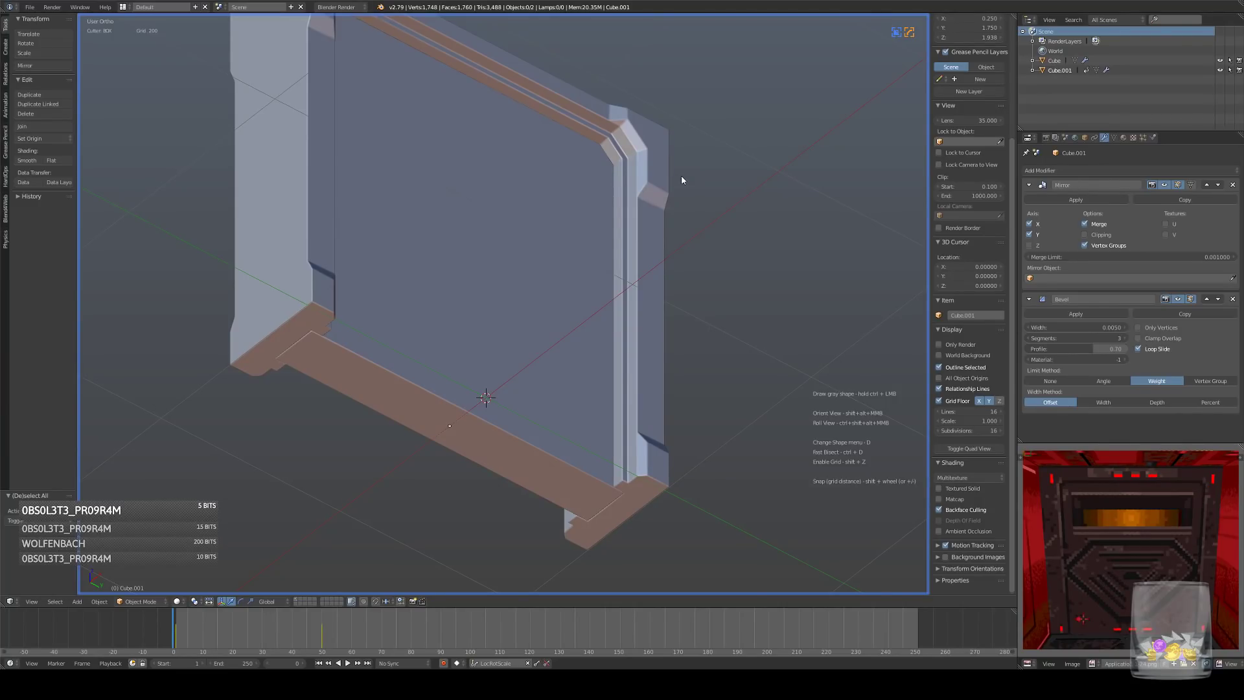
- Play back the door animation from the side and at an angle to check the panel's slide
key(KP_3)
scroll(661, 249, down, 6)
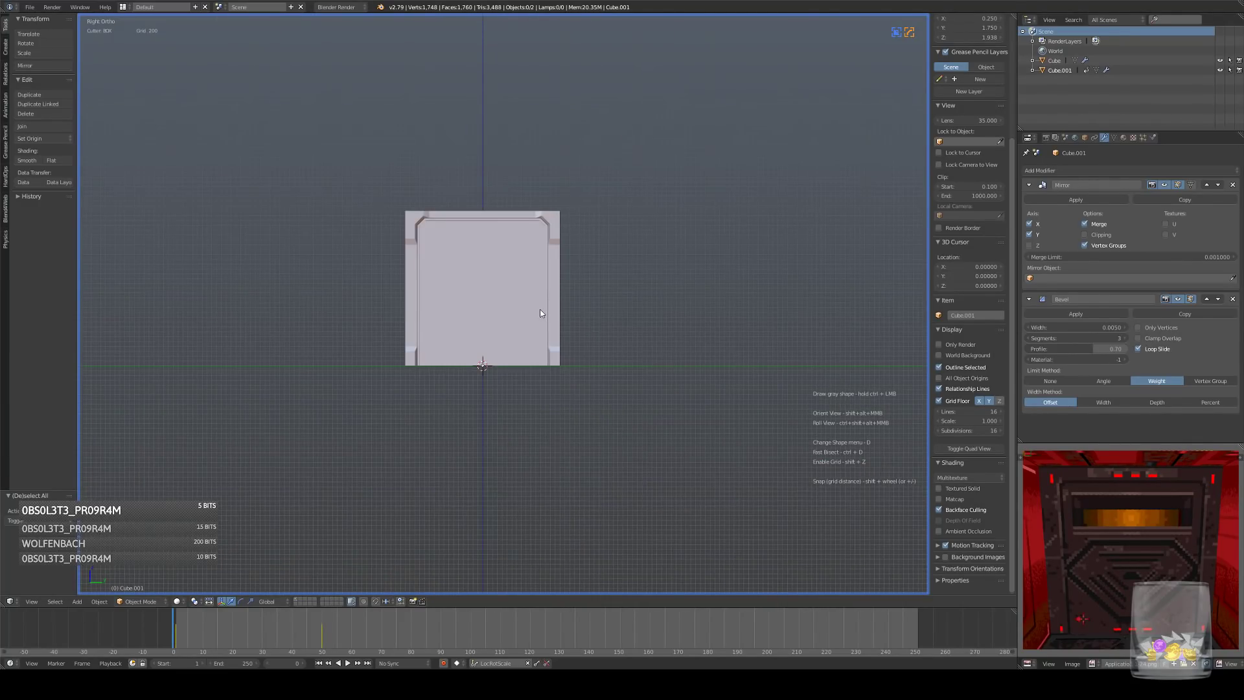
shift+middle_drag(540, 309, 553, 319)
scroll(564, 301, up, 6)
mouse_move(565, 274)
shift+middle_down()
mouse_move(541, 287)
mouse_move(569, 295)
mouse_move(553, 270)
shift+middle_up()
key(alt+a)
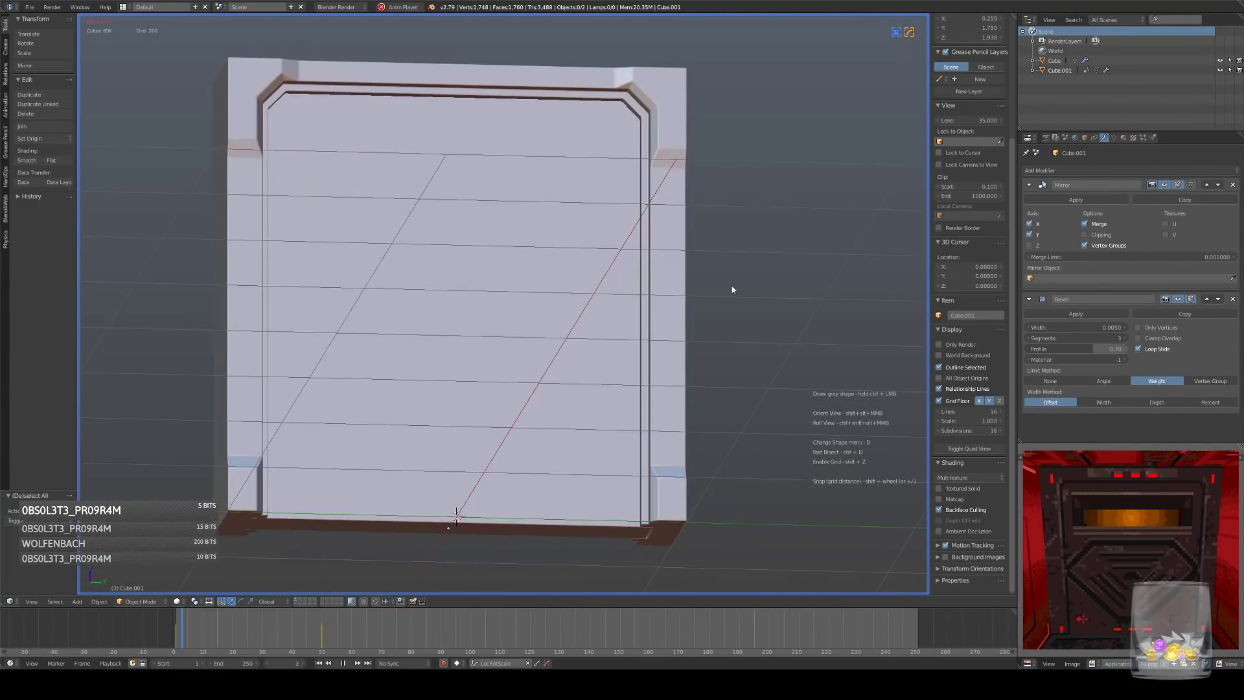
middle_drag(738, 290, 762, 310)
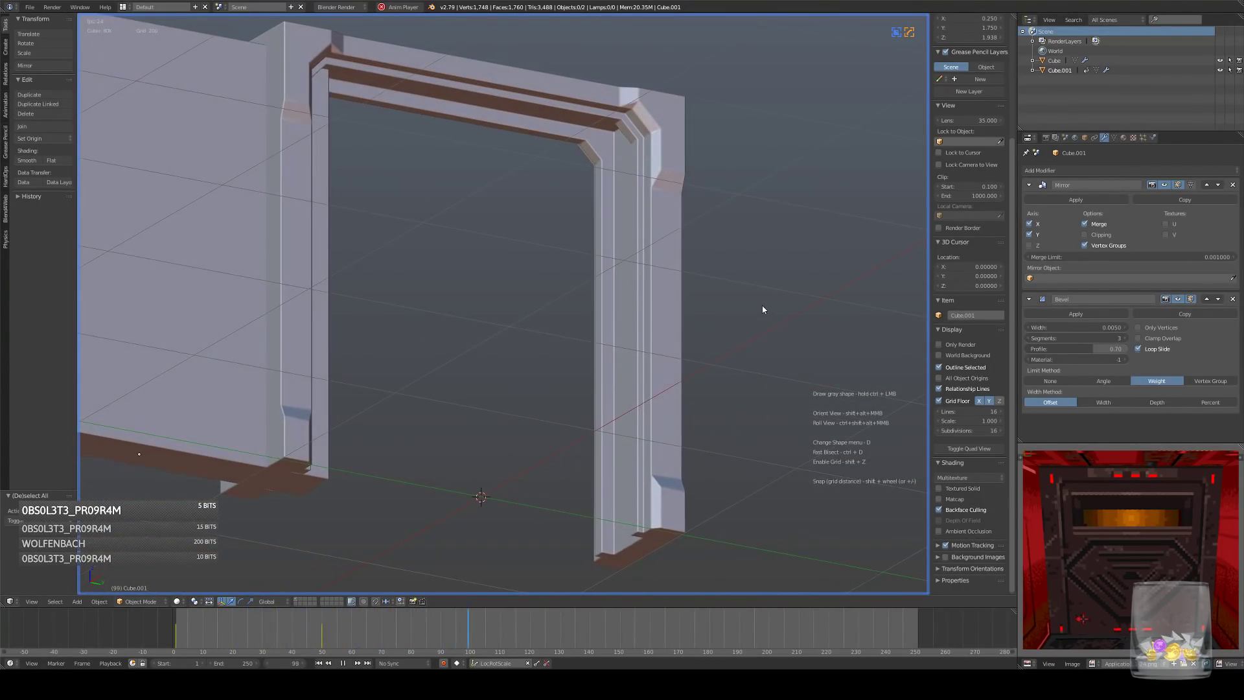
key(Escape)
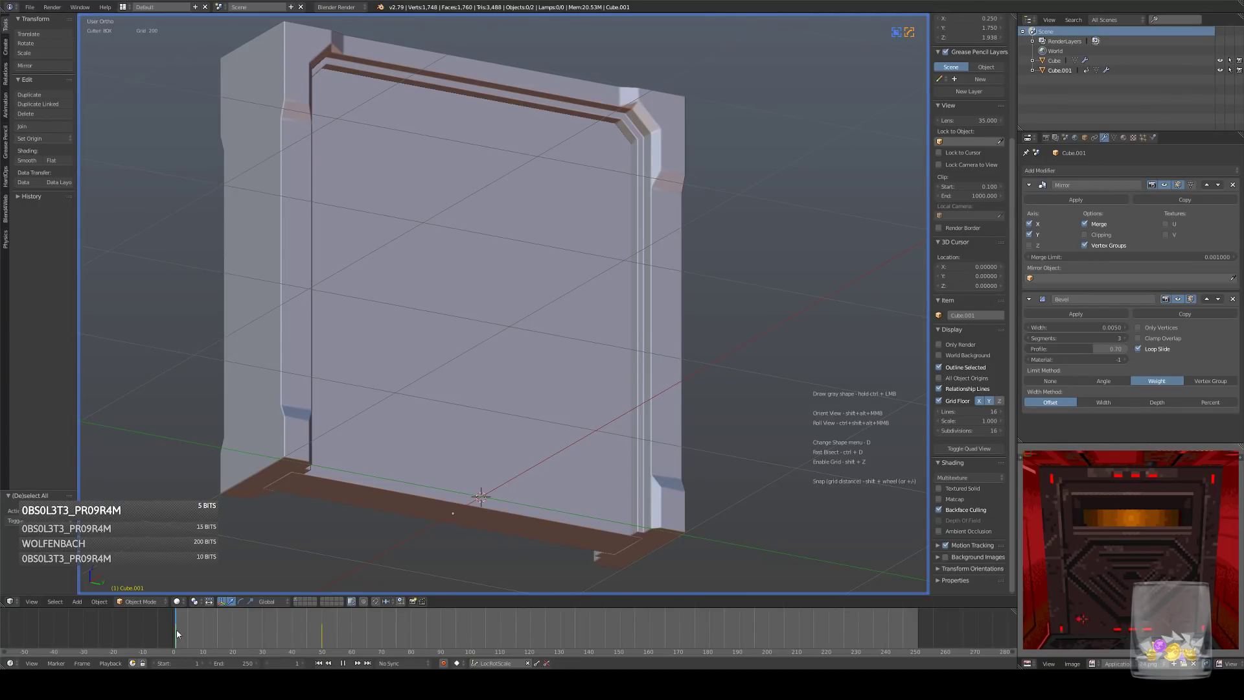
- Insert a LocRotScale keyframe for the opened door panel at frame 70 to hold it open
shift+middle_drag(566, 523, 573, 499)
key(KP_3)
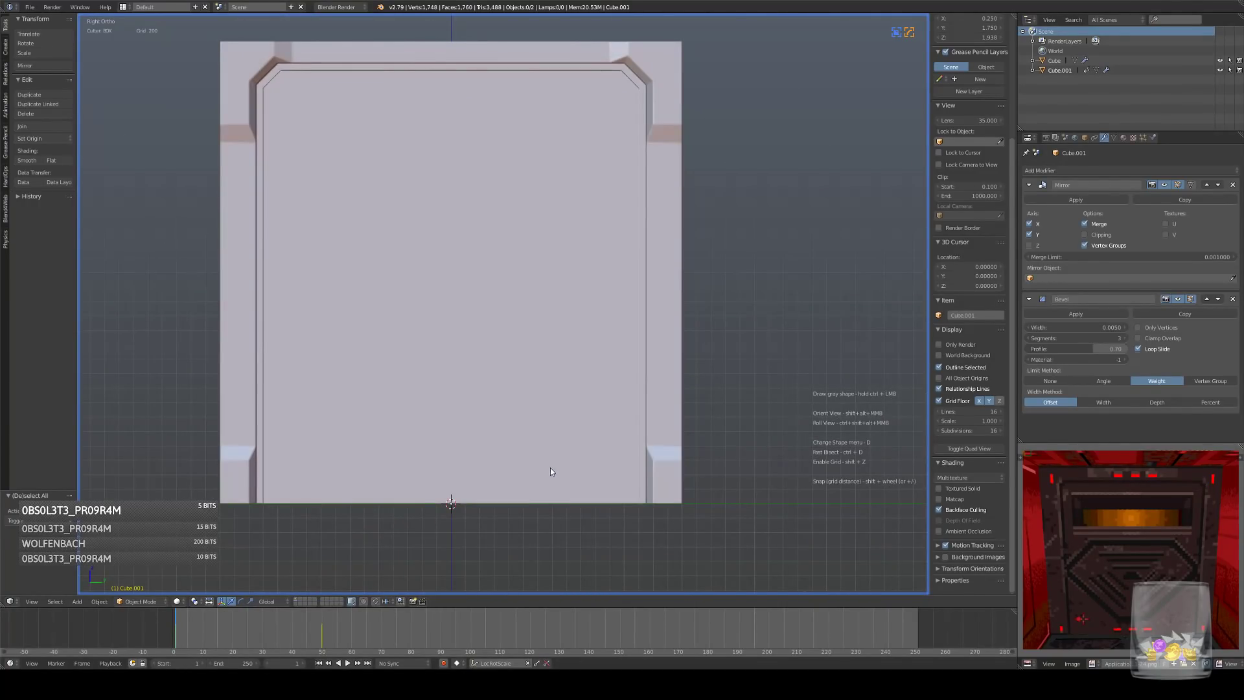
key(alt+a)
click(324, 642)
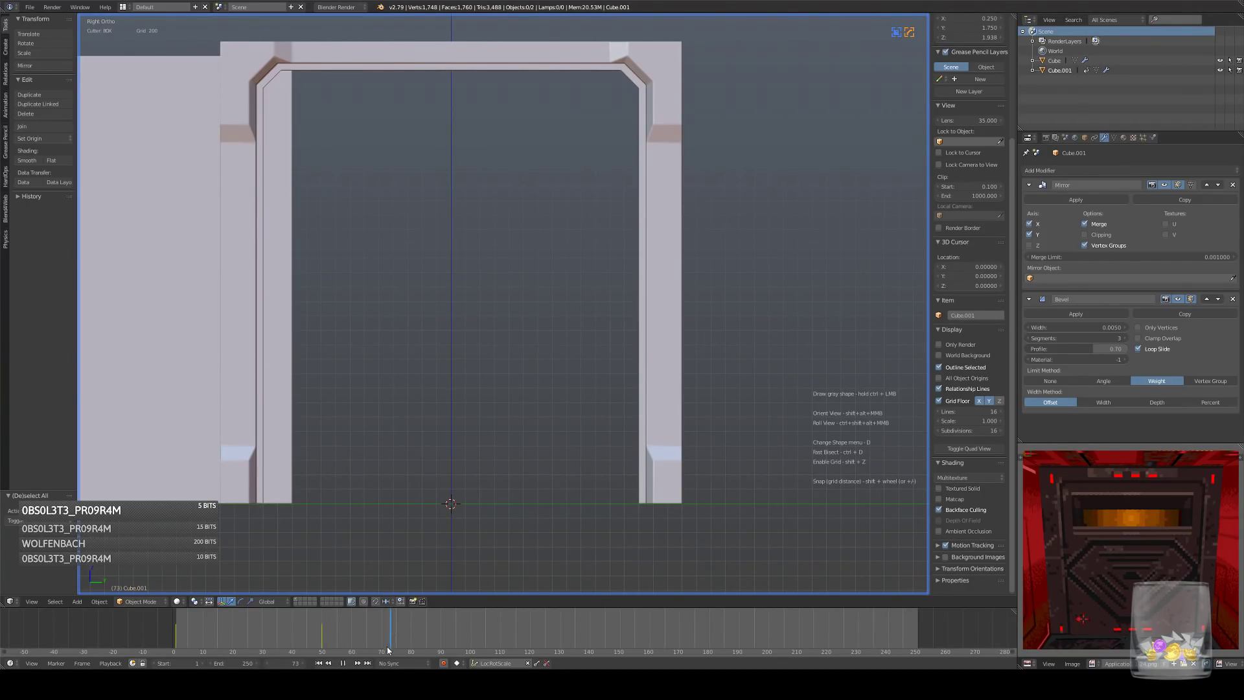
key(alt+a)
right_click(286, 414)
key(i)
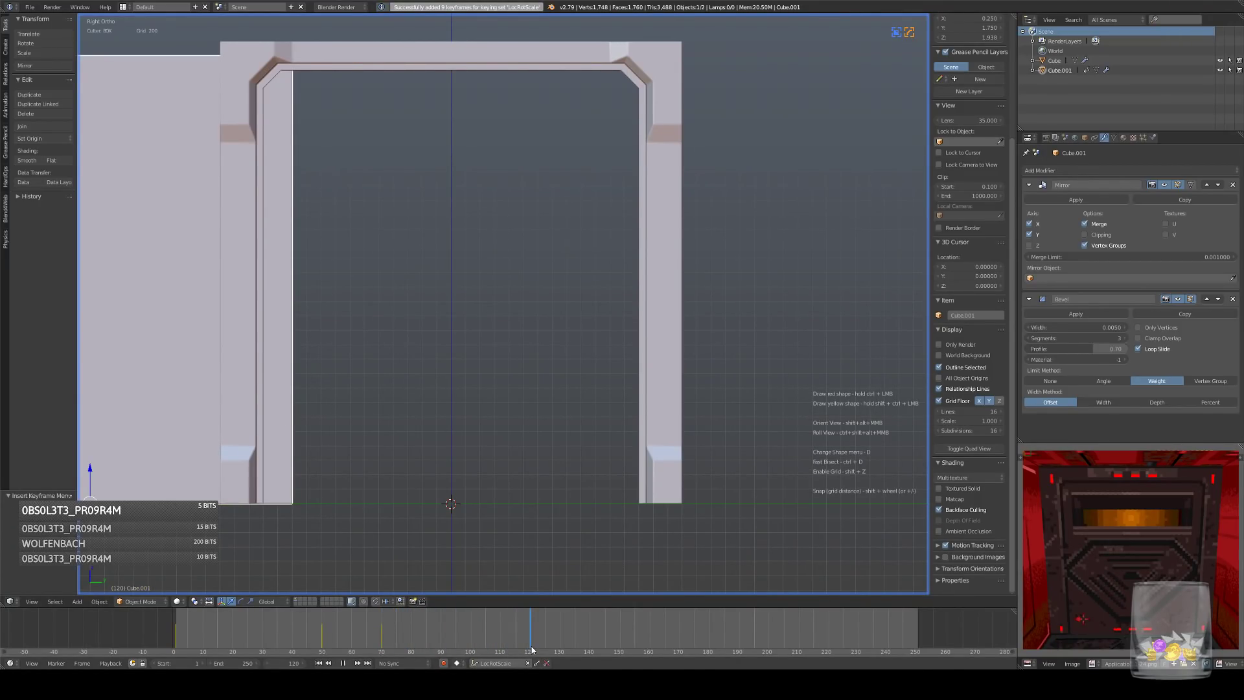
- At frame 120, move the door panel 1.5 along Y back into the closed position and insert a LocRotScale keyframe
key(g)
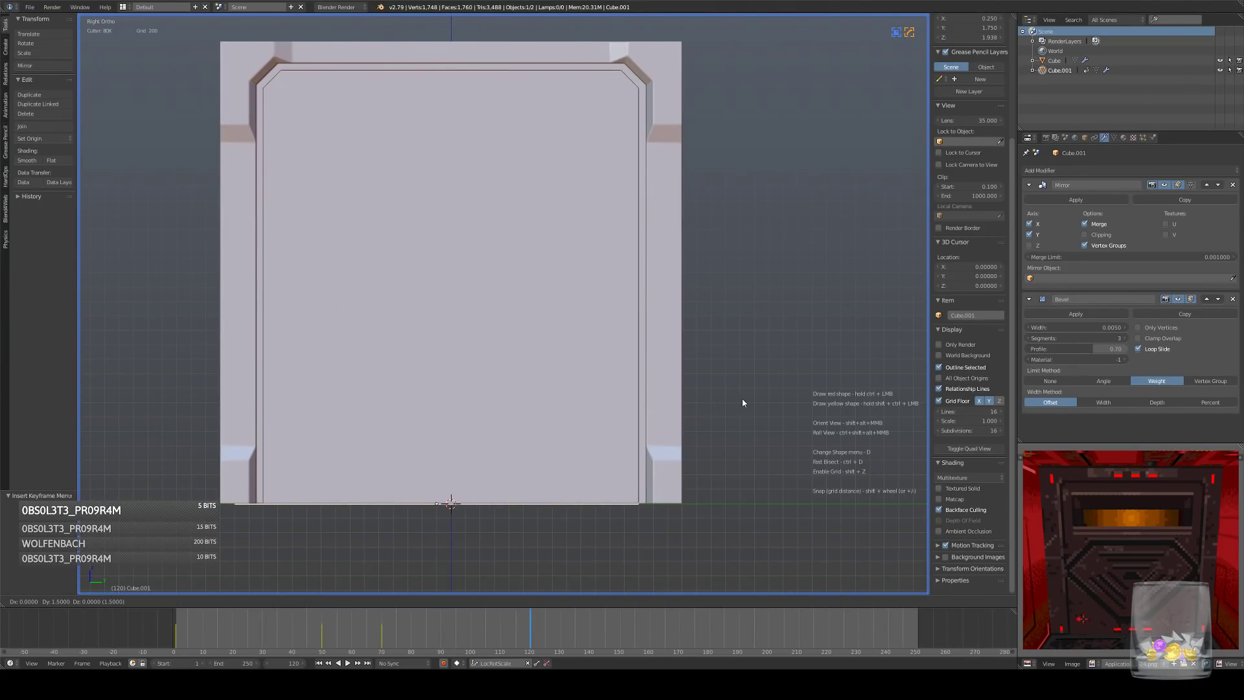
click(745, 401)
key(i)
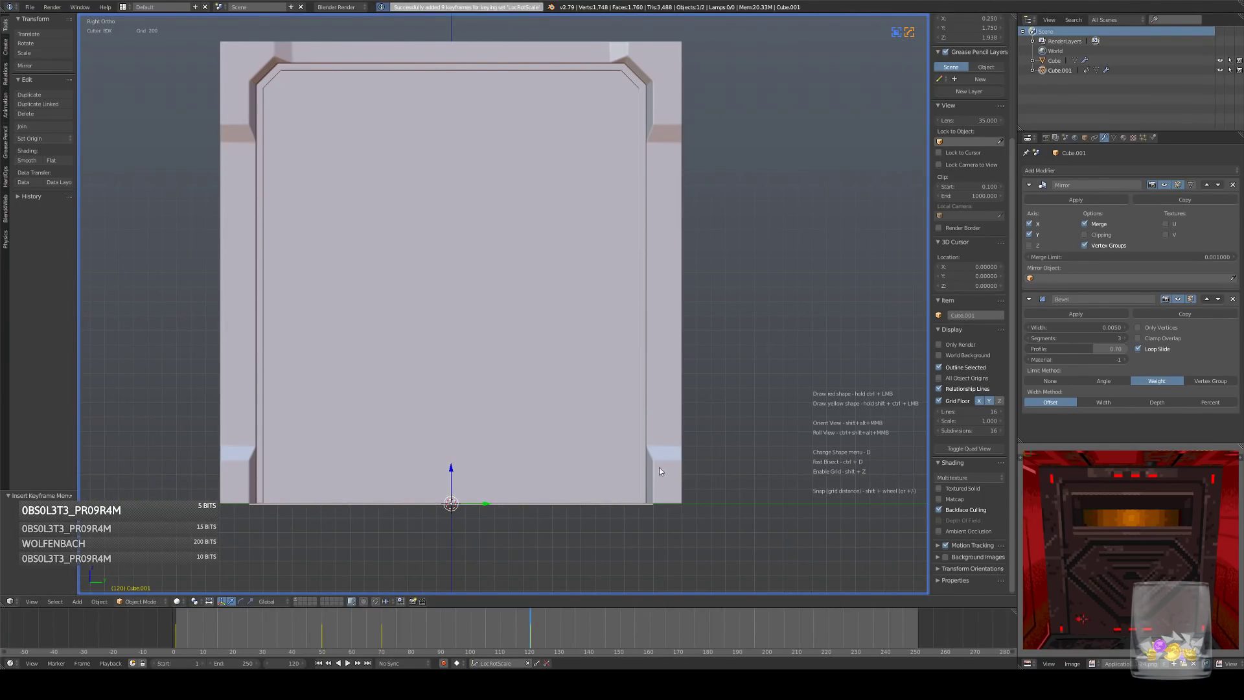
- Scrub and play the timeline from frame 0 to check the door's opening and closing motion
drag(412, 640, 188, 643)
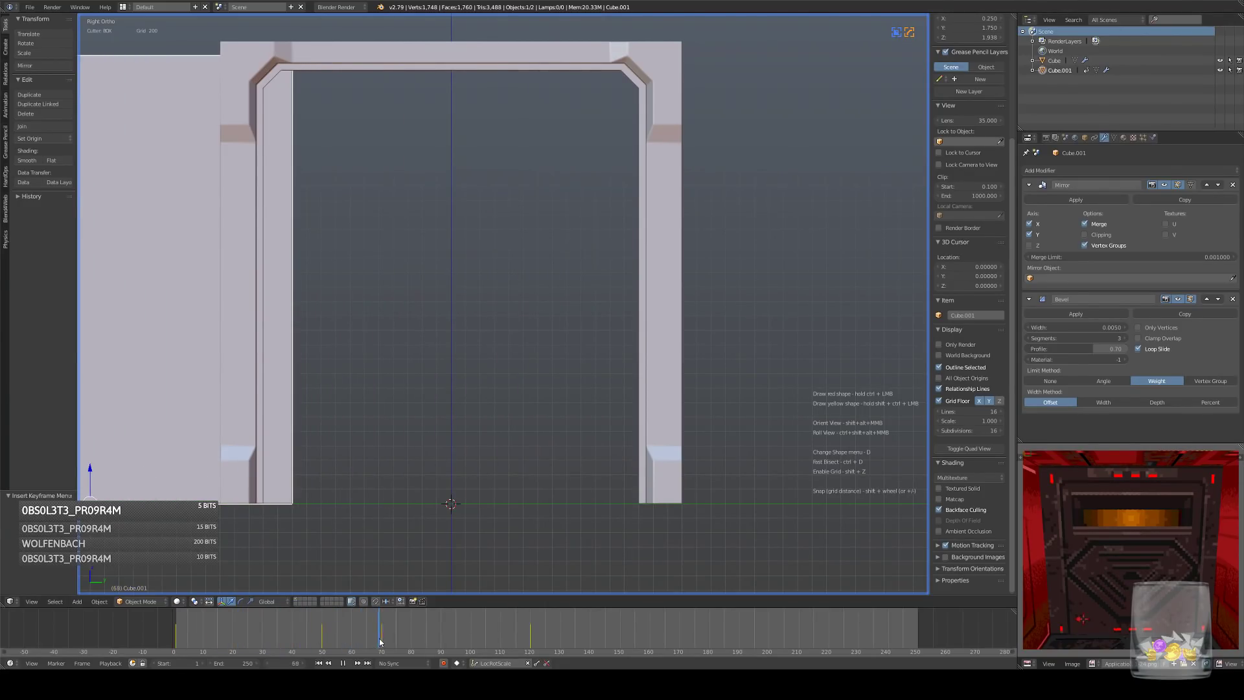
click(173, 642)
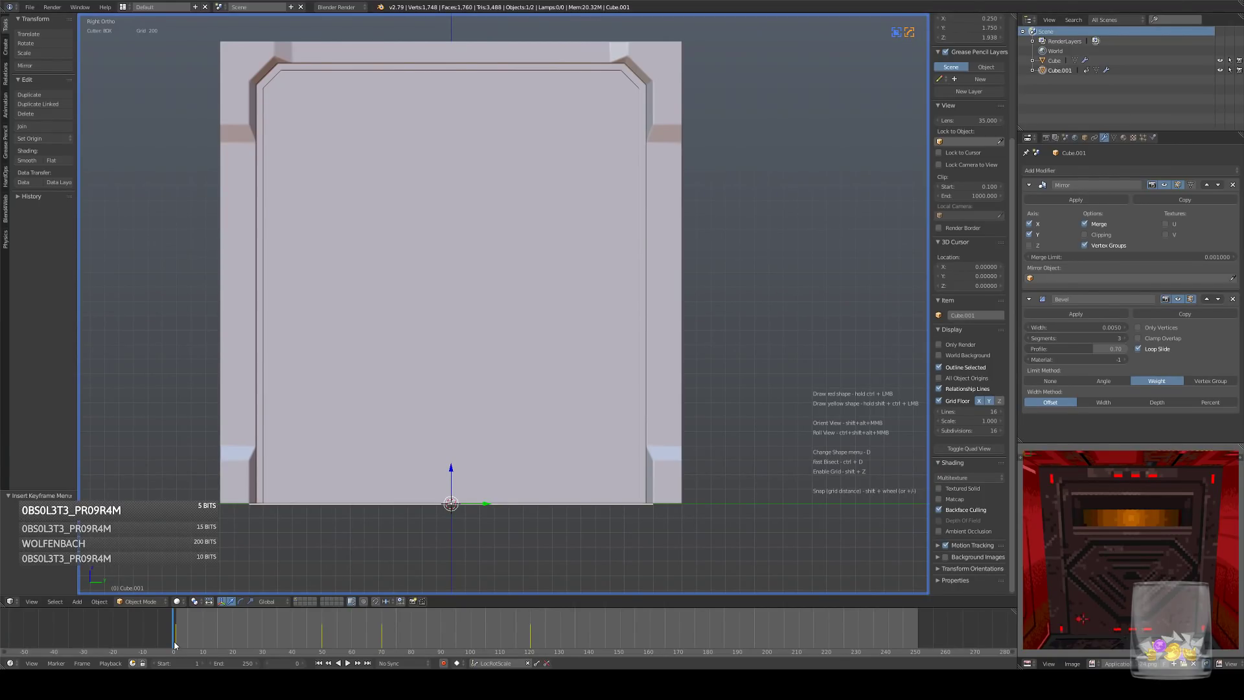
key(alt+a)
key(Escape)
- Select the door frame object and enter Edit Mode on it
key(a)
middle_drag(386, 553, 561, 327)
key(KP_3)
key(KP_3)
key(Tab)
scroll(582, 293, up, 3)
key(Tab)
right_click(663, 144)
middle_drag(670, 154, 627, 233)
key(a)
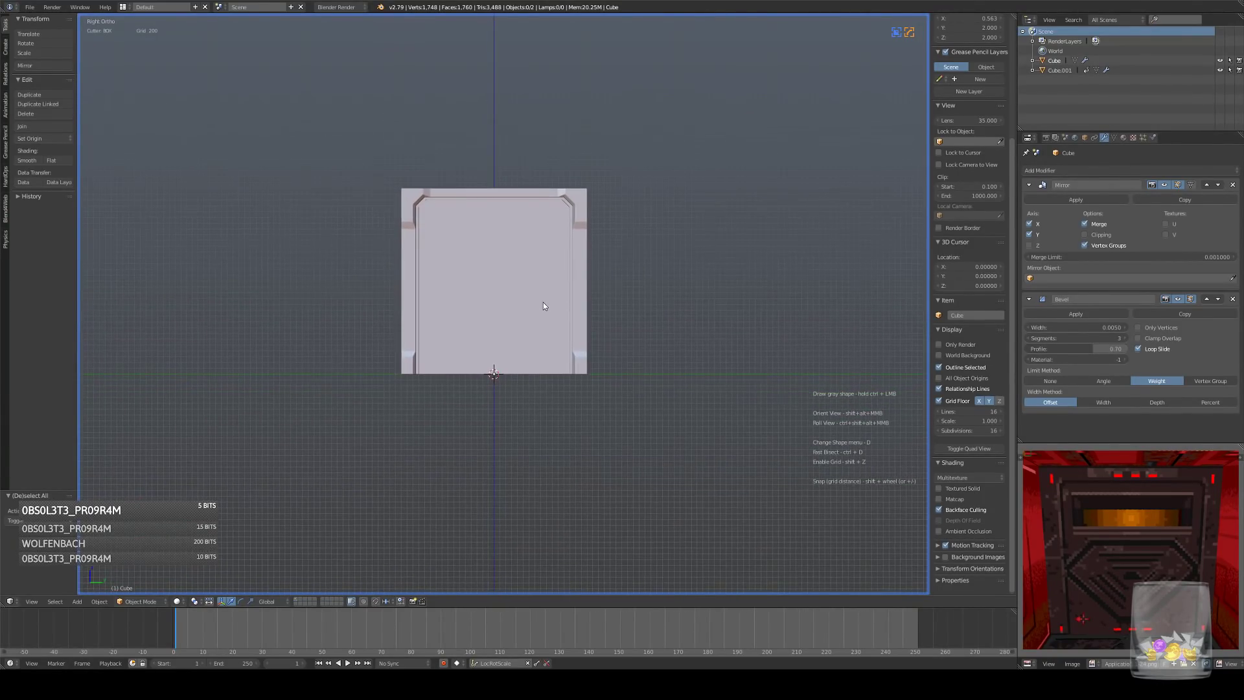
scroll(543, 306, up, 5)
shift+scroll(547, 302, up, 2)
key(Tab)
- Examine the frame's leg and base block up close from the side and at an angle
middle_drag(566, 310, 599, 303)
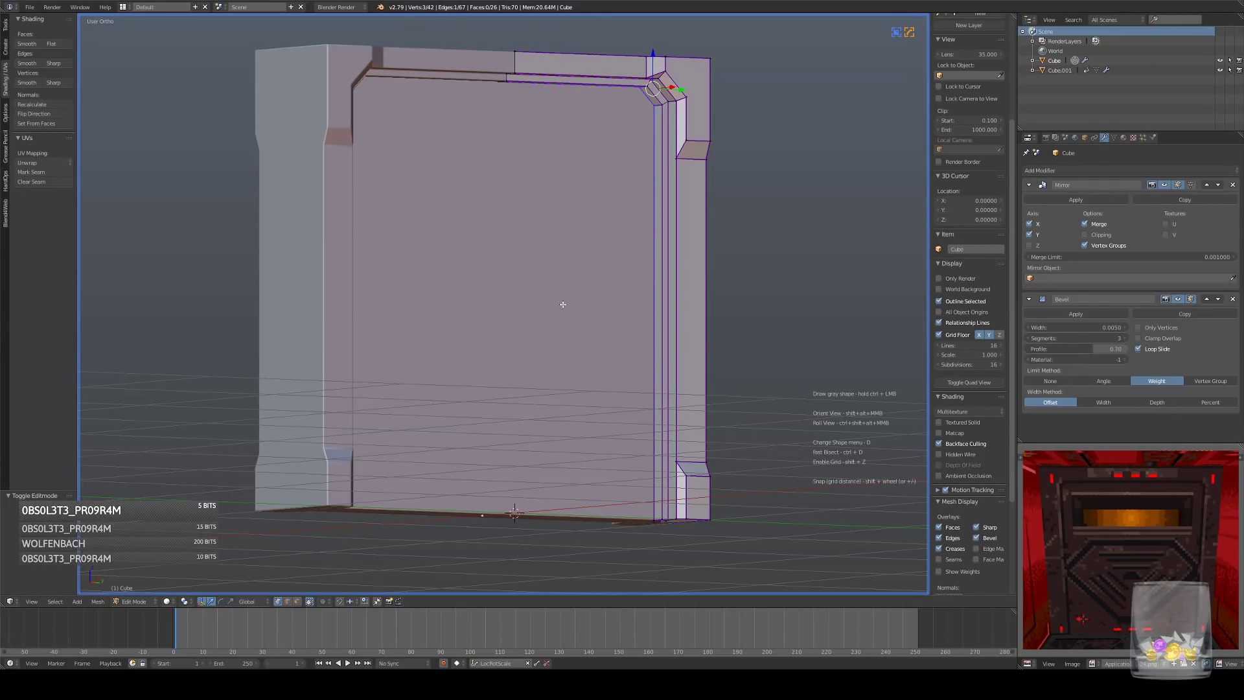
key(Tab)
middle_drag(562, 304, 671, 460)
key(KP_1)
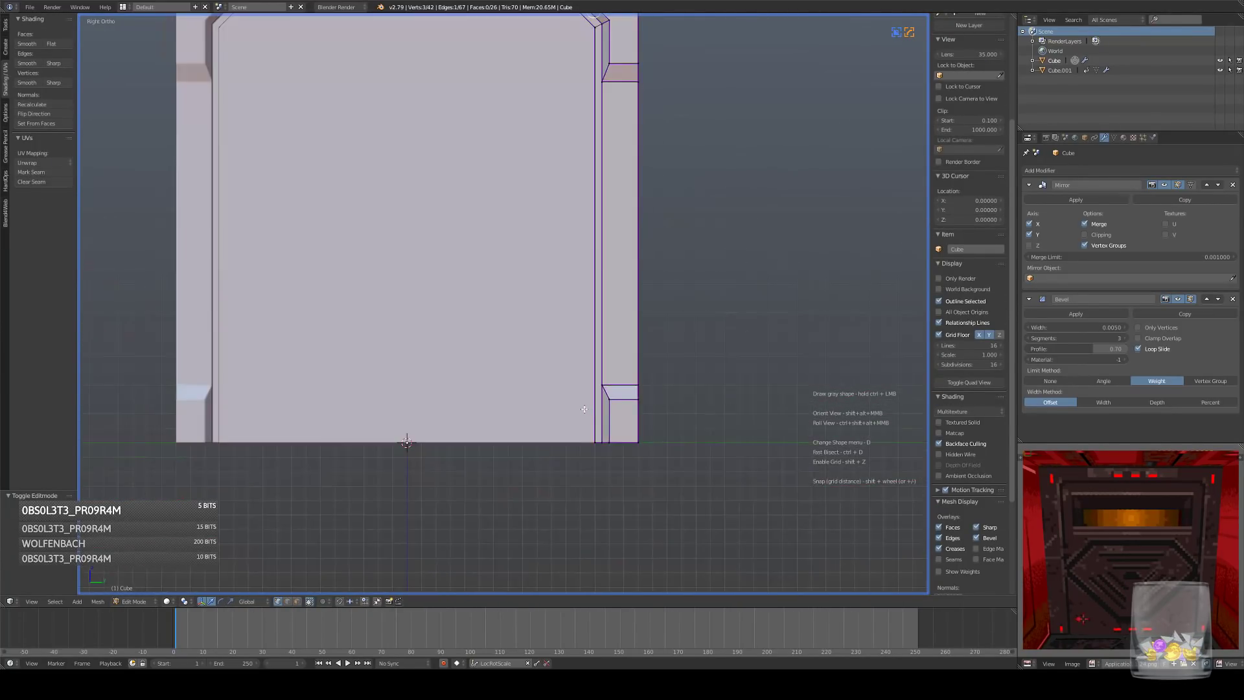
scroll(633, 418, up, 6)
key(Tab)
middle_drag(632, 418, 324, 611)
middle_drag(631, 349, 633, 358)
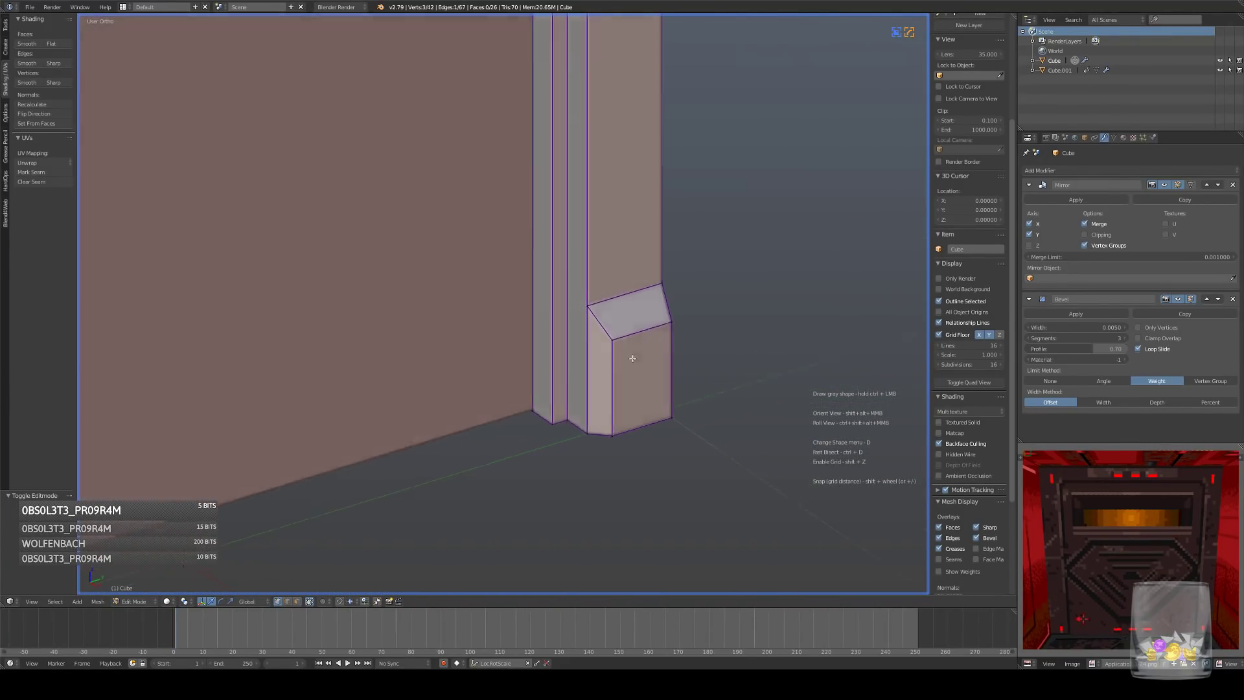
- Move the inner edge of the leg's base block outward along Y
key(KP_3)
right_click(574, 328)
shift+right_click(576, 430)
drag(609, 380, 624, 380)
middle_drag(625, 380, 566, 319)
key(KP_3)
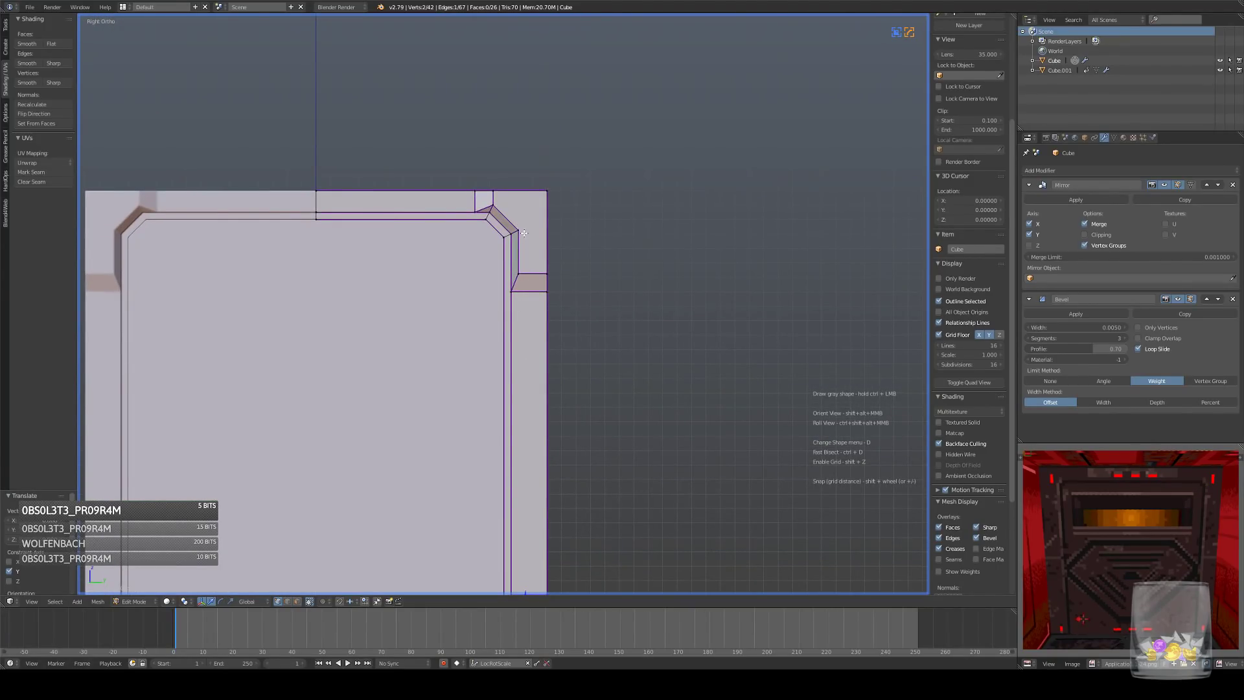
- Move the upper corner recess's side edge outward and its top vertex upward, then check the shape in Object Mode
scroll(557, 246, up, 2)
drag(564, 215, 586, 176)
scroll(557, 214, up, 3)
shift+middle_drag(585, 176, 644, 444)
click(424, 204)
shift+middle_drag(423, 203, 543, 261)
drag(544, 228, 545, 171)
key(Tab)
scroll(616, 289, down, 5)
middle_drag(615, 288, 507, 337)
scroll(551, 329, up, 4)
- Lower the two outer vertices of the upper corner recess by about 0.039 along Z
key(Tab)
shift+middle_drag(517, 291, 580, 373)
scroll(580, 373, up, 3)
right_click(705, 366)
shift+middle_drag(598, 280, 606, 237)
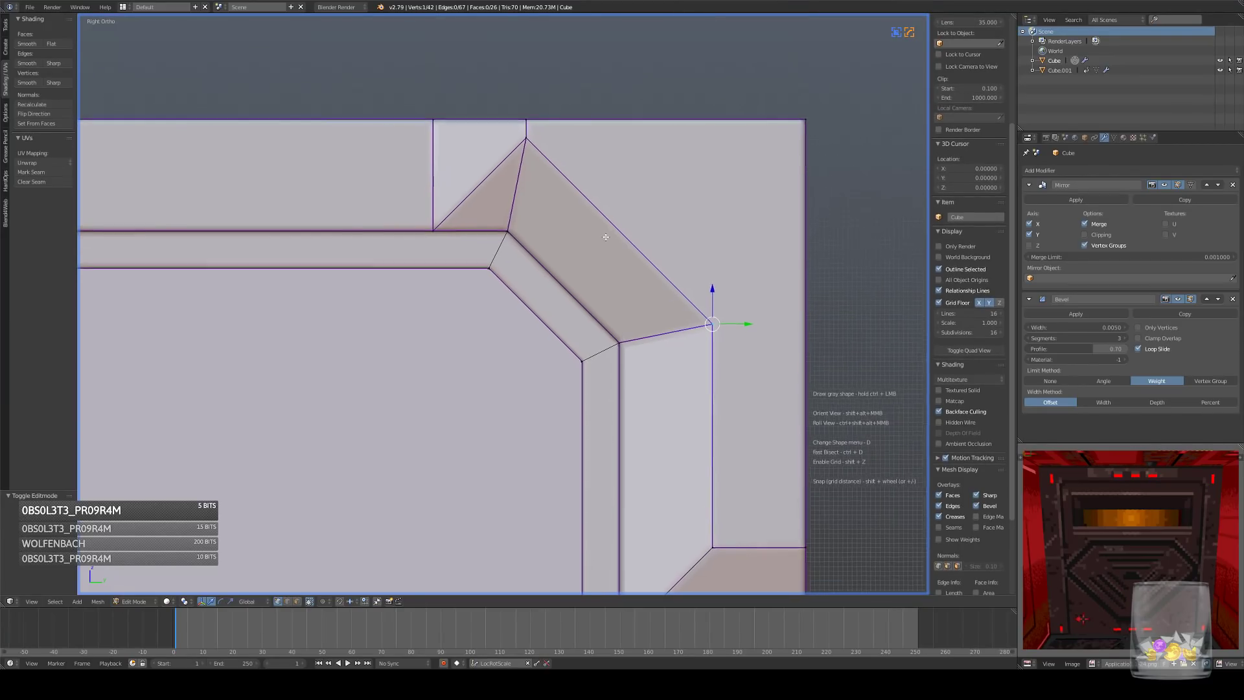
shift+right_click(528, 138)
key(g)
key(z)
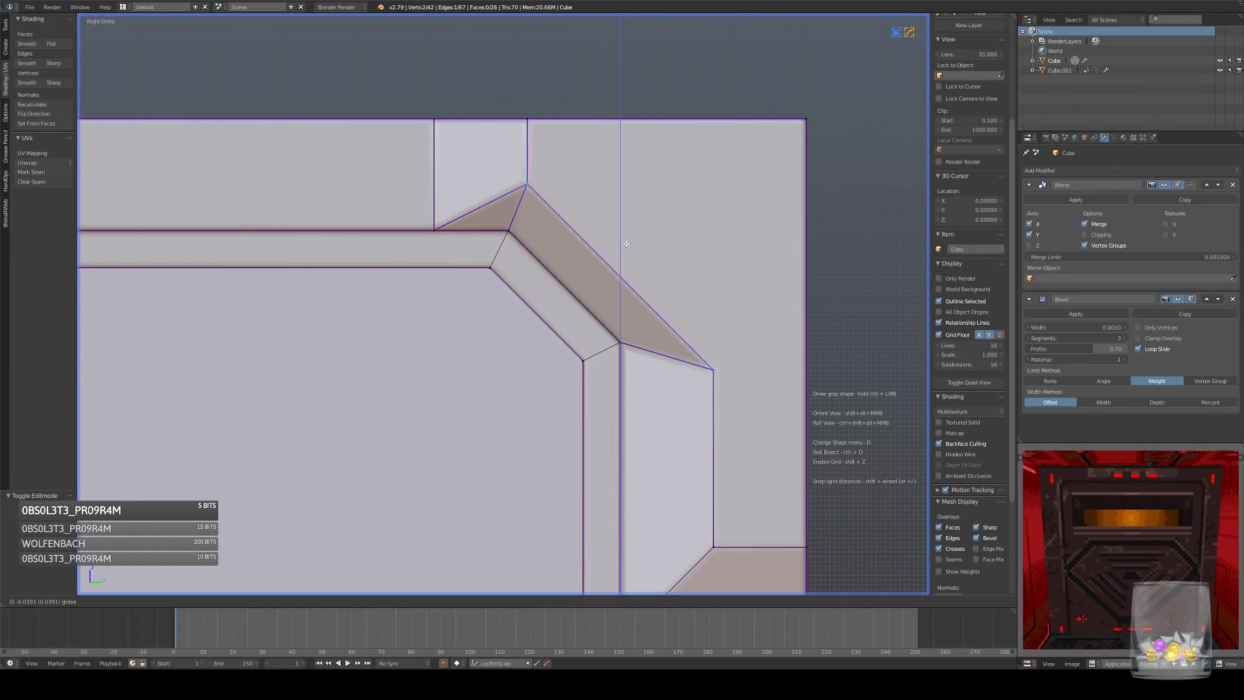
click(626, 243)
scroll(675, 315, down, 6)
key(Tab)
middle_drag(675, 316, 592, 309)
key(KP_3)
shift+middle_drag(584, 354, 533, 345)
scroll(512, 323, up, 2)
- Undo the moves made to the upper corner recess and the leg's base block
key(Tab)
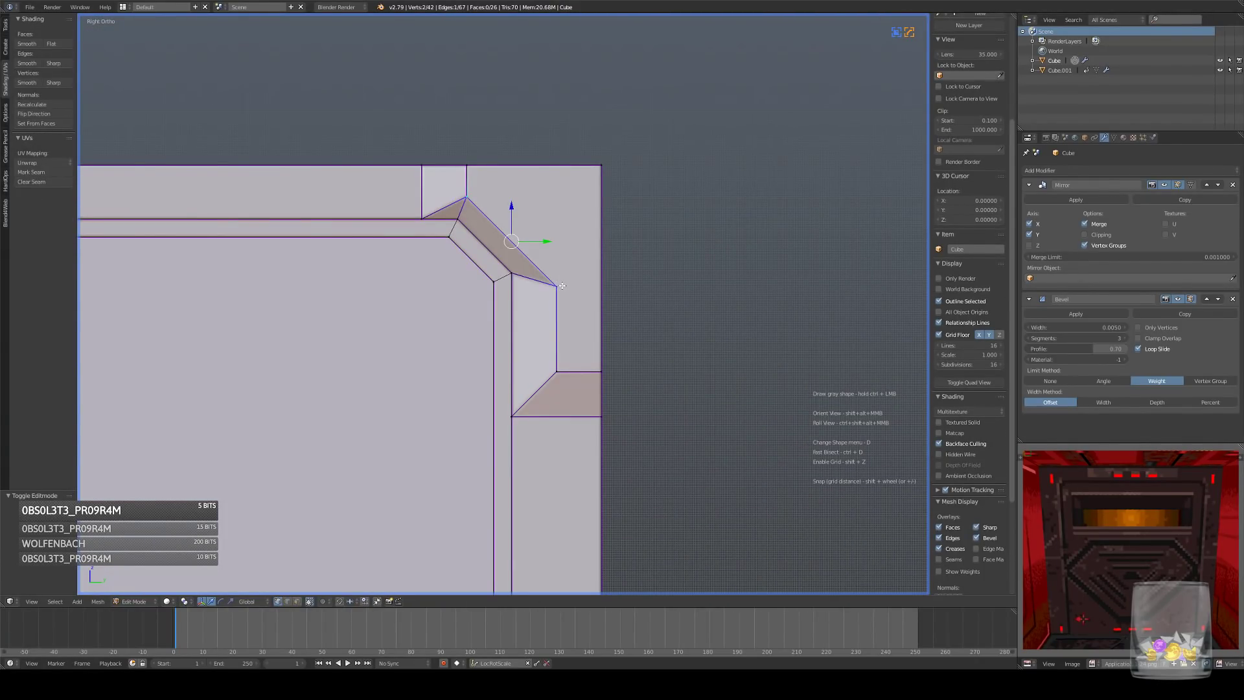
right_click(557, 288)
key(ctrl+z)
key(ctrl+z)
key(ctrl+z)
key(ctrl+z)
key(ctrl+z)
key(ctrl+z)
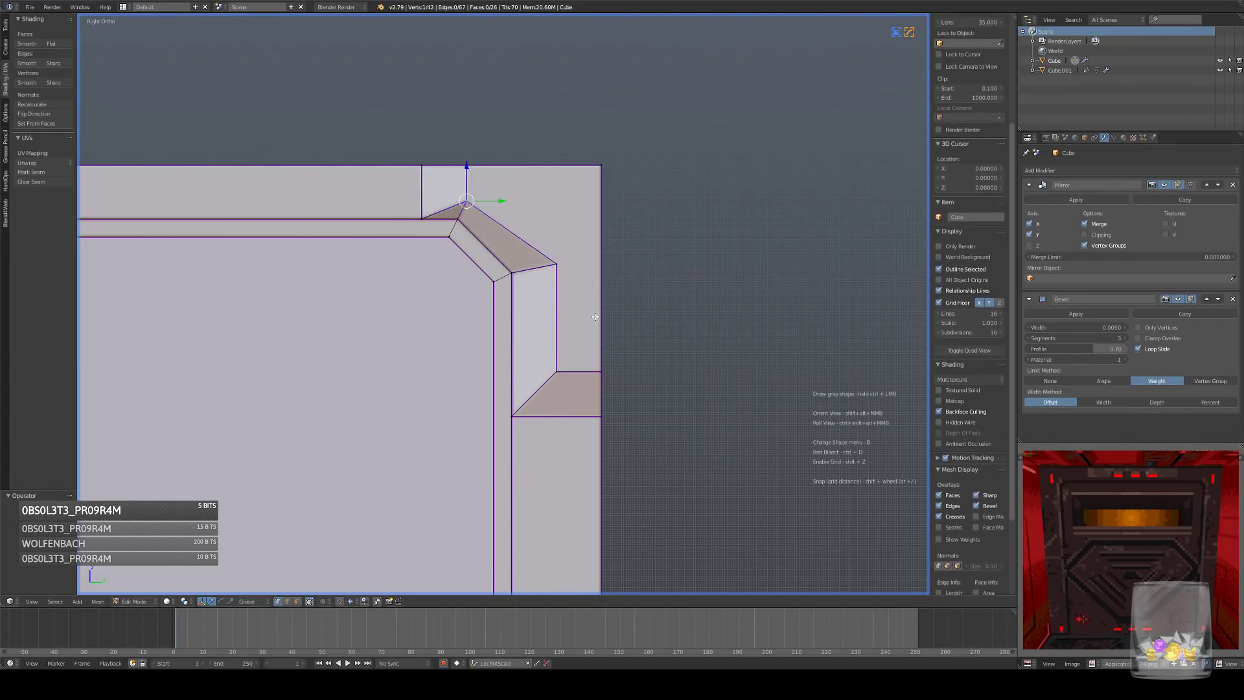
key(ctrl+z)
scroll(567, 339, down, 6)
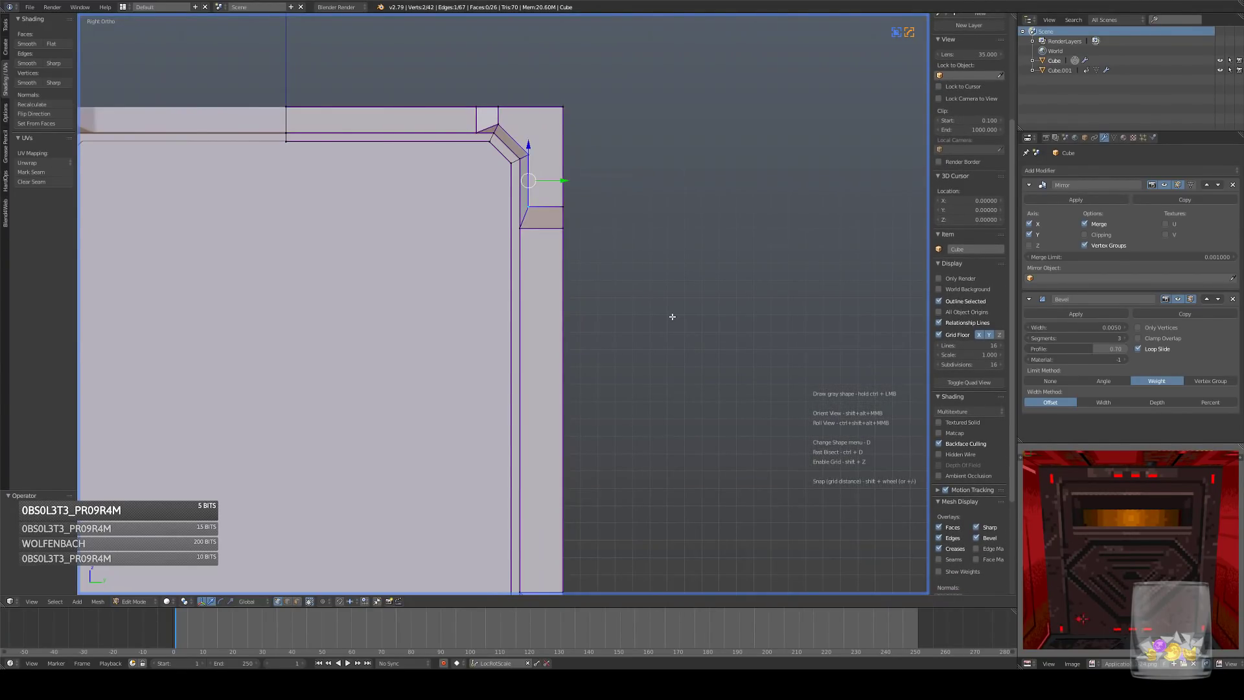
key(ctrl+z)
key(Tab)
middle_drag(692, 289, 464, 280)
key(KP_3)
scroll(513, 349, up, 2)
key(KP_3)
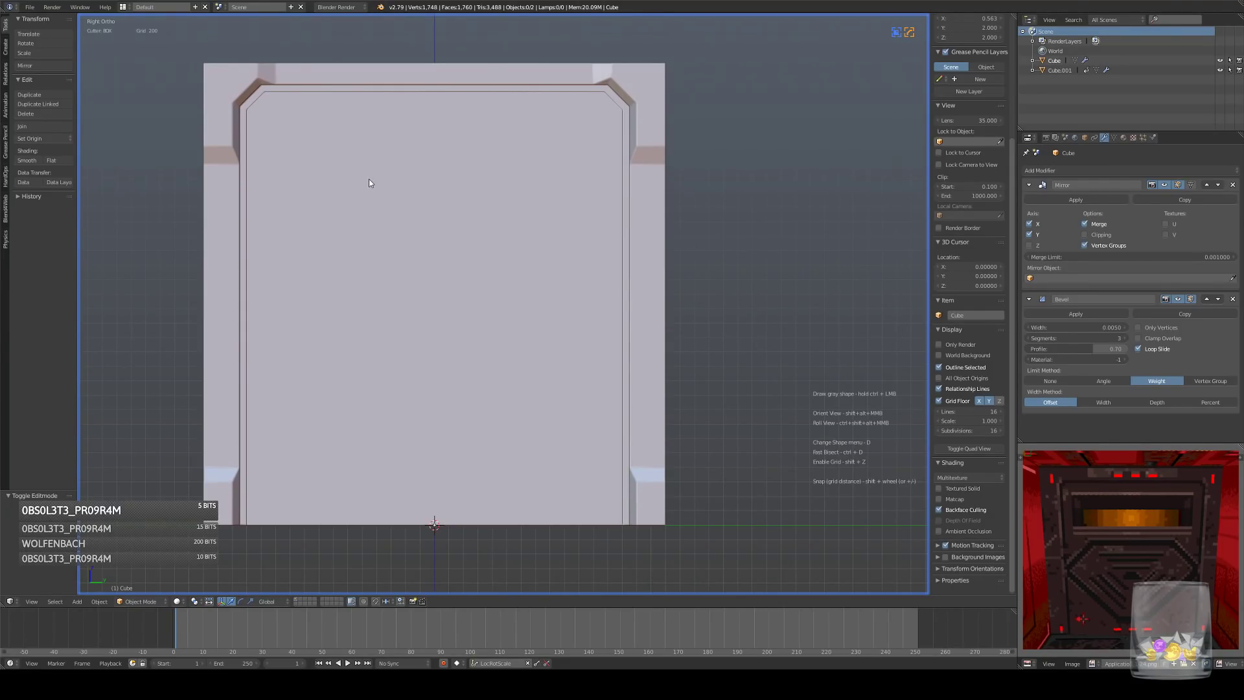
shift+middle_drag(373, 158, 410, 167)
- Delete the front face of the frame's header between the centre line and the upper corner block
key(Tab)
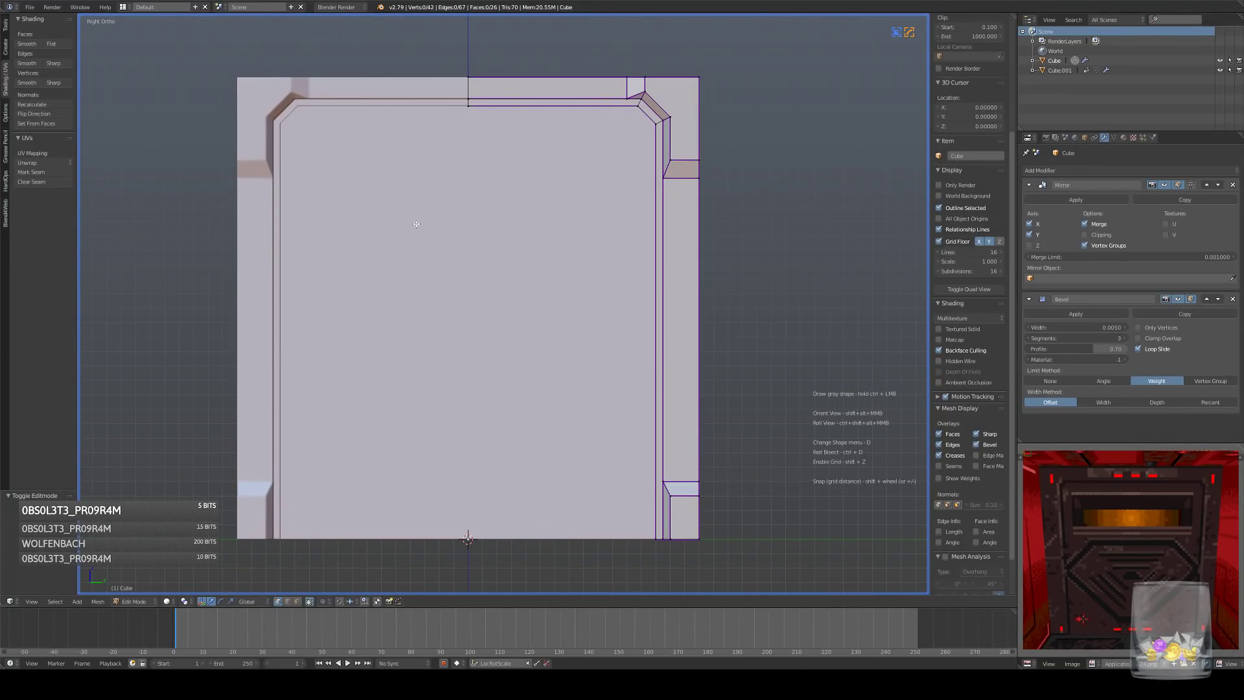
click(289, 603)
shift+middle_drag(642, 94, 570, 256)
scroll(554, 259, up, 3)
right_click(569, 255)
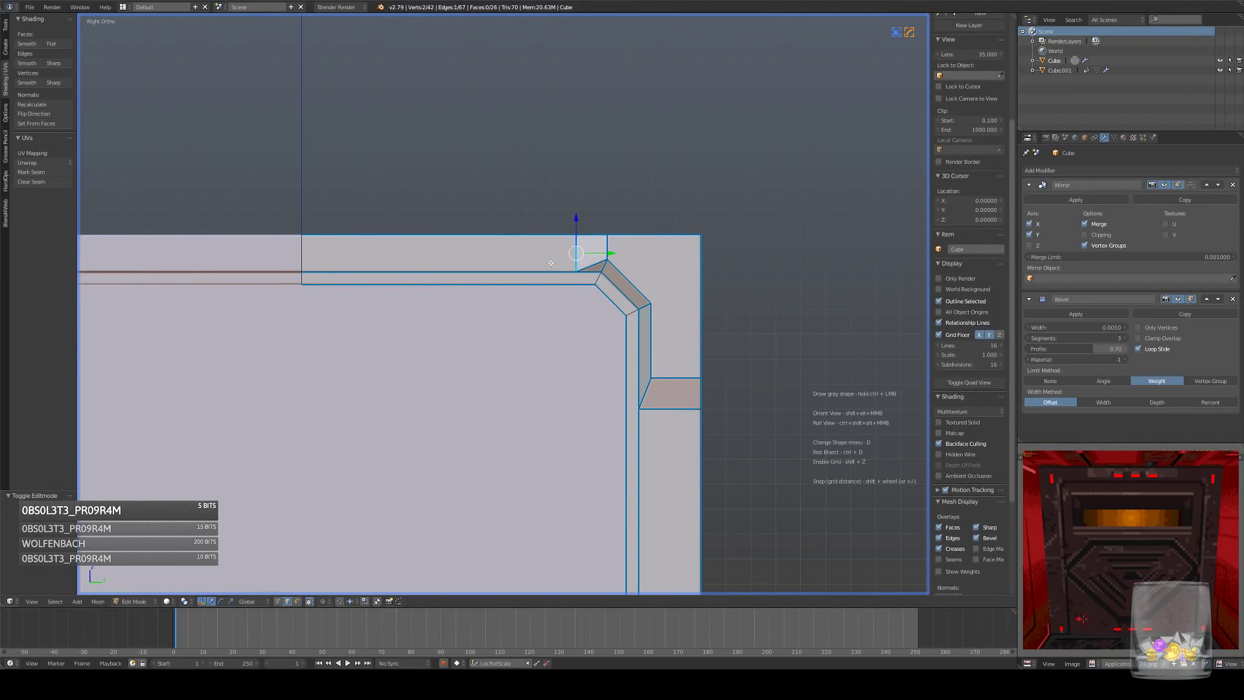
click(296, 601)
right_click(571, 249)
right_click(576, 249)
right_click(489, 246)
middle_drag(512, 256, 556, 272)
scroll(557, 273, up, 1)
right_click(557, 274)
right_click(544, 254)
key(x)
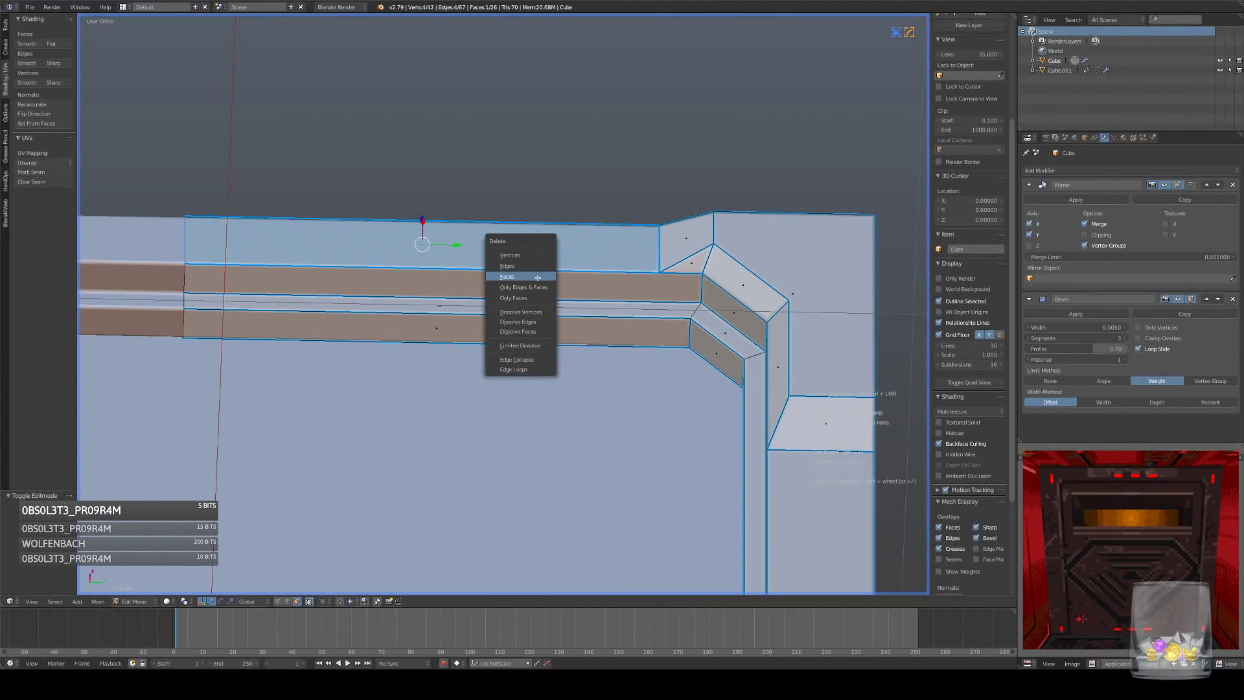
click(538, 282)
- Delete the narrow underside face beneath the removed header front
right_click(690, 263)
right_click(594, 307)
key(x)
click(590, 289)
- Split off the two slanted faces of the upper corner block and move them along Y toward the door's centre
right_click(694, 258)
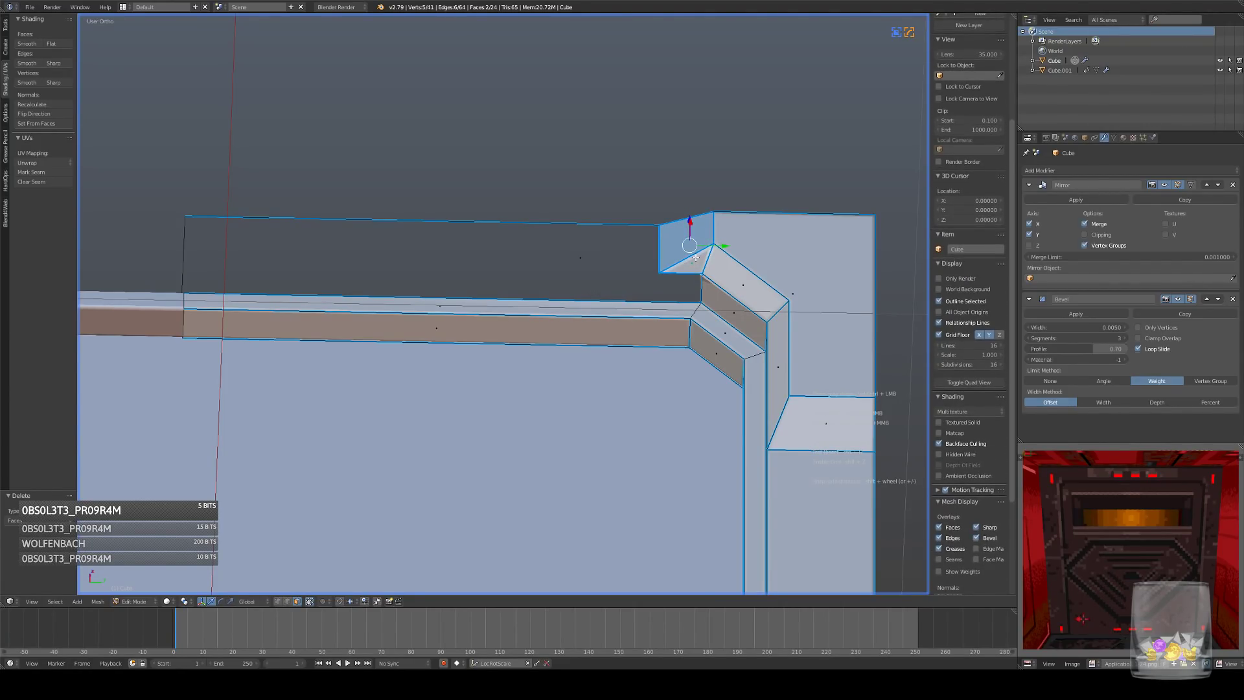
key(y)
key(KP_3)
scroll(723, 265, down, 5)
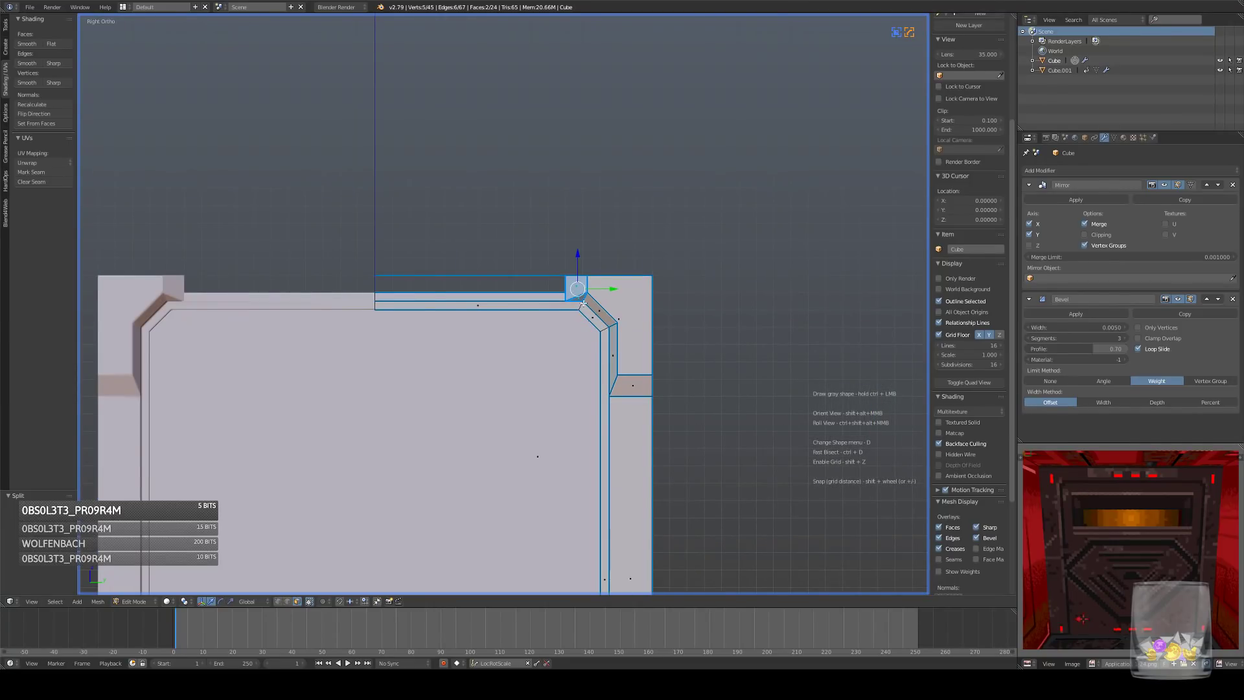
key(g)
key(y)
click(588, 294)
shift+middle_drag(587, 294, 557, 333)
scroll(625, 233, up, 3)
scroll(625, 232, up, 1)
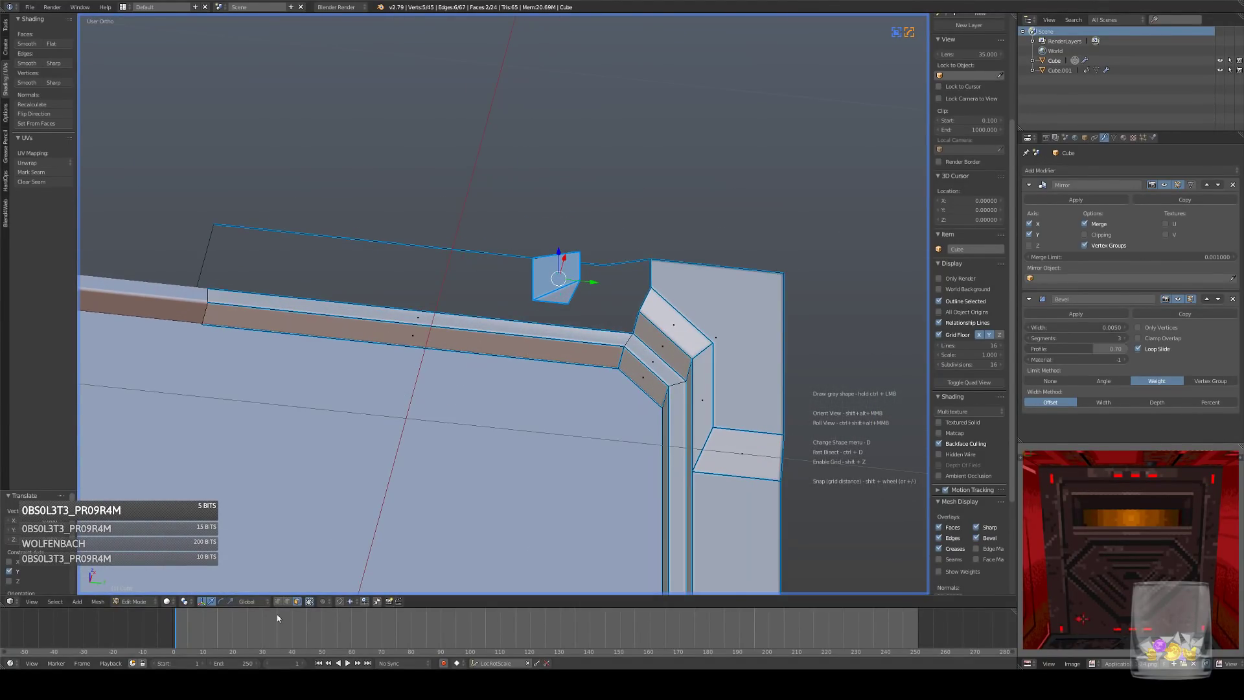
- Subdivide the header's long upper front edge once
middle_drag(436, 245, 456, 363)
right_click(494, 205)
key(w)
click(585, 204)
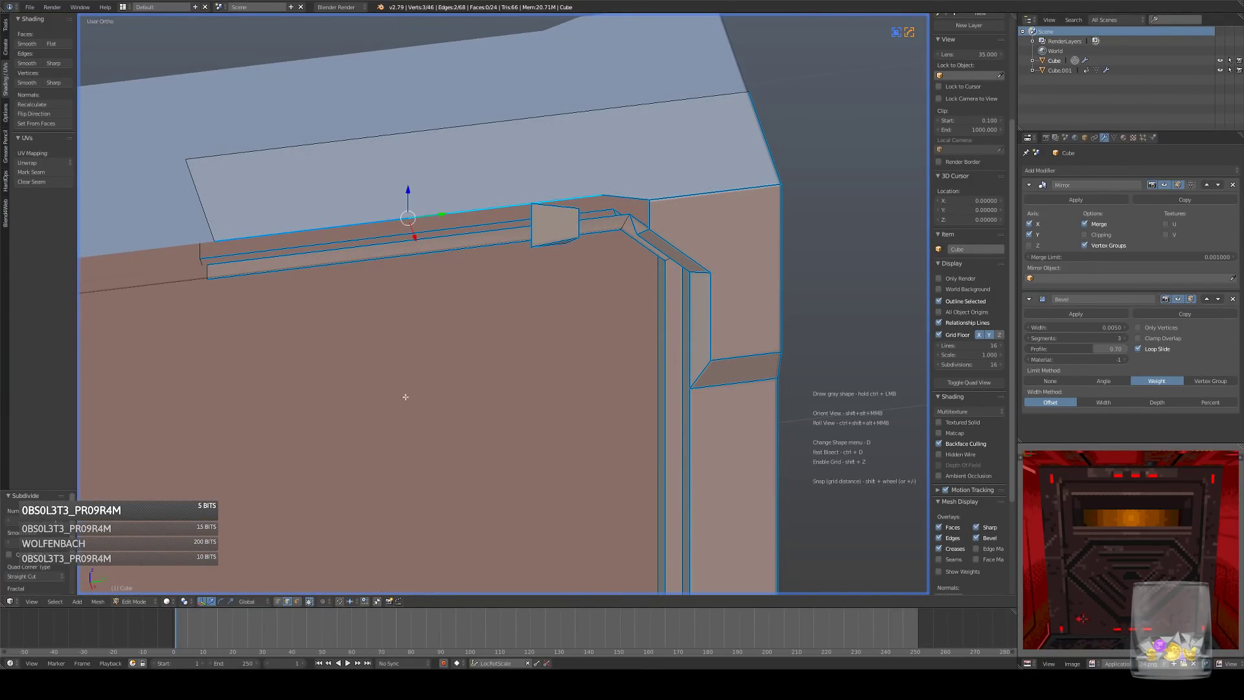
- Merge the vertex added on the header's front edge into the nearest upper corner vertex of the split-off faces
click(277, 602)
right_click(408, 218)
shift+right_click(531, 204)
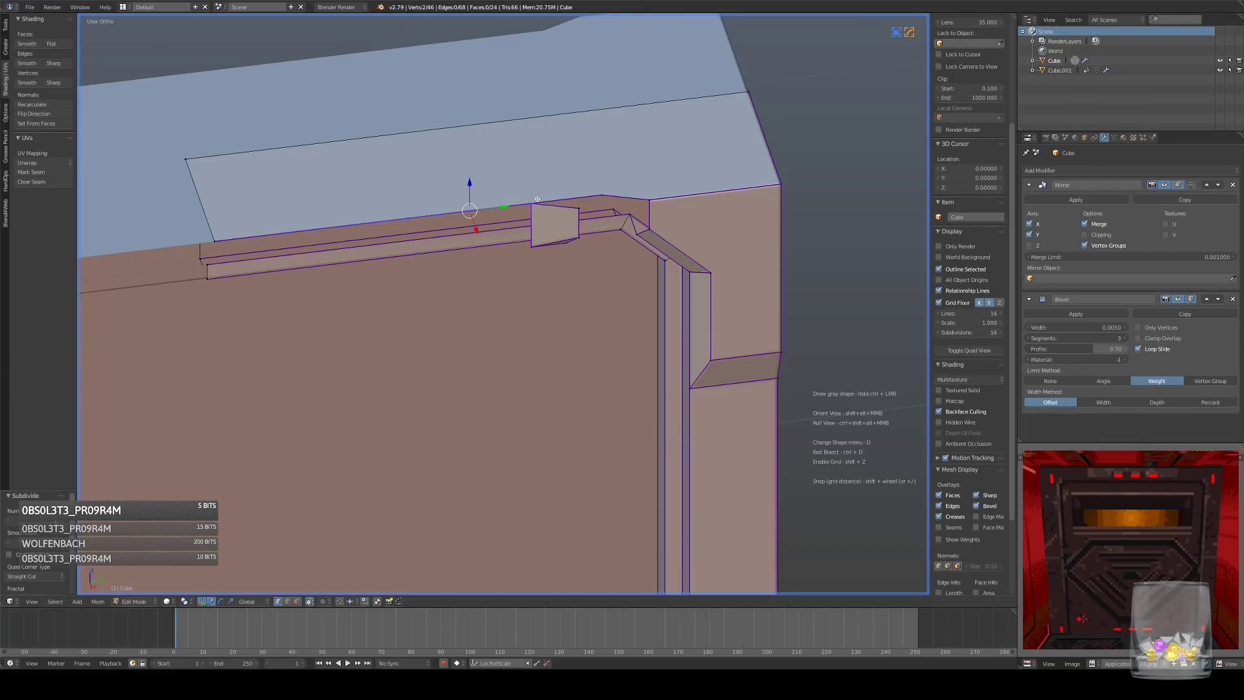
key(w)
click(619, 158)
click(623, 166)
- Create a face from the split-off piece's two upper vertices and the next vertex along the header's front edge
middle_drag(625, 166, 596, 212)
shift+right_click(619, 233)
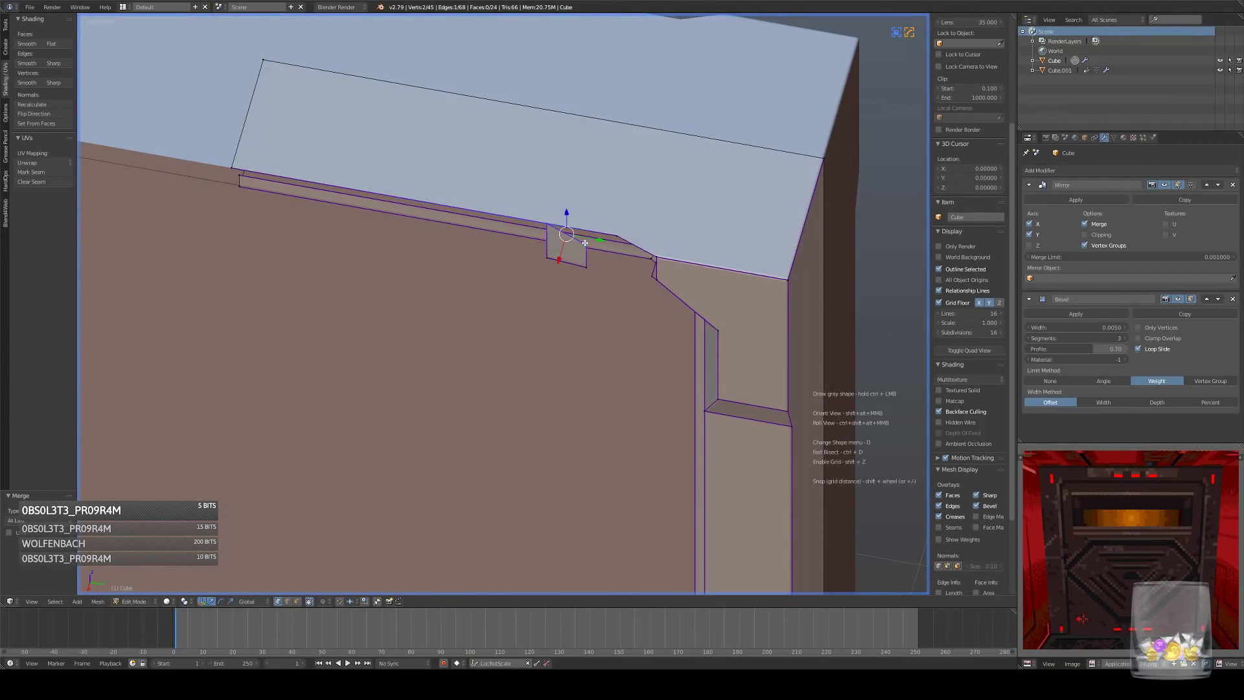
key(f)
- Fill the gap between the split-off piece and the upper corner block with a front face and an underside face
right_click(619, 237)
key(a)
mouse_move(602, 243)
middle_down()
mouse_move(633, 234)
mouse_move(622, 265)
mouse_move(656, 237)
middle_up()
key(ctrl+z)
shift+right_click(656, 237)
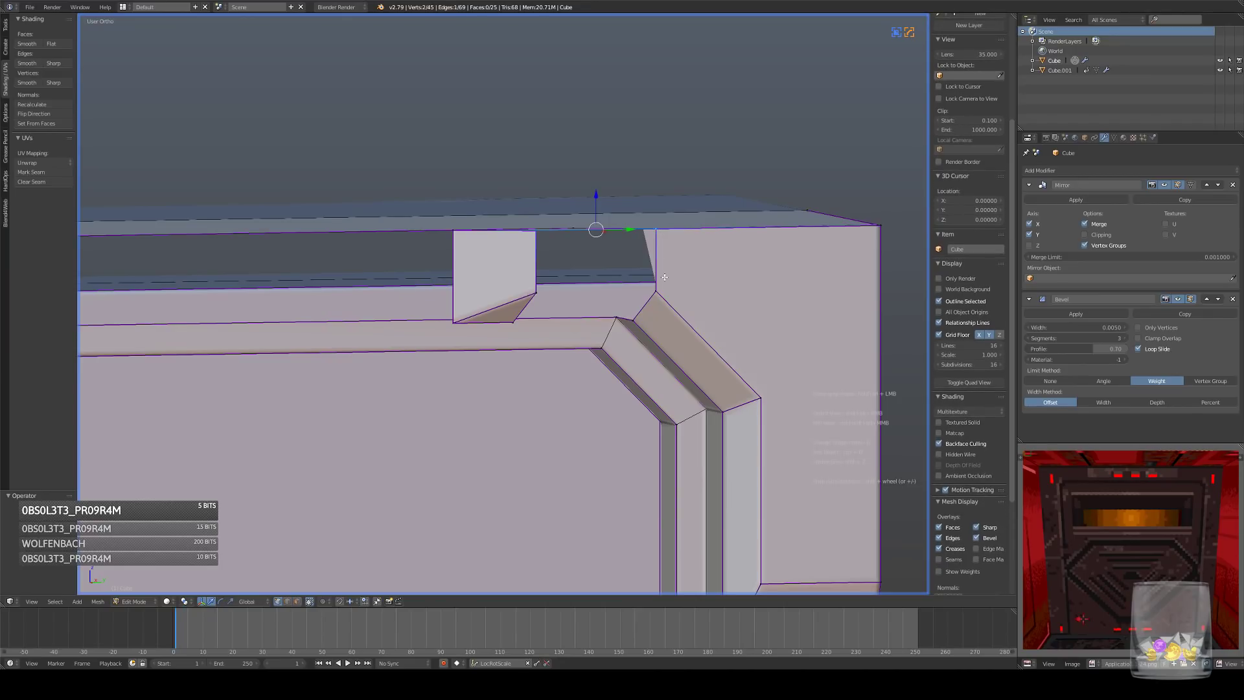
shift+right_click(537, 295)
key(f)
right_click(655, 292)
shift+right_click(537, 293)
key(f)
middle_drag(533, 257, 528, 274)
- Dissolve the extra vertex on the header's upper front edge between the split-off piece and the corner block
right_click(570, 214)
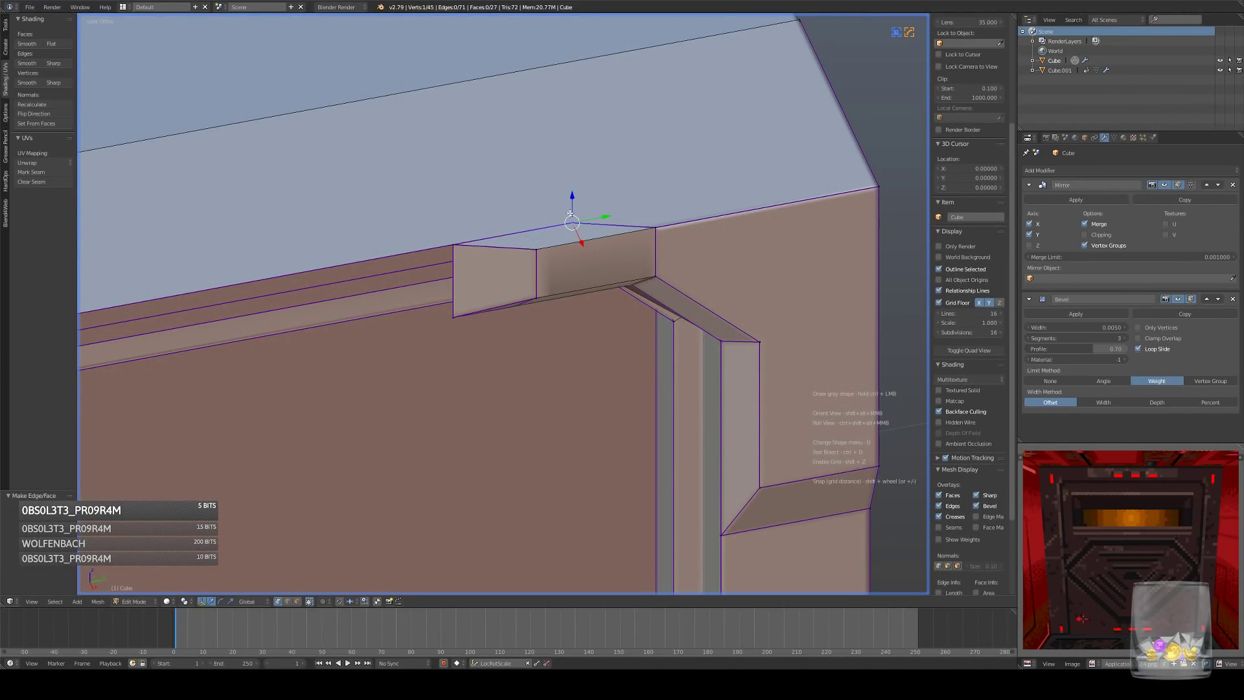
key(x)
key(ctrl+x)
right_click(453, 244)
shift+right_click(655, 228)
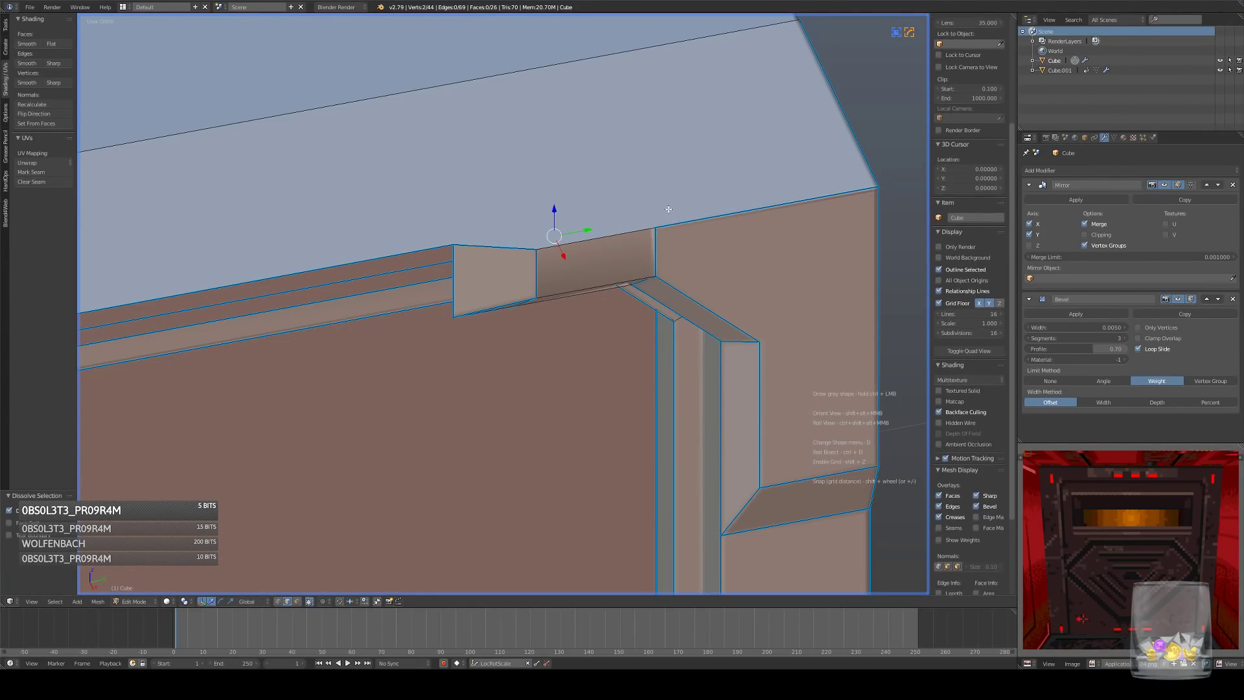
- Mark the notch's new inner edges sharp and dissolve the leftover dividing edge on its underside
right_click(599, 236)
mouse_move(591, 281)
middle_down()
mouse_move(589, 220)
mouse_move(594, 267)
middle_up()
shift+right_click(595, 286)
shift+right_click(589, 277)
key(w)
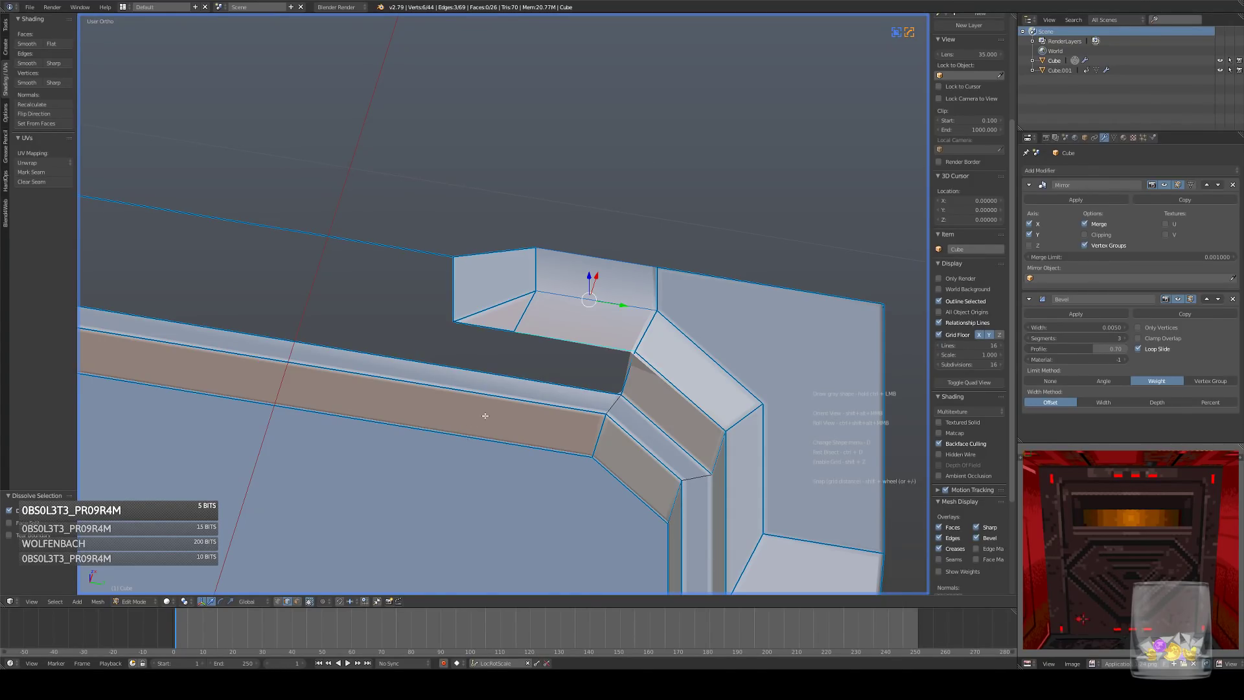
middle_drag(671, 234, 706, 275)
key(q)
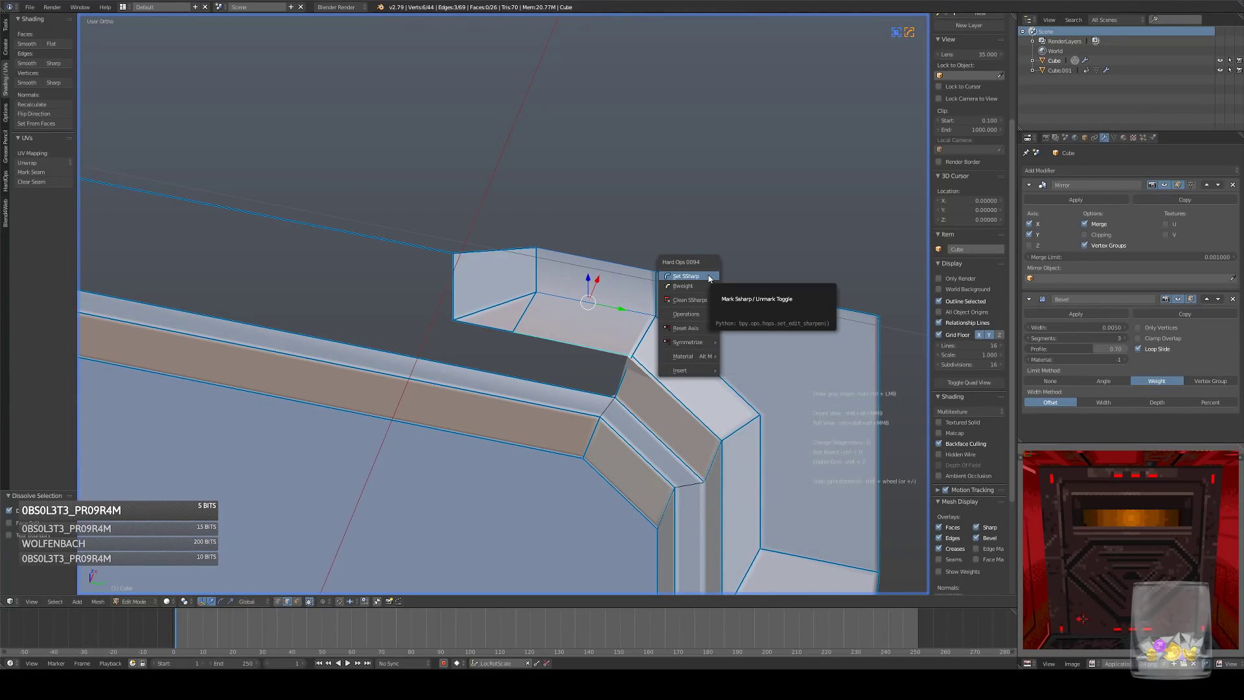
click(687, 276)
key(ctrl+x)
middle_drag(537, 311, 708, 356)
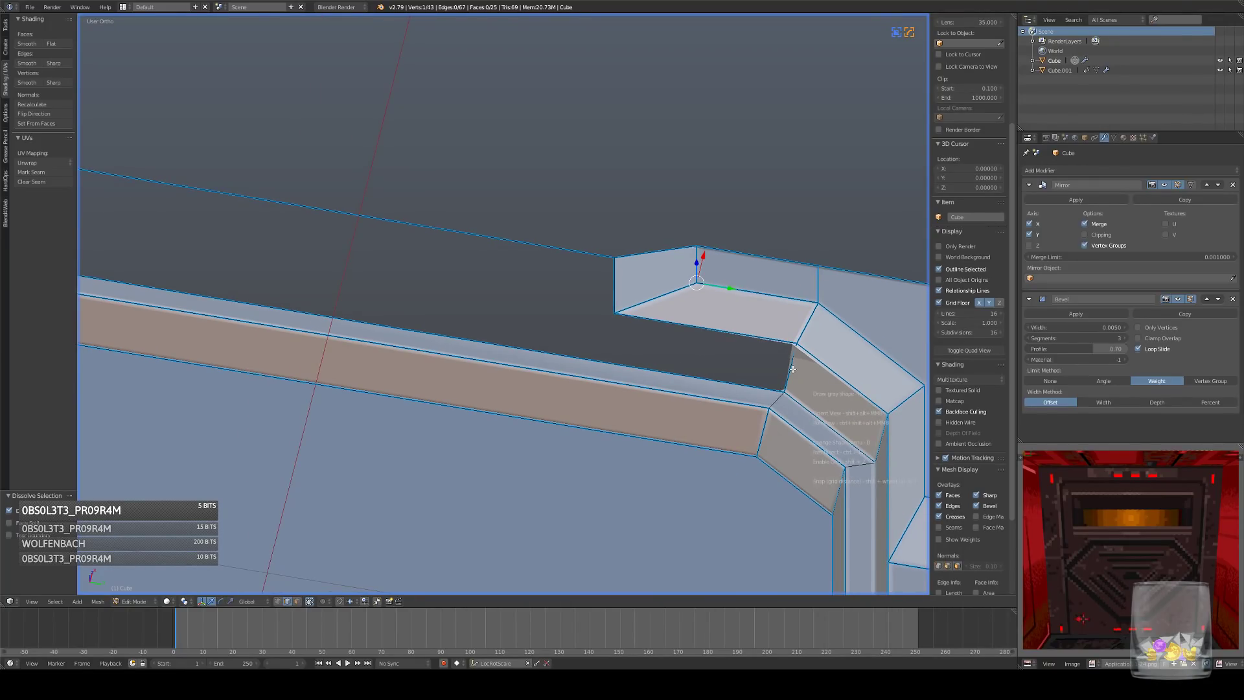
- Extrude the notch's lower end vertex along Y to the door's centre line and fill the header's underside strip with a face
middle_drag(792, 370, 778, 349)
scroll(777, 348, down, 4)
click(278, 601)
key(KP_3)
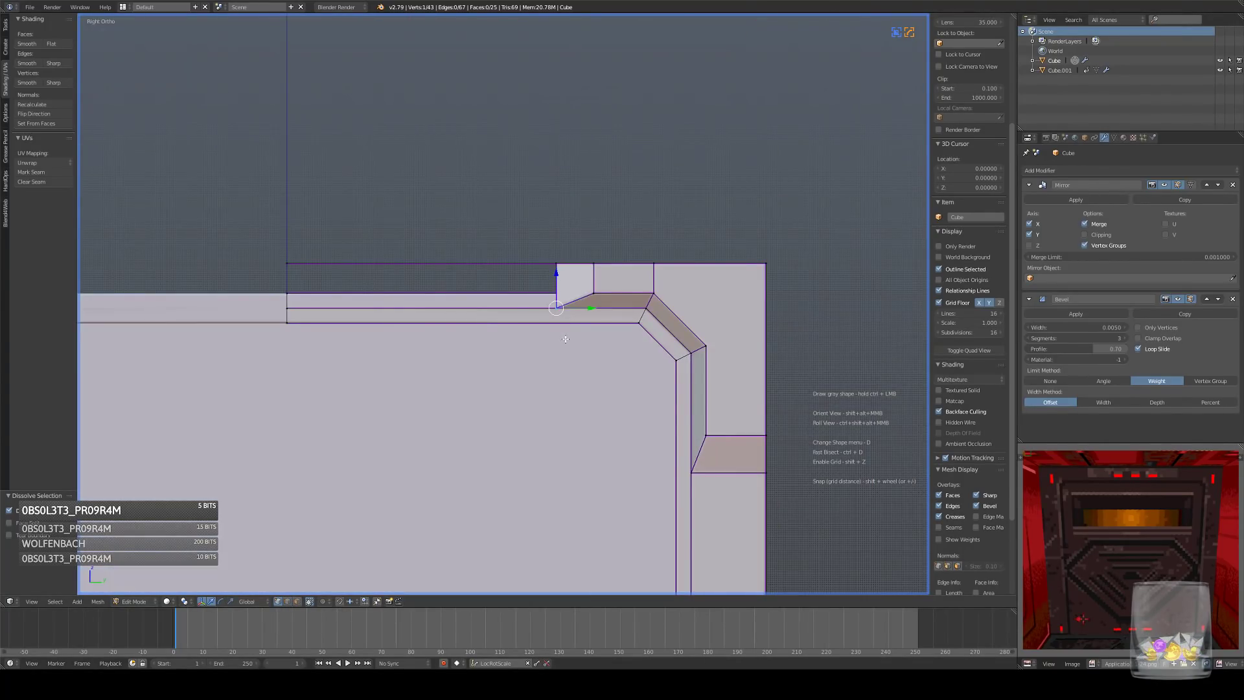
scroll(624, 365, down, 4)
key(e)
click(500, 355)
middle_drag(500, 356, 504, 274)
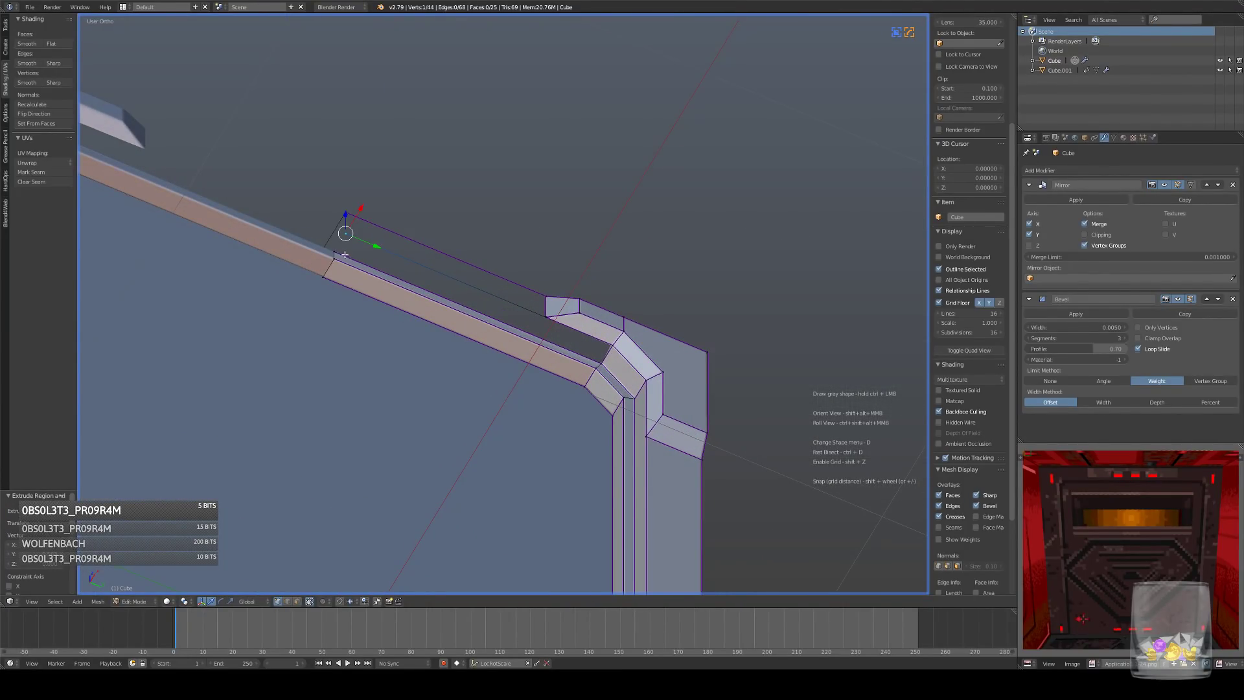
shift+right_click(572, 320)
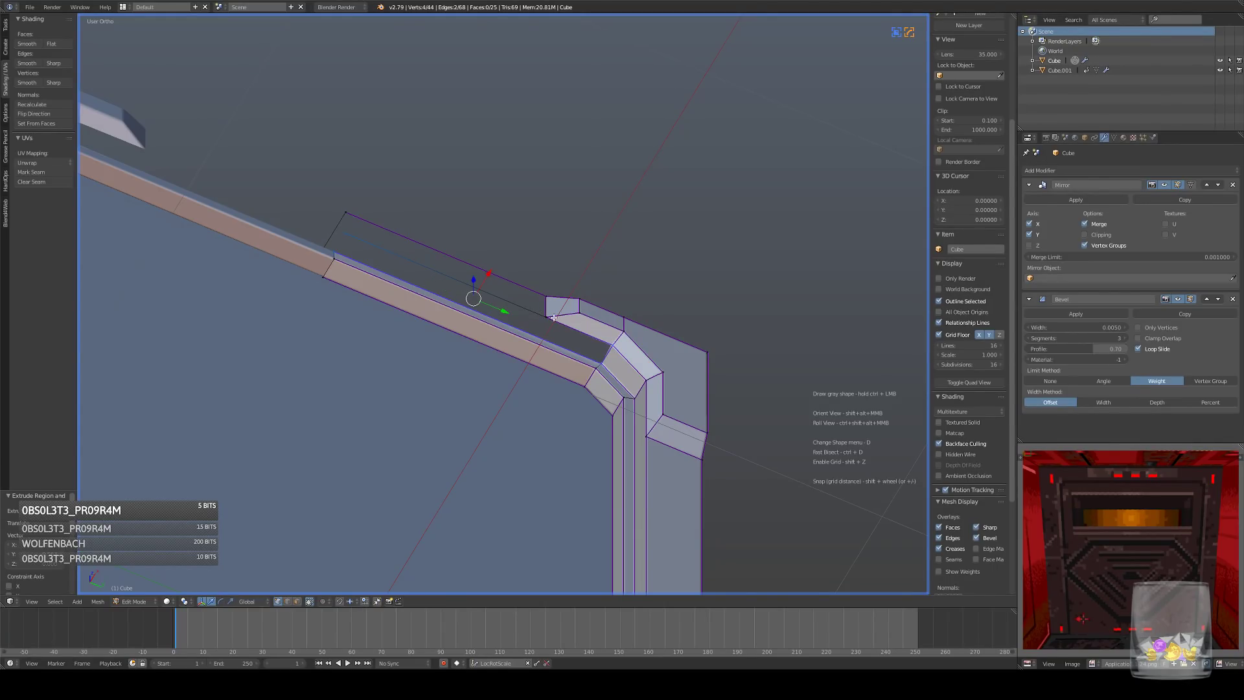
key(f)
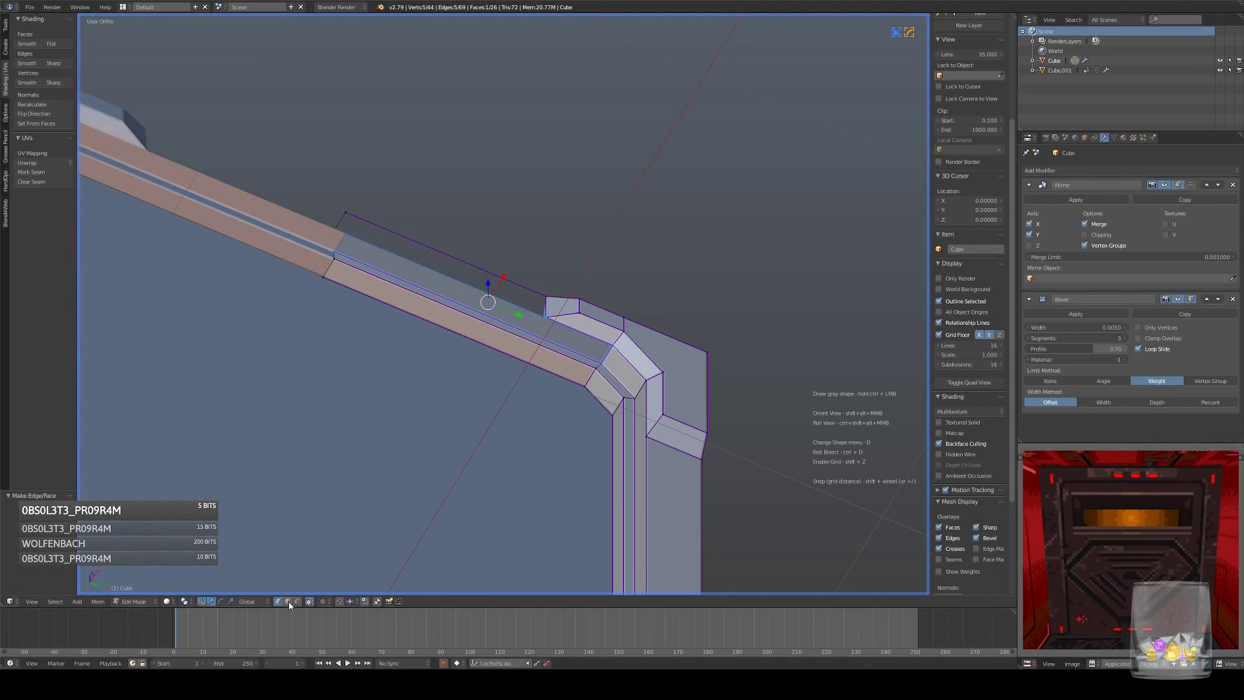
- Fill the open header front between the notch and the centre line with a face and mark the notch's end edge sharp
right_click(555, 301)
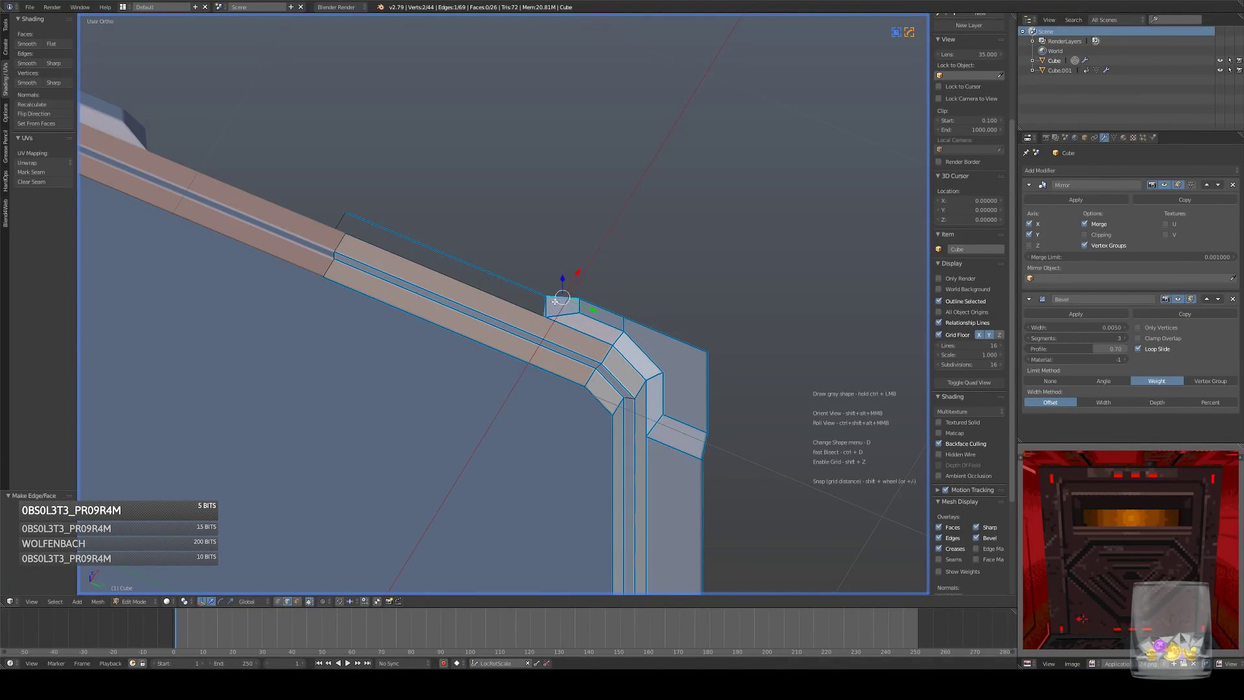
right_click(545, 308)
key(f)
right_click(543, 312)
key(q)
click(649, 312)
key(Tab)
key(KP_3)
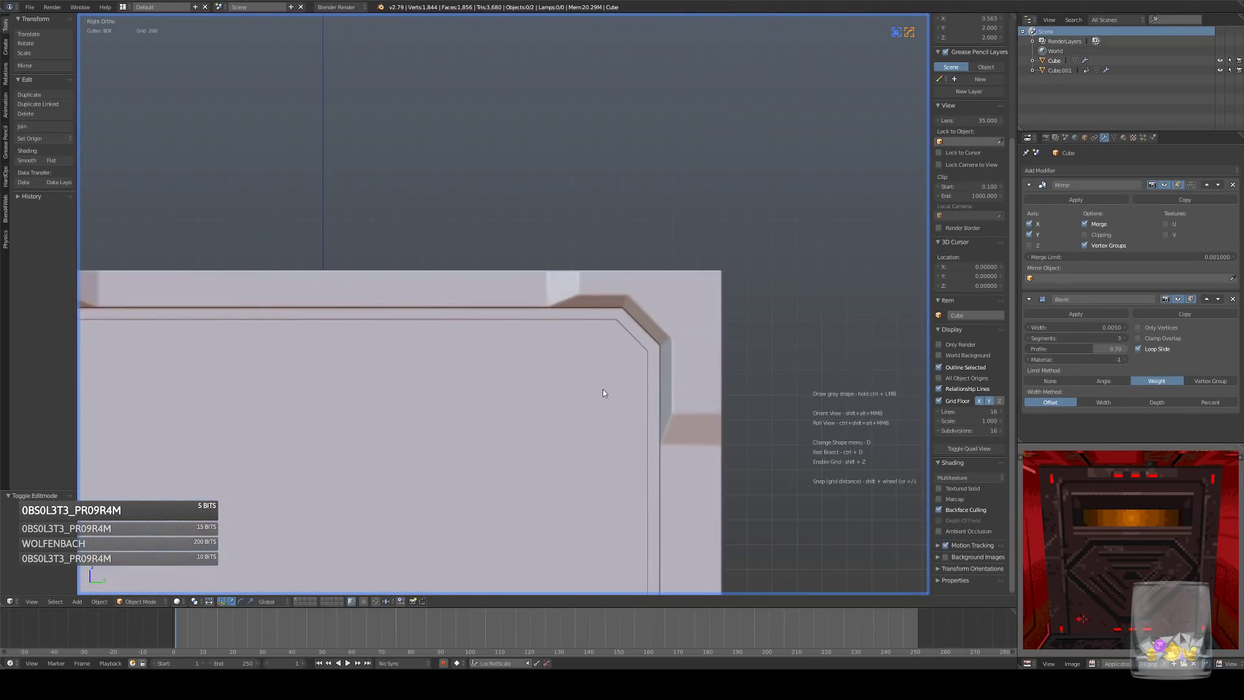
- Subdivide the upper and lower edges of the header's front face once to split the face vertically
scroll(544, 384, down, 3)
shift+middle_drag(544, 380, 508, 294)
key(KP_3)
key(KP_3)
key(Tab)
scroll(533, 329, up, 6)
scroll(532, 329, up, 2)
right_click(558, 339)
shift+right_click(605, 298)
key(w)
click(634, 277)
key(KP_3)
right_click(561, 344)
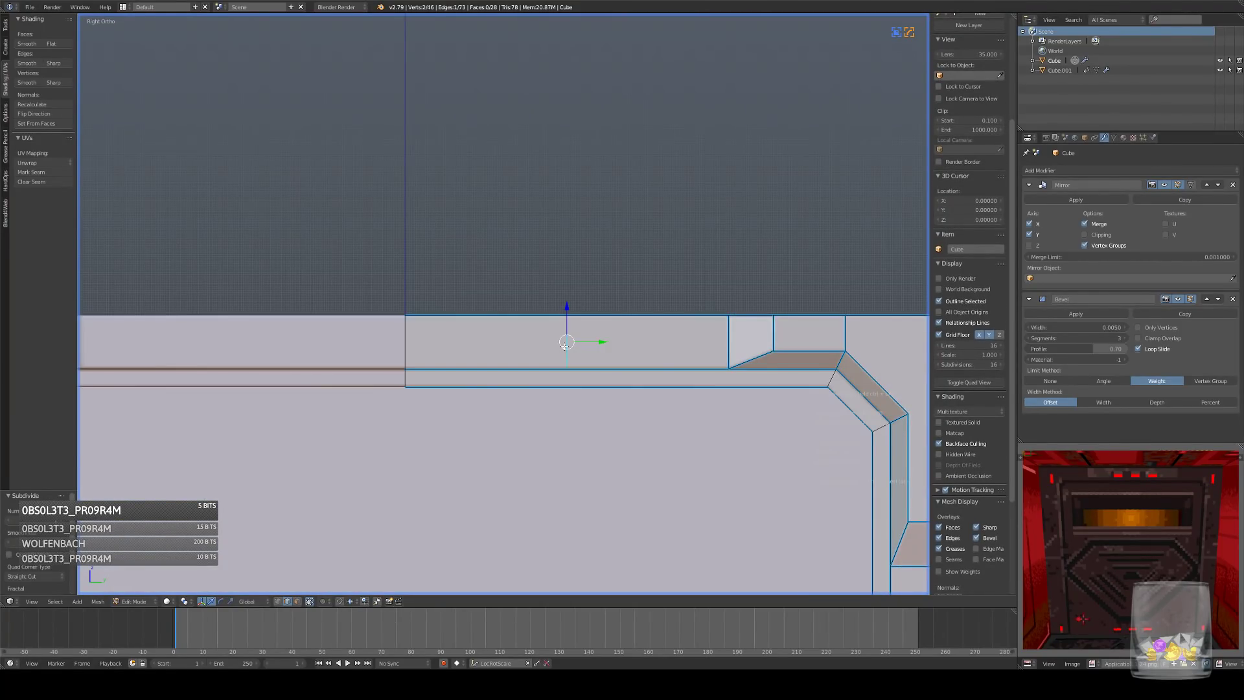
- Move the new vertical dividing edge on the header's front along Y slightly toward the door's centre
scroll(584, 337, down, 5)
key(w)
click(556, 329)
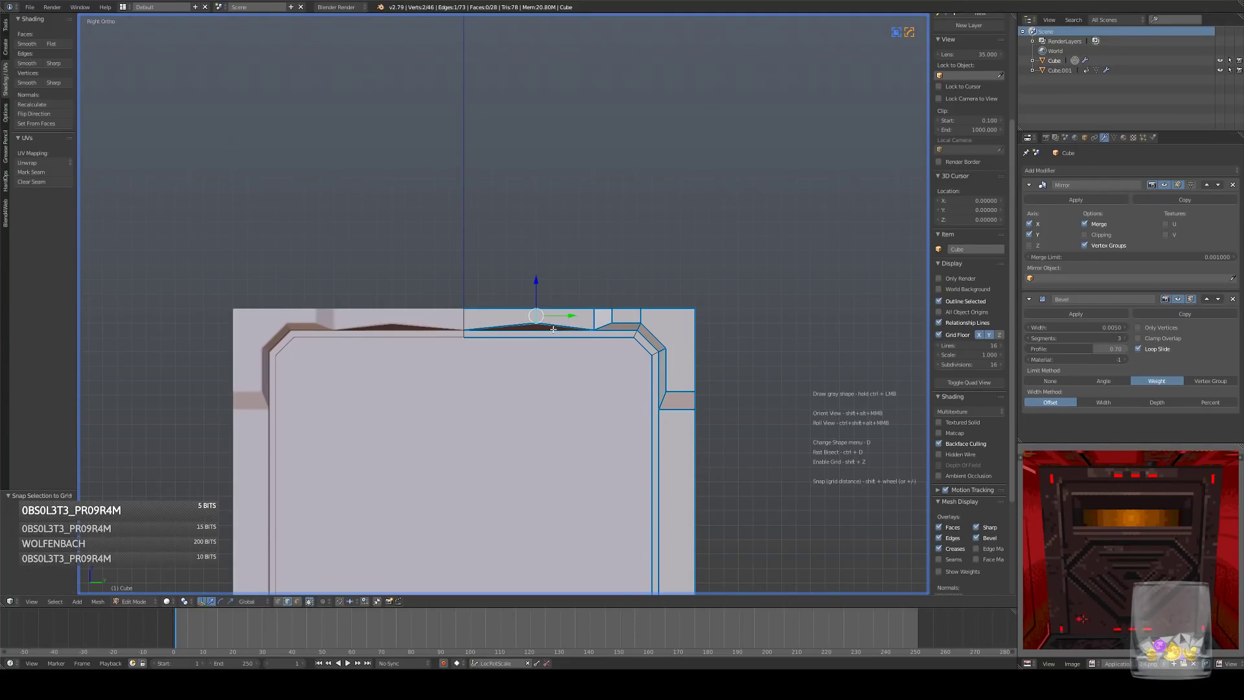
scroll(552, 329, up, 4)
drag(602, 341, 583, 343)
scroll(584, 342, down, 4)
scroll(586, 340, up, 3)
scroll(582, 336, up, 1)
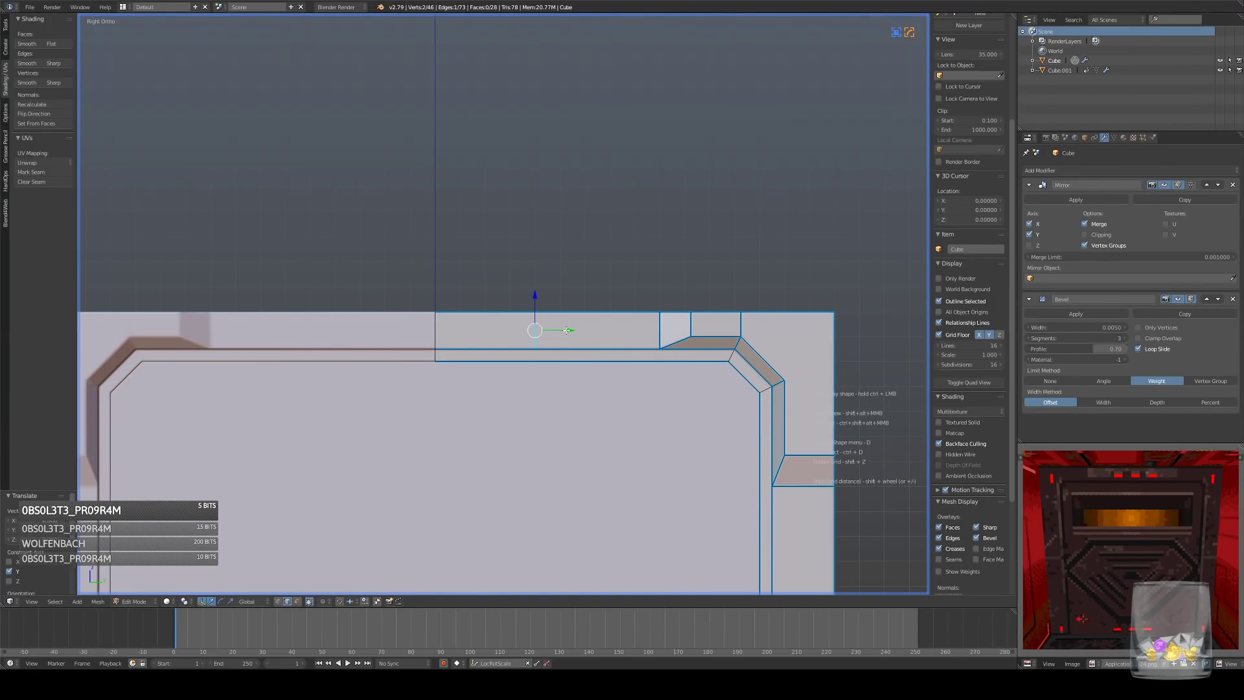
- Add a second vertical cut to the header's front and move it along Y to leave a narrow strip between the two cuts
key(ctrl+r)
click(501, 340)
right_click(501, 340)
right_click(545, 334)
mouse_move(566, 330)
ctrl+mouse_down()
mouse_move(587, 330)
mouse_move(478, 334)
mouse_move(561, 331)
ctrl+mouse_up()
shift+middle_drag(686, 325, 570, 319)
scroll(612, 322, up, 3)
drag(660, 329, 650, 331)
scroll(654, 347, down, 5)
- Lower the front bottom edge of the upper corner block slightly along Z to shorten its slanted underside
shift+middle_drag(659, 363, 586, 337)
right_click(563, 338)
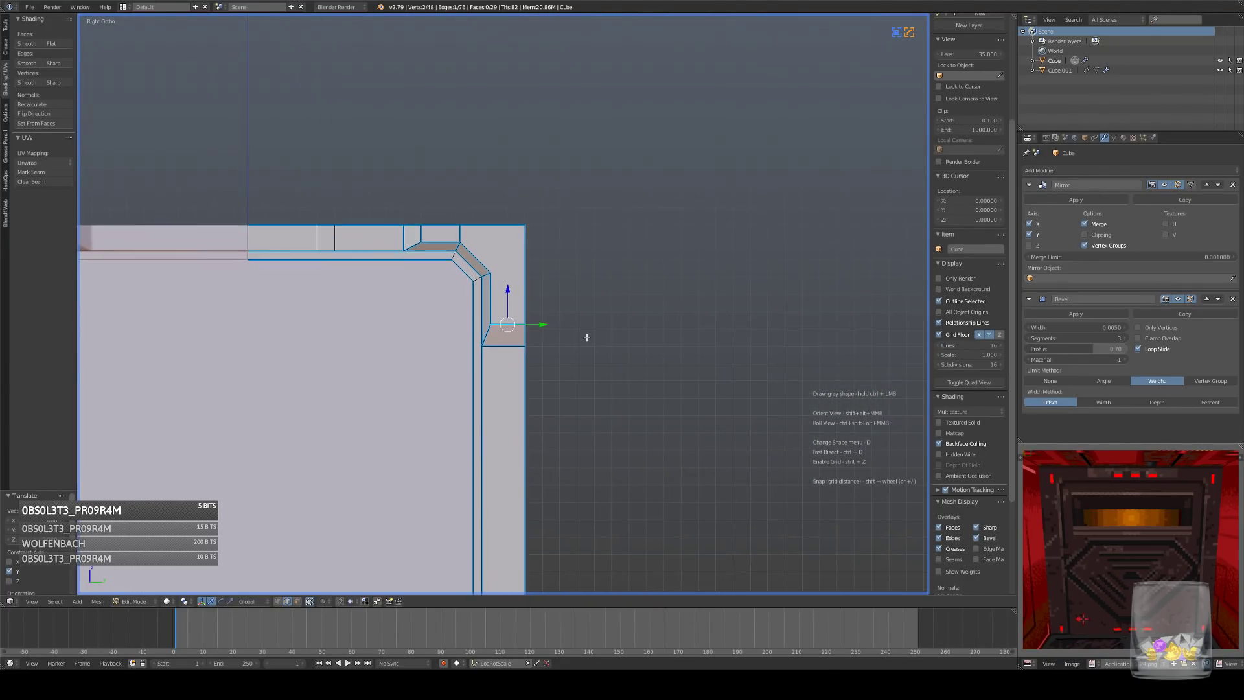
scroll(570, 336, up, 5)
drag(514, 322, 518, 332)
scroll(633, 328, down, 5)
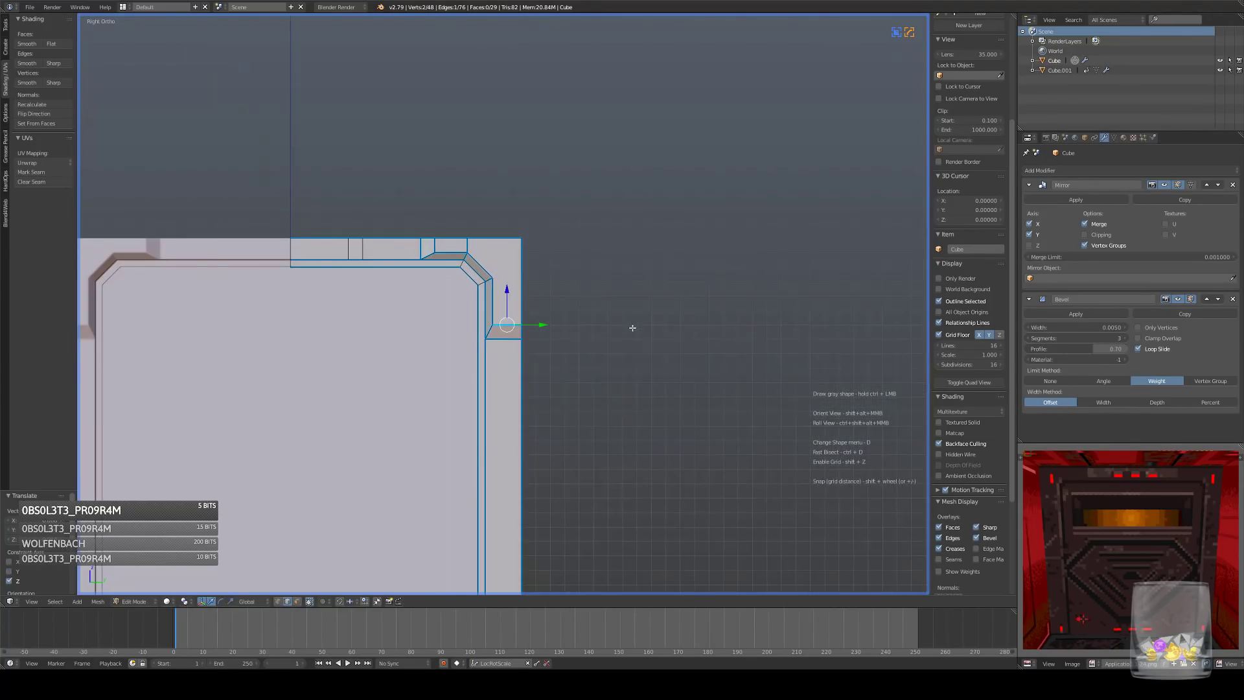
scroll(576, 375, up, 6)
scroll(591, 382, down, 6)
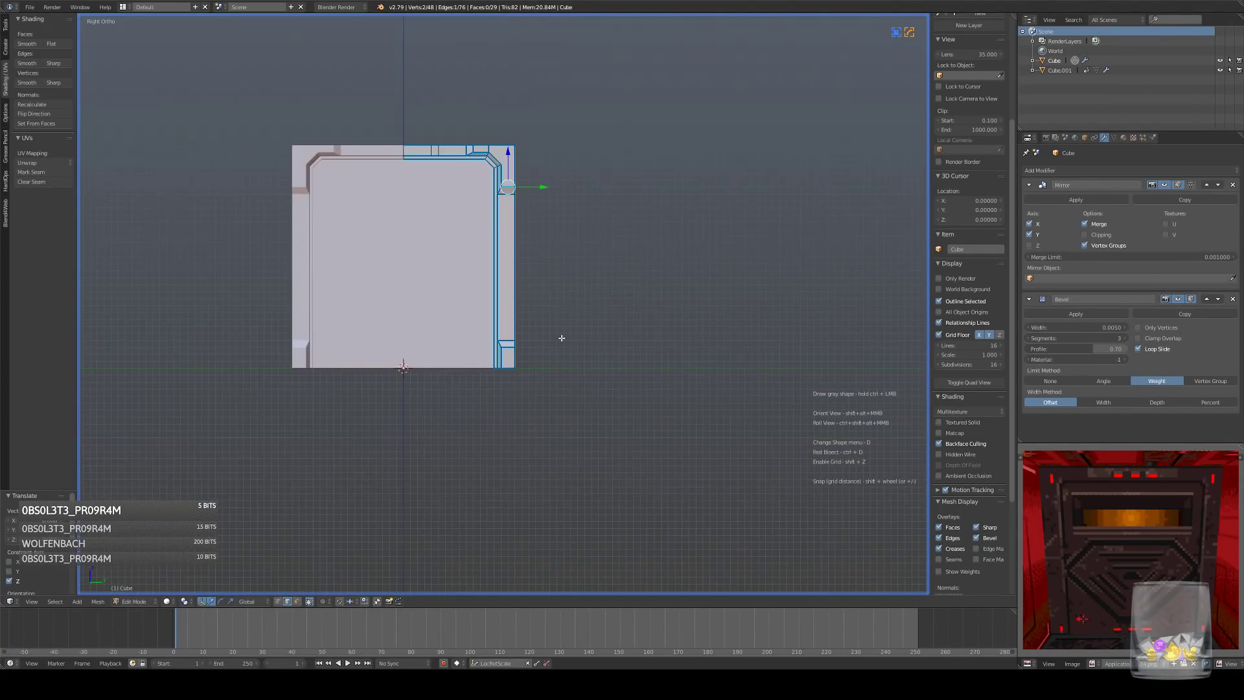
scroll(511, 337, up, 4)
- Move the upper and lower front edges of the header's central section outward along X by about 0.03
middle_drag(476, 336, 330, 298)
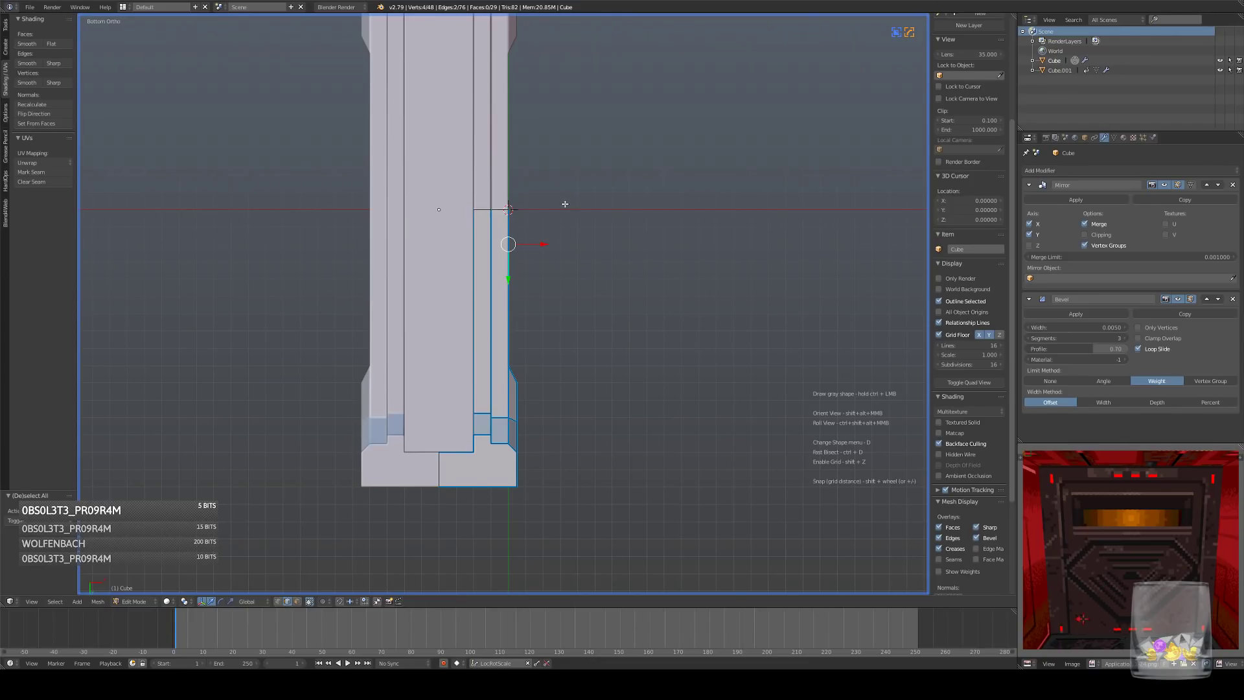
scroll(540, 247, up, 5)
key(g)
key(x)
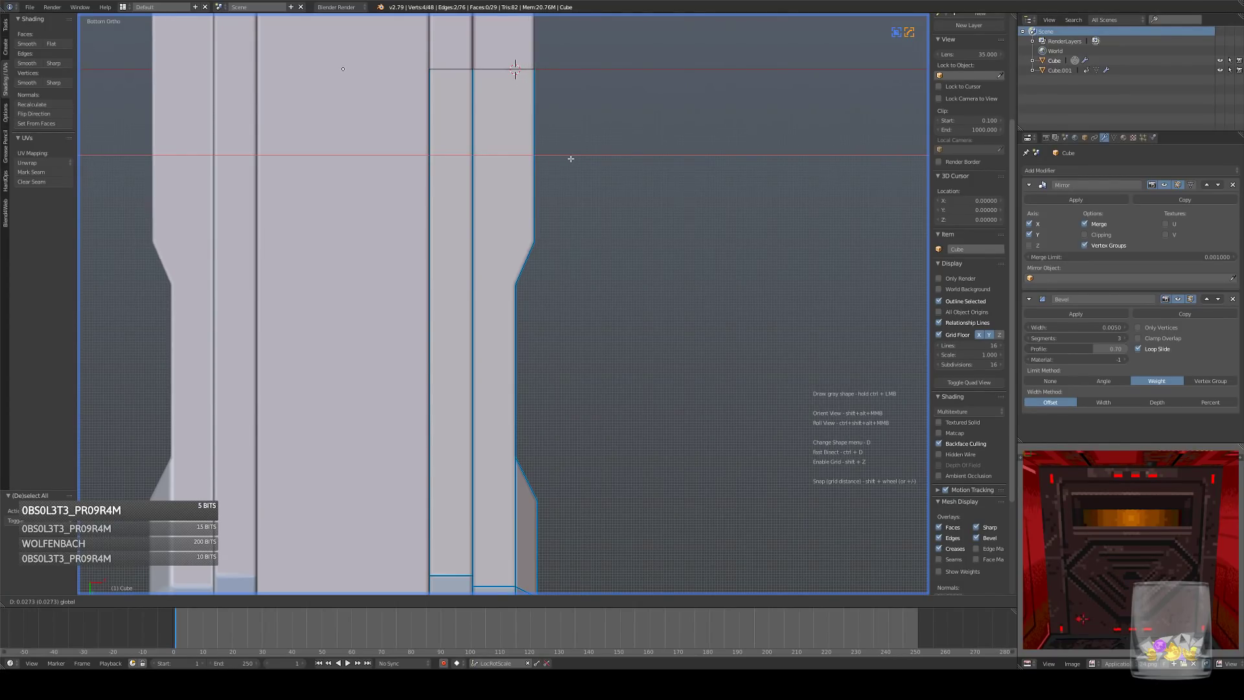
click(573, 159)
scroll(601, 208, down, 3)
key(KP_3)
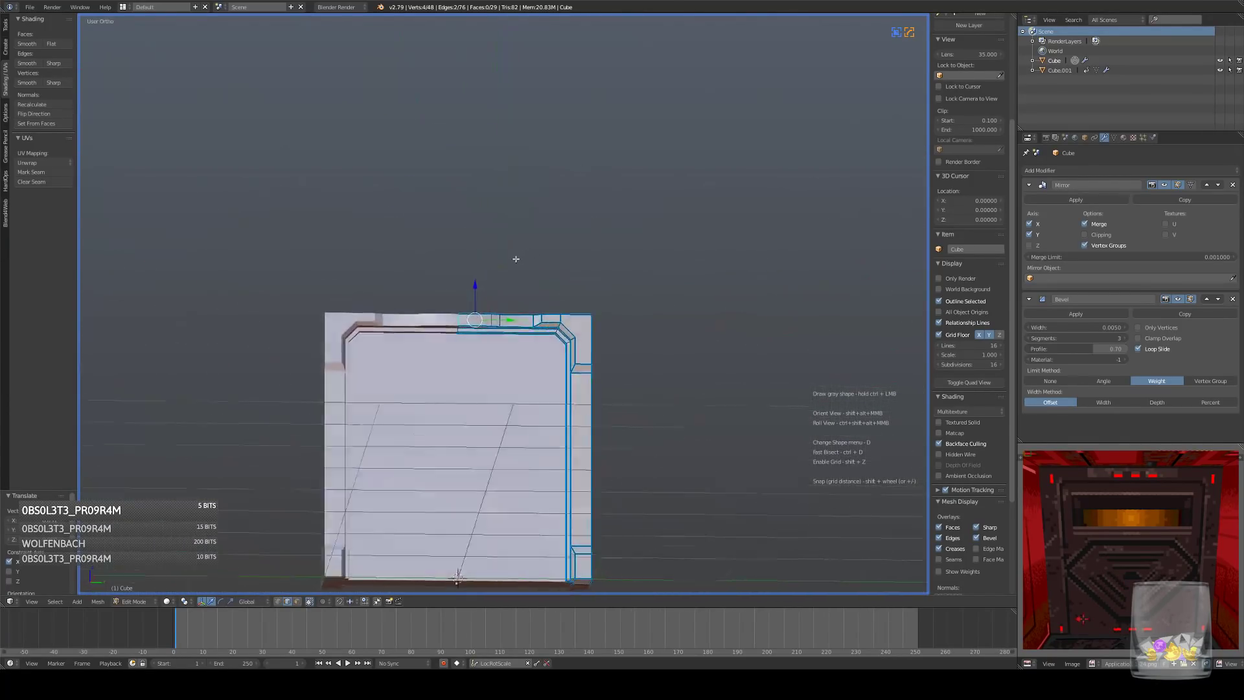
- Subdivide the header's short underside edge at the door's centre line once
mouse_move(520, 403)
shift+middle_down()
mouse_move(520, 328)
mouse_move(511, 403)
shift+middle_up()
key(a)
scroll(520, 327, up, 2)
right_click(493, 311)
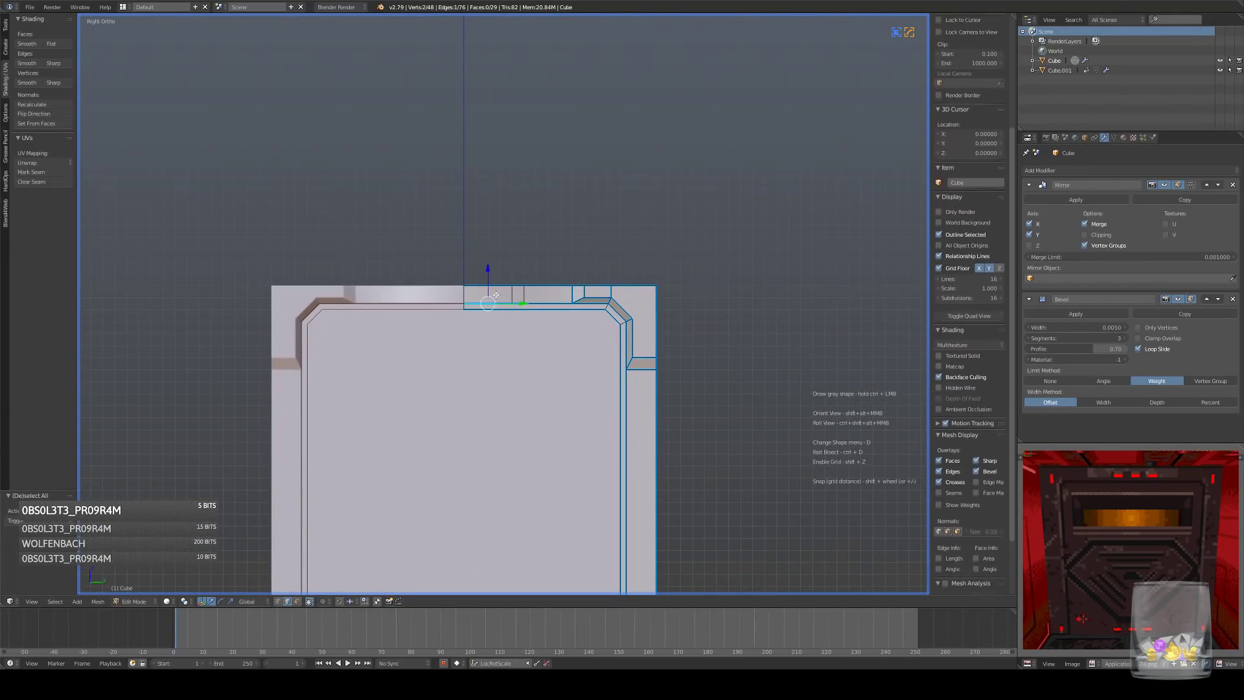
middle_drag(497, 324, 503, 253)
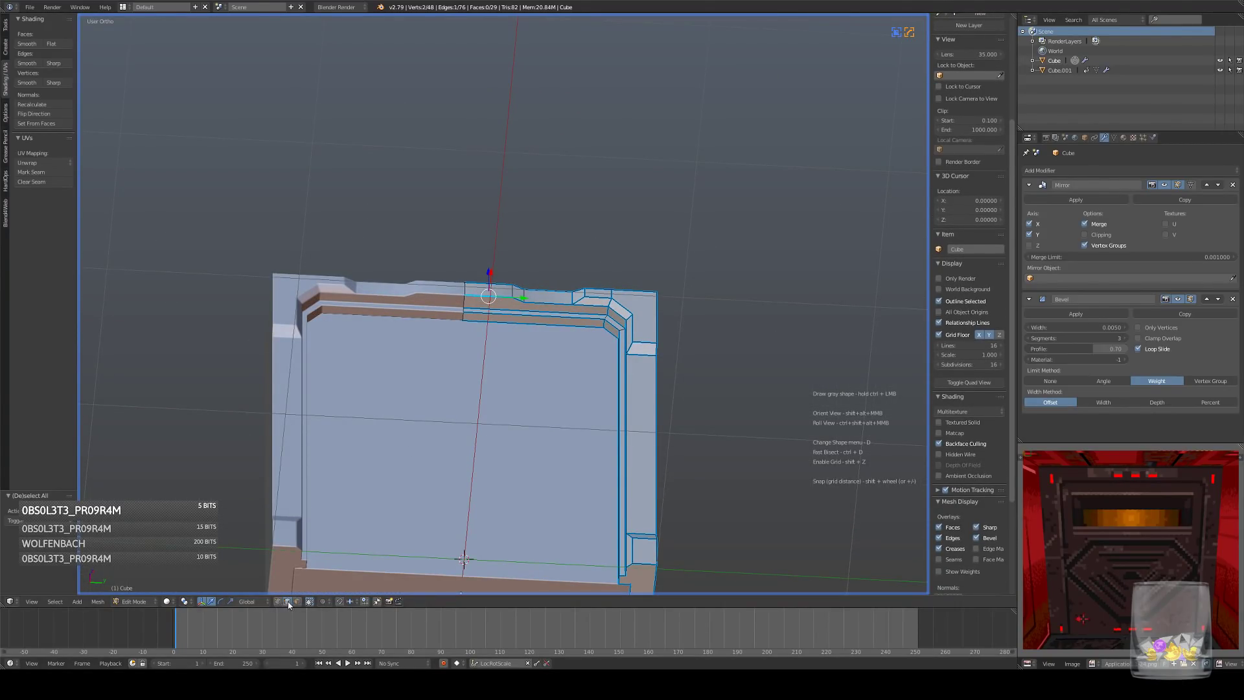
key(w)
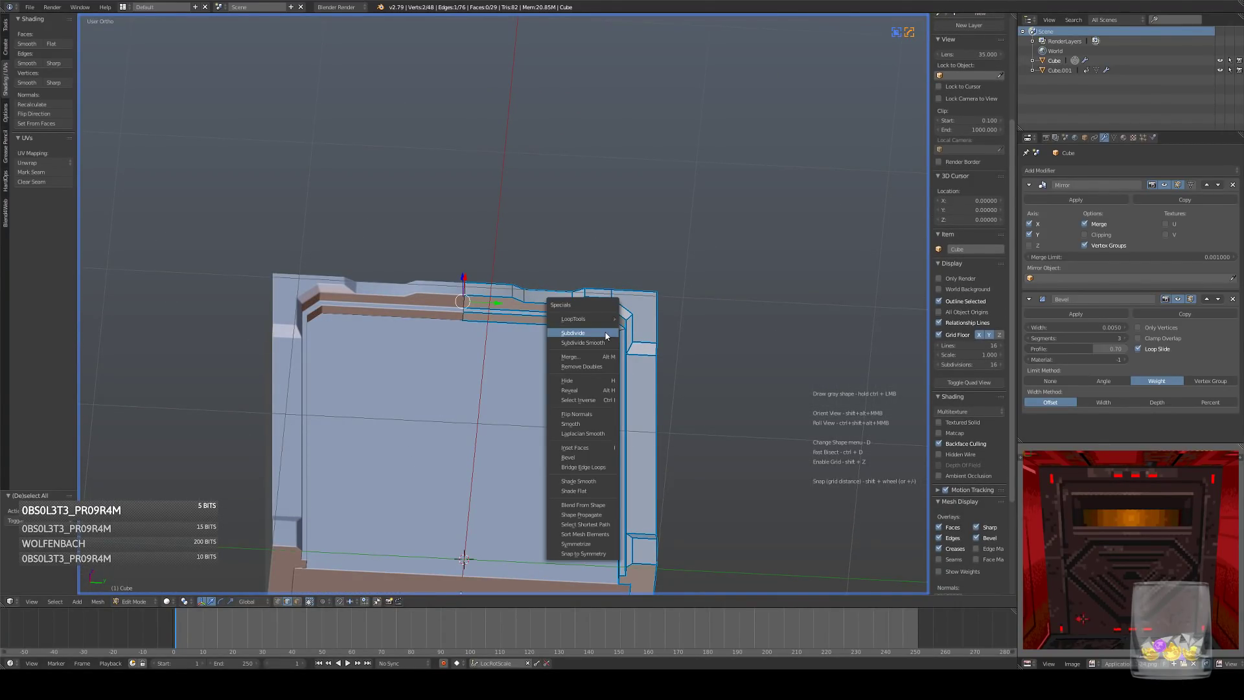
click(604, 332)
scroll(506, 317, up, 4)
middle_drag(506, 317, 488, 381)
key(ctrl+z)
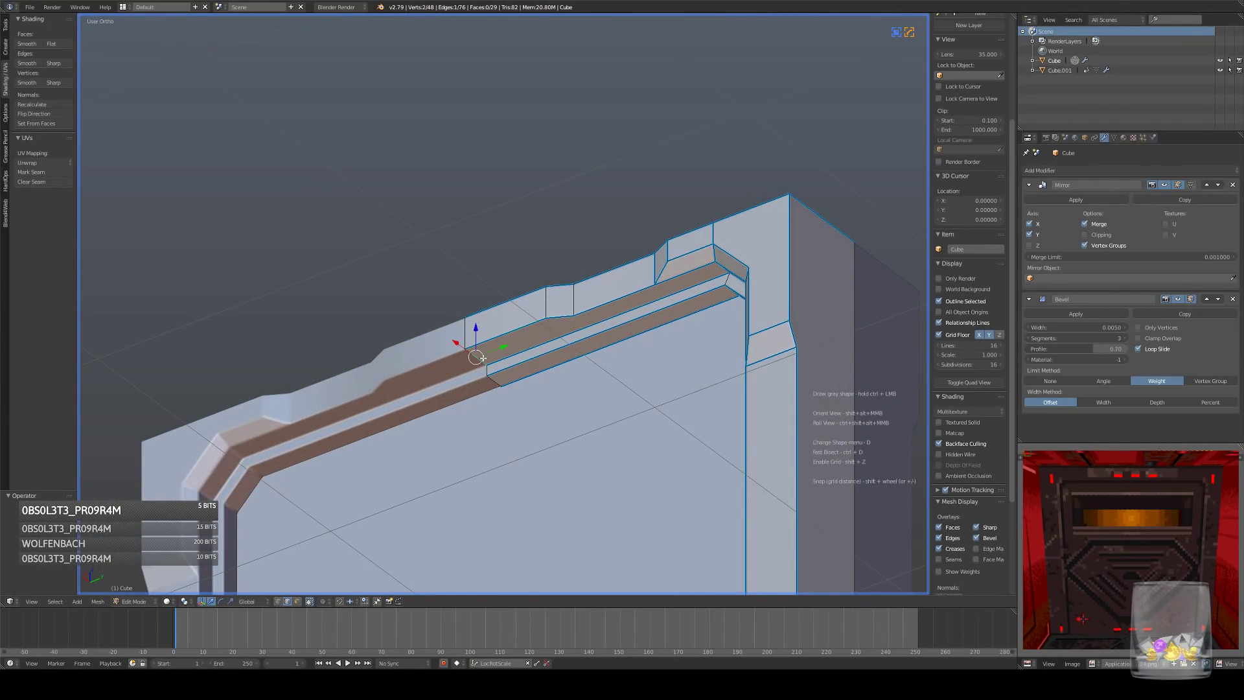
key(w)
click(607, 336)
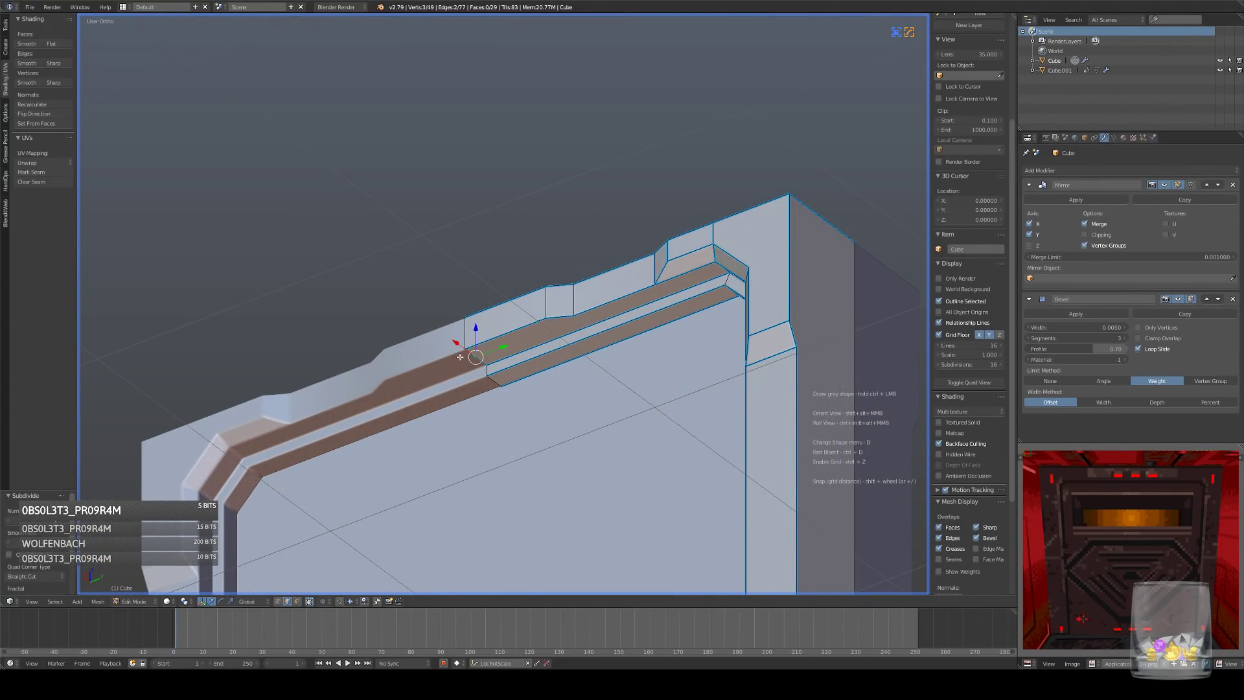
- Connect the new midpoint to the lower vertex of the outer vertical cut and align it along X with that vertex by snapping
right_click(574, 314)
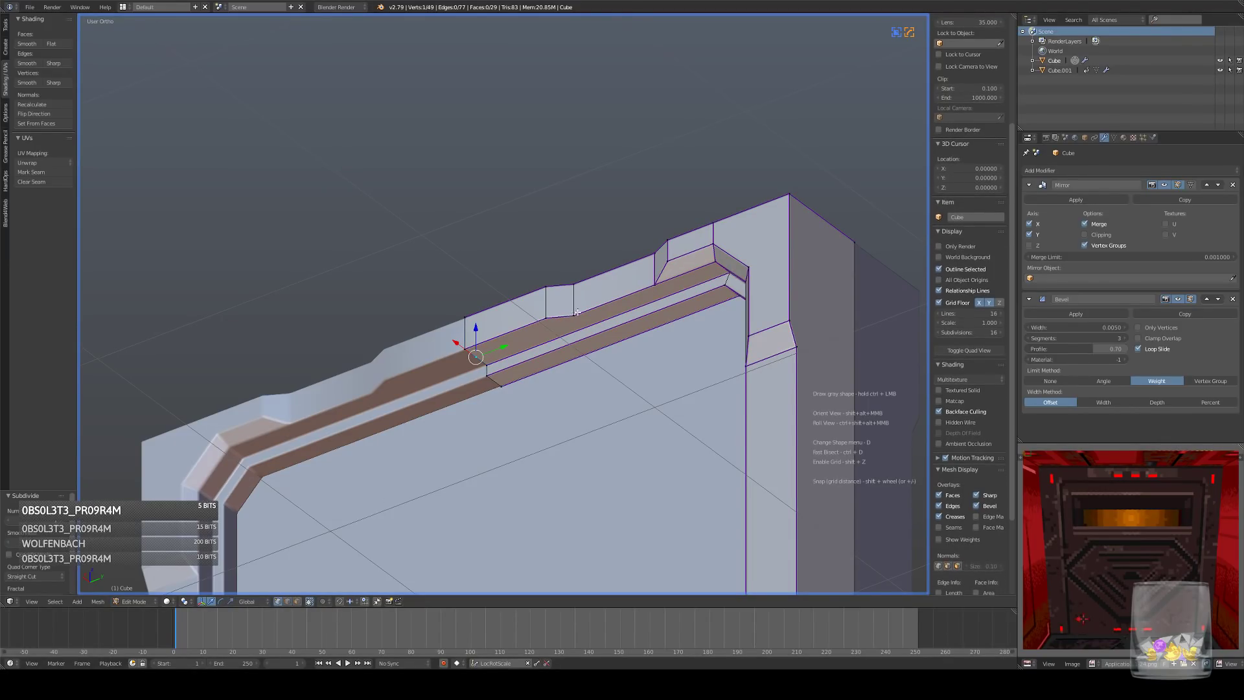
key(j)
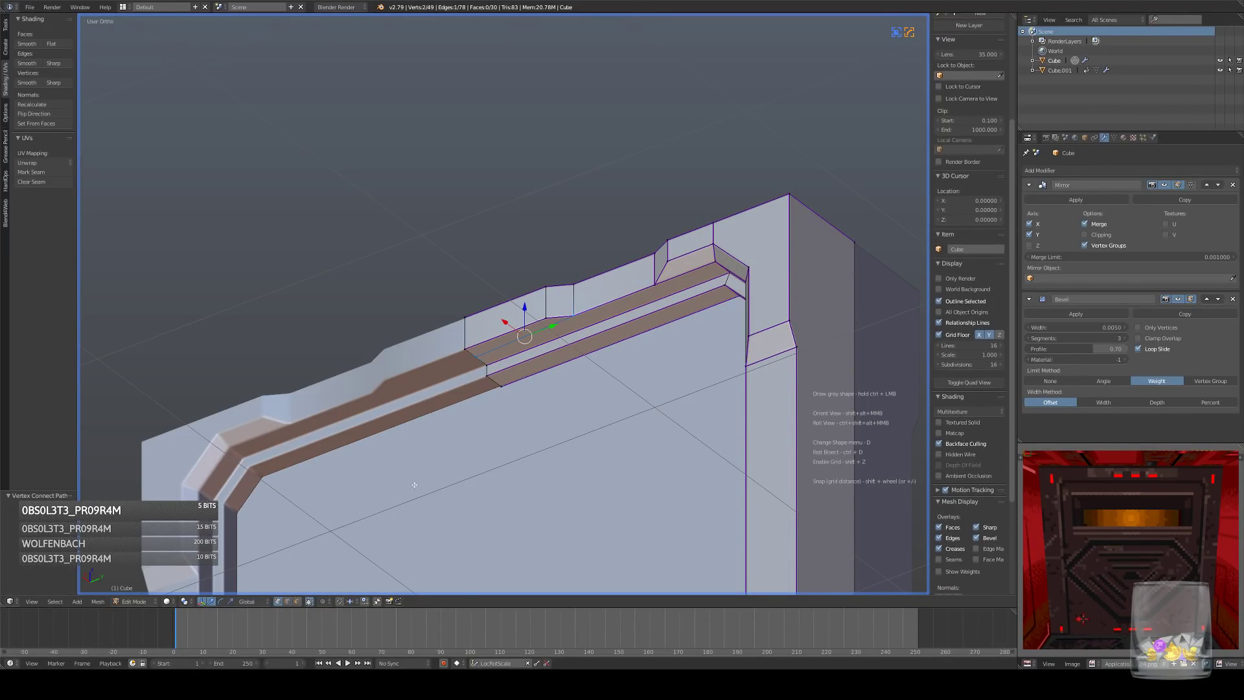
right_click(471, 355)
click(350, 603)
click(363, 575)
key(KP_3)
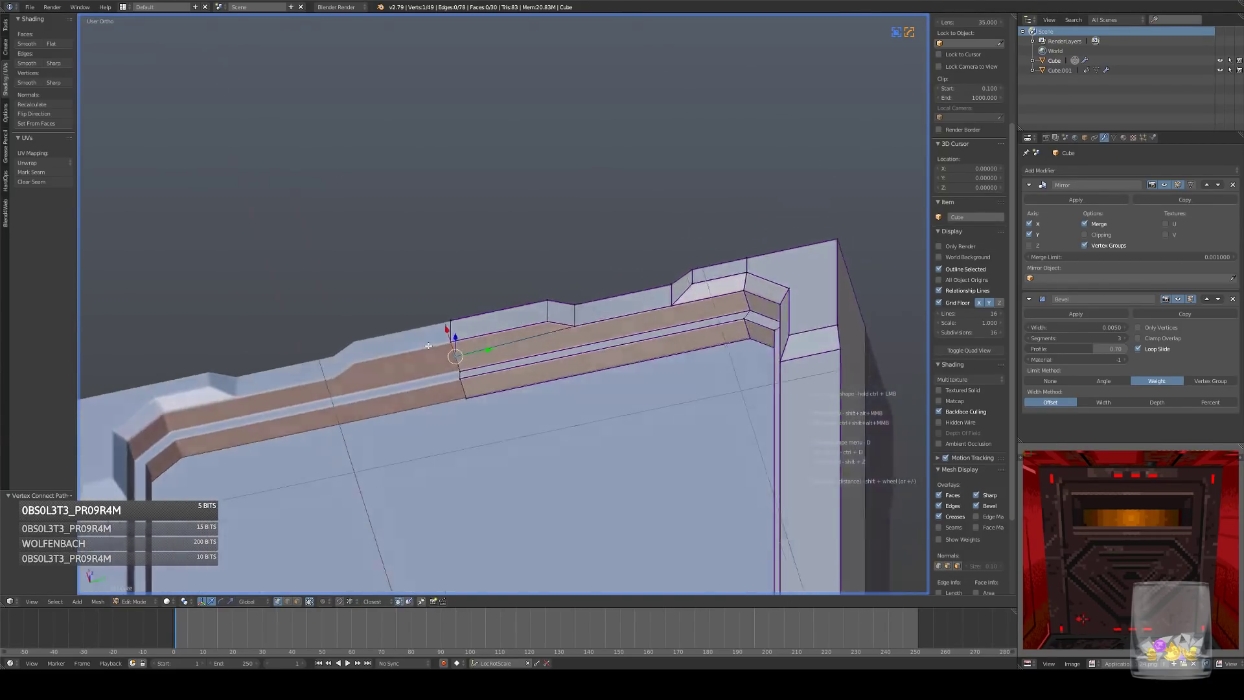
ctrl+drag(446, 304, 570, 329)
middle_drag(577, 267, 551, 304)
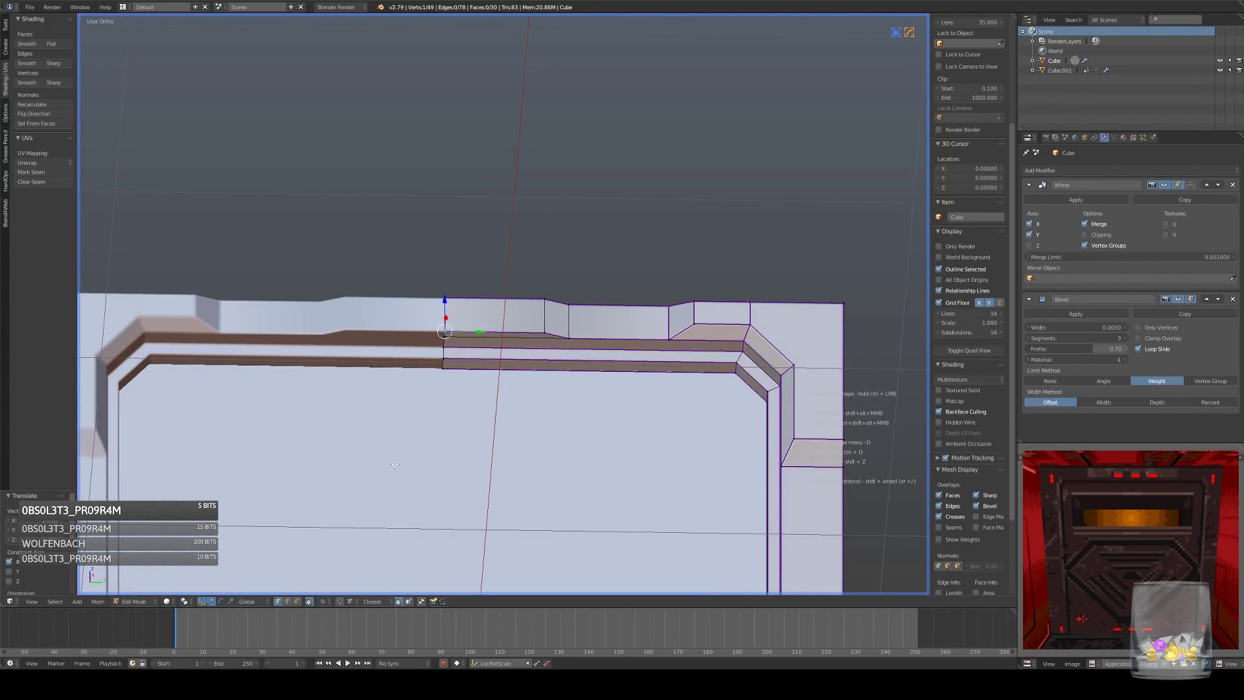
- Mark the new connecting edge on the header's underside sharp
key(a)
right_click(527, 337)
key(q)
click(527, 337)
- Raise the lower front edge of the header's central section along Z, snapping it to the height of the corner notch
right_click(521, 331)
key(KP_3)
scroll(506, 319, up, 5)
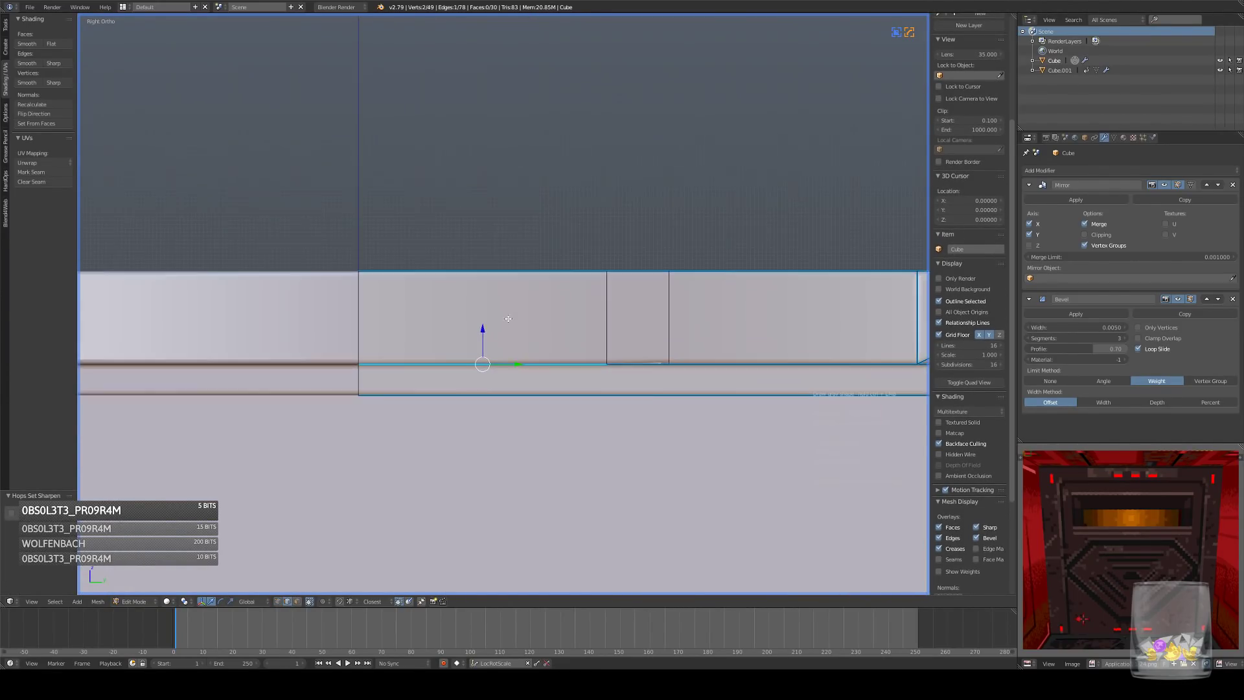
shift+middle_drag(492, 316, 355, 300)
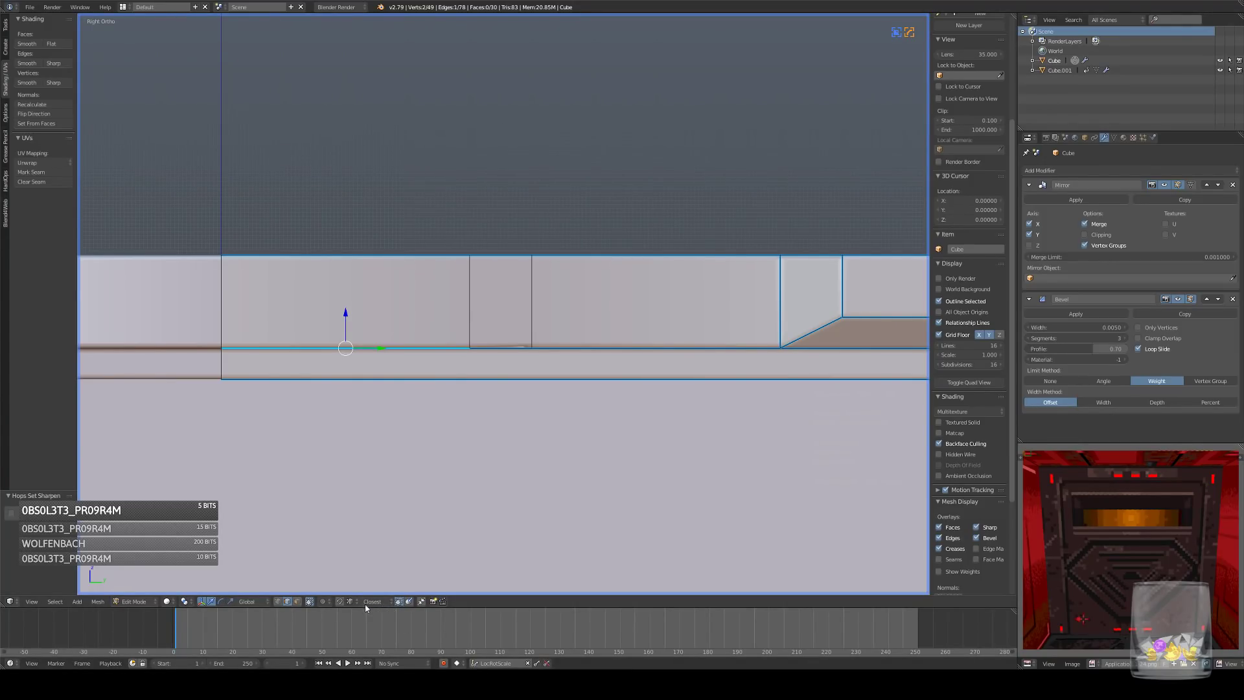
ctrl+drag(347, 311, 843, 317)
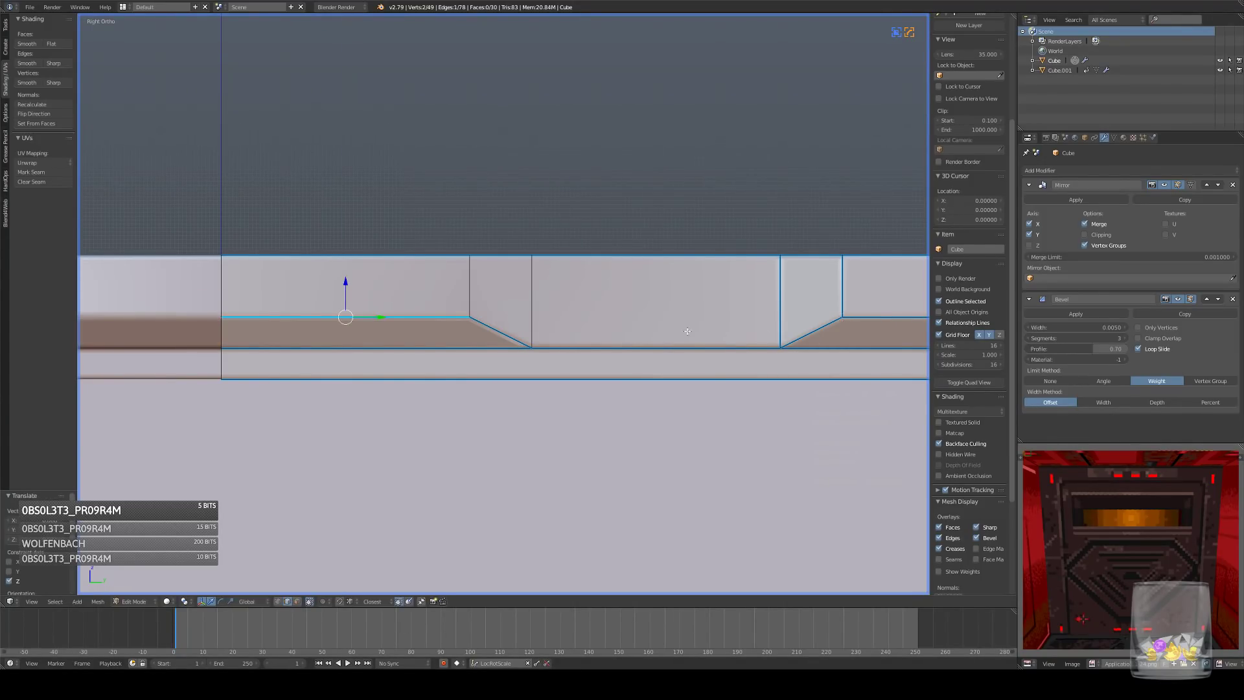
scroll(684, 328, down, 5)
- Mark the two vertical edges beside the header's central section sharp and return to Object Mode
key(a)
key(Tab)
key(Tab)
right_click(490, 298)
shift+right_click(515, 300)
key(q)
click(648, 303)
scroll(622, 310, down, 5)
key(Tab)
- Inspect the whole door frame from the side and at an angle, and select the door panel
scroll(573, 317, down, 5)
shift+middle_drag(517, 374, 544, 341)
scroll(525, 318, up, 4)
key(KP_3)
scroll(530, 342, up, 3)
scroll(556, 325, down, 1)
key(KP_3)
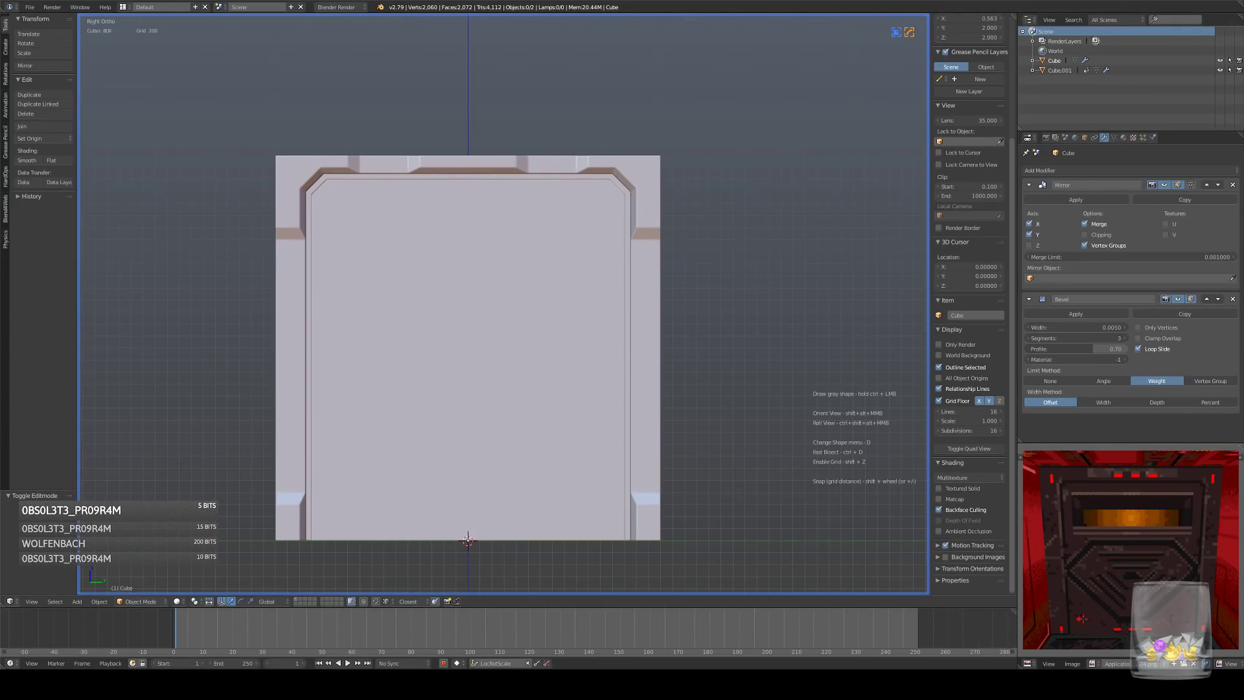
middle_drag(575, 371, 515, 364)
scroll(613, 240, down, 3)
scroll(581, 361, up, 2)
key(KP_3)
key(KP_3)
right_click(521, 369)
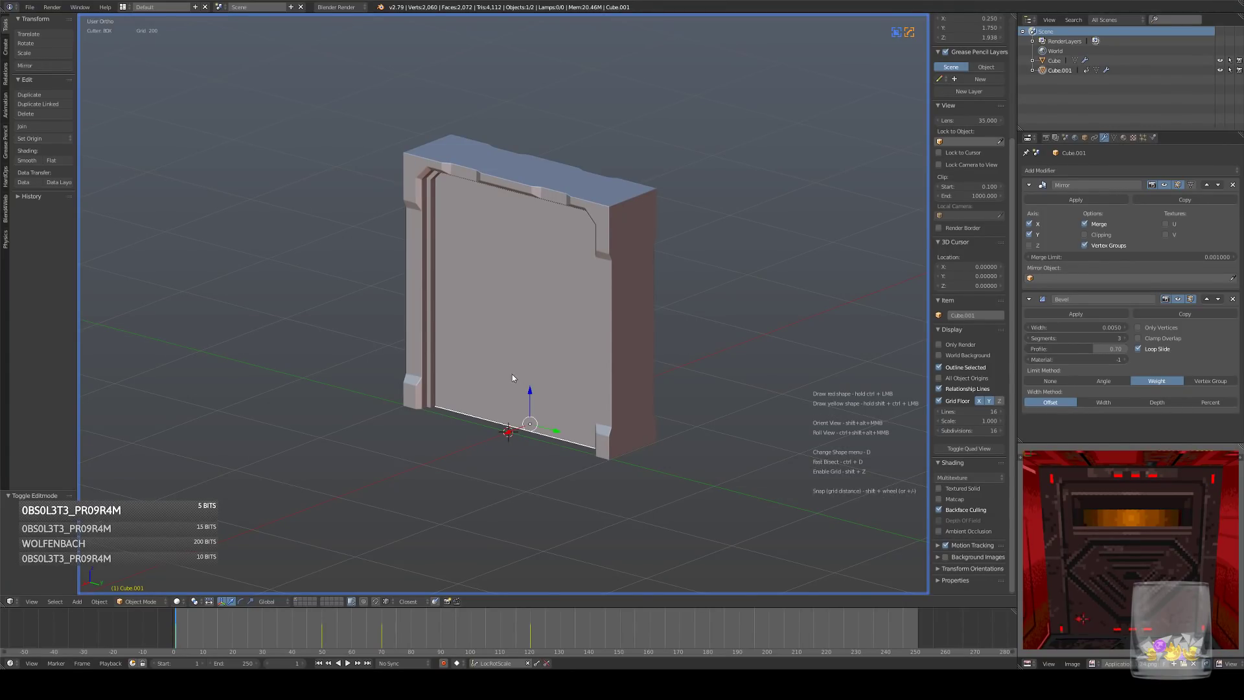
- Cut a rectangular window outline into the upper part of the door panel's editable half, starting at the centre line
key(KP_3)
key(Tab)
key(z)
shift+scroll(492, 264, up, 2)
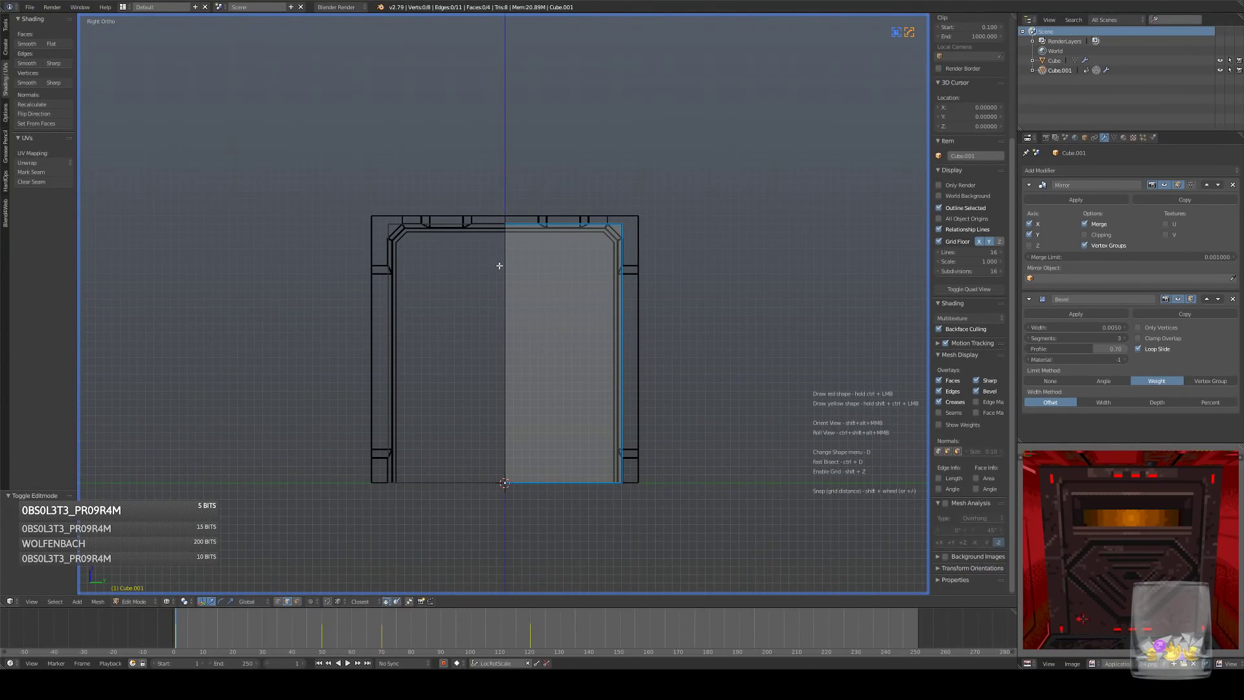
mouse_move(497, 249)
ctrl+mouse_down()
mouse_move(565, 306)
mouse_move(597, 290)
mouse_move(596, 314)
ctrl+mouse_up()
- Delete the face inside the rectangular outline to open a window in the door panel
mouse_move(538, 292)
middle_down()
mouse_move(578, 334)
mouse_move(586, 324)
middle_up()
key(z)
scroll(586, 324, up, 2)
key(x)
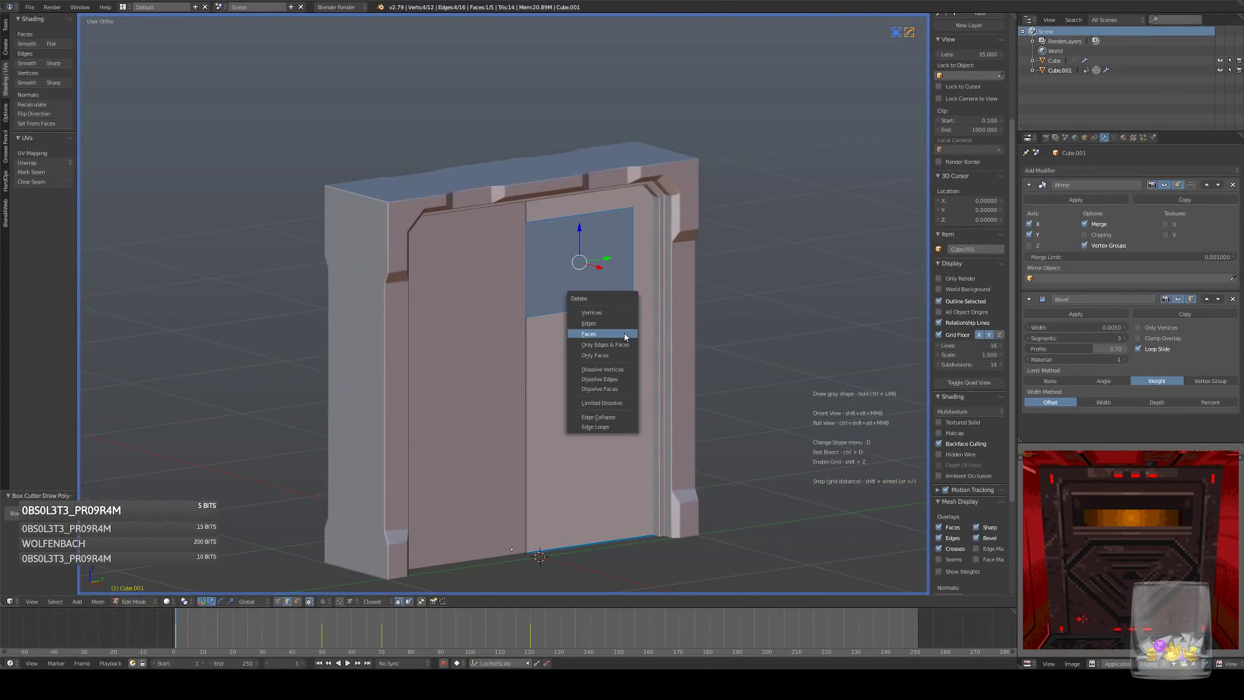
click(599, 333)
key(ctrl+z)
key(x)
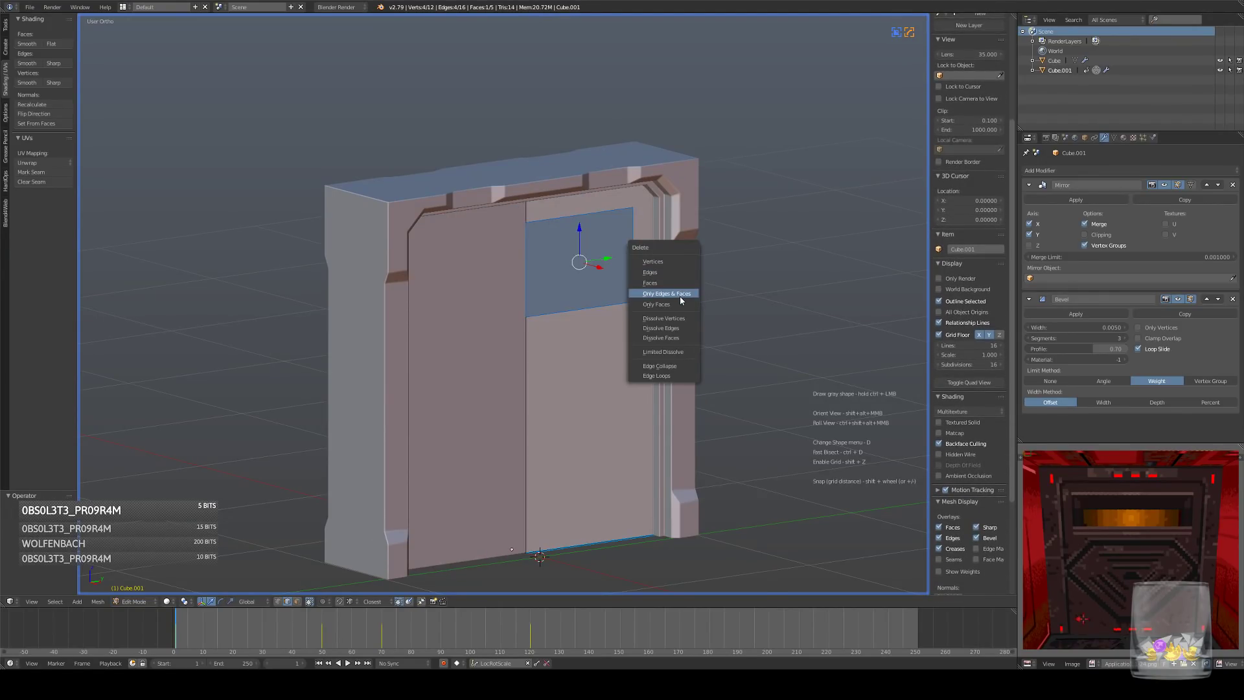
click(683, 283)
- Select the upper, side and lower border edges of the window opening and show them in front wireframe view
key(KP_3)
shift+middle_drag(604, 333, 571, 350)
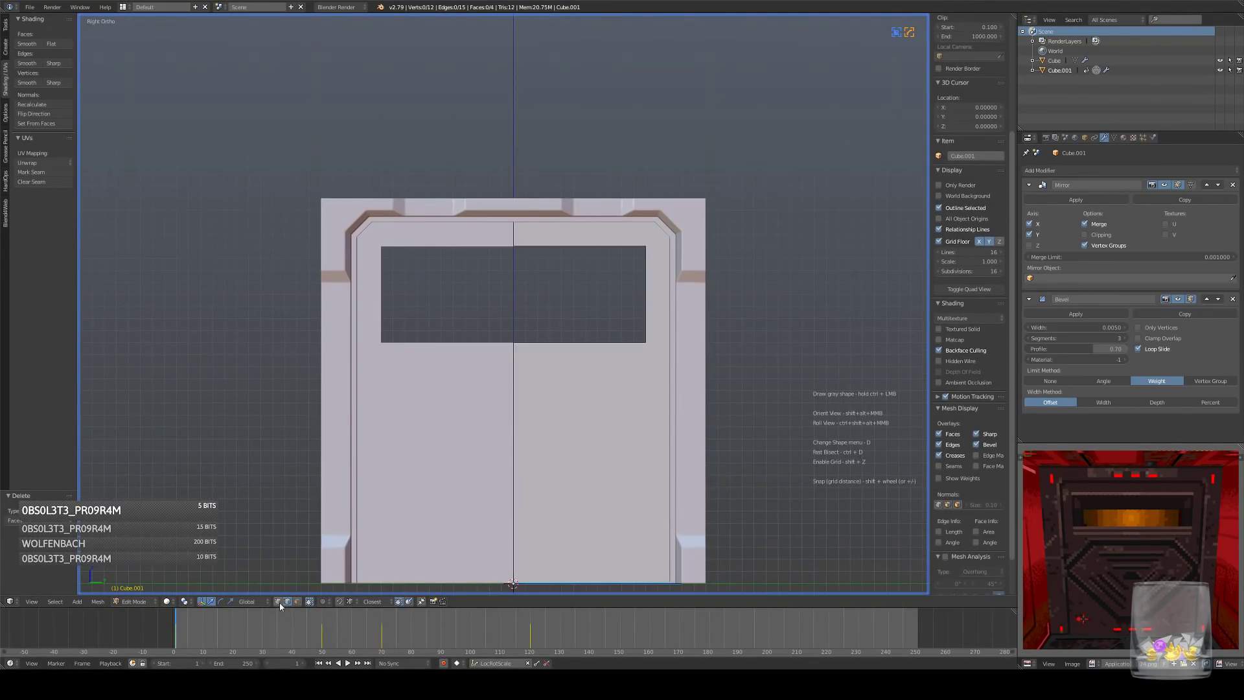
right_click(594, 249)
shift+right_click(630, 292)
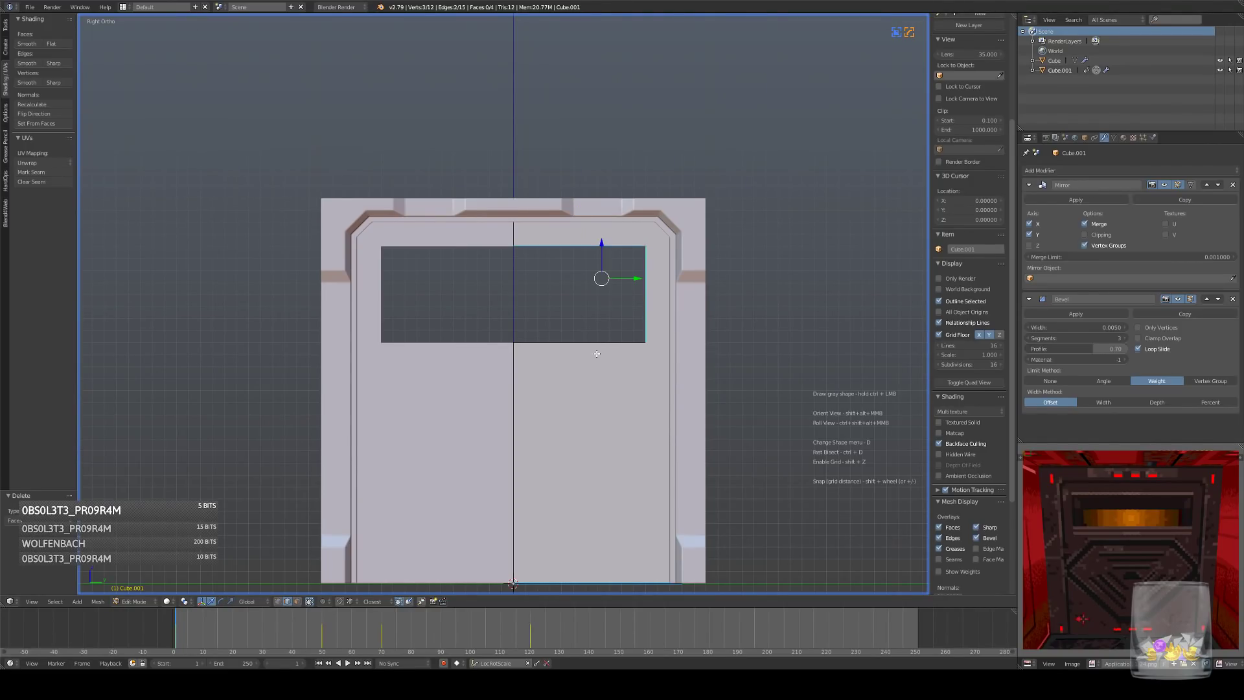
shift+right_click(591, 352)
middle_drag(555, 353, 613, 322)
key(KP_1)
key(z)
key(e)
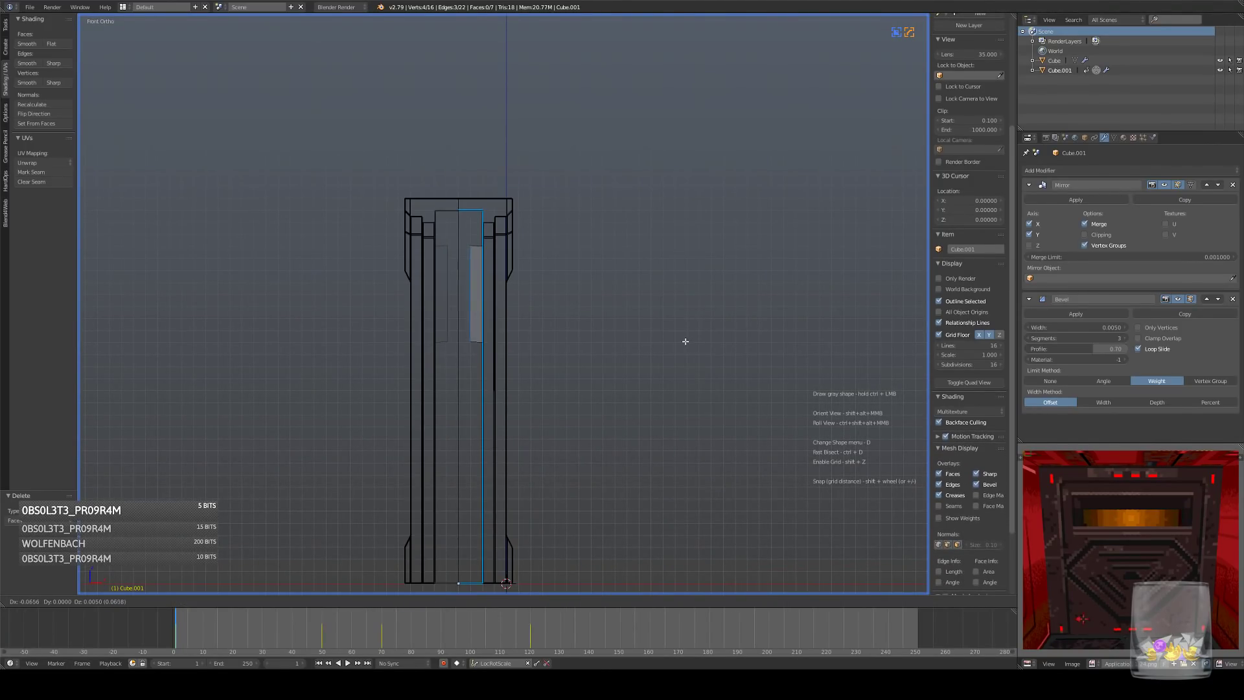
key(Escape)
key(ctrl+z)
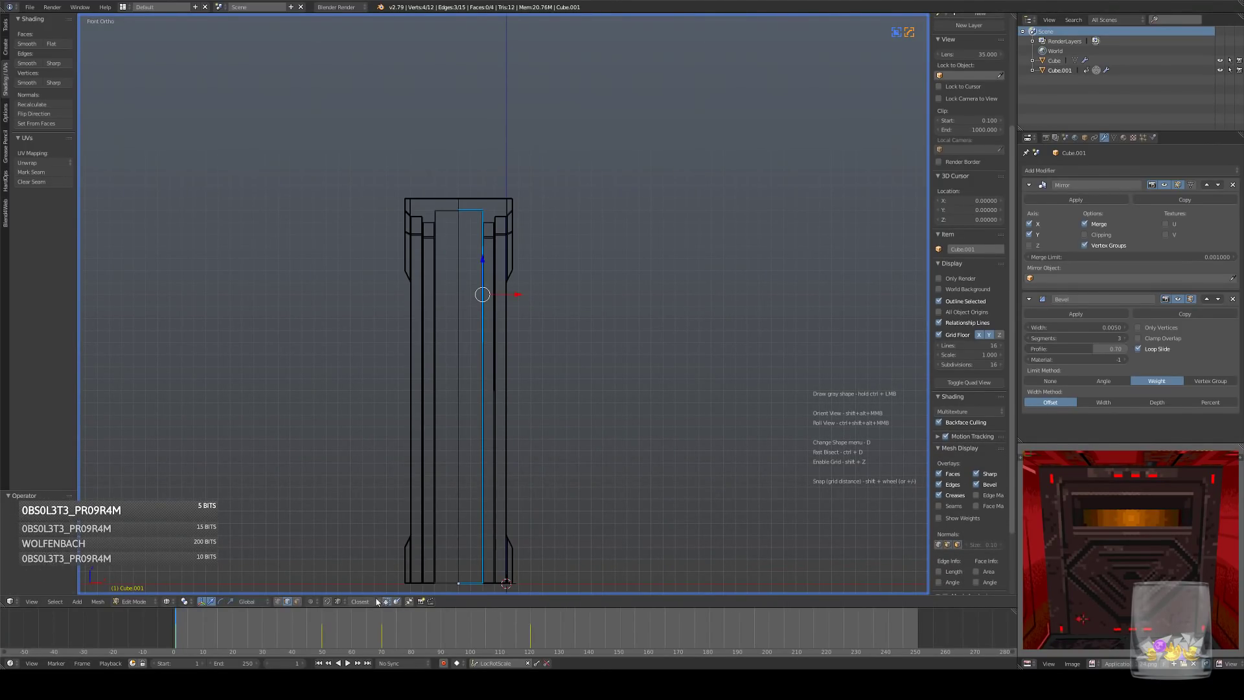
- Switch snapping to grid increments and extrude the window's border edges along X to the middle of the panel's thickness
click(338, 603)
click(347, 588)
key(e)
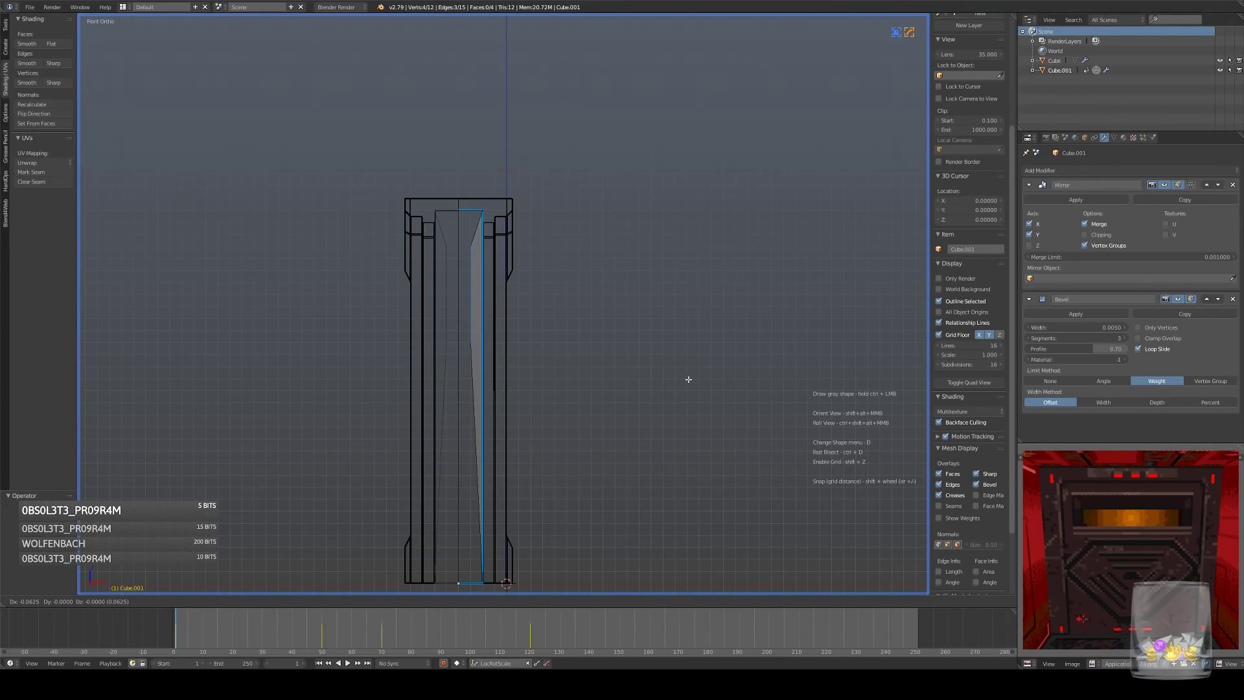
click(678, 377)
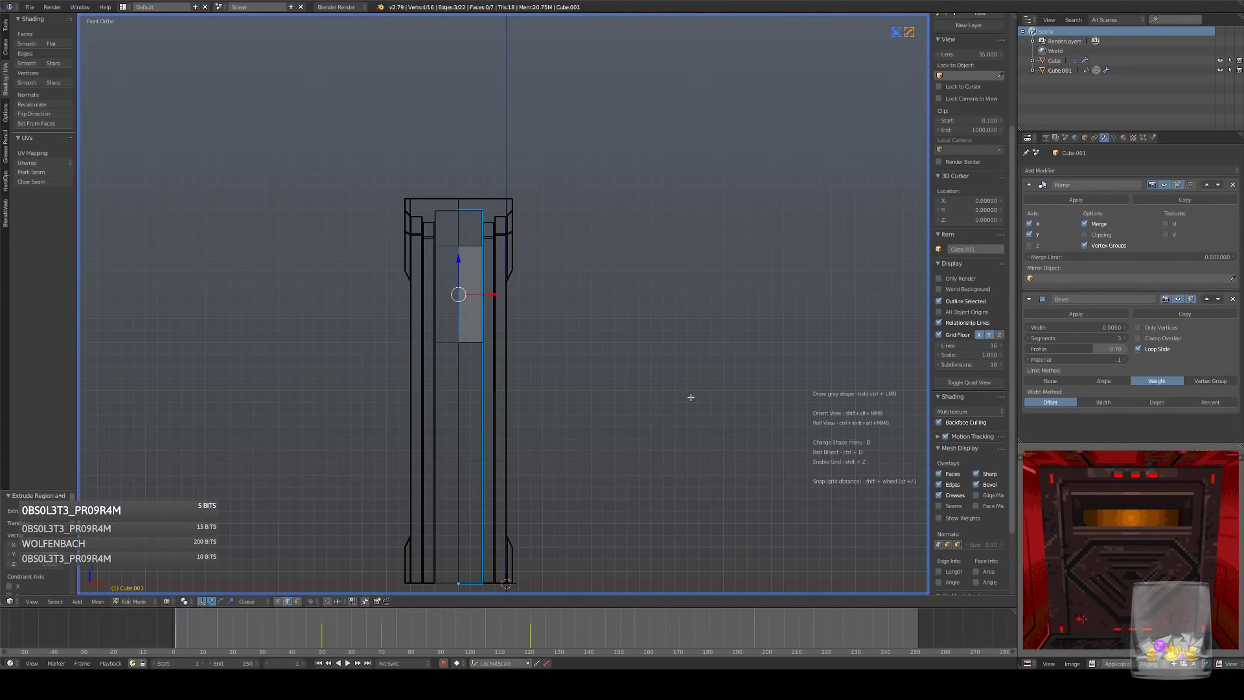
- Inspect the extruded window opening from the side and at an angle in solid and wireframe display
key(KP_3)
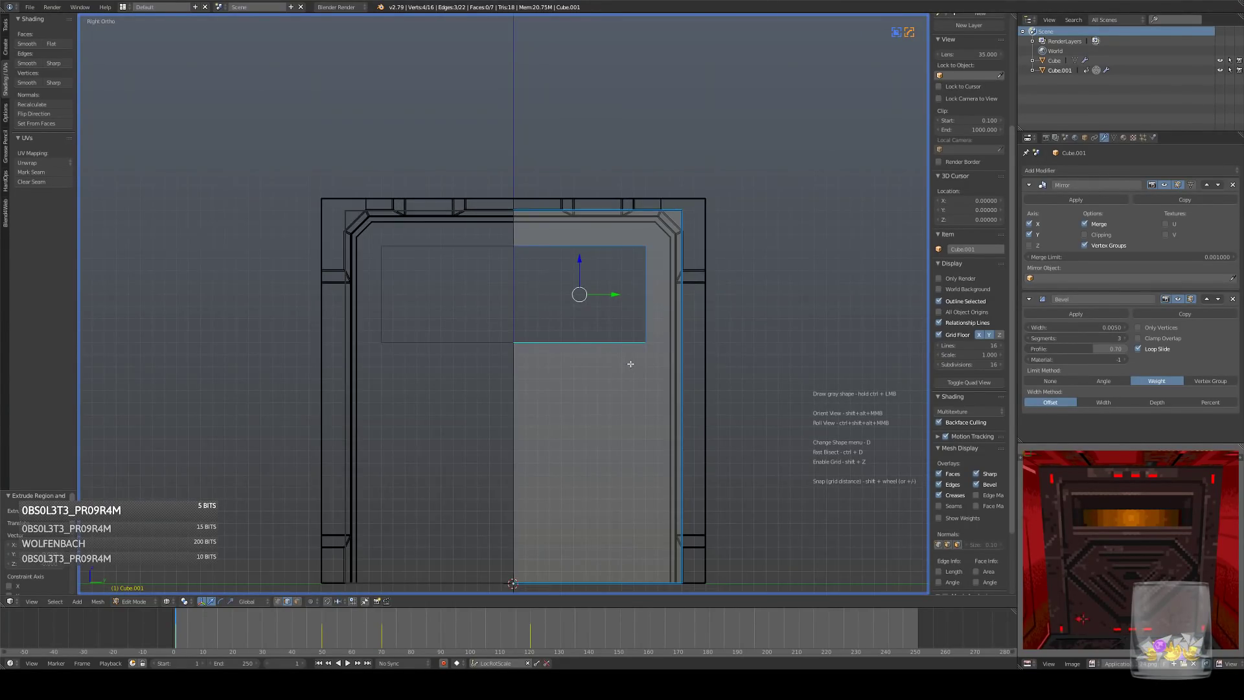
key(z)
mouse_move(630, 363)
middle_down()
mouse_move(498, 496)
mouse_move(557, 348)
mouse_move(602, 391)
middle_up()
key(z)
key(KP_3)
key(z)
key(Tab)
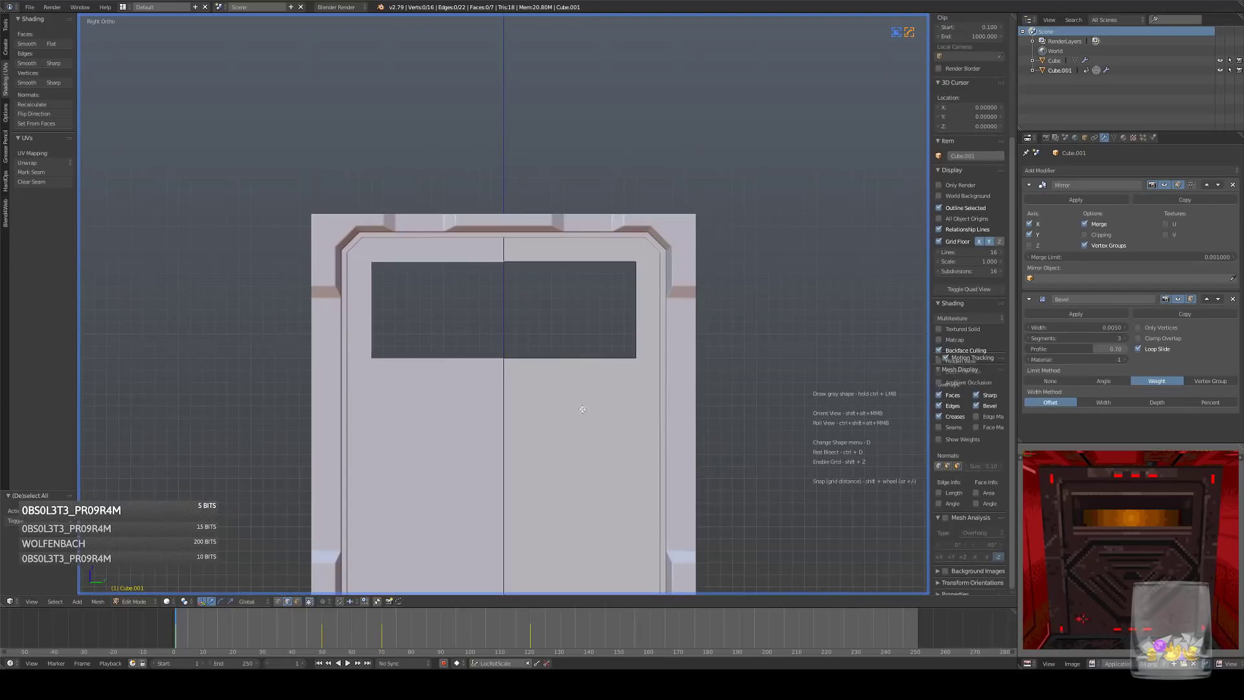
scroll(573, 412, down, 5)
middle_drag(573, 344, 565, 299)
key(KP_3)
scroll(606, 278, up, 5)
- Add a centred loop cut through the window's inner faces and lower its upper edge along Z to slope the front face
key(Tab)
key(ctrl+r)
click(520, 314)
right_click(520, 315)
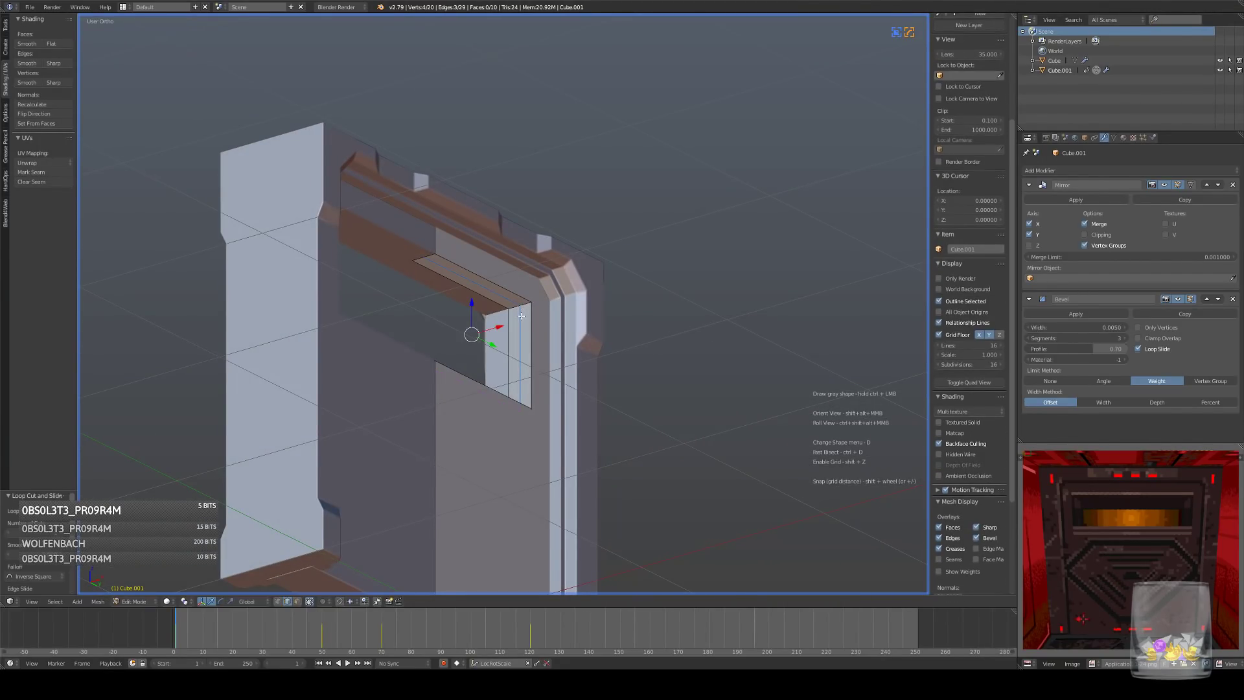
key(KP_3)
drag(500, 234, 499, 264)
- Mark the edges around the window's sloped recess sharp
middle_drag(500, 264, 482, 288)
right_click(545, 283)
key(q)
click(584, 300)
shift+right_click(541, 371)
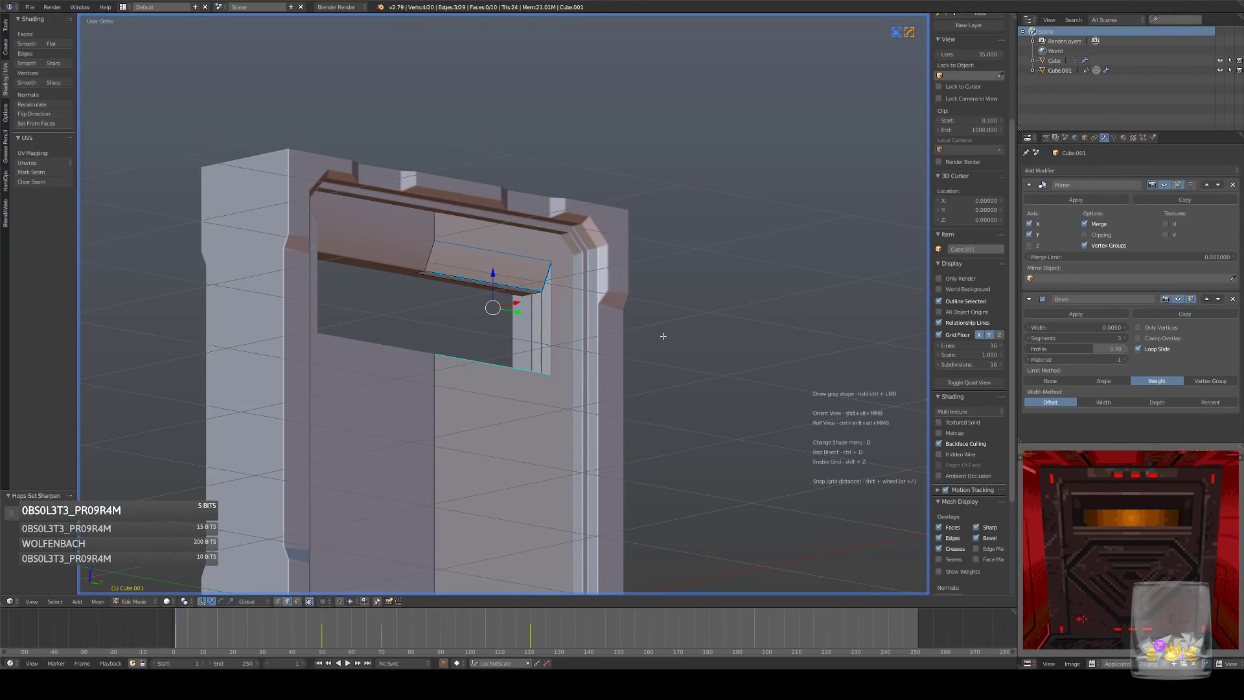
- Try dissolving the extra loop edges on the side and lower inner faces of the window
middle_drag(672, 328, 634, 335)
middle_drag(550, 336, 513, 346)
right_click(544, 324)
key(ctrl+x)
middle_drag(609, 325, 557, 340)
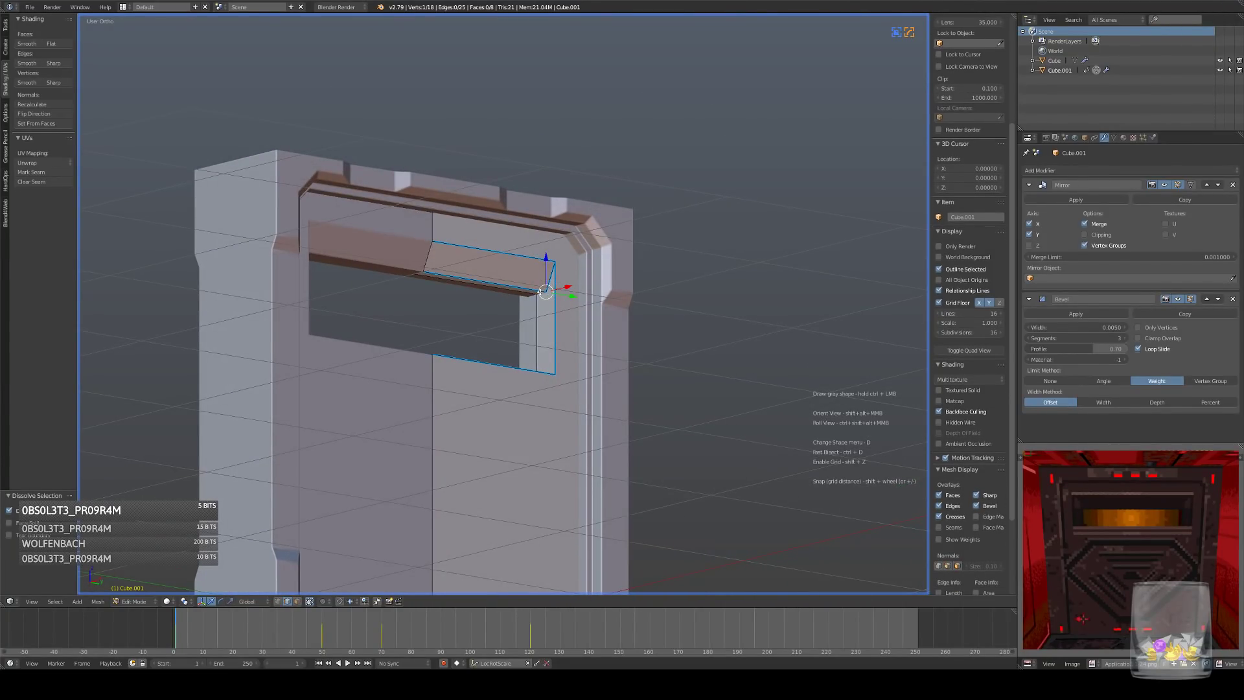
- Try marking the edges at the window's inner corner sharp
right_click(548, 288)
shift+right_click(545, 335)
key(q)
click(676, 293)
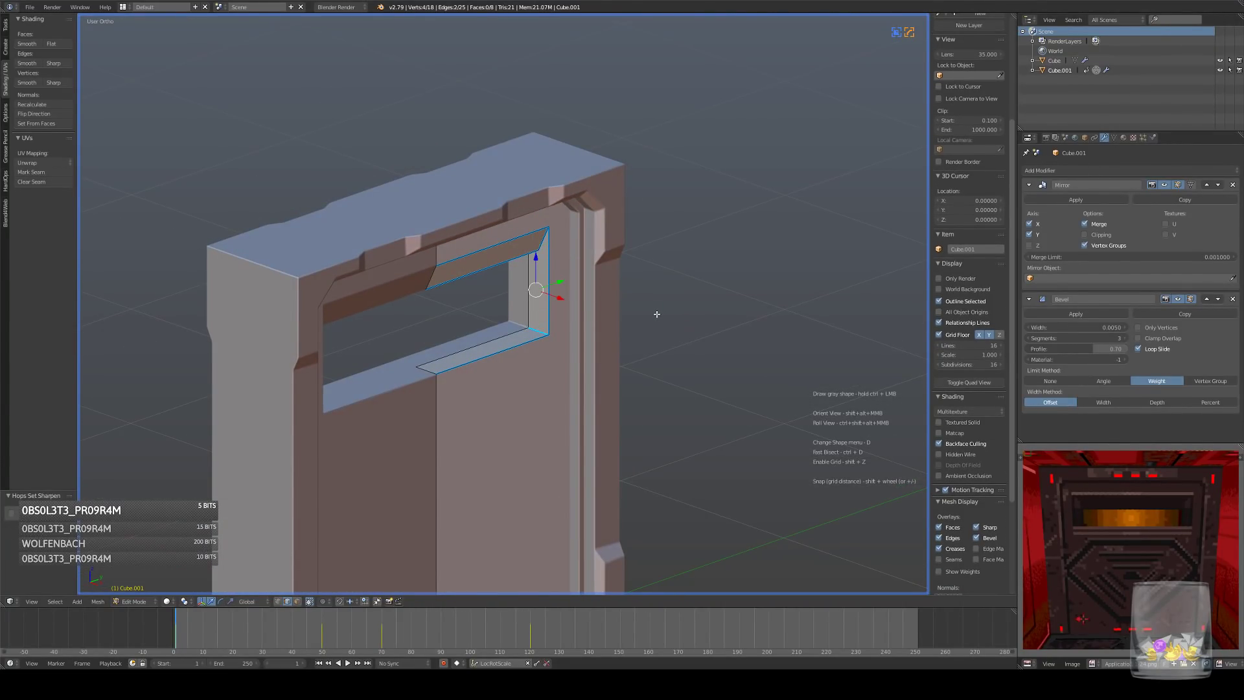
- Check the window in Object Mode, then undo the corner sharpening and the dissolving of the loop edges
key(Tab)
key(KP_3)
scroll(551, 329, down, 3)
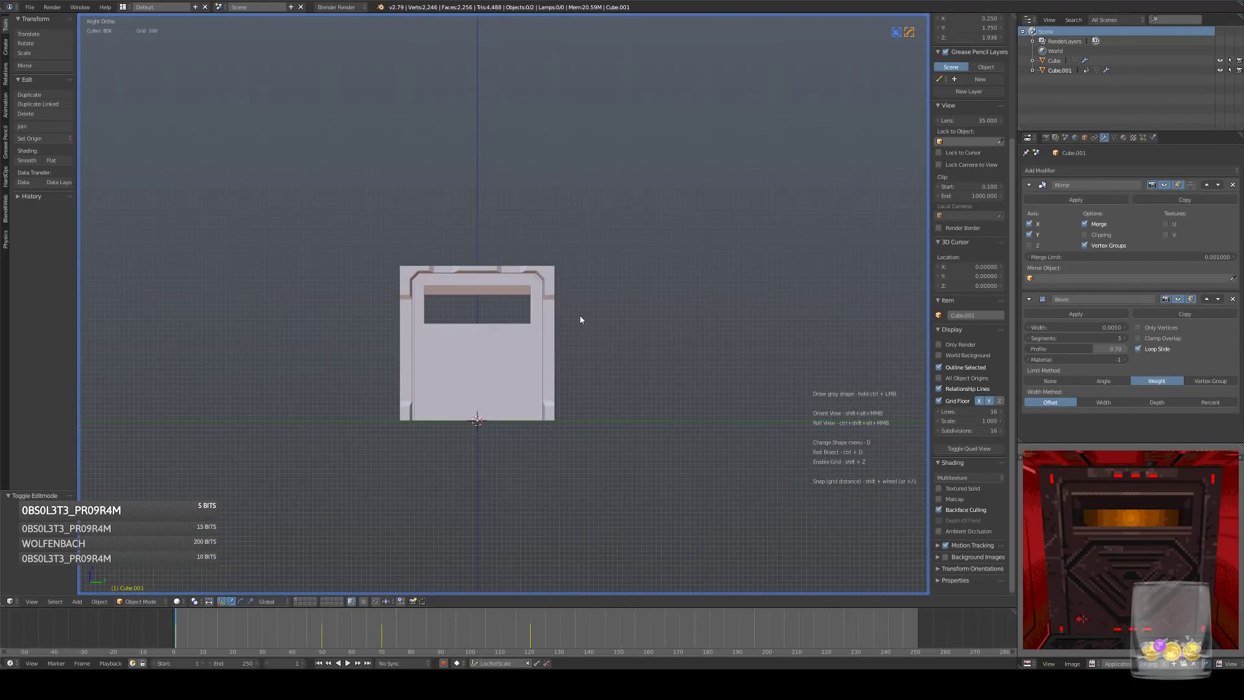
scroll(570, 309, up, 4)
key(Tab)
middle_drag(562, 309, 602, 295)
scroll(563, 304, up, 4)
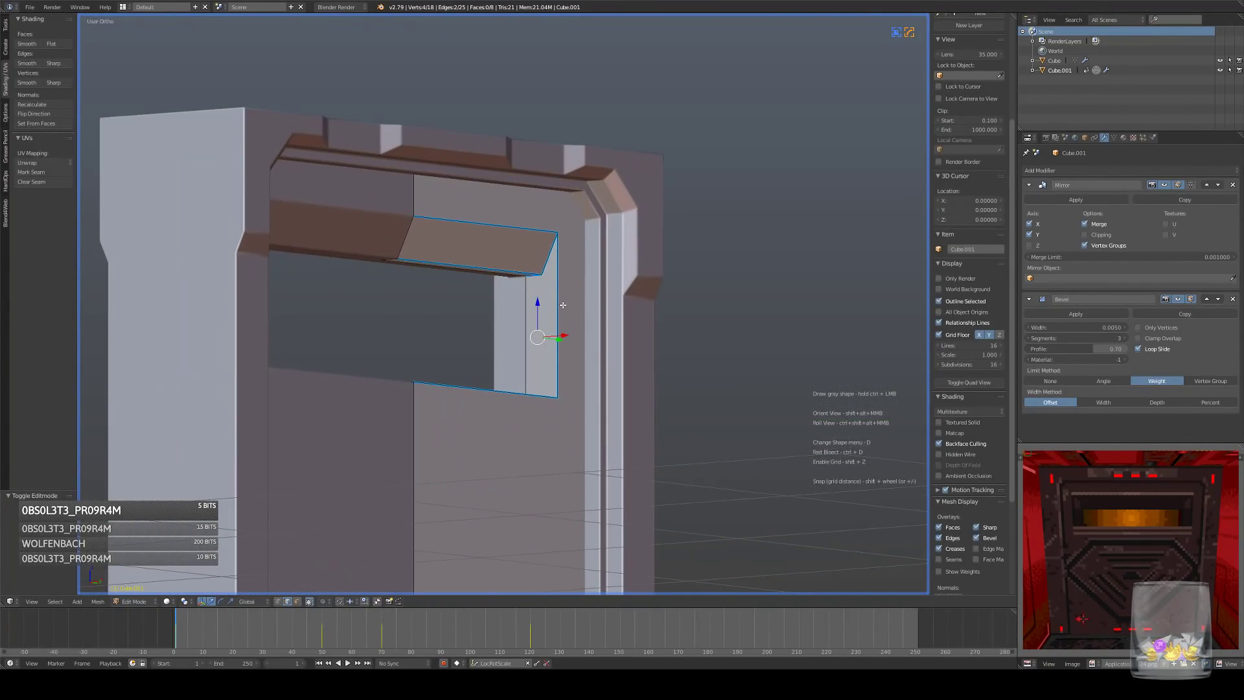
key(ctrl+z)
key(ctrl+z)
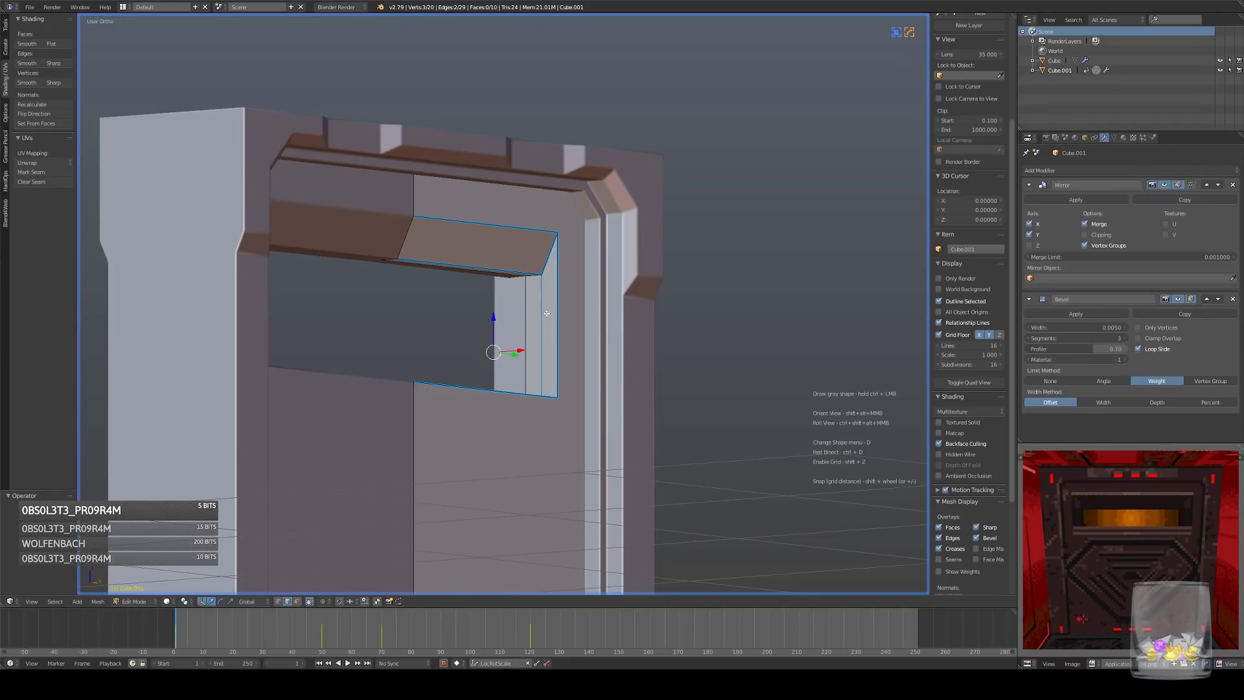
- Dissolve the extra loop edge on the window's lower inner face
middle_drag(549, 315, 552, 367)
right_click(516, 353)
key(ctrl+x)
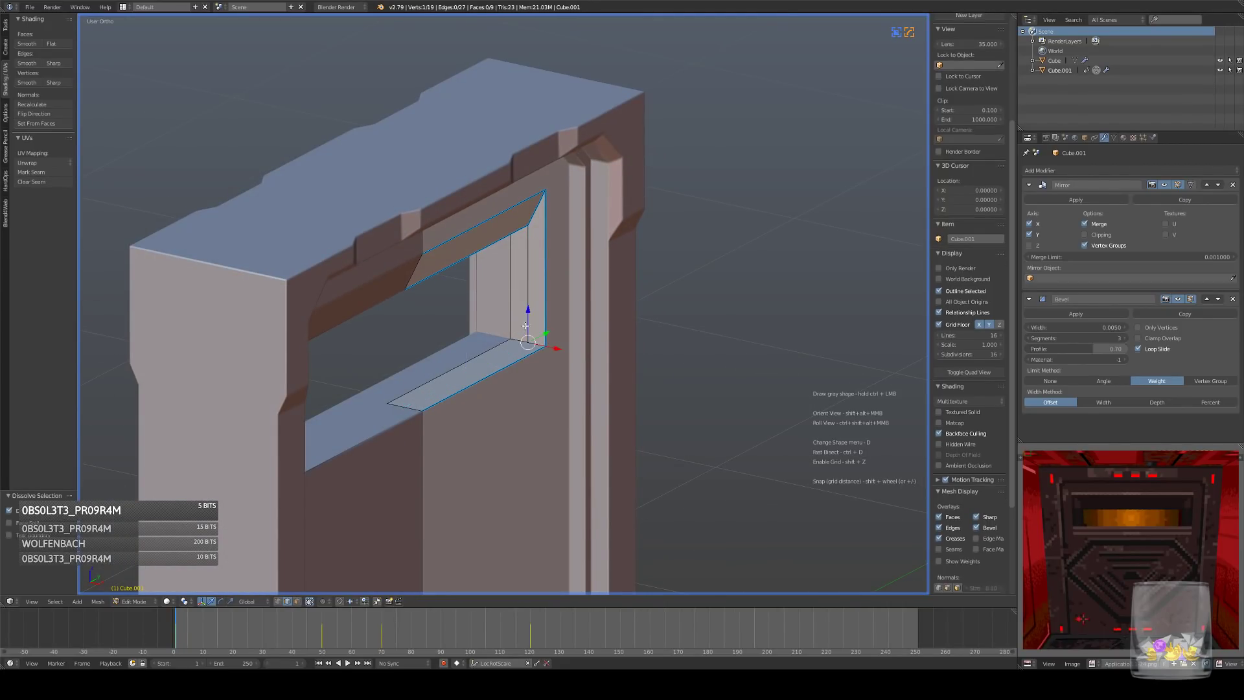
- Move the vertical loop edge on the window's side face inward along Y to slope that side
right_click(543, 279)
key(KP_3)
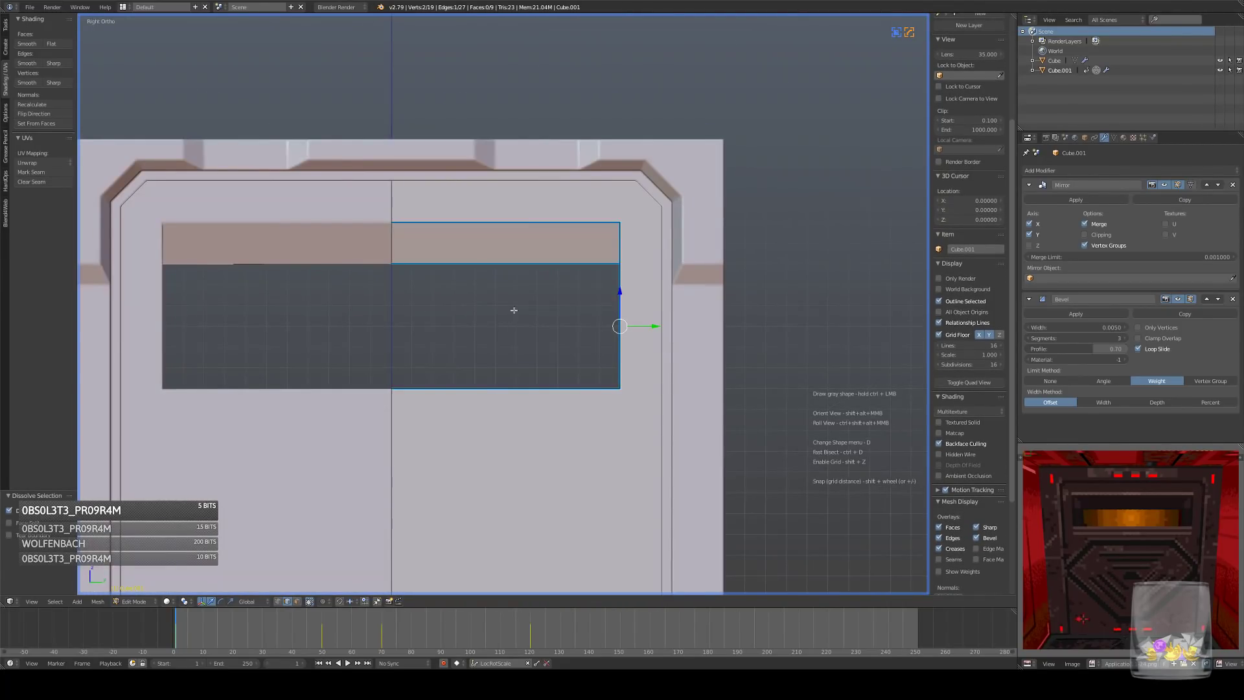
drag(654, 322, 609, 317)
- Mark the window's moved vertical side edge sharp
middle_drag(554, 309, 630, 311)
scroll(535, 309, down, 6)
scroll(574, 295, up, 1)
scroll(574, 295, up, 1)
key(q)
click(593, 281)
- Move the rear vertical edge of the window's side face 0.125 inward along Y
key(Tab)
key(KP_3)
scroll(565, 321, down, 5)
key(KP_3)
key(Tab)
scroll(603, 324, up, 4)
mouse_move(508, 285)
middle_down()
mouse_move(549, 291)
mouse_move(526, 289)
middle_up()
right_click(495, 295)
key(KP_3)
key(g)
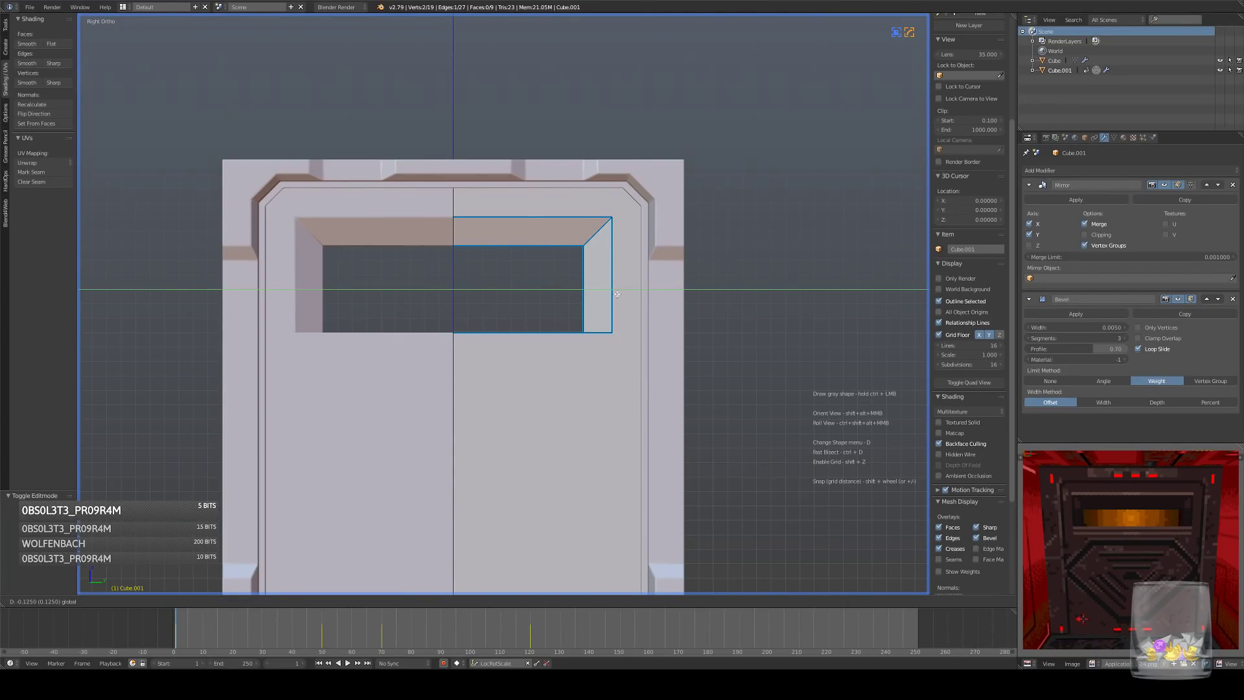
click(620, 296)
- Clear the selection and inspect the sloped window recess in Object Mode
scroll(635, 272, down, 4)
key(a)
middle_drag(577, 279, 583, 304)
key(Tab)
key(KP_3)
scroll(586, 302, up, 3)
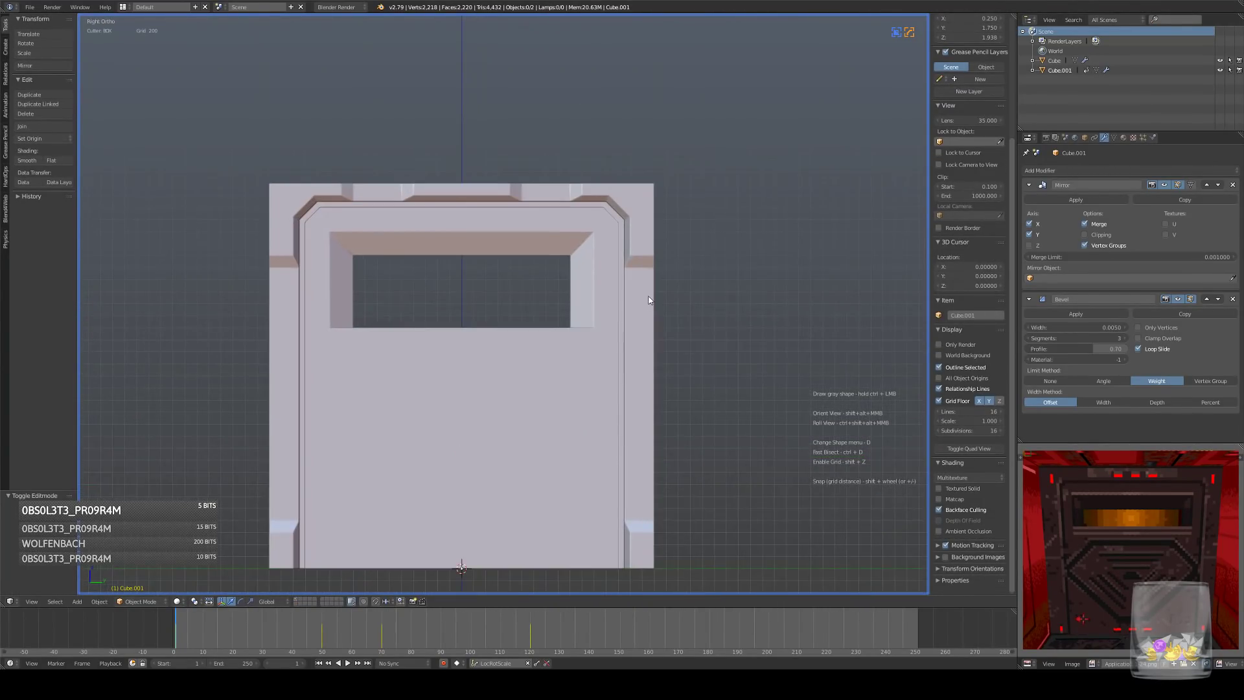
scroll(674, 314, down, 2)
shift+middle_drag(688, 319, 697, 300)
- Bevel the window's upper corner edges with one segment and snap the resulting vertices to the grid
key(Tab)
scroll(697, 301, up, 3)
middle_drag(654, 240, 580, 272)
key(KP_3)
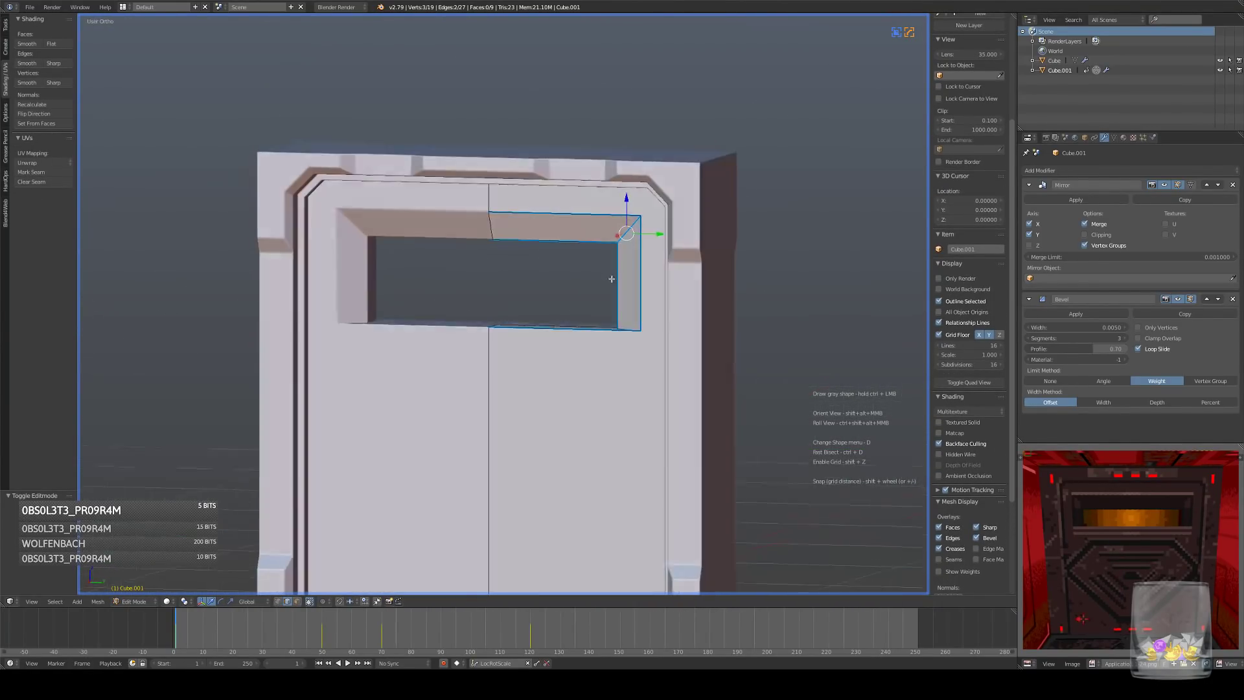
key(z)
key(ctrl+b)
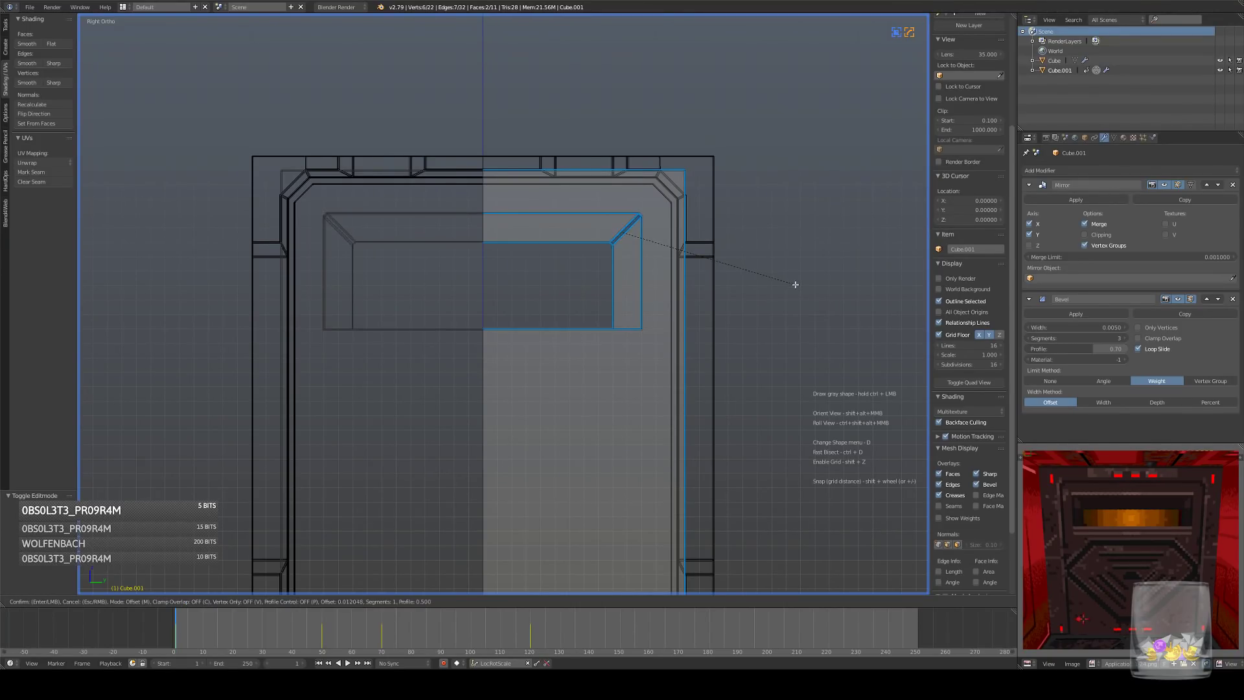
click(818, 290)
key(shift+s)
click(822, 290)
key(z)
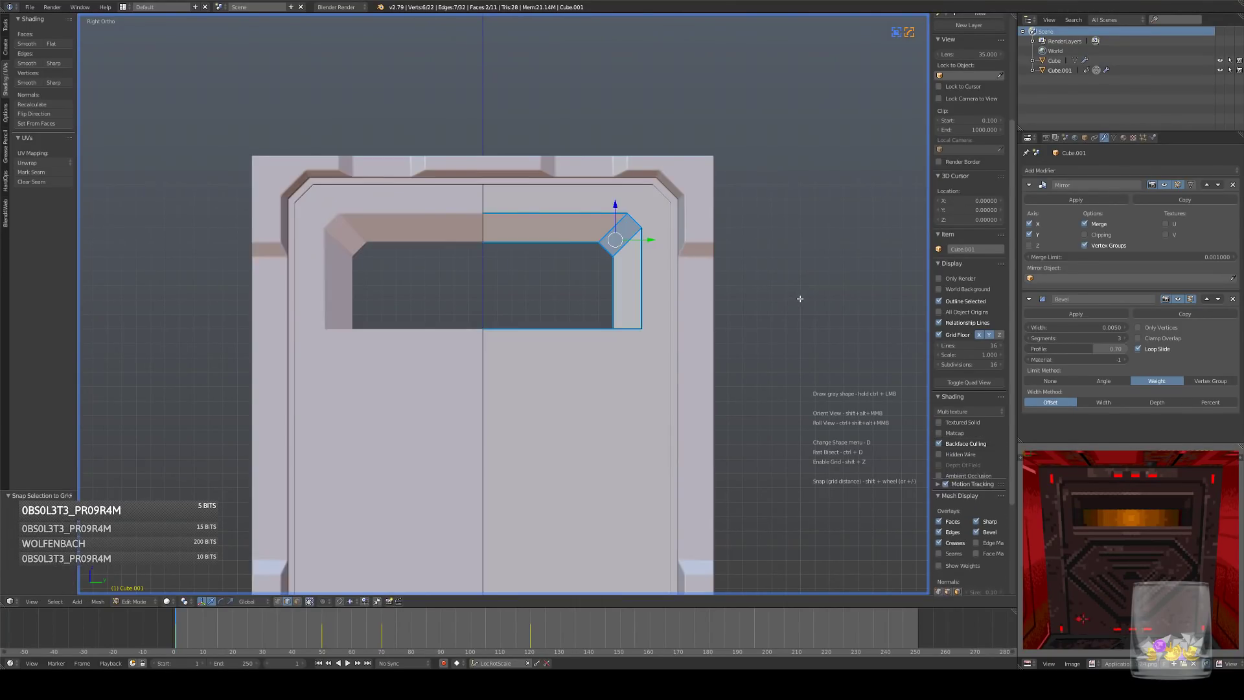
- Inspect the window's chamfered upper corners in Object Mode from several angles
key(Tab)
scroll(800, 298, down, 5)
mouse_move(789, 270)
middle_down()
mouse_move(741, 342)
mouse_move(830, 328)
middle_up()
scroll(742, 340, up, 5)
middle_drag(781, 326, 661, 293)
key(Left)
scroll(651, 328, up, 4)
scroll(632, 309, up, 1)
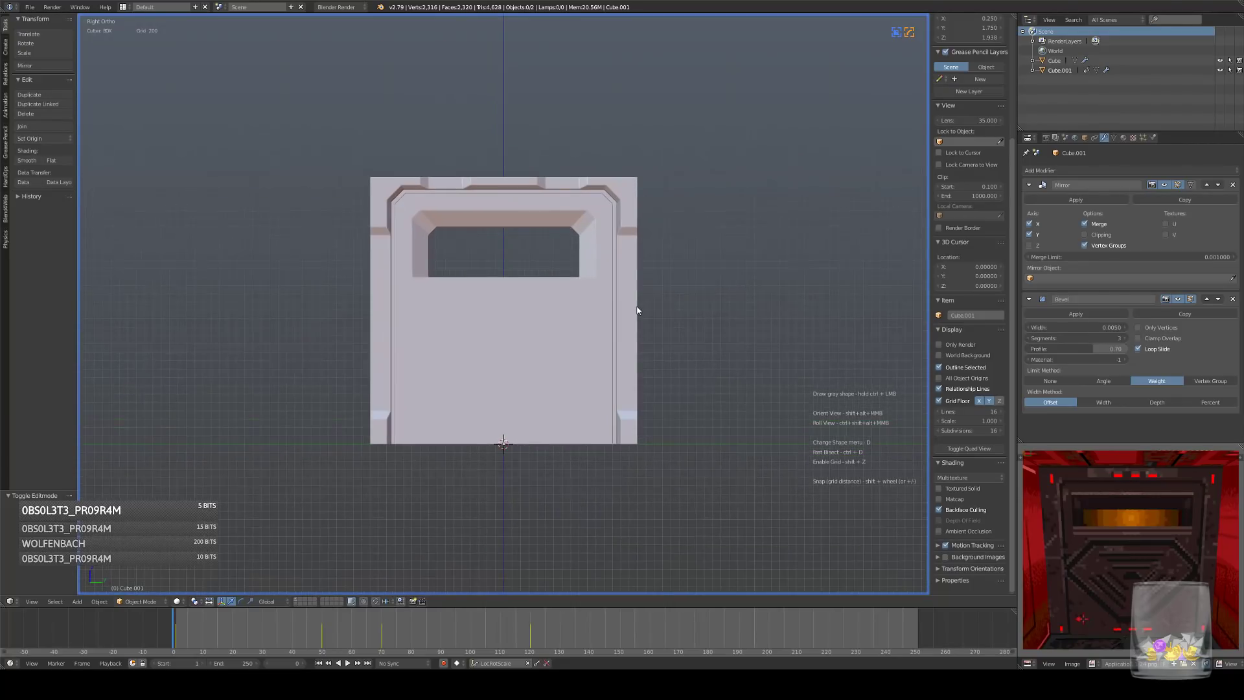
- Raise the vertices along the window's lower border along Z to make the opening shorter
key(Tab)
key(z)
key(a)
key(a)
key(b)
drag(492, 271, 610, 289)
key(g)
key(z)
click(653, 242)
key(Tab)
key(z)
- Inspect the proportions of the shortened window against the whole door from the side and at an angle
mouse_move(725, 241)
middle_down()
mouse_move(690, 258)
mouse_move(763, 291)
mouse_move(680, 300)
mouse_move(706, 289)
middle_up()
scroll(691, 258, down, 3)
scroll(719, 280, up, 4)
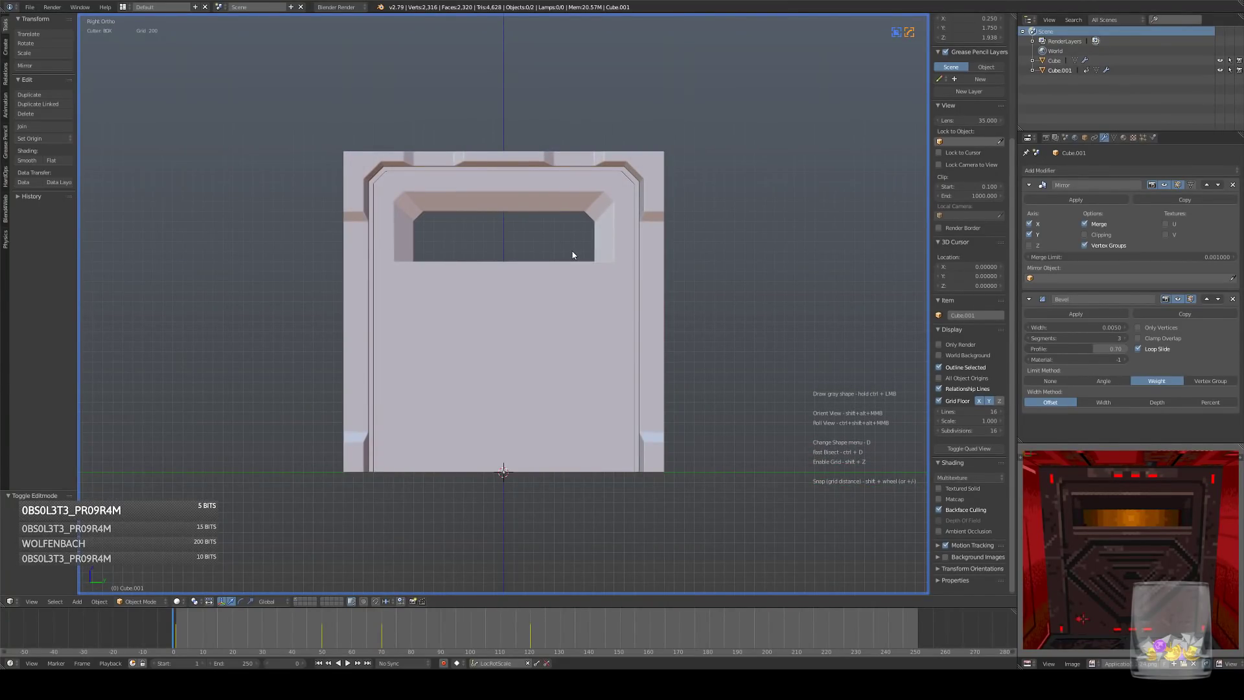
shift+middle_drag(583, 216, 499, 249)
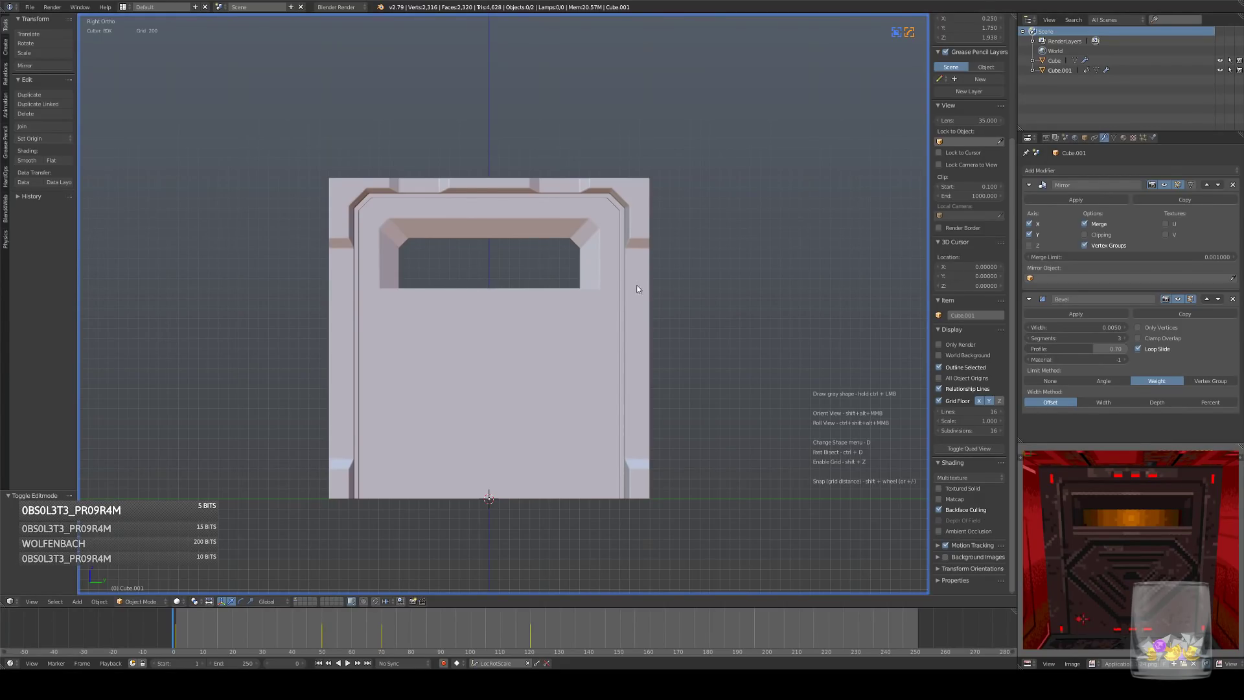
middle_drag(677, 310, 729, 347)
scroll(679, 300, down, 3)
key(KP_3)
scroll(648, 324, up, 6)
- Subdivide the short centre-line edge on the window's lower inner face
key(Tab)
middle_drag(603, 321, 570, 347)
right_click(526, 289)
middle_drag(526, 289, 577, 290)
key(w)
click(534, 285)
- Connect the sill's new midpoint vertex to the window's inner corner vertex and mark the connecting edge sharp
click(278, 602)
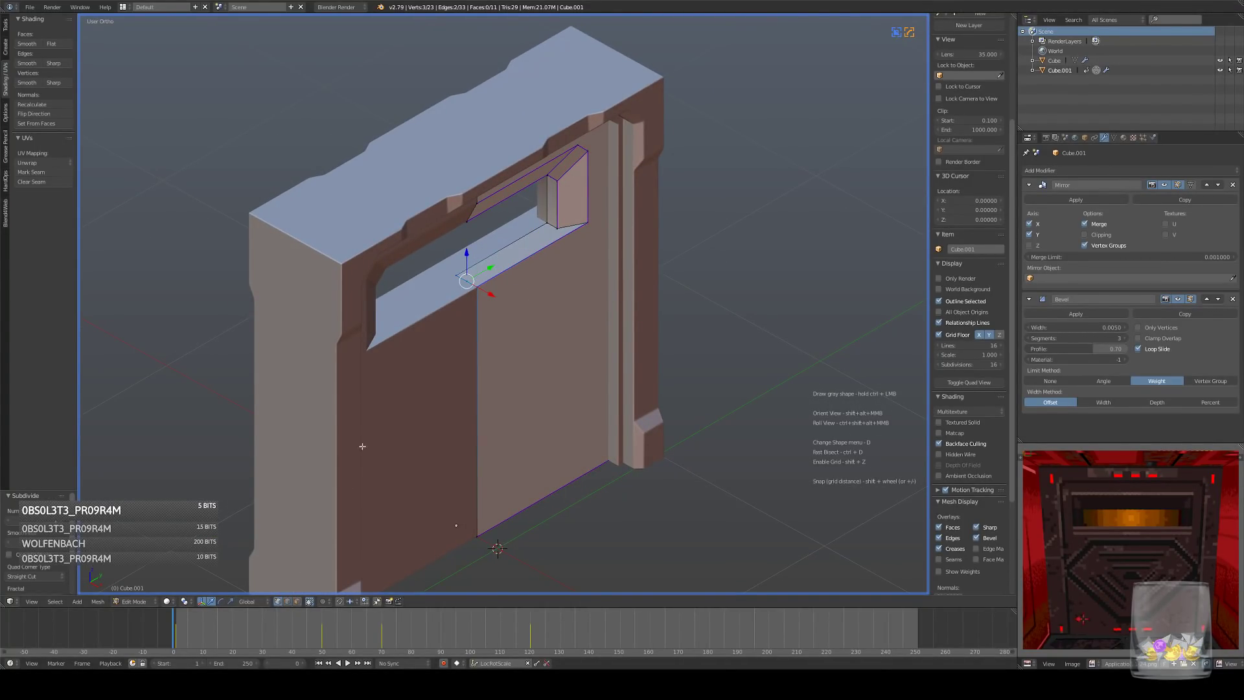
right_click(469, 283)
shift+right_click(558, 229)
key(j)
key(q)
click(771, 241)
- Lower the front edge of the window's sill along Z to slope the sill's front face
key(KP_3)
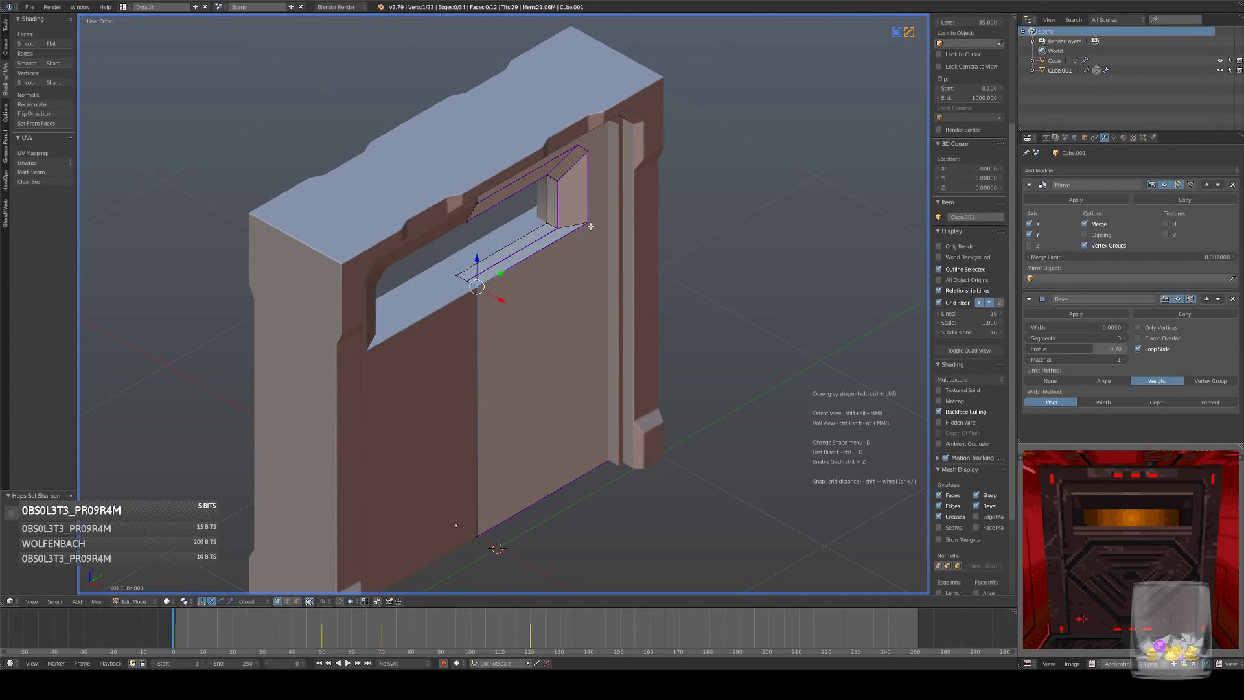
key(g)
key(z)
click(564, 266)
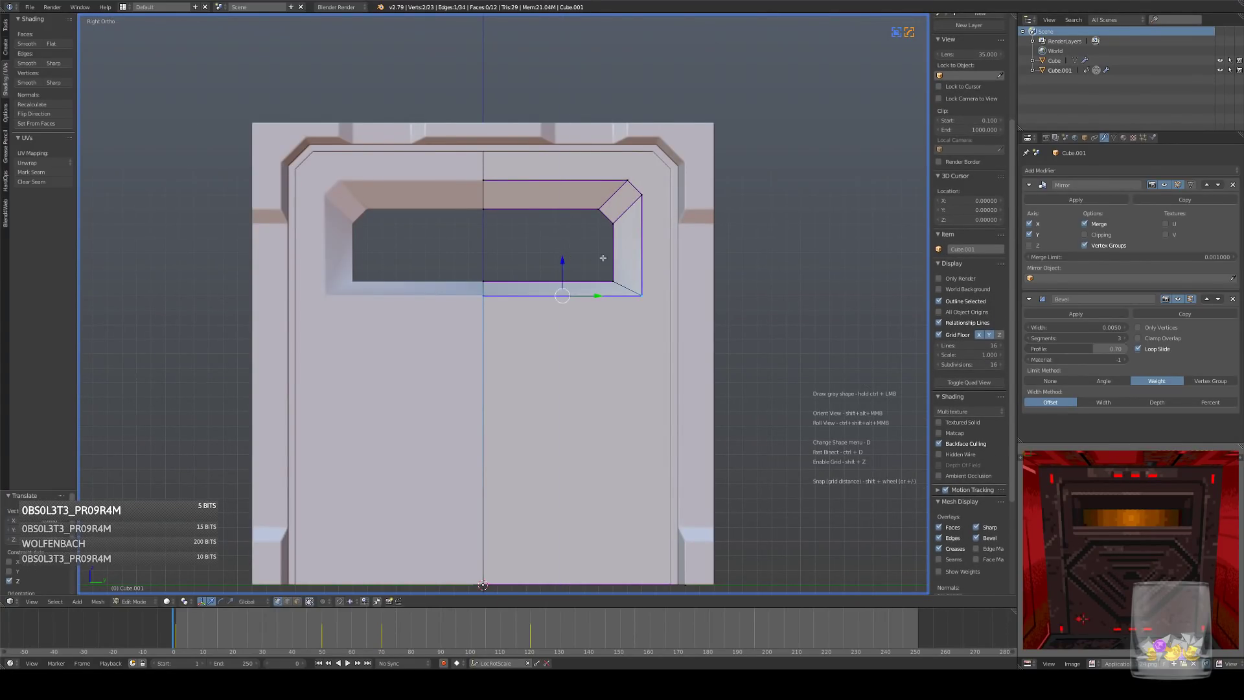
- Select the window's edge loop and the adjoining unmarked edge and mark them sharp
key(Tab)
middle_drag(619, 263, 642, 278)
scroll(643, 277, down, 3)
scroll(641, 277, up, 3)
key(Tab)
click(287, 601)
middle_drag(544, 239, 547, 269)
alt+right_click(579, 220)
key(q)
click(763, 218)
shift+right_click(536, 228)
key(q)
click(645, 214)
key(Tab)
- Examine the sloped window recess on the whole door from the side and at an angle
middle_drag(737, 256, 881, 353)
scroll(708, 239, down, 6)
scroll(712, 313, up, 3)
key(KP_3)
scroll(701, 317, up, 1)
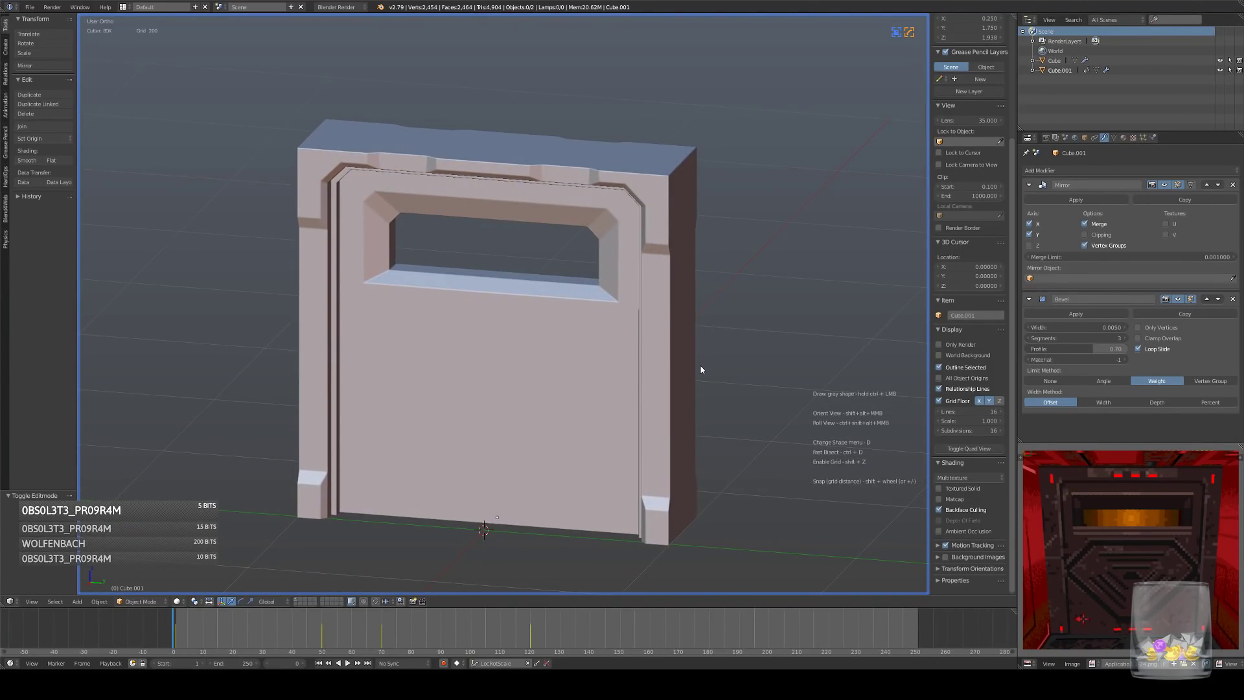
middle_drag(687, 373, 706, 293)
scroll(706, 293, up, 3)
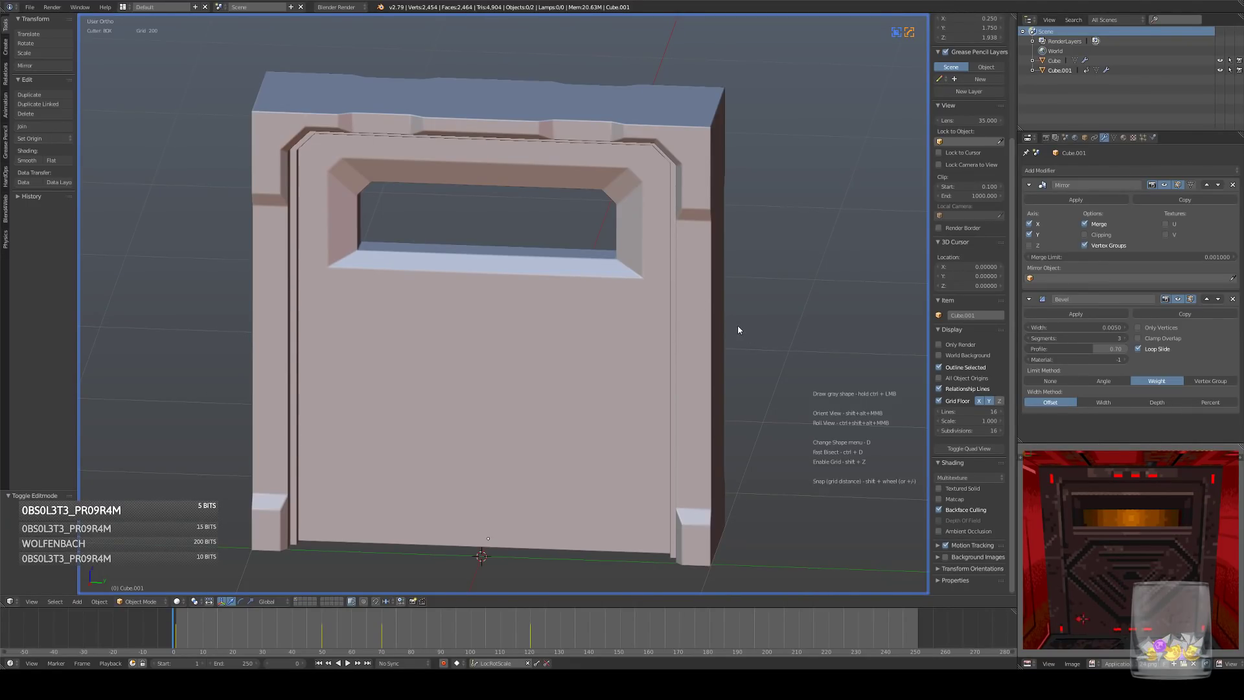
key(KP_3)
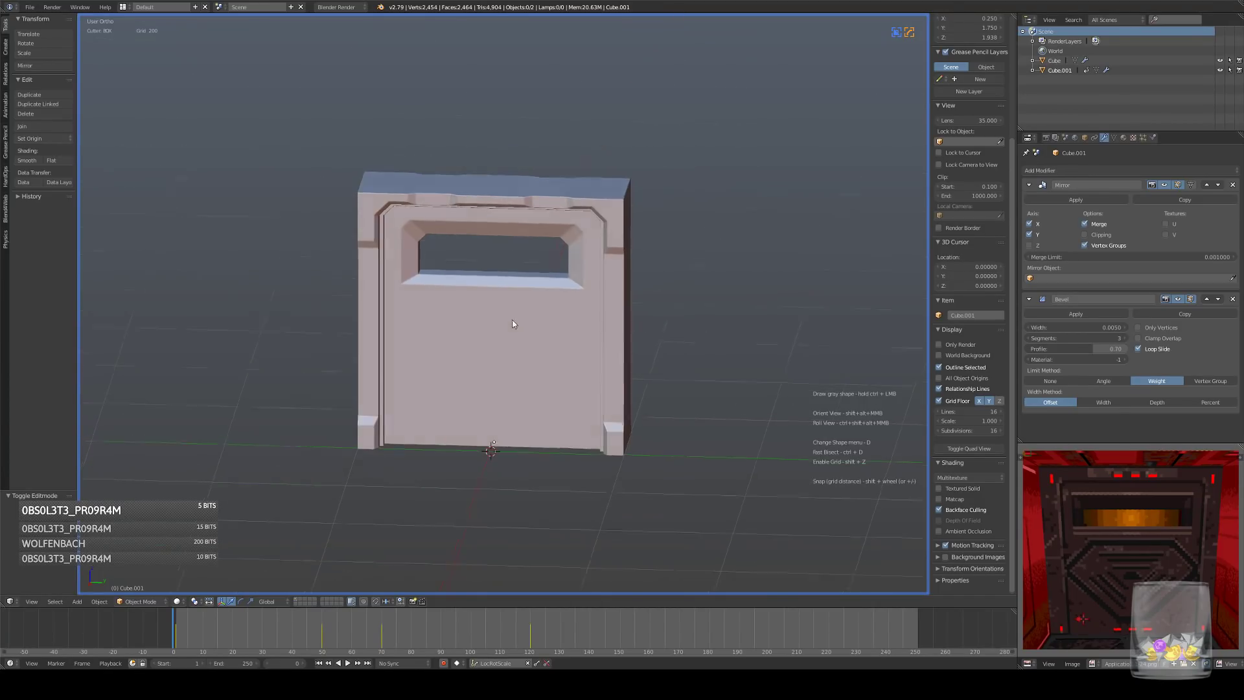
scroll(510, 321, down, 1)
scroll(499, 328, up, 5)
- Hide the 3D view's tool shelf and properties sidebar and check the door's proportions against the reference
key(t)
key(n)
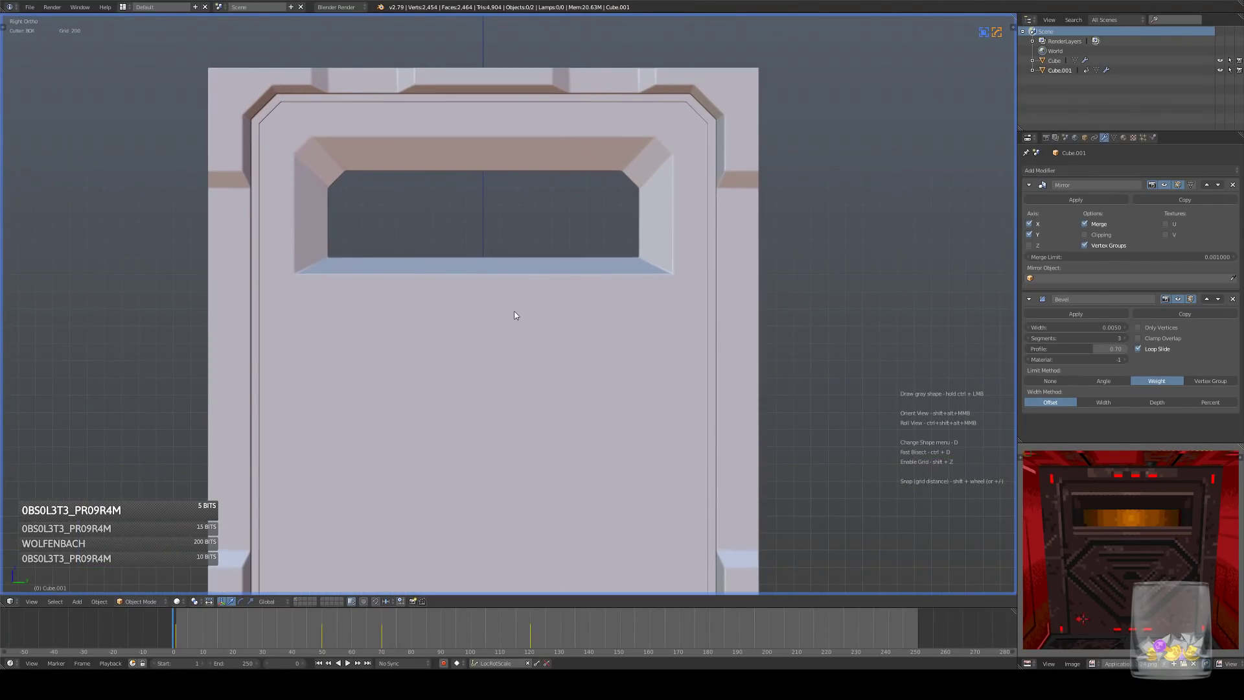
middle_drag(547, 297, 574, 334)
scroll(574, 334, down, 2)
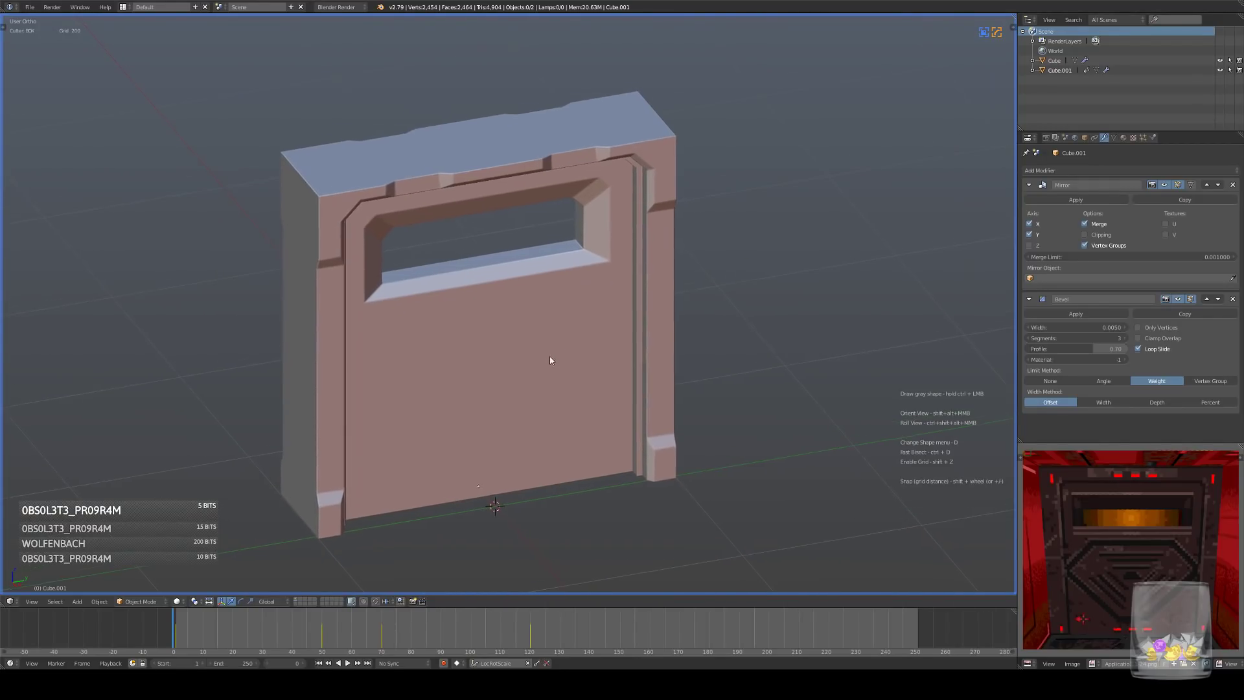
key(KP_3)
scroll(531, 346, up, 2)
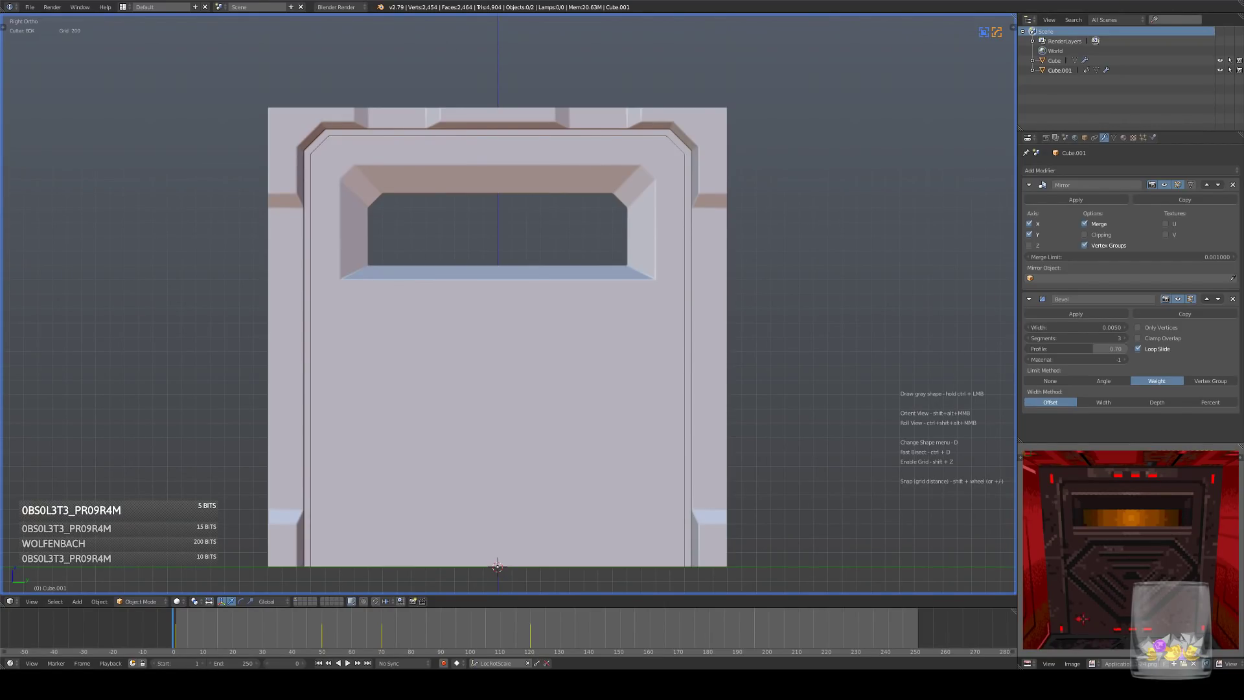
middle_drag(622, 295, 577, 304)
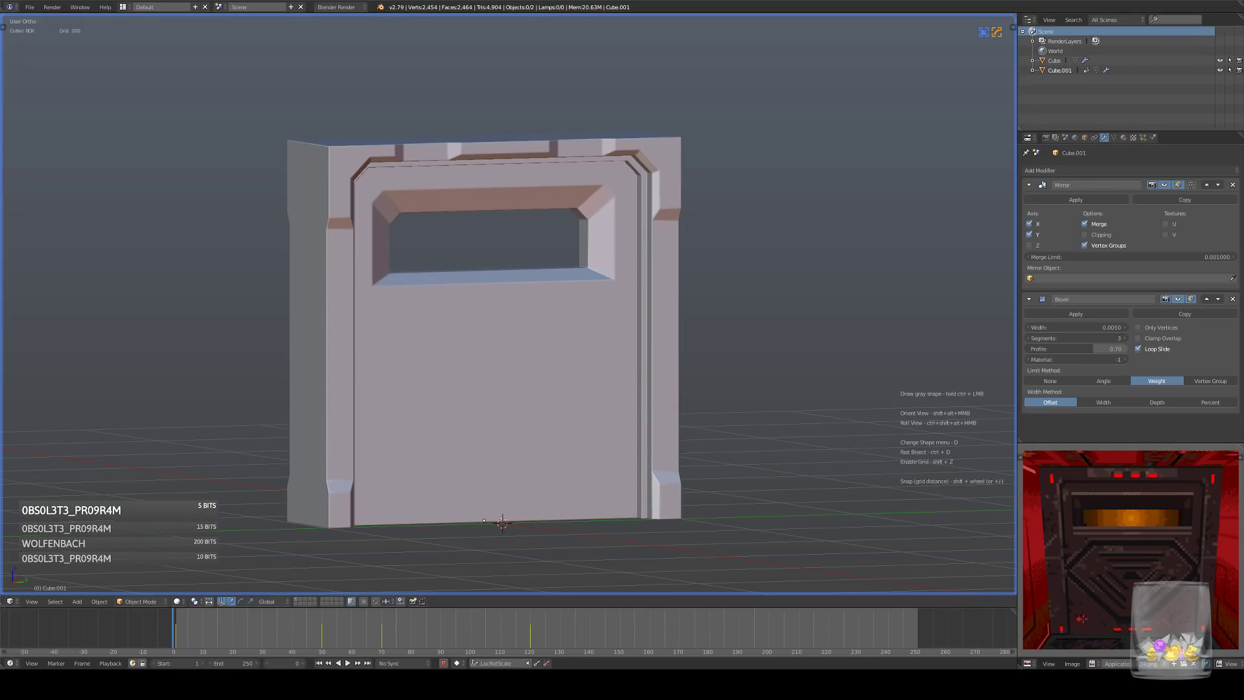
key(KP_3)
middle_drag(659, 275, 635, 290)
key(KP_3)
- Lower the upper edges of the window recess along Z to make the window narrower in height
scroll(625, 325, up, 2)
shift+middle_drag(463, 241, 478, 256)
key(Tab)
key(z)
drag(483, 134, 751, 188)
drag(617, 139, 621, 199)
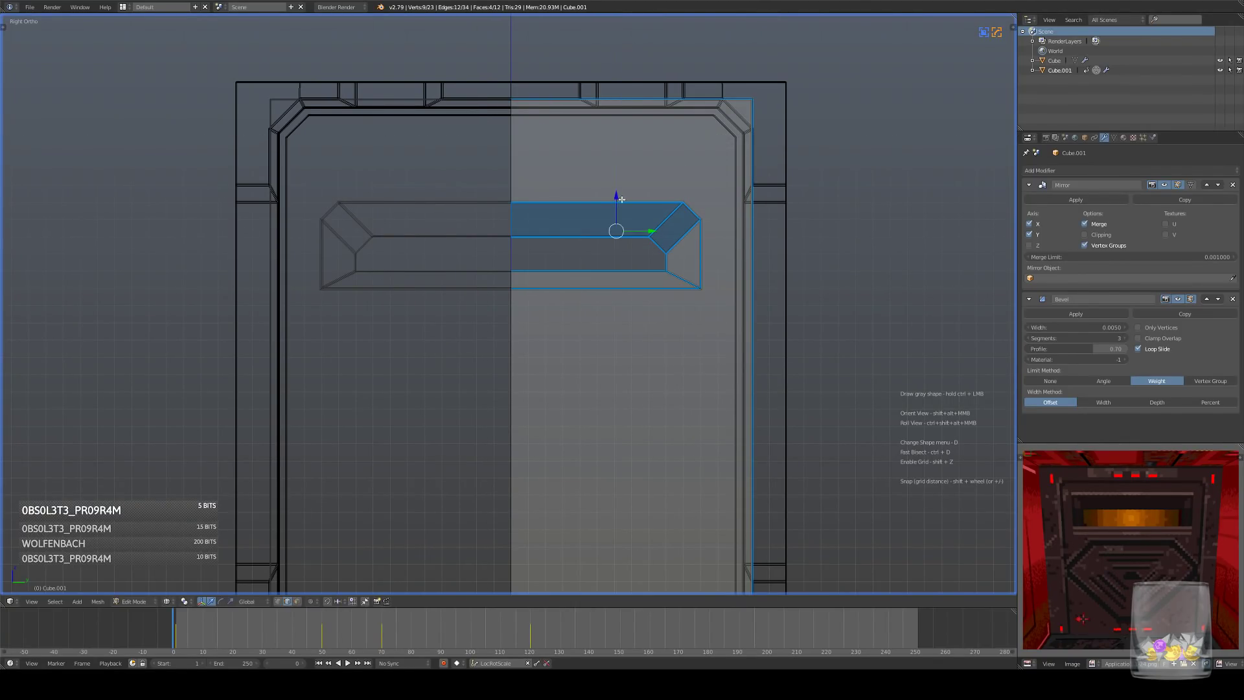
key(Tab)
scroll(722, 219, down, 3)
key(z)
scroll(697, 247, down, 2)
scroll(698, 247, up, 4)
- Select the entire window recess and raise it along Z towards the door panel's upper edge
key(Tab)
key(z)
key(a)
key(b)
drag(496, 205, 667, 311)
drag(590, 224, 591, 184)
key(Tab)
scroll(789, 203, down, 3)
key(z)
mouse_move(768, 219)
middle_down()
mouse_move(821, 225)
mouse_move(736, 225)
mouse_move(753, 240)
middle_up()
scroll(749, 240, up, 3)
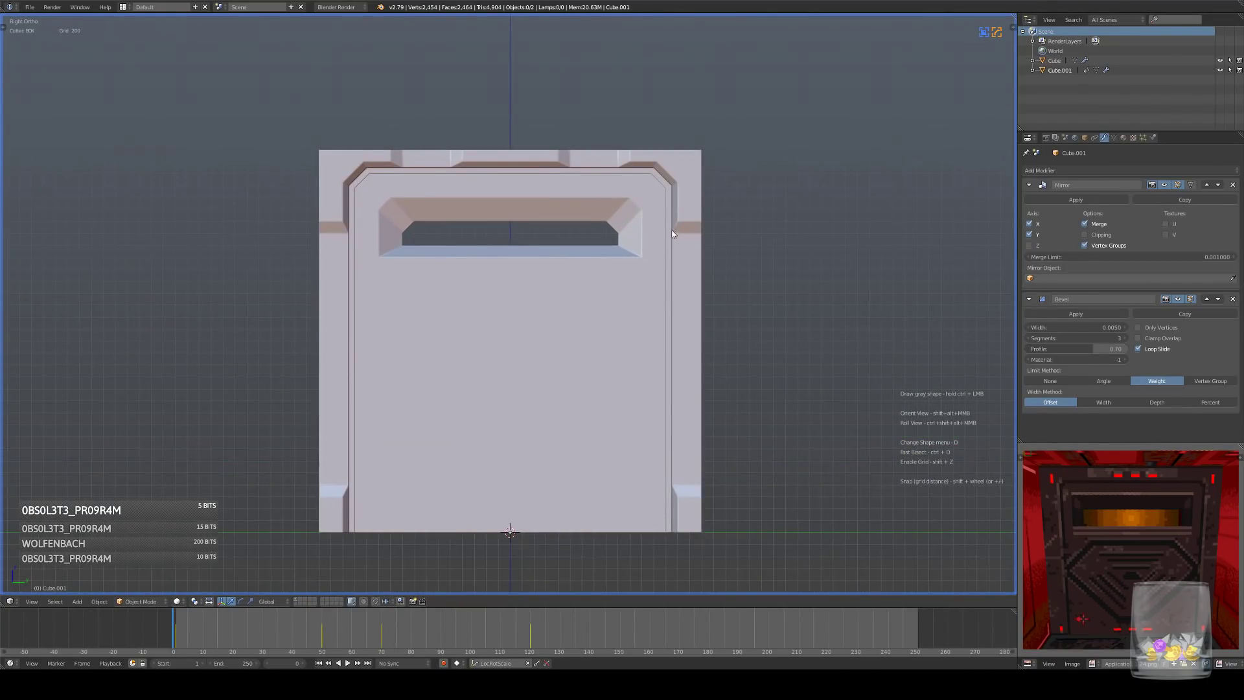
shift+middle_drag(675, 230, 684, 239)
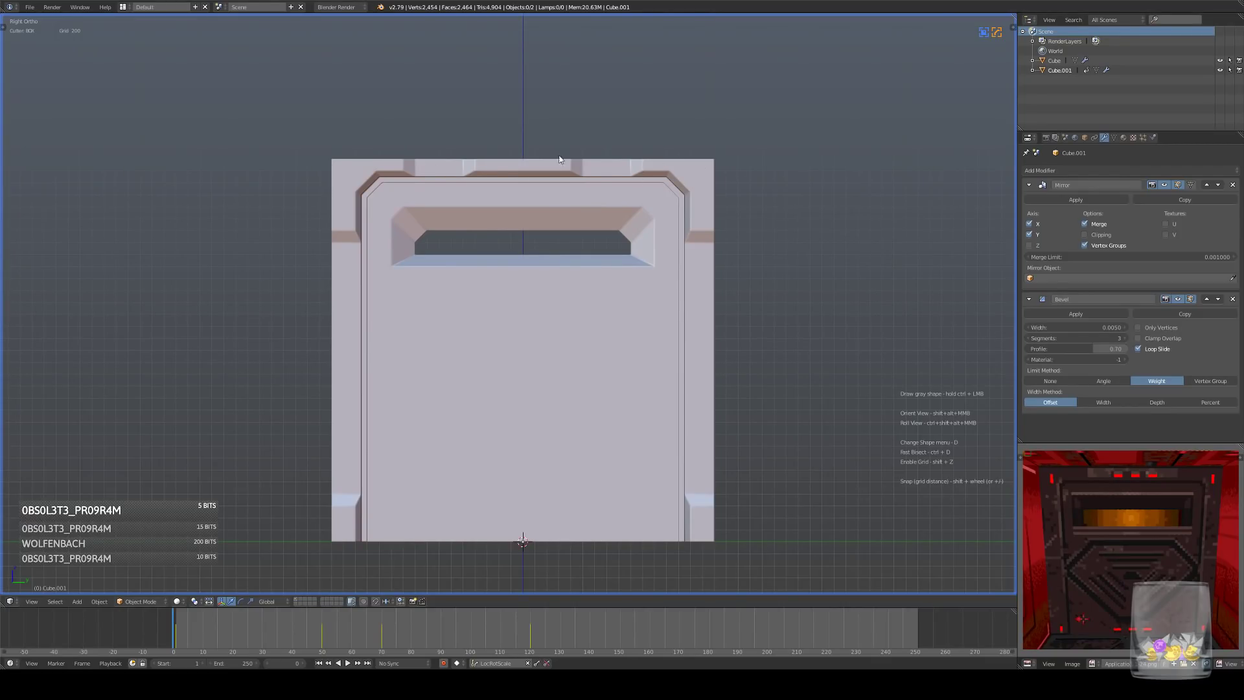
scroll(797, 169, down, 6)
mouse_move(784, 188)
middle_down()
mouse_move(827, 214)
mouse_move(775, 208)
middle_up()
scroll(734, 222, up, 5)
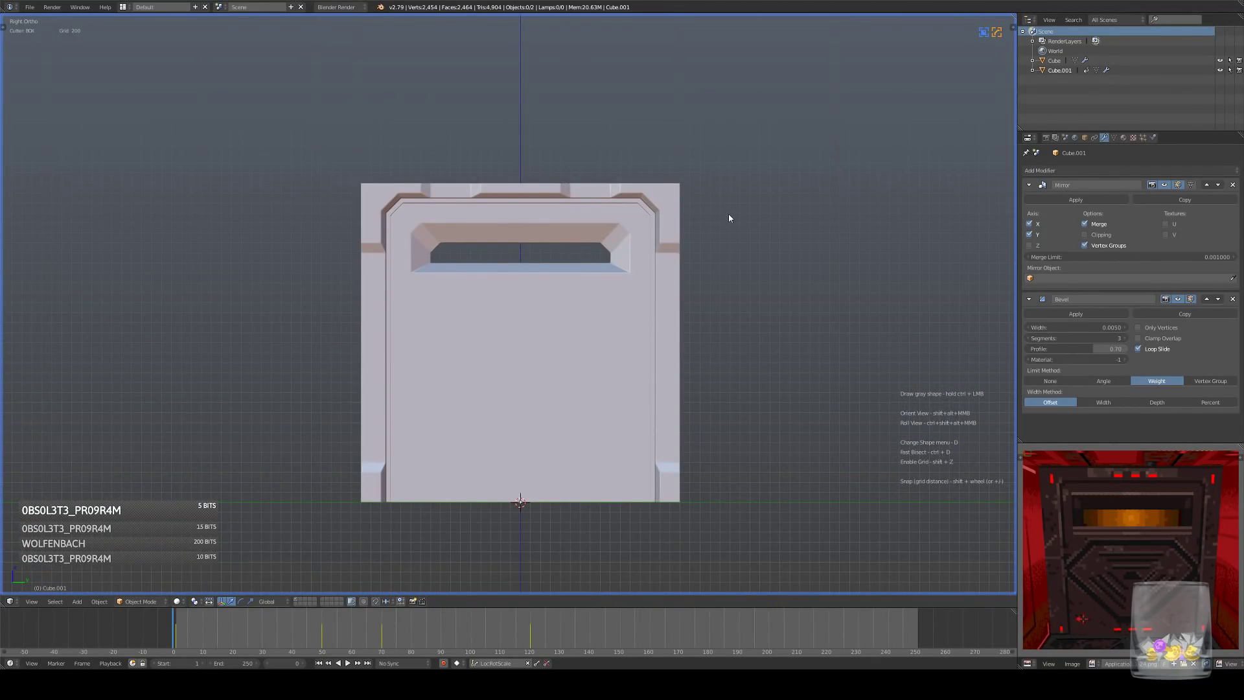
scroll(721, 224, up, 1)
- Draw a thin horizontal rectangle just below the window, from the centre line to the window's outer edge
key(Tab)
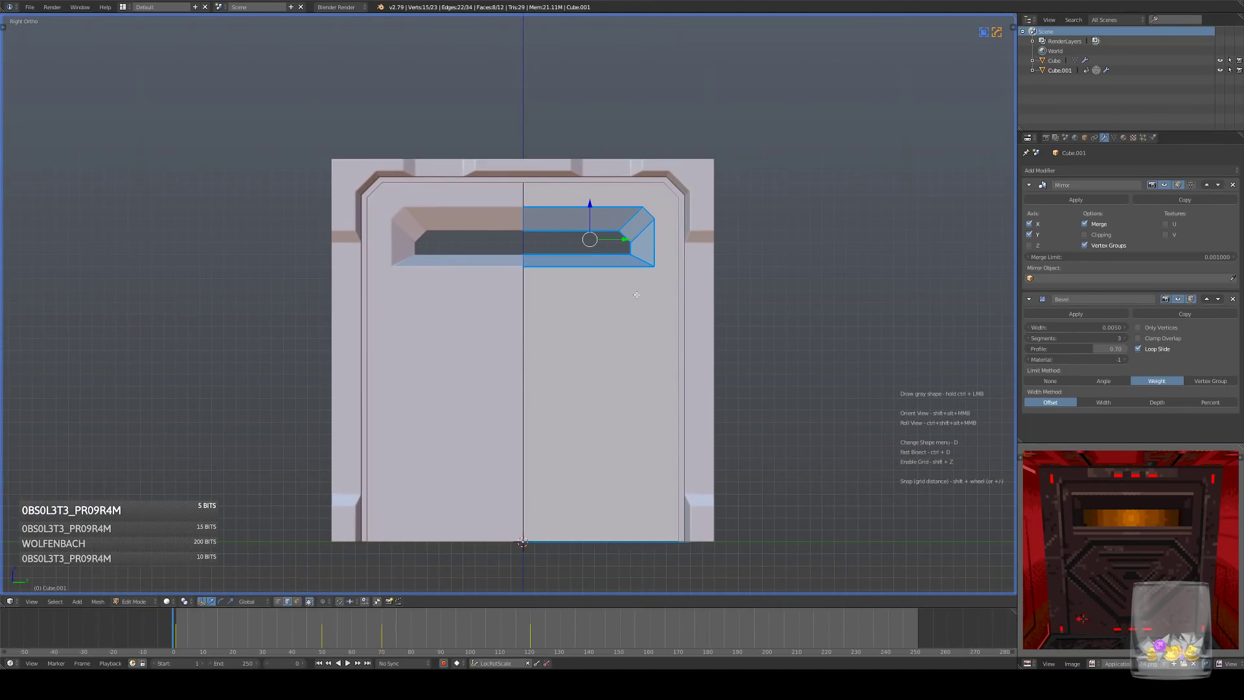
shift+middle_drag(560, 287, 573, 287)
scroll(573, 286, up, 1)
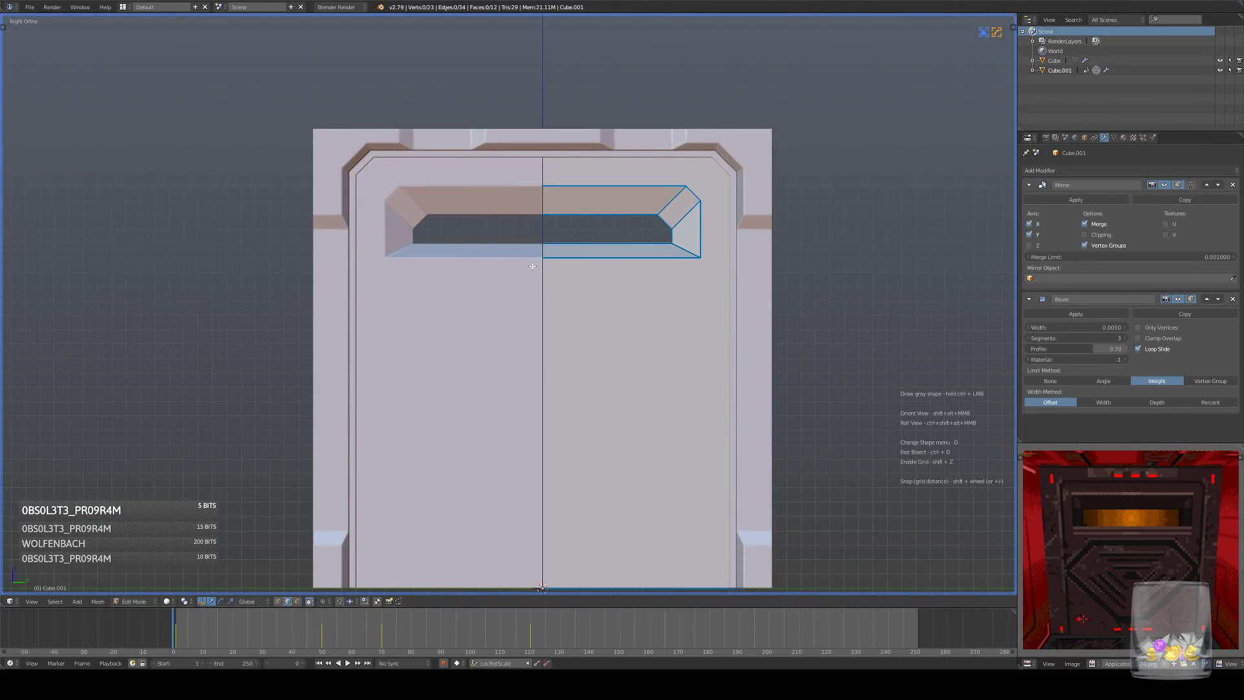
ctrl+drag(541, 271, 701, 287)
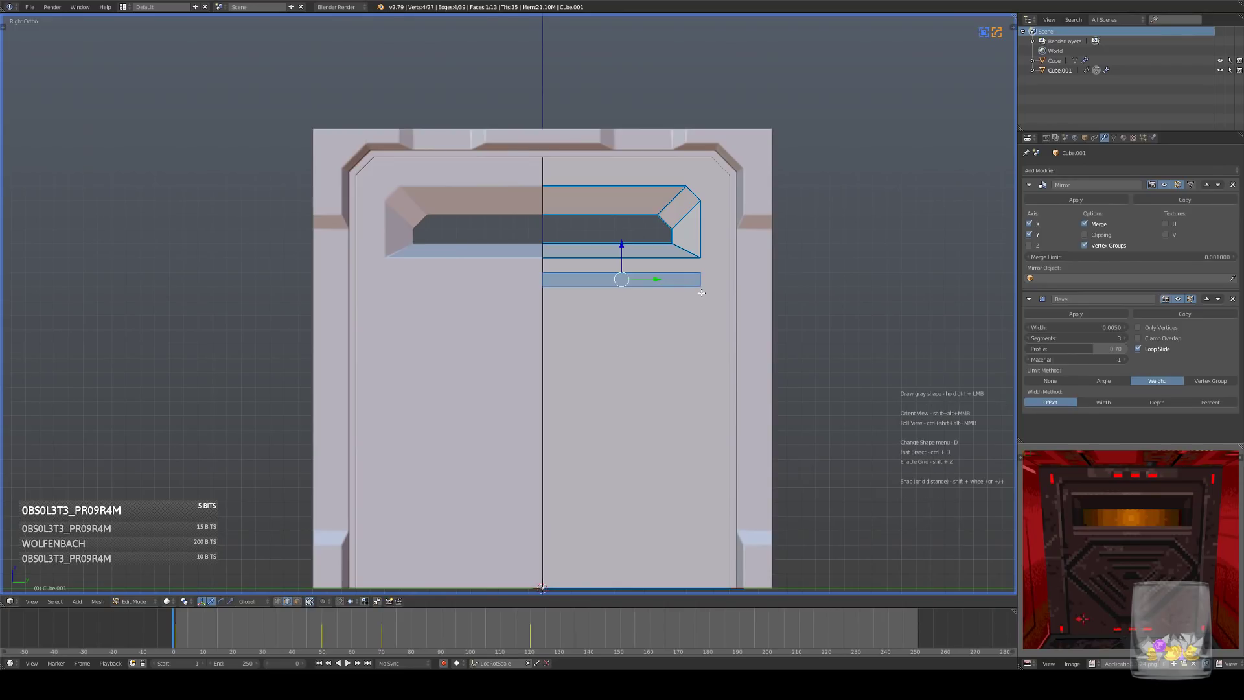
- Extrude the thin rectangle's face into the door panel to form a groove
middle_drag(522, 410, 490, 424)
key(3)
middle_drag(793, 323, 709, 308)
key(z)
key(e)
click(706, 314)
- Delete the groove's end face on the mirror centre line
middle_drag(580, 293, 674, 287)
key(z)
key(x)
click(649, 294)
- Select the groove's inner face, grow the selection to its walls and mark the groove's edges sharp
middle_drag(562, 304, 672, 214)
right_click(603, 283)
key(ctrl+KP_Add)
key(q)
click(601, 283)
key(Tab)
key(Tab)
- Shift the groove's inner edges inward so its end wall slopes, and adjust their depth along X
click(289, 602)
right_click(667, 264)
scroll(732, 287, up, 3)
middle_drag(732, 286, 780, 322)
shift+right_click(844, 367)
shift+right_click(843, 365)
drag(727, 345, 728, 343)
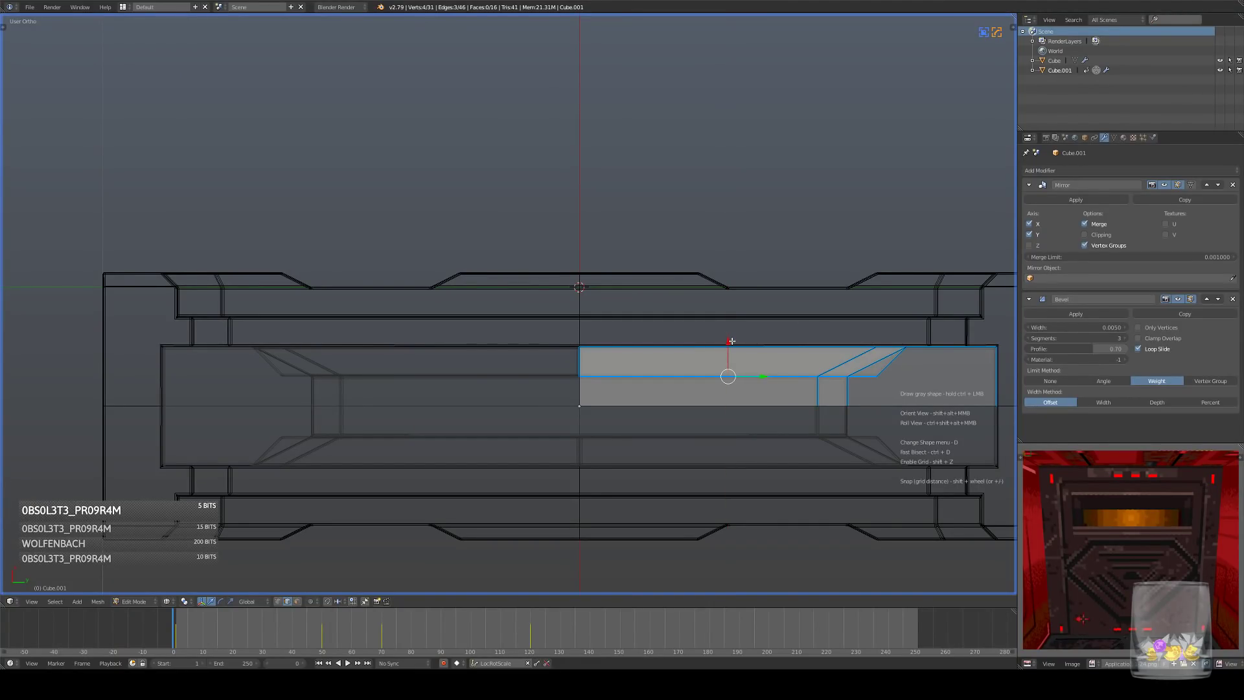
key(KP_7)
shift+middle_drag(527, 128, 540, 439)
drag(483, 401, 500, 400)
- Raise the groove's lower inner edge and lower its upper inner edge along Z to slope both long walls
mouse_move(500, 400)
middle_down()
mouse_move(430, 353)
mouse_move(389, 289)
mouse_move(431, 256)
mouse_move(527, 262)
middle_up()
key(z)
right_click(451, 264)
key(KP_3)
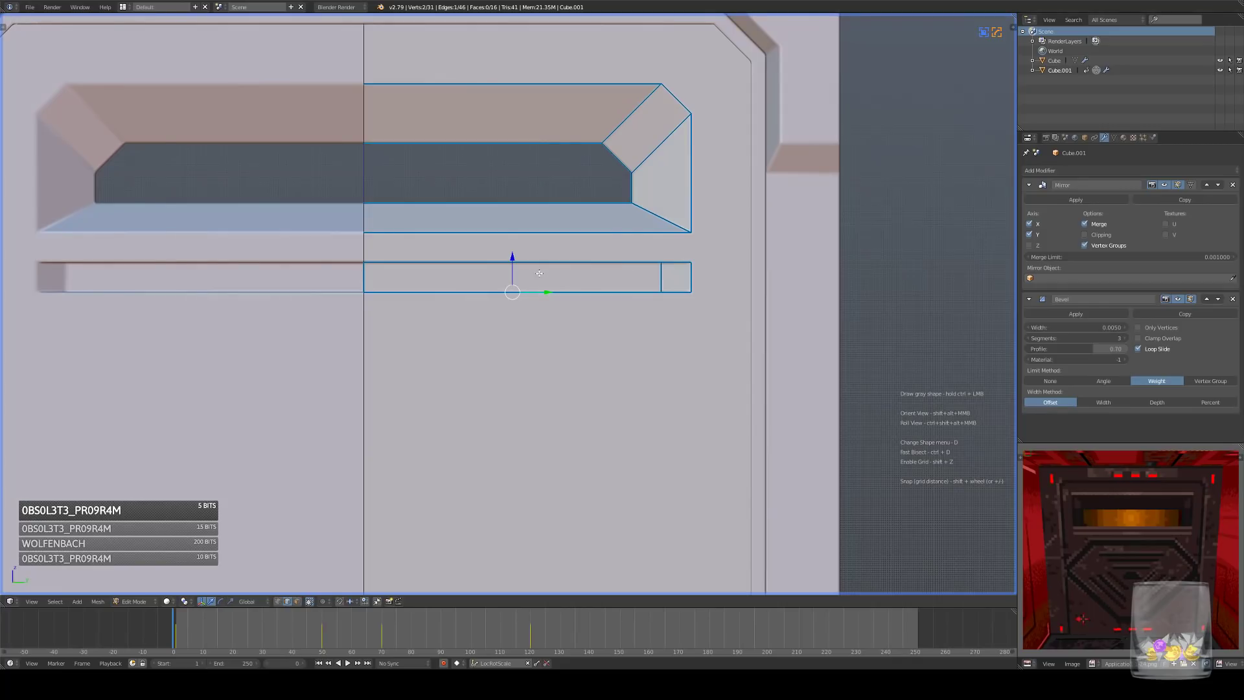
scroll(521, 272, up, 1)
drag(513, 254, 513, 246)
middle_drag(514, 246, 517, 237)
right_click(526, 263)
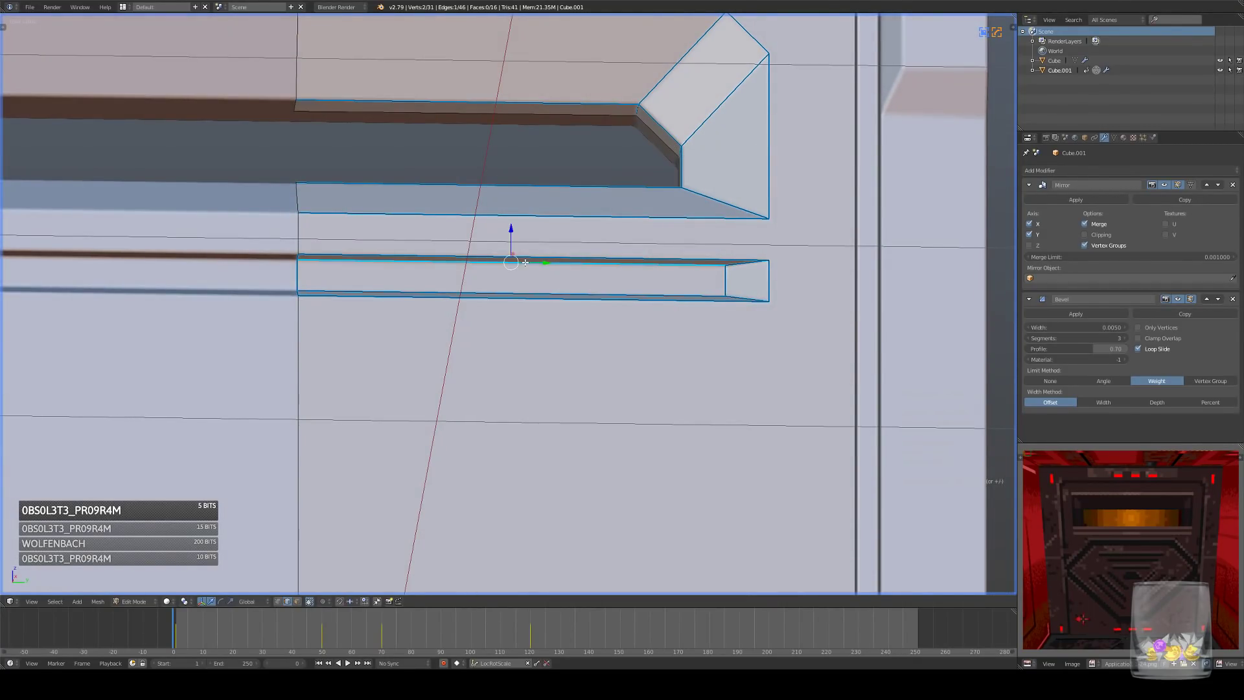
key(KP_3)
drag(514, 209, 517, 222)
key(a)
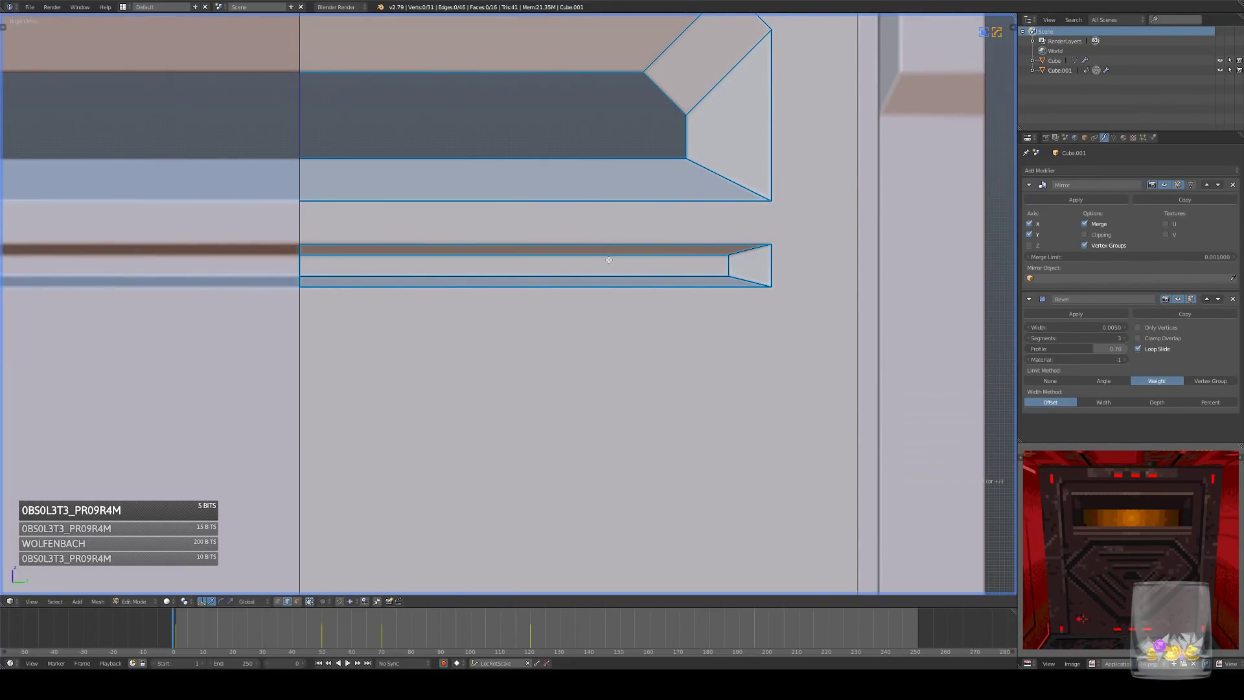
- Inspect the groove's proportions below the window against the whole door from the side and at several angles
scroll(608, 260, down, 4)
key(Tab)
scroll(606, 258, down, 3)
middle_drag(607, 258, 623, 337)
key(KP_3)
key(KP_3)
scroll(514, 312, down, 4)
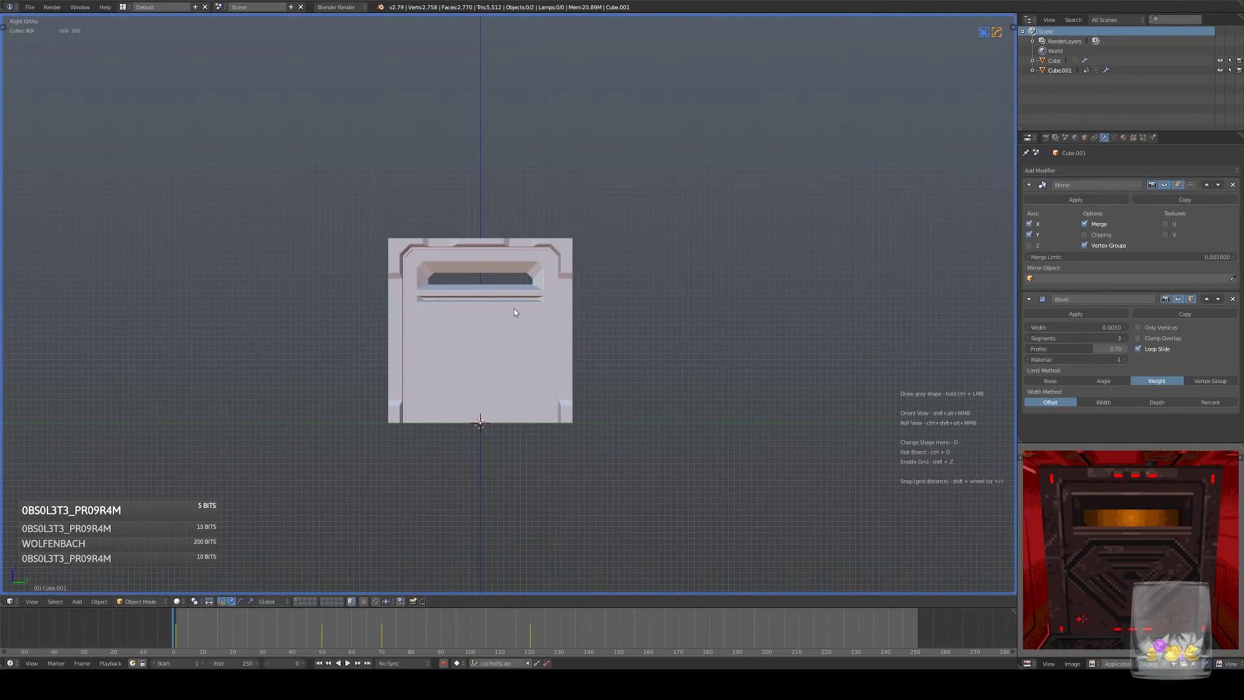
scroll(499, 317, up, 5)
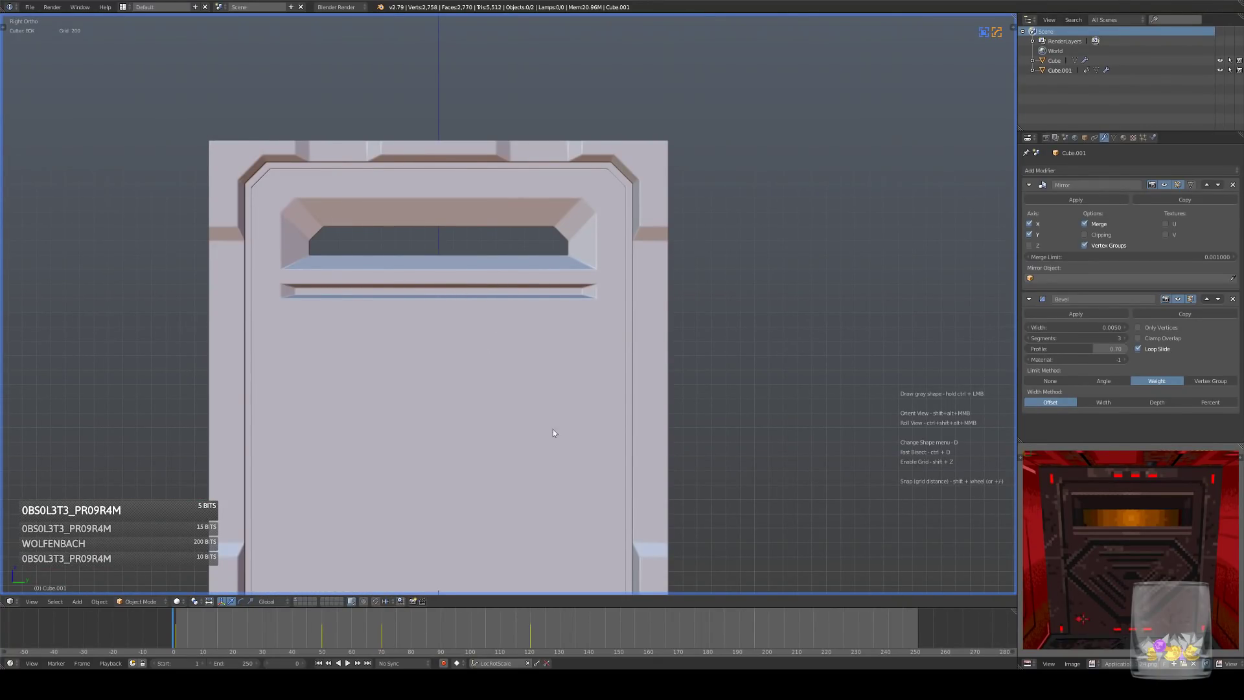
middle_drag(499, 304, 551, 280)
key(Tab)
scroll(603, 336, down, 5)
middle_drag(602, 337, 635, 338)
key(KP_3)
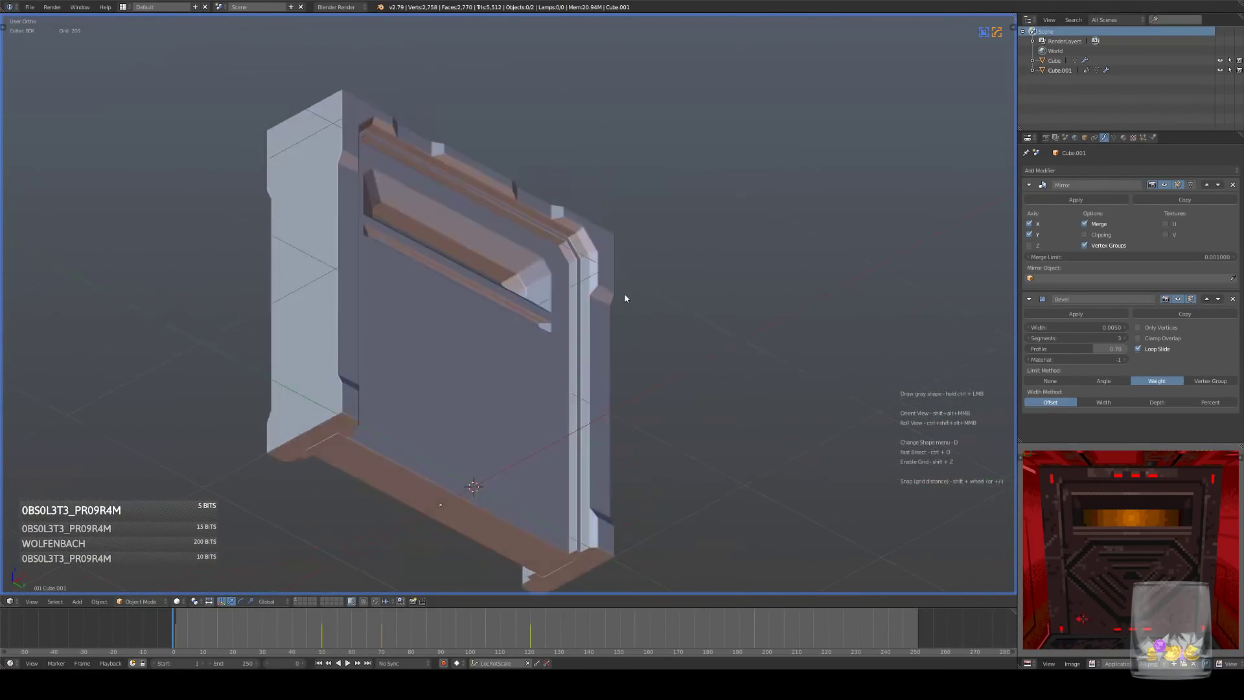
scroll(501, 330, up, 2)
scroll(502, 330, up, 1)
- Lower the groove's two bottom edges slightly along Z to make it taller, and check it on the whole door
key(Tab)
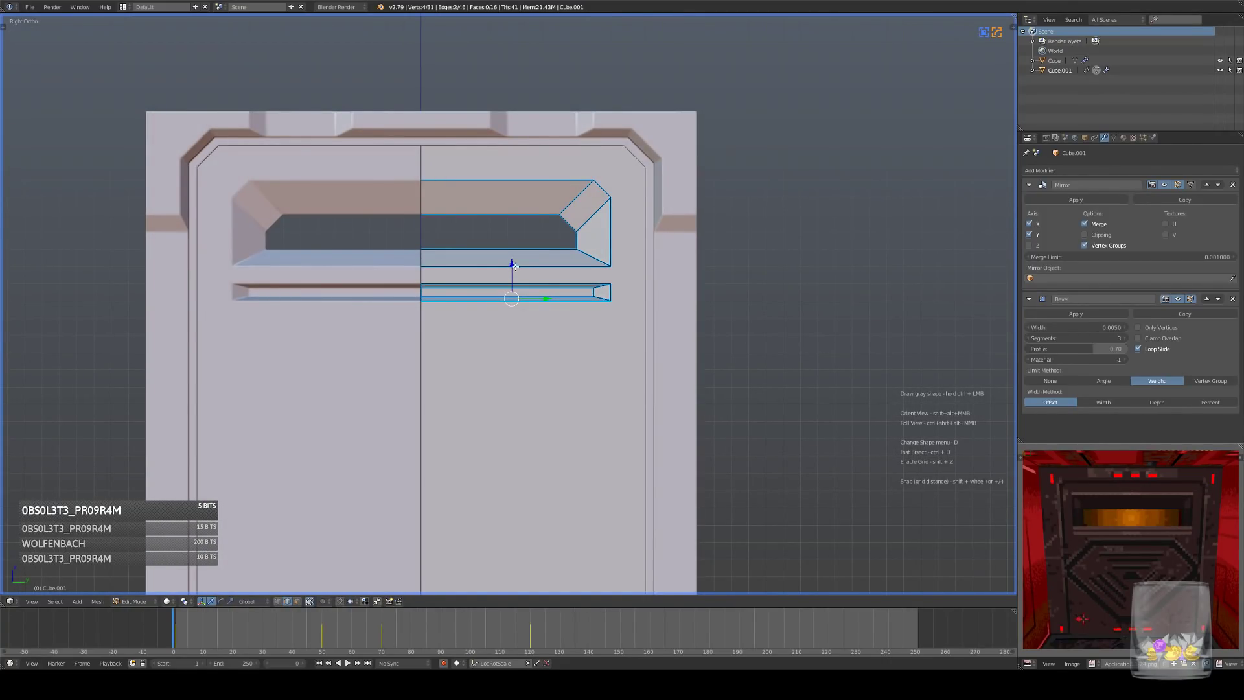
key(Tab)
scroll(588, 312, down, 6)
middle_drag(588, 312, 586, 358)
scroll(671, 360, up, 5)
key(Tab)
scroll(509, 305, up, 3)
- Try stretching the groove along Z down to near the door's base, and examine the tall recess
right_click(517, 314)
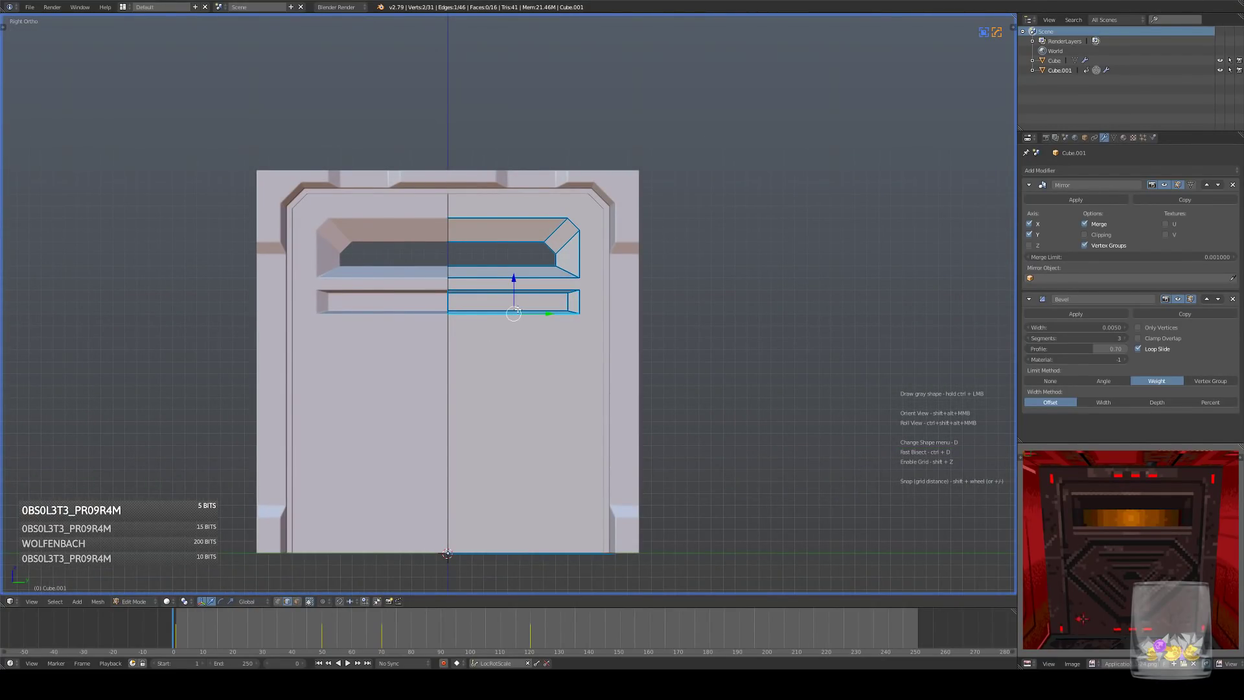
key(e)
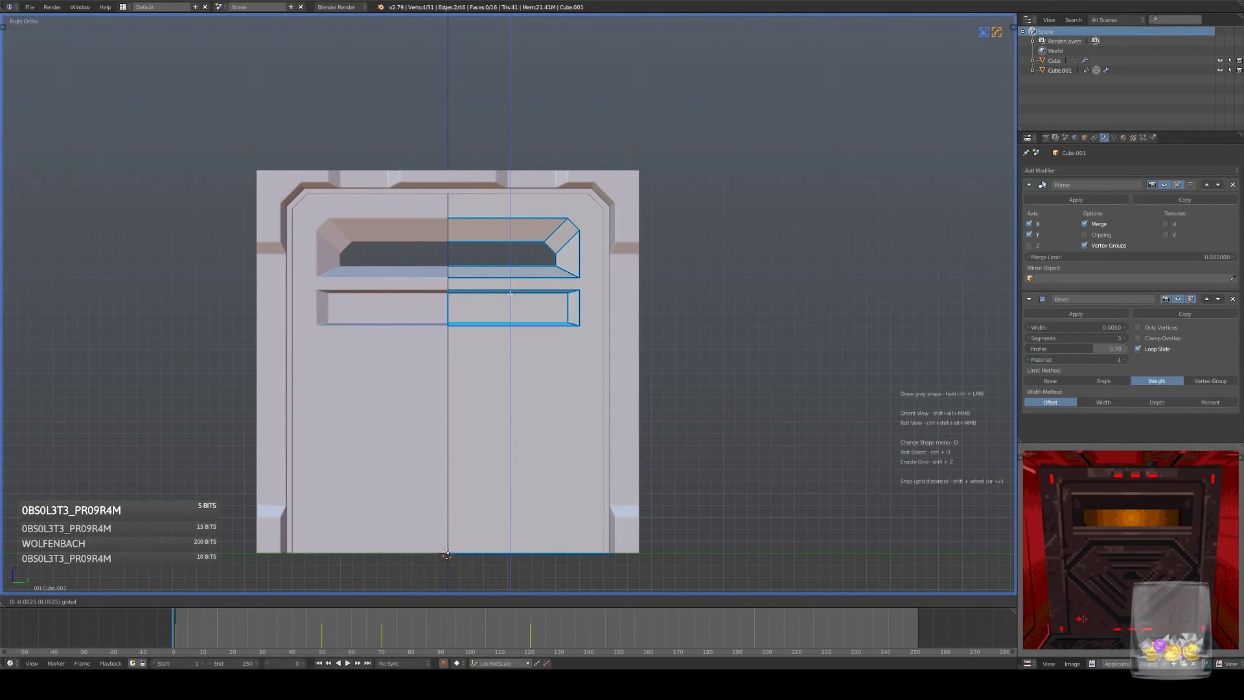
click(528, 499)
key(Tab)
middle_drag(563, 412, 578, 391)
key(KP_3)
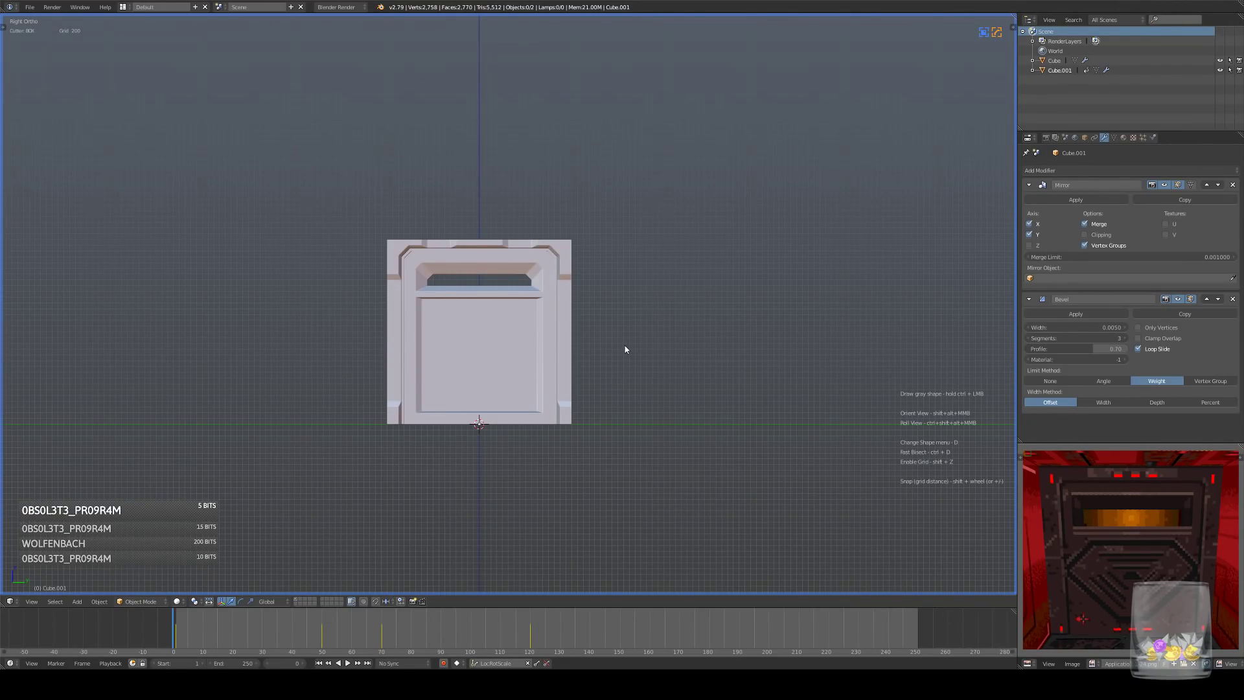
middle_drag(630, 348, 661, 372)
scroll(662, 373, up, 2)
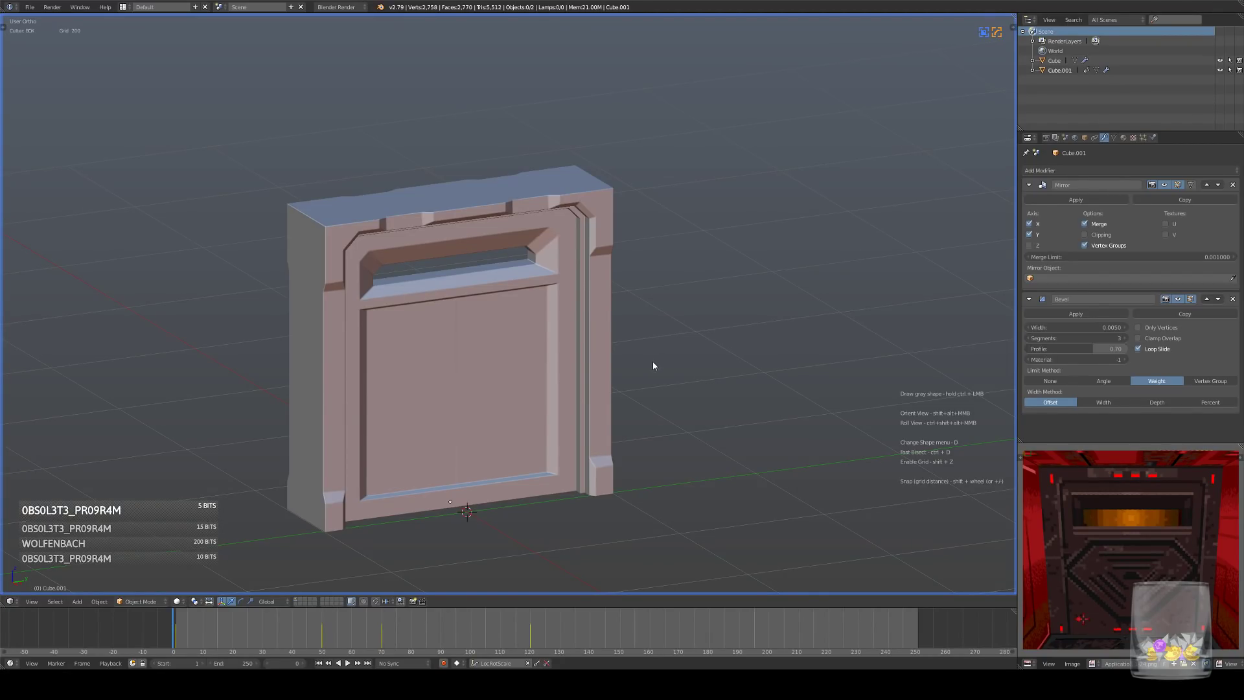
key(KP_3)
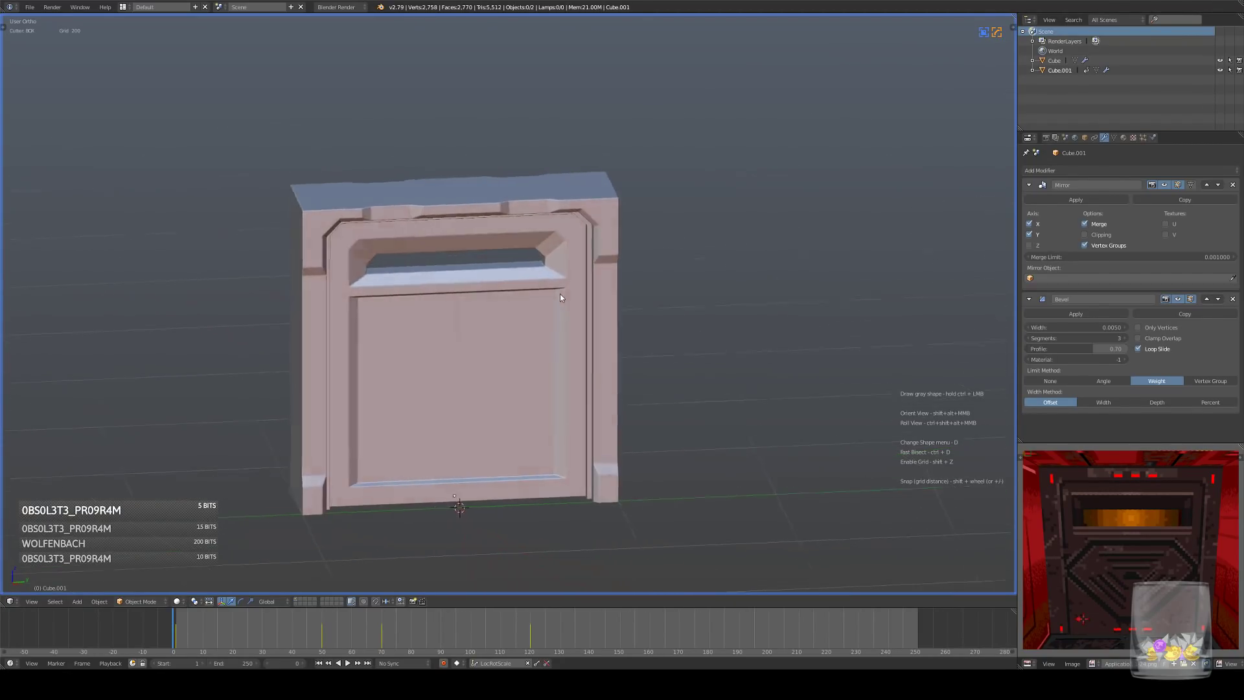
- Raise the recess's bottom edges back along Z to leave only a short strip below the window
key(Tab)
scroll(531, 248, up, 2)
shift+middle_drag(531, 248, 538, 229)
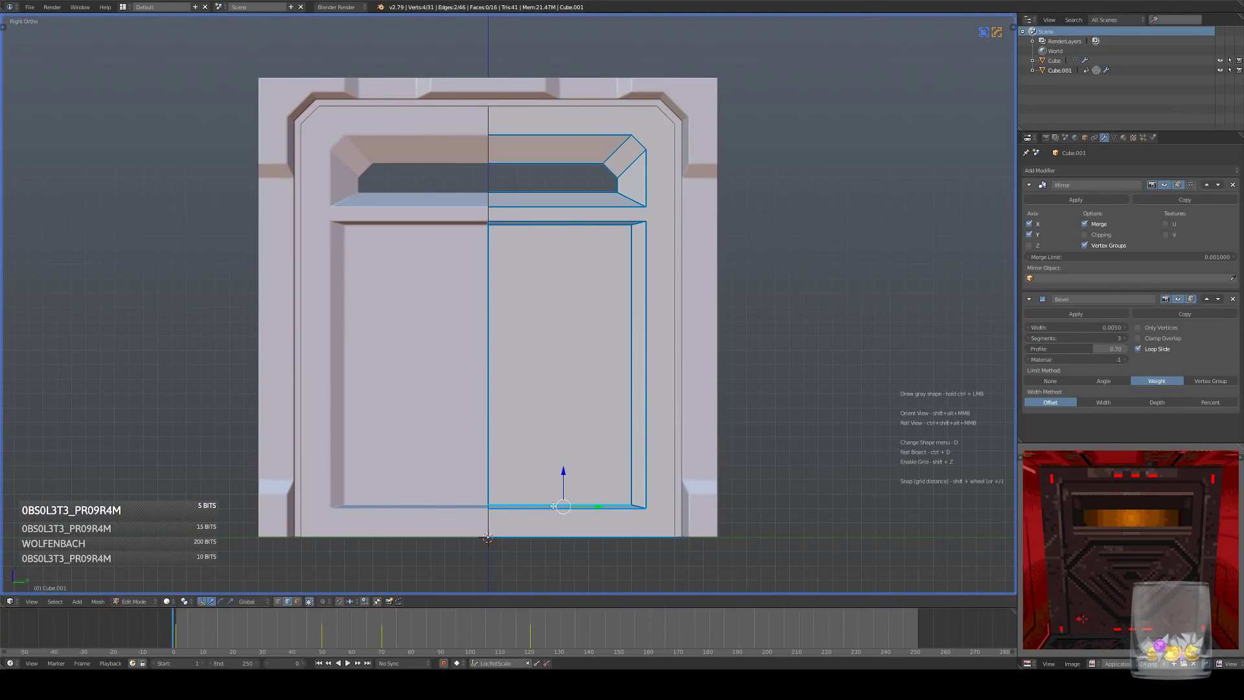
drag(561, 483, 605, 239)
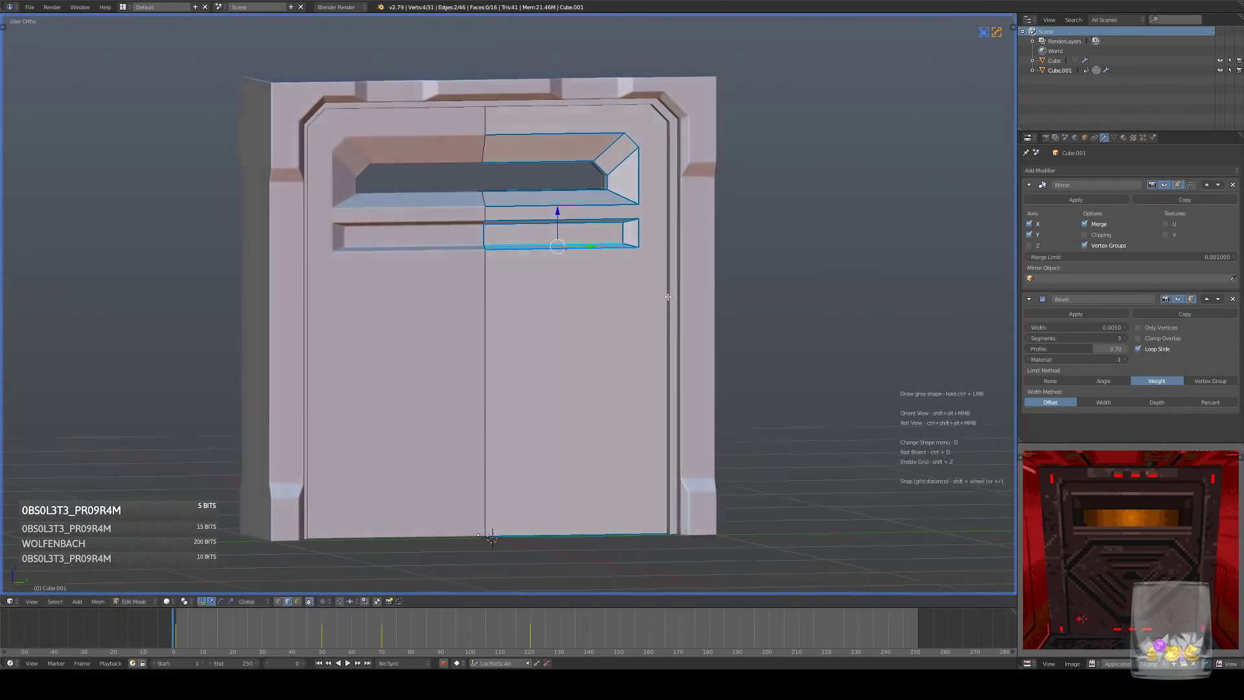
key(Tab)
scroll(666, 294, down, 3)
shift+middle_drag(627, 298, 643, 286)
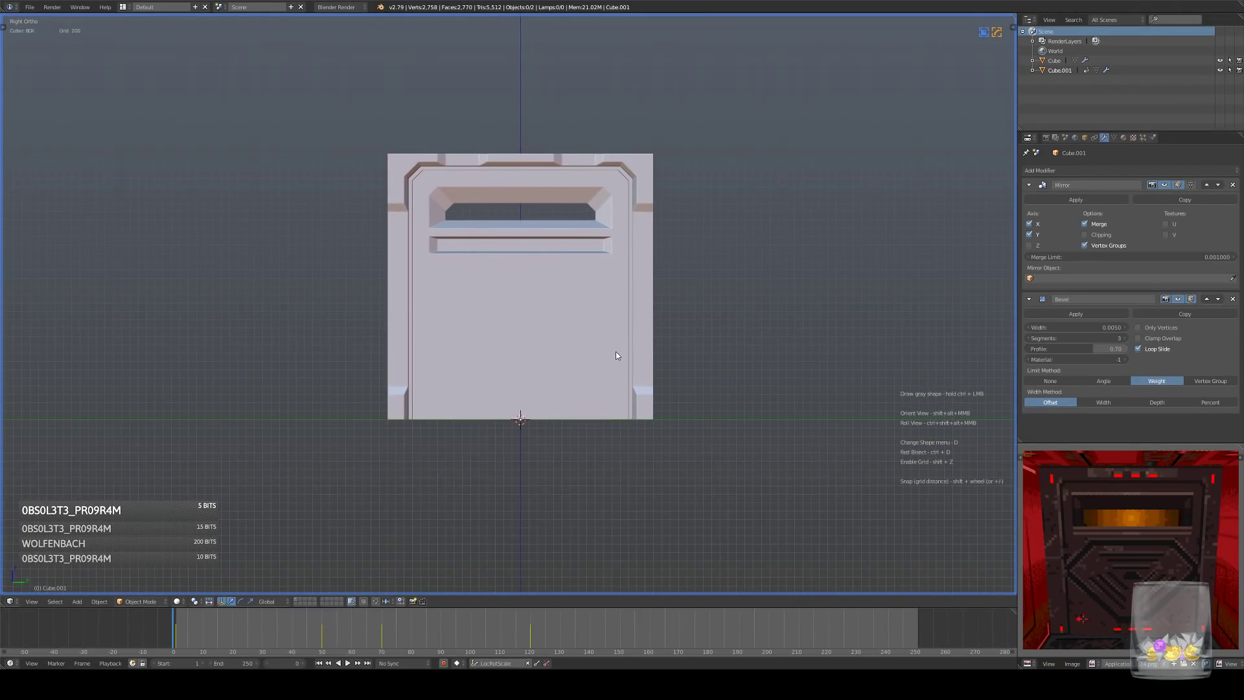
- Lower the strip's two bottom edges along Z to just above the door's base, forming a tall recessed panel
scroll(617, 355, up, 1)
key(Tab)
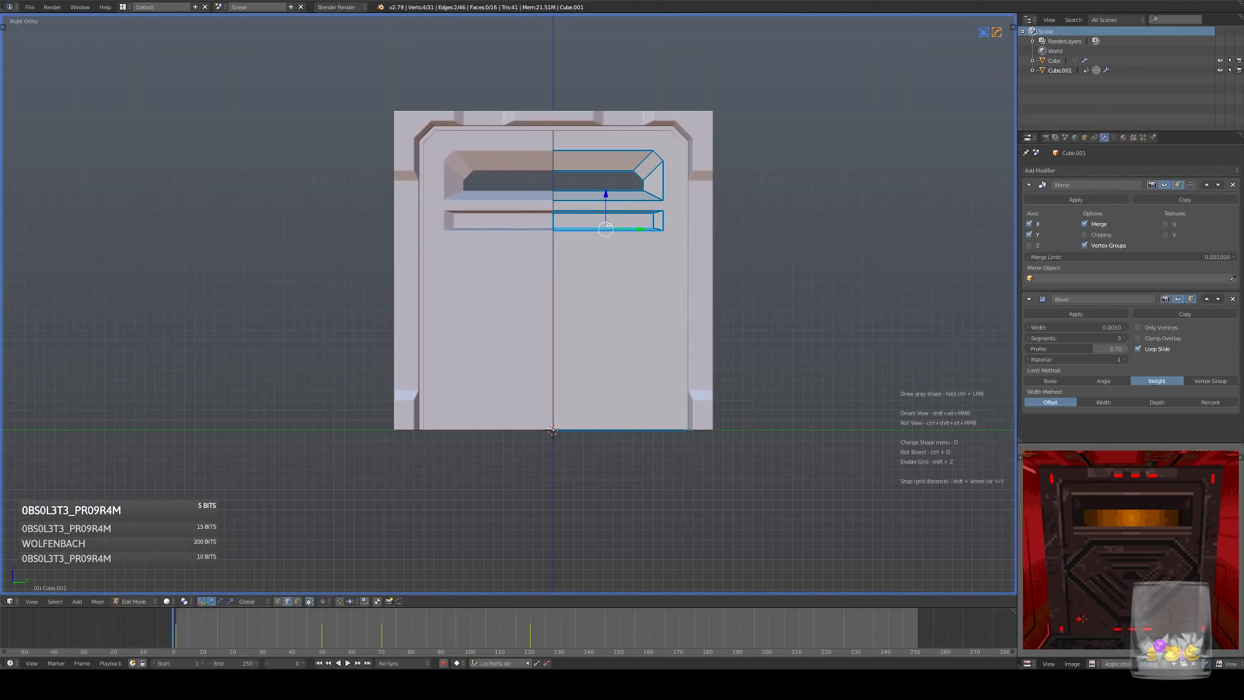
drag(607, 198, 608, 377)
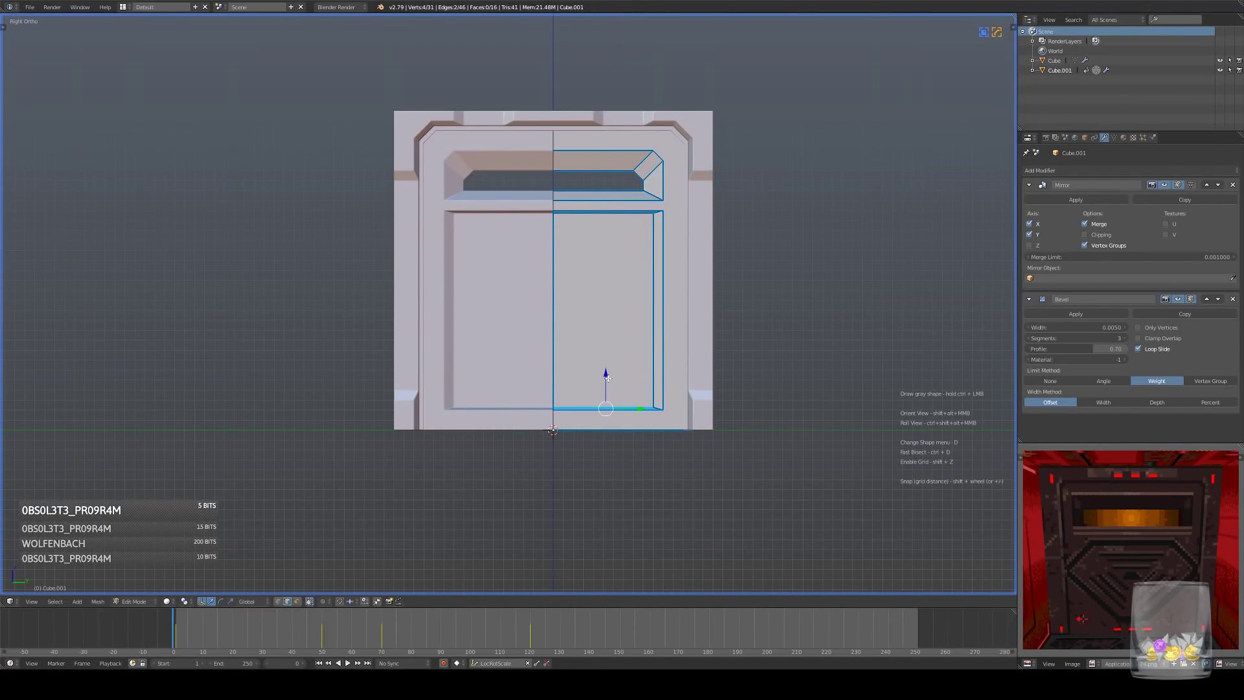
- Move the recessed panel's inner bottom edge up along Z to widen its sloped lower wall
shift+middle_drag(607, 377, 609, 335)
scroll(608, 336, up, 1)
right_click(658, 378)
shift+middle_drag(664, 387, 553, 345)
scroll(552, 345, up, 5)
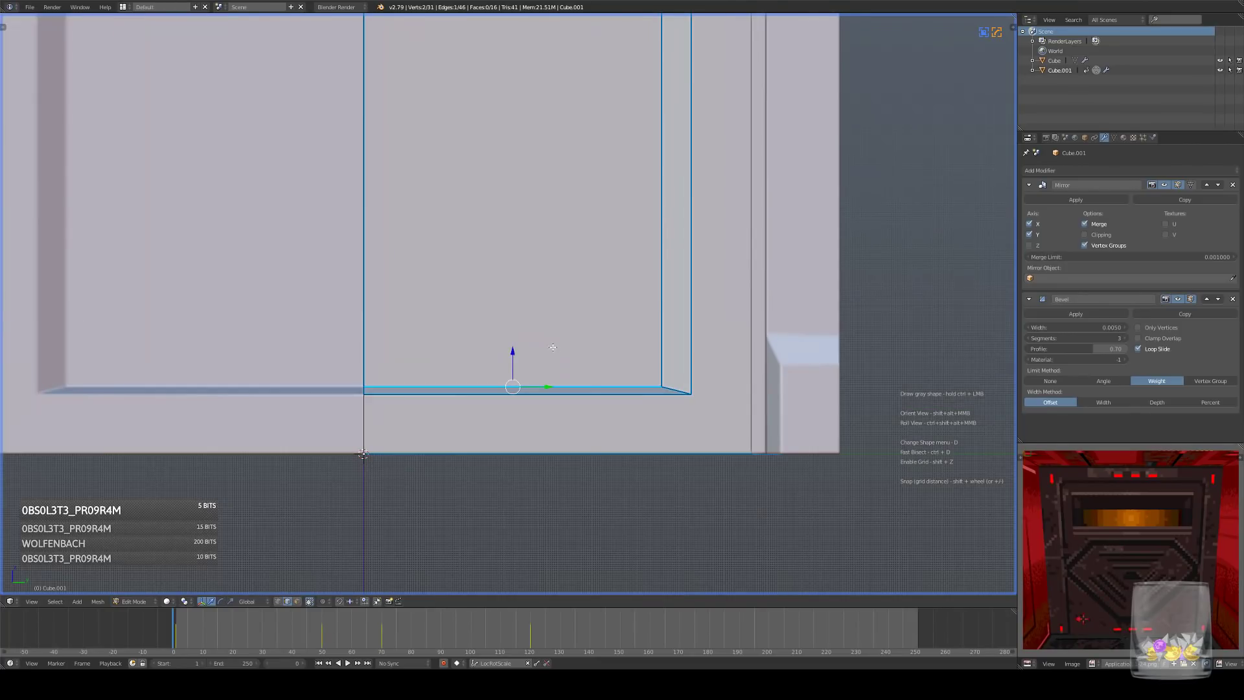
drag(512, 353, 513, 361)
scroll(513, 358, down, 5)
mouse_move(512, 308)
mouse_down()
mouse_move(511, 284)
mouse_move(510, 295)
mouse_up()
- Bevel the recessed panel's lower corner edge with one segment at an offset of about 0.039
right_click(518, 318)
right_click(573, 335)
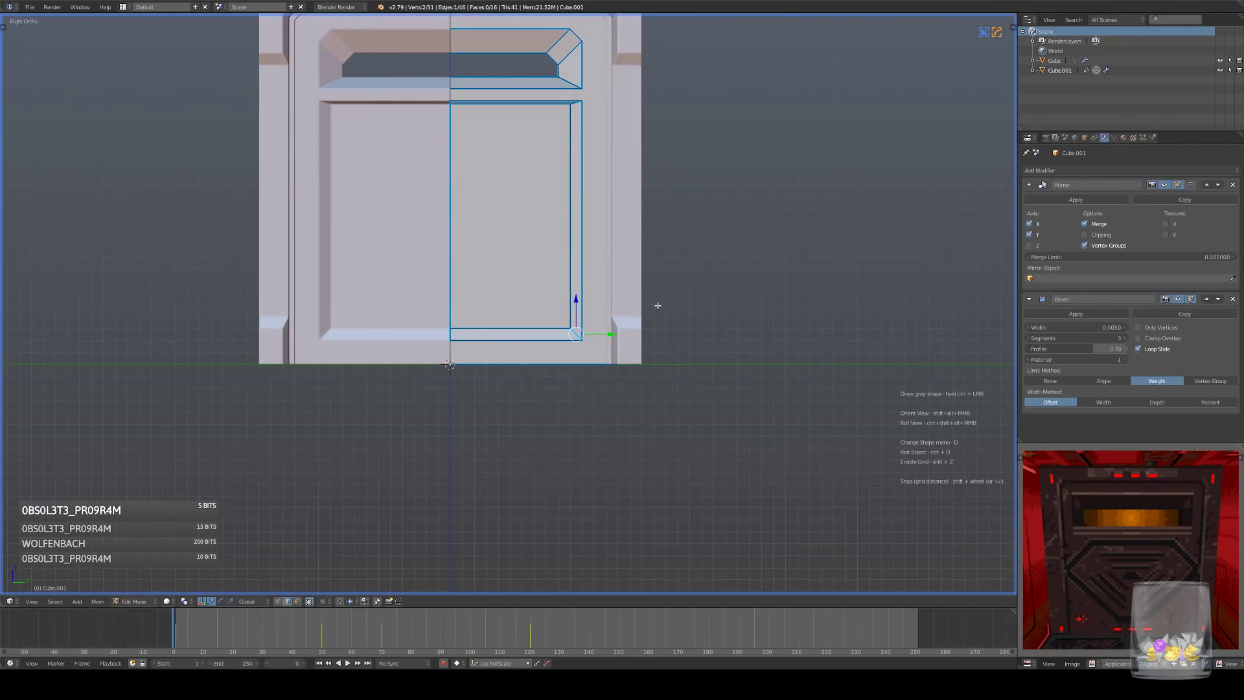
key(ctrl+b)
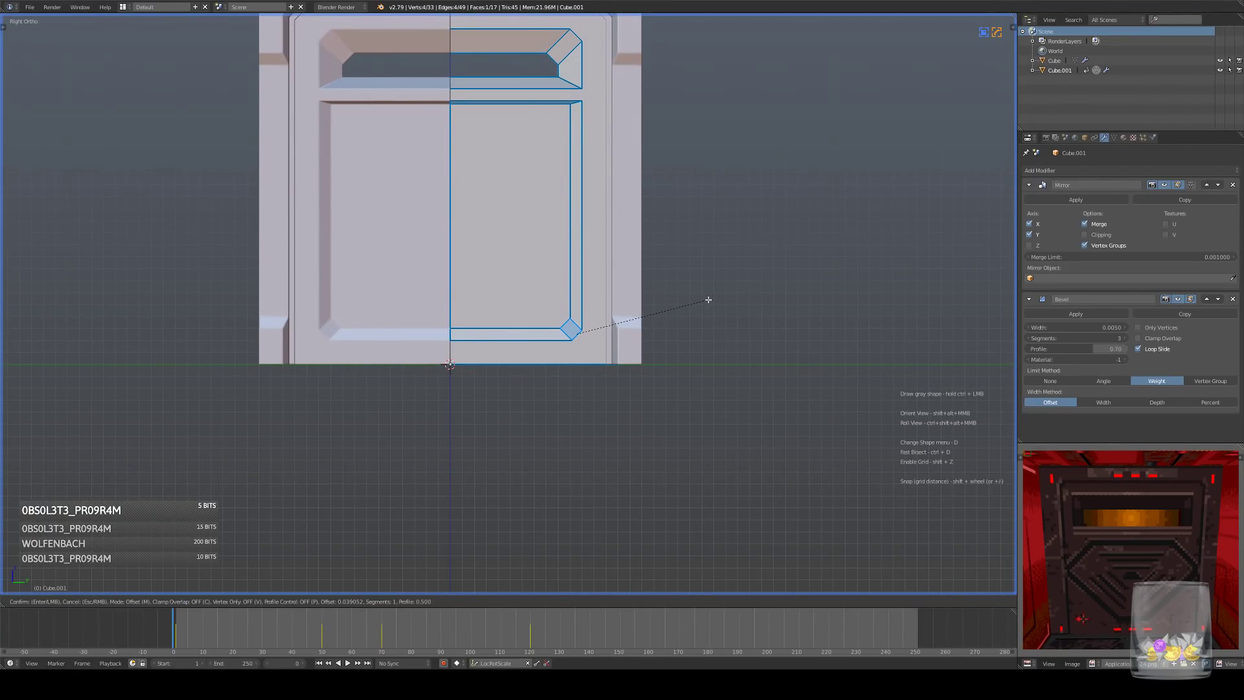
click(708, 299)
- Try snapping the recess's chamfered corner face to the grid from the side and an angled view, and undo the snapping
key(shift+s)
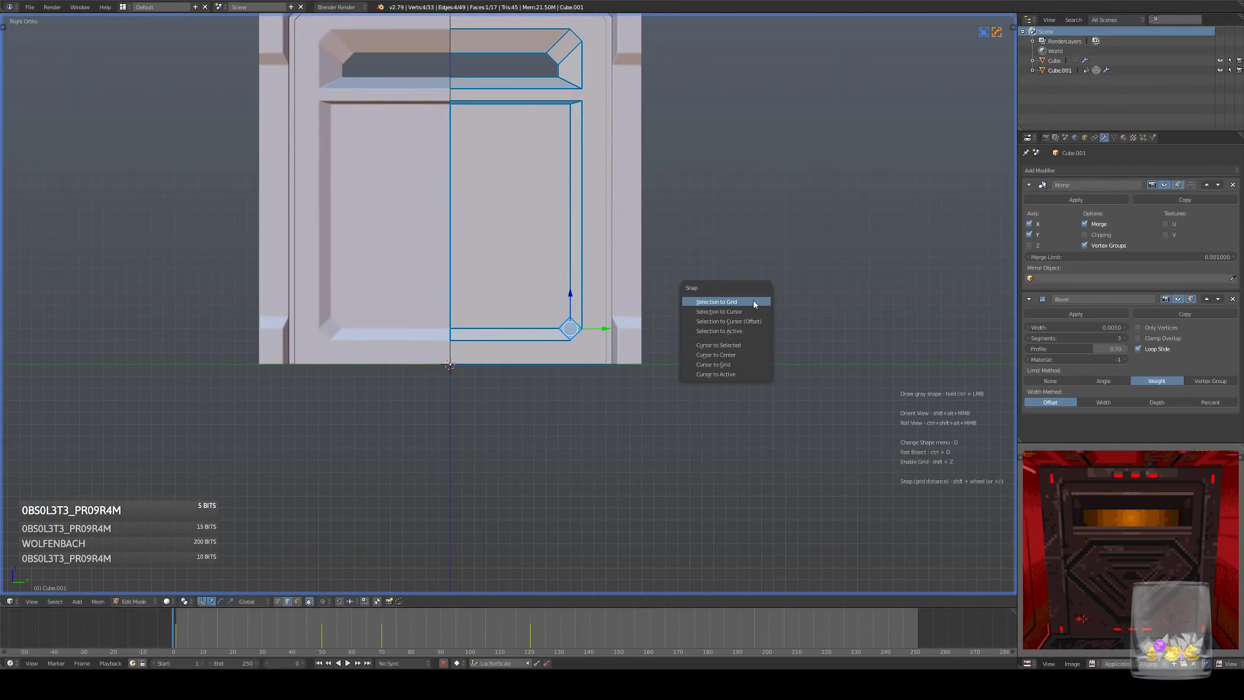
click(750, 301)
scroll(640, 297, down, 2)
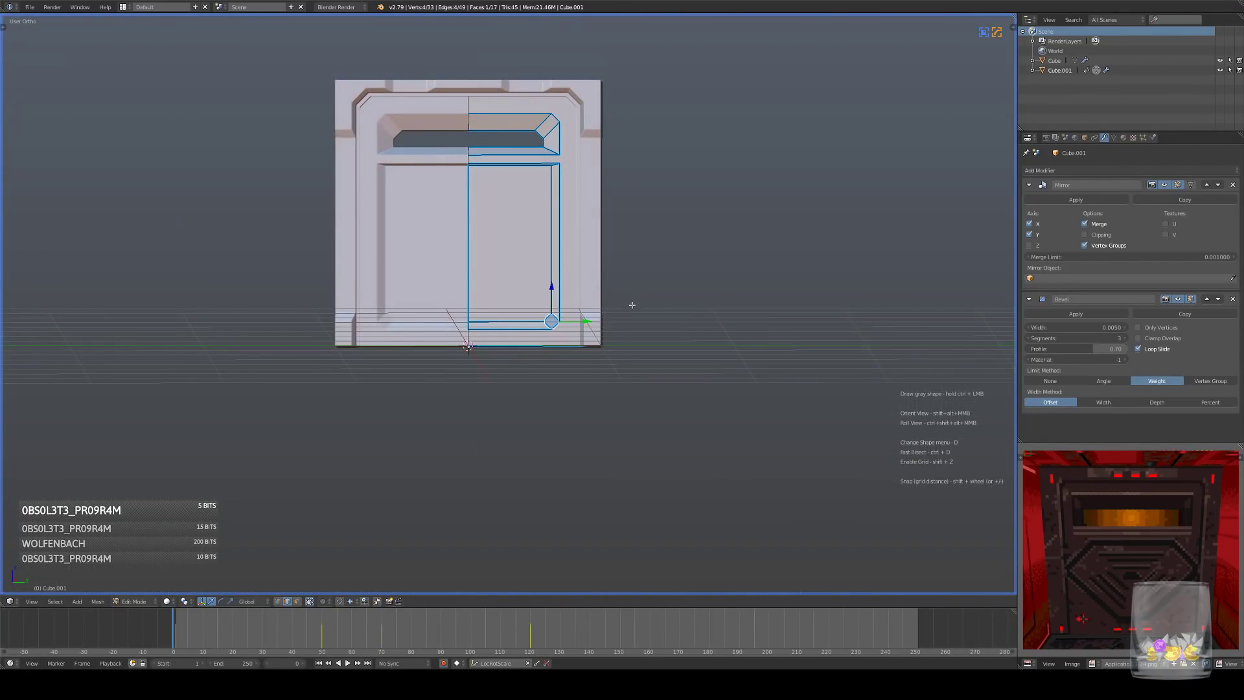
scroll(615, 355, up, 5)
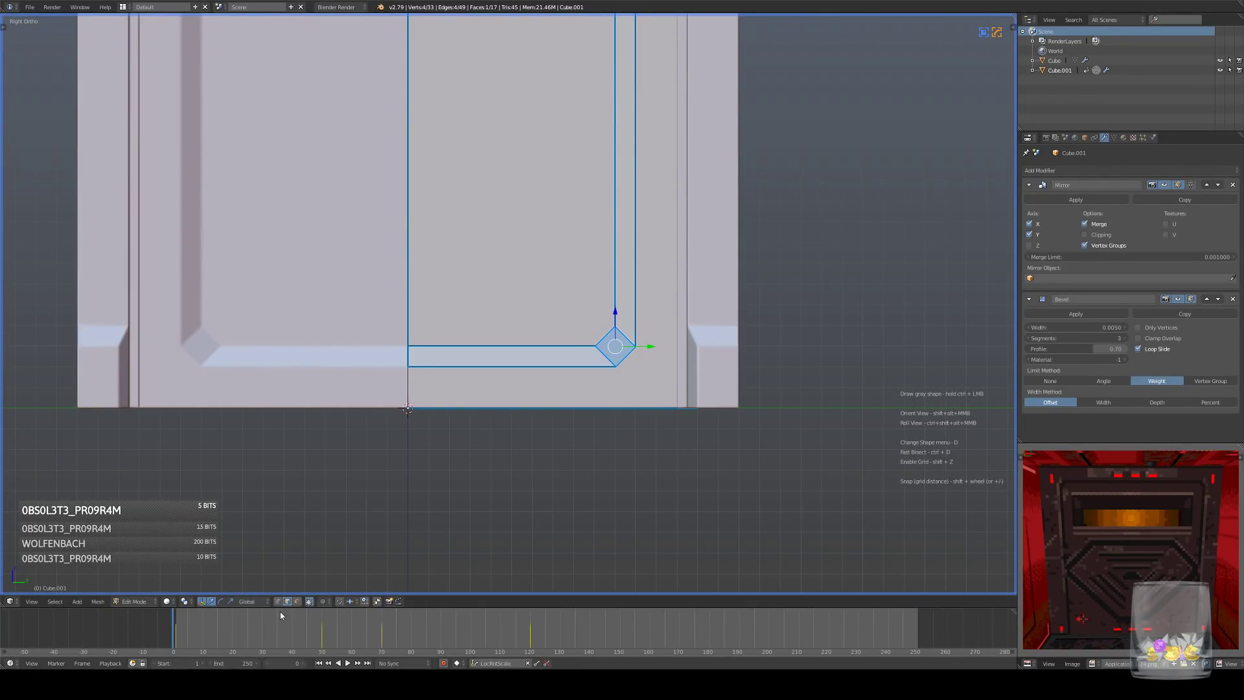
middle_drag(624, 392, 702, 359)
key(shift+s)
click(700, 355)
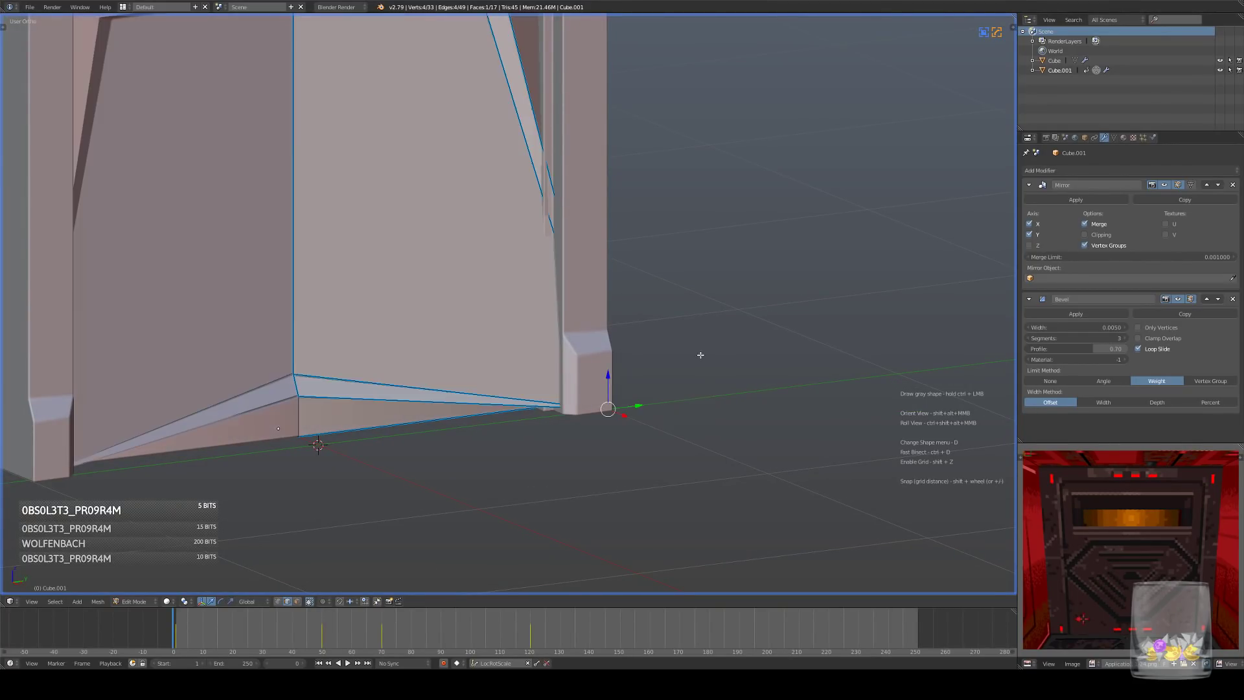
key(ctrl+z)
key(KP_3)
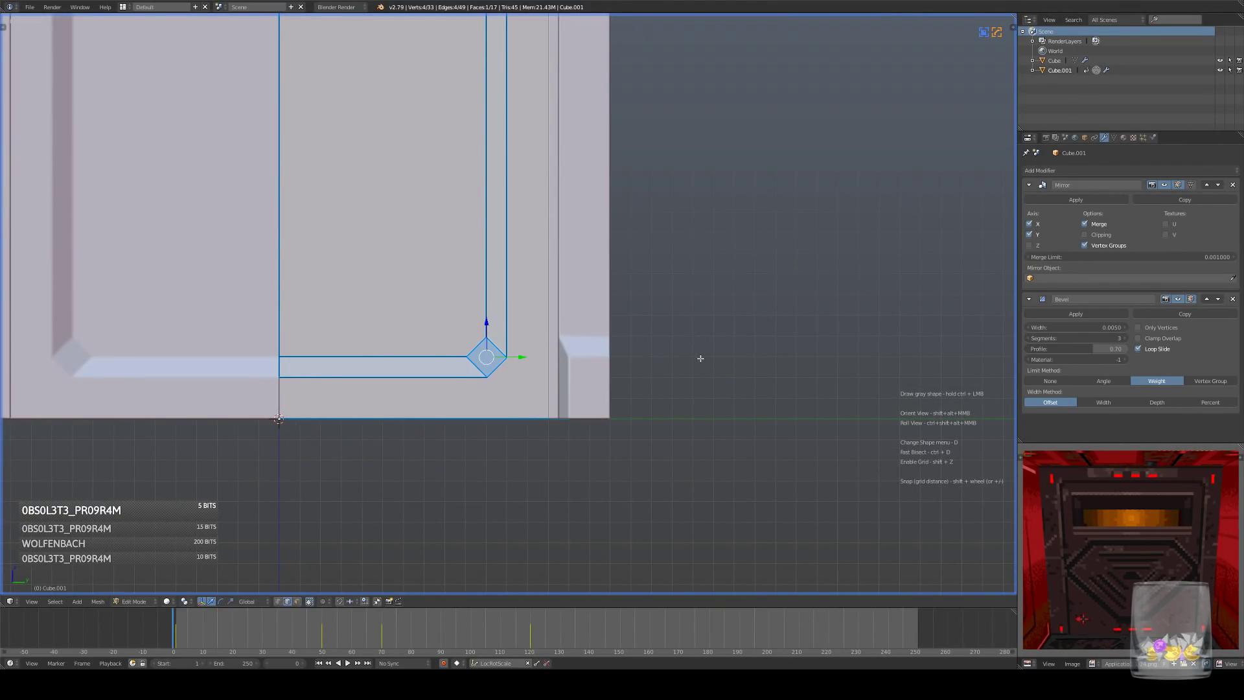
key(t)
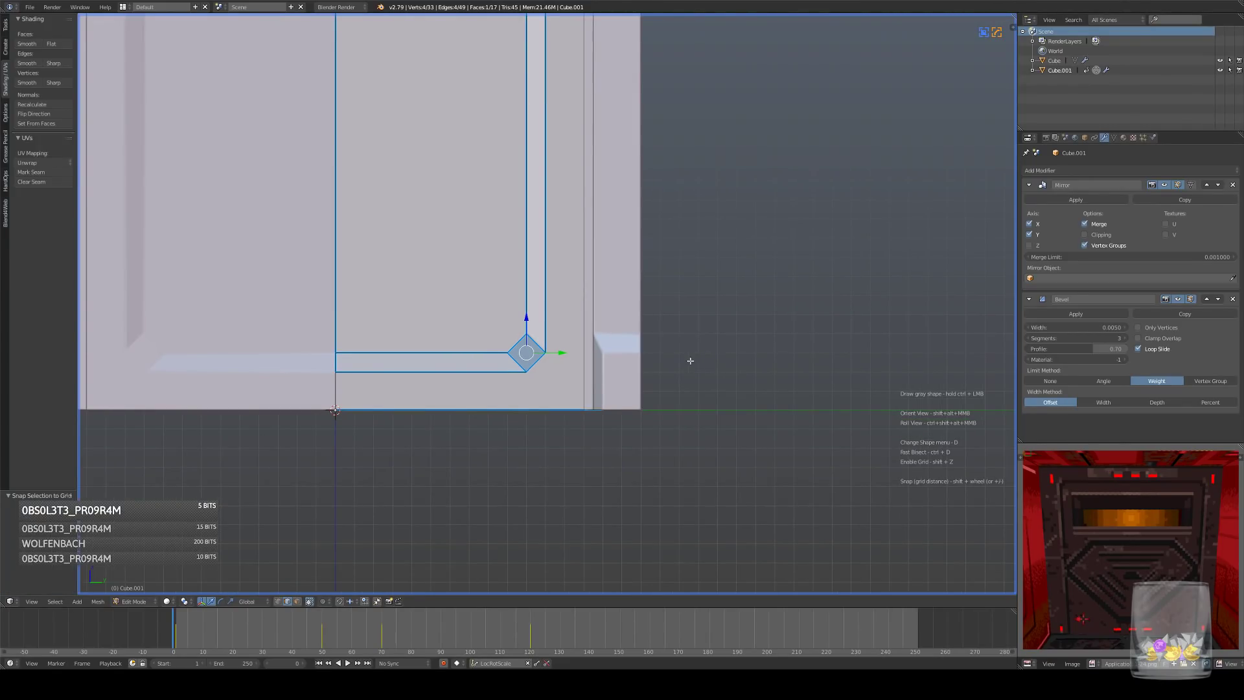
key(ctrl+z)
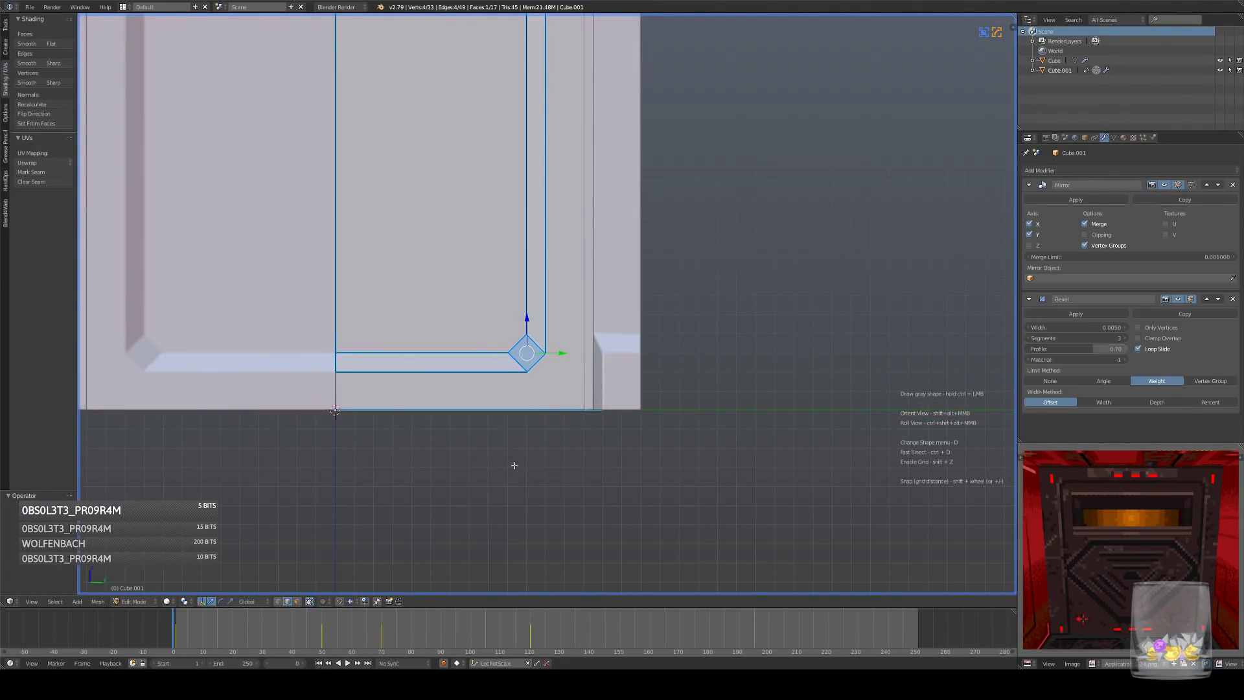
- Snap the chamfered corner's vertices to the grid in the right orthographic view, working in wireframe with vertex selection
key(z)
key(KP_5)
click(278, 602)
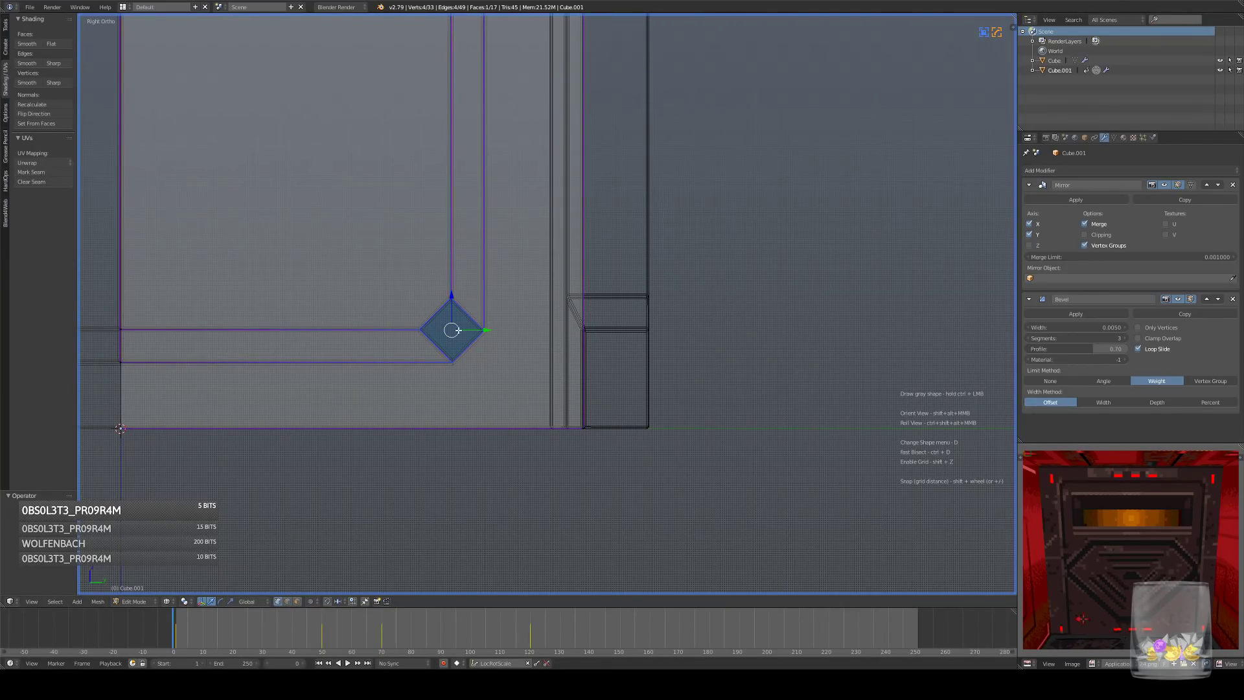
shift+middle_drag(643, 348, 685, 353)
key(shift+s)
click(686, 354)
key(z)
middle_drag(526, 354, 627, 364)
key(KP_1)
key(z)
key(KP_3)
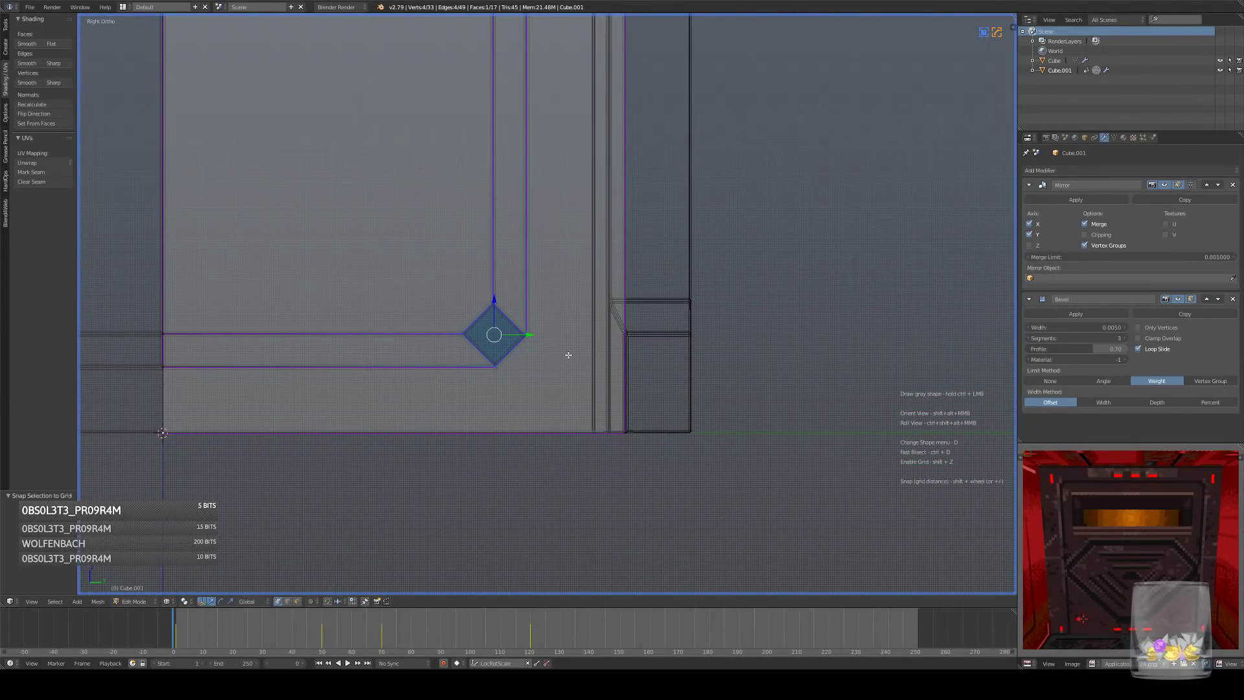
- Inspect the chamfered corner up close, and snap its vertices to the grid again at a wider zoom
scroll(568, 355, up, 5)
shift+middle_drag(545, 383, 609, 303)
scroll(608, 308, up, 2)
key(z)
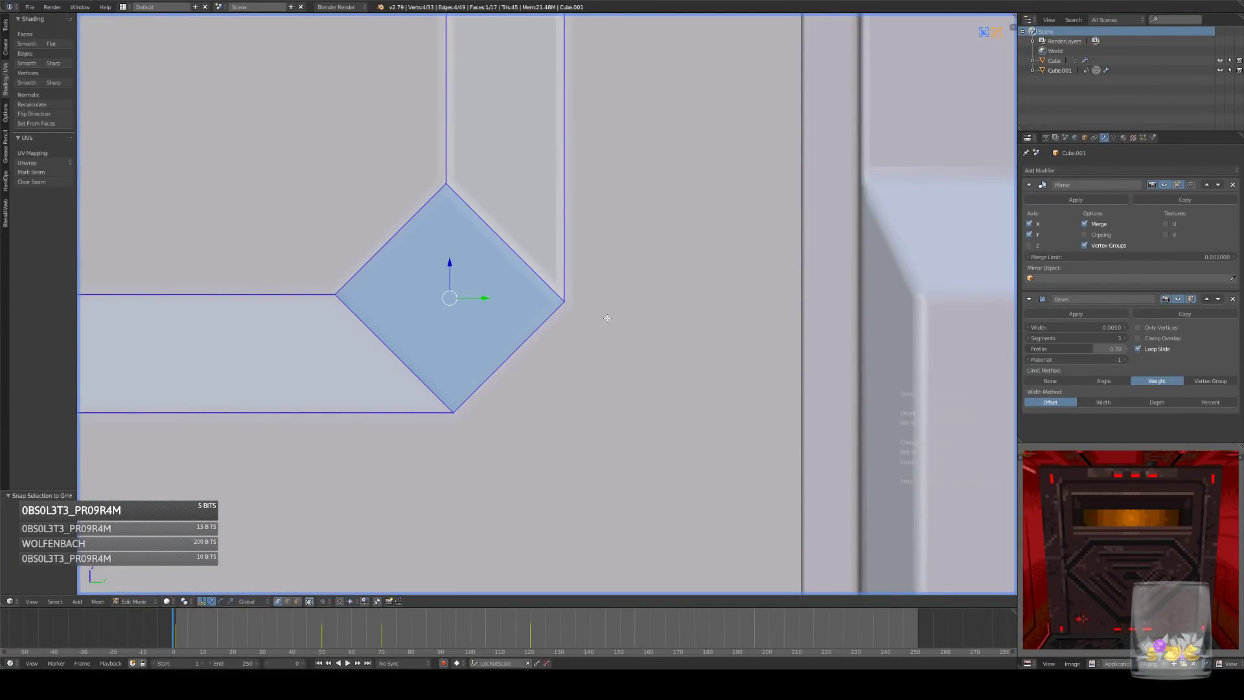
key(z)
scroll(607, 317, down, 5)
scroll(607, 318, up, 6)
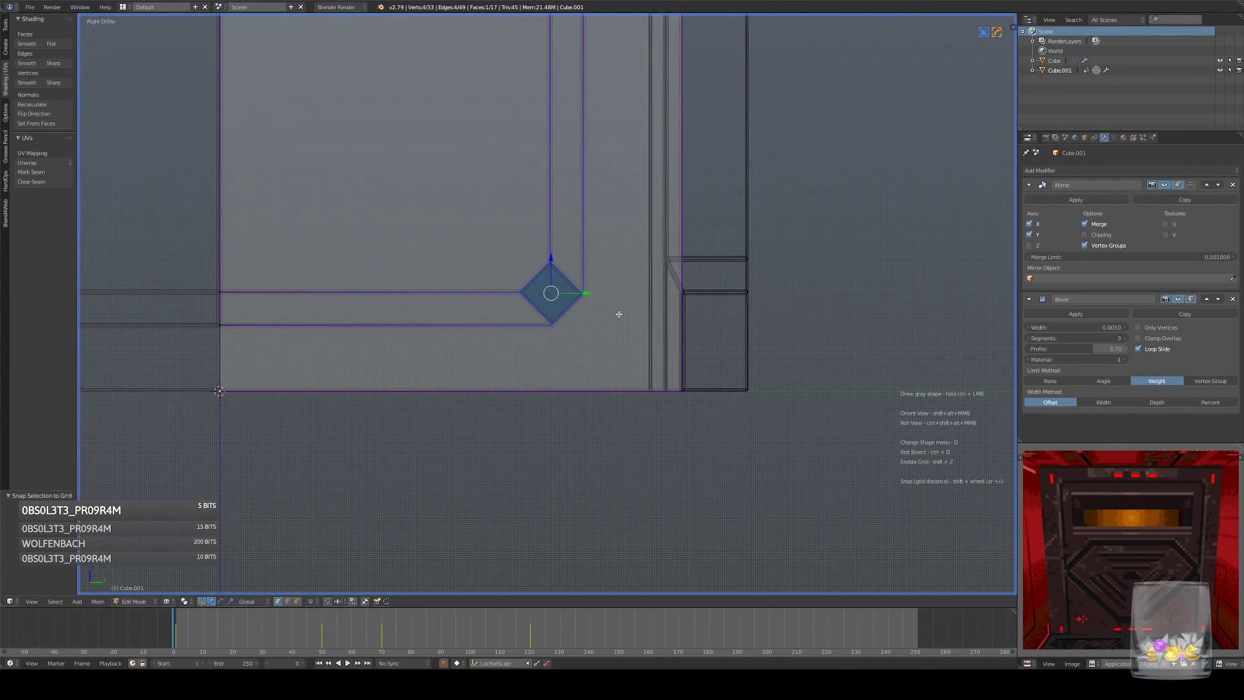
scroll(618, 315, up, 5)
scroll(572, 351, down, 9)
key(shift+s)
click(714, 340)
- Move the chamfer's two inner vertices along X to the depth of the recess floor, and leave mesh editing
right_click(534, 299)
shift+right_click(547, 285)
alt+middle_drag(551, 299, 672, 309)
key(z)
scroll(578, 309, up, 3)
key(z)
drag(554, 281, 555, 282)
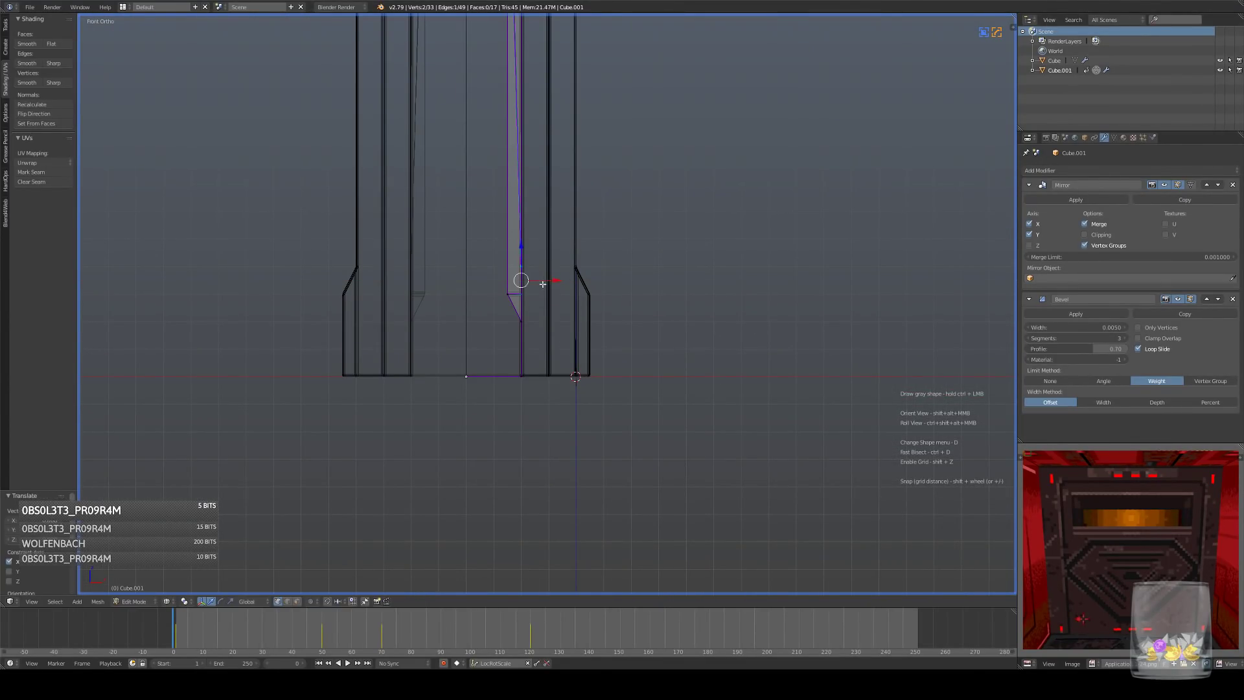
scroll(570, 304, up, 6)
drag(455, 232, 449, 233)
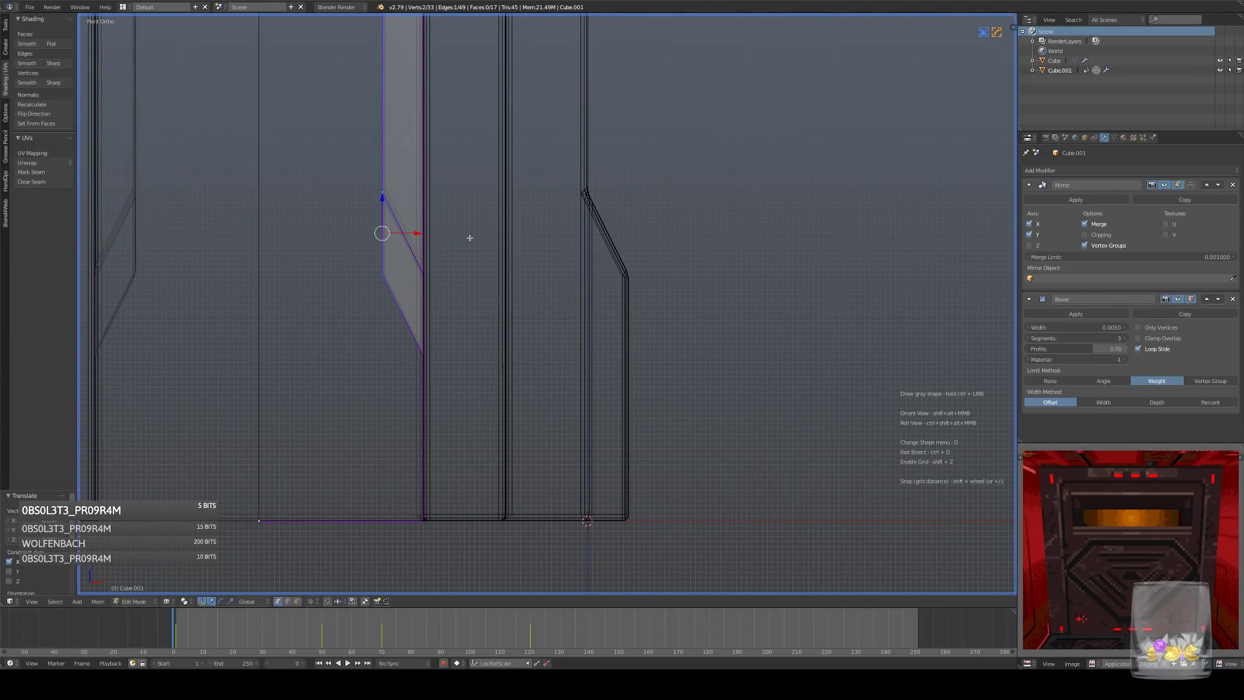
key(KP_3)
key(a)
key(z)
key(Tab)
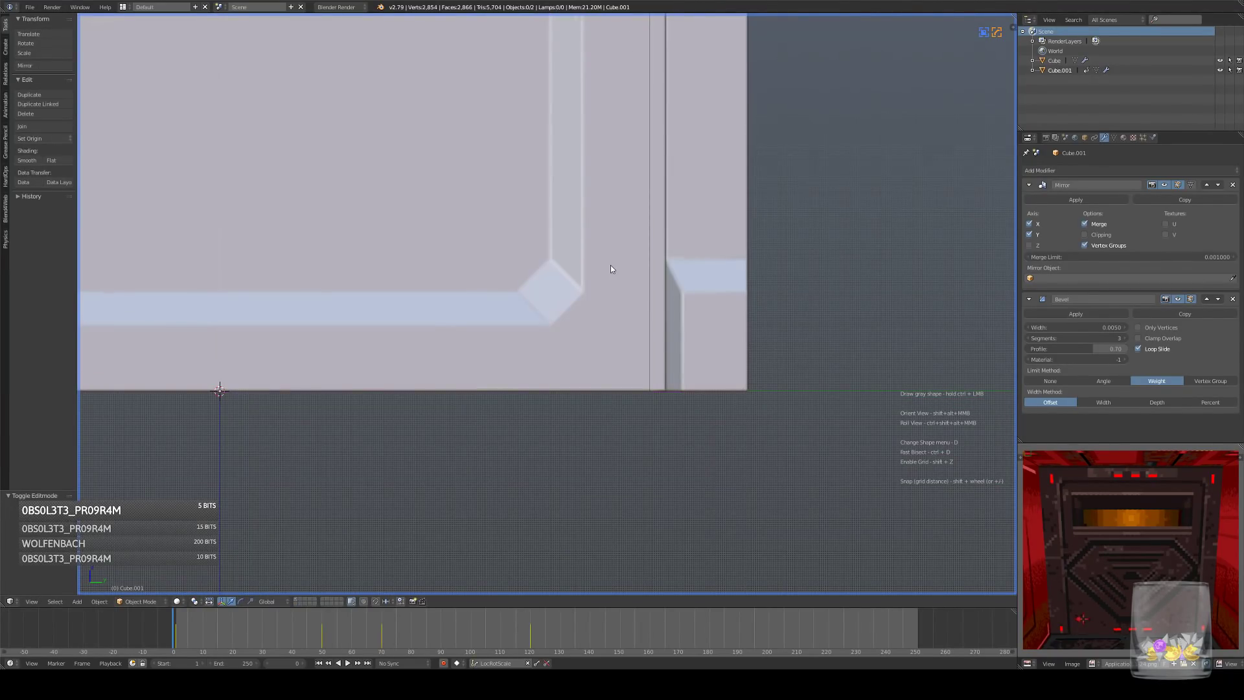
- Examine the whole door and its recessed panel with the chamfered lower corners from the side and at an angle
scroll(610, 266, down, 4)
shift+middle_drag(640, 310, 643, 355)
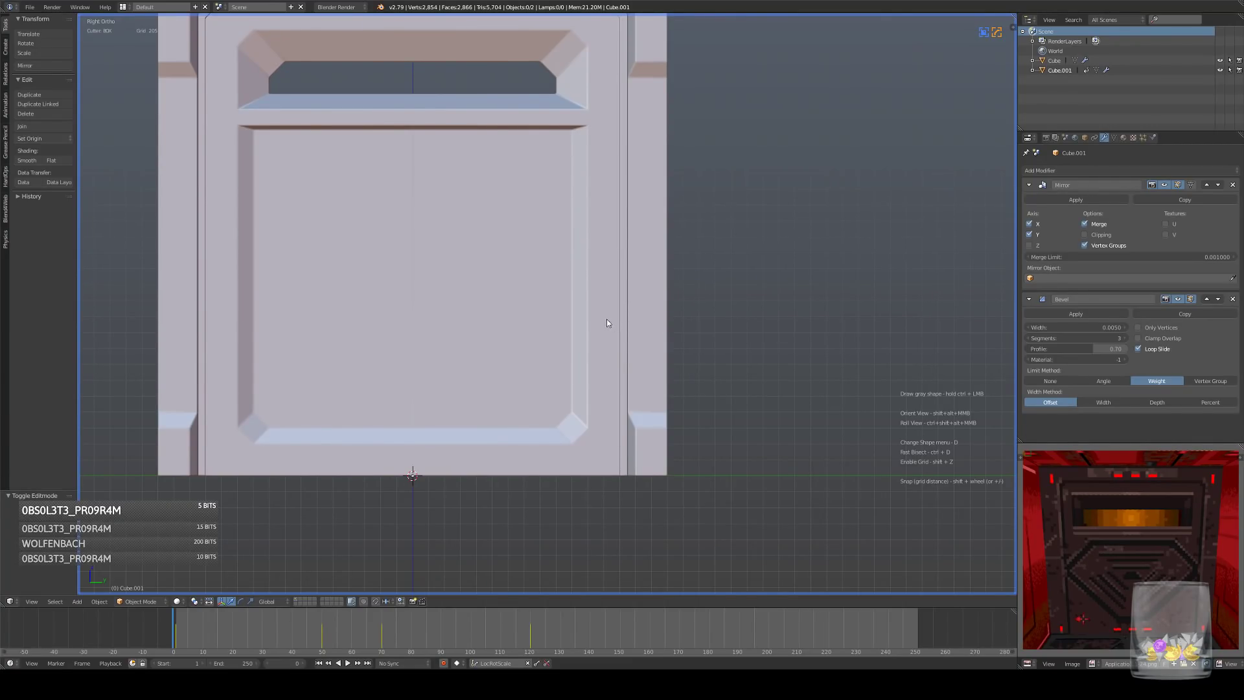
scroll(607, 319, down, 4)
middle_drag(548, 308, 558, 340)
scroll(520, 333, down, 3)
key(KP_3)
scroll(562, 329, up, 4)
key(z)
key(z)
key(KP_3)
scroll(557, 343, up, 2)
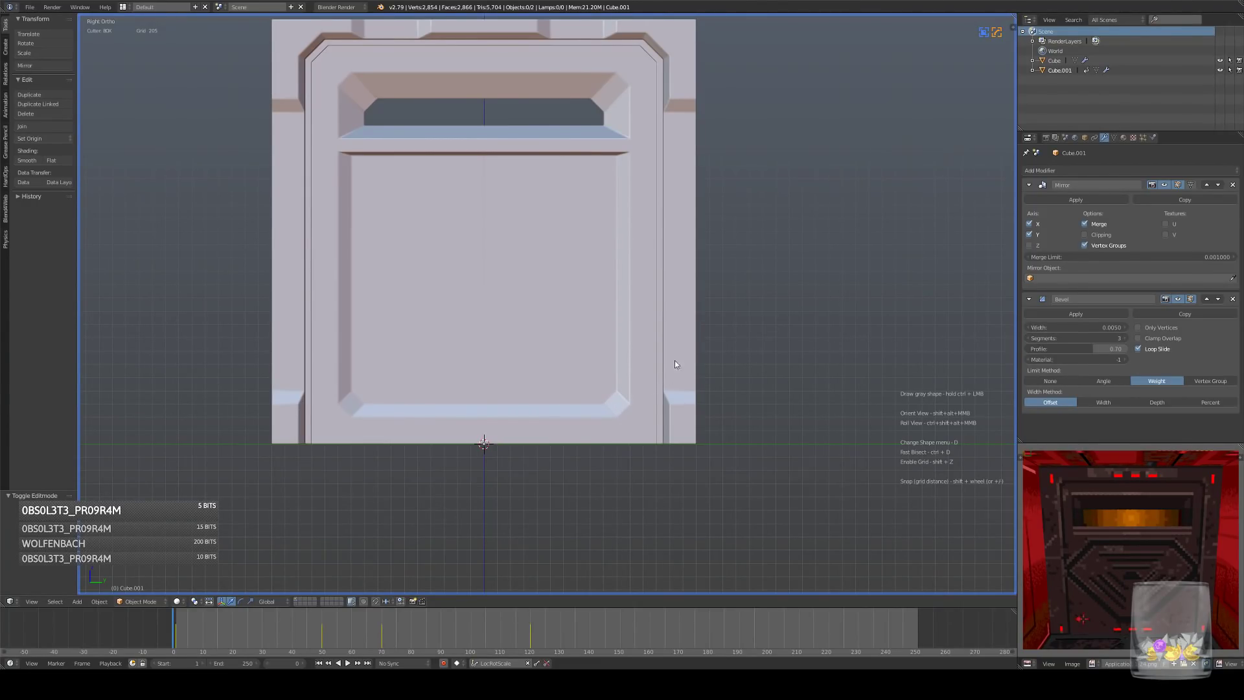
right_click(668, 421)
key(Tab)
scroll(668, 421, up, 4)
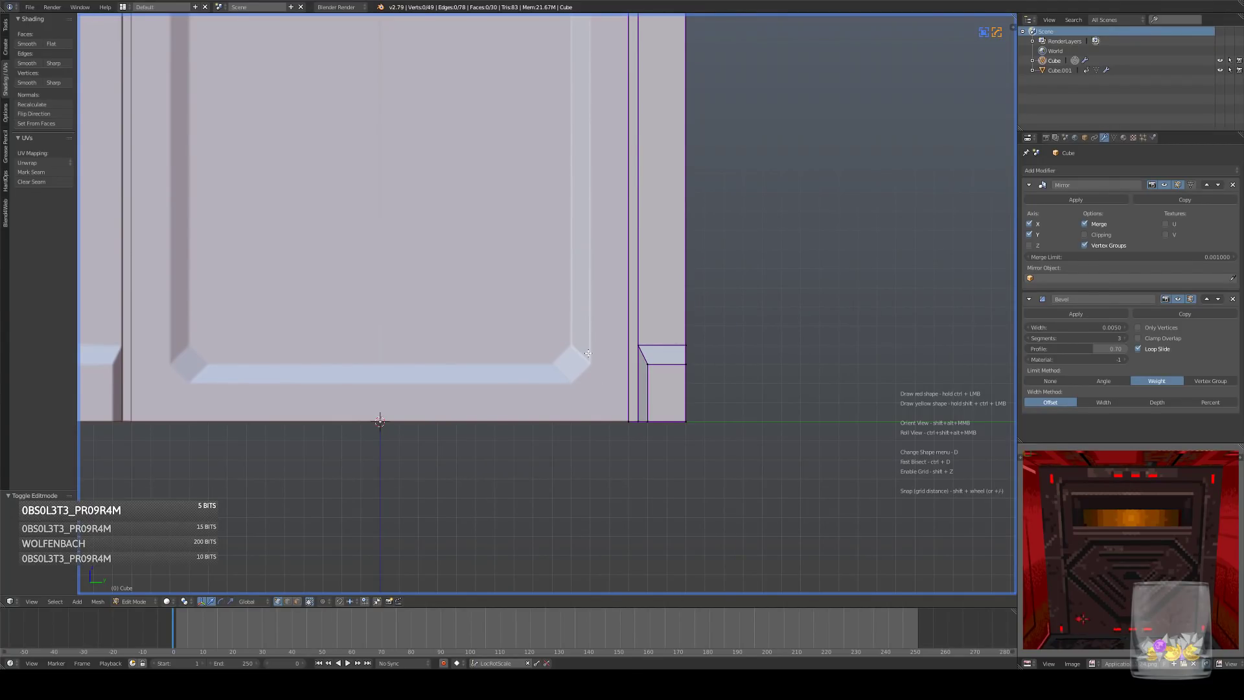
key(Tab)
- Raise the recess's bottom edges and chamfered corner slightly along Z, and check the door in solid shading
right_click(342, 340)
key(Tab)
key(z)
key(b)
drag(330, 324, 610, 403)
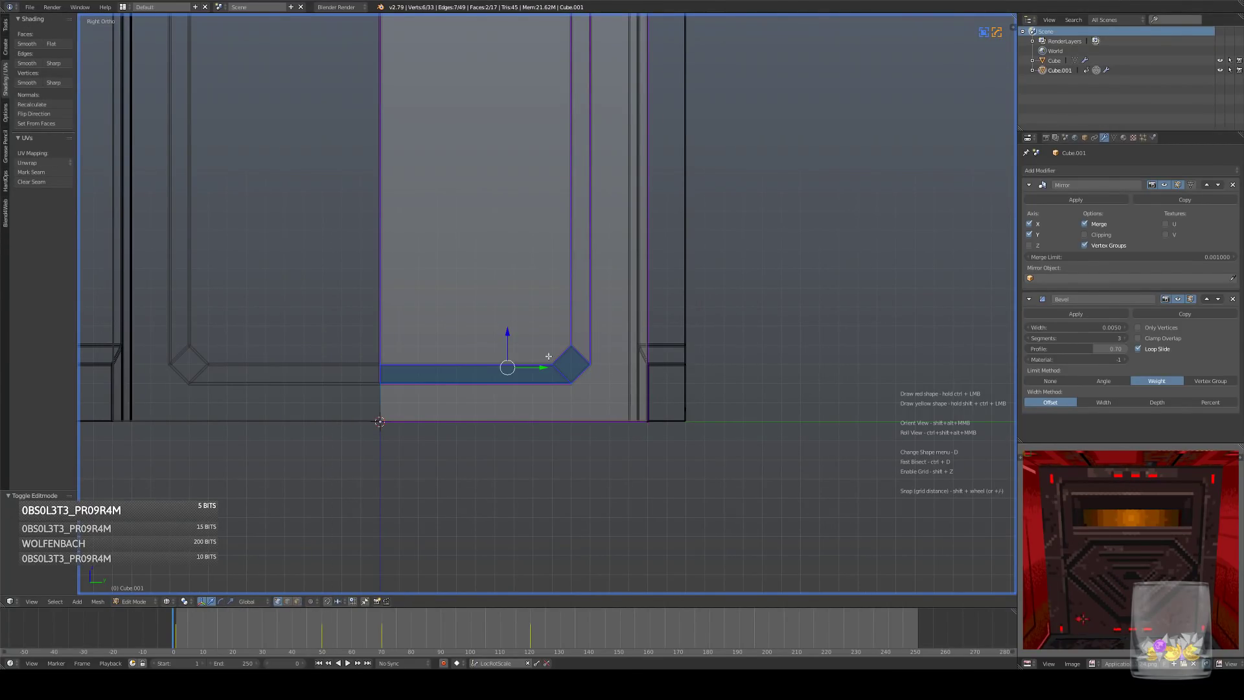
drag(508, 335, 508, 319)
key(Tab)
scroll(567, 361, down, 4)
key(z)
key(a)
middle_drag(537, 345, 487, 374)
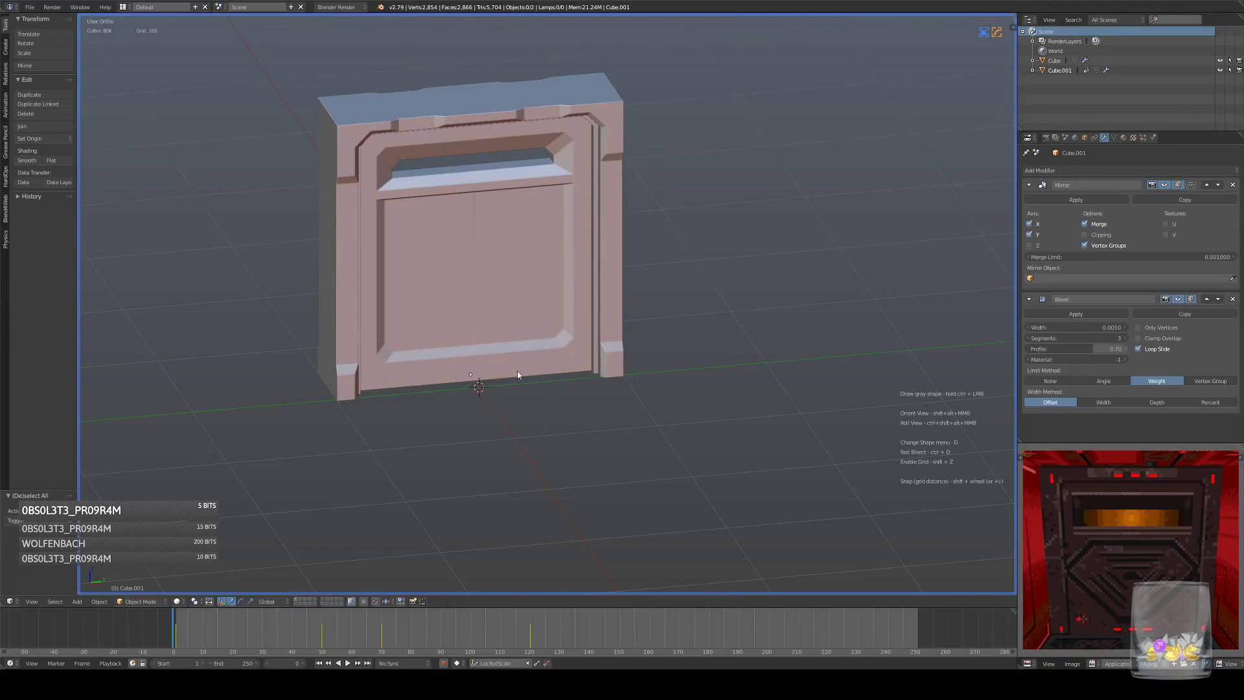
key(KP_3)
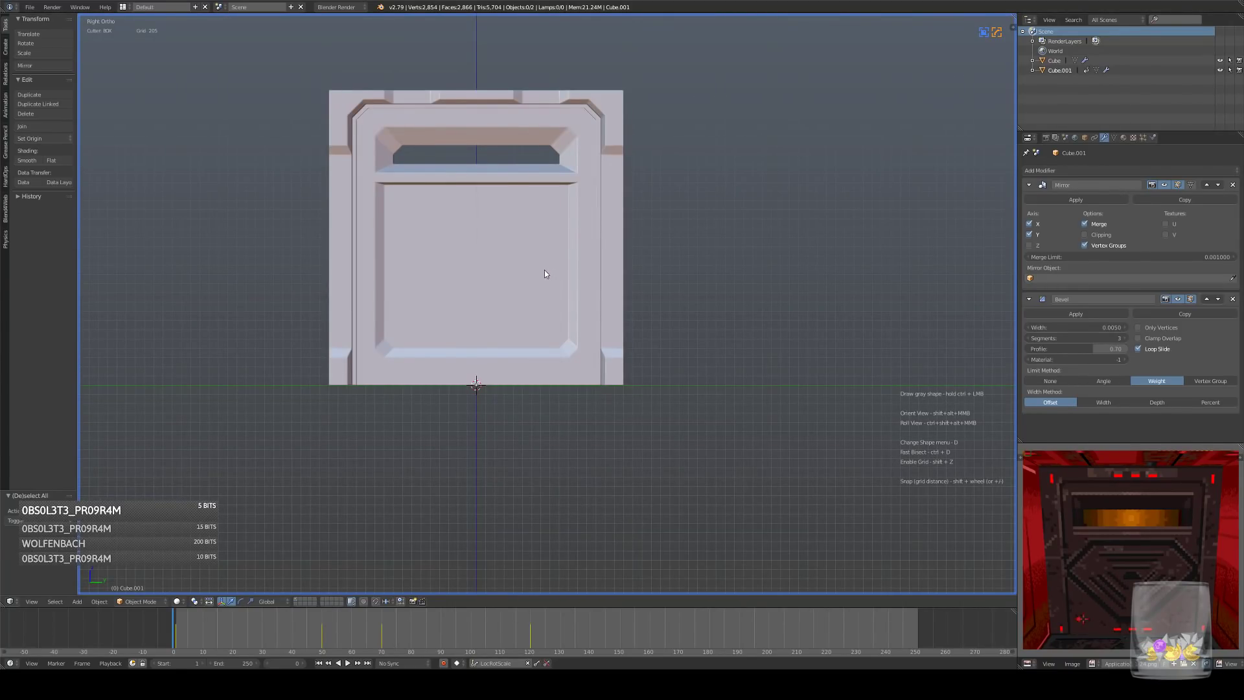
scroll(550, 298, up, 2)
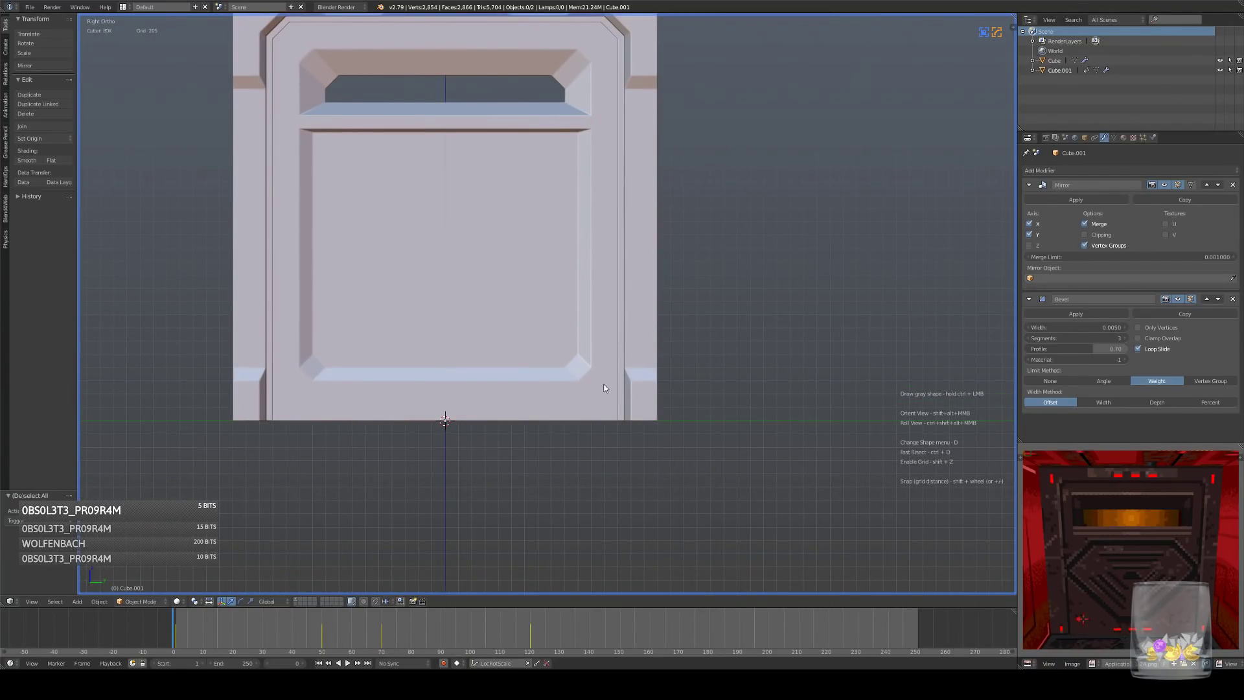
- Open the frame's mesh for editing and examine its protruding foot in solid and wireframe shading
key(Tab)
shift+middle_drag(607, 379, 613, 331)
key(Tab)
right_click(570, 353)
key(Tab)
scroll(585, 308, up, 6)
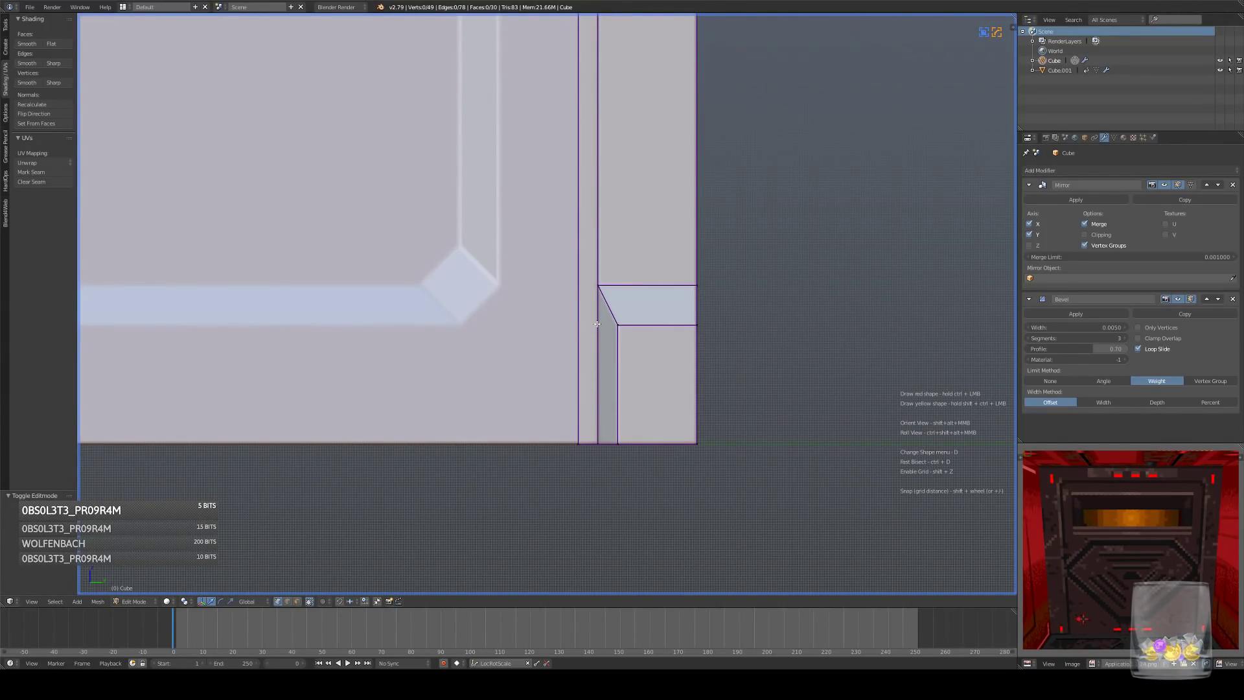
shift+middle_drag(572, 337, 583, 350)
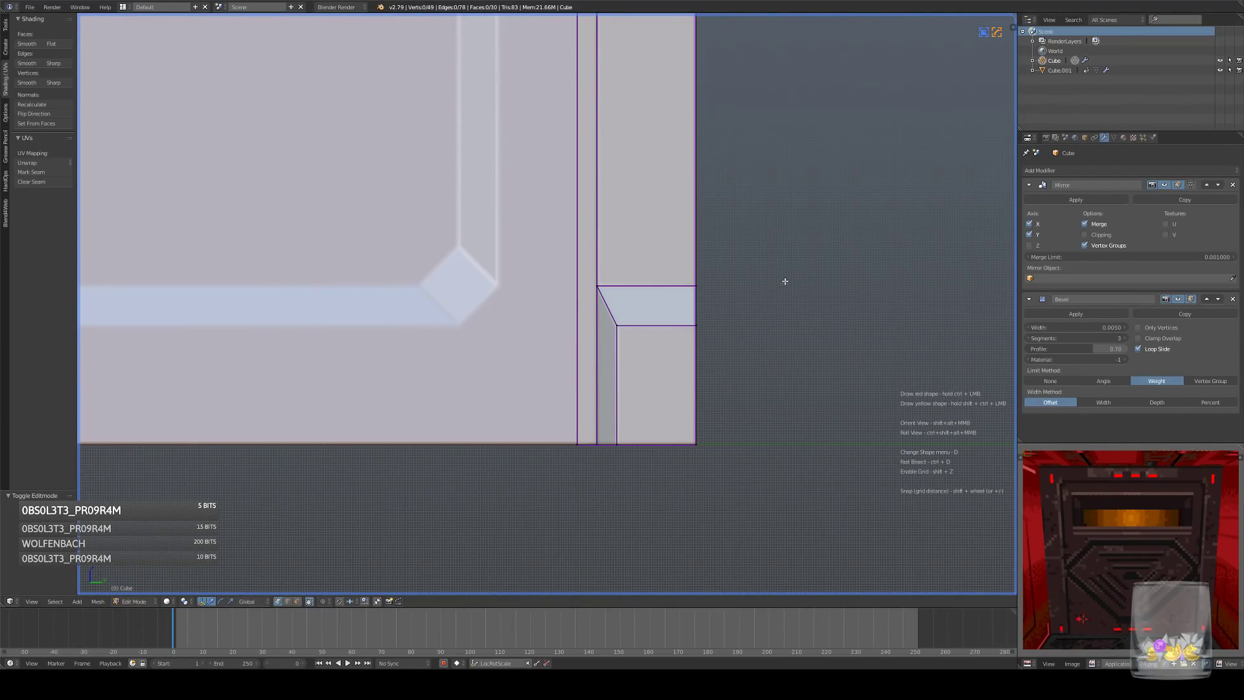
middle_drag(600, 393, 648, 401)
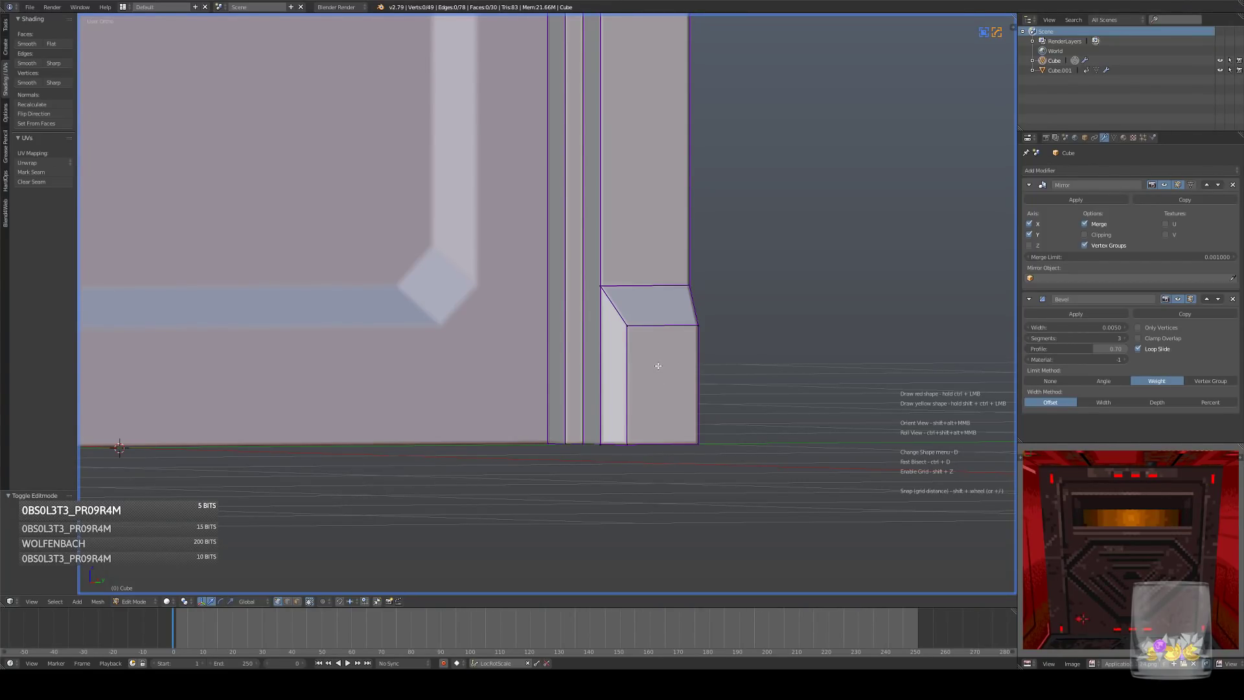
middle_drag(650, 345, 635, 380)
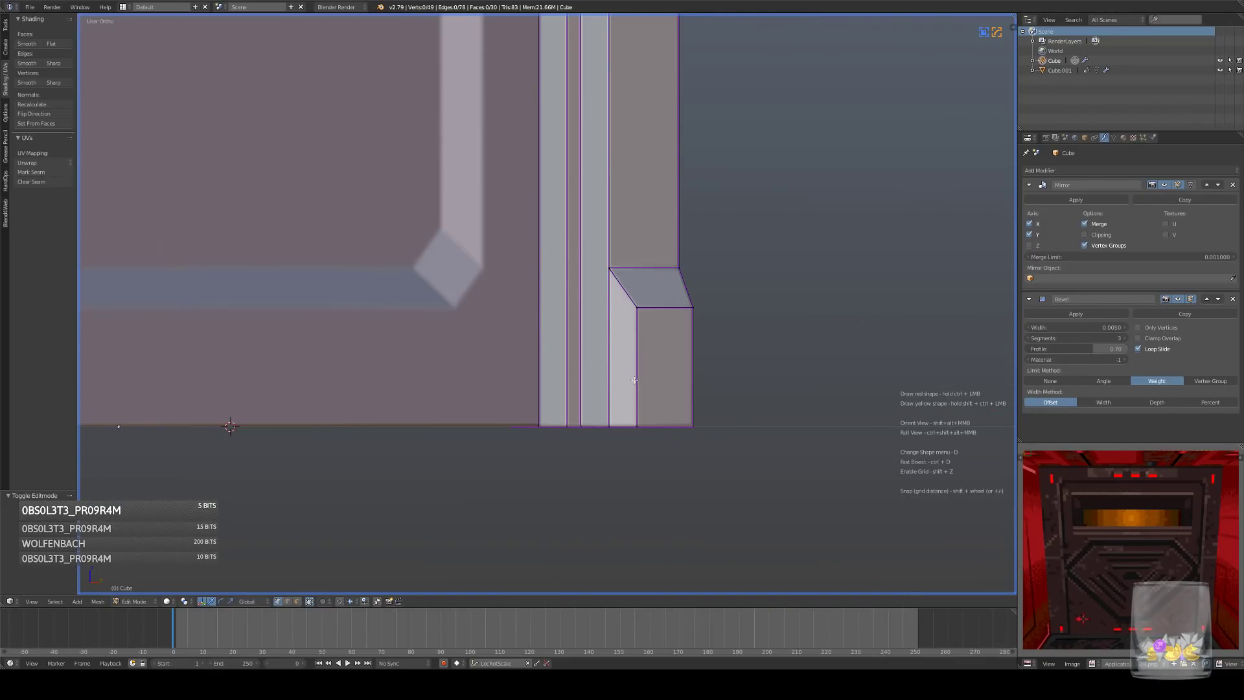
key(z)
mouse_move(461, 472)
middle_down()
mouse_move(629, 337)
mouse_move(522, 428)
middle_up()
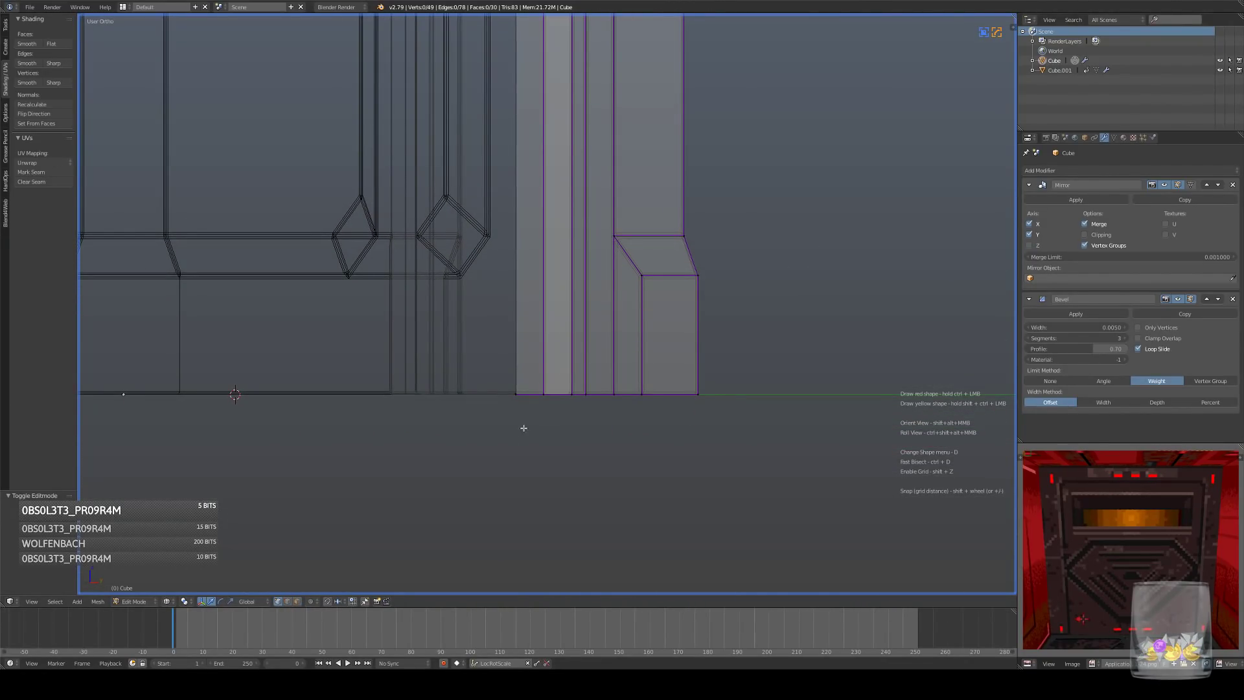
- Cut a horizontal line across the frame's foot with the Box Cutter, between its slope and its base
click(789, 308)
key(KP_3)
scroll(708, 364, down, 8)
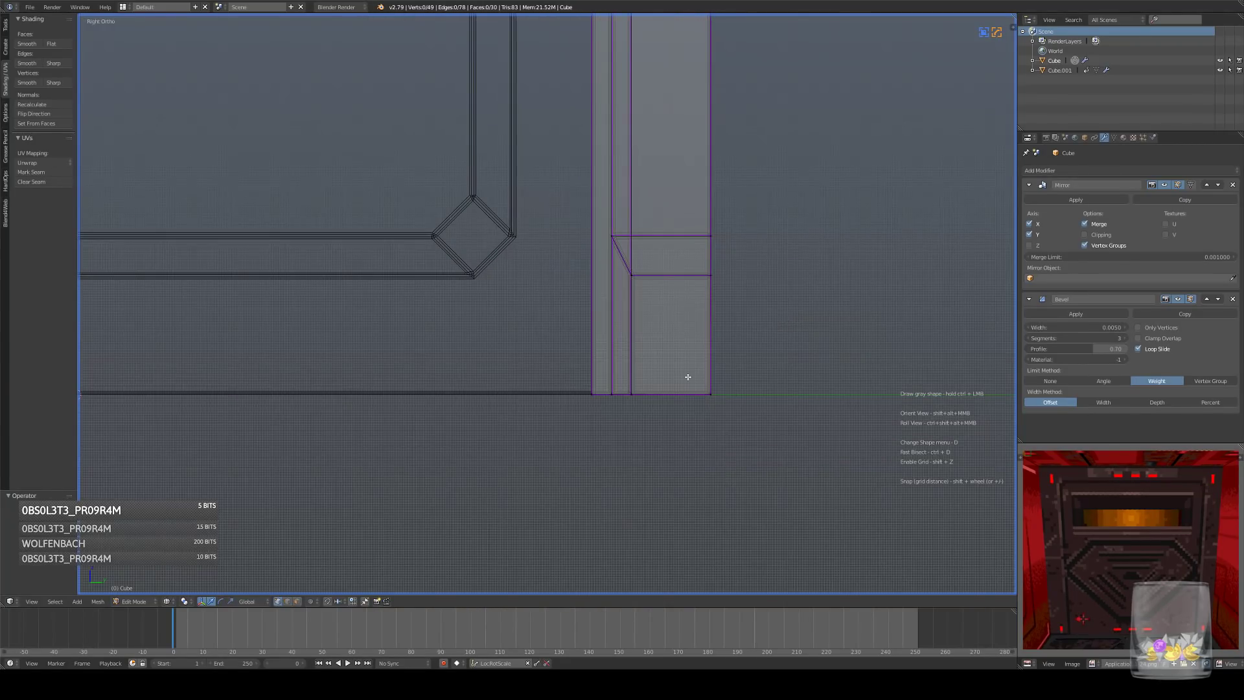
ctrl+drag(522, 401, 654, 311)
middle_drag(654, 311, 382, 578)
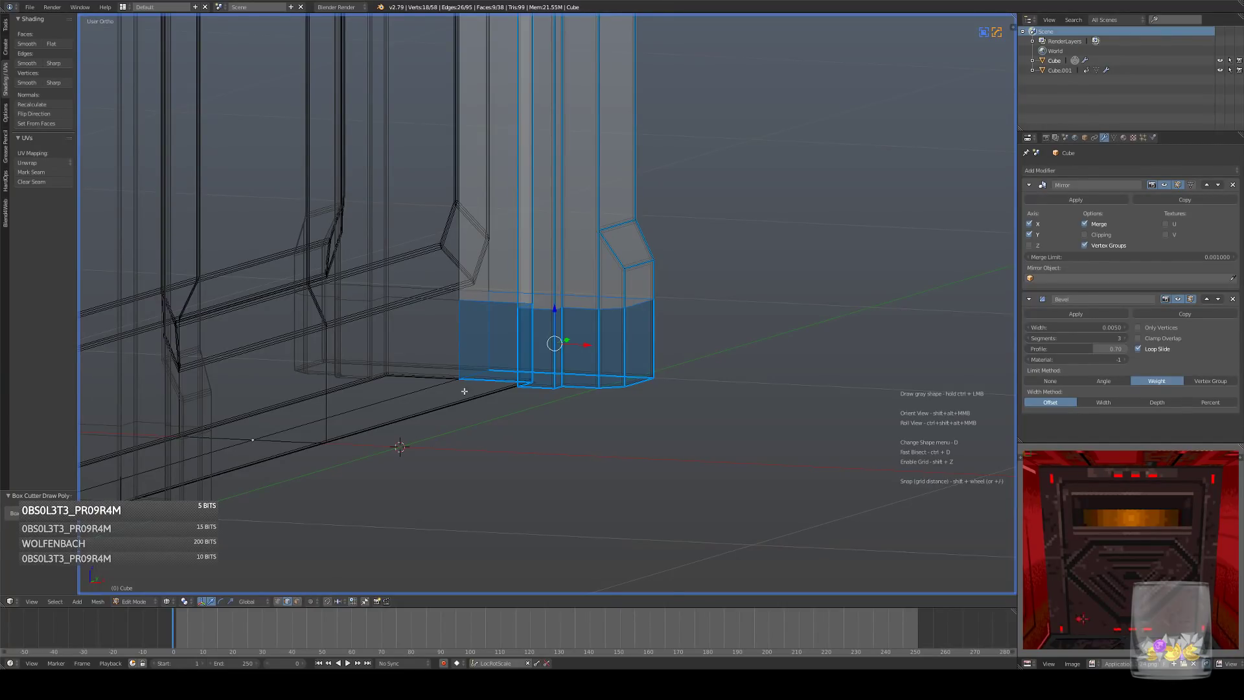
- Dissolve the unneeded edges of the new cut on the inner side of the frame's foot
key(ctrl+x)
middle_drag(507, 306, 581, 284)
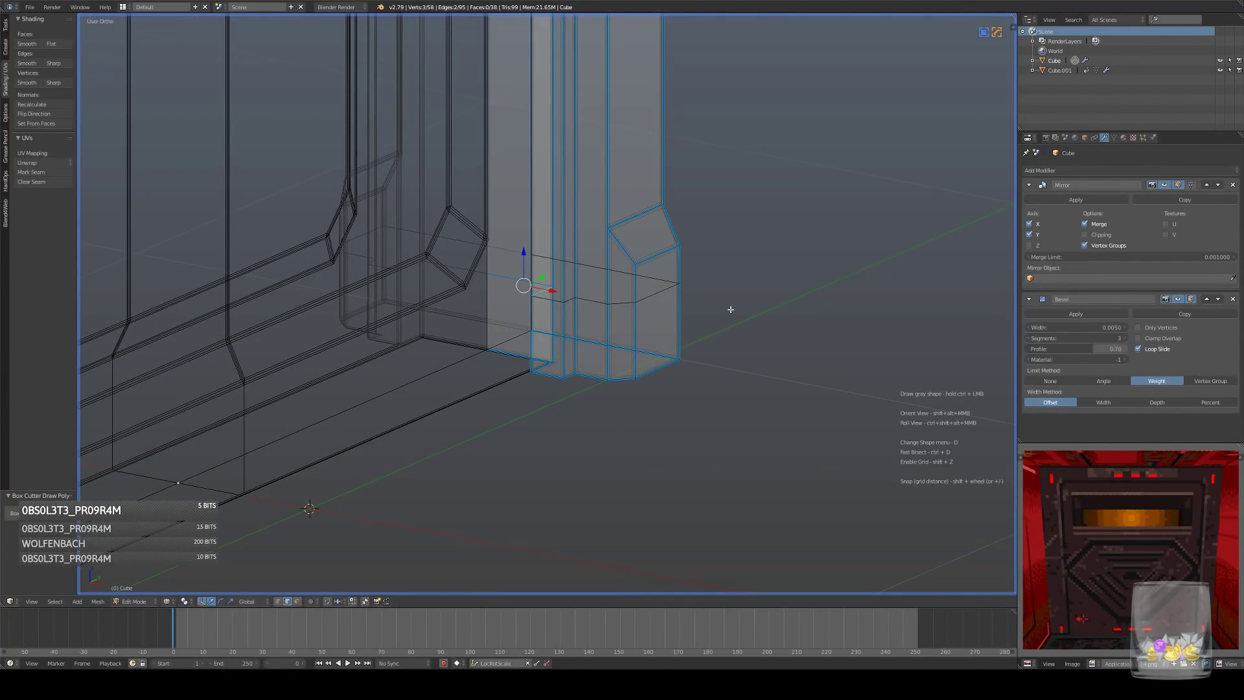
key(z)
shift+right_click(558, 304)
shift+right_click(578, 303)
key(z)
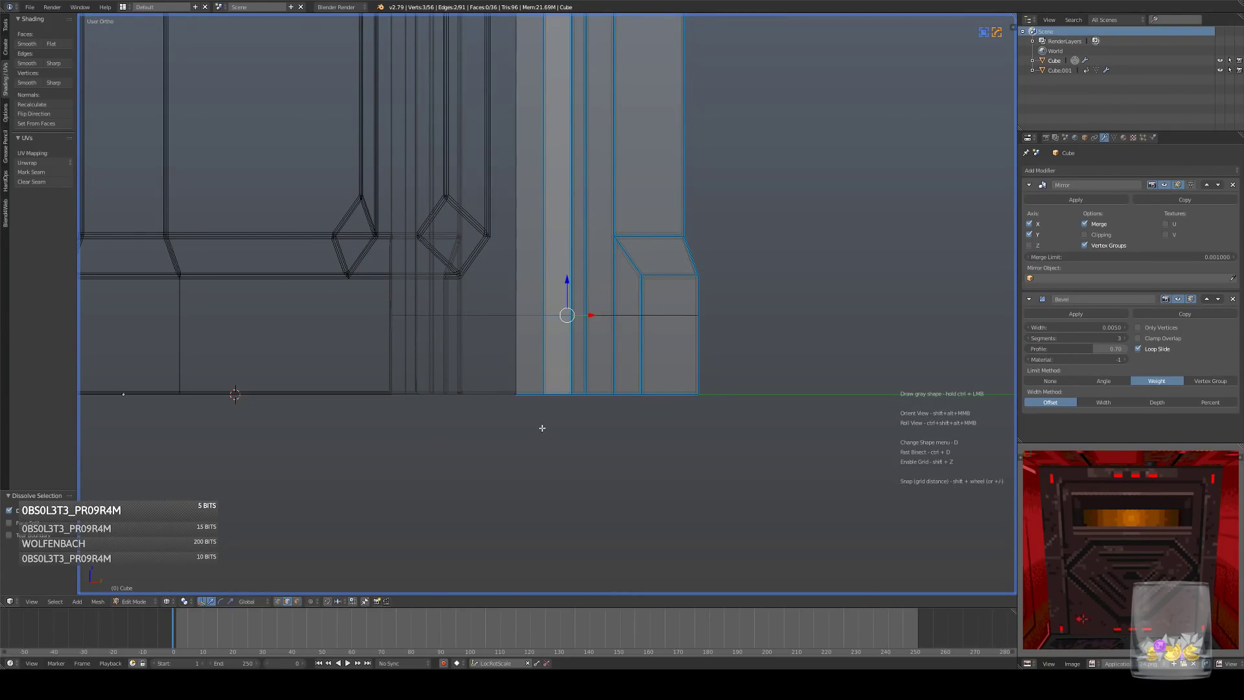
- Add a loop cut to the lower part of the frame
key(ctrl+r)
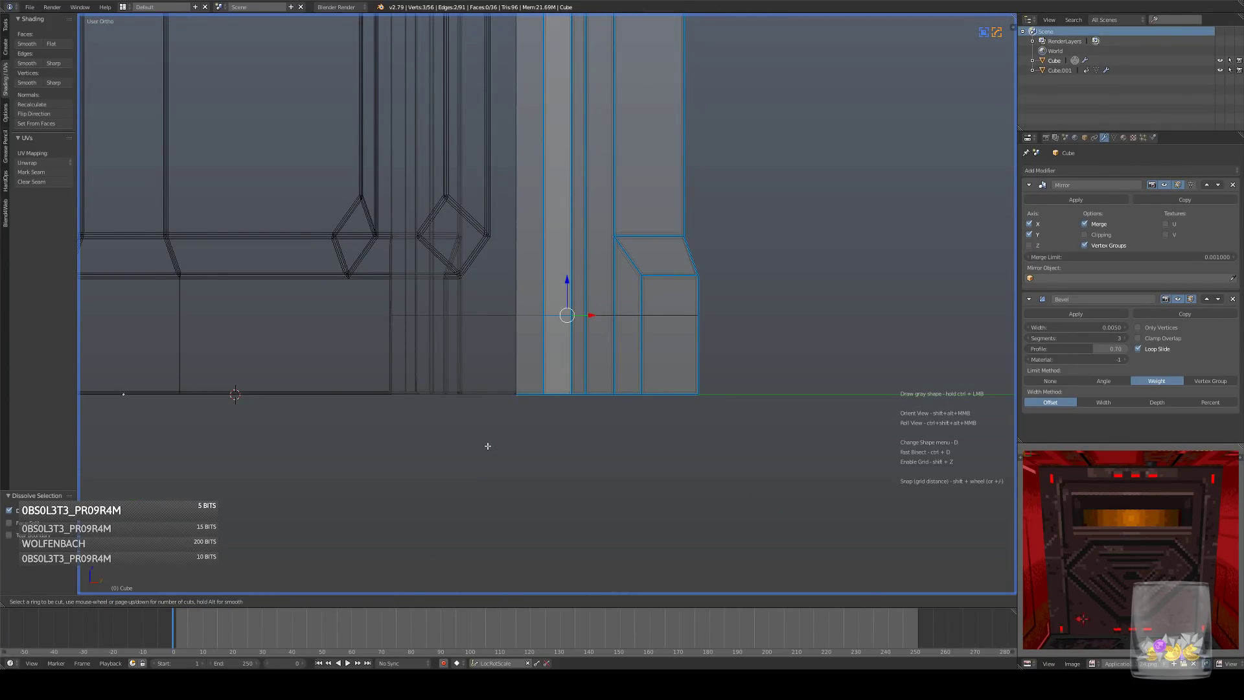
- Undo the last edit and dissolve the extra edge on the foot of the door frame post
key(Escape)
alt+middle_drag(812, 232, 580, 394)
key(ctrl+z)
scroll(588, 383, down, 4)
ctrl+drag(531, 388, 686, 264)
mouse_move(686, 264)
alt+middle_down()
mouse_move(652, 322)
mouse_move(639, 305)
alt+middle_up()
key(z)
right_click(603, 254)
key(ctrl+x)
middle_drag(519, 290, 558, 280)
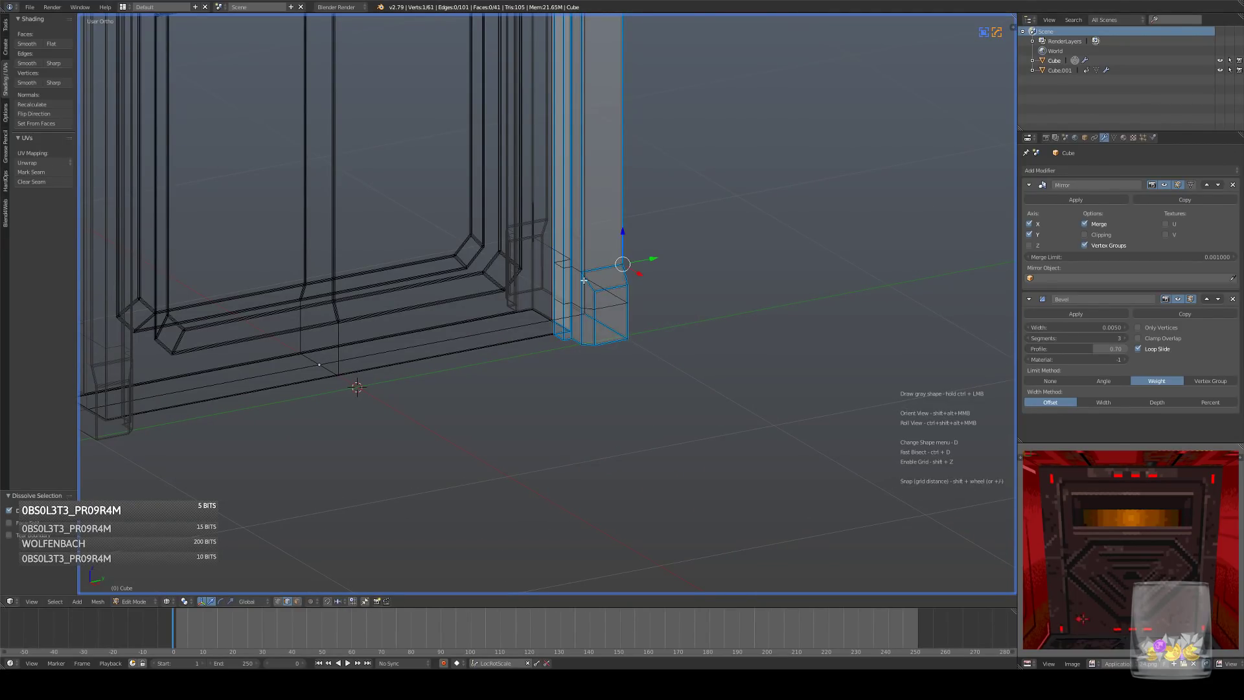
- Dissolve the remaining unneeded edges around the foot of the frame post
right_click(535, 273)
shift+right_click(541, 277)
key(ctrl+x)
middle_drag(650, 331, 628, 308)
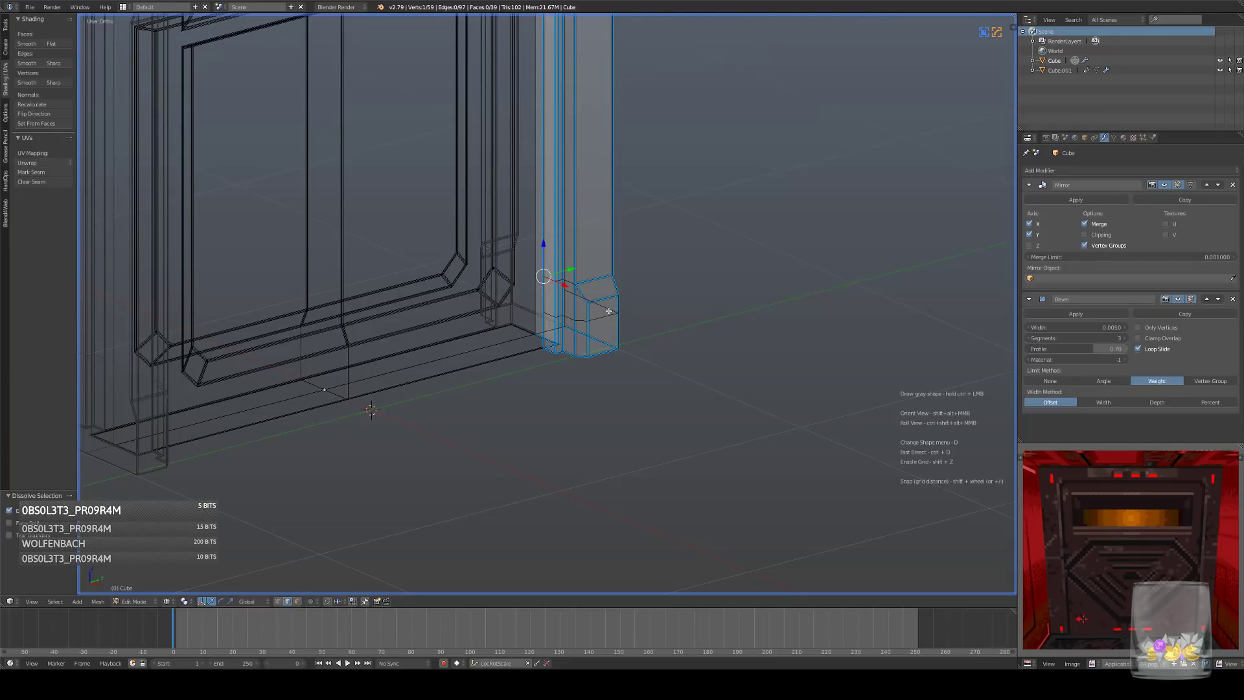
right_click(604, 304)
key(ctrl+x)
scroll(640, 321, up, 3)
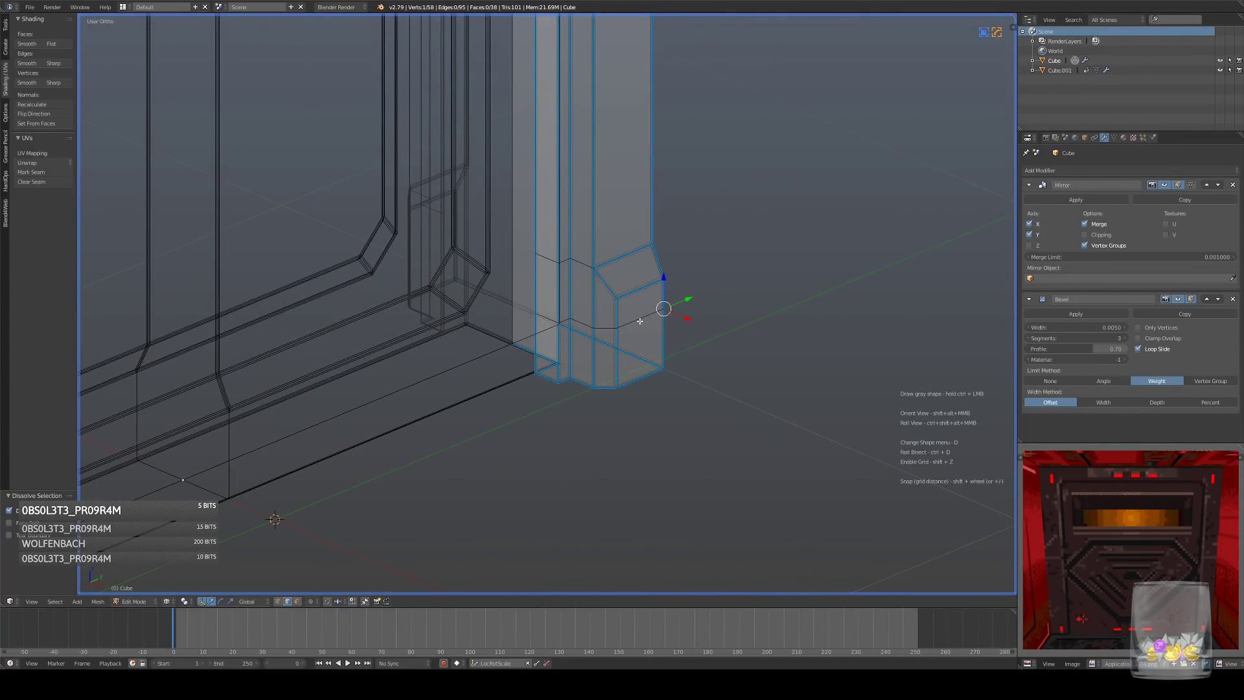
- Select the edge path running across the foot's inner side and move it along Y toward the door panel
right_click(602, 335)
ctrl+right_click(555, 325)
key(KP_3)
scroll(619, 339, down, 3)
key(g)
key(y)
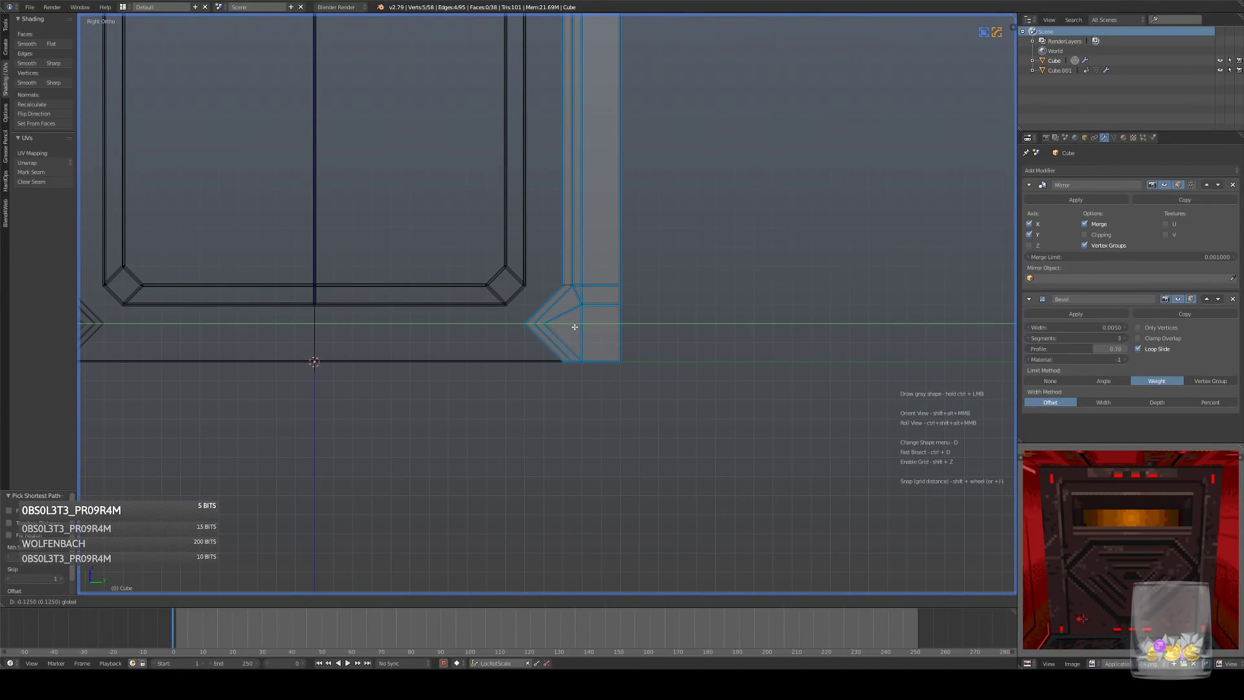
click(583, 325)
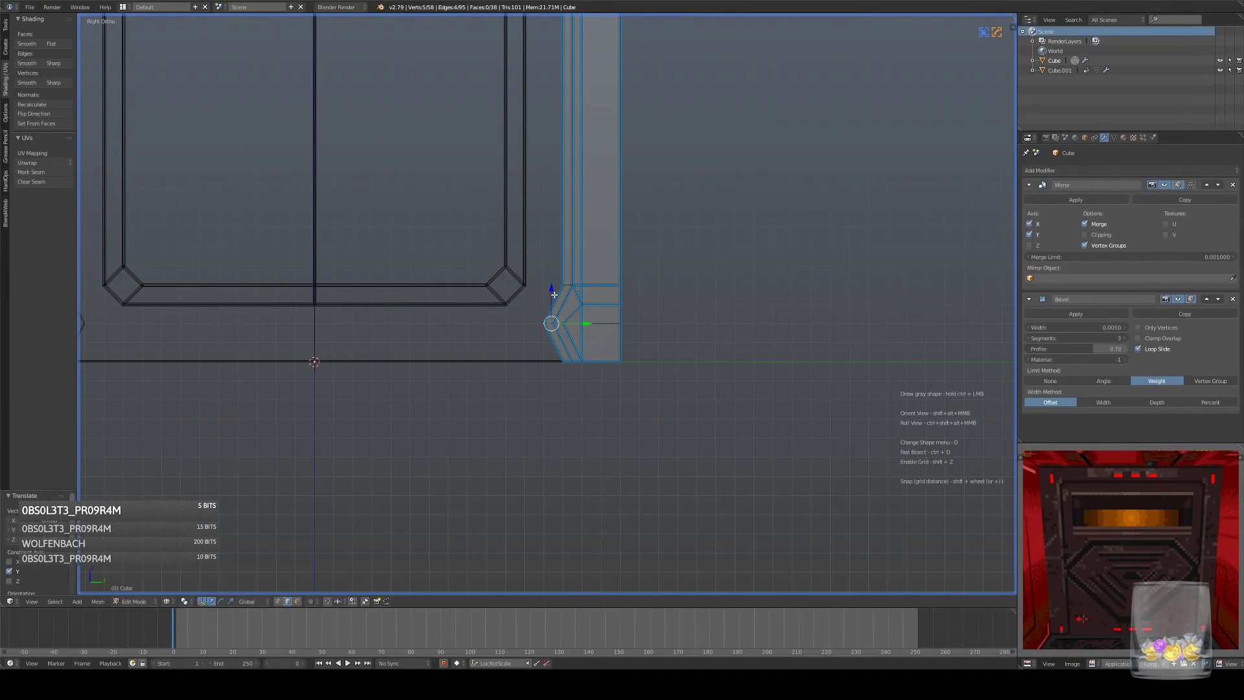
- Raise the moved edge path along Z, and lower the adjacent corner vertex to shape the foot's slanted corner
middle_drag(583, 325, 622, 328)
key(KP_3)
drag(554, 292, 553, 275)
middle_drag(554, 278, 568, 306)
key(KP_3)
click(278, 602)
right_click(567, 304)
drag(566, 275, 566, 300)
right_click(577, 371)
ctrl+right_click(579, 351)
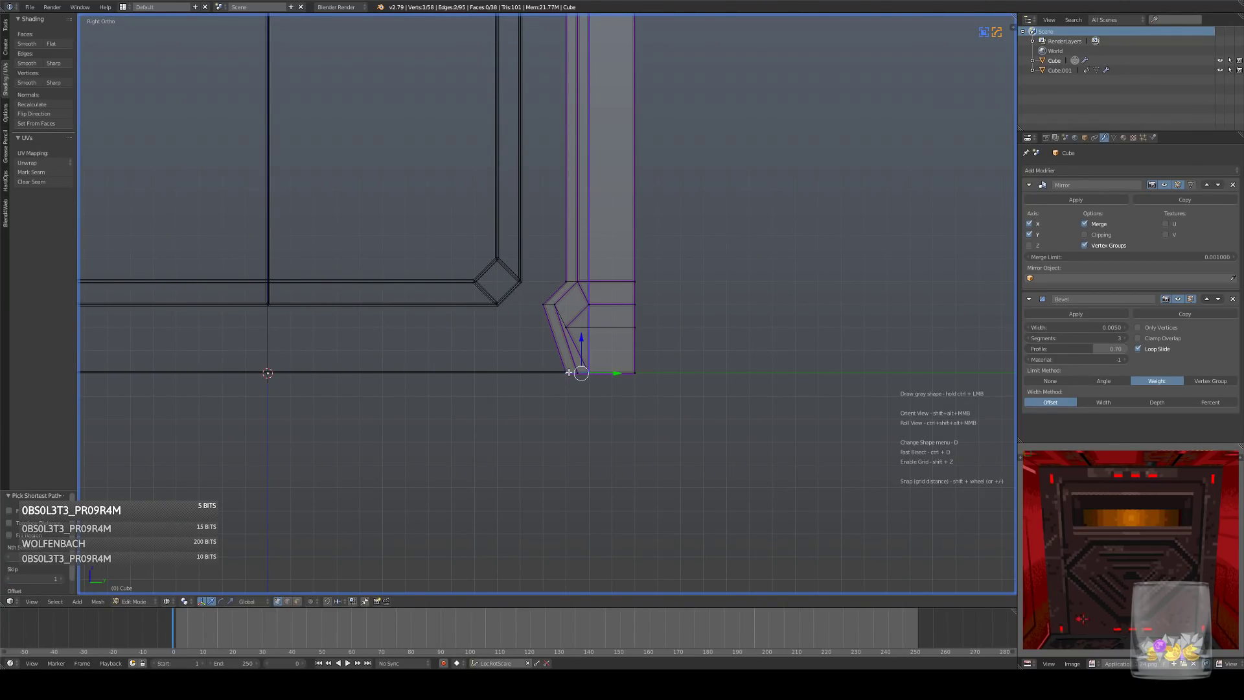
drag(611, 376, 594, 375)
middle_drag(594, 374, 600, 344)
key(ctrl+z)
- Move the foot's inner bottom vertices along Y until they line up vertically with the vertices above them
right_click(566, 356)
ctrl+right_click(589, 377)
drag(608, 374, 587, 373)
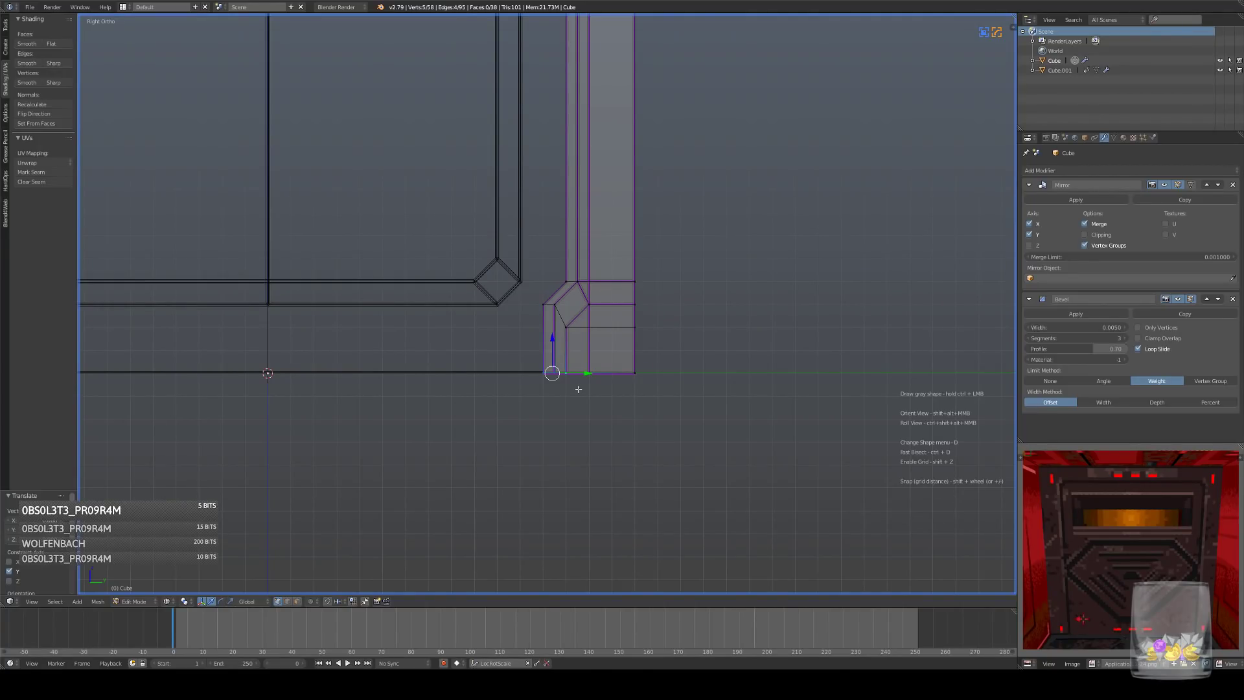
mouse_move(554, 342)
middle_down()
mouse_move(558, 370)
mouse_move(584, 395)
mouse_move(584, 365)
middle_up()
key(z)
scroll(584, 365, up, 2)
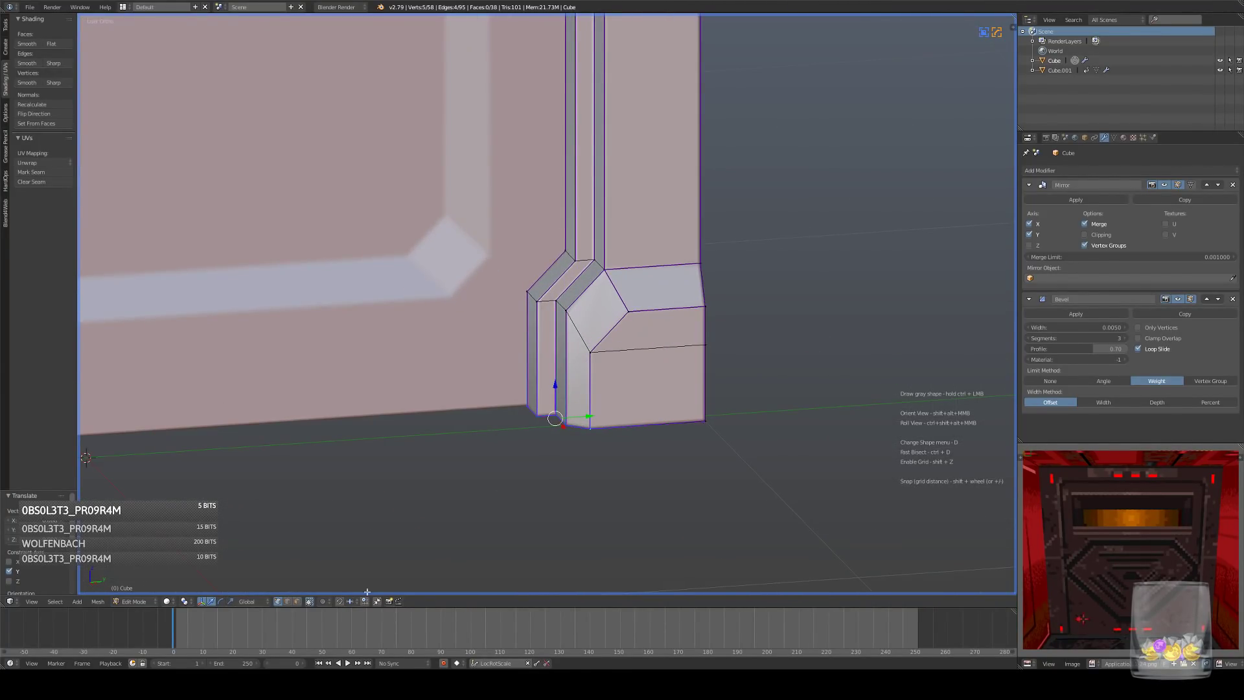
click(289, 602)
key(KP_3)
right_click(585, 378)
drag(619, 385, 640, 383)
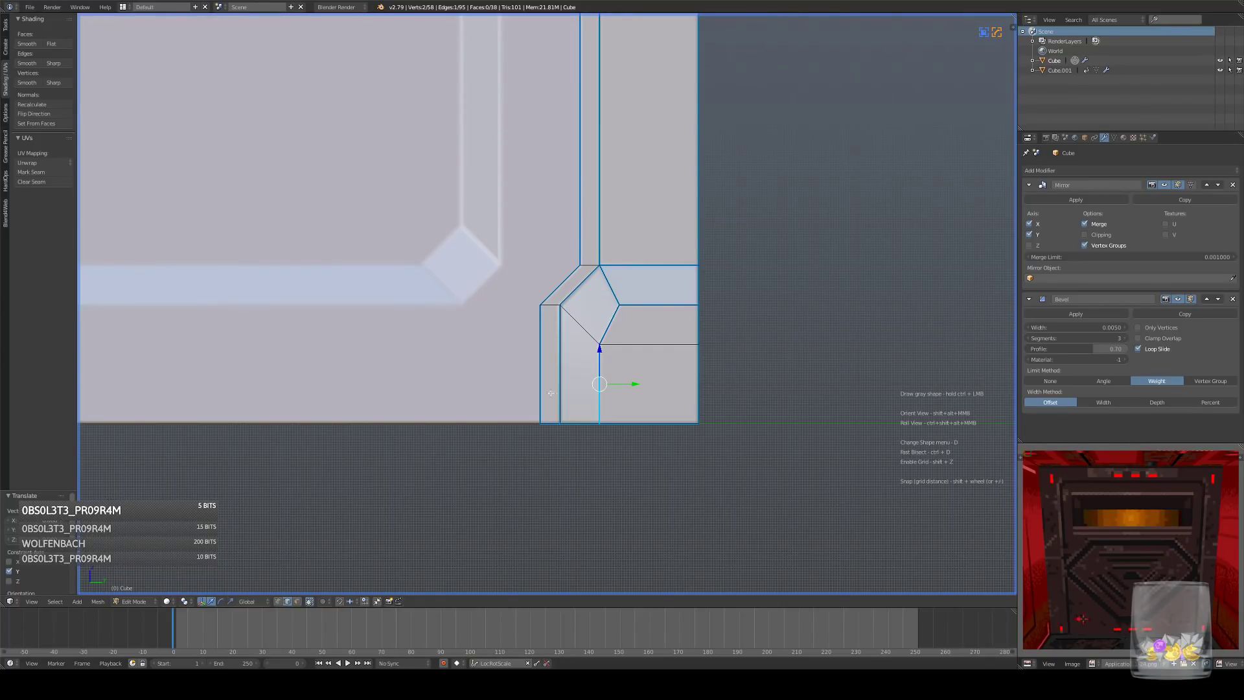
key(ctrl+z)
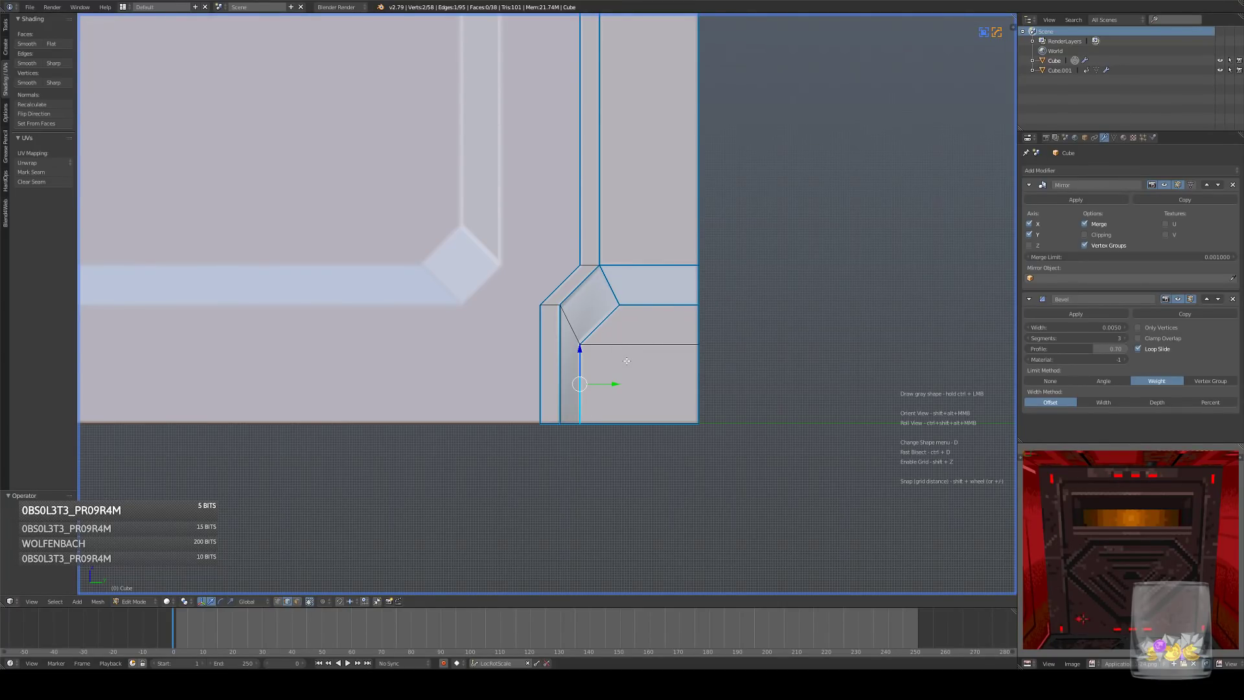
- Mark the edges of the foot's diamond-shaped corner facet as sharp, and dissolve the horizontal edge crossing the foot
right_click(607, 322)
shift+right_click(650, 311)
shift+right_click(651, 313)
middle_drag(656, 361, 589, 232)
right_click(580, 328)
key(q)
click(728, 330)
right_click(661, 347)
key(ctrl+x)
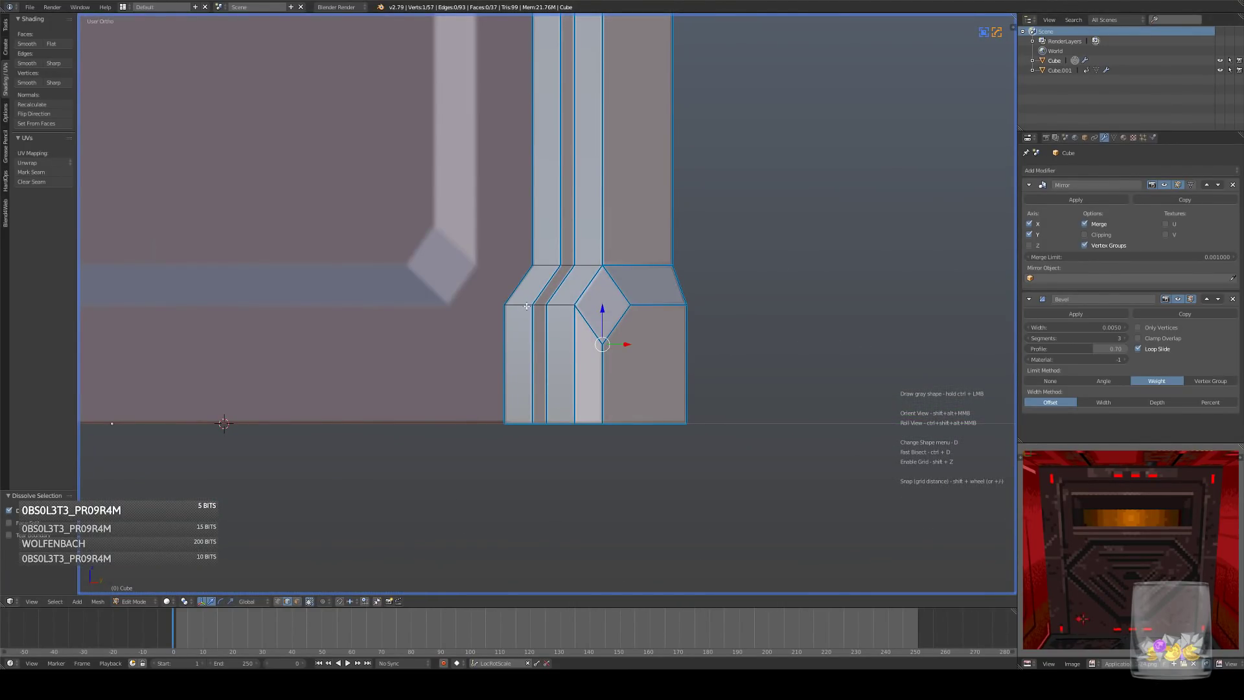
- Raise the two short edges bounding the foot's inner slope slightly along Z
right_click(526, 305)
shift+right_click(548, 267)
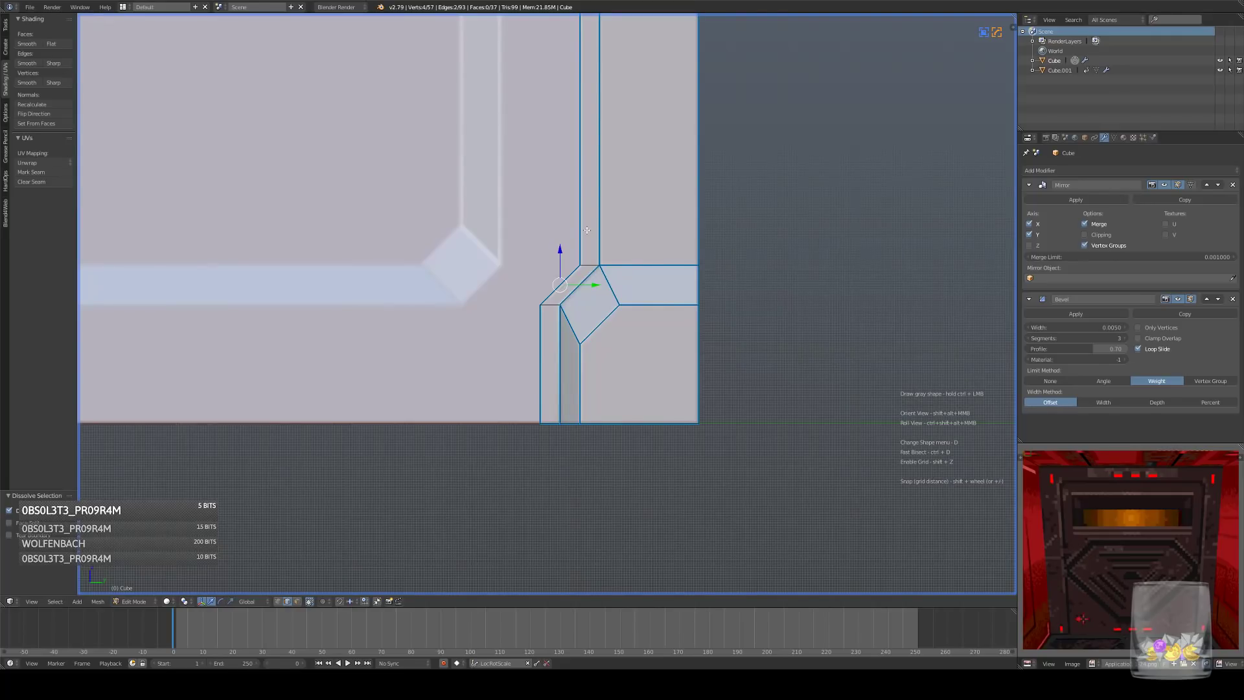
key(g)
key(z)
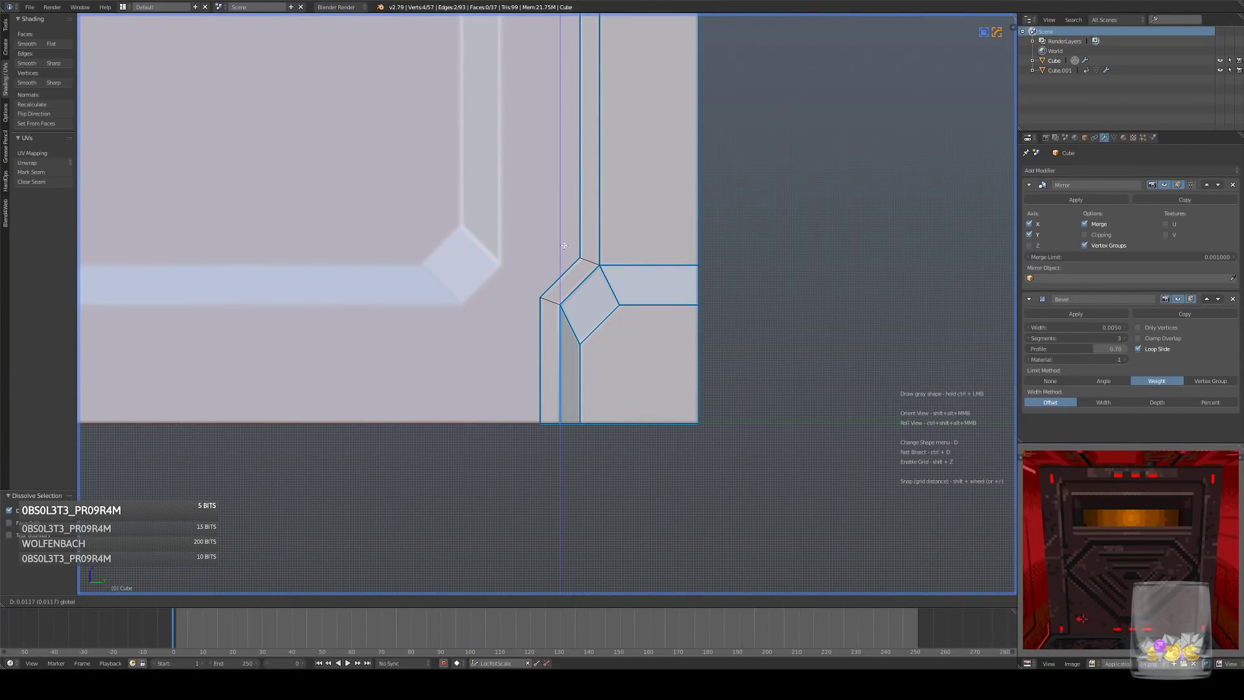
click(559, 245)
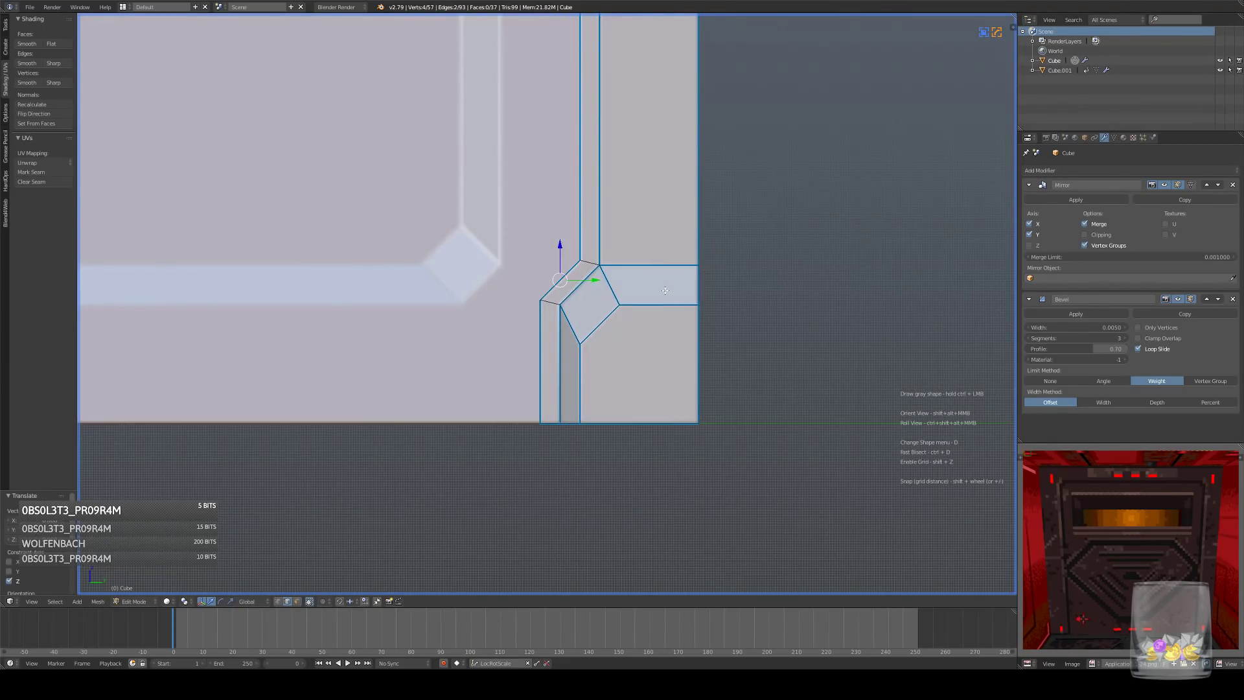
- Mark the four short cross edges of the foot's sloped transitions as sharp with Hard Ops Set SSharp
scroll(654, 291, down, 5)
key(a)
key(Tab)
middle_drag(604, 308, 664, 342)
scroll(661, 341, down, 2)
key(Tab)
scroll(650, 339, up, 5)
right_click(521, 292)
shift+right_click(550, 250)
shift+right_click(591, 258)
shift+right_click(562, 304)
key(q)
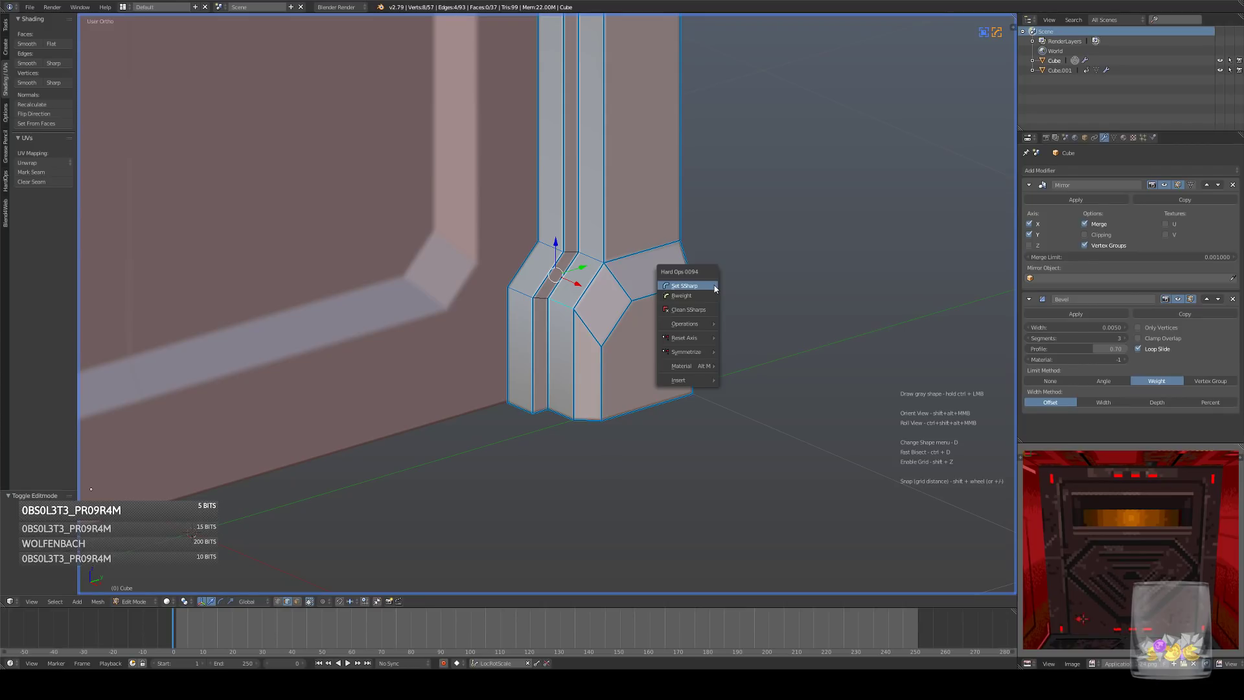
click(703, 286)
- Select the two short edges crossing the recessed groove at the slope and dissolve them
key(z)
middle_drag(613, 280, 591, 319)
key(KP_3)
scroll(583, 305, down, 4)
scroll(591, 319, up, 3)
key(ctrl+x)
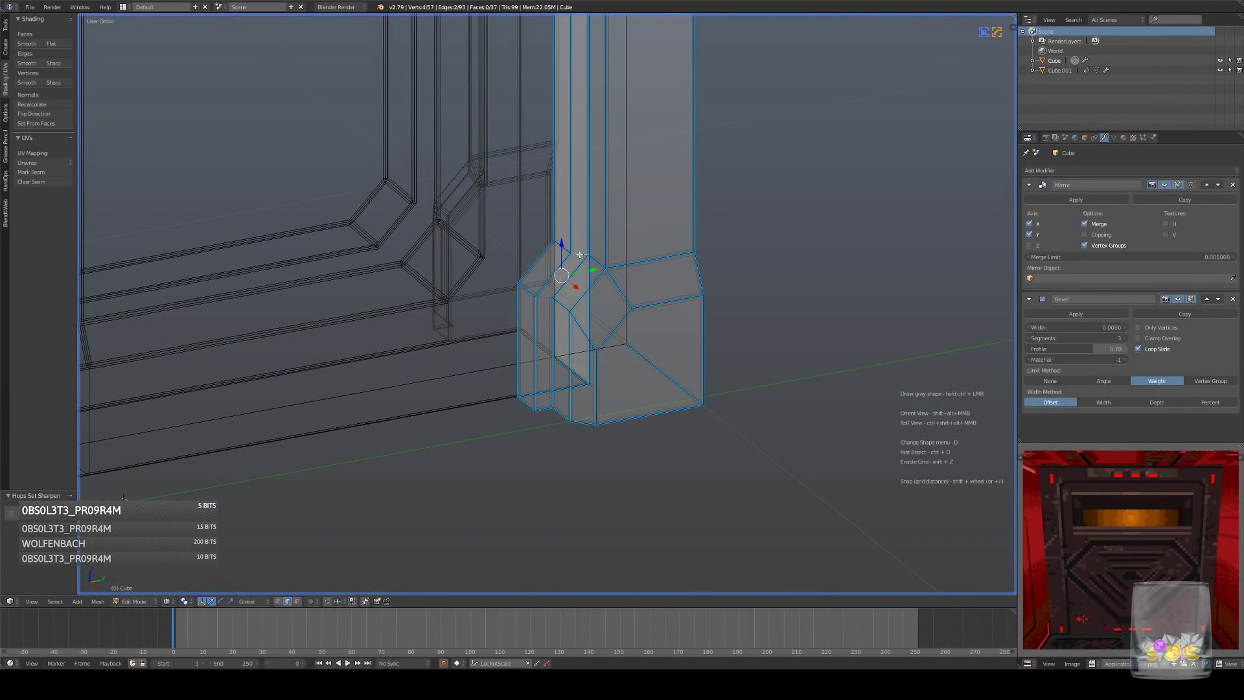
- Raise the lower edges of the foot's outer slope along Z to make the sloped band narrower
alt+middle_drag(745, 279, 709, 292)
key(Tab)
scroll(709, 302, down, 6)
key(z)
mouse_move(501, 265)
shift+middle_down()
mouse_move(617, 351)
mouse_move(588, 318)
mouse_move(525, 331)
shift+middle_up()
scroll(617, 351, down, 5)
scroll(630, 335, up, 6)
key(Tab)
scroll(588, 319, up, 4)
right_click(547, 395)
shift+right_click(576, 381)
drag(570, 360, 577, 342)
shift+middle_drag(589, 345, 697, 377)
- Select the two long vertical edges of the post's outer side and subdivide them
right_click(588, 374)
right_click(563, 343)
shift+right_click(619, 337)
key(w)
click(789, 293)
- Lower the new cross edge along Z to just above the foot and snap it to the grid
right_click(611, 78)
key(KP_3)
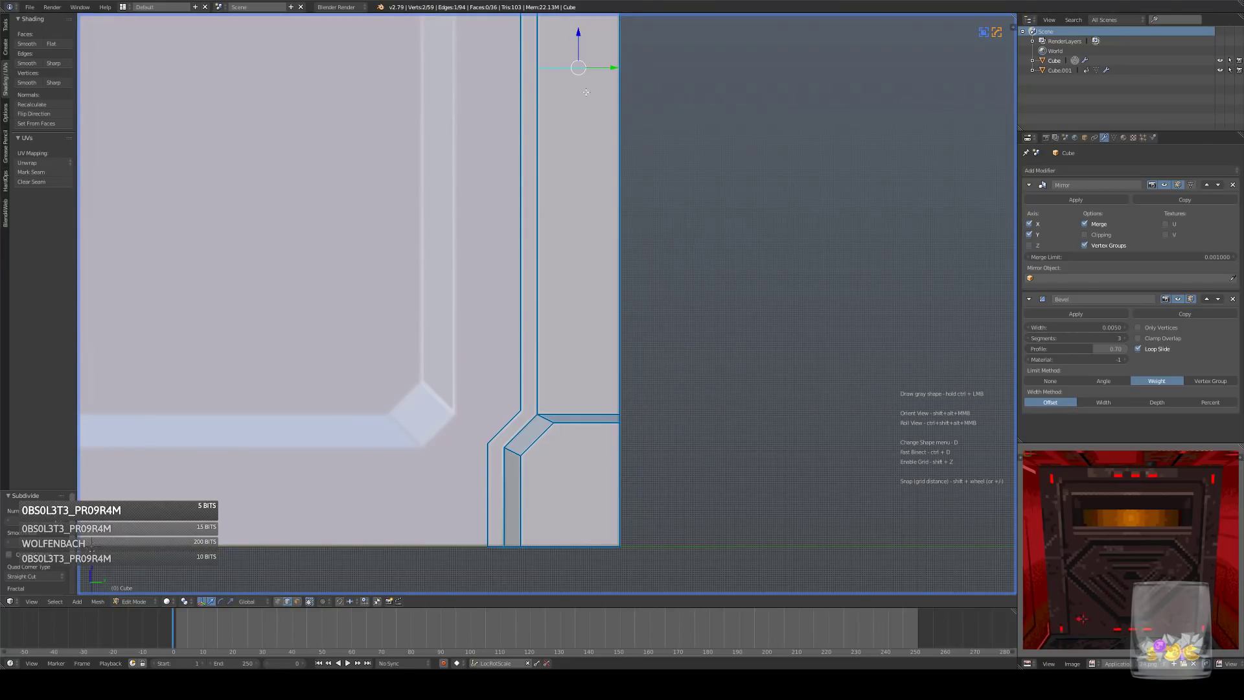
drag(578, 32, 650, 313)
scroll(716, 305, down, 5)
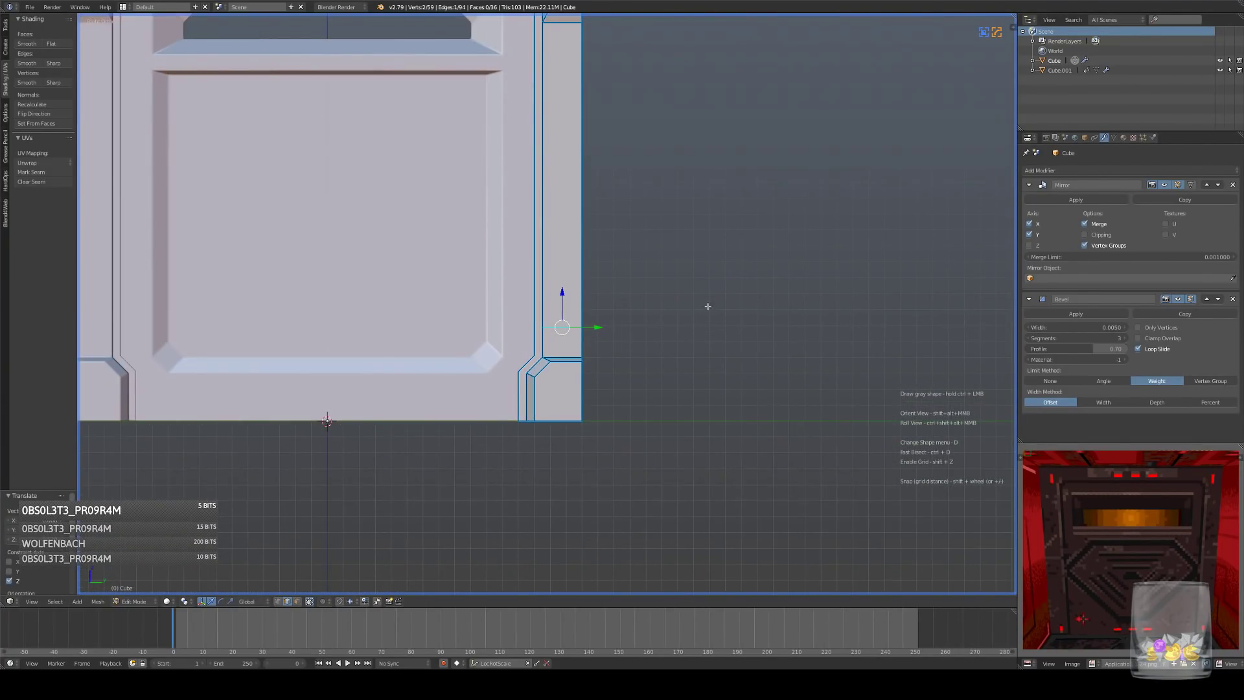
key(shift+s)
click(716, 302)
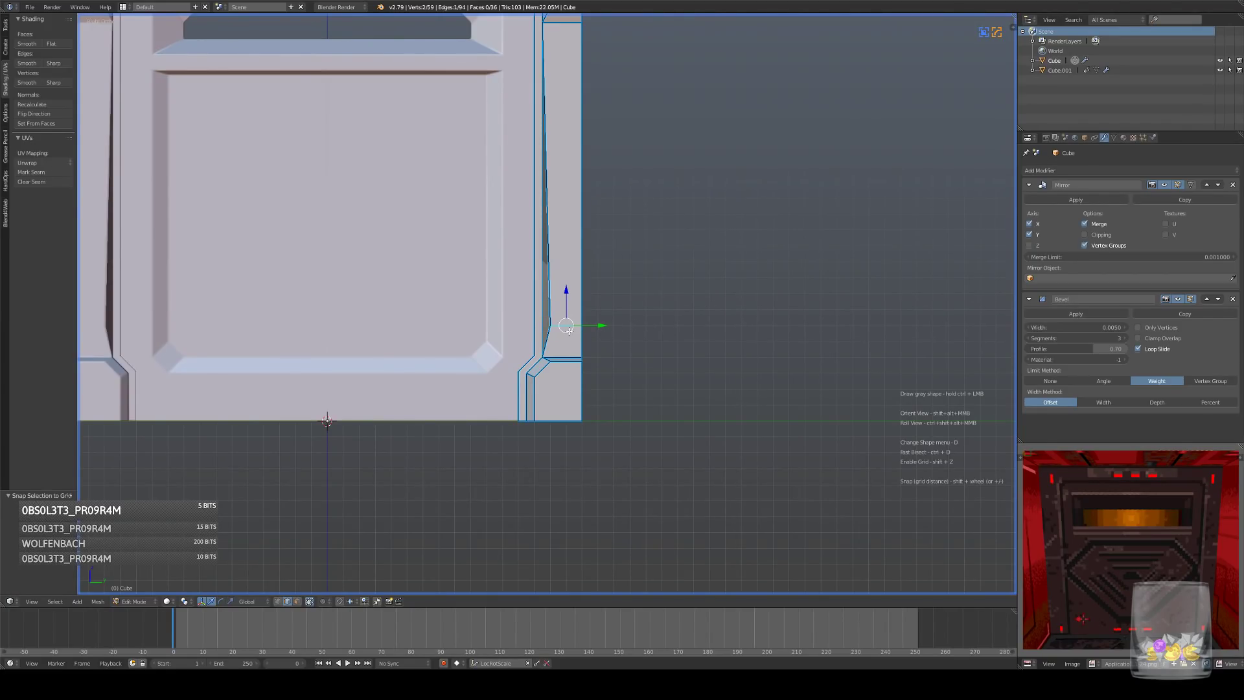
- Move the cross edge's inner vertex along Y back in line with the post's vertical edge
scroll(570, 330, up, 2)
click(277, 601)
right_click(537, 334)
scroll(539, 335, up, 4)
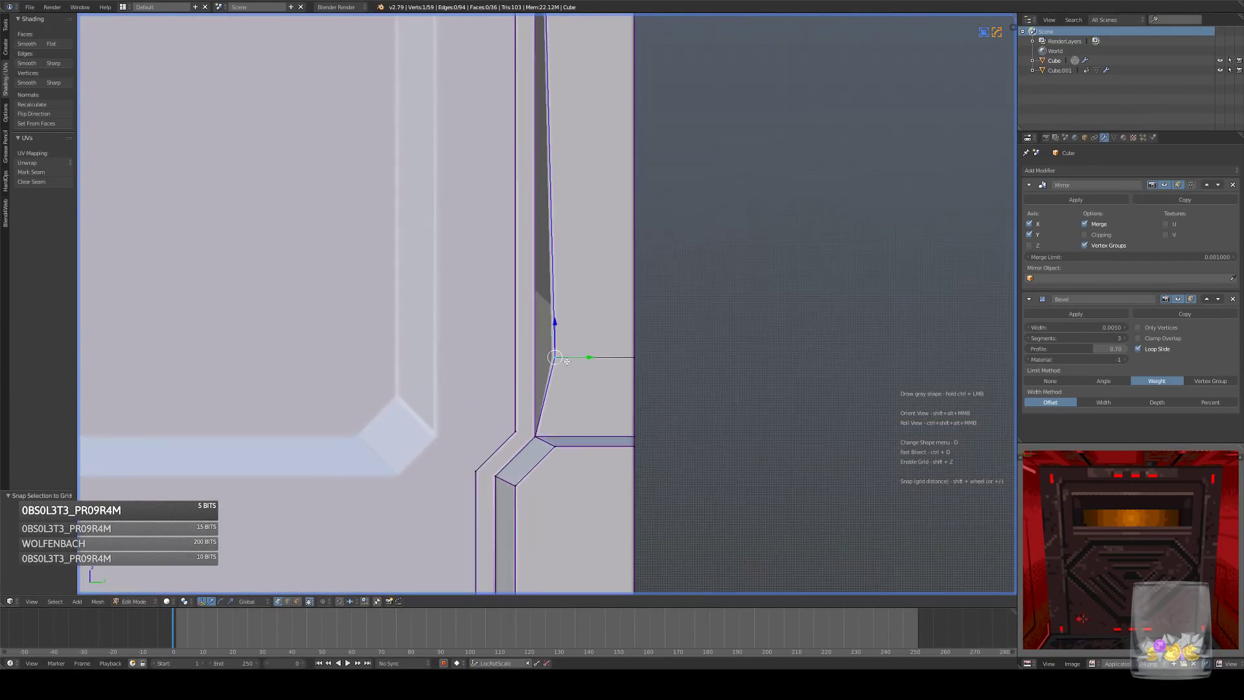
drag(593, 368, 569, 453)
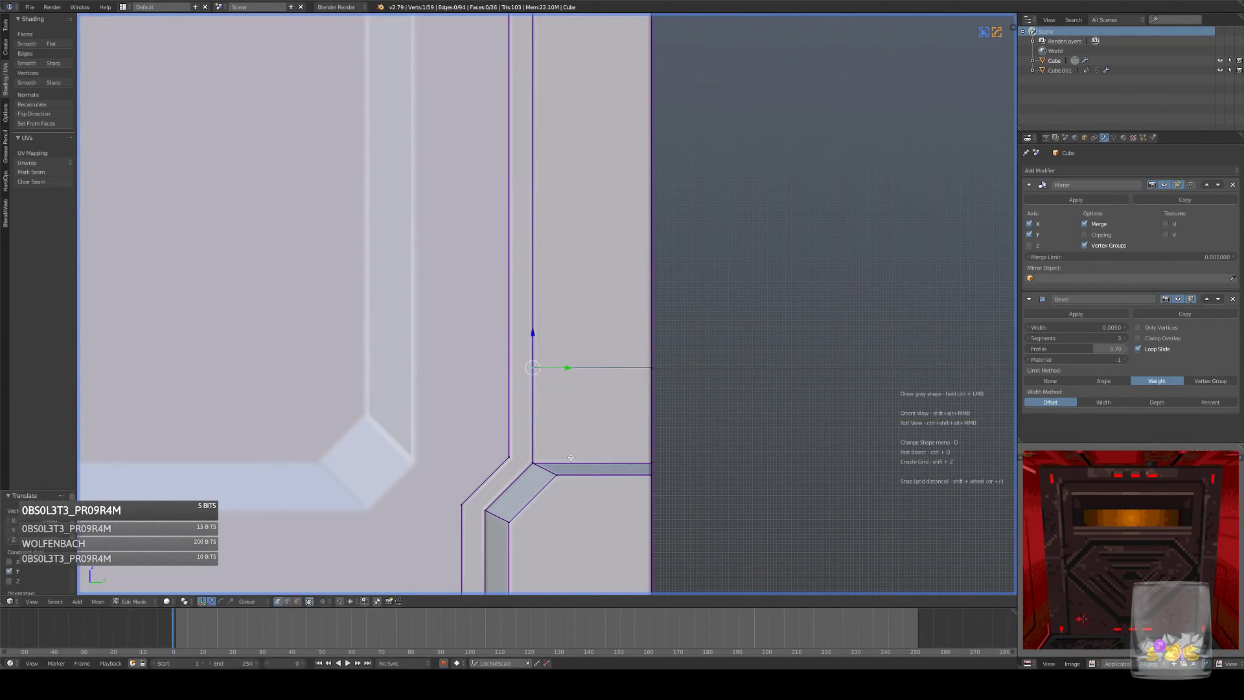
- Select the two short vertical edges between the cross edge and the foot and subdivide them
middle_drag(569, 453, 595, 452)
click(287, 601)
shift+middle_drag(607, 395, 581, 353)
right_click(533, 360)
shift+right_click(642, 363)
key(w)
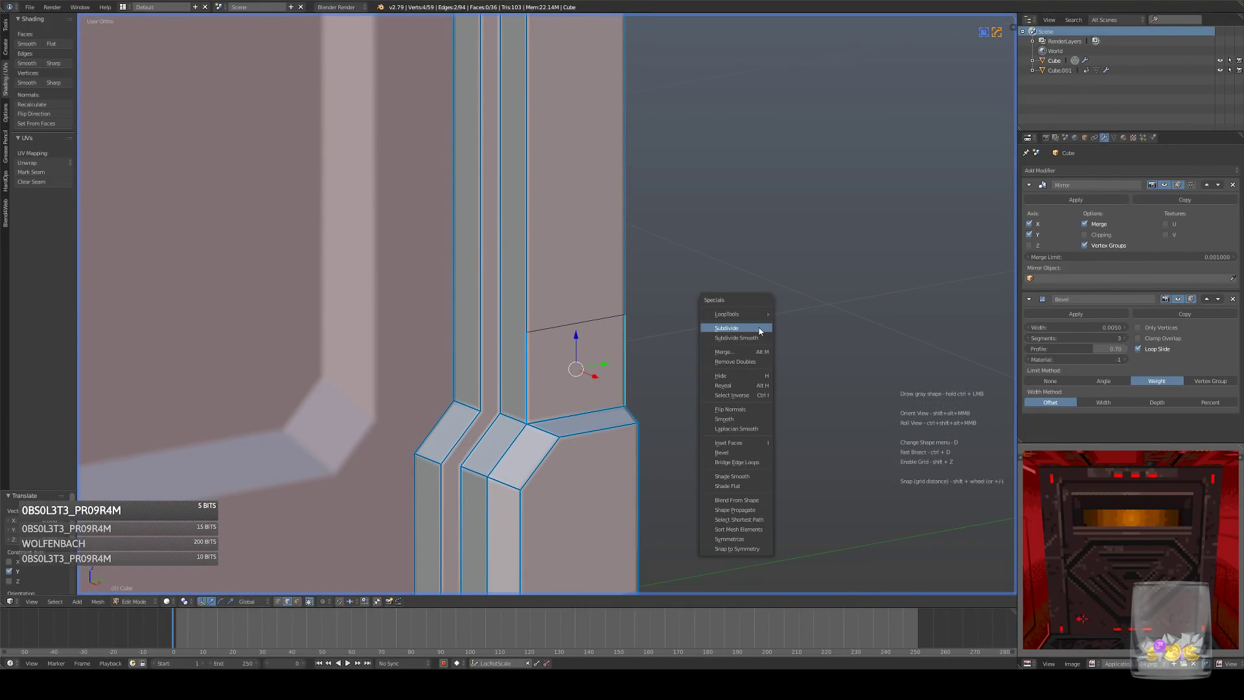
click(760, 331)
- Move the new middle edge outward along X flush with the foot, and dissolve the edge below it
key(KP_3)
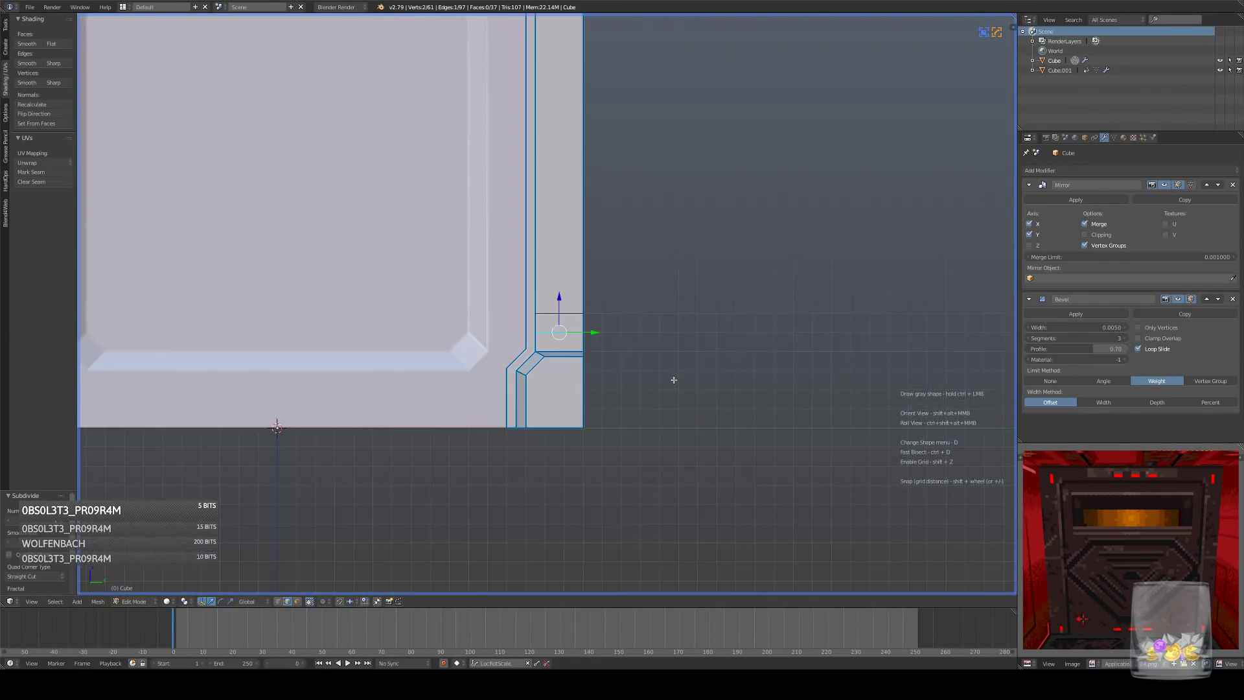
scroll(560, 351, up, 4)
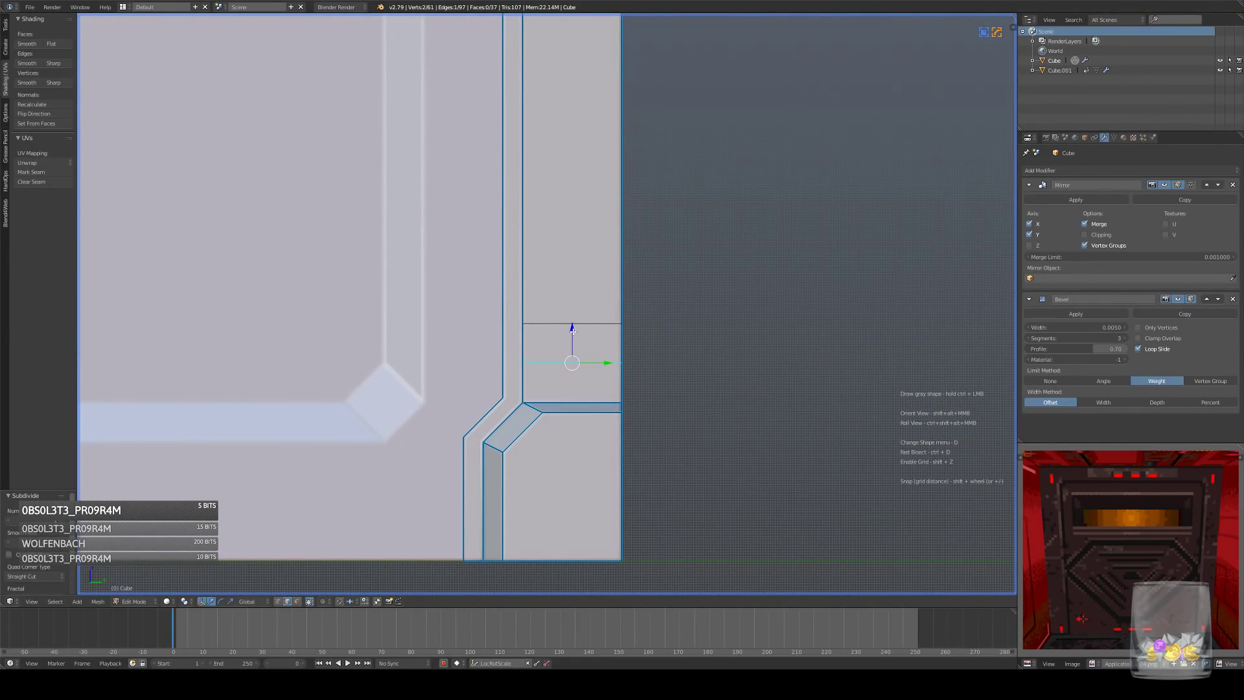
key(KP_1)
key(g)
key(x)
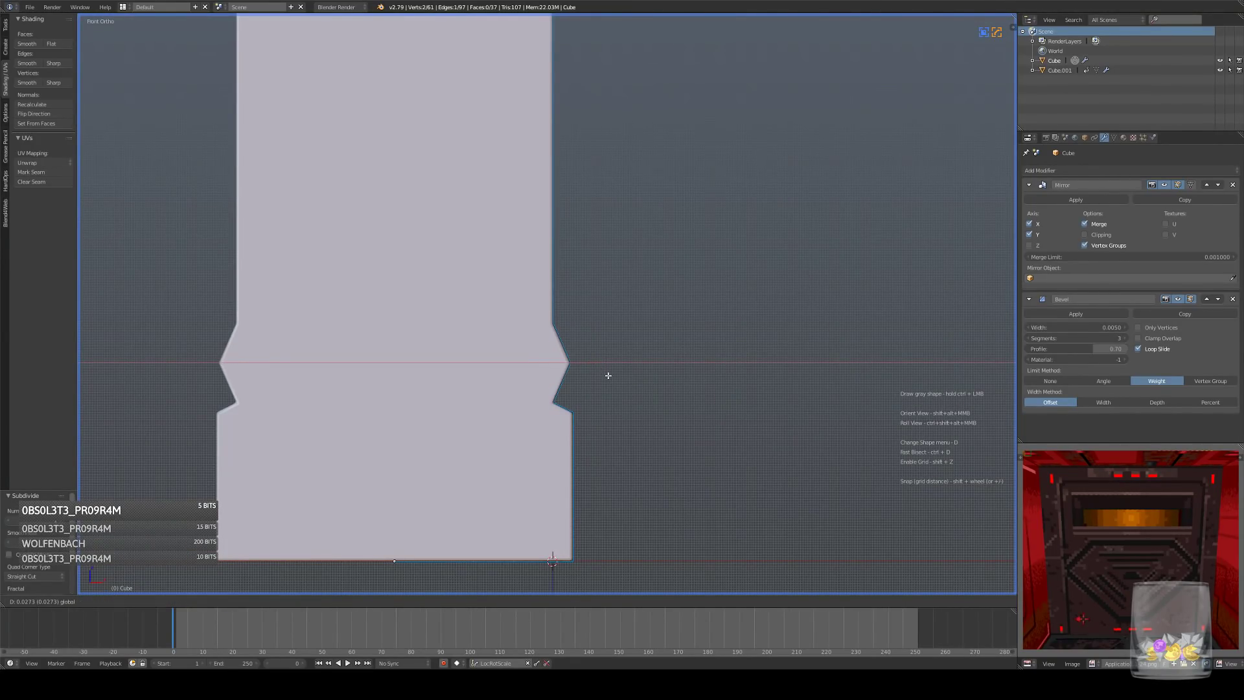
click(608, 375)
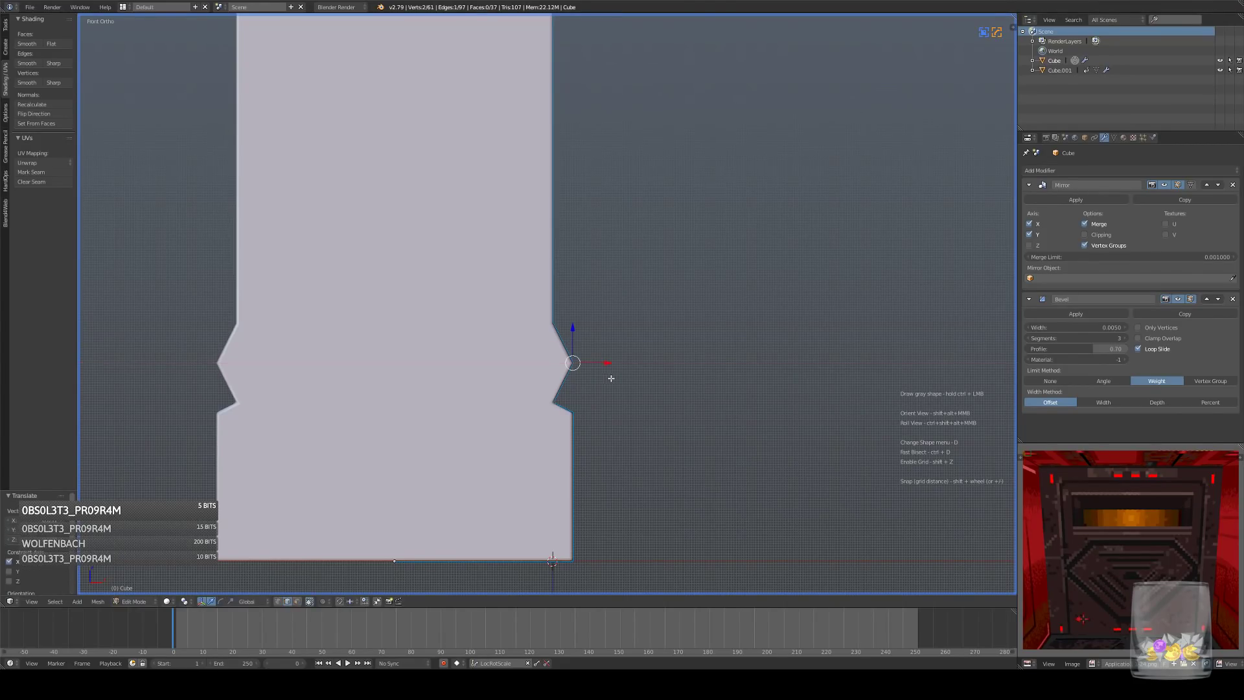
middle_drag(608, 375, 570, 397)
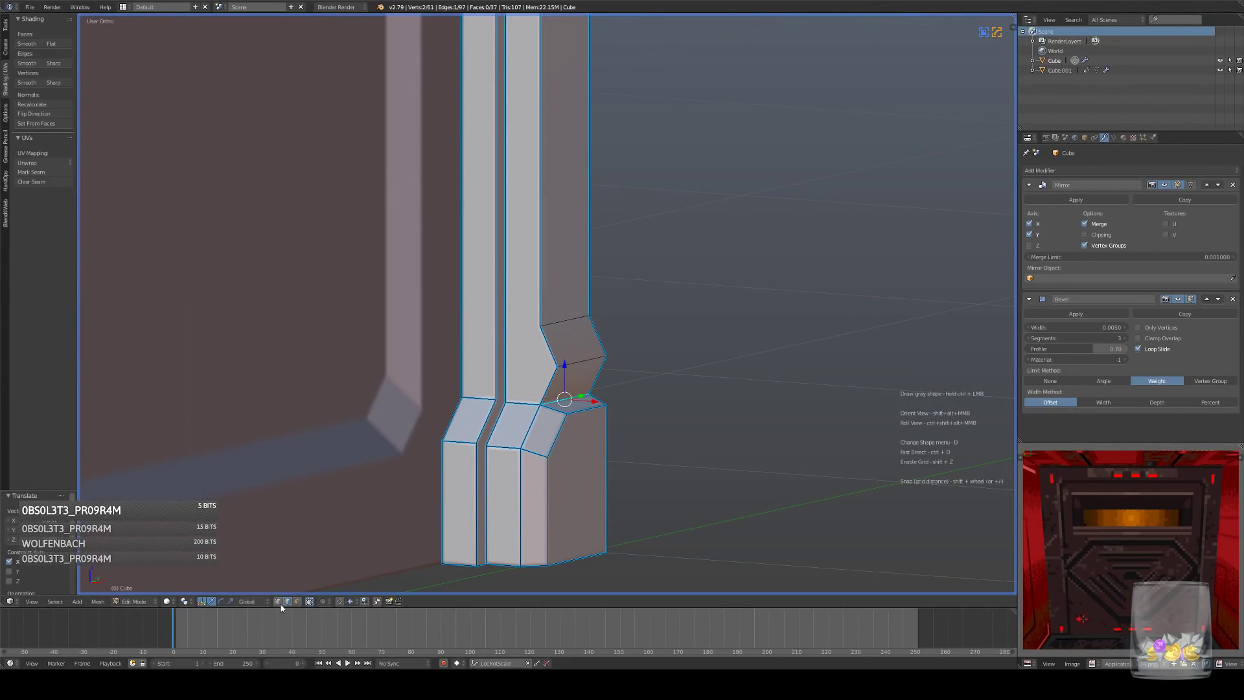
key(ctrl+x)
click(277, 601)
right_click(557, 367)
shift+right_click(568, 412)
key(j)
middle_drag(575, 401, 622, 360)
key(KP_3)
right_click(526, 364)
key(ctrl+z)
key(ctrl+z)
key(ctrl+z)
- Subdivide the protruding horizontal edge just above the foot
shift+right_click(622, 358)
key(w)
click(726, 338)
- Move the protruding edge's inner end vertex back along X to the post's face and align it along Y
right_click(543, 367)
key(KP_1)
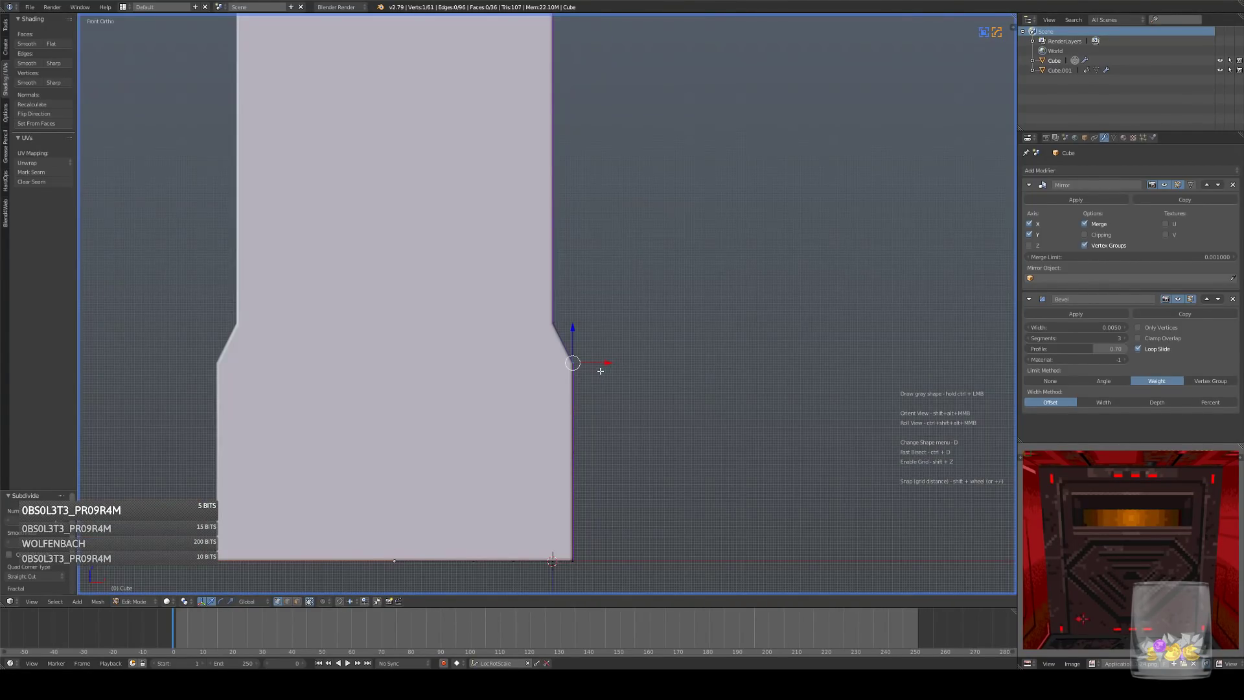
key(z)
drag(609, 364, 589, 364)
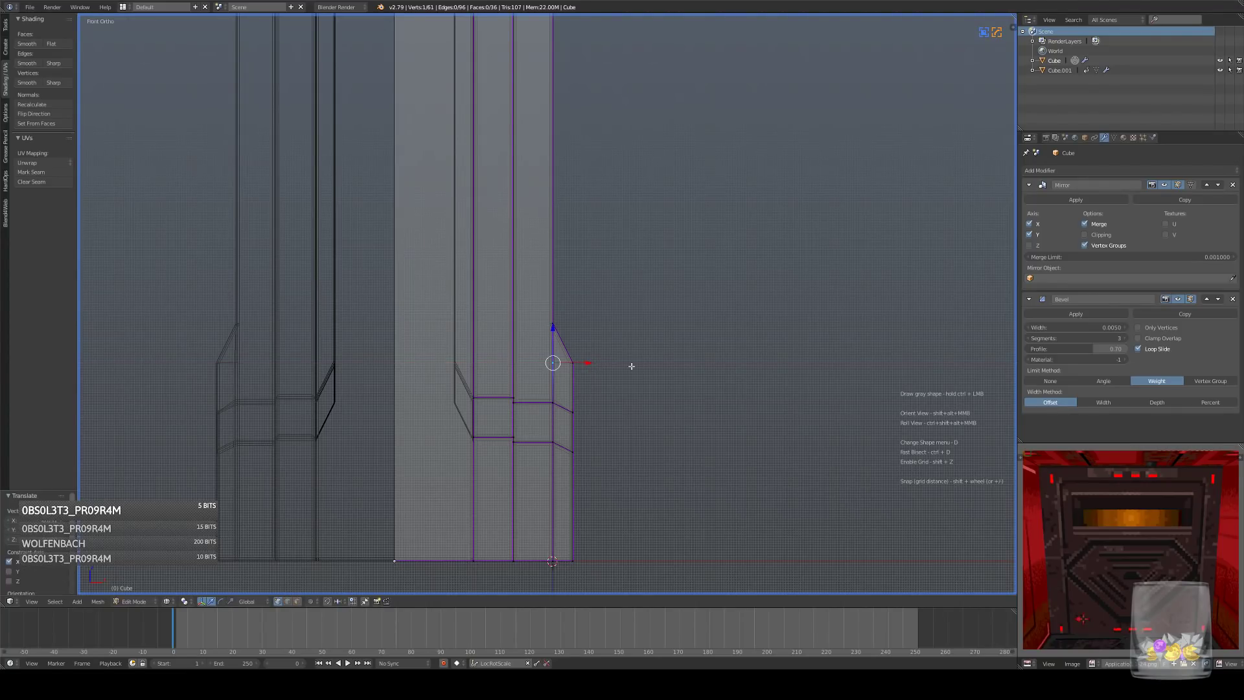
middle_drag(623, 366, 597, 367)
key(KP_3)
drag(602, 362, 572, 371)
middle_drag(572, 371, 590, 382)
key(z)
- Connect the protruding block's corner vertex down to the foot, and its upper corner to the post's cross edge
shift+right_click(553, 413)
key(j)
right_click(551, 364)
shift+right_click(528, 327)
key(j)
click(287, 601)
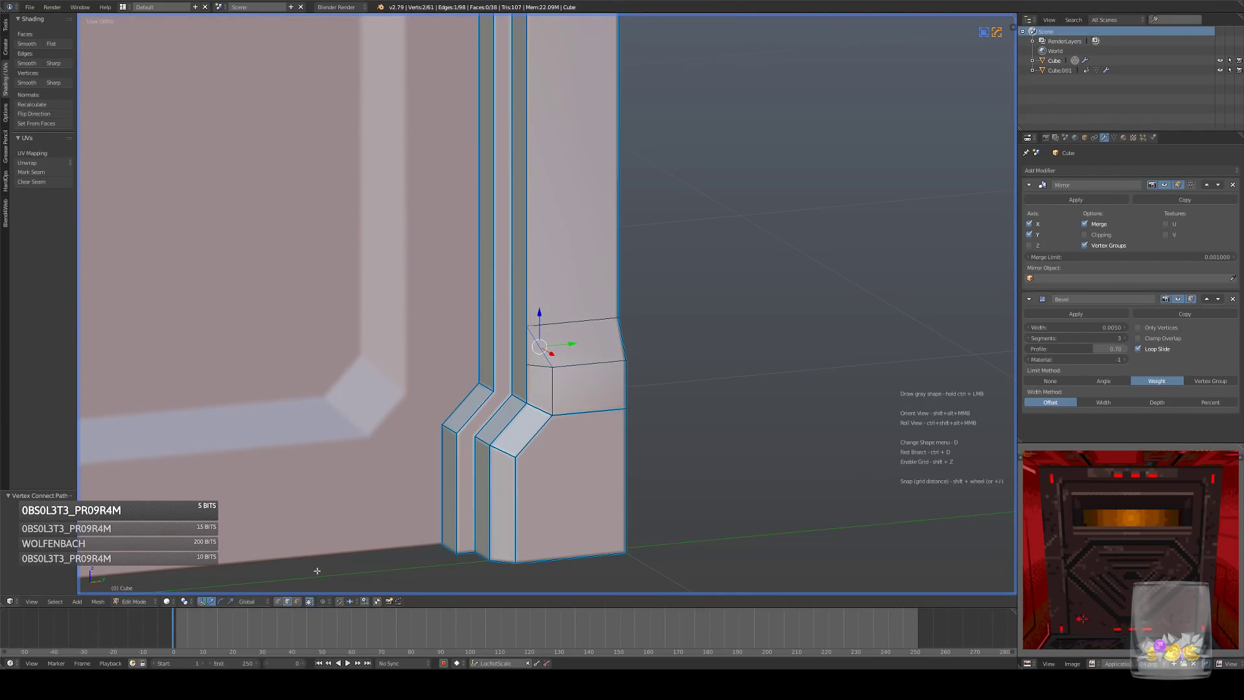
- Dissolve the stray edge on the protruding foot block and mark the four edges around the block's sloped top face sharp
right_click(534, 366)
key(ctrl+x)
right_click(539, 350)
shift+right_click(553, 387)
shift+right_click(578, 365)
shift+right_click(579, 322)
key(q)
click(707, 316)
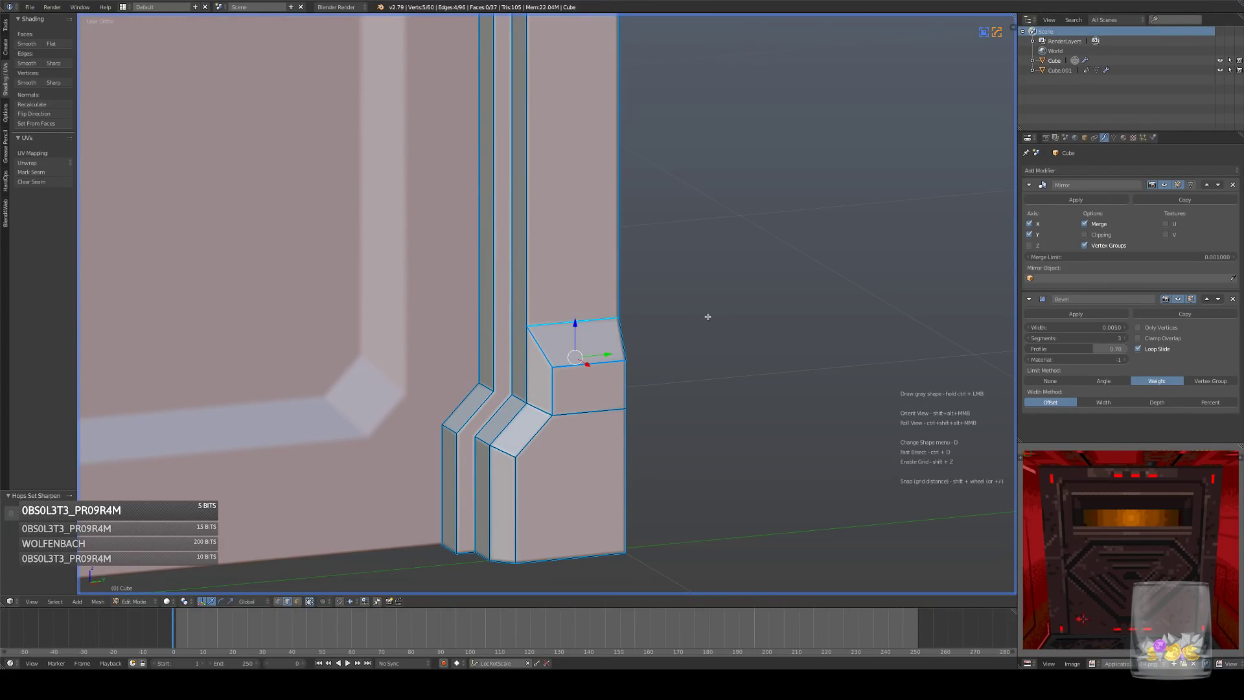
- Dissolve the redundant horizontal edge across the foot's front face and leave mesh editing
key(KP_1)
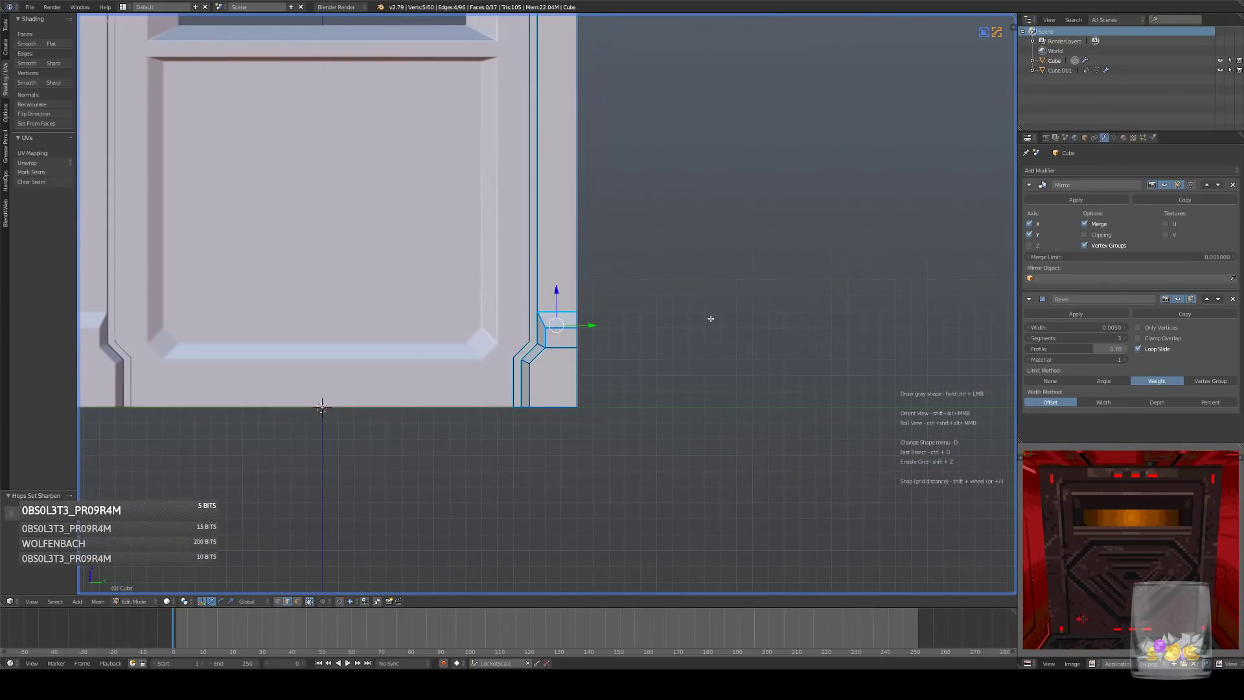
scroll(697, 329, up, 2)
shift+middle_drag(702, 324, 596, 385)
key(z)
key(a)
key(z)
right_click(557, 371)
key(ctrl+x)
key(Tab)
- Examine the whole door frame from several angles and from straight ahead, comparing its proportions with the reference image
scroll(611, 359, down, 7)
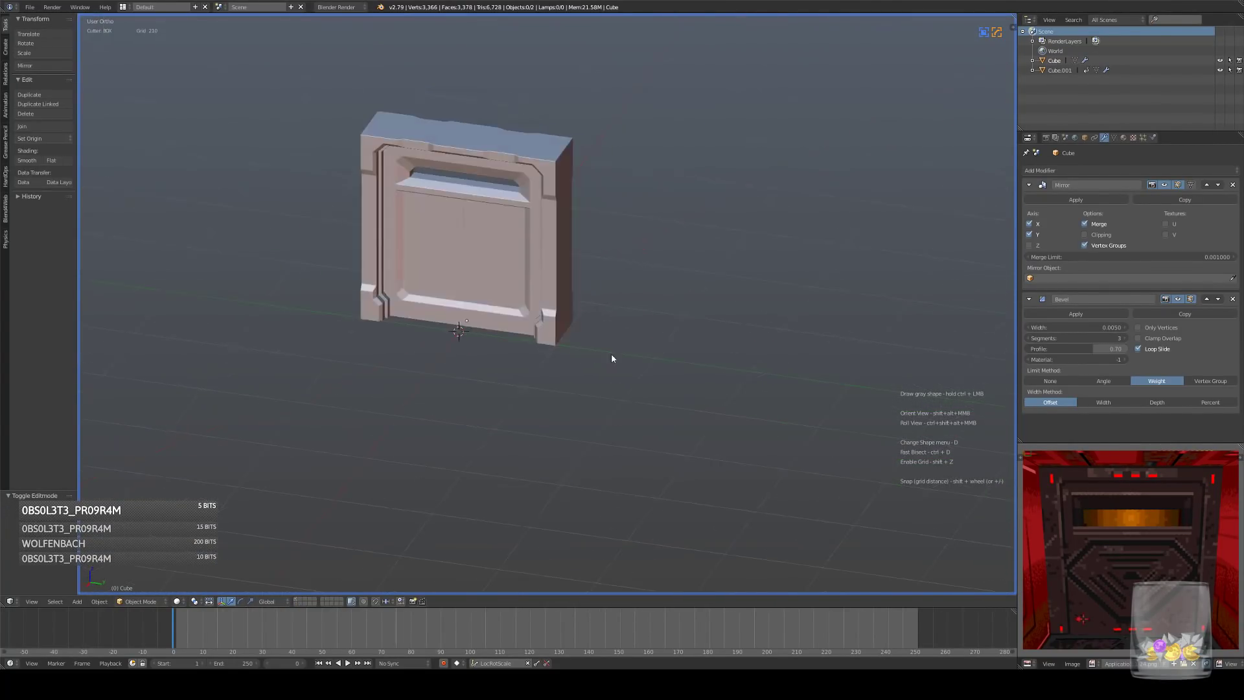
key(KP_3)
middle_drag(643, 306, 640, 371)
scroll(674, 300, down, 3)
key(KP_3)
scroll(624, 300, up, 6)
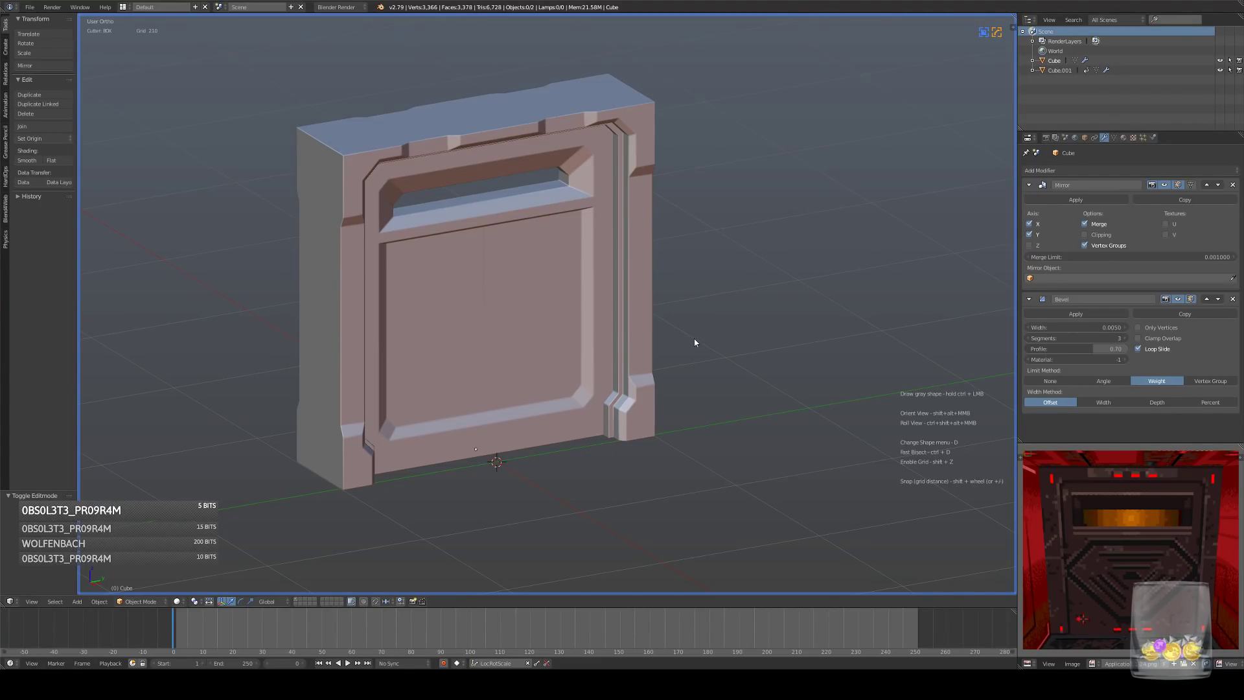
shift+middle_drag(694, 325, 674, 301)
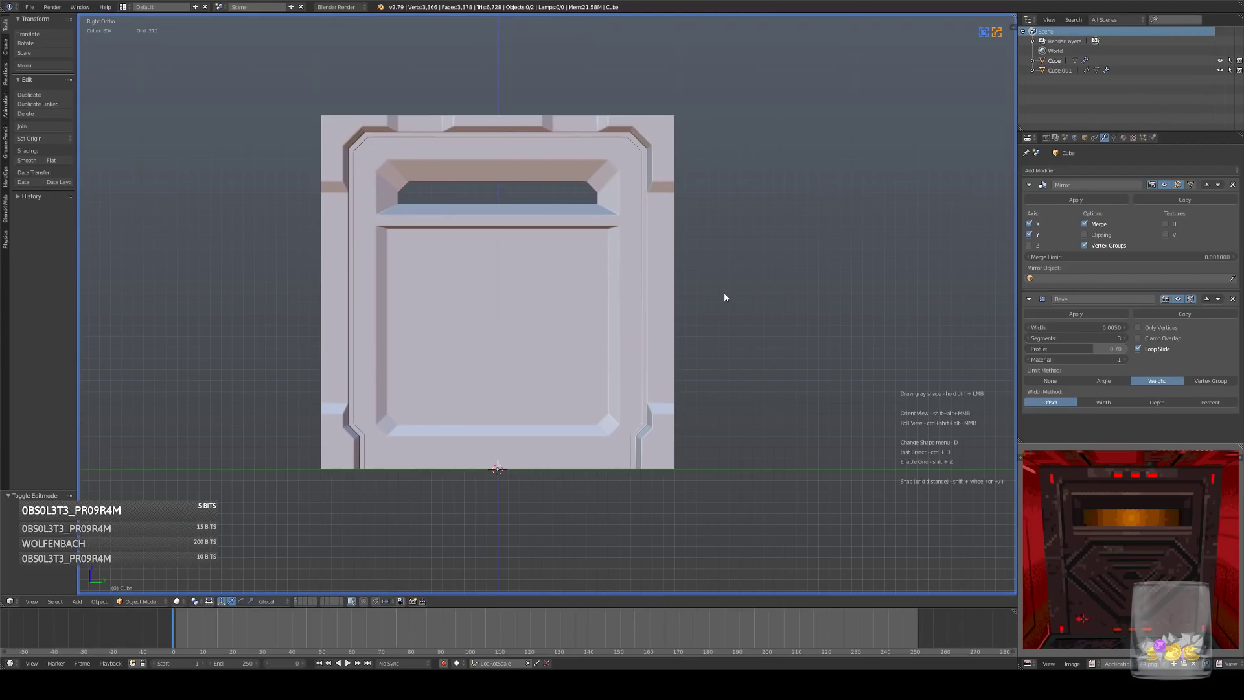
middle_drag(688, 299, 671, 337)
key(KP_3)
scroll(678, 353, down, 1)
shift+middle_drag(671, 384, 664, 321)
scroll(652, 340, up, 3)
- Raise the bottom bevel and corner edges of the door's large recessed panel along Z
right_click(636, 360)
key(Tab)
right_click(626, 376)
shift+right_click(630, 361)
right_click(636, 360)
shift+right_click(616, 376)
shift+right_click(471, 375)
ctrl+drag(572, 334, 576, 304)
key(ctrl+z)
key(KP_3)
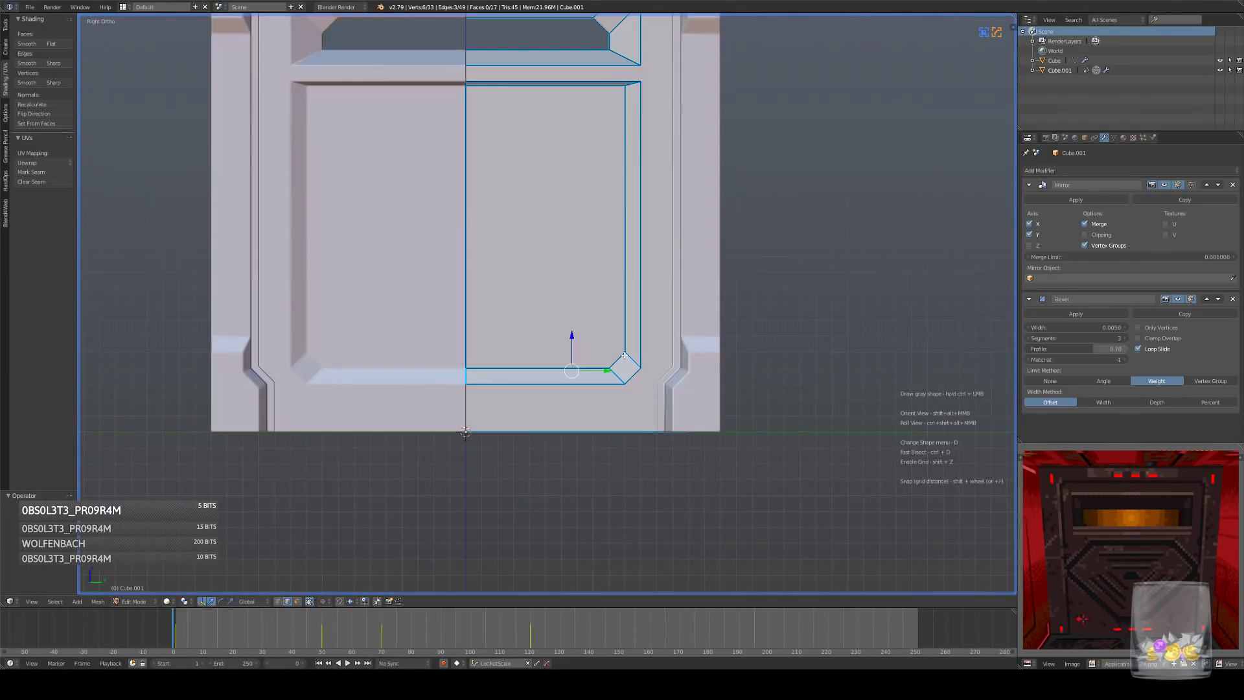
drag(572, 336, 673, 316)
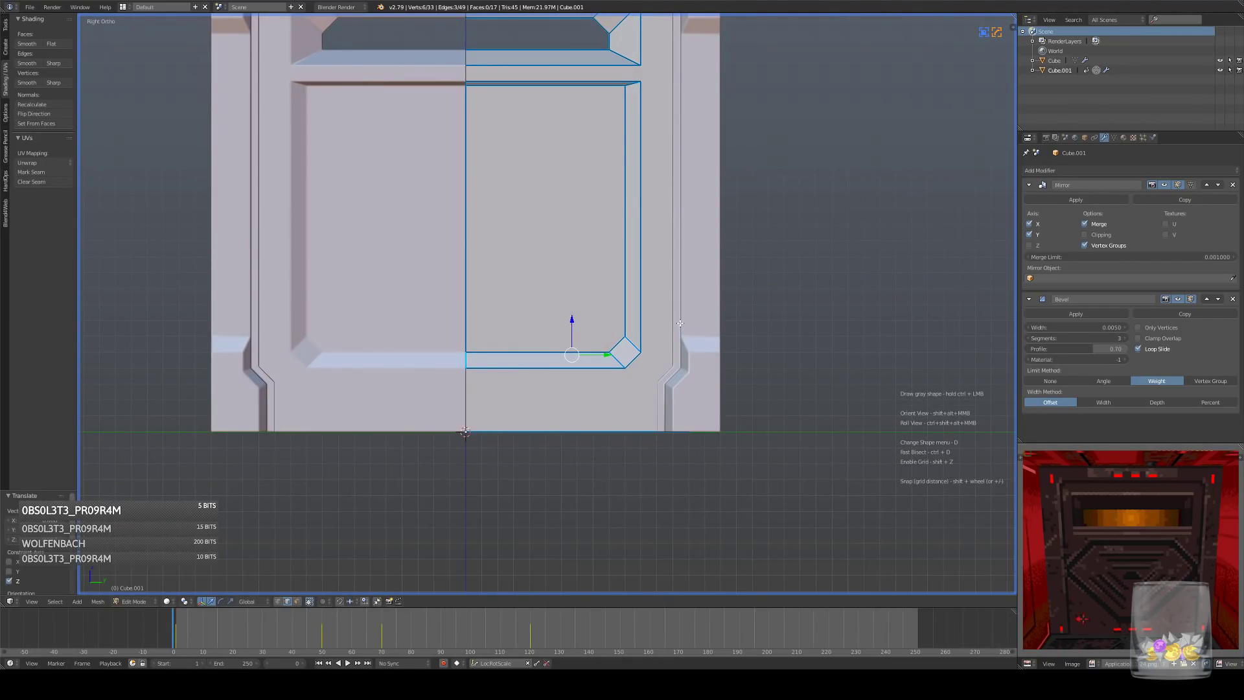
key(Tab)
scroll(681, 324, down, 3)
middle_drag(639, 335, 604, 335)
key(KP_3)
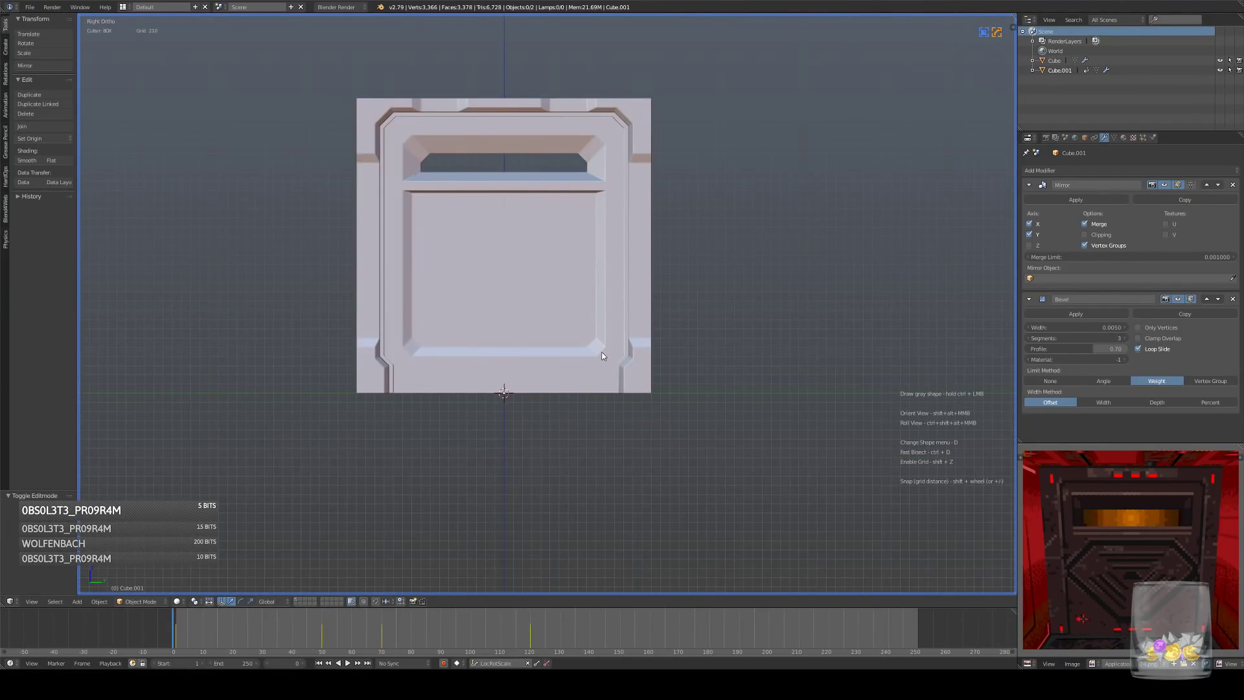
key(Tab)
scroll(600, 355, up, 4)
shift+scroll(616, 367, down, 2)
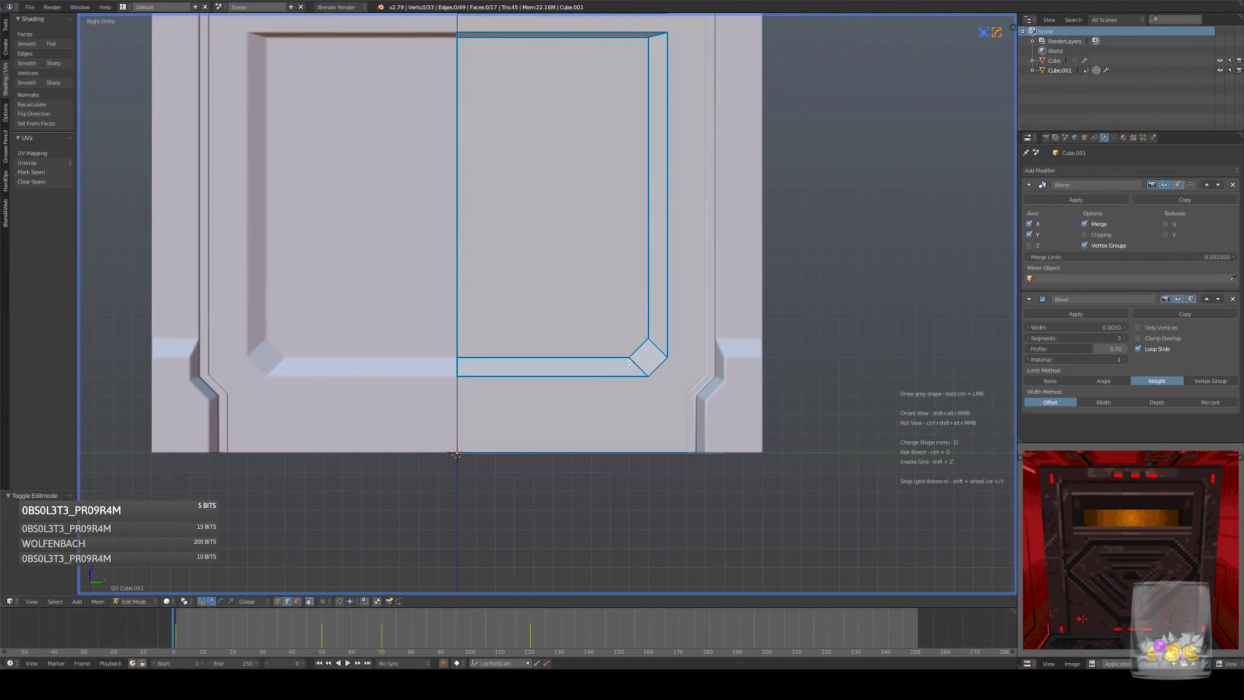
shift+right_click(639, 364)
shift+right_click(461, 367)
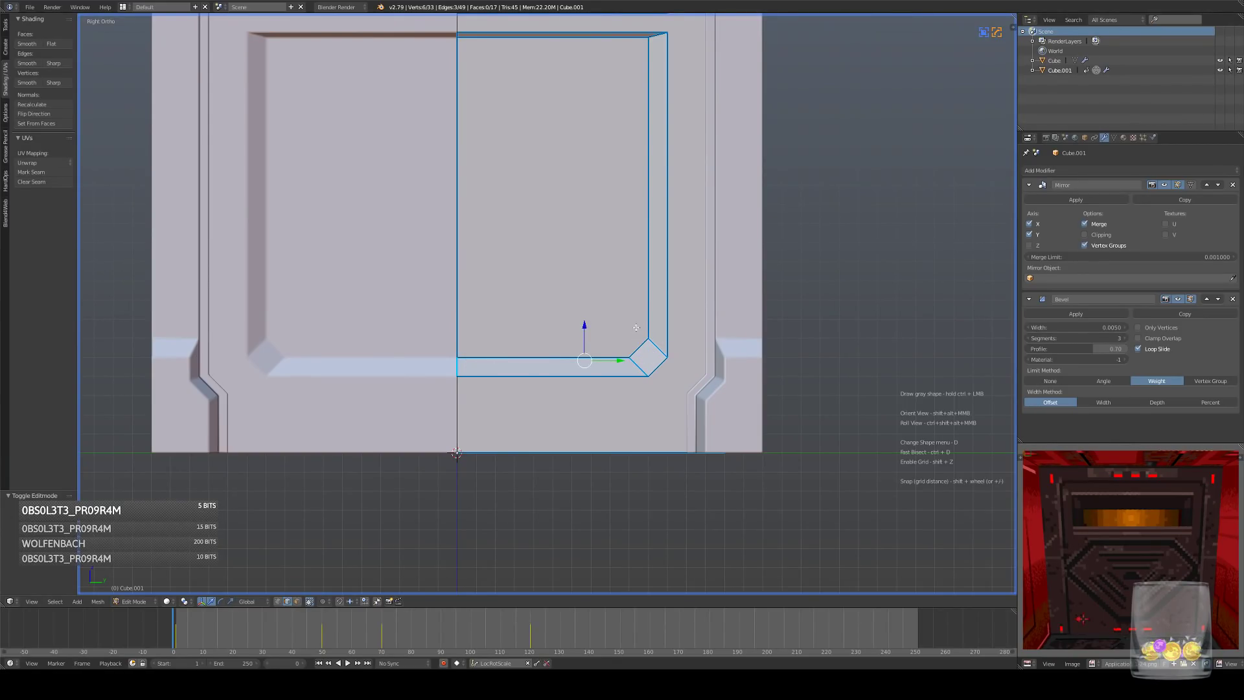
key(ctrl+r)
click(585, 327)
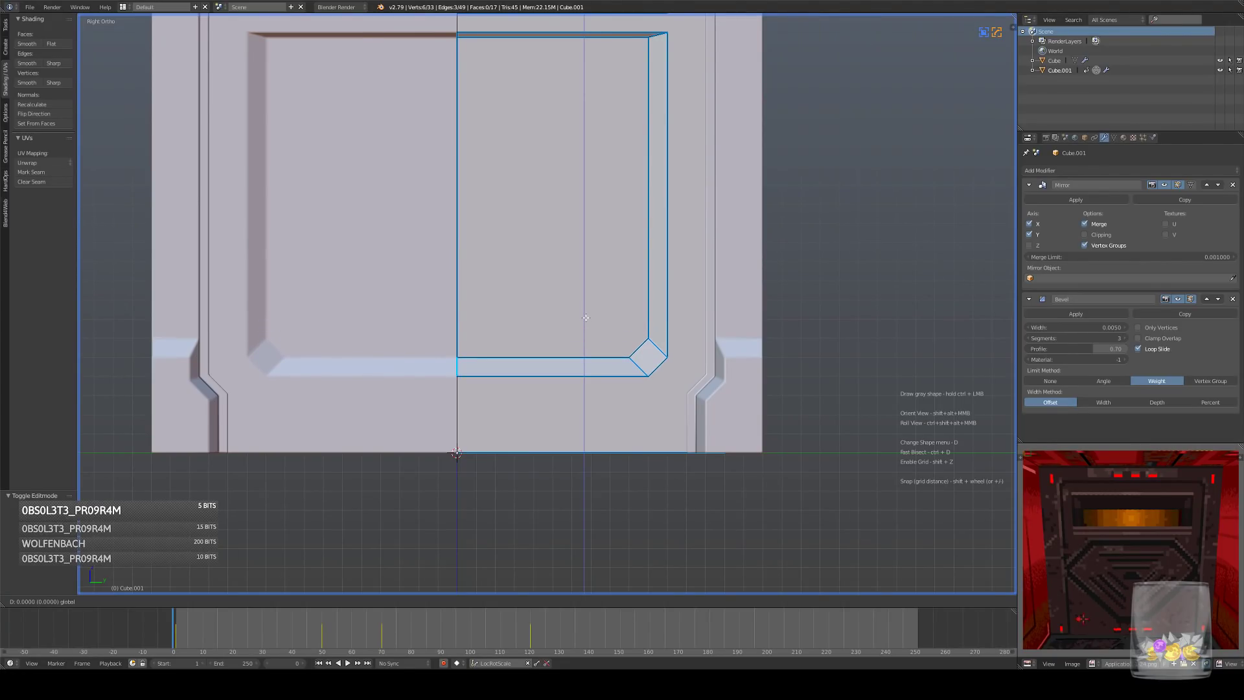
right_click(590, 326)
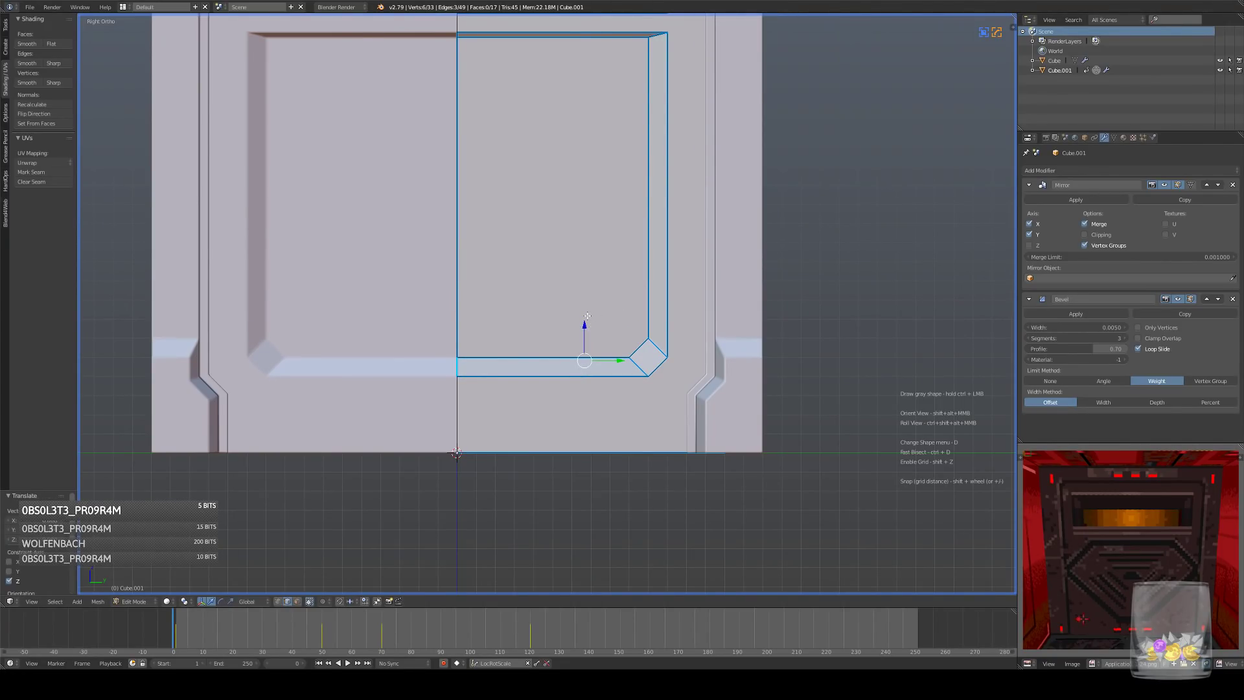
mouse_move(573, 337)
ctrl+mouse_down()
mouse_move(625, 283)
mouse_move(628, 262)
ctrl+mouse_up()
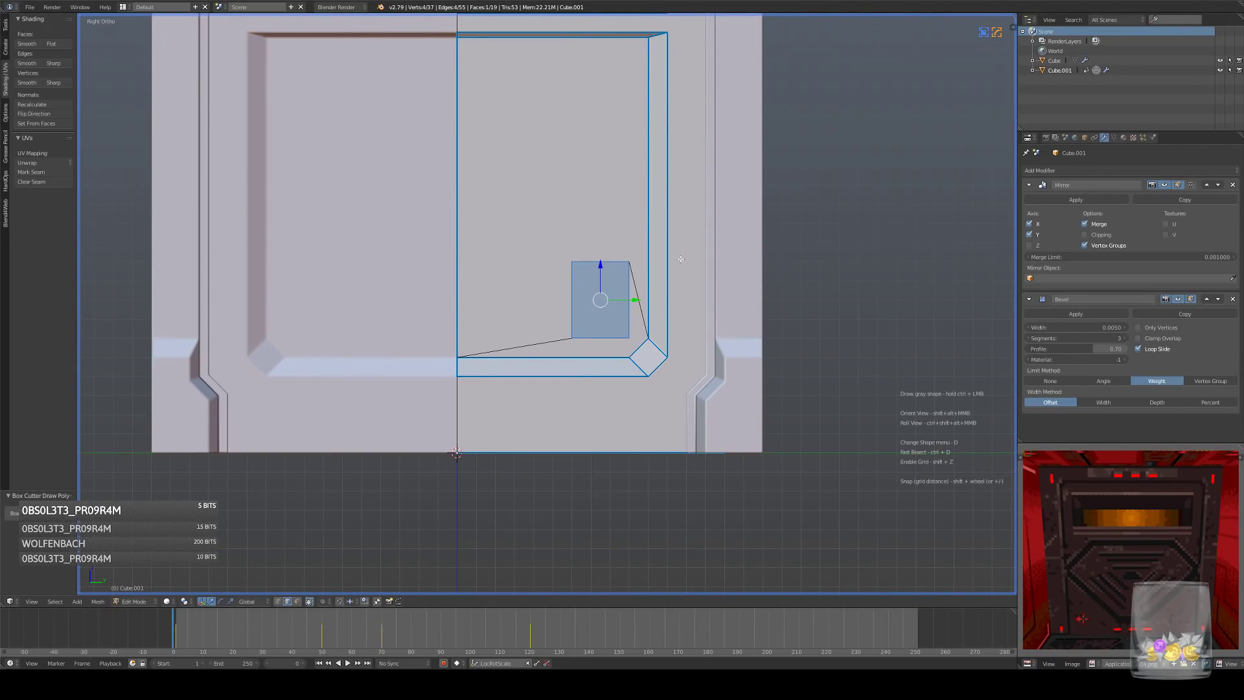
middle_drag(738, 288, 665, 308)
key(ctrl+z)
scroll(713, 298, down, 4)
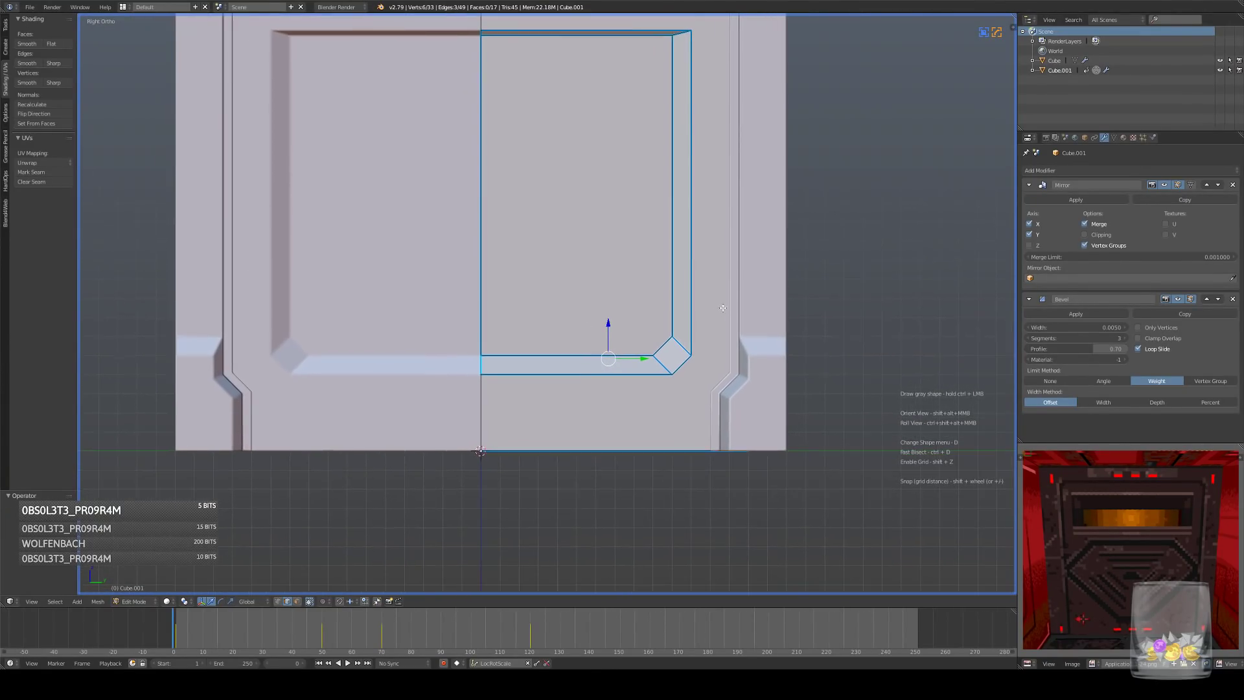
- Examine the door's recessed panel and the border around it against the reference image
key(Tab)
middle_drag(685, 317, 644, 289)
scroll(644, 319, down, 3)
scroll(652, 333, up, 5)
scroll(603, 255, down, 5)
scroll(652, 303, up, 5)
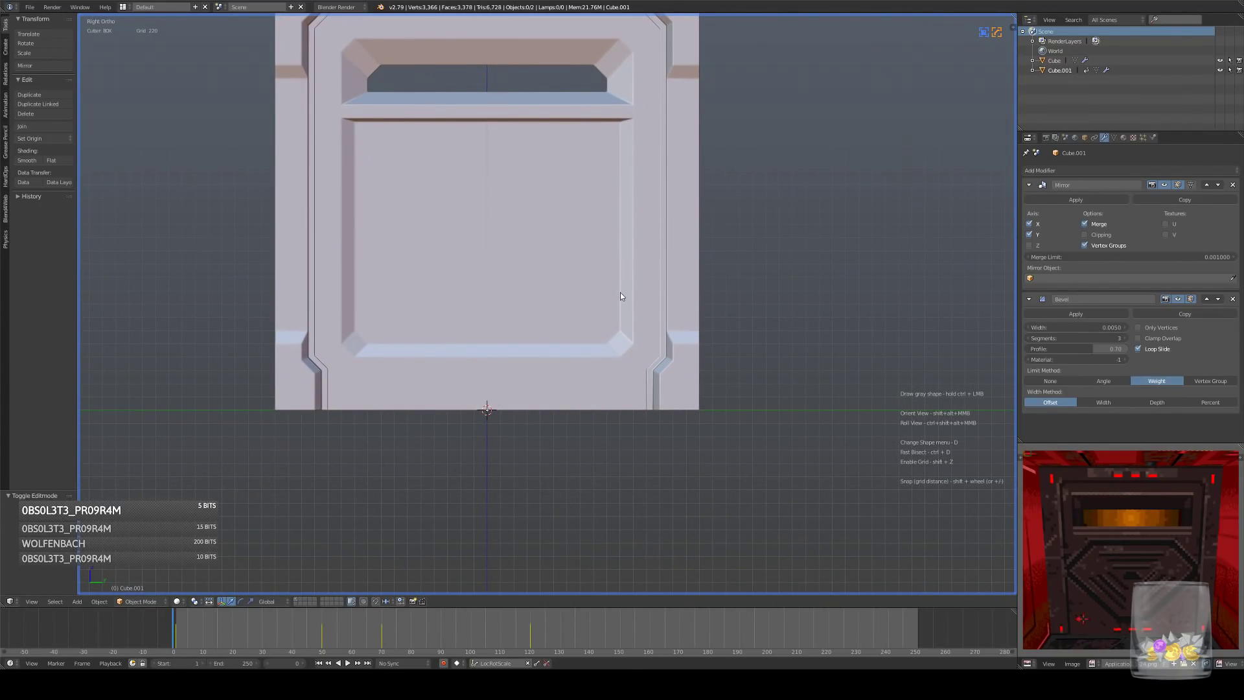
scroll(577, 289, up, 2)
- Cut a horizontal line across the door below the recessed panel with a Box Cutter rectangle
key(Tab)
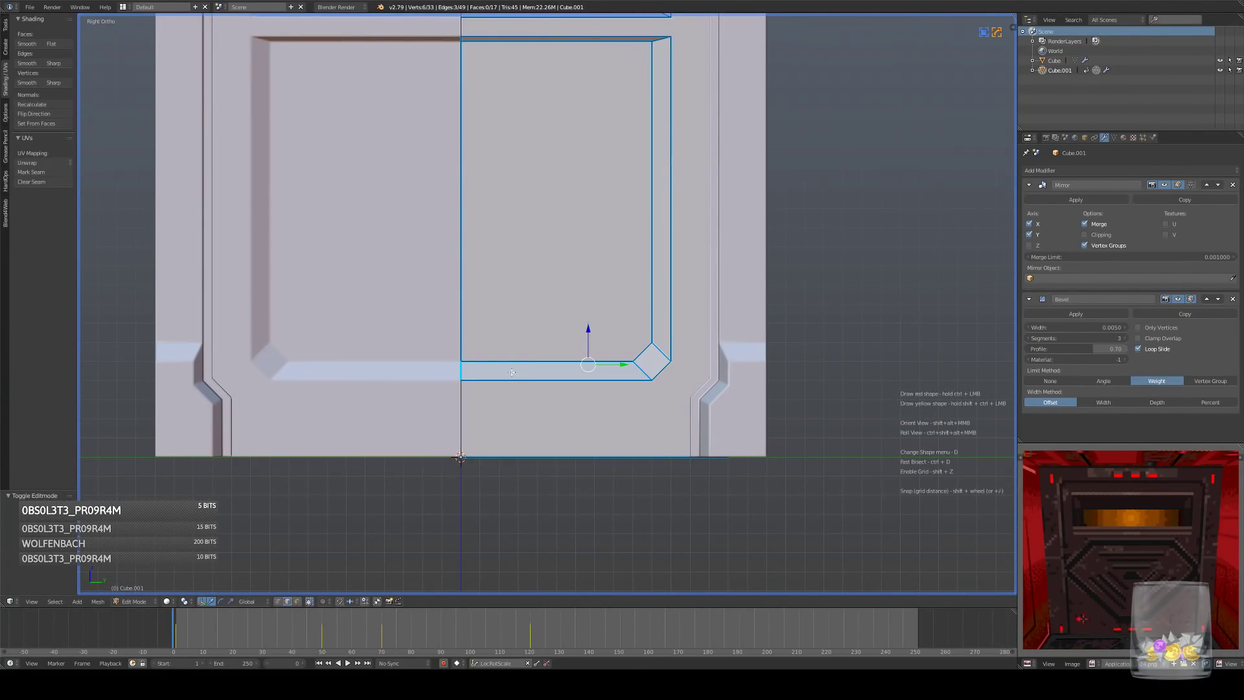
key(z)
ctrl+drag(423, 476, 788, 418)
mouse_move(717, 334)
middle_down()
mouse_move(756, 355)
mouse_move(704, 333)
middle_up()
key(z)
scroll(736, 366, down, 4)
key(KP_3)
key(z)
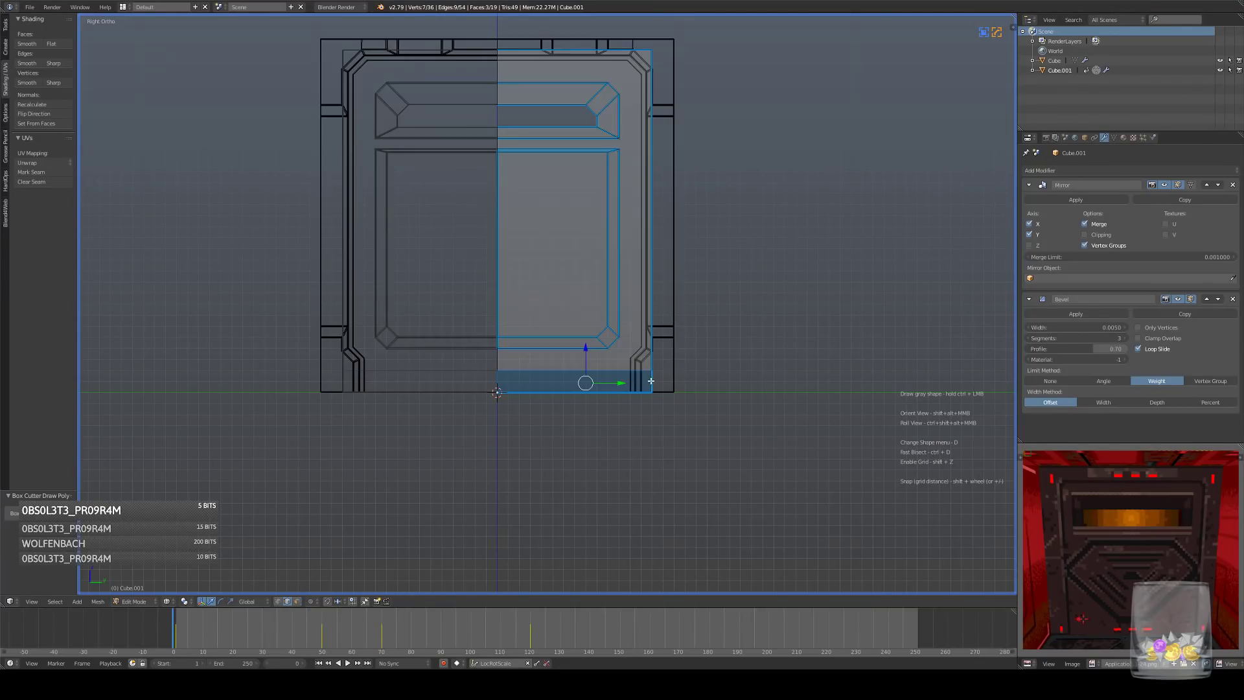
- Cut a vertical line along the door's outer side and a horizontal line above the window slot with Box Cutter rectangles
mouse_move(634, 409)
ctrl+mouse_down()
mouse_move(672, 325)
mouse_move(694, 28)
ctrl+mouse_up()
ctrl+drag(453, 39, 765, 71)
shift+middle_drag(734, 134, 760, 192)
scroll(741, 184, up, 1)
- Try to dissolve the extra cut edges near the door's upper outer corner
key(z)
key(z)
middle_drag(302, 575, 304, 571)
click(279, 603)
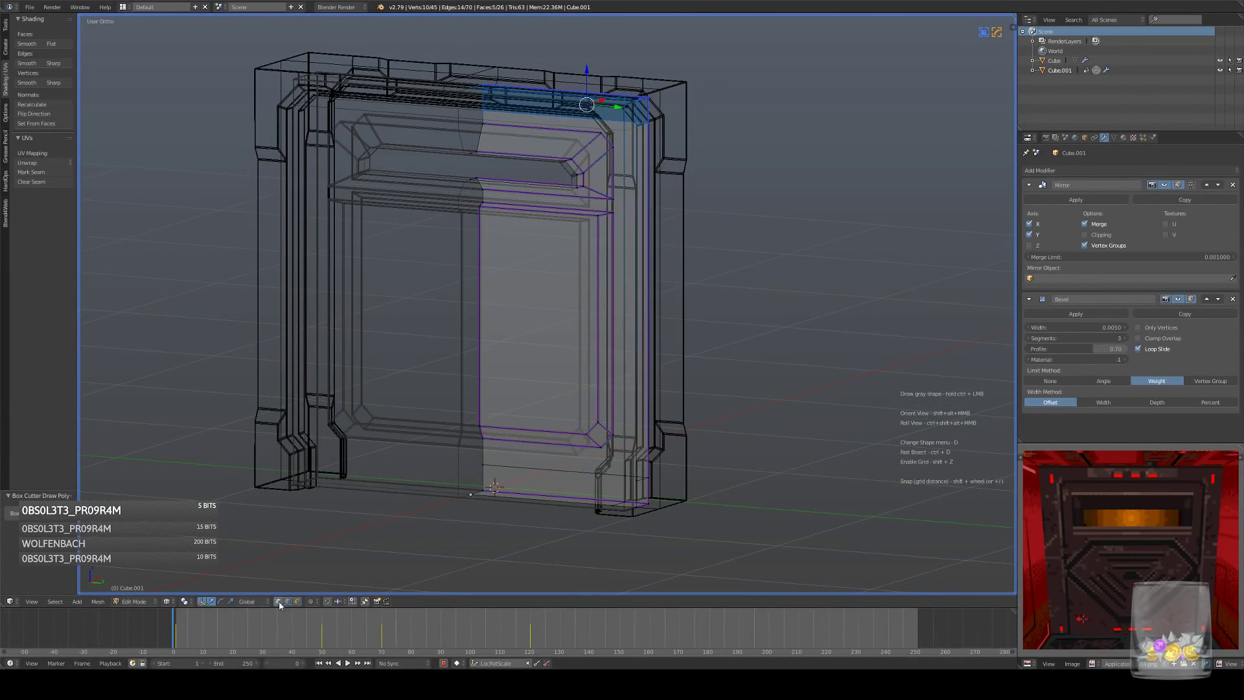
key(KP_3)
key(z)
right_click(646, 109)
shift+right_click(488, 109)
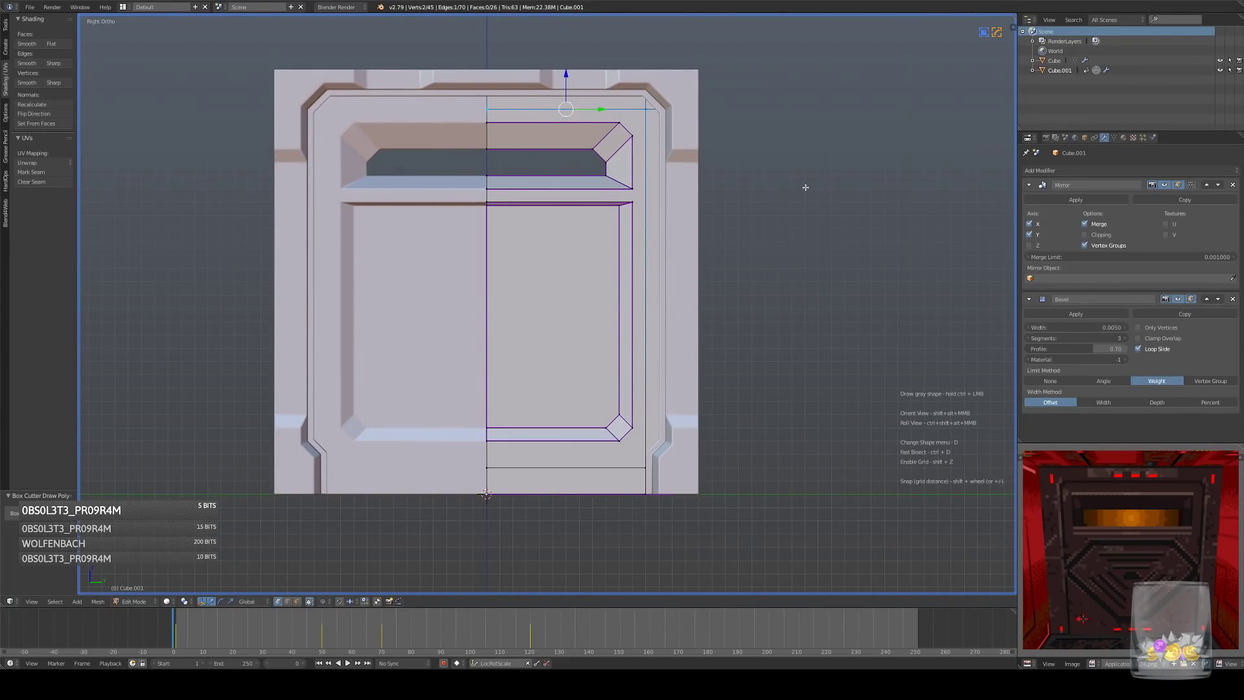
middle_drag(779, 201, 752, 211)
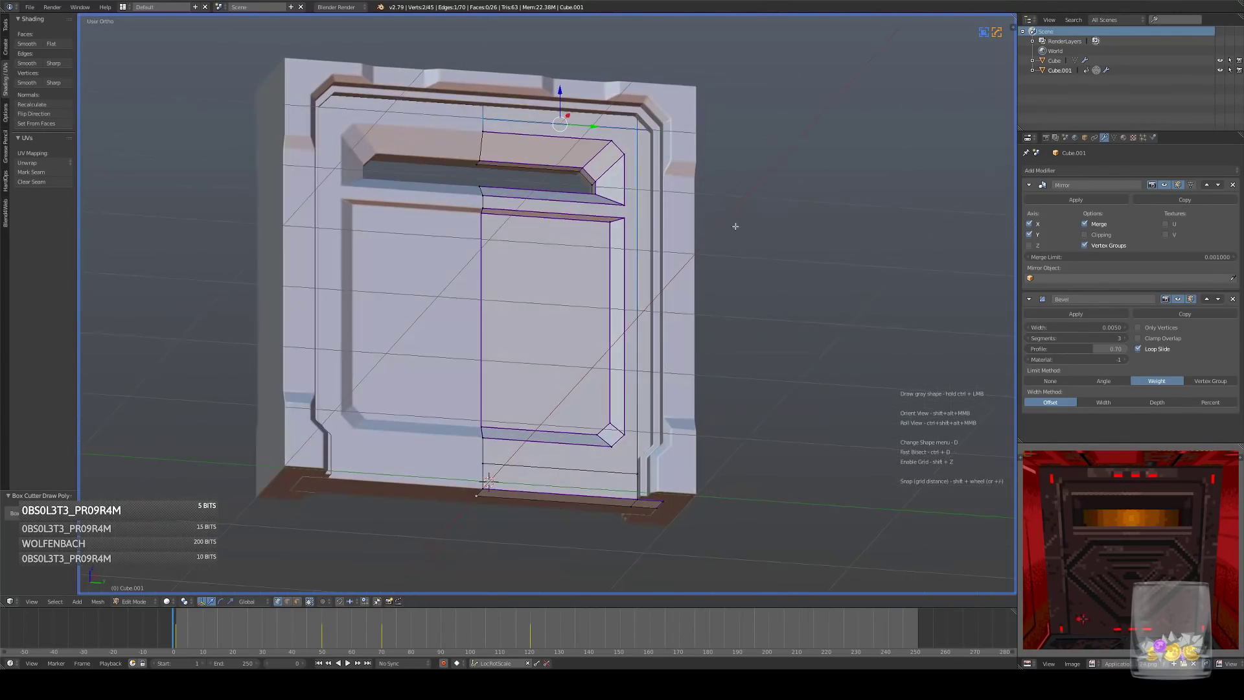
click(287, 601)
key(z)
mouse_move(600, 172)
middle_down()
mouse_move(625, 149)
mouse_move(639, 160)
middle_up()
key(ctrl+x)
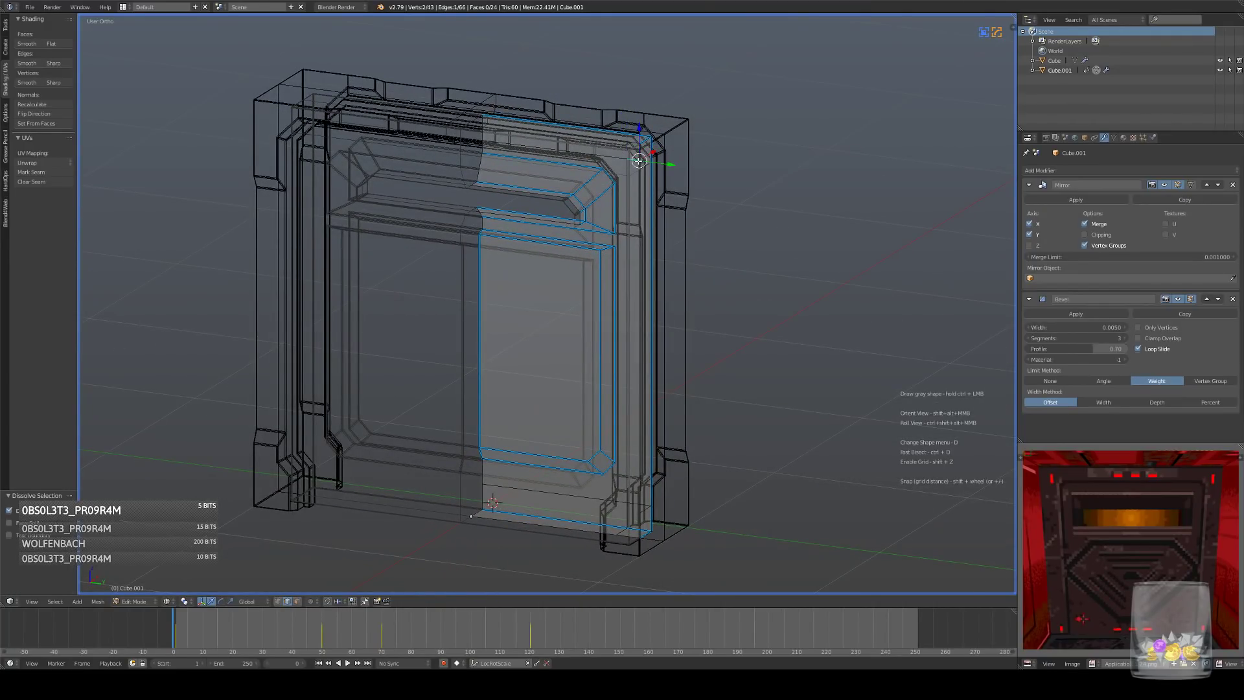
shift+right_click(640, 163)
key(ctrl+x)
middle_drag(629, 231, 646, 222)
key(ctrl+z)
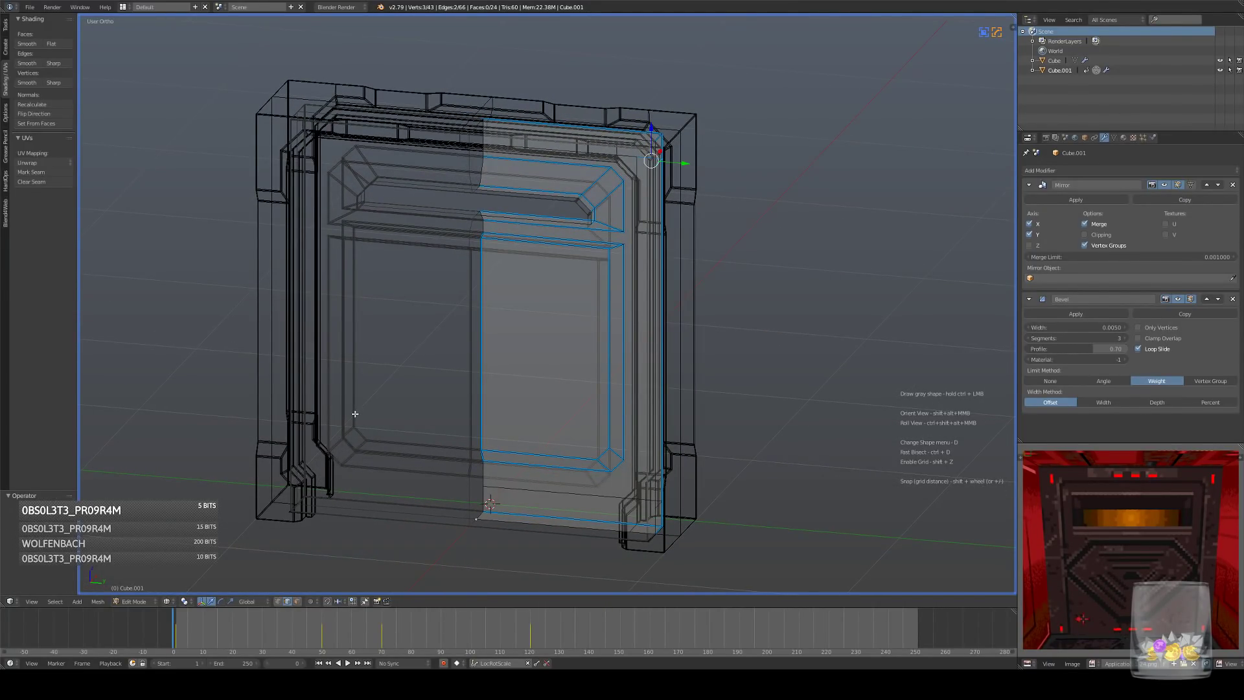
key(z)
key(ctrl+z)
key(a)
middle_drag(587, 267, 630, 175)
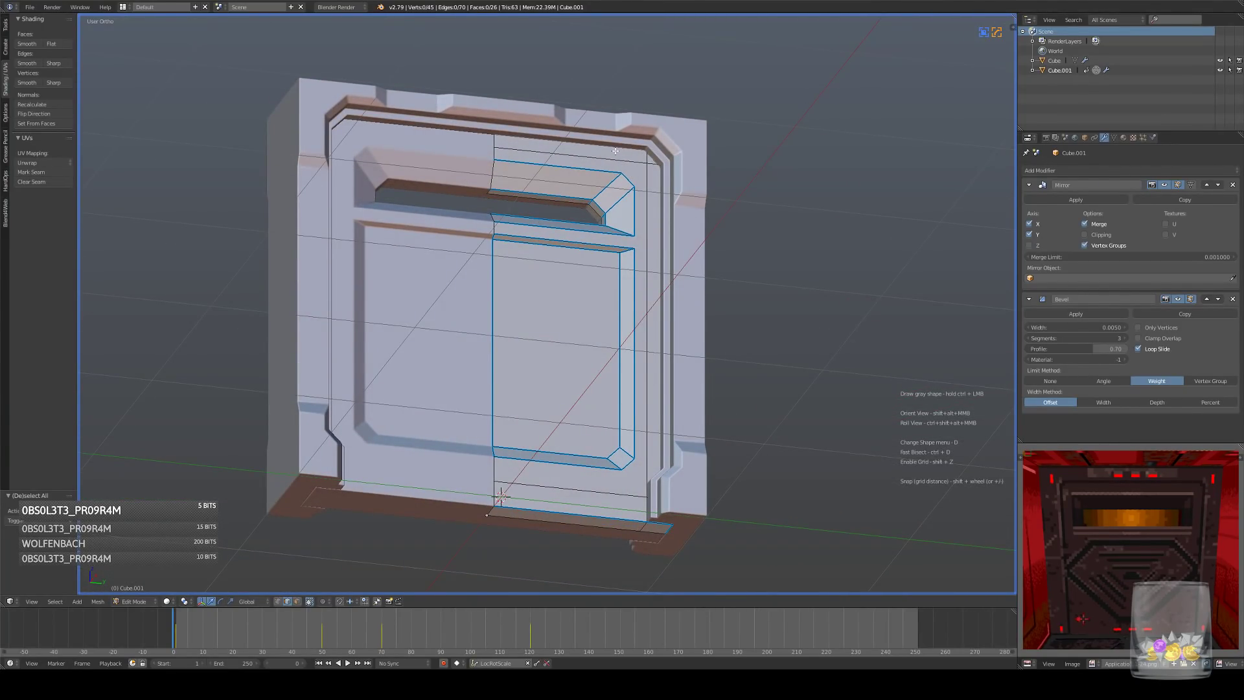
- Subdivide the vertical cut line along the door's outer side
middle_drag(687, 281, 613, 345)
key(z)
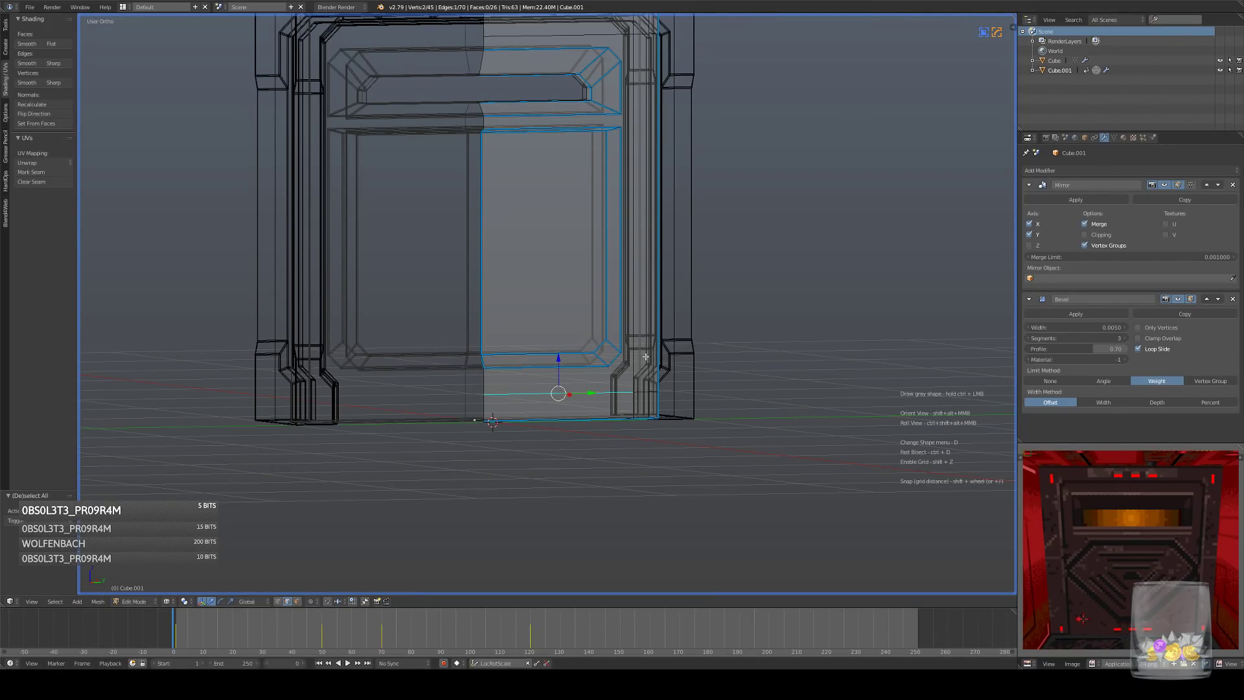
middle_drag(648, 320, 796, 242)
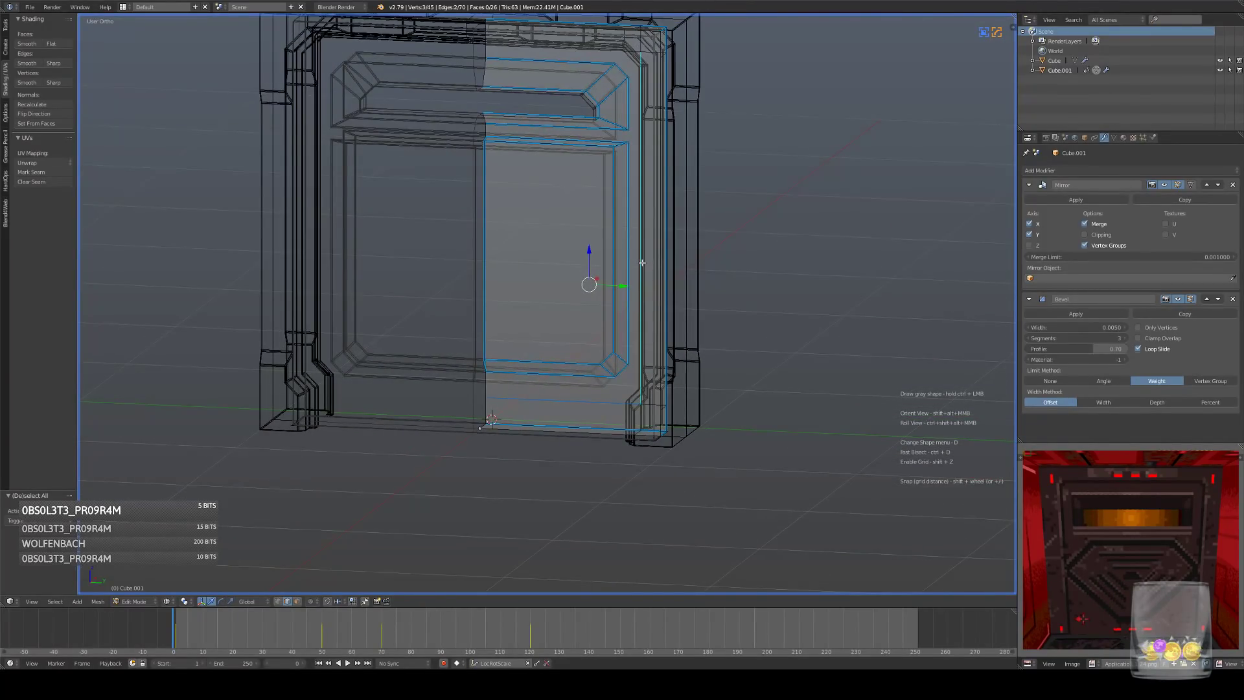
key(w)
click(796, 243)
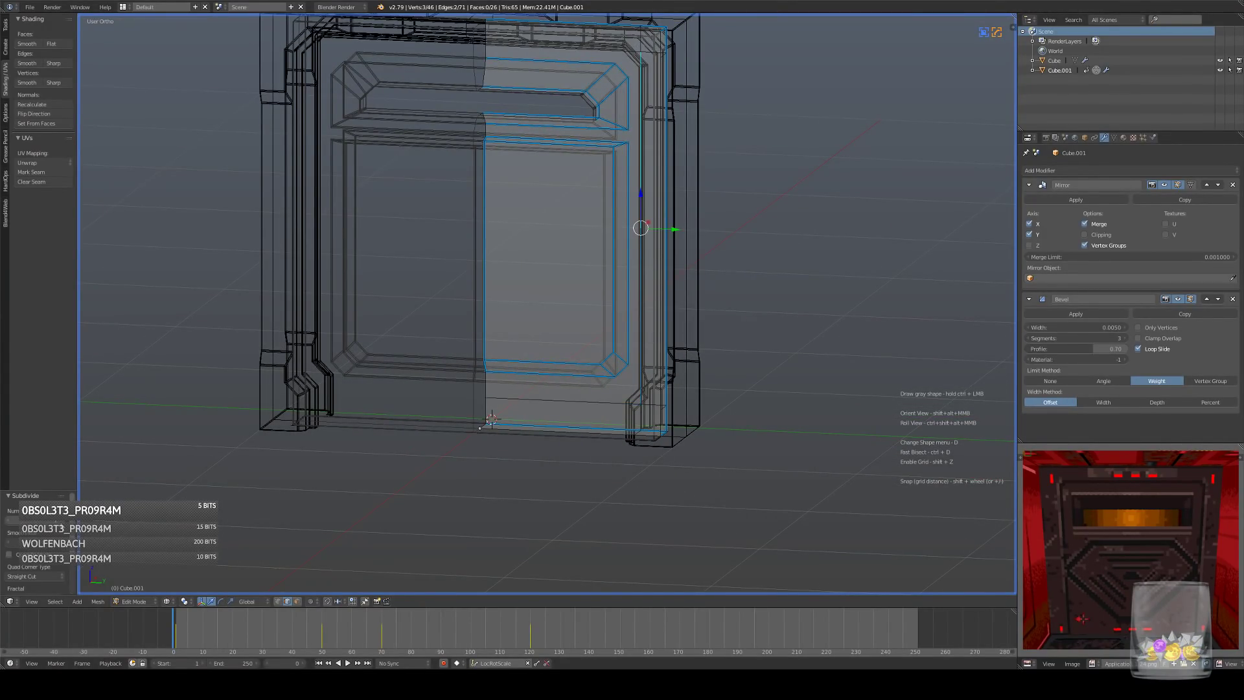
- Try to subdivide the top and bottom cut lines of the door together
right_click(568, 403)
shift+right_click(560, 57)
key(w)
click(792, 72)
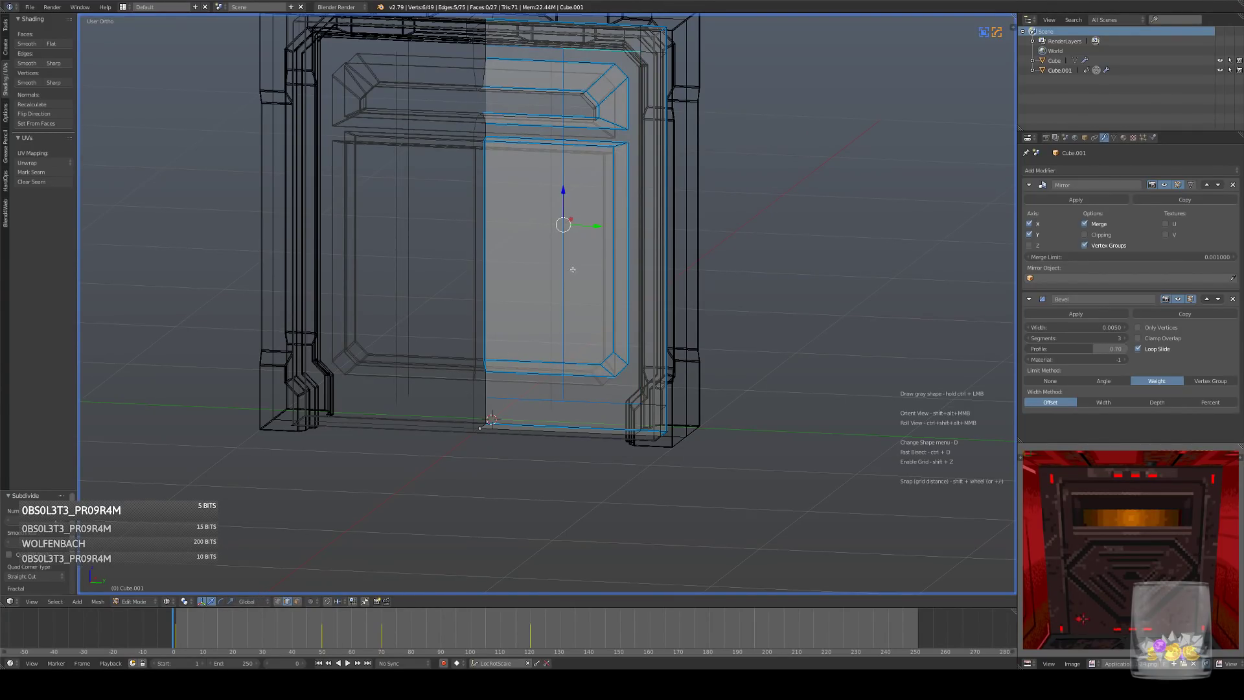
key(ctrl+z)
- Subdivide the door's top cut line and its bottom cut line separately
middle_drag(589, 53, 588, 41)
right_click(587, 40)
key(w)
click(791, 53)
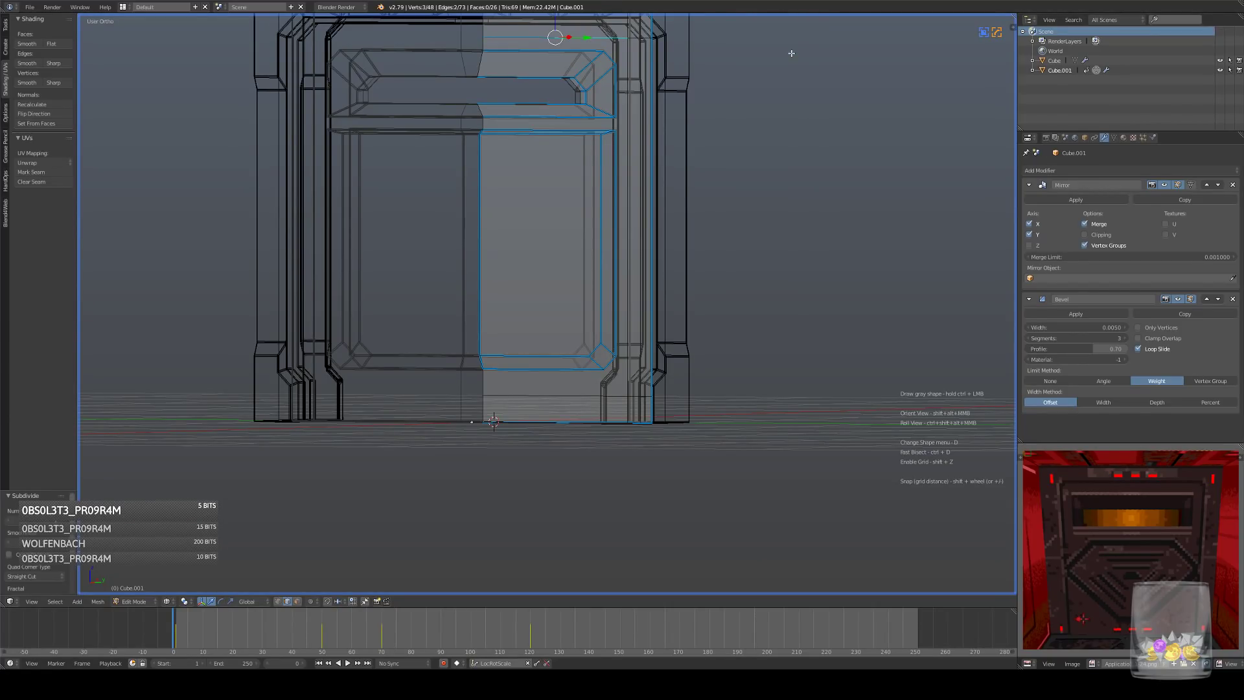
right_click(558, 401)
key(w)
click(558, 399)
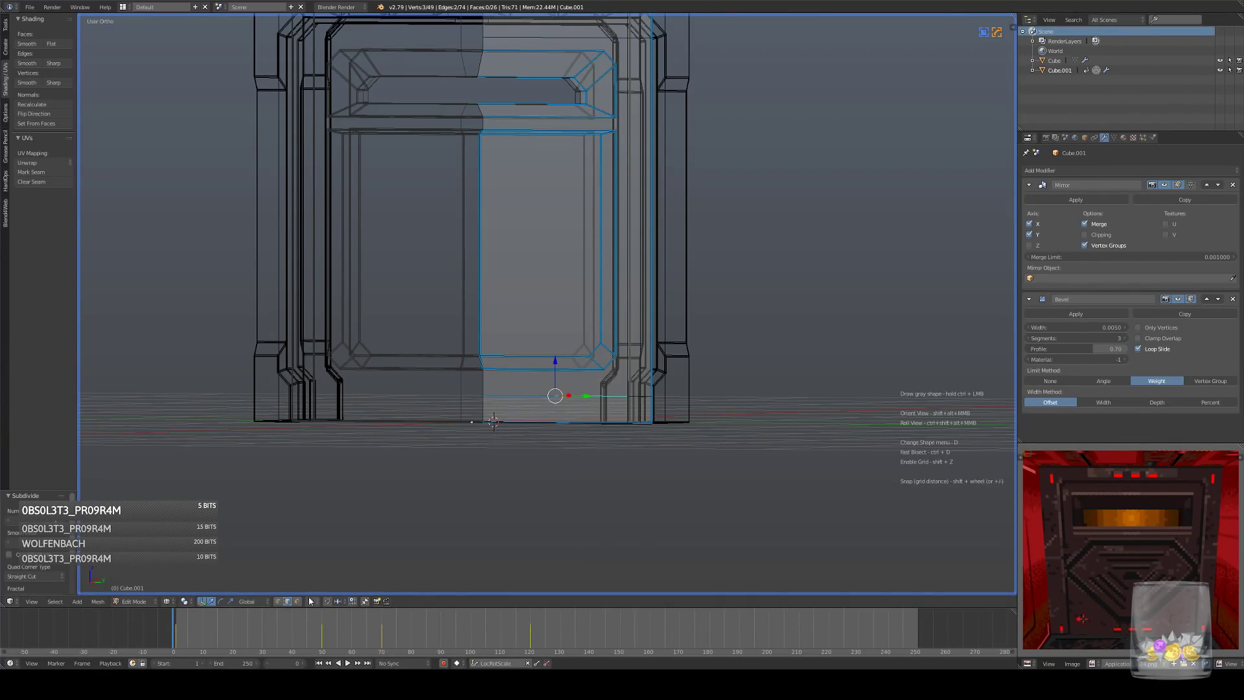
- Lower the vertical line's lower vertex along Z and shift the bottom line's middle vertex outward along Y towards the corner
key(z)
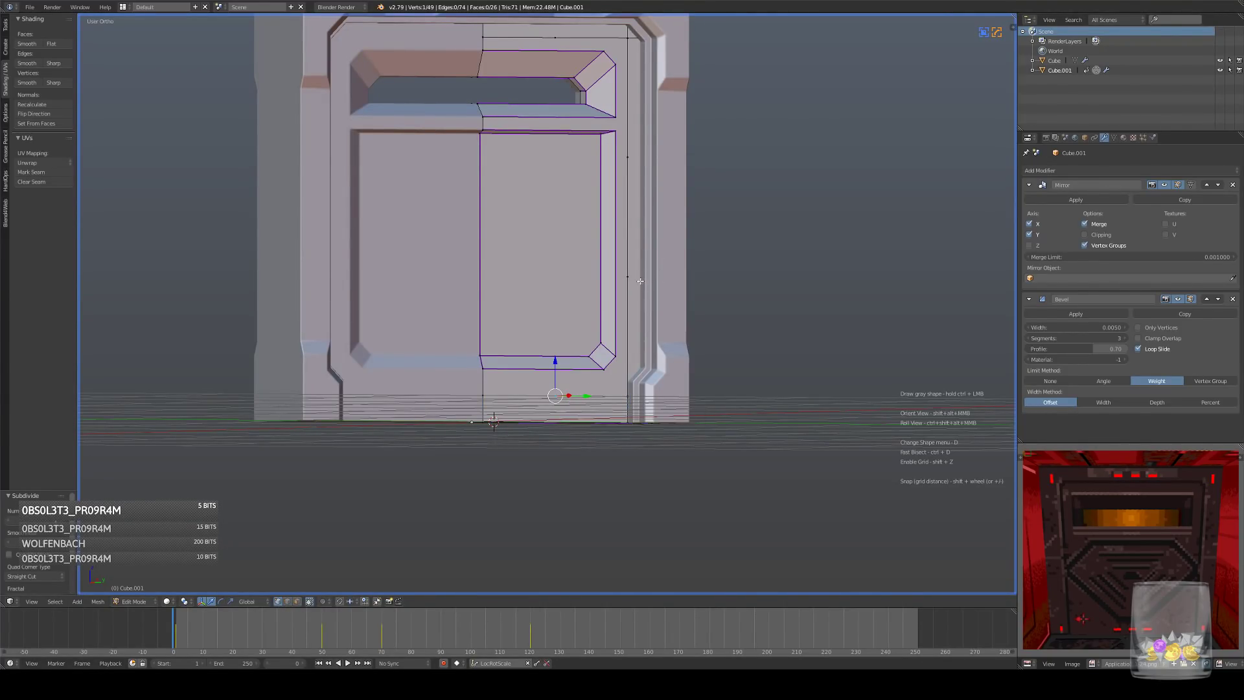
key(KP_3)
key(g)
key(z)
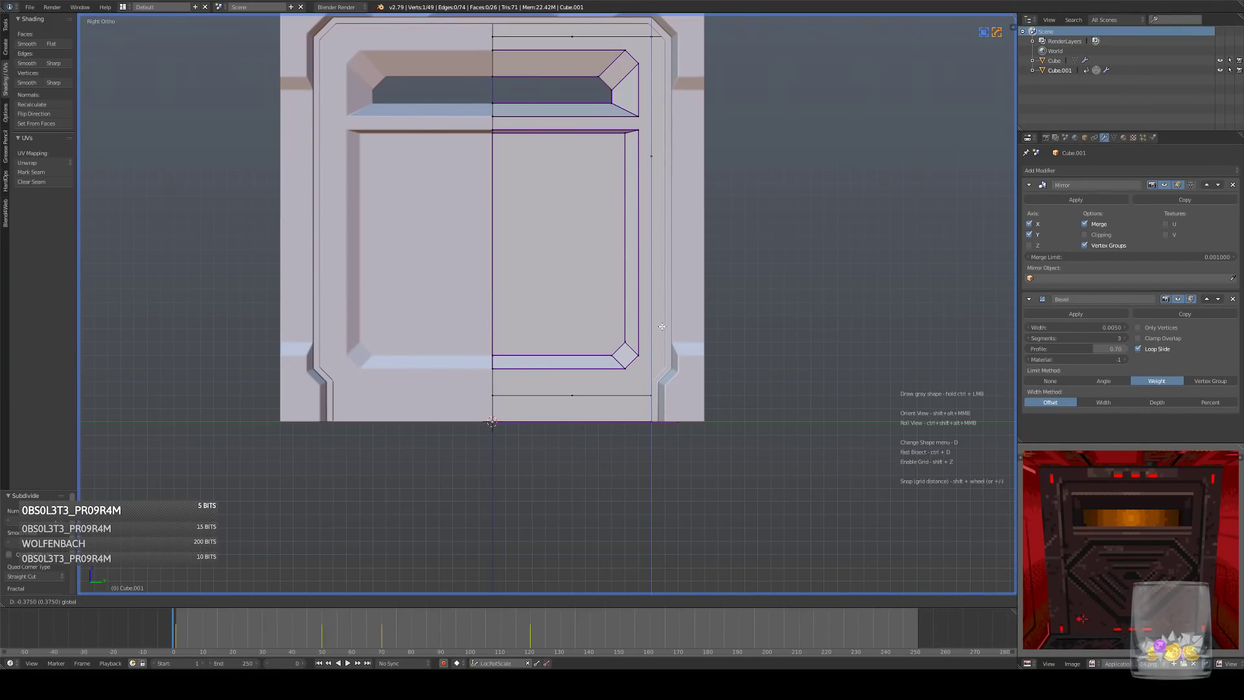
drag(662, 326, 662, 327)
right_click(572, 395)
drag(600, 396, 658, 397)
- Connect the lowered side vertex to the shifted bottom vertex with a diagonal edge and subdivide that diagonal
right_click(653, 357)
shift+right_click(638, 395)
key(j)
right_click(638, 375)
shift+right_click(650, 358)
key(w)
click(796, 343)
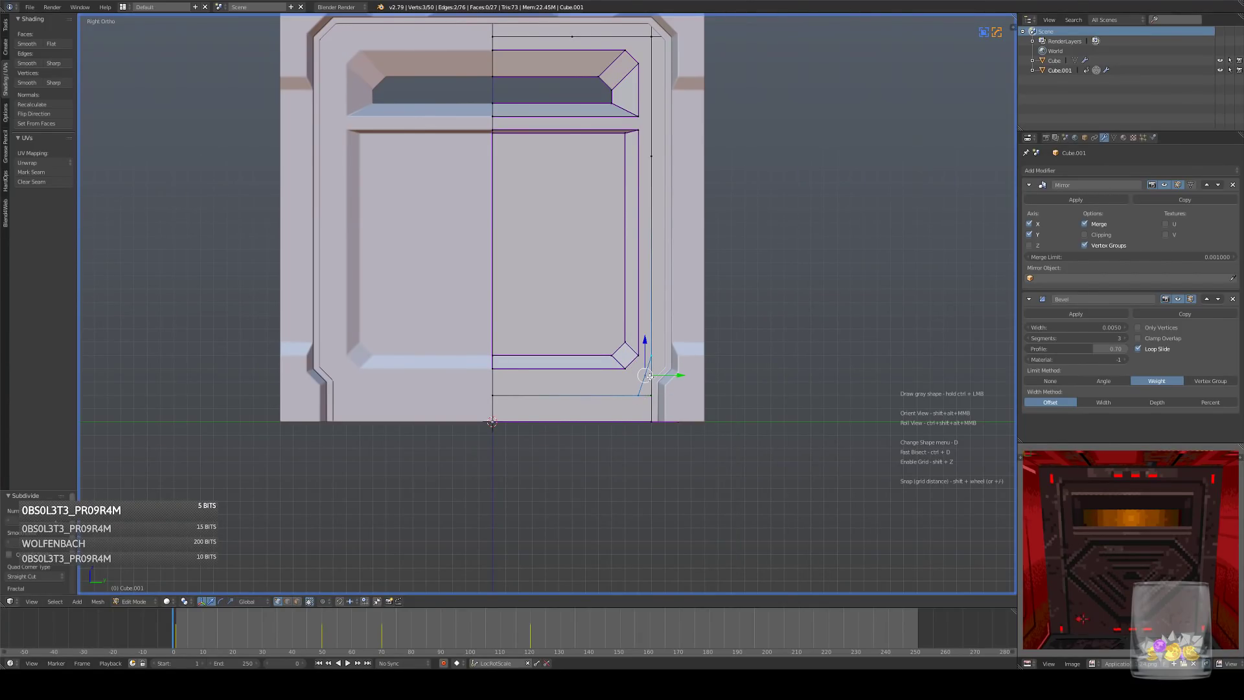
- Move the diagonal's midpoint in line above the bottom vertex to form a short chamfer with a vertical step below it
key(g)
click(764, 385)
key(shift+s)
click(765, 386)
drag(643, 339, 645, 351)
middle_drag(654, 383, 678, 409)
- Dissolve the leftover cut edges outside the chamfered outline at the door's lower corner
key(z)
right_click(625, 399)
key(ctrl+x)
right_click(655, 416)
shift+right_click(656, 427)
key(ctrl+x)
key(ctrl+z)
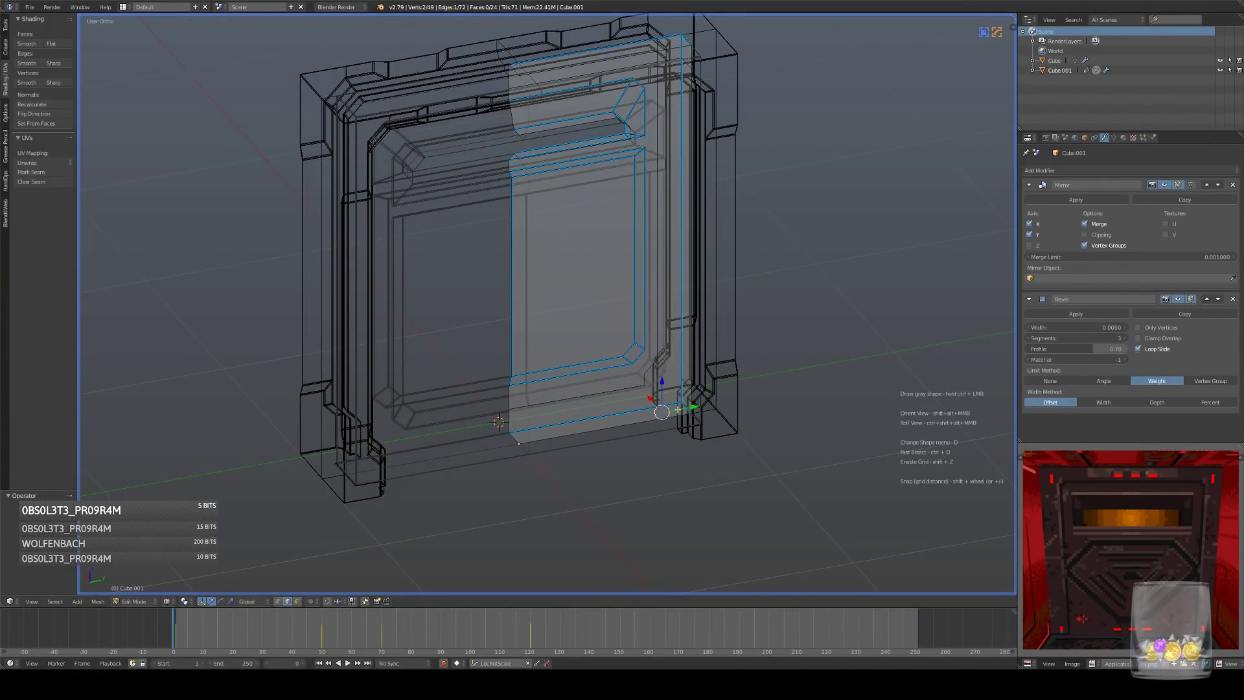
key(ctrl+x)
key(KP_3)
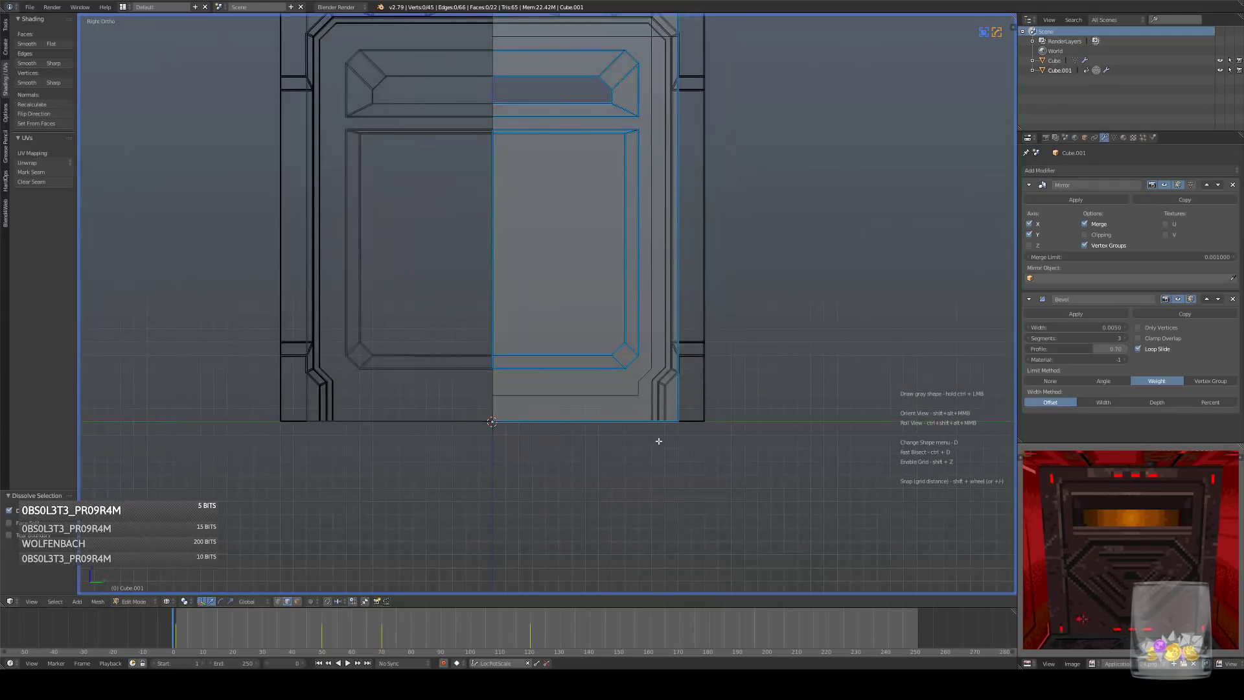
- Subdivide the outline's top edge and vertical side edge that meet at the door's upper corner
middle_drag(671, 322, 690, 332)
right_click(685, 292)
middle_drag(736, 264, 793, 243)
key(z)
key(z)
shift+right_click(637, 255)
key(w)
click(797, 245)
- Shift the new vertices towards the outline's upper corner to set the chamfer's two ends, snapping to the grid
key(KP_3)
click(277, 603)
right_click(652, 261)
drag(651, 237, 679, 200)
right_click(672, 224)
key(shift+s)
click(735, 200)
shift+middle_drag(687, 100, 690, 214)
right_click(655, 268)
drag(654, 240, 677, 154)
- Connect the two shifted vertices with a diagonal edge and dissolve the leftover corner edges outside this upper chamfer
right_click(572, 150)
shift+right_click(661, 165)
key(ctrl+x)
middle_drag(690, 146, 312, 514)
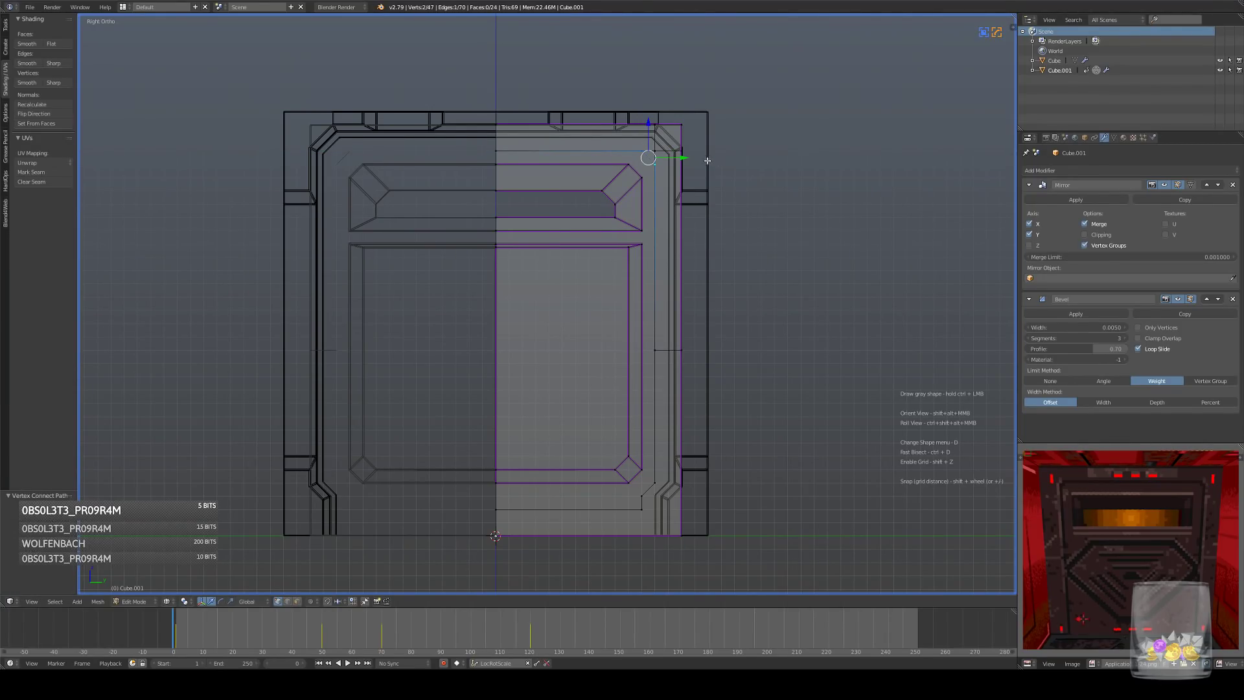
click(288, 604)
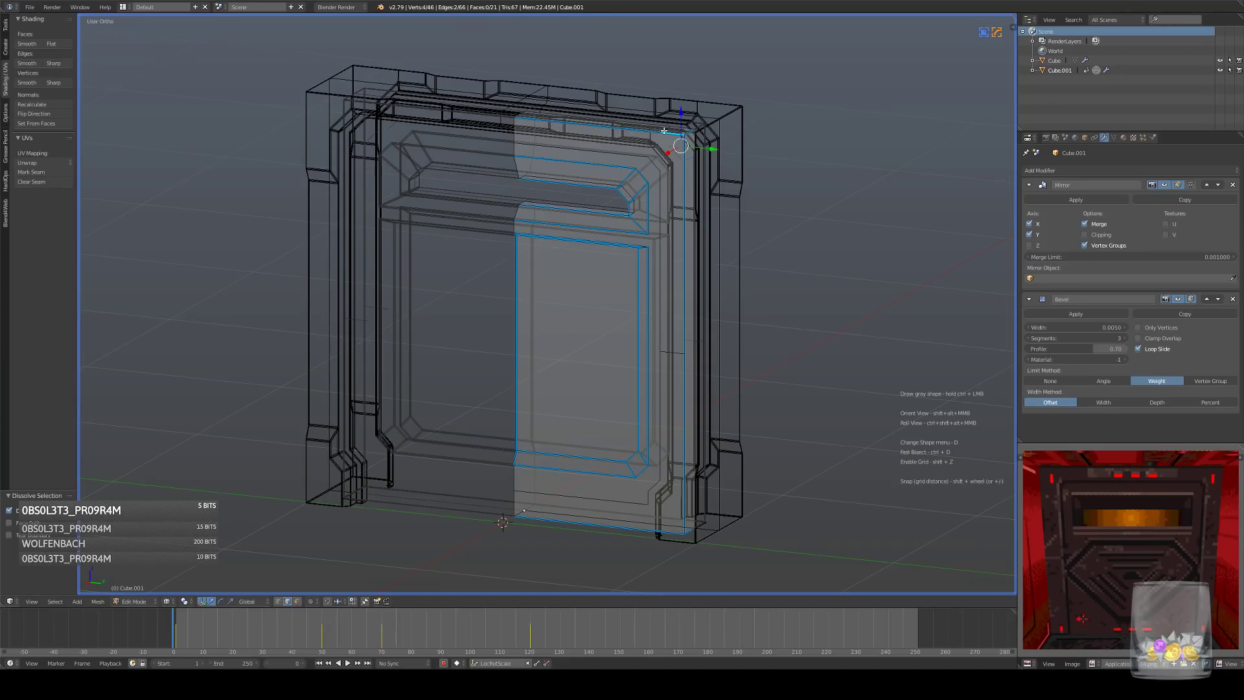
key(KP_3)
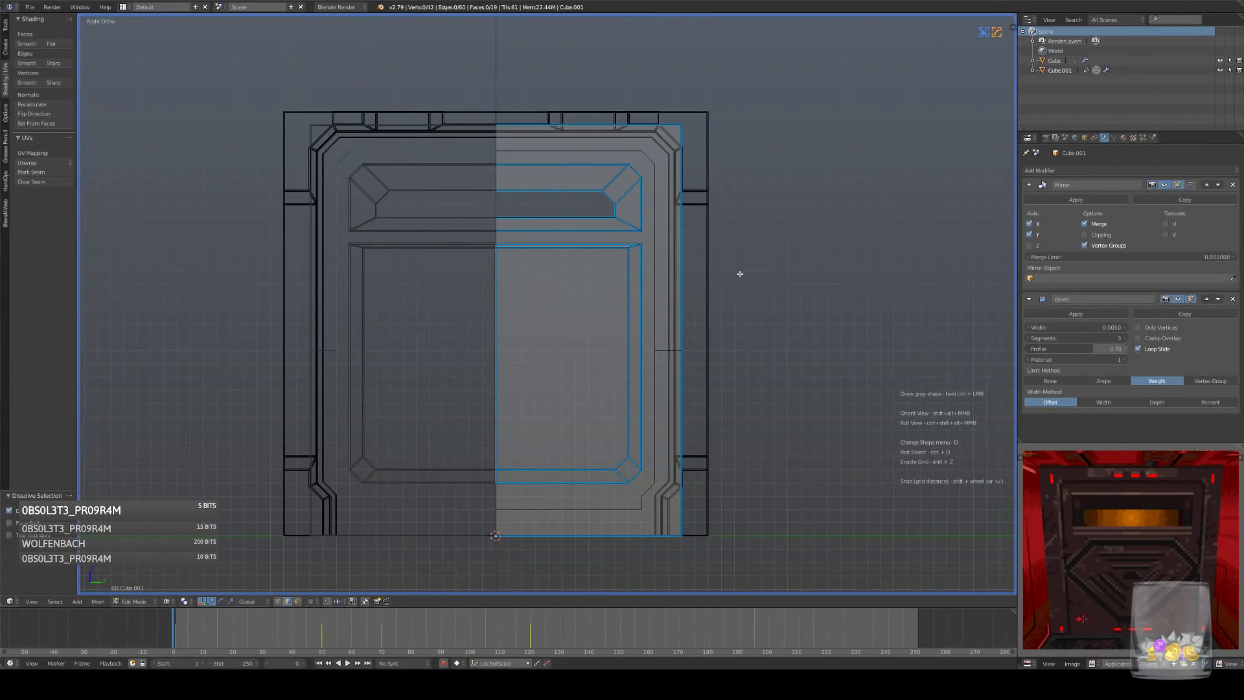
- Subdivide the lower recessed panel's outer vertical edge beside the short horizontal cut
shift+middle_drag(740, 274, 751, 234)
scroll(750, 233, down, 2)
shift+middle_drag(760, 292, 780, 256)
scroll(765, 253, up, 2)
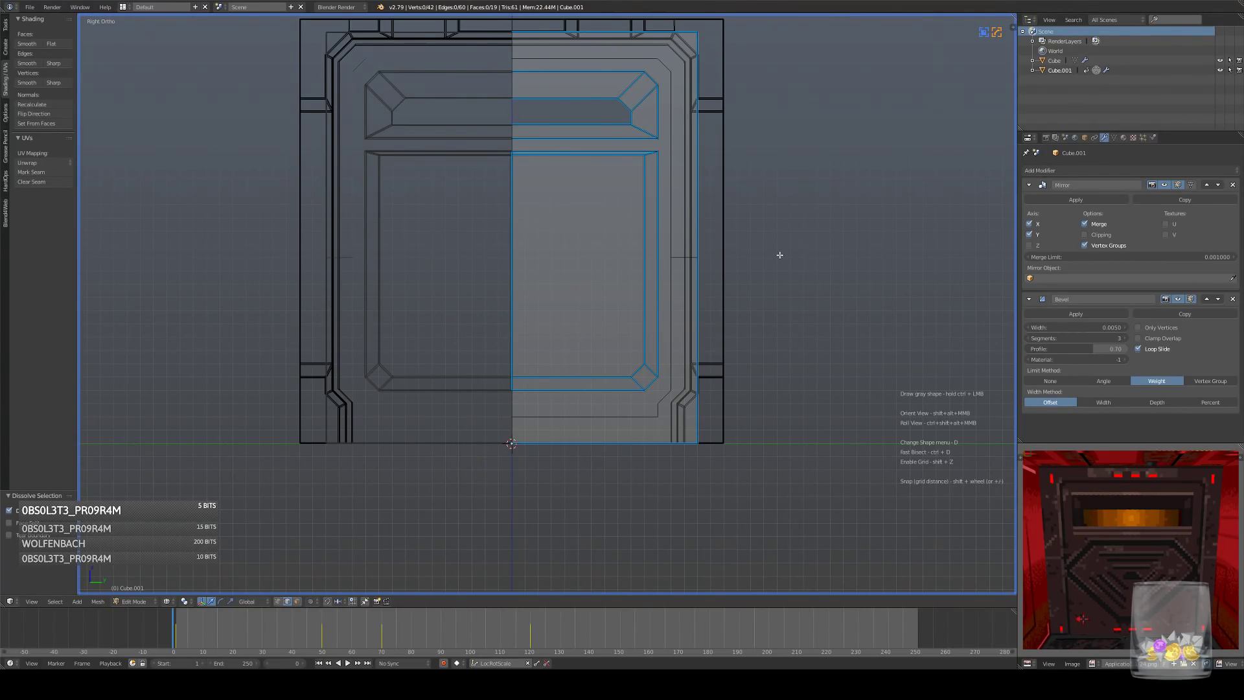
mouse_move(798, 252)
middle_down()
mouse_move(764, 262)
mouse_move(781, 259)
middle_up()
key(KP_3)
middle_drag(700, 266, 703, 268)
key(KP_3)
right_click(658, 259)
key(w)
click(778, 203)
- Snap the panel edge's new midpoint to the grid and connect it to the outline vertex beside it
click(280, 602)
right_click(658, 264)
drag(659, 235, 661, 228)
key(shift+s)
click(820, 213)
shift+right_click(671, 257)
key(j)
middle_drag(786, 214, 699, 266)
key(z)
key(Tab)
key(Tab)
- Select the door faces inside the chamfered outline, including the window recess and the lower panel
click(297, 602)
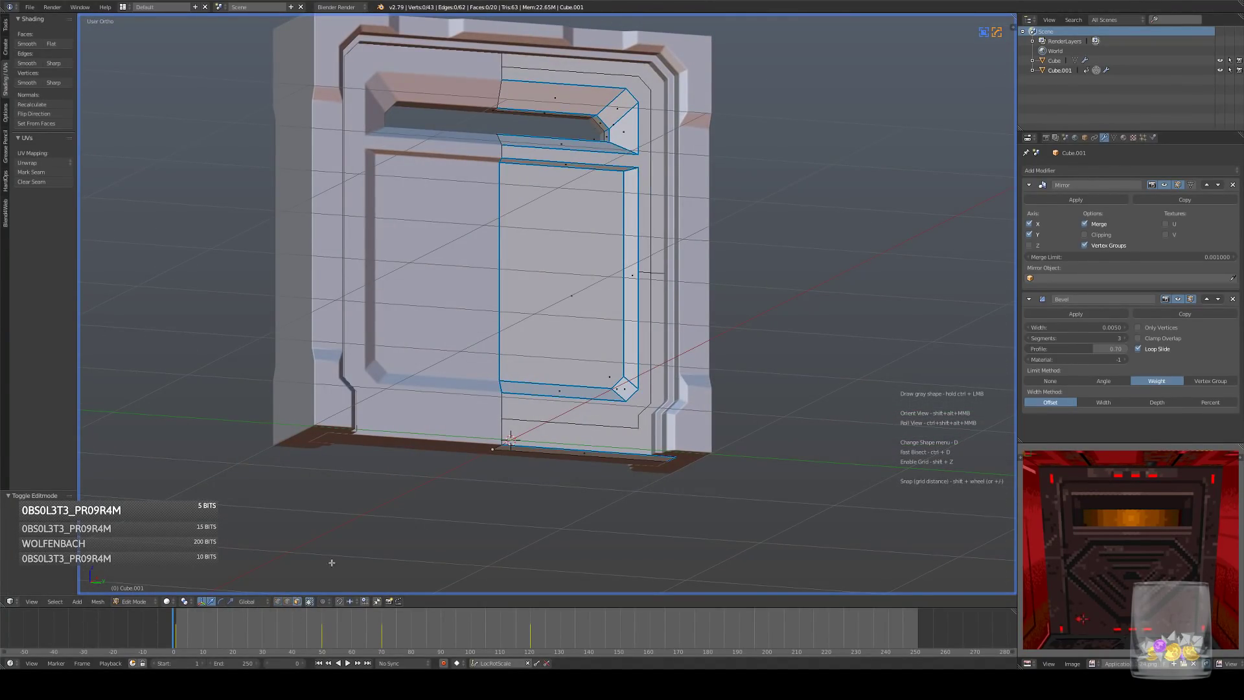
right_click(605, 428)
ctrl+right_click(616, 80)
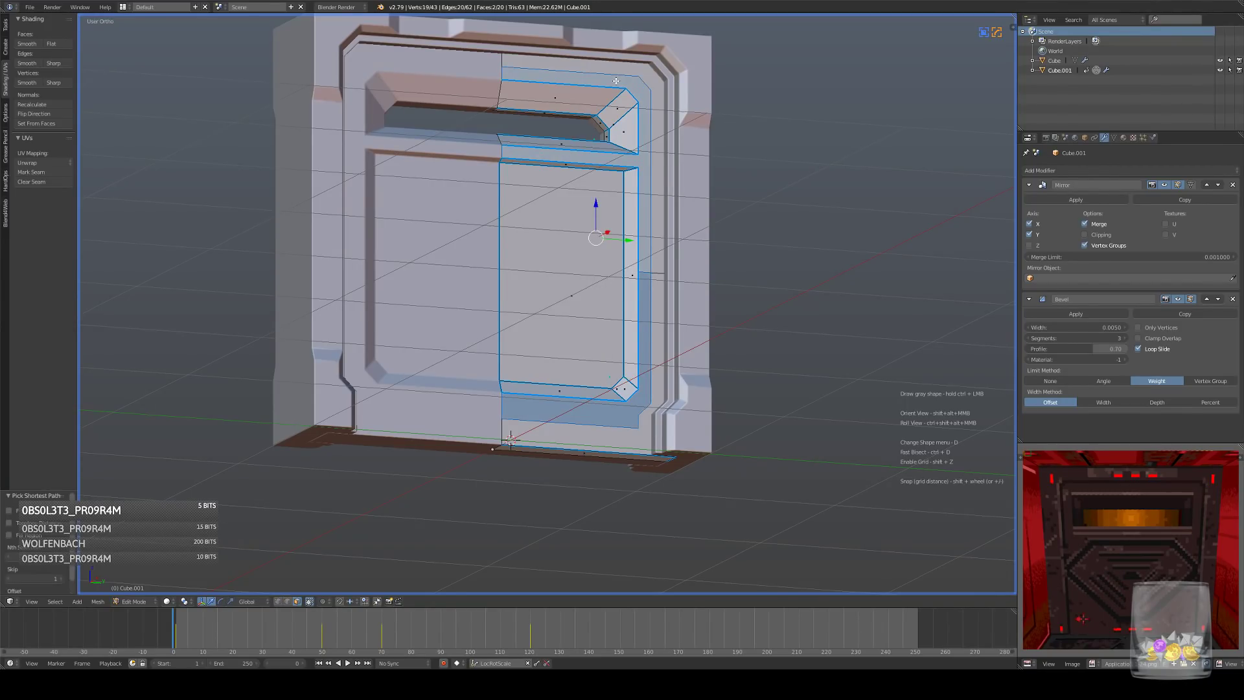
ctrl+right_click(590, 97)
ctrl+right_click(617, 108)
ctrl+right_click(624, 128)
key(KP_3)
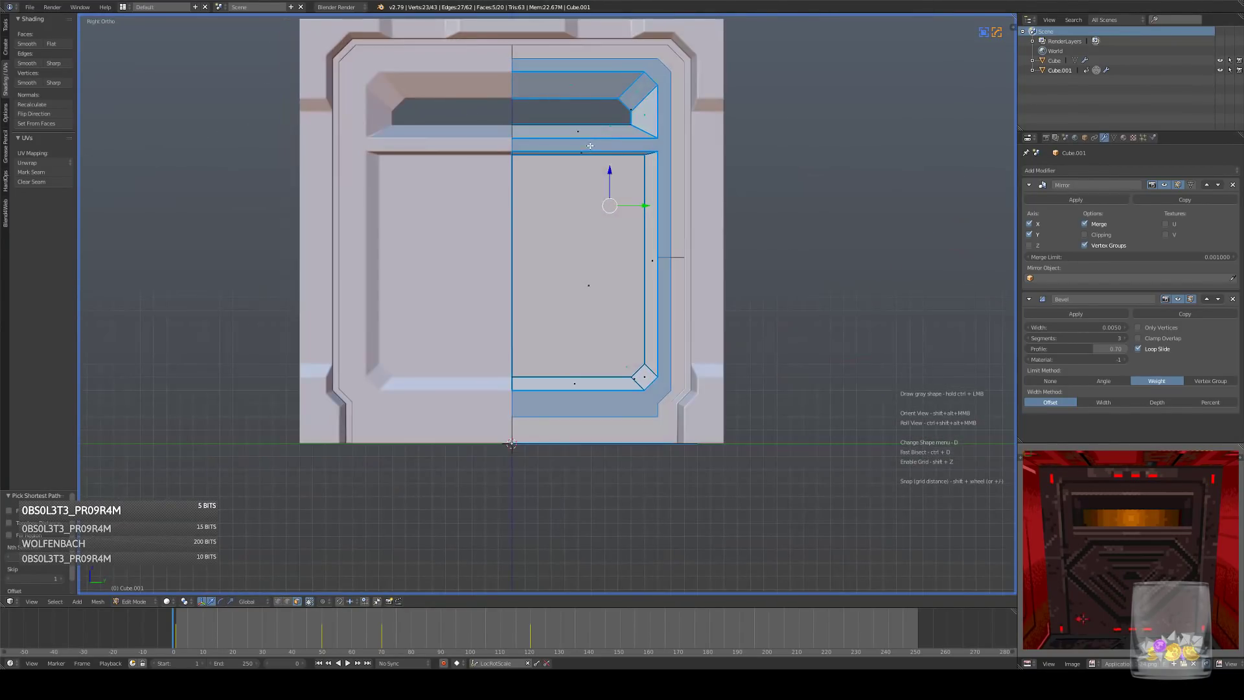
key(z)
key(b)
drag(500, 90, 663, 391)
mouse_move(657, 386)
middle_down()
mouse_move(617, 357)
mouse_move(628, 375)
middle_up()
key(z)
shift+right_click(637, 430)
shift+right_click(668, 224)
- Try to extrude the selected front faces, then undo the extrusion
mouse_move(571, 244)
middle_down()
mouse_move(674, 259)
mouse_move(730, 297)
mouse_move(703, 313)
mouse_move(714, 312)
middle_up()
key(z)
key(KP_1)
key(KP_1)
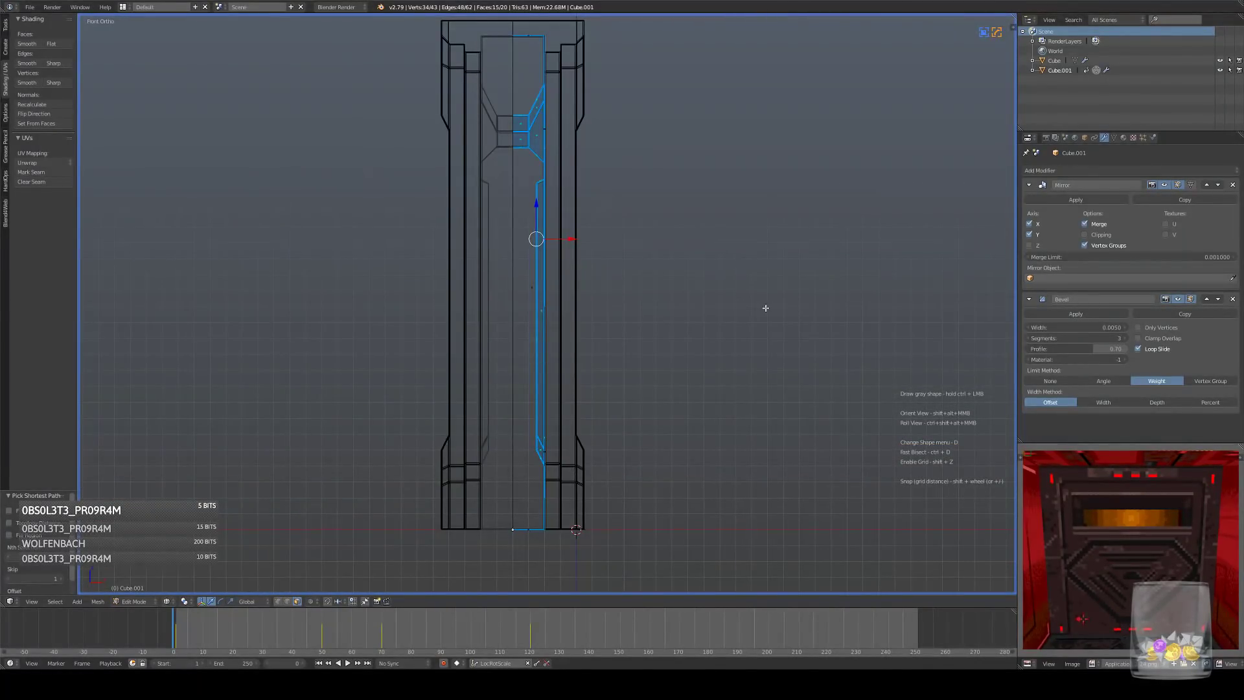
key(e)
right_click(845, 293)
key(ctrl+z)
middle_drag(808, 292, 693, 332)
key(a)
key(ctrl+r)
right_click(689, 331)
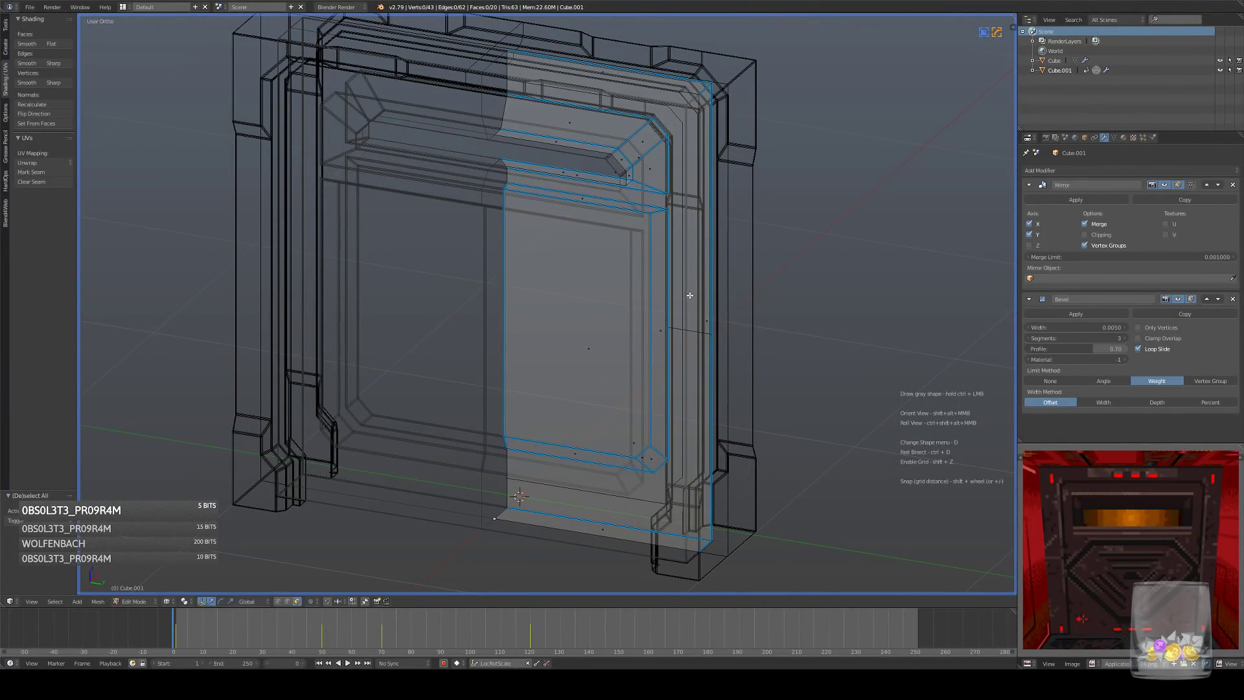
right_click(677, 330)
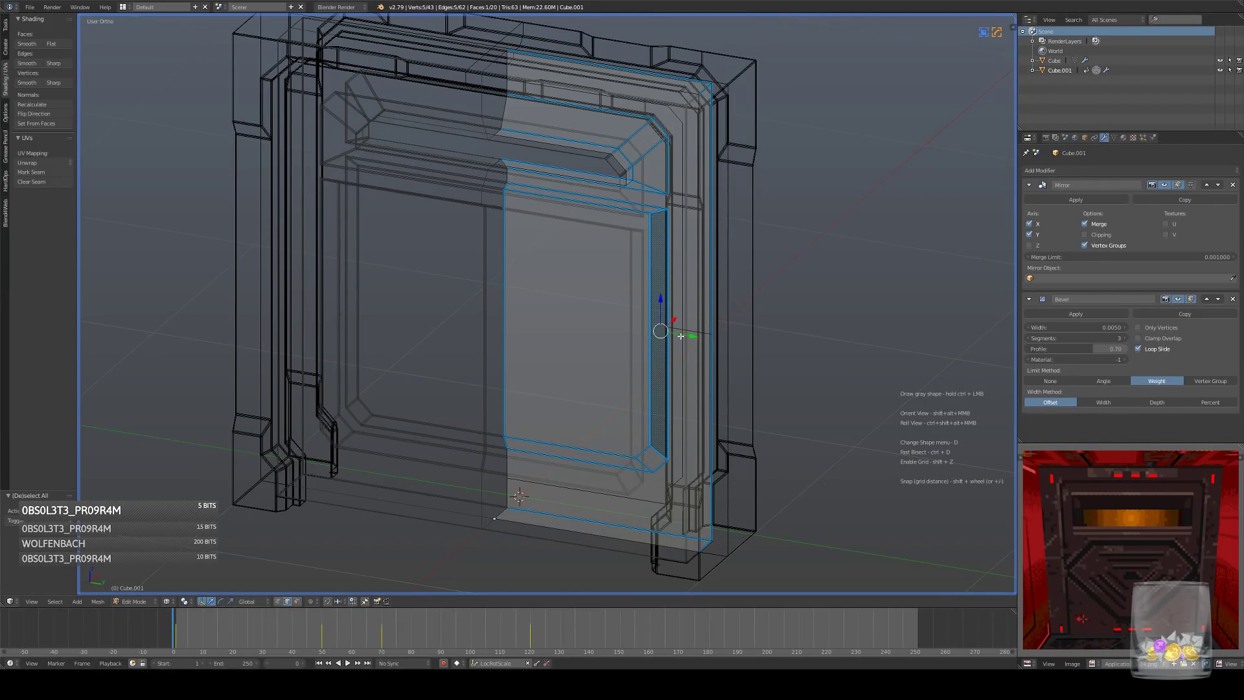
key(ctrl+r)
right_click(679, 333)
right_click(681, 317)
shift+right_click(683, 350)
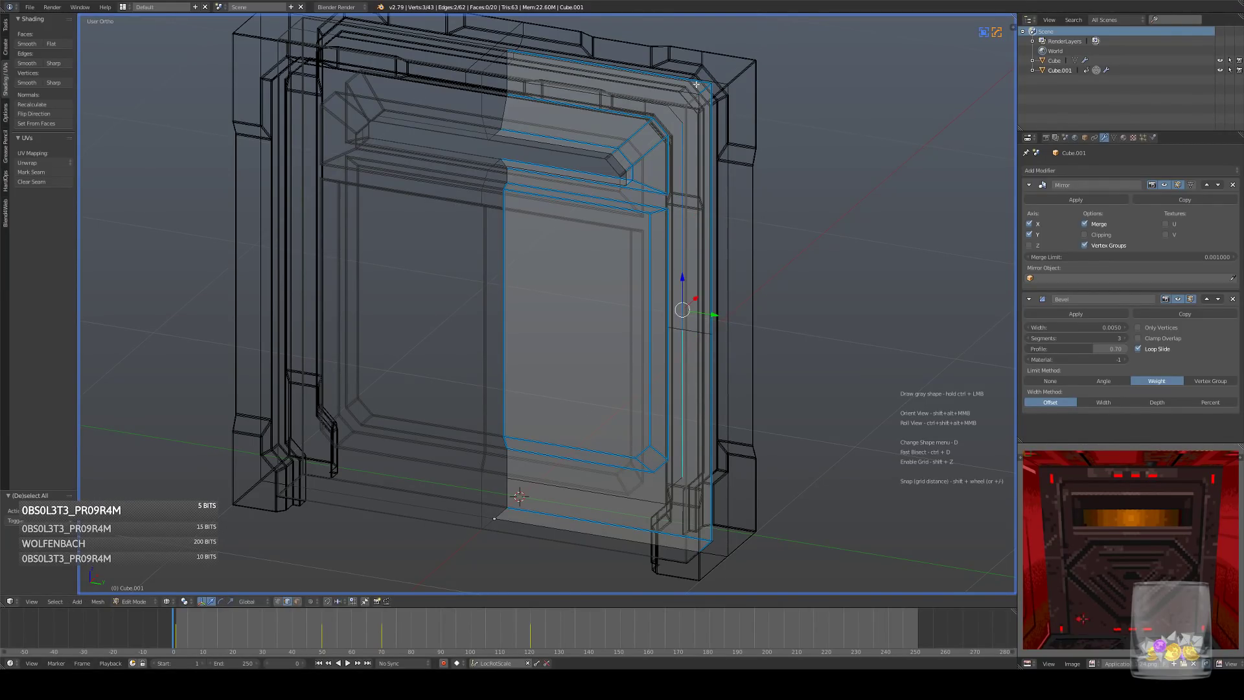
key(a)
key(a)
- Select all door faces inside the stepped outline, including the window and lower panel recesses
key(KP_3)
key(z)
key(a)
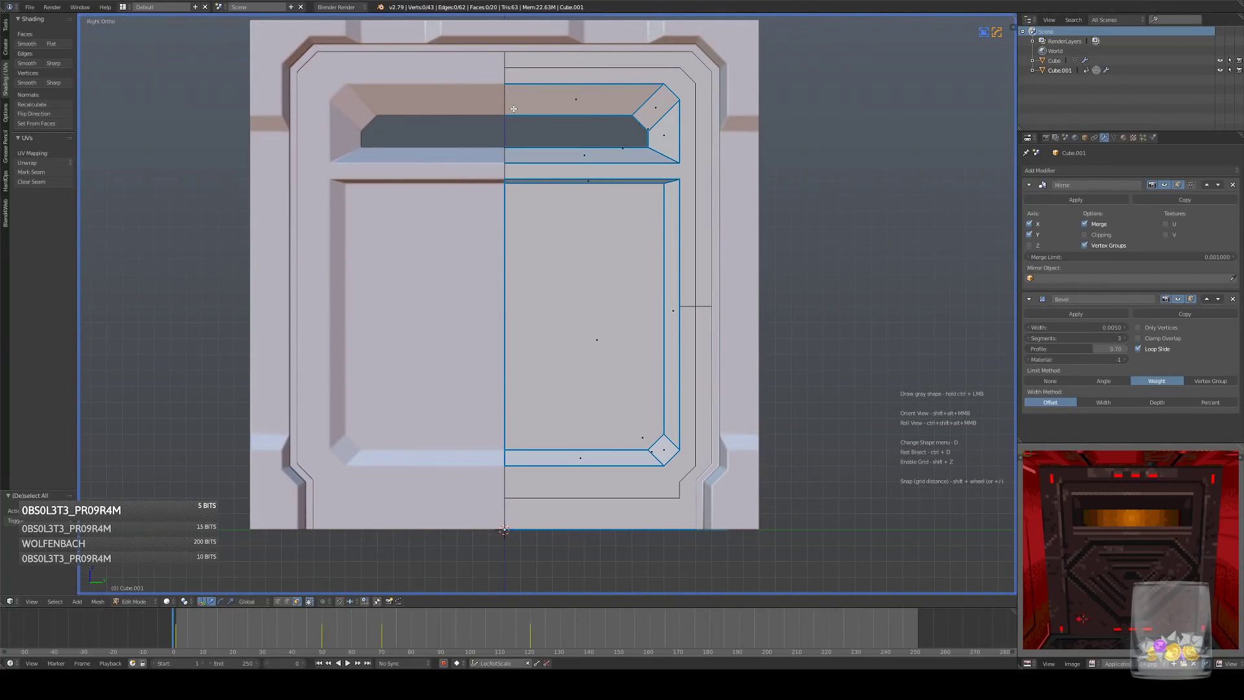
key(z)
key(b)
drag(456, 81, 682, 452)
key(z)
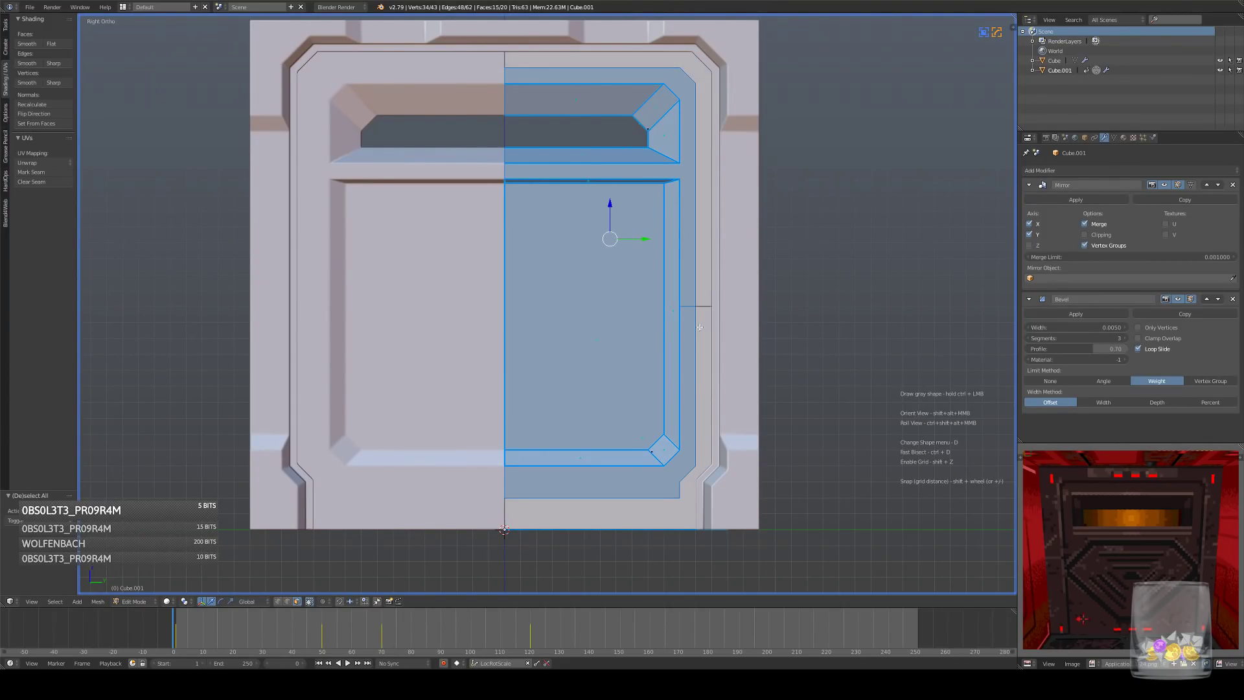
- Split the selected faces off from the surrounding door mesh along the outline
key(z)
key(KP_1)
key(z)
key(z)
shift+middle_drag(680, 282, 672, 342)
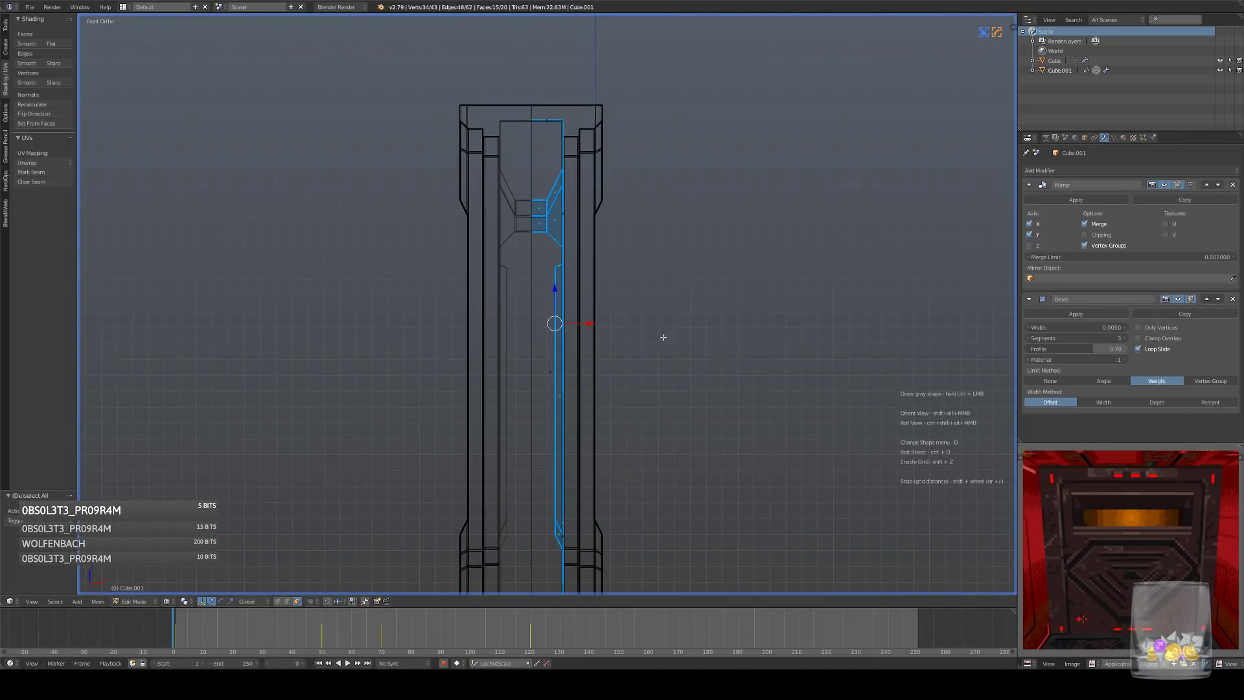
key(b)
drag(512, 189, 528, 240)
middle_drag(653, 284, 572, 257)
key(y)
- Exclude the window slot's inner faces from the selection and move the remaining split faces slightly inward along X
key(KP_1)
key(b)
middle_drag(514, 179, 548, 265)
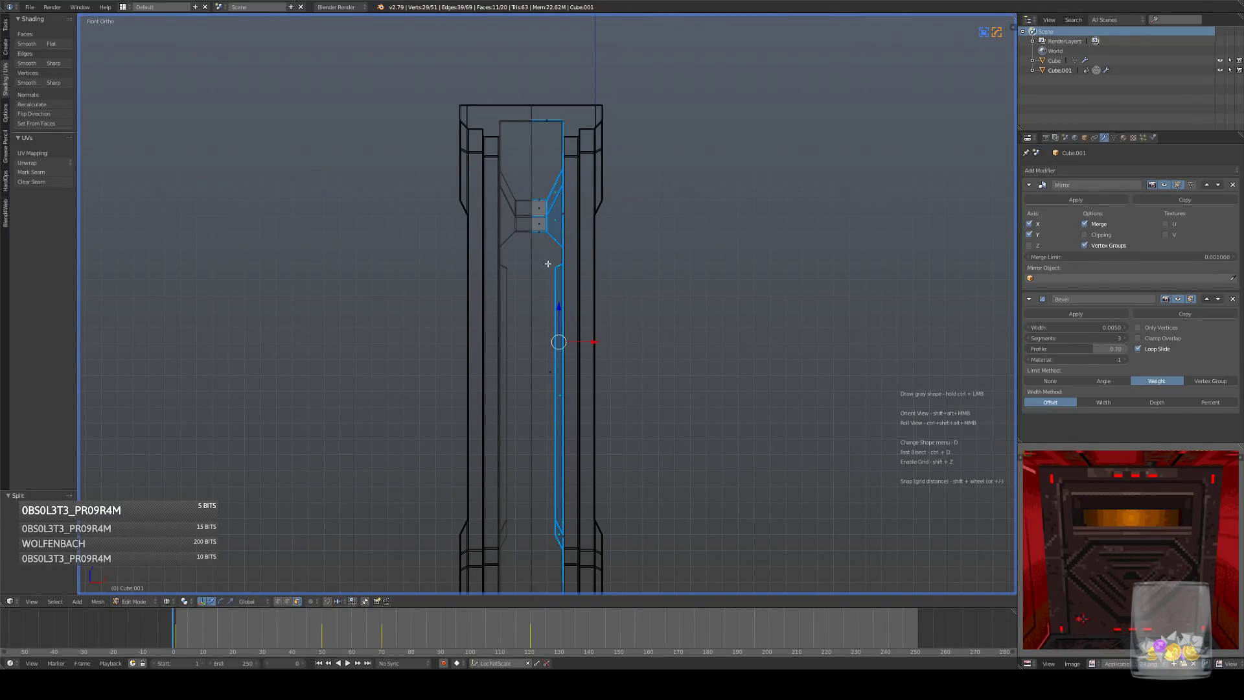
scroll(624, 386, up, 4)
key(g)
key(x)
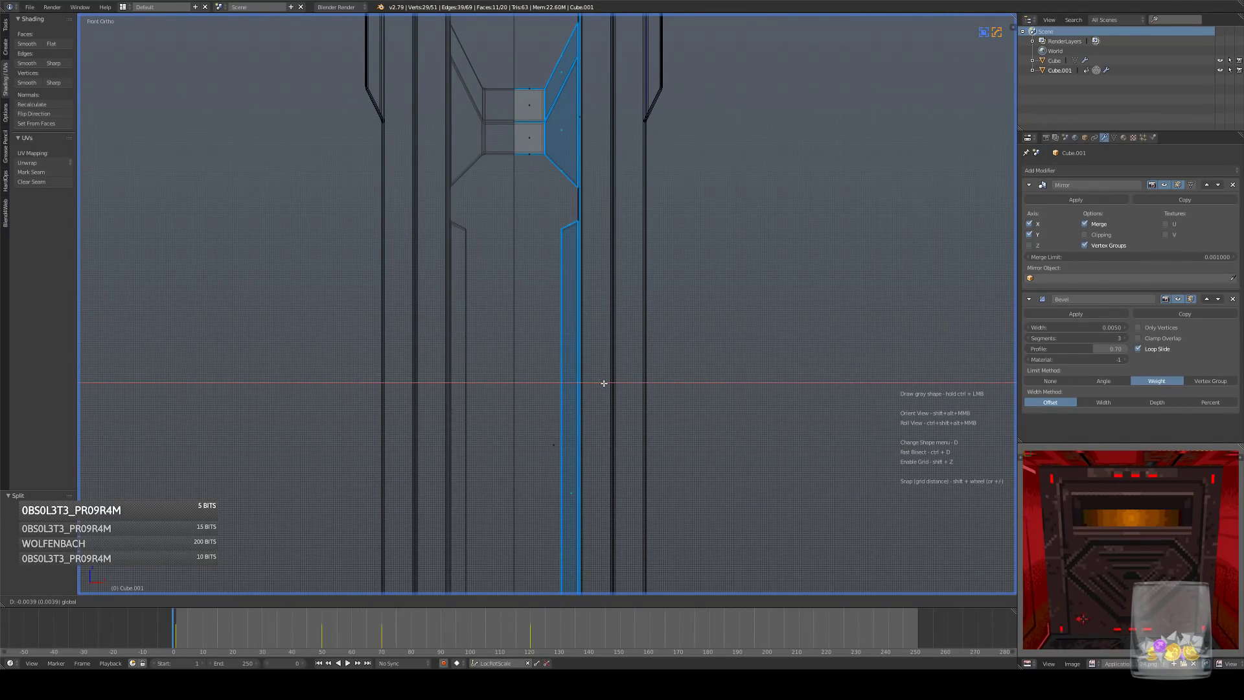
click(600, 384)
- Fill the gap between the door surface and the recessed faces with new faces all along the outline
middle_drag(667, 369, 325, 602)
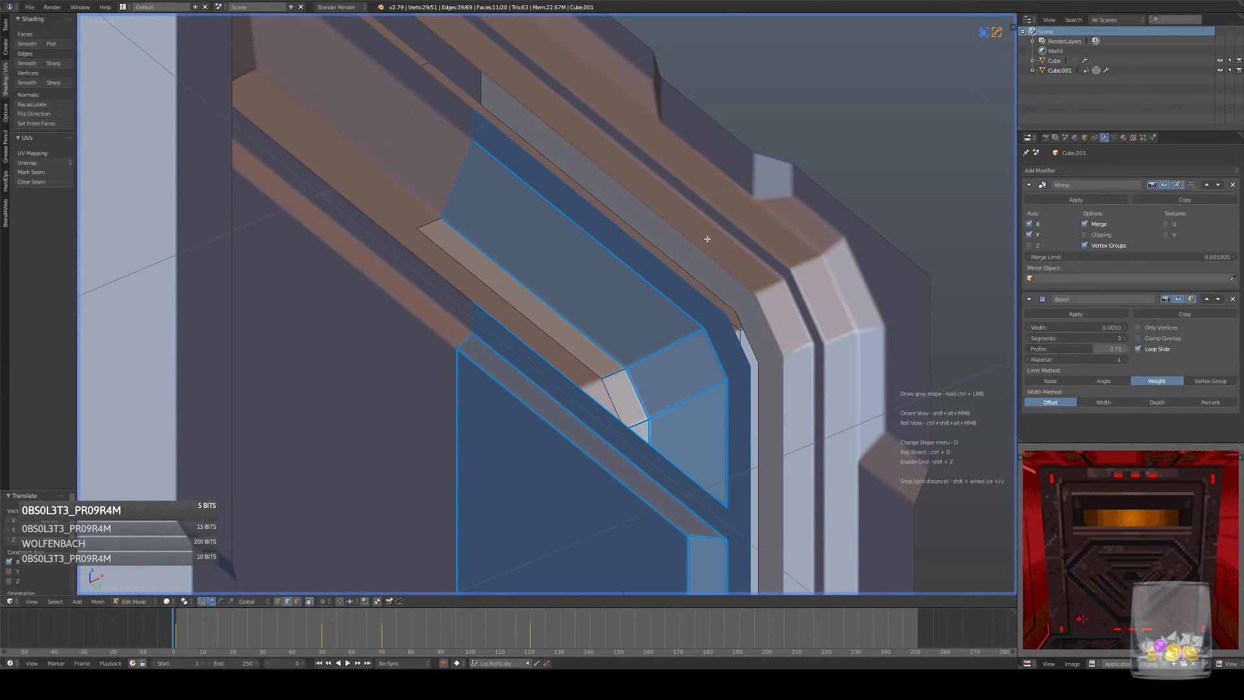
click(710, 238)
key(f)
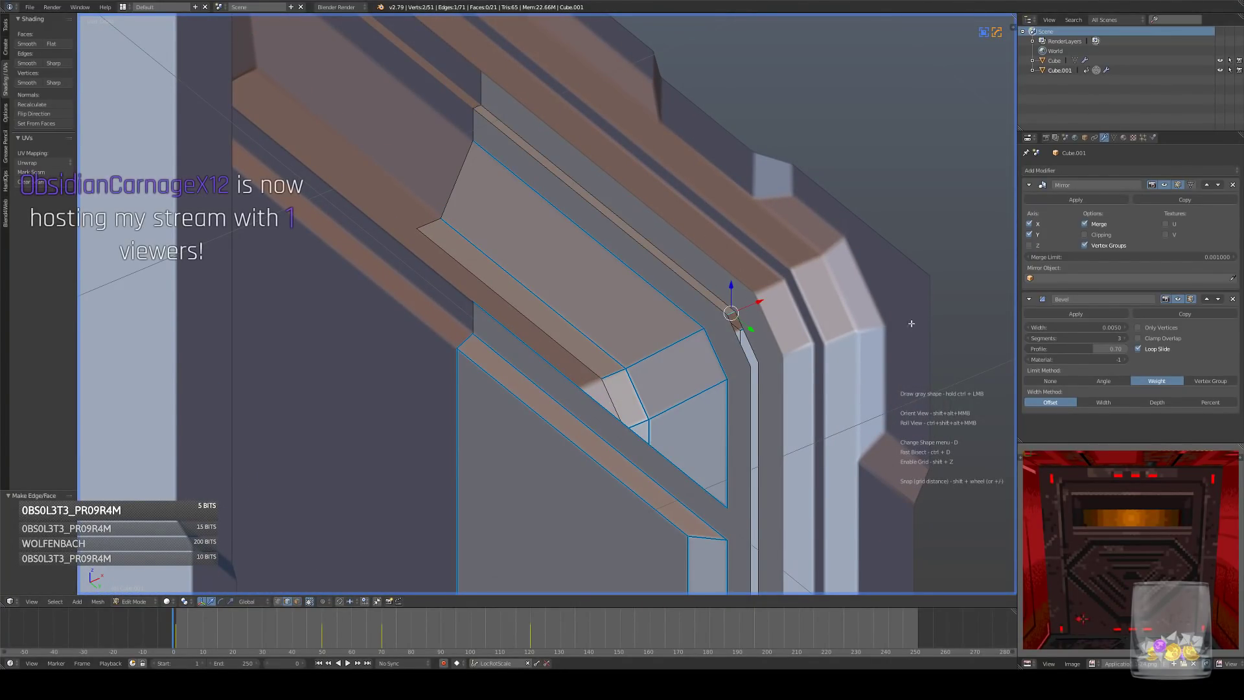
scroll(900, 323, down, 5)
middle_drag(888, 336, 766, 361)
key(f)
key(f)
key(f)
key(f)
- Apply HardOps Set Sharpen to the edge loops along the outline's new step
alt+right_click(608, 481)
alt+shift+right_click(616, 486)
key(q)
click(794, 294)
key(a)
middle_drag(880, 161, 797, 199)
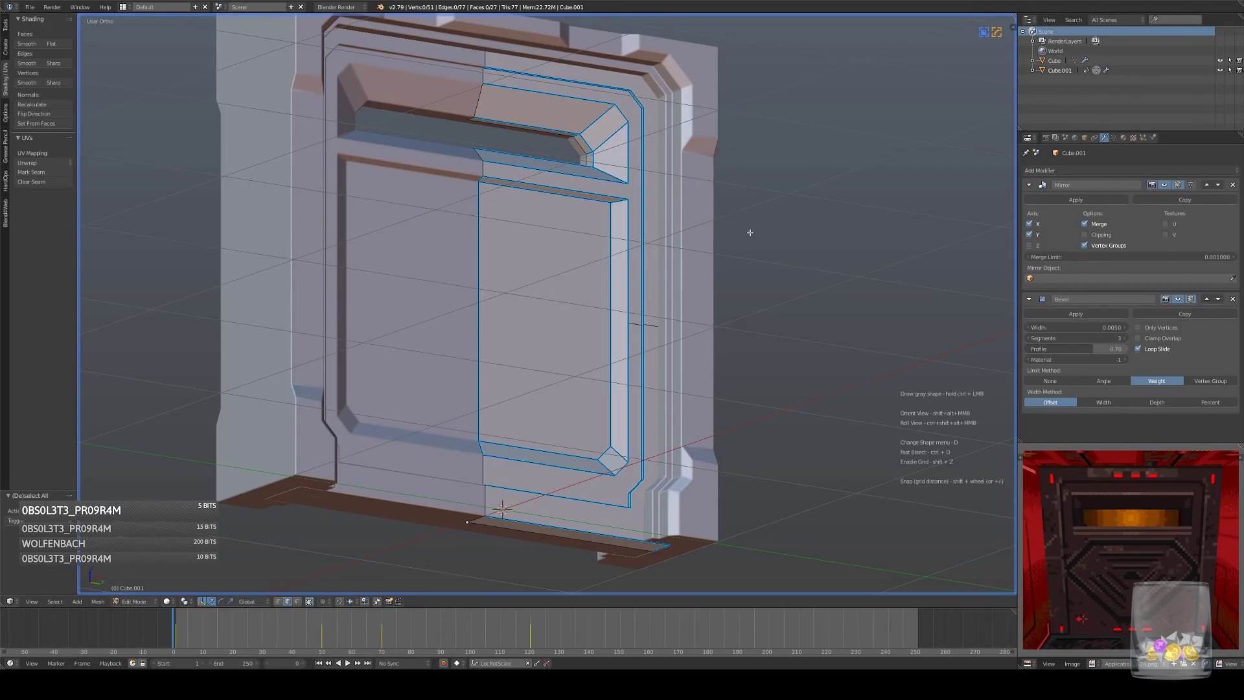
- Apply HardOps Set Sharpen to the short connecting edges across the step at the outline's lower corner
middle_drag(646, 243, 585, 335)
key(Tab)
key(Tab)
scroll(585, 335, up, 3)
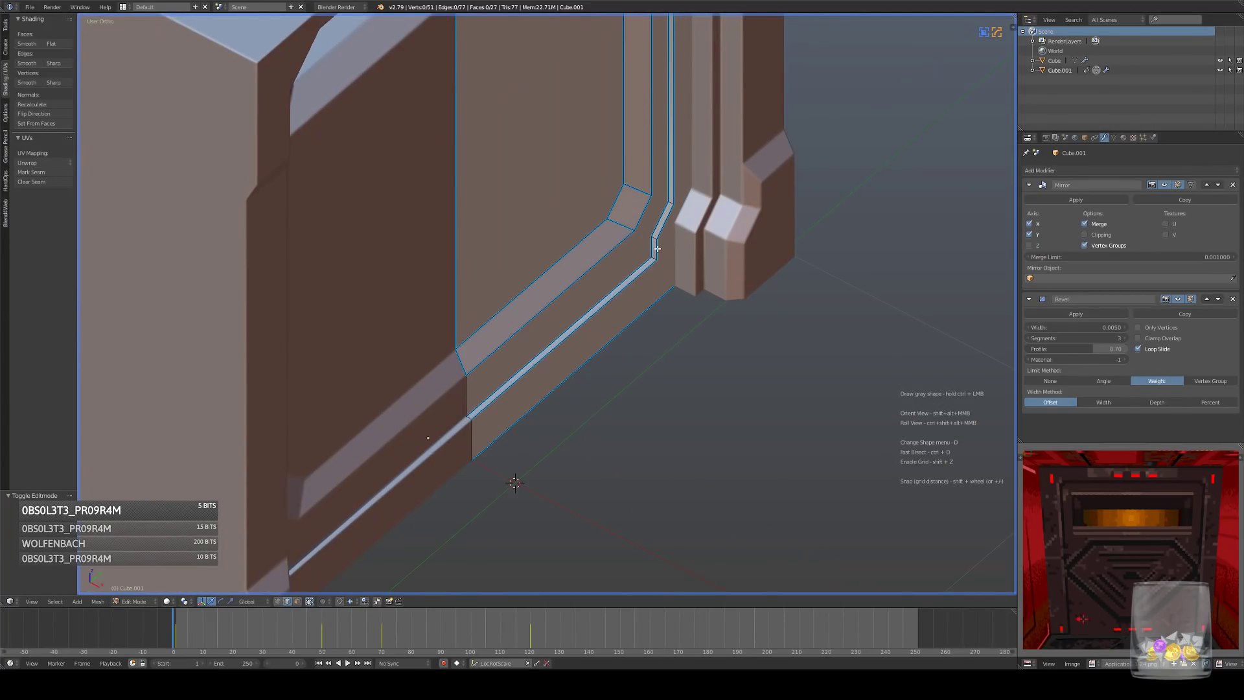
right_click(654, 258)
shift+right_click(655, 239)
shift+right_click(671, 203)
key(q)
click(771, 169)
- Apply HardOps Set Sharpen to the two short edges across the step at the upper corner chamfer
middle_drag(742, 117, 631, 315)
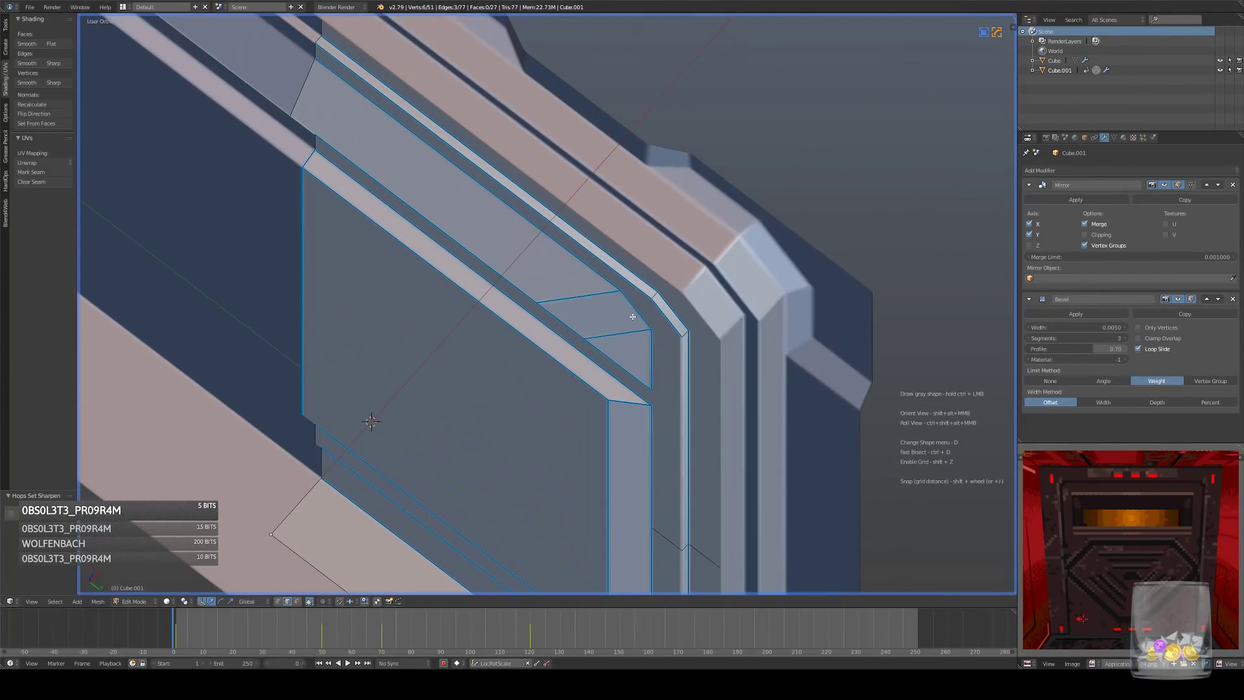
right_click(655, 296)
shift+right_click(684, 334)
key(q)
click(802, 291)
- Inspect the recessed, sharpened door outline in object mode
key(z)
mouse_move(743, 283)
middle_down()
mouse_move(744, 303)
mouse_move(655, 301)
mouse_move(670, 178)
mouse_move(665, 299)
middle_up()
scroll(744, 303, down, 4)
key(Tab)
key(z)
scroll(665, 299, down, 4)
scroll(632, 317, up, 4)
- Lower the recessed inner edge at the top of the outline along Z to slope the step's upper wall
key(Tab)
key(z)
scroll(610, 109, up, 5)
middle_drag(610, 109, 597, 167)
right_click(615, 170)
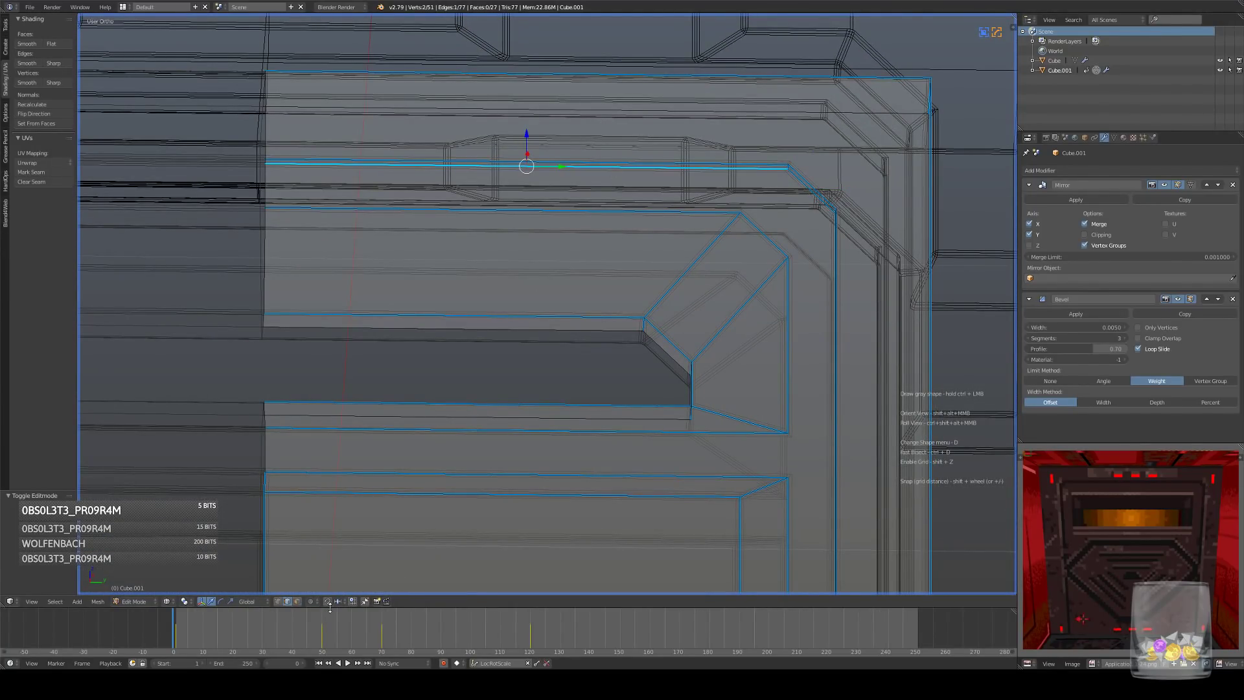
alt+middle_drag(597, 231, 609, 413)
scroll(540, 219, up, 1)
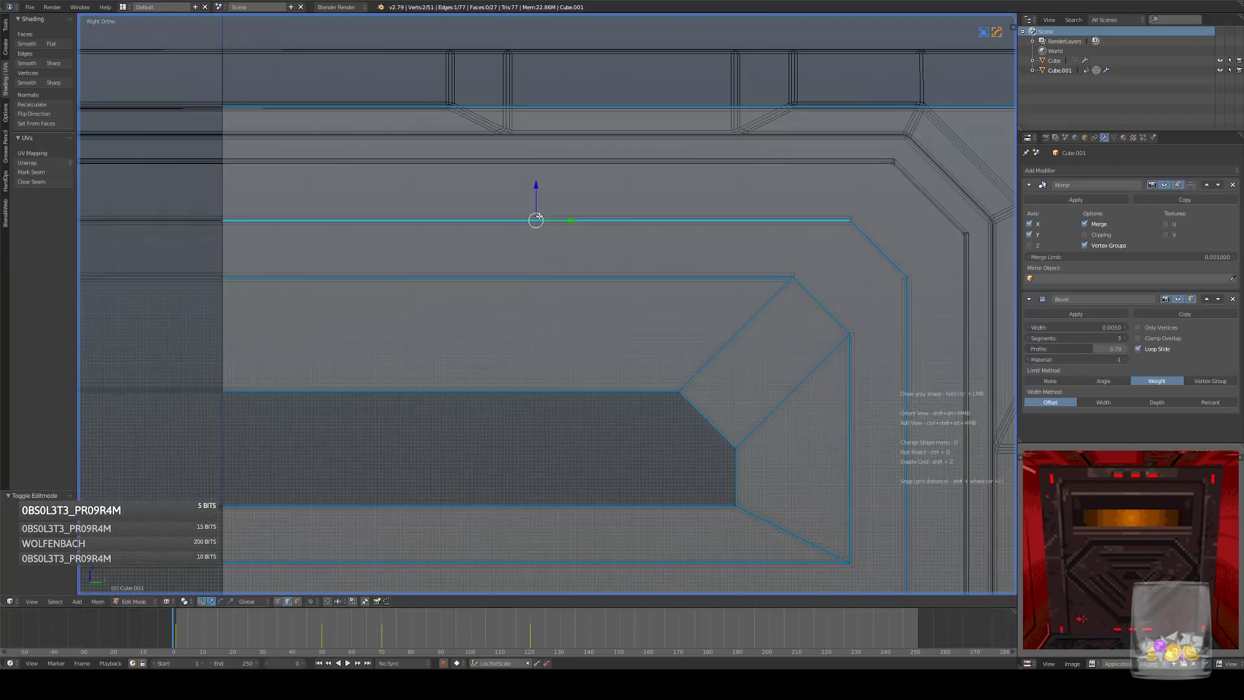
drag(536, 185, 634, 209)
shift+middle_drag(880, 281, 805, 324)
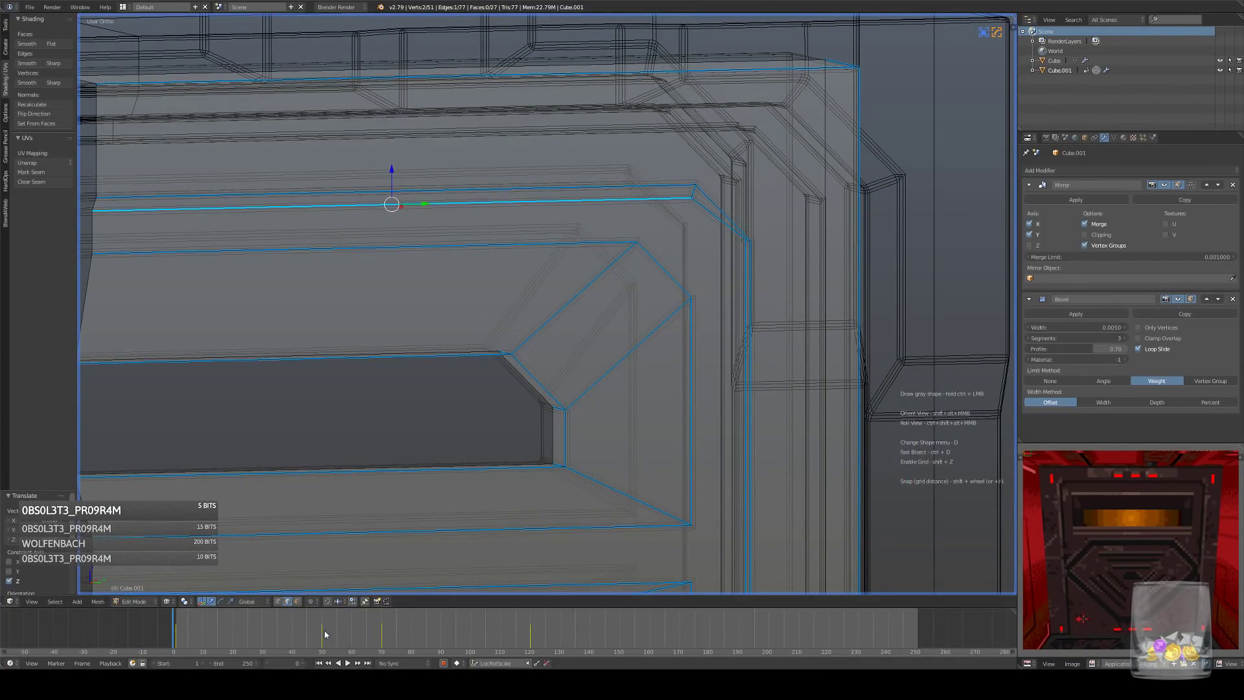
- Shift the lowered edge's corner vertex slightly inward along Y
click(277, 602)
right_click(685, 202)
key(KP_3)
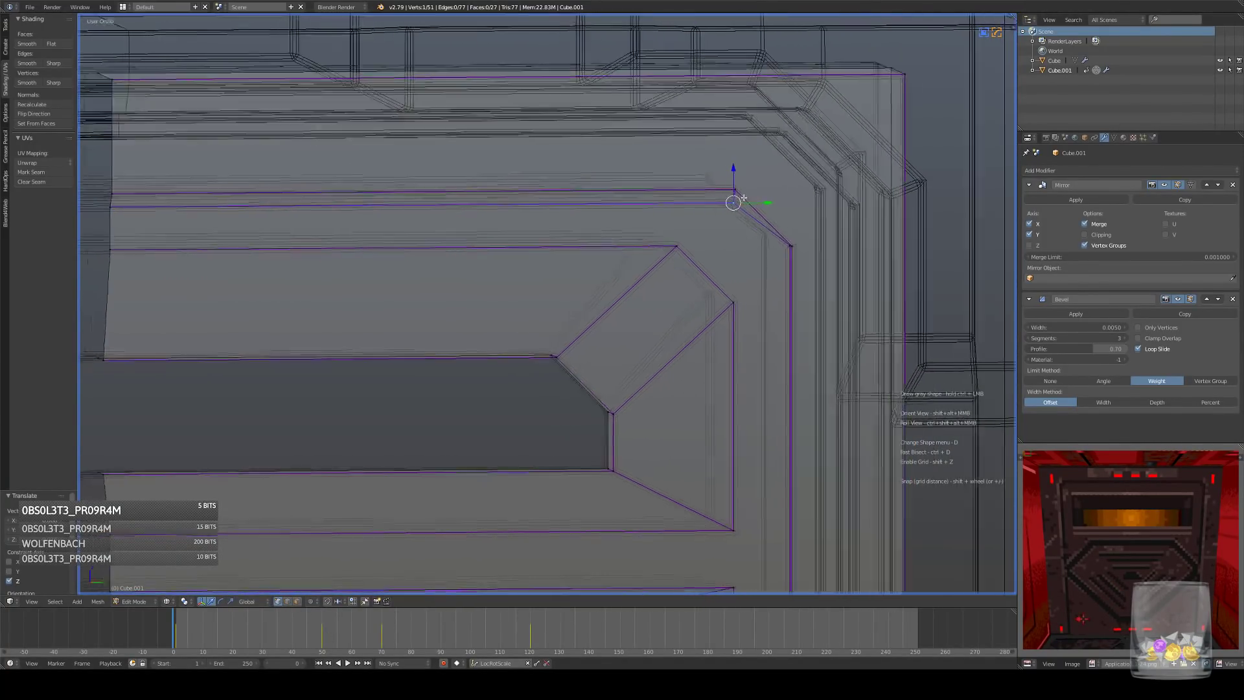
drag(790, 215, 783, 211)
middle_drag(784, 212, 752, 337)
- Shift the recessed vertical inner edges along the outline's side slightly inward along Y to slope the step's side wall
click(289, 602)
middle_drag(651, 272, 609, 314)
right_click(609, 314)
scroll(616, 336, down, 4)
shift+middle_drag(583, 566, 592, 136)
shift+right_click(587, 281)
key(KP_3)
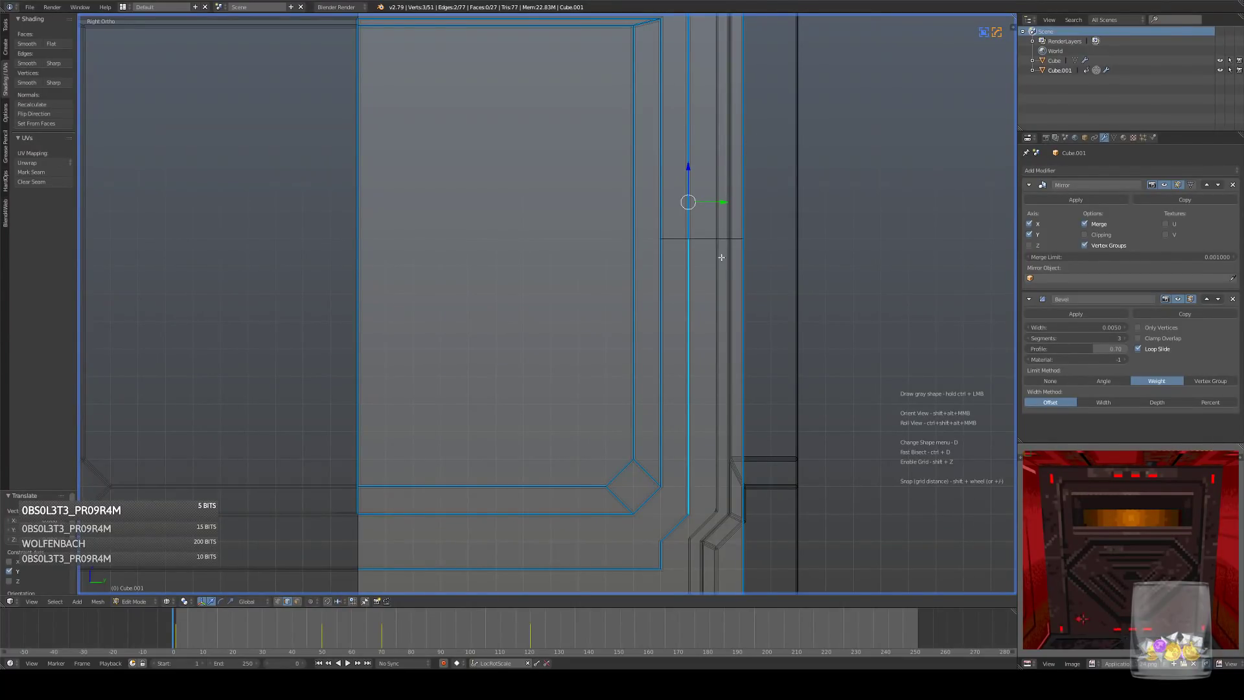
scroll(721, 253, up, 3)
key(g)
key(y)
click(747, 235)
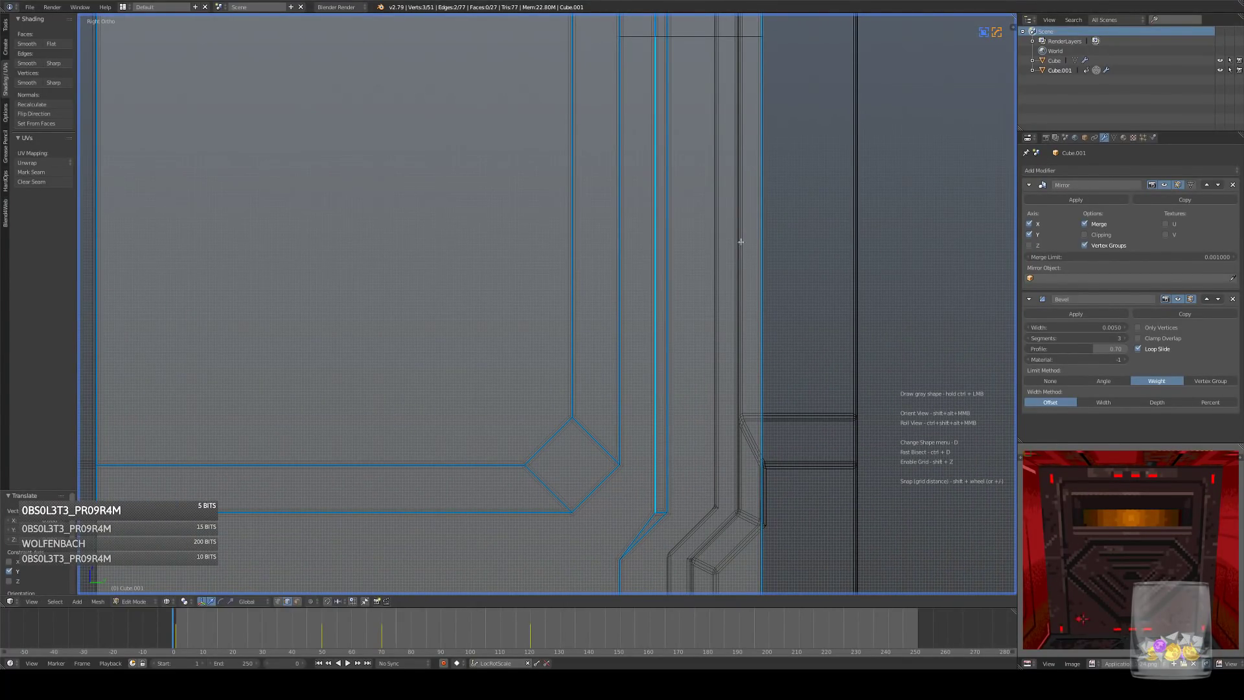
- Move the recessed side edge's lower vertex slightly up and its upper vertex slightly down along Z
click(278, 601)
click(655, 512)
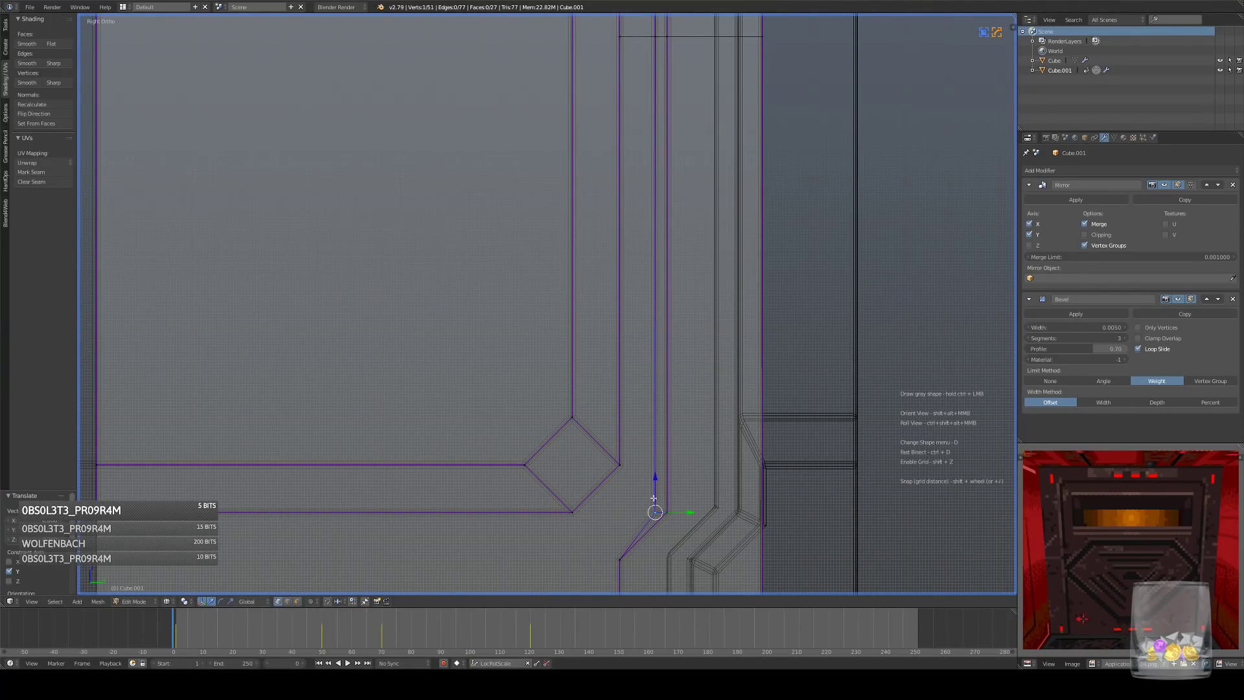
key(g)
key(z)
click(658, 241)
mouse_move(709, 100)
shift+middle_down()
mouse_move(714, 542)
mouse_move(711, 342)
mouse_move(717, 428)
shift+middle_up()
right_click(659, 150)
drag(657, 116, 657, 124)
- Offset the recessed vertices at the outline's bottom chamfer and bottom corner slightly inward and up
shift+middle_drag(674, 541, 672, 97)
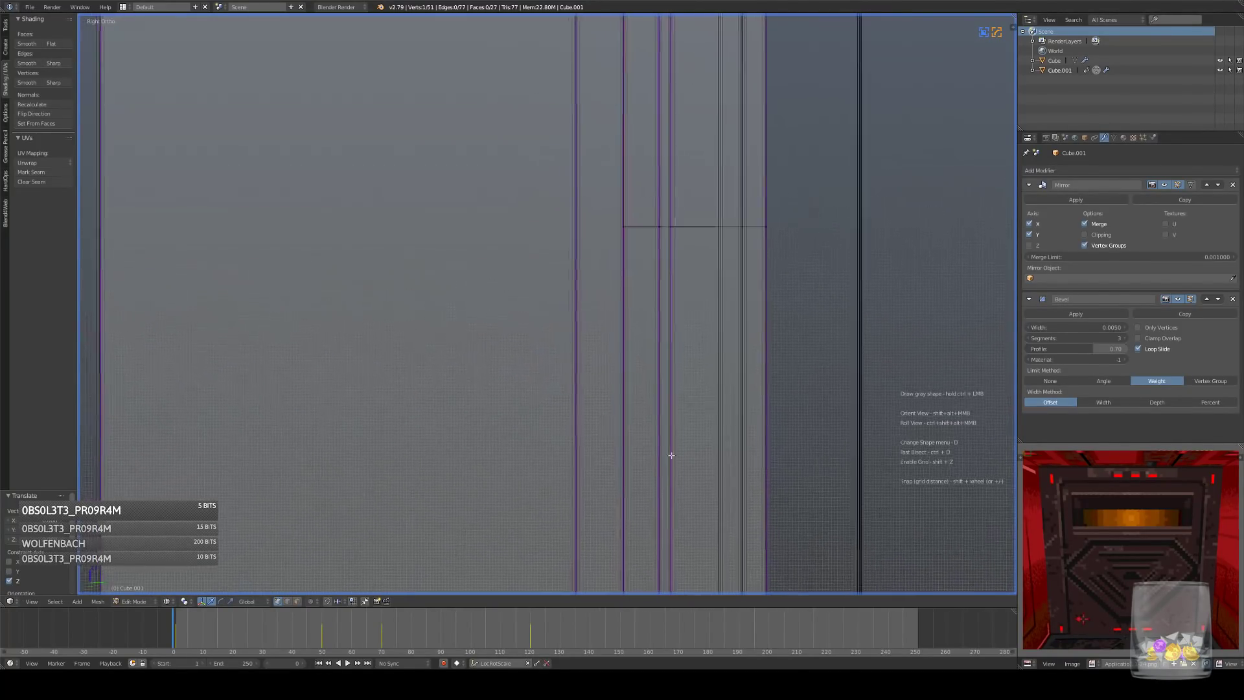
shift+middle_drag(667, 489, 692, 158)
middle_drag(692, 376, 655, 427)
right_click(581, 427)
key(KP_3)
drag(678, 449, 633, 415)
middle_drag(634, 416, 641, 409)
key(KP_3)
key(g)
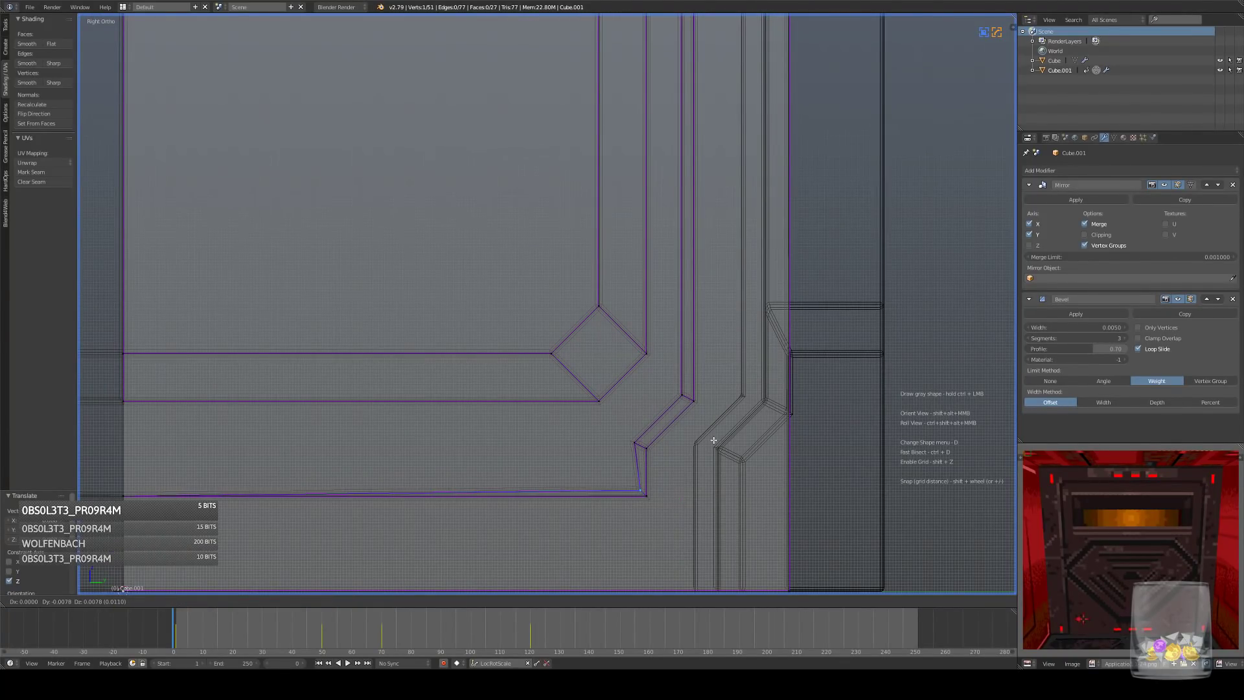
click(709, 436)
- Raise the centreline vertex of the recessed bottom edge slightly along Z to level that edge
shift+middle_drag(226, 439, 554, 417)
middle_drag(553, 418, 495, 427)
right_click(541, 421)
key(KP_3)
drag(450, 445, 452, 430)
- Inspect the sloped door outline in object mode from the side view and at an angle
scroll(608, 242, down, 6)
key(a)
middle_drag(607, 243, 625, 361)
key(Tab)
scroll(592, 348, down, 3)
key(KP_3)
key(KP_3)
scroll(596, 350, down, 2)
key(KP_3)
shift+middle_drag(621, 422, 656, 364)
- Raise the two centreline vertices of the outline's bottom step along Z to the height of the chamfer's lower end
key(Tab)
scroll(633, 357, up, 4)
scroll(558, 373, up, 2)
right_click(452, 390)
shift+right_click(454, 381)
key(KP_3)
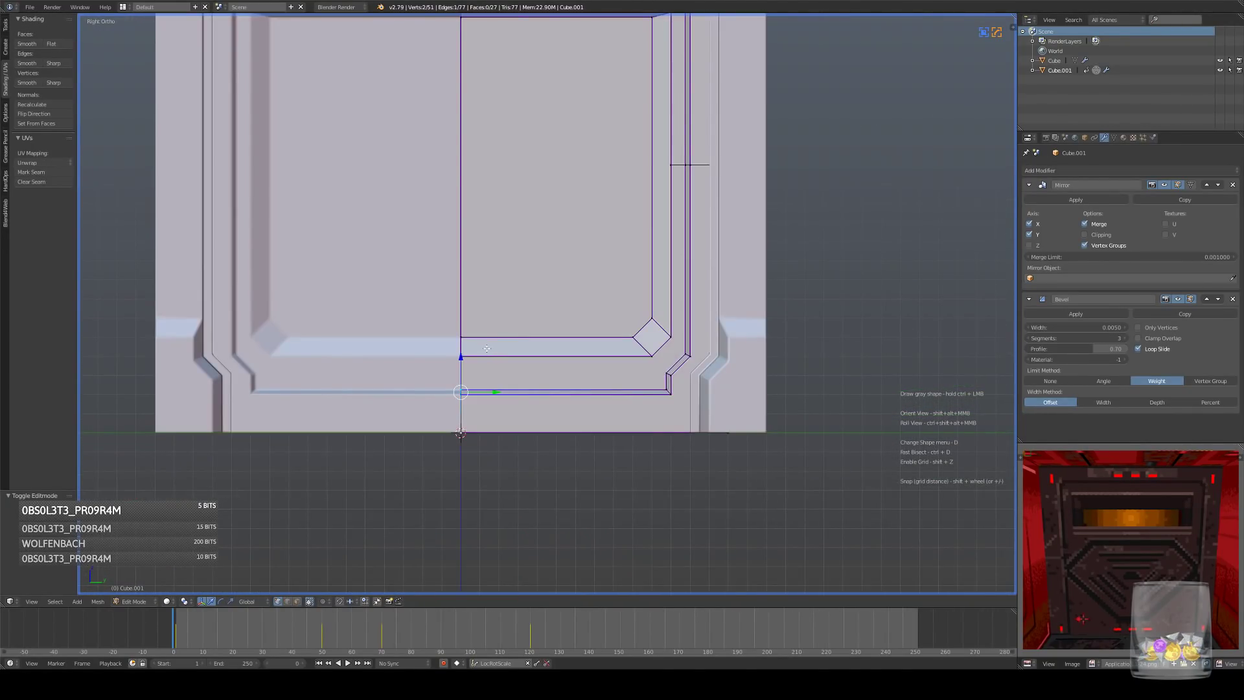
key(z)
key(g)
drag(462, 353, 462, 334)
- Adjust the recessed vertex at the bottom chamfer and dissolve the short edge across the step at the bottom corner
shift+middle_drag(554, 401, 508, 356)
scroll(508, 356, up, 4)
right_click(699, 354)
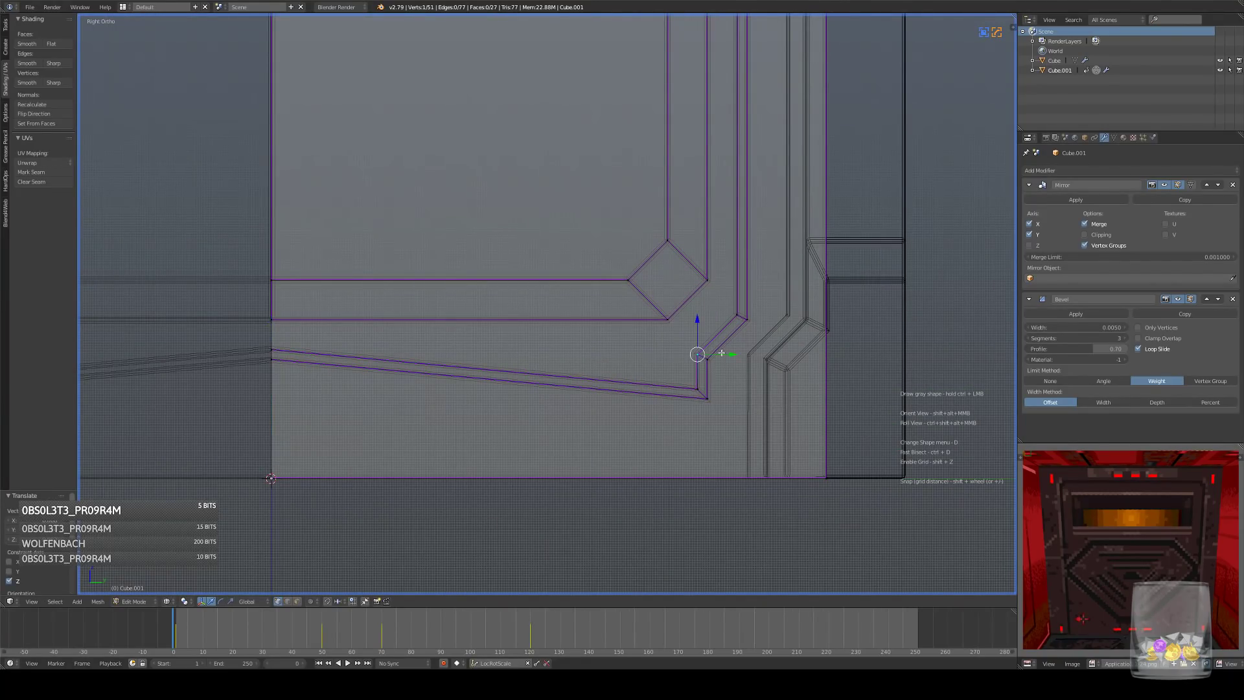
key(g)
click(760, 370)
click(287, 602)
right_click(700, 392)
key(ctrl+x)
scroll(775, 337, down, 4)
key(Tab)
key(z)
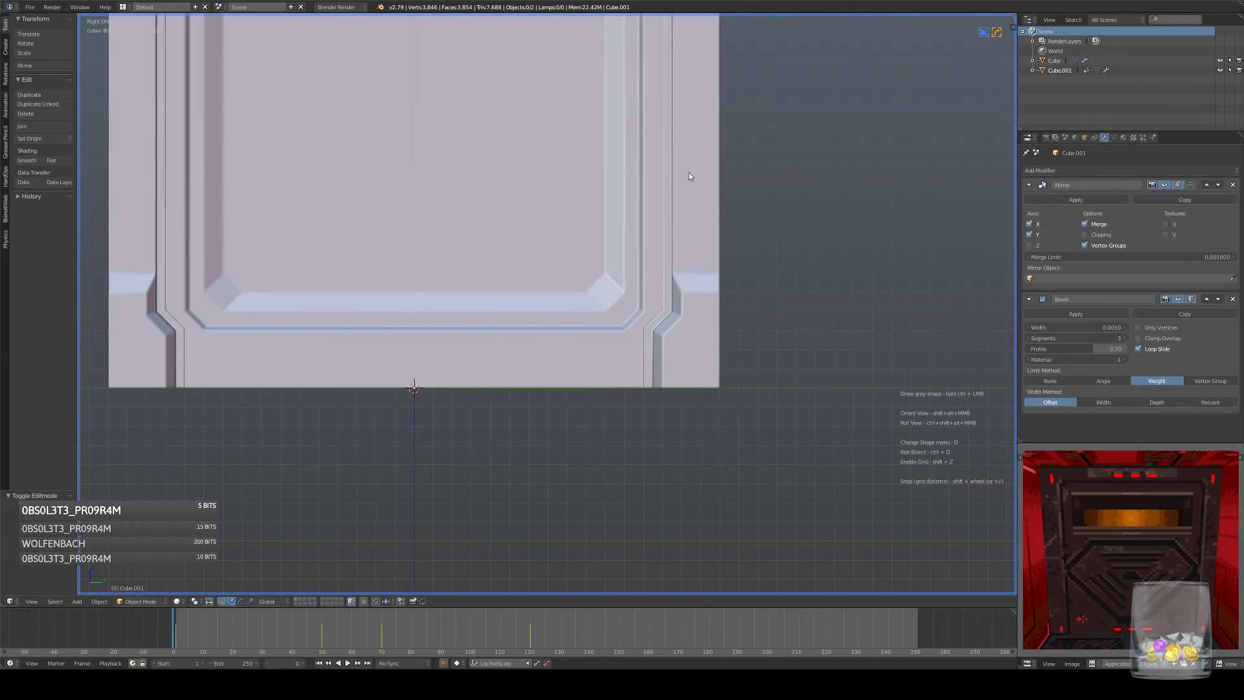
- Clear the sharp marking from the lower panel's vertical centreline edge with HardOps
scroll(689, 175, down, 6)
middle_drag(691, 333, 655, 336)
key(KP_3)
key(KP_3)
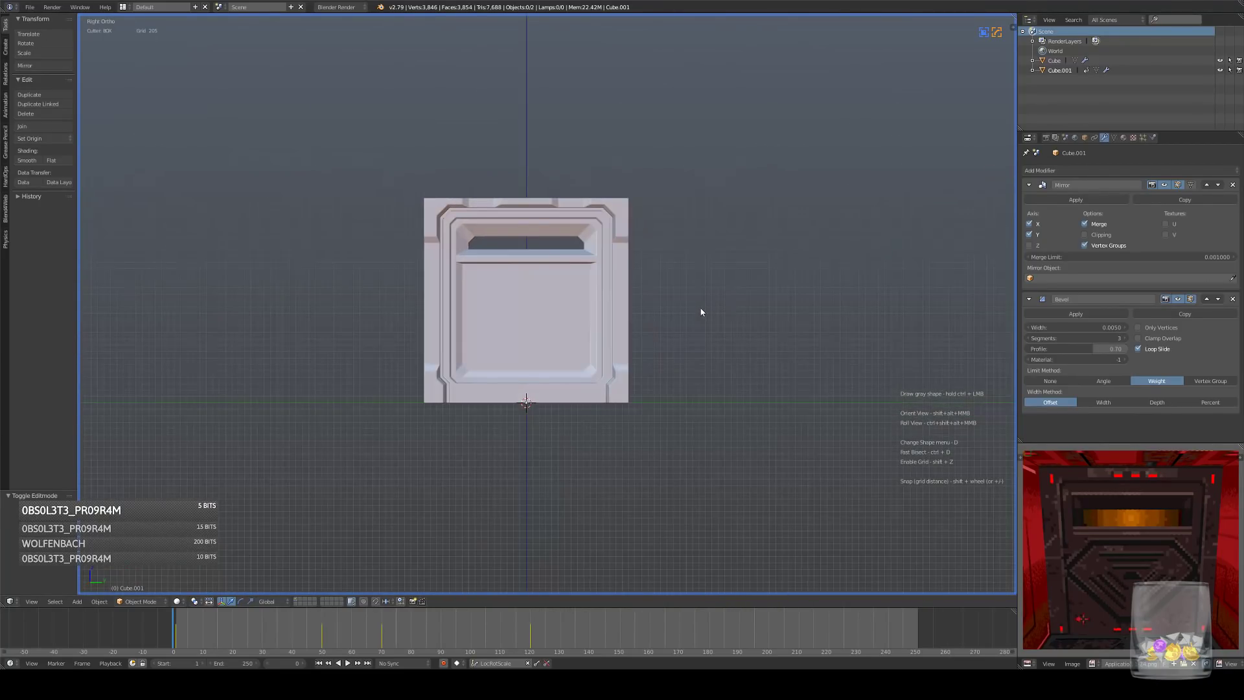
scroll(700, 312, up, 3)
middle_drag(689, 265, 731, 269)
key(Tab)
scroll(732, 290, up, 5)
right_click(507, 357)
key(x)
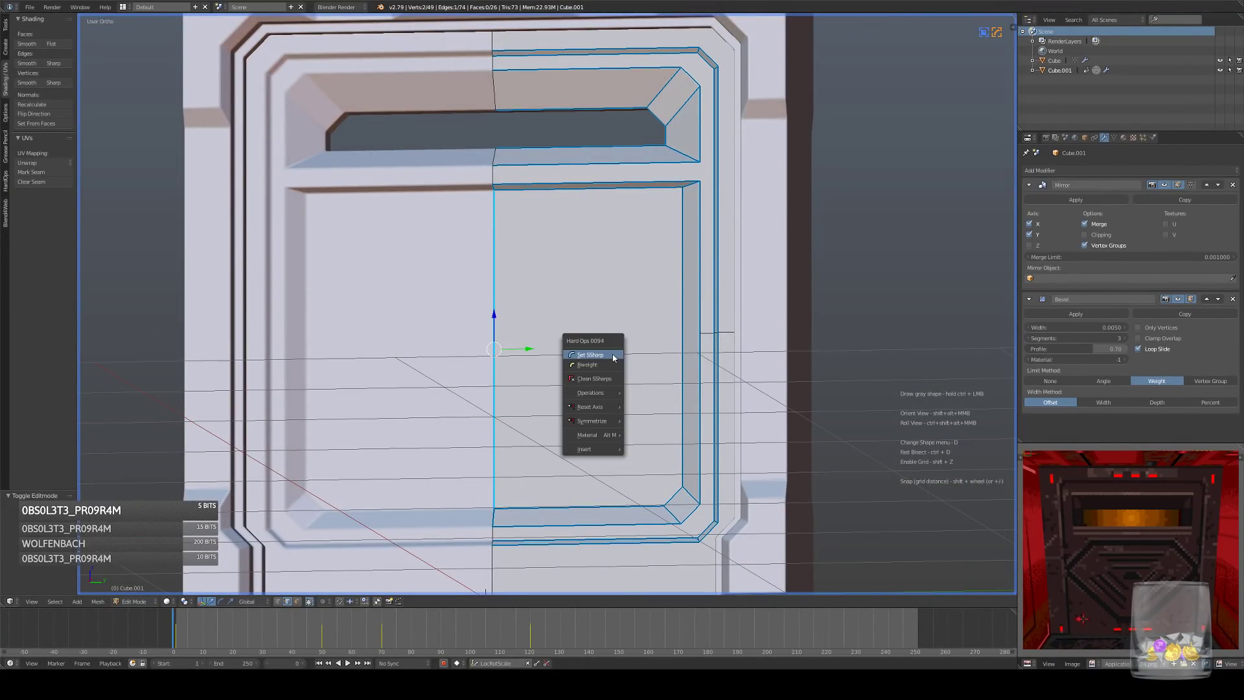
key(a)
- Inspect the finished door outline and frame in object mode from several angles
key(Tab)
key(KP_3)
scroll(648, 302, down, 5)
middle_drag(592, 294, 593, 260)
key(KP_3)
scroll(593, 260, up, 2)
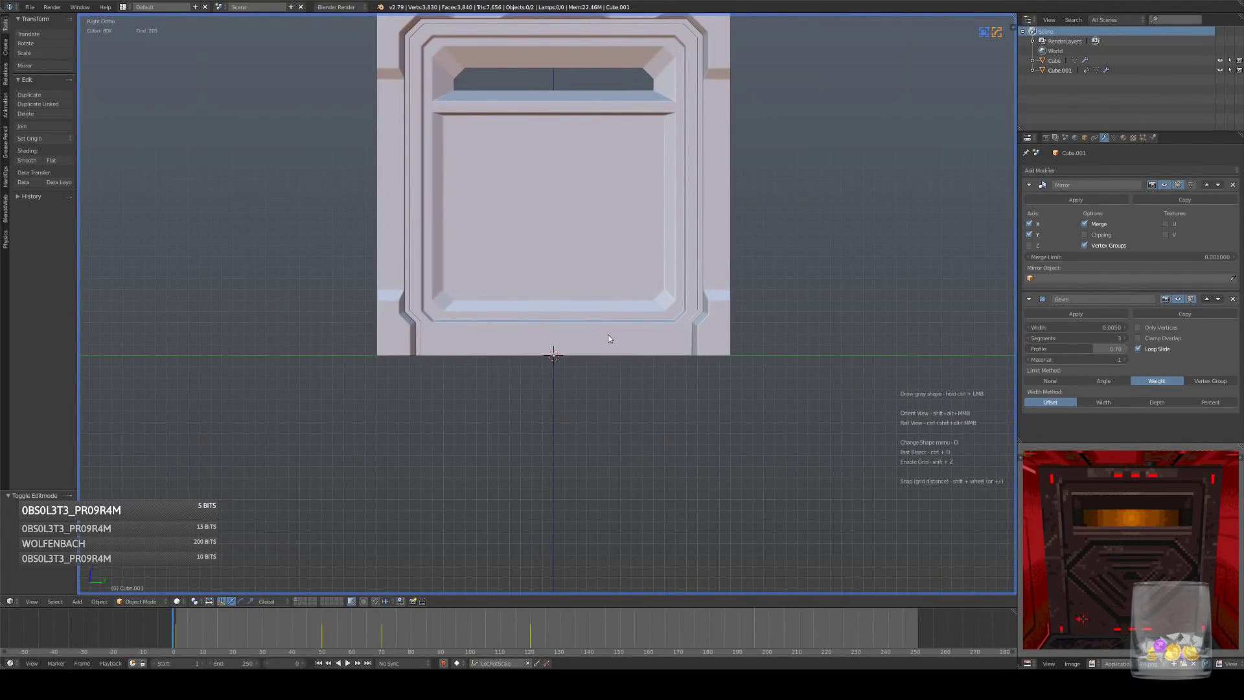
middle_drag(534, 323, 545, 138)
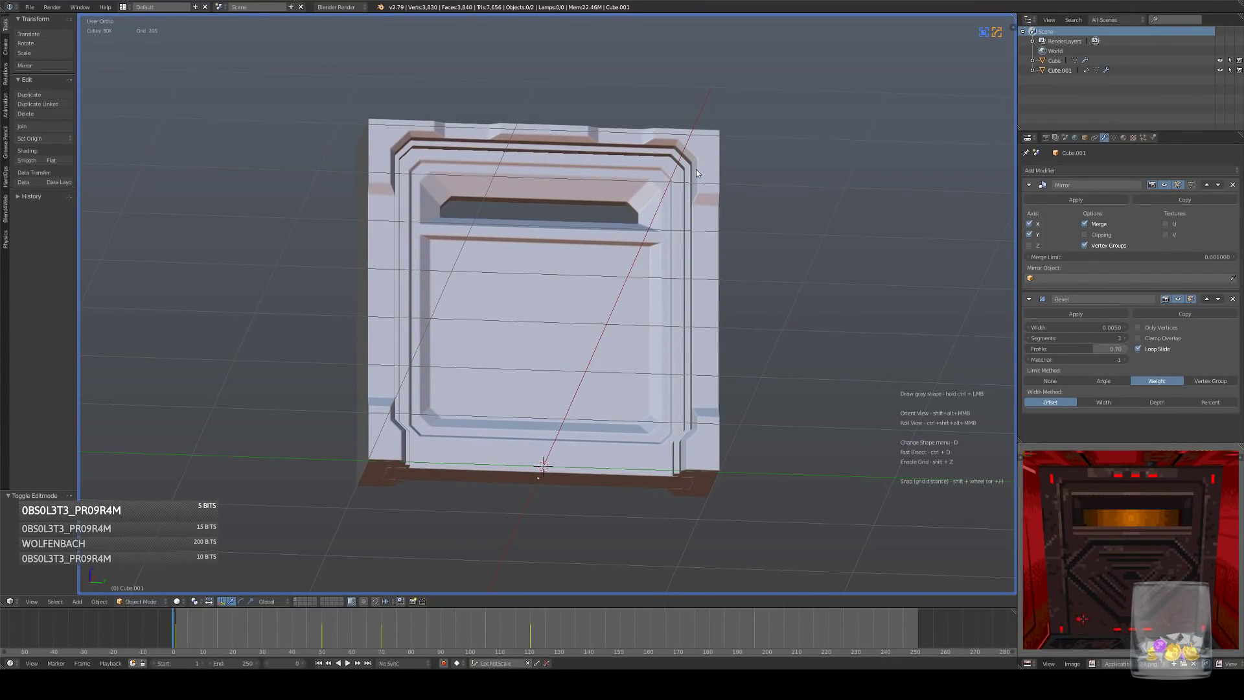
middle_drag(395, 447, 426, 425)
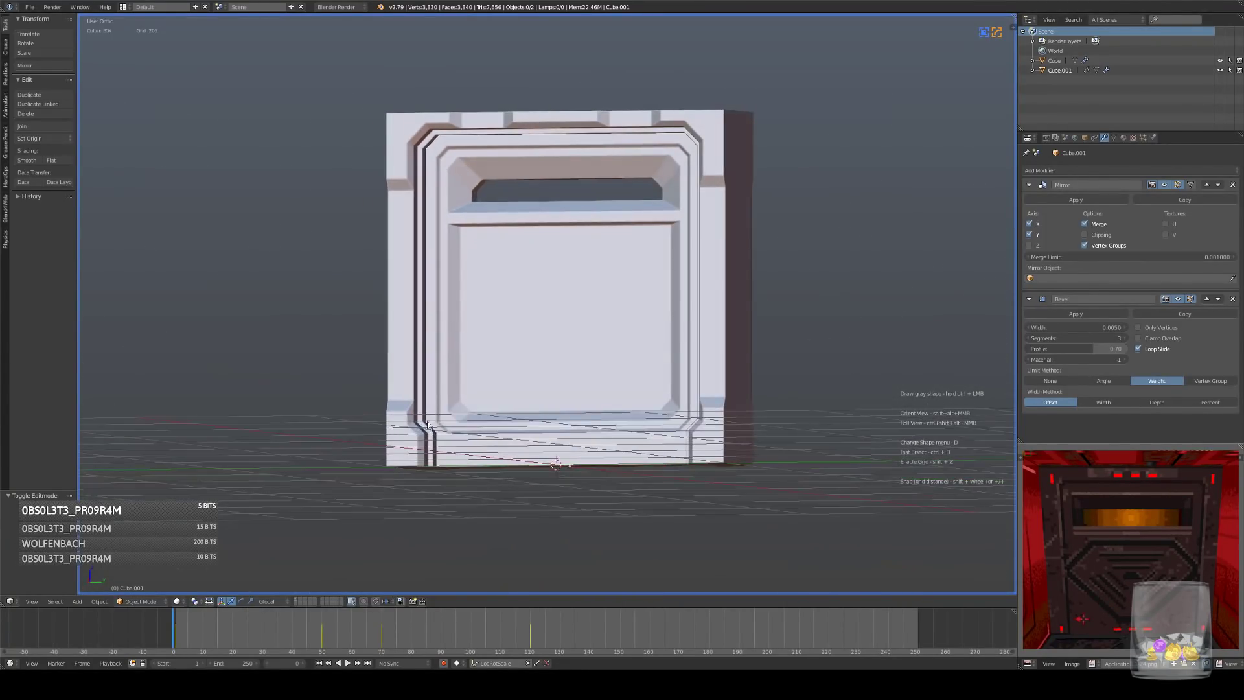
alt+middle_drag(600, 280, 644, 341)
scroll(613, 344, down, 4)
- Play the door's sliding animation to check the door inside its frame, and stop playback
key(alt+a)
middle_drag(748, 352, 822, 319)
scroll(791, 326, up, 3)
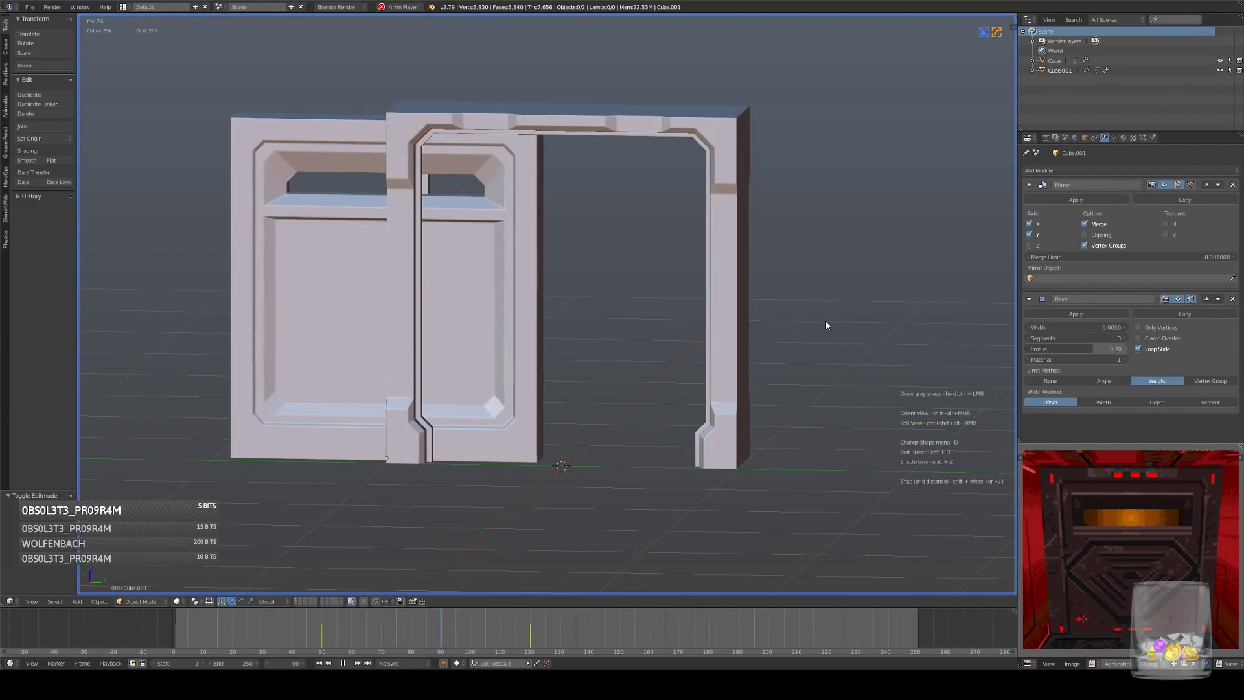
key(alt+a)
key(KP_3)
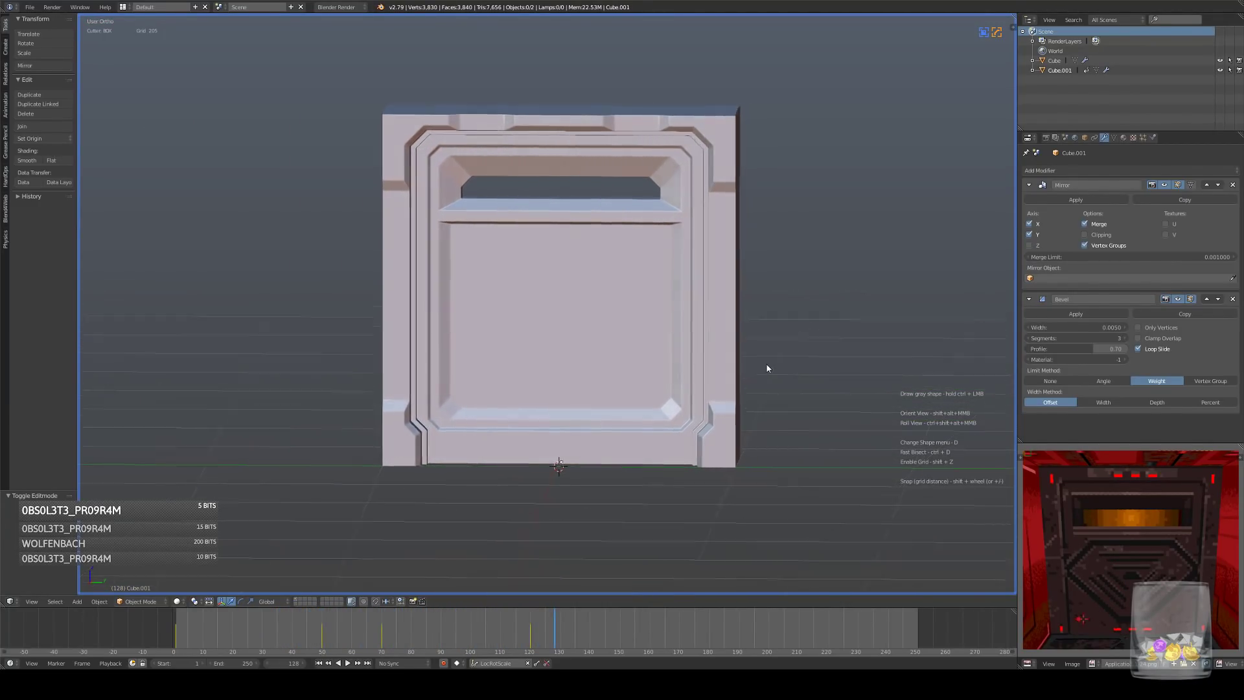
- Return the timeline to frame 1 and save the file
click(331, 661)
key(ctrl+s)
click(815, 440)
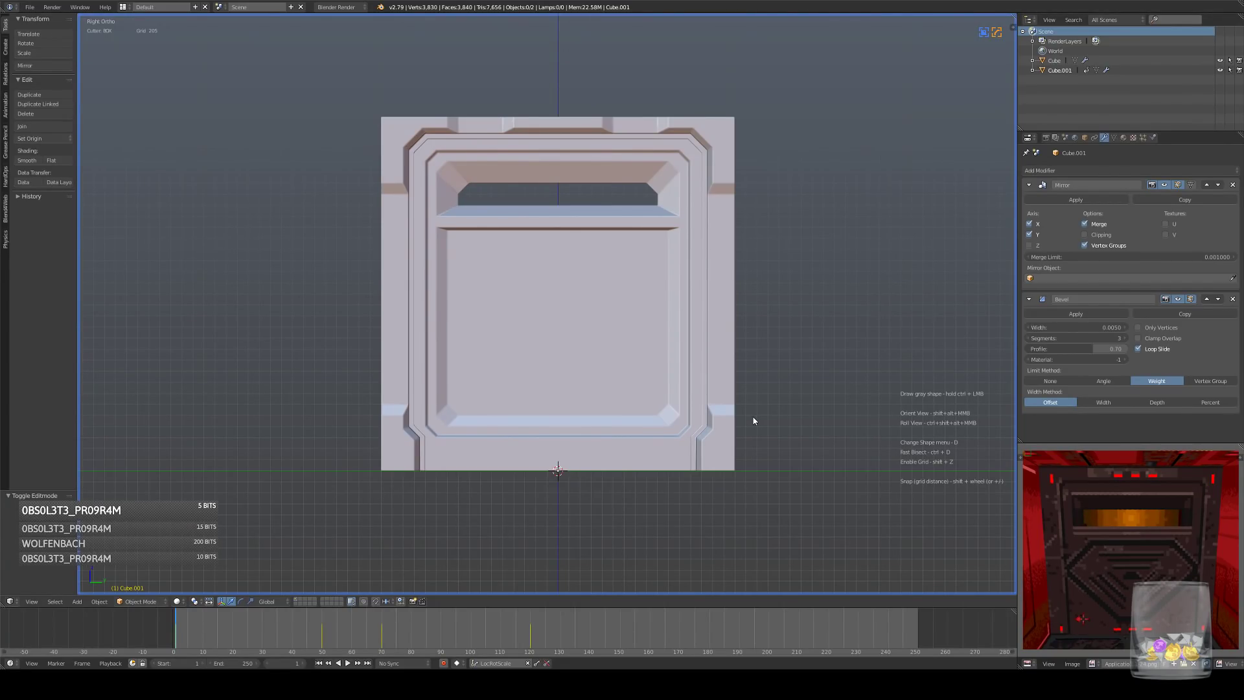
scroll(753, 420, up, 1)
shift+middle_drag(723, 410, 709, 434)
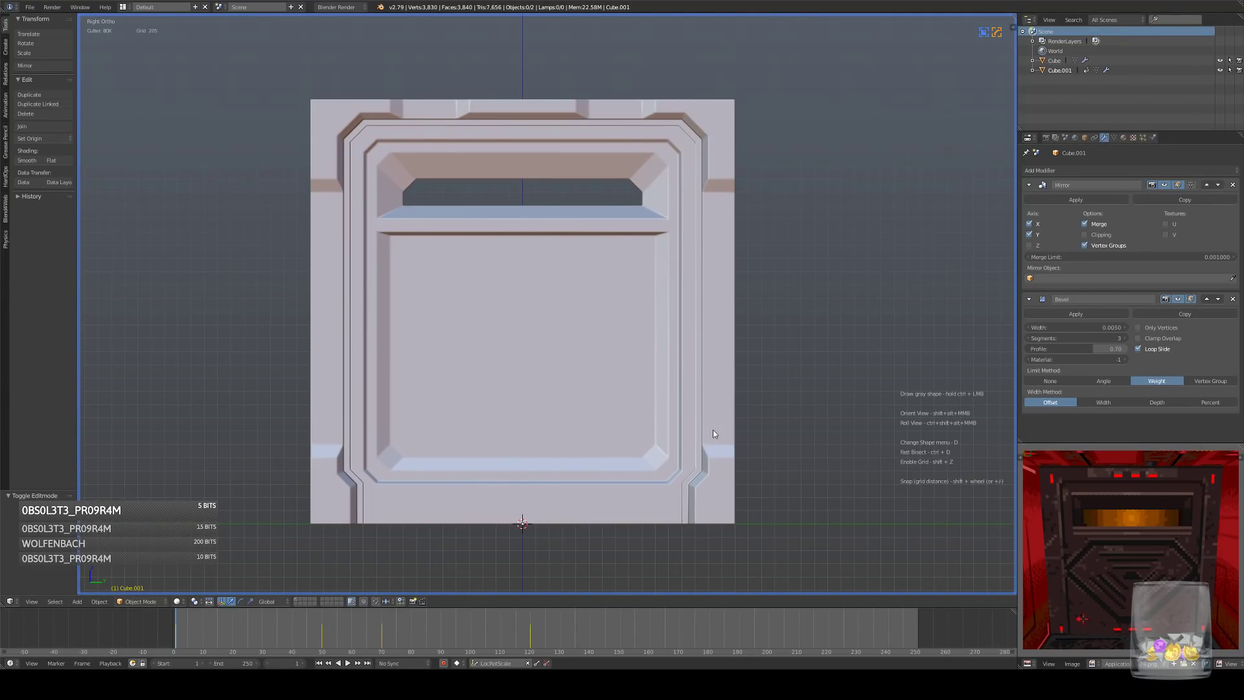
shift+middle_drag(612, 335, 592, 355)
scroll(585, 376, up, 1)
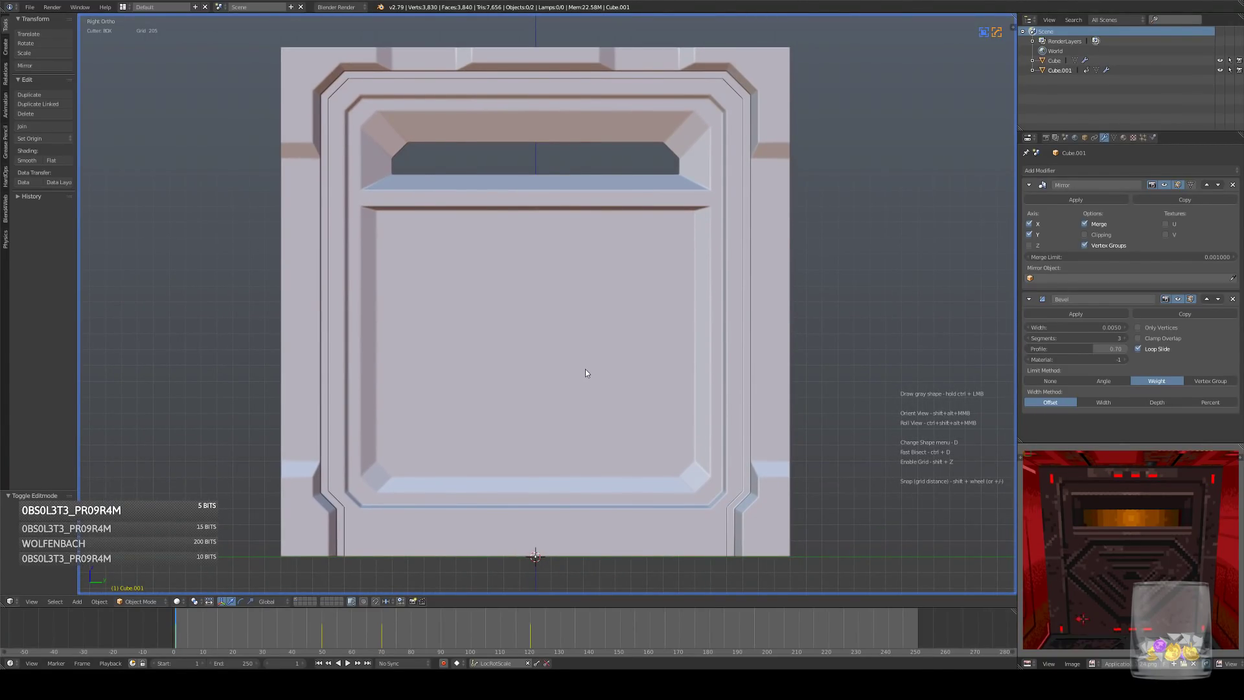
middle_drag(585, 368, 644, 371)
key(KP_3)
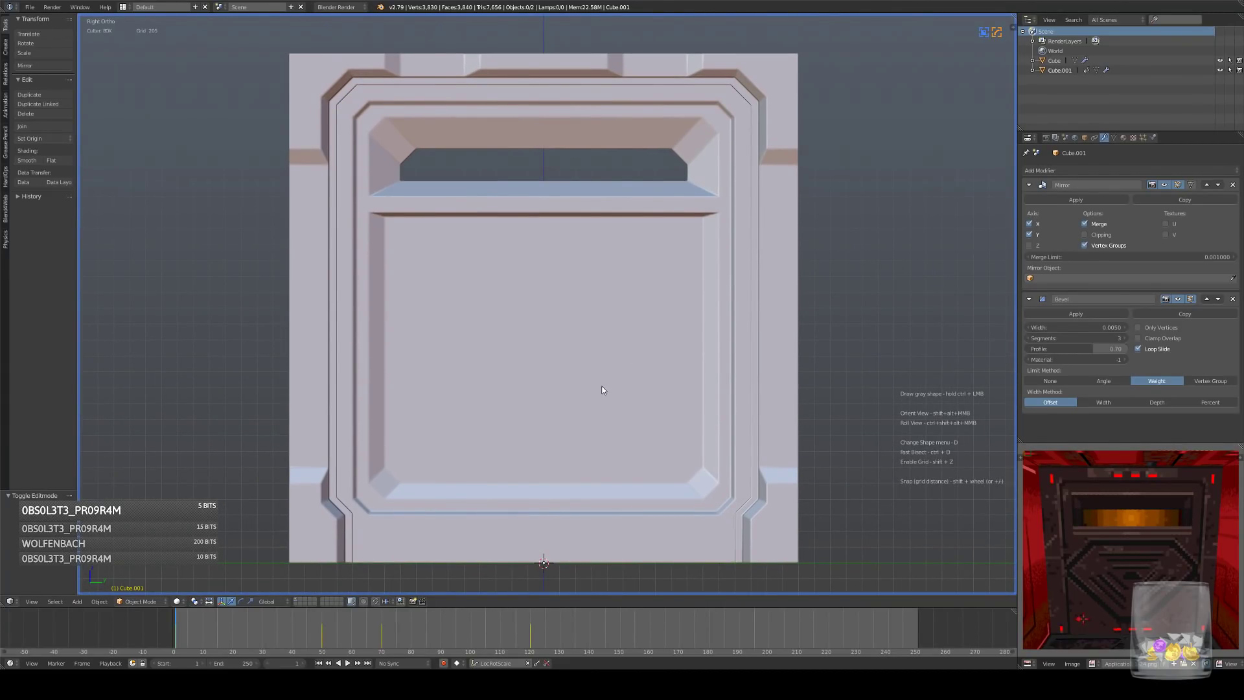
shift+middle_drag(594, 340, 600, 294)
- Lower the inner top edge of the lower panel recess slightly along Z in the front view
key(Tab)
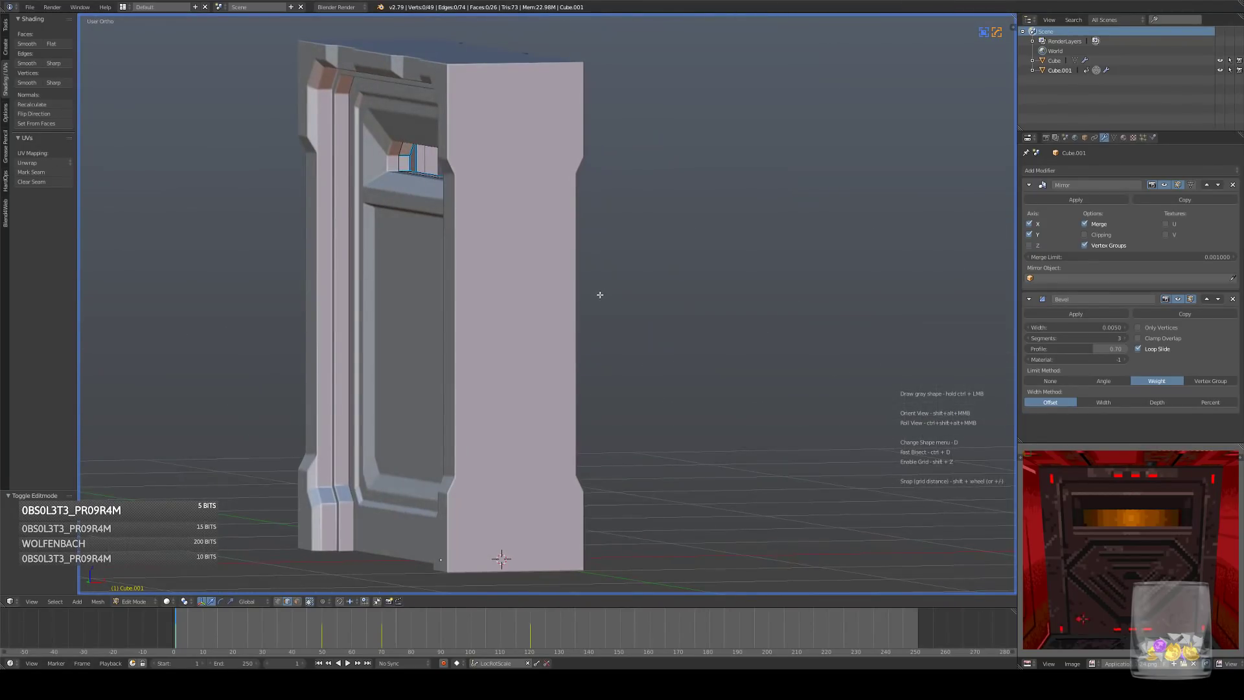
key(KP_1)
key(z)
shift+middle_drag(539, 241, 541, 305)
scroll(541, 306, up, 5)
shift+middle_drag(430, 278, 522, 331)
key(z)
key(z)
click(278, 602)
key(b)
drag(397, 289, 439, 308)
shift+middle_drag(509, 301, 555, 306)
key(g)
key(z)
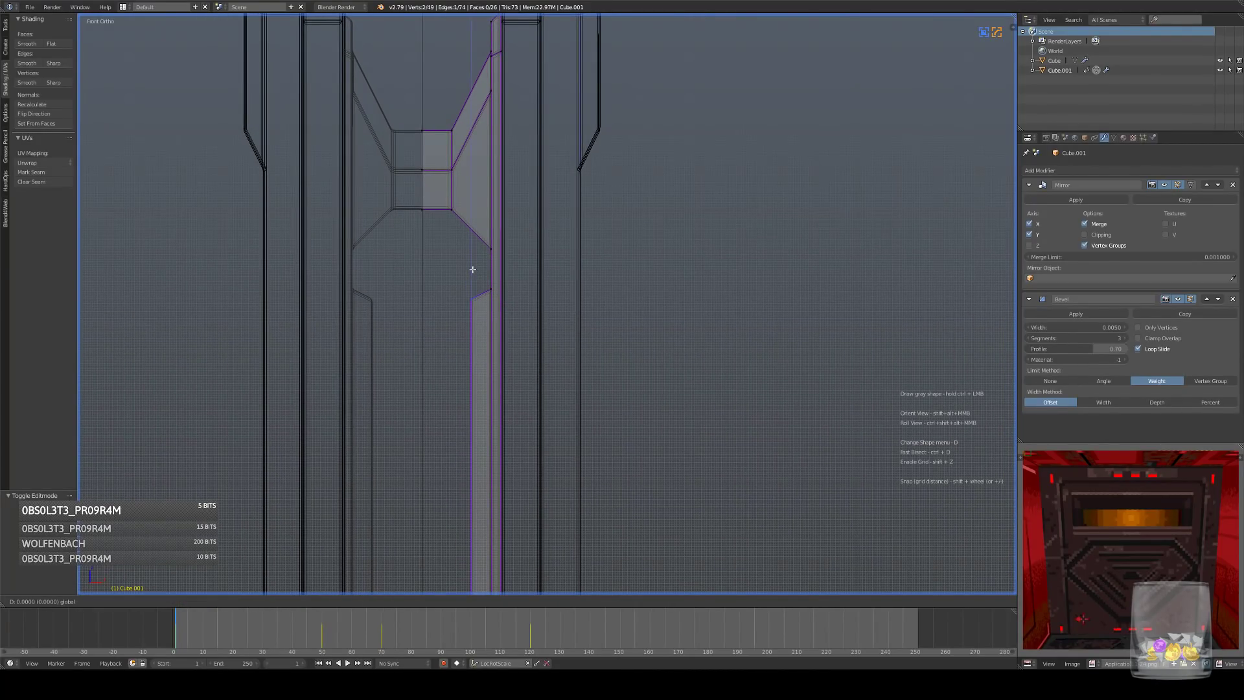
click(474, 277)
- Examine the window opening and lower panel recess in object mode against the reference image
key(Tab)
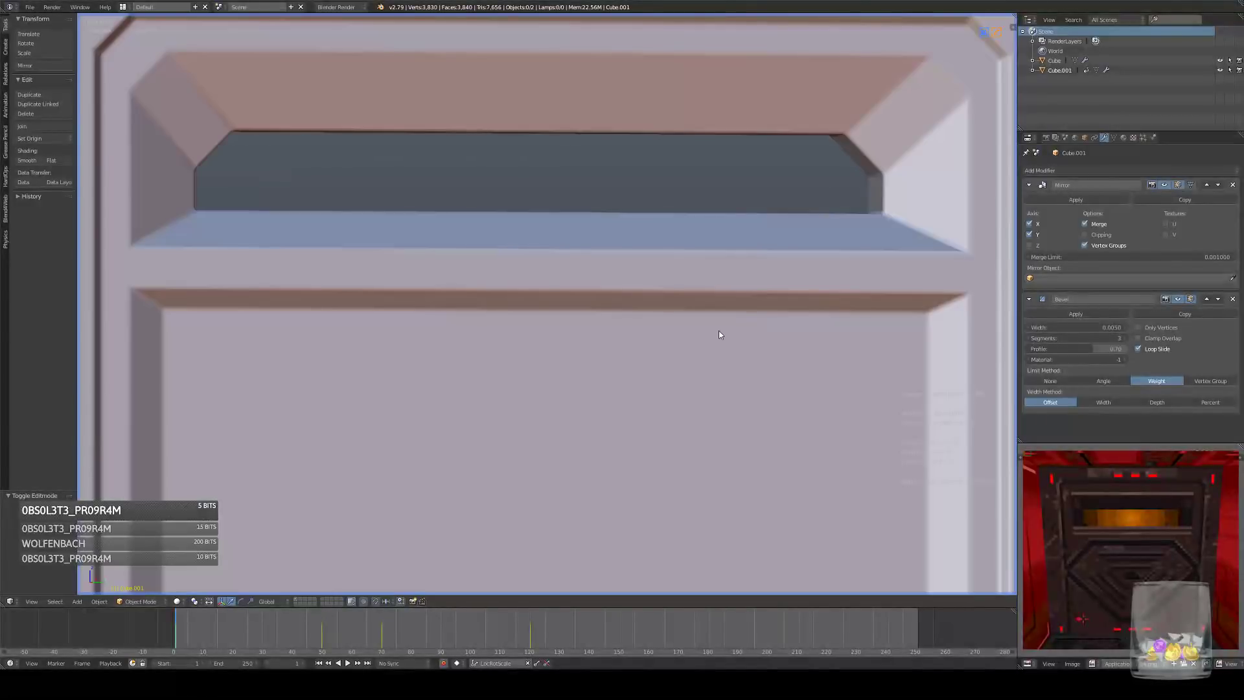
scroll(713, 333, down, 5)
mouse_move(639, 335)
shift+middle_down()
mouse_move(618, 285)
mouse_move(691, 297)
mouse_move(623, 279)
mouse_move(605, 334)
mouse_move(663, 344)
mouse_move(675, 313)
mouse_move(710, 309)
mouse_move(633, 270)
mouse_move(658, 308)
mouse_move(596, 292)
mouse_move(558, 298)
mouse_move(609, 307)
mouse_move(625, 295)
shift+middle_up()
scroll(632, 256, up, 3)
scroll(638, 305, down, 3)
key(KP_1)
key(z)
key(z)
key(KP_3)
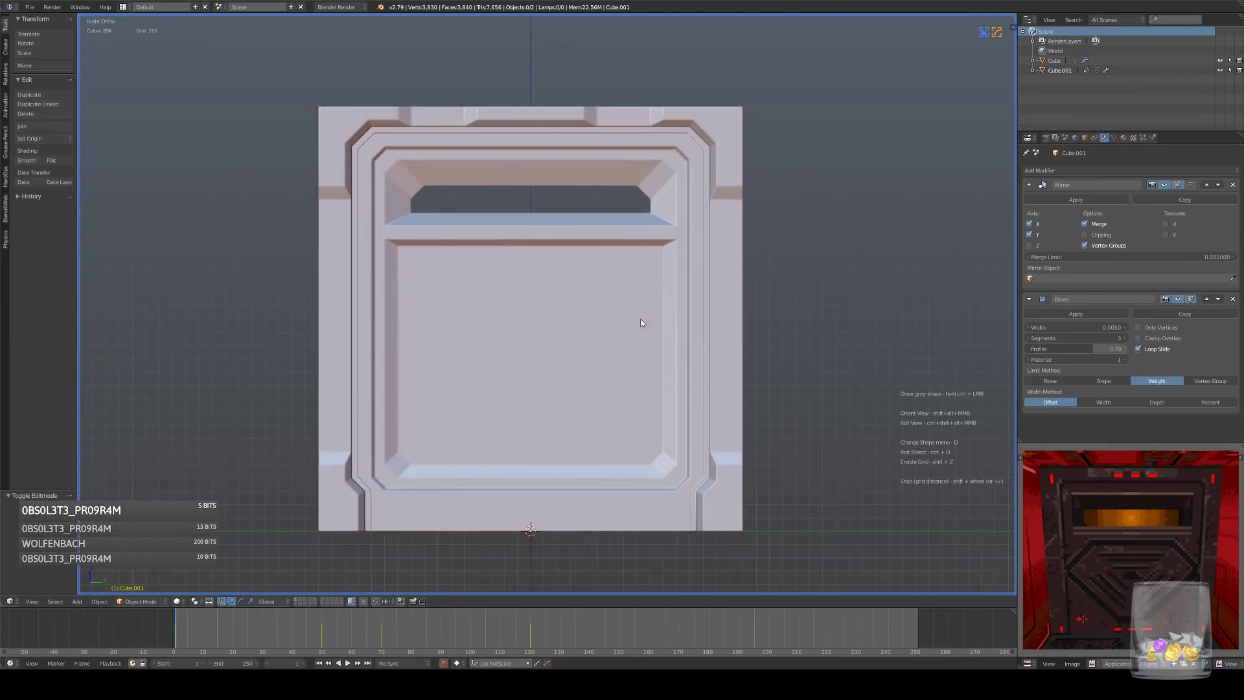
- Add a centred edge loop around the sloped walls of the window recess
key(Tab)
shift+middle_drag(606, 258, 622, 364)
scroll(625, 356, up, 3)
shift+middle_drag(681, 300, 655, 314)
right_click(725, 324)
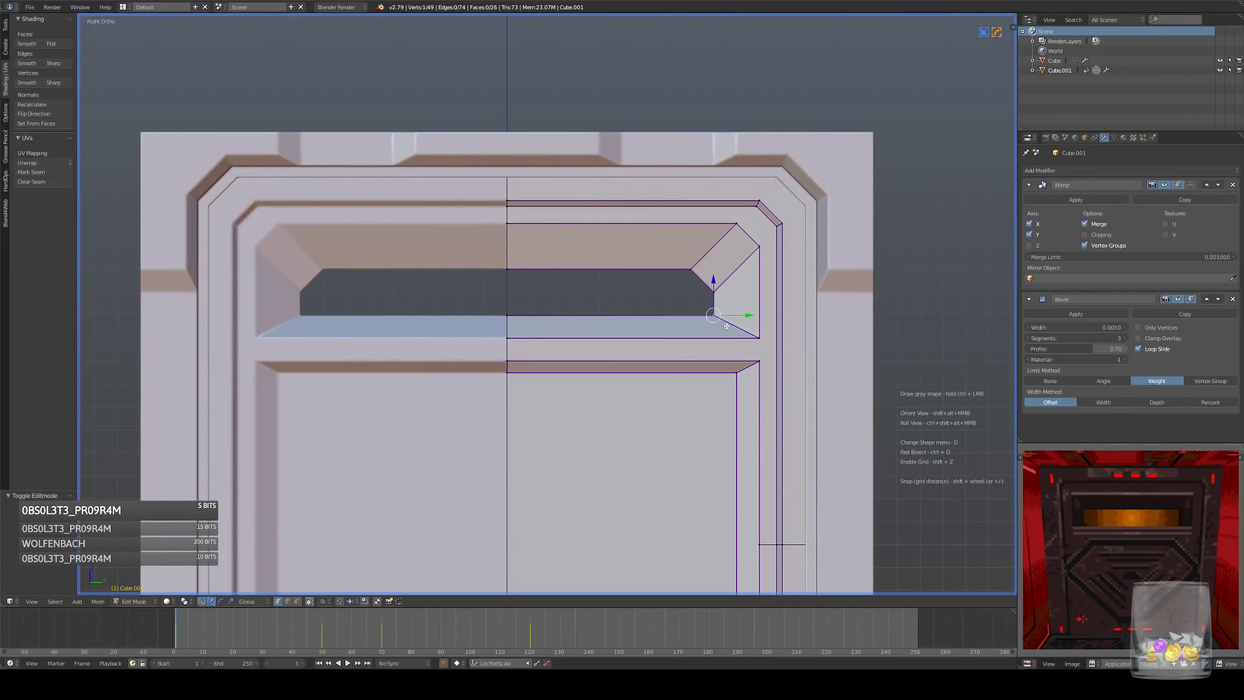
key(ctrl+r)
click(727, 325)
right_click(727, 326)
- Snap the window recess's new edge loop to the grid, refining it at closer zoom
key(shift+s)
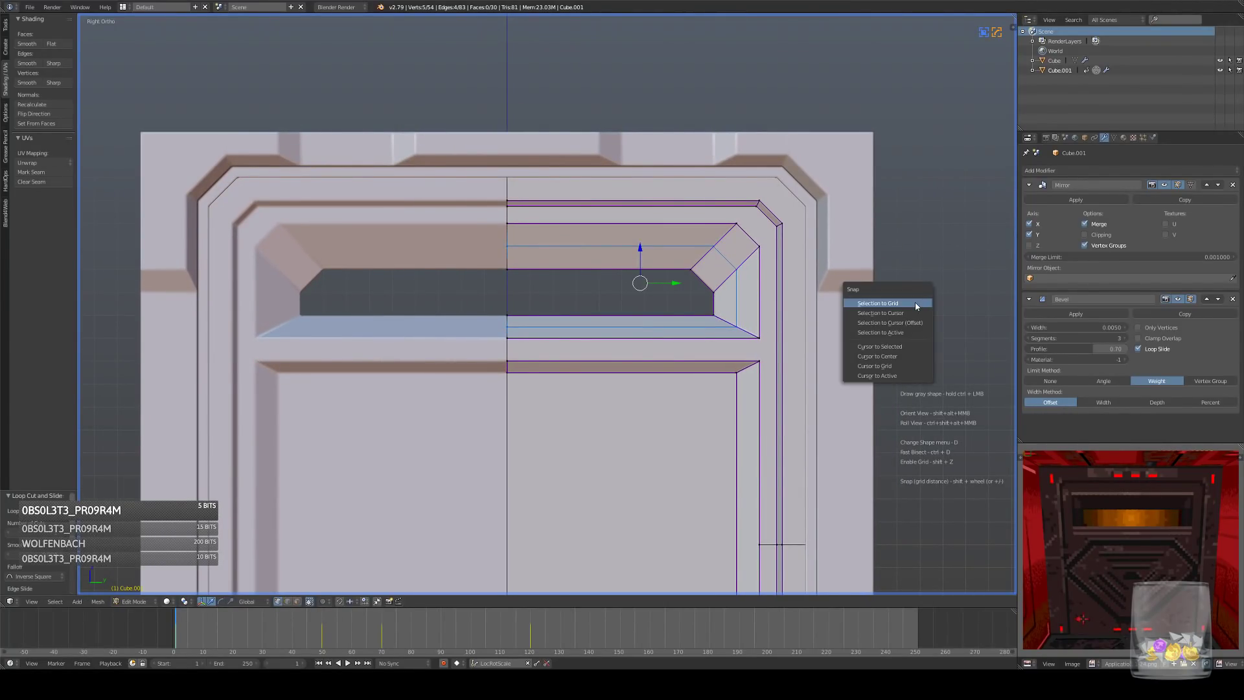
click(916, 303)
middle_drag(916, 300, 683, 327)
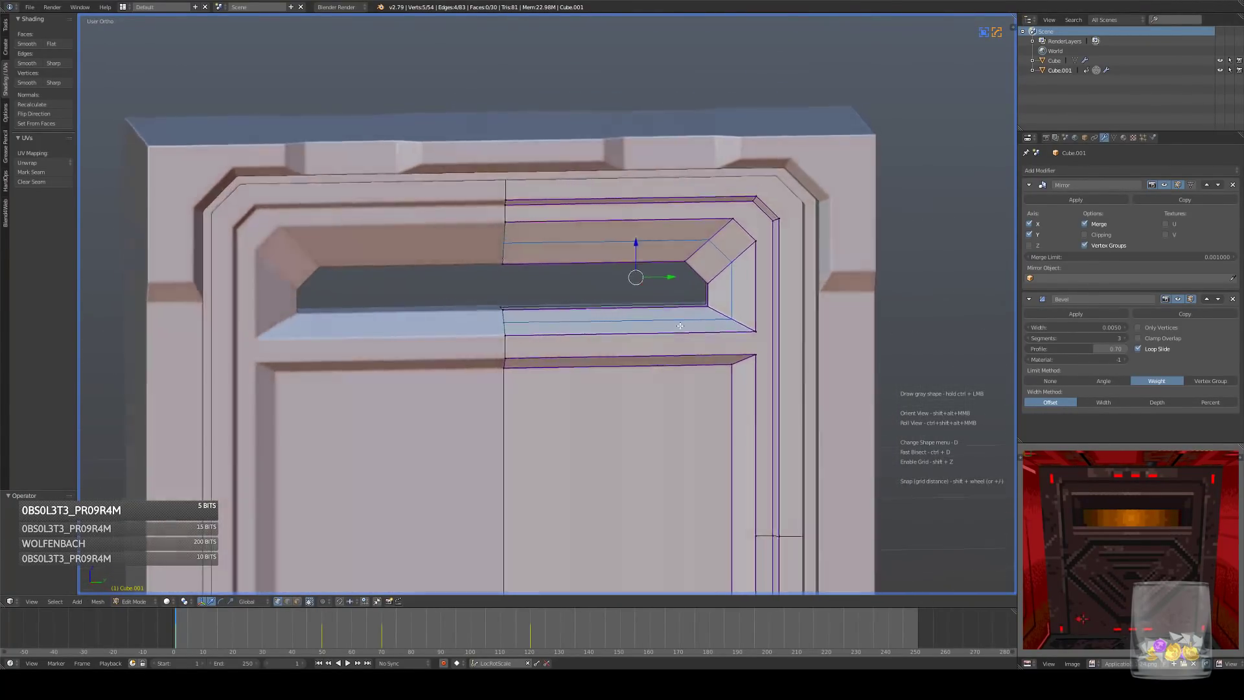
key(KP_3)
scroll(713, 337, up, 4)
key(shift+s)
click(830, 320)
shift+middle_drag(816, 321, 695, 323)
key(KP_3)
- Add a second edge loop around the window recess and slide it about 0.25 towards the outer rim
key(ctrl+r)
click(831, 250)
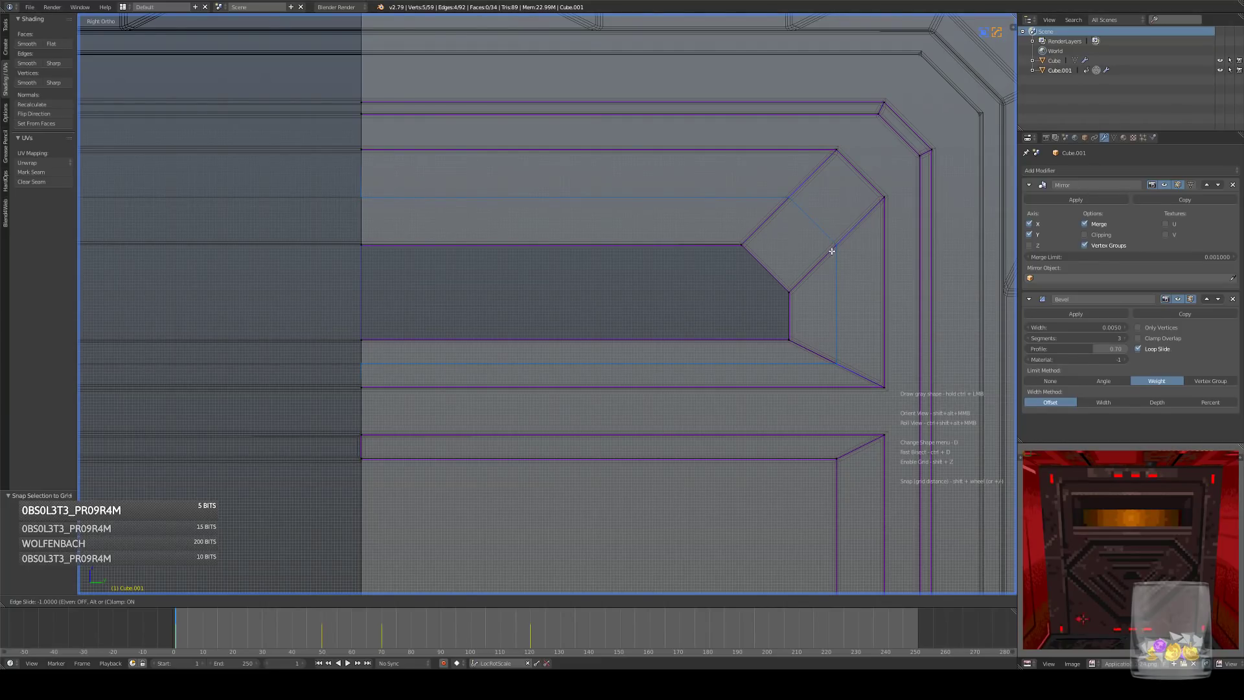
click(832, 251)
scroll(869, 306, up, 3)
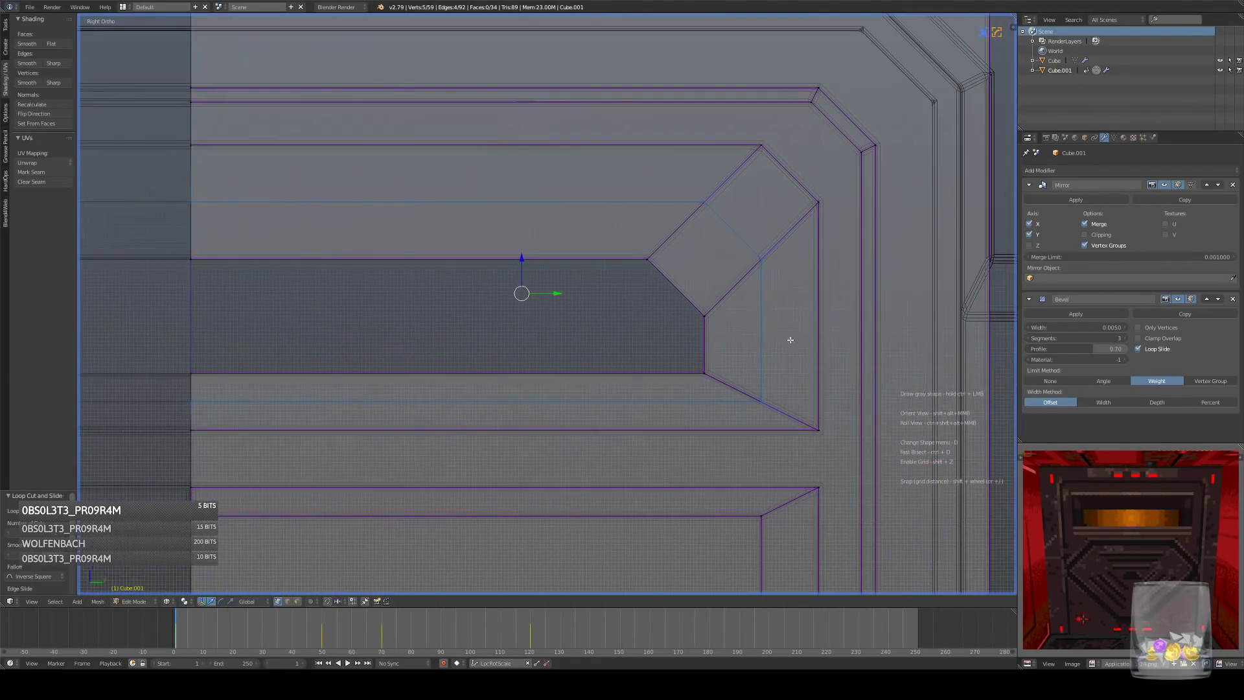
key(g)
key(g)
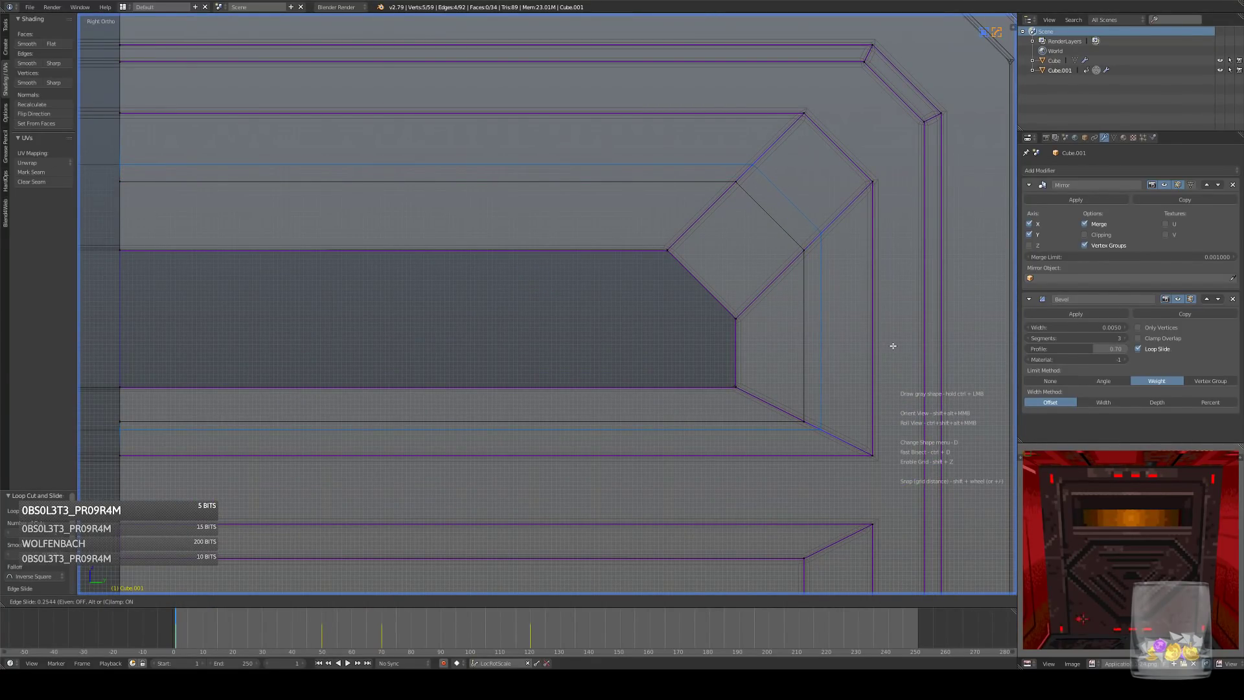
click(893, 346)
- Snap the second window recess loop to the grid and check it from an angle
key(shift+s)
click(908, 344)
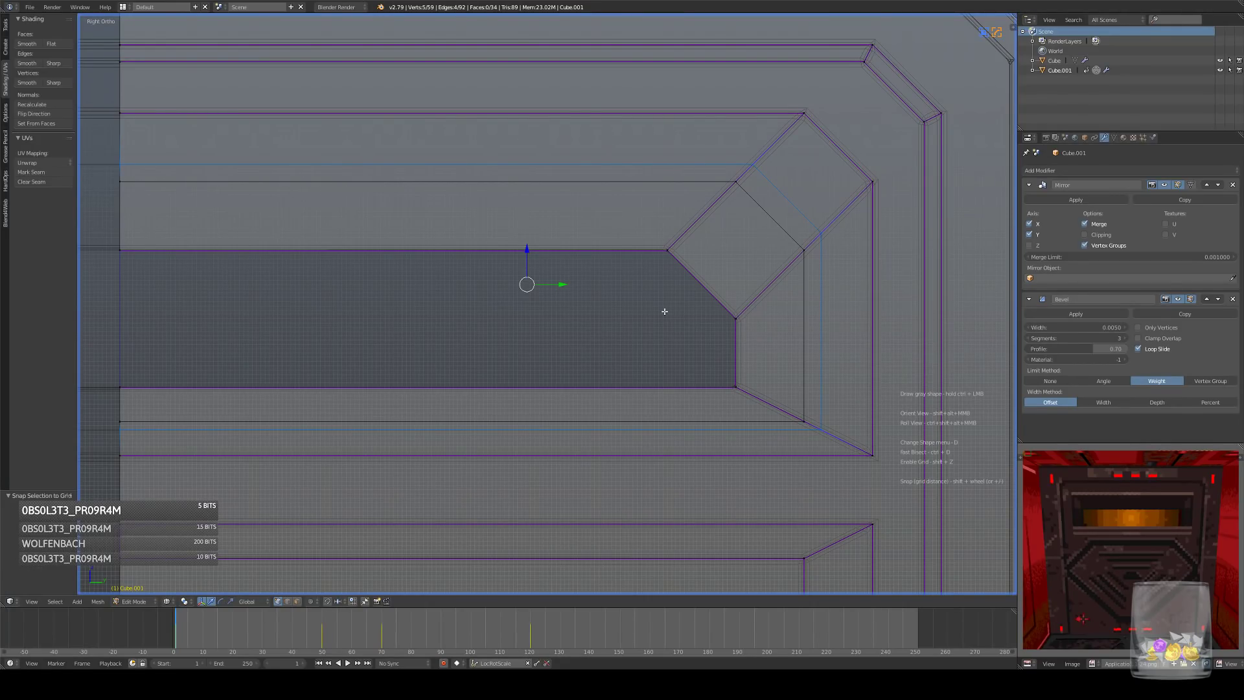
middle_drag(819, 425, 730, 364)
key(KP_3)
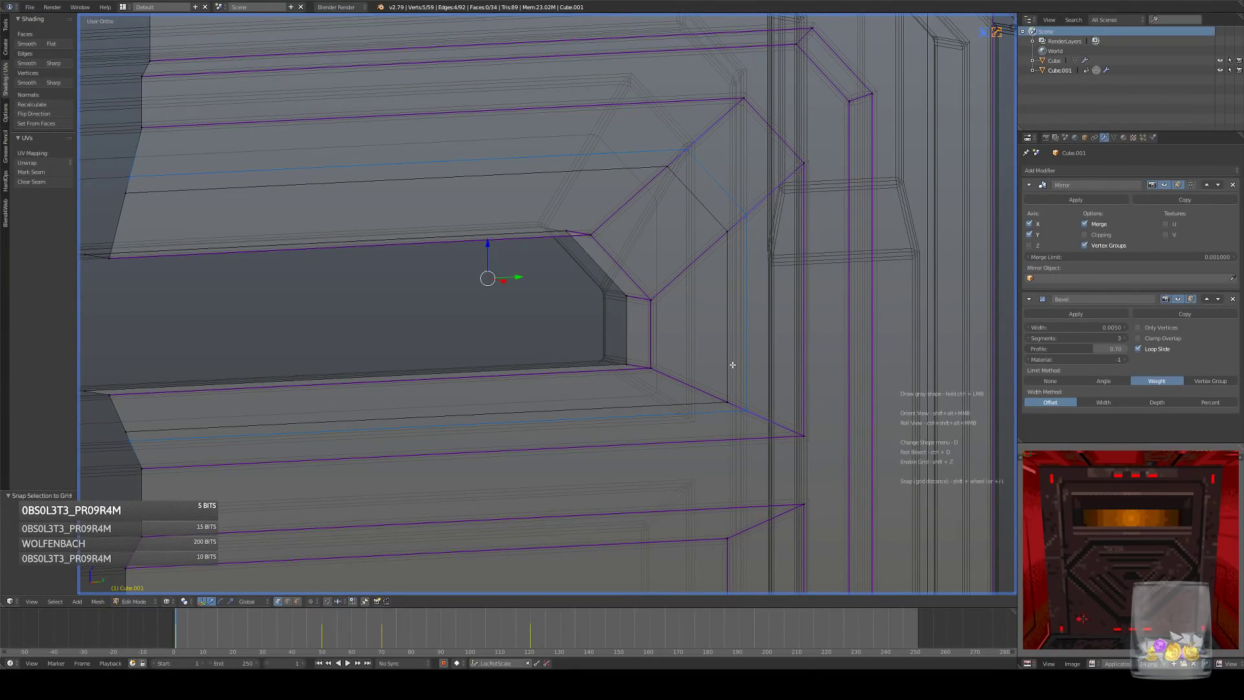
mouse_move(732, 365)
middle_down()
mouse_move(756, 356)
mouse_move(743, 359)
middle_up()
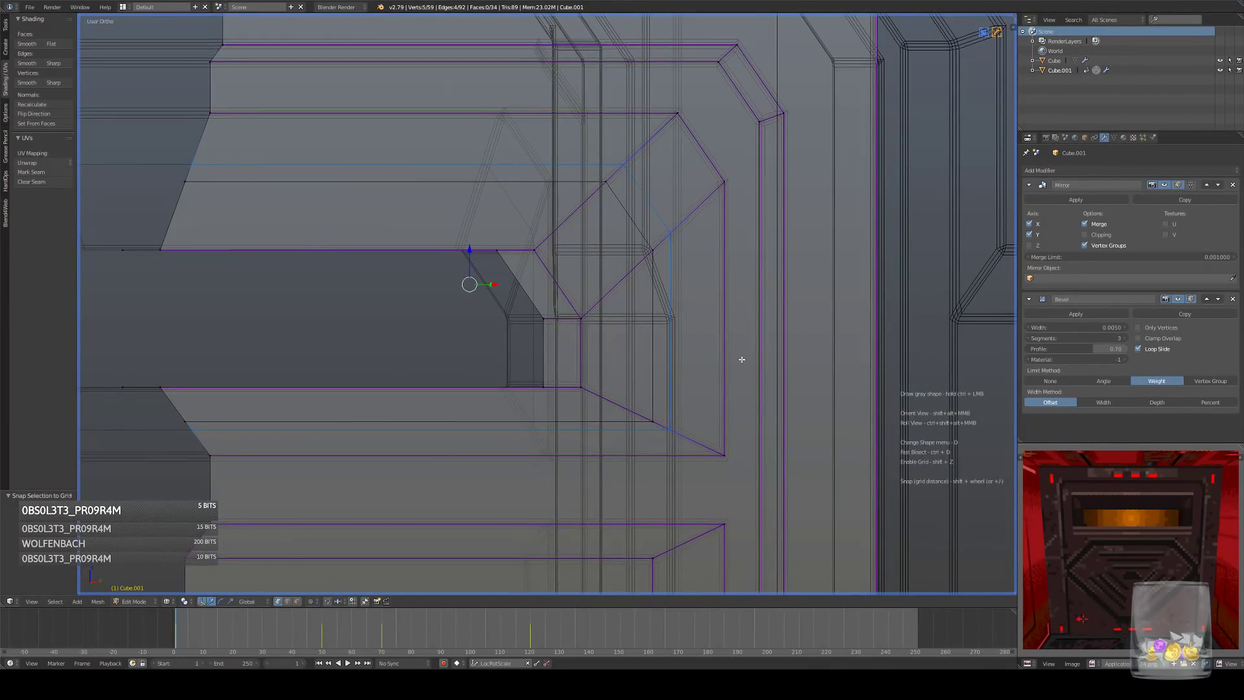
- Add a centred edge loop between the window recess loops and shift it slightly in depth to form a step
middle_drag(672, 276, 647, 230)
key(ctrl+r)
click(658, 244)
right_click(671, 252)
key(KP_1)
drag(486, 285, 480, 284)
key(z)
mouse_move(694, 274)
middle_down()
mouse_move(722, 264)
mouse_move(689, 285)
middle_up()
key(Tab)
key(Tab)
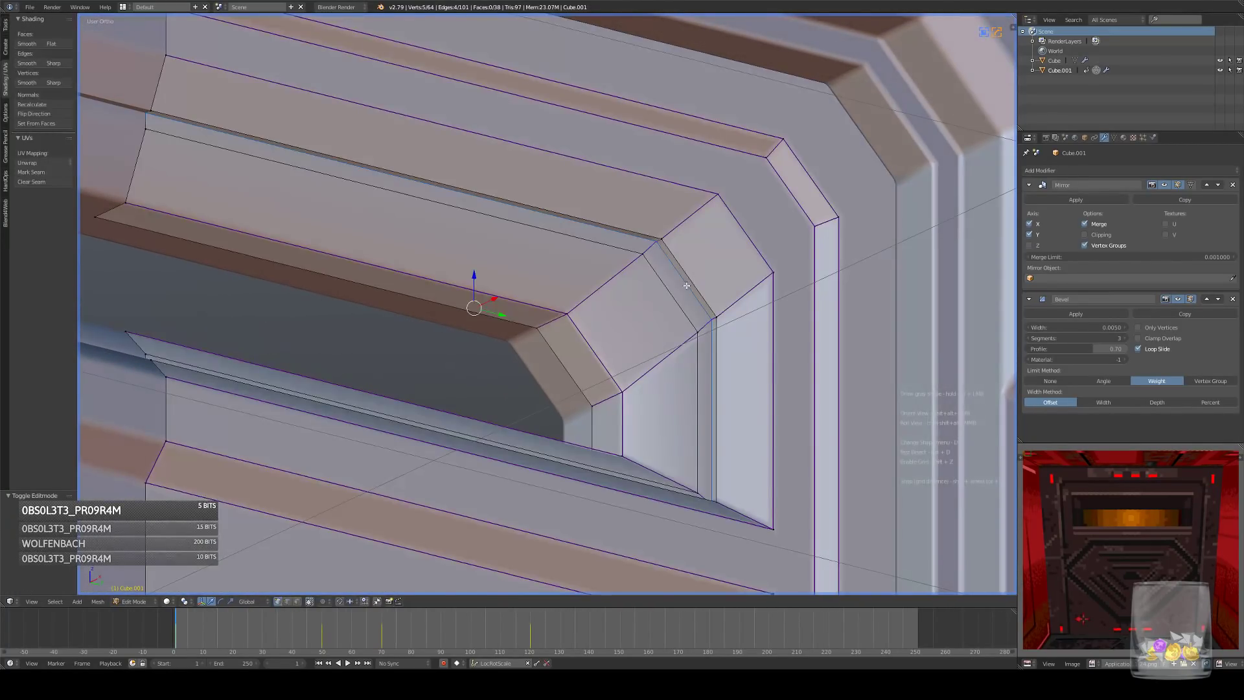
- Select the three new edge loops around the window recess and mark them as hard, bevel-weighted edges
click(290, 602)
key(a)
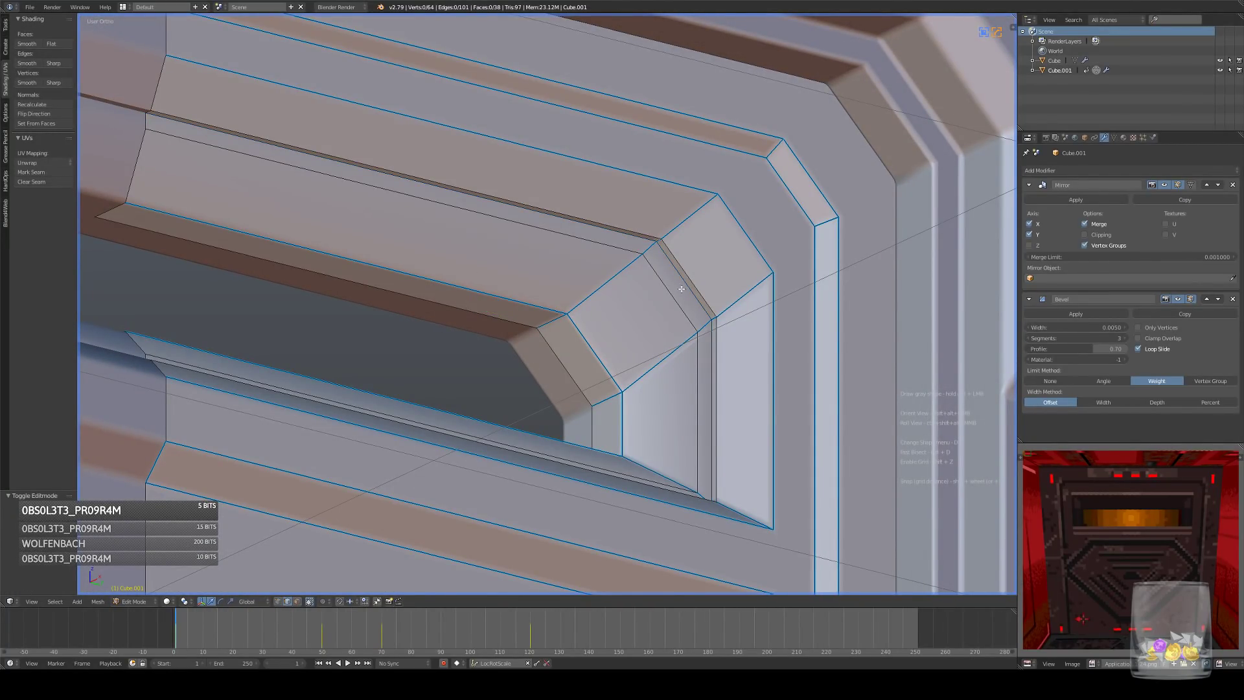
alt+shift+right_click(688, 289)
alt+shift+right_click(678, 301)
alt+shift+right_click(699, 292)
key(q)
click(741, 277)
alt+middle_drag(741, 277, 708, 344)
scroll(712, 294, down, 10)
key(Tab)
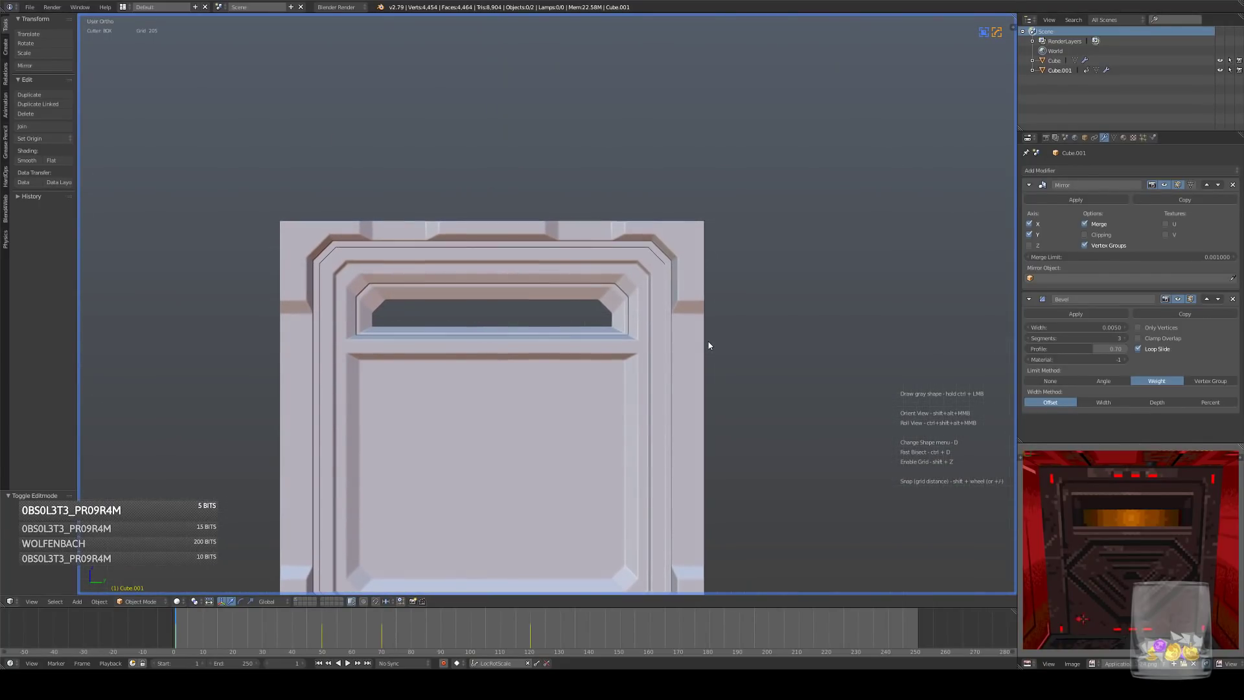
scroll(704, 356, up, 3)
key(Tab)
scroll(648, 330, up, 4)
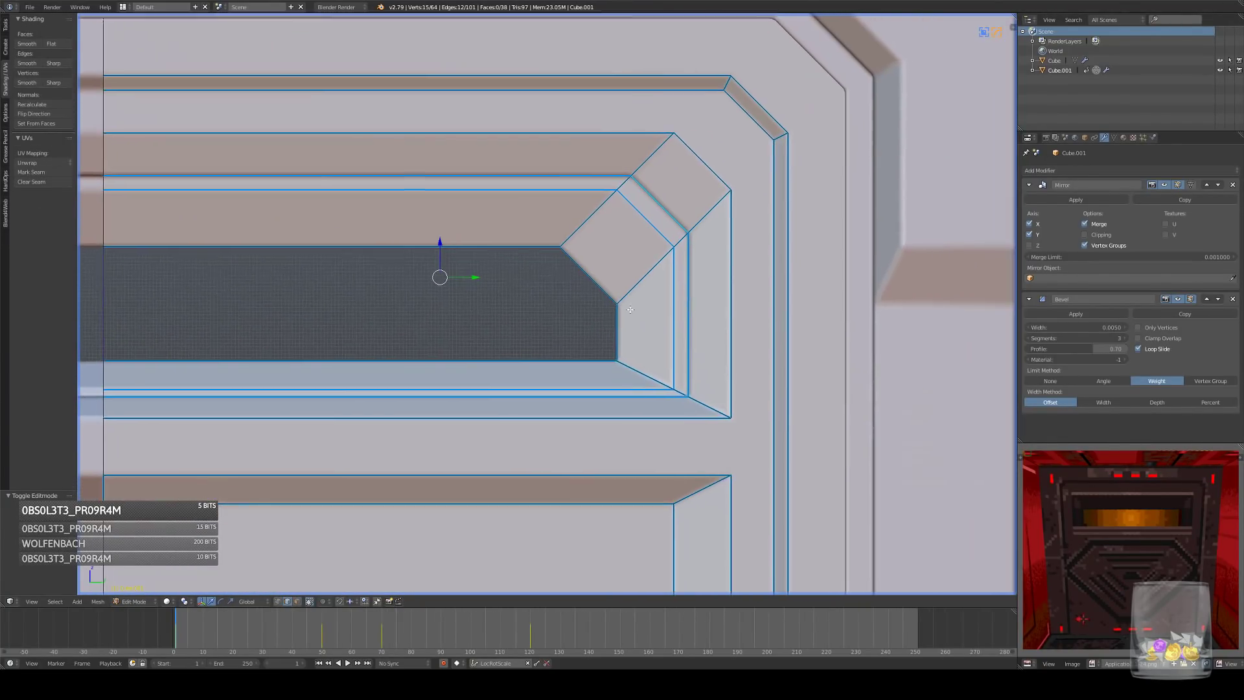
- Widen the window opening by moving its inner side edges outward along Y
middle_drag(643, 340, 553, 313)
right_click(544, 319)
shift+right_click(524, 316)
key(z)
drag(679, 341, 718, 340)
mouse_move(442, 251)
shift+middle_down()
mouse_move(700, 319)
mouse_move(626, 294)
mouse_move(661, 335)
shift+middle_up()
key(z)
- Select the upper edges of the window opening and raise them along Z towards the recess step
scroll(700, 319, down, 2)
right_click(663, 337)
shift+right_click(795, 353)
shift+right_click(335, 336)
key(KP_3)
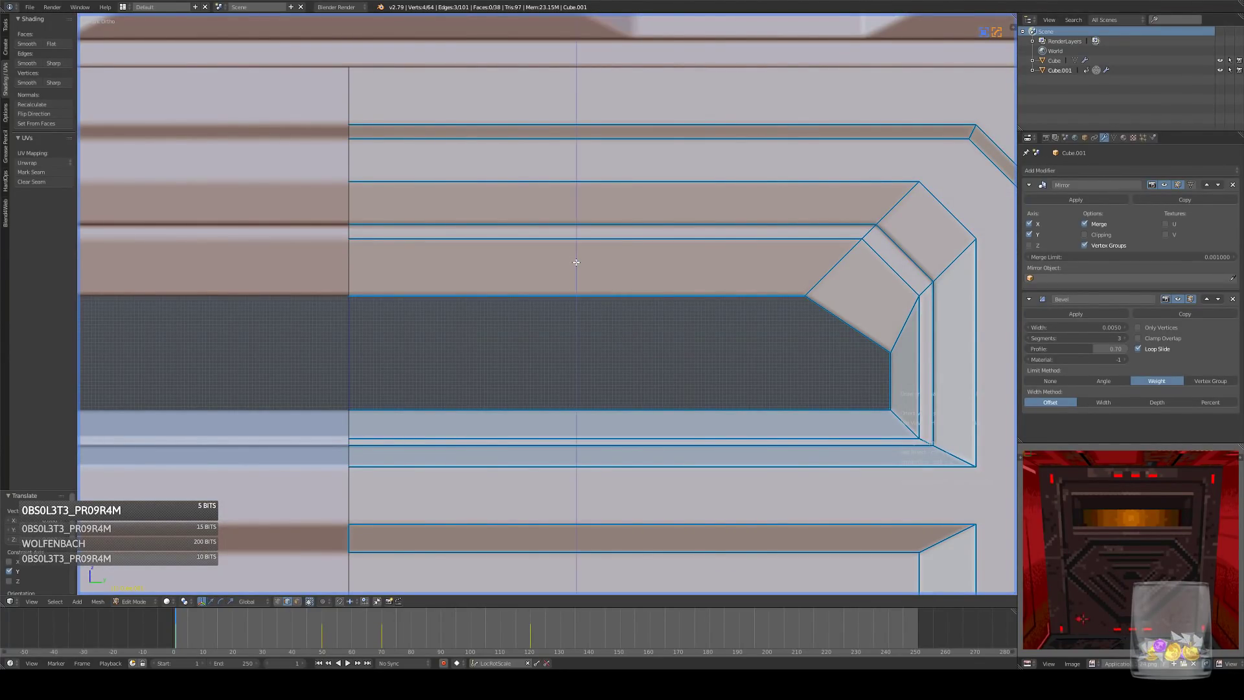
key(g)
key(z)
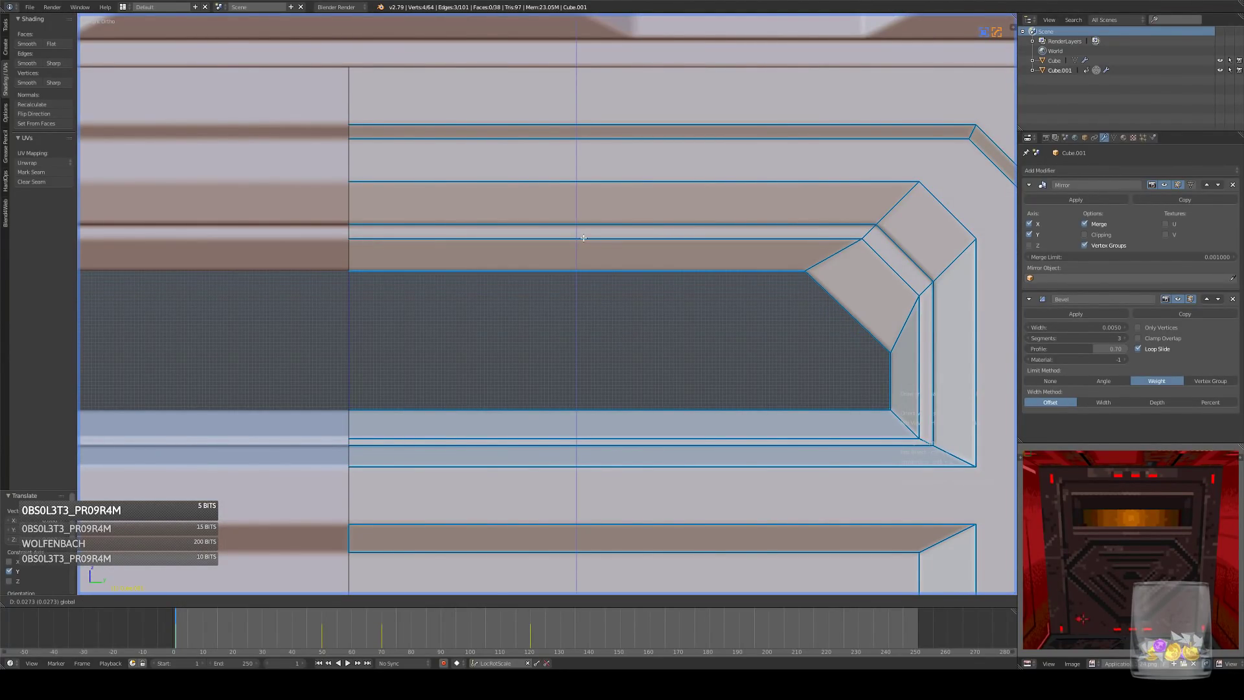
click(582, 245)
middle_drag(786, 314, 799, 335)
key(KP_3)
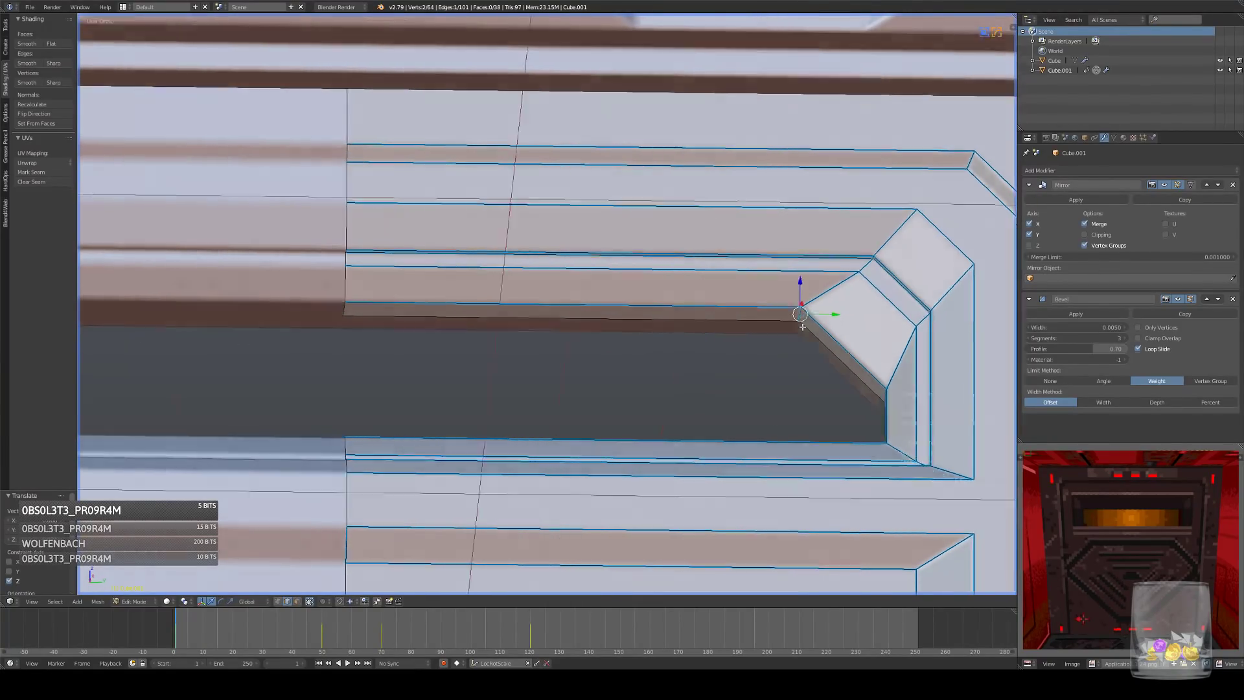
- Reshape the window opening's corner chamfer by moving its upper end outward along Y and its lower end up along Z
right_click(810, 266)
key(g)
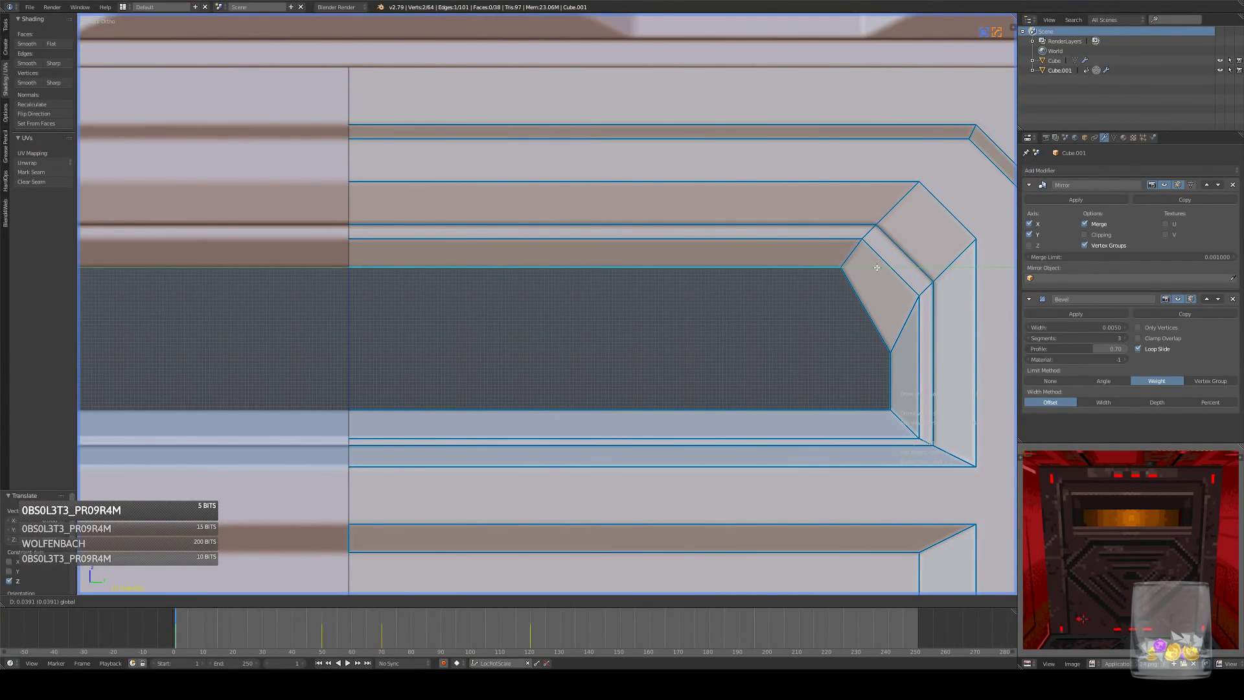
click(881, 265)
middle_drag(882, 266, 778, 382)
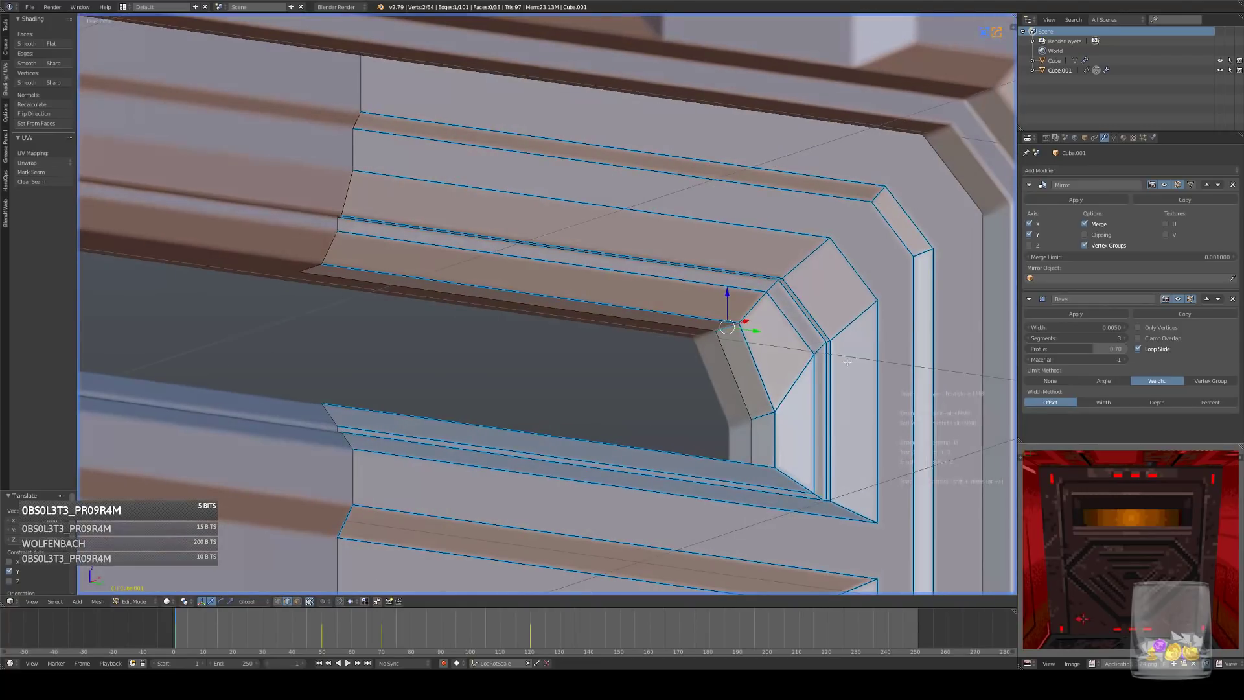
key(KP_3)
key(g)
key(z)
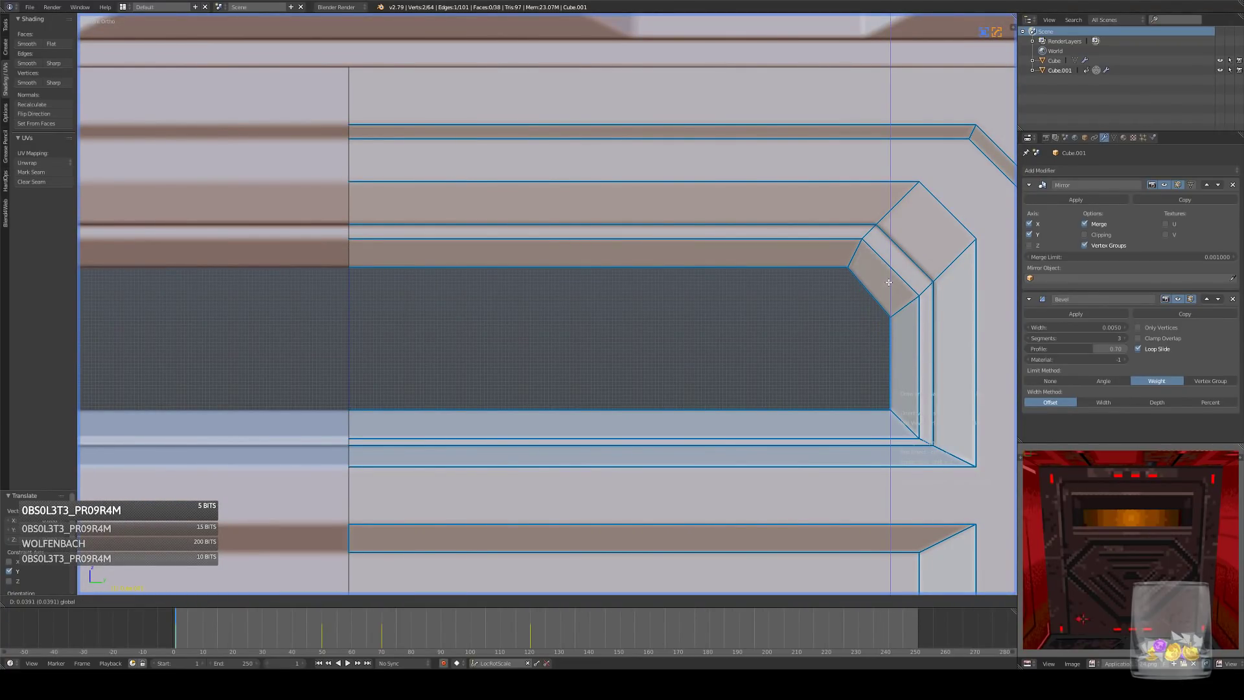
click(763, 353)
middle_drag(762, 353, 820, 334)
key(KP_3)
- Inspect the reshaped window opening and the whole door from the front and at an angle
key(a)
middle_drag(642, 326, 659, 368)
key(Tab)
key(z)
key(KP_3)
scroll(686, 339, down, 1)
scroll(685, 338, down, 3)
key(KP_3)
key(KP_3)
scroll(652, 391, up, 4)
key(Tab)
key(Tab)
key(KP_3)
scroll(733, 387, up, 2)
scroll(732, 387, down, 4)
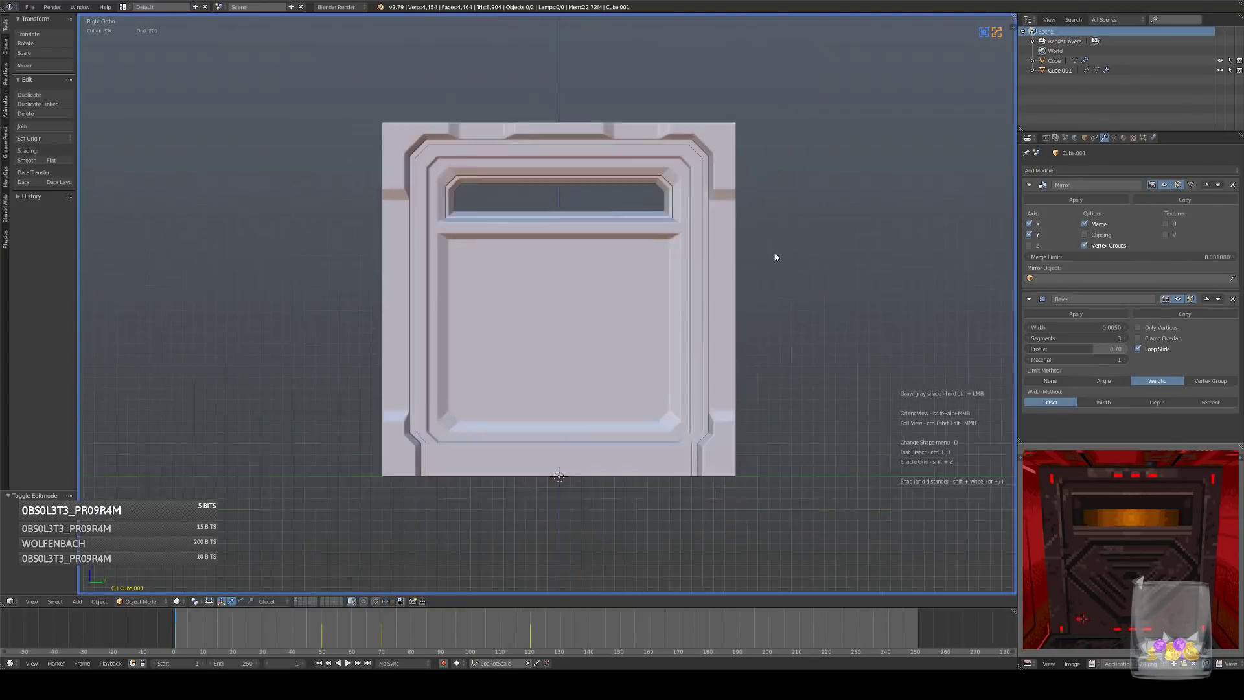
middle_drag(780, 295, 762, 317)
key(KP_3)
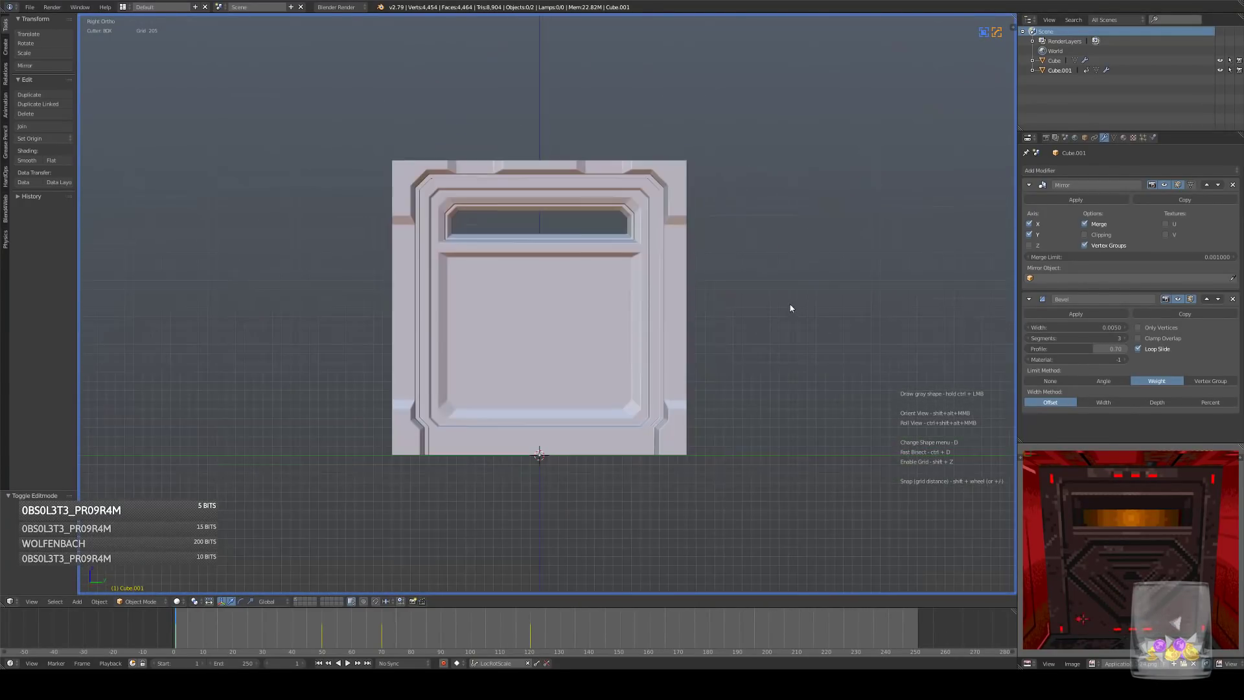
scroll(767, 326, up, 4)
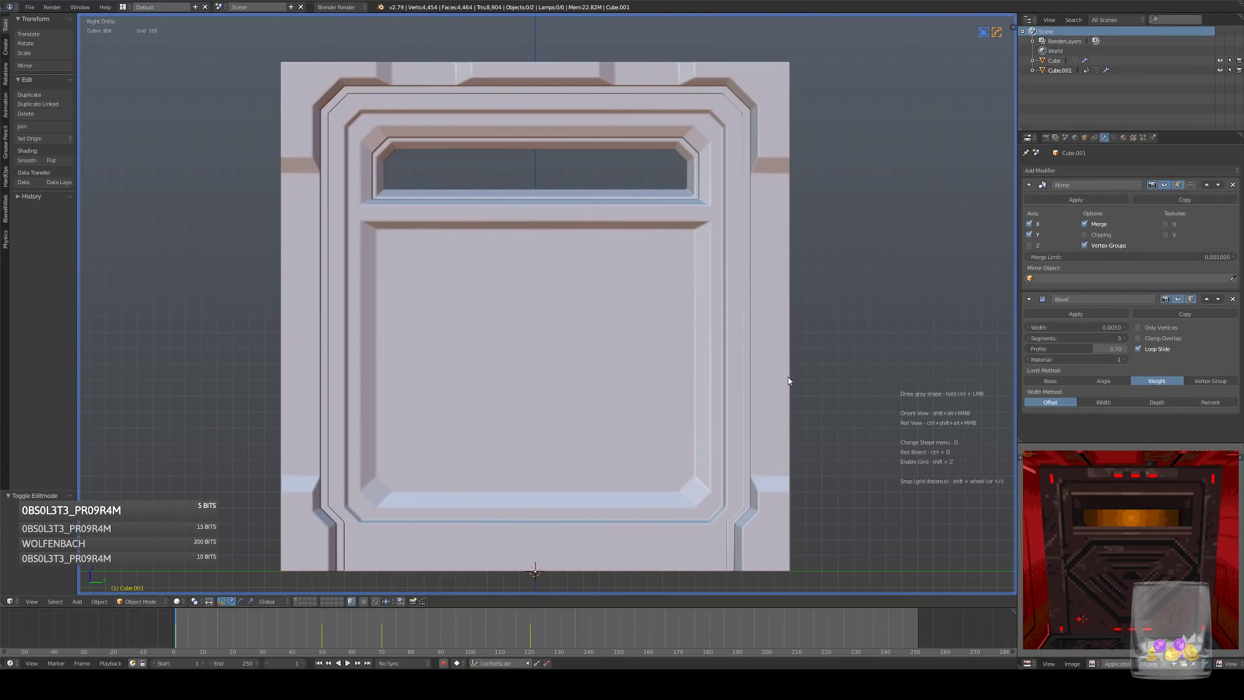
- Move the lower inner vertex of the large panel's bottom corner chamfer outward along Y
shift+middle_drag(639, 340, 629, 260)
right_click(641, 313)
key(Tab)
scroll(745, 405, up, 4)
shift+middle_drag(744, 406, 597, 379)
click(278, 602)
right_click(597, 379)
key(KP_3)
scroll(694, 426, up, 2)
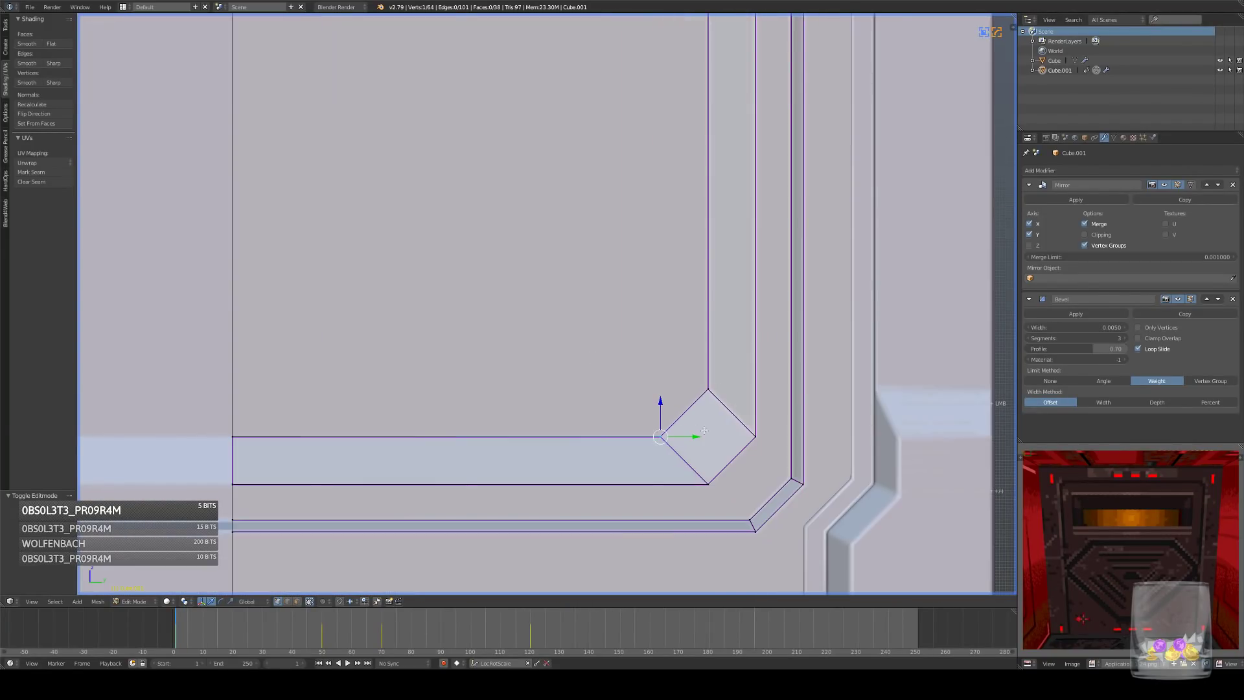
shift+middle_drag(694, 427, 607, 349)
key(g)
key(y)
click(630, 355)
- Move the upper inner vertex of the same corner chamfer about 0.03 down along Z
key(g)
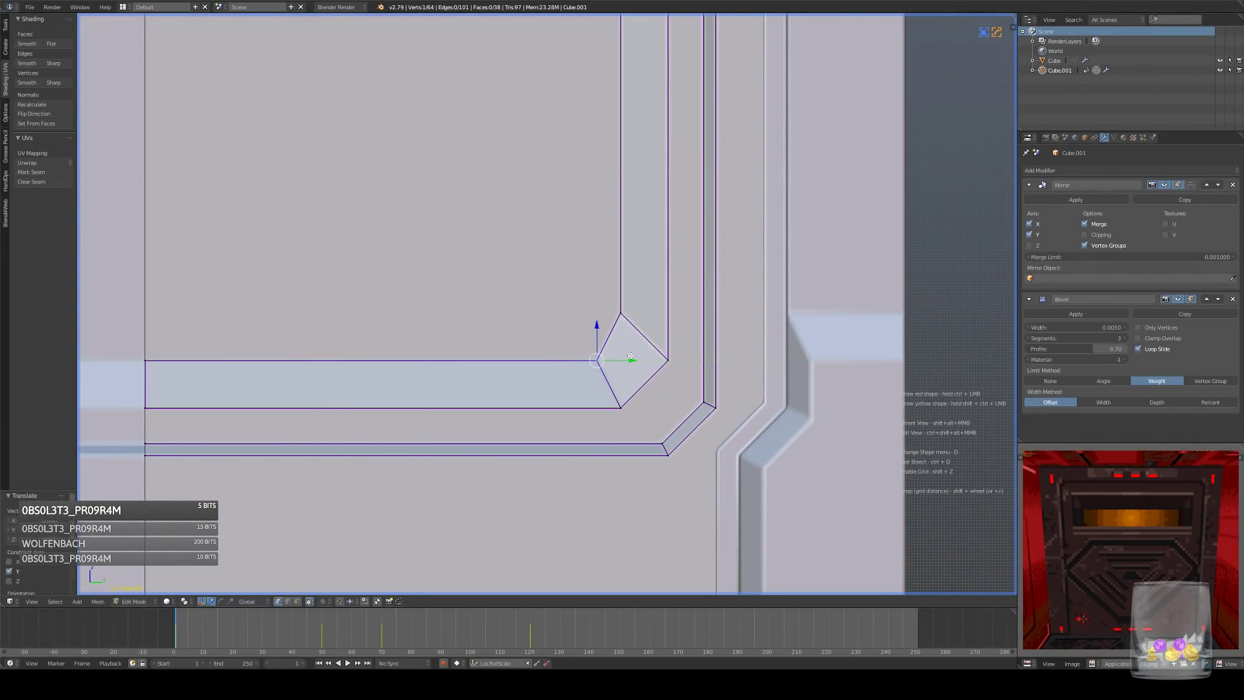
key(z)
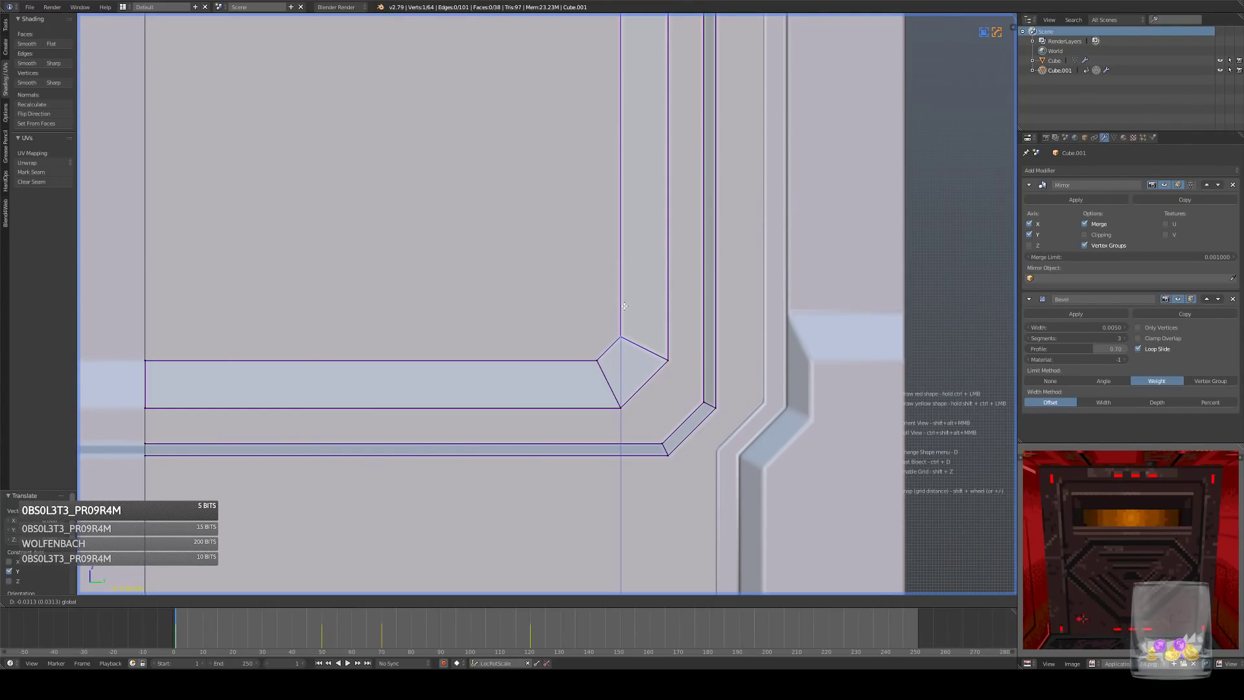
click(624, 306)
scroll(624, 305, down, 4)
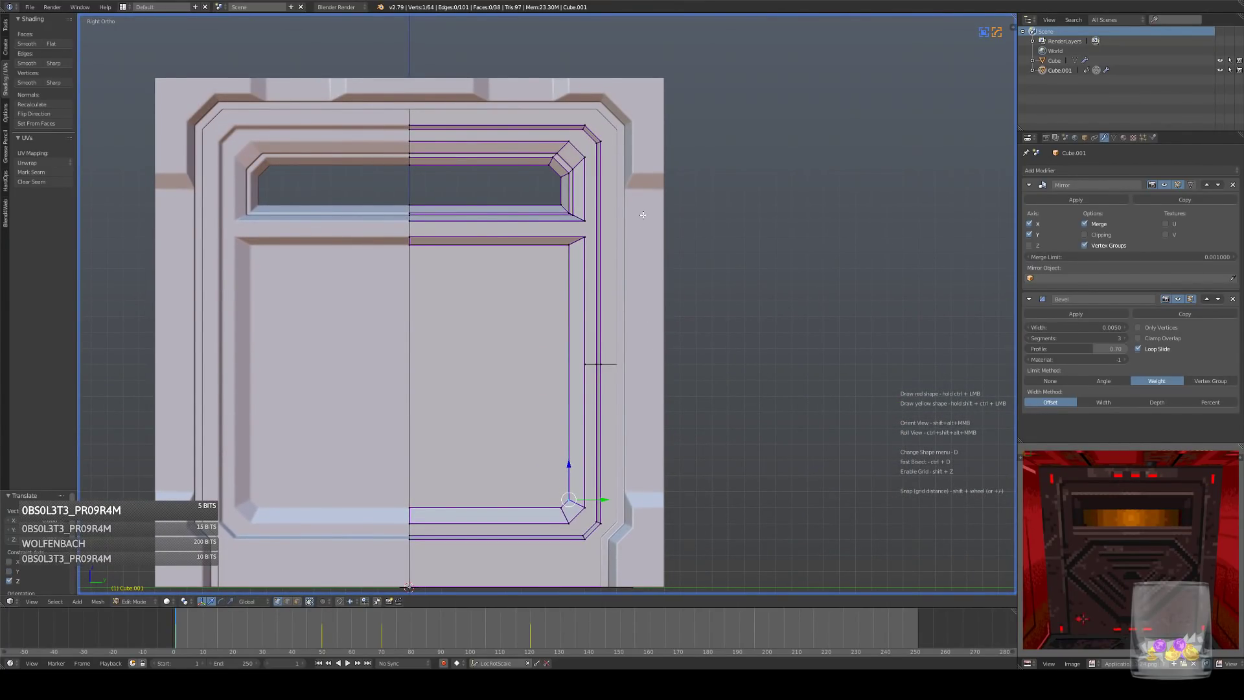
- Check the panel's bottom corners on the complete mirrored door in the side view
key(Tab)
scroll(643, 215, down, 3)
shift+middle_drag(627, 268, 587, 292)
key(KP_3)
key(KP_3)
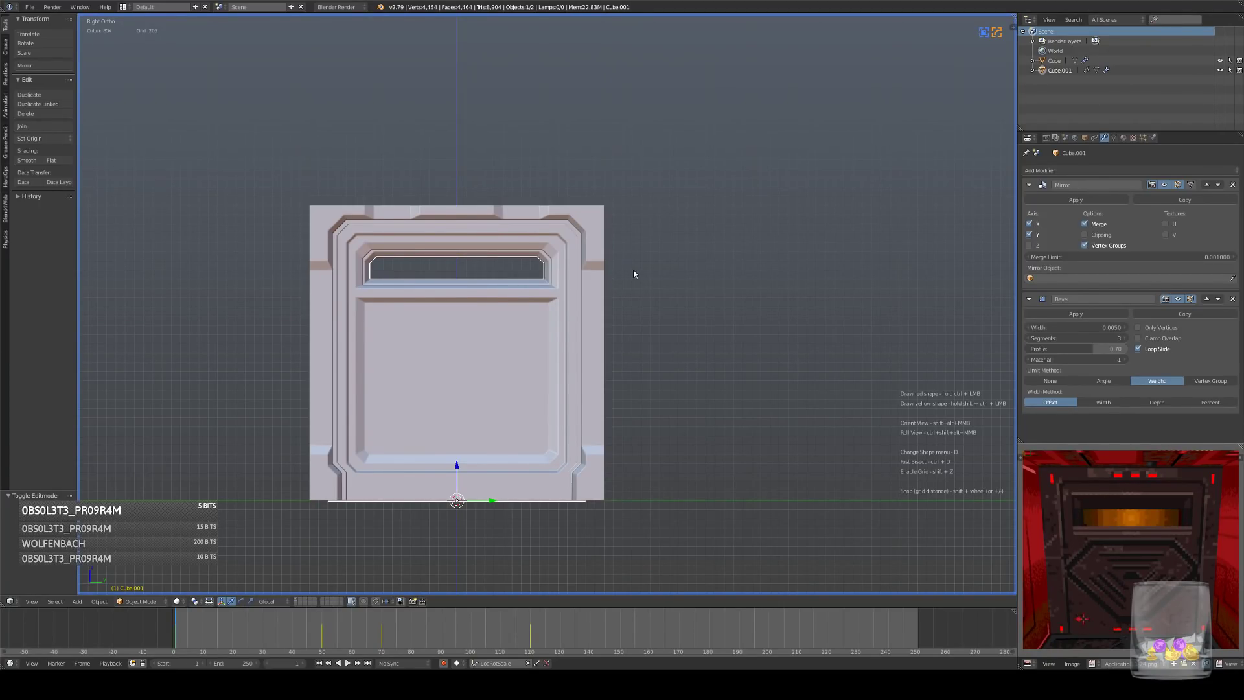
shift+middle_drag(611, 317, 614, 274)
scroll(601, 281, up, 2)
key(Tab)
key(Tab)
- Select the vertices of the frame's lower inner chamfered step and raise them slightly along Z
right_click(671, 450)
key(Tab)
key(z)
key(a)
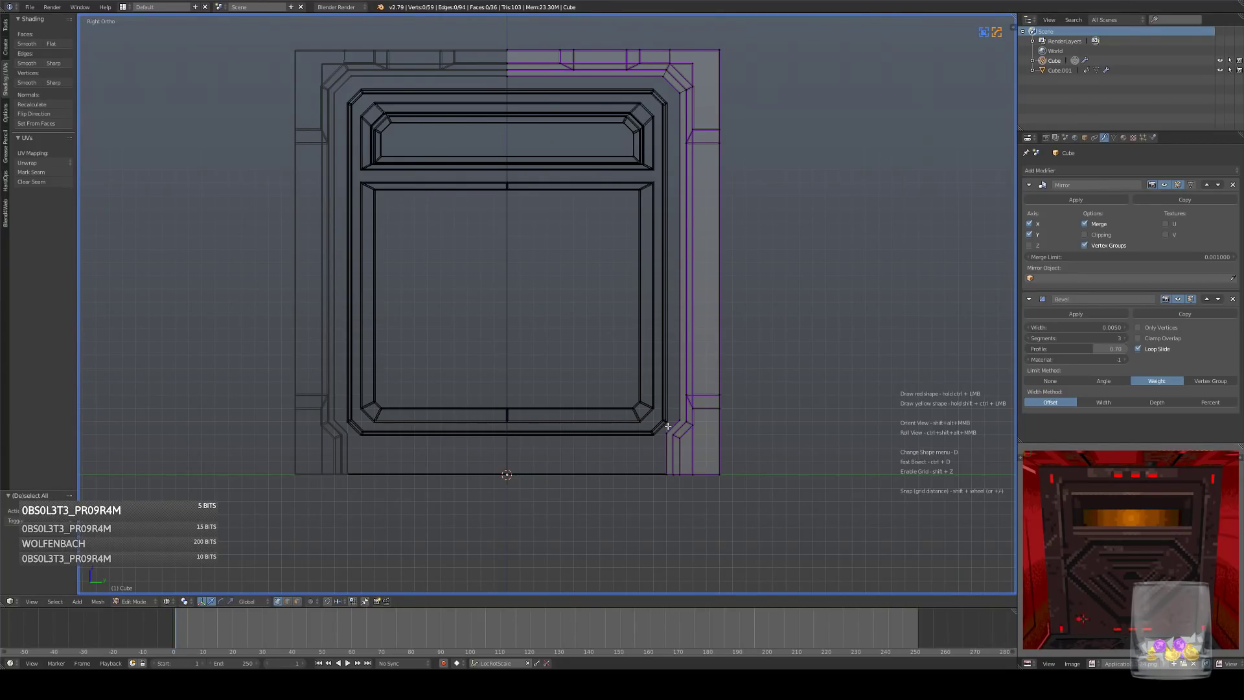
drag(667, 418, 760, 446)
shift+right_click(684, 429)
drag(678, 395, 681, 388)
key(Tab)
key(z)
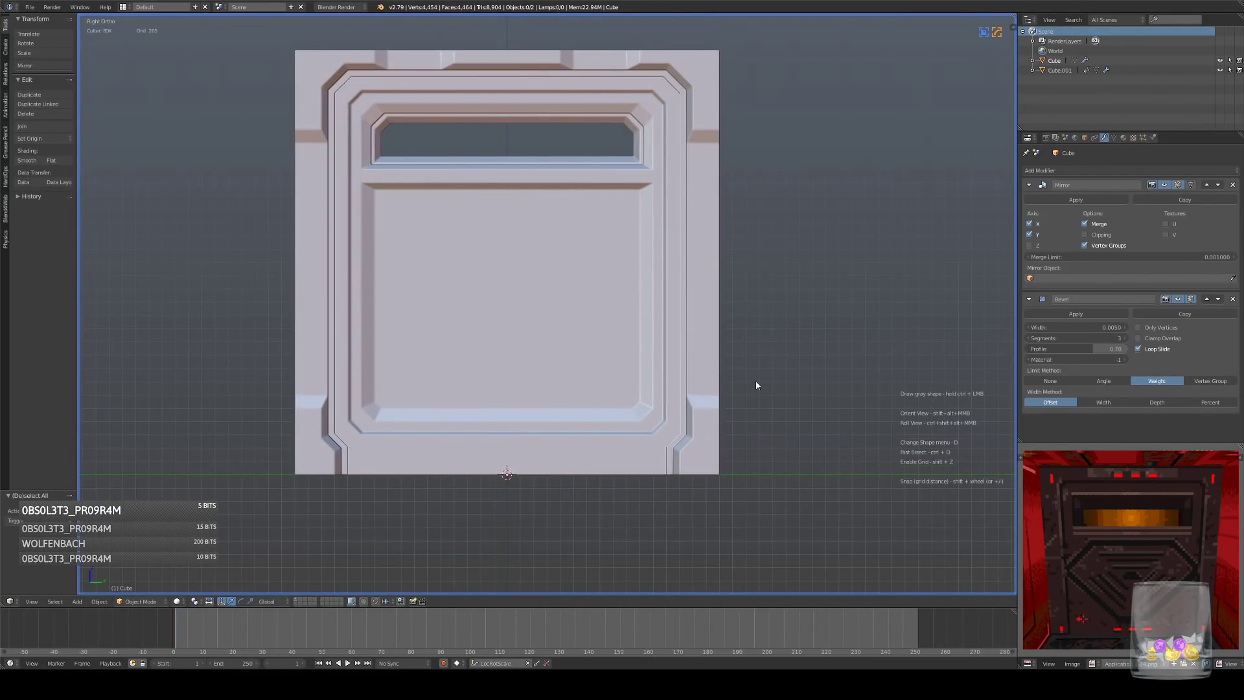
- Compare the overall door and frame shape with the reference from several distances and angles
scroll(703, 392, down, 5)
scroll(722, 366, up, 4)
middle_drag(702, 388, 741, 283)
scroll(648, 384, down, 5)
key(KP_3)
scroll(656, 410, up, 5)
scroll(780, 361, down, 5)
key(KP_3)
scroll(719, 358, up, 5)
key(KP_3)
mouse_move(690, 340)
shift+middle_down()
mouse_move(702, 321)
mouse_move(690, 279)
mouse_move(691, 333)
shift+middle_up()
key(KP_3)
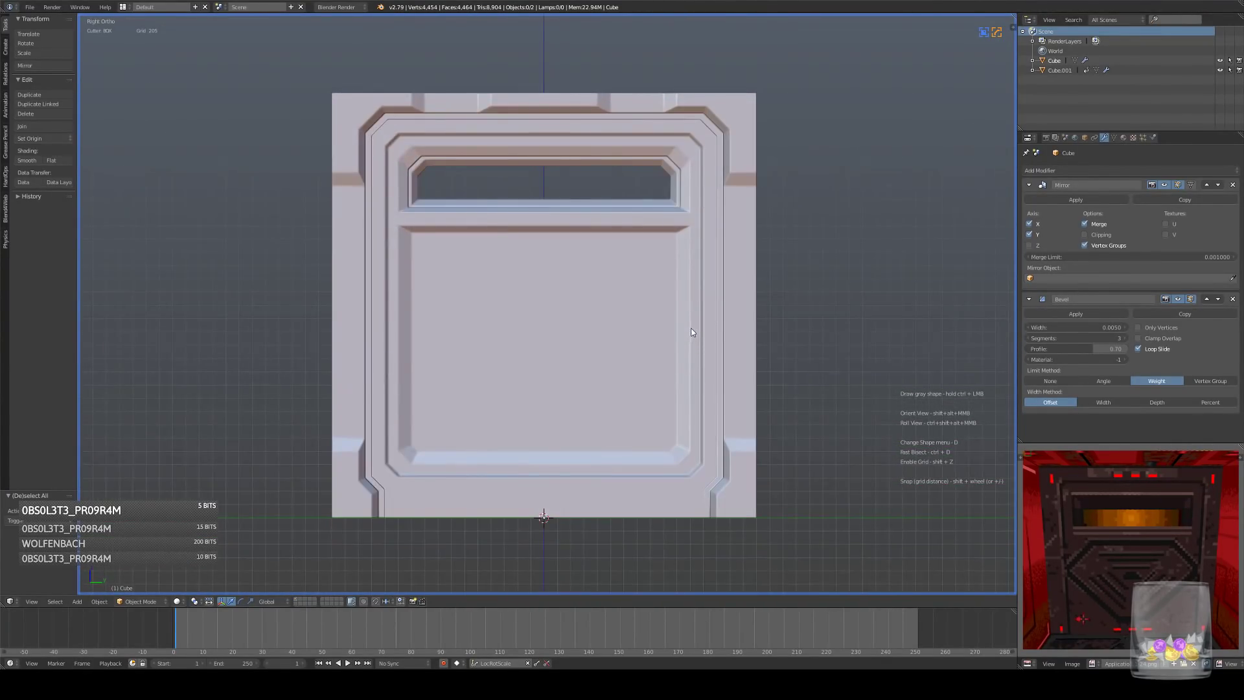
scroll(694, 282, up, 1)
shift+middle_drag(732, 294, 784, 273)
- Subdivide the long vertical edge on the frame's inner side with two cuts
key(Tab)
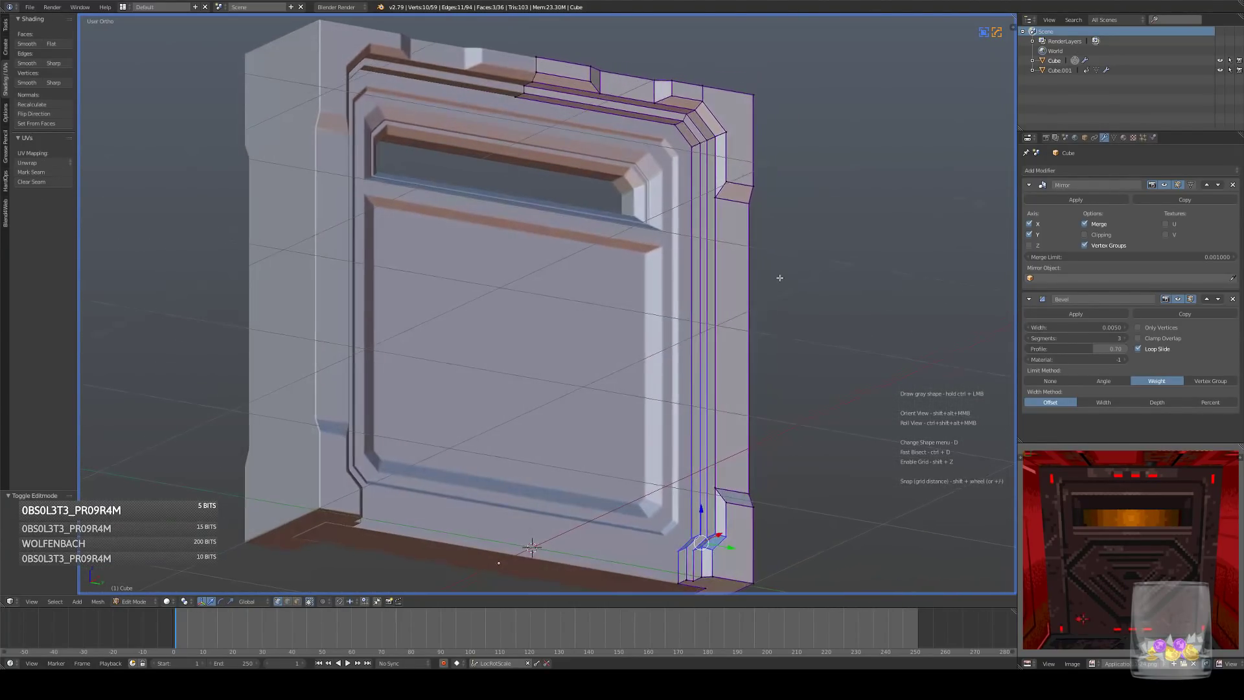
right_click(715, 328)
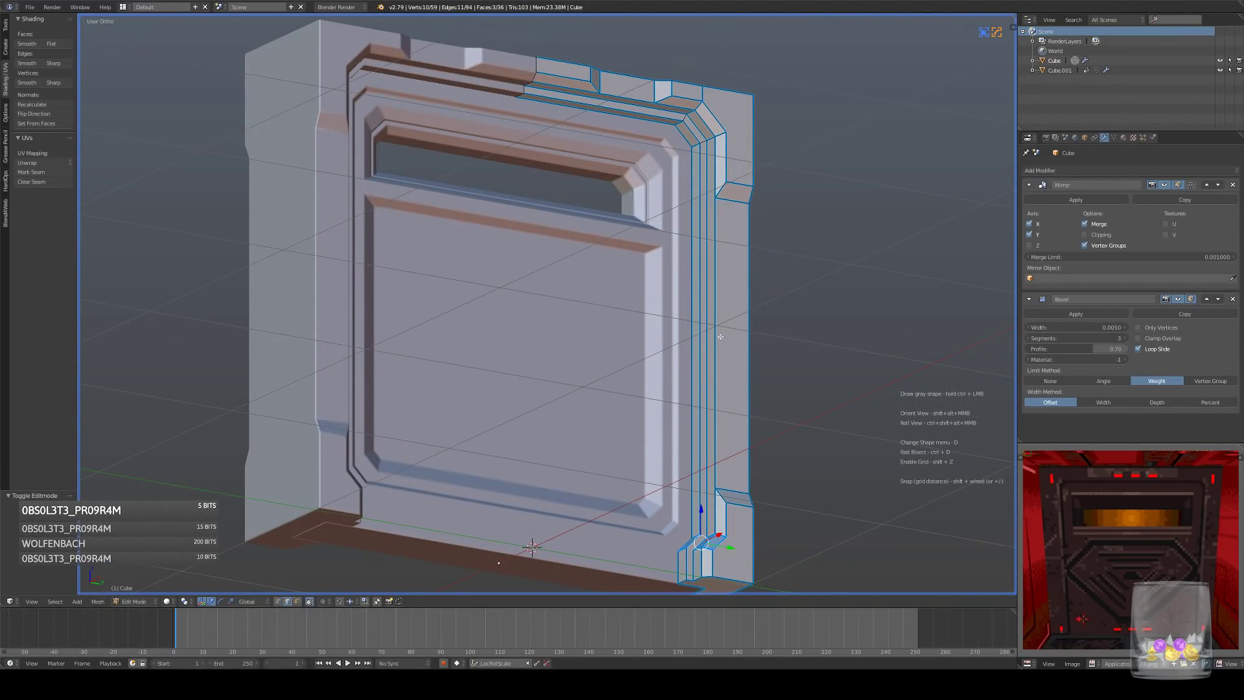
middle_drag(728, 366, 719, 334)
key(w)
click(719, 337)
click(62, 522)
- Select the middle segment of the subdivided frame edge and bevel it into a narrow vertical notch
mouse_move(841, 256)
middle_down()
mouse_move(775, 305)
mouse_move(846, 347)
mouse_move(644, 345)
middle_up()
scroll(756, 289, up, 3)
right_click(689, 289)
key(z)
key(z)
key(KP_3)
scroll(846, 364, up, 3)
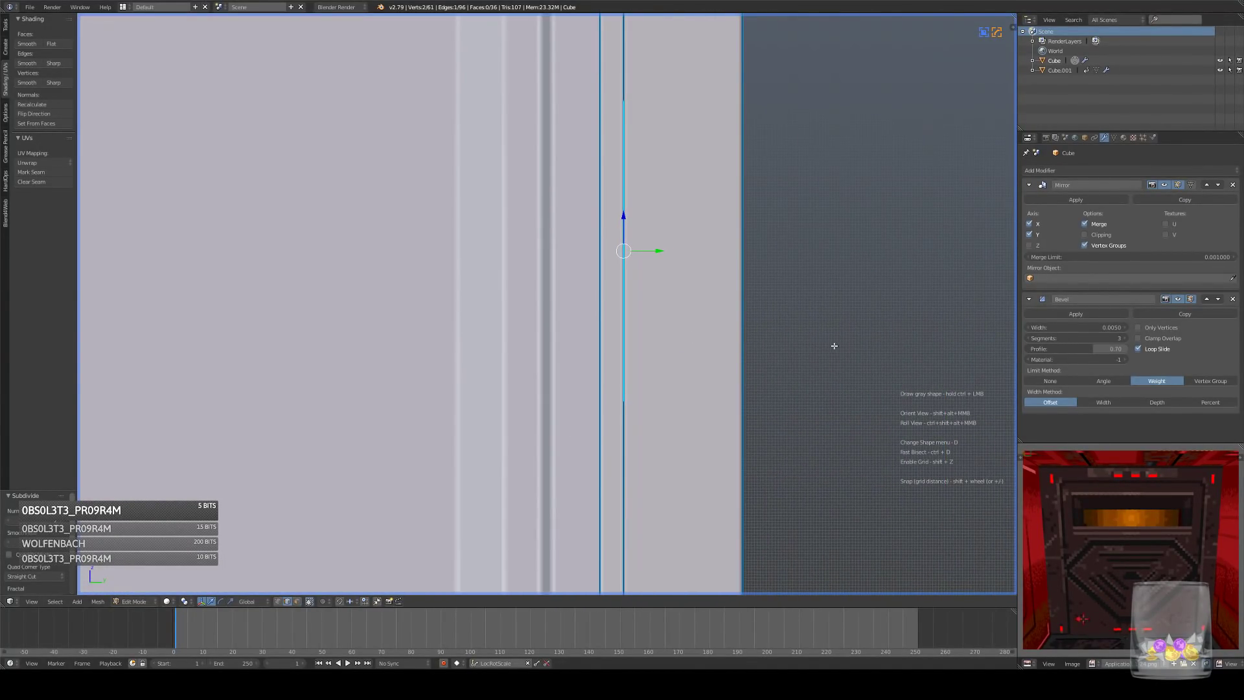
key(z)
scroll(787, 342, down, 1)
scroll(787, 342, down, 2)
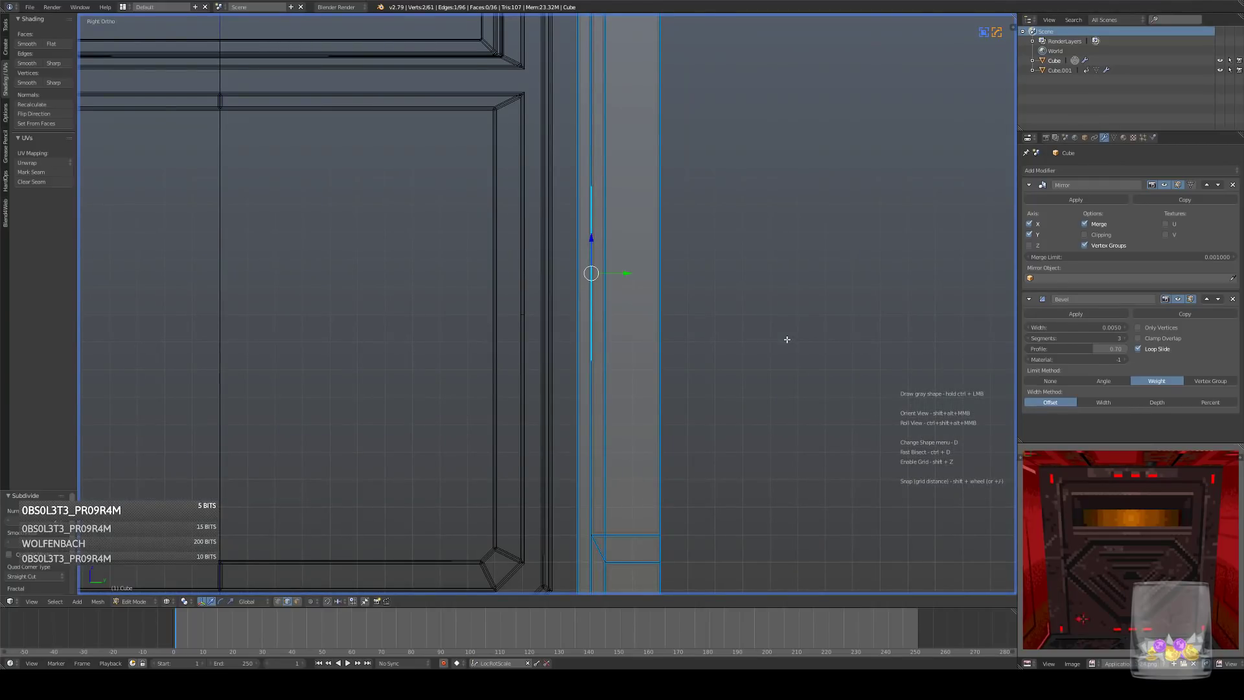
key(ctrl+b)
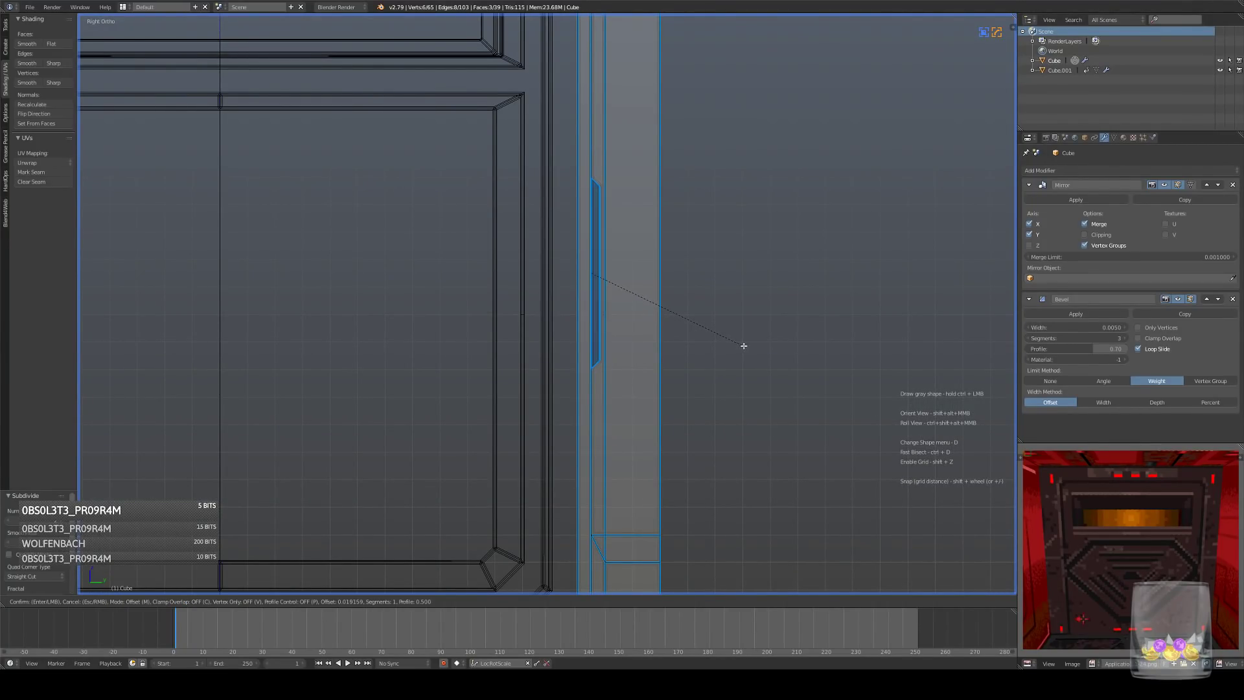
click(747, 348)
- Snap the bevelled frame notch to the grid and check its shape on the shaded model
scroll(747, 349, up, 4)
key(shift+s)
click(750, 349)
scroll(749, 349, down, 4)
scroll(750, 349, up, 3)
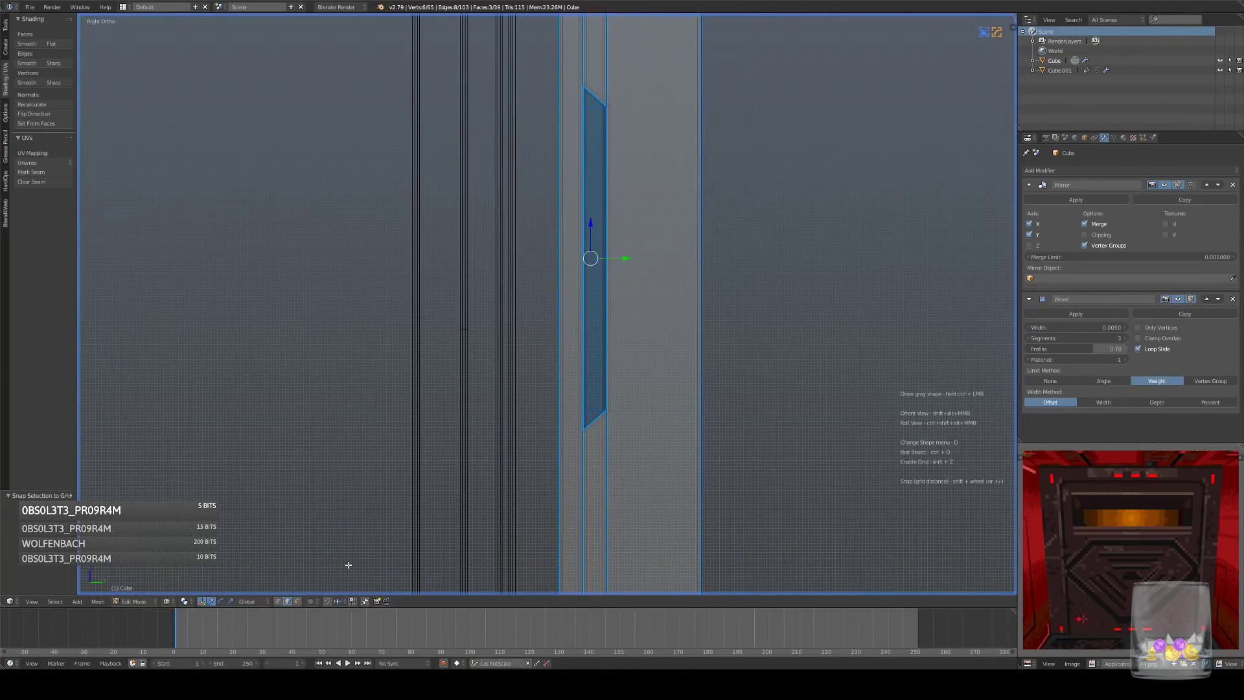
click(278, 601)
key(z)
middle_drag(621, 280, 678, 302)
key(Tab)
scroll(701, 299, down, 4)
key(Tab)
scroll(678, 303, up, 6)
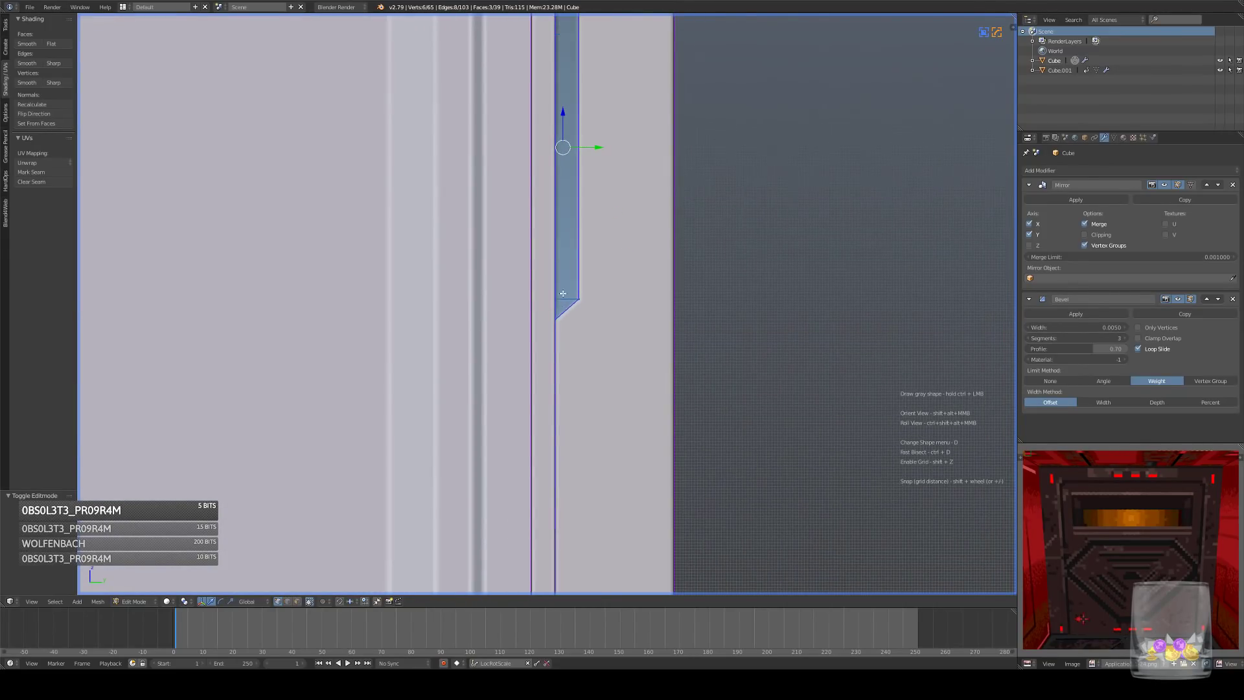
- Move the notch's lower tip vertex down and its upper tip vertex up along Z
scroll(560, 296, up, 3)
right_click(564, 334)
key(g)
key(z)
click(565, 339)
shift+middle_drag(593, 141, 599, 537)
right_click(567, 306)
key(g)
key(z)
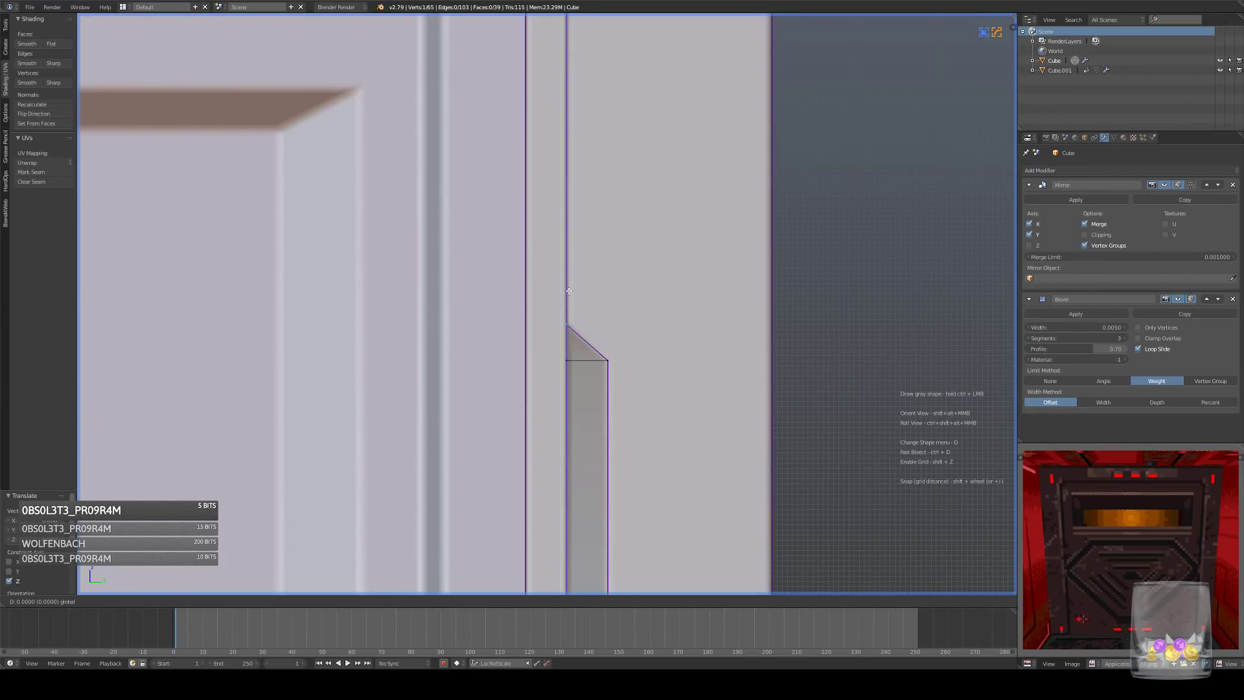
click(569, 291)
- Mark the short horizontal edges at the notch's upper and lower ends as sharp with the Hard Ops Set Sharp operation
shift+middle_drag(578, 361, 562, 264)
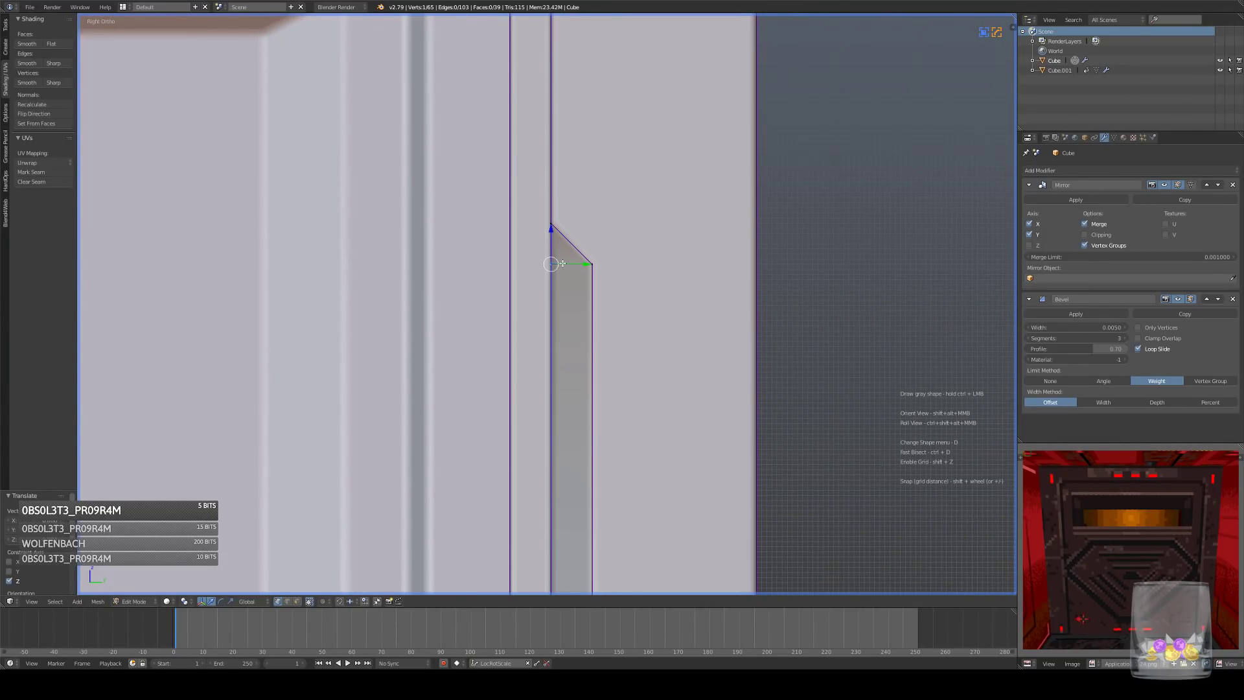
shift+click(287, 601)
right_click(568, 267)
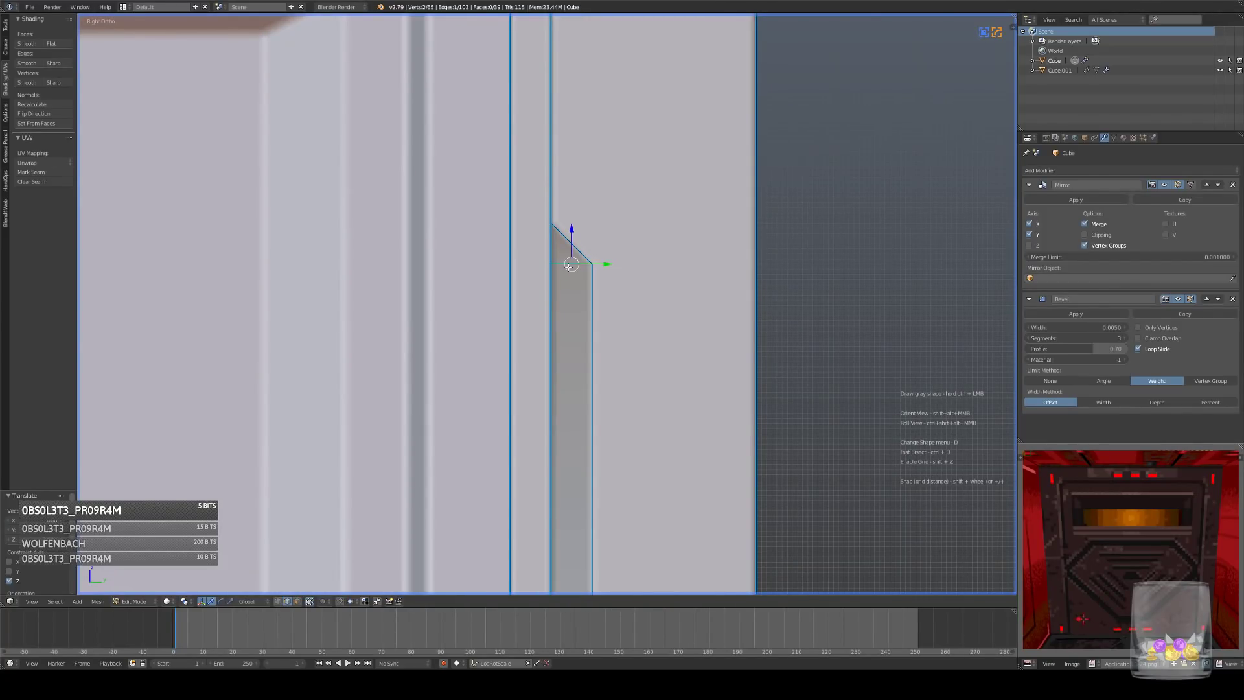
key(w)
right_click(571, 244)
right_click(558, 243)
right_click(567, 245)
right_click(563, 261)
key(q)
click(719, 246)
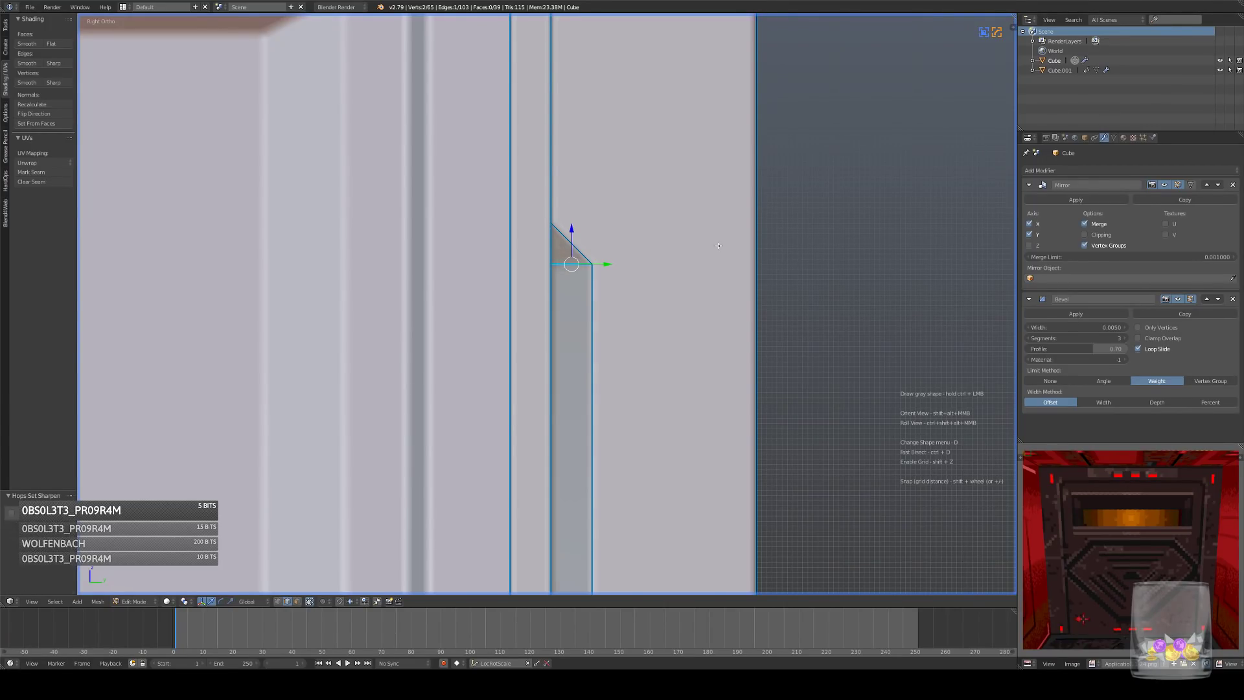
shift+middle_drag(719, 252, 711, 49)
scroll(706, 130, down, 4)
shift+middle_drag(622, 363, 622, 227)
scroll(583, 278, up, 2)
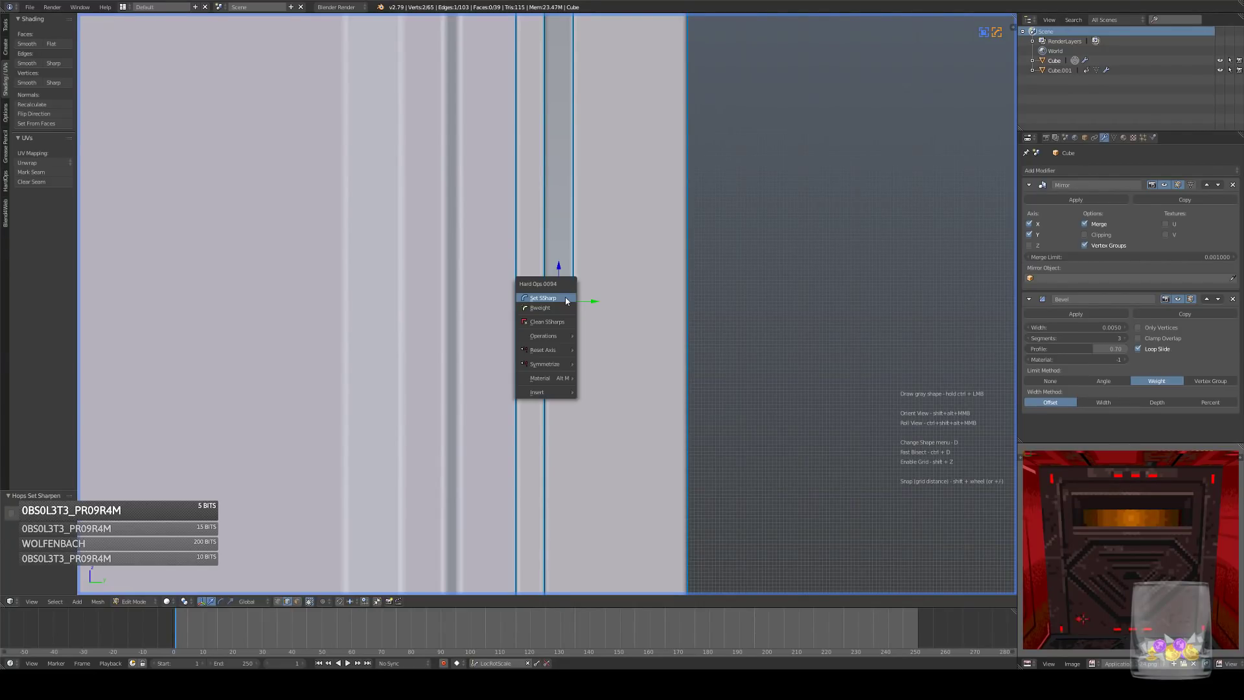
- Select all three faces of the frame notch and move them up along Z
shift+middle_drag(575, 292, 574, 451)
scroll(345, 506, down, 4)
click(297, 601)
click(554, 196)
ctrl+click(553, 379)
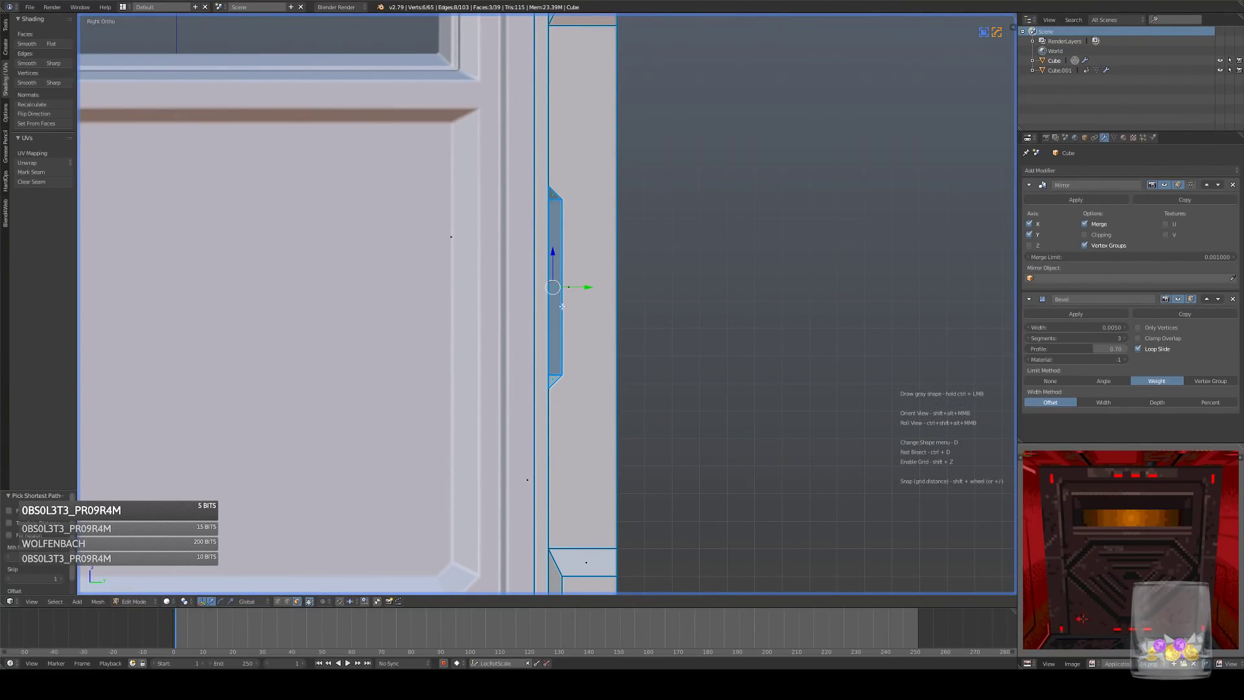
scroll(552, 379, down, 5)
shift+middle_drag(559, 311, 741, 298)
key(Tab)
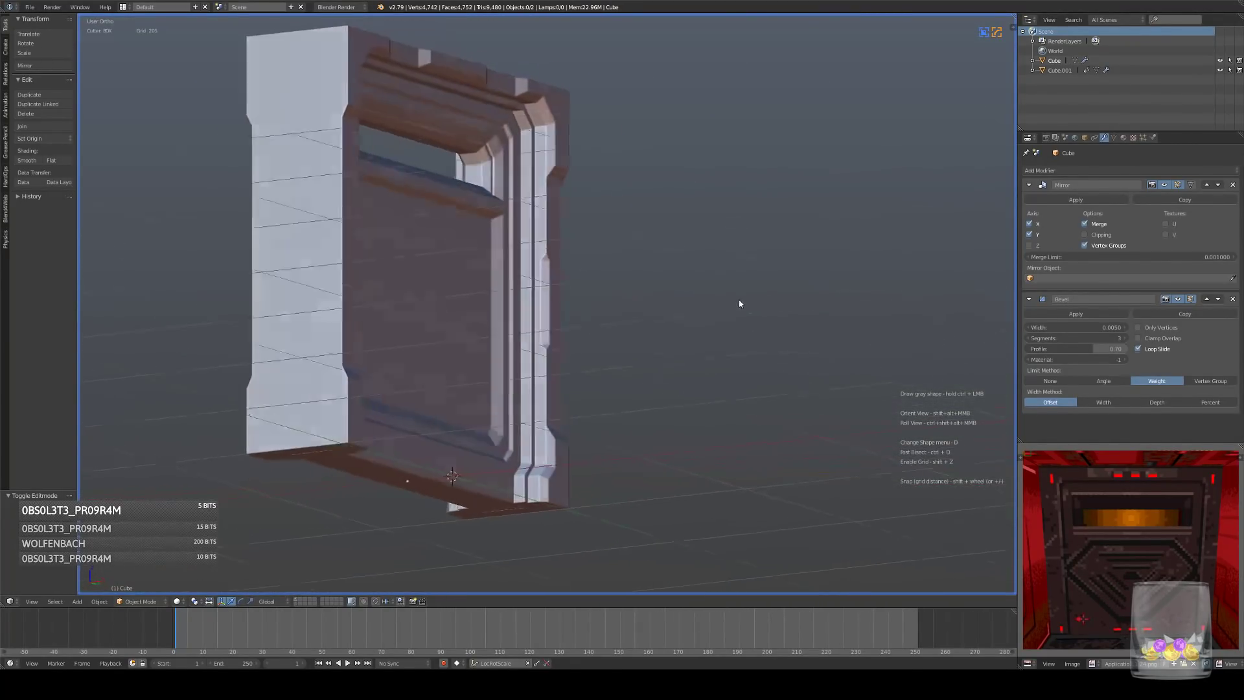
key(KP_3)
key(Tab)
key(g)
key(z)
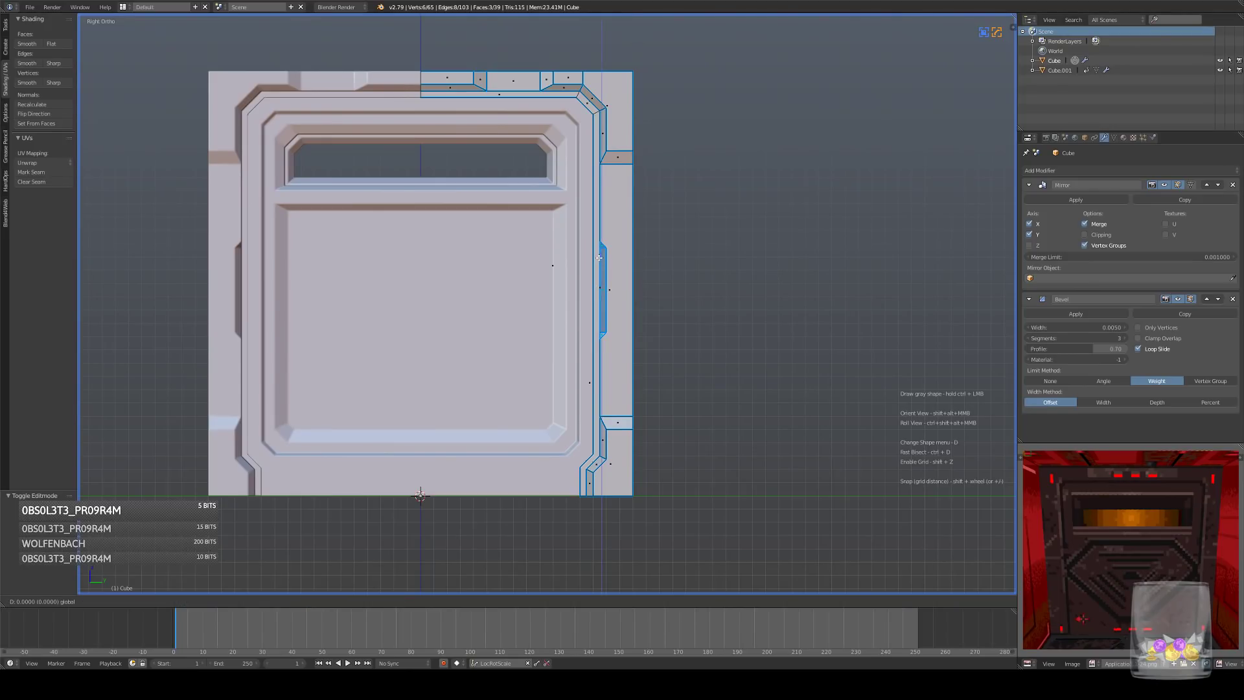
click(612, 194)
- Delete the two frame faces on either side of the notch
mouse_move(641, 234)
shift+middle_down()
mouse_move(613, 215)
mouse_move(654, 221)
shift+middle_up()
right_click(570, 274)
shift+right_click(556, 280)
key(x)
click(699, 258)
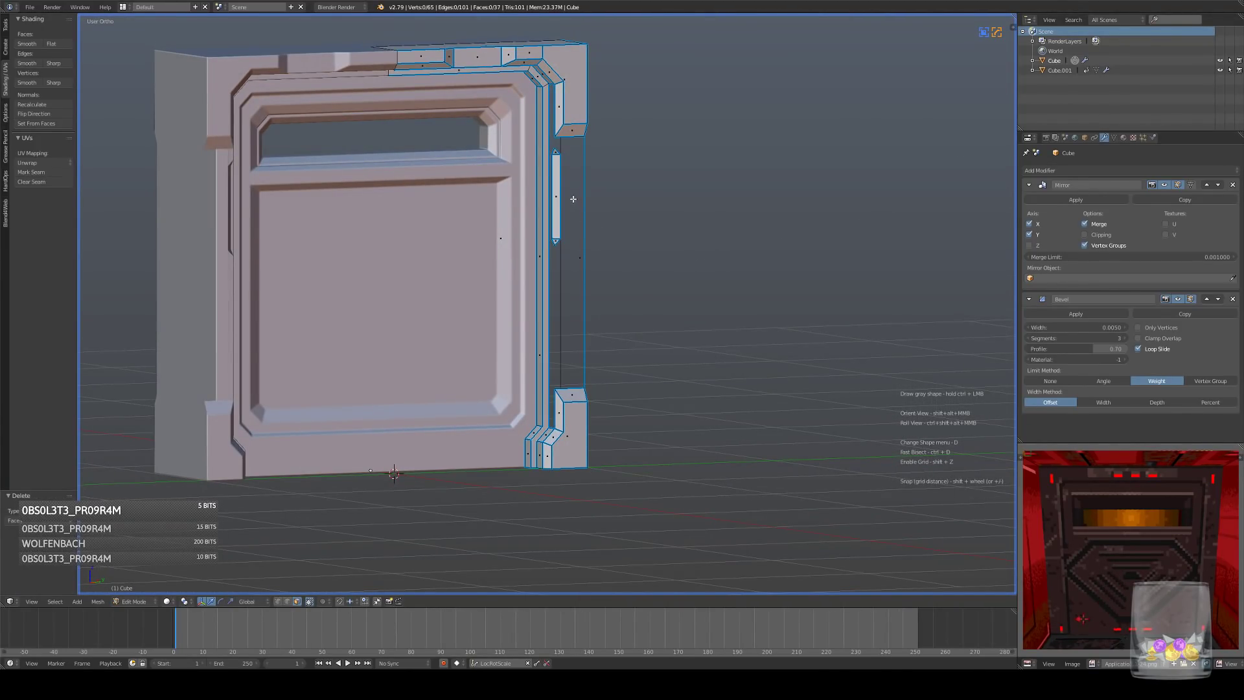
- Duplicate the notch's three faces 0.625 down along Z and change to edge selection
right_click(558, 196)
key(ctrl+KP_Add)
key(KP_3)
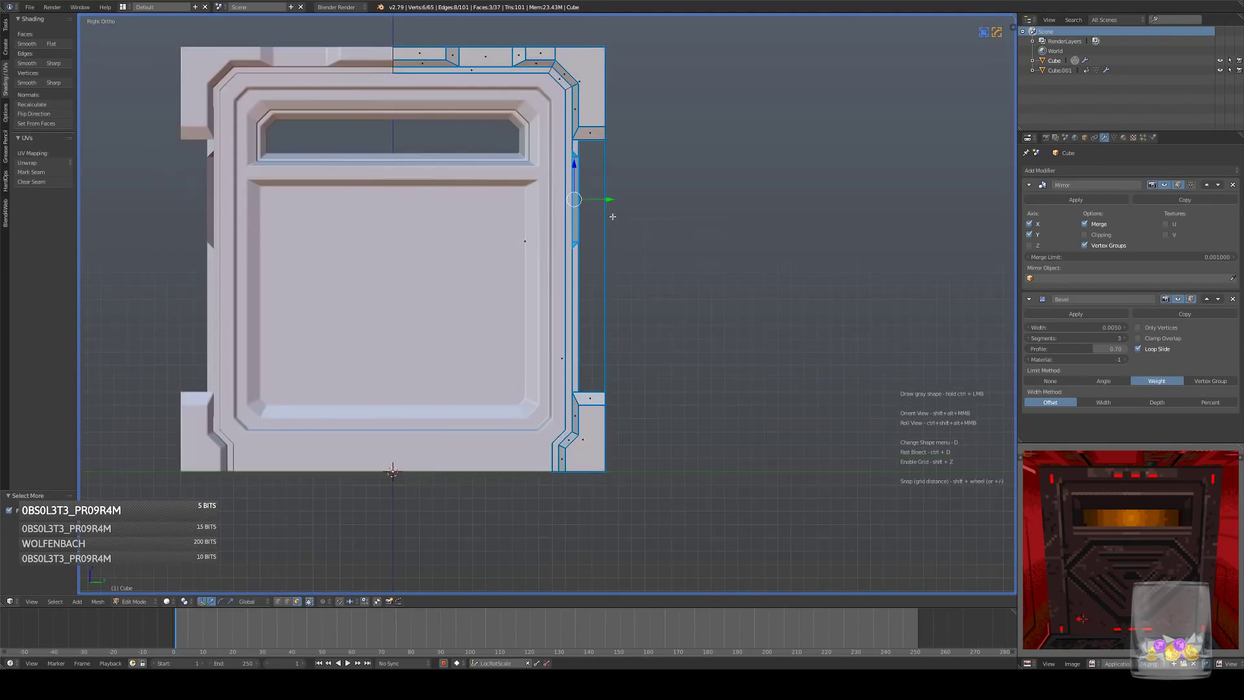
key(ctrl+g)
key(shift+d)
key(z)
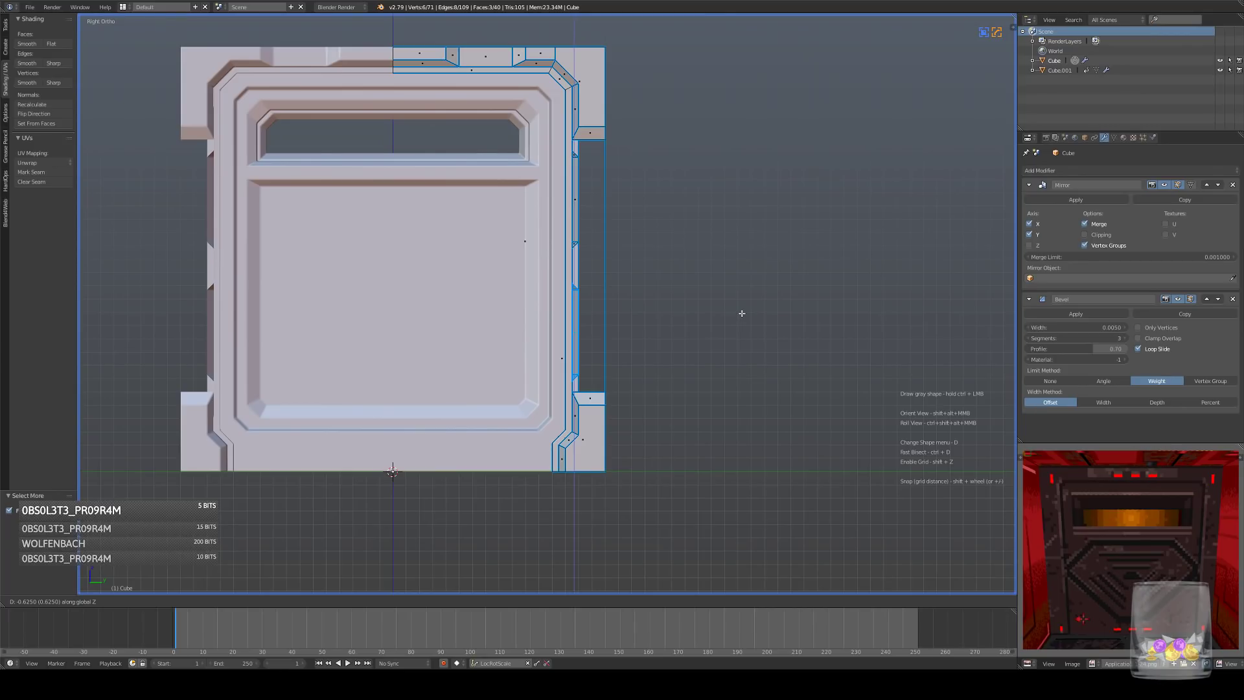
click(742, 313)
middle_drag(741, 313, 633, 330)
scroll(633, 330, up, 2)
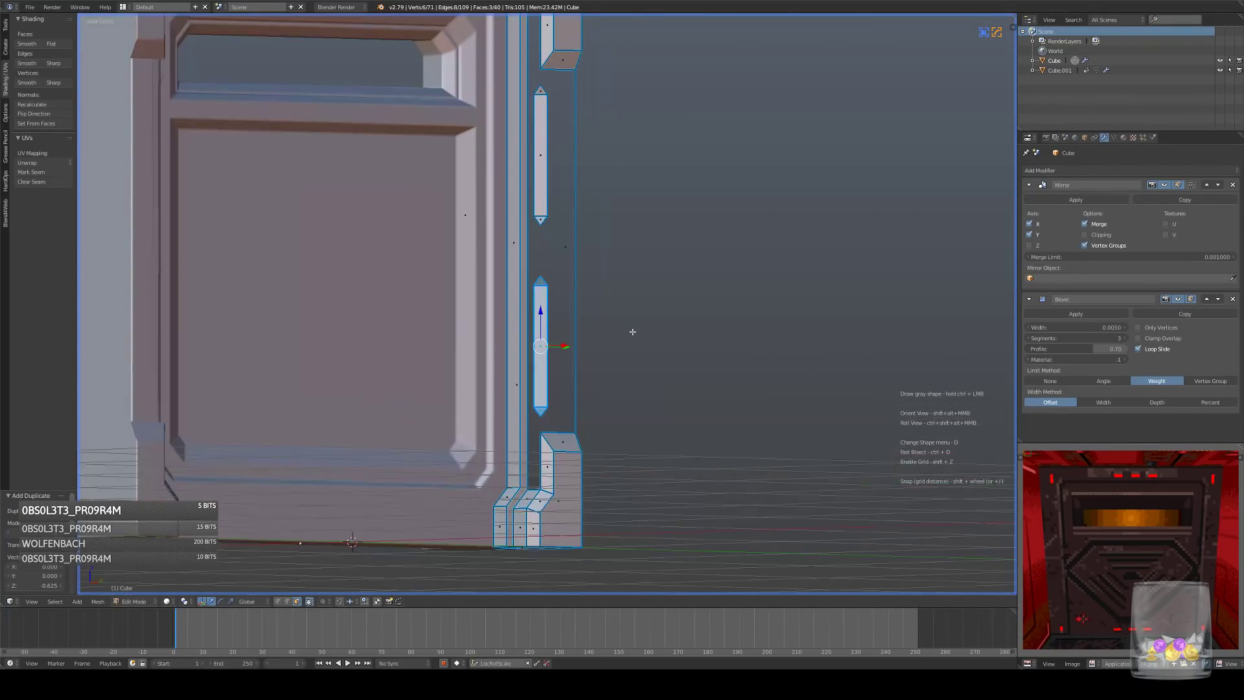
key(z)
click(288, 604)
key(z)
middle_drag(516, 449, 527, 439)
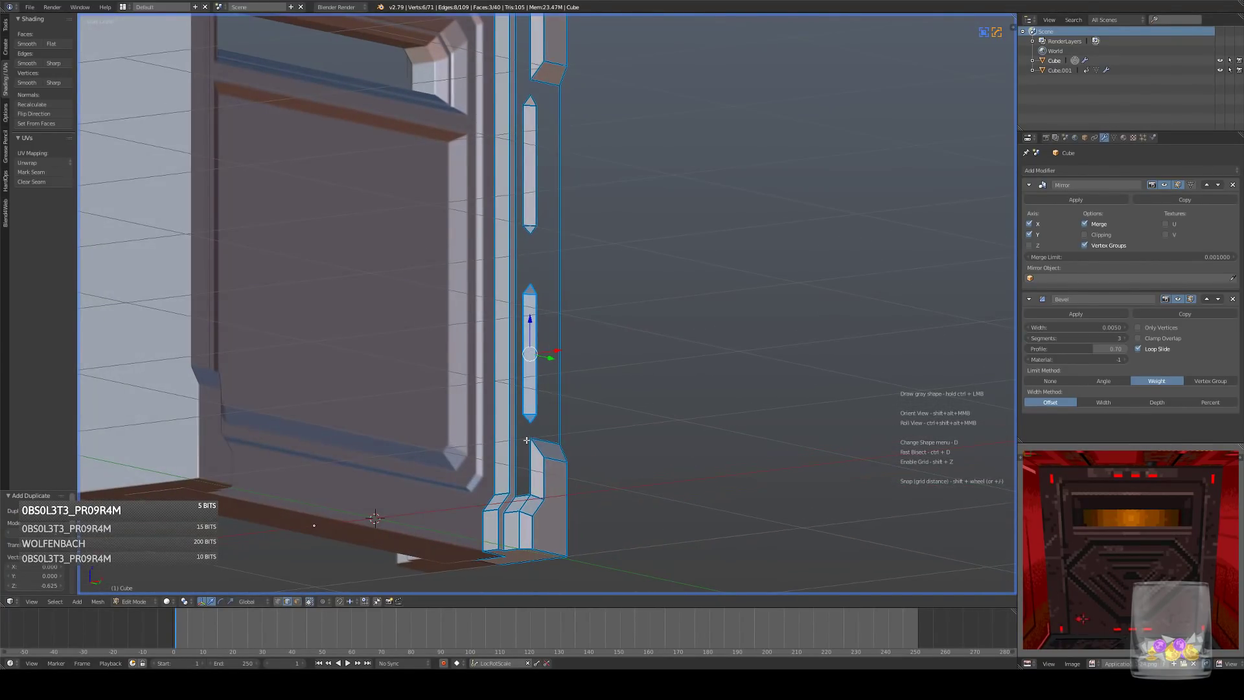
- Try to fill the opening around the two notches from selected boundary edges, and undo the fill
alt+right_click(545, 437)
alt+shift+right_click(560, 279)
shift+right_click(534, 228)
ctrl+right_click(537, 98)
shift+right_click(552, 81)
key(f)
middle_drag(697, 367, 551, 221)
key(ctrl+z)
- Fill faces between the two notches' outer edges and the frame's long outer edge, and bridge the gap between the notches
right_click(547, 220)
shift+right_click(571, 277)
key(f)
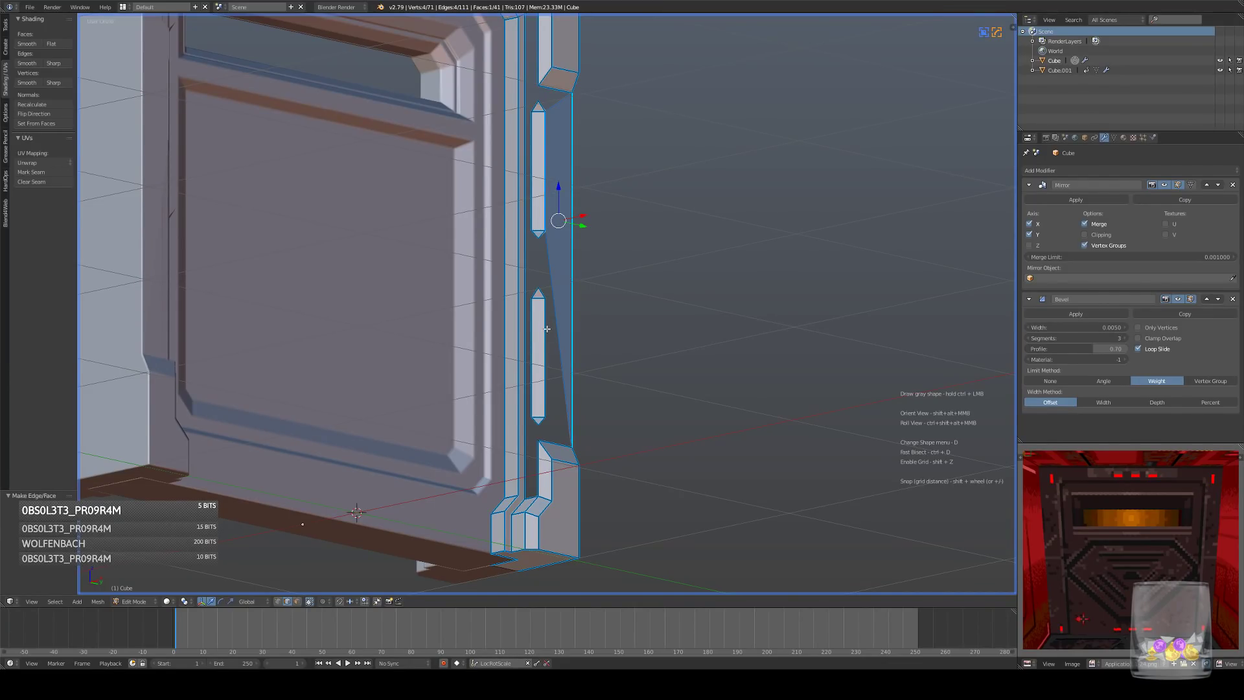
right_click(547, 328)
shift+right_click(557, 321)
key(f)
right_click(547, 285)
key(f)
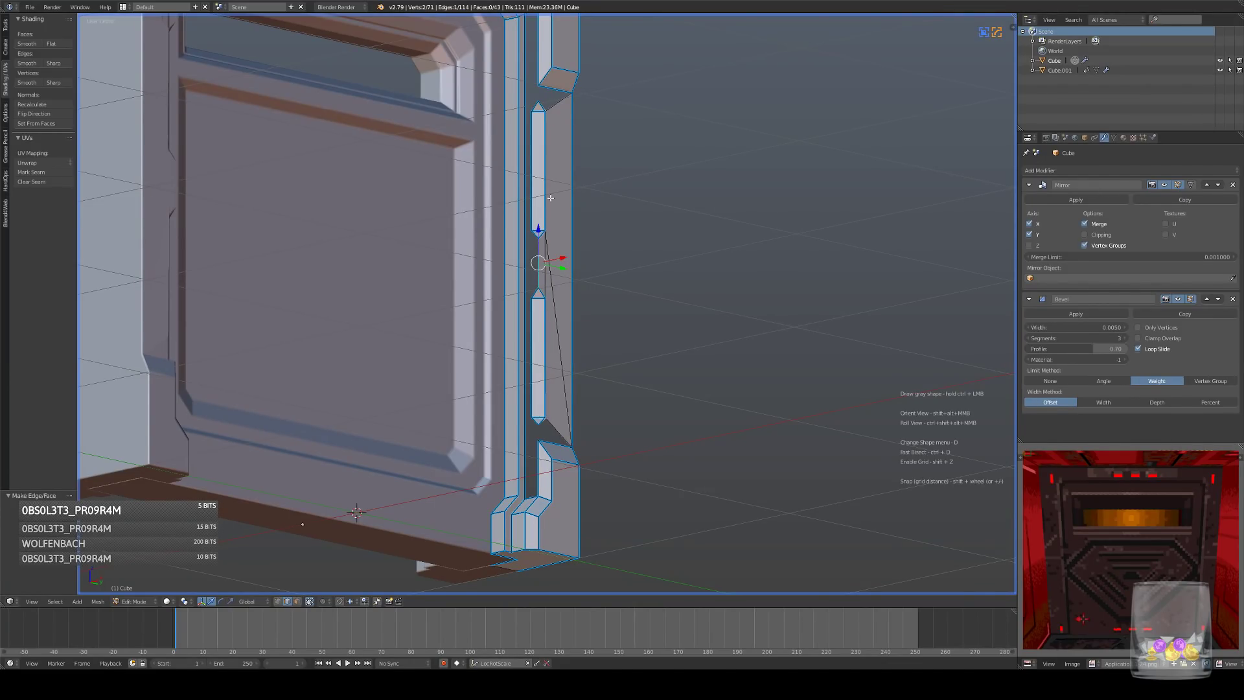
- Fill the remaining gaps above the upper notch and below the lower notch on the frame's outer side
right_click(558, 110)
shift+right_click(545, 107)
shift+right_click(554, 90)
key(f)
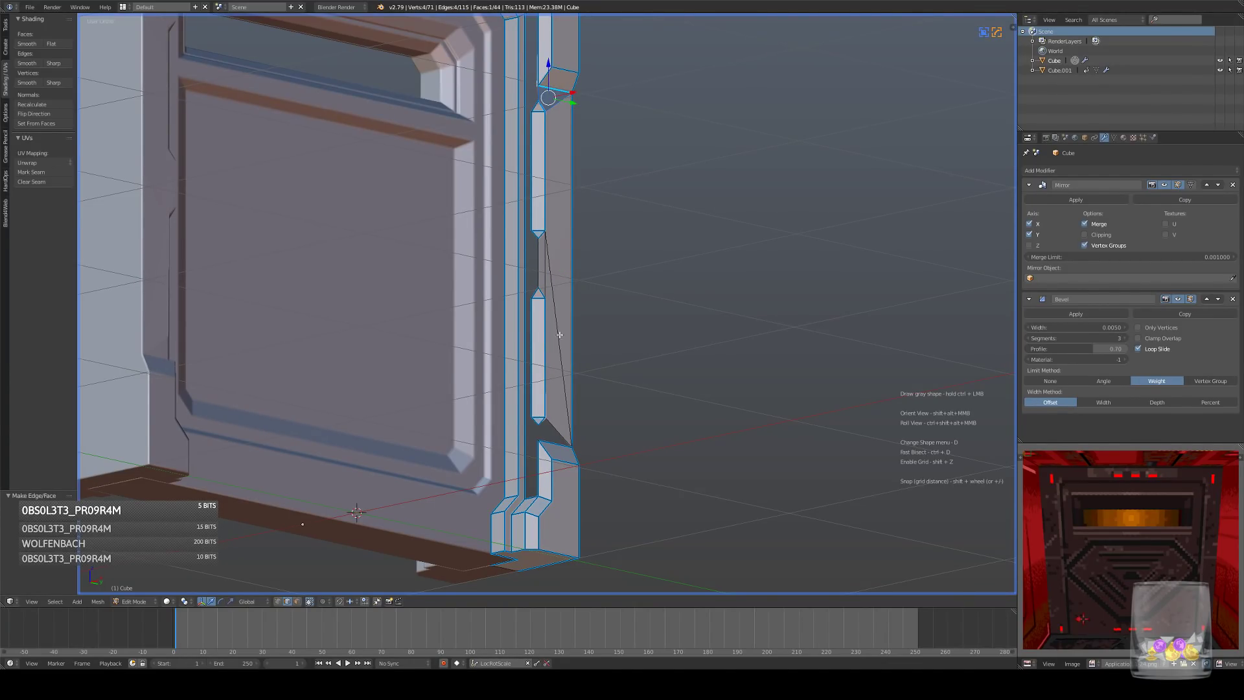
right_click(556, 429)
shift+right_click(554, 443)
shift+right_click(543, 422)
key(f)
- Dissolve the four dividing edges between the newly filled faces to form one continuous frame face
right_click(556, 431)
key(ctrl+x)
right_click(559, 373)
key(ctrl+x)
right_click(549, 265)
key(ctrl+x)
right_click(557, 108)
key(ctrl+x)
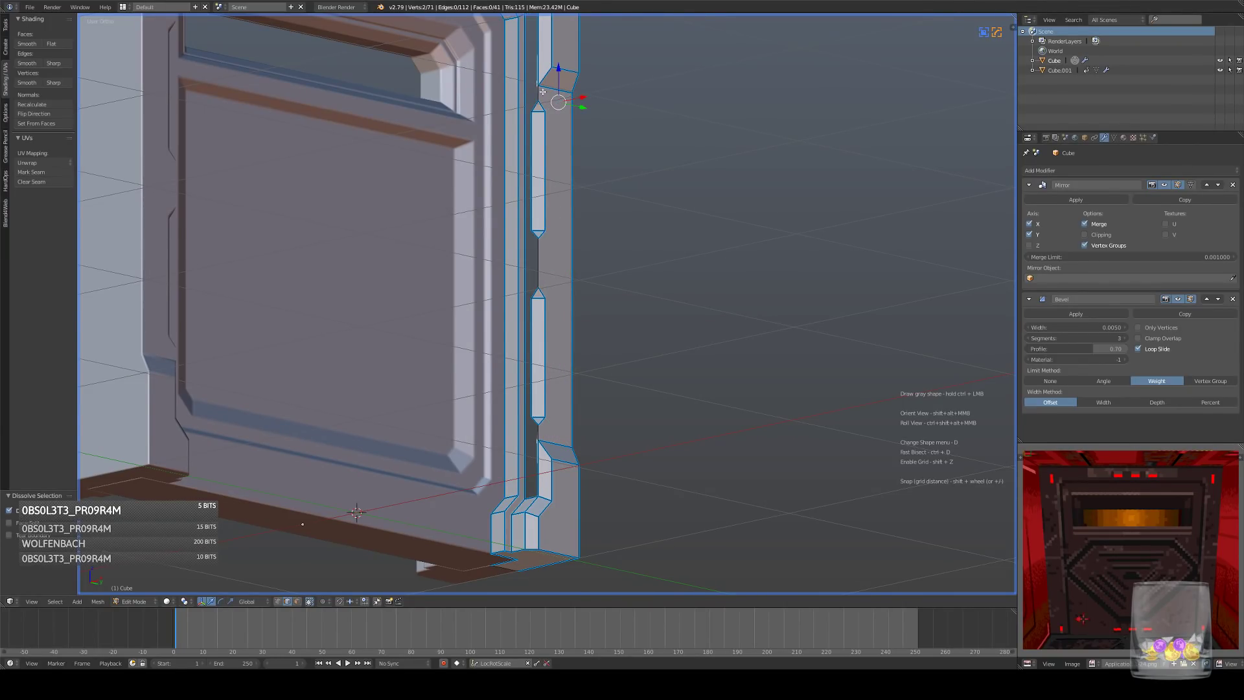
- Mark the short vertical edges above, between and below the two notches as sharp with Set Sharp
right_click(542, 93)
shift+right_click(543, 263)
shift+right_click(546, 432)
key(q)
click(652, 398)
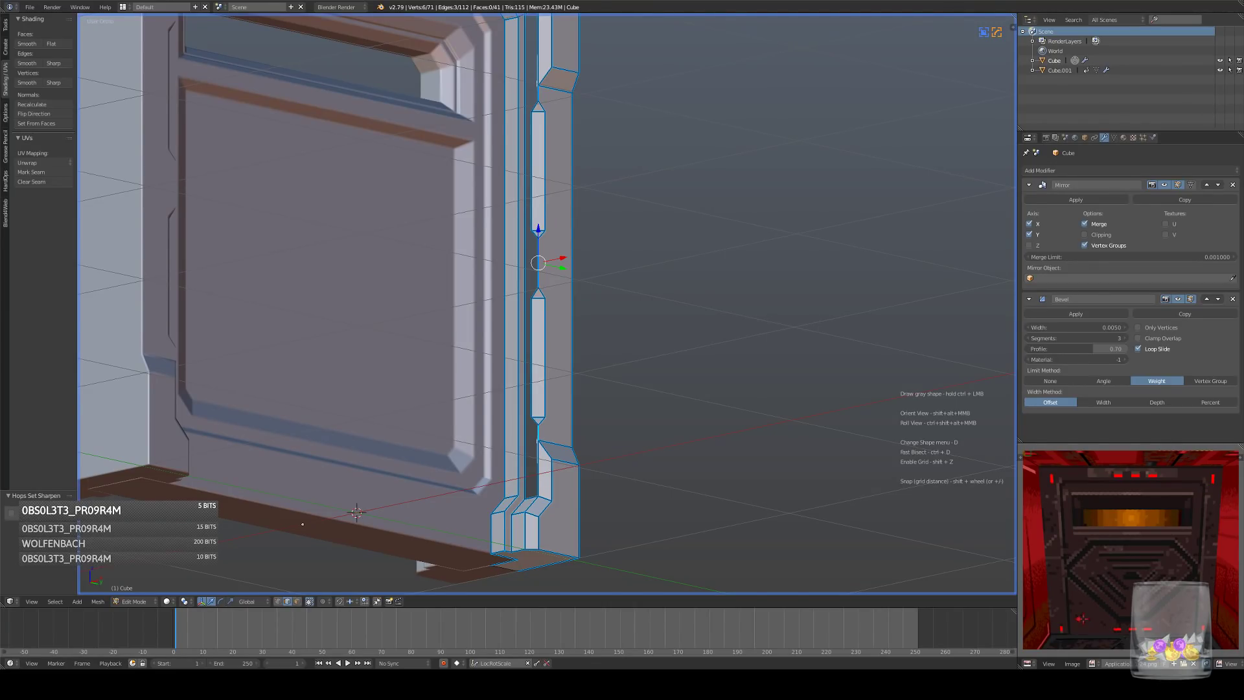
- Fill the open strip on the inner side of the two notches with a face and return to Object Mode
mouse_move(578, 314)
middle_down()
mouse_move(588, 328)
mouse_move(591, 304)
middle_up()
alt+shift+right_click(523, 356)
key(Tab)
middle_drag(622, 350, 546, 348)
key(KP_3)
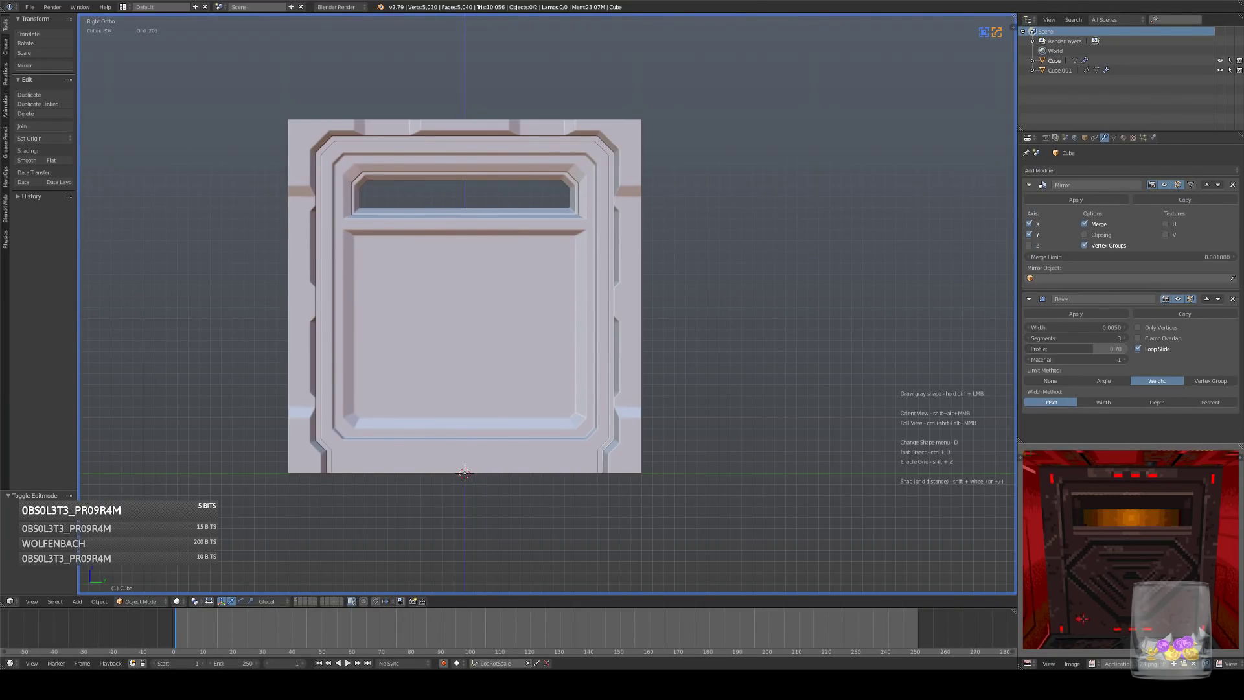
- Check the frame from several angles and open the door object for mesh editing in right orthographic view
middle_drag(453, 363, 566, 322)
scroll(568, 325, down, 3)
scroll(604, 368, up, 4)
scroll(565, 321, up, 2)
key(Tab)
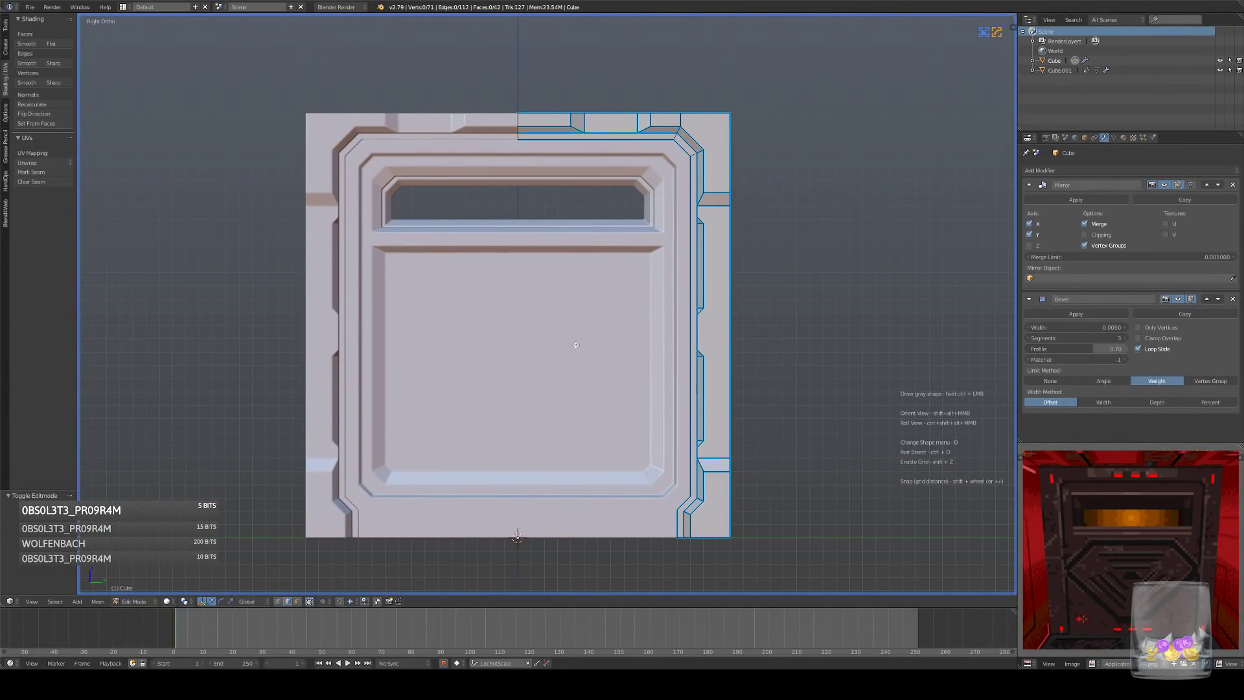
key(Tab)
right_click(581, 347)
middle_drag(606, 347, 571, 387)
key(Tab)
key(KP_3)
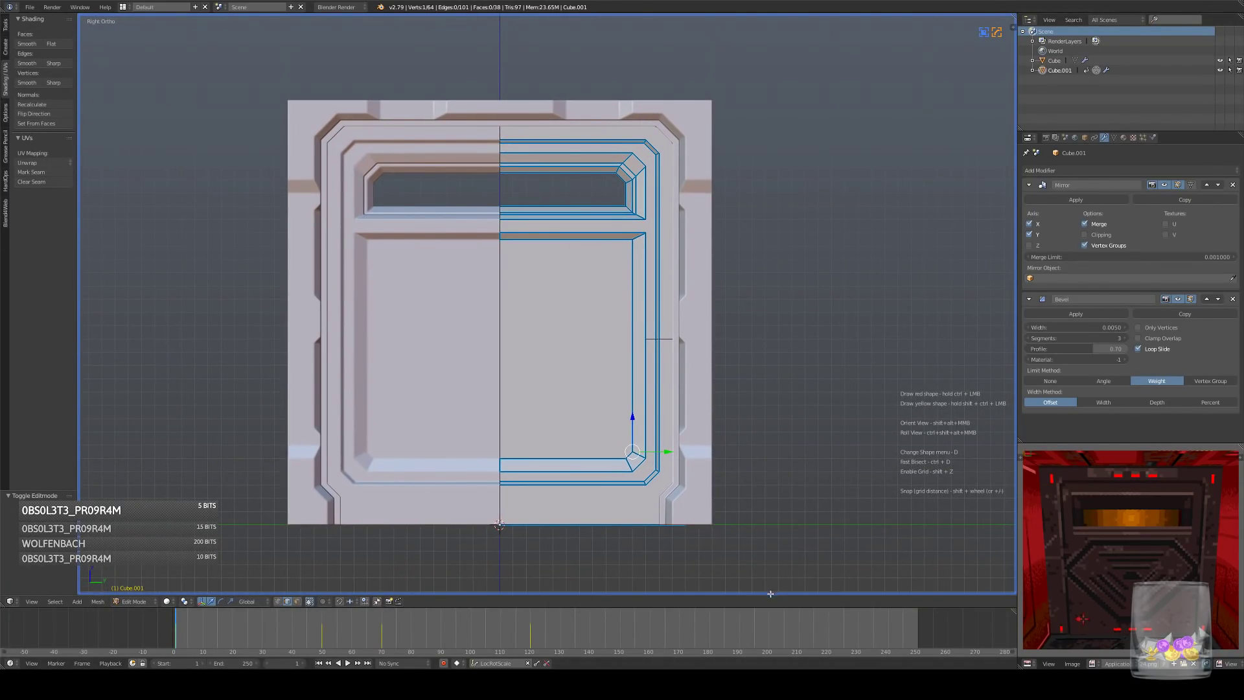
- Delete the vertical centre edge of the door's large lower panel in wireframe display
click(279, 602)
key(z)
shift+middle_drag(509, 315, 524, 308)
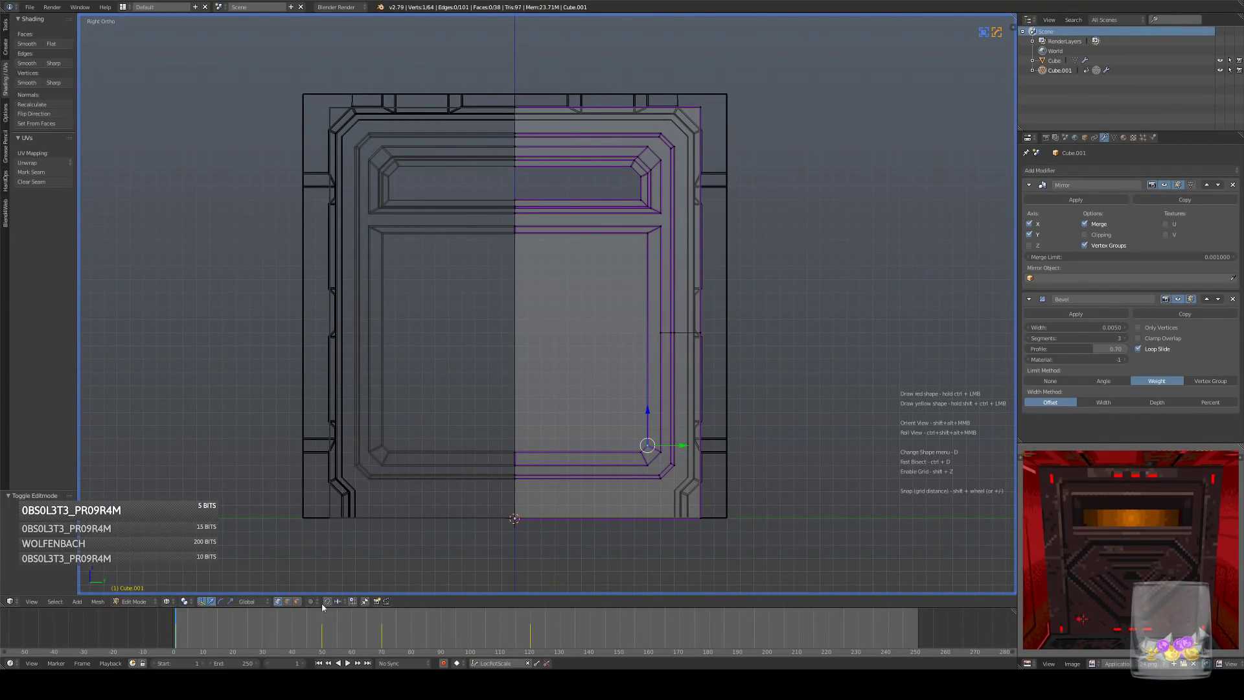
click(287, 602)
right_click(524, 321)
key(x)
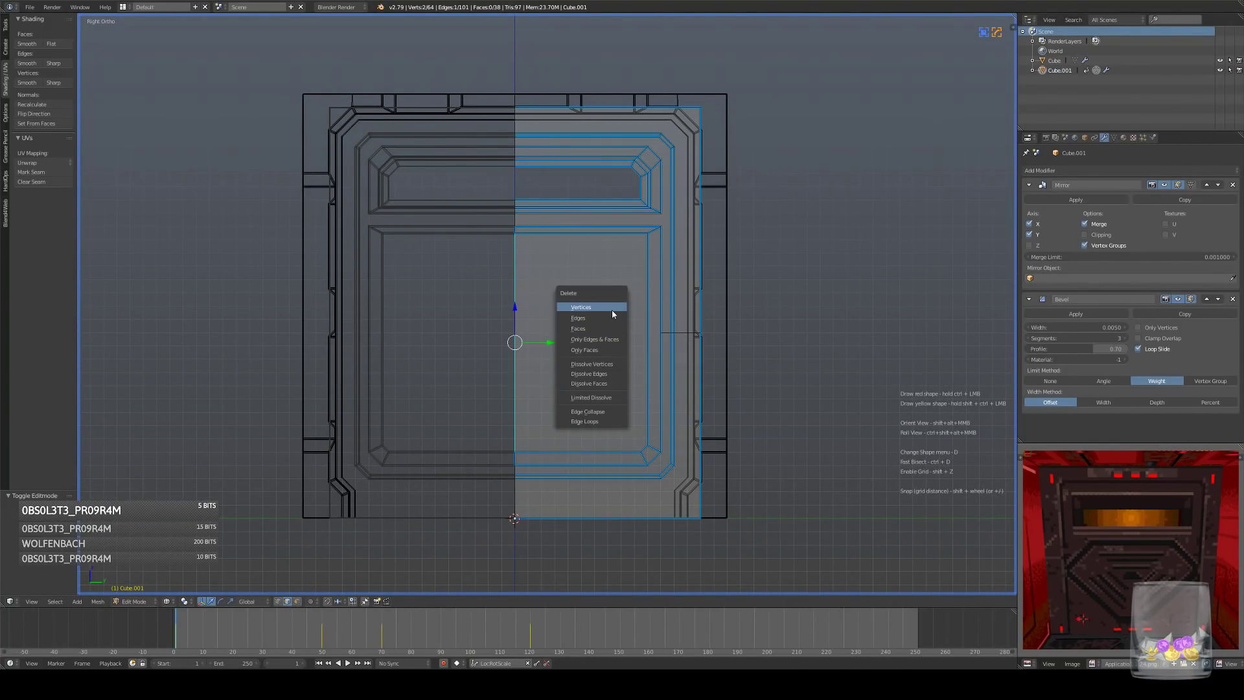
click(611, 317)
- Duplicate the panel's bottom centre vertex 0.063 up, duplicate that vertex 0.125 along Y, and join the two with an edge
key(z)
middle_drag(536, 422, 581, 392)
key(KP_3)
key(e)
click(635, 425)
key(shift+d)
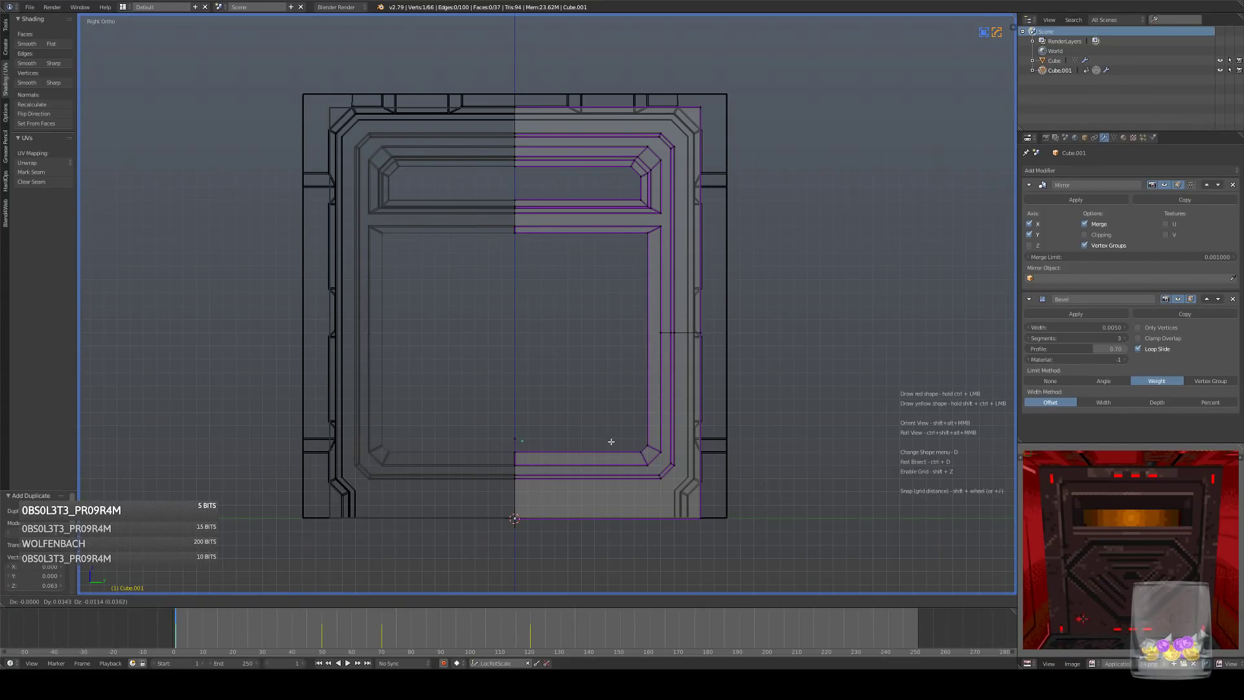
click(628, 439)
shift+right_click(509, 444)
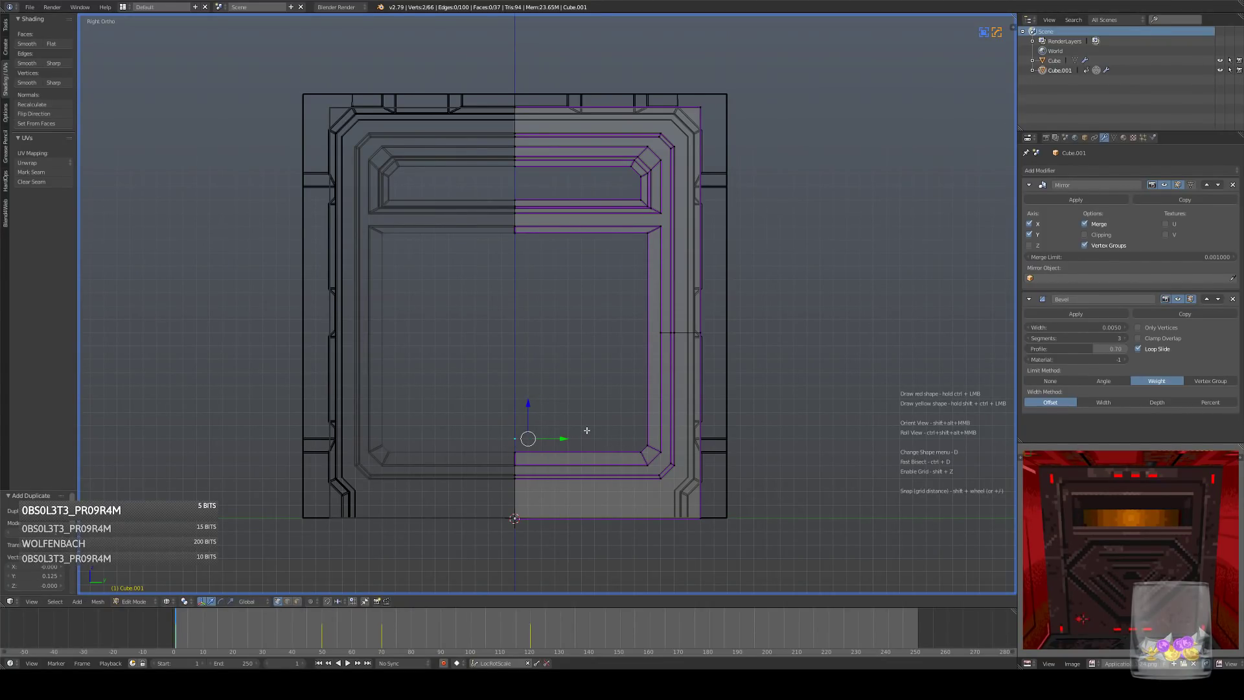
key(f)
- Extrude the outer vertex up and outwards, diagonally inwards, and across to the centre line to outline half a tapered emblem
right_click(548, 440)
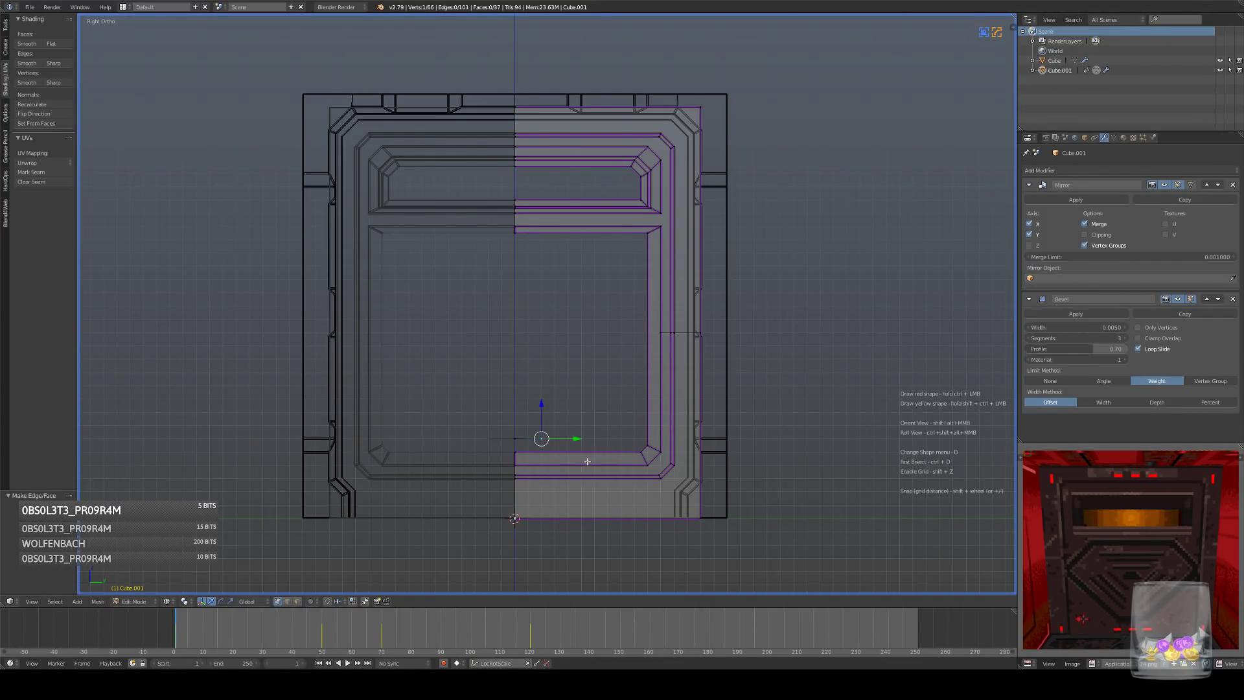
key(e)
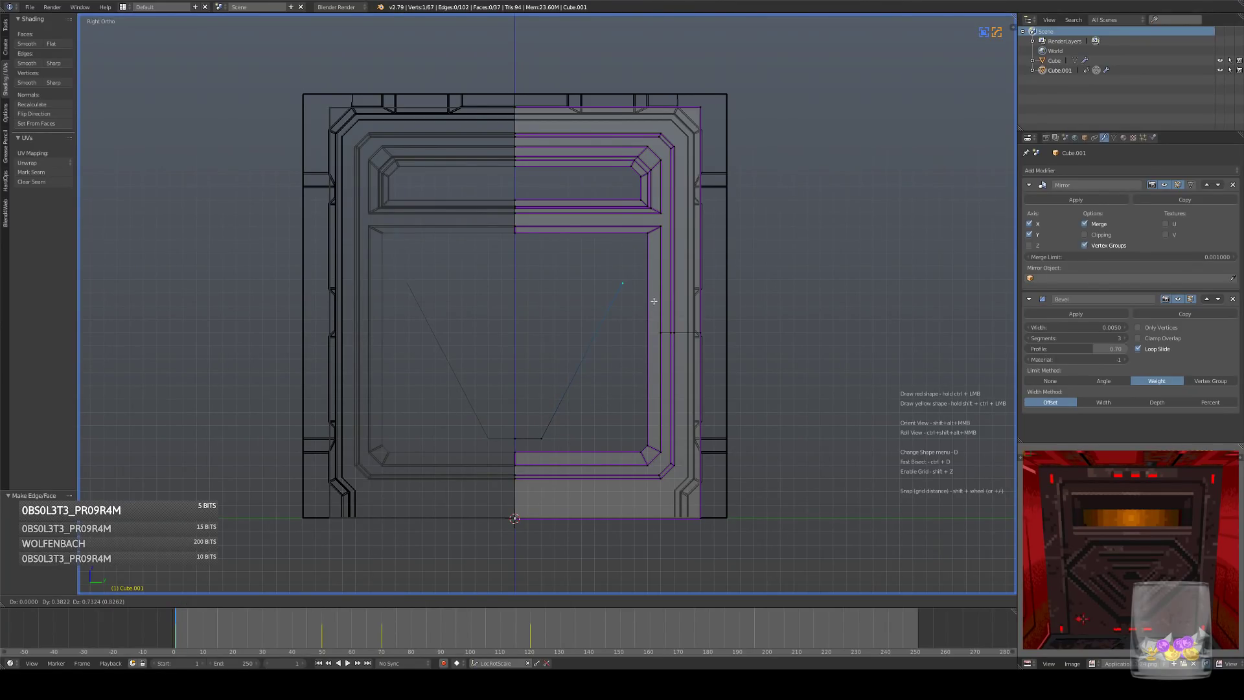
click(666, 308)
key(e)
click(576, 303)
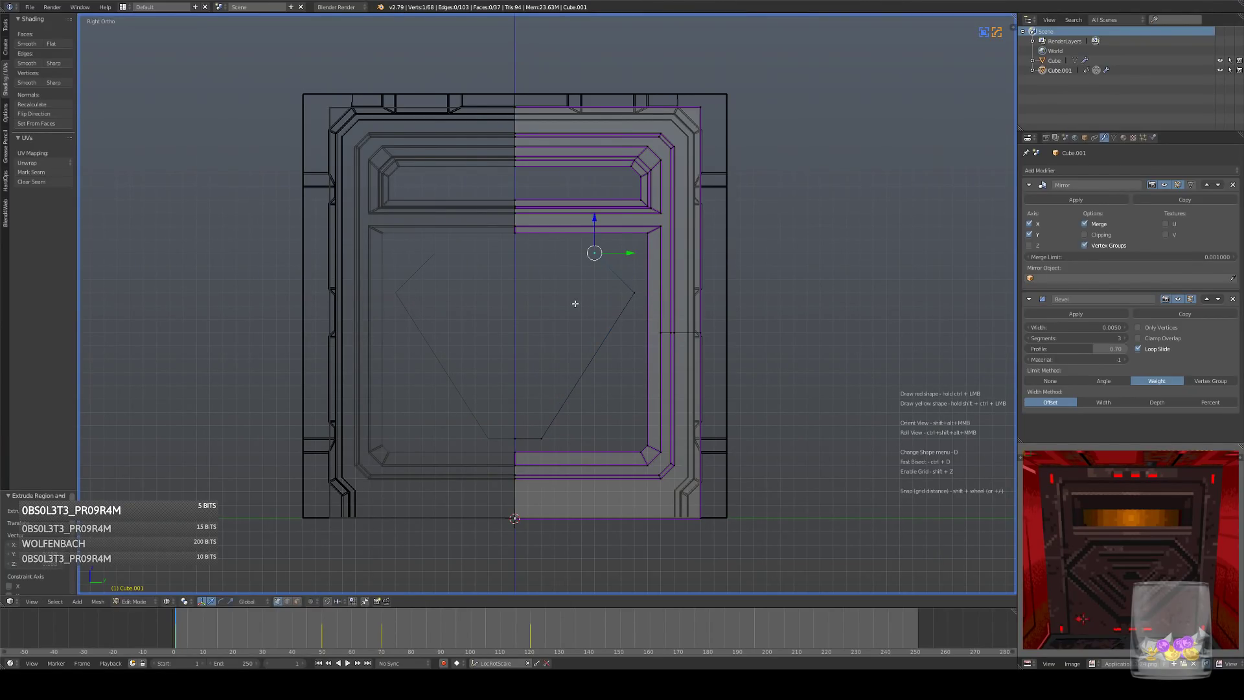
key(e)
click(567, 289)
- Move the outline's bottom edge up 0.125 along Z
right_click(553, 428)
shift+right_click(526, 428)
key(g)
key(z)
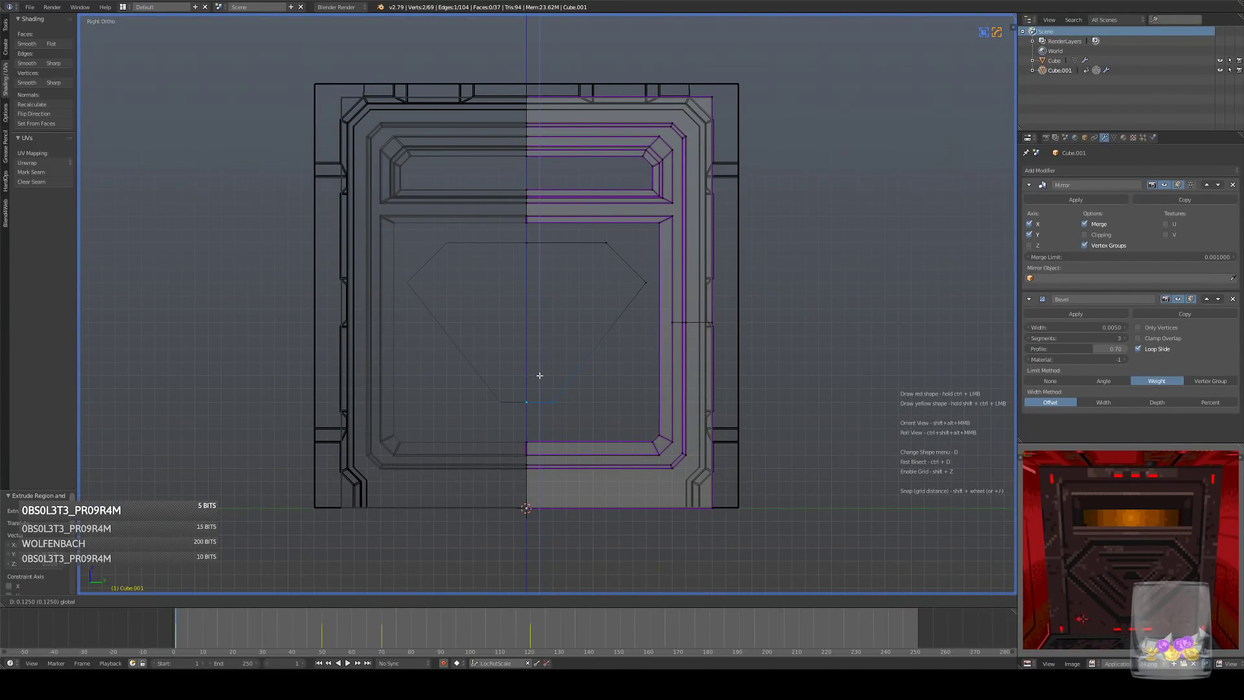
click(540, 375)
- Select the whole linked outline and move it slightly down along Z within the door's lower panel
right_click(644, 282)
key(l)
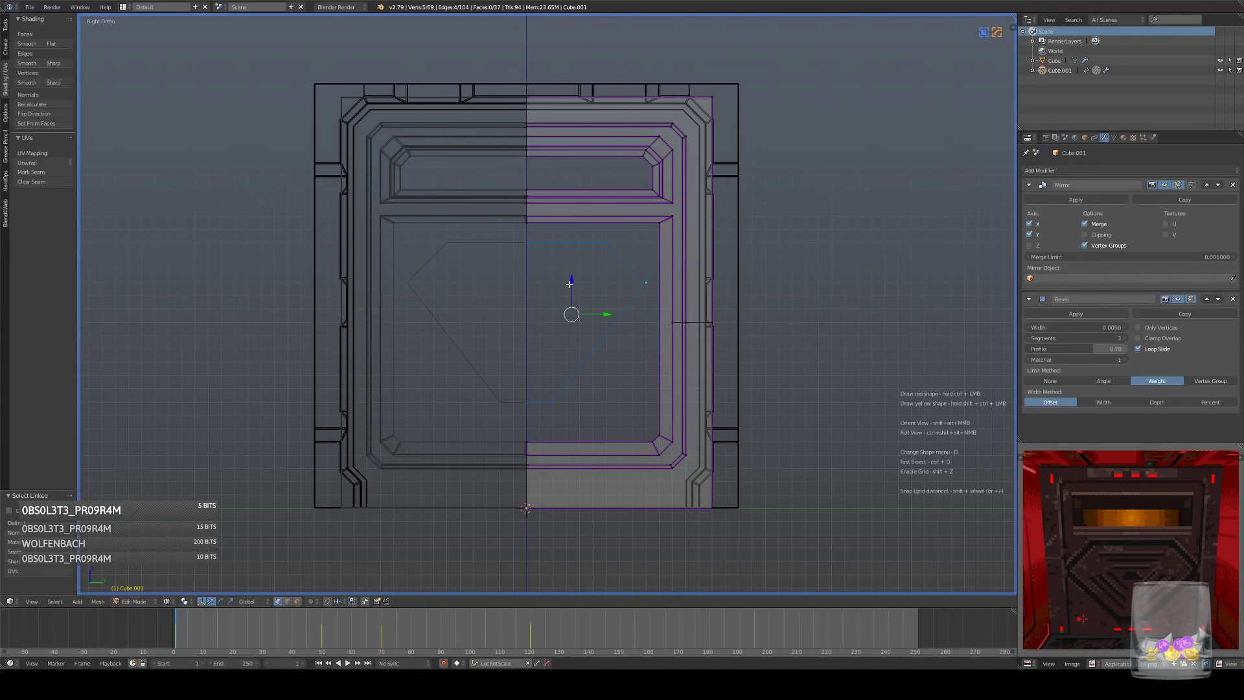
key(g)
key(z)
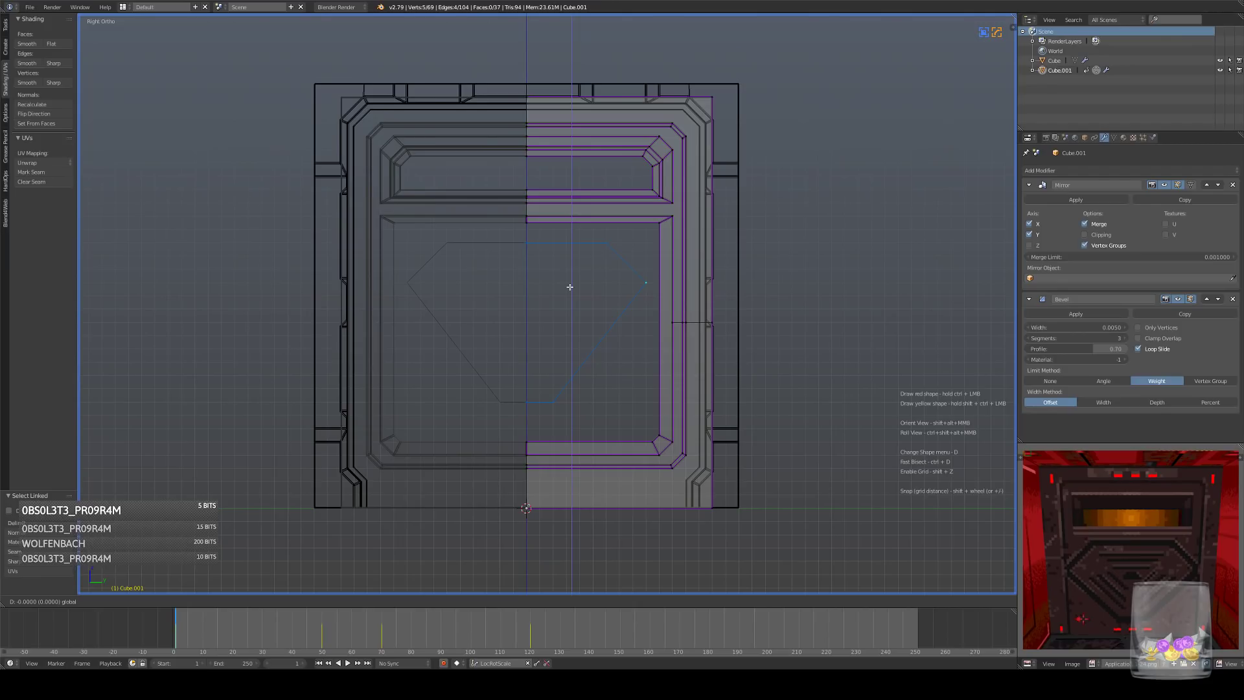
click(570, 287)
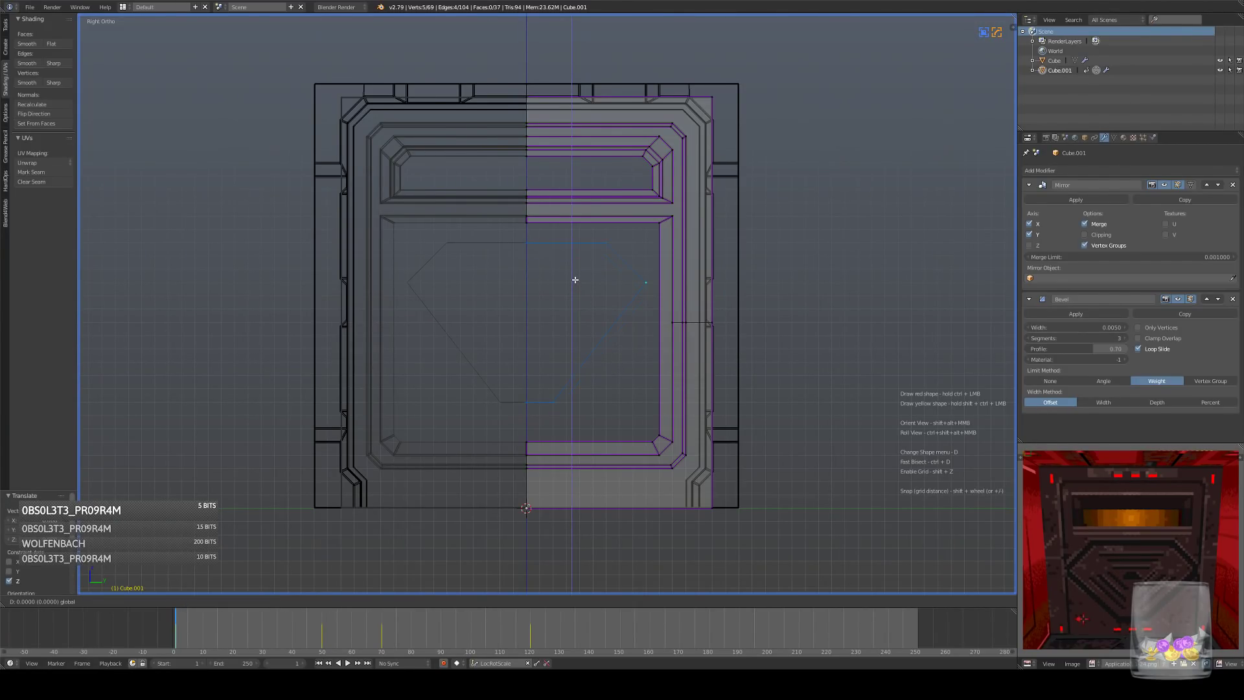
scroll(569, 309, up, 6)
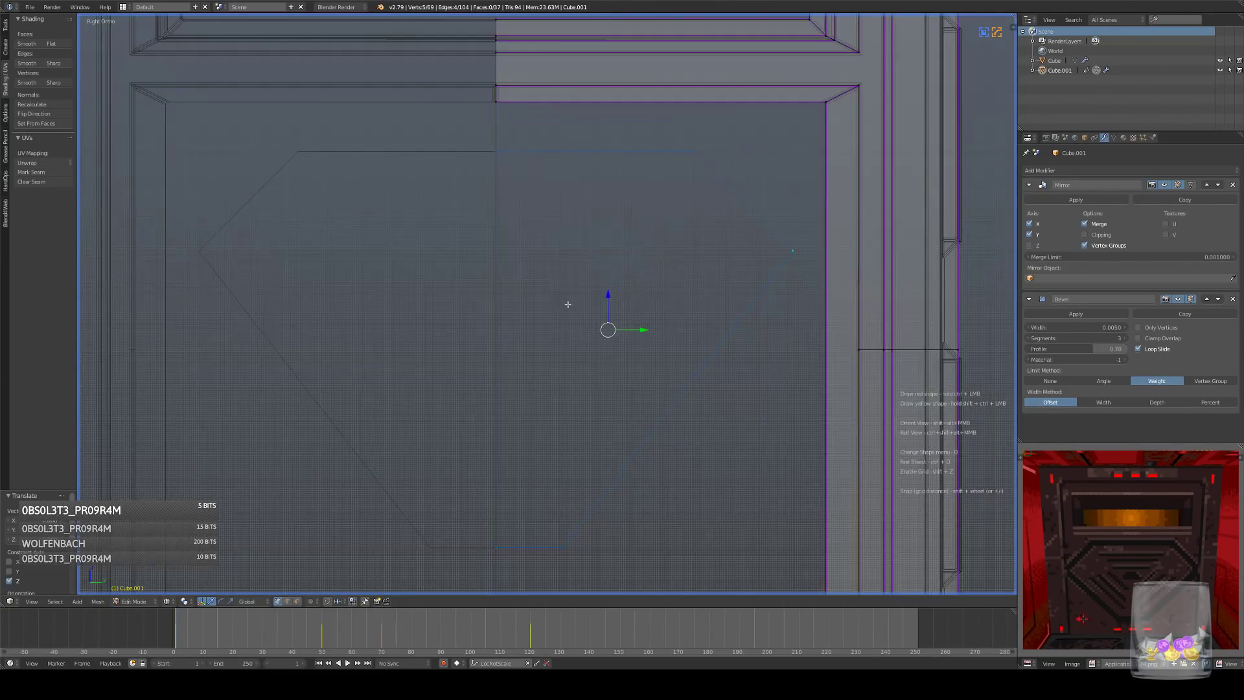
click(631, 381)
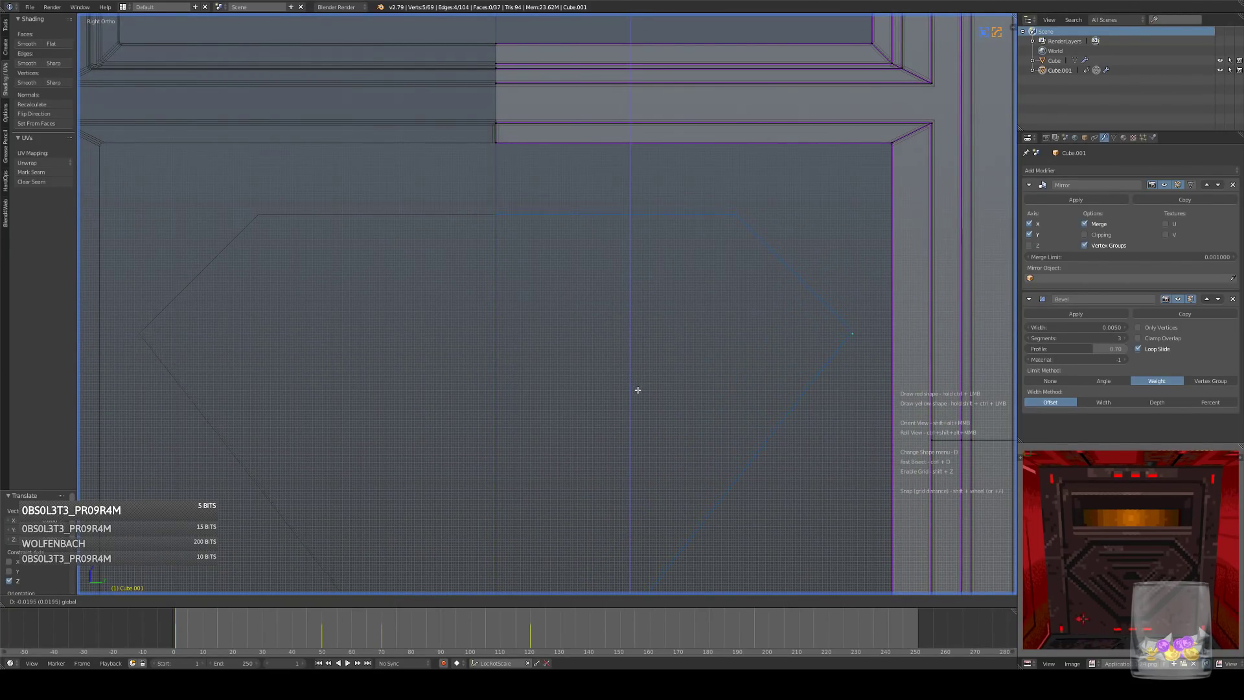
click(641, 397)
scroll(648, 382, down, 5)
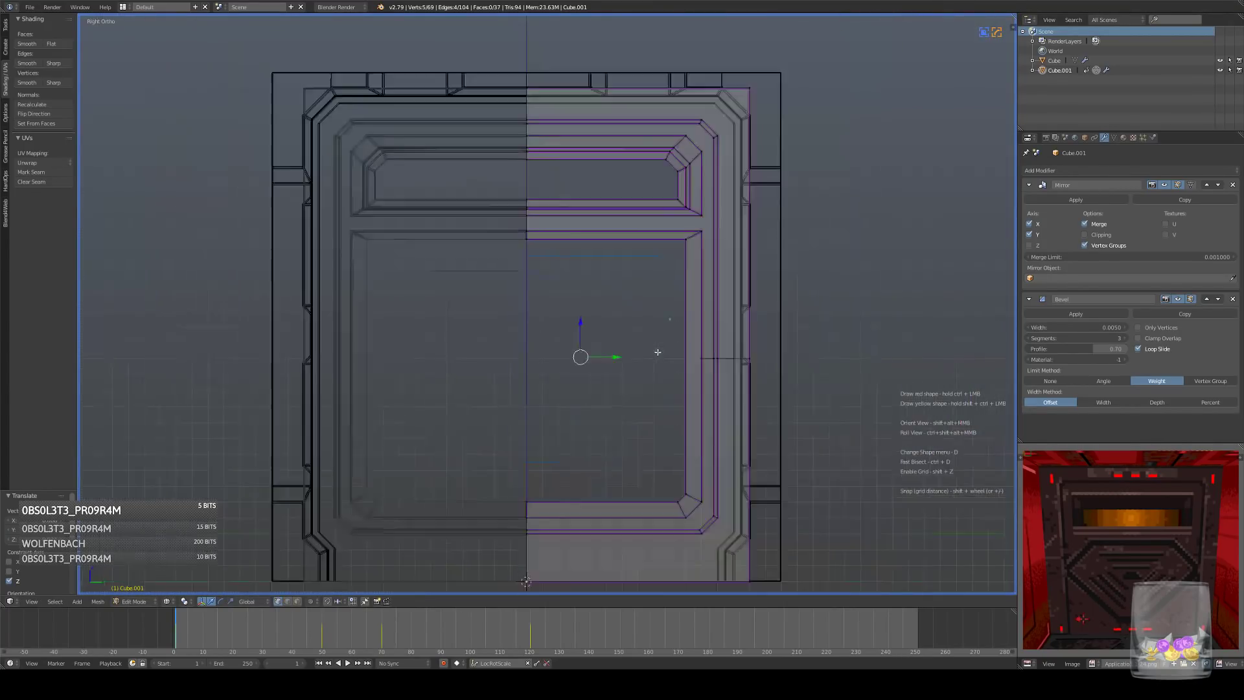
scroll(645, 381, up, 3)
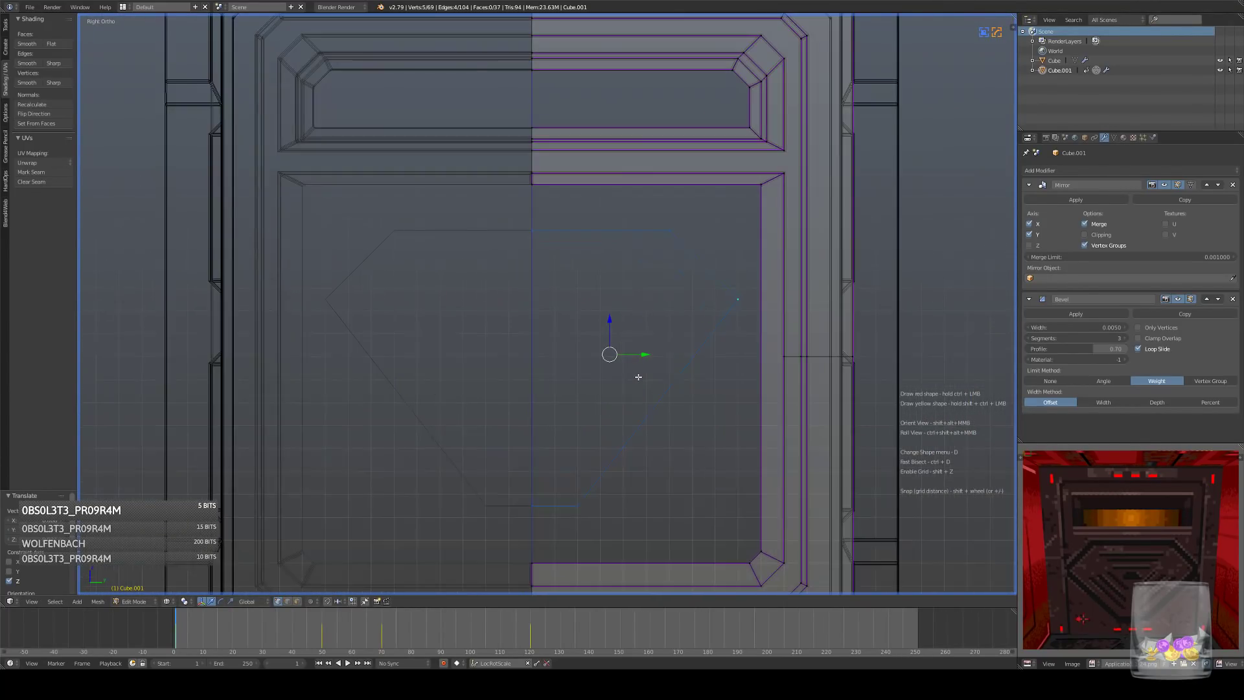
- Move the emblem outline's upper edge up about 0.031 along Z
shift+middle_drag(638, 379, 656, 359)
key(z)
key(a)
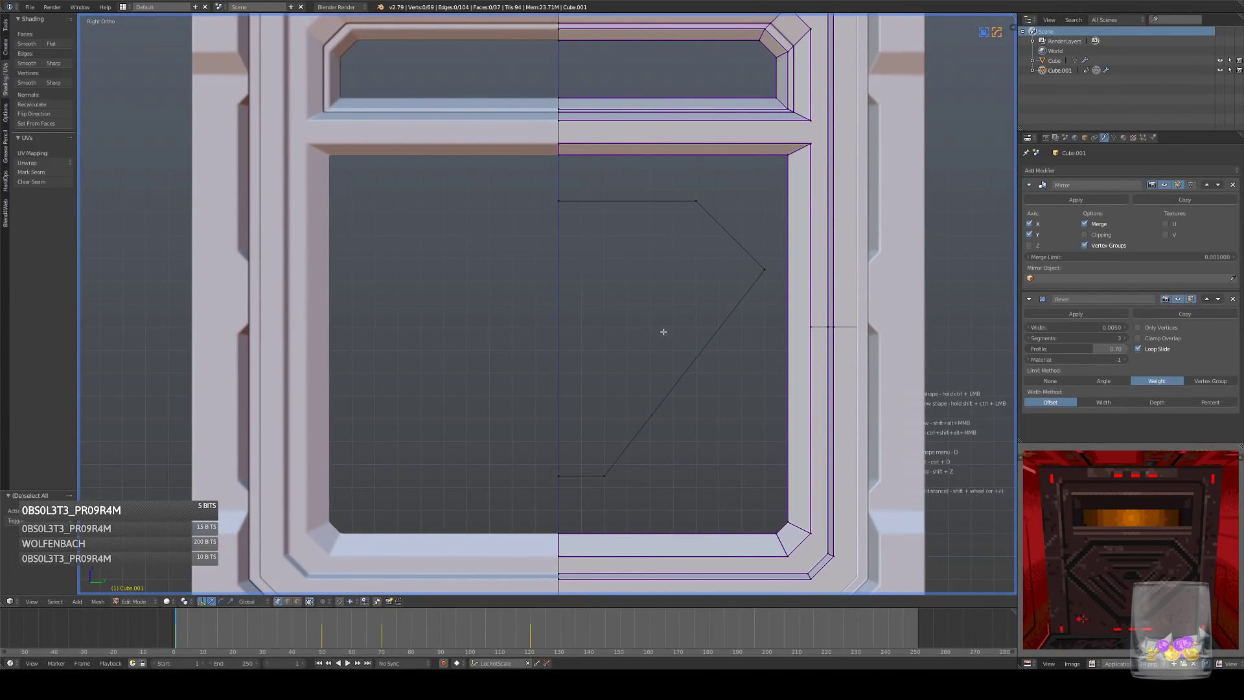
middle_drag(601, 262, 589, 272)
key(KP_3)
shift+middle_drag(625, 208, 625, 206)
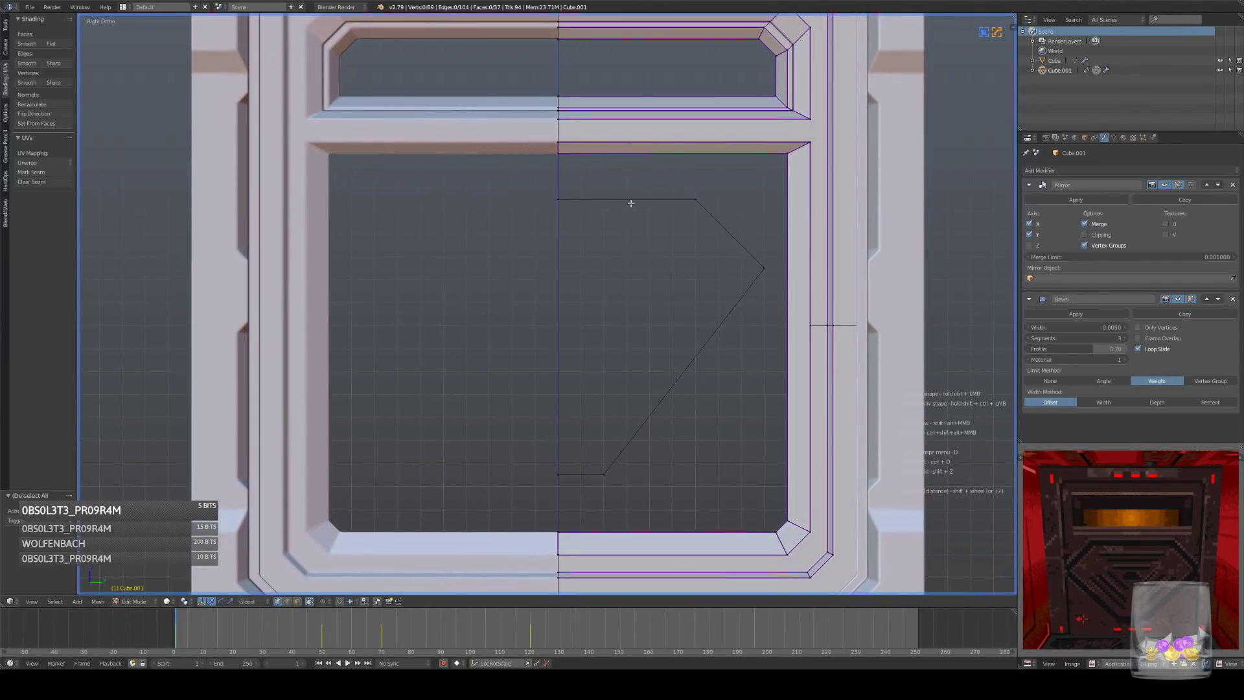
right_click(765, 267)
right_click(558, 199)
shift+right_click(695, 199)
scroll(696, 201, up, 5)
drag(695, 259, 691, 252)
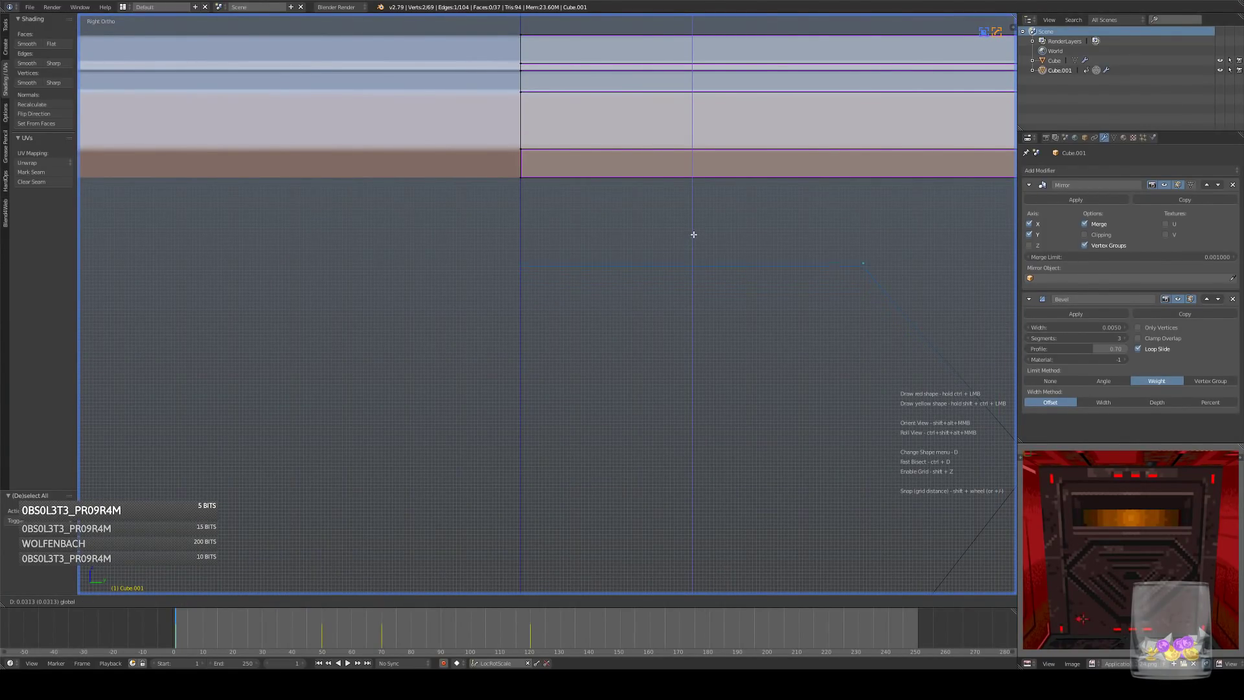
drag(693, 235, 694, 233)
- Examine the mirrored emblem outline's proportions within the whole door in Object Mode
scroll(724, 250, down, 5)
shift+middle_drag(746, 383, 733, 291)
key(z)
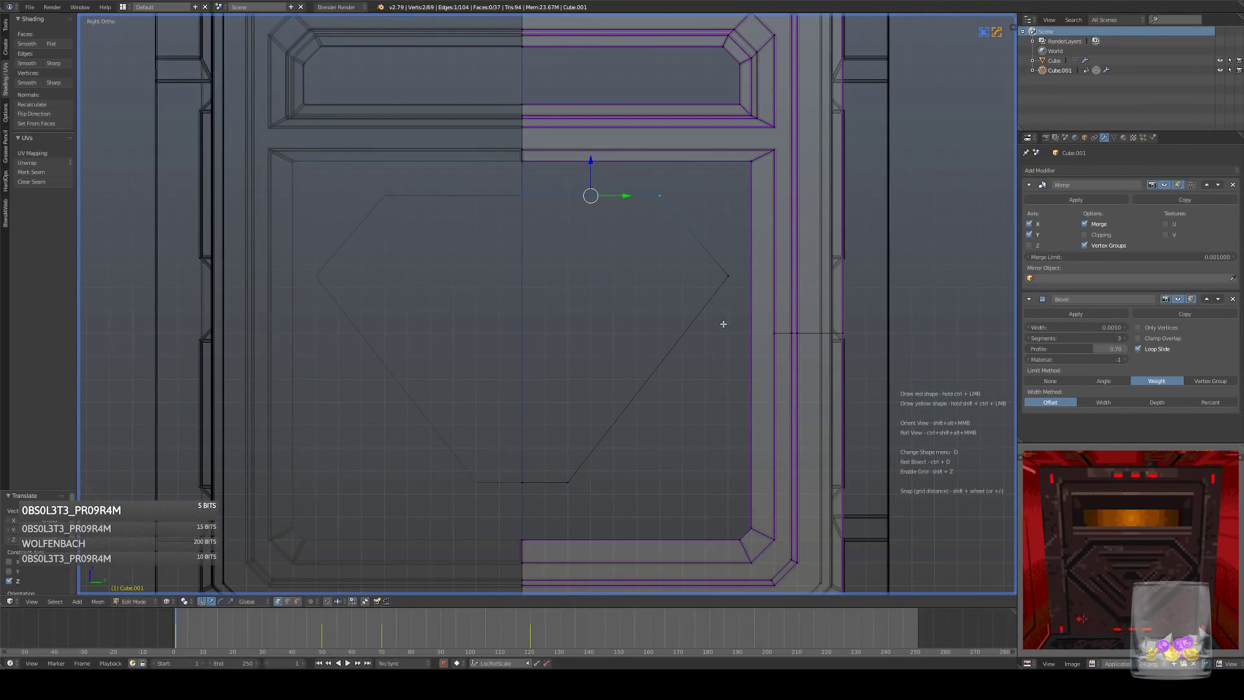
scroll(728, 322, down, 2)
key(Tab)
scroll(692, 357, down, 2)
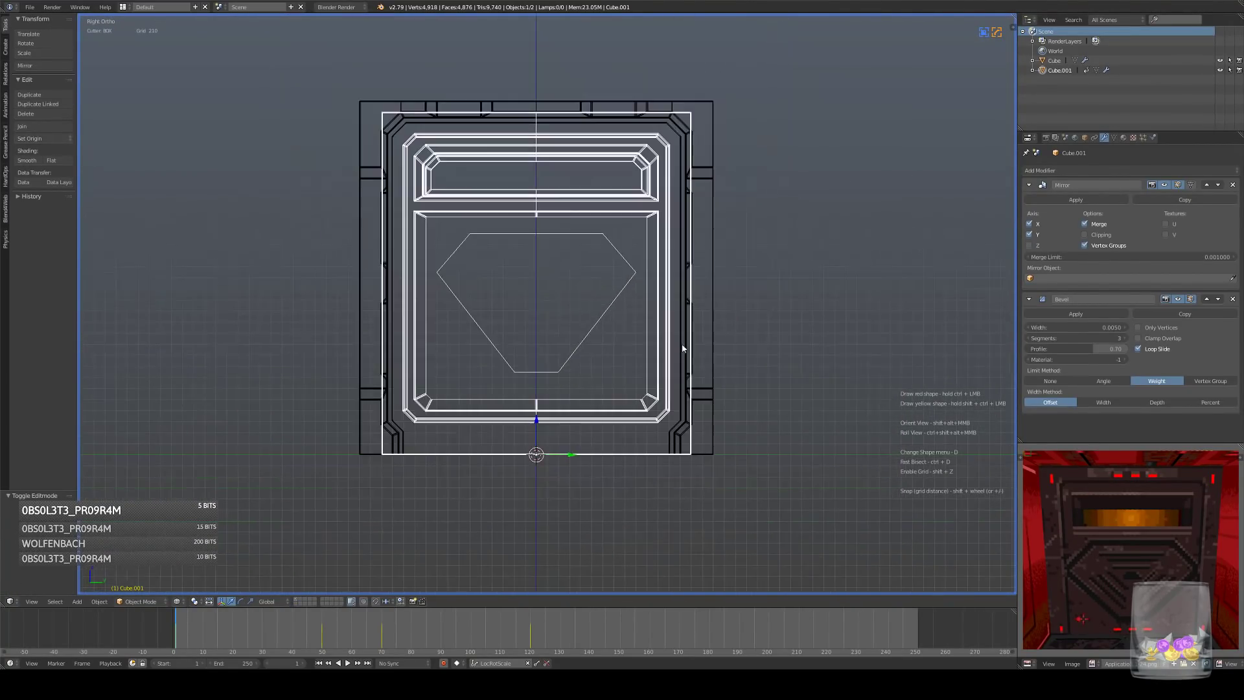
scroll(699, 359, down, 1)
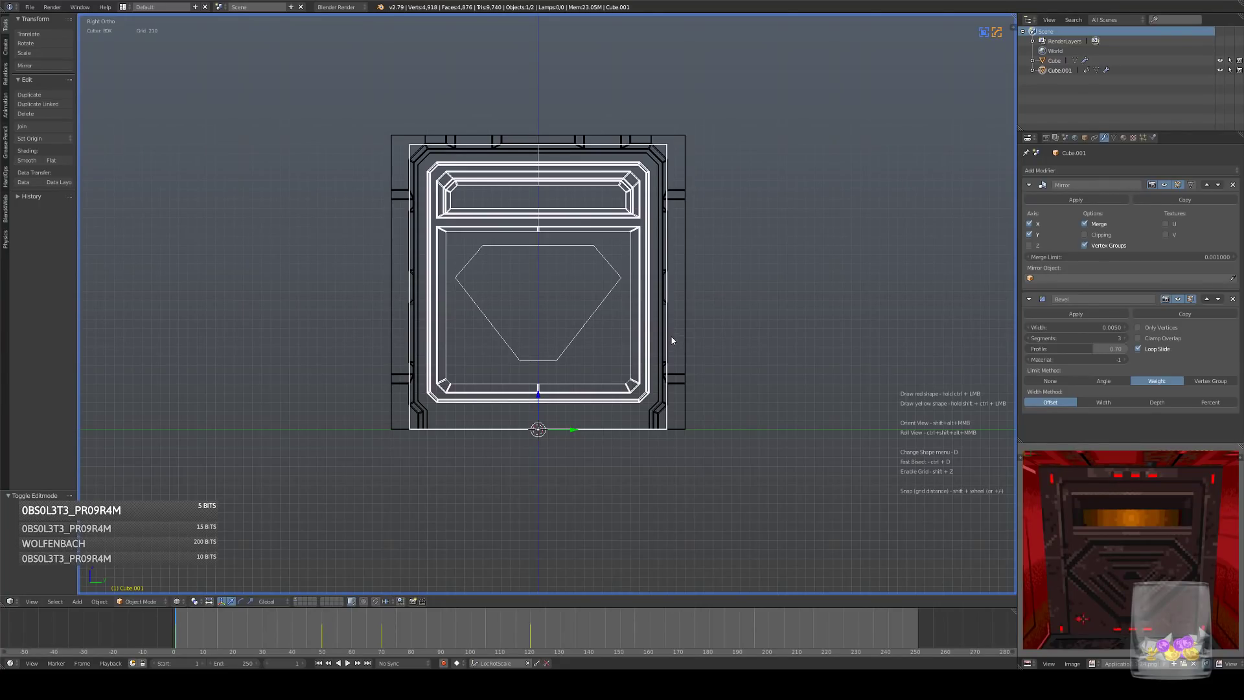
scroll(634, 352, up, 5)
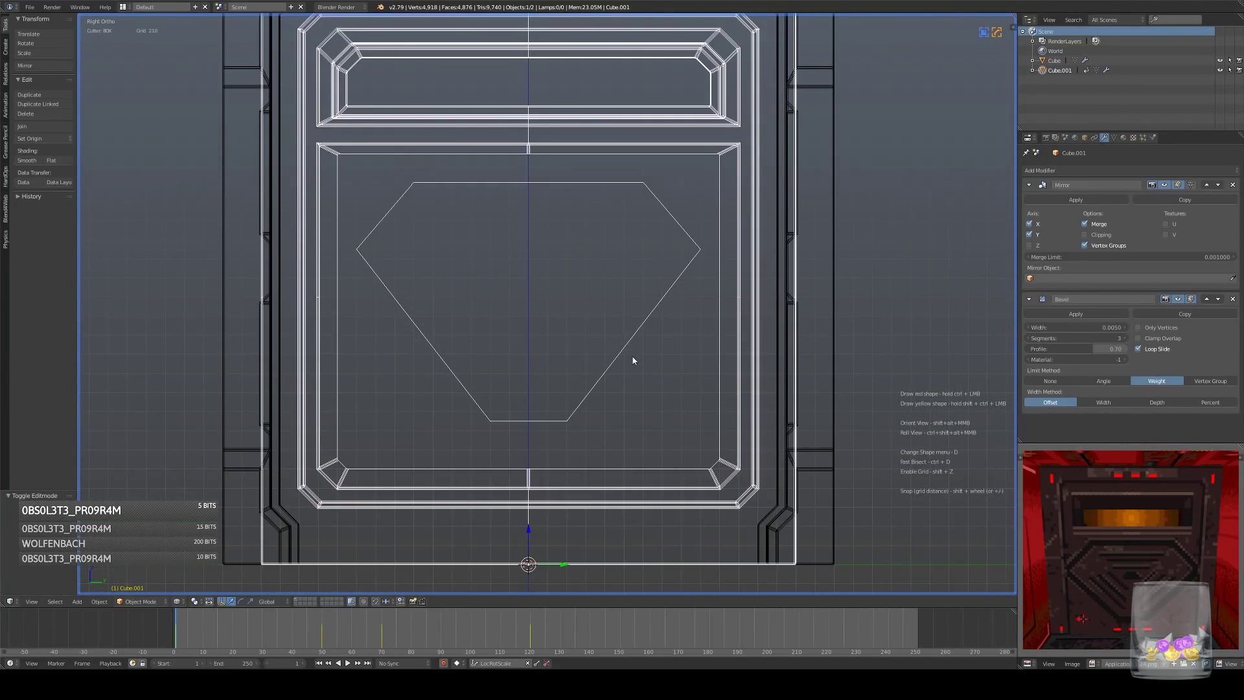
- Select the emblem outline's bottom edge in Edit Mode and duplicate it slightly above the original
key(Tab)
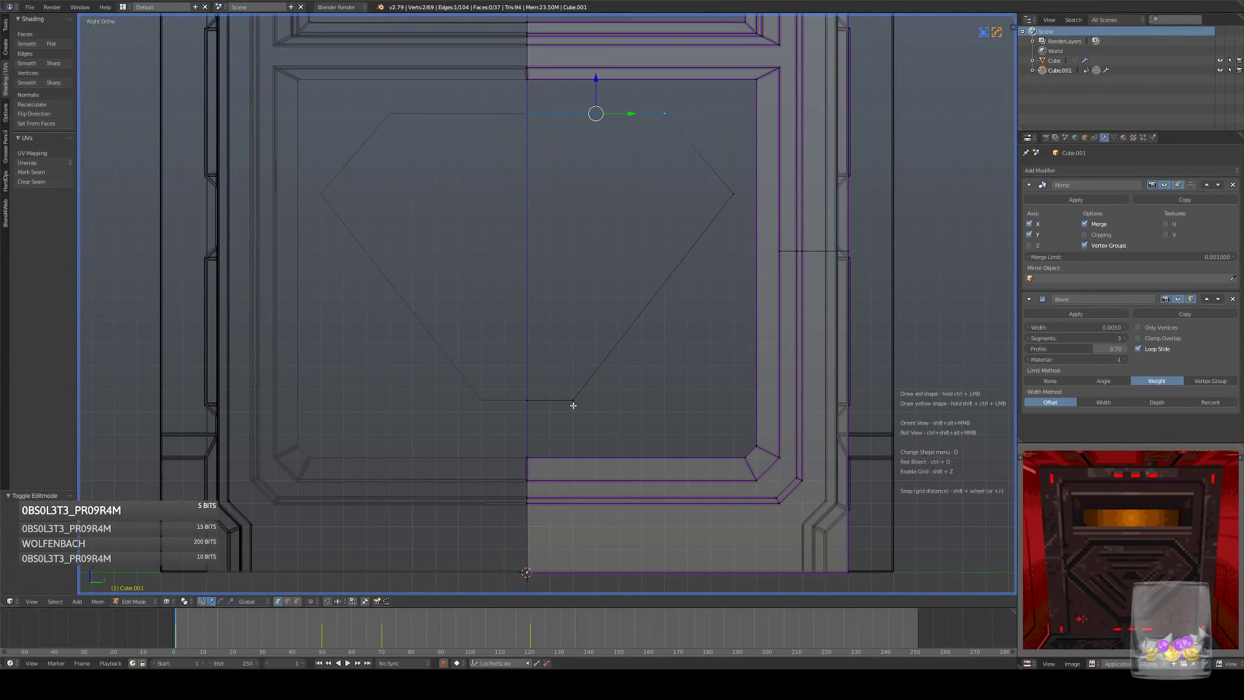
right_click(573, 402)
shift+right_click(539, 402)
shift+middle_drag(630, 381, 626, 361)
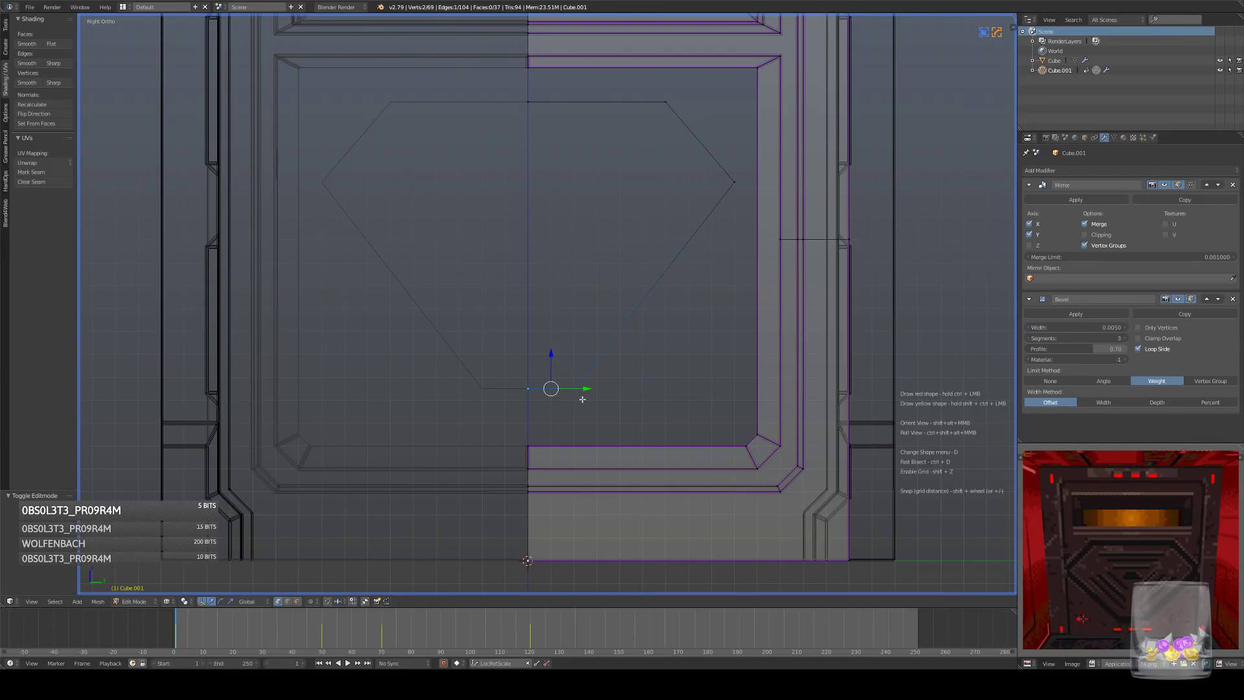
scroll(616, 393, up, 3)
shift+middle_drag(586, 405, 586, 372)
scroll(591, 377, down, 3)
scroll(590, 377, down, 3)
scroll(592, 382, up, 7)
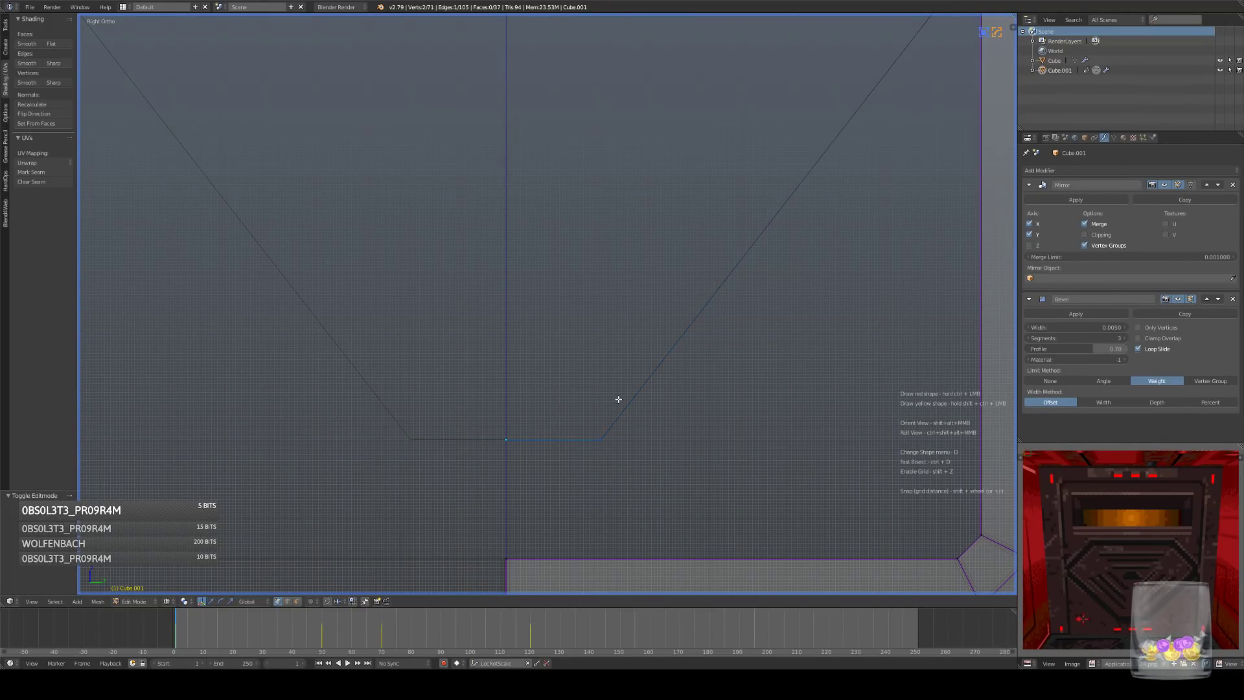
key(shift+d)
click(619, 376)
- Join the duplicated edge's outer vertex to the outline's bottom corner and shift it slightly inwards along Y
right_click(610, 402)
shift+right_click(601, 439)
key(f)
key(g)
key(y)
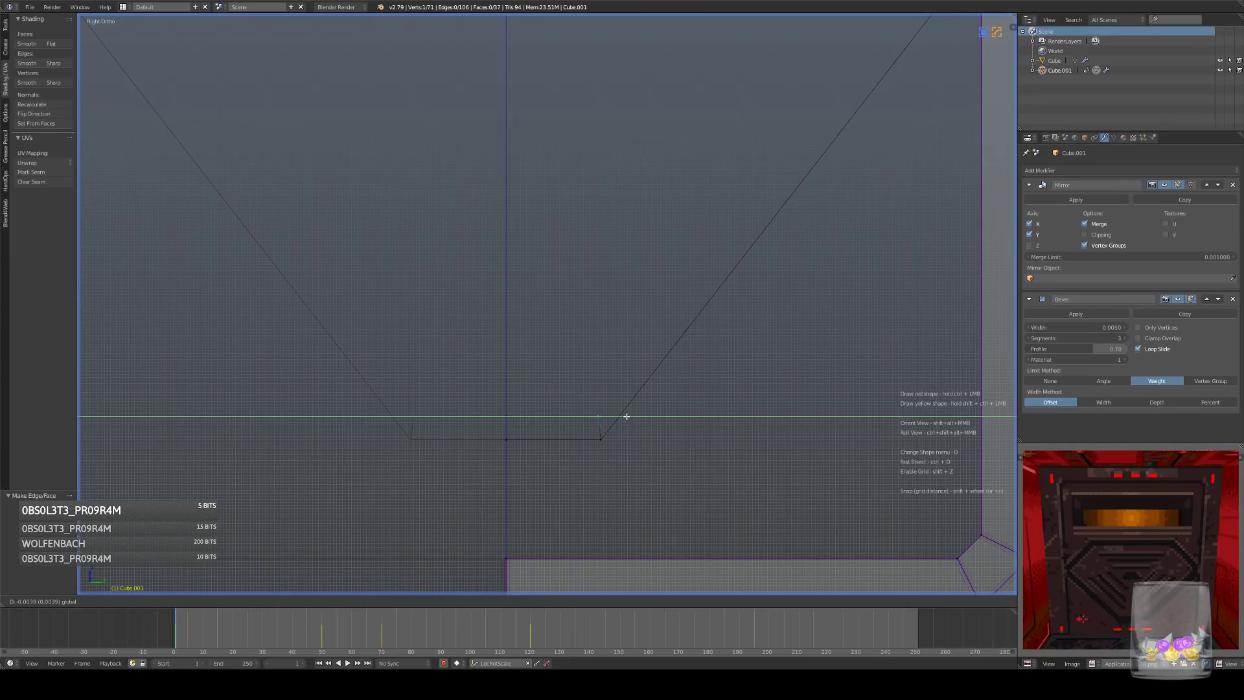
click(618, 414)
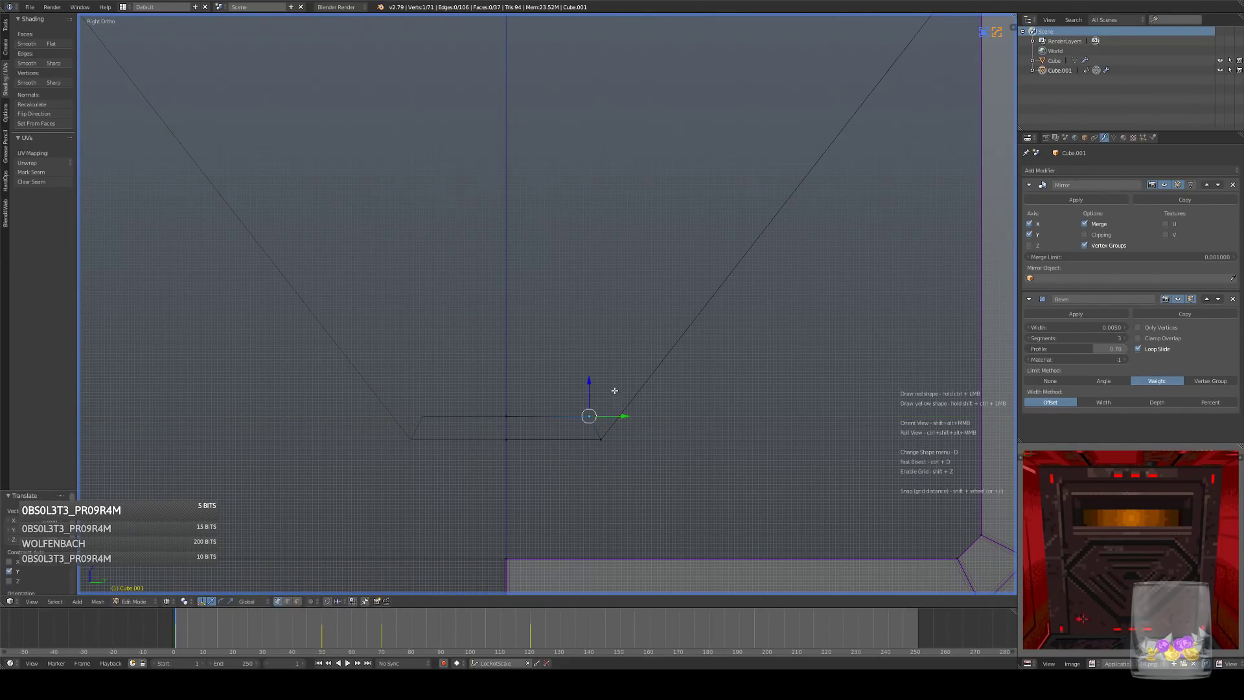
- Extrude the outline's widest side-corner vertex a short distance horizontally towards the emblem's centre
scroll(639, 311, down, 5)
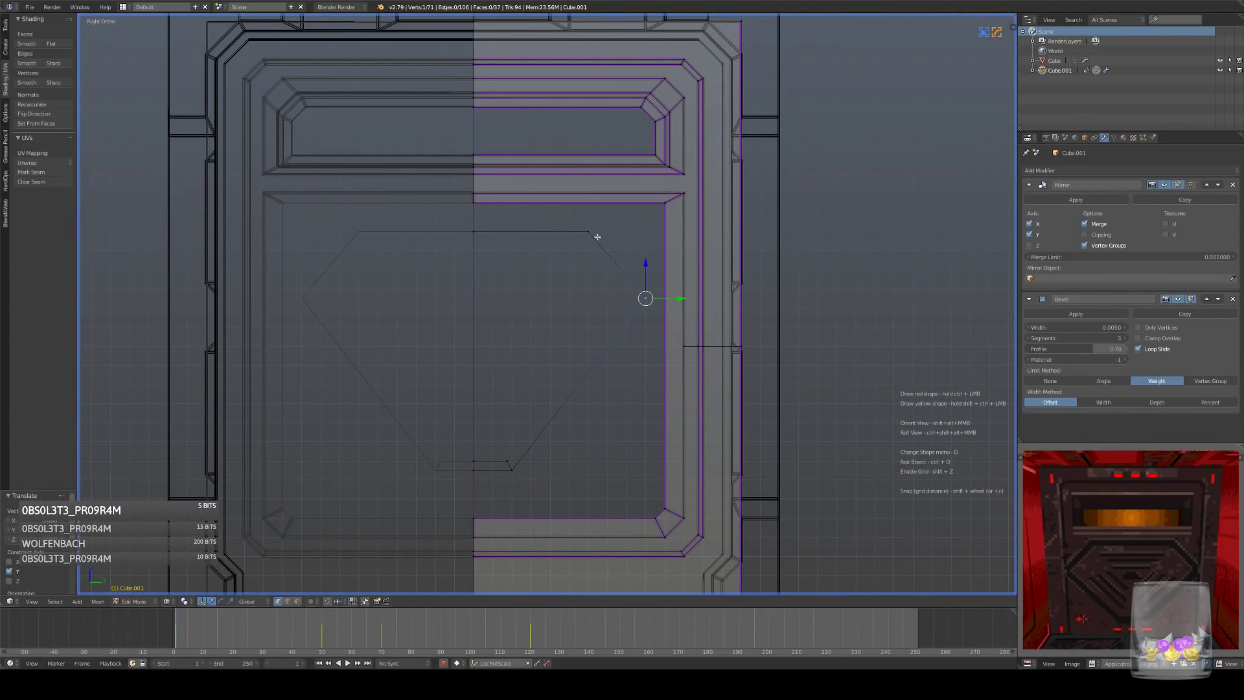
scroll(720, 337, up, 4)
key(e)
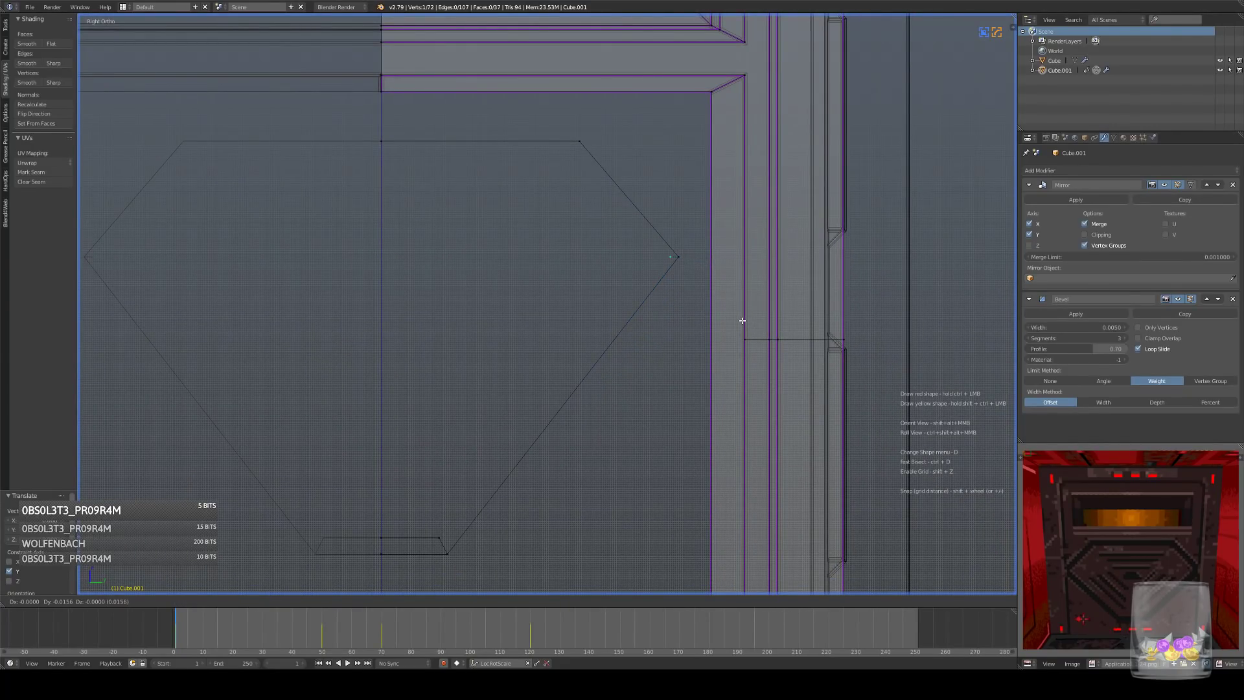
click(727, 318)
scroll(729, 318, down, 3)
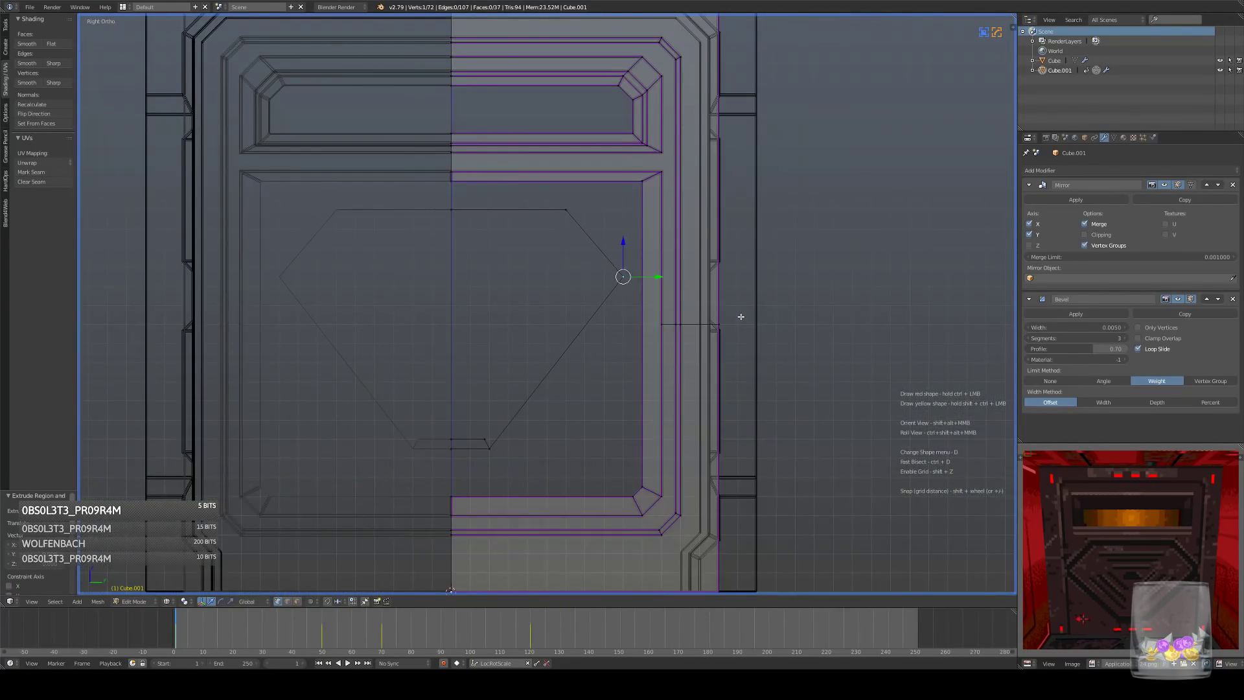
click(725, 318)
- Extrude the outline's upper corner vertex slightly downwards and shift the new vertex a little inwards
shift+middle_drag(582, 264, 622, 342)
right_click(589, 261)
scroll(640, 337, up, 5)
scroll(640, 335, down, 1)
key(e)
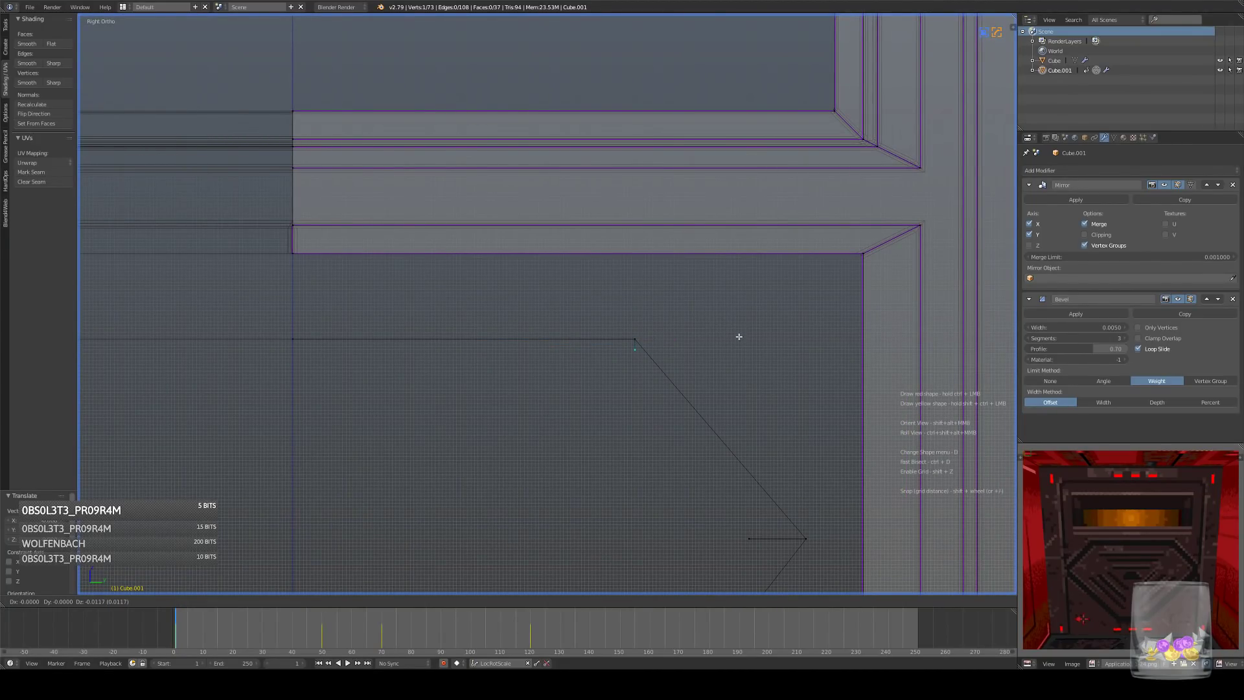
click(739, 351)
key(g)
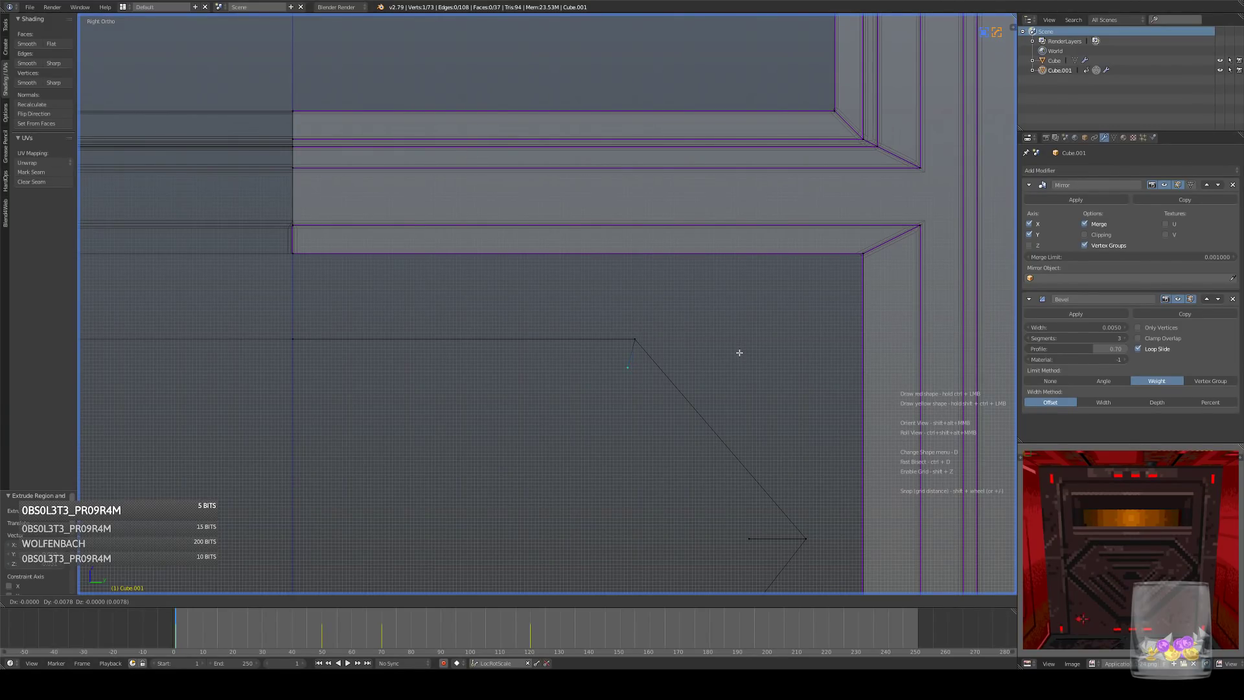
click(732, 353)
scroll(732, 352, down, 5)
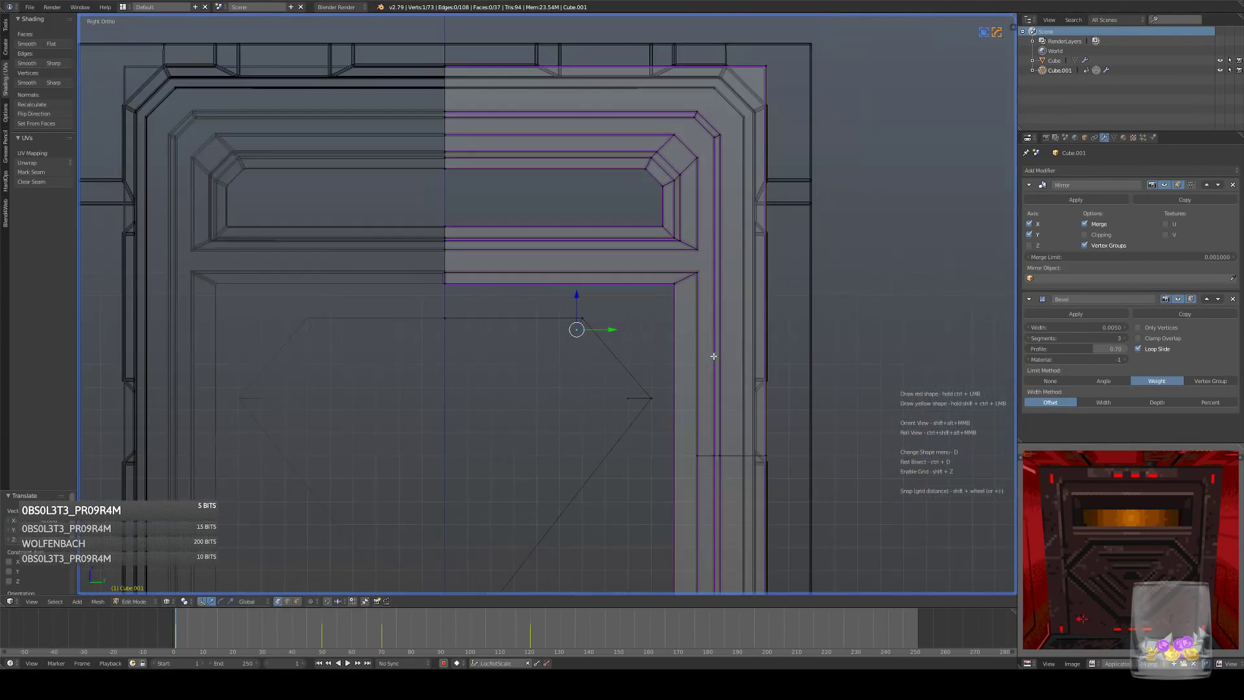
- Fill faces for the emblem band's upper diagonal segment and its short bottom segment
alt+shift+right_click(640, 275)
alt+shift+right_click(585, 199)
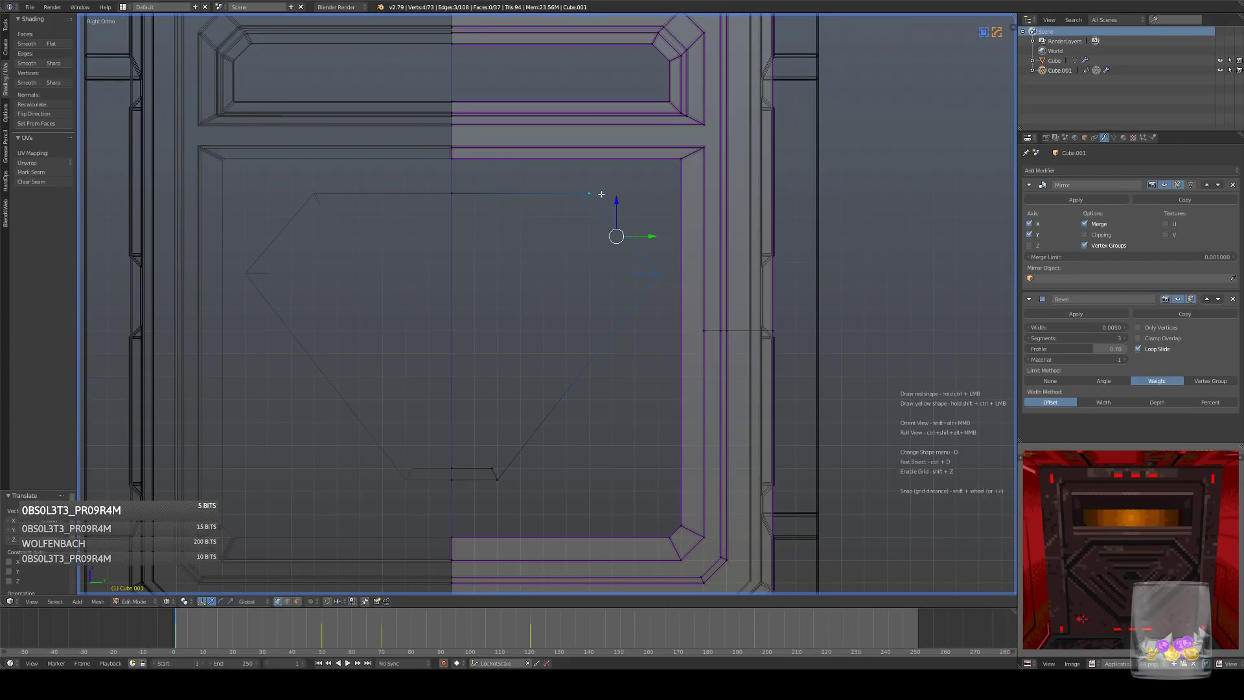
key(f)
right_click(490, 469)
shift+right_click(496, 478)
shift+right_click(453, 480)
shift+right_click(453, 469)
key(f)
- Fill the emblem band's long lower diagonal segment with a face and flip the band's normals
right_click(495, 473)
alt+shift+right_click(635, 275)
key(f)
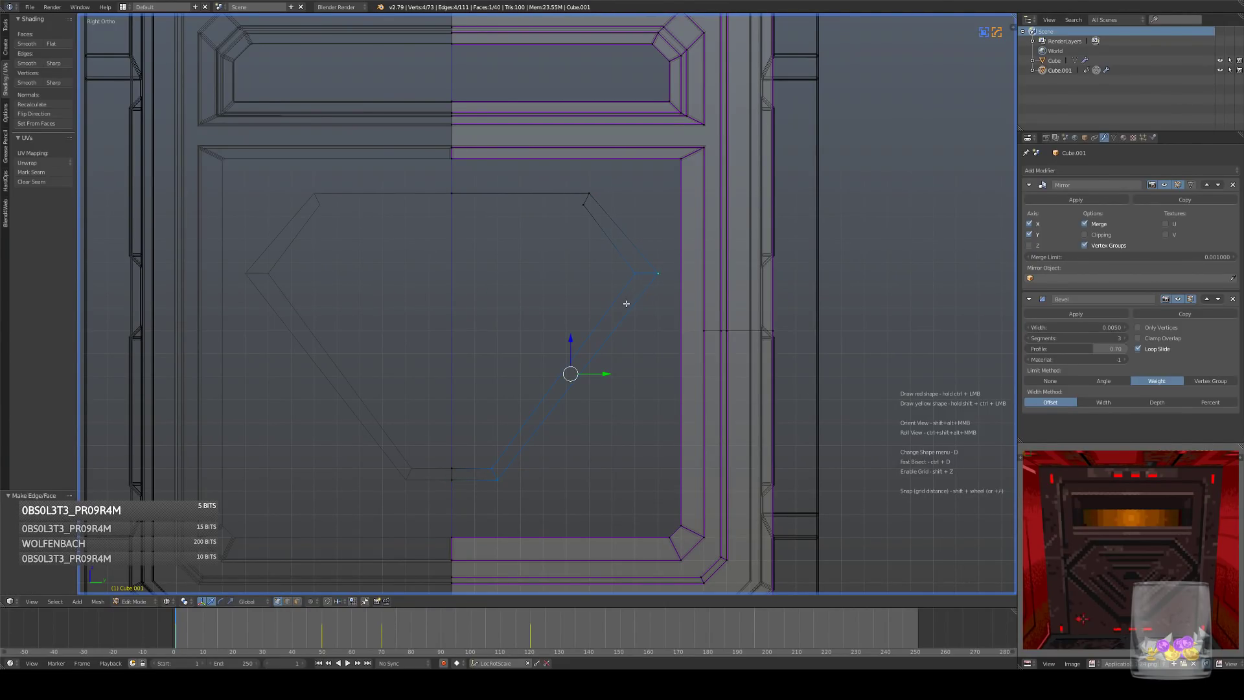
click(33, 113)
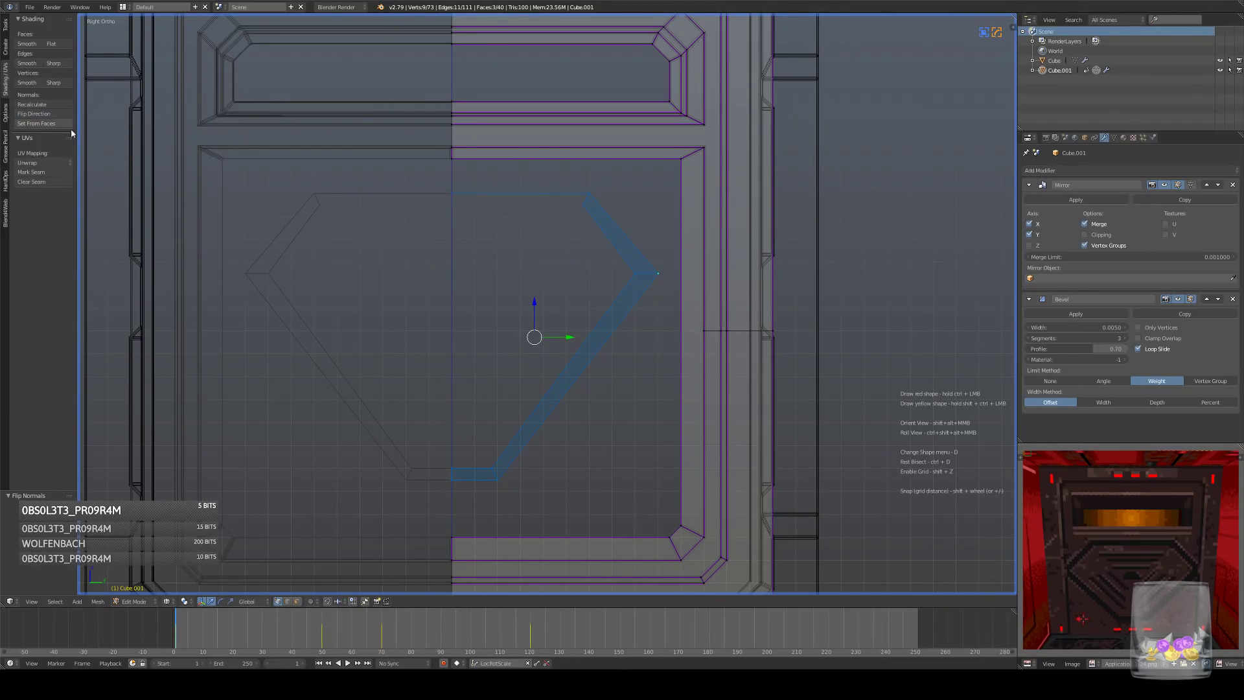
key(a)
- Move the band's inner side-corner vertex slightly outwards along Y to narrow the diagonals
right_click(586, 195)
right_click(453, 193)
right_click(635, 274)
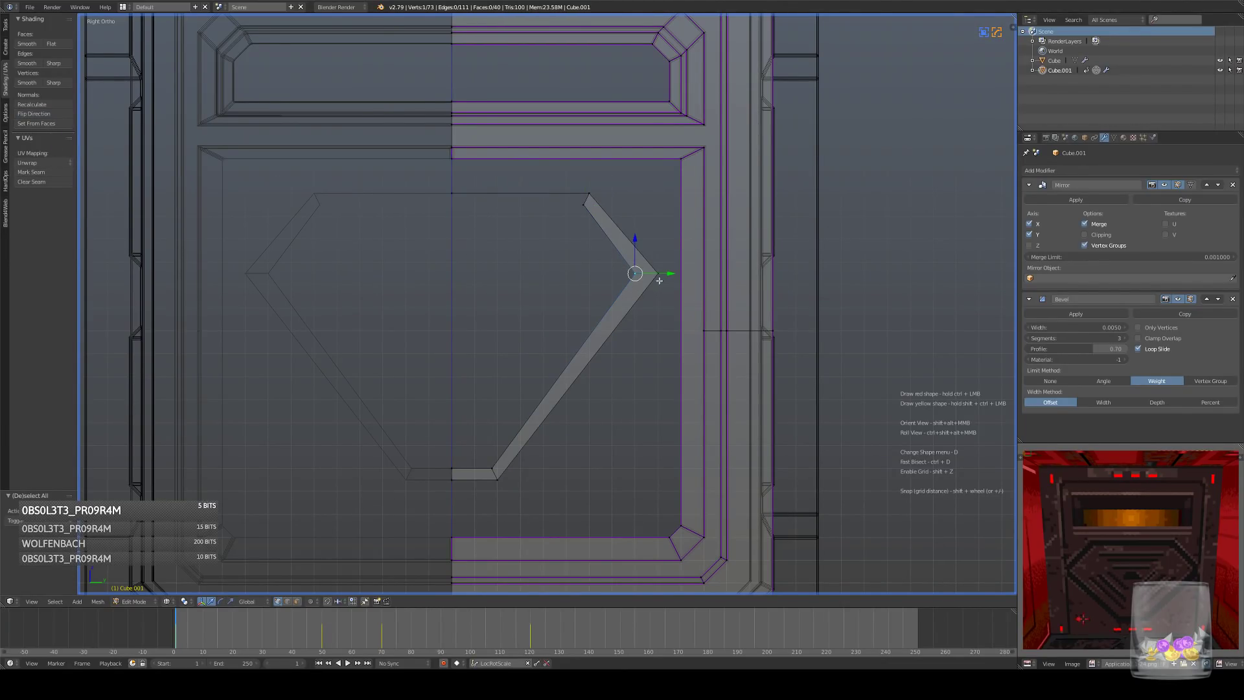
key(KP_Decimal)
key(g)
key(y)
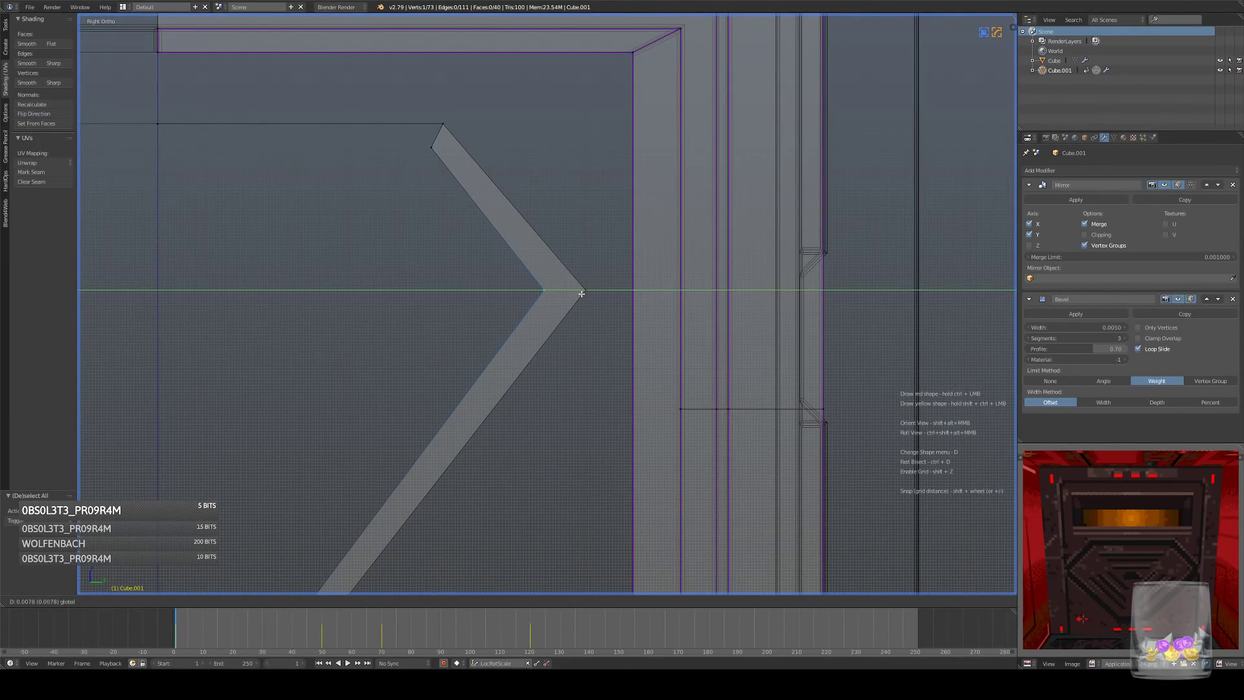
click(584, 294)
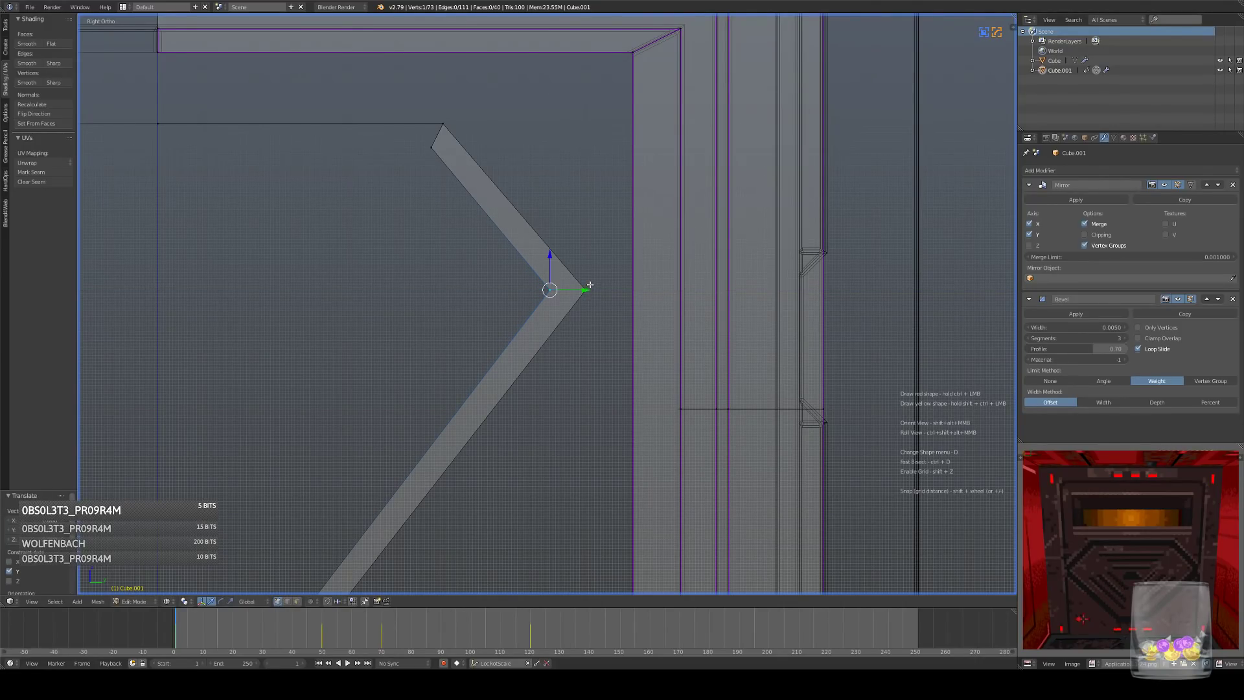
- Extrude the band's inner upper vertex across to the centre line and fill the top segment with a face
scroll(570, 285, down, 5)
scroll(499, 257, up, 2)
right_click(501, 193)
key(e)
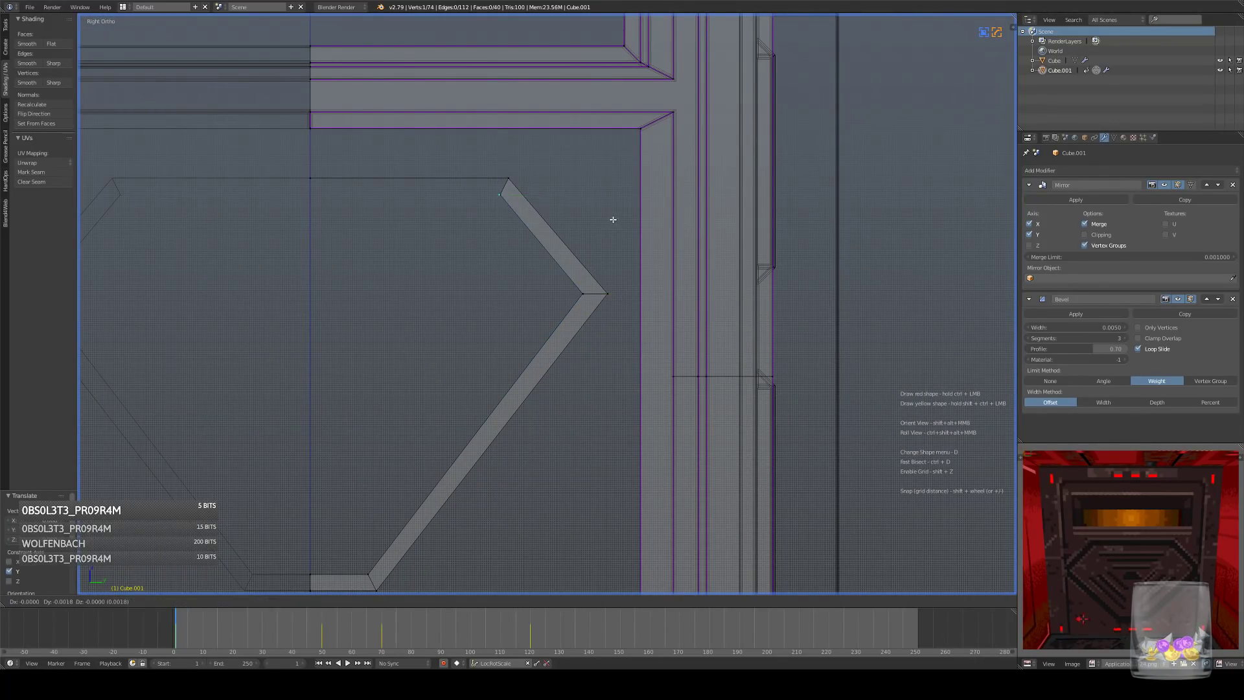
click(430, 215)
right_click(502, 193)
shift+right_click(510, 179)
key(f)
key(a)
- Examine the emblem band's thickness along its segments and corners
shift+middle_drag(502, 284, 544, 302)
scroll(560, 240, down, 2)
scroll(542, 233, down, 3)
scroll(548, 295, up, 2)
click(288, 602)
scroll(555, 303, up, 1)
shift+middle_drag(620, 285, 665, 281)
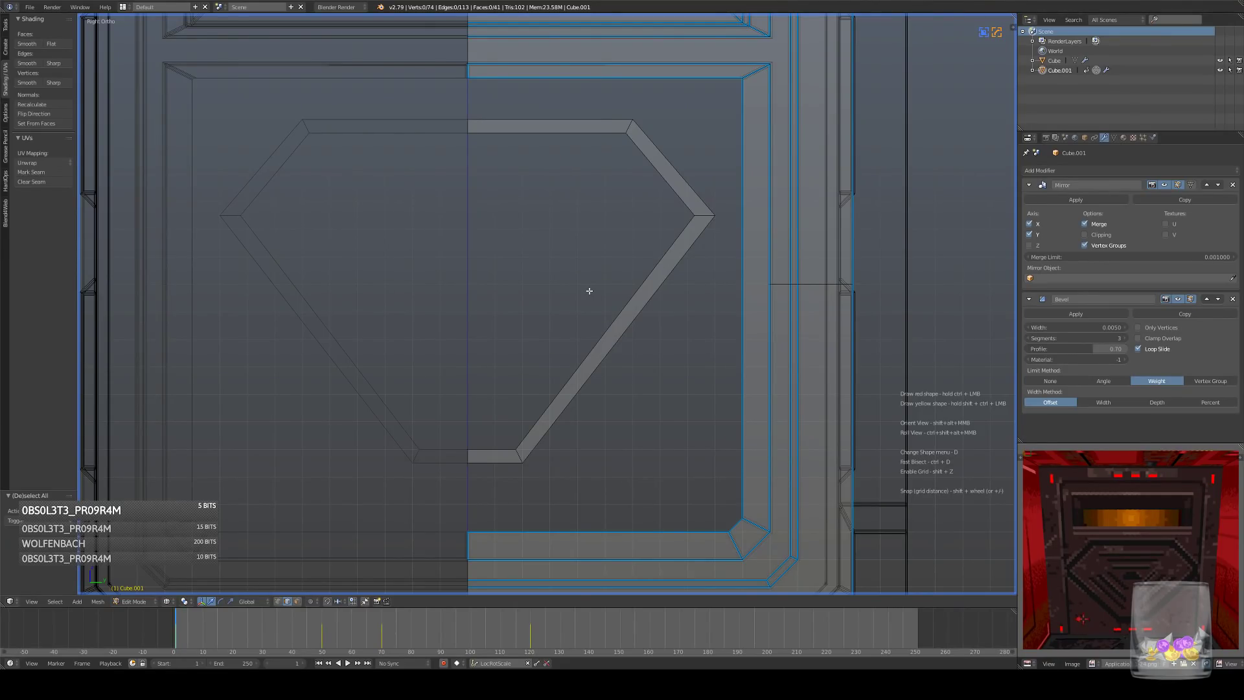
shift+middle_drag(589, 291, 597, 301)
scroll(604, 279, down, 4)
scroll(604, 278, up, 4)
shift+middle_drag(691, 303, 585, 321)
scroll(561, 303, up, 5)
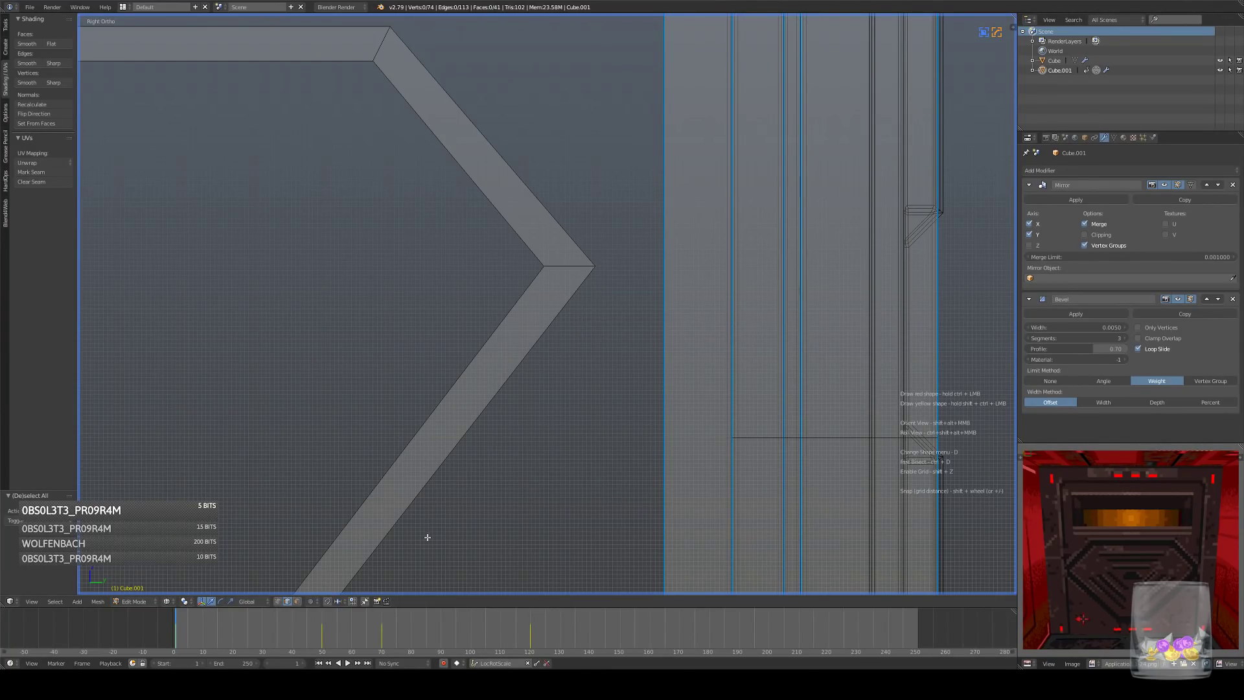
- Move the band's inner side-corner vertex outwards about 0.008 along Y
scroll(492, 412, up, 4)
shift+middle_drag(526, 195, 583, 428)
scroll(558, 456, down, 1)
right_click(619, 454)
key(g)
key(y)
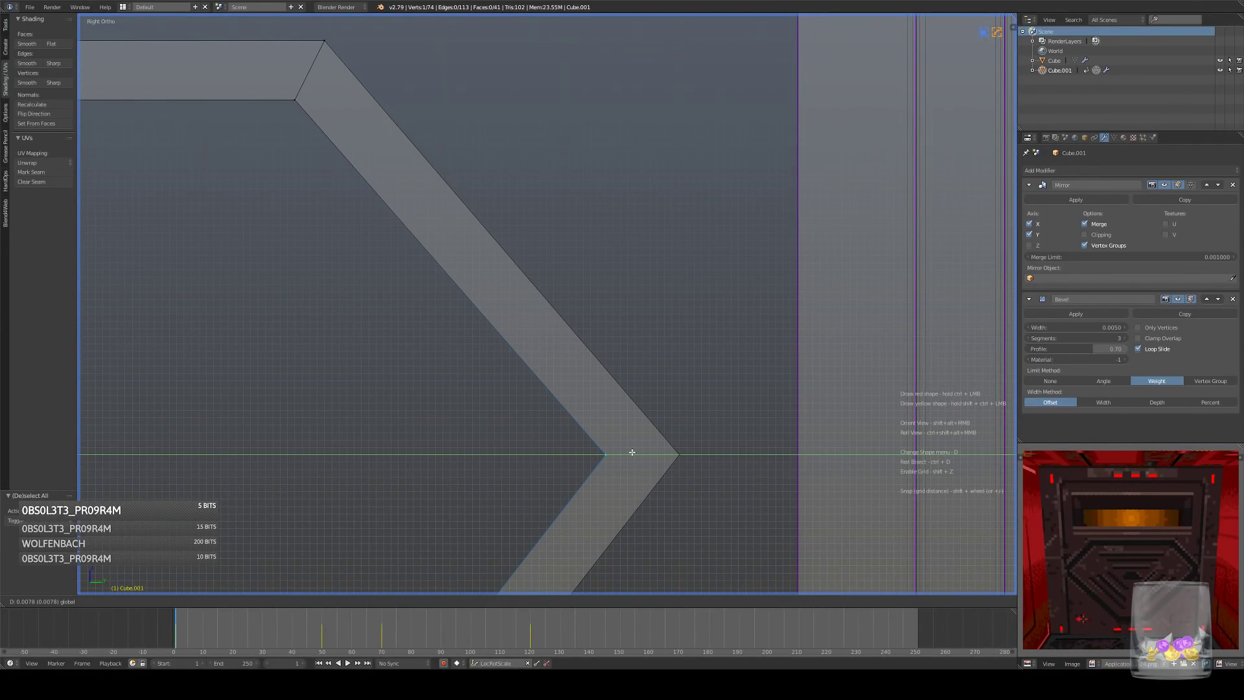
click(623, 455)
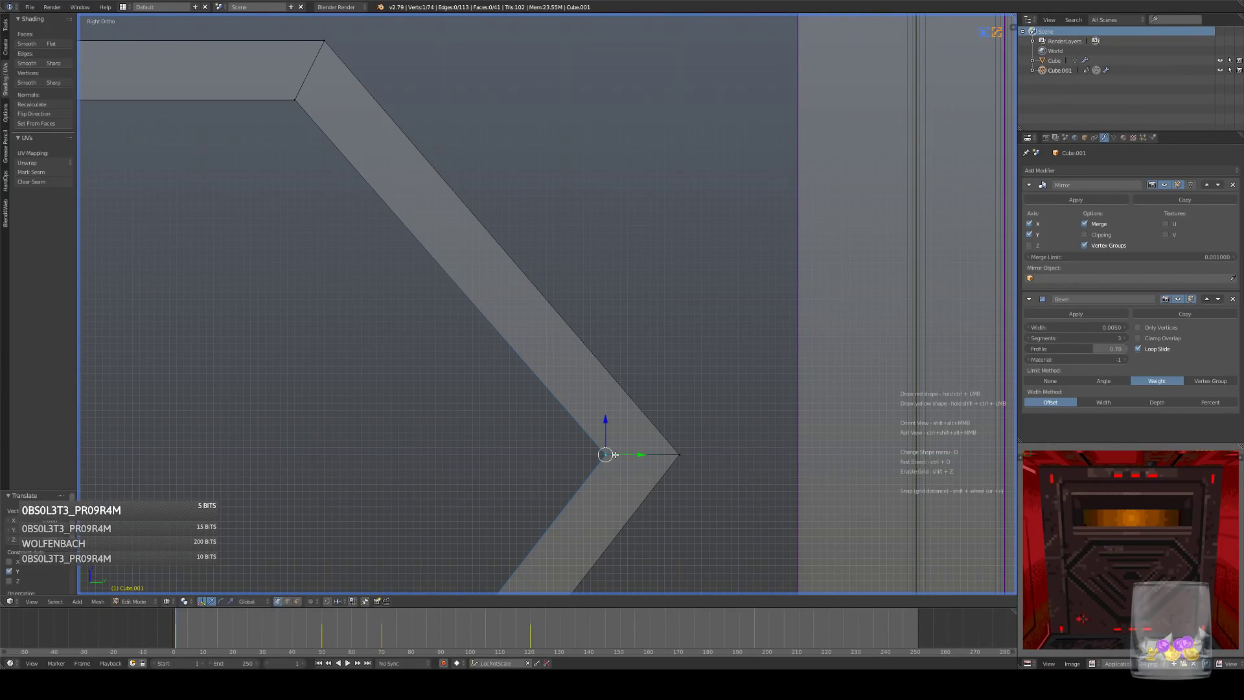
- Subdivide the upper diagonal's two long edges and slide the resulting cross edge down towards the side corner
click(289, 602)
right_click(522, 357)
shift+right_click(573, 328)
key(w)
click(597, 322)
key(g)
key(g)
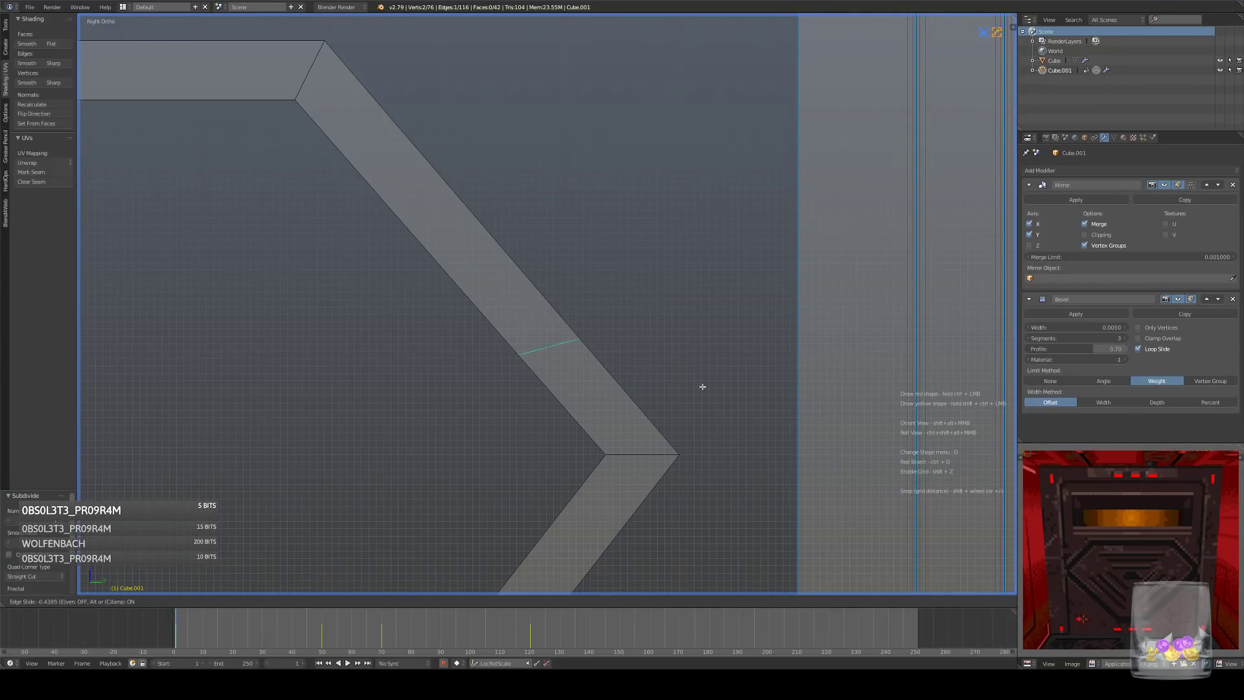
click(761, 465)
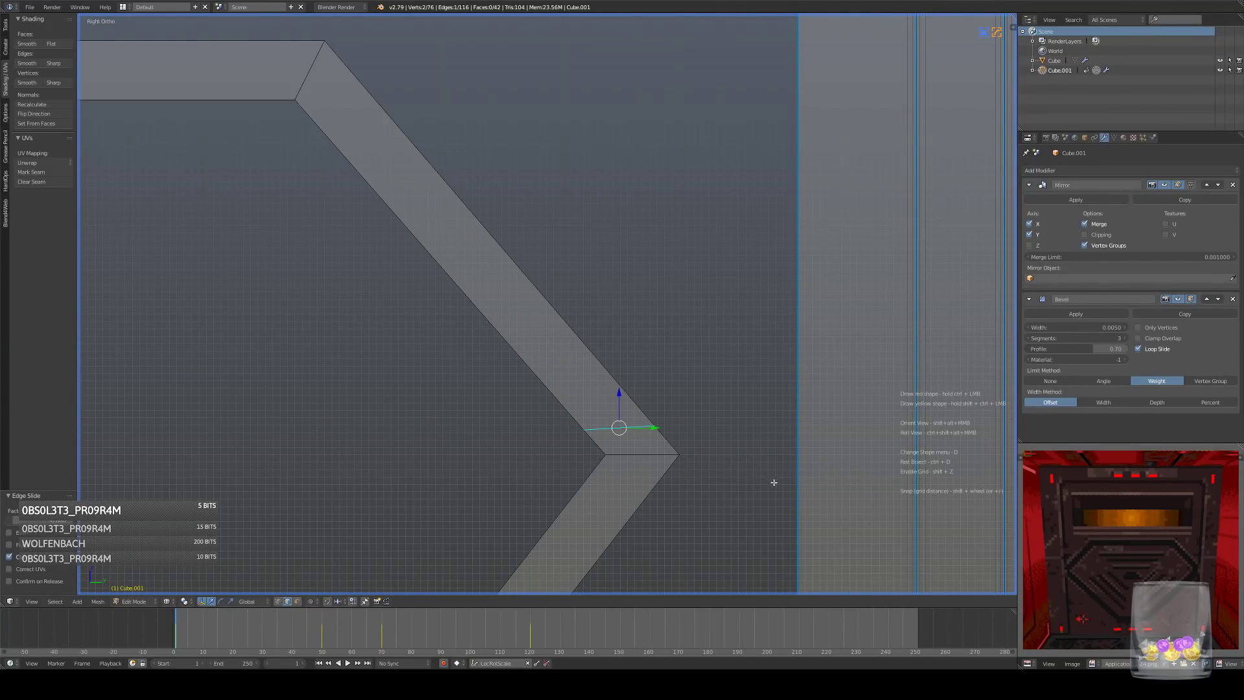
- Duplicate the cross edge towards the upper corner to compare the band's width, and undo the duplicate
key(shift+d)
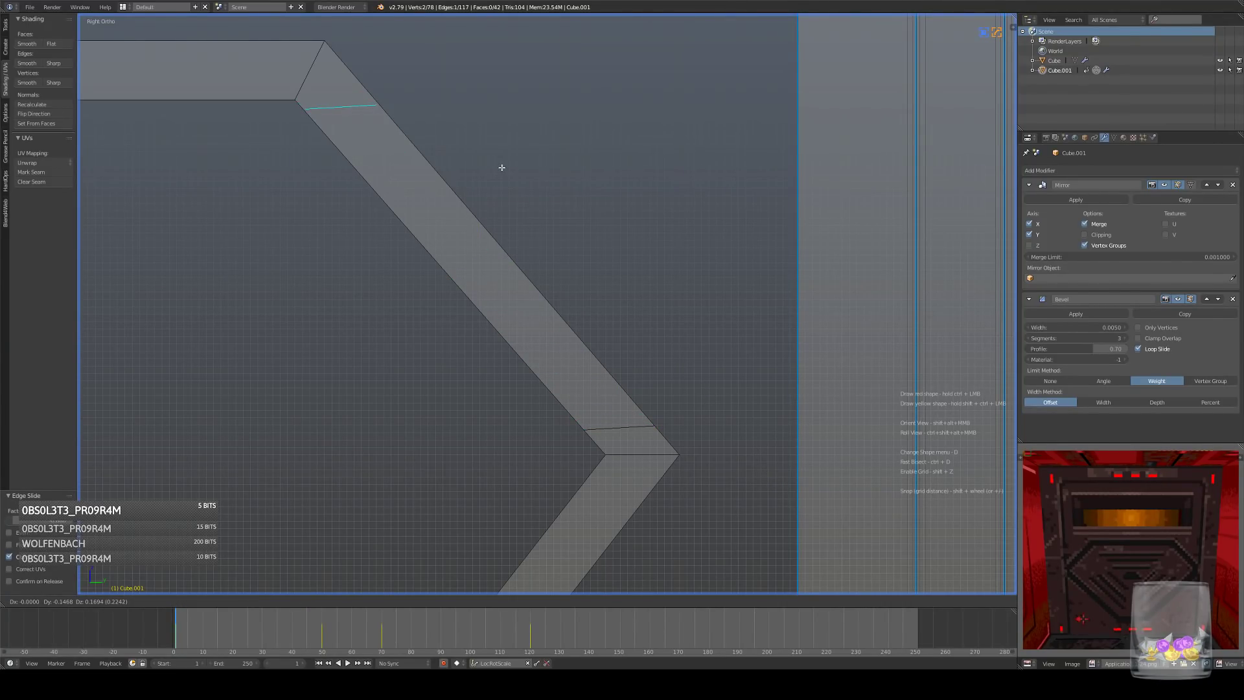
right_click(496, 164)
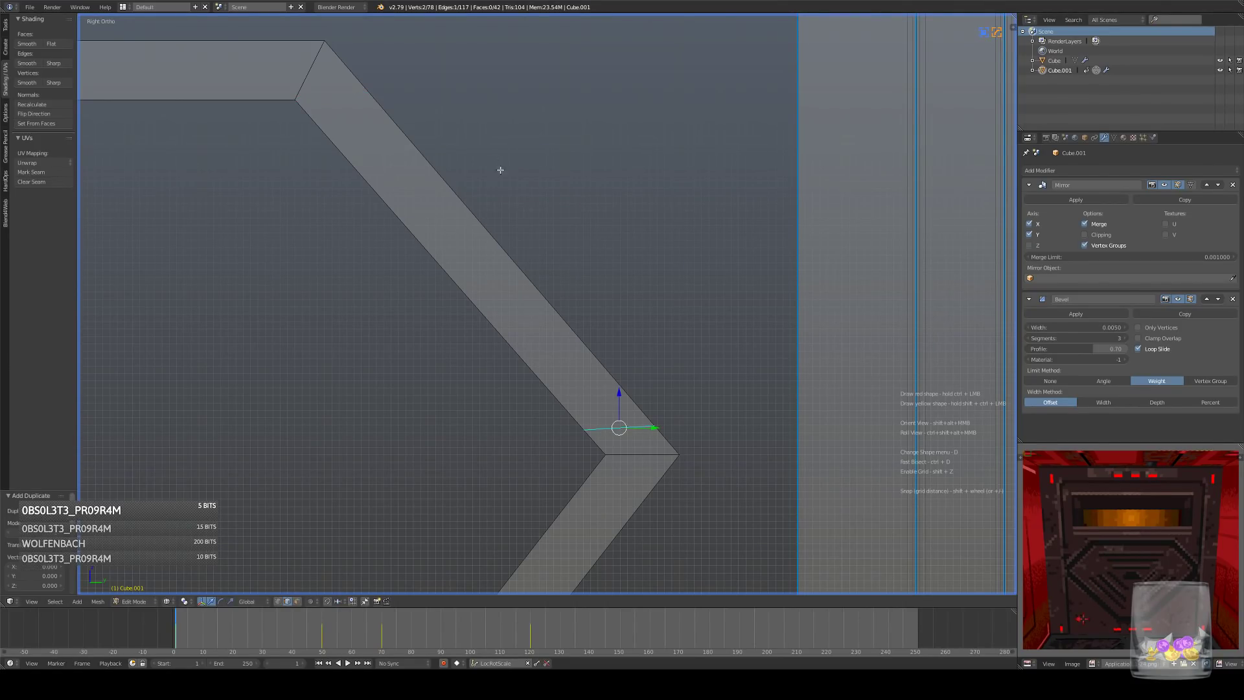
key(ctrl+z)
key(ctrl+z)
- Nudge the band's inner side-corner vertex slightly back towards the emblem's centre along Y
click(278, 603)
right_click(608, 453)
drag(639, 455, 631, 455)
- Dissolve the leftover cross edge on the band's upper diagonal segment
click(286, 603)
right_click(468, 259)
key(ctrl+x)
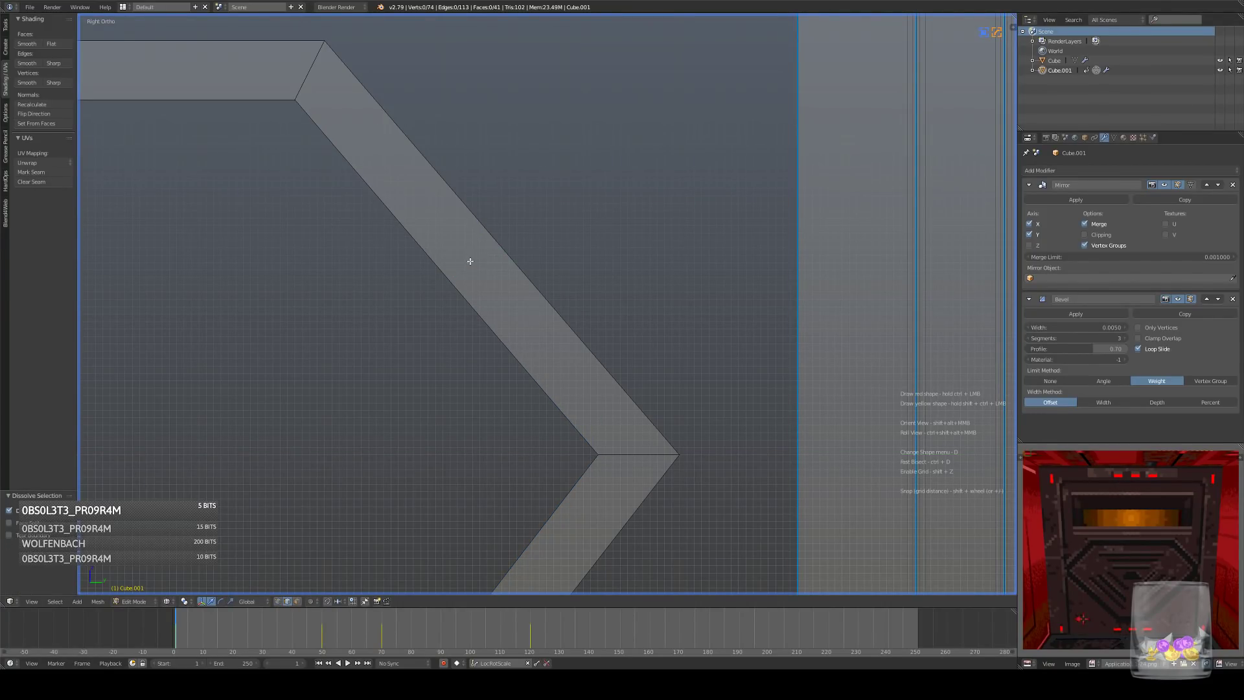
key(a)
key(ctrl+d)
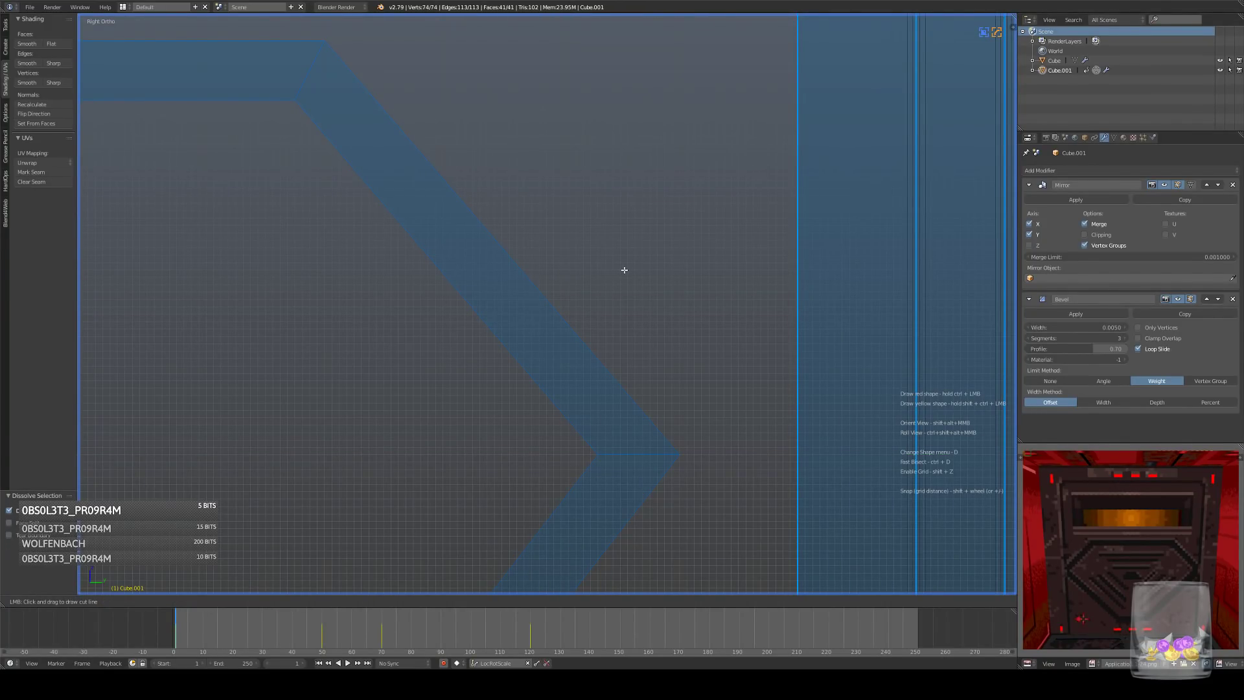
right_click(624, 270)
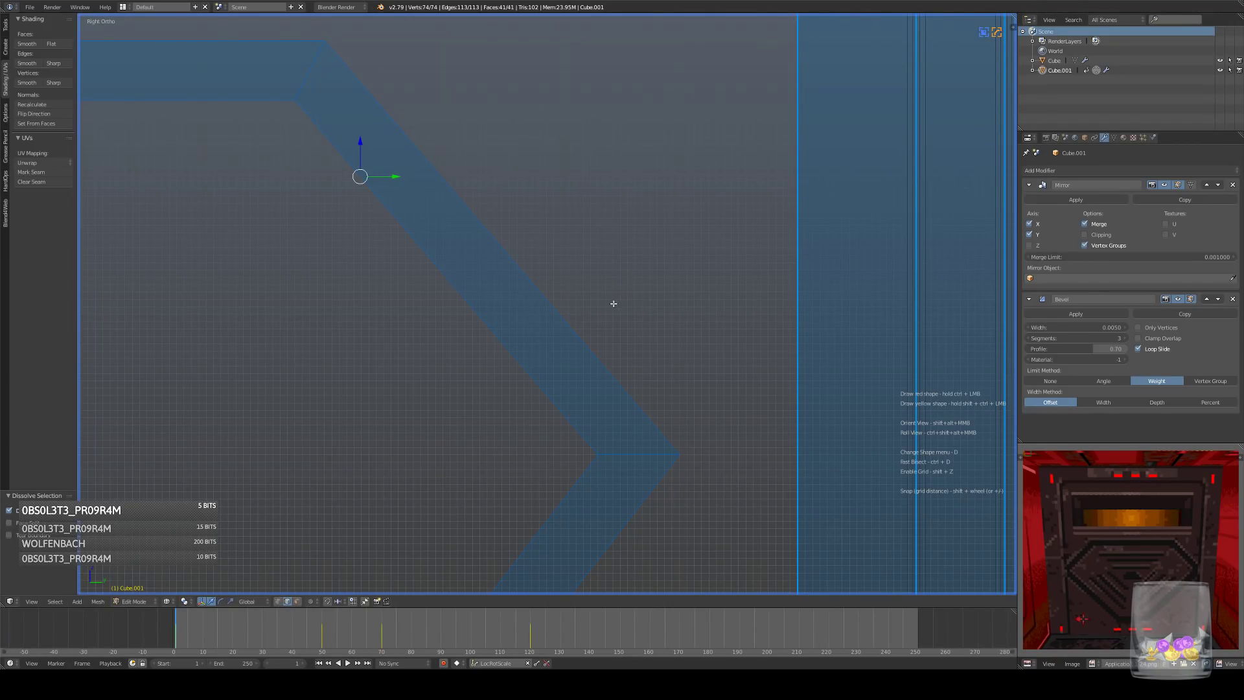
- Cut a cross edge through the band's upper diagonal segment and slide it down next to the side corner
key(a)
key(ctrl+r)
click(566, 260)
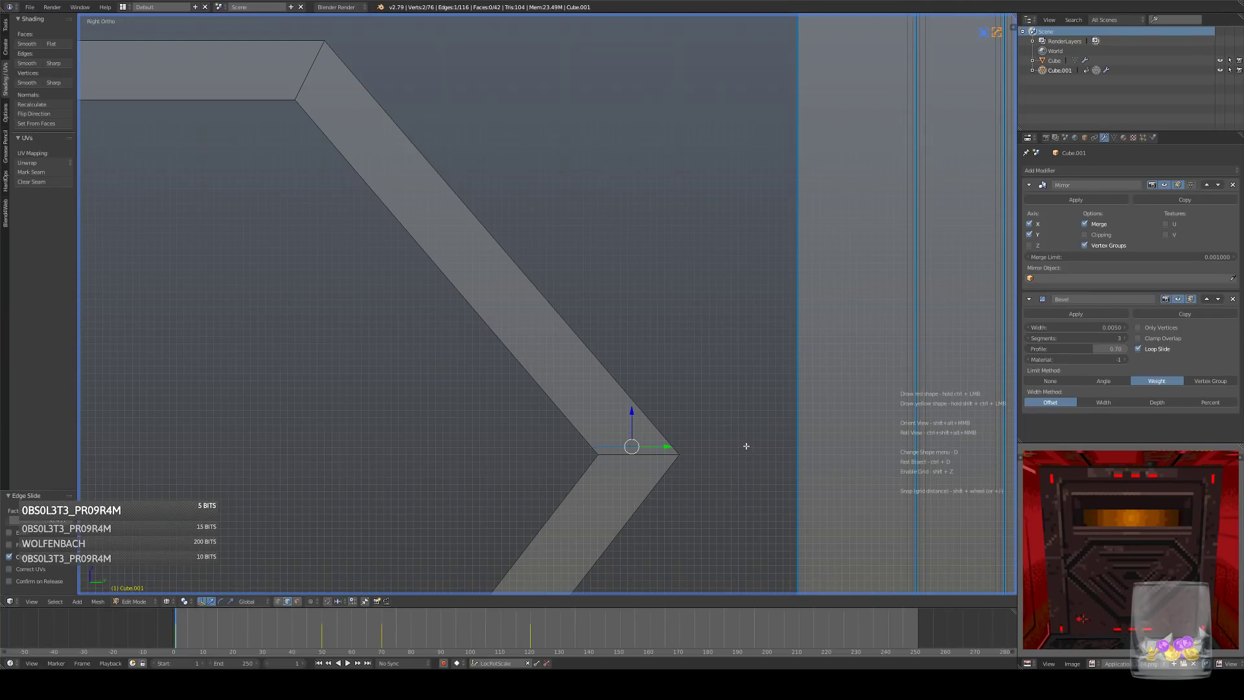
- Duplicate the cross edge up to the band's upper corner to compare widths, and delete the duplicate
key(shift+d)
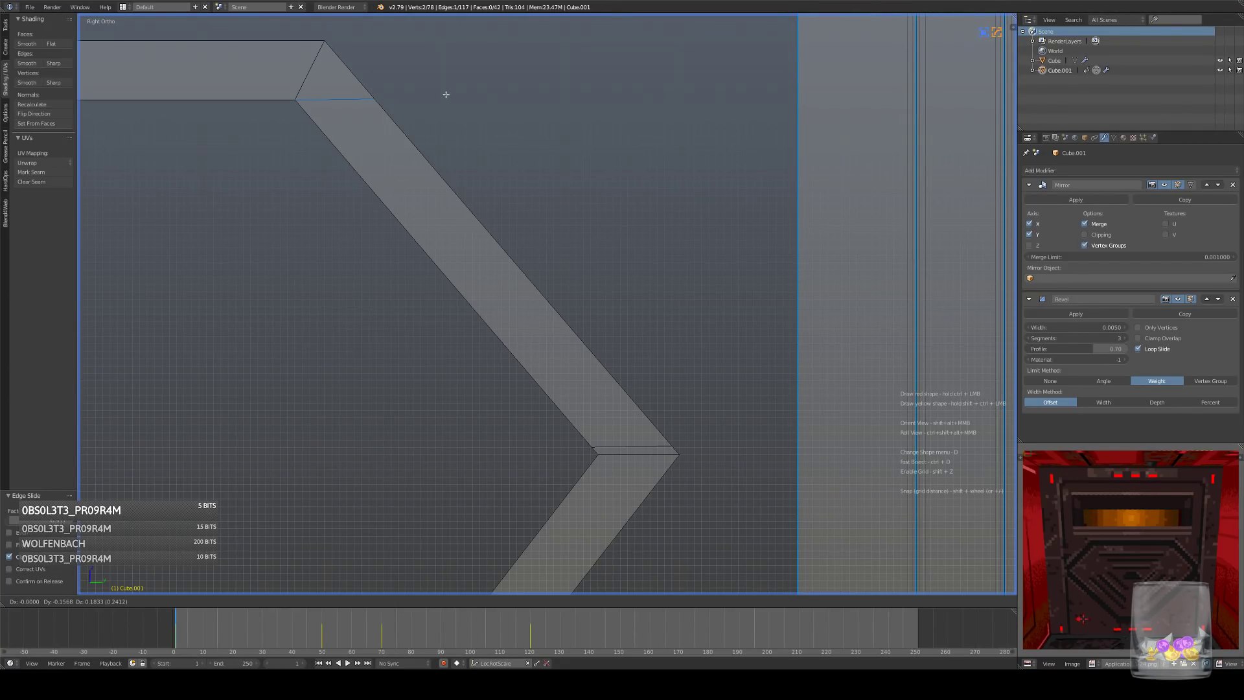
click(450, 94)
key(x)
click(453, 98)
- Dissolve the helper cross edge beside the band's side corner
click(634, 435)
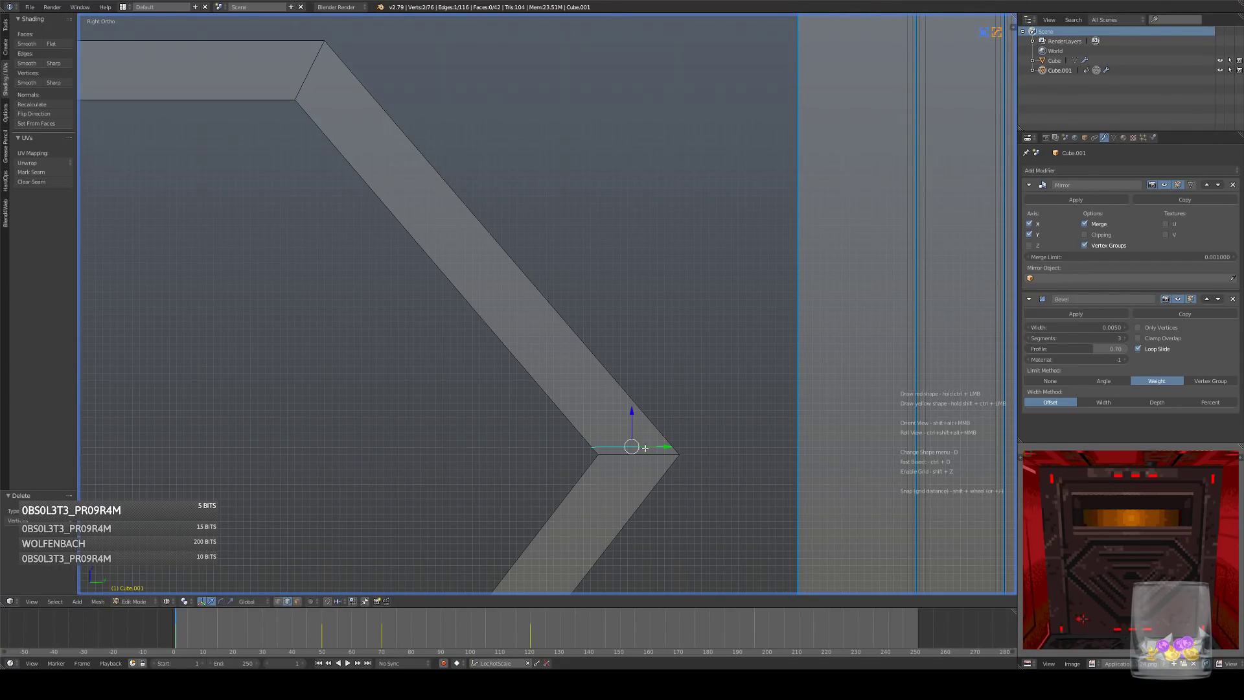
key(ctrl+x)
scroll(616, 421, down, 6)
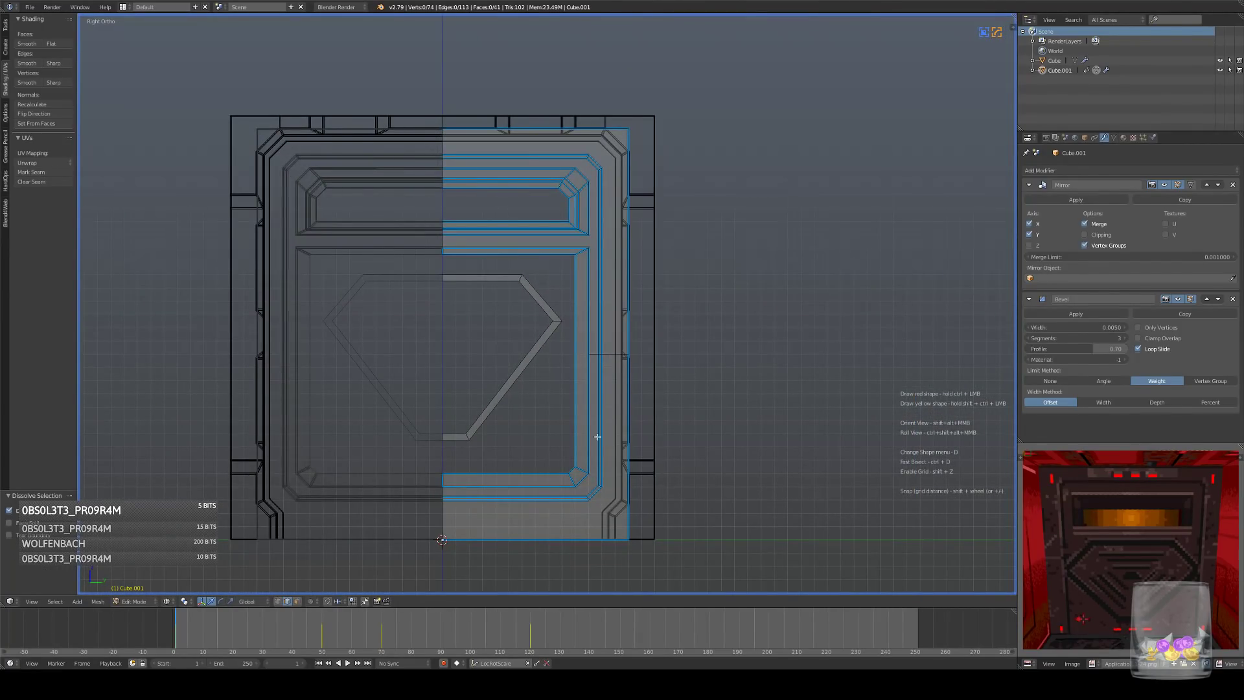
- Examine the emblem band's width and proportions within the door's lower panel, in wireframe and in solid Object Mode
scroll(597, 436, up, 7)
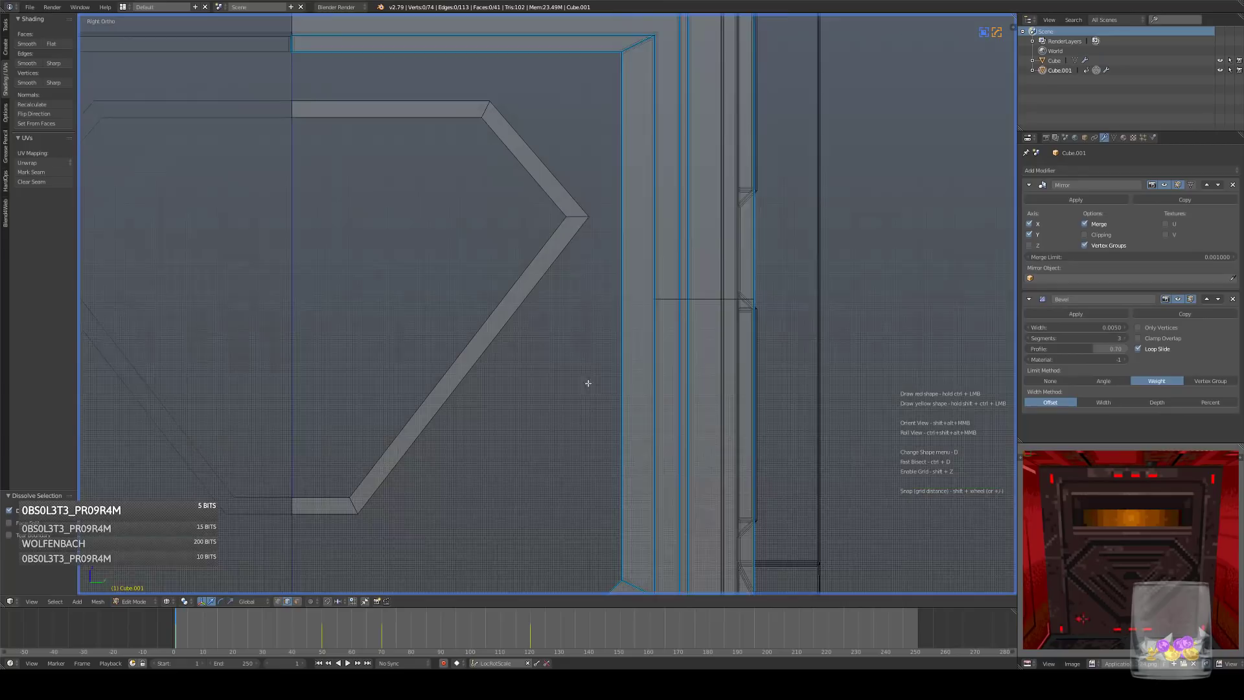
scroll(572, 276, down, 5)
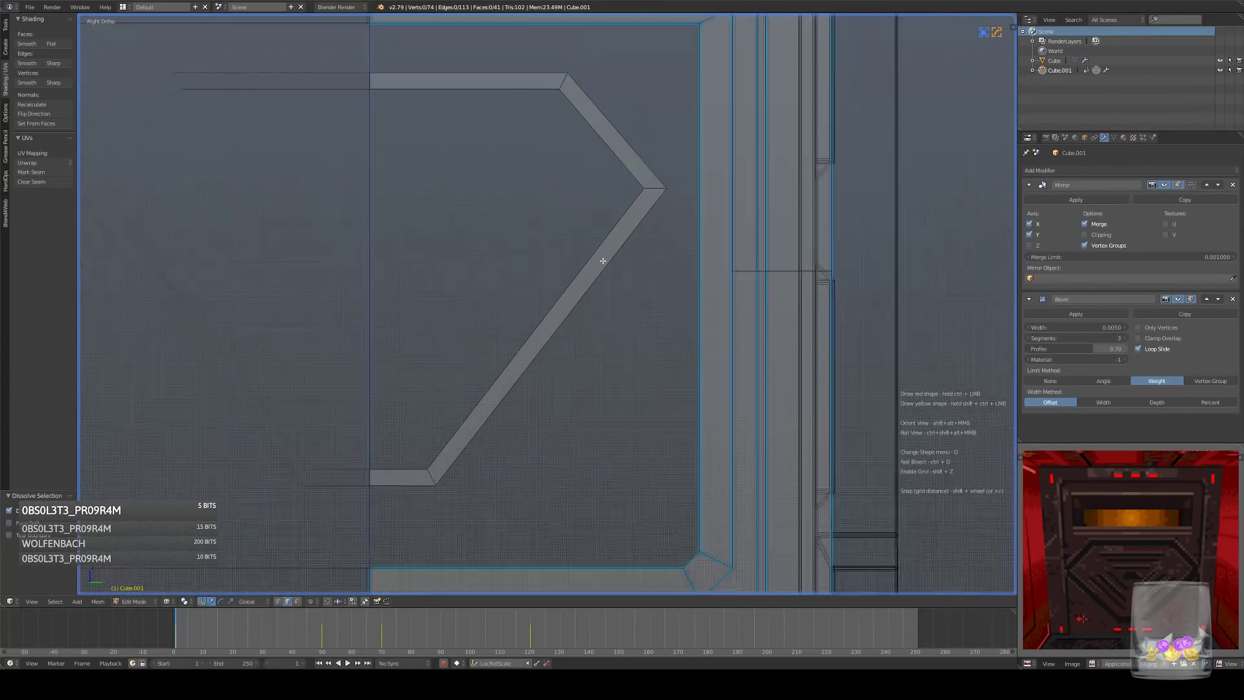
key(a)
key(a)
scroll(578, 322, up, 5)
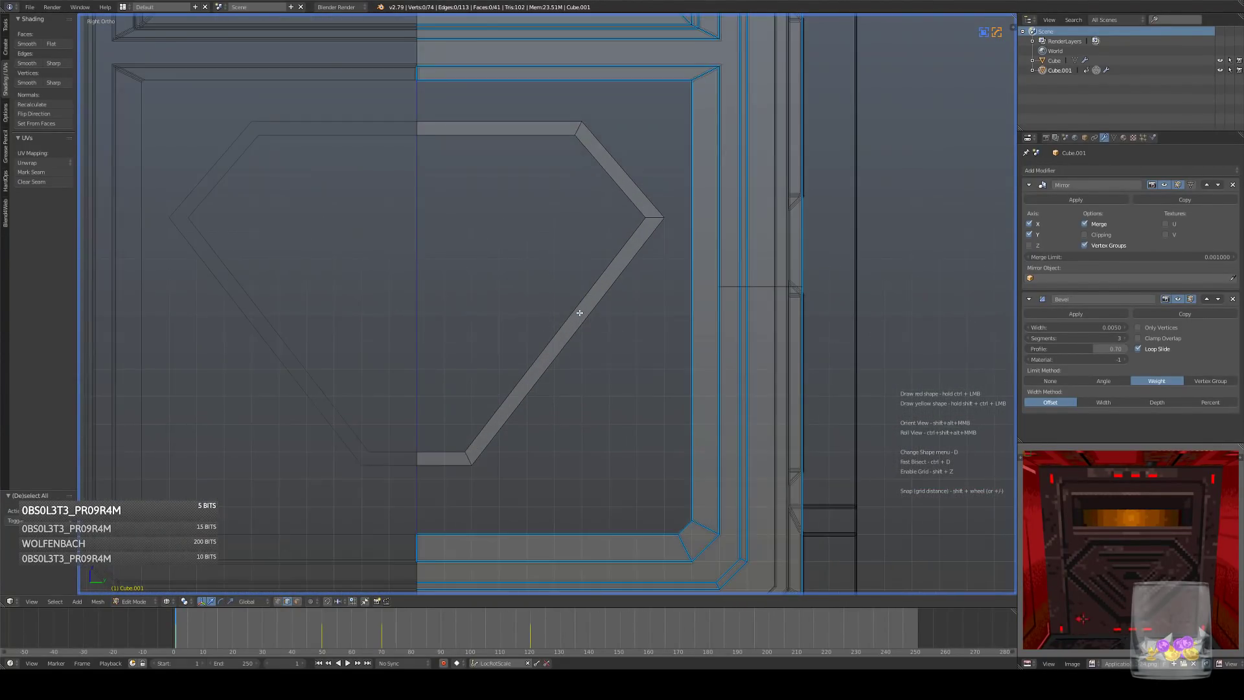
shift+scroll(589, 334, up, 1)
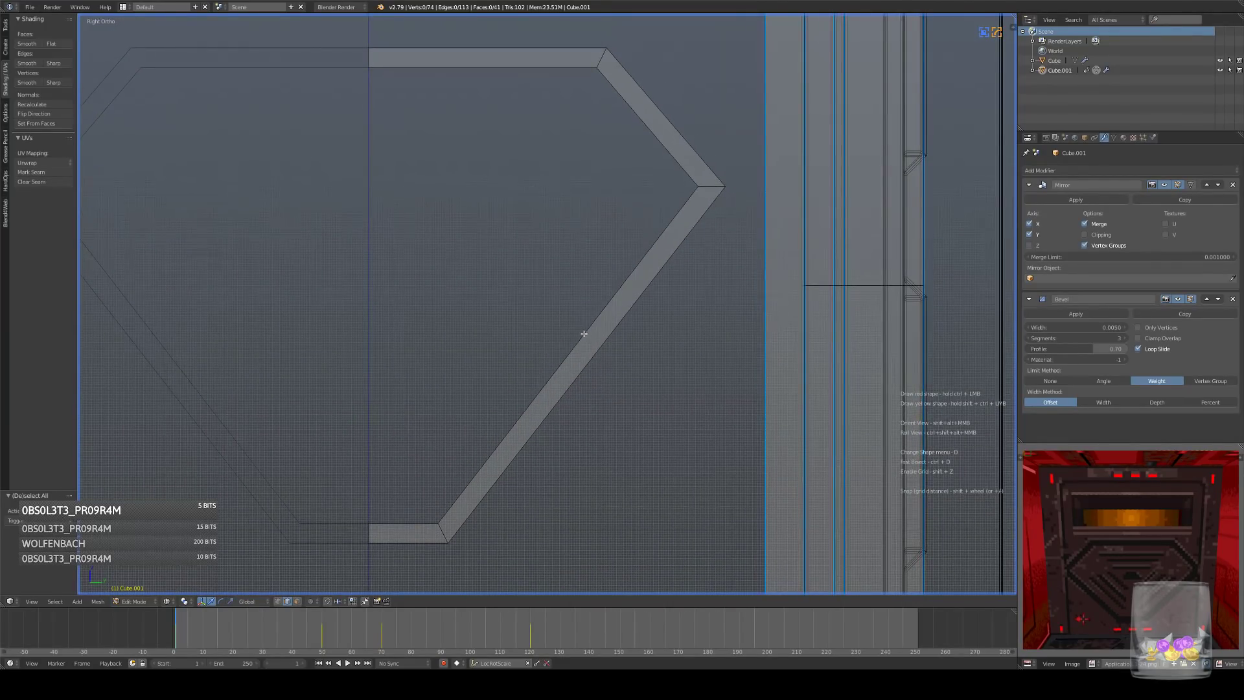
scroll(648, 321, down, 7)
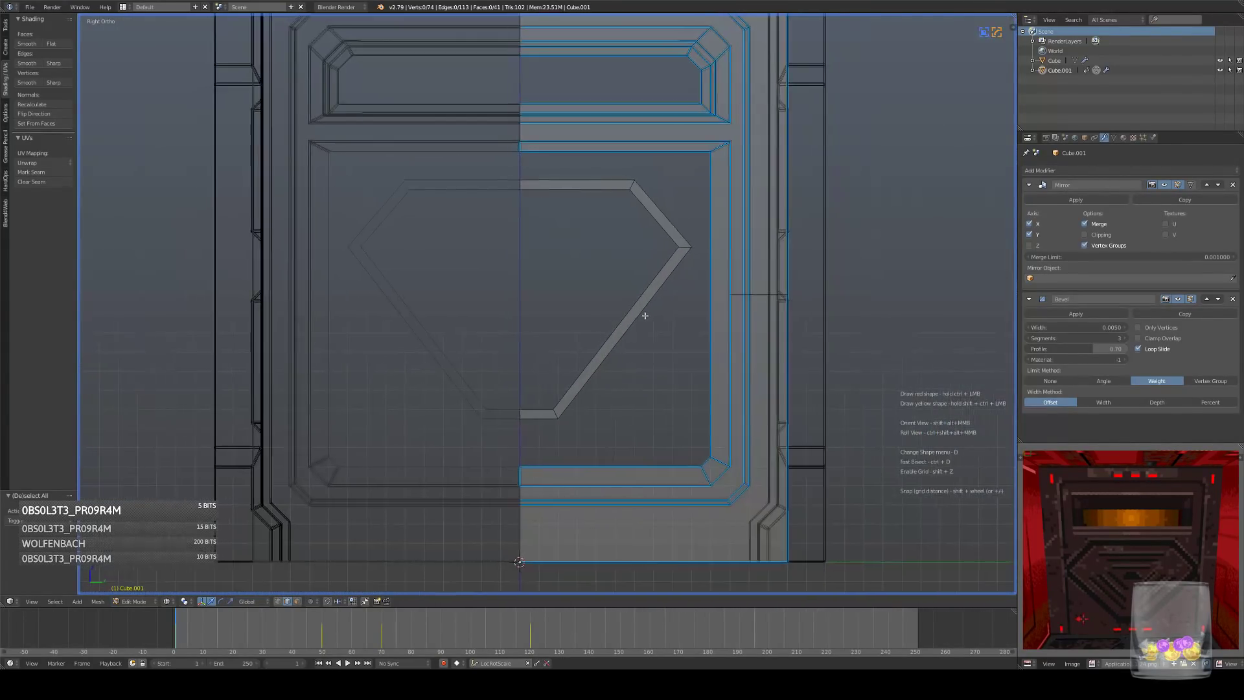
key(Tab)
key(a)
scroll(644, 292, up, 1)
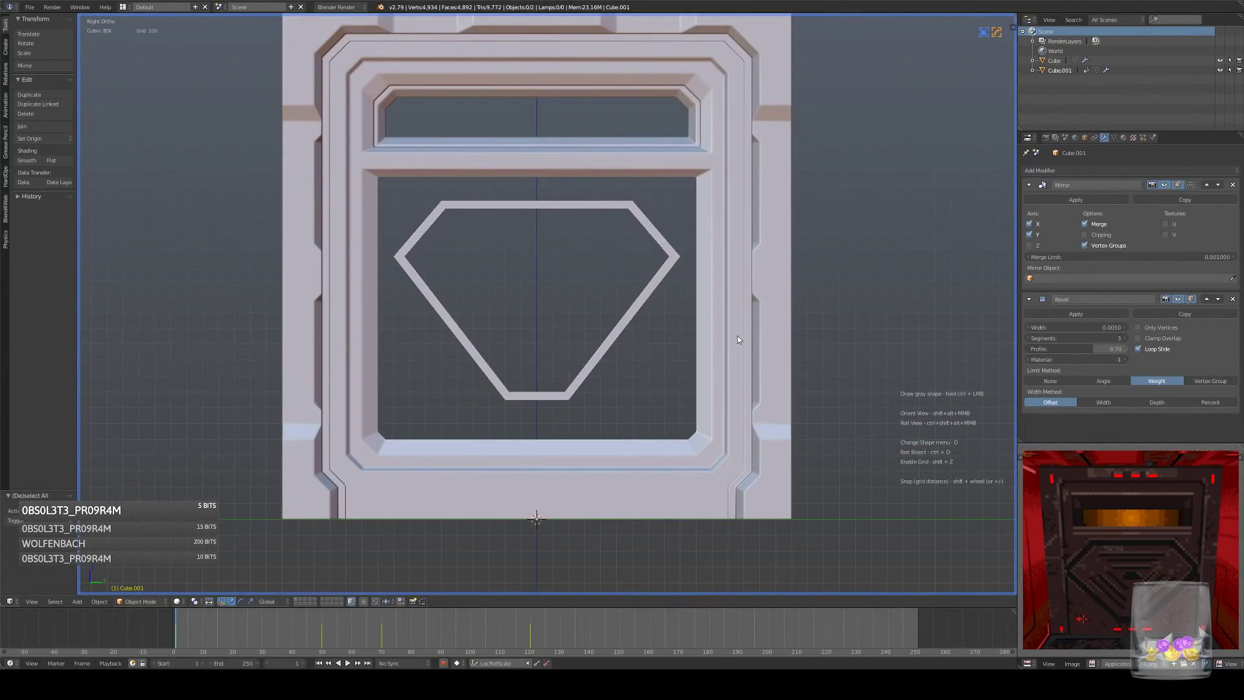
scroll(732, 338, up, 1)
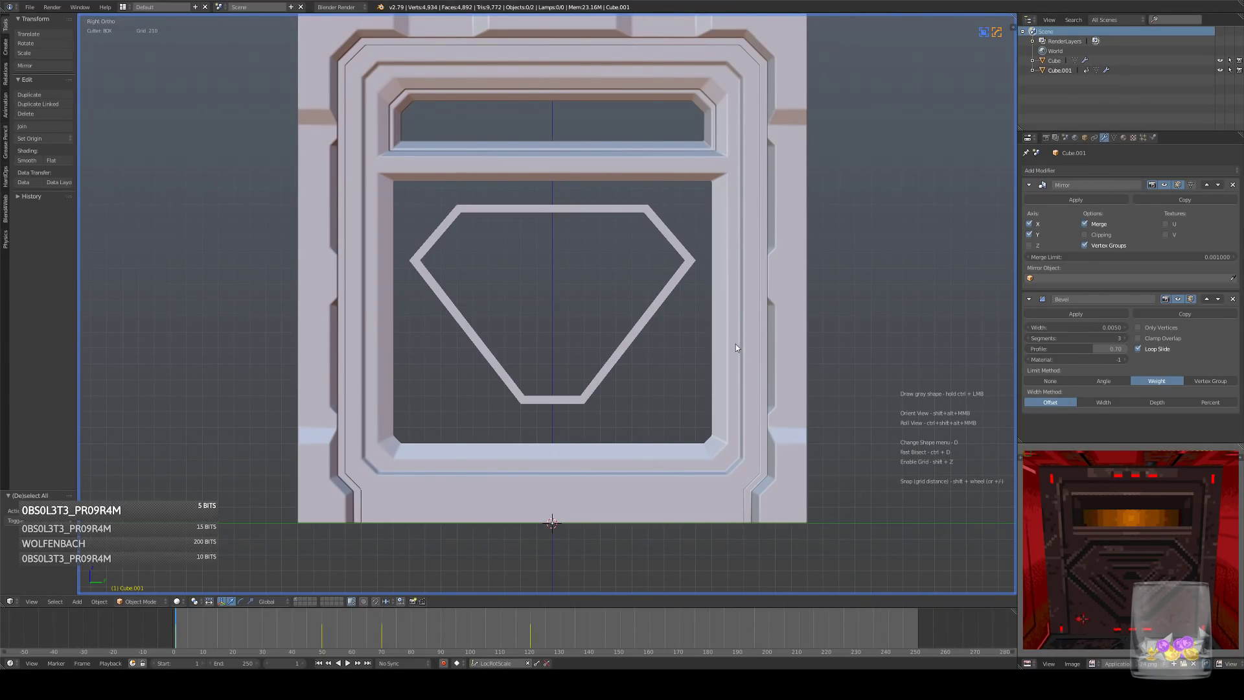
- Raise the emblem band's top segment slightly along Z and check the shape in Object Mode
scroll(562, 436, up, 4)
key(Tab)
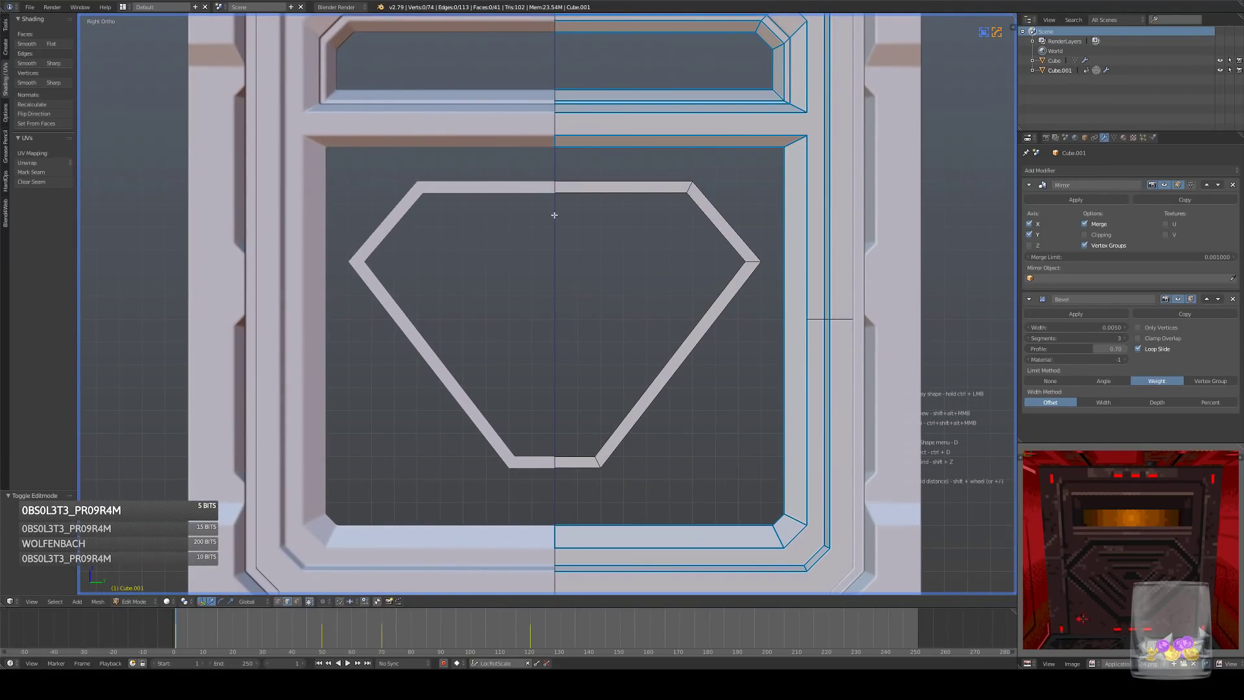
right_click(611, 193)
shift+right_click(622, 185)
shift+right_click(684, 188)
mouse_move(623, 157)
mouse_down()
mouse_move(622, 142)
mouse_move(622, 153)
mouse_up()
scroll(639, 153, up, 3)
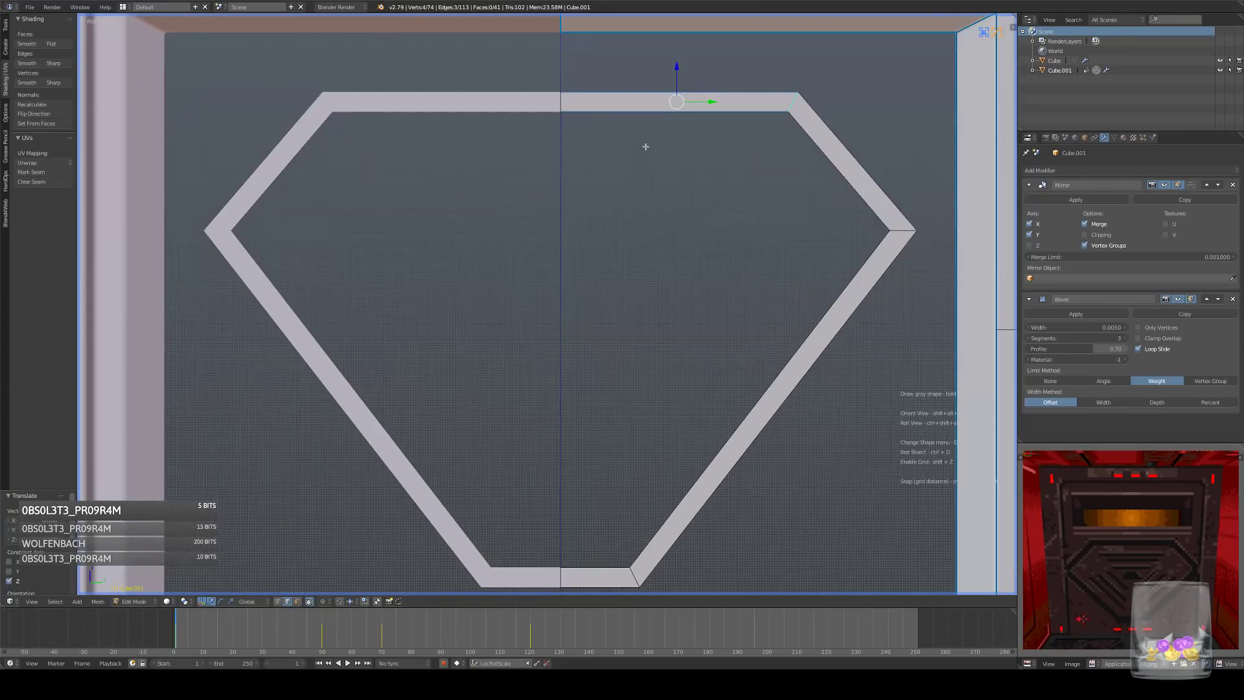
drag(658, 203, 658, 186)
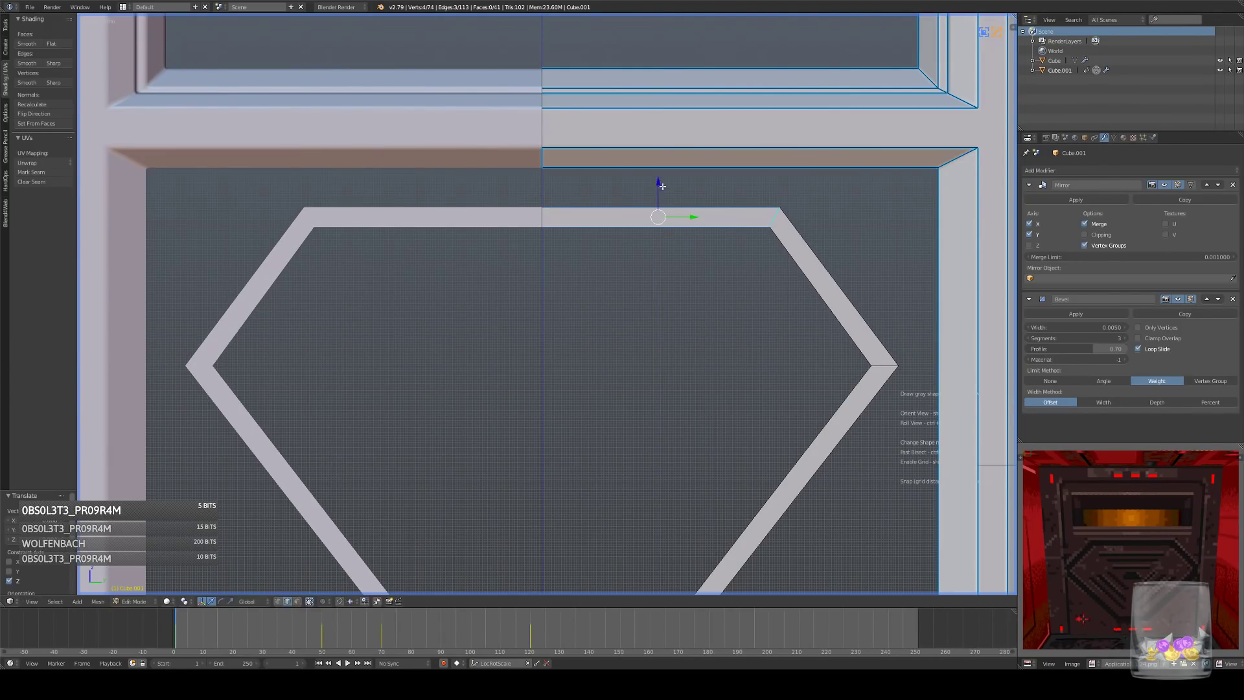
key(Tab)
scroll(745, 207, down, 6)
scroll(622, 300, up, 2)
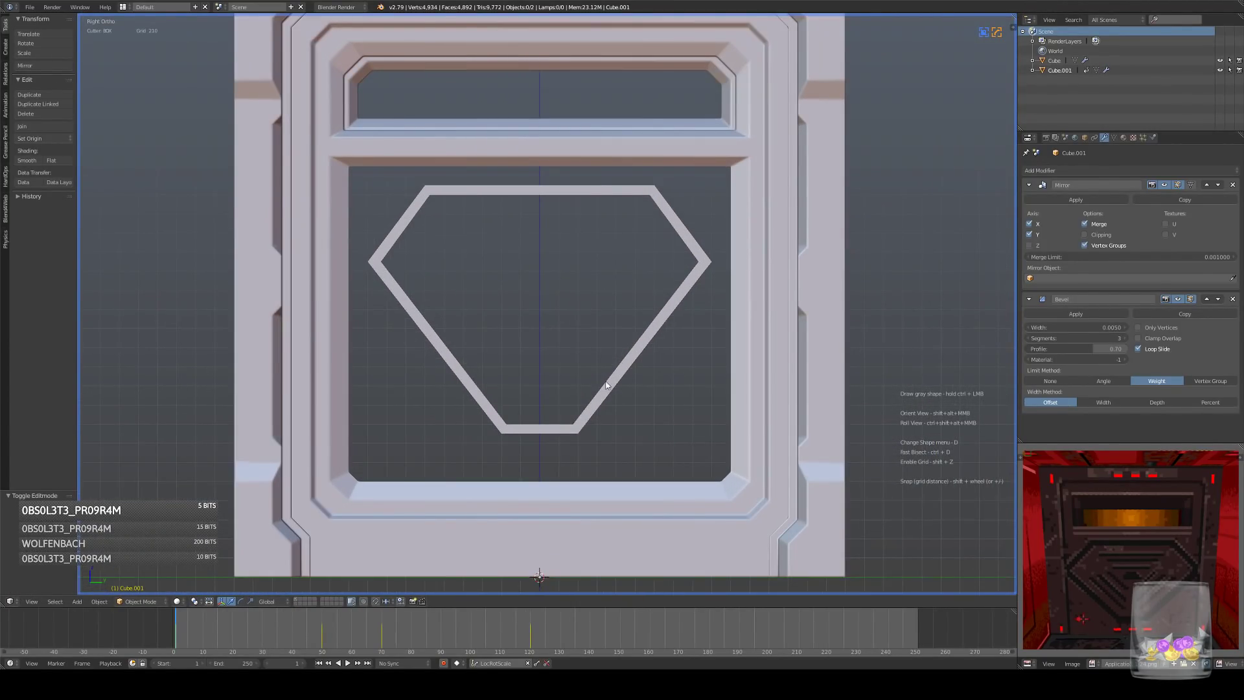
- Move the band's lower corner edge outward along Y to widen the emblem's base, and check the shape in Object Mode
key(Tab)
right_click(572, 432)
scroll(599, 426, up, 3)
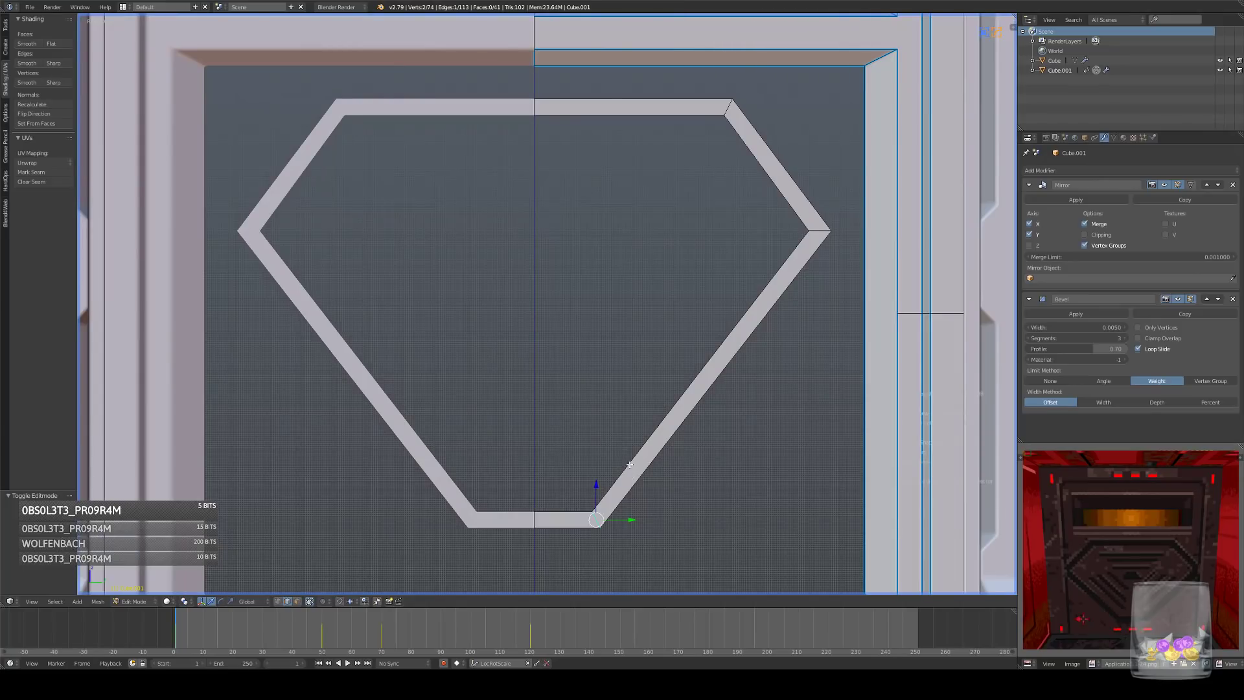
shift+middle_drag(592, 493, 583, 410)
key(g)
key(y)
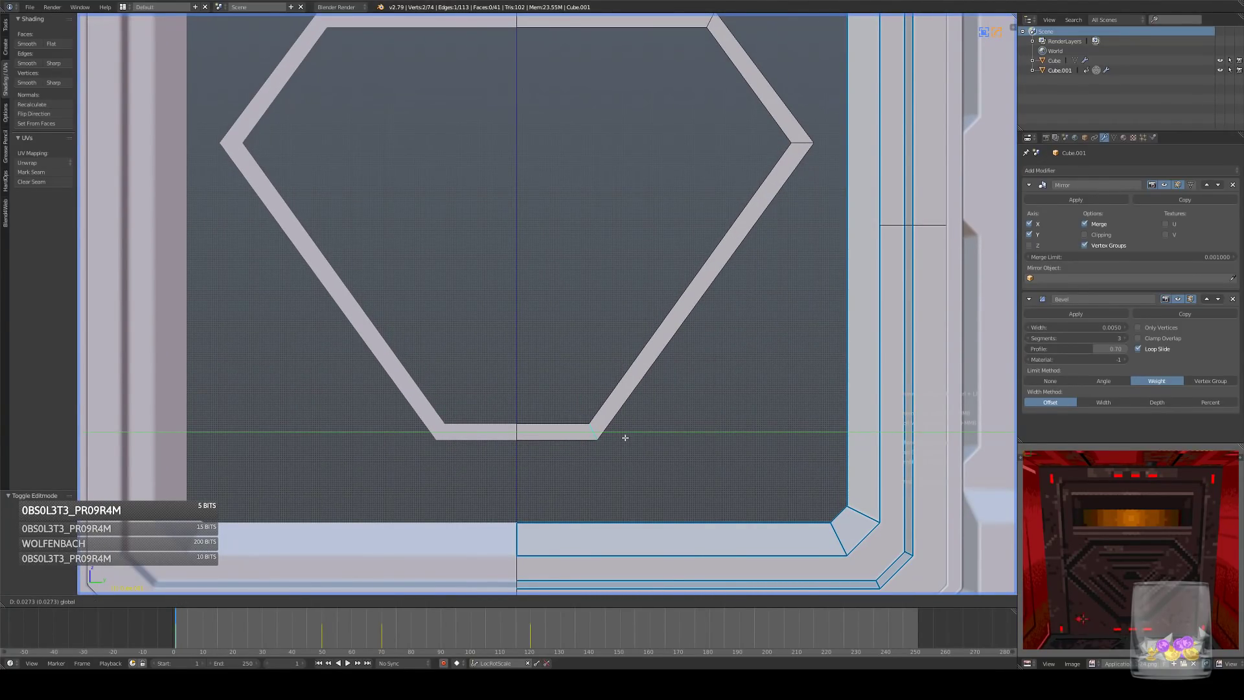
click(627, 438)
scroll(632, 421, down, 5)
shift+middle_drag(654, 313, 648, 361)
key(Tab)
scroll(660, 358, up, 1)
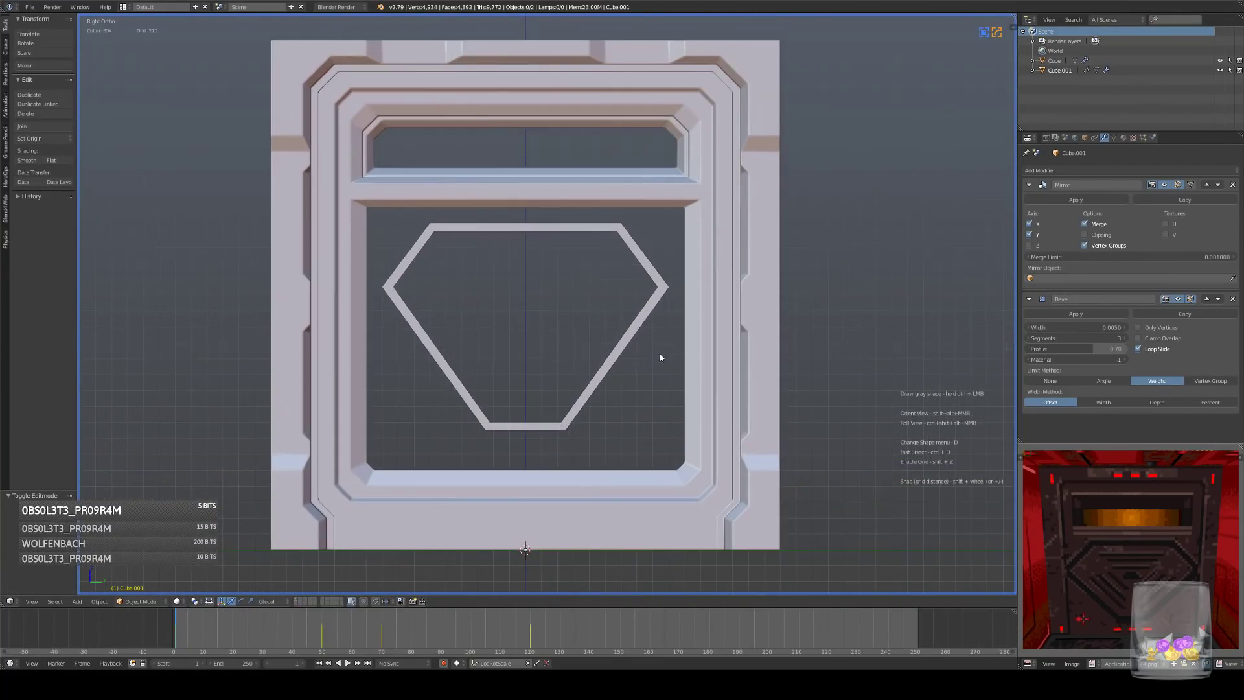
scroll(660, 358, down, 3)
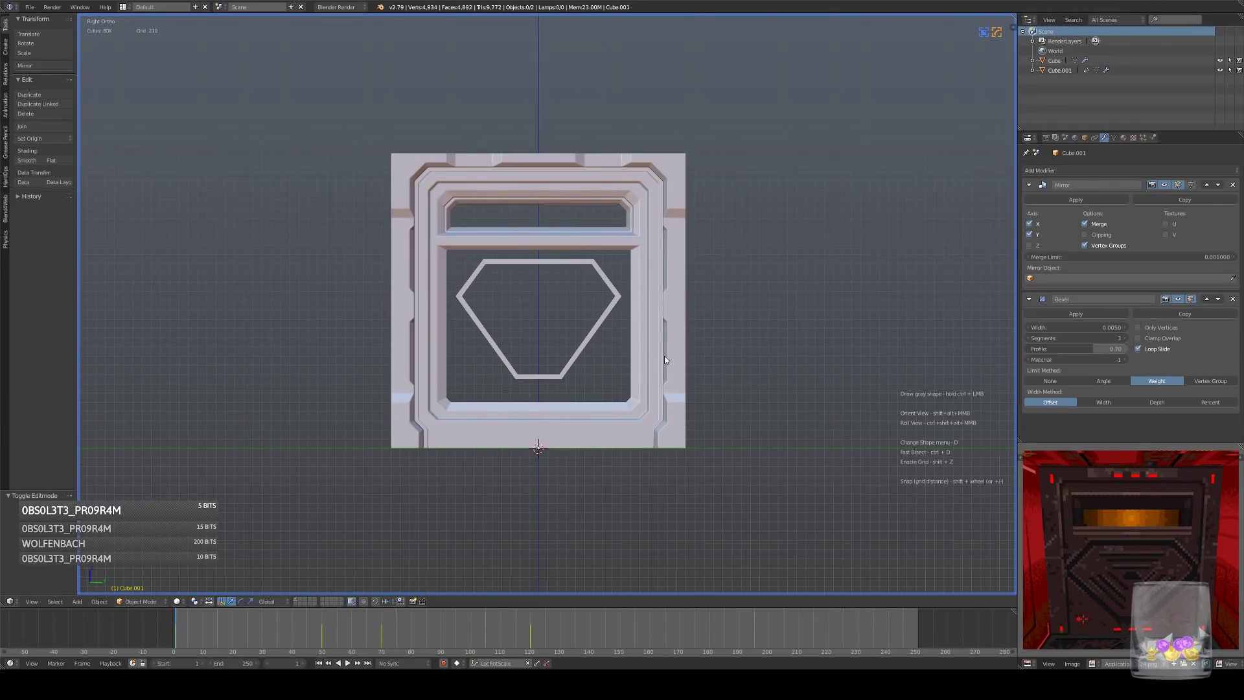
scroll(666, 363, up, 2)
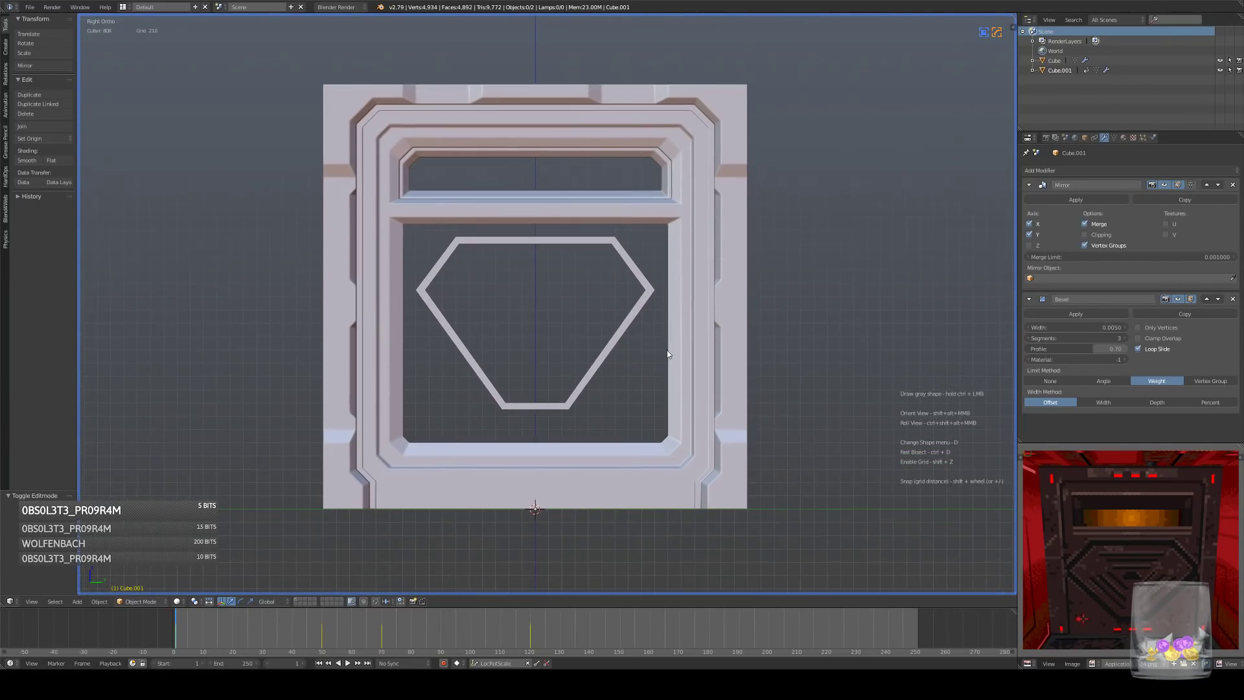
shift+scroll(648, 337, up, 2)
- Select the whole linked emblem band, move it slightly down along Z, and check its position within the door
key(Tab)
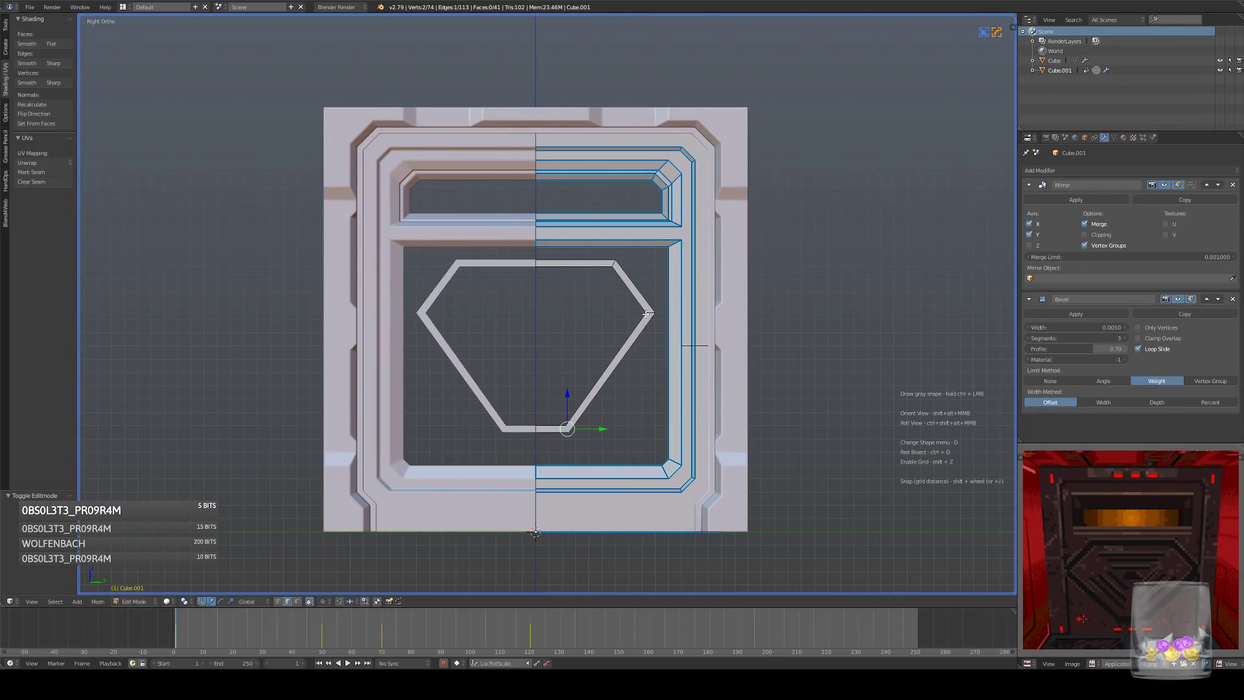
key(a)
shift+scroll(645, 304, down, 2)
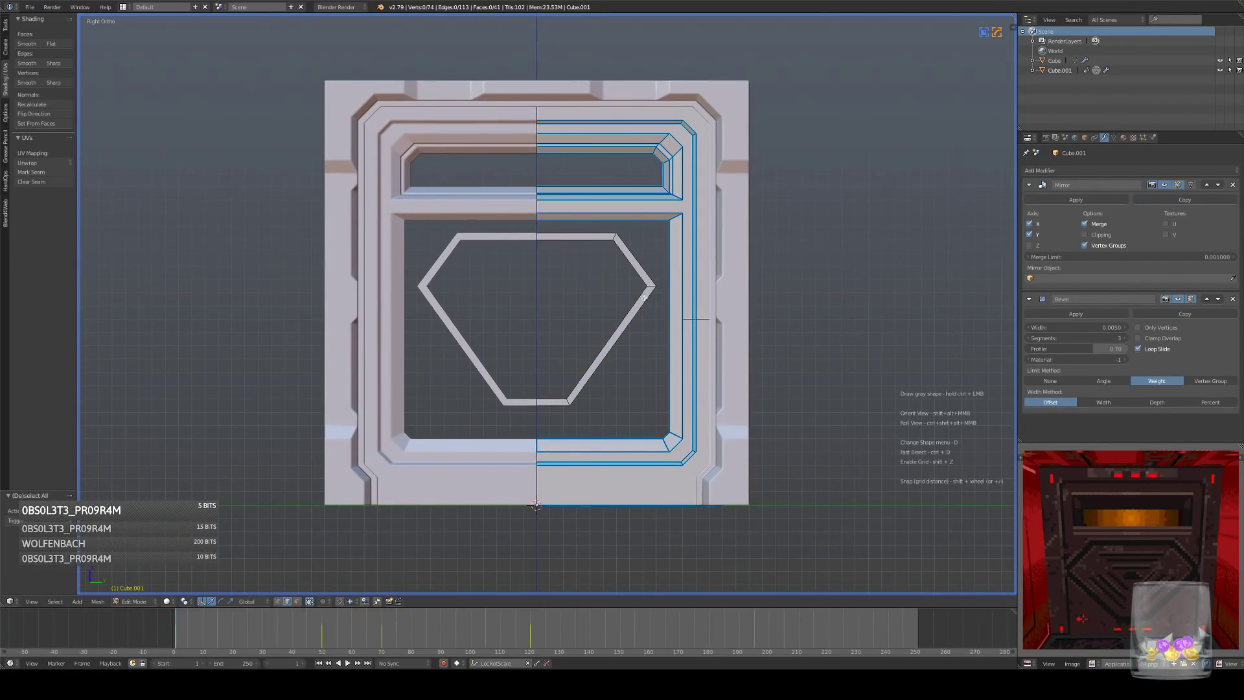
key(ctrl+l)
scroll(611, 303, up, 5)
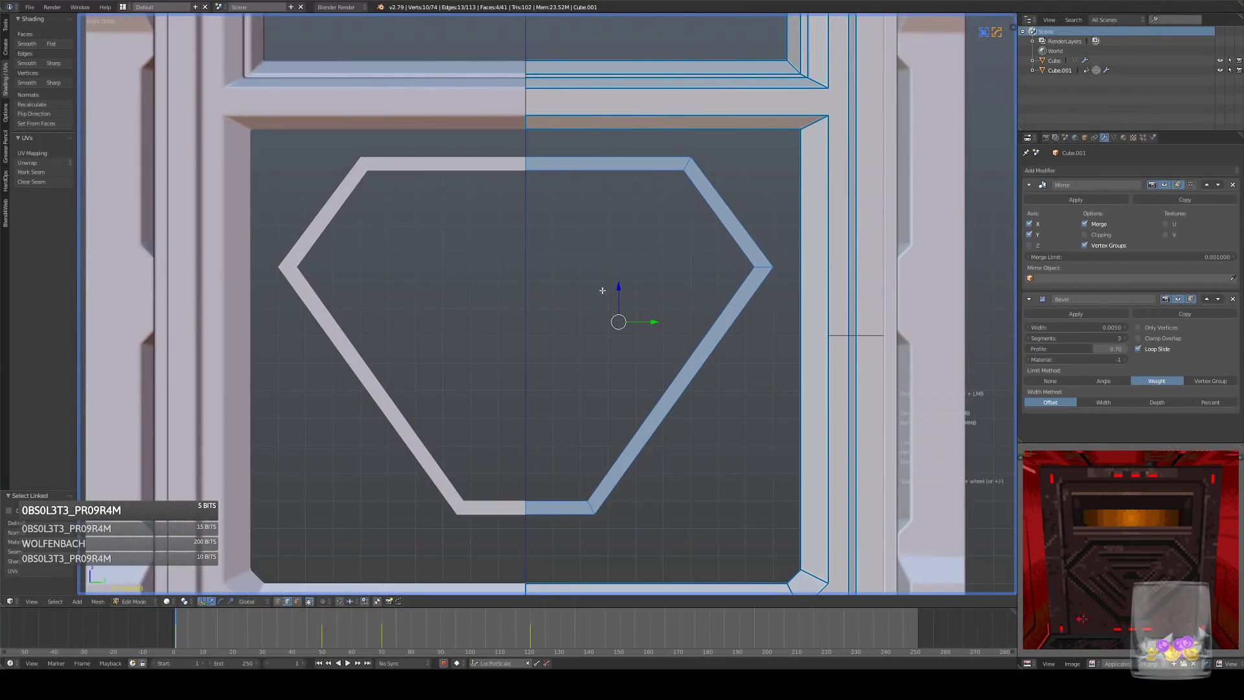
shift+scroll(610, 304, down, 2)
key(g)
key(z)
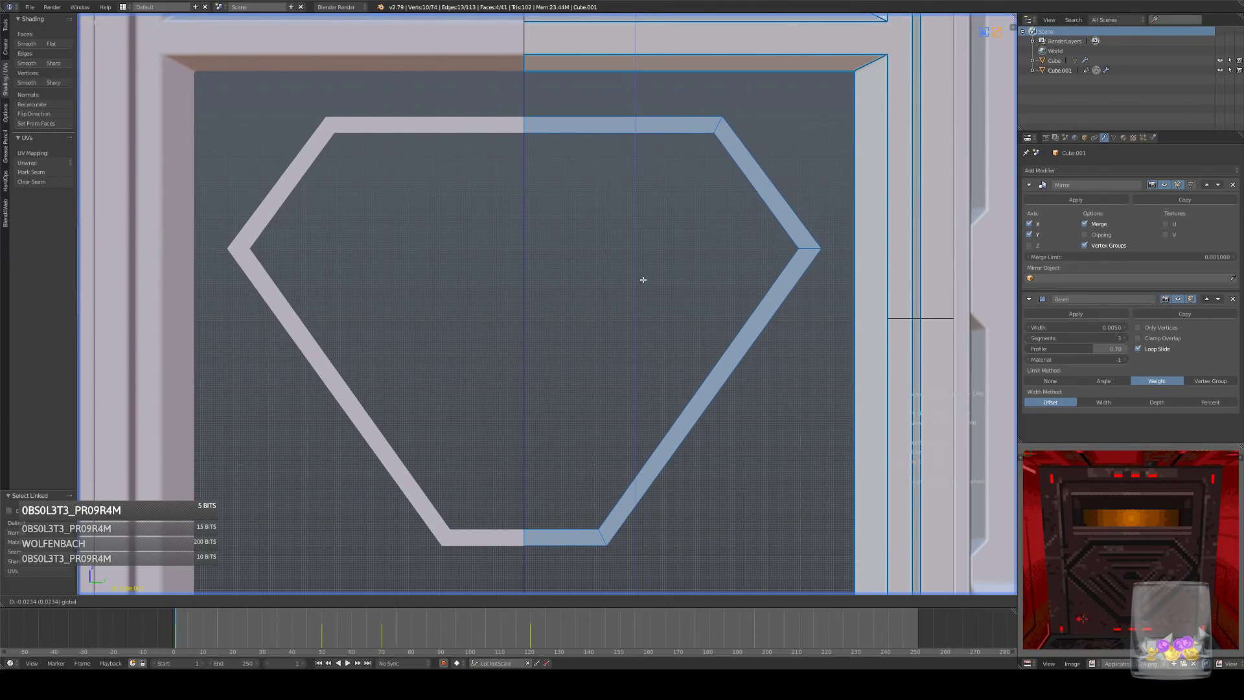
click(681, 289)
scroll(681, 289, down, 5)
shift+middle_drag(681, 289, 692, 285)
key(a)
key(Tab)
middle_drag(629, 337, 639, 340)
key(KP_3)
scroll(641, 345, down, 4)
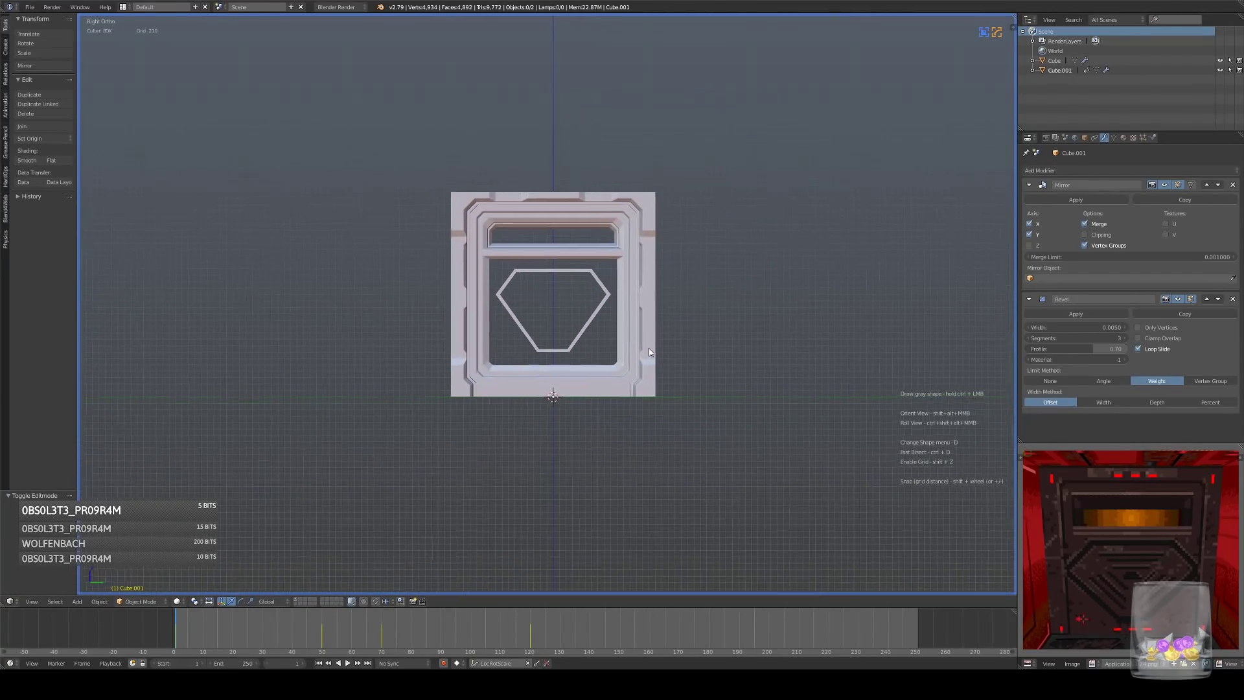
- In wireframe, duplicate the band's inner side-corner vertex and place the copy a short way inside the emblem
scroll(647, 346, up, 6)
shift+middle_drag(637, 370, 618, 344)
key(Tab)
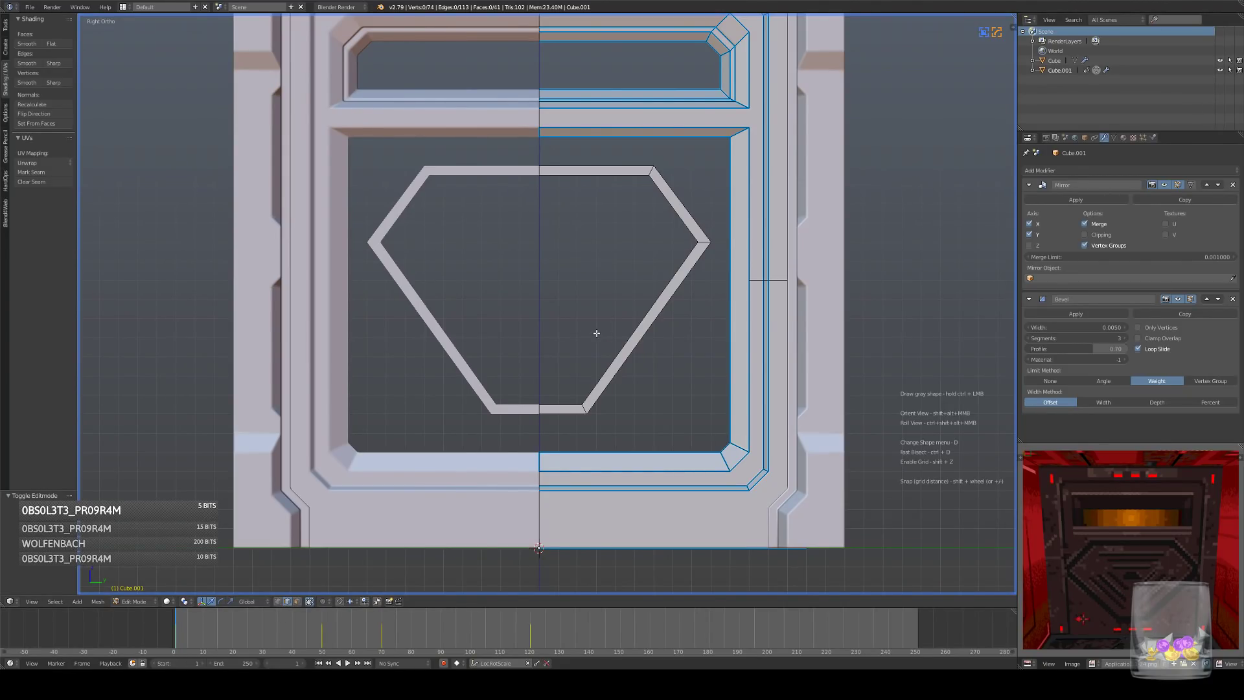
scroll(603, 343, up, 3)
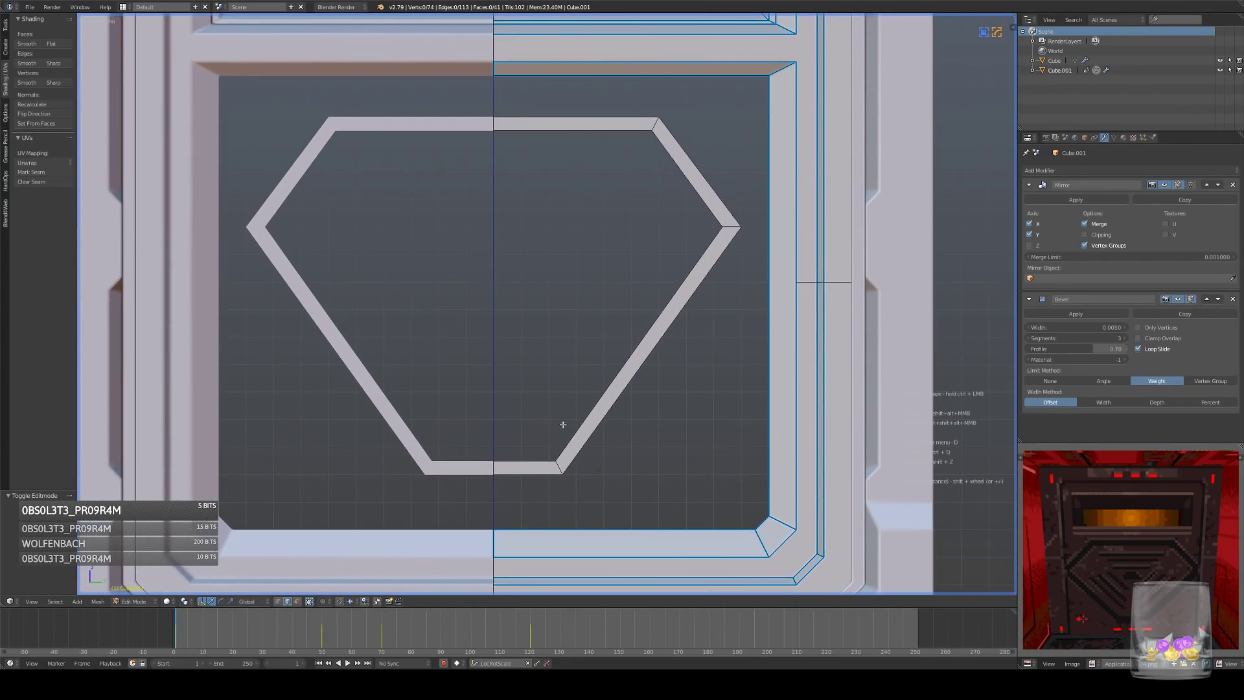
right_click(567, 422)
key(z)
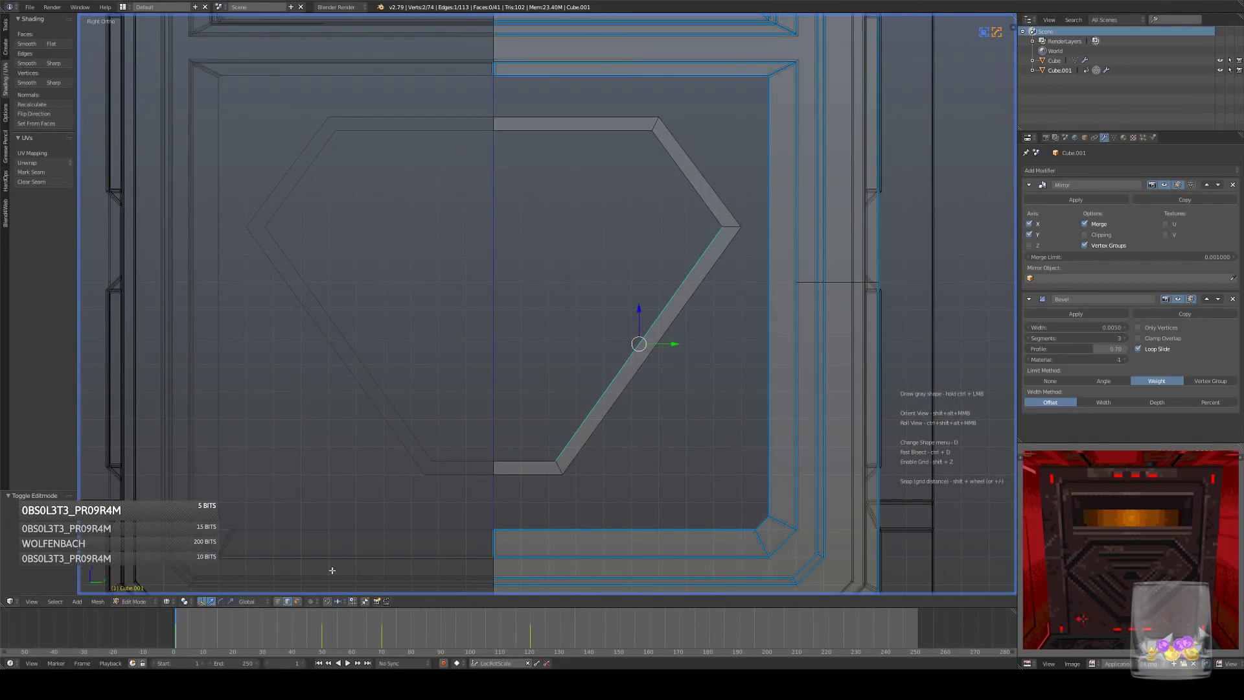
right_click(557, 456)
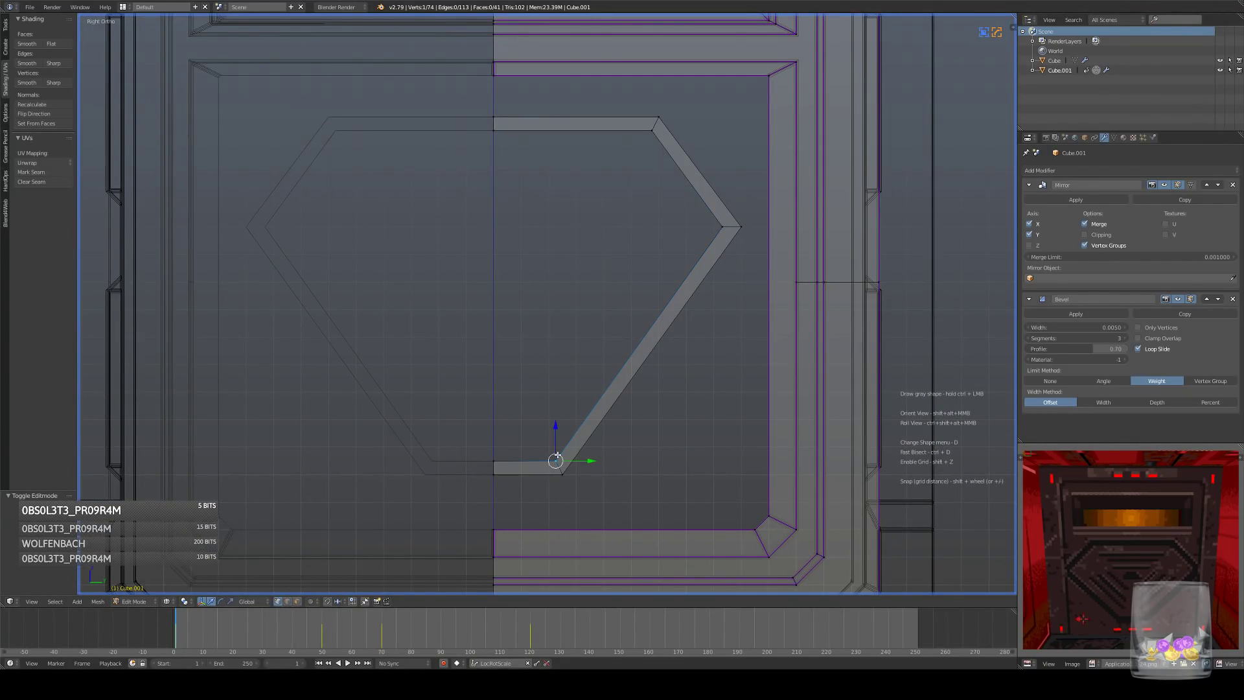
shift+right_click(718, 229)
right_click(720, 240)
key(shift+d)
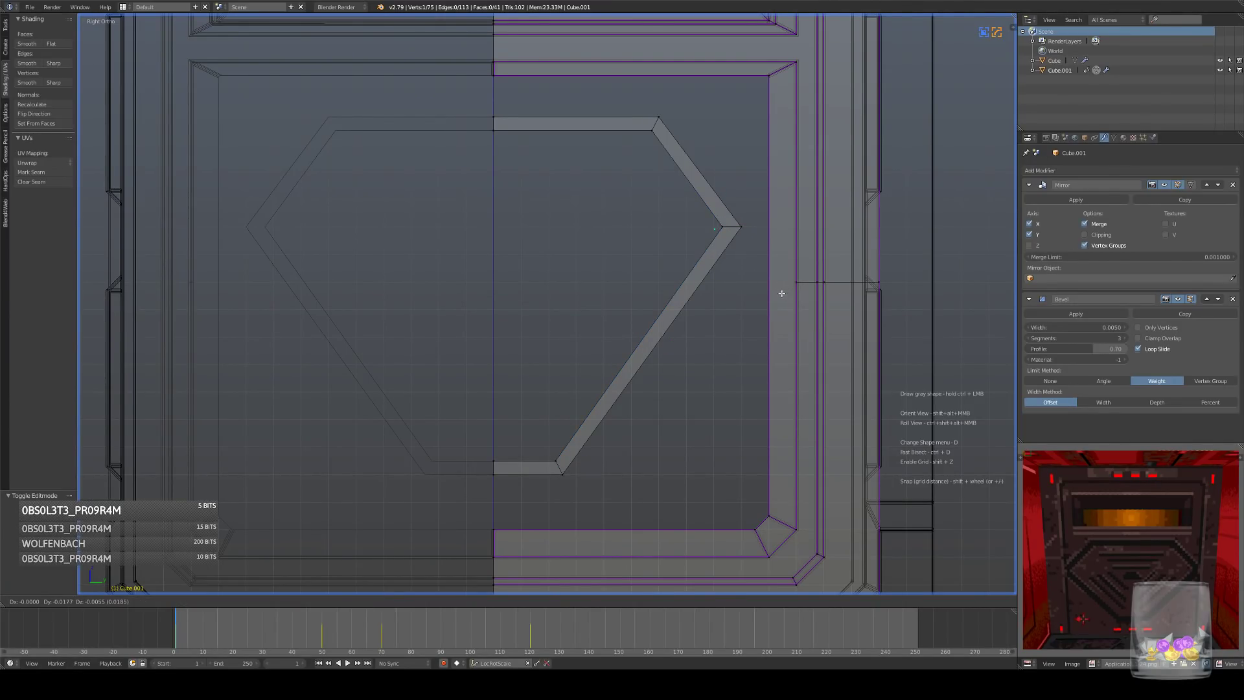
click(763, 291)
- Duplicate the inner lower-corner vertex, place the copy above it, and join the two copied vertices with an edge
right_click(563, 455)
key(shift+d)
click(730, 447)
shift+right_click(696, 228)
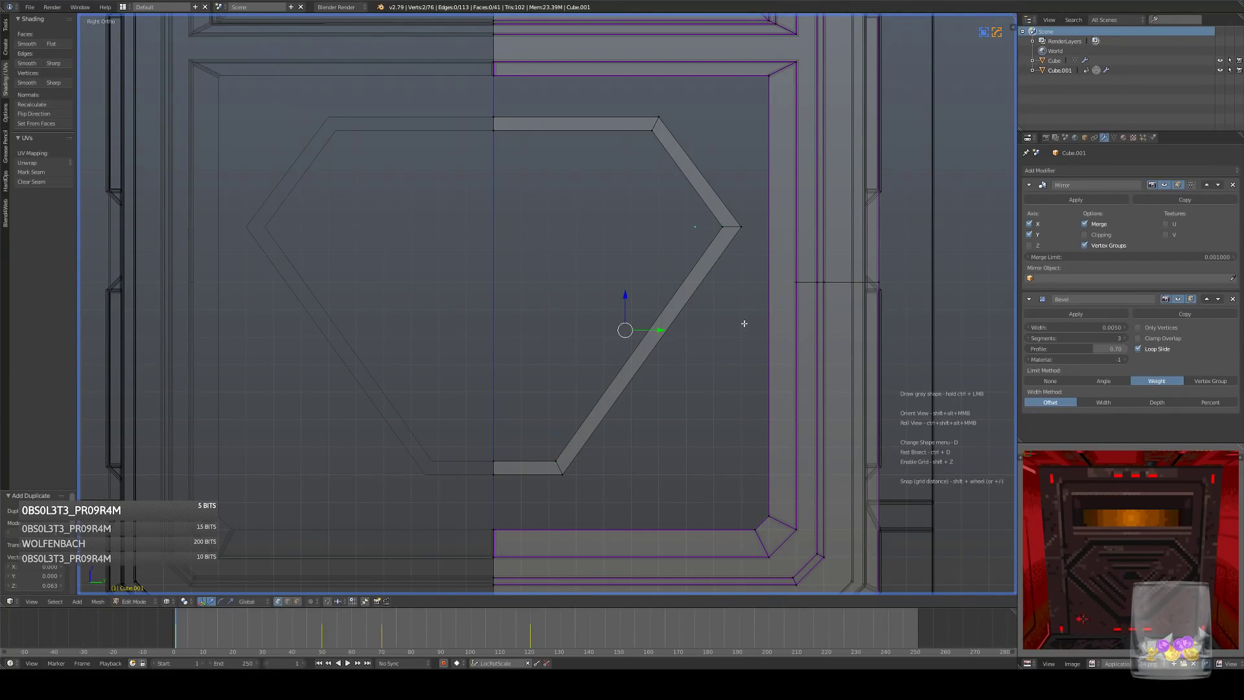
key(f)
- Move the new edge's lower vertex inward along Y so the edge runs parallel to the band's lower diagonal
right_click(706, 229)
scroll(709, 292, up, 3)
right_click(518, 411)
key(g)
key(y)
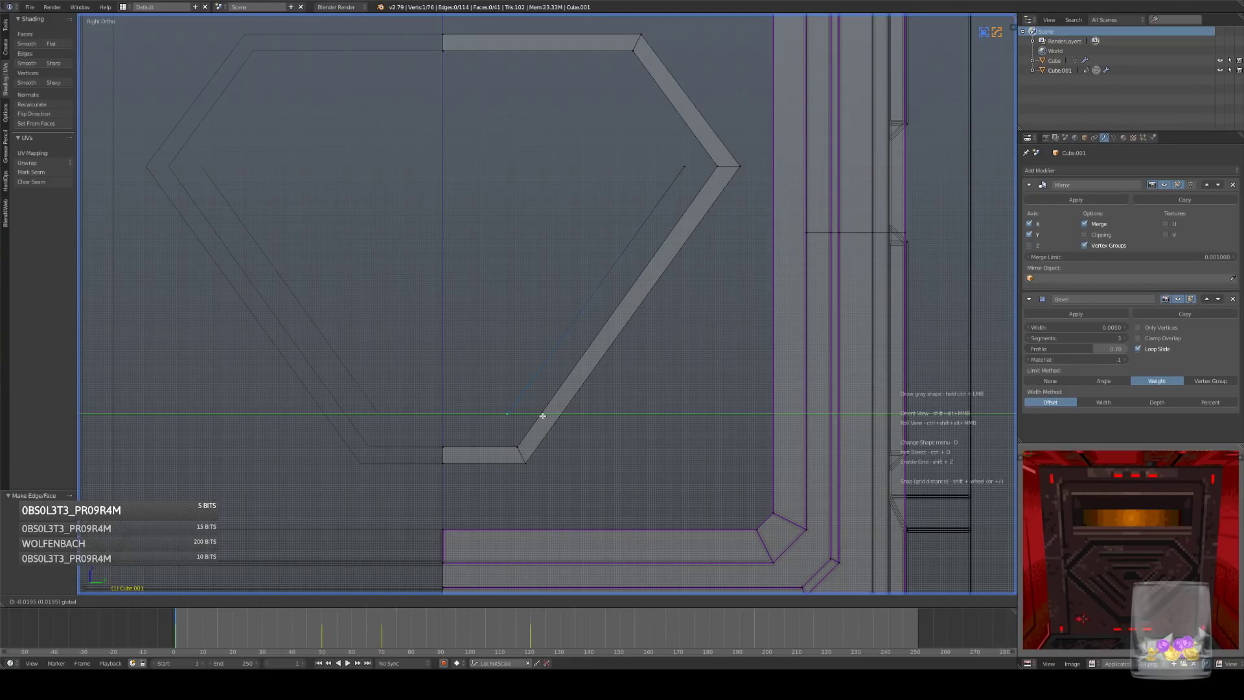
click(537, 415)
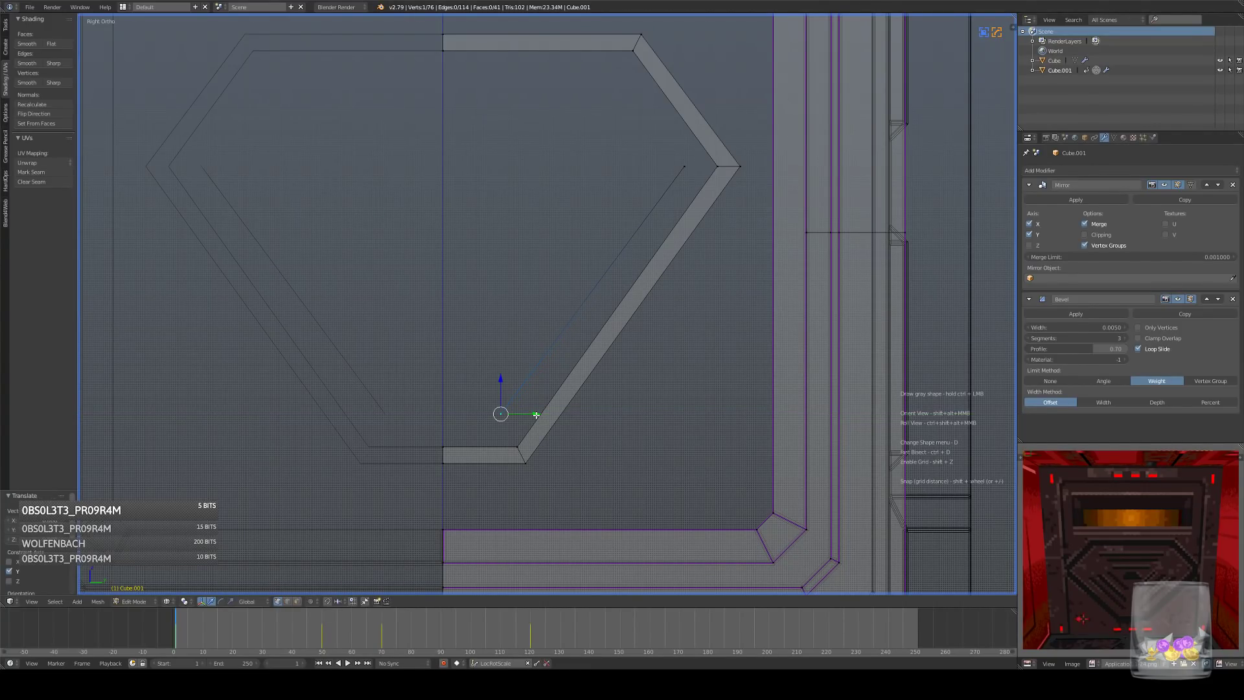
- Extrude the band's inner lower-corner vertex into a guide edge slanting up toward the emblem's centre line
right_click(517, 447)
key(e)
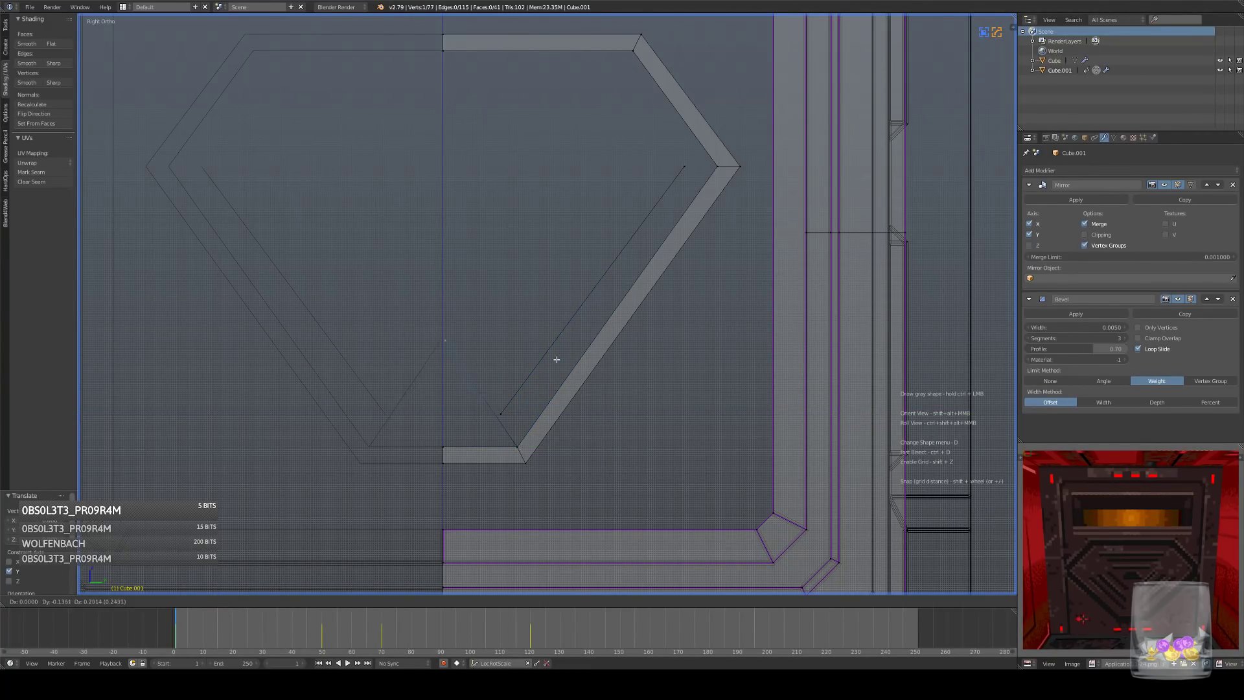
click(557, 326)
scroll(627, 330, down, 3)
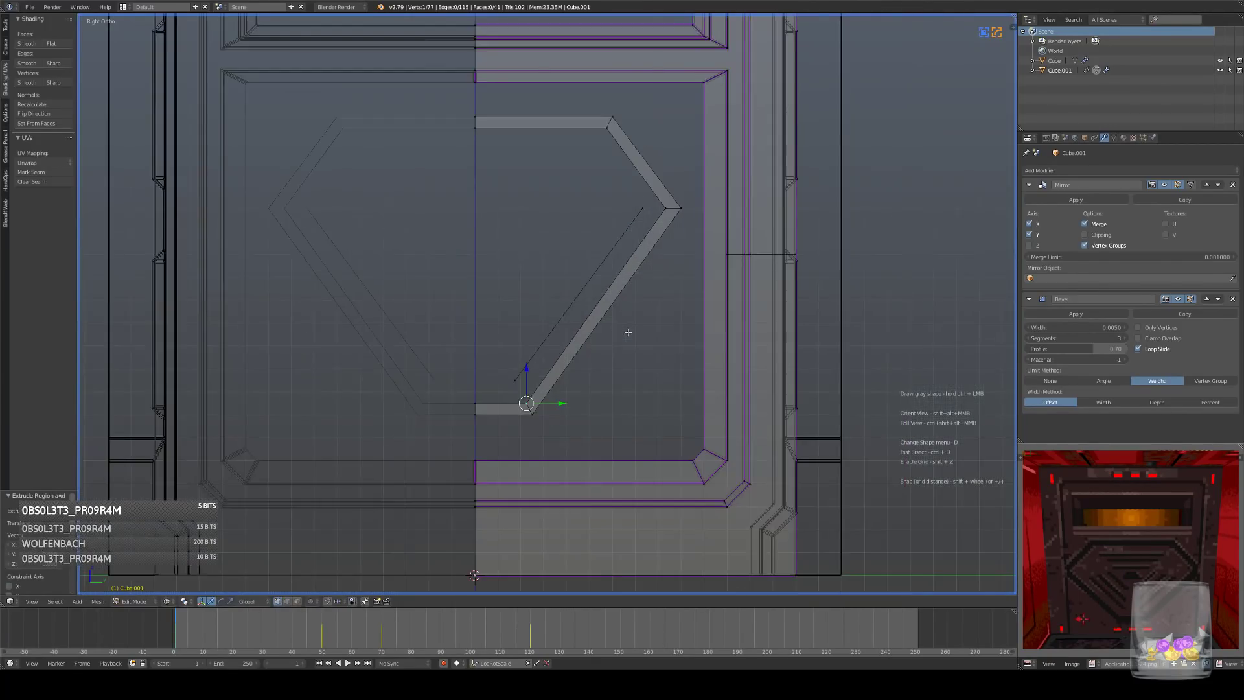
key(g)
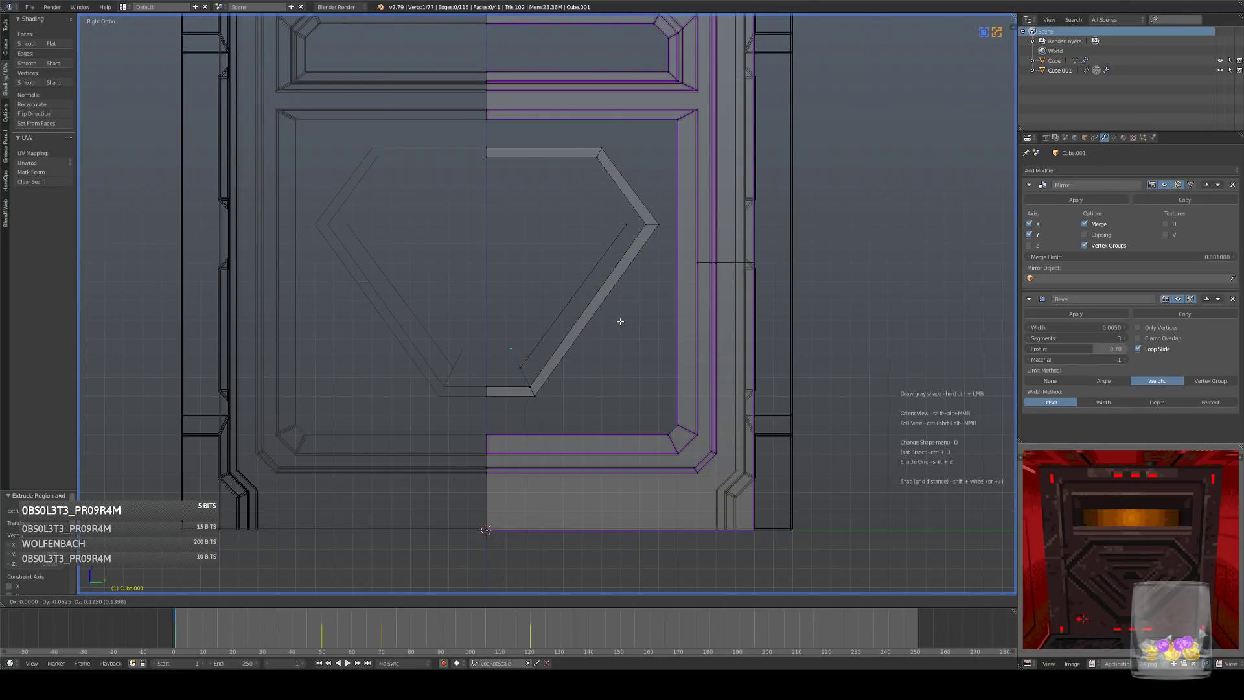
click(612, 270)
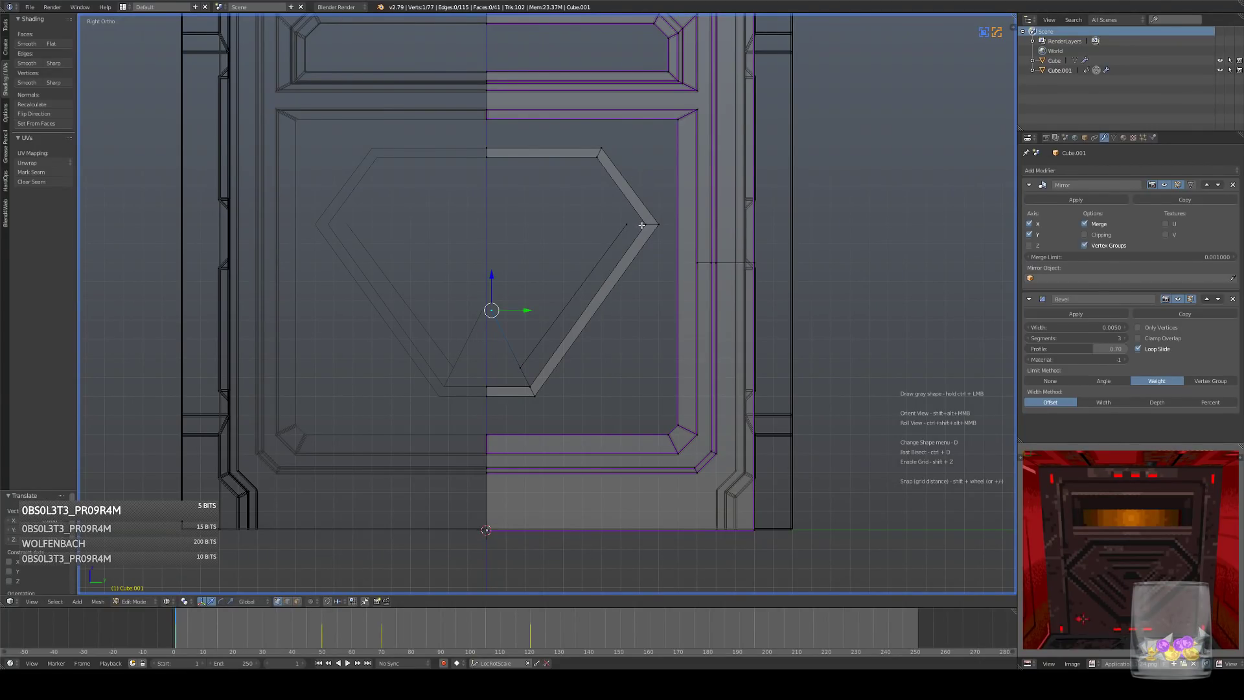
- Extrude the band's inner upper-corner vertex into a second guide edge slanting down into the emblem, and clear the selection
ctrl+click(589, 160)
key(g)
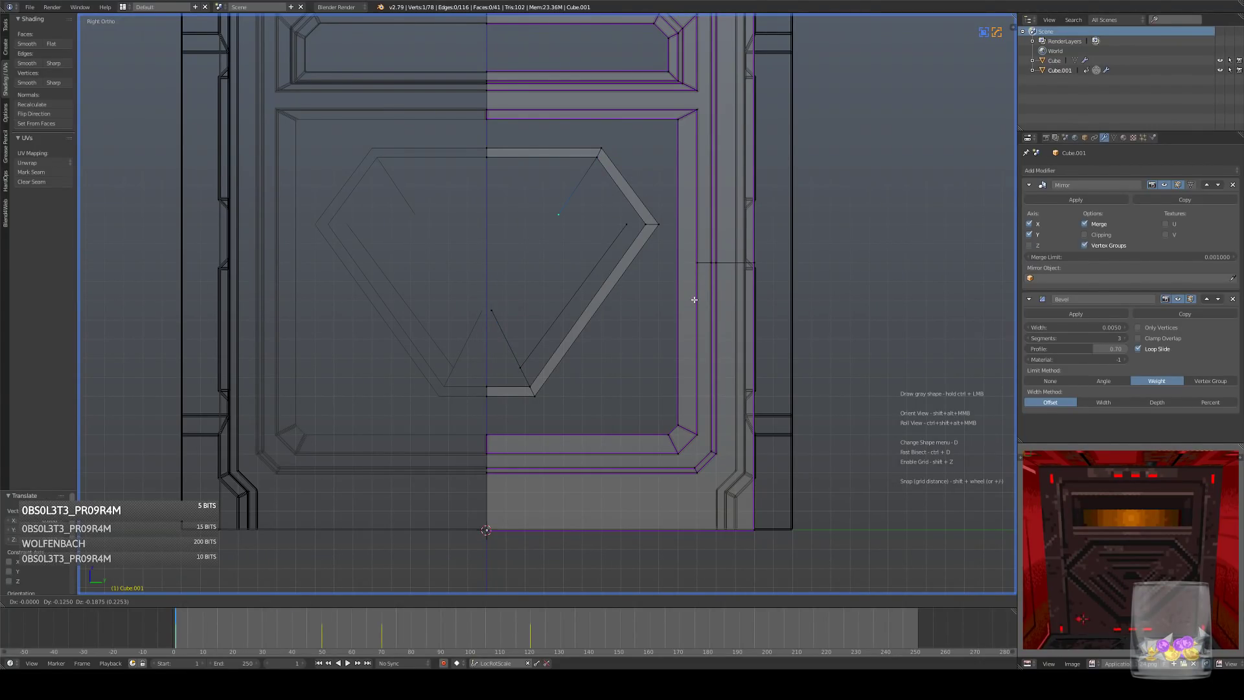
click(694, 312)
key(a)
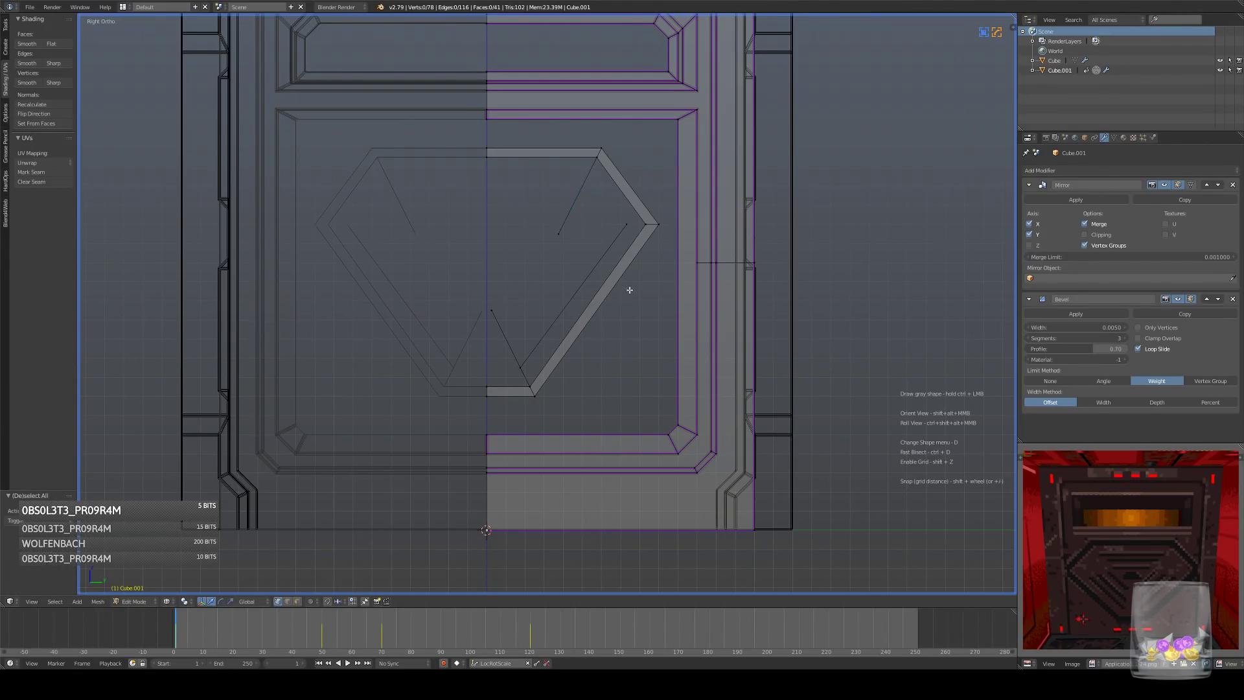
- Try repositioning the upper vertex of the inner diagonal edge along Y, snapping it to the grid and readjusting it
shift+middle_drag(530, 394, 520, 420)
right_click(621, 248)
scroll(626, 253, up, 2)
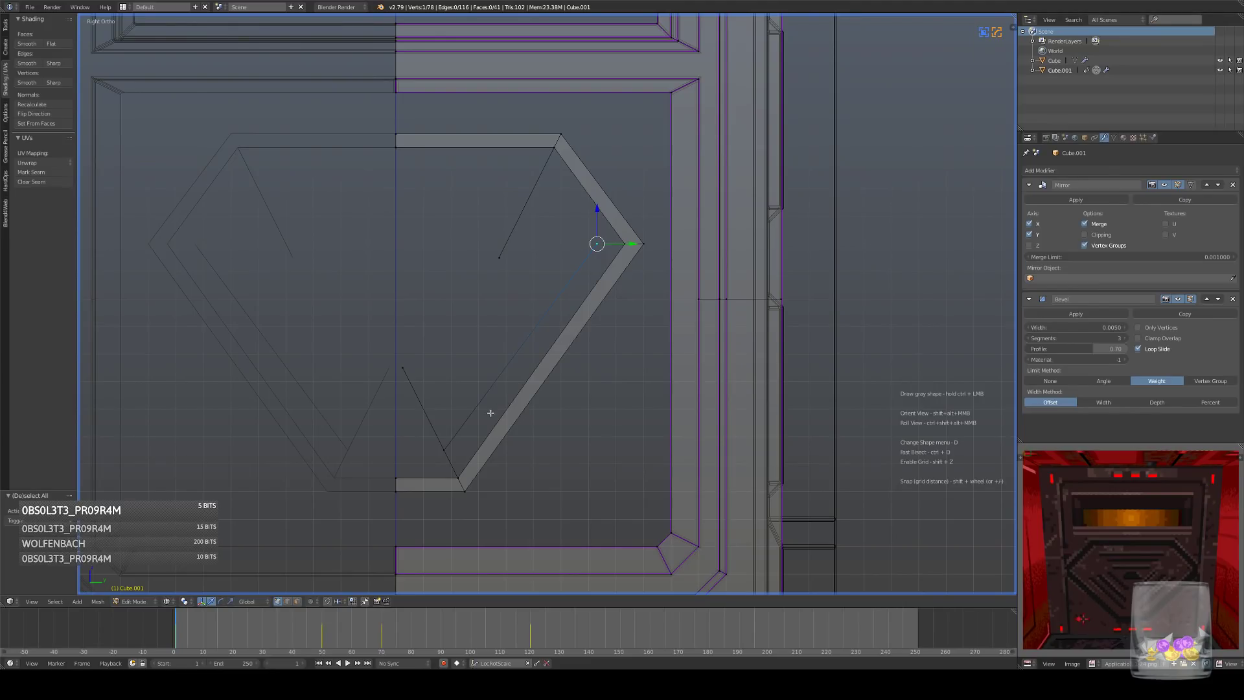
right_click(451, 458)
right_click(596, 248)
drag(632, 245, 624, 245)
key(shift+s)
click(673, 252)
shift+middle_drag(601, 373, 604, 351)
shift+middle_drag(600, 287, 591, 284)
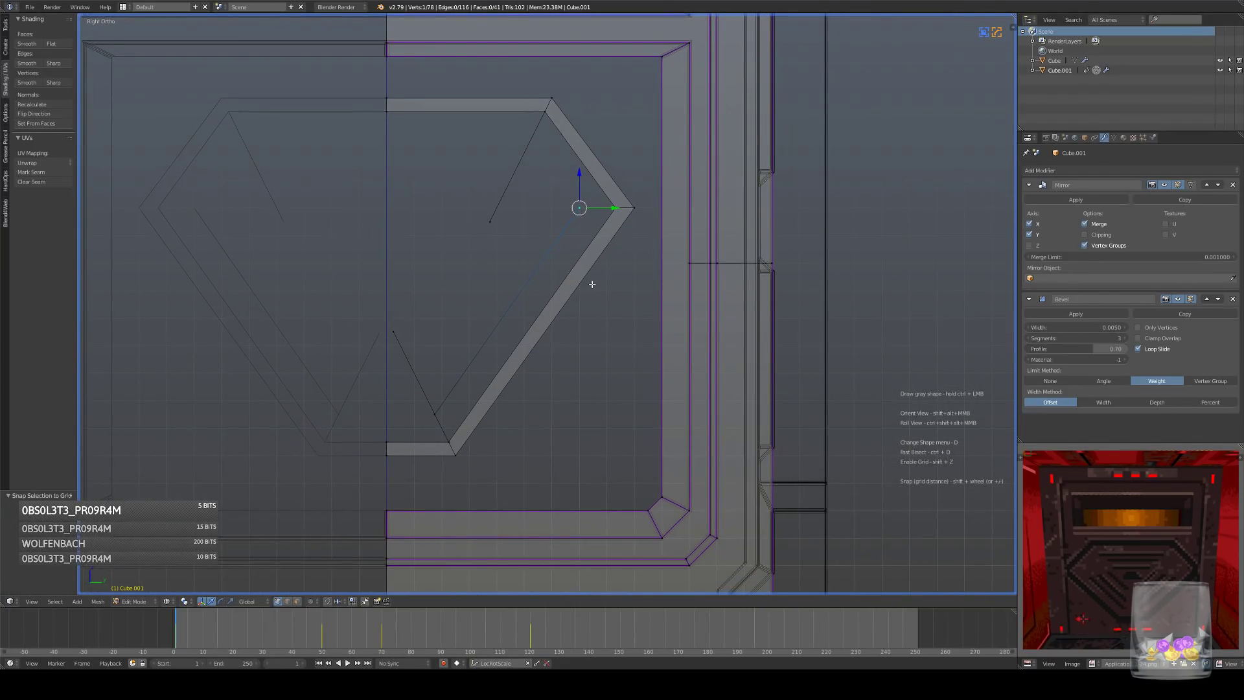
scroll(611, 217, up, 2)
key(g)
key(y)
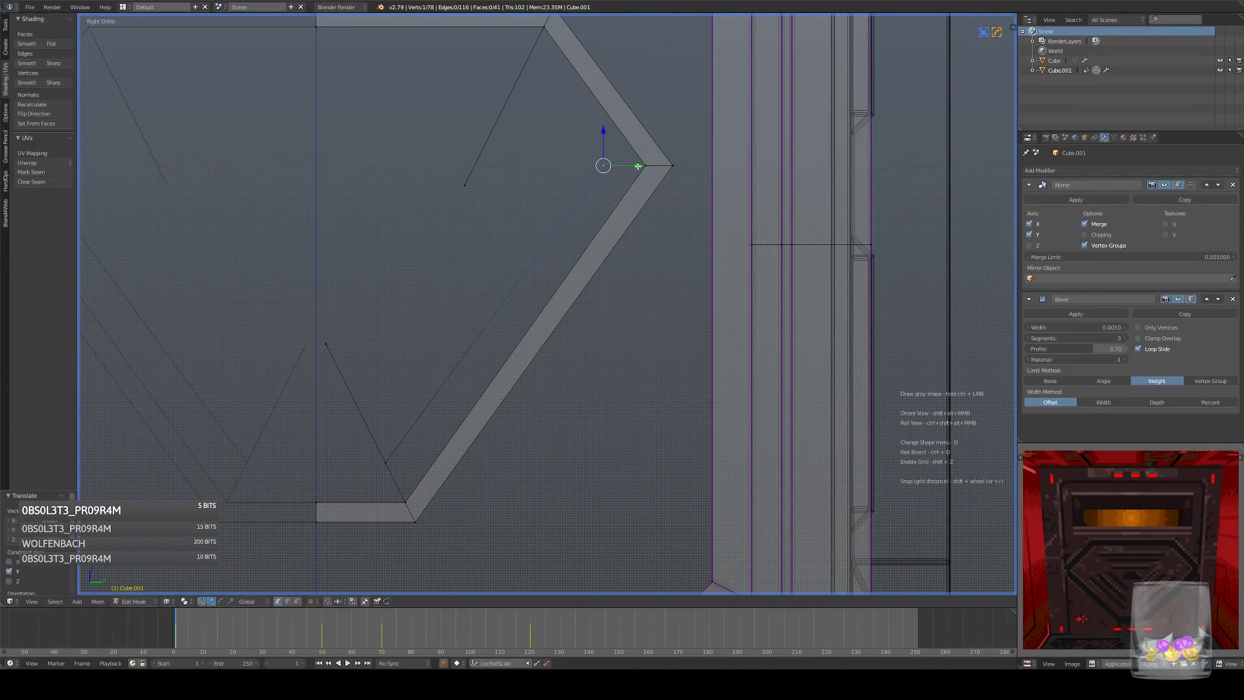
click(635, 166)
- Delete the inner diagonal edge and replace it with a copy of the band's inner lower diagonal offset 0.0625 inward along Y
scroll(642, 275, down, 4)
scroll(642, 291, up, 1)
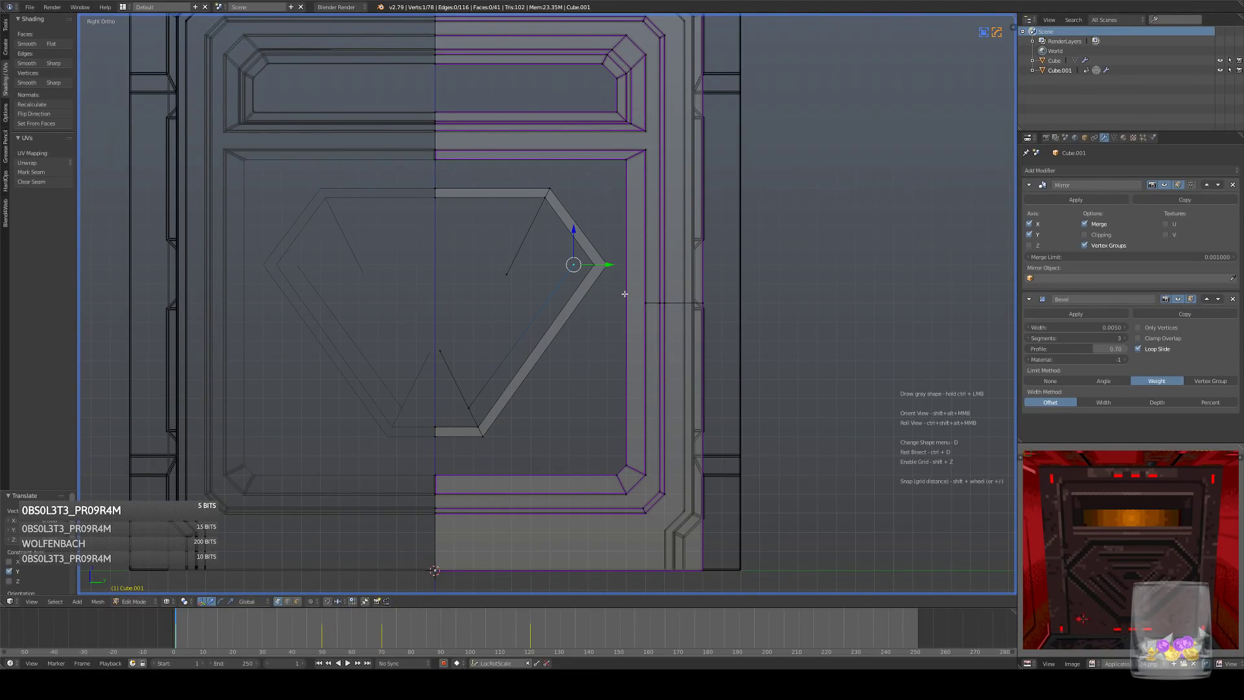
shift+right_click(465, 413)
key(x)
click(695, 346)
right_click(480, 425)
shift+right_click(594, 265)
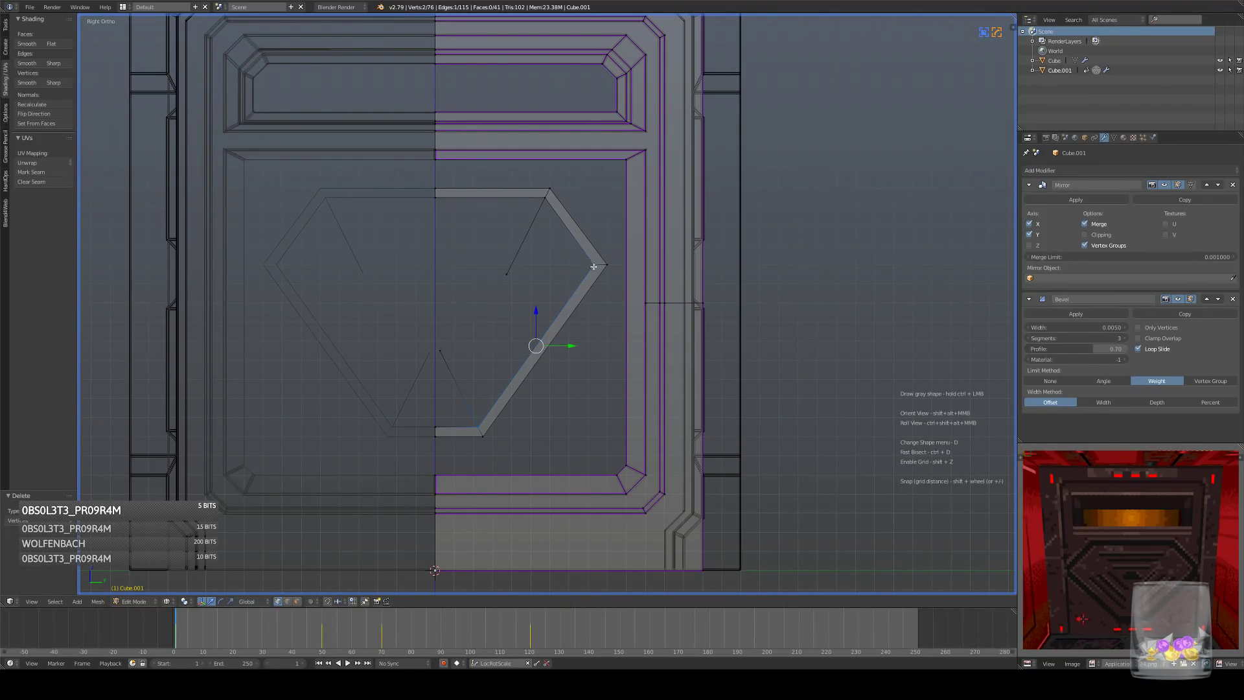
key(shift+d)
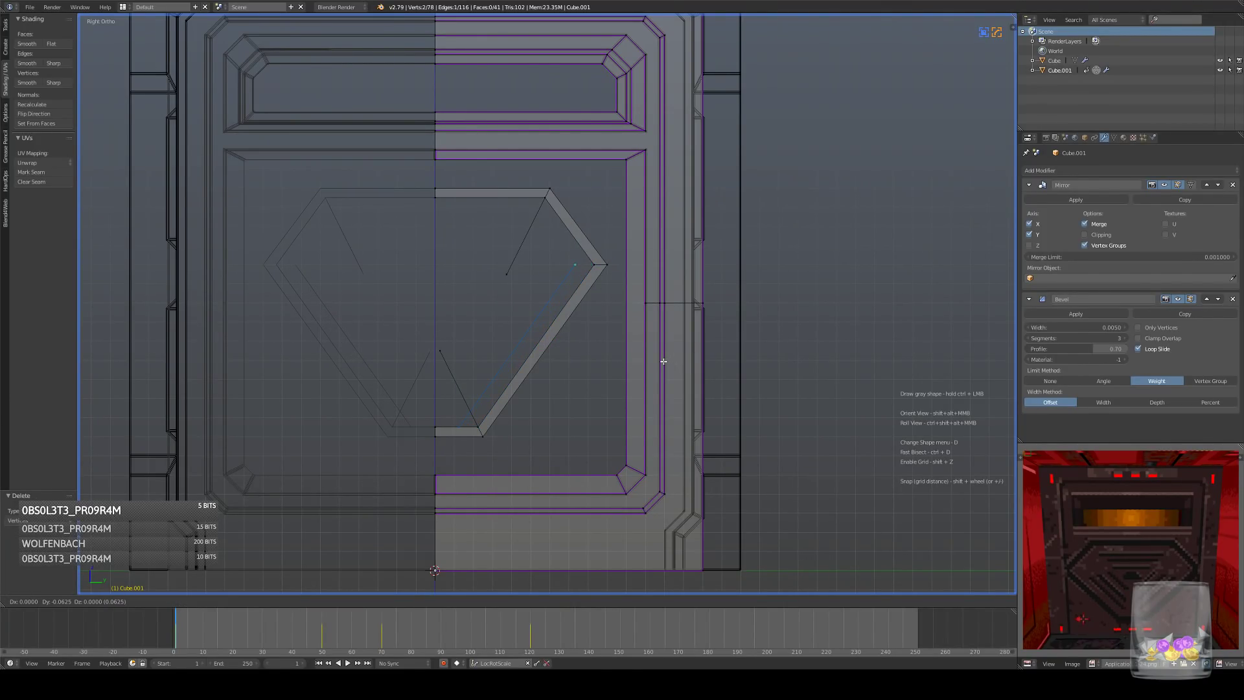
click(655, 360)
- Slide the copied edge's lower vertex up along the edge to meet the lower guide edge
right_click(459, 426)
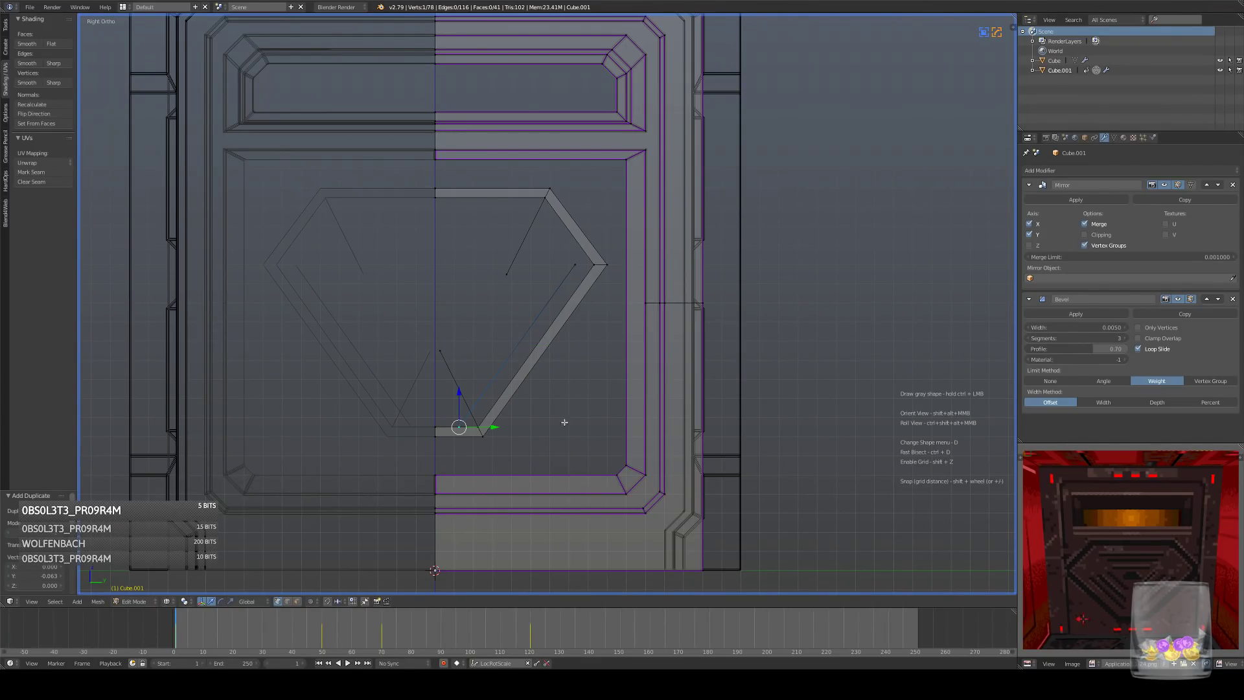
key(g)
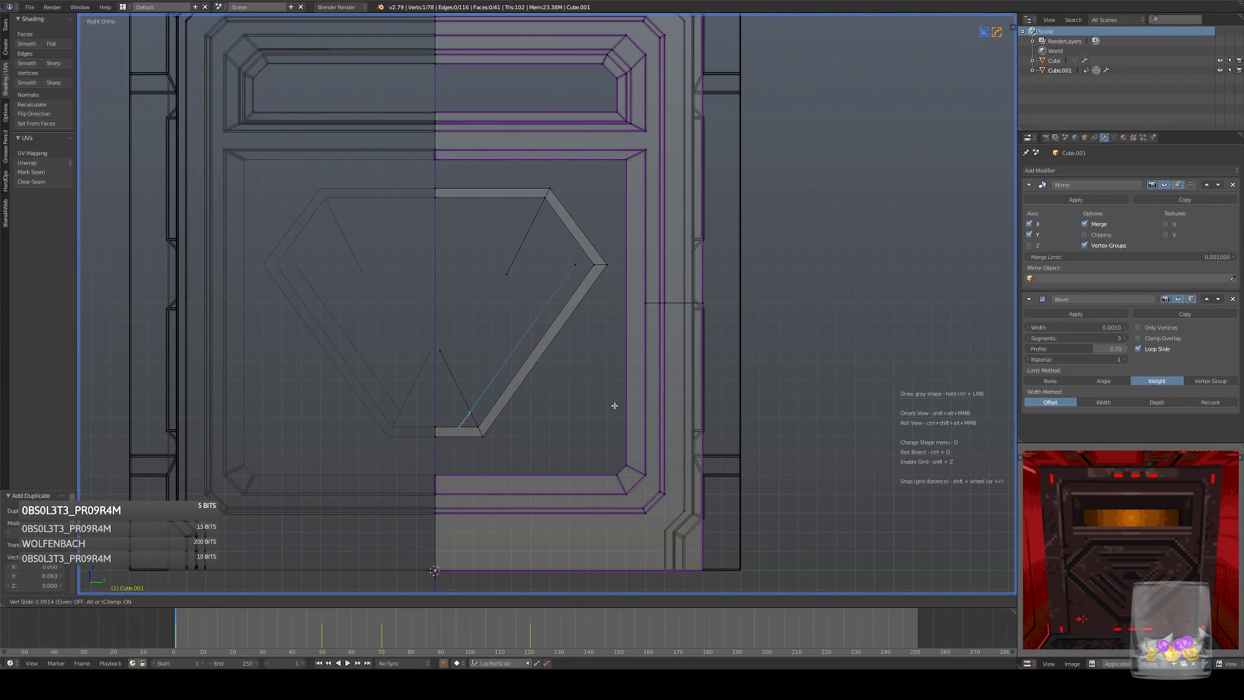
click(626, 399)
- Examine both ends of the inner diagonal edge for alignment with the lower guide edge and the surrounding band
shift+middle_drag(544, 406, 560, 324)
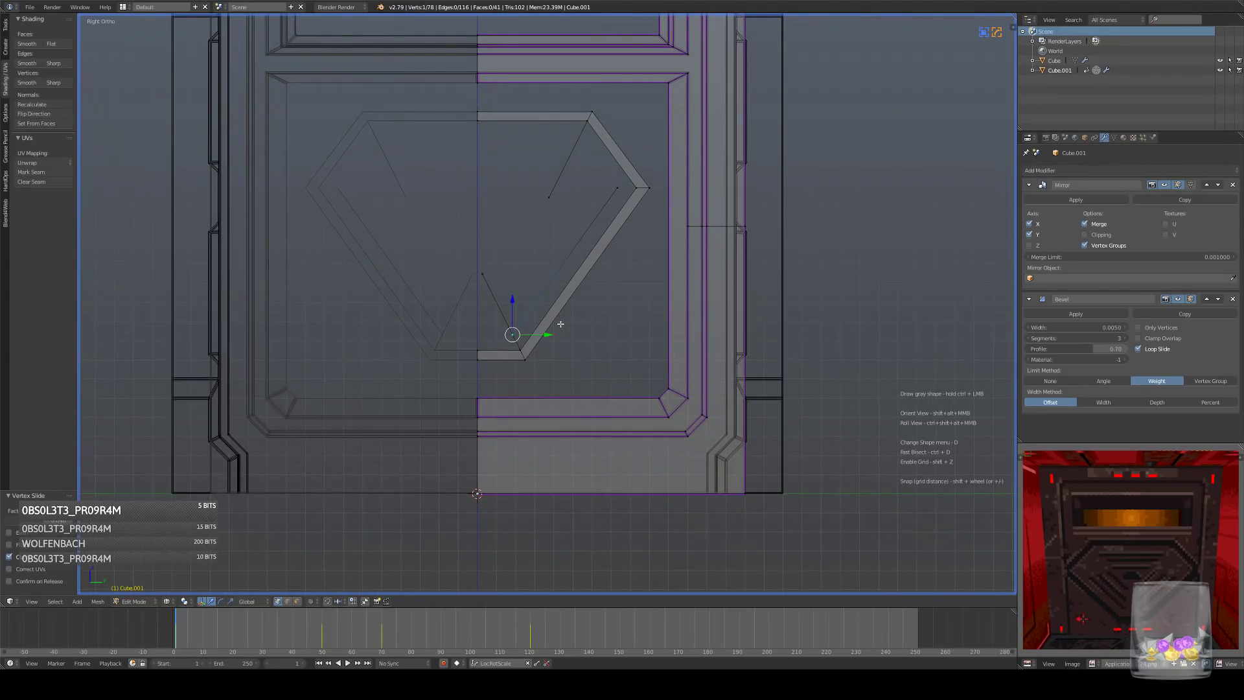
scroll(561, 336, up, 9)
shift+middle_drag(453, 463, 611, 319)
scroll(622, 315, up, 4)
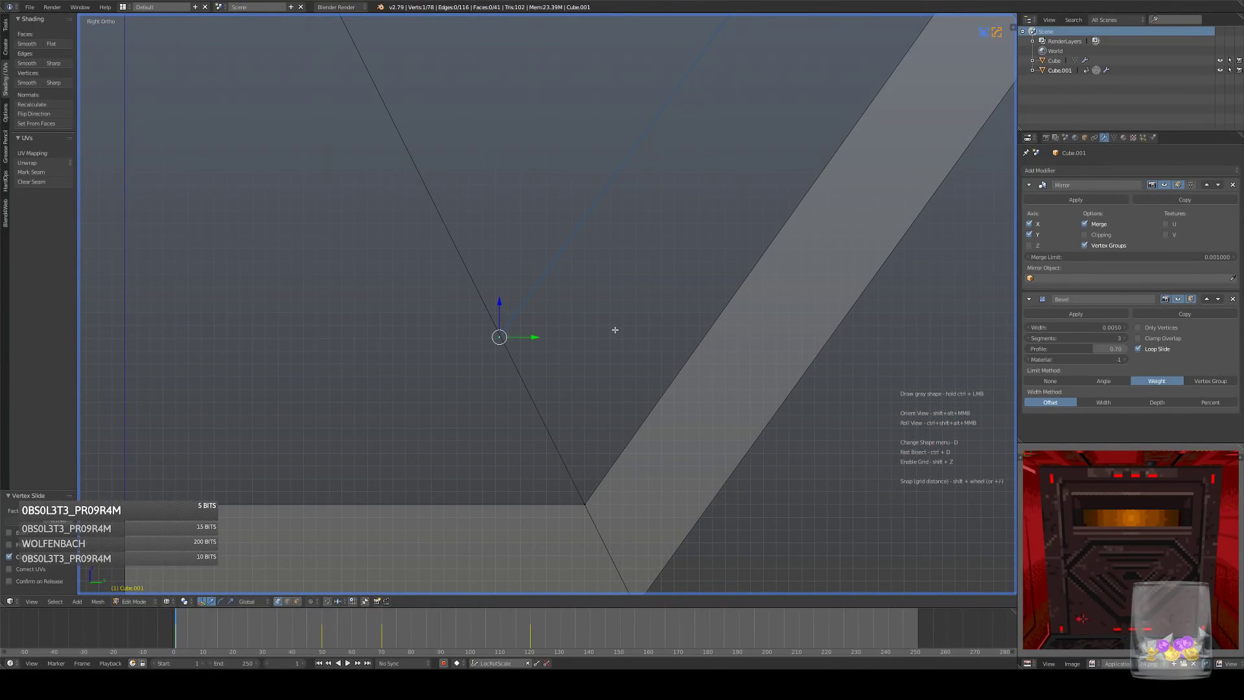
scroll(615, 329, down, 8)
shift+middle_drag(646, 270, 574, 436)
scroll(720, 169, up, 2)
shift+middle_drag(738, 174, 496, 473)
scroll(544, 414, up, 5)
shift+middle_drag(581, 373, 627, 358)
scroll(625, 332, down, 10)
shift+middle_drag(537, 399, 564, 342)
scroll(560, 338, up, 1)
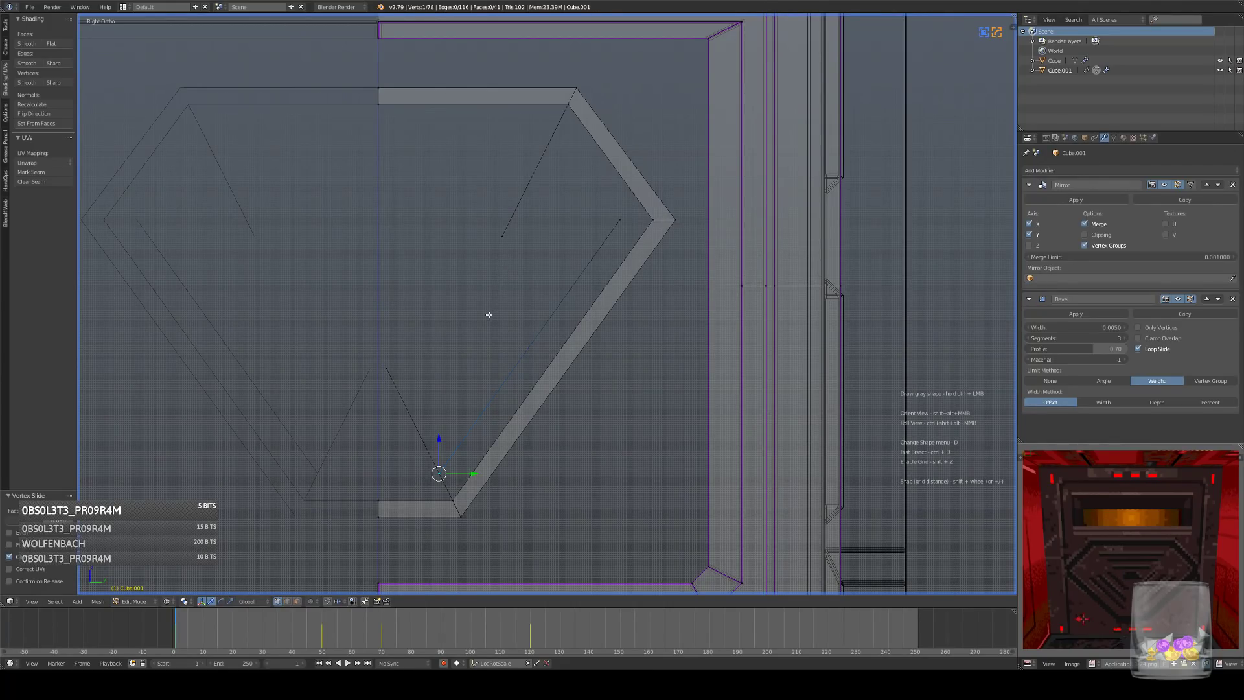
- Select the whole linked inner diagonal edge and move it slightly along Y toward the lower guide edge
key(ctrl+l)
shift+middle_drag(551, 376, 573, 350)
scroll(580, 353, up, 2)
scroll(579, 354, up, 3)
shift+middle_drag(544, 389, 670, 194)
scroll(577, 360, up, 4)
shift+middle_drag(578, 483, 702, 287)
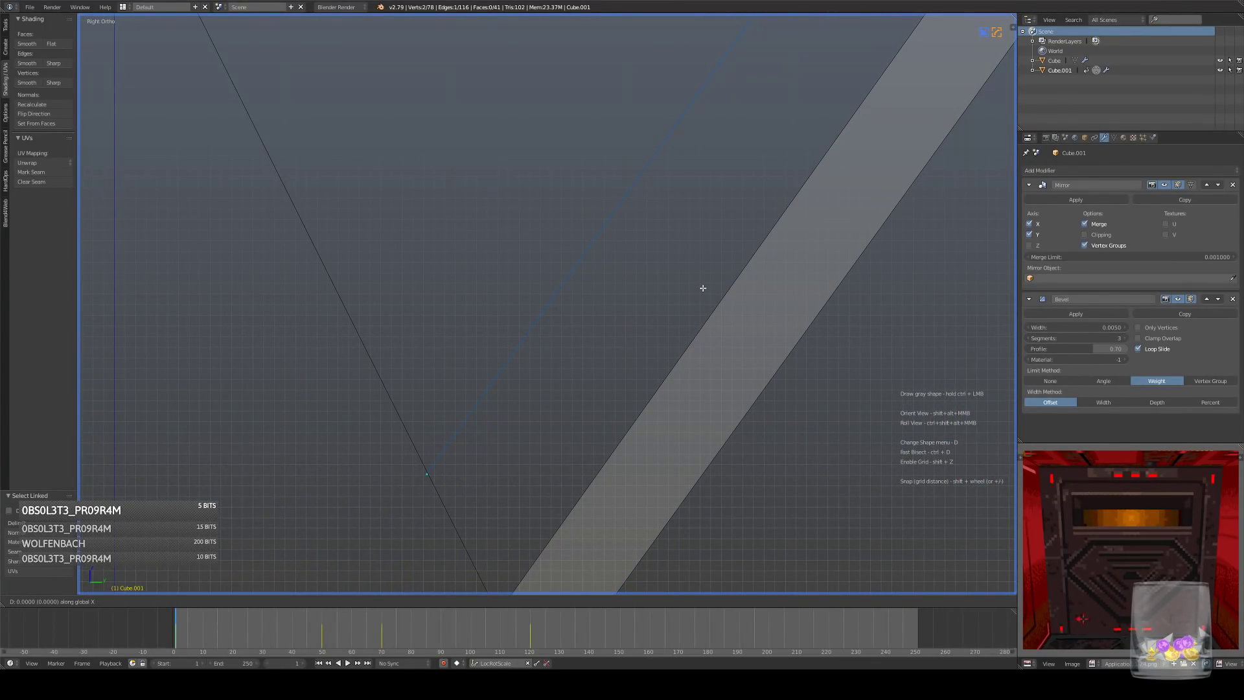
key(g)
key(y)
click(670, 293)
- Reposition the inner diagonal's lower vertex at the lower guide edge and snap it to the grid
right_click(421, 471)
key(g)
click(497, 427)
key(shift+s)
click(533, 407)
scroll(526, 412, down, 4)
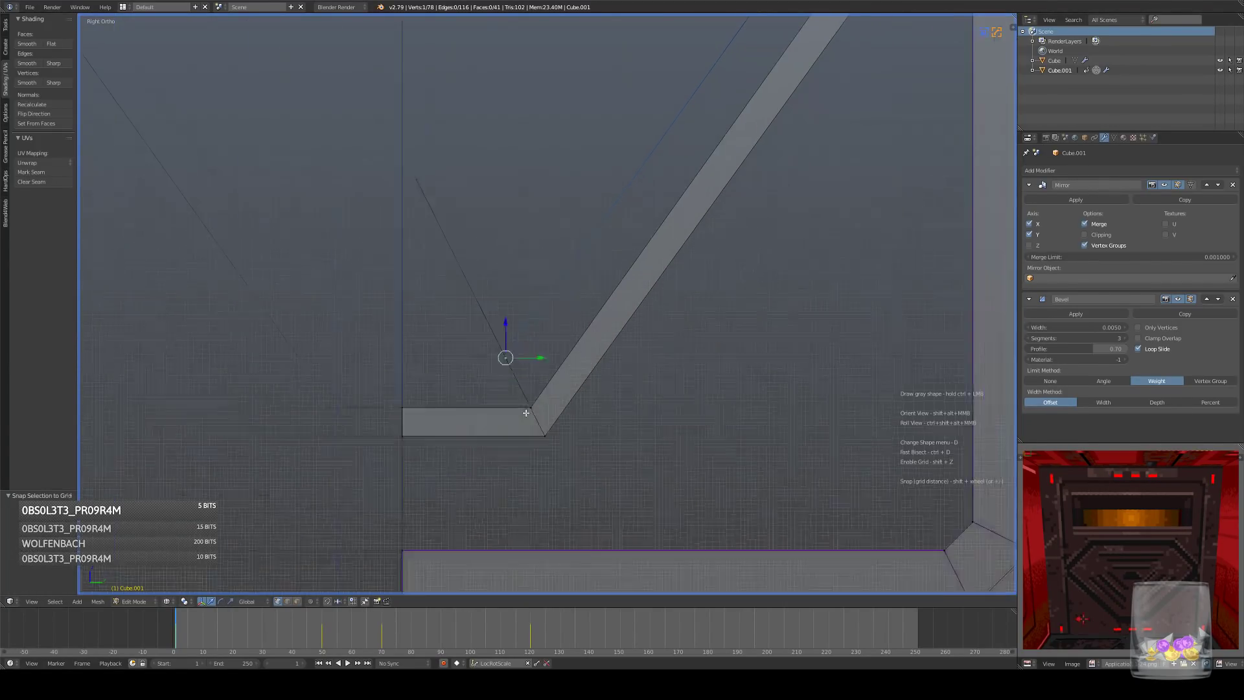
- Check the mirrored emblem outline and its inner edges in Object Mode, and return to Edit Mode
scroll(526, 413, down, 9)
shift+middle_drag(633, 215, 591, 305)
scroll(592, 306, up, 3)
right_click(600, 272)
shift+middle_drag(527, 393, 534, 389)
shift+middle_drag(615, 383, 648, 370)
key(Tab)
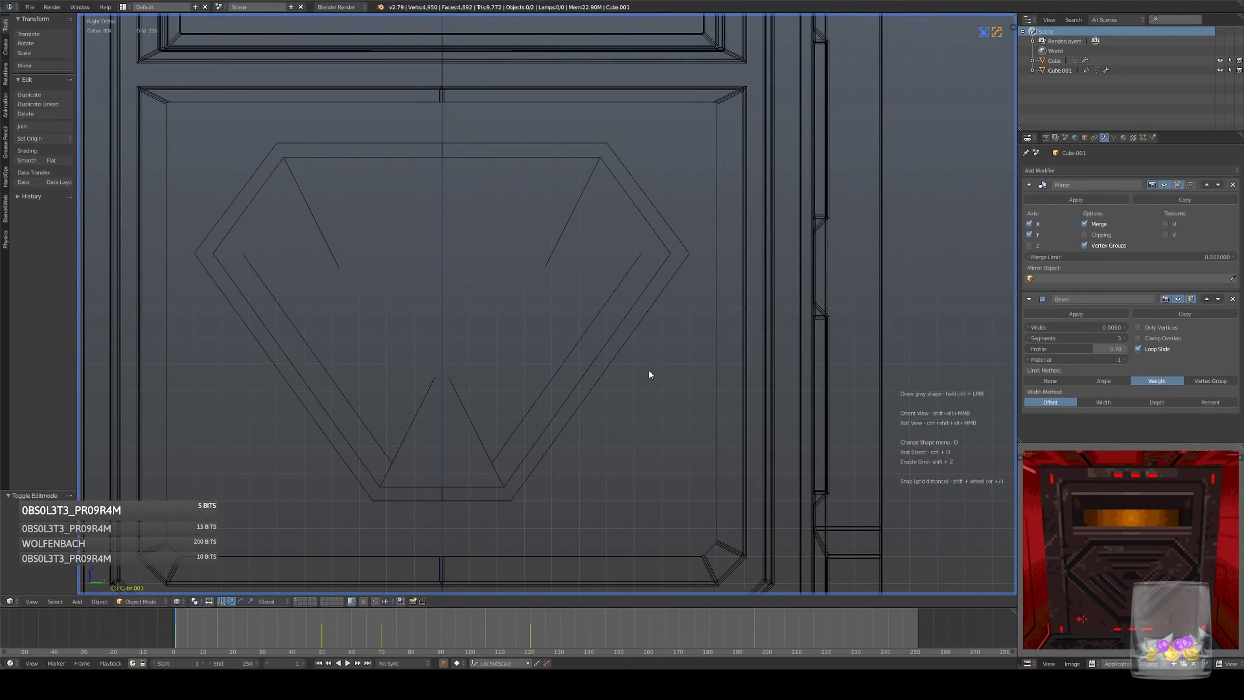
key(Tab)
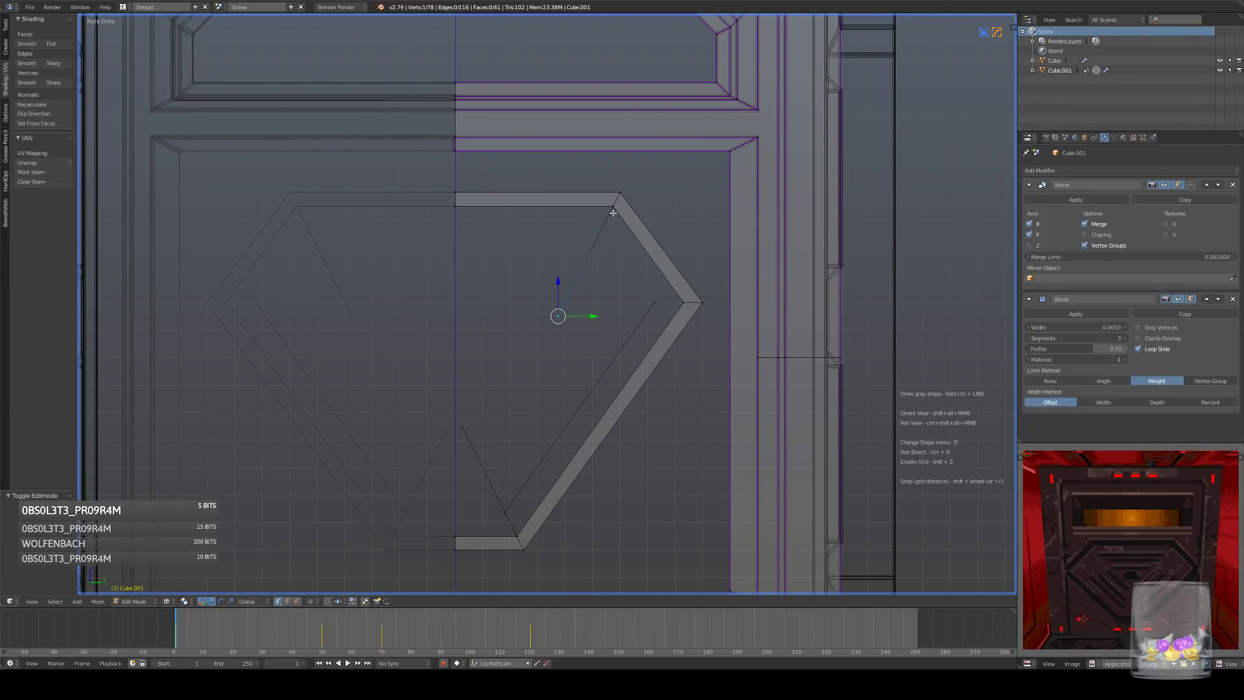
- Select both ends of the inner diagonal edge and extrude it horizontally inward into a wide slanted face across the centre line
shift+middle_drag(615, 205, 635, 168)
right_click(525, 474)
shift+right_click(681, 267)
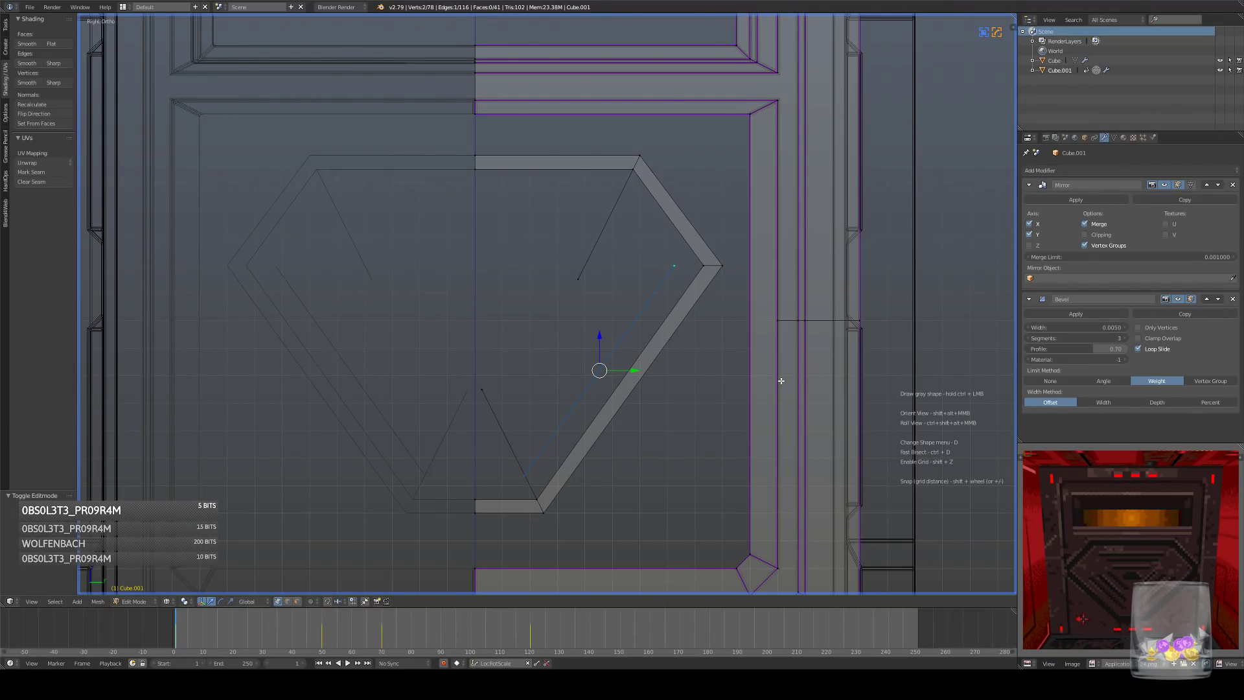
key(e)
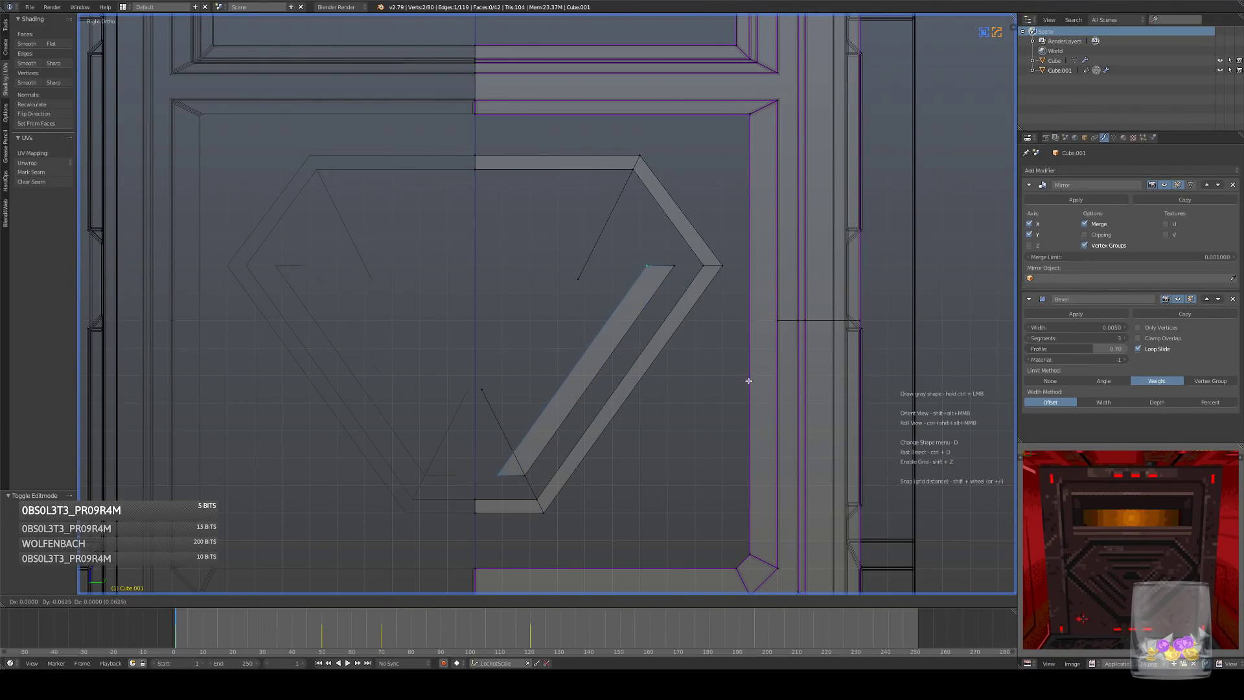
click(688, 378)
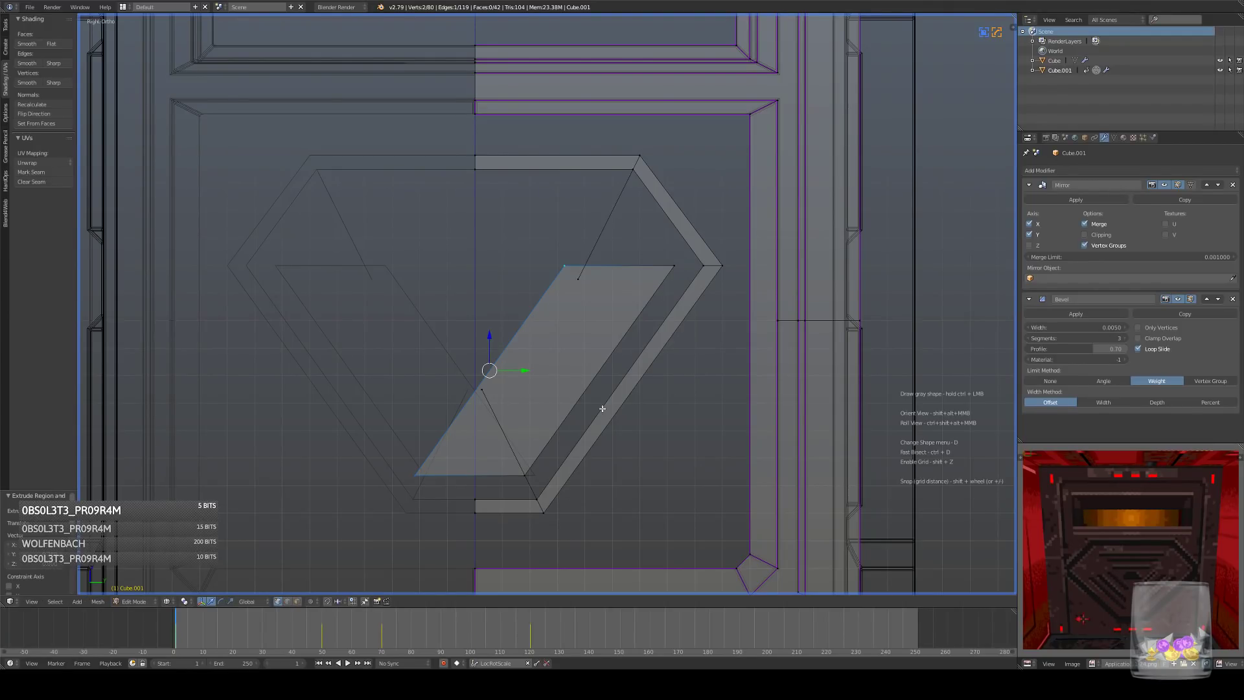
- Add a lengthwise loop cut to the slanted face, close to its outer diagonal edge
shift+scroll(605, 408, down, 2)
scroll(534, 403, up, 4)
key(ctrl+r)
click(487, 453)
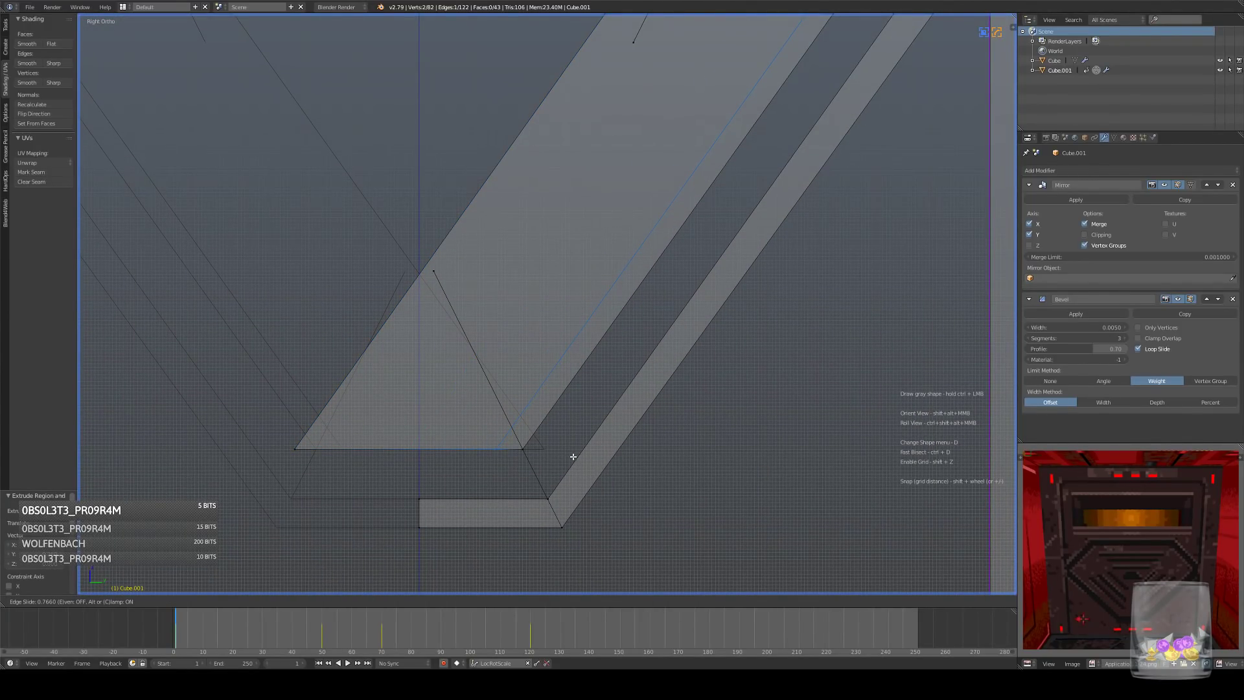
click(574, 457)
- Try a second lengthwise loop cut on the slanted face, just inside the first one
key(ctrl+r)
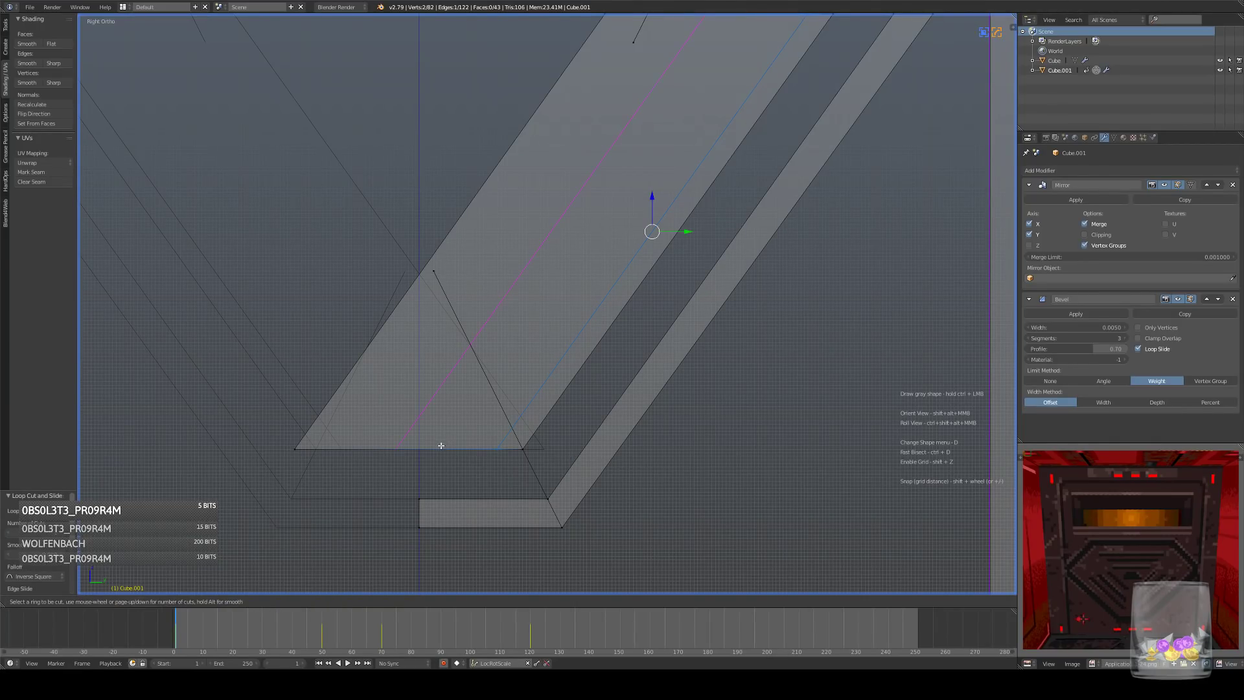
click(547, 436)
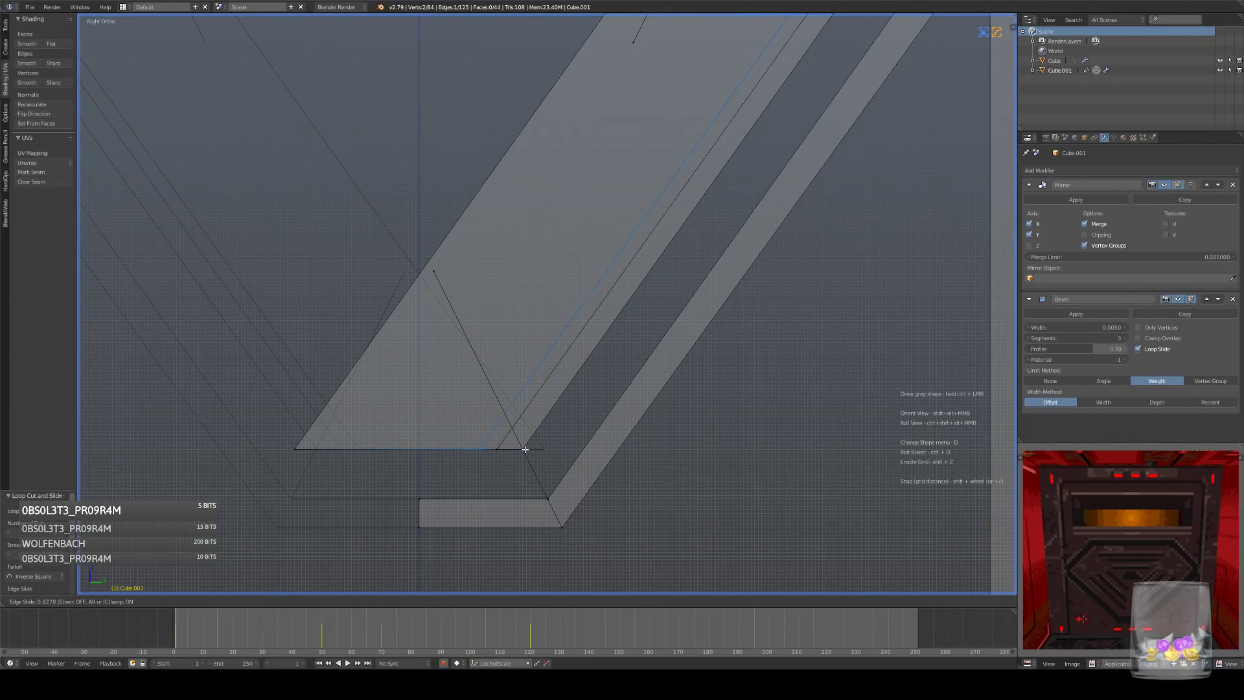
click(525, 449)
- Compare the loop spacing with the band's width and dissolve the inner of the two loop cuts
scroll(673, 263, down, 3)
scroll(648, 419, up, 3)
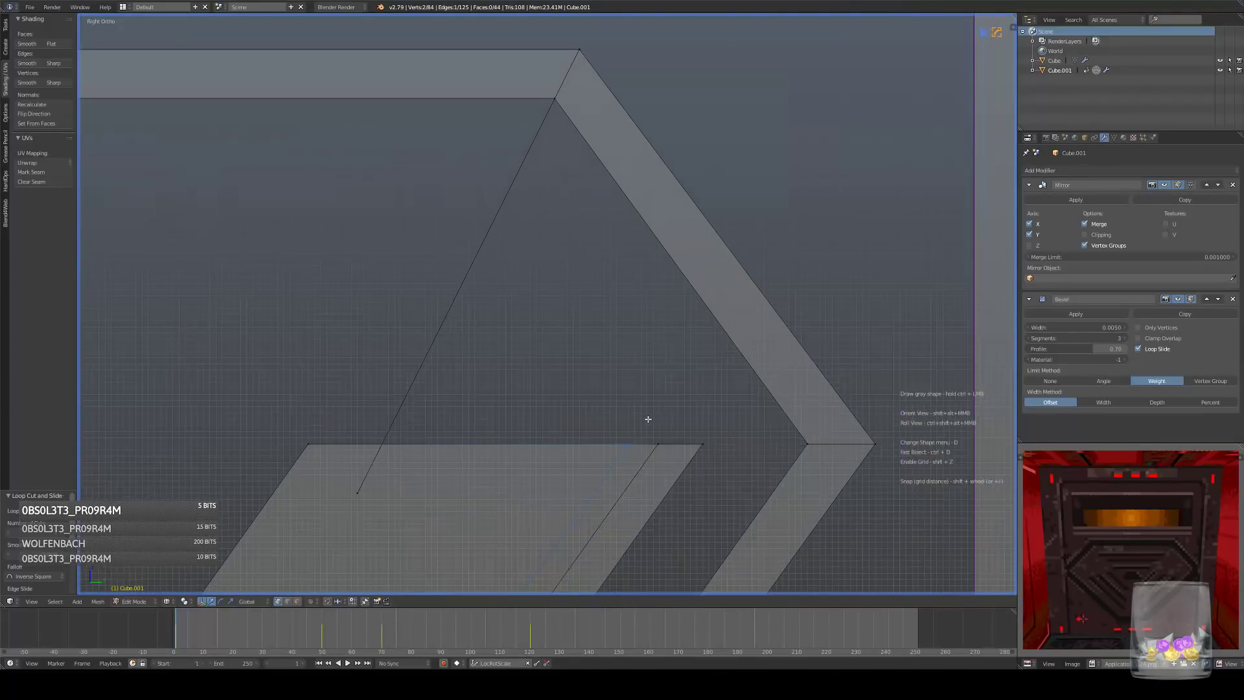
shift+middle_drag(648, 419, 658, 258)
scroll(658, 258, up, 3)
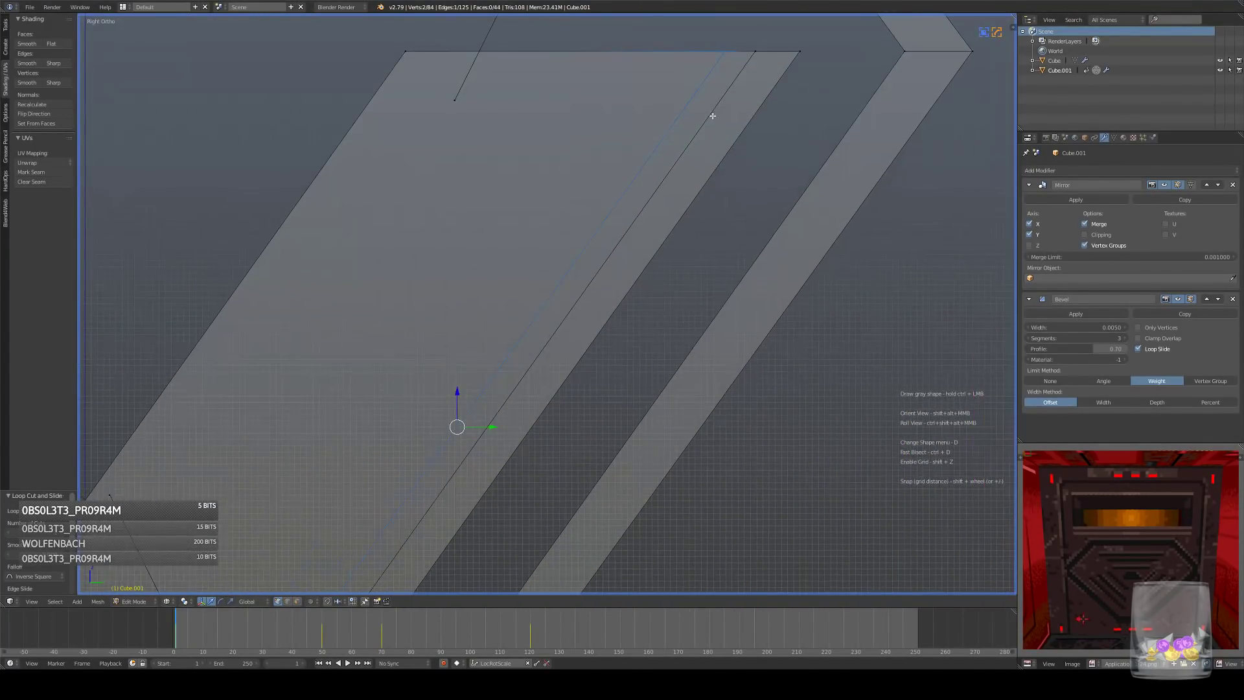
scroll(670, 307, down, 3)
scroll(669, 307, up, 1)
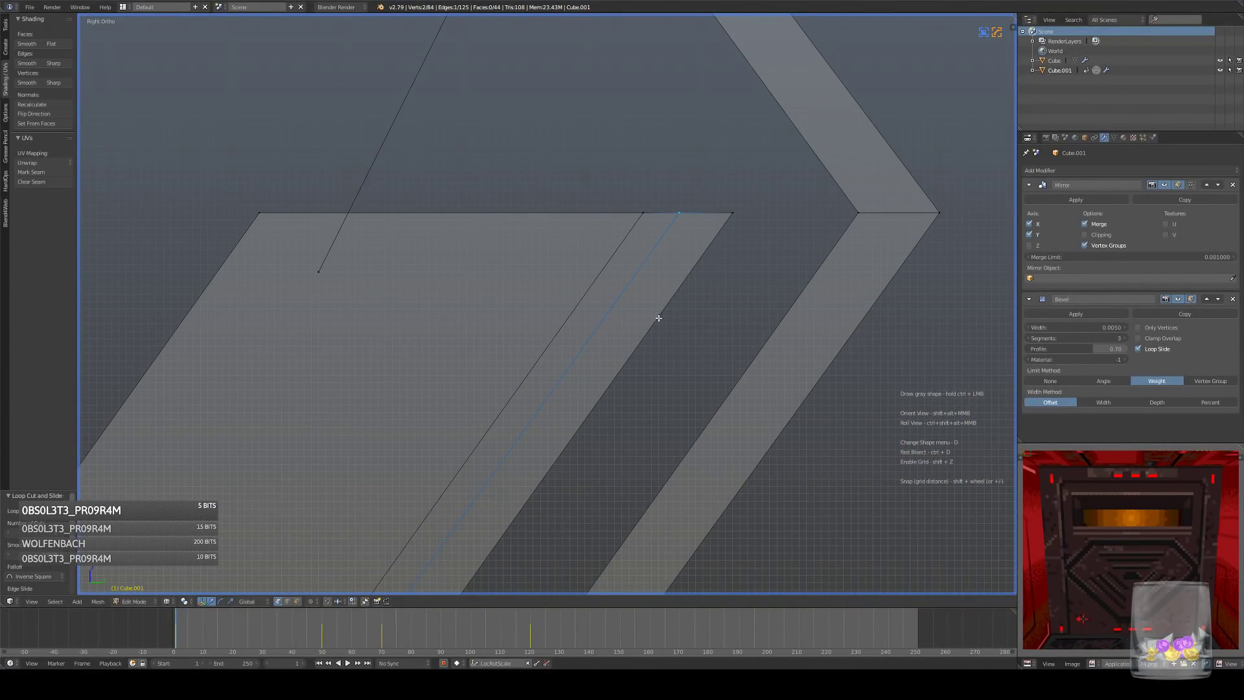
shift+middle_drag(625, 438, 853, 50)
shift+middle_drag(613, 473, 801, 106)
scroll(705, 262, up, 4)
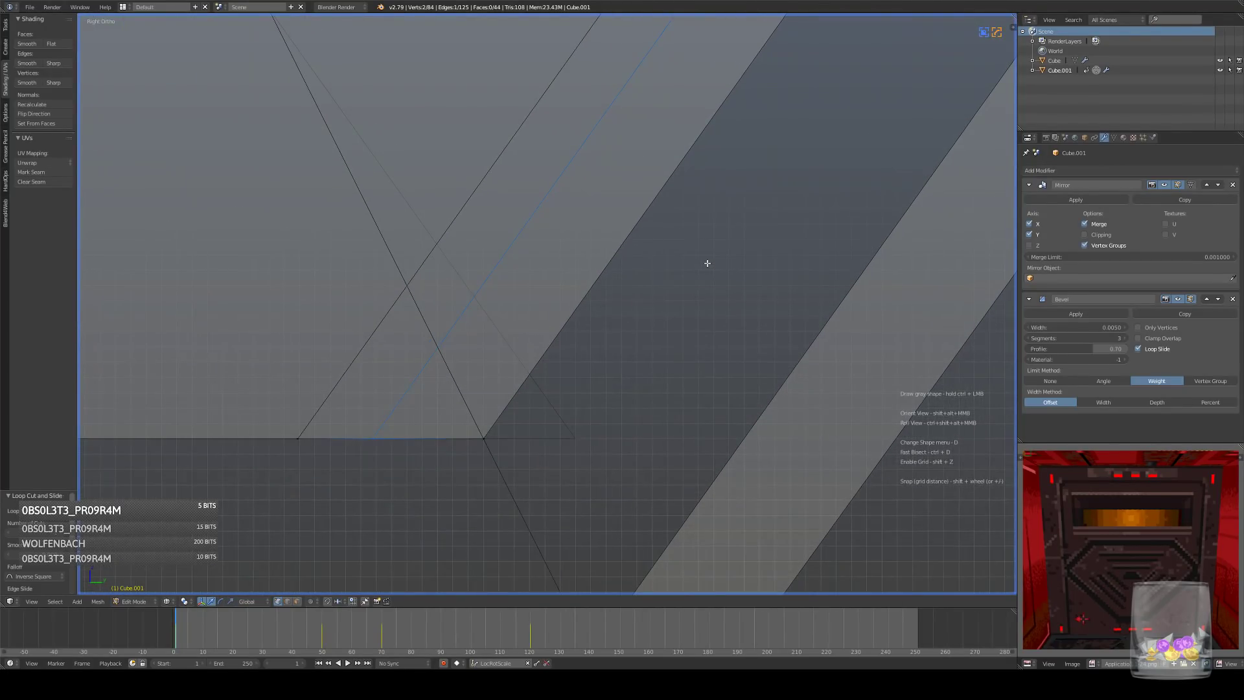
right_click(448, 245)
key(ctrl+x)
- Select the remaining loop cut and edge-slide it farther from the slanted face's outer diagonal
right_click(466, 292)
key(g)
key(g)
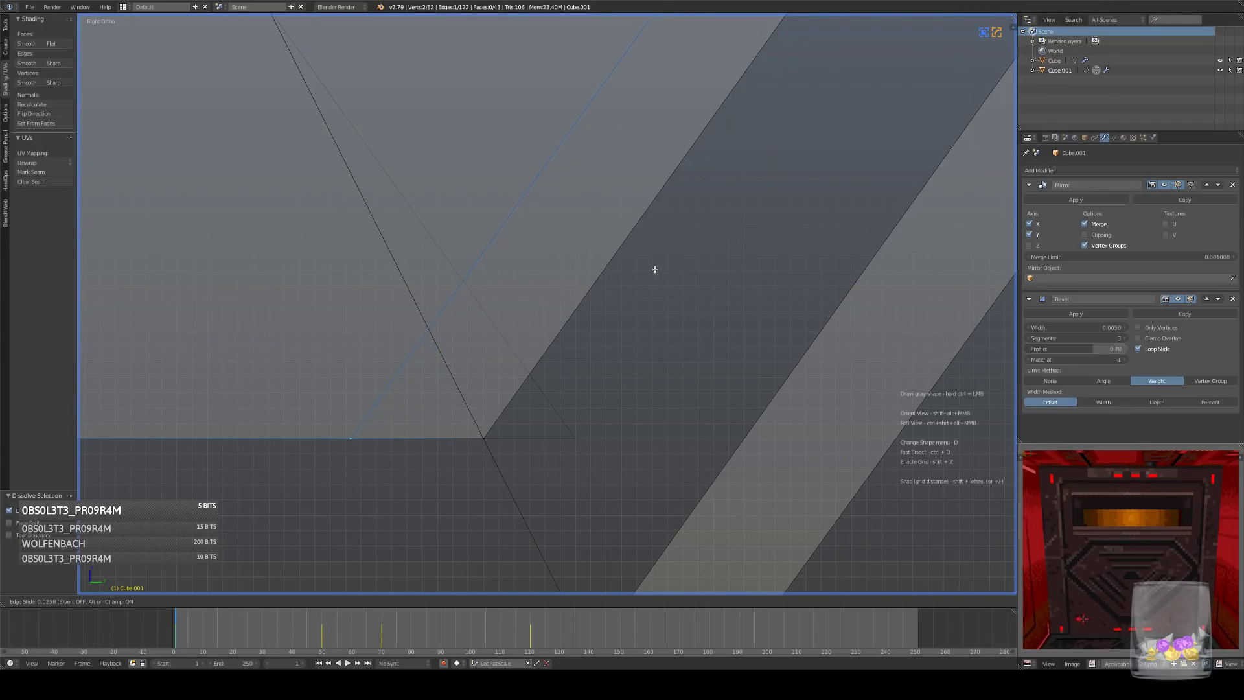
click(644, 270)
- Fine-tune the loop cut's edge slide on the slanted face, comparing the strip's width with the surrounding band at both ends
shift+middle_drag(644, 270, 688, 182)
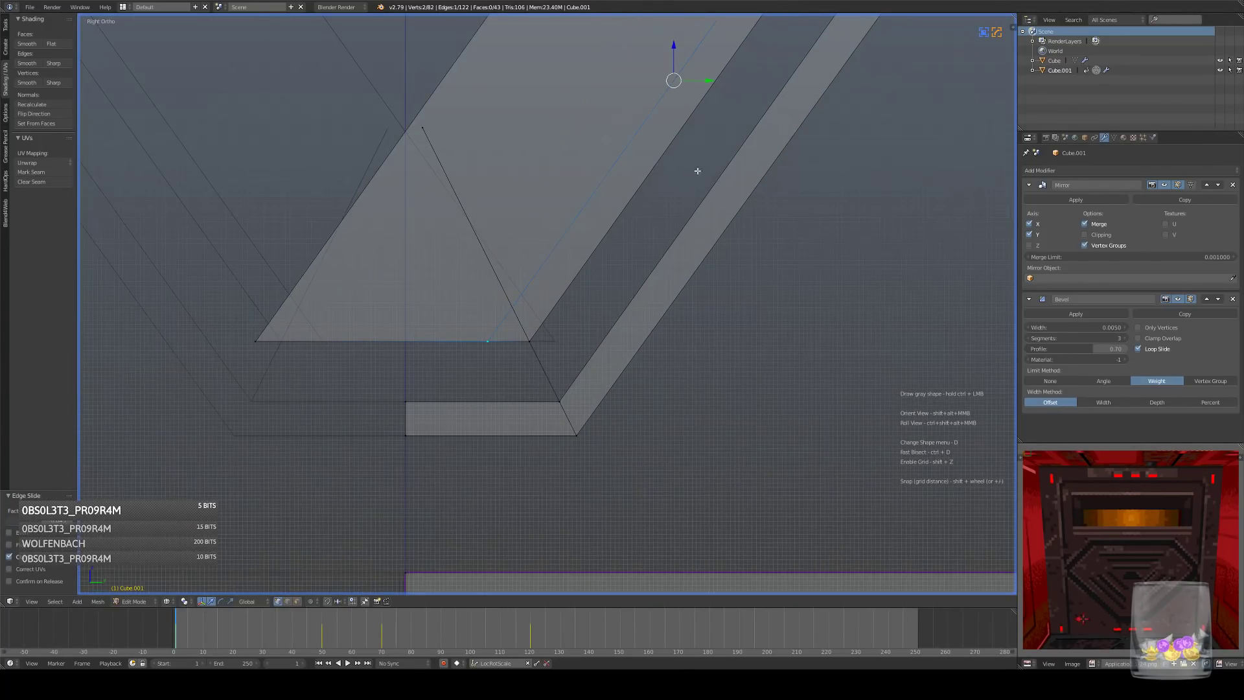
shift+middle_drag(783, 33, 608, 398)
shift+middle_drag(724, 203, 616, 205)
scroll(626, 325, up, 6)
scroll(631, 322, down, 6)
scroll(616, 305, up, 5)
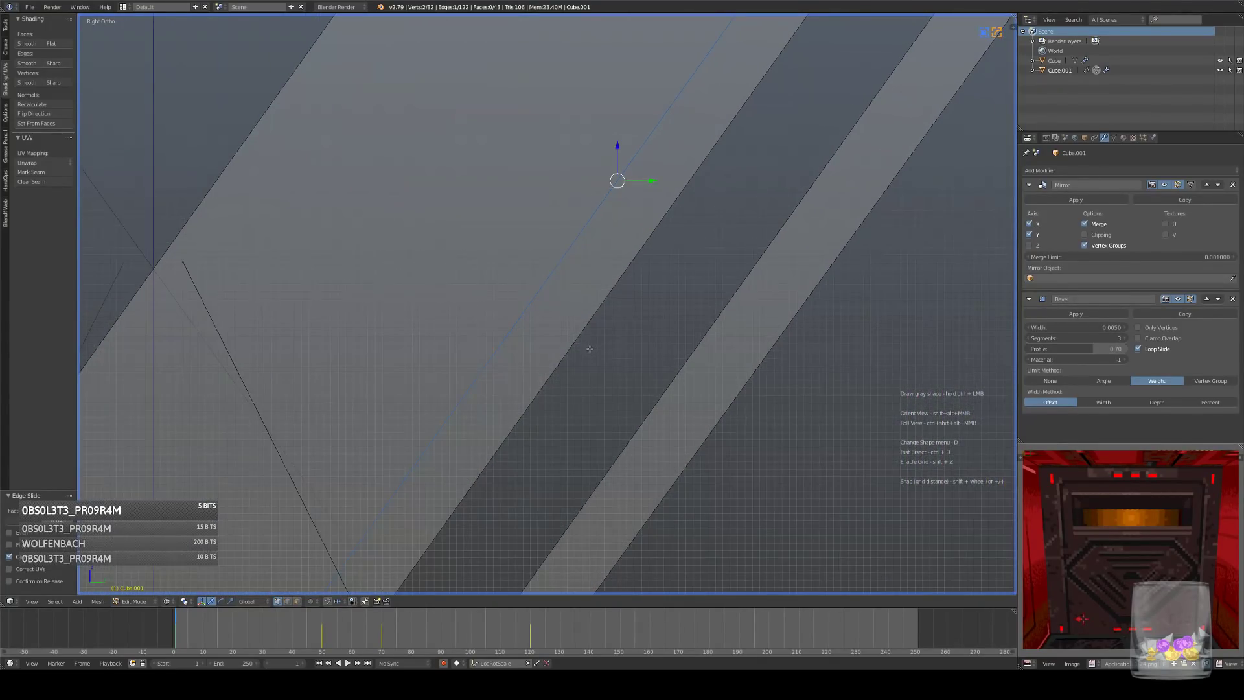
shift+middle_drag(590, 347, 658, 252)
key(g)
key(g)
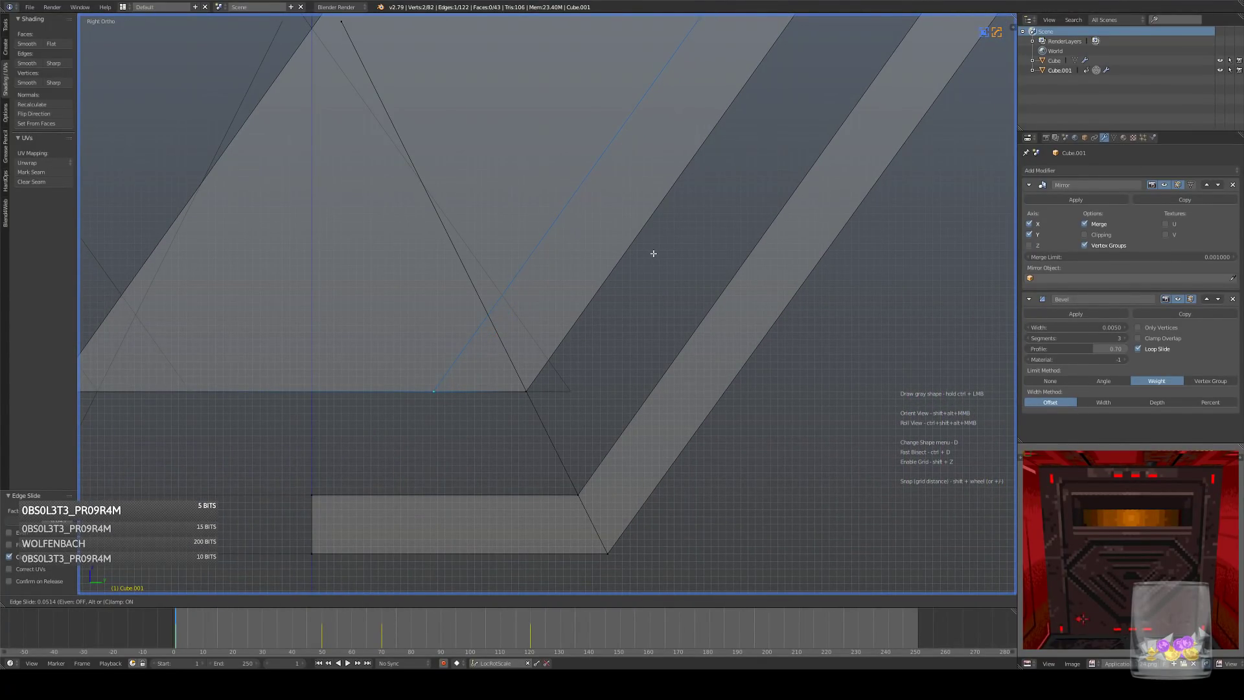
click(655, 254)
shift+middle_drag(745, 96, 651, 295)
scroll(654, 285, down, 6)
shift+middle_drag(710, 155, 585, 328)
scroll(586, 328, up, 7)
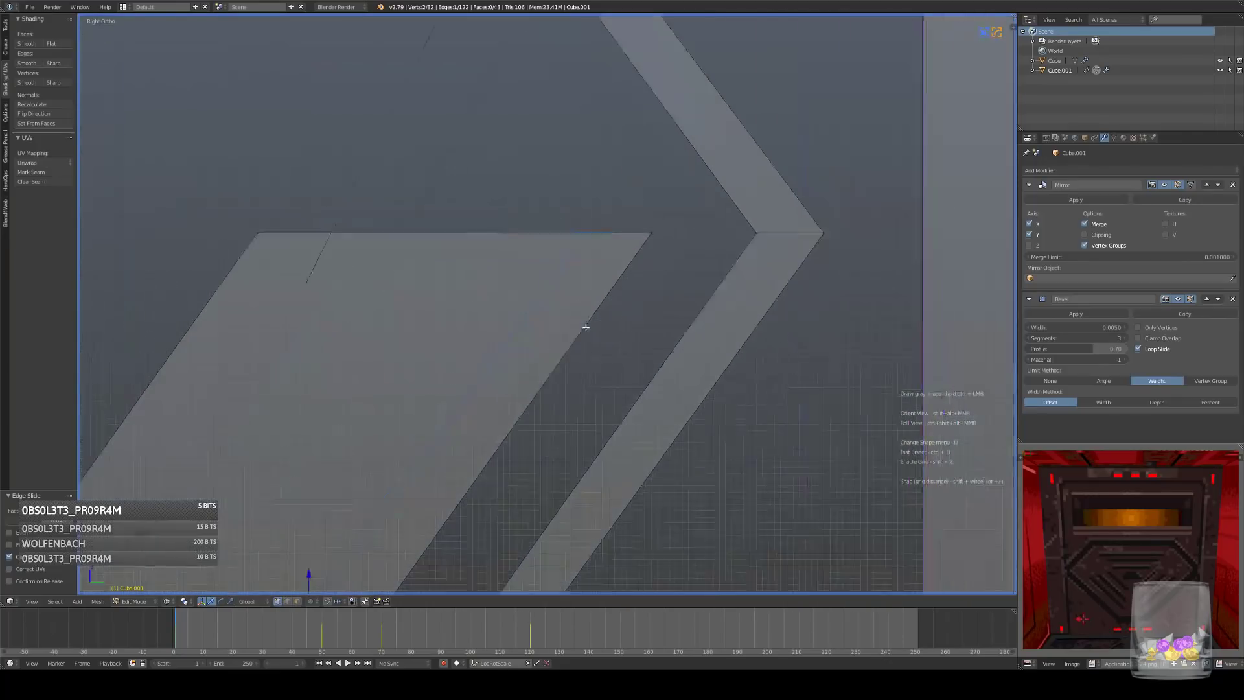
scroll(643, 258, down, 6)
shift+middle_drag(550, 372, 700, 194)
key(shift+s)
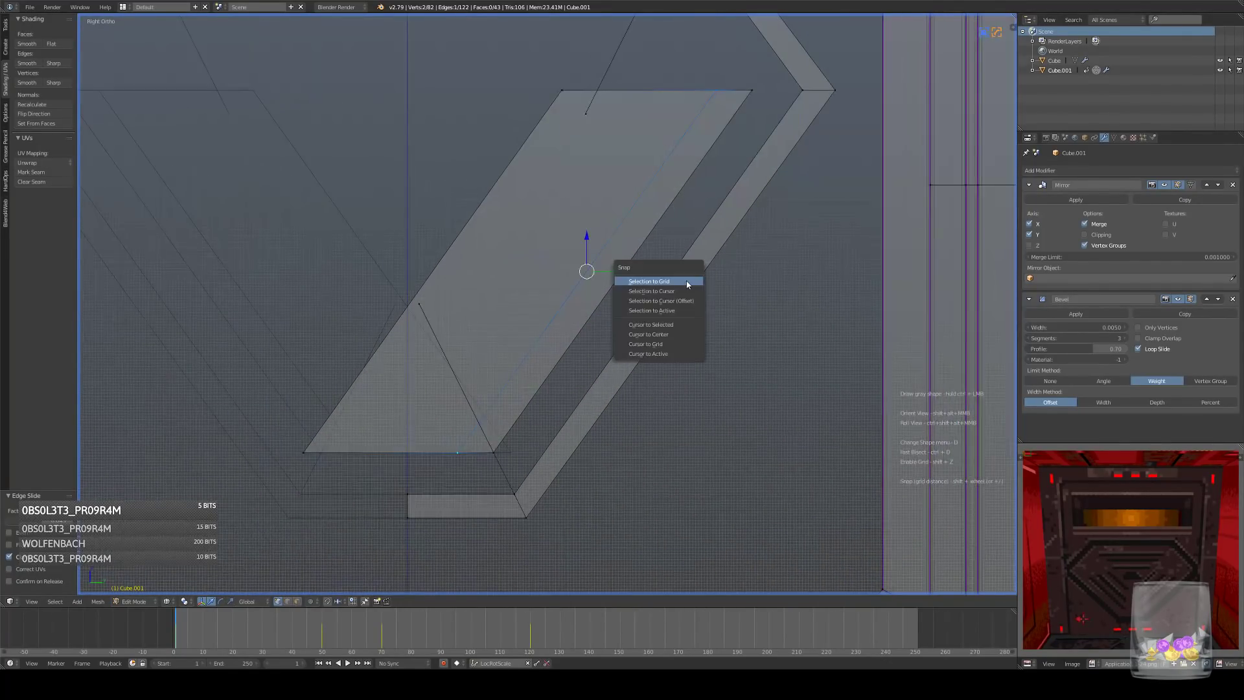
- Add a crosswise loop cut near the lower end of the slanted face, level with the lengthwise loop's crossing of the diagonal guide
shift+middle_drag(491, 392, 538, 309)
key(ctrl+r)
click(543, 299)
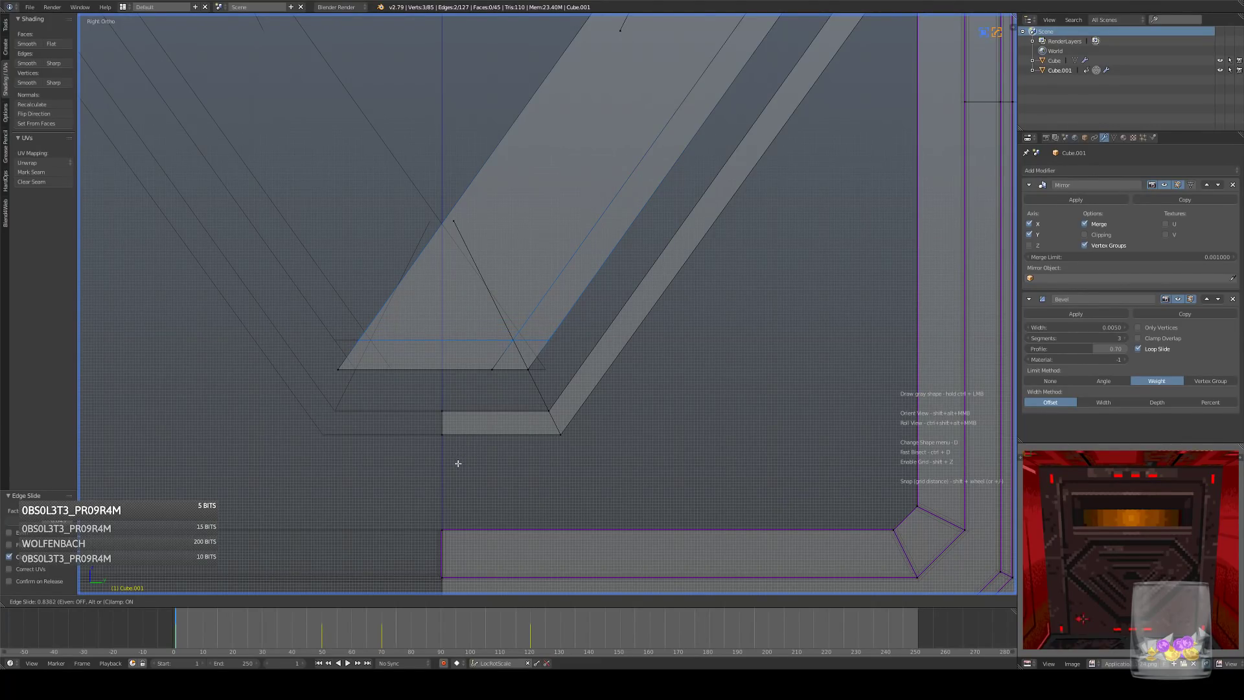
click(458, 463)
- Snap the vertex where the two loop cuts cross and dissolve the crosswise cut's vertex on the outer diagonal edge
scroll(644, 283, up, 3)
right_click(556, 255)
key(shift+s)
click(692, 272)
right_click(730, 243)
key(ctrl+x)
- Try to delete the lengthwise loop's bottom vertex
right_click(432, 391)
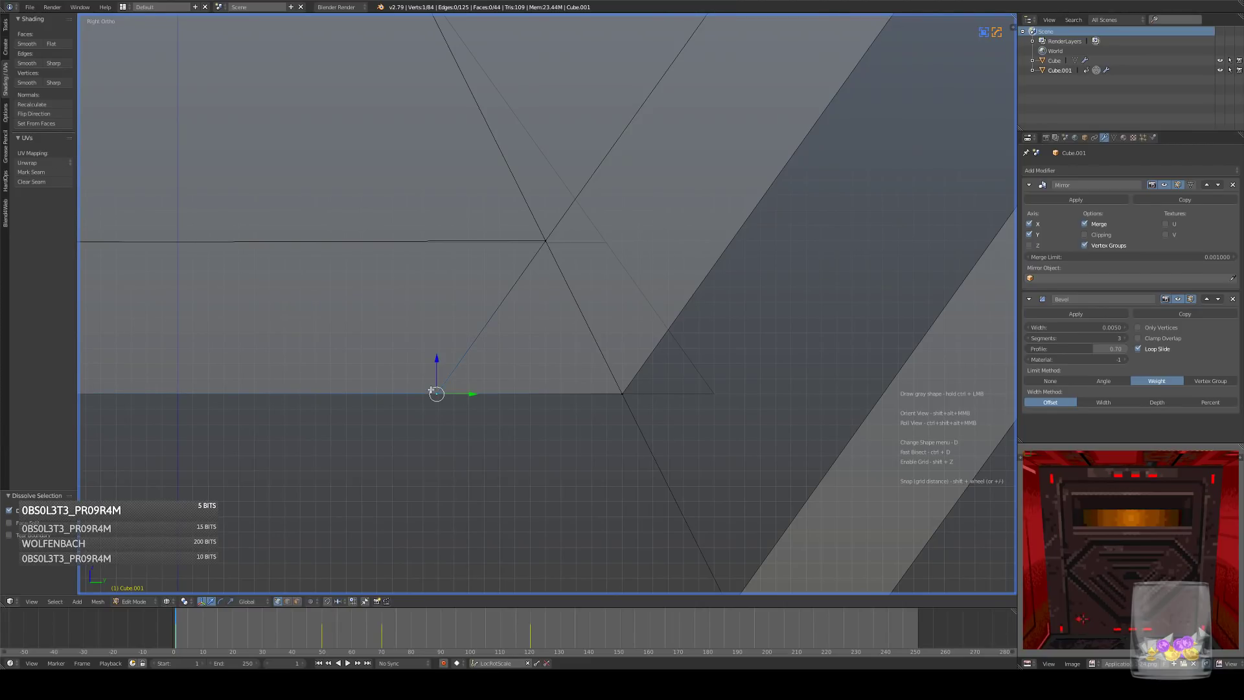
key(x)
click(575, 348)
scroll(464, 356, down, 3)
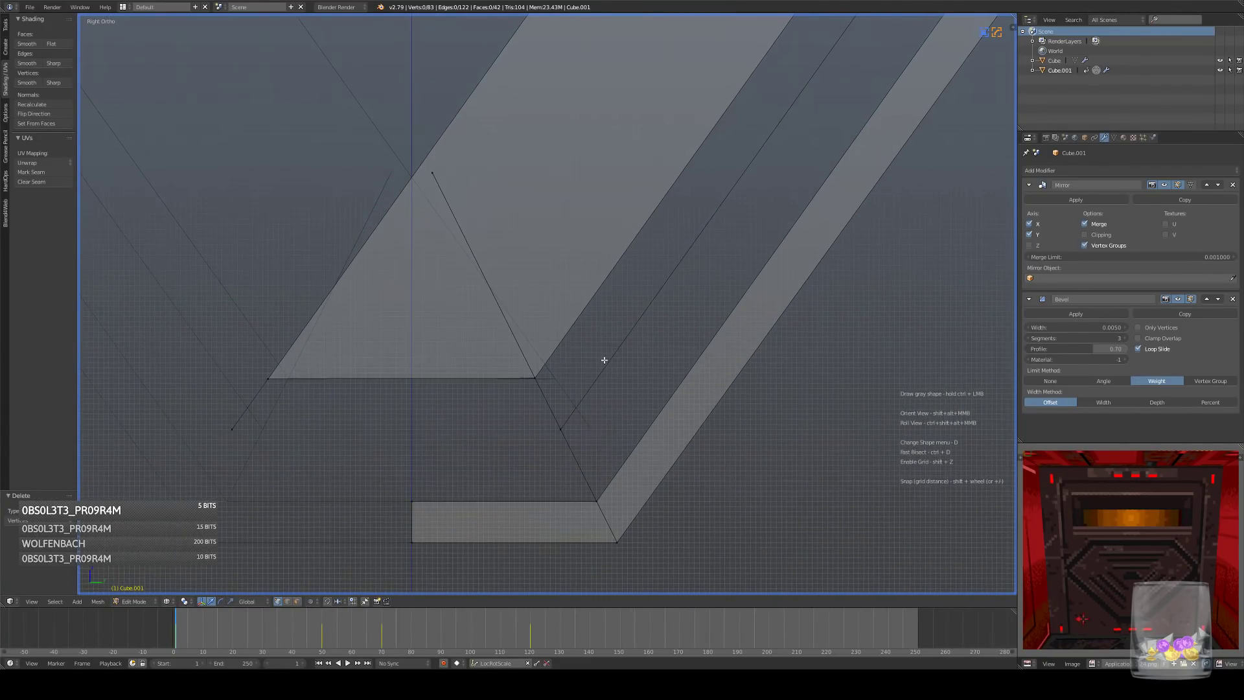
key(ctrl+z)
- Merge the lengthwise loop's bottom vertex into the vertex where the two cuts cross
shift+right_click(535, 379)
key(w)
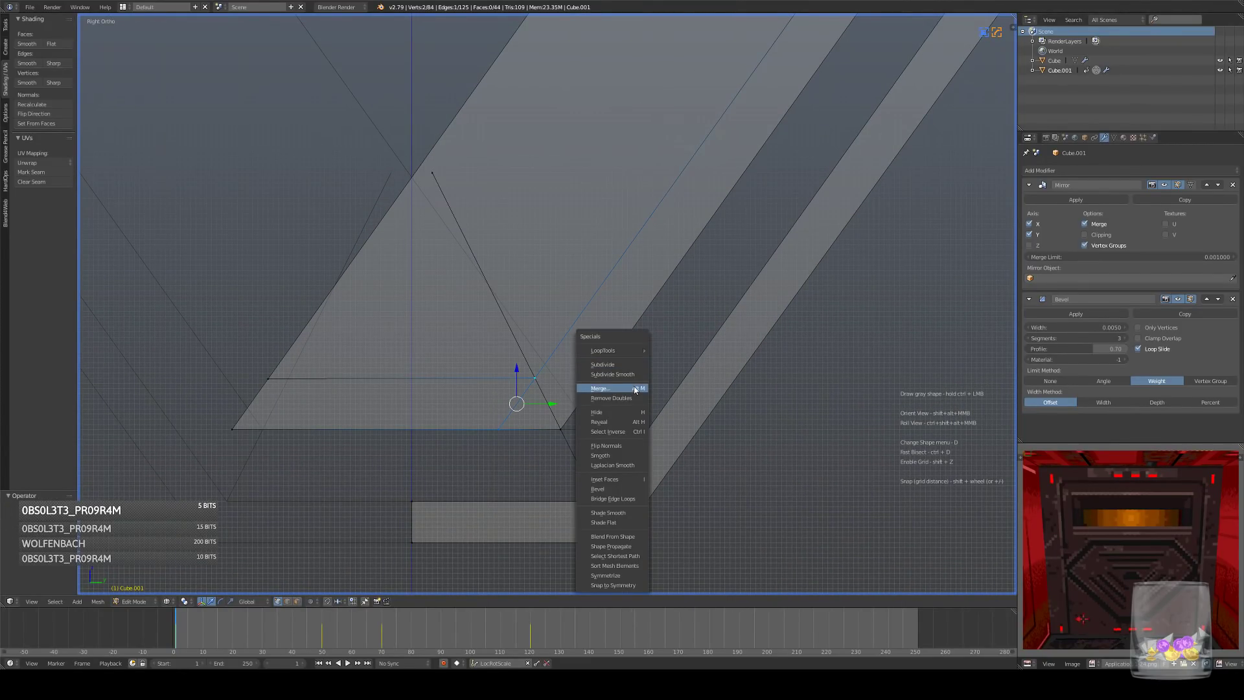
click(635, 389)
click(628, 395)
- Delete the leftover lower inner corner vertex of the slanted face
right_click(232, 429)
key(x)
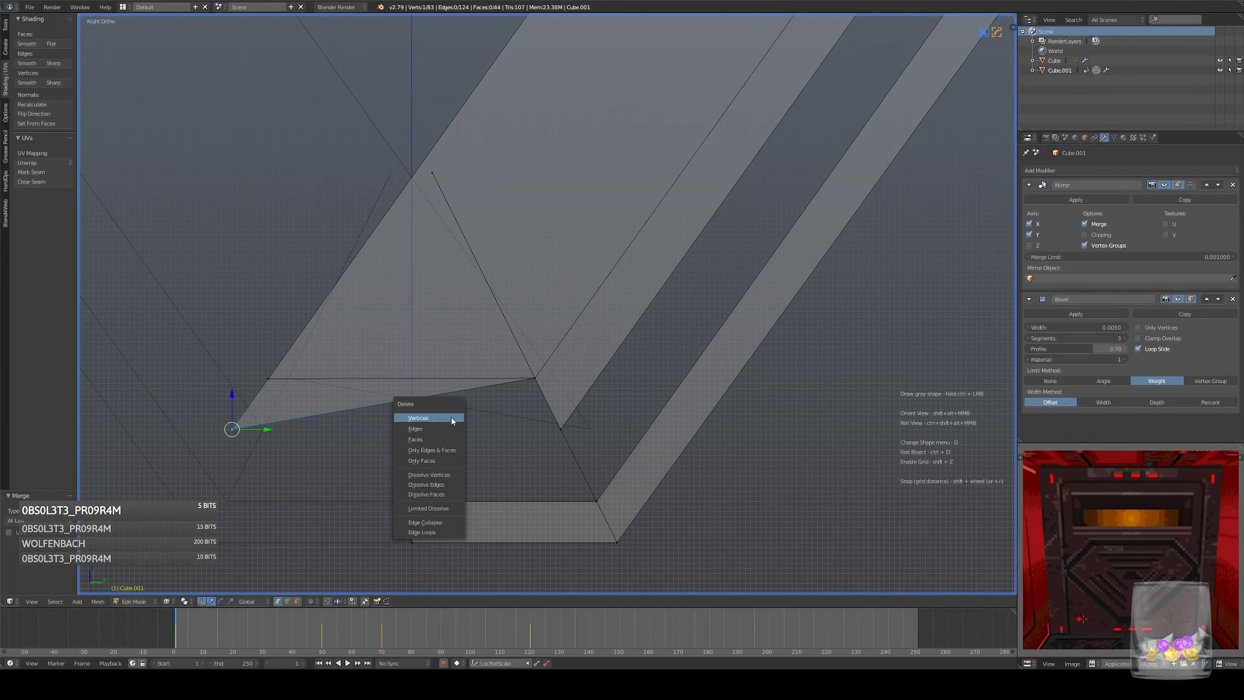
click(452, 421)
scroll(639, 230, down, 3)
scroll(651, 226, up, 5)
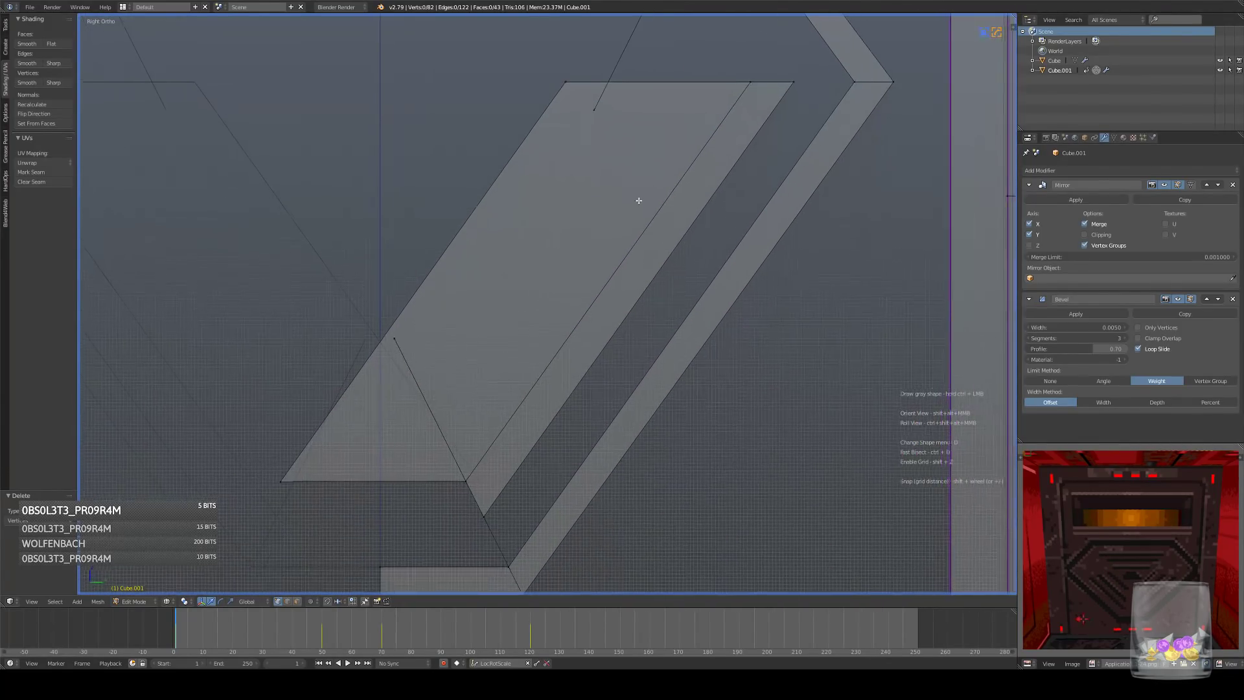
- Add another lengthwise loop cut on the slanted face, just inside the existing one
shift+middle_drag(618, 105, 638, 132)
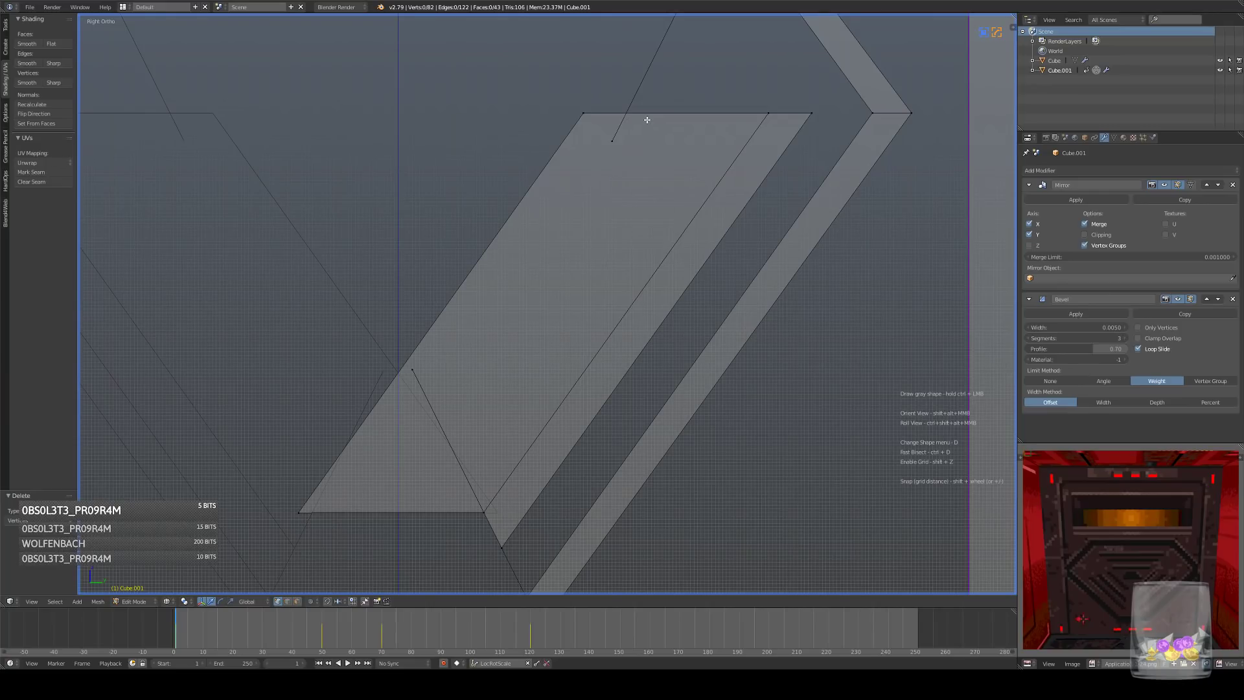
shift+middle_drag(725, 124, 690, 112)
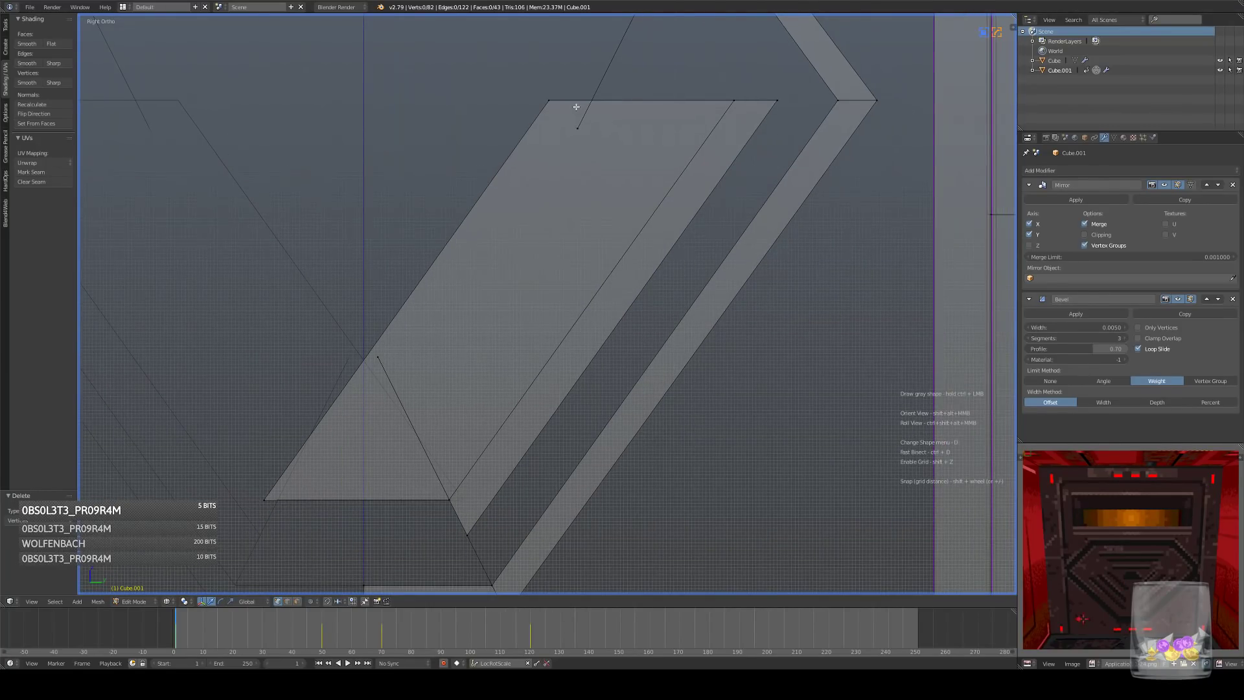
key(ctrl+r)
click(678, 114)
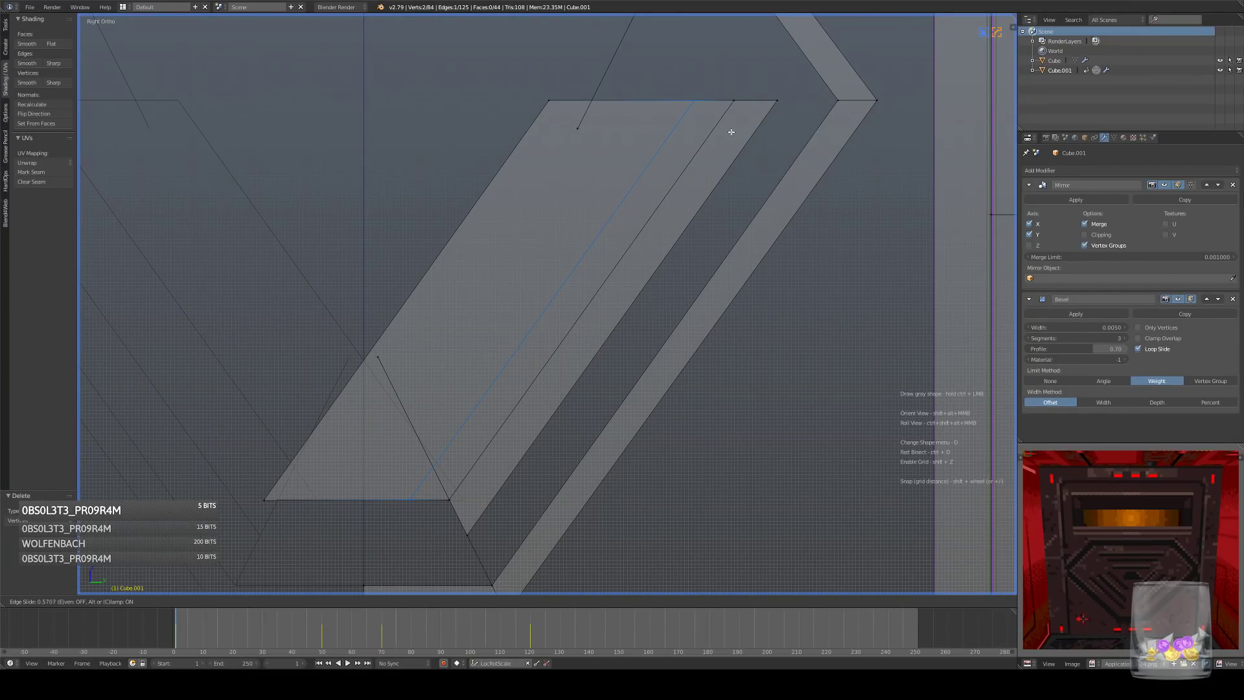
click(729, 132)
- Edge-slide the new lengthwise loop to adjust its spacing from the first loop, working at both ends of the face
scroll(555, 314, up, 6)
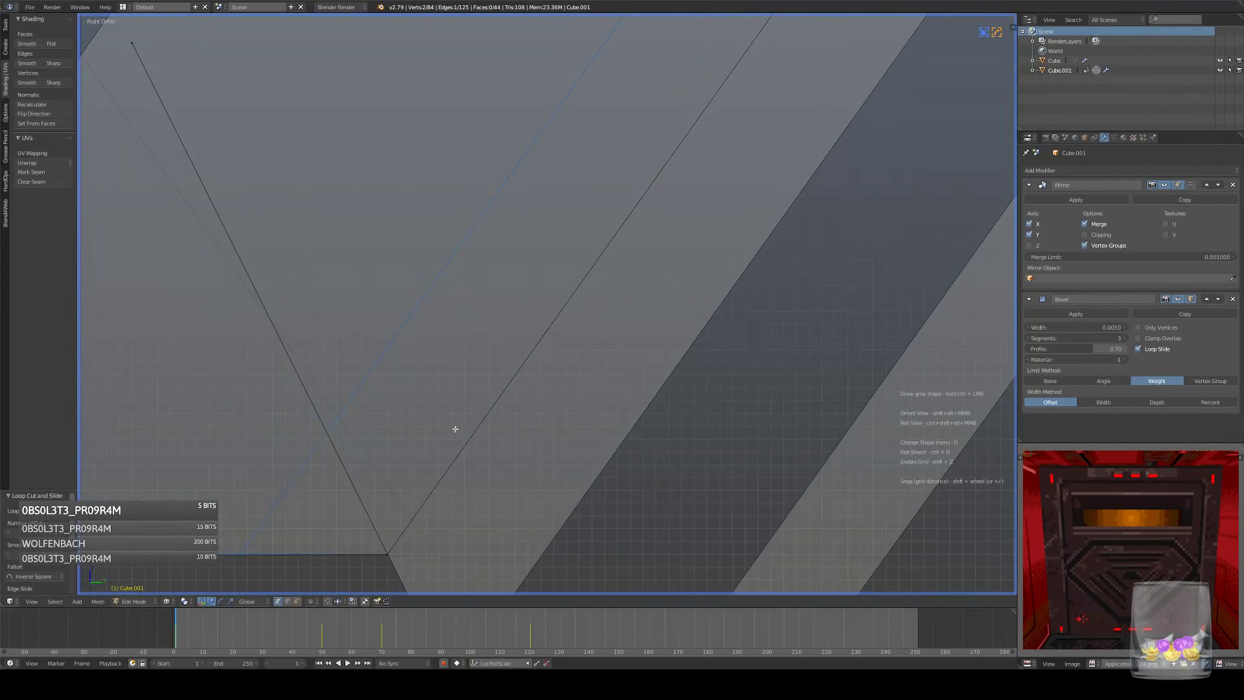
key(g)
key(g)
click(464, 403)
scroll(523, 302, down, 7)
shift+middle_drag(648, 177, 456, 533)
scroll(556, 392, up, 6)
key(g)
key(g)
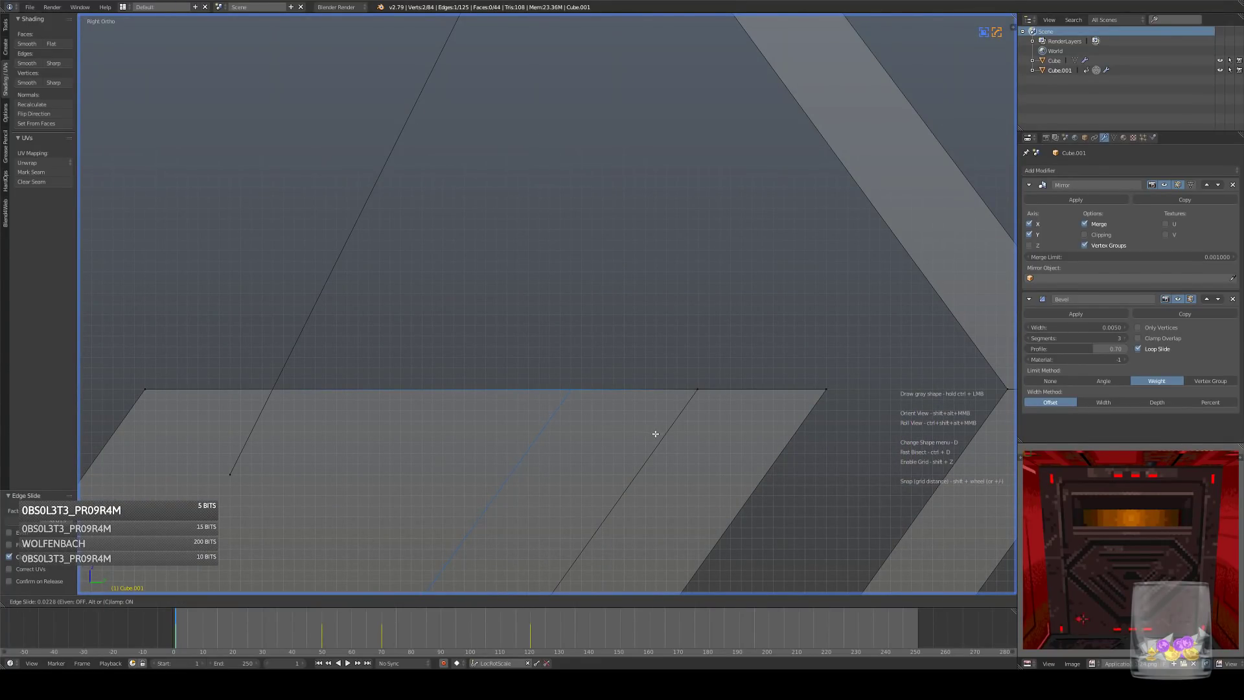
click(674, 442)
- Nudge the inner loop again with an edge slide at its lower end and compare the strip widths at the upper end
scroll(664, 445, down, 5)
shift+middle_drag(458, 458, 616, 317)
scroll(615, 304, up, 5)
key(g)
key(g)
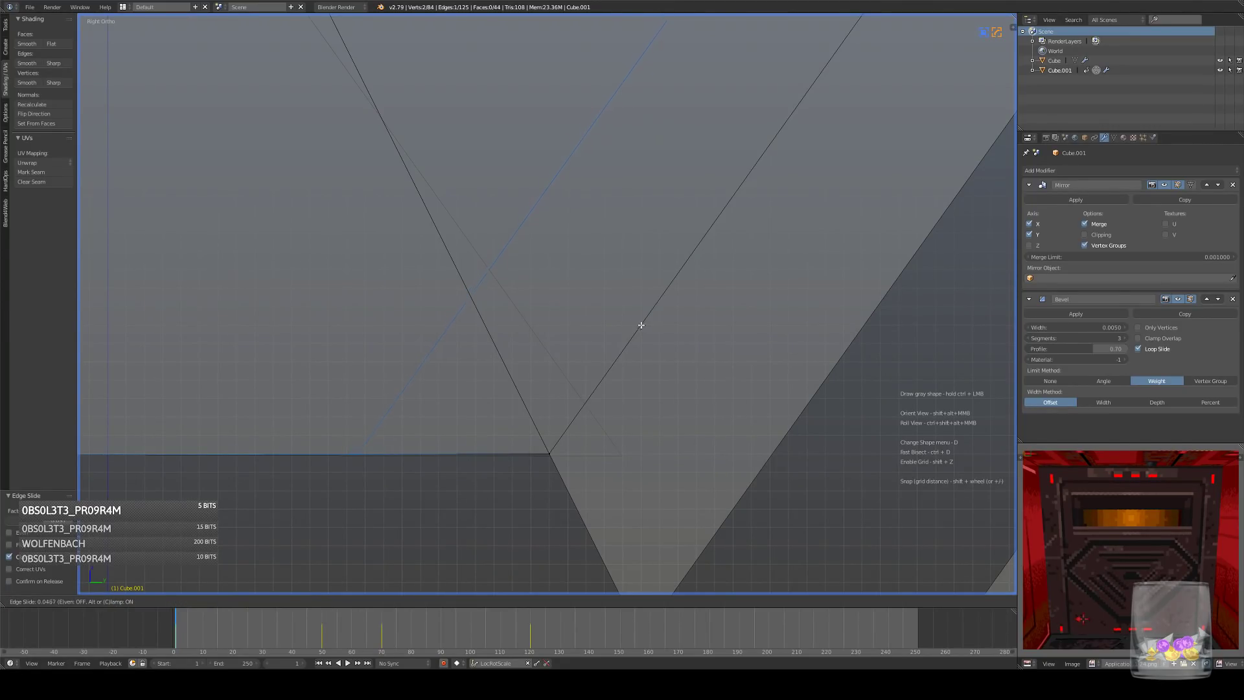
click(666, 325)
scroll(667, 324, down, 7)
shift+middle_drag(794, 83, 503, 505)
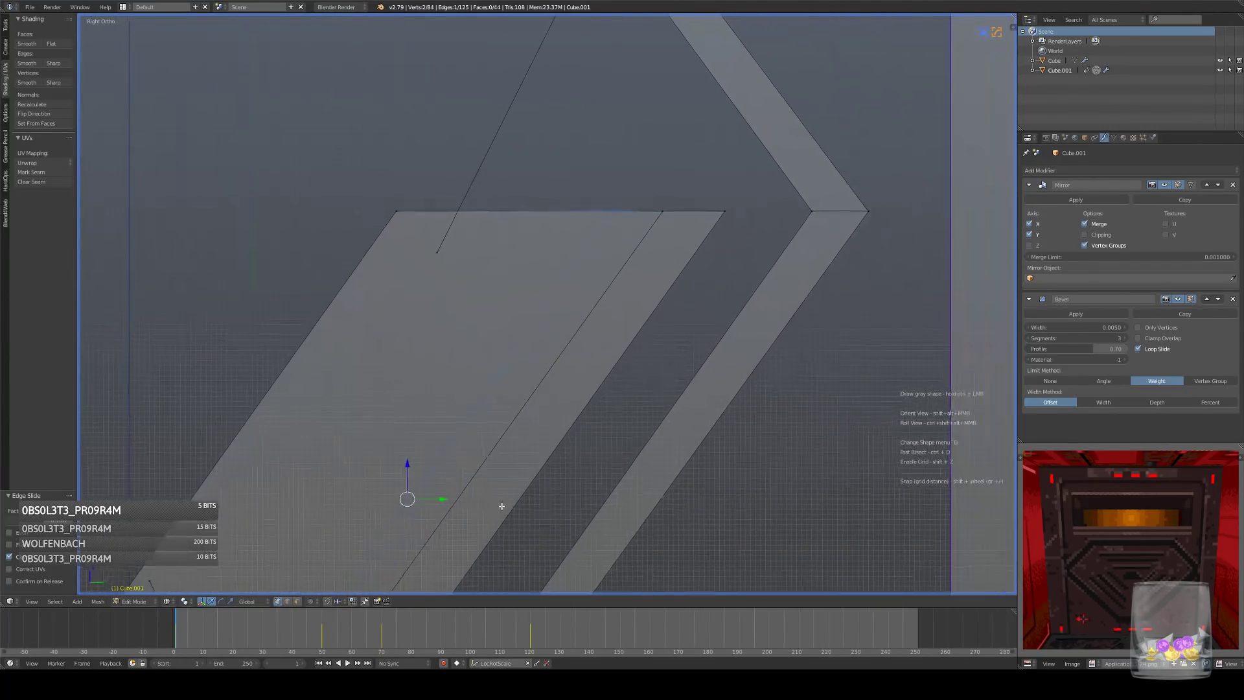
scroll(672, 286, up, 6)
shift+middle_drag(753, 153, 726, 108)
scroll(584, 338, up, 4)
scroll(582, 335, down, 1)
scroll(583, 335, down, 10)
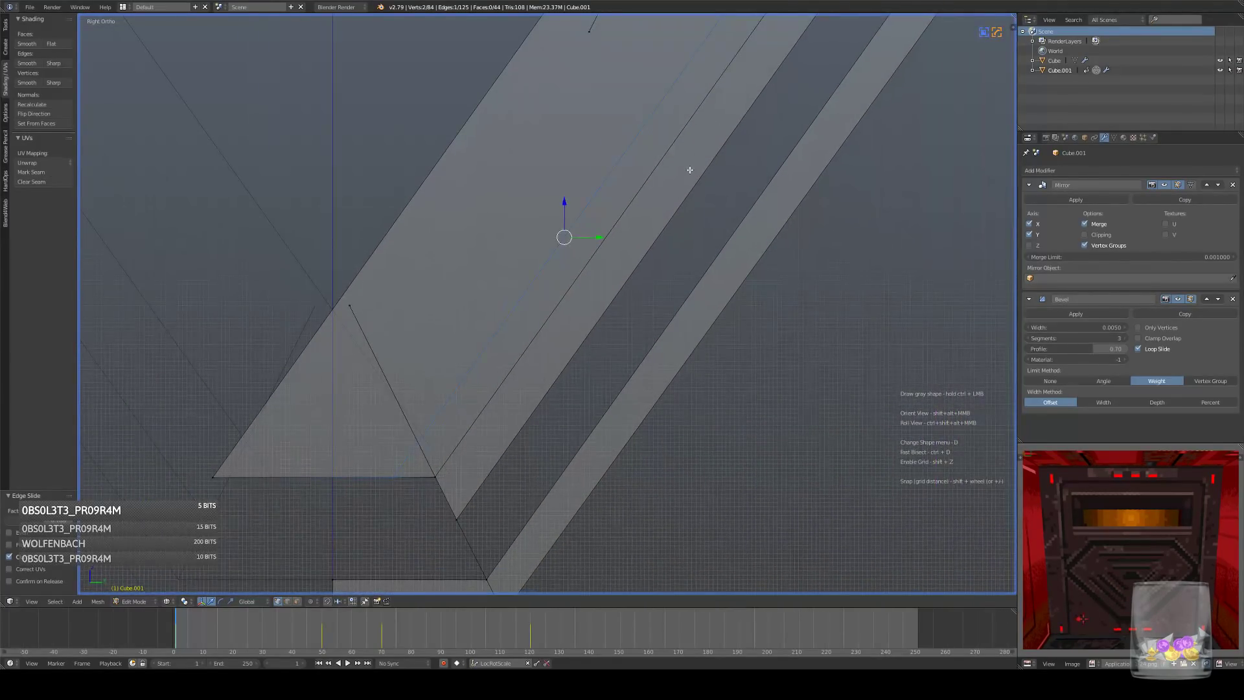
- Edge-slide the inner loop closer to the first loop and check the resulting narrow strip against the whole emblem band
key(g)
key(g)
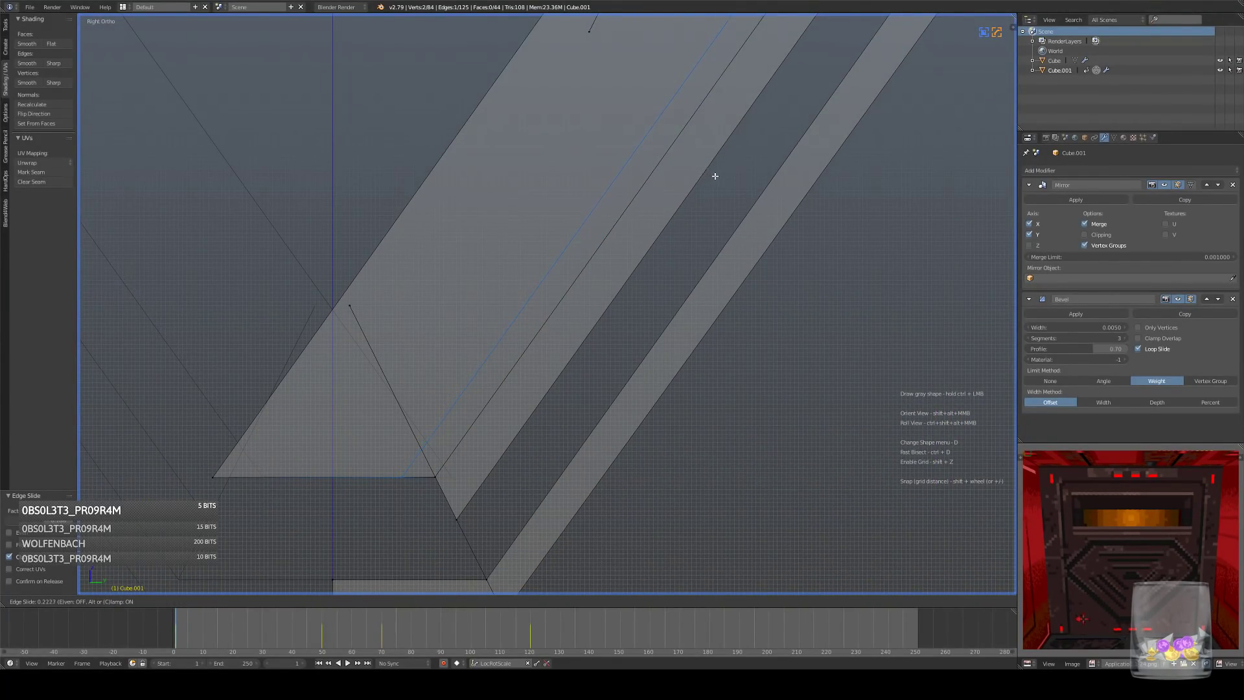
click(714, 175)
shift+middle_drag(714, 175, 560, 412)
scroll(664, 262, up, 6)
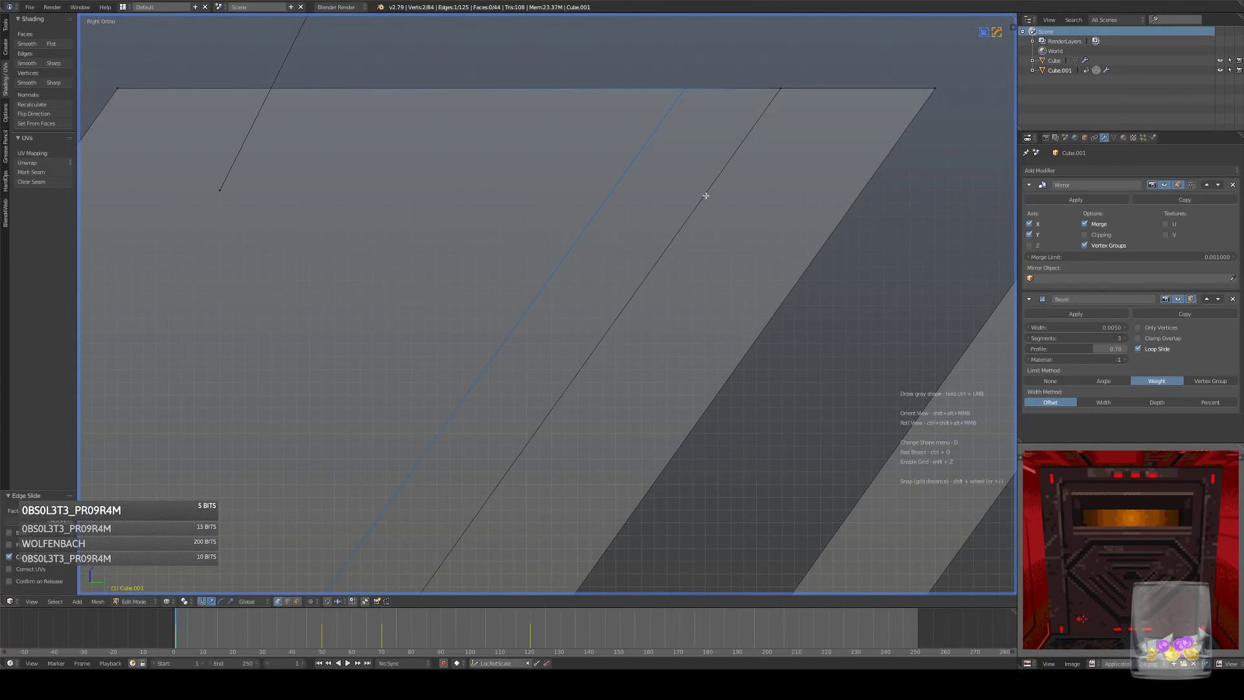
shift+middle_drag(709, 183, 606, 356)
scroll(628, 303, up, 2)
scroll(627, 294, down, 8)
shift+middle_drag(527, 434, 633, 219)
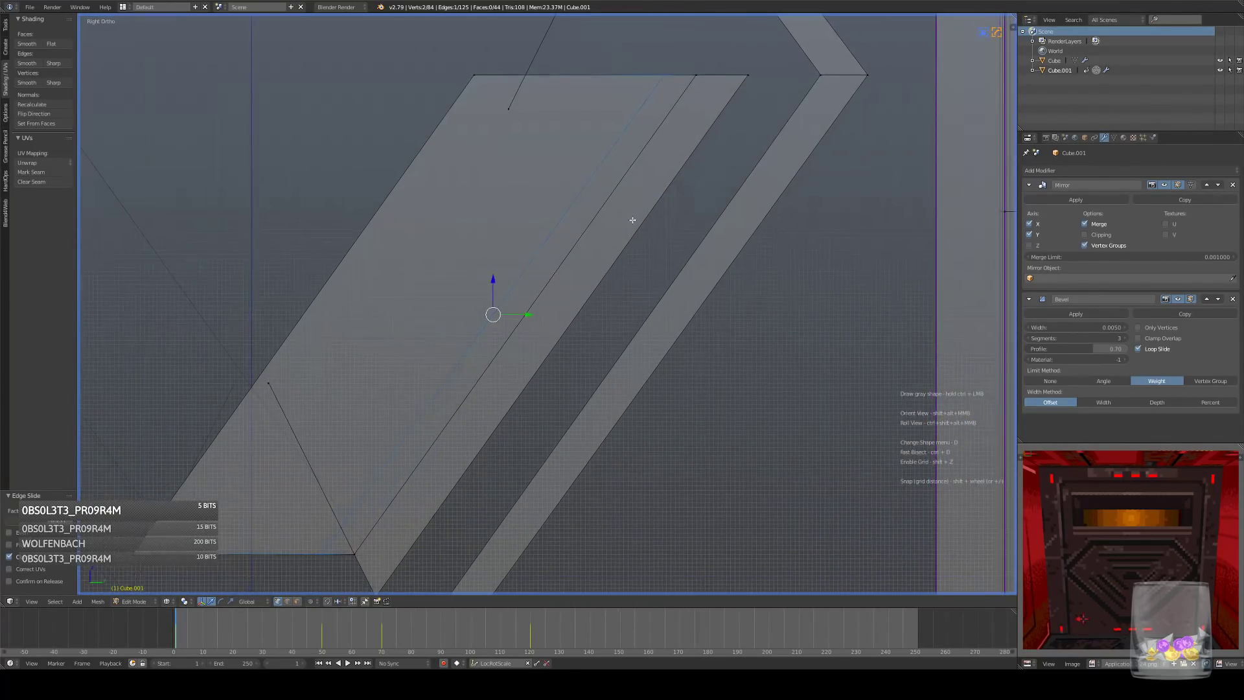
scroll(631, 224, down, 6)
scroll(622, 321, up, 6)
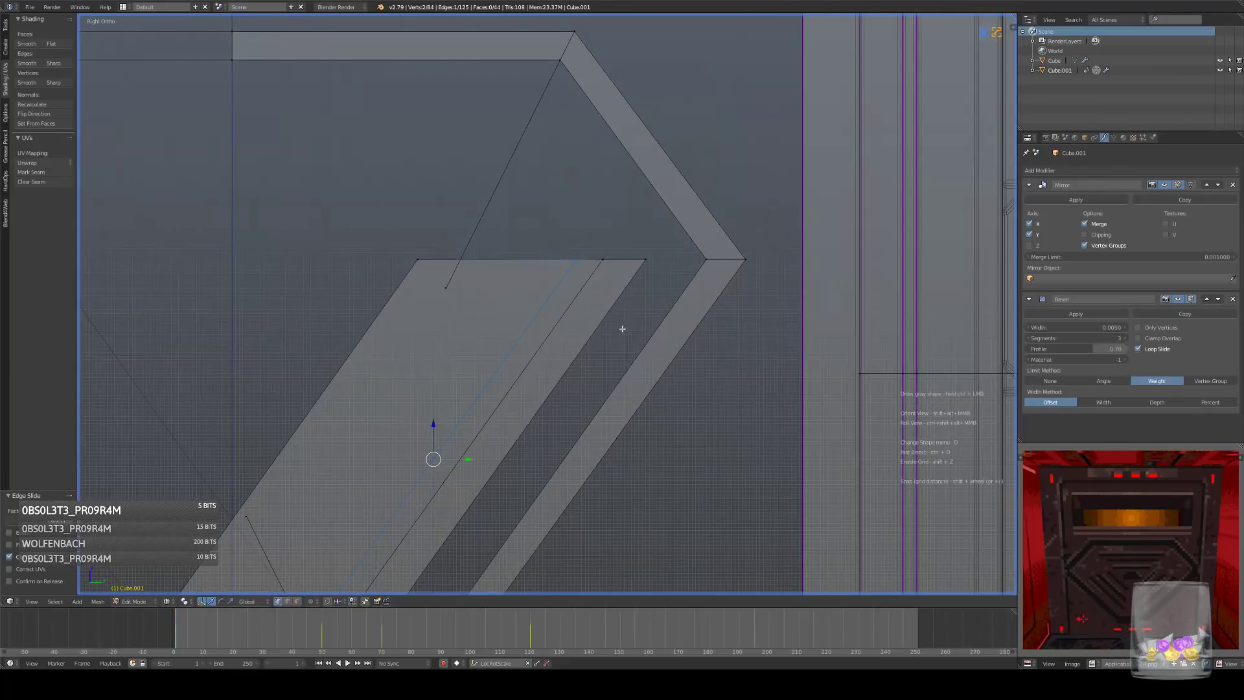
shift+middle_drag(548, 395, 611, 225)
scroll(611, 225, down, 3)
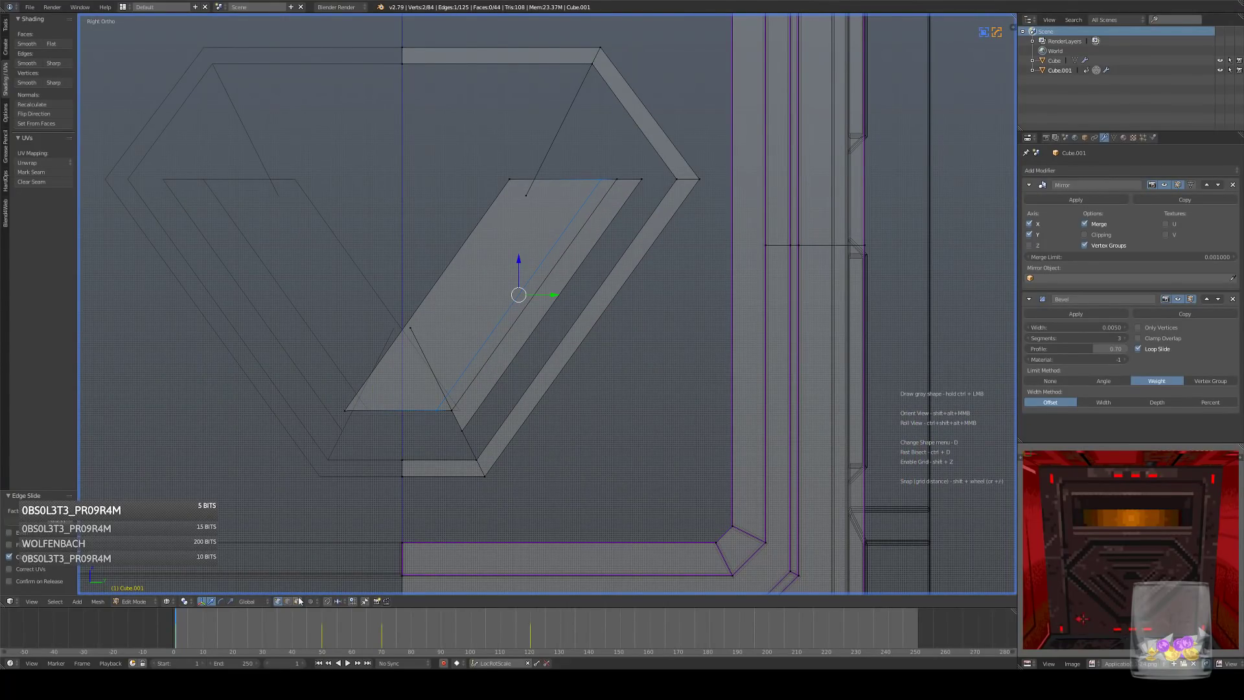
- Box-select the vertices at both ends of the slanted face and delete them, keeping the emblem band and diagonal guides
key(a)
key(b)
drag(337, 385, 469, 437)
key(b)
key(b)
drag(593, 166, 653, 196)
key(x)
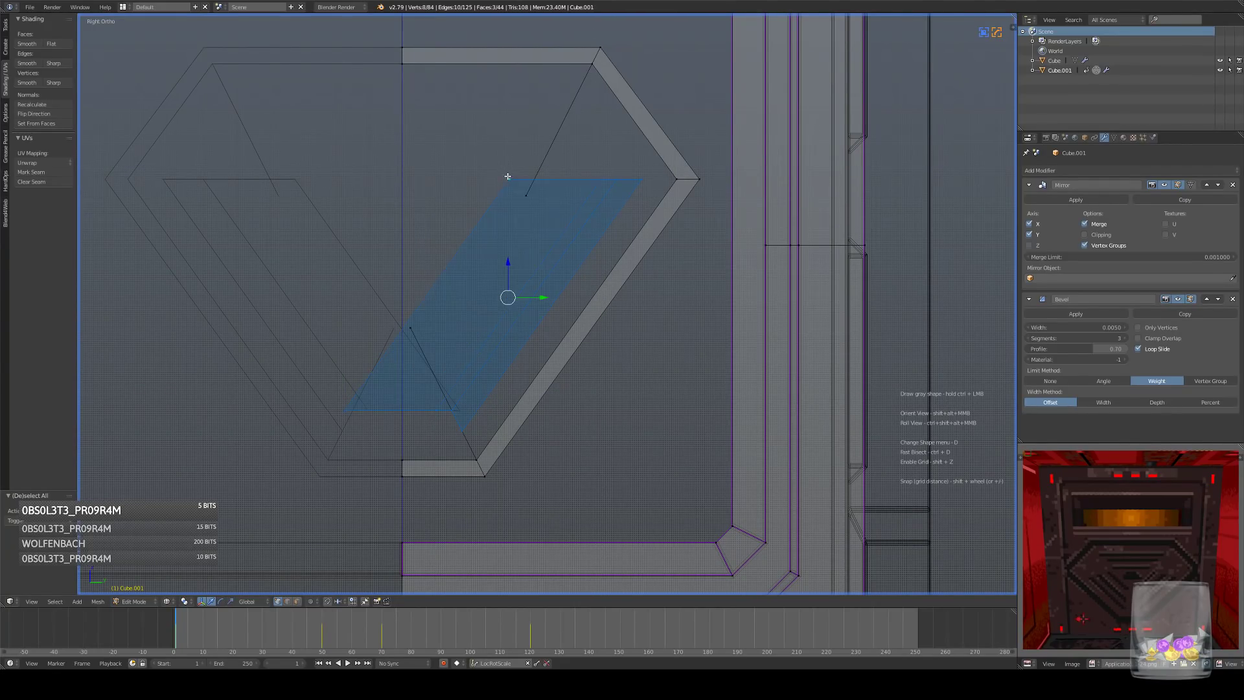
click(721, 138)
- Extrude a guide vertex horizontally inward from the emblem band's inner side corner
right_click(473, 468)
right_click(414, 329)
right_click(702, 186)
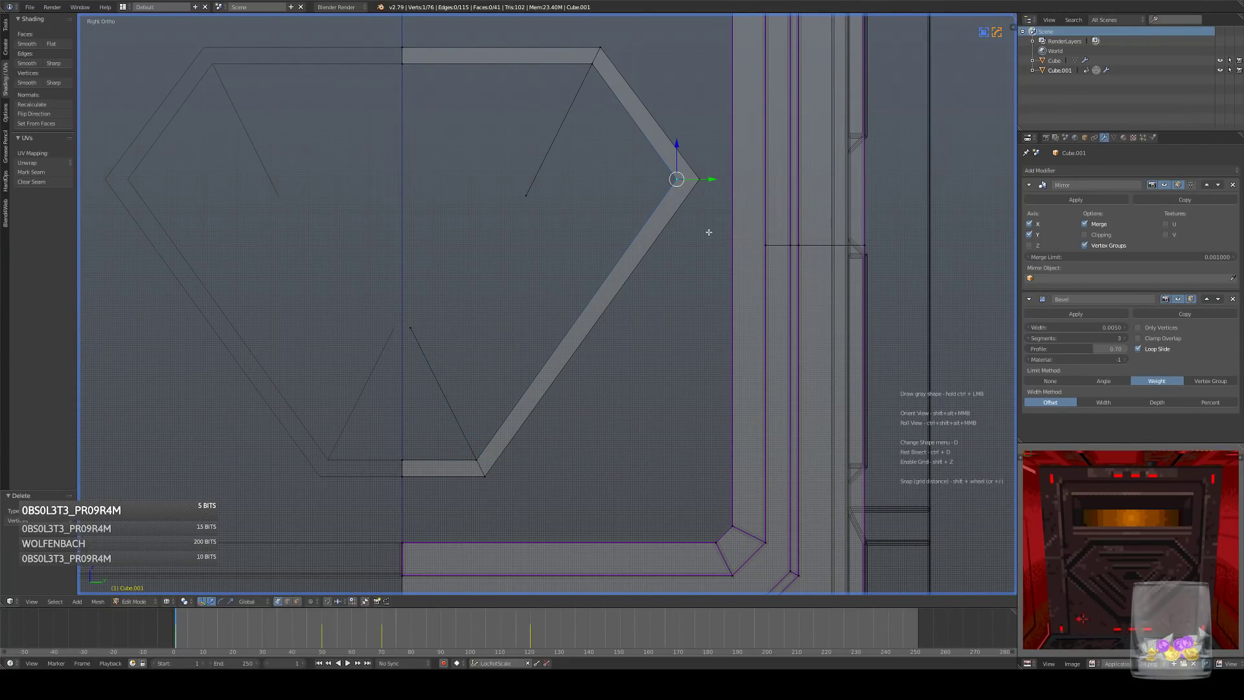
key(e)
click(563, 230)
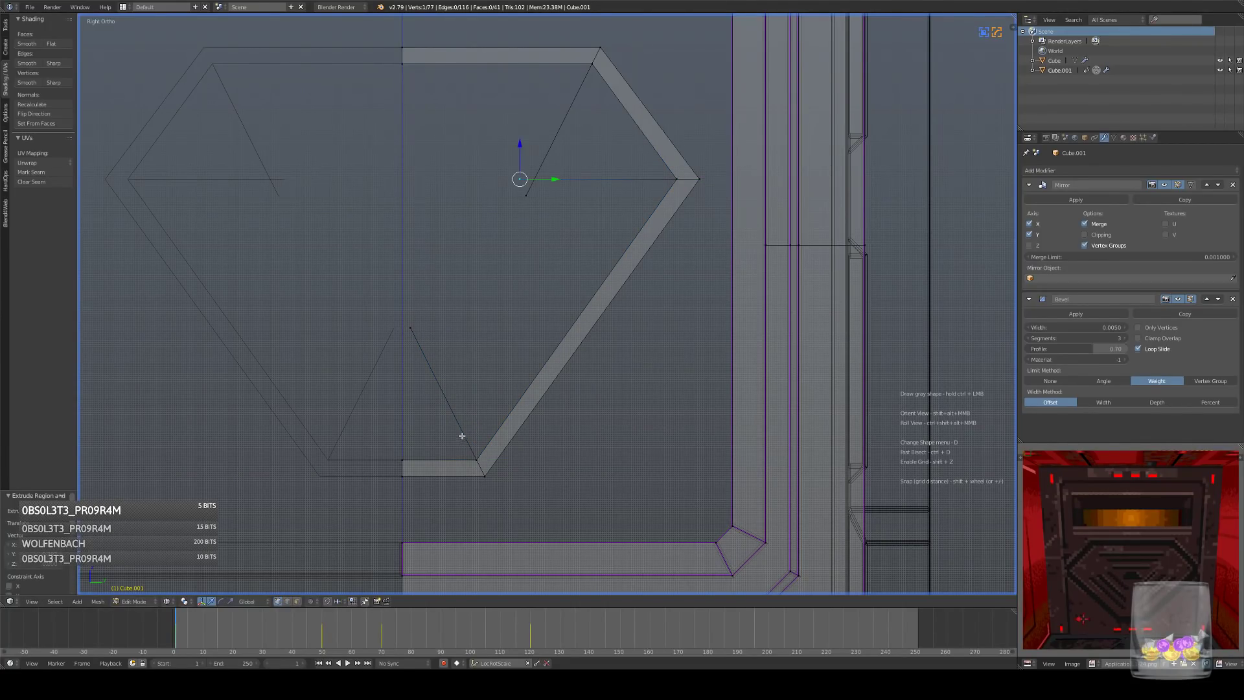
- Duplicate the band's inner slanted edge and place the copy inward at offsets of -0.211 in Y and 0.121 in Z
right_click(411, 328)
shift+right_click(520, 180)
shift+right_click(675, 179)
right_click(412, 329)
shift+right_click(516, 175)
key(x)
right_click(485, 457)
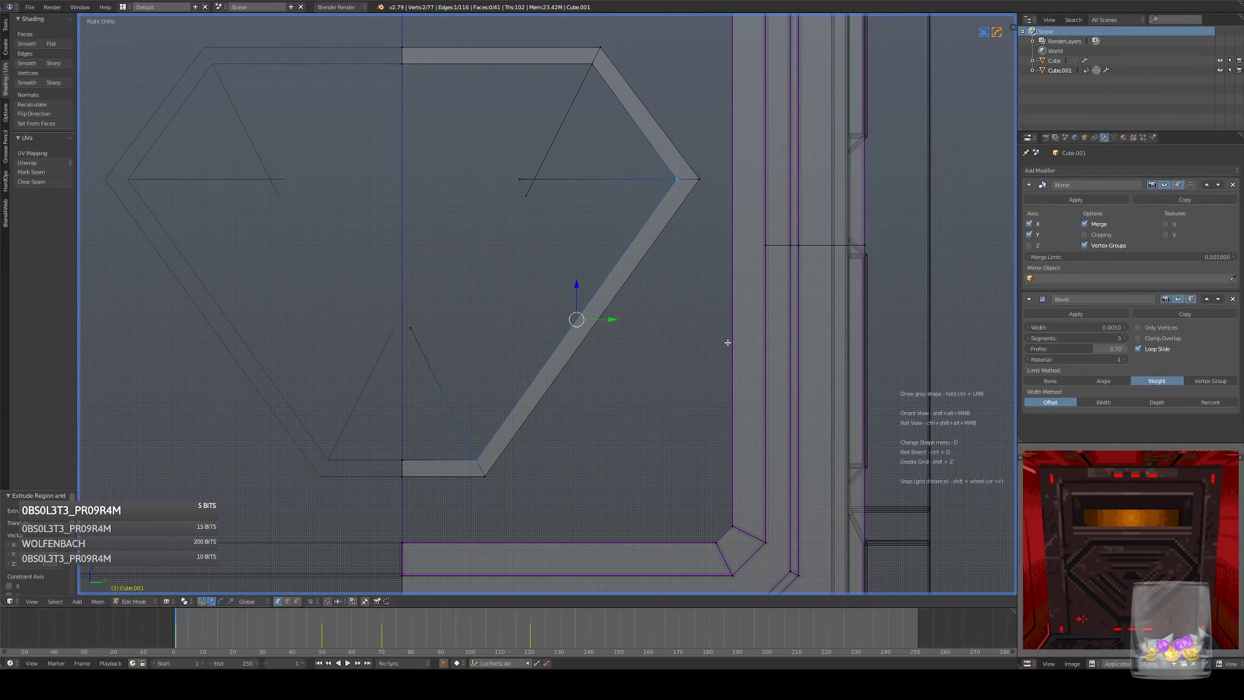
key(e)
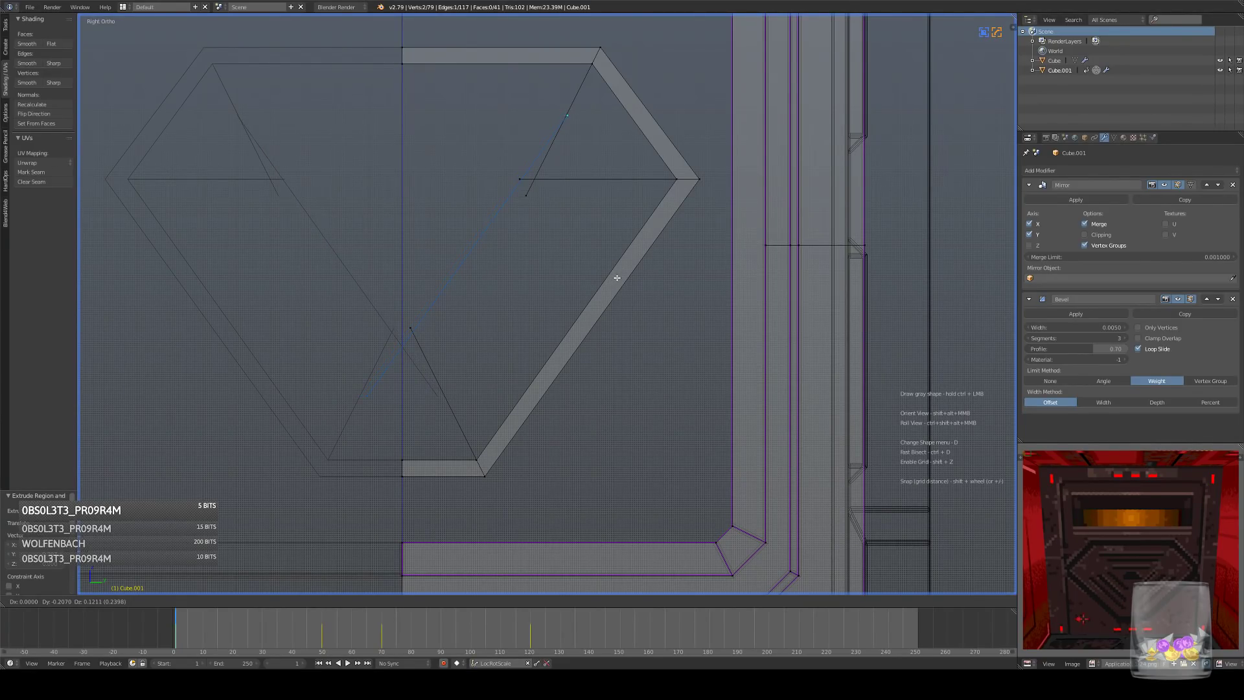
click(615, 278)
- Check the duplicated slanted edge against the lower guide's endpoint and delete the duplicate
right_click(418, 334)
key(KP_Decimal)
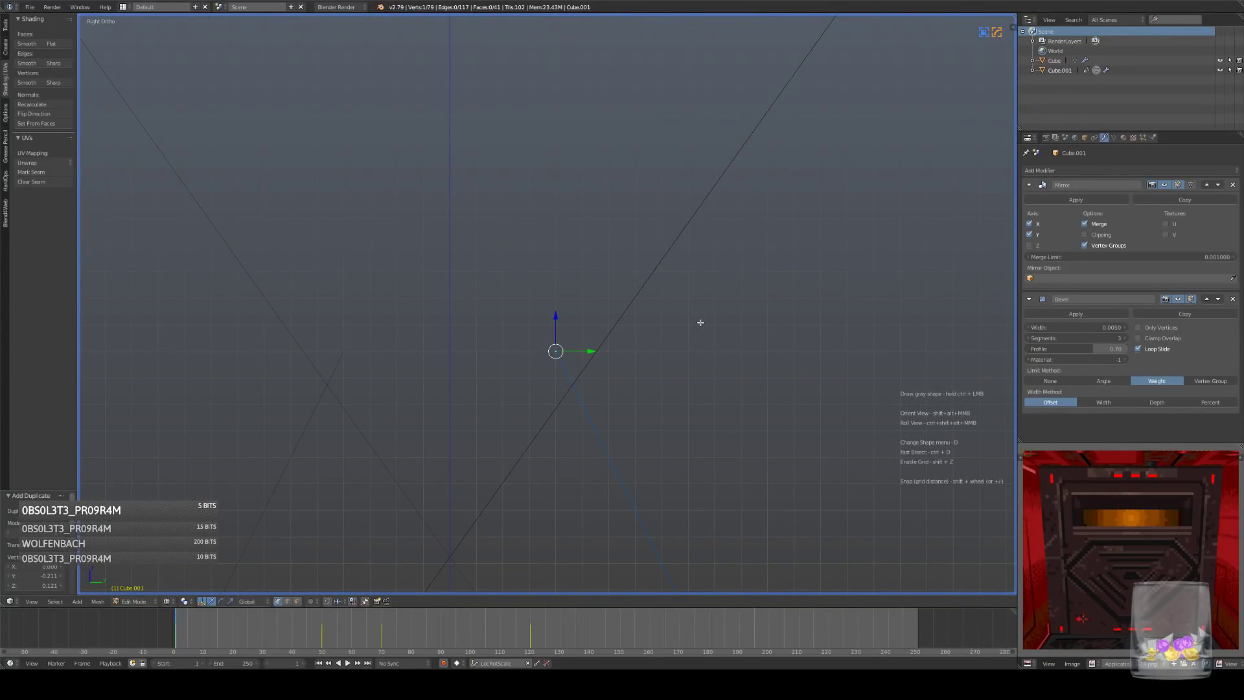
right_click(631, 317)
scroll(709, 317, down, 7)
scroll(701, 303, up, 6)
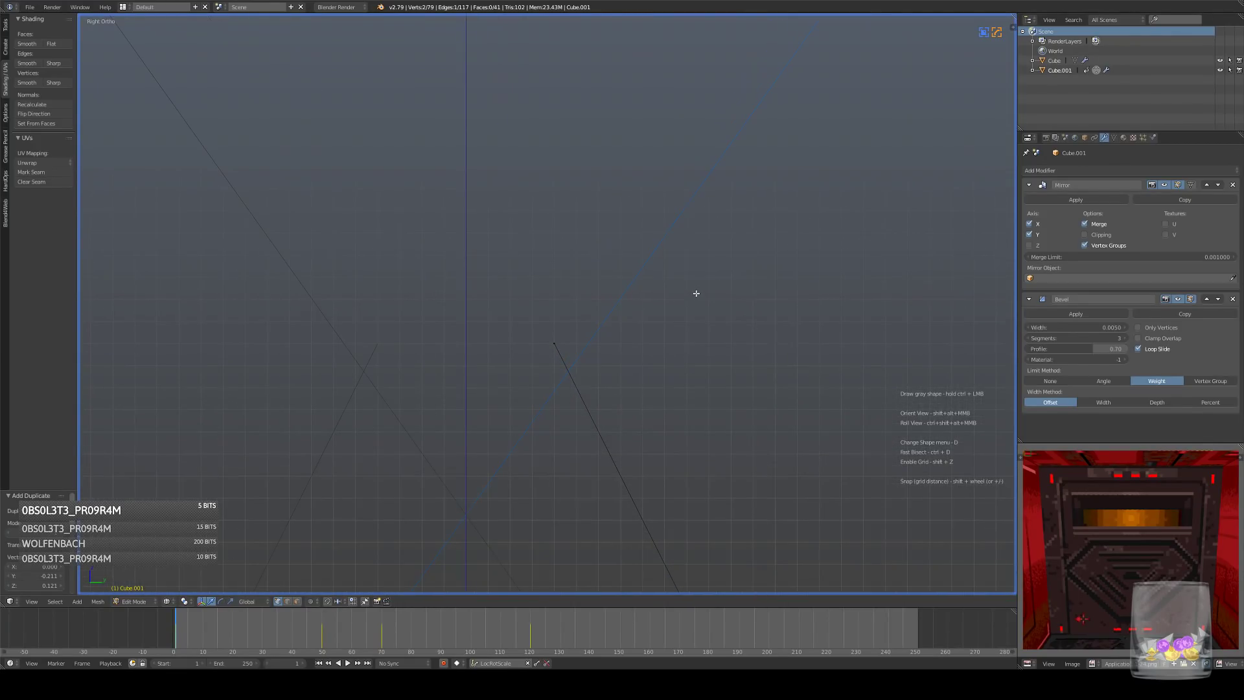
scroll(699, 283, down, 4)
key(x)
click(661, 284)
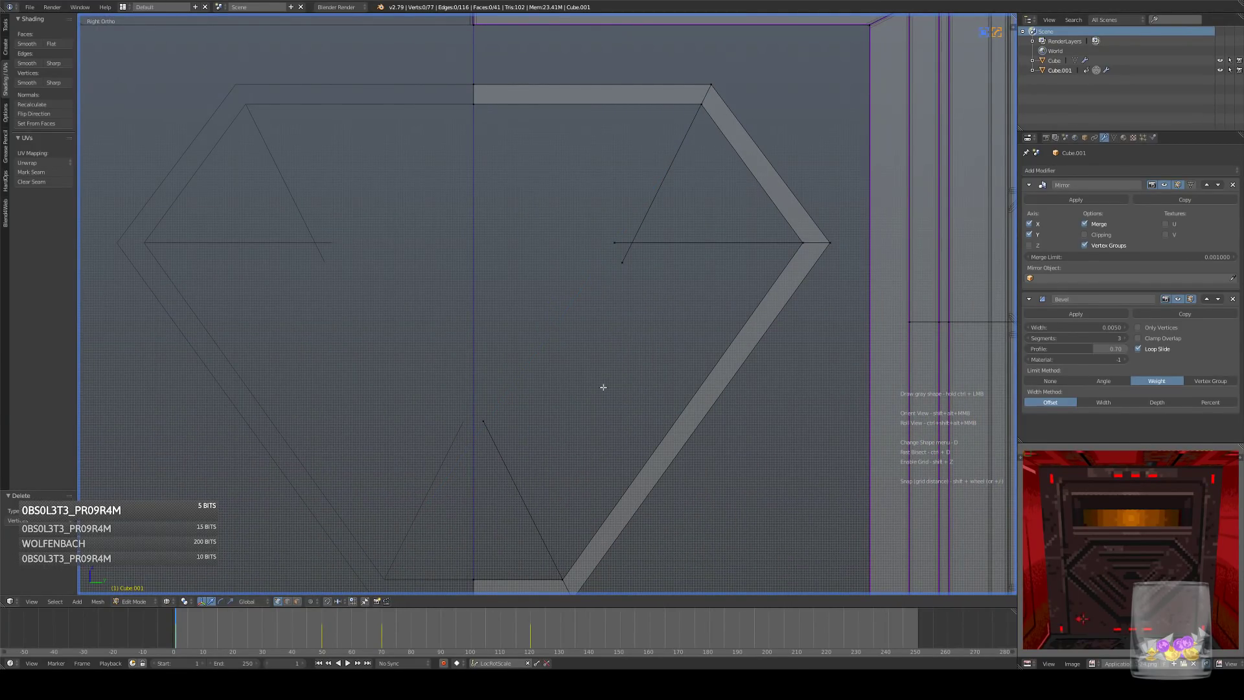
- Fill a face between the band's inner slanted edge and the horizontal and lower diagonal guides
right_click(798, 258)
shift+right_click(561, 577)
key(f)
shift+middle_drag(565, 478, 552, 398)
scroll(576, 298, up, 1)
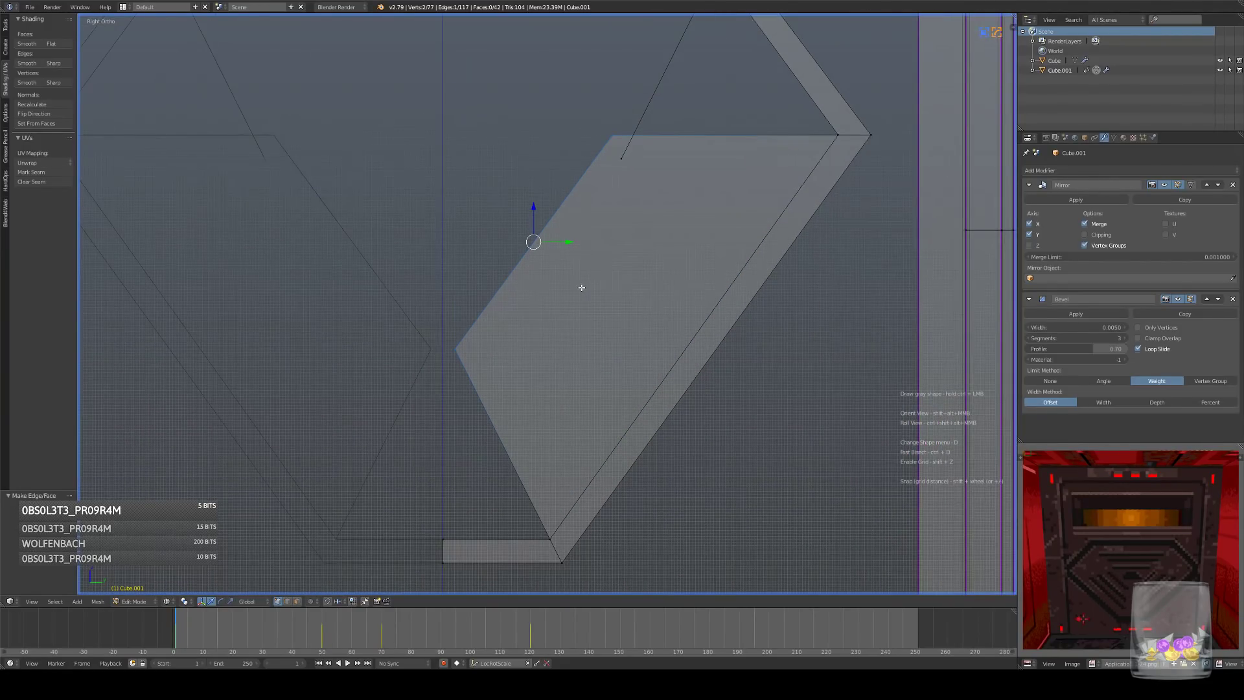
- Delete the free end vertices of the horizontal and lower diagonal guides together with the filled face
right_click(459, 351)
shift+right_click(612, 136)
key(x)
click(775, 184)
- Extrude guides from the band's lower inner corner by -0.0625 Y, 0.125 Z and from its side corner by -0.125 Y, and join their ends
scroll(686, 285, down, 6)
right_click(550, 382)
key(e)
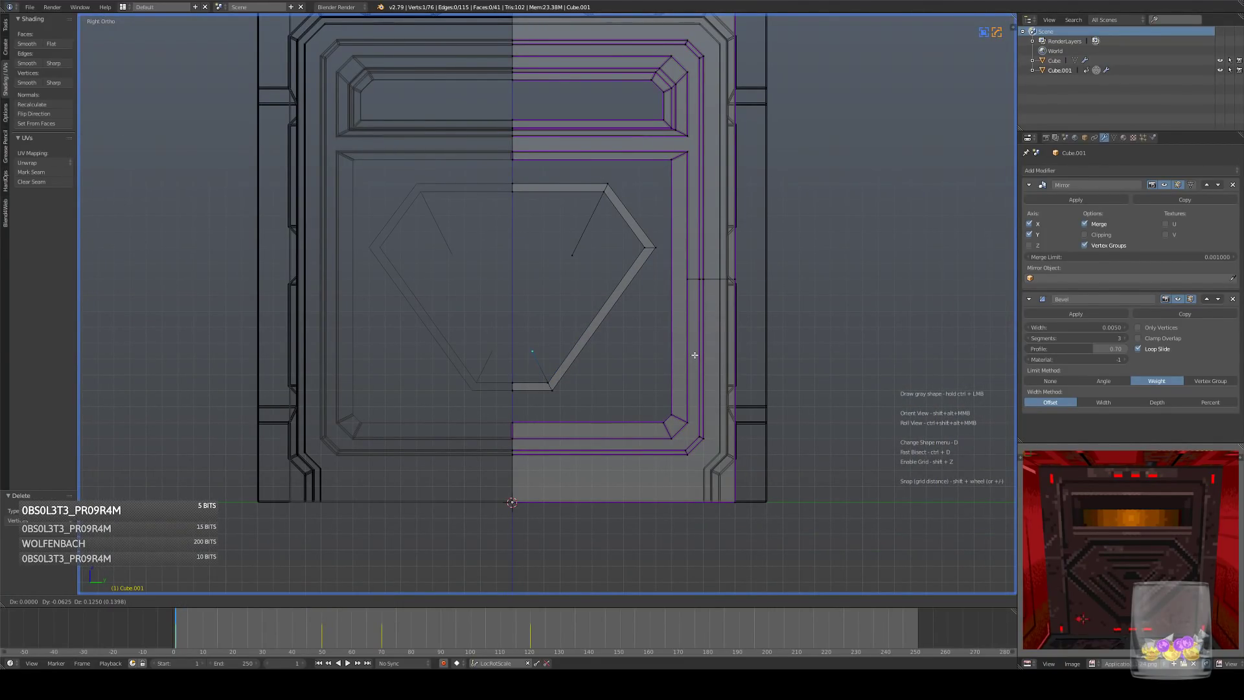
click(695, 356)
right_click(643, 252)
key(e)
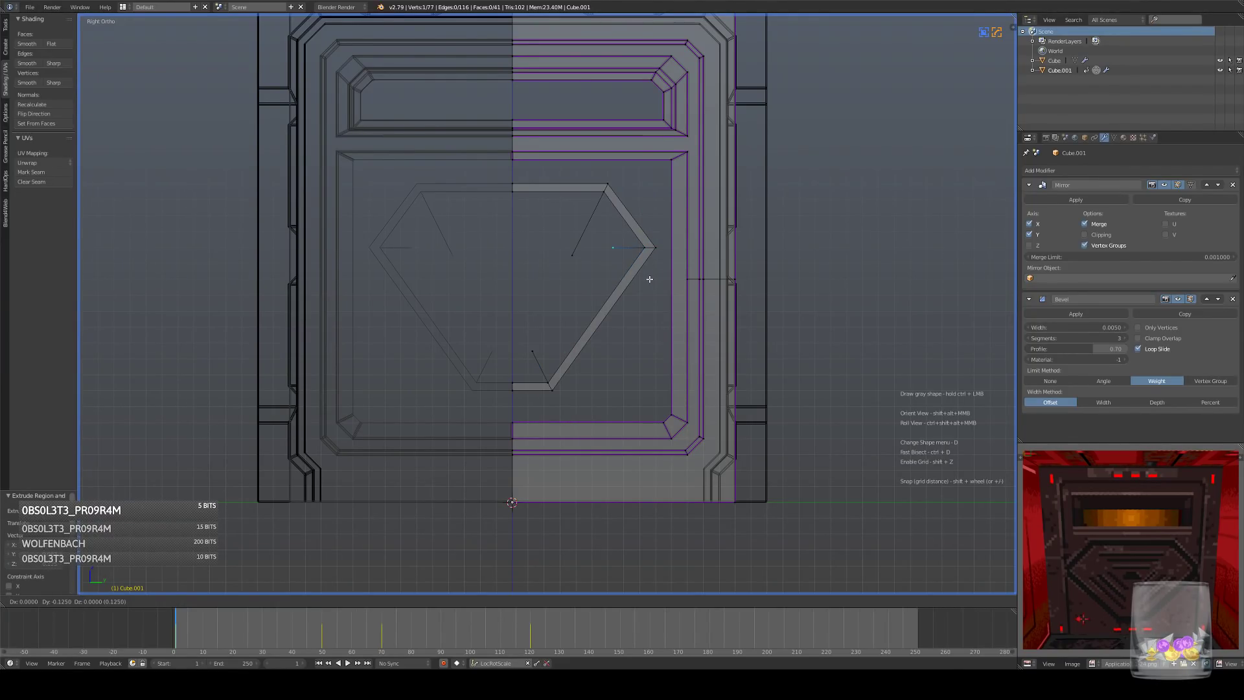
click(650, 279)
shift+right_click(534, 349)
key(f)
- Move the connecting edge's upper endpoint further inward along Y and its lower endpoint up and close to the mirror centre line
right_click(614, 247)
key(g)
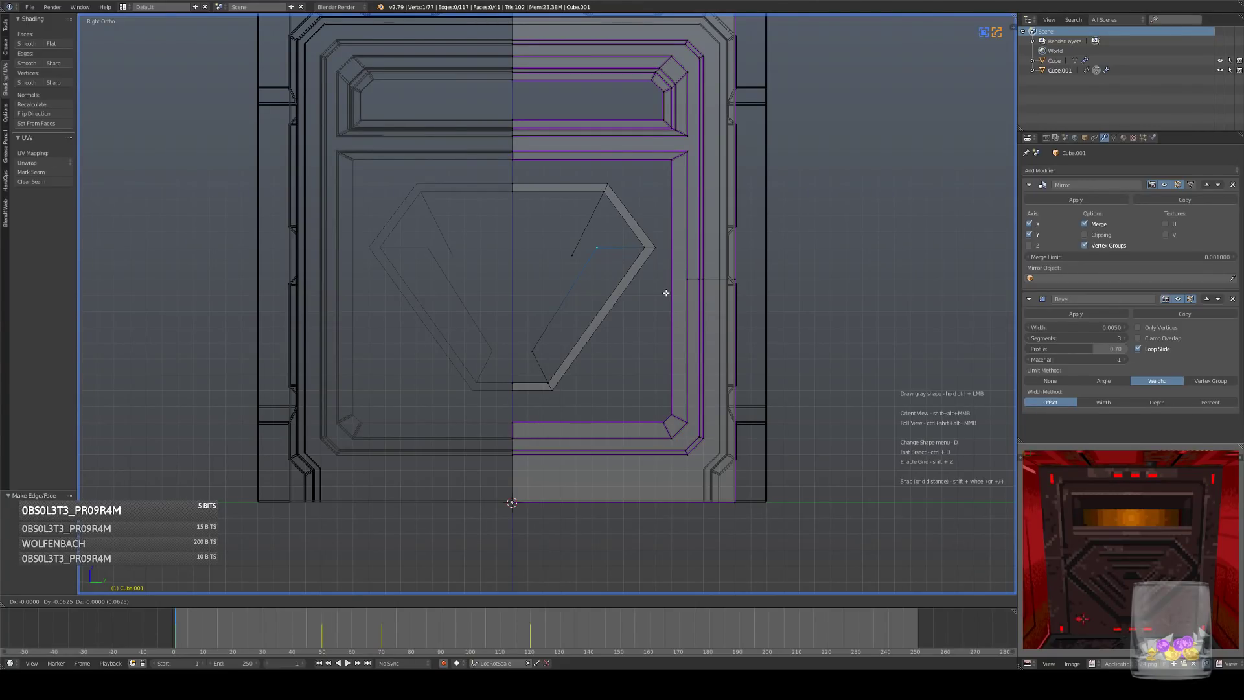
click(666, 292)
right_click(521, 339)
key(g)
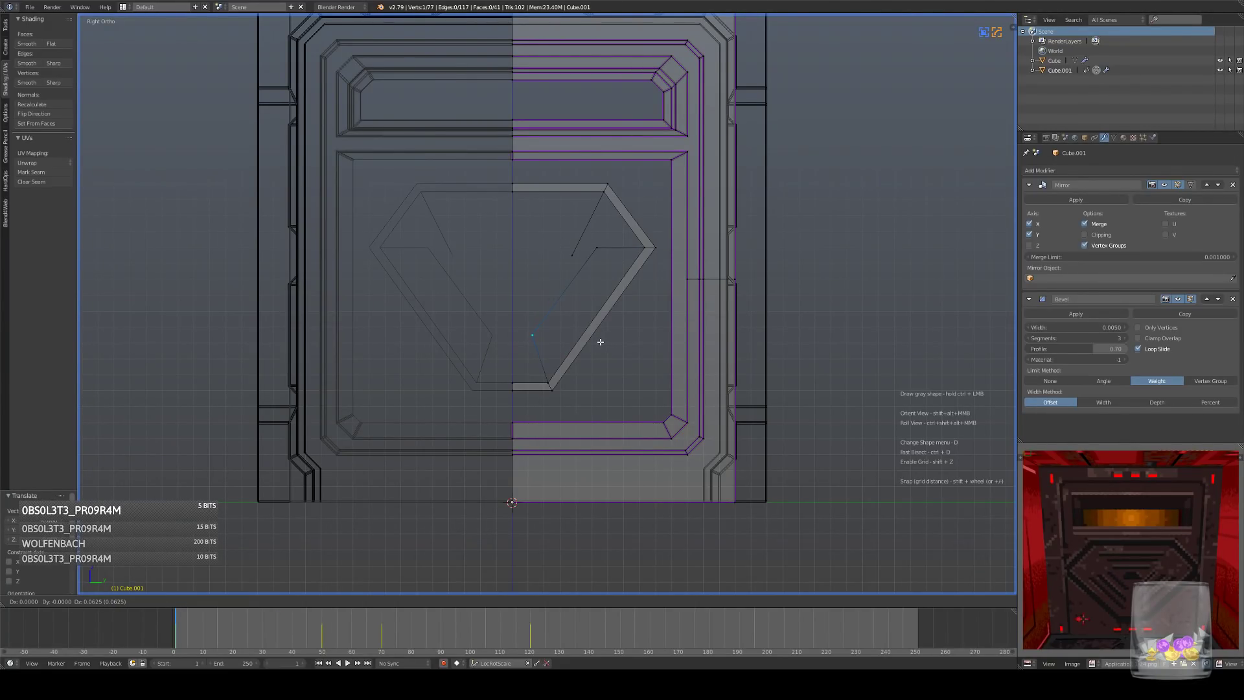
click(597, 341)
right_click(606, 256)
key(g)
click(627, 285)
scroll(608, 319, up, 5)
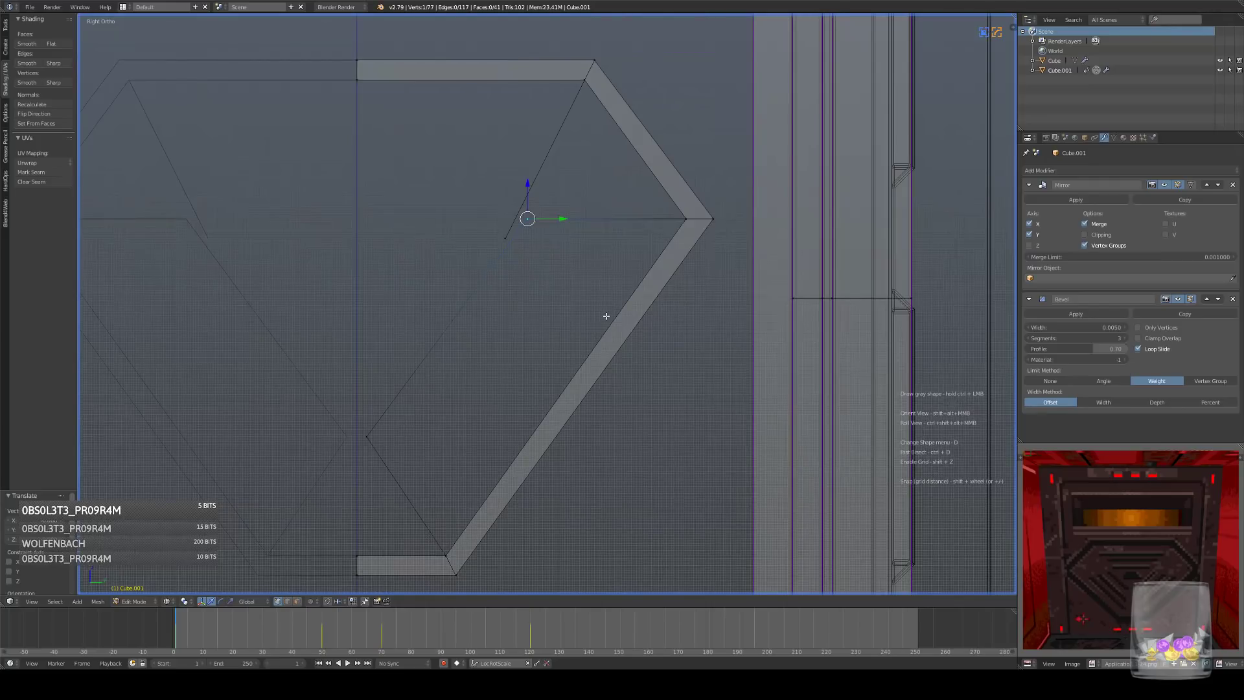
- Fill a four-sided face between the connecting edge's two endpoints and the band's side and lower corners
scroll(606, 316, down, 5)
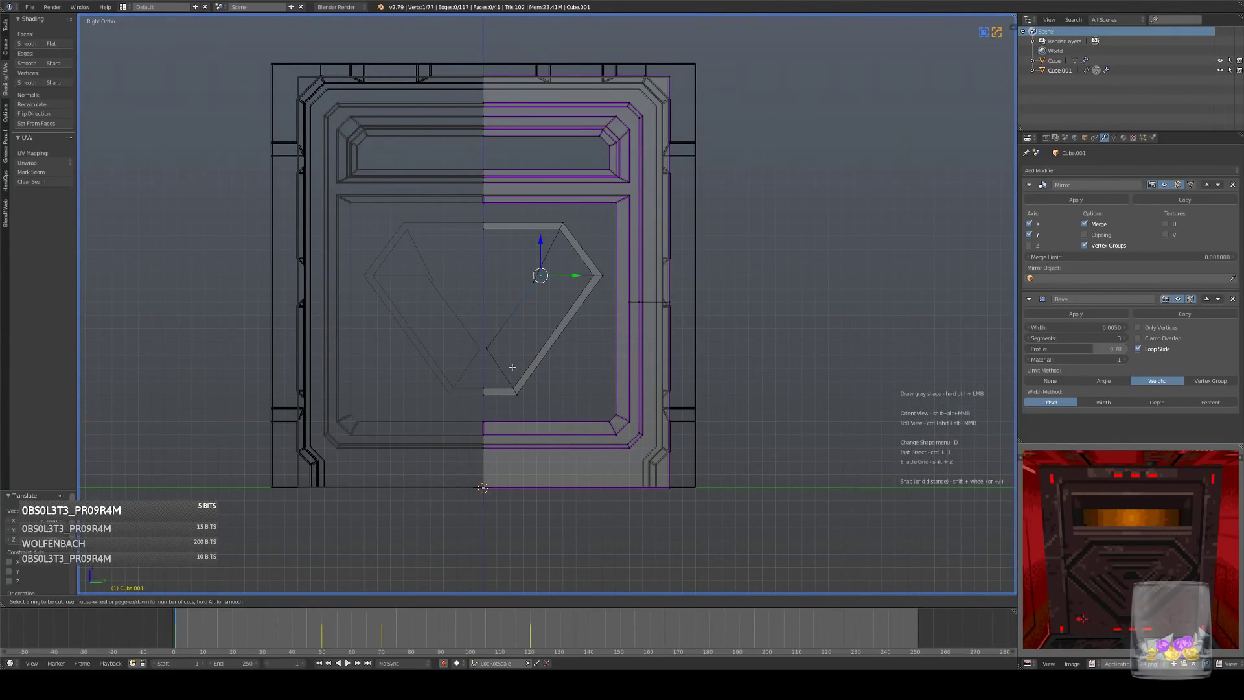
right_click(506, 353)
shift+right_click(538, 275)
shift+right_click(602, 275)
shift+right_click(514, 389)
key(f)
scroll(522, 356, up, 5)
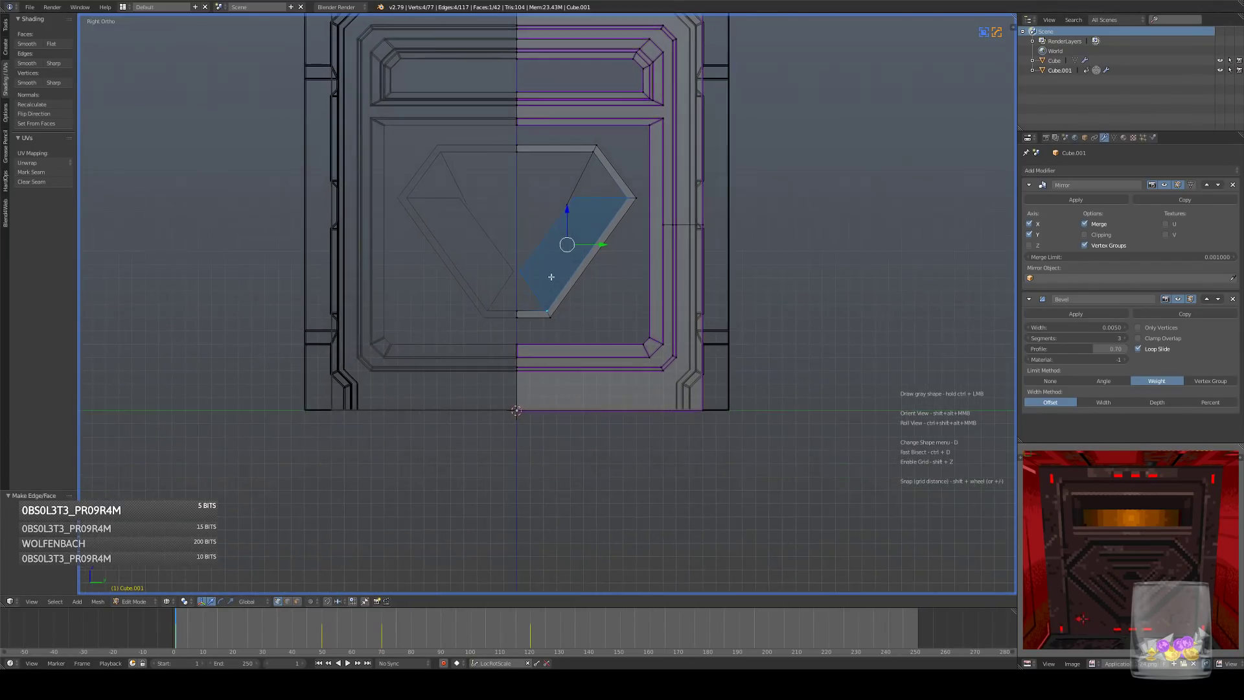
- Adjust the filled face's inner corners, moving the lower one along Z and the upper one along Y
right_click(499, 233)
scroll(606, 272, down, 5)
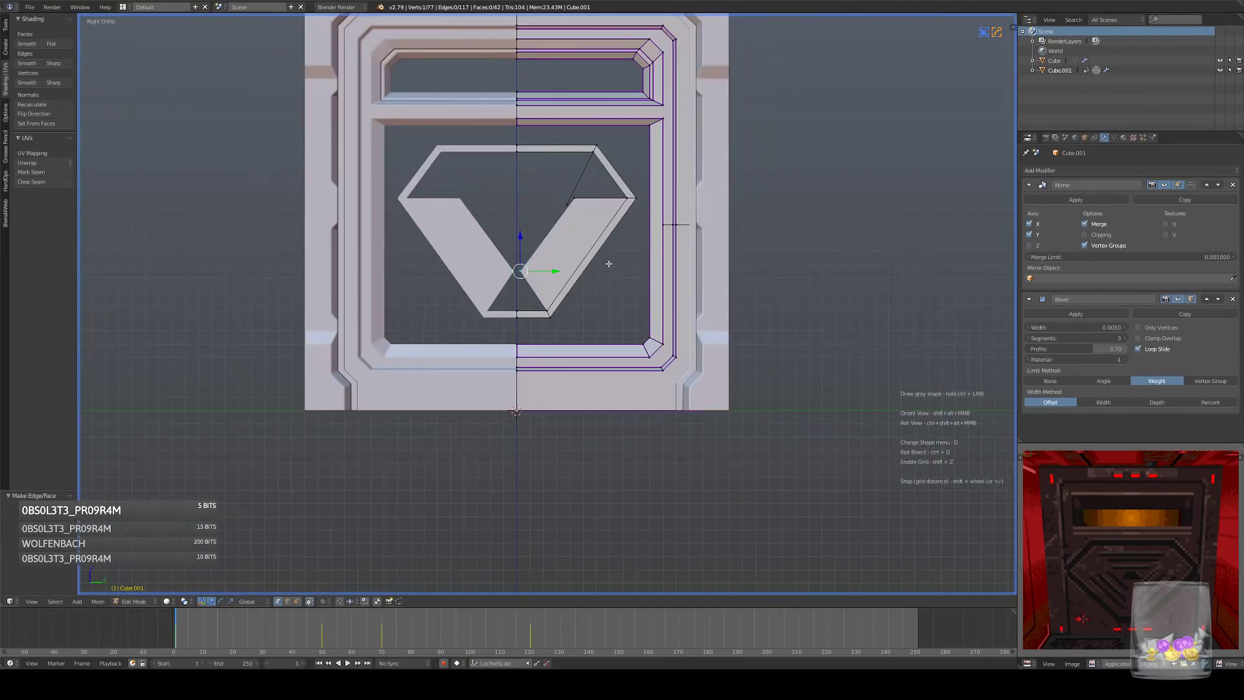
key(g)
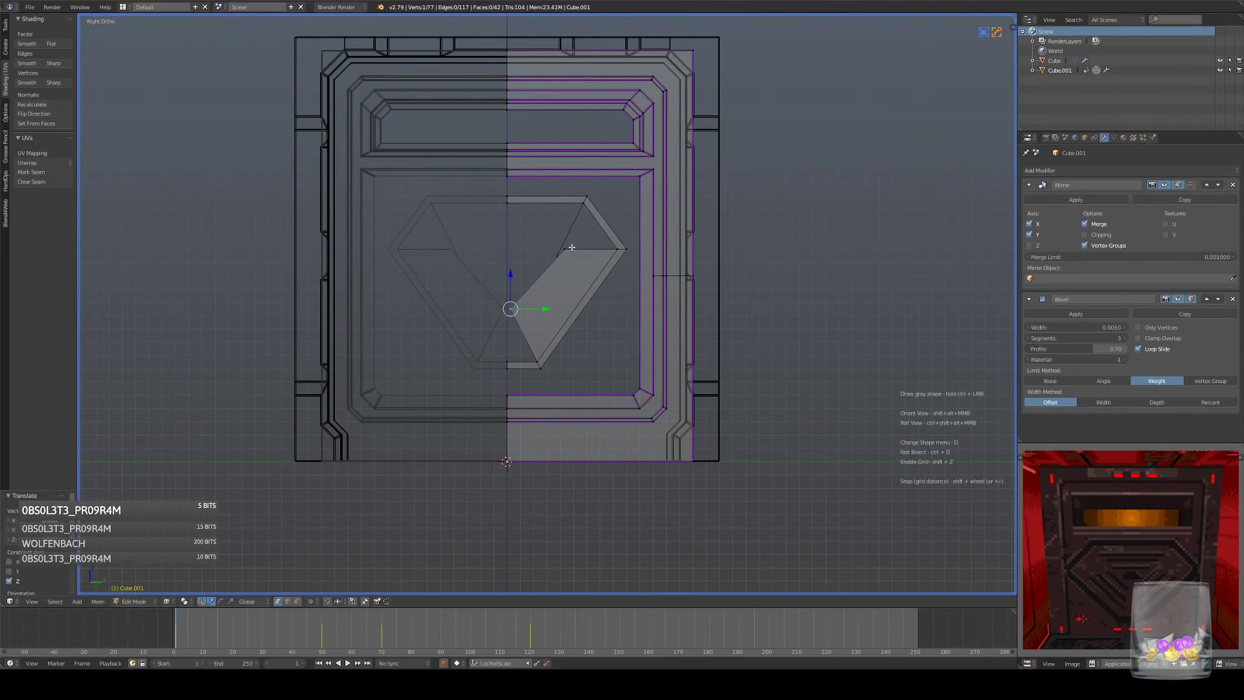
key(y)
click(575, 249)
scroll(627, 300, up, 4)
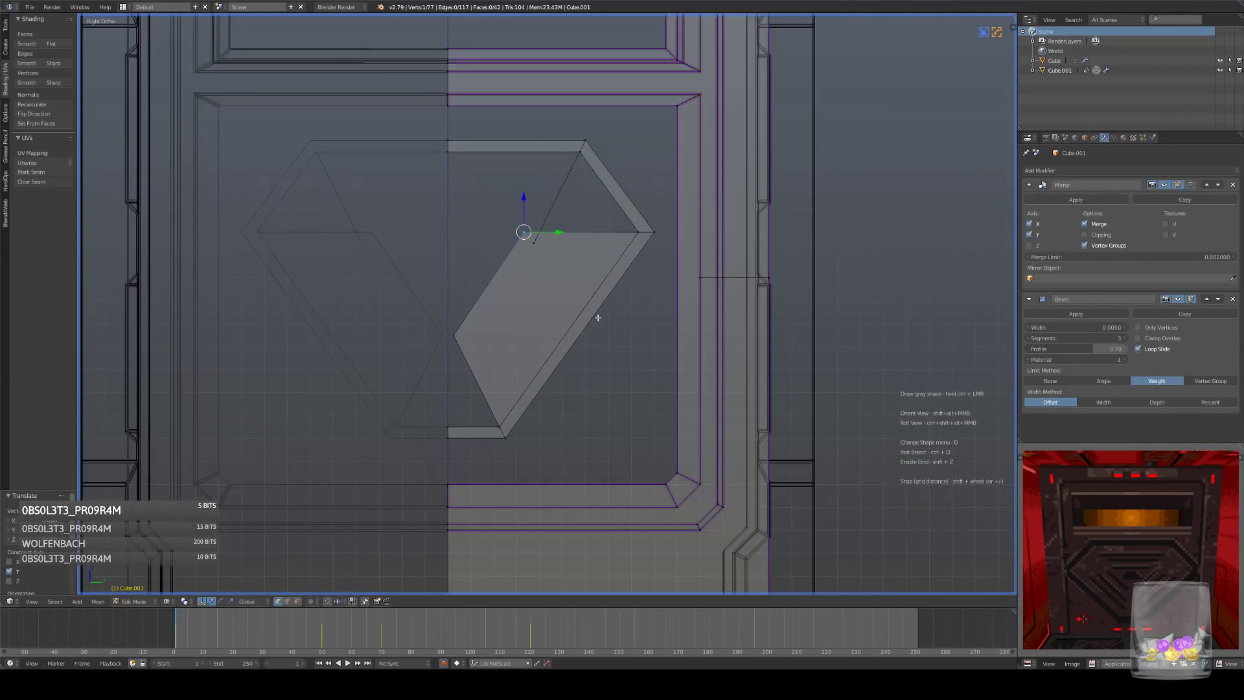
- Divide the slanted inner face lengthwise into strips with six evenly spaced loop cuts
key(ctrl+r)
click(476, 396)
right_click(480, 409)
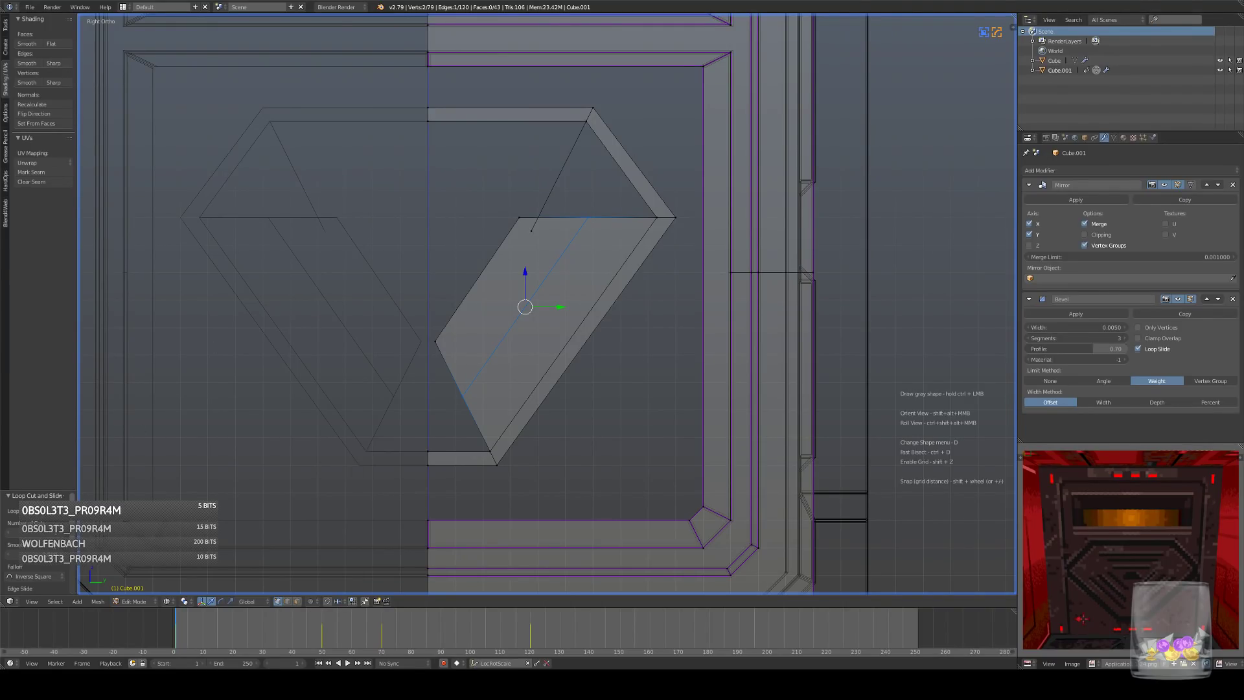
click(63, 534)
click(63, 535)
click(63, 534)
click(63, 535)
click(63, 535)
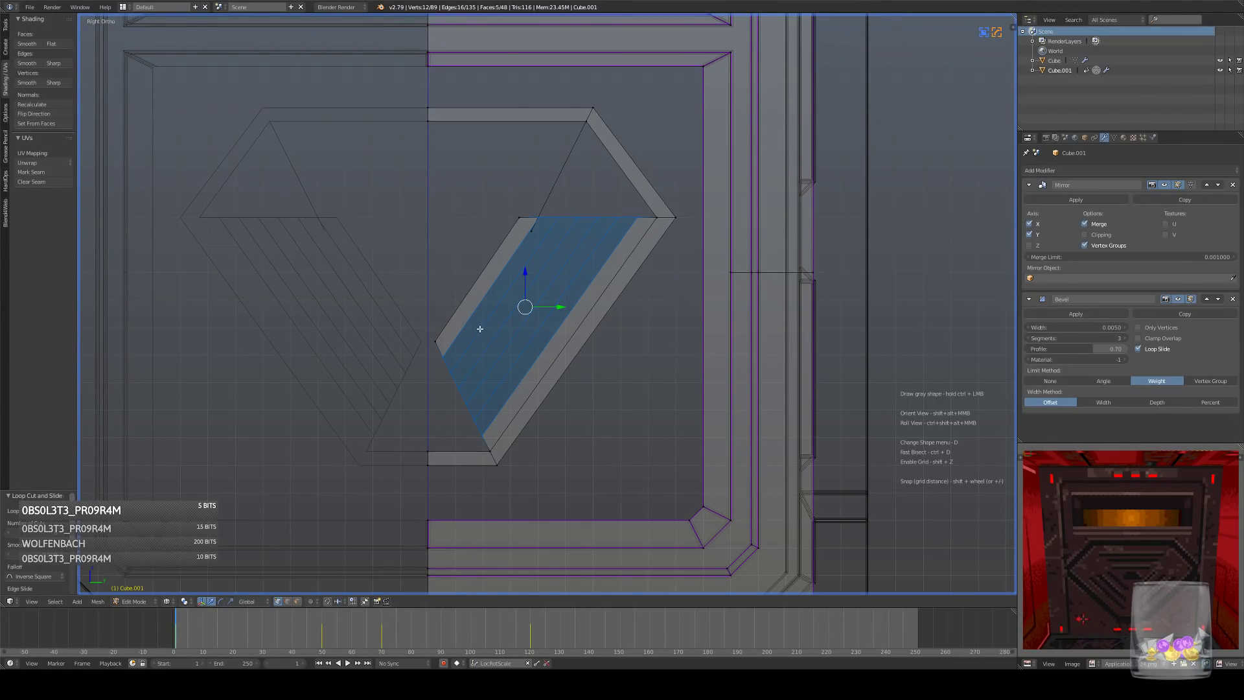
- Delete the two end vertices of the innermost slanted edge, removing the innermost strip
right_click(437, 341)
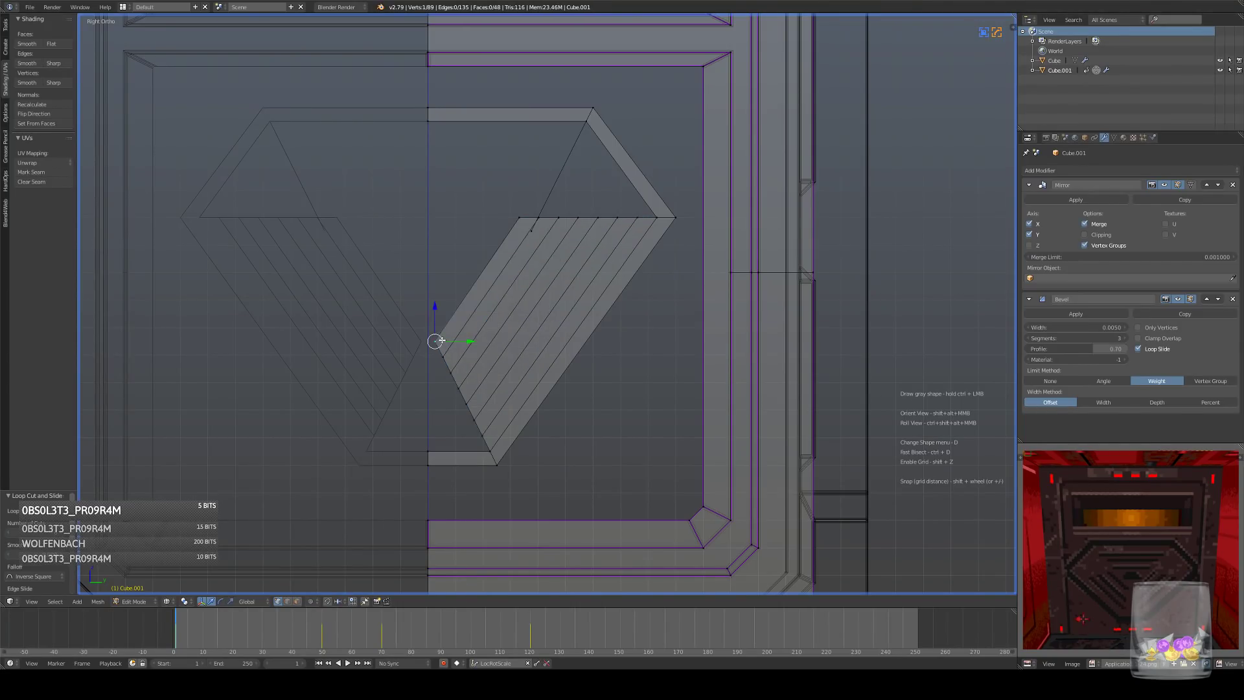
shift+right_click(519, 217)
key(x)
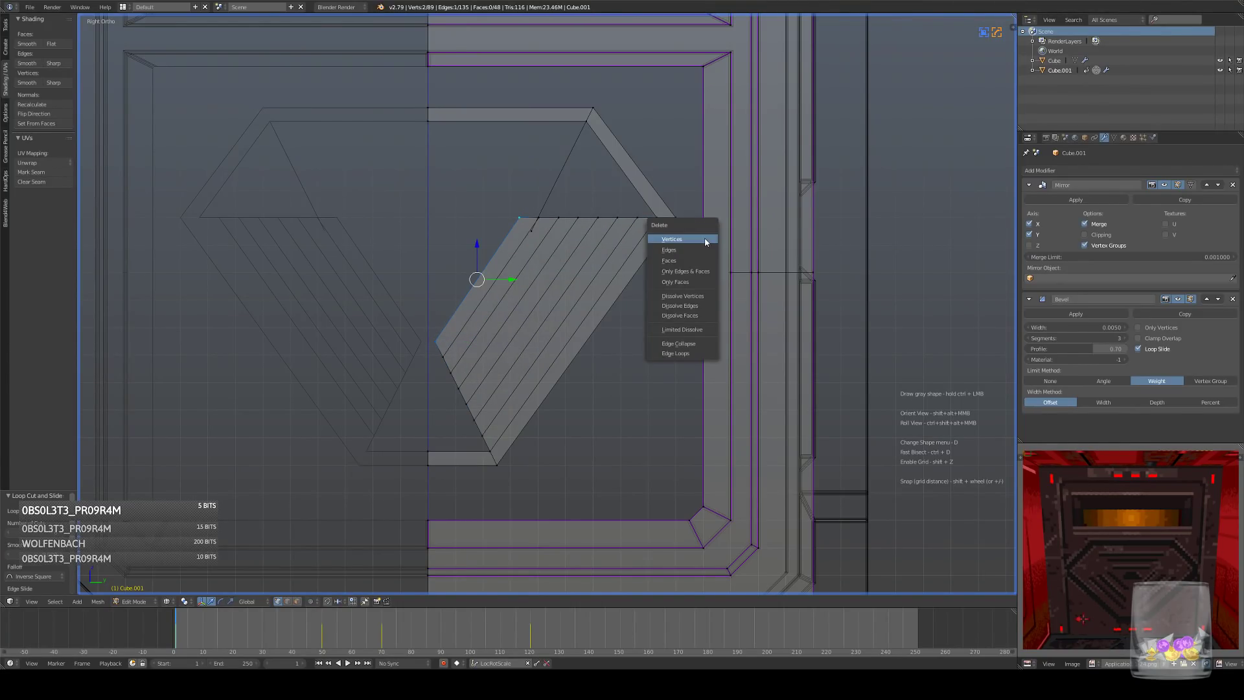
click(704, 241)
- Delete three alternating slanted faces so separate parallel strips remain inside the frame
click(287, 601)
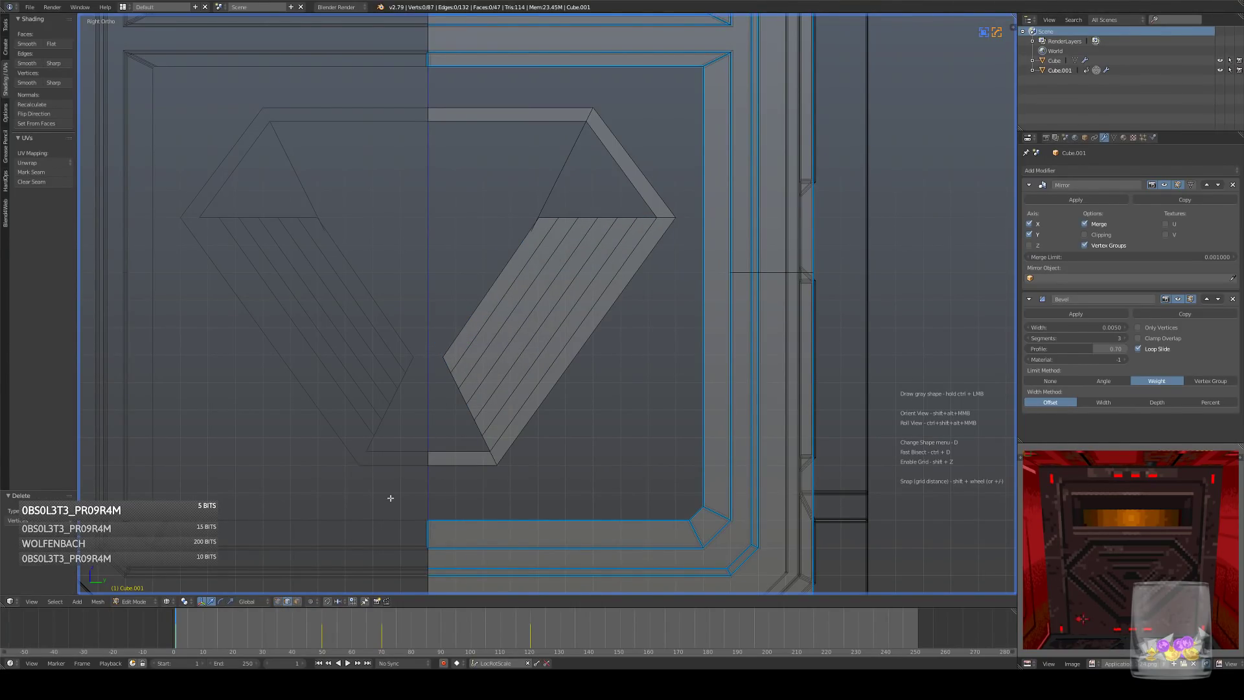
click(296, 601)
right_click(519, 309)
shift+right_click(539, 312)
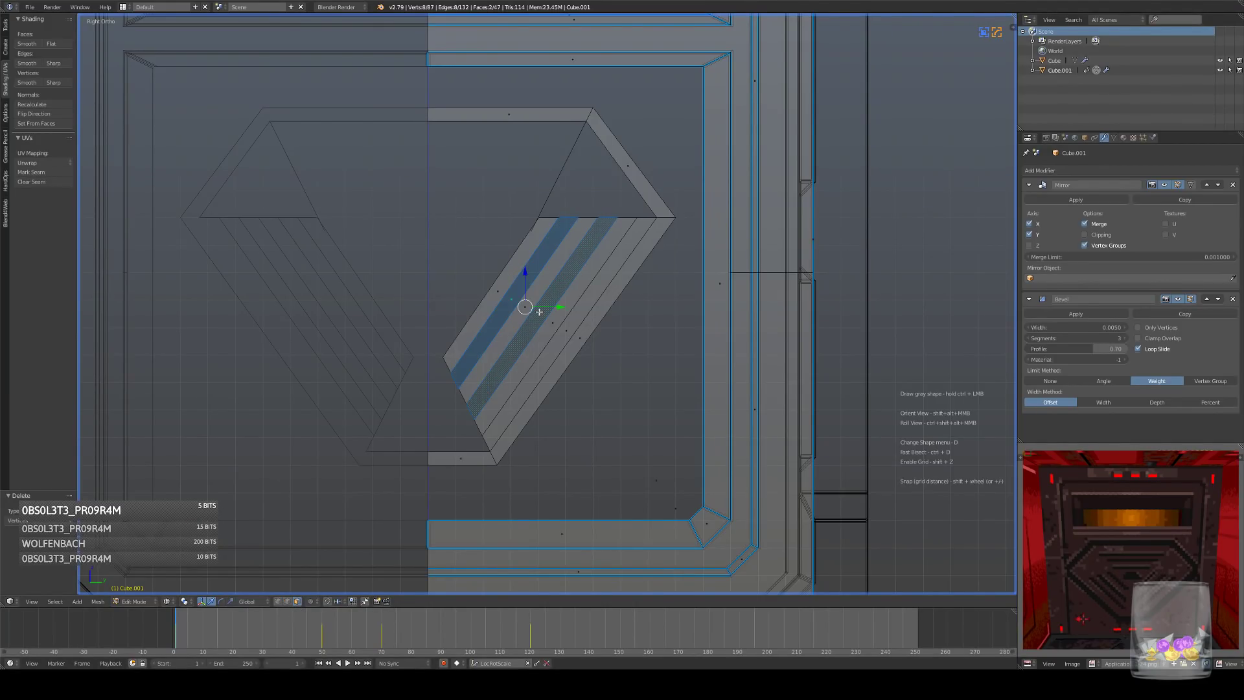
shift+right_click(568, 324)
key(x)
click(660, 349)
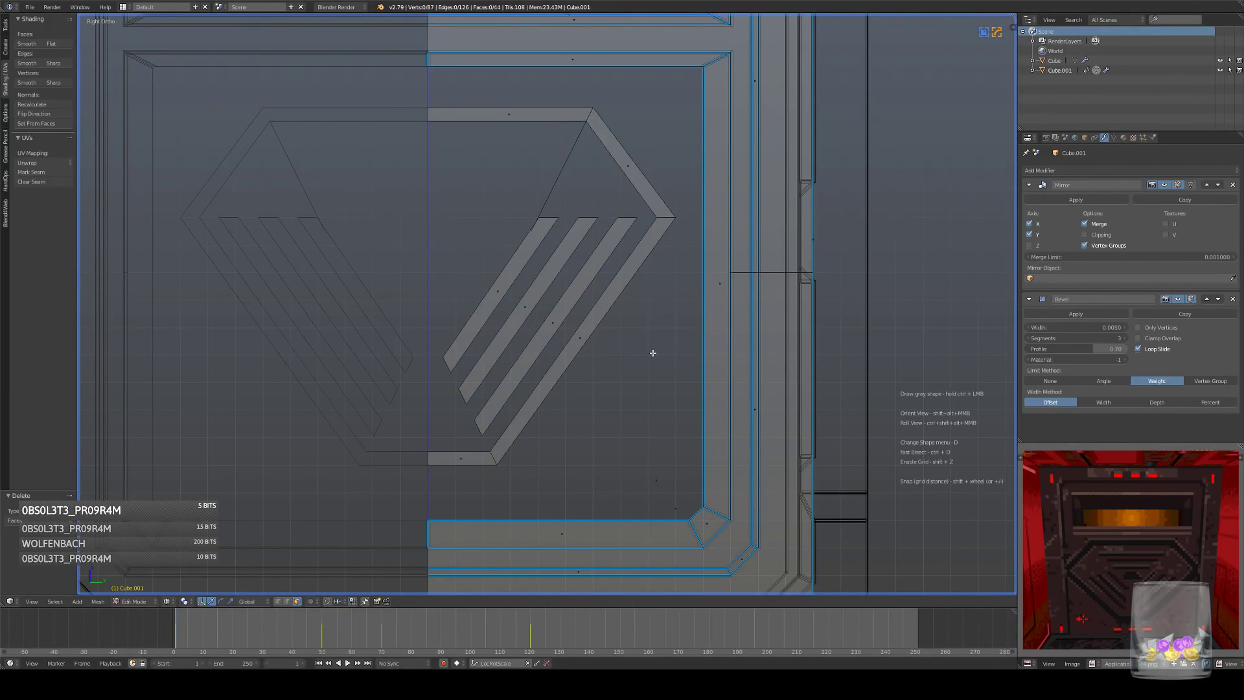
shift+middle_drag(507, 294, 535, 363)
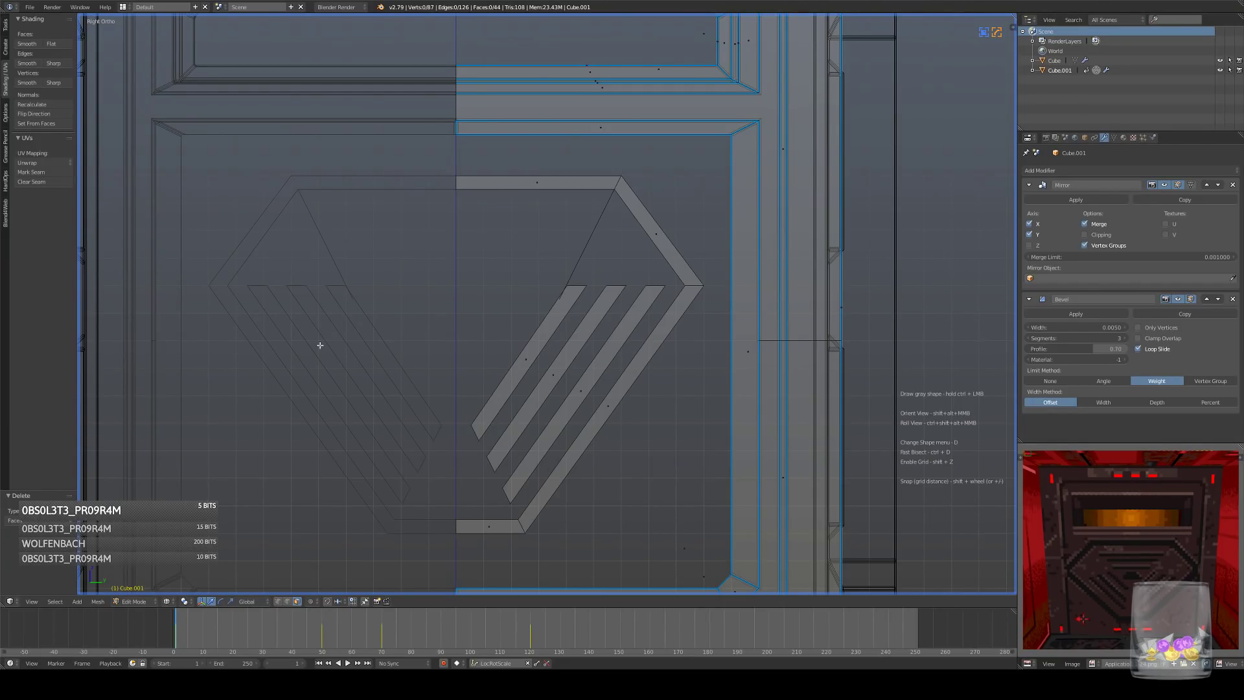
- Move the loose lower vertex of the upper diagonal edge slightly up, above the slanted strips' upper ends
click(278, 601)
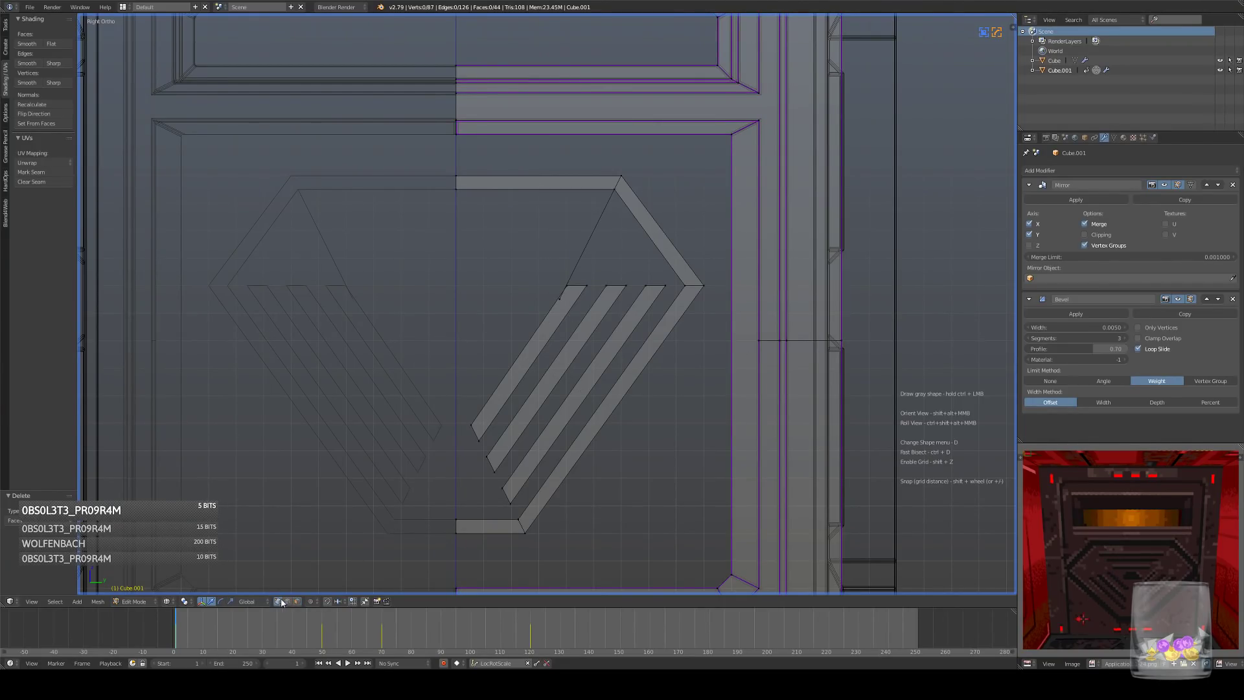
right_click(559, 299)
key(x)
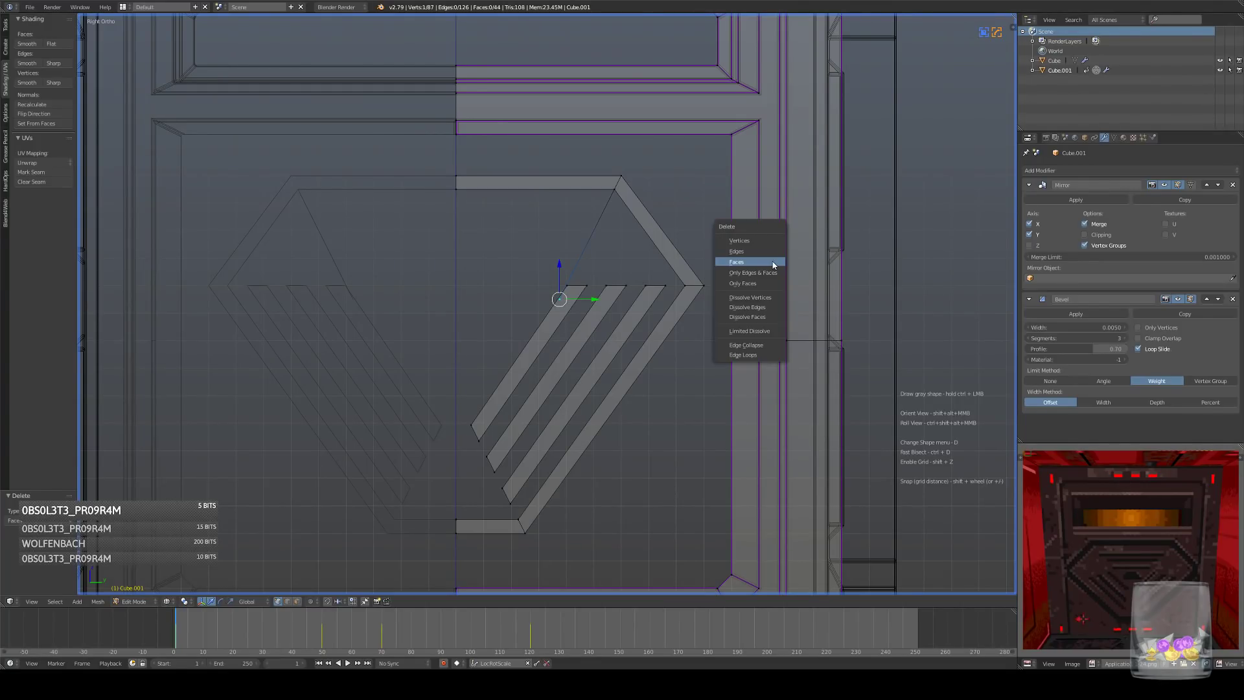
scroll(625, 404, down, 3)
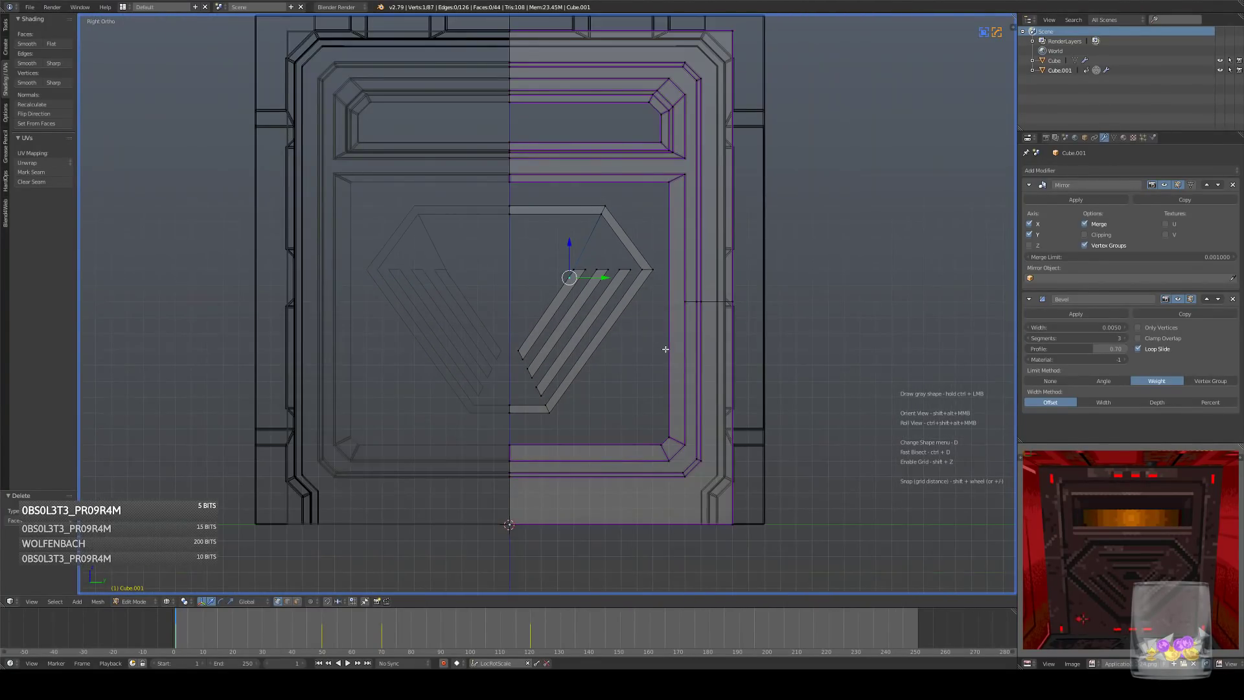
scroll(661, 348, up, 2)
scroll(661, 346, down, 2)
scroll(660, 348, up, 3)
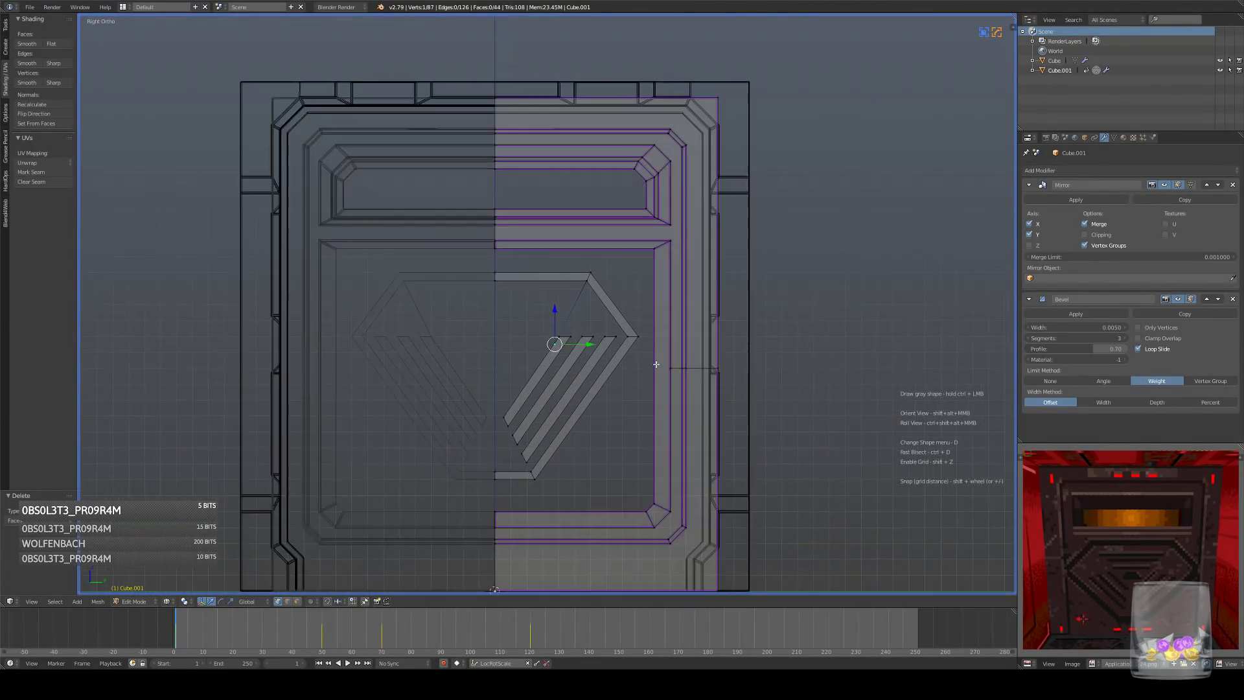
scroll(666, 333, up, 1)
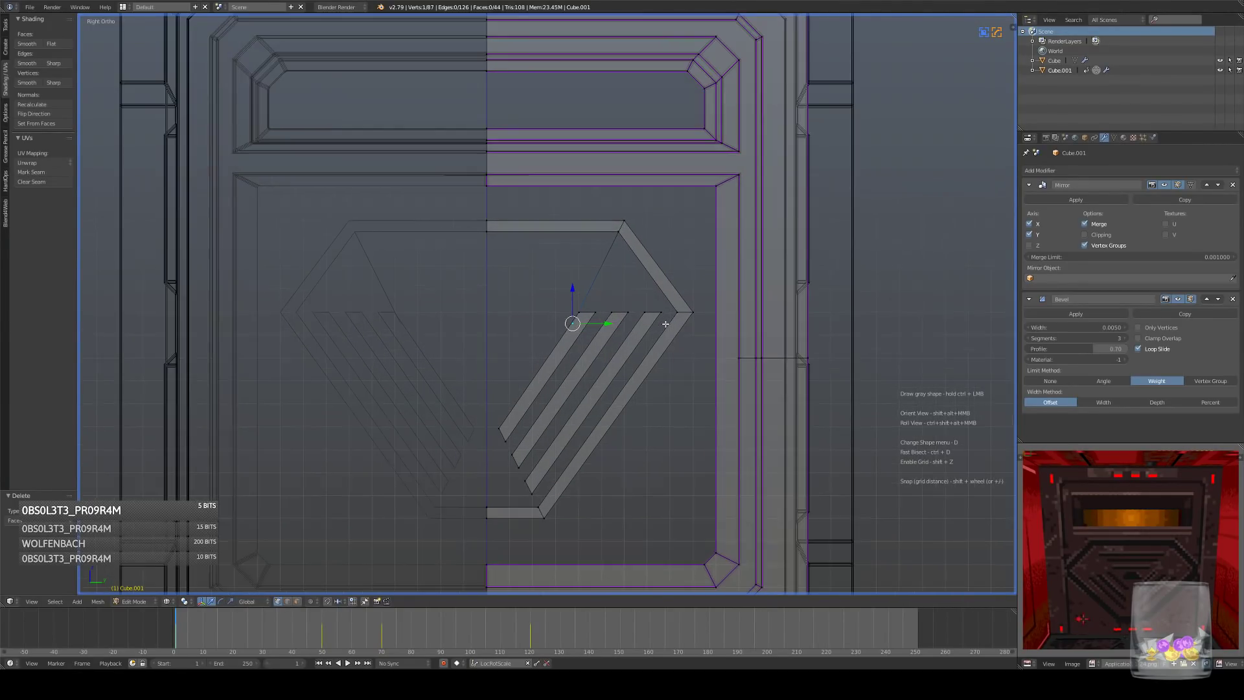
key(g)
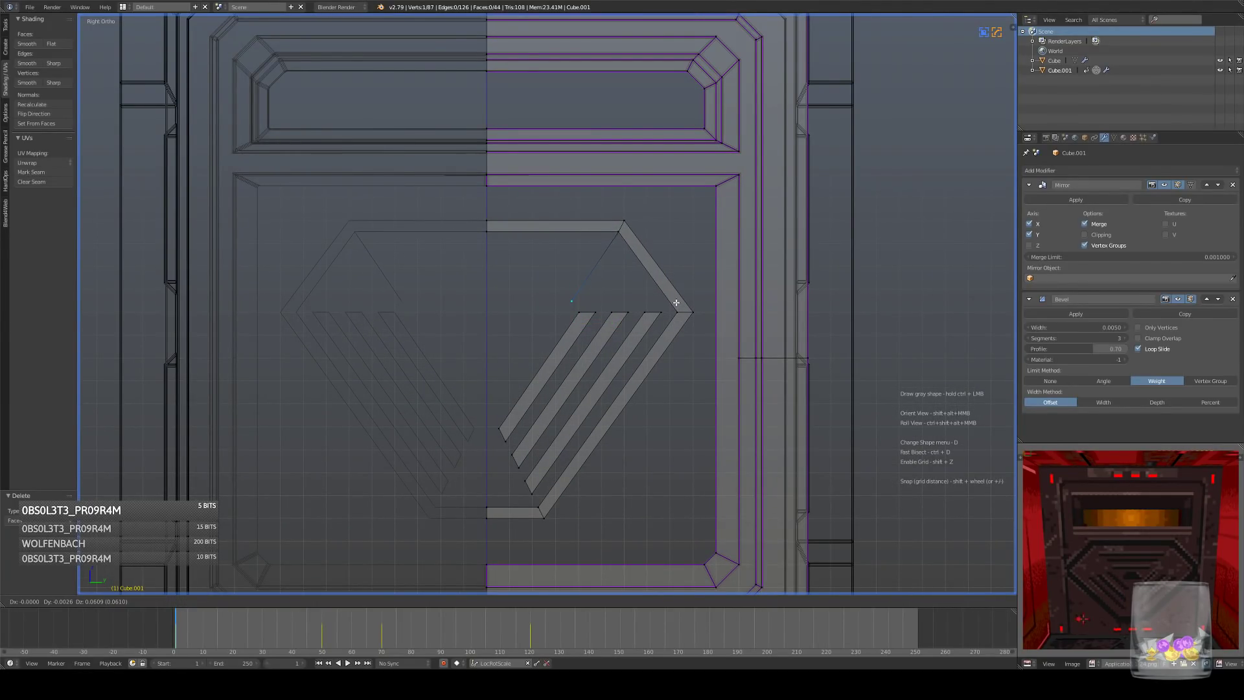
click(675, 304)
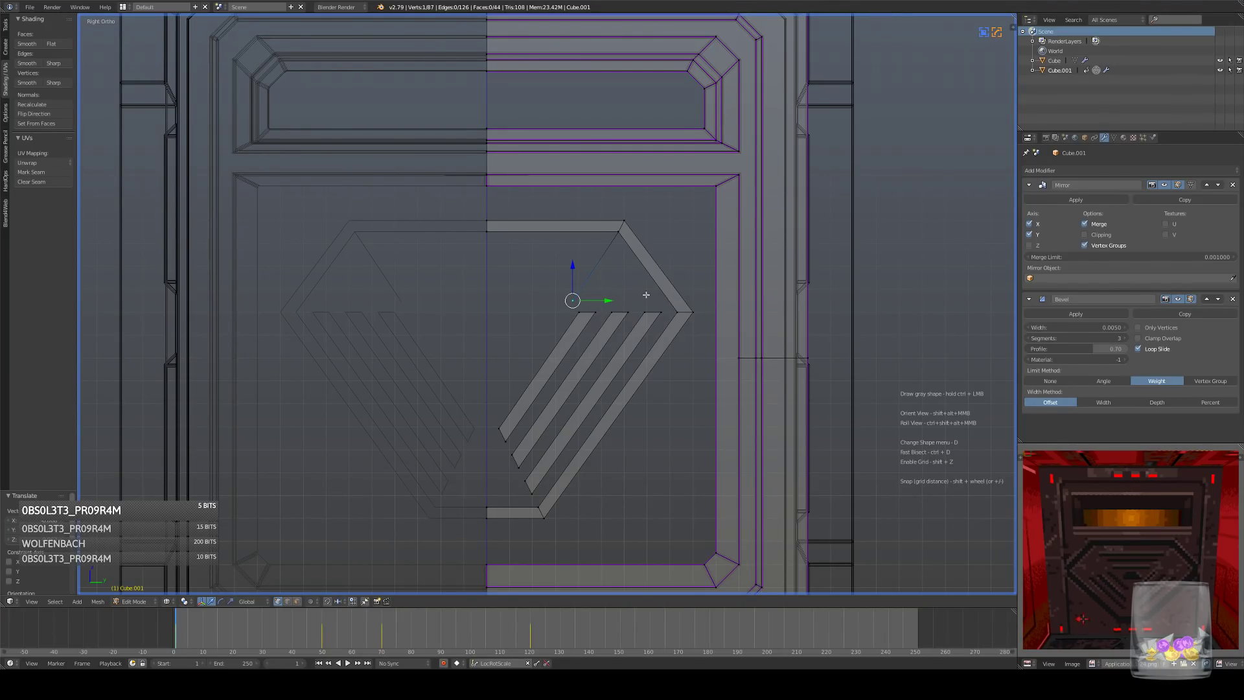
- Extrude the diagonal edge's loose vertex by -0.4 along Y and align the new vertex with the mirror centreline
key(a)
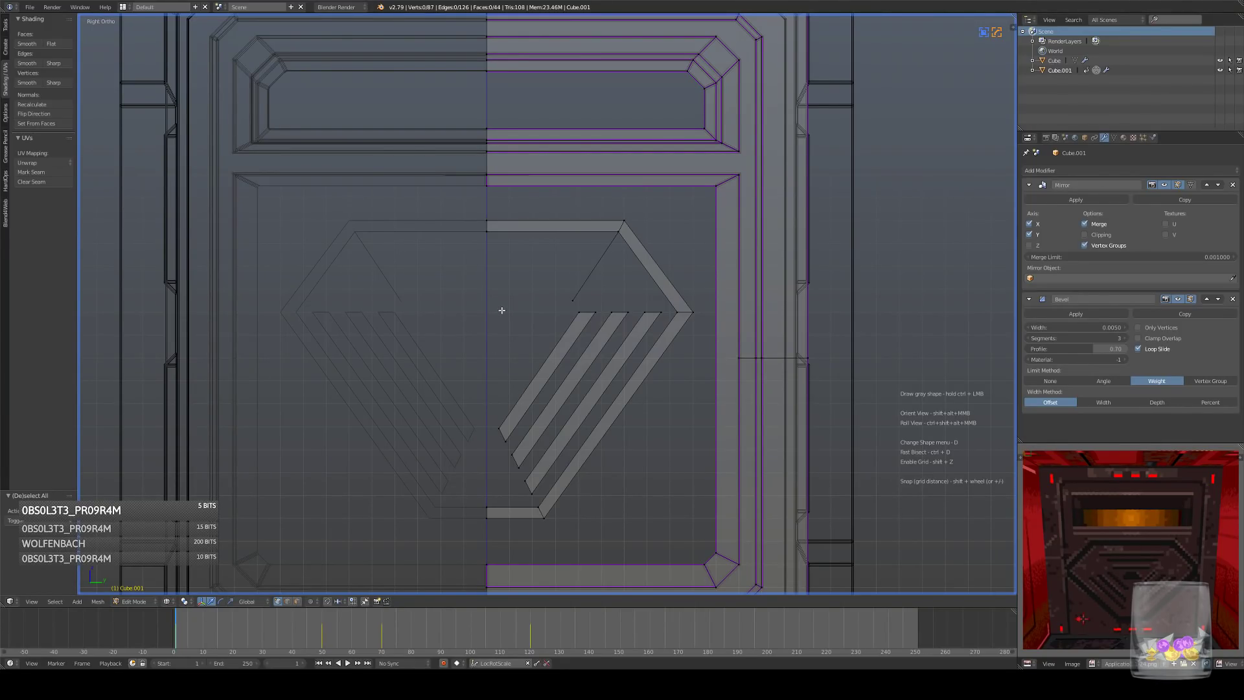
right_click(573, 300)
key(x)
scroll(643, 320, up, 2)
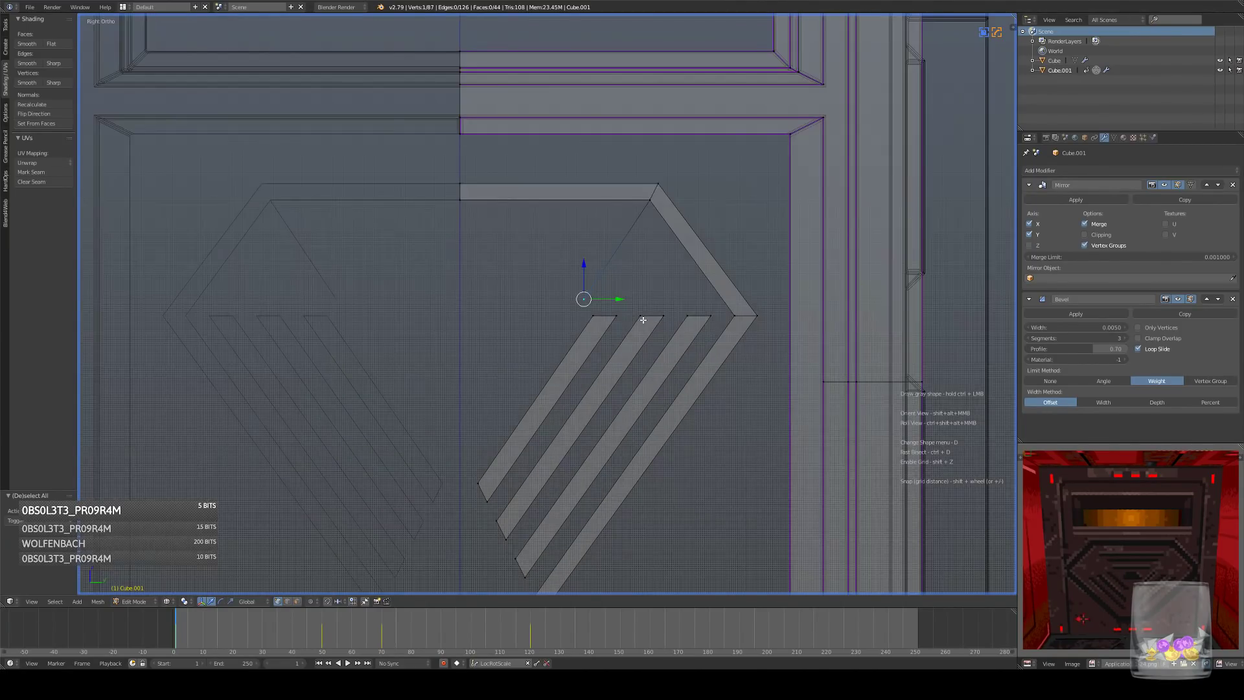
scroll(643, 320, down, 3)
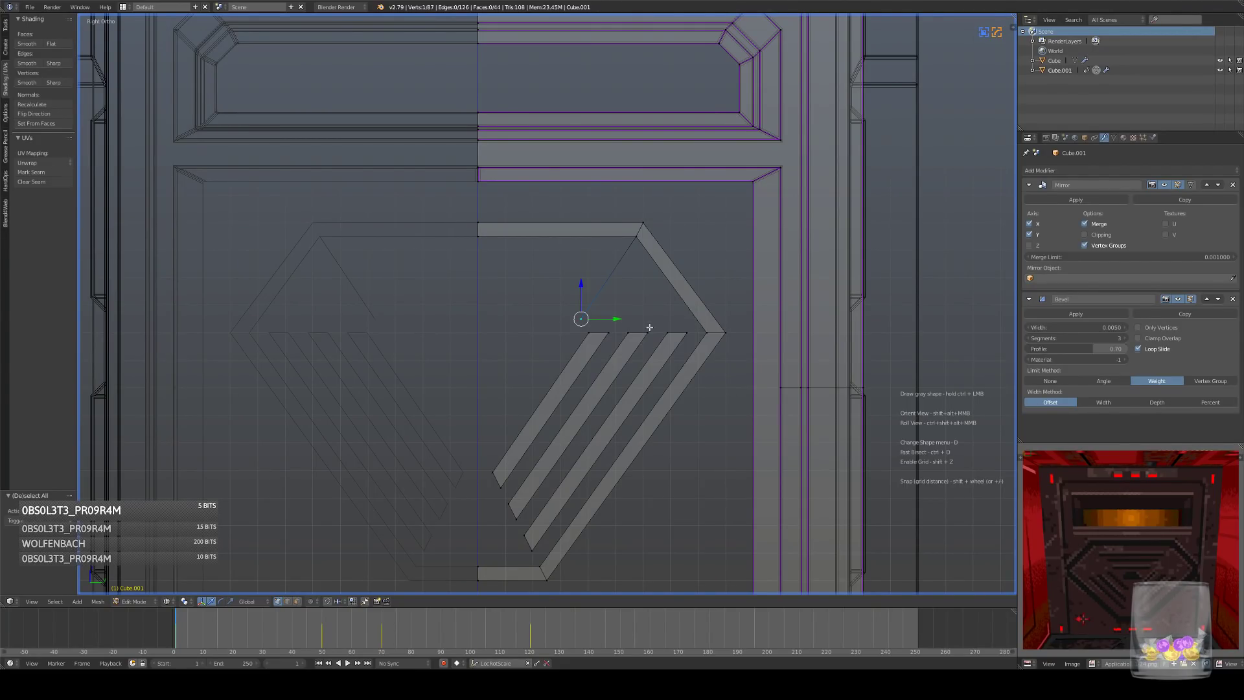
text(ey-.4)
key(Return)
scroll(483, 324, up, 5)
drag(390, 340, 409, 344)
scroll(411, 342, down, 6)
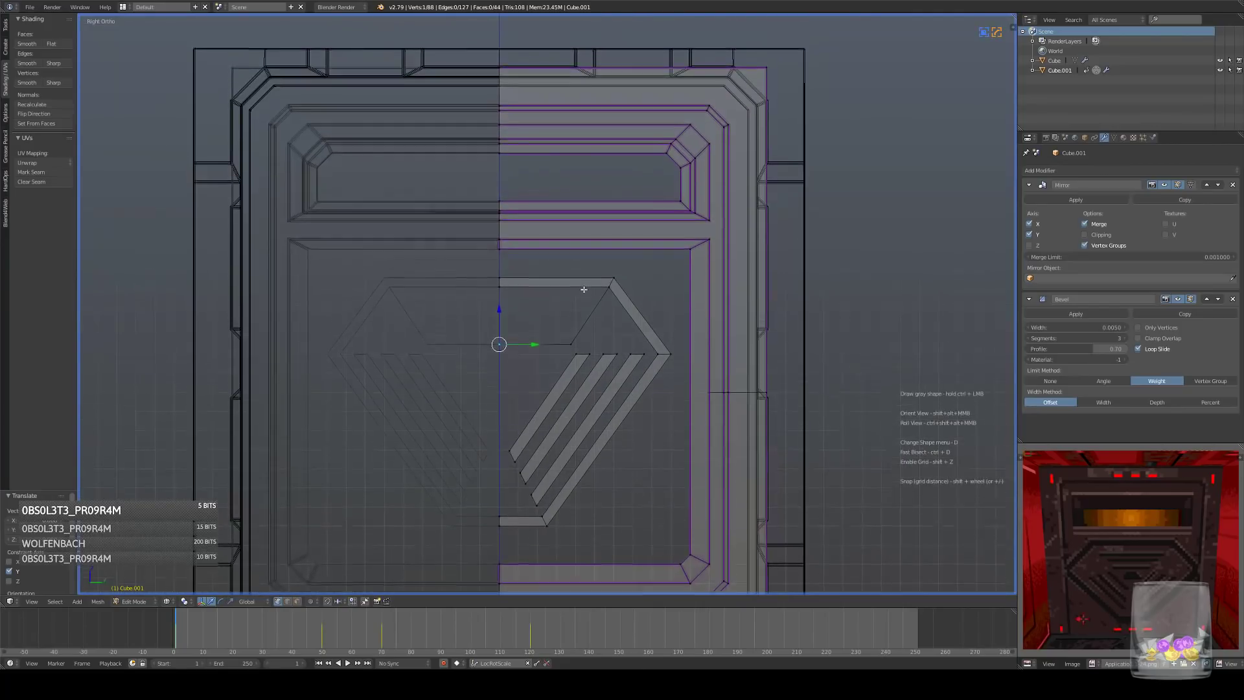
- Fill the area between the upper frame bar and the new horizontal edge, and divide it with five horizontal loop cuts
key(f)
key(a)
key(ctrl+r)
click(584, 341)
right_click(584, 341)
shift+middle_drag(647, 385, 667, 309)
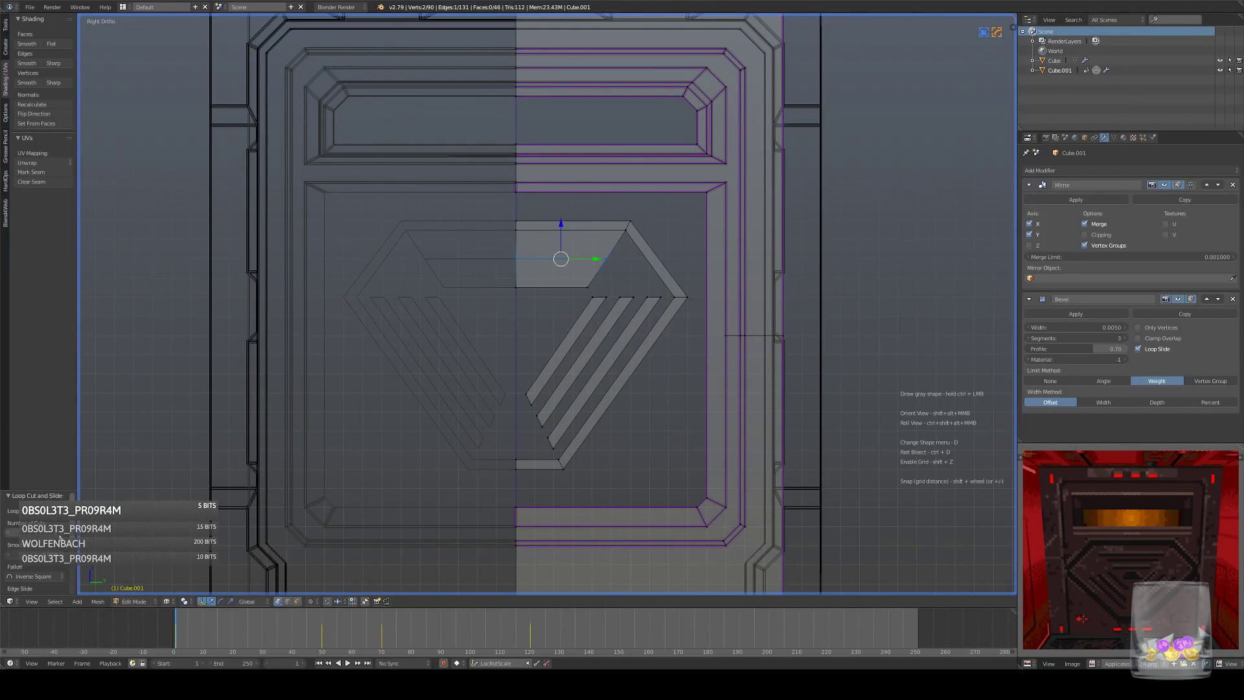
click(60, 536)
click(60, 536)
click(60, 536)
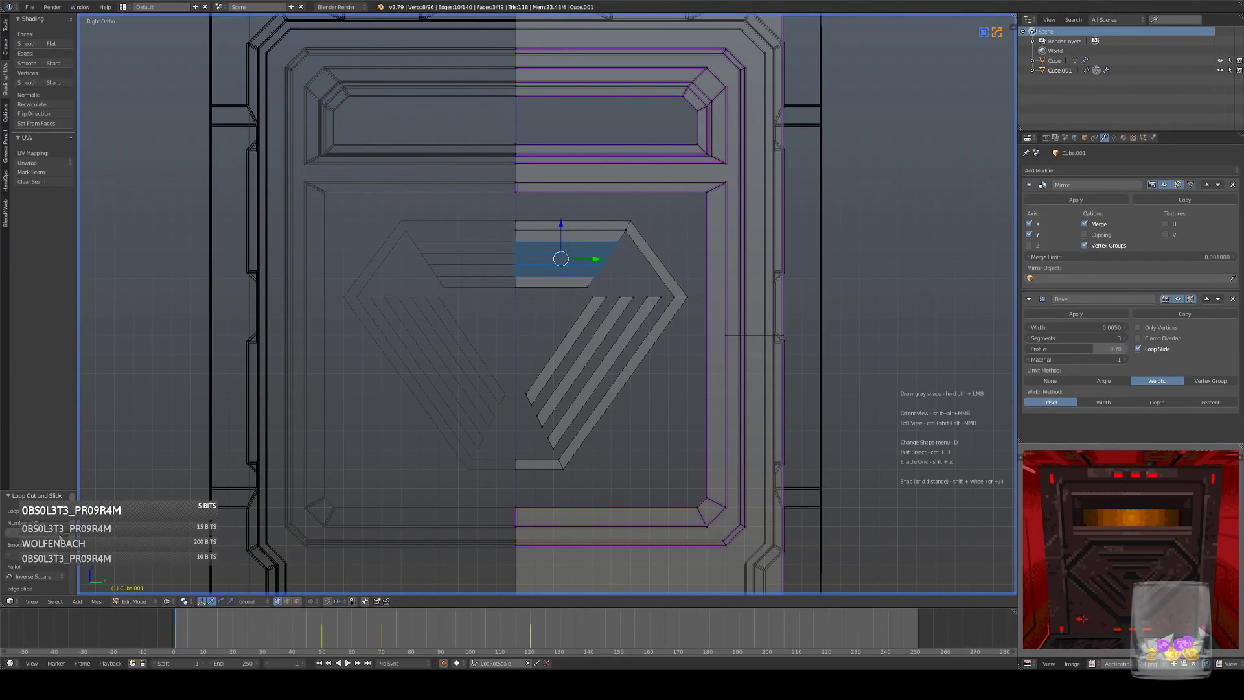
click(60, 535)
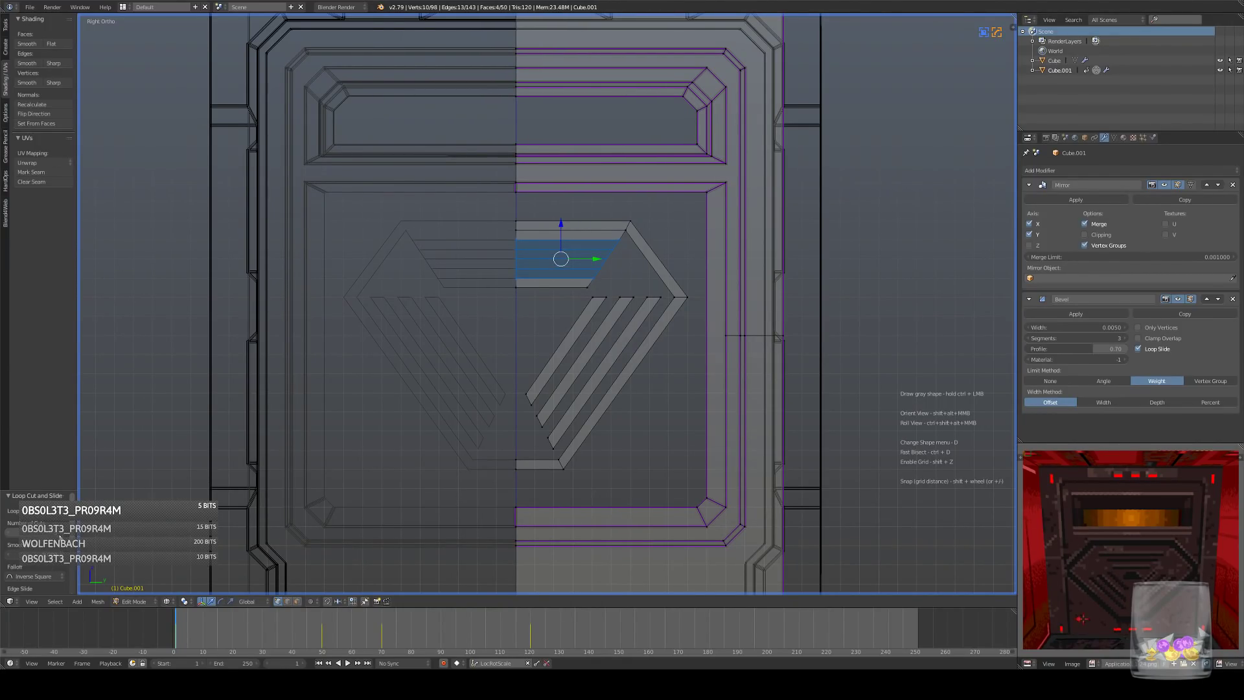
- Delete three alternating horizontal faces beneath the upper frame bar to leave three separate strips
click(297, 602)
right_click(568, 275)
shift+right_click(574, 253)
key(x)
click(719, 261)
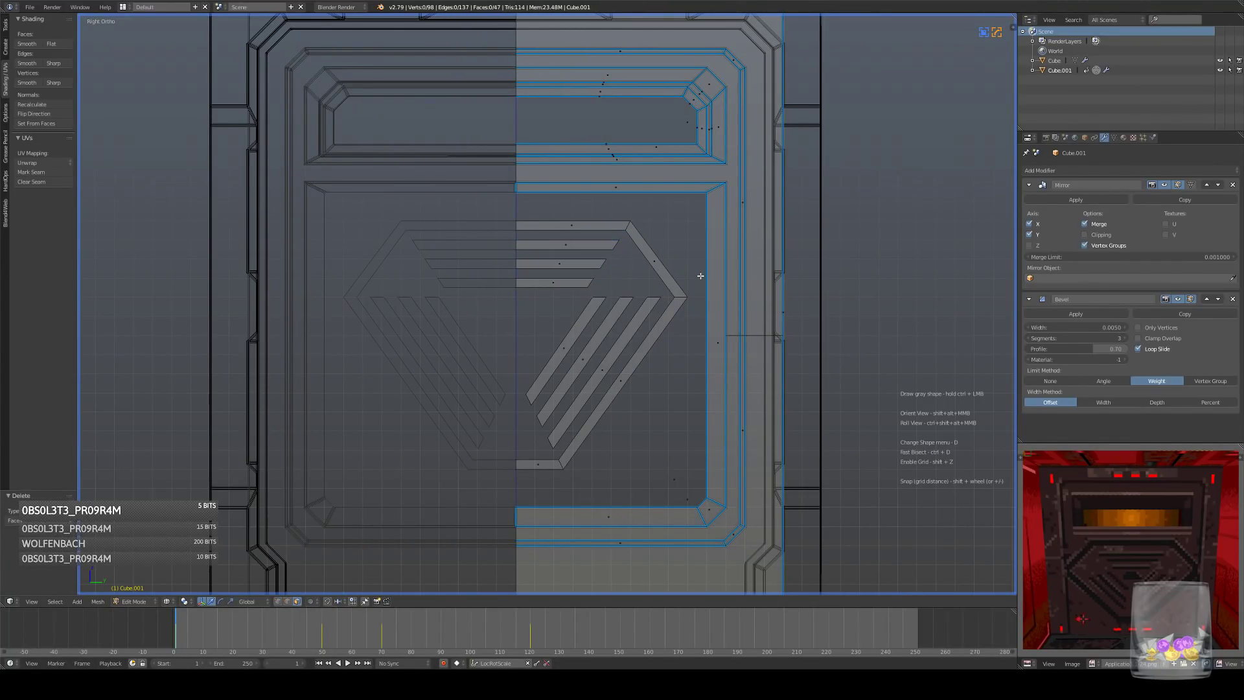
- Examine the complete mirrored stripe emblem on the door in Object Mode
scroll(701, 285, down, 2)
scroll(701, 285, up, 2)
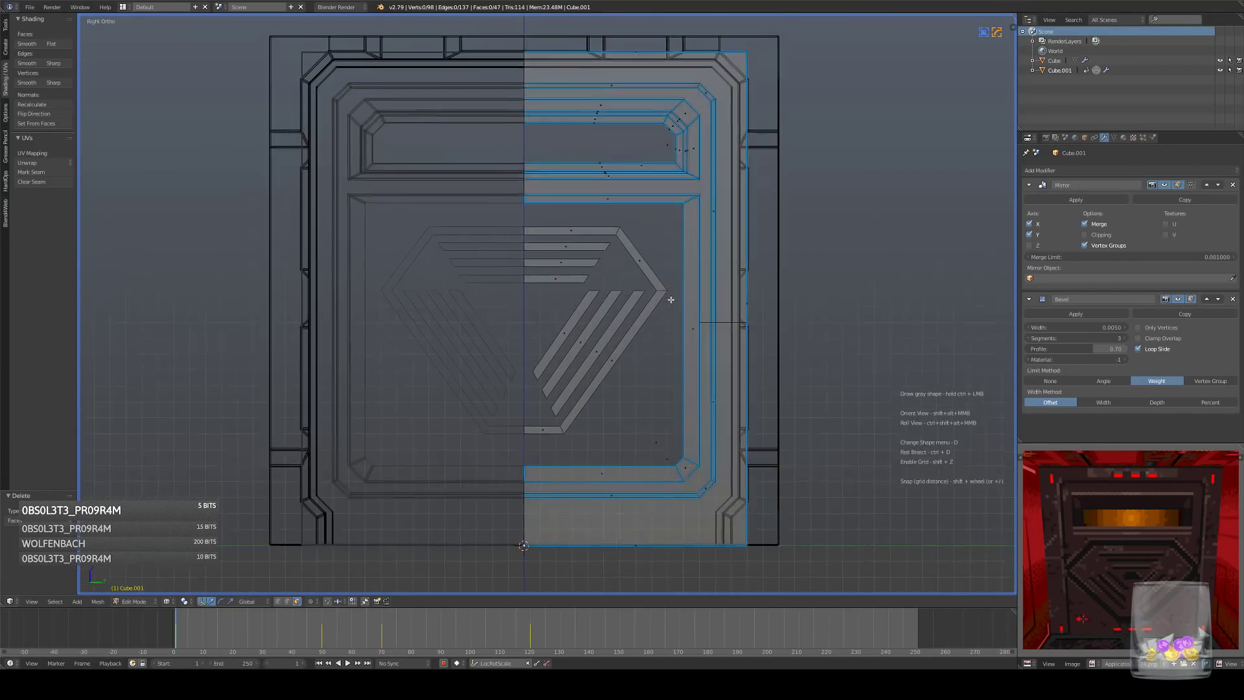
key(Tab)
scroll(675, 304, up, 2)
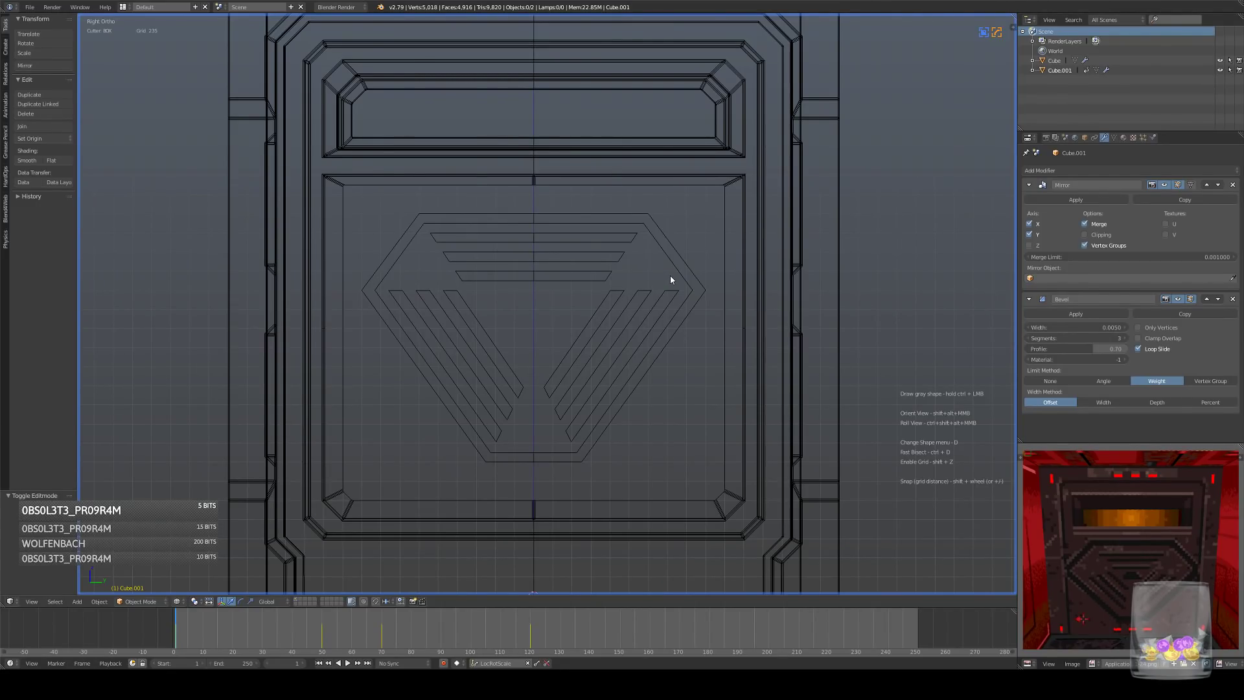
scroll(698, 293, down, 6)
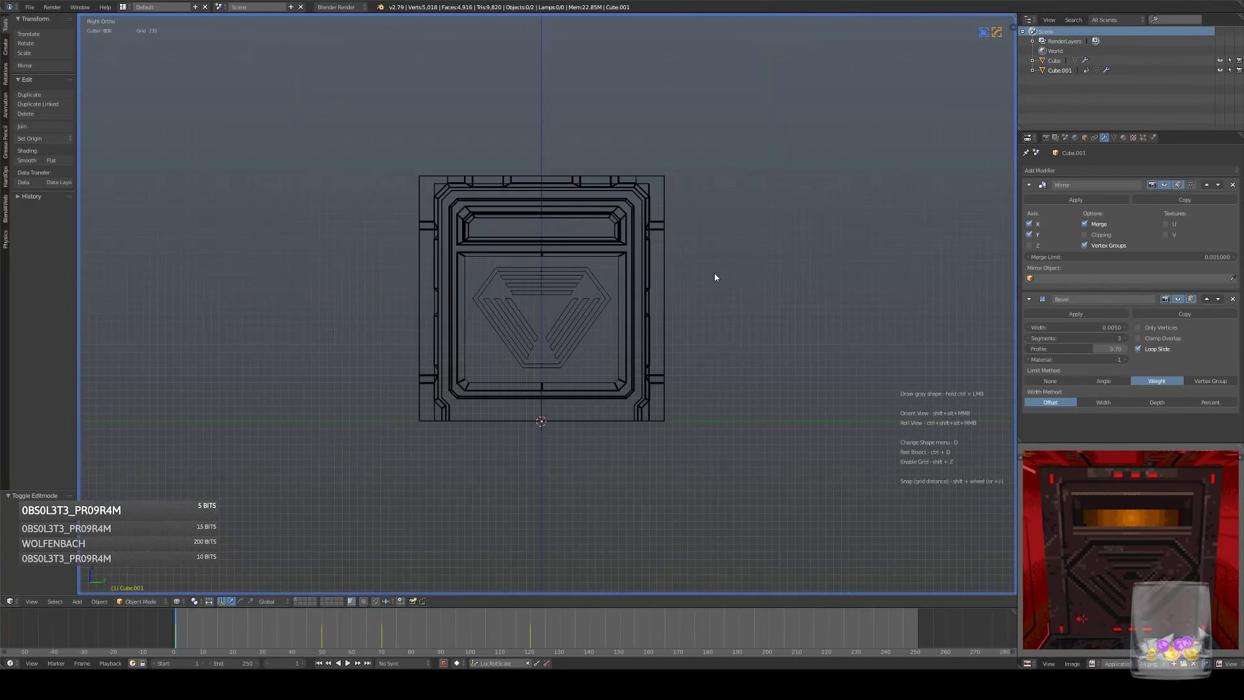
scroll(696, 298, up, 4)
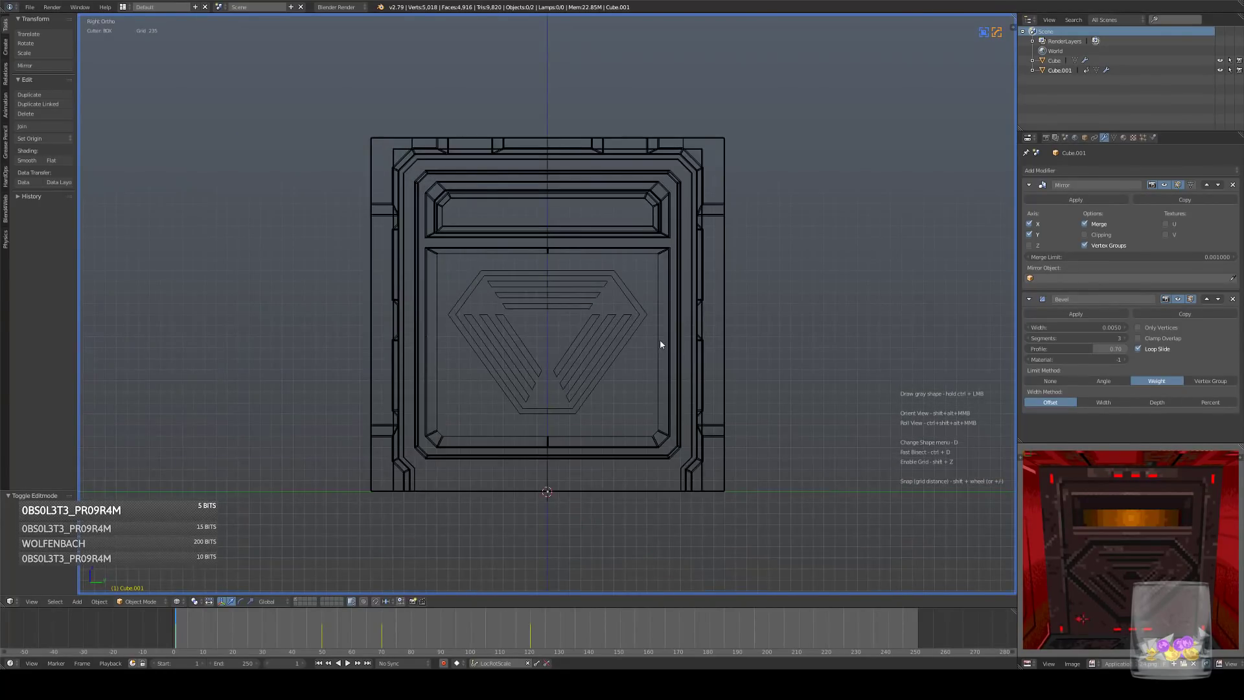
scroll(661, 340, up, 3)
scroll(662, 340, up, 2)
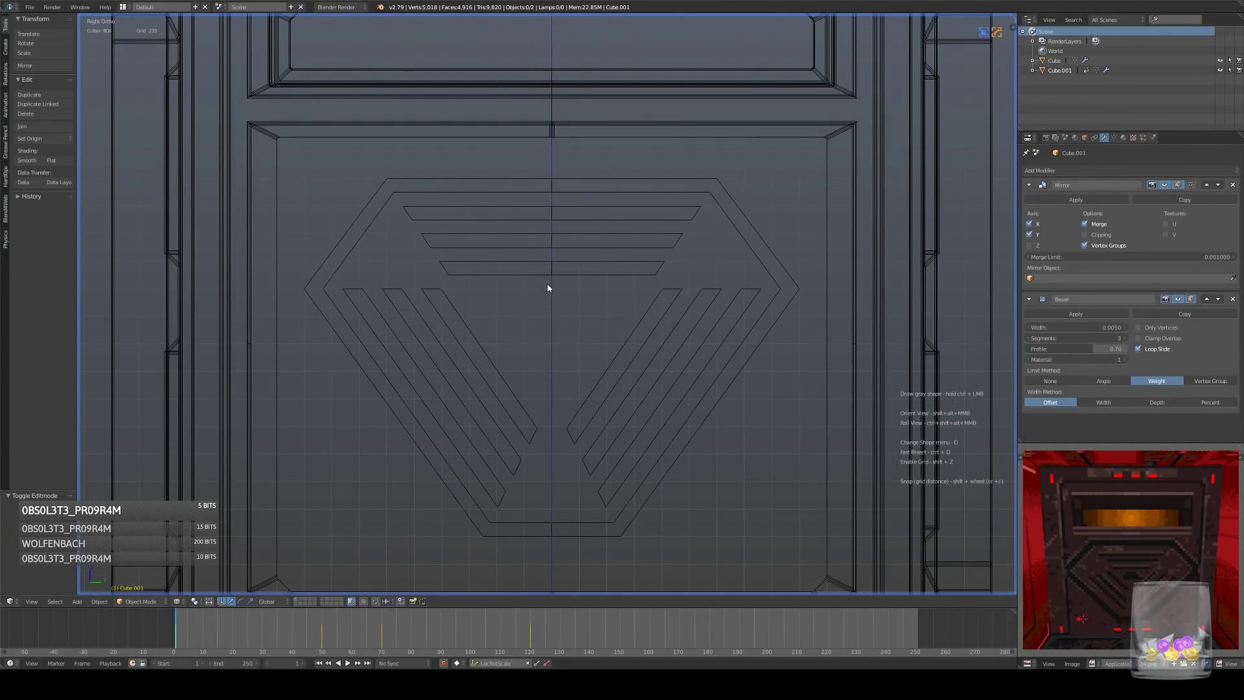
- Duplicate the lower corner vertex of the lowest horizontal strip in Edit Mode and snap the copy to the grid on the centreline
key(Tab)
click(279, 601)
right_click(655, 276)
key(shift+d)
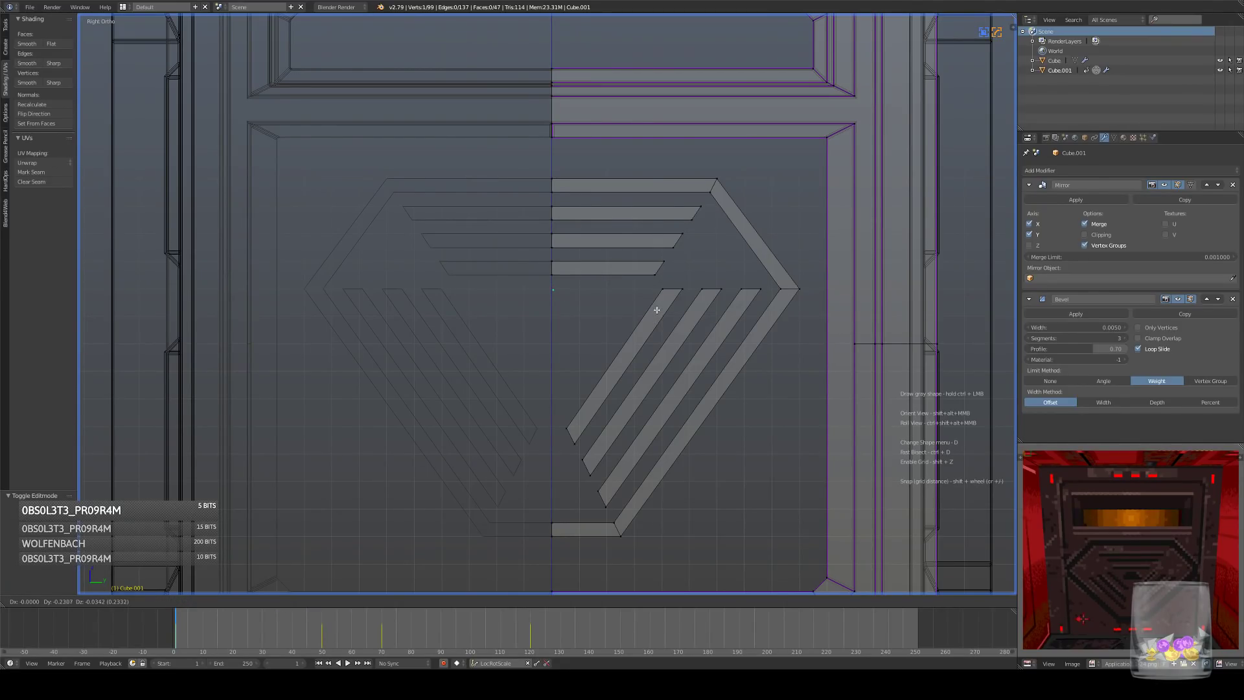
click(657, 310)
key(KP_Decimal)
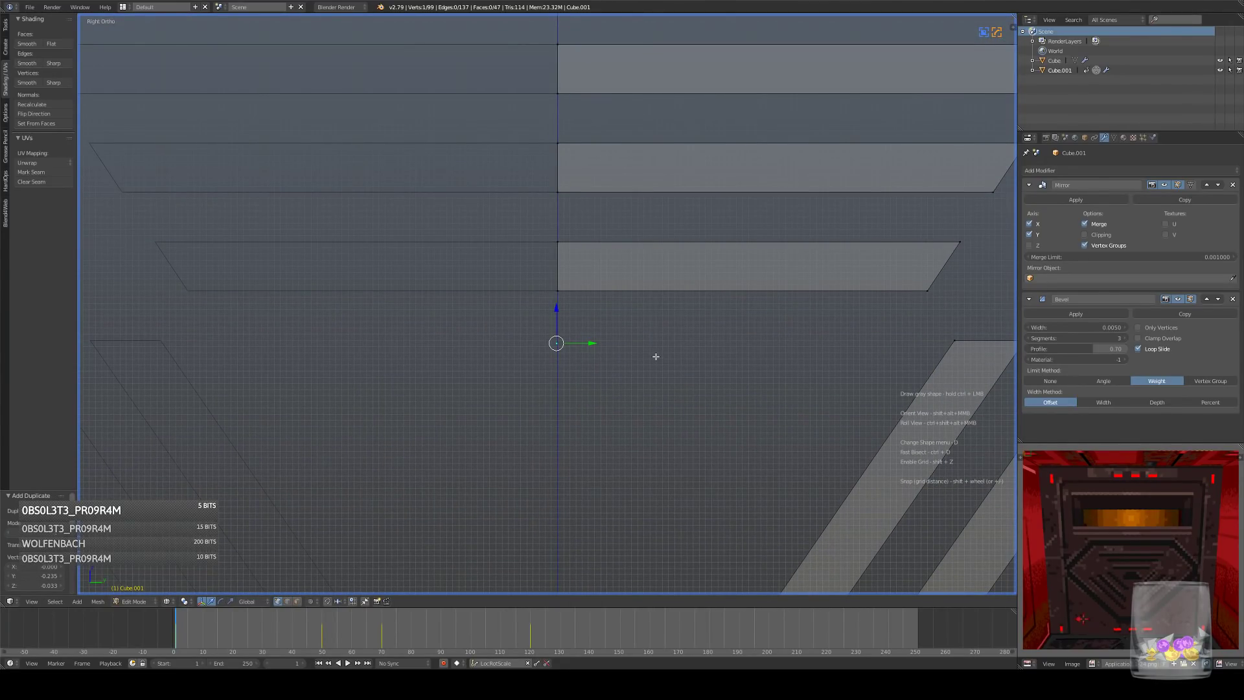
key(shift+s)
click(698, 345)
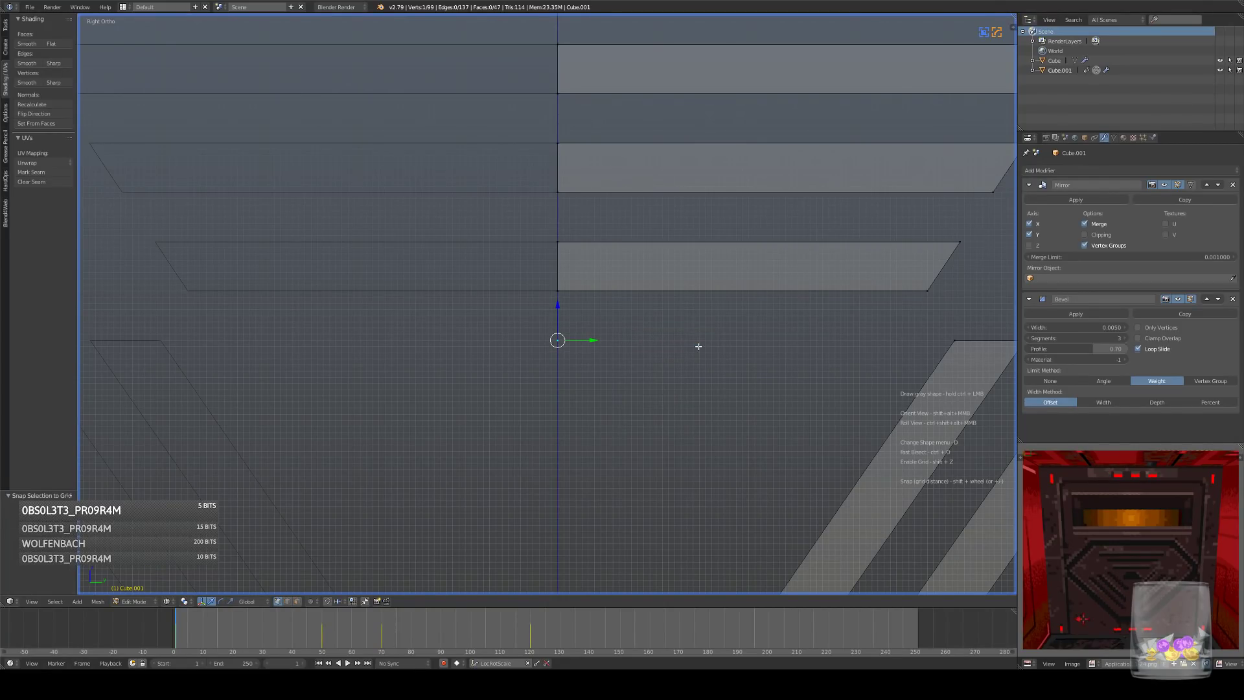
- Extrude the centre vertex about 0.125 outward along Y and 0.1875 down, and extrude again back to the centreline to outline half a triangle
scroll(699, 347, down, 6)
key(e)
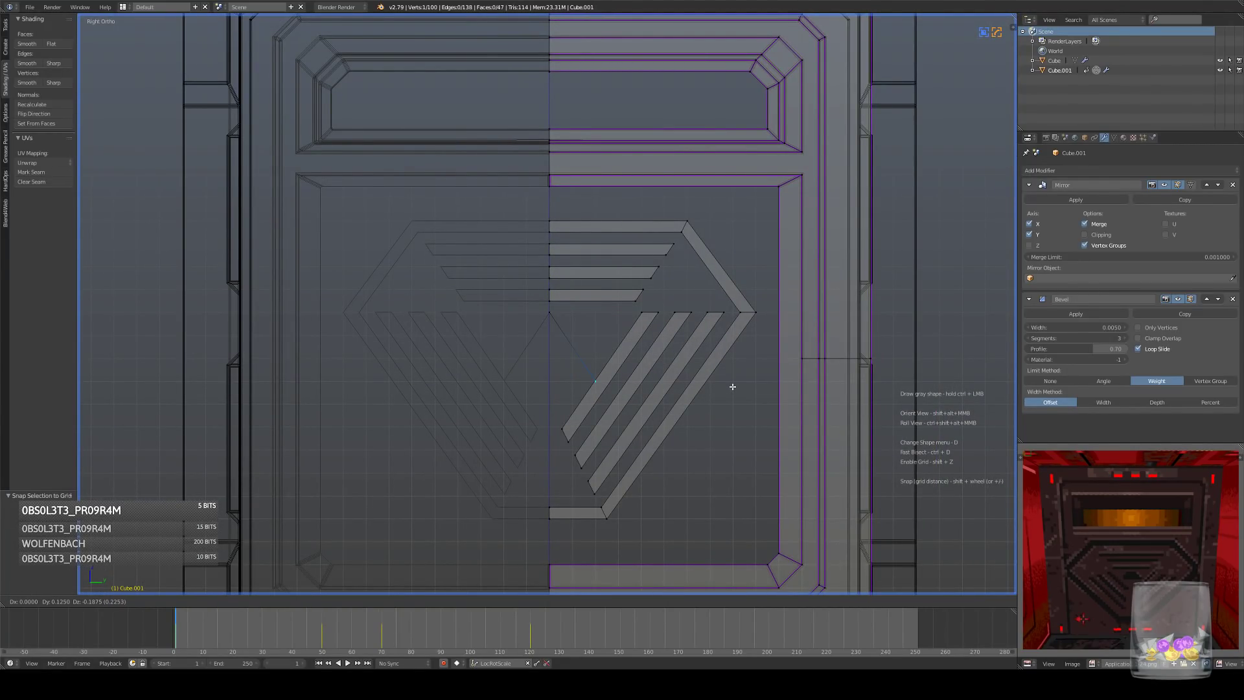
click(733, 386)
key(e)
click(671, 388)
- Select the whole linked triangle outline and move it slightly up along Z
key(l)
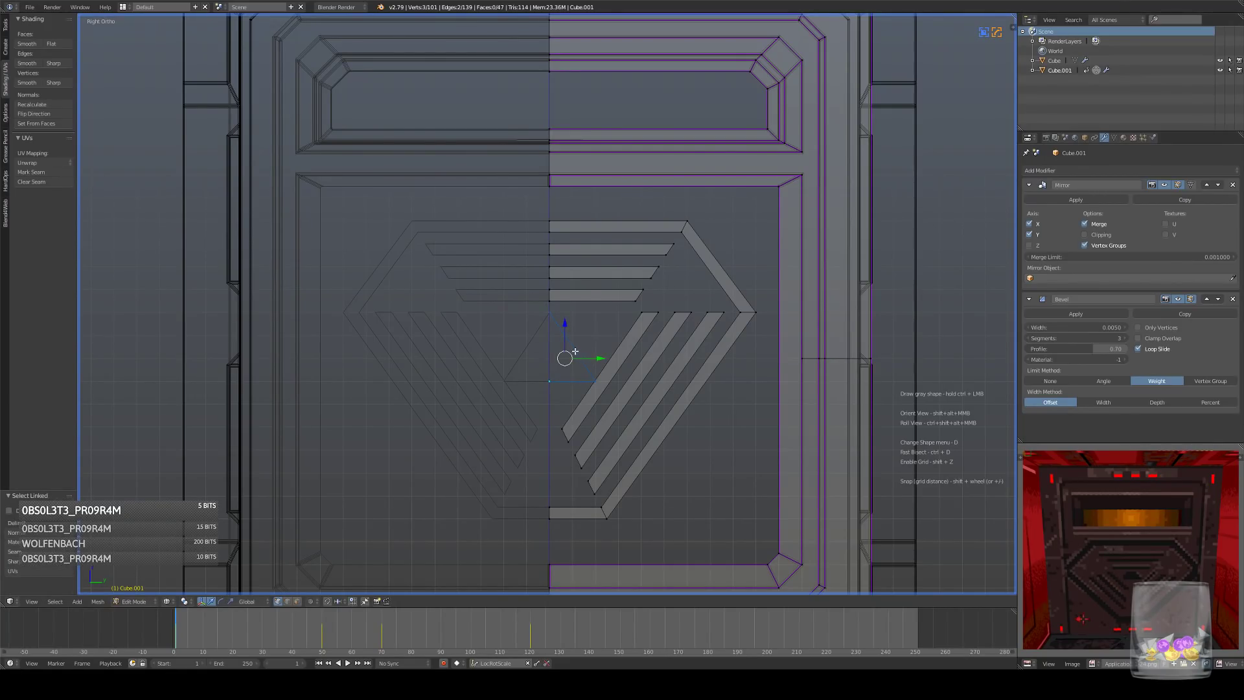
scroll(576, 355, up, 4)
key(g)
key(z)
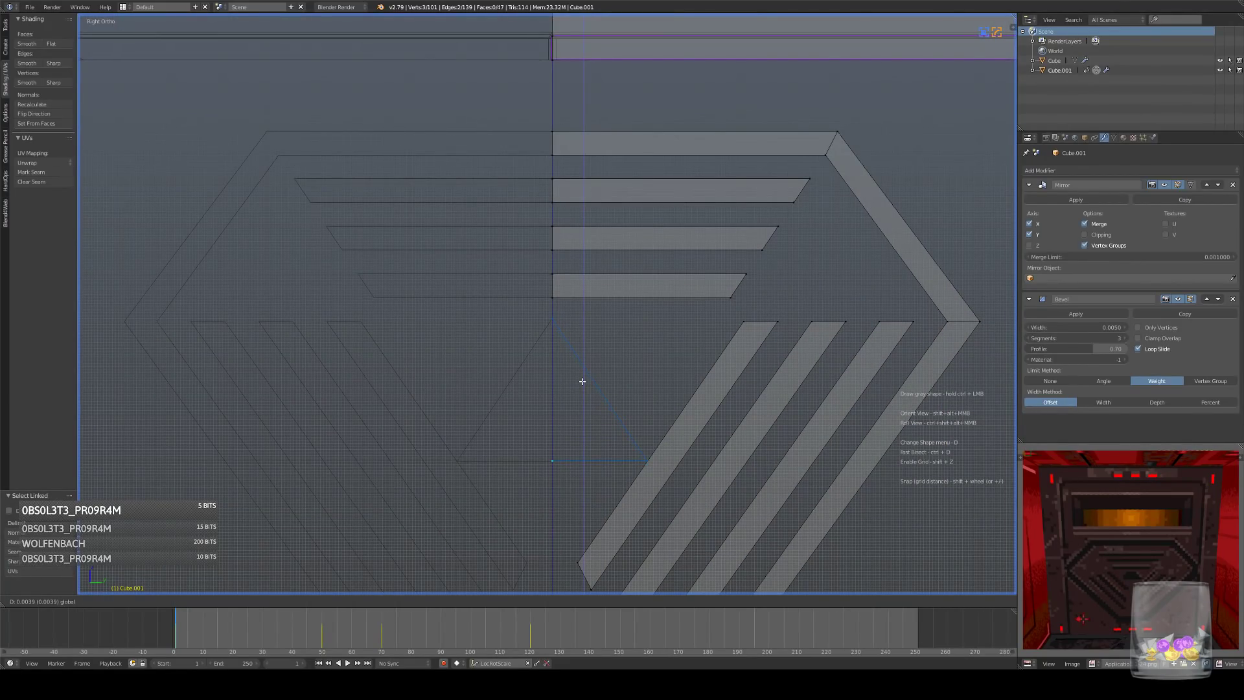
click(584, 373)
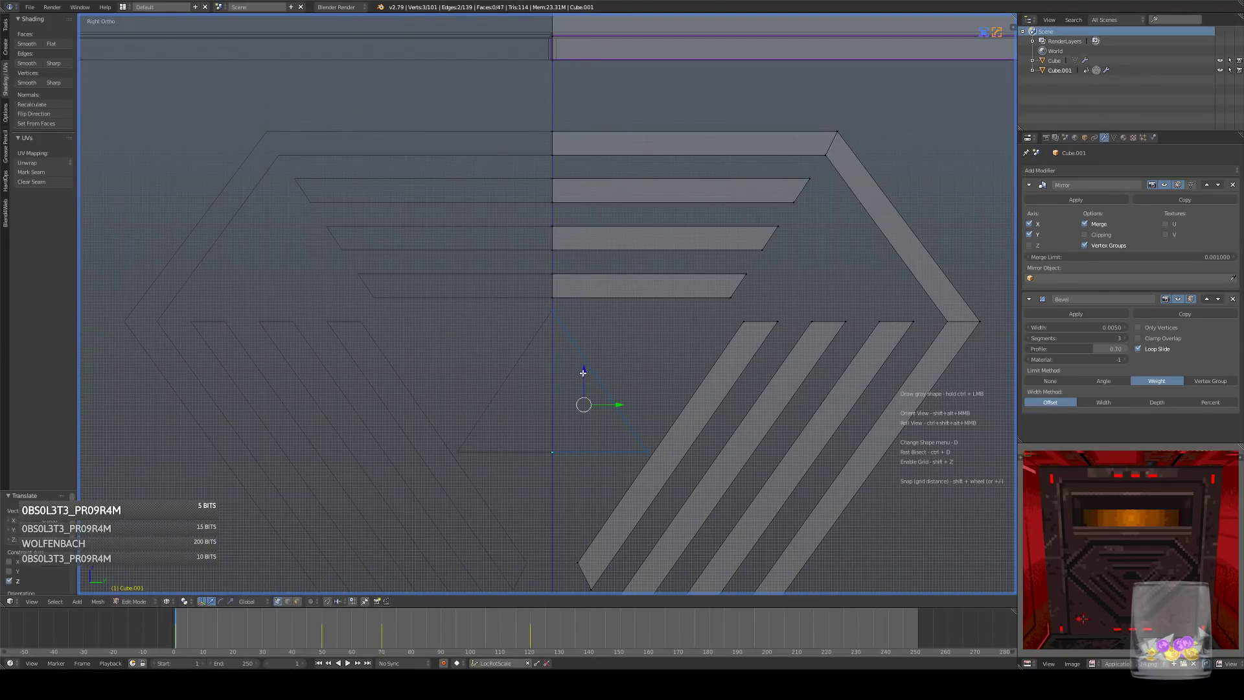
- Examine the emblem with its triangle outline and the surrounding door in Object Mode
scroll(668, 342, down, 6)
key(a)
key(Tab)
mouse_move(661, 353)
shift+middle_down()
mouse_move(672, 337)
mouse_move(710, 347)
mouse_move(671, 333)
shift+middle_up()
scroll(670, 335, down, 4)
scroll(672, 332, up, 3)
key(Tab)
scroll(673, 330, up, 5)
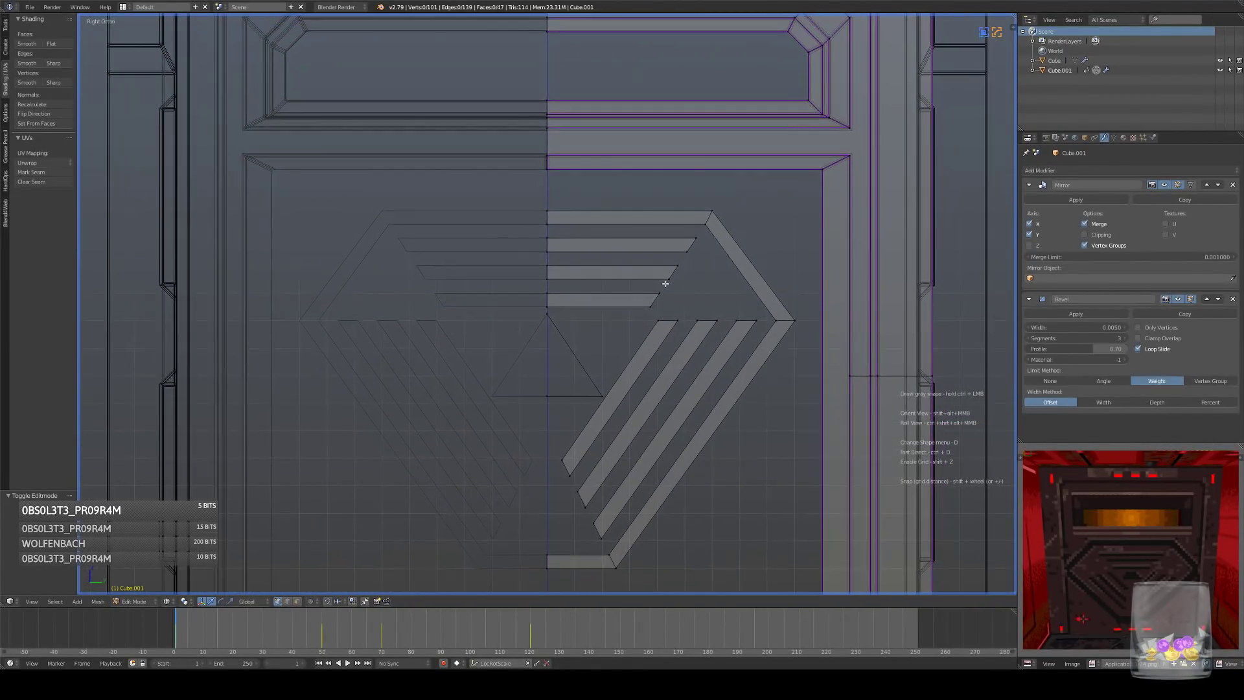
- Box-select the four upper horizontal strips of the emblem and move them slightly up along Z
key(b)
drag(513, 188, 751, 309)
scroll(616, 225, up, 2)
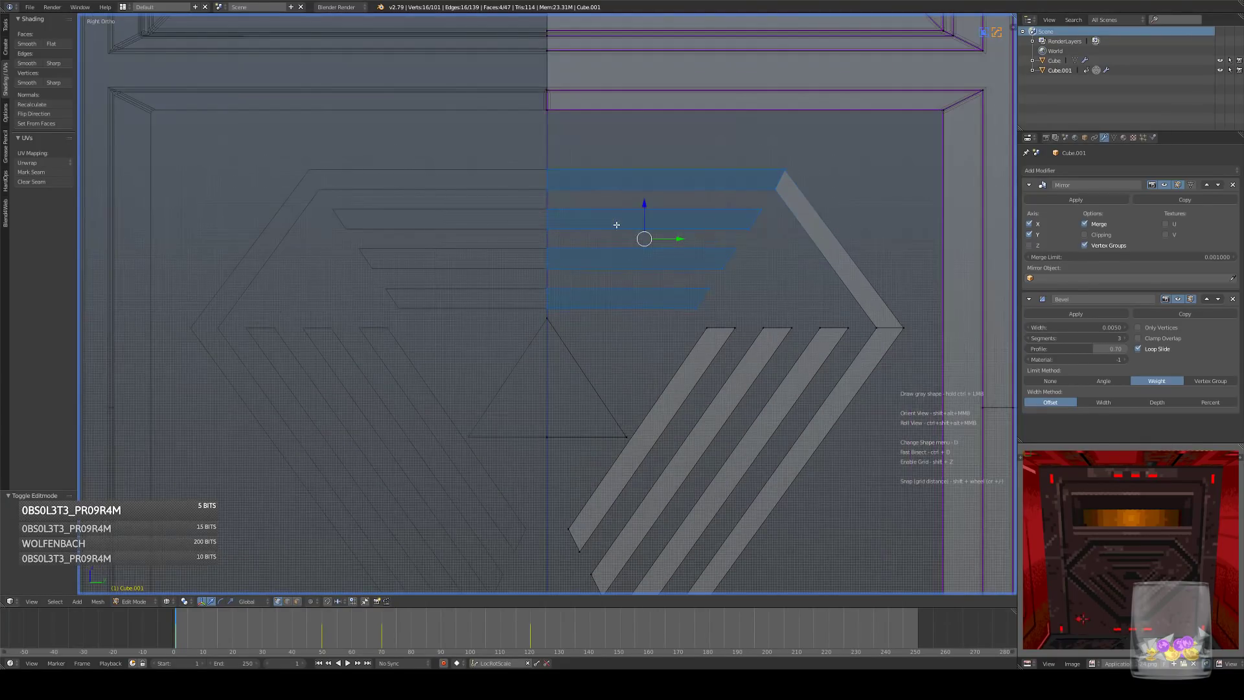
key(g)
key(z)
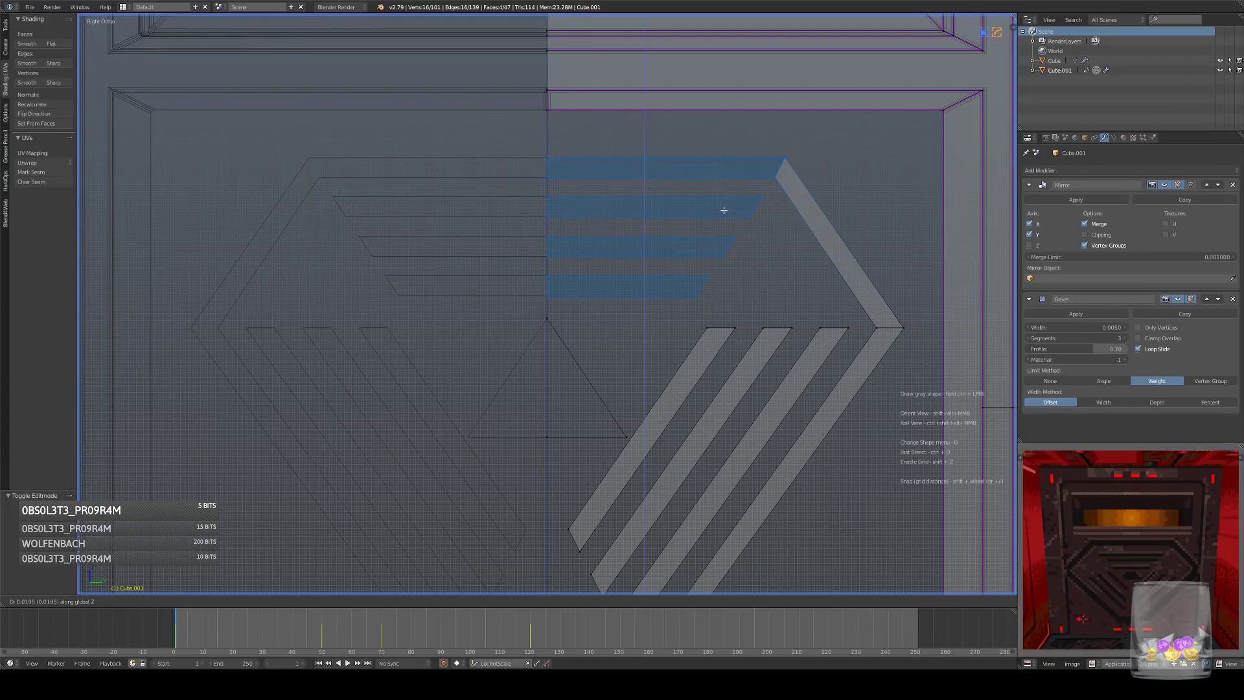
click(724, 204)
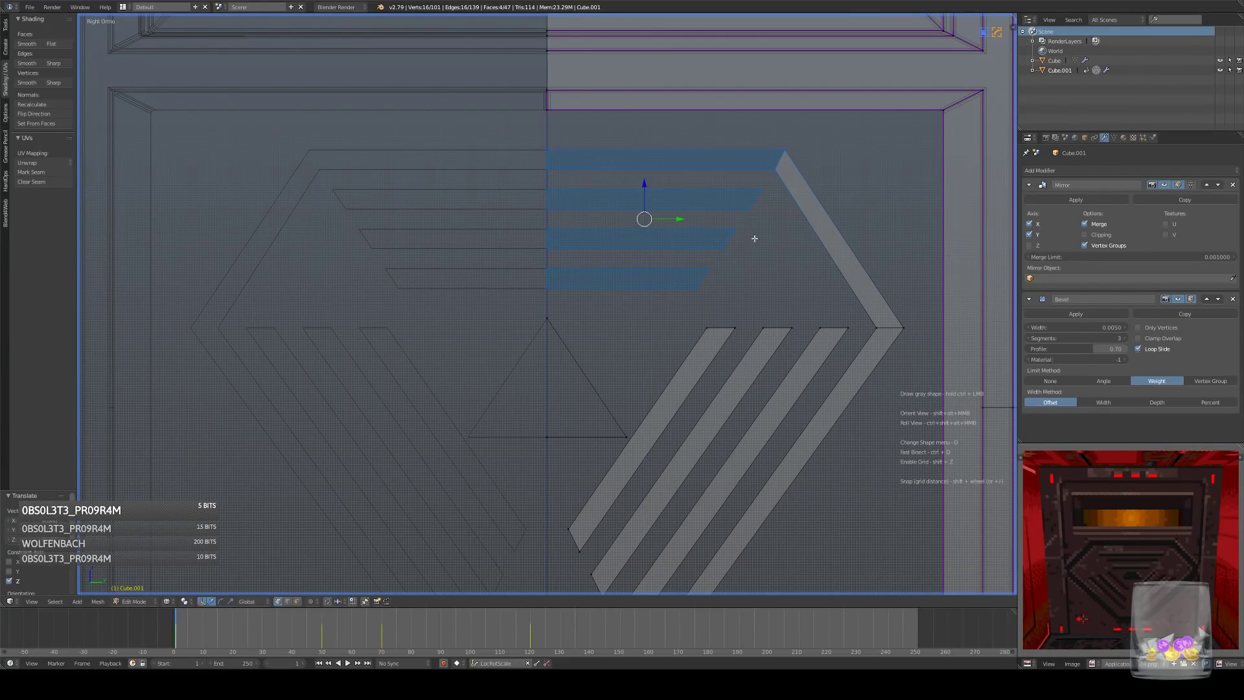
scroll(745, 259, down, 5)
scroll(638, 303, up, 6)
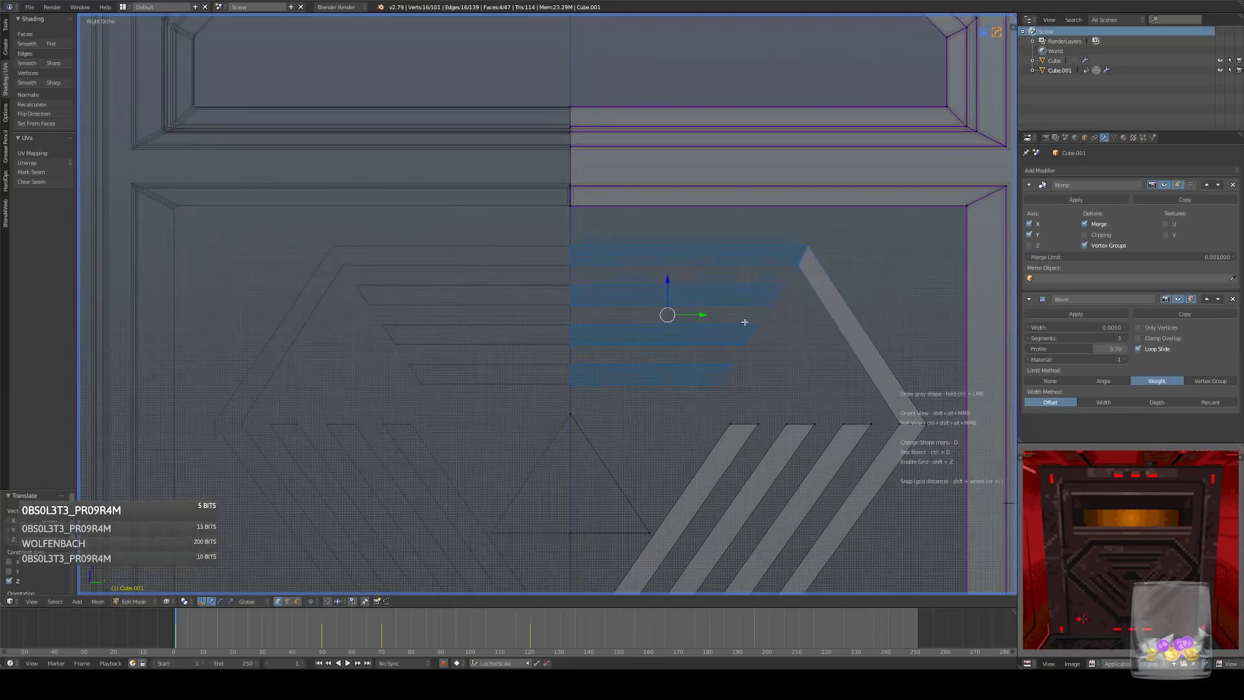
key(a)
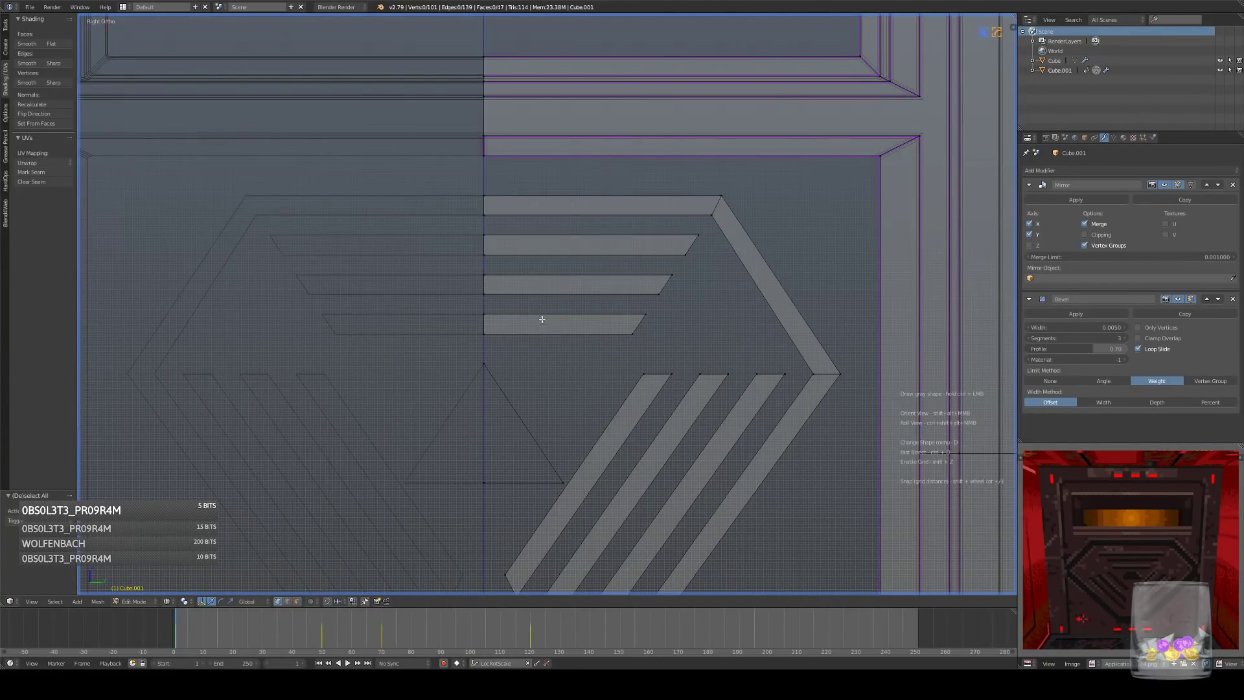
- Delete the three inner horizontal strips beneath the emblem's top band
drag(443, 230, 717, 347)
key(x)
click(749, 270)
- Extrude the top band's inner corner vertex 0.125 inward along Y and 0.25 down, level with the tops of the diagonal strips
right_click(714, 215)
key(e)
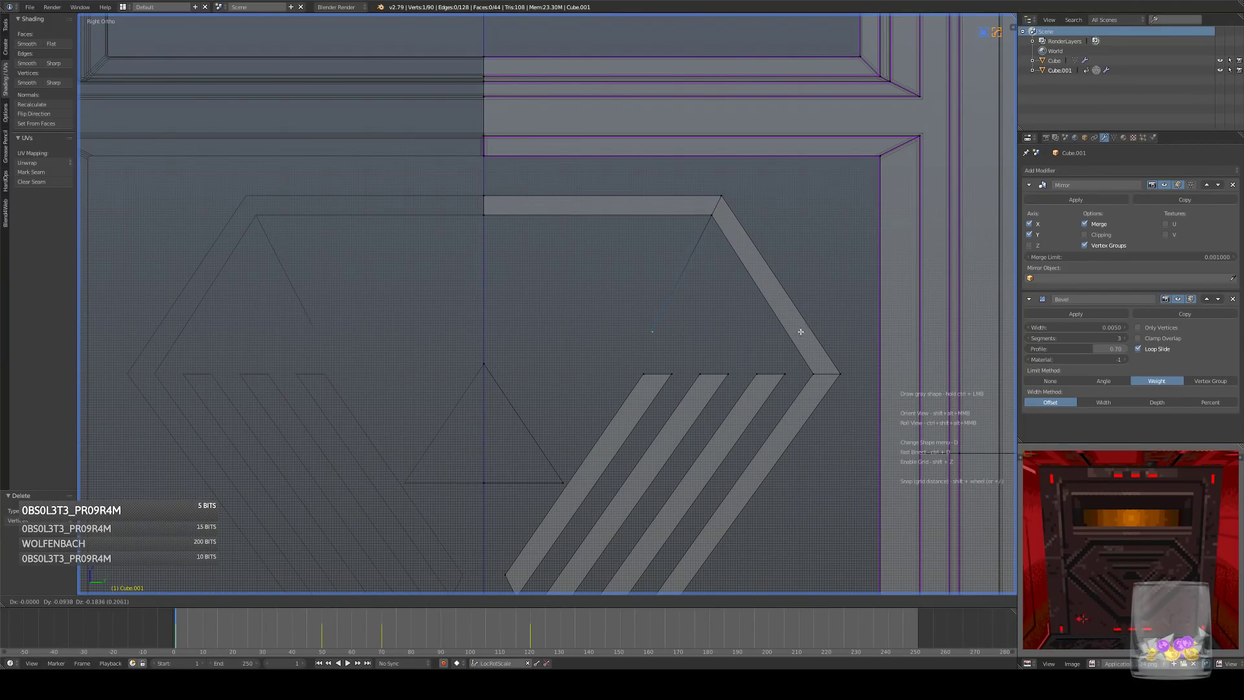
right_click(783, 352)
scroll(798, 316, down, 5)
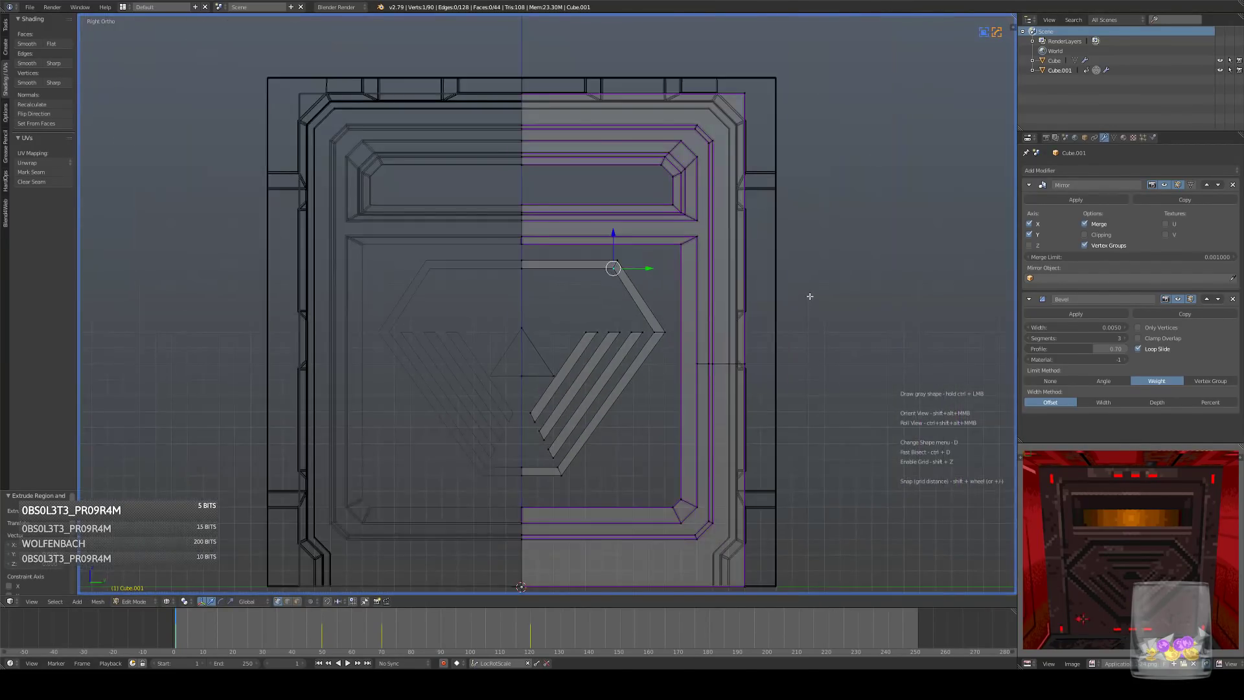
key(g)
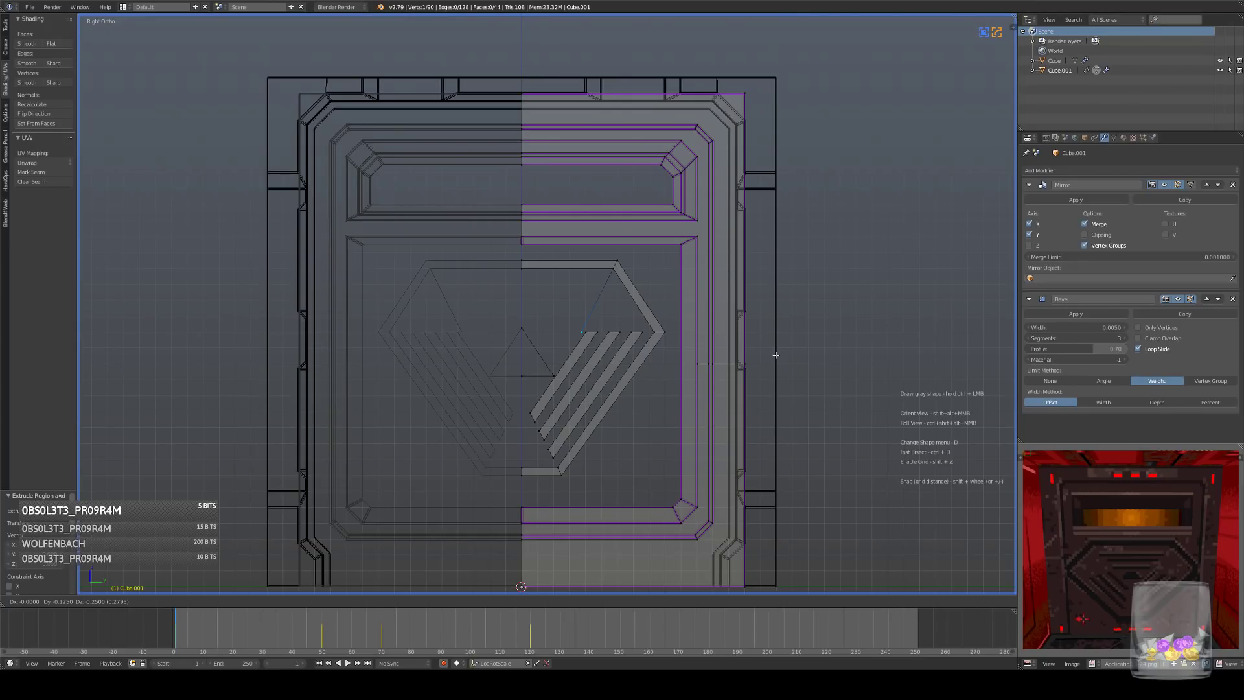
click(775, 355)
scroll(687, 317, up, 3)
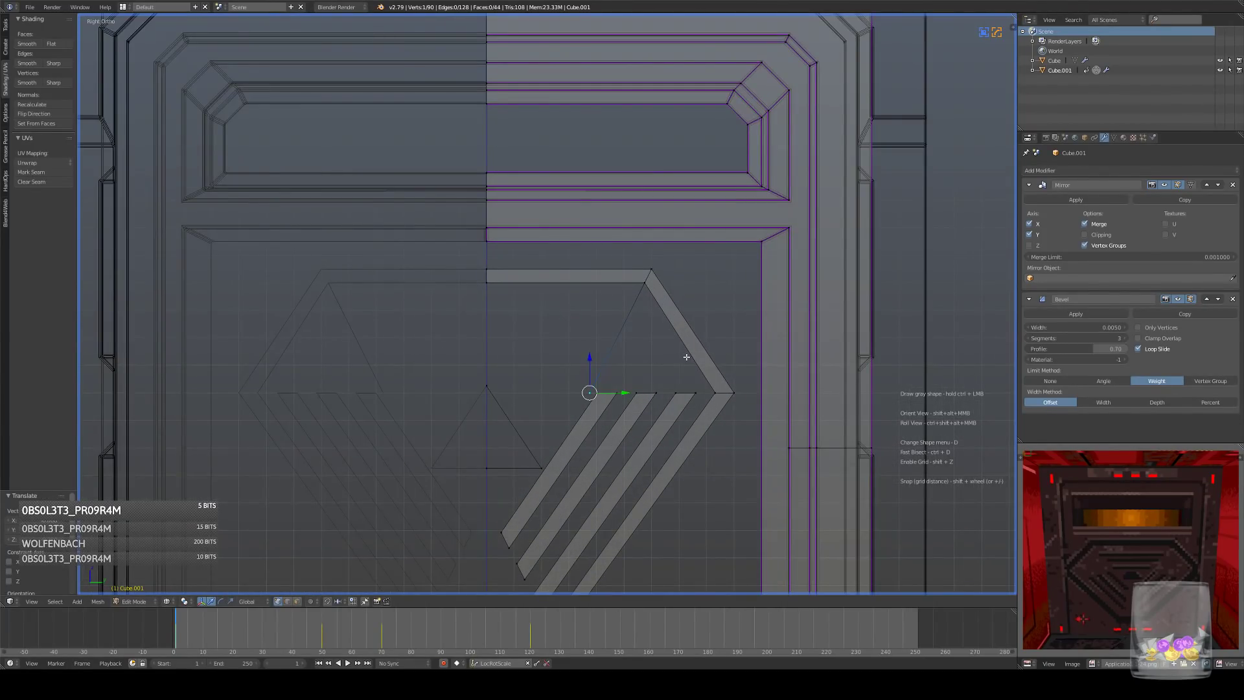
- Extrude the new vertex horizontally inward and move the end along Y onto the centreline
key(e)
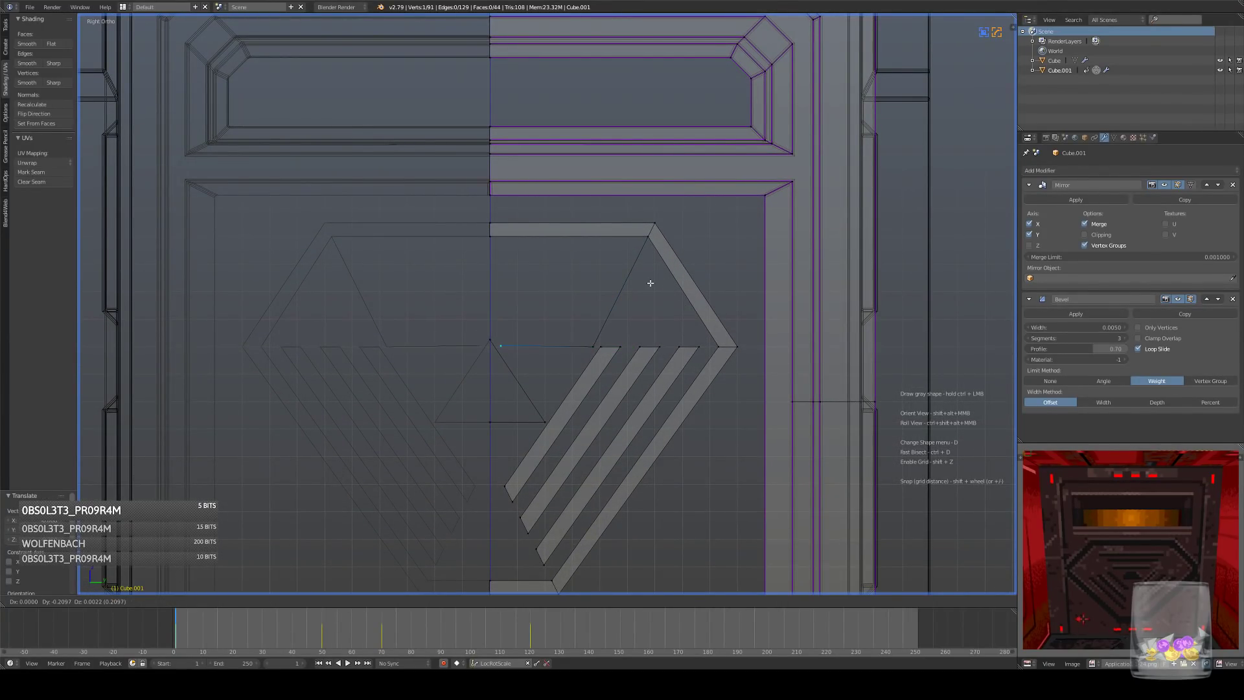
click(645, 286)
scroll(479, 346, up, 5)
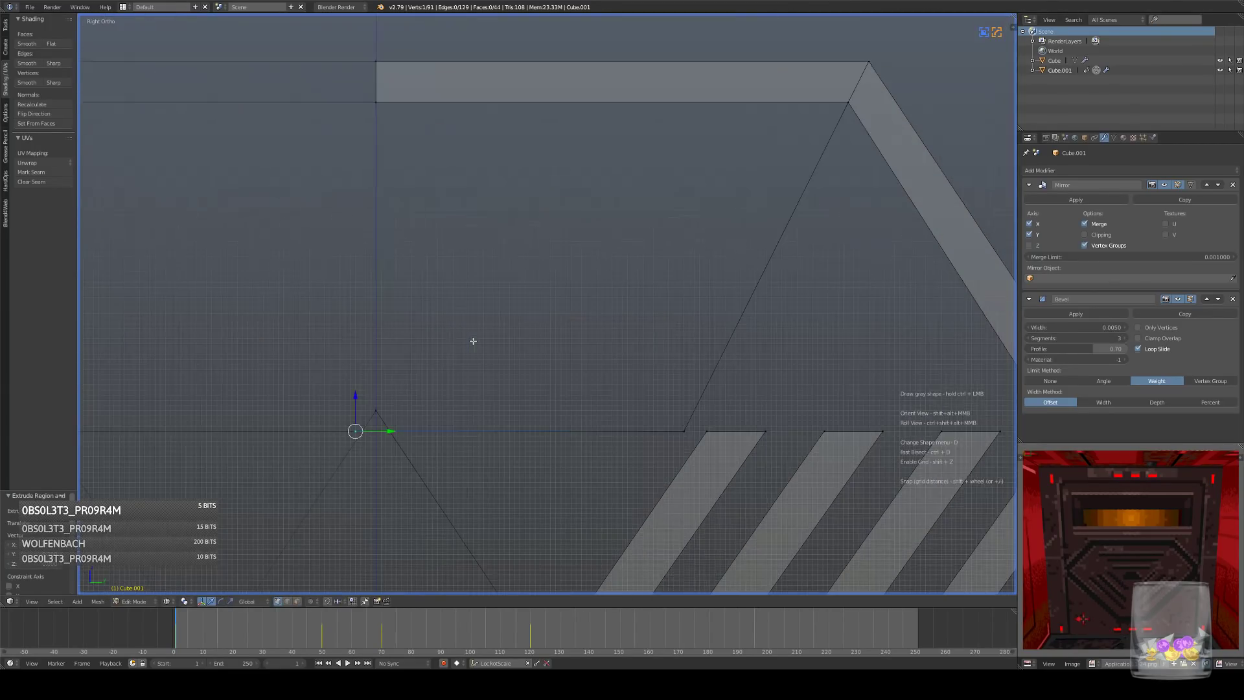
key(g)
key(y)
click(528, 372)
- Fill a face between the top band's lower edge and the newly extruded horizontal edge
scroll(546, 356, down, 7)
shift+middle_drag(561, 338, 546, 388)
right_click(606, 368)
shift+right_click(645, 286)
shift+right_click(529, 282)
shift+right_click(519, 380)
key(f)
key(a)
- Try dividing the filled face with six horizontal loop cuts
key(ctrl+r)
click(627, 336)
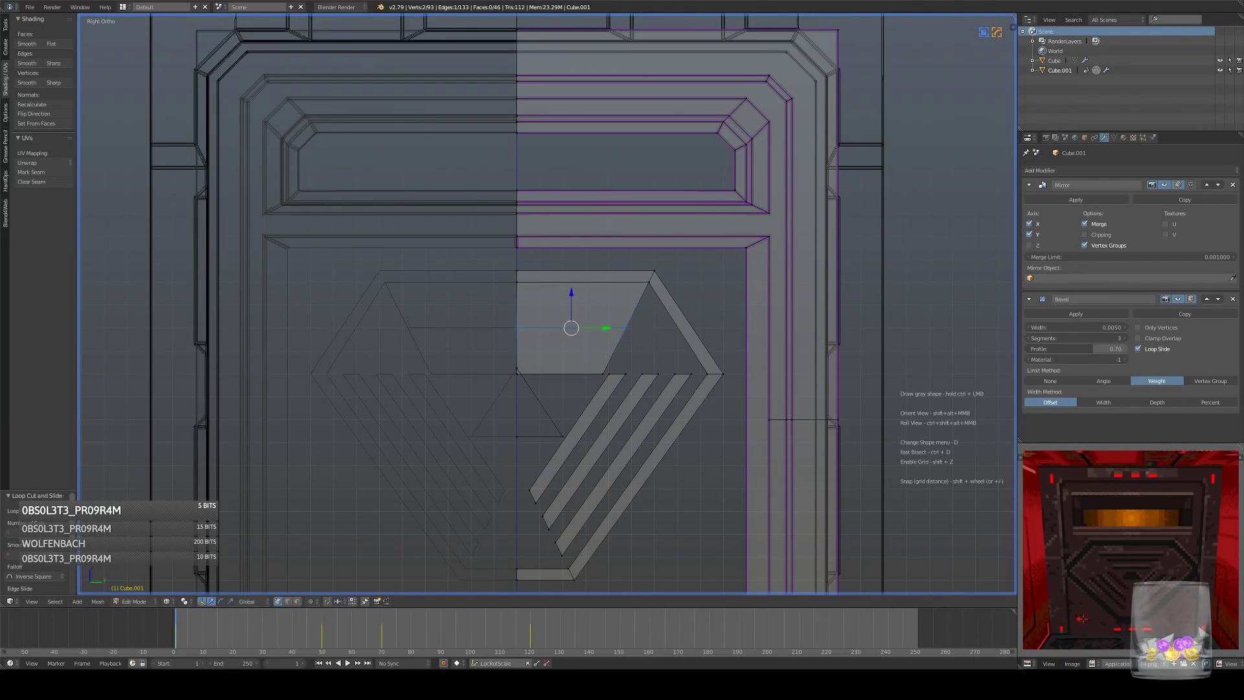
click(62, 532)
click(63, 532)
click(62, 532)
click(62, 532)
click(62, 532)
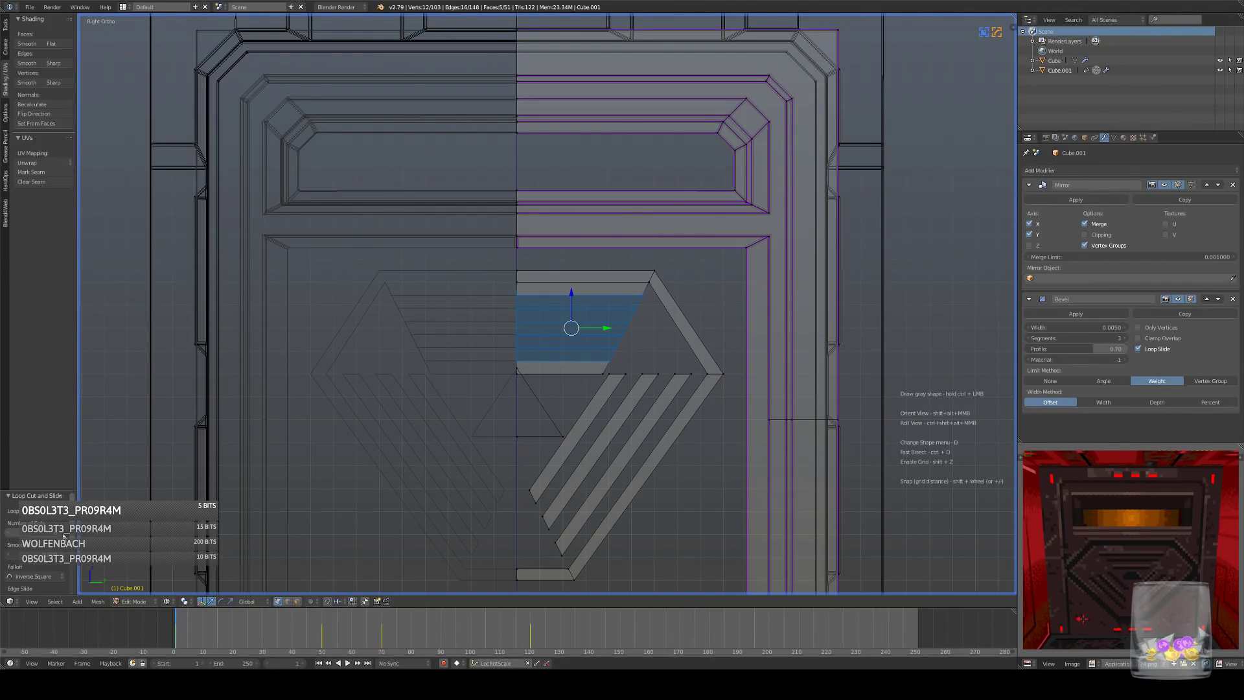
key(ctrl+z)
- Shorten the filled face by cutting a grid-snapped loop just above its lower edge and deleting the two vertices below
scroll(585, 383, up, 6)
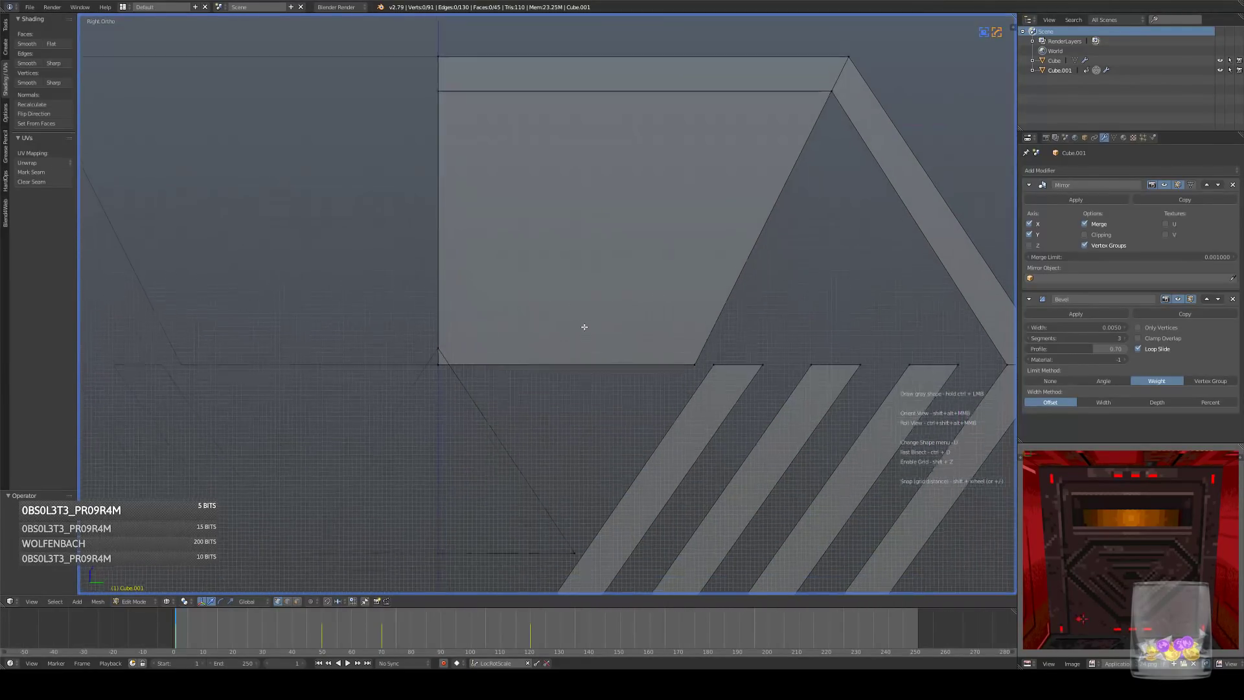
key(ctrl+r)
click(764, 202)
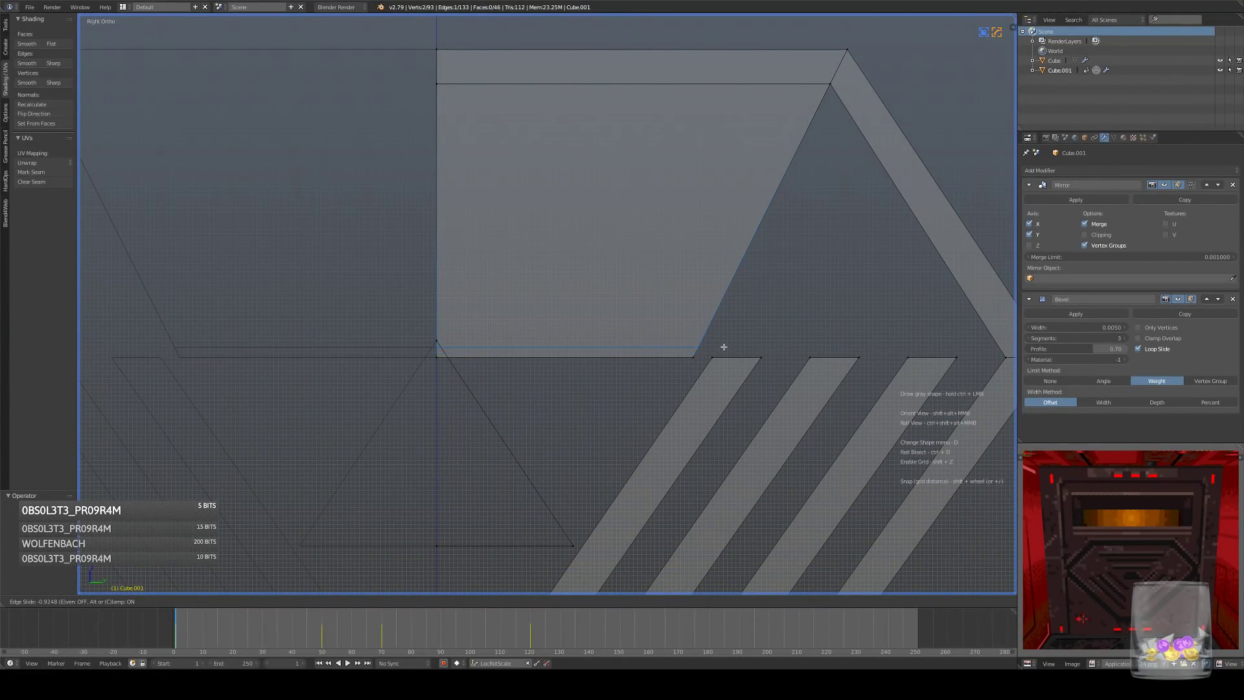
click(726, 343)
key(shift+s)
click(729, 341)
click(686, 362)
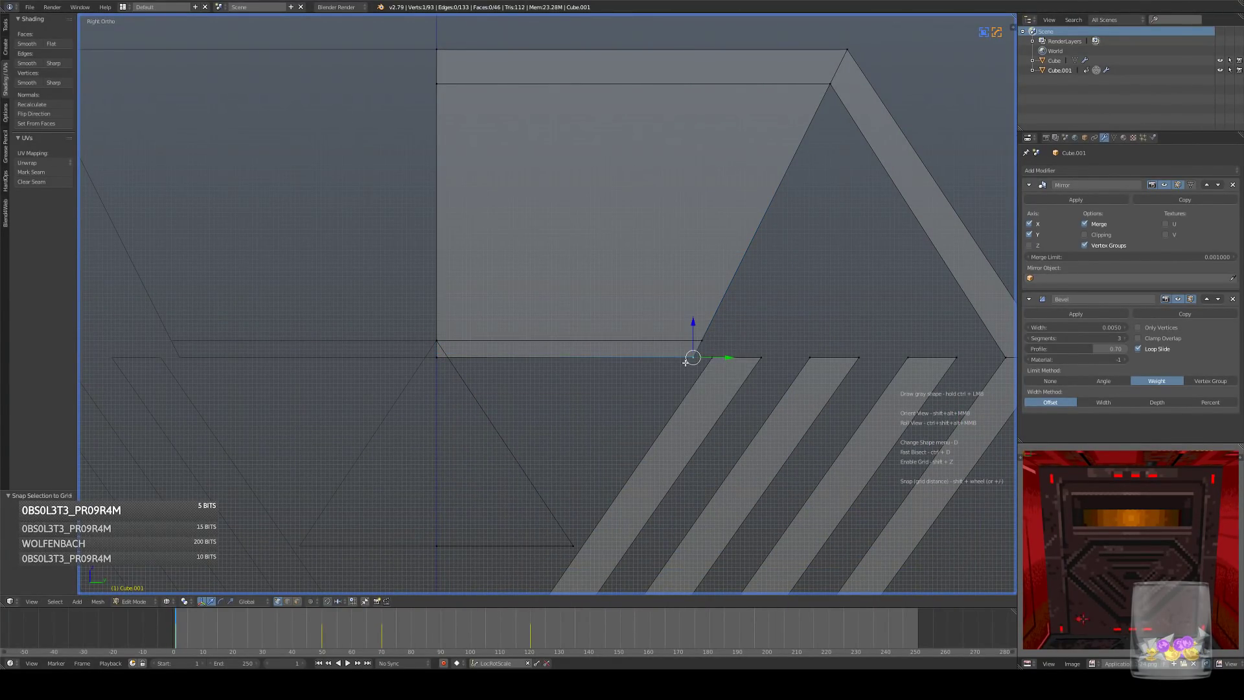
shift+right_click(441, 357)
key(x)
click(672, 343)
- Divide the shortened face into horizontal strips with five evenly spaced loop cuts
scroll(672, 331, down, 4)
key(ctrl+r)
click(642, 251)
right_click(648, 258)
click(64, 535)
click(64, 534)
click(63, 534)
click(63, 534)
click(63, 534)
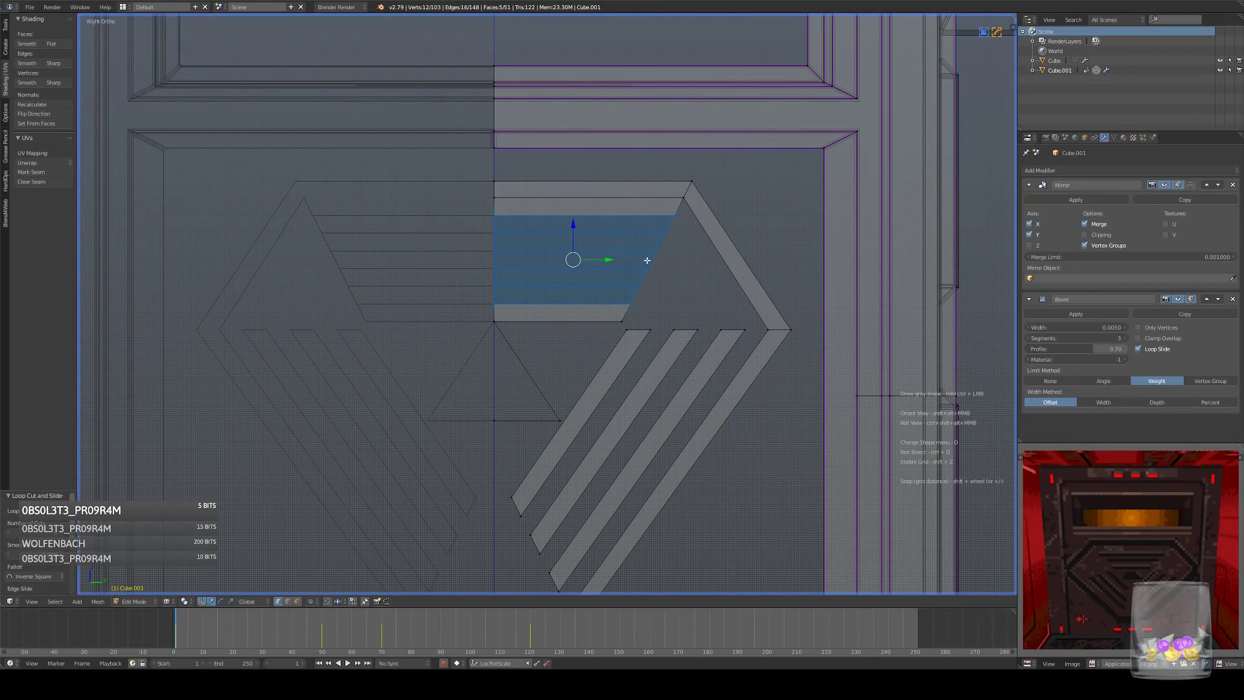
click(12, 535)
- Delete every second strip face below the top band, leaving three separate horizontal strips
click(297, 601)
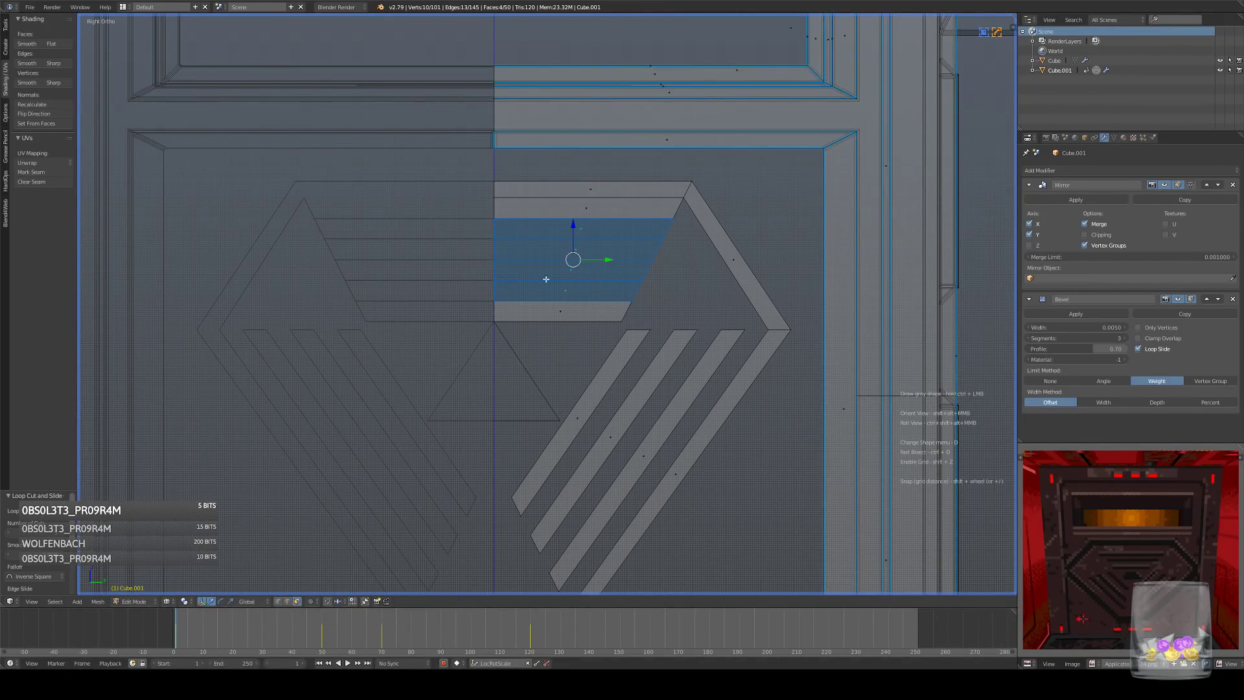
click(574, 291)
shift+click(572, 249)
shift+click(585, 207)
key(x)
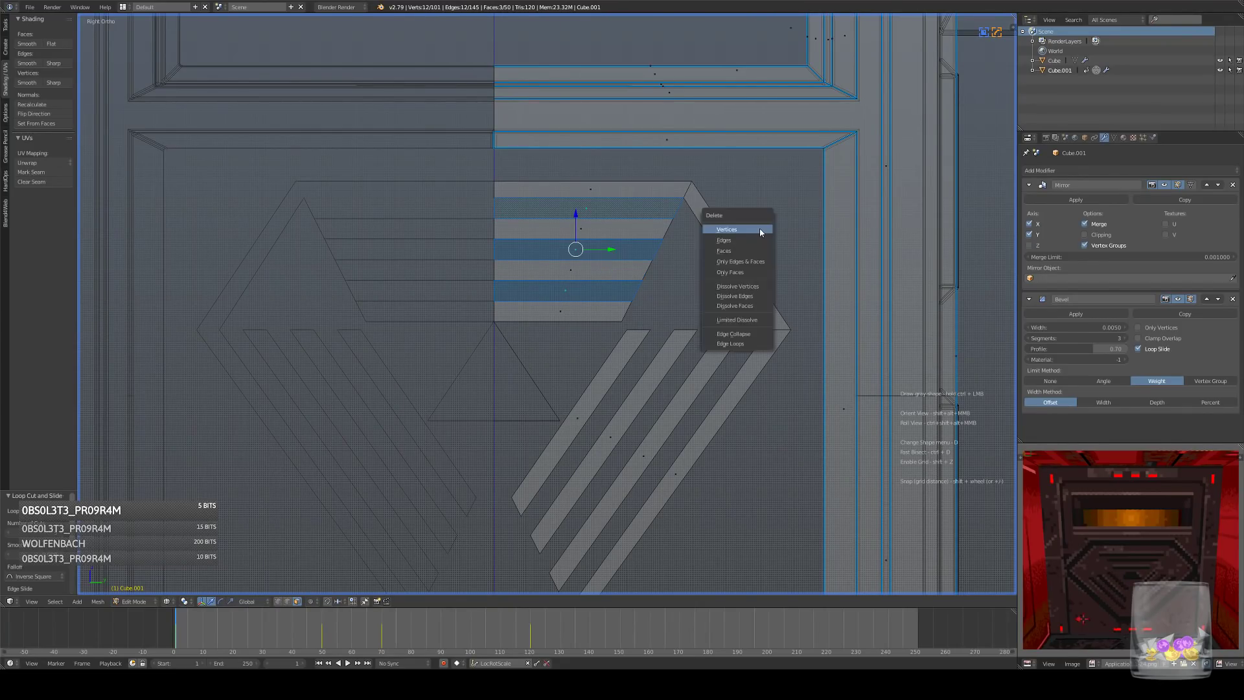
click(759, 257)
- Examine the spacing of the emblem's horizontal and diagonal strips in Object Mode
scroll(703, 329, down, 6)
key(Tab)
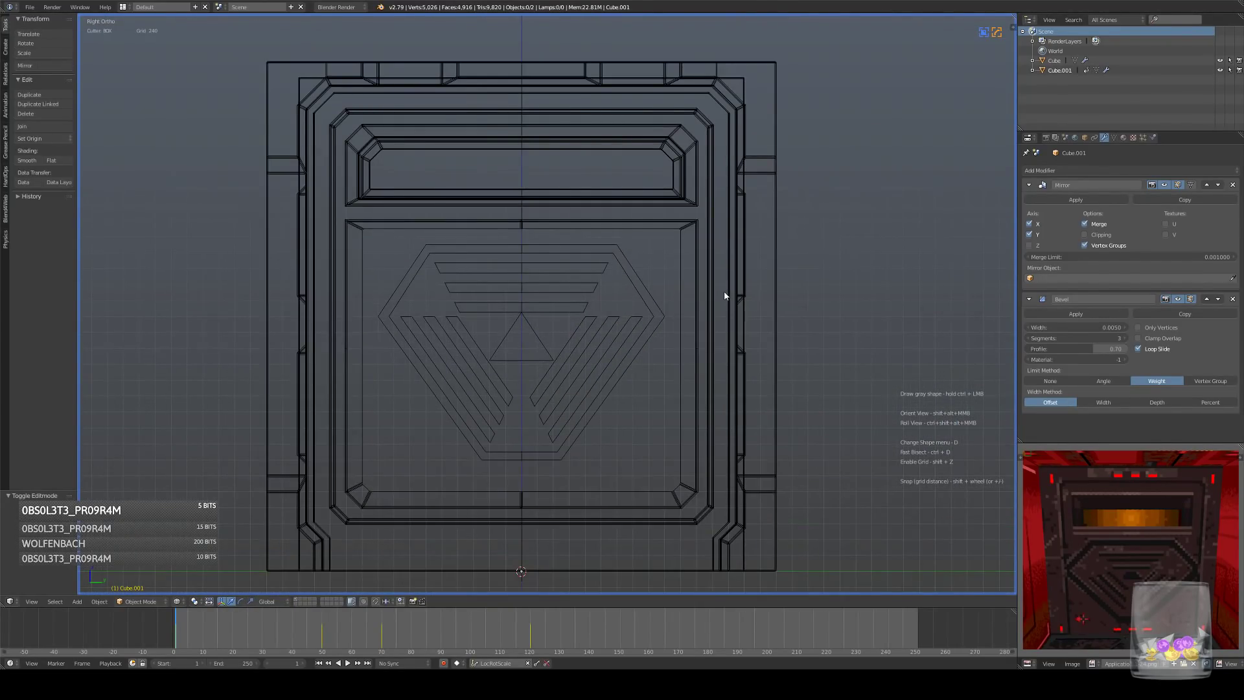
scroll(691, 321, up, 6)
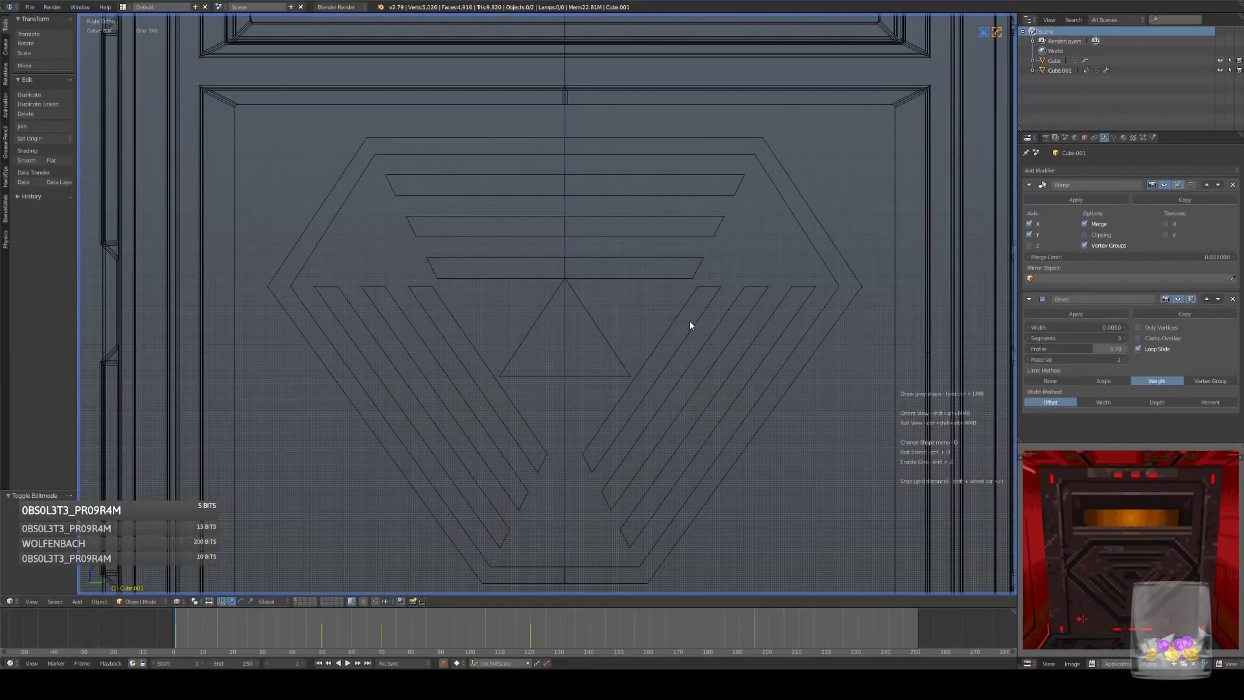
scroll(653, 272, down, 2)
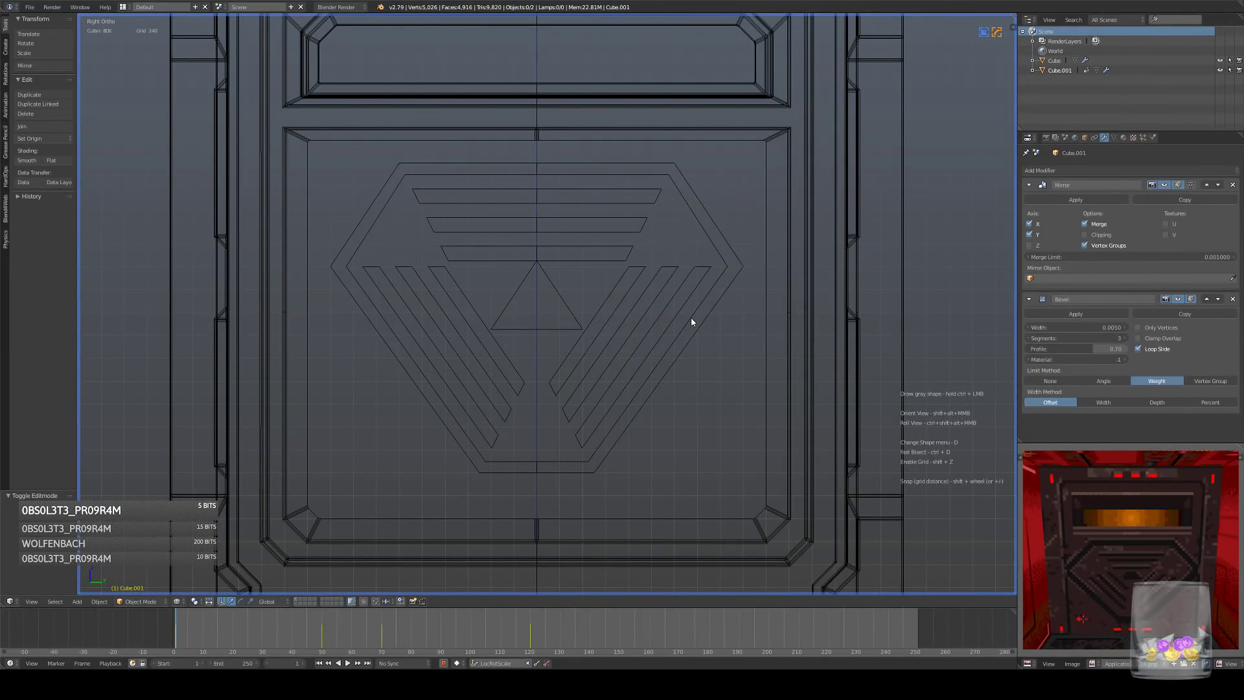
scroll(688, 304, up, 2)
scroll(687, 298, down, 3)
- Undo the strip deletion and the loop cuts, back to the single undivided face
key(Tab)
scroll(687, 298, up, 5)
key(ctrl+z)
key(ctrl+z)
key(ctrl+z)
key(ctrl+z)
key(ctrl+z)
key(ctrl+z)
key(ctrl+z)
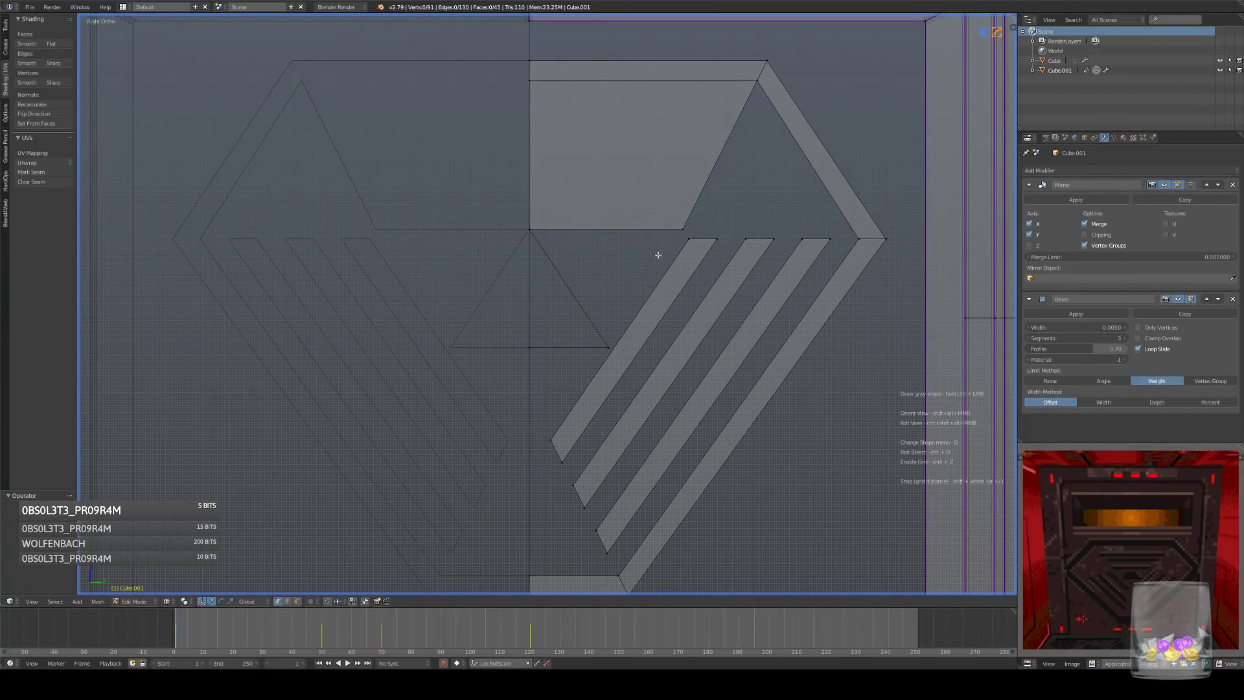
right_click(698, 223)
shift+right_click(564, 233)
middle_drag(569, 236, 573, 208)
key(z)
right_click(570, 193)
shift+right_click(716, 198)
key(KP_3)
scroll(622, 179, up, 1)
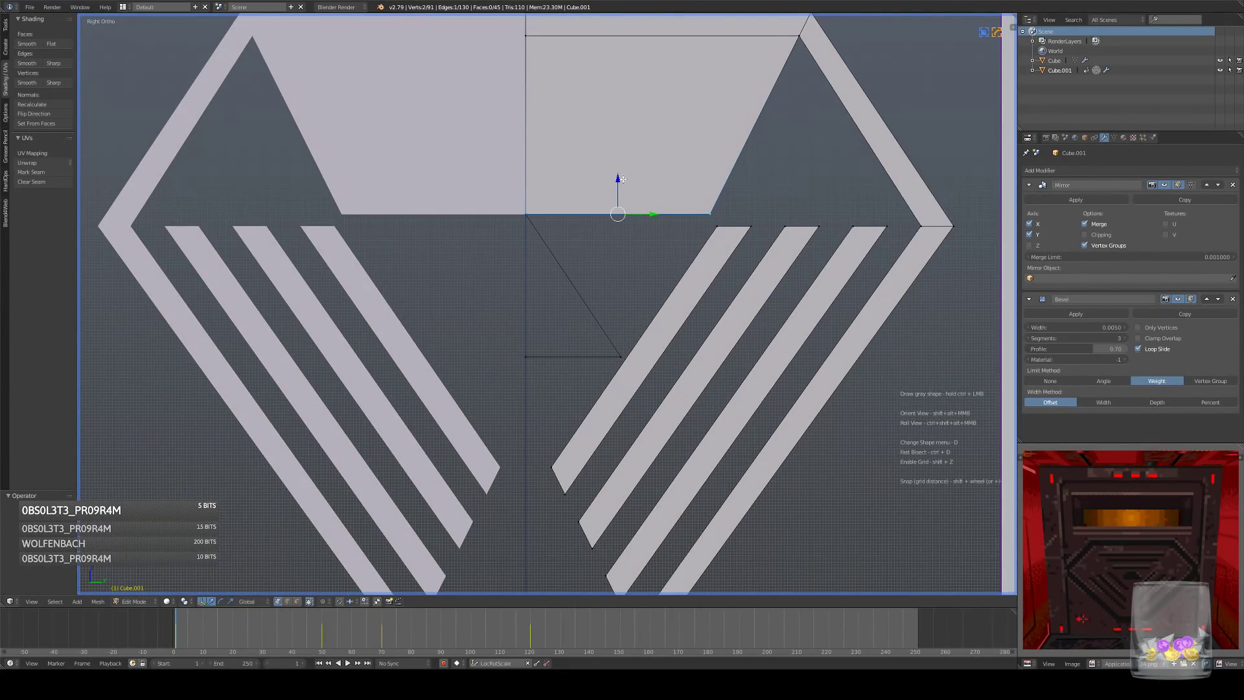
key(g)
key(z)
right_click(674, 178)
right_click(710, 213)
- Extrude a guide edge from the innermost diagonal strip's inner top corner, slanting upward toward the centreline
right_click(718, 226)
key(z)
key(e)
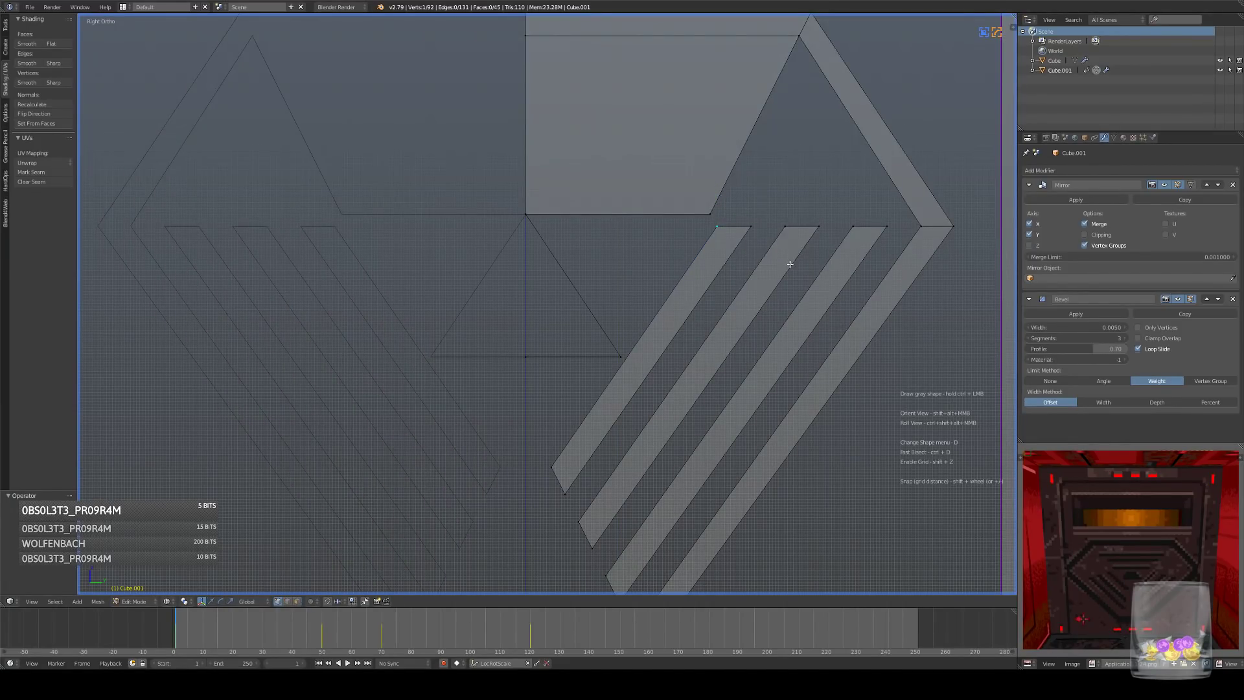
scroll(789, 264, down, 3)
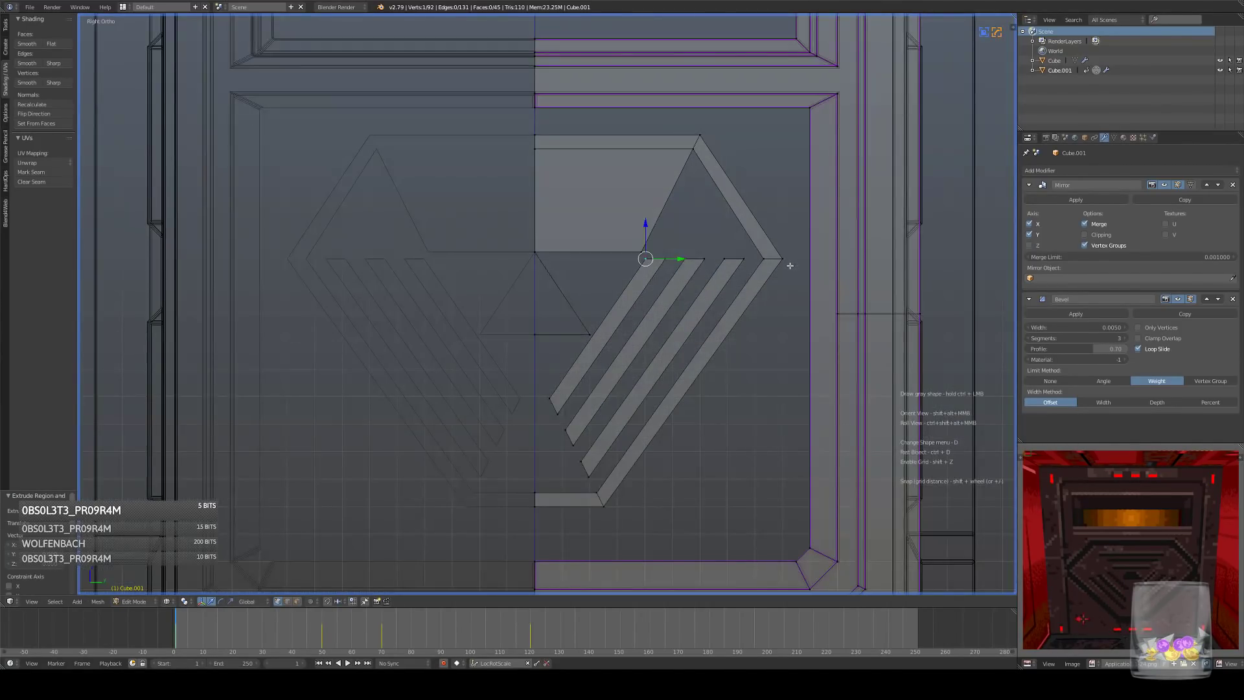
click(749, 222)
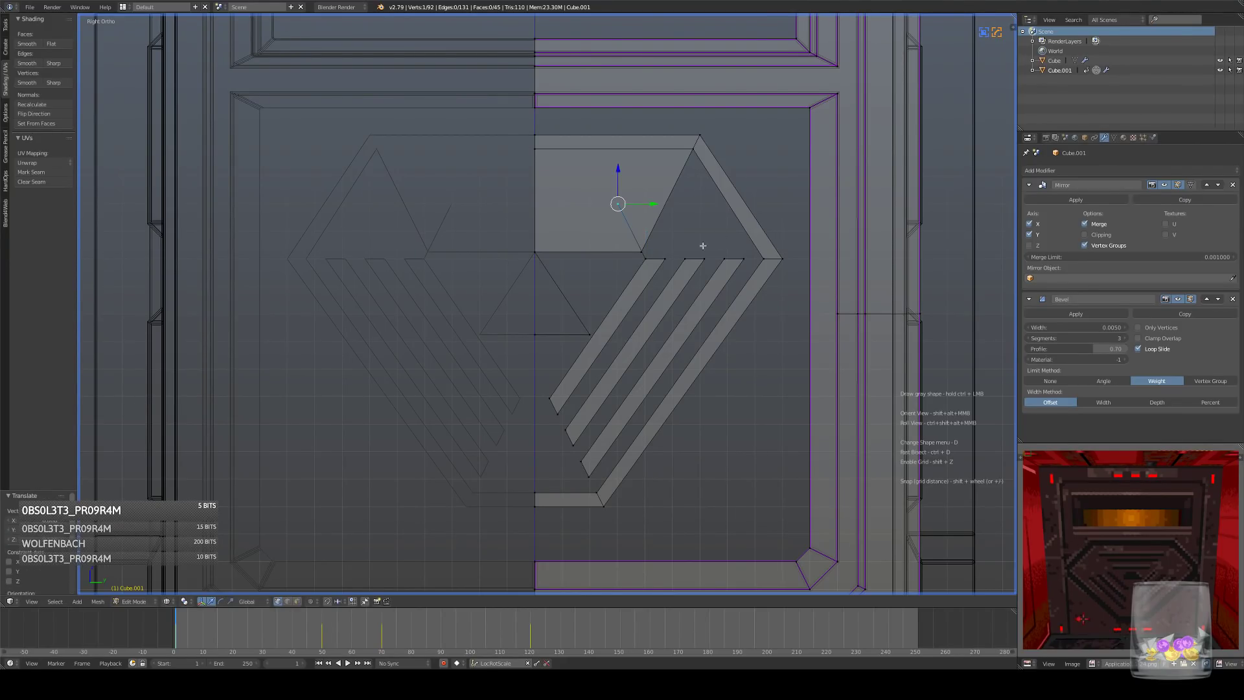
- Select the two lower vertices of the large face and move them slightly up along Z
scroll(718, 237, up, 5)
right_click(774, 181)
right_click(508, 168)
shift+right_click(804, 171)
key(g)
key(z)
click(650, 139)
shift+middle_drag(738, 111, 628, 277)
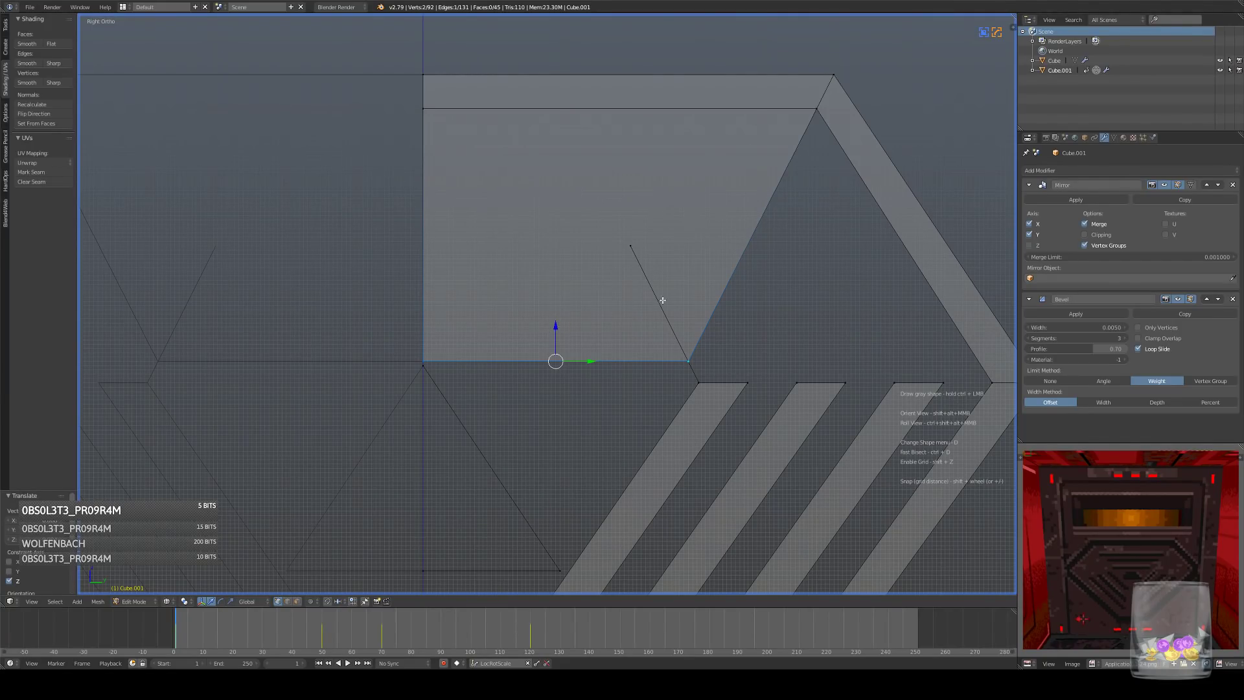
- Move the face's lower outer corner slightly up along the guide edge and raise the centreline vertex along Z to match
scroll(656, 301, down, 5)
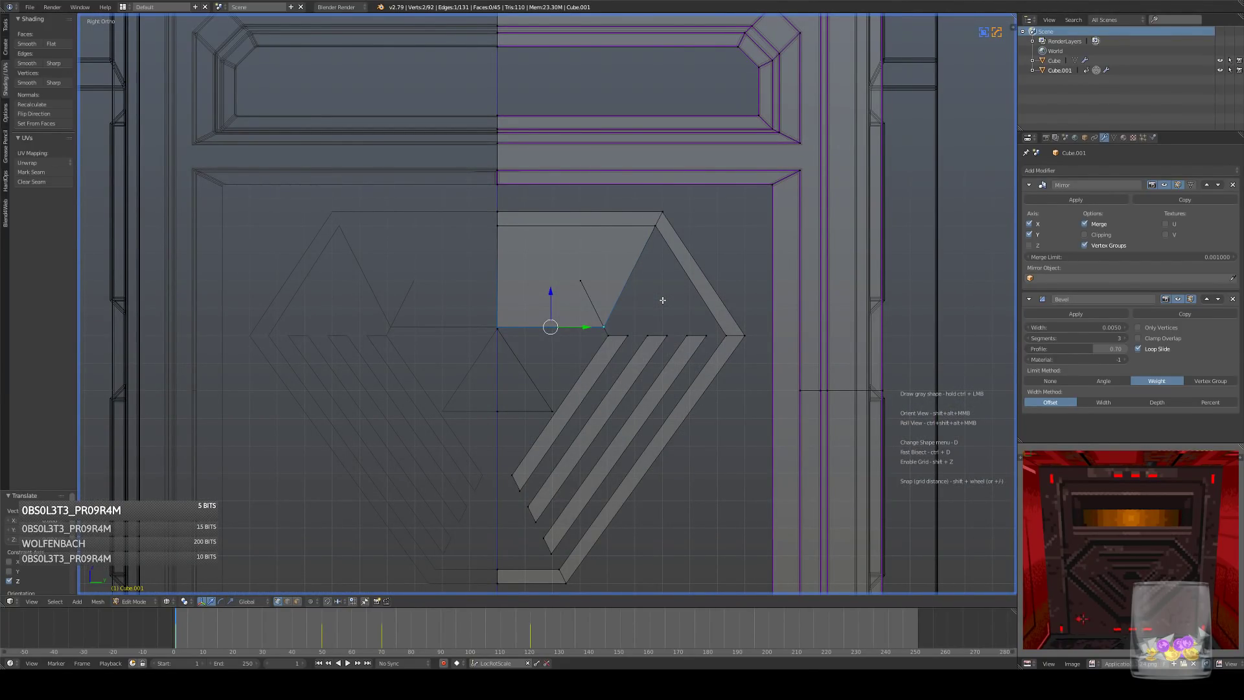
scroll(661, 300, down, 5)
scroll(641, 303, up, 7)
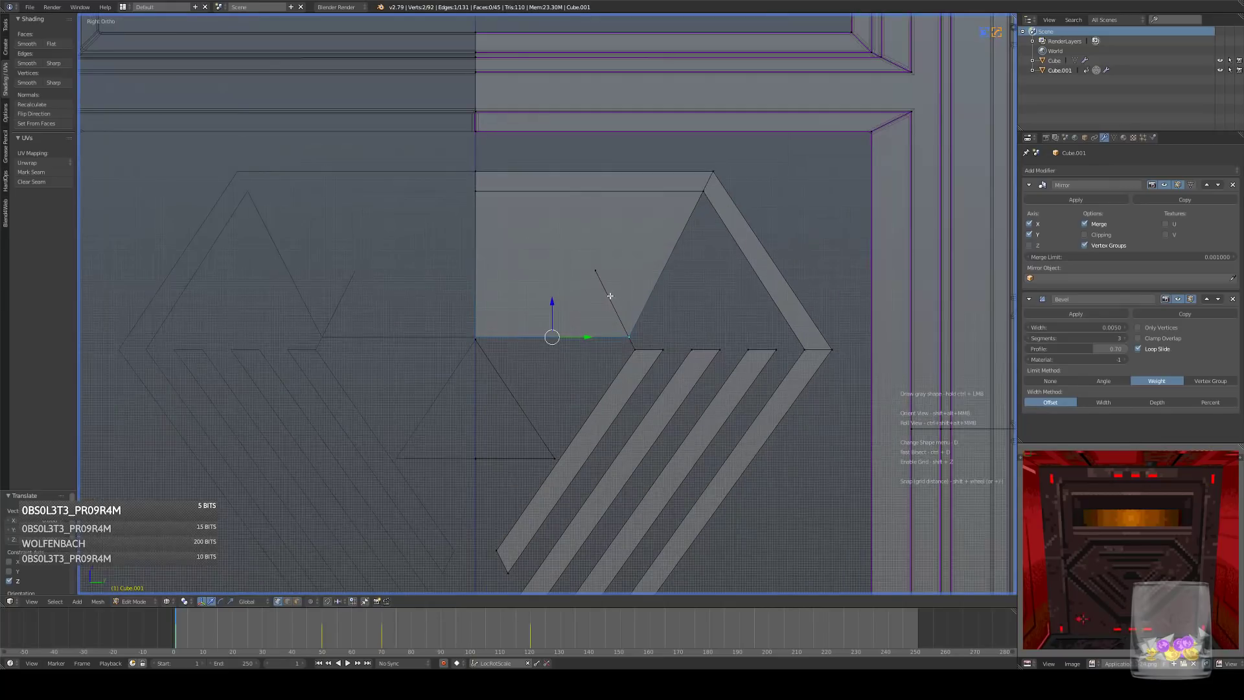
scroll(612, 296, up, 3)
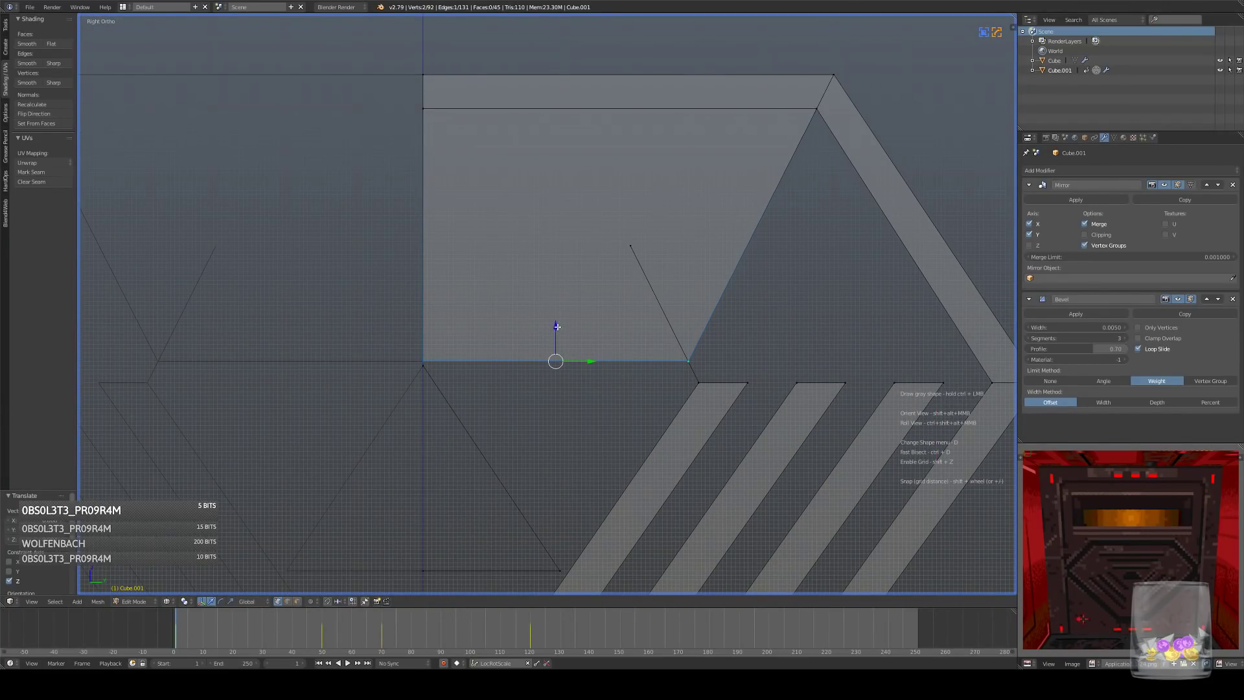
scroll(683, 367, up, 2)
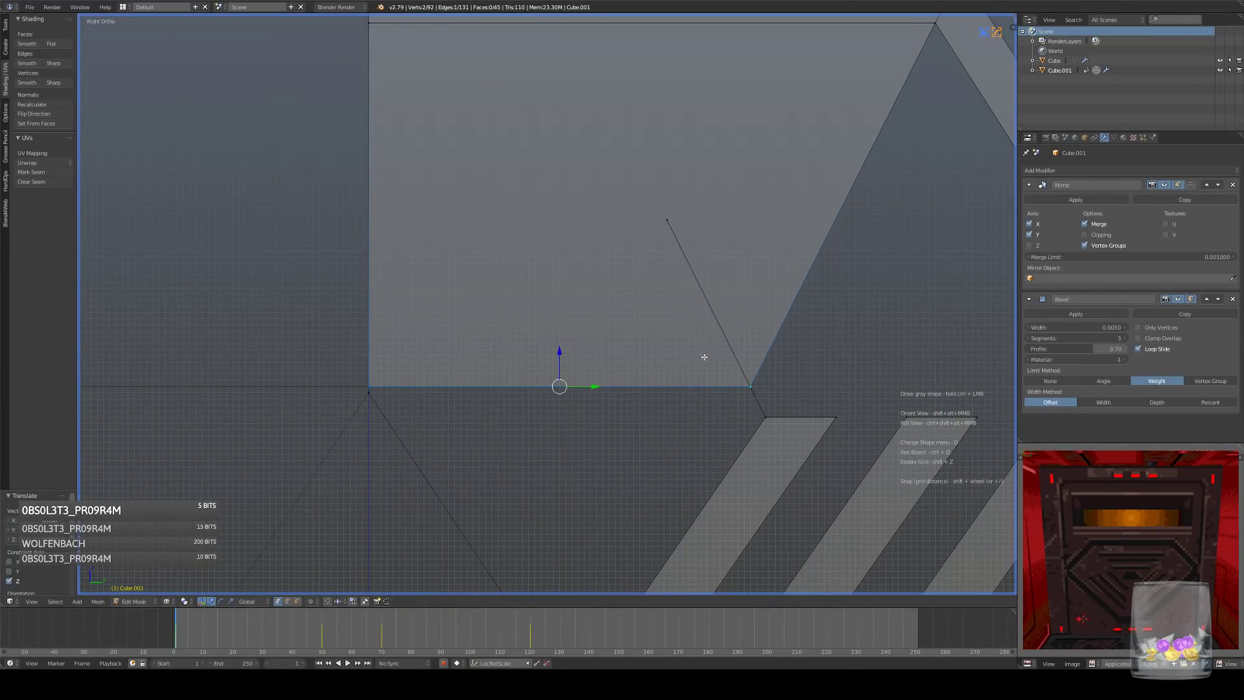
right_click(753, 385)
key(g)
click(804, 376)
right_click(380, 382)
key(g)
key(z)
click(402, 369)
scroll(622, 349, down, 7)
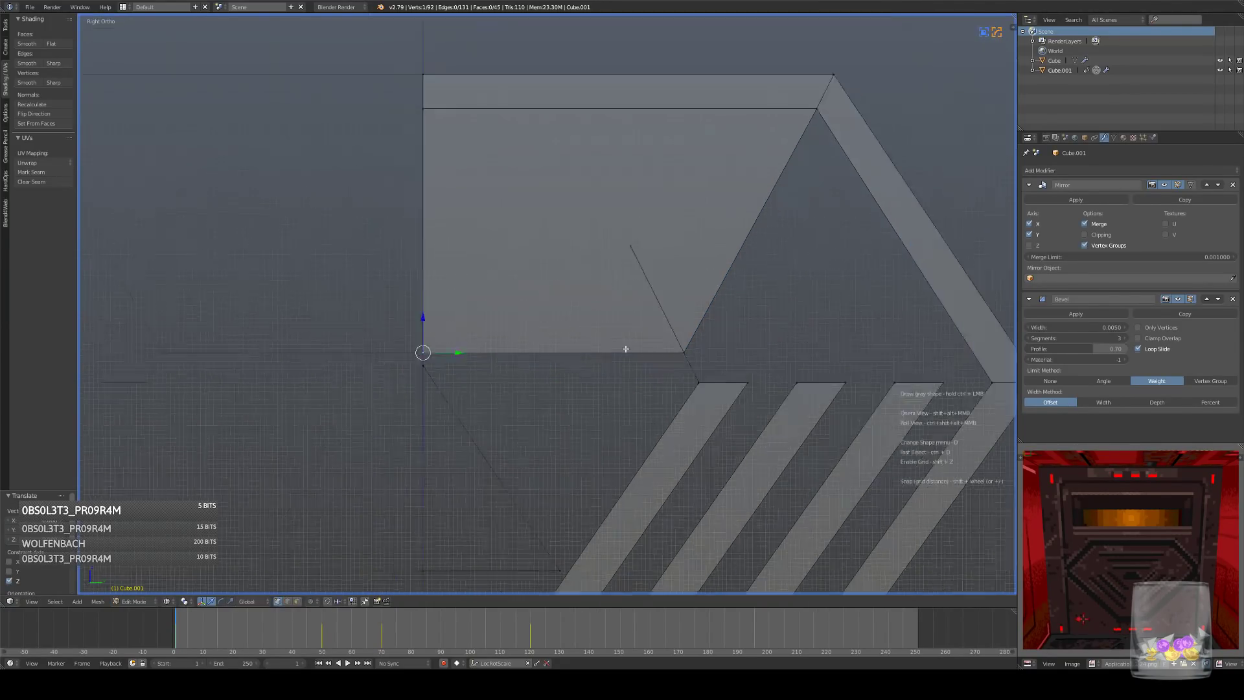
shift+middle_drag(613, 374, 630, 347)
key(Tab)
scroll(641, 338, down, 3)
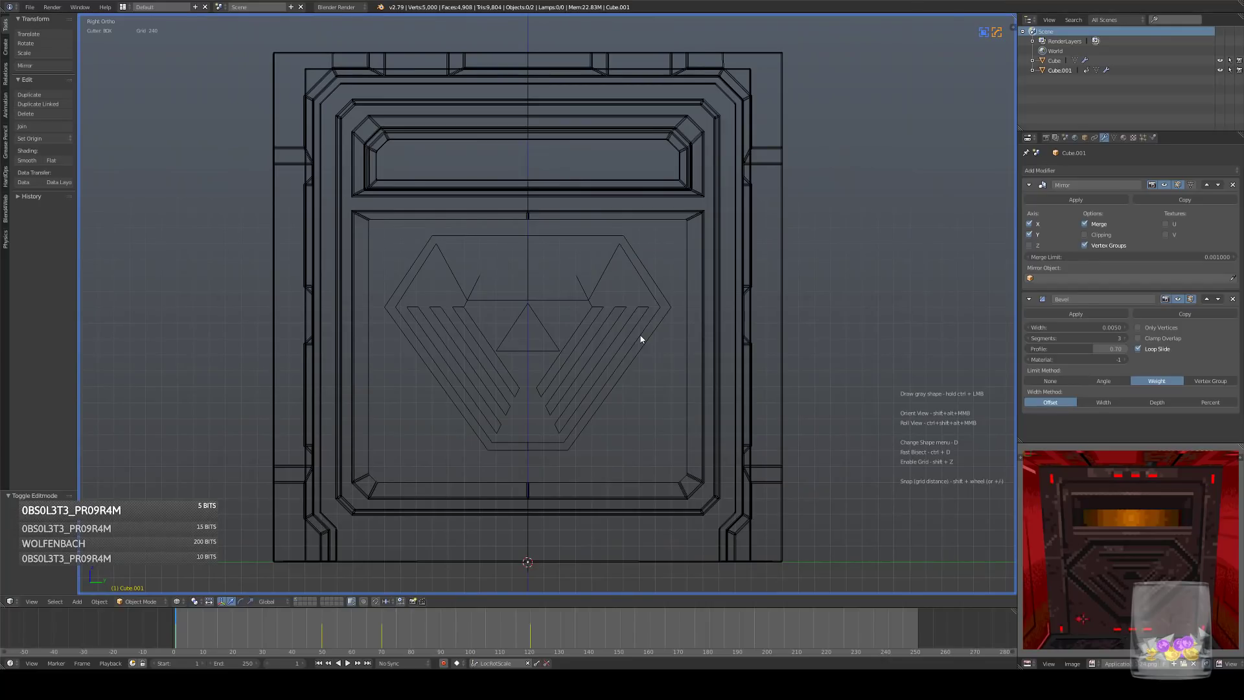
- Delete the slanted guide edge beside the emblem's large upper face
key(Tab)
scroll(640, 338, up, 8)
key(x)
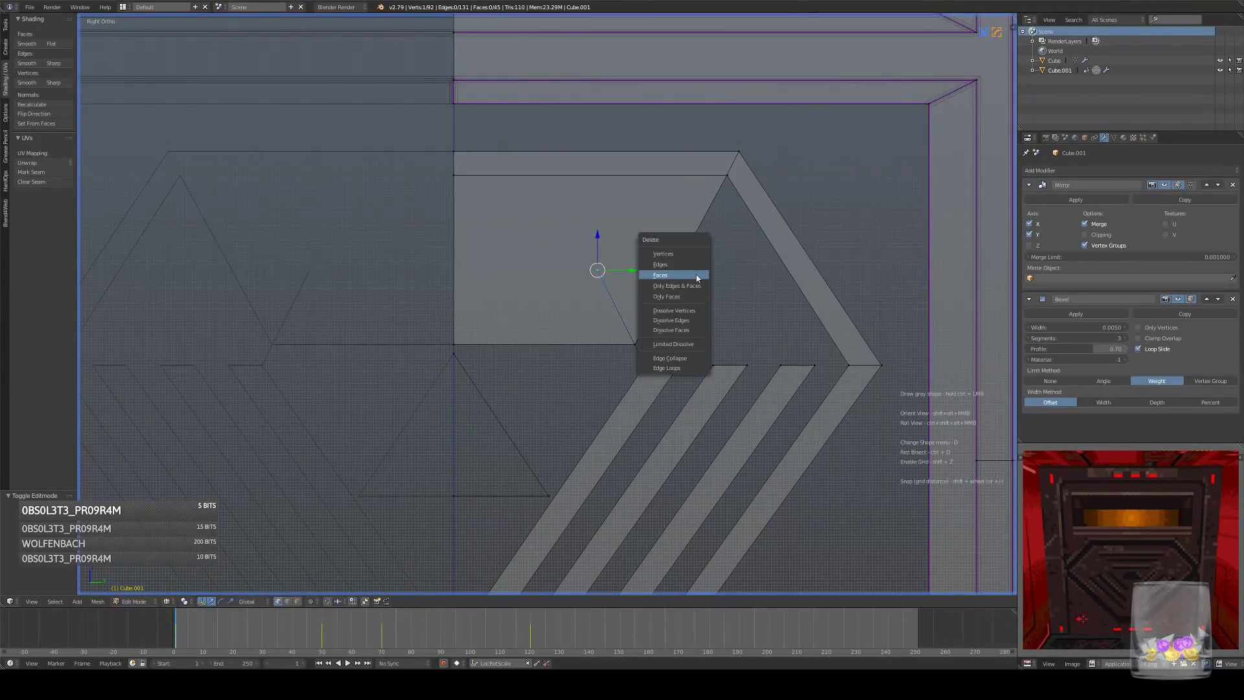
click(699, 252)
- Divide the large upper face into six even horizontal bands with five loop cuts
key(ctrl+r)
click(672, 261)
right_click(715, 297)
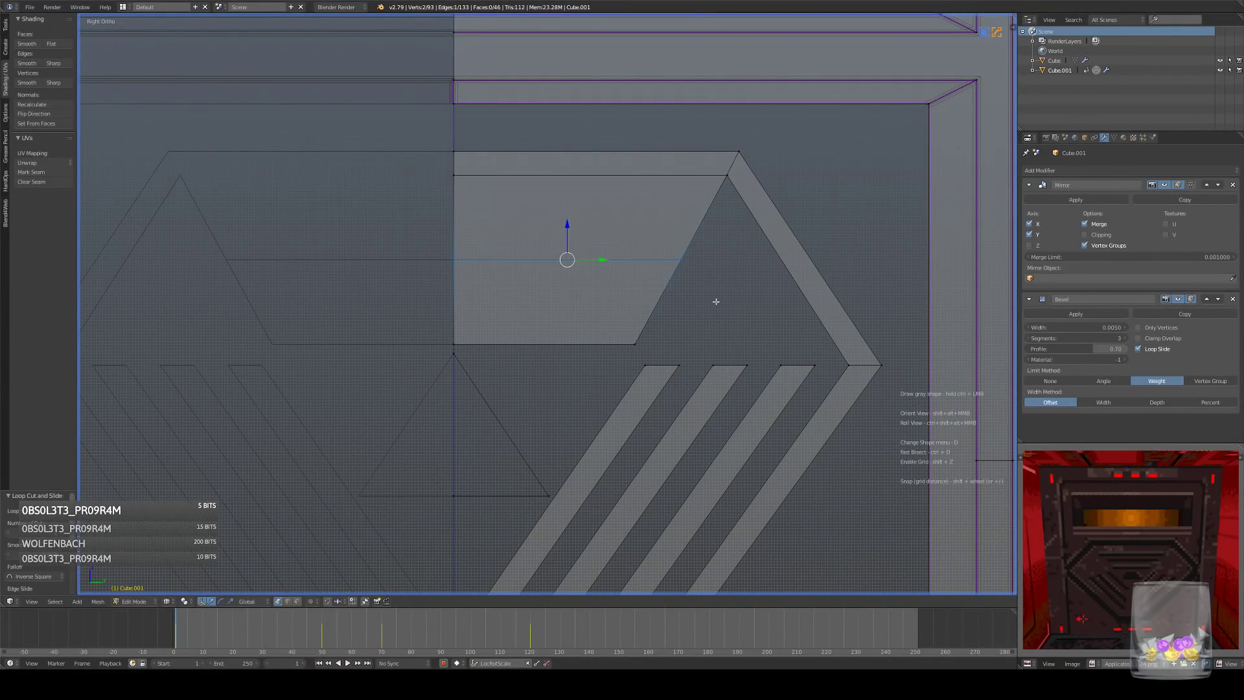
key(ctrl+b)
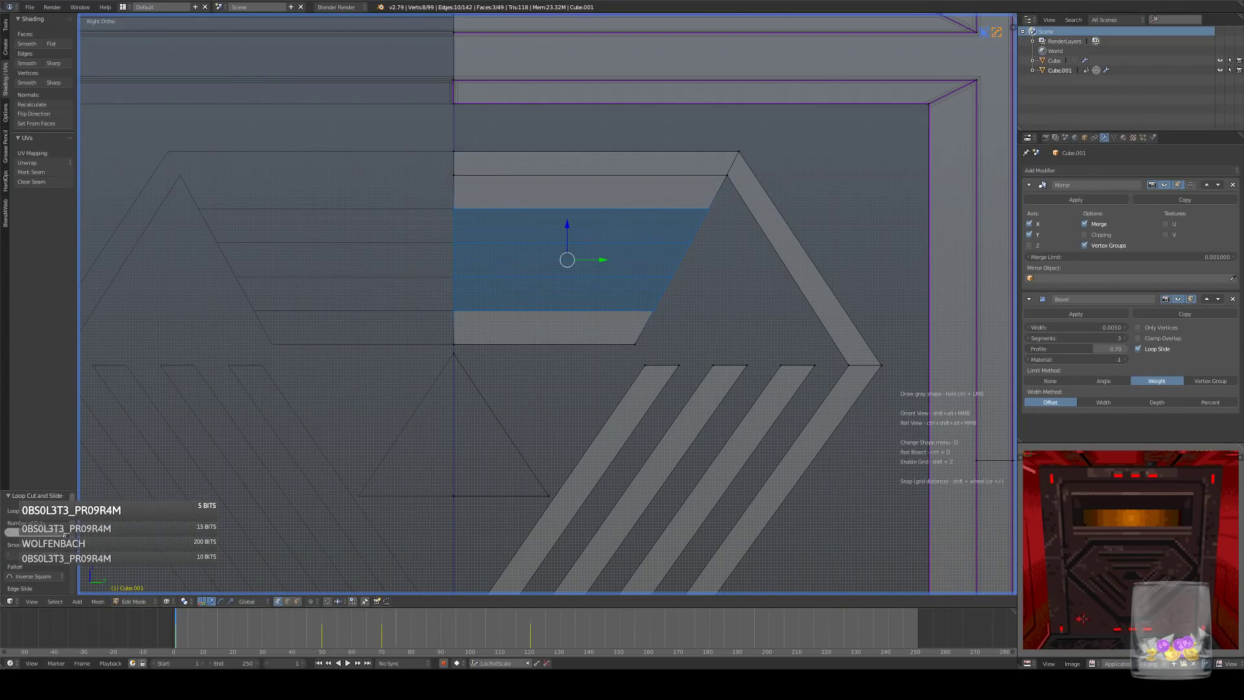
- Delete every second band, starting directly below the hexagon's top border, to leave three evenly spaced horizontal strips
click(297, 601)
right_click(551, 300)
shift+right_click(572, 246)
shift+right_click(593, 193)
key(x)
click(697, 234)
key(Tab)
key(Home)
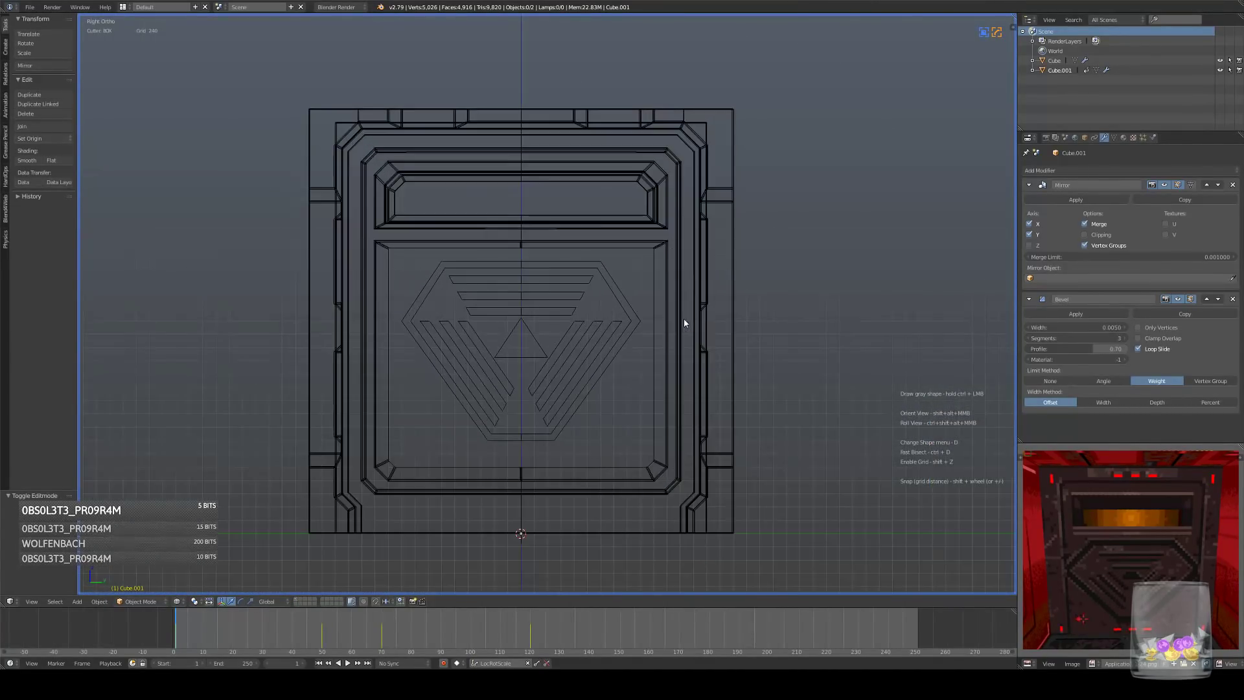
scroll(677, 324, up, 2)
scroll(686, 316, up, 2)
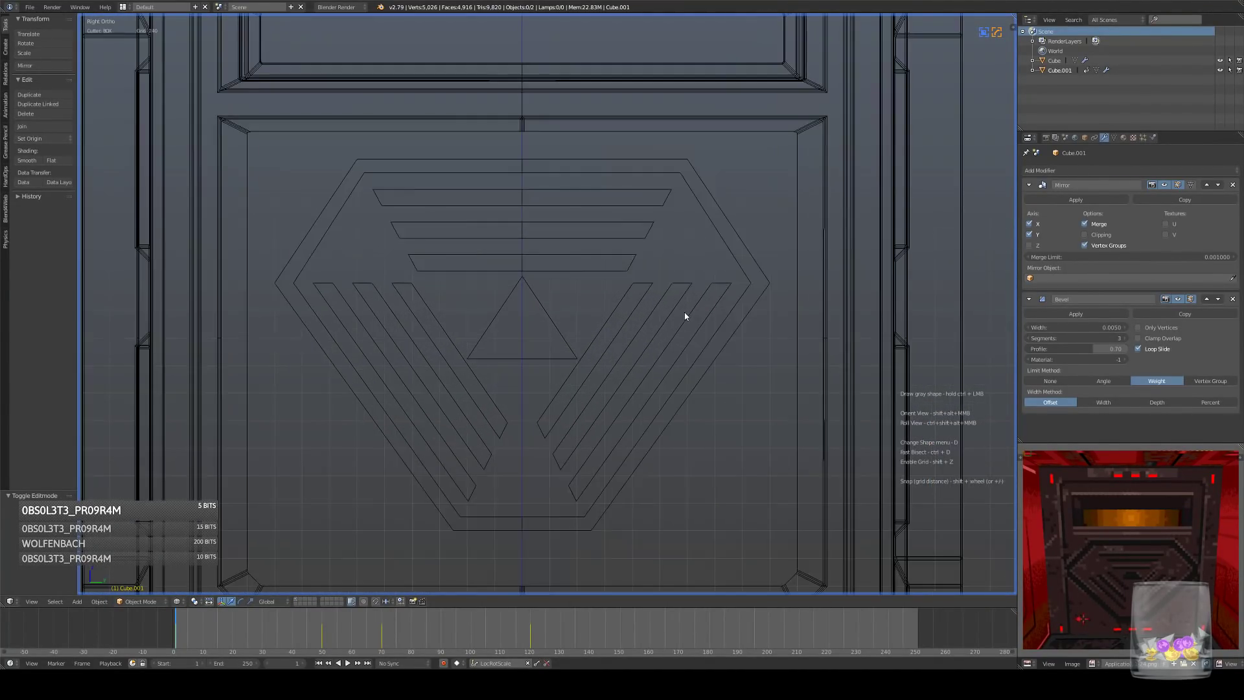
- Fill the outline of the emblem's central triangle with a face
key(z)
key(Home)
key(Tab)
scroll(563, 321, up, 1)
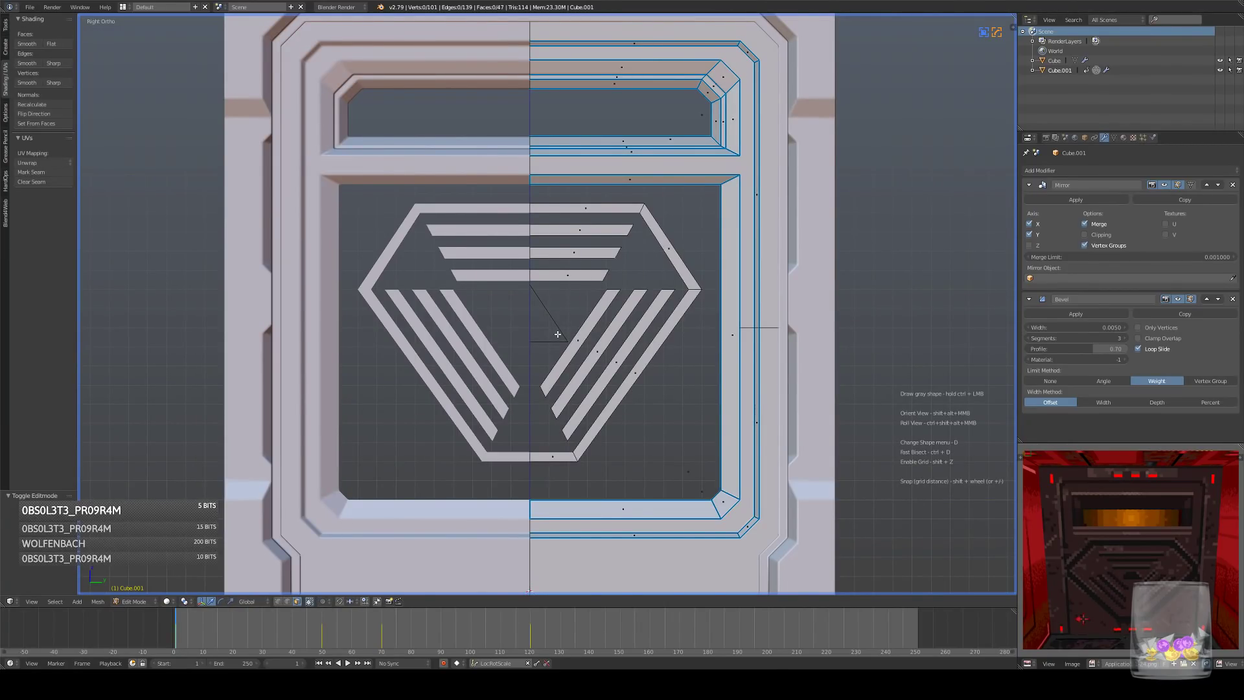
drag(518, 278, 573, 347)
key(f)
key(Tab)
scroll(650, 341, down, 4)
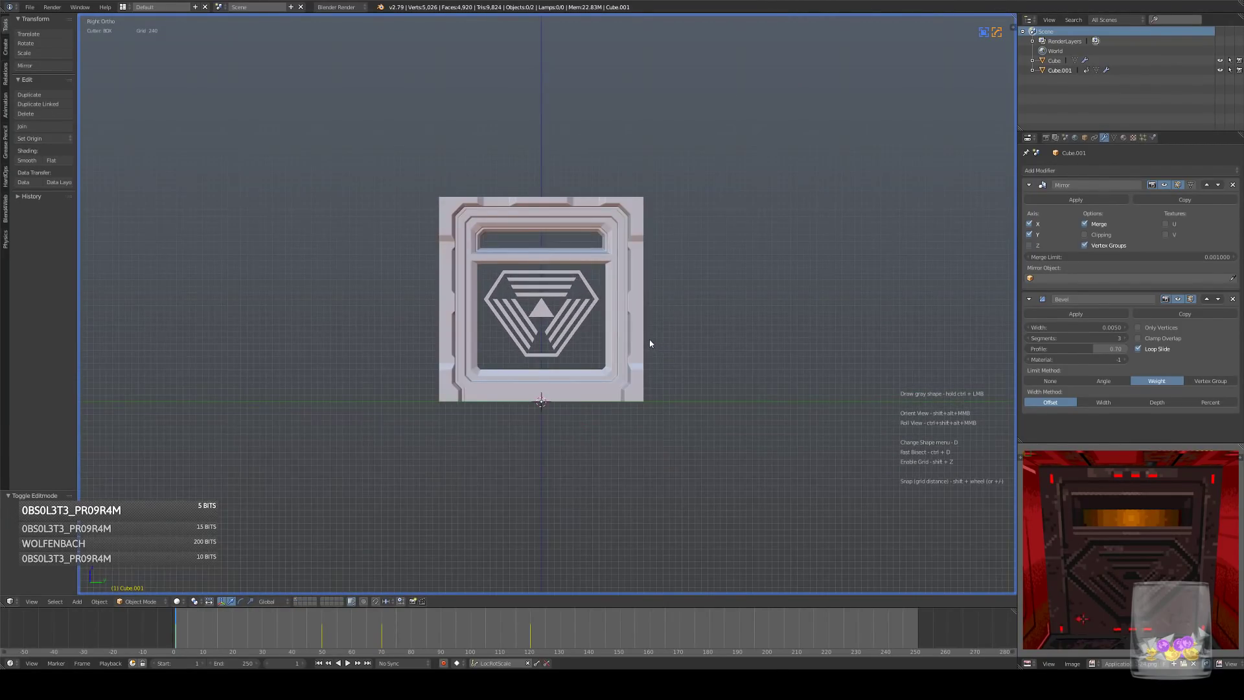
- Select the whole emblem half and move it slightly down along Z within the lower door panel
scroll(610, 344, up, 4)
key(Tab)
key(z)
key(b)
drag(466, 192, 701, 472)
scroll(594, 284, up, 4)
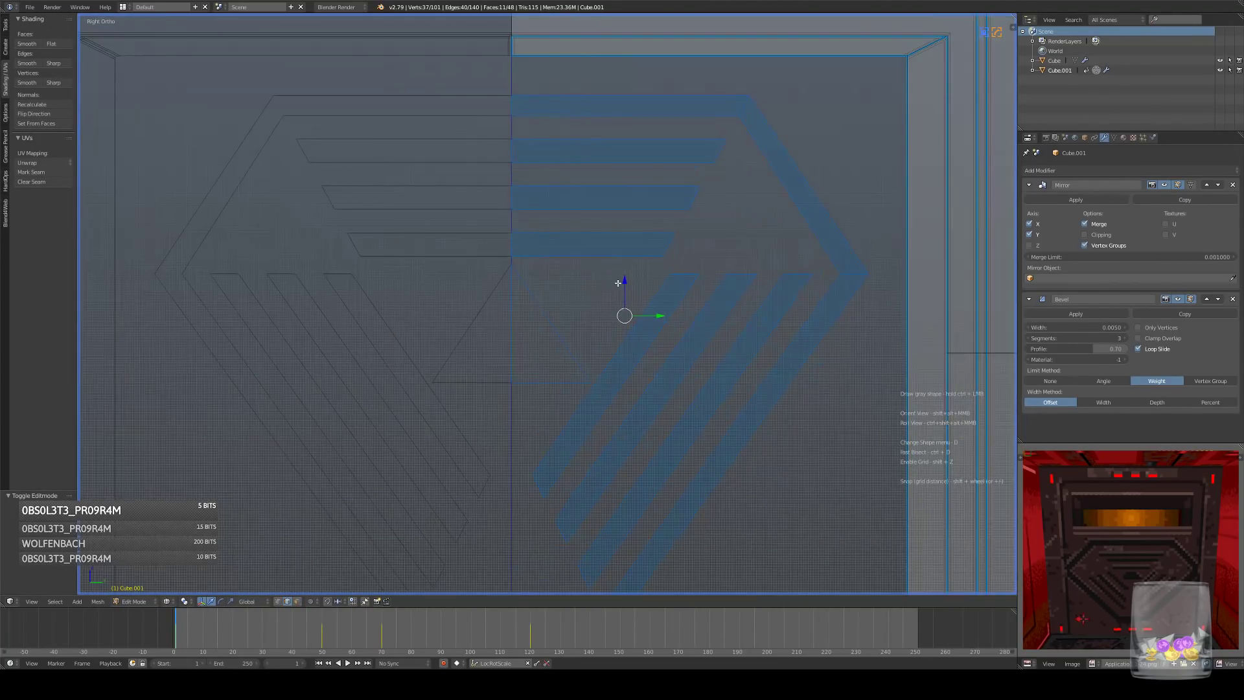
key(g)
key(z)
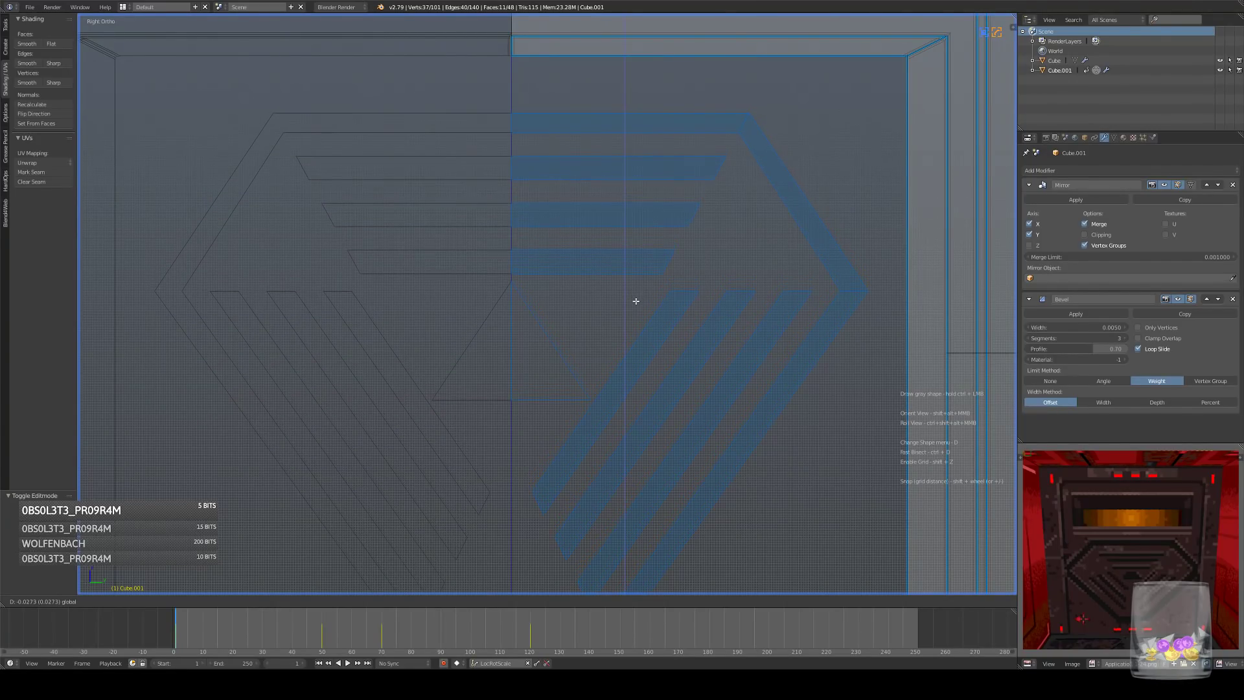
click(636, 302)
scroll(761, 304, down, 6)
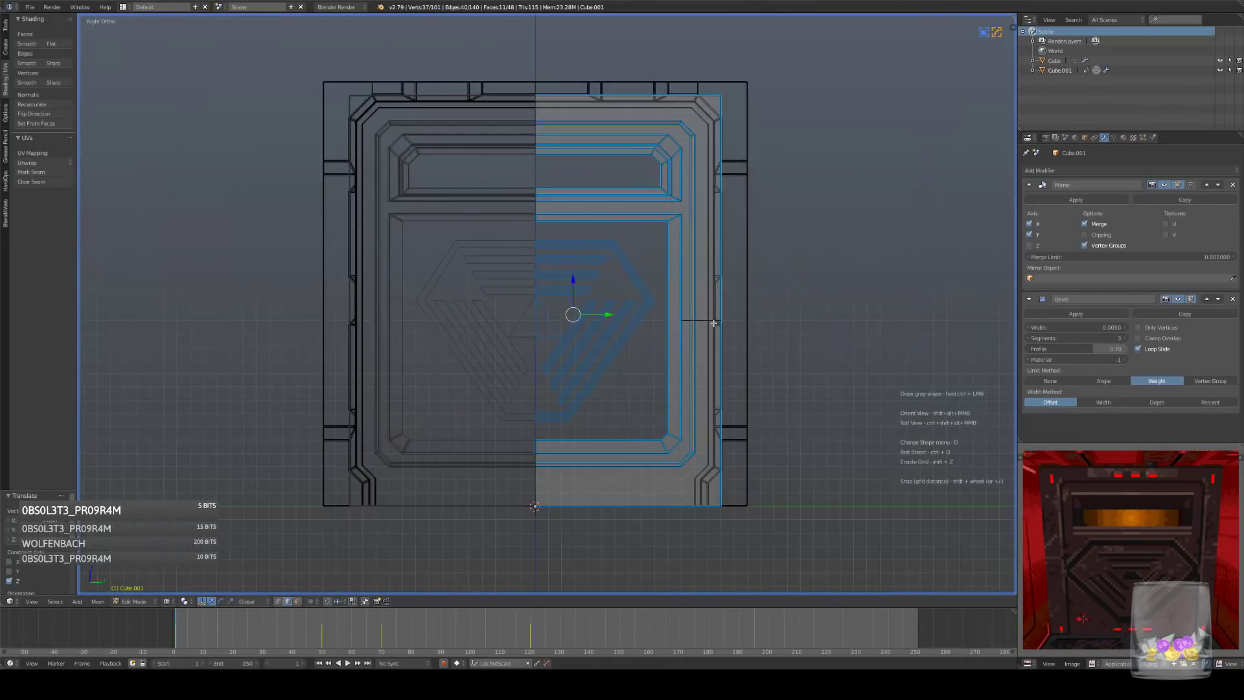
- Flip the normals of the central triangle's face
key(Tab)
key(z)
middle_drag(663, 347, 539, 325)
key(Tab)
click(297, 601)
right_click(509, 305)
click(19, 115)
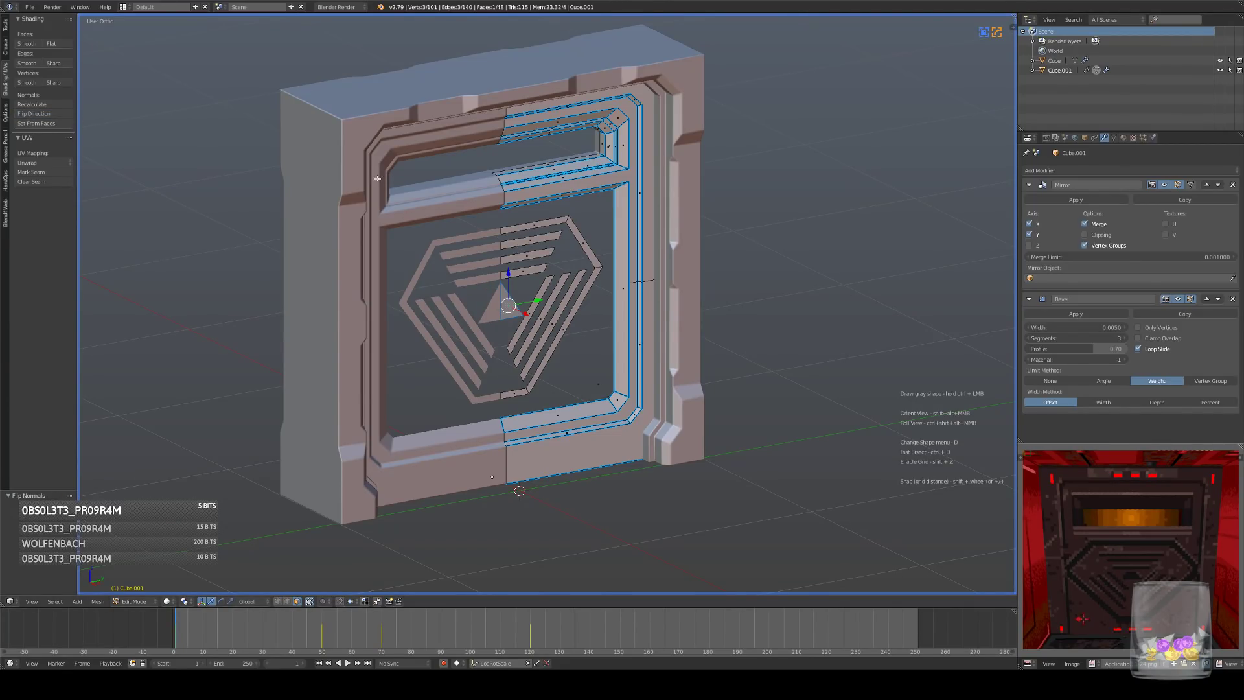
key(KP_3)
key(Tab)
- Examine the mirrored emblem's proportions and placement in the door panel, up close and from a distance
scroll(643, 318, up, 2)
scroll(643, 318, up, 3)
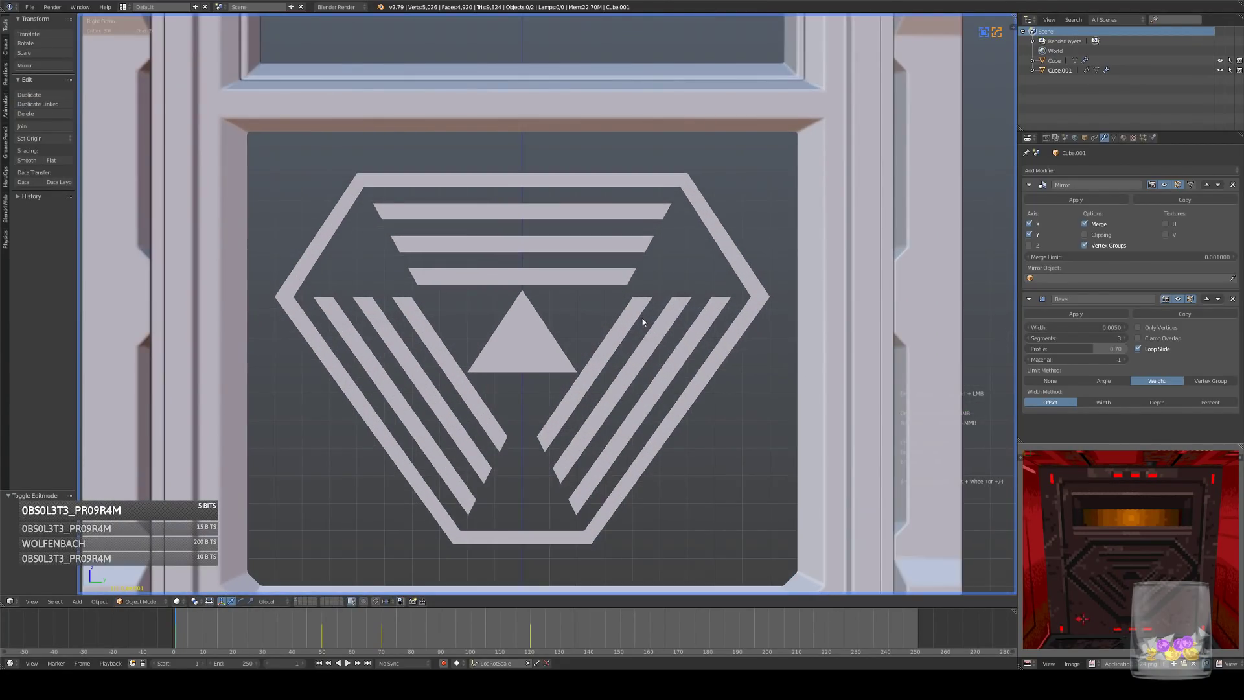
key(Tab)
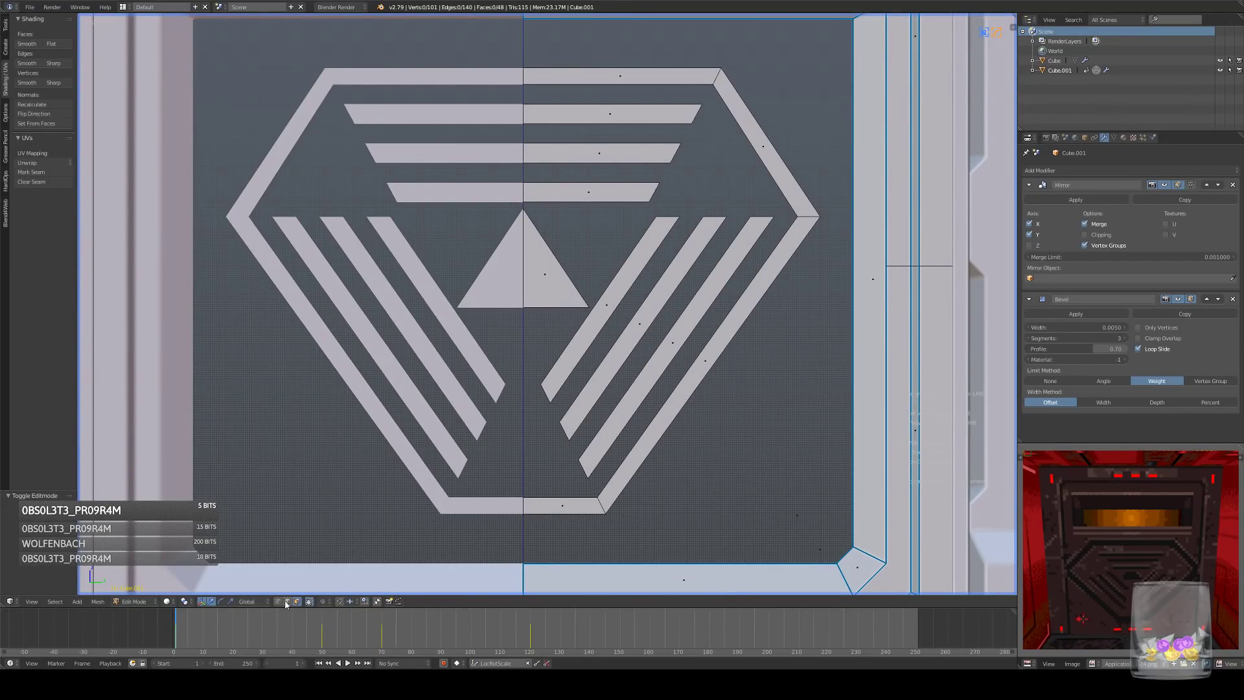
scroll(685, 266, down, 6)
key(Tab)
middle_drag(685, 266, 716, 282)
key(KP_3)
scroll(709, 285, down, 6)
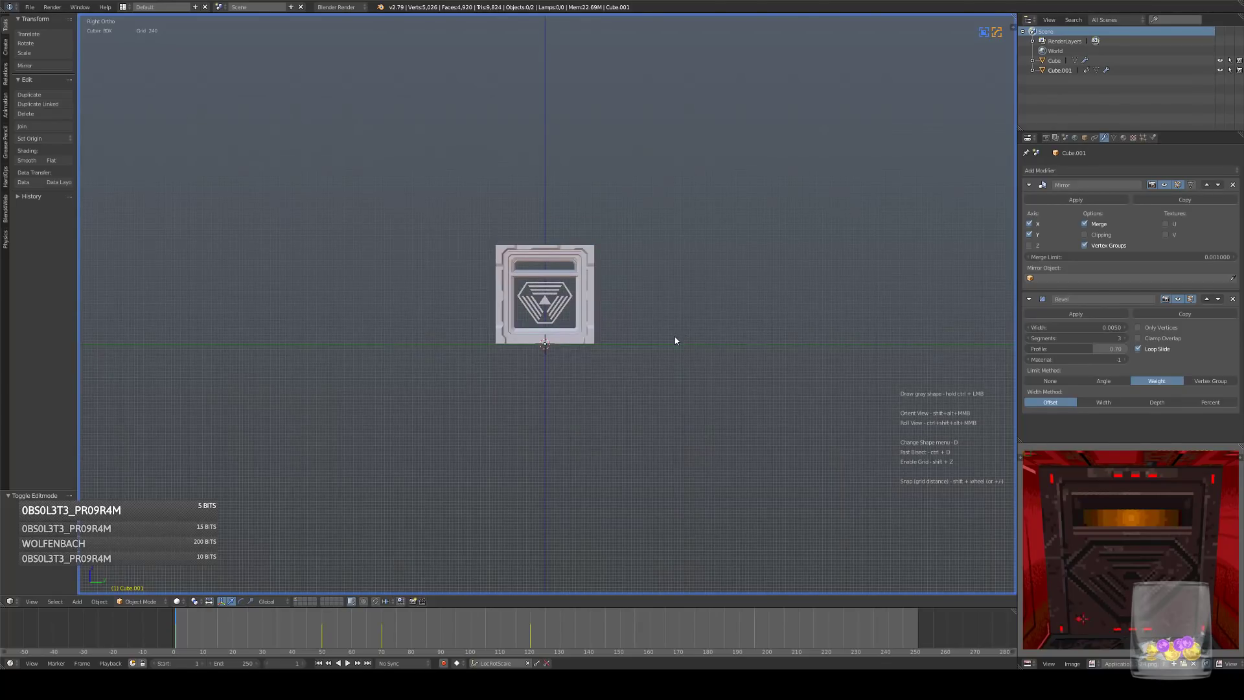
scroll(675, 340, up, 8)
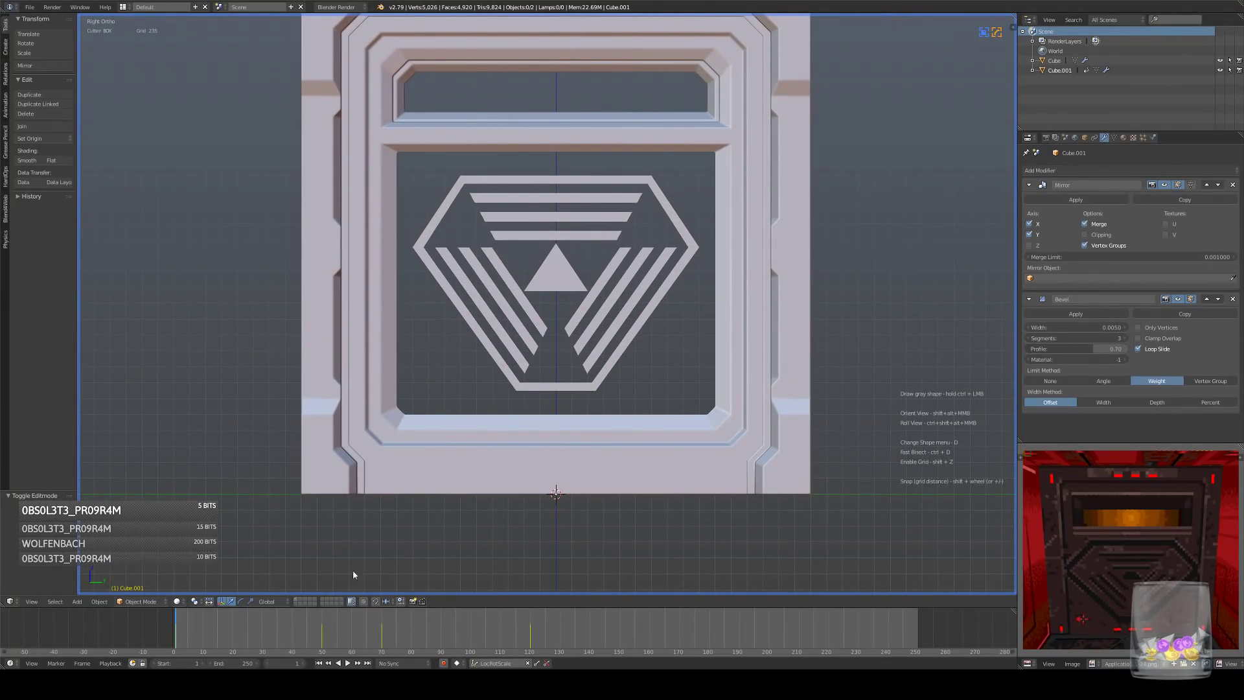
- Select all the emblem's faces and inset them by about 0.004
key(Tab)
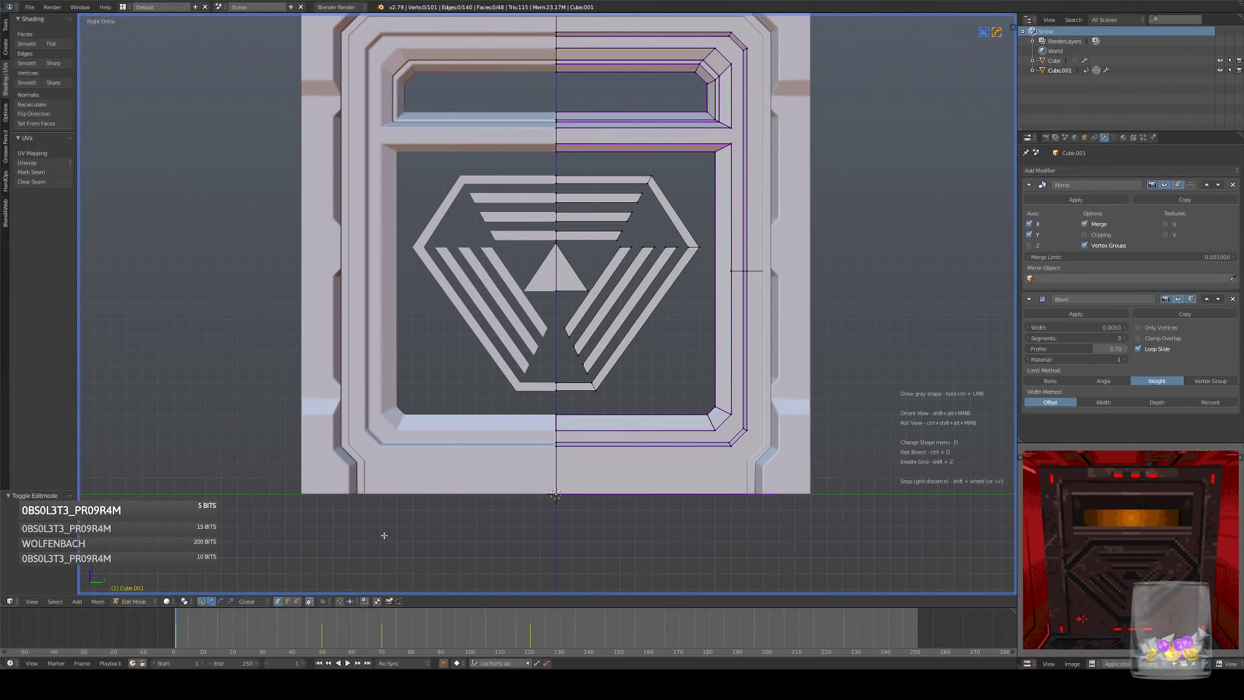
click(297, 601)
key(l)
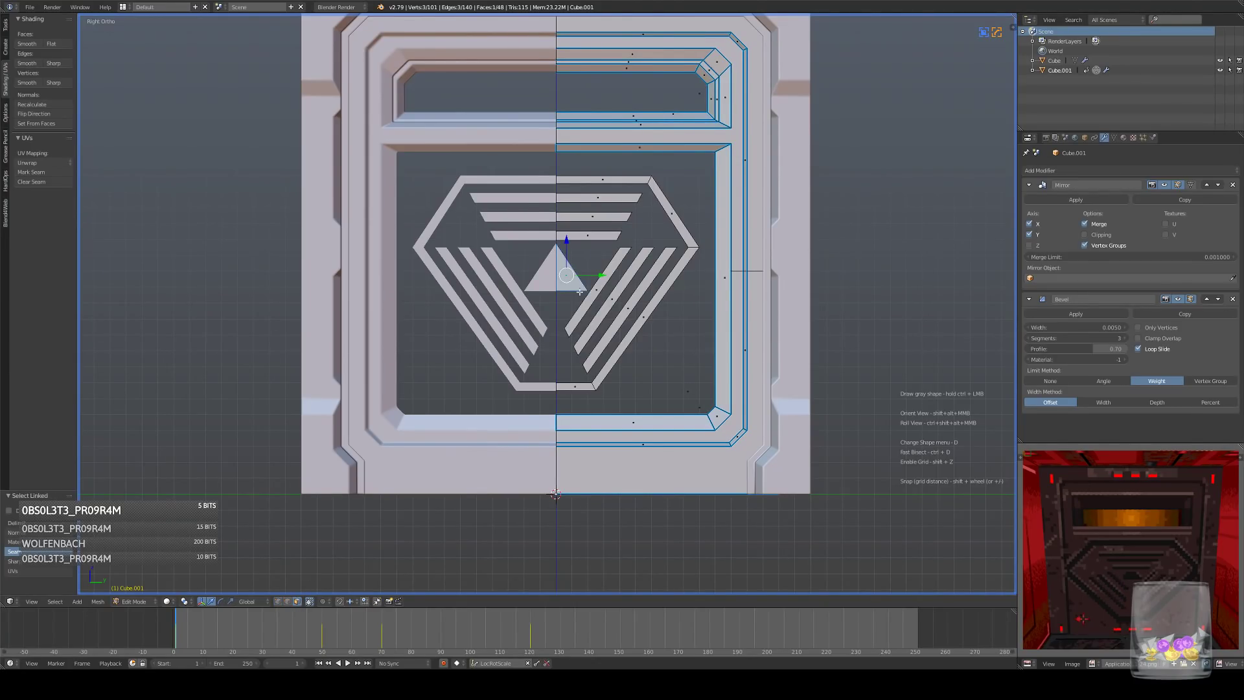
scroll(632, 298, up, 2)
key(b)
drag(527, 111, 764, 458)
scroll(701, 397, up, 2)
key(z)
scroll(764, 400, up, 4)
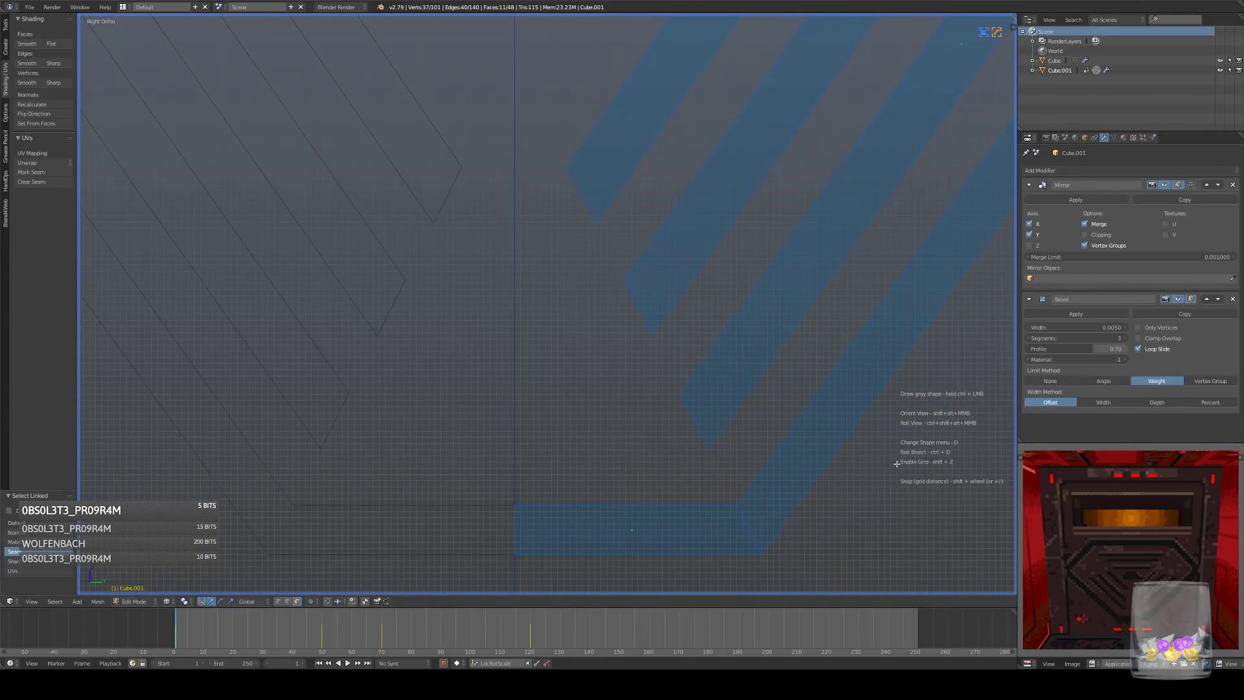
key(i)
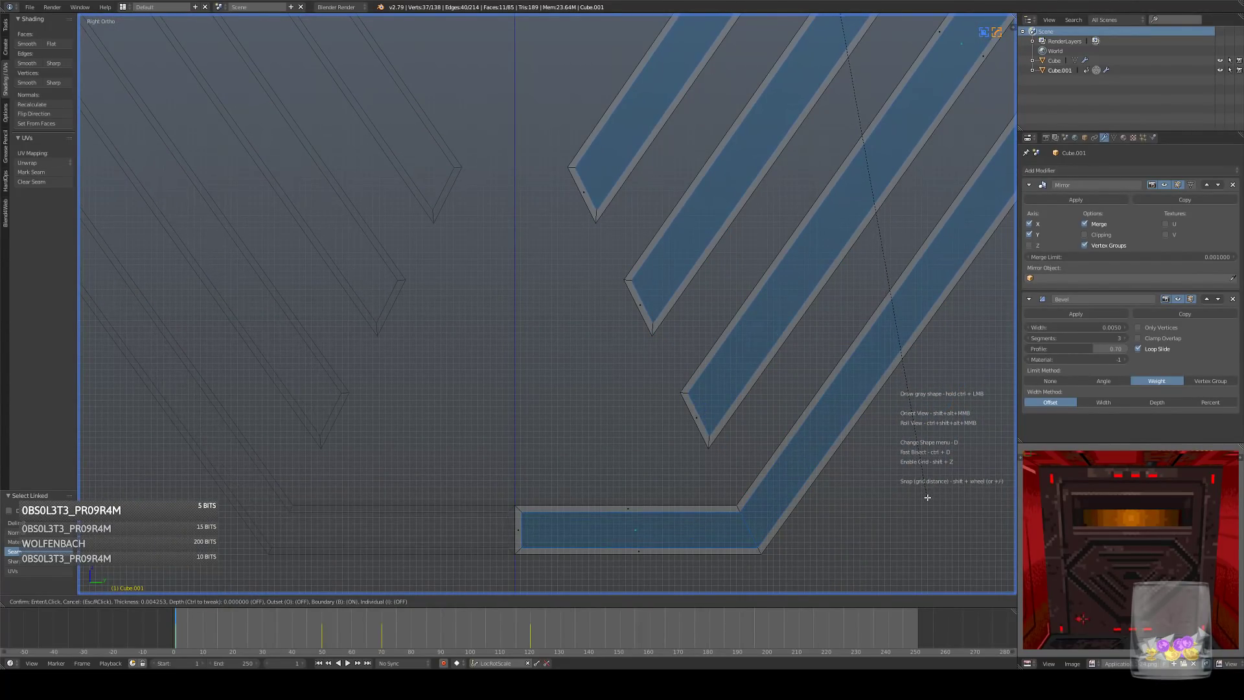
click(925, 494)
shift+middle_drag(760, 395, 702, 342)
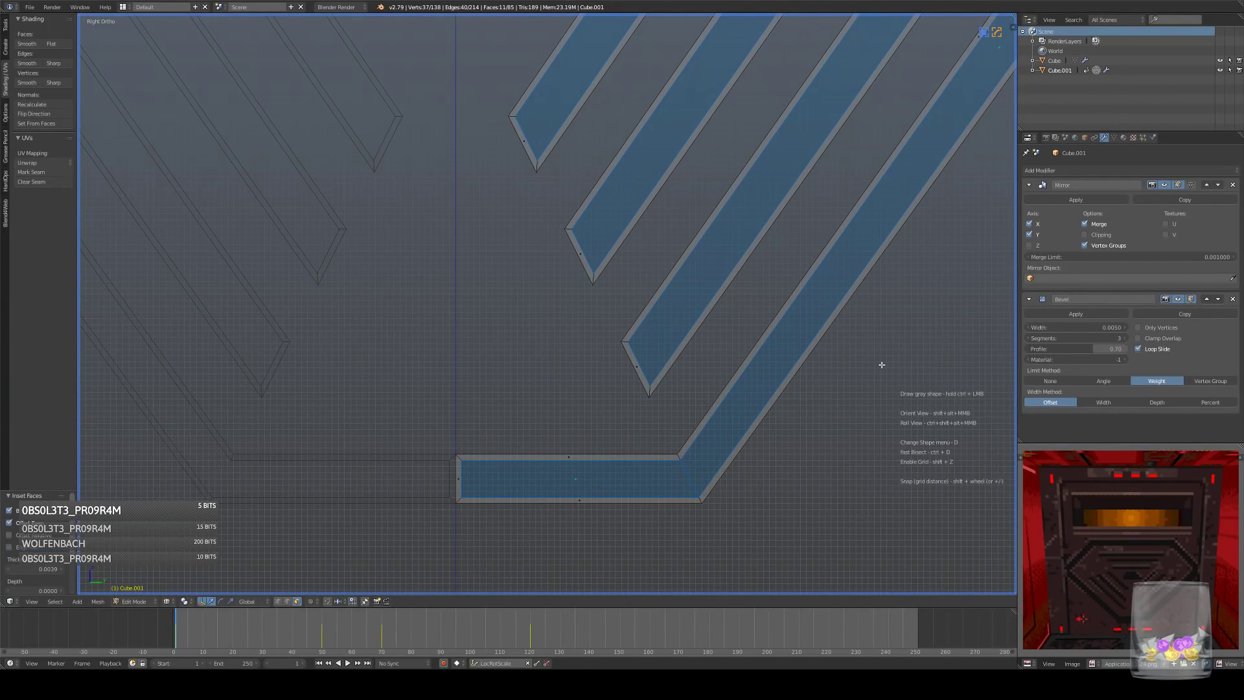
- Move the inset emblem faces slightly inward along X to recess them with sloped edges
middle_drag(518, 447, 635, 427)
key(z)
shift+middle_drag(295, 431, 541, 436)
key(z)
scroll(659, 357, down, 8)
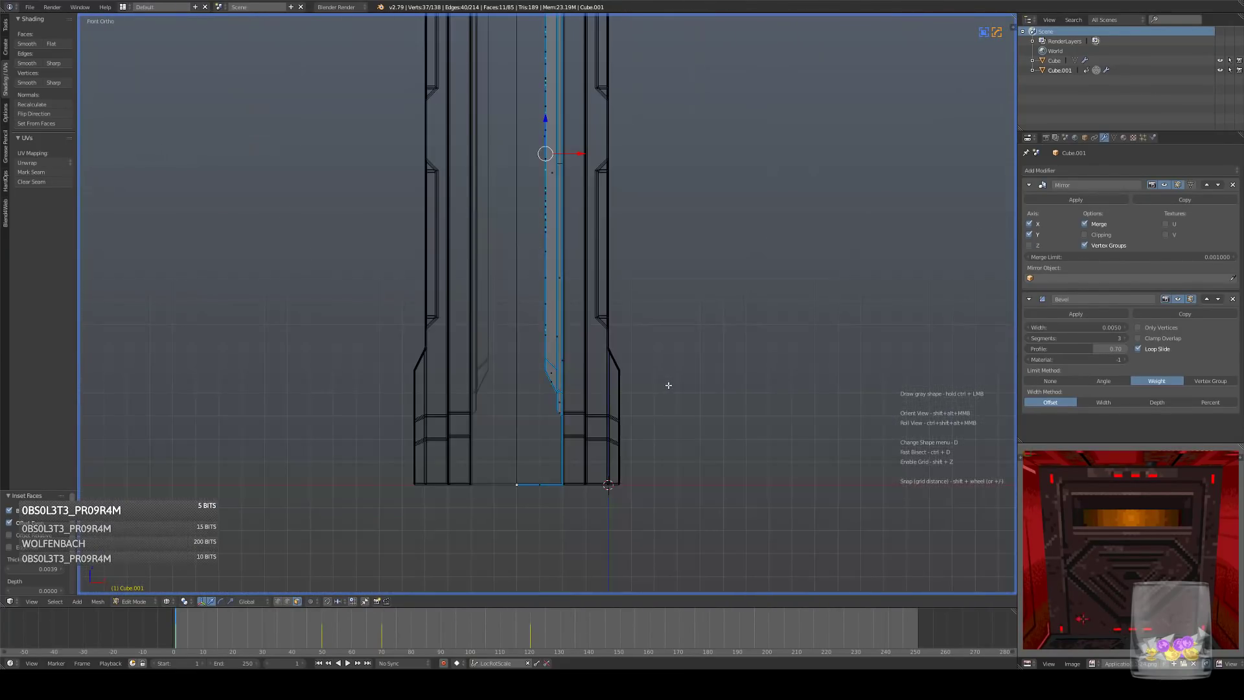
scroll(633, 346, up, 5)
scroll(641, 343, up, 5)
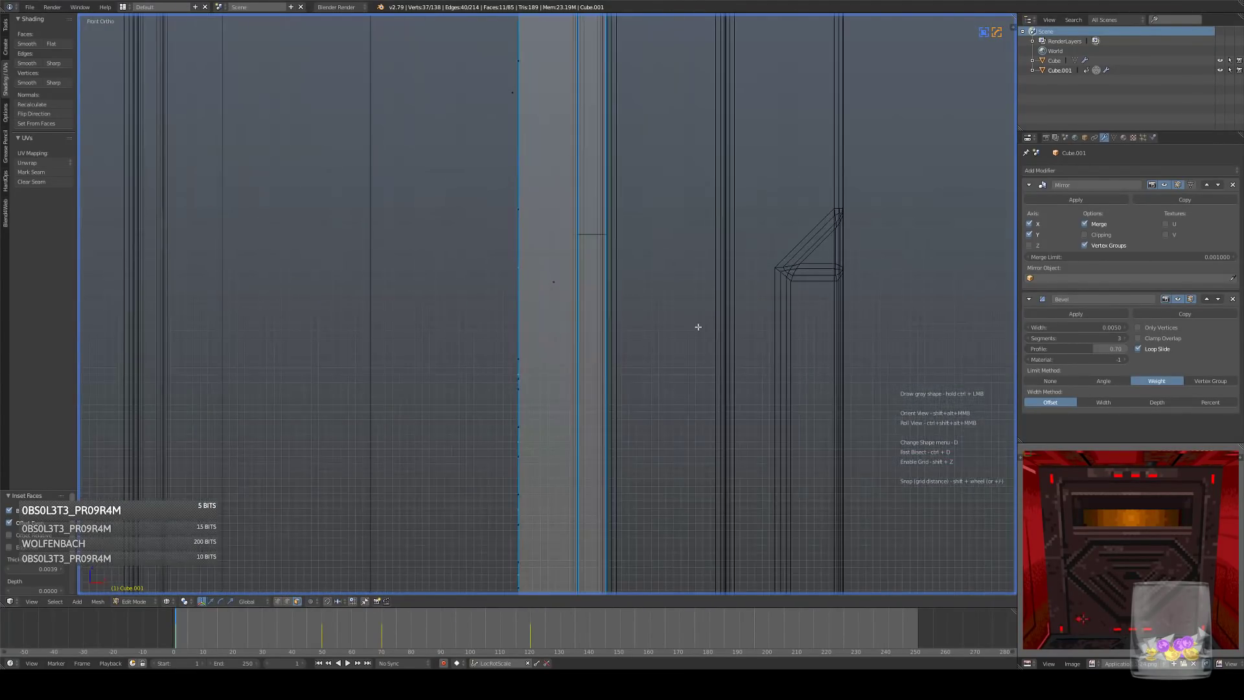
key(g)
click(685, 328)
key(z)
key(KP_3)
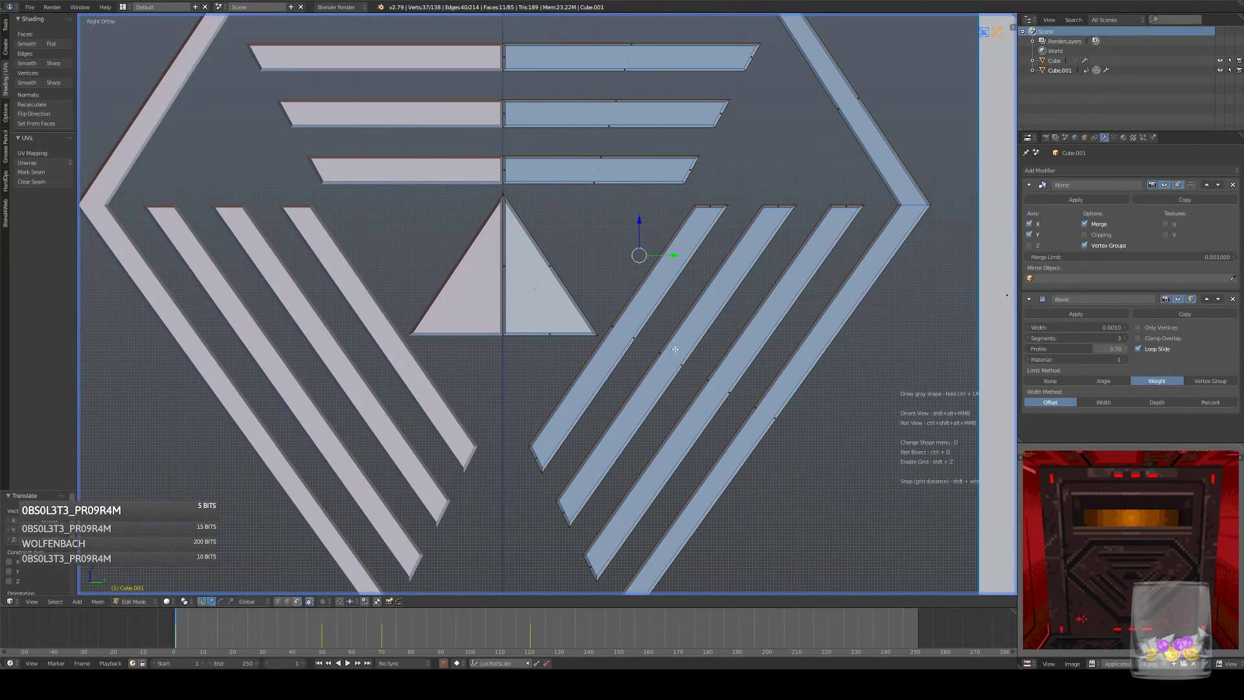
- Delete the six outer edges on the centreline across the triangle, the horizontal strips and the top and bottom borders
shift+middle_drag(679, 347, 666, 259)
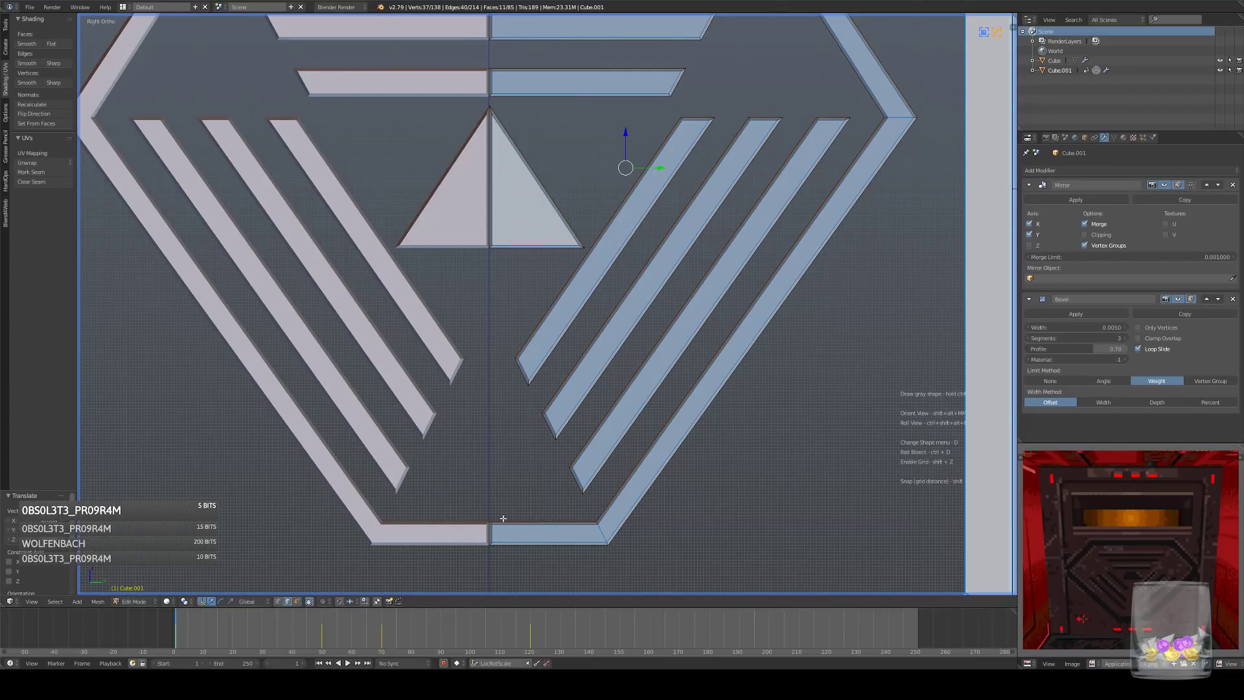
right_click(489, 533)
shift+right_click(490, 184)
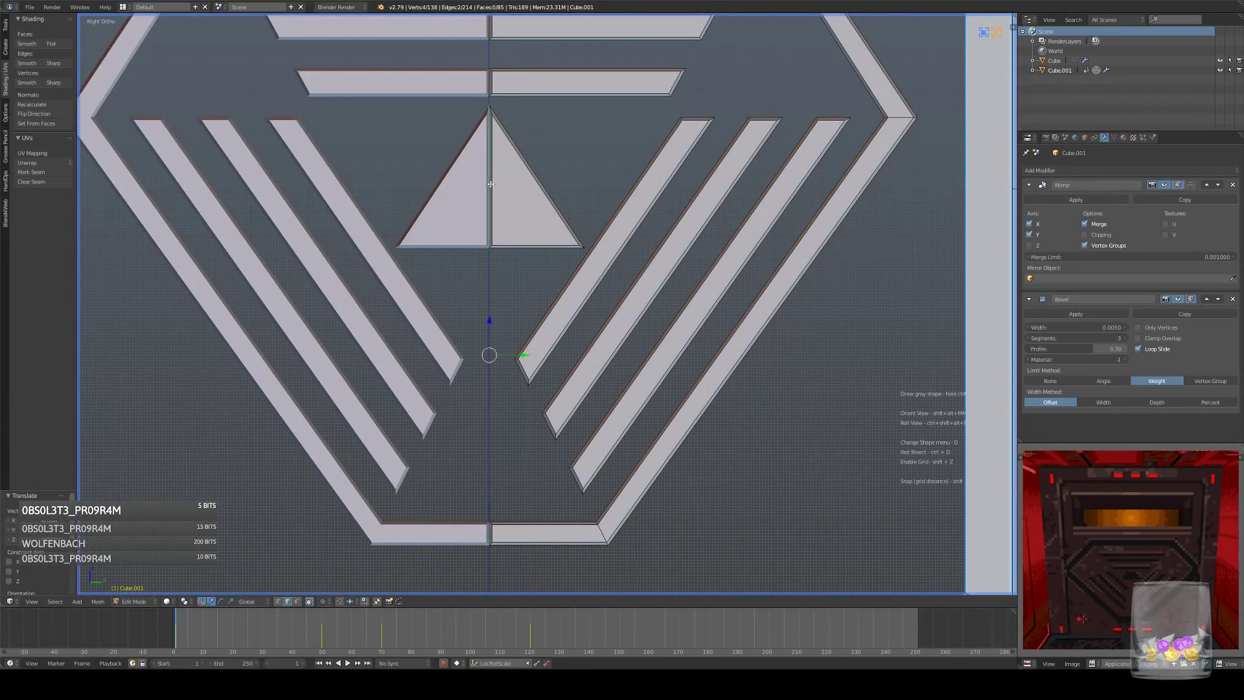
shift+right_click(489, 78)
shift+middle_drag(521, 47, 529, 180)
shift+right_click(498, 161)
shift+right_click(497, 110)
key(x)
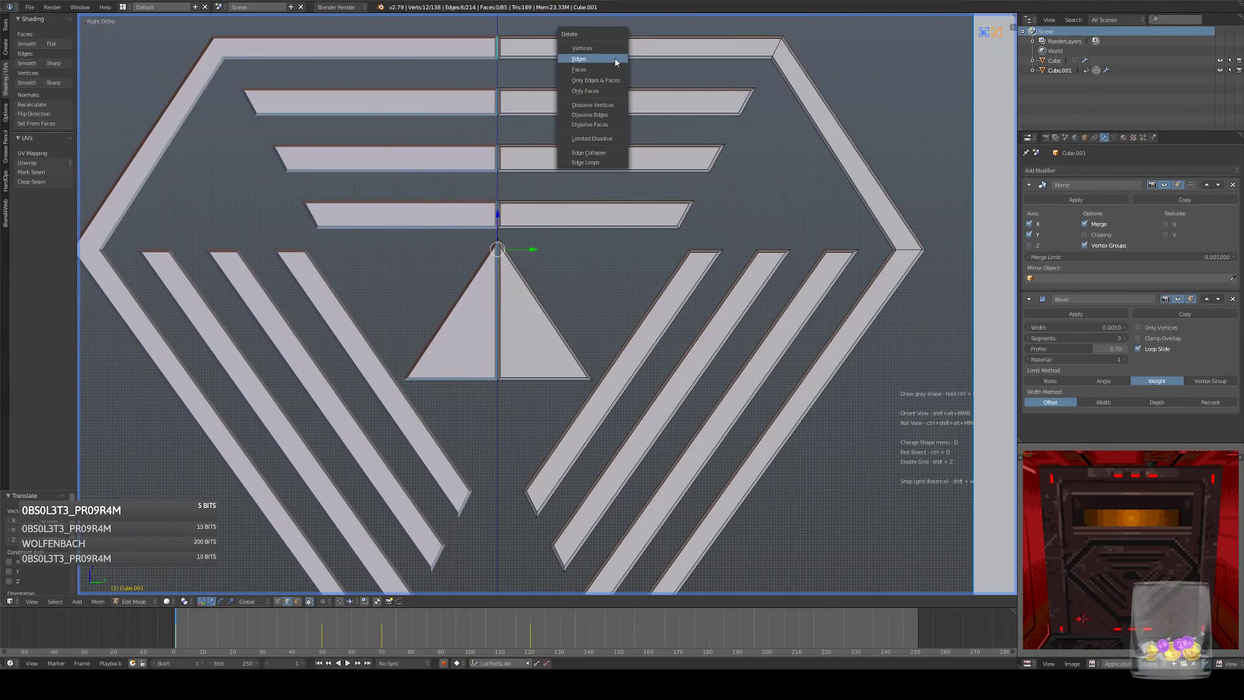
click(550, 57)
- Select the six inner end edges beside the centreline and move them over to the centreline
shift+right_click(500, 94)
shift+right_click(500, 156)
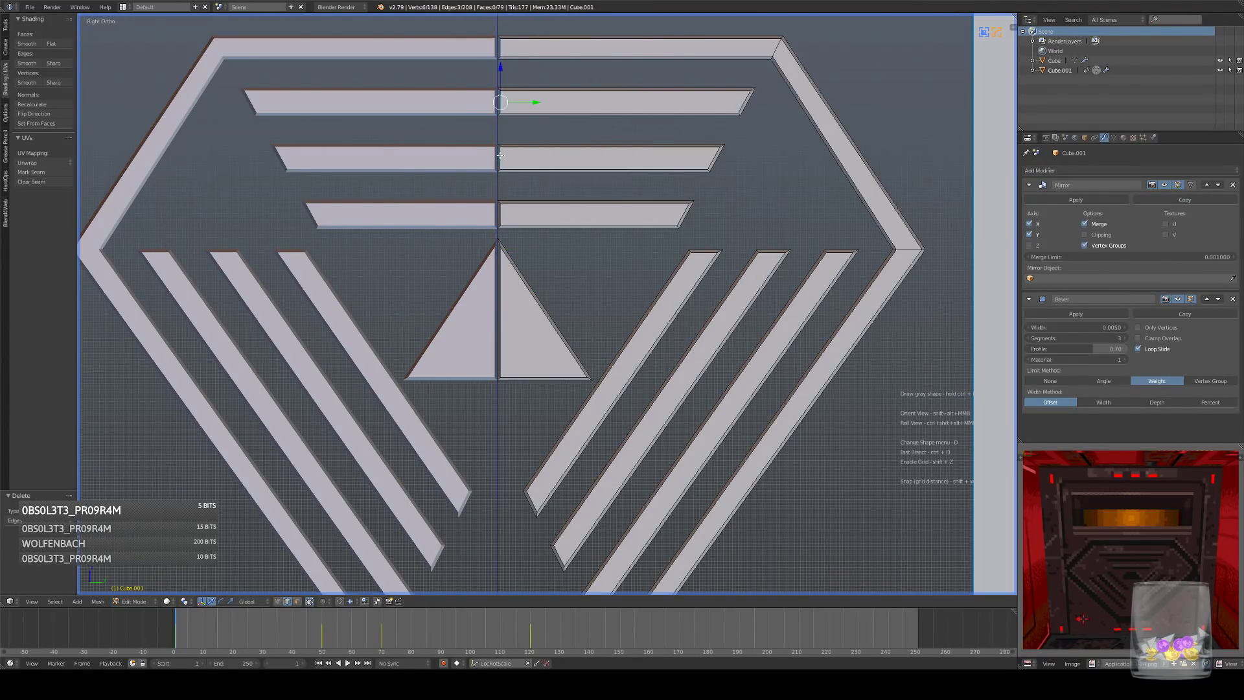
shift+right_click(501, 215)
shift+right_click(500, 280)
shift+middle_drag(492, 457, 484, 218)
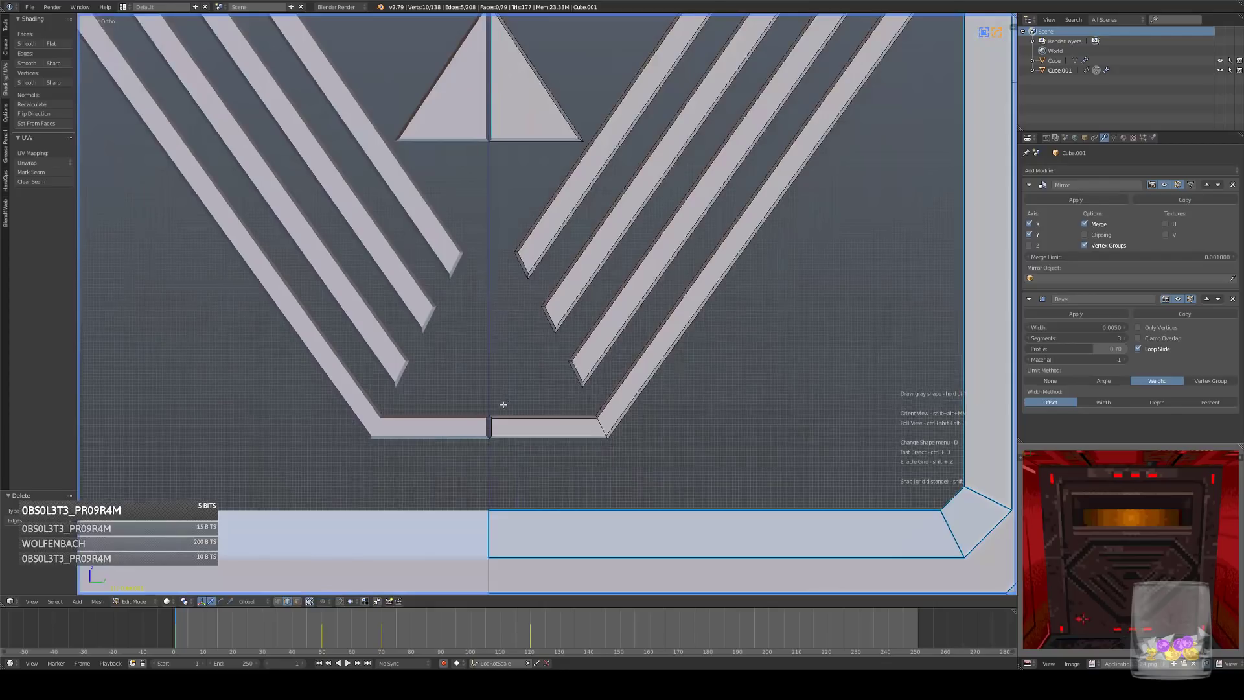
shift+right_click(494, 424)
scroll(581, 198, up, 7)
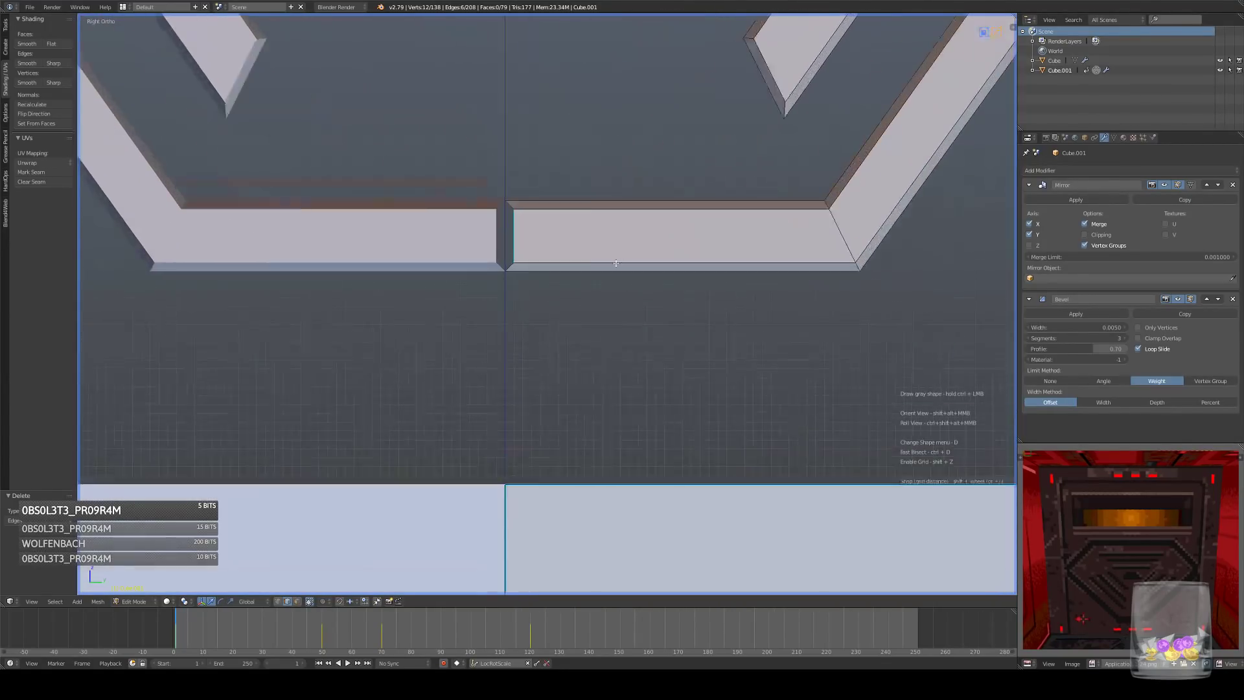
shift+middle_drag(580, 198, 616, 278)
key(g)
click(611, 251)
key(KP_3)
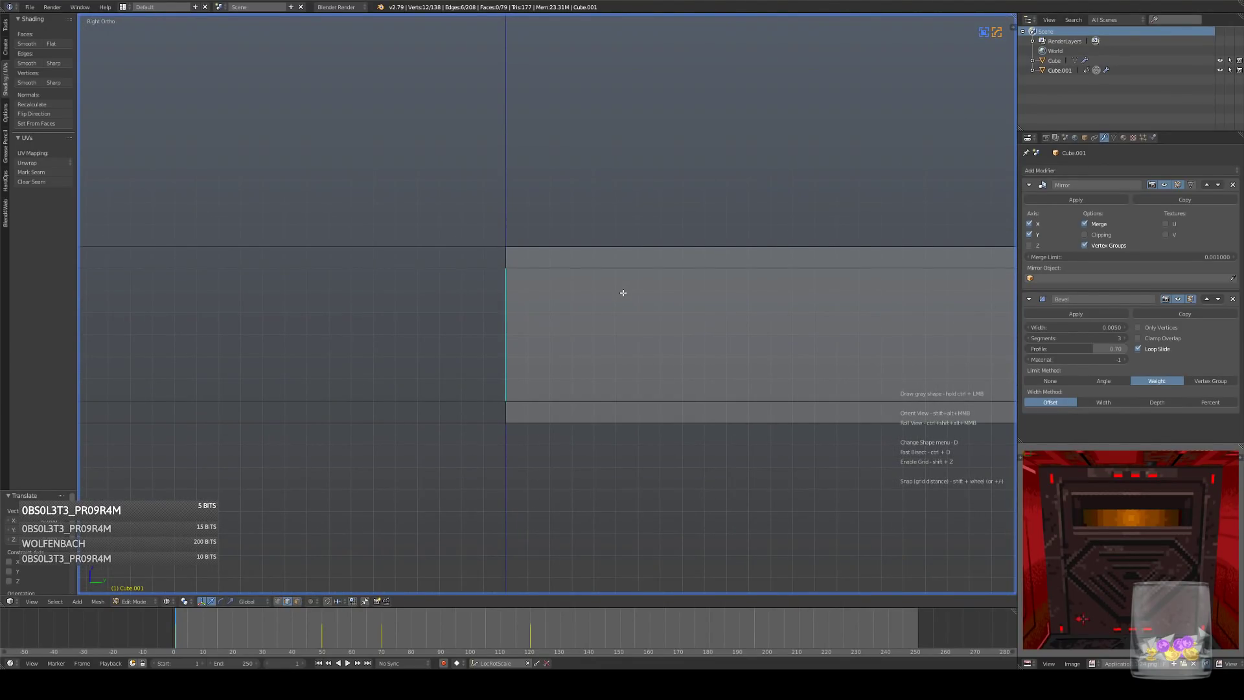
scroll(623, 293, down, 8)
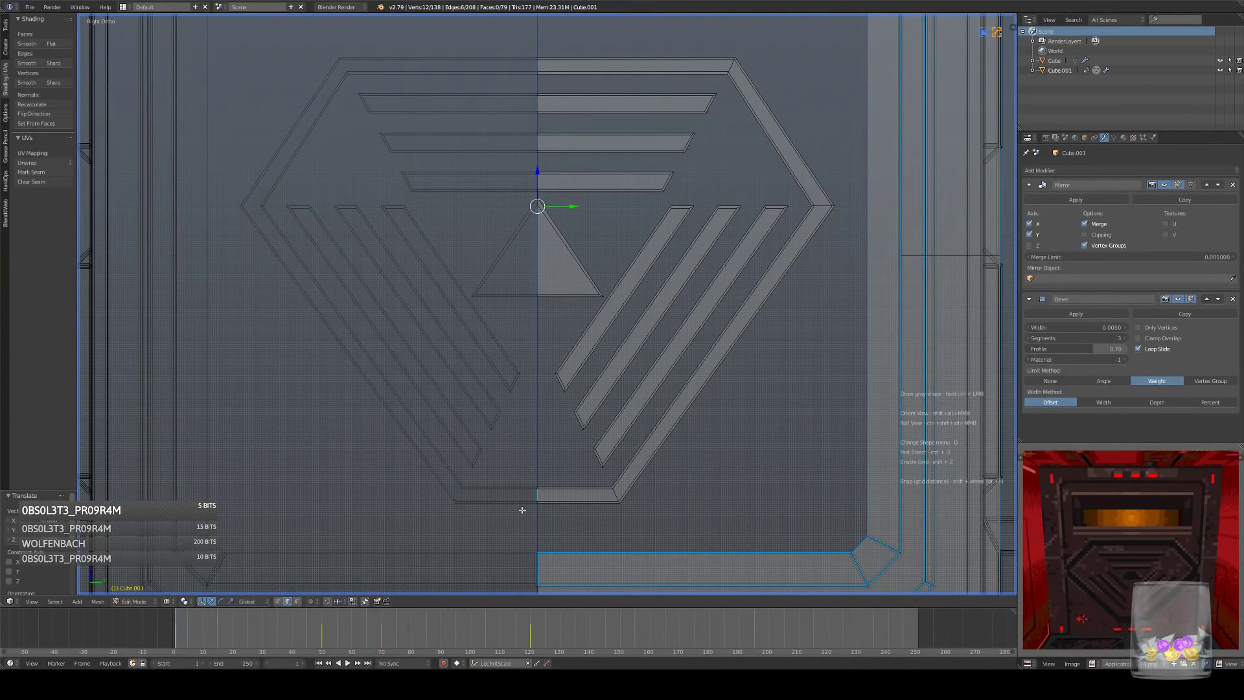
- Align the selected edges exactly on the centreline by scaling them to 0 along Y around the 3D cursor
key(Home)
click(185, 601)
click(197, 580)
text(sy0)
key(Return)
- Examine the closed centre seam and the recessed emblem at an angle and from straight on
scroll(591, 413, up, 4)
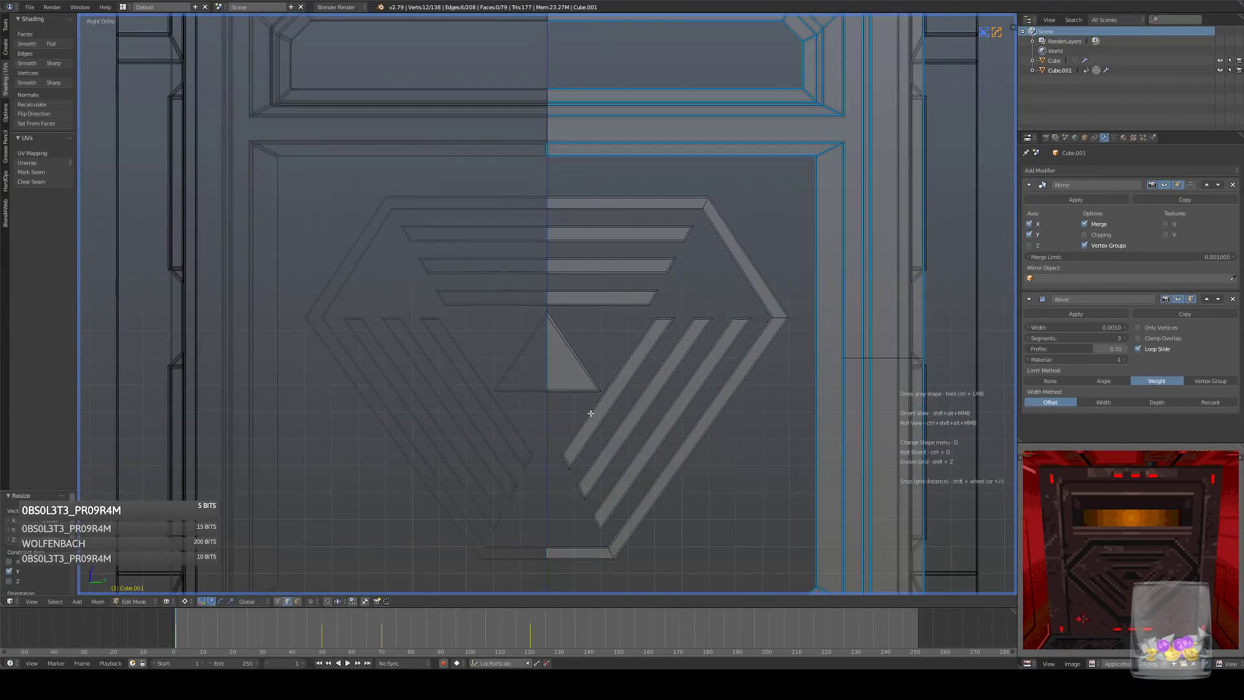
key(Tab)
scroll(594, 422, up, 2)
middle_drag(620, 394, 615, 367)
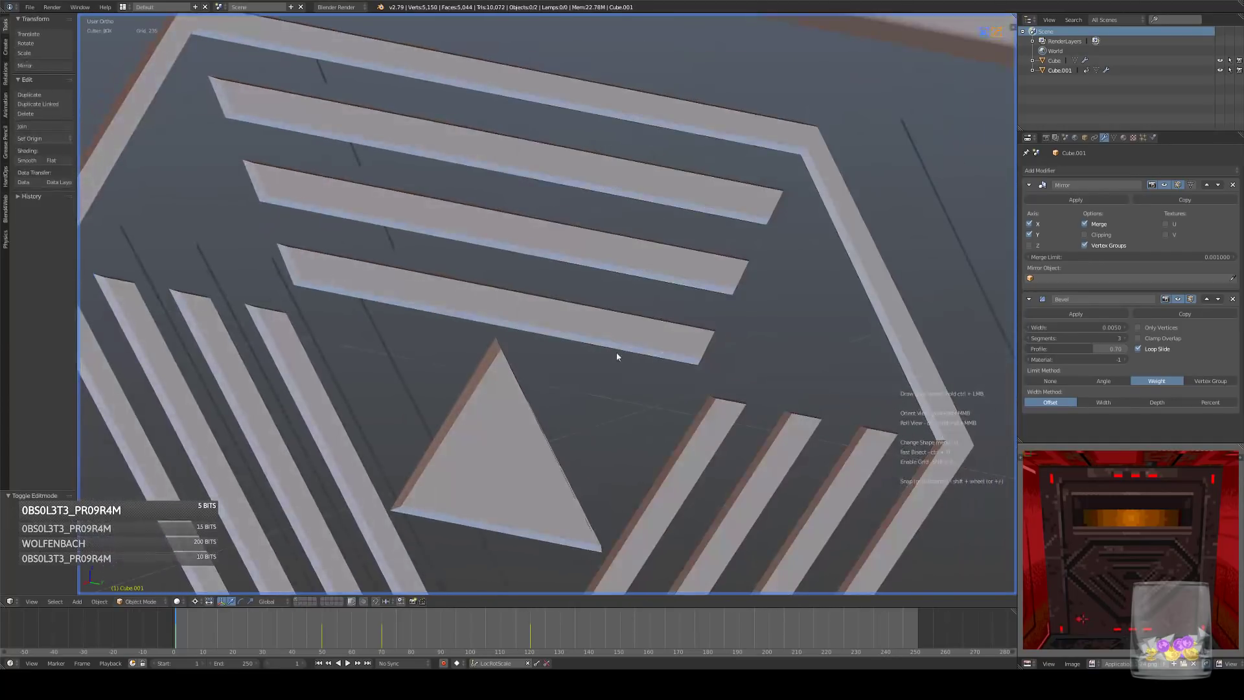
scroll(613, 362, down, 5)
key(KP_3)
shift+middle_drag(580, 407, 566, 344)
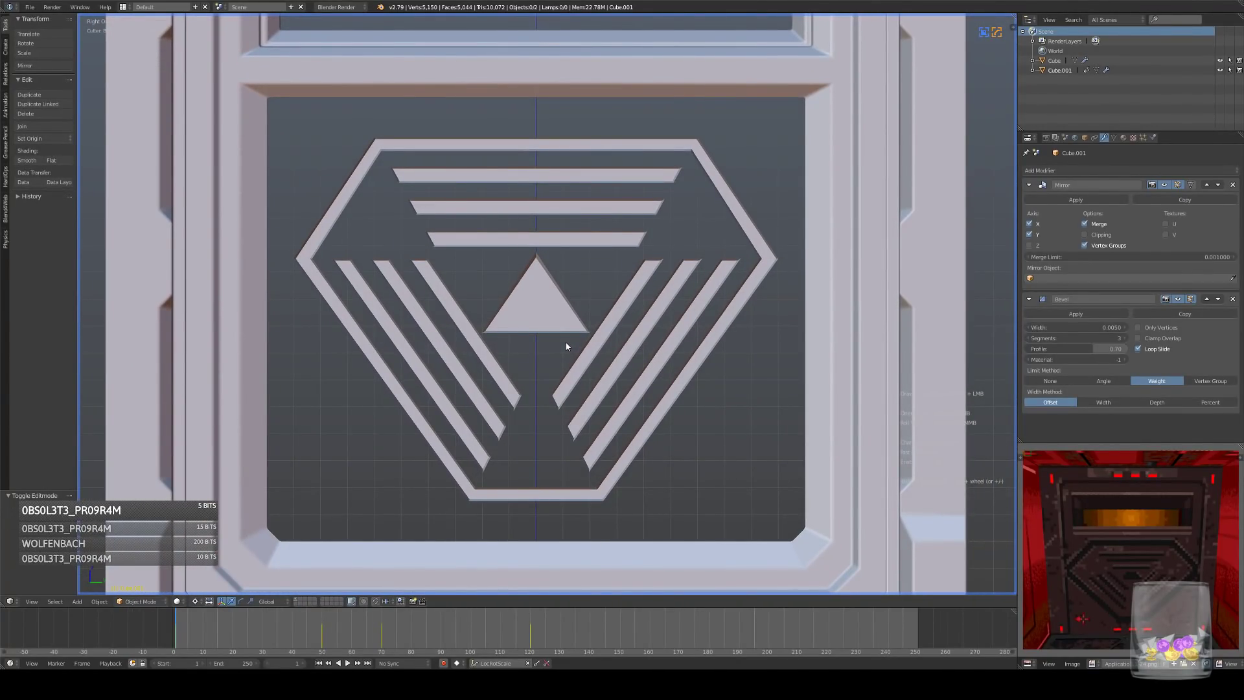
scroll(566, 343, up, 2)
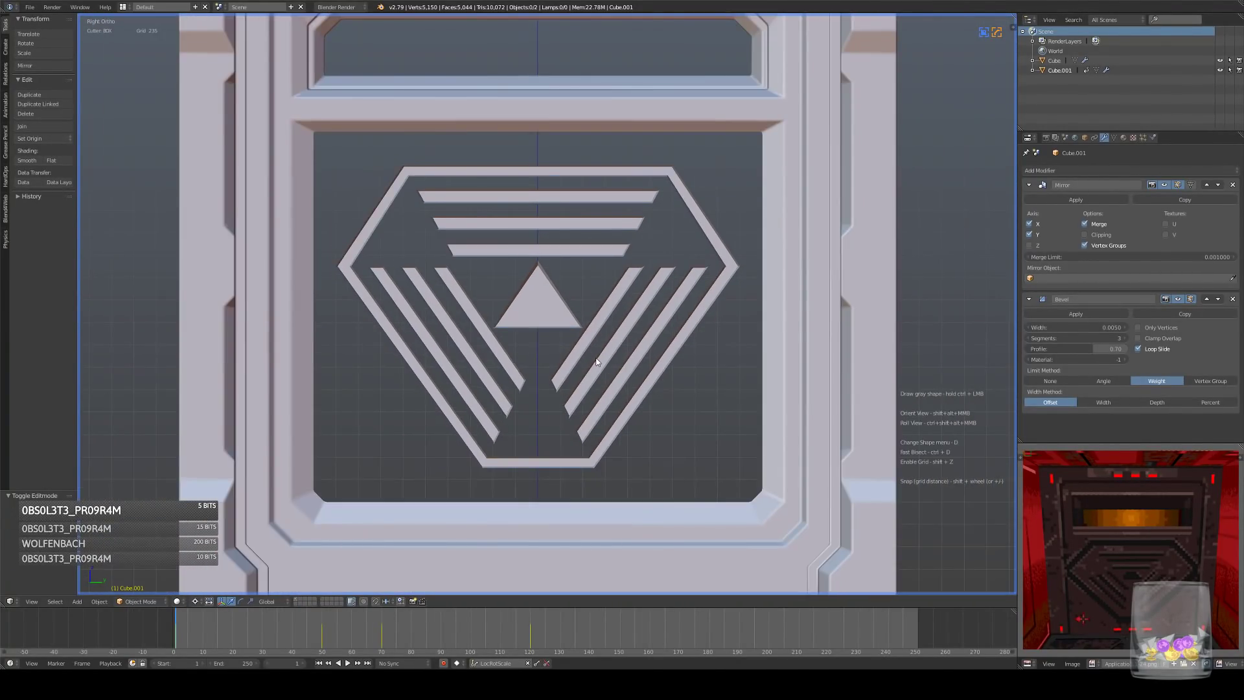
- Move the inner apex vertex of the central triangle up by about 0.006 along the Z axis
scroll(604, 342, down, 5)
middle_drag(603, 343, 682, 393)
key(KP_3)
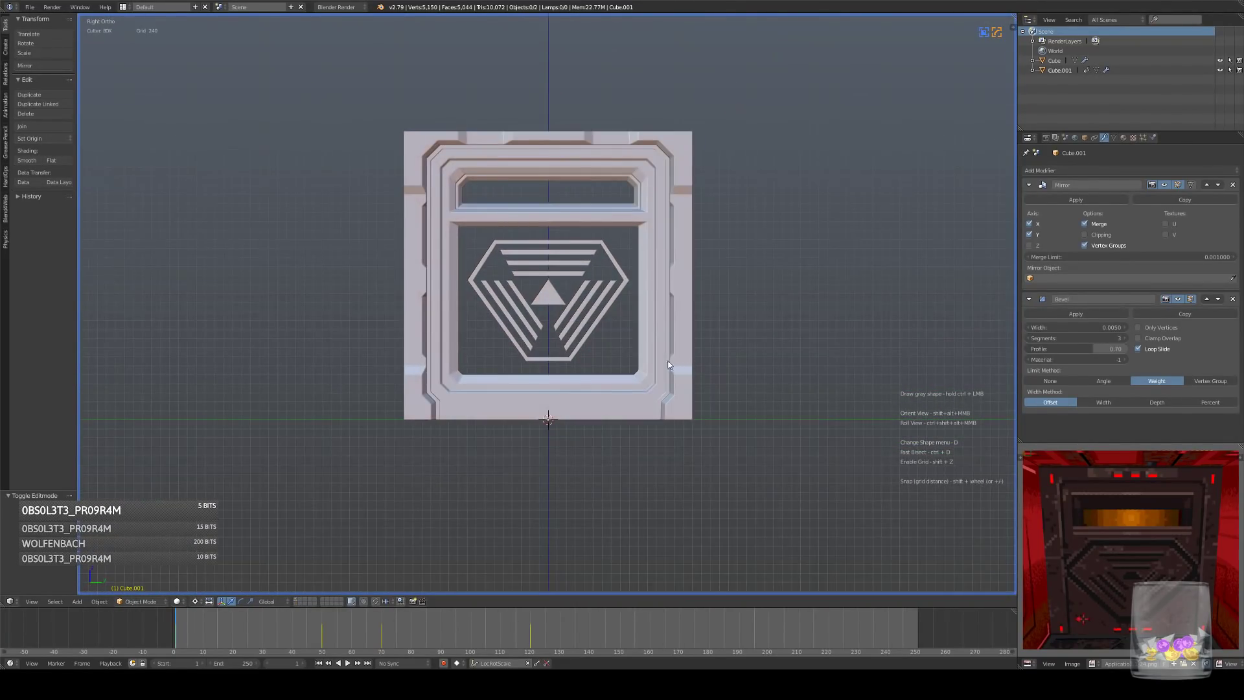
scroll(673, 361, up, 5)
scroll(699, 374, up, 5)
key(Tab)
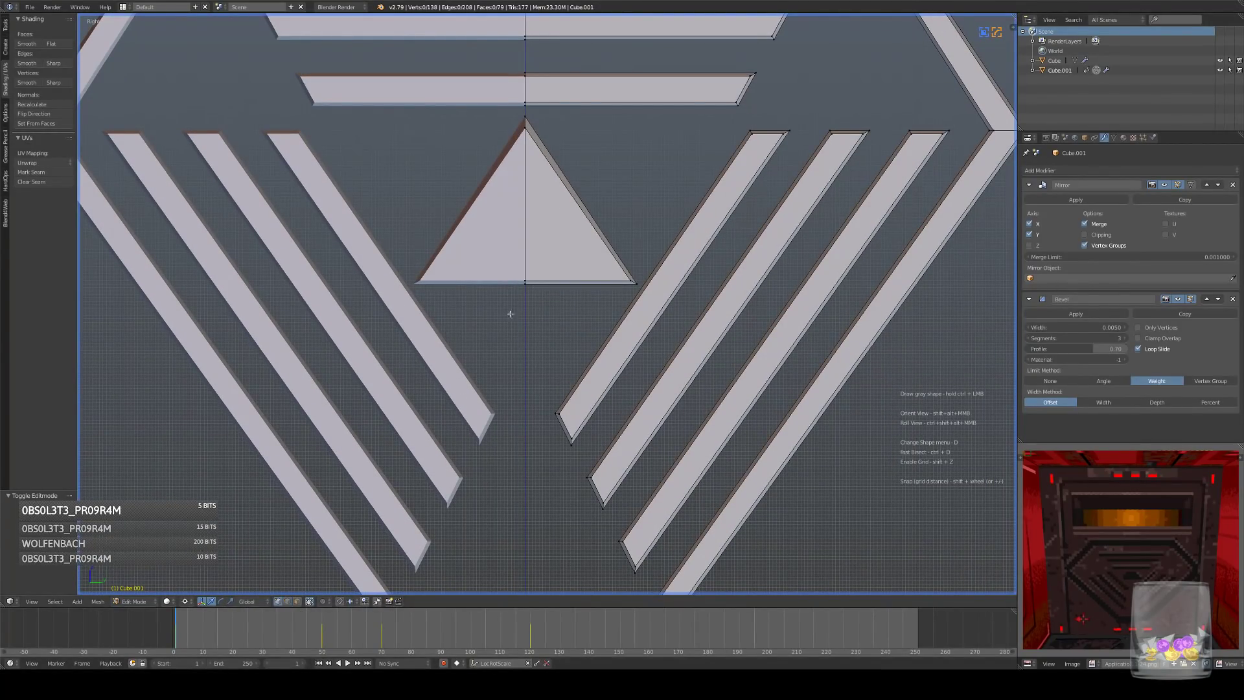
right_click(528, 129)
scroll(526, 130, up, 5)
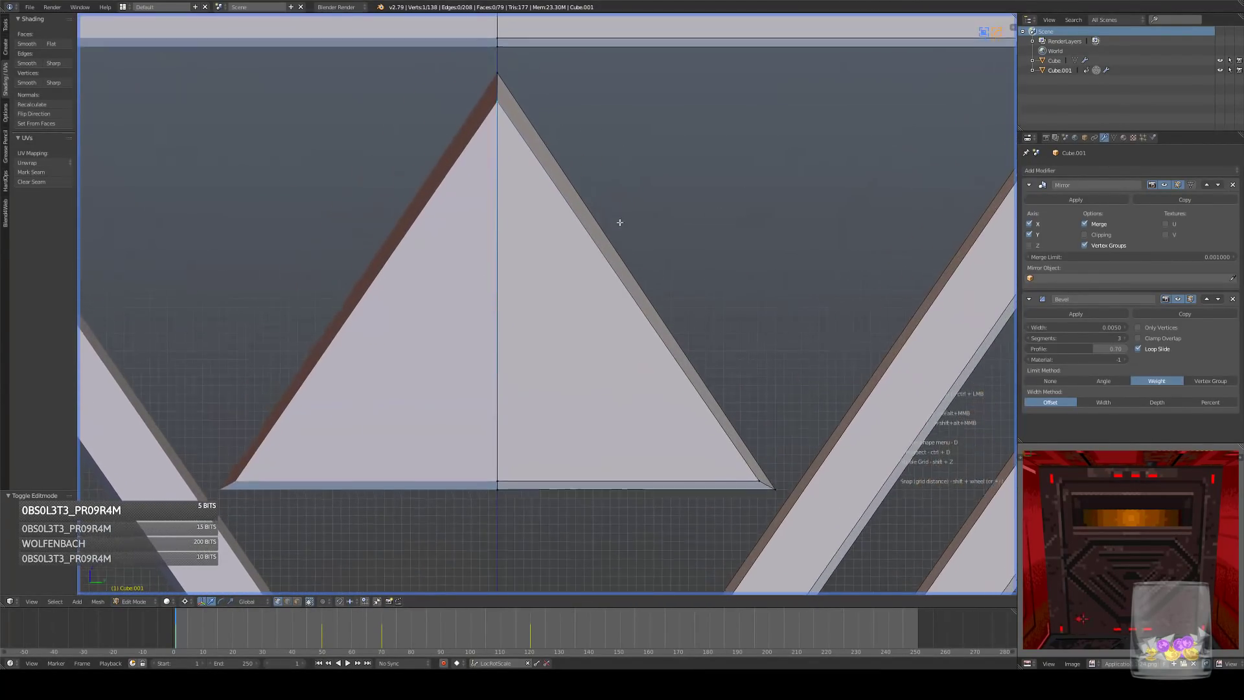
key(g)
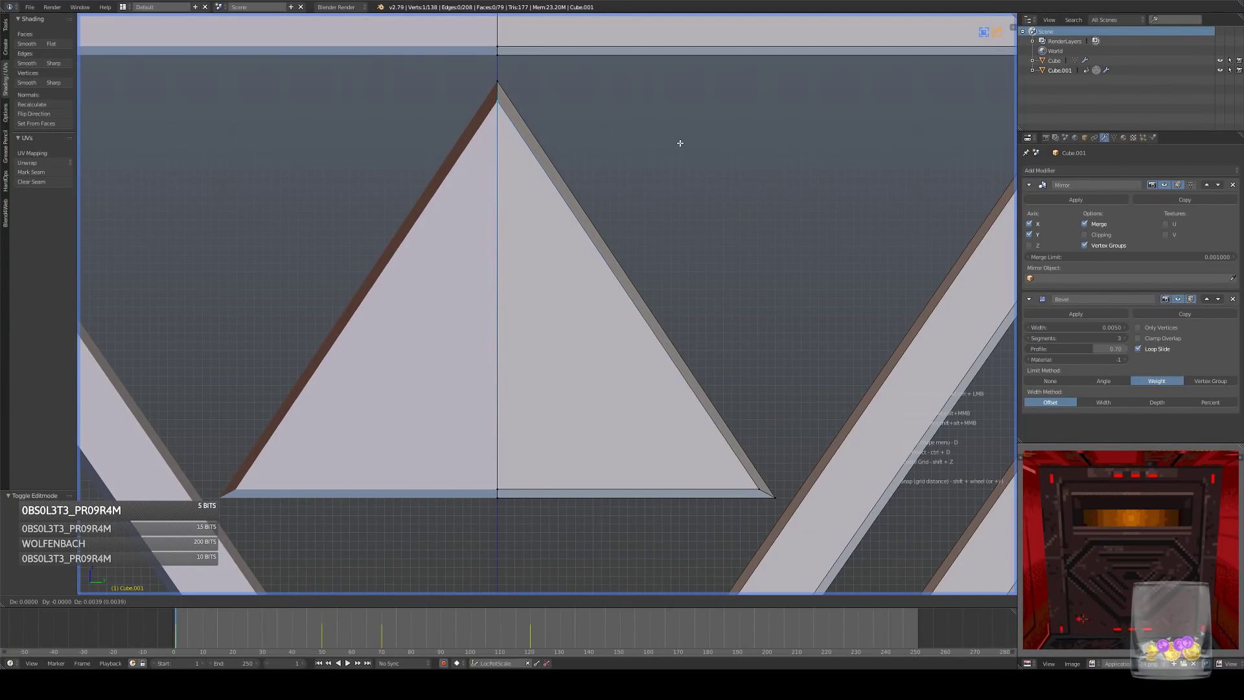
key(z)
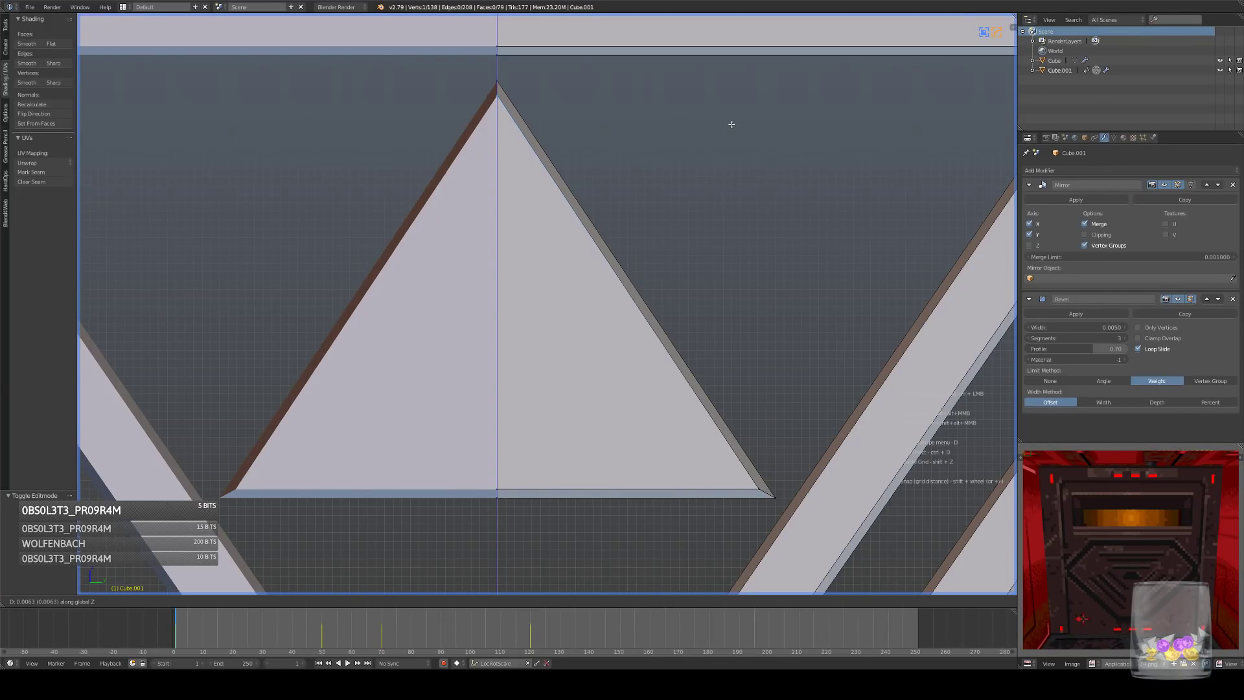
click(732, 124)
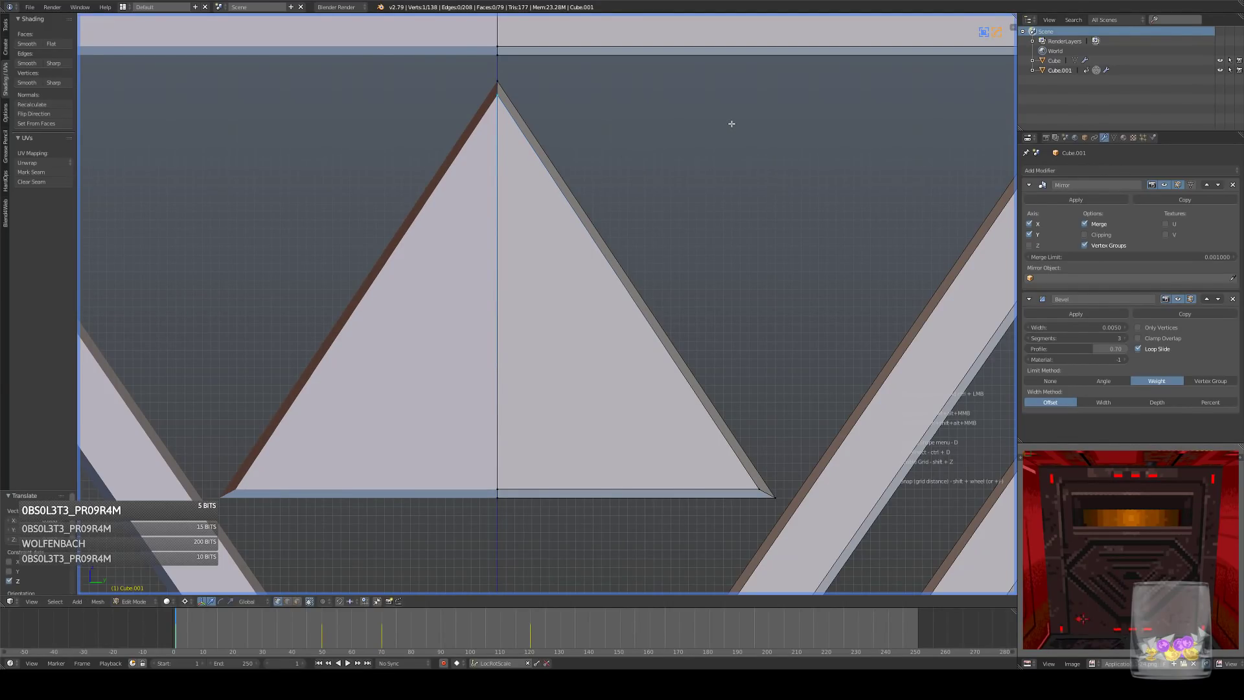
- Examine the emblem and its corrected triangle on the whole door panel, from straight on and slightly from an angle
scroll(714, 150, down, 6)
shift+middle_drag(565, 210, 625, 203)
scroll(628, 205, down, 1)
key(Tab)
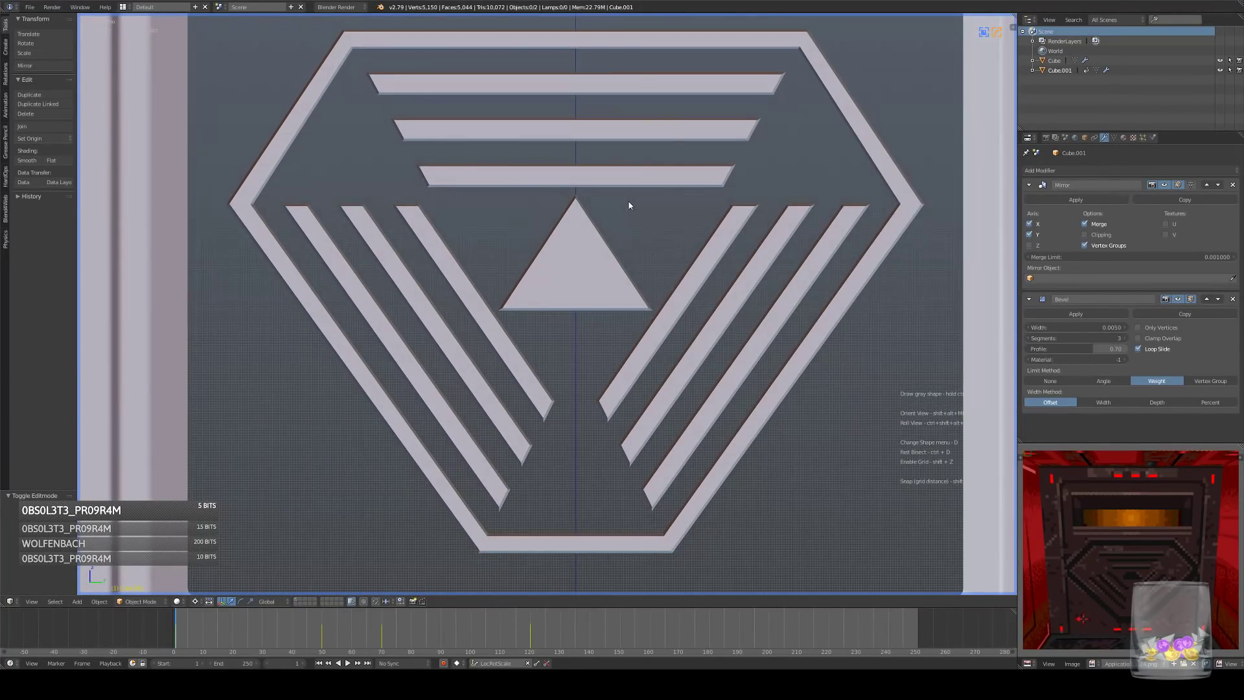
scroll(617, 198, down, 6)
middle_drag(633, 213, 638, 258)
key(KP_3)
key(KP_3)
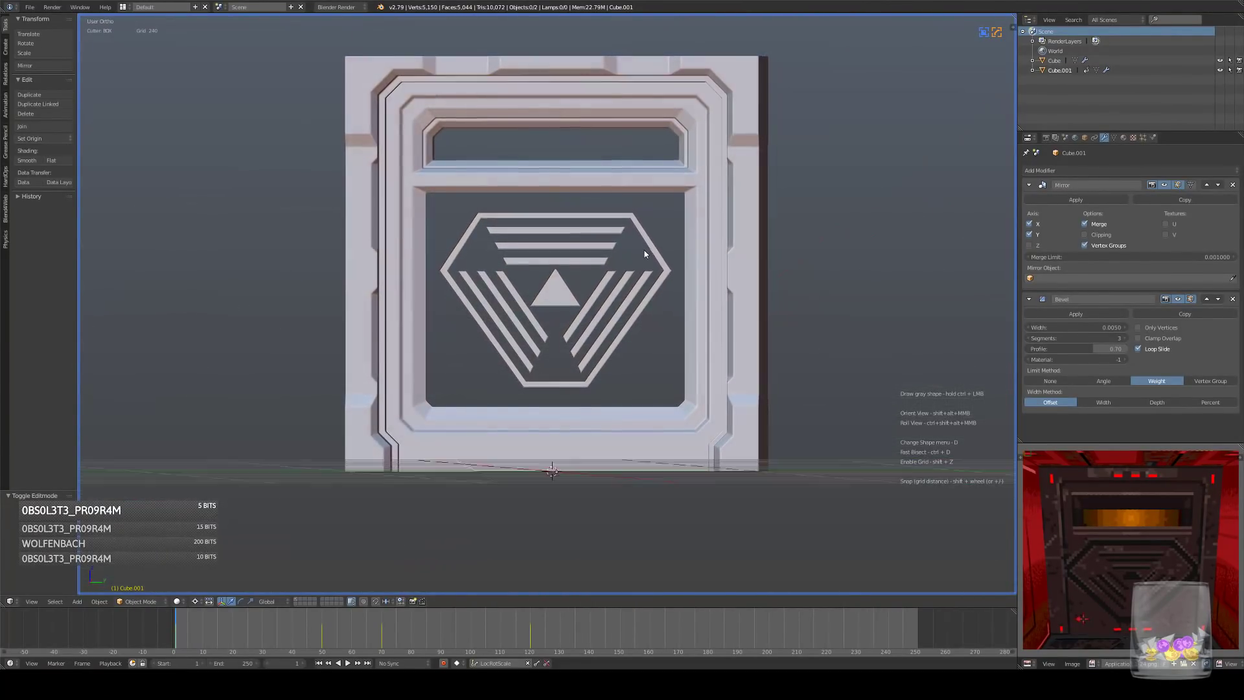
scroll(644, 246, down, 2)
scroll(637, 240, up, 3)
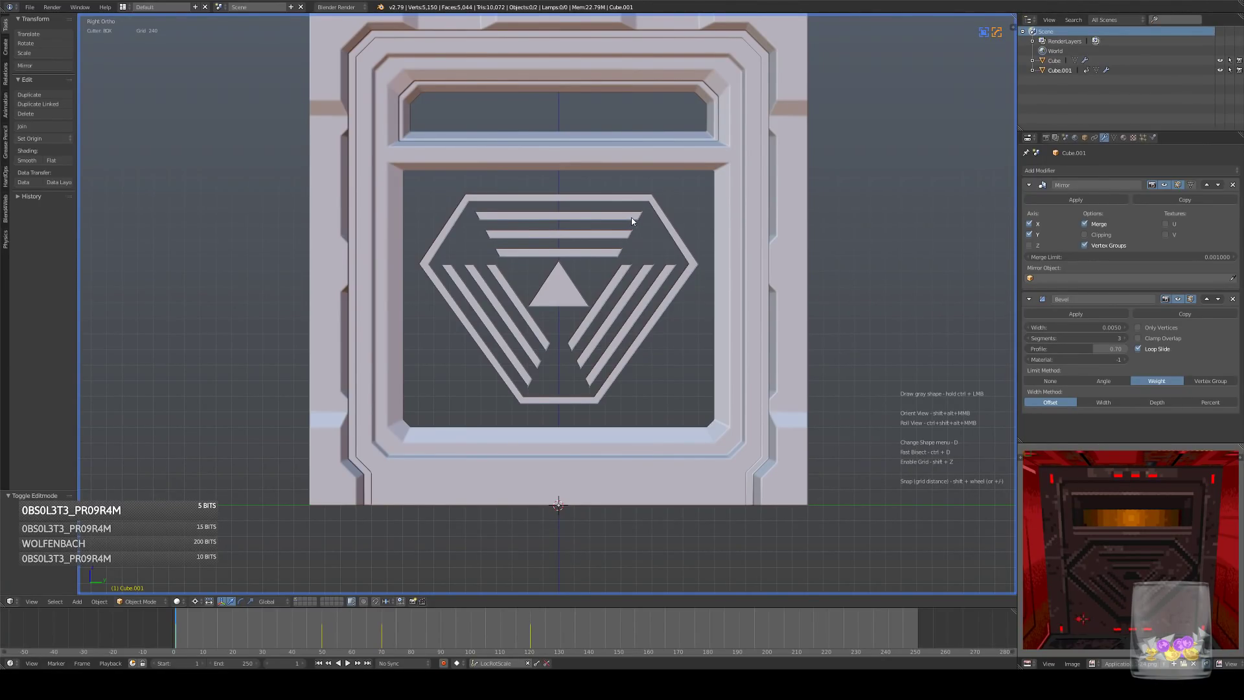
scroll(632, 220, down, 4)
mouse_move(631, 215)
middle_down()
mouse_move(680, 245)
mouse_move(570, 244)
mouse_move(621, 228)
middle_up()
scroll(570, 243, up, 4)
key(KP_3)
scroll(612, 240, up, 4)
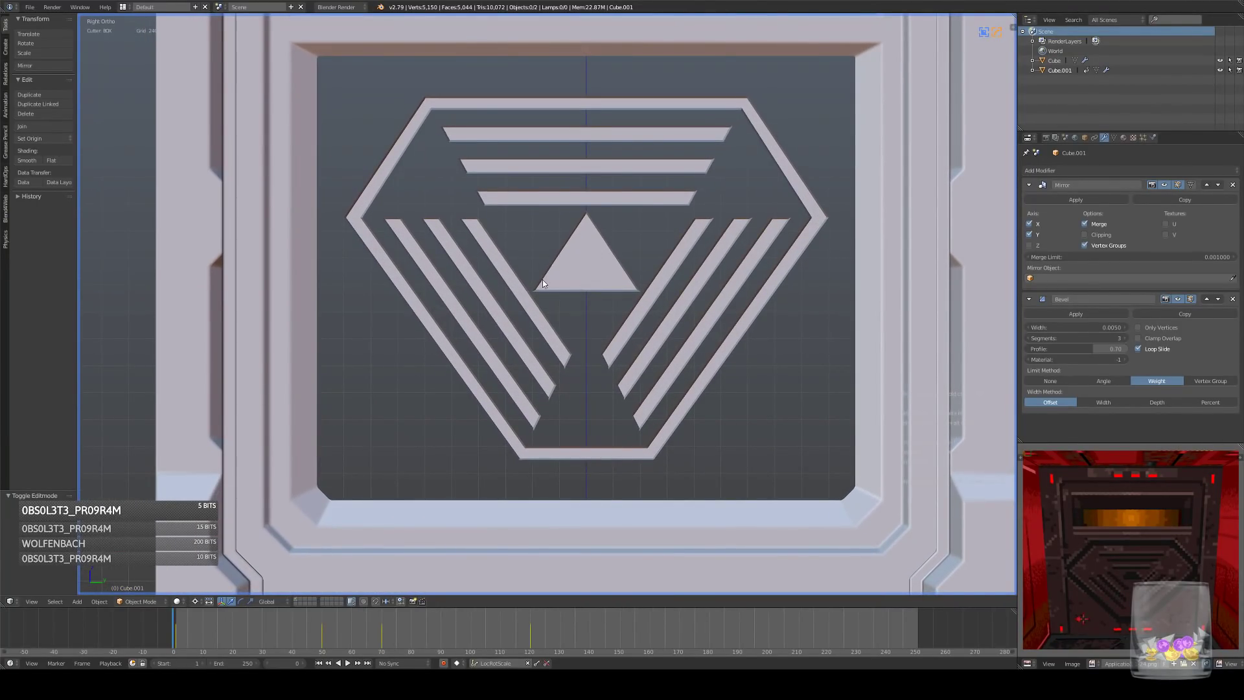
- Fill the gap between the emblem's bottom border edge and the panel's lower inner edge with a face
scroll(539, 282, up, 2)
shift+middle_drag(599, 271, 637, 450)
scroll(572, 298, down, 3)
key(Tab)
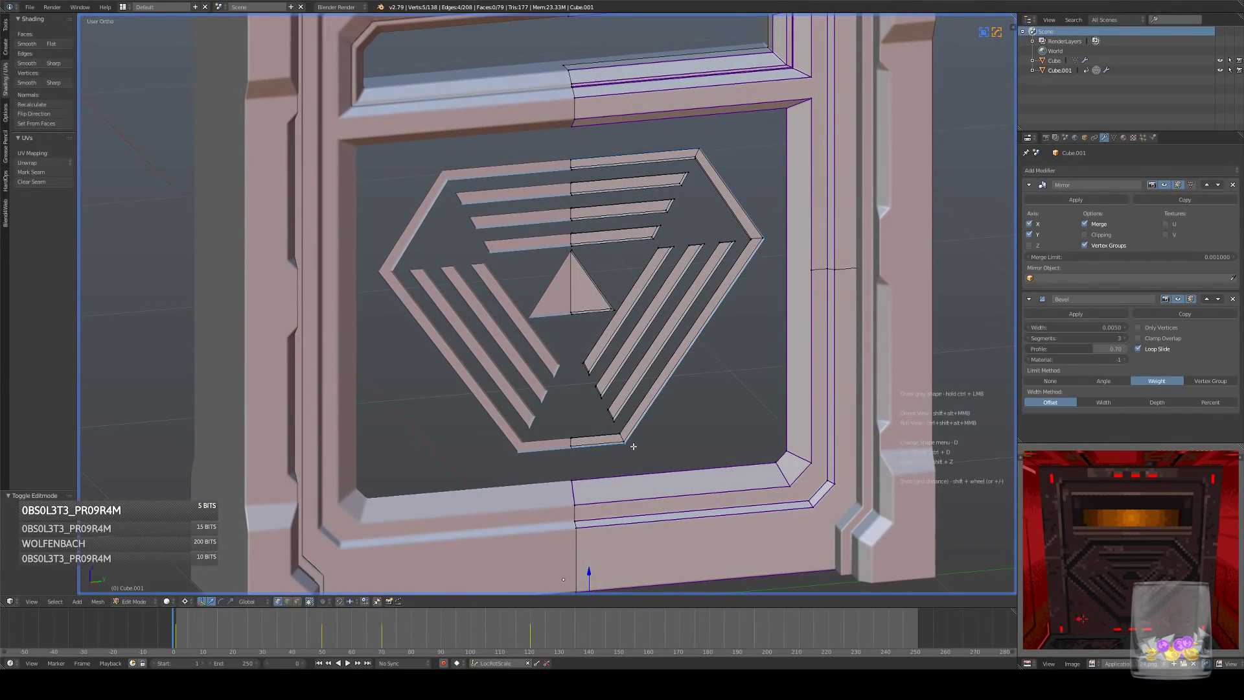
click(287, 601)
click(611, 444)
shift+click(629, 472)
key(f)
- Fill the gap between the emblem's long slanted border edge and the panel's vertical inner edge with a face
click(703, 356)
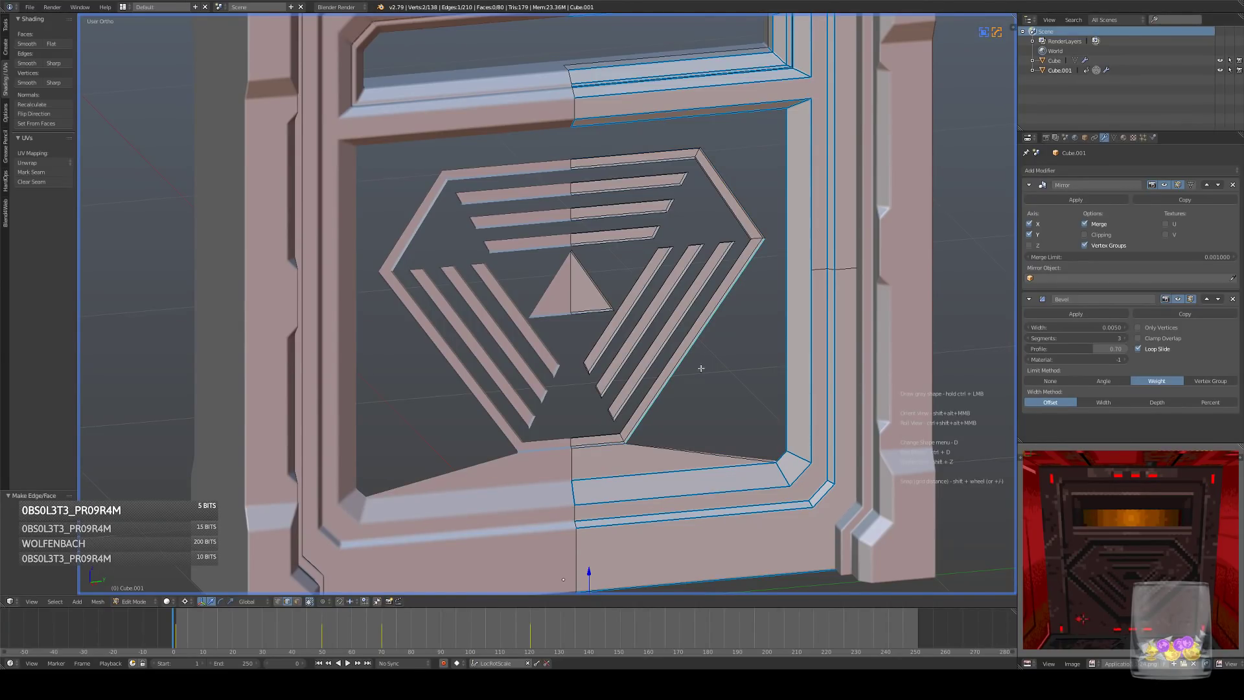
shift+click(784, 402)
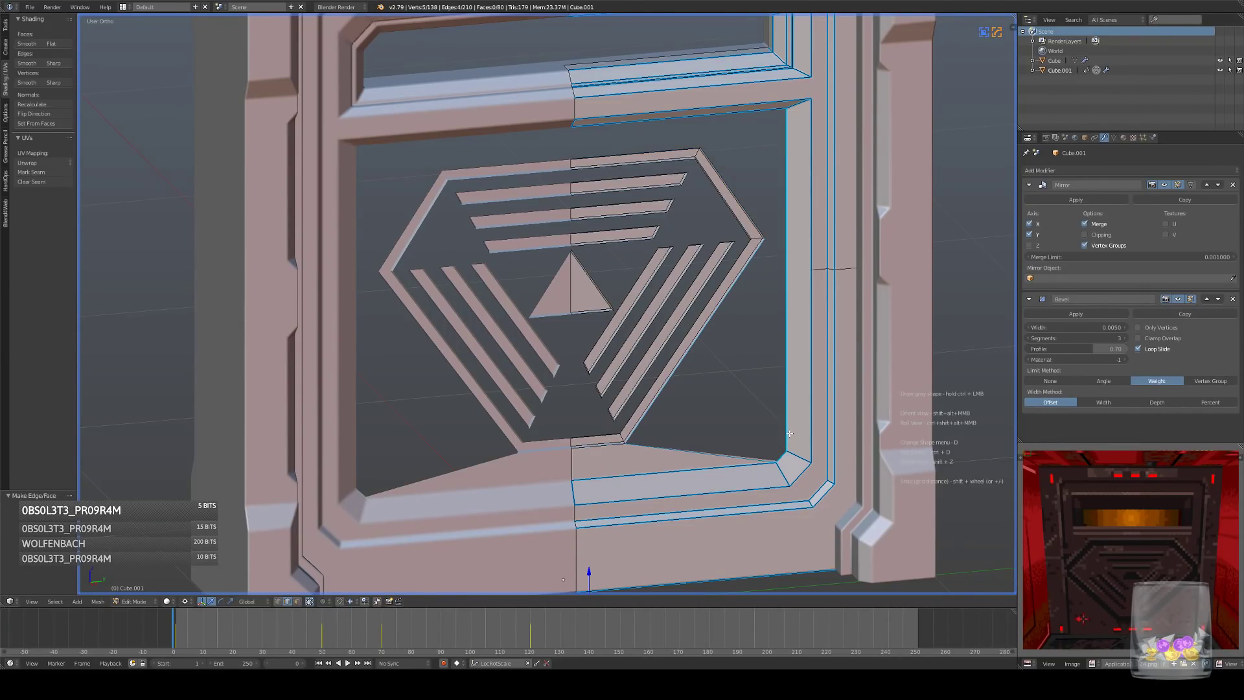
shift+click(781, 144)
key(f)
- Fill the remaining gaps at the emblem's upper corner and above its top border, out to the panel's inner edges
click(770, 220)
key(f)
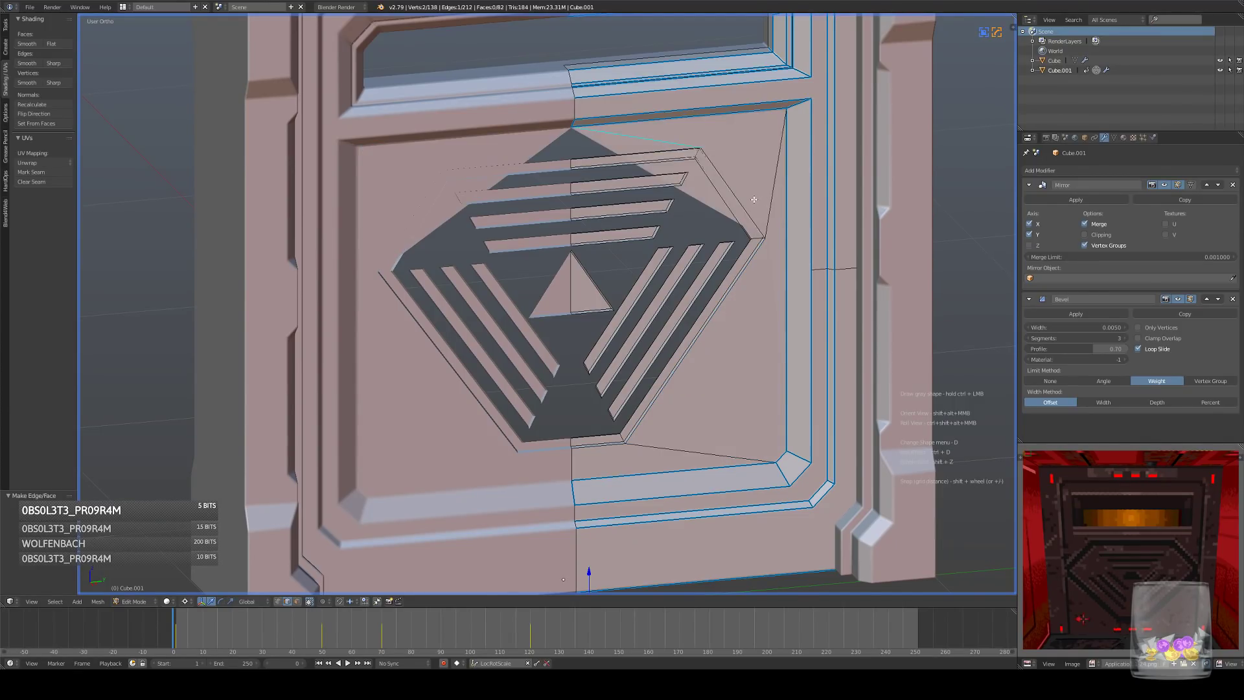
key(ctrl+z)
key(f)
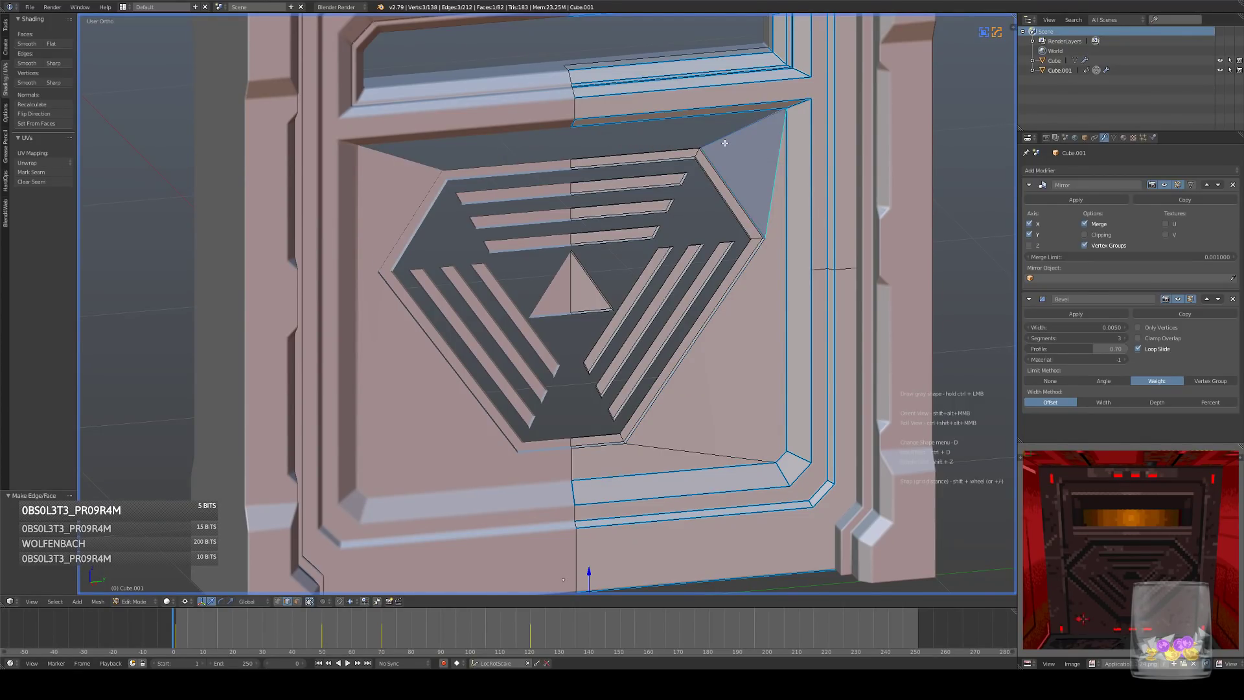
mouse_move(775, 172)
middle_down()
mouse_move(689, 125)
mouse_move(675, 153)
mouse_move(689, 206)
mouse_move(702, 184)
mouse_move(732, 217)
middle_up()
key(f)
- Dissolve the connecting edges between the emblem's outer border and the panel's inner edges
key(a)
right_click(708, 182)
right_click(736, 114)
right_click(737, 115)
key(ctrl+x)
right_click(754, 232)
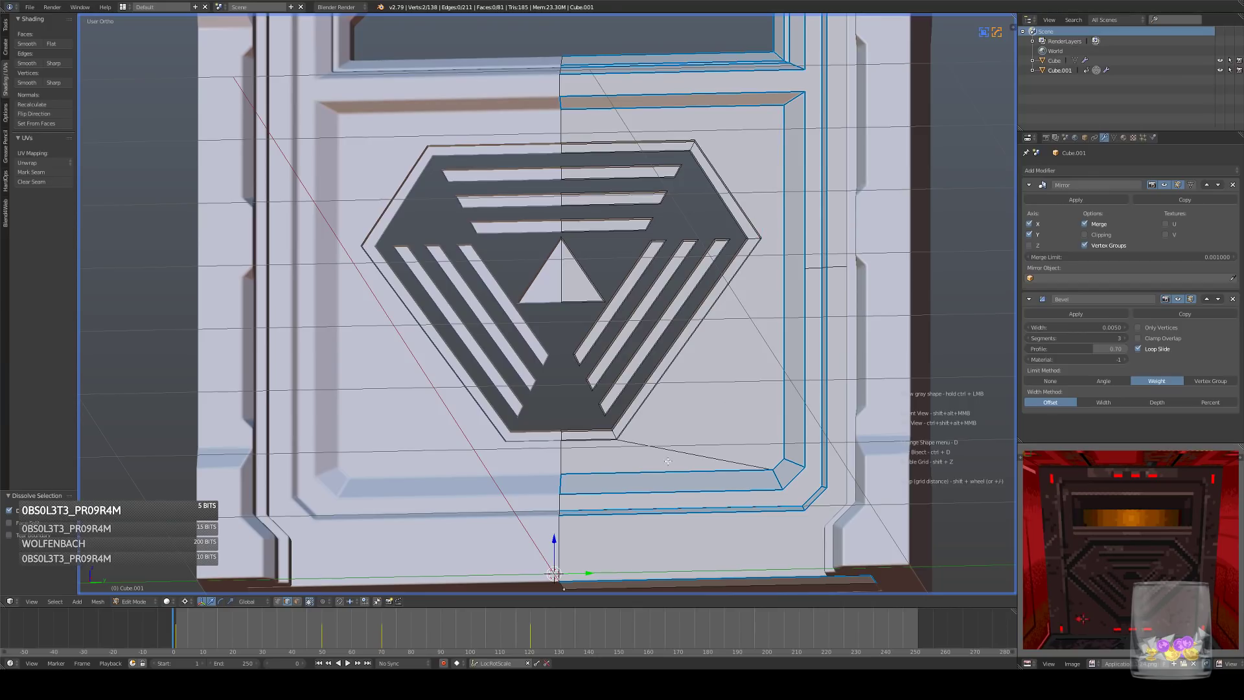
key(ctrl+x)
- Fill the three gaps between the slanted border and the three slanted strips with faces
mouse_move(668, 461)
middle_down()
mouse_move(662, 383)
mouse_move(624, 416)
mouse_move(651, 337)
mouse_move(702, 354)
mouse_move(719, 346)
middle_up()
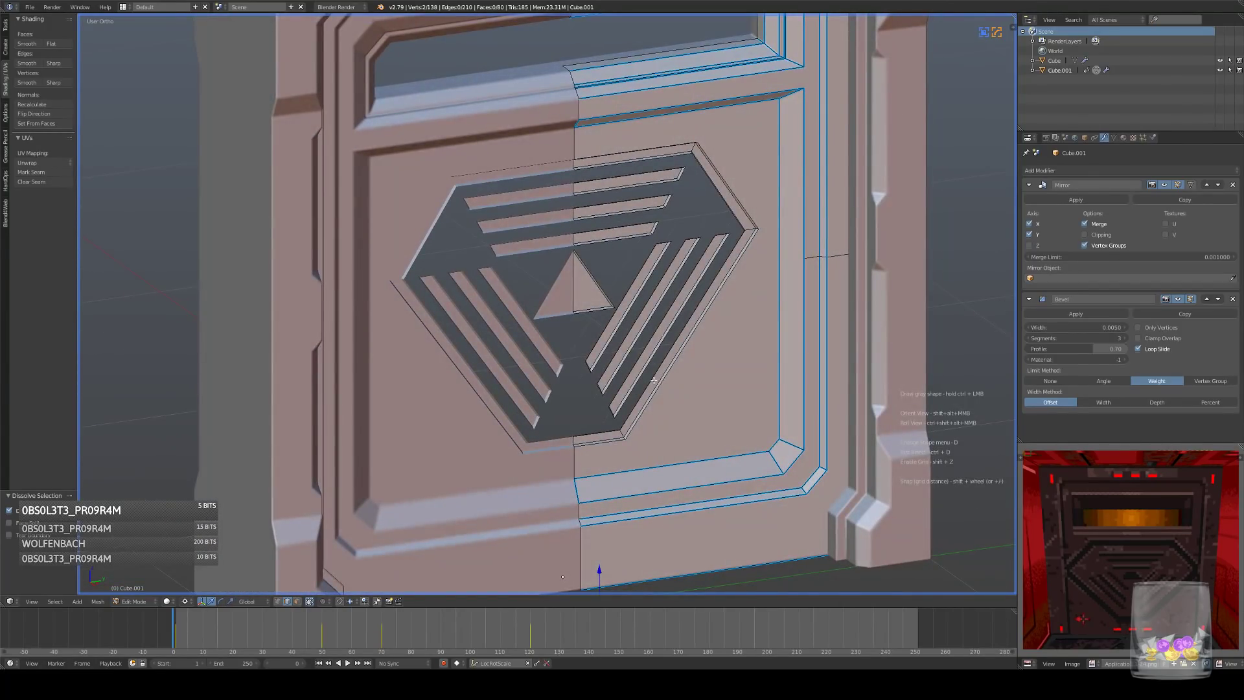
right_click(624, 416)
shift+right_click(627, 395)
key(f)
scroll(702, 354, up, 3)
right_click(720, 335)
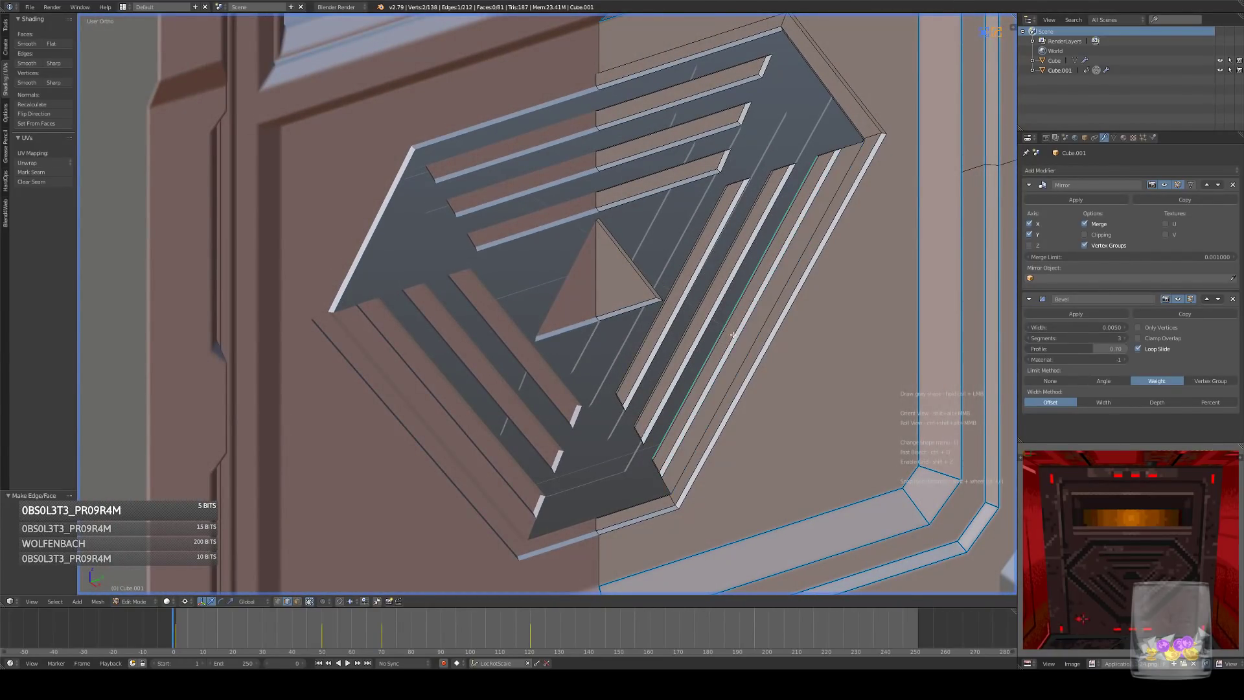
key(KP_3)
right_click(750, 325)
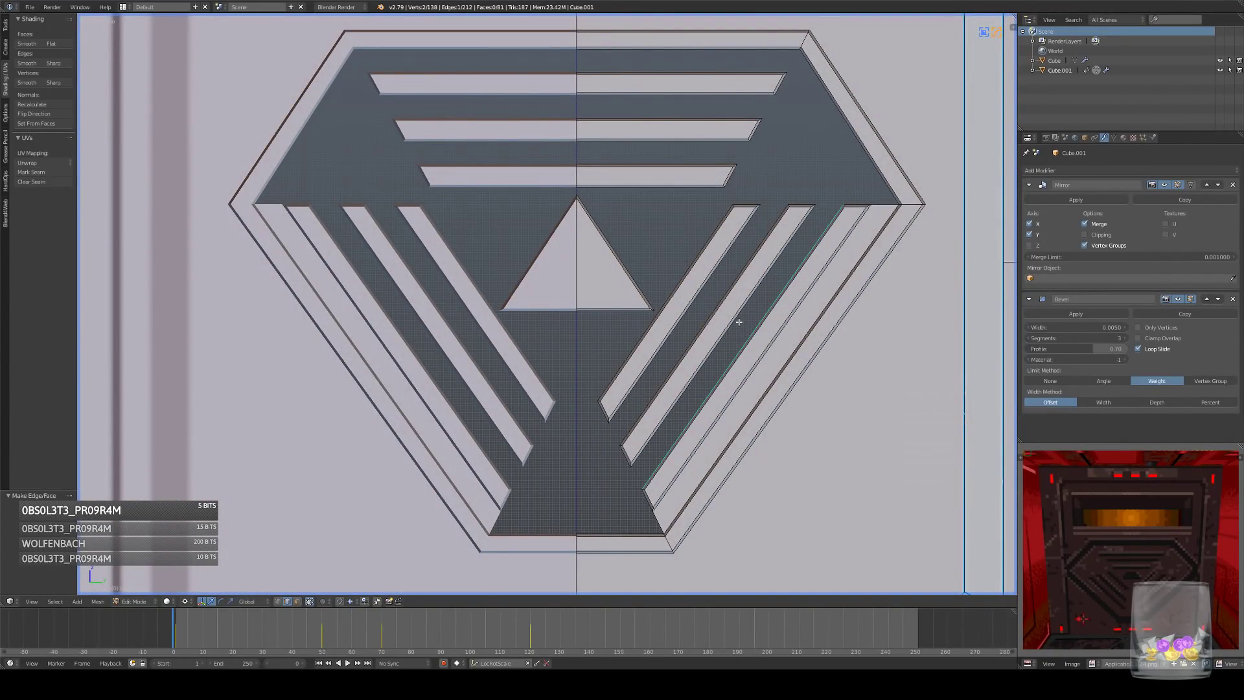
shift+right_click(737, 319)
key(f)
right_click(711, 312)
shift+right_click(691, 305)
key(f)
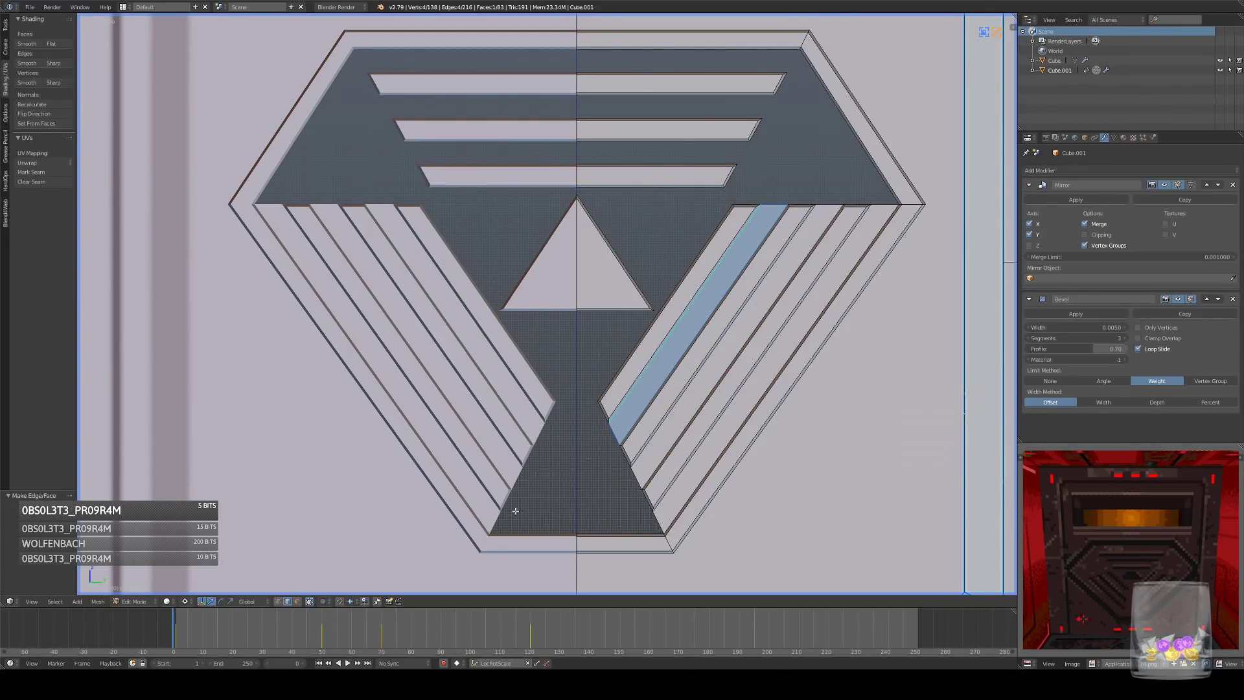
key(ctrl+r)
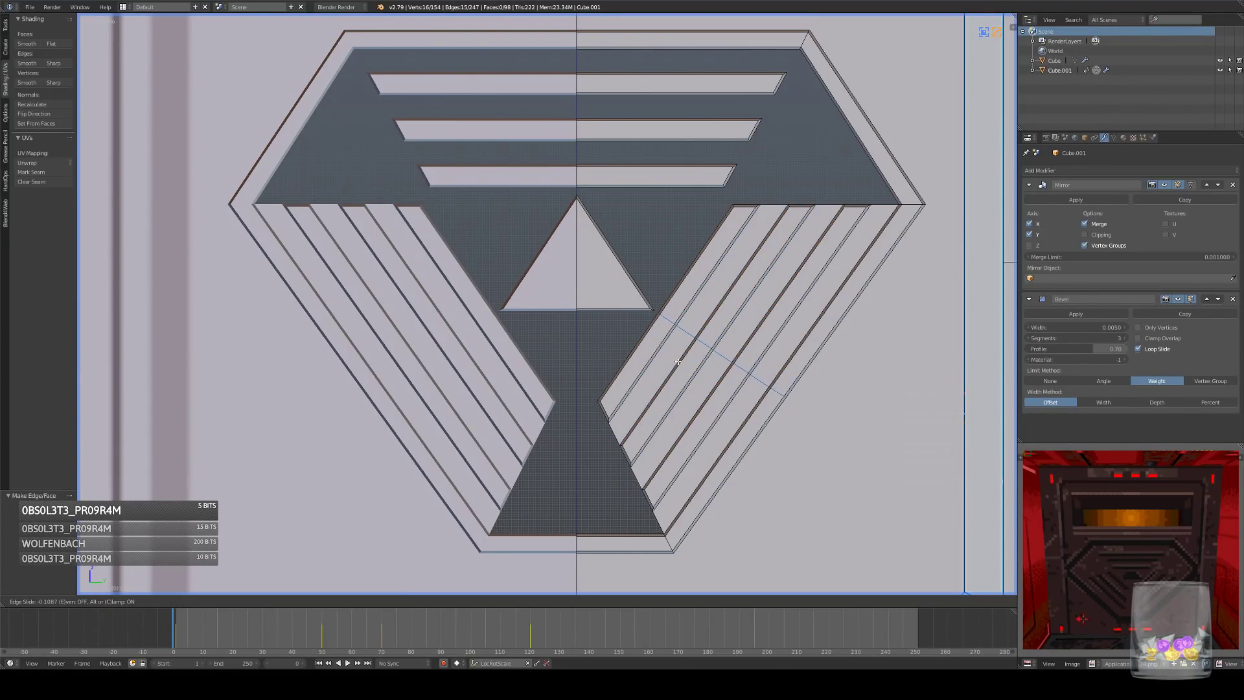
click(613, 315)
right_click(652, 310)
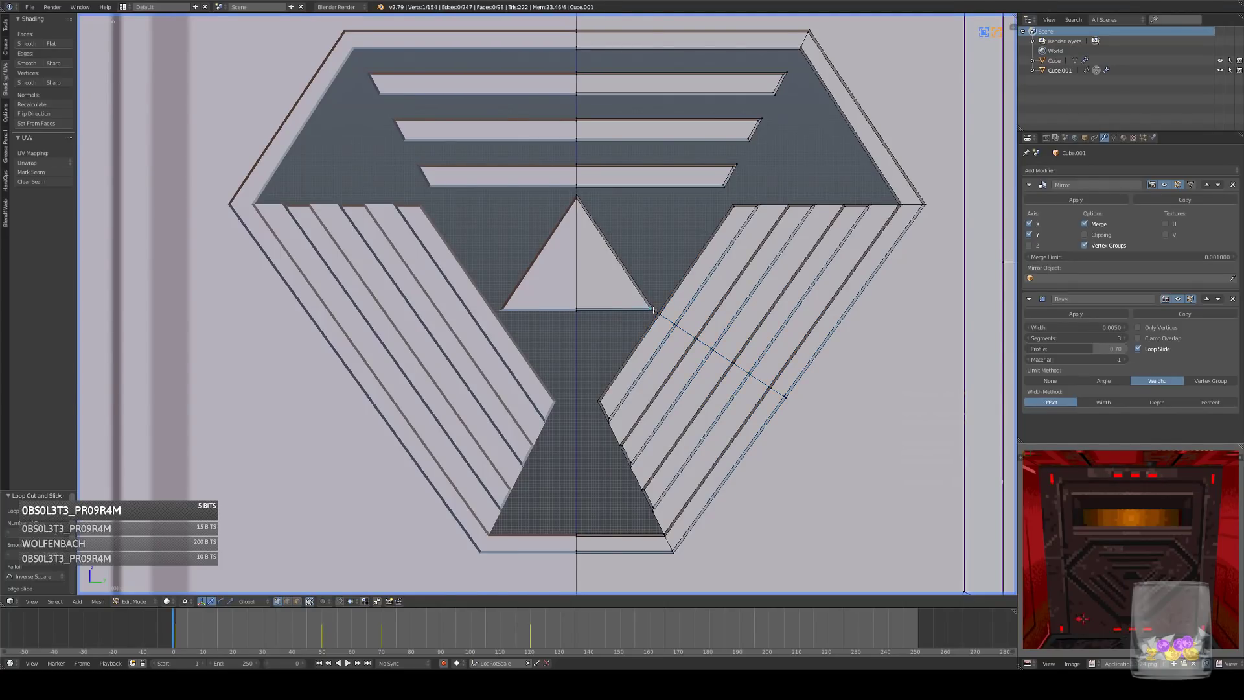
alt+right_click(728, 309)
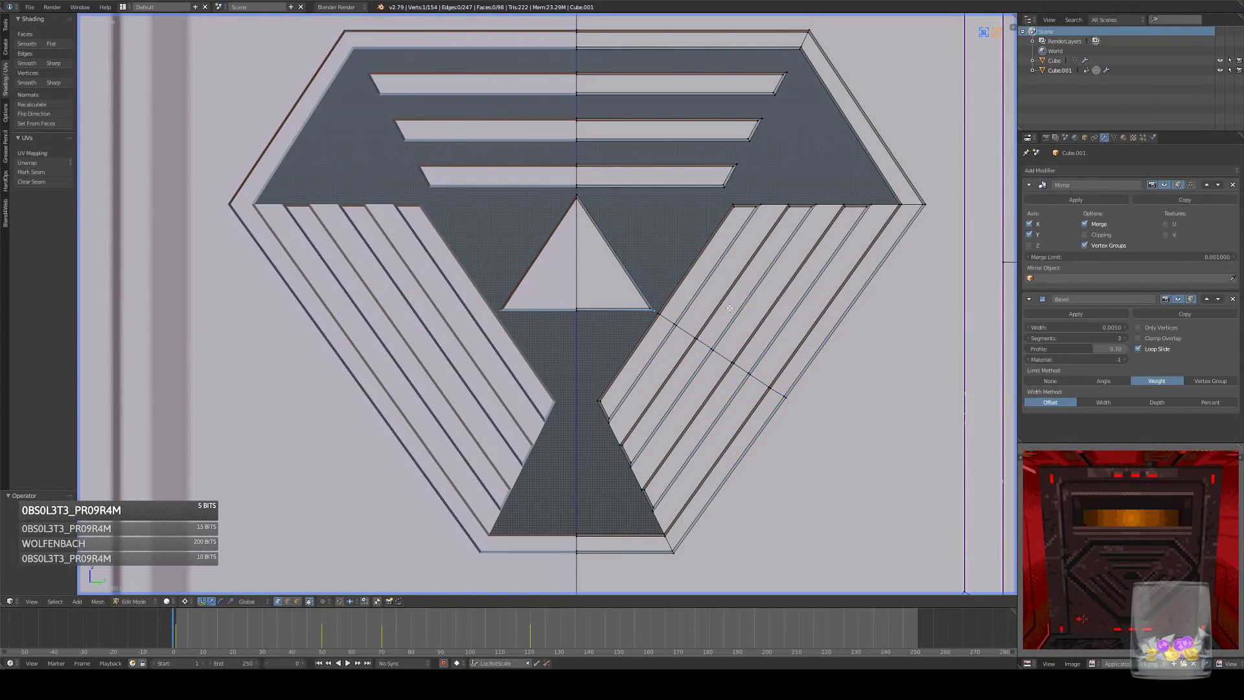
key(ctrl+z)
key(ctrl+z)
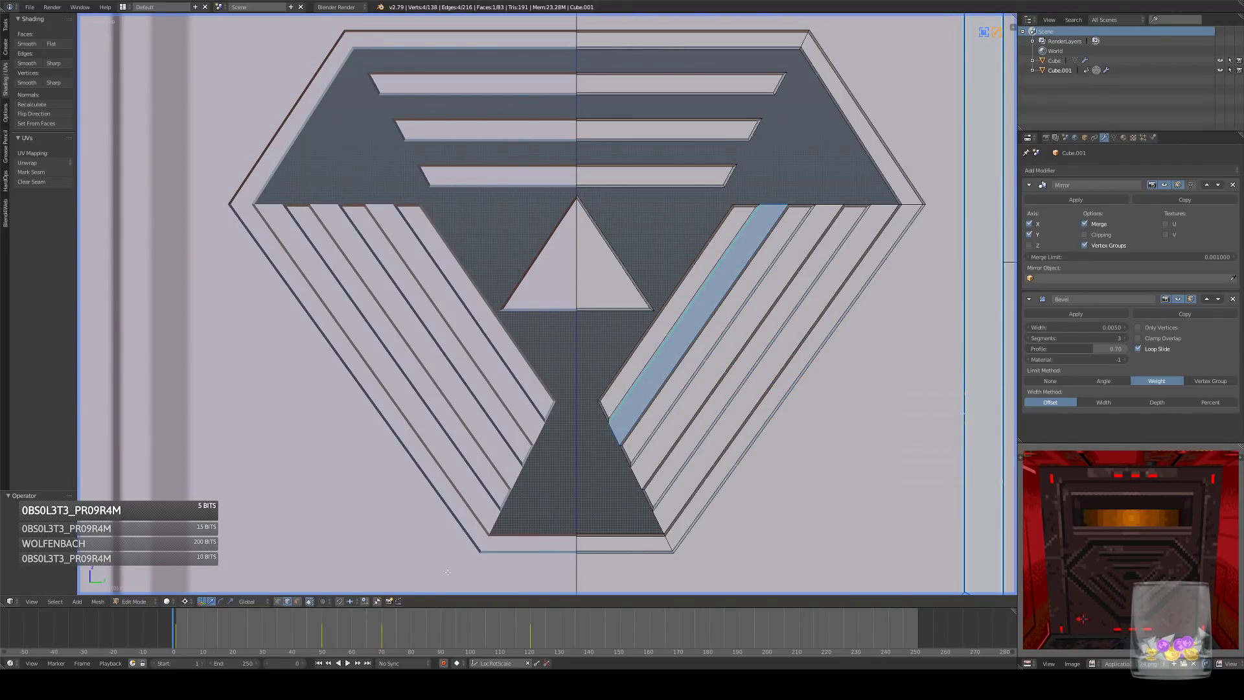
- Fill the three gaps between the horizontal strips and the emblem's top border with faces
right_click(659, 157)
shift+right_click(666, 143)
key(f)
right_click(674, 118)
shift+right_click(675, 95)
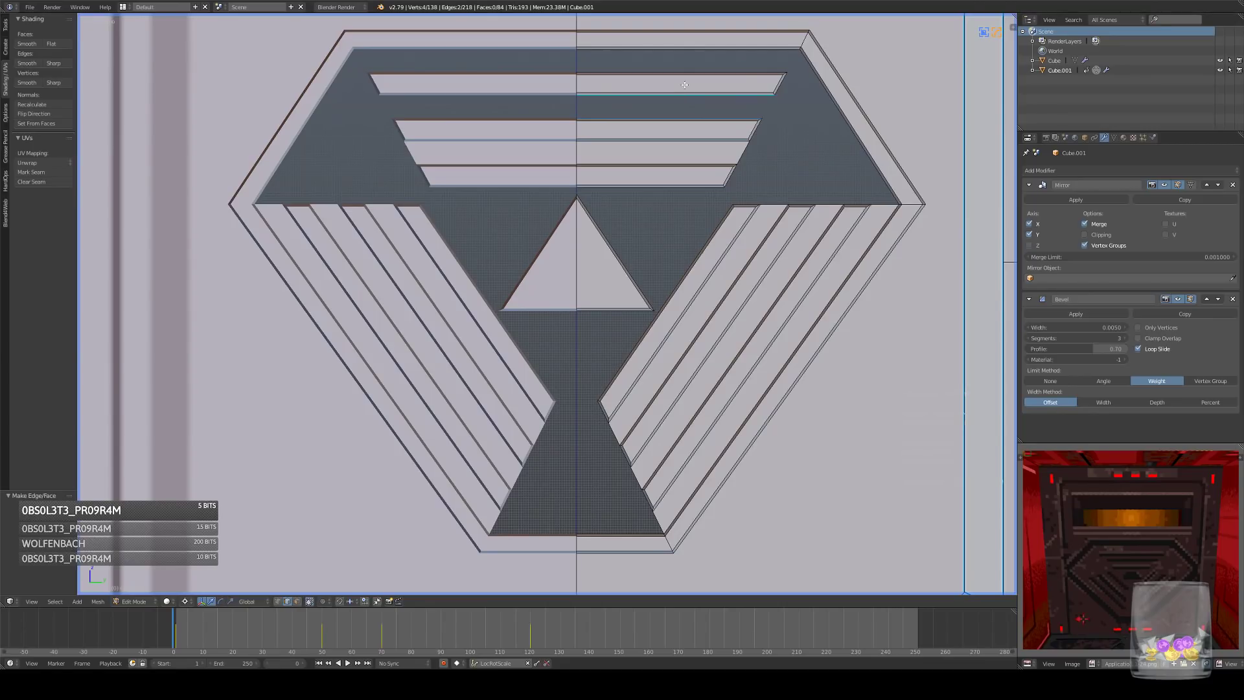
key(f)
right_click(687, 72)
shift+right_click(689, 52)
key(f)
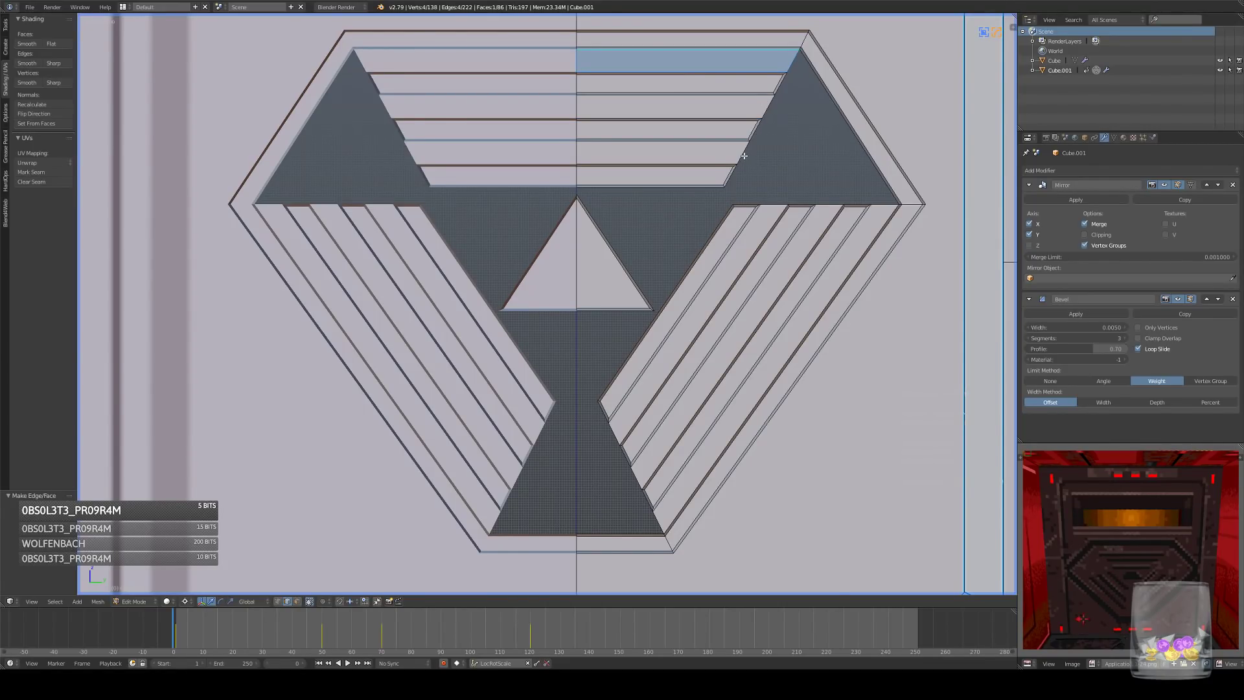
- Fill the area between the central triangle, the innermost slanted strip and the lowest horizontal strip with two faces
alt+right_click(745, 154)
key(a)
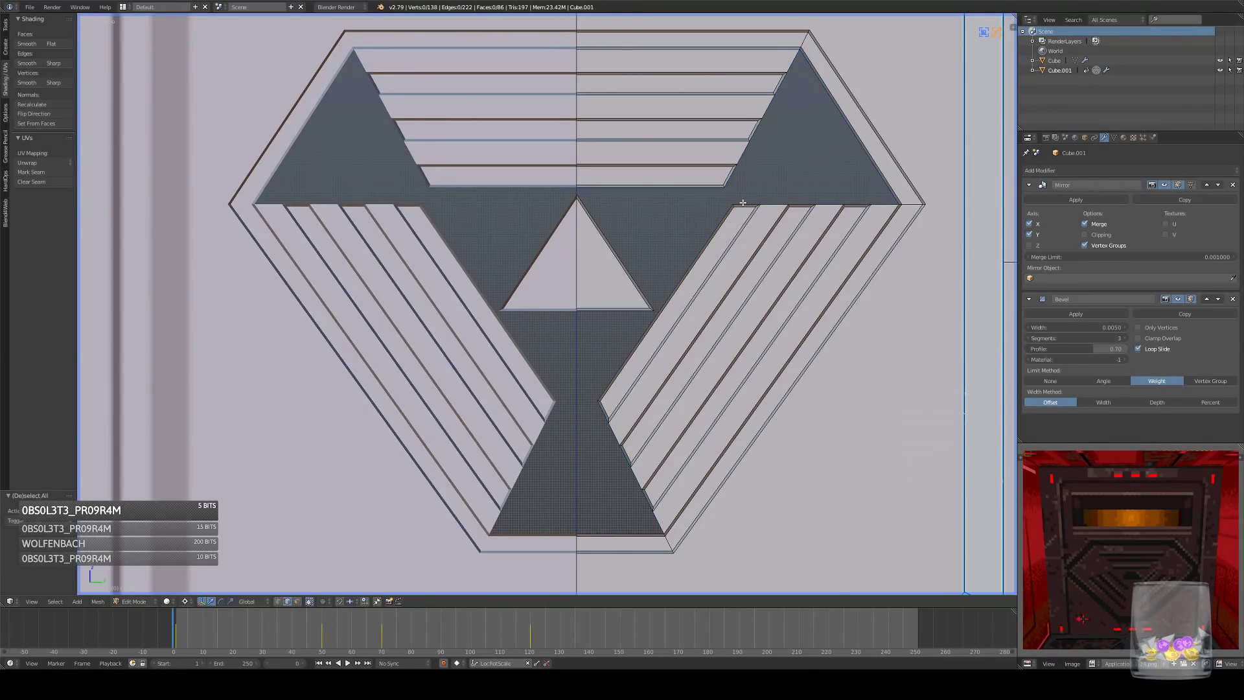
right_click(716, 219)
shift+right_click(635, 316)
shift+right_click(652, 234)
shift+right_click(658, 193)
key(f)
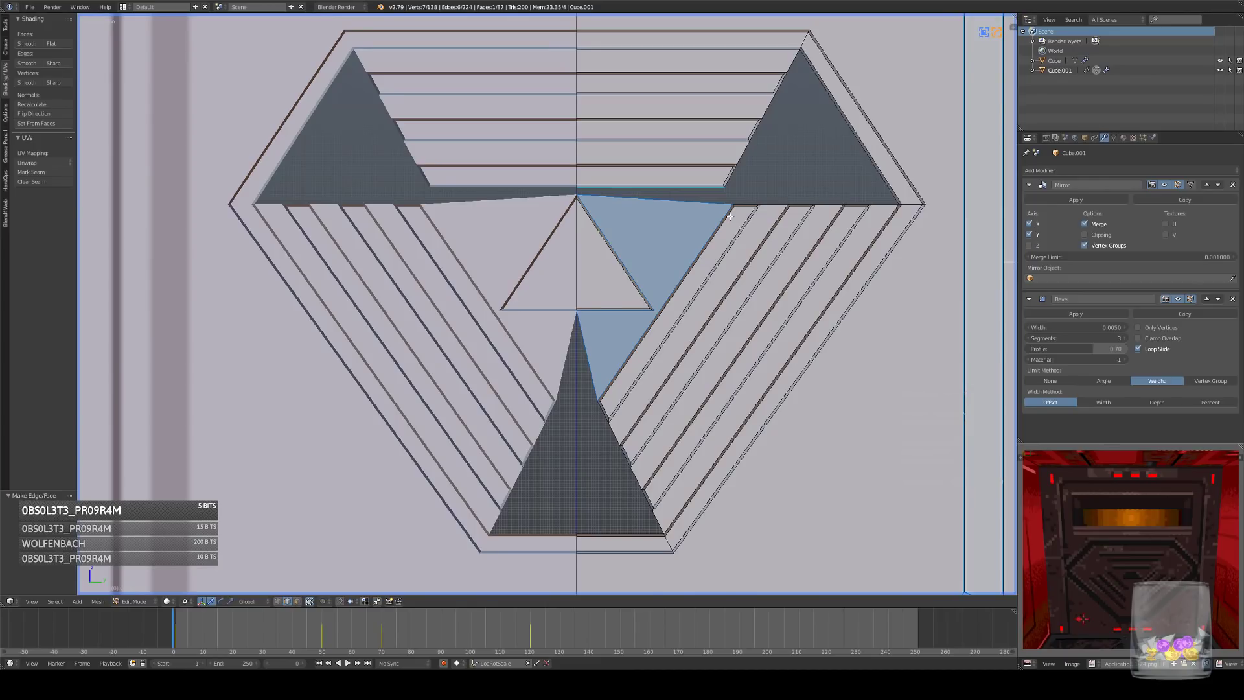
right_click(690, 203)
shift+right_click(688, 189)
key(f)
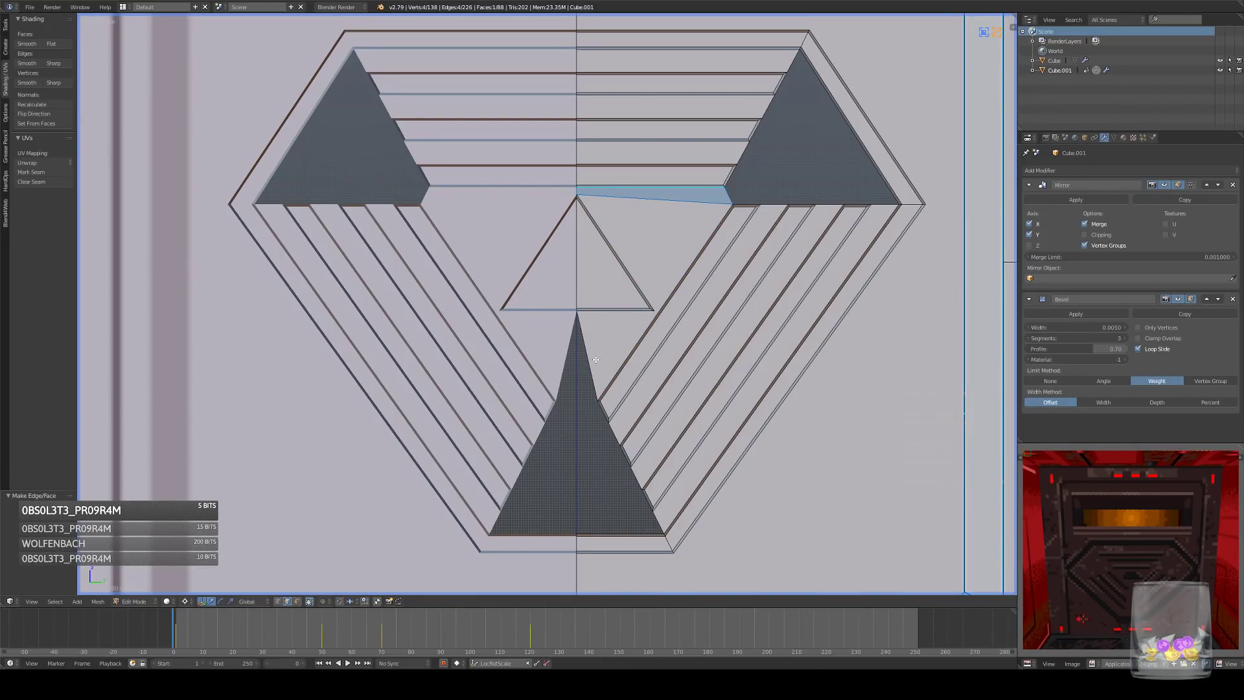
- Select the edge path around the open area below the central triangle and fill it with a face
click(278, 601)
right_click(593, 397)
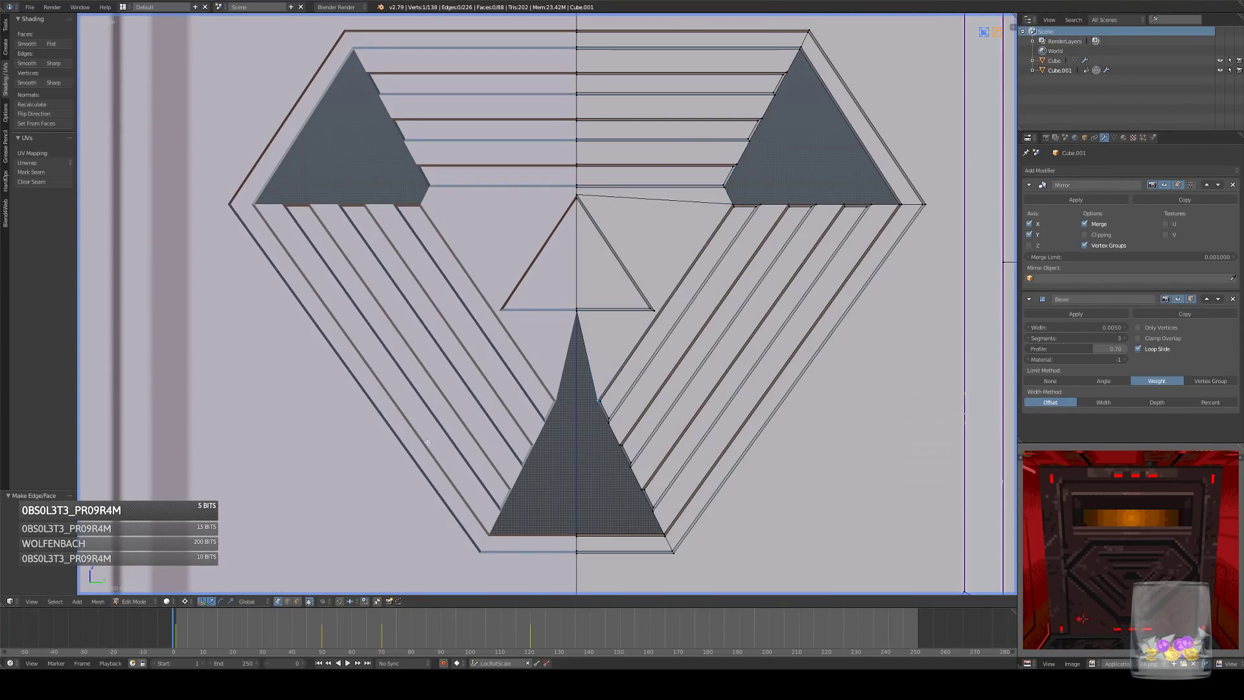
click(287, 602)
alt+right_click(591, 376)
right_click(590, 346)
ctrl+right_click(632, 528)
key(f)
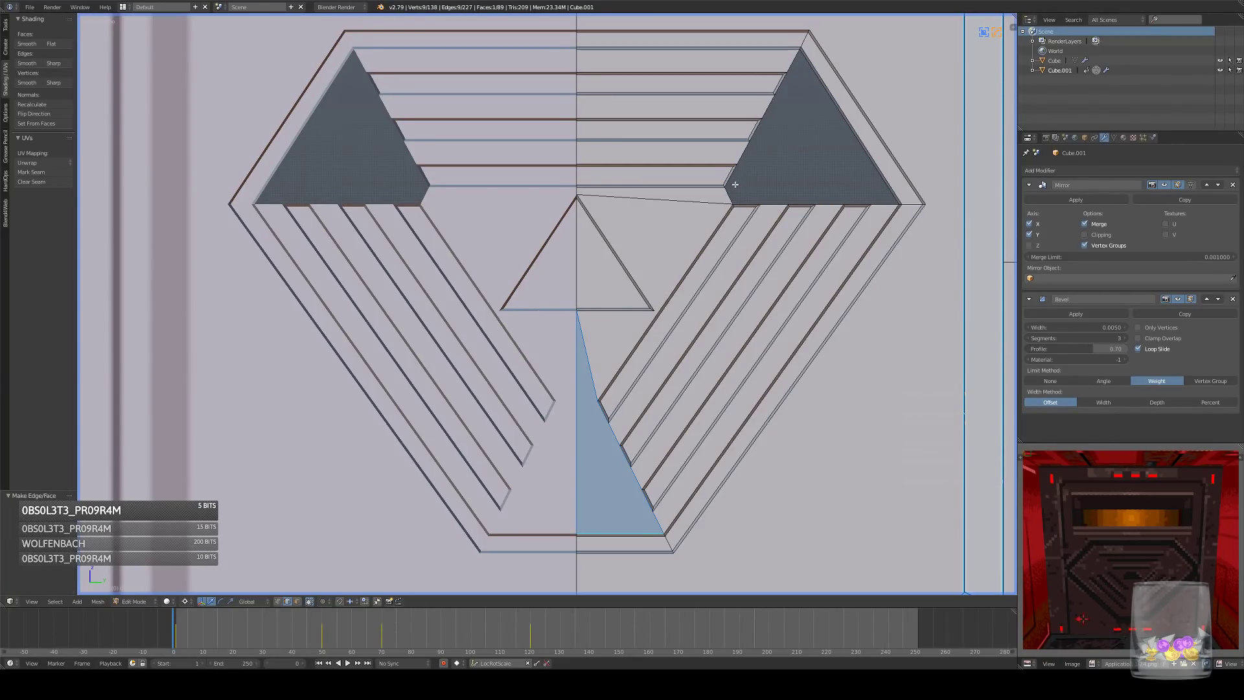
- Fill the open upper corner of the emblem and dissolve the two edges joining the central triangle to the innermost slanted strip
key(a)
right_click(685, 213)
key(ctrl+x)
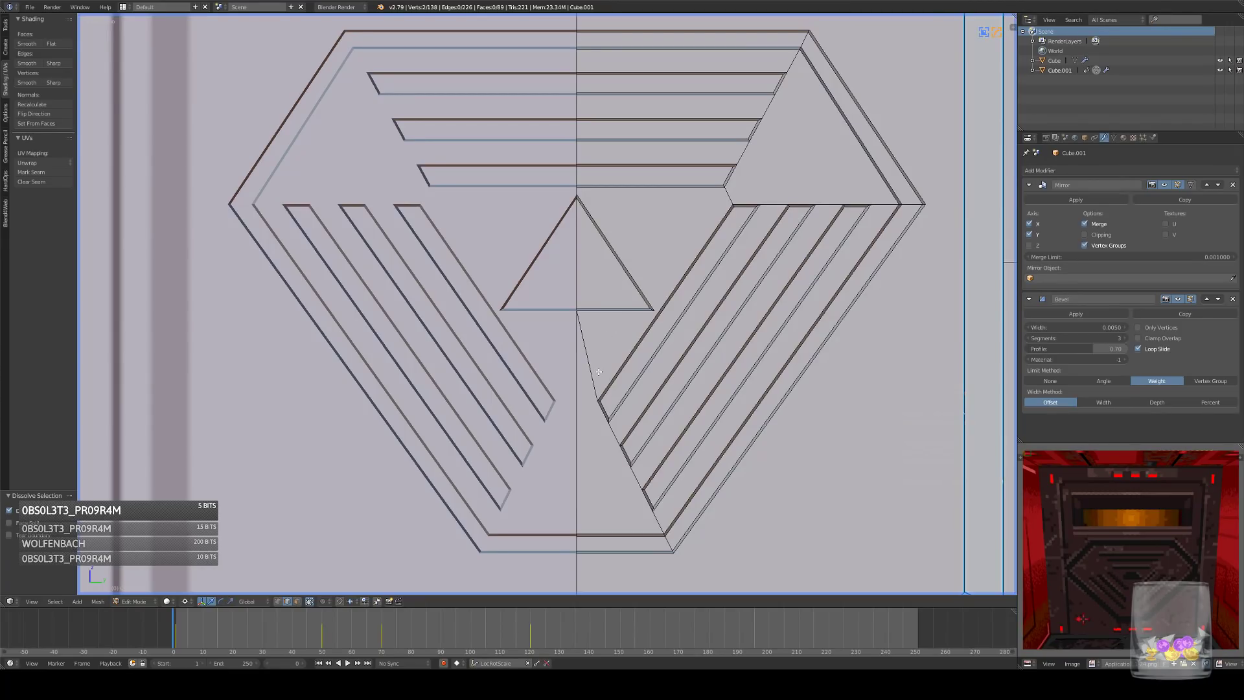
right_click(599, 371)
key(ctrl+x)
- Select the faces of the slanted strips, the central triangle and the hexagonal border on the editable half of the emblem
scroll(744, 318, down, 3)
scroll(743, 318, up, 3)
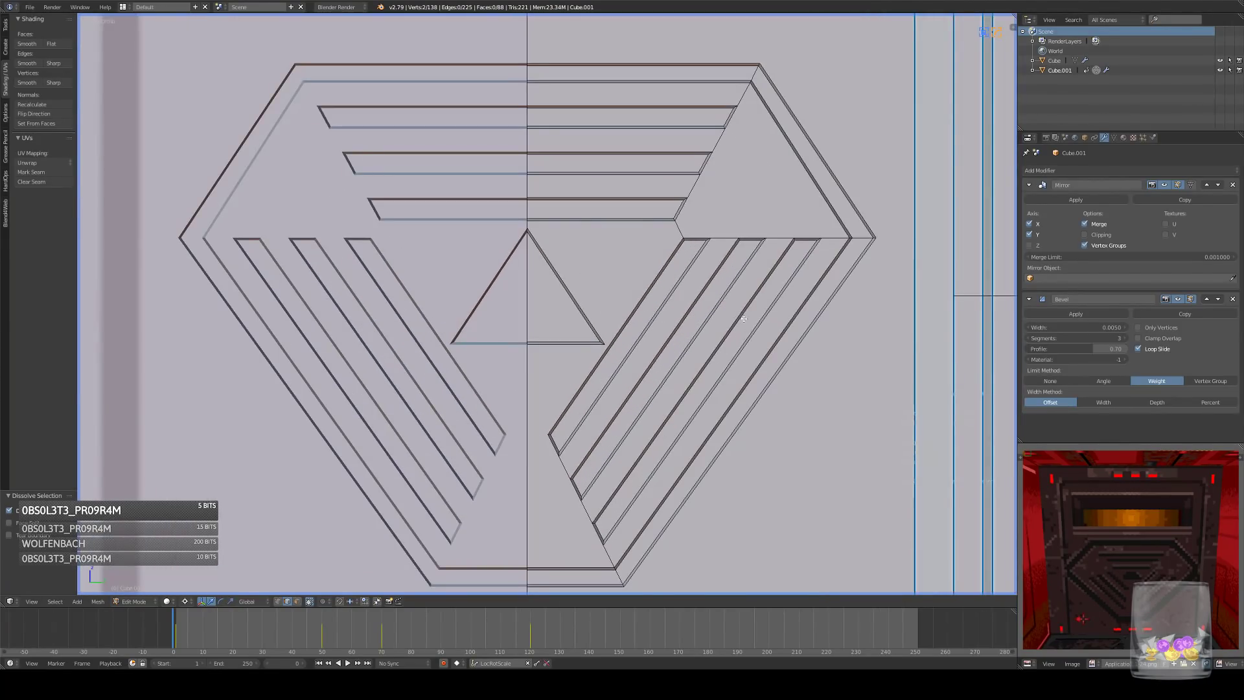
shift+middle_drag(744, 319, 714, 277)
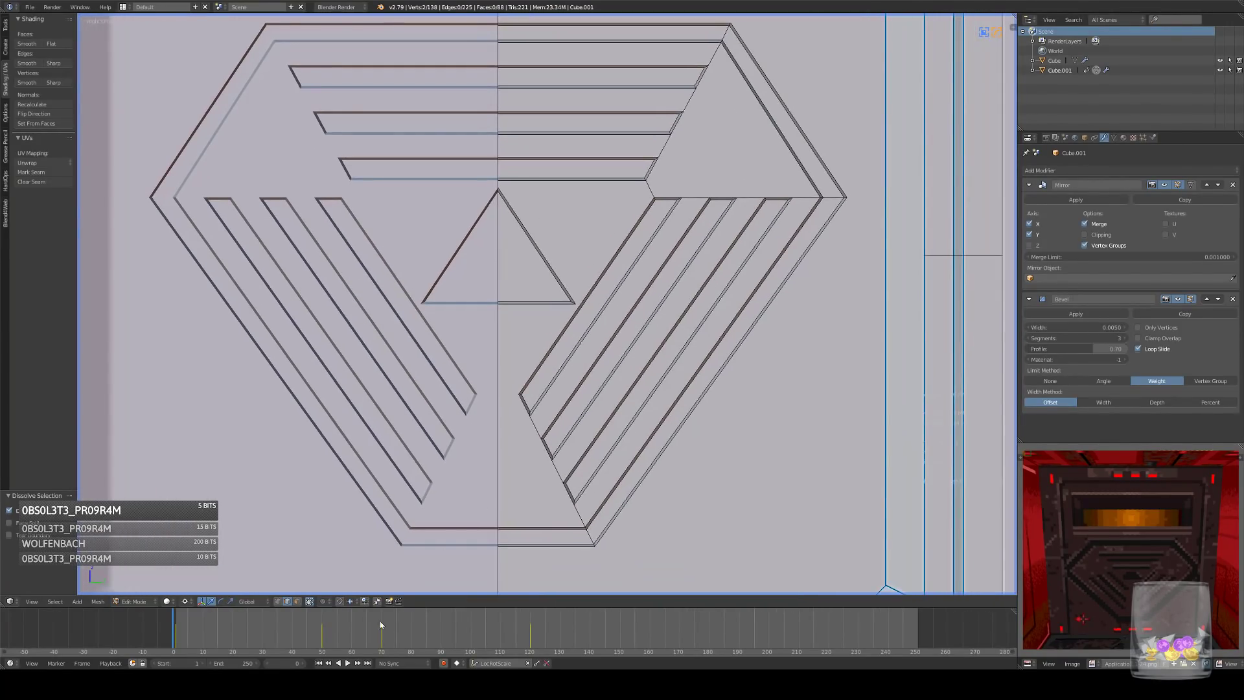
click(297, 602)
scroll(551, 121, down, 4)
scroll(551, 121, up, 2)
key(a)
key(a)
scroll(556, 180, up, 1)
right_click(598, 289)
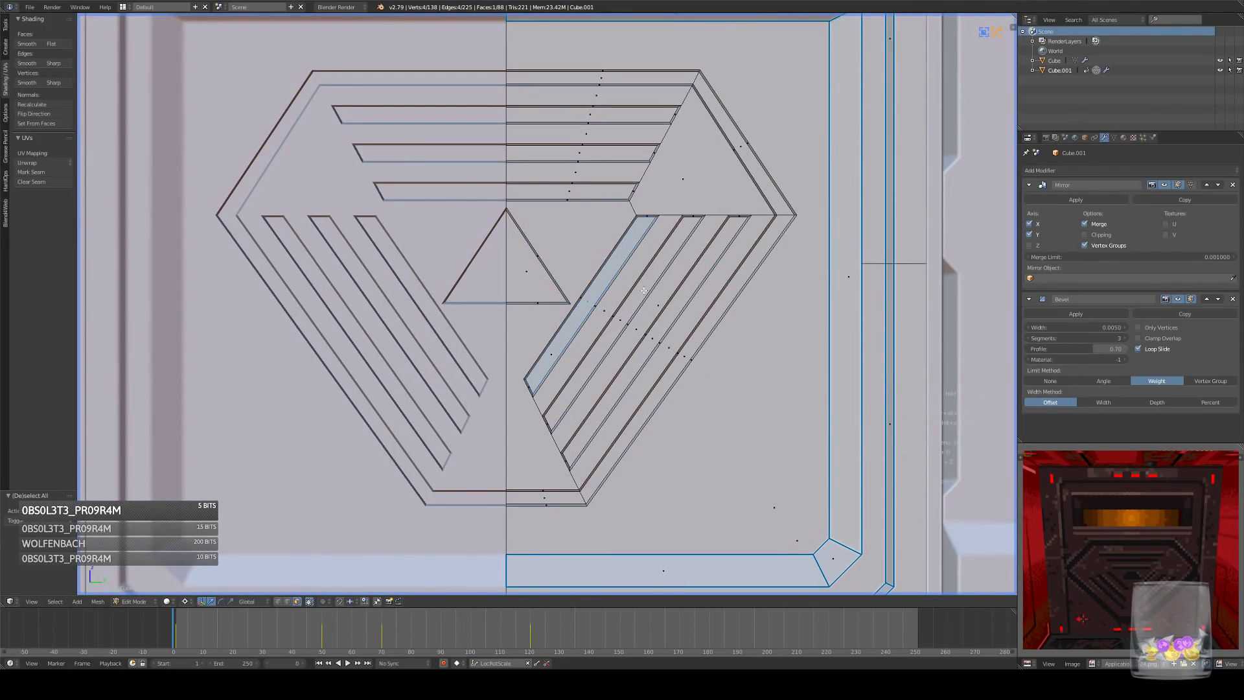
shift+right_click(643, 290)
shift+right_click(674, 313)
shift+right_click(705, 331)
shift+right_click(514, 265)
alt+shift+right_click(785, 214)
alt+shift+right_click(785, 214)
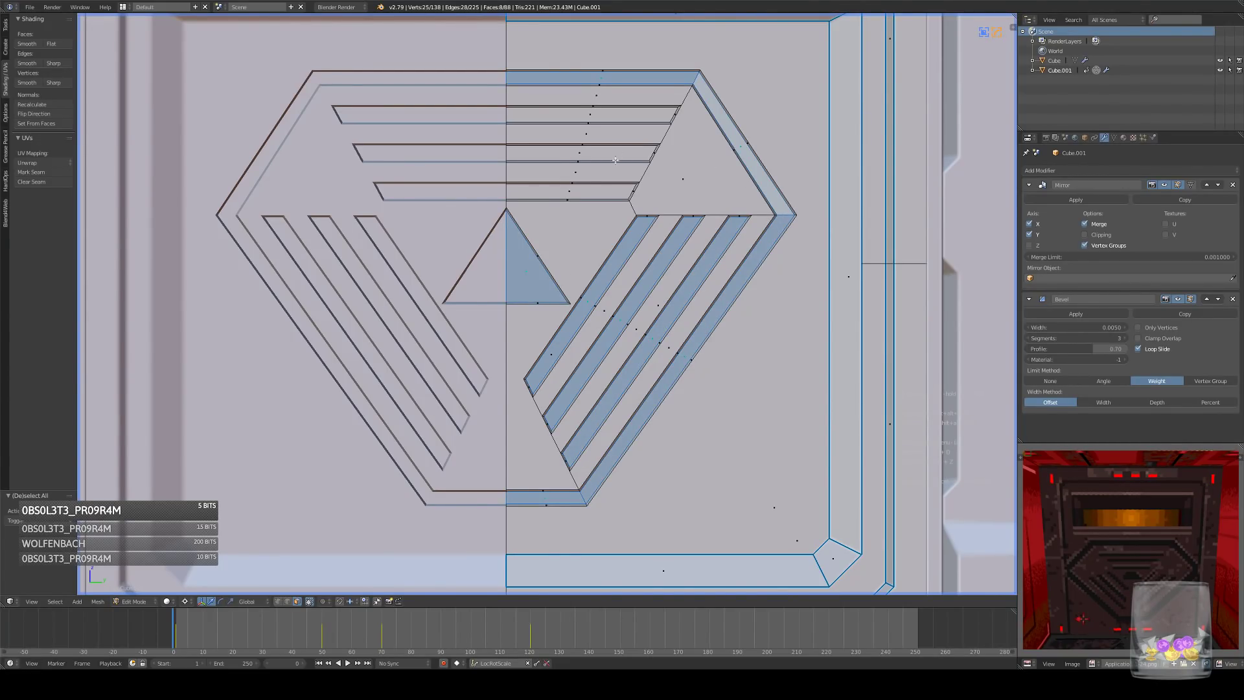
- Add the three horizontal strips to the selection, grow it to include the recess walls, and apply Set SSharp to it
shift+right_click(603, 191)
shift+right_click(616, 153)
shift+right_click(608, 112)
key(ctrl+KP_Add)
key(q)
click(632, 123)
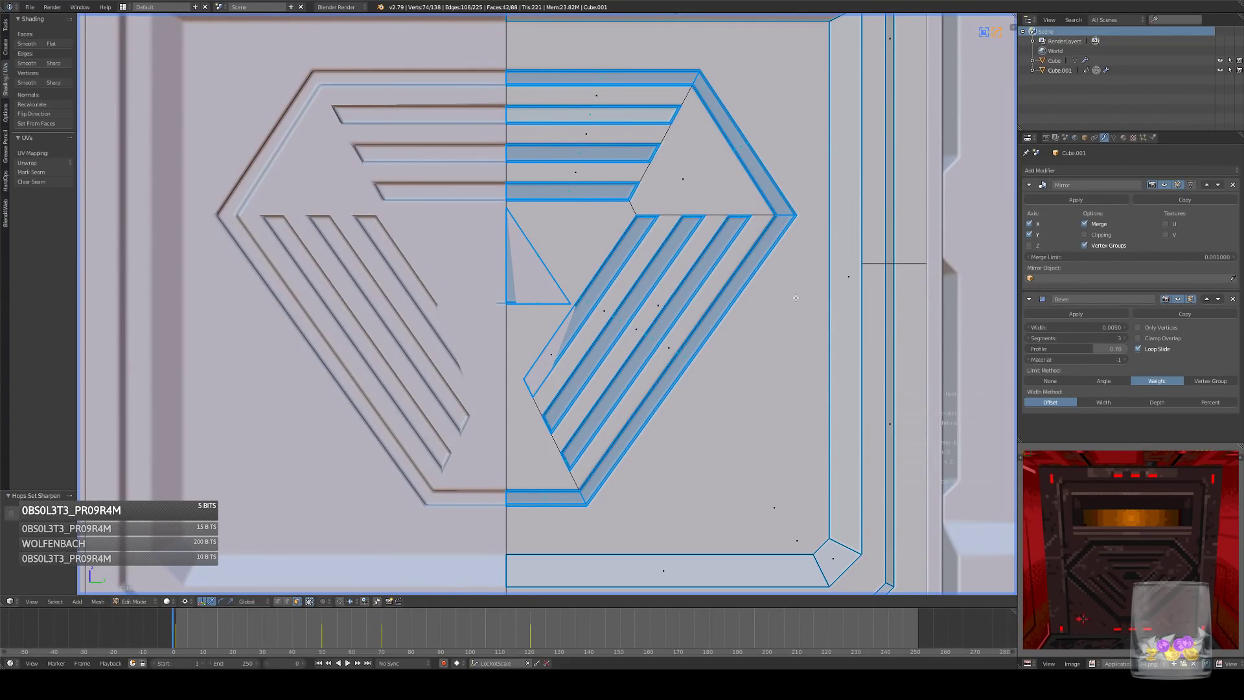
- Connect the midpoint of the central triangle's base to the lower end of the innermost slanted strip with an edge
right_click(542, 413)
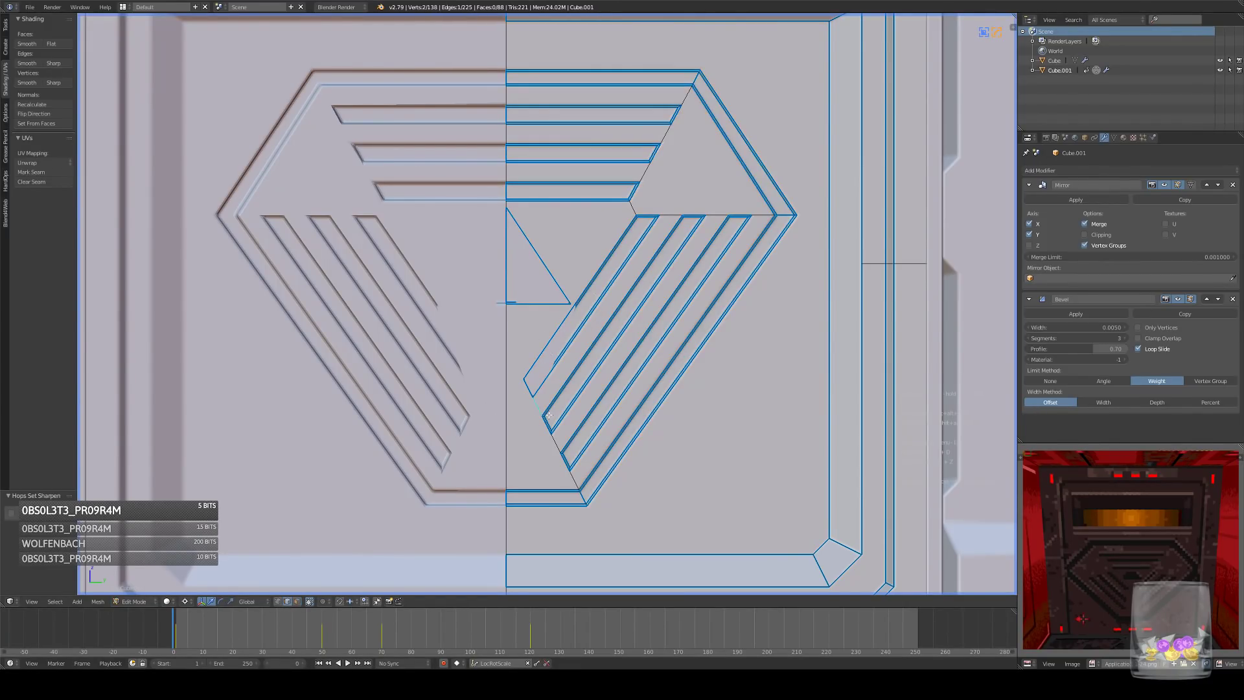
click(279, 602)
right_click(538, 405)
middle_drag(538, 405, 613, 347)
key(KP_3)
right_click(506, 309)
key(f)
key(a)
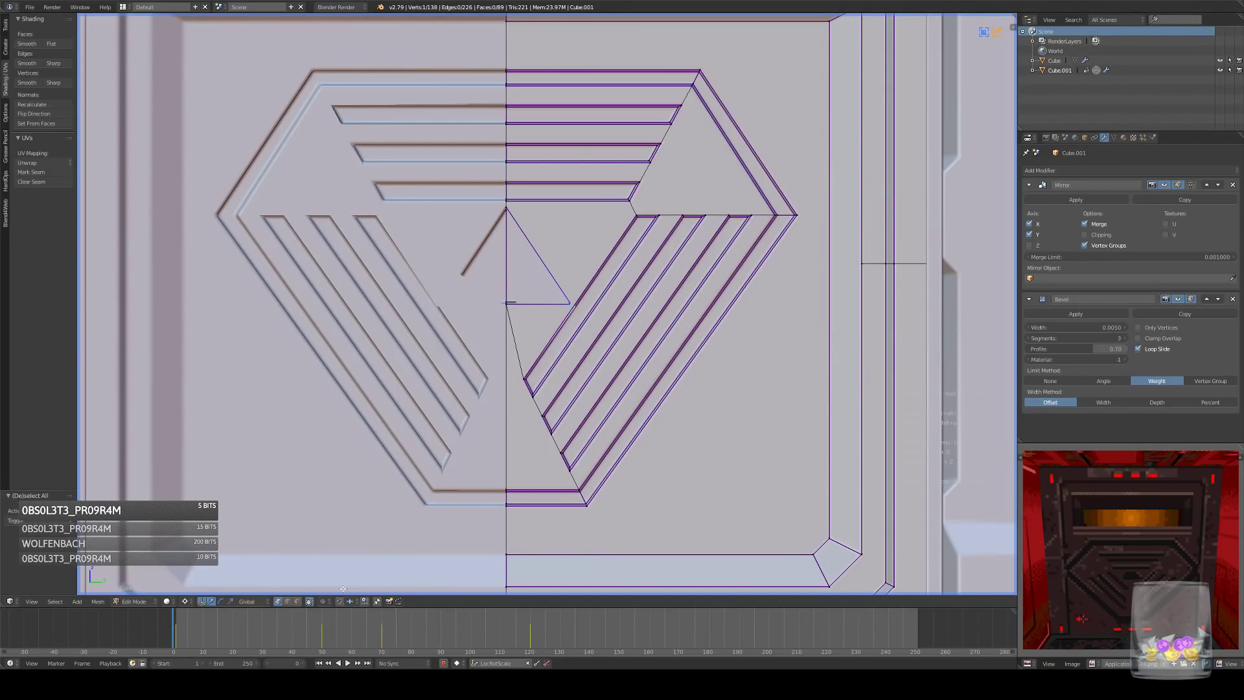
- Add a loop cut across the slanted strips and slide it so it meets the innermost strip beside the triangle's lower corner
click(288, 602)
right_click(517, 343)
shift+middle_drag(672, 359, 629, 345)
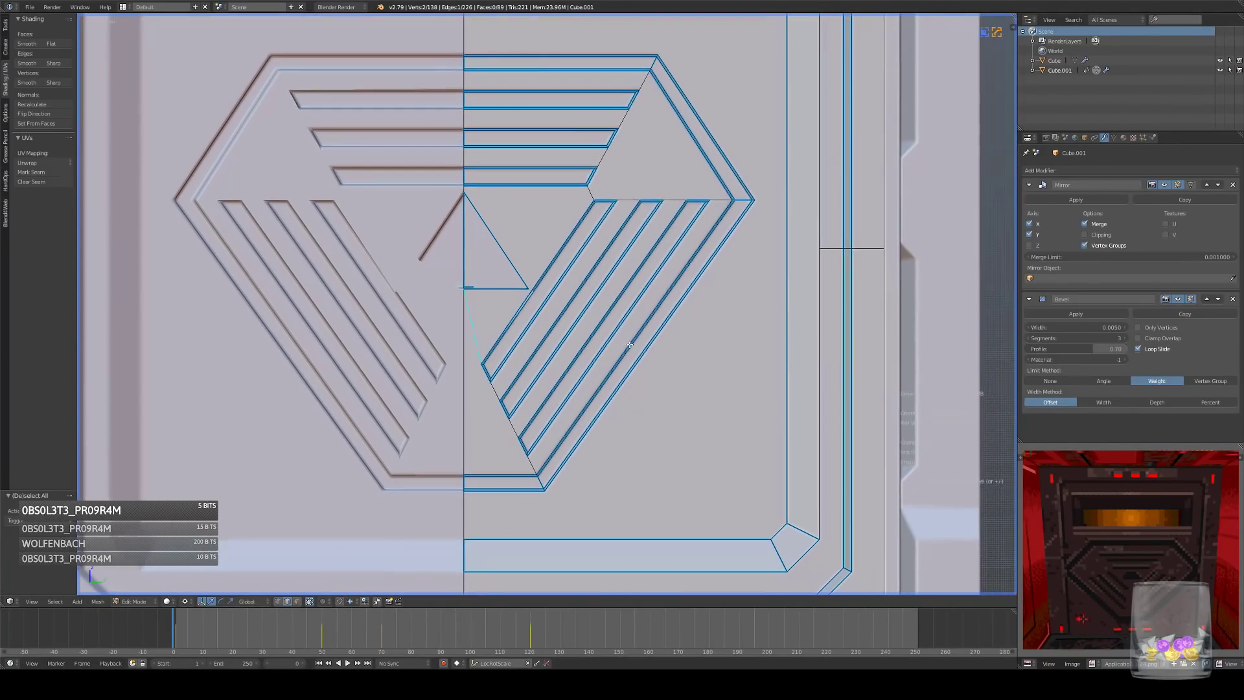
scroll(629, 345, up, 3)
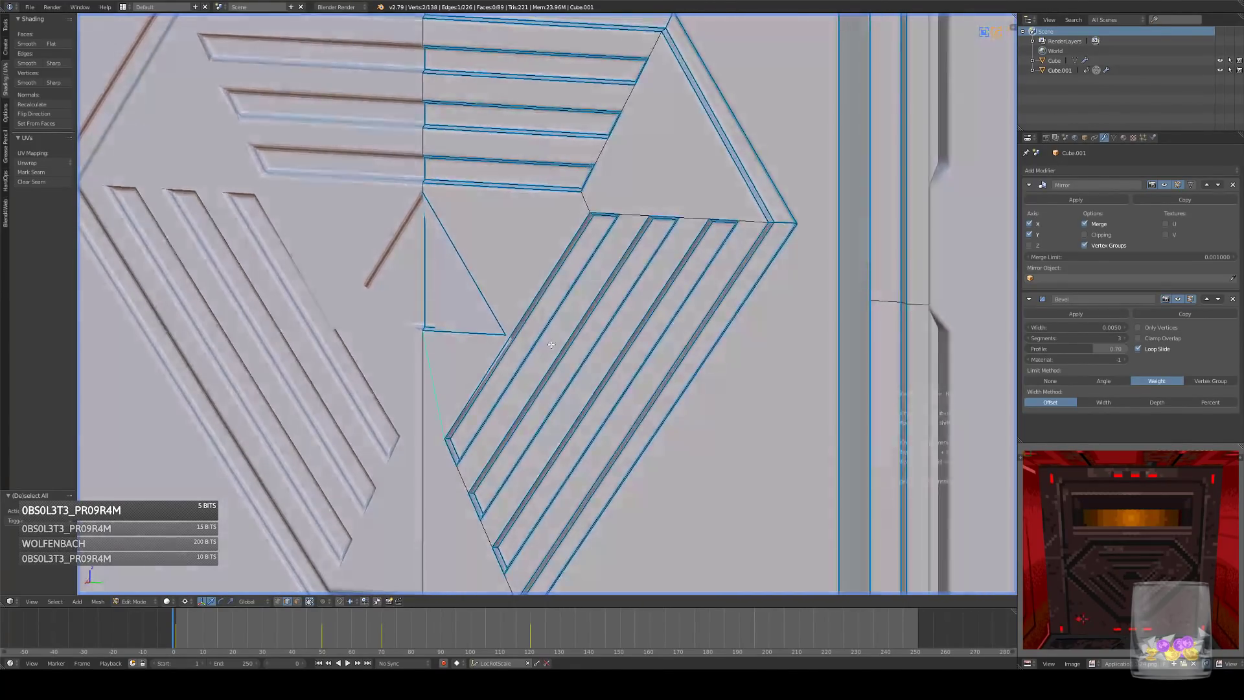
scroll(551, 345, down, 2)
key(ctrl+r)
click(565, 328)
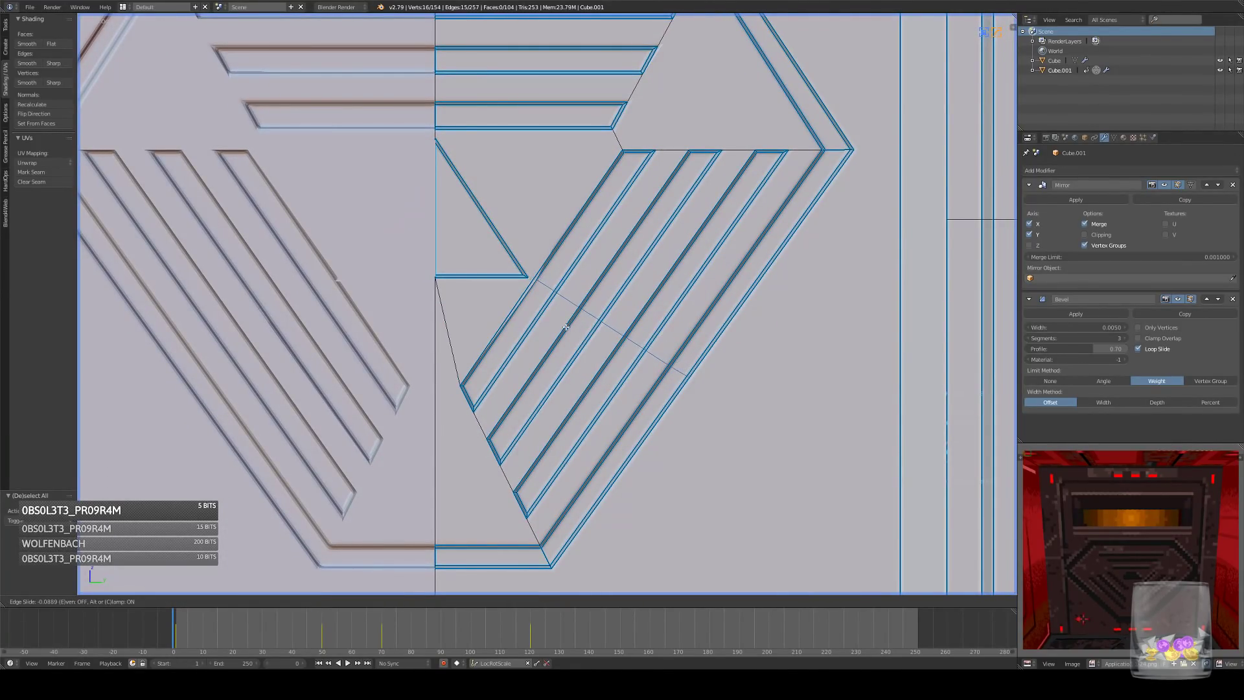
click(564, 329)
- Connect the triangle's lower corner to the loop cut and dissolve the joining edges at both ends of the innermost slanted strip
click(278, 602)
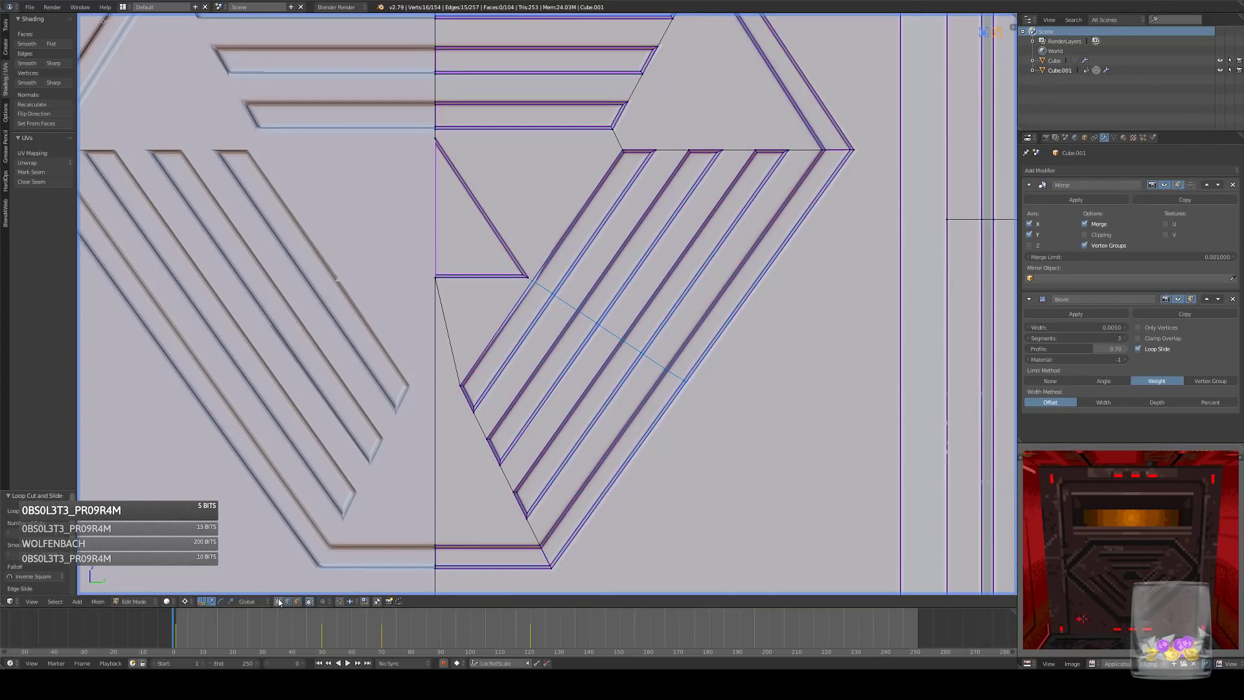
click(530, 276)
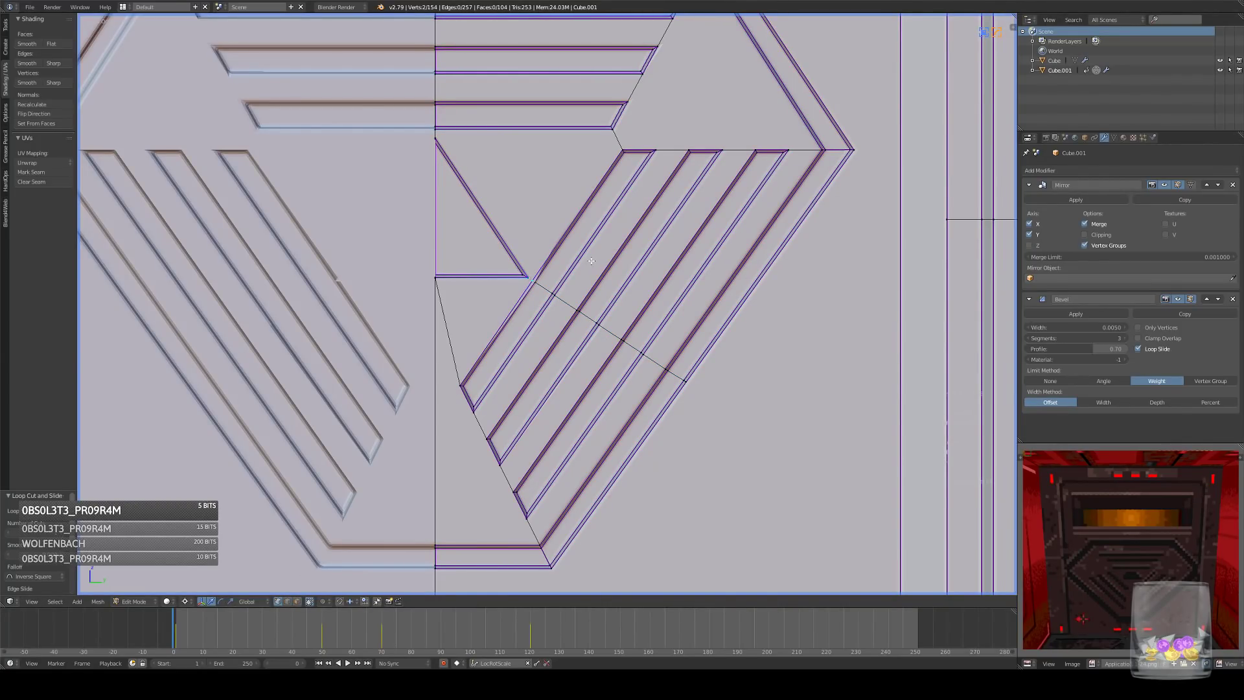
key(j)
key(ctrl+Tab)
key(ctrl+x)
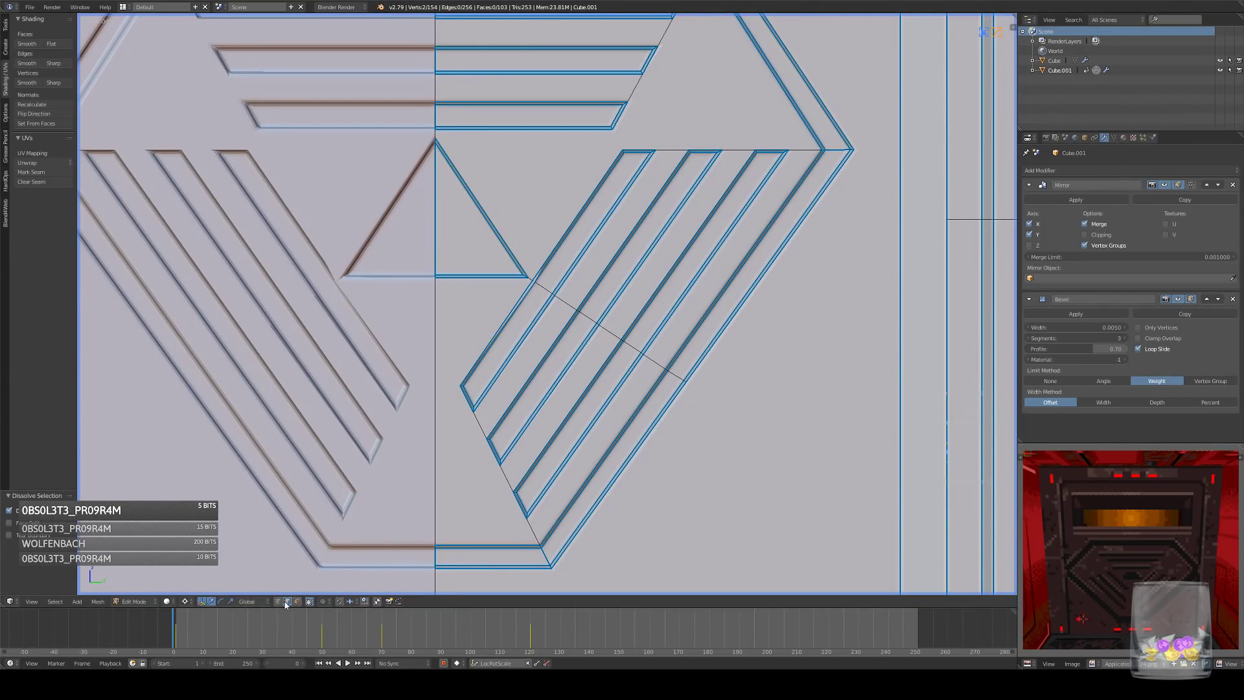
- Select the faces of the central triangle, the three horizontal strips and the hexagonal border
scroll(547, 295, up, 5)
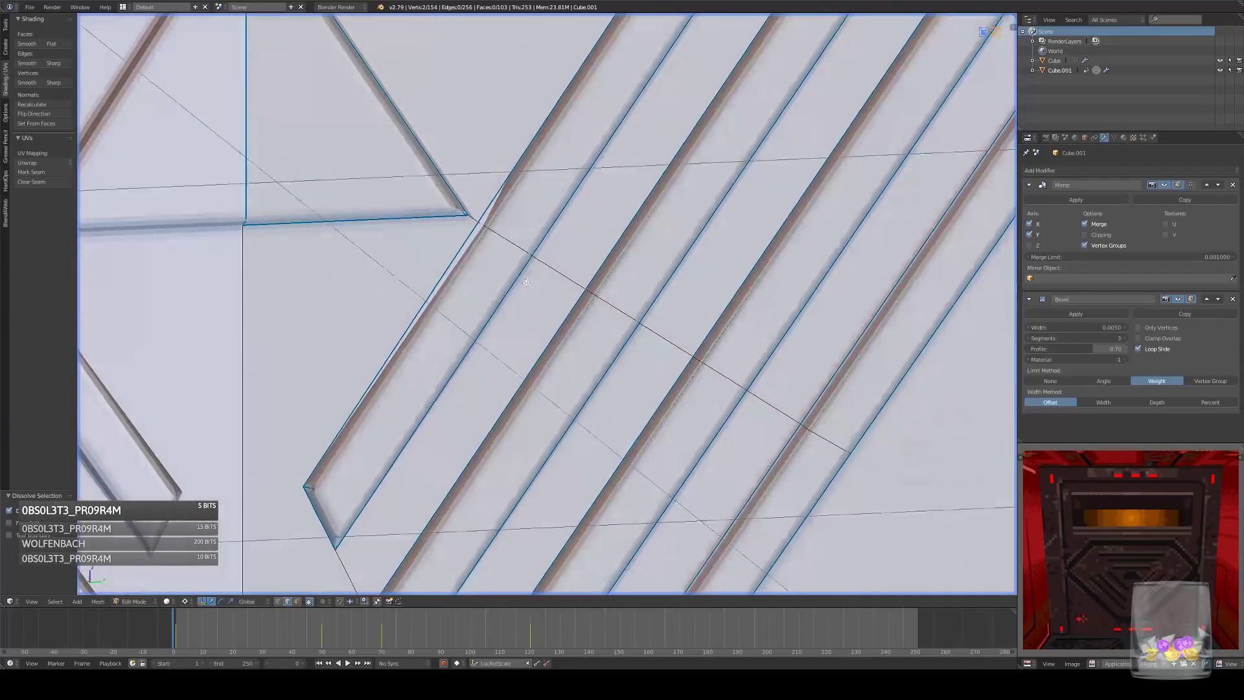
scroll(546, 295, down, 5)
key(a)
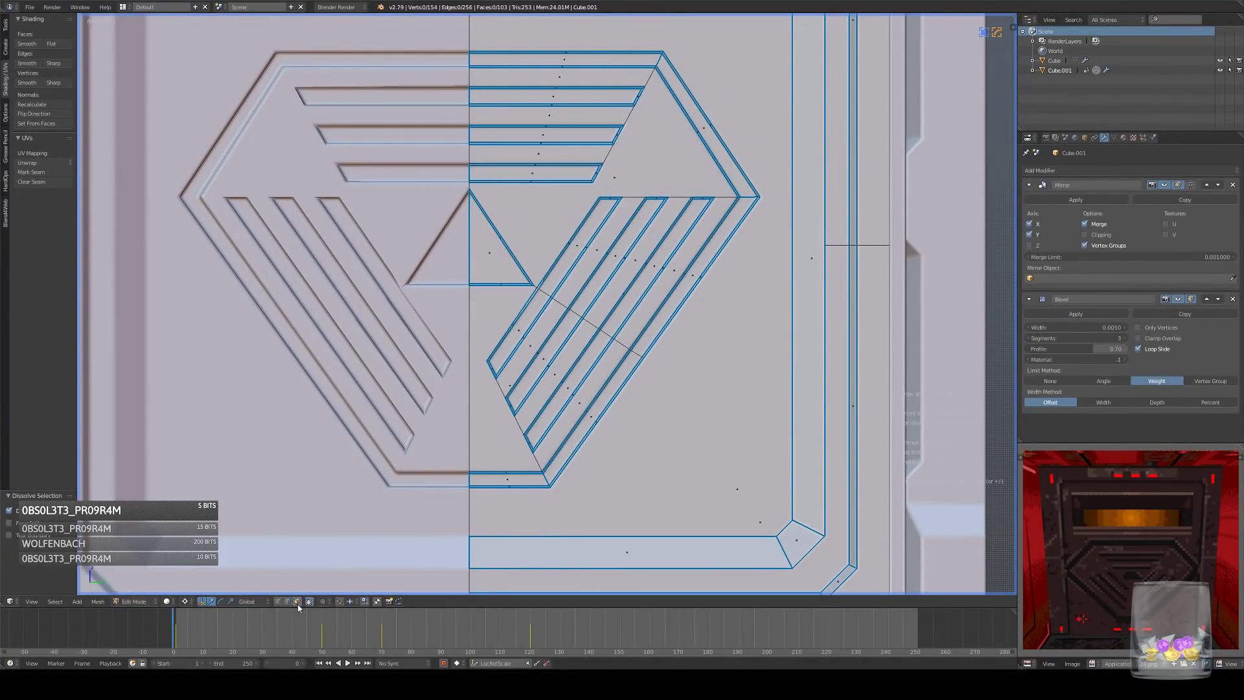
click(487, 265)
shift+click(558, 173)
shift+click(563, 135)
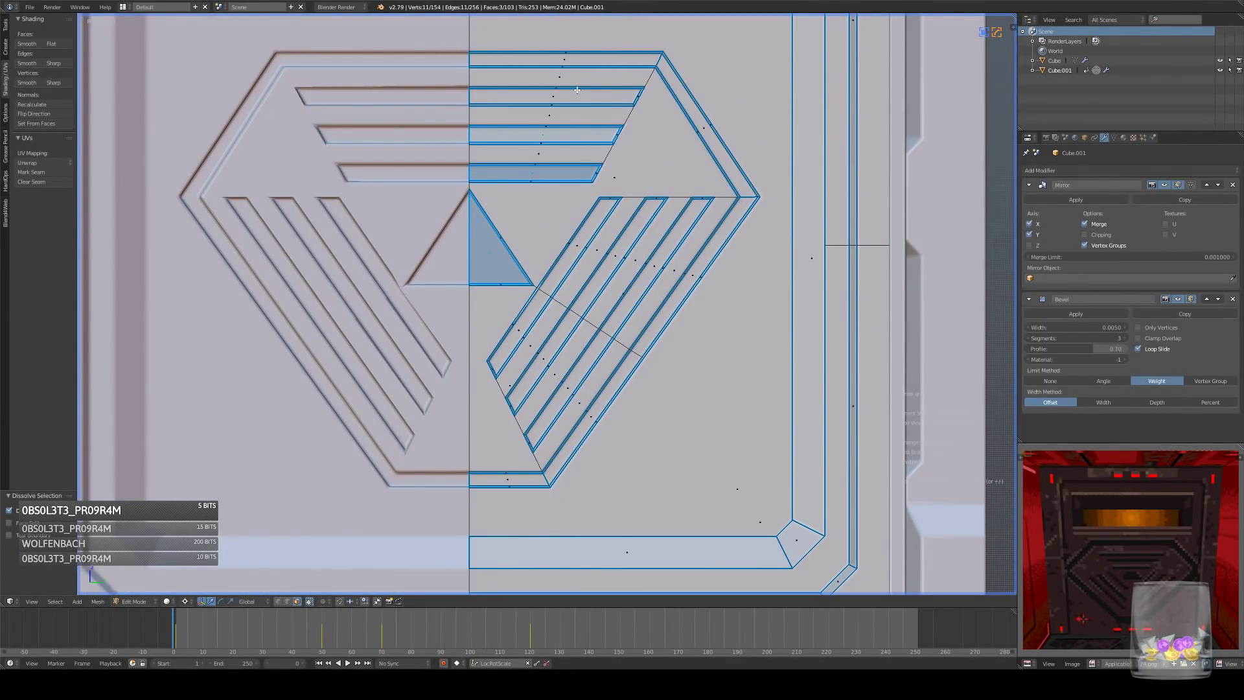
shift+click(579, 90)
alt+shift+click(655, 59)
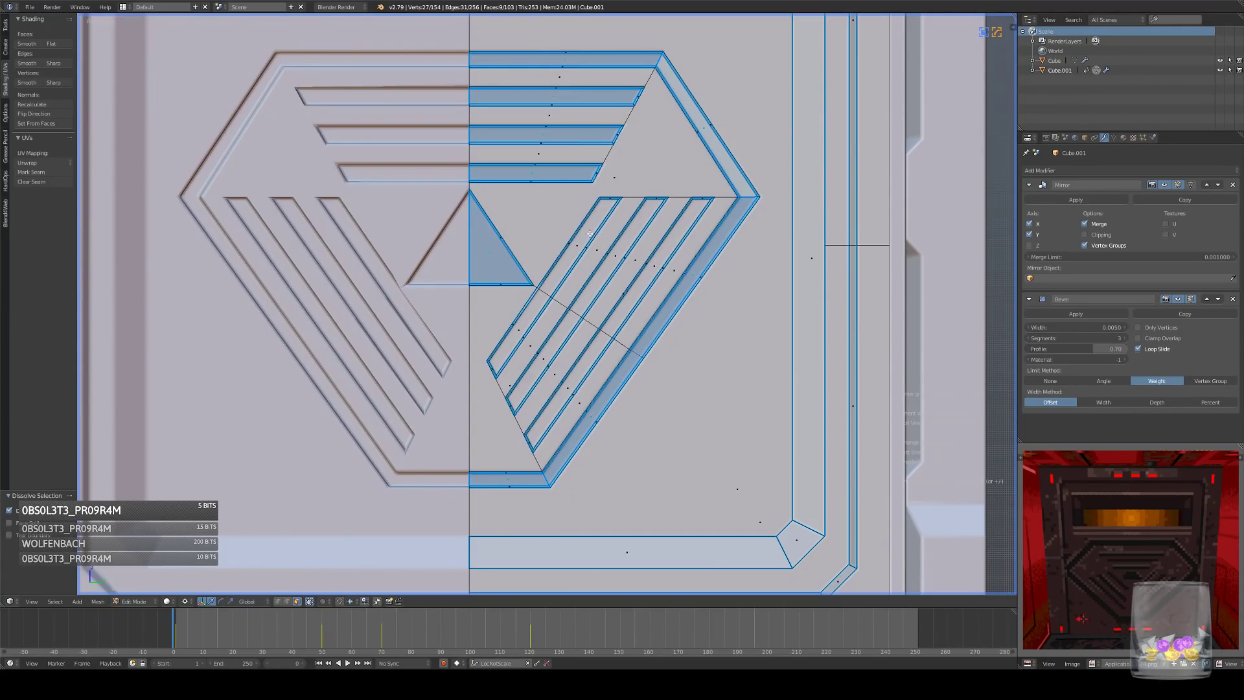
- Add the slanted strips to the selection, grow it to include the recess walls, and adjust the bevel weight of the selected edges
shift+click(591, 233)
shift+right_click(533, 308)
shift+right_click(590, 288)
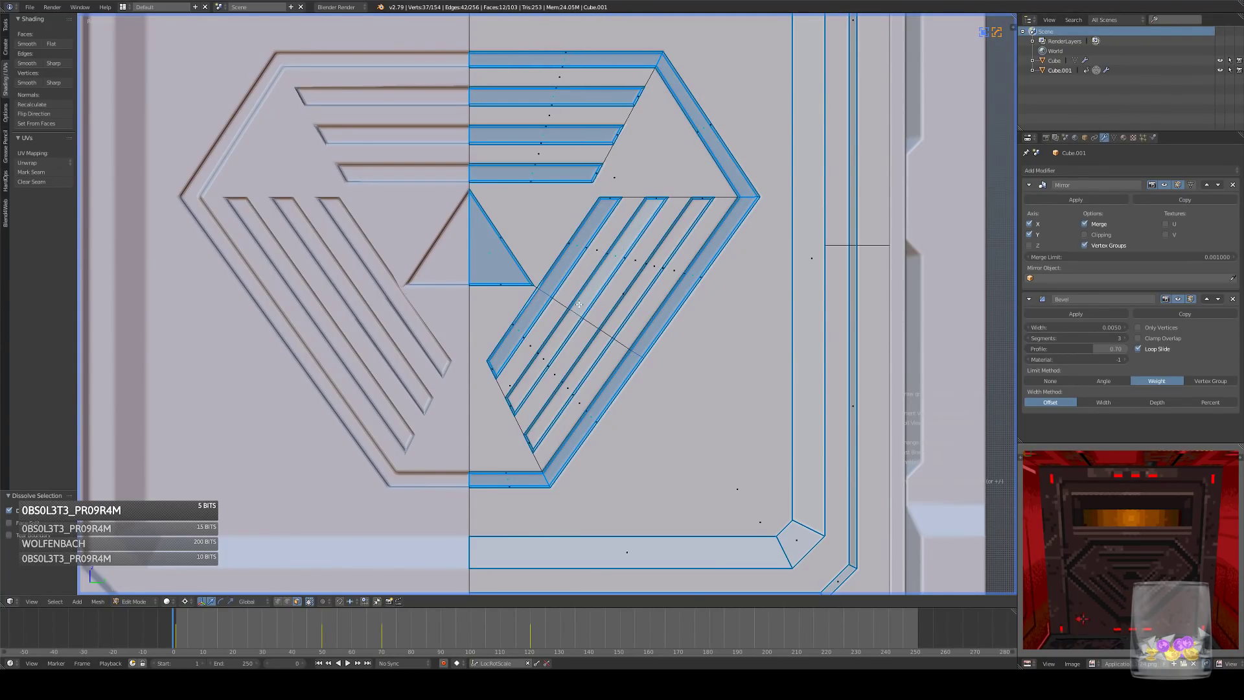
shift+right_click(561, 334)
shift+right_click(620, 309)
shift+right_click(576, 382)
key(ctrl+KP_Add)
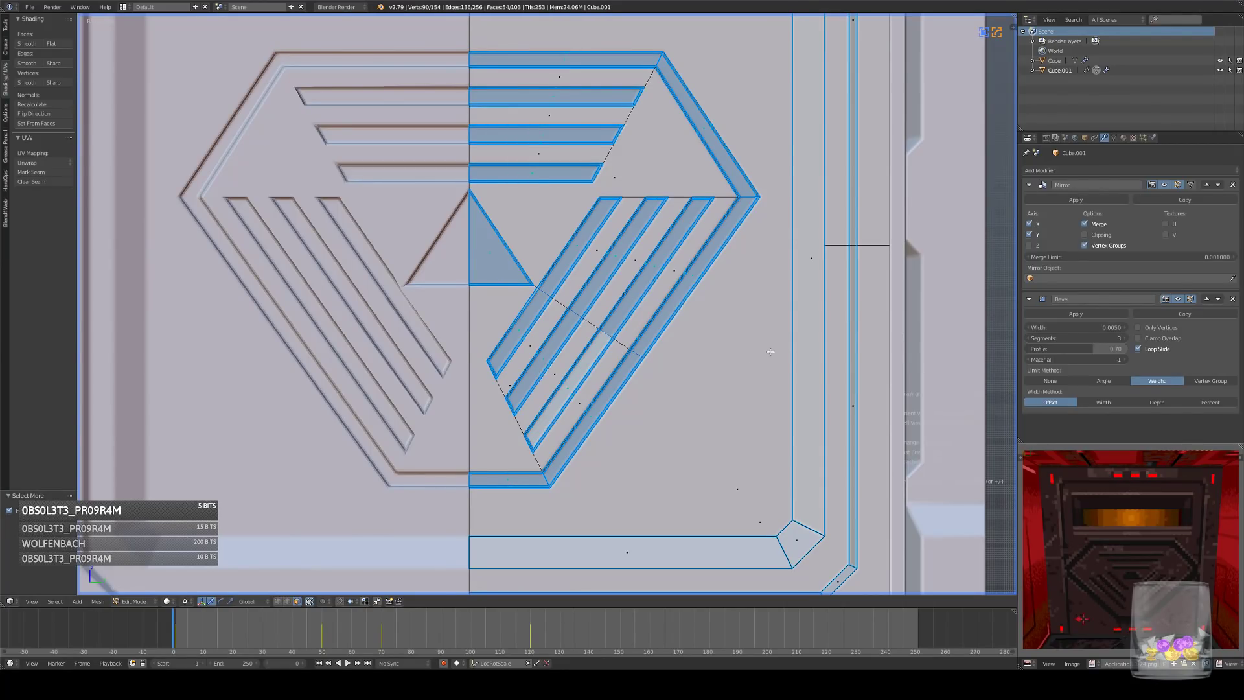
key(ctrl+e)
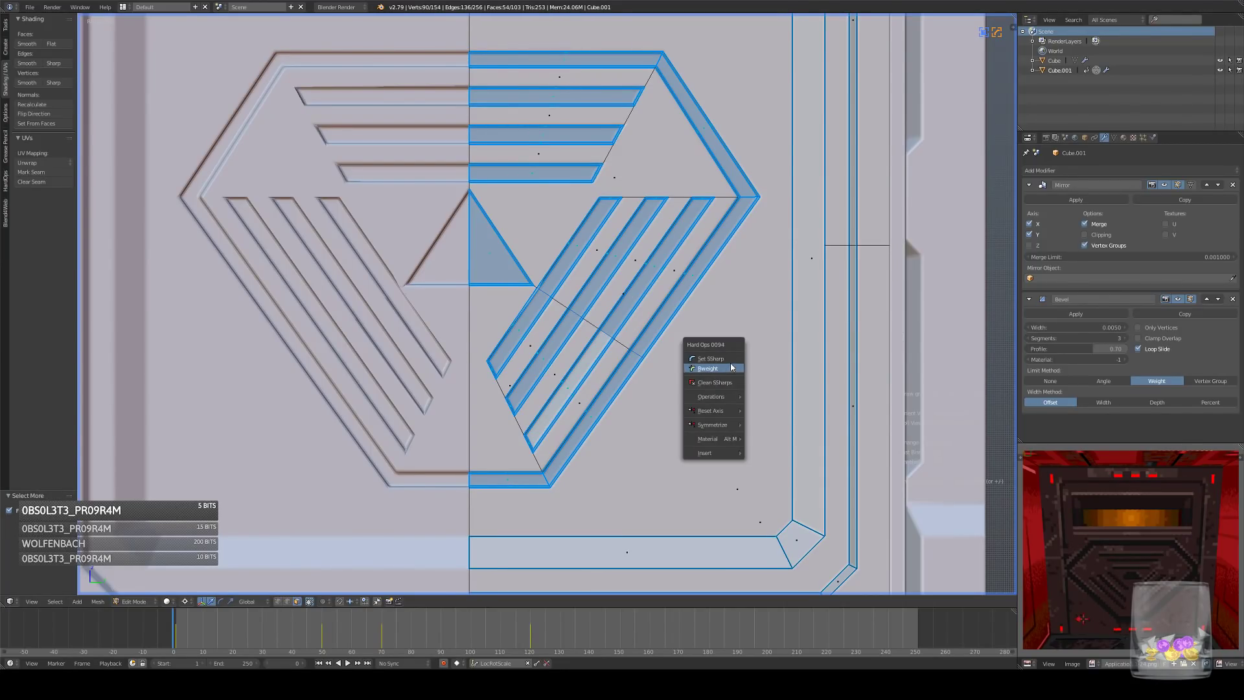
click(728, 364)
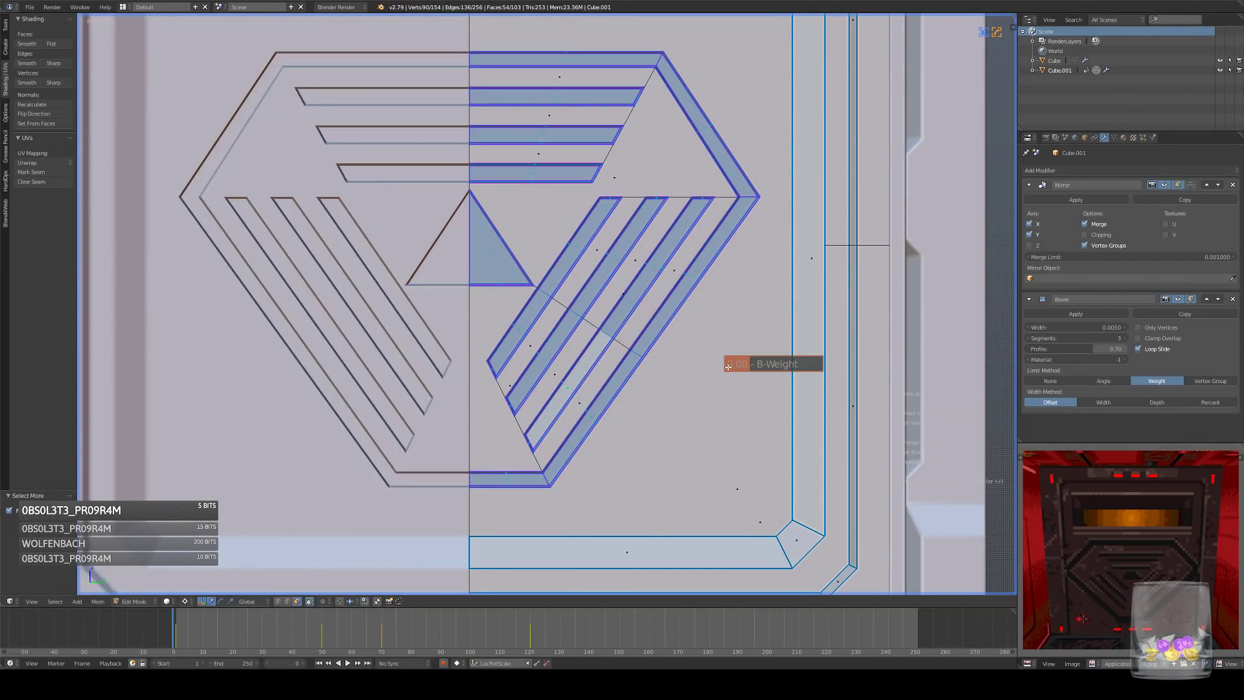
click(669, 367)
- Inspect the bevels around the triangle's lower corner and the innermost slanted strip in object mode, wireframe and solid shading
key(Tab)
key(Tab)
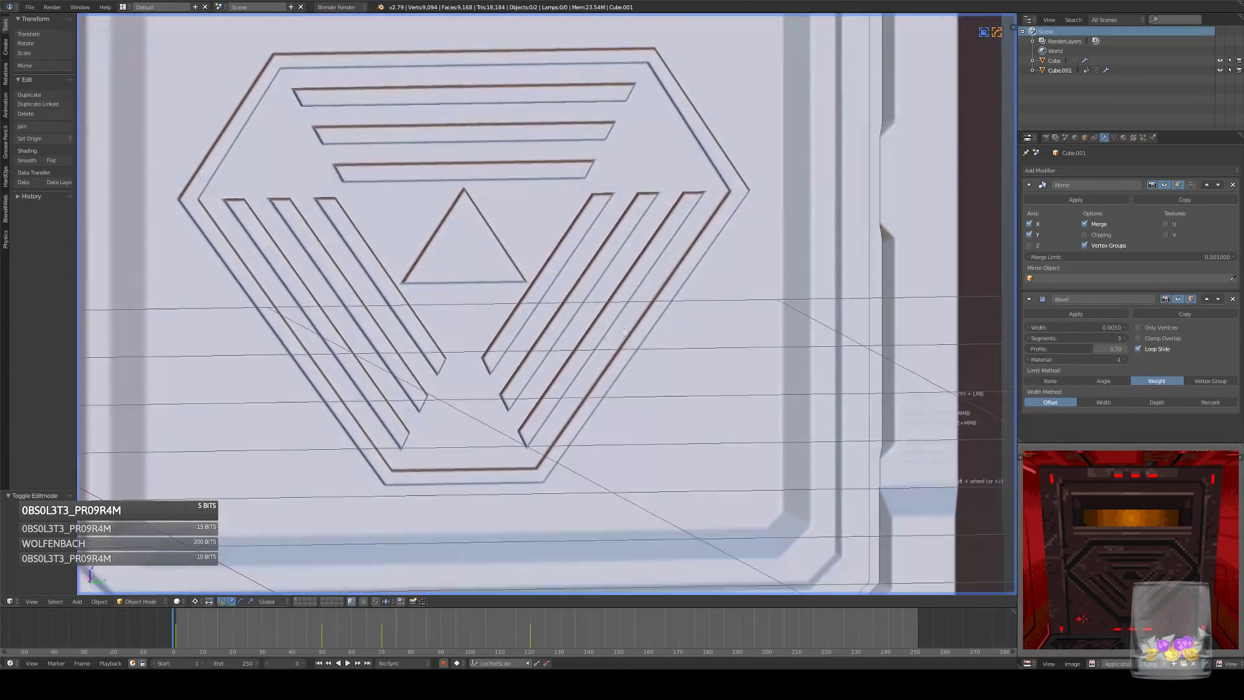
scroll(612, 298, up, 5)
middle_drag(612, 298, 683, 263)
key(KP_3)
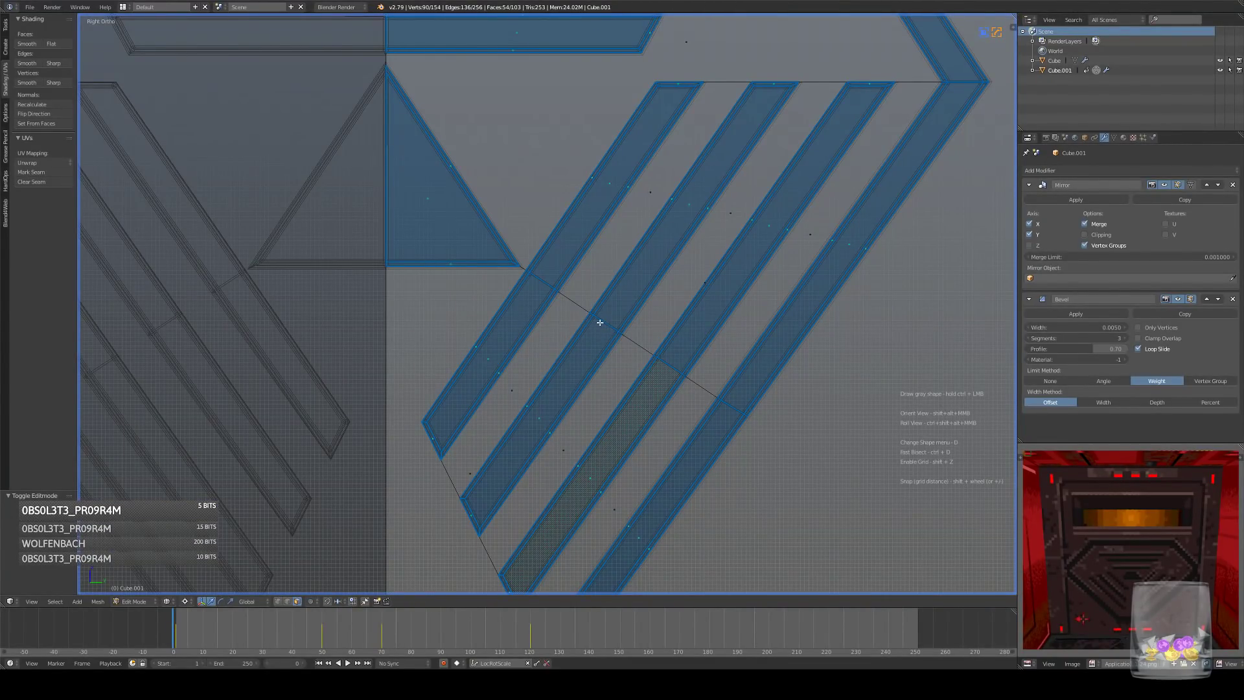
key(z)
scroll(599, 320, up, 4)
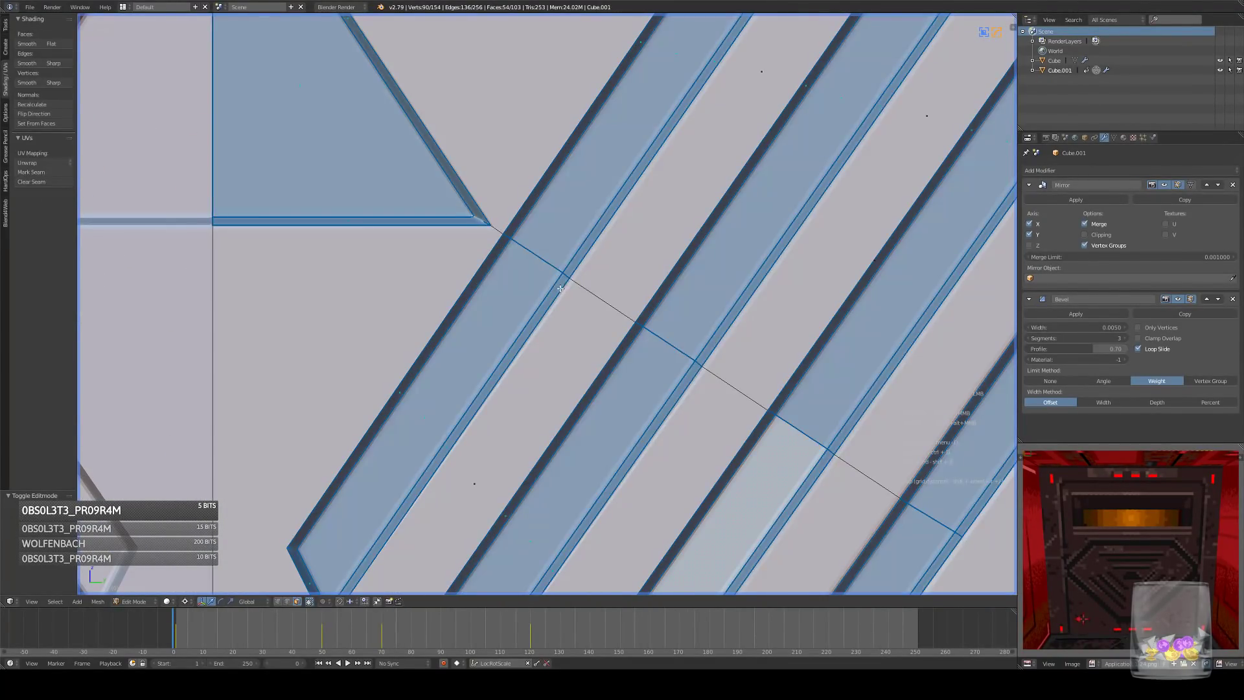
key(z)
scroll(484, 281, up, 4)
shift+scroll(505, 275, down, 2)
key(z)
scroll(531, 263, down, 6)
scroll(531, 263, down, 4)
key(KP_3)
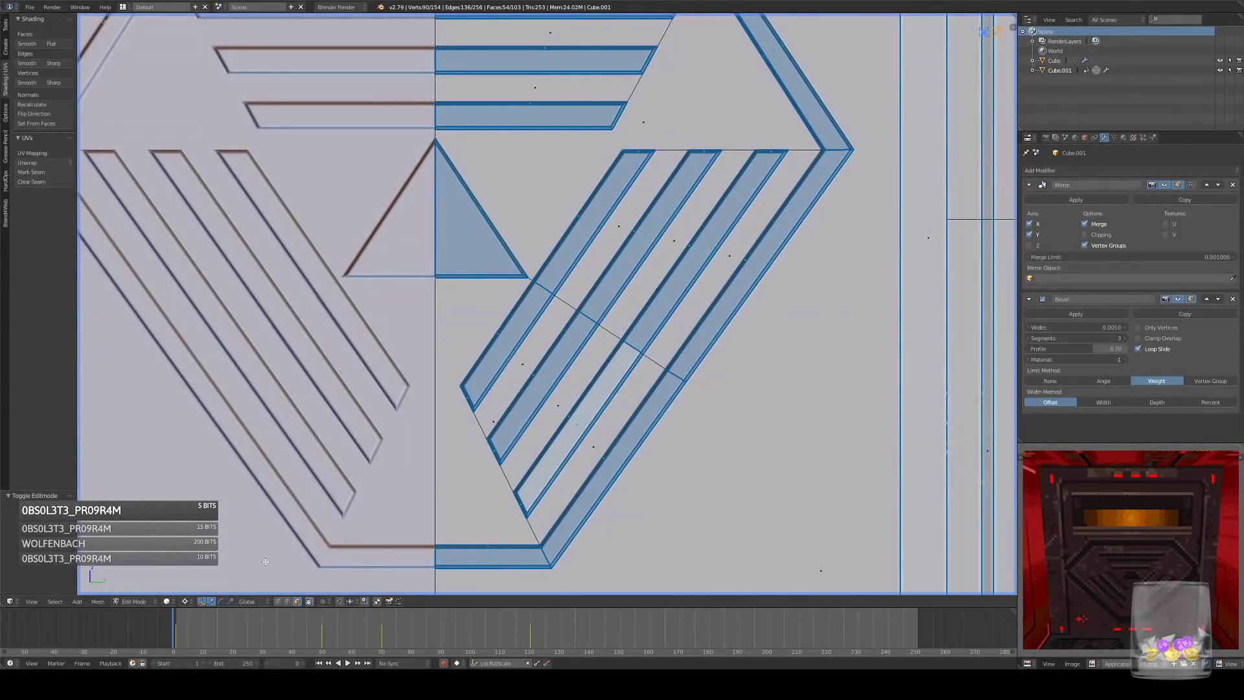
- Connect the upper corner of the innermost slanted strip to the nearest lower corner of the lowest horizontal strip
click(278, 602)
scroll(428, 400, up, 2)
scroll(429, 399, up, 1)
key(a)
scroll(675, 84, up, 1)
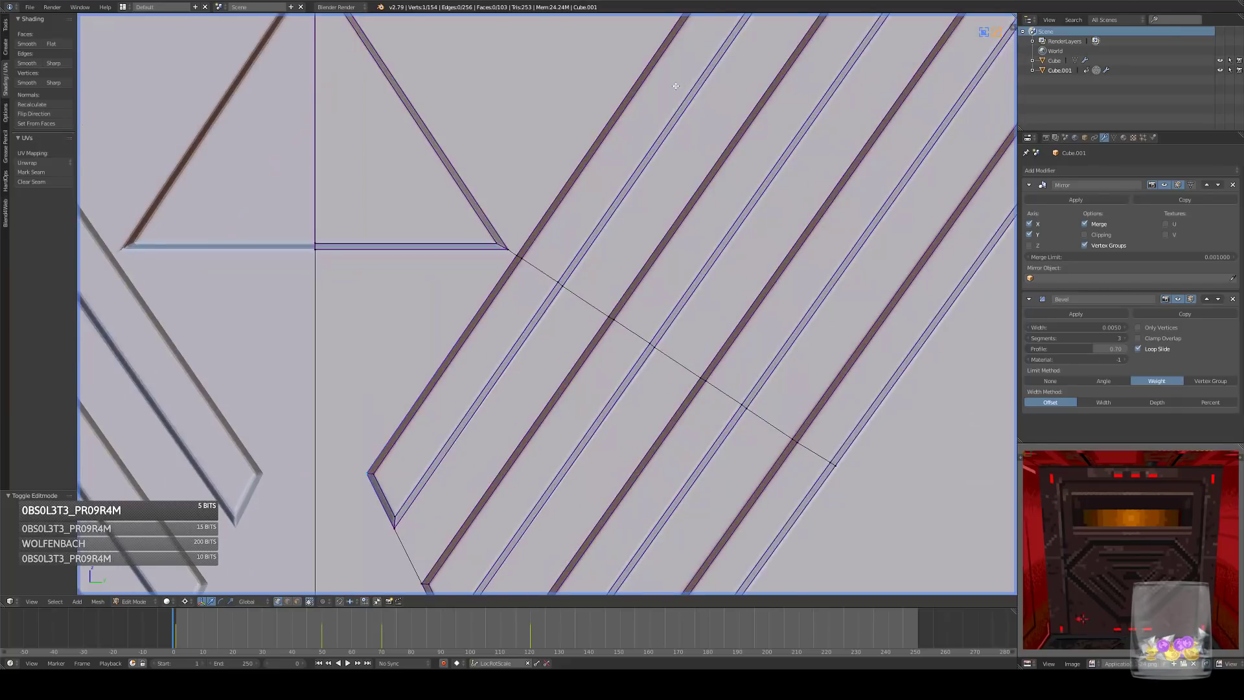
shift+middle_drag(675, 84, 651, 199)
right_click(678, 96)
shift+right_click(666, 61)
key(j)
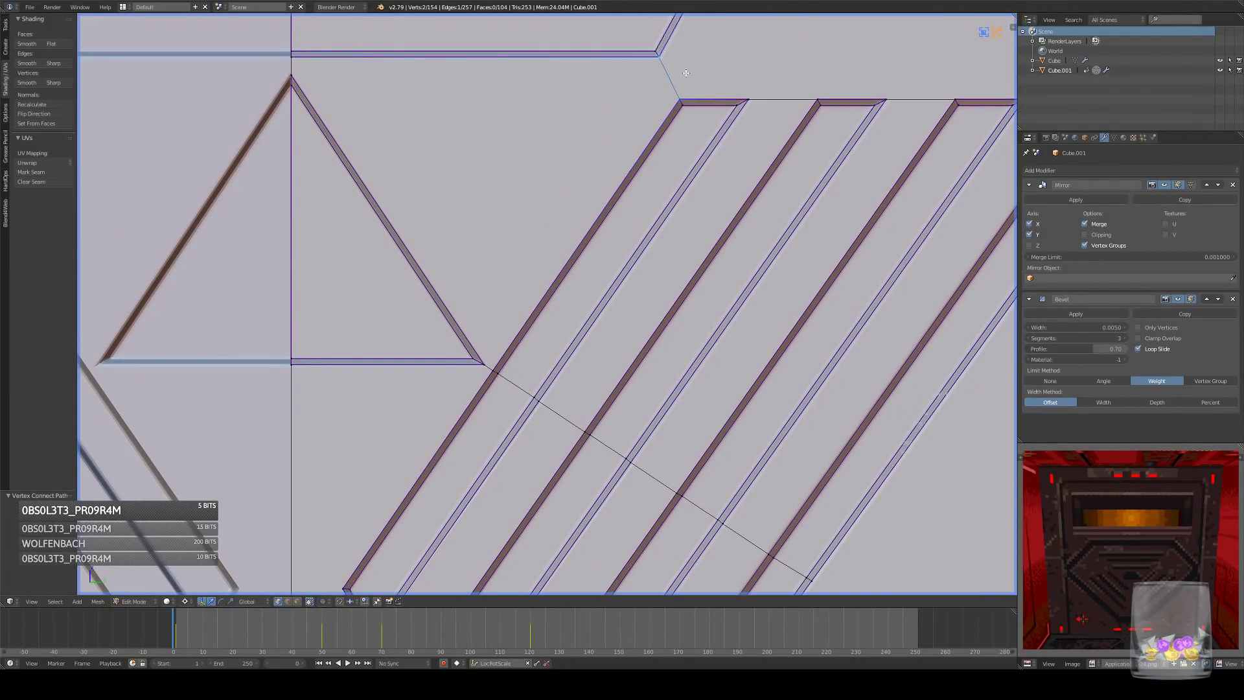
- Dissolve the edge at the triangle's lower corner and the loop cut running across the slanted strips
click(294, 602)
right_click(490, 367)
key(ctrl+x)
alt+right_click(522, 388)
key(ctrl+x)
- Move the central triangle's lower corner away from the innermost slanted strip and raise the middle of its base to match
shift+middle_drag(496, 428, 609, 245)
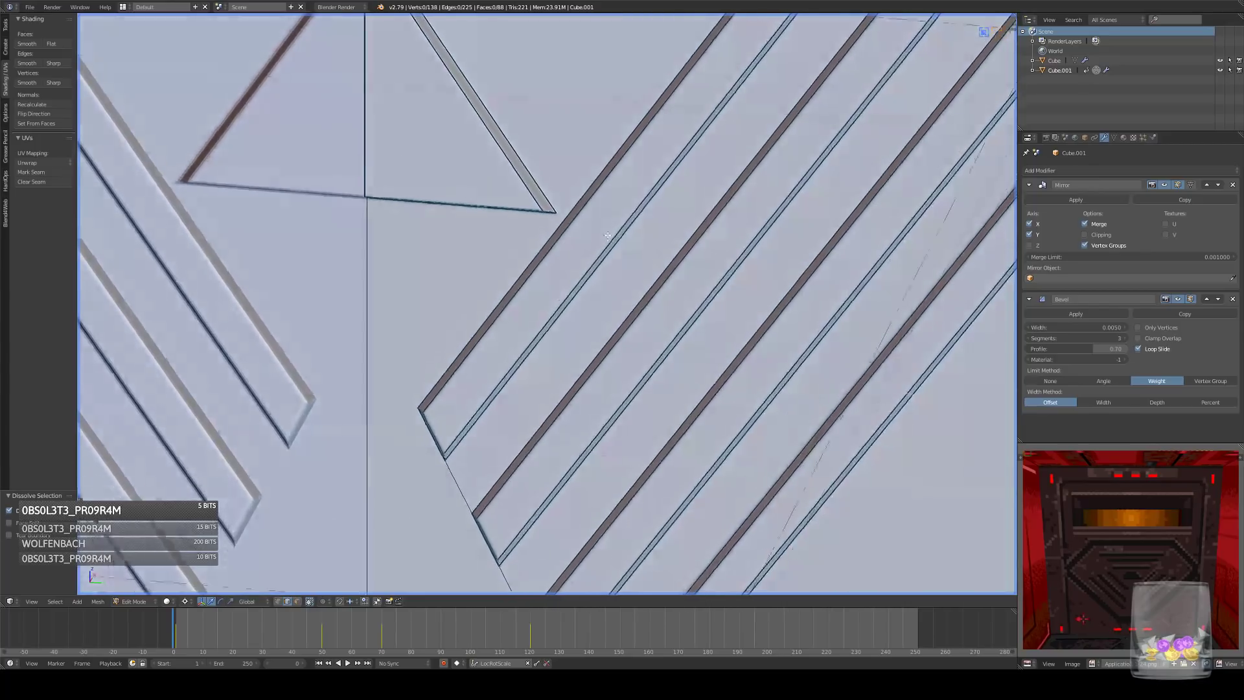
scroll(609, 245, down, 5)
key(KP_3)
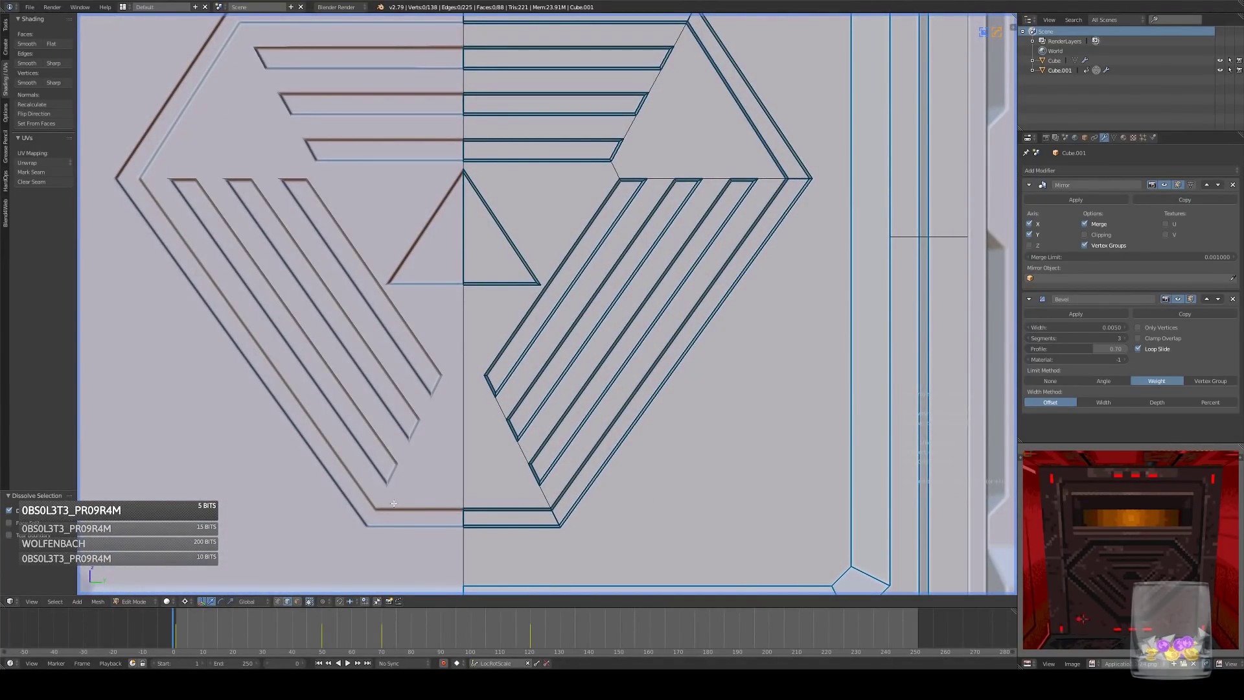
scroll(505, 308, up, 7)
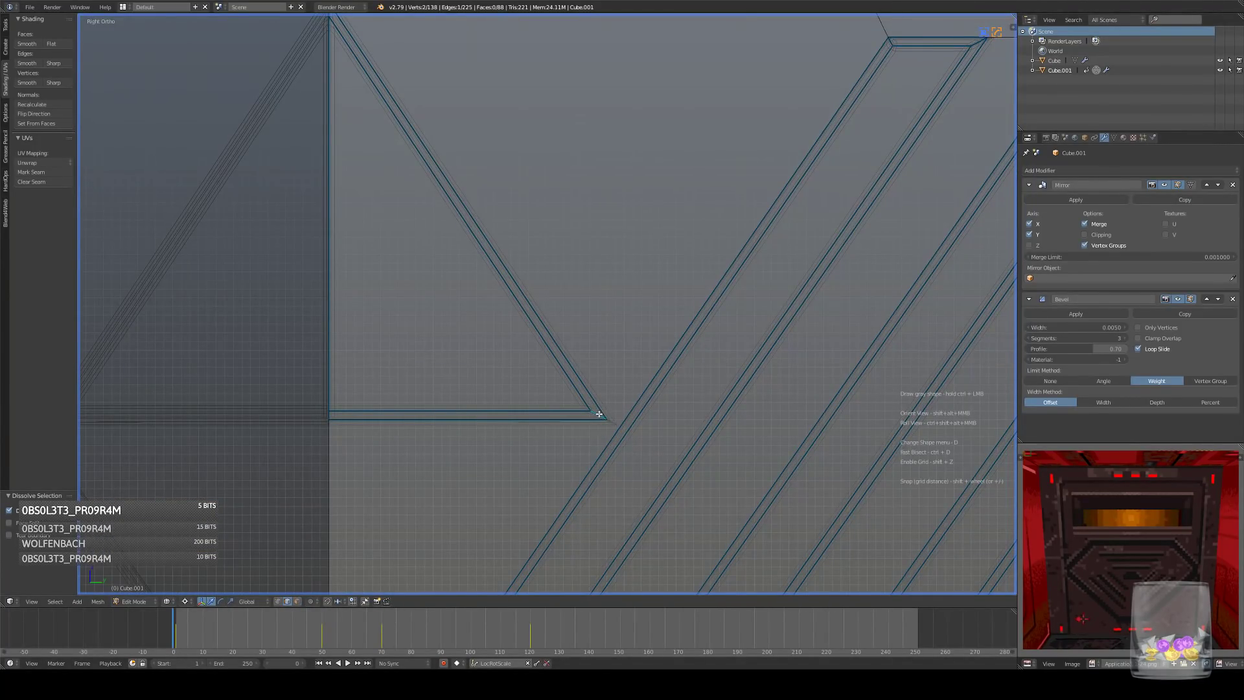
key(g)
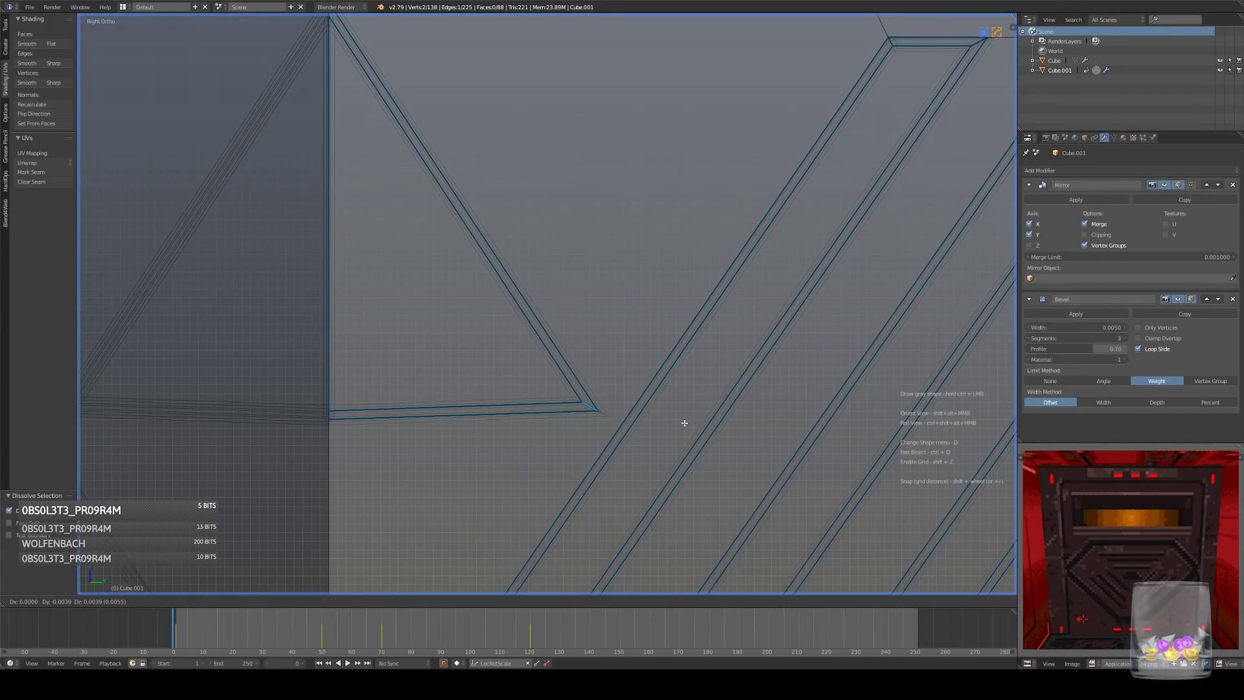
click(675, 422)
click(335, 403)
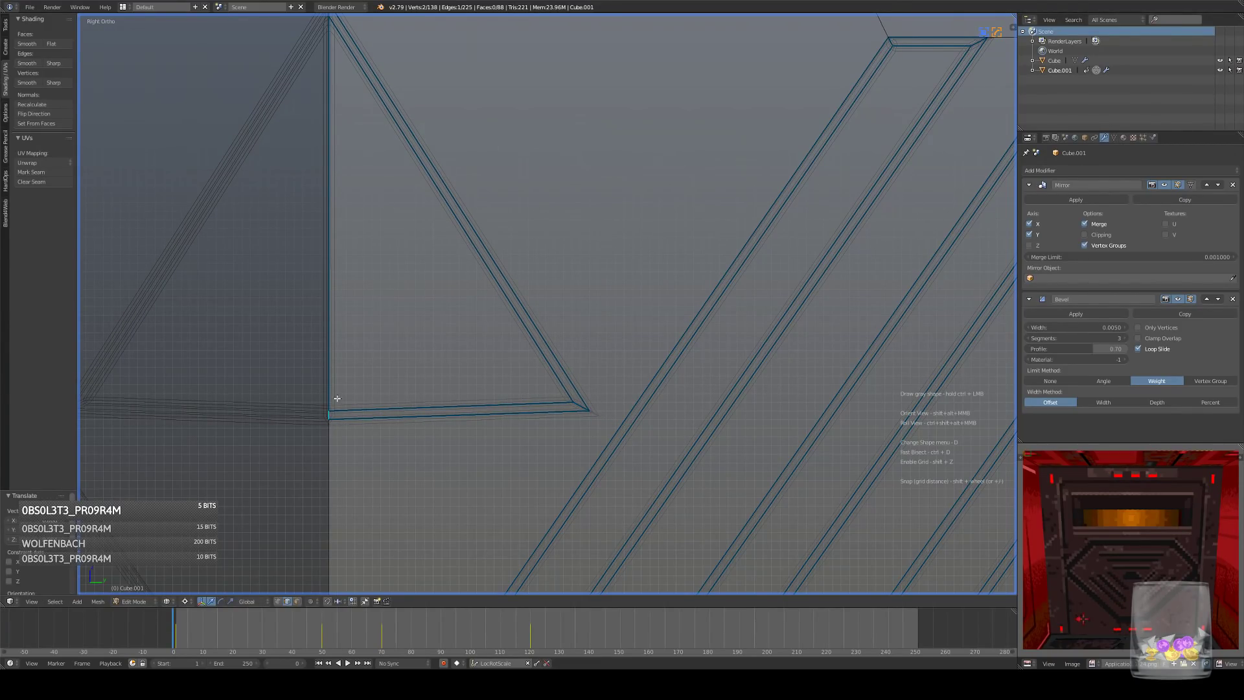
key(g)
click(466, 384)
- Return to solid shading and dissolve the short edge joining the lowest horizontal strip to the innermost slanted strip
scroll(565, 340, down, 6)
key(Tab)
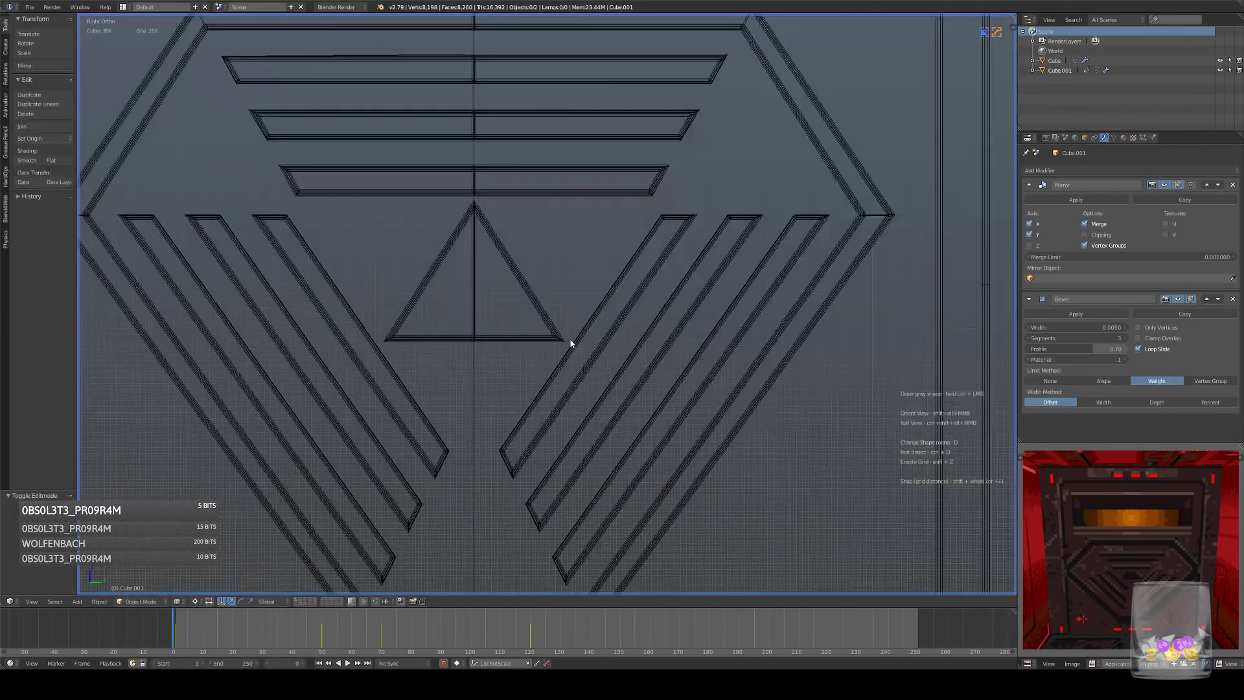
key(z)
scroll(632, 359, up, 2)
key(Tab)
key(ctrl+x)
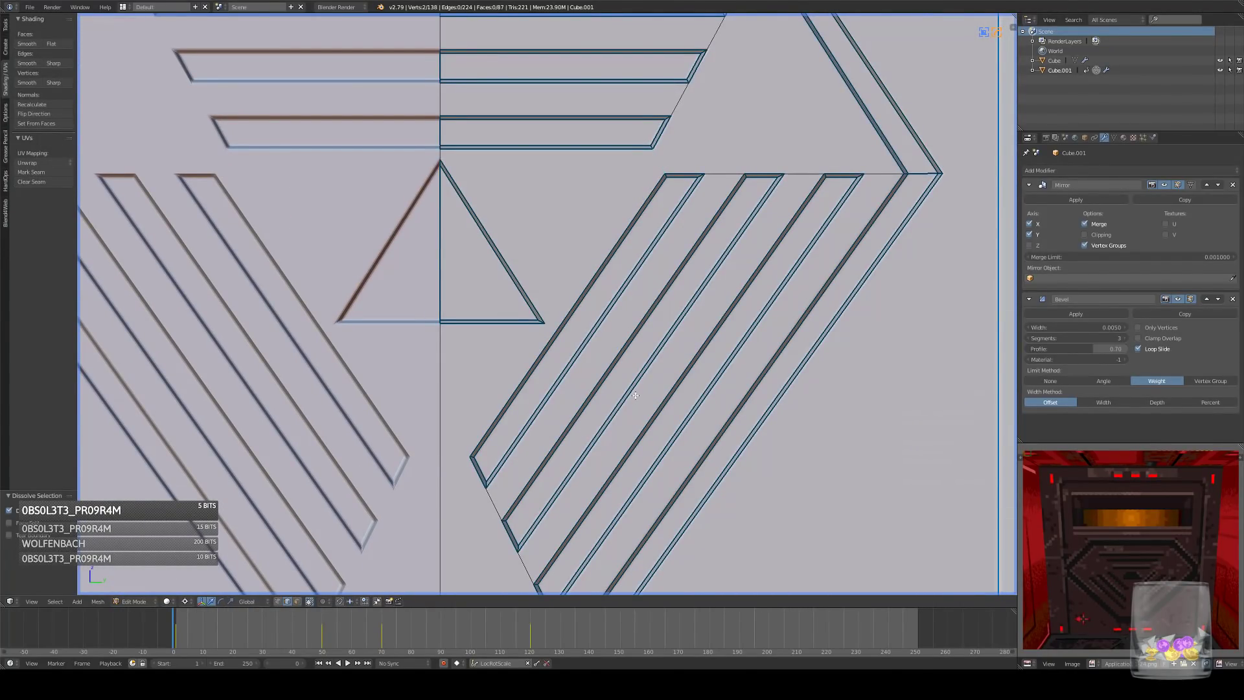
- Dissolve the three diagonal edges linking the ends of the horizontal strips to each other and to the border's upper corner
shift+middle_drag(635, 396, 627, 388)
scroll(627, 388, down, 2)
right_click(634, 156)
shift+right_click(659, 109)
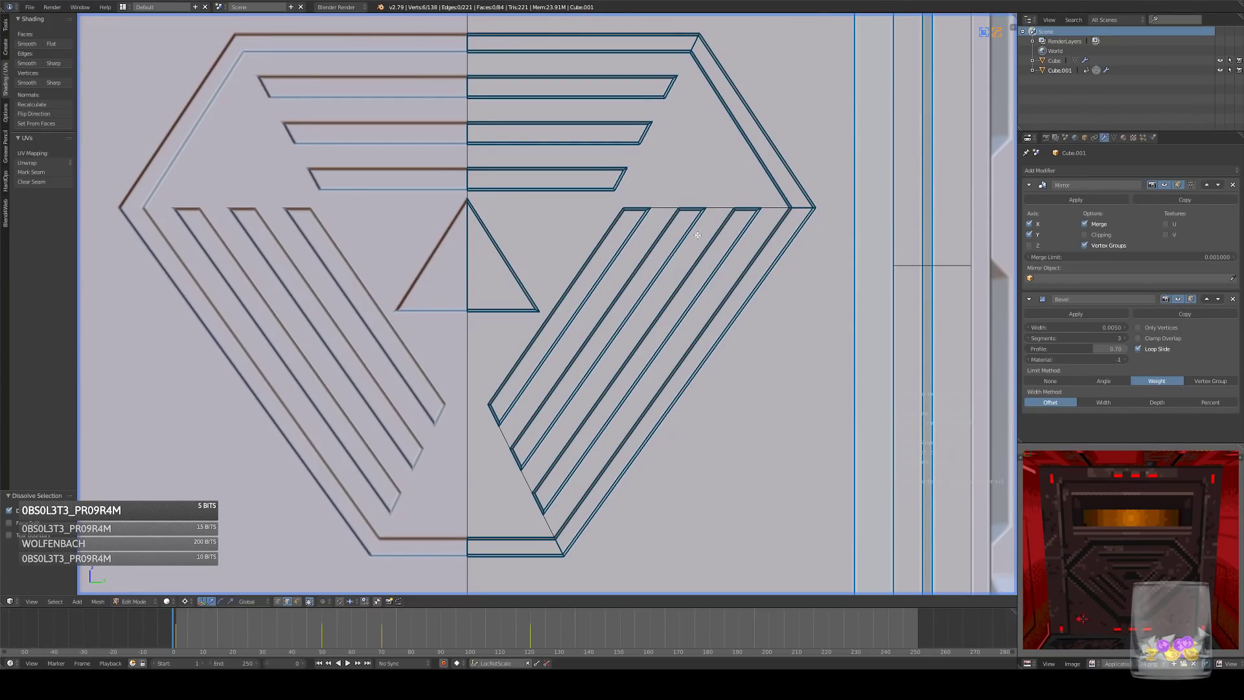
key(Tab)
scroll(659, 229, up, 4)
shift+middle_drag(653, 320, 633, 381)
shift+middle_drag(655, 255, 567, 176)
key(Tab)
shift+middle_drag(579, 257, 664, 91)
right_click(643, 96)
shift+right_click(759, 96)
shift+right_click(863, 94)
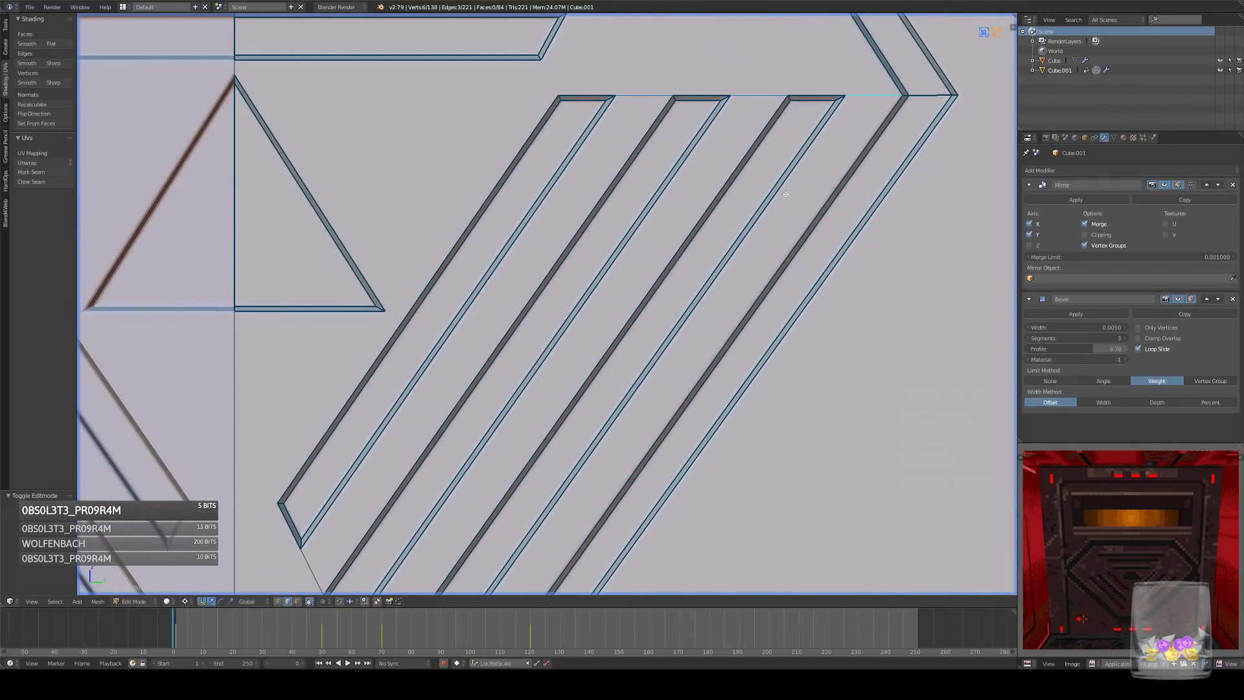
scroll(613, 365, down, 2)
key(ctrl+e)
key(Escape)
- Add a loop cut across the slanted strips, level with the triangle's lower corner
key(ctrl+r)
click(498, 349)
click(496, 364)
- Dissolve the three edges linking the lower ends of the slanted strips to each other and to the border's lower corner
right_click(384, 491)
shift+right_click(416, 555)
shift+middle_drag(420, 556, 425, 416)
shift+right_click(448, 477)
key(ctrl+x)
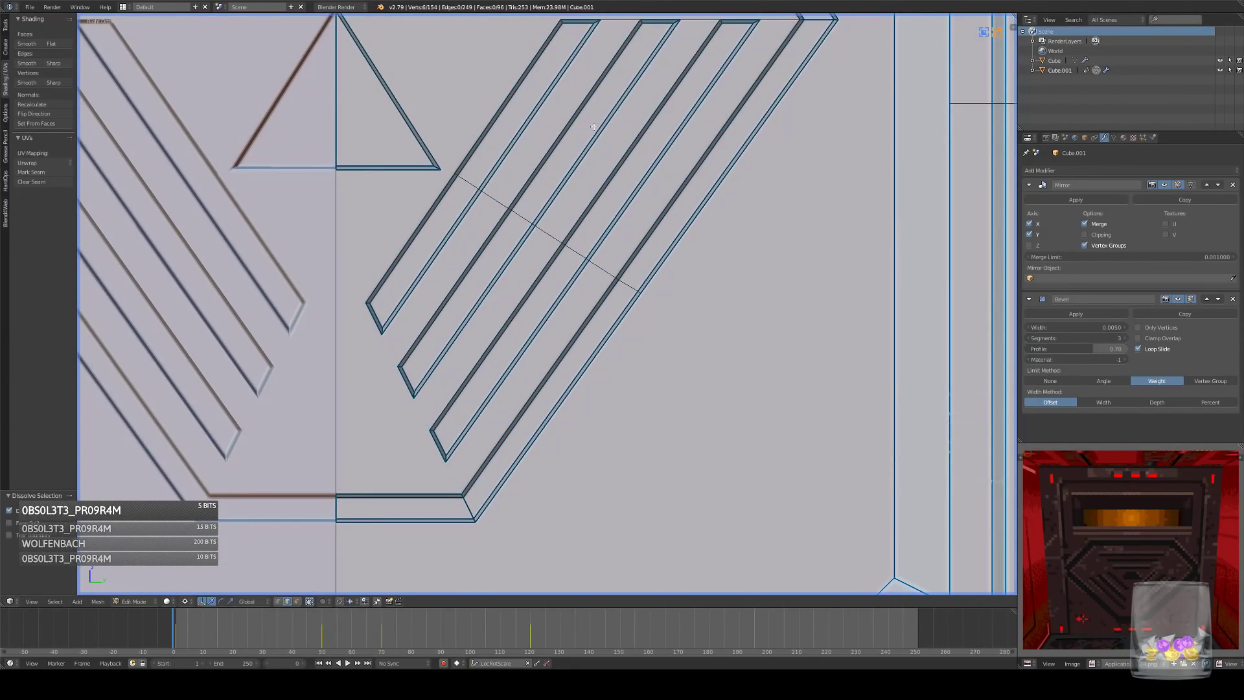
- Connect the triangle's lower corner to the cut across the slanted strips and dissolve the three edges between the strips' upper ends and the border
shift+middle_drag(557, 91, 513, 293)
right_click(577, 220)
shift+right_click(656, 219)
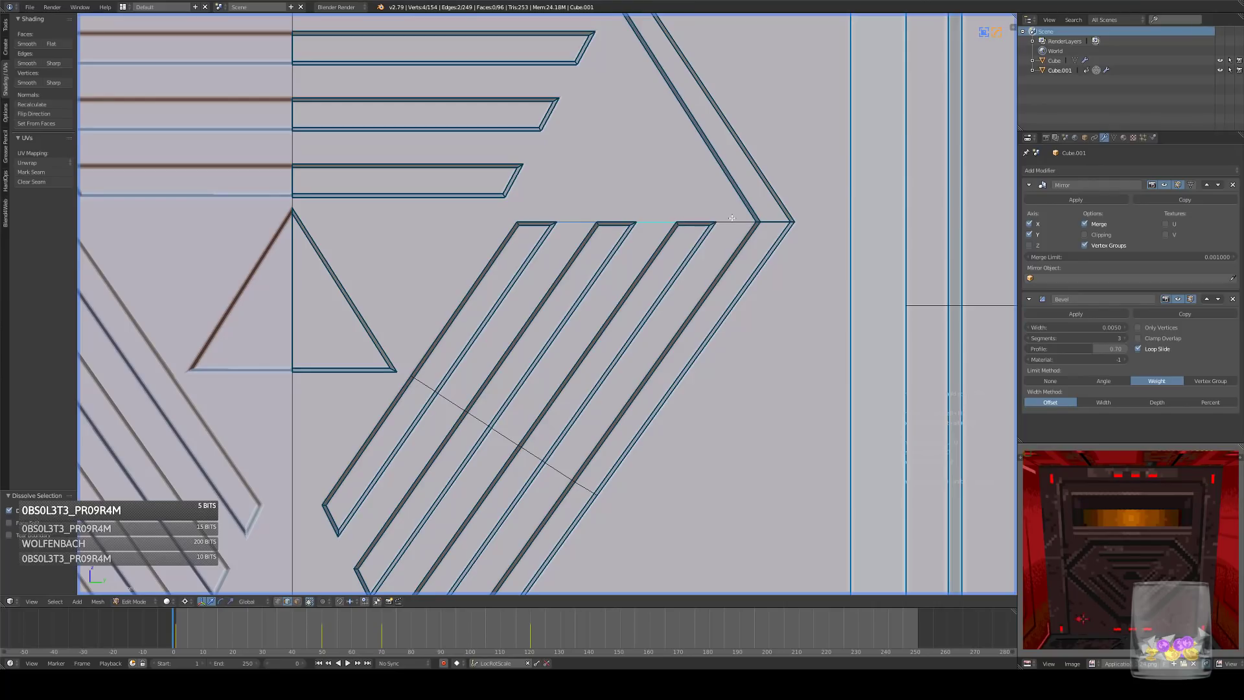
shift+right_click(733, 218)
shift+middle_drag(404, 355, 538, 352)
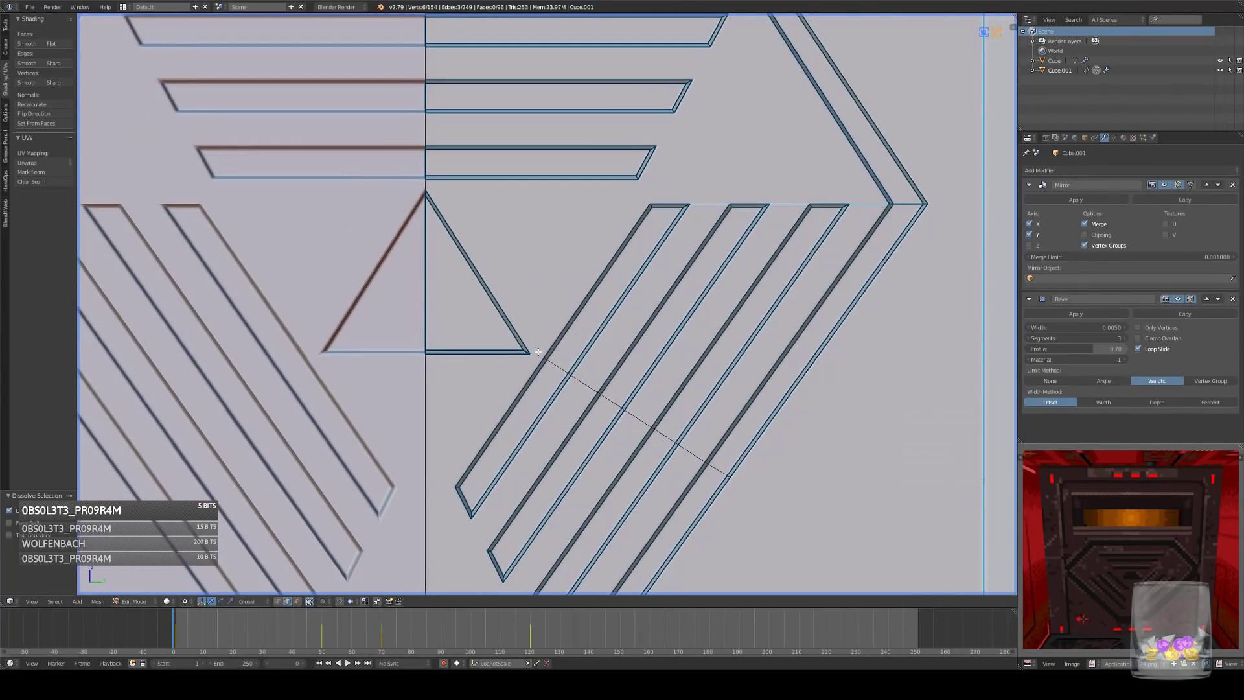
click(278, 602)
right_click(548, 356)
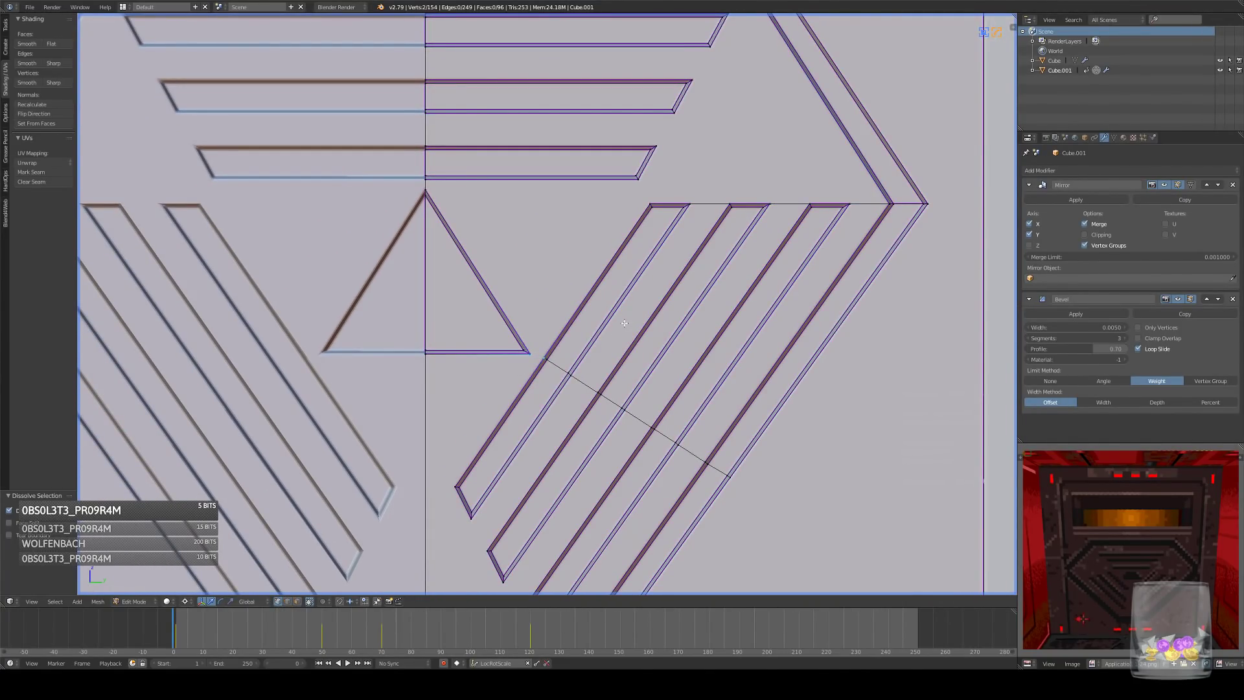
key(j)
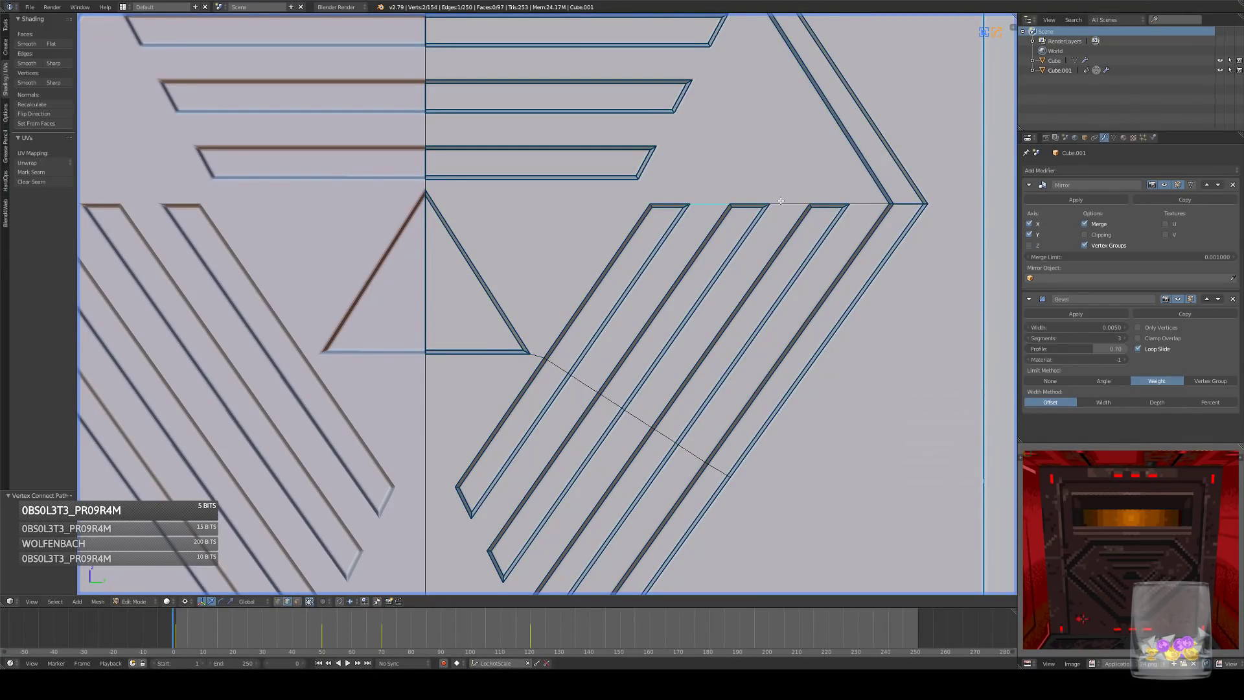
- Inspect the emblem's surface shading around the triangle and strips in Object Mode
key(Tab)
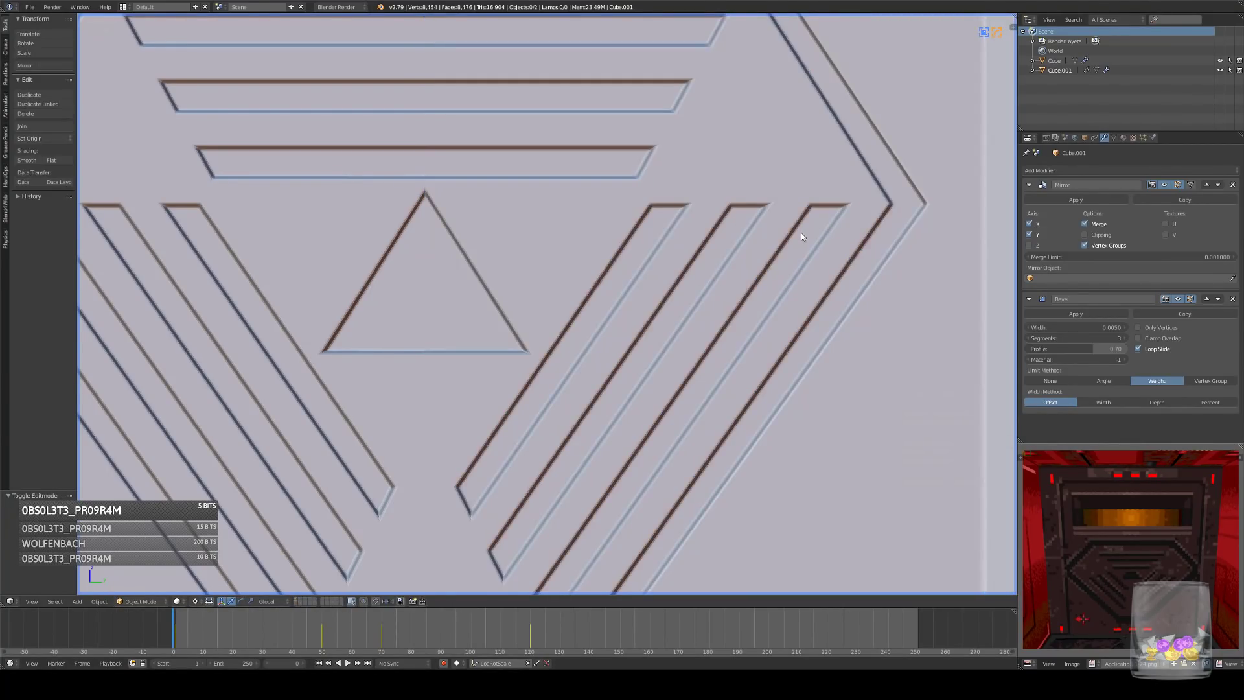
shift+middle_drag(798, 235, 659, 327)
scroll(652, 328, up, 6)
scroll(652, 328, down, 7)
scroll(653, 326, down, 5)
scroll(648, 331, up, 6)
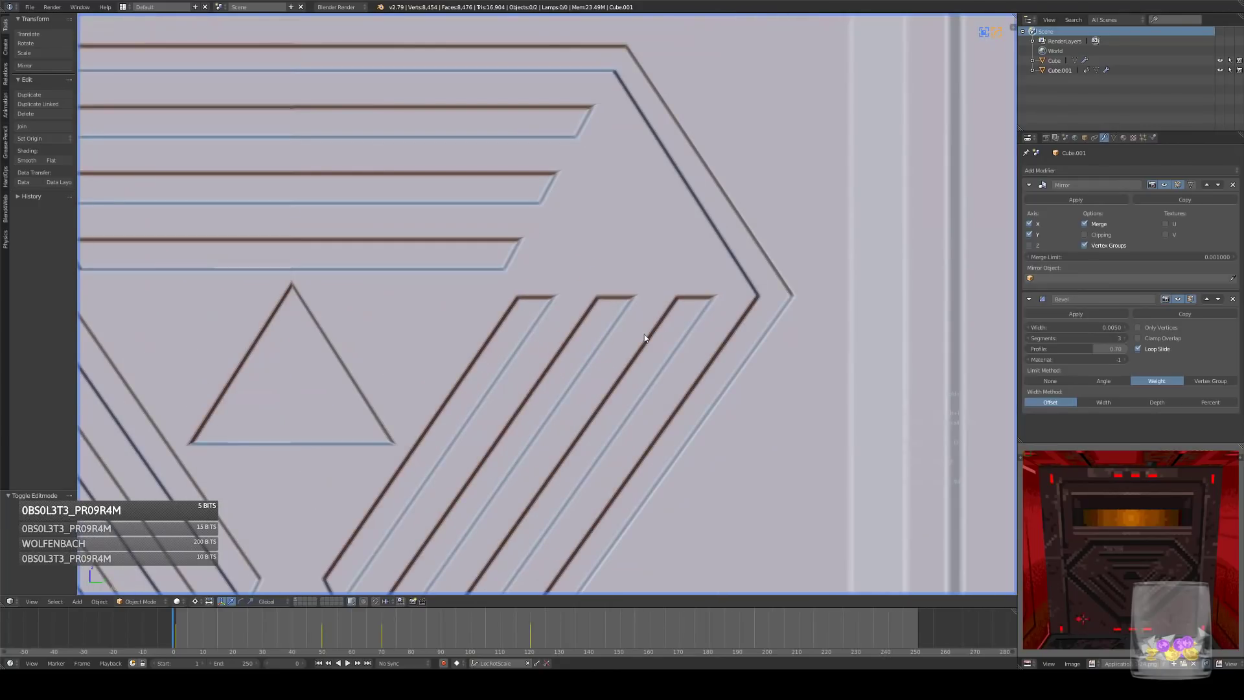
mouse_move(546, 277)
shift+middle_down()
mouse_move(625, 141)
mouse_move(713, 37)
mouse_move(759, 49)
mouse_move(676, 269)
mouse_move(654, 274)
mouse_move(663, 228)
shift+middle_up()
scroll(654, 274, down, 5)
- Box-select the emblem's faces in wireframe, return to solid shading and check the surface in Object Mode
key(Tab)
click(297, 602)
key(z)
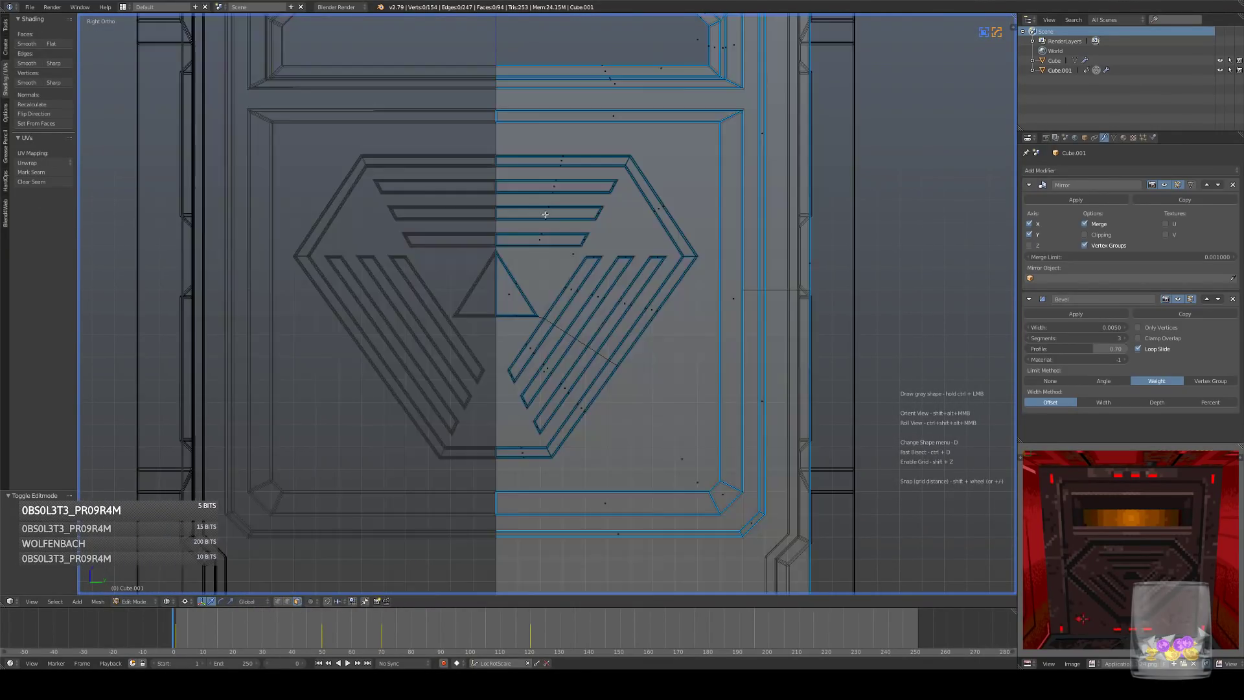
key(b)
drag(461, 136, 705, 471)
middle_drag(640, 487, 656, 521)
key(z)
shift+right_click(678, 519)
key(KP_3)
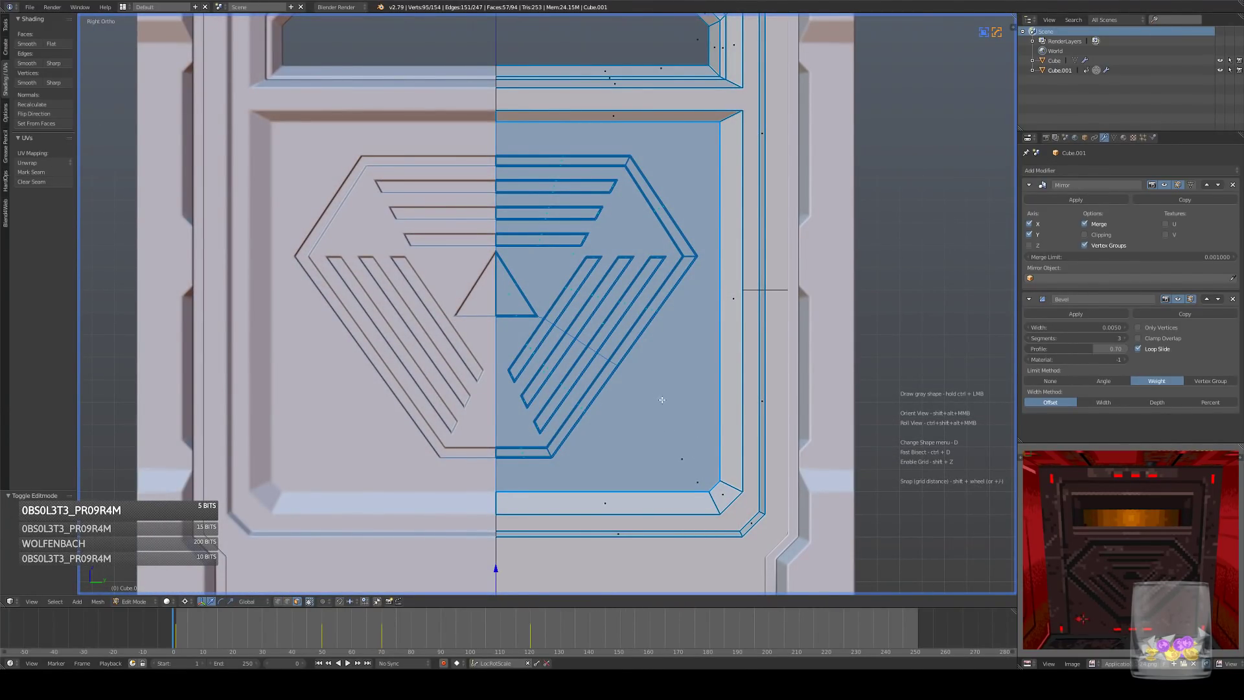
shift+middle_drag(679, 378, 683, 394)
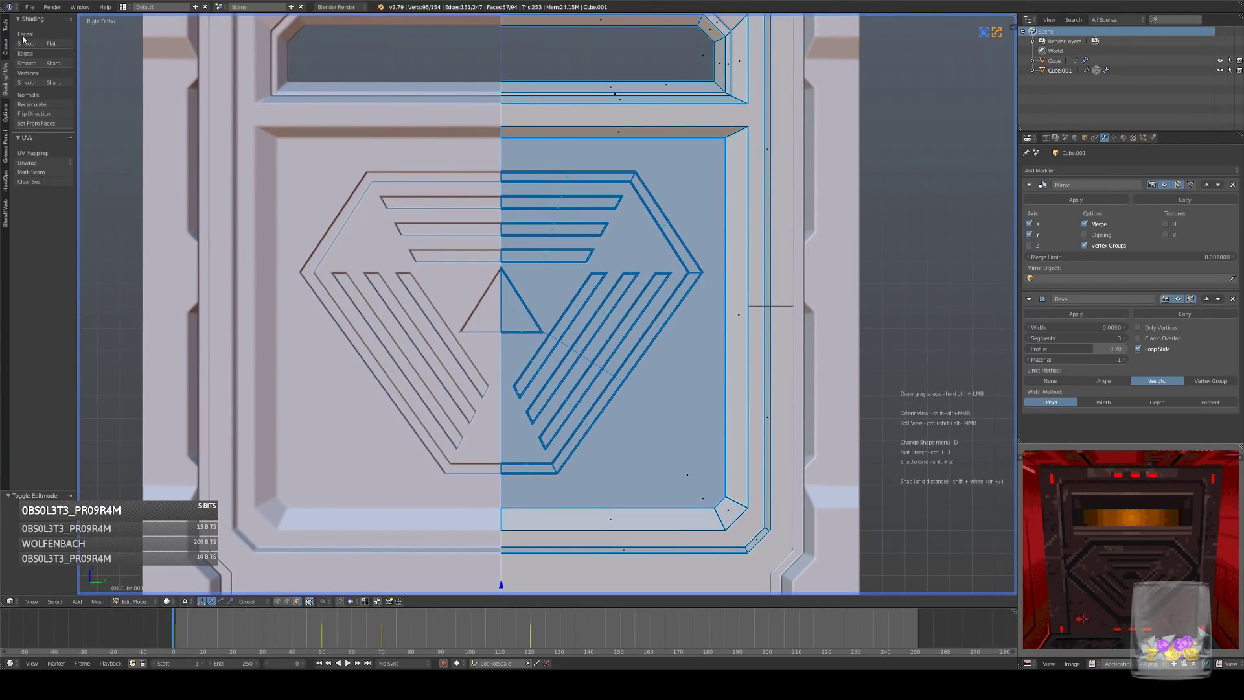
key(Tab)
scroll(651, 345, up, 5)
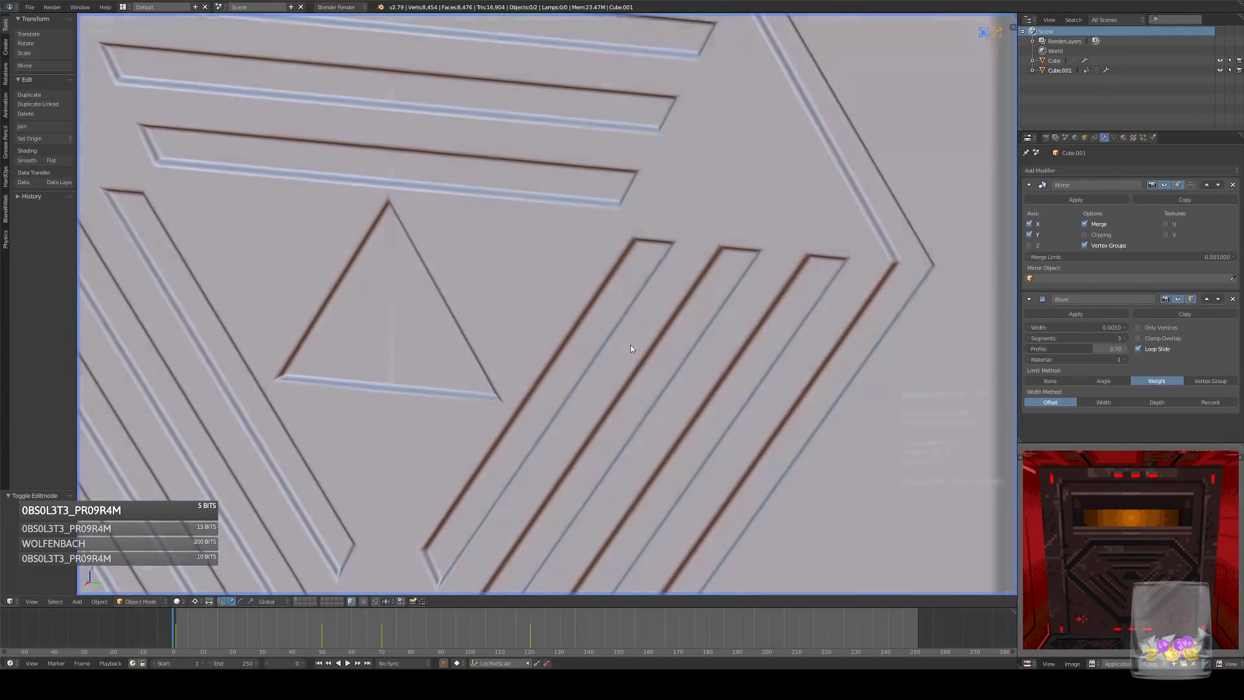
- Select the edges along the mirror line from the triangle up through the border and toggle off their sharp marking with Set SSharp
key(Tab)
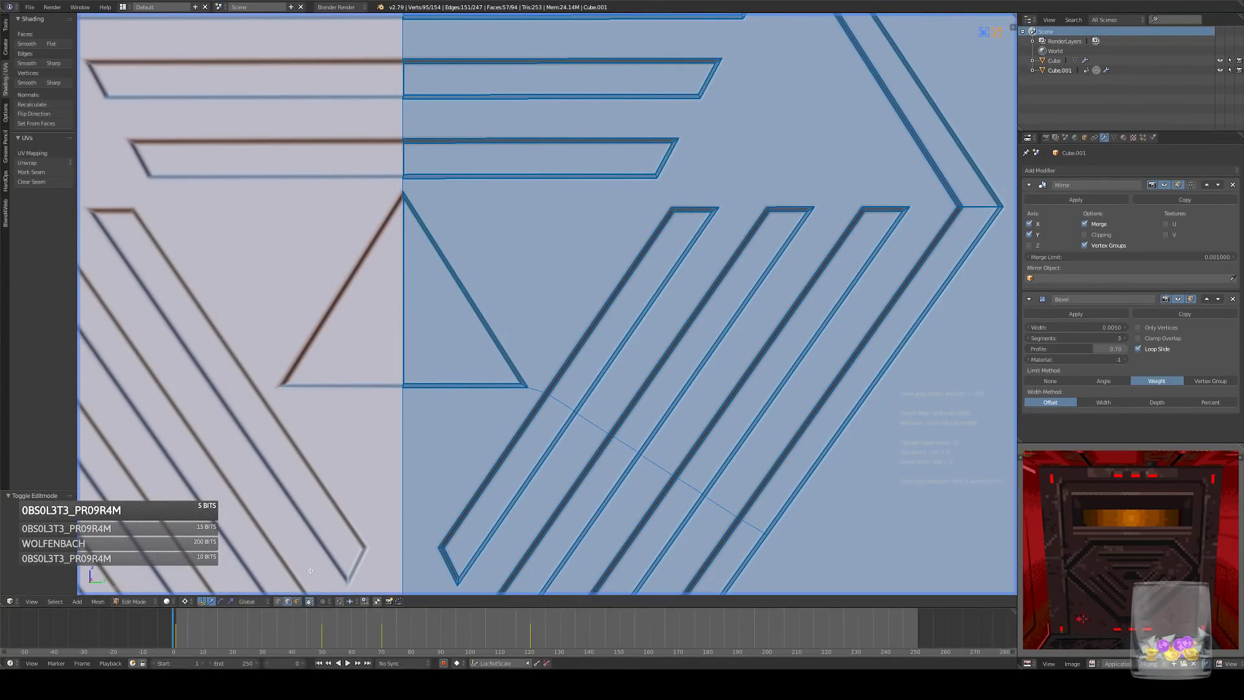
key(z)
right_click(402, 276)
key(z)
scroll(486, 127, down, 4)
ctrl+right_click(485, 124)
key(q)
click(766, 180)
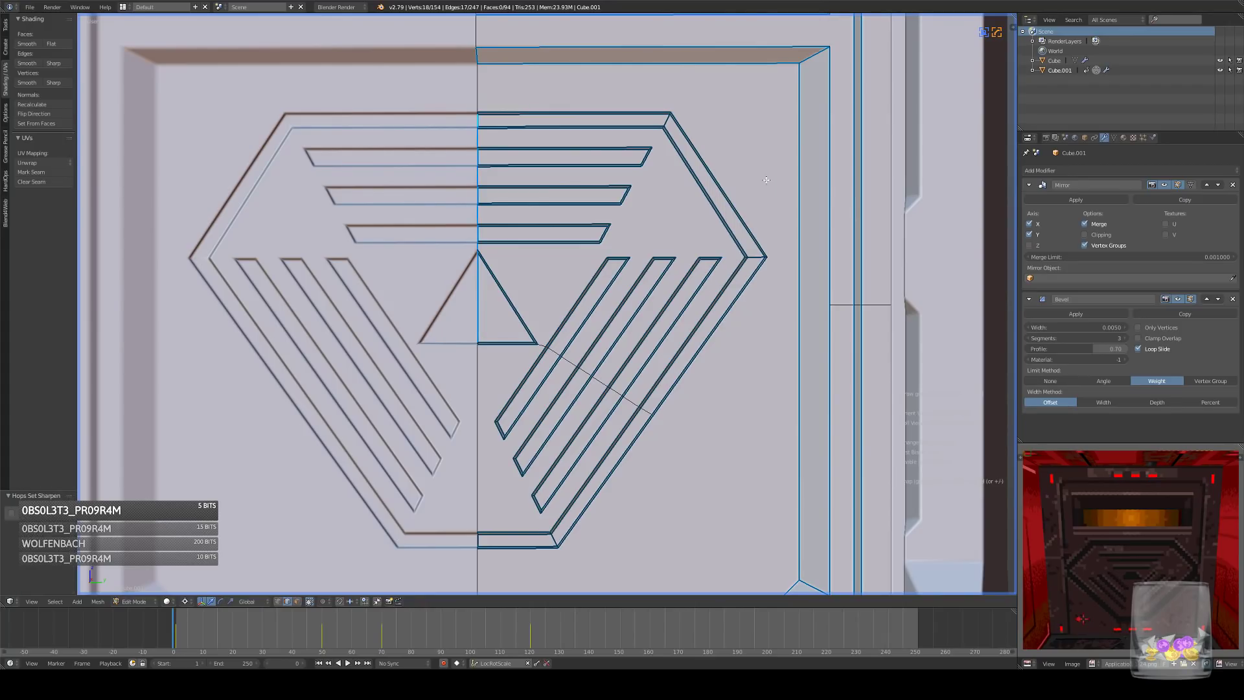
key(q)
click(646, 290)
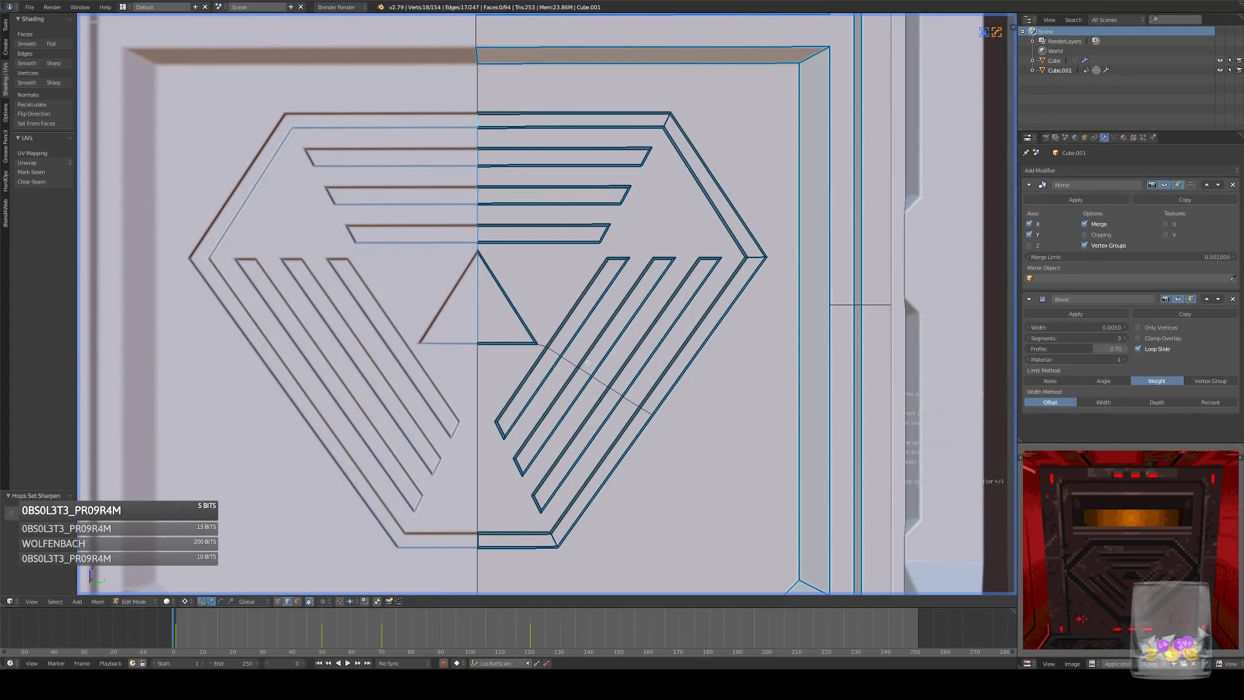
- Apply Set SSharp to the short edge between the triangle's lower corner and the innermost slanted strip, and check the bevels in Object Mode
right_click(542, 345)
key(q)
click(653, 403)
key(Tab)
middle_drag(757, 344, 753, 304)
scroll(736, 315, up, 4)
scroll(757, 305, down, 6)
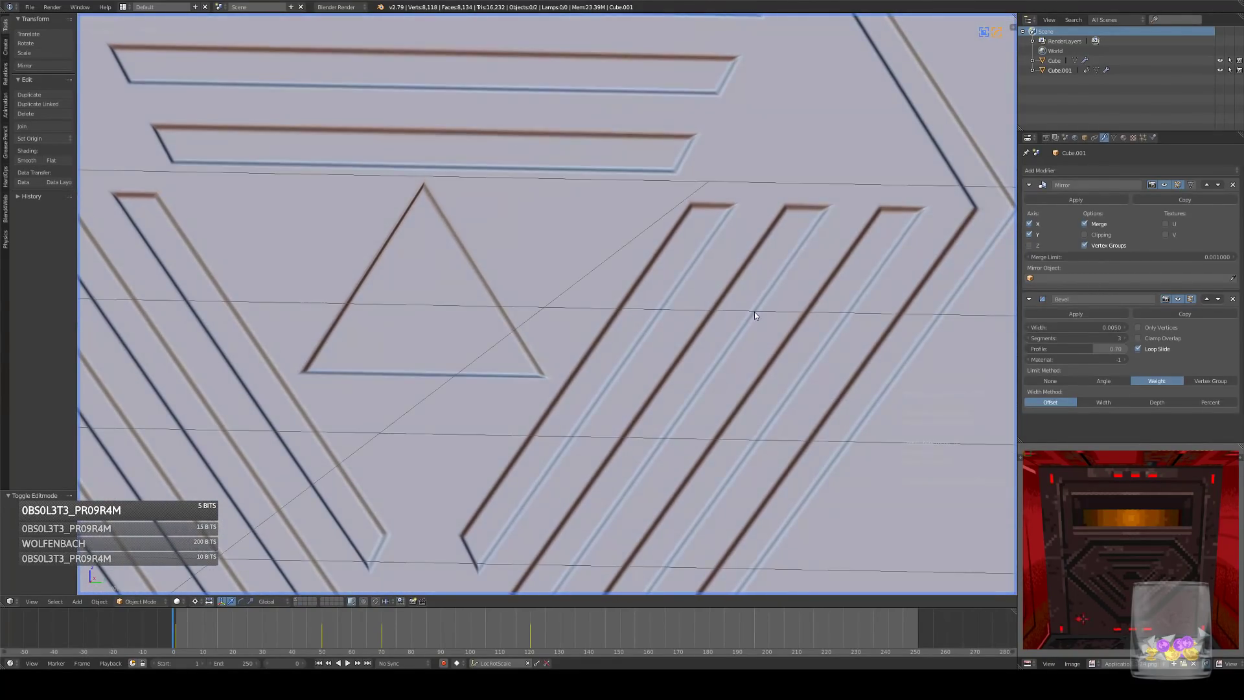
- Apply Set SSharp to the three short corner edges of the hexagonal border and check the emblem from the right view
key(Tab)
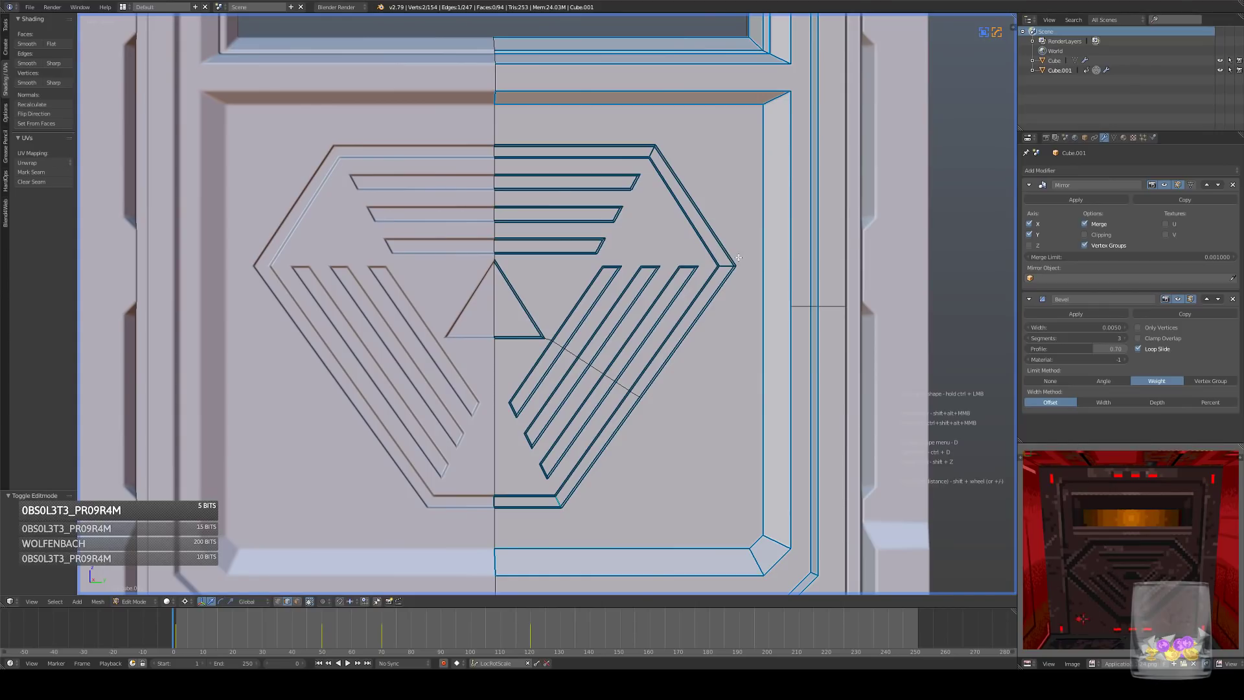
key(q)
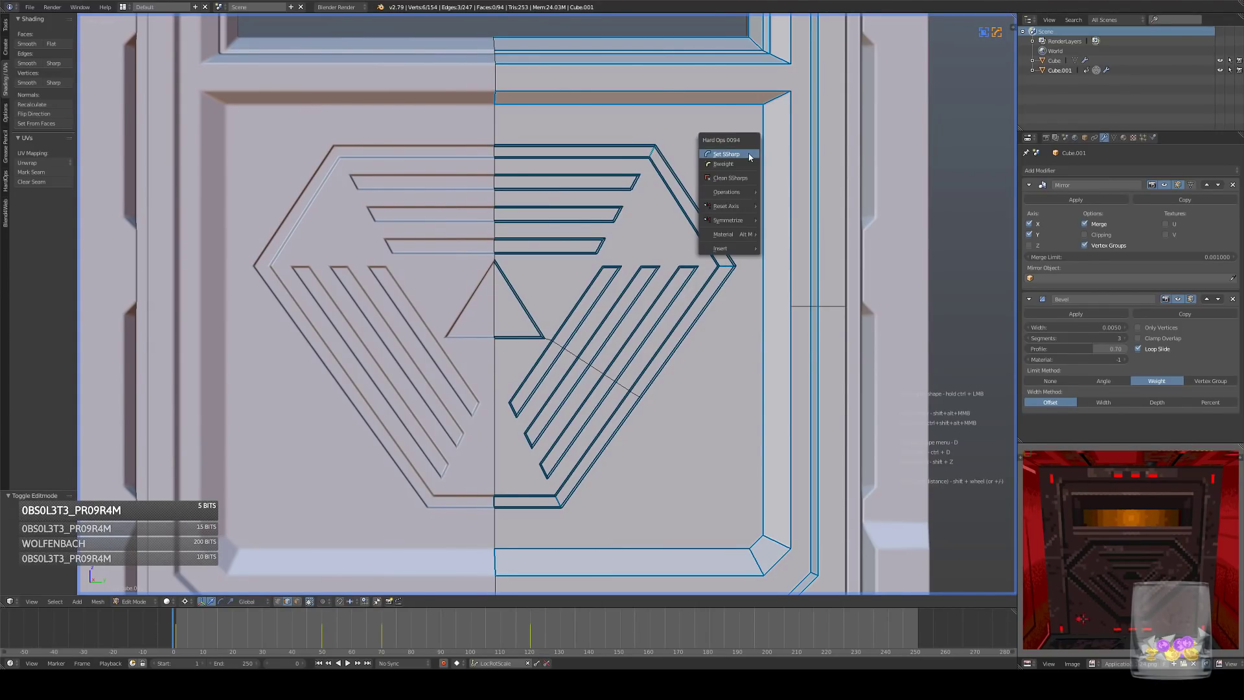
click(748, 155)
key(Tab)
scroll(719, 252, down, 6)
middle_drag(719, 252, 730, 309)
key(KP_3)
scroll(706, 324, up, 4)
scroll(706, 321, up, 1)
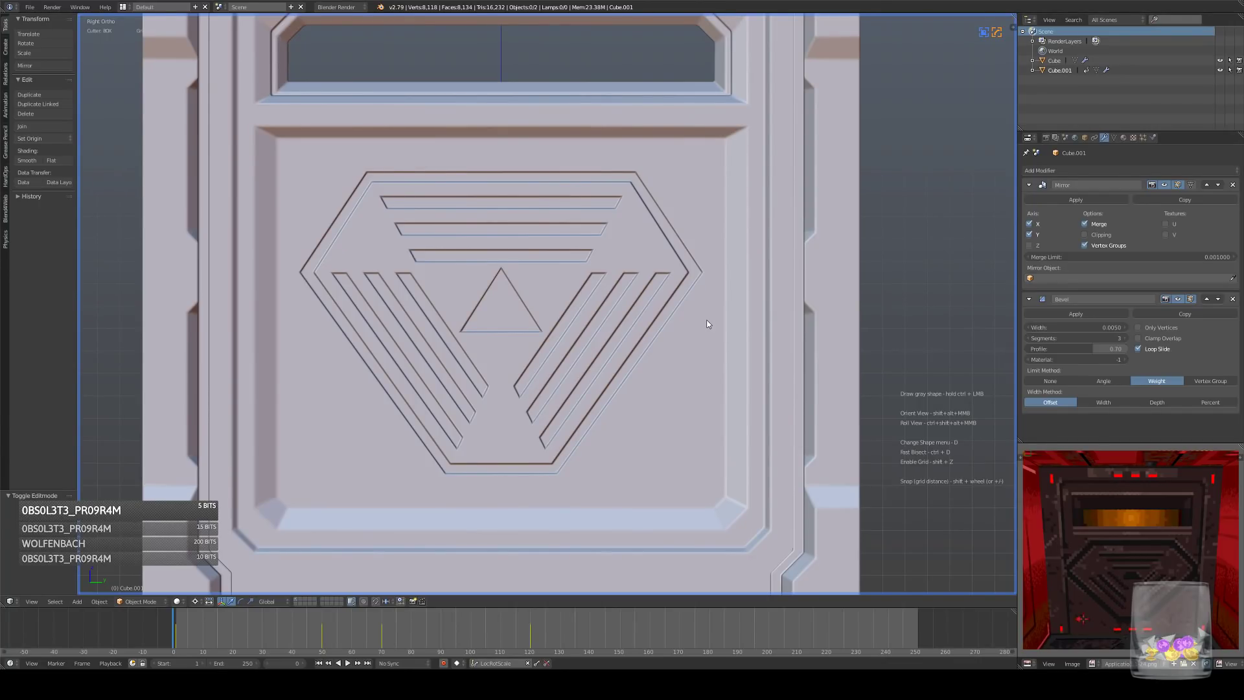
- Play the sliding-door animation from the front and in perspective, and return to the first frame in the right view
scroll(585, 268, down, 5)
middle_drag(574, 273, 598, 285)
key(KP_1)
key(alt+a)
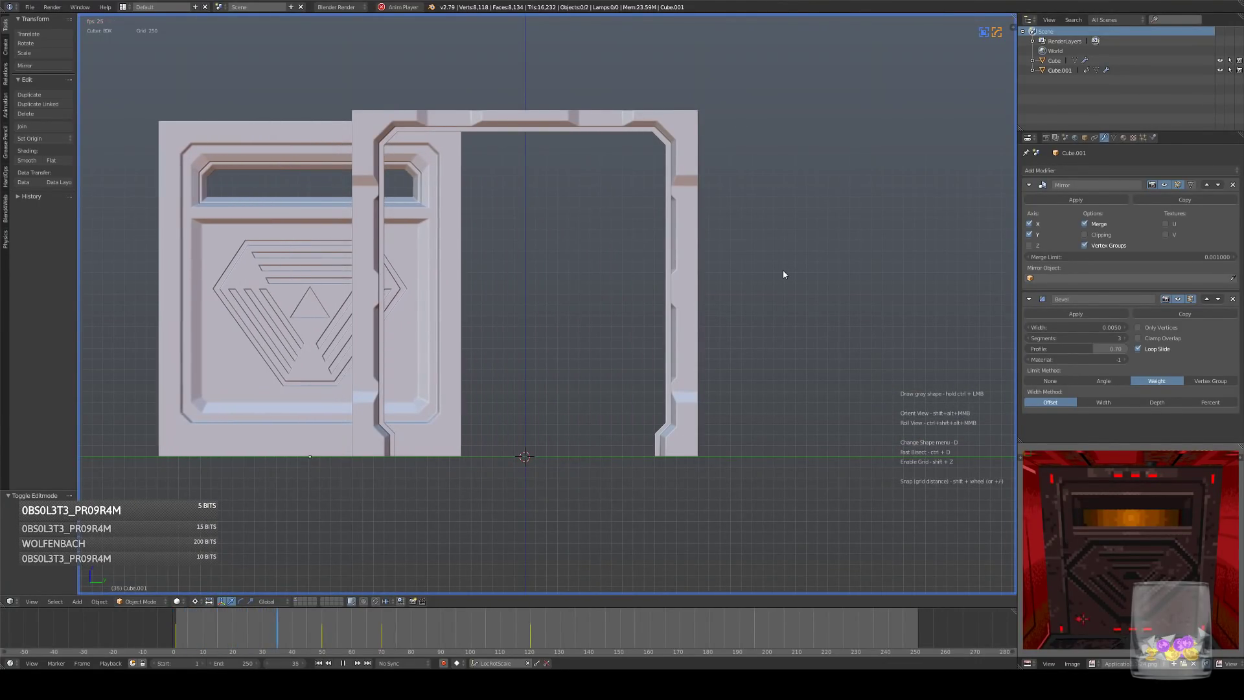
key(alt+a)
middle_drag(781, 273, 761, 300)
key(alt+a)
key(alt+a)
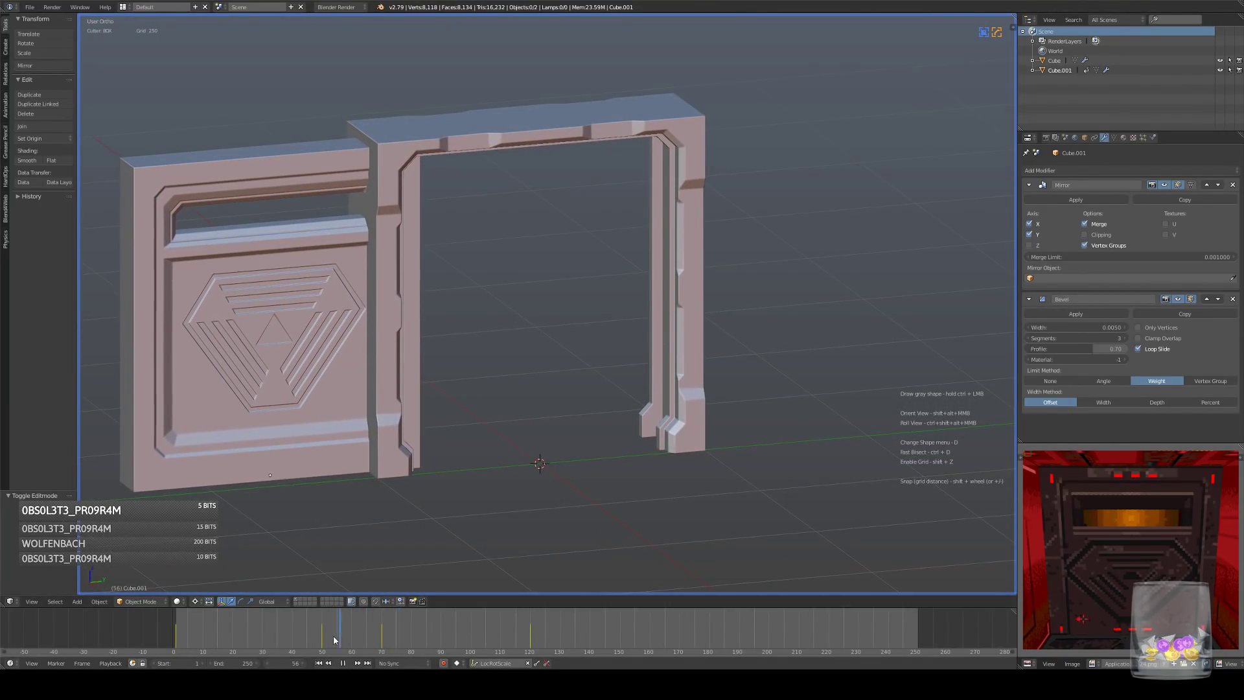
key(KP_3)
key(shift+Left)
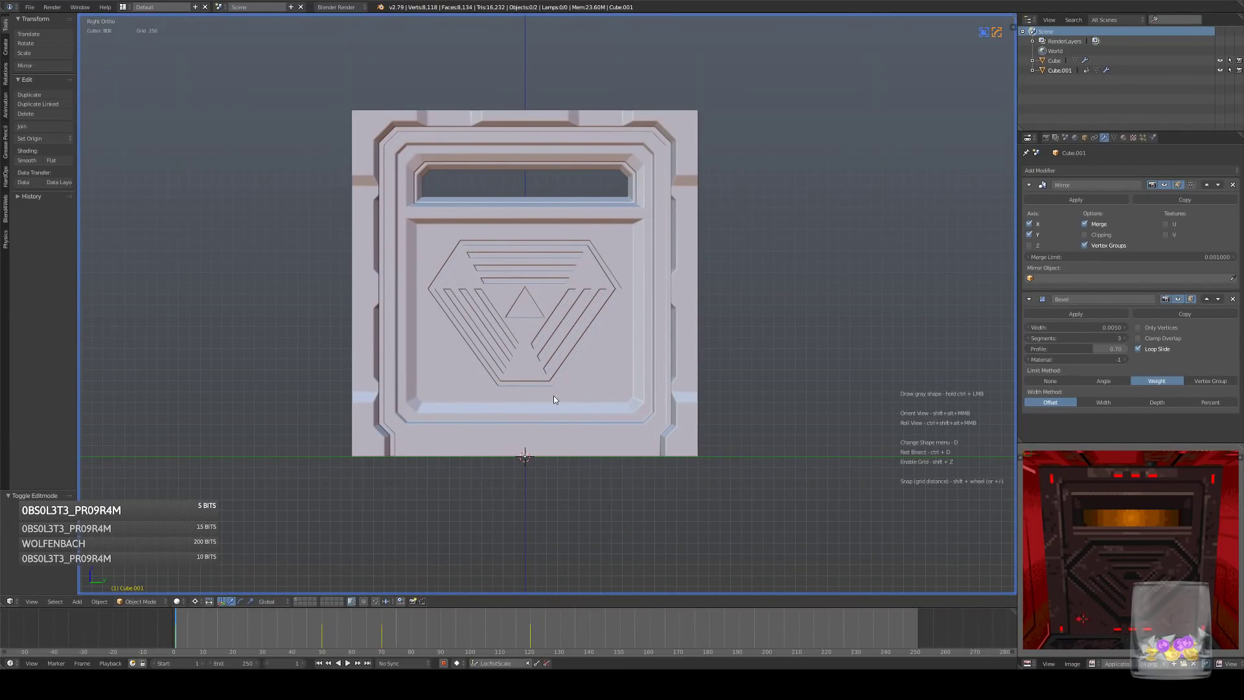
- Select the recessed floor faces around the hexagonal border on the editable half, using face selection
scroll(553, 395, up, 4)
key(Tab)
click(277, 601)
scroll(585, 267, up, 2)
click(297, 601)
scroll(589, 215, down, 5)
key(Tab)
middle_drag(589, 215, 583, 297)
key(Tab)
scroll(564, 320, up, 5)
key(KP_3)
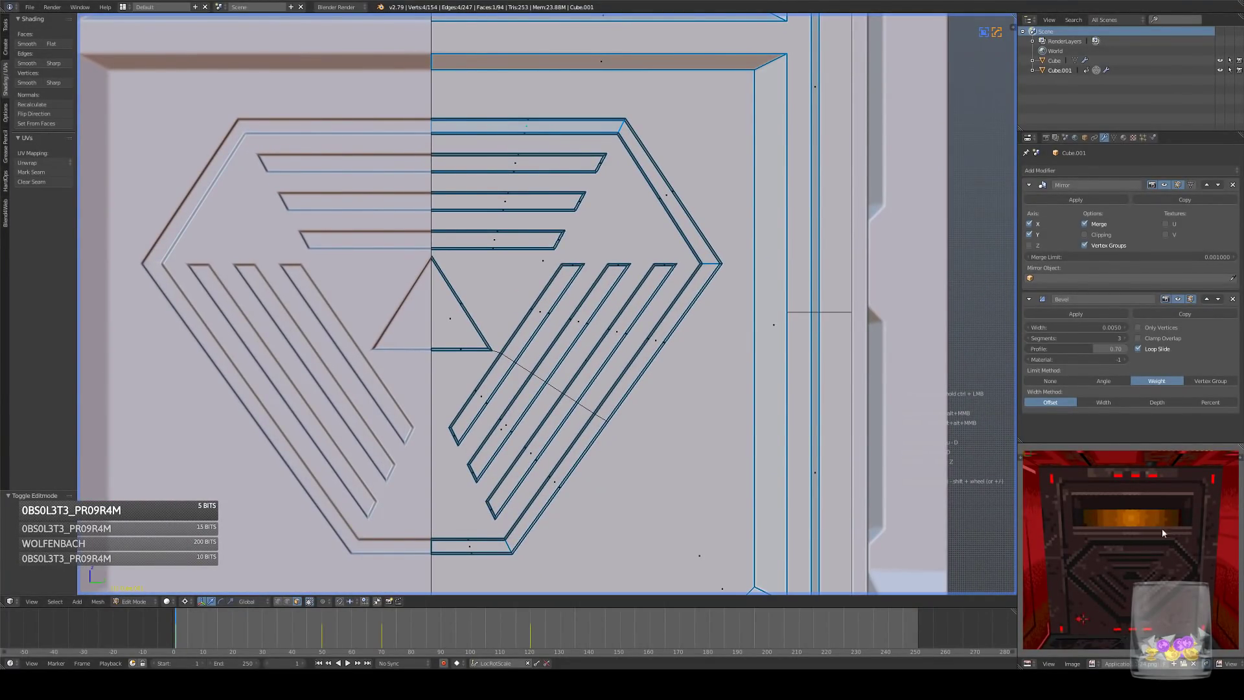
scroll(626, 237, down, 4)
scroll(626, 238, up, 2)
shift+click(636, 235)
shift+click(653, 262)
shift+click(613, 340)
shift+click(516, 469)
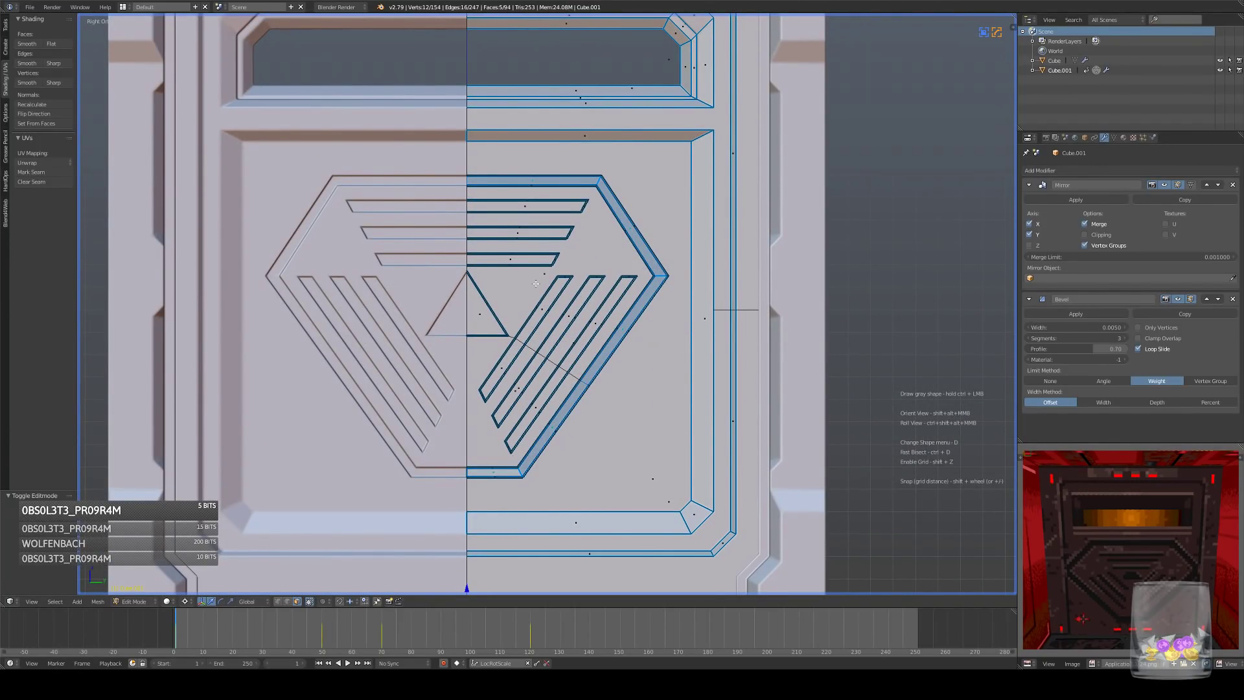
- Add the floor faces of the horizontal strips, the slanted strips and the central triangle to the selection
shift+click(543, 206)
shift+click(522, 232)
shift+click(512, 259)
shift+click(494, 373)
shift+click(526, 327)
shift+click(508, 322)
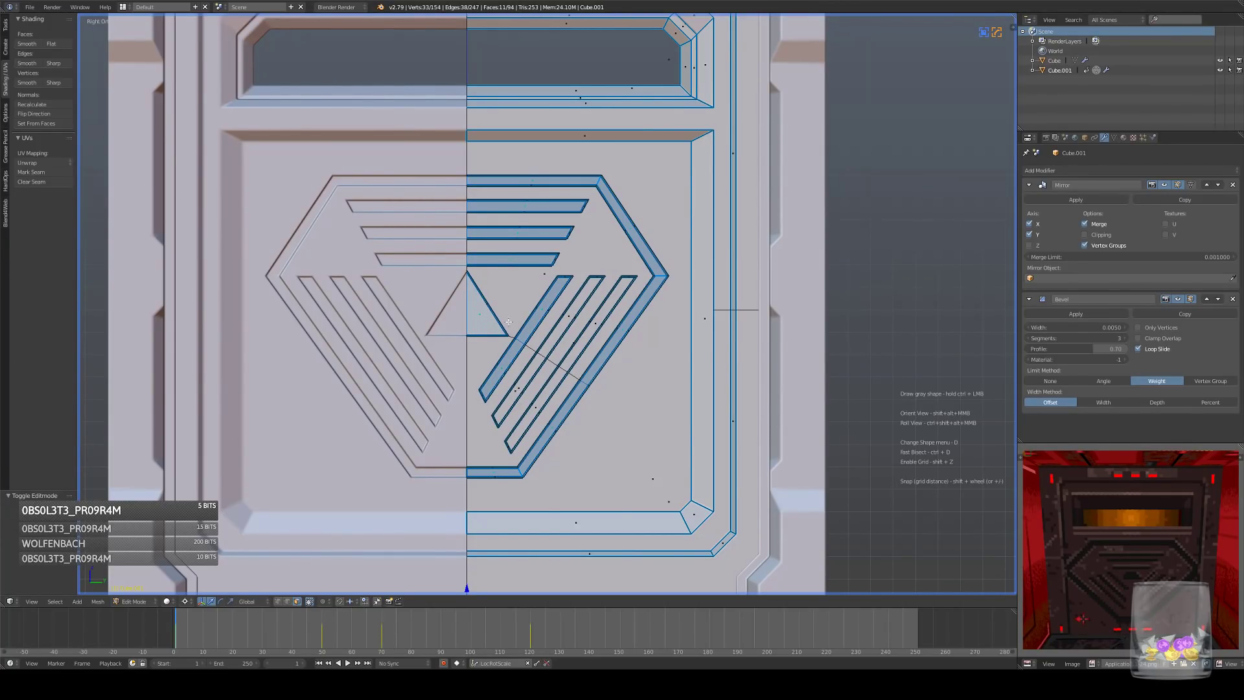
shift+click(561, 335)
shift+click(533, 377)
shift+click(551, 382)
shift+click(557, 405)
- Push the selected recess floors about 0.008 units deeper into the door along X, using the front view in wireframe
middle_drag(531, 324, 513, 313)
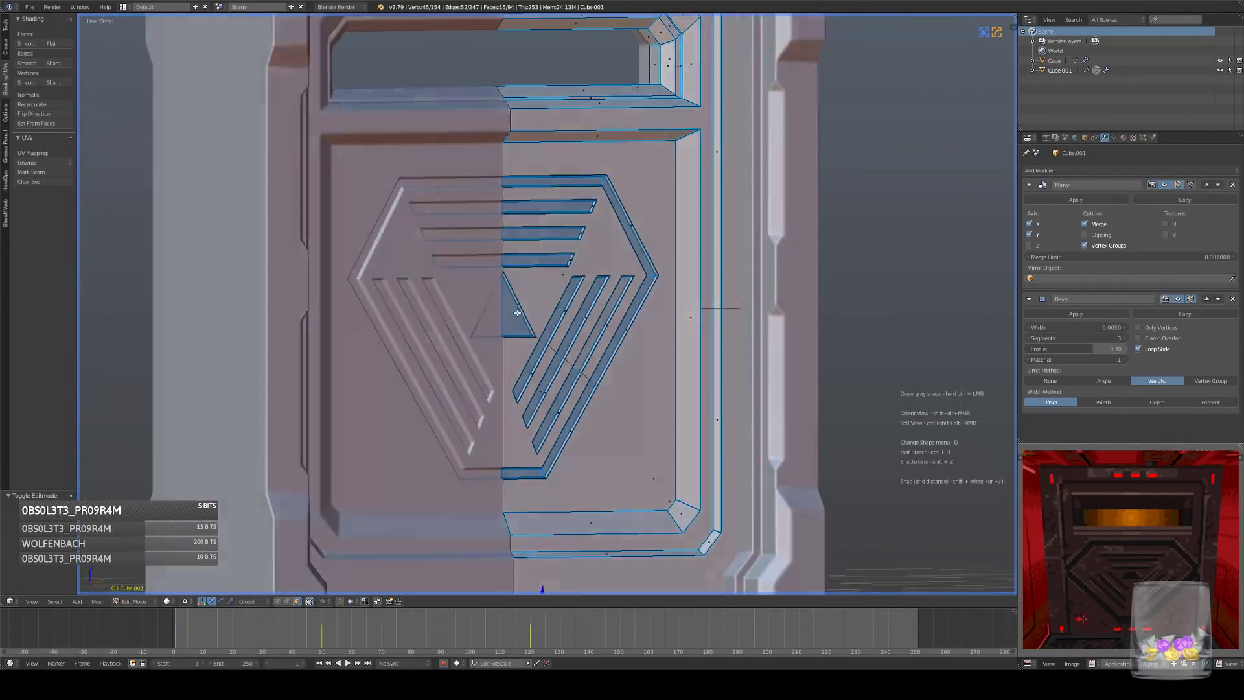
key(KP_1)
key(z)
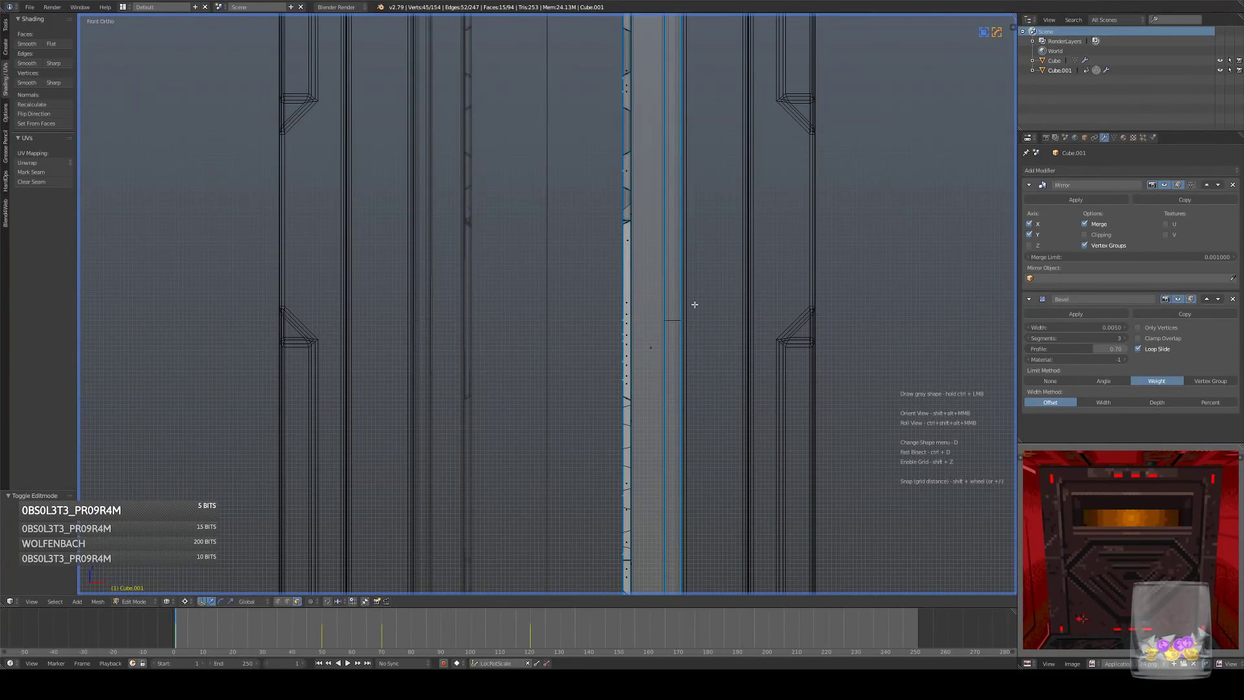
key(g)
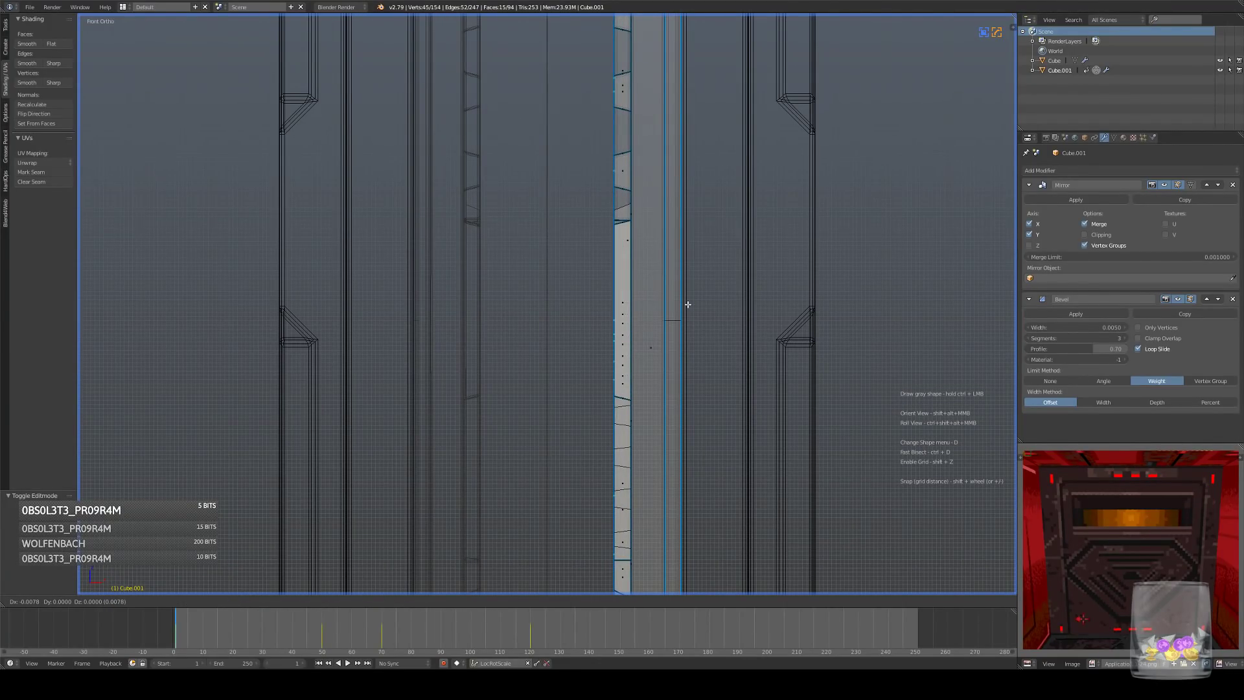
click(687, 304)
key(KP_3)
key(z)
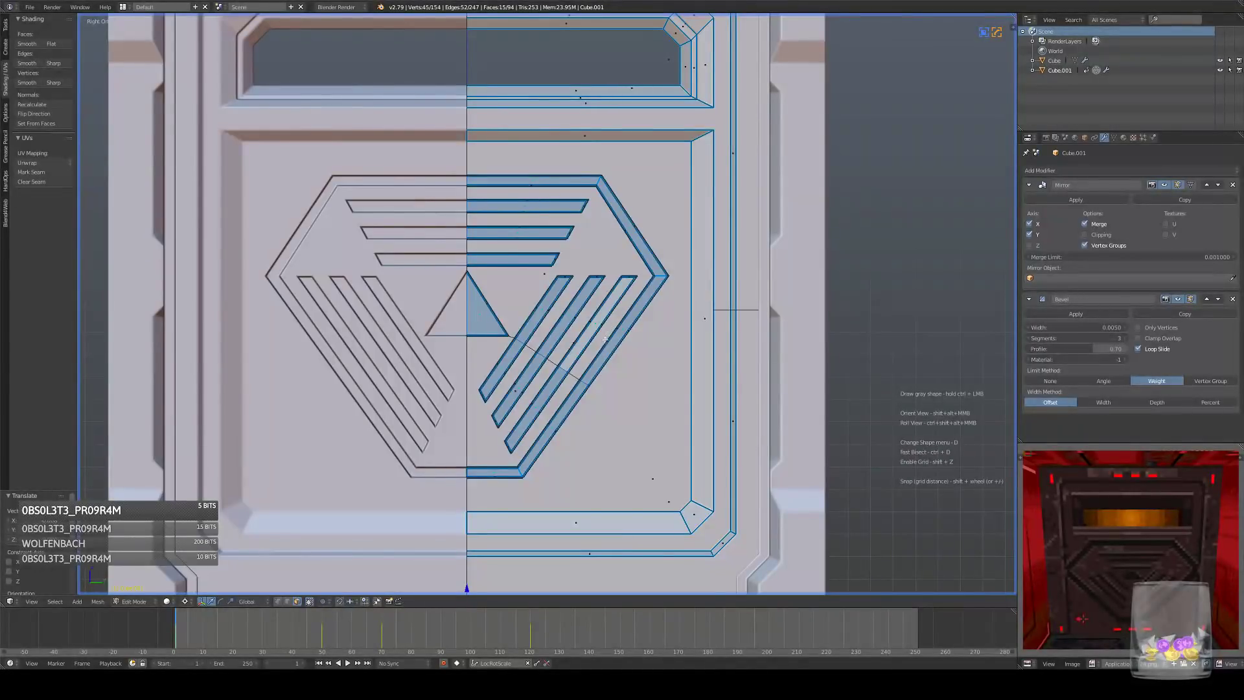
key(Tab)
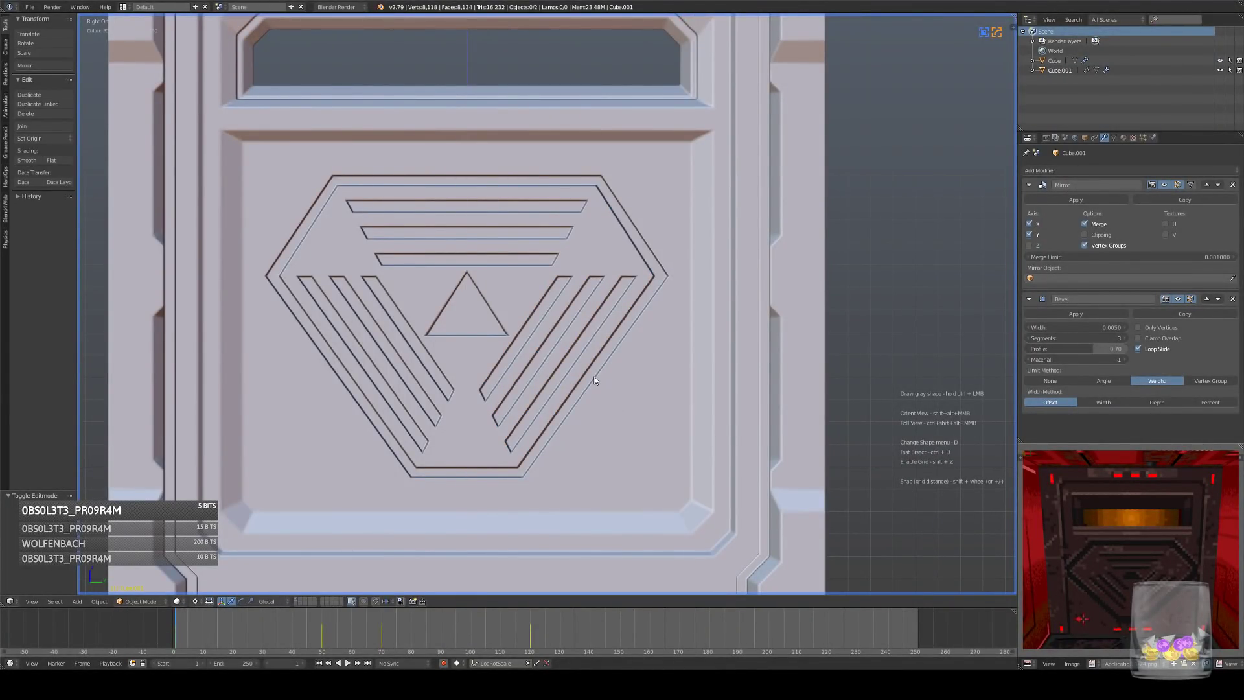
- Clear the sharp bevel marking from the short edges crossing the hexagonal border's floor at its corners, using edge selection
key(Tab)
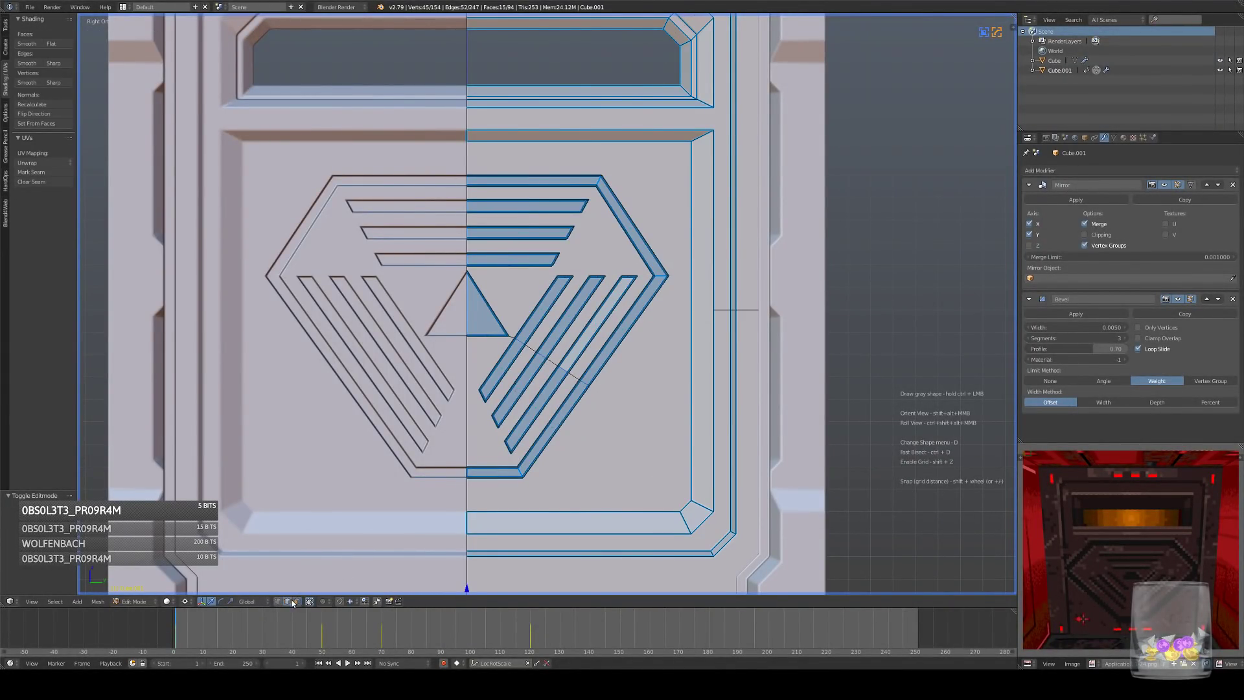
right_click(626, 209)
scroll(618, 272, up, 3)
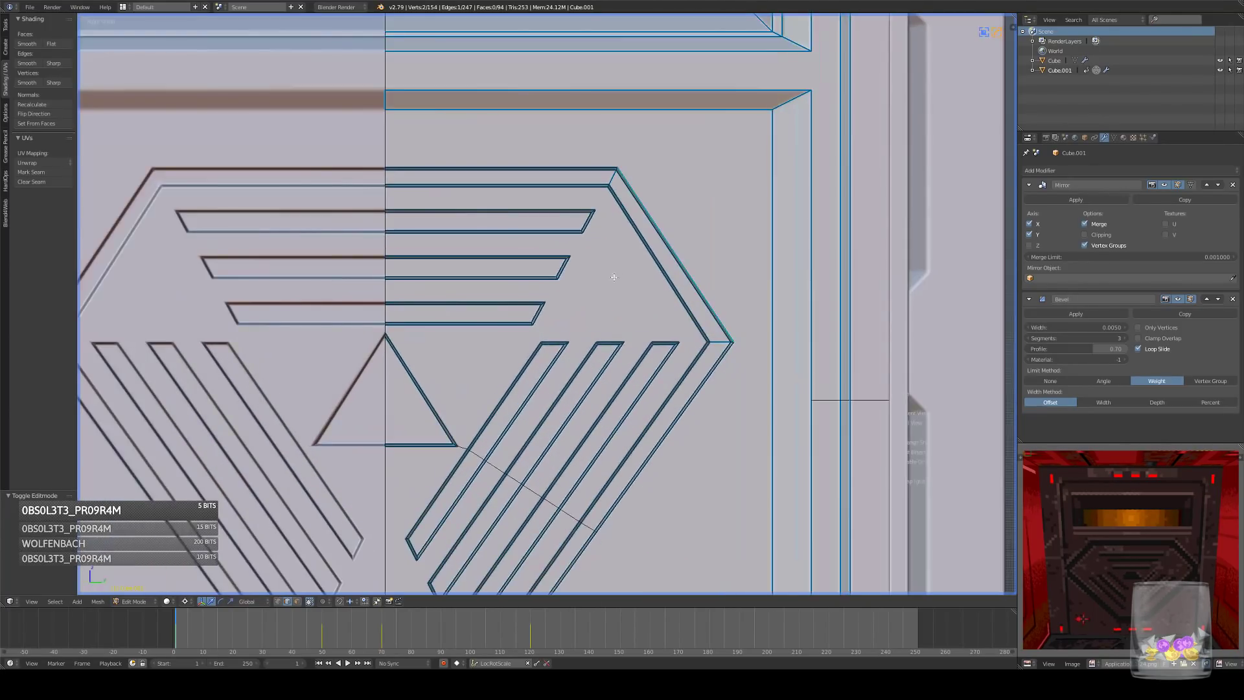
click(279, 601)
shift+middle_drag(628, 177, 591, 267)
scroll(591, 268, up, 3)
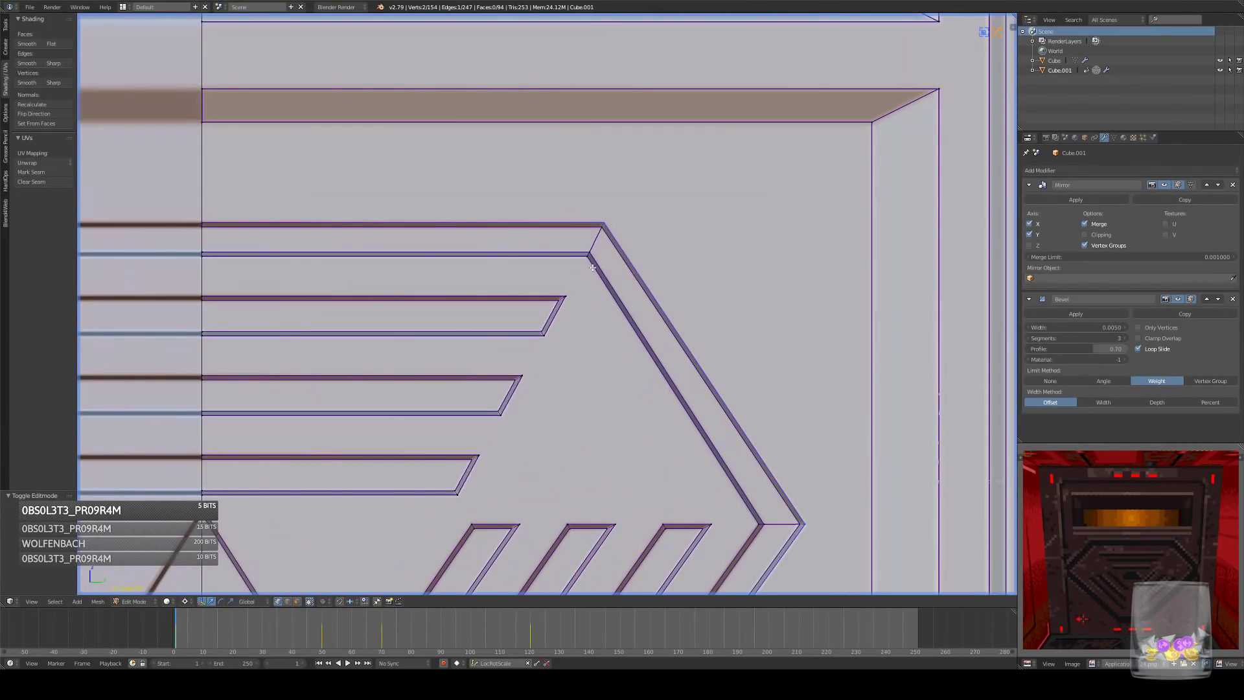
click(287, 601)
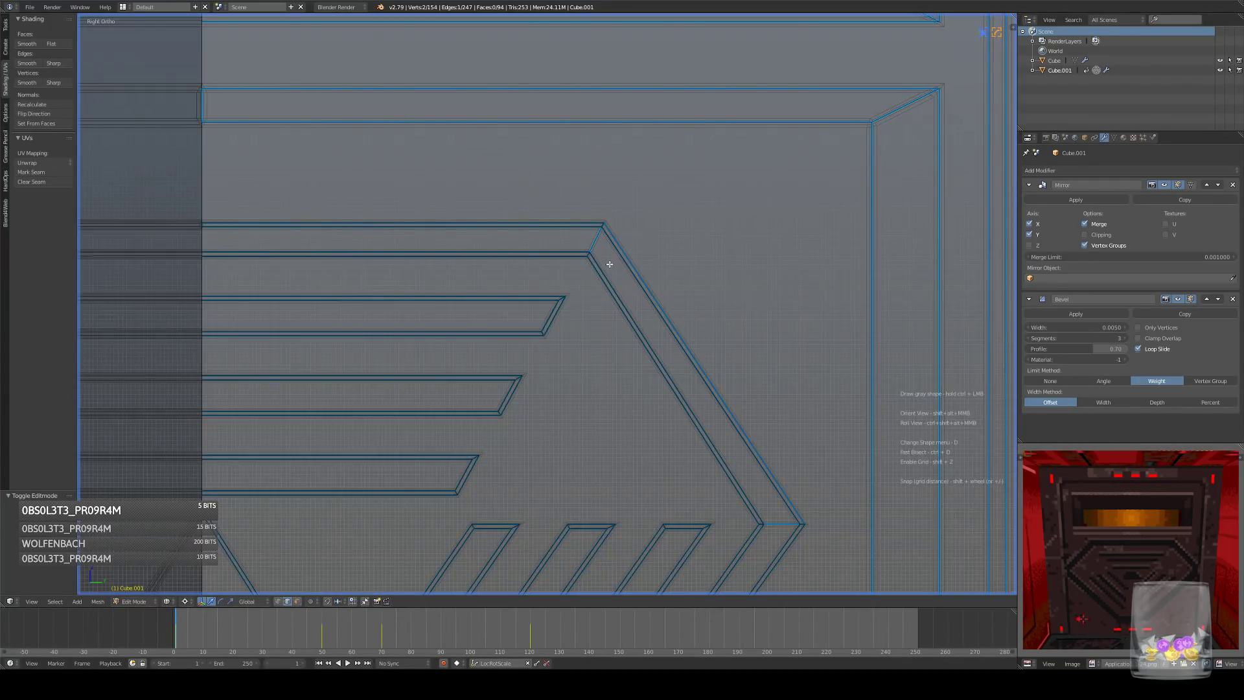
right_click(599, 248)
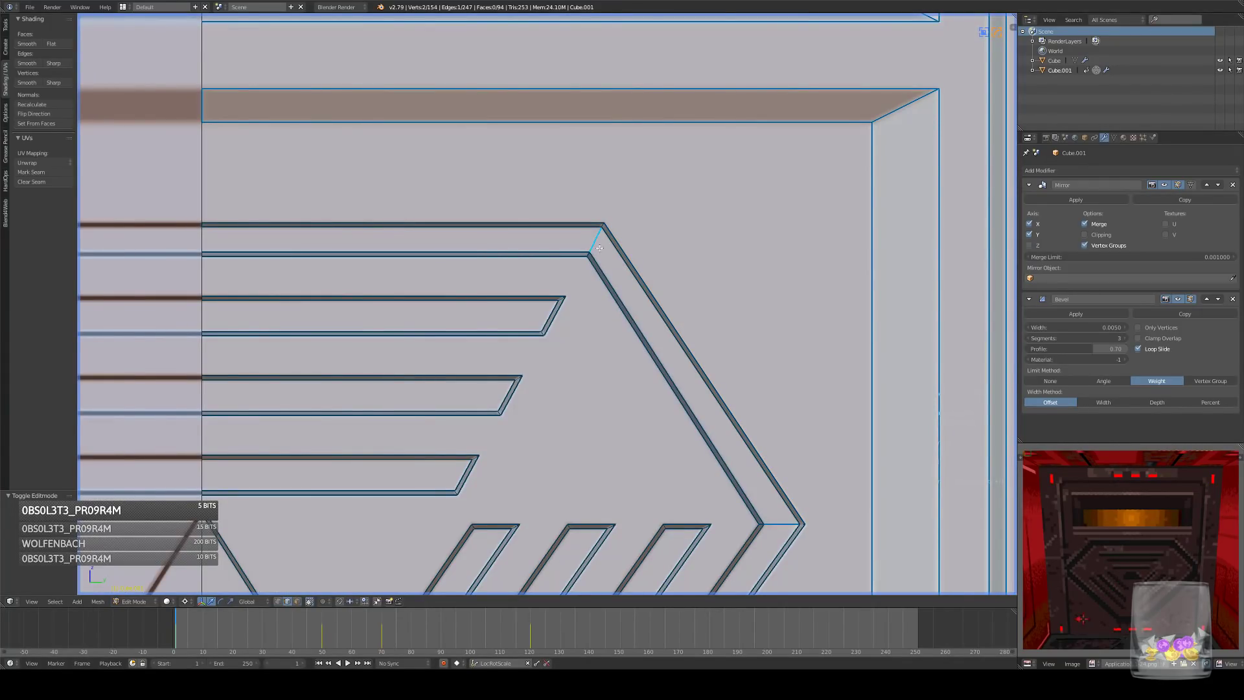
shift+right_click(777, 525)
scroll(776, 525, down, 5)
shift+middle_drag(648, 518, 703, 296)
key(x)
click(705, 407)
shift+middle_drag(618, 180, 601, 271)
key(Tab)
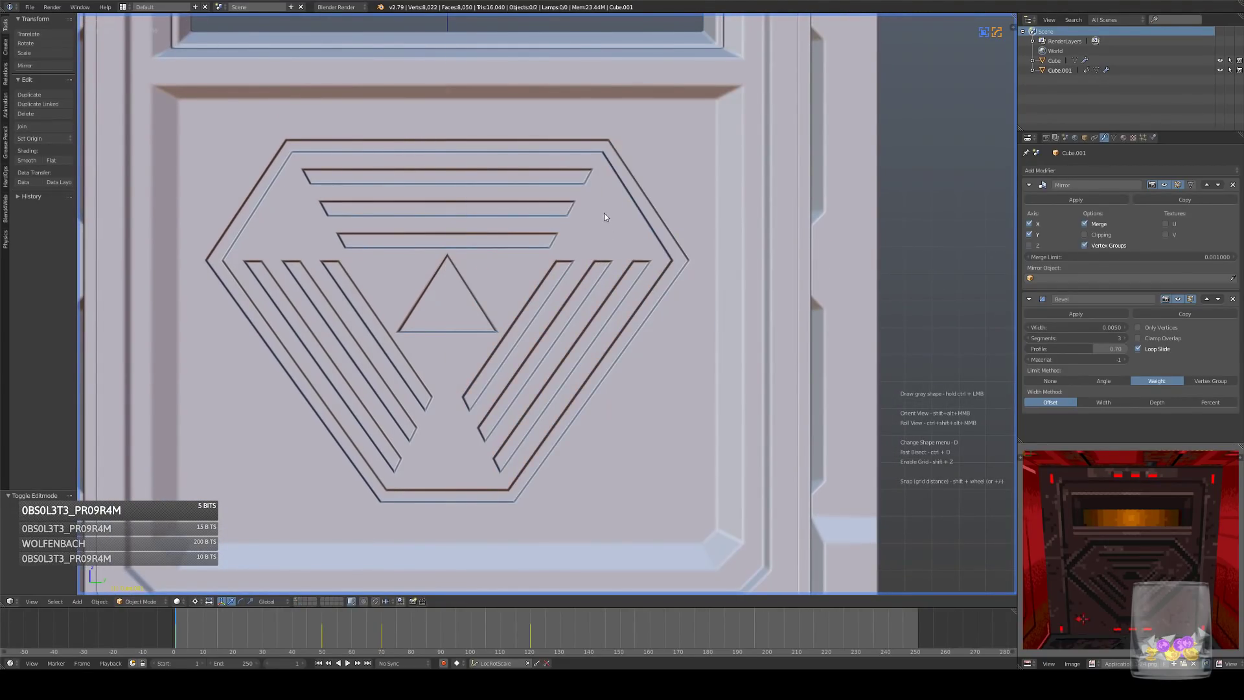
- Clear the sharp marking from the centre-line edge across the upper slope of the lower panel recess with HardOps
shift+middle_drag(604, 217, 605, 251)
key(Tab)
click(278, 602)
shift+middle_drag(513, 172, 487, 263)
scroll(493, 275, up, 6)
right_click(278, 224)
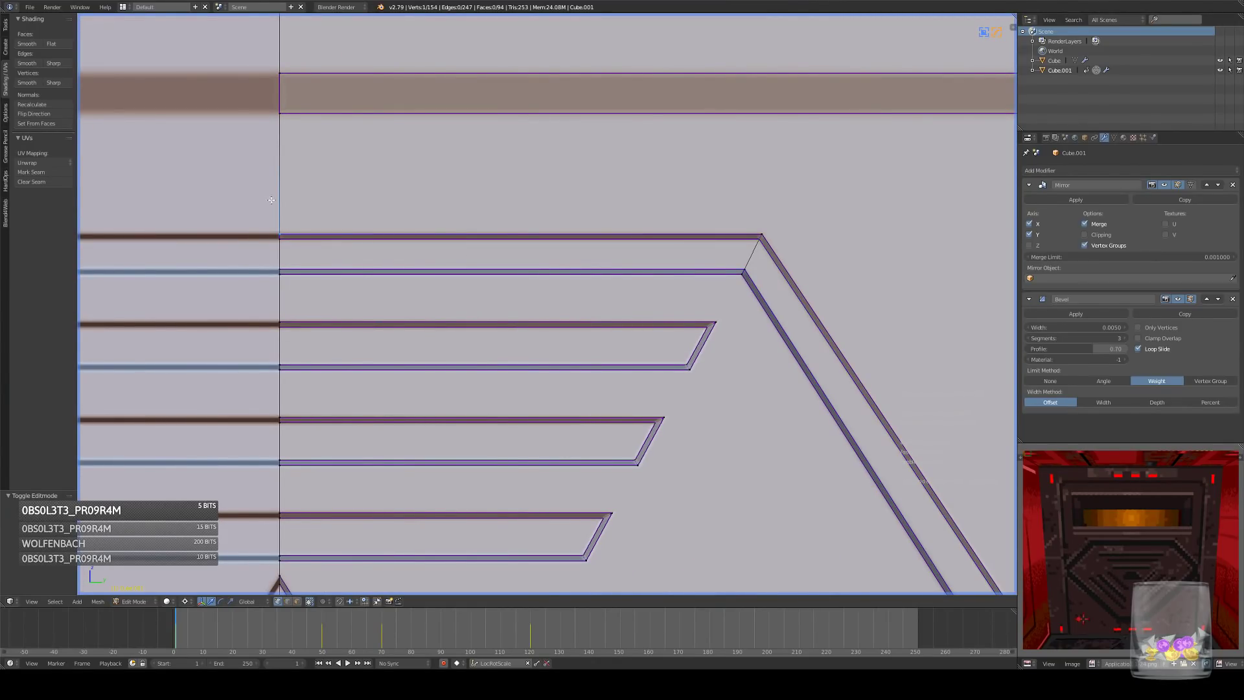
shift+middle_drag(449, 189, 595, 190)
click(288, 601)
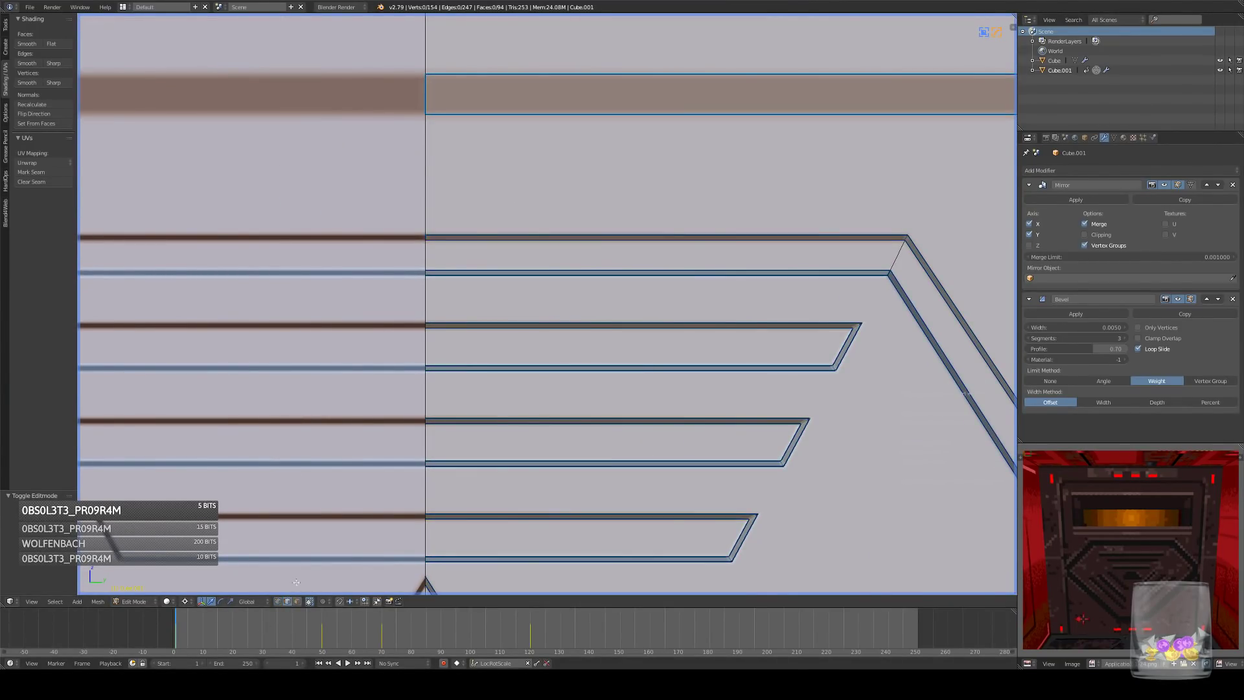
key(q)
click(616, 246)
scroll(459, 161, down, 4)
scroll(494, 206, down, 2)
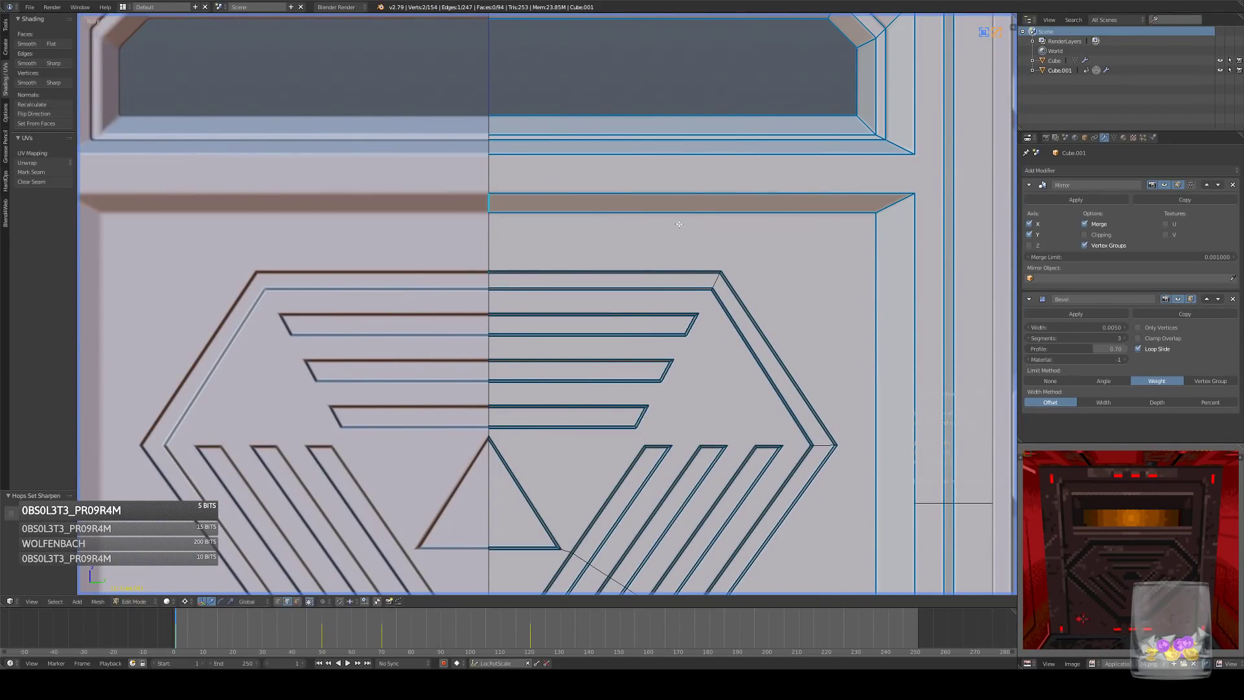
- Deselect everything and inspect the emblem on the whole door from an angle and in the right view, outside edit mode
scroll(638, 371, down, 3)
middle_drag(639, 371, 525, 394)
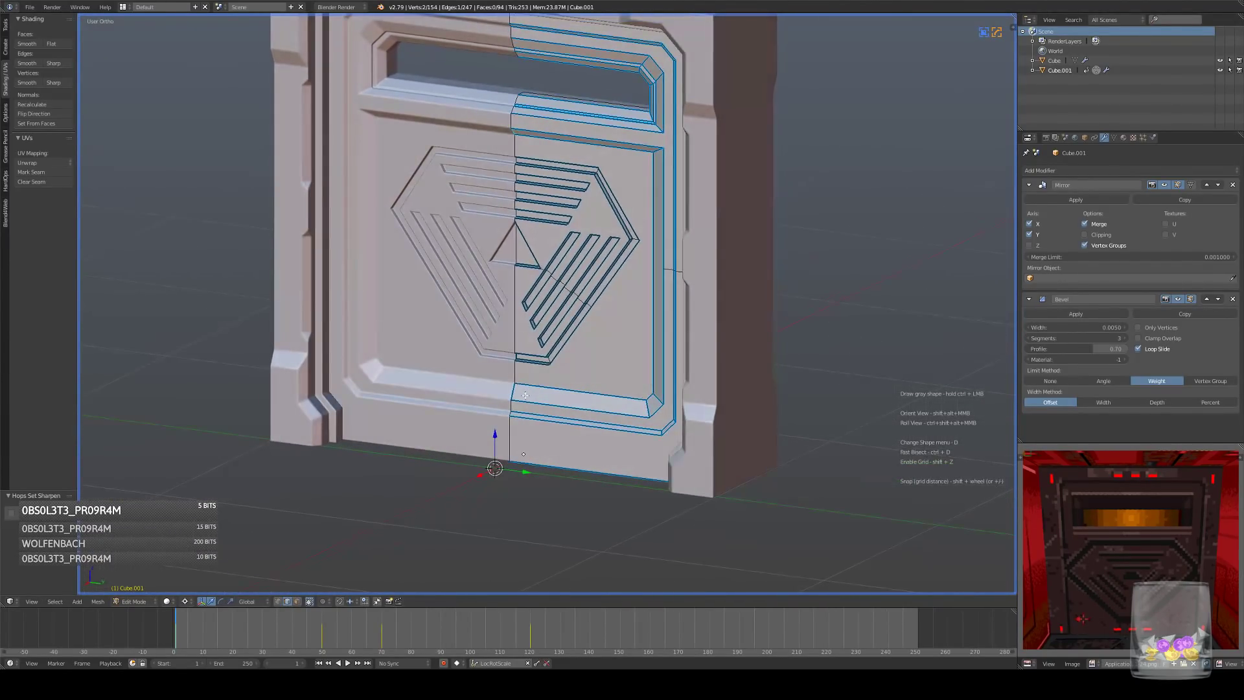
key(Tab)
key(KP_3)
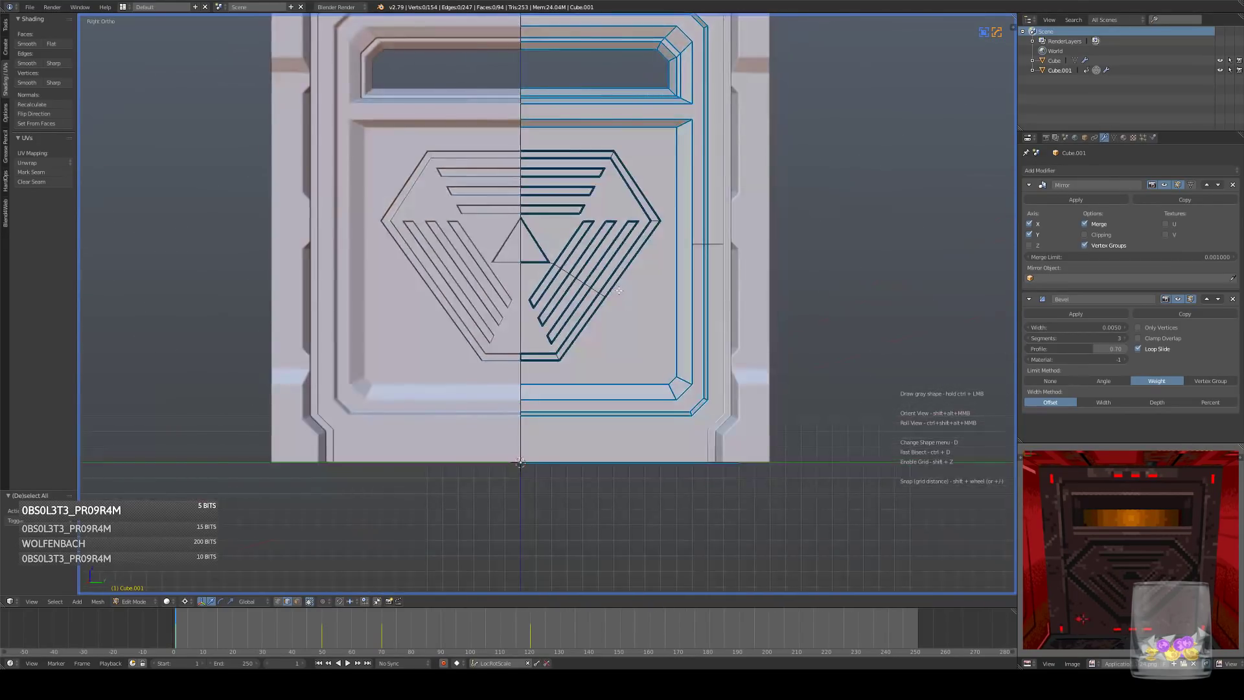
scroll(647, 240, down, 5)
scroll(640, 244, up, 6)
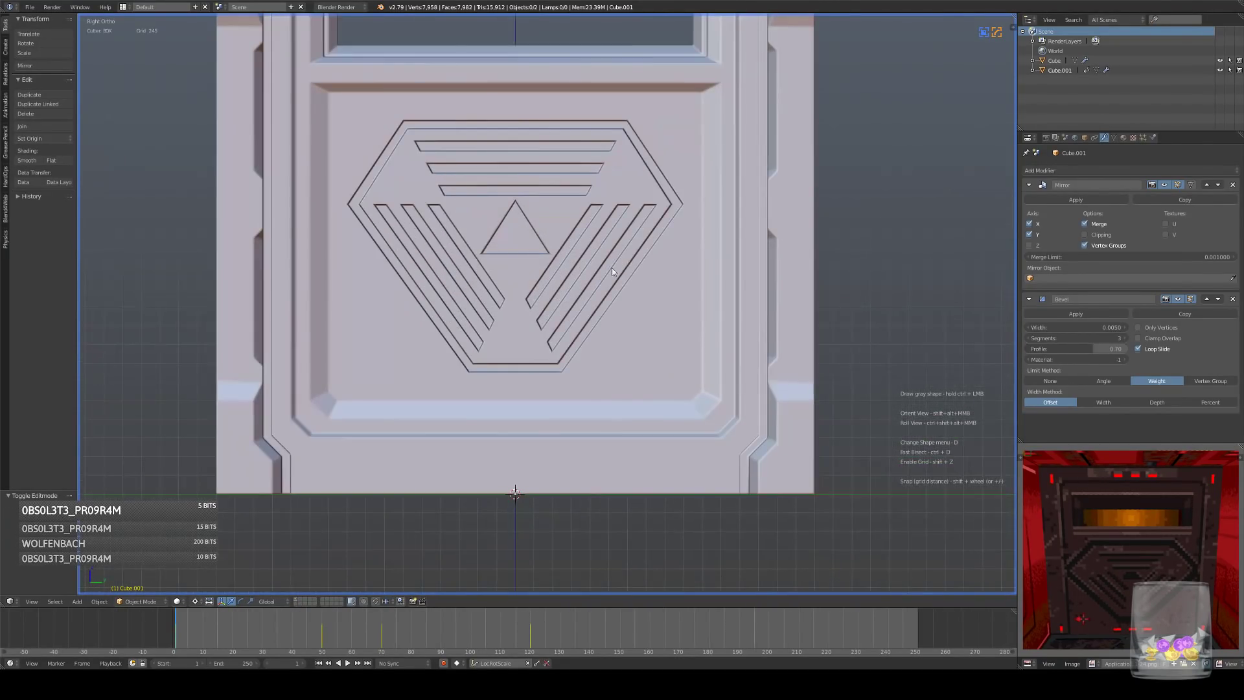
- Raise the centre-line vertex of the hexagonal border's outer upper edge, and clear the sharp marking from the adjoining seam edge
key(Tab)
scroll(349, 535, up, 6)
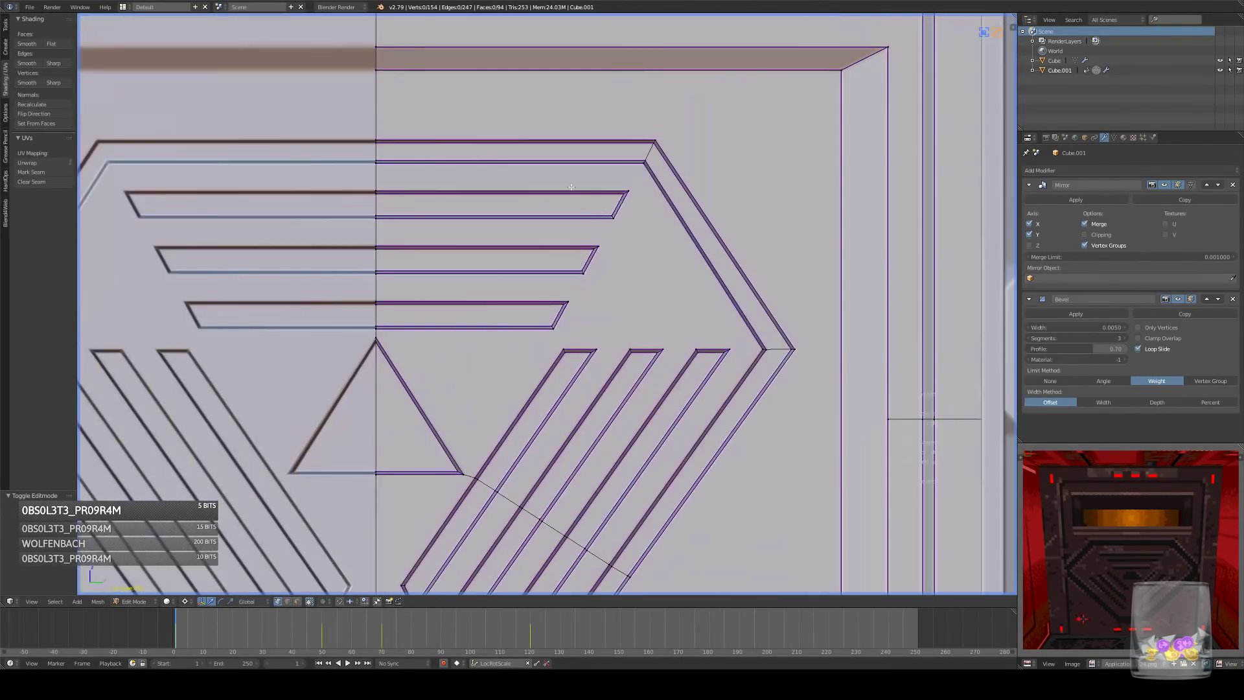
scroll(502, 234, up, 3)
key(g)
click(551, 260)
click(287, 602)
right_click(410, 239)
key(q)
click(522, 252)
- Raise the outer upper corner vertex of the hexagonal border along Z, level with the moved centre-line vertex
shift+middle_drag(522, 253, 254, 257)
click(278, 604)
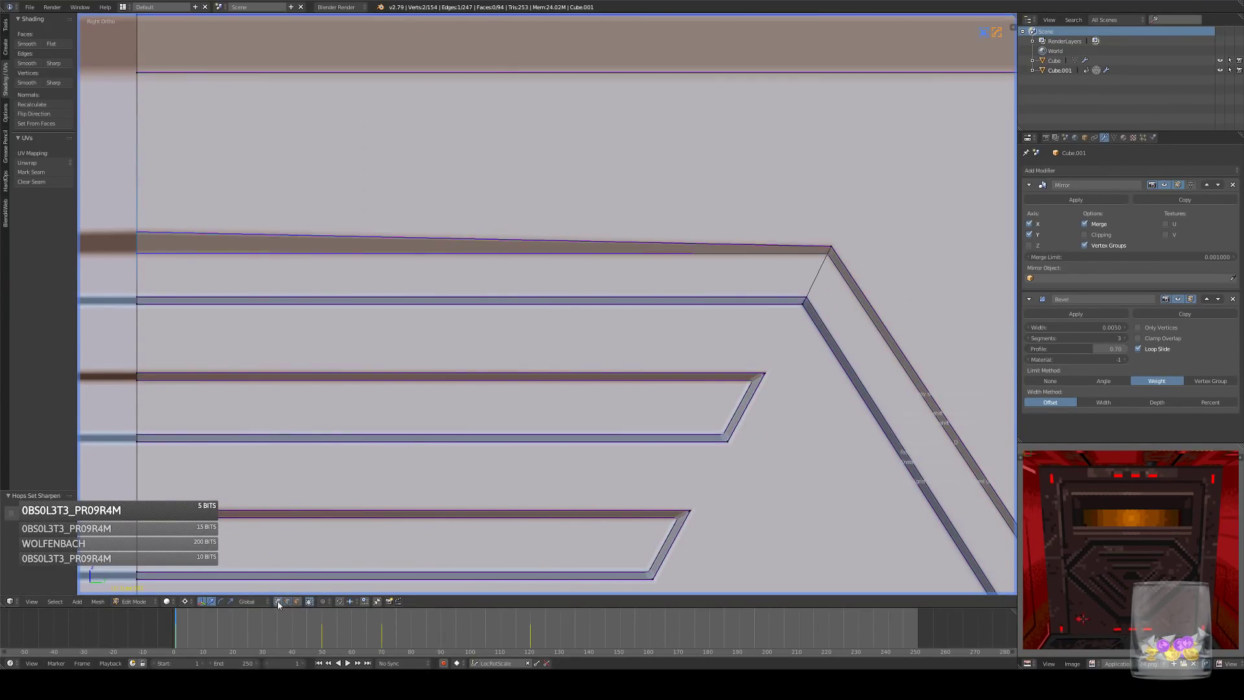
right_click(842, 240)
key(g)
key(z)
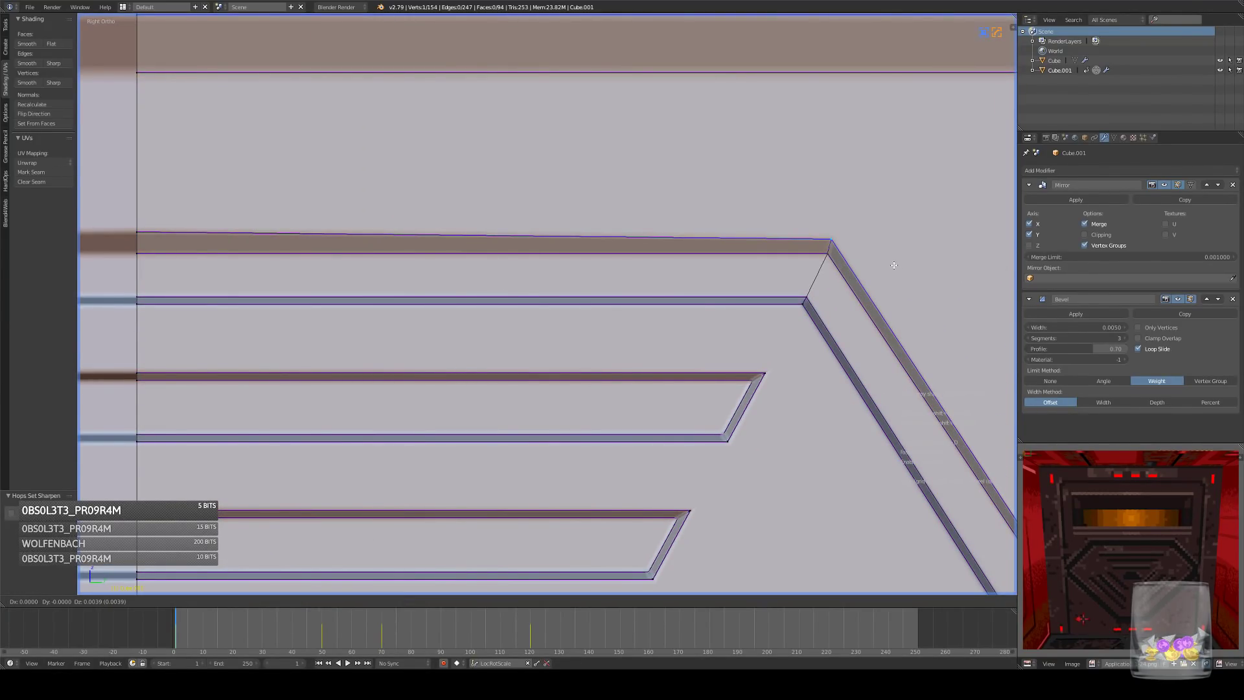
click(903, 260)
- Lower the hexagonal border's inner upper corner and centre-line vertices about 0.0078, shifting the corner about 0.0039 inward along Y
right_click(804, 305)
key(g)
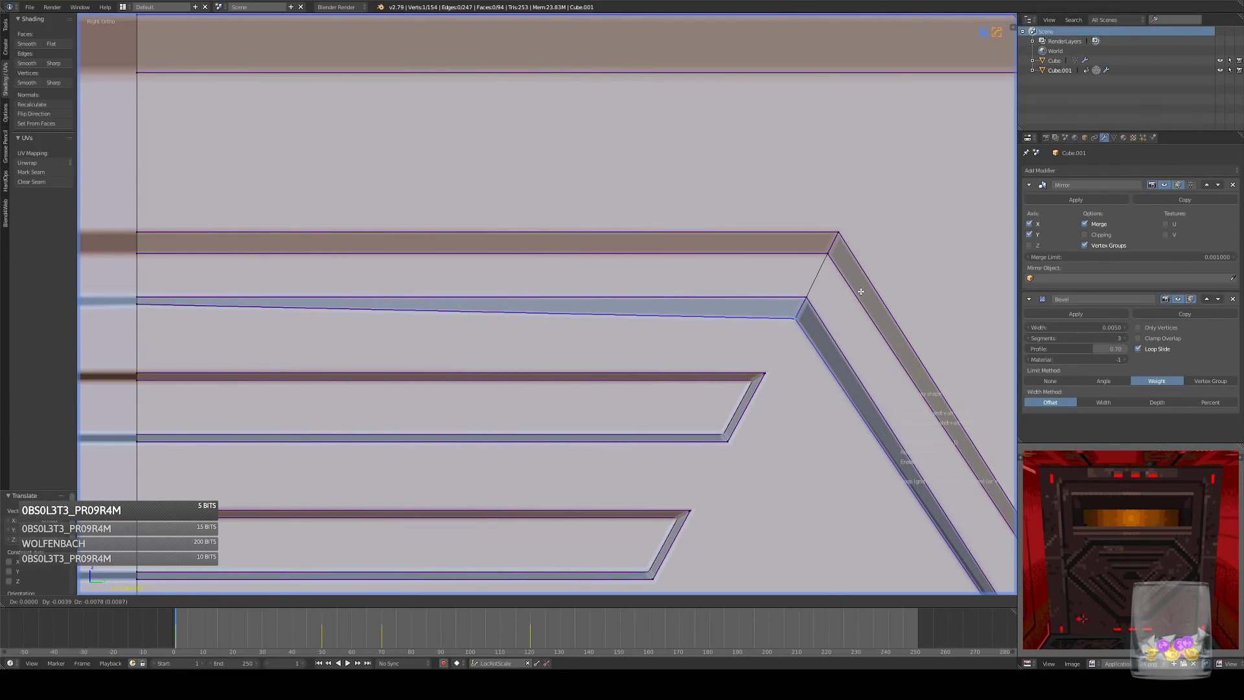
click(858, 292)
right_click(138, 310)
key(g)
key(z)
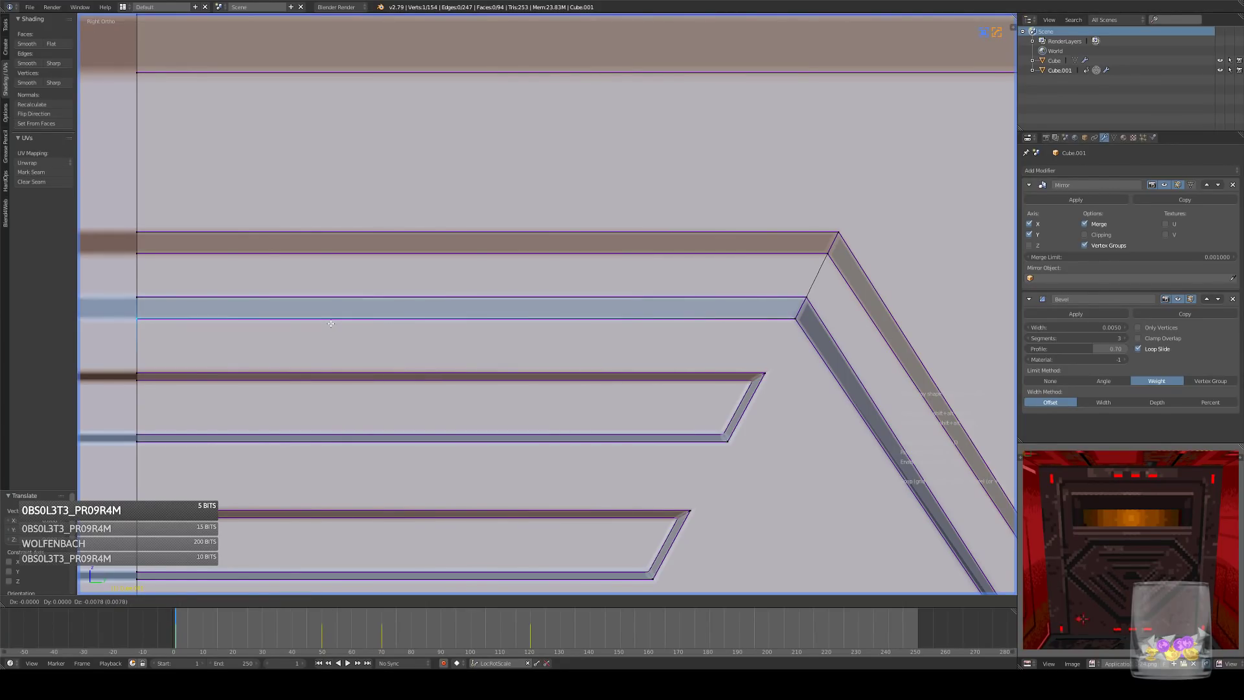
click(160, 364)
- Widen the uppermost horizontal strip's upper wall by raising its outer centre-line and corner vertices along Z
right_click(132, 370)
key(g)
key(z)
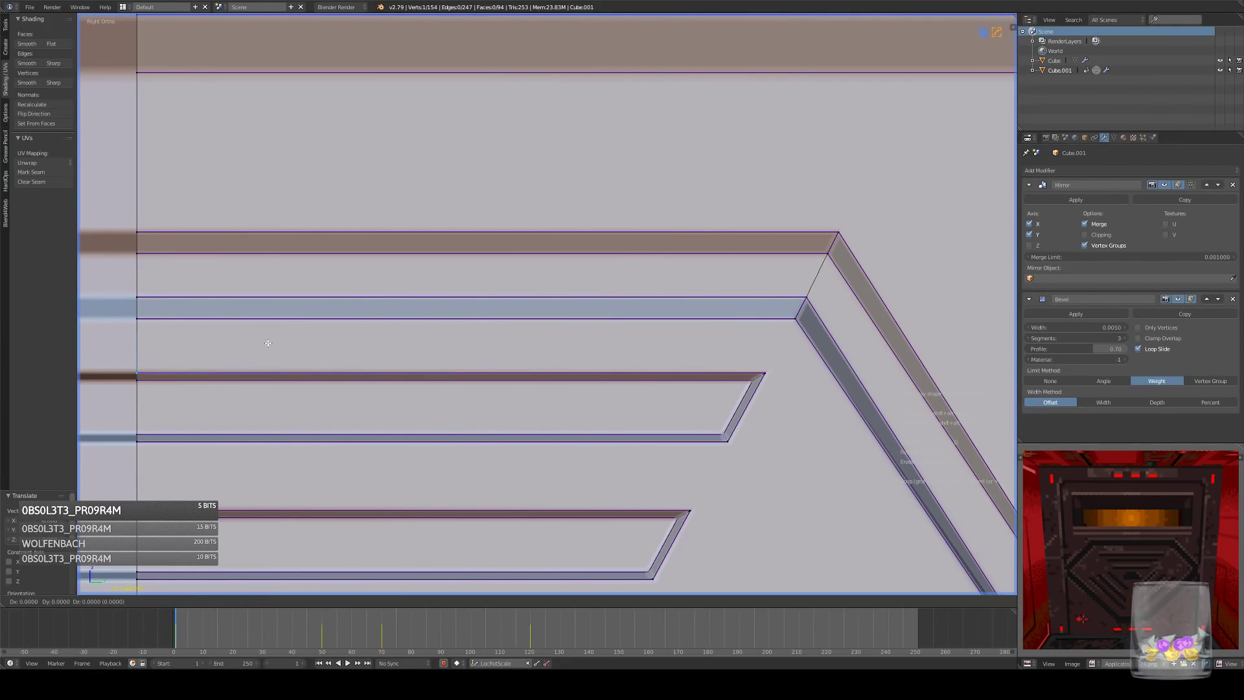
click(270, 334)
right_click(758, 374)
key(g)
key(z)
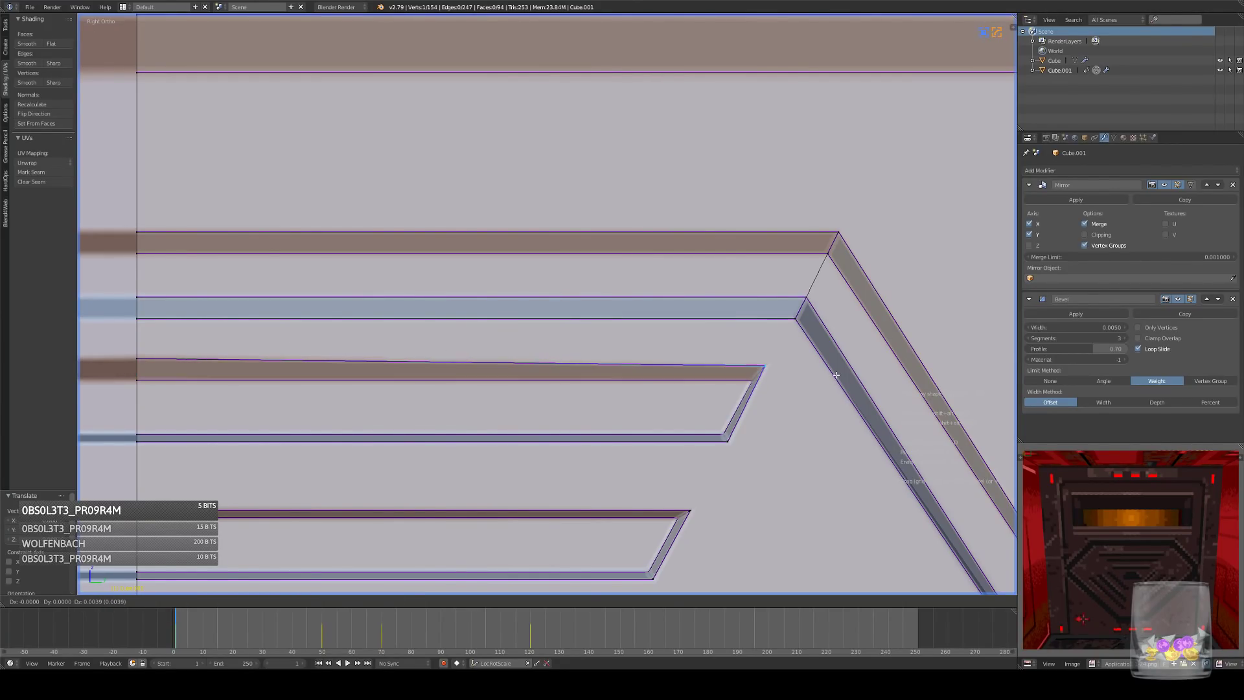
click(847, 367)
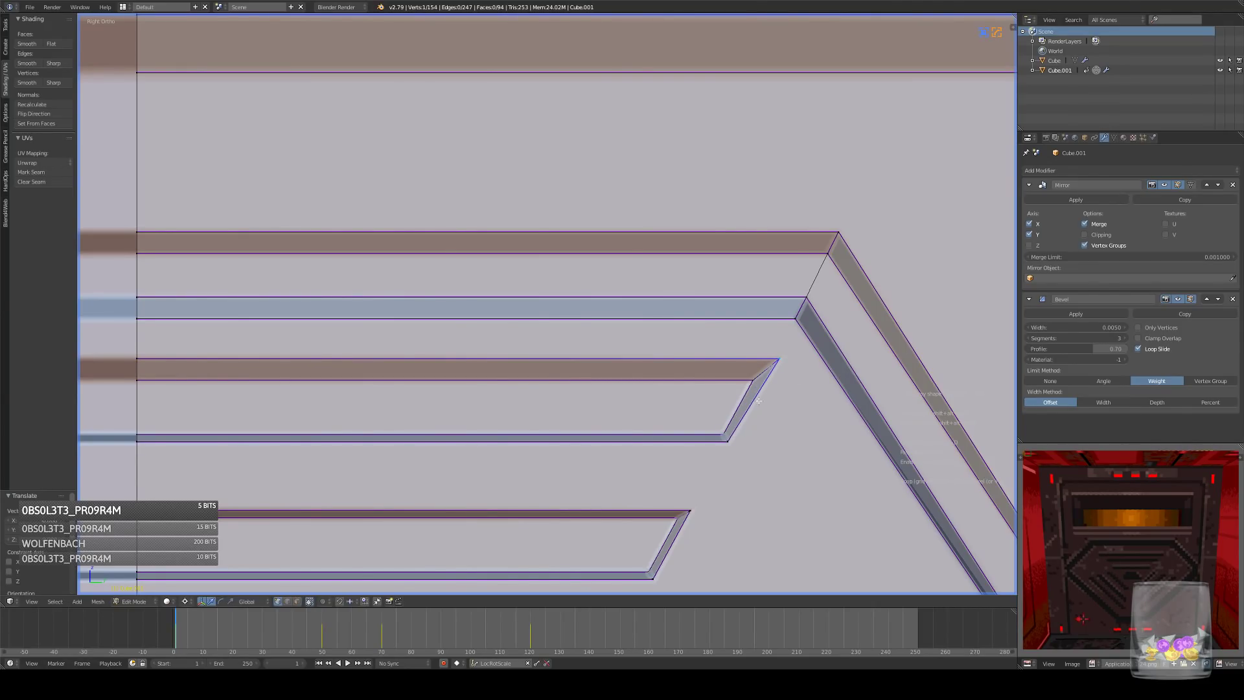
- Widen the uppermost strip's lower wall by lowering its outer corner and centre-line vertices about 0.0078, then aligning the corner along Y
right_click(727, 440)
key(g)
key(z)
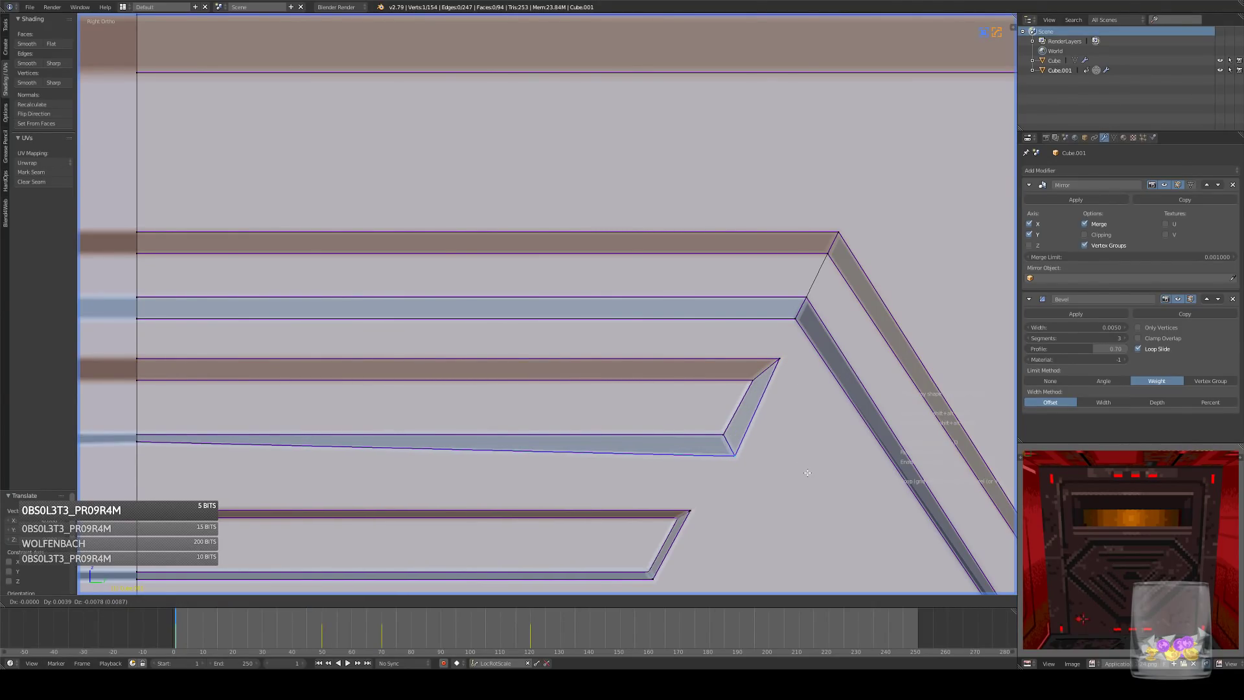
click(319, 463)
key(g)
key(y)
click(768, 449)
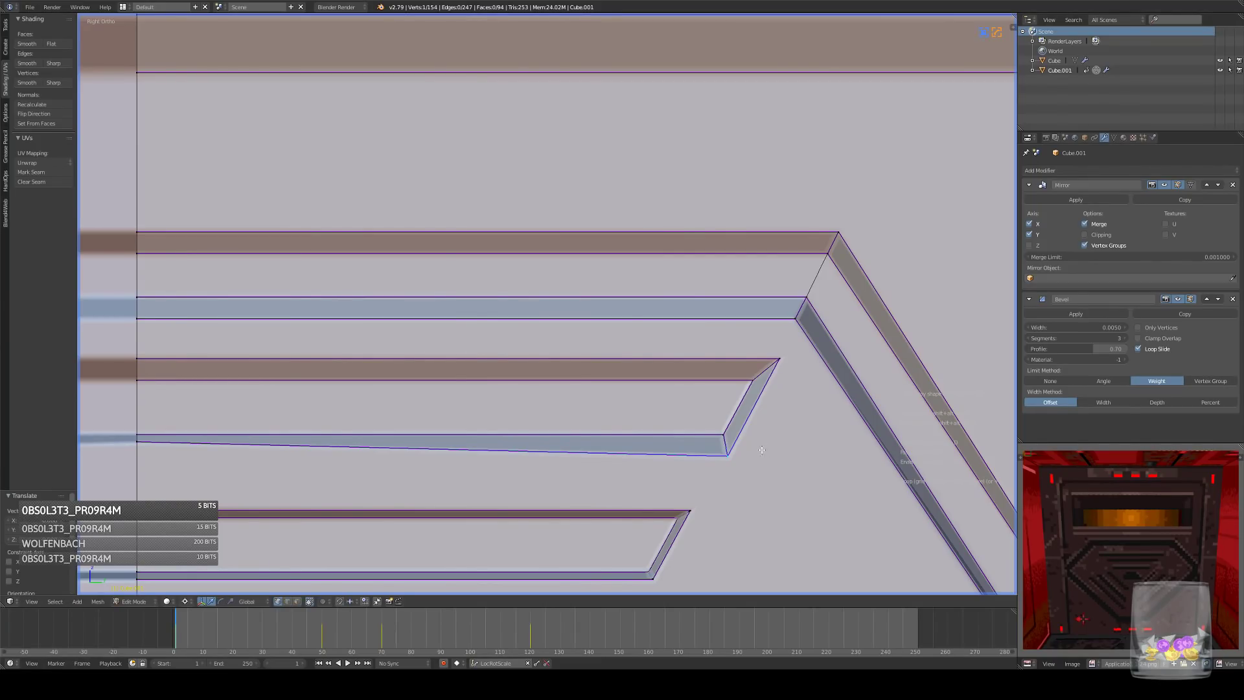
right_click(143, 448)
key(g)
key(z)
click(273, 476)
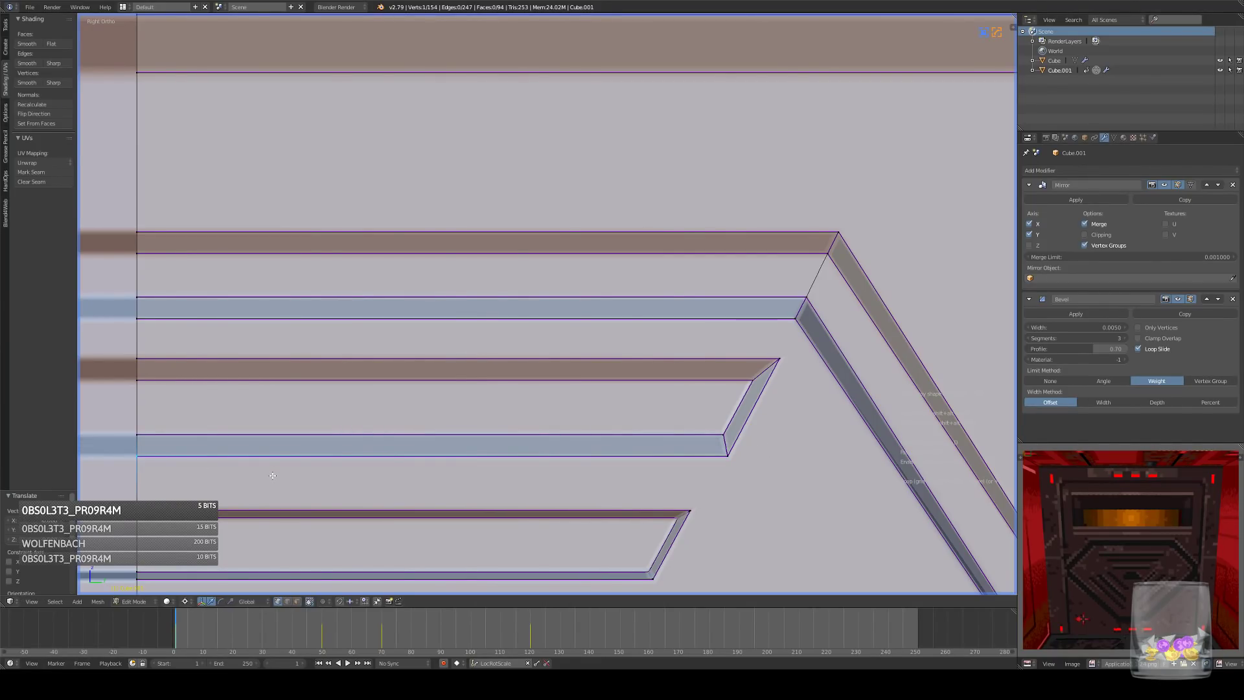
- Shift the middle horizontal strip's upper outer corner, and lower its lower corner and centre-line vertices along Z
shift+middle_drag(611, 483, 674, 369)
right_click(757, 400)
key(g)
click(813, 430)
right_click(716, 473)
key(g)
key(z)
click(760, 488)
right_click(209, 470)
key(g)
key(z)
click(208, 484)
- Widen the middle horizontal strip's upper wall by raising its outer centre-line and corner vertices to the same height
right_click(202, 395)
key(g)
key(z)
click(389, 416)
right_click(775, 403)
key(g)
key(z)
click(807, 417)
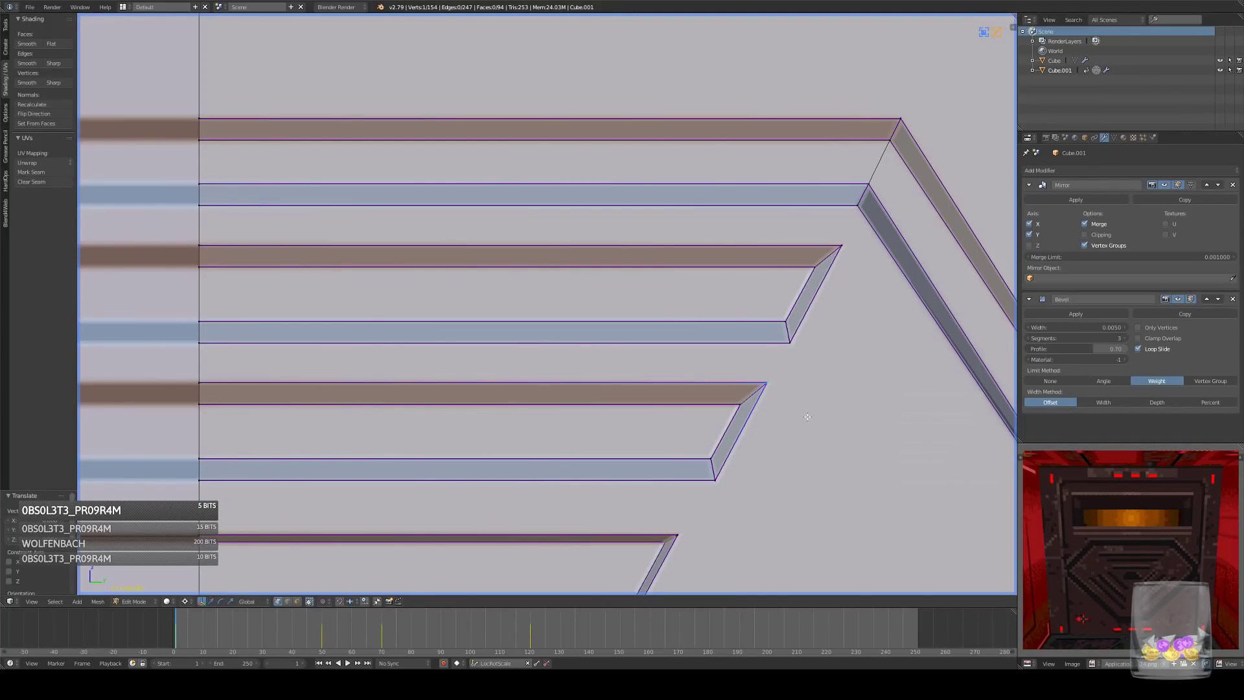
key(g)
click(808, 415)
- Move the lowest horizontal strip's upper outer corner up and outward about 0.0078, and its lower outer corner downward
shift+middle_drag(808, 416, 677, 276)
right_click(543, 394)
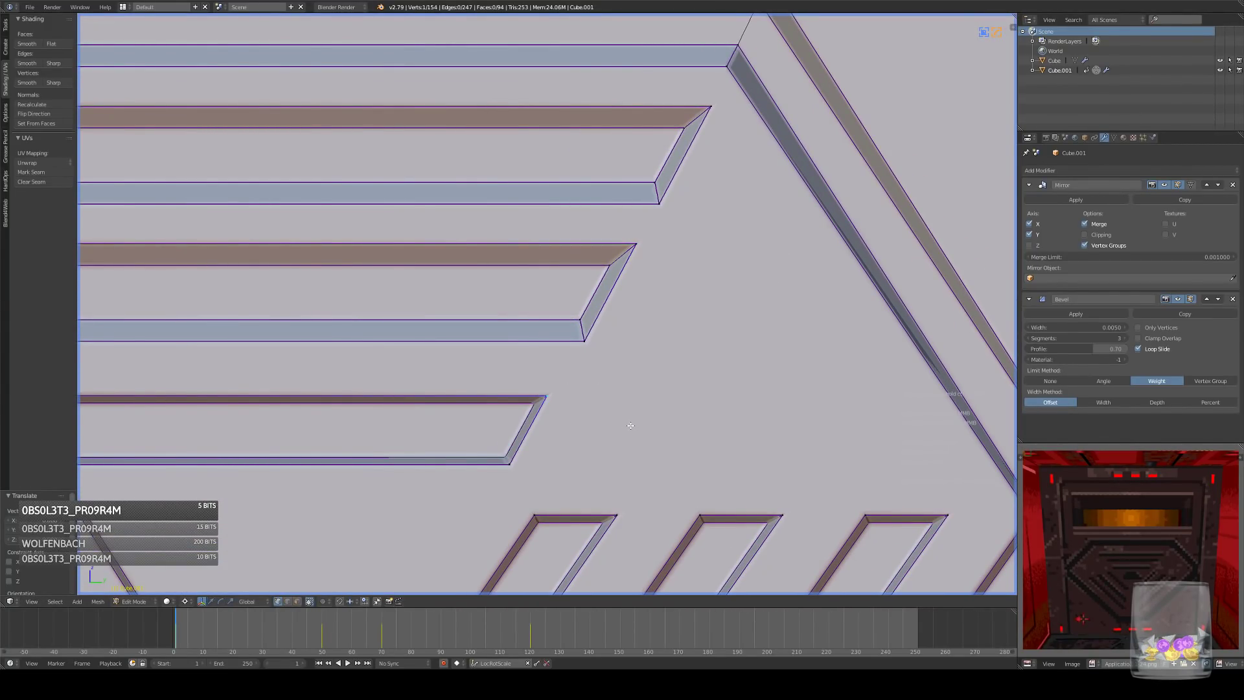
key(g)
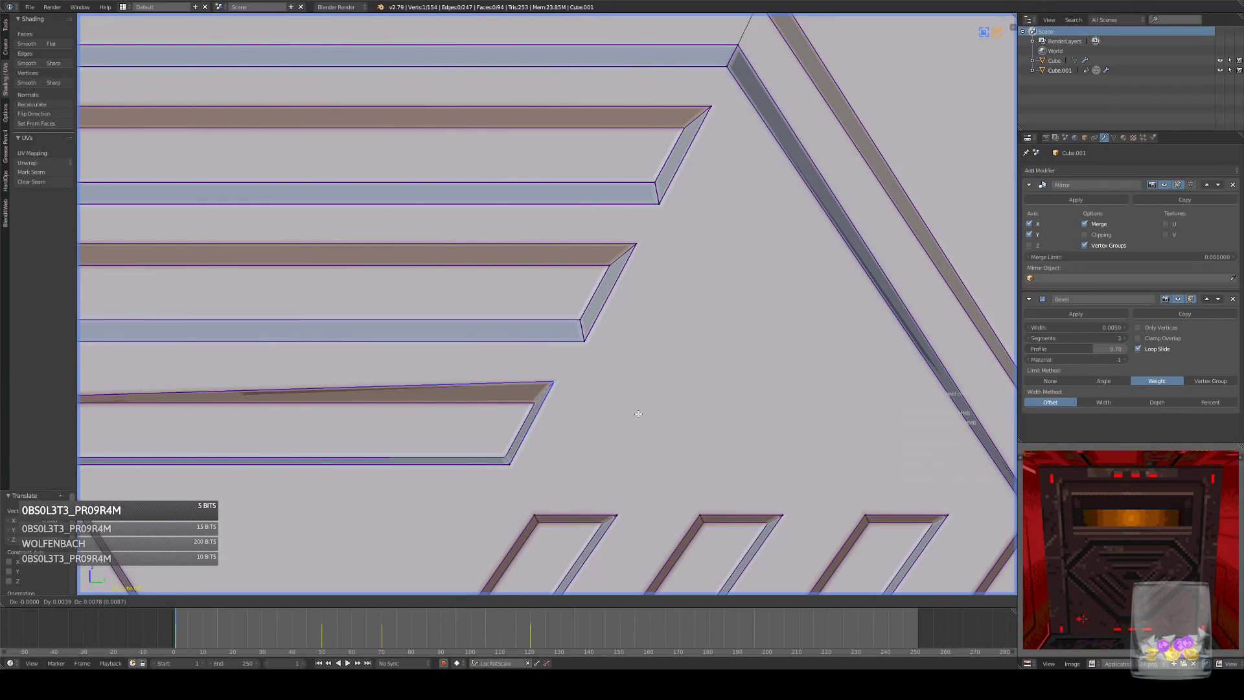
click(643, 413)
right_click(549, 459)
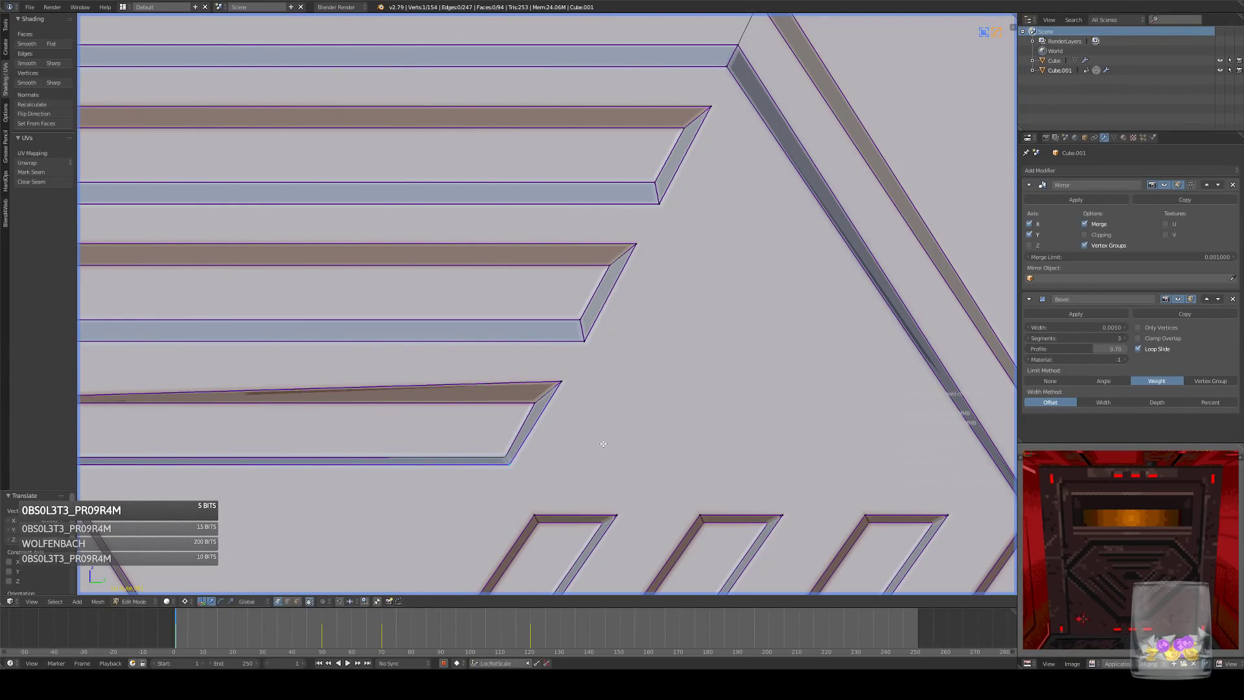
key(g)
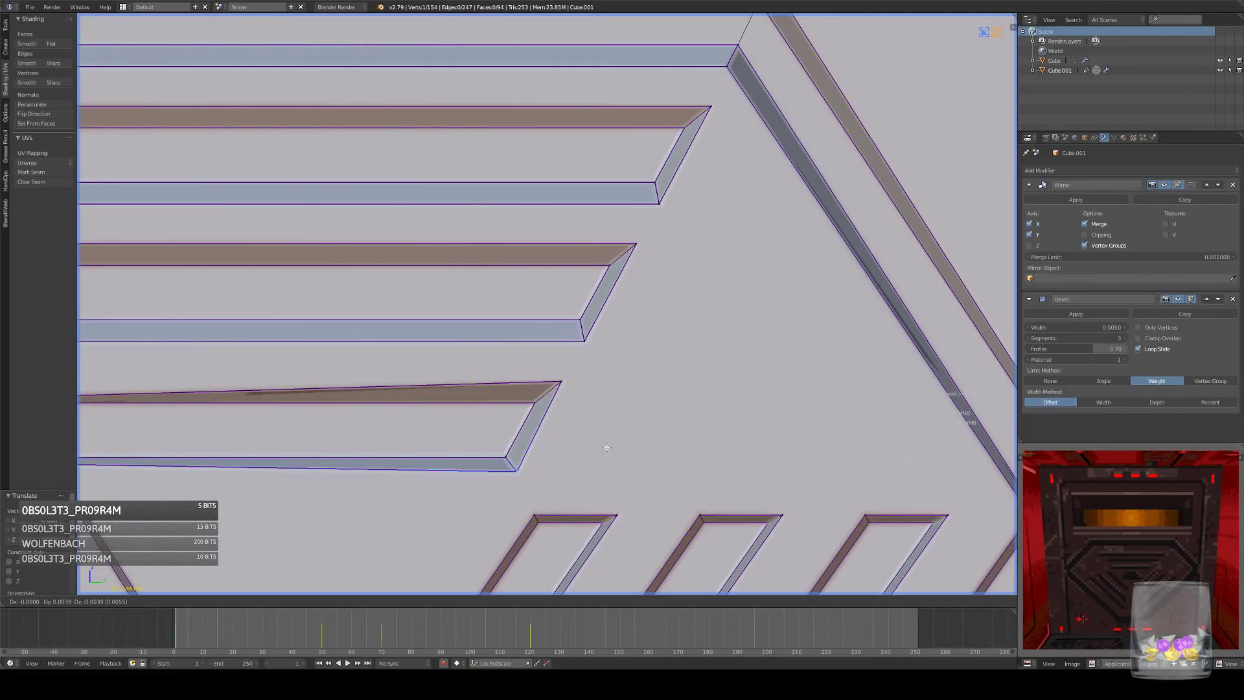
click(603, 458)
- Move the lowest horizontal strip's outer centre-line vertices to level its lower and upper edges with the moved corners
shift+middle_drag(337, 472, 676, 420)
right_click(490, 433)
key(g)
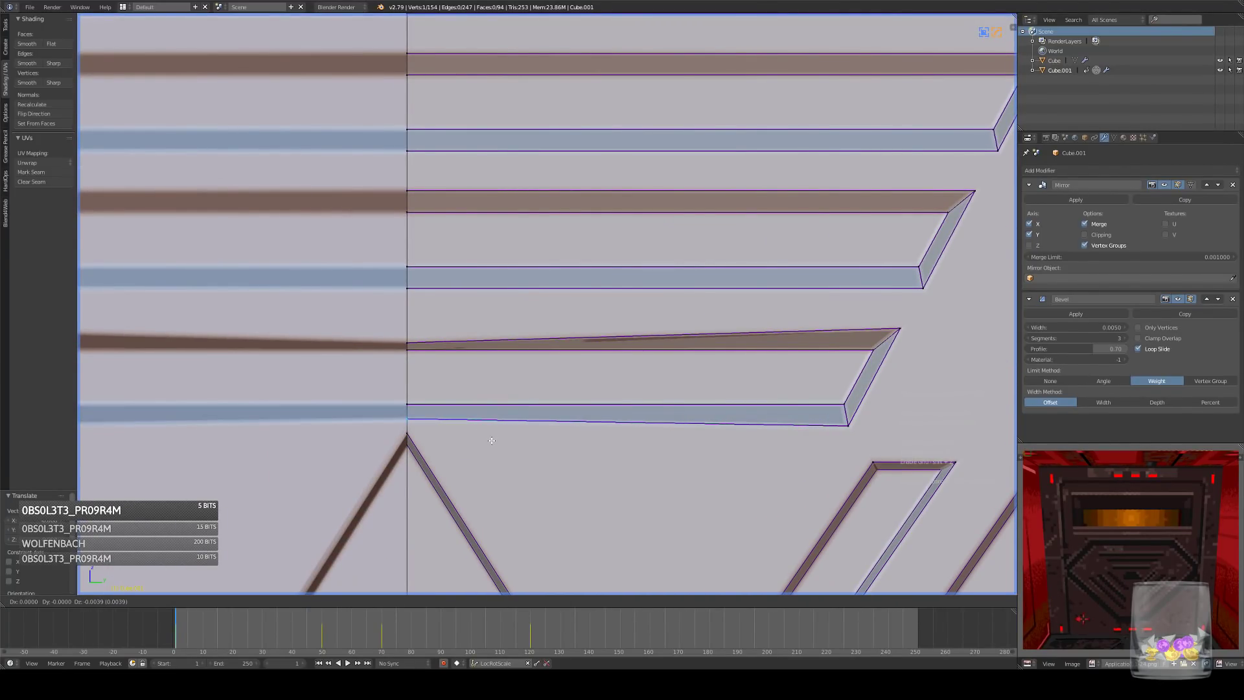
click(491, 448)
shift+middle_drag(397, 334, 380, 355)
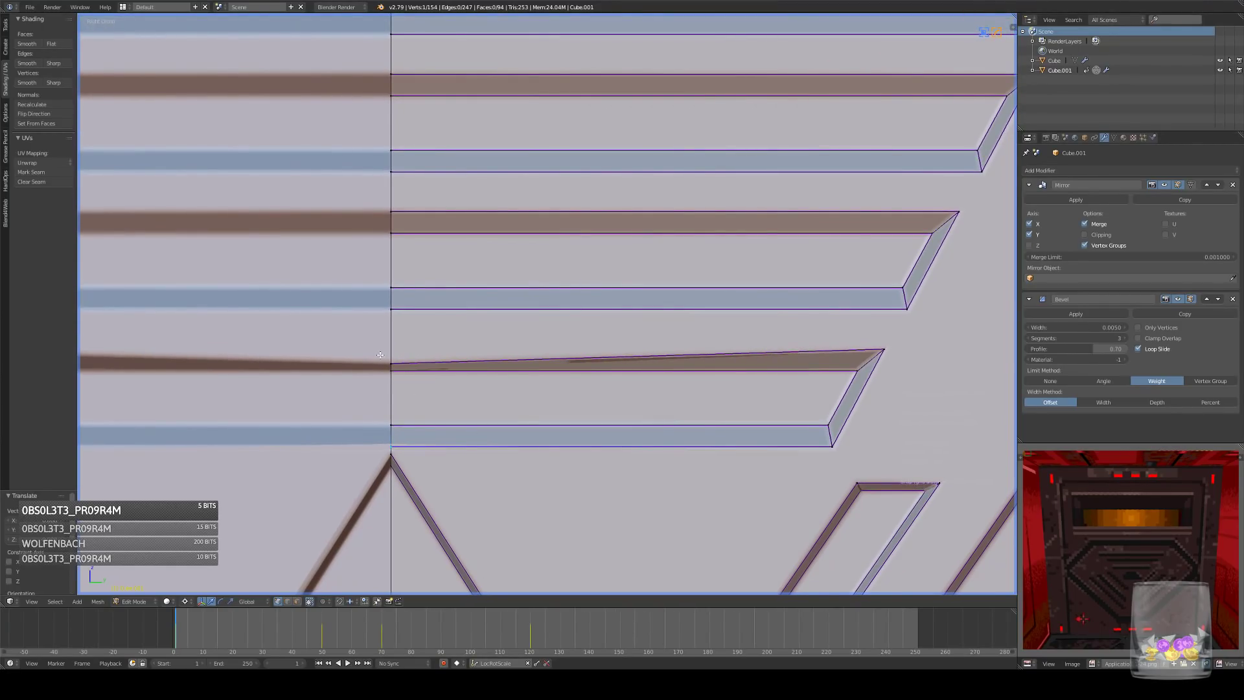
right_click(390, 360)
key(g)
click(483, 383)
- Lower both apex vertices of the central triangle about 0.0078 along Z
shift+middle_drag(421, 473, 616, 252)
right_click(449, 336)
shift+right_click(449, 320)
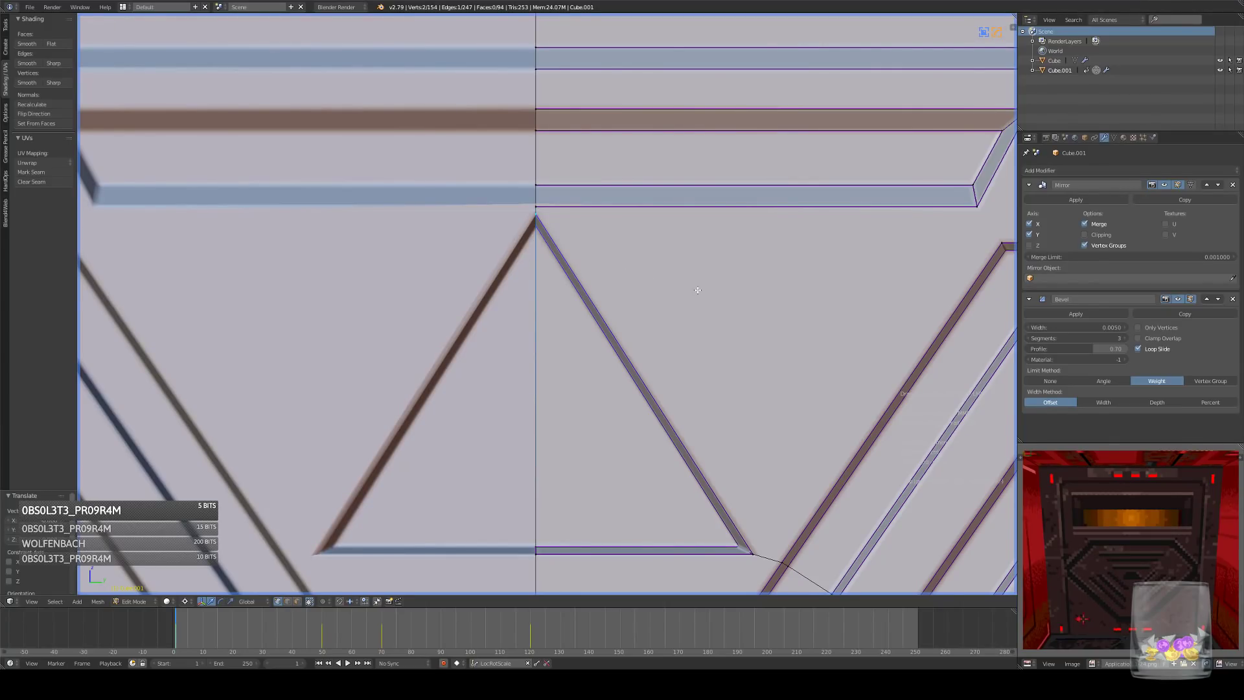
key(g)
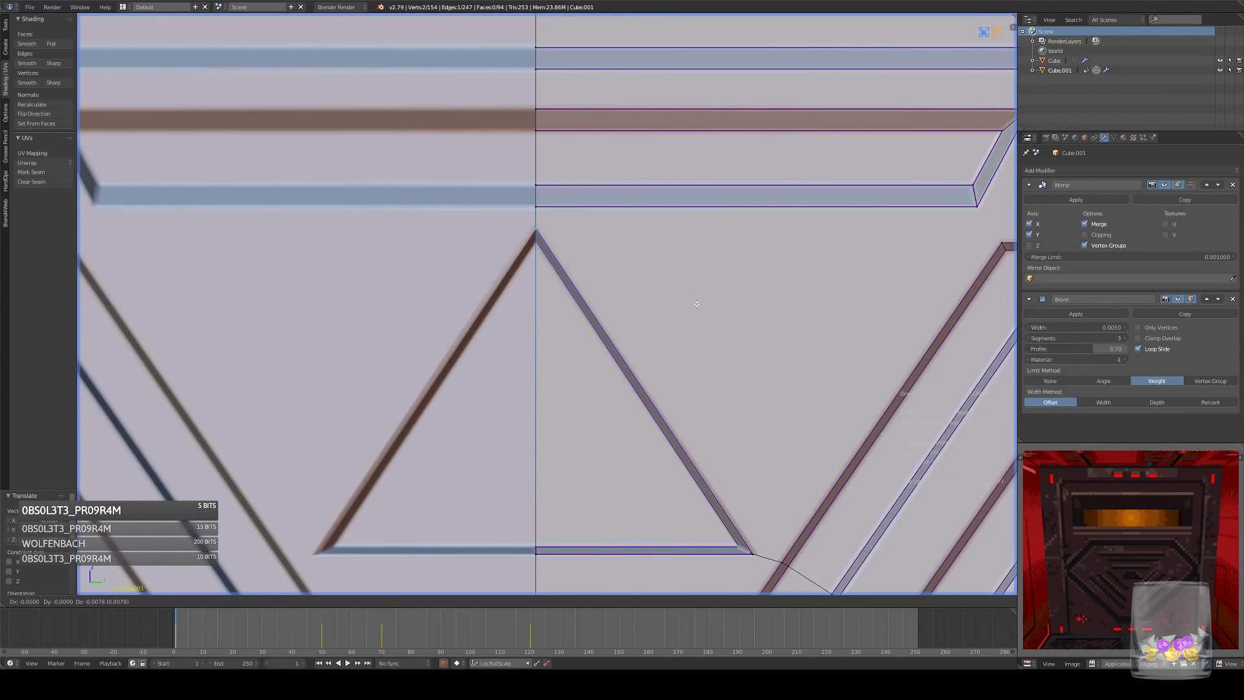
click(696, 304)
- Move the upper inner corner vertex of the slanted strip nearest the triangle up and toward the centre to widen its wall
scroll(696, 304, down, 4)
scroll(681, 349, up, 2)
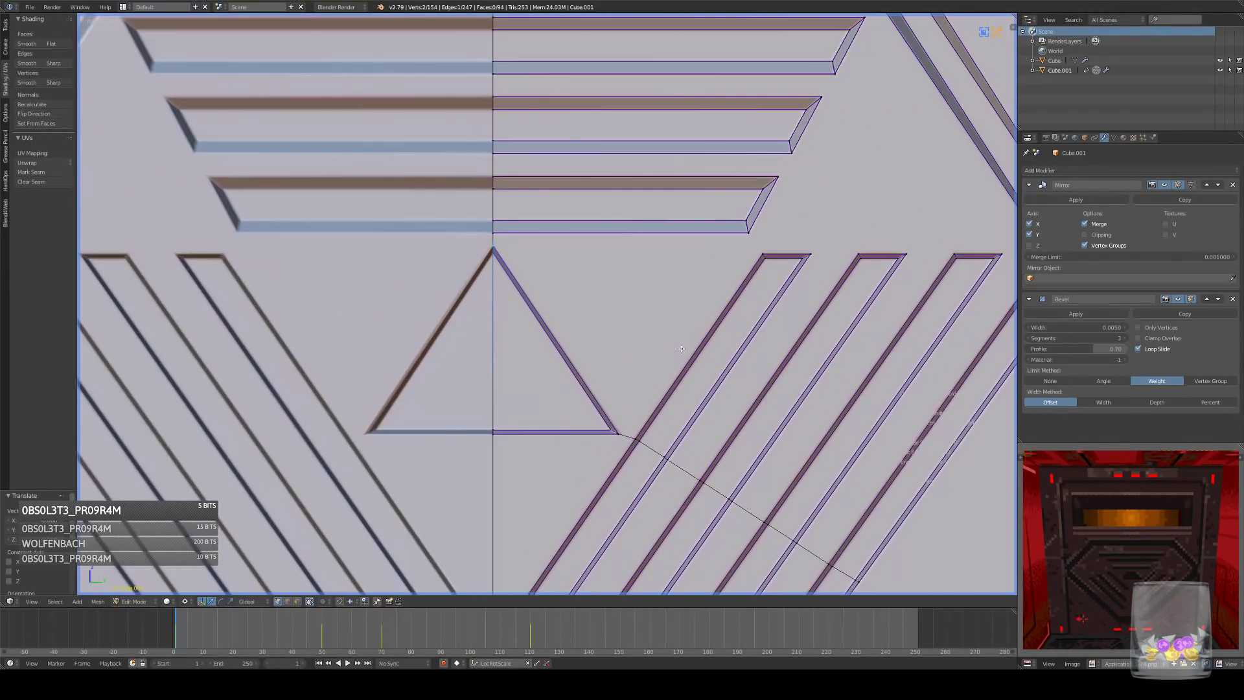
right_click(765, 256)
scroll(765, 256, up, 5)
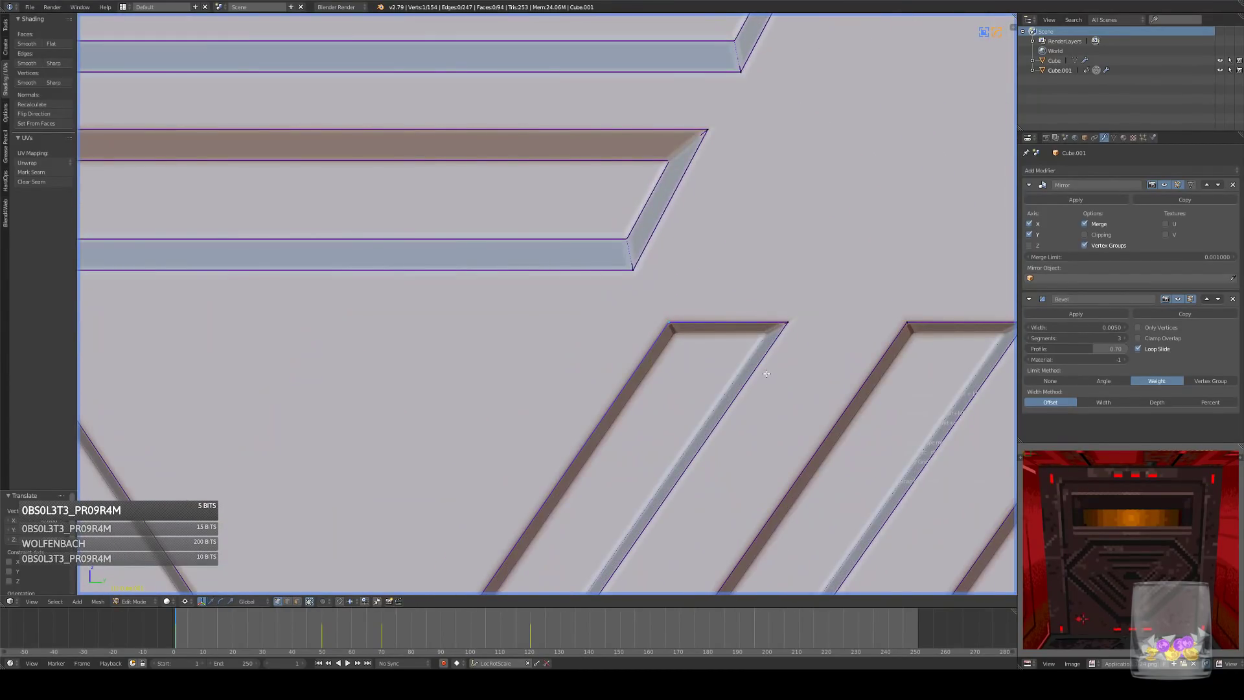
key(g)
click(760, 352)
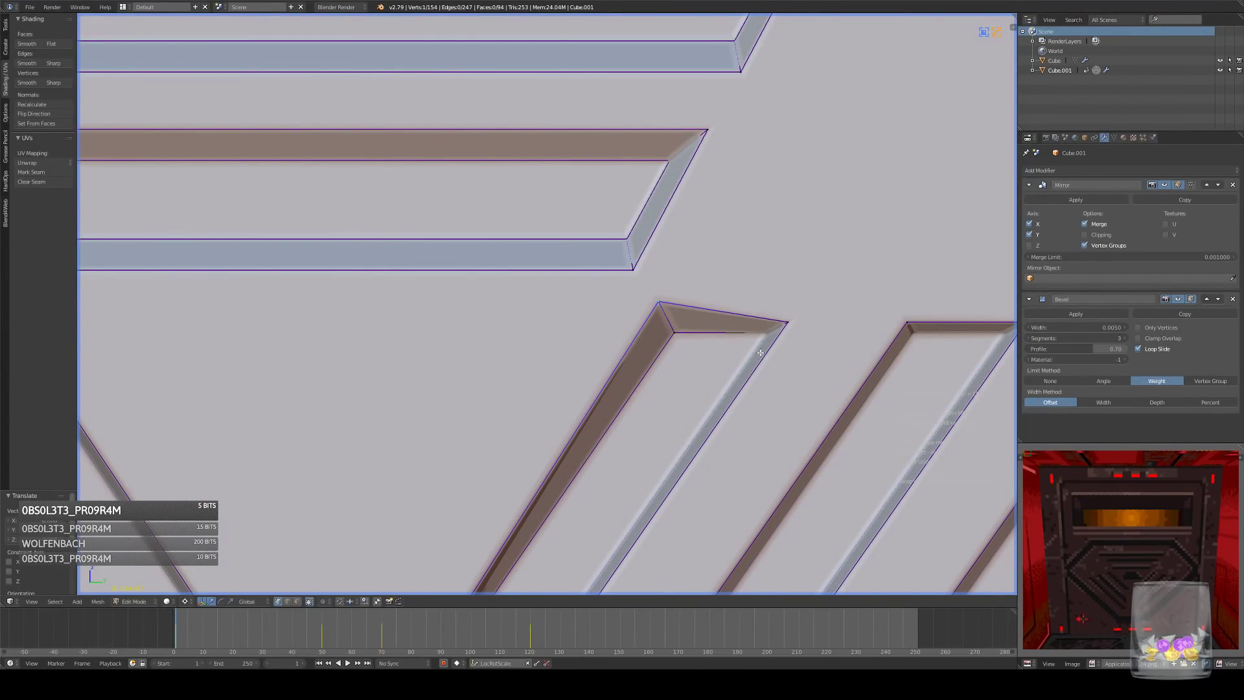
- Move the upper outer corner vertex of the slanted strip nearest the triangle up and outward, level with its upper inner corner
key(g)
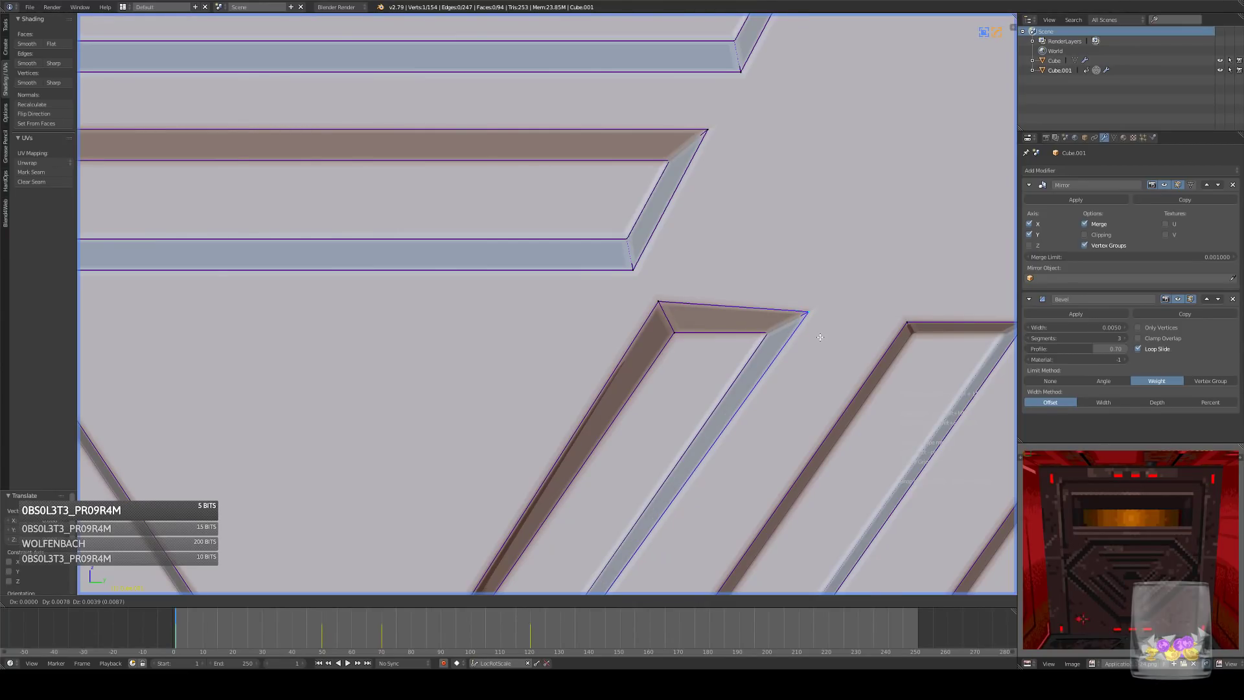
click(825, 324)
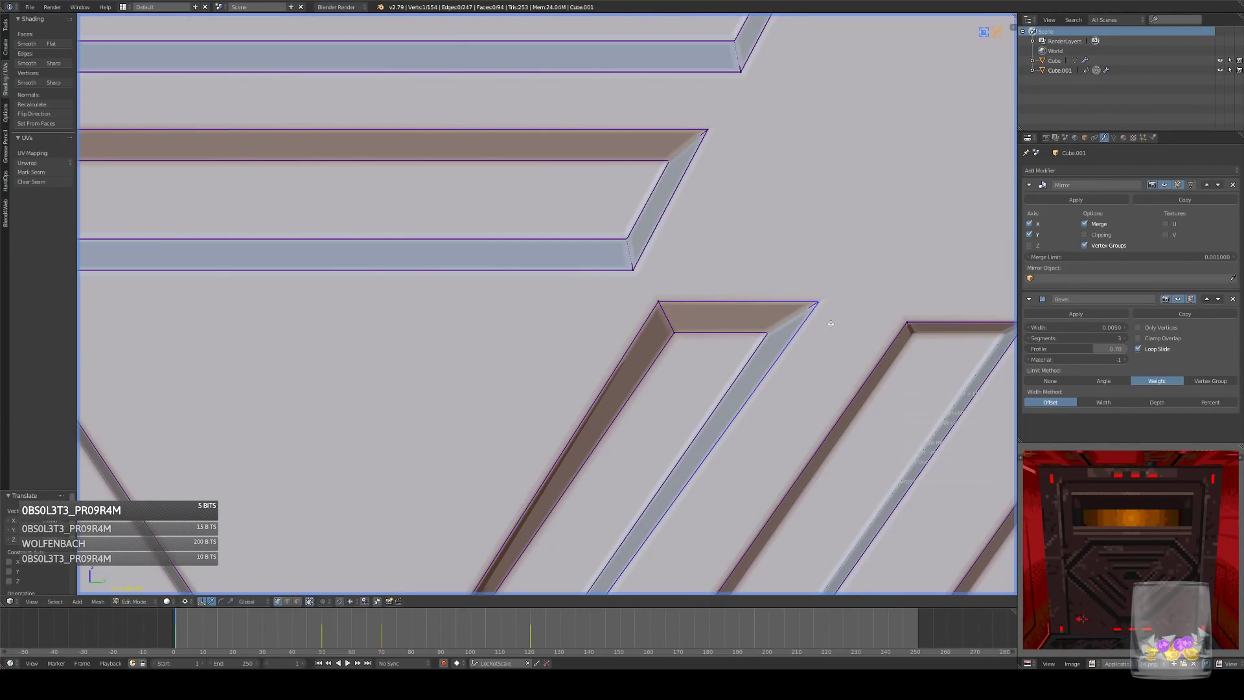
scroll(648, 350, up, 6)
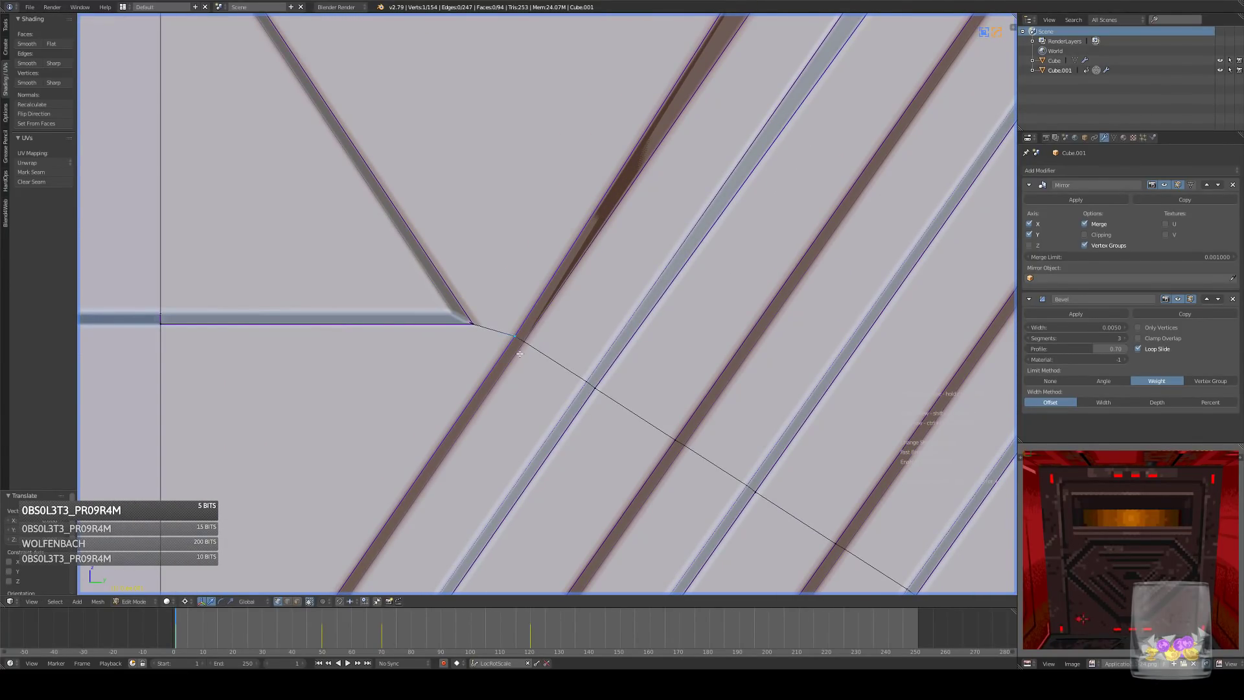
- Try to dissolve the short edge joining the triangle's base corner to the nearest slanted strip
click(286, 604)
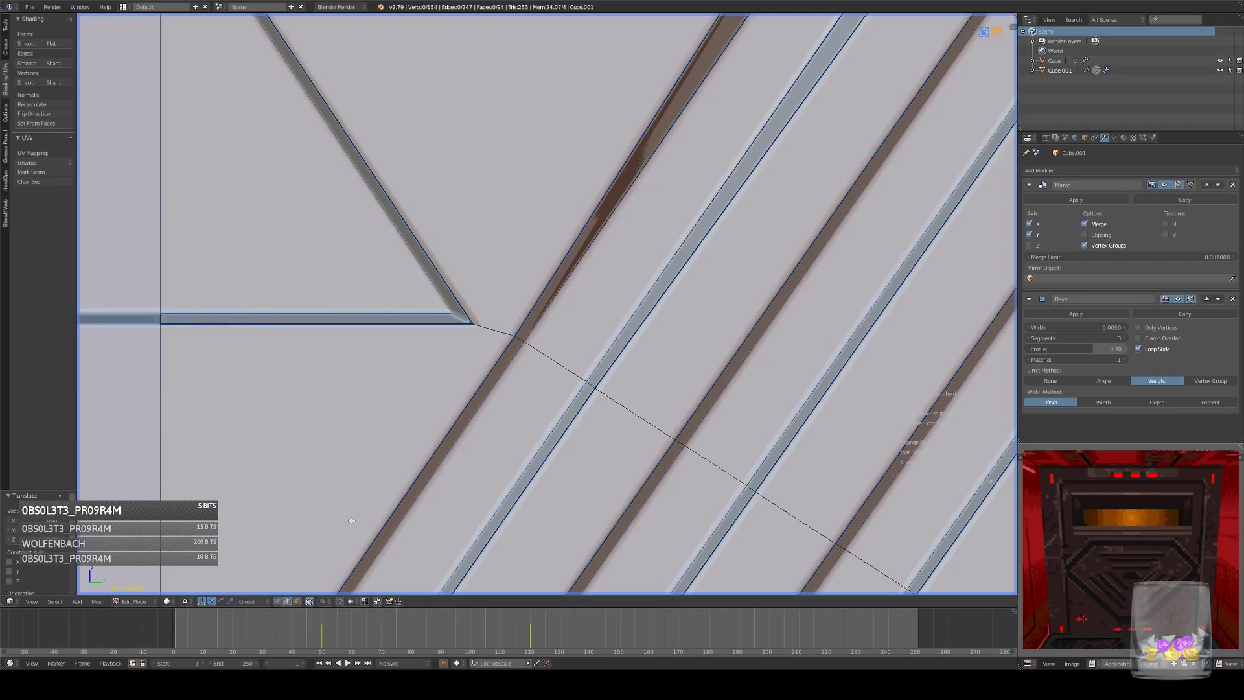
right_click(522, 342)
key(ctrl+x)
shift+right_click(561, 369)
right_click(518, 338)
scroll(519, 338, down, 5)
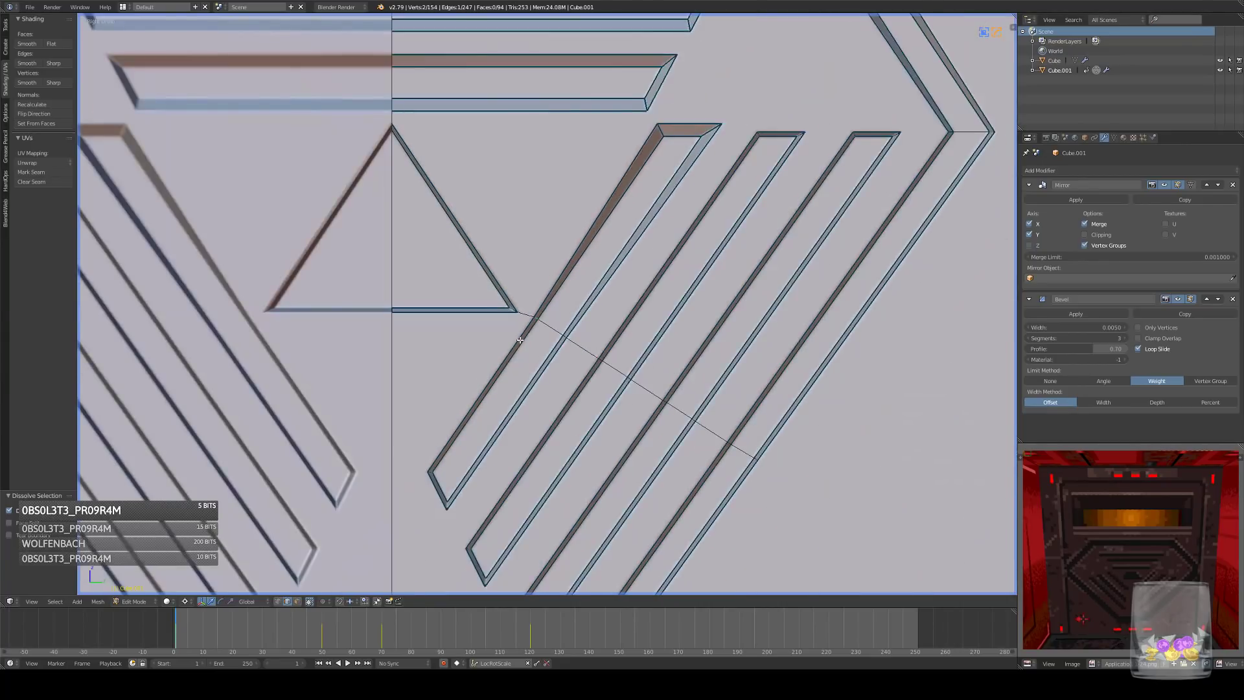
shift+middle_drag(519, 338, 479, 382)
- Connect the lowest horizontal strip's lower outer corner to the nearest slanted strip's upper inner corner with an edge
click(279, 603)
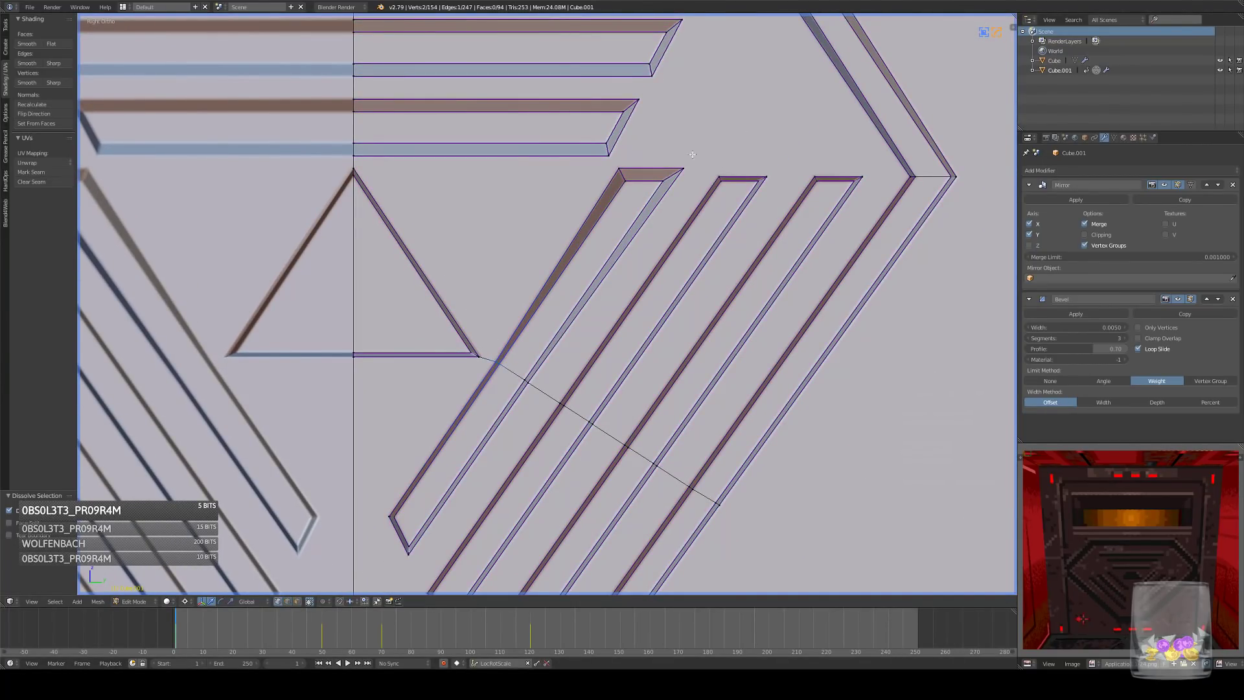
right_click(615, 158)
key(j)
- Connect the lower ends of the three slanted strips to each other and to the hexagon border's lower corner
shift+middle_drag(381, 494, 522, 350)
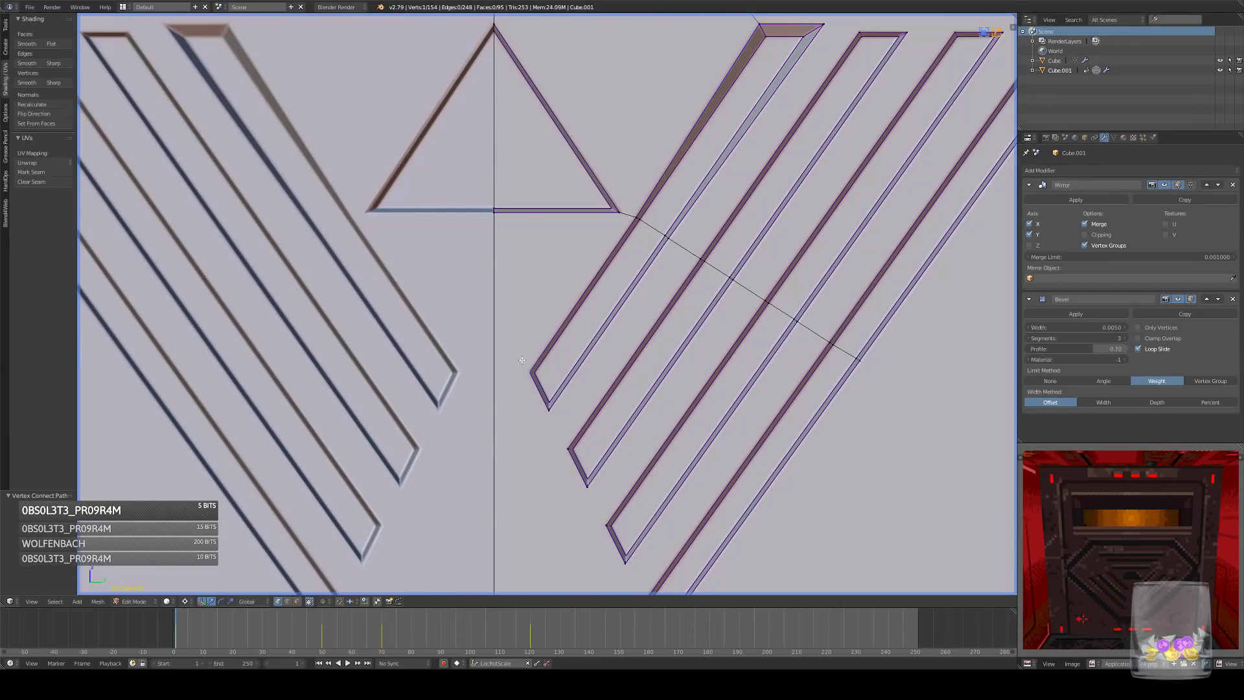
key(g)
right_click(615, 318)
shift+middle_drag(556, 425, 567, 413)
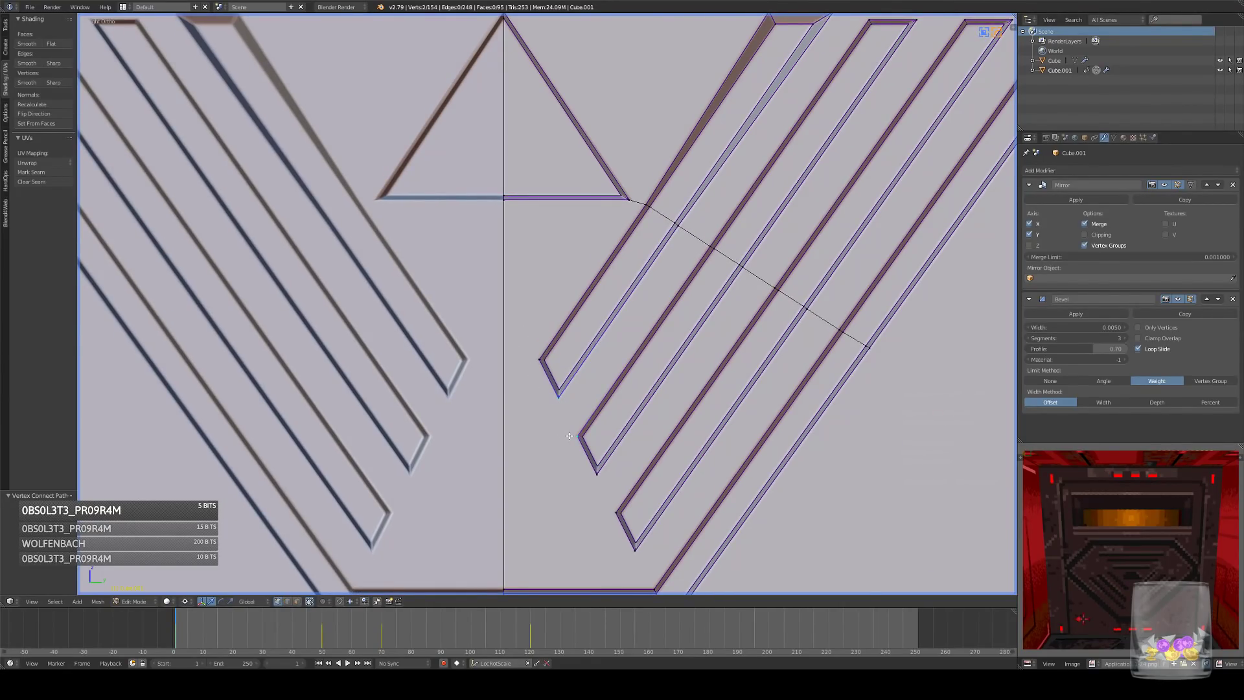
key(j)
key(ctrl+z)
key(j)
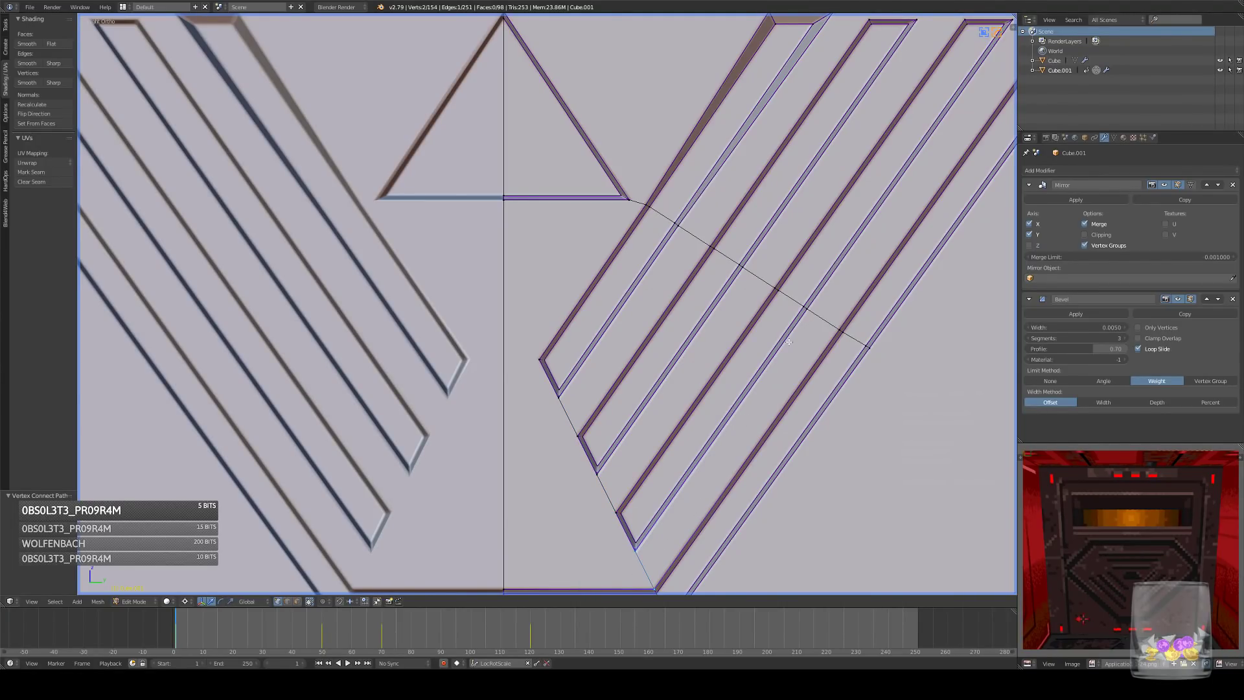
- Connect the upper ends of the three slanted strips to each other and to the hexagon border's side corner
shift+middle_drag(933, 134, 720, 359)
key(j)
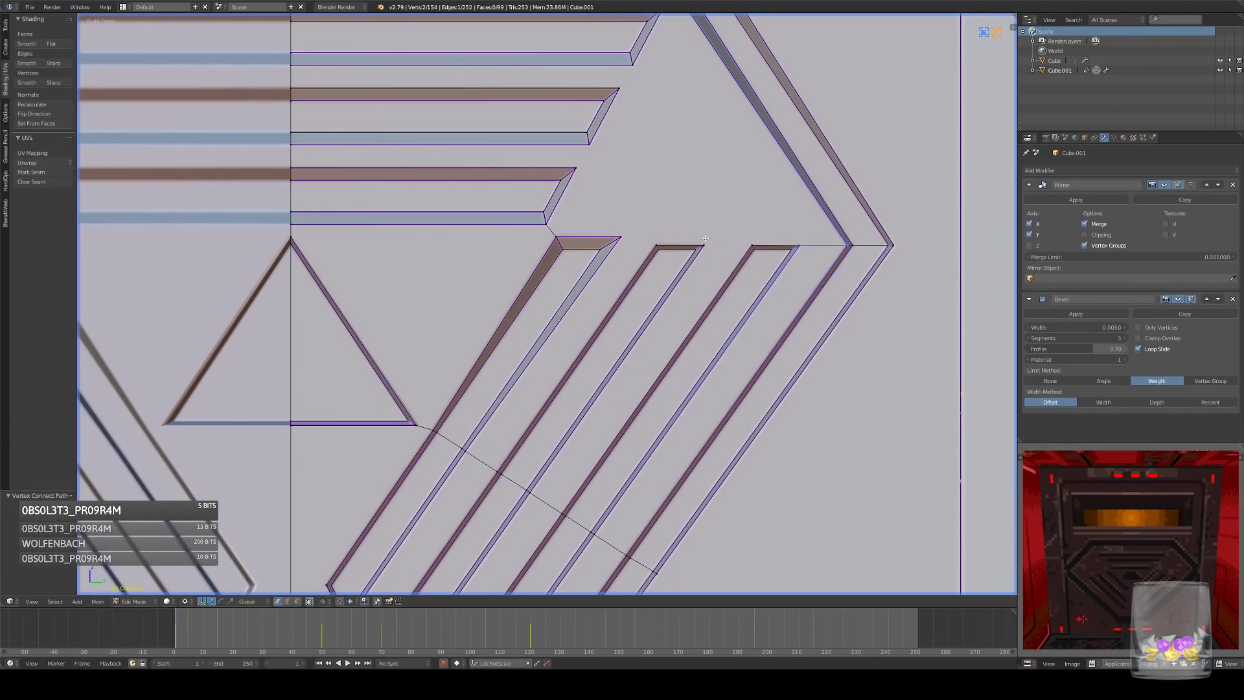
key(j)
right_click(622, 238)
shift+right_click(657, 245)
key(j)
- Connect the centre vertex of the triangle's base to the innermost slanted strip's lower inner corner
shift+middle_drag(449, 463, 582, 343)
middle_drag(468, 418, 448, 244)
right_click(424, 255)
shift+right_click(458, 439)
key(w)
right_click(483, 208)
shift+right_click(455, 48)
key(j)
- Try to dissolve the selected edges around the triangle and across the slanted strips, and undo it
click(287, 601)
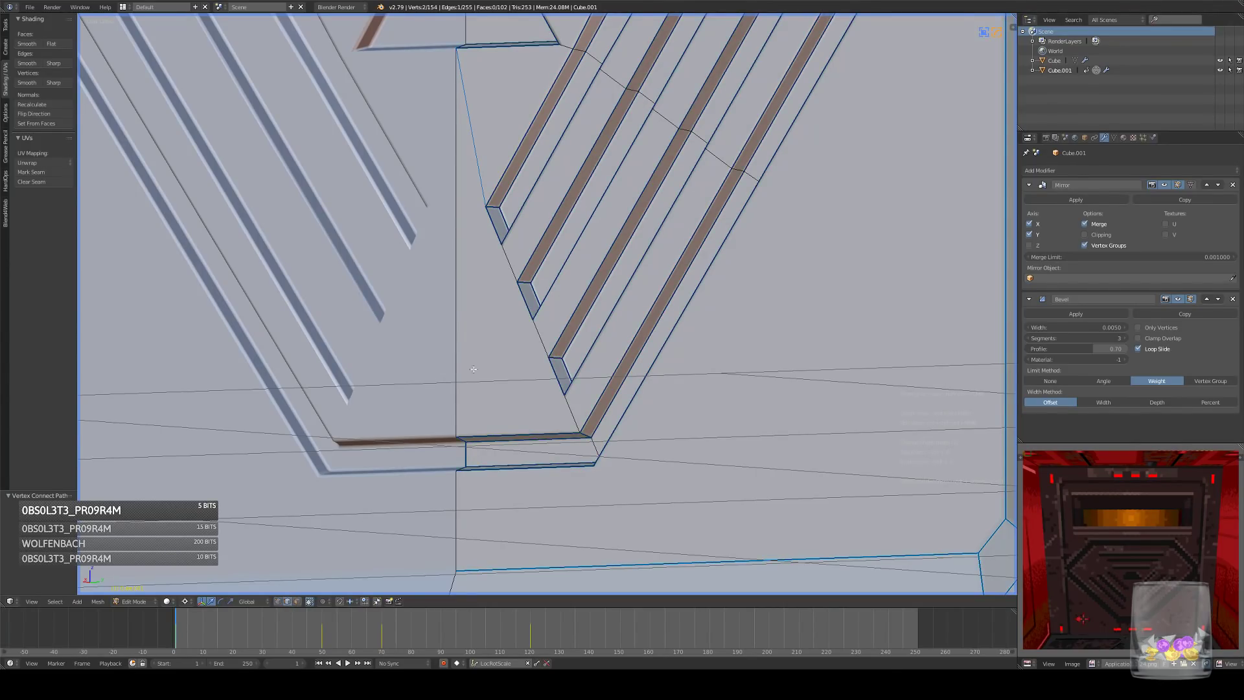
key(ctrl+x)
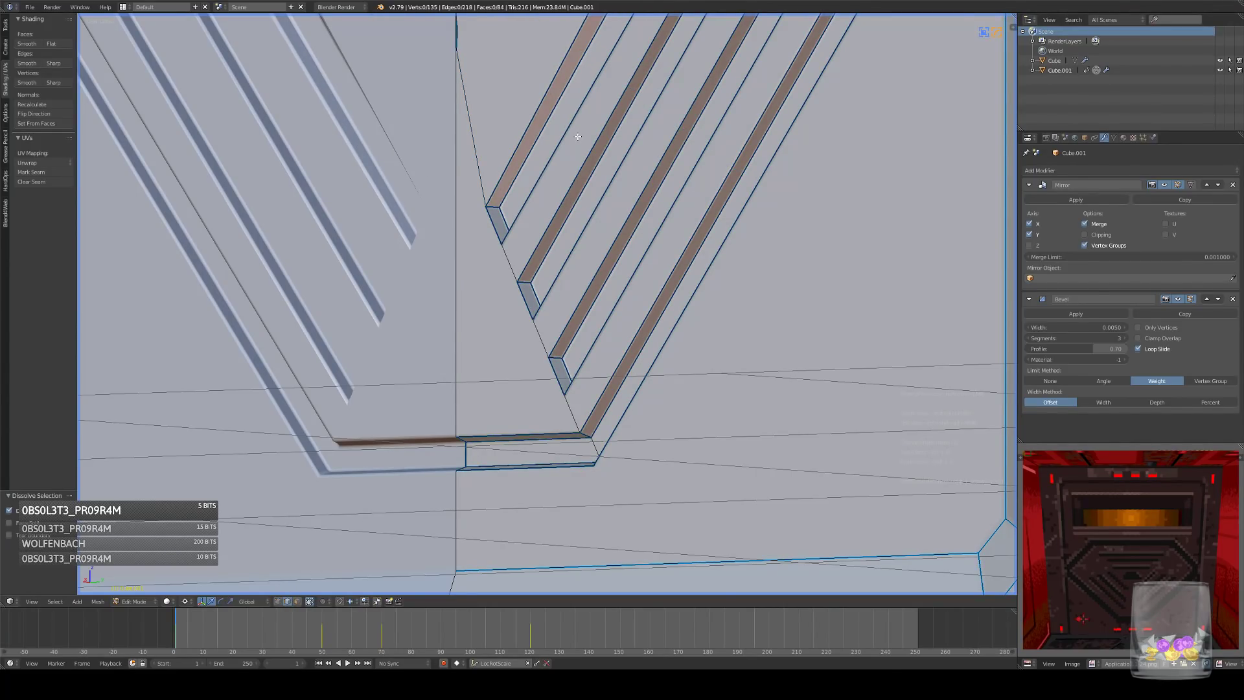
key(ctrl+z)
key(ctrl+z)
key(ctrl+z)
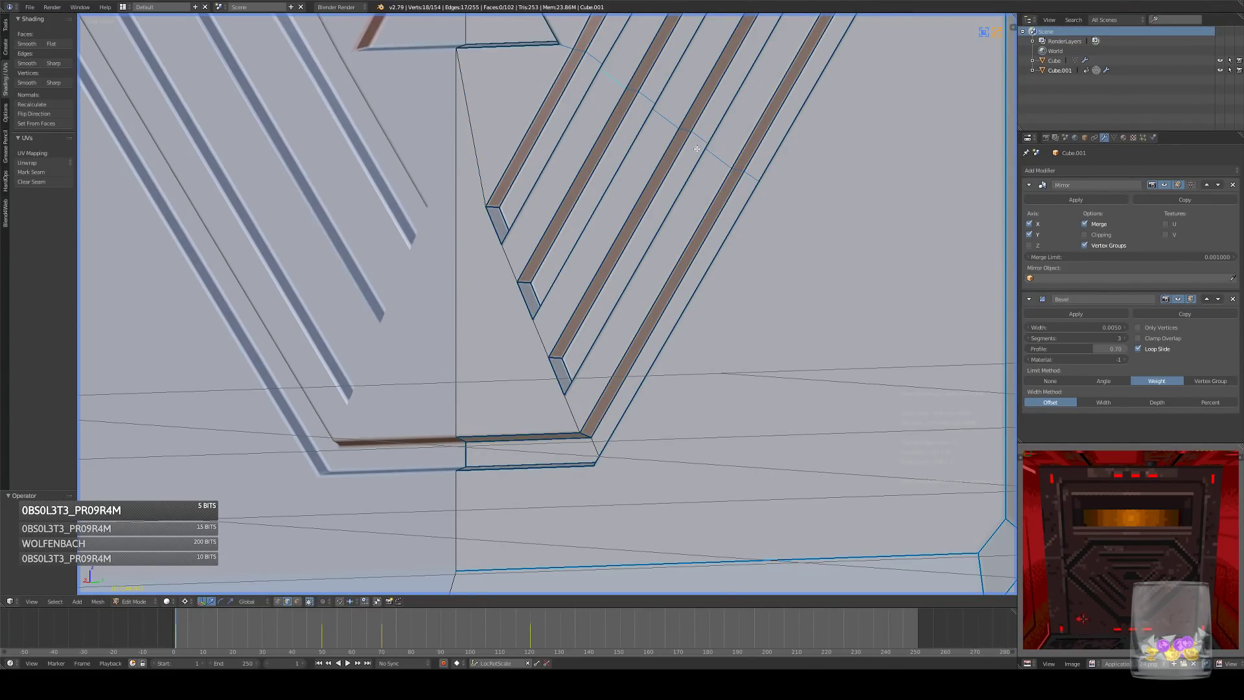
- Dissolve only the cross edges running from the triangle's base corner across the slanted strips to the border
key(KP_3)
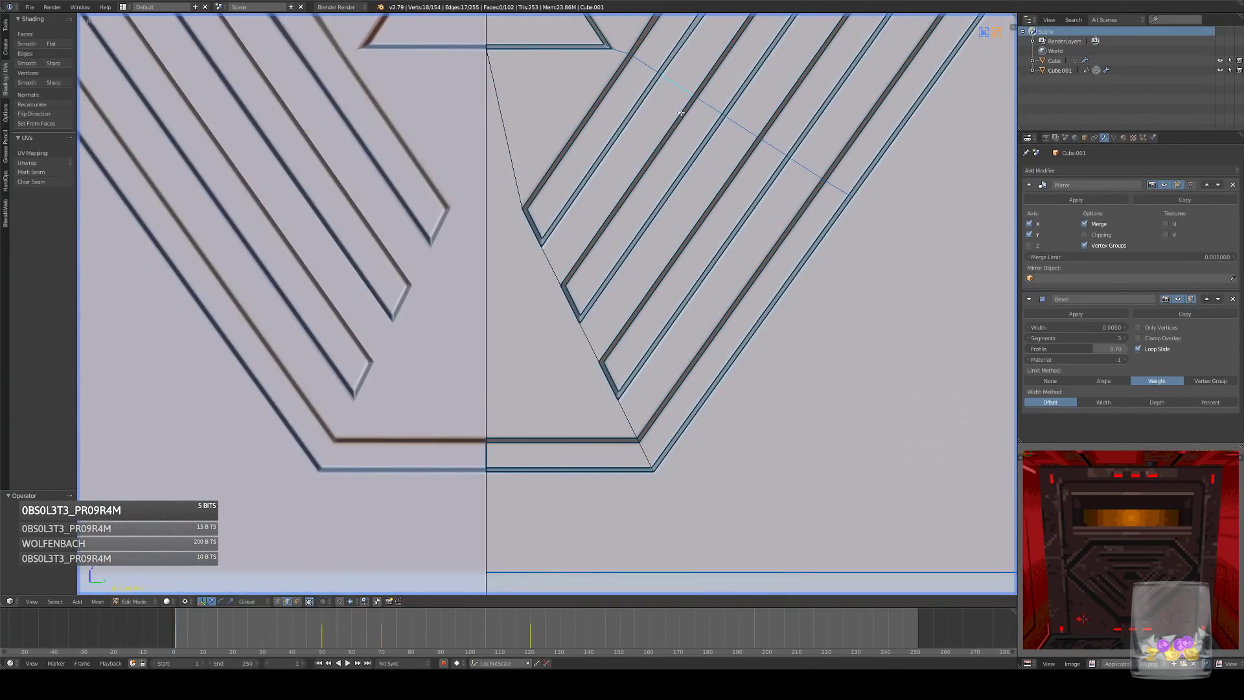
shift+middle_drag(681, 113, 635, 230)
right_click(818, 344)
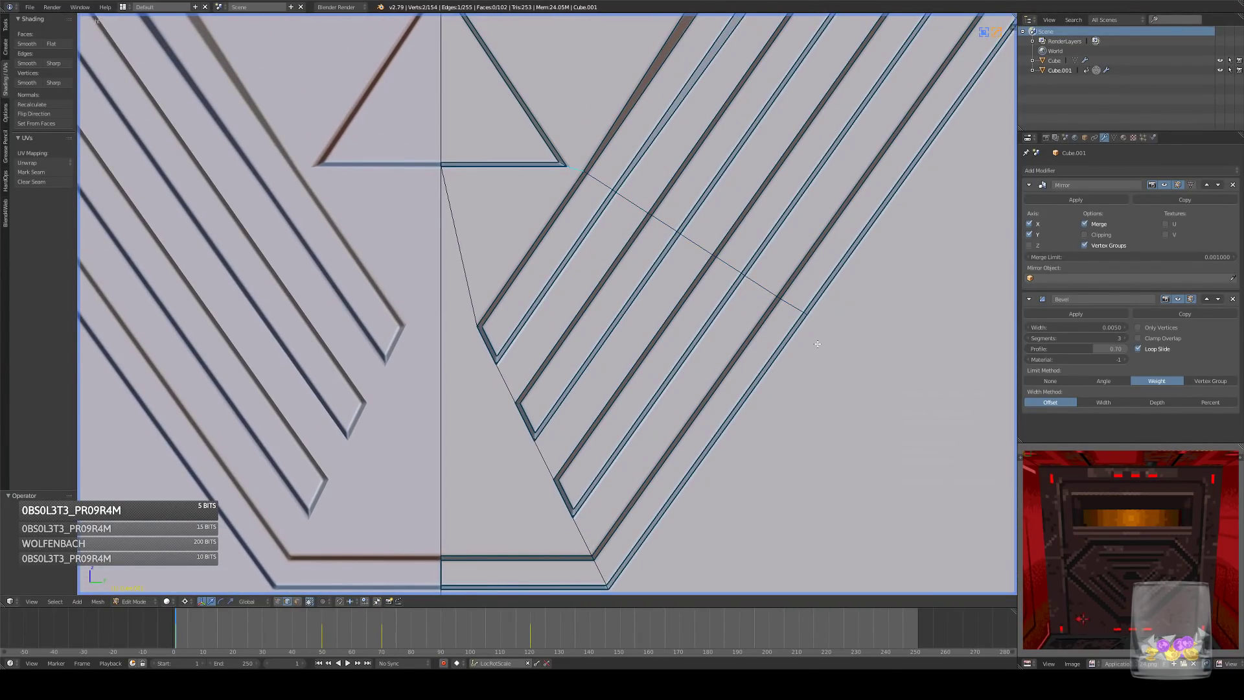
key(ctrl+x)
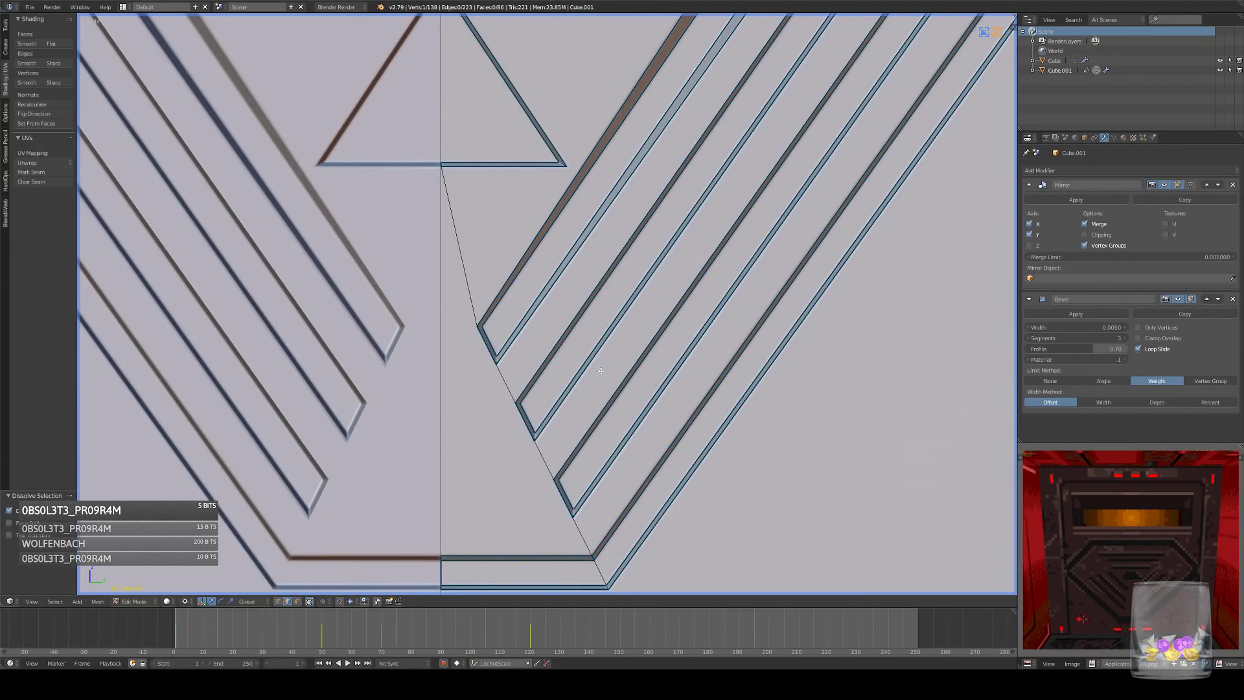
- Move the innermost slanted strip's lower inner corner vertex toward the centre line to widen its inner wall evenly
scroll(465, 451, down, 3)
scroll(648, 212, up, 3)
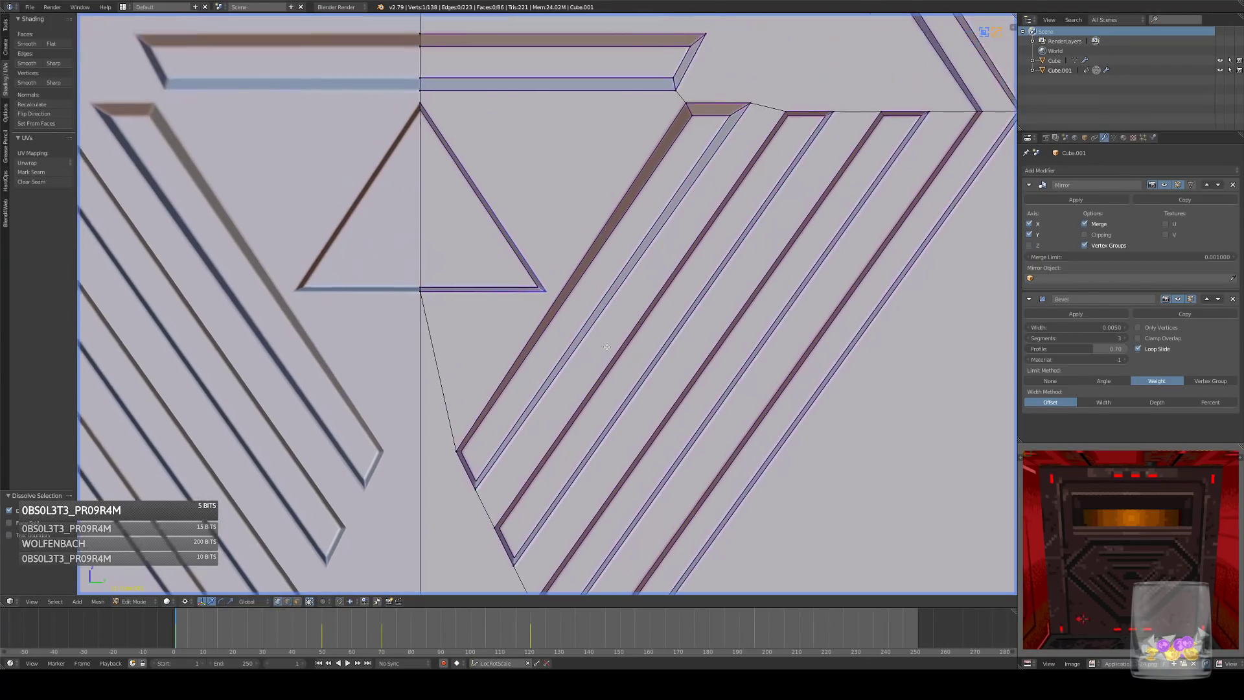
scroll(555, 329, up, 2)
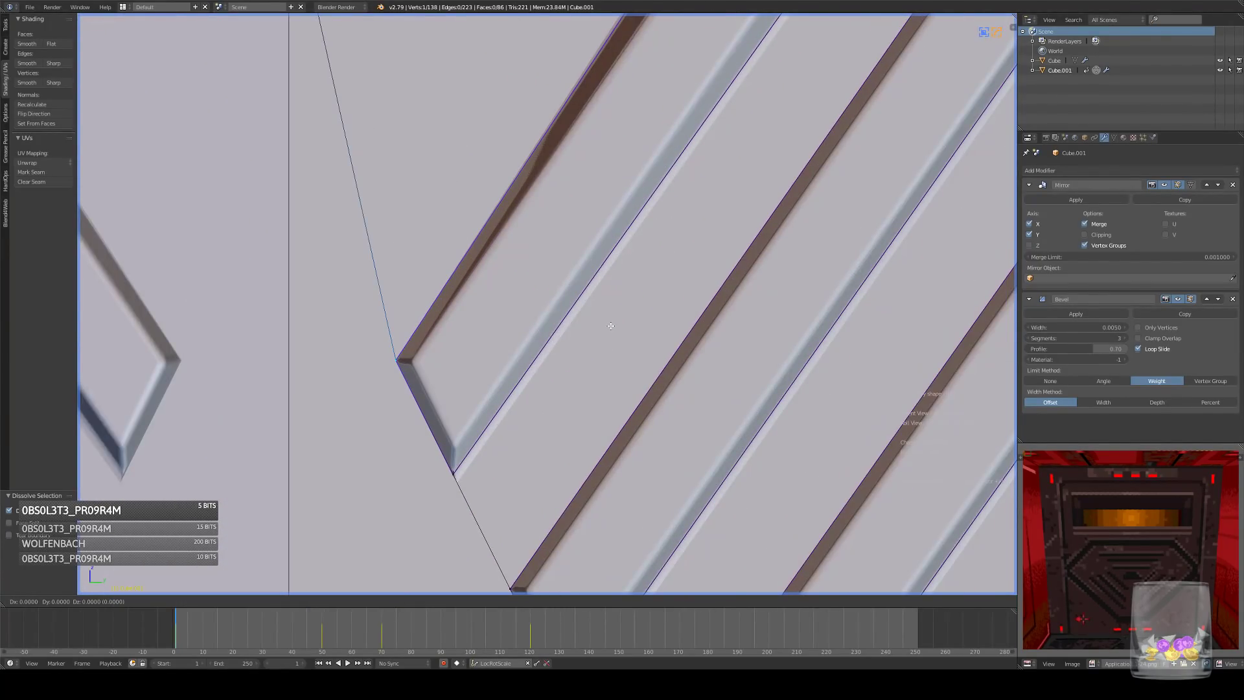
key(g)
click(602, 345)
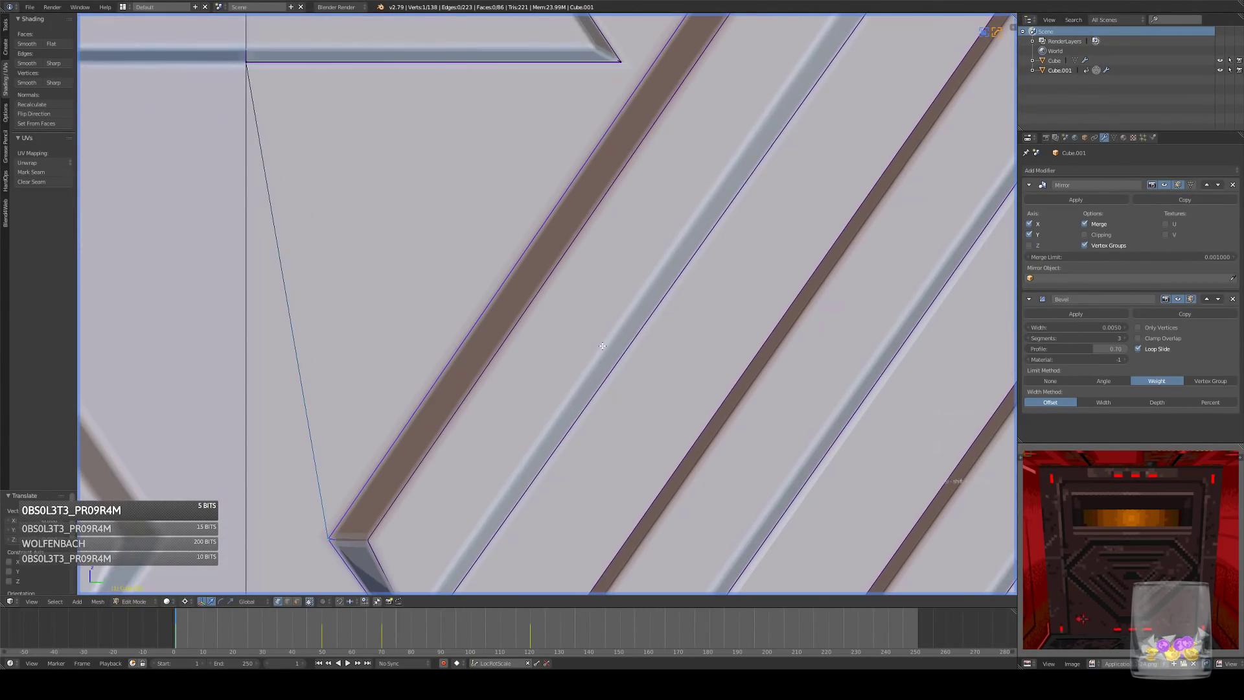
- Move the innermost slanted strip's lower outer corner vertex about 0.0117 down and 0.0039 toward the centre
scroll(602, 345, down, 3)
scroll(567, 327, up, 2)
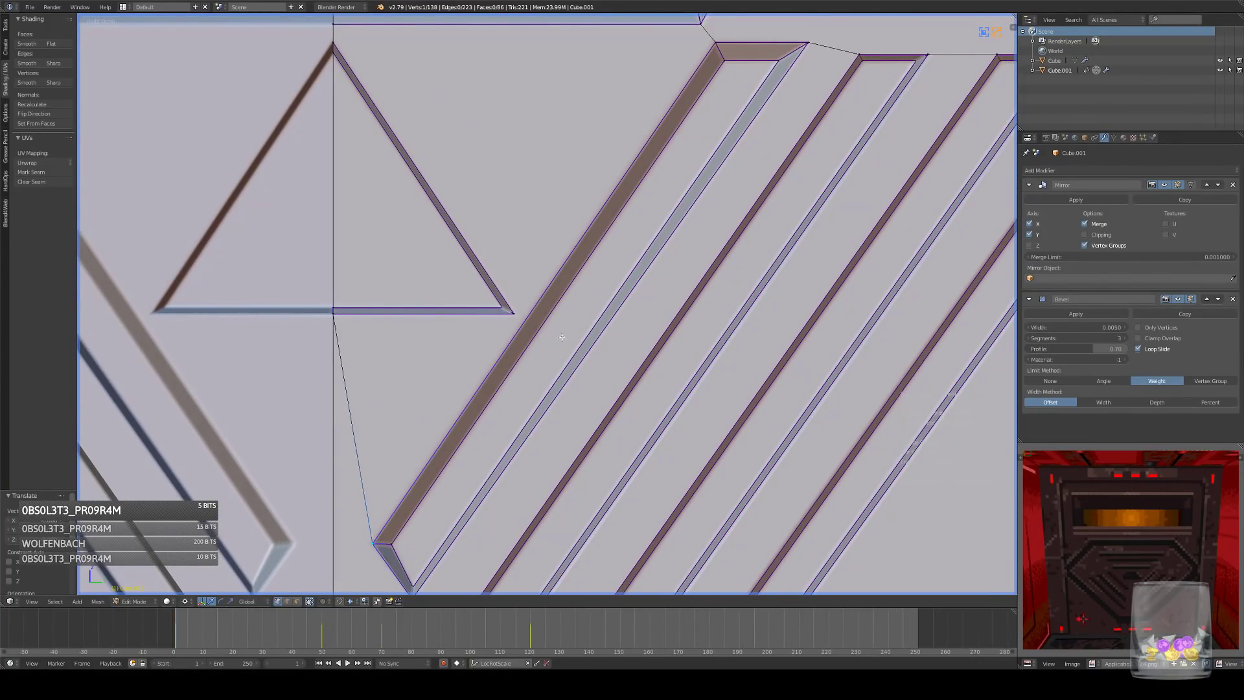
shift+middle_drag(563, 333, 633, 141)
key(g)
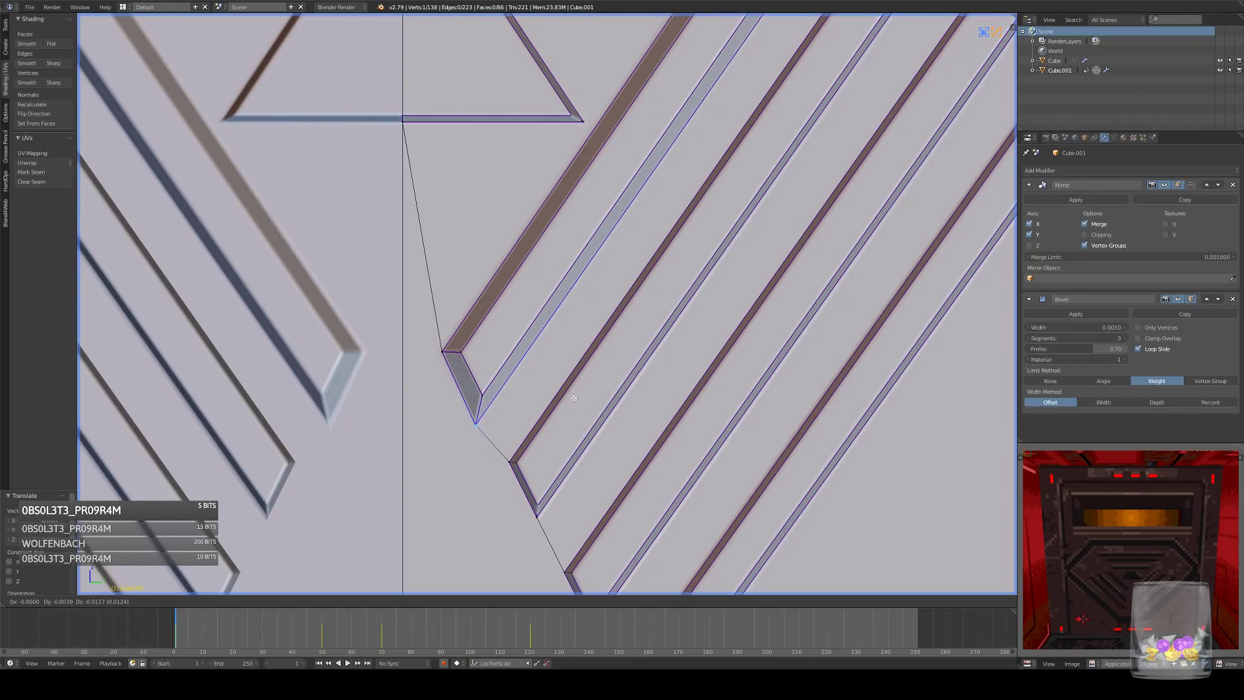
click(575, 398)
- Move the middle slanted strip's lower inner corner toward the centre, and lower the innermost strip's lower outer corner about 0.0039
shift+middle_drag(629, 256, 573, 382)
scroll(573, 381, down, 3)
shift+middle_drag(509, 411, 507, 362)
scroll(507, 362, up, 1)
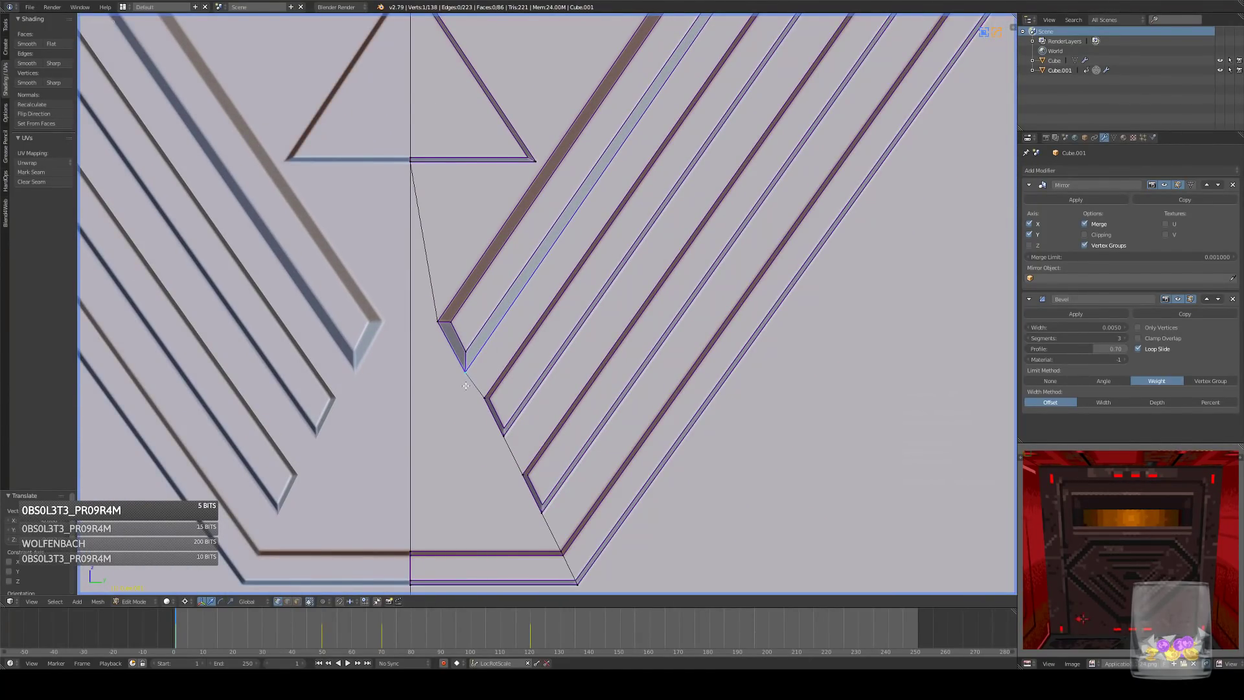
scroll(465, 385, down, 2)
scroll(619, 343, up, 6)
shift+middle_drag(581, 346, 574, 343)
key(g)
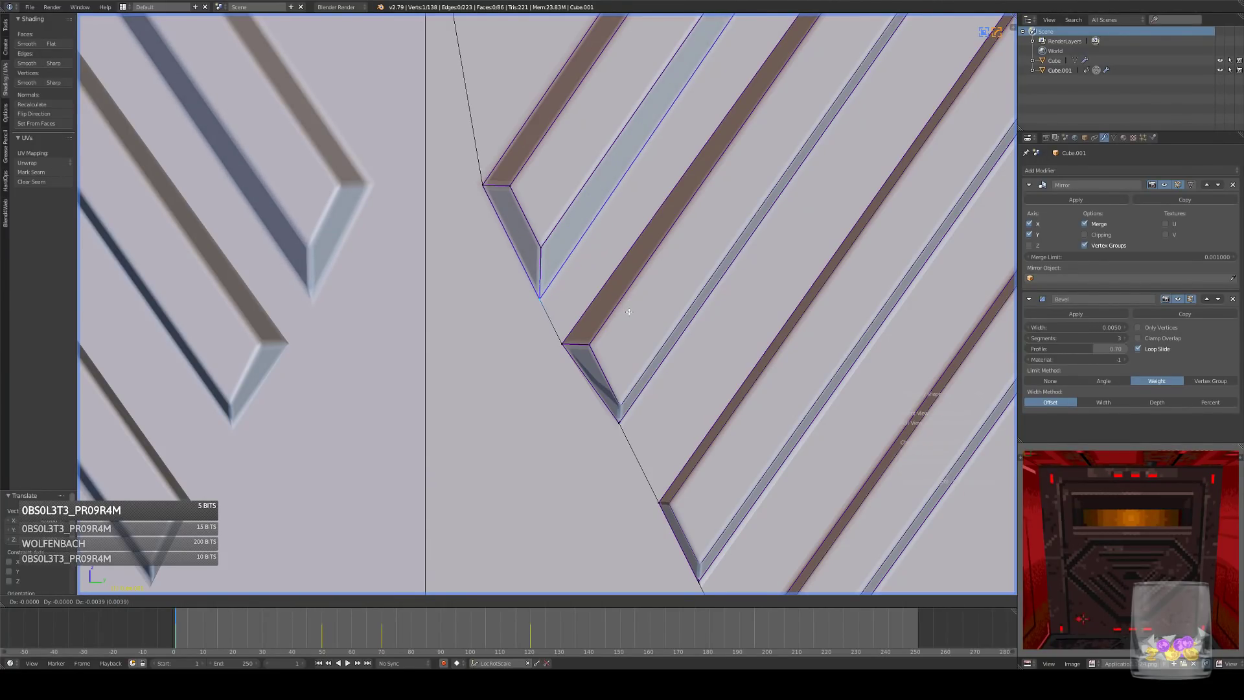
click(628, 312)
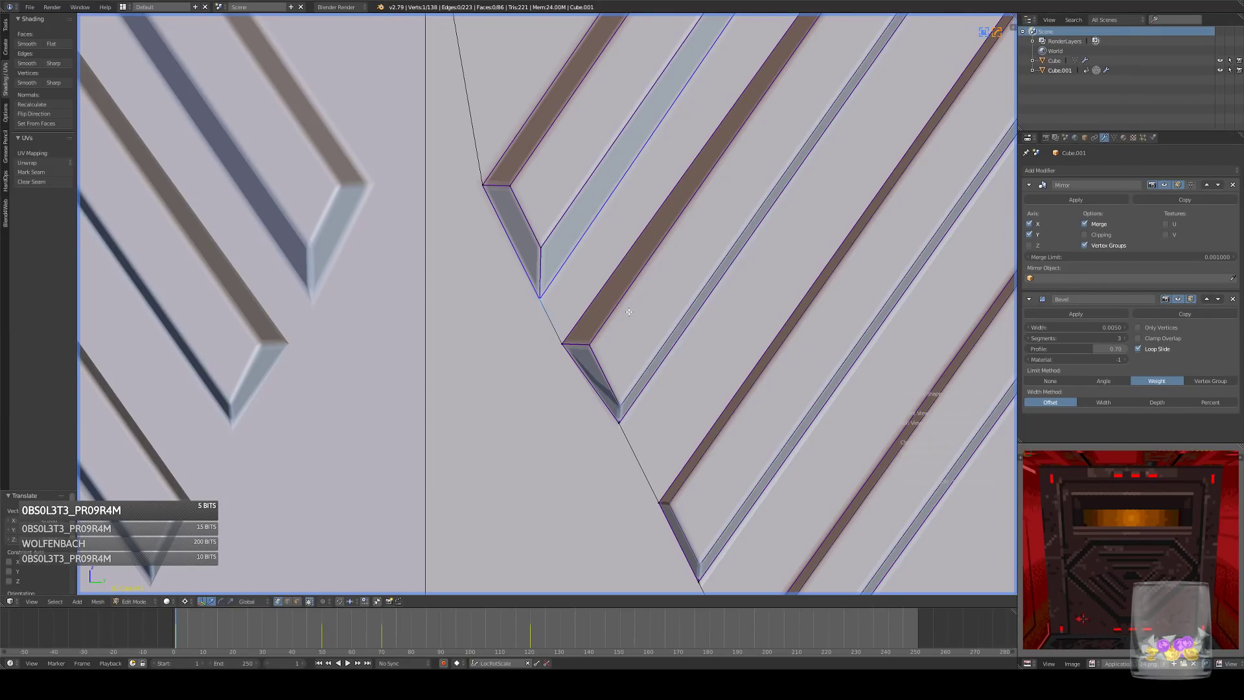
- Move the middle slanted strip's two upper corner vertices upward and its lower outer corner downward to widen its walls
scroll(622, 337, down, 6)
scroll(594, 382, up, 4)
right_click(706, 103)
key(g)
click(742, 126)
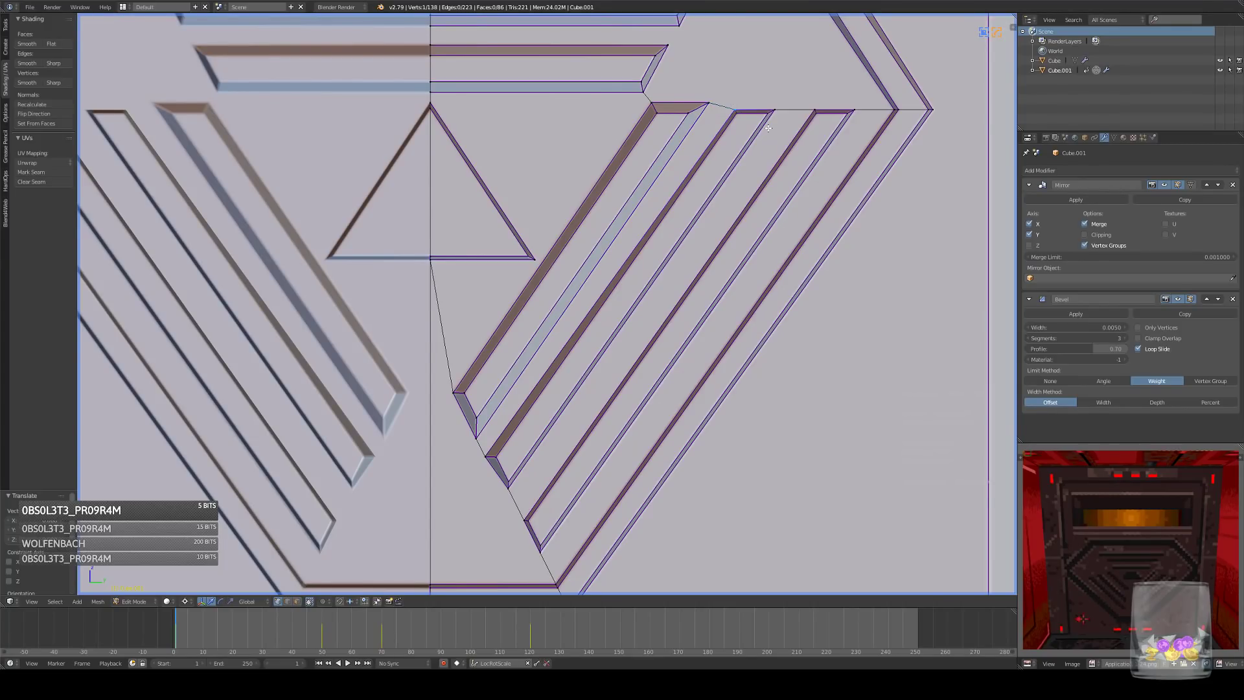
key(g)
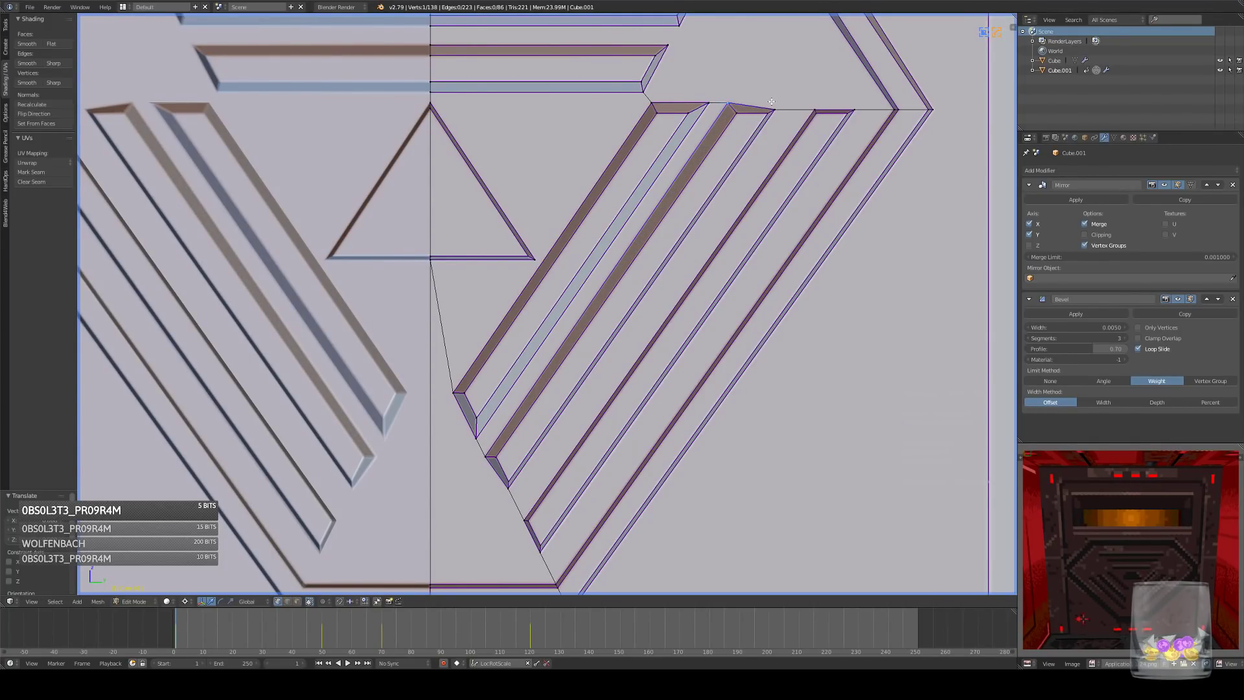
click(811, 124)
right_click(507, 487)
key(g)
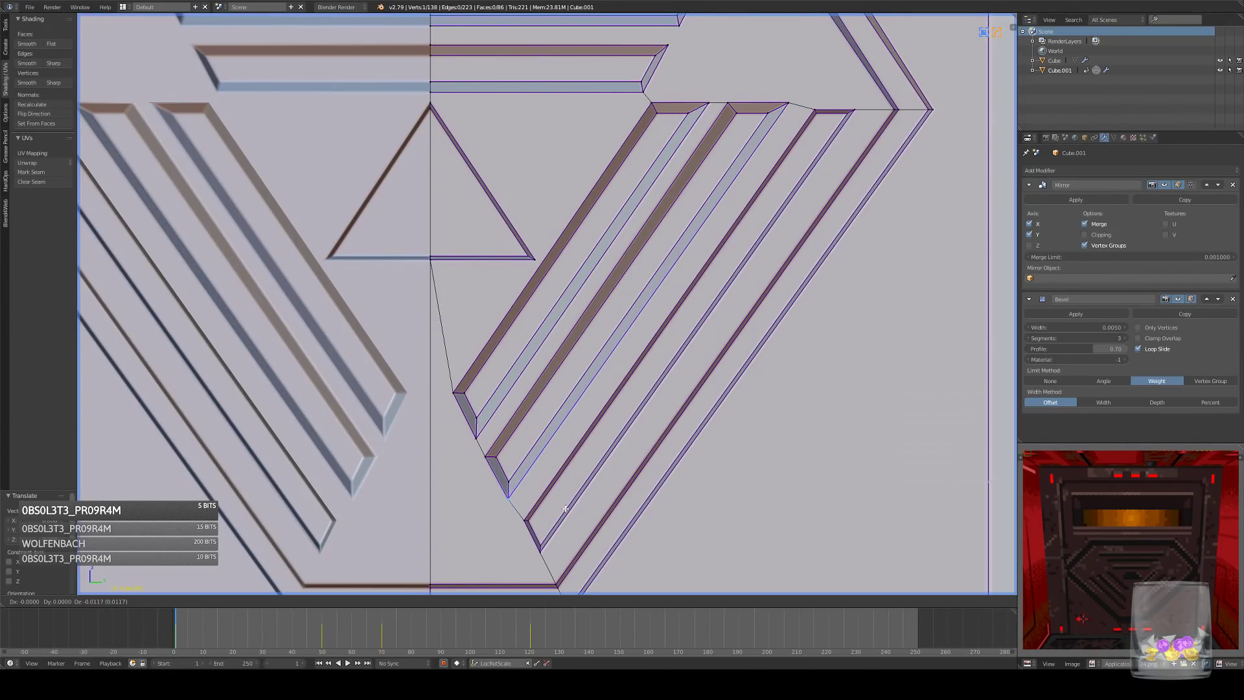
click(564, 513)
- Move the outermost slanted strip's lower inner corner about 0.0078 toward the centre, and raise its upper inner corner
right_click(524, 519)
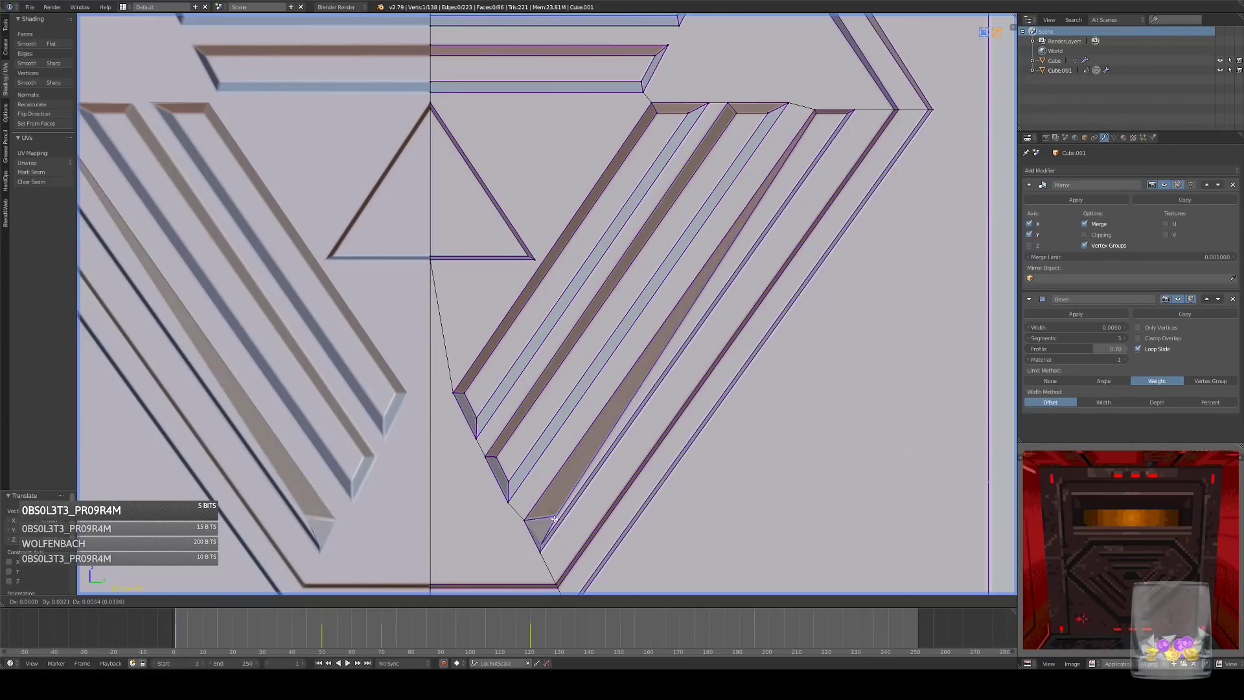
key(g)
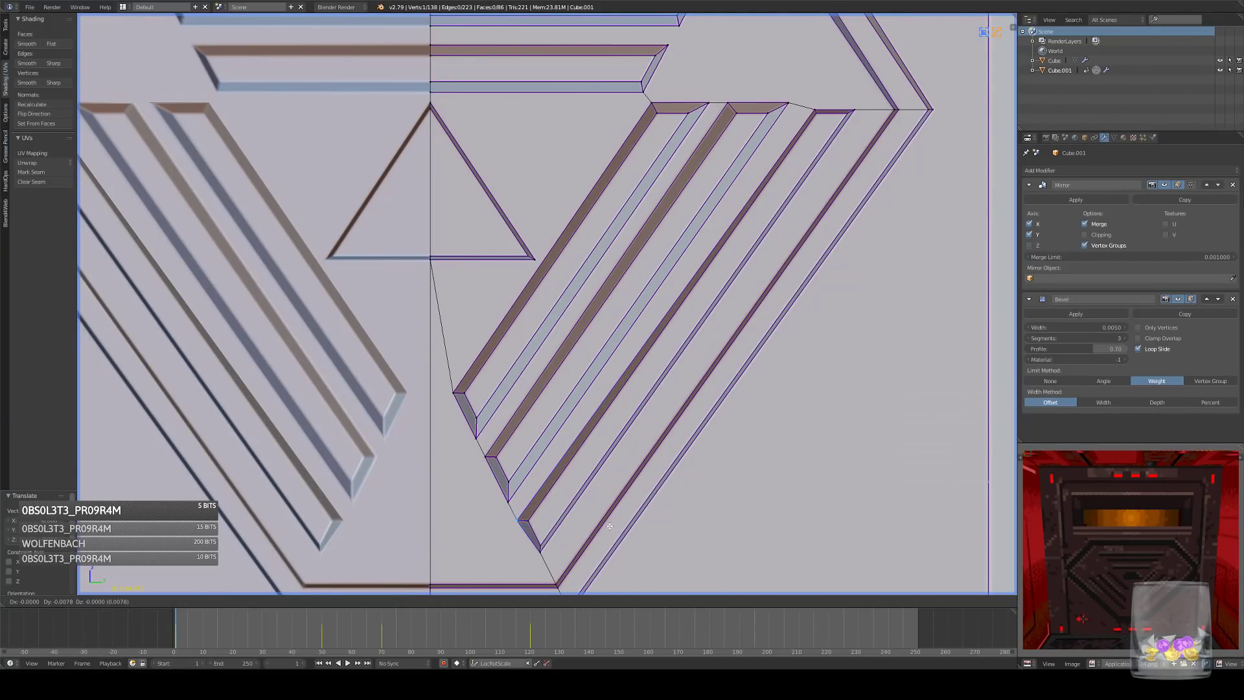
click(610, 526)
key(g)
click(891, 134)
- Move the outermost slanted strip's upper outer corner about 0.0156 outward and 0.0078 up, and its lower outer corner 0.0156 down
key(g)
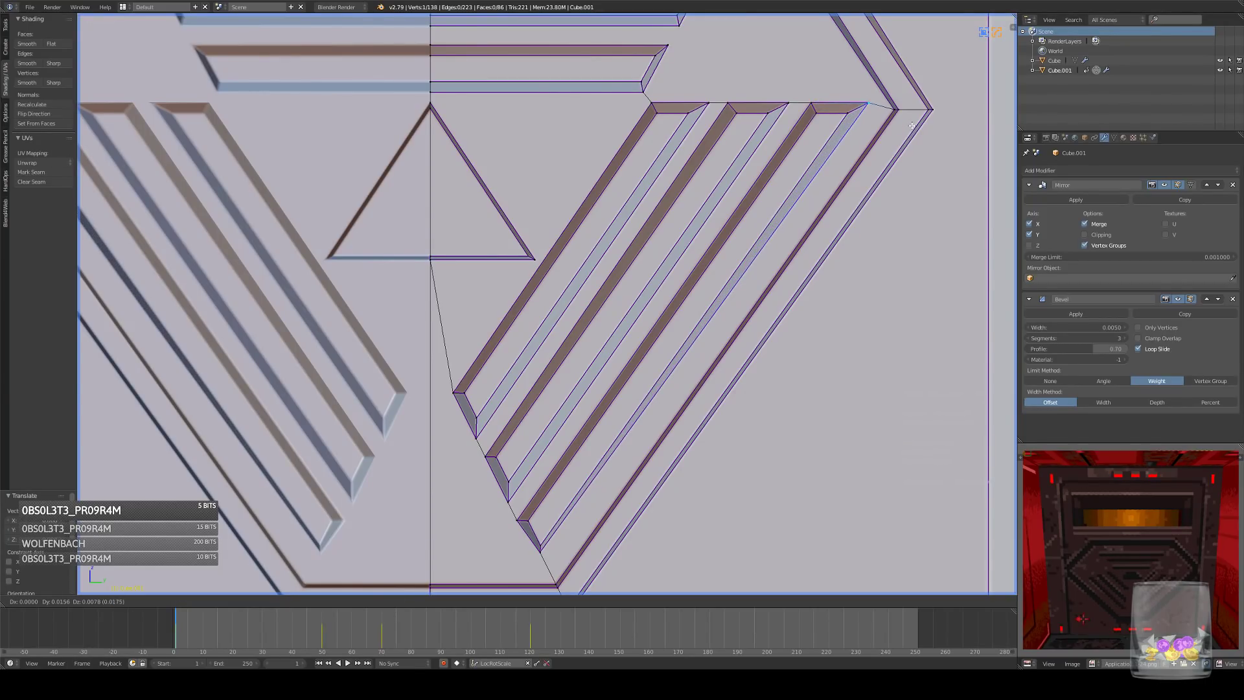
click(912, 125)
shift+click(540, 563)
key(g)
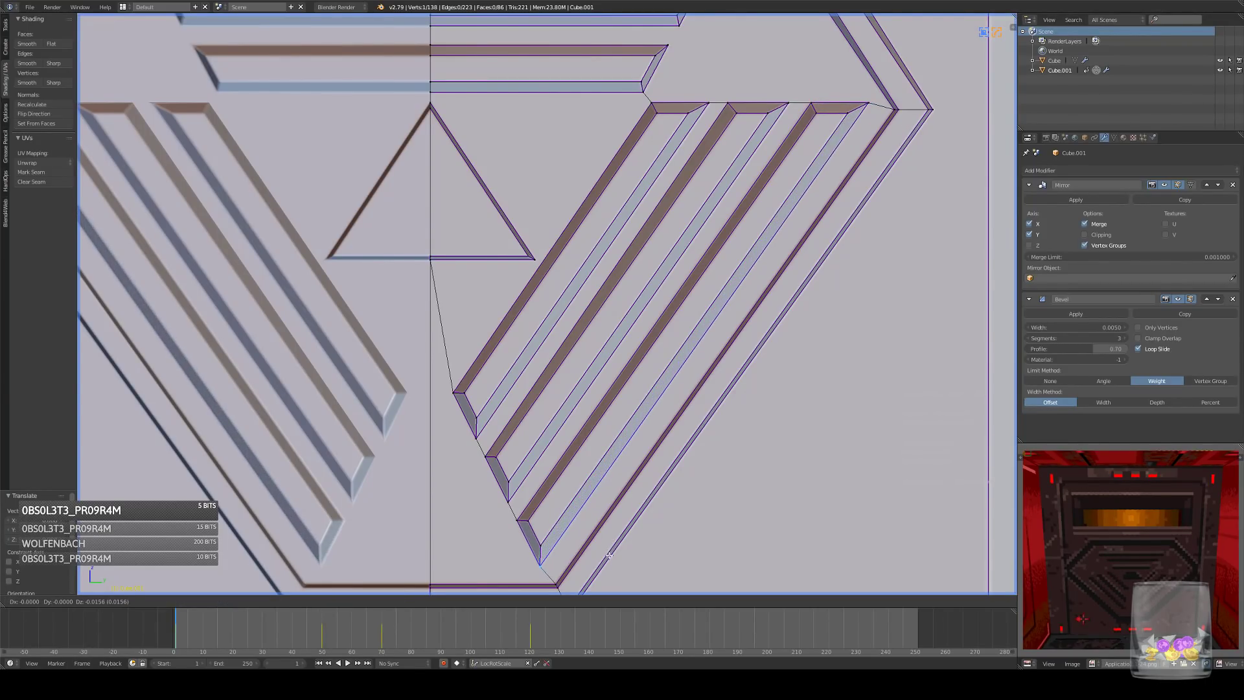
click(609, 555)
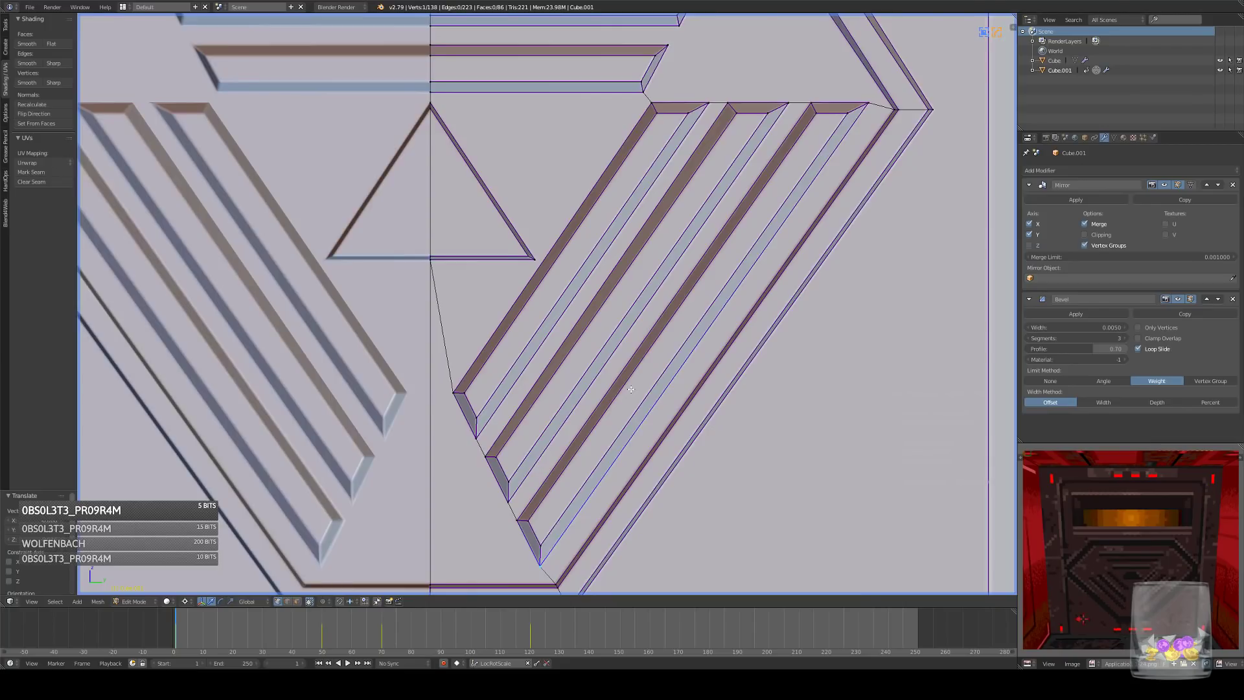
- Widen the central triangle's sloped walls by lowering its inner apex vertex and adjusting its base corner vertices
scroll(631, 389, down, 2)
scroll(533, 294, up, 4)
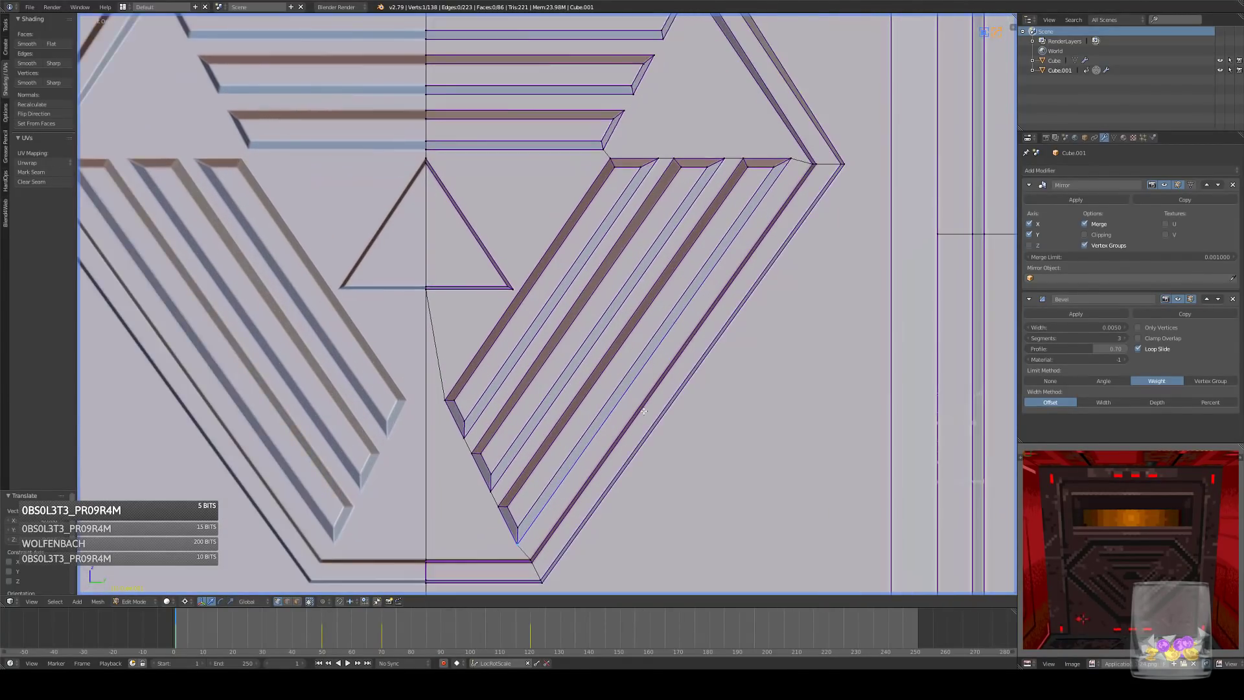
key(g)
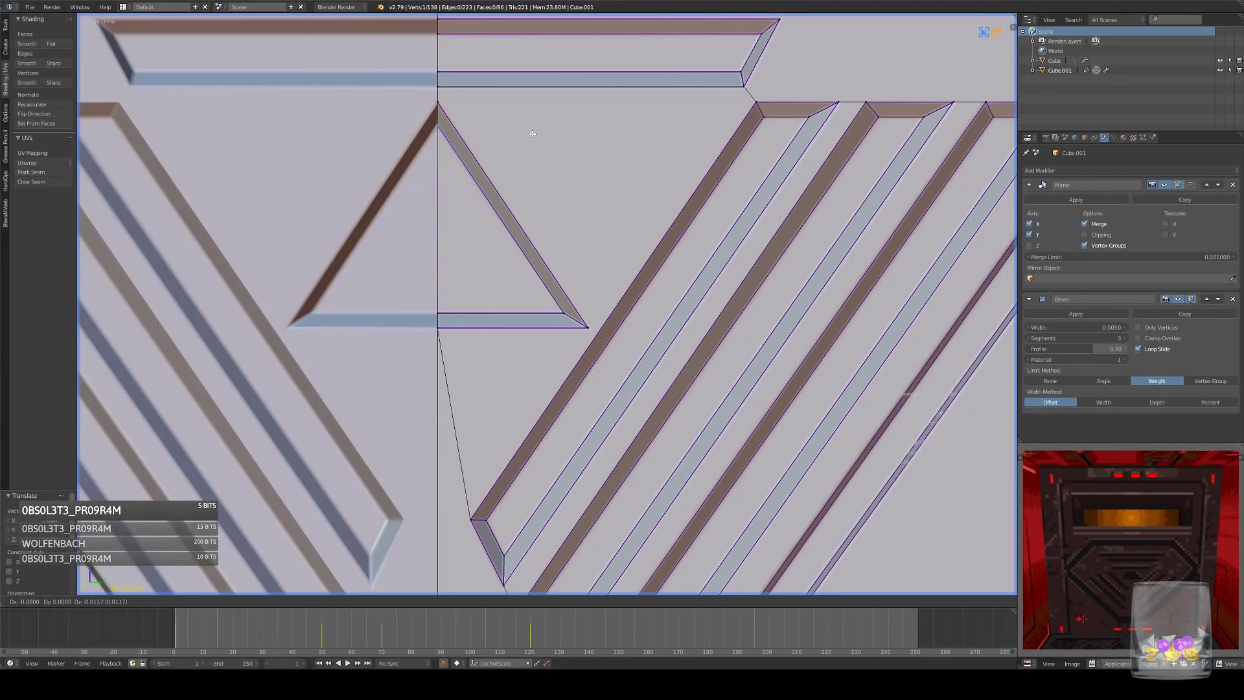
click(530, 129)
key(g)
click(605, 283)
right_click(446, 128)
key(g)
click(532, 140)
key(Tab)
scroll(533, 140, down, 8)
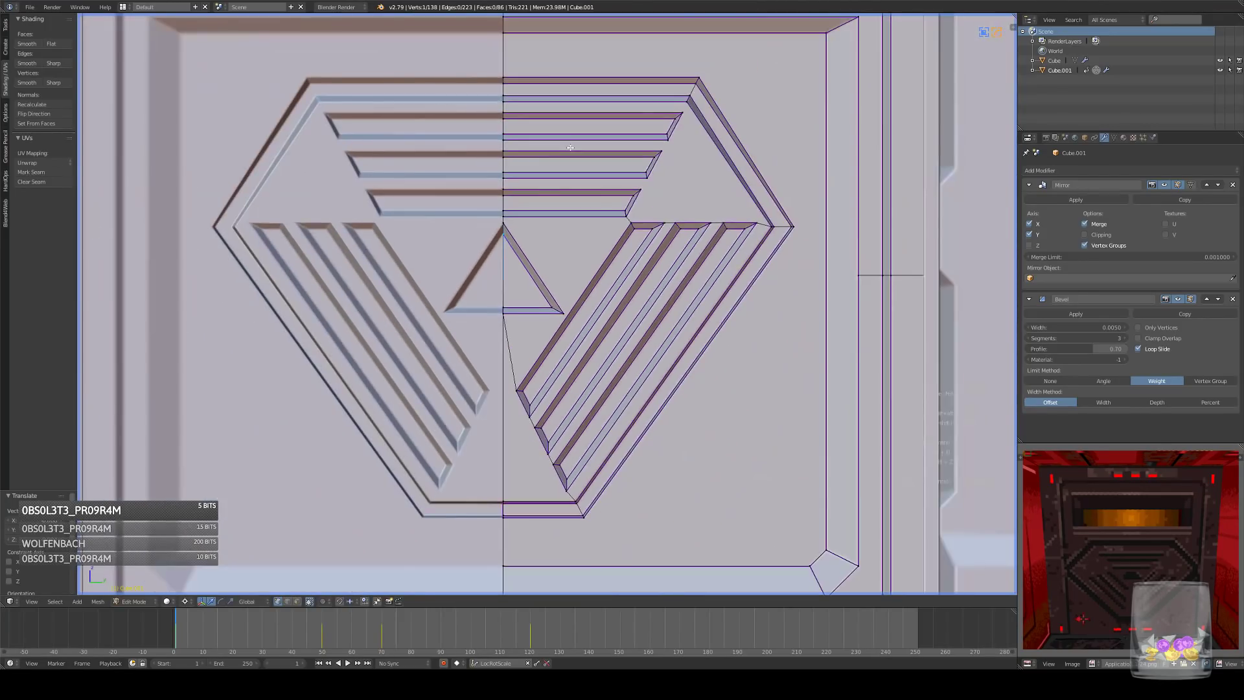
- Move the hexagonal border's lower inner corner 0.0117 up and 0.0117 toward the centre, and its bottom inner centreline vertex 0.0117 up
scroll(593, 208, up, 5)
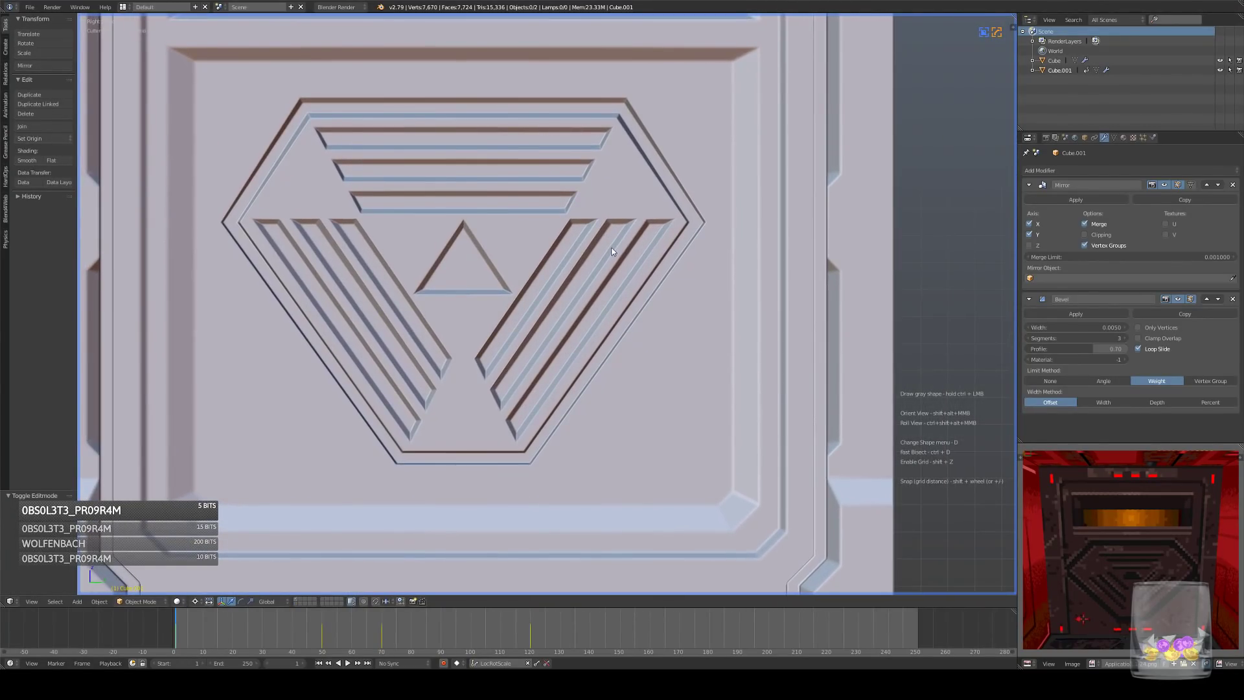
scroll(574, 308, up, 2)
key(Tab)
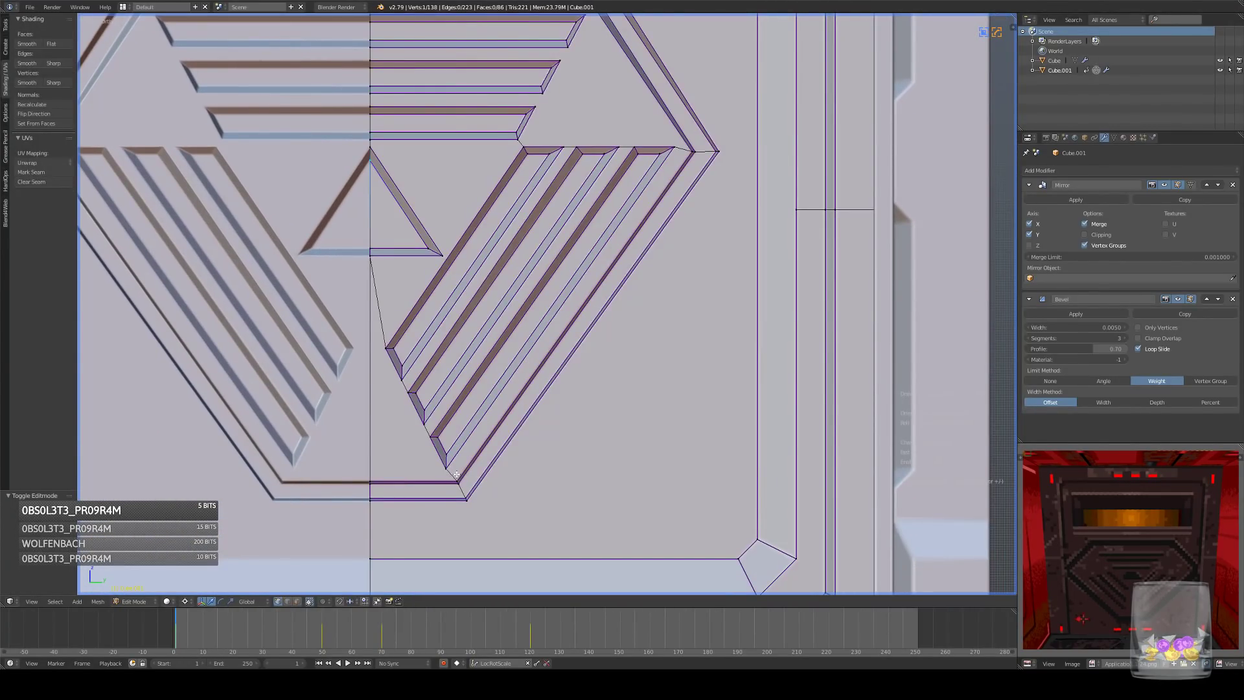
scroll(545, 363, up, 3)
scroll(544, 363, up, 1)
key(g)
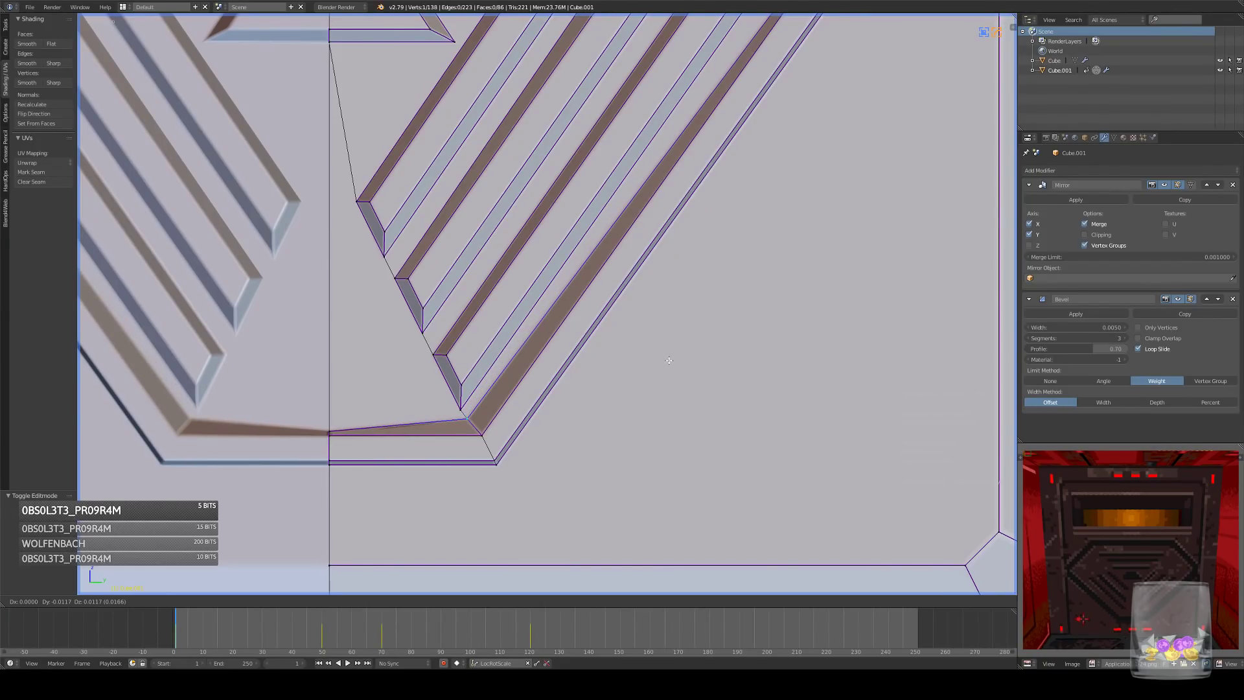
click(666, 357)
key(g)
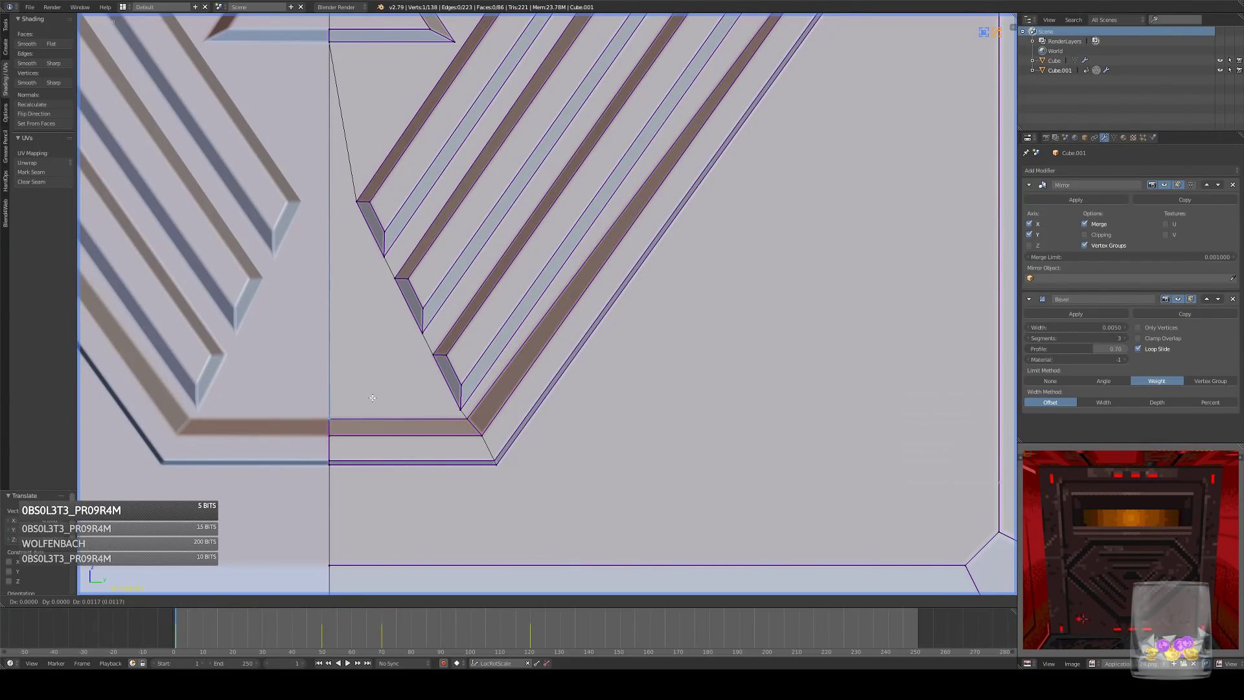
click(371, 401)
- Mark the border's bottom inner edge as sharp with the HardOps Set Sharpen operation
click(287, 602)
key(q)
click(379, 424)
scroll(382, 425, down, 3)
click(277, 601)
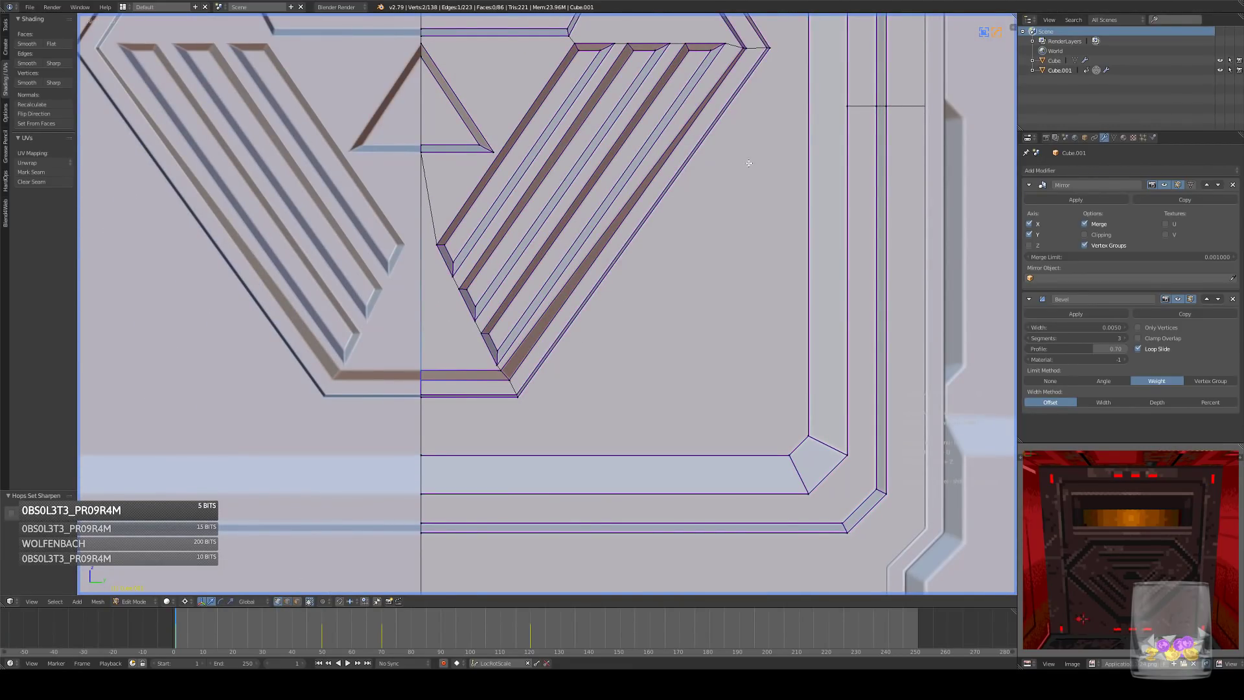
- Widen the border's upper inner wall by moving its side corner 0.0195 inward and lowering its upper corner and centreline vertex
shift+middle_drag(748, 39, 658, 184)
right_click(650, 190)
key(g)
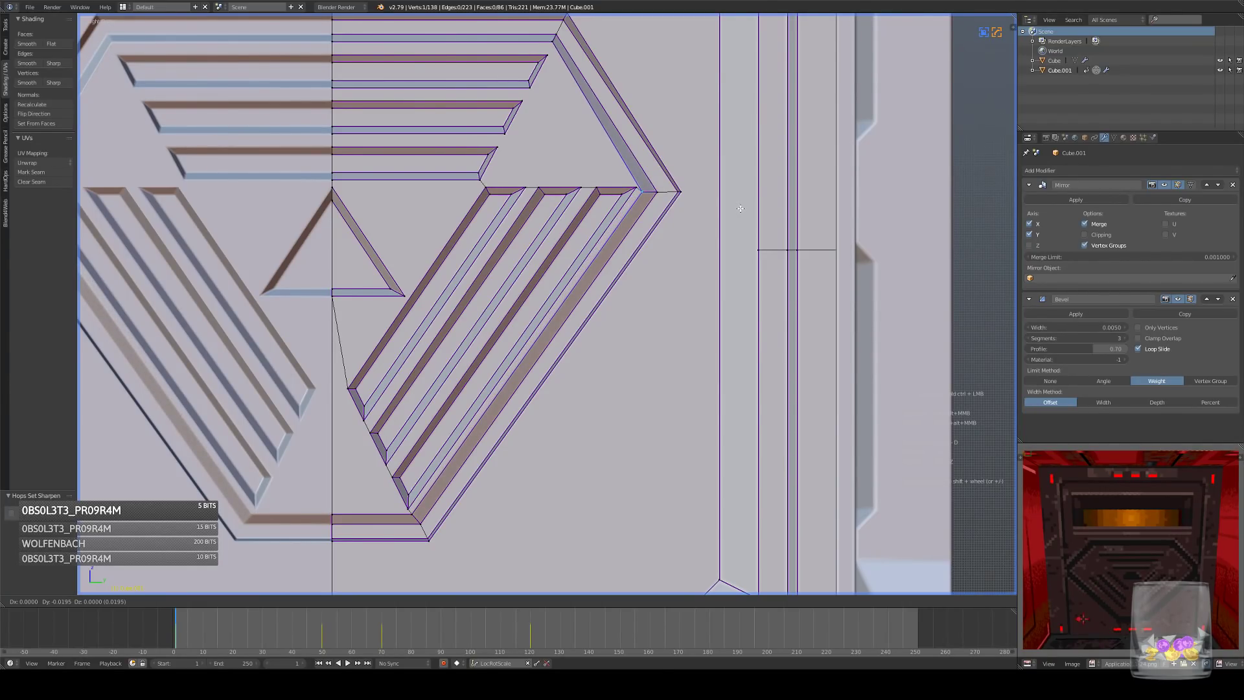
click(740, 208)
shift+middle_drag(741, 208, 742, 255)
right_click(559, 92)
key(g)
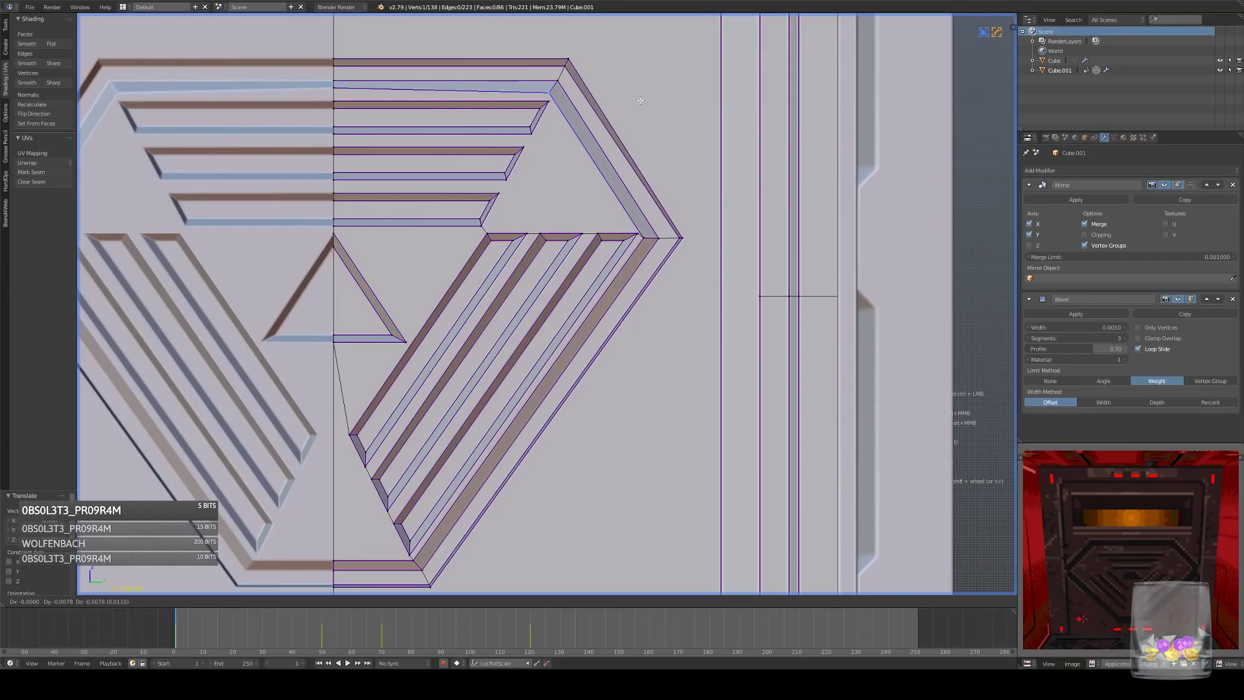
click(641, 104)
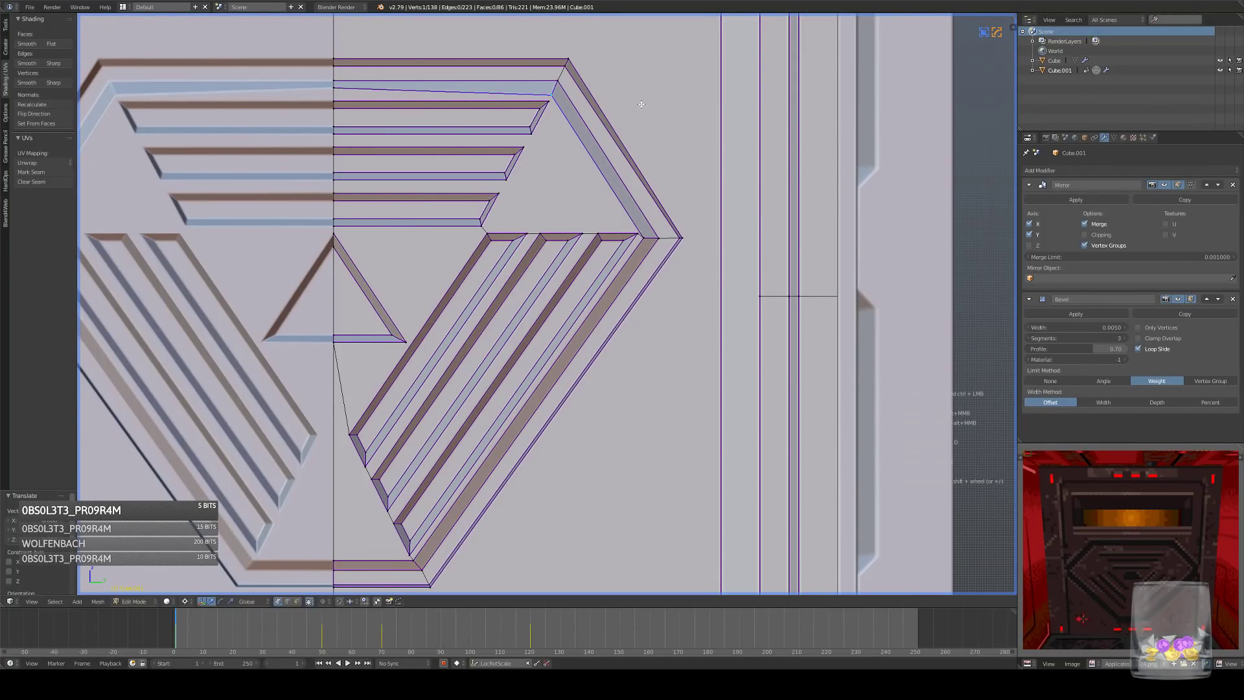
right_click(345, 90)
key(g)
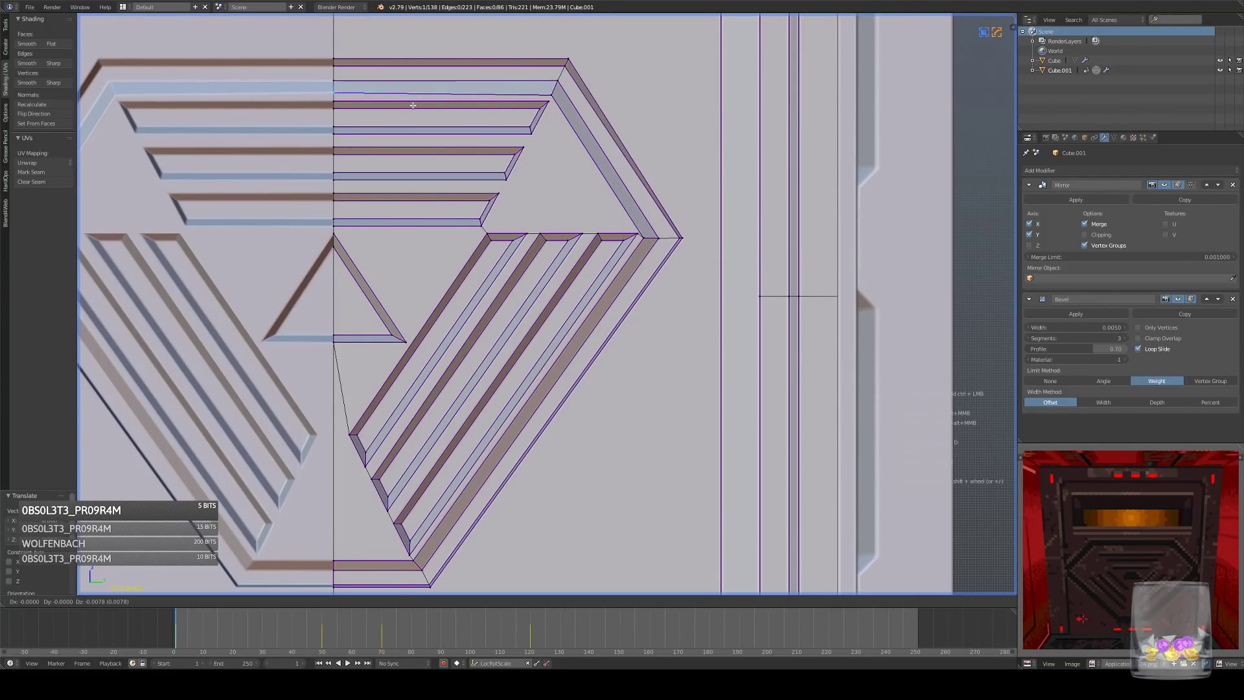
click(413, 105)
- Move the border's outer side corner outward, its upper outer corner about 0.0117 up and 0.0039 outward, and raise its top centreline vertex
key(g)
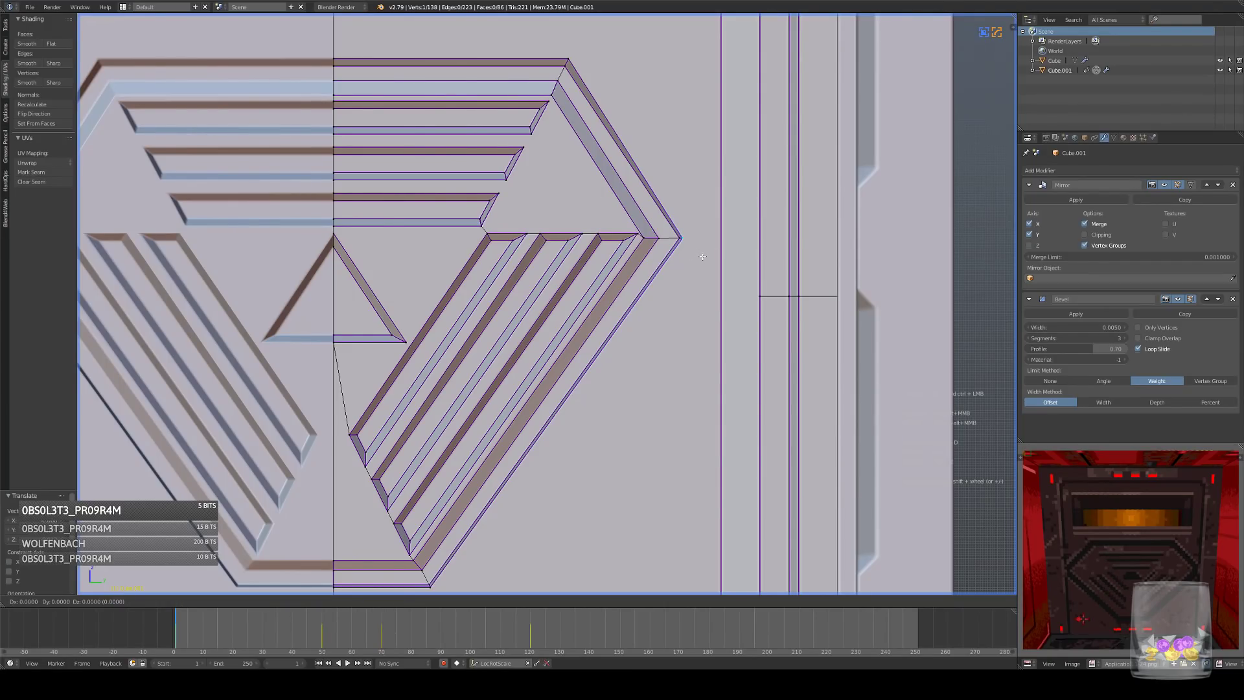
click(713, 257)
right_click(573, 61)
key(g)
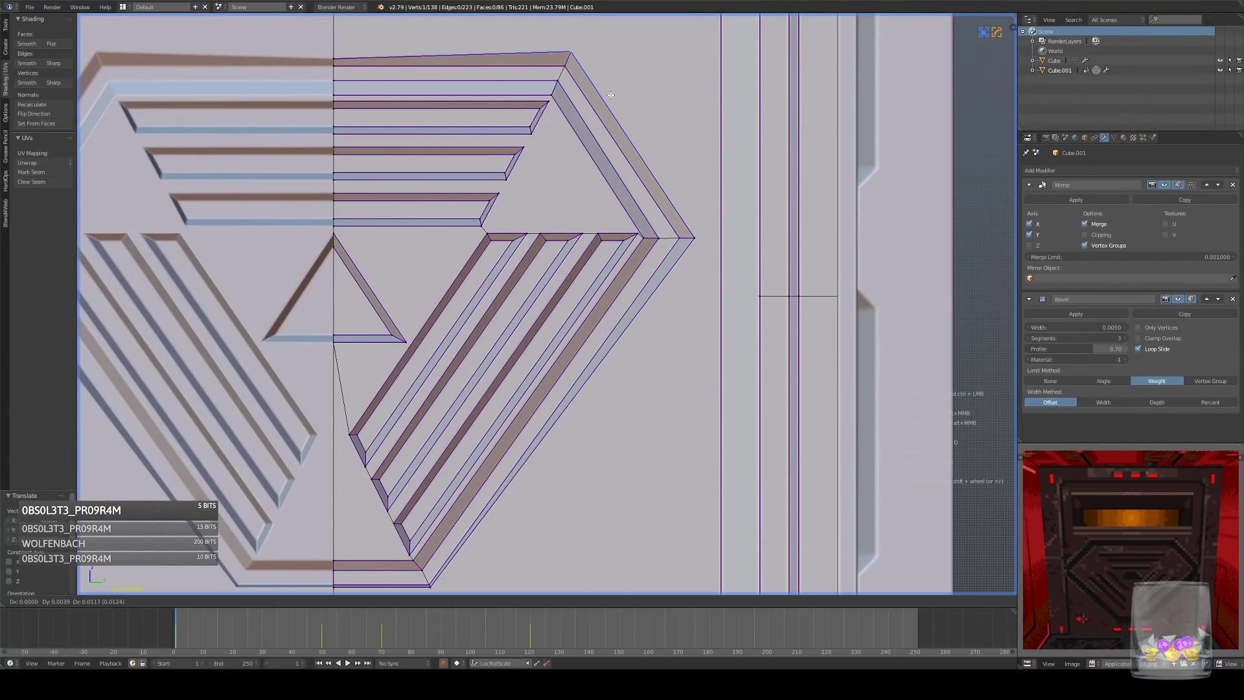
click(411, 71)
- Lower the border's bottom outer centreline vertex 0.0117, and move its lower outer corner outward and down to the same level
shift+middle_drag(356, 571, 456, 393)
right_click(446, 422)
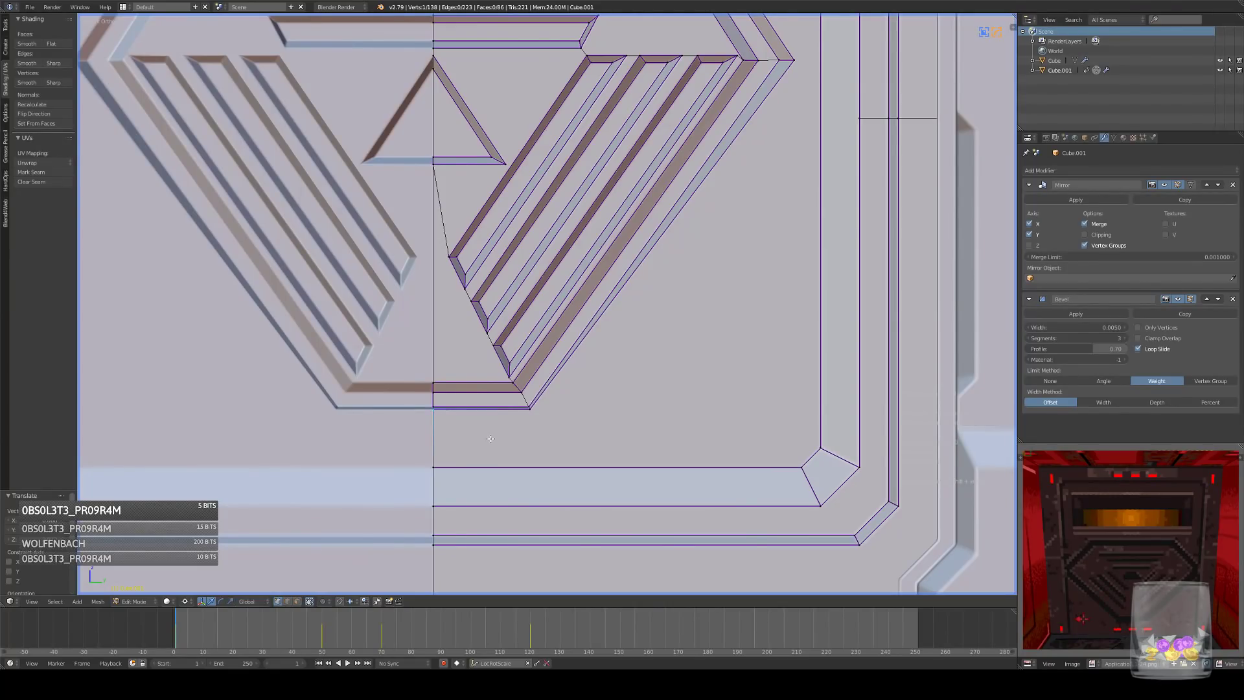
key(g)
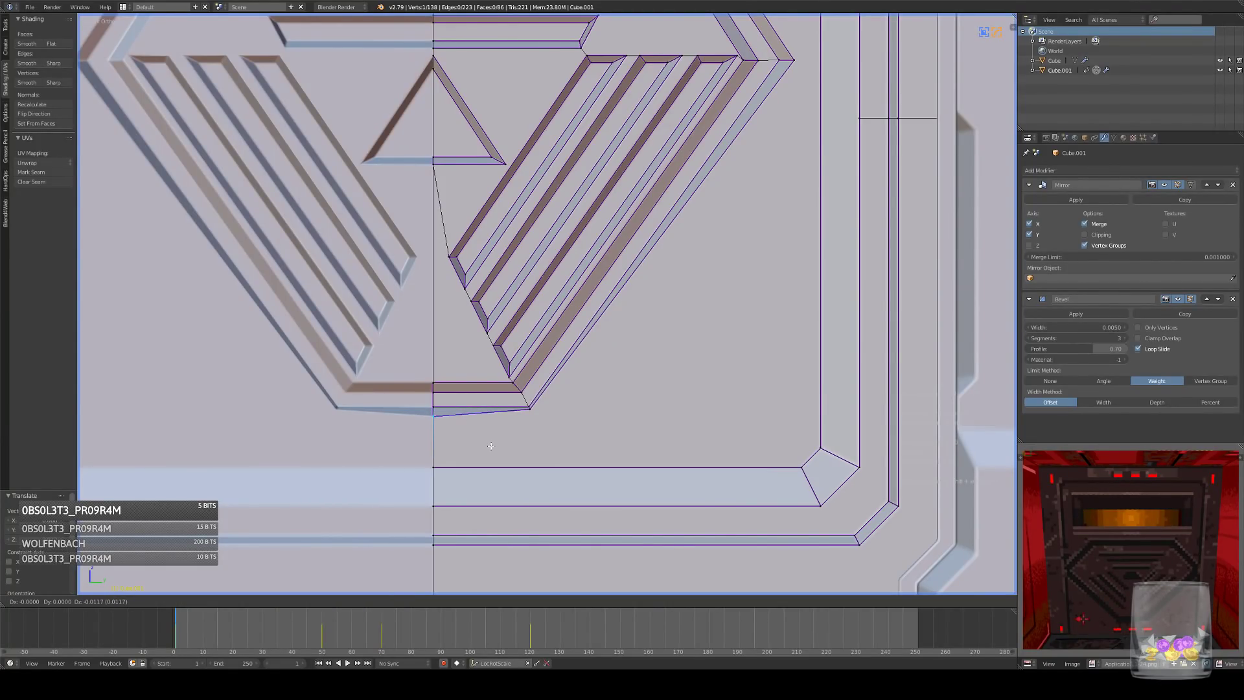
click(491, 447)
key(g)
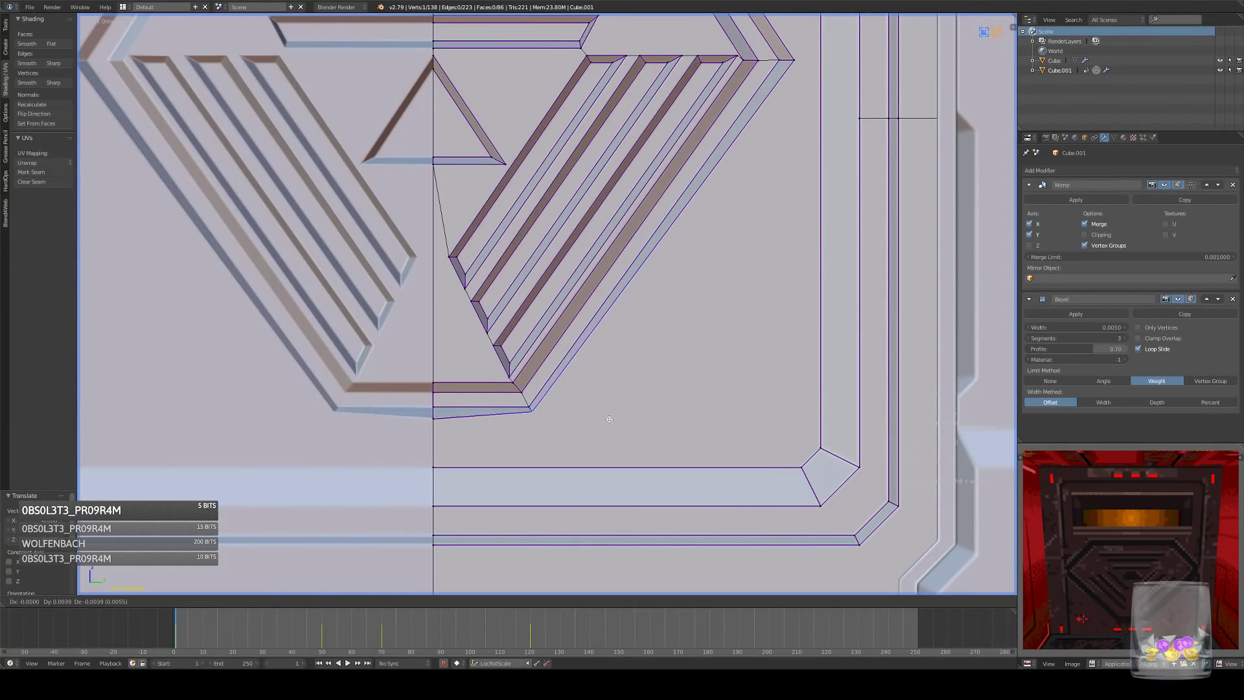
click(611, 425)
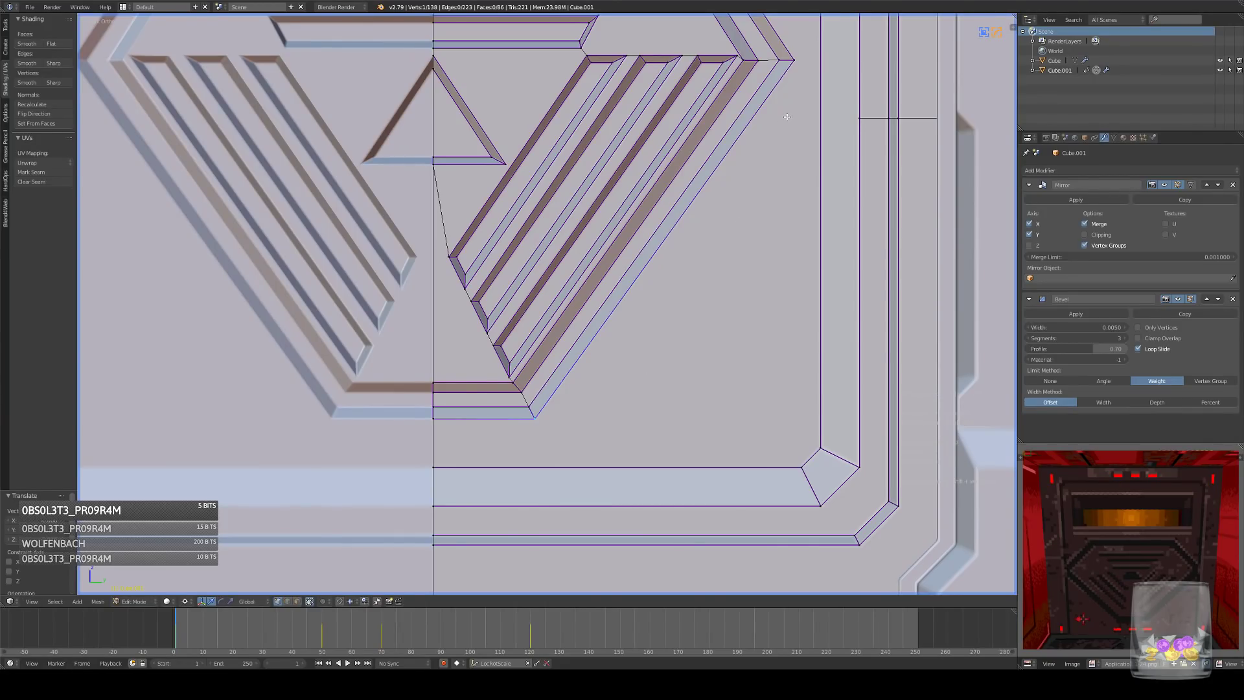
shift+middle_drag(801, 61, 753, 106)
scroll(725, 199, down, 4)
scroll(691, 261, up, 2)
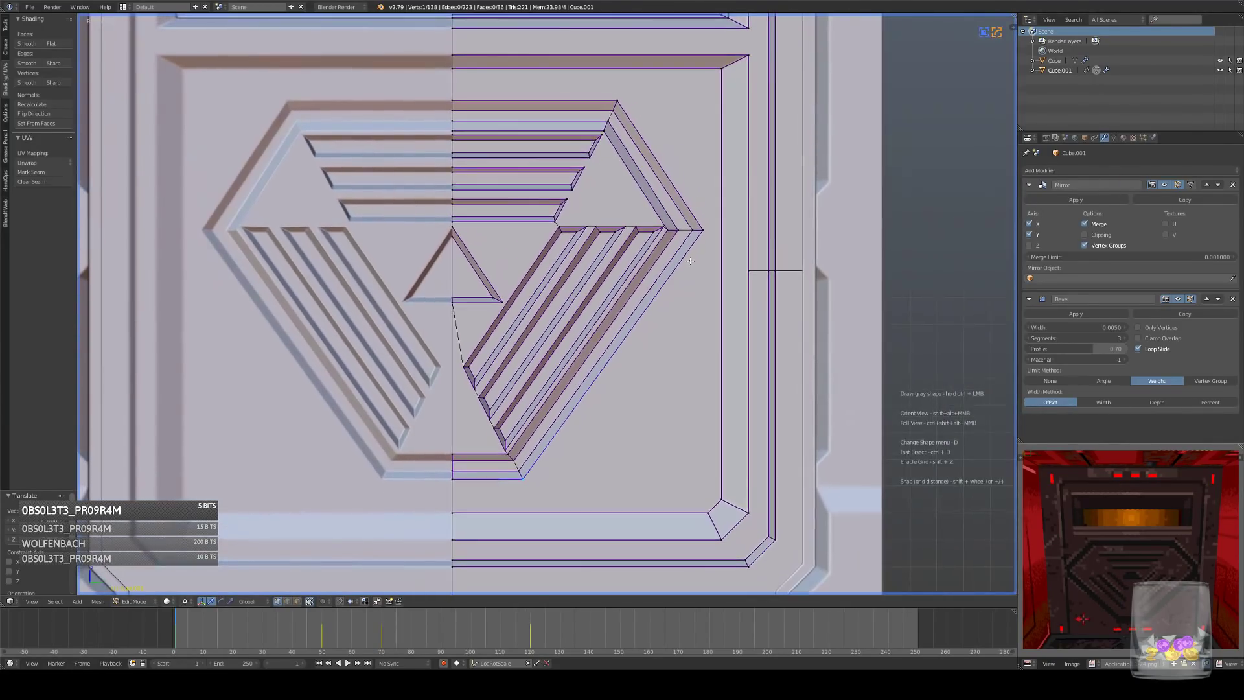
key(Tab)
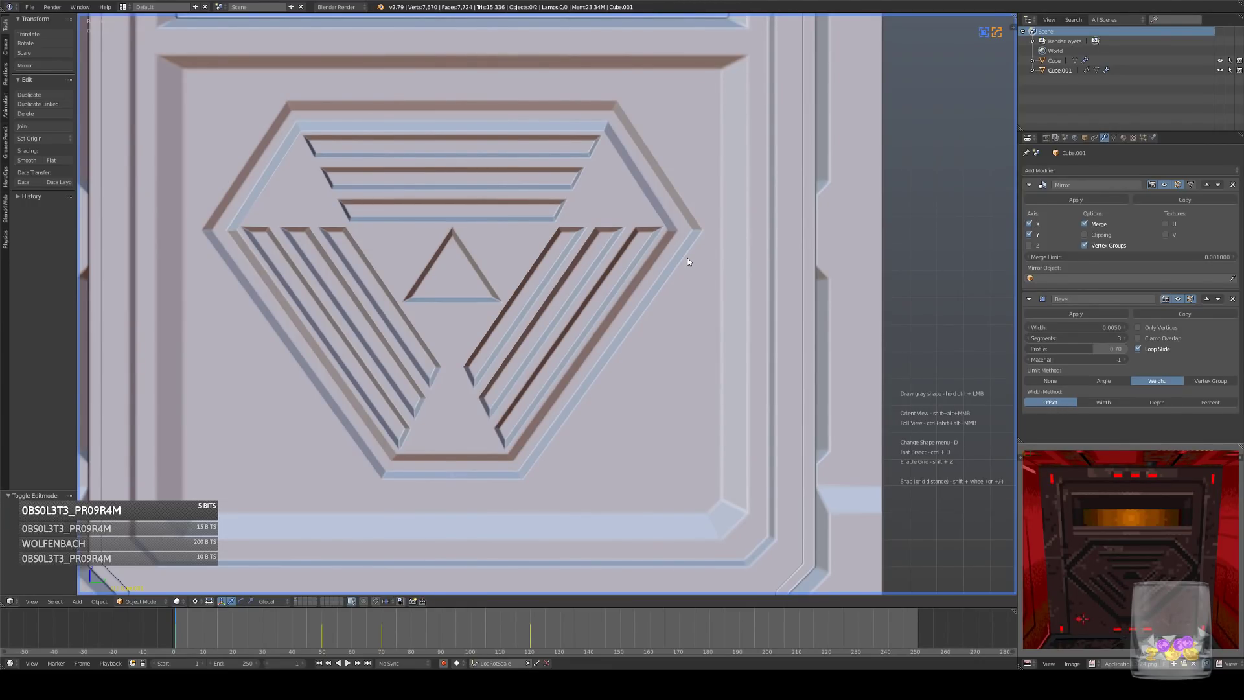
- Move the upper inner end faces of the three slanted strips 0.0078 down and 0.0039 toward the centre
key(Tab)
scroll(638, 234, up, 1)
right_click(569, 215)
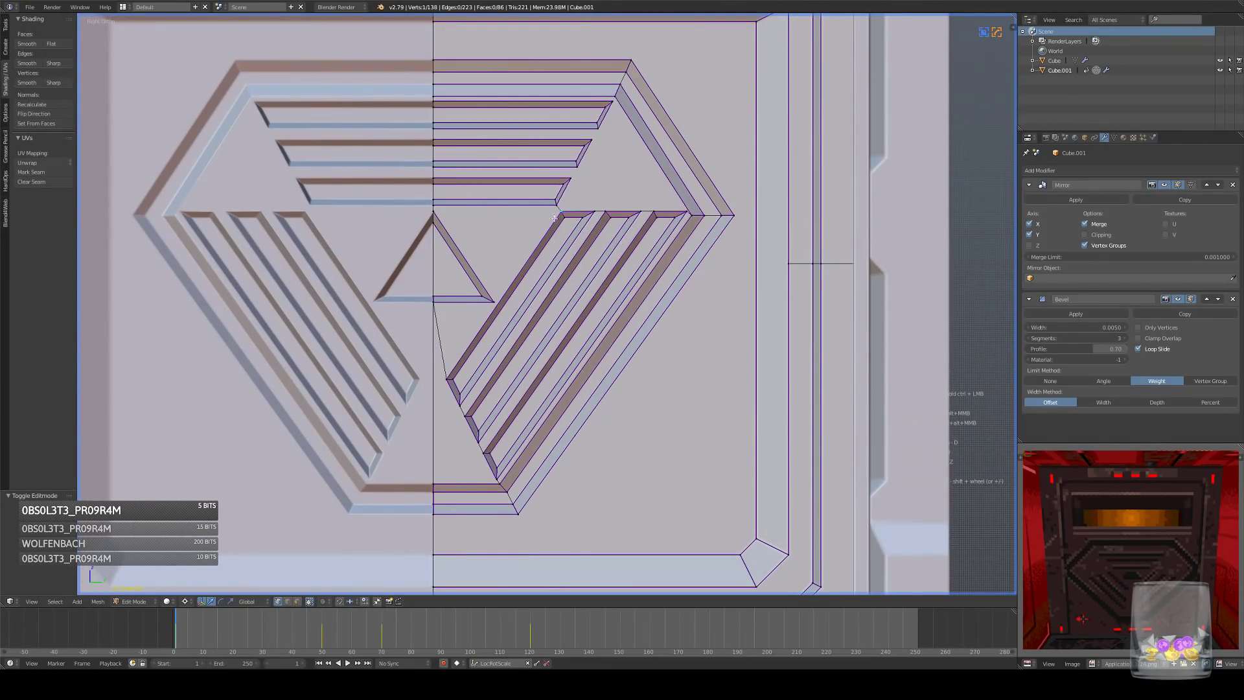
key(z)
key(c)
drag(572, 217, 672, 218)
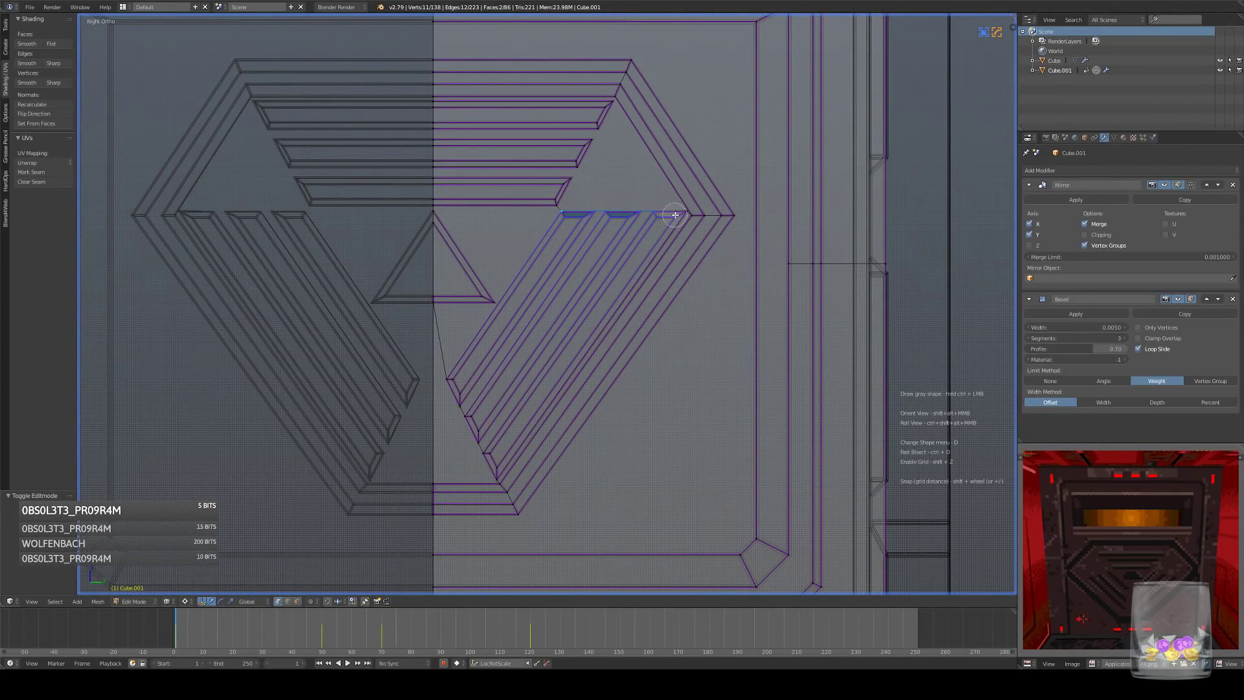
click(676, 214)
right_click(676, 215)
mouse_move(776, 213)
shift+middle_down()
mouse_move(638, 324)
mouse_move(696, 222)
mouse_move(742, 175)
shift+middle_up()
scroll(655, 307, up, 4)
scroll(696, 223, down, 1)
key(g)
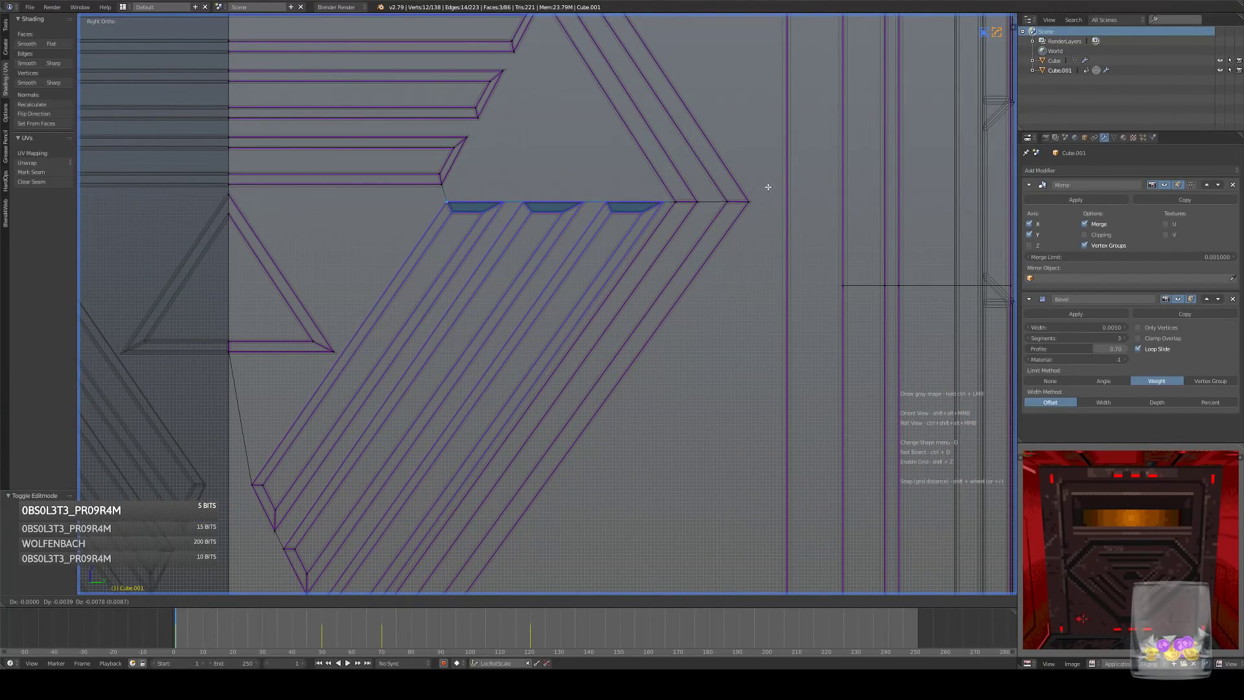
click(768, 187)
- Move the lower end faces of the three slanted strips slightly up and outward
shift+middle_drag(620, 338, 711, 184)
key(a)
key(v)
key(c)
drag(356, 333, 425, 499)
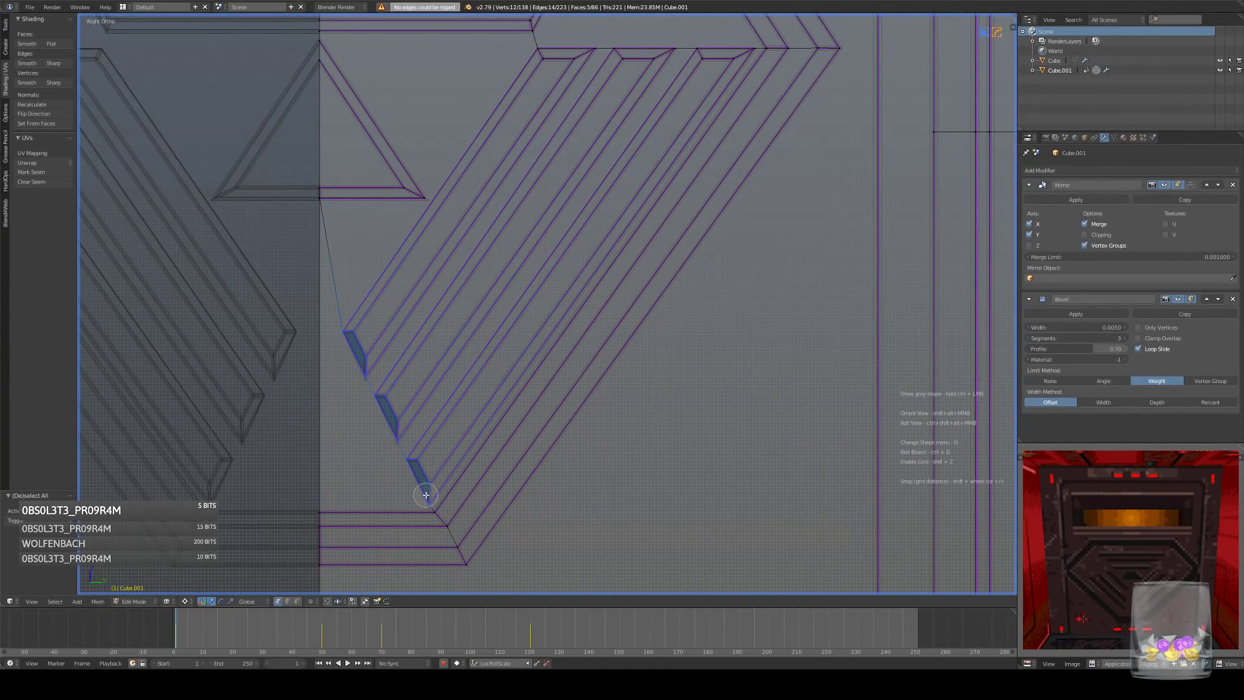
key(g)
click(588, 432)
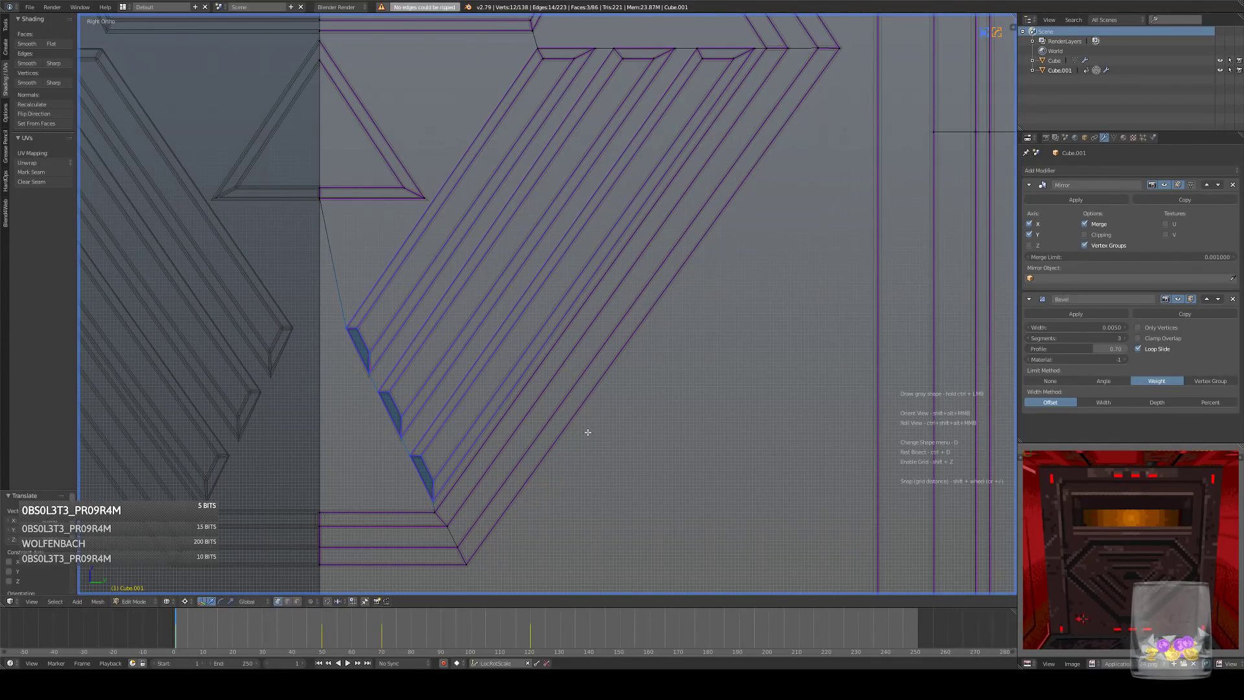
key(z)
shift+middle_drag(579, 423, 614, 367)
right_click(469, 459)
scroll(564, 444, down, 4)
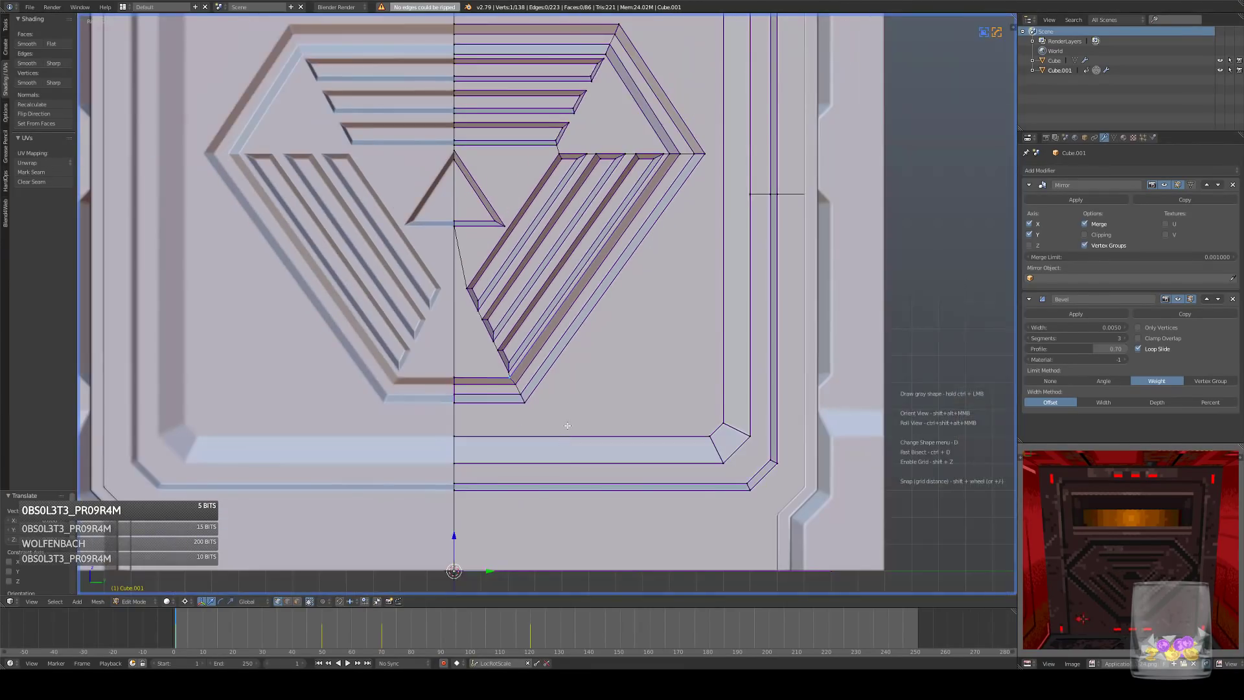
- Adjust the position of the outer end vertices of the three horizontal strips
shift+middle_drag(617, 76, 599, 199)
scroll(599, 199, up, 1)
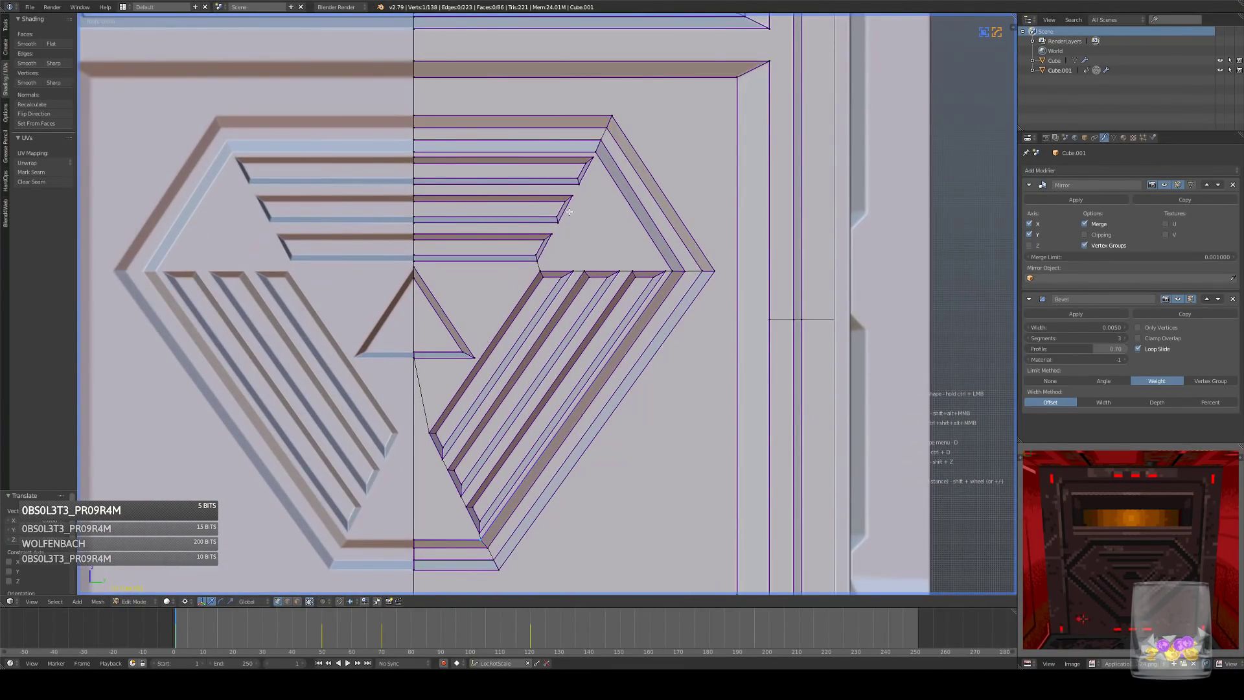
right_click(540, 260)
shift+right_click(552, 237)
right_click(559, 221)
shift+right_click(541, 240)
scroll(541, 240, up, 3)
key(g)
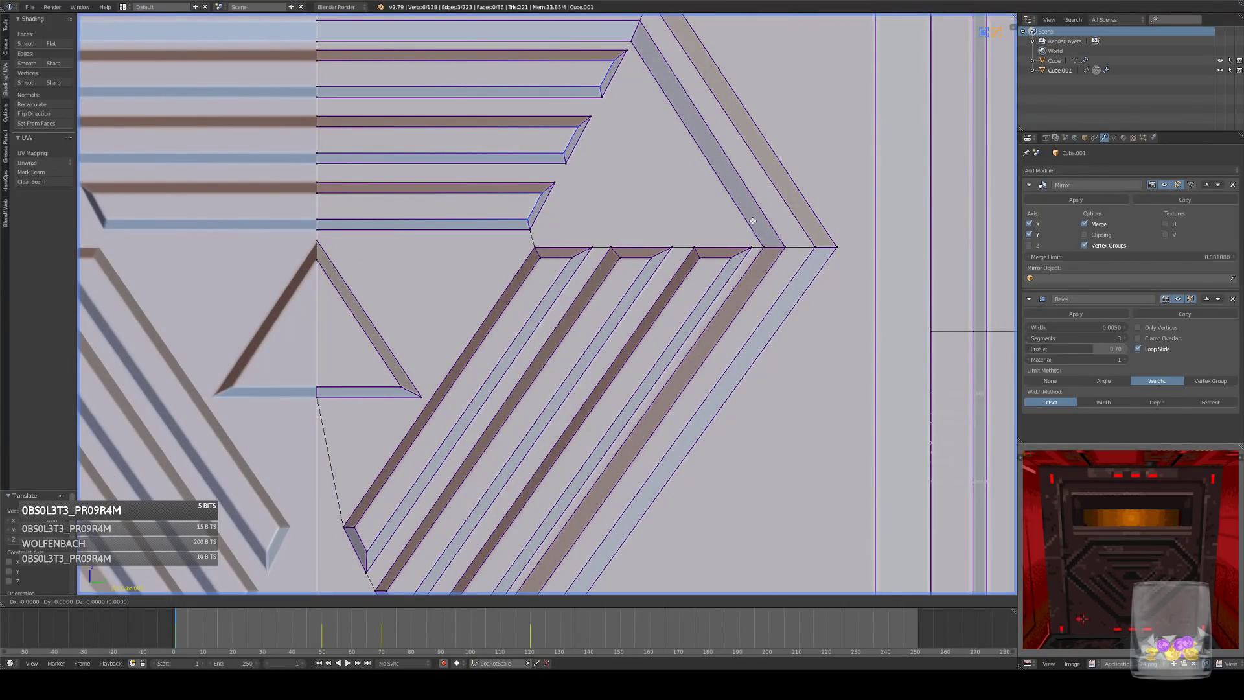
click(750, 221)
scroll(657, 211, down, 5)
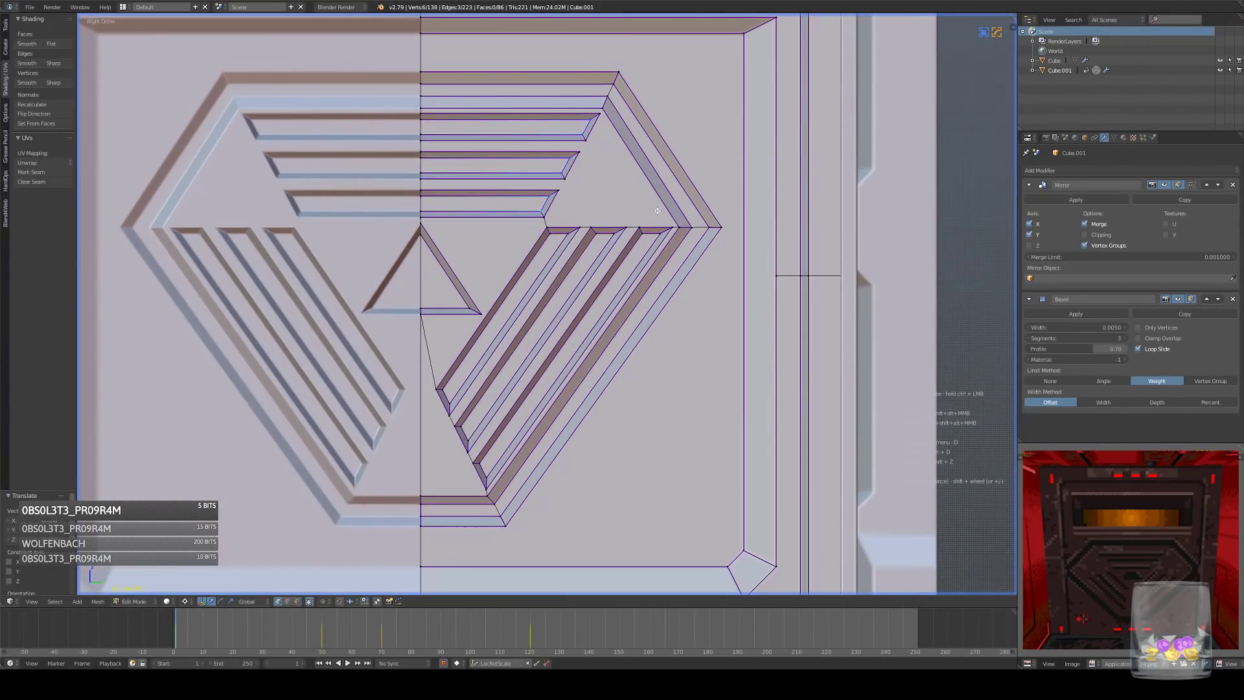
- Inspect the whole door and its emblem from the front and at an angle, play the animation, and return to frame 0
key(Tab)
scroll(655, 210, down, 4)
scroll(655, 209, up, 2)
scroll(654, 227, down, 3)
middle_drag(651, 235, 688, 265)
key(KP_3)
scroll(651, 249, up, 1)
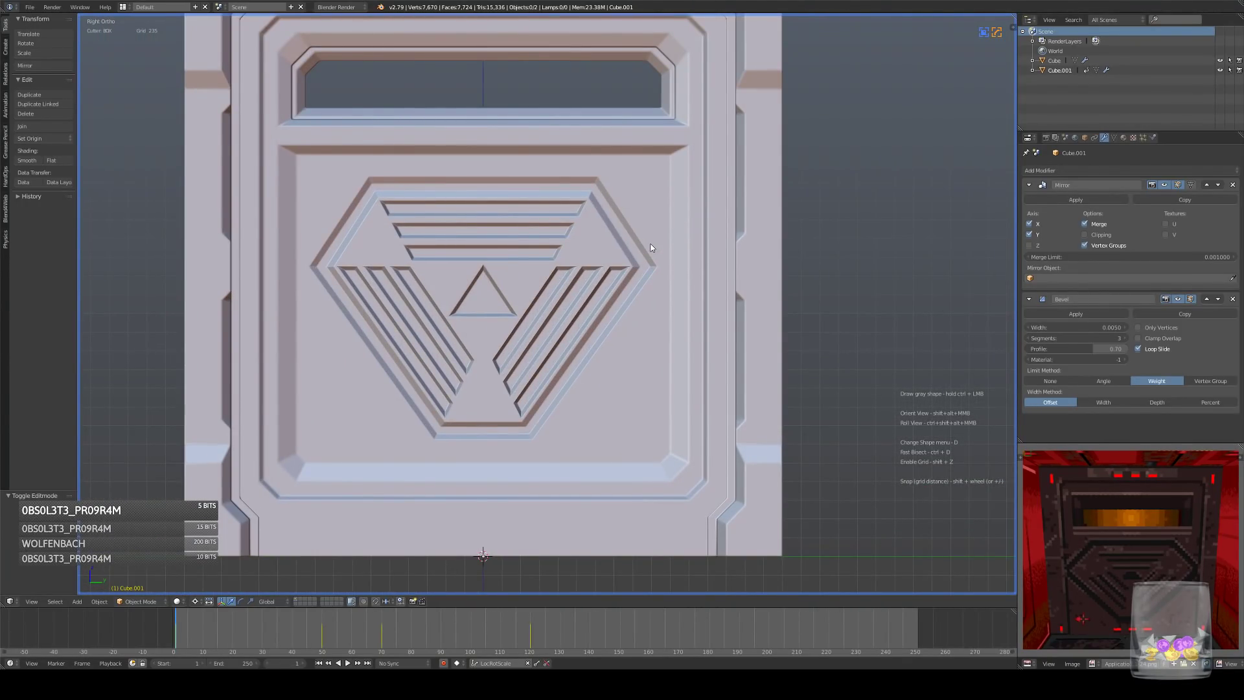
middle_drag(651, 241, 615, 284)
scroll(621, 262, down, 2)
key(KP_3)
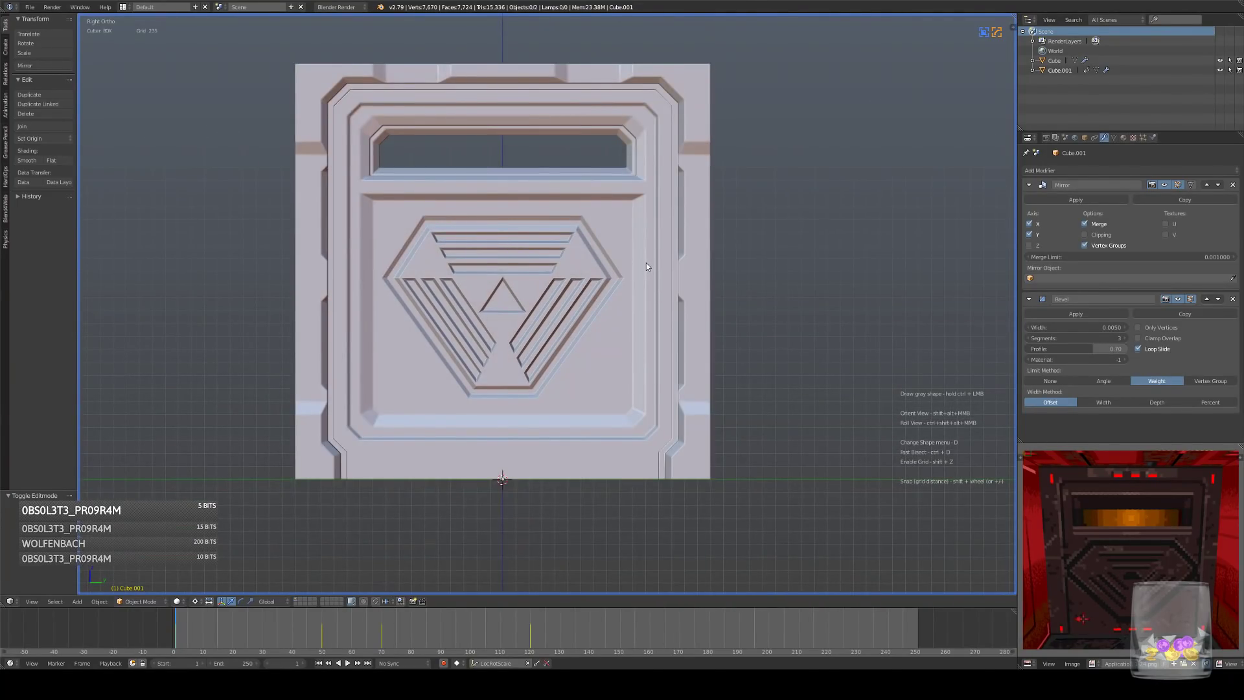
scroll(643, 254, down, 1)
middle_drag(643, 254, 690, 275)
scroll(661, 272, down, 4)
scroll(648, 270, up, 5)
key(alt+a)
key(alt+a)
drag(220, 633, 173, 642)
alt+middle_drag(505, 318, 563, 273)
scroll(586, 279, up, 4)
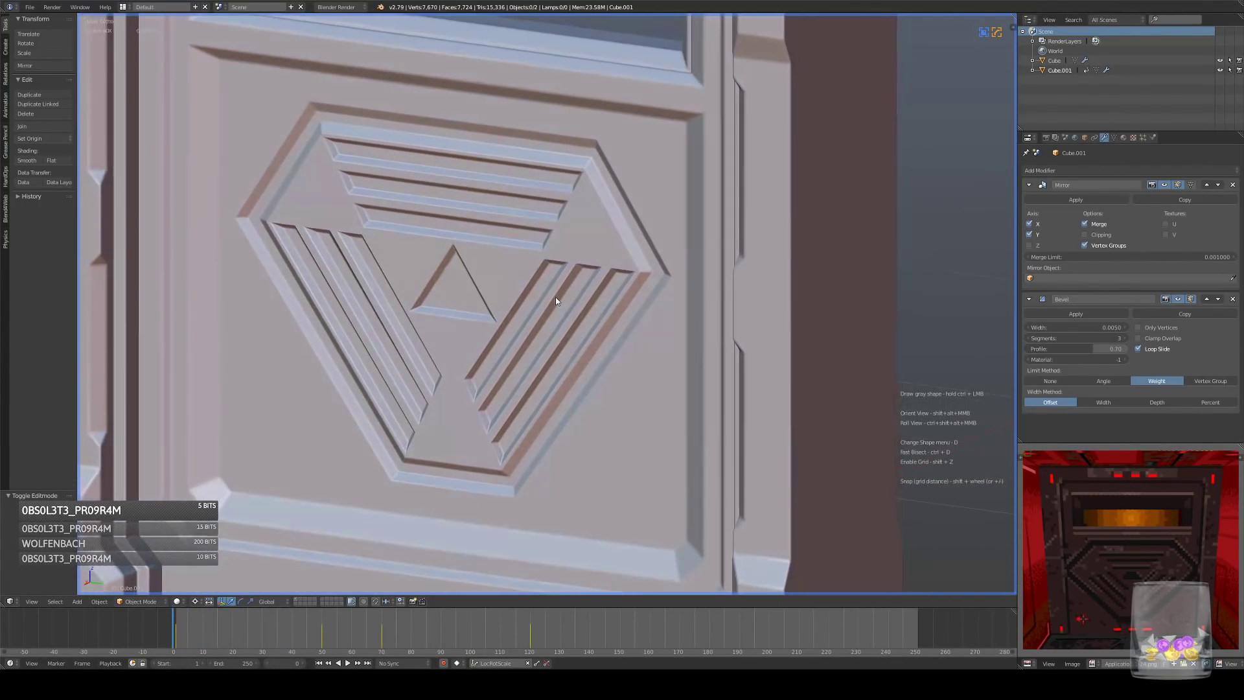
- Narrow the border's lower outer wall by moving its outer side corner slightly inward and its lower outer corner inward and up
key(Tab)
middle_drag(600, 283, 745, 265)
key(Tab)
scroll(602, 292, up, 4)
scroll(602, 292, up, 1)
key(g)
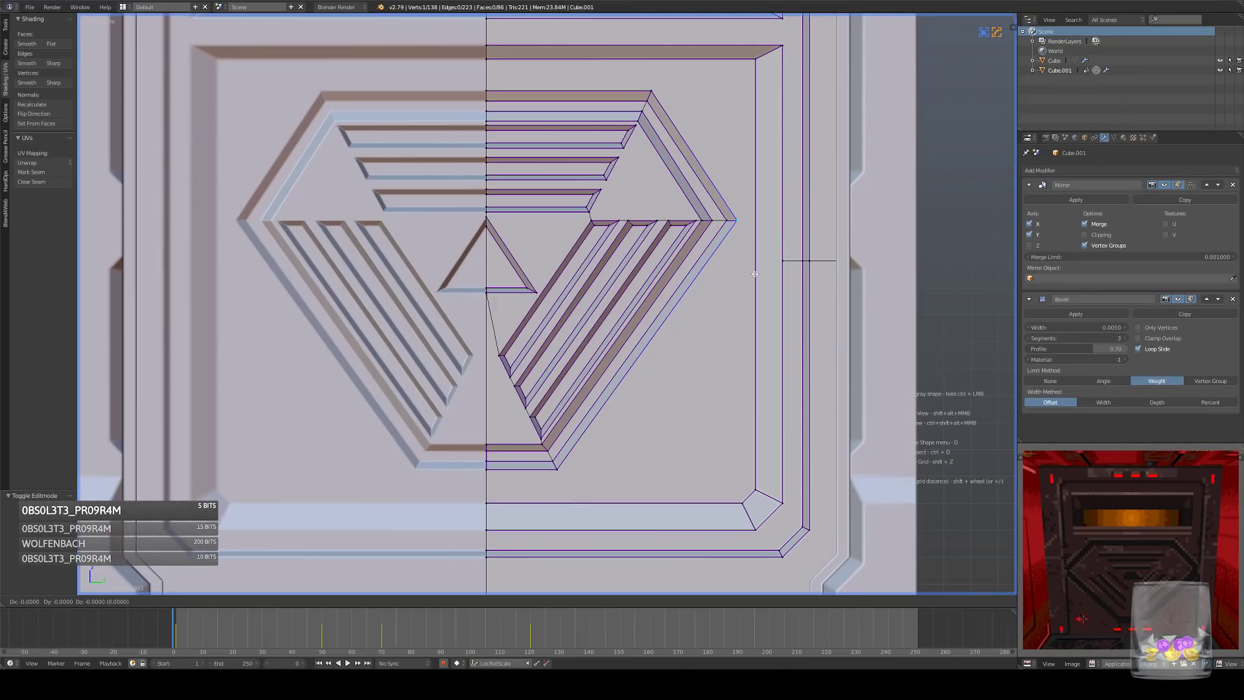
scroll(755, 273, up, 2)
click(846, 297)
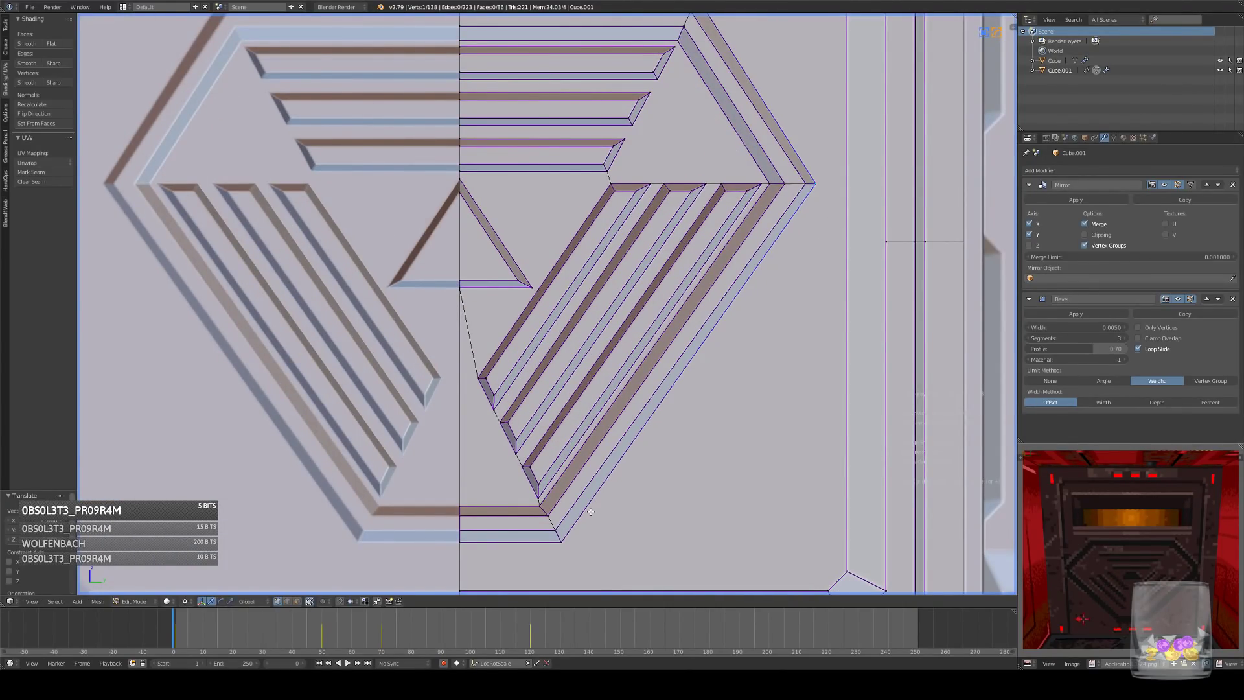
key(g)
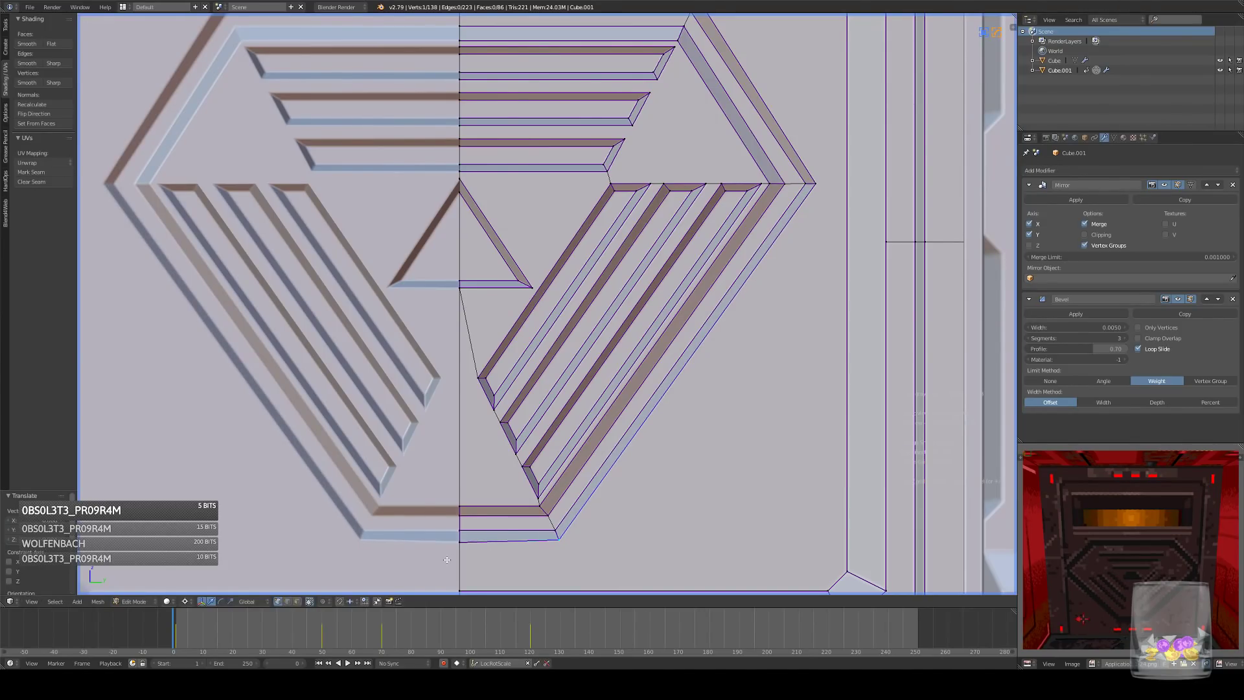
right_click(533, 551)
- Move the centre vertex of the border's lower outer edge slightly up to level it with the outer corner
right_click(468, 502)
key(g)
right_click(497, 507)
- Narrow the border's upper inner wall by moving its lower edge's corner and centre vertices slightly up
right_click(769, 182)
key(g)
right_click(747, 109)
key(KP_3)
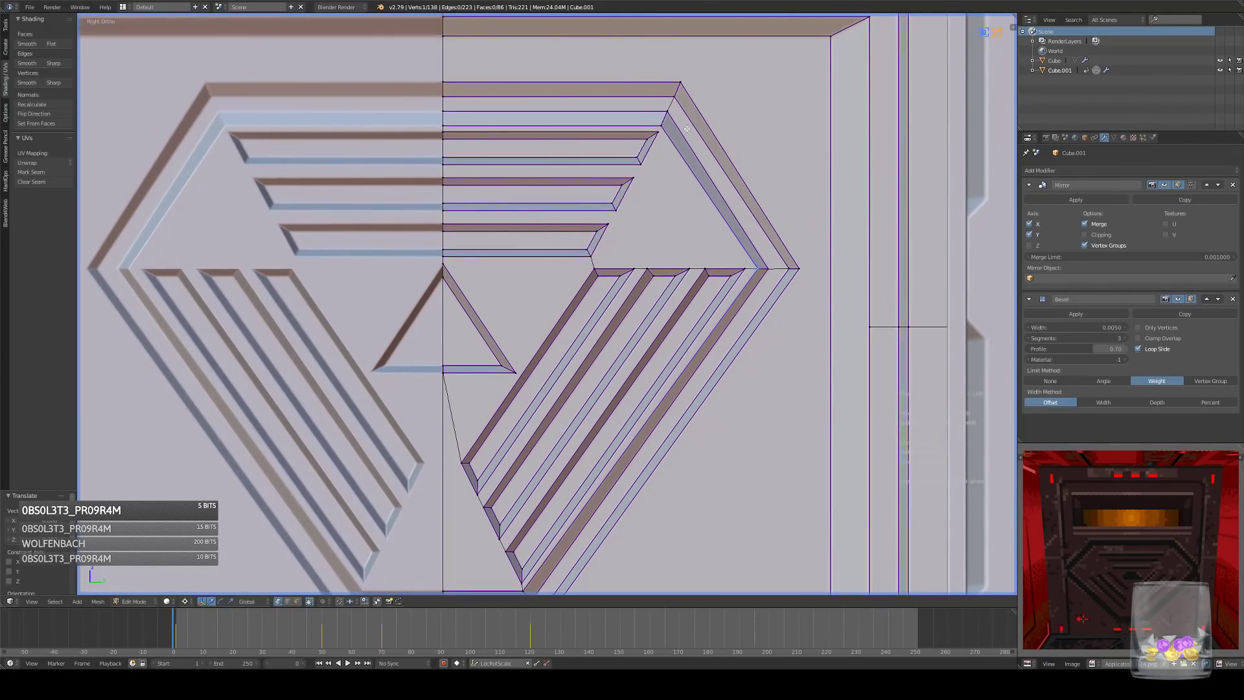
key(g)
click(724, 133)
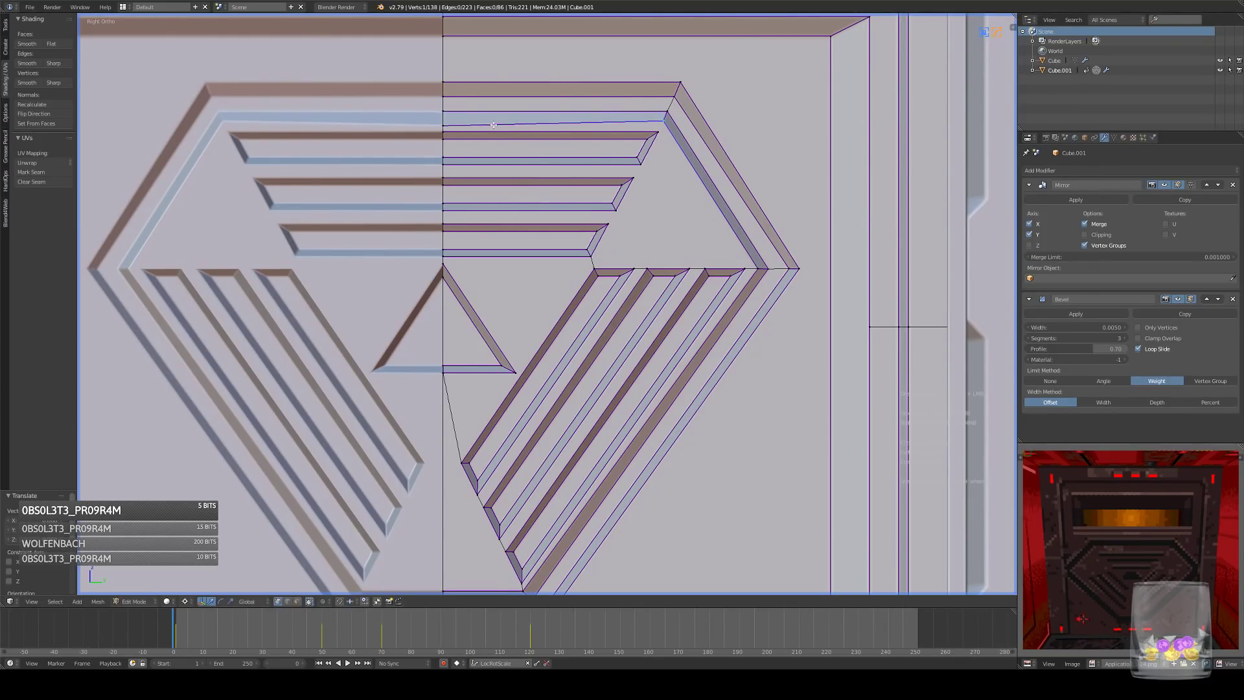
key(g)
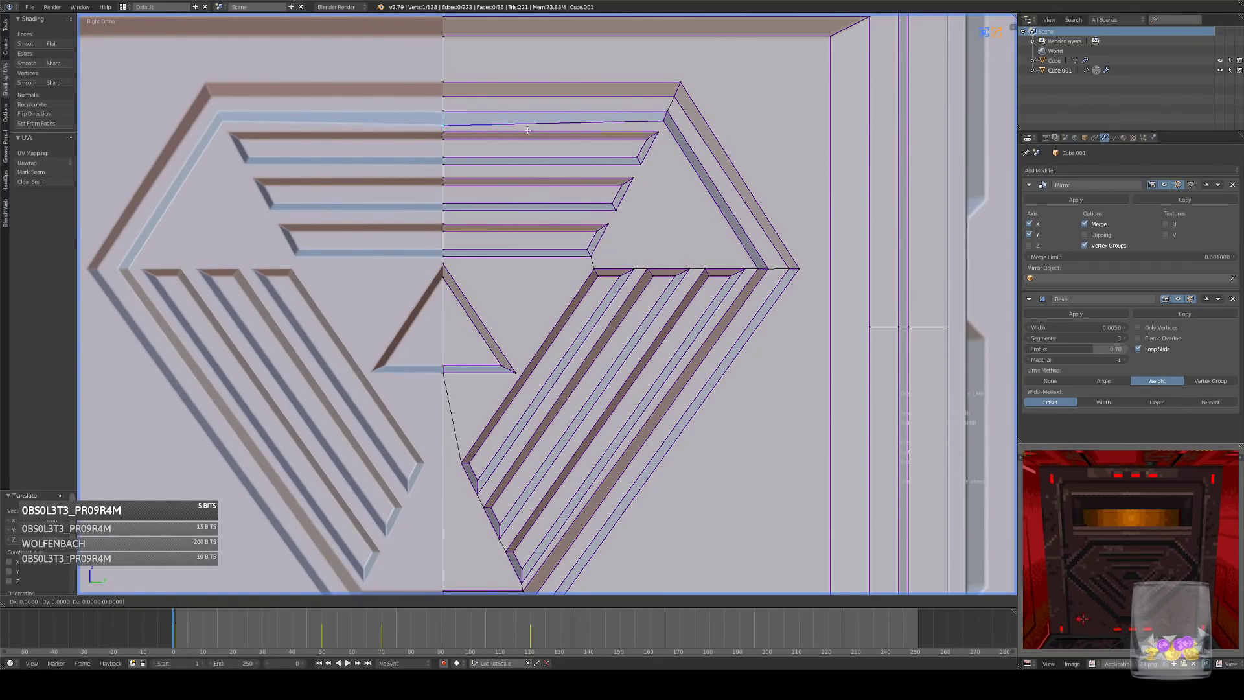
click(447, 117)
- Narrow the border's upper outer wall by moving its outer edge's centre vertex down and its outer corner down and inward
right_click(521, 88)
key(g)
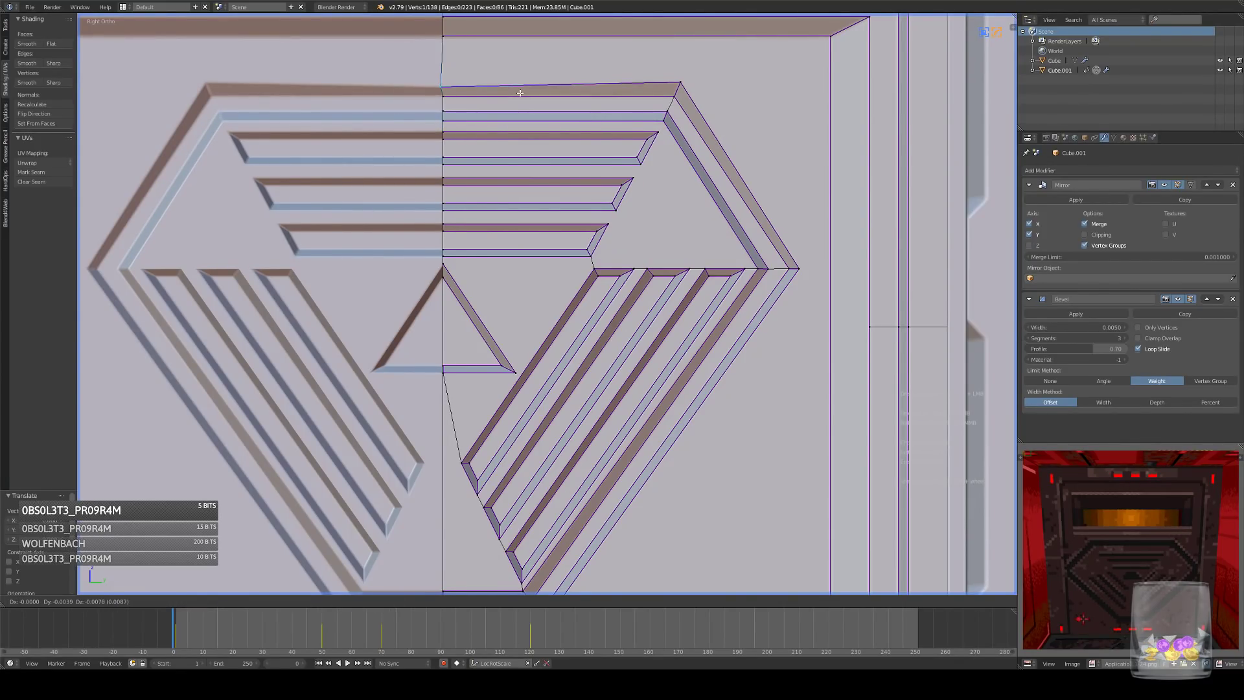
click(522, 92)
right_click(732, 92)
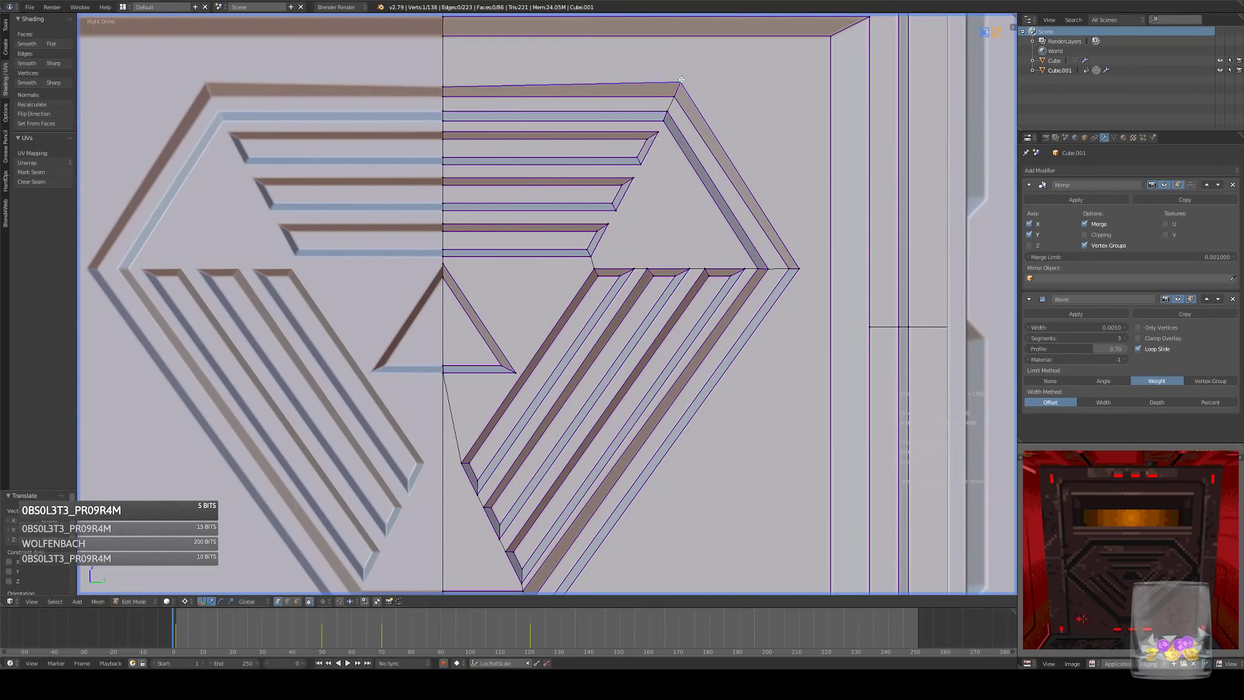
key(g)
click(730, 97)
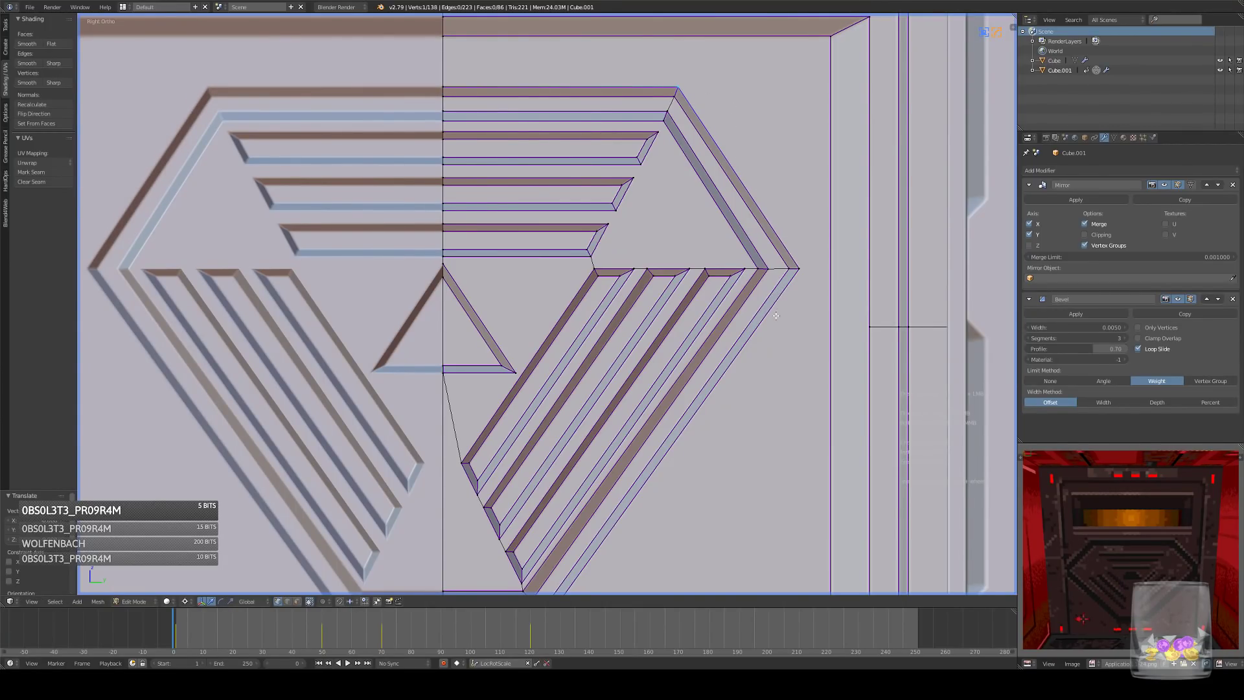
- Nudge the selected vertex of the border slightly sideways, clear the selection and check the emblem outside edit mode
scroll(775, 315, down, 2)
scroll(528, 500, up, 2)
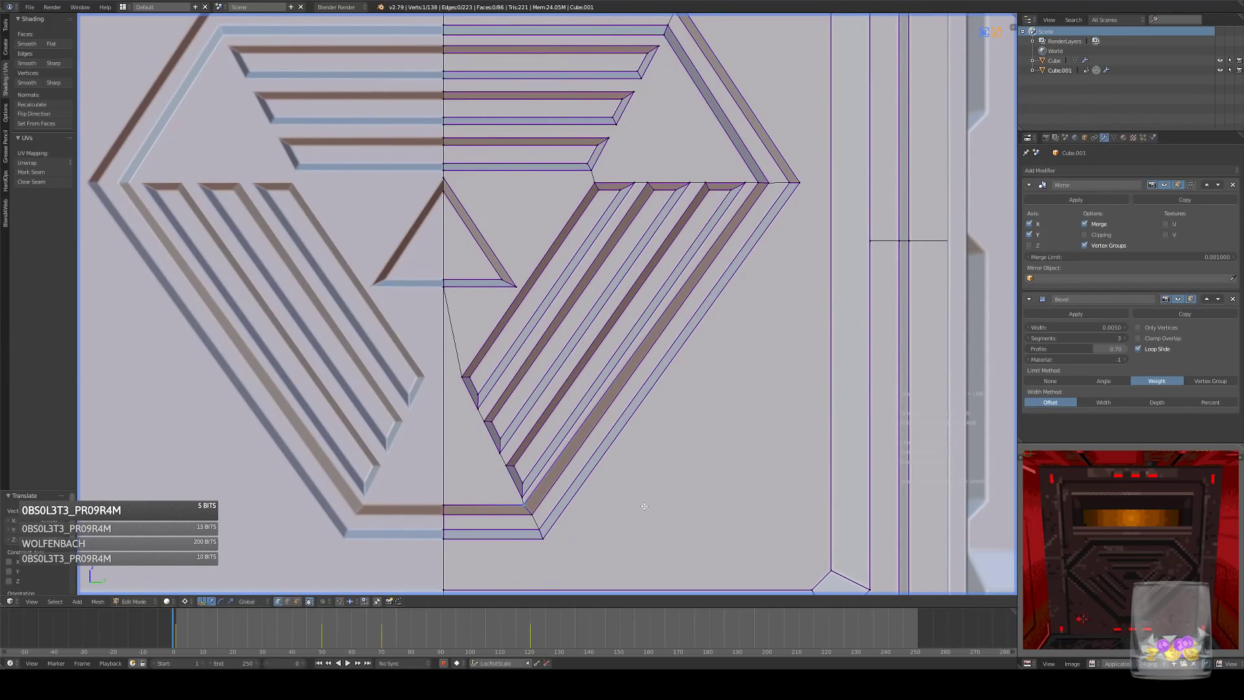
key(g)
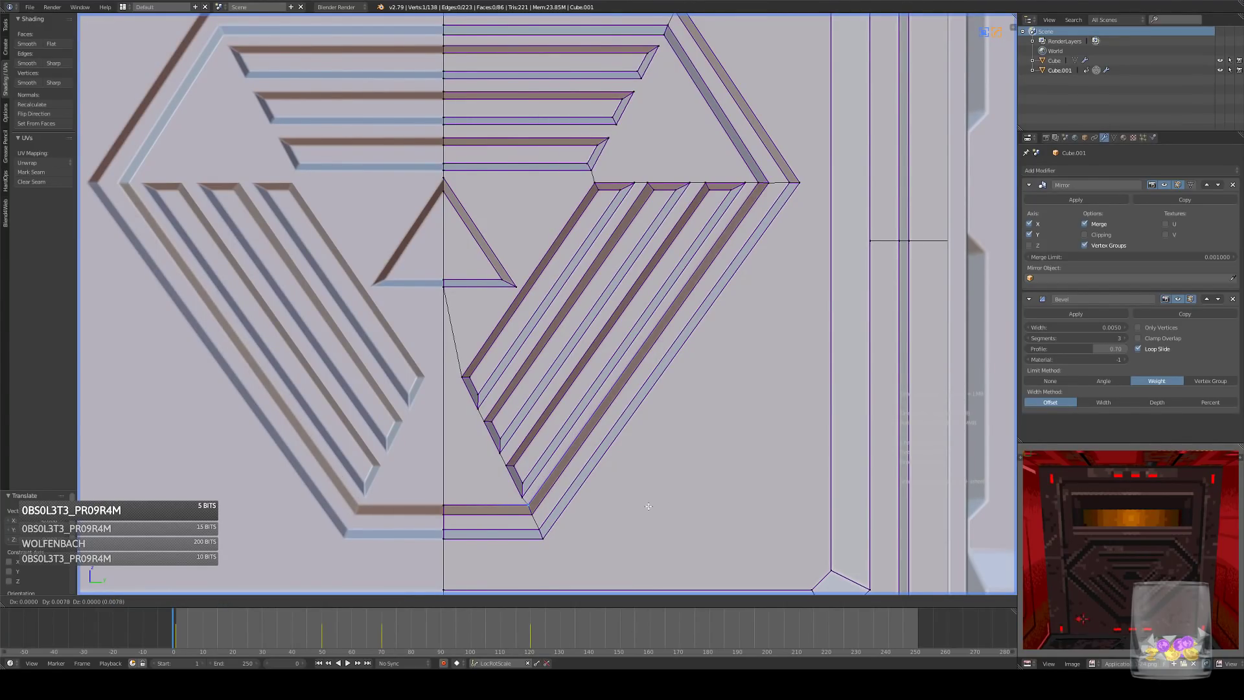
click(649, 506)
key(a)
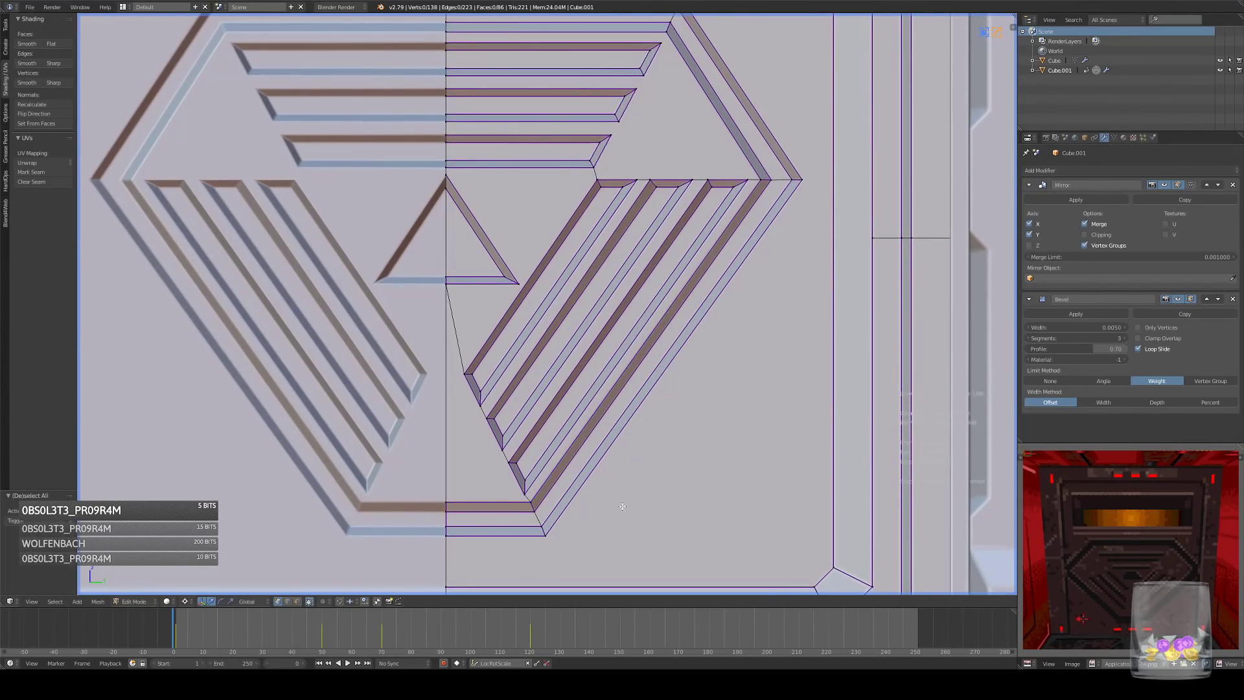
key(Tab)
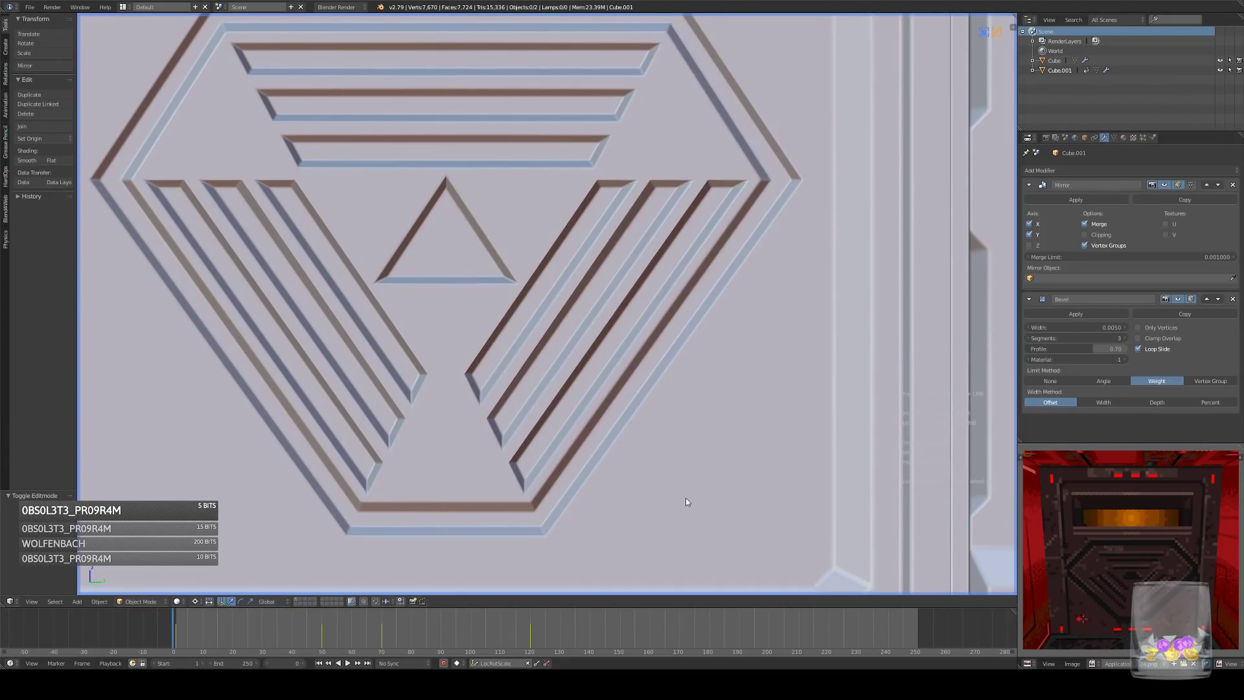
- Move the lower end faces of the three slanted strips slightly outward, away from the centre line
key(Tab)
ctrl+right_click(546, 536)
right_click(522, 495)
key(a)
key(c)
drag(469, 364, 524, 484)
key(g)
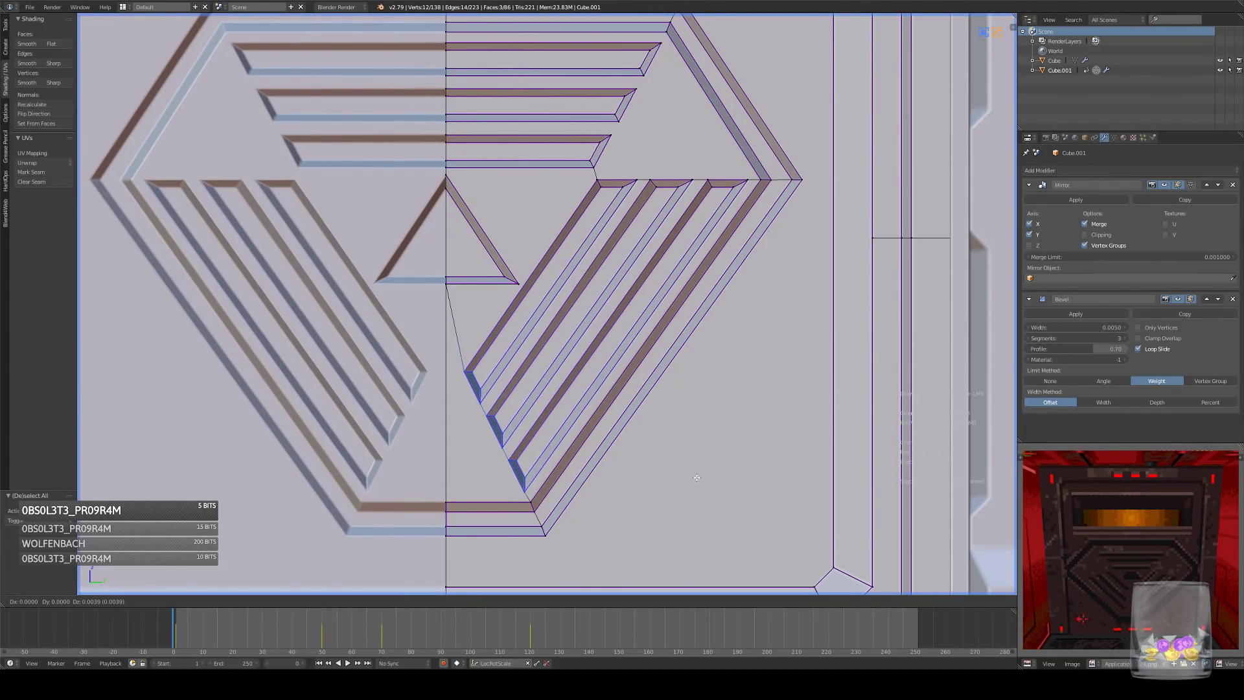
click(697, 477)
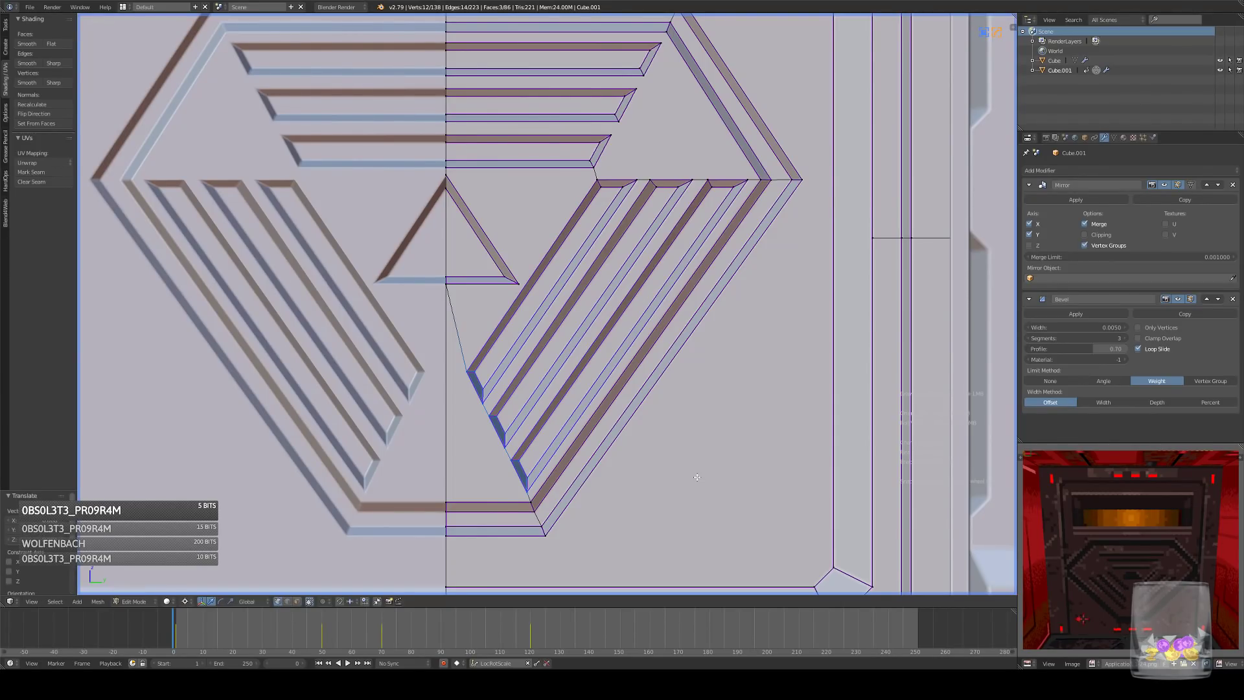
- Inspect the emblem and the whole door from the front and at an angle outside edit mode
key(Tab)
scroll(701, 382, down, 3)
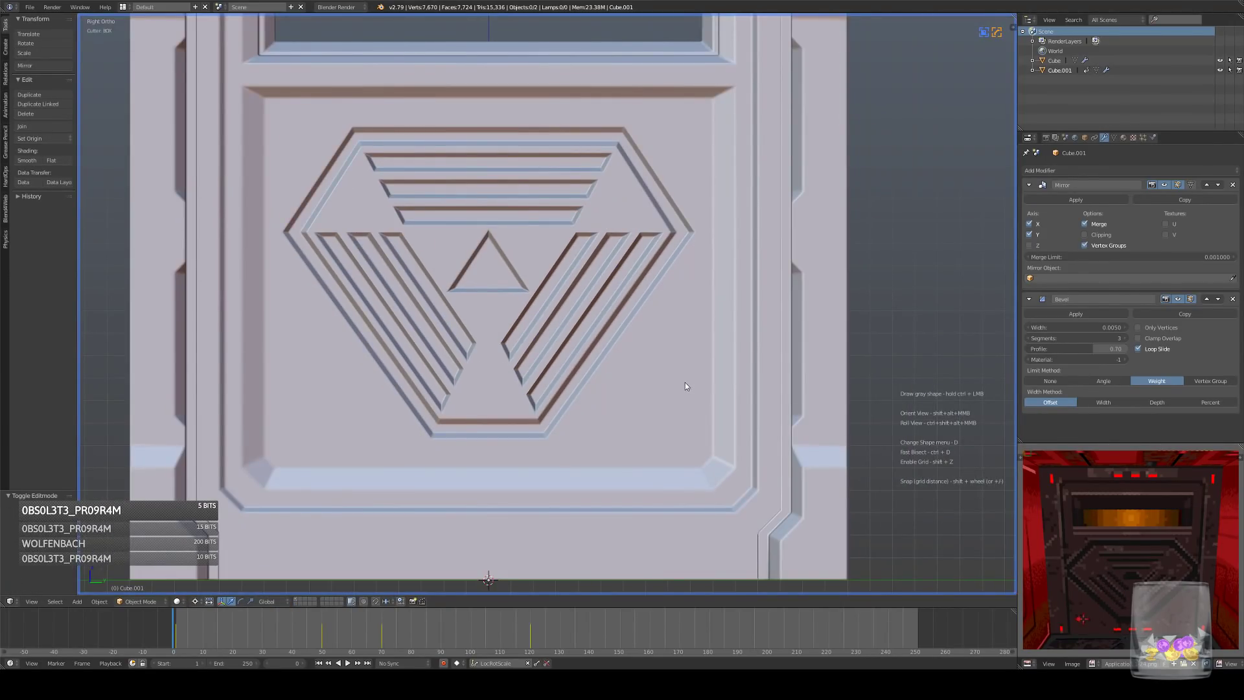
scroll(701, 381, down, 4)
middle_drag(701, 382, 706, 407)
key(KP_3)
key(ctrl+KP_3)
key(KP_3)
scroll(706, 407, up, 6)
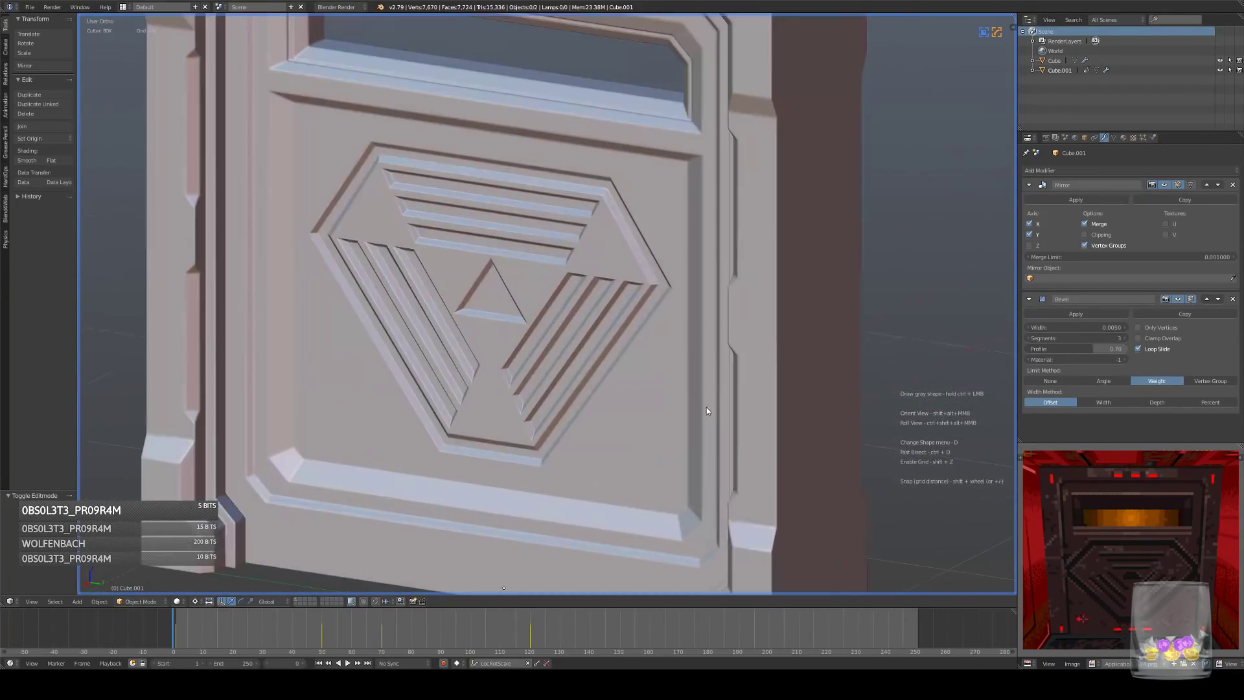
key(KP_3)
- Add a loop cut across the slanted strips near the triangle and connect it to the triangle's lower outer corner
key(Tab)
scroll(492, 421, up, 3)
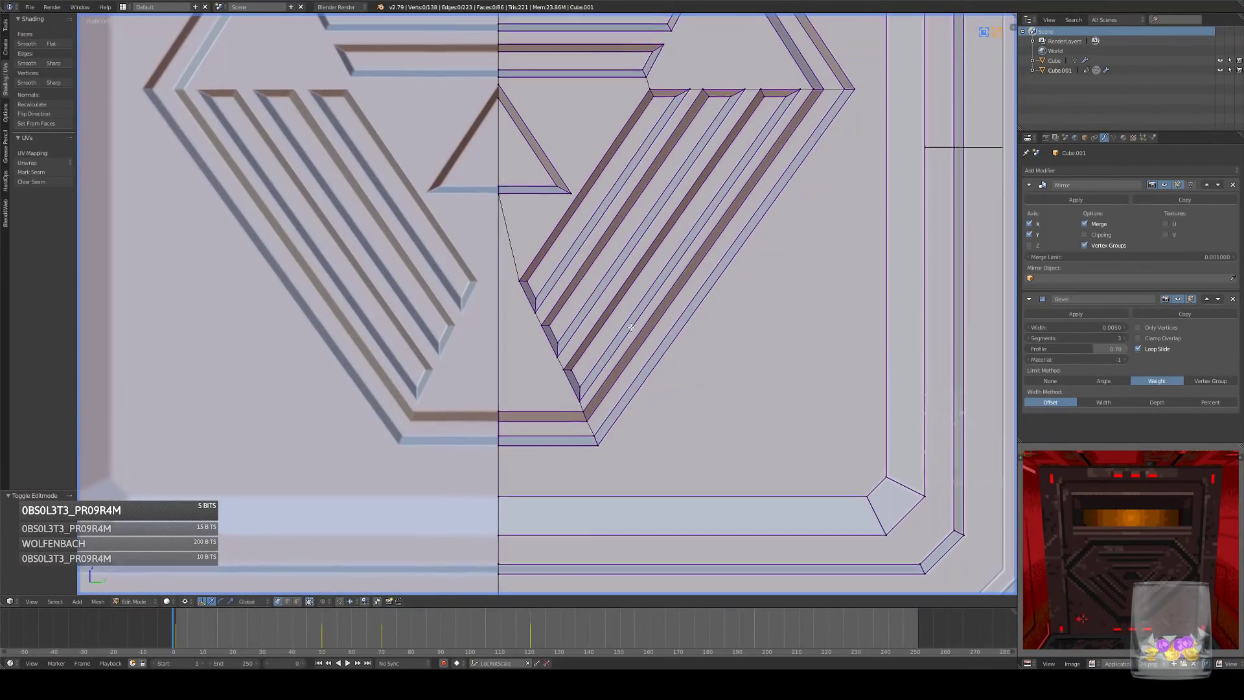
key(ctrl+r)
click(609, 266)
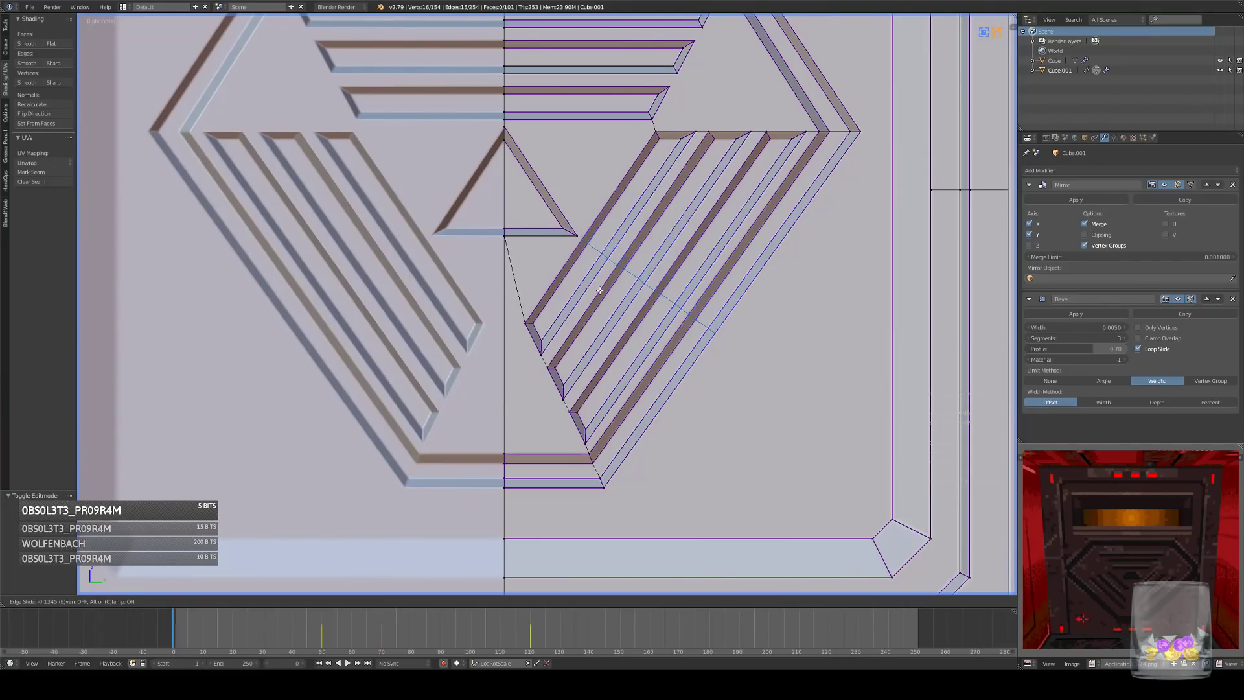
click(603, 278)
right_click(578, 236)
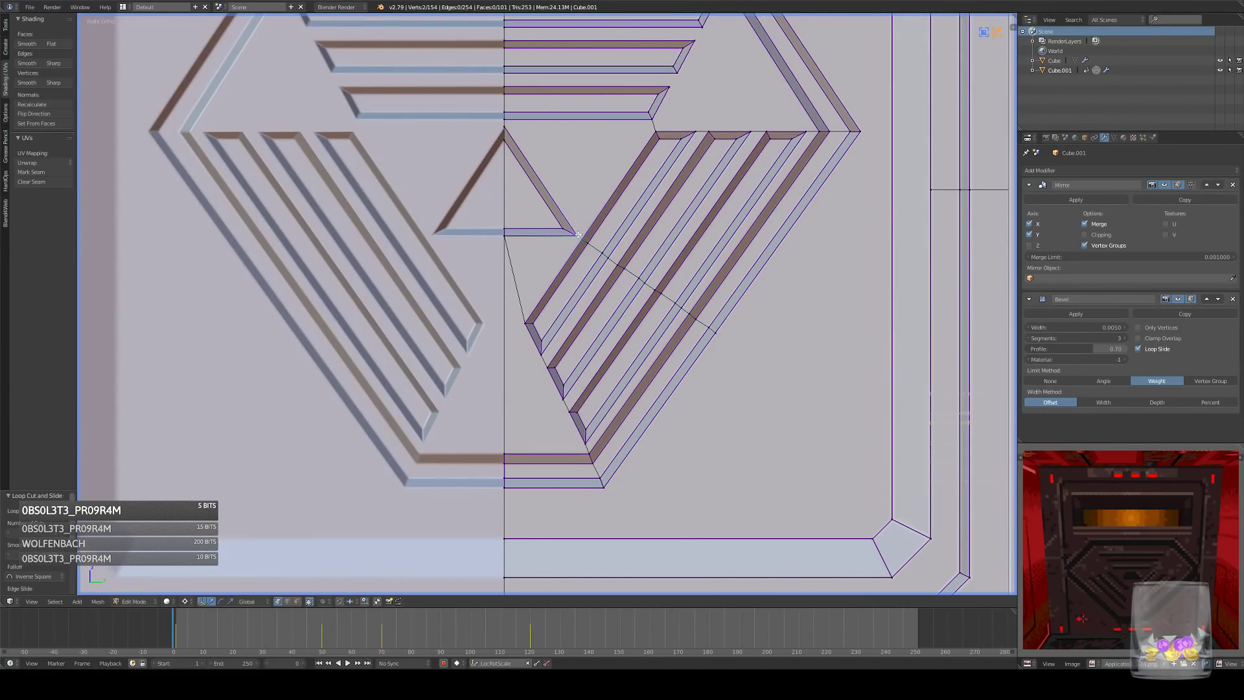
key(j)
- Dissolve the edges linking the triangle's lower centre and the slanted strips' lower ends, and apply Set Sharpen
click(287, 601)
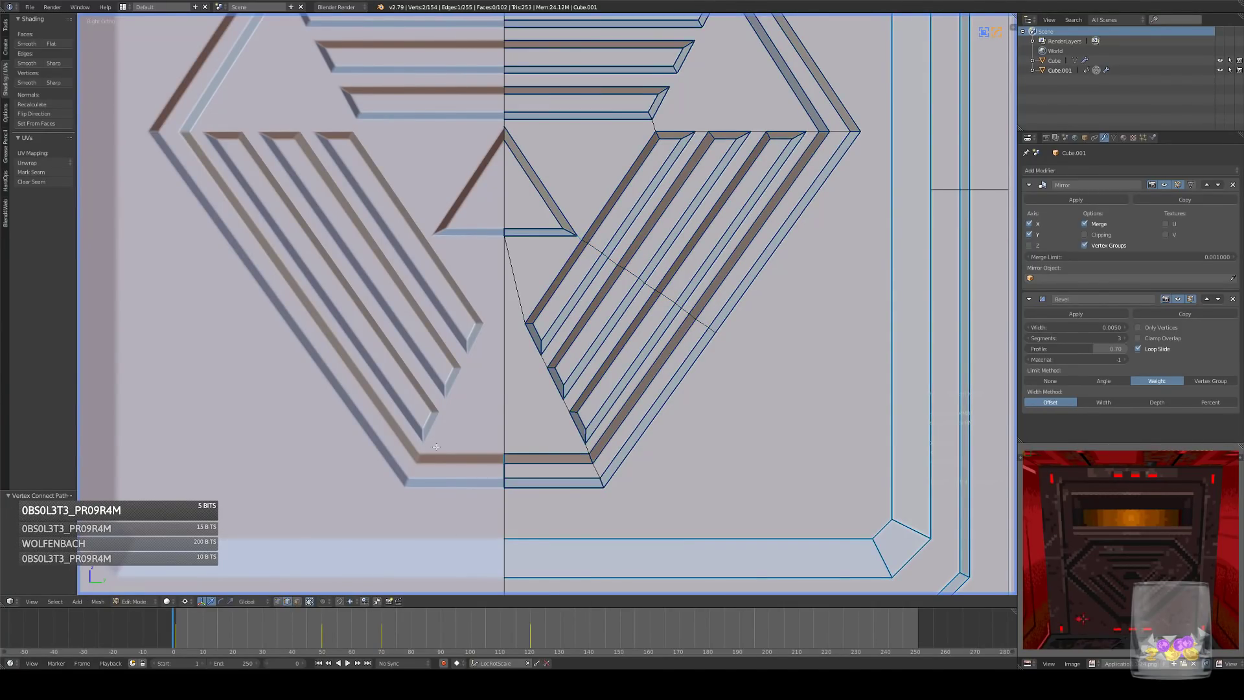
key(ctrl+x)
shift+middle_drag(588, 359, 571, 379)
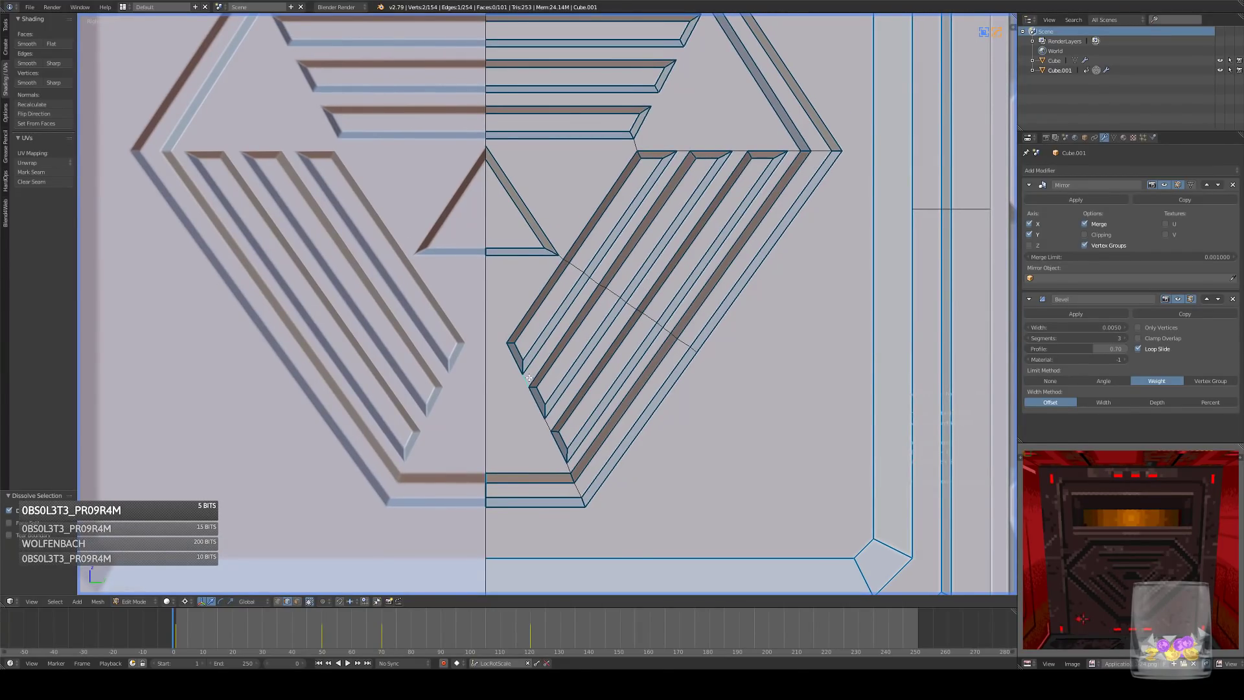
key(ctrl+x)
middle_drag(512, 478, 472, 501)
key(q)
click(706, 462)
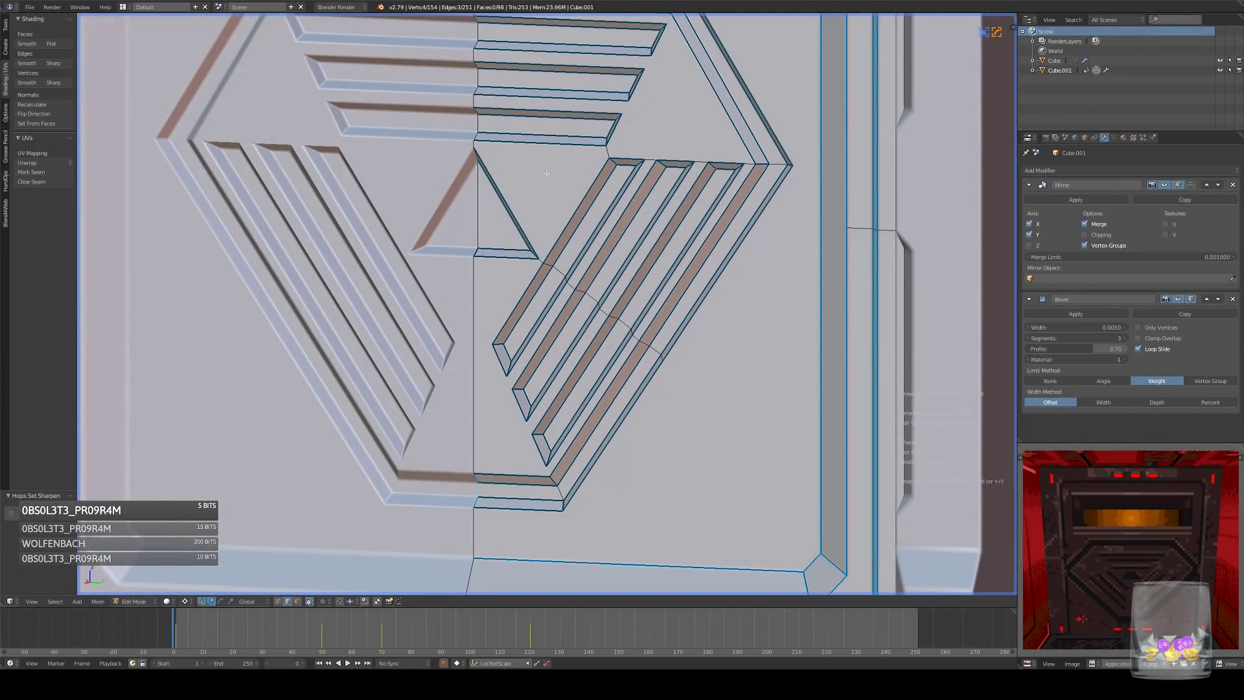
- Dissolve the edges linking the slanted strips' upper ends to each other, the lowest horizontal strip and the border
middle_drag(548, 174, 610, 200)
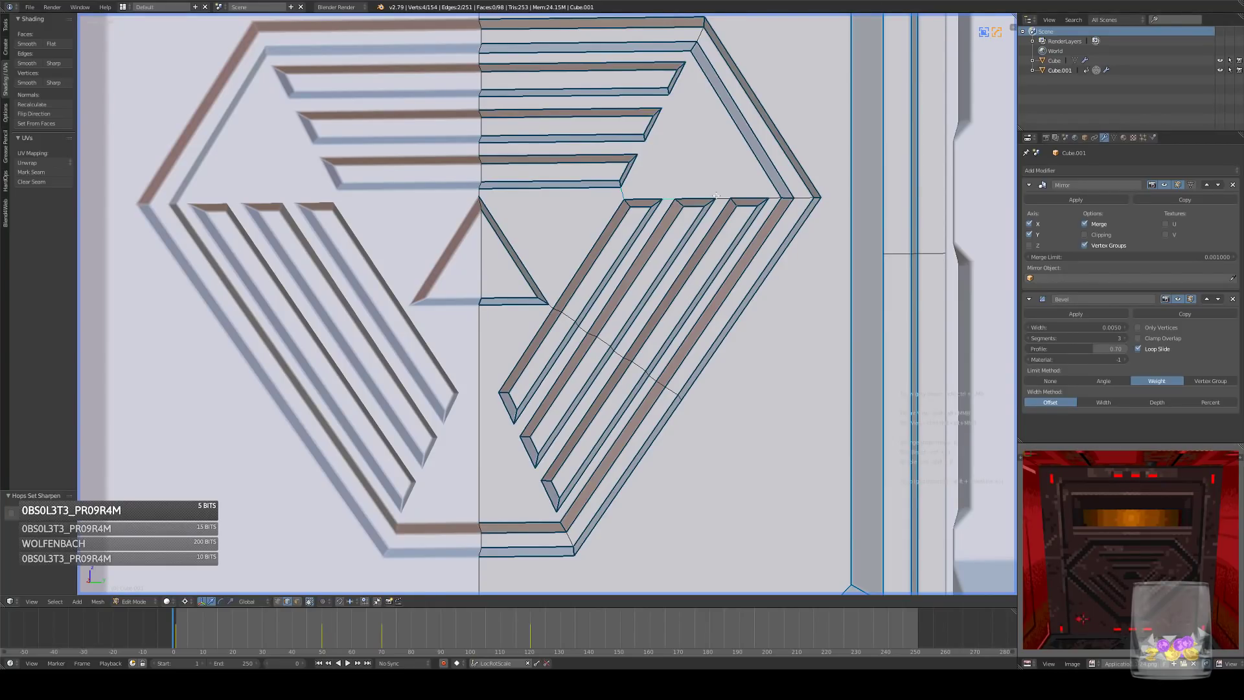
key(ctrl+x)
middle_drag(593, 164, 723, 179)
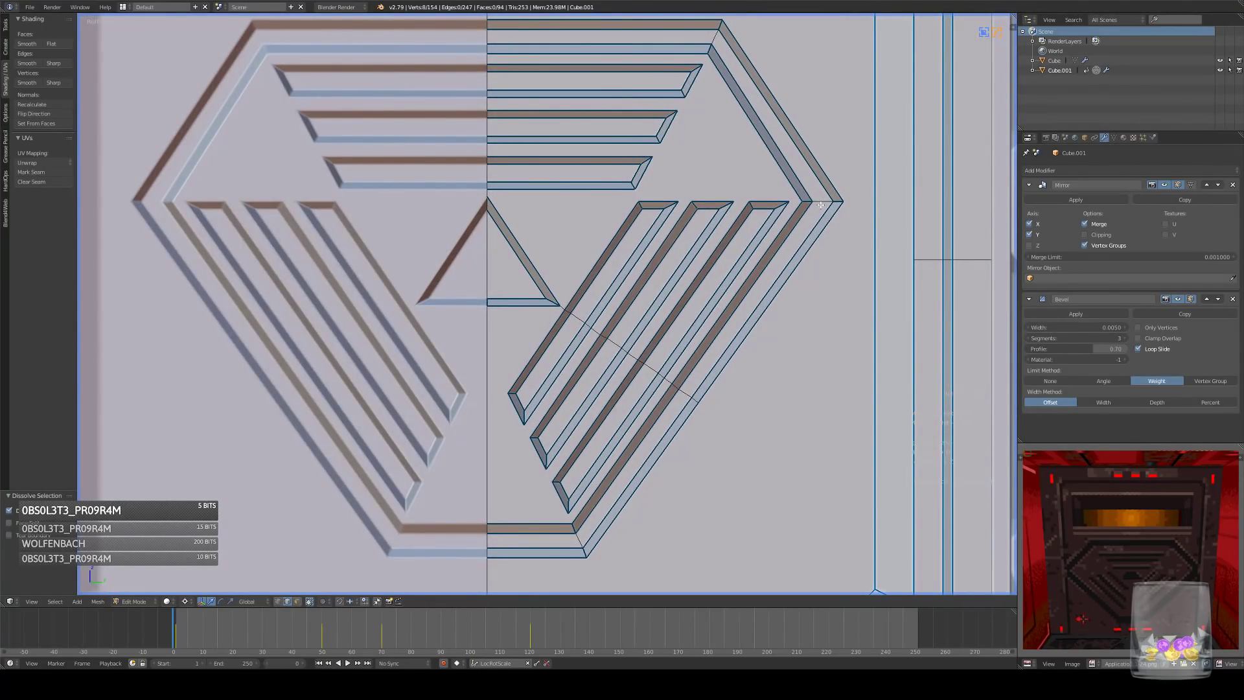
- Dissolve the edges crossing the border groove's floor at its side and upper corners, and check the emblem from the front
right_click(821, 205)
key(ctrl+x)
shift+middle_drag(667, 214, 671, 257)
right_click(720, 80)
key(ctrl+x)
middle_drag(727, 210, 739, 224)
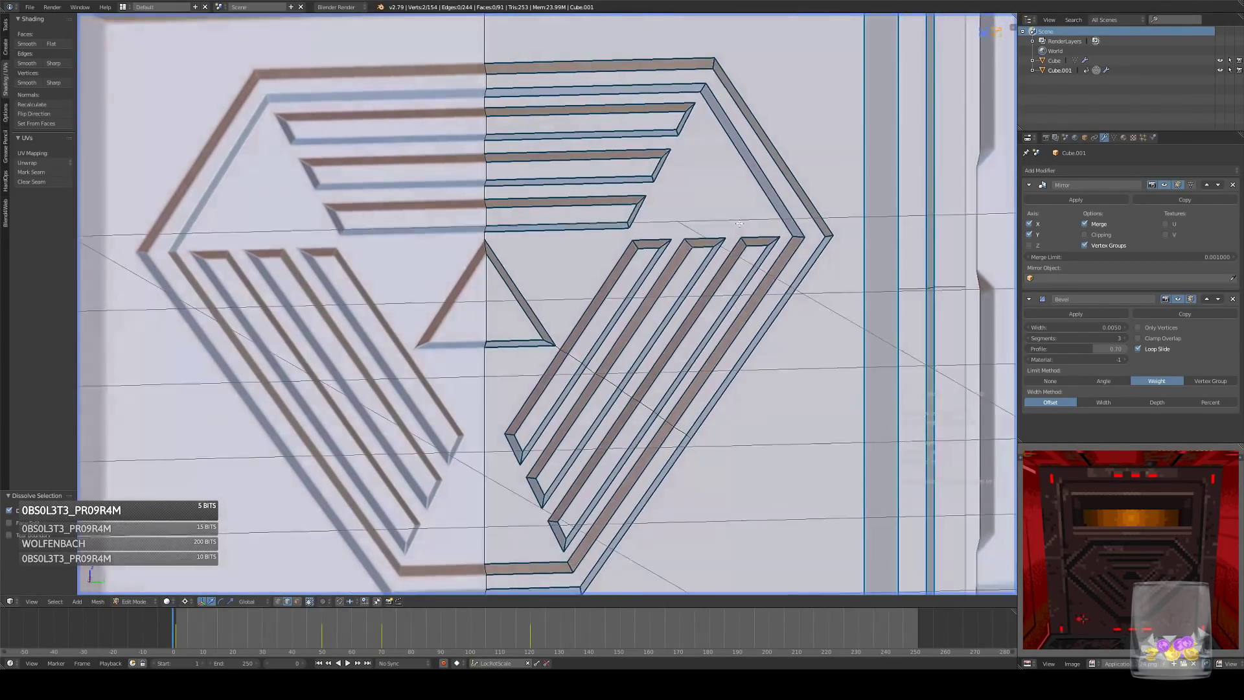
key(Tab)
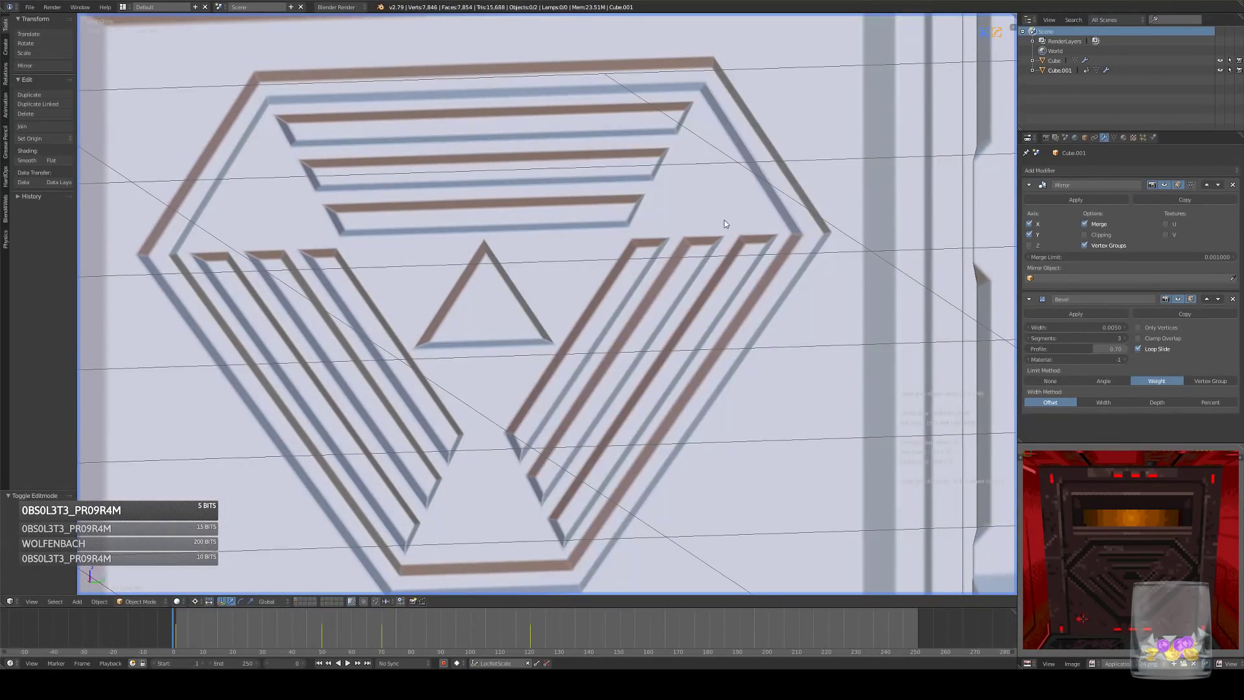
key(KP_3)
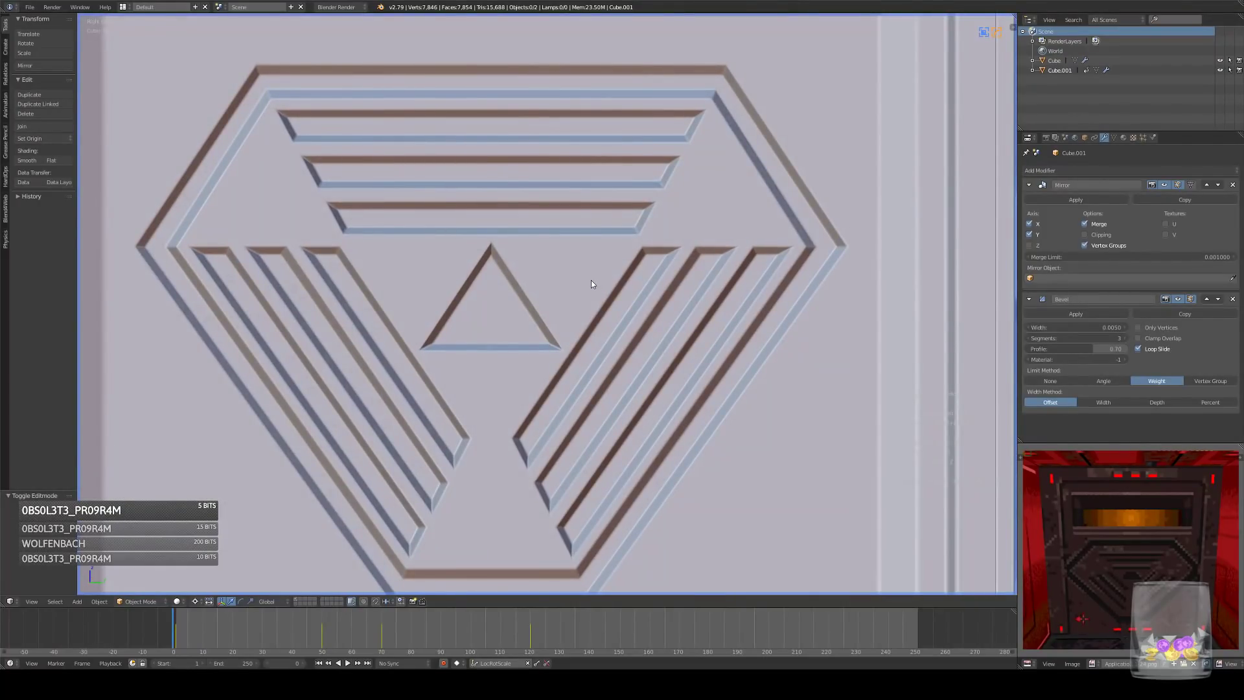
scroll(586, 277, down, 4)
scroll(558, 298, up, 2)
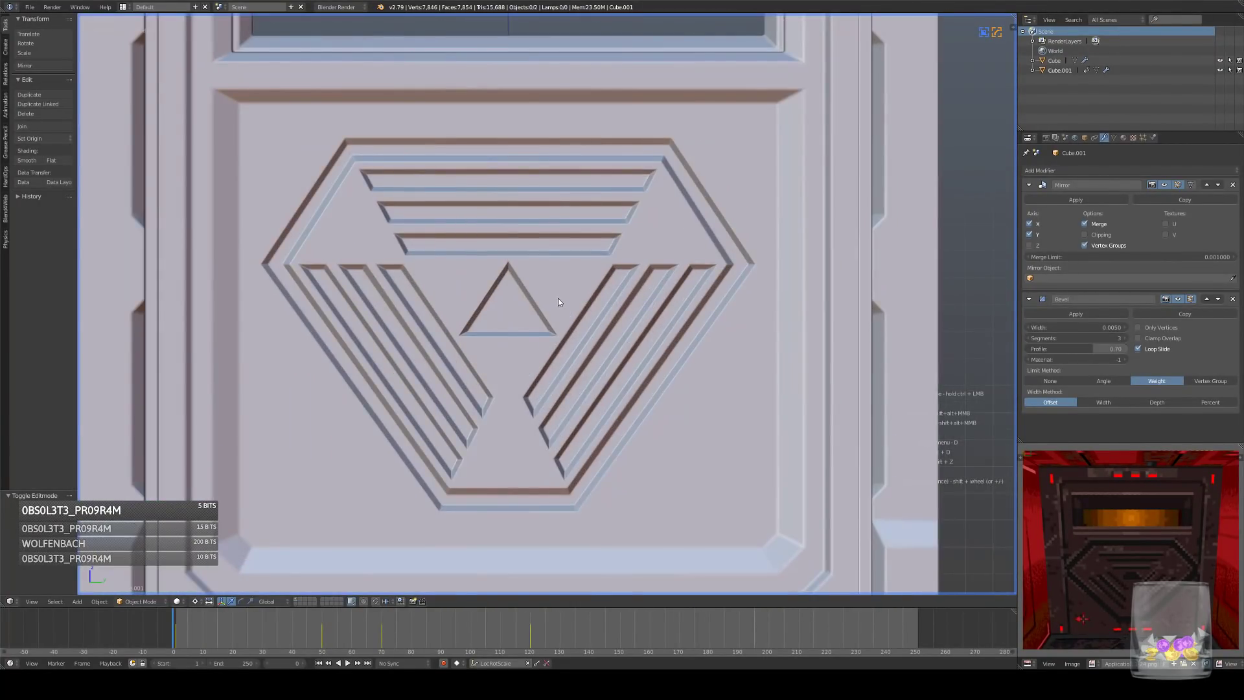
- Examine the door model and its emblem panel from the side view and at several angles and distances
key(Tab)
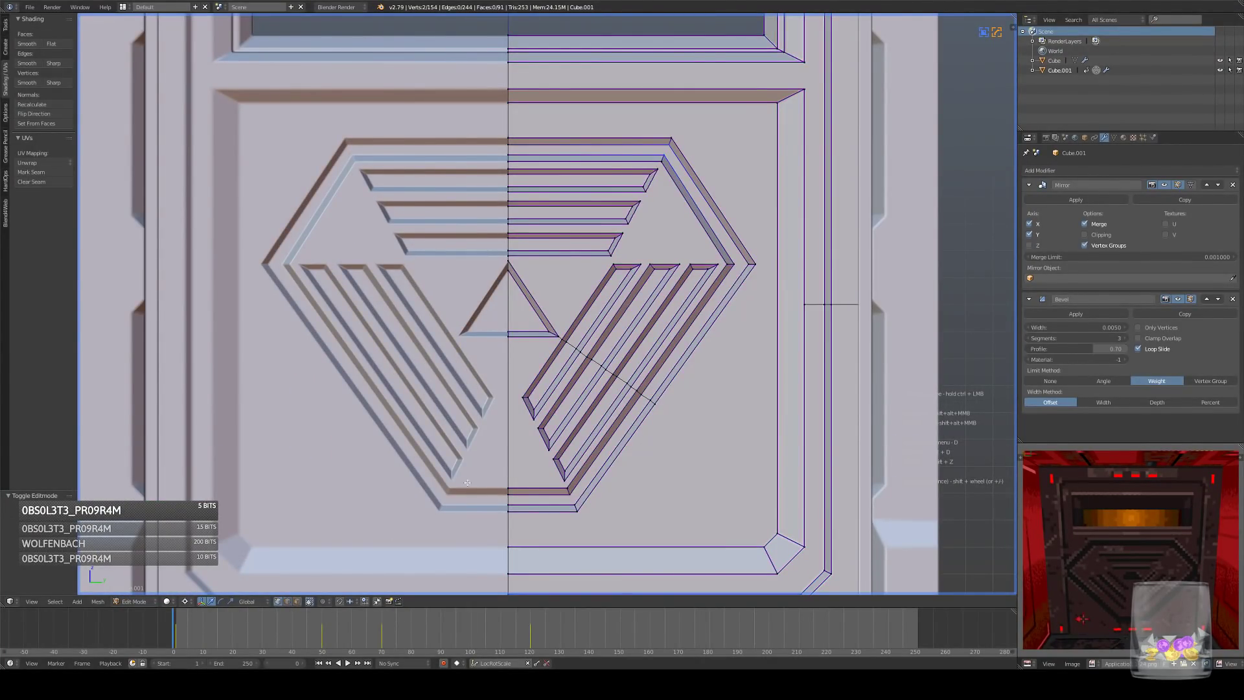
key(Tab)
scroll(551, 315, down, 6)
middle_drag(561, 314, 635, 337)
key(KP_3)
scroll(620, 322, up, 3)
key(KP_3)
middle_drag(611, 398, 641, 372)
key(KP_3)
scroll(601, 353, down, 2)
scroll(584, 395, down, 3)
key(KP_3)
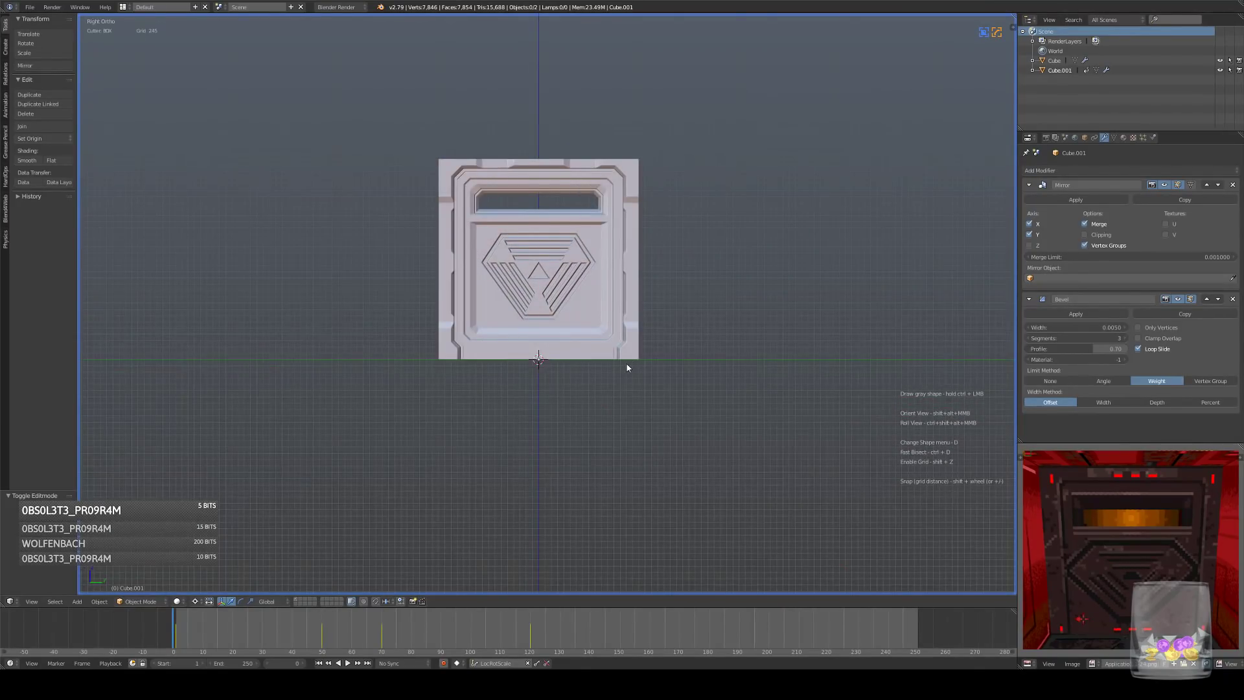
- Cut a small rectangle at the centre line and a matching one beside it into the strip beneath the door panel with Box Cutter
scroll(627, 365, up, 5)
key(Tab)
scroll(617, 382, up, 4)
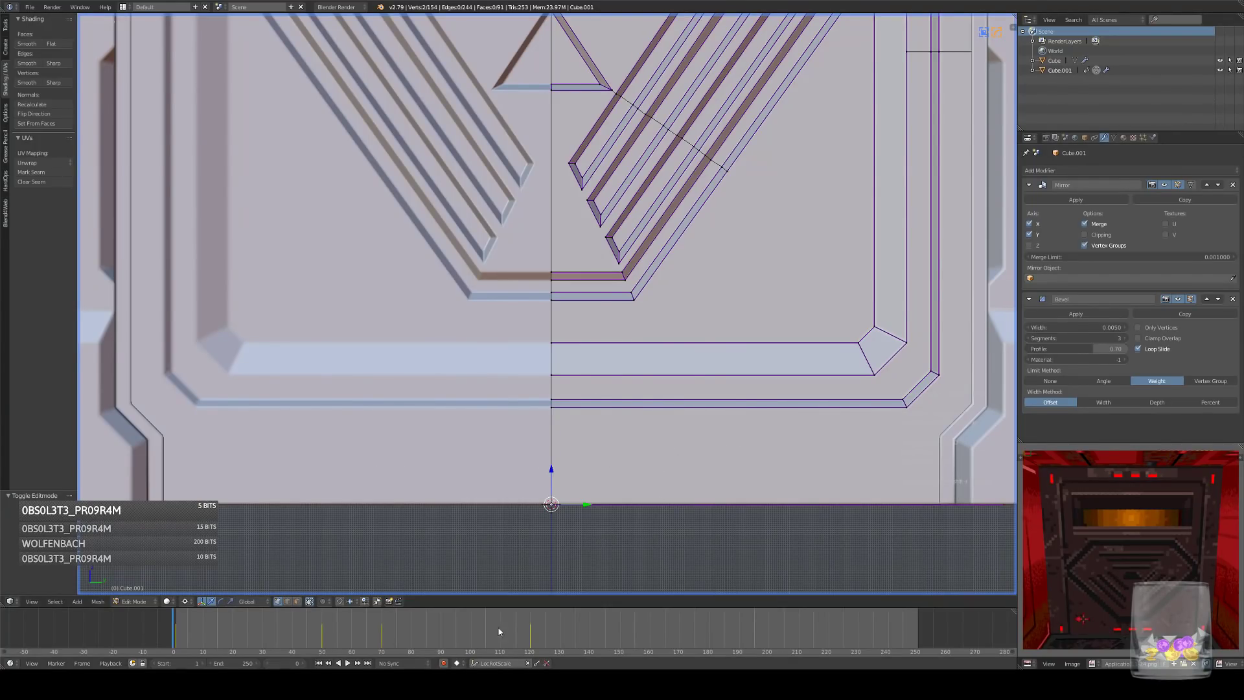
scroll(574, 478, down, 5)
scroll(549, 405, up, 3)
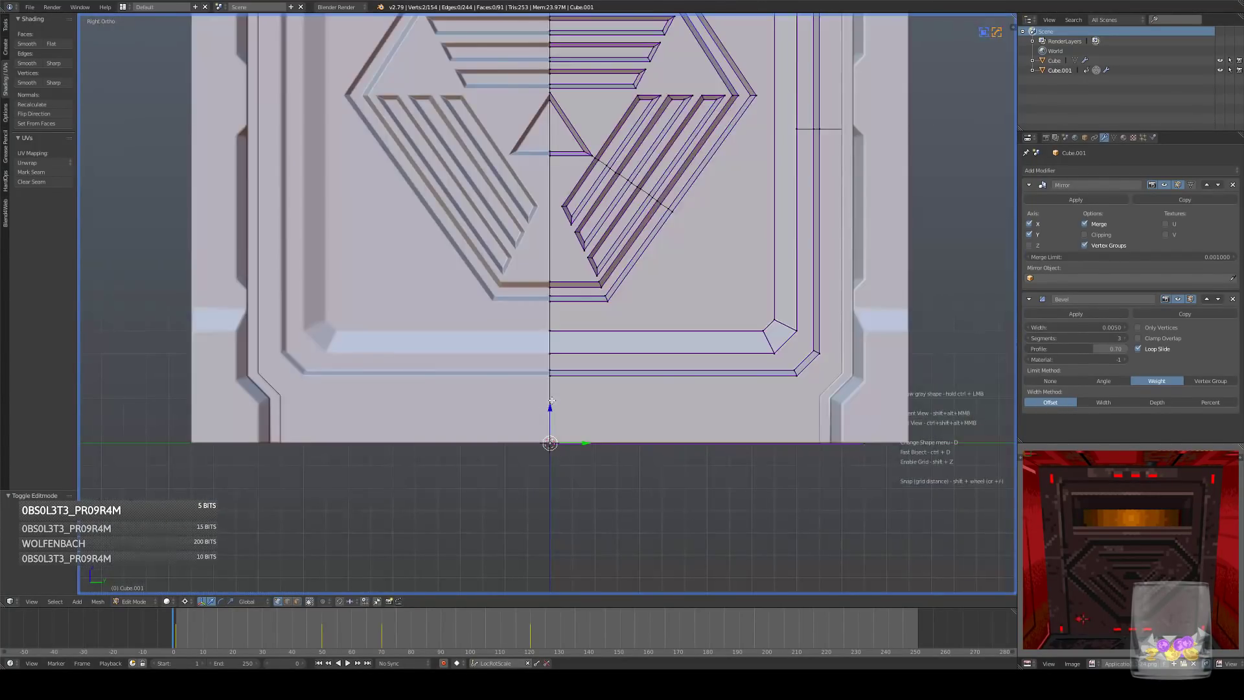
ctrl+drag(547, 402, 665, 419)
- Subdivide the facing side edges of the two small rectangles so that an edge joins them
key(z)
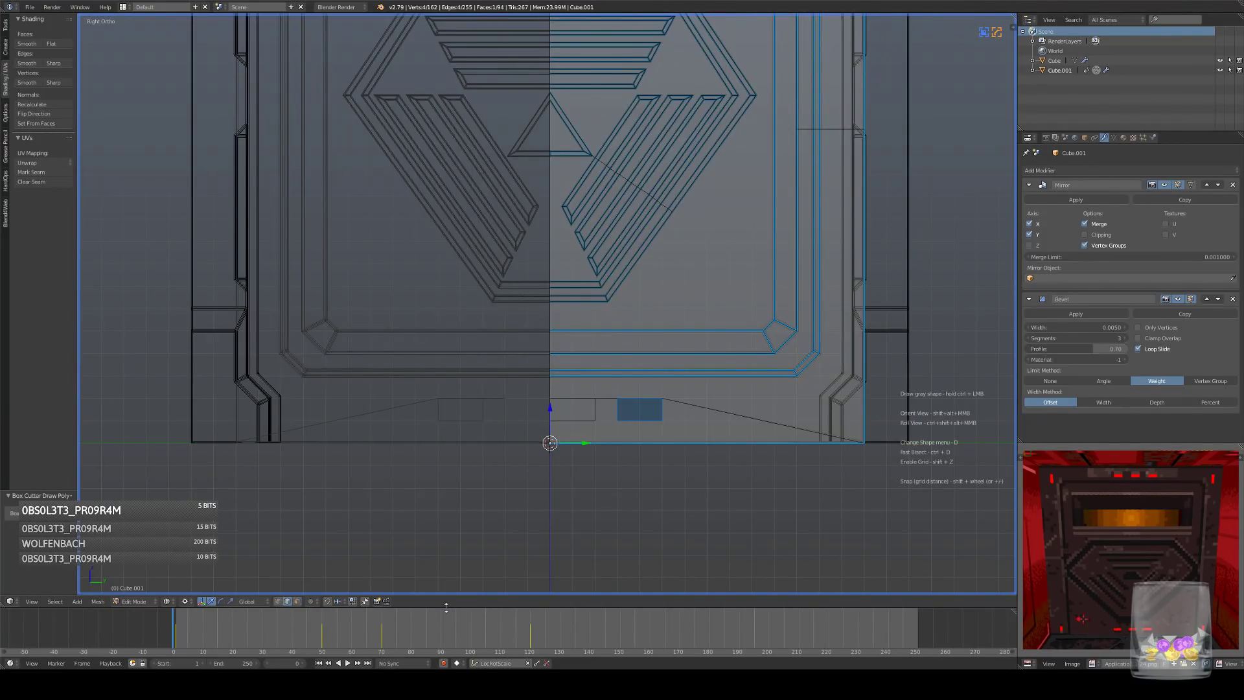
right_click(597, 411)
shift+right_click(619, 411)
key(w)
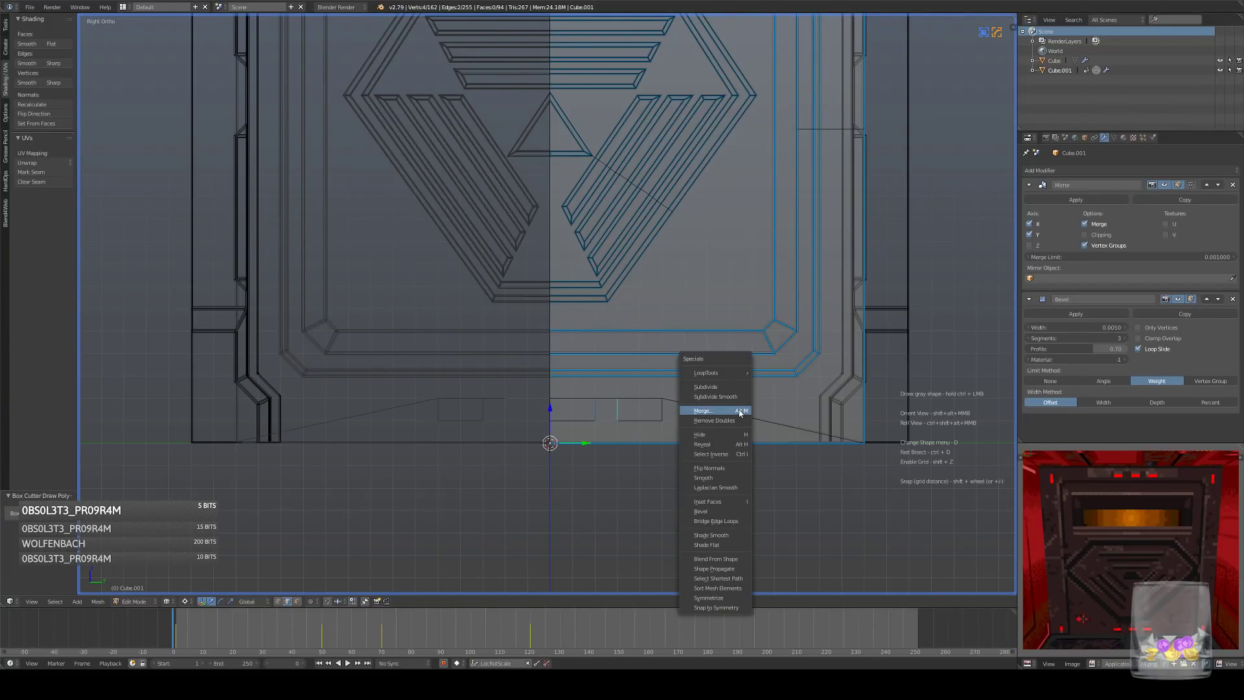
click(740, 386)
scroll(681, 411, up, 2)
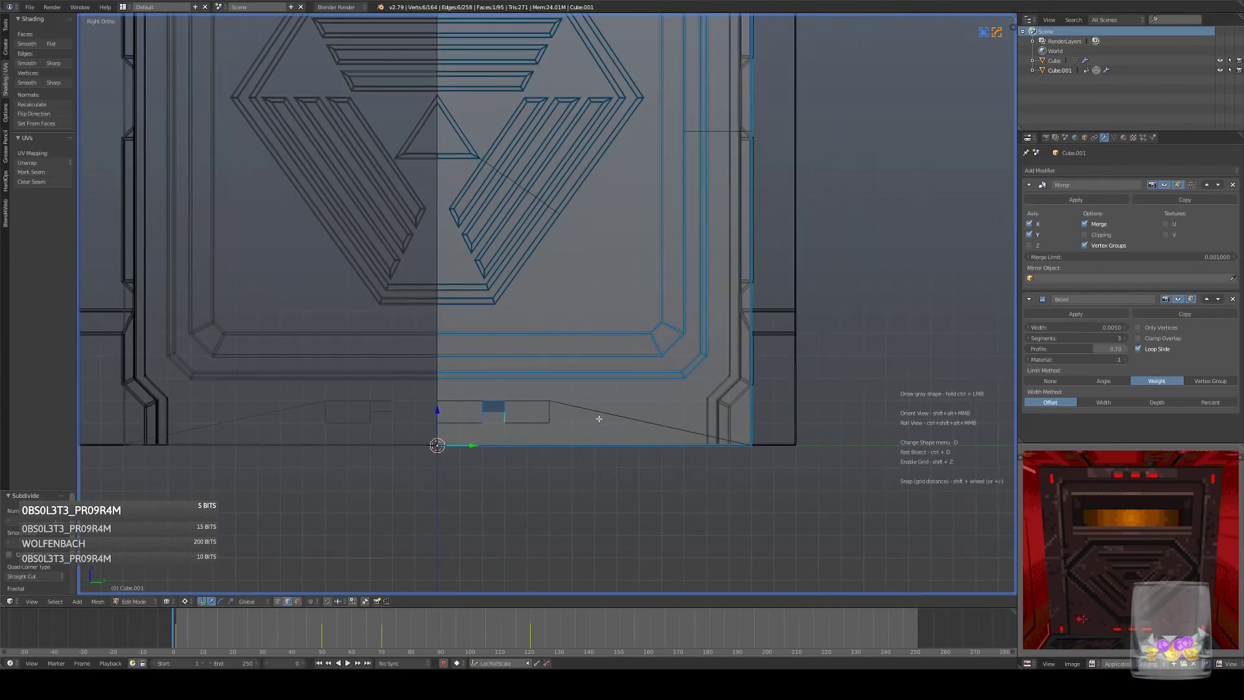
- Subdivide the outer rectangle's upper edge and the panel border's lower edge so that an edge joins them
key(z)
right_click(680, 467)
middle_drag(595, 460, 627, 473)
right_click(555, 455)
shift+right_click(648, 410)
key(w)
click(649, 411)
- Move the connector's upper vertex along Y until it lies directly above its lower vertex on the outer rectangle
click(277, 602)
right_click(594, 422)
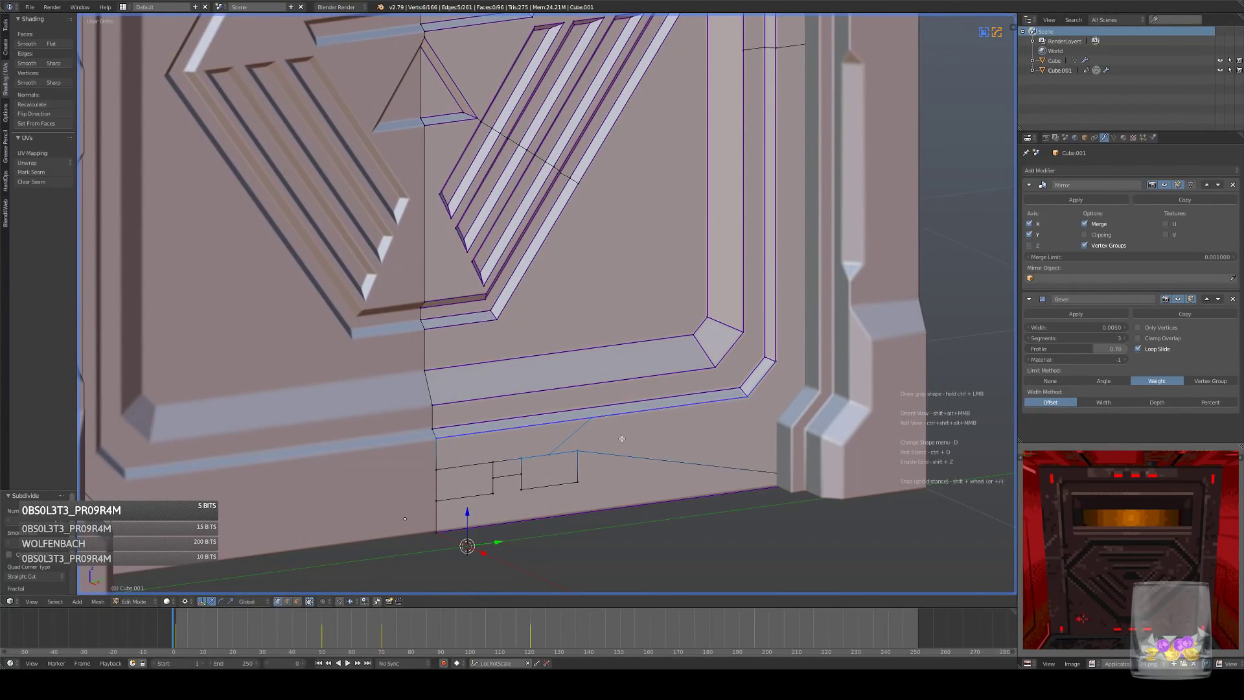
key(KP_3)
key(g)
key(y)
click(585, 443)
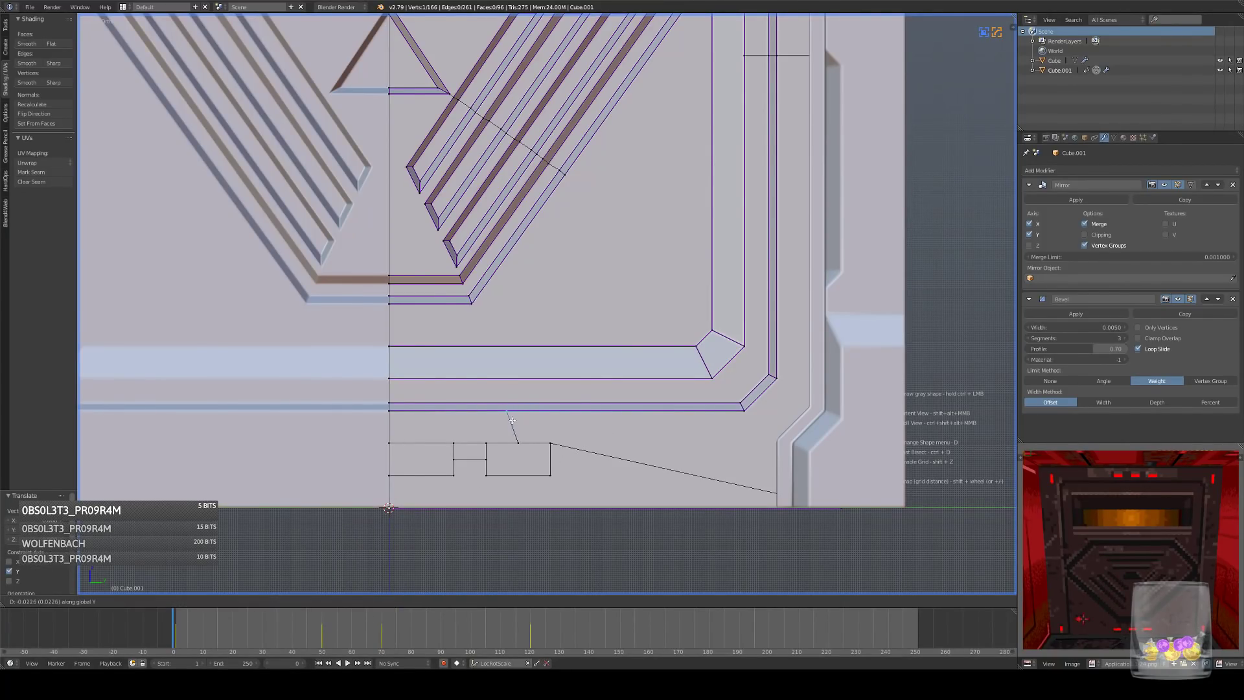
- Dissolve the redundant edges running from the rectangles toward the outer frame while keeping the rectangles' corner vertices
click(289, 603)
right_click(471, 442)
shift+right_click(569, 450)
key(ctrl+x)
key(ctrl+z)
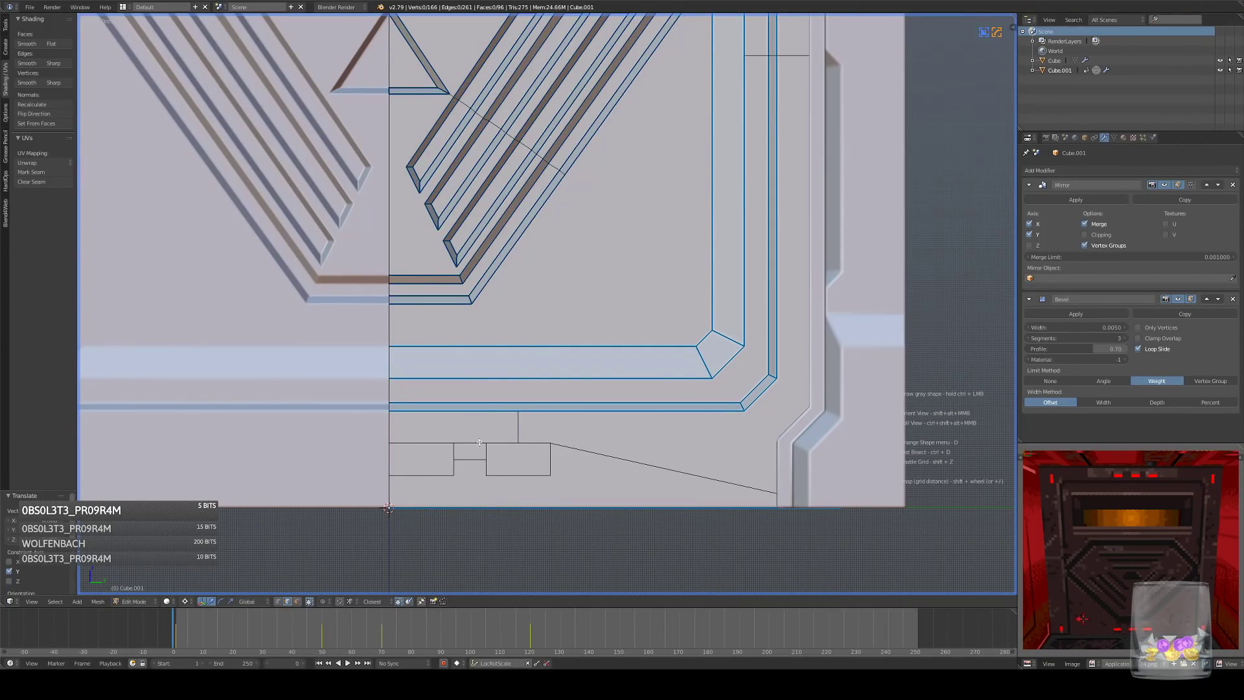
key(ctrl+x)
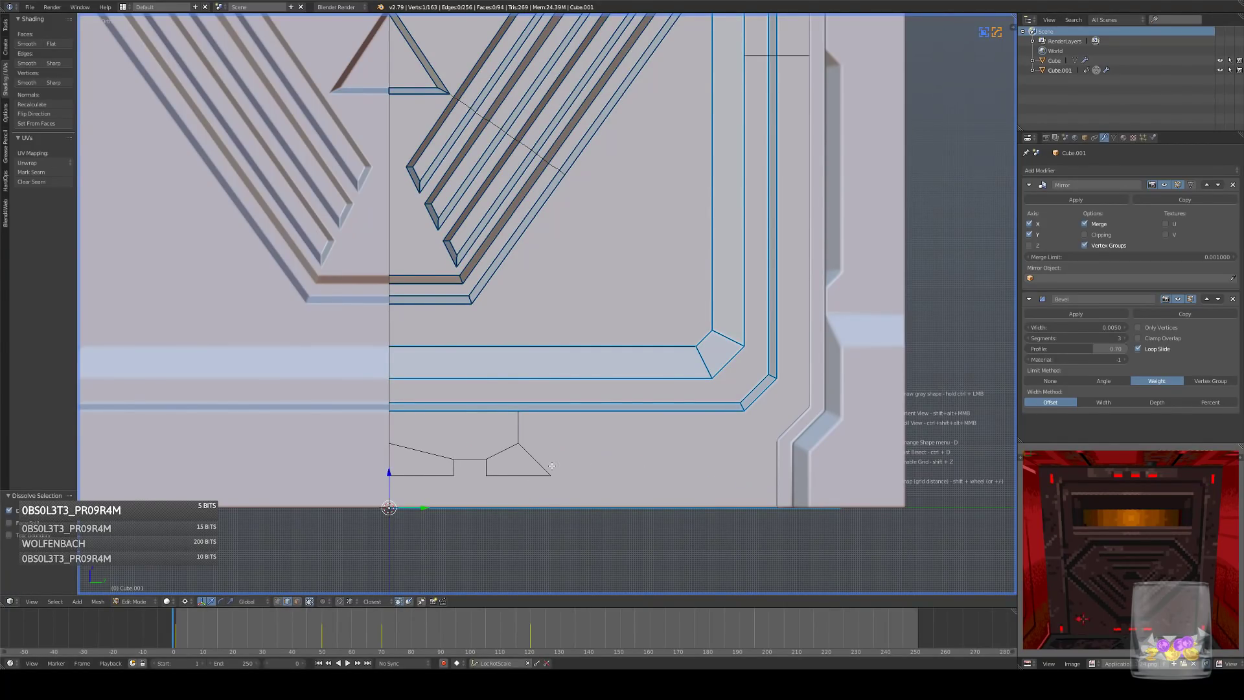
key(ctrl+z)
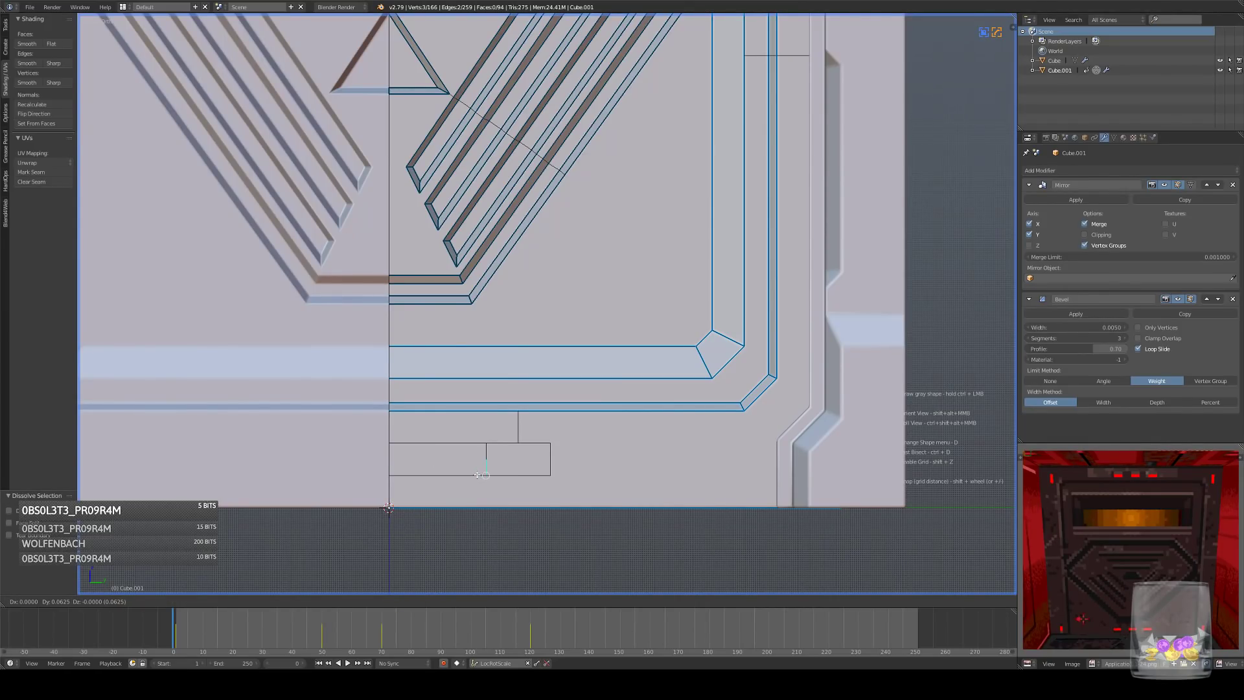
- Set snapping to grid increments and move the centre-line rectangle's outer side 0.0625 toward the centre
click(350, 602)
click(351, 592)
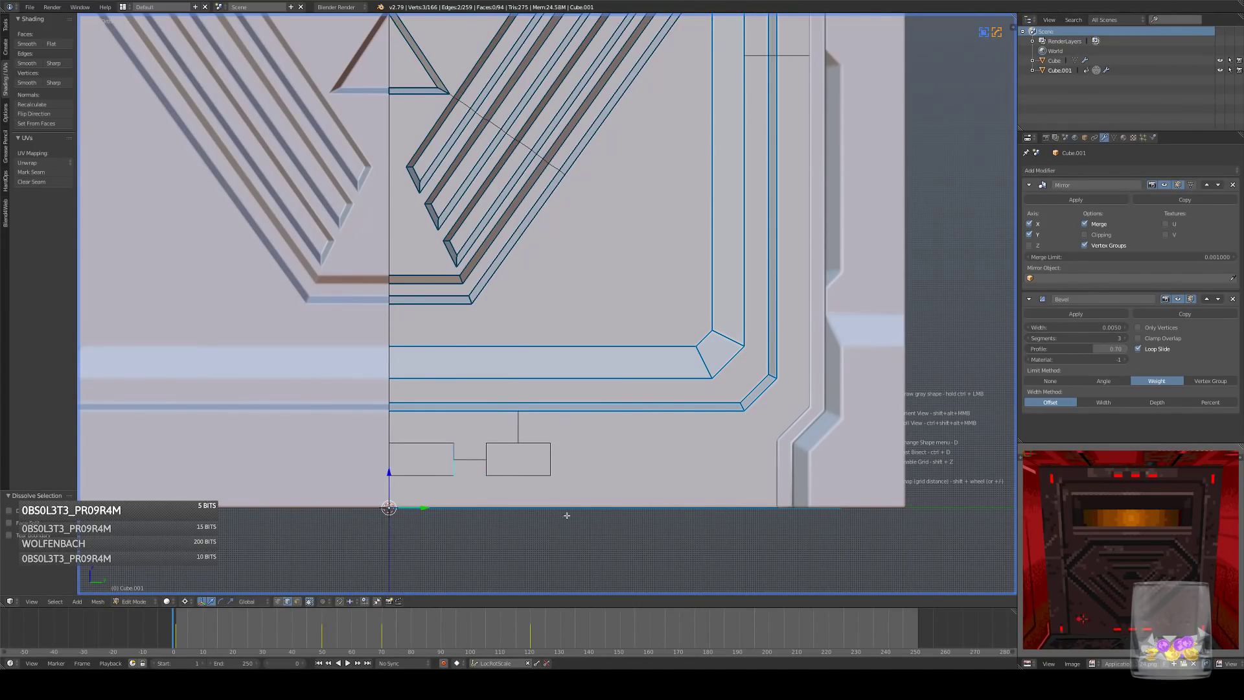
key(g)
click(549, 511)
scroll(549, 511, down, 4)
key(a)
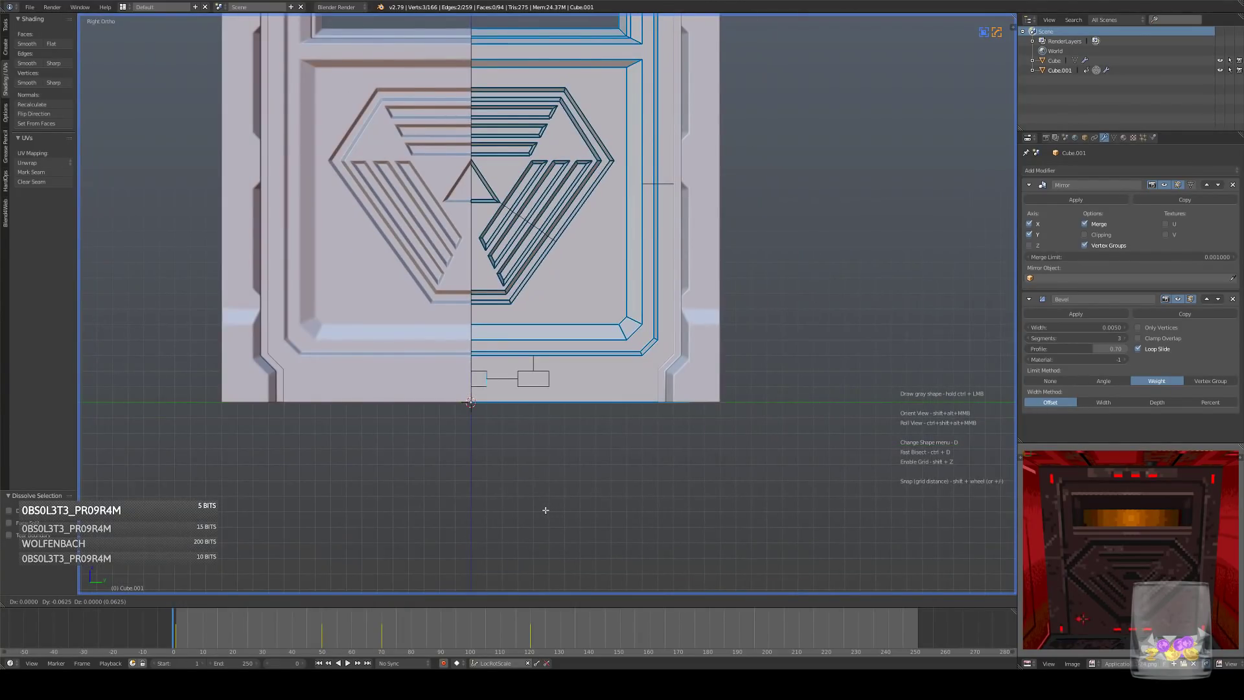
shift+middle_drag(506, 408, 539, 466)
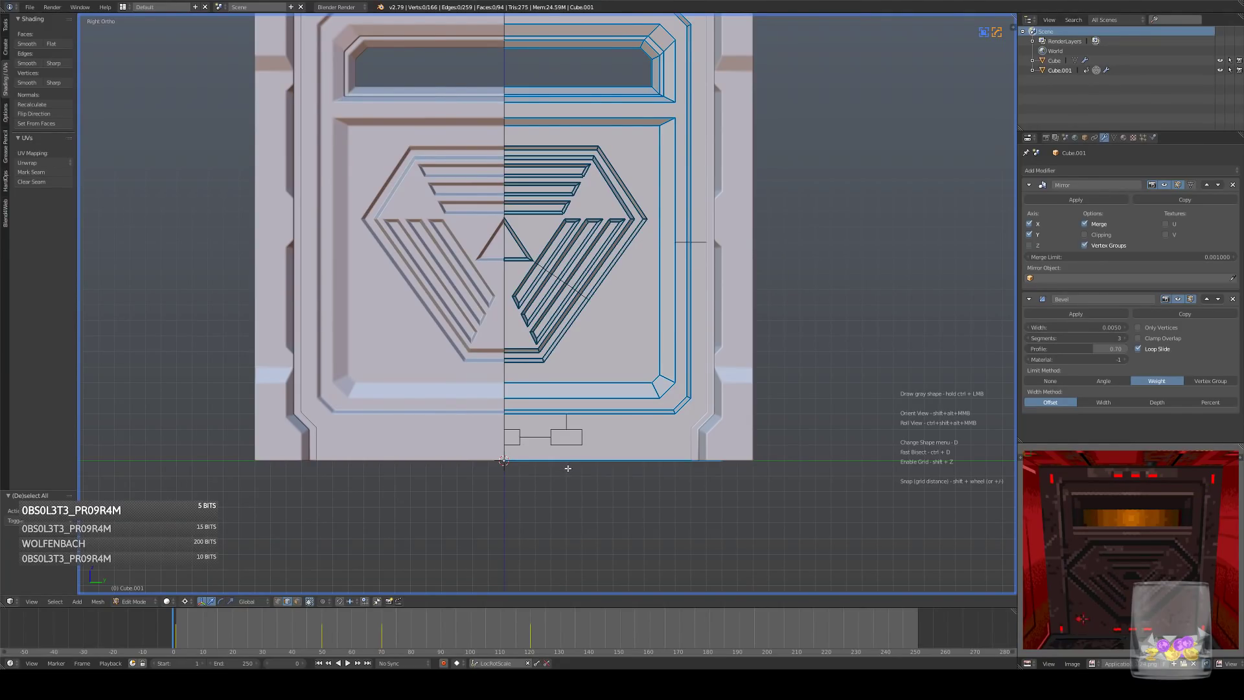
- Move the centre-line rectangle's side back outward and stretch the outer rectangle to about twice its width by its far edge
scroll(556, 460, up, 2)
right_click(508, 486)
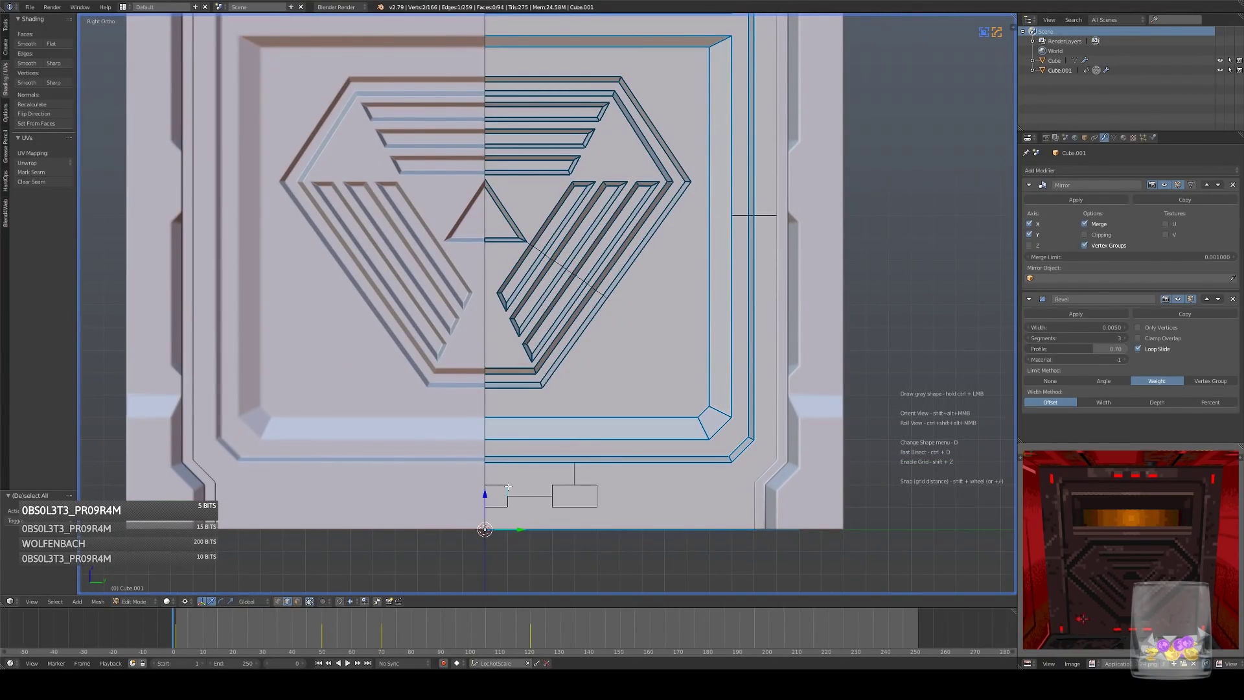
key(g)
click(586, 528)
key(g)
click(648, 500)
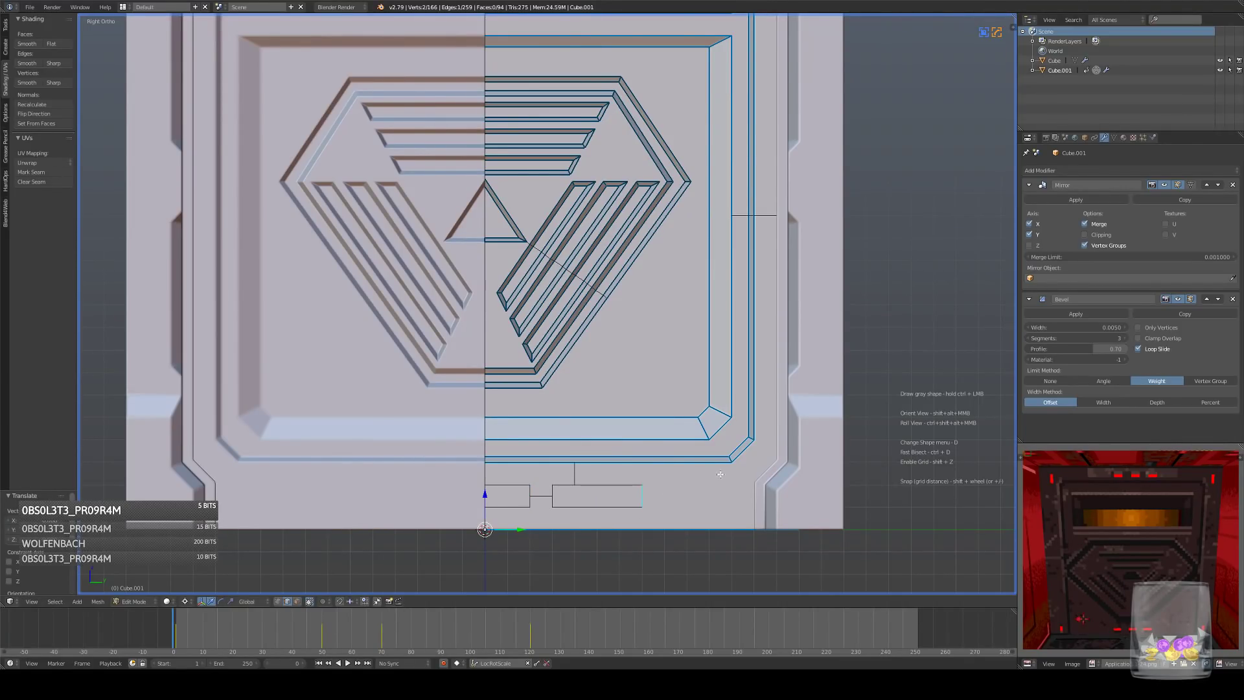
- Examine the two rectangles on the door's lower strip from an angle and up close in side view
scroll(725, 430, down, 5)
middle_drag(717, 446, 644, 486)
scroll(644, 485, down, 3)
key(KP_3)
scroll(658, 453, up, 5)
scroll(551, 435, up, 6)
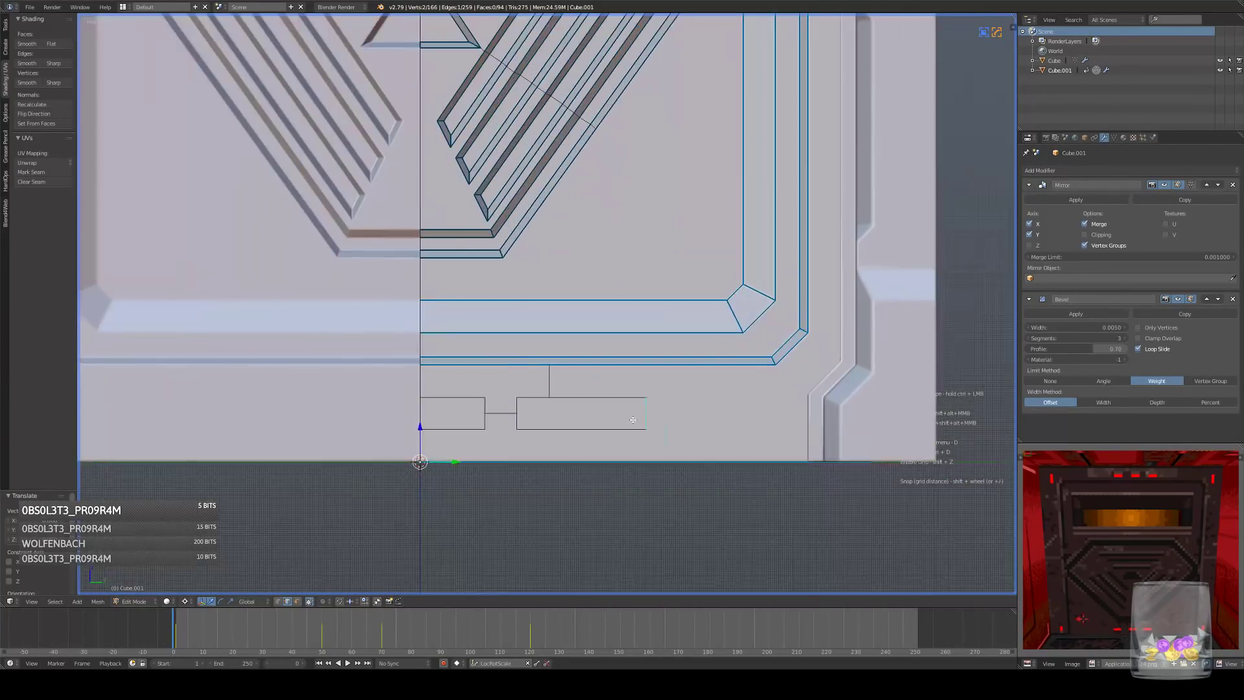
key(a)
click(298, 601)
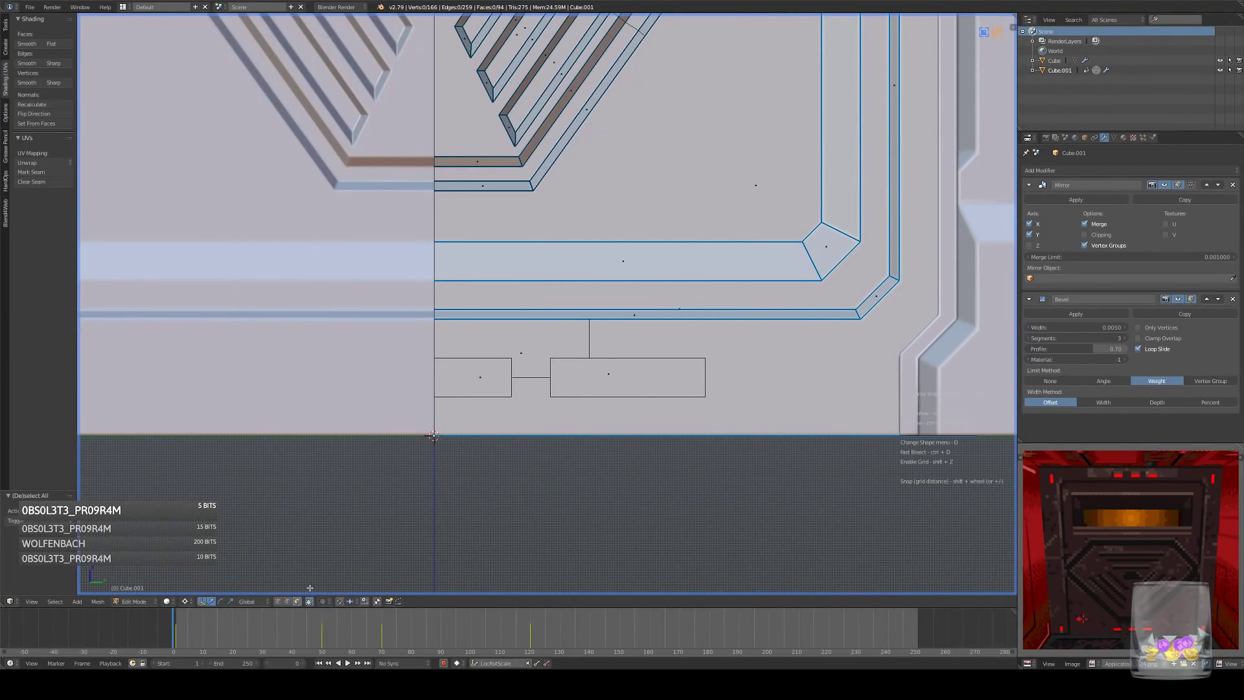
right_click(599, 376)
shift+middle_drag(648, 391, 667, 392)
scroll(699, 411, up, 3)
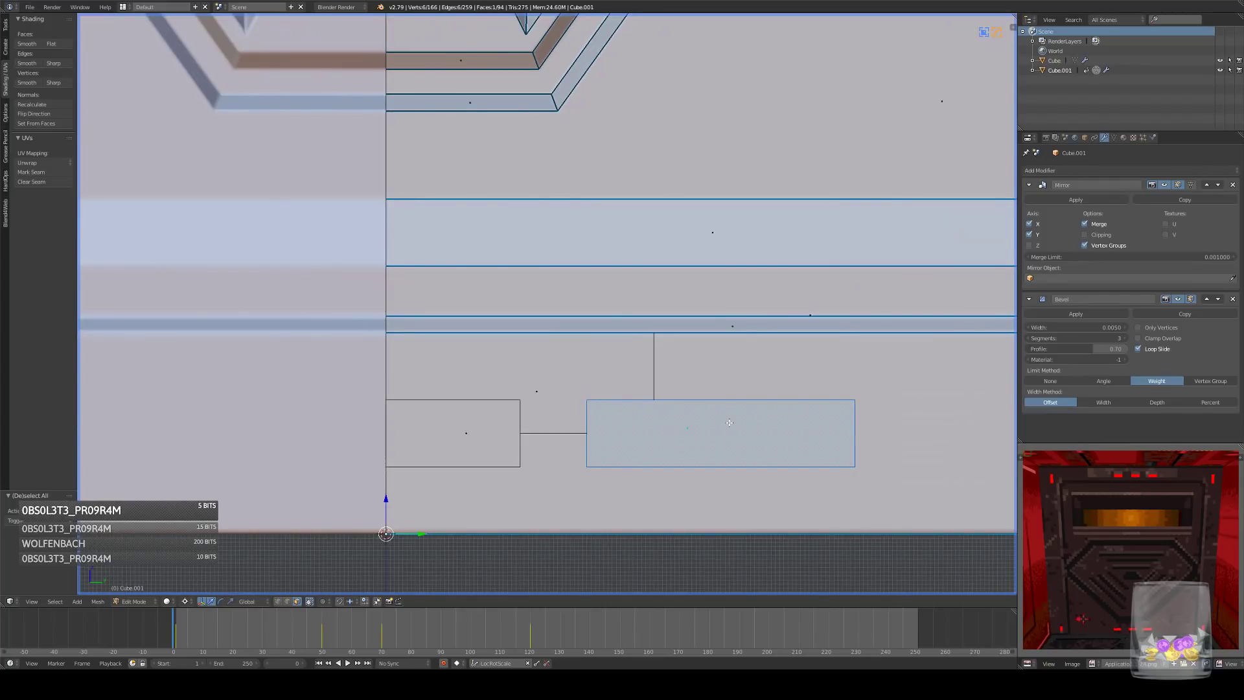
- Narrow the centre-line rectangle by about a quarter by moving both segments of its outer side toward the centre
key(z)
click(288, 601)
right_click(512, 416)
shift+right_click(522, 450)
key(g)
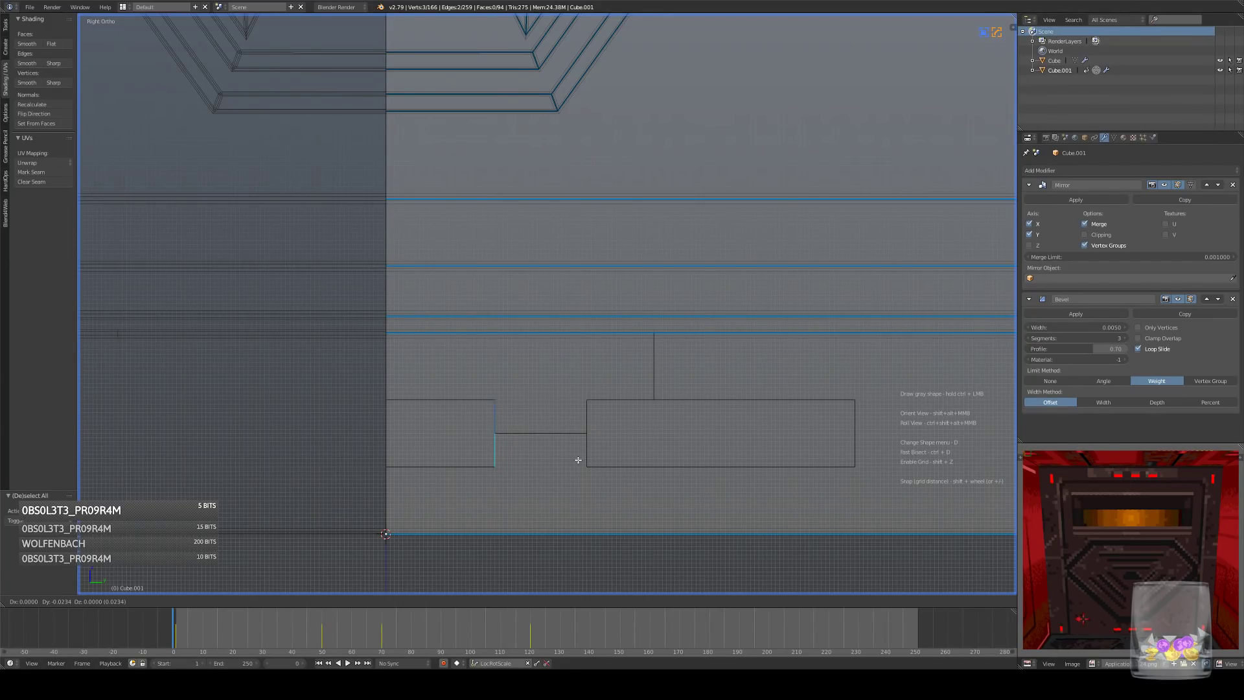
click(571, 459)
- Move the outer rectangle's face toward the centre-line rectangle, leaving a gap about a third of the centre-line rectangle's half-width
click(297, 602)
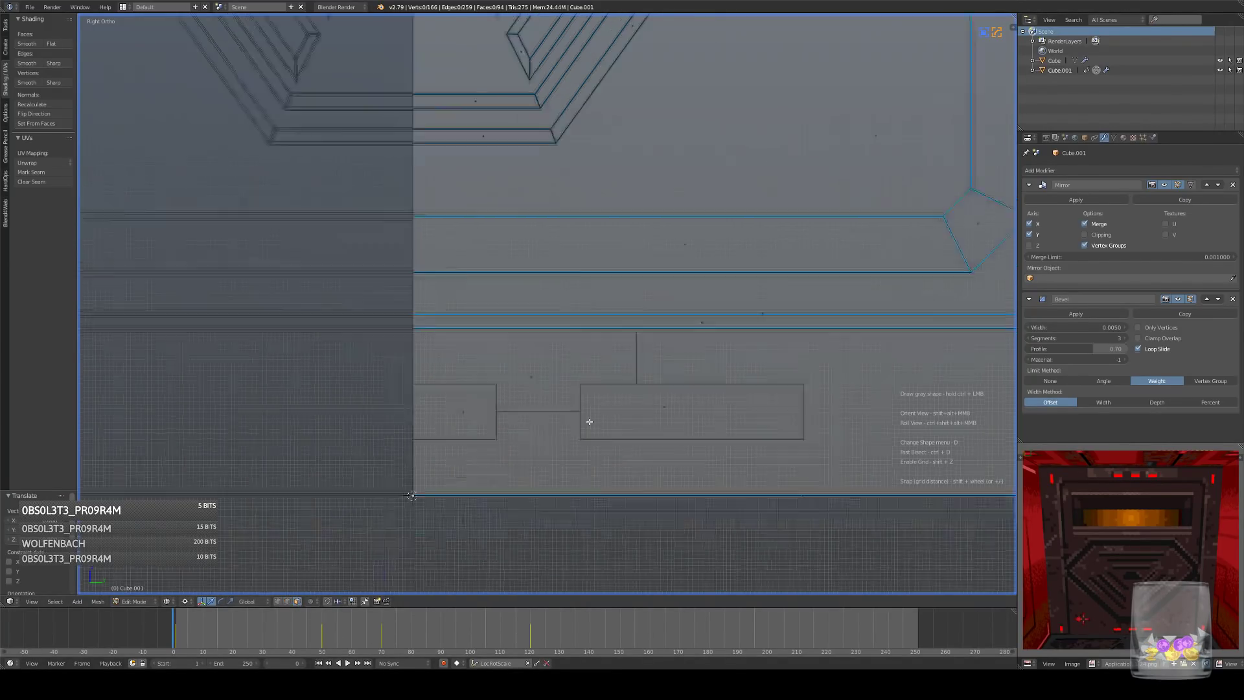
scroll(583, 431, down, 4)
key(z)
right_click(619, 371)
scroll(700, 406, down, 2)
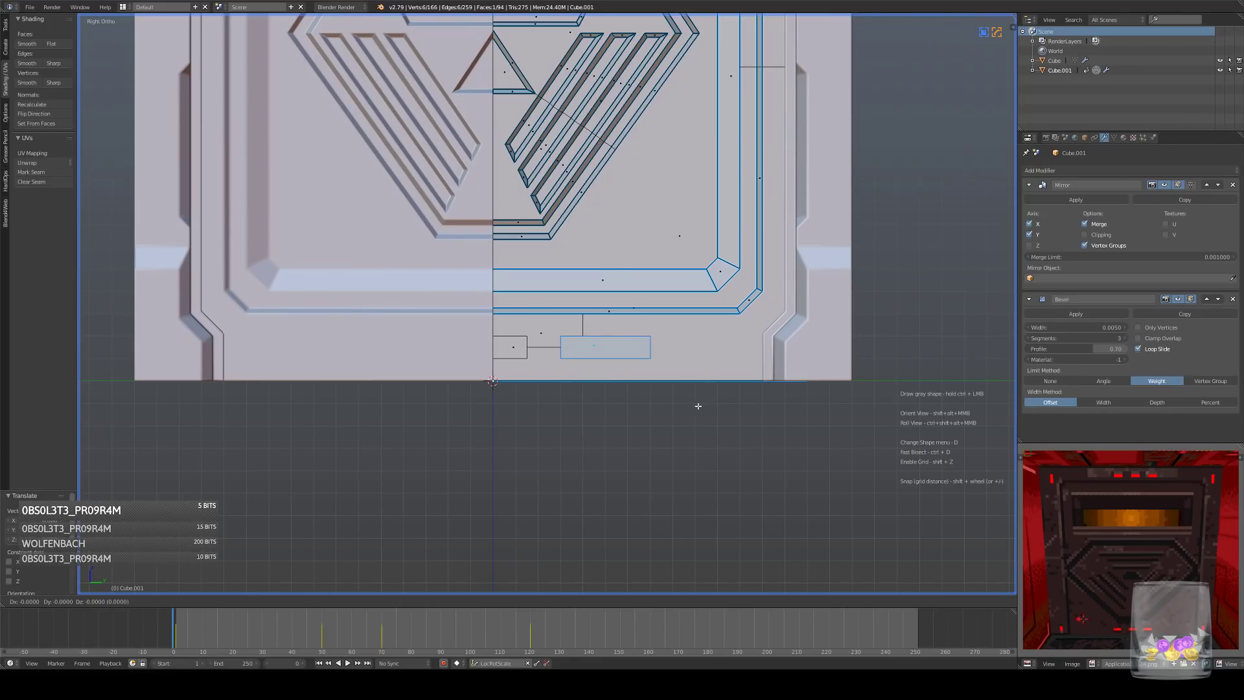
shift+middle_drag(691, 407, 702, 445)
- Move the outer rectangle's far edge inward until the rectangle is about twice as wide as the centre-line half-rectangle
click(287, 601)
right_click(649, 393)
scroll(649, 394, up, 8)
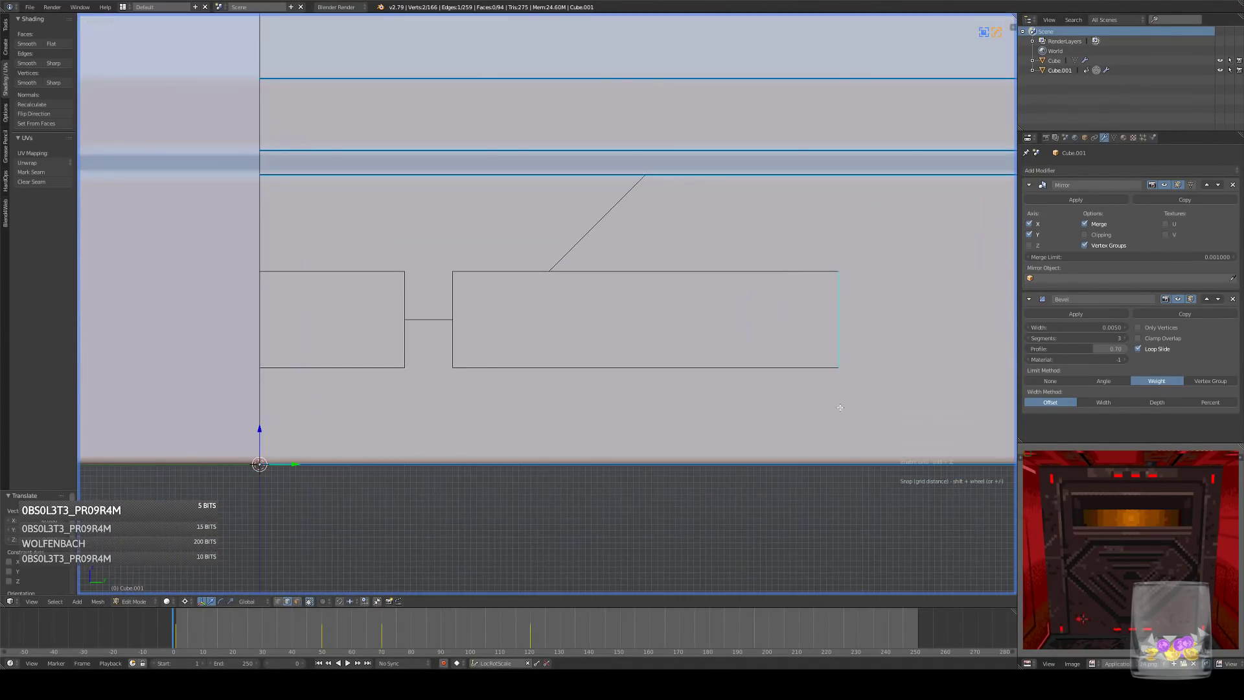
key(z)
key(g)
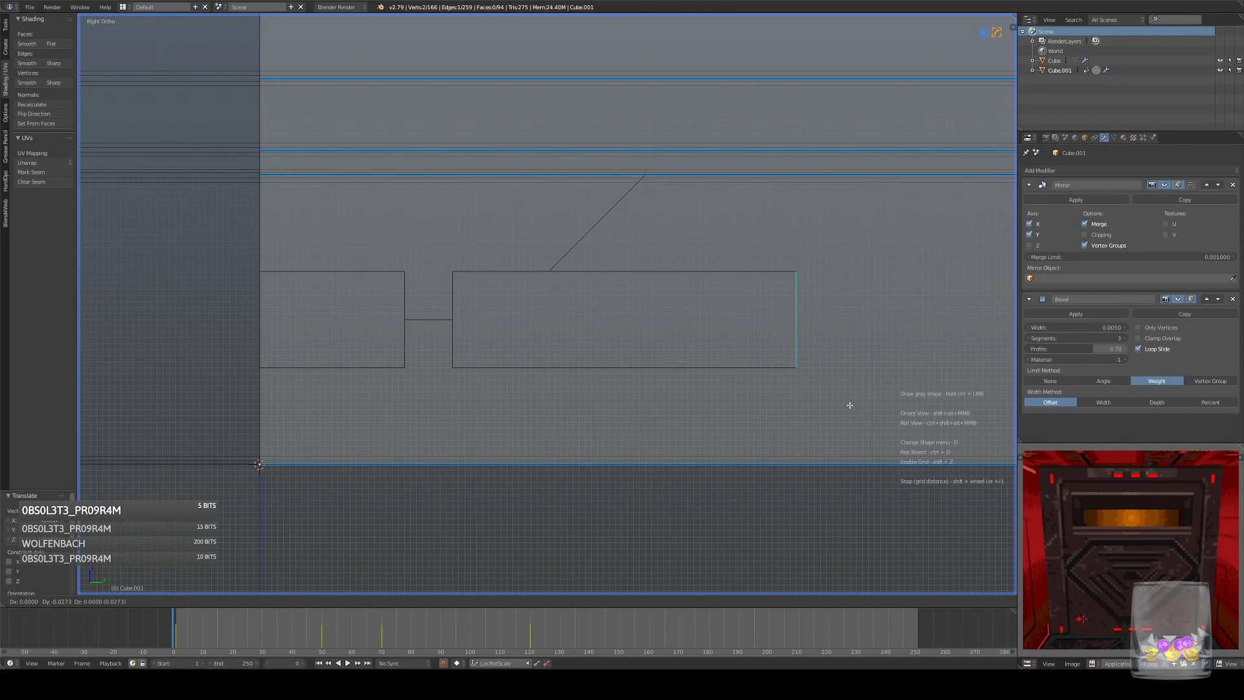
key(Escape)
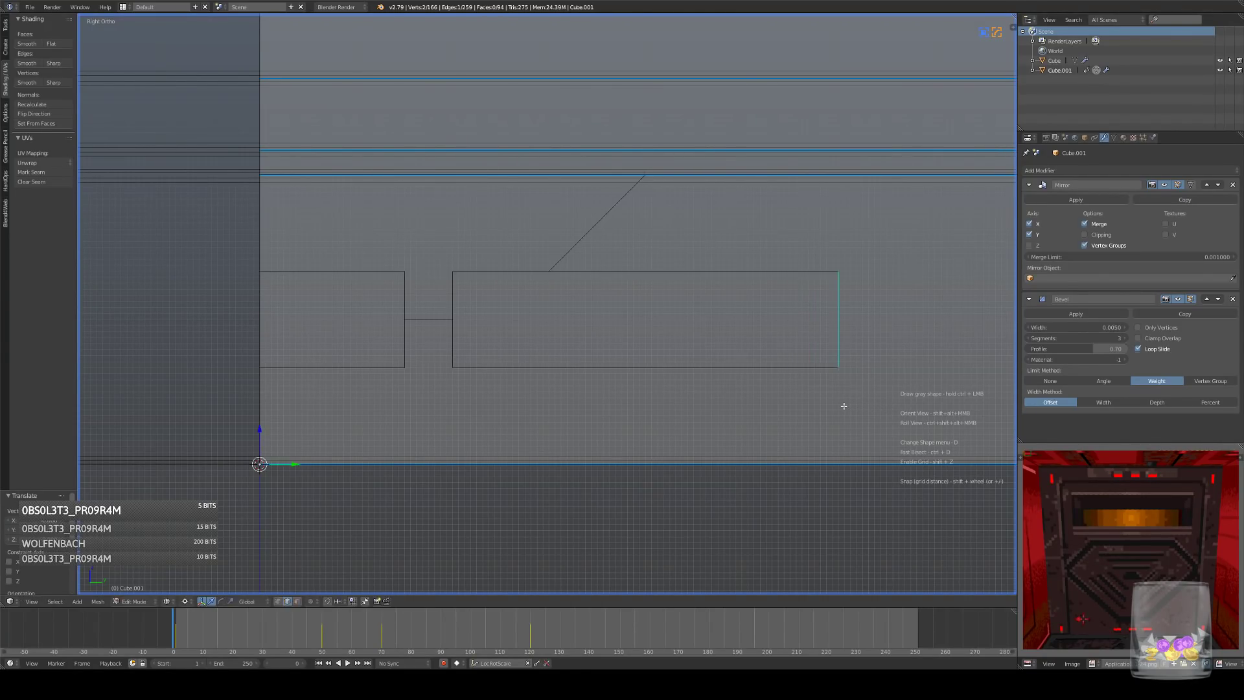
scroll(884, 398, down, 5)
key(g)
right_click(865, 411)
scroll(865, 411, down, 2)
key(g)
click(841, 412)
- Cut a smaller rectangle with an even margin inside each of the two rectangles with Box Cutter
shift+middle_drag(517, 366, 524, 428)
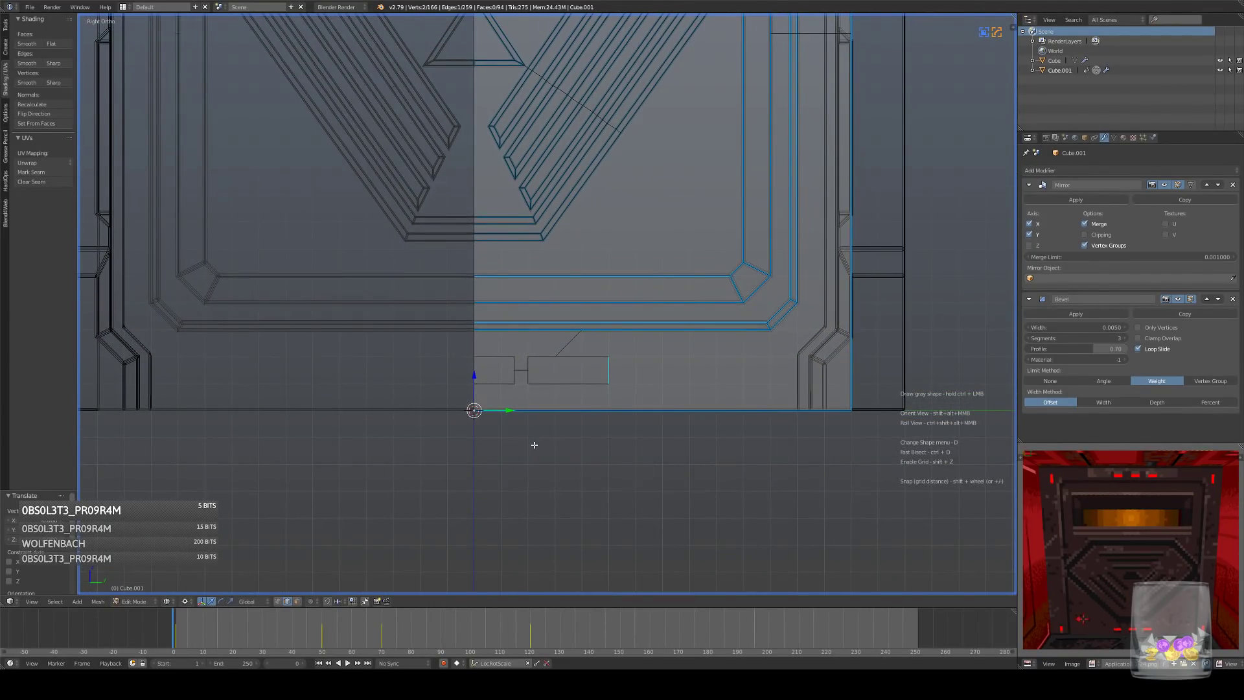
click(296, 601)
right_click(496, 370)
shift+right_click(565, 372)
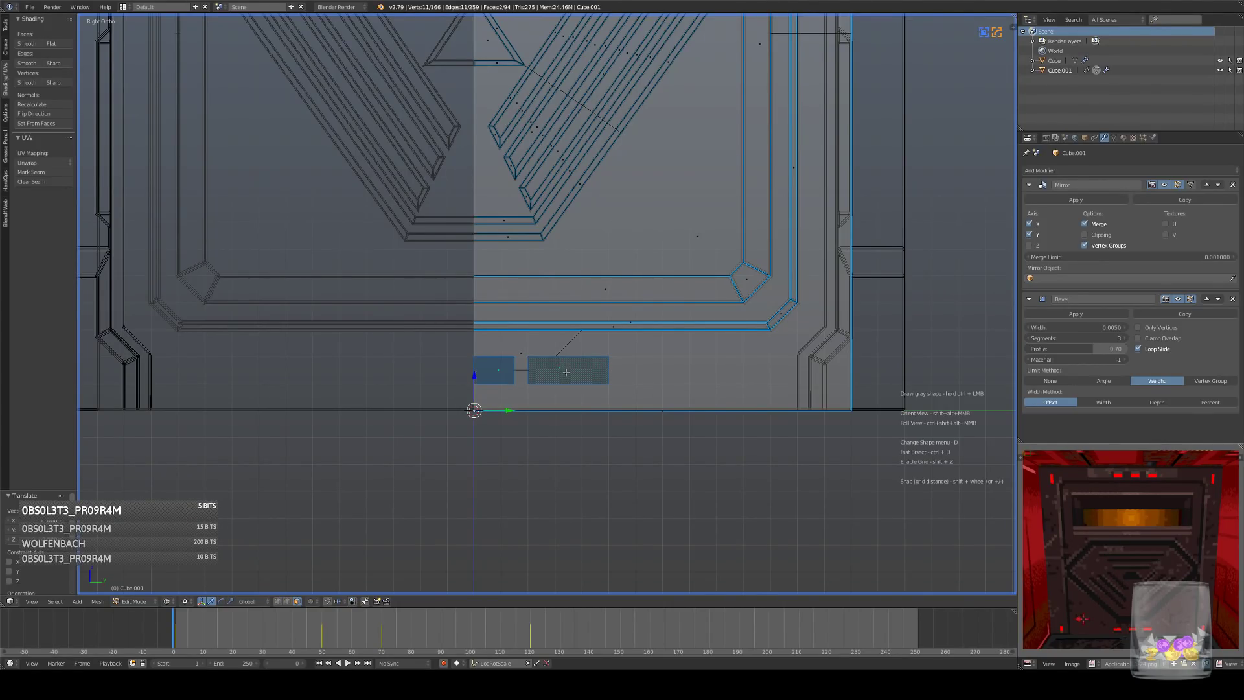
shift+middle_drag(655, 441, 668, 449)
scroll(628, 497, up, 4)
shift+middle_drag(628, 497, 645, 404)
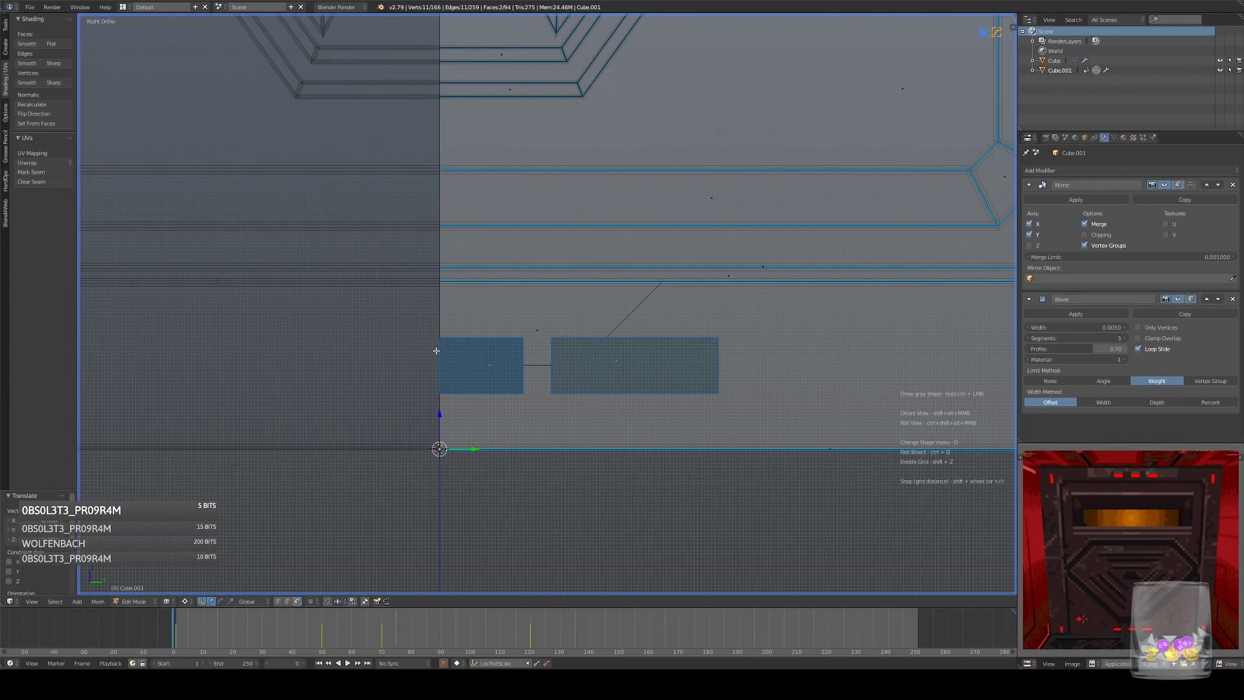
ctrl+drag(436, 351, 510, 381)
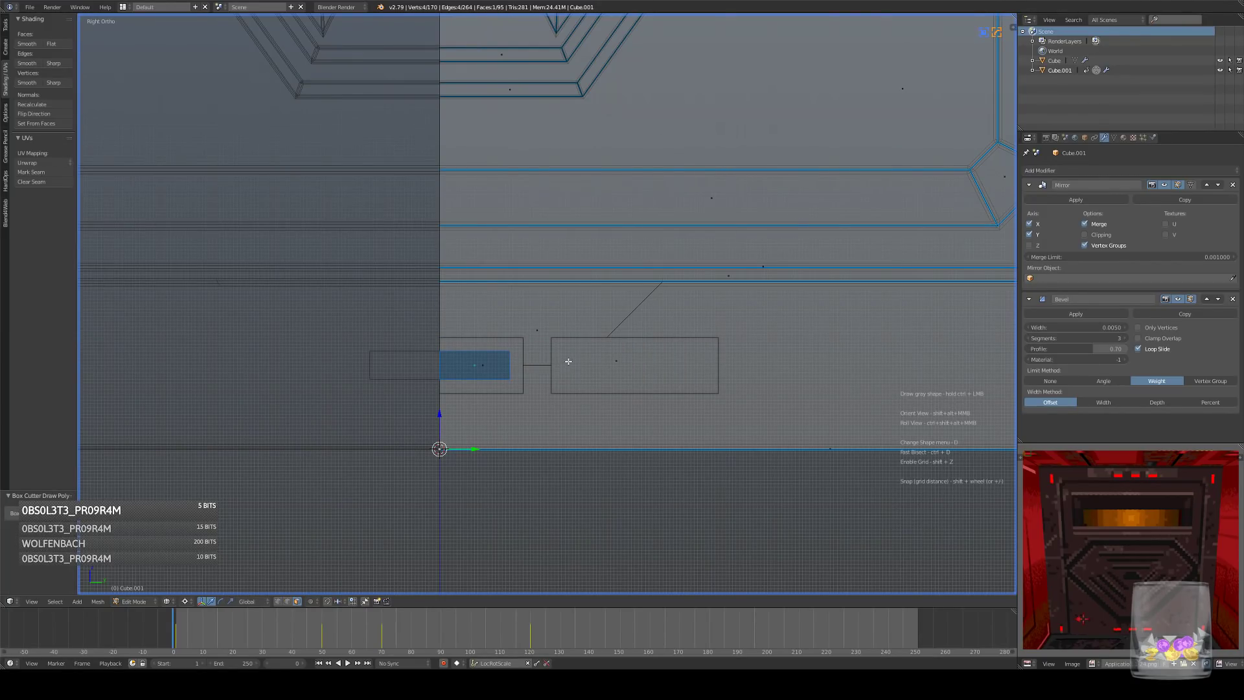
ctrl+drag(565, 352, 703, 377)
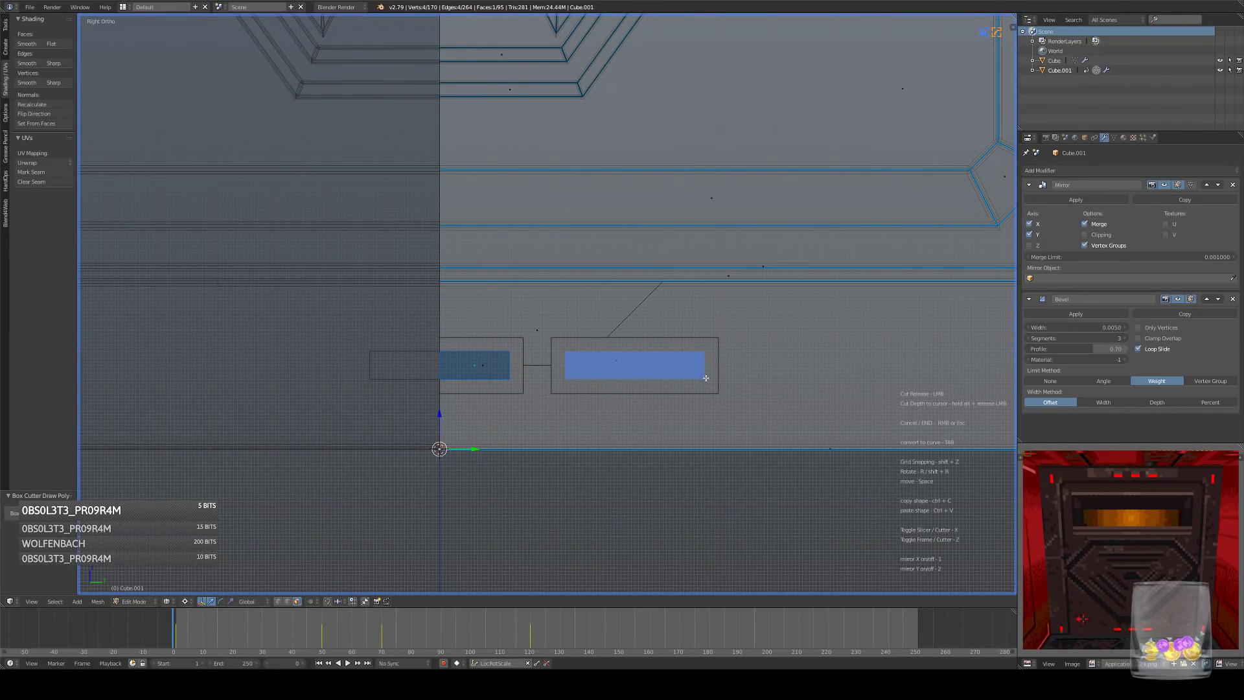
click(706, 378)
- Connect the corners of the nested rectangles to the matching outer corners with diagonal edges
click(277, 601)
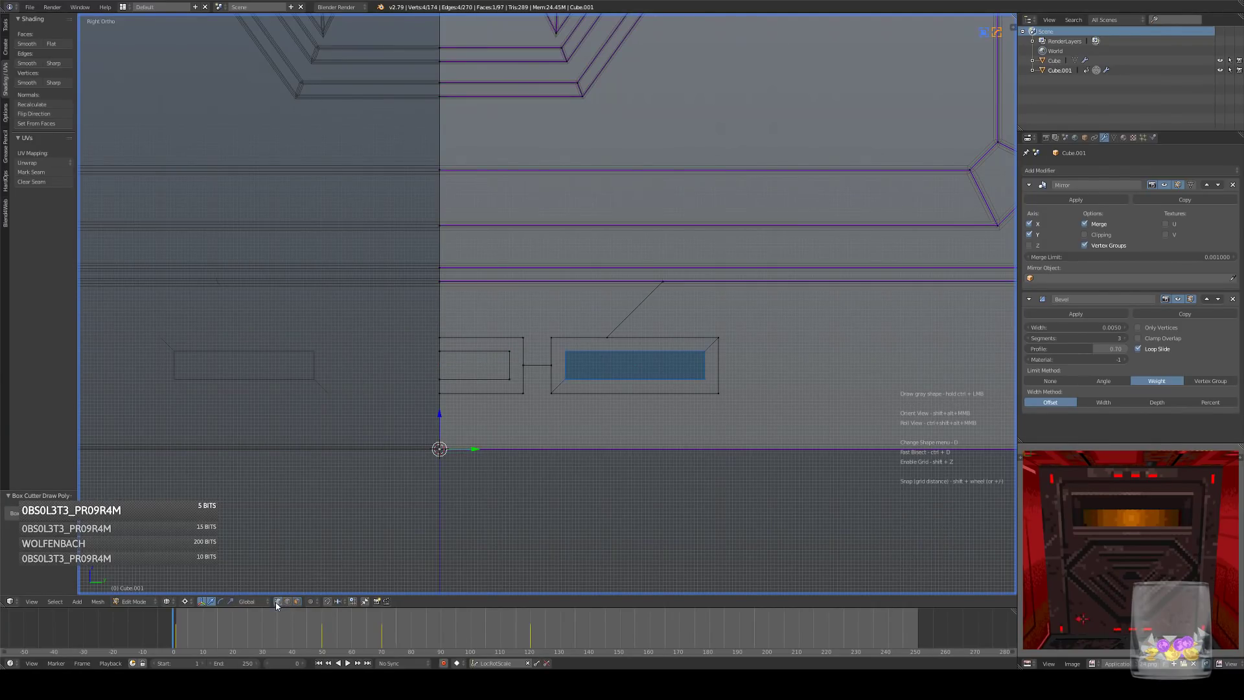
click(523, 335)
key(j)
click(513, 385)
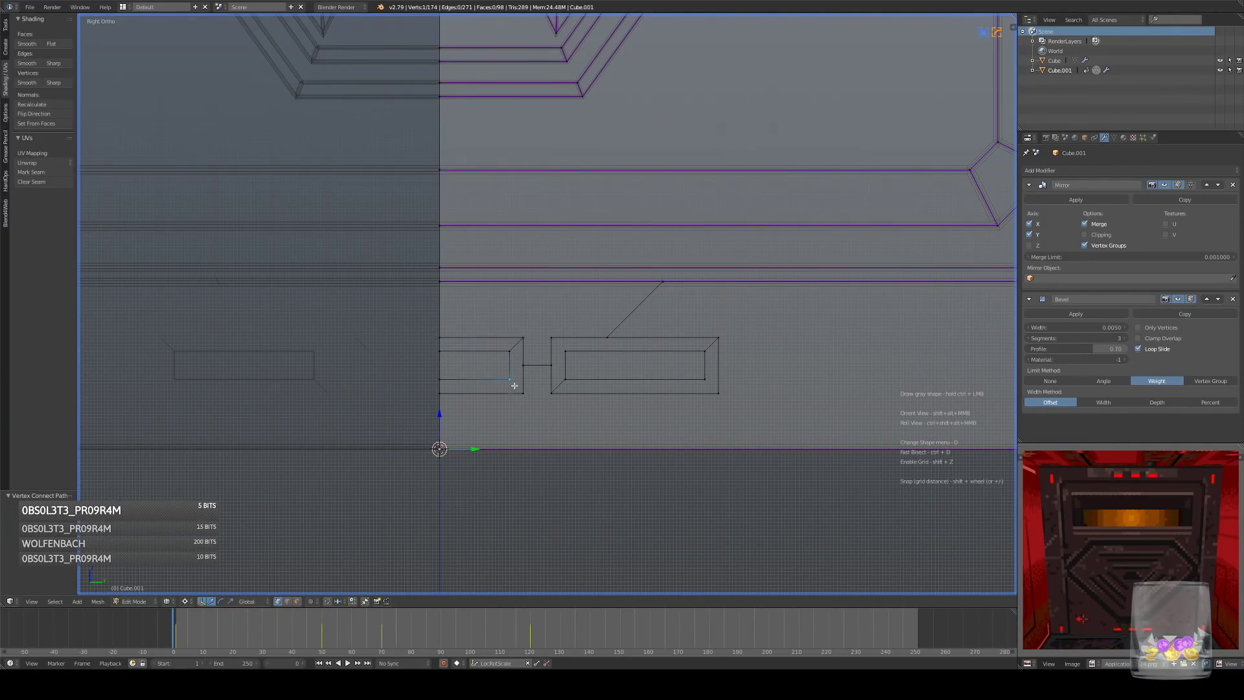
shift+click(565, 352)
key(j)
click(706, 378)
- Move the slanted connector's upper vertex along the panel border until the connector stands vertical above the outer rectangle
click(676, 317)
key(g)
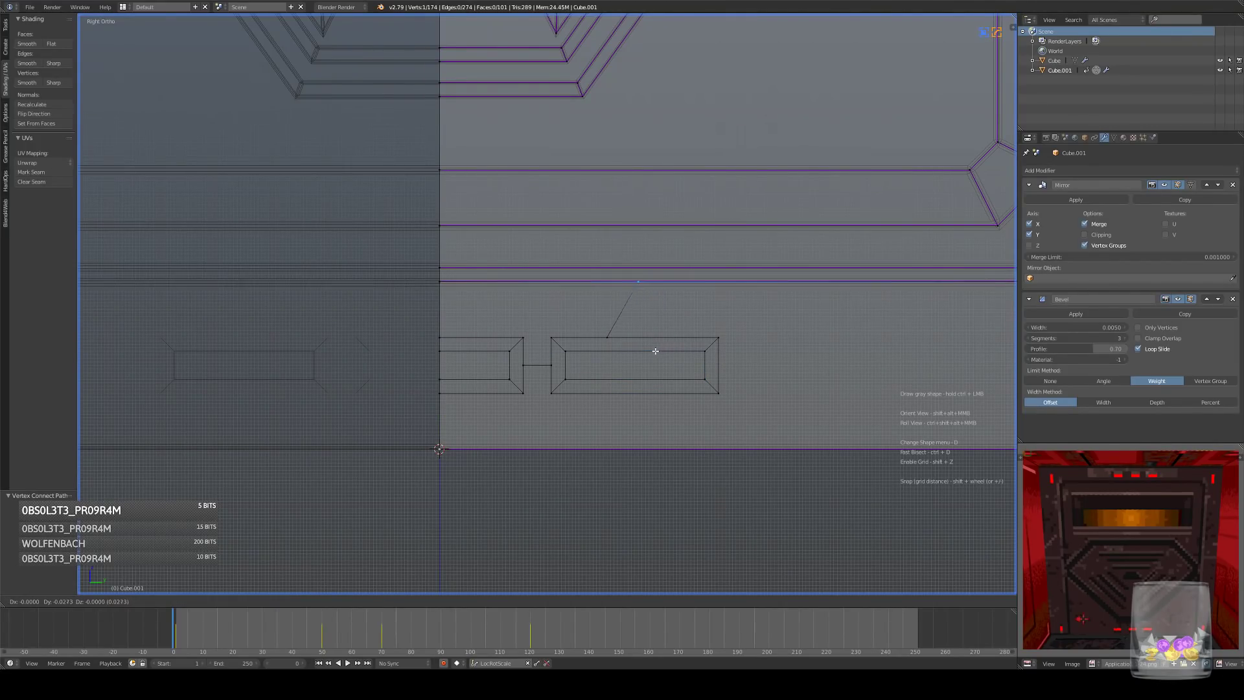
click(629, 352)
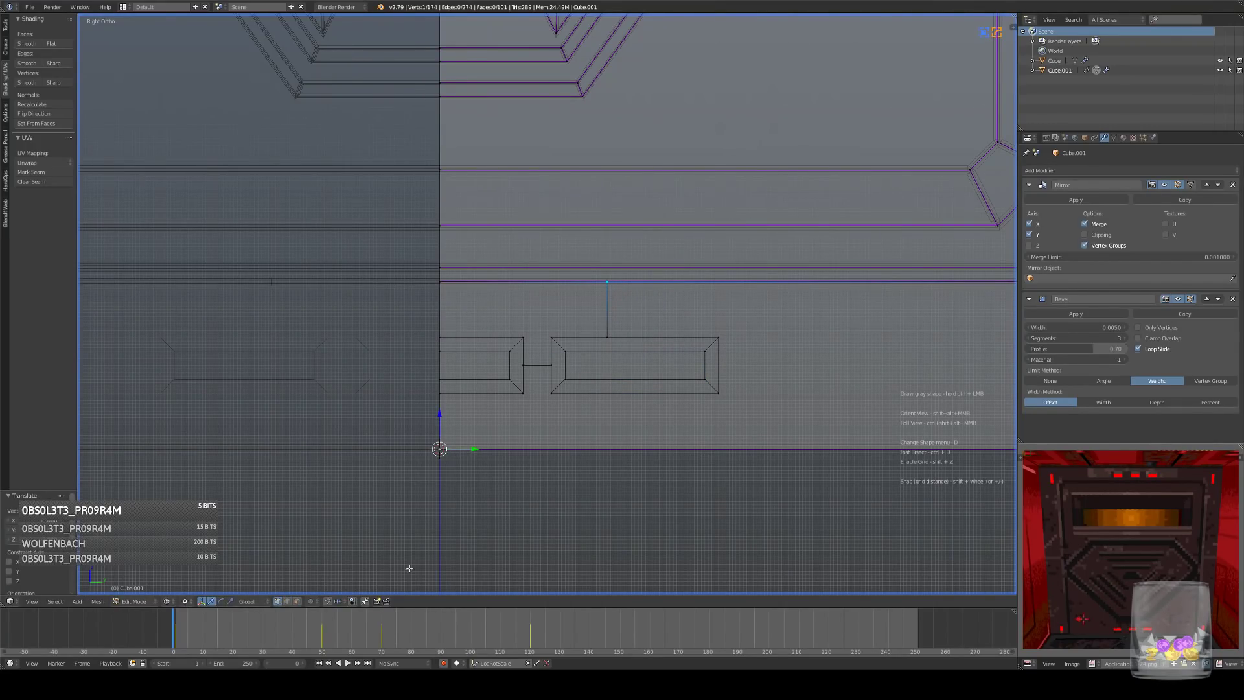
- Push the inner faces of both nested rectangles about 0.016 into the door to form sloped recesses
click(295, 601)
click(467, 364)
shift+click(672, 364)
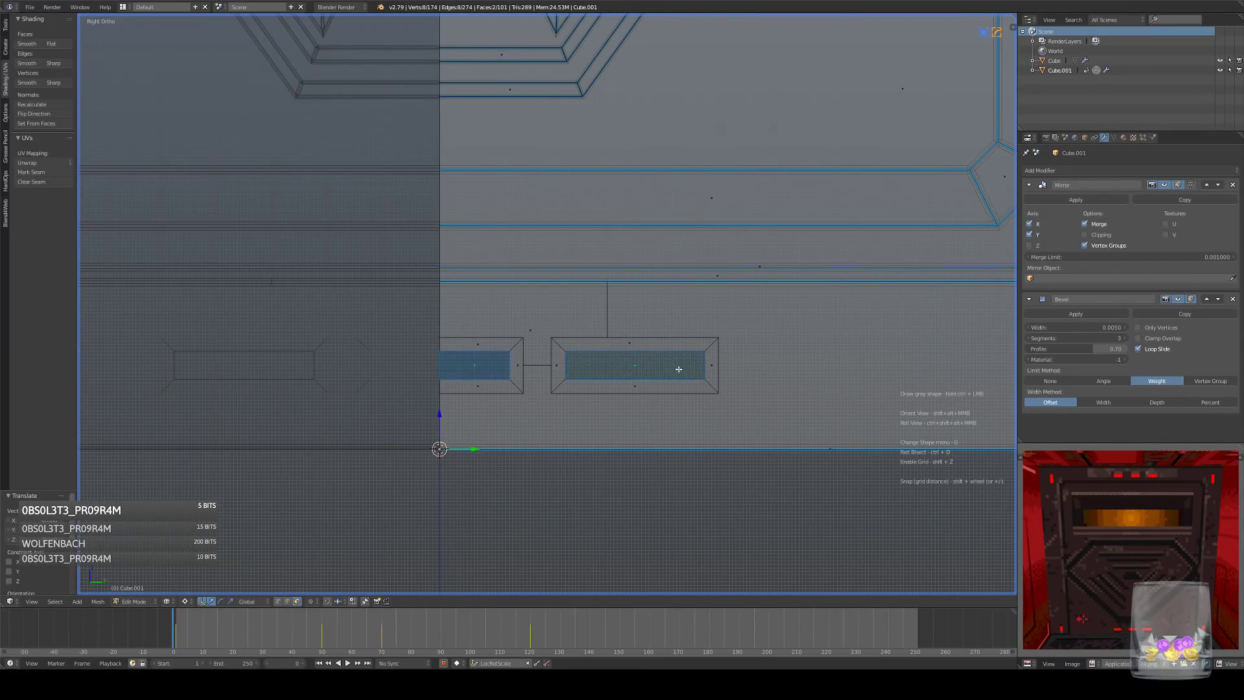
key(ctrl+KP_1)
key(g)
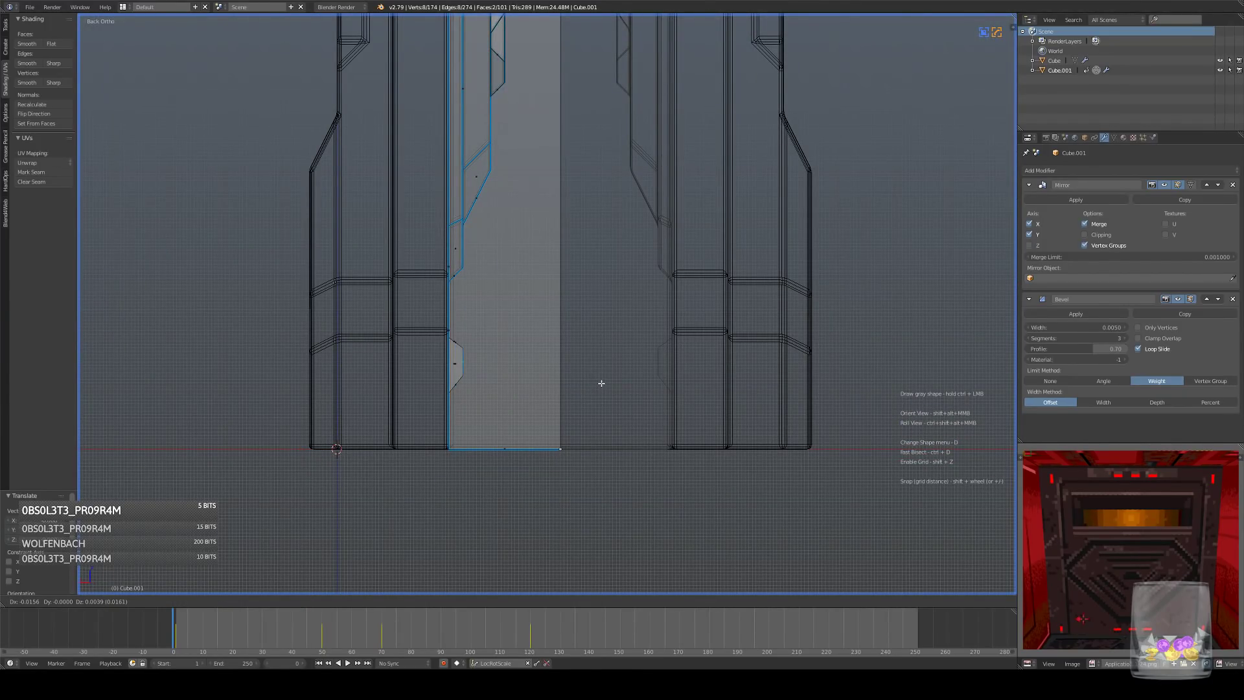
click(602, 384)
key(KP_3)
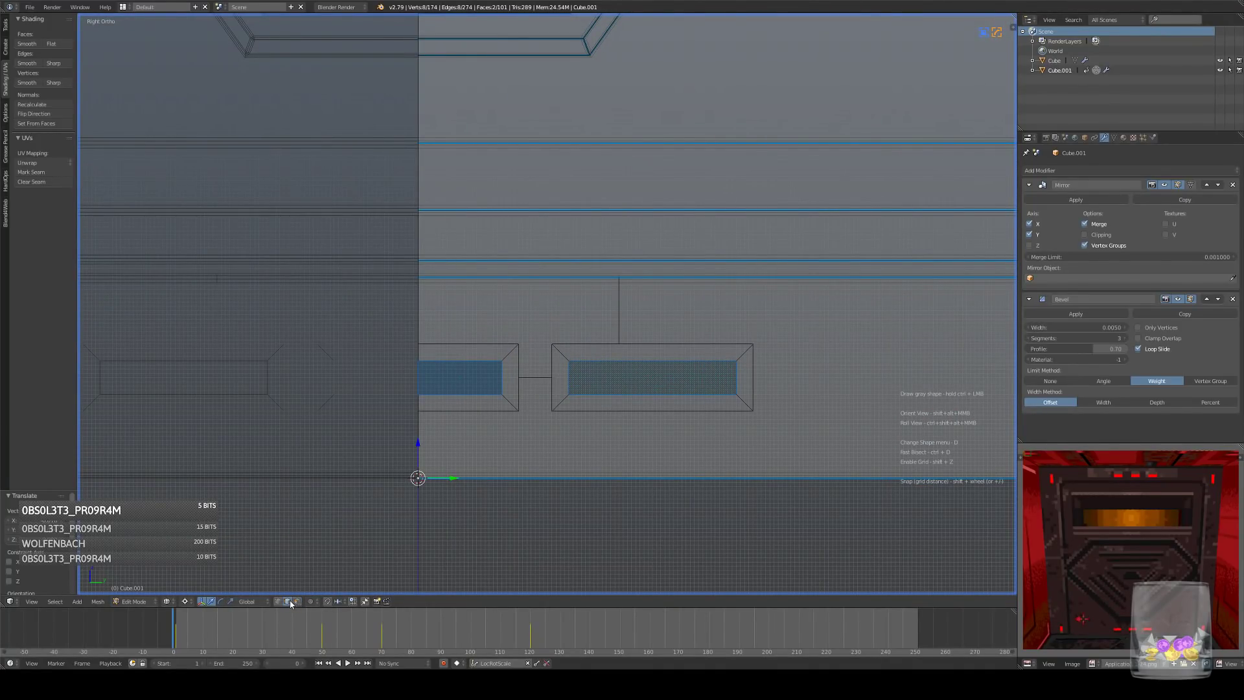
- Extend the selection to the sloped faces around both recesses and mark their edges sharp with HardOps
key(z)
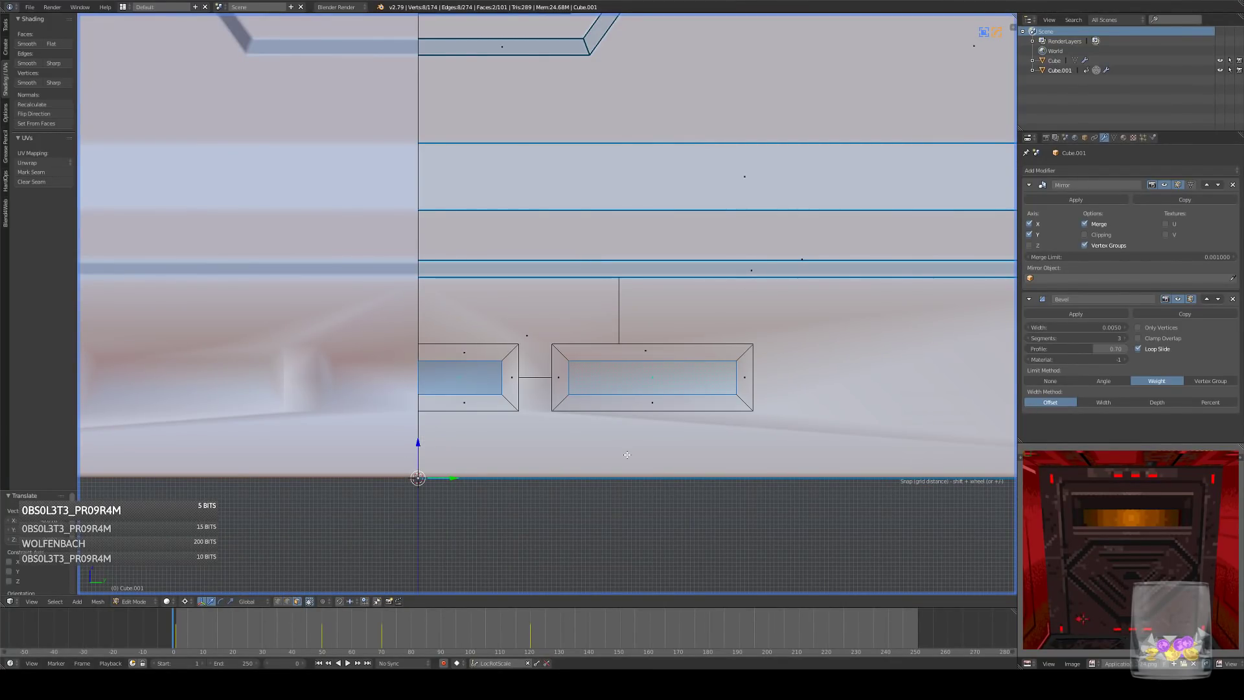
key(ctrl+KP_Add)
key(Tab)
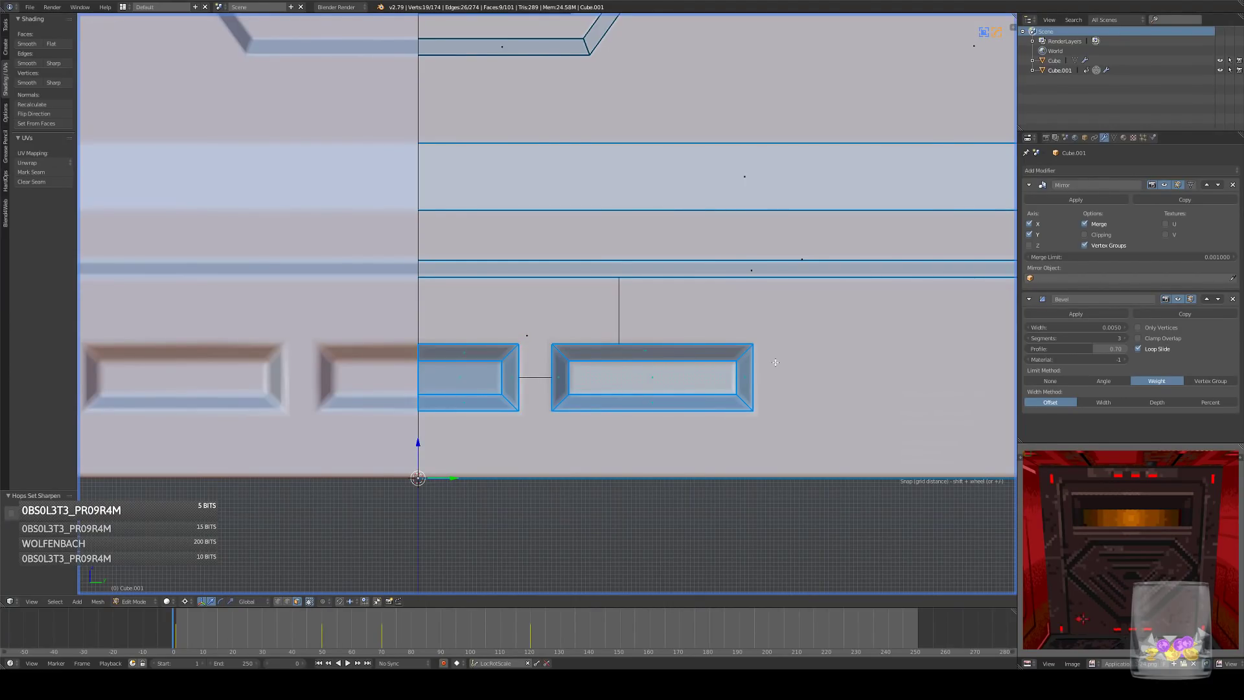
scroll(642, 334, down, 3)
scroll(641, 334, down, 4)
middle_drag(641, 334, 690, 428)
key(KP_3)
key(Tab)
scroll(562, 358, up, 6)
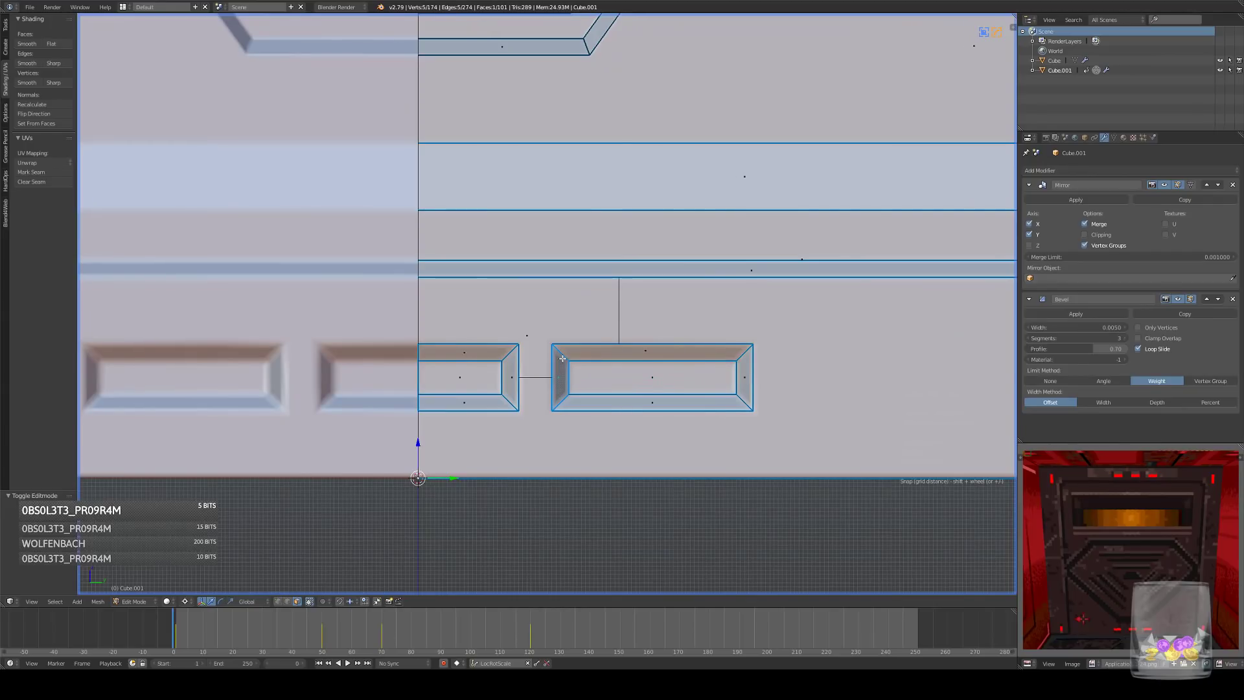
- Clear the sharp marking from the diagonal corner edges of both recesses with HardOps Set SSharp
right_click(510, 401)
shift+right_click(564, 404)
key(q)
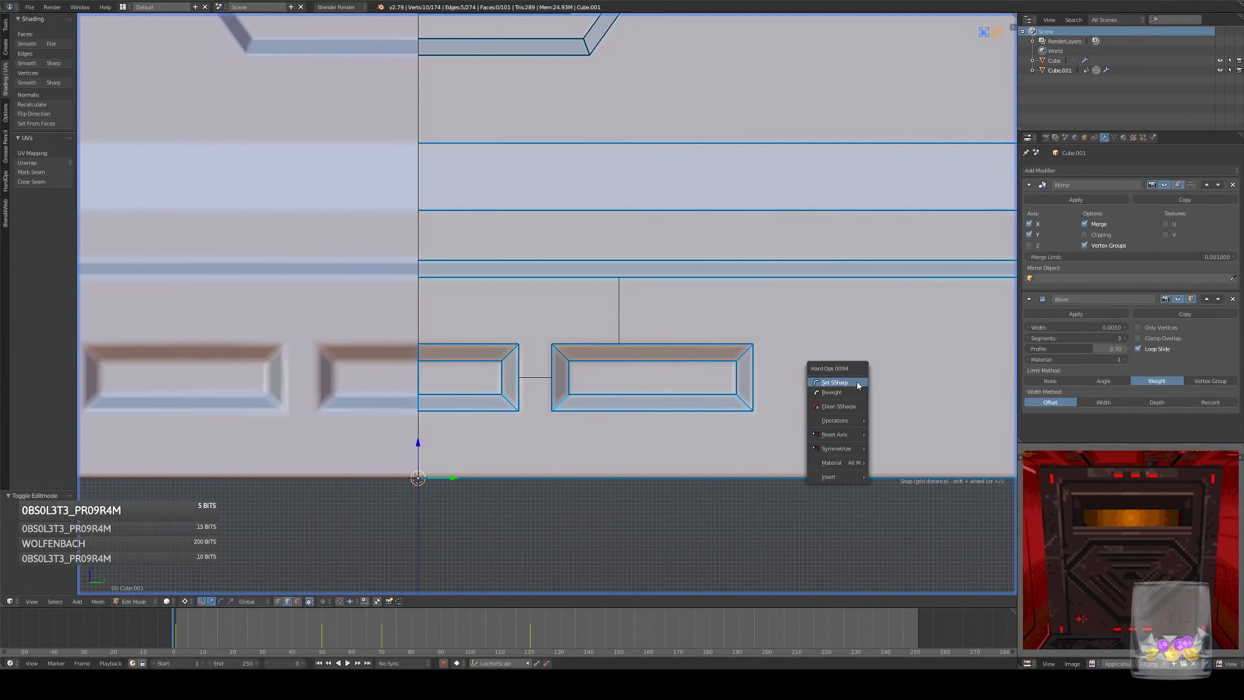
click(858, 381)
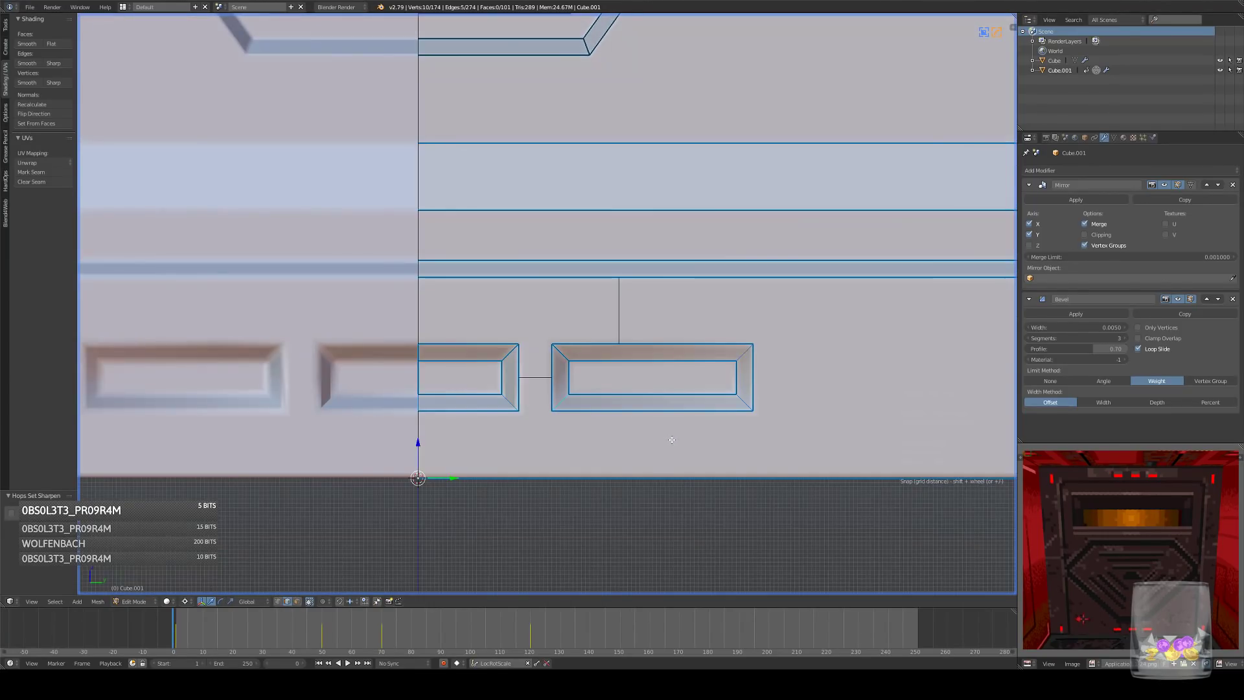
right_click(522, 353)
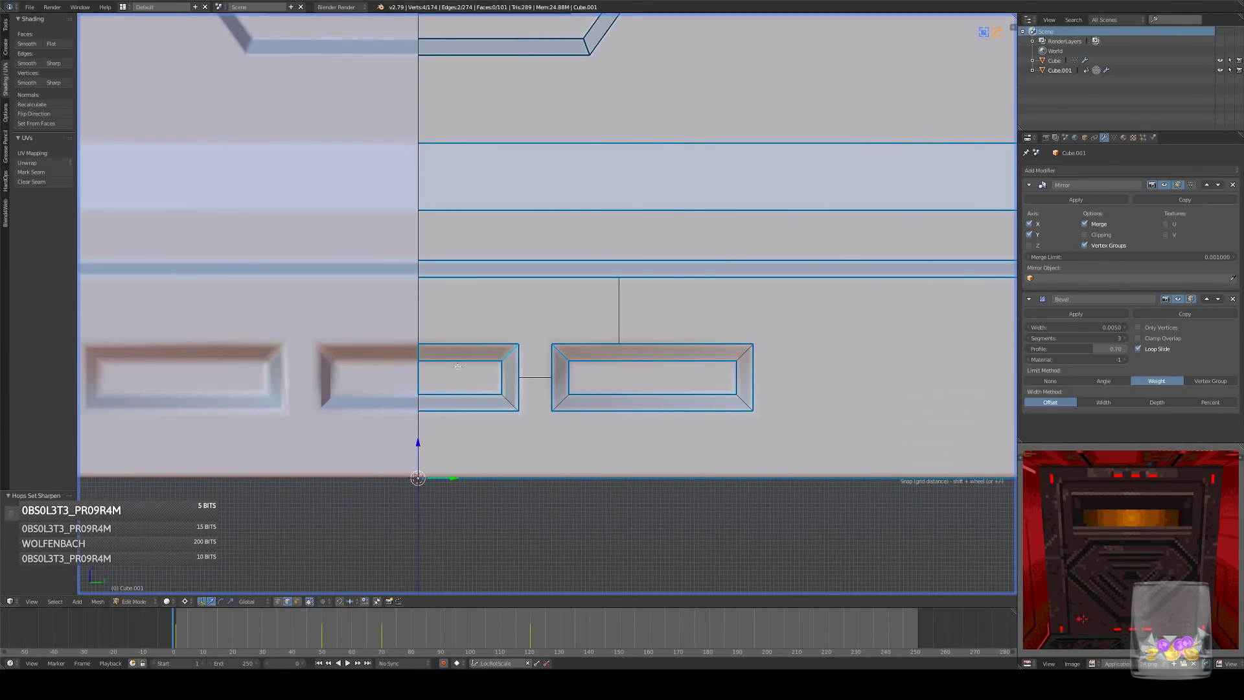
shift+right_click(741, 354)
key(q)
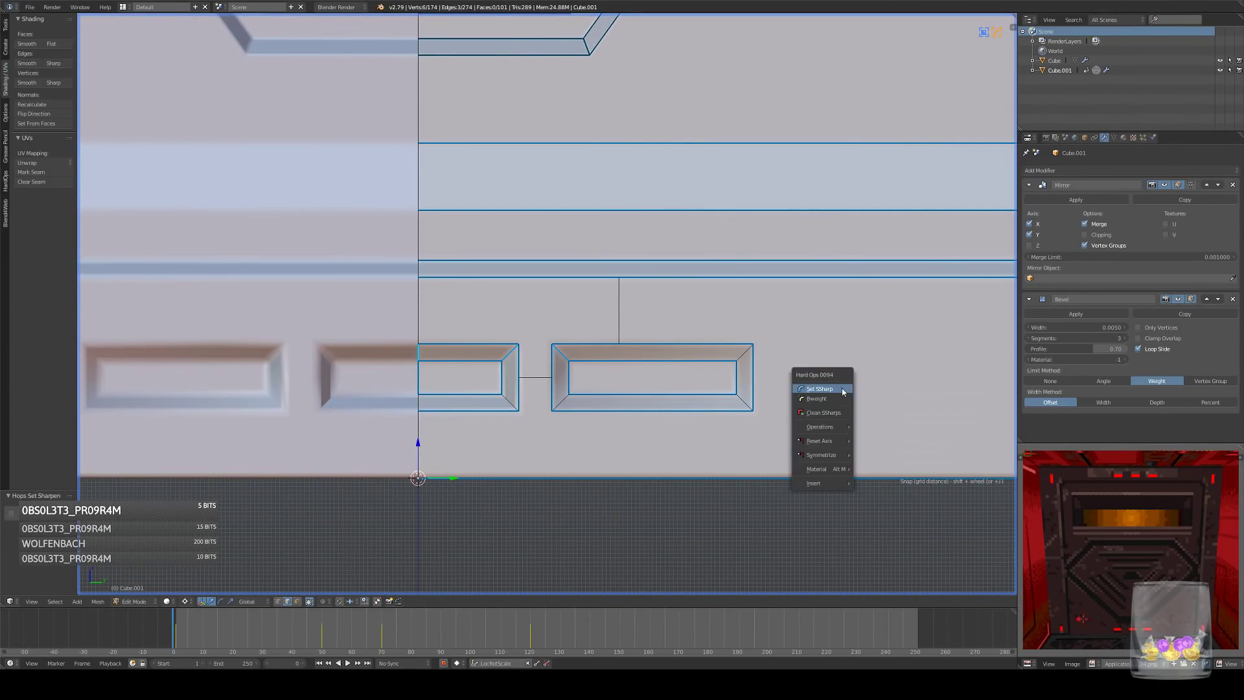
click(843, 390)
key(a)
- Try to bevel only the centre recess's diagonal corner edges with 3 segments and an offset of about 0.011
right_click(511, 354)
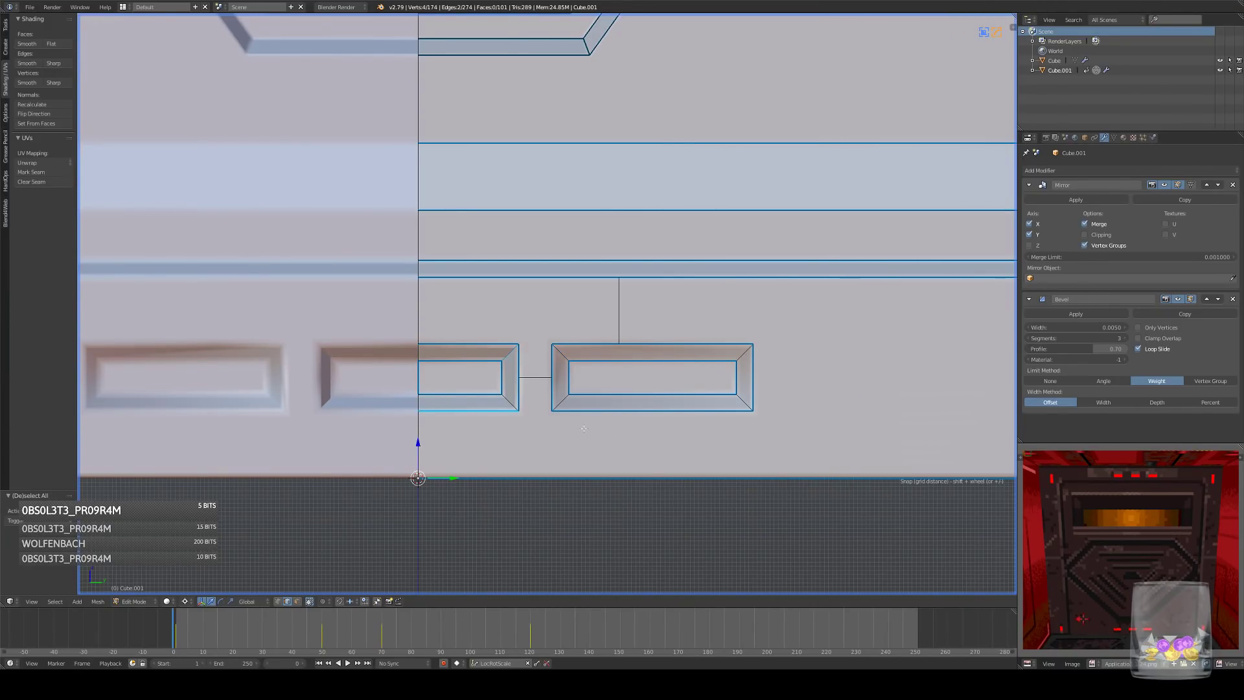
key(ctrl+b)
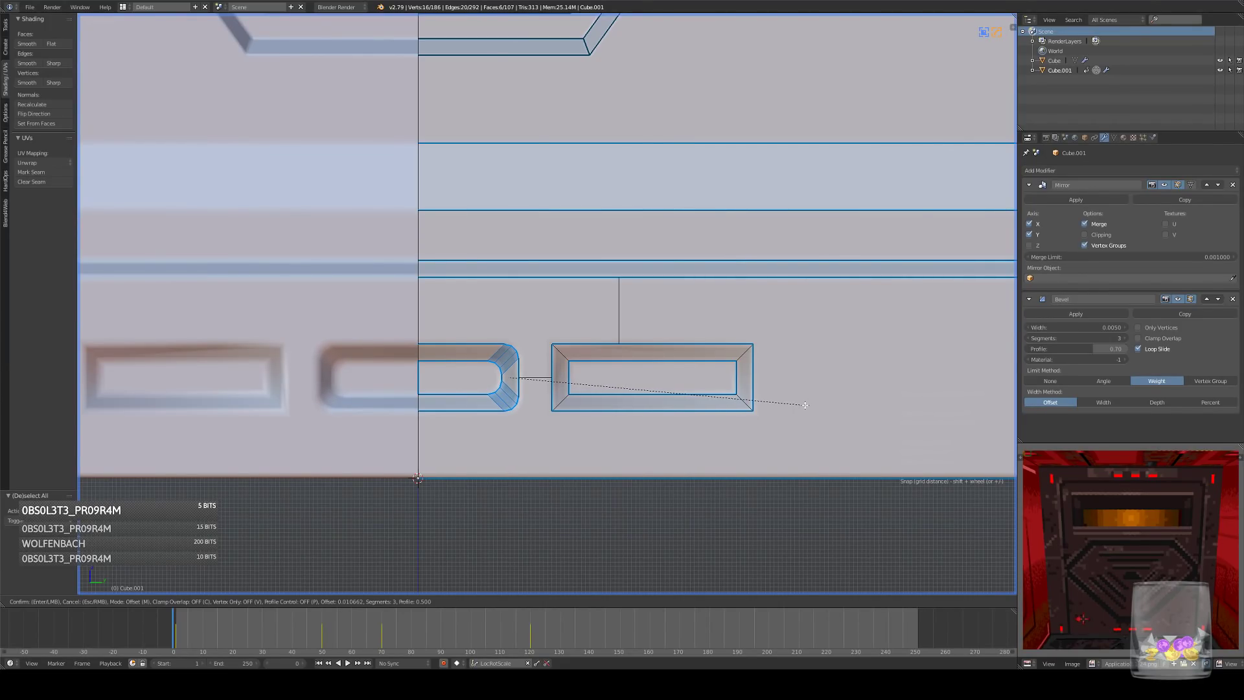
click(805, 405)
key(ctrl+z)
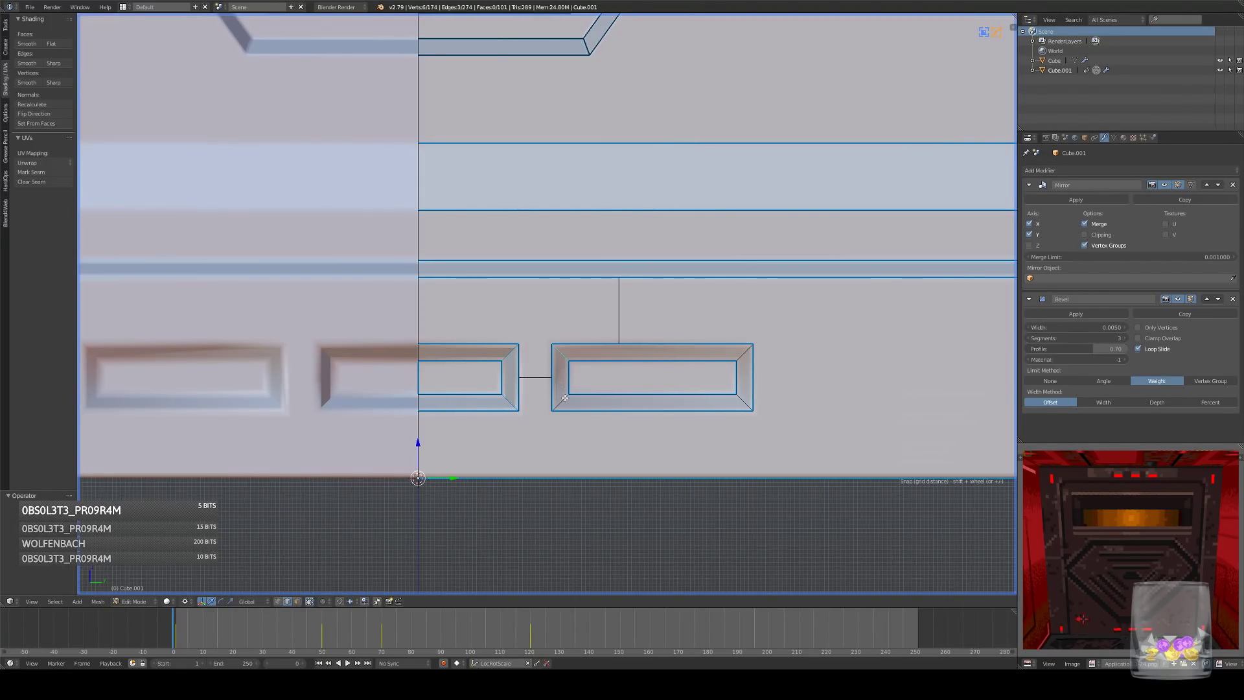
- Bevel the diagonal corner edges of both recesses together with 3 segments and an offset of about 0.010
shift+right_click(747, 355)
key(ctrl+b)
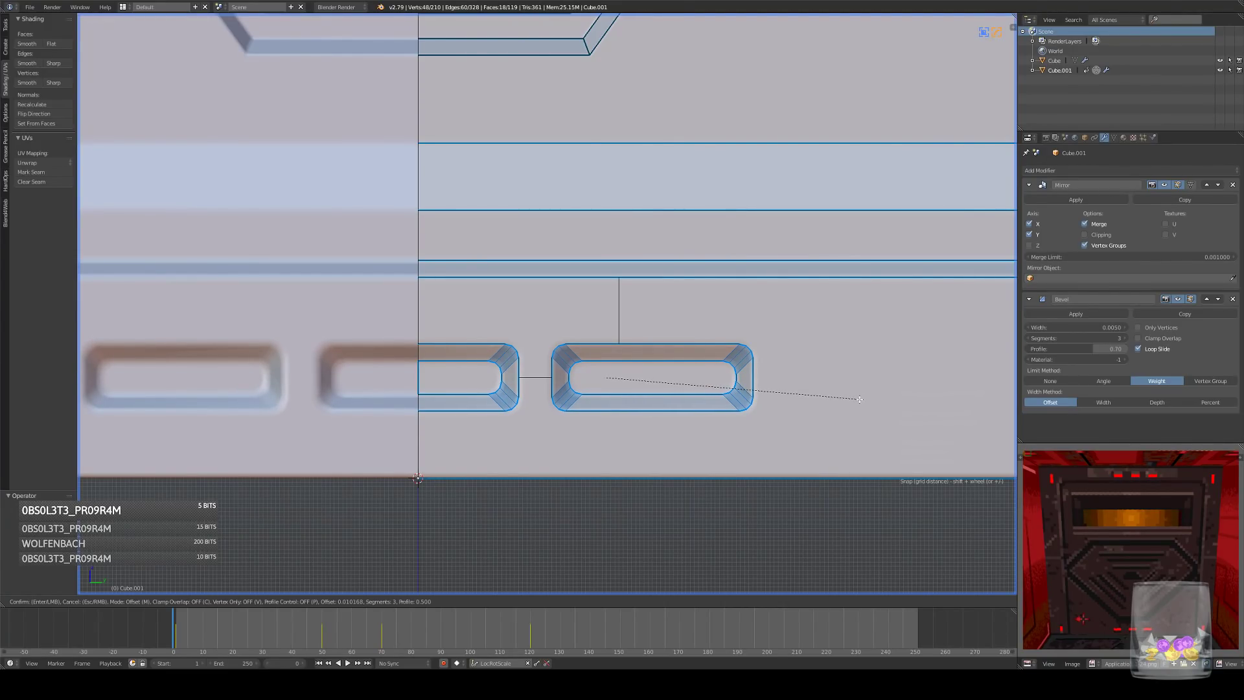
click(861, 399)
- Examine the rounded recesses on the whole door from an angled view and straight on
scroll(800, 405, down, 5)
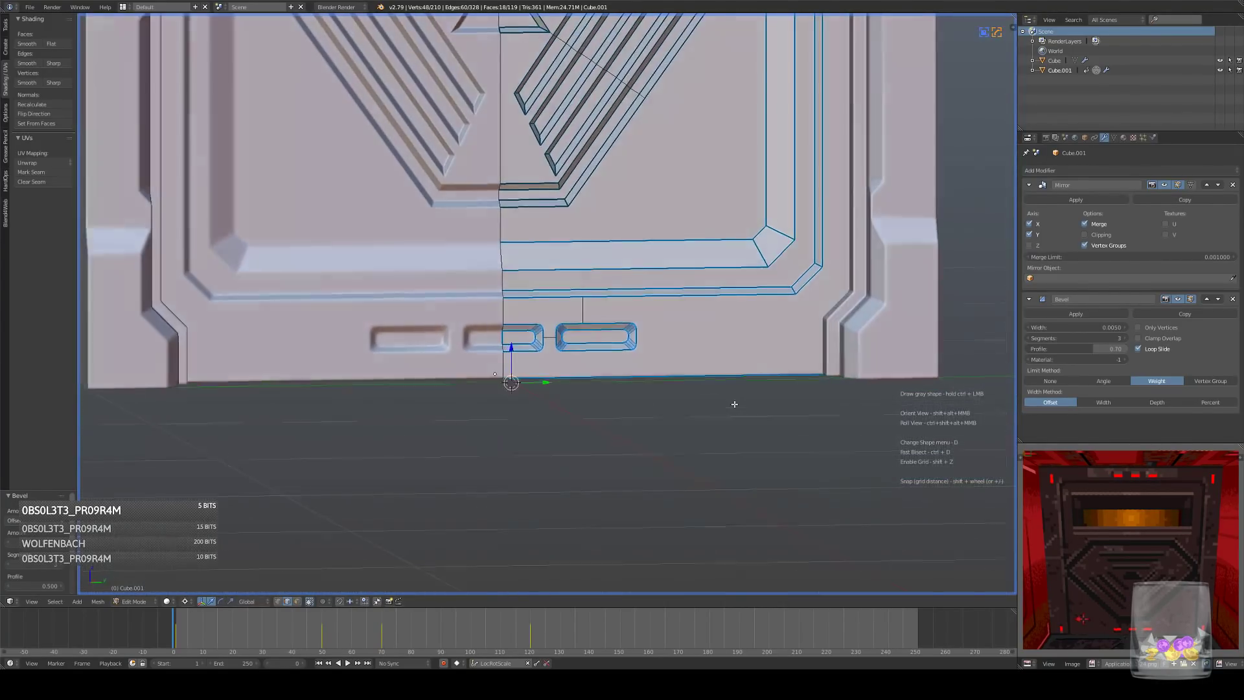
key(Tab)
scroll(727, 398, down, 8)
middle_drag(719, 390, 735, 370)
key(KP_3)
scroll(736, 418, up, 6)
scroll(717, 402, down, 4)
key(KP_3)
scroll(673, 402, up, 10)
key(Tab)
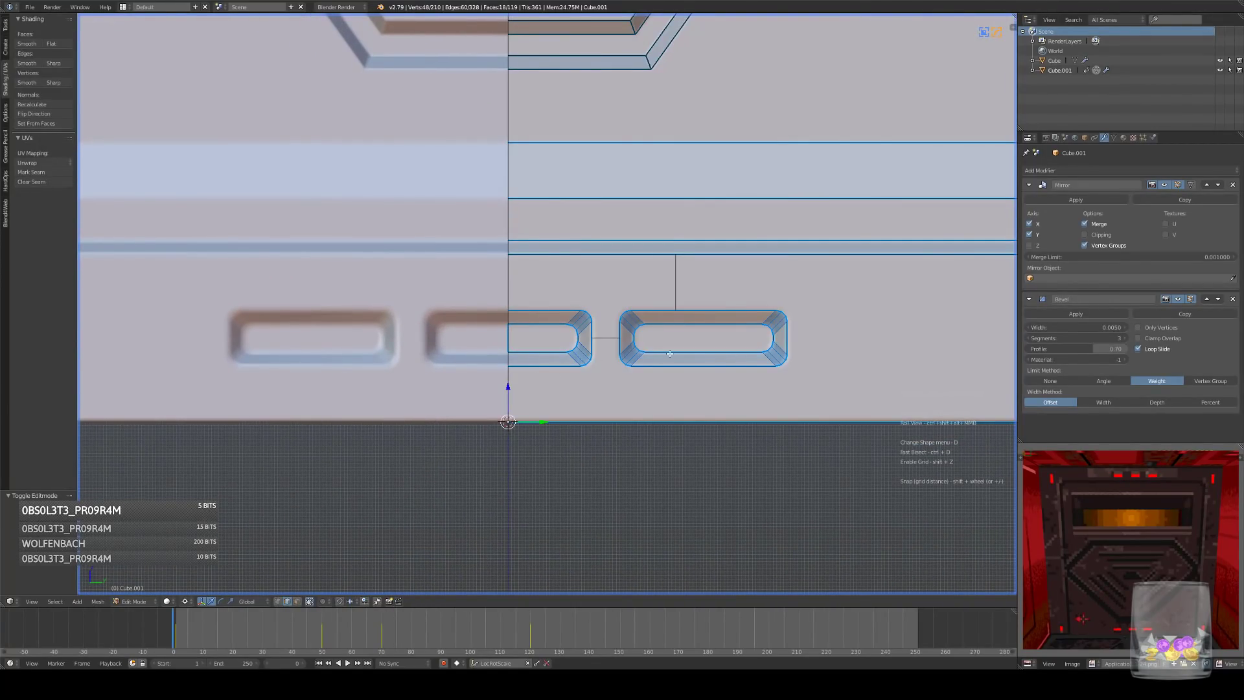
- Extrude the inner faces of both rounded recesses by about 0.004
right_click(528, 344)
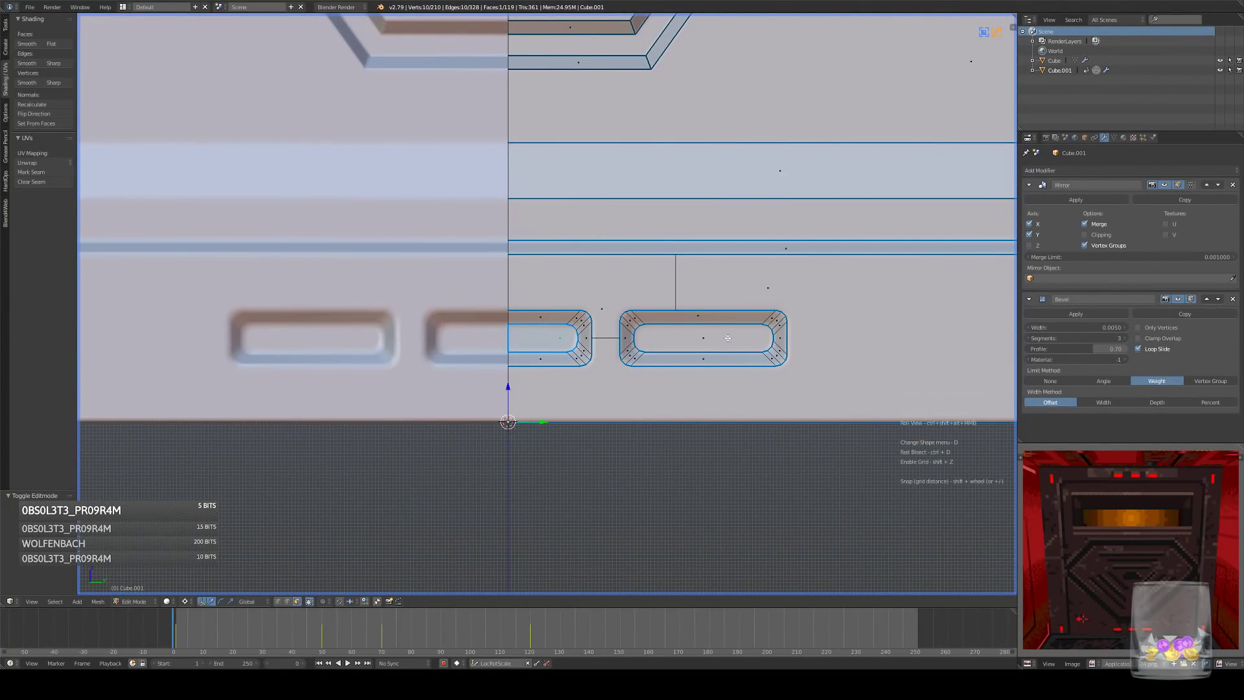
shift+right_click(722, 345)
middle_drag(753, 358, 766, 380)
key(z)
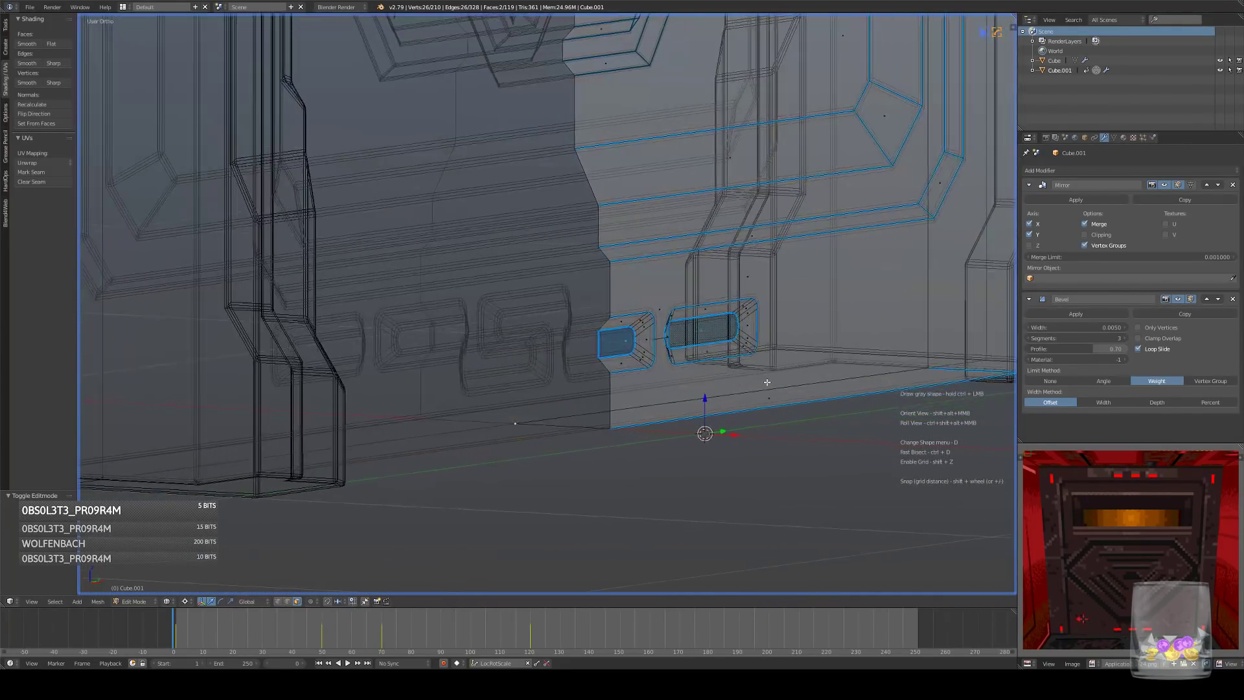
key(KP_1)
scroll(813, 386, up, 4)
key(e)
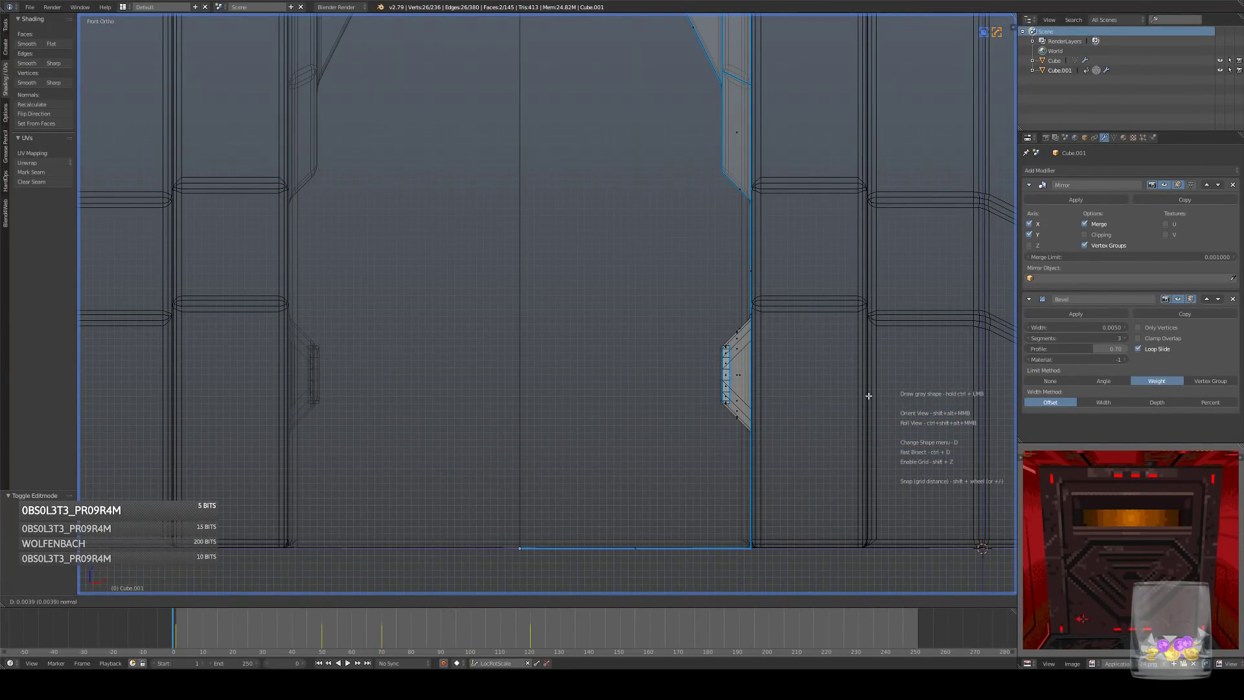
click(867, 394)
- Adjust the depth of the extruded inner faces along the X axis
key(KP_3)
mouse_move(729, 391)
middle_down()
mouse_move(700, 393)
mouse_move(716, 405)
mouse_move(750, 364)
middle_up()
scroll(721, 409, up, 3)
key(z)
key(KP_1)
key(z)
mouse_move(858, 371)
shift+middle_down()
mouse_move(769, 365)
mouse_move(794, 378)
mouse_move(773, 382)
shift+middle_up()
scroll(769, 363, up, 3)
key(g)
key(x)
click(787, 361)
key(z)
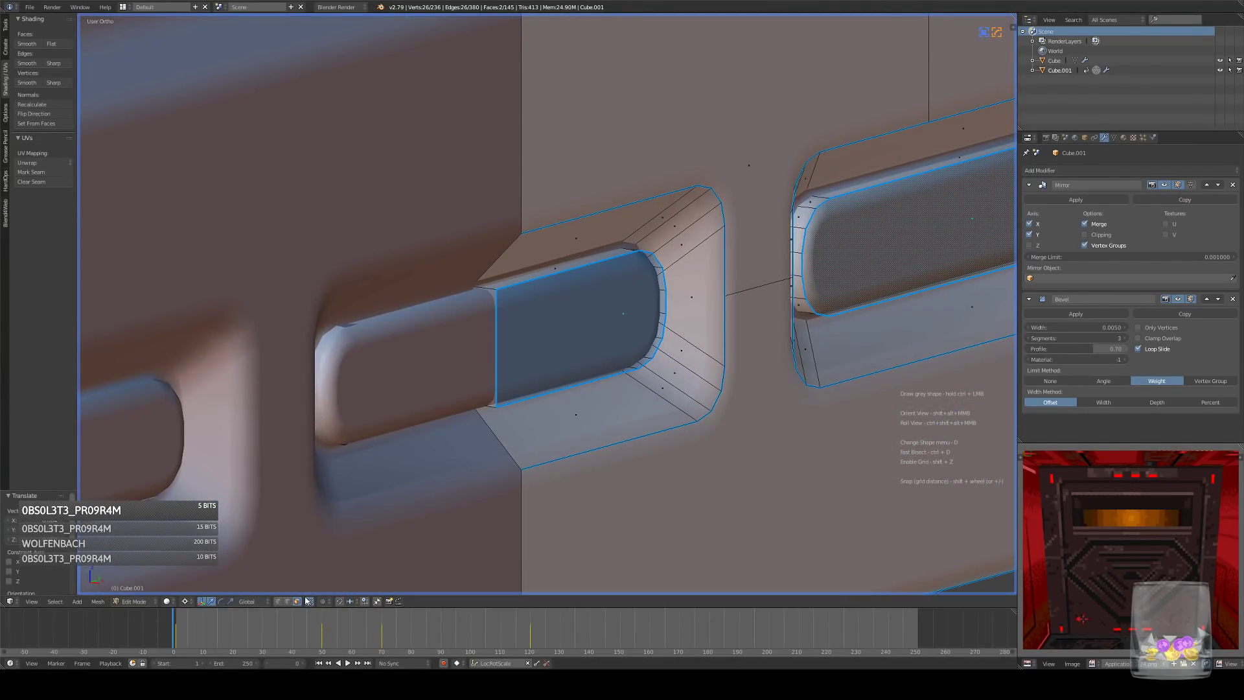
- Delete the hidden side face that the extrusion left on the mirror plane inside the centre recess
key(z)
right_click(484, 348)
key(x)
click(611, 355)
key(Tab)
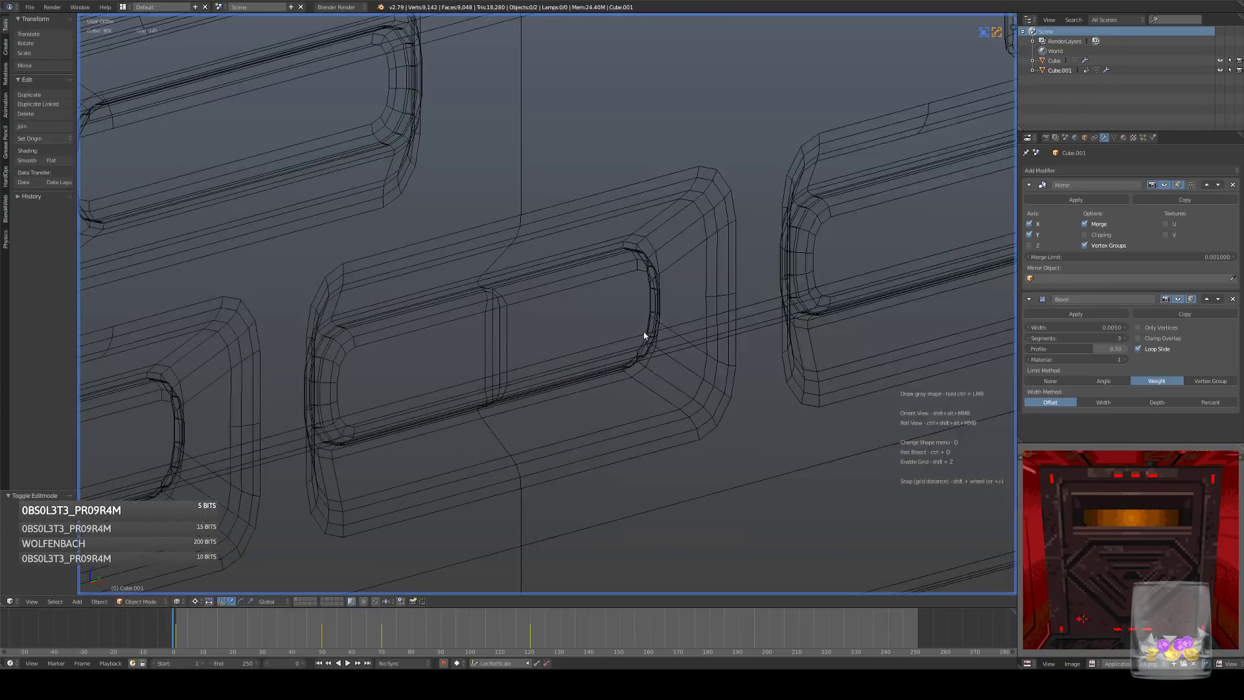
- Clear the sharp marking from the centre-line edge of the middle recess's inner face with HardOps
scroll(687, 350, down, 6)
key(z)
key(KP_3)
key(z)
key(Tab)
click(290, 603)
middle_drag(542, 277, 566, 316)
right_click(498, 318)
key(q)
click(741, 305)
key(Tab)
scroll(744, 330, down, 6)
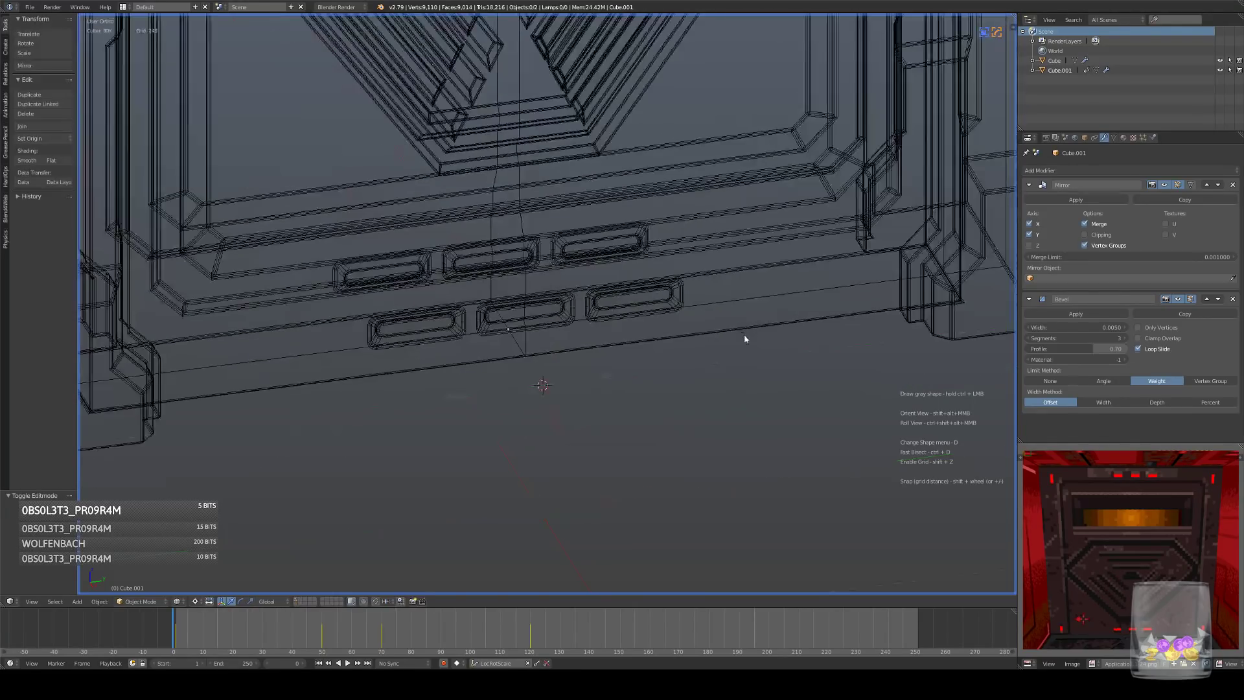
- Examine the three finished recesses up close and on the whole door from front and angled views
key(z)
key(KP_3)
scroll(710, 324, down, 6)
middle_drag(713, 318, 728, 391)
scroll(680, 386, up, 3)
key(KP_3)
scroll(705, 348, down, 4)
middle_drag(713, 308, 591, 420)
key(KP_3)
key(KP_3)
key(KP_3)
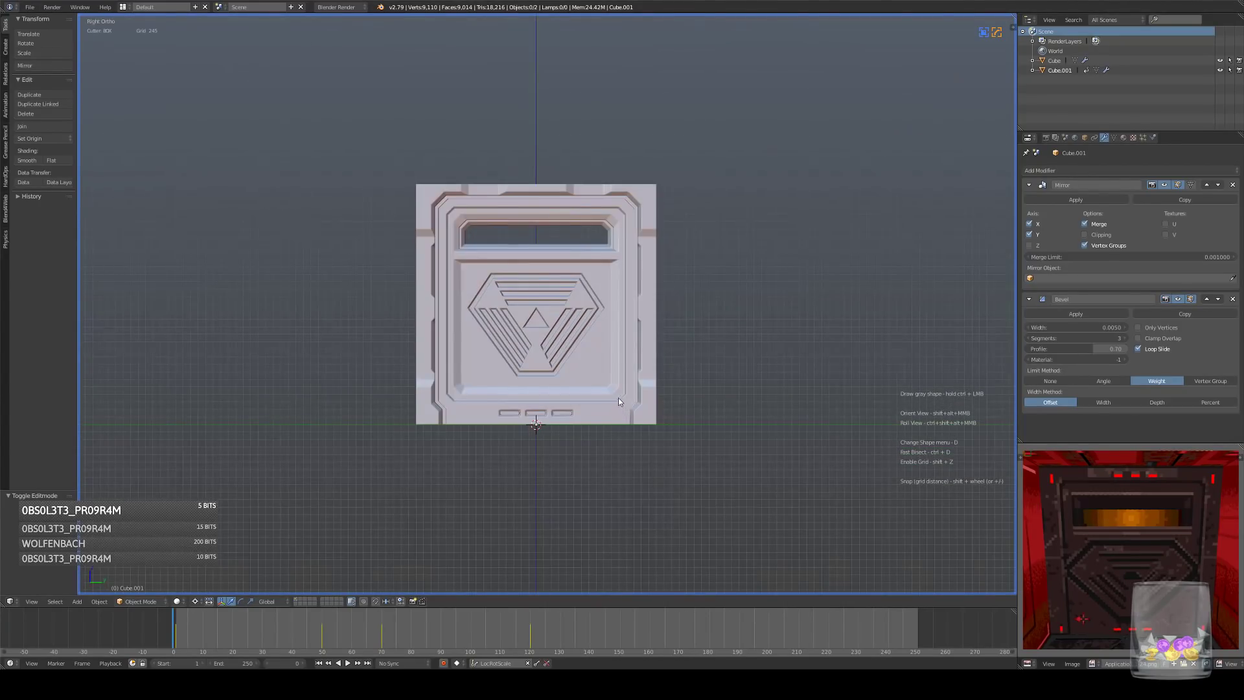
scroll(626, 332, up, 7)
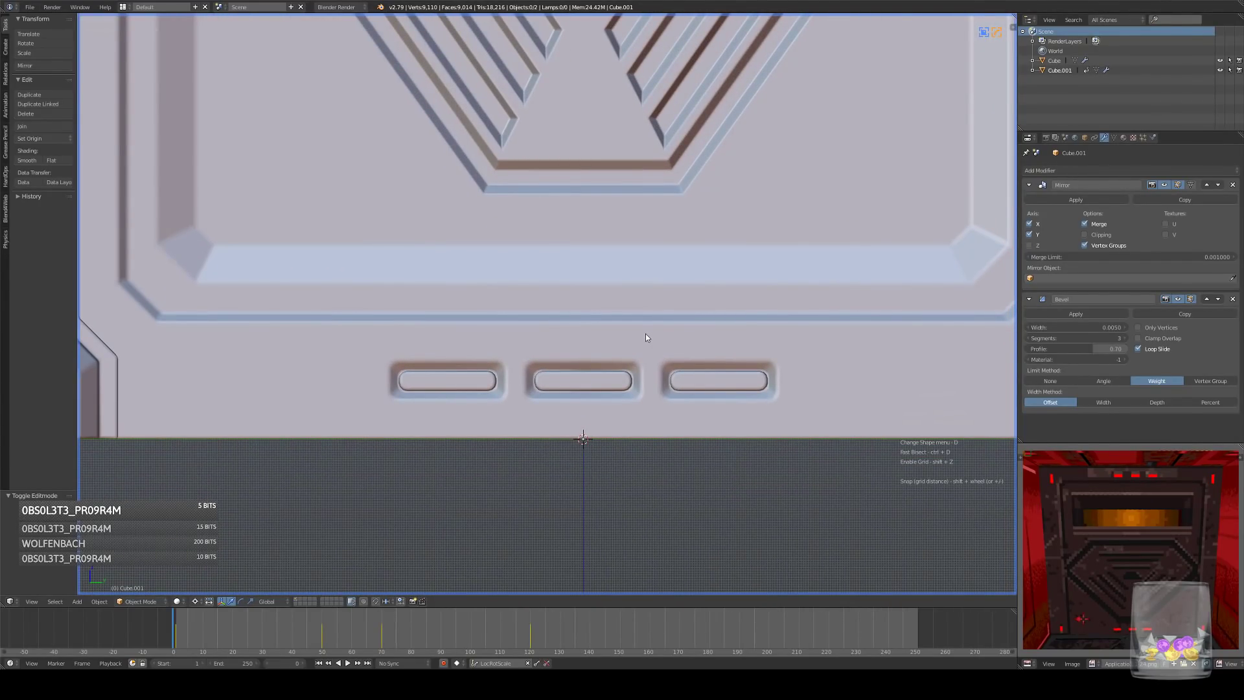
scroll(666, 346, down, 5)
middle_drag(667, 333, 699, 341)
scroll(719, 341, down, 4)
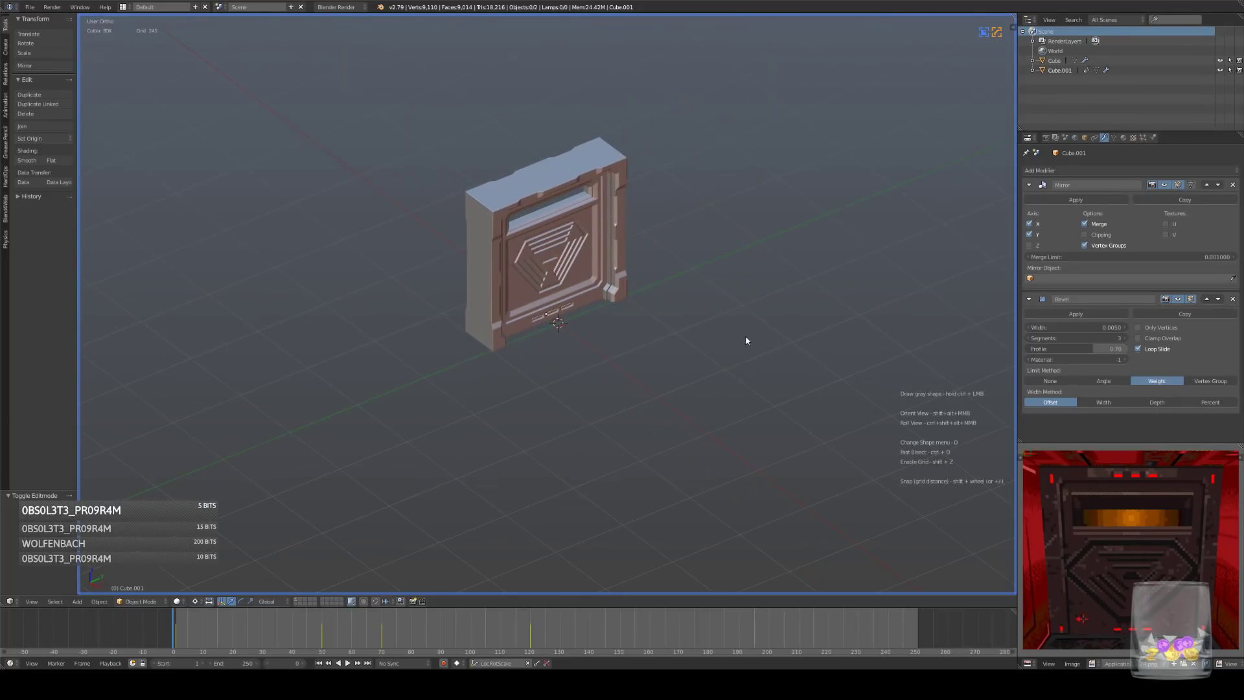
key(KP_3)
scroll(709, 333, up, 3)
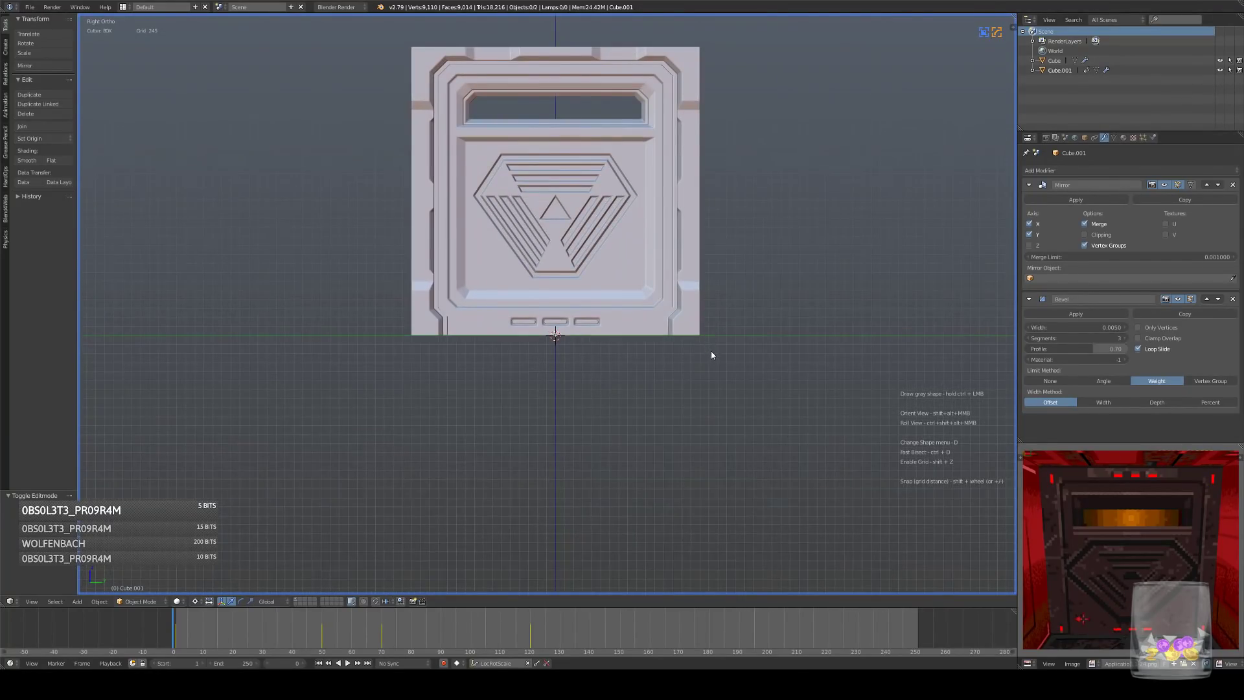
key(Tab)
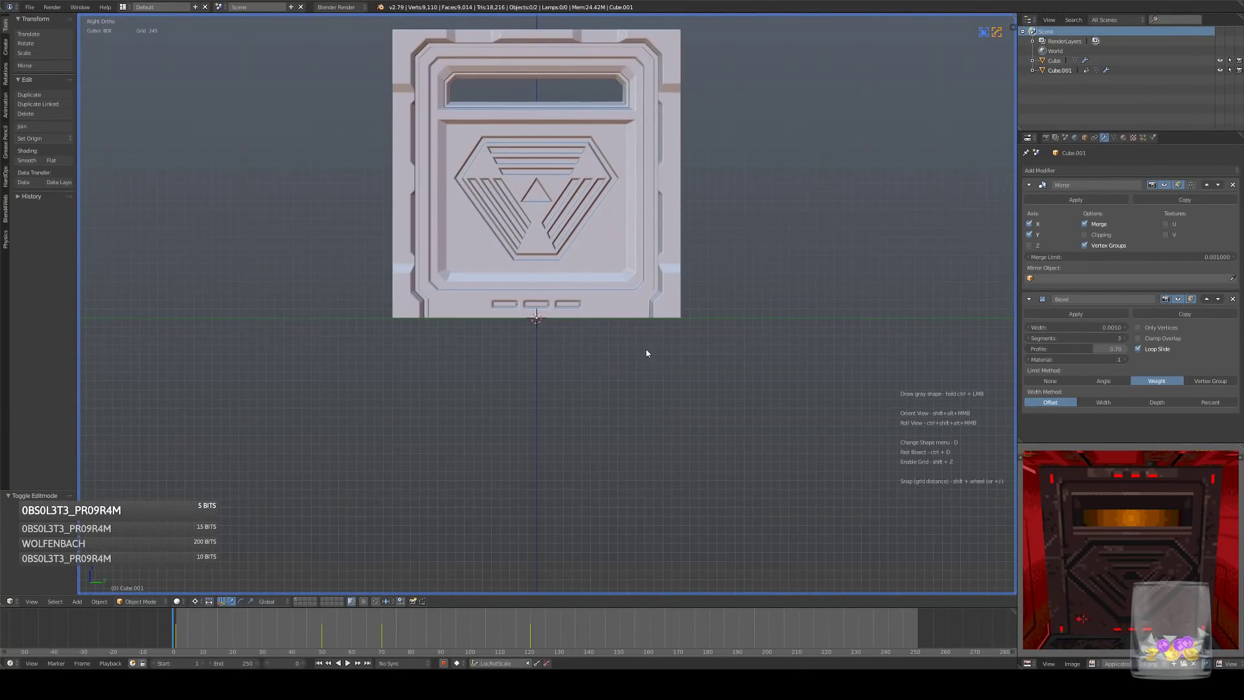
scroll(647, 350, up, 6)
scroll(589, 339, up, 4)
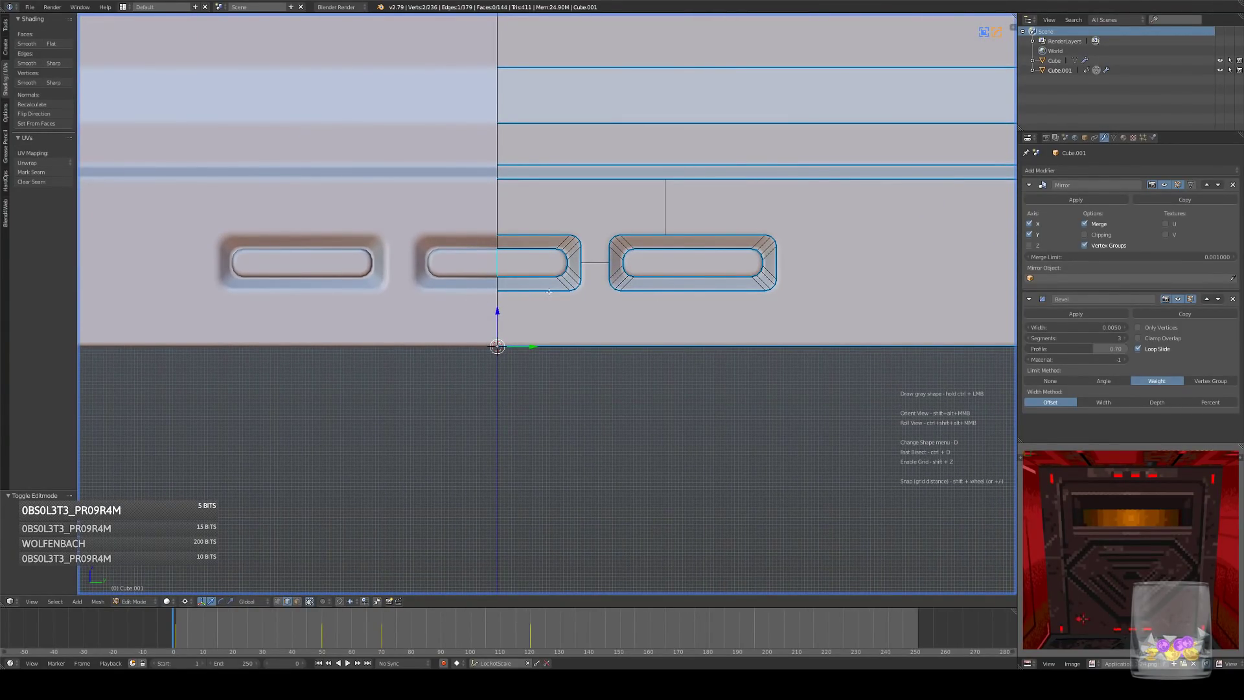
shift+right_click(434, 293)
key(w)
key(z)
scroll(567, 330, down, 5)
key(Tab)
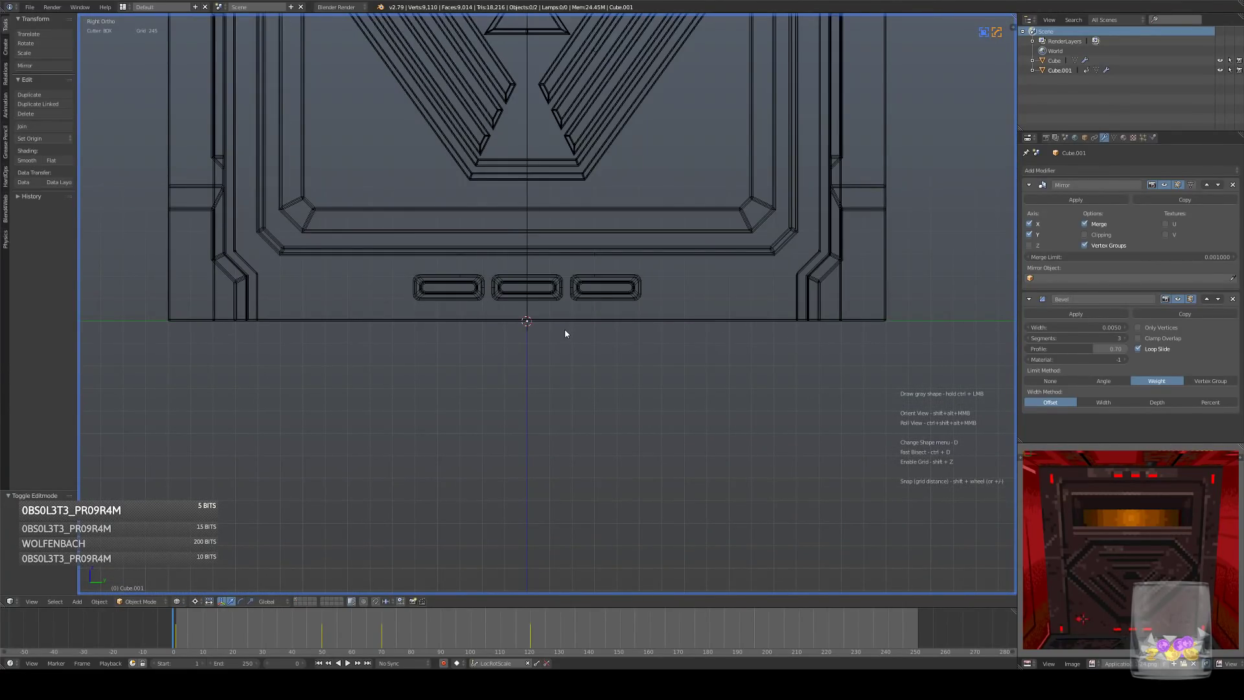
scroll(564, 331, up, 5)
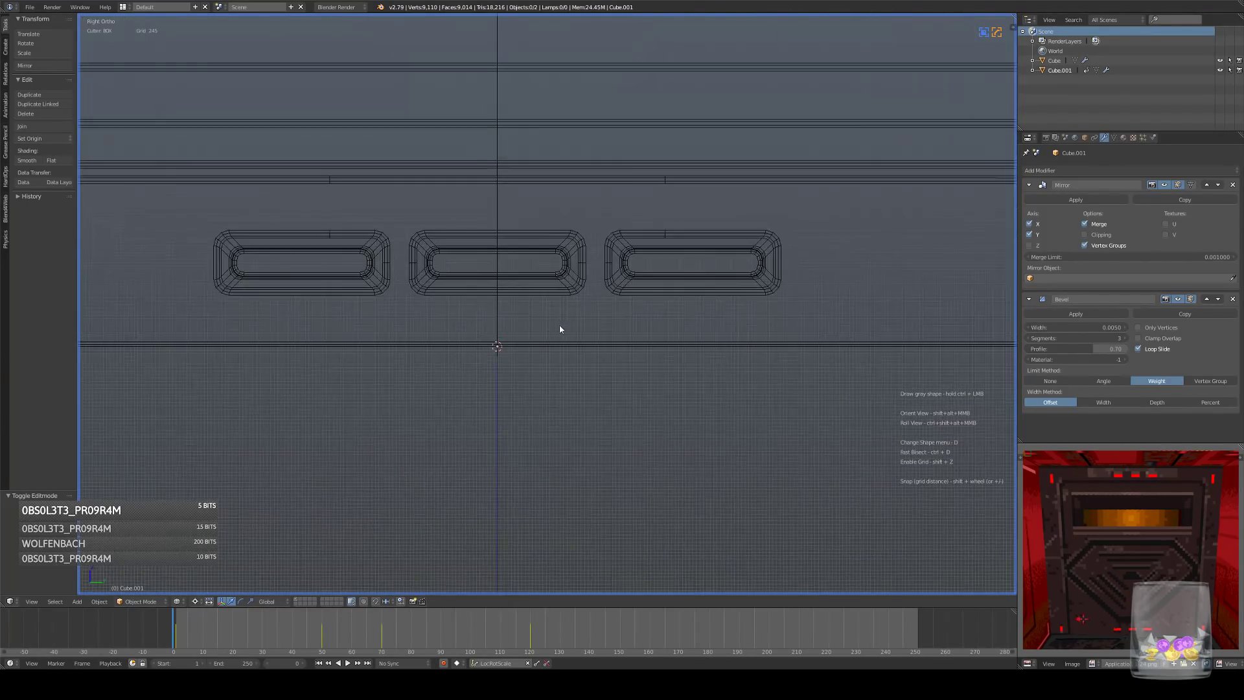
scroll(561, 331, down, 4)
drag(537, 318, 547, 302)
middle_drag(666, 314, 619, 324)
key(ctrl+z)
right_click(609, 328)
- Cut two narrow rectangles of equal width with Box Cutter between the recesses and the door's bottom edge, one starting at the centre line
key(Tab)
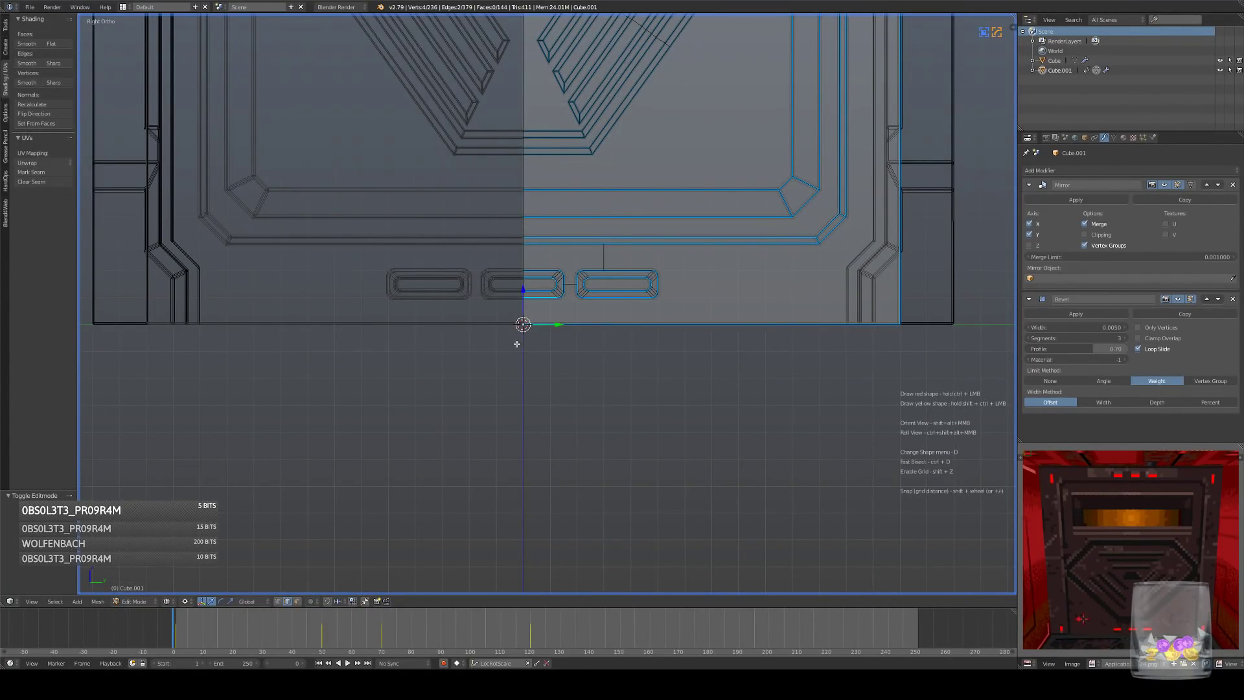
ctrl+drag(523, 324, 550, 299)
ctrl+drag(607, 341, 634, 302)
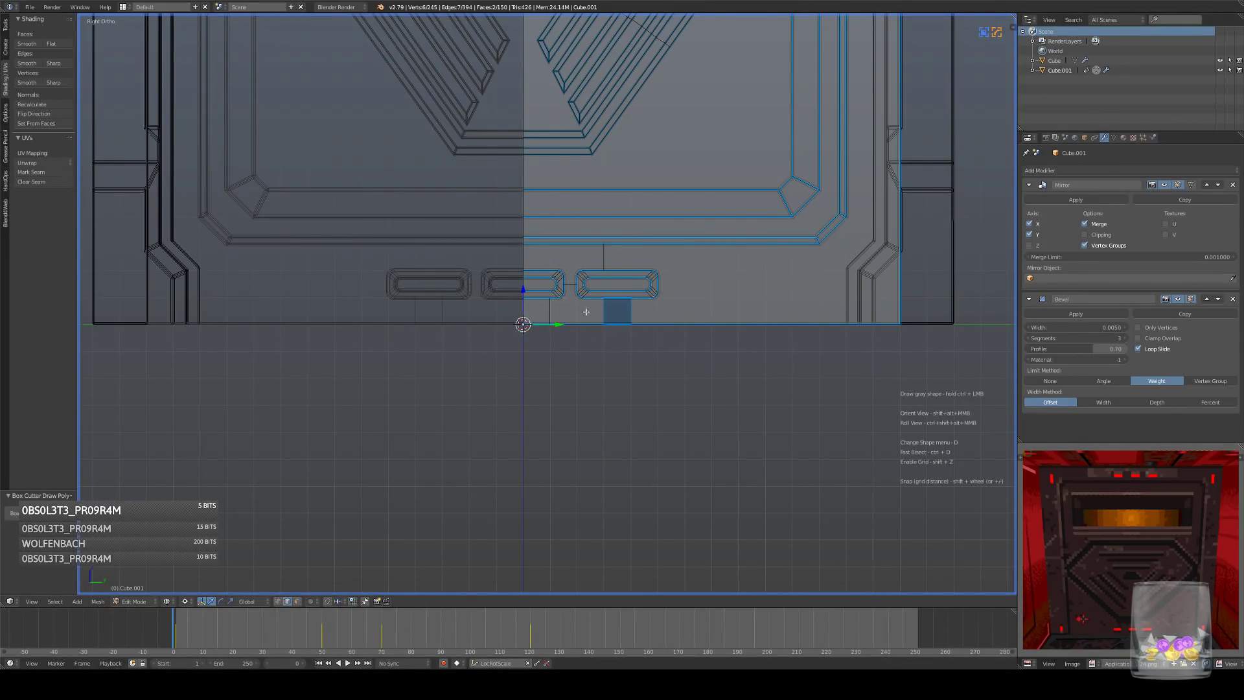
- Move the centre strip's vertical edge along Y toward the centre line until the strip is half as wide as the outer one
scroll(588, 297, up, 5)
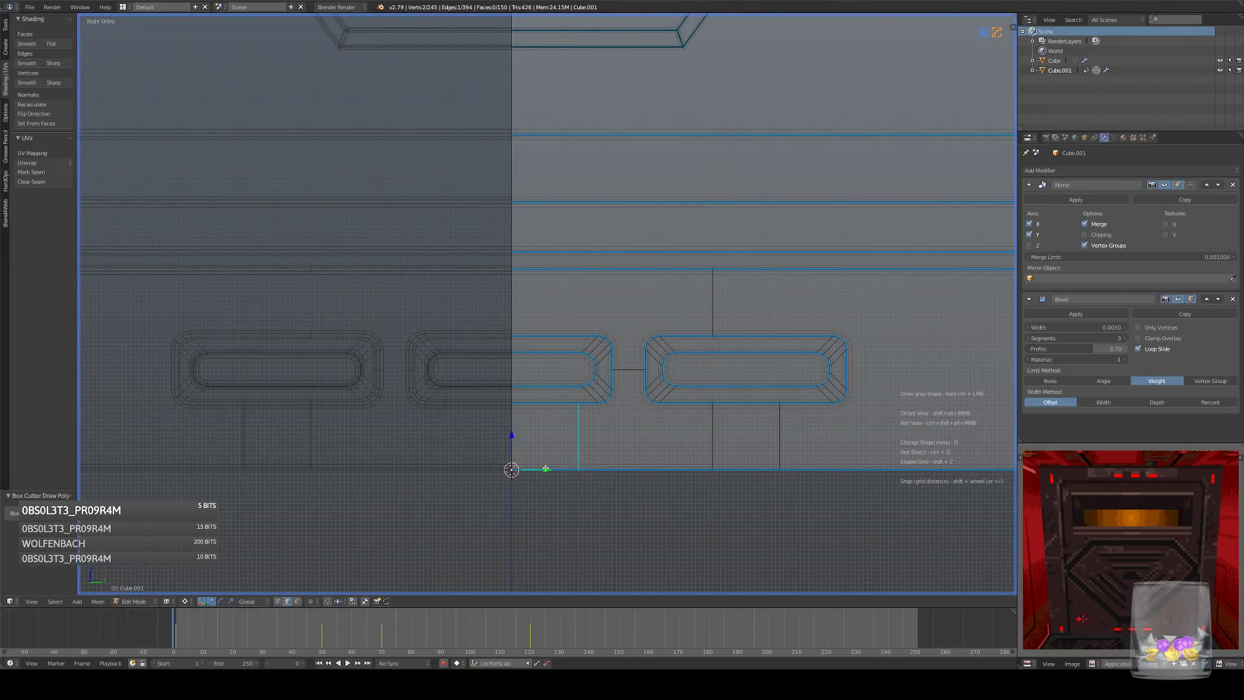
drag(545, 468, 541, 469)
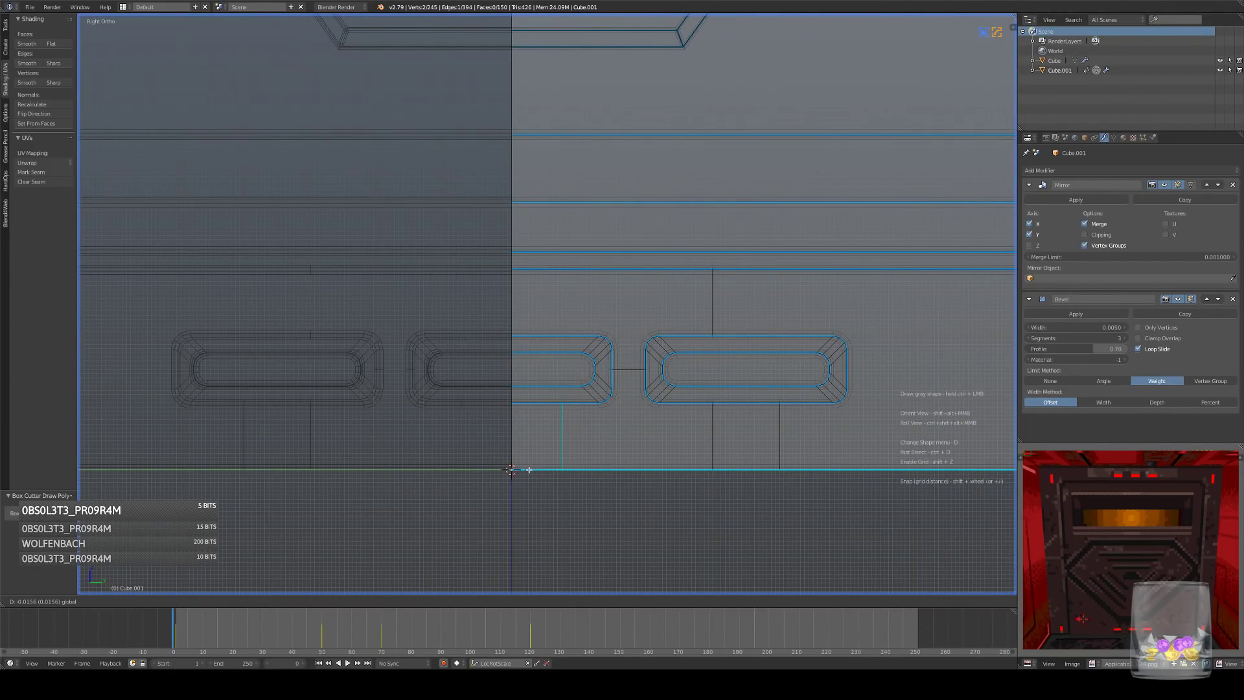
drag(515, 470, 512, 470)
mouse_move(658, 403)
middle_down()
mouse_move(650, 425)
mouse_move(609, 433)
mouse_move(596, 399)
mouse_move(587, 420)
mouse_move(561, 399)
middle_up()
key(z)
middle_drag(694, 359, 806, 431)
key(ctrl+b)
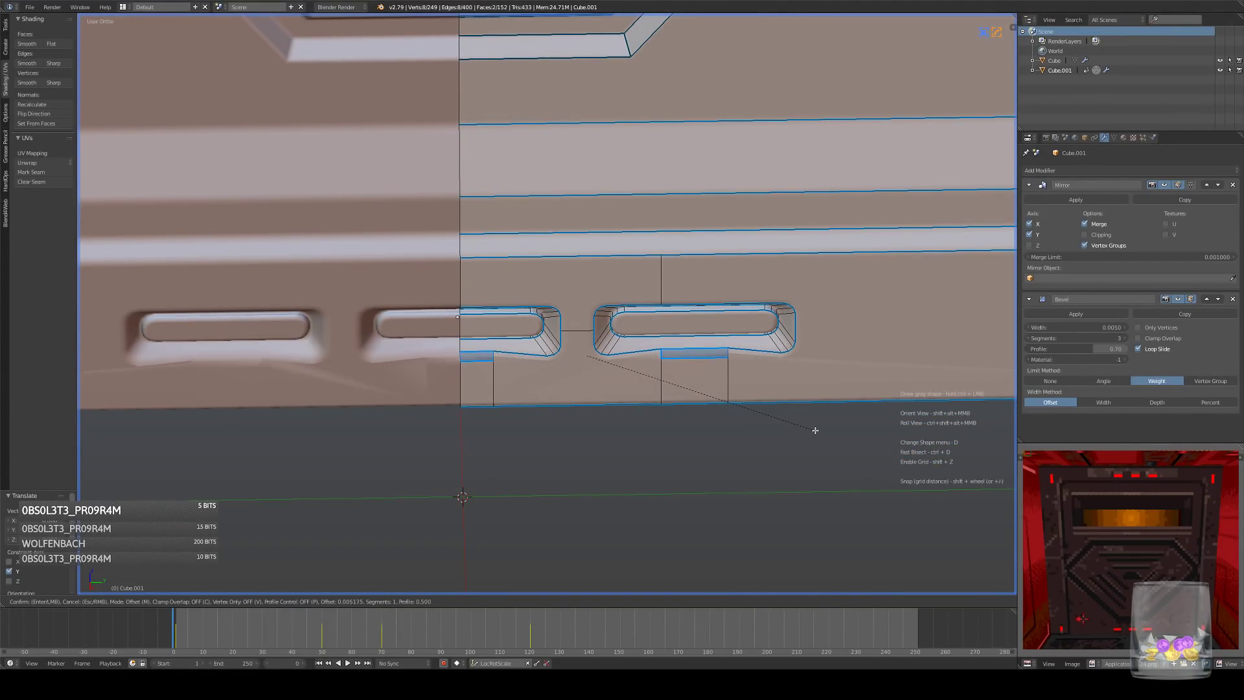
right_click(814, 431)
key(ctrl+z)
- Delete the lower sloped faces of the middle and outer recesses
key(a)
middle_drag(722, 389, 729, 407)
shift+middle_drag(728, 407, 629, 352)
scroll(677, 355, up, 3)
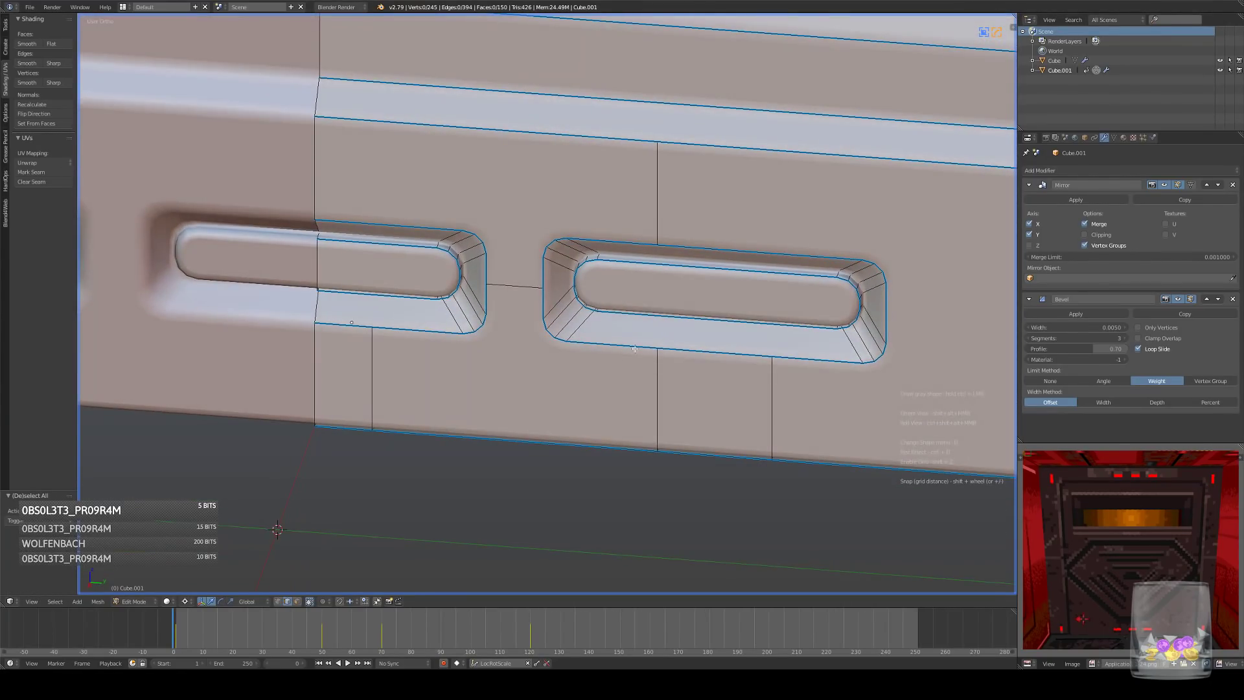
click(297, 601)
click(389, 315)
shift+click(811, 349)
key(x)
click(811, 347)
- Extrude the two narrow strip faces beneath the recesses inward into the door to form notches
middle_drag(800, 348, 730, 452)
click(335, 396)
shift+click(711, 389)
key(KP_5)
key(z)
key(KP_1)
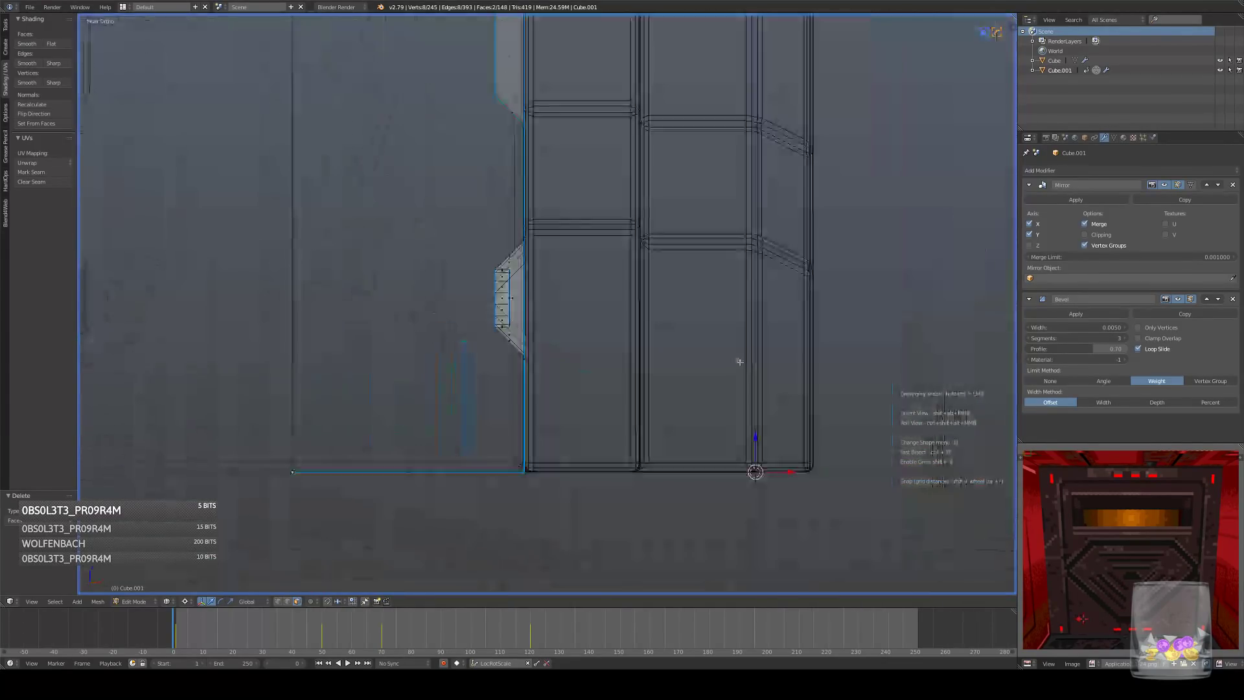
key(g)
click(759, 364)
middle_drag(759, 364, 657, 410)
key(z)
mouse_move(533, 420)
middle_down()
mouse_move(672, 411)
mouse_move(674, 397)
middle_up()
key(KP_1)
key(z)
key(e)
click(798, 389)
key(z)
middle_drag(797, 389, 461, 434)
- Delete the bottom wall faces of the two extruded notches
right_click(335, 416)
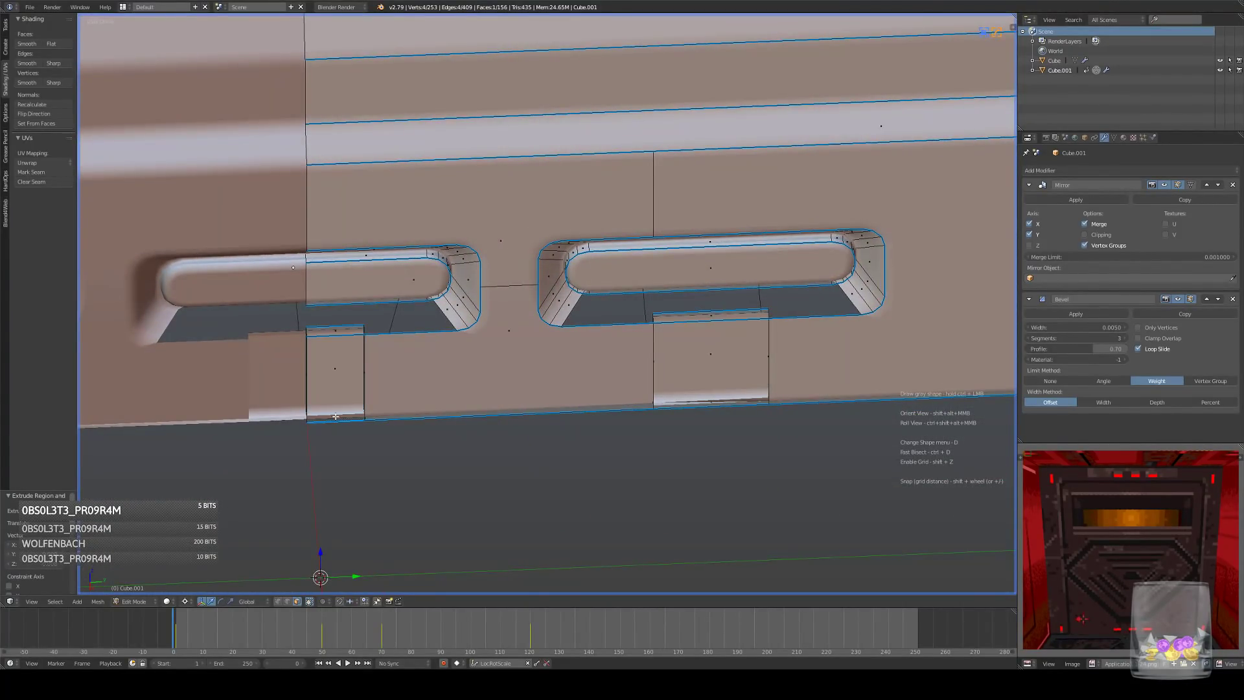
shift+right_click(714, 400)
key(x)
click(758, 412)
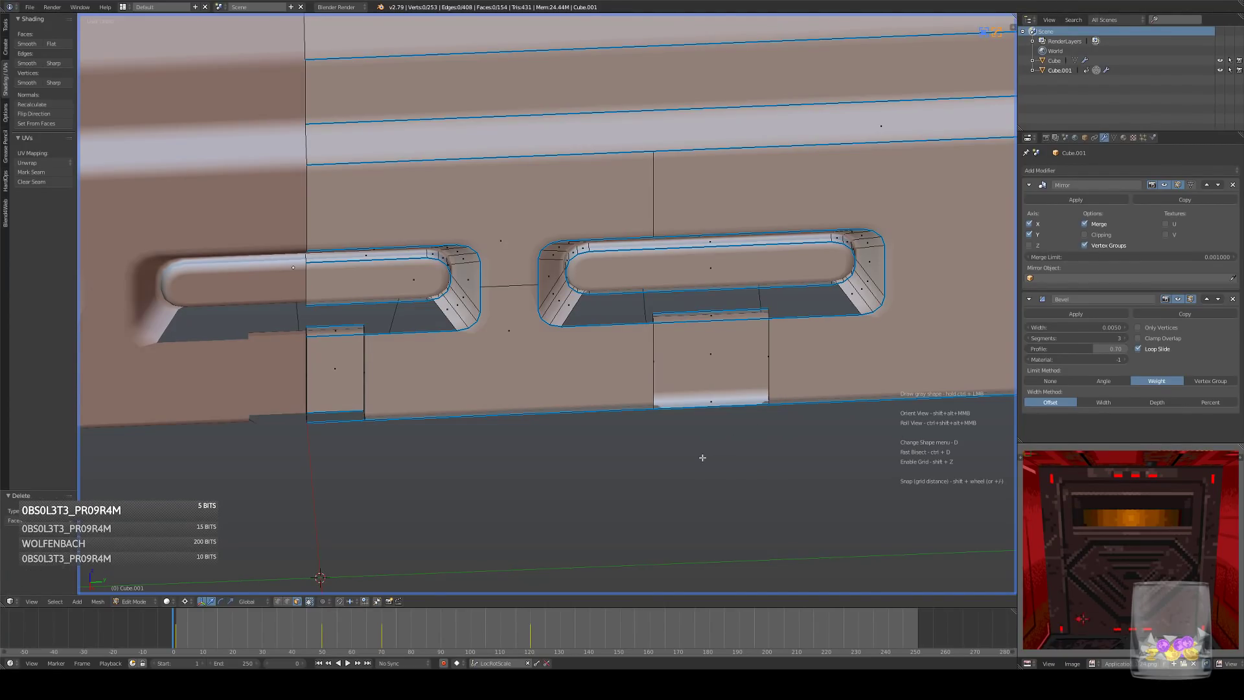
- Delete the leftover faces on the door's underside beneath the outer and middle notches
key(KP_1)
right_click(709, 419)
middle_drag(708, 419, 703, 337)
key(x)
click(752, 443)
right_click(326, 475)
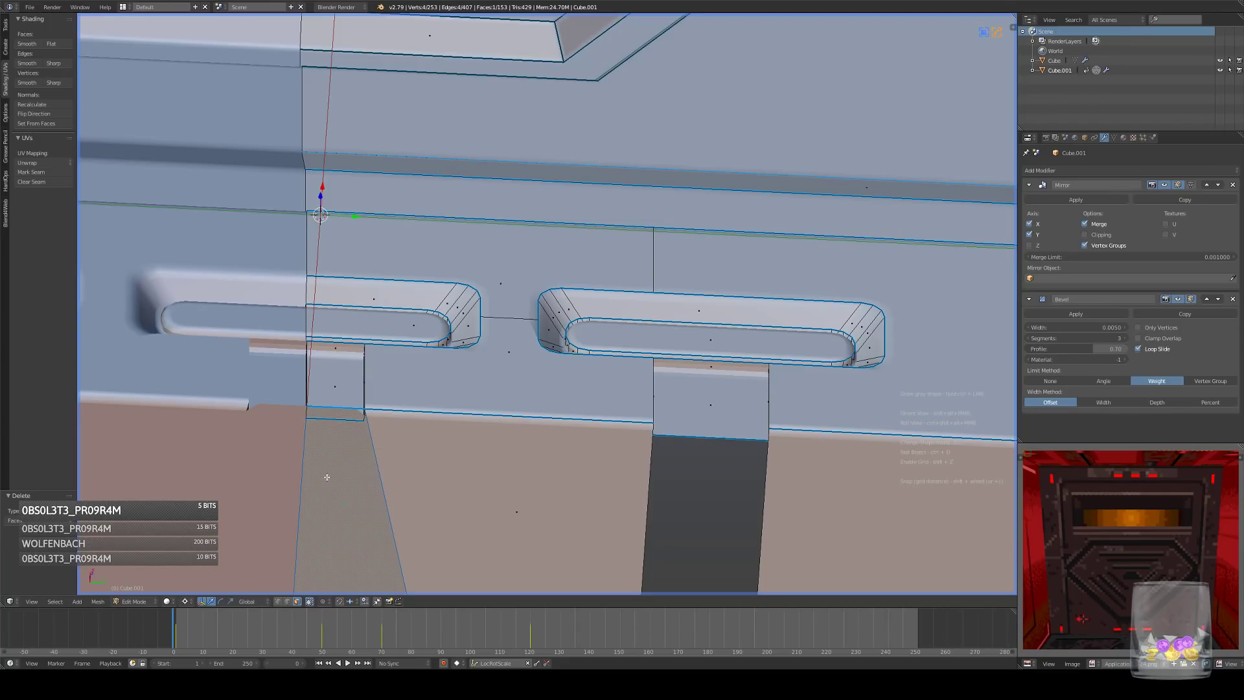
key(x)
click(504, 452)
- Move the underside's back vertices beneath the outer notch along Y and fill the underside gaps with faces
scroll(502, 452, down, 5)
middle_drag(502, 451, 497, 322)
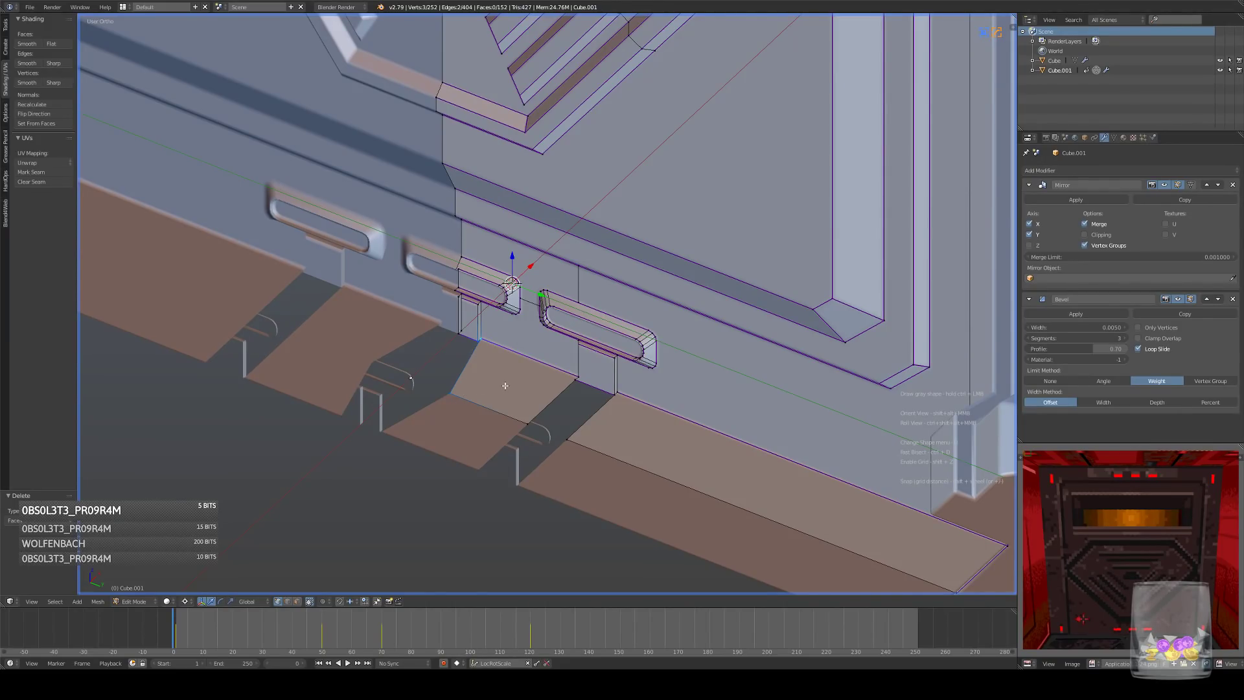
middle_drag(558, 413, 556, 382)
mouse_move(593, 426)
middle_down()
mouse_move(569, 436)
mouse_move(593, 340)
mouse_move(612, 441)
middle_up()
key(g)
key(y)
click(608, 429)
key(f)
key(g)
key(y)
click(636, 438)
key(f)
click(585, 382)
key(f)
click(474, 346)
key(f)
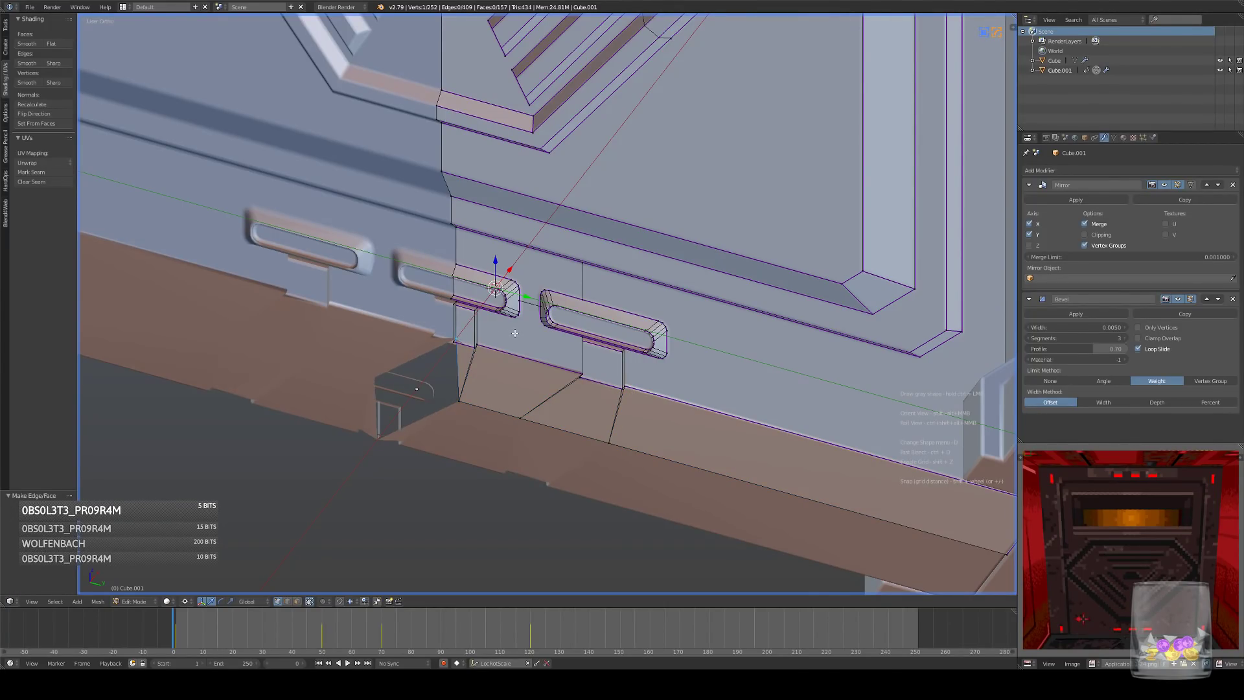
- Undo the last face fill and delete the stray vertex at the middle notch's underside
key(ctrl+z)
key(x)
click(543, 324)
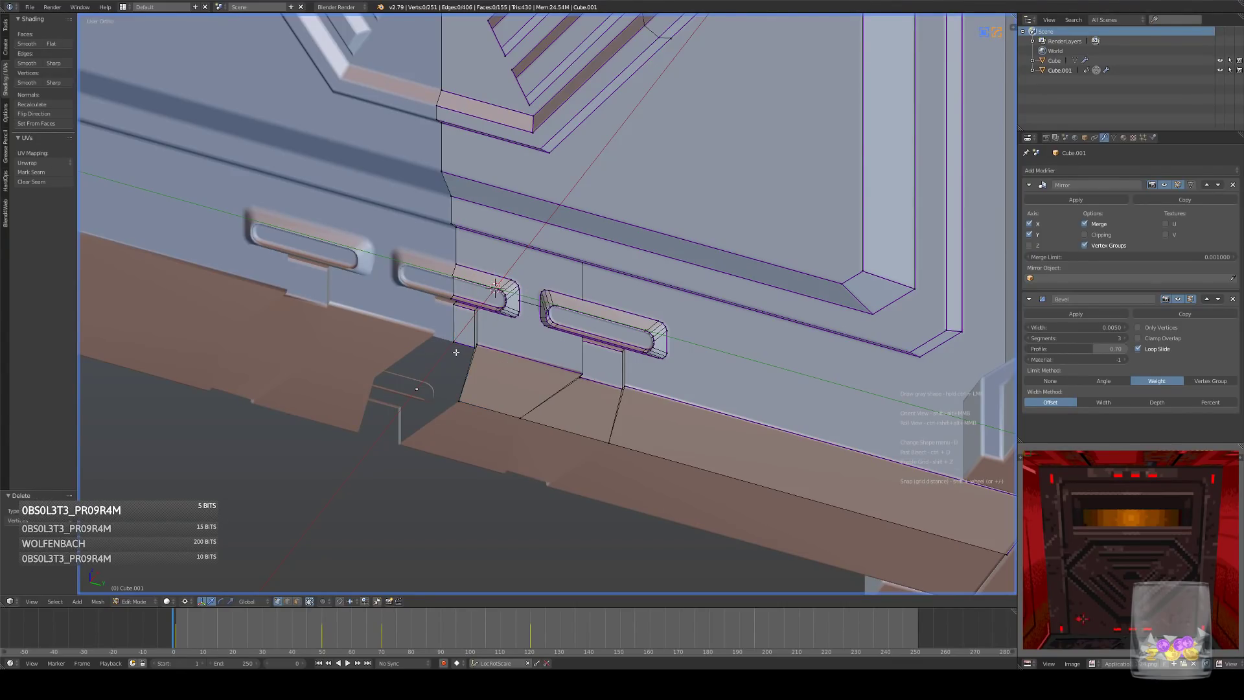
- Move the underside's back vertex near the middle notch along Y onto the centre line using vertex snapping
middle_drag(521, 376, 465, 379)
right_click(451, 396)
key(g)
key(y)
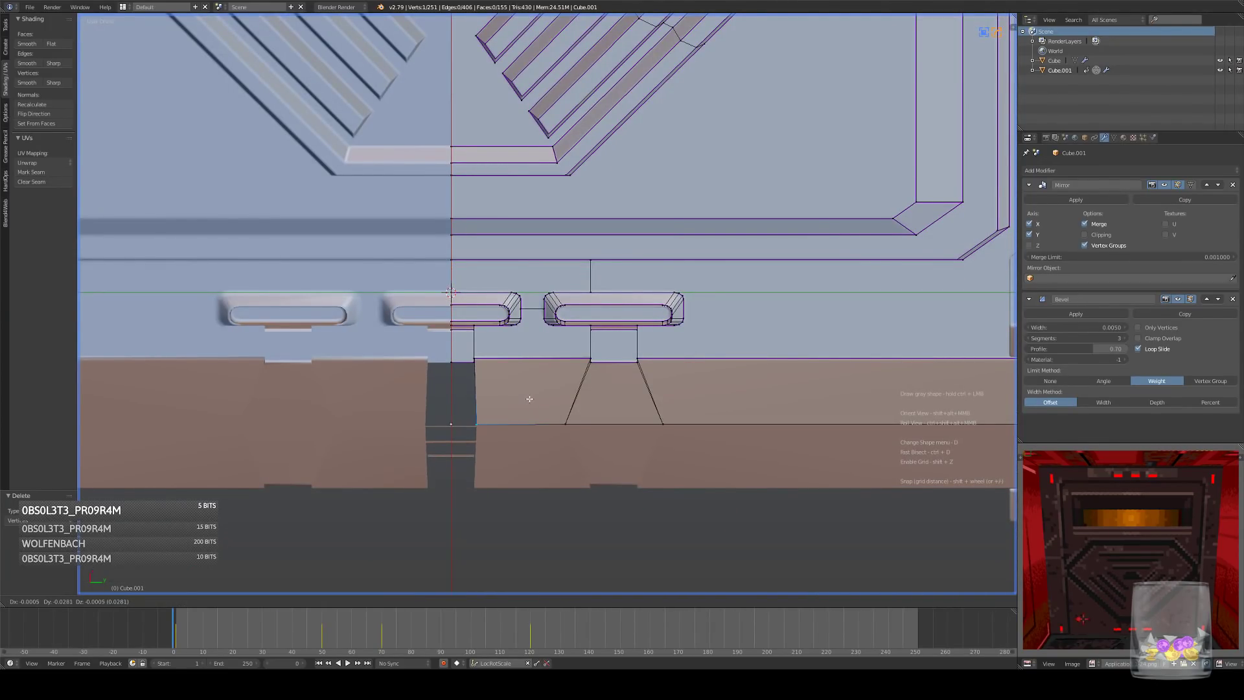
click(514, 397)
click(352, 602)
click(371, 578)
key(g)
key(y)
click(449, 360)
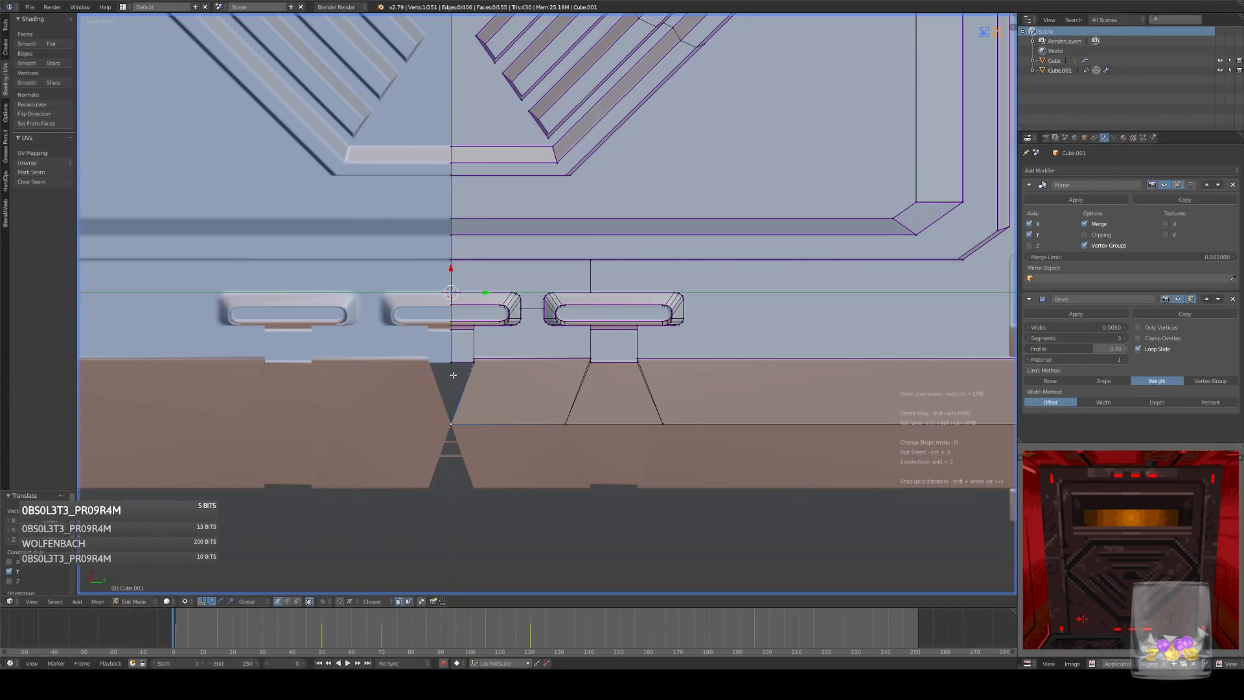
- Fill the triangular underside gap beneath the middle notch with a face
middle_drag(448, 361, 436, 400)
shift+right_click(451, 355)
shift+right_click(473, 359)
key(f)
- Dissolve the extra edges across the underside beneath the notches to merge it into one clean face
click(287, 601)
key(ctrl+x)
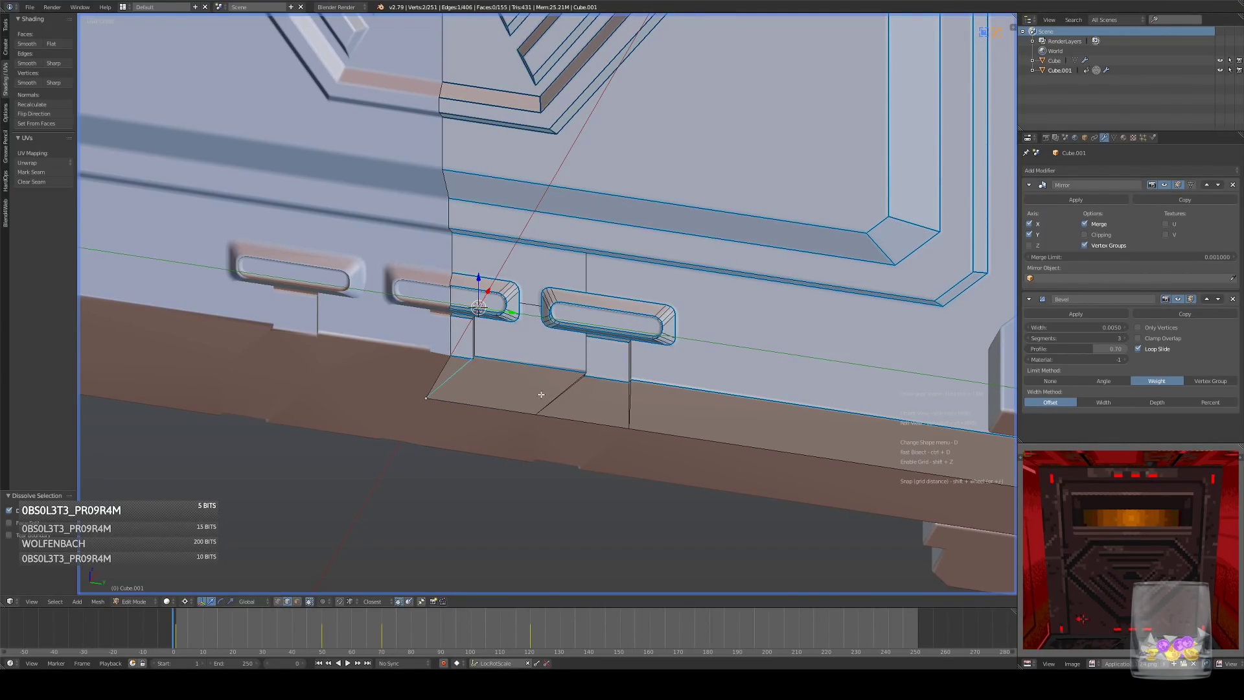
key(ctrl+x)
click(31, 512)
right_click(567, 392)
key(ctrl+x)
right_click(565, 389)
key(ctrl+x)
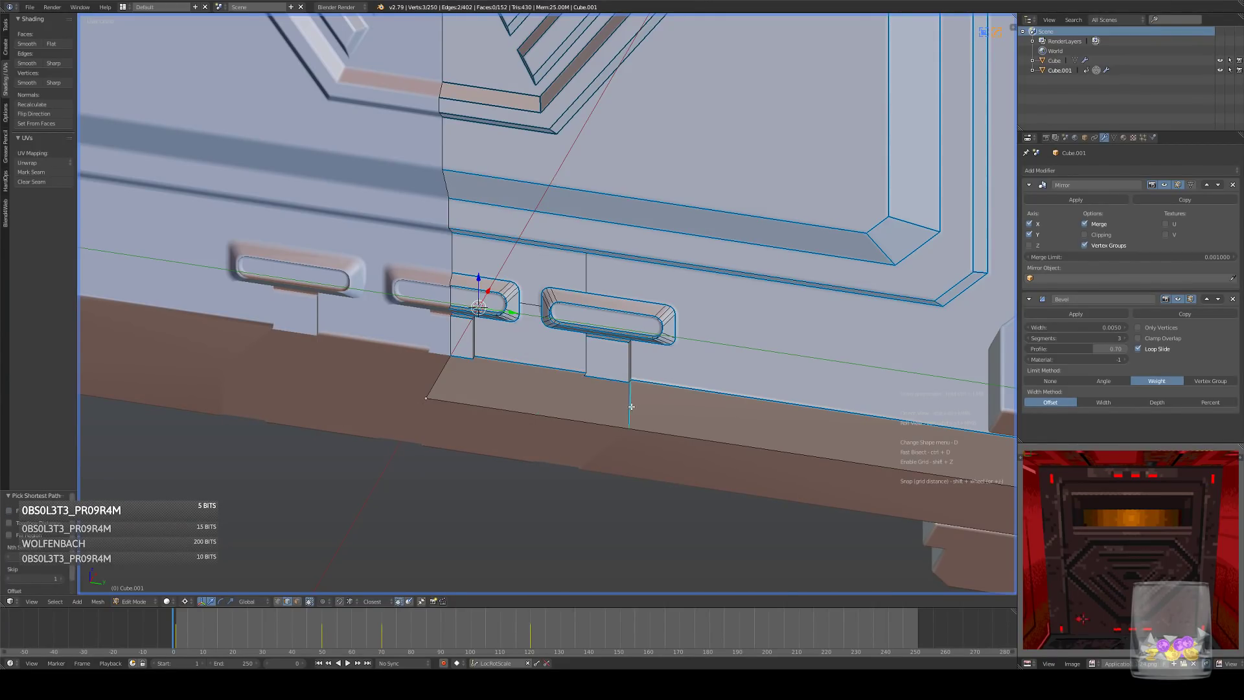
key(KP_1)
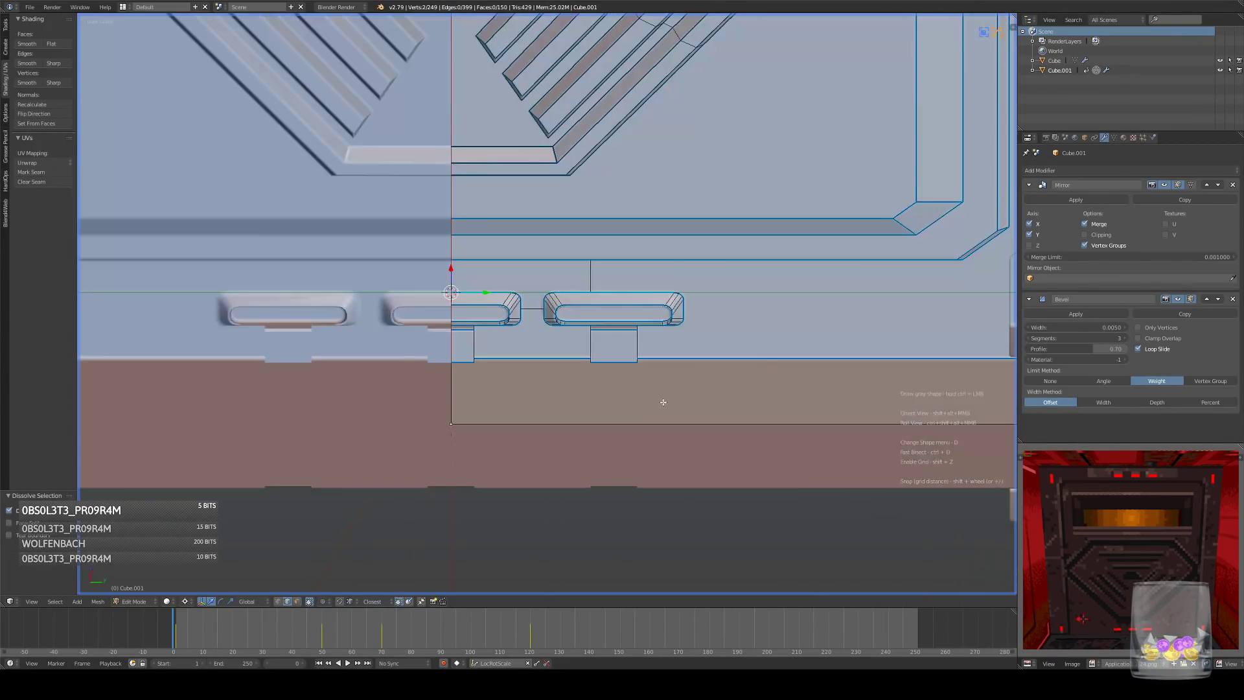
- Delete the top walls of both notches and the leftover edge at the top of the middle notch
middle_drag(663, 402, 467, 311)
shift+right_click(594, 333)
key(x)
click(705, 328)
middle_drag(573, 311, 361, 356)
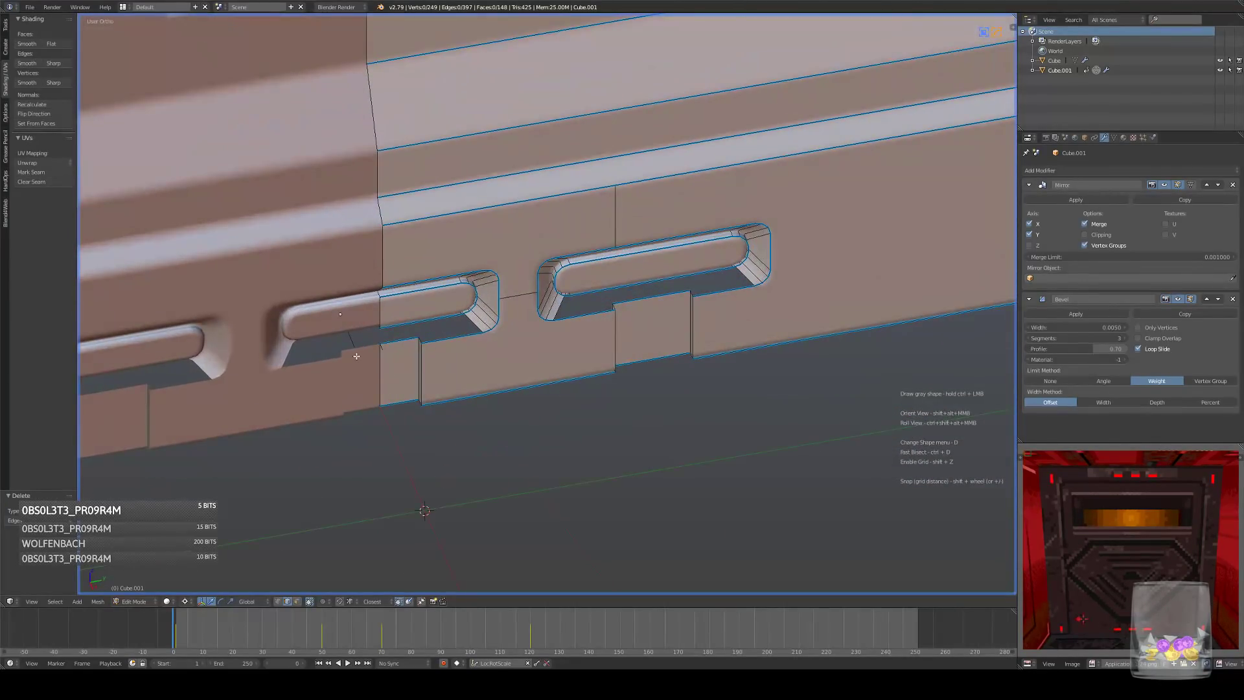
right_click(386, 349)
key(x)
click(503, 352)
- Raise the top edges of both notches' inner faces along Z to the recesses' slope line, using increment snapping
middle_drag(503, 352, 621, 329)
right_click(587, 324)
shift+right_click(447, 357)
middle_drag(447, 360, 527, 346)
key(KP_1)
key(z)
key(g)
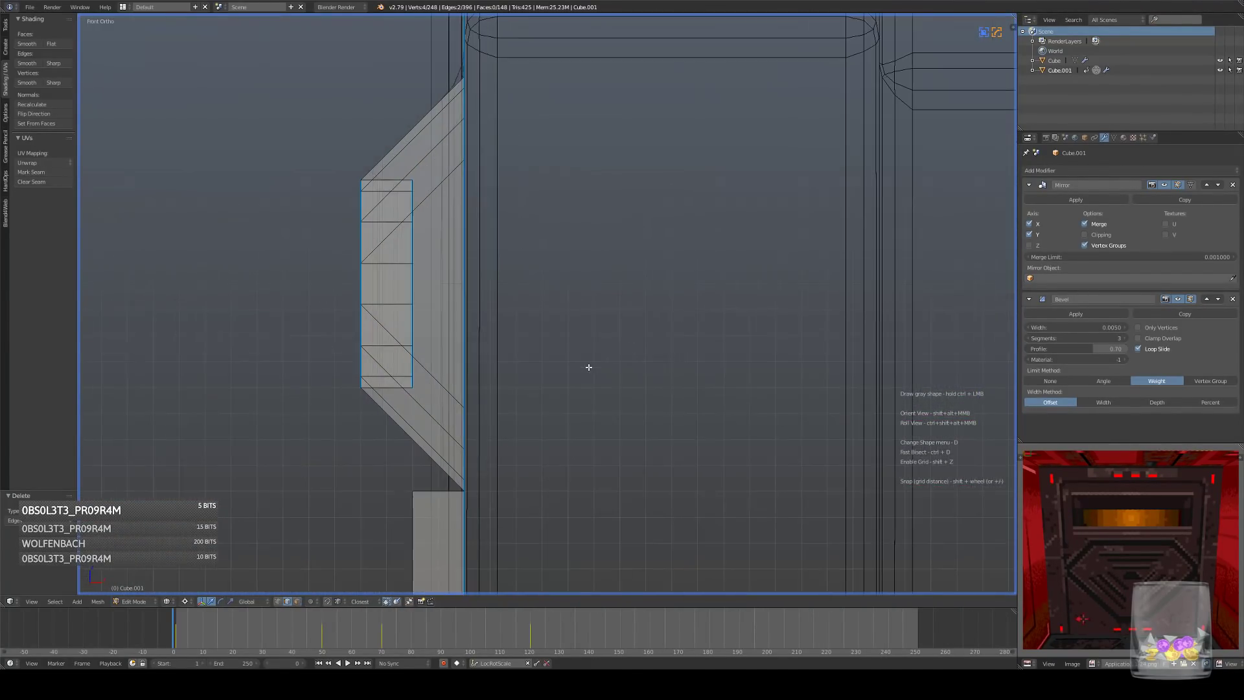
click(585, 325)
click(339, 602)
click(359, 590)
key(g)
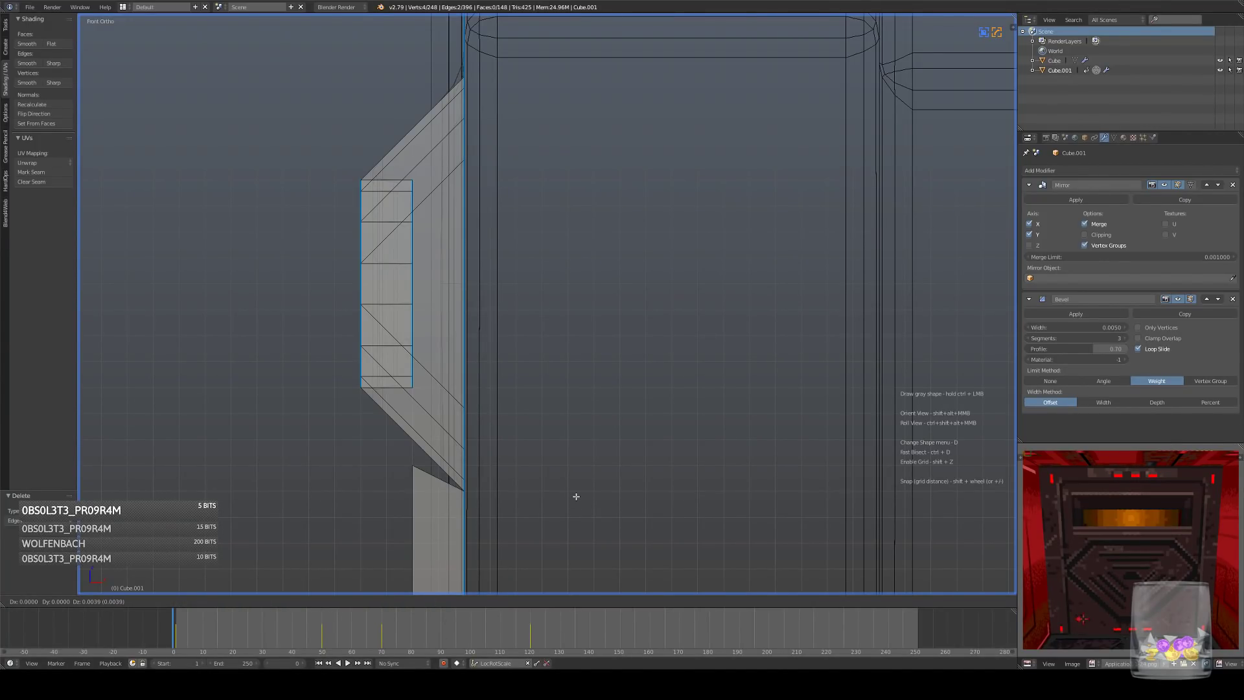
ctrl+click(580, 465)
- Fill the open lower slopes of the recesses with faces that wrap around the notch tops
scroll(643, 337, down, 6)
key(z)
middle_drag(733, 337, 550, 361)
alt+right_click(559, 362)
middle_drag(623, 336, 489, 306)
key(f)
key(a)
- Mark the short slanted edges at the top corners of the middle and outer notches sharp with HardOps
mouse_move(276, 377)
middle_down()
mouse_move(284, 353)
mouse_move(268, 375)
middle_up()
right_click(268, 375)
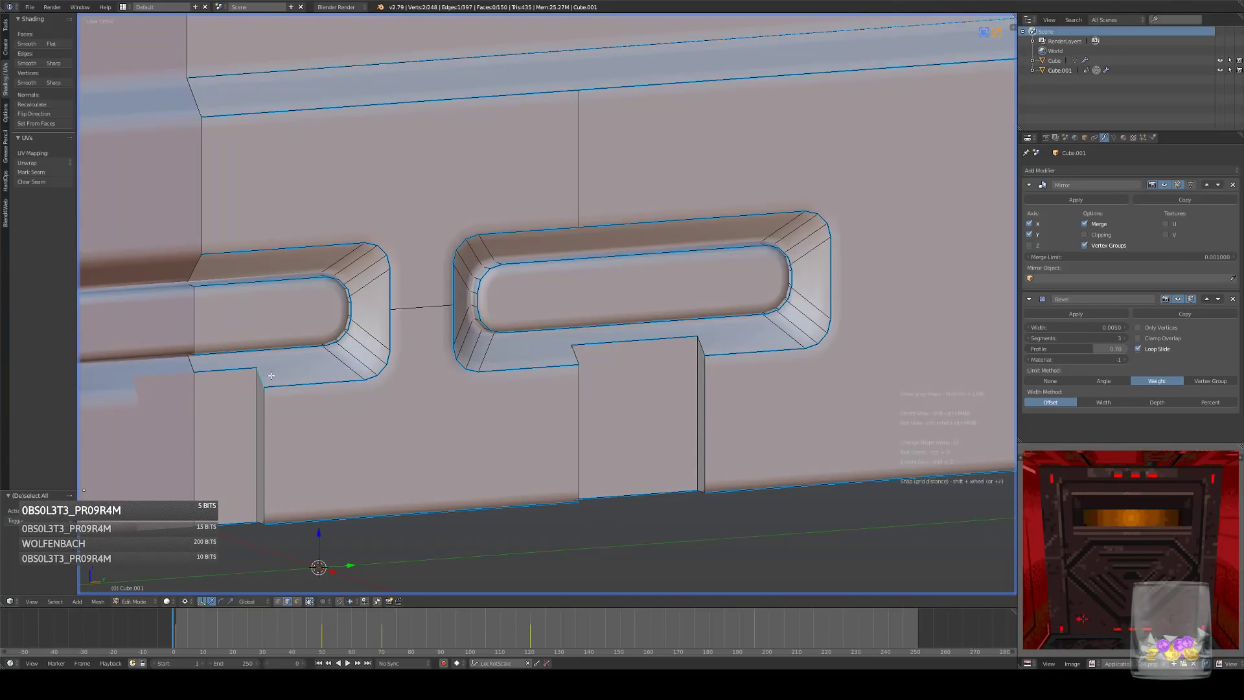
shift+right_click(706, 345)
key(q)
click(771, 337)
- Mark the edges of the outer notch's two side walls sharp with HardOps
right_click(697, 390)
shift+right_click(705, 393)
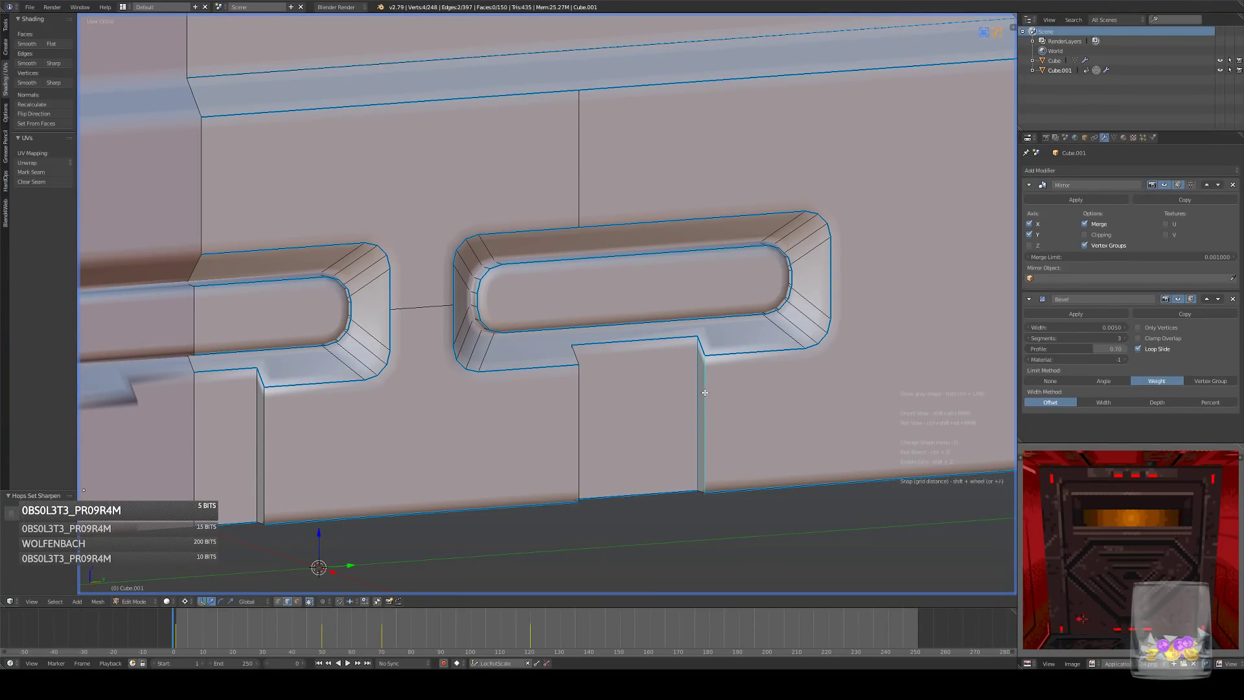
right_click(698, 418)
shift+right_click(704, 422)
shift+right_click(699, 491)
middle_drag(675, 439, 613, 449)
shift+right_click(620, 450)
shift+right_click(633, 453)
shift+right_click(626, 511)
shift+right_click(627, 366)
key(q)
click(688, 364)
- Mark the edges of the middle notch's side wall sharp with HardOps
middle_drag(215, 350, 308, 399)
right_click(276, 375)
right_click(259, 442)
shift+right_click(274, 457)
shift+right_click(267, 527)
key(q)
click(412, 492)
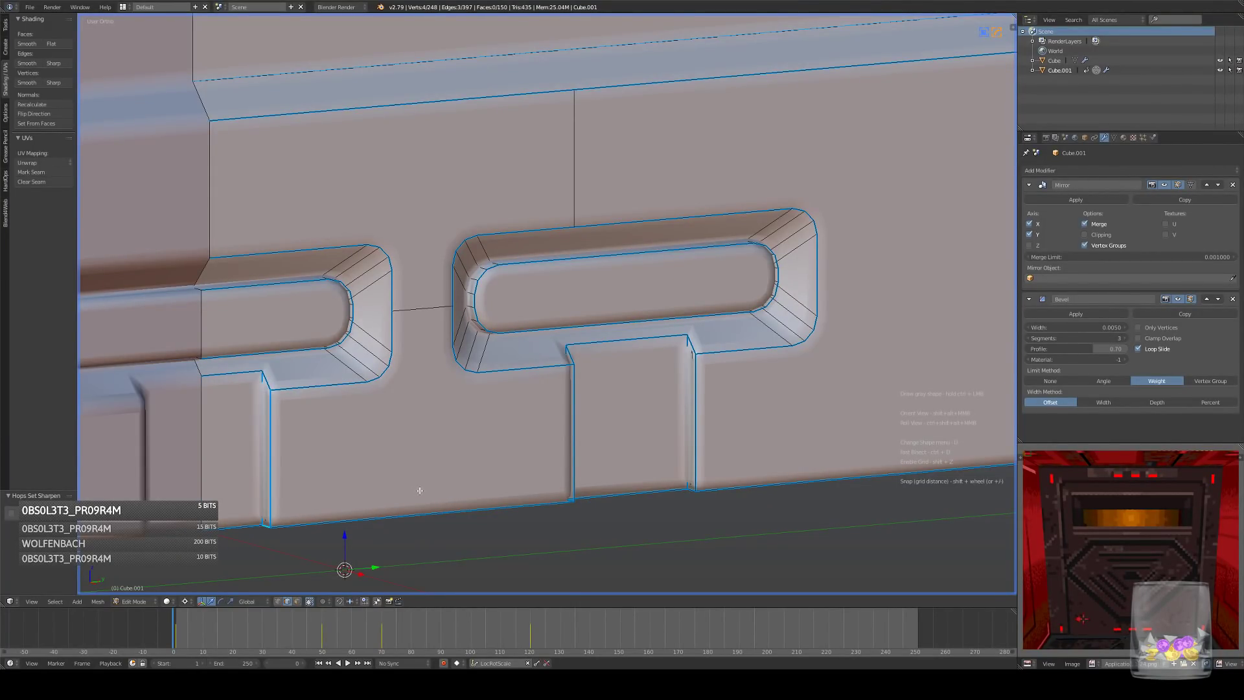
- Move the outer notch's two front vertical edges sideways, away from the notch, so its side walls slope evenly
scroll(413, 492, down, 3)
key(Tab)
mouse_move(604, 414)
middle_down()
mouse_move(656, 406)
mouse_move(596, 408)
mouse_move(600, 383)
mouse_move(631, 412)
mouse_move(609, 397)
middle_up()
scroll(635, 411, down, 6)
scroll(600, 384, down, 5)
scroll(631, 412, up, 7)
key(Tab)
scroll(609, 396, up, 4)
right_click(584, 390)
key(g)
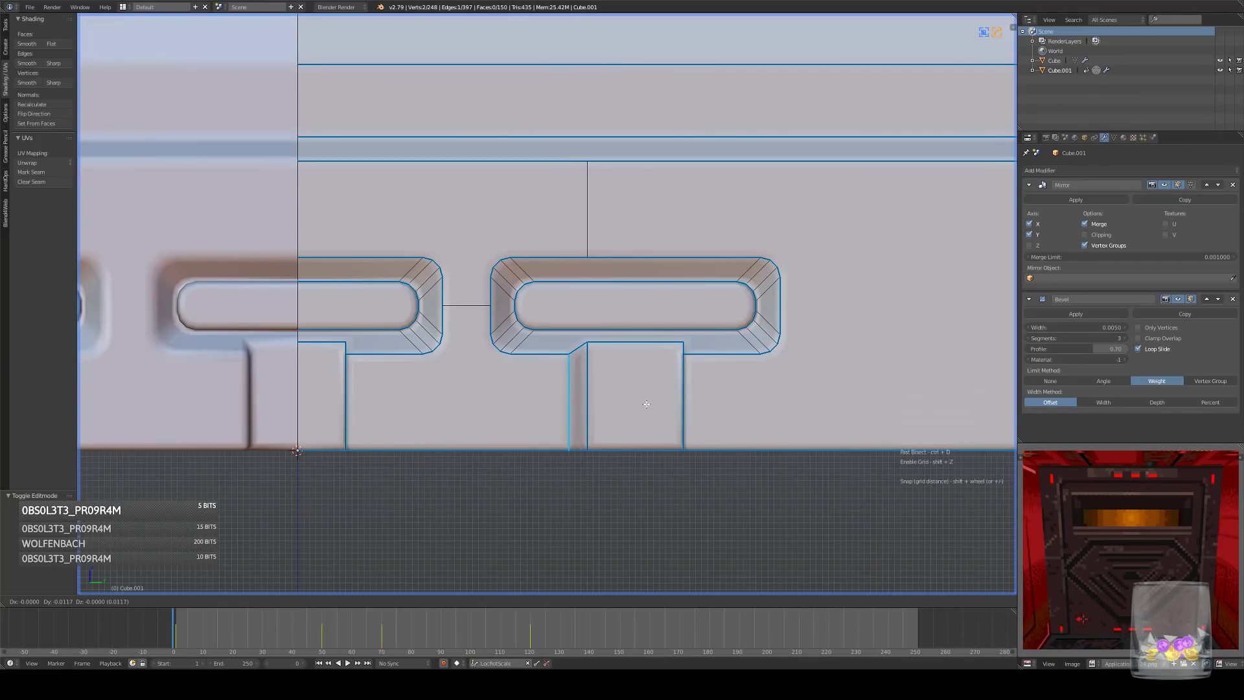
click(652, 404)
right_click(685, 402)
key(g)
click(719, 407)
- Move the middle notch's front vertical edge away from the centre line to slope its side wall like the outer notch's
right_click(347, 398)
key(g)
click(411, 397)
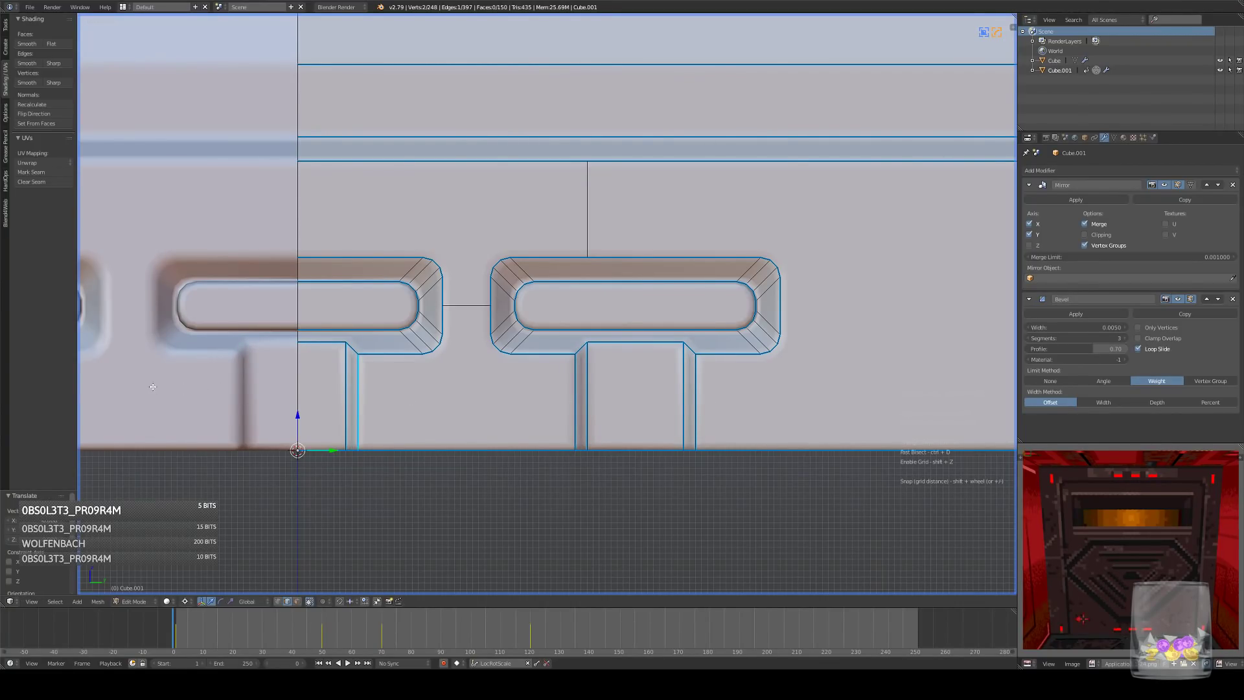
- Examine the recesses and notches on the door's lower strip from the front and at angles, near and far
shift+middle_drag(157, 388, 279, 398)
key(Tab)
scroll(585, 375, down, 4)
mouse_move(585, 375)
middle_down()
mouse_move(631, 391)
mouse_move(597, 363)
middle_up()
scroll(627, 391, down, 6)
scroll(634, 285, down, 5)
middle_drag(635, 281, 627, 320)
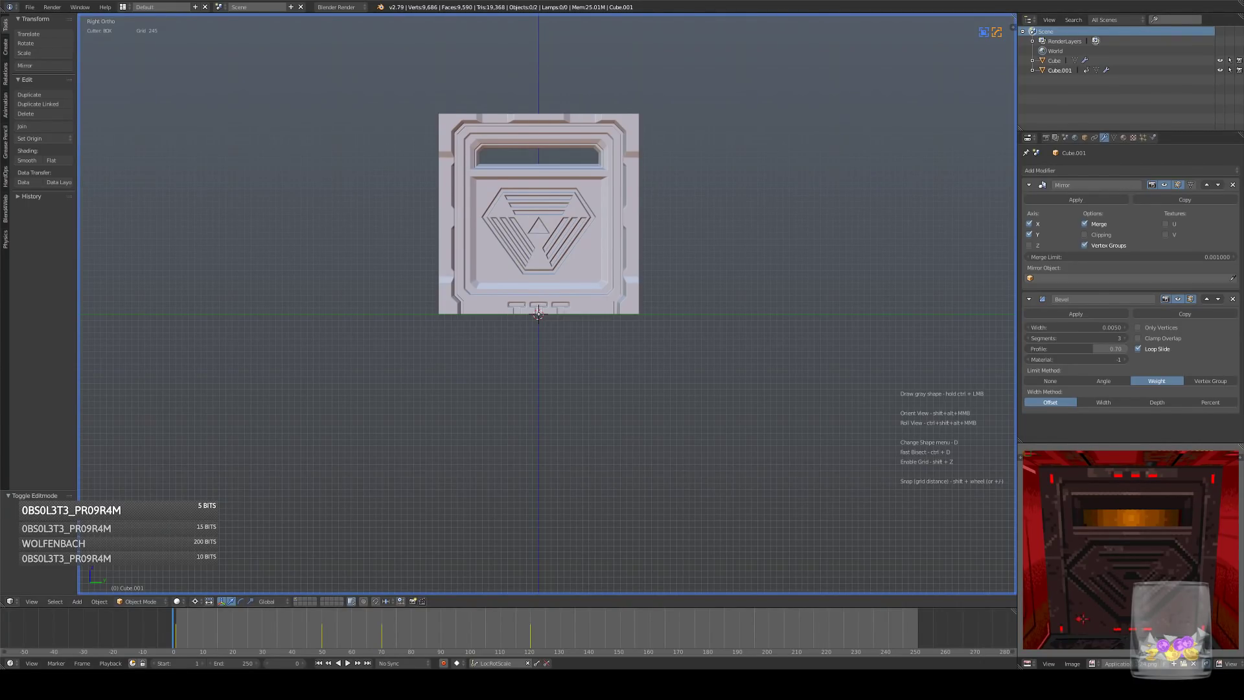
shift+middle_drag(546, 252, 554, 303)
scroll(570, 320, up, 6)
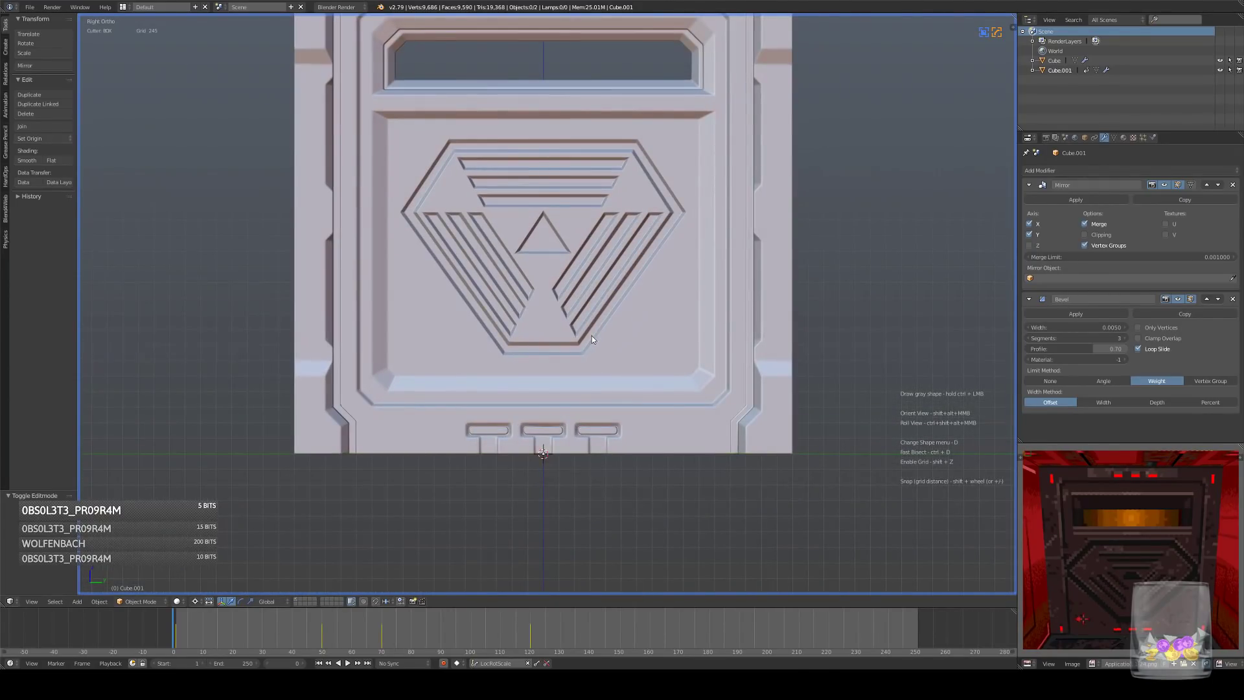
mouse_move(597, 365)
middle_down()
mouse_move(643, 398)
mouse_move(600, 374)
middle_up()
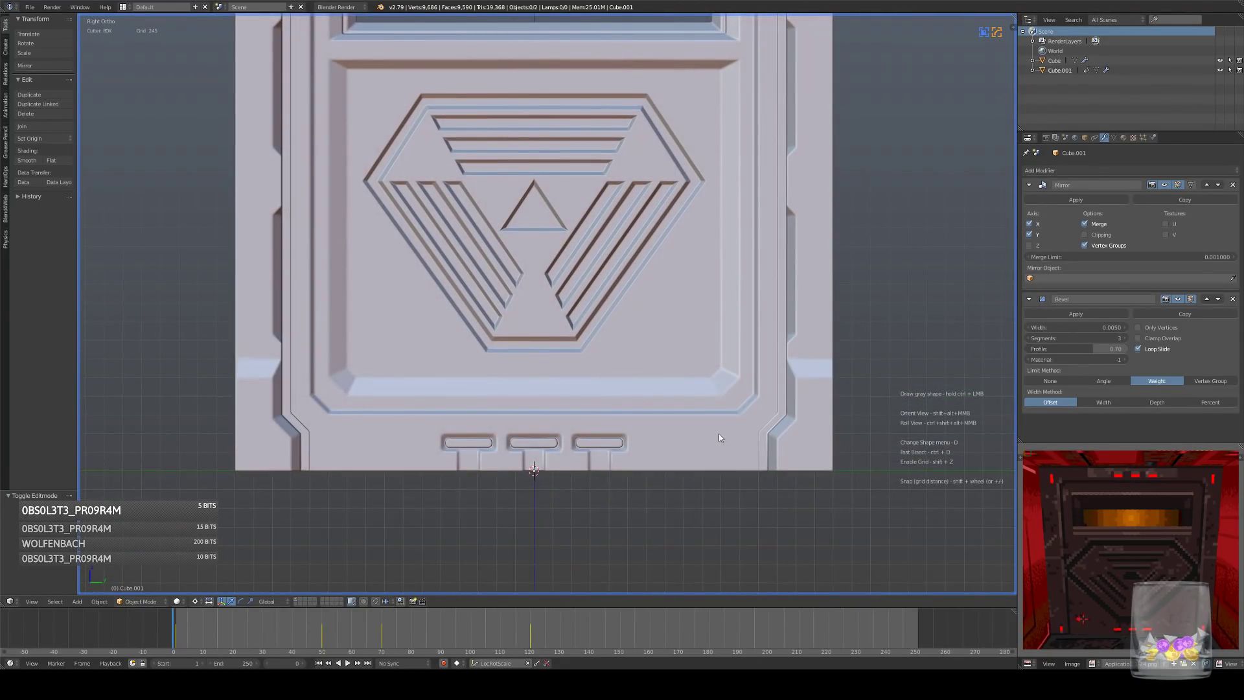
key(KP_3)
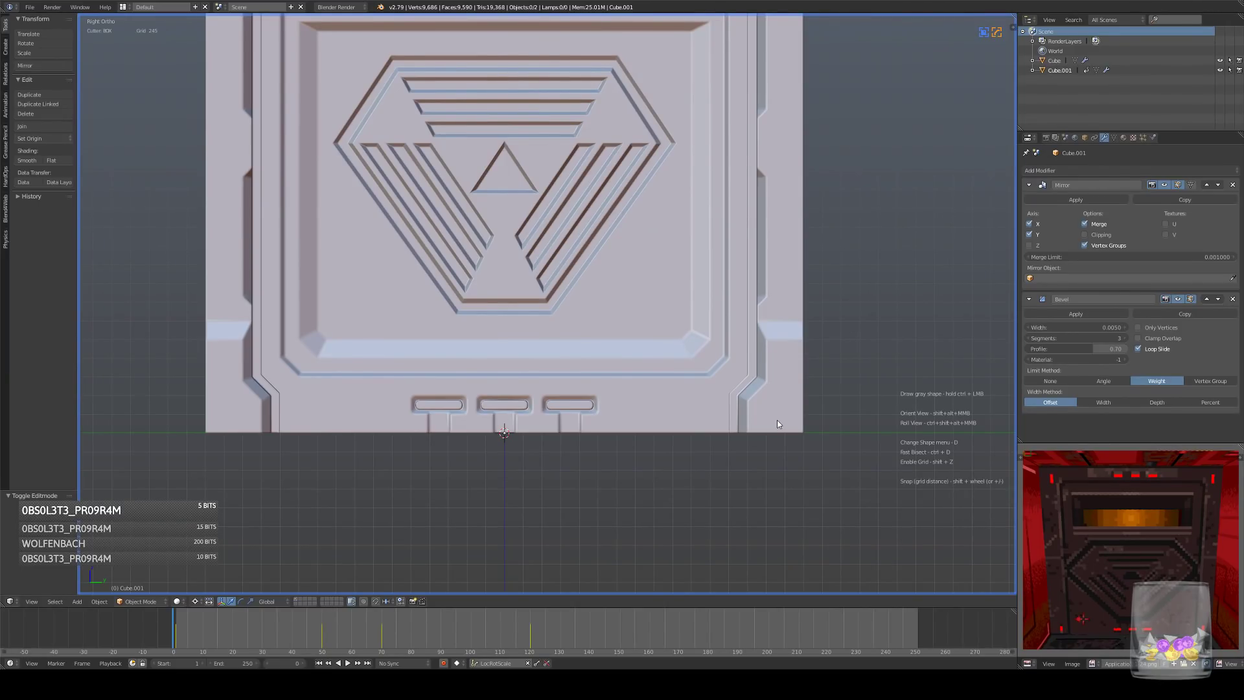
middle_drag(795, 405, 683, 434)
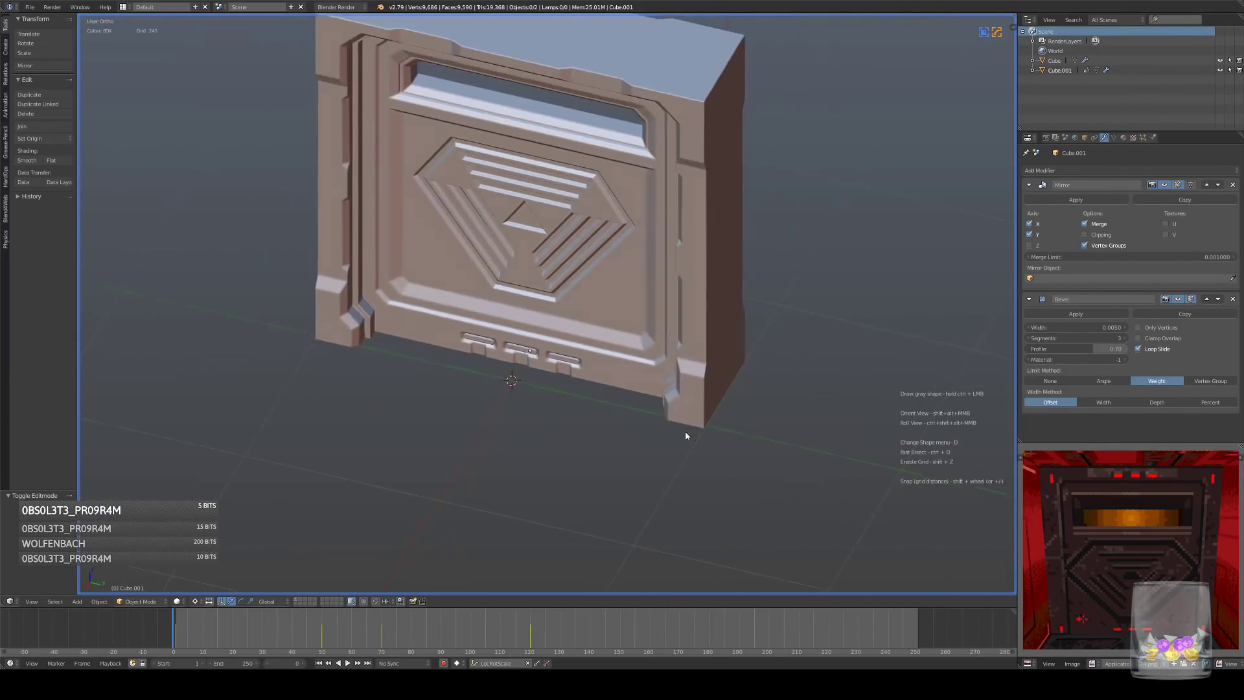
key(KP_3)
scroll(703, 396, down, 5)
middle_drag(699, 379, 736, 406)
key(KP_3)
scroll(745, 415, up, 4)
scroll(577, 409, up, 2)
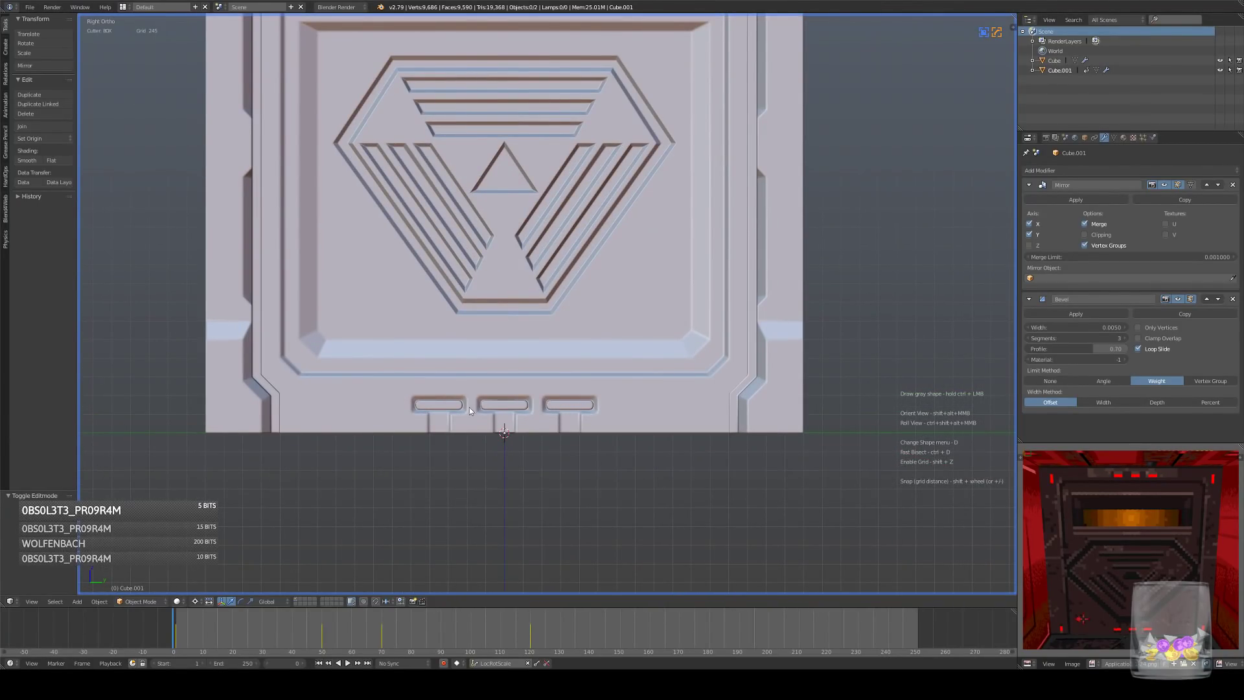
middle_drag(604, 408, 632, 413)
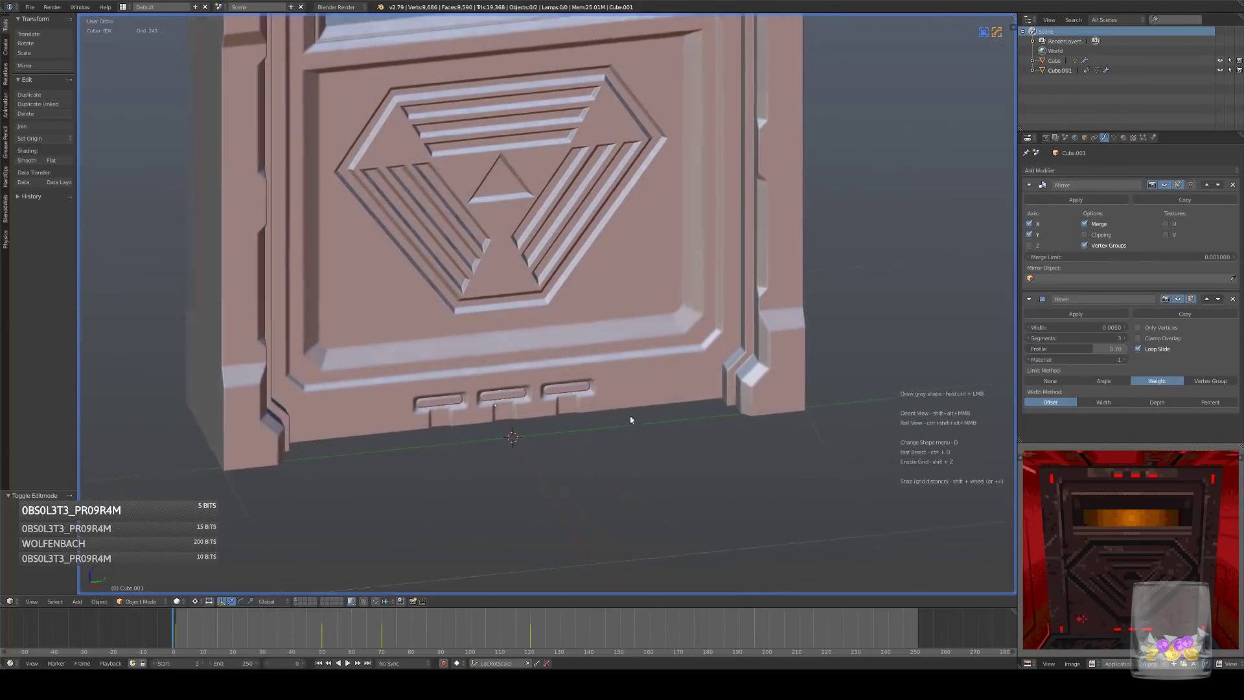
key(KP_3)
scroll(620, 421, up, 4)
scroll(674, 364, down, 5)
middle_drag(673, 363, 671, 390)
scroll(702, 384, down, 4)
scroll(617, 382, up, 5)
scroll(672, 394, up, 2)
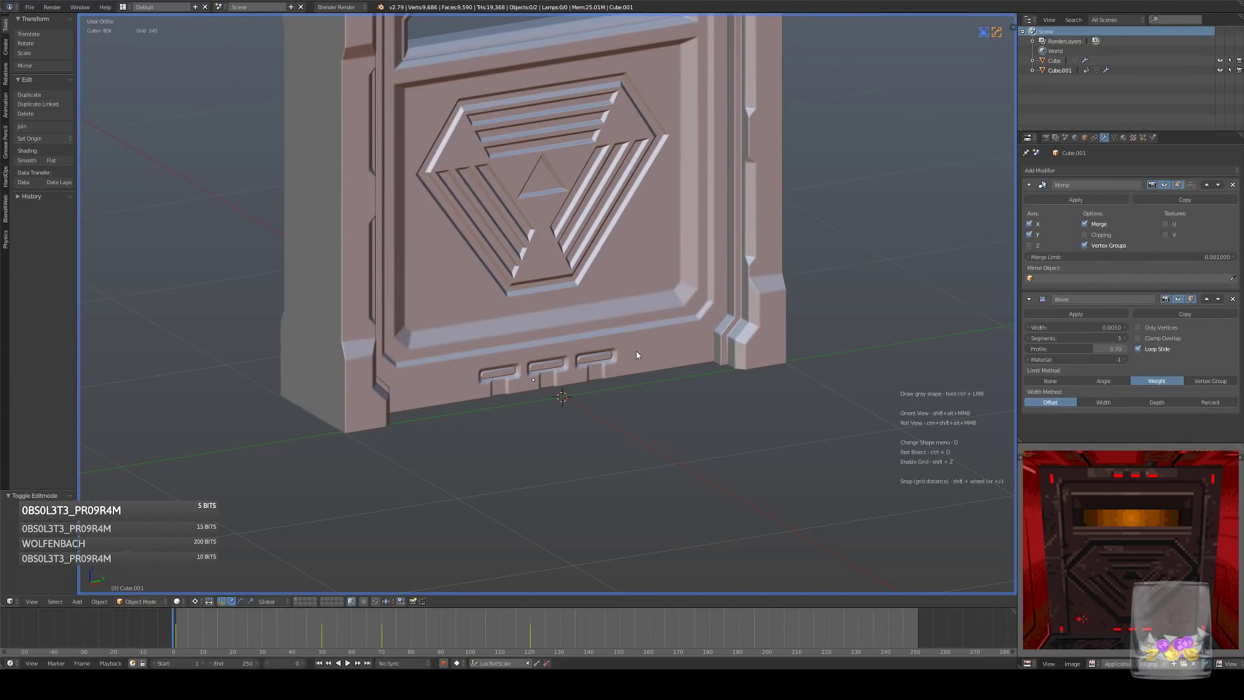
mouse_move(634, 295)
middle_down()
mouse_move(609, 260)
mouse_move(621, 241)
mouse_move(620, 298)
middle_up()
scroll(623, 292, down, 2)
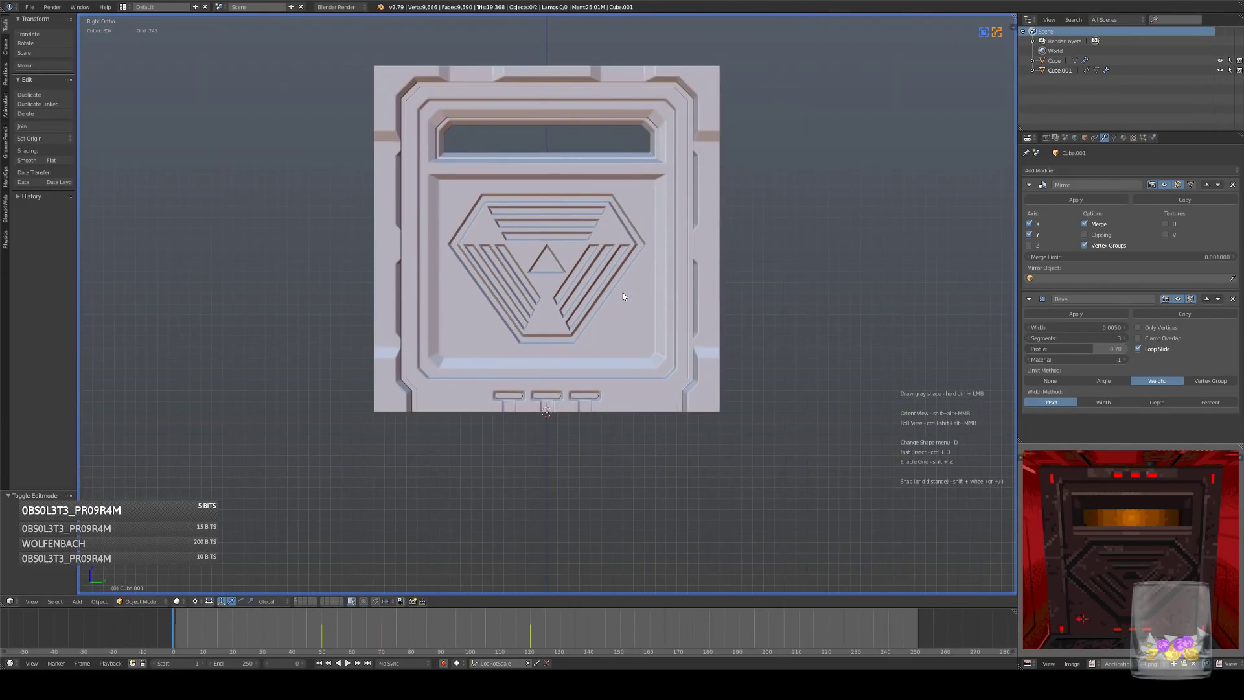
shift+scroll(622, 281, up, 1)
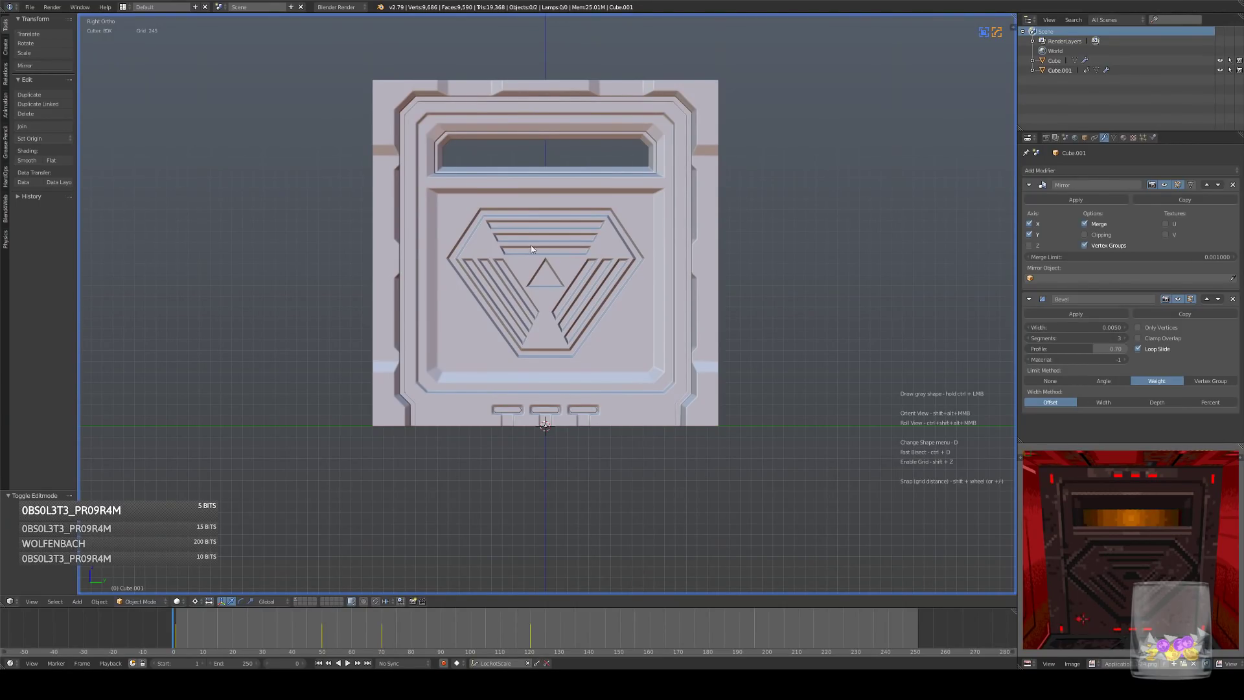
scroll(592, 360, up, 4)
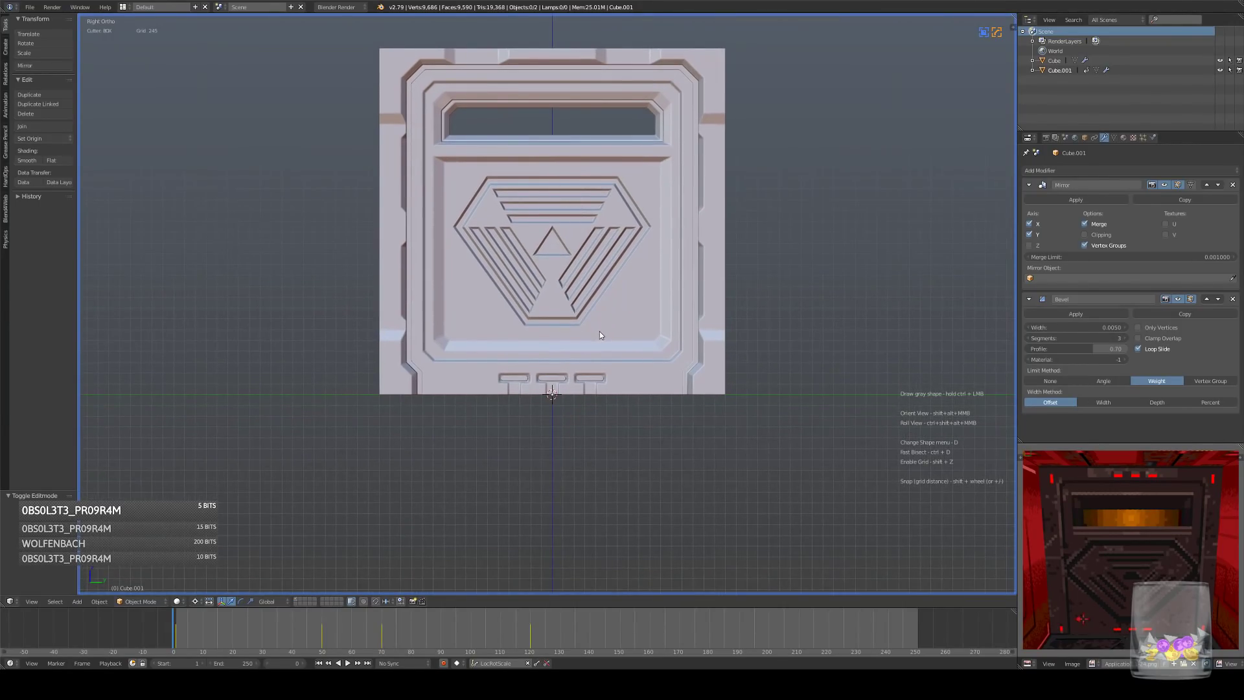
middle_drag(615, 328, 649, 364)
scroll(657, 379, down, 3)
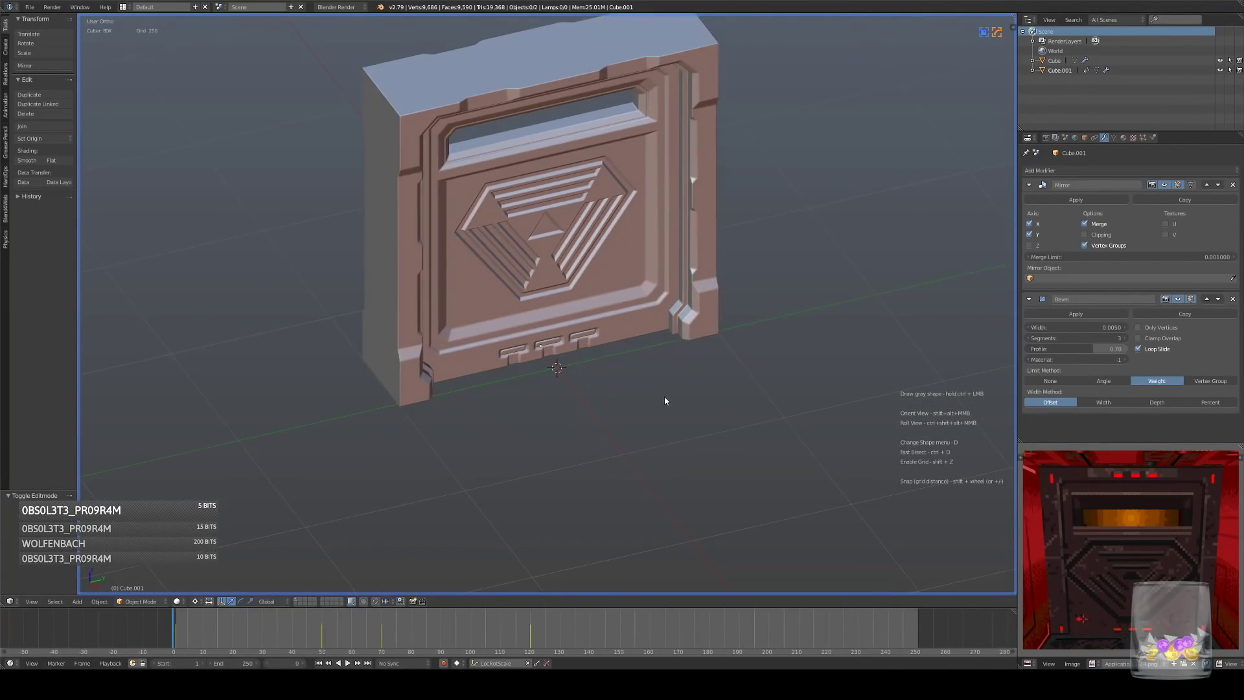
key(KP_3)
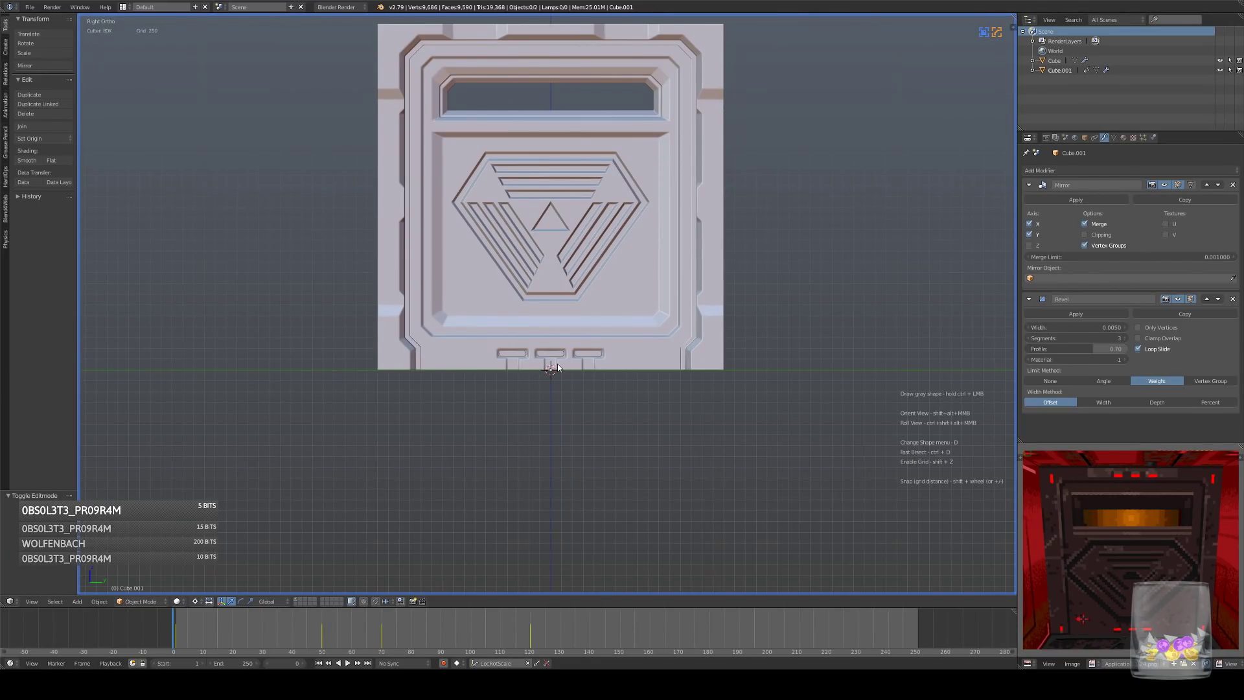
middle_drag(643, 350, 637, 375)
key(KP_3)
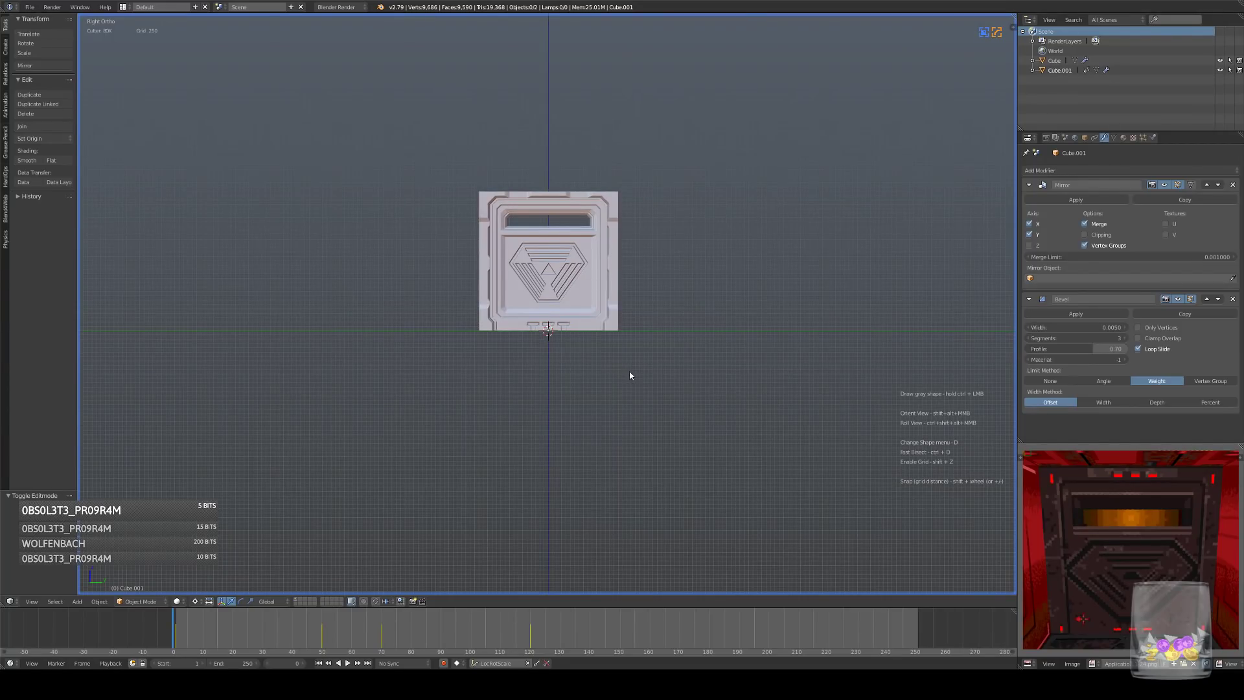
scroll(630, 372, up, 8)
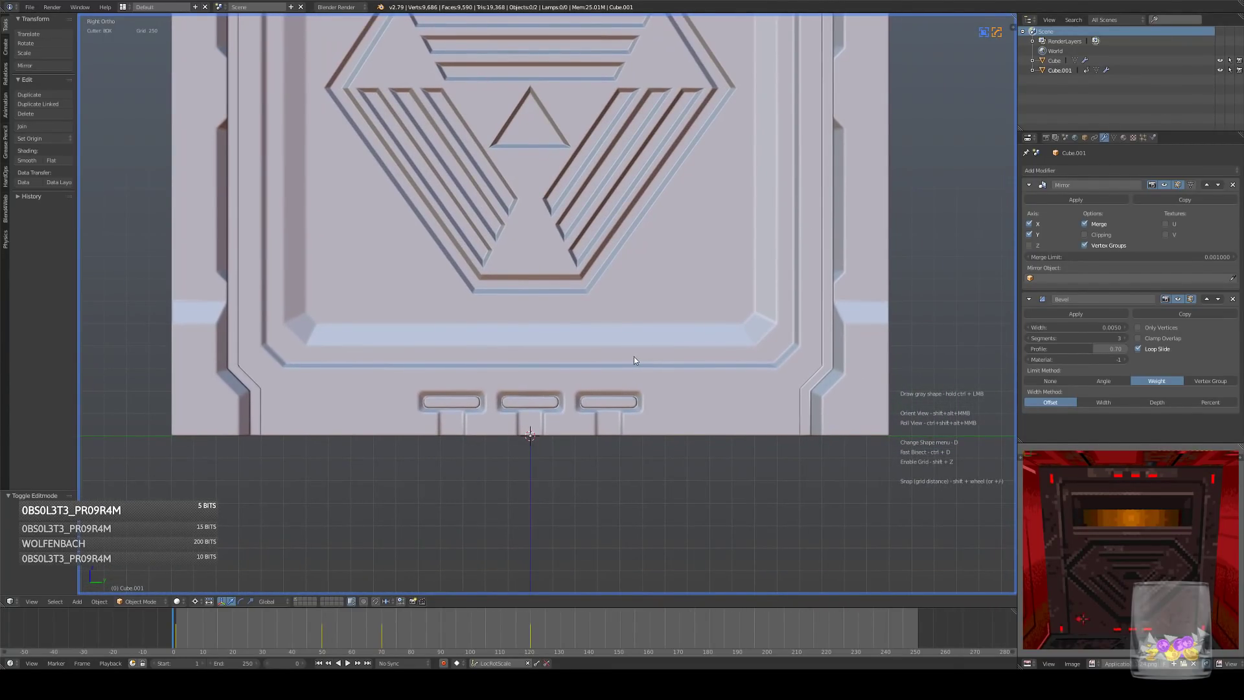
middle_drag(633, 360, 577, 387)
- Remove the small recesses and notches from the door's lower strip by dissolving their geometry, keeping the strip's bottom centre corner
key(Tab)
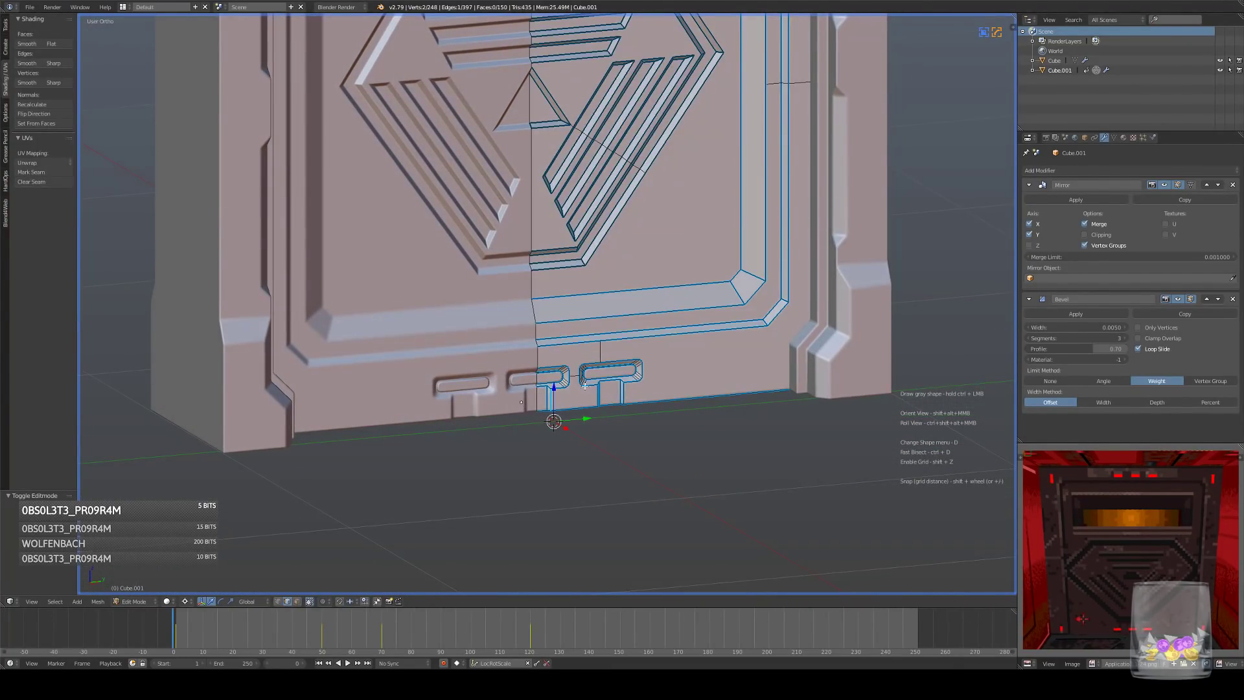
key(KP_3)
key(z)
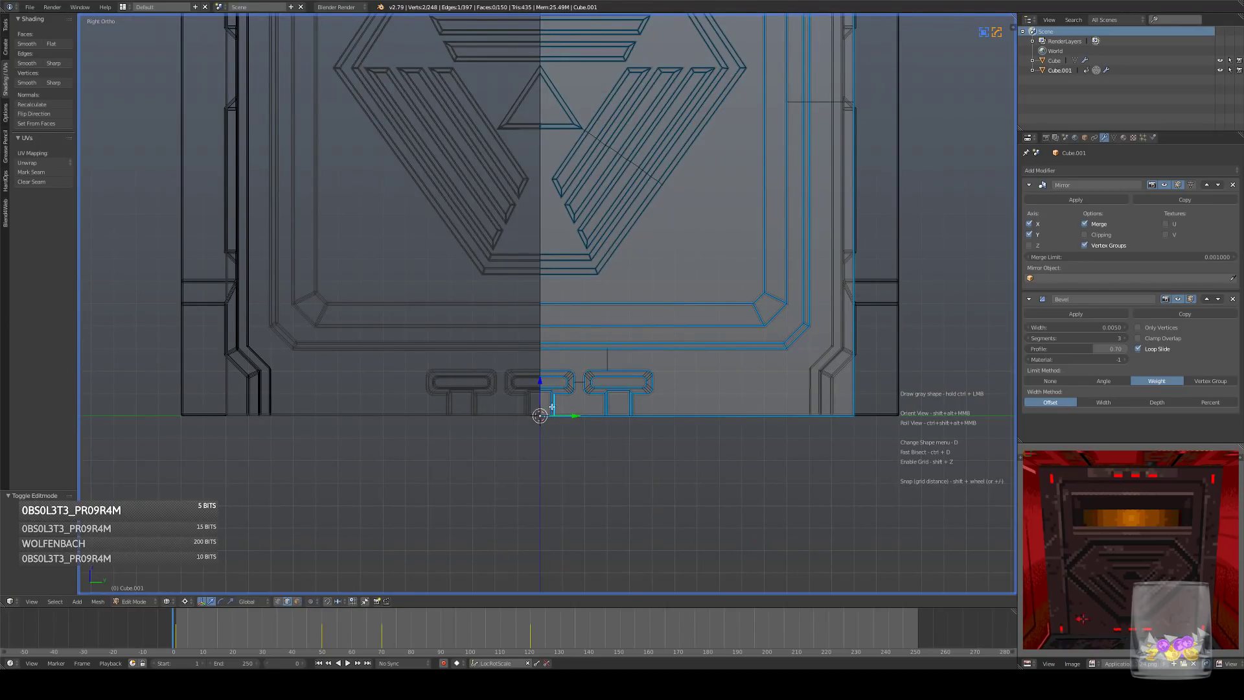
click(279, 601)
key(b)
drag(515, 361, 700, 472)
key(ctrl+x)
middle_drag(696, 415, 546, 426)
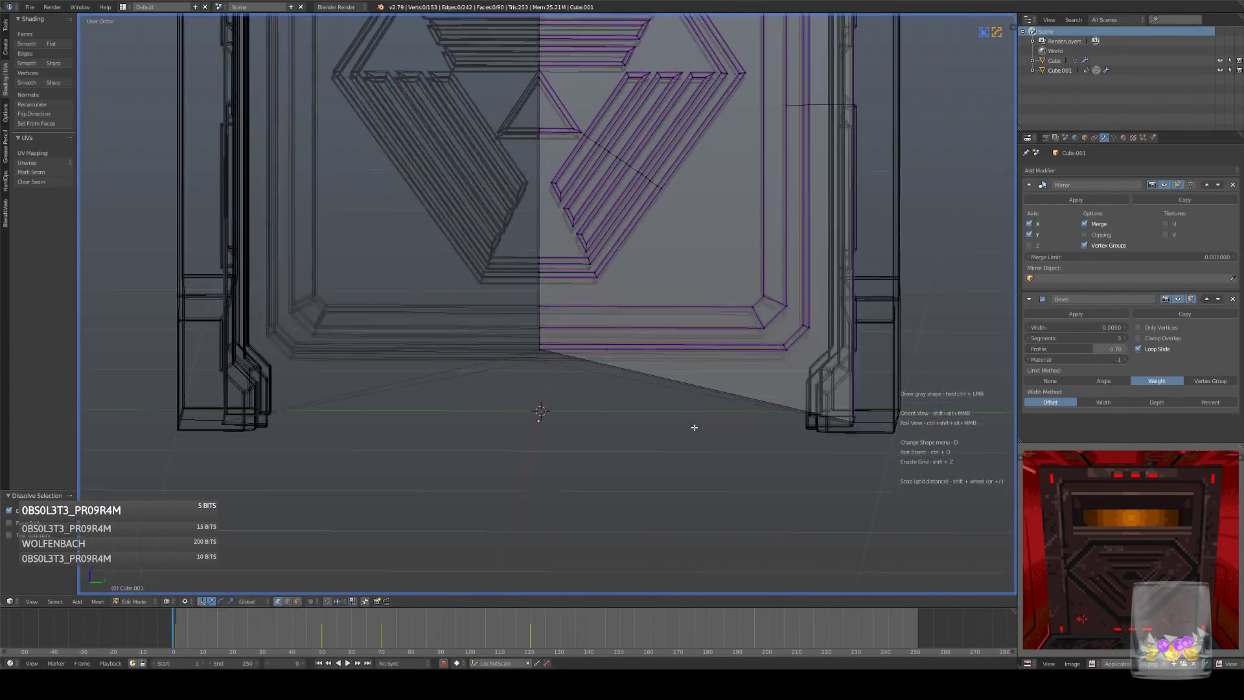
key(ctrl+z)
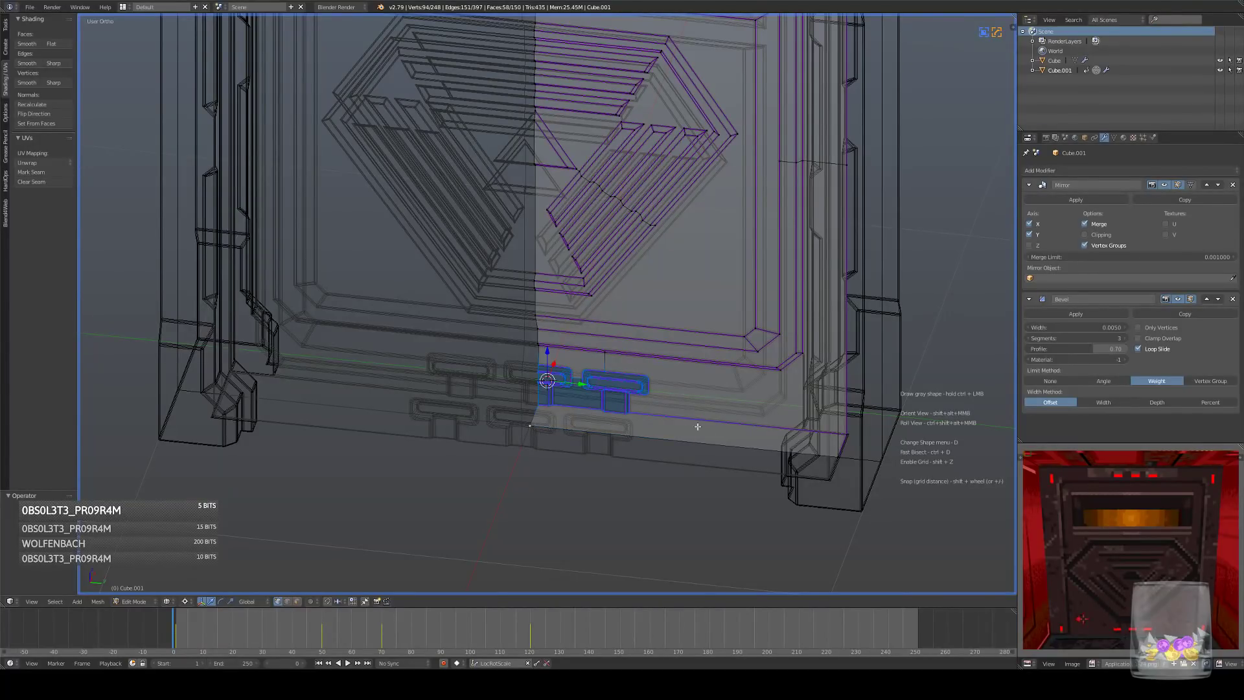
mouse_move(697, 427)
middle_down()
mouse_move(711, 410)
mouse_move(678, 417)
middle_up()
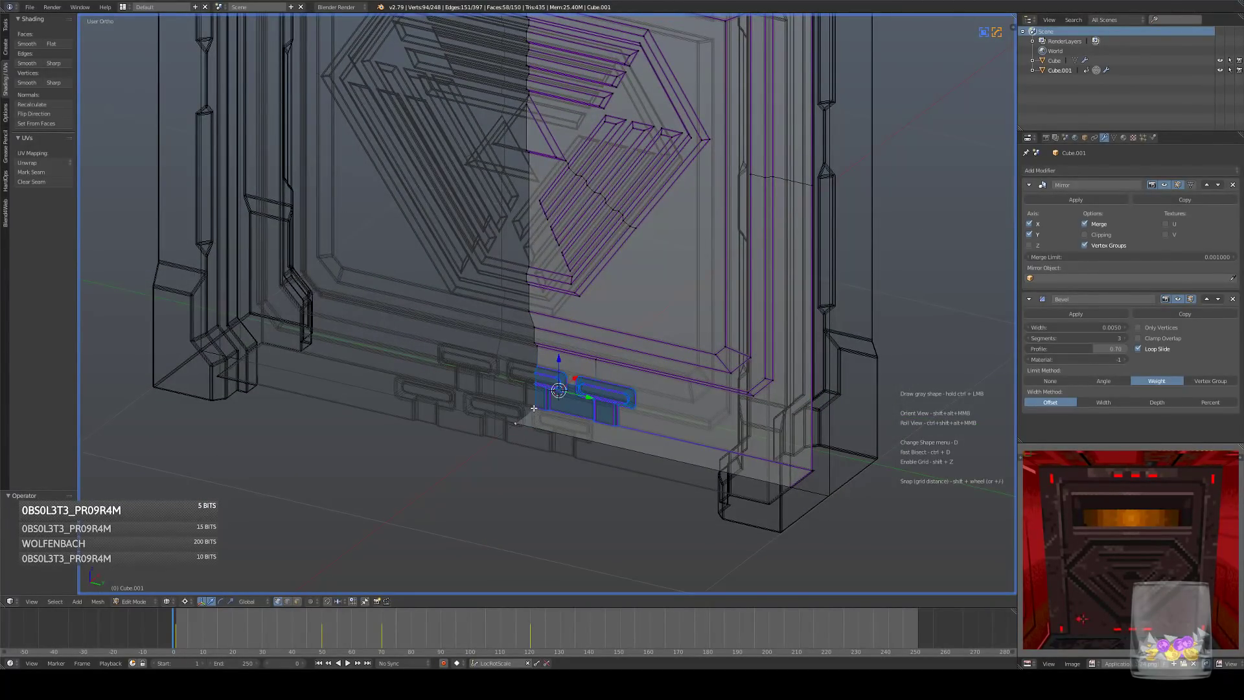
key(ctrl+x)
middle_drag(534, 408, 558, 395)
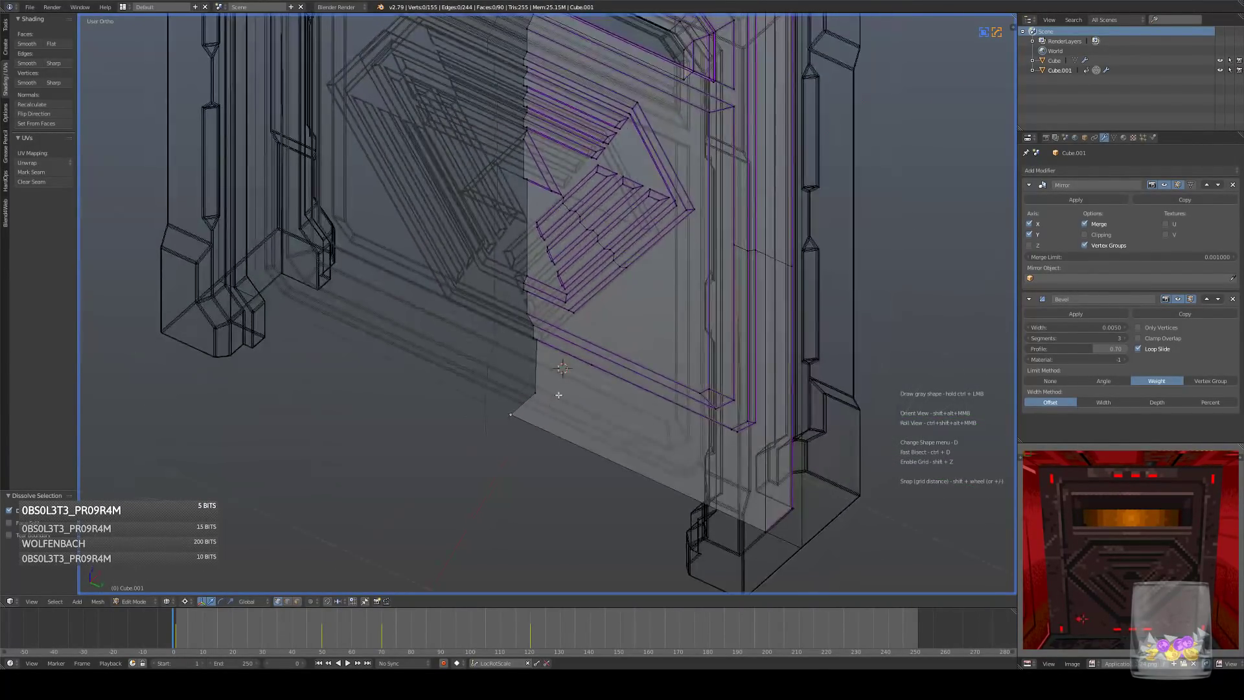
- Connect the strip's bottom centre vertex to the outer corner vertex with an edge and mark it sharp with HardOps
shift+right_click(784, 508)
middle_drag(678, 512, 700, 488)
key(j)
key(q)
click(821, 453)
key(a)
key(KP_3)
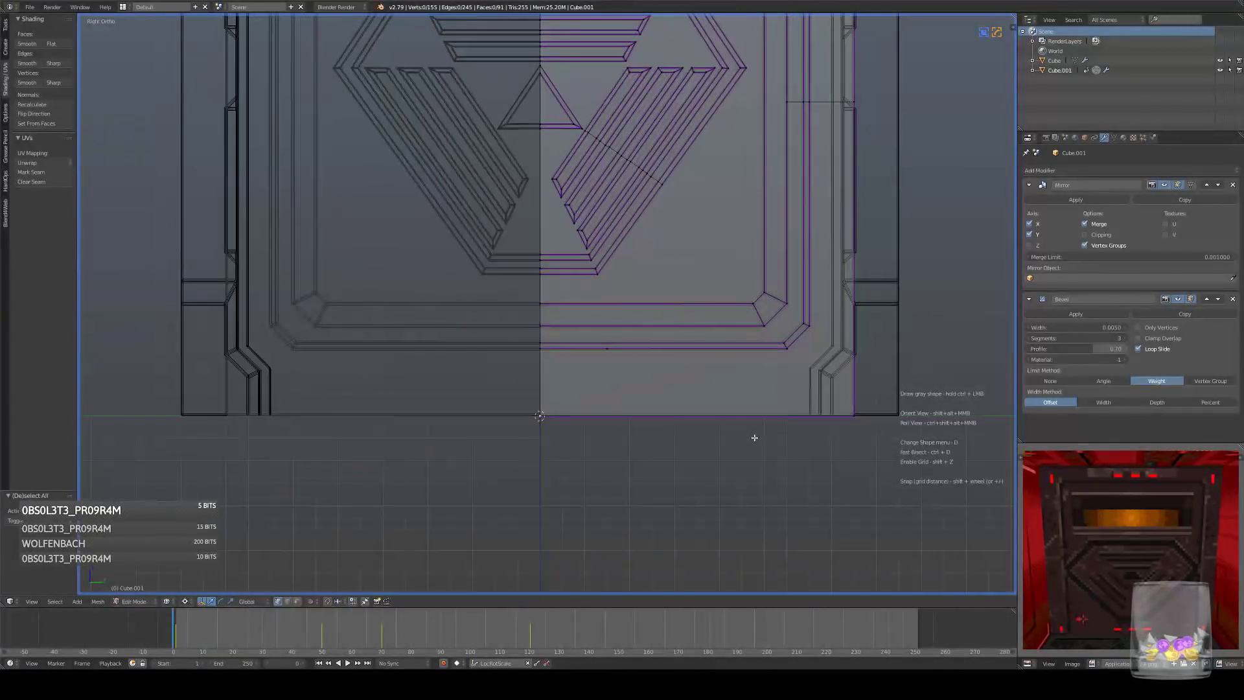
- Check the cleaned-up door, and dissolve the leftover vertex on the panel frame's lower outer edge
key(Tab)
scroll(674, 308, down, 6)
scroll(671, 341, up, 2)
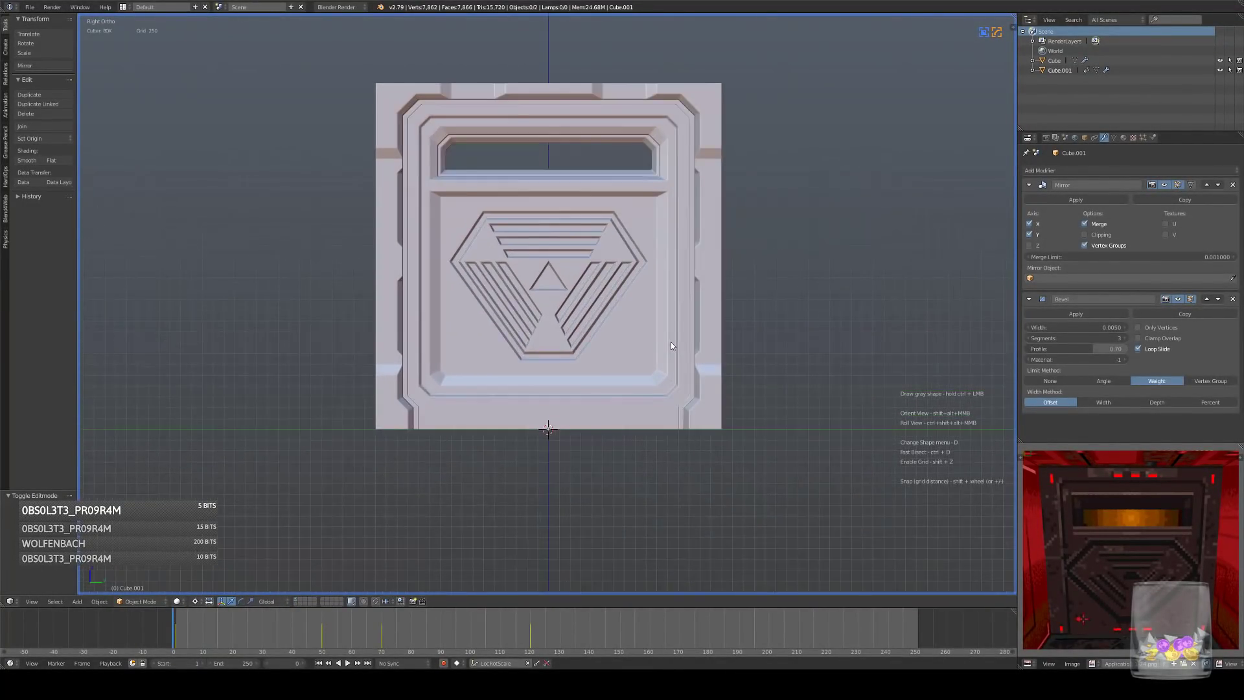
scroll(671, 341, up, 1)
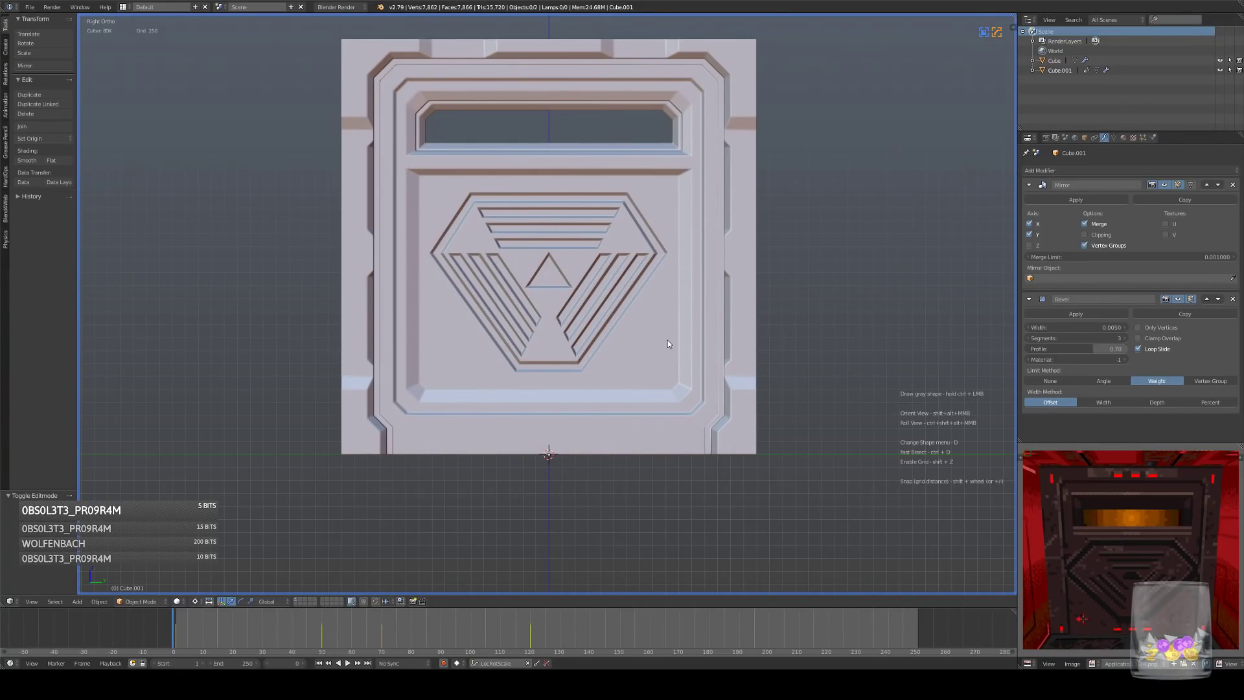
middle_drag(560, 321, 562, 321)
key(KP_3)
key(Tab)
scroll(616, 315, up, 4)
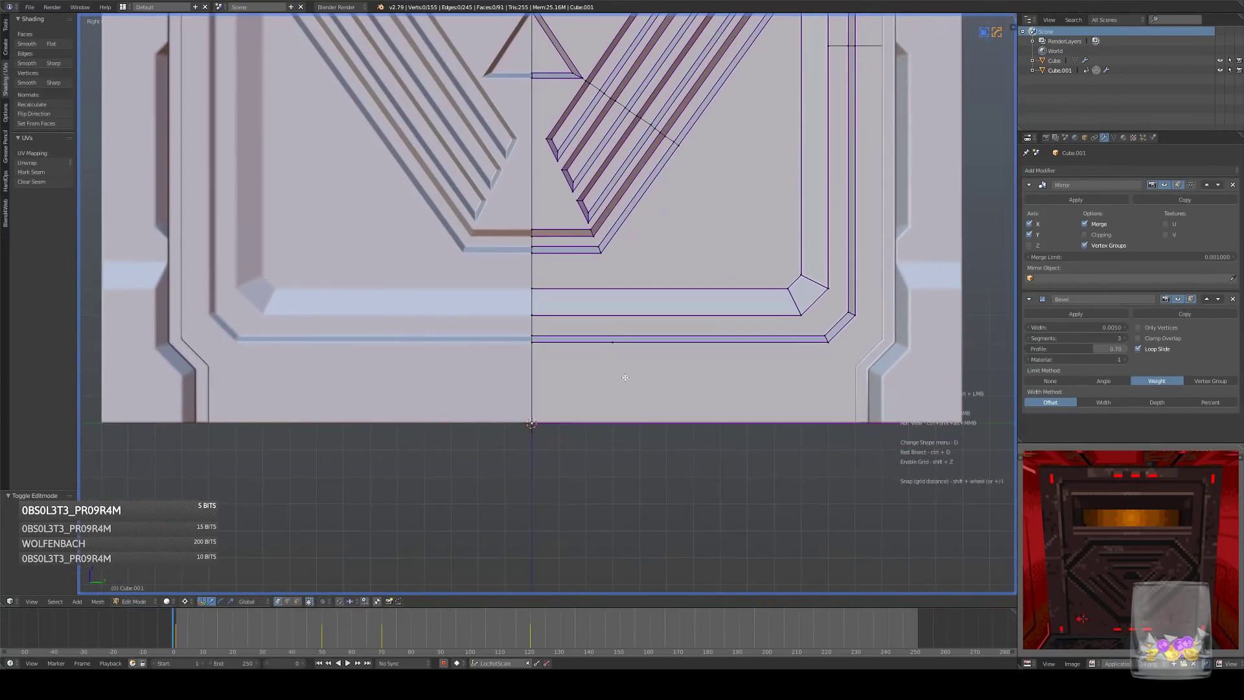
key(ctrl+x)
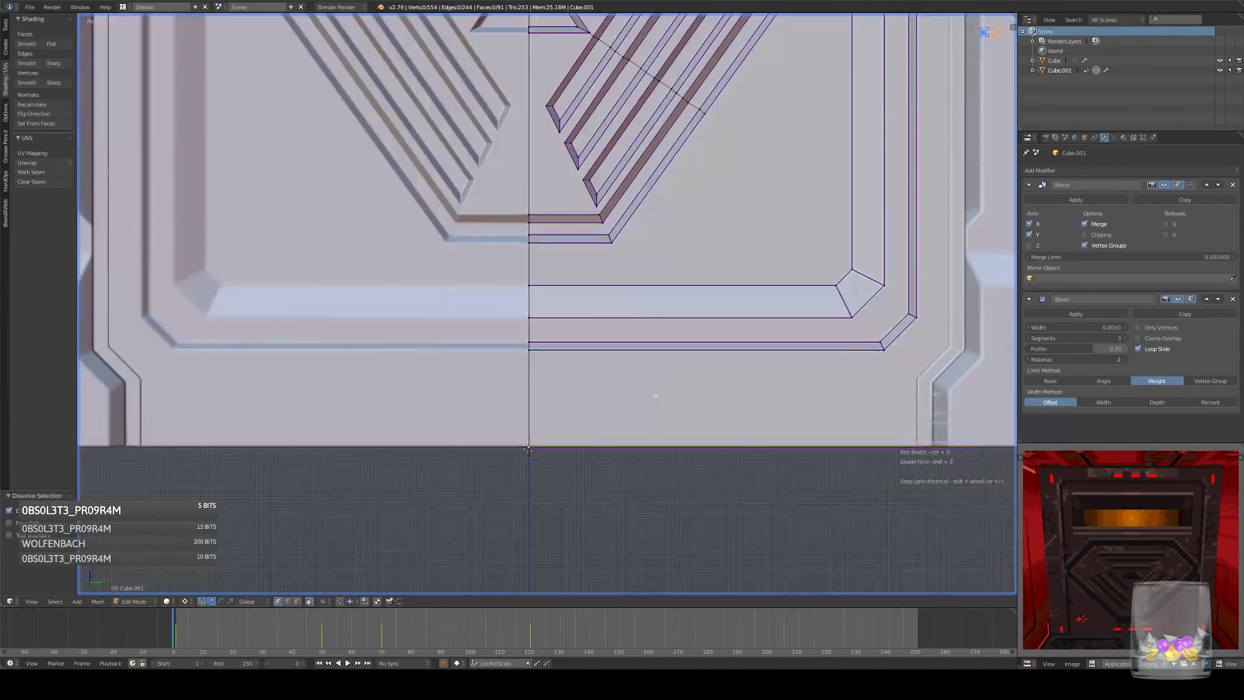
- Draw a wide rectangle with BoxCutter on the lower strip, starting at the door's bottom centre
key(z)
scroll(528, 459, down, 3)
ctrl+drag(517, 424, 649, 350)
middle_drag(650, 350, 691, 397)
key(z)
- Try to move the new rectangle's outer side edge
right_click(526, 381)
middle_drag(527, 381, 647, 313)
right_click(603, 350)
shift+right_click(509, 333)
scroll(650, 356, up, 1)
key(KP_3)
key(g)
ctrl+click(678, 344)
key(KP_3)
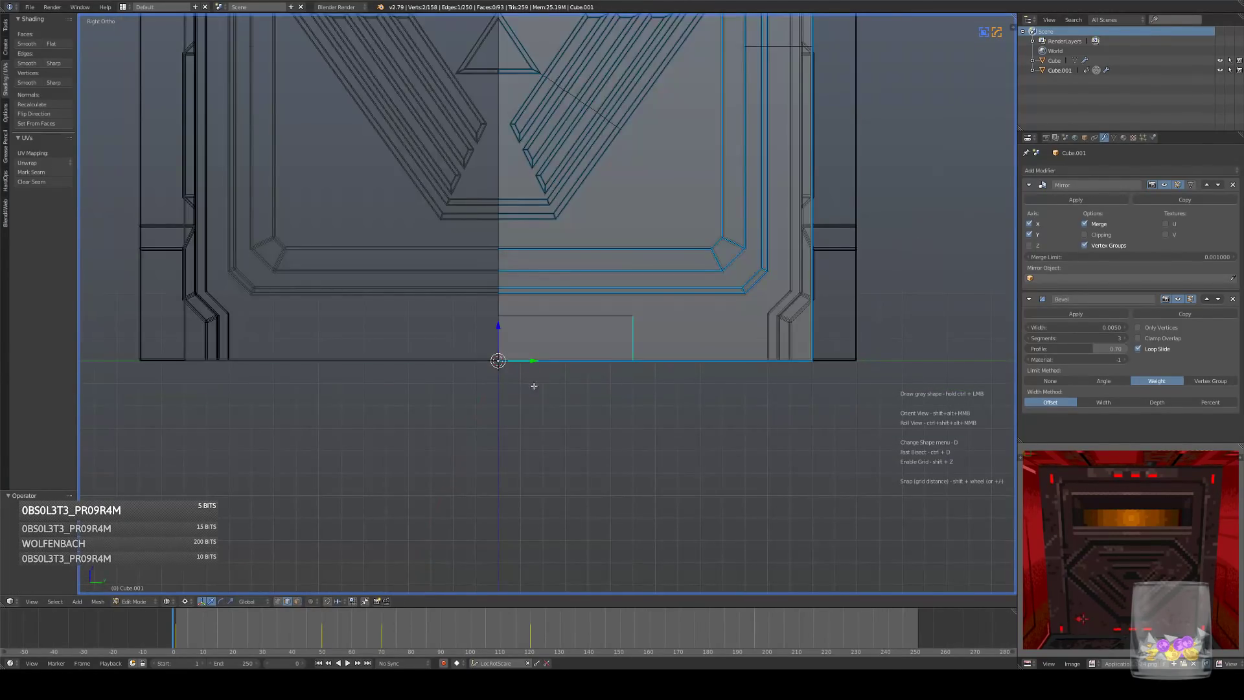
- Draw a smaller rectangle with BoxCutter inside the first one, starting at the door's bottom centre
mouse_move(488, 392)
mouse_down()
mouse_move(551, 386)
mouse_move(641, 342)
mouse_move(620, 342)
mouse_up()
mouse_move(620, 342)
middle_down()
mouse_move(654, 318)
mouse_move(635, 298)
middle_up()
key(z)
- Try to push the inner rectangle's edges into the door along X, and undo the move
middle_drag(600, 373, 521, 256)
drag(498, 244, 498, 244)
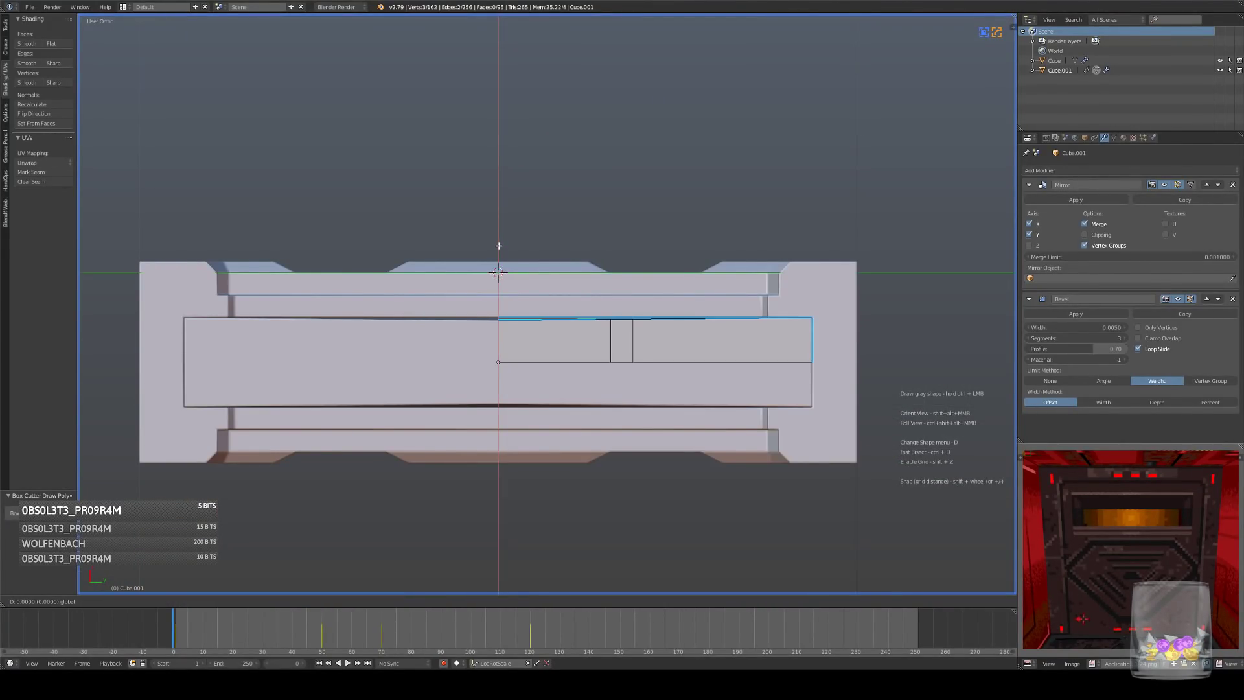
drag(496, 286, 499, 281)
middle_drag(525, 255, 666, 361)
drag(618, 364, 590, 364)
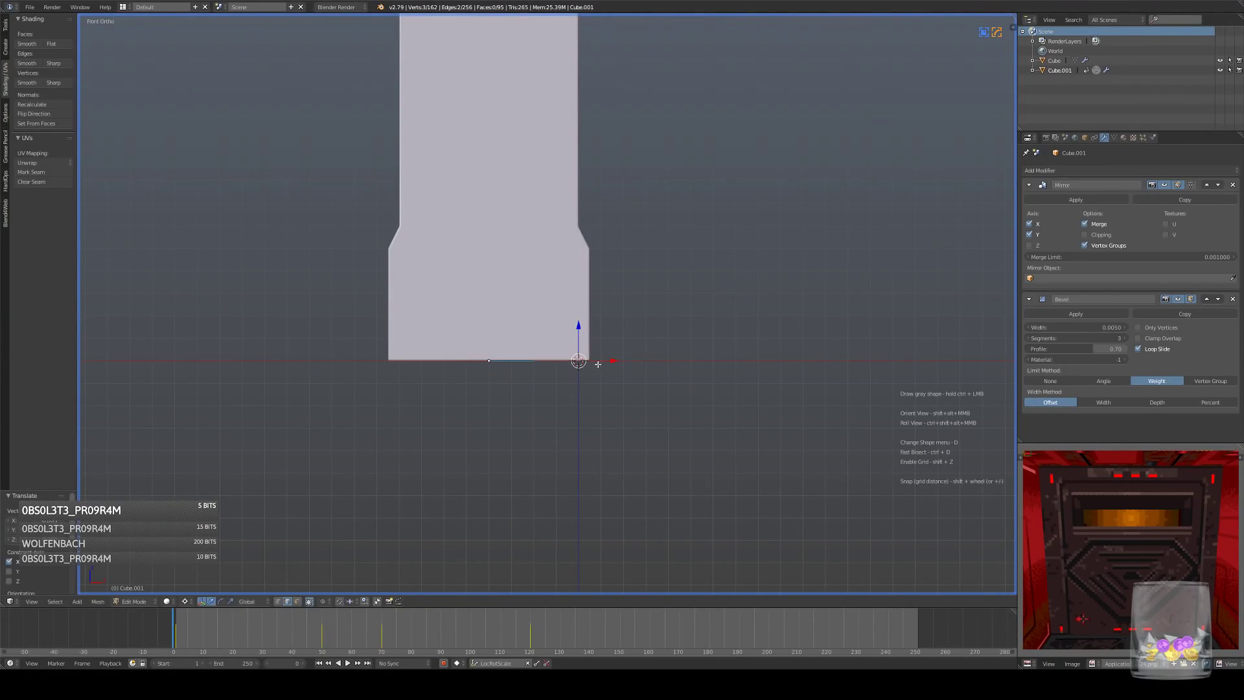
key(z)
mouse_move(620, 360)
middle_down()
mouse_move(570, 390)
mouse_move(559, 343)
mouse_move(601, 362)
middle_up()
key(ctrl+z)
- Try to move the inner rectangle's edges with an additional edge selected, and undo the attempt
shift+right_click(537, 354)
scroll(609, 370, up, 4)
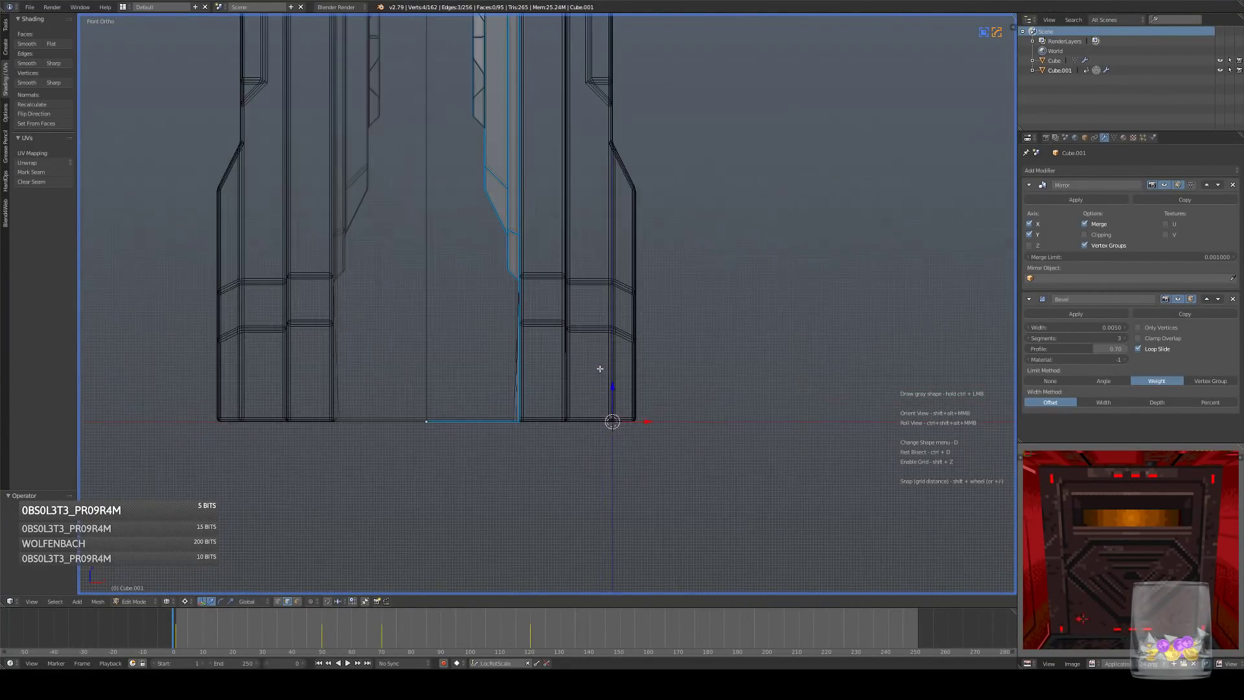
key(g)
click(705, 405)
middle_drag(714, 399, 503, 423)
key(ctrl+z)
key(ctrl+z)
- Snap the selected edges of the inner rectangle to the grid
shift+right_click(519, 374)
shift+right_click(558, 416)
middle_drag(586, 414, 639, 397)
scroll(606, 402, down, 5)
key(shift+s)
click(738, 379)
- Move the inner rectangle's edges along X into the door to form a recess with a sloped border
scroll(547, 364, up, 3)
right_click(541, 372)
shift+right_click(540, 375)
scroll(686, 391, up, 4)
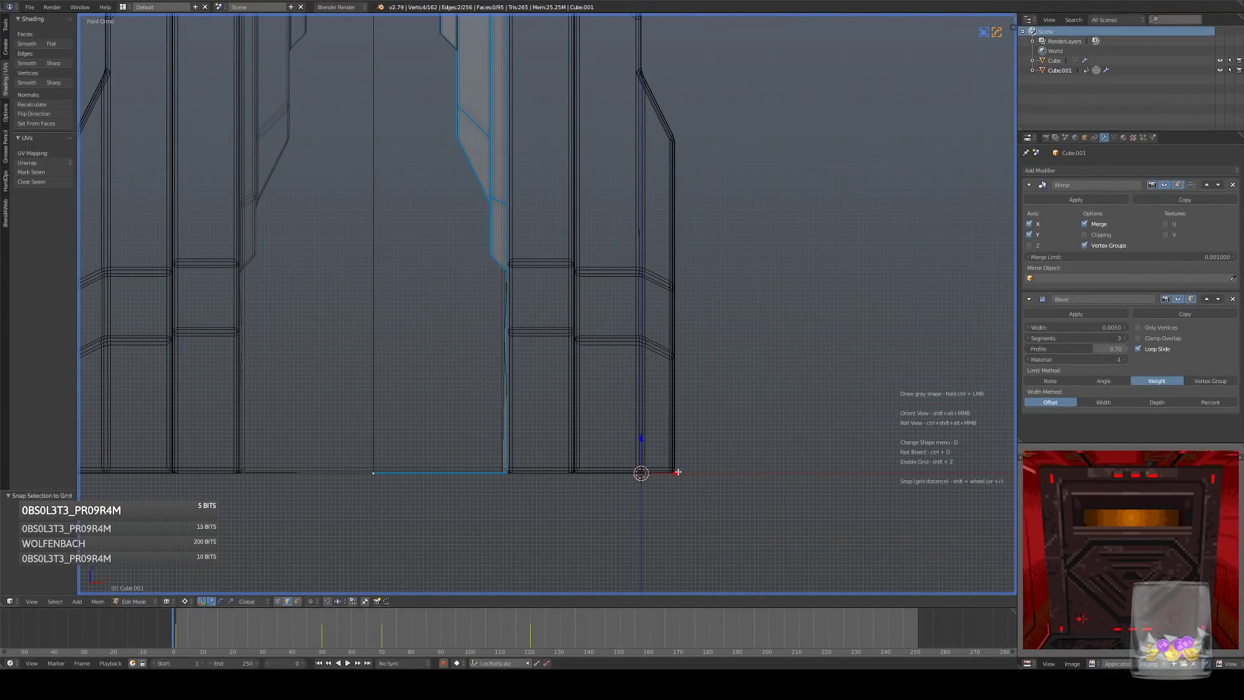
key(g)
key(x)
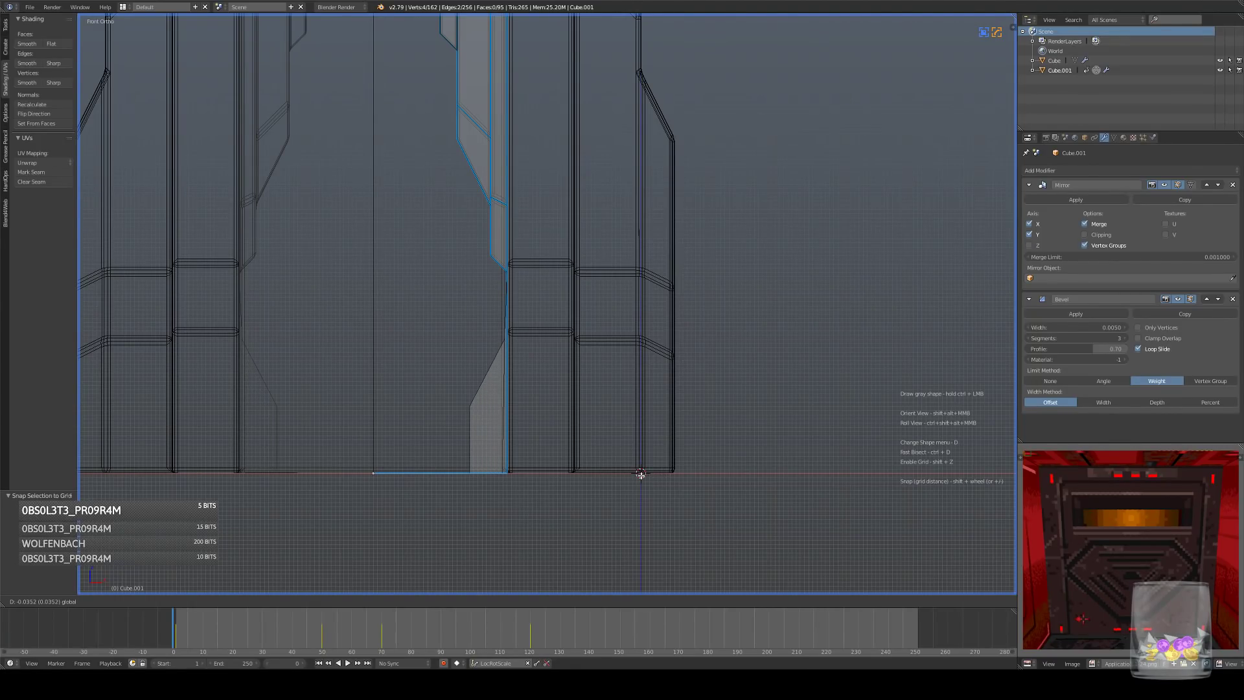
click(642, 474)
mouse_move(641, 474)
middle_down()
mouse_move(635, 452)
mouse_move(683, 411)
middle_up()
key(z)
key(z)
click(844, 396)
key(KP_1)
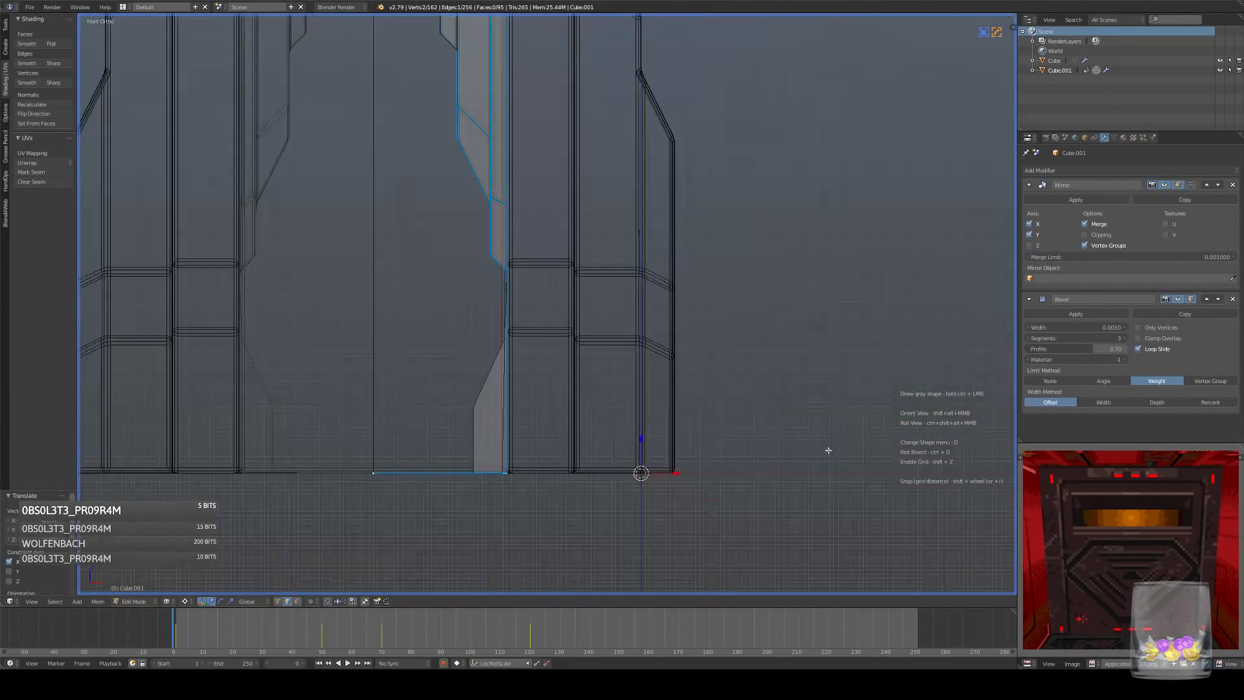
middle_drag(831, 449, 820, 454)
key(KP_1)
scroll(822, 453, down, 6)
key(q)
click(822, 451)
key(ctrl+z)
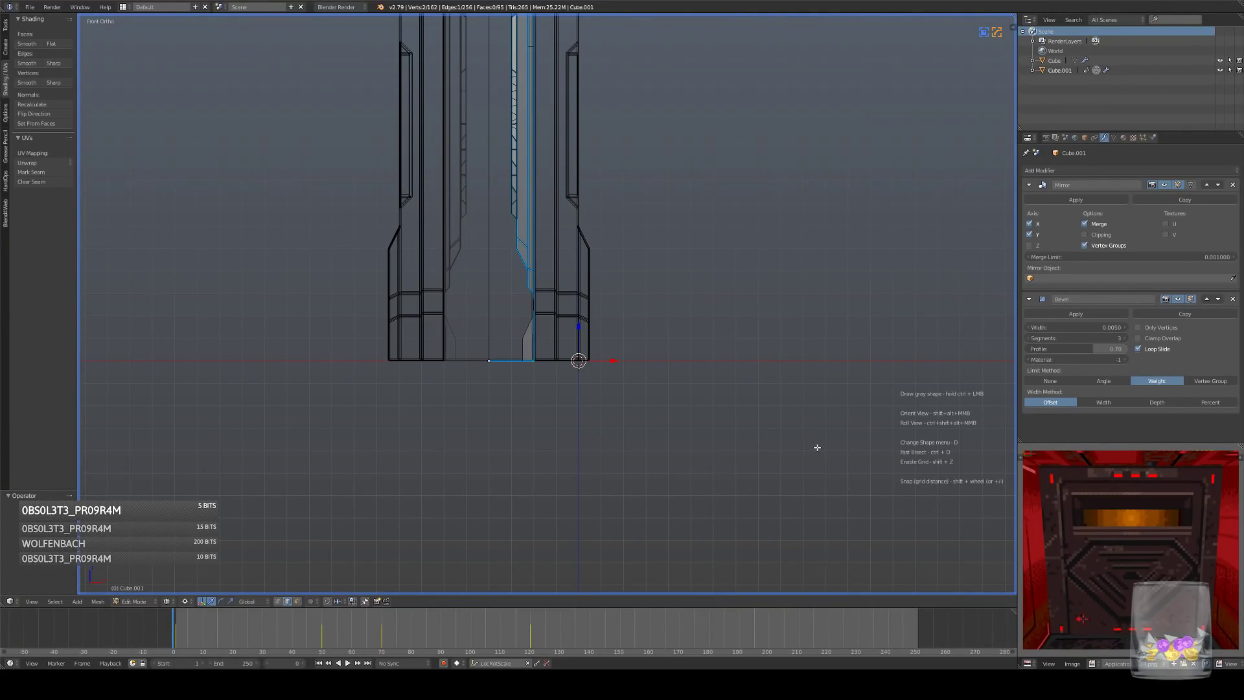
- Snap the recess's selected edge to the grid
key(shift+s)
click(817, 447)
scroll(817, 447, up, 8)
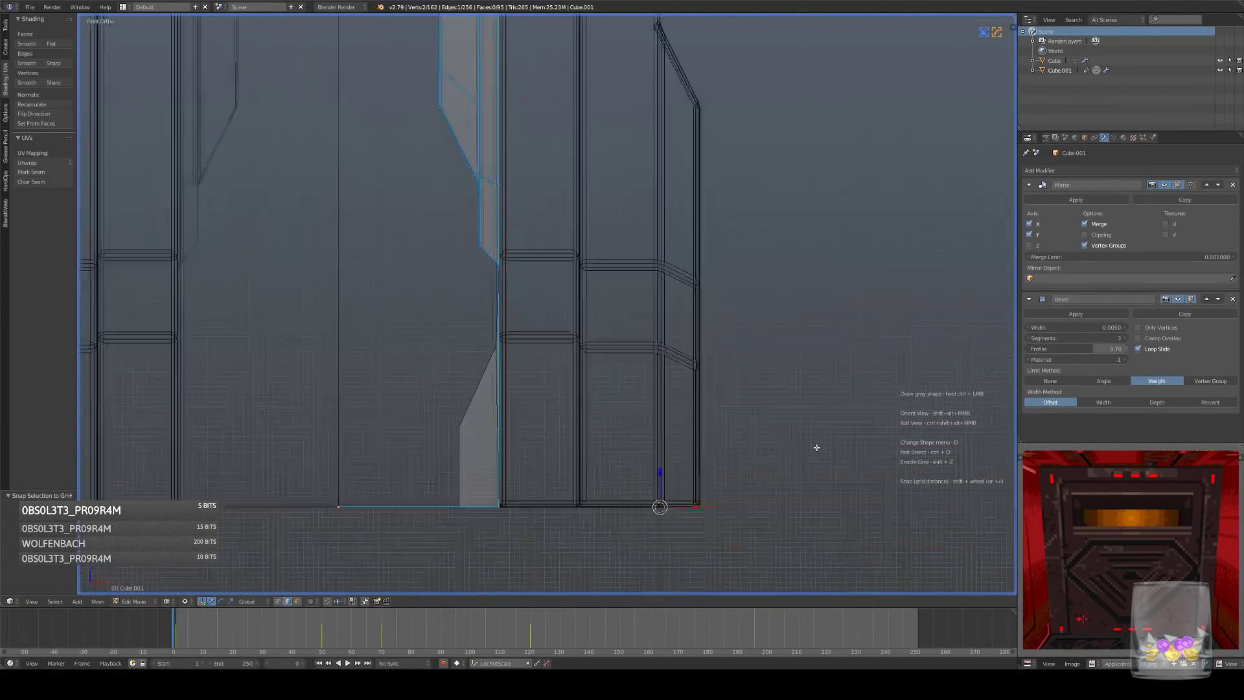
- Snap the vertex at the upper end of the recess's slope to the grid
shift+middle_drag(617, 450, 637, 428)
click(278, 601)
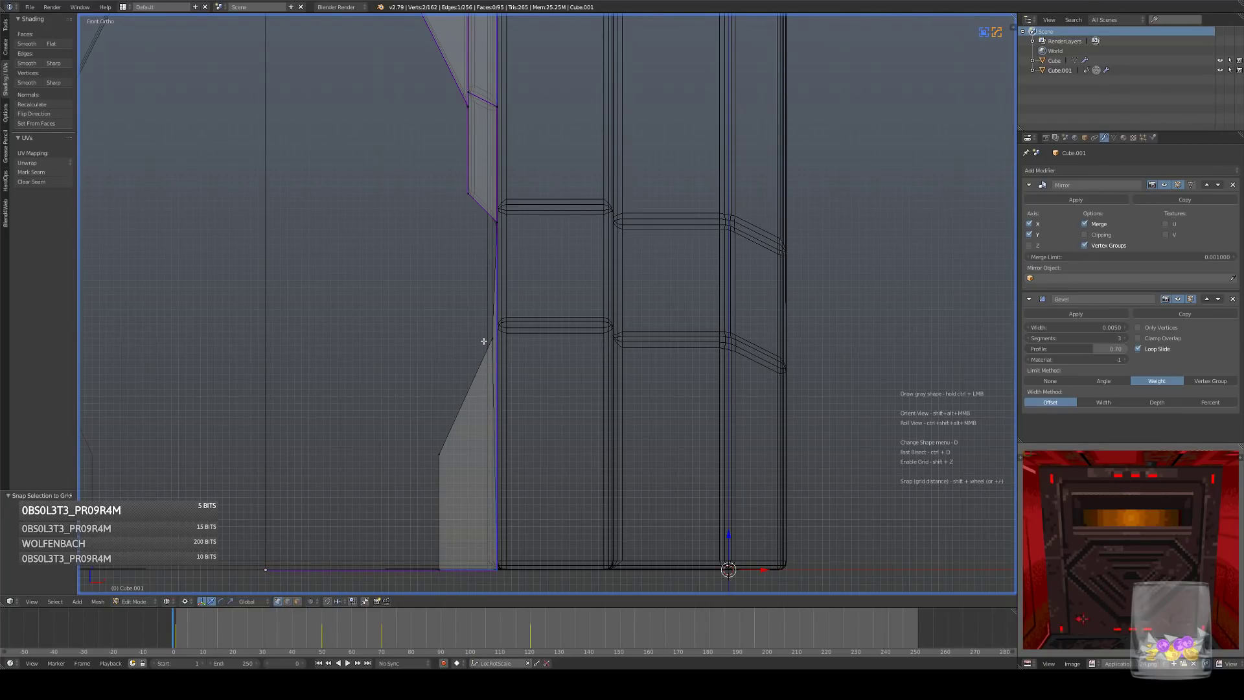
right_click(485, 342)
scroll(696, 393, down, 6)
scroll(726, 395, down, 3)
scroll(752, 400, up, 6)
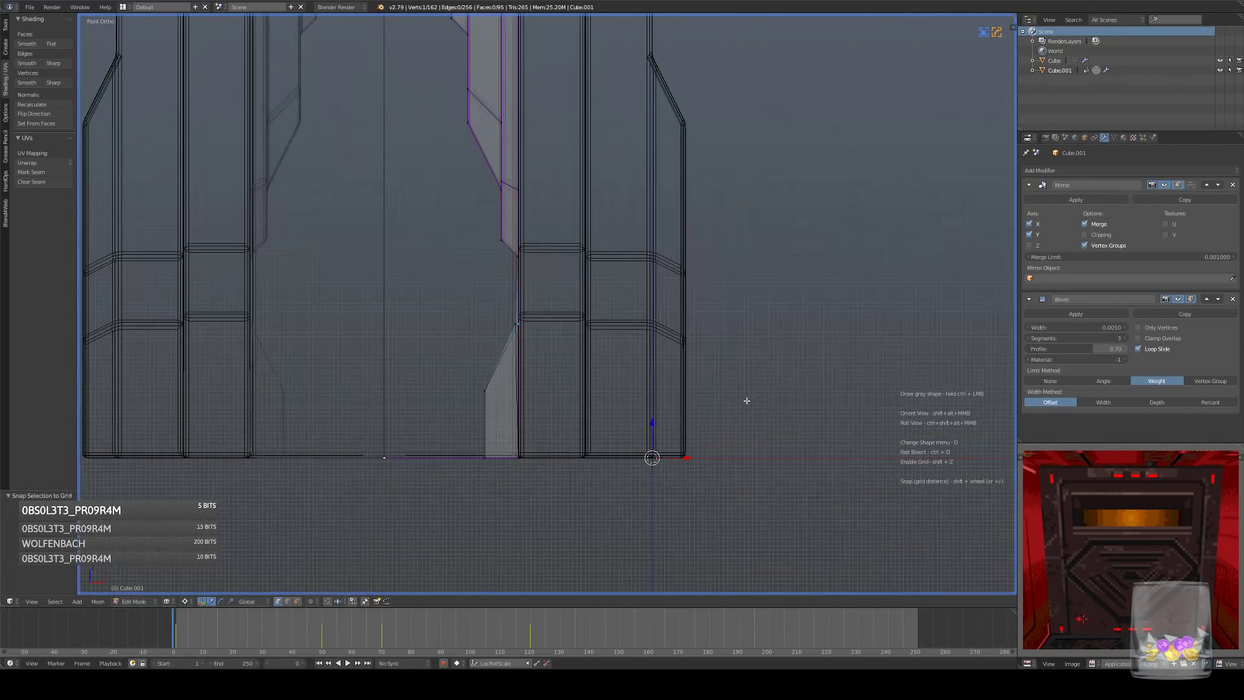
scroll(747, 345, down, 5)
key(shift+s)
click(745, 348)
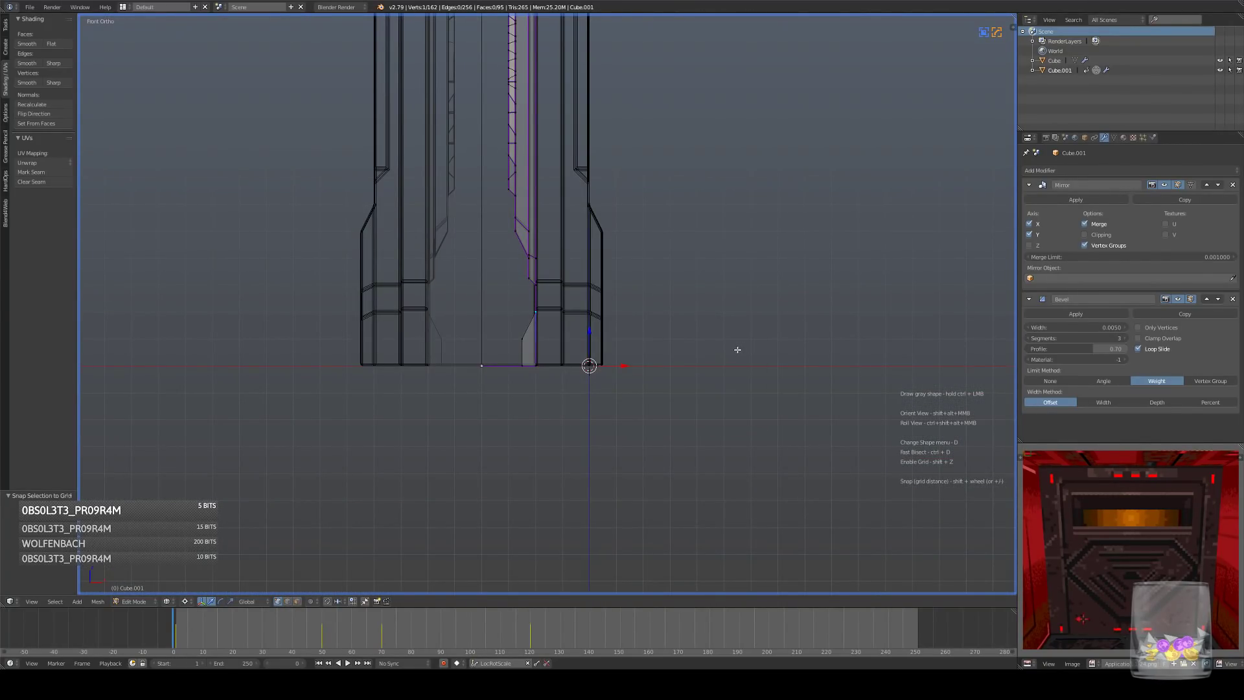
- Connect the recess's inner and outer upper corner vertices with a diagonal edge
scroll(734, 349, up, 7)
middle_drag(723, 364, 659, 396)
click(738, 432)
key(ctrl+z)
shift+click(749, 435)
key(j)
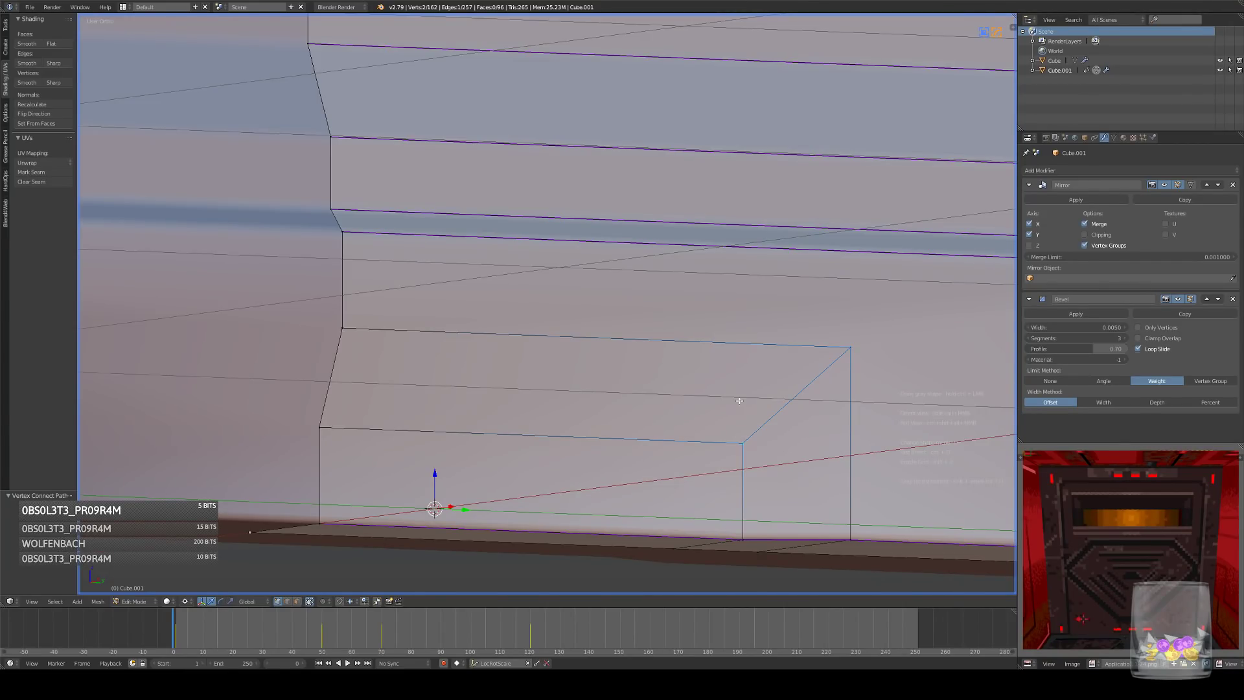
- Mark the edges of the new bottom recess, including the diagonal corner edge, for bevelling
middle_drag(764, 442, 641, 511)
click(289, 604)
right_click(695, 425)
shift+right_click(668, 399)
shift+right_click(721, 374)
shift+right_click(712, 340)
shift+right_click(755, 389)
key(q)
click(862, 397)
- Inspect the recess at the door's bottom centre, comparing the bevelled object with its mesh
key(KP_1)
key(Tab)
scroll(803, 427, down, 6)
middle_drag(803, 428, 708, 406)
scroll(709, 406, down, 6)
key(KP_3)
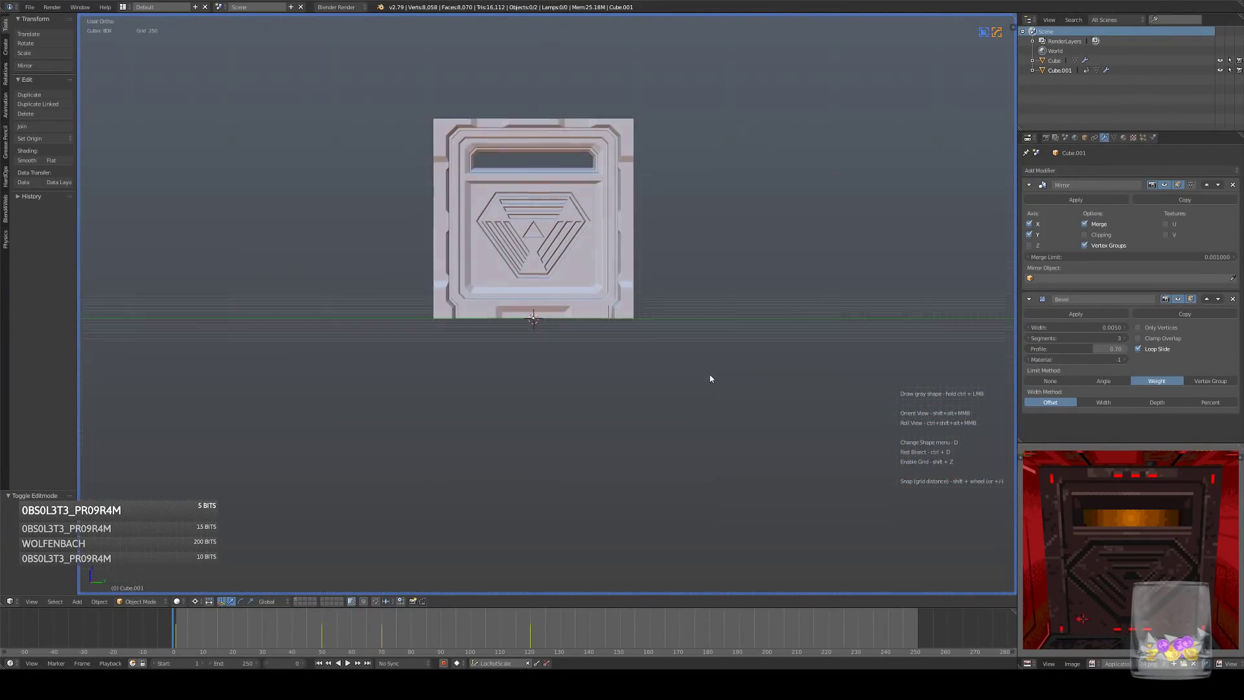
key(Tab)
scroll(712, 408, up, 10)
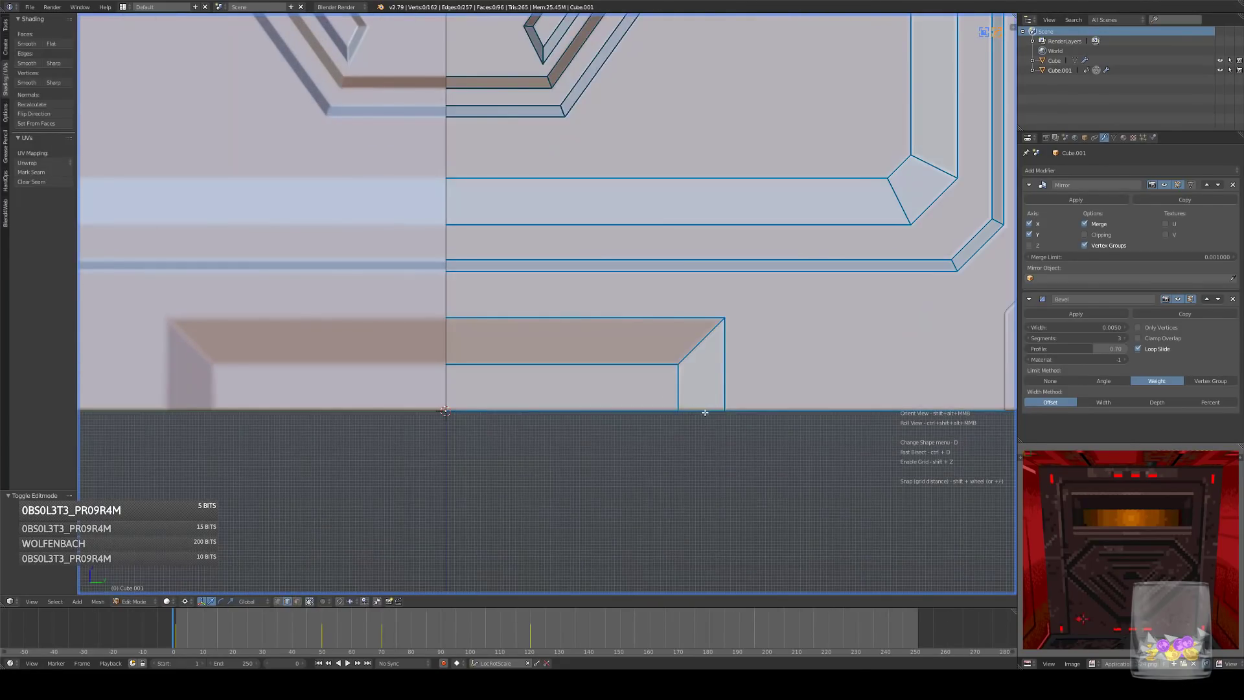
click(705, 412)
middle_drag(508, 332, 560, 350)
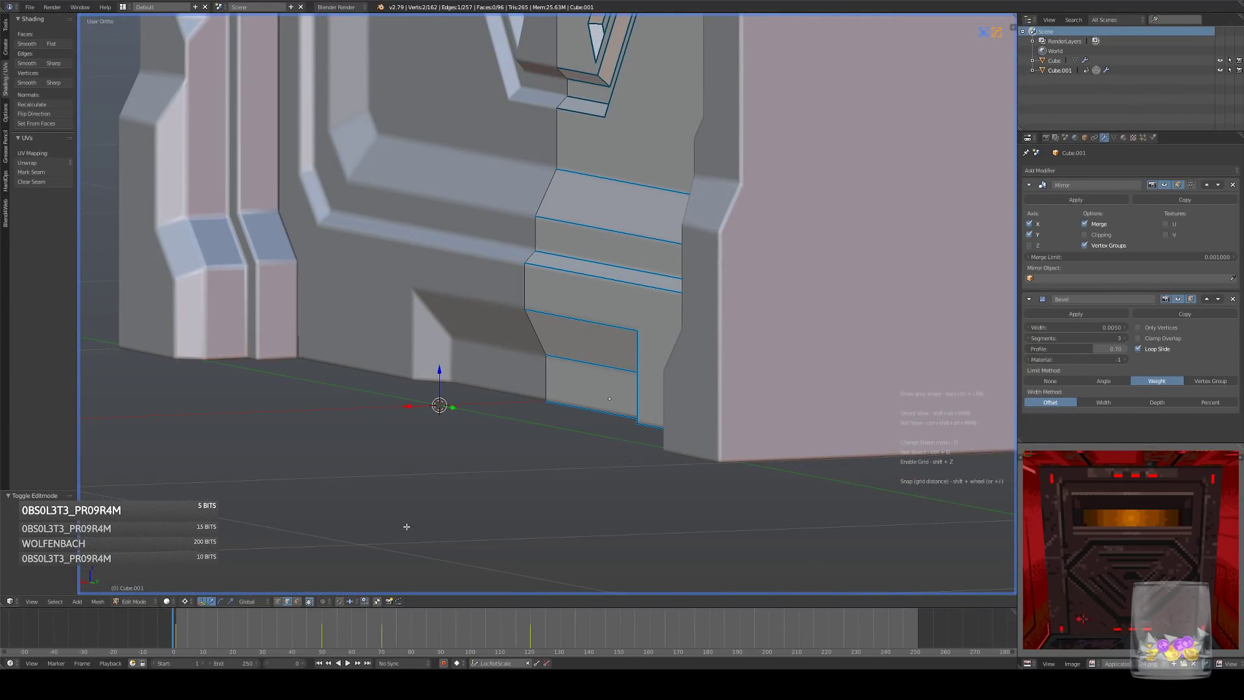
- Examine the recess's side slope and its proportions within the whole door from several angles
key(KP_3)
right_click(724, 380)
right_click(683, 387)
right_click(731, 385)
right_click(660, 399)
right_click(684, 388)
middle_drag(735, 400, 729, 429)
key(Tab)
scroll(810, 436, down, 10)
scroll(728, 430, down, 2)
key(KP_3)
scroll(686, 396, up, 6)
middle_drag(781, 357, 727, 393)
scroll(727, 393, down, 1)
scroll(727, 392, down, 2)
middle_drag(609, 404, 662, 387)
key(KP_3)
key(Tab)
scroll(660, 378, up, 8)
middle_drag(643, 375, 406, 538)
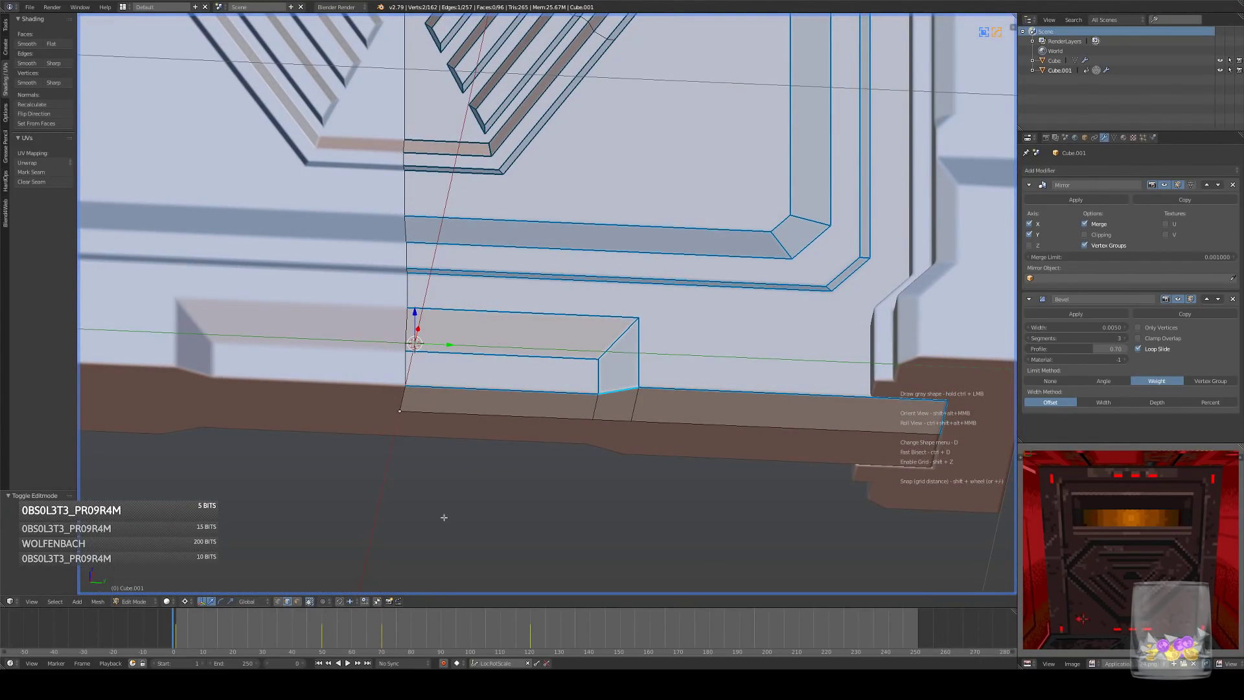
- Subdivide the inner and outer side edges of the recess's sloped end
right_click(593, 376)
shift+right_click(637, 365)
key(w)
click(750, 367)
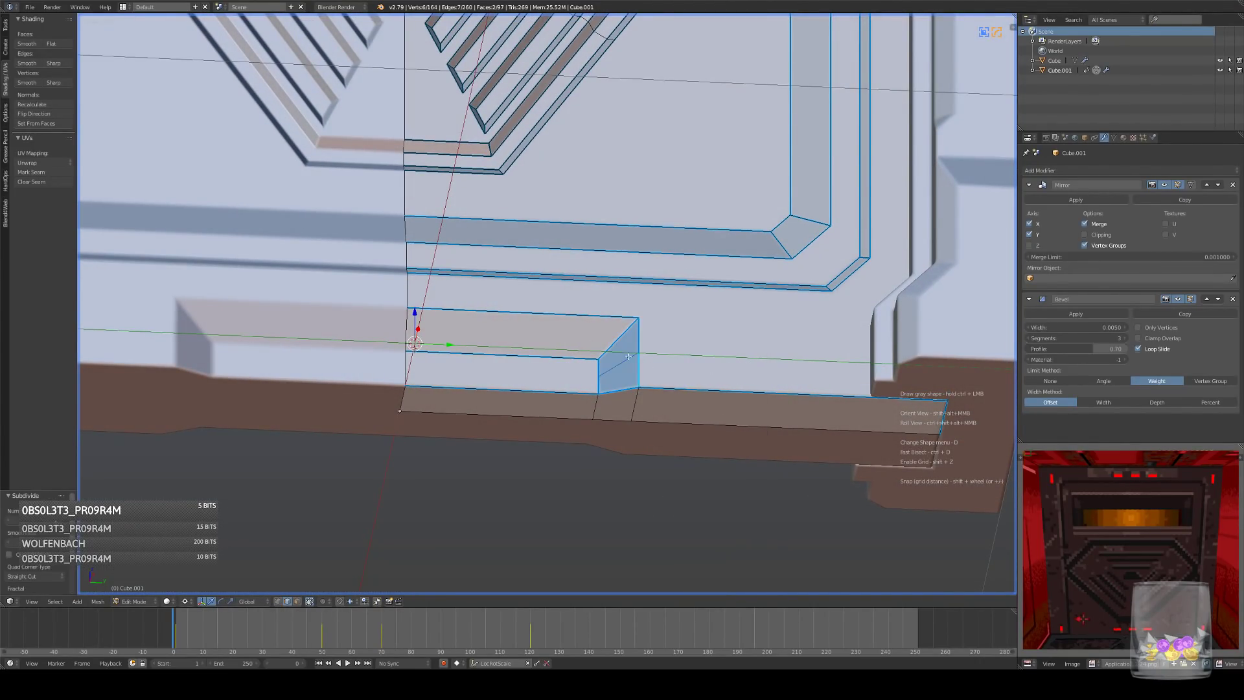
- Move the lower side edges of the recess outward about 0.031 along Y to chamfer its corner
key(KP_3)
right_click(624, 380)
key(z)
shift+right_click(624, 381)
key(z)
key(g)
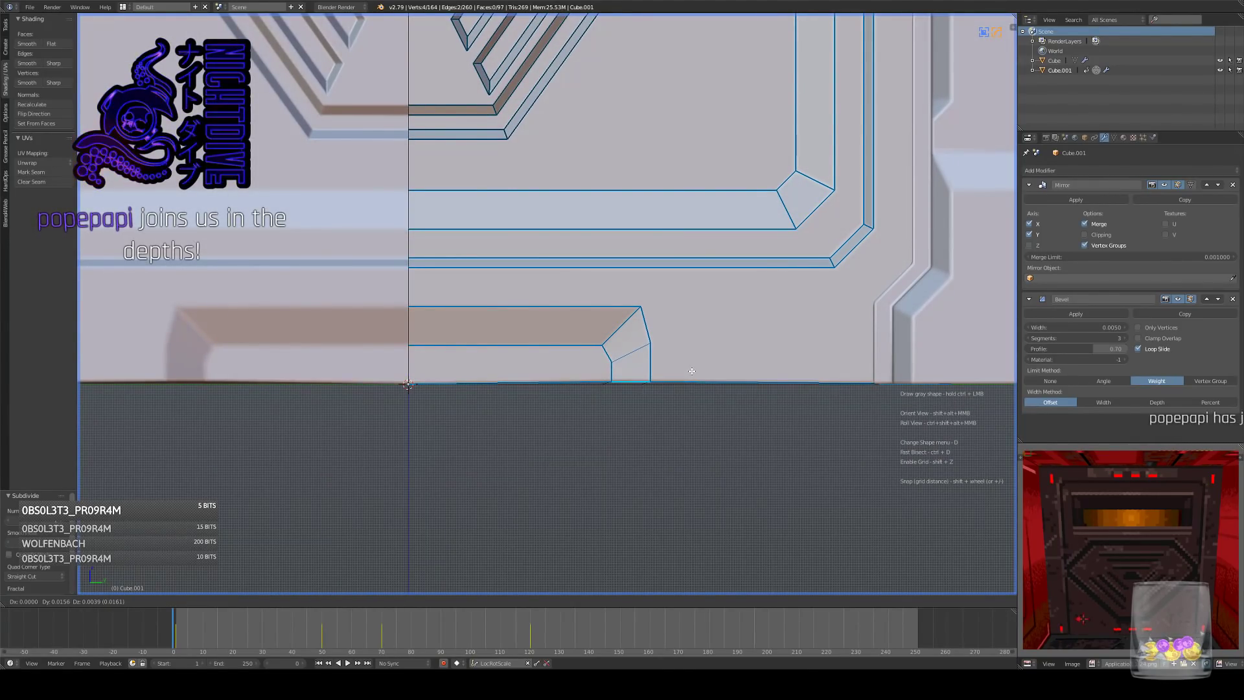
key(y)
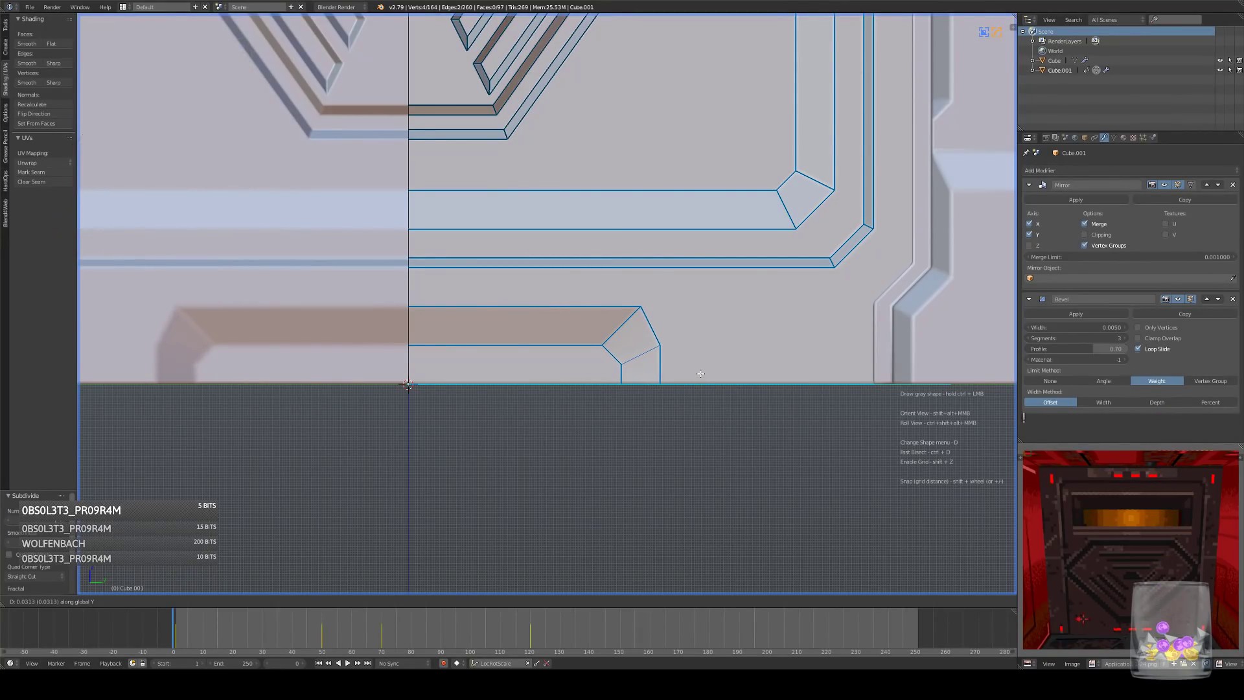
click(701, 375)
- Move the recess's outer lower side edge about 0.023 further outward along Y
right_click(644, 354)
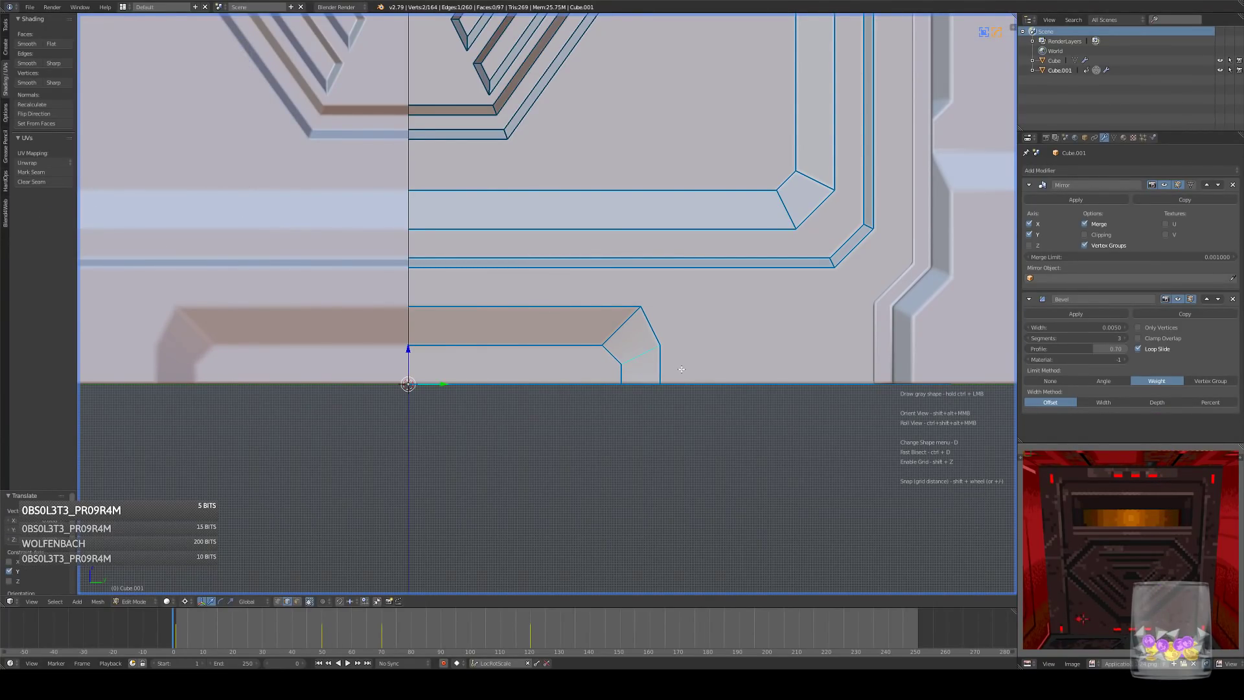
scroll(654, 363, up, 1)
right_click(683, 379)
key(g)
key(x)
key(y)
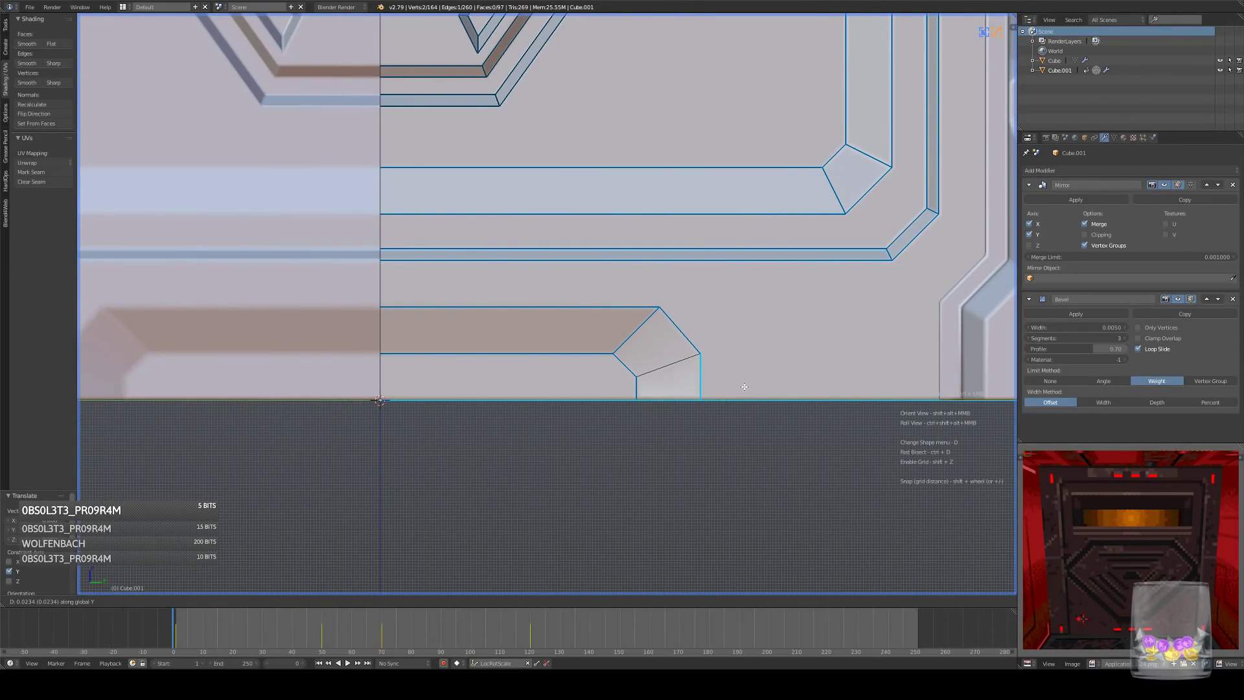
click(747, 387)
- Mark the new edge across the recess's sloped end for bevelling
middle_drag(747, 387, 667, 387)
key(q)
click(774, 377)
- Inspect the recess with its chamfered corners in Object Mode from several distances
key(a)
scroll(756, 374, down, 5)
key(Tab)
scroll(701, 382, down, 5)
scroll(755, 409, up, 4)
scroll(644, 417, down, 5)
middle_drag(656, 399, 736, 430)
scroll(736, 431, down, 4)
- Dissolve the two redundant edges on the door's underside below the recess
middle_drag(560, 425, 521, 596)
scroll(572, 407, up, 6)
key(Tab)
scroll(709, 367, up, 3)
click(752, 406)
shift+click(793, 413)
key(ctrl+x)
middle_drag(793, 413, 797, 441)
- Examine the depth and slope profile of the recess in a wireframe front view
scroll(861, 436, down, 3)
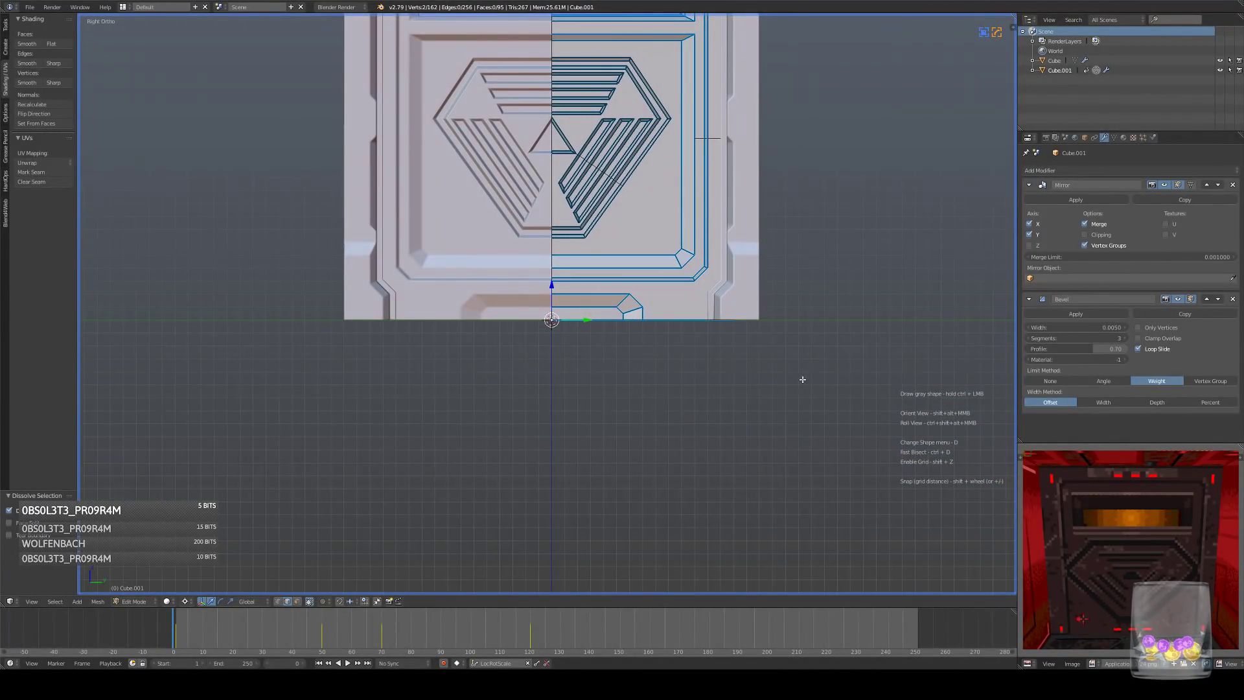
scroll(803, 379, up, 4)
alt+middle_drag(803, 379, 742, 387)
key(z)
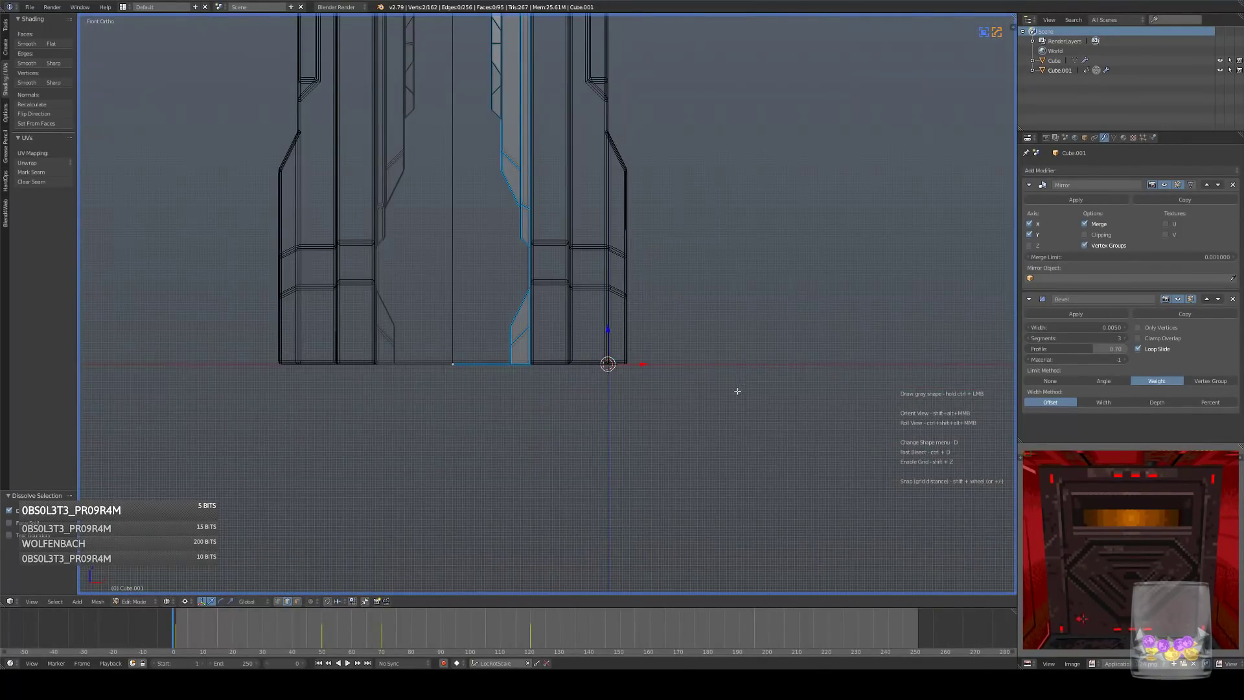
scroll(741, 387, up, 5)
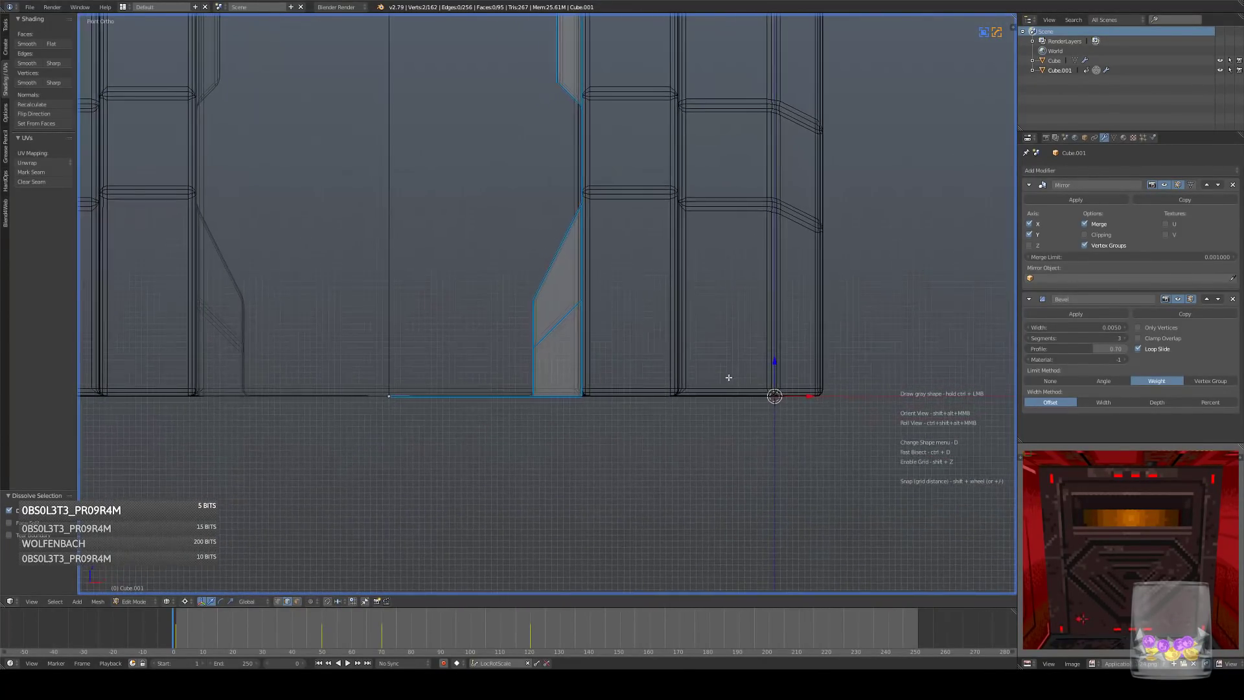
scroll(728, 378, up, 2)
click(279, 601)
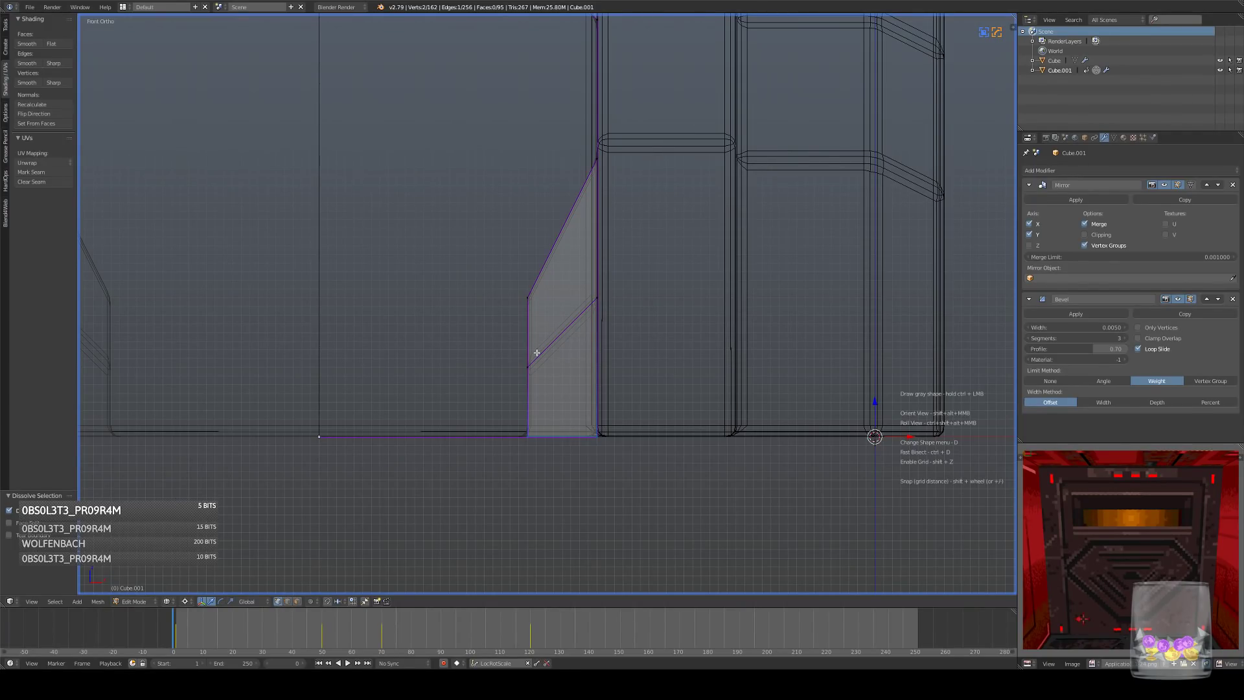
- Inspect the shaded door and its bottom recess in Object Mode, up close and as a whole
key(Tab)
scroll(742, 383, down, 5)
key(z)
middle_drag(857, 405, 795, 411)
scroll(791, 410, down, 4)
scroll(792, 410, up, 6)
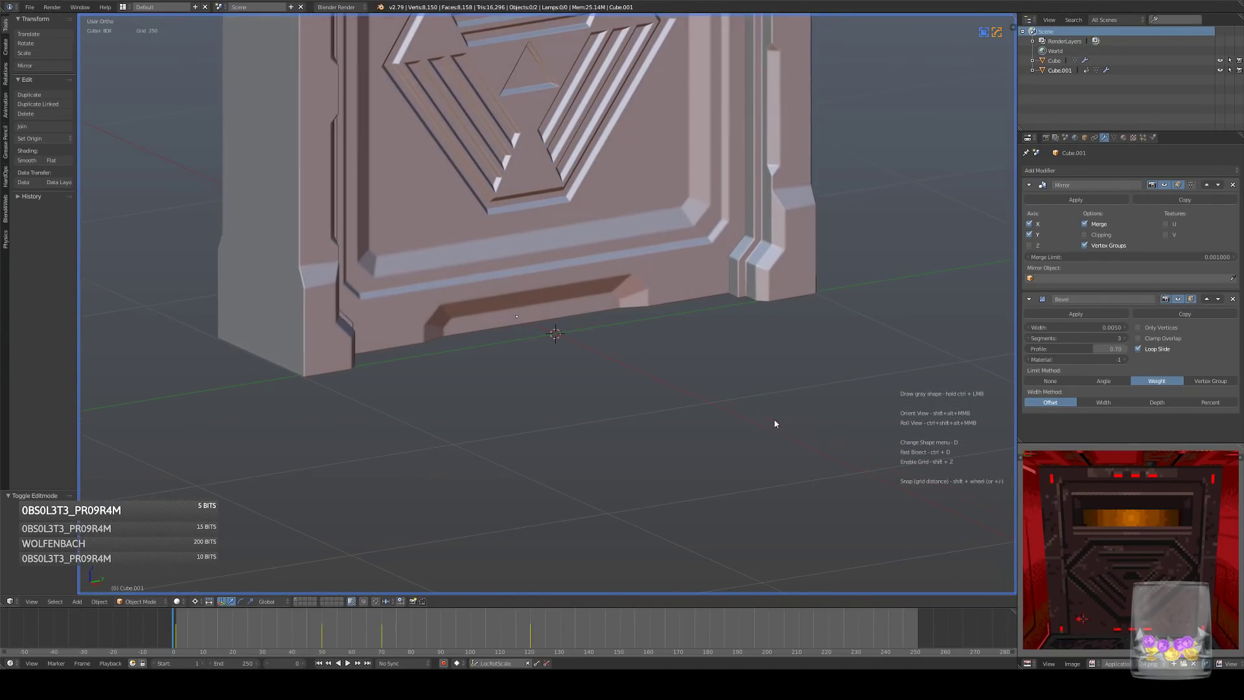
scroll(775, 423, down, 5)
middle_drag(772, 338, 688, 396)
scroll(768, 427, up, 5)
scroll(755, 406, down, 5)
shift+middle_drag(685, 389, 694, 411)
key(Tab)
key(KP_3)
key(Tab)
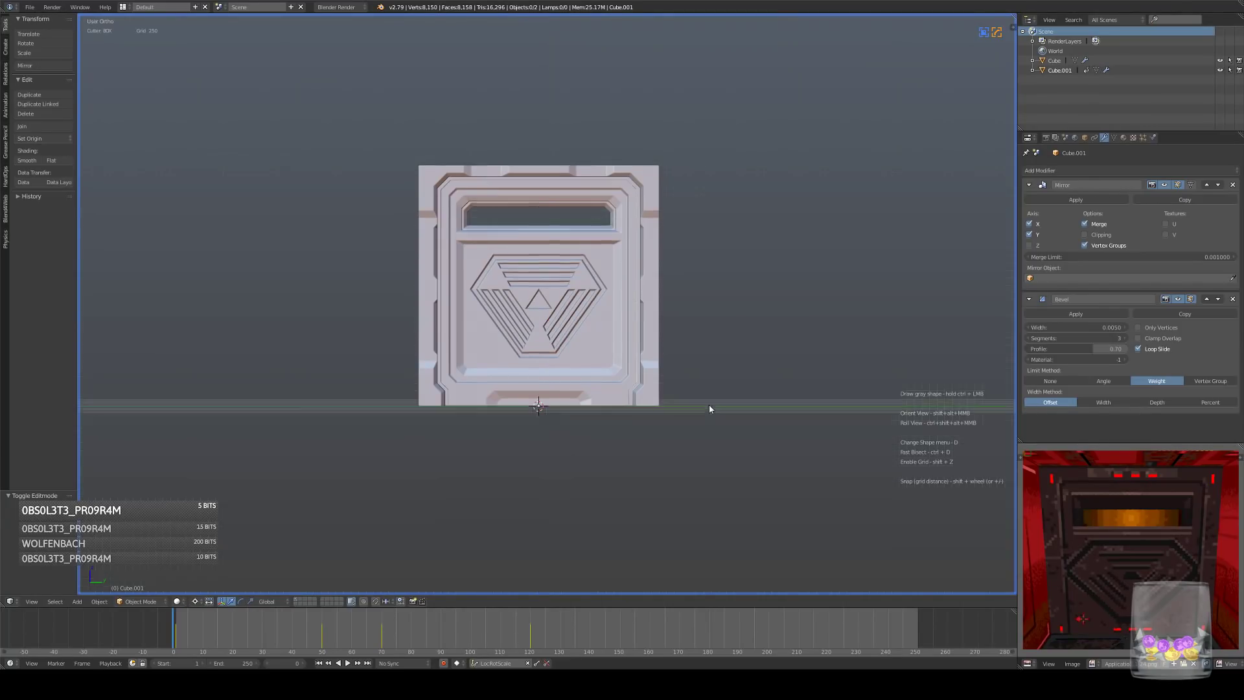
- Play the animation briefly, stop it and return the playhead to the start of the timeline
scroll(711, 405, up, 2)
key(alt+a)
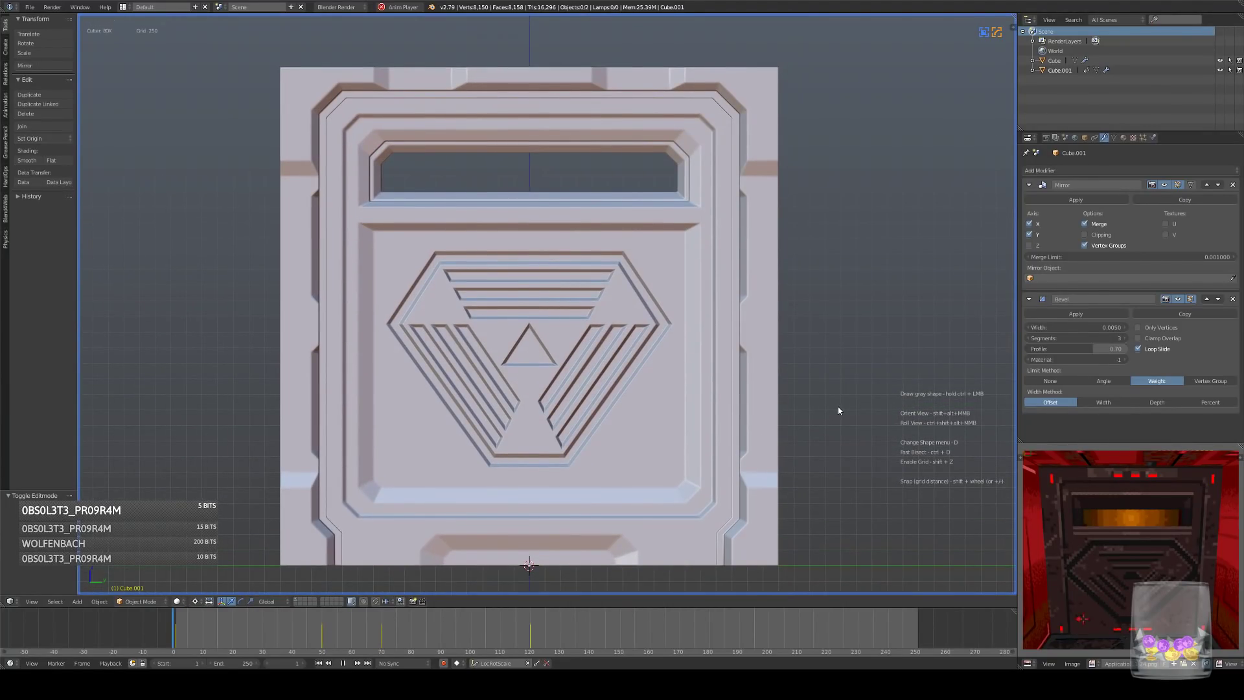
key(alt+a)
drag(221, 640, 174, 637)
- Draw a small rectangle with Box Cutter from the centre line across the recess's sloped upper border in wireframe
shift+middle_drag(630, 464, 626, 277)
scroll(626, 278, up, 5)
key(Tab)
mouse_move(574, 471)
shift+middle_down()
mouse_move(561, 436)
mouse_move(566, 453)
shift+middle_up()
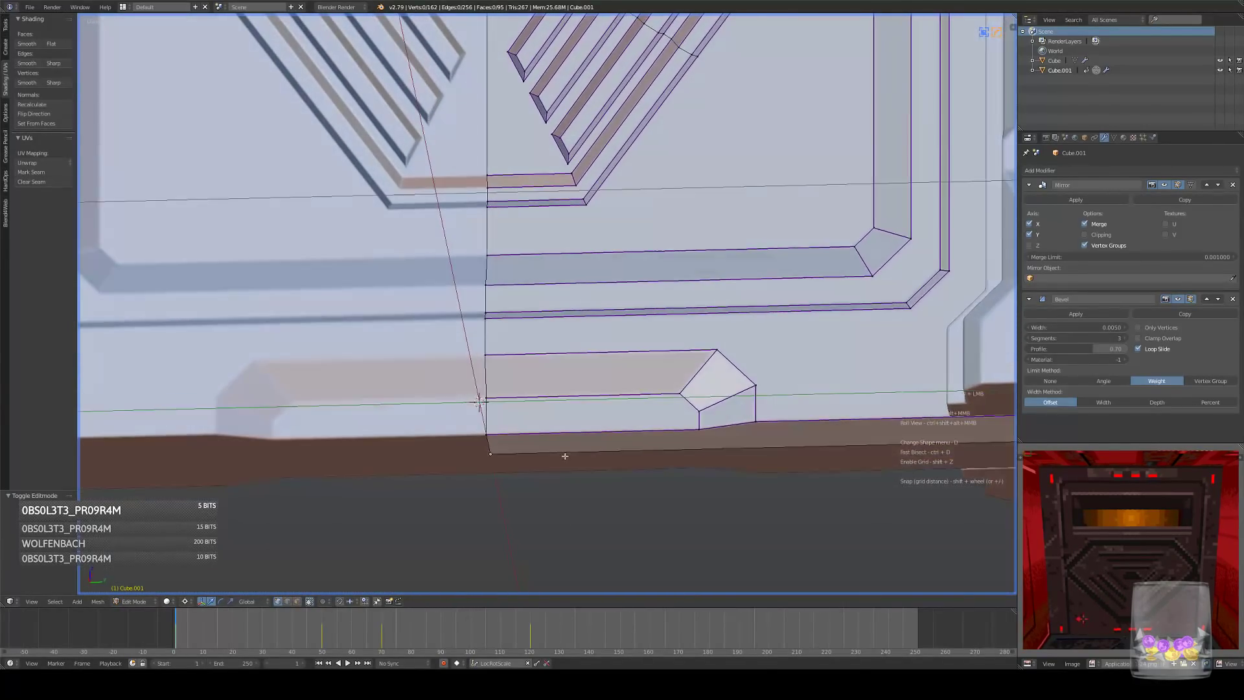
click(297, 602)
key(KP_3)
shift+middle_drag(618, 394, 614, 369)
key(z)
scroll(583, 392, up, 1)
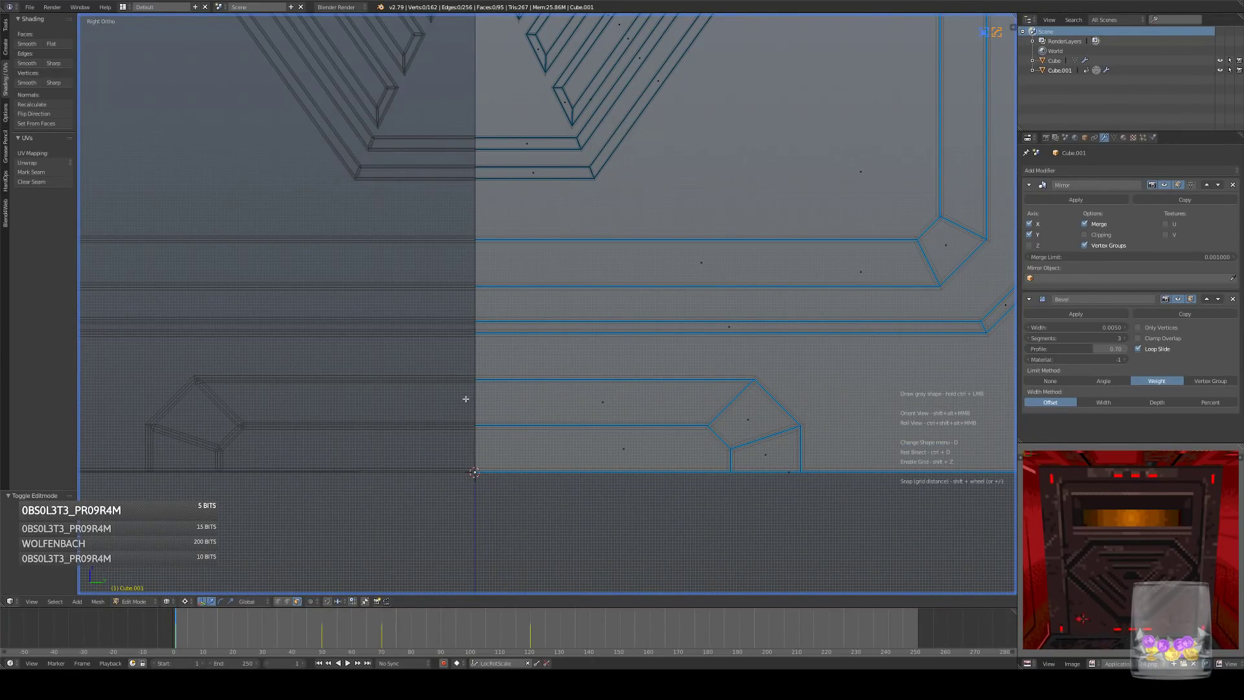
scroll(471, 395, up, 2)
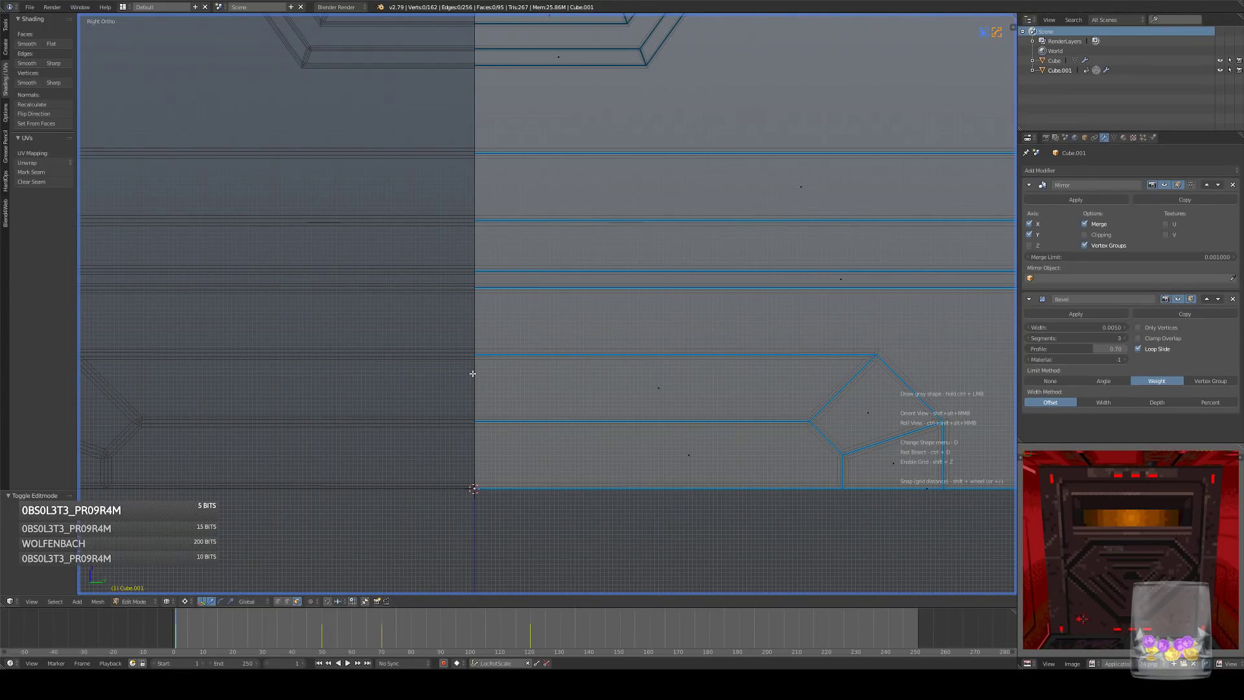
mouse_move(474, 371)
mouse_down()
mouse_move(583, 406)
mouse_move(563, 405)
mouse_up()
- Try to draw a second rectangle beside the first one on the recess's upper border, and undo it
shift+middle_drag(674, 392, 619, 387)
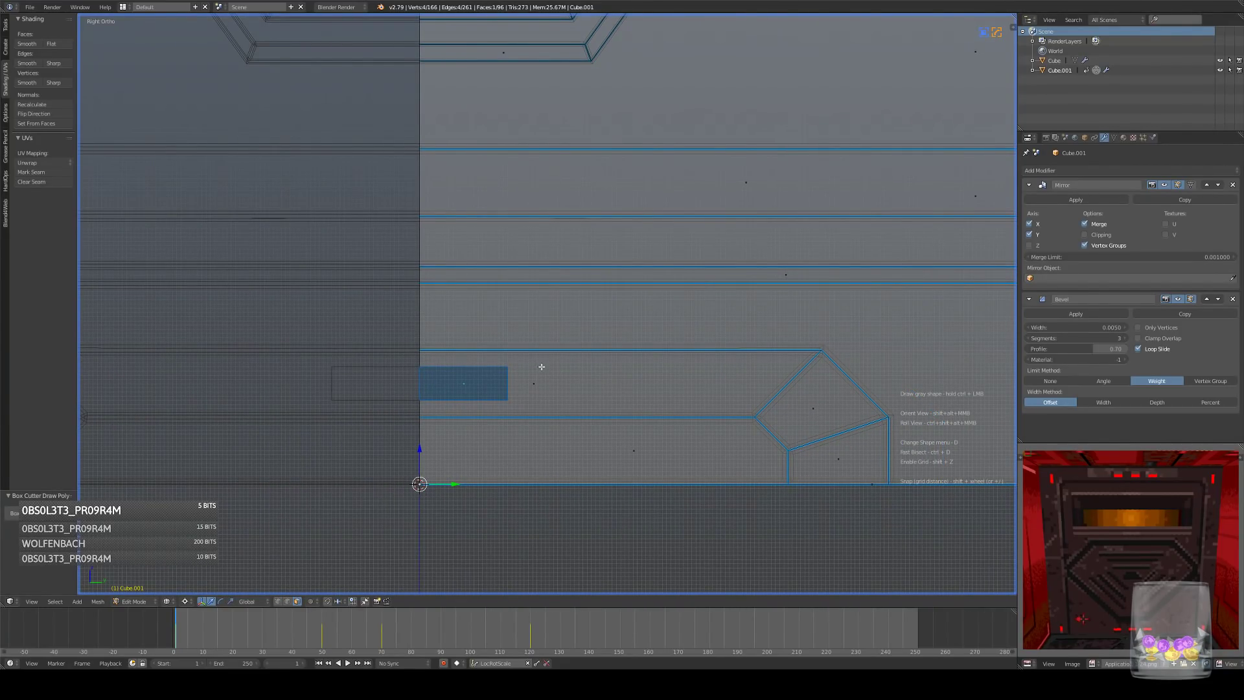
drag(542, 367, 670, 399)
key(ctrl+z)
- Widen the rectangle on the recess's upper border by moving its outer edge away from the centre line
click(287, 601)
click(506, 392)
scroll(567, 356, down, 7)
scroll(580, 346, up, 4)
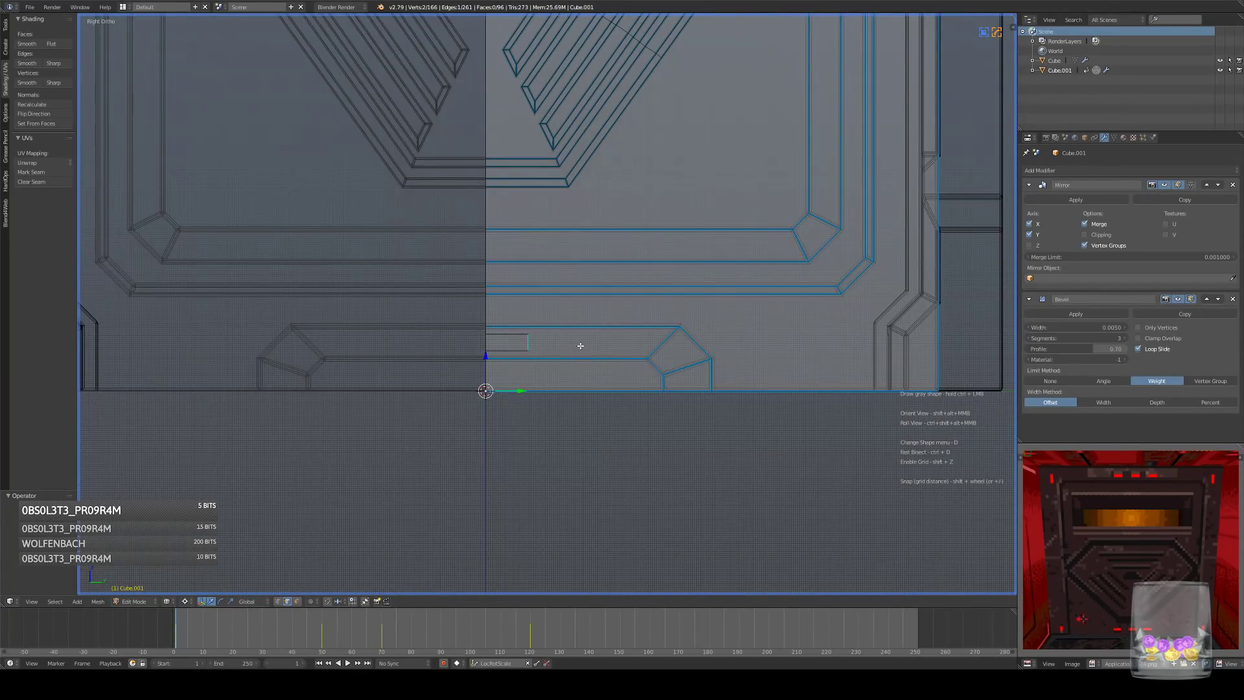
key(g)
click(571, 347)
scroll(570, 348, down, 4)
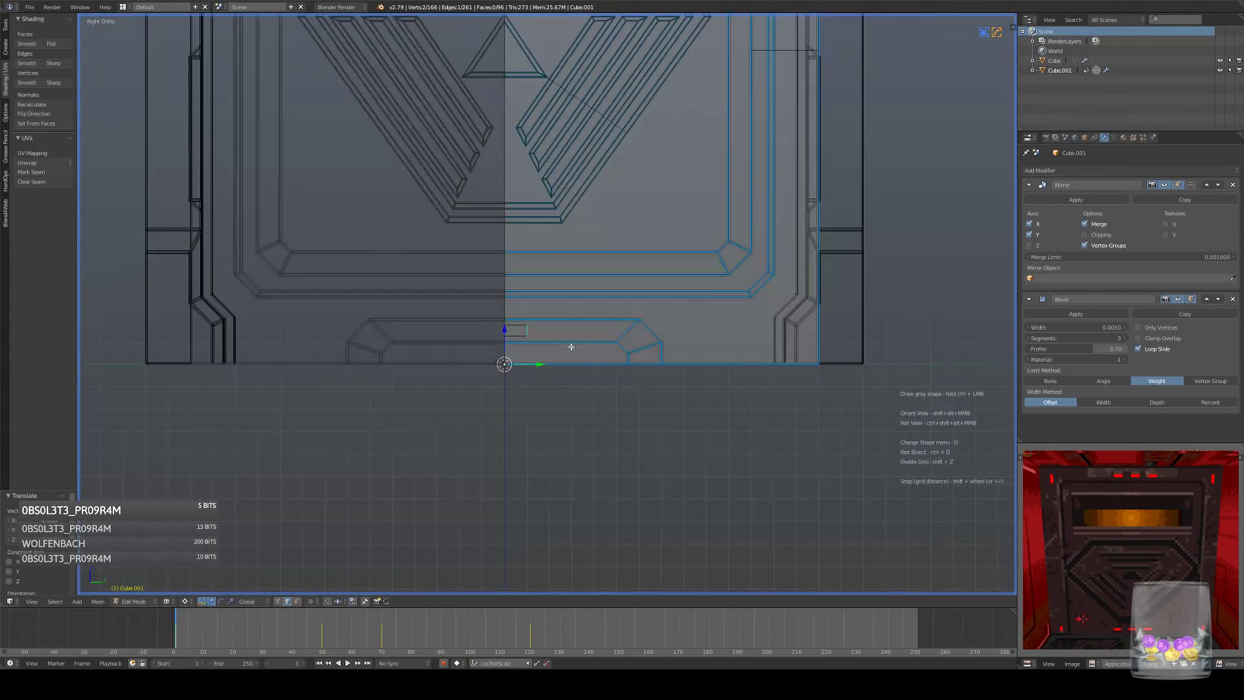
scroll(567, 353, up, 5)
scroll(564, 360, down, 2)
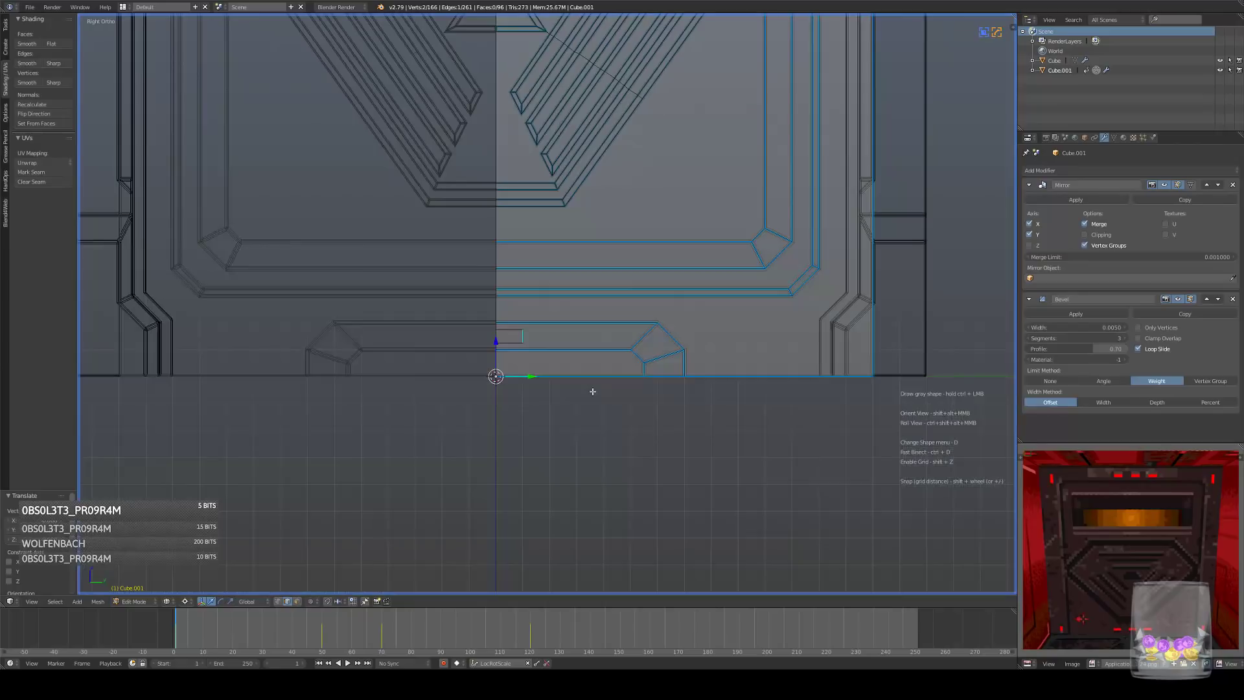
key(g)
click(677, 387)
shift+middle_drag(679, 385, 670, 404)
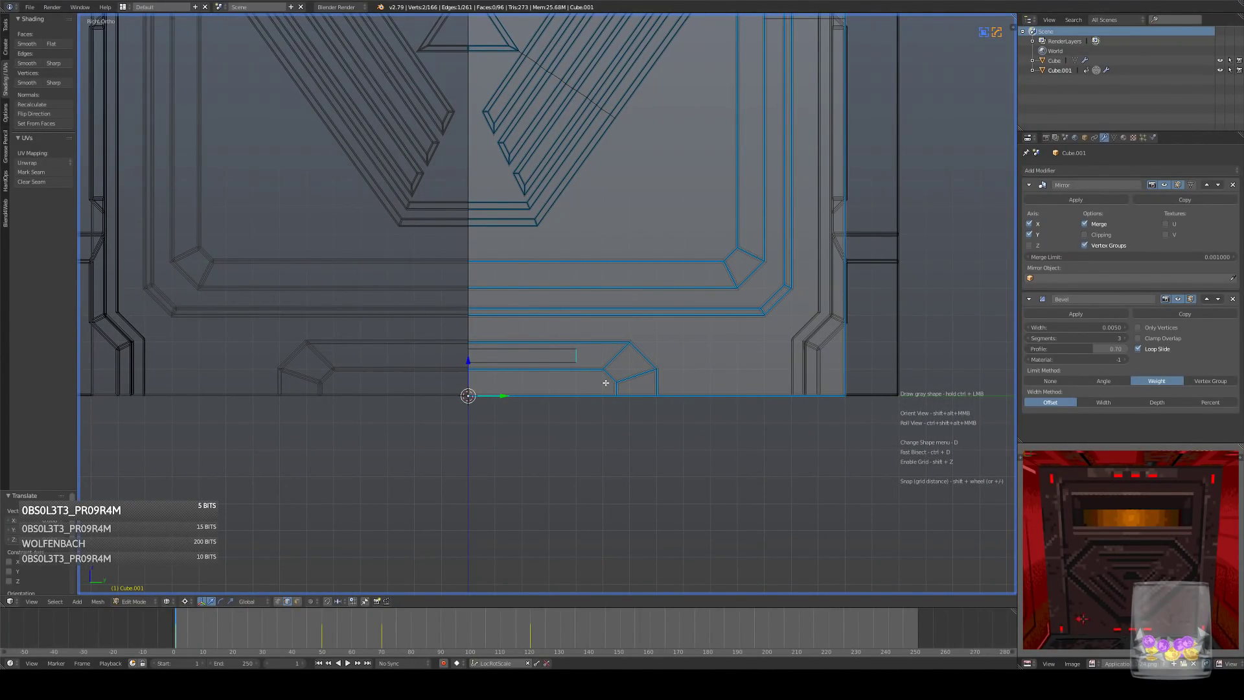
- Try to divide the rectangle with a loop cut across its middle, and undo the attempt
key(ctrl+r)
click(525, 356)
right_click(525, 356)
right_click(530, 363)
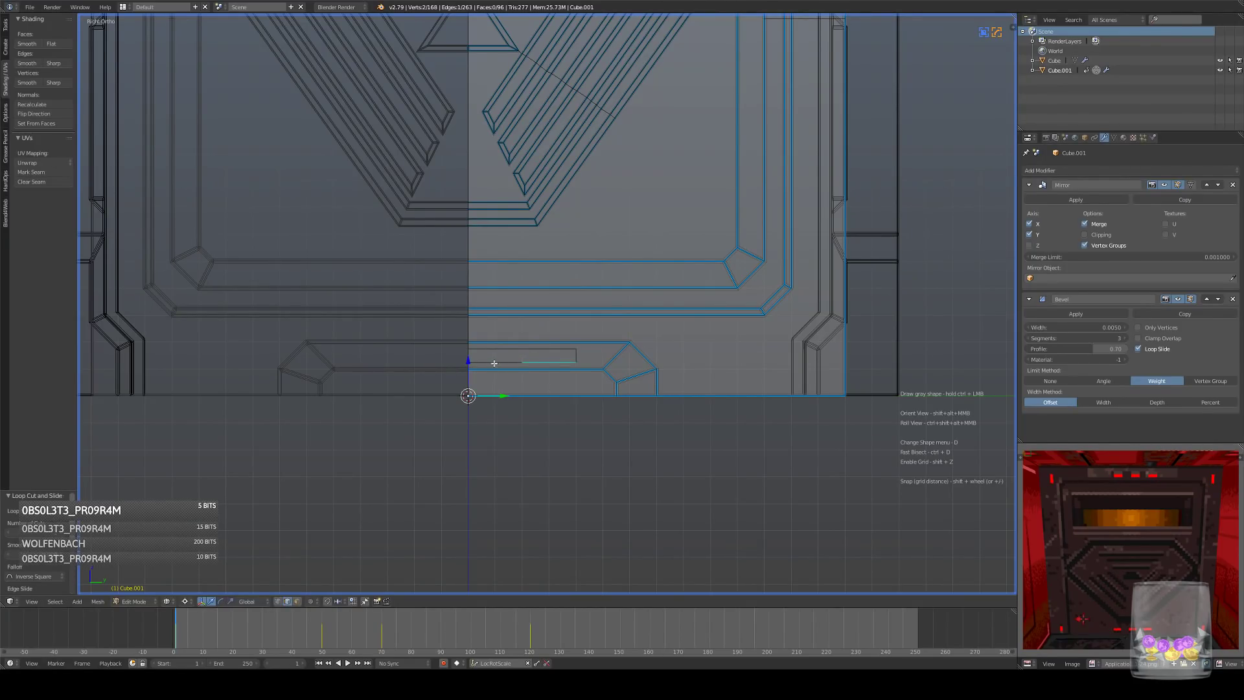
key(a)
key(ctrl+r)
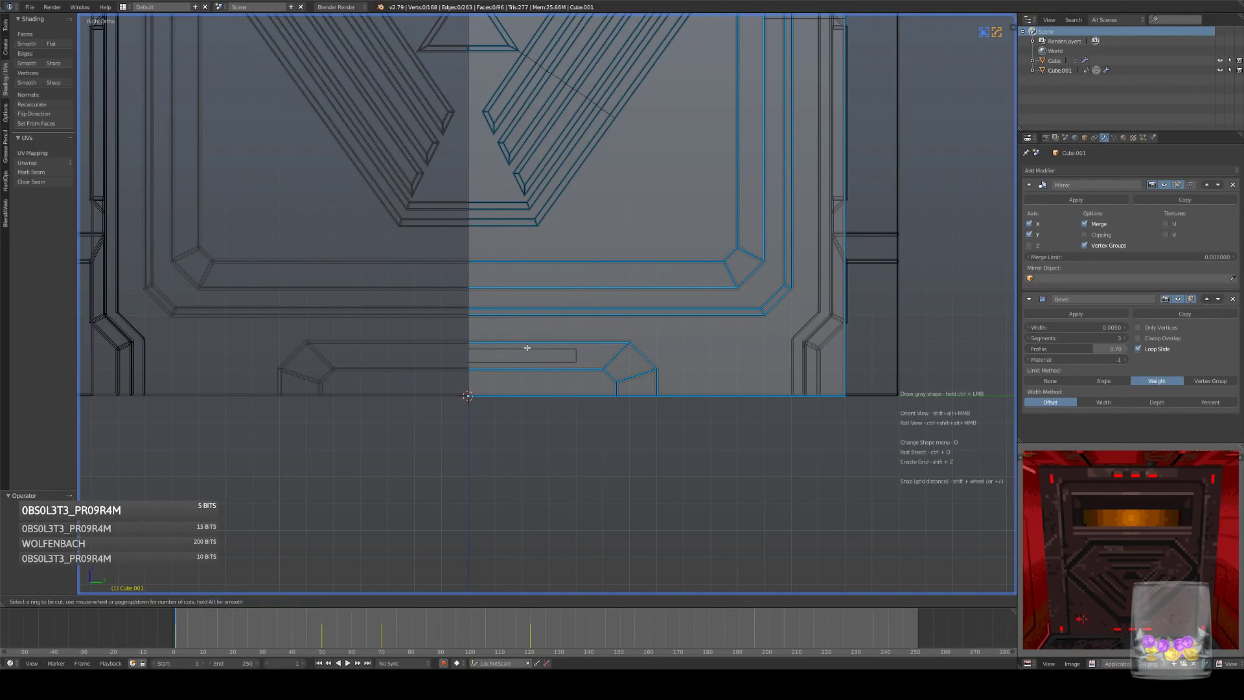
right_click(562, 374)
middle_drag(566, 375, 600, 386)
key(ctrl+z)
key(ctrl+z)
key(ctrl+z)
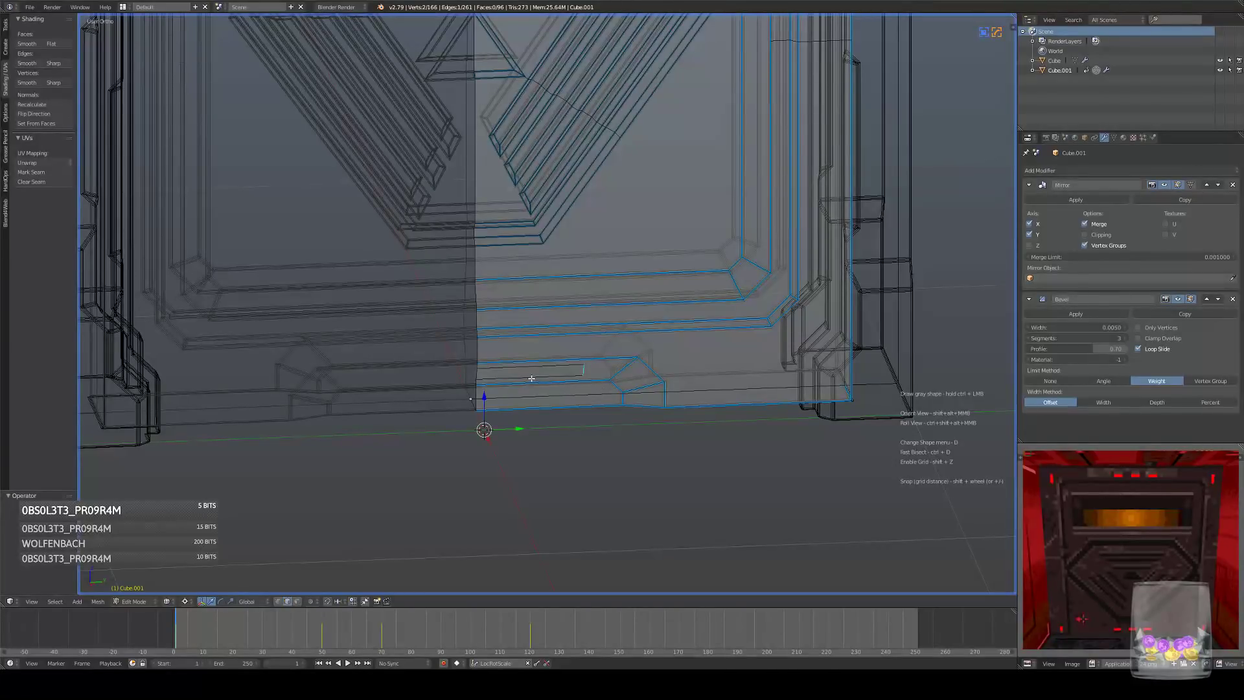
- Subdivide the rectangle's upper and lower long edges
right_click(535, 375)
shift+right_click(536, 364)
key(w)
click(654, 362)
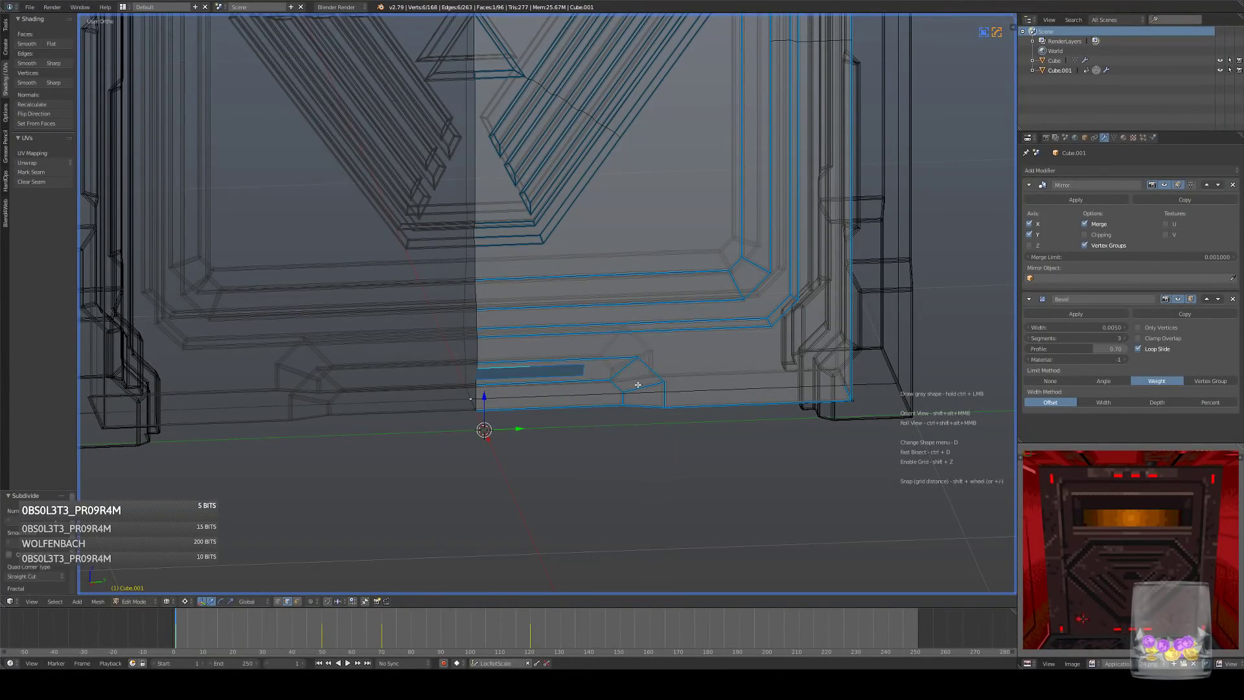
- Undo the last subdivision and place midpoints on the rectangle's upper and lower long edges with a loop cut
key(KP_3)
scroll(585, 382, up, 5)
middle_drag(555, 403, 574, 441)
key(ctrl+z)
click(279, 602)
key(z)
right_click(649, 479)
shift+right_click(653, 451)
click(287, 602)
key(ctrl+r)
click(532, 479)
right_click(568, 481)
key(KP_3)
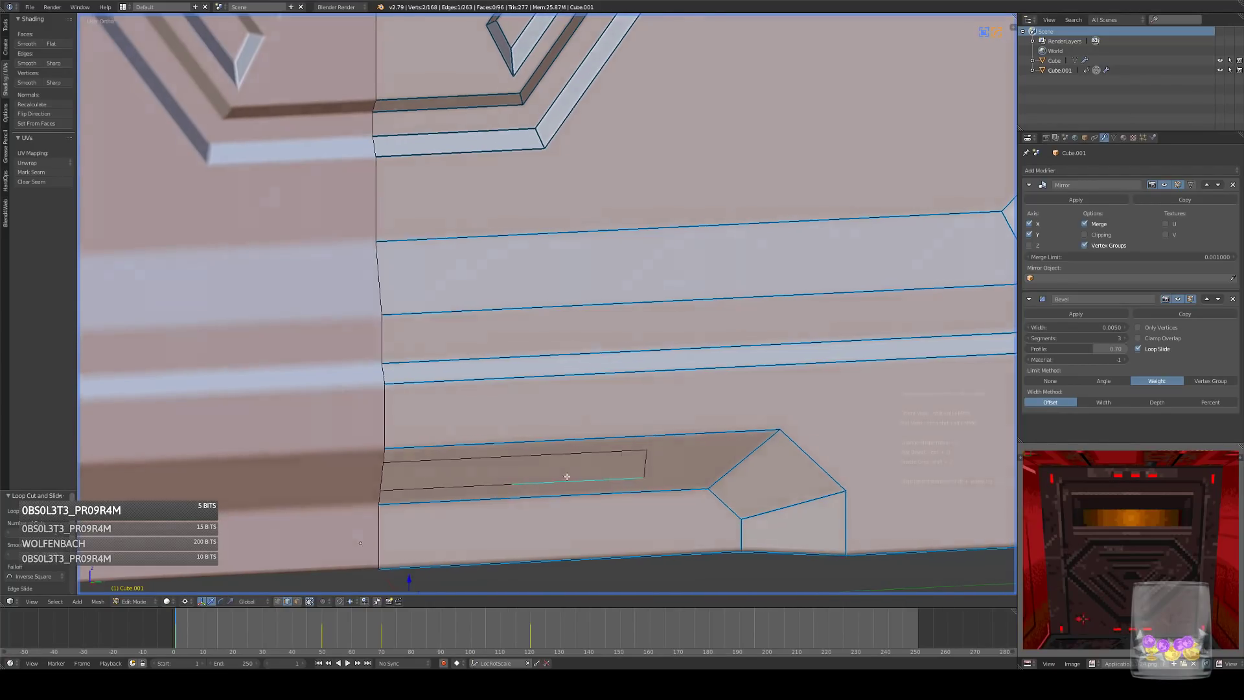
- Connect the midpoints of the rectangle's long edges with a cross edge
key(z)
click(279, 601)
shift+right_click(485, 448)
key(j)
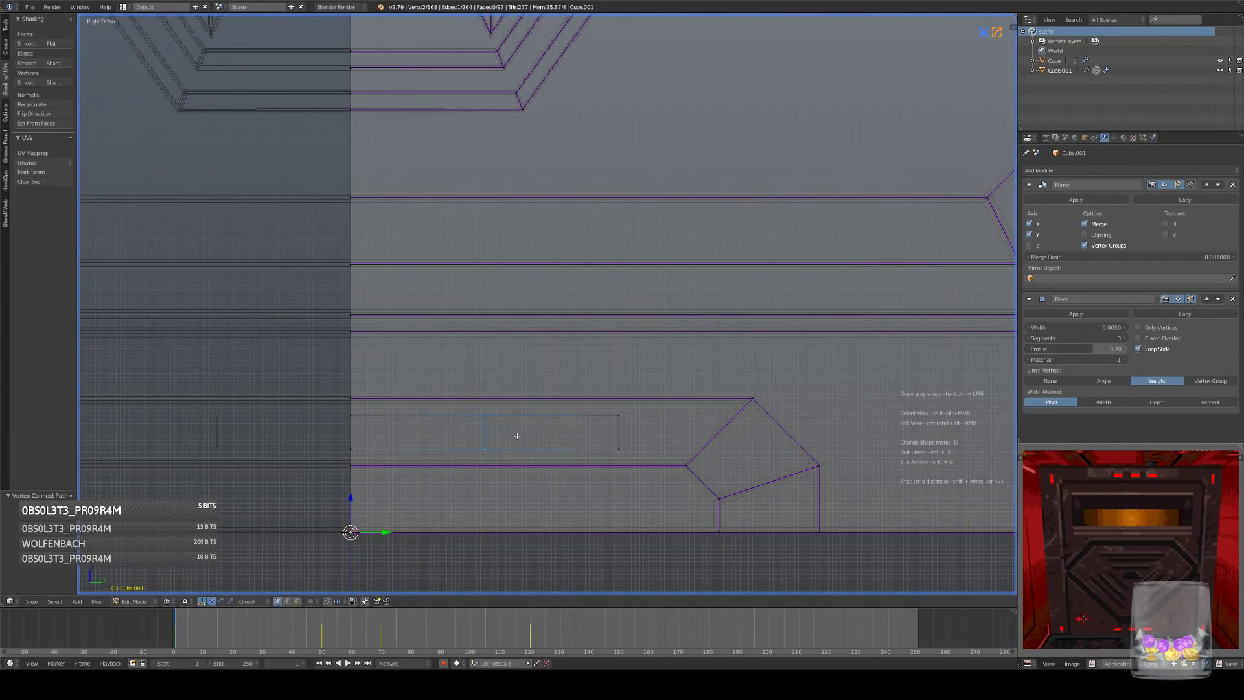
- Move the rectangle's cross edge toward the centre line, to about a quarter of the half-rectangle's length
key(z)
scroll(532, 428, down, 4)
scroll(534, 400, down, 3)
key(z)
key(g)
click(579, 413)
- Add midpoints to the rectangle's outer section and connect them with a second cross edge
scroll(574, 408, up, 6)
key(ctrl+r)
click(498, 418)
right_click(538, 433)
middle_drag(541, 434, 574, 441)
key(j)
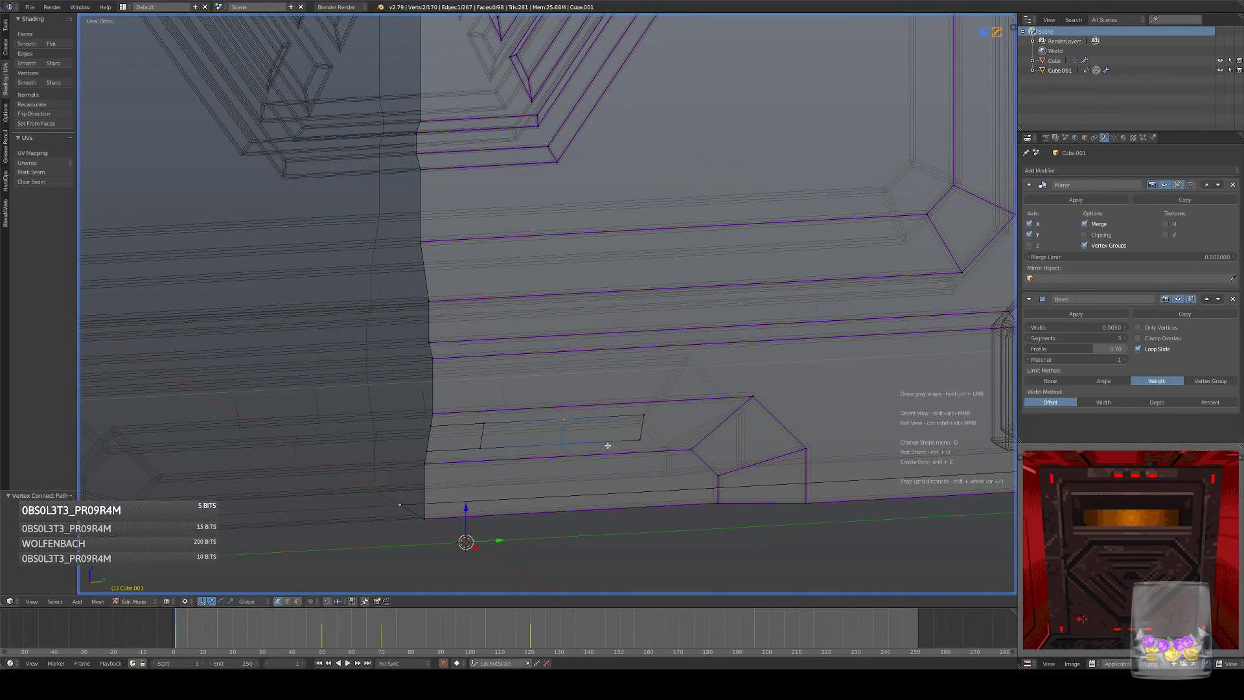
- Delete the recess's upper border face surrounding the three-section rectangle
key(KP_3)
click(297, 601)
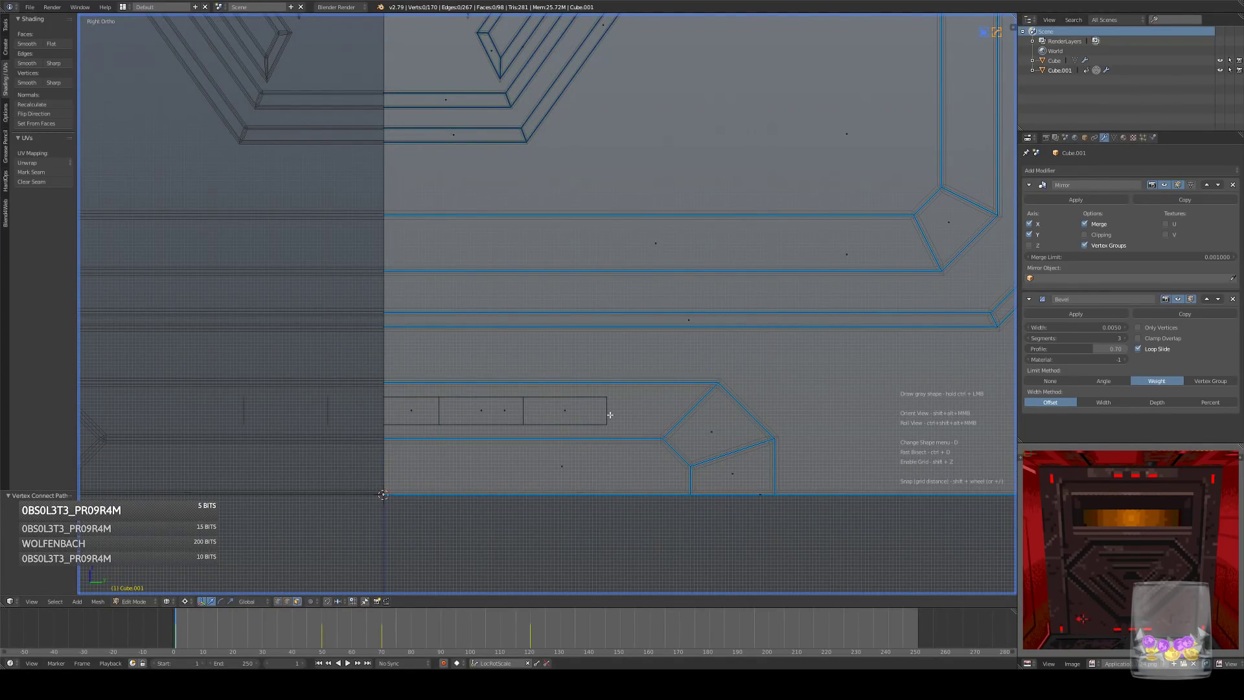
right_click(484, 415)
right_click(510, 411)
key(x)
click(575, 419)
- Try to halve each of the rectangle's three sections with loop cuts, and undo back to before the border face was deleted
key(ctrl+r)
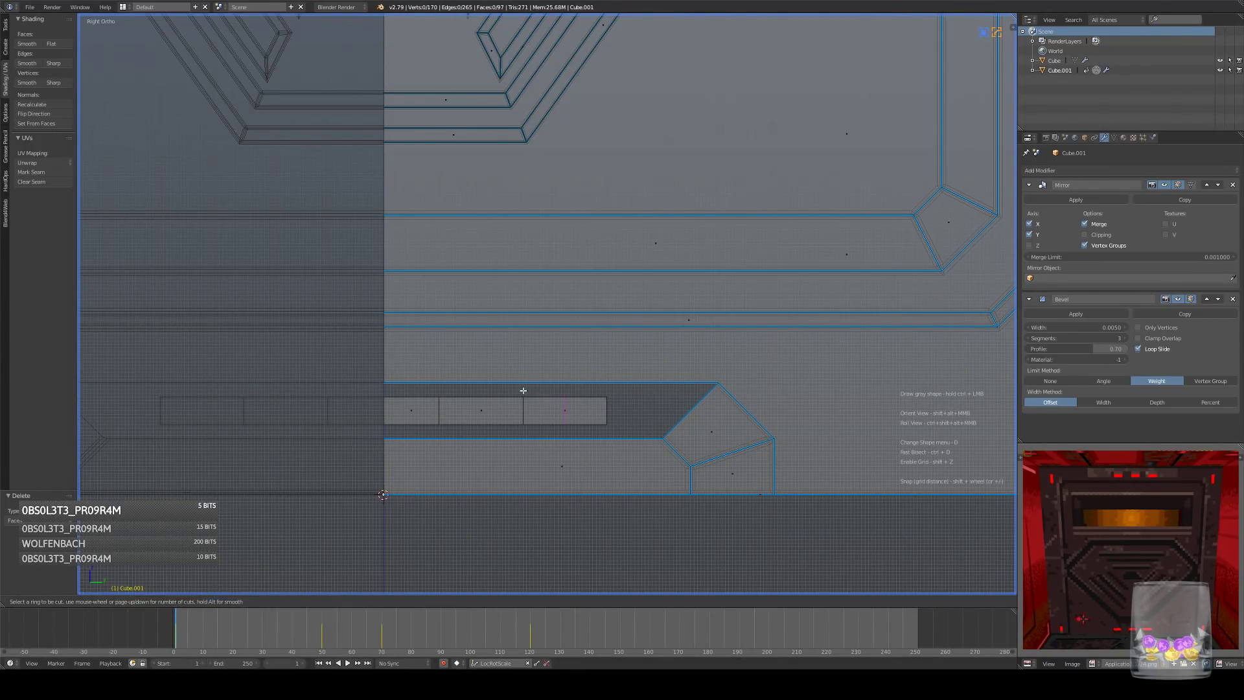
click(499, 419)
right_click(501, 419)
key(ctrl+r)
click(574, 415)
right_click(578, 418)
key(z)
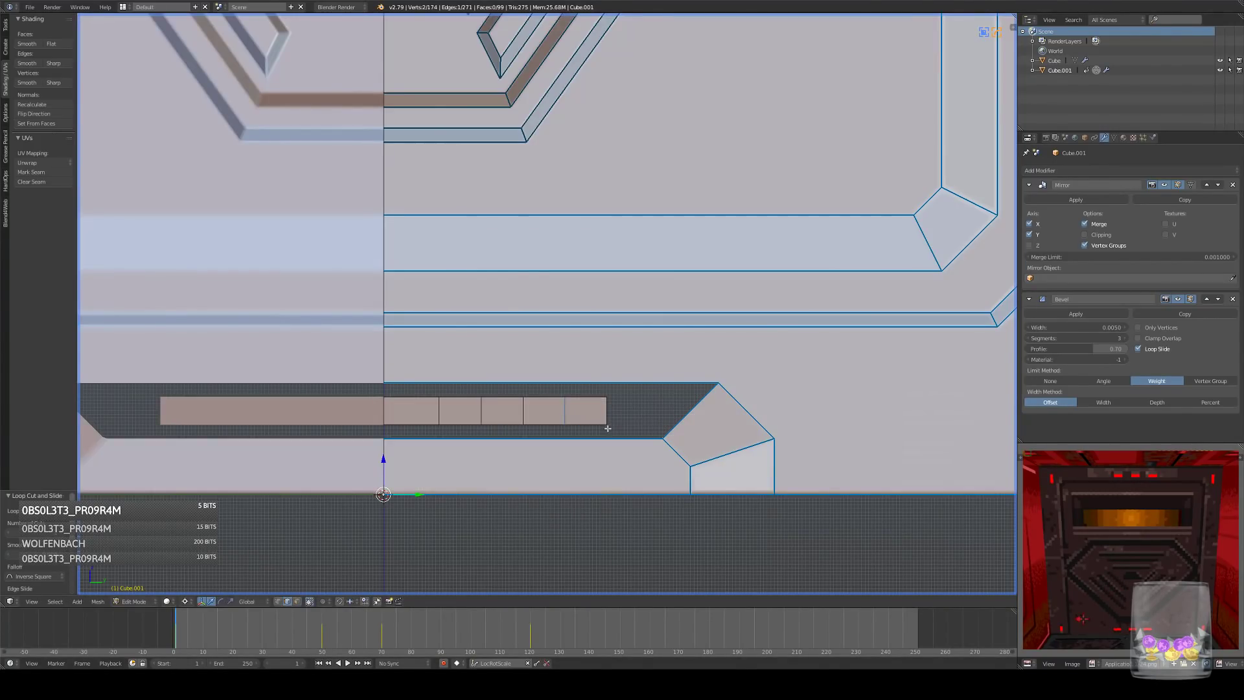
key(z)
key(ctrl+r)
click(424, 422)
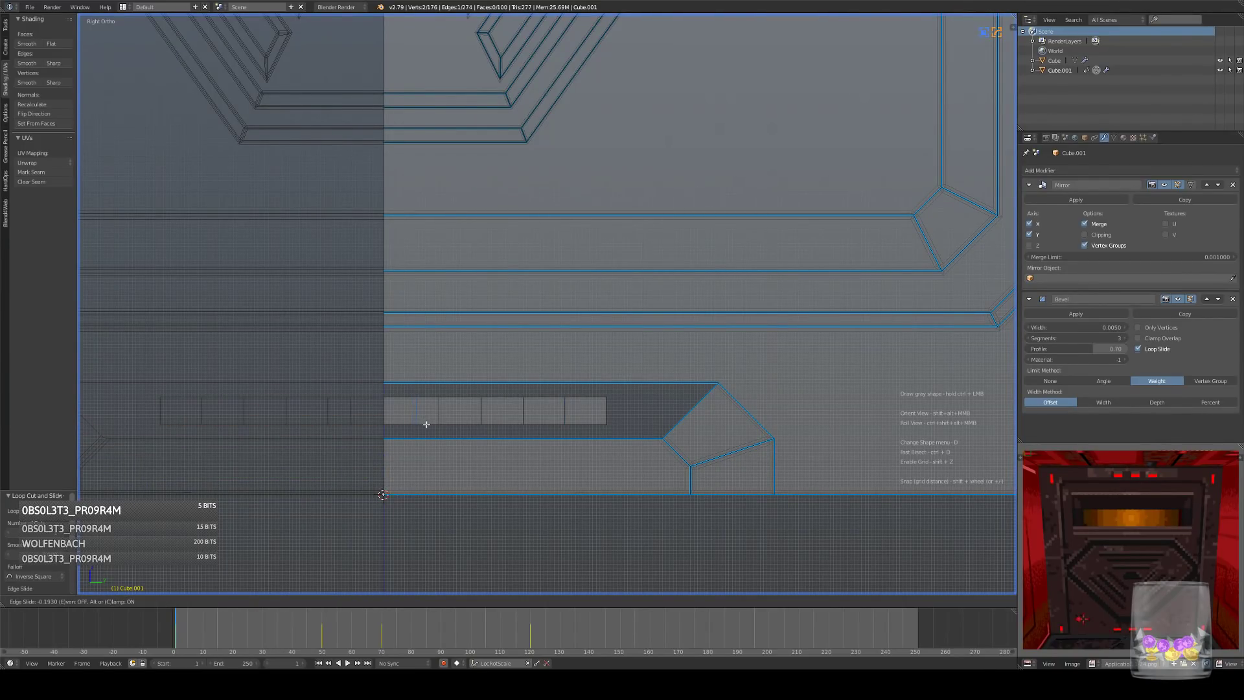
right_click(427, 423)
scroll(536, 418, down, 4)
key(z)
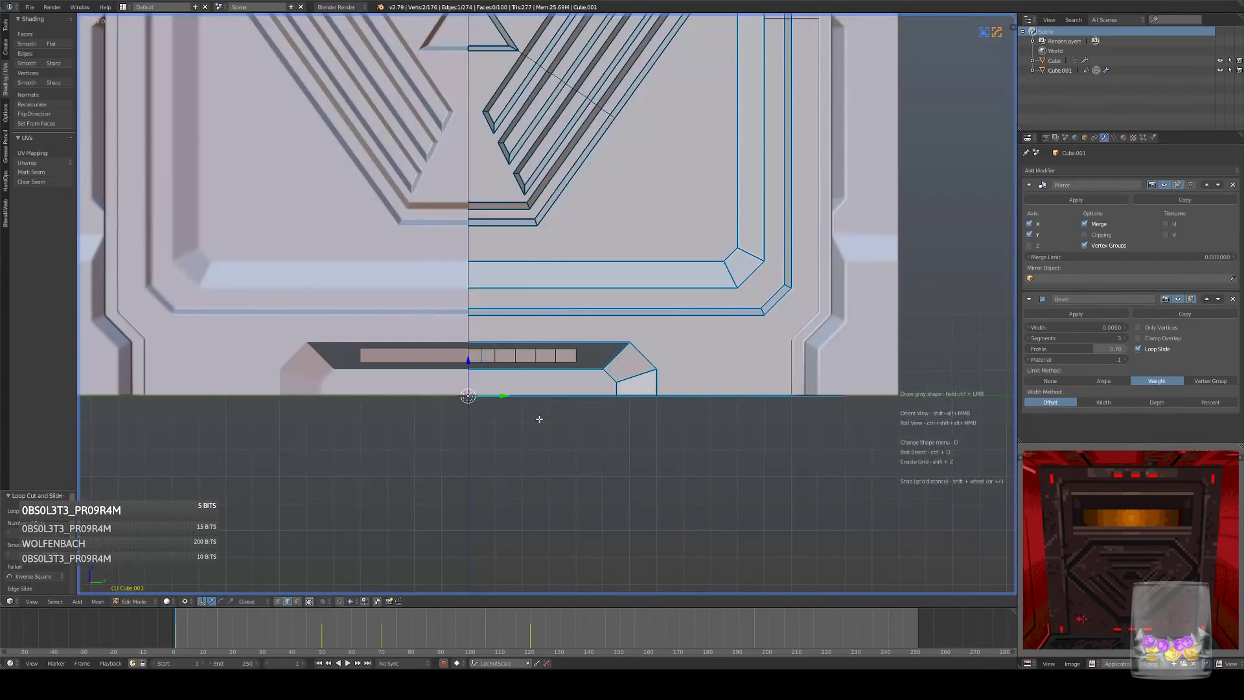
key(ctrl+z)
- Delete the face of the recess's upper border that surrounds the rectangle
right_click(542, 352)
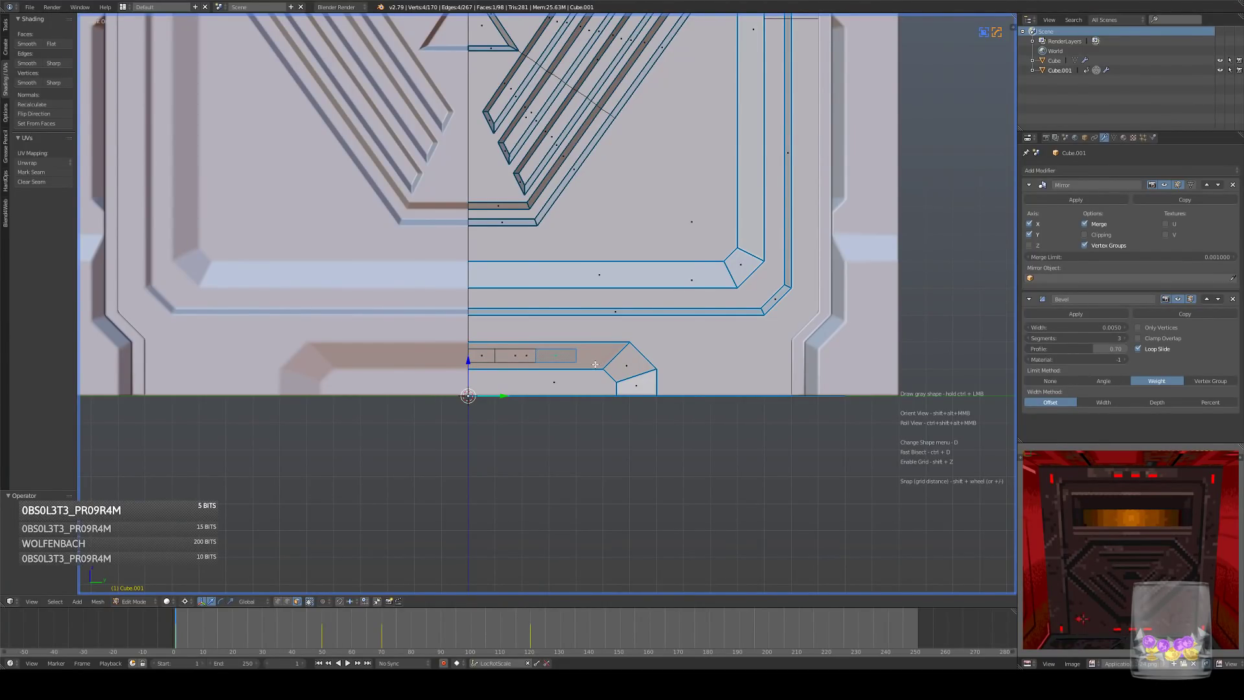
key(2)
click(296, 601)
right_click(529, 356)
right_click(624, 359)
right_click(614, 353)
key(x)
click(616, 352)
- Dissolve the rectangle's outer cross edge, leaving only the one near the centre line
key(2)
right_click(543, 361)
key(ctrl+x)
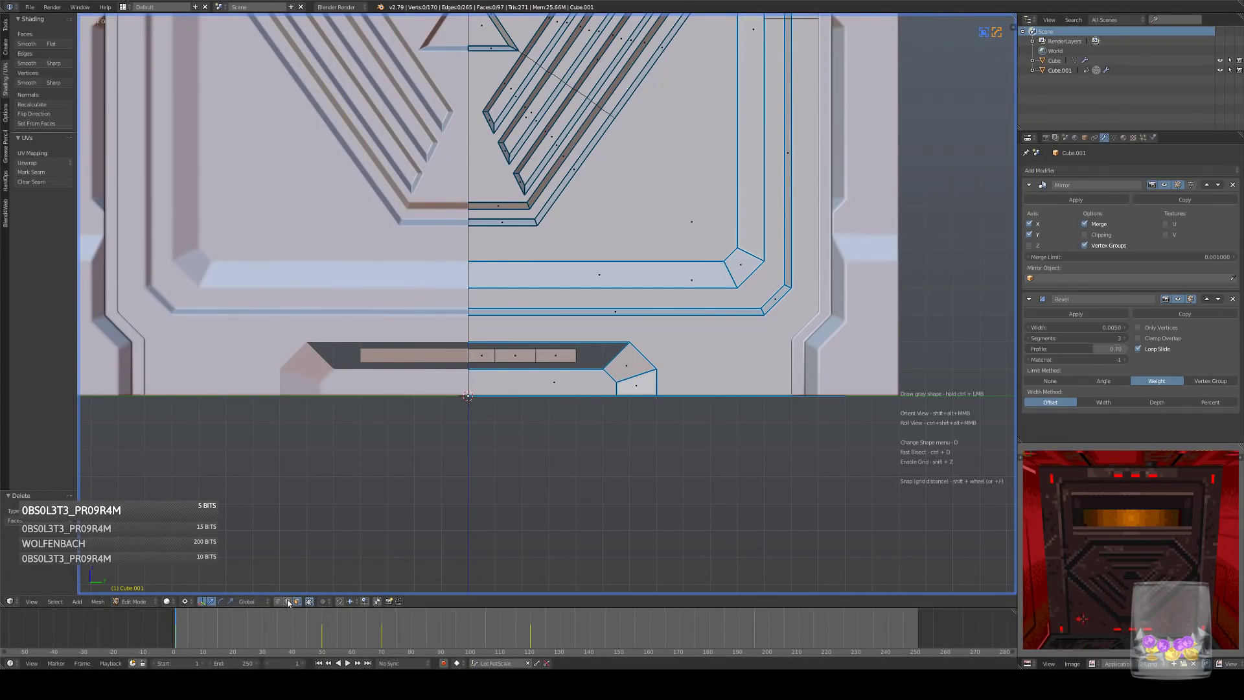
- Halve the rectangle's long outer section with a loop cut
scroll(544, 360, up, 4)
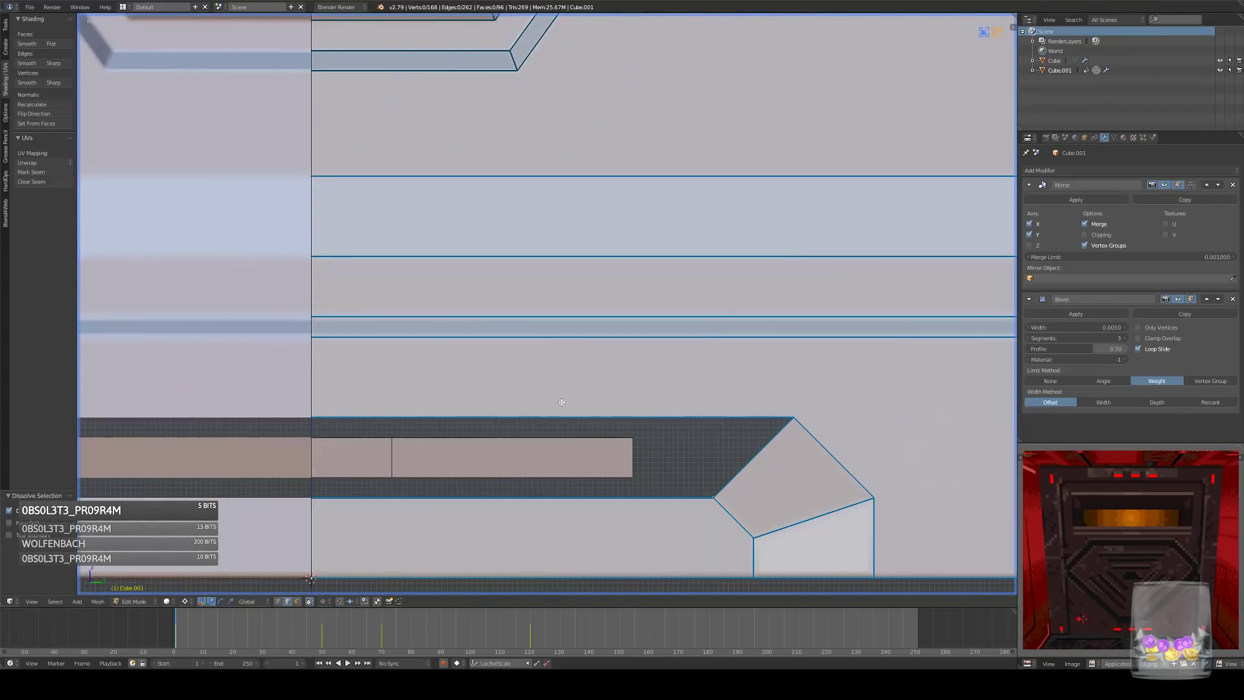
scroll(583, 350, down, 2)
scroll(579, 331, down, 3)
key(ctrl+r)
click(553, 324)
right_click(553, 324)
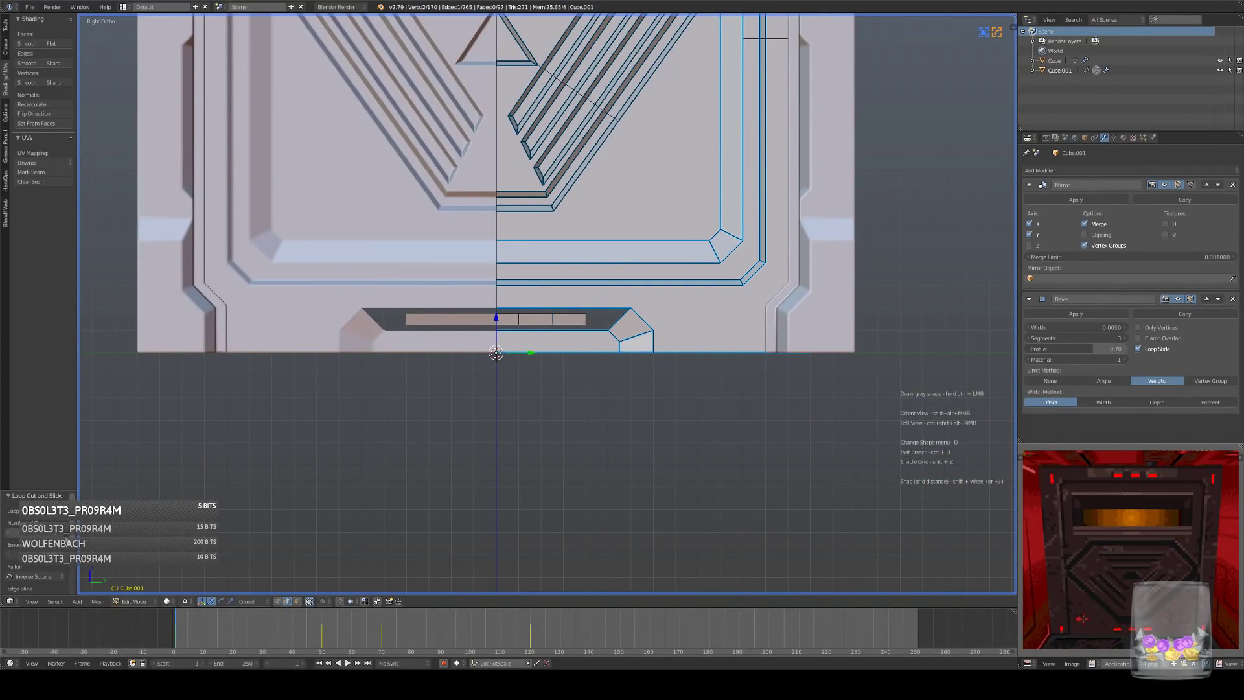
- Add loop cuts across all the rectangle's sections to divide its modelled half into eight equal cells
scroll(552, 374, up, 5)
key(ctrl+r)
click(472, 363)
right_click(540, 374)
key(ctrl+r)
click(541, 376)
right_click(549, 380)
key(ctrl+r)
click(593, 373)
right_click(595, 372)
key(ctrl+r)
click(649, 372)
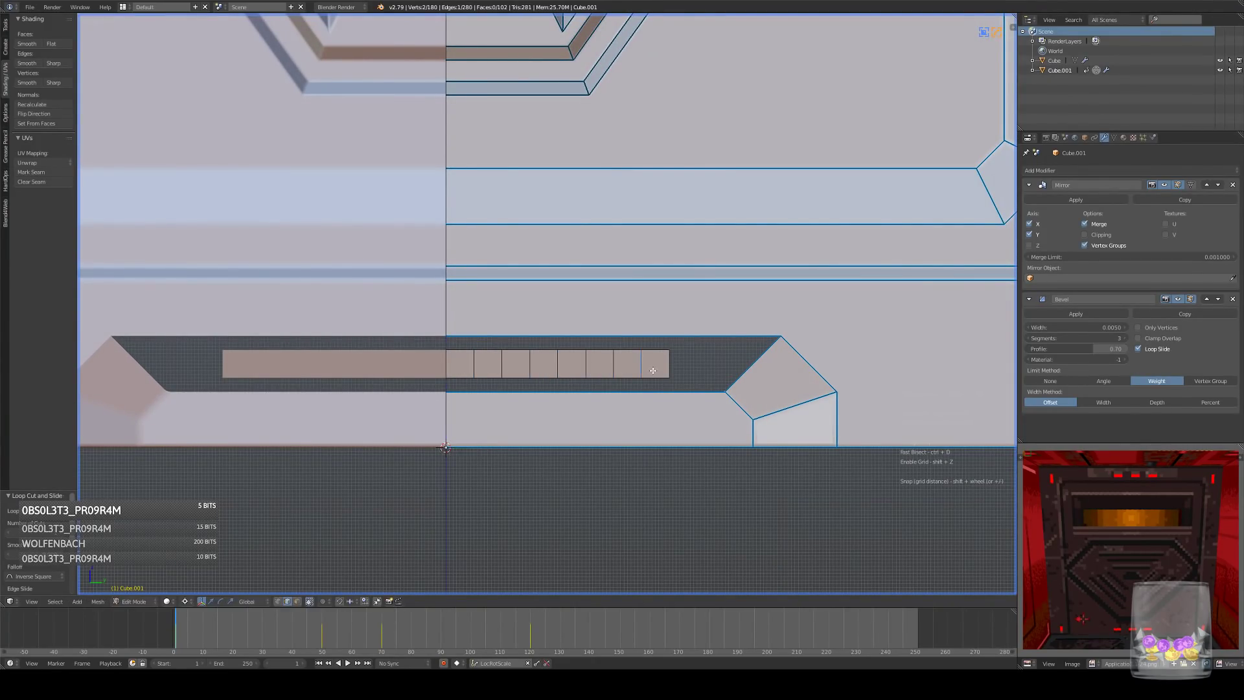
key(a)
mouse_move(641, 406)
shift+middle_down()
mouse_move(605, 400)
mouse_move(647, 386)
shift+middle_up()
scroll(607, 390, up, 2)
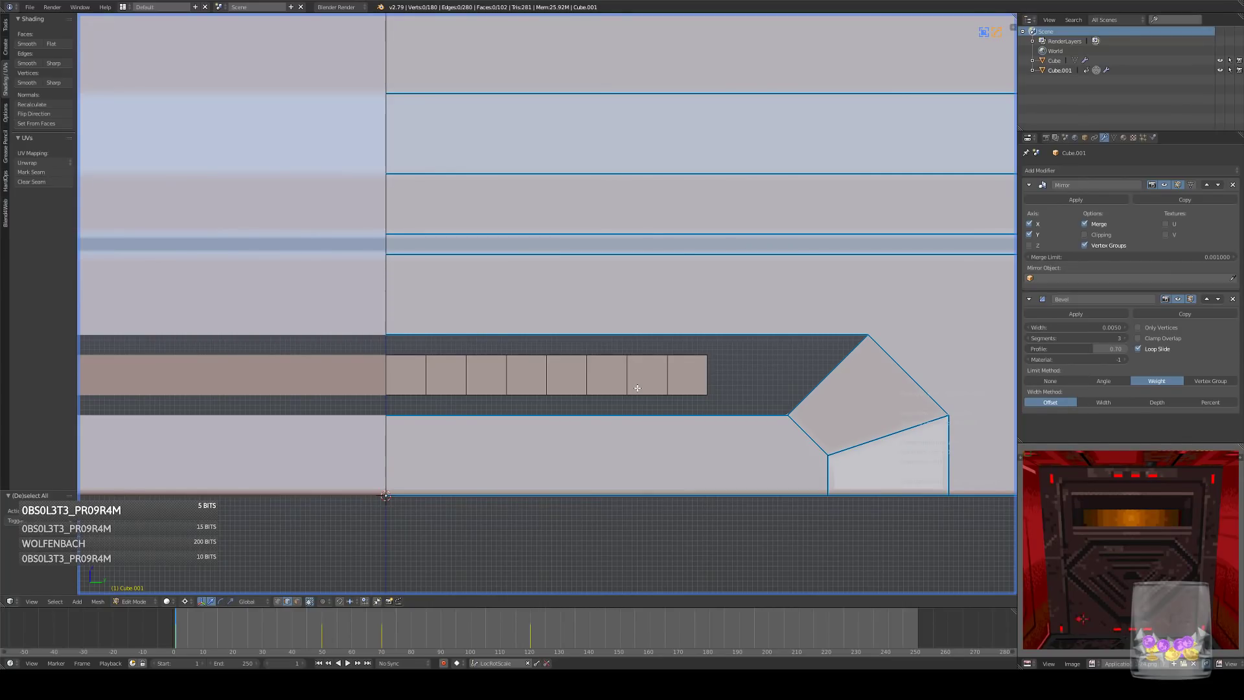
- Play the door's sliding animation in object mode, and return the timeline to its start and the view to the right side
scroll(637, 387, down, 10)
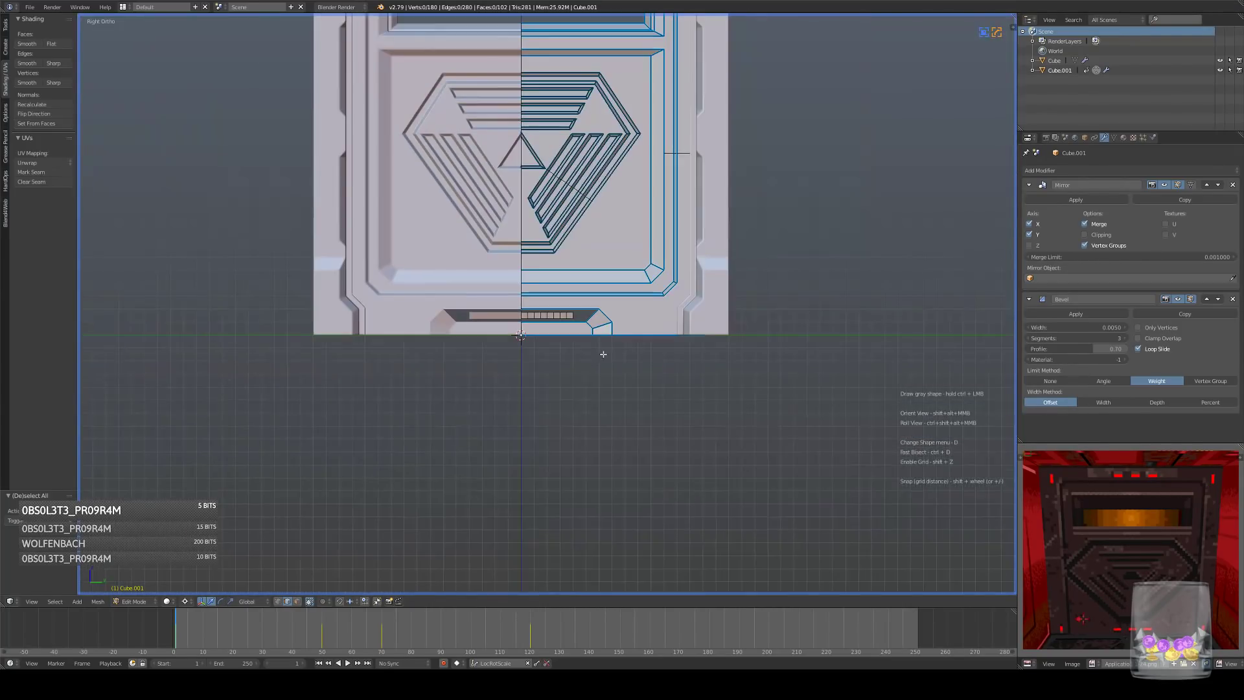
scroll(671, 418, up, 5)
scroll(671, 417, down, 5)
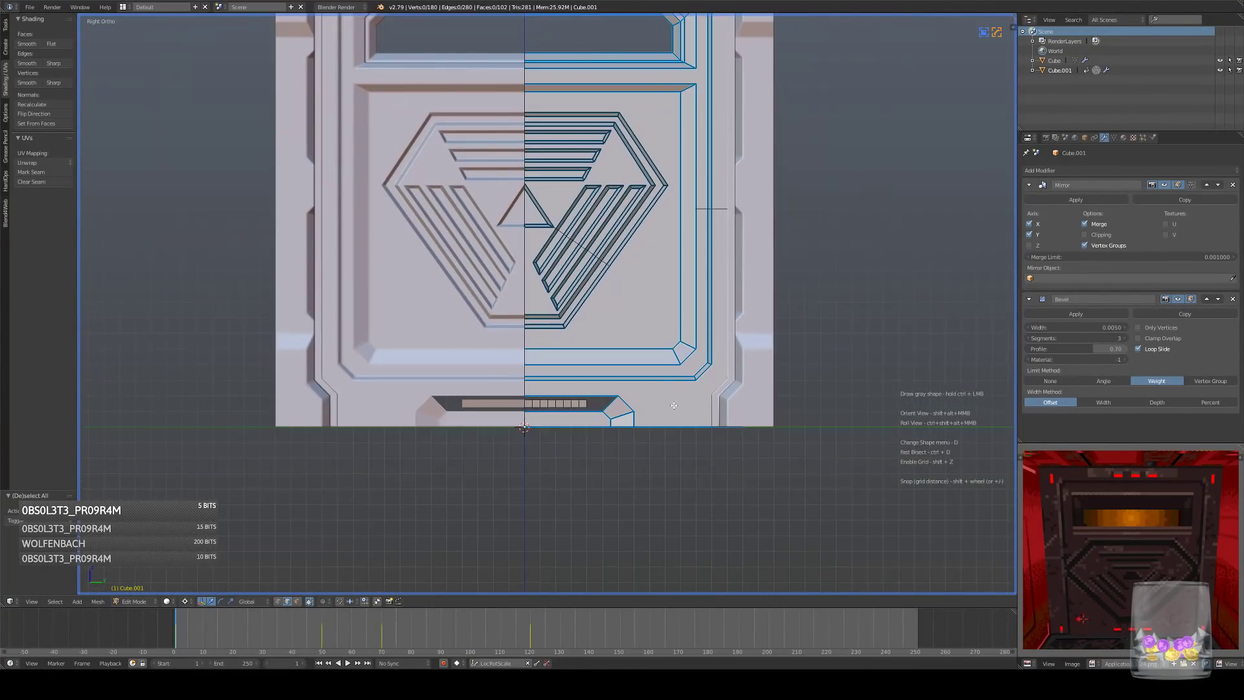
key(Tab)
key(alt+a)
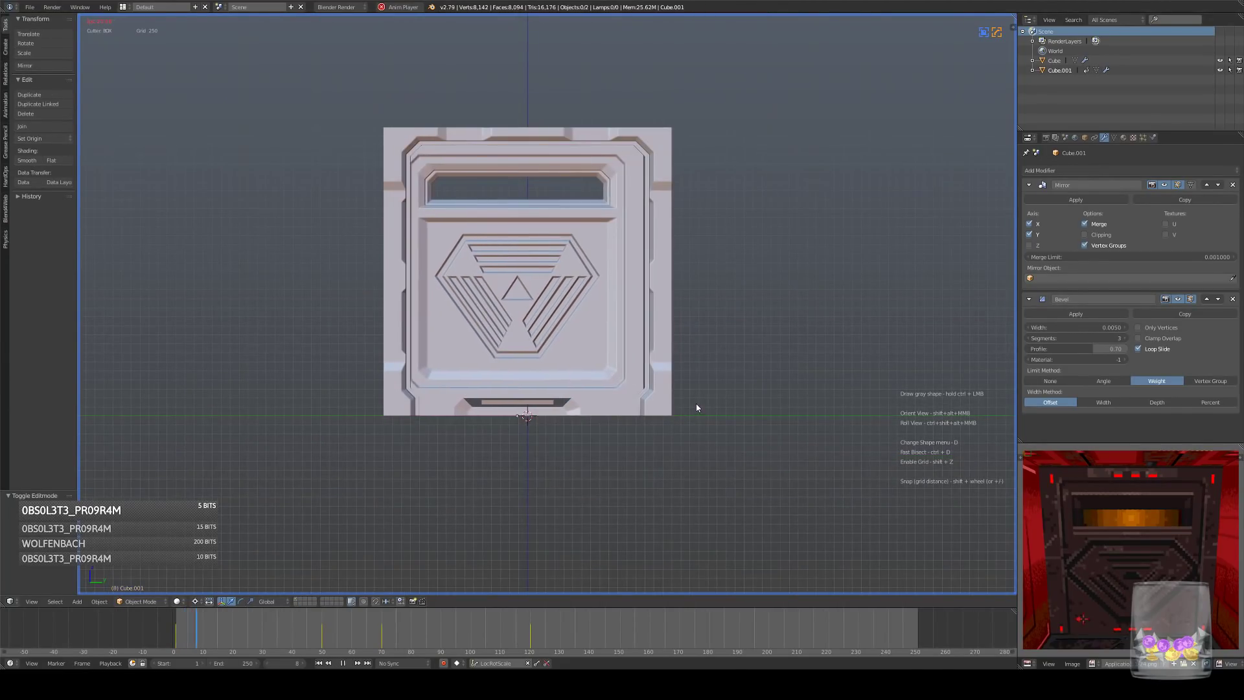
key(alt+a)
middle_drag(686, 417, 656, 423)
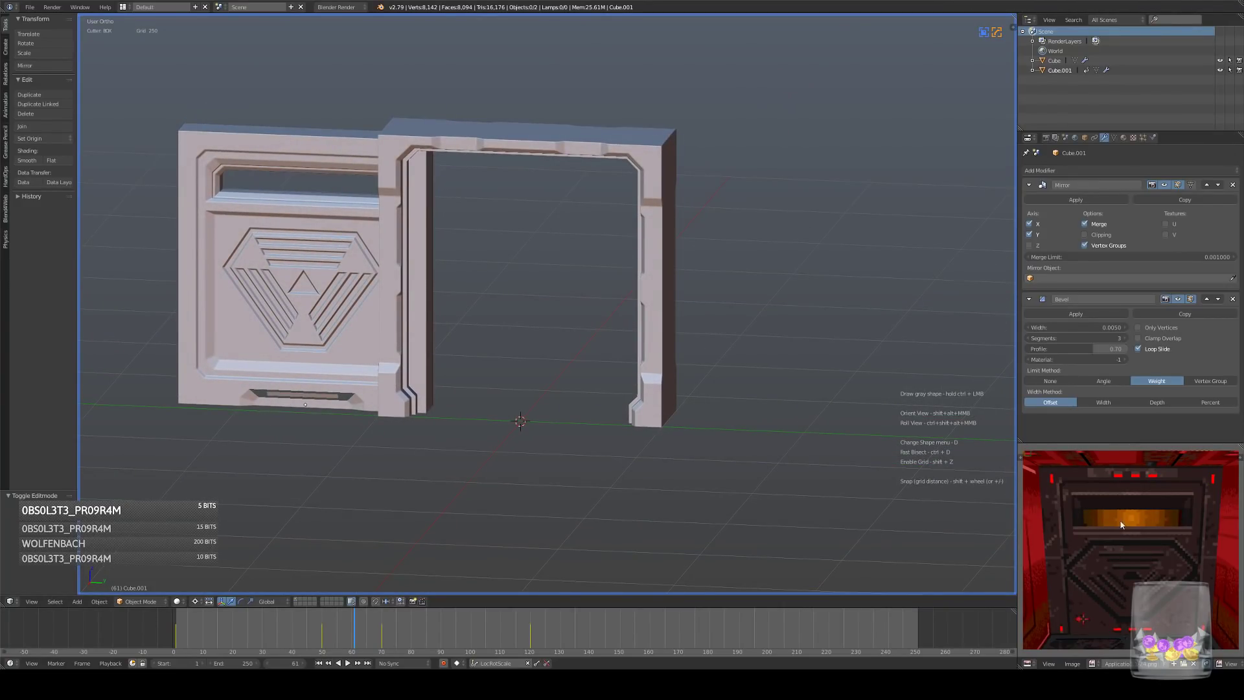
click(177, 644)
key(KP_1)
key(alt+a)
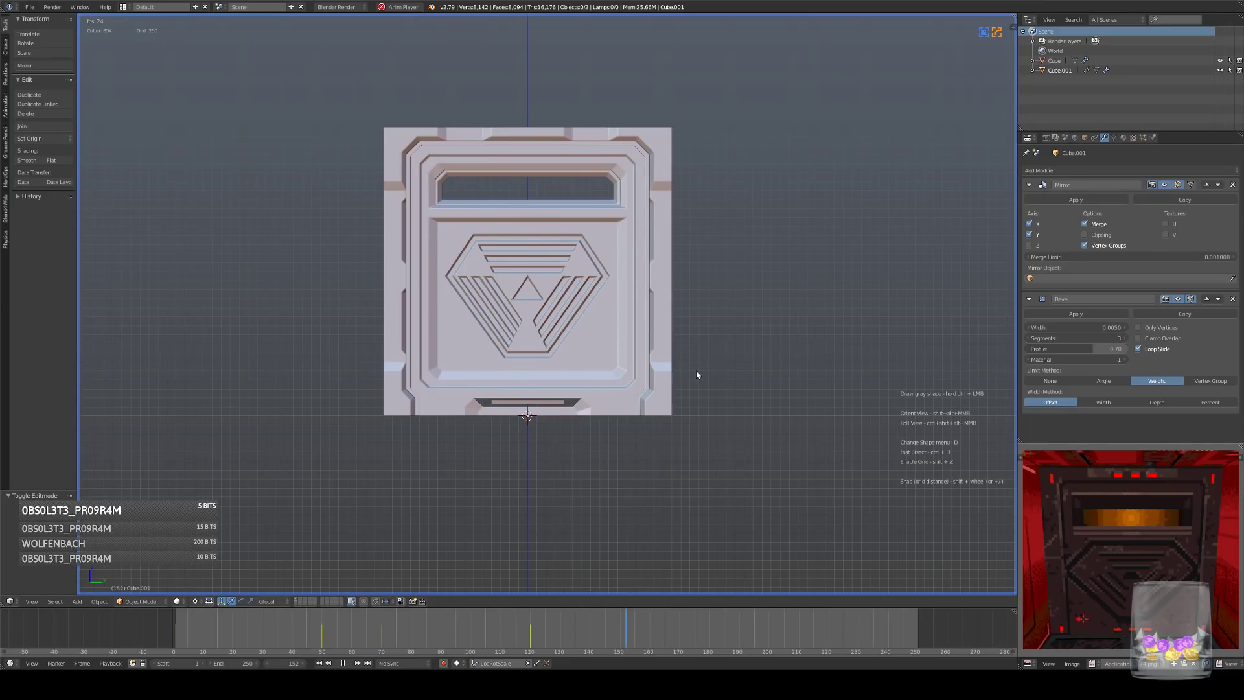
key(alt+a)
drag(224, 632, 177, 636)
key(KP_1)
key(KP_3)
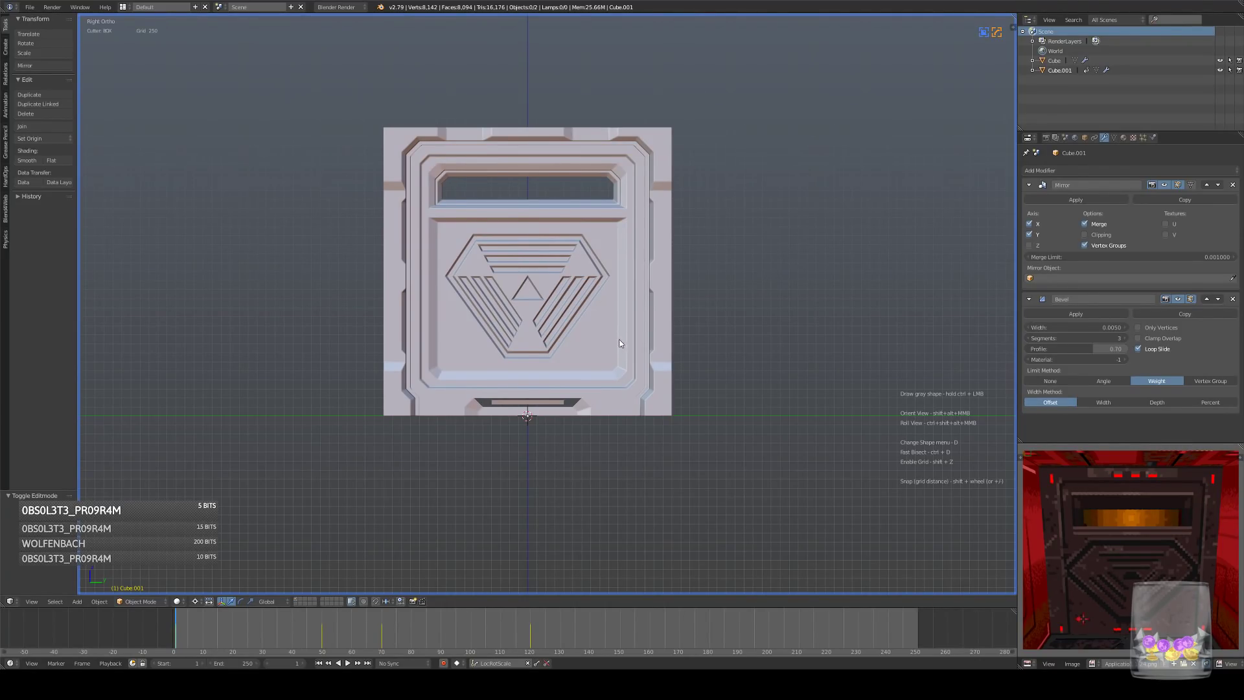
- Examine the whole door front and its bottom recess from straight on and from an angle
scroll(622, 347, up, 3)
mouse_move(612, 375)
shift+middle_down()
mouse_move(609, 386)
mouse_move(609, 375)
shift+middle_up()
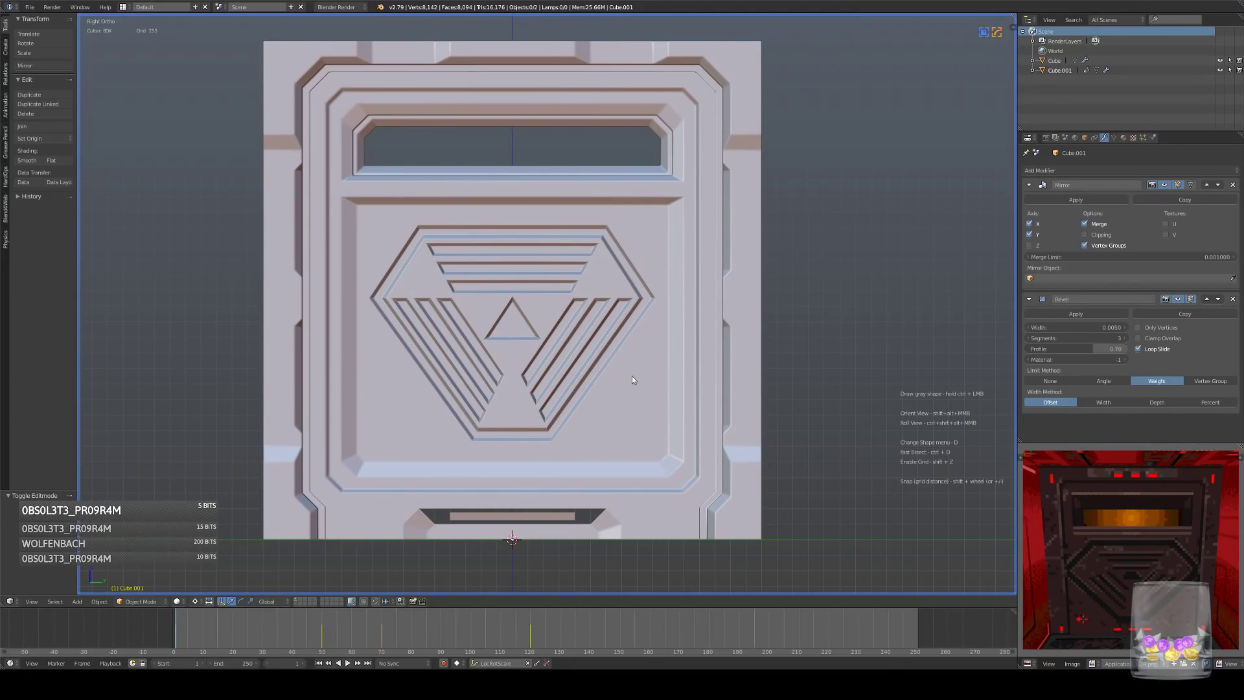
scroll(632, 378, down, 5)
middle_drag(674, 378, 641, 380)
key(KP_3)
key(KP_3)
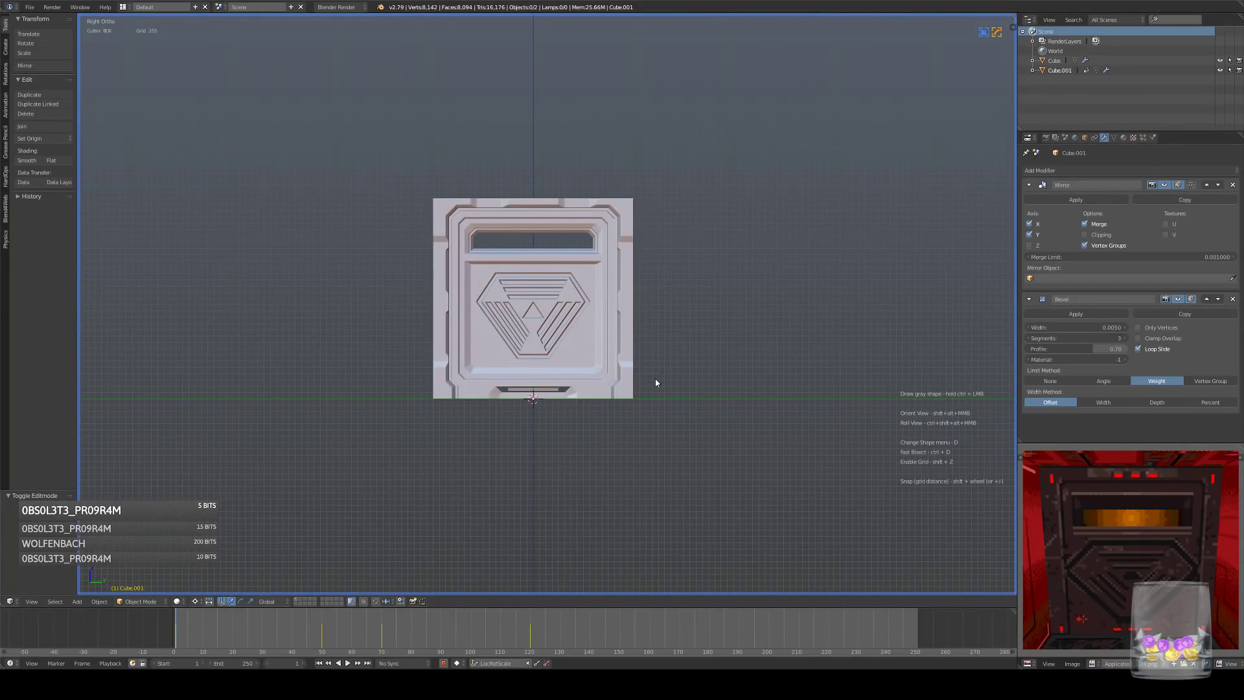
scroll(656, 381, up, 3)
scroll(654, 383, up, 1)
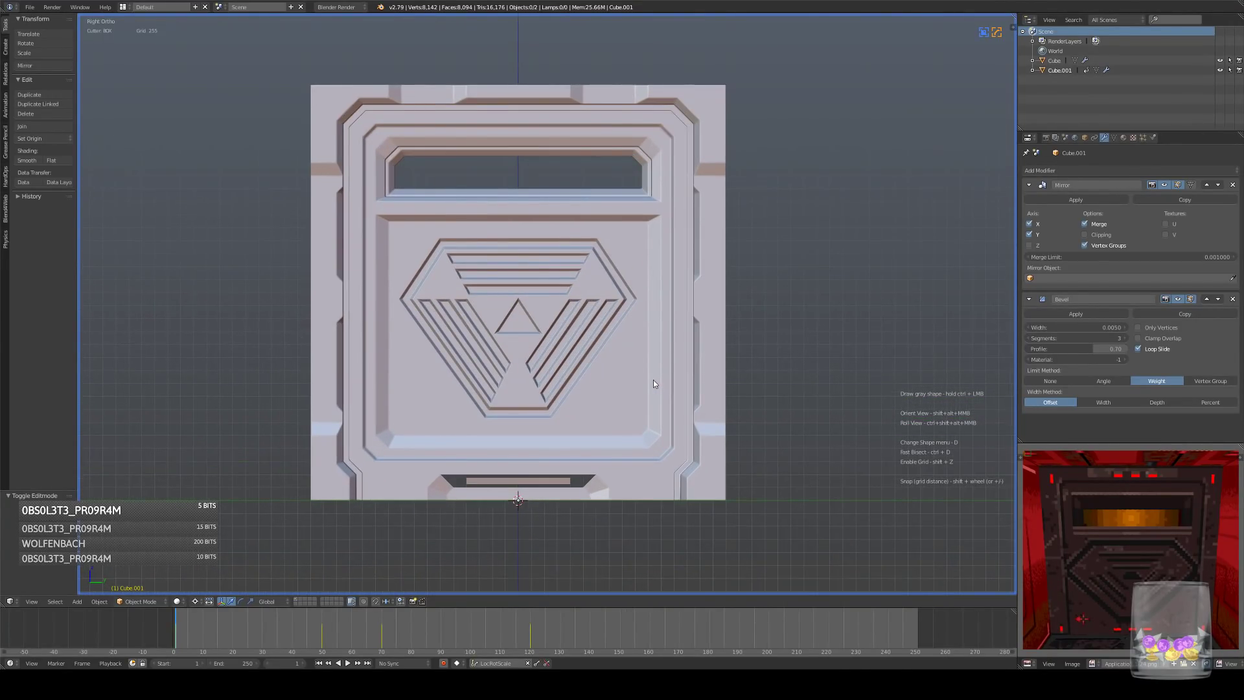
shift+middle_drag(659, 386, 660, 382)
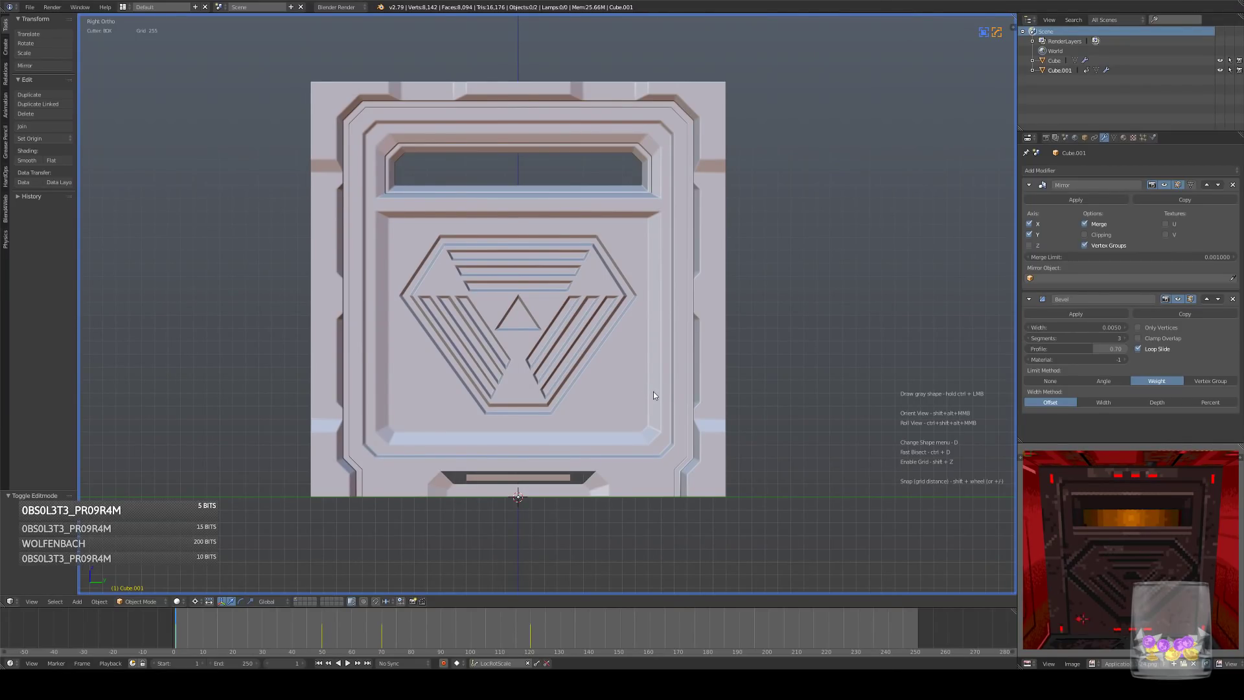
scroll(654, 426, up, 3)
middle_drag(655, 426, 670, 387)
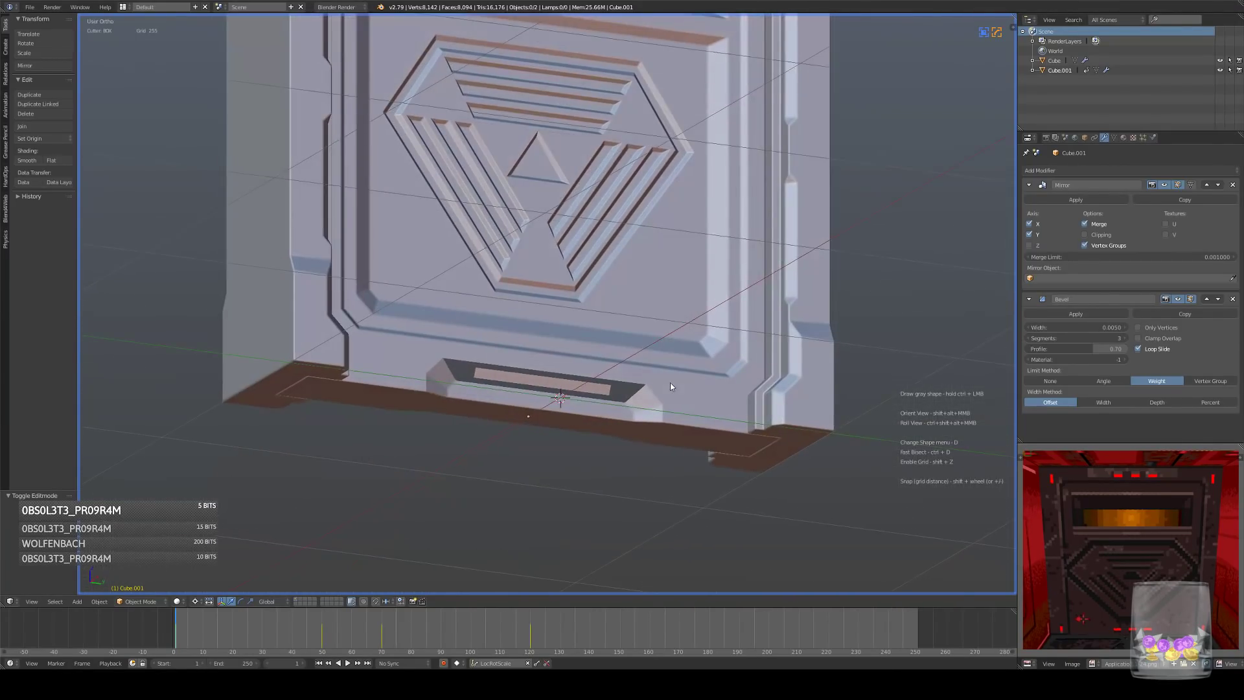
- Fill the open border between the recess's outline and the row of eight cells with faces in edit mode
key(KP_3)
key(Tab)
shift+middle_drag(669, 503, 660, 466)
scroll(660, 466, up, 5)
alt+right_click(659, 466)
alt+shift+right_click(673, 458)
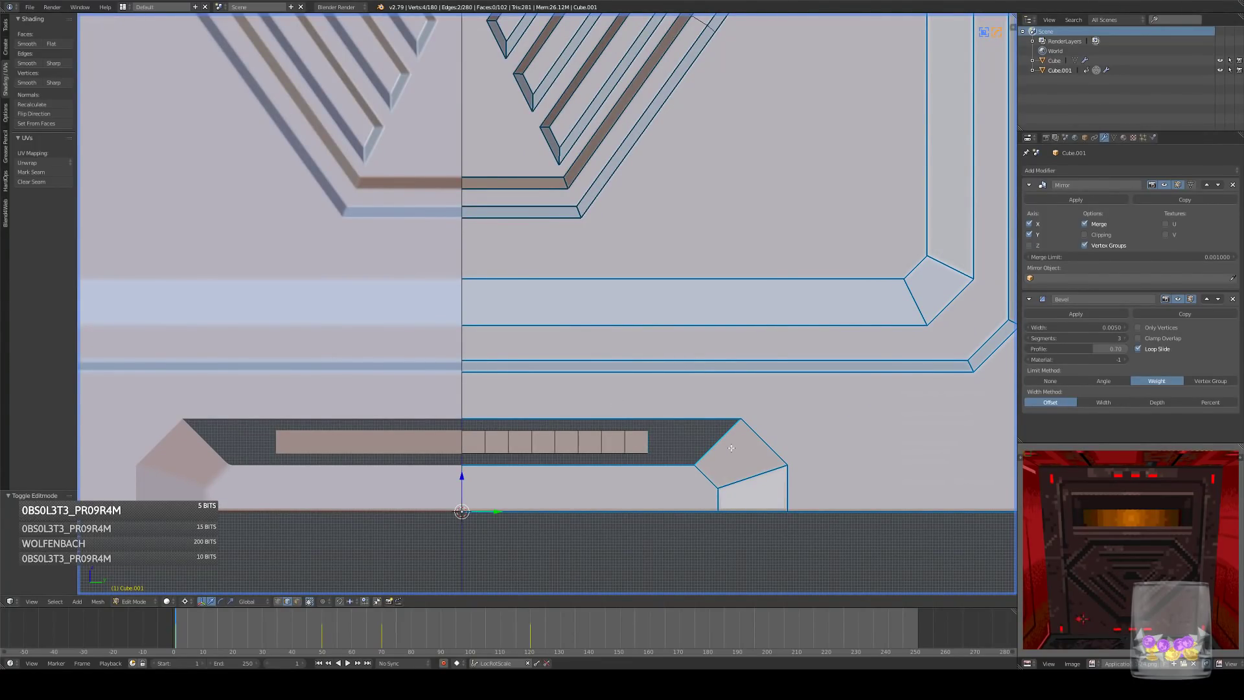
key(f)
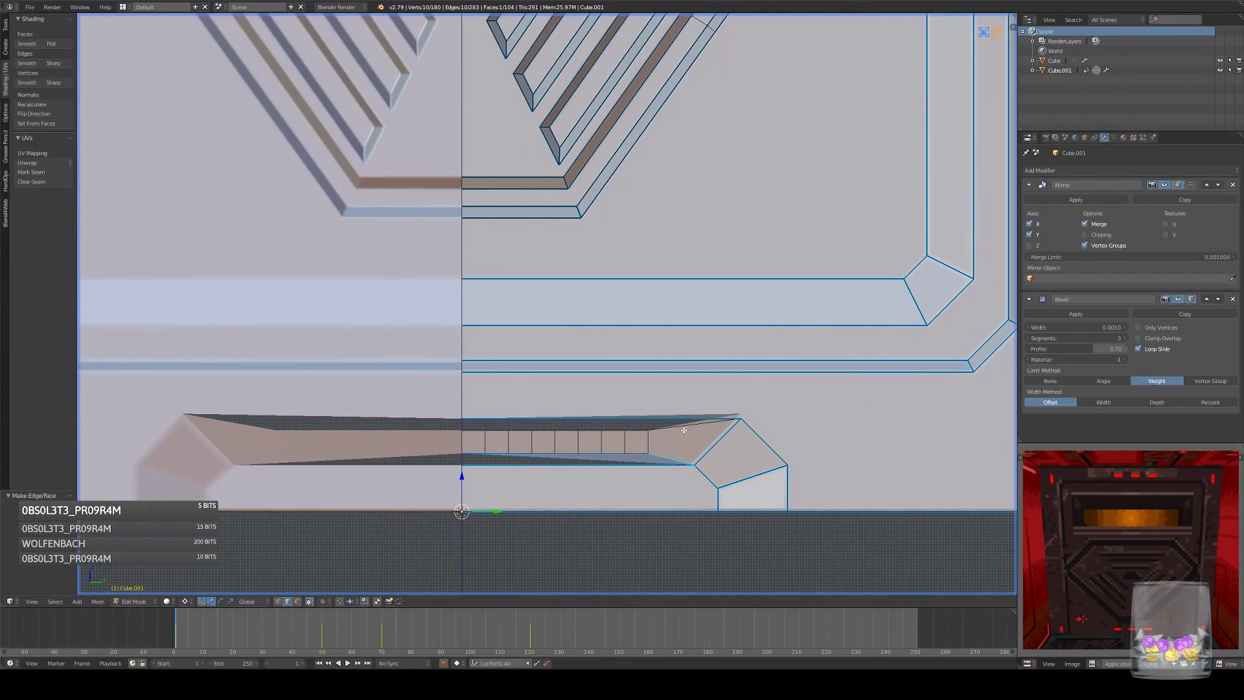
right_click(470, 452)
alt+shift+right_click(671, 455)
key(f)
right_click(494, 431)
alt+shift+right_click(494, 430)
key(f)
- Dissolve the two edges joining the row's outer end to the recess corner while keeping their vertices
right_click(655, 457)
shift+right_click(656, 457)
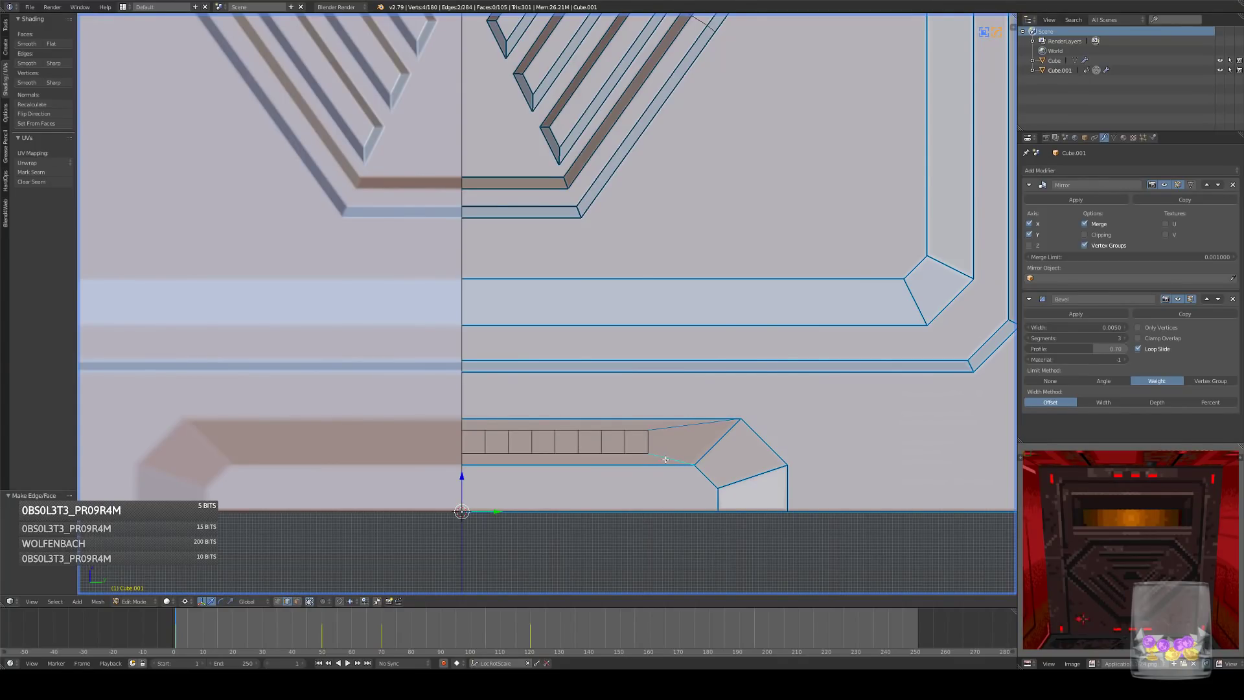
key(ctrl+x)
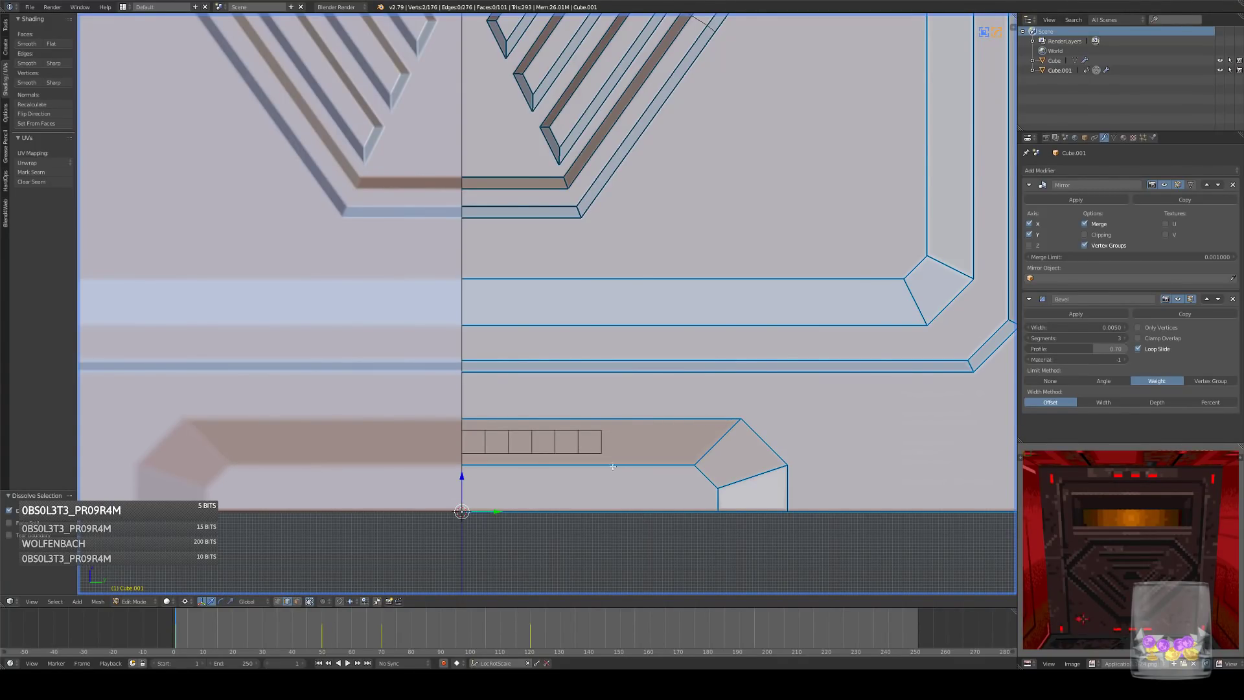
click(10, 511)
key(3)
right_click(613, 441)
right_click(636, 441)
right_click(593, 440)
right_click(546, 443)
right_click(519, 442)
right_click(499, 442)
key(a)
- Cut the row of cells lengthwise through its middle with a loop cut
shift+middle_drag(600, 482, 611, 399)
scroll(611, 398, up, 3)
right_click(438, 398)
right_click(479, 398)
right_click(523, 391)
key(ctrl+r)
click(545, 396)
right_click(541, 403)
- Try to dissolve the upper and lower edges of the third cell column, and undo it
click(289, 603)
right_click(525, 415)
shift+right_click(528, 379)
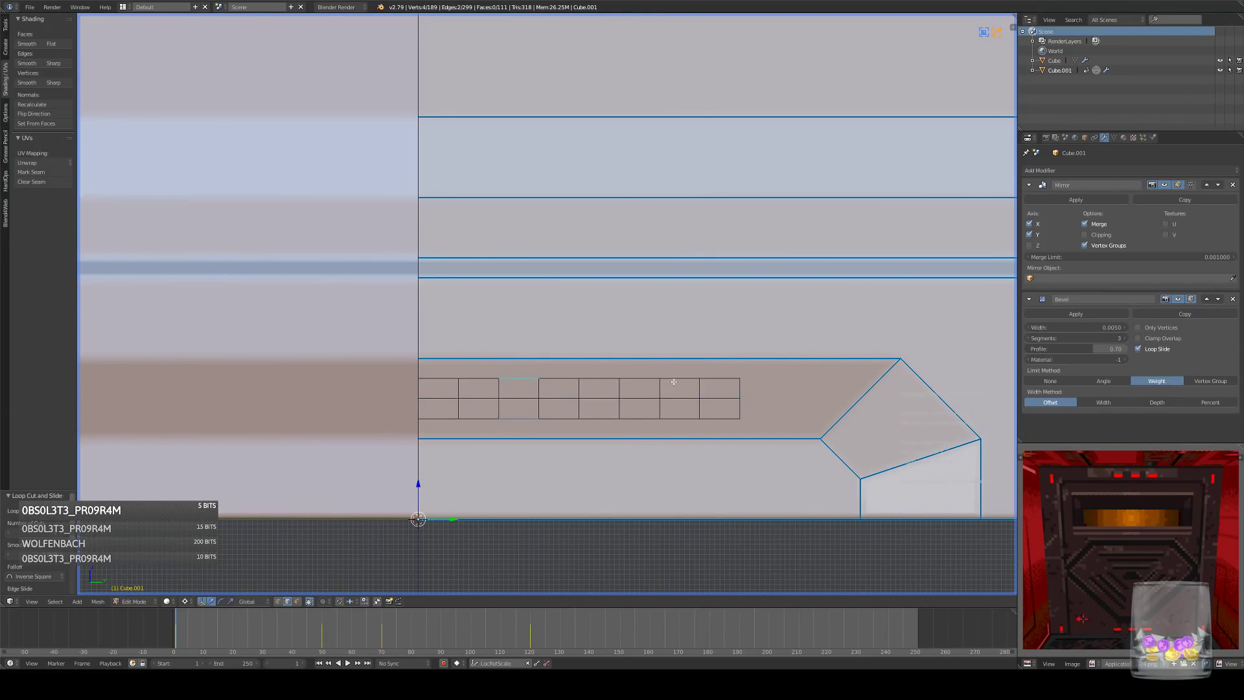
key(ctrl+x)
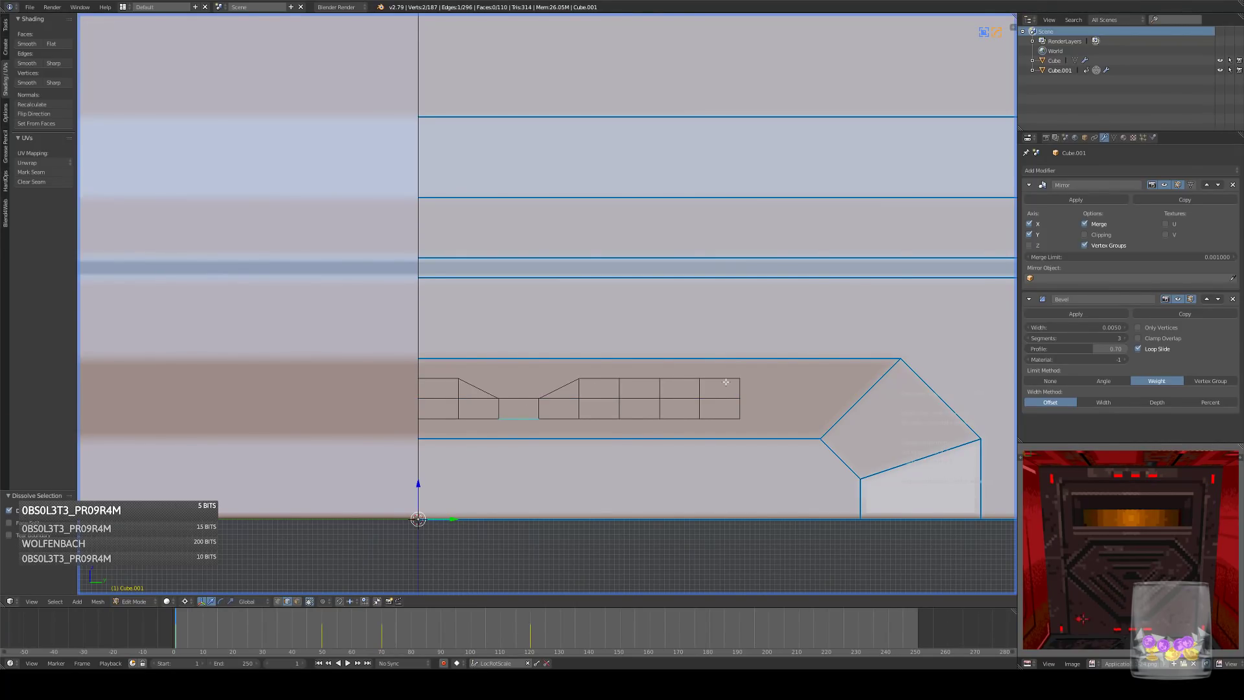
key(ctrl+z)
- Delete the upper and lower edges of the third cell column from the centre line
key(ctrl+x)
right_click(513, 418)
key(x)
click(595, 412)
- Remove the outermost cell column by deleting the vertices of its two end edges
right_click(480, 414)
right_click(452, 421)
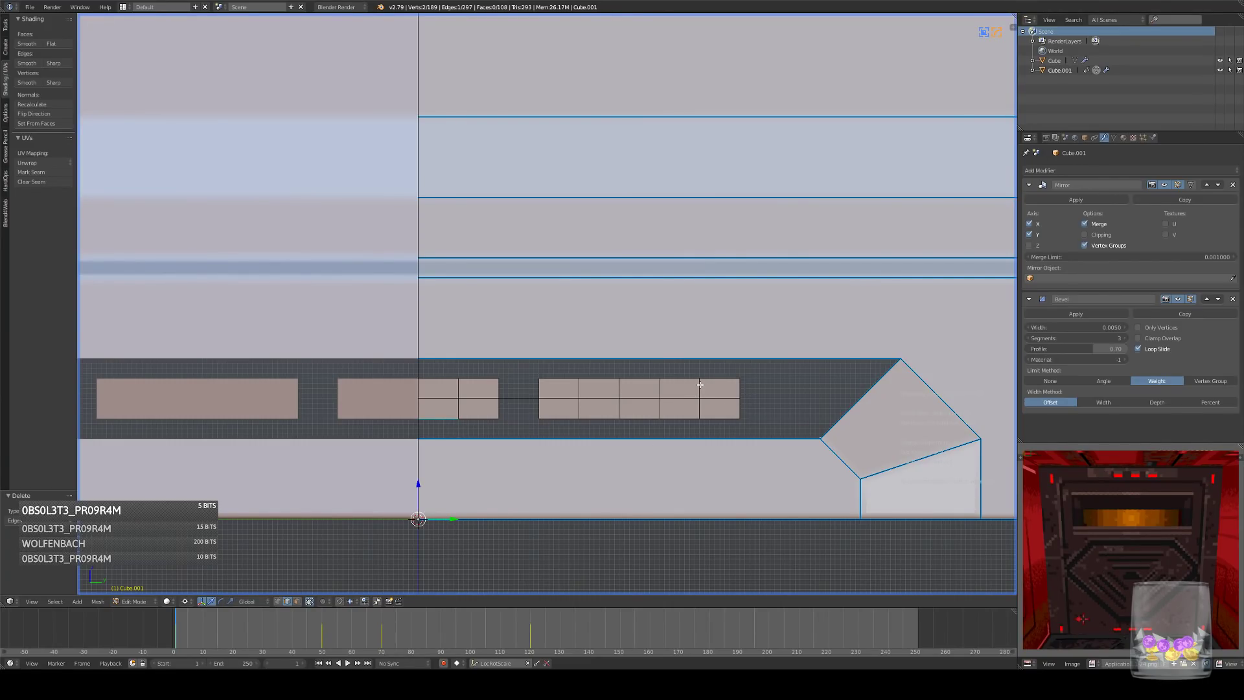
shift+right_click(739, 397)
key(x)
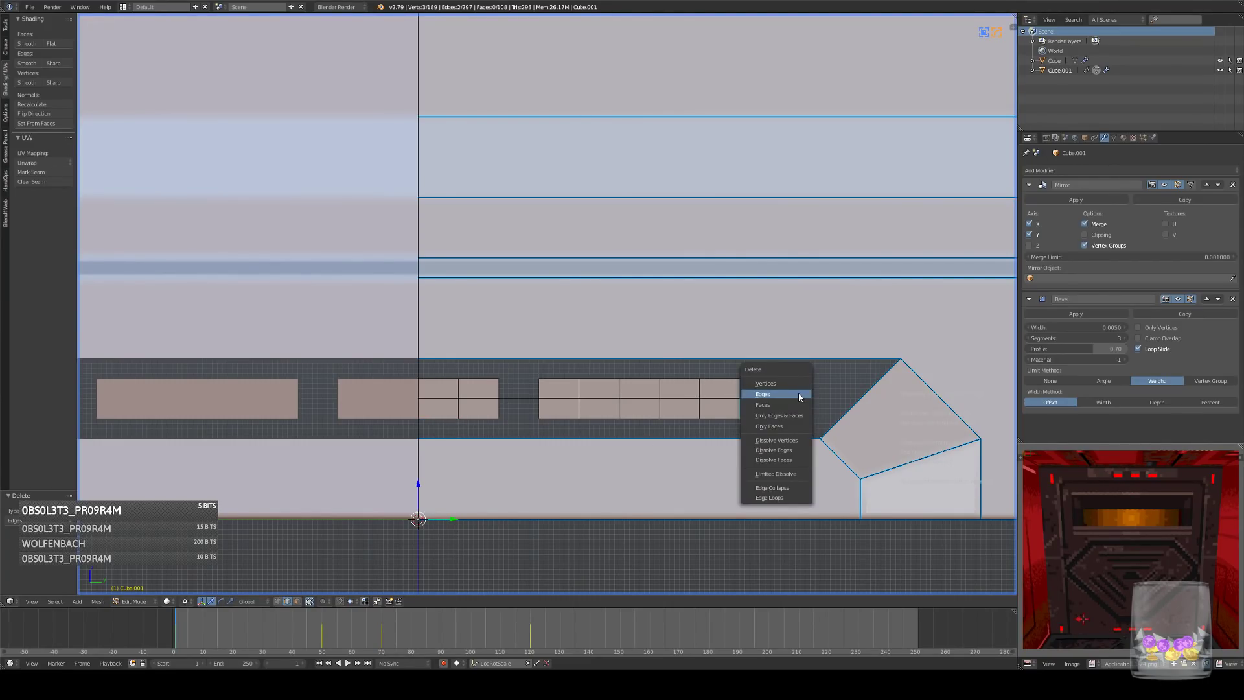
click(801, 383)
- Fill a face between the row's outer end edges and the slanted edge at the recess corner
right_click(700, 408)
shift+right_click(700, 388)
shift+right_click(853, 407)
key(f)
- Subdivide the slanted corner edge and connect its midpoint to the middle vertex at the cell row's outer end
key(a)
right_click(853, 407)
key(w)
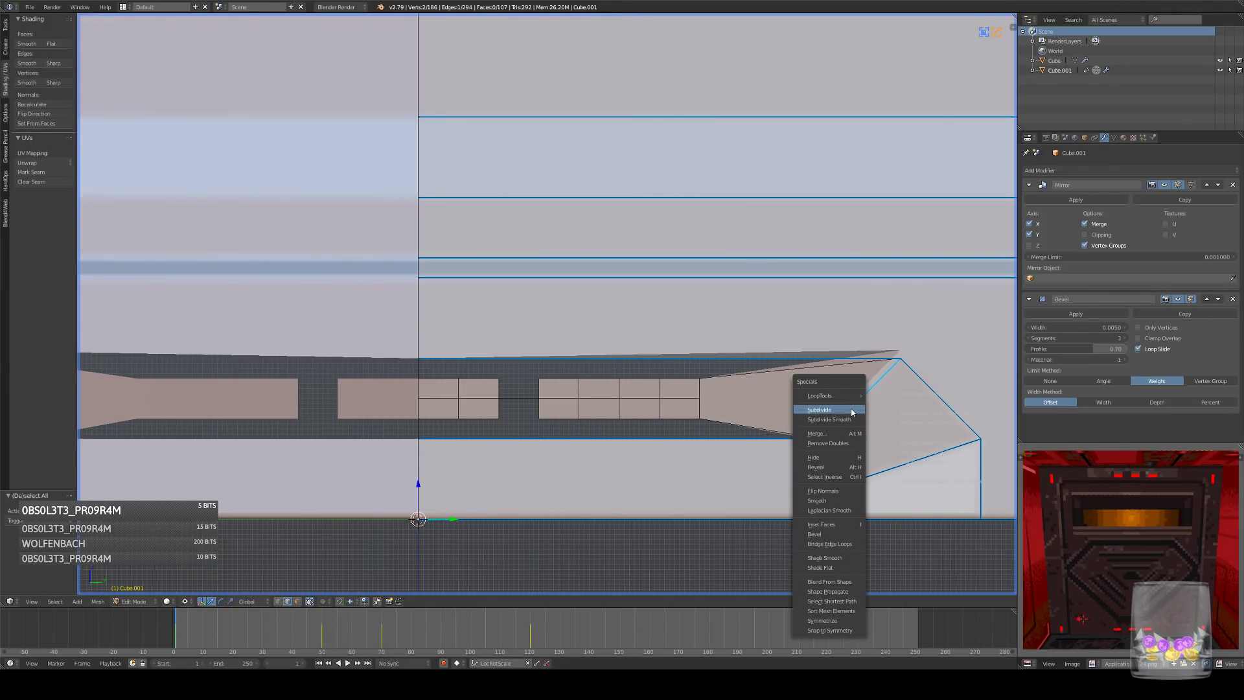
click(819, 409)
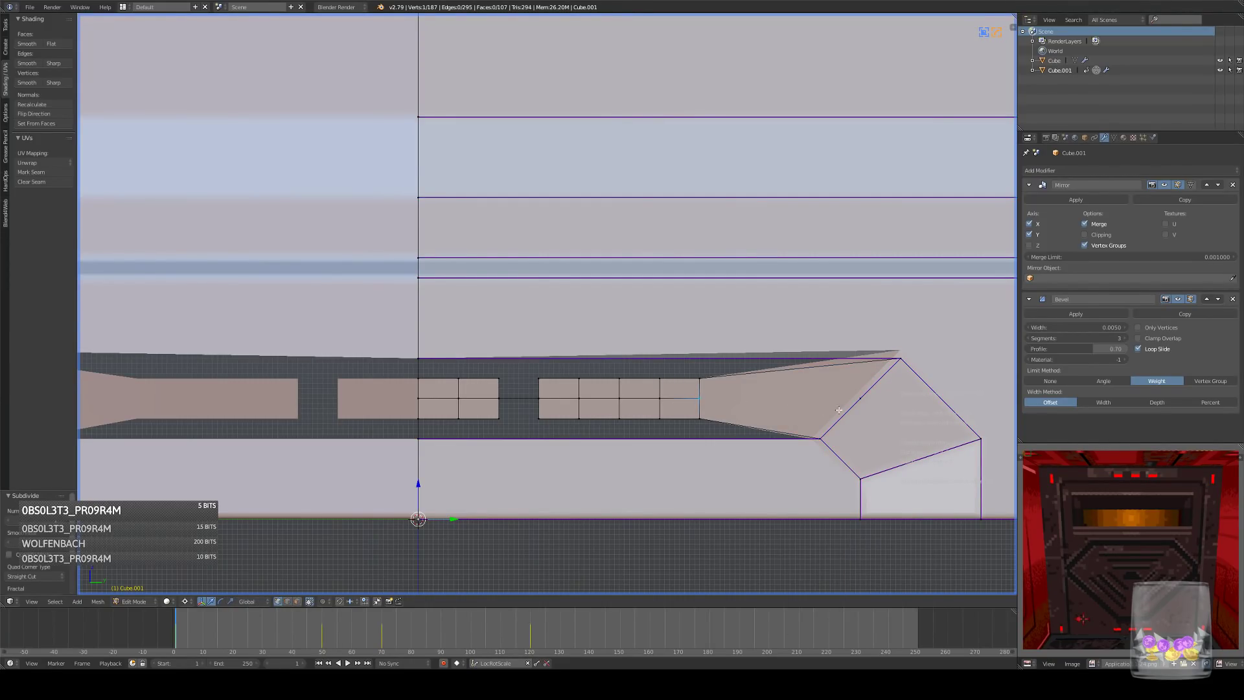
key(j)
- Fill a face across the upper half of the gap between the centre cell and the outer cell group
click(287, 602)
right_click(440, 384)
ctrl+right_click(795, 370)
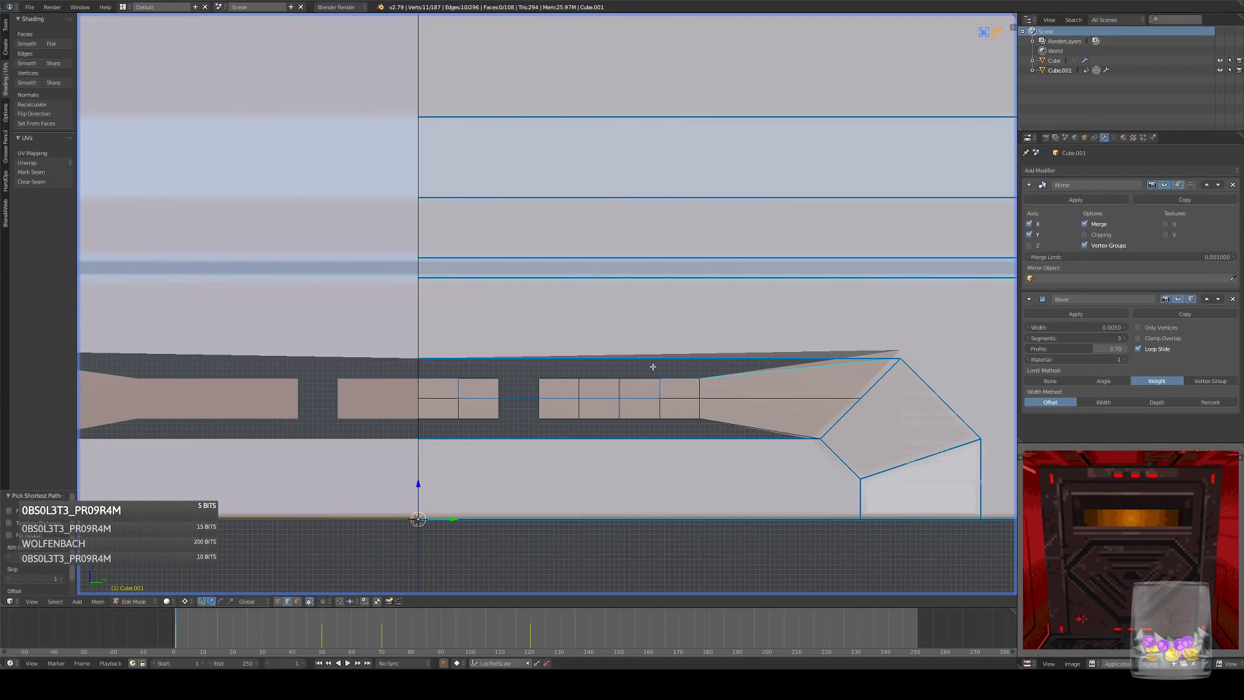
right_click(496, 389)
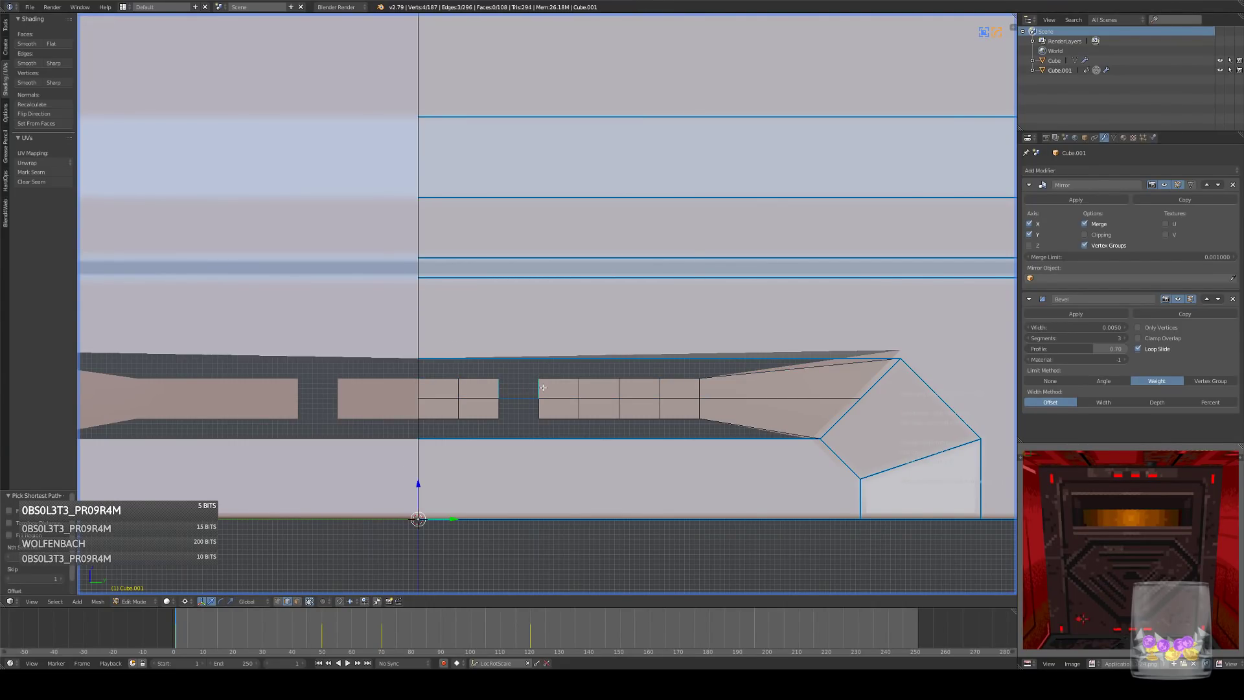
key(f)
- Fill the band above the cell row and dissolve the gap's upper edge while keeping its corner vertices
ctrl+right_click(482, 363)
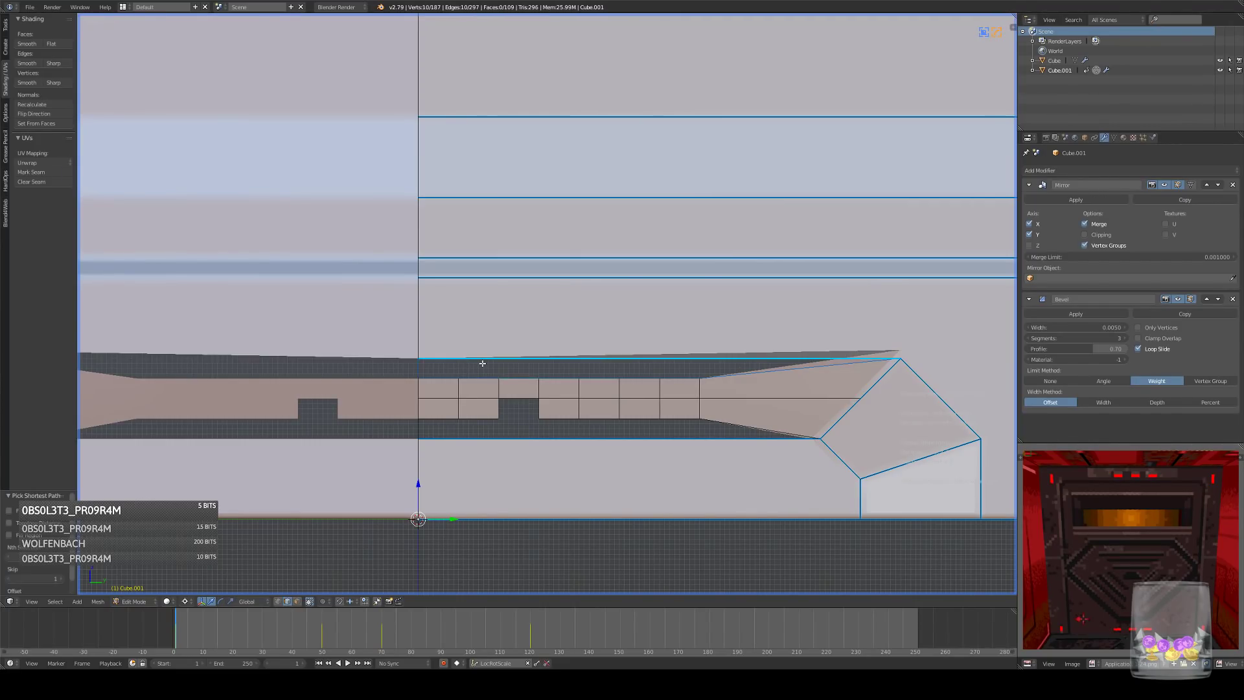
key(ctrl+x)
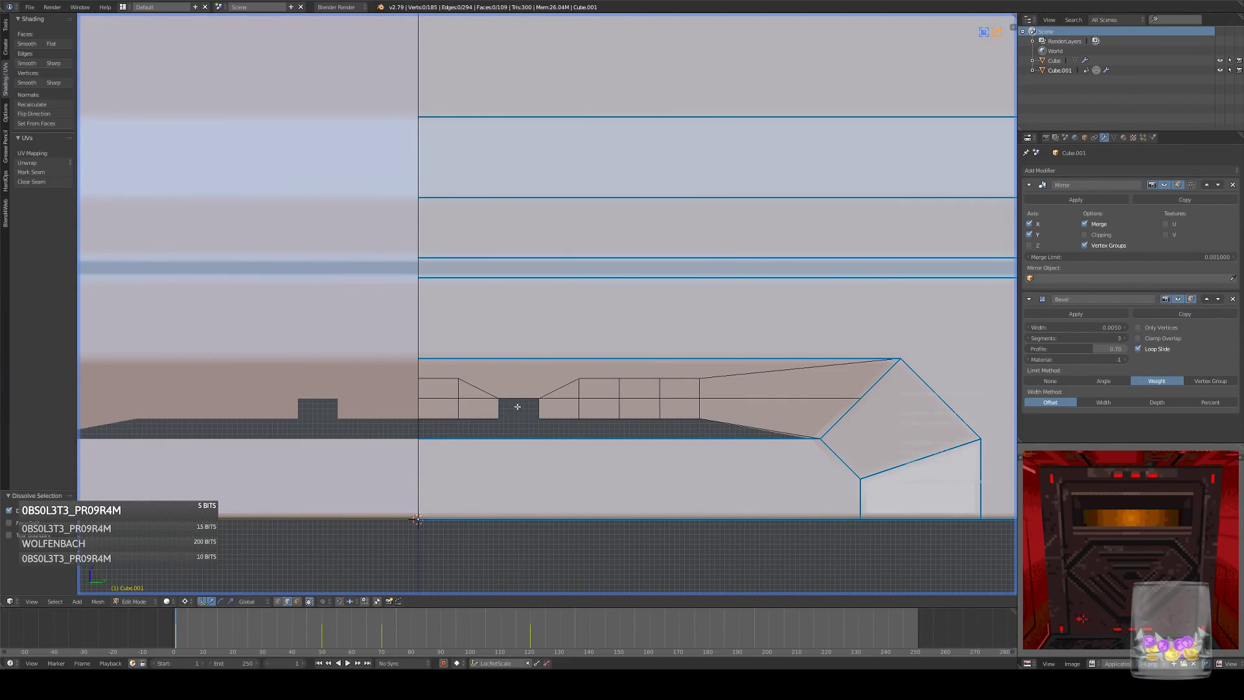
click(9, 511)
- Try to fill a face along the lower edges of the cell row, and undo it
right_click(435, 419)
ctrl+right_click(763, 428)
key(f)
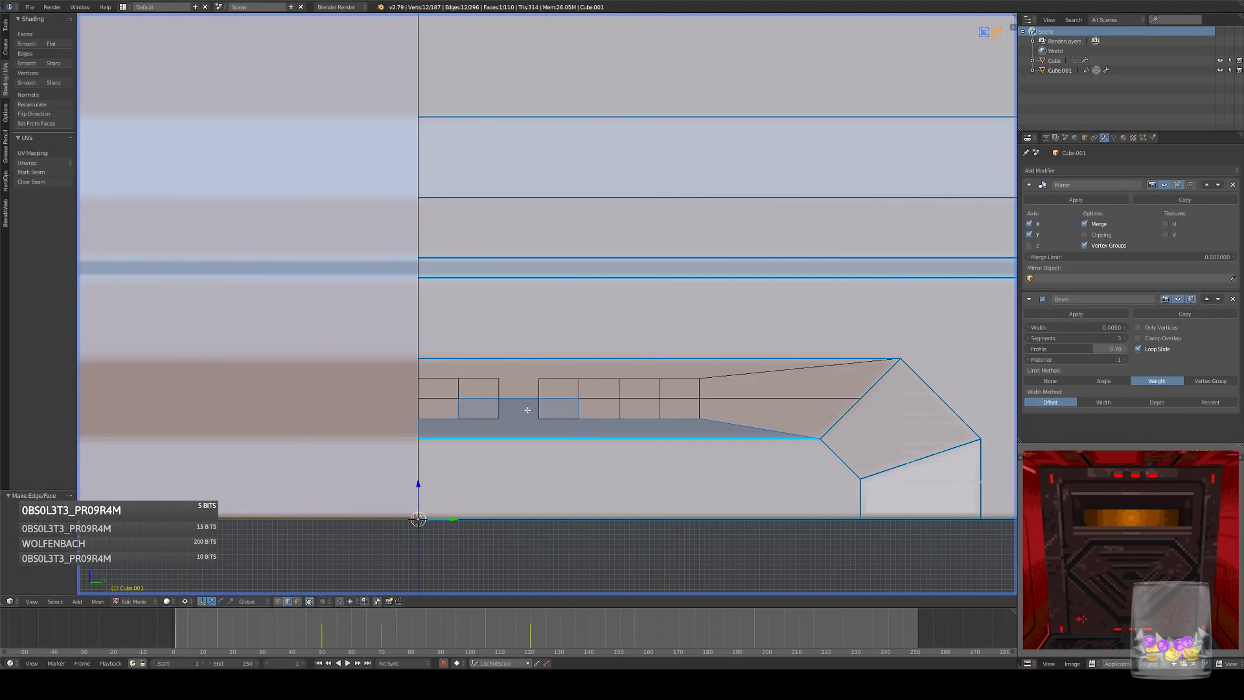
mouse_move(527, 412)
middle_down()
mouse_move(532, 421)
mouse_move(545, 402)
middle_up()
key(ctrl+z)
key(ctrl+z)
- Reselect the edge path around the gap's lower half and fill the band below the cell row
ctrl+right_click(569, 405)
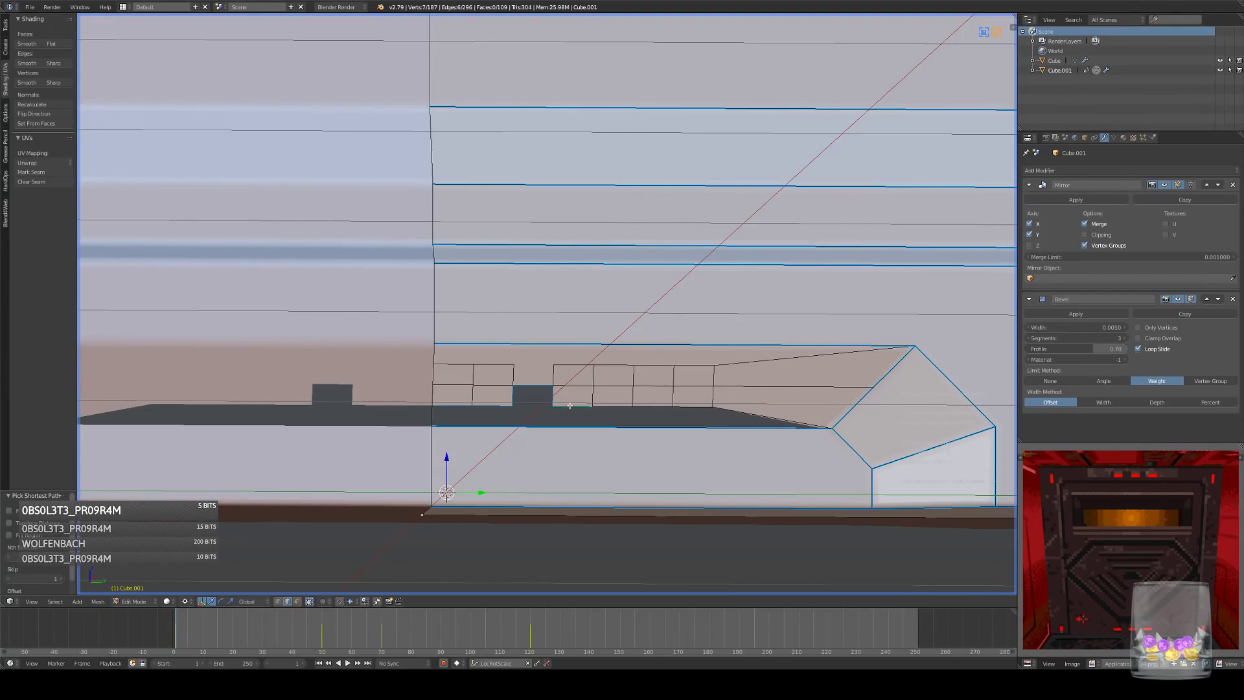
ctrl+right_click(553, 406)
key(f)
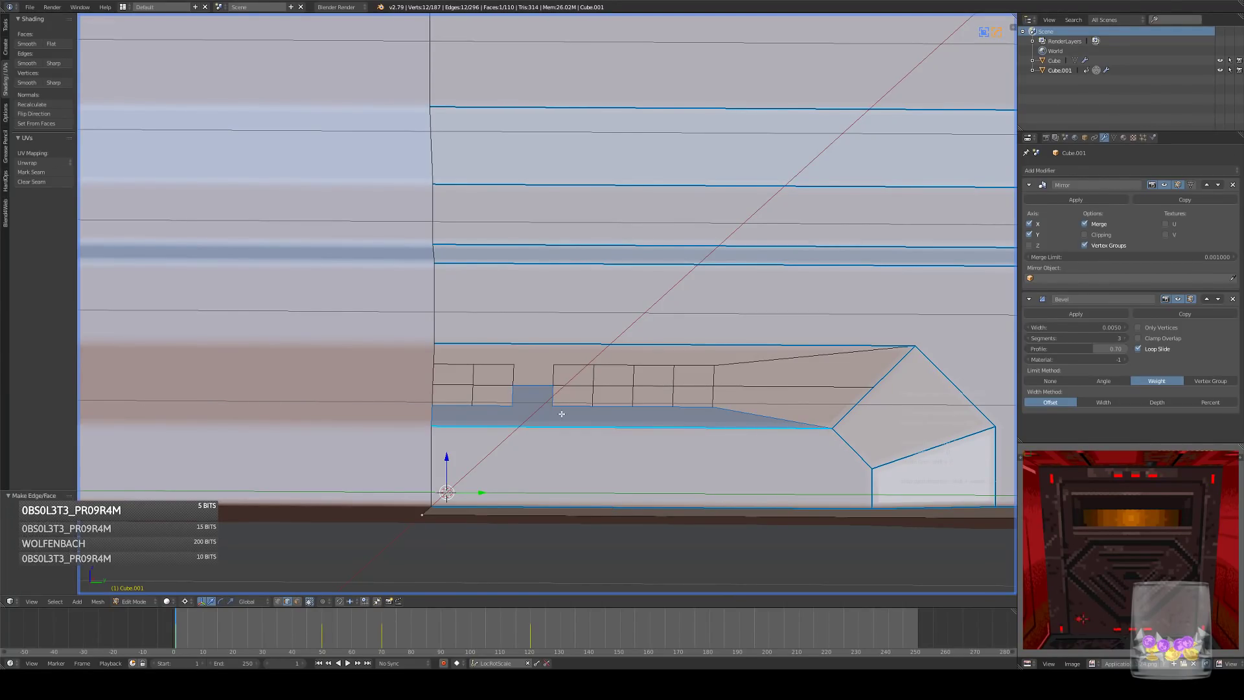
- Dissolve the leftover lower and upper edges joining the cell row's outer corners to the recess corner, keeping the cell corners
key(KP_3)
right_click(727, 422)
key(ctrl+x)
right_click(741, 380)
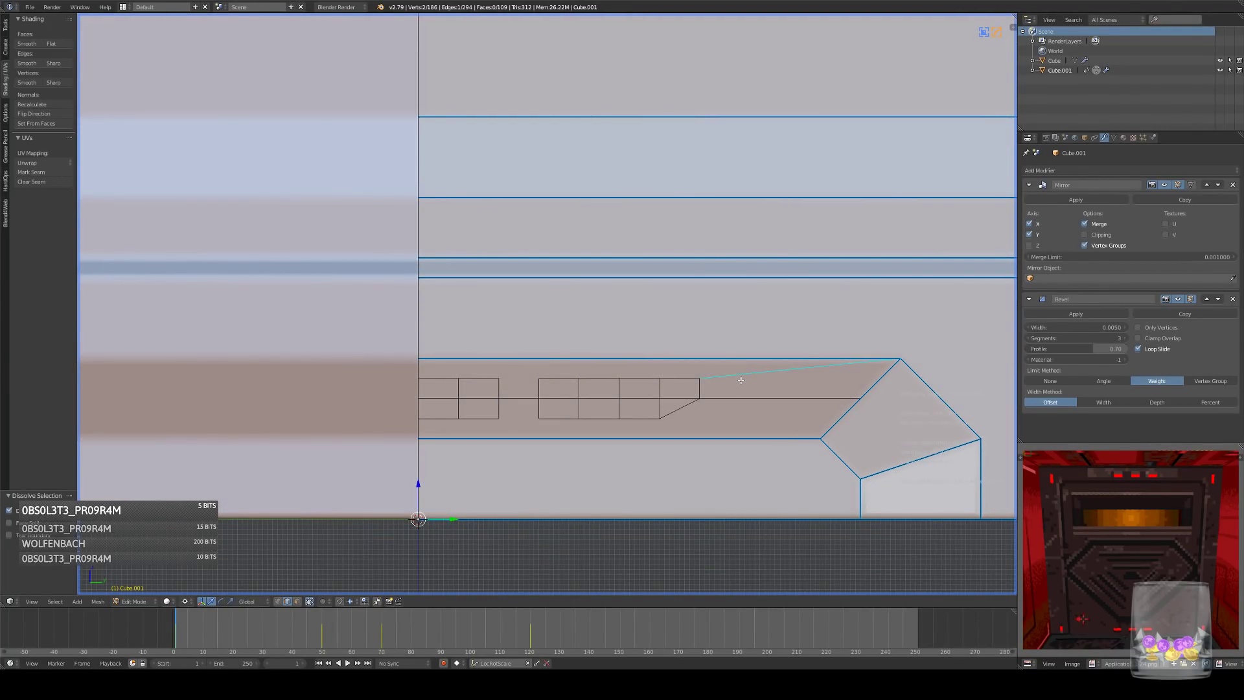
click(33, 512)
right_click(792, 370)
key(ctrl+x)
click(34, 511)
- Dissolve the vertical divider edges inside the centre cell and the outer cell
right_click(462, 385)
shift+right_click(462, 408)
shift+right_click(620, 410)
shift+right_click(659, 412)
shift+right_click(666, 387)
key(ctrl+x)
- Dissolve the horizontal middle edges inside the centre cell and the outer cell
right_click(567, 399)
shift+right_click(464, 398)
key(ctrl+x)
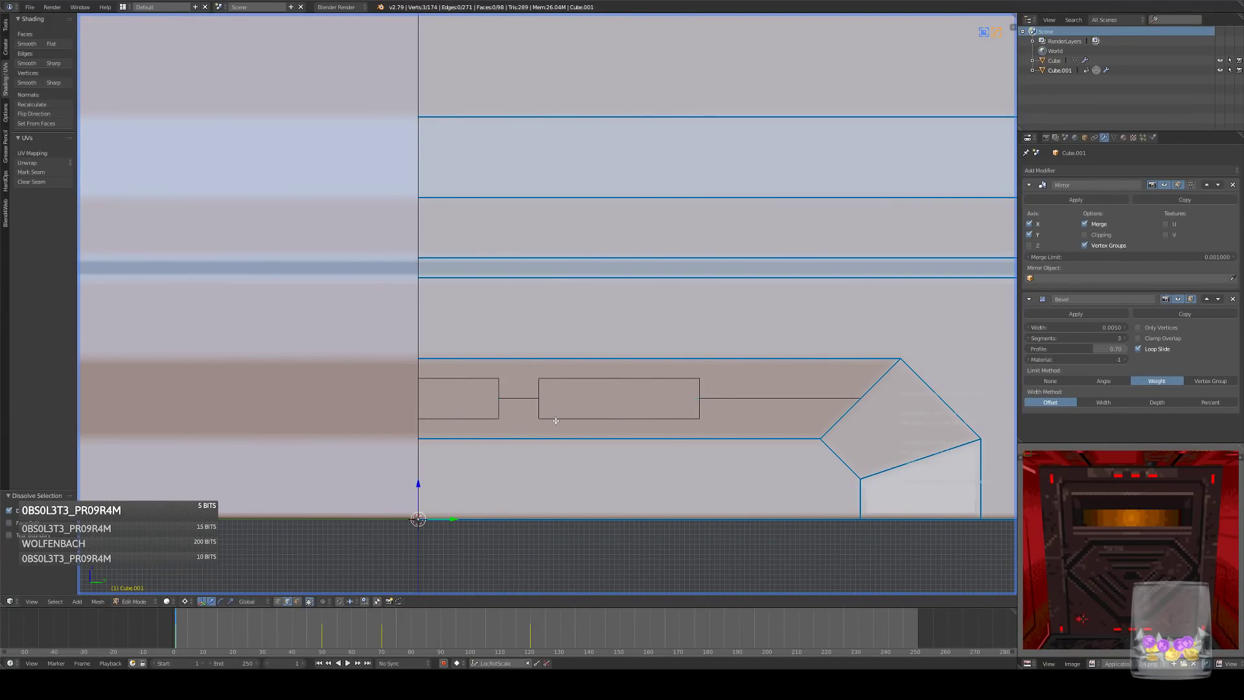
- Draw a smaller rectangle inside each of the two cell faces with Box Cutter
click(297, 601)
right_click(623, 397)
shift+right_click(462, 398)
scroll(609, 400, up, 3)
shift+middle_drag(575, 436, 622, 396)
key(z)
key(z)
mouse_move(354, 365)
ctrl+mouse_down()
mouse_move(487, 387)
mouse_move(500, 407)
mouse_move(492, 399)
ctrl+mouse_up()
ctrl+drag(609, 368, 839, 400)
- Add a centred horizontal loop cut through the outer cell's inner rectangle
click(287, 602)
right_click(608, 379)
key(g)
click(650, 387)
key(ctrl+r)
click(600, 381)
right_click(607, 386)
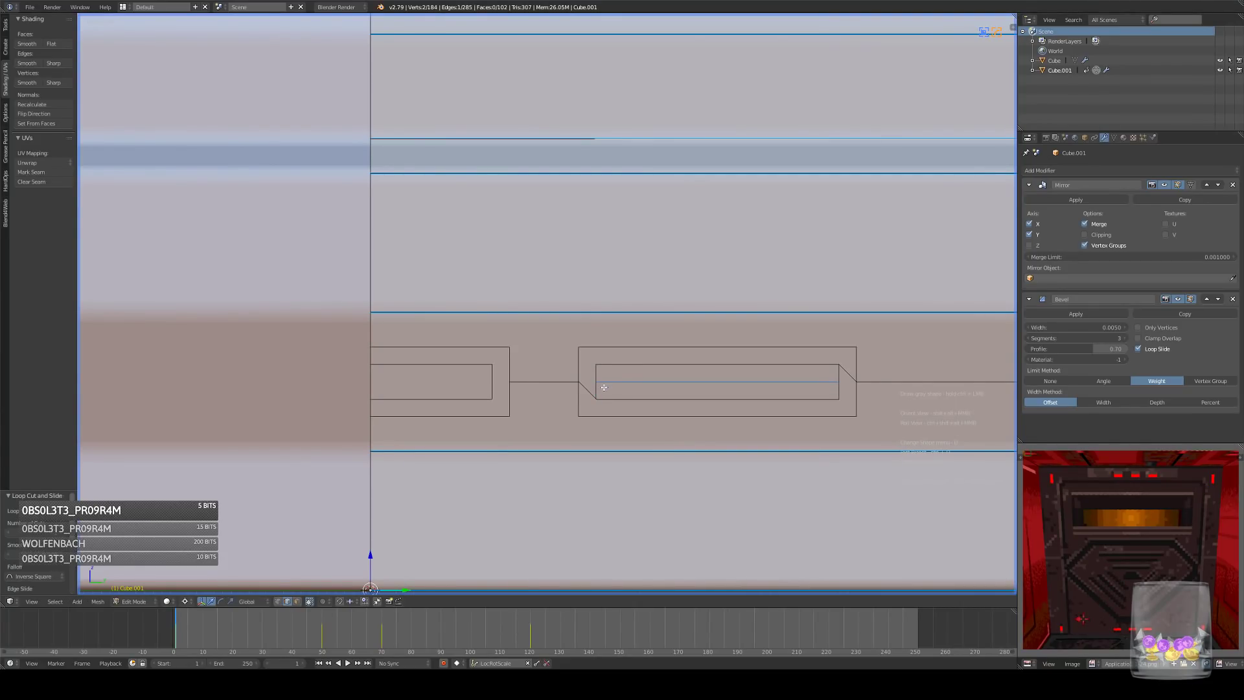
- Undo the loop cut, the inner rectangles and the dissolving of the cells' horizontal middle edges
key(ctrl+z)
key(ctrl+z)
key(ctrl+z)
key(ctrl+z)
key(ctrl+z)
key(ctrl+z)
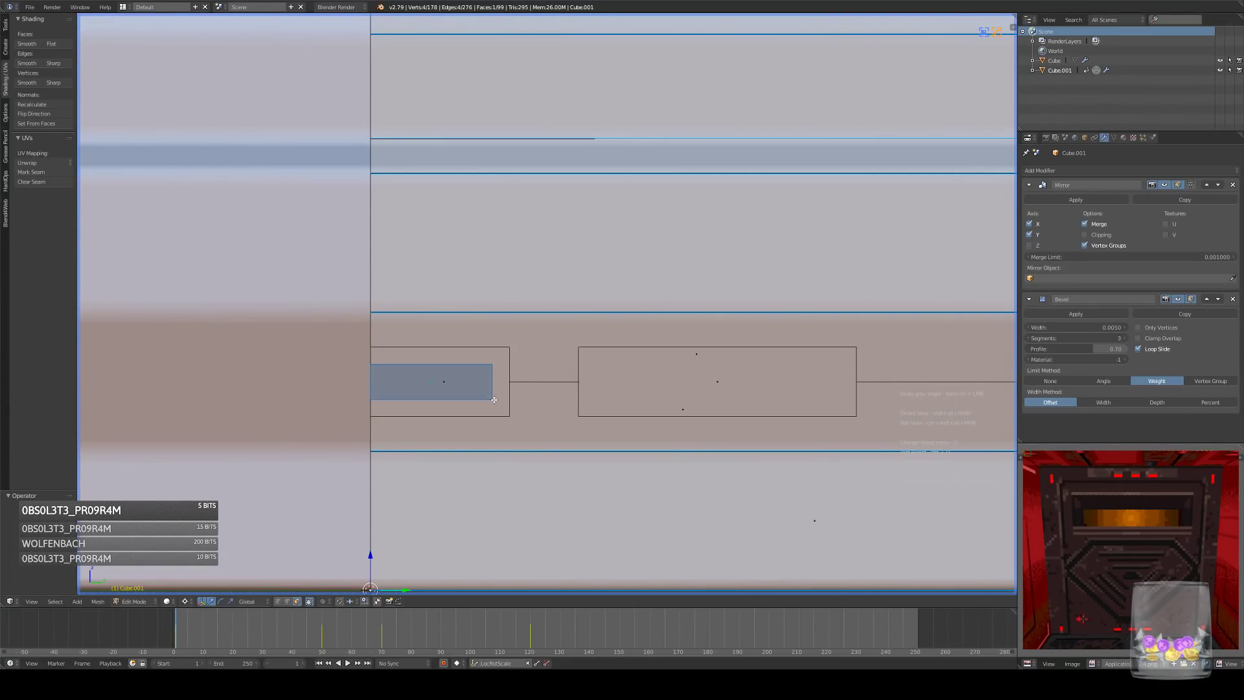
key(ctrl+r)
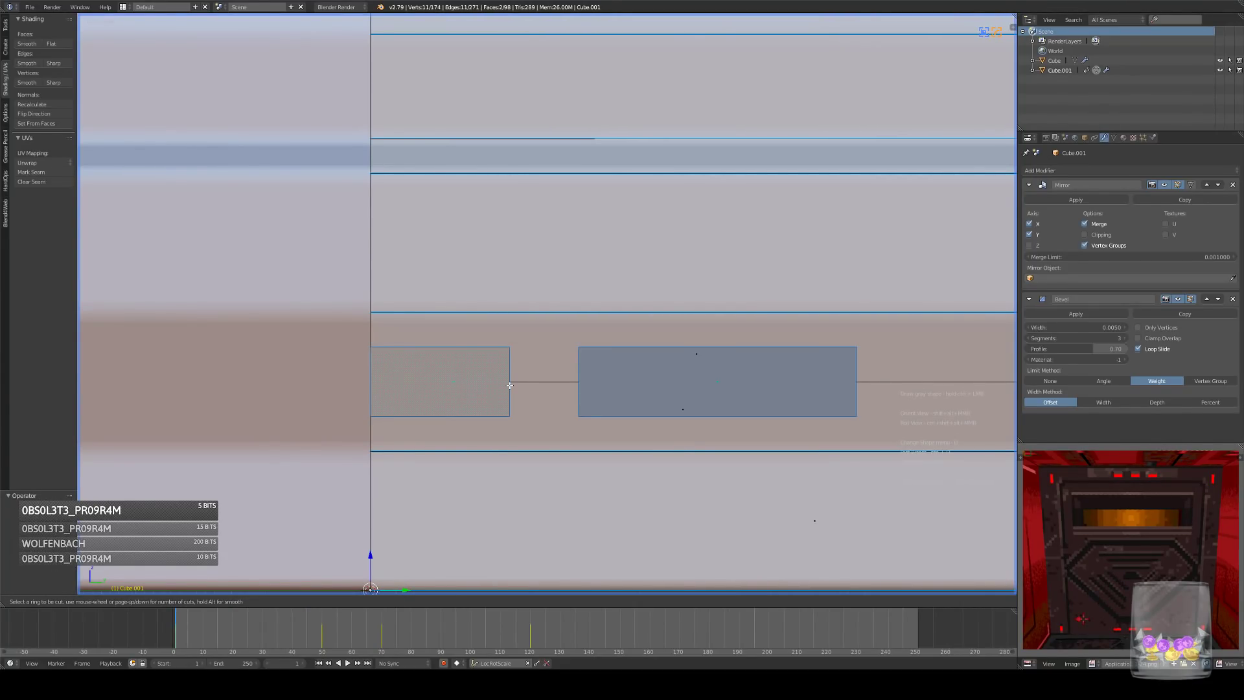
right_click(661, 393)
key(ctrl+z)
key(ctrl+z)
key(ctrl+z)
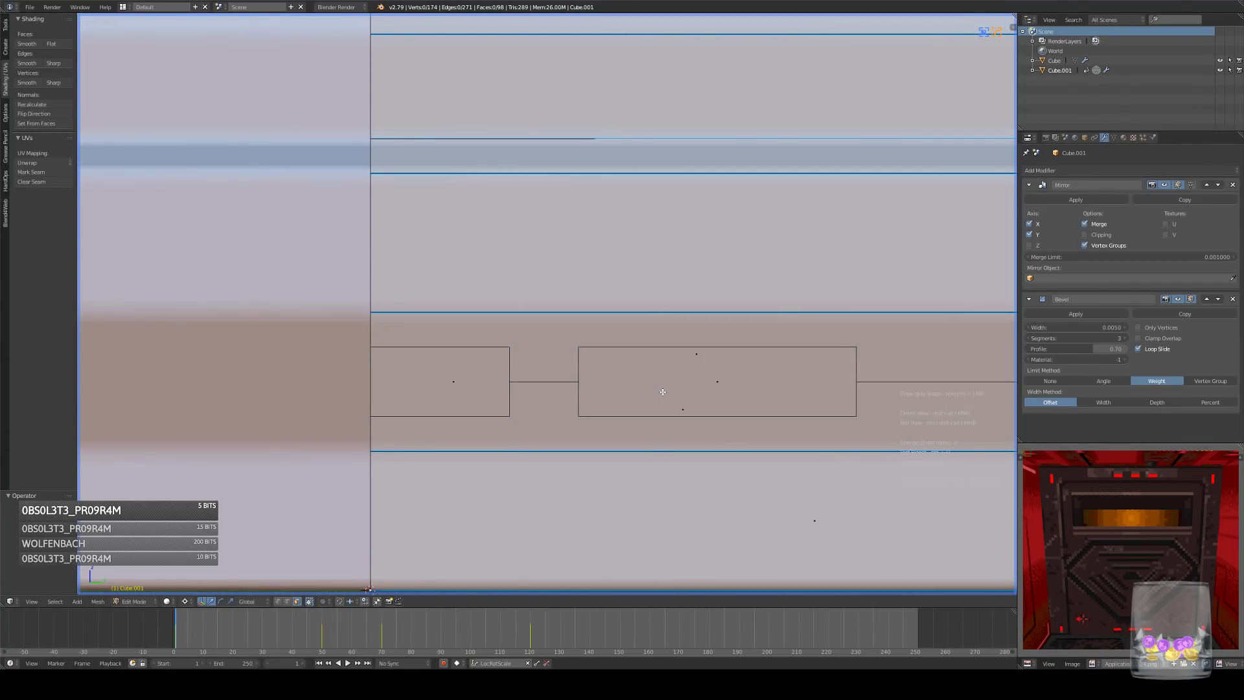
key(ctrl+z)
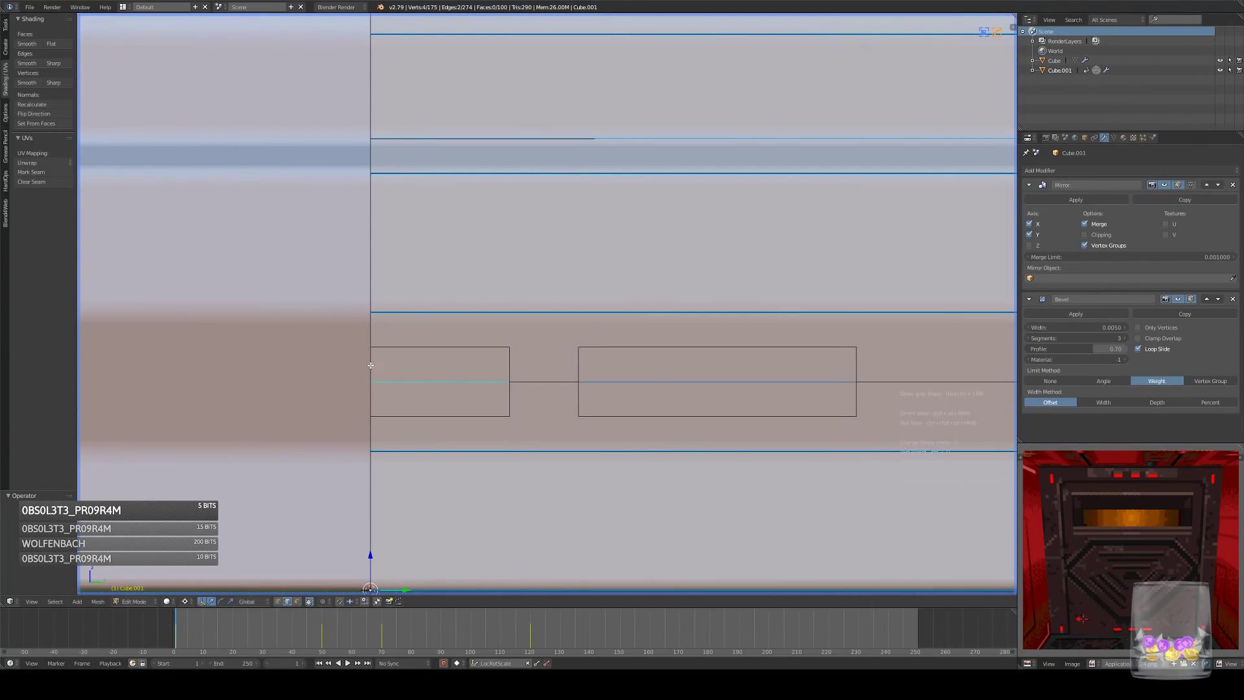
- Draw a slightly inset rectangle inside both the centre cell and the outer cell with Box Cutter
ctrl+drag(365, 359, 501, 407)
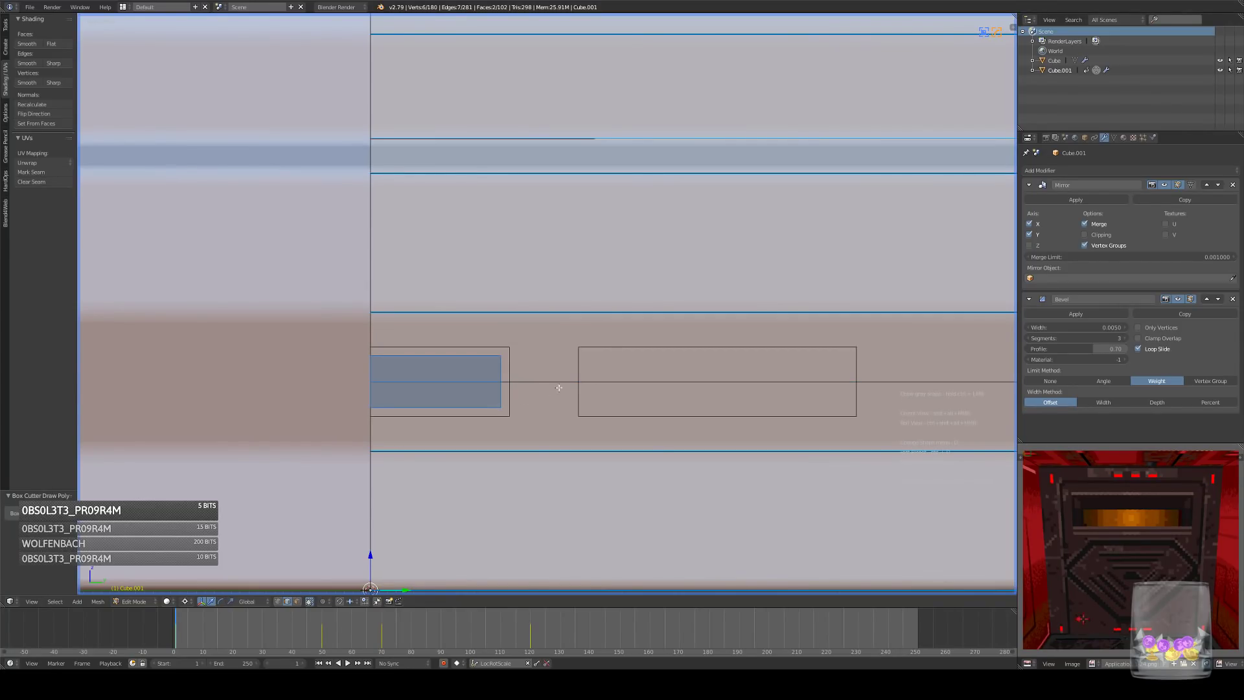
ctrl+drag(588, 358, 848, 408)
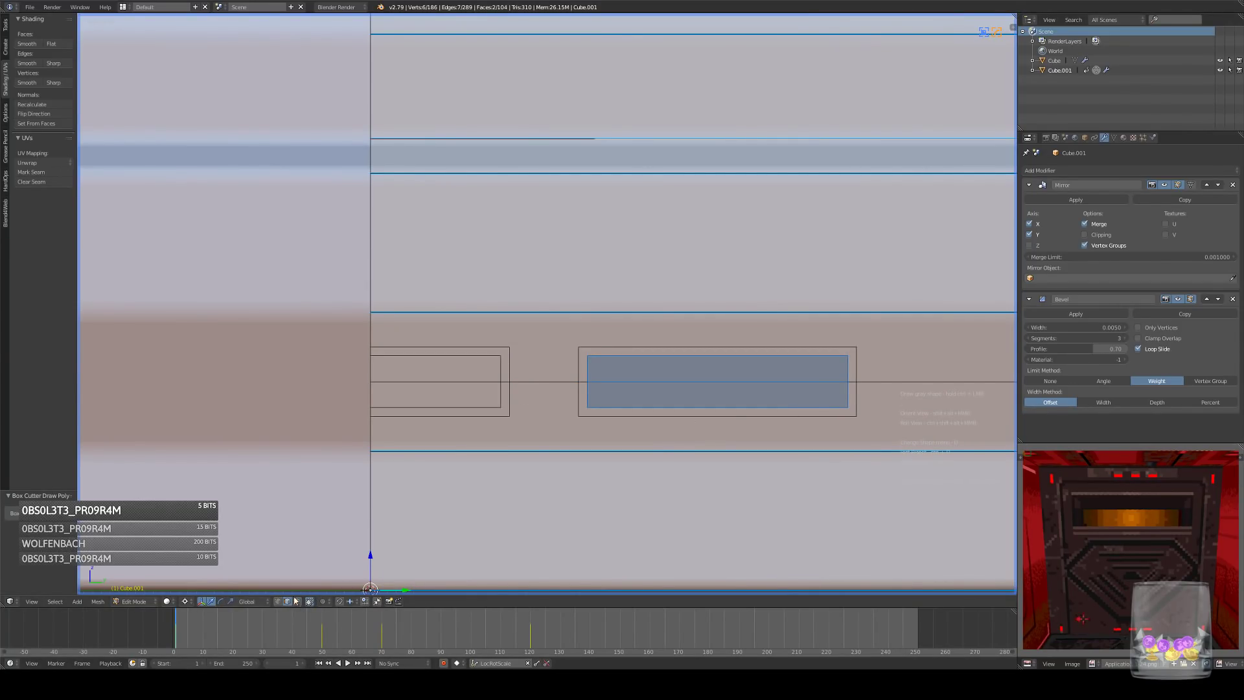
scroll(668, 382, down, 8)
key(Tab)
key(Tab)
scroll(637, 381, up, 8)
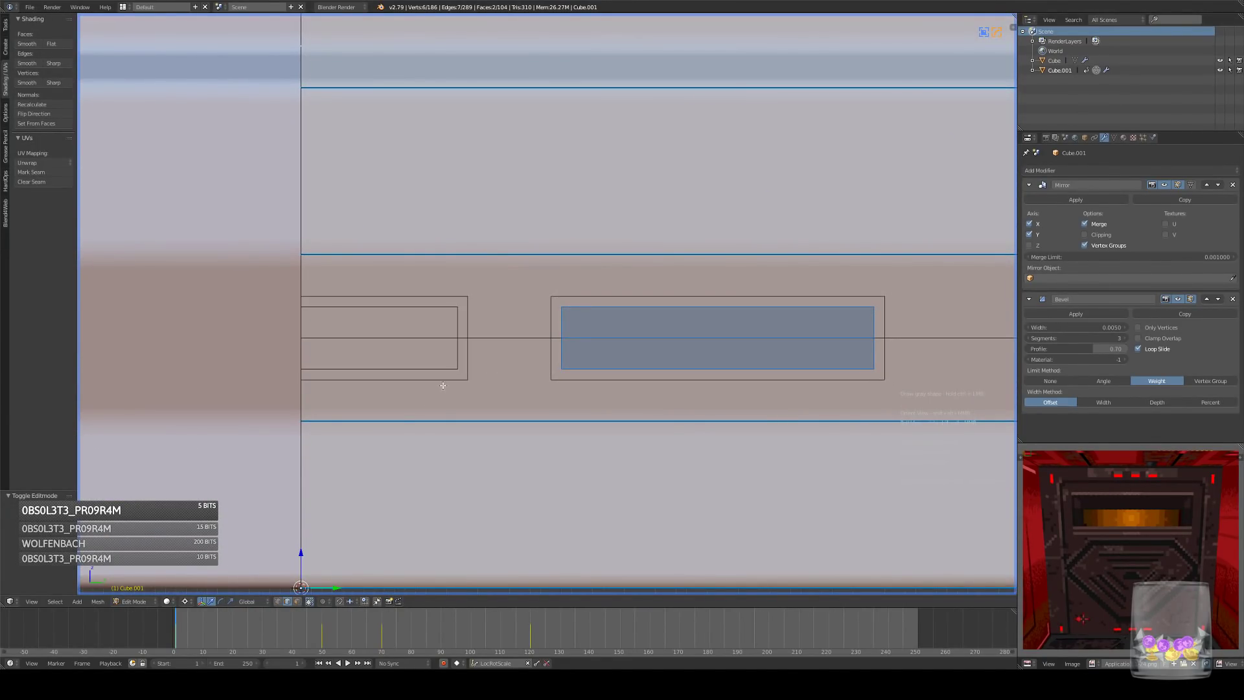
- Connect the two inner corners of the centre cell's inset rectangle to the matching outer corners
click(279, 603)
right_click(458, 370)
shift+right_click(468, 380)
key(j)
right_click(458, 310)
shift+right_click(468, 296)
key(j)
- Connect all four corners of the outer cell's inset rectangle to the matching outer corners
right_click(550, 297)
shift+right_click(561, 306)
key(j)
right_click(874, 307)
shift+right_click(884, 296)
key(j)
right_click(874, 369)
shift+right_click(884, 379)
right_click(561, 370)
shift+right_click(551, 380)
key(j)
click(288, 603)
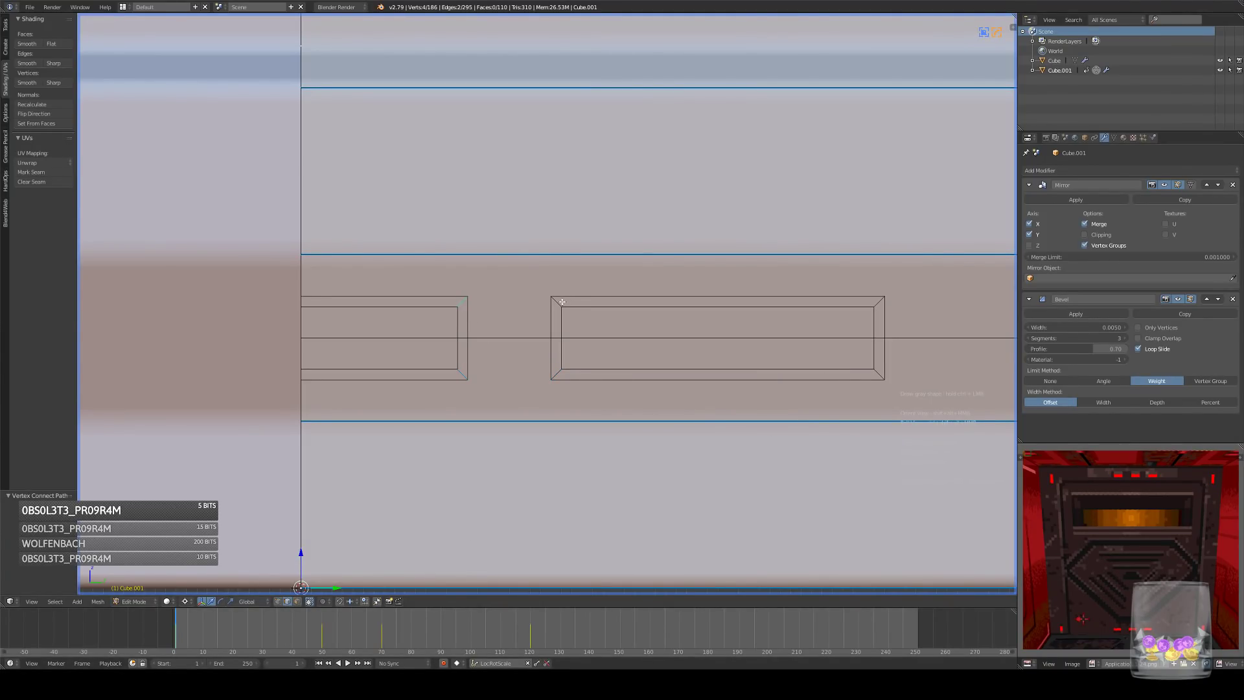
shift+right_click(560, 375)
shift+right_click(882, 374)
shift+right_click(882, 299)
- Move the upper border edges of both cells upward along the sloped face
right_click(806, 295)
shift+right_click(432, 295)
alt+middle_drag(465, 321, 622, 336)
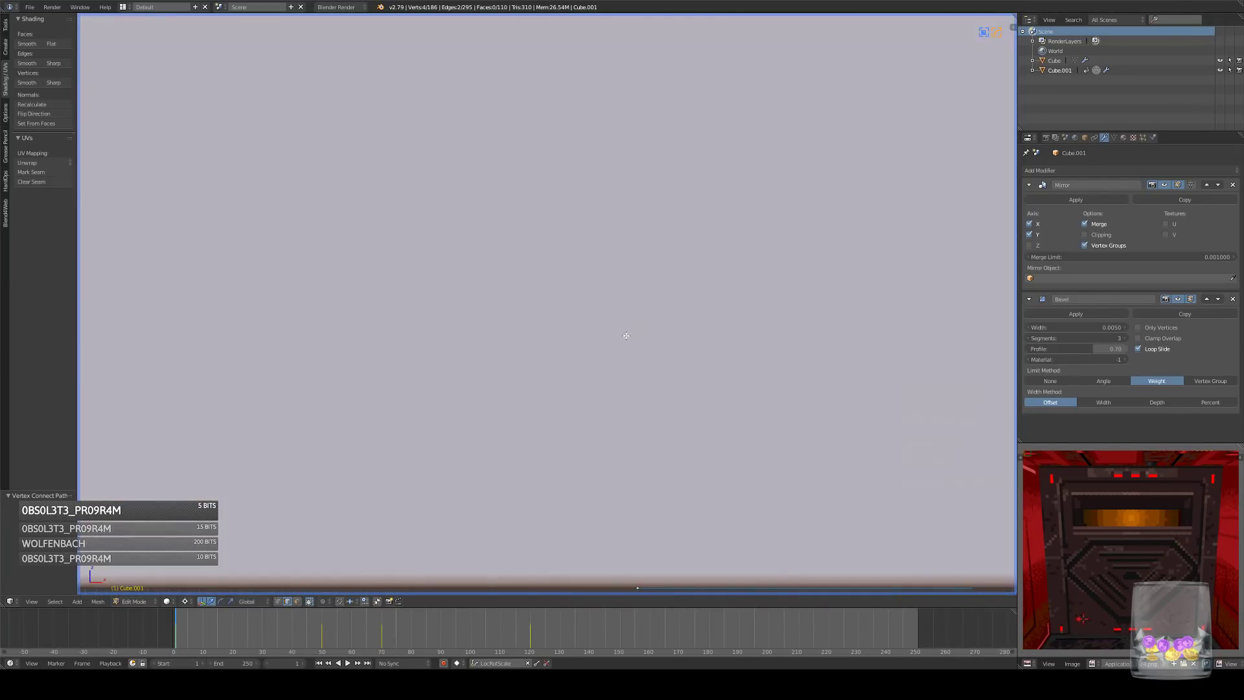
key(z)
shift+middle_drag(866, 366, 430, 367)
middle_drag(567, 366, 591, 397)
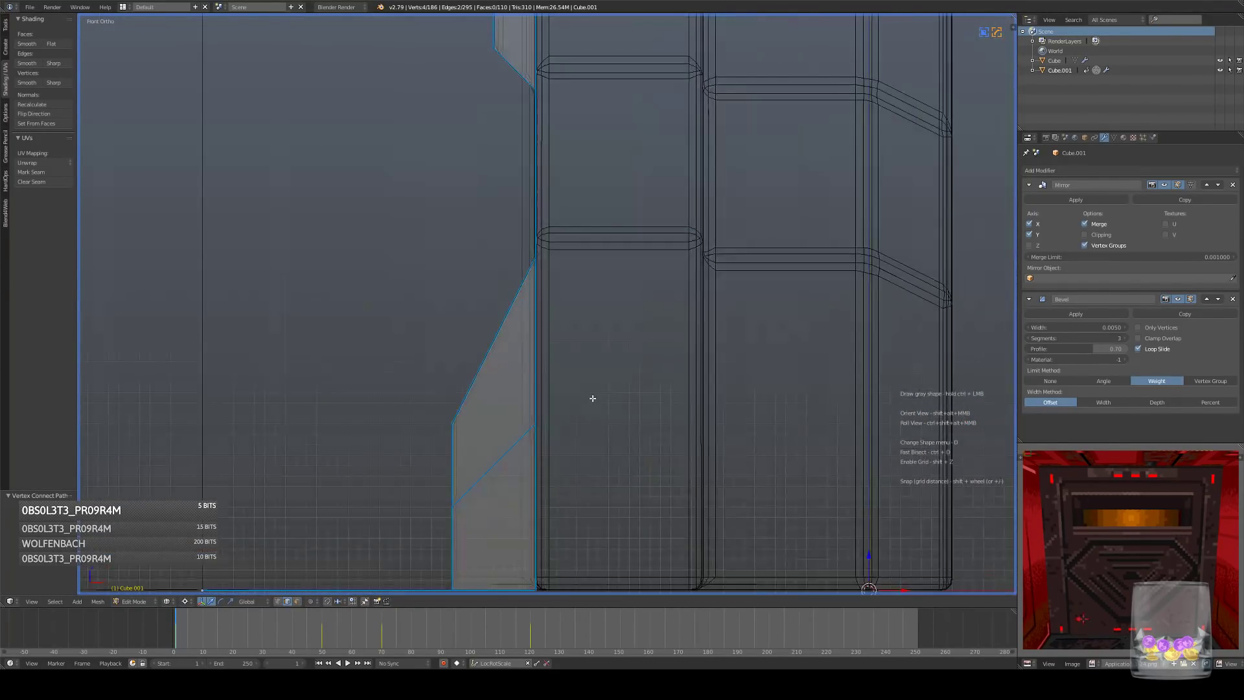
key(z)
key(z)
key(KP_3)
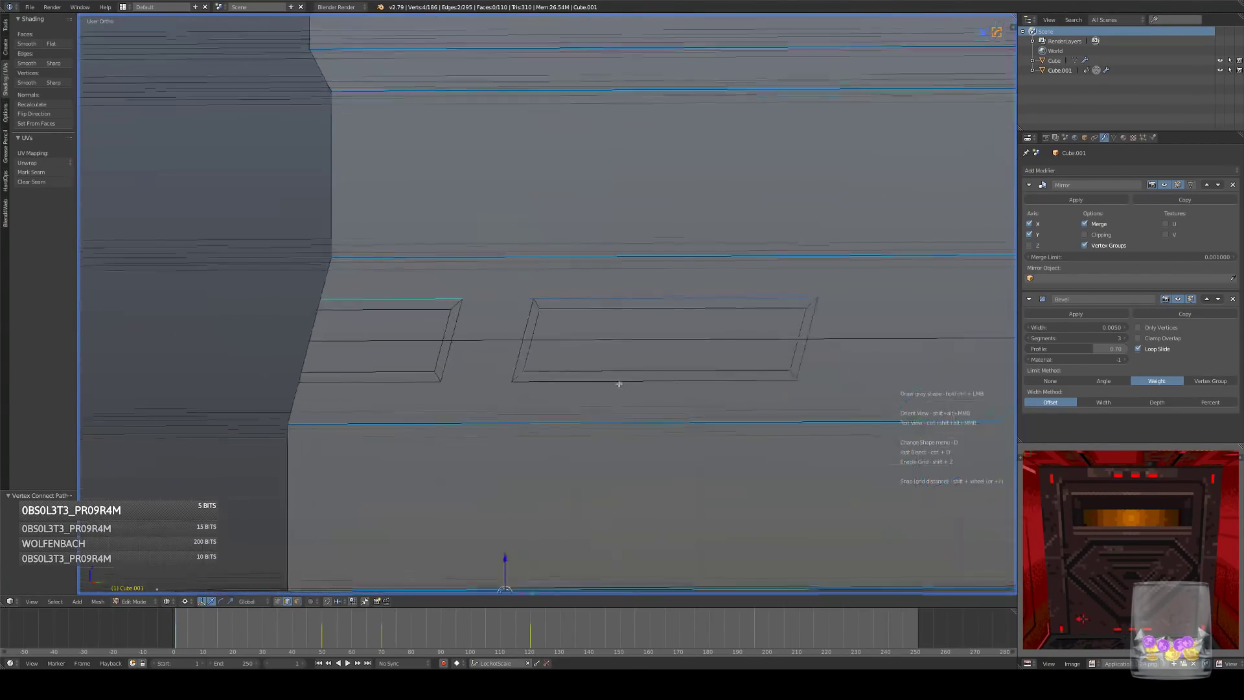
key(KP_1)
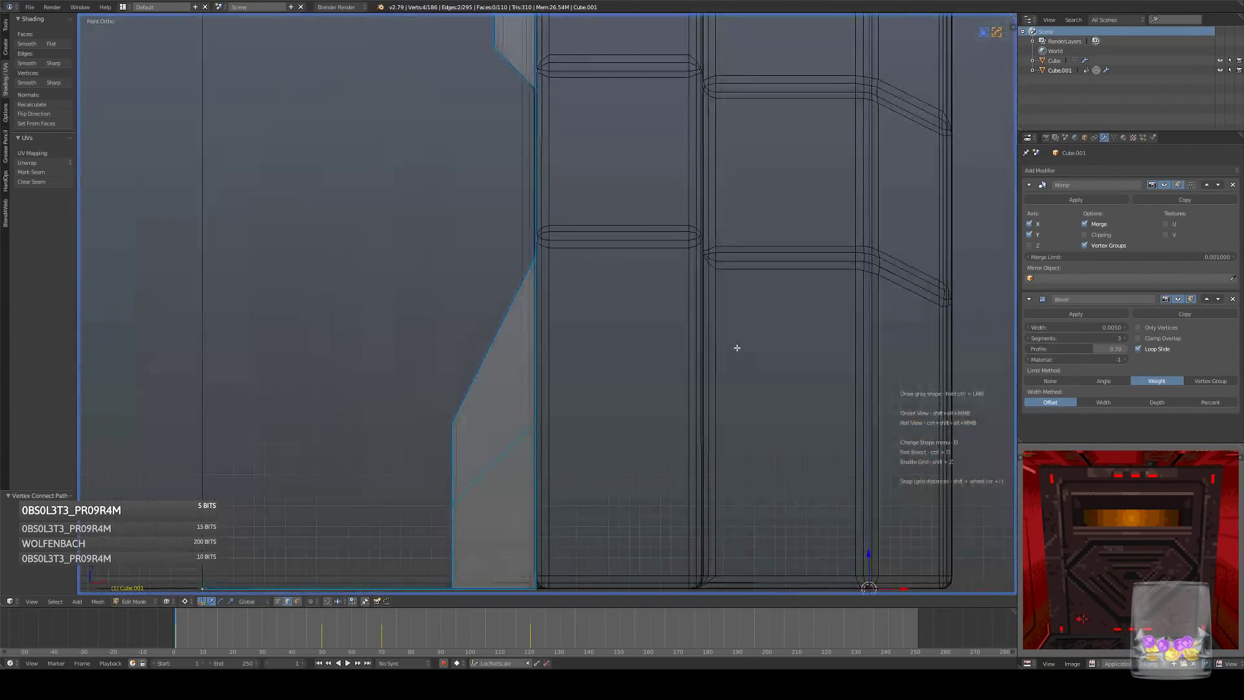
key(g)
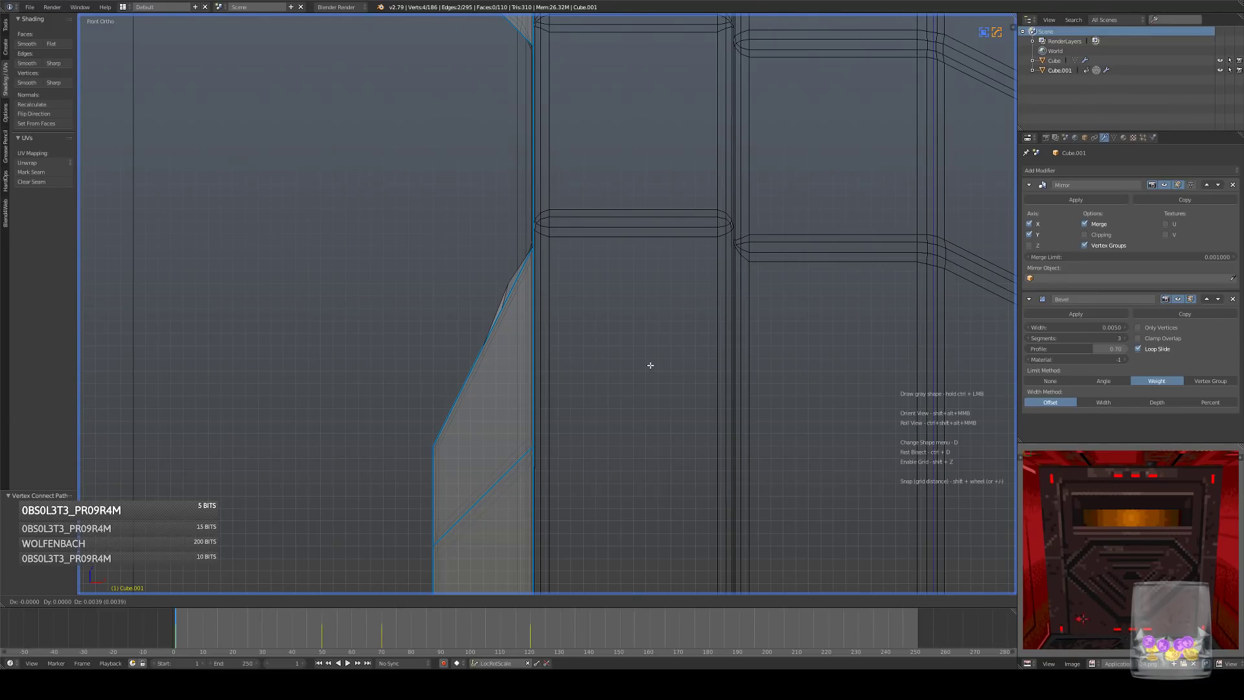
click(654, 355)
- Move the lower border edges of both cells downward along the sloped face
middle_drag(586, 388, 433, 405)
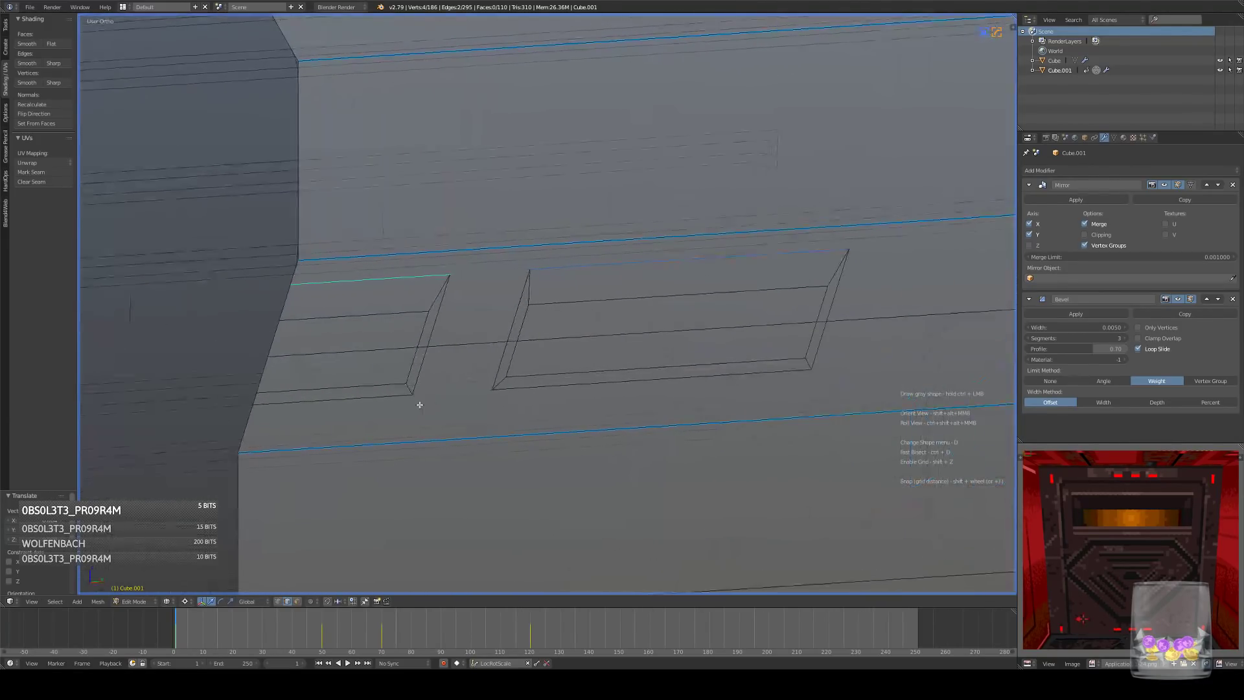
key(KP_1)
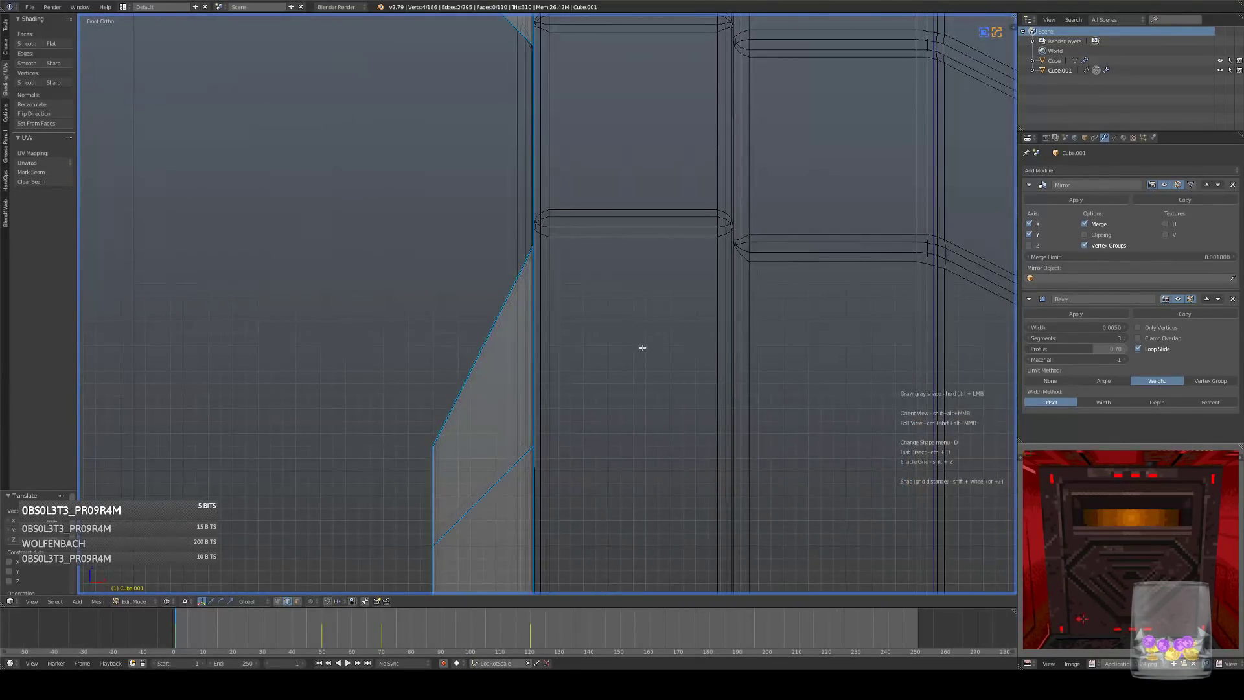
key(g)
click(638, 373)
middle_drag(696, 385, 503, 370)
key(z)
right_click(512, 380)
shift+right_click(428, 374)
shift+right_click(439, 317)
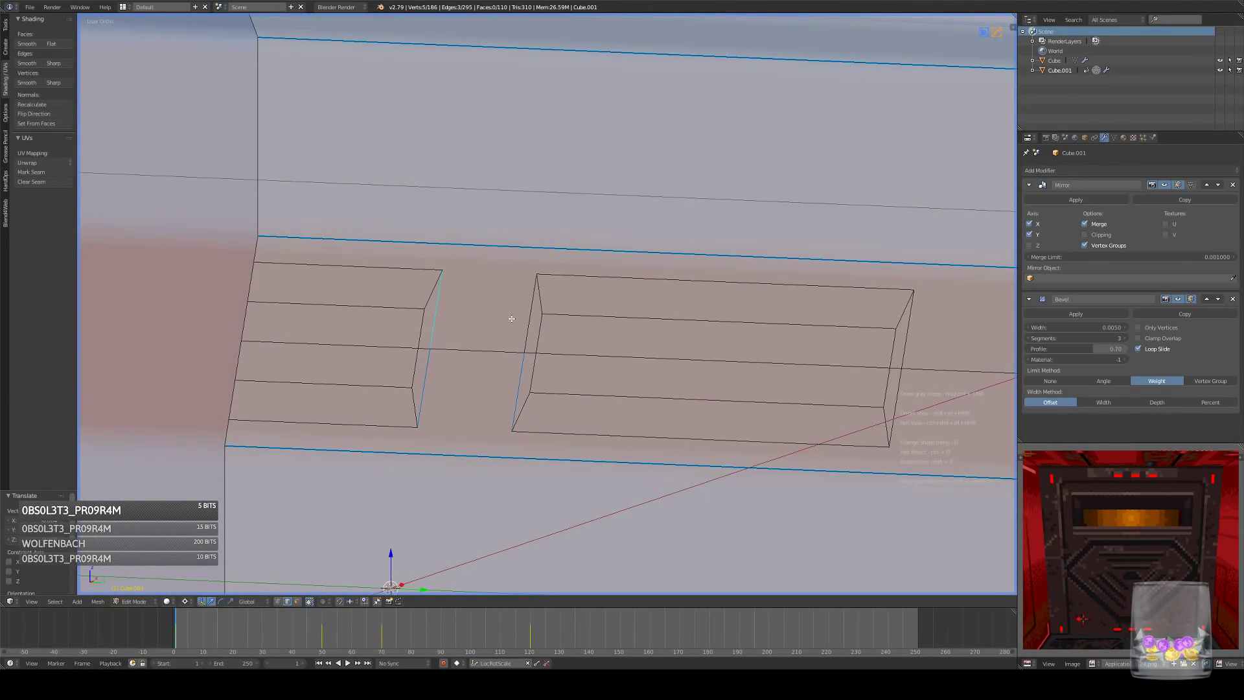
shift+right_click(512, 319)
- Move the centre cell's side border edges outward from its inset rectangle
key(KP_1)
right_click(448, 331)
shift+right_click(452, 370)
key(g)
click(523, 372)
- Move the outer cell's border edges at both ends outward from its inset rectangle
right_click(542, 337)
shift+right_click(551, 379)
key(g)
click(541, 378)
right_click(949, 331)
shift+right_click(949, 370)
key(g)
click(953, 369)
- Widen the outer cell's border further at the end facing the centre cell
right_click(543, 334)
shift+right_click(550, 371)
key(g)
click(610, 367)
- Move the centre cell's side border edge and the outer cell's far border edge outward to match the upper and lower border width
right_click(463, 322)
shift+right_click(468, 370)
key(g)
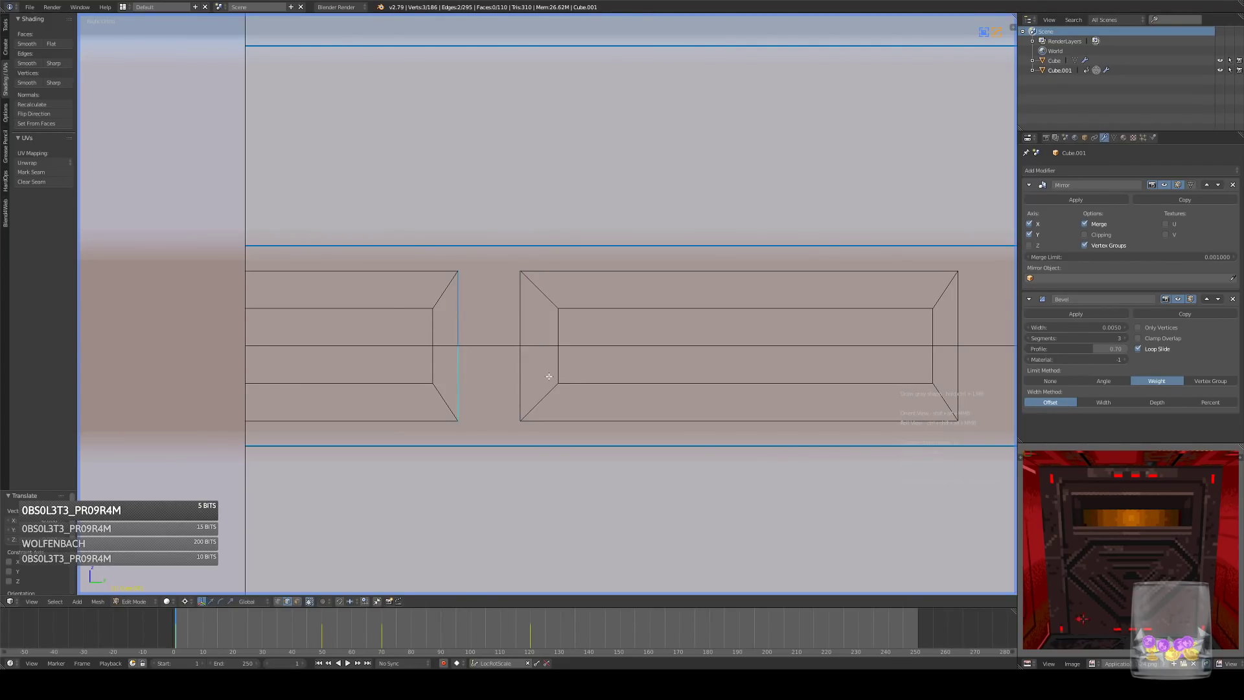
click(561, 376)
right_click(960, 324)
shift+right_click(943, 379)
key(g)
click(955, 380)
right_click(556, 326)
shift+right_click(556, 366)
key(g)
right_click(650, 372)
- Examine the adjusted cells and the surrounding recess on the lower part of the door
middle_drag(650, 327, 707, 418)
scroll(710, 374, down, 3)
scroll(709, 389, down, 3)
key(KP_3)
key(Tab)
scroll(690, 402, down, 4)
key(Tab)
key(KP_3)
scroll(648, 412, up, 3)
scroll(613, 403, down, 2)
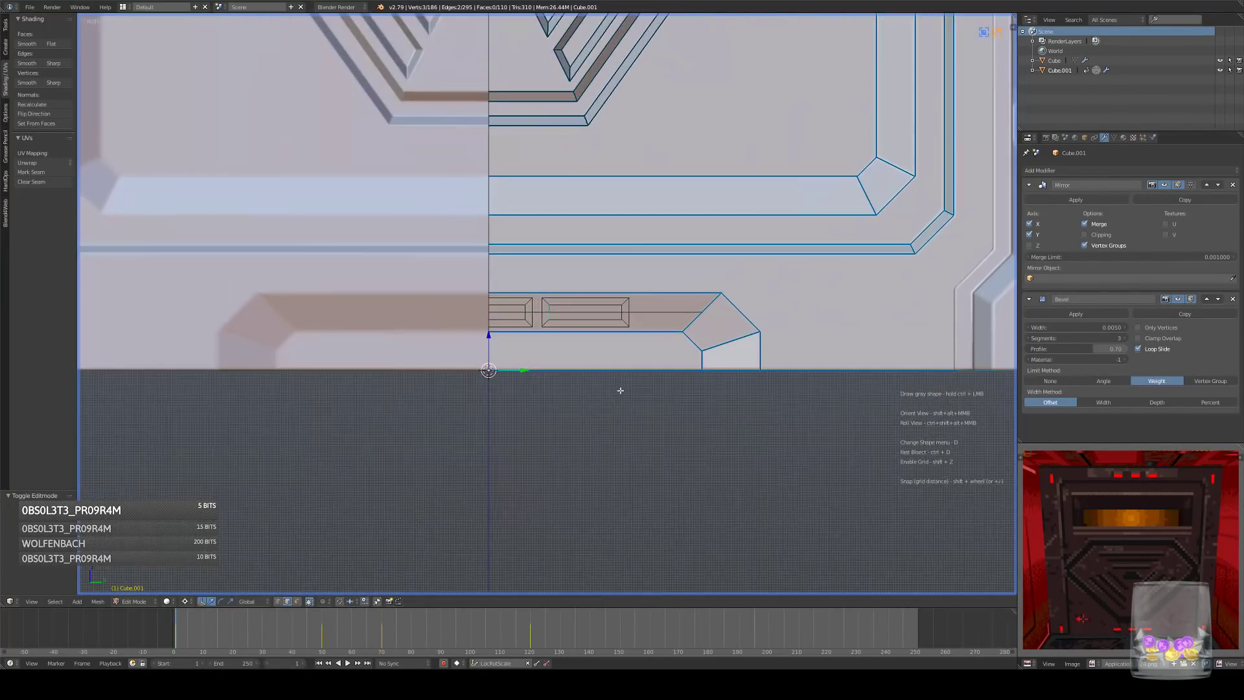
- Bevel the diagonal corner edges of both cells with two segments and an offset of about 0.0047
scroll(620, 391, up, 3)
shift+right_click(487, 365)
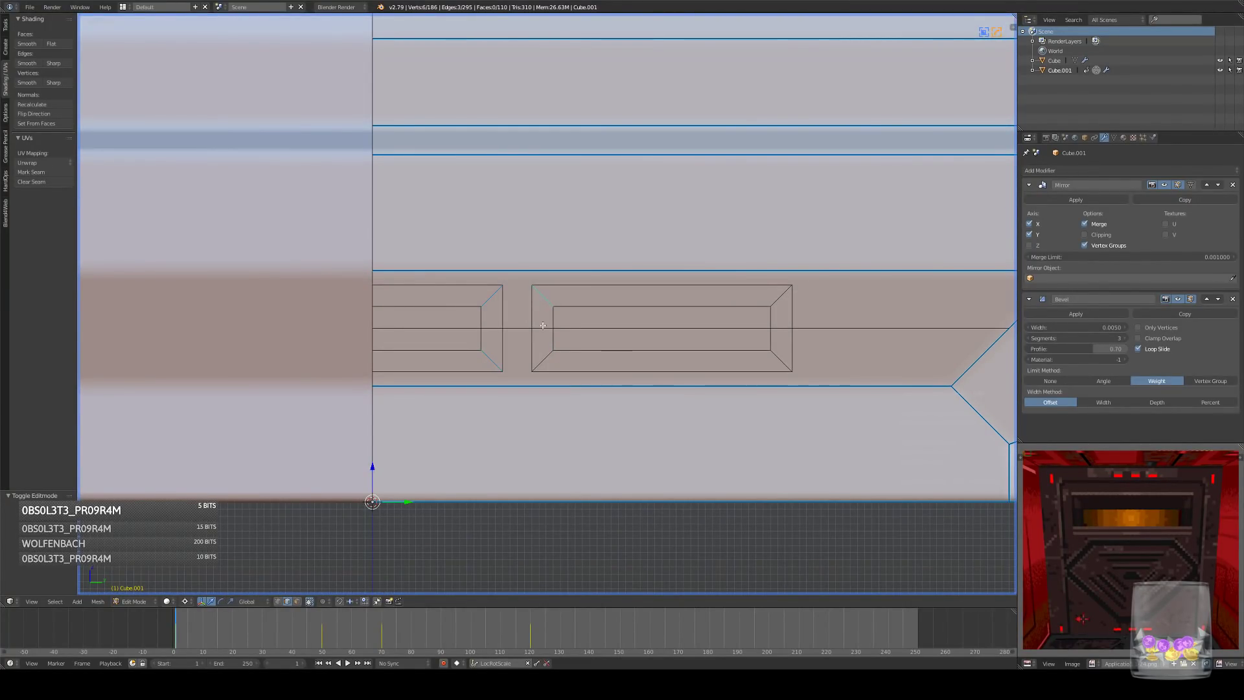
shift+right_click(769, 355)
key(ctrl+b)
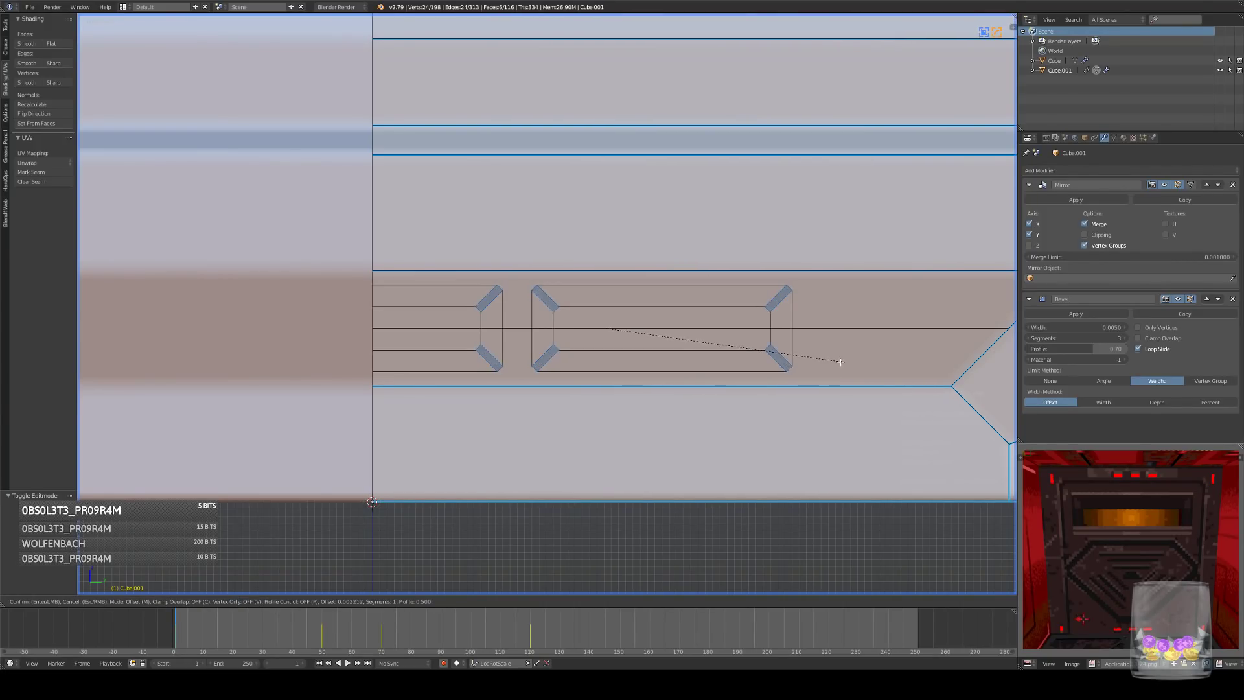
scroll(845, 361, up, 2)
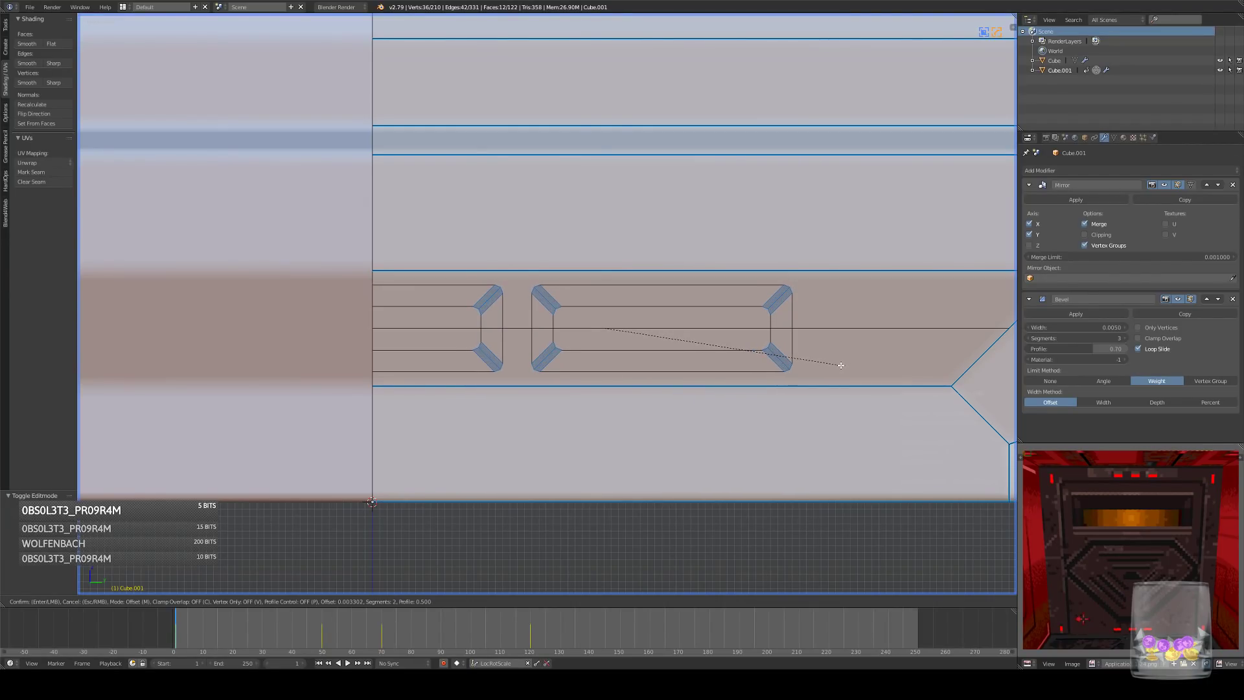
key(Escape)
scroll(695, 359, up, 3)
key(z)
scroll(674, 356, up, 1)
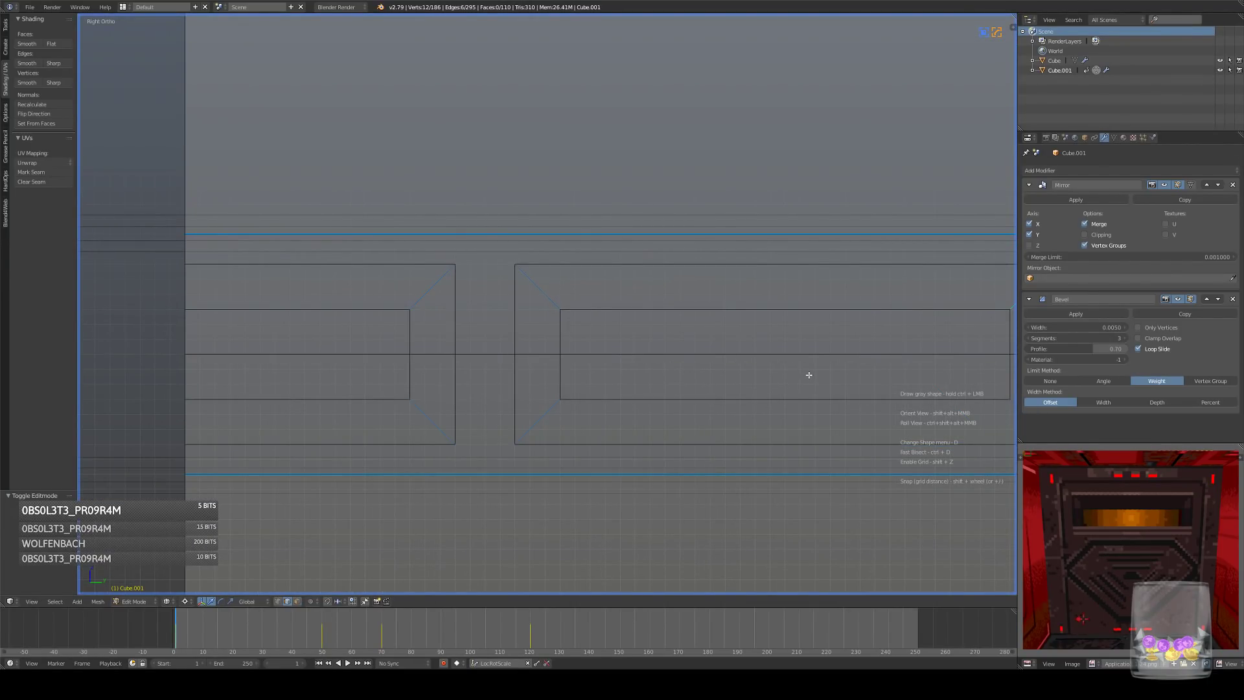
key(ctrl+b)
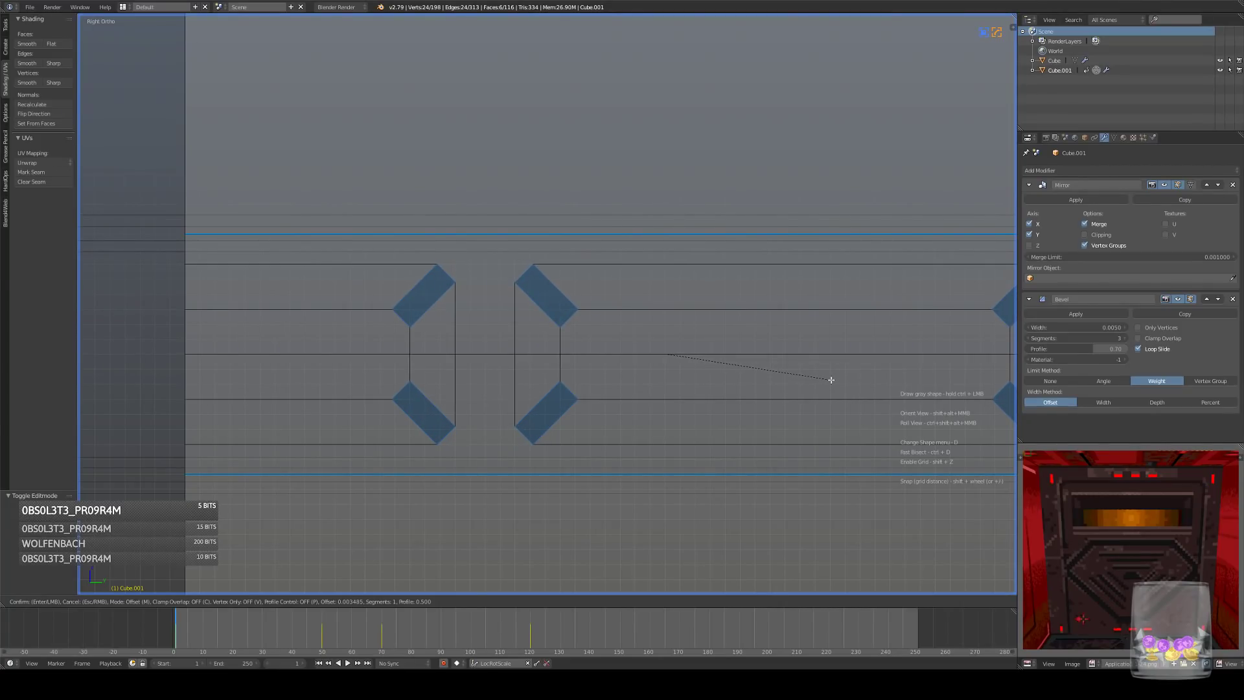
scroll(829, 381, up, 1)
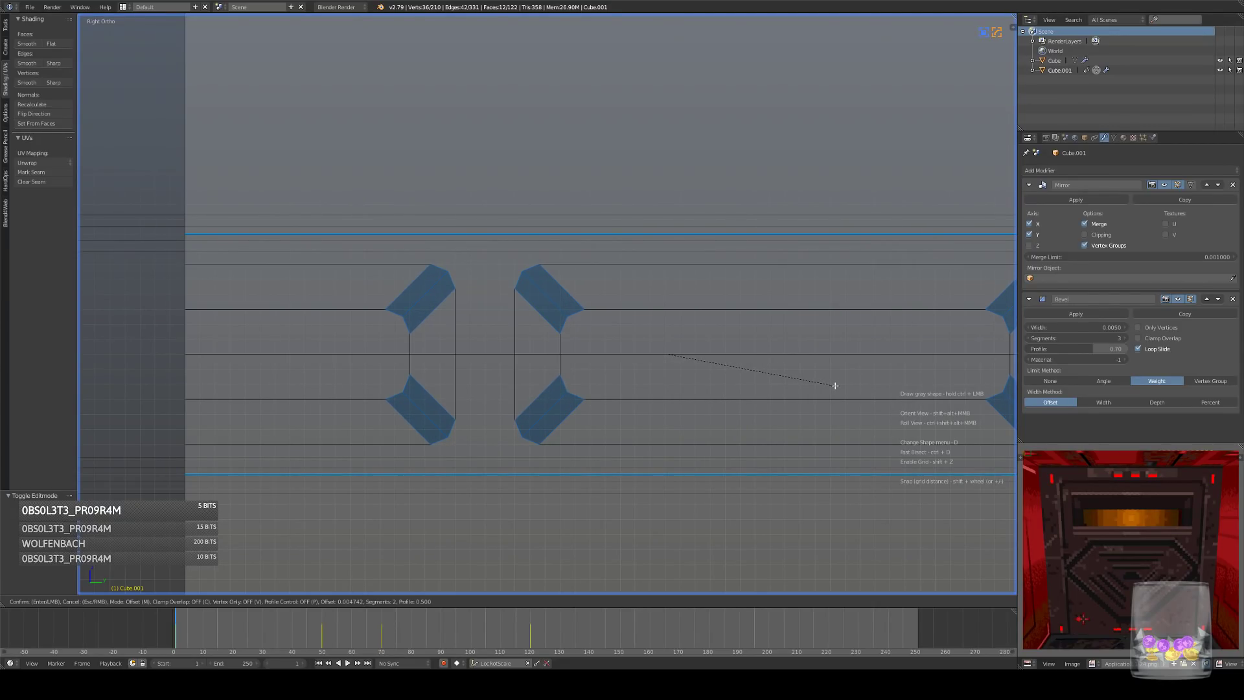
click(835, 387)
scroll(807, 369, down, 3)
scroll(772, 375, up, 2)
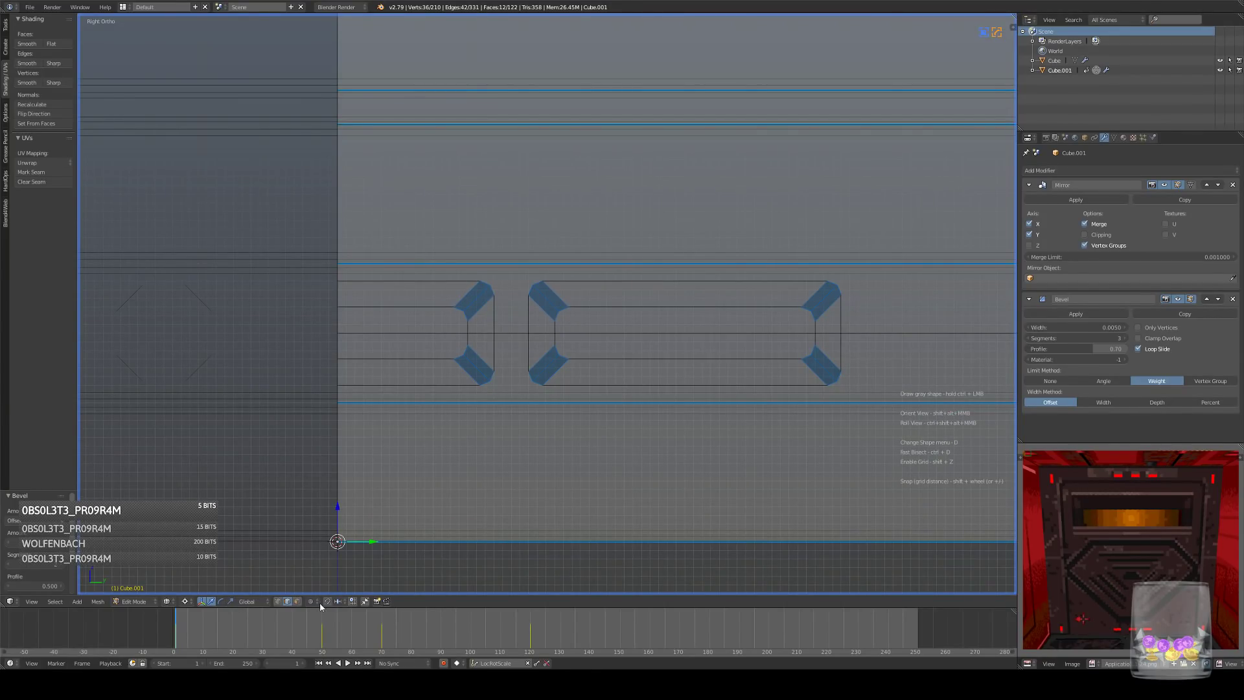
- Dissolve the leftover horizontal edges crossing the inside of the centre and outer cells
key(z)
scroll(624, 306, down, 4)
key(a)
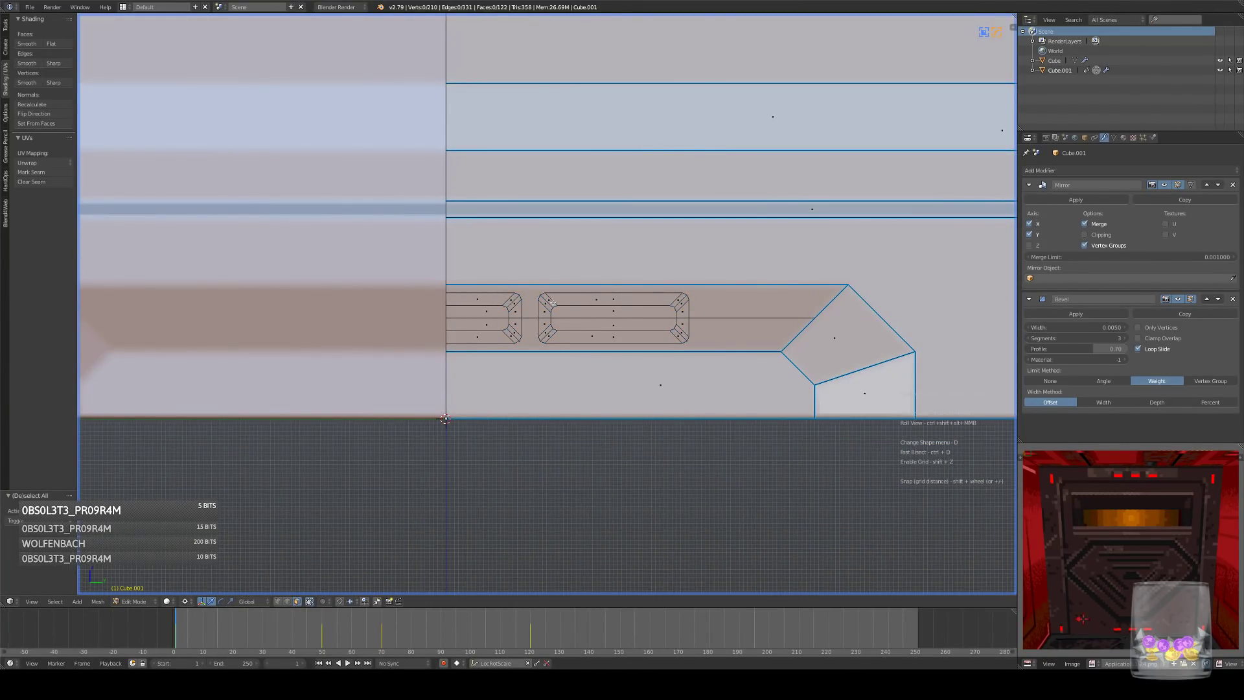
middle_drag(550, 300, 561, 319)
click(287, 601)
right_click(488, 314)
key(ctrl+x)
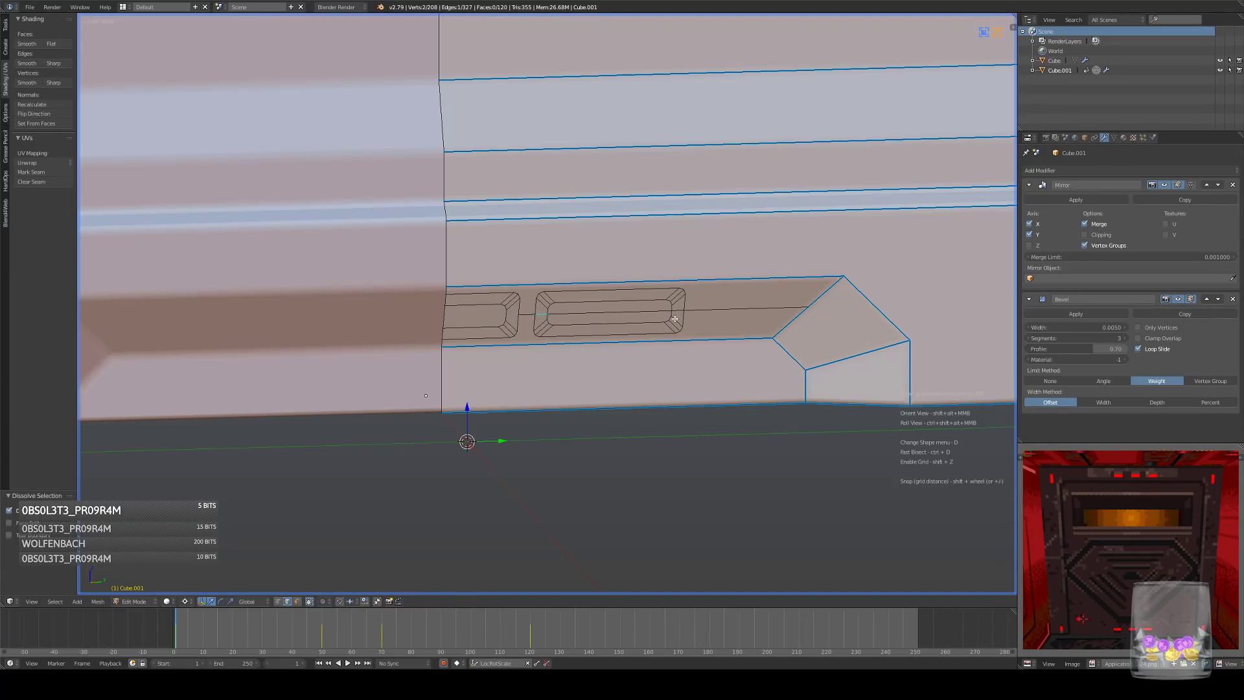
key(ctrl+x)
key(KP_3)
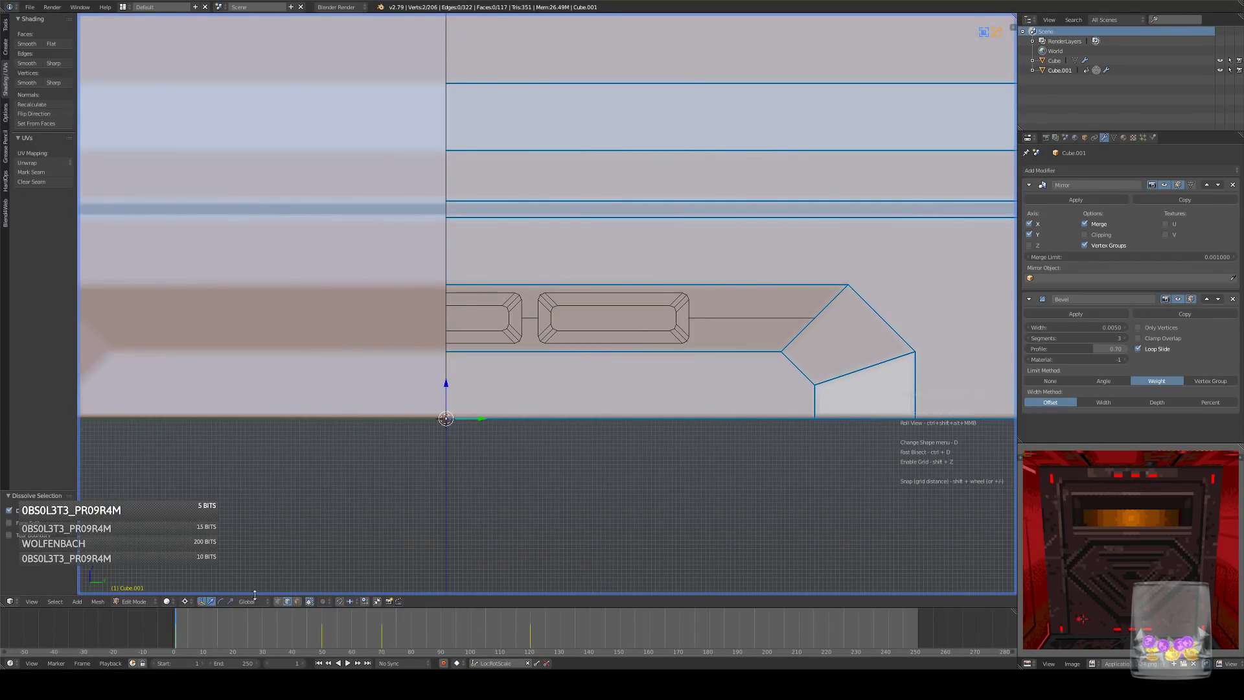
- Select the inner faces of both cells and sink them into the sloped face with Shrink/Fatten
click(299, 601)
click(478, 320)
shift+click(613, 319)
middle_drag(613, 319, 637, 331)
key(z)
scroll(692, 360, up, 5)
scroll(693, 361, down, 1)
key(alt+s)
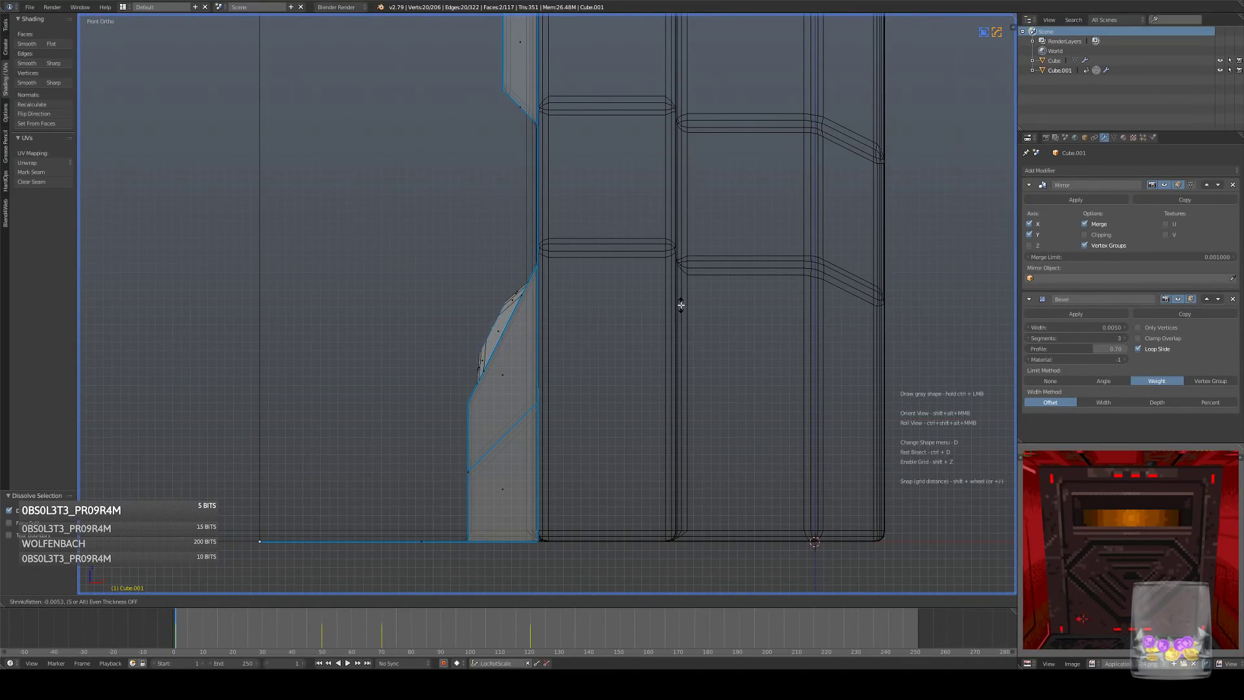
click(677, 246)
- Mark the boundary edges of both sunken cell floors as sharp and adjust their bevel weight
key(z)
middle_drag(717, 275, 739, 338)
key(q)
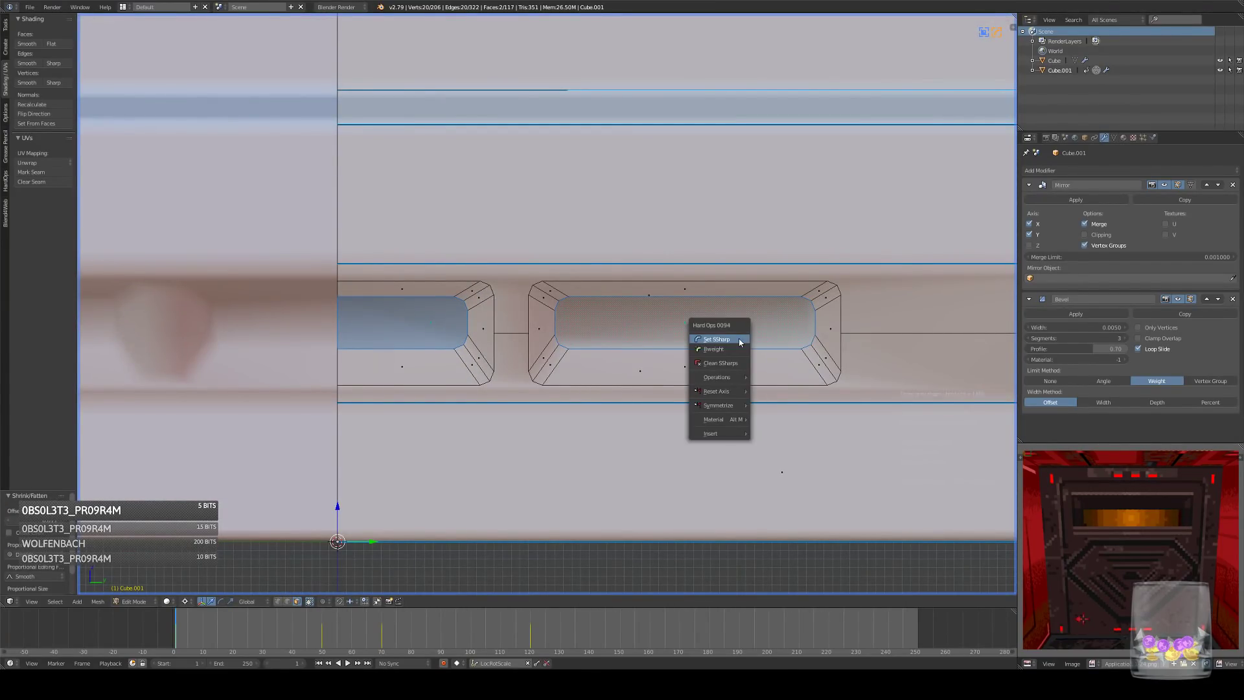
click(719, 341)
key(q)
click(657, 424)
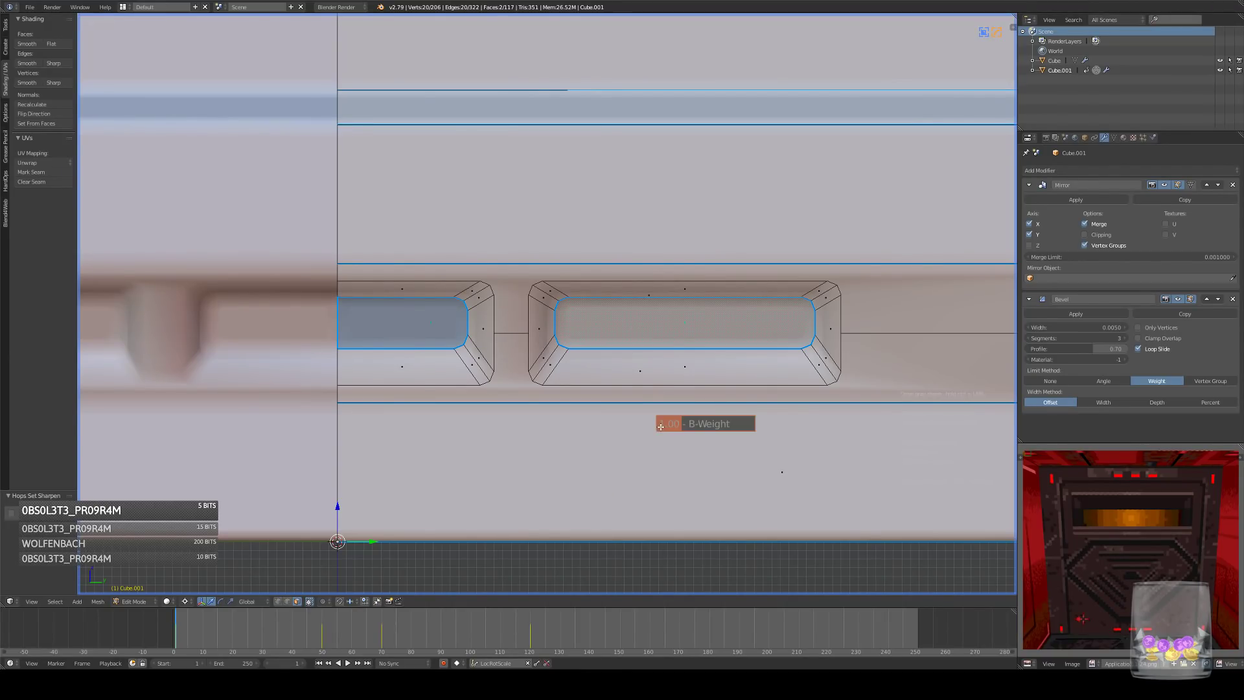
click(721, 427)
- Select the outer border edges of both cells and mark them as sharp
click(289, 602)
alt+right_click(472, 284)
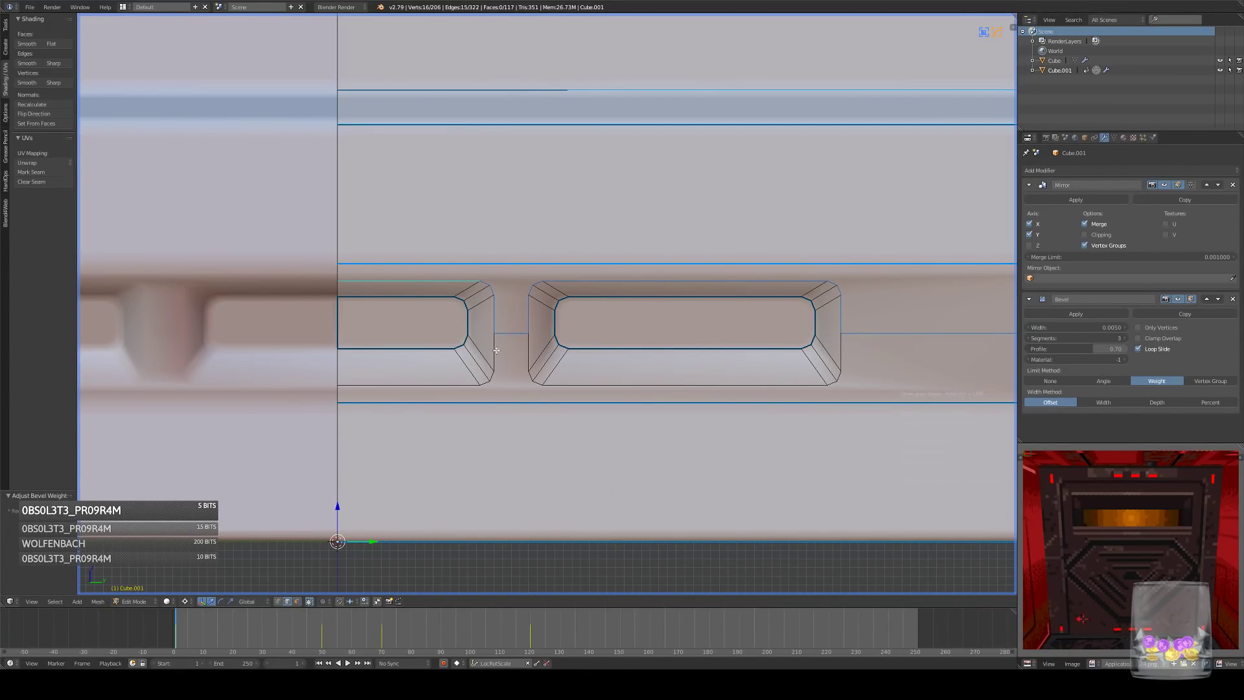
scroll(883, 339, down, 3)
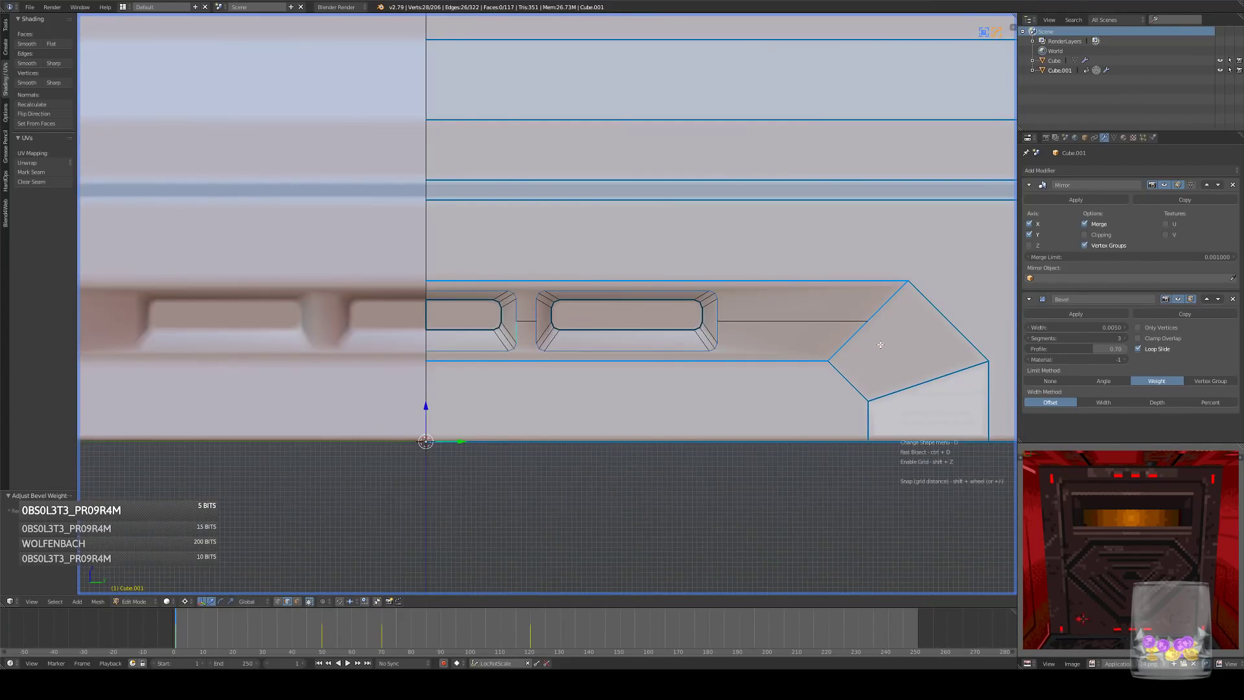
shift+middle_drag(881, 345, 811, 343)
key(q)
click(809, 333)
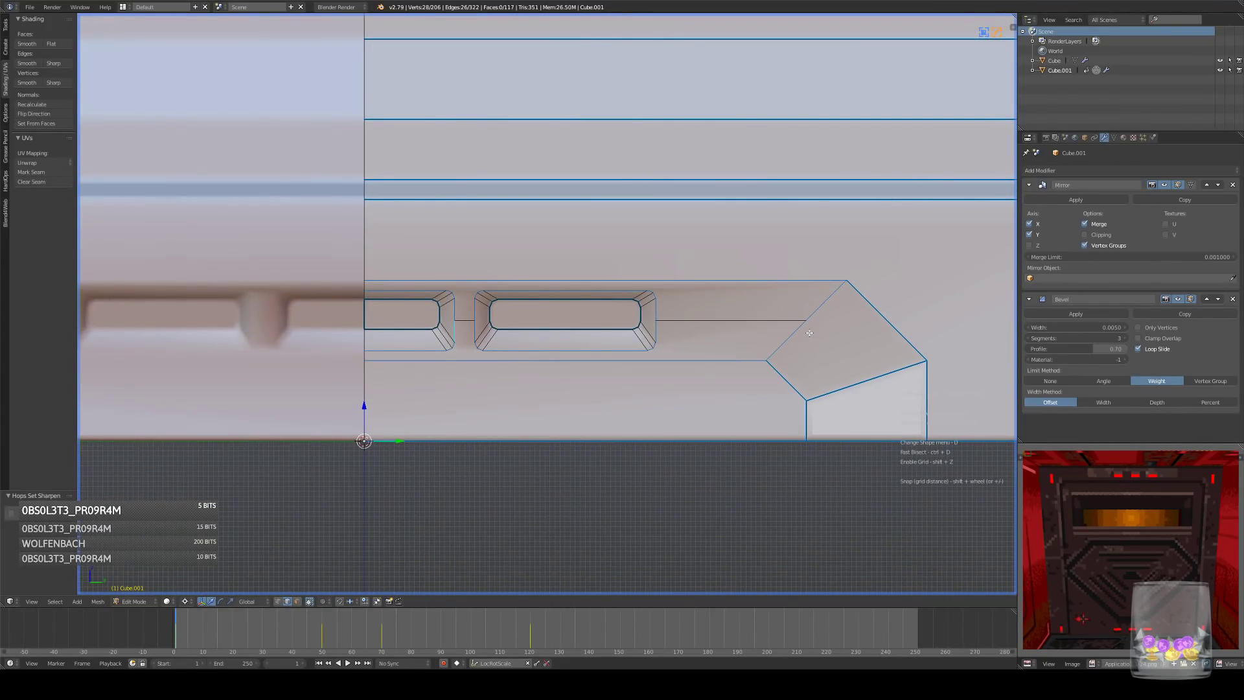
key(q)
click(810, 333)
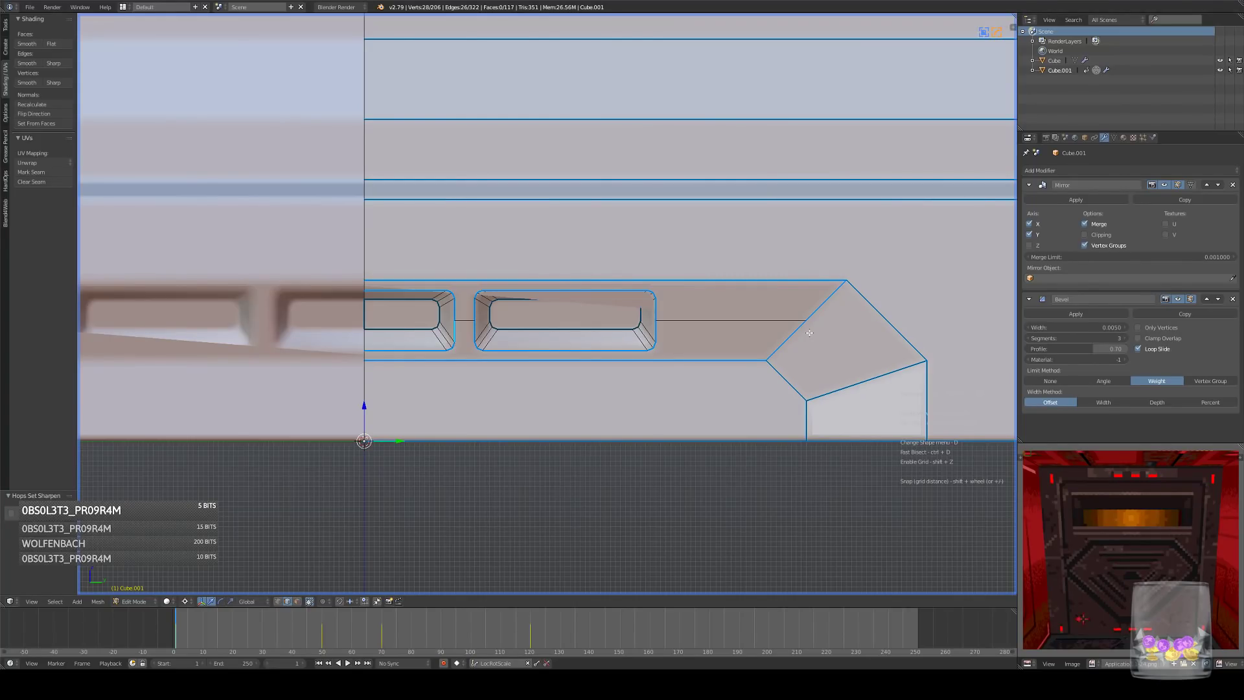
- Examine the sharpened cell borders in wireframe and shaded display from several angles
key(a)
key(z)
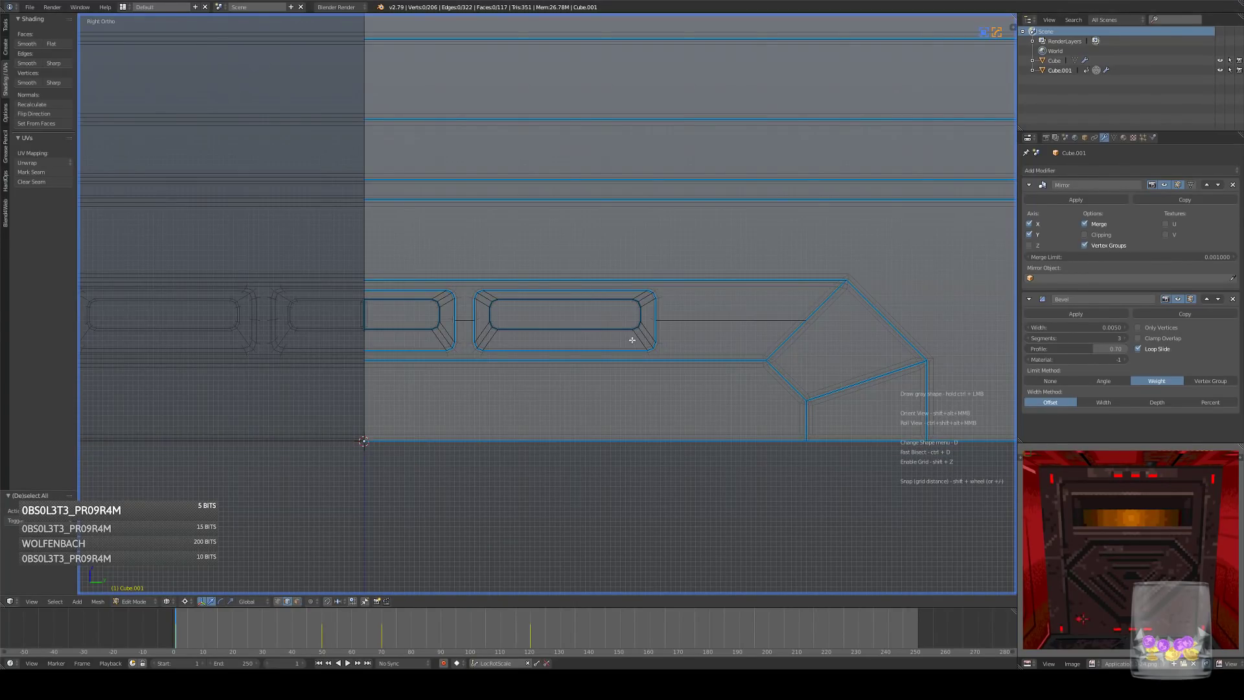
scroll(632, 340, up, 1)
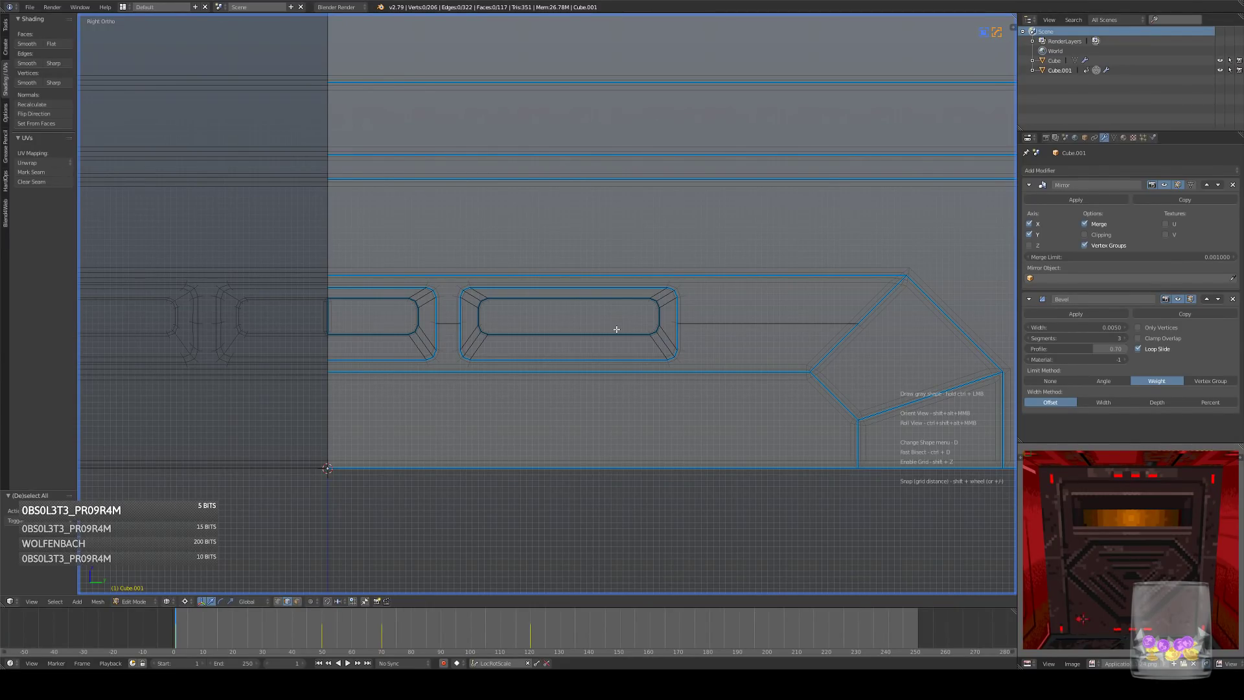
middle_drag(643, 366, 641, 318)
key(KP_3)
scroll(633, 354, up, 2)
key(z)
key(z)
key(KP_3)
- Select the full outer outlines of both cells and lower their bevel weight to about 0.6
alt+click(643, 284)
click(728, 306)
ctrl+click(488, 279)
ctrl+right_click(416, 315)
shift+right_click(392, 306)
ctrl+right_click(342, 273)
shift+right_click(322, 375)
ctrl+right_click(391, 353)
shift+right_click(422, 353)
ctrl+right_click(562, 386)
ctrl+right_click(745, 361)
key(q)
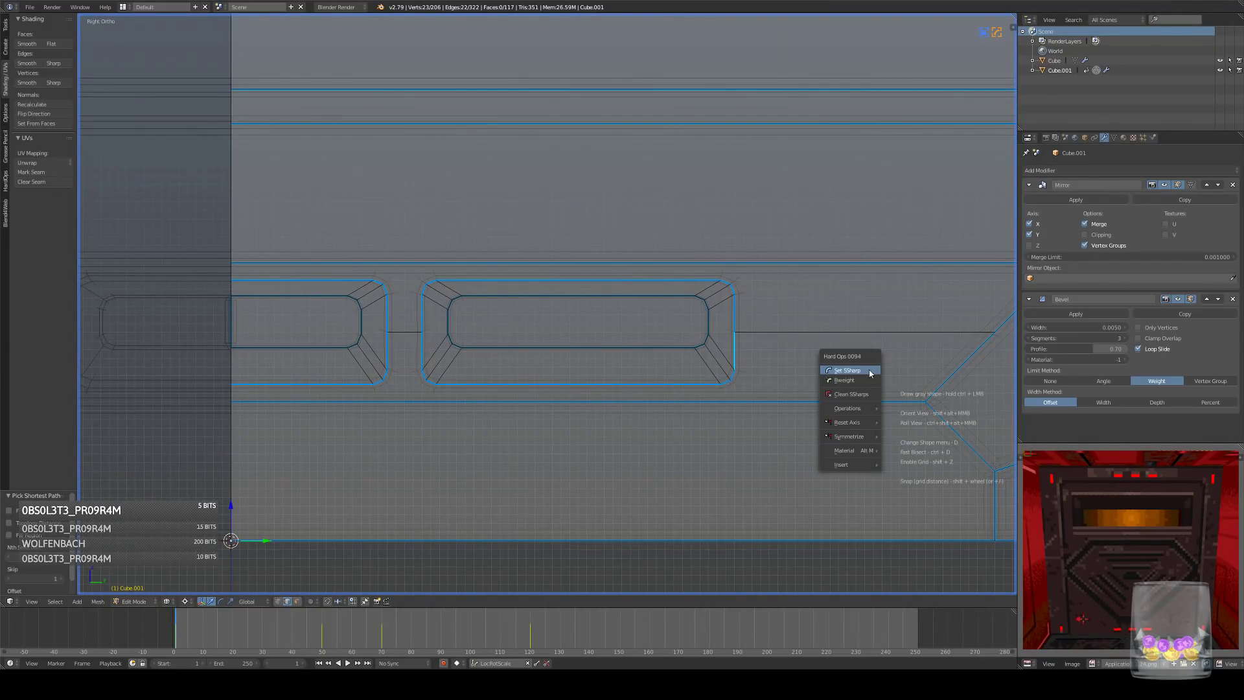
click(872, 381)
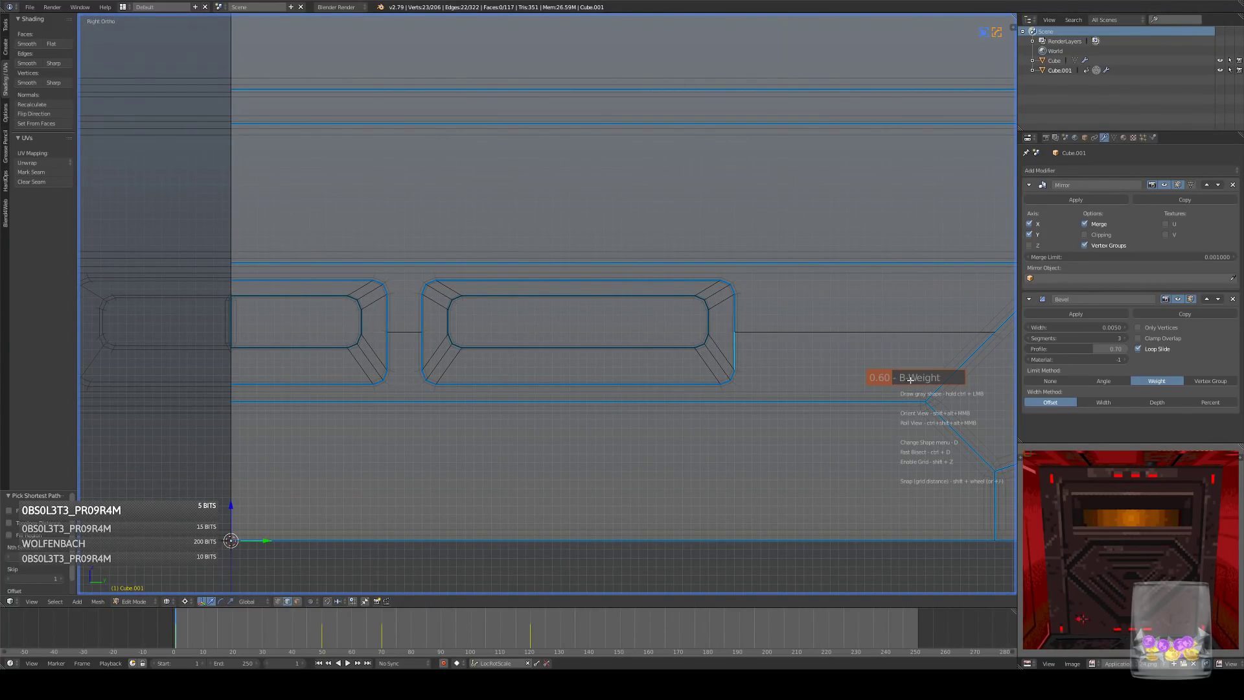
click(913, 381)
- Leave mesh editing and inspect the recess with its mirrored cells on the door
key(Tab)
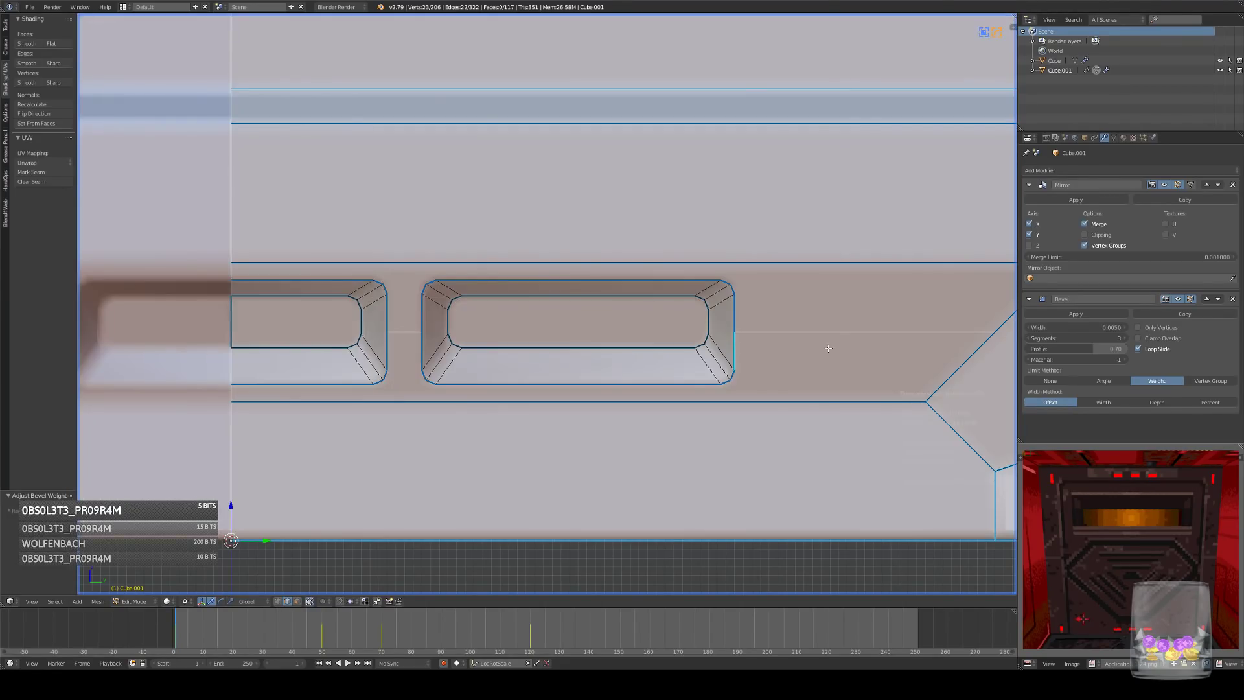
scroll(648, 337, down, 10)
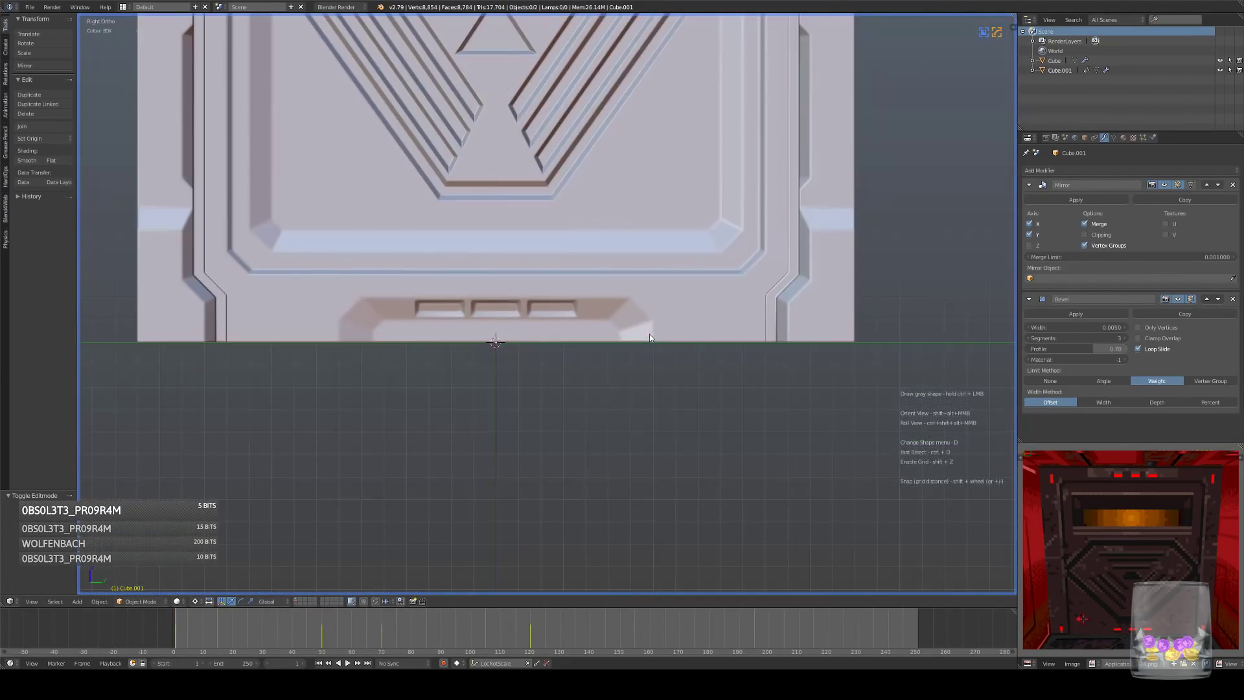
middle_drag(648, 337, 722, 352)
scroll(797, 367, down, 6)
alt+middle_drag(798, 366, 588, 296)
key(KP_3)
scroll(587, 296, up, 5)
mouse_move(573, 399)
shift+middle_down()
mouse_move(601, 334)
mouse_move(574, 348)
shift+middle_up()
- Examine the mesh edges of the sunken cells up close in edit mode
key(Tab)
scroll(601, 337, up, 8)
key(KP_3)
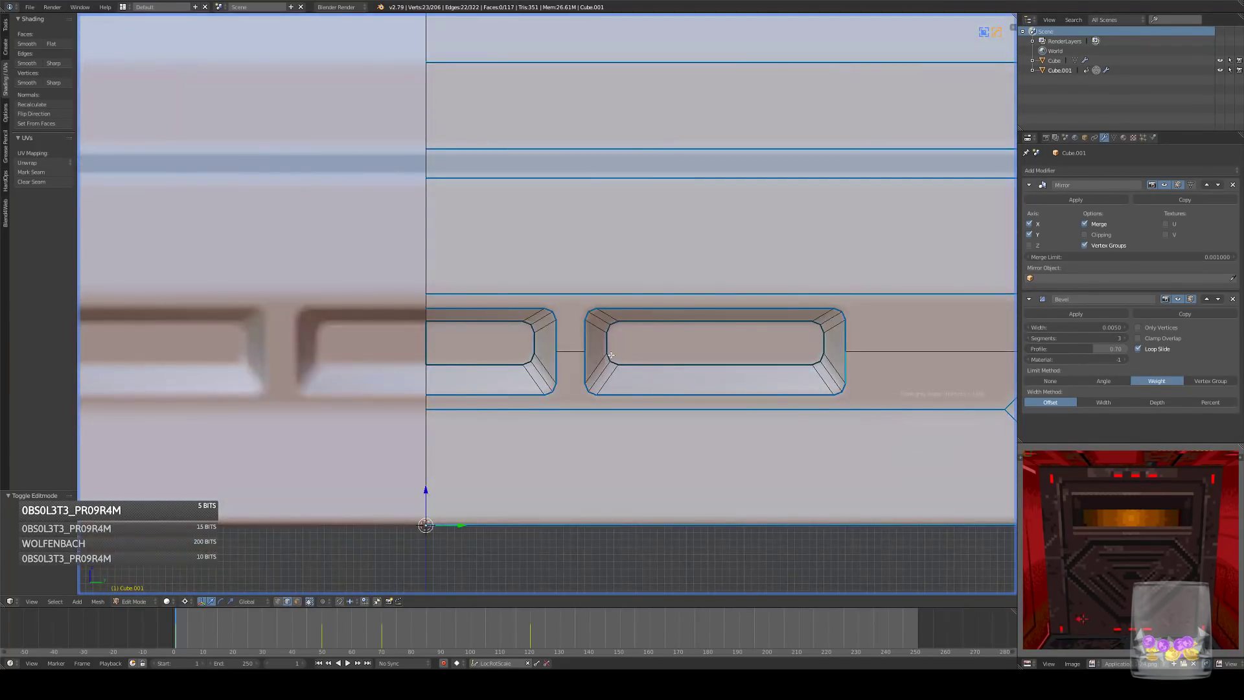
scroll(604, 351, up, 2)
scroll(604, 350, down, 3)
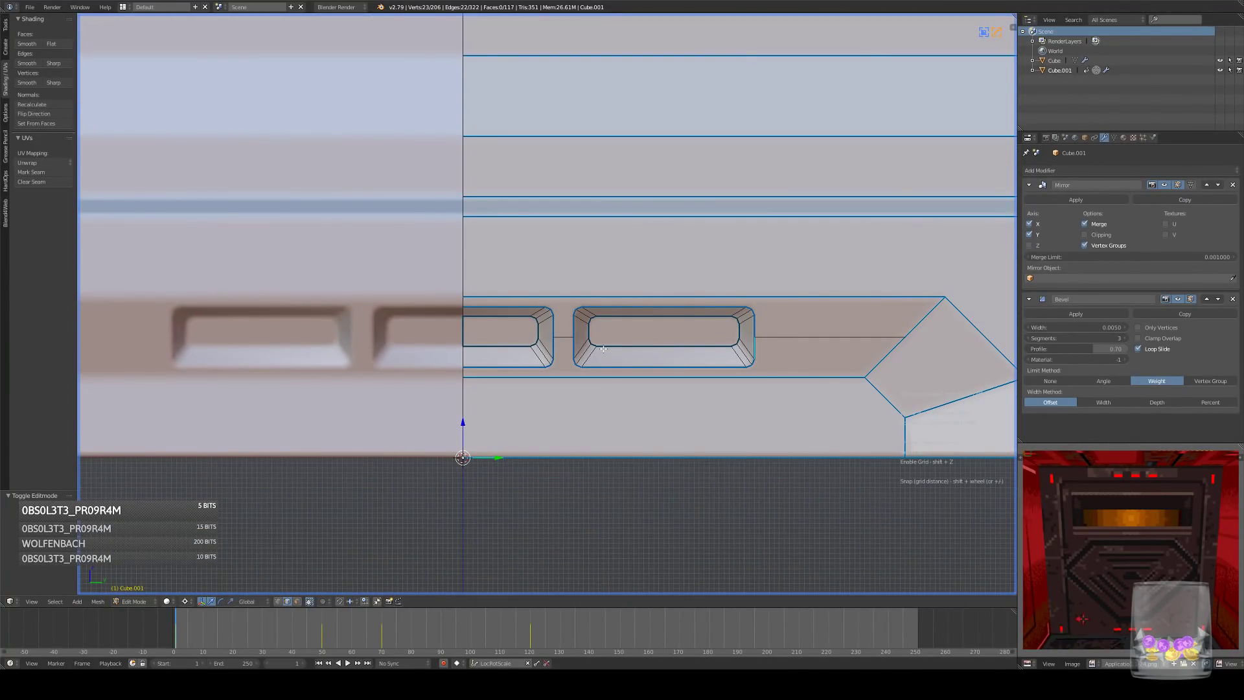
scroll(604, 348, up, 2)
mouse_move(603, 349)
middle_down()
mouse_move(563, 348)
mouse_move(613, 340)
middle_up()
- Inspect the lower recess and the panel above it in object mode, straight on and at an angle
key(Tab)
scroll(563, 348, down, 6)
key(ctrl+KP_1)
key(z)
mouse_move(504, 349)
middle_down()
mouse_move(587, 350)
mouse_move(632, 267)
mouse_move(632, 304)
middle_up()
scroll(586, 350, down, 3)
key(z)
scroll(618, 334, up, 4)
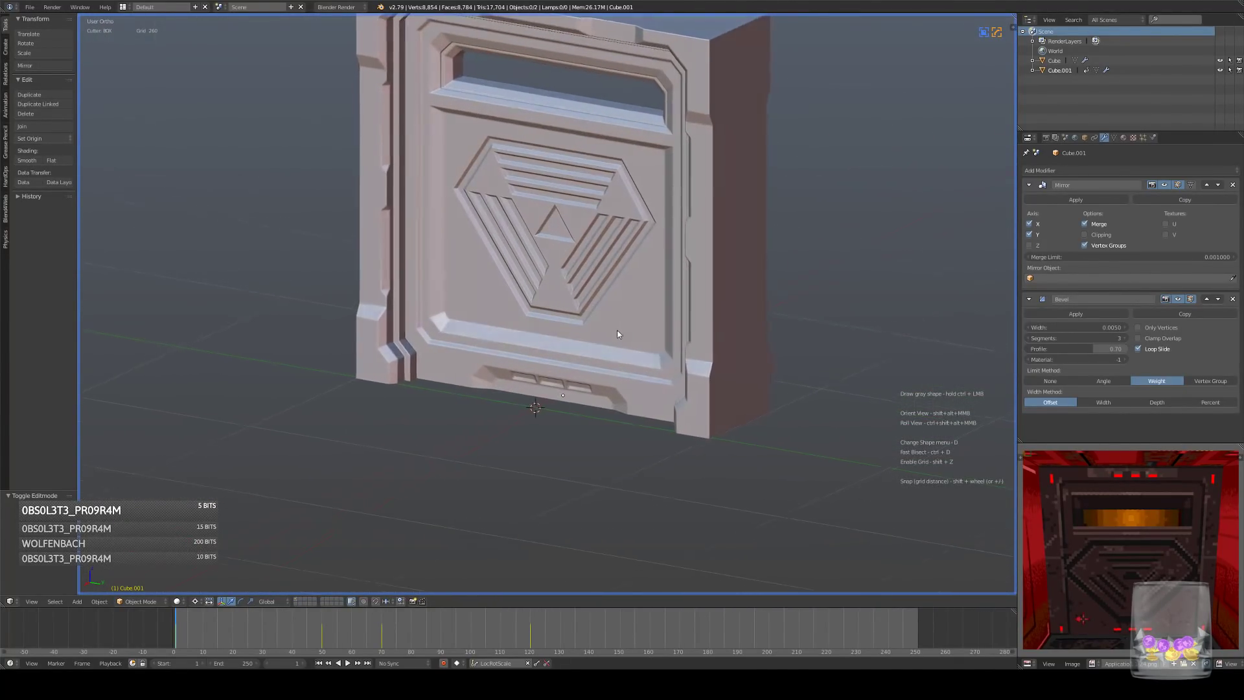
key(KP_3)
shift+middle_drag(653, 356, 643, 310)
scroll(640, 329, up, 3)
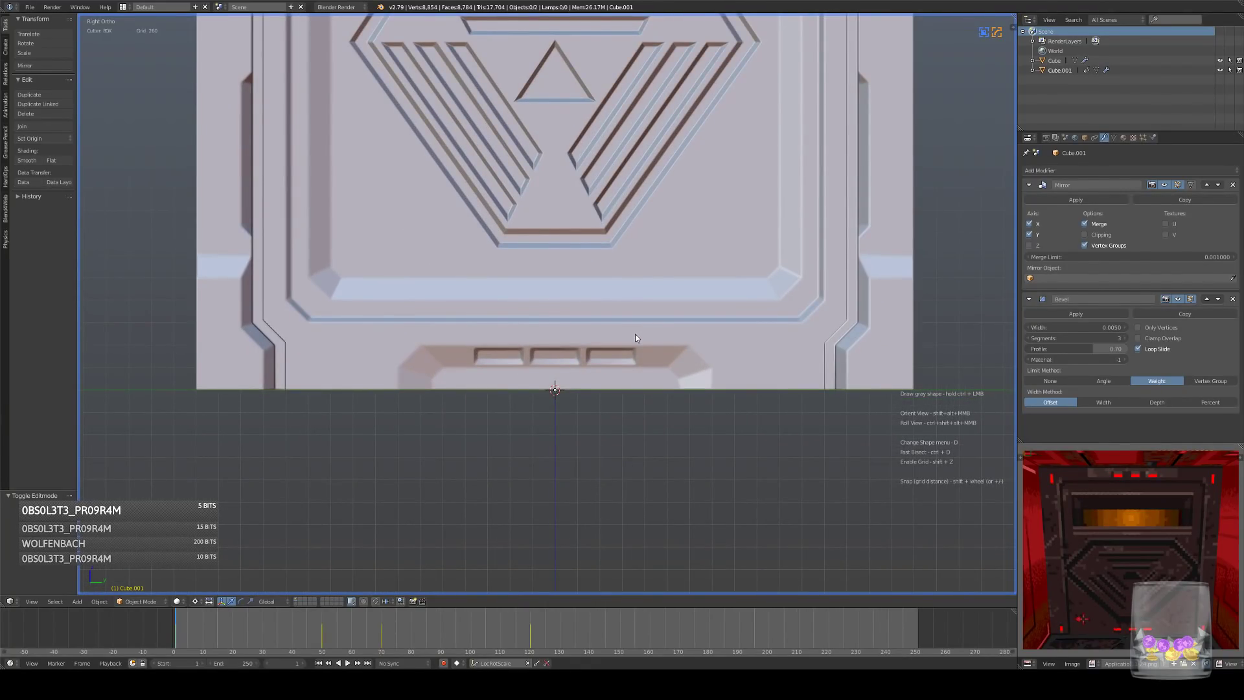
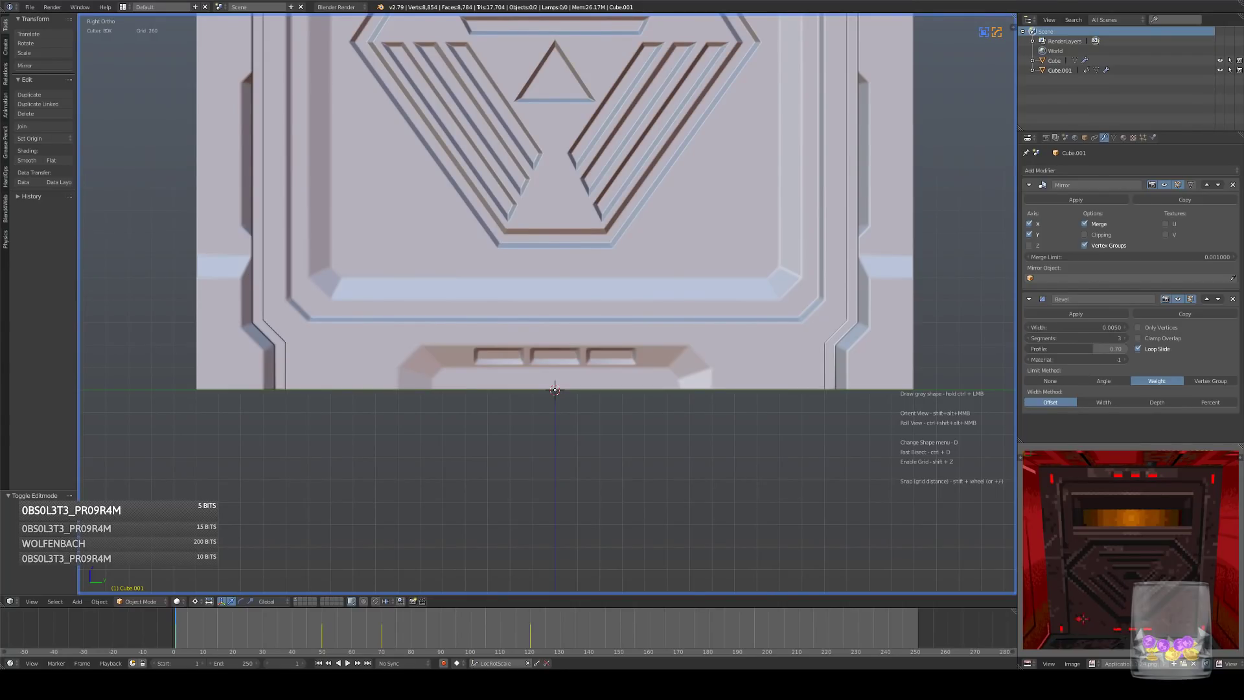
scroll(633, 322, up, 2)
shift+middle_drag(626, 338, 633, 357)
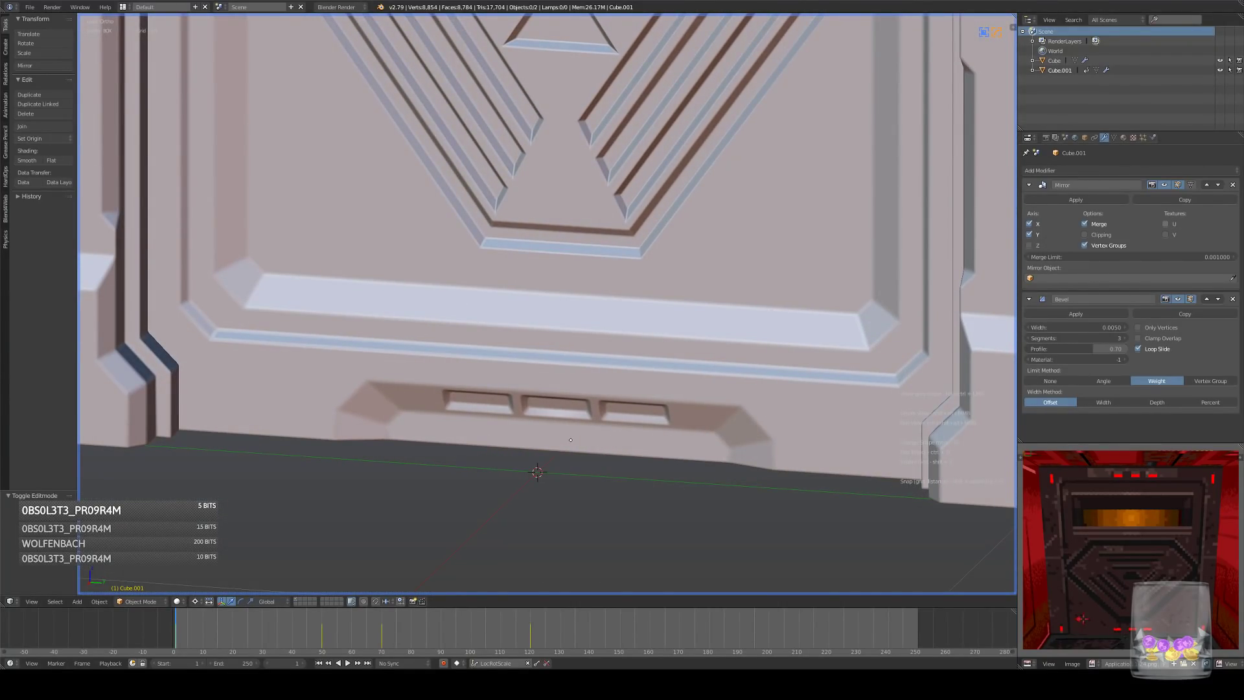
mouse_move(628, 402)
middle_down()
mouse_move(655, 398)
mouse_move(648, 413)
middle_up()
scroll(626, 405, down, 4)
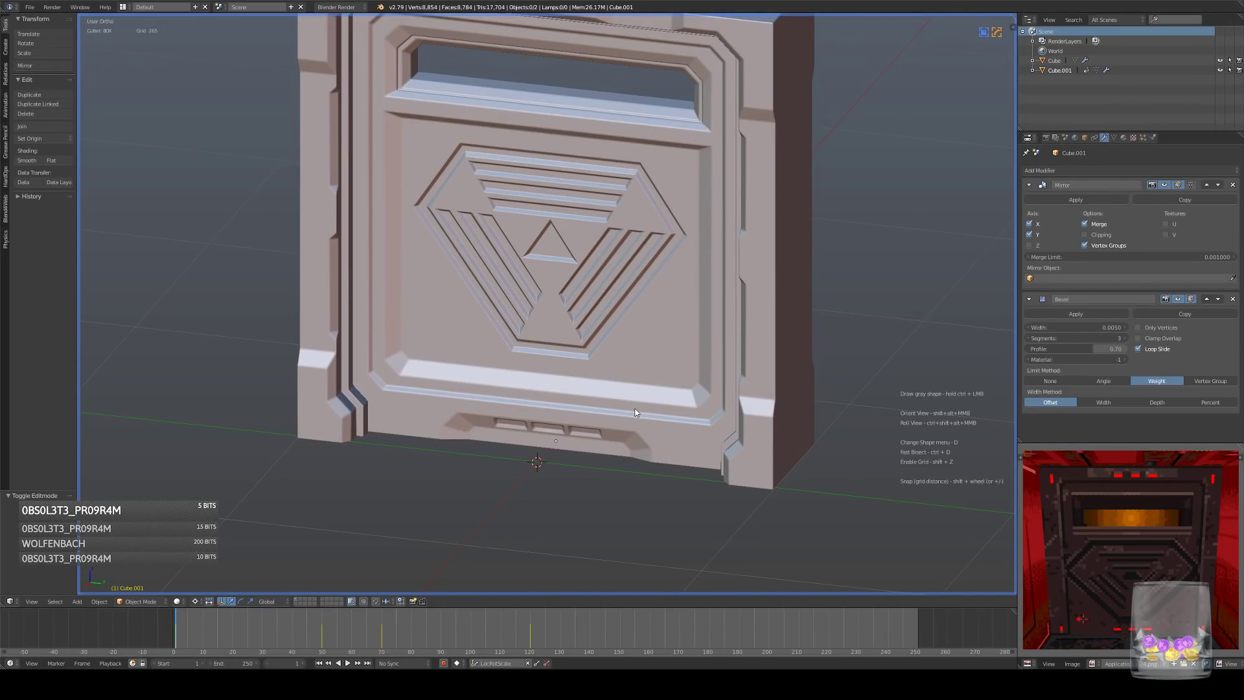
- Review the complete door model from straight on and in an angled overview
key(KP_3)
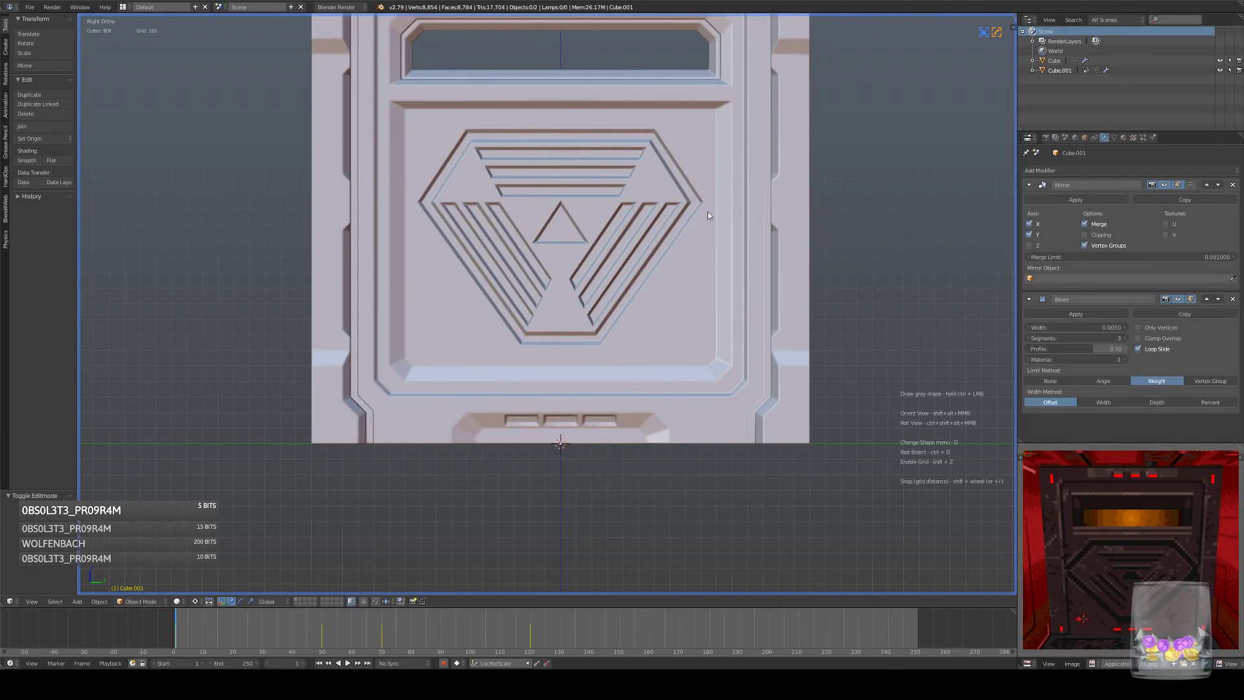
shift+middle_drag(690, 252, 636, 329)
scroll(676, 332, down, 4)
key(KP_3)
scroll(632, 321, up, 3)
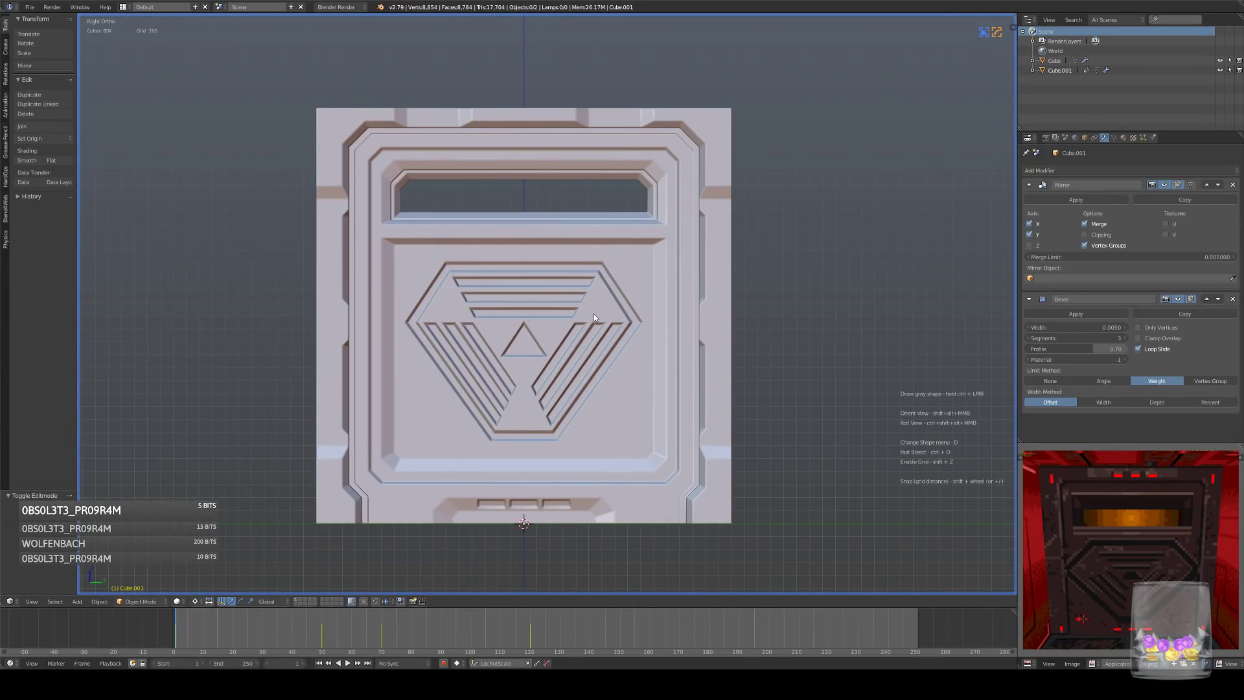
middle_drag(568, 299, 642, 358)
scroll(643, 359, down, 3)
key(Tab)
key(Tab)
middle_drag(800, 405, 683, 358)
scroll(719, 372, up, 3)
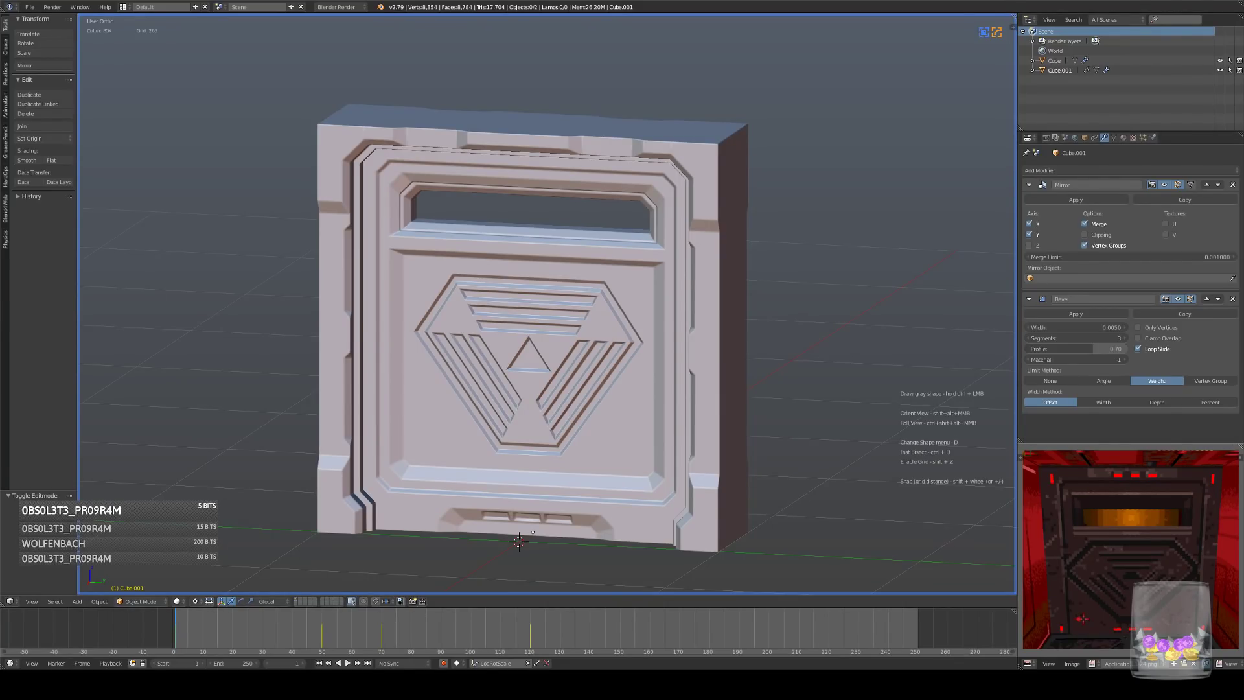
- Review the whole door model from an angle and straight on, ending on the straight-on view
key(KP_3)
shift+middle_drag(523, 322, 546, 305)
scroll(535, 324, up, 1)
key(KP_3)
key(KP_3)
scroll(641, 265, down, 6)
middle_drag(639, 264, 612, 321)
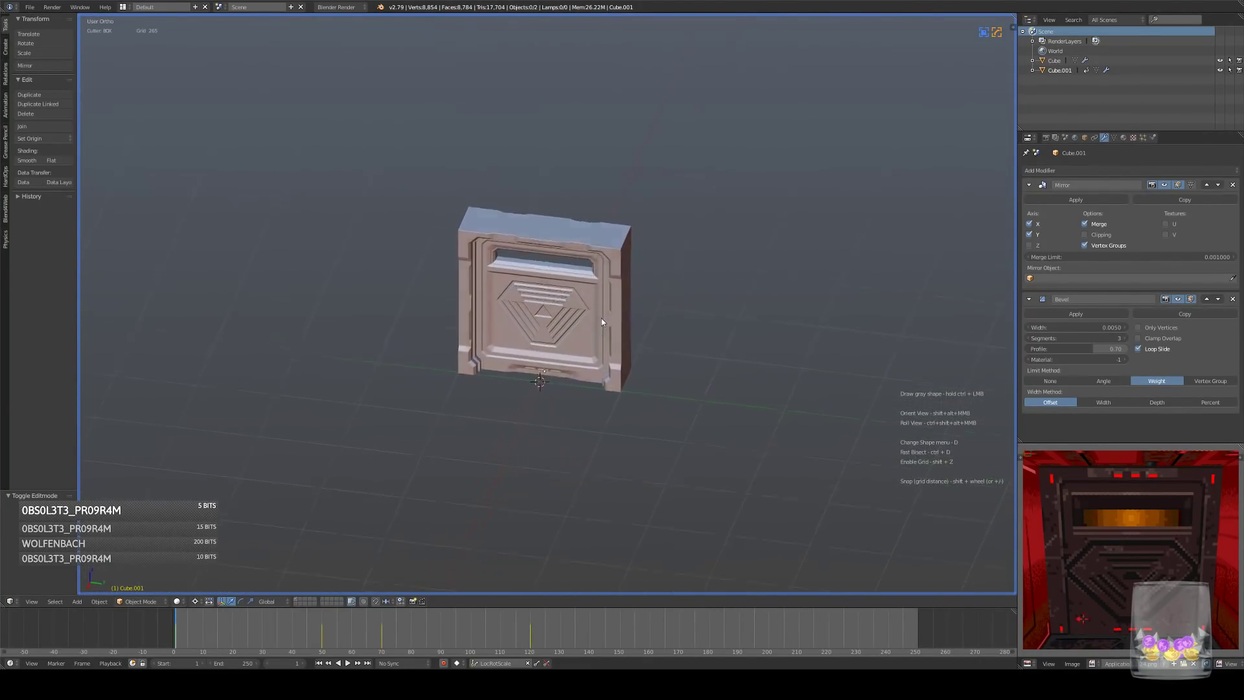
key(KP_3)
scroll(609, 309, up, 5)
shift+middle_drag(655, 271, 638, 341)
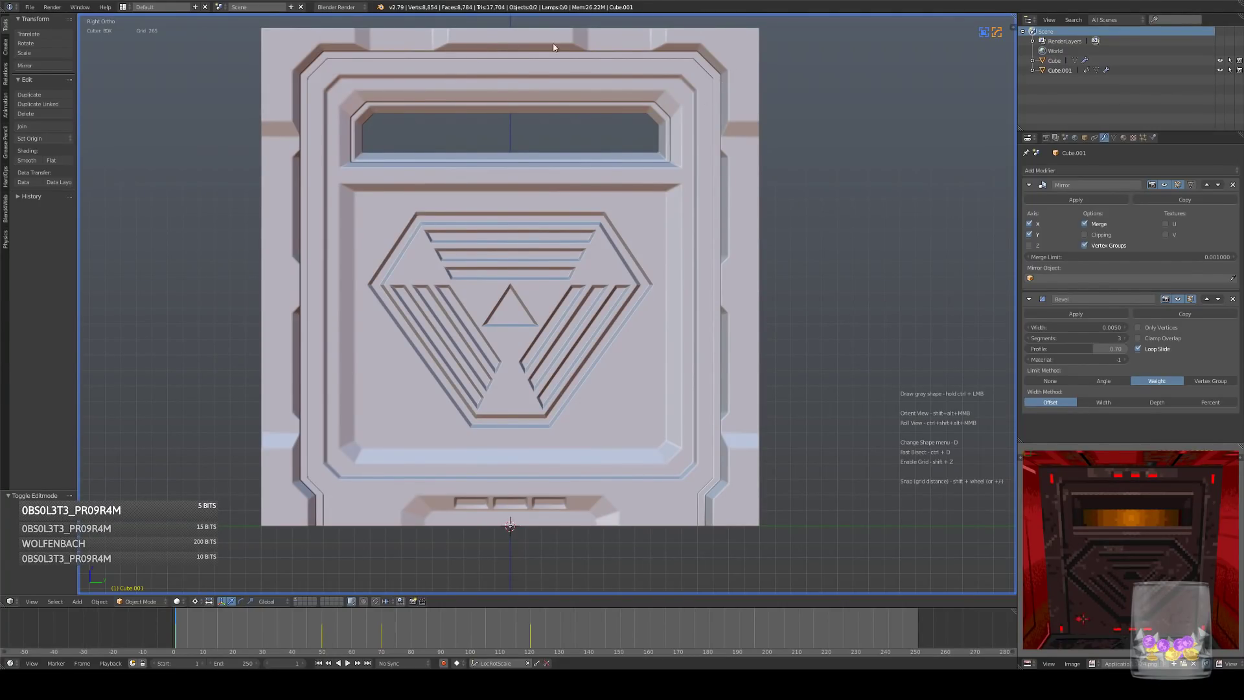
- Select the cell band of the bottom recess in edit mode and duplicate it about 1.813 units up to the top edge
key(Tab)
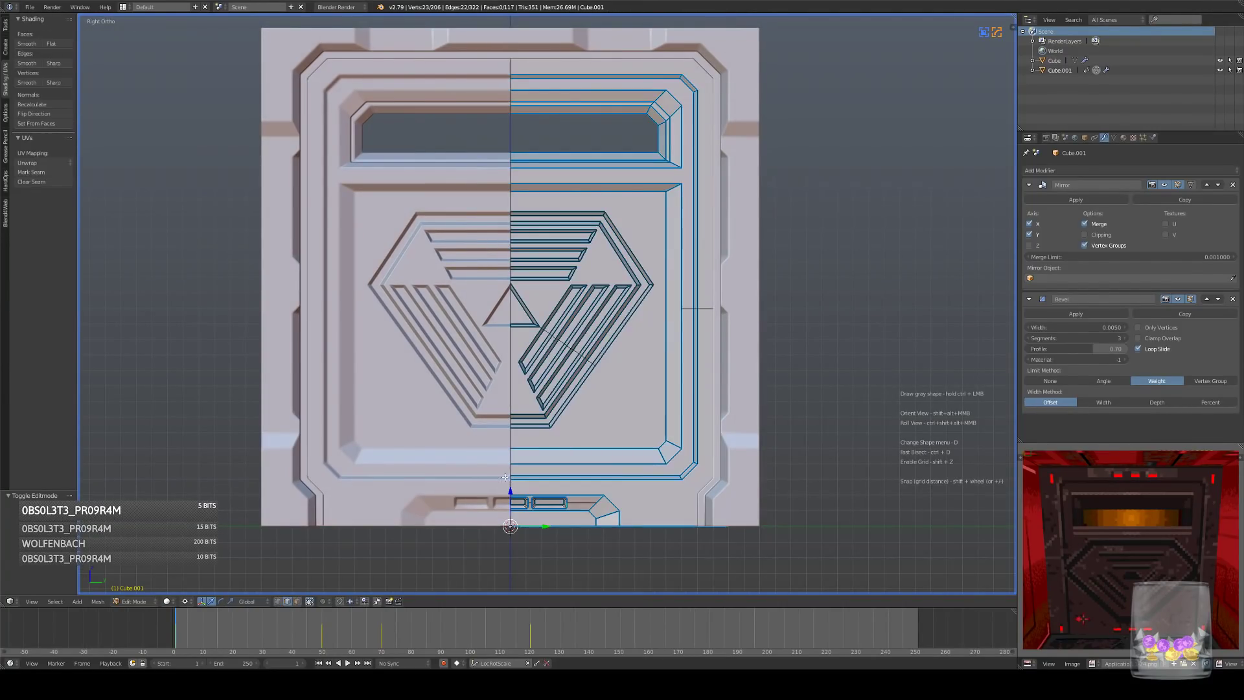
key(z)
key(a)
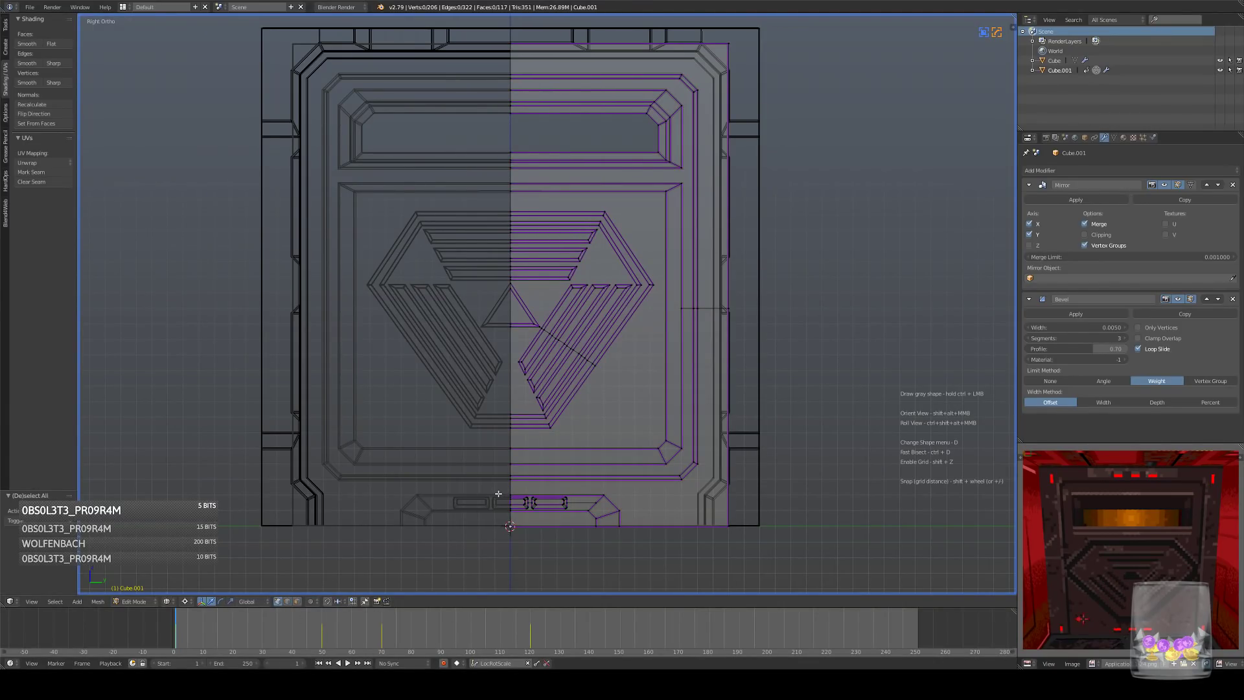
key(b)
drag(495, 488, 609, 515)
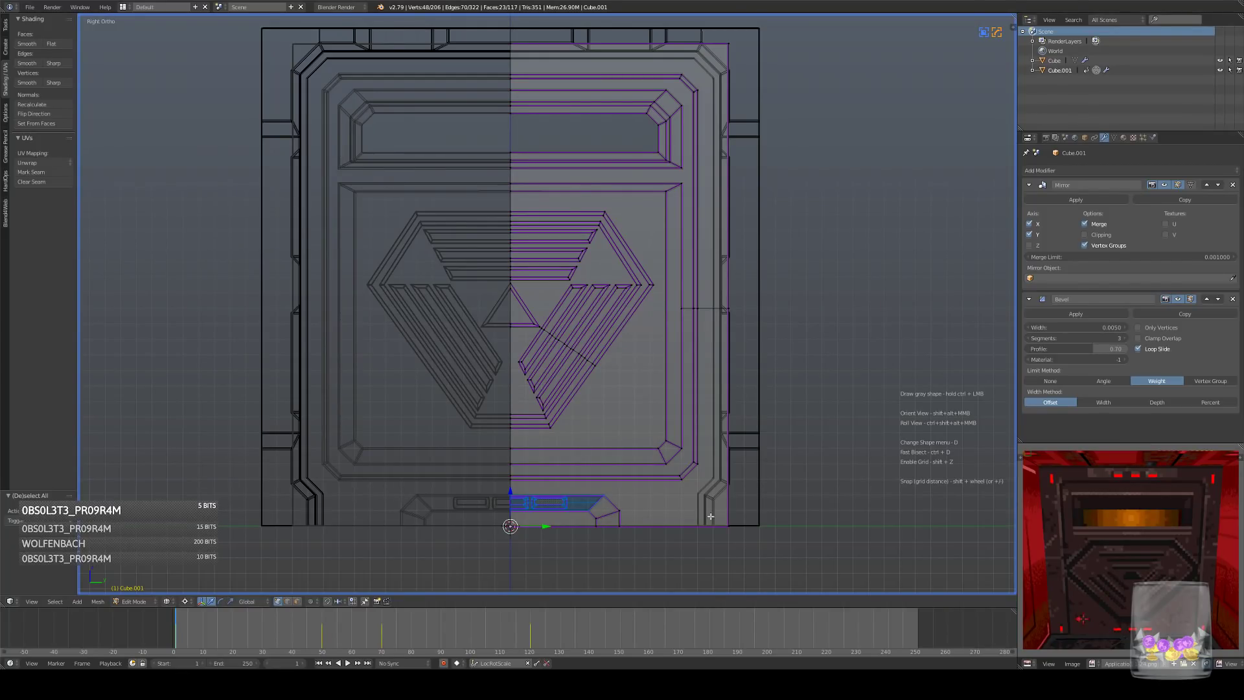
shift+scroll(711, 509, up, 4)
key(shift+d)
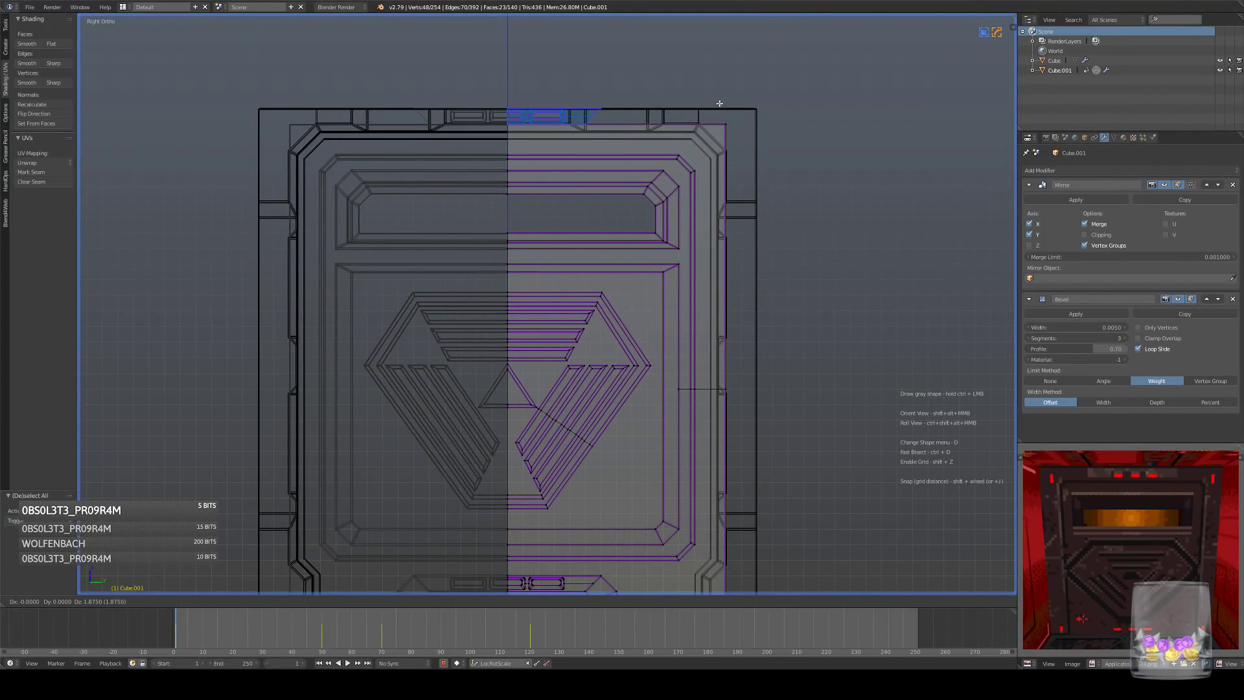
click(718, 111)
- Separate the duplicated cell band from the door panel into its own object and return to object mode
mouse_move(718, 111)
middle_down()
mouse_move(706, 218)
mouse_move(639, 216)
middle_up()
key(z)
shift+middle_drag(608, 154, 631, 250)
key(z)
scroll(631, 250, up, 4)
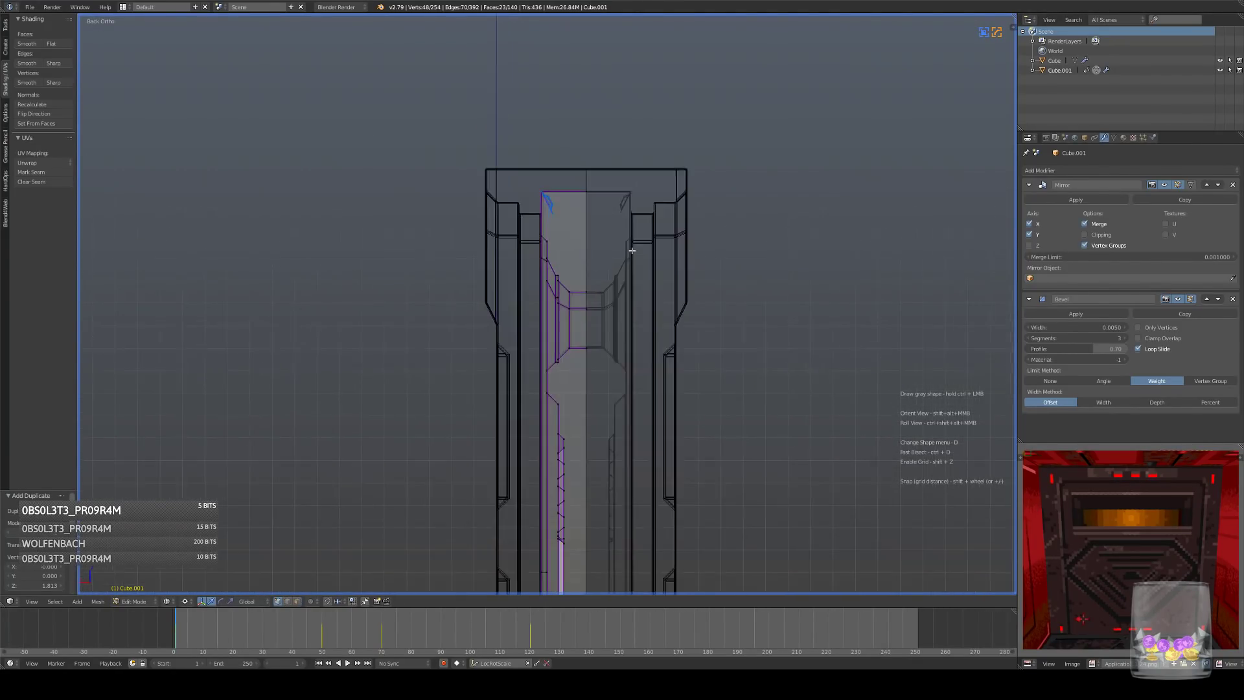
key(g)
right_click(610, 236)
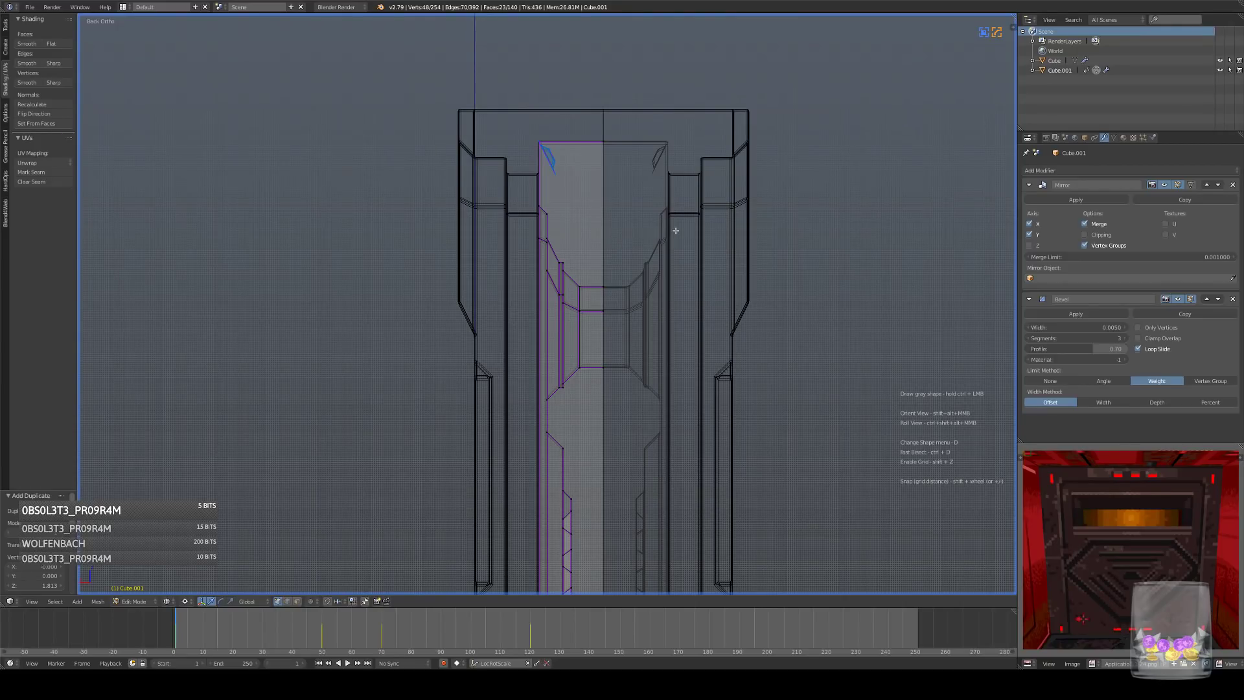
key(p)
click(622, 218)
key(Tab)
- Move the separated cell band's whole mesh about 0.125 units along X, outward onto the door frame
right_click(553, 164)
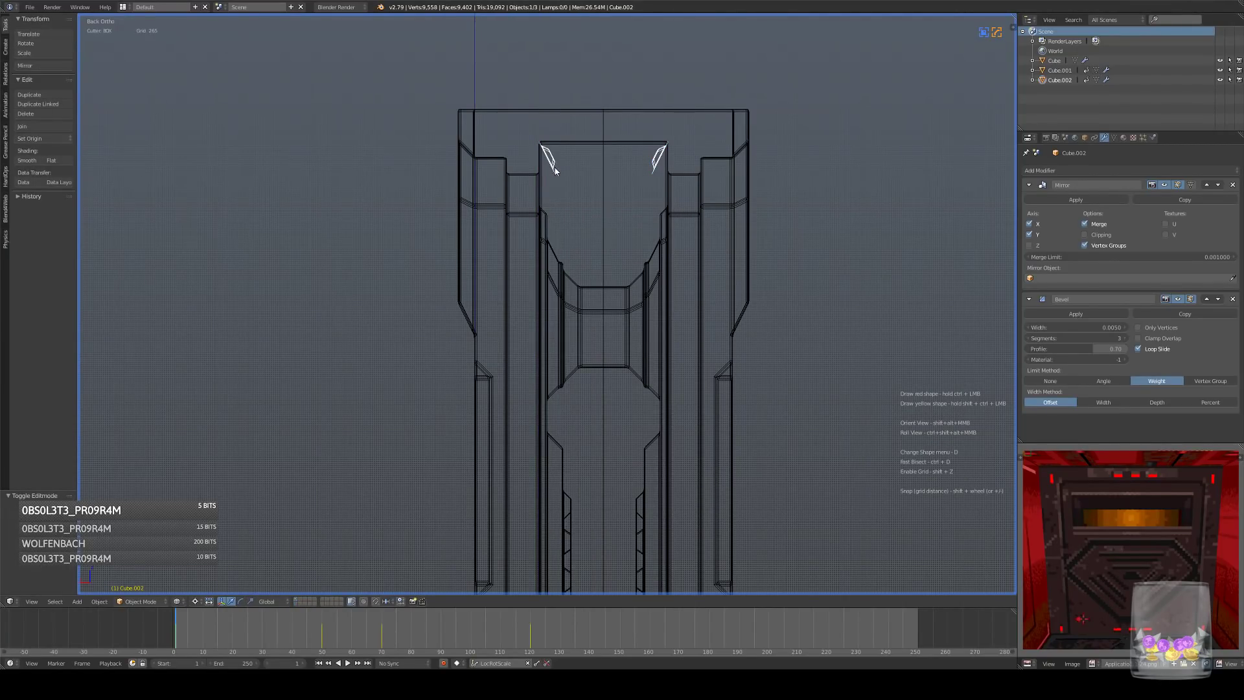
key(g)
click(584, 183)
key(Tab)
key(a)
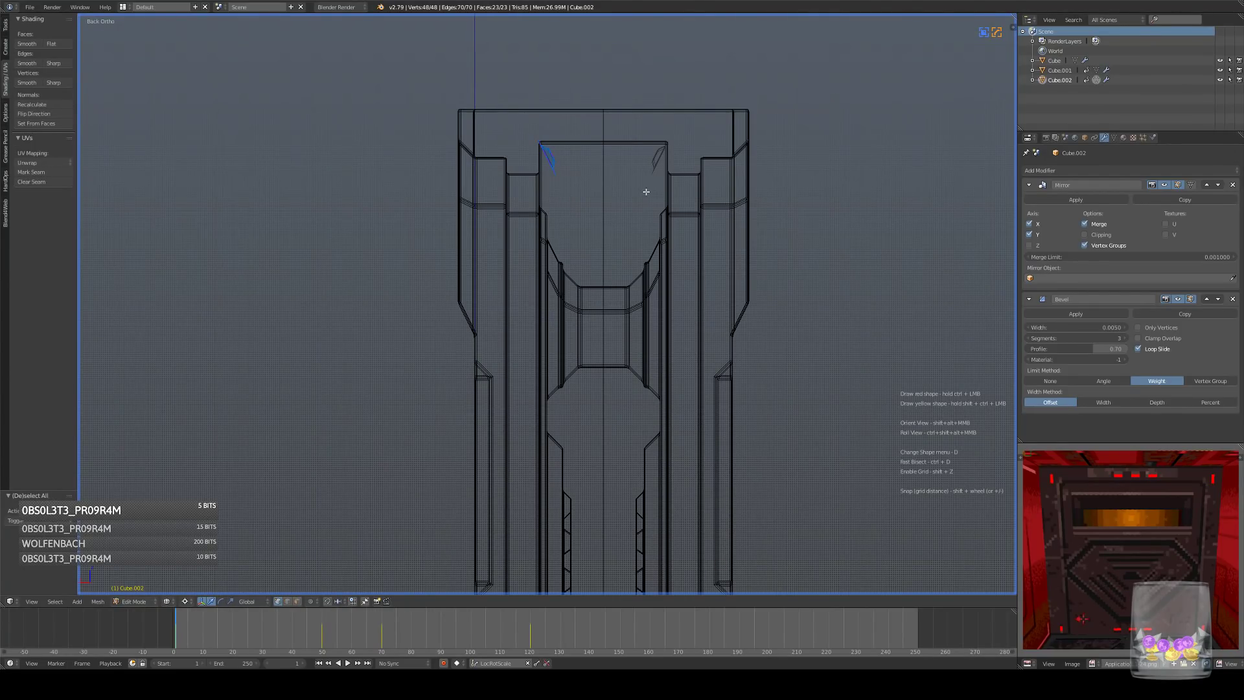
scroll(646, 191, down, 4)
key(g)
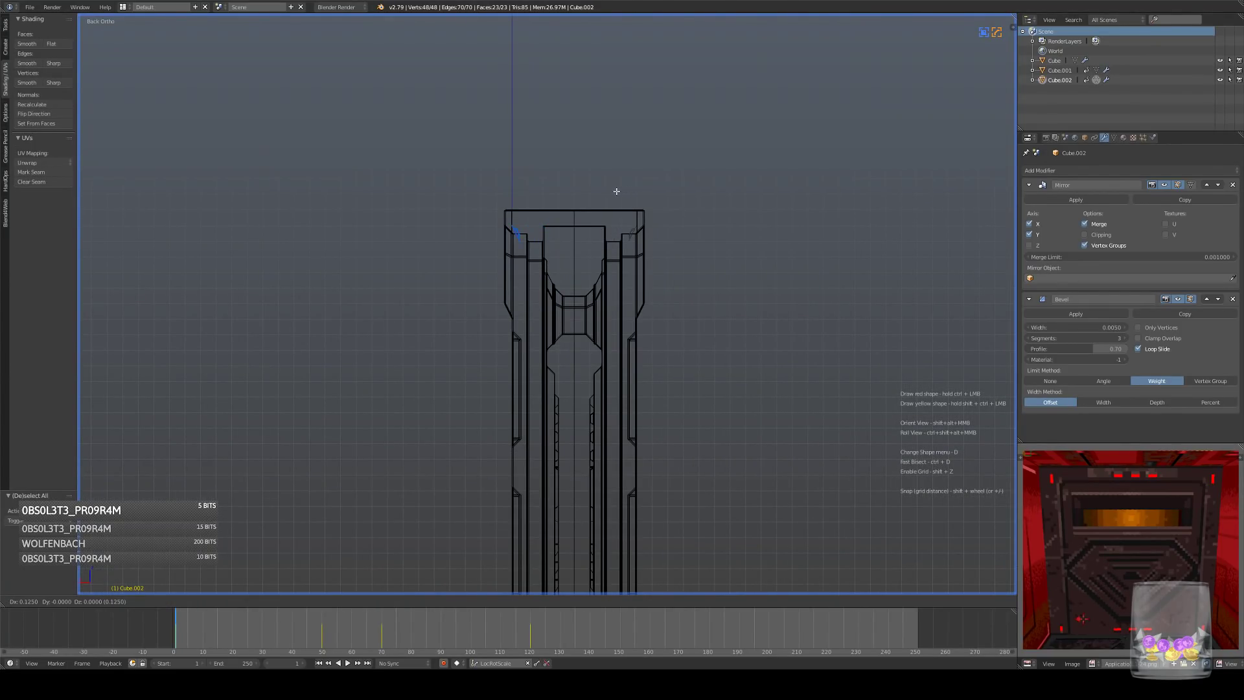
click(609, 187)
mouse_move(609, 188)
middle_down()
mouse_move(563, 221)
mouse_move(613, 224)
mouse_move(543, 221)
mouse_move(473, 262)
middle_up()
key(z)
scroll(579, 227, up, 4)
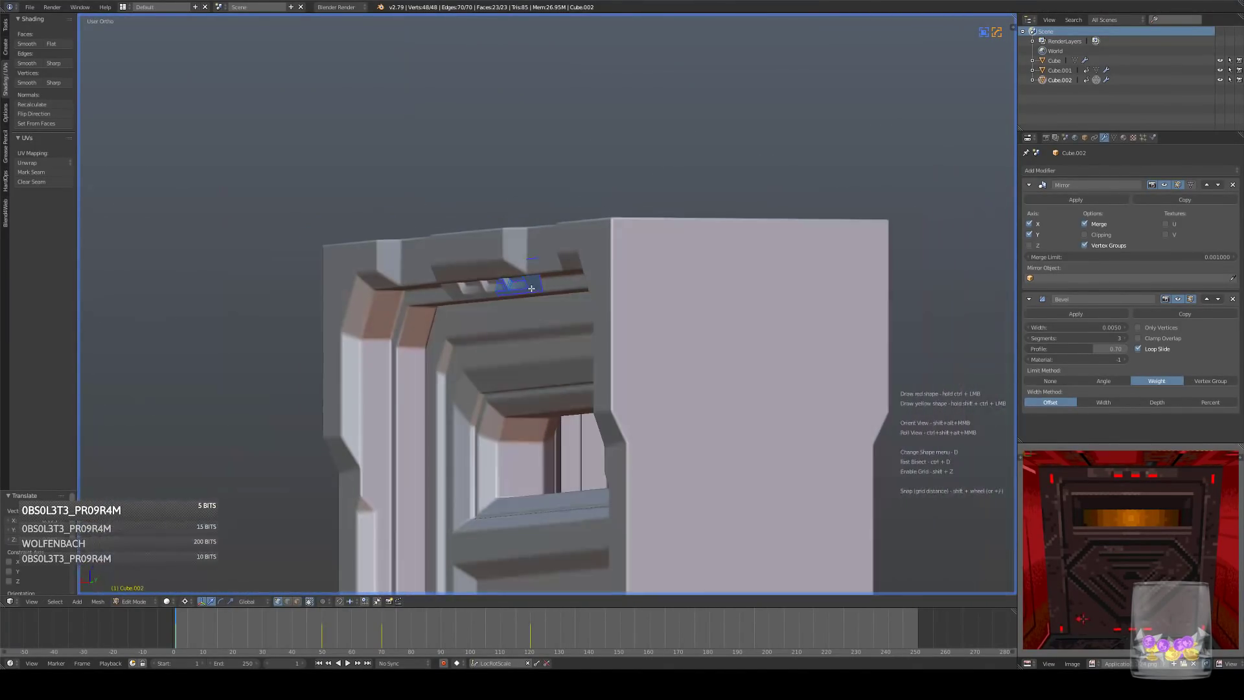
- Rotate the cell band by 90° and move it back beneath the top of the outer frame
key(ctrl+KP_1)
key(z)
scroll(572, 288, up, 5)
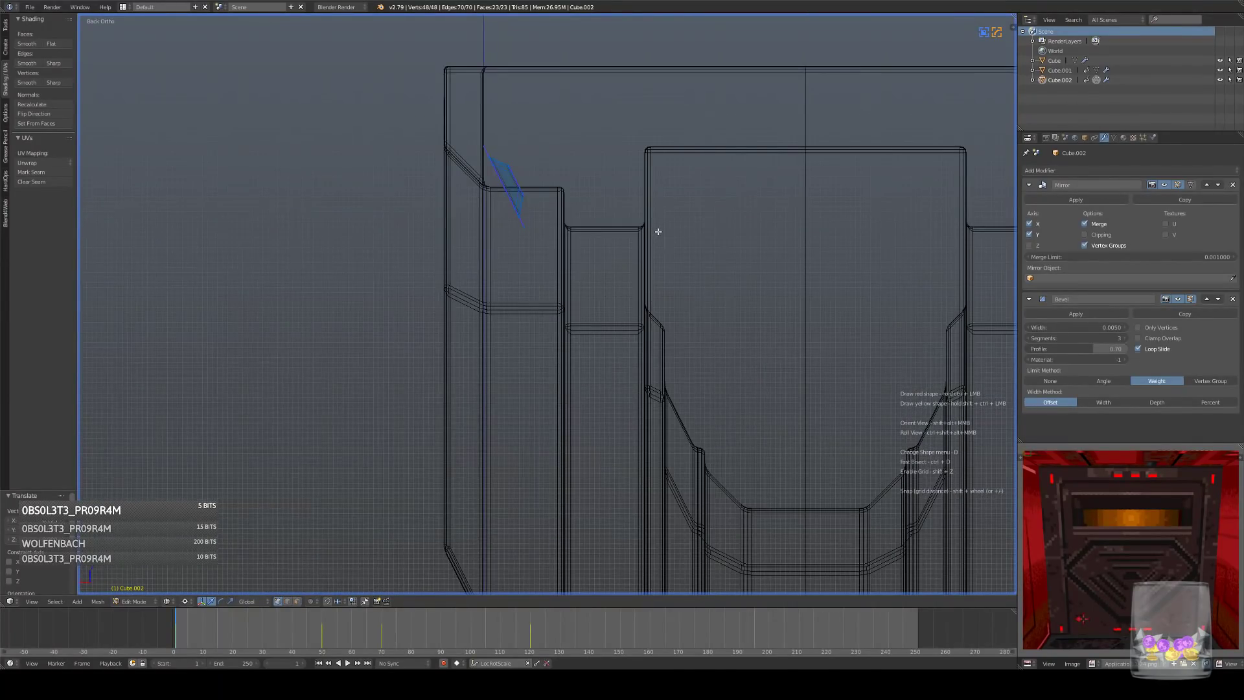
text(r90)
key(Return)
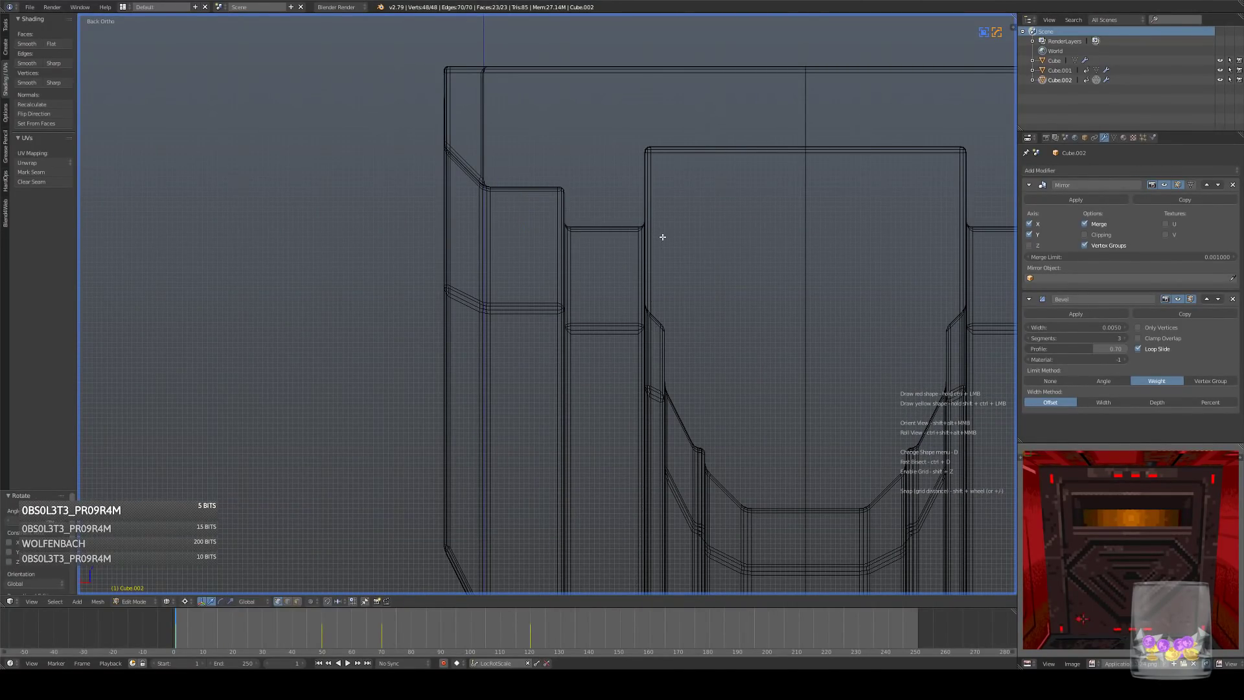
scroll(672, 264, down, 1)
scroll(671, 265, down, 8)
key(g)
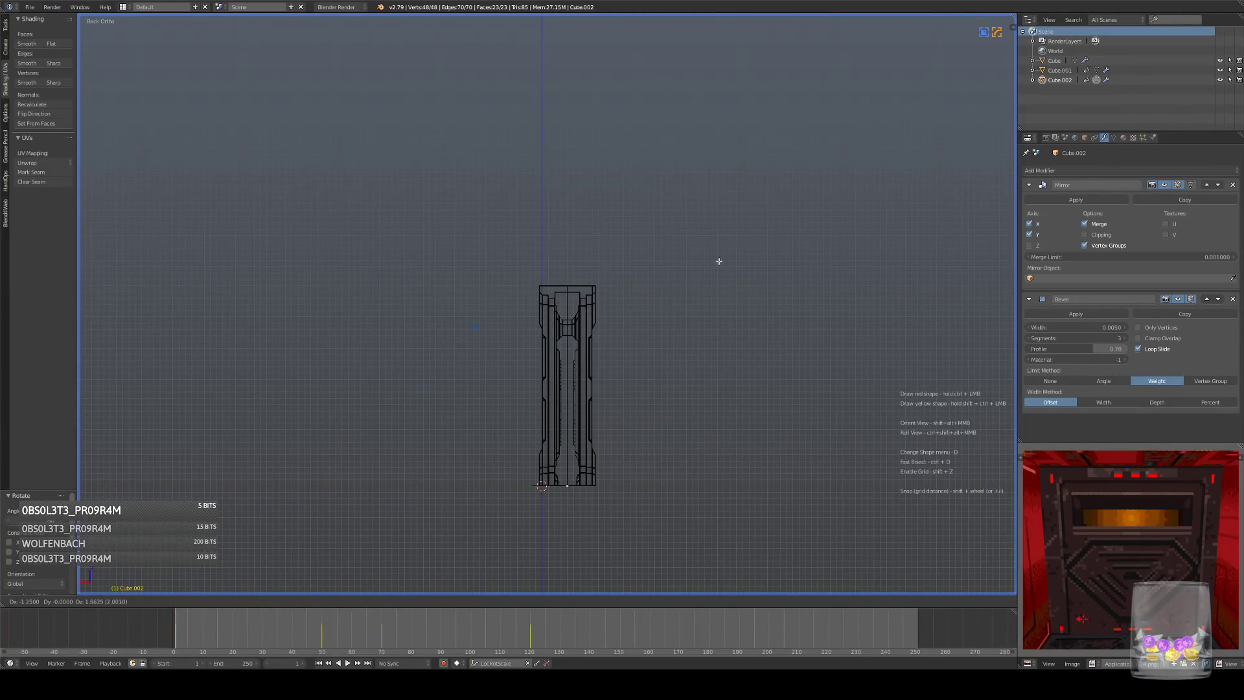
click(777, 240)
scroll(606, 280, up, 10)
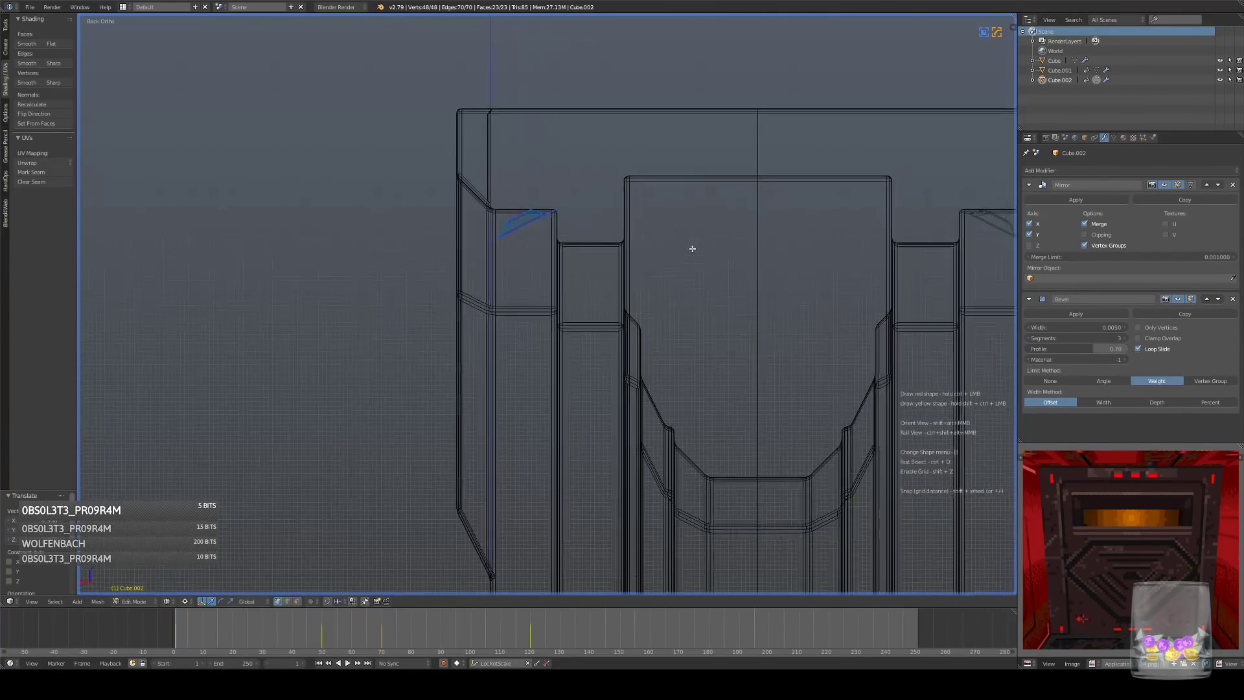
- Mirror the cell band's mesh along X by scaling and flip its normals
key(s)
key(y)
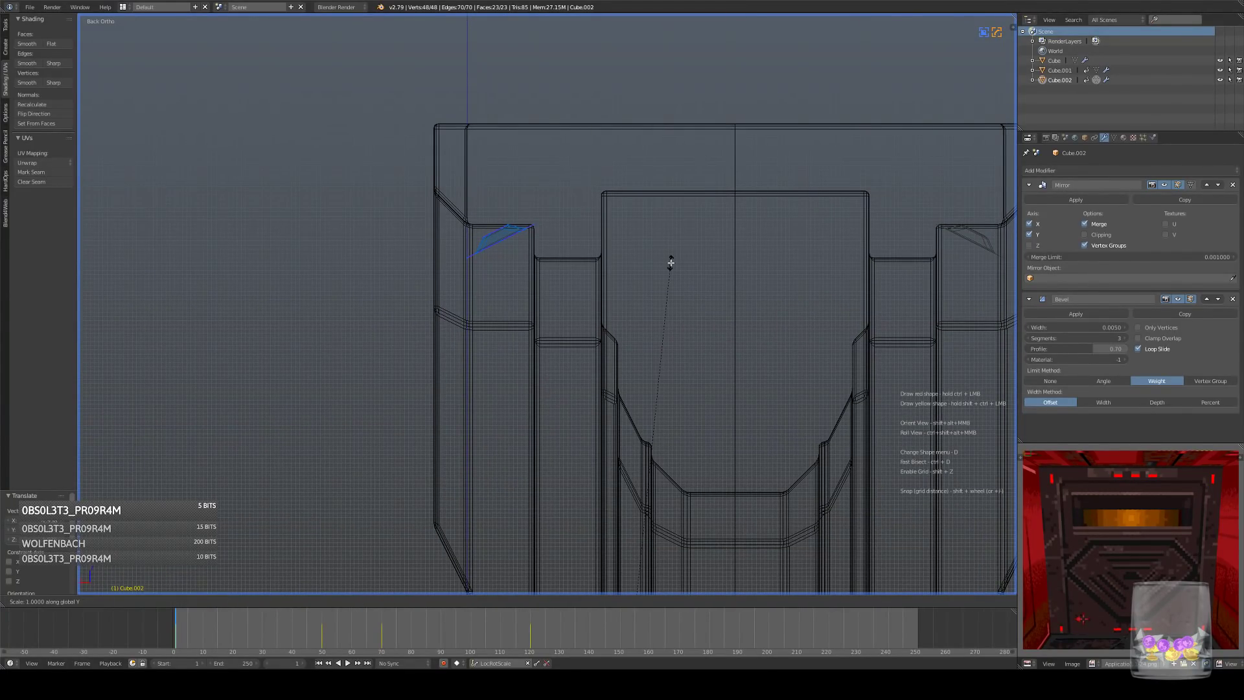
key(Return)
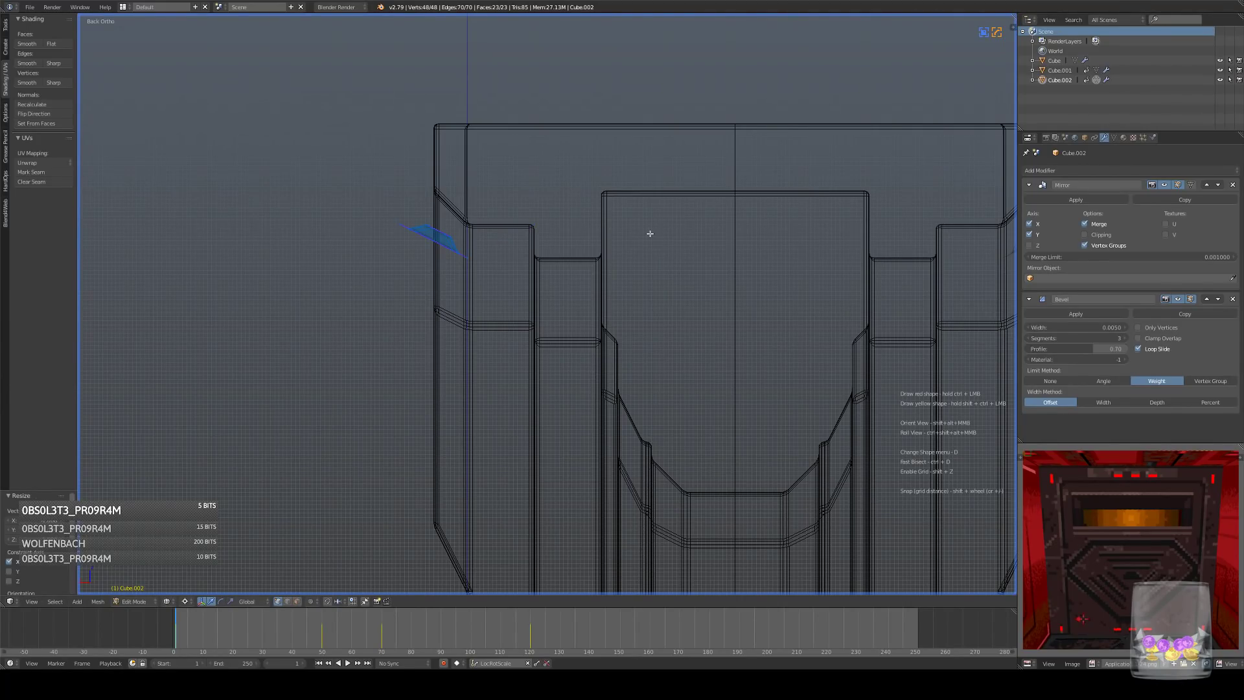
click(52, 119)
- Position the mirrored cell band against the underside of the frame's top lip and check its fit from several views
mouse_move(525, 200)
middle_down()
mouse_move(486, 189)
mouse_move(506, 188)
mouse_move(509, 203)
middle_up()
key(z)
key(ctrl+KP_1)
key(z)
key(g)
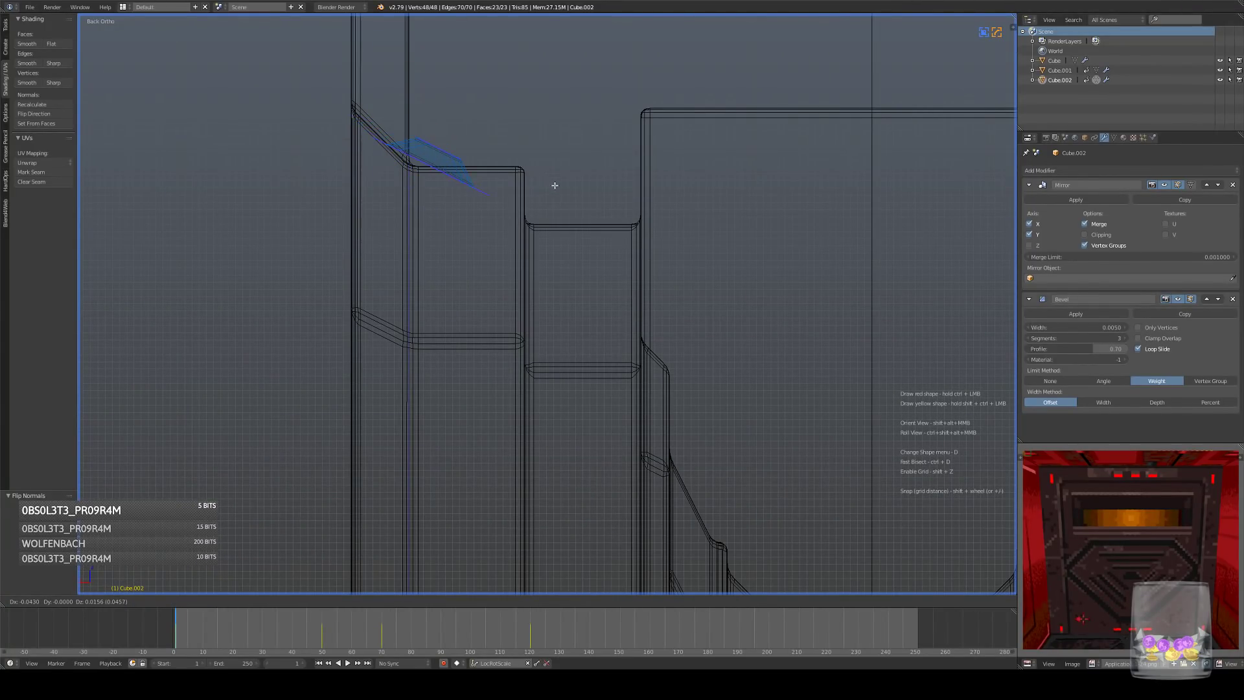
click(590, 161)
middle_drag(589, 155, 575, 186)
key(z)
key(KP_3)
key(z)
key(KP_3)
middle_drag(638, 216, 607, 192)
- Join the cell band object to the door frame object and enter mesh editing
key(Tab)
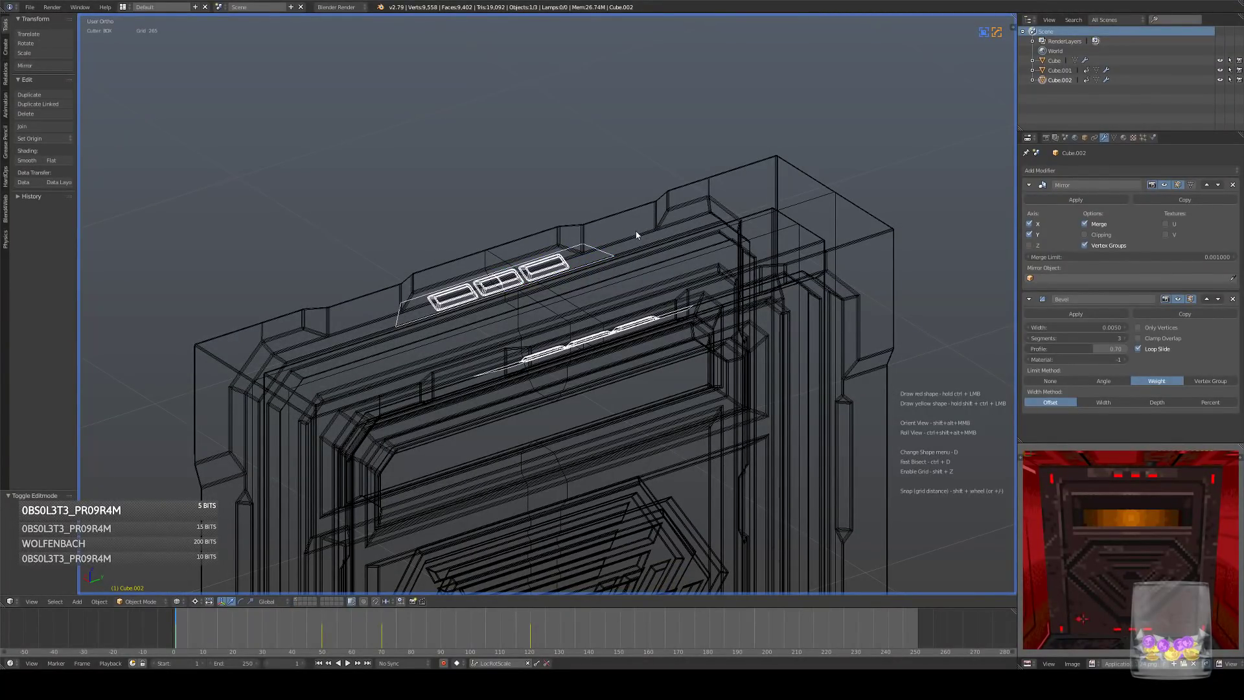
shift+right_click(636, 237)
key(ctrl+j)
key(Tab)
- Delete the vertices of the frame's top-centre section around the joined cell band
right_click(489, 254)
shift+right_click(554, 240)
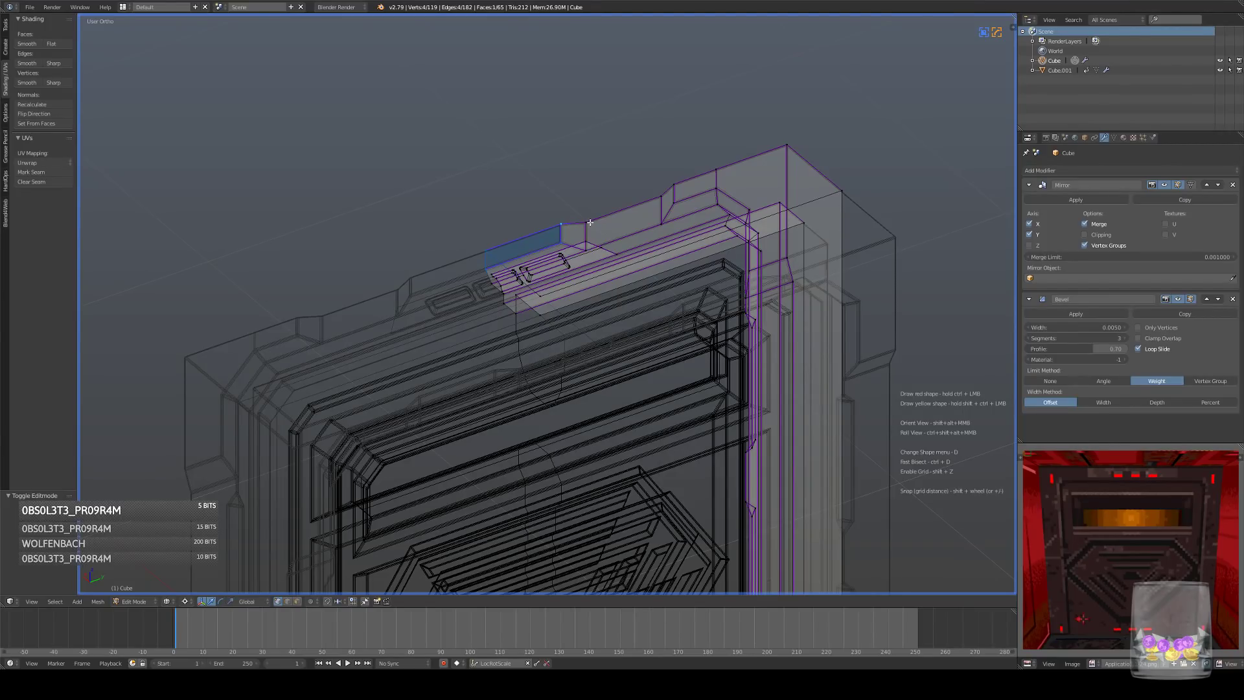
key(x)
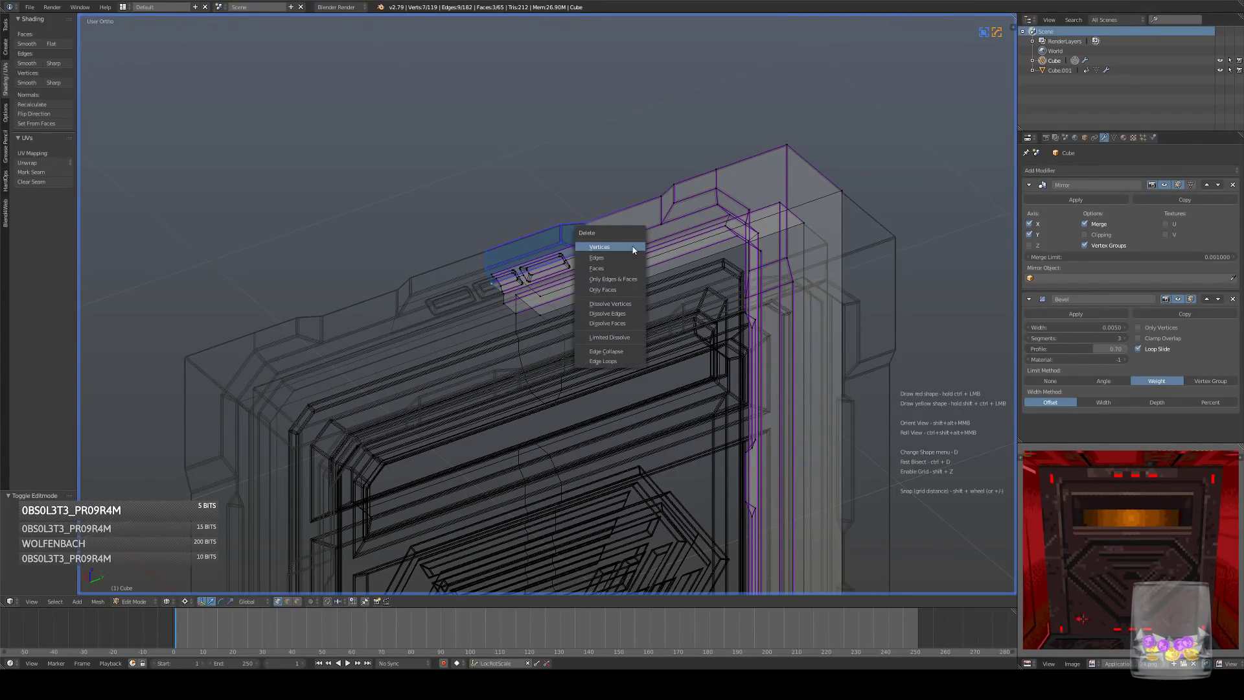
click(586, 266)
mouse_move(587, 266)
middle_down()
mouse_move(543, 266)
mouse_move(506, 294)
middle_up()
key(z)
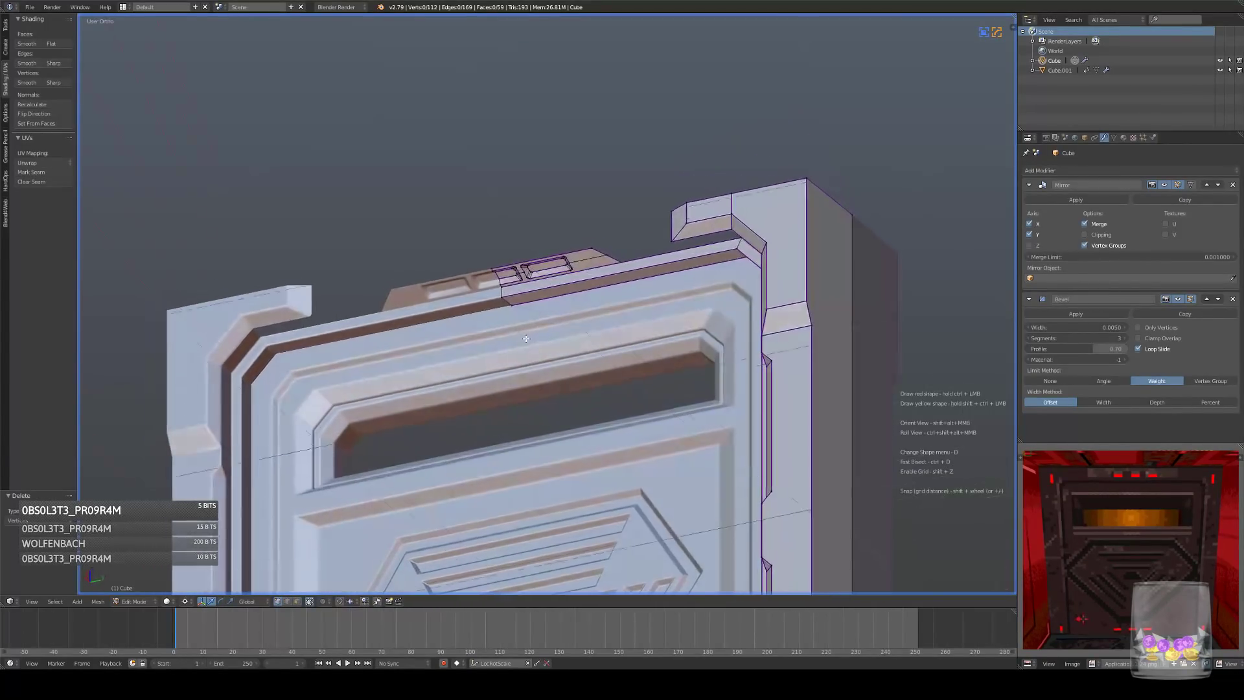
- Merge the cell band's lower centre vertex with the adjoining frame vertex using At Last
scroll(506, 293, up, 3)
key(z)
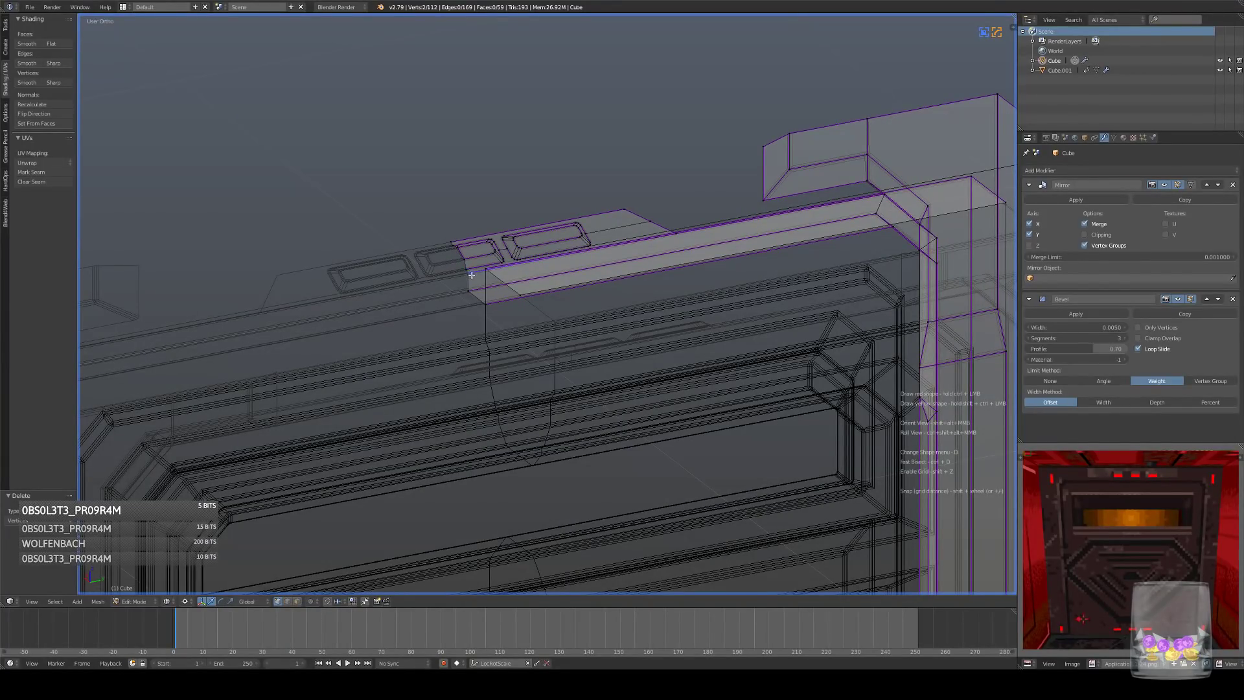
key(w)
click(642, 290)
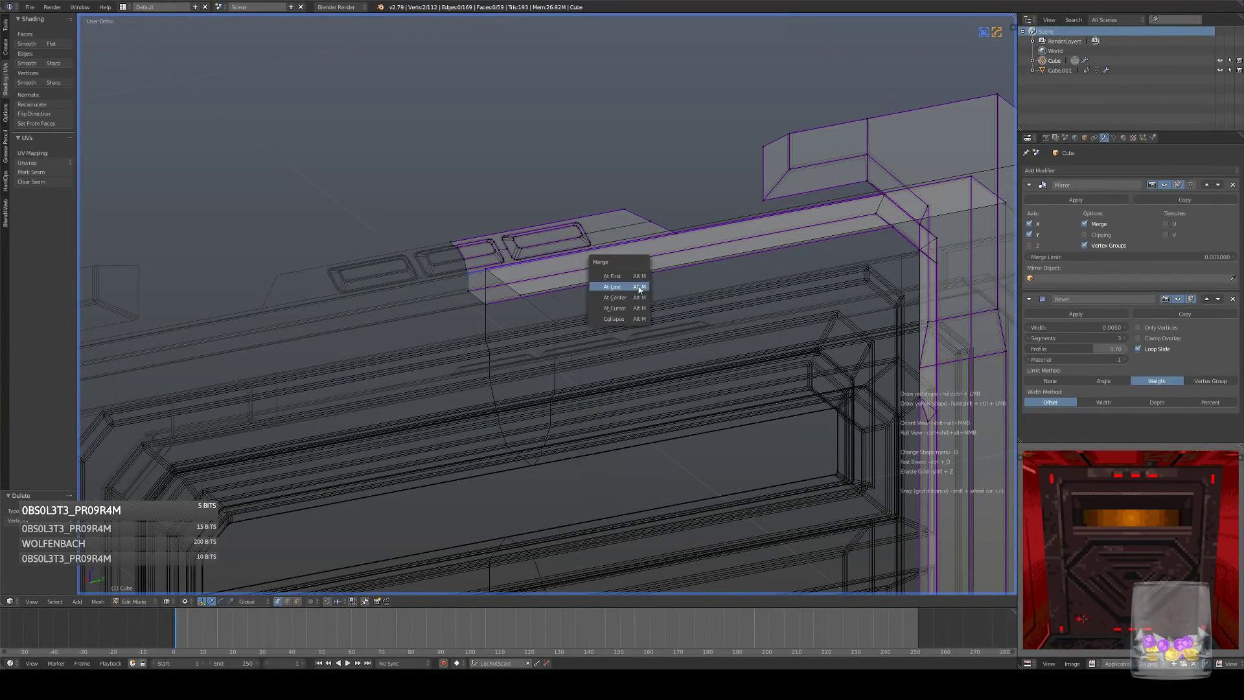
click(638, 287)
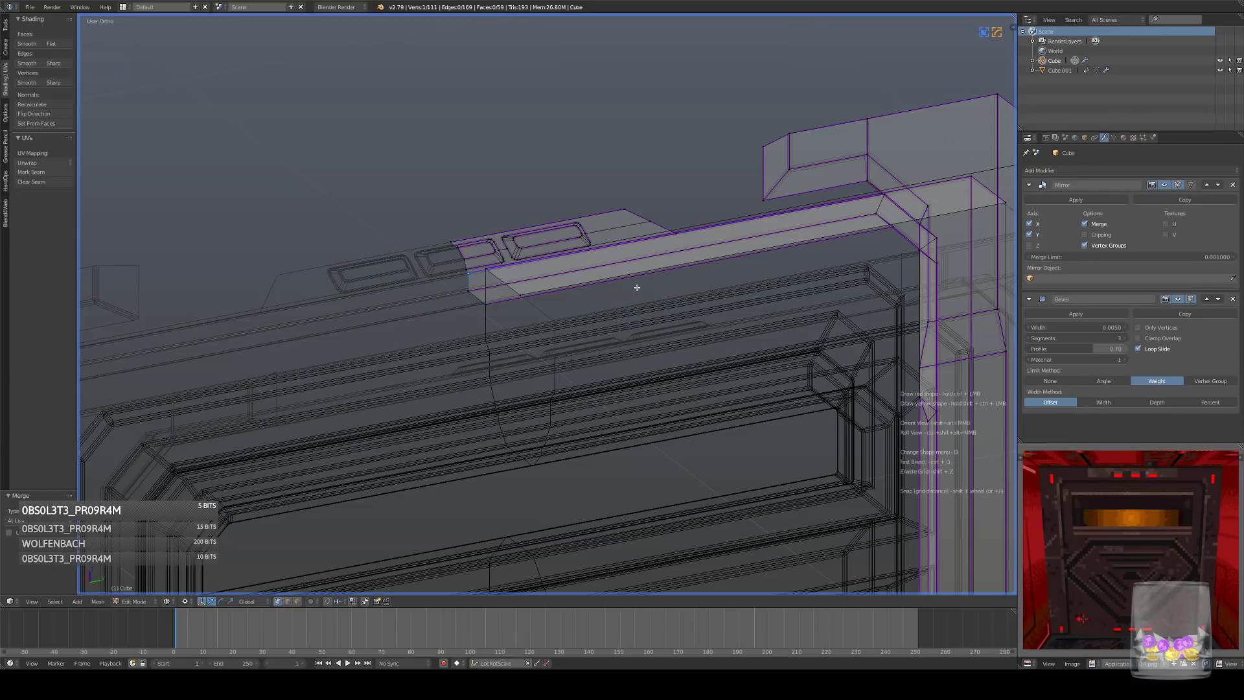
- Fill faces between the cell band's sloped end and the frame's upper corner section
middle_drag(678, 233, 676, 302)
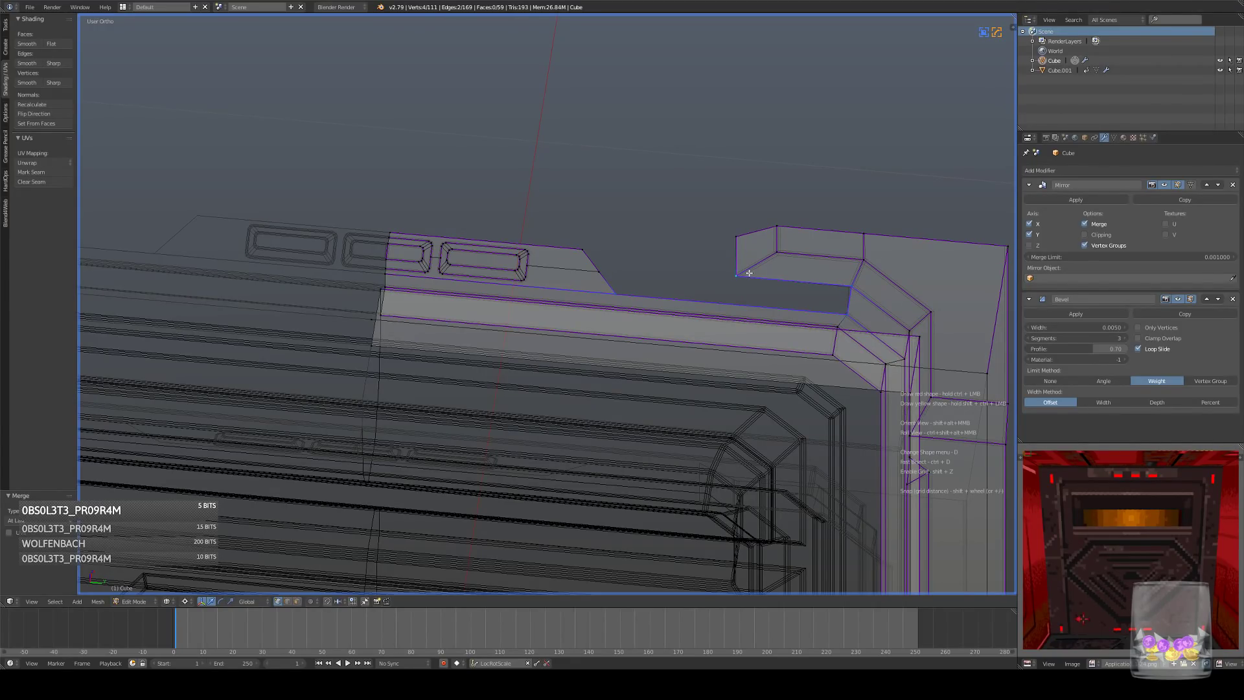
right_click(617, 292)
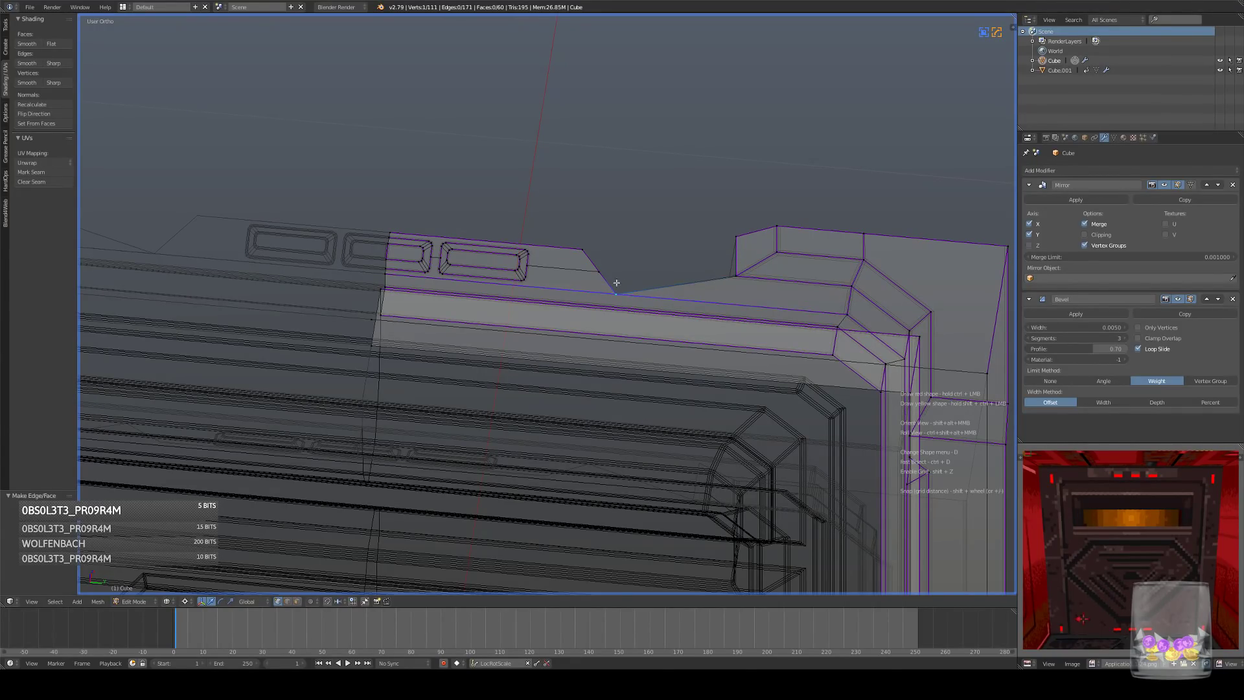
right_click(613, 290)
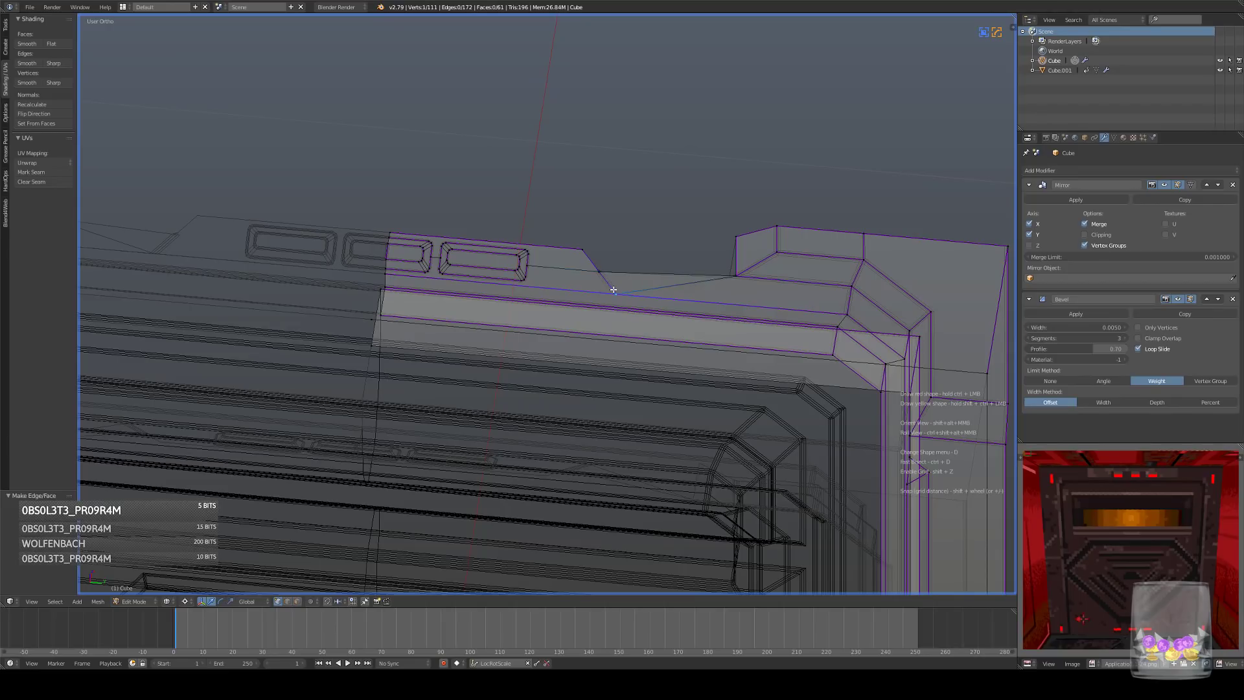
- Reposition the frame vertex beside the cell band in side view and fill the triangular gap at the band's sloped end
mouse_move(693, 307)
middle_down()
mouse_move(717, 289)
mouse_move(617, 341)
mouse_move(565, 328)
middle_up()
key(z)
key(z)
mouse_move(518, 269)
shift+middle_down()
mouse_move(525, 300)
mouse_move(653, 291)
mouse_move(711, 313)
shift+middle_up()
scroll(507, 290, up, 2)
alt+middle_drag(800, 319, 811, 309)
middle_drag(941, 320, 827, 322)
scroll(703, 352, up, 2)
key(g)
click(702, 292)
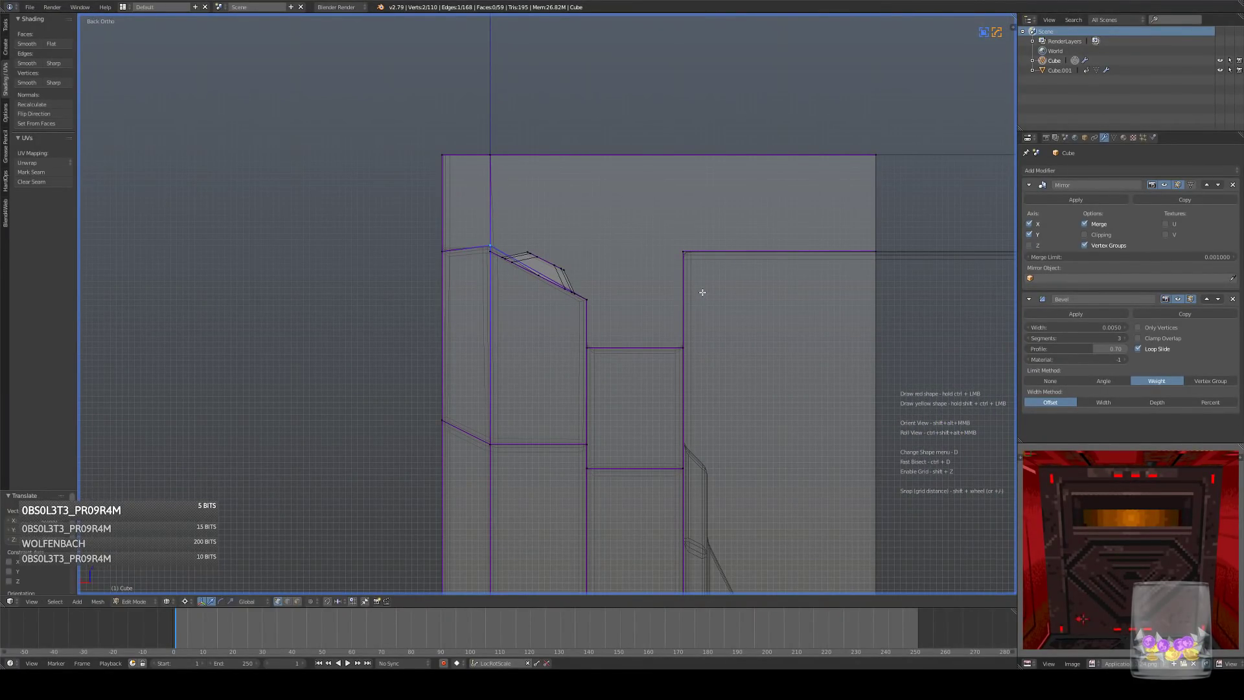
middle_drag(647, 309, 545, 289)
key(f)
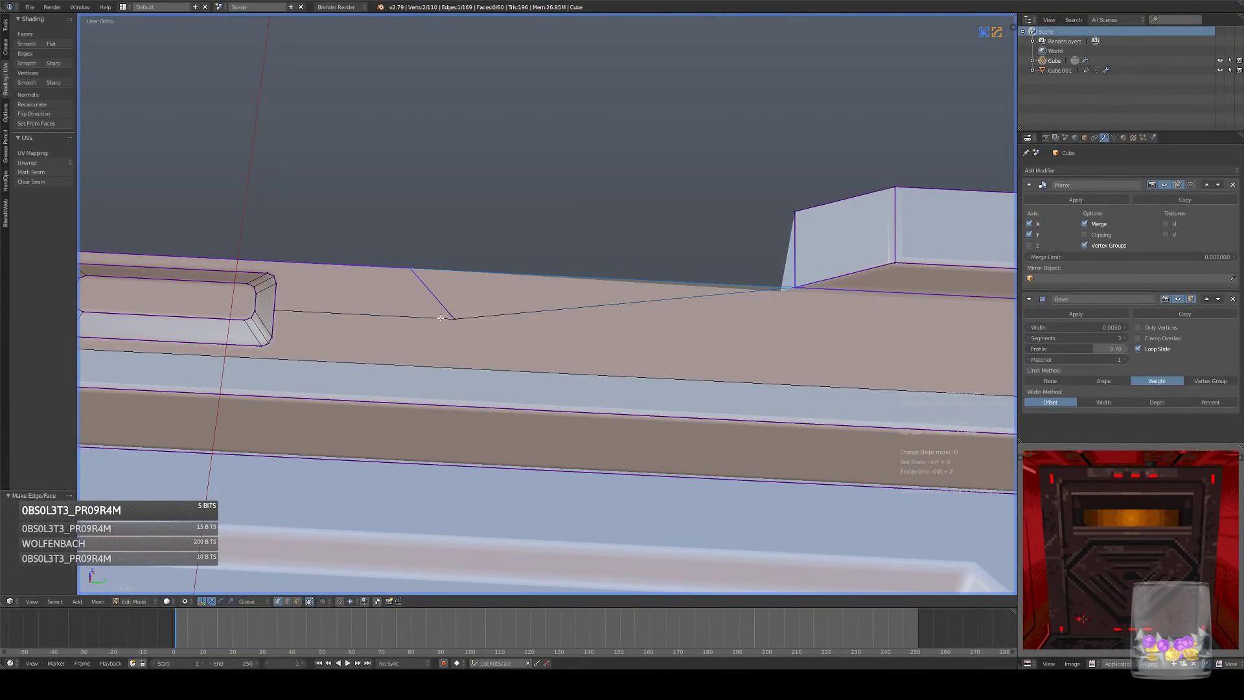
- Try dissolving the vertex at the cell band's lower outer corner, and undo the dissolve
key(ctrl+x)
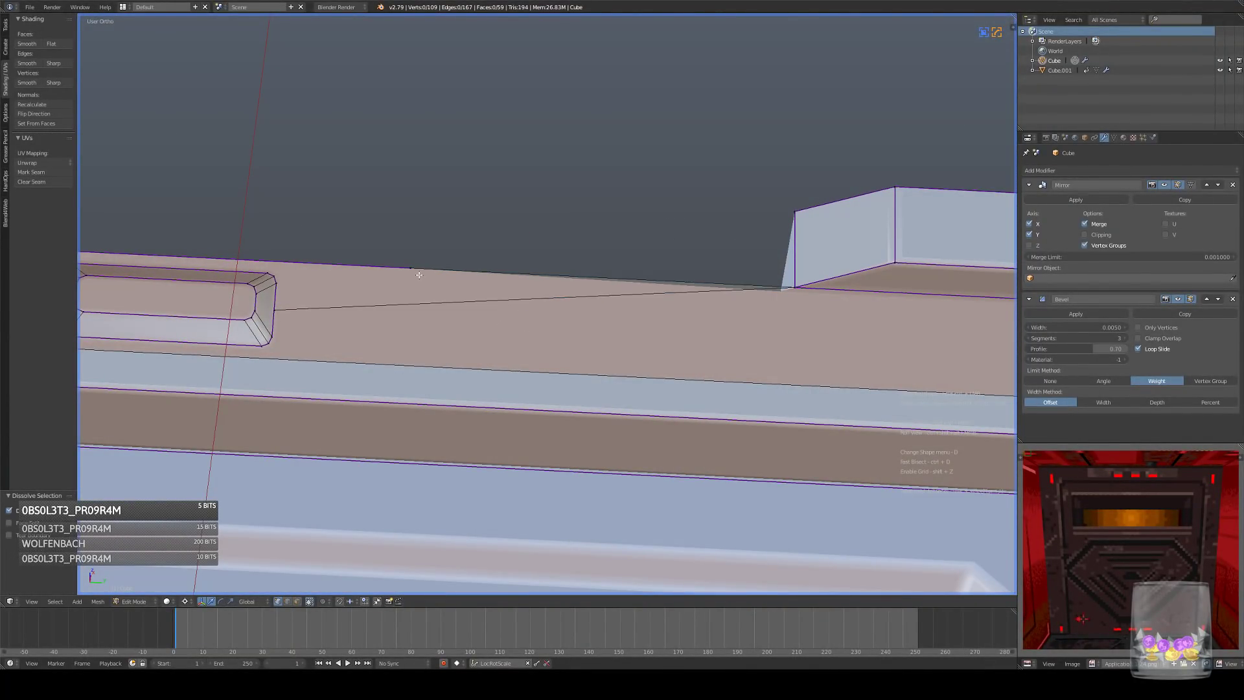
right_click(419, 274)
shift+middle_drag(661, 314, 494, 305)
scroll(490, 312, down, 4)
key(ctrl+z)
key(ctrl+z)
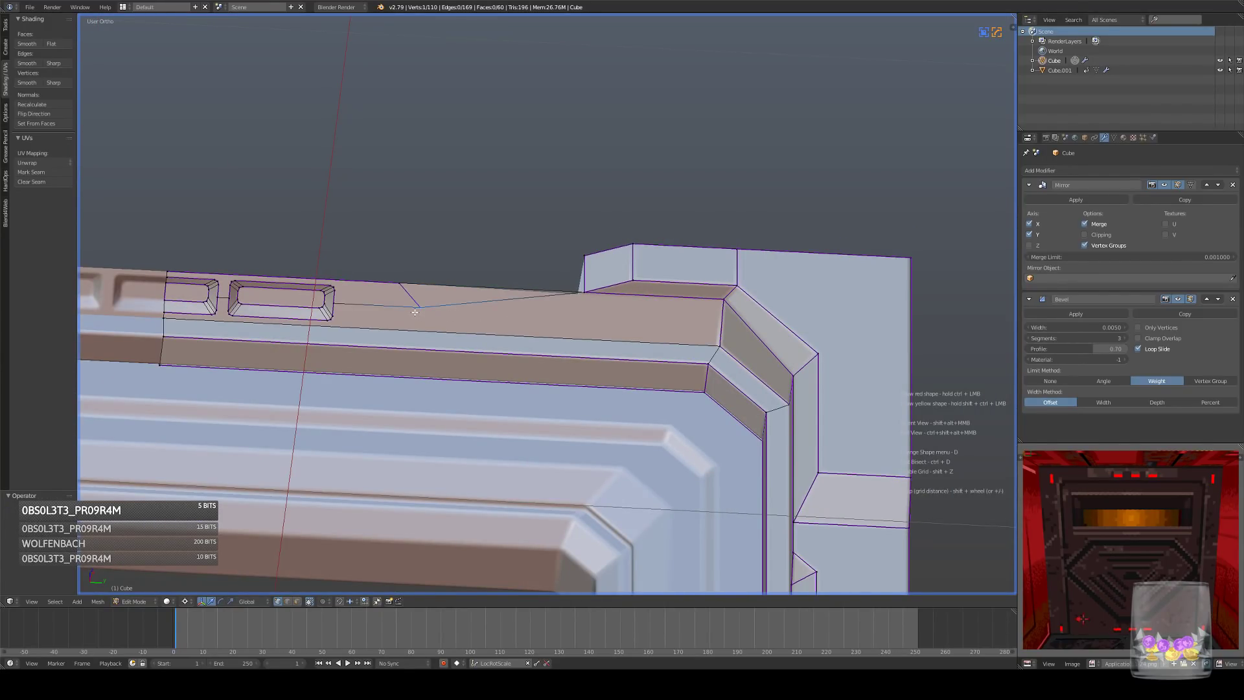
- Subdivide the frame's short inner corner edge and connect its midpoint to the cell band's lower outer corner
key(w)
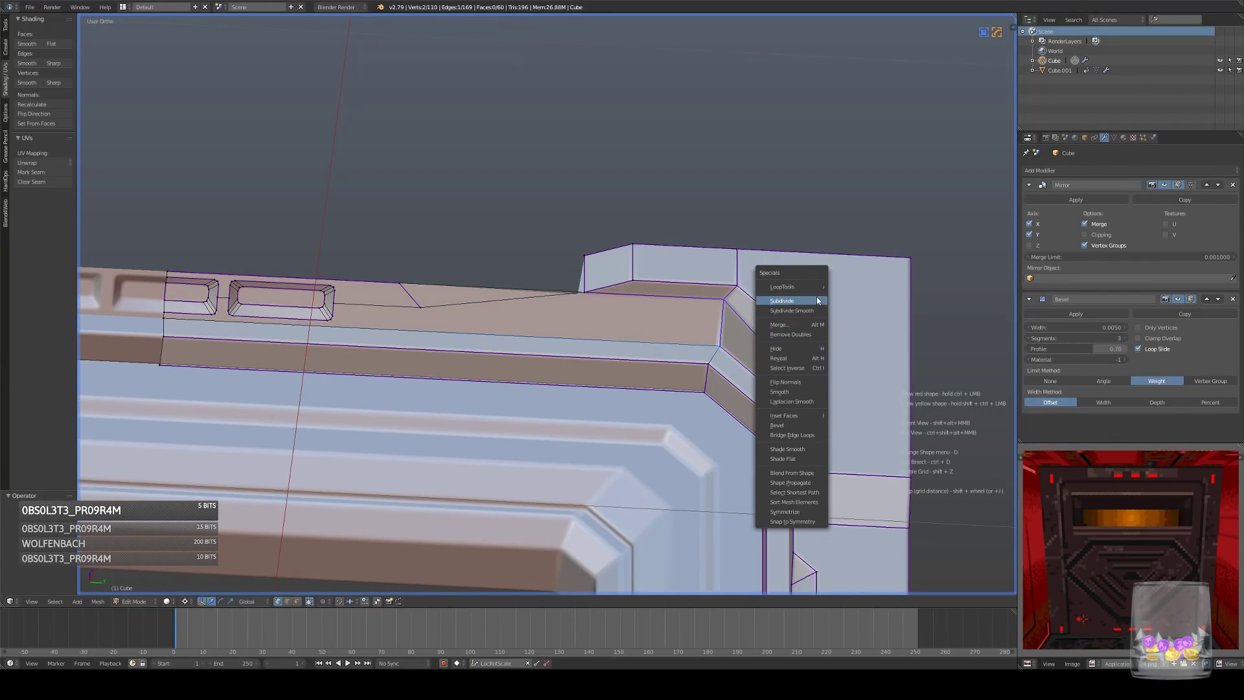
click(784, 300)
key(j)
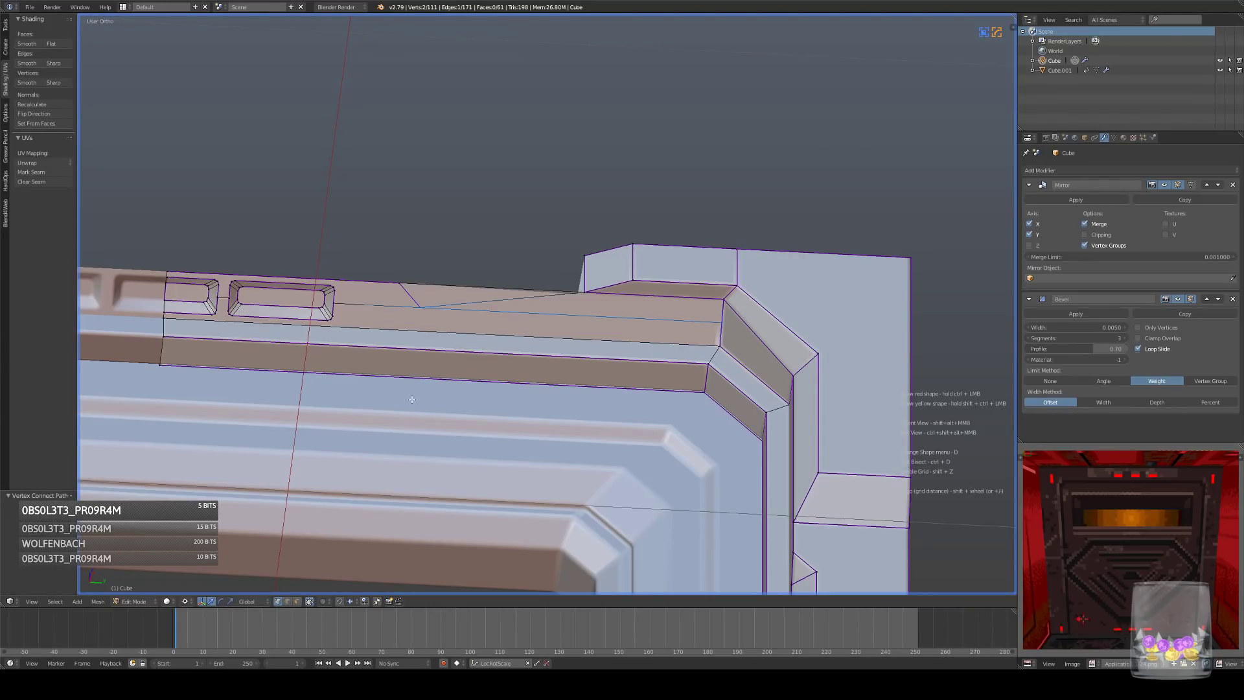
- Select the stray edge path between the cell band's end and the upper corner section and dissolve it
click(287, 602)
ctrl+right_click(460, 296)
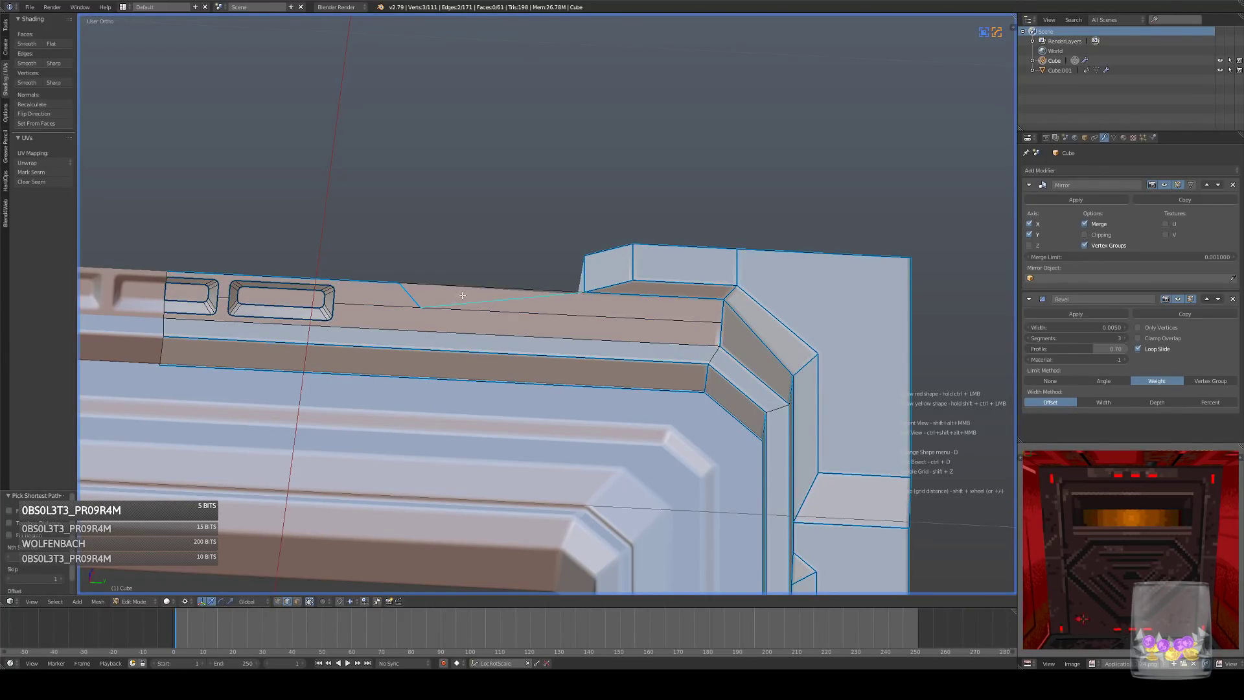
key(ctrl+x)
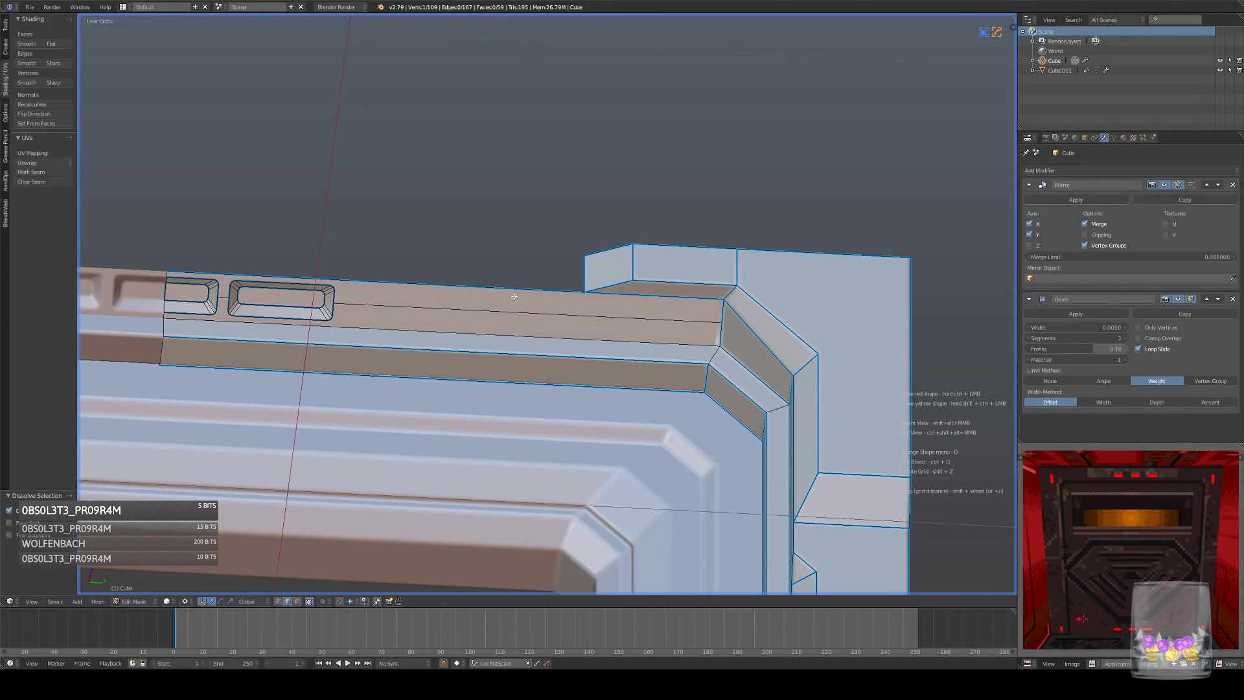
- Raise the short lower edge of the frame's upper corner section by 0.0313 along global Z
alt+middle_drag(513, 296, 551, 327)
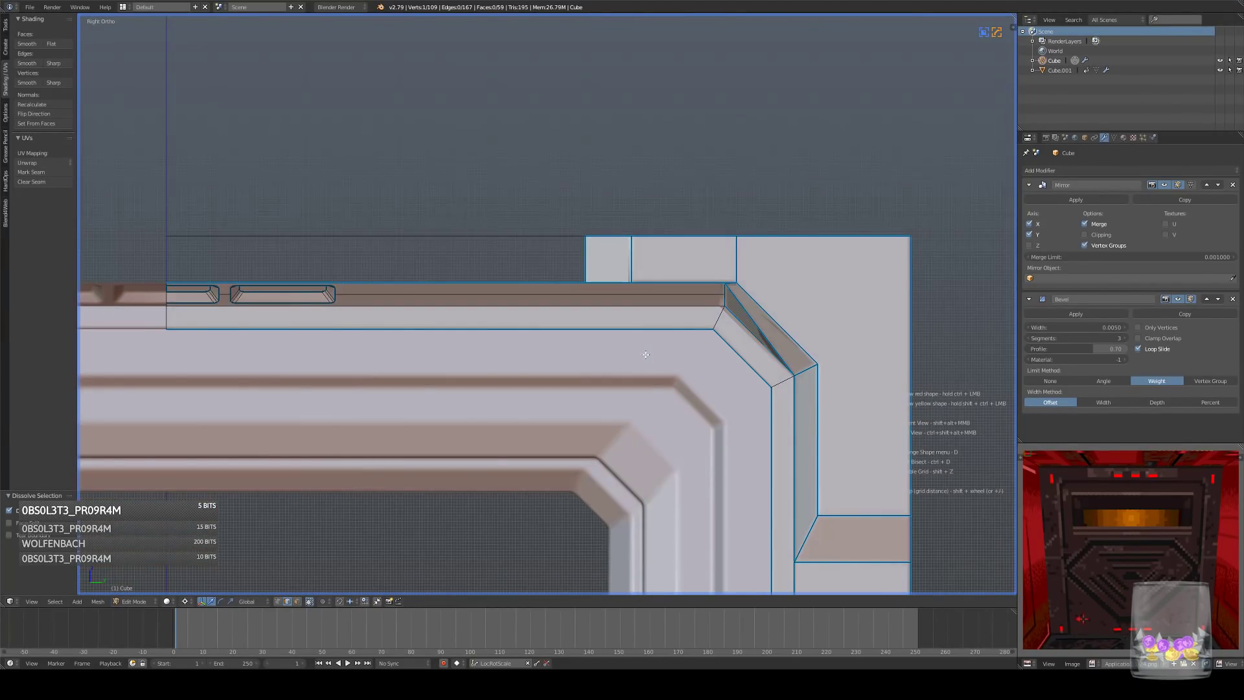
shift+middle_drag(645, 354, 496, 349)
scroll(405, 495, up, 2)
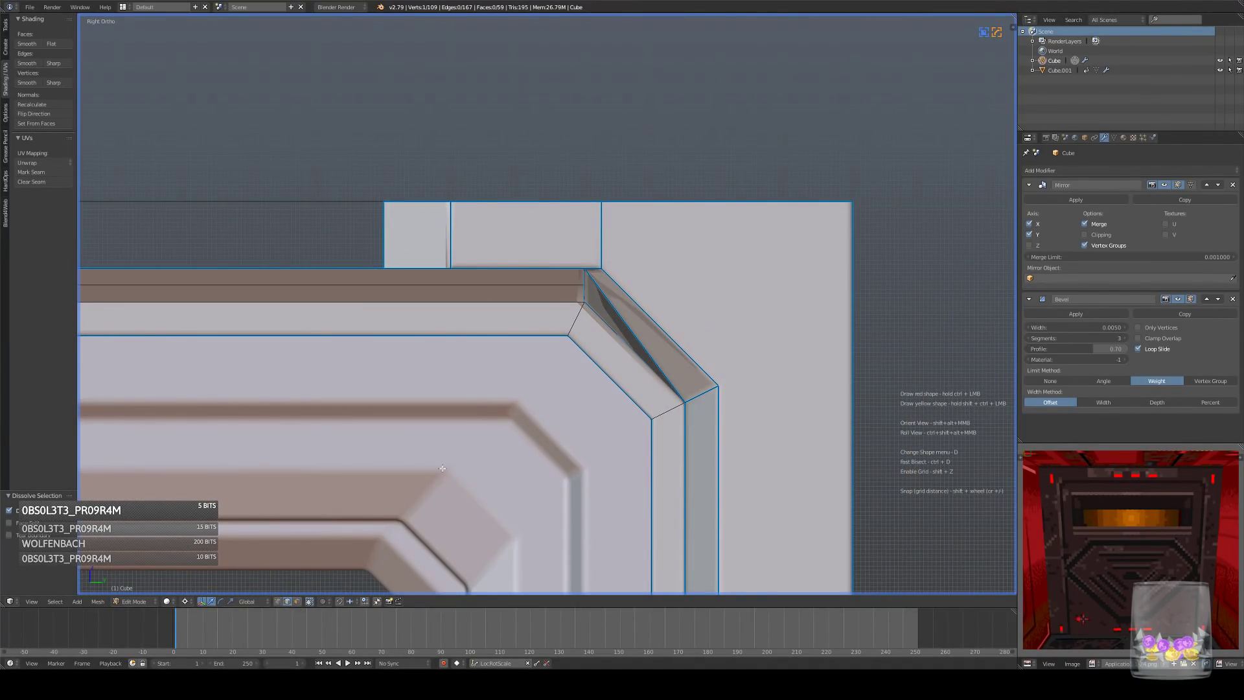
shift+right_click(566, 267)
middle_drag(566, 266, 555, 316)
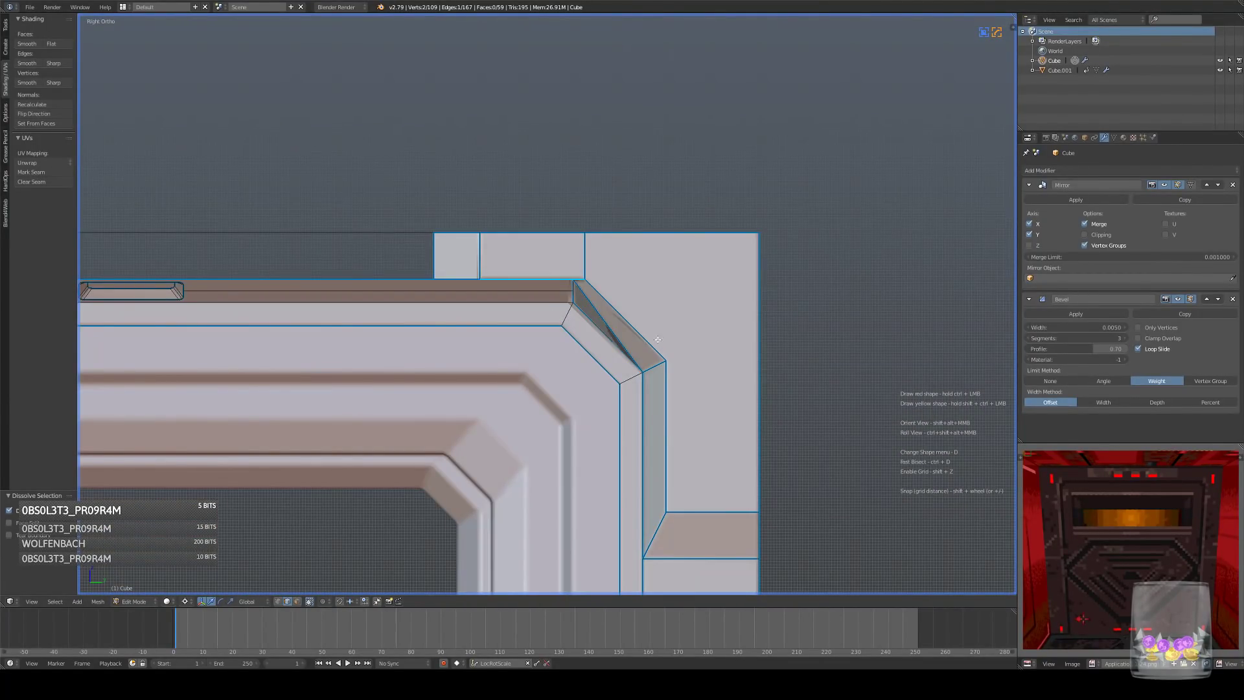
key(g)
key(z)
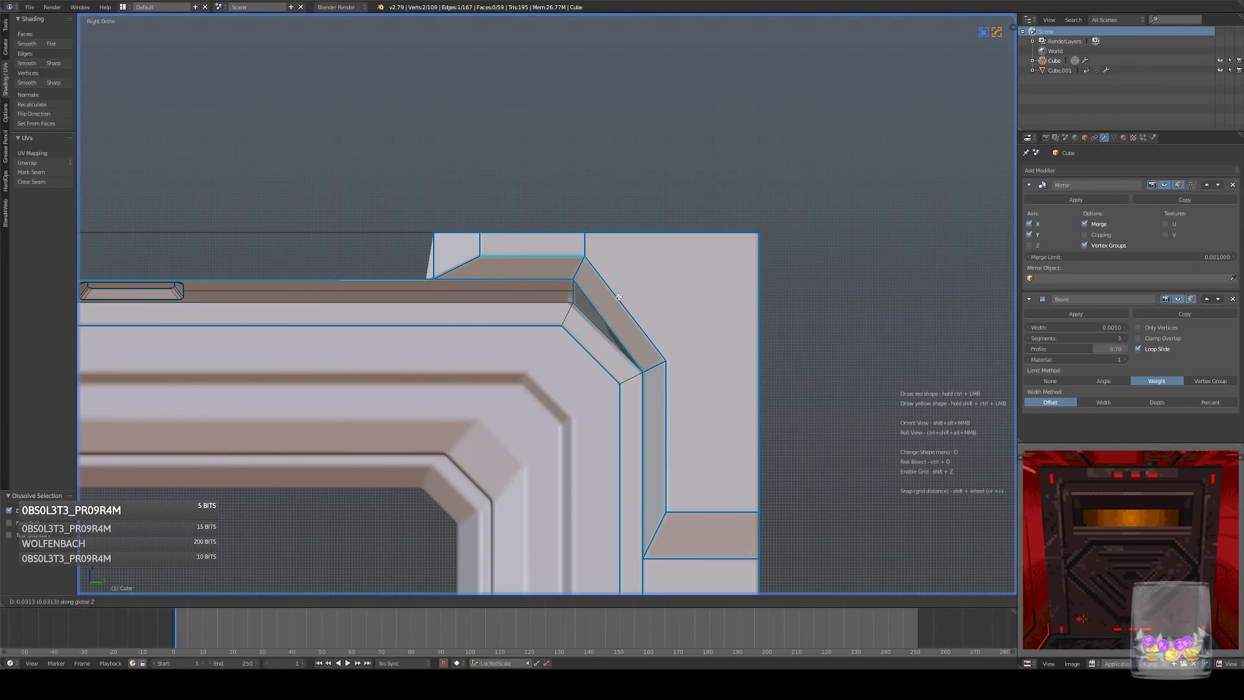
click(619, 297)
- Examine the reshaped upper corner and the cell band in both wireframe and solid shading
shift+middle_drag(378, 343, 609, 350)
mouse_move(578, 306)
shift+middle_down()
mouse_move(628, 314)
mouse_move(625, 336)
mouse_move(548, 334)
shift+middle_up()
key(z)
key(z)
scroll(628, 315, down, 6)
key(z)
key(z)
scroll(619, 319, up, 5)
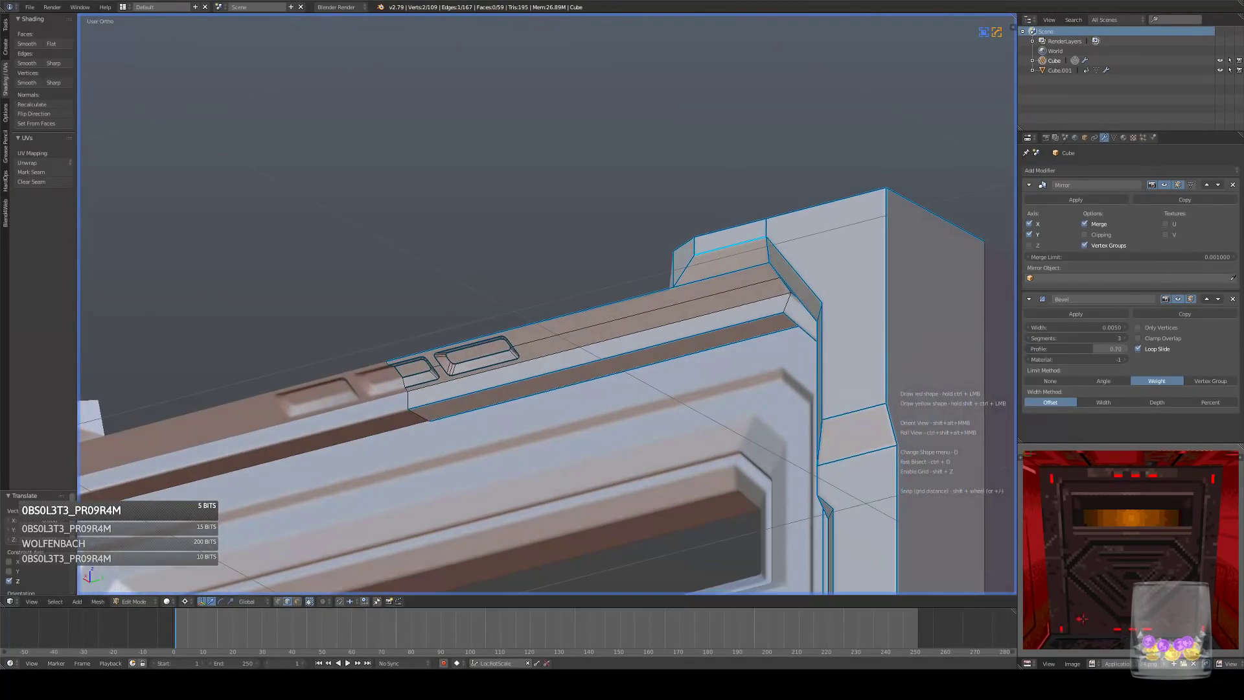
- Extrude the vertex at the top centre of the cell band up to the frame's top and fill the face above the band
click(278, 601)
right_click(391, 336)
middle_drag(458, 289, 388, 318)
key(z)
scroll(640, 343, down, 3)
key(e)
click(641, 324)
key(z)
middle_drag(642, 325, 641, 293)
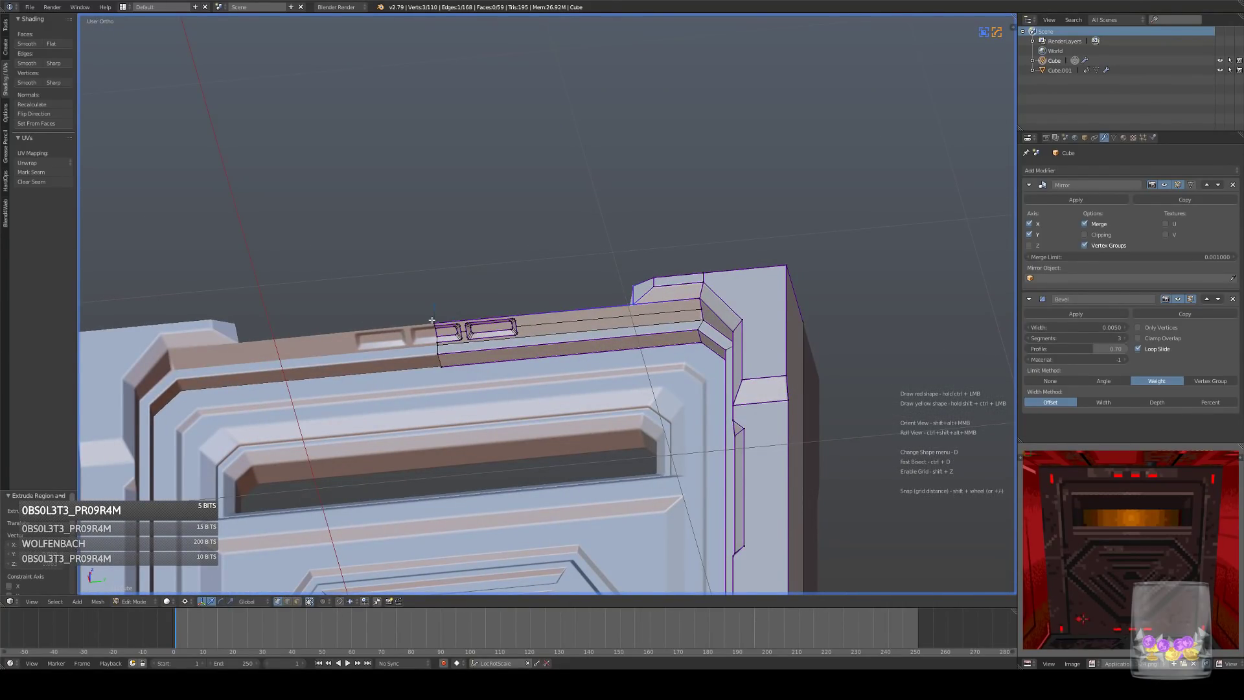
key(f)
key(a)
- Examine the filled top of the door frame in object mode from several angles and in side view
middle_drag(466, 286, 502, 299)
key(Tab)
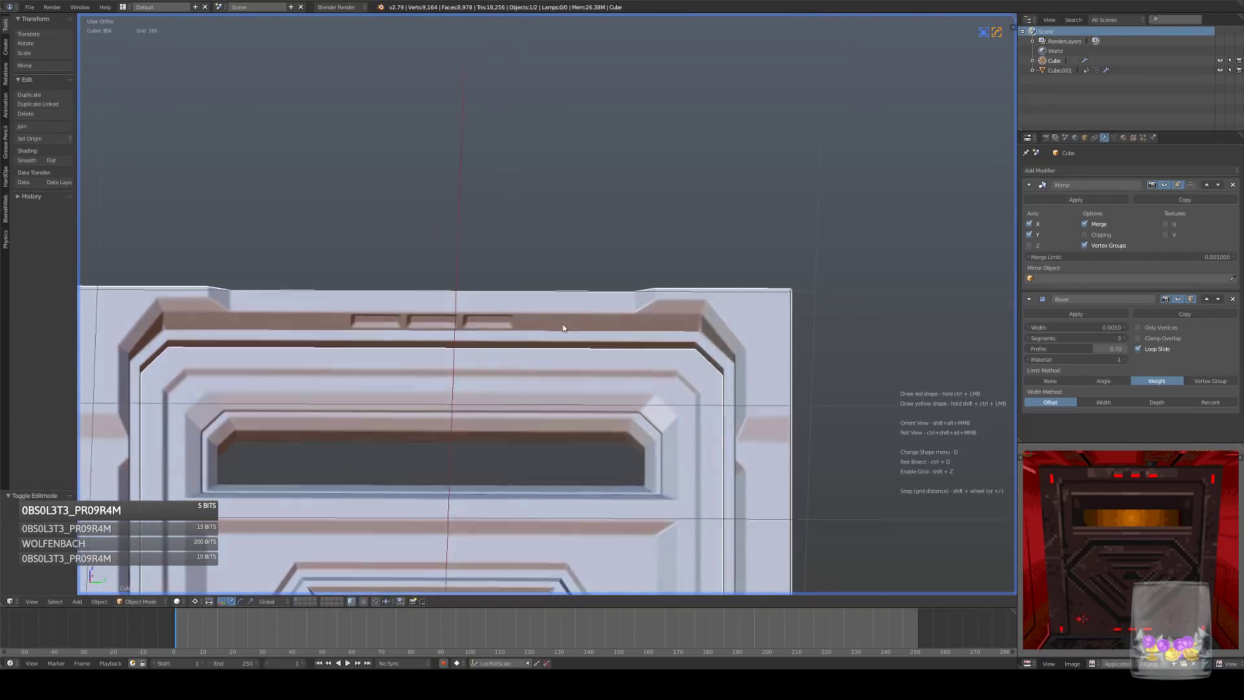
scroll(572, 326, down, 5)
middle_drag(573, 324, 587, 247)
key(a)
scroll(603, 302, up, 2)
key(KP_3)
scroll(593, 338, up, 1)
shift+middle_drag(587, 247, 592, 384)
- Cut the frame's top section with a BoxCutter rectangle around the sunken cells, from the centre line to beyond the outer cell
key(Tab)
scroll(580, 360, up, 2)
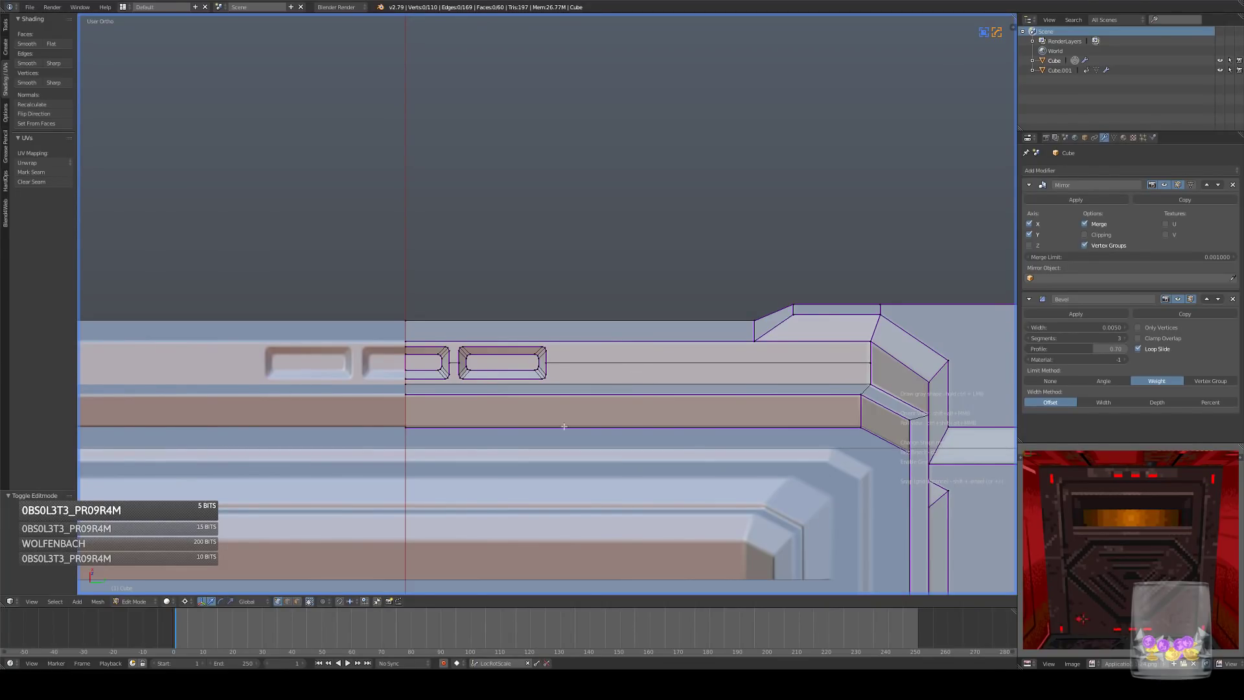
middle_drag(573, 321, 572, 380)
key(KP_3)
key(z)
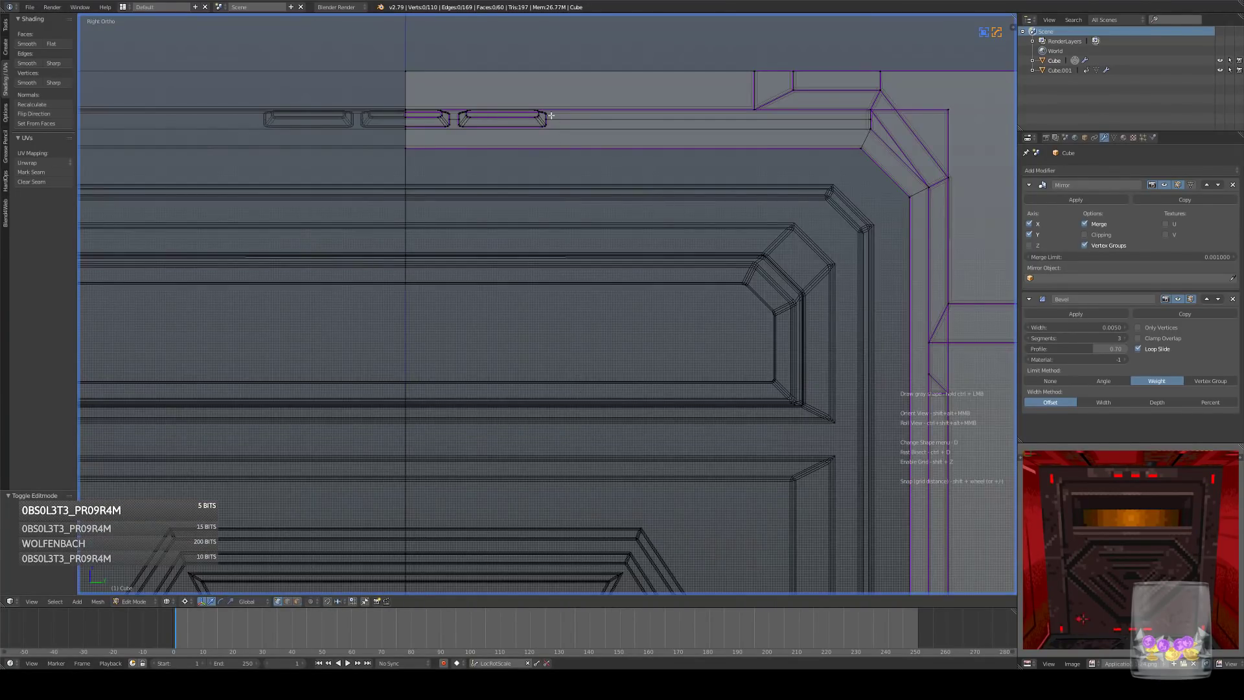
shift+middle_drag(550, 123, 562, 223)
mouse_move(397, 140)
mouse_down()
mouse_move(607, 215)
mouse_move(593, 230)
mouse_up()
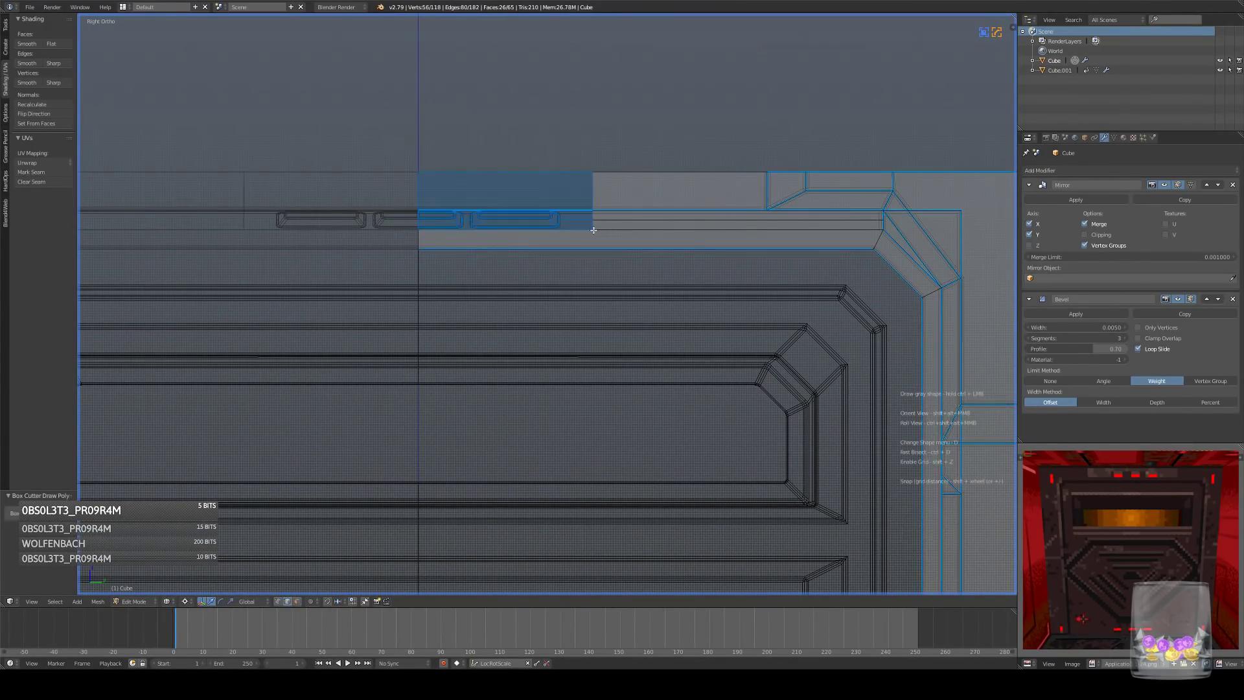
- Move the new edge loop inward, closer to the outer cell, and dissolve the surplus cut edges
alt+right_click(594, 190)
shift+middle_drag(636, 226, 601, 267)
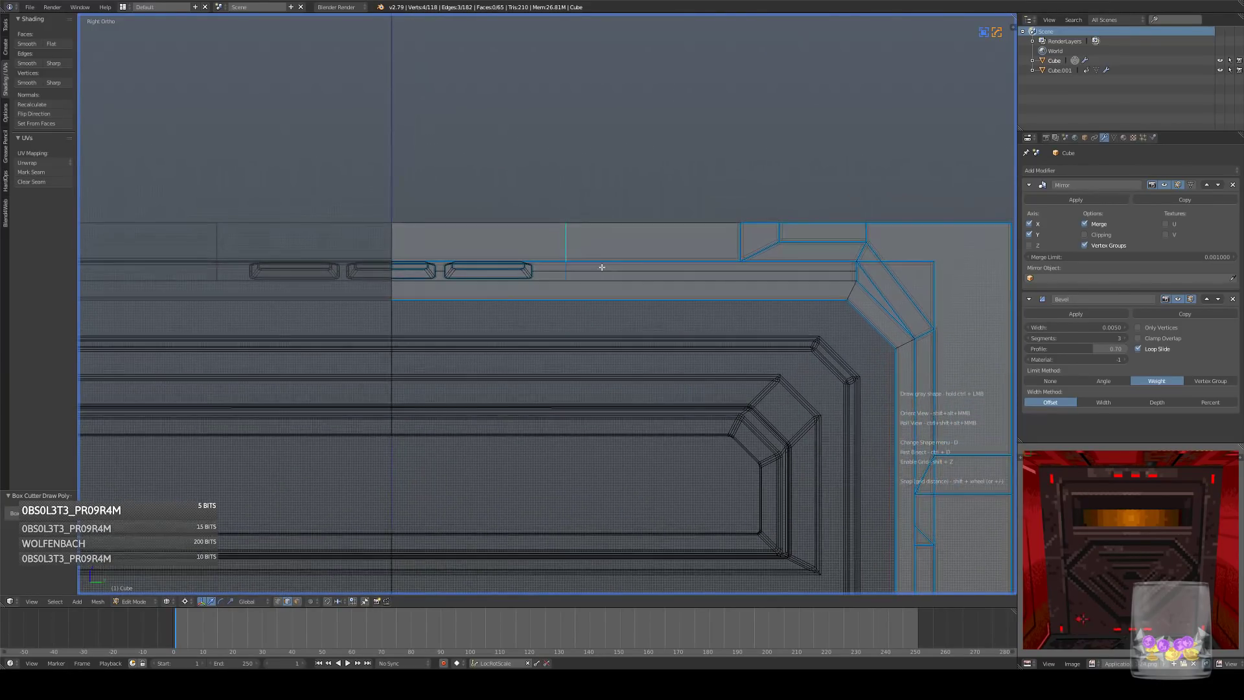
scroll(602, 267, up, 3)
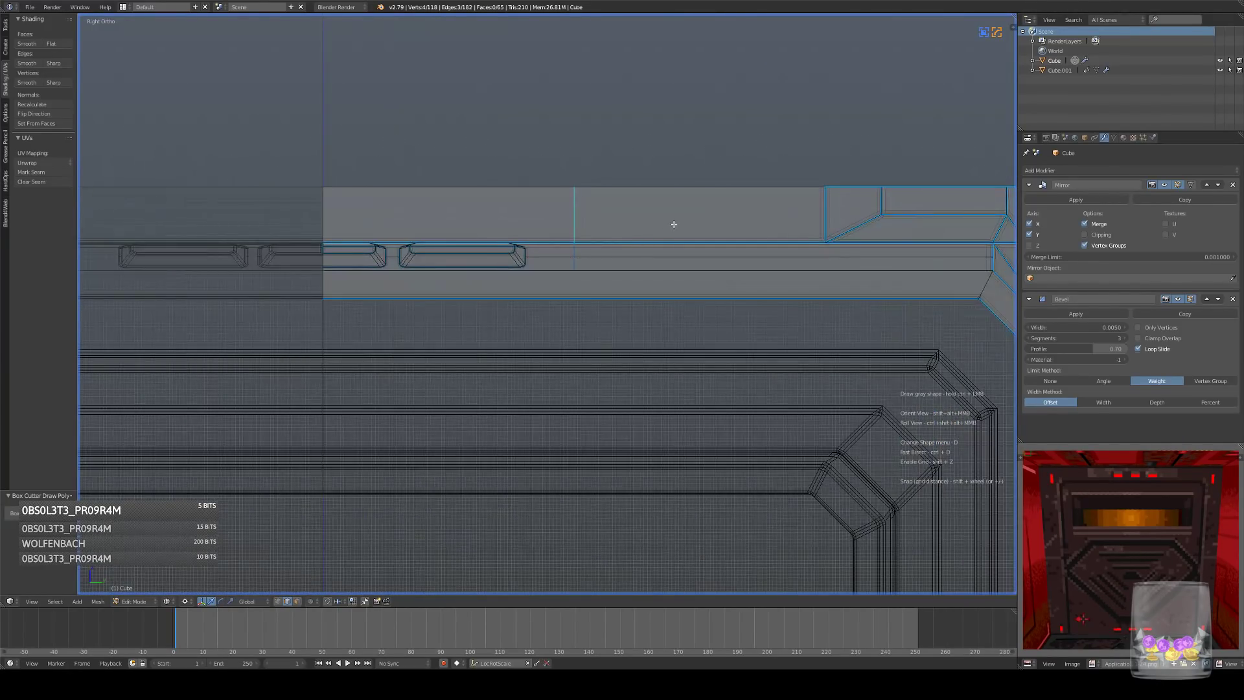
key(g)
click(646, 224)
mouse_move(646, 224)
middle_down()
mouse_move(614, 231)
mouse_move(638, 322)
mouse_move(711, 317)
mouse_move(712, 347)
middle_up()
key(ctrl+x)
key(z)
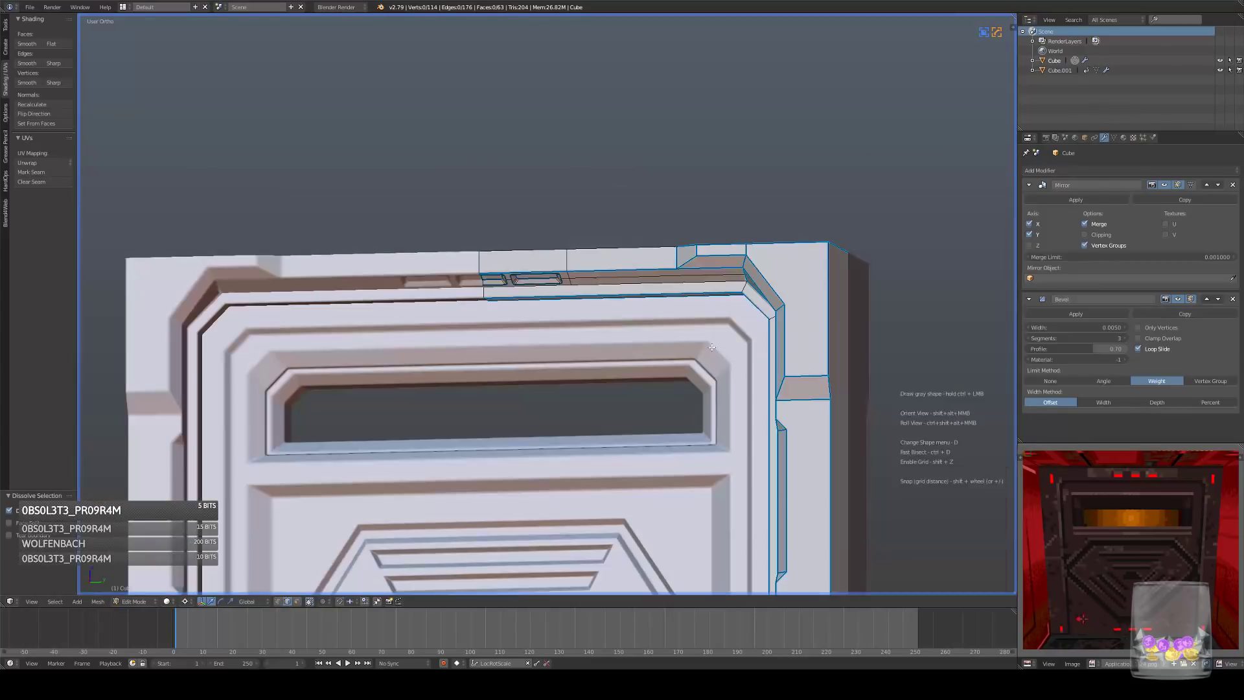
- Scrub the door animation forward and back to the start while examining the top of the frame
drag(384, 616, 359, 636)
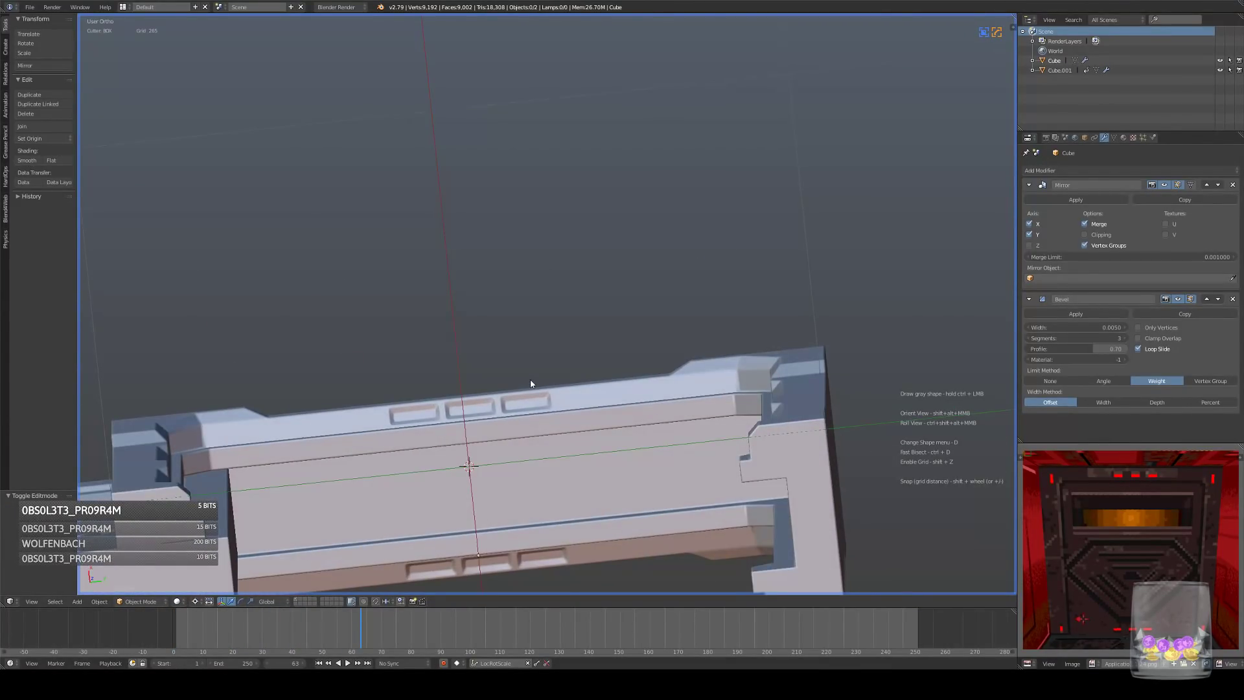
middle_drag(530, 384, 537, 484)
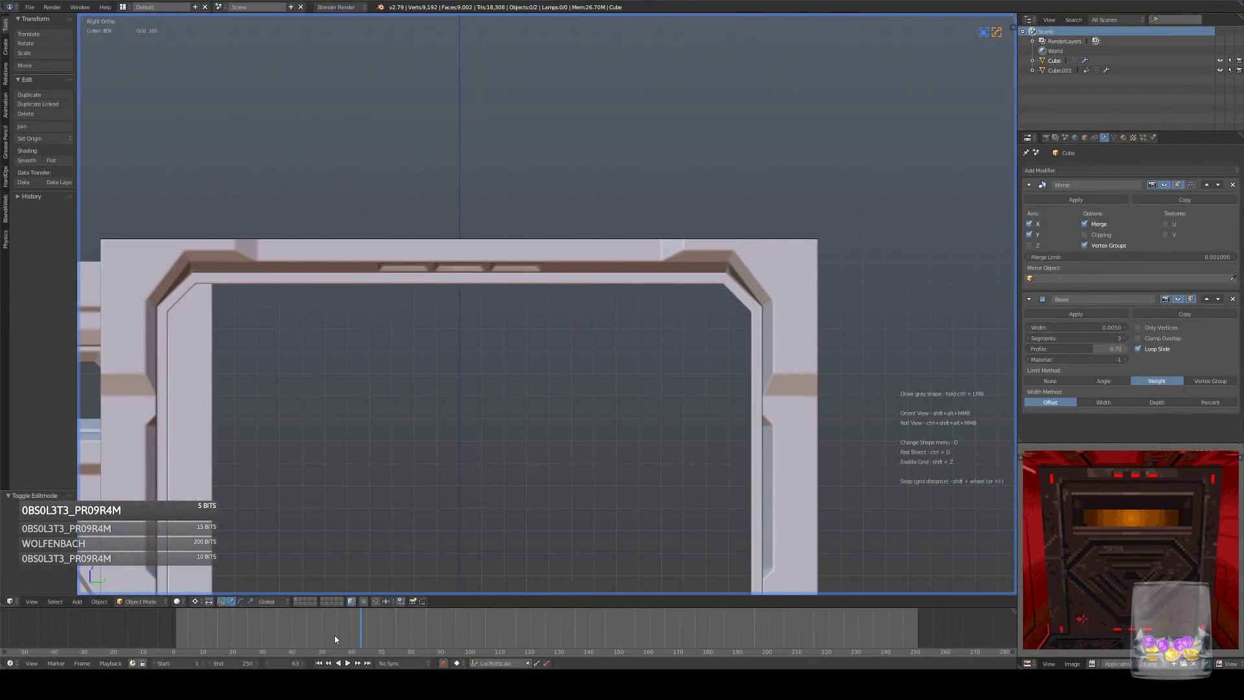
drag(334, 635, 176, 639)
middle_drag(584, 396, 579, 356)
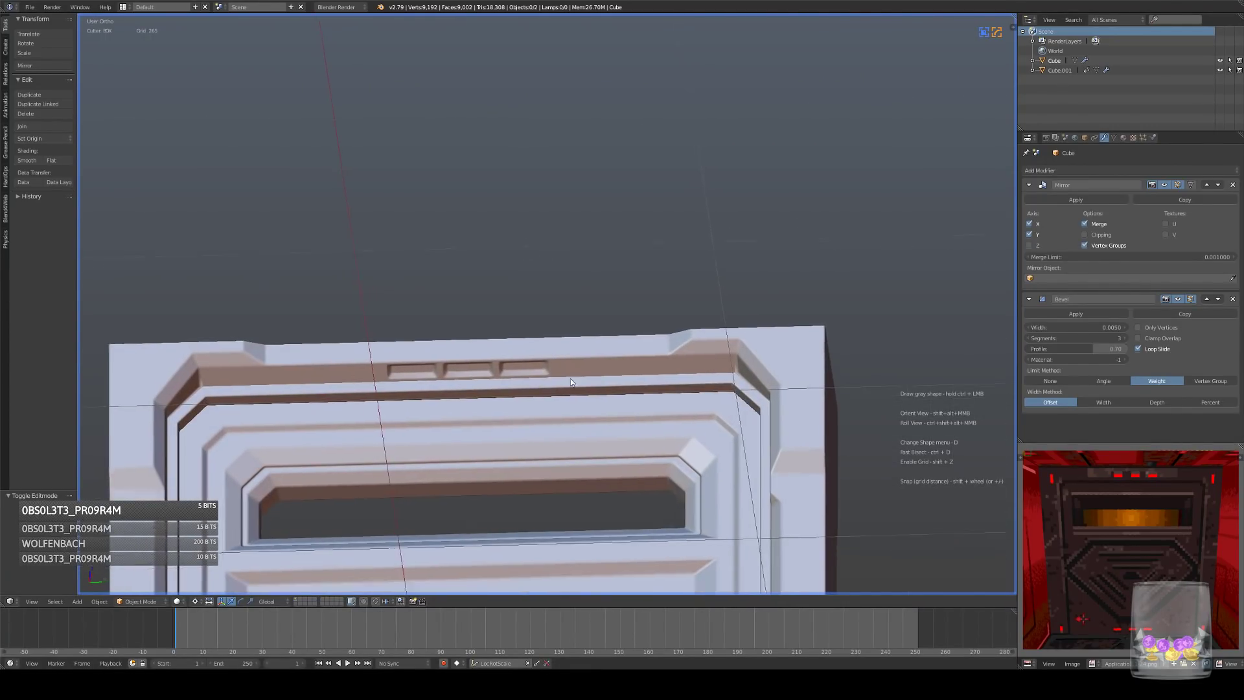
scroll(571, 286, up, 4)
key(Tab)
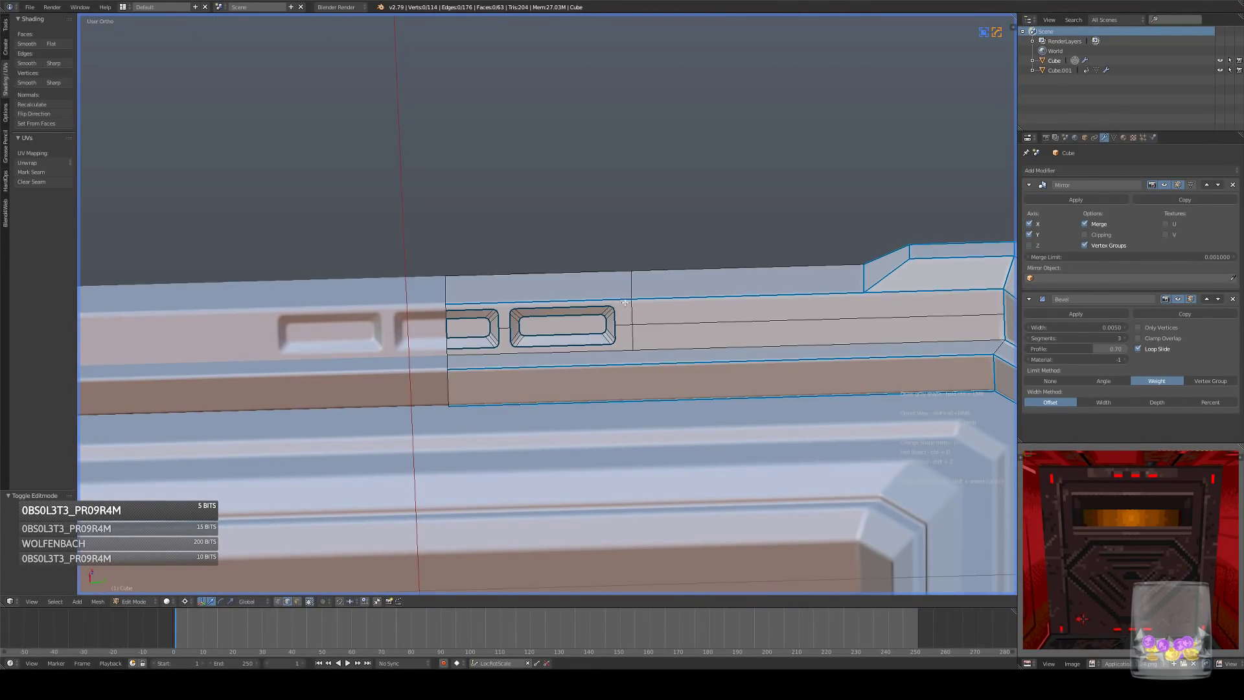
- Shift the edge loop beside the outer cell outward and bevel it into two parallel loops
alt+middle_drag(631, 316, 661, 363)
shift+middle_drag(664, 233, 635, 374)
scroll(613, 313, up, 2)
key(z)
scroll(641, 299, down, 5)
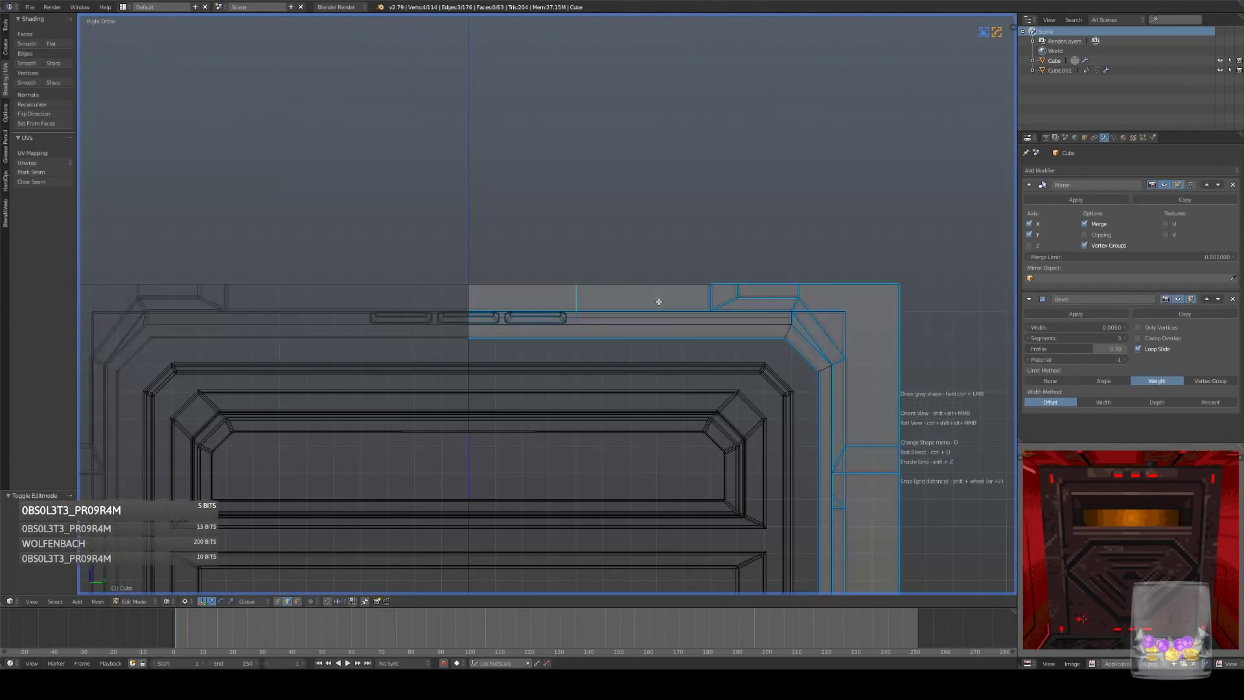
key(g)
click(667, 318)
key(ctrl+b)
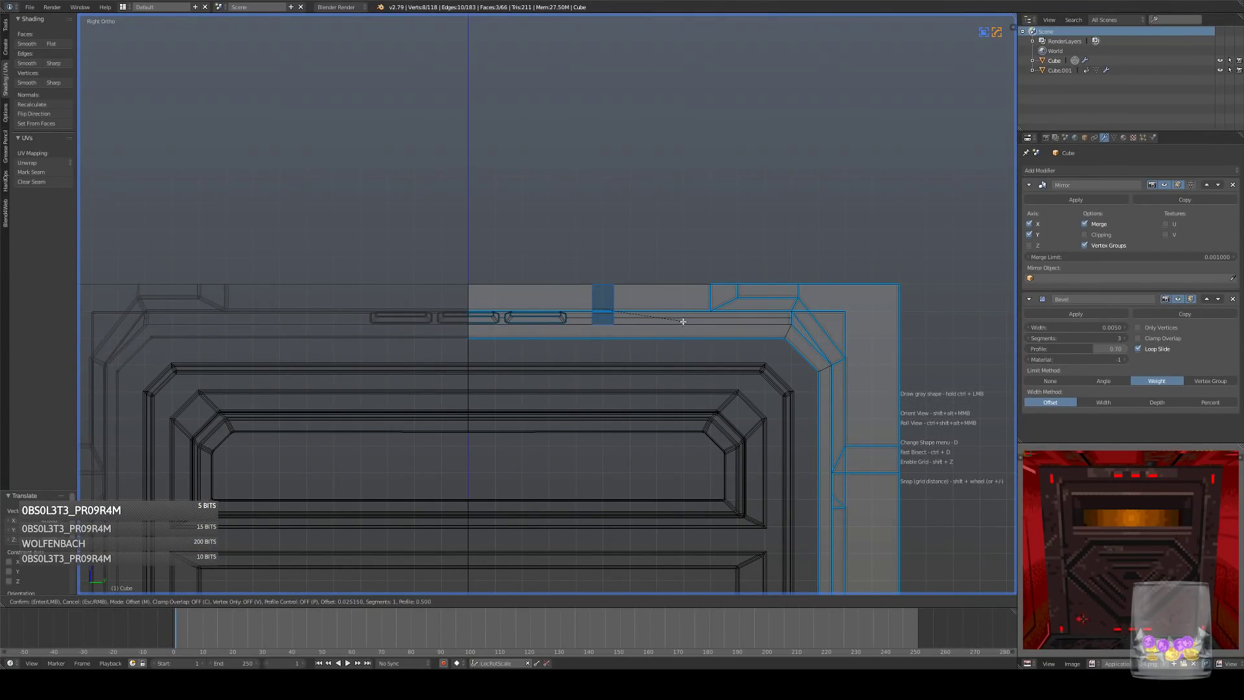
click(697, 326)
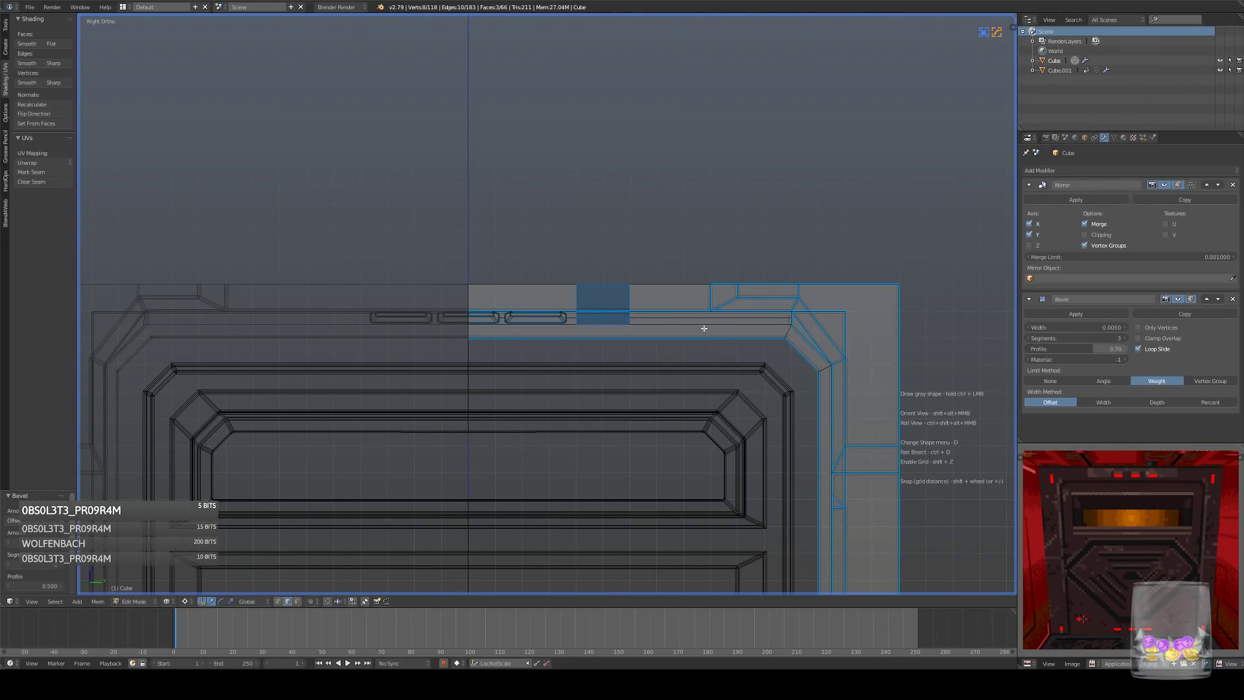
- Snap the two beveled loops to the grid and move the outer loop inward along Y
scroll(706, 330, up, 5)
key(shift+s)
click(678, 335)
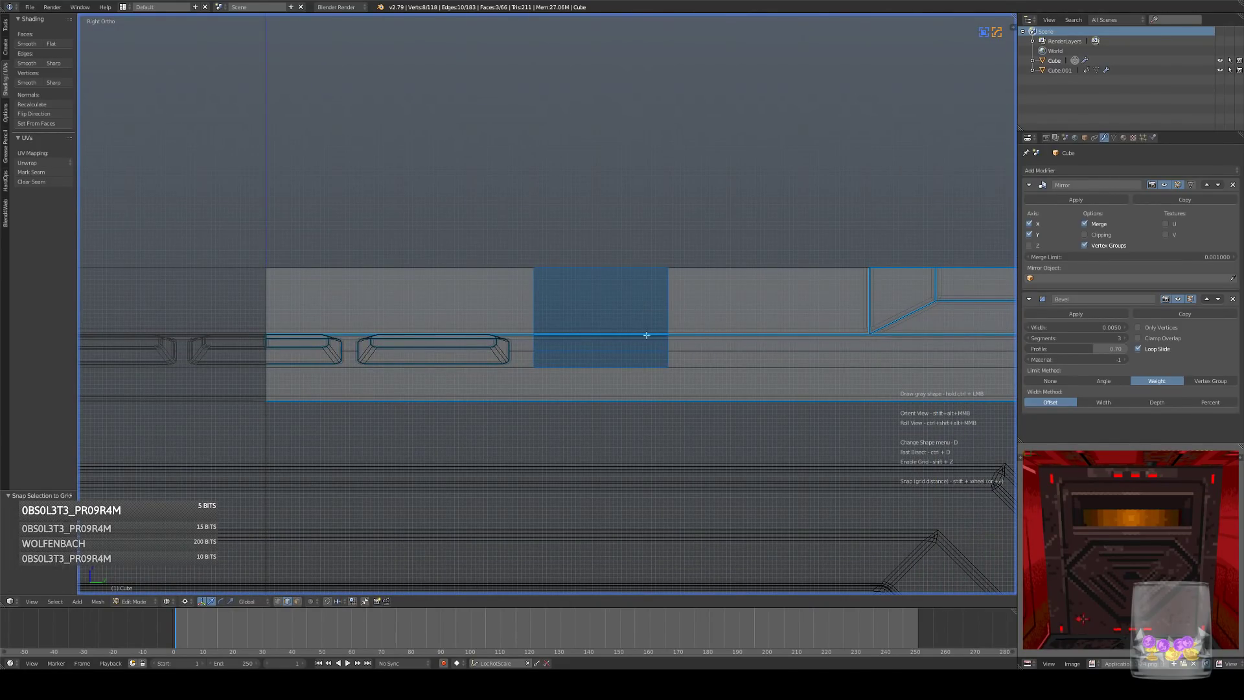
key(z)
alt+right_click(668, 399)
scroll(696, 386, down, 5)
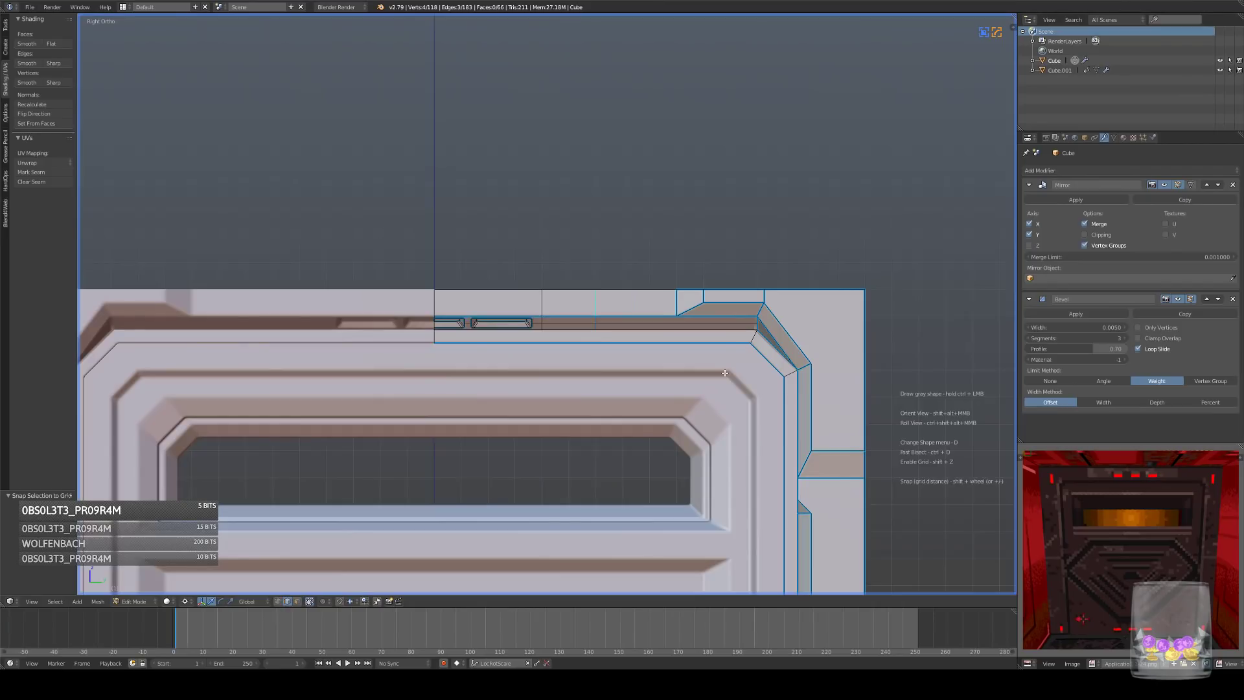
key(g)
key(y)
click(698, 374)
- Box-select the frame's top centre section containing the sunken cells in wireframe and split it from the frame
scroll(686, 382, down, 5)
shift+middle_drag(636, 401, 425, 320)
scroll(629, 374, up, 4)
key(b)
drag(376, 201, 625, 351)
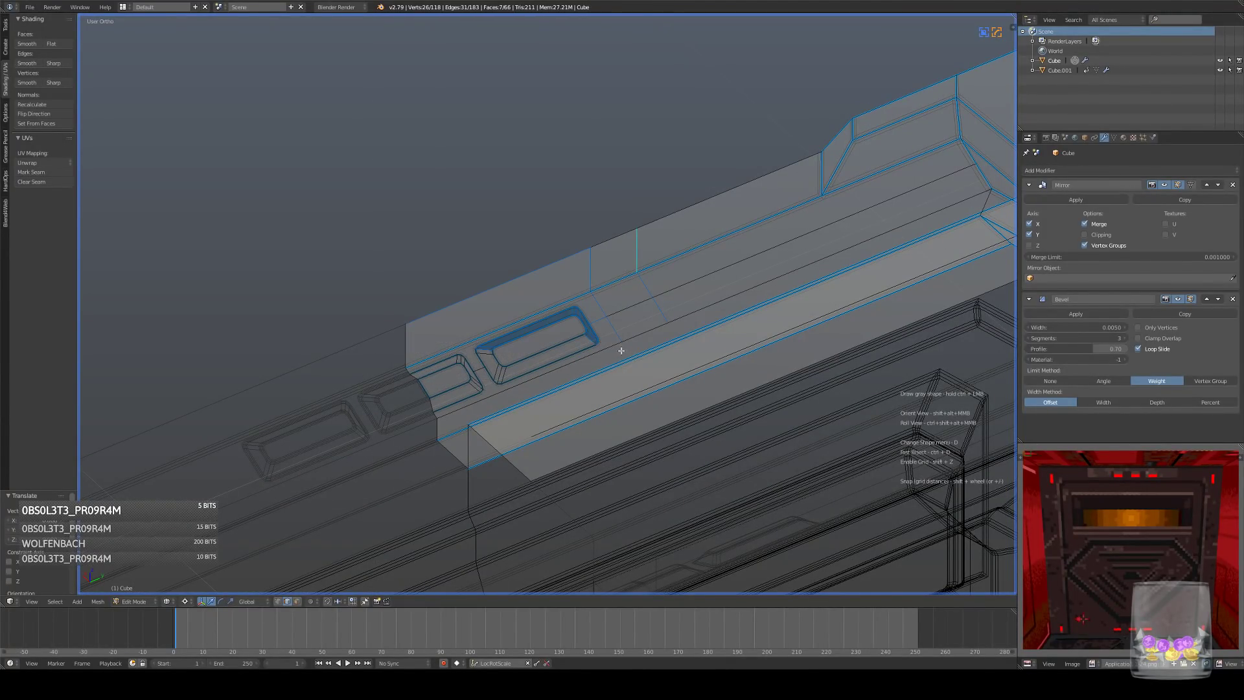
shift+click(282, 600)
key(b)
drag(322, 289, 512, 409)
key(b)
drag(366, 348, 447, 419)
key(ctrl+KP_1)
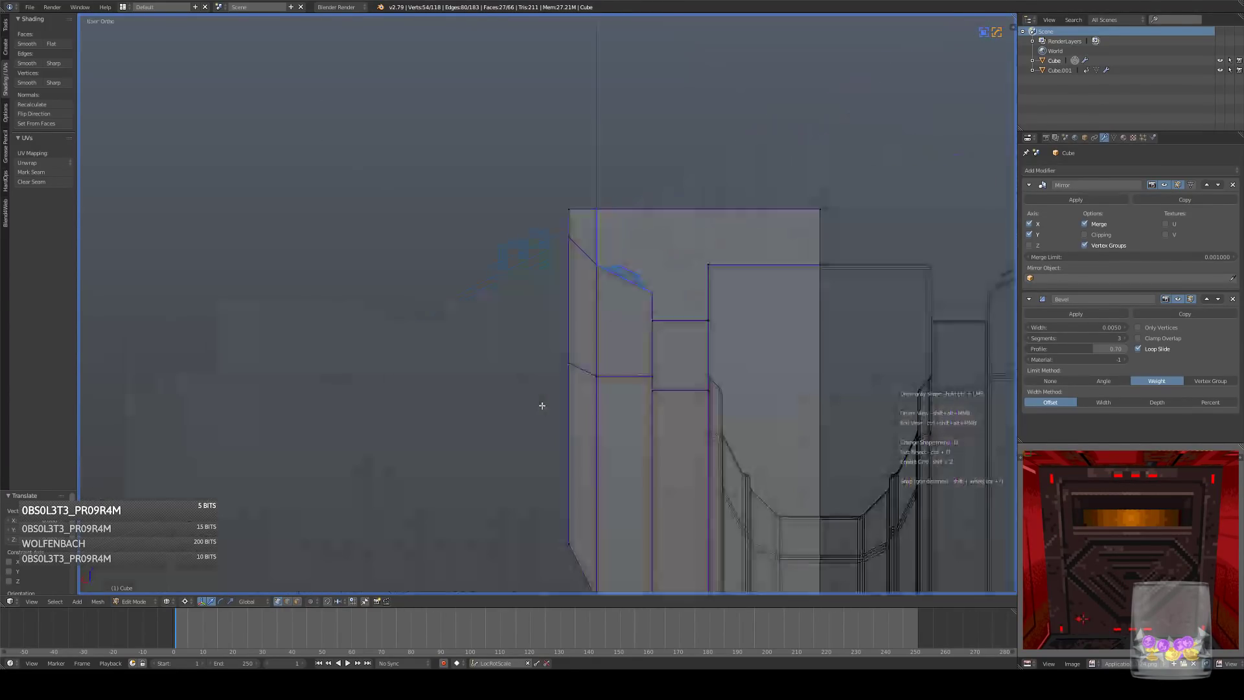
key(y)
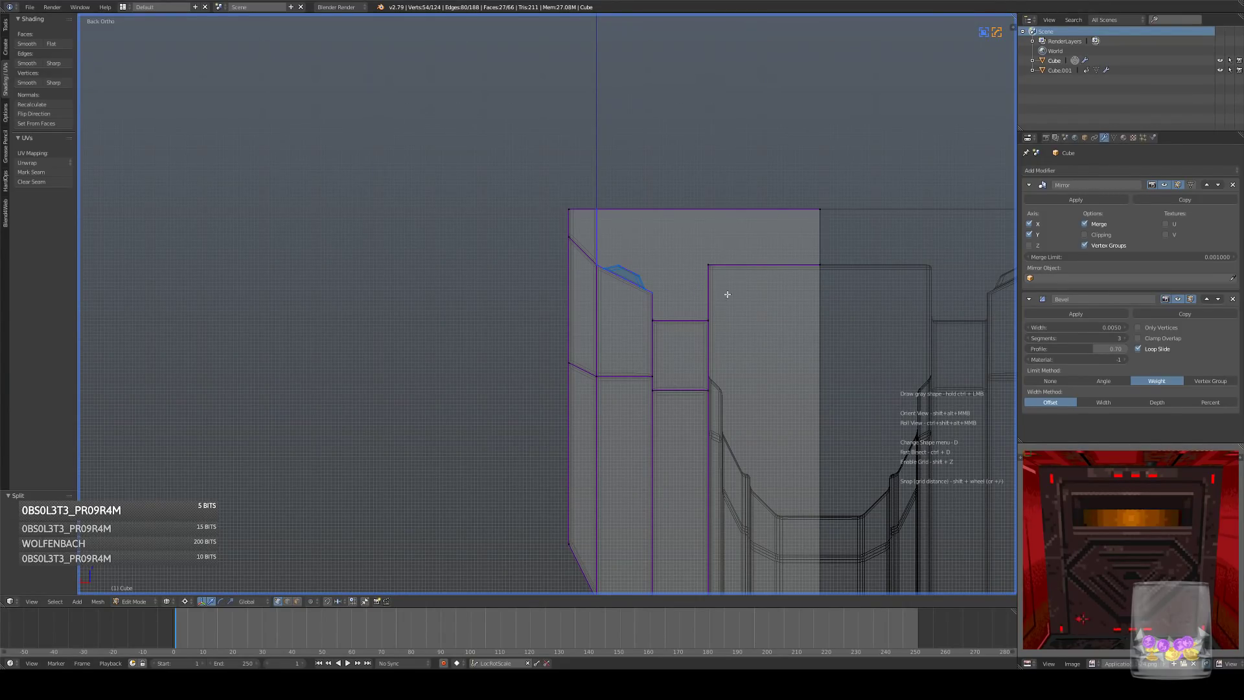
- Shift the split cell section outward in back view so it protrudes from the frame
key(g)
click(707, 293)
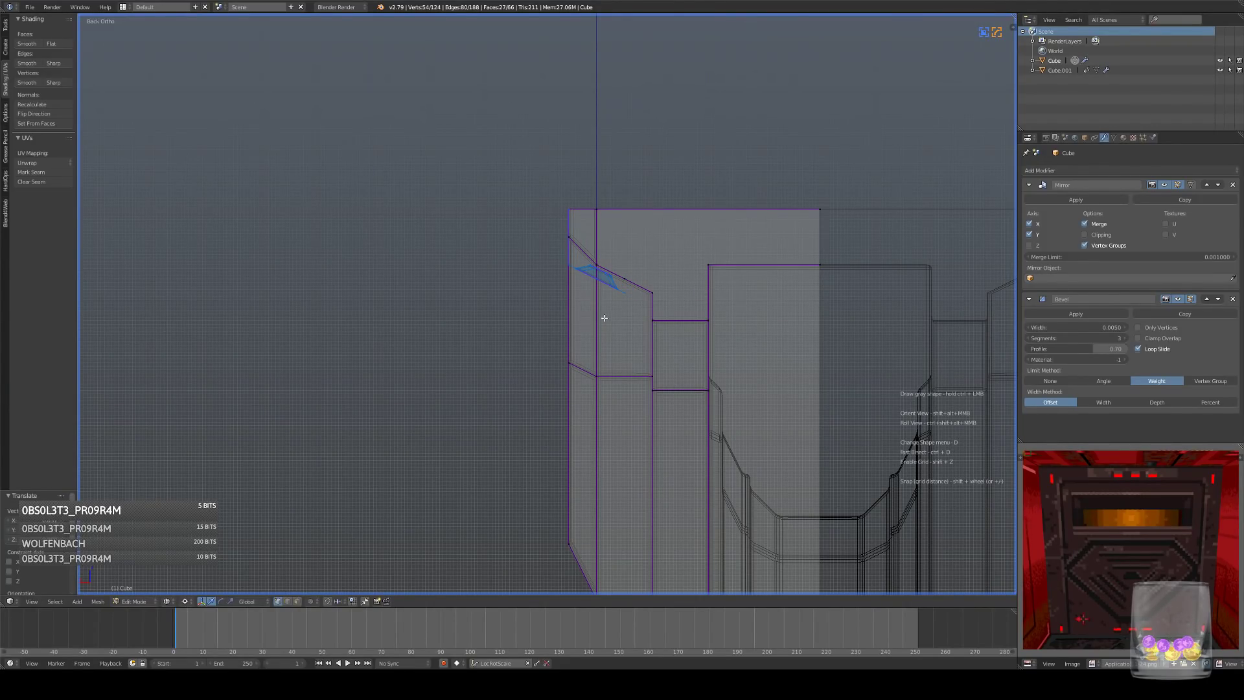
scroll(610, 298, up, 4)
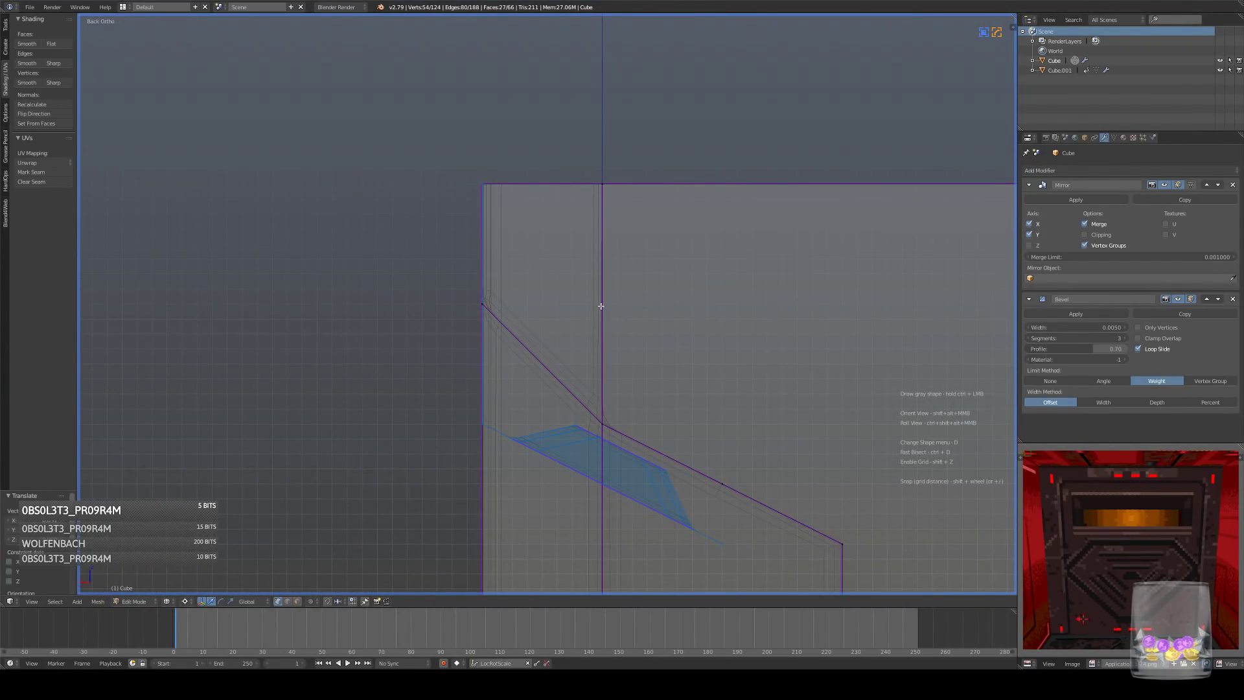
scroll(601, 306, up, 4)
scroll(599, 304, up, 3)
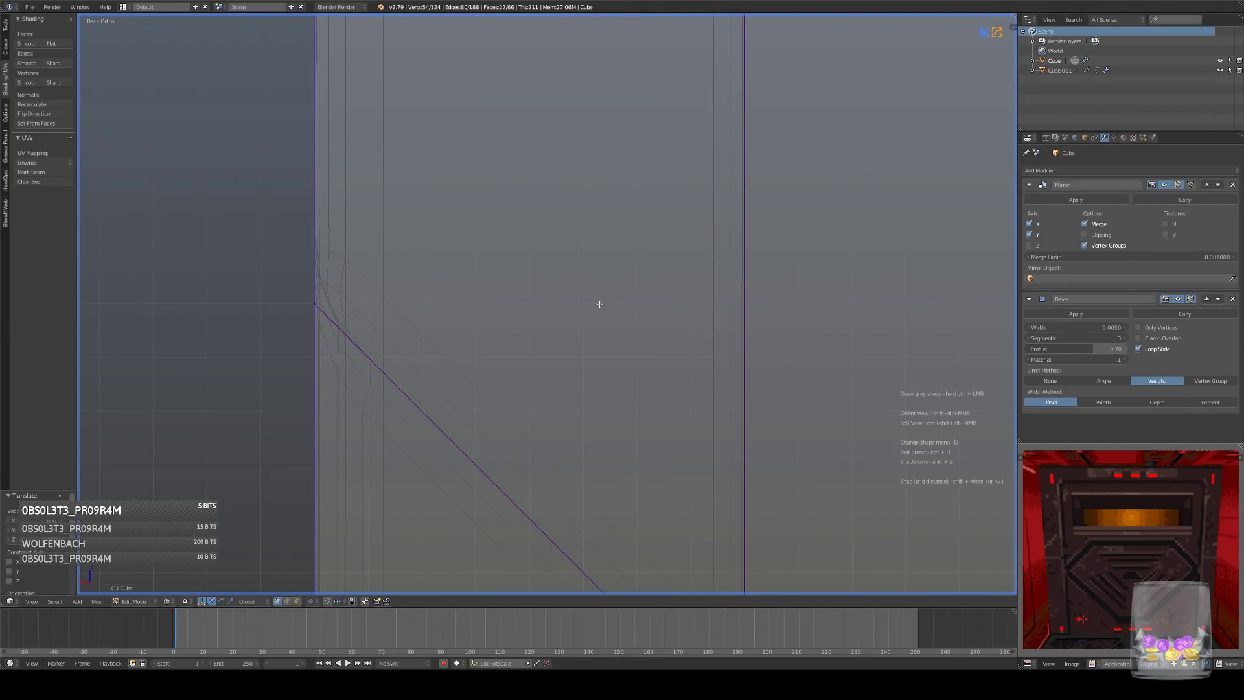
- Delete the vertices of the shifted cell section's outermost edge loop
middle_drag(587, 295, 700, 336)
right_click(708, 339)
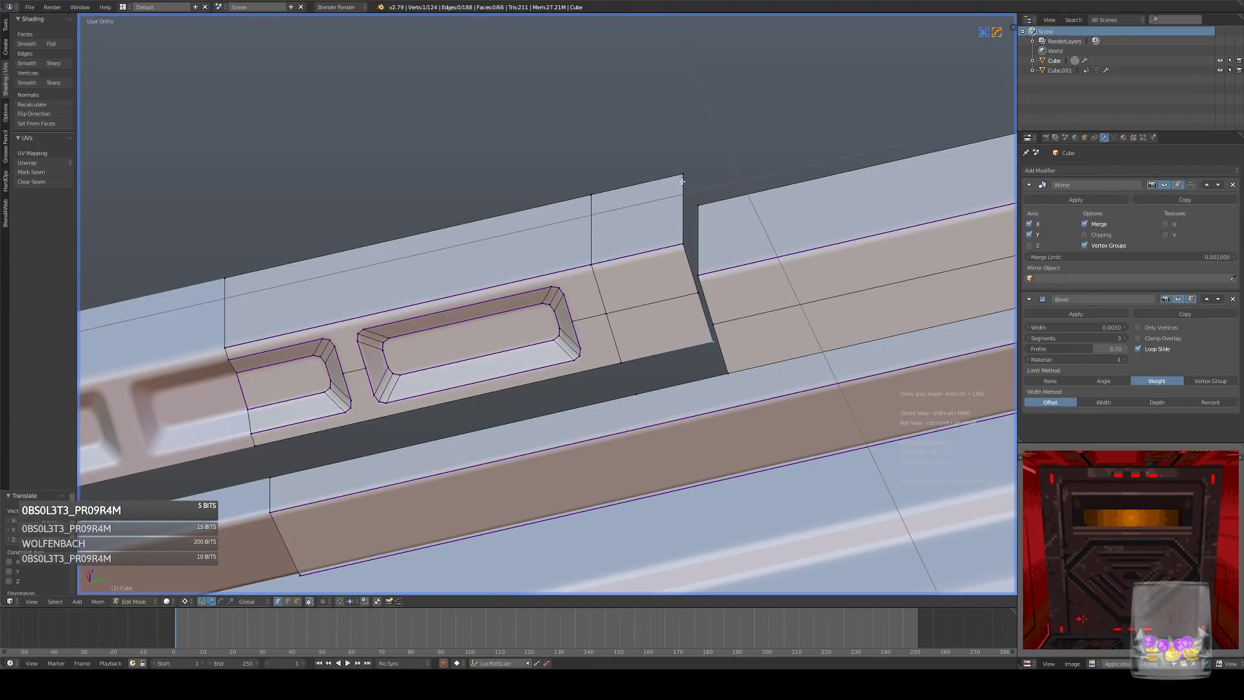
key(x)
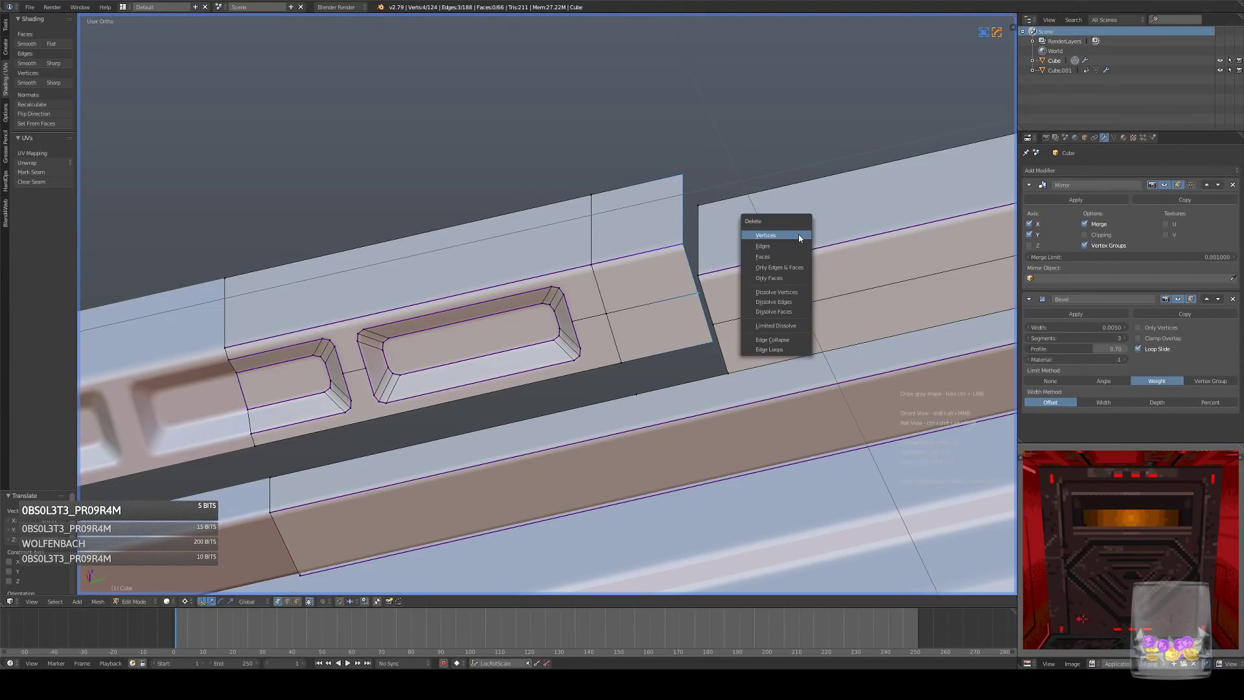
click(778, 234)
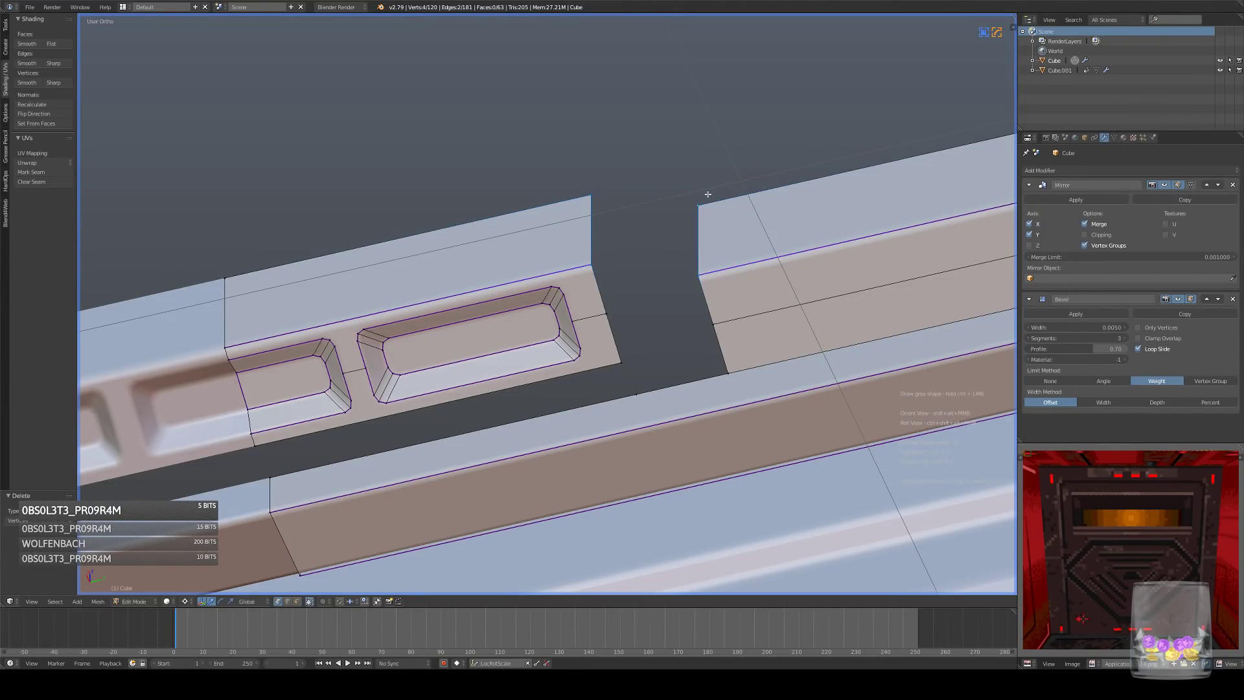
- Fill faces across the gap between the protruding cell section and the frame, including the strip beneath the cells
key(f)
right_click(594, 265)
key(f)
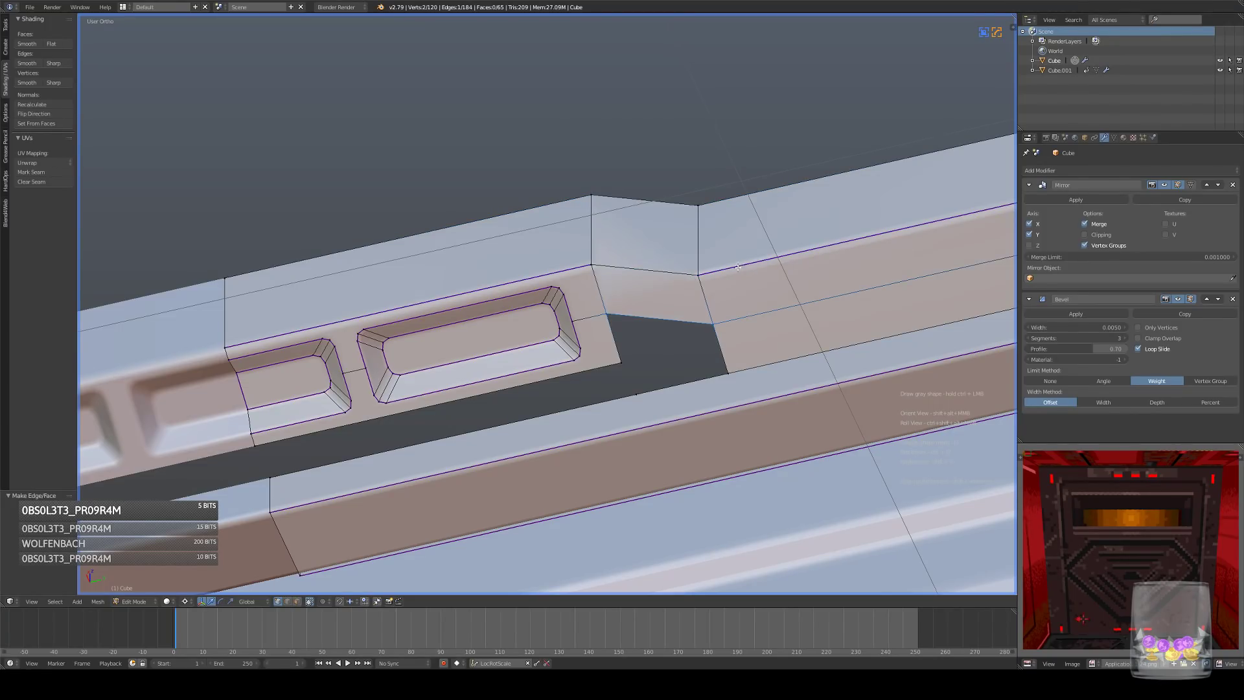
middle_drag(738, 265, 646, 364)
key(f)
right_click(628, 391)
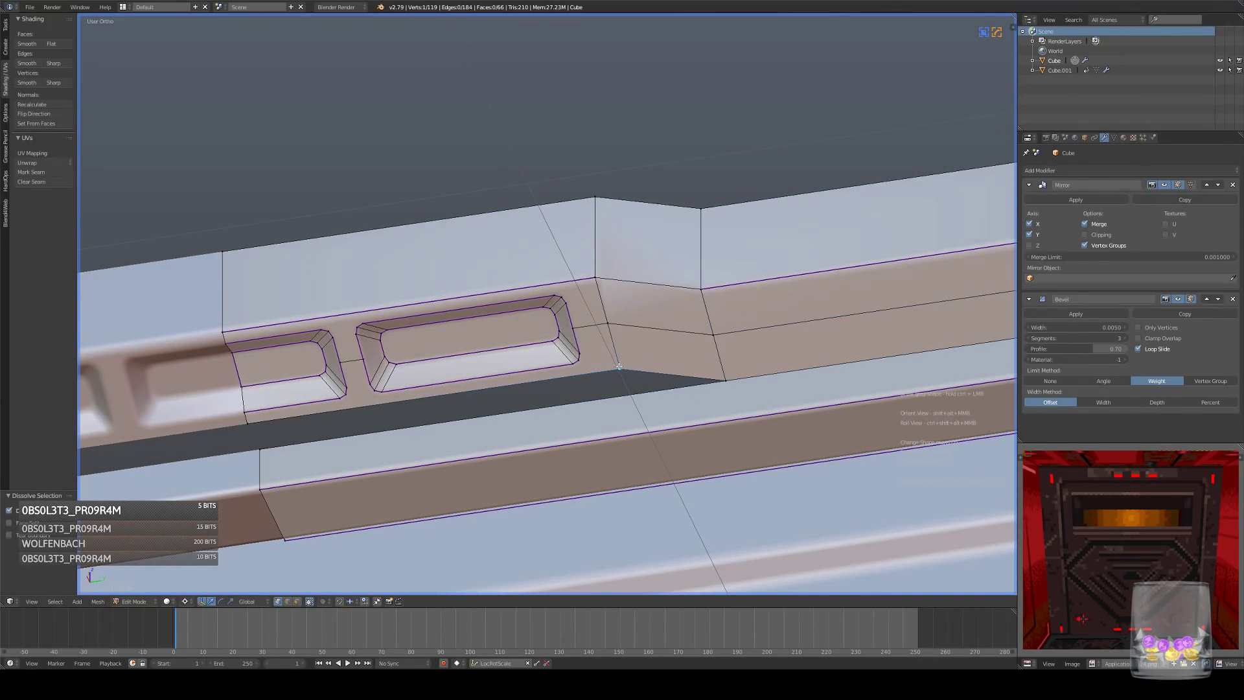
key(f)
- Set the bevel weight and sharpen the edges along the protruding cell section's sloped end and lower border
click(287, 601)
right_click(503, 383)
shift+right_click(651, 374)
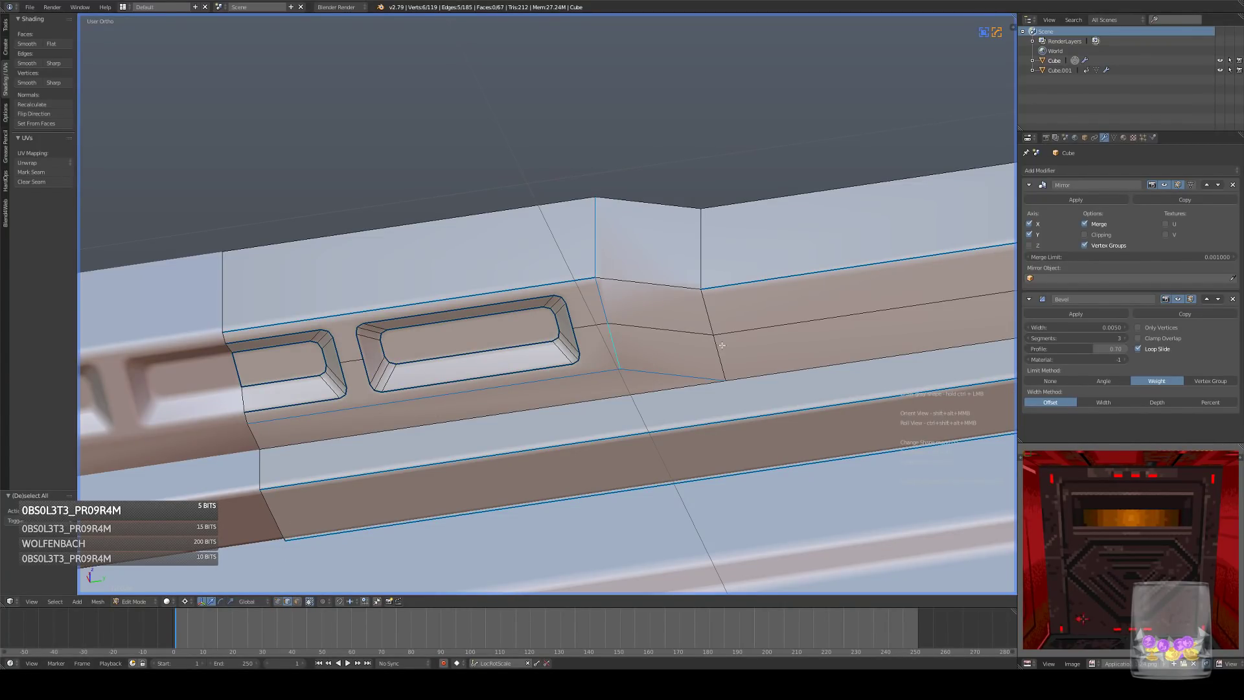
key(ctrl+shift+e)
click(770, 269)
key(q)
click(769, 260)
- Sharpen the crease across the top of the sloped end and the inner edge of the strip beneath the cells
right_click(650, 281)
key(q)
click(649, 281)
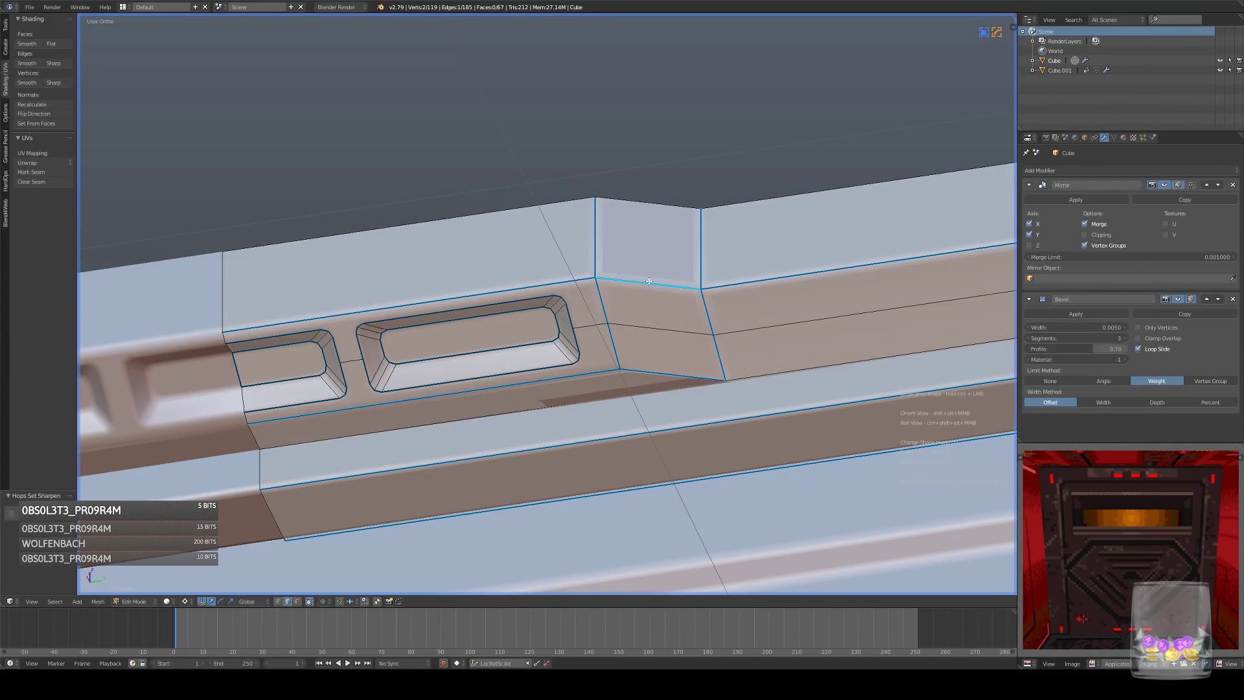
middle_drag(649, 283, 646, 266)
right_click(574, 411)
key(q)
click(573, 415)
- Sharpen the recessed band's lower edge between the protruding cell section and the corner, and check the frame in object mode
scroll(578, 395, down, 3)
scroll(578, 396, down, 1)
key(a)
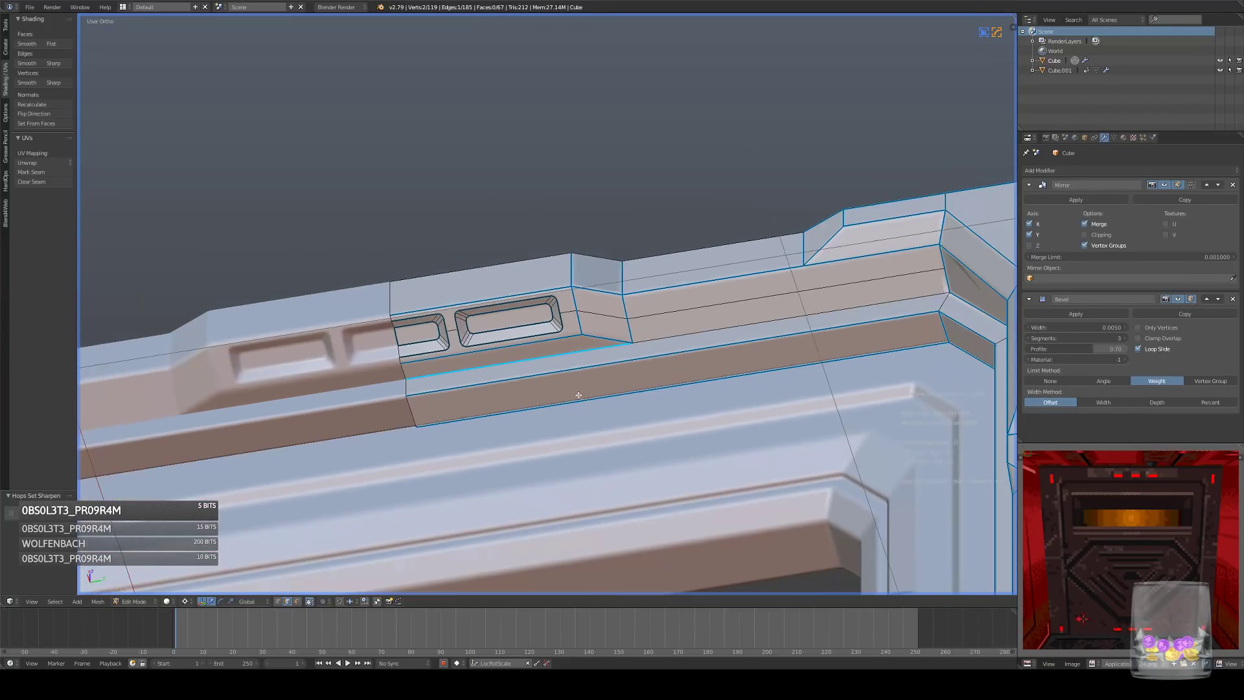
key(Tab)
key(Tab)
middle_drag(655, 323, 719, 322)
right_click(668, 336)
key(q)
click(670, 341)
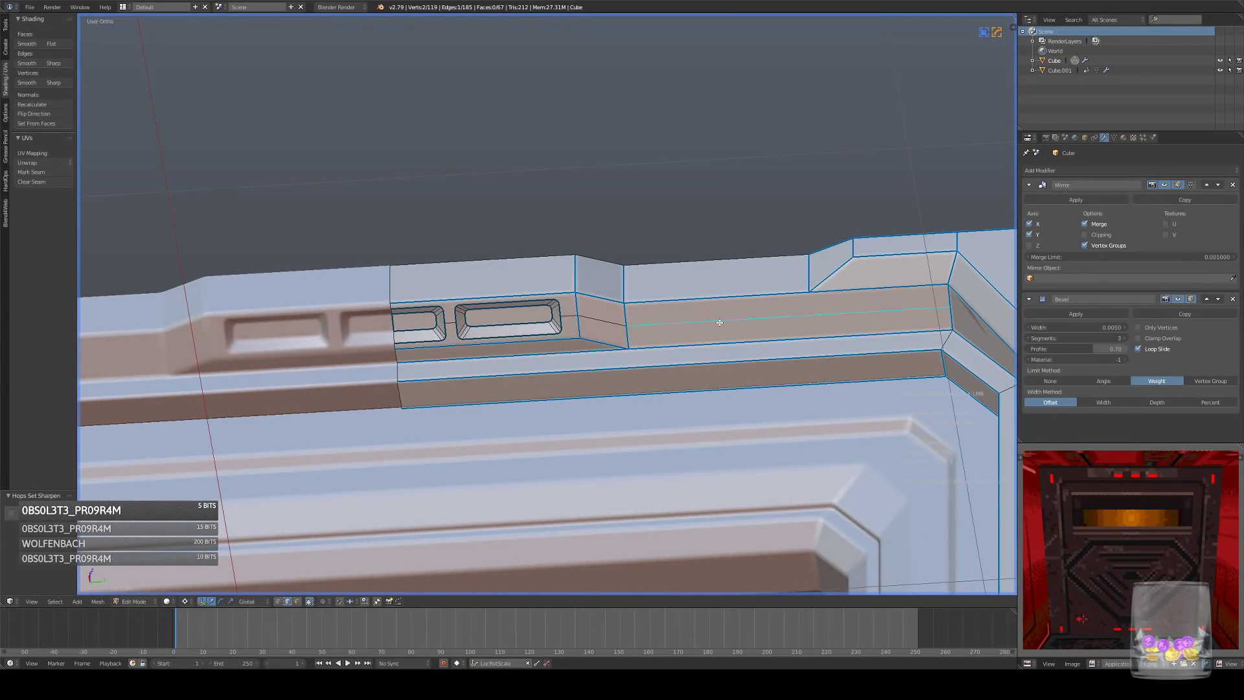
key(KP_3)
key(Tab)
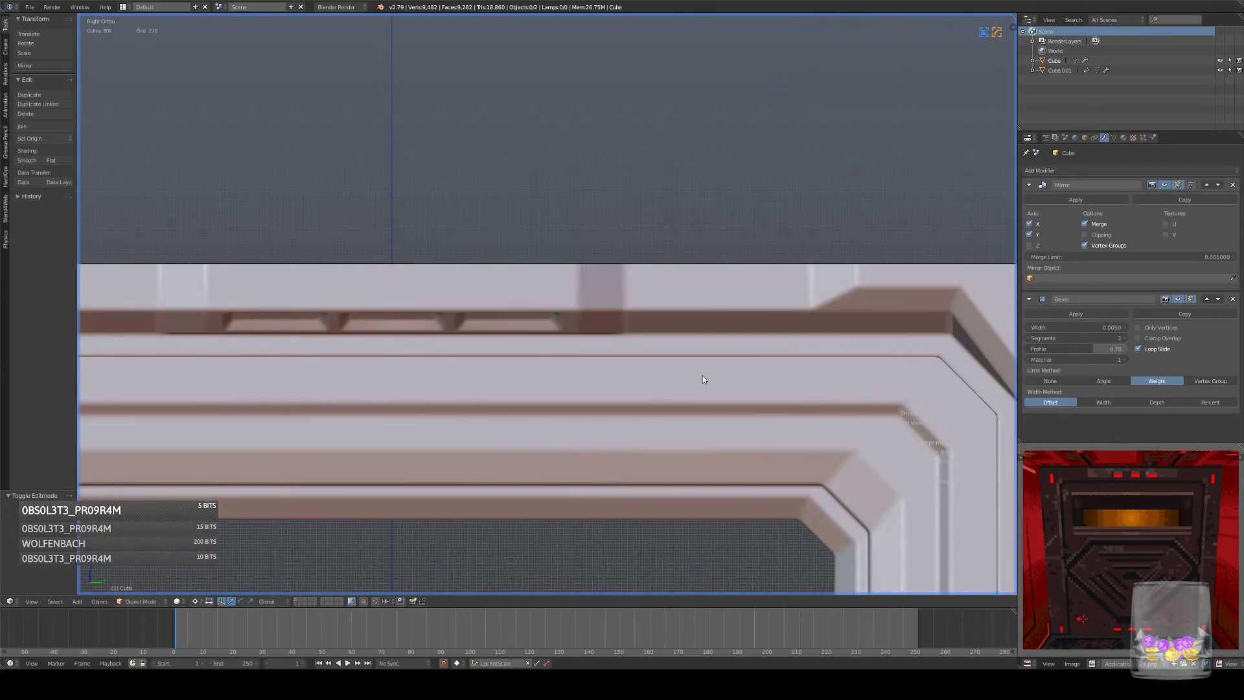
- Sharpen the edge path along the upper recess of the door frame and fill the frame's open top with a face
scroll(702, 377, down, 5)
middle_drag(670, 391, 590, 353)
scroll(586, 370, down, 2)
key(Tab)
scroll(606, 366, up, 3)
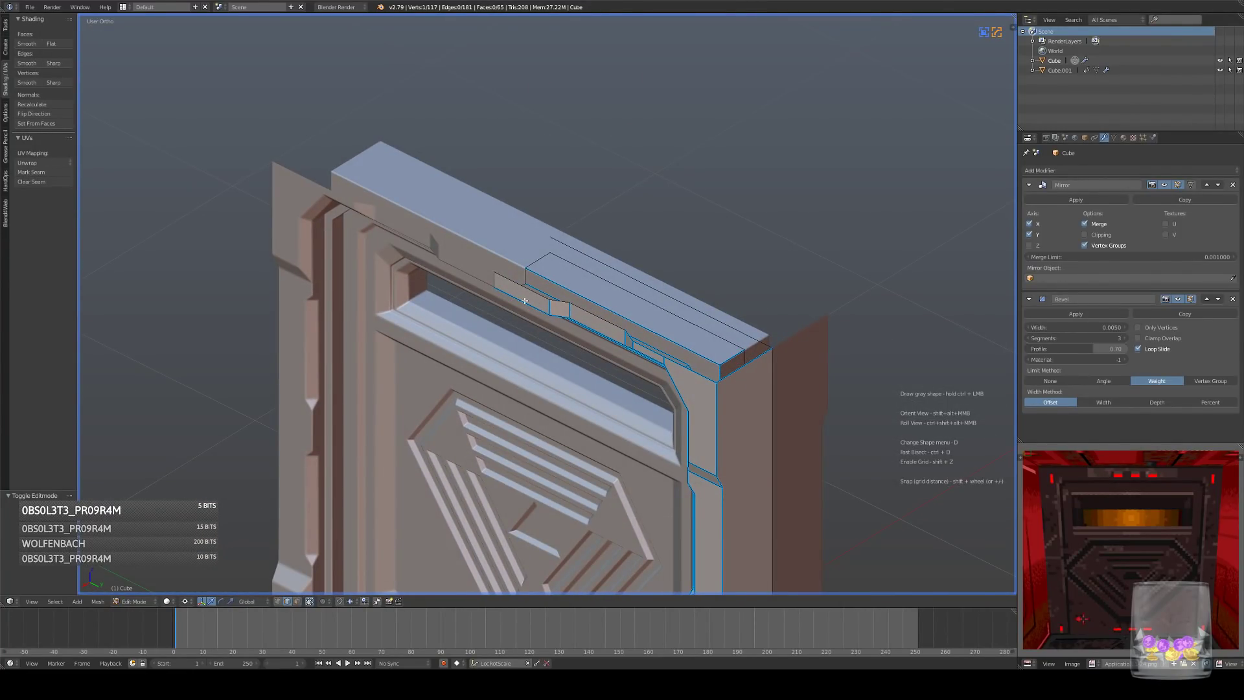
ctrl+click(580, 313)
key(q)
click(600, 316)
ctrl+click(751, 367)
key(f)
key(a)
middle_drag(808, 278, 612, 319)
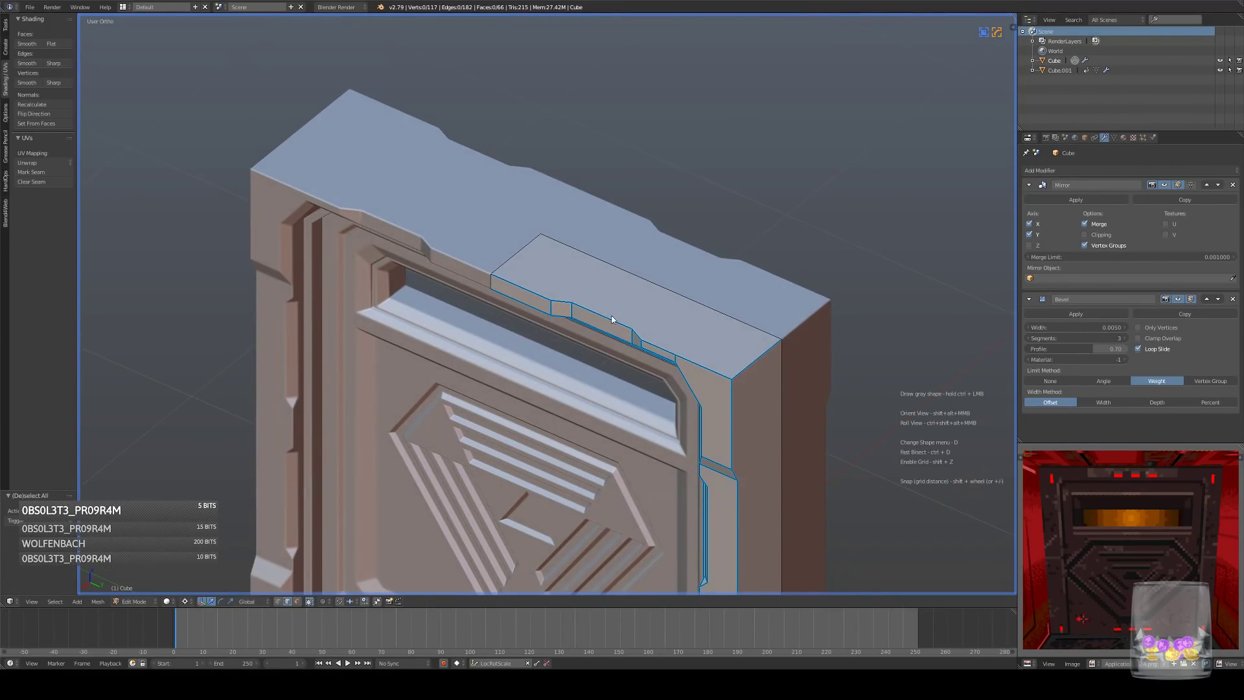
key(Tab)
- Examine the door frame's upper recess and corners from straight-on and angled views, both shaded and with its mesh shown
scroll(571, 353, down, 5)
key(KP_3)
scroll(600, 361, up, 6)
shift+middle_drag(600, 361, 572, 320)
key(KP_3)
key(KP_3)
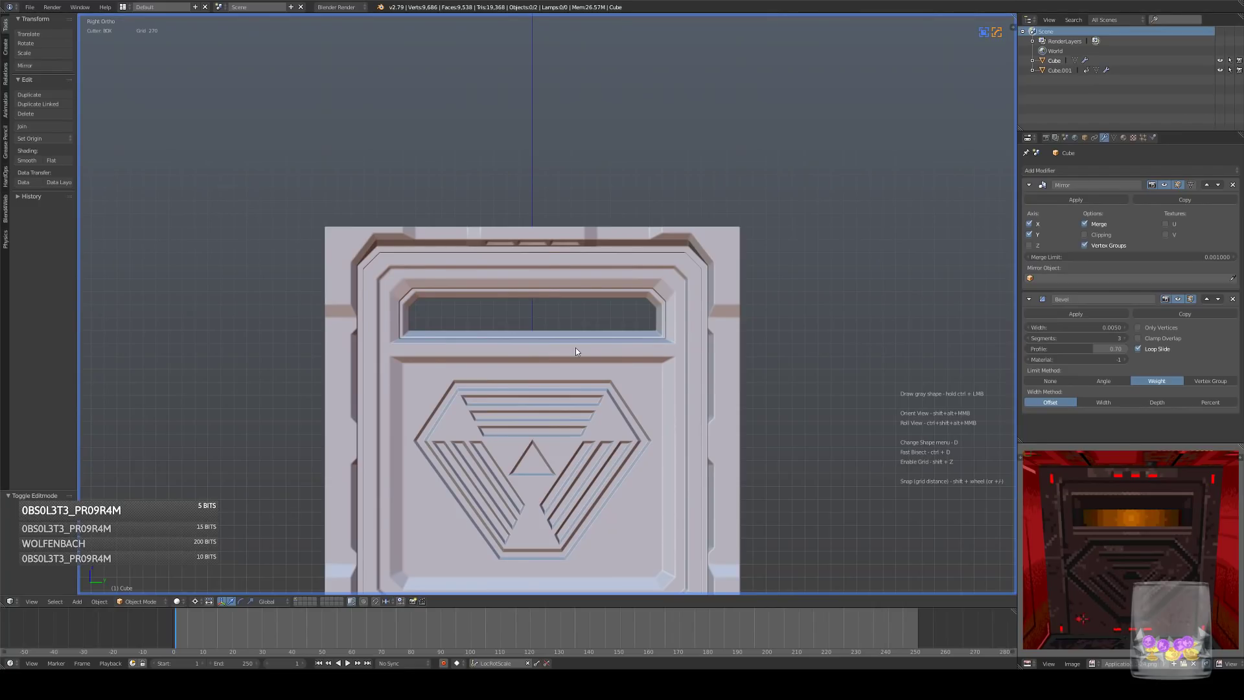
middle_drag(586, 333, 666, 332)
key(KP_3)
scroll(629, 304, up, 2)
key(Tab)
key(KP_1)
scroll(665, 331, down, 3)
key(Tab)
middle_drag(609, 394, 667, 326)
scroll(609, 356, up, 6)
scroll(688, 306, up, 2)
- Lower the chamfer edges of the frame's upper recess vertically in the side view
key(Tab)
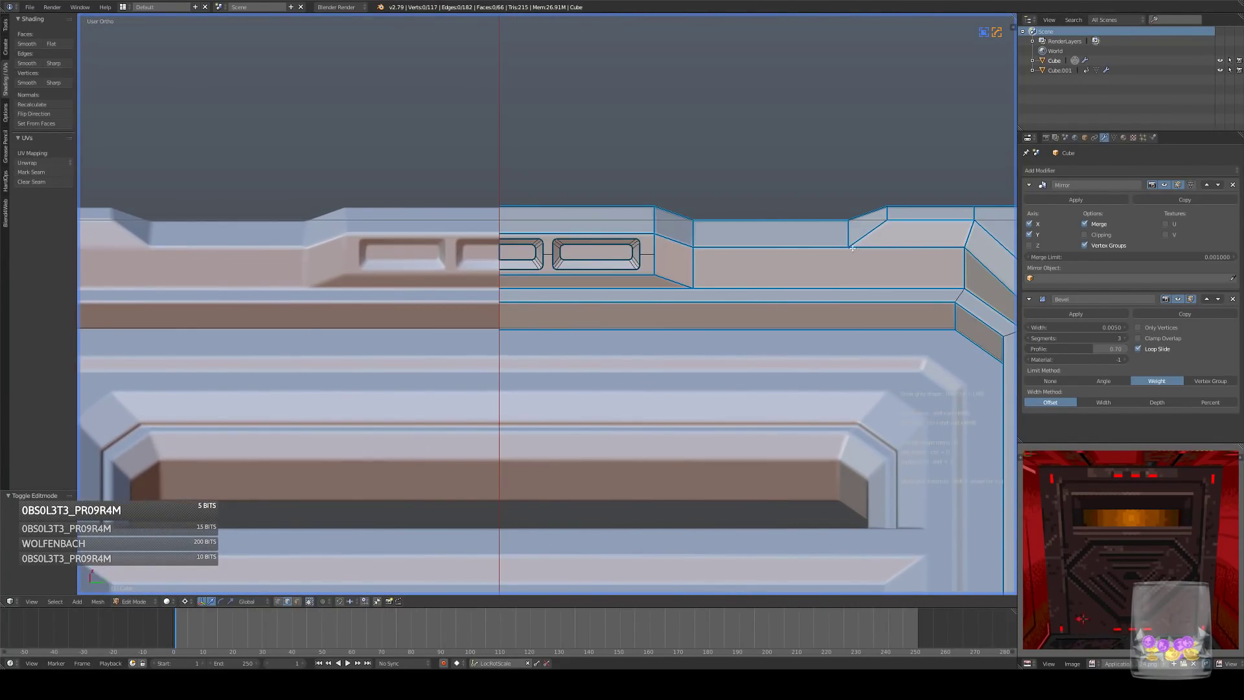
key(KP_3)
shift+right_click(983, 192)
shift+middle_drag(982, 192, 823, 196)
key(g)
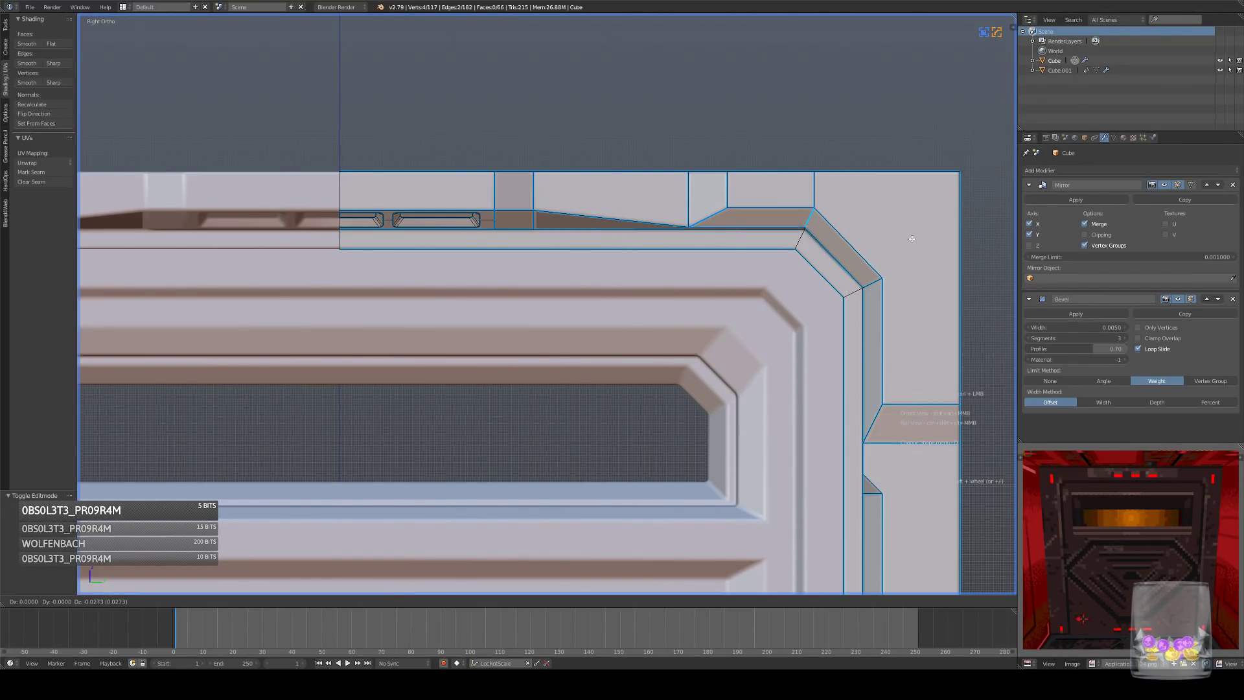
click(913, 234)
- Delete the edges spanning the recess between the top centre block and the corner piece, leaving an open gap
middle_drag(596, 229, 595, 240)
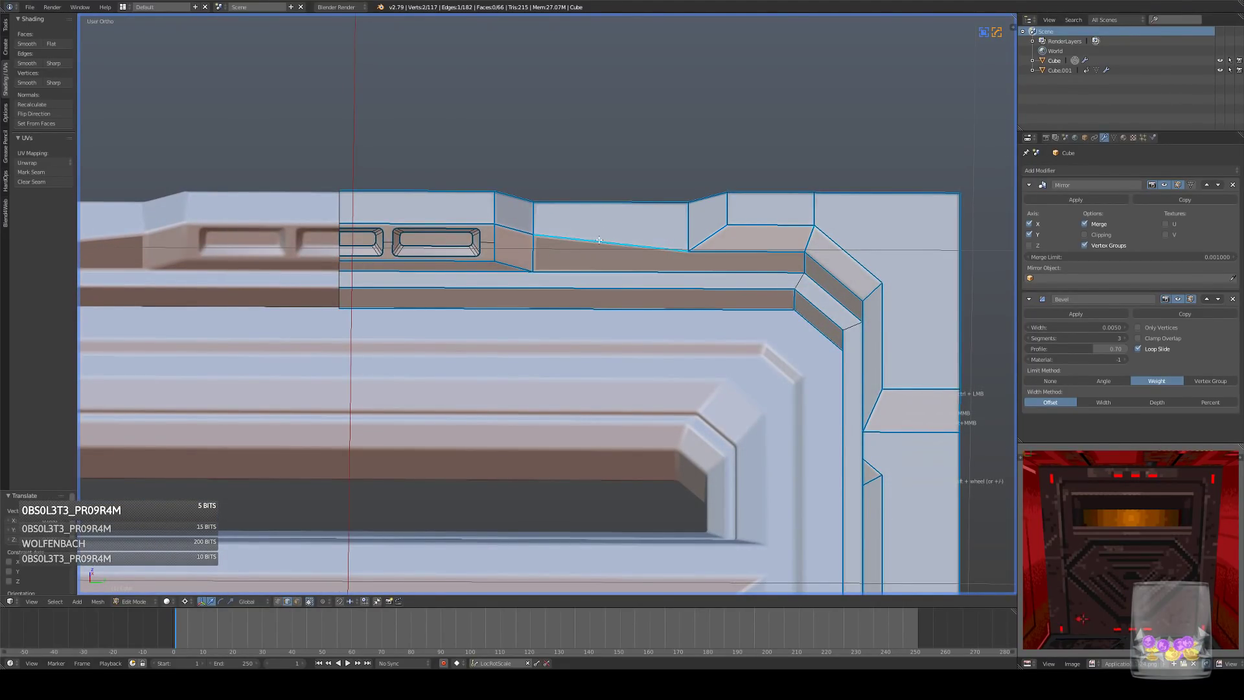
key(x)
click(622, 255)
right_click(580, 270)
key(x)
click(616, 271)
alt+right_click(530, 248)
right_click(535, 241)
right_click(595, 208)
key(x)
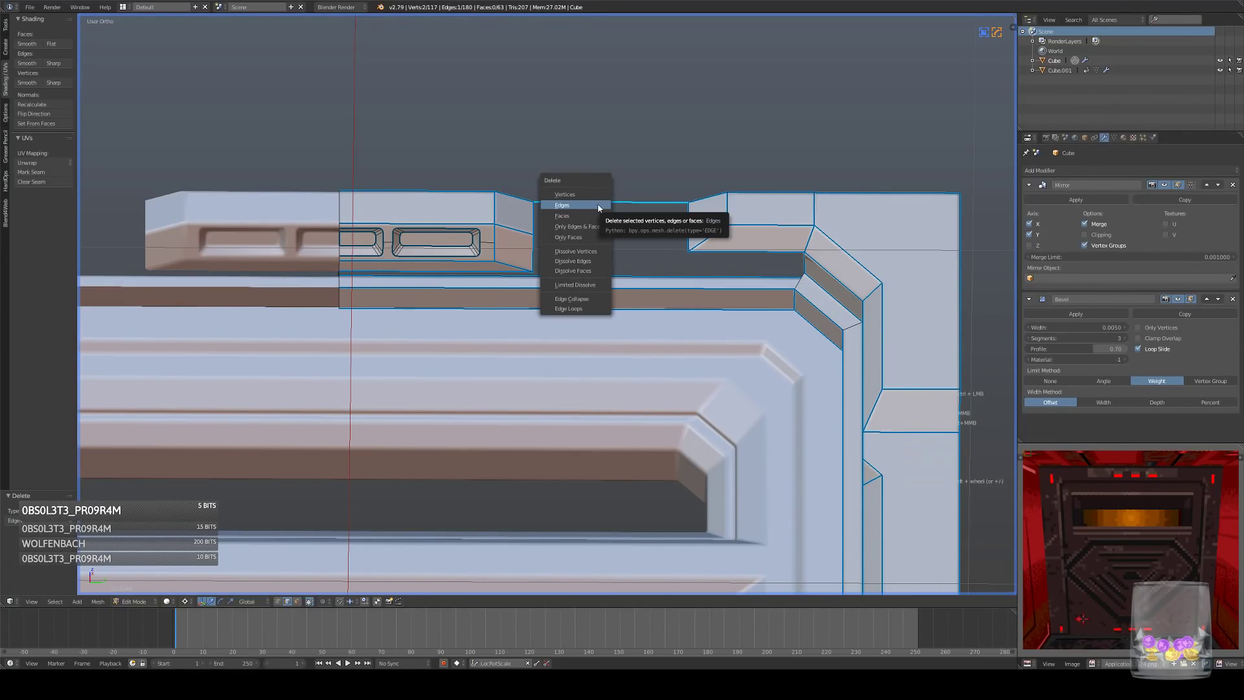
click(598, 208)
- Duplicate the vertical profile edges at the gap twice, offset about 0.188 and 0.125 along Y
key(KP_3)
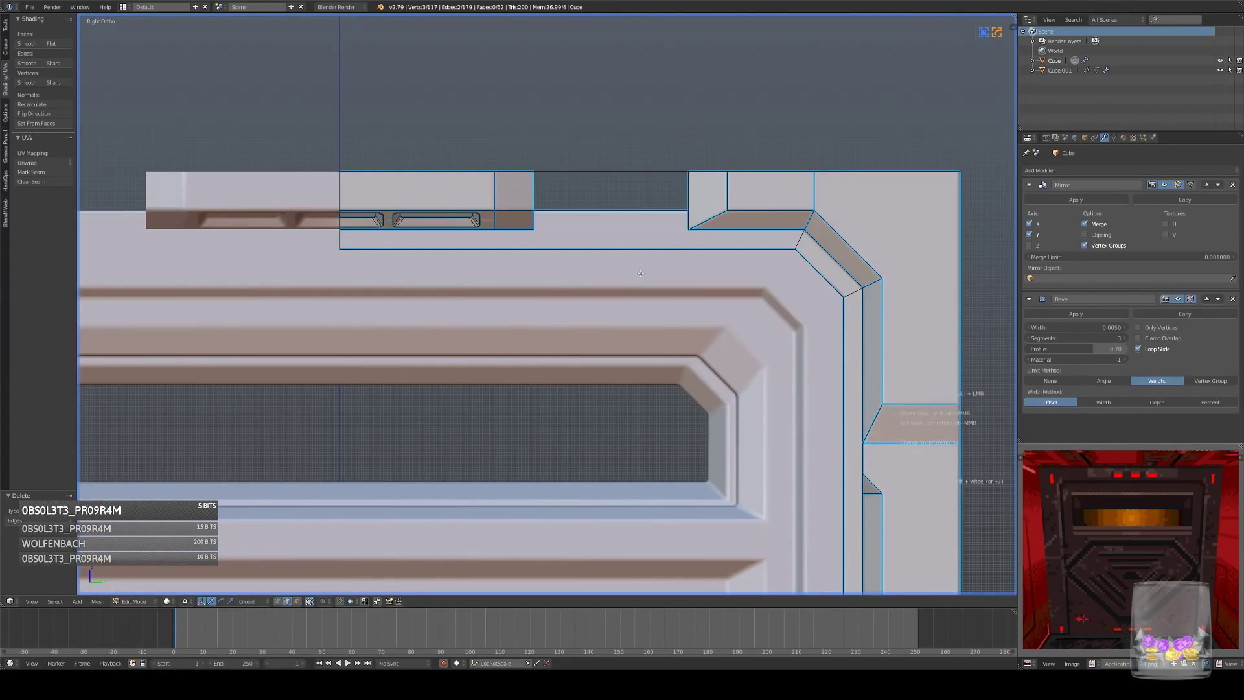
key(shift+d)
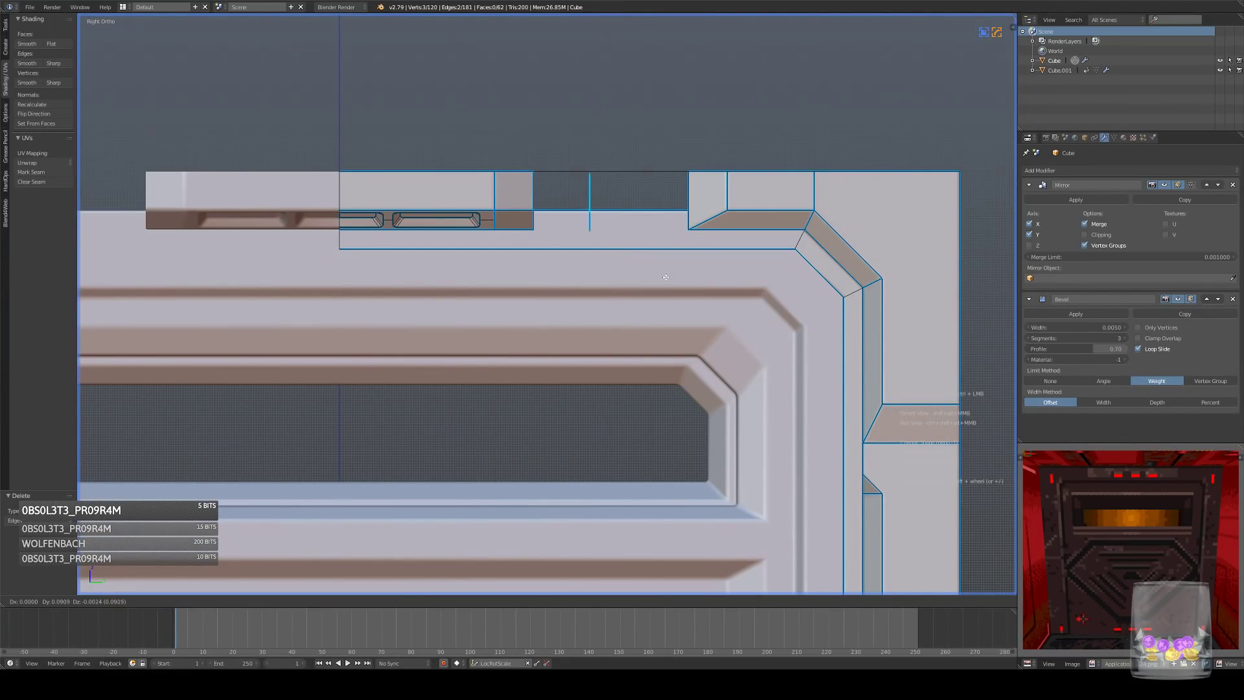
click(721, 277)
middle_drag(686, 249, 689, 155)
middle_drag(574, 267, 570, 314)
right_click(533, 287)
key(KP_3)
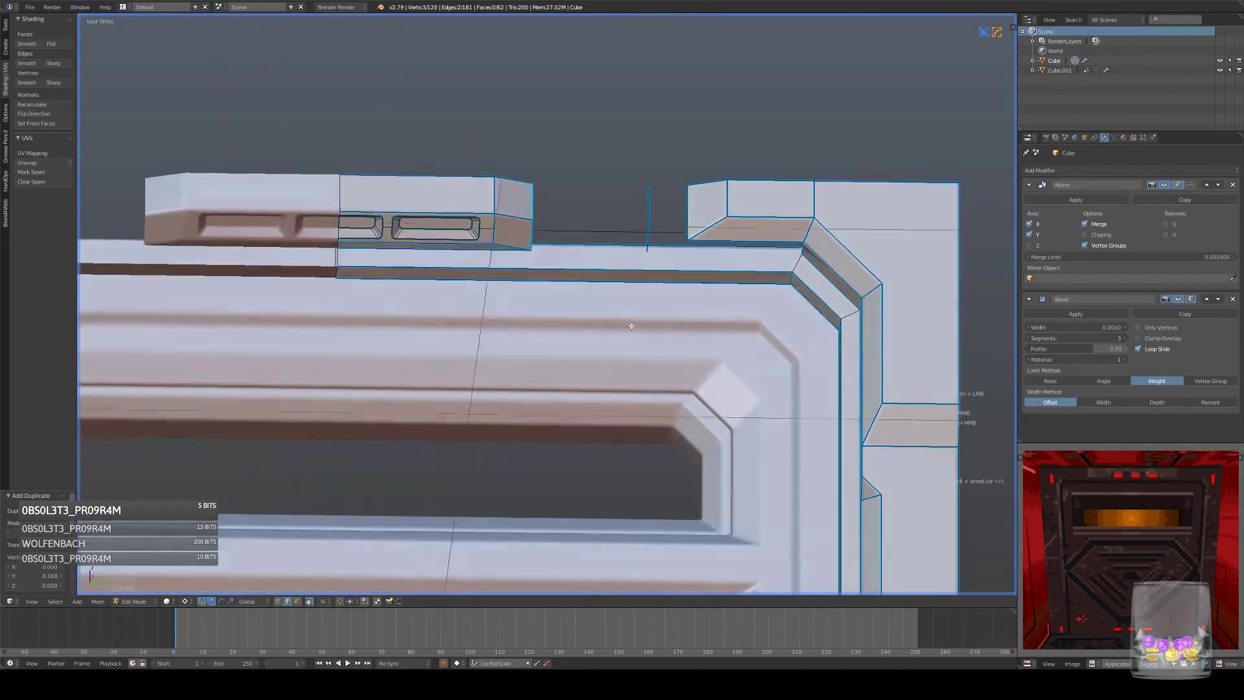
key(shift+d)
click(638, 313)
- Delete the slanted end faces of the corner piece beside the gap, including their leftover edges and vertices
mouse_move(637, 314)
middle_down()
mouse_move(594, 260)
mouse_move(636, 318)
mouse_move(628, 336)
mouse_move(647, 331)
middle_up()
scroll(594, 259, up, 4)
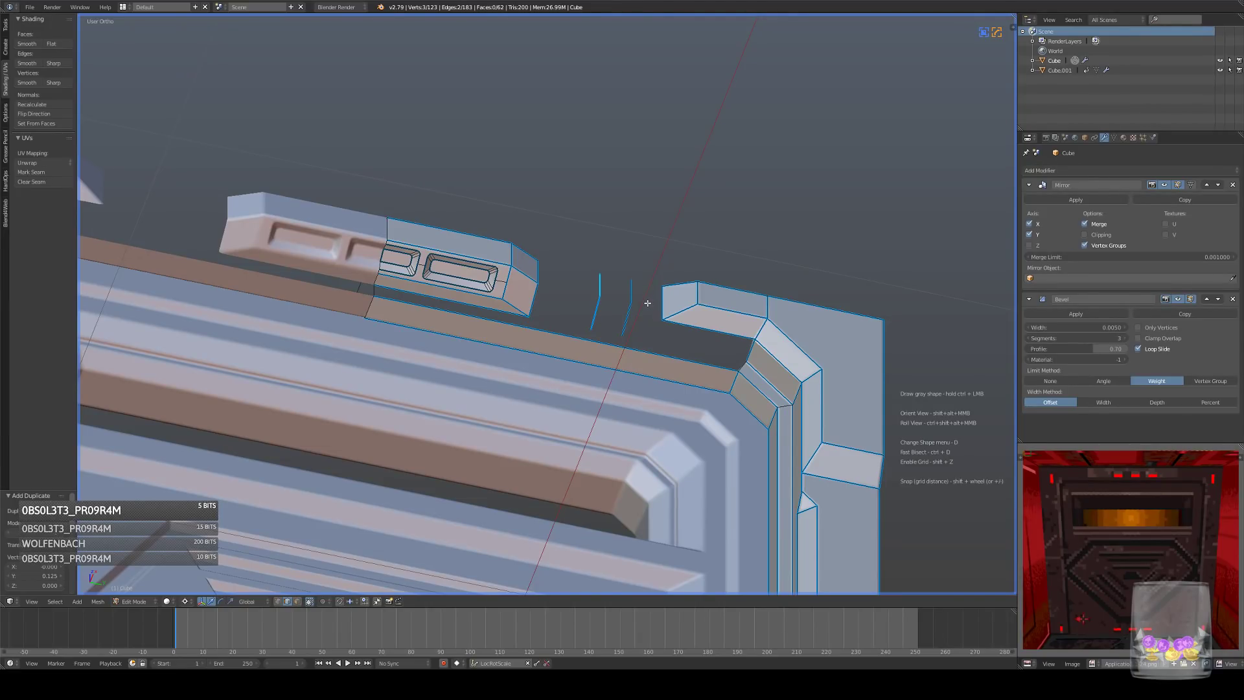
middle_drag(625, 302, 511, 325)
key(KP_3)
scroll(707, 306, down, 4)
scroll(583, 317, up, 4)
key(KP_3)
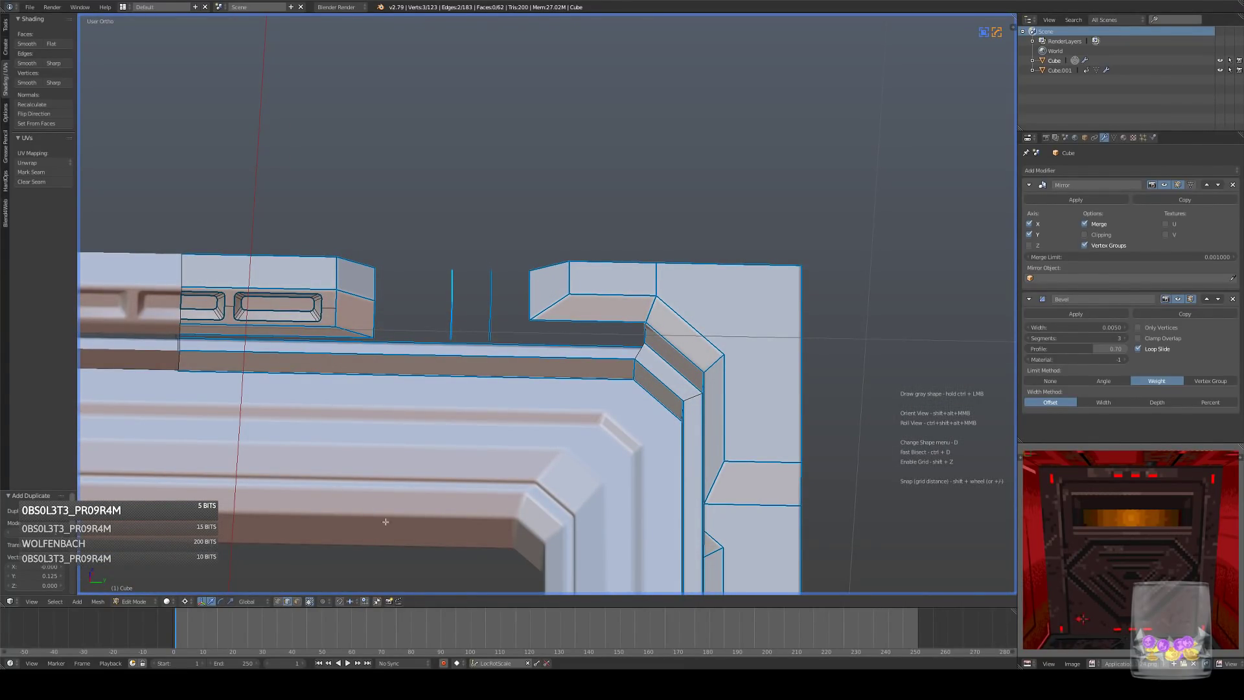
key(x)
click(587, 309)
middle_drag(561, 310, 546, 283)
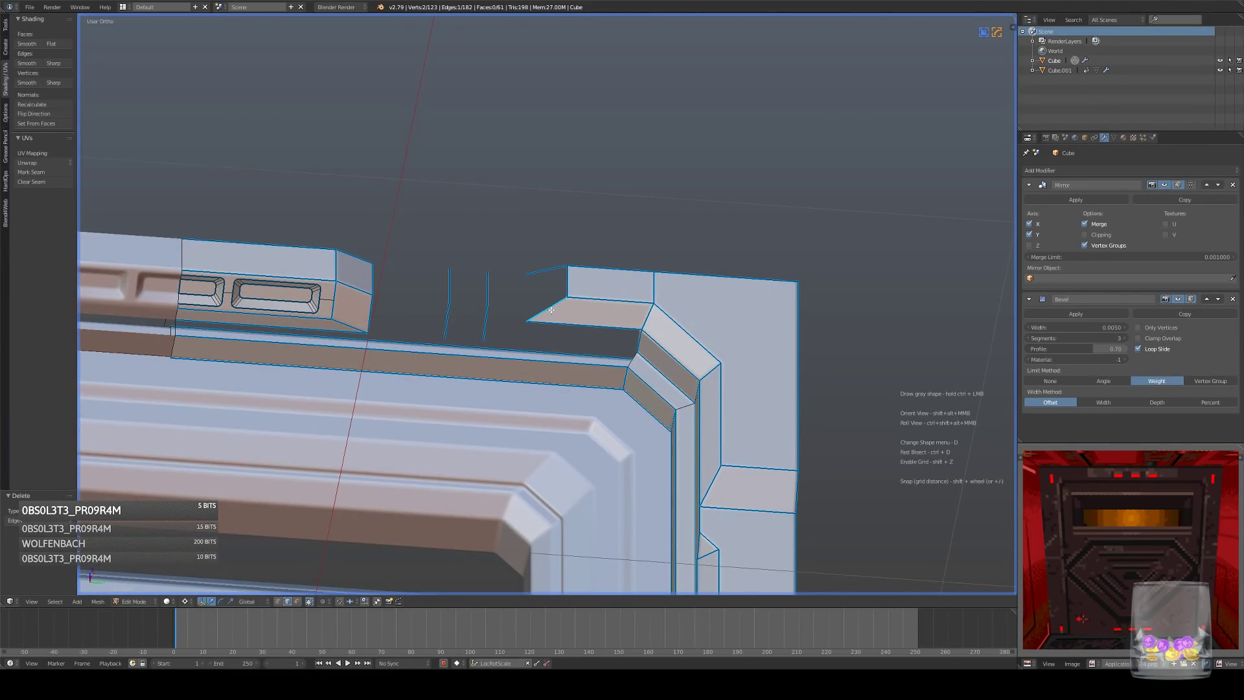
click(278, 602)
key(x)
click(663, 256)
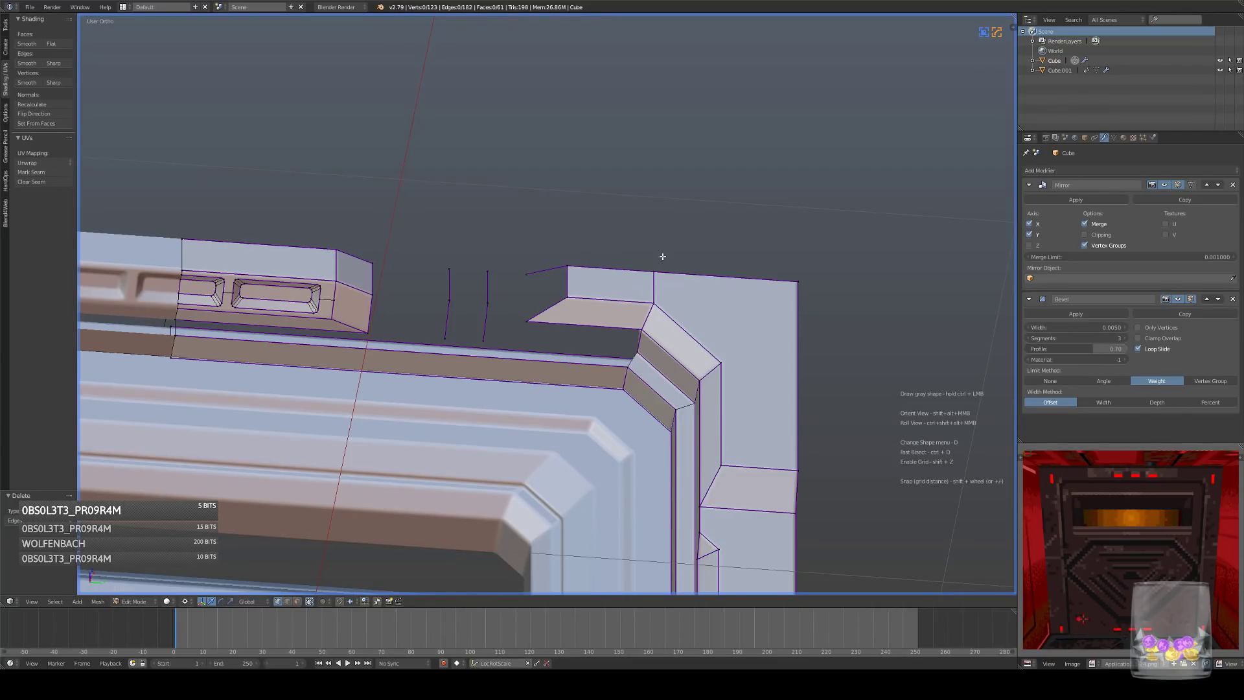
key(x)
click(580, 262)
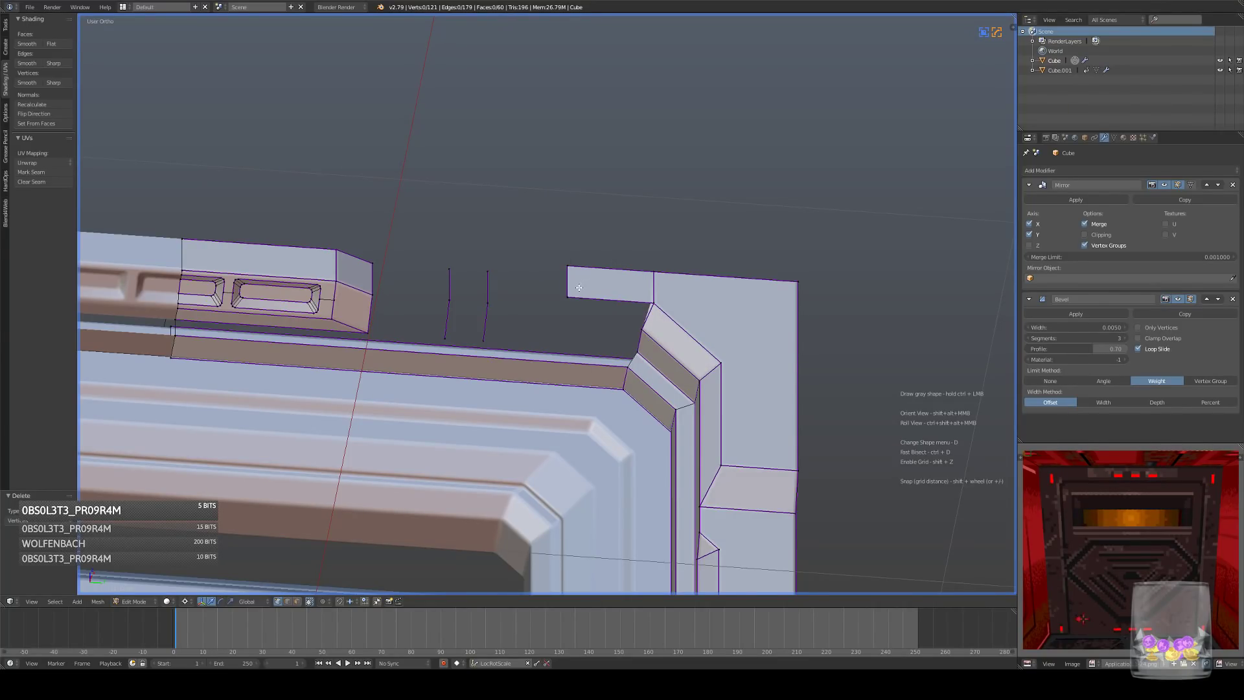
- Rebuild the corner-side slope by filling faces toward the nearer duplicated profile and extruding a vertex for the missing corner
middle_drag(580, 341, 472, 305)
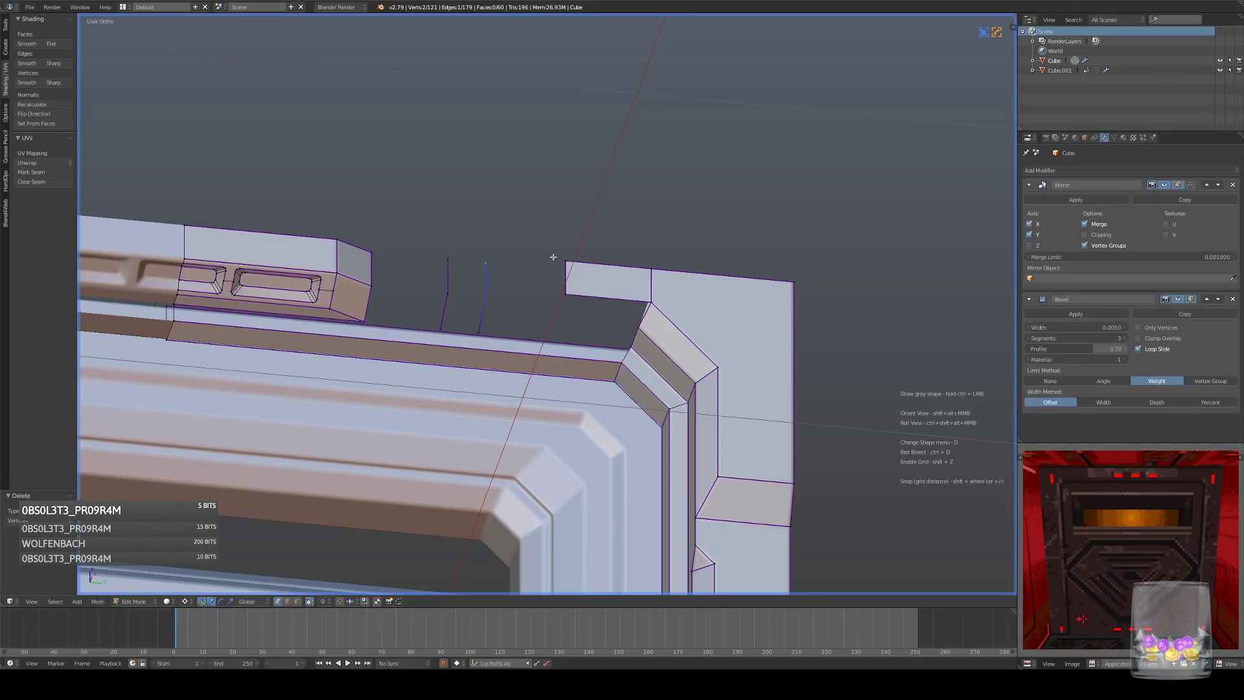
key(f)
middle_drag(582, 287, 647, 312)
right_click(634, 324)
key(e)
click(663, 317)
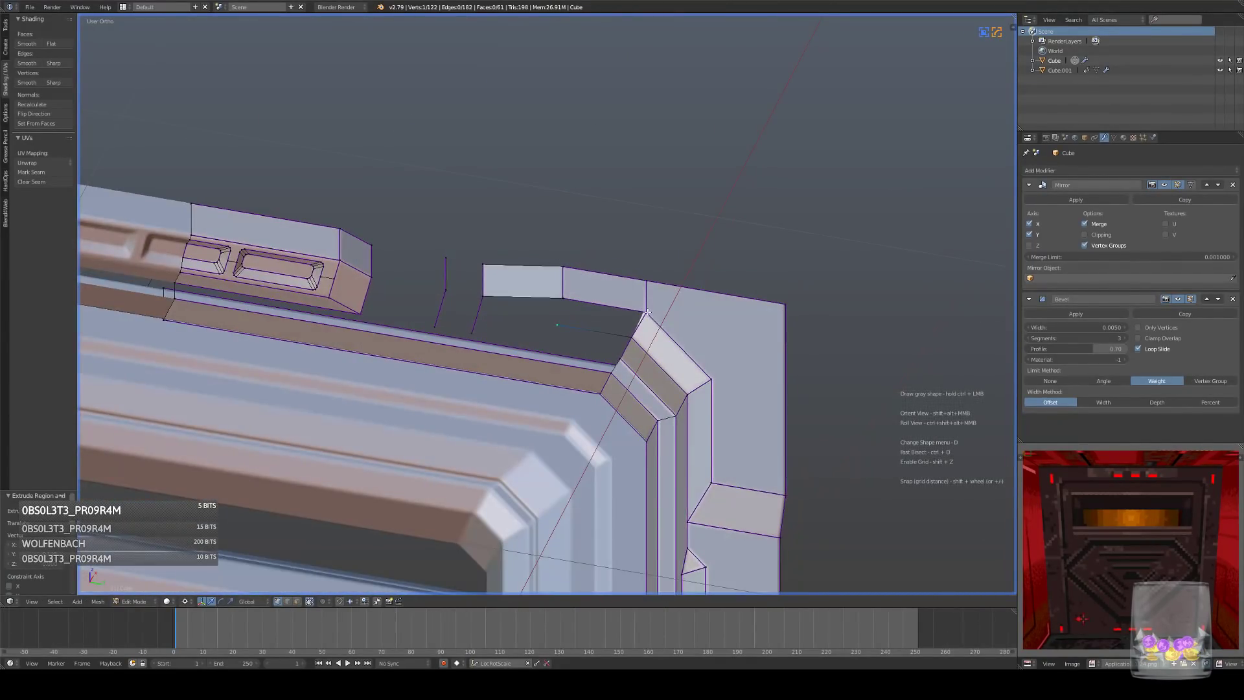
key(f)
right_click(491, 302)
key(f)
- Move the upper end of the new slope about 0.06 along Y toward the corner in top view
middle_drag(555, 318, 619, 424)
key(g)
right_click(585, 338)
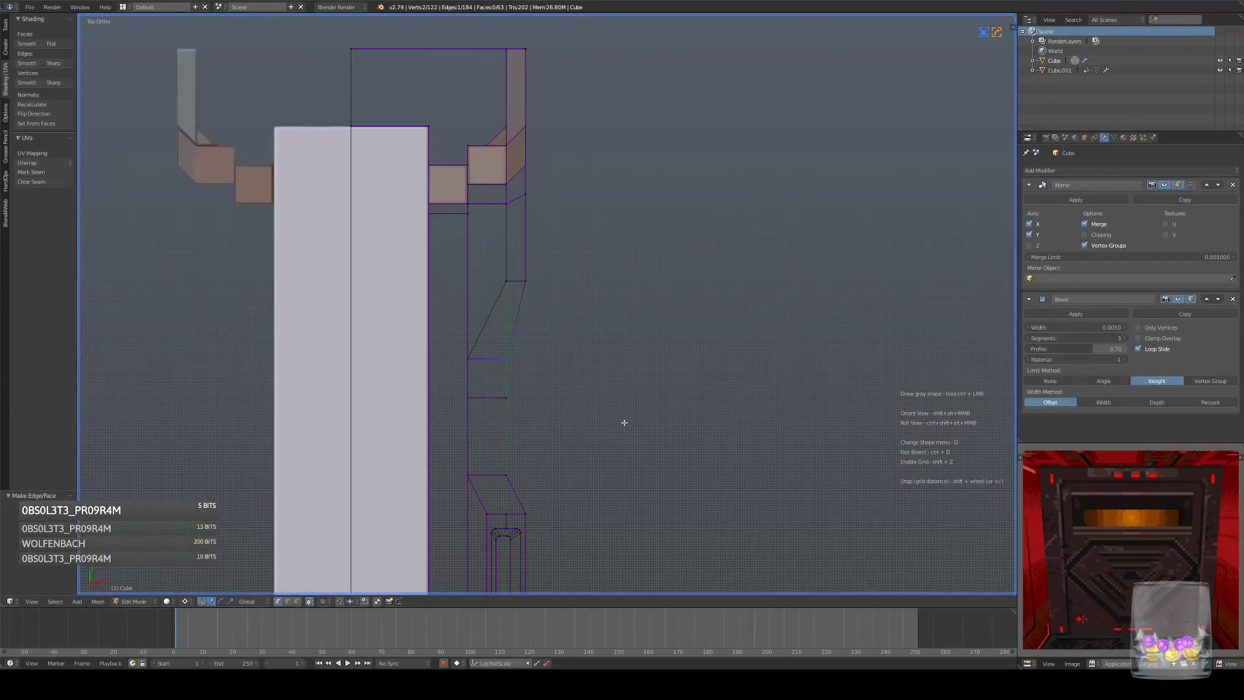
key(g)
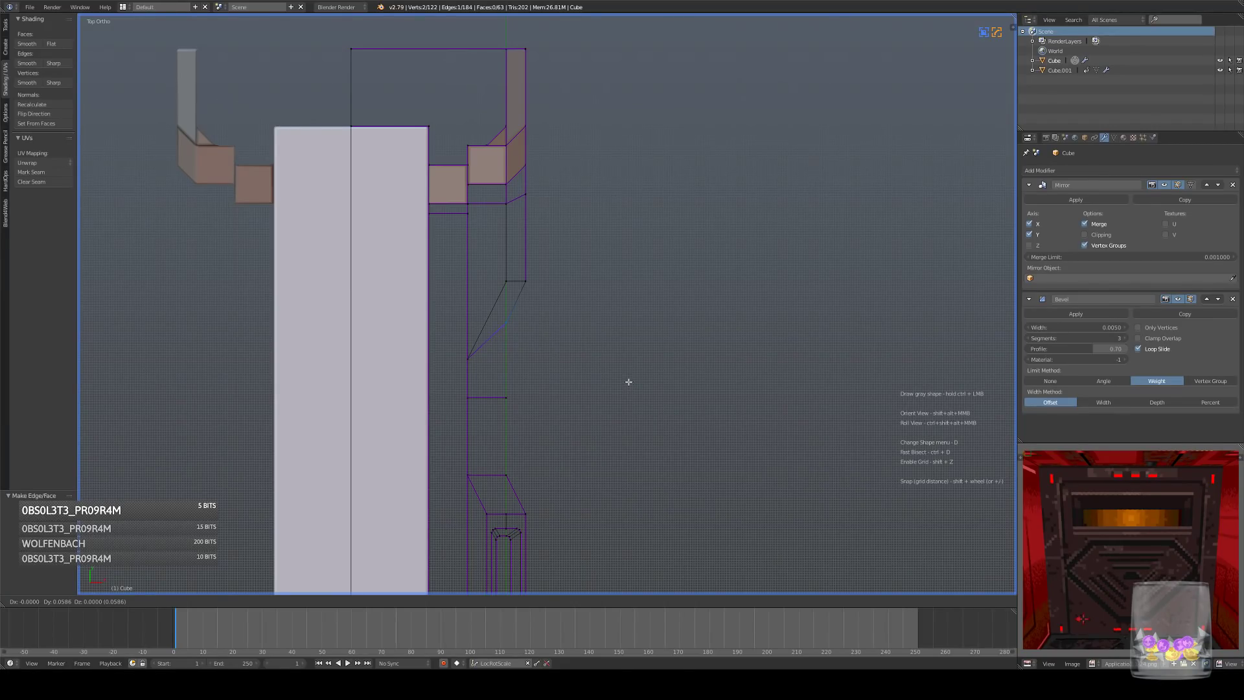
click(629, 380)
- Bridge the remaining gap to the centre block with four faces and dissolve the vertical edges dividing them
middle_drag(622, 410, 510, 252)
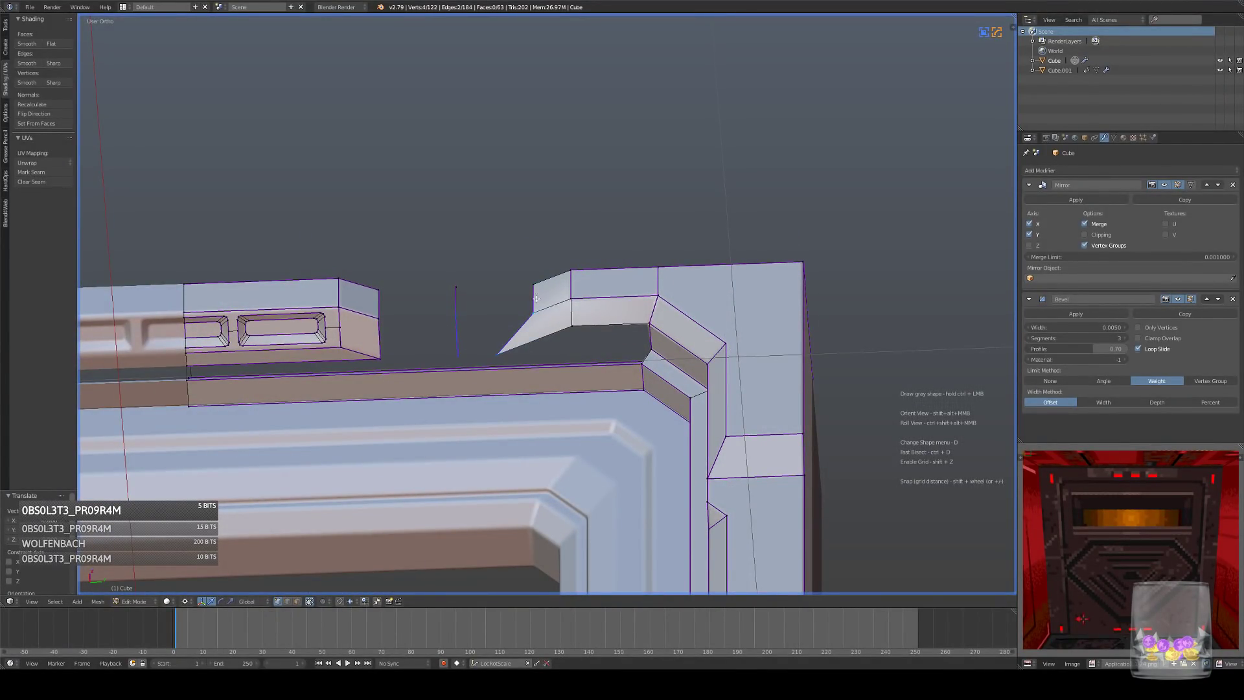
key(f)
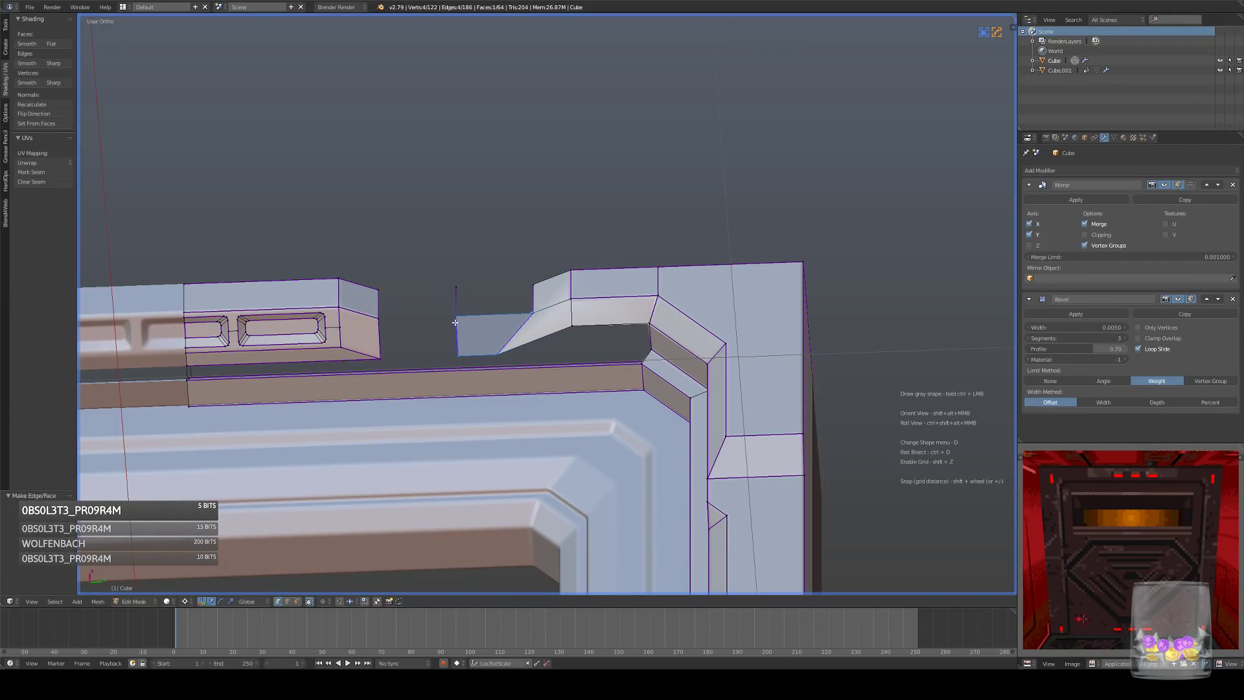
key(f)
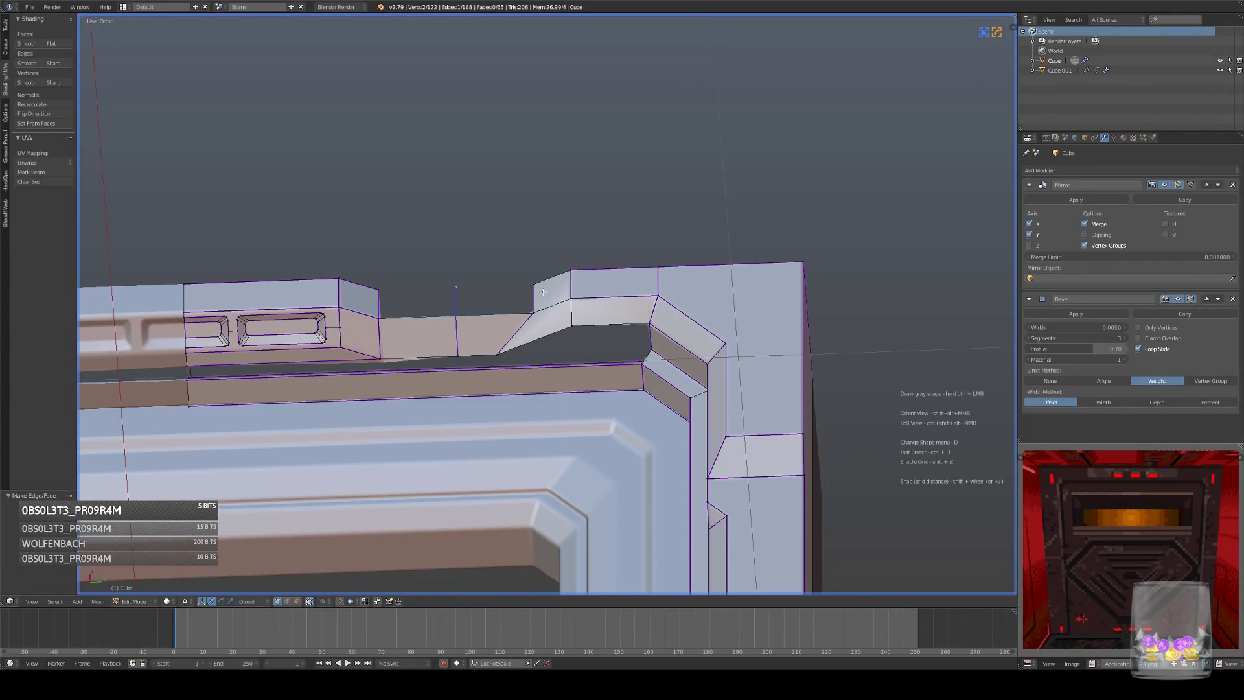
key(f)
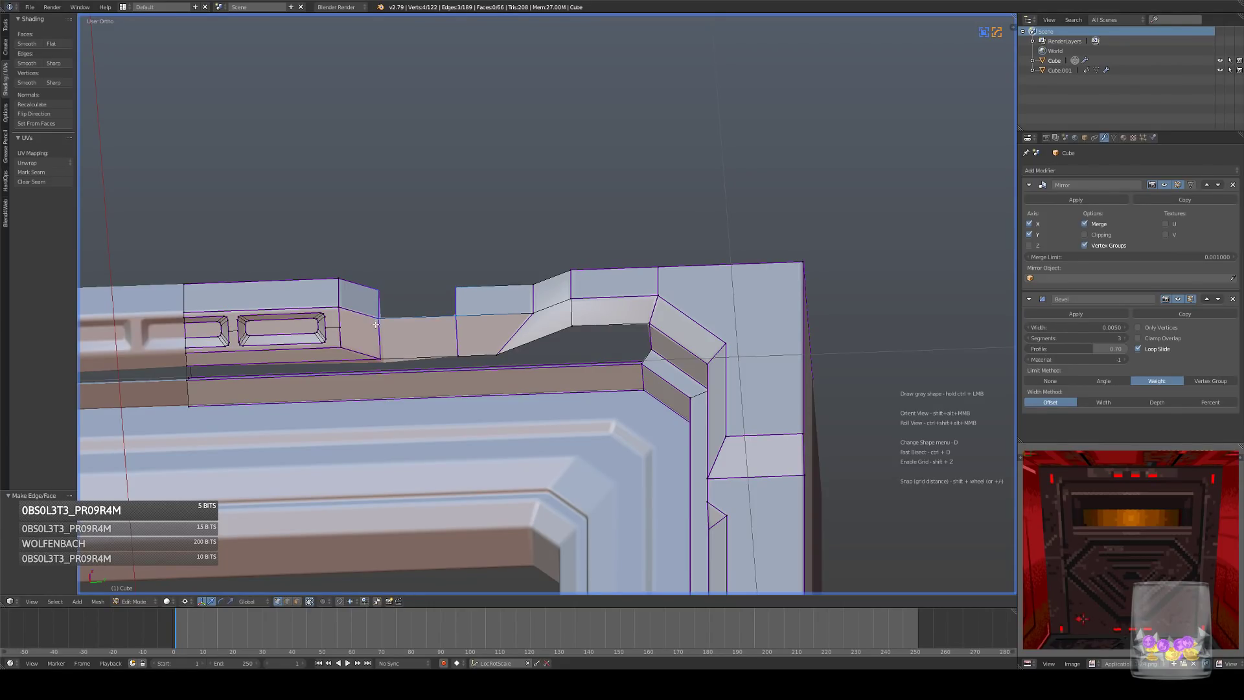
key(f)
click(288, 603)
key(ctrl+x)
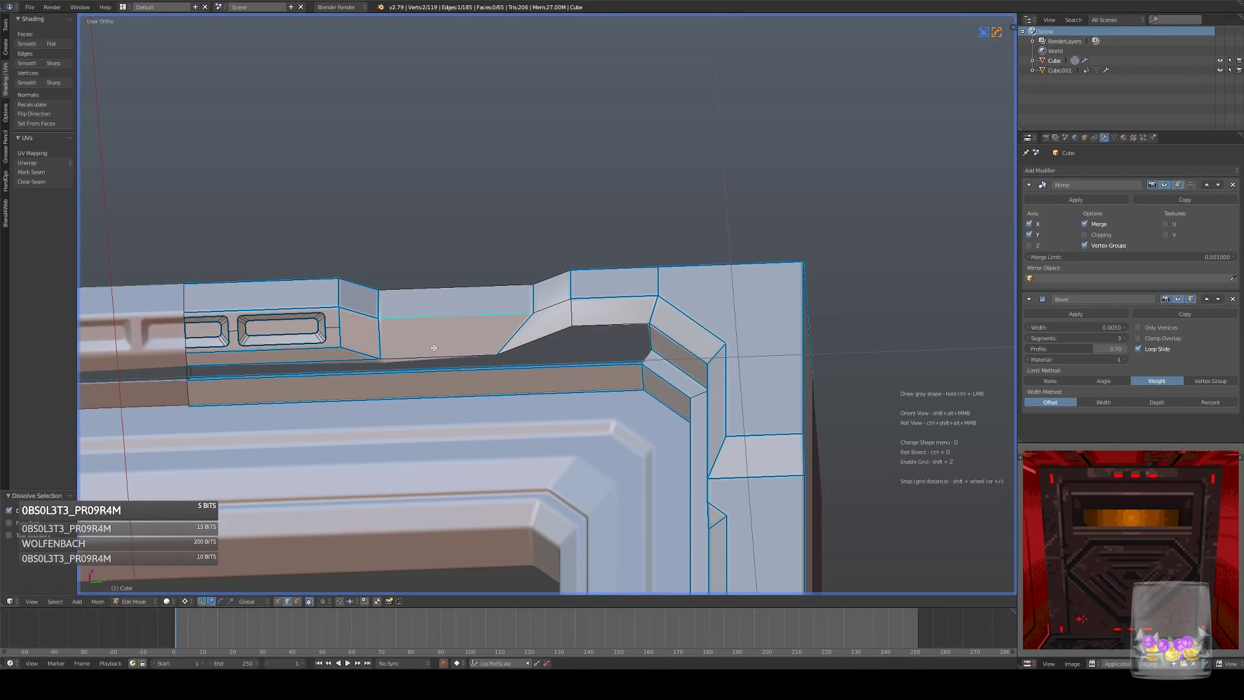
- Sharpen the long horizontal edges of the rebuilt recess with the HardOps sharpen operation
shift+right_click(434, 349)
shift+right_click(457, 296)
key(q)
click(501, 294)
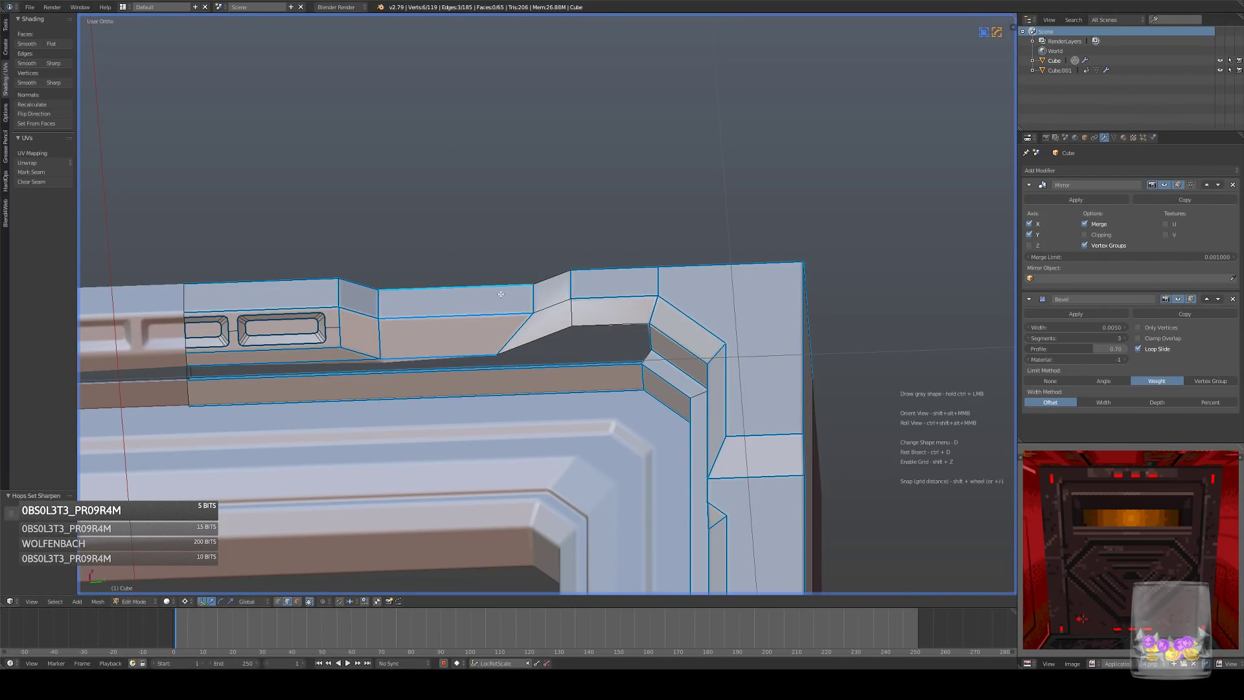
- Fill the open face beneath the recess and sharpen the edges of the rebuilt slope
shift+right_click(512, 339)
key(f)
right_click(574, 314)
shift+right_click(564, 326)
key(q)
click(665, 287)
mouse_move(664, 289)
middle_down()
mouse_move(600, 299)
mouse_move(602, 329)
middle_up()
key(Tab)
key(Tab)
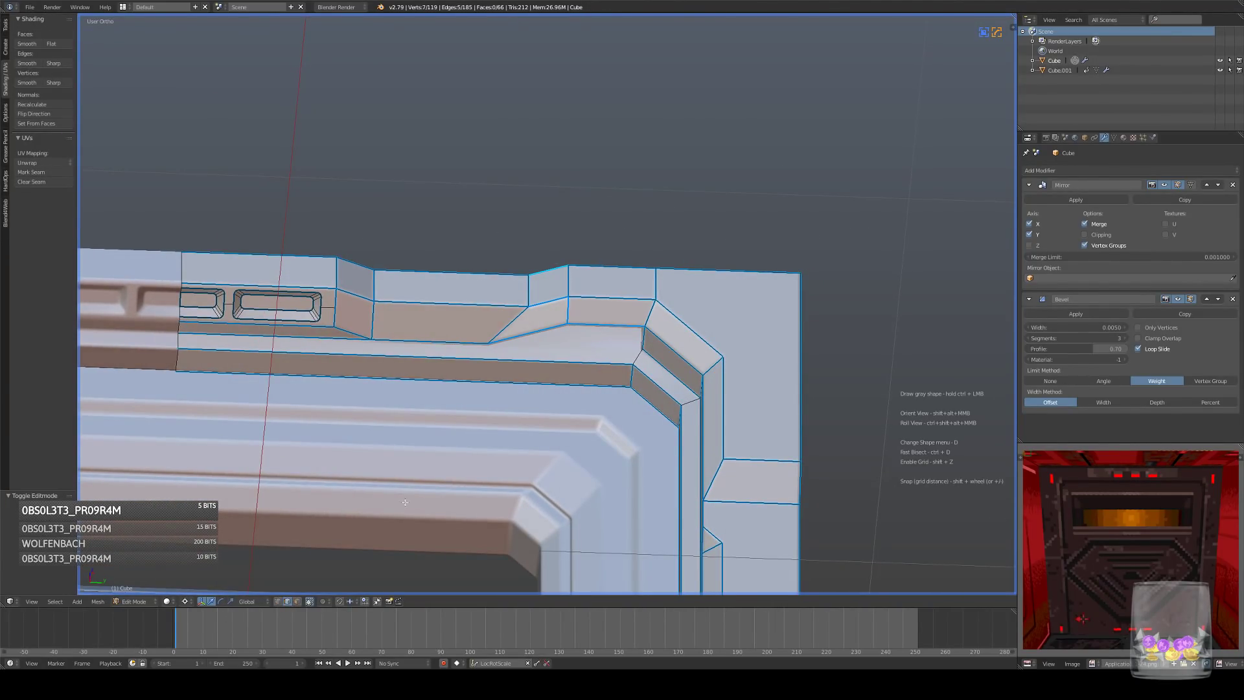
- Connect two corner vertices across the face beneath the recess with an edge and sharpen that edge
click(278, 602)
right_drag(488, 343, 493, 339)
right_click(603, 353)
shift+right_click(643, 349)
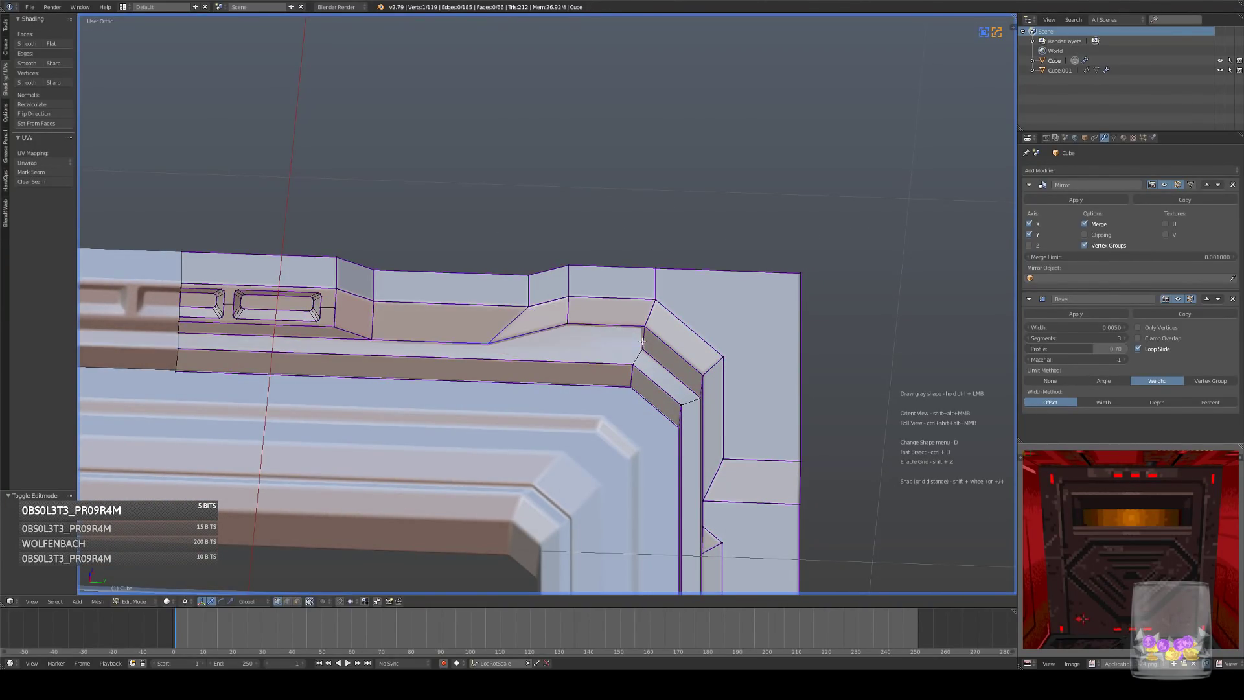
key(j)
key(q)
click(658, 415)
- Fill the open top of the door frame with a single face and return to Object Mode
middle_drag(609, 368, 498, 415)
key(Tab)
scroll(574, 400, down, 6)
scroll(651, 321, up, 5)
key(Tab)
shift+middle_drag(500, 301, 425, 513)
scroll(502, 386, up, 4)
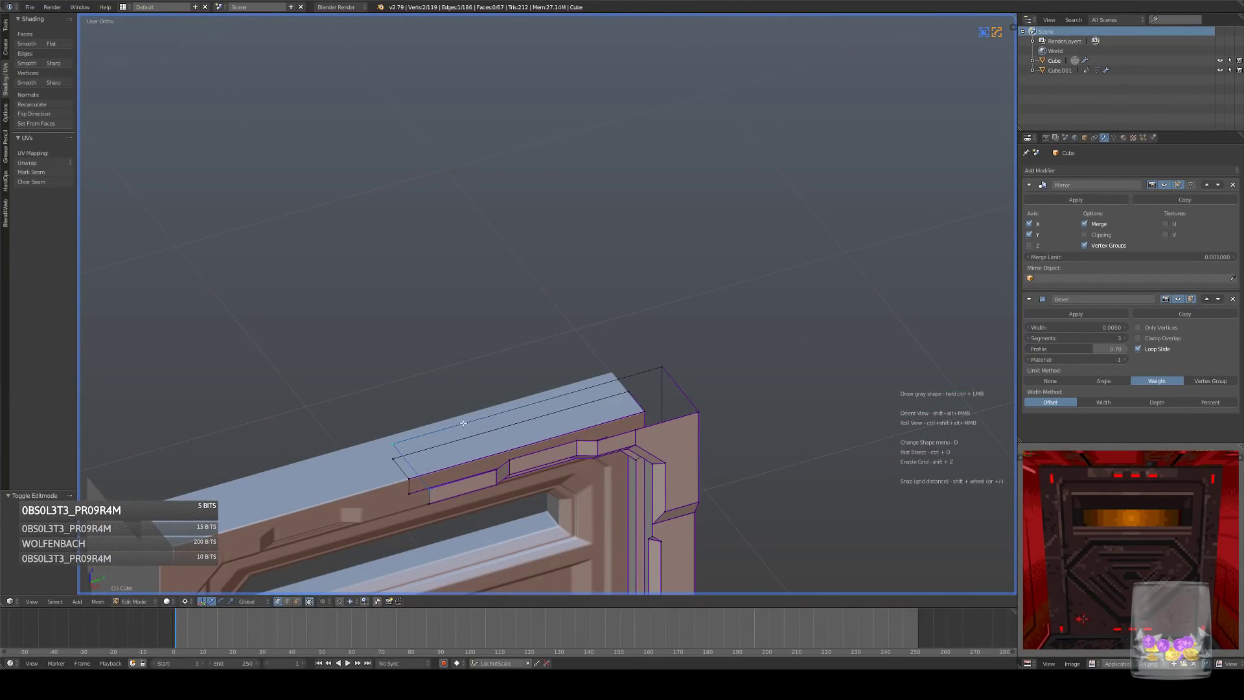
middle_drag(694, 402, 611, 423)
key(f)
middle_drag(491, 465, 595, 431)
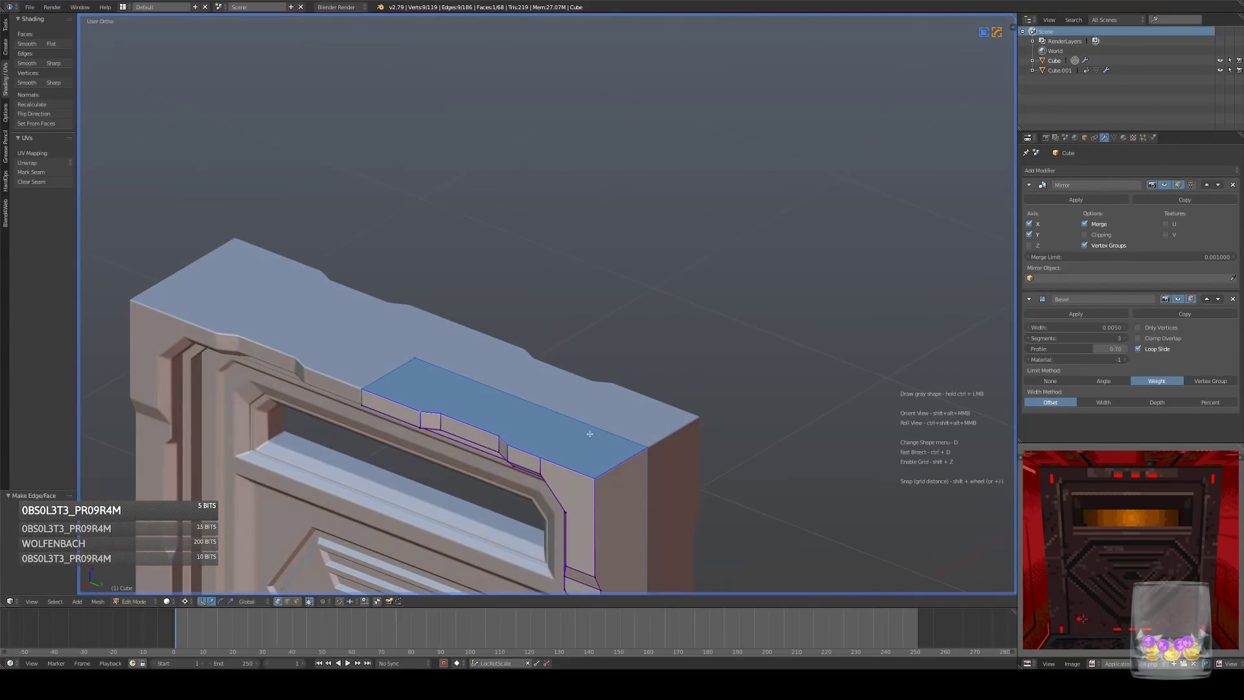
key(a)
key(Tab)
- Save the door scene over its existing file
scroll(571, 457, down, 5)
alt+middle_drag(560, 477, 641, 311)
scroll(601, 332, up, 2)
key(ctrl+s)
click(740, 337)
- Examine the whole door in perspective from an angle and straight from the right side
mouse_move(740, 338)
middle_down()
mouse_move(731, 354)
mouse_move(743, 331)
middle_up()
key(KP_5)
scroll(732, 354, down, 3)
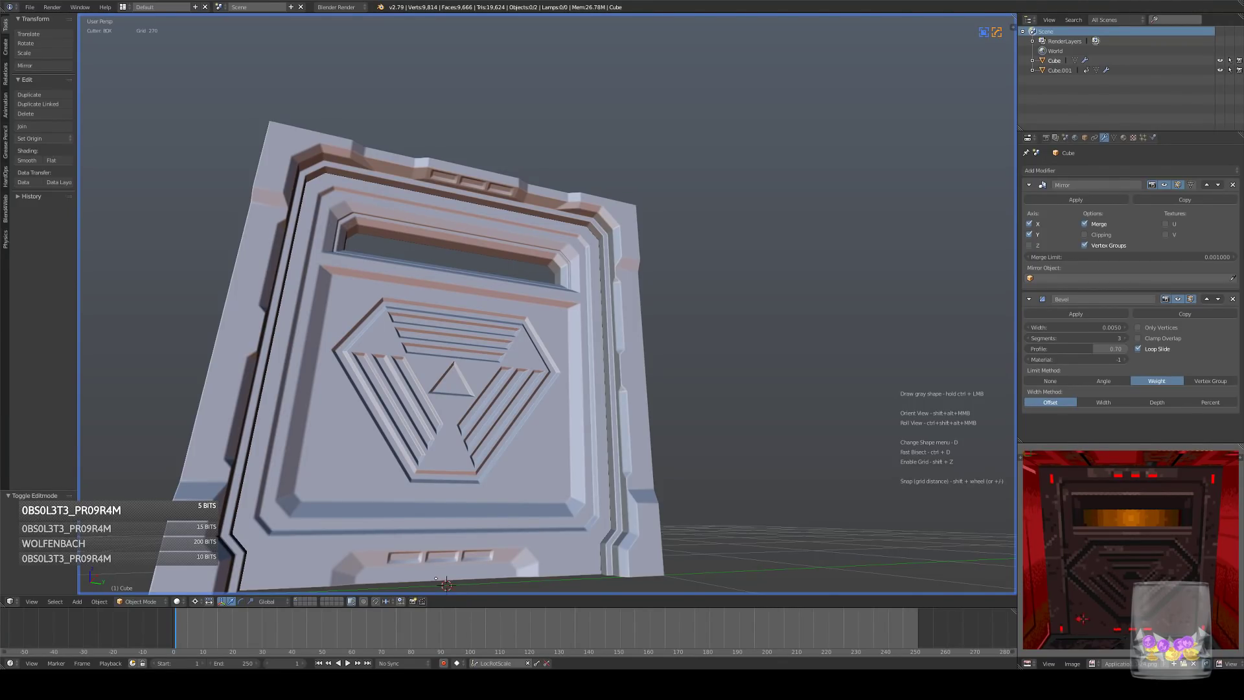
middle_drag(655, 327, 678, 328)
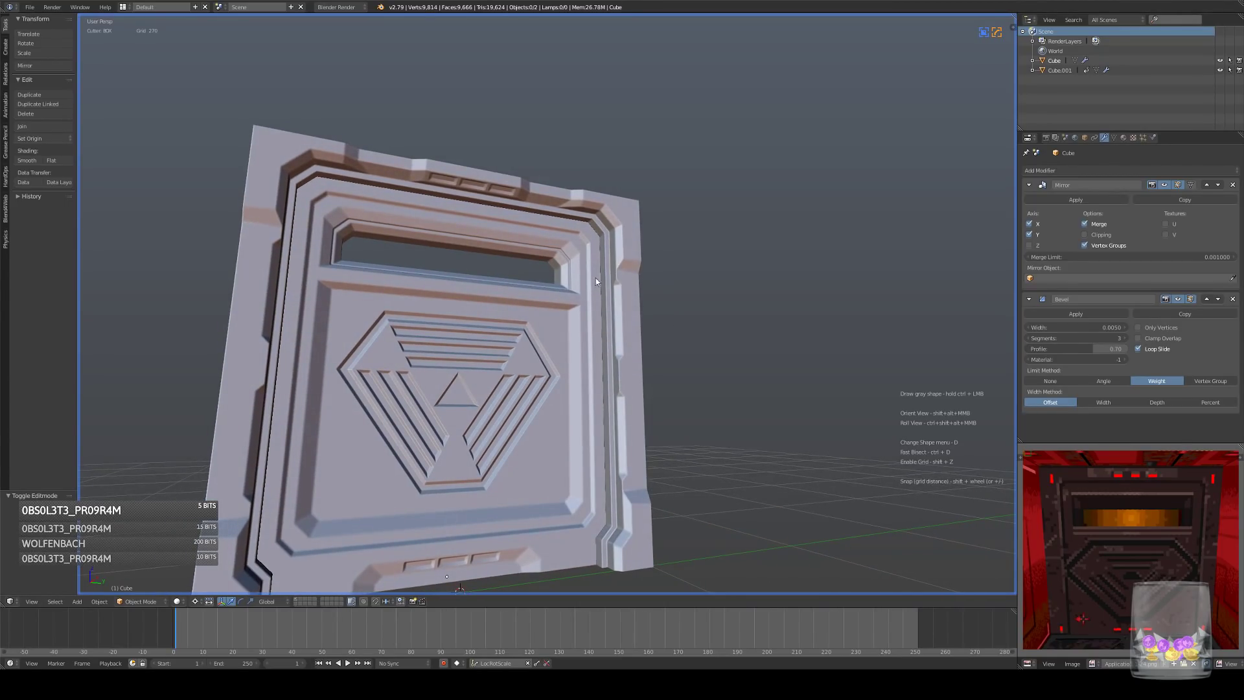
middle_drag(564, 297, 600, 255)
key(KP_3)
key(KP_5)
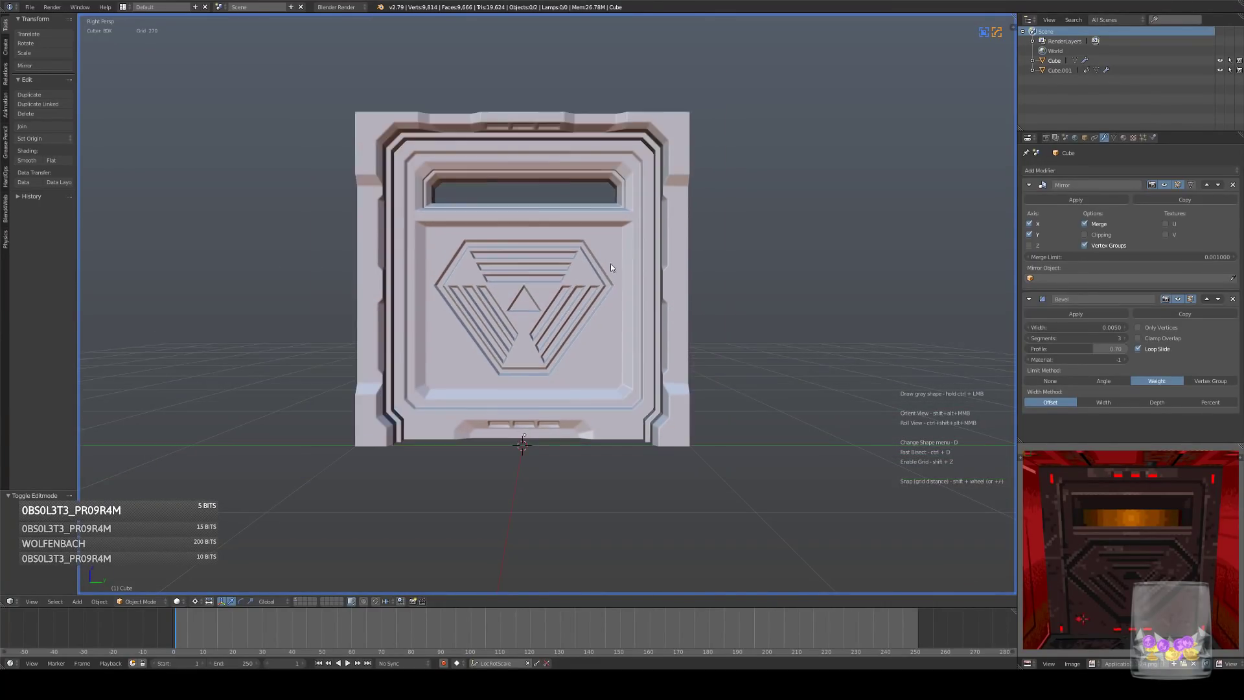
key(KP_5)
shift+middle_drag(596, 298, 635, 341)
scroll(644, 328, down, 3)
key(KP_3)
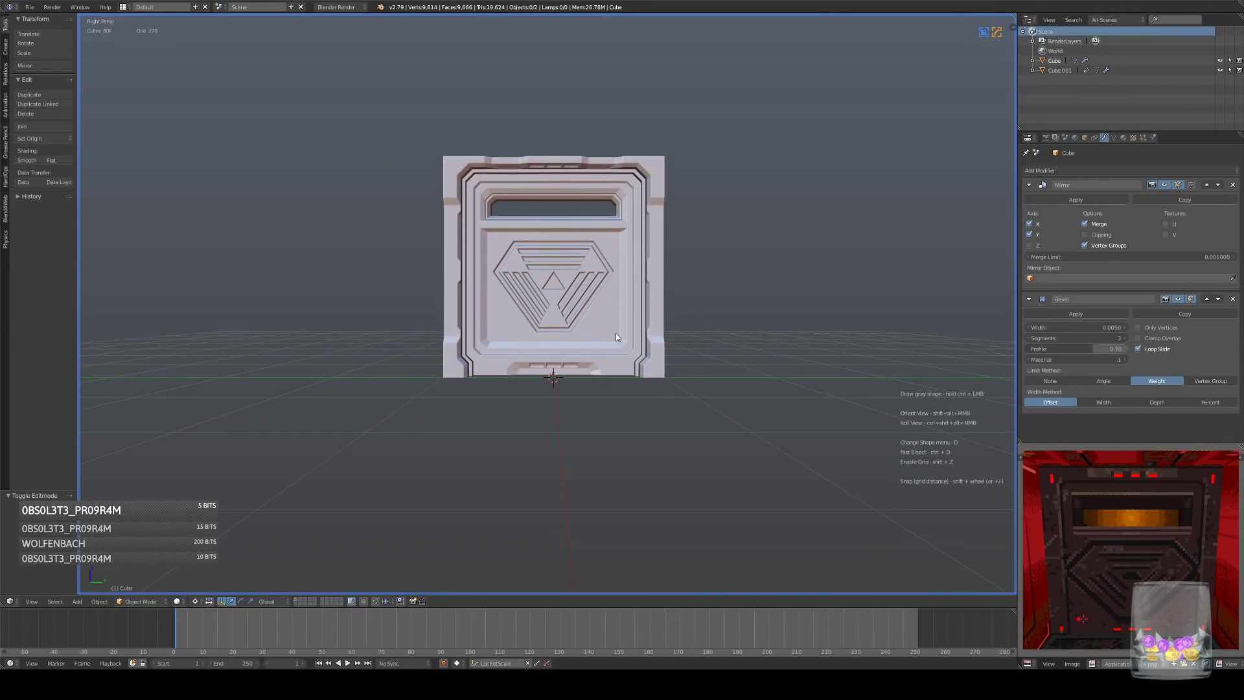
- Save the scene file again, overwriting the previous version
scroll(615, 332, up, 2)
key(ctrl+s)
click(643, 322)
- Review the finished door frame's proportions against the reference in the right perspective view, near and far
shift+scroll(589, 333, up, 3)
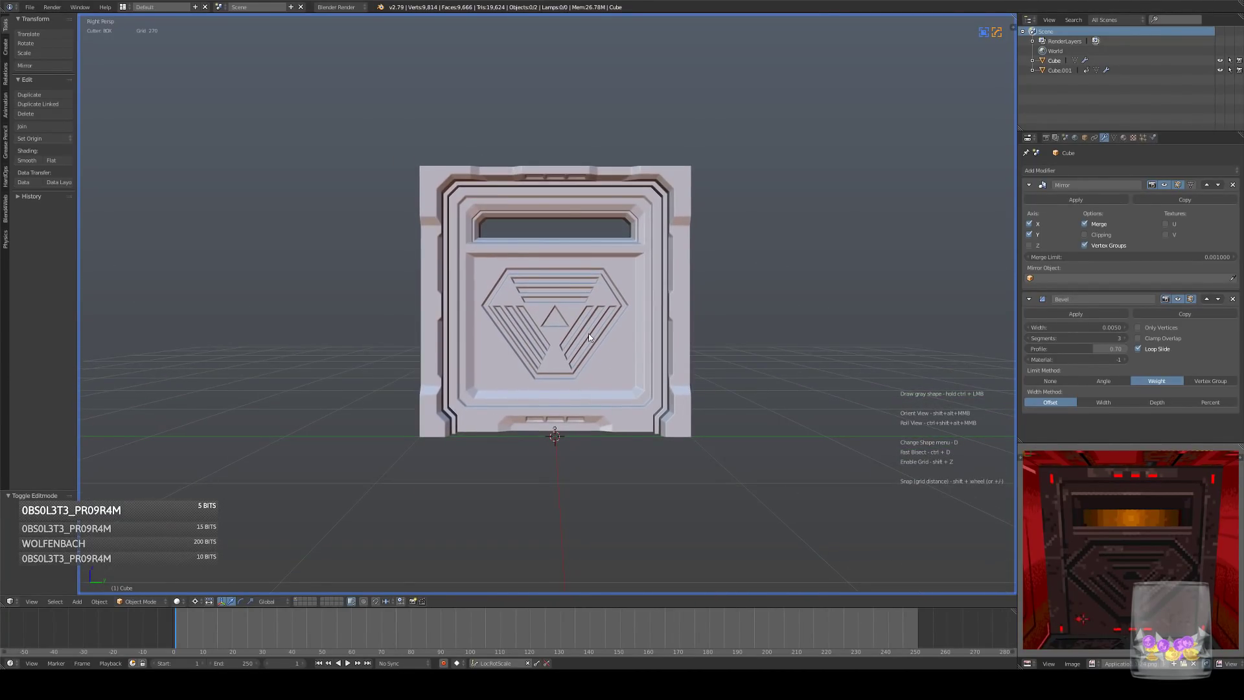
scroll(651, 330, up, 1)
middle_drag(654, 317, 613, 344)
key(KP_3)
scroll(608, 330, up, 1)
key(KP_3)
scroll(607, 330, down, 3)
key(KP_3)
scroll(624, 336, up, 5)
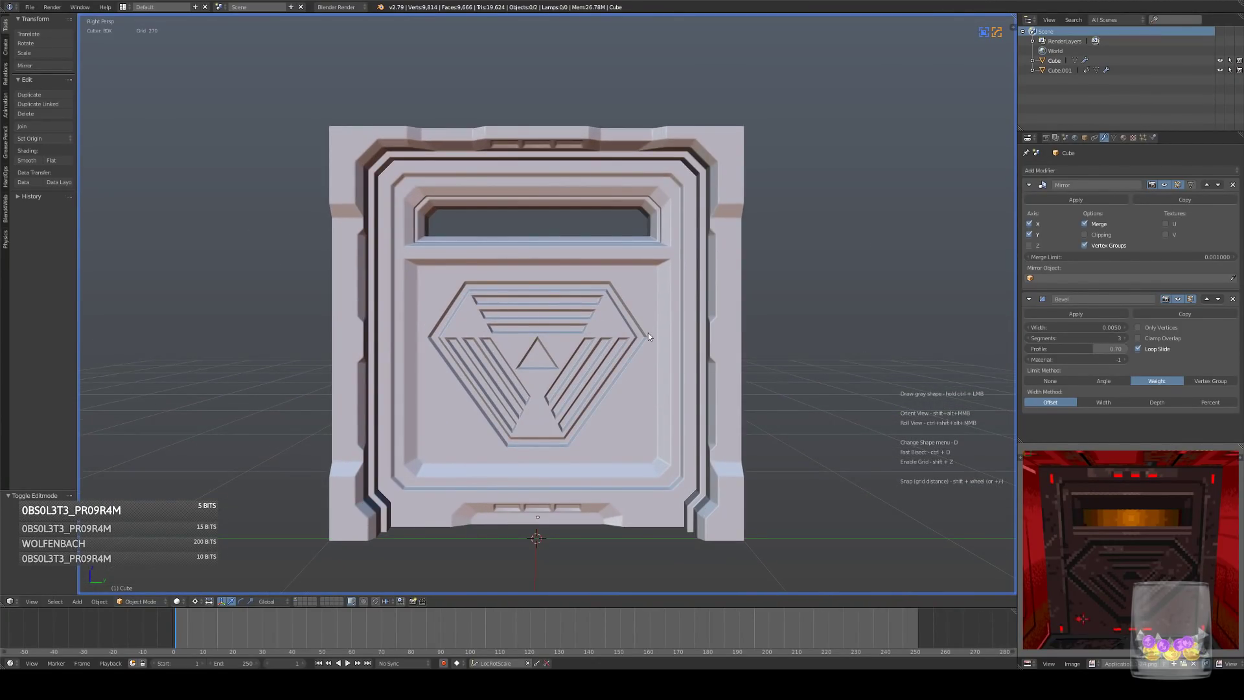
- Save the door scene over its existing file again
key(ctrl+s)
click(620, 348)
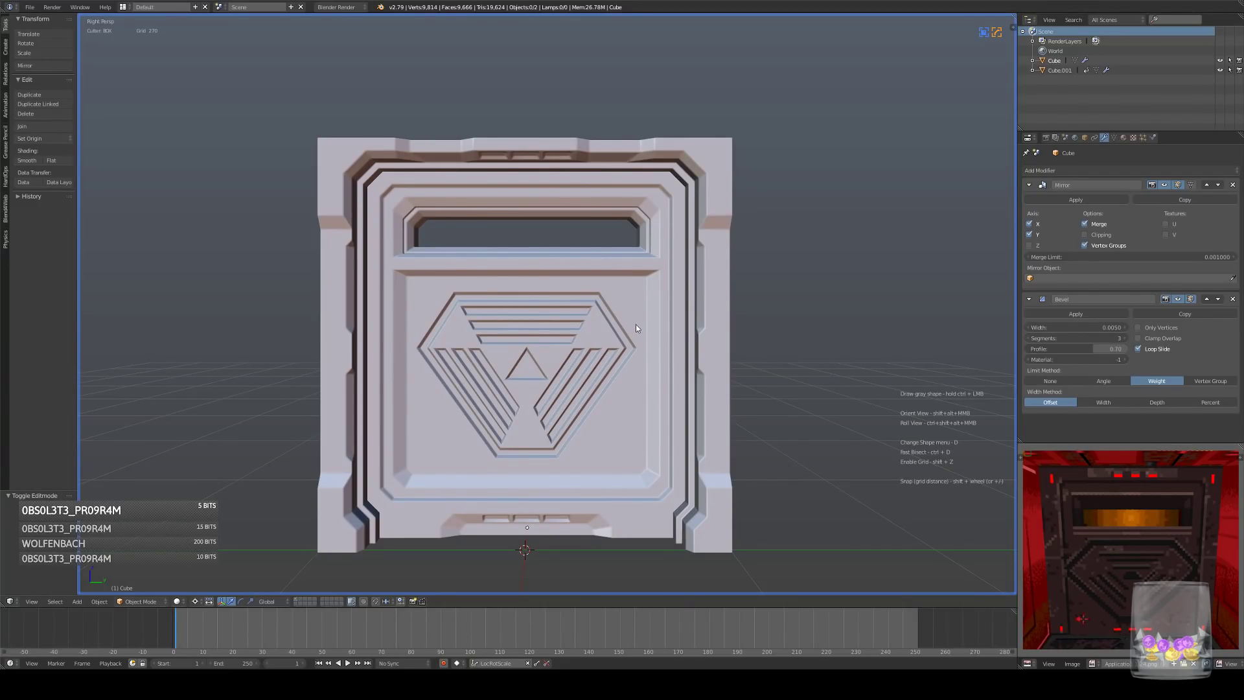
- Play the door's sliding animation briefly, stop it and rewind the timeline to frame 1
key(alt+a)
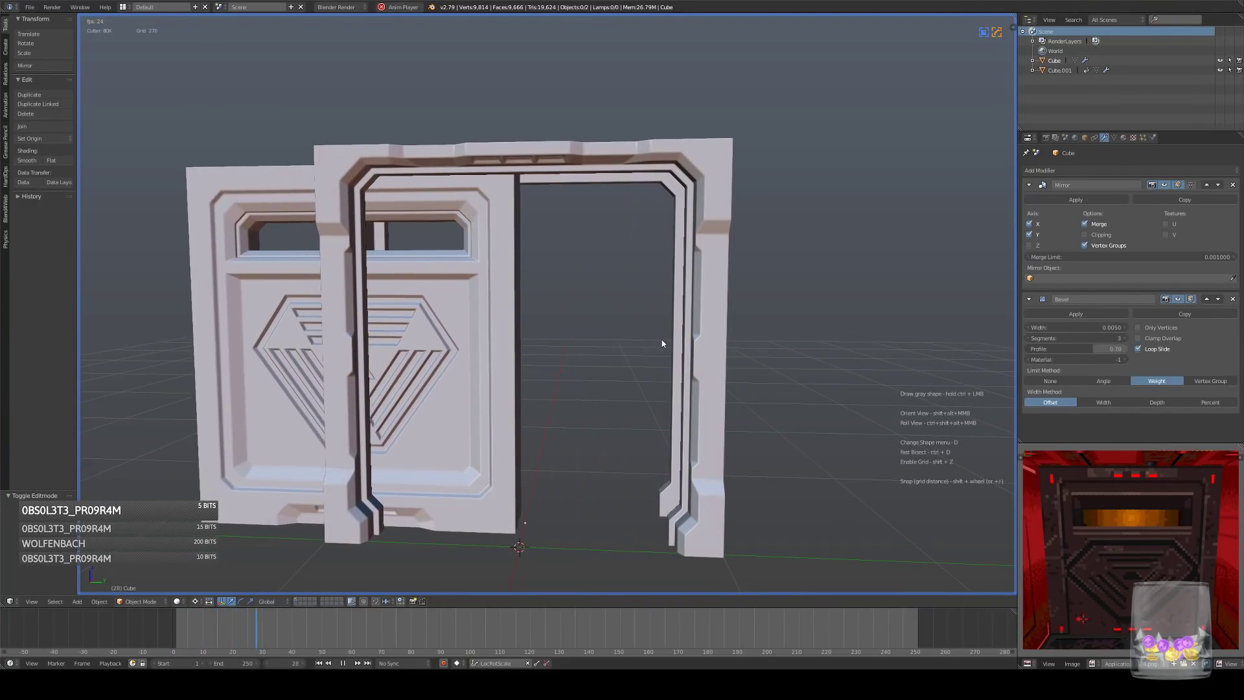
key(alt+a)
drag(265, 633, 176, 631)
key(KP_3)
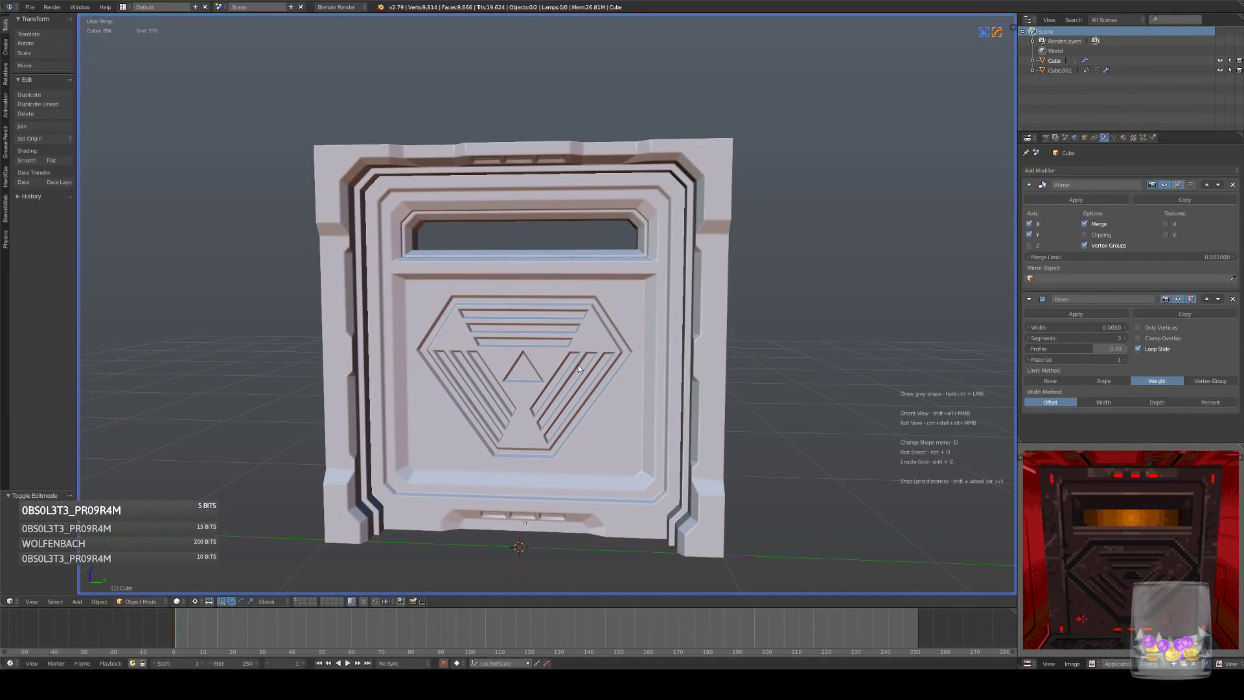
- Duplicate the sliding door panel in place and move the copy to the second layer
scroll(596, 311, down, 3)
right_click(576, 329)
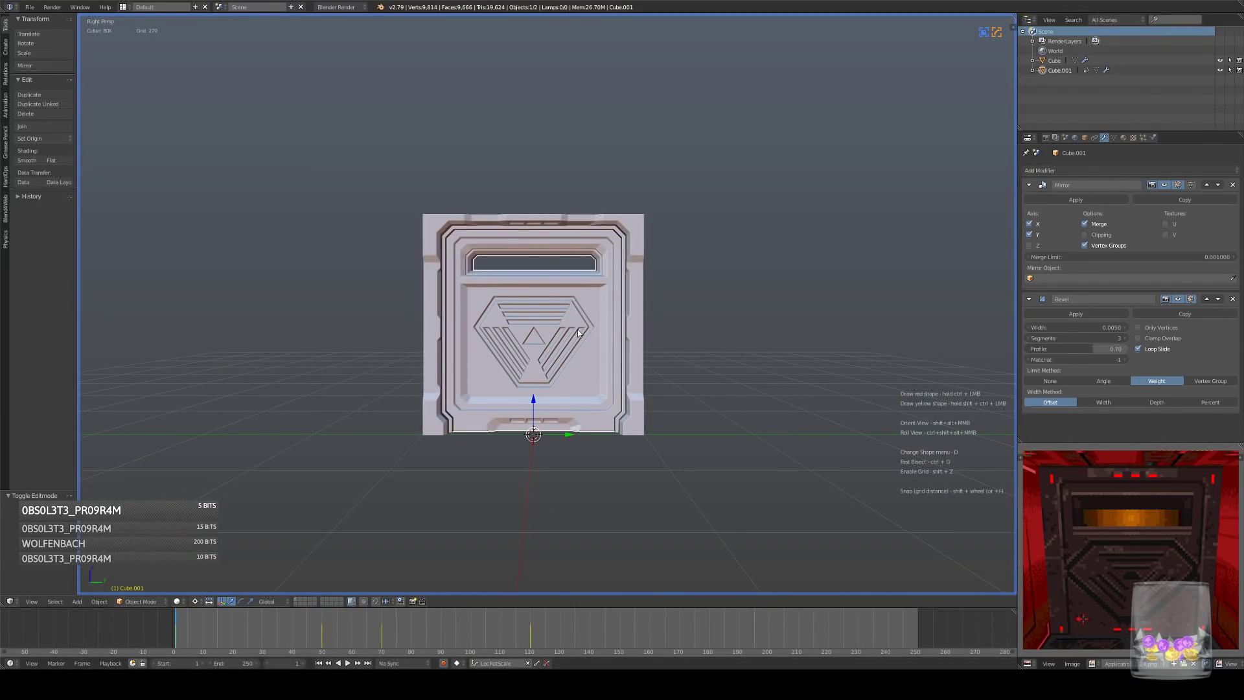
key(shift+d)
right_click(665, 308)
key(m)
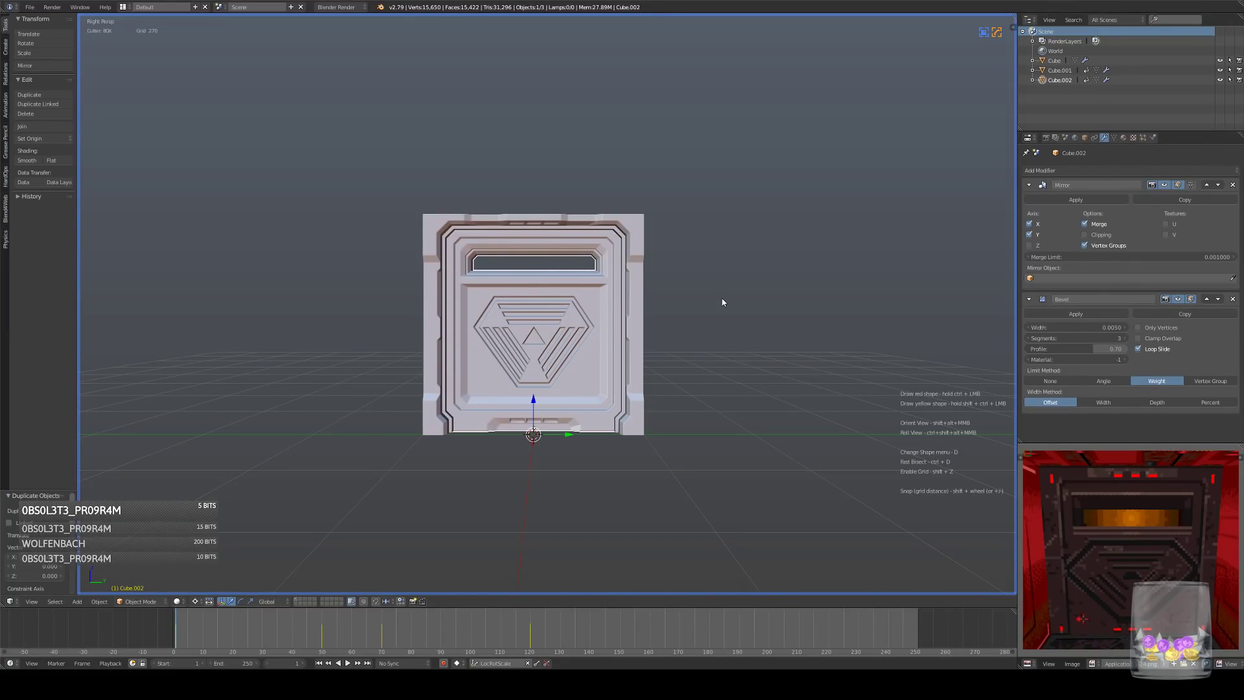
key(h)
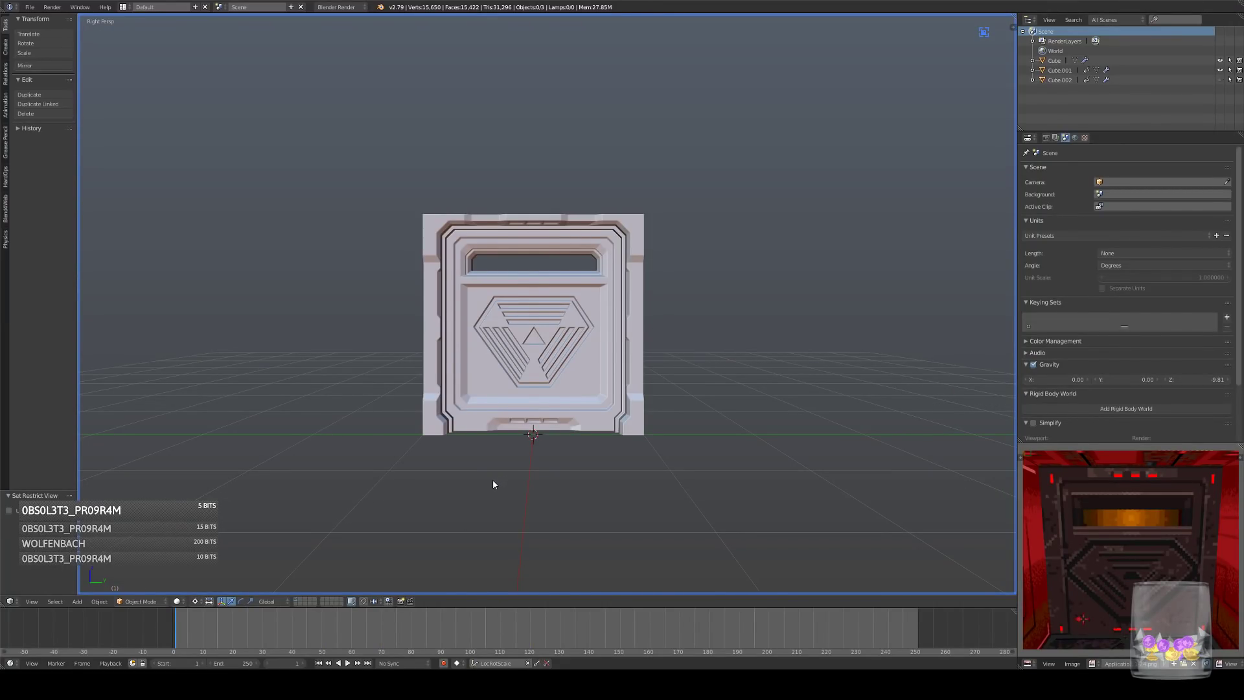
key(alt+h)
middle_drag(701, 359, 694, 368)
key(m)
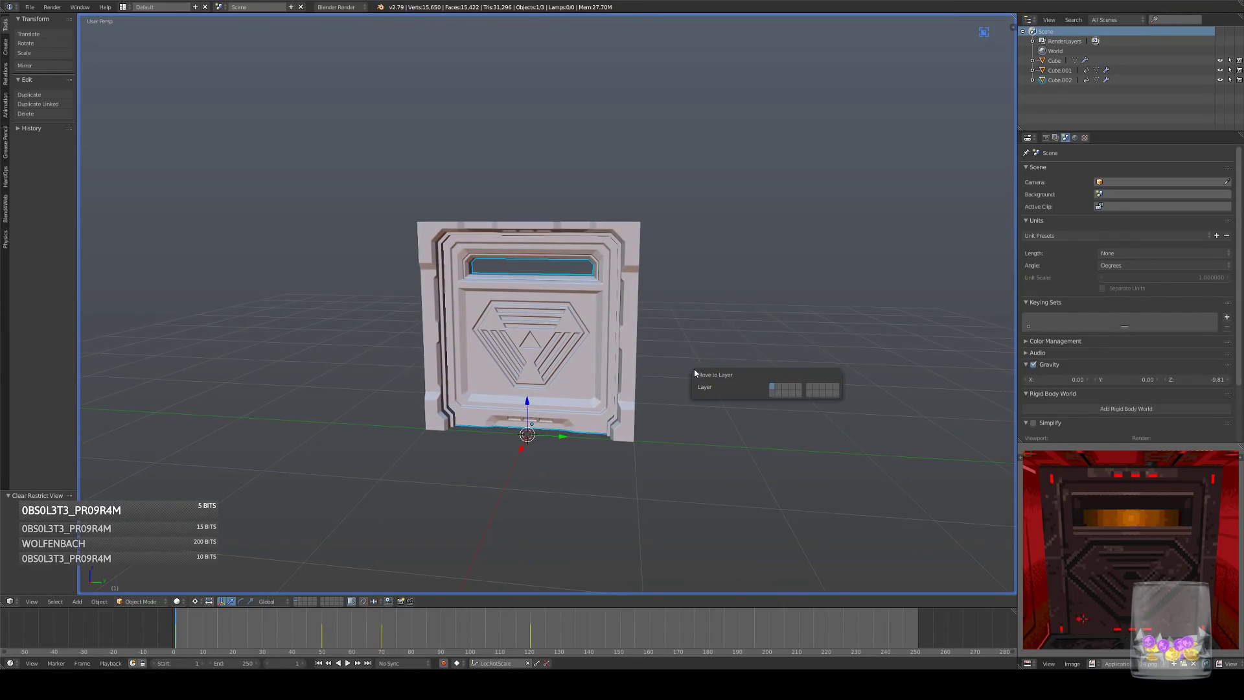
click(776, 384)
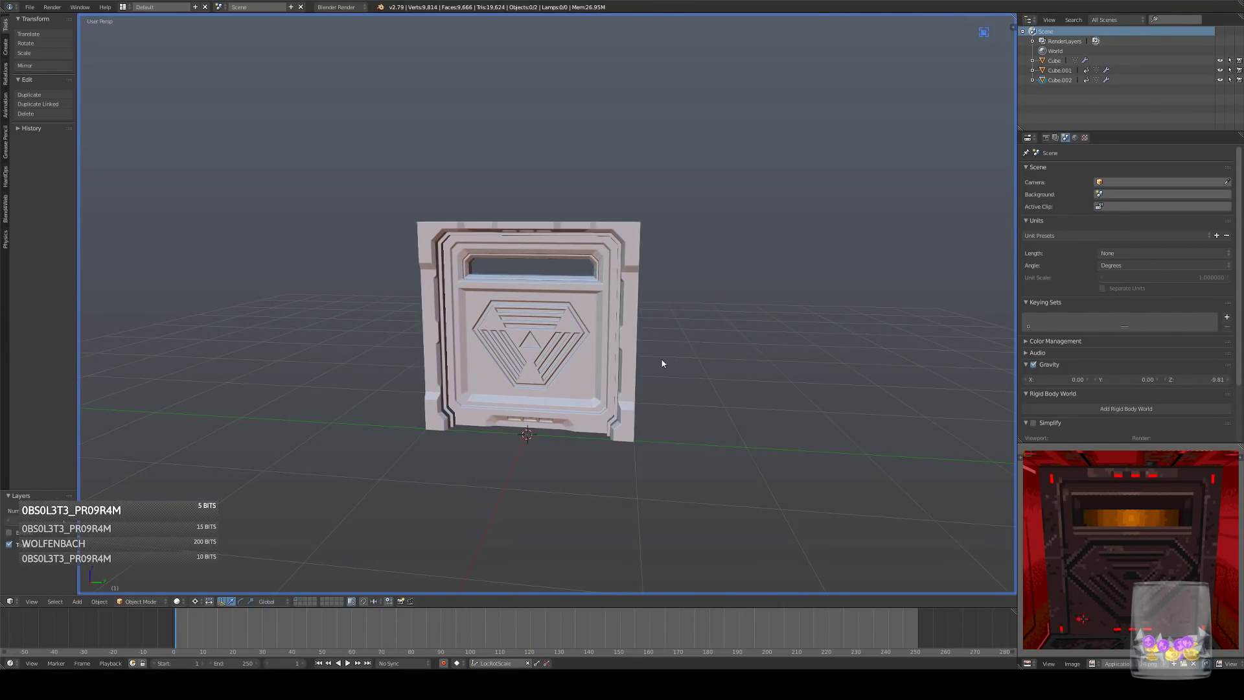
- Assign the door frame to the second layer while keeping it on the first
right_click(638, 350)
key(m)
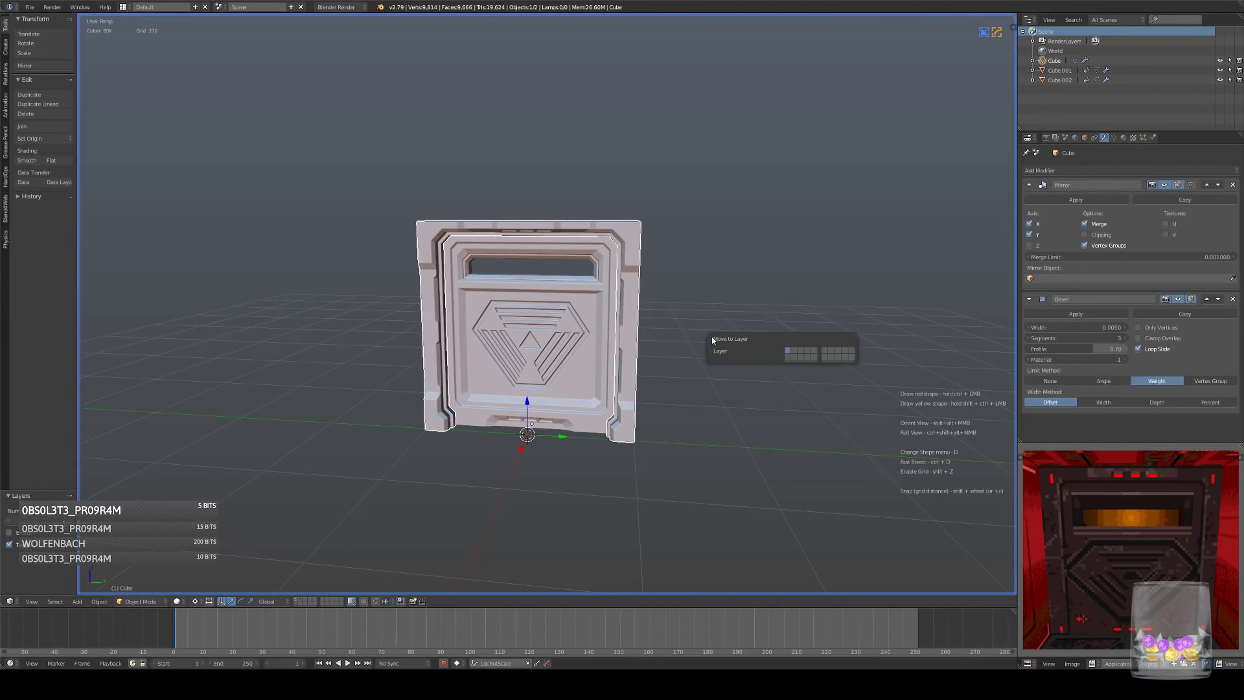
click(795, 353)
- Inspect the duplicated door panel and its mesh on the second layer and return to the first layer
key(2)
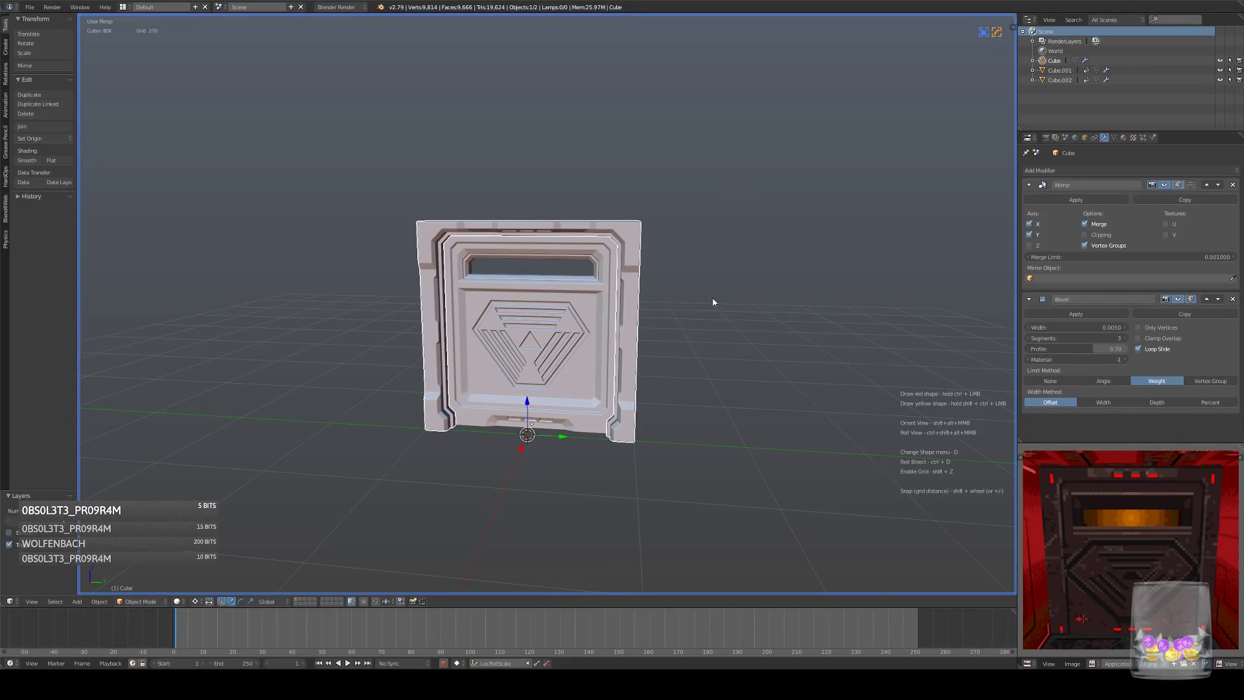
right_click(508, 336)
key(KP_3)
key(a)
right_click(596, 326)
key(KP_Decimal)
key(Tab)
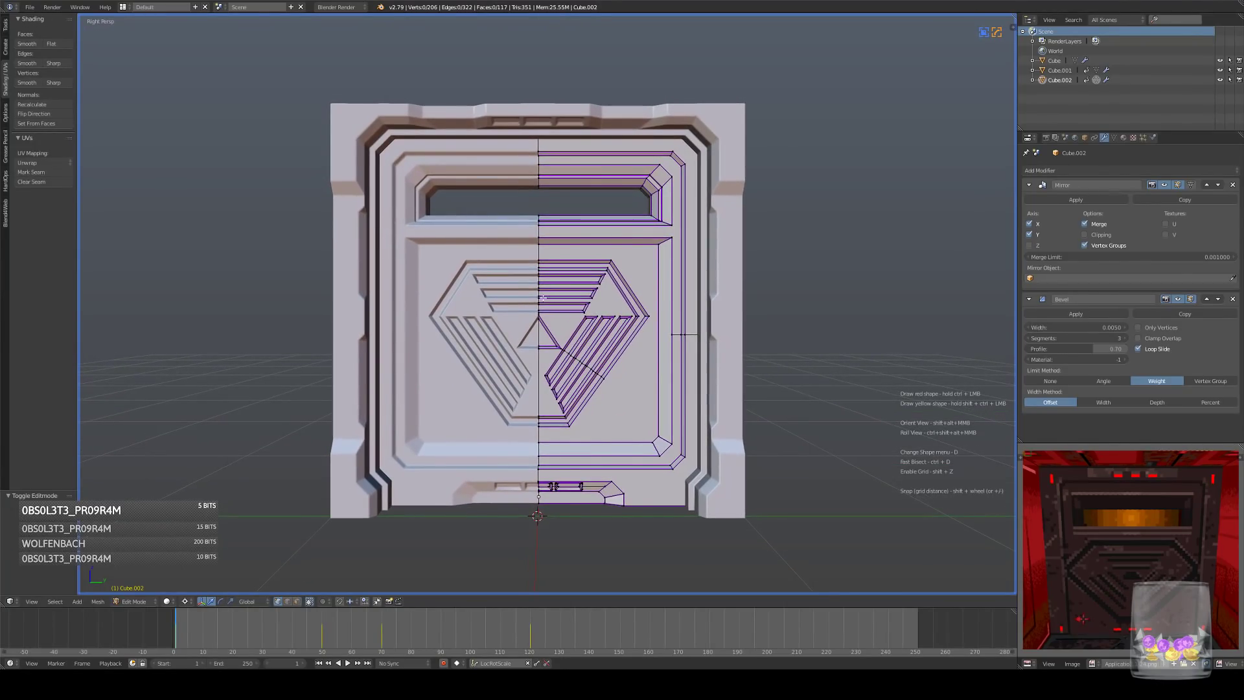
middle_drag(548, 303, 629, 324)
key(KP_3)
scroll(602, 292, down, 4)
key(Tab)
key(a)
key(KP_3)
scroll(648, 331, down, 3)
key(1)
scroll(641, 318, up, 8)
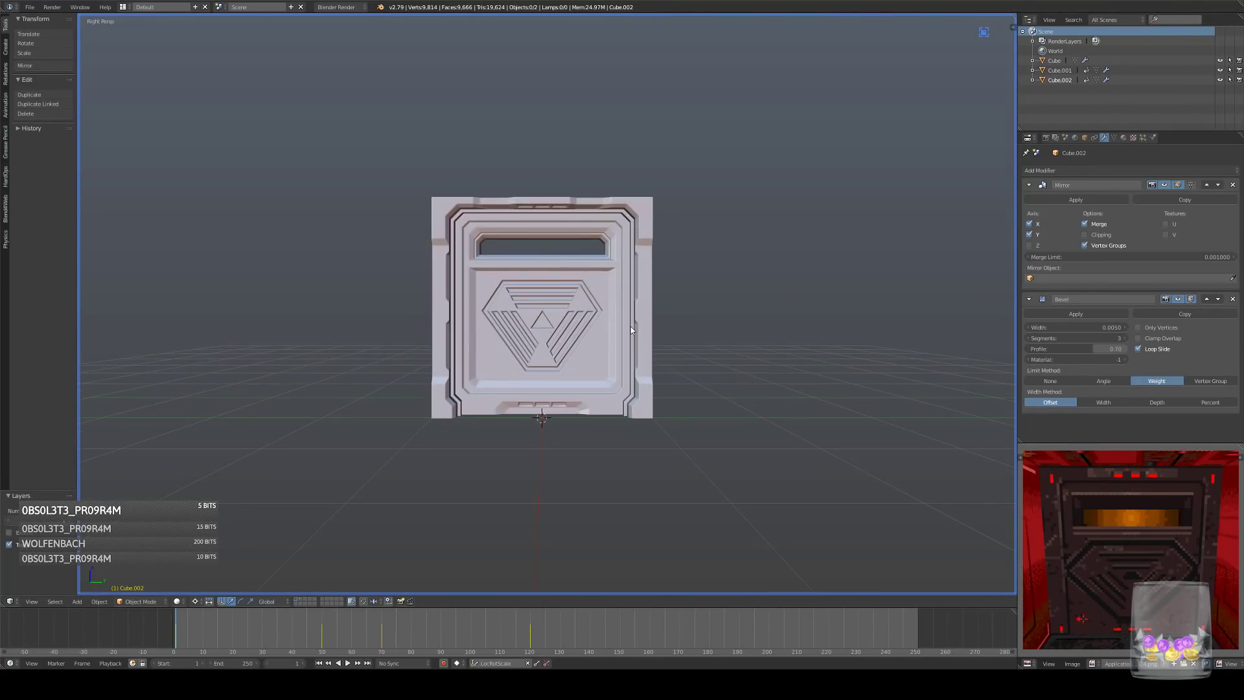
- Open the door frame's mesh for editing in wireframe, focused on its upper edge
shift+middle_drag(635, 312, 644, 328)
right_click(744, 309)
key(Tab)
mouse_move(745, 313)
middle_down()
mouse_move(765, 319)
mouse_move(735, 309)
middle_up()
key(KP_3)
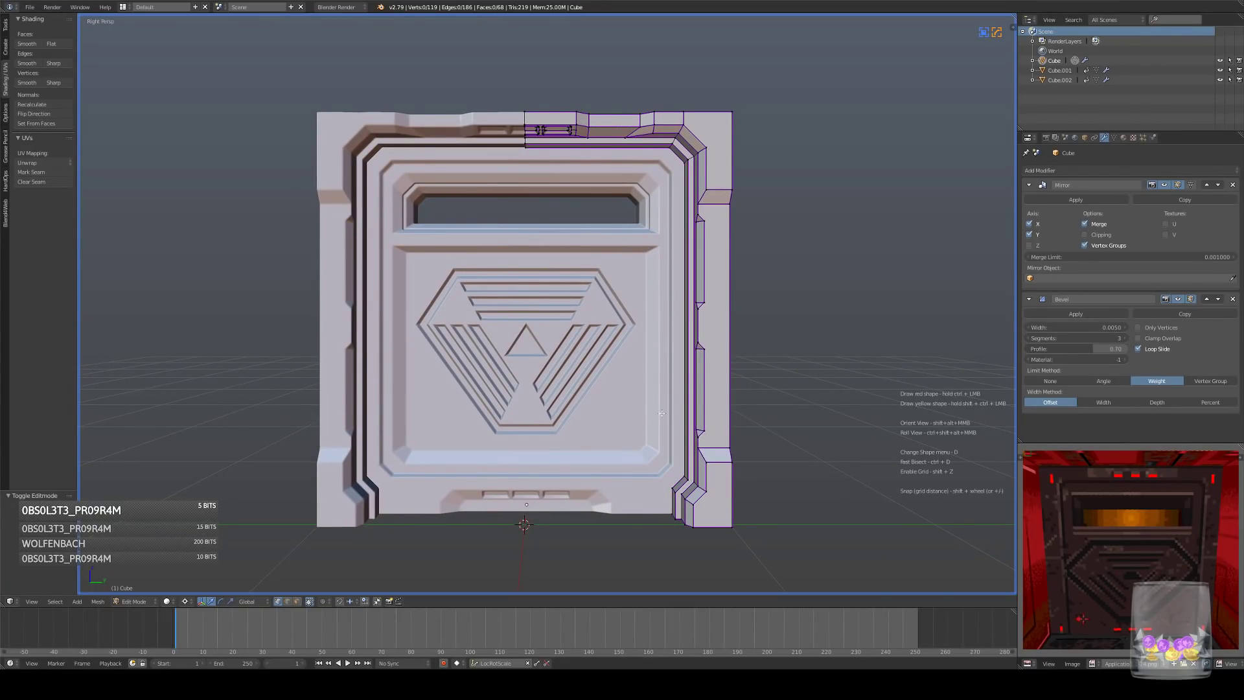
shift+middle_drag(591, 177, 592, 257)
scroll(588, 256, up, 3)
key(z)
shift+middle_drag(640, 174, 600, 294)
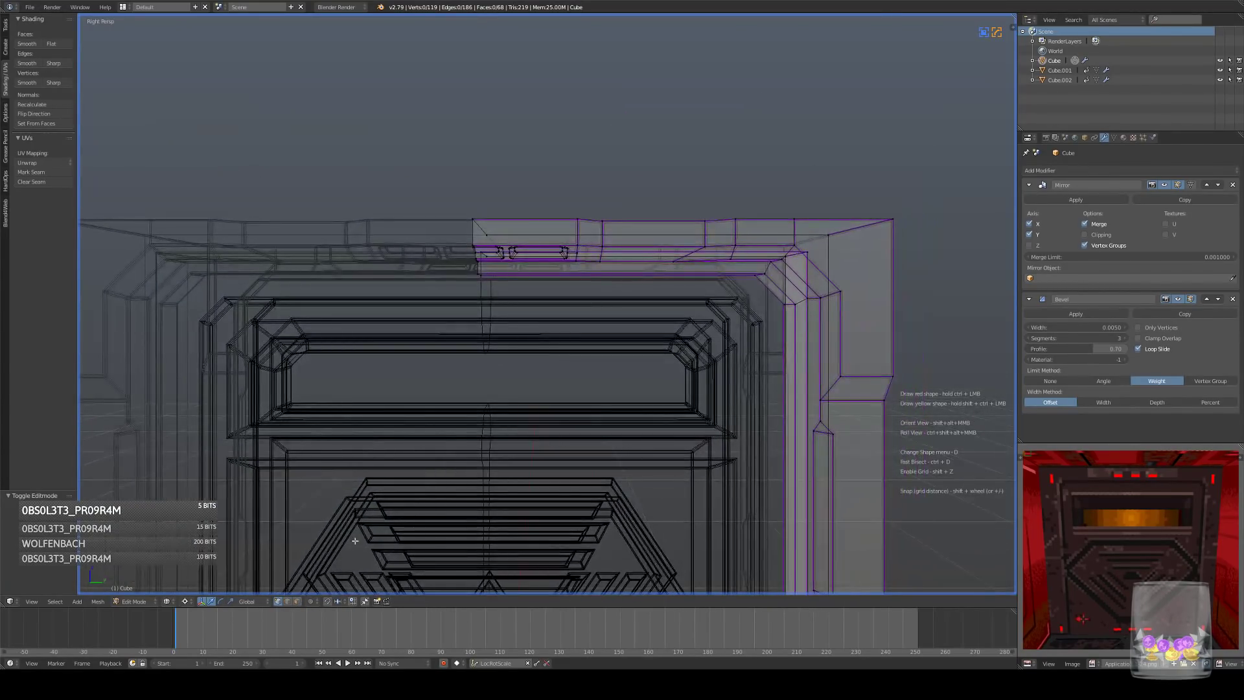
- Select the faces around the outer small rectangular recess in the underside of the frame's top beam
click(287, 602)
middle_drag(495, 309, 509, 224)
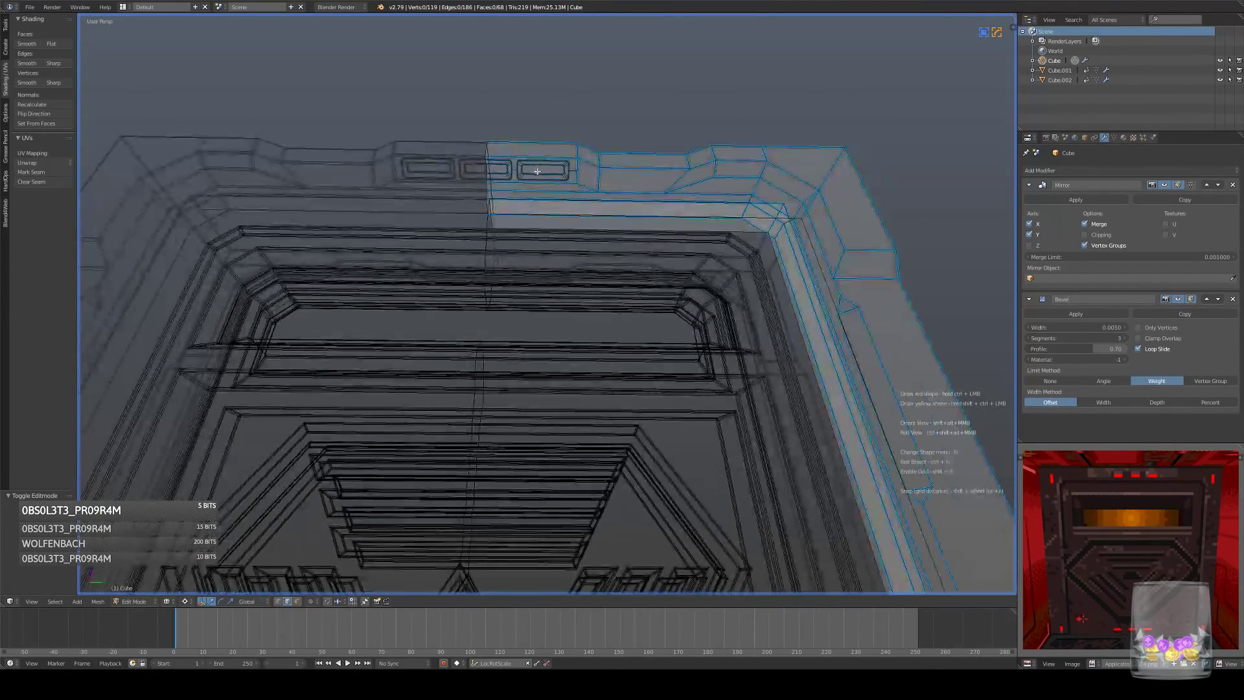
right_click(541, 176)
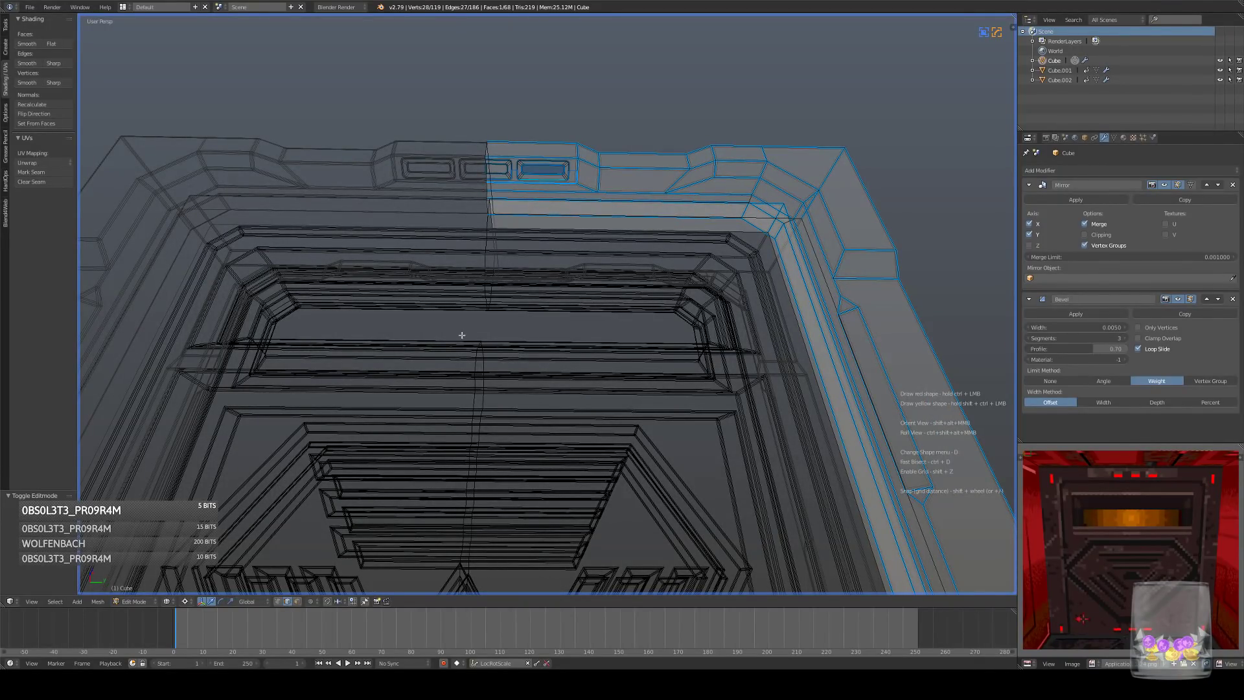
click(297, 601)
key(a)
key(c)
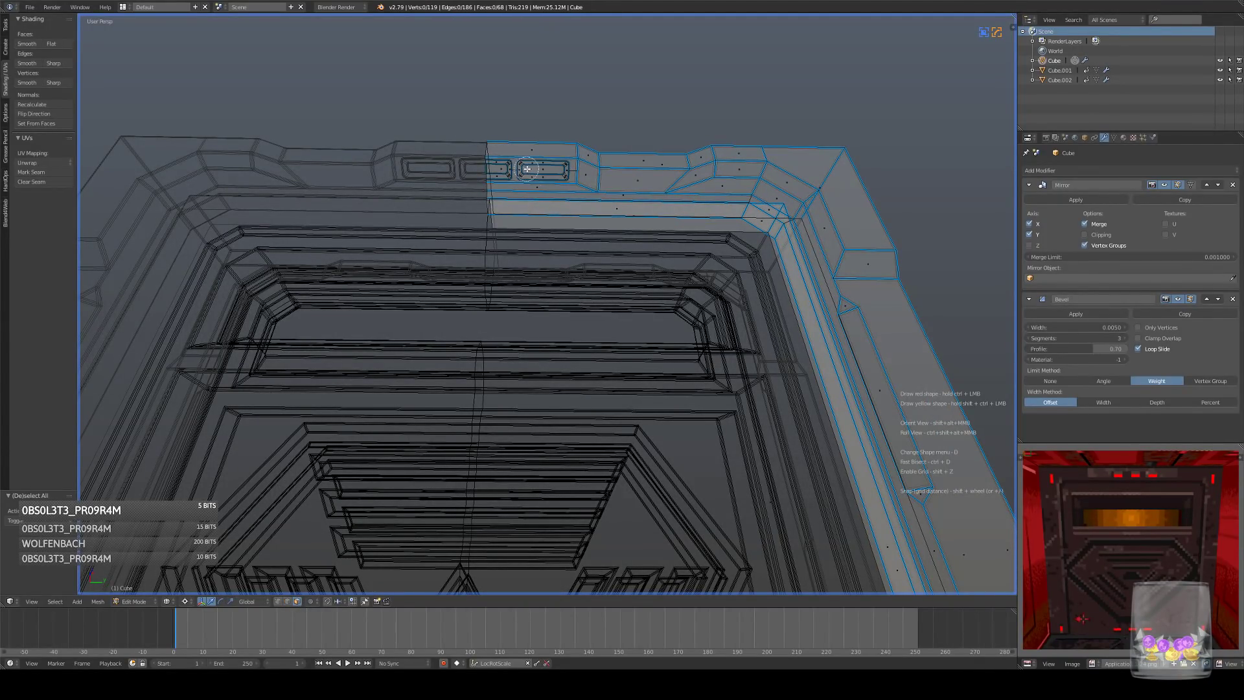
drag(526, 170, 561, 170)
right_click(562, 169)
shift+right_click(511, 173)
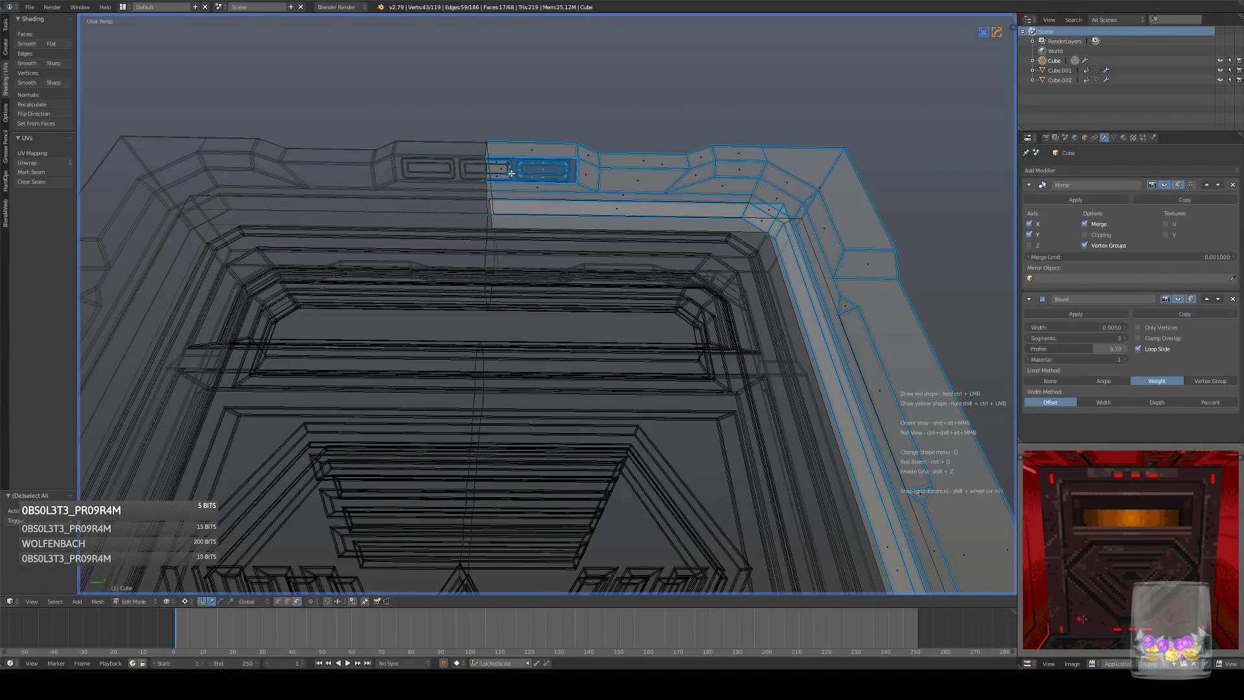
- Trim the face selection to the outer recess alone, deselecting the neighbouring faces in solid shading
scroll(511, 173, up, 4)
key(z)
shift+middle_drag(508, 97, 570, 346)
shift+right_click(544, 295)
key(c)
middle_click(519, 309)
middle_click(529, 309)
right_click(530, 309)
- Duplicate the recess faces, rotate the copy 90° in the right orthographic view and place it beside the upper side post
scroll(529, 309, down, 8)
alt+scroll(620, 353, down, 1)
mouse_move(583, 337)
alt+middle_down()
mouse_move(620, 353)
mouse_move(619, 211)
alt+middle_up()
key(KP_5)
scroll(617, 245, up, 3)
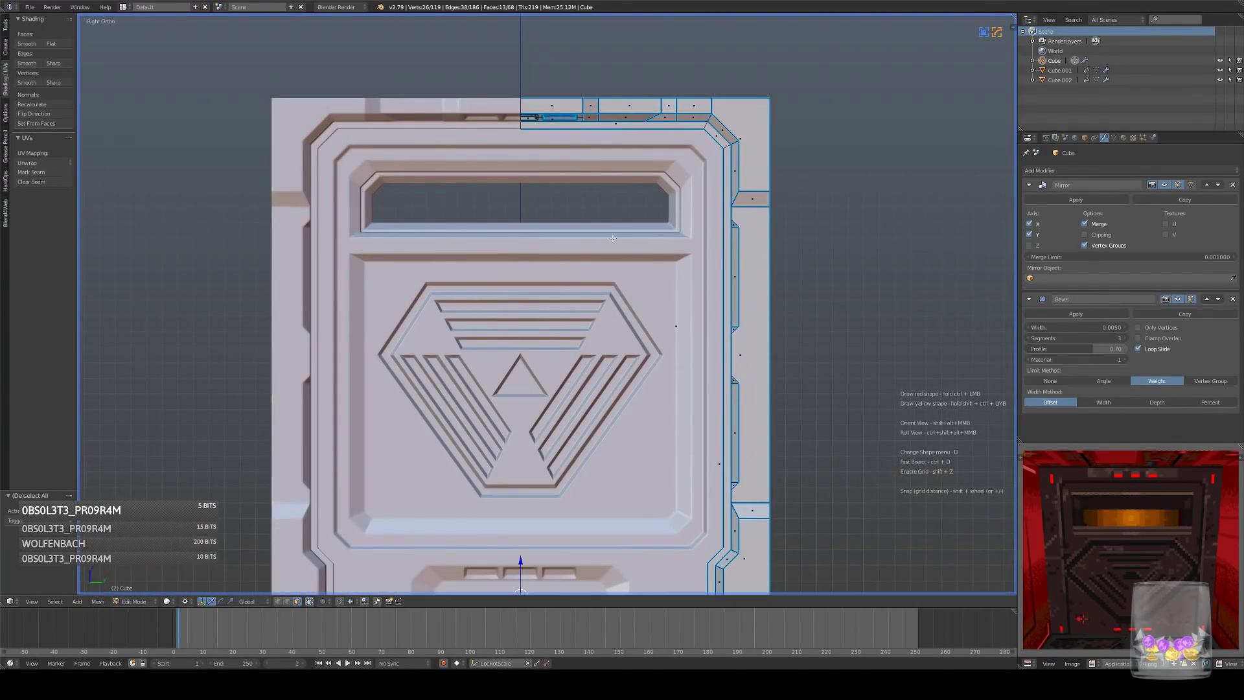
key(shift+d)
text(r90)
key(Return)
key(g)
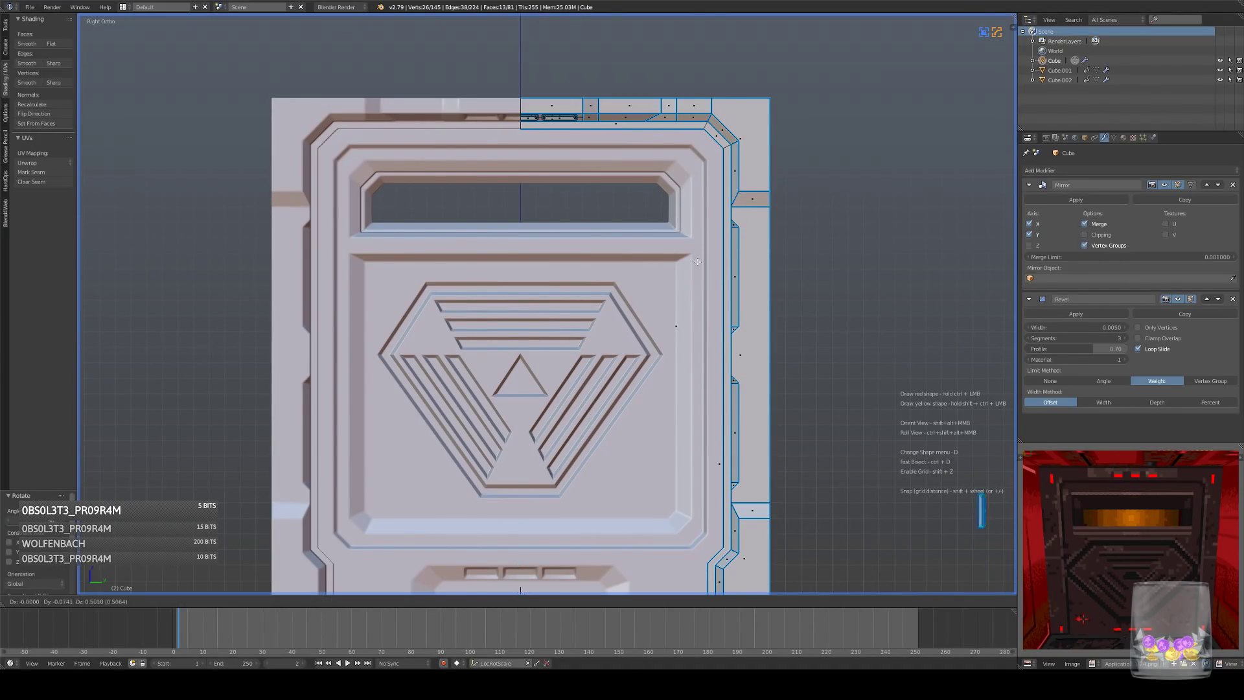
click(453, 521)
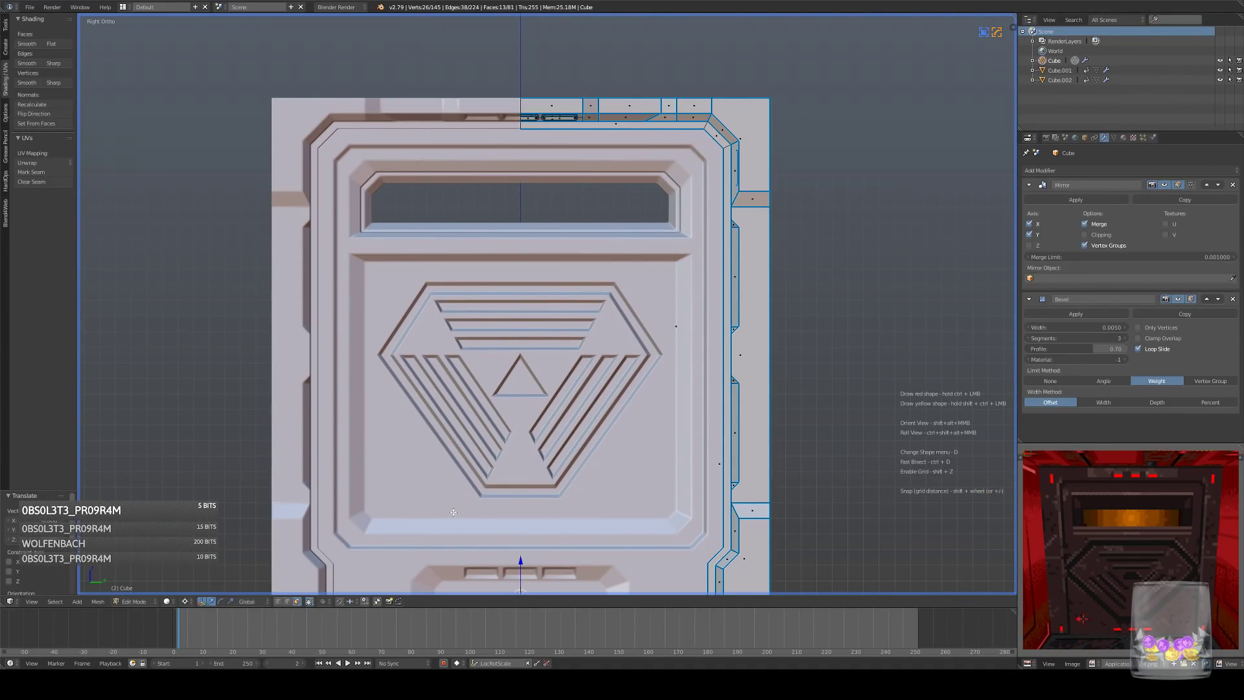
- Examine the copied recess along the vertical axis in wireframe and check its depth against the side post
shift+middle_drag(684, 282, 681, 358)
key(z)
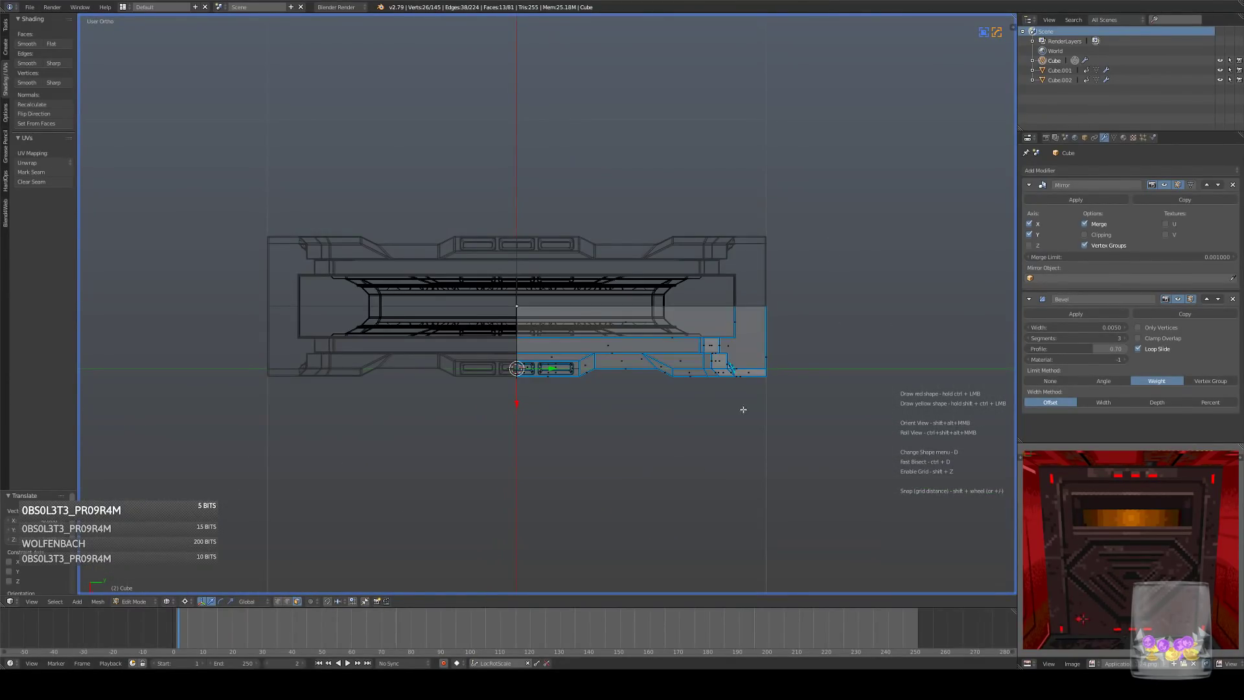
scroll(667, 395, up, 5)
shift+middle_drag(724, 431, 580, 388)
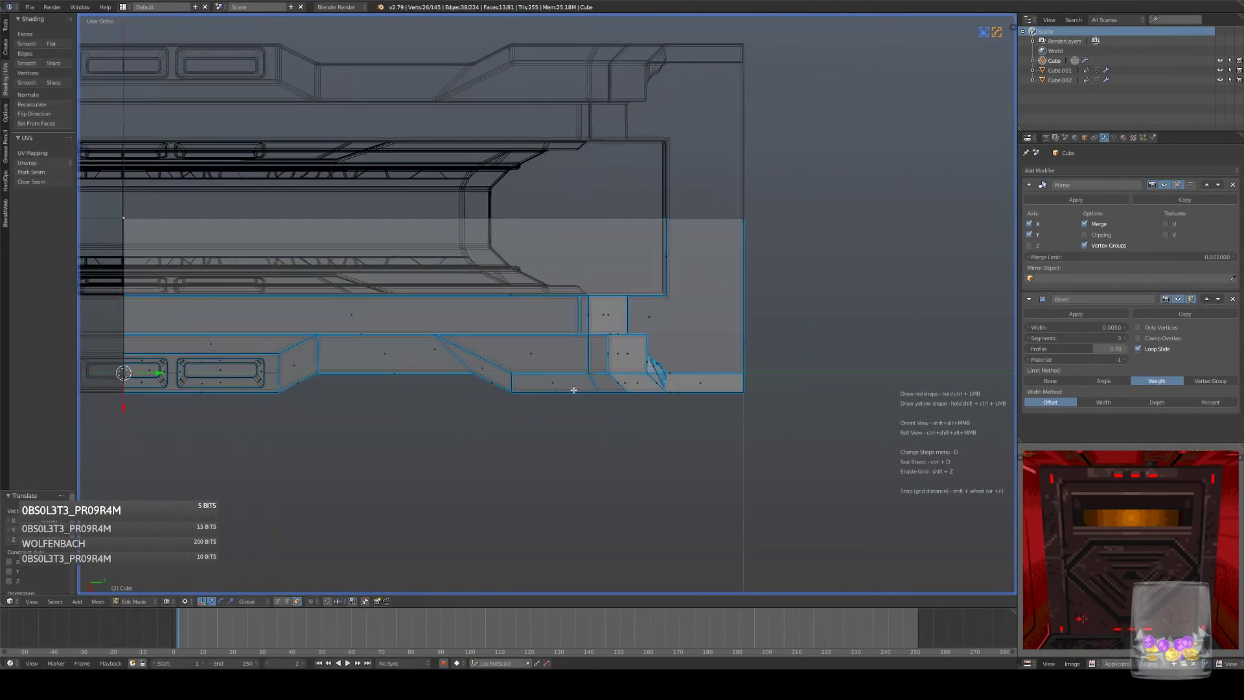
scroll(580, 406, up, 4)
middle_drag(580, 454, 590, 411)
key(z)
scroll(590, 410, down, 5)
middle_drag(588, 476, 562, 379)
key(KP_3)
shift+middle_drag(586, 262, 637, 374)
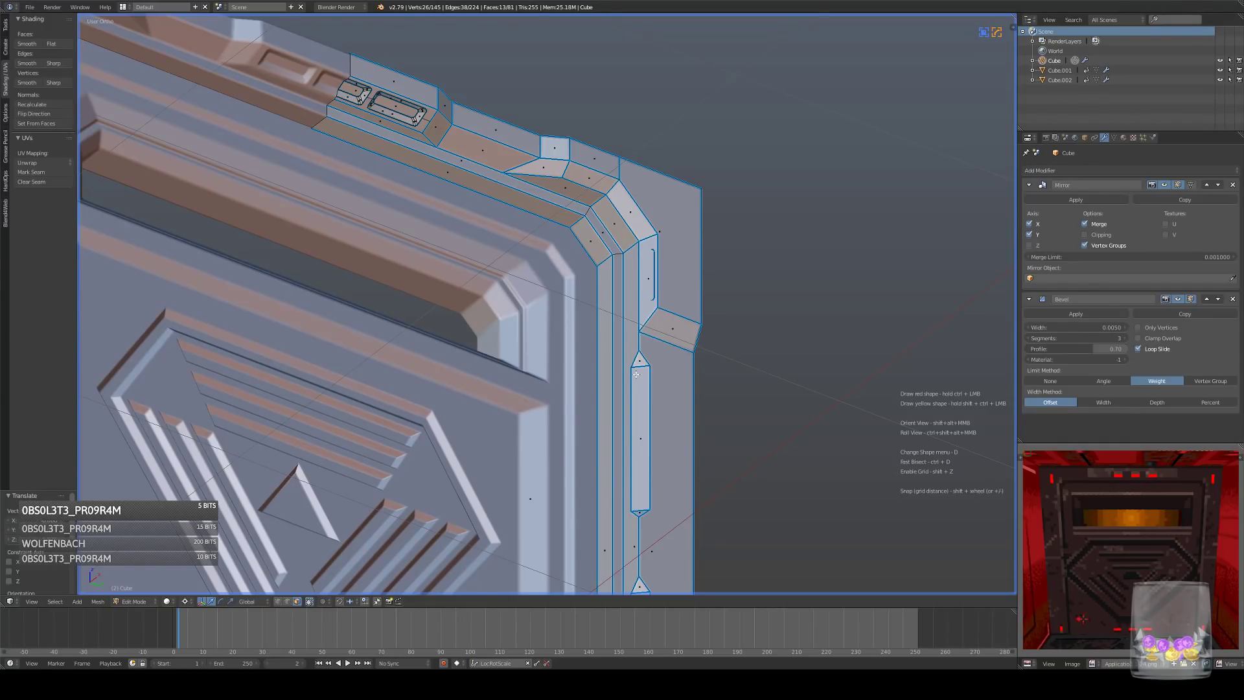
- Examine the copied recess's orientation on the upper side post from several angles, near and far
middle_drag(636, 374, 637, 376)
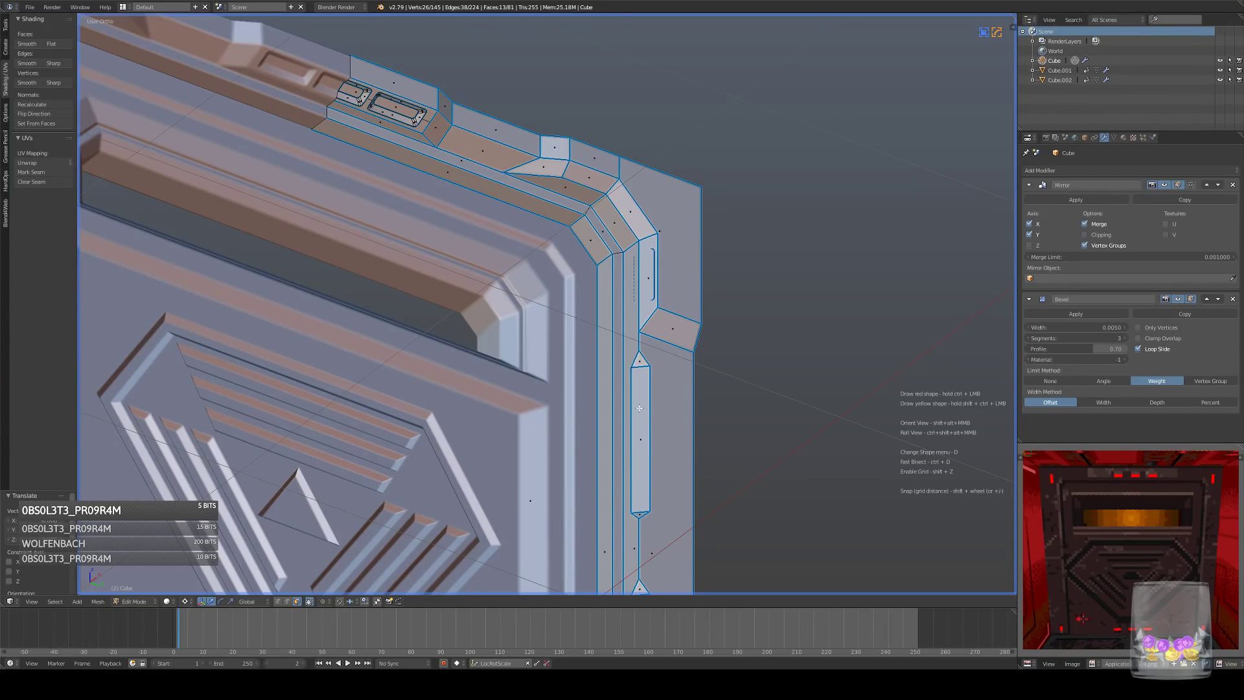
mouse_move(634, 397)
middle_down()
mouse_move(664, 329)
mouse_move(655, 391)
mouse_move(634, 428)
mouse_move(640, 350)
mouse_move(664, 380)
mouse_move(666, 355)
mouse_move(615, 376)
mouse_move(596, 340)
mouse_move(678, 334)
mouse_move(628, 342)
middle_up()
scroll(664, 328, down, 3)
key(z)
key(z)
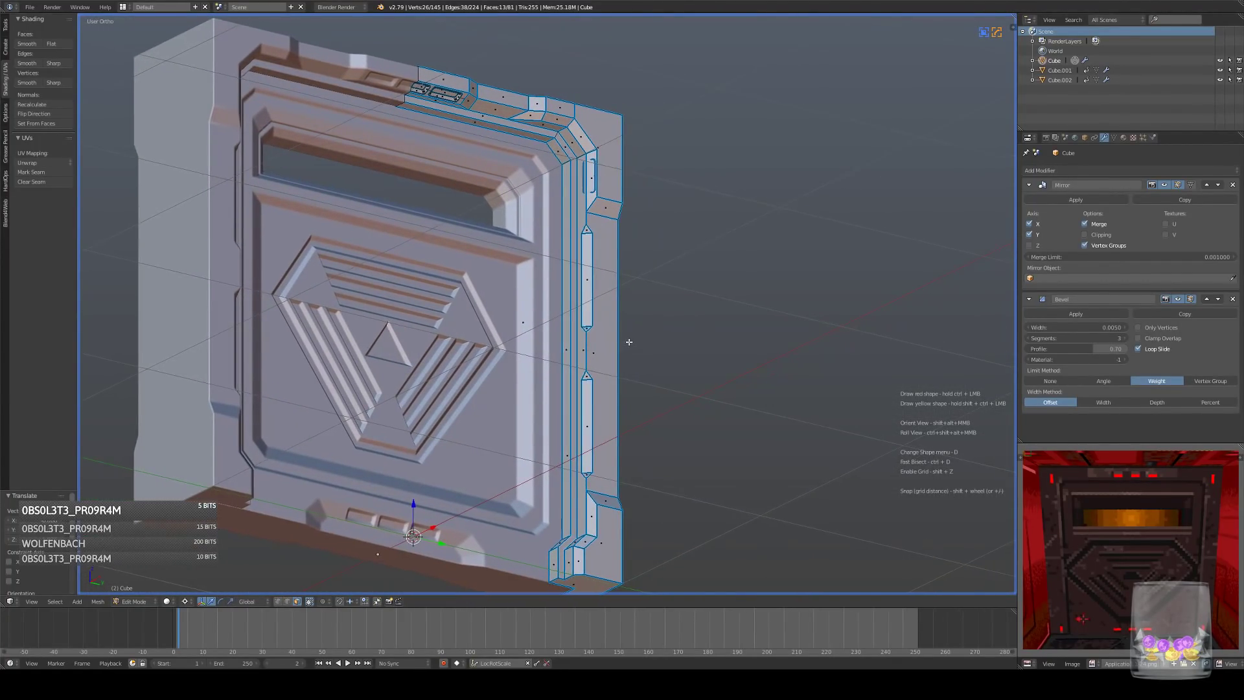
scroll(654, 297, up, 3)
scroll(661, 344, up, 4)
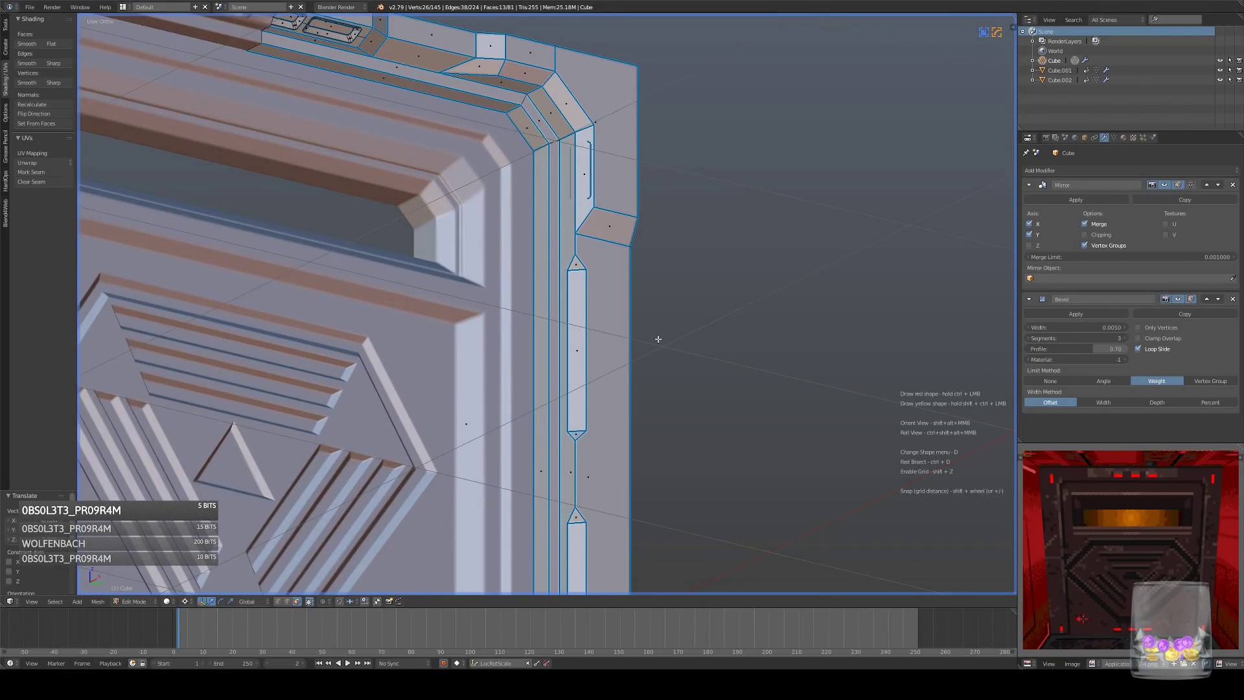
scroll(633, 234, down, 2)
middle_drag(644, 234, 528, 298)
scroll(616, 216, down, 2)
key(KP_3)
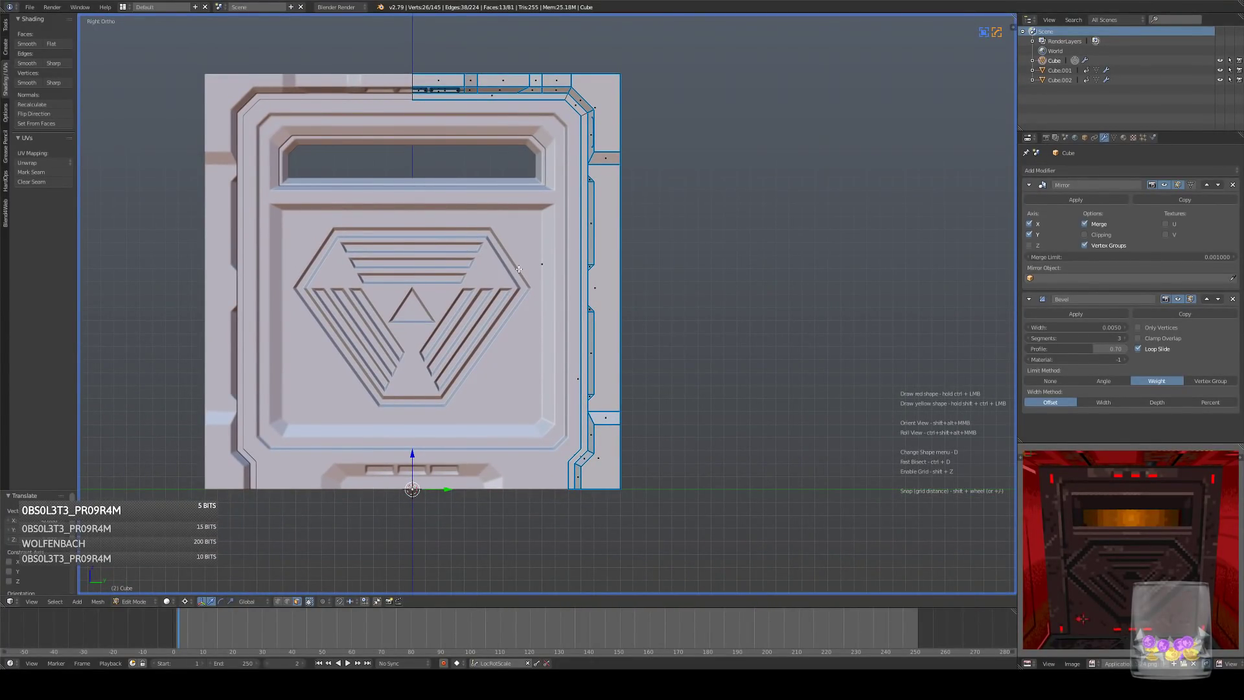
- Rotate the copied recess by -90° in the wireframe view along the vertical axis
mouse_move(519, 269)
shift+middle_down()
mouse_move(509, 295)
mouse_move(603, 287)
mouse_move(589, 330)
mouse_move(600, 370)
shift+middle_up()
key(z)
scroll(666, 336, up, 4)
shift+middle_drag(818, 302, 716, 358)
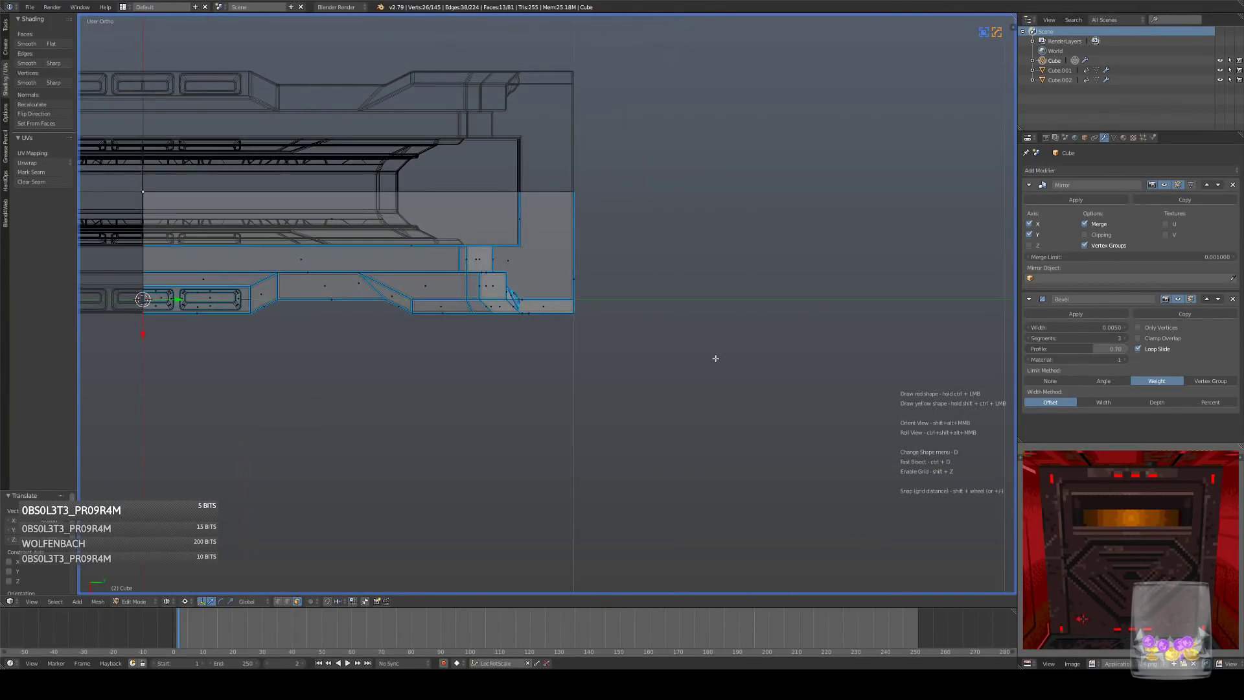
scroll(716, 359, up, 4)
text(r-90)
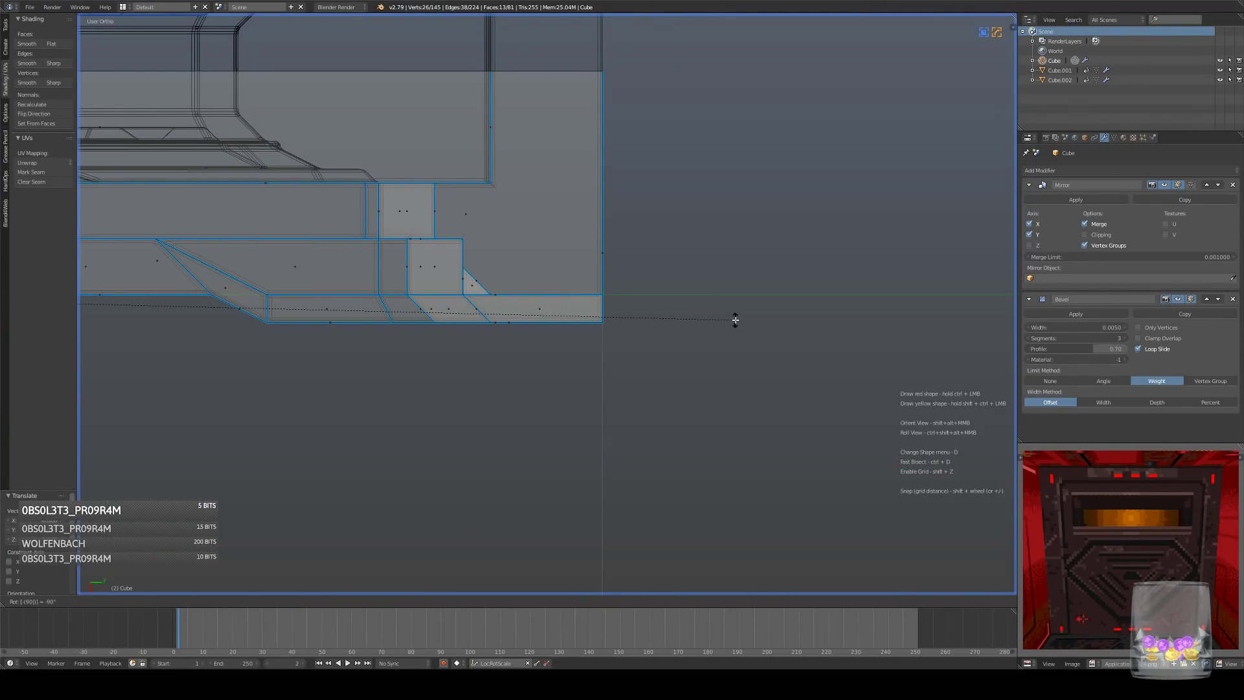
key(Return)
- Mirror the copied recess with a scale of -1 along Y and flip its normals
scroll(559, 190, down, 6)
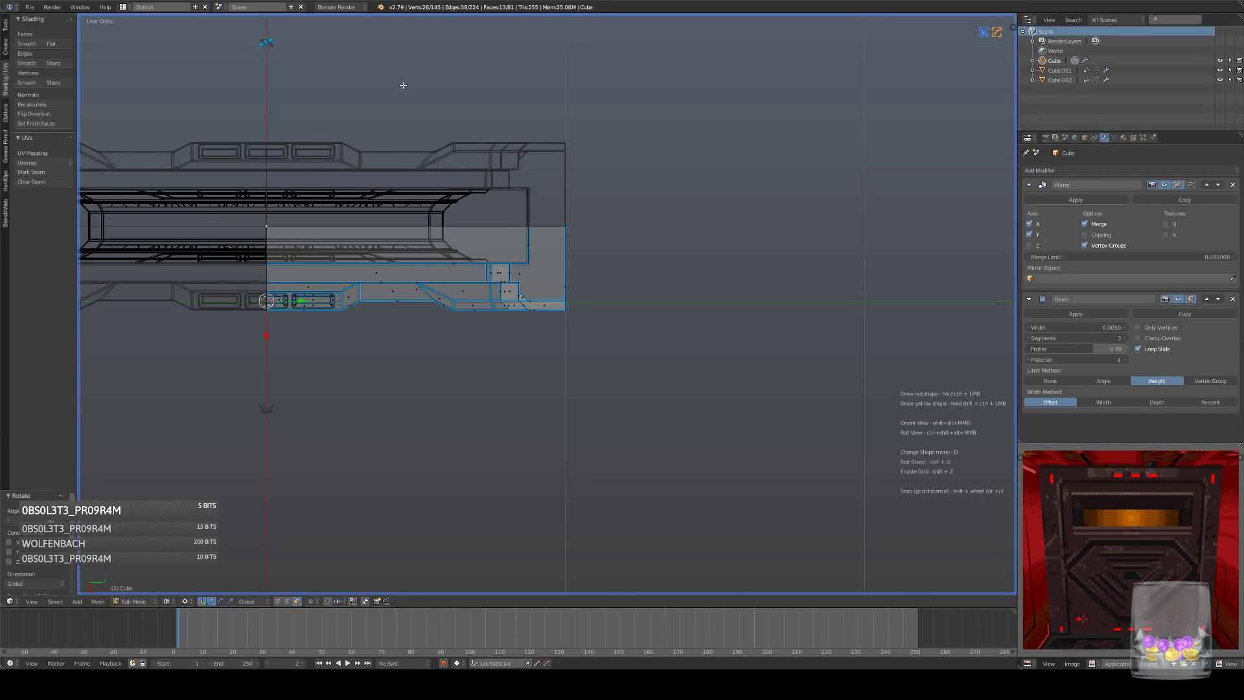
text(sx-1y)
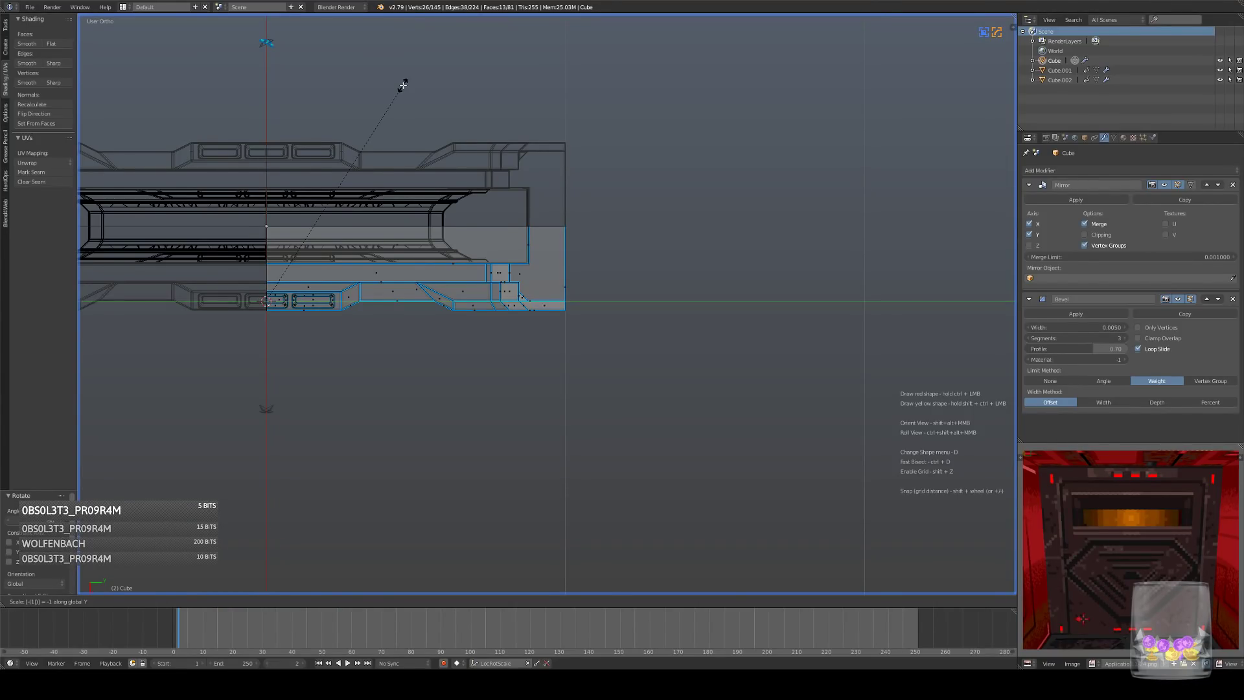
key(Return)
click(34, 113)
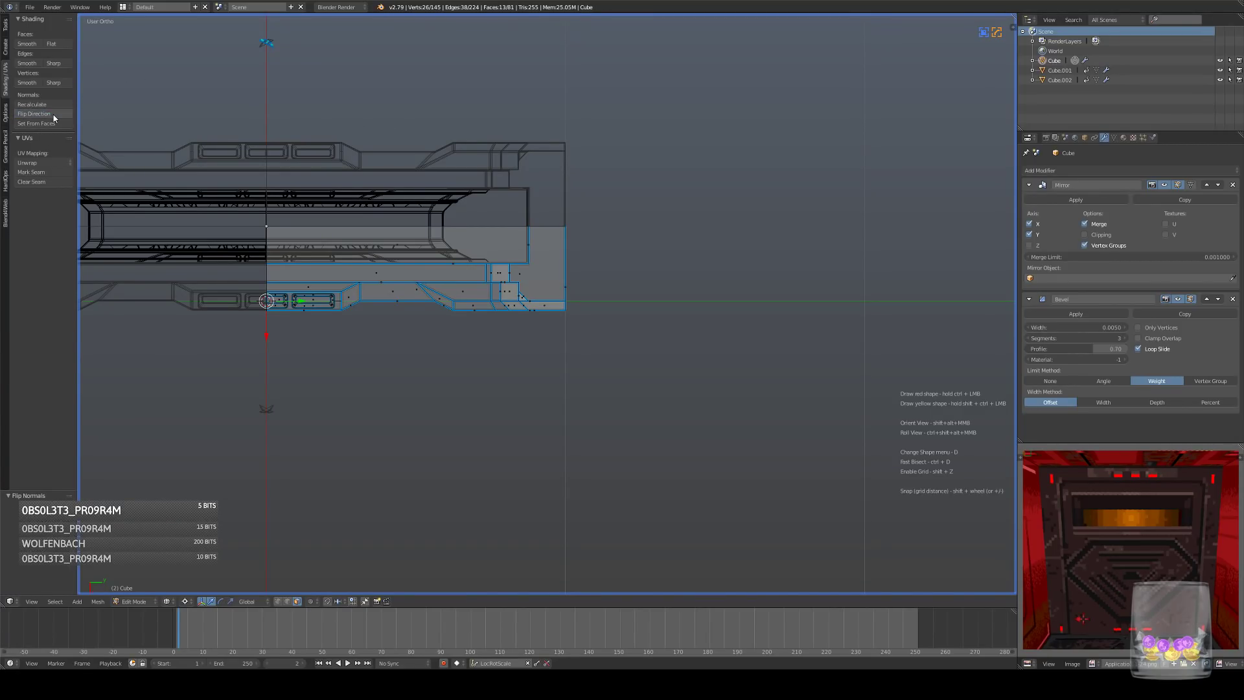
- Move the copied recess onto the inner face of the upper side post, positioning it in the top view
key(g)
click(557, 318)
key(KP_7)
key(g)
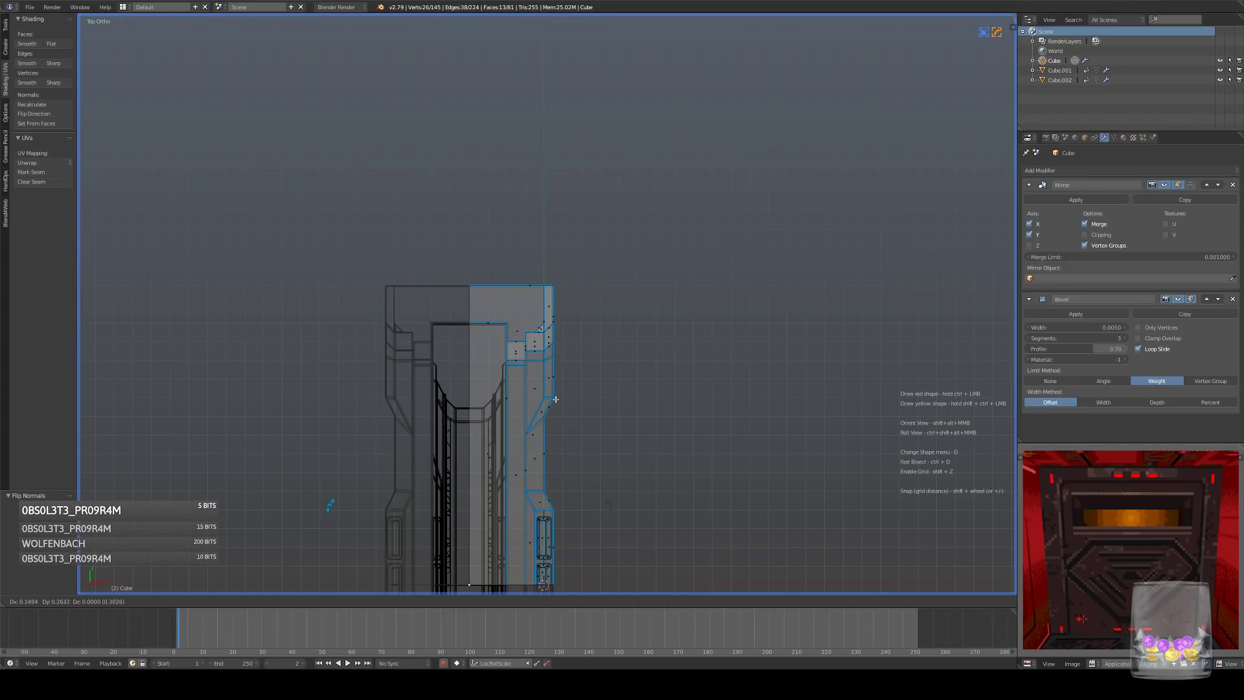
click(748, 244)
key(KP_3)
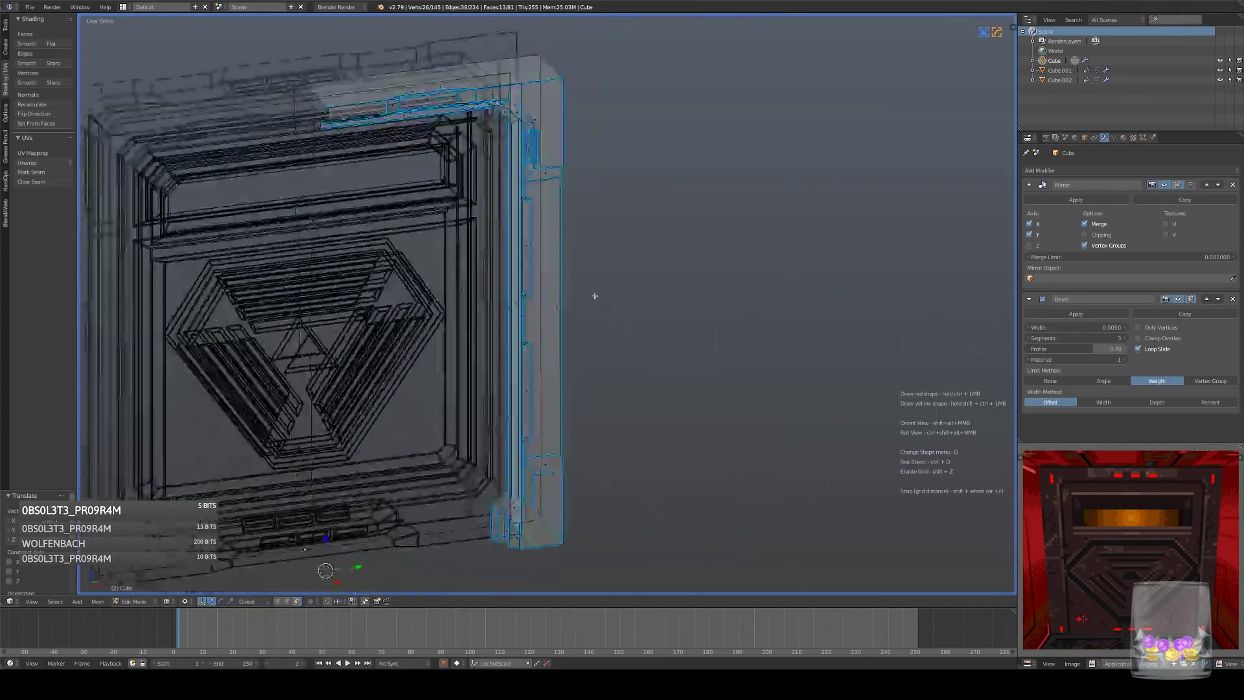
- Move the upper side post's inner vertical edge outward along Y by about 0.0313 to widen the face around the copied recess
key(z)
scroll(562, 337, up, 6)
shift+middle_drag(563, 337, 562, 434)
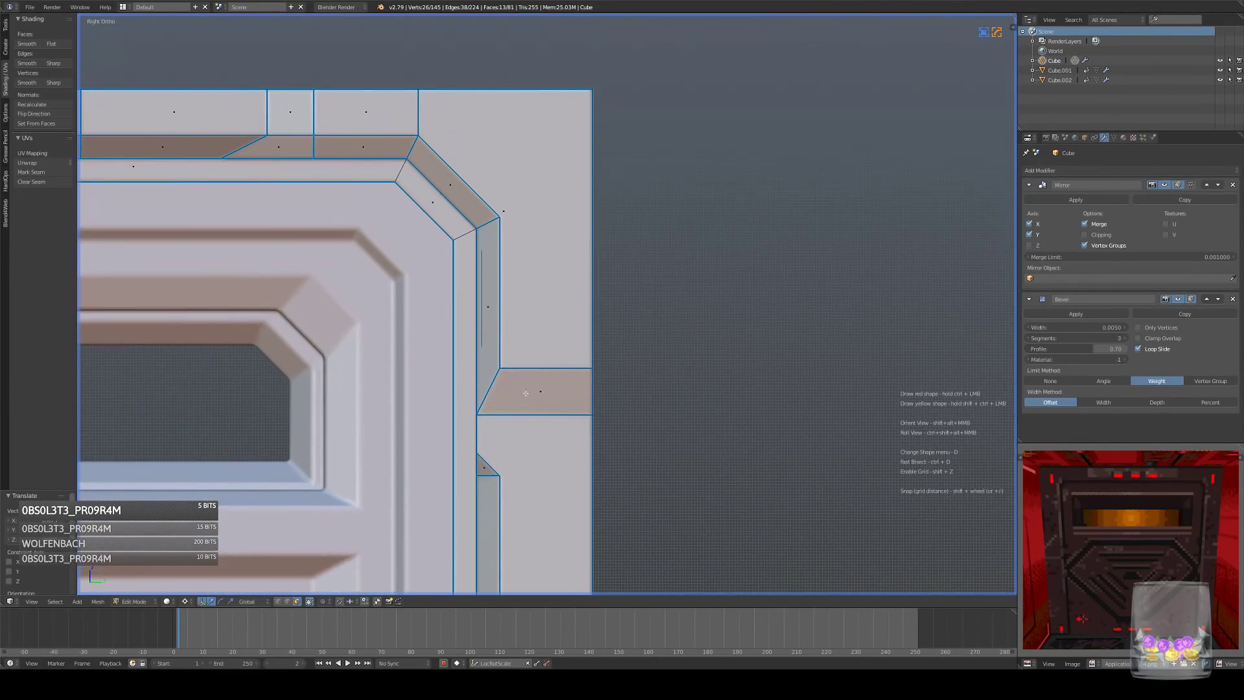
key(z)
right_click(499, 355)
key(z)
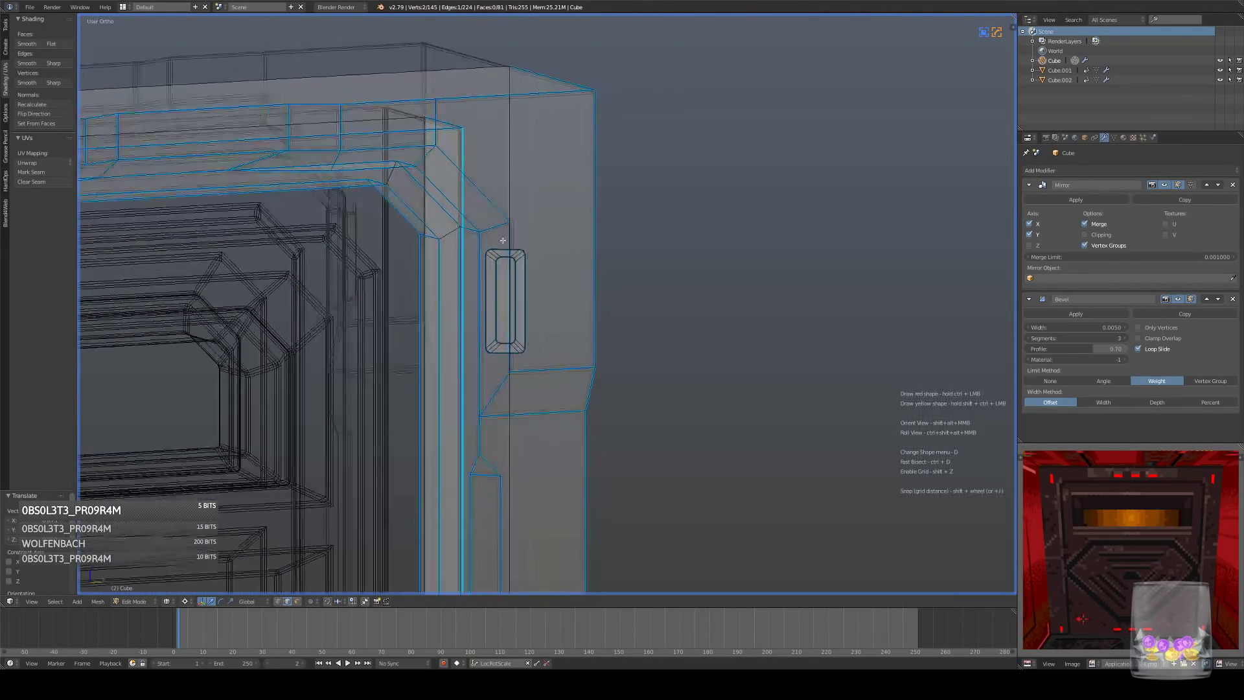
key(z)
key(g)
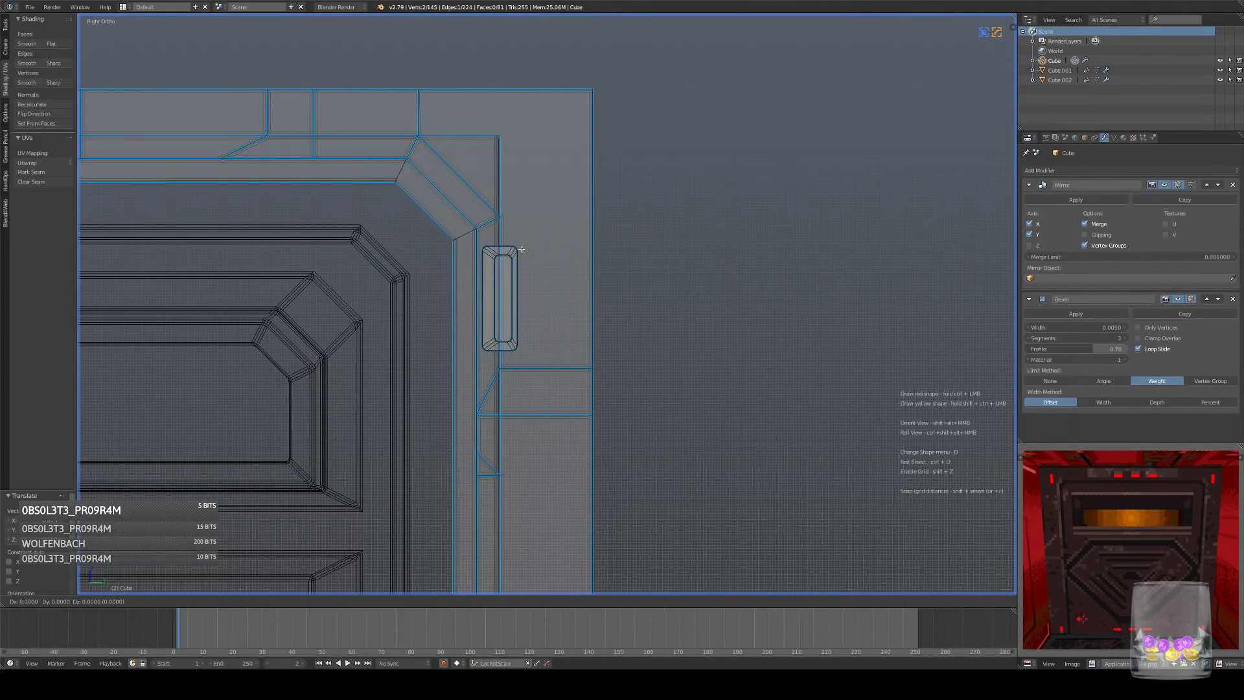
click(544, 249)
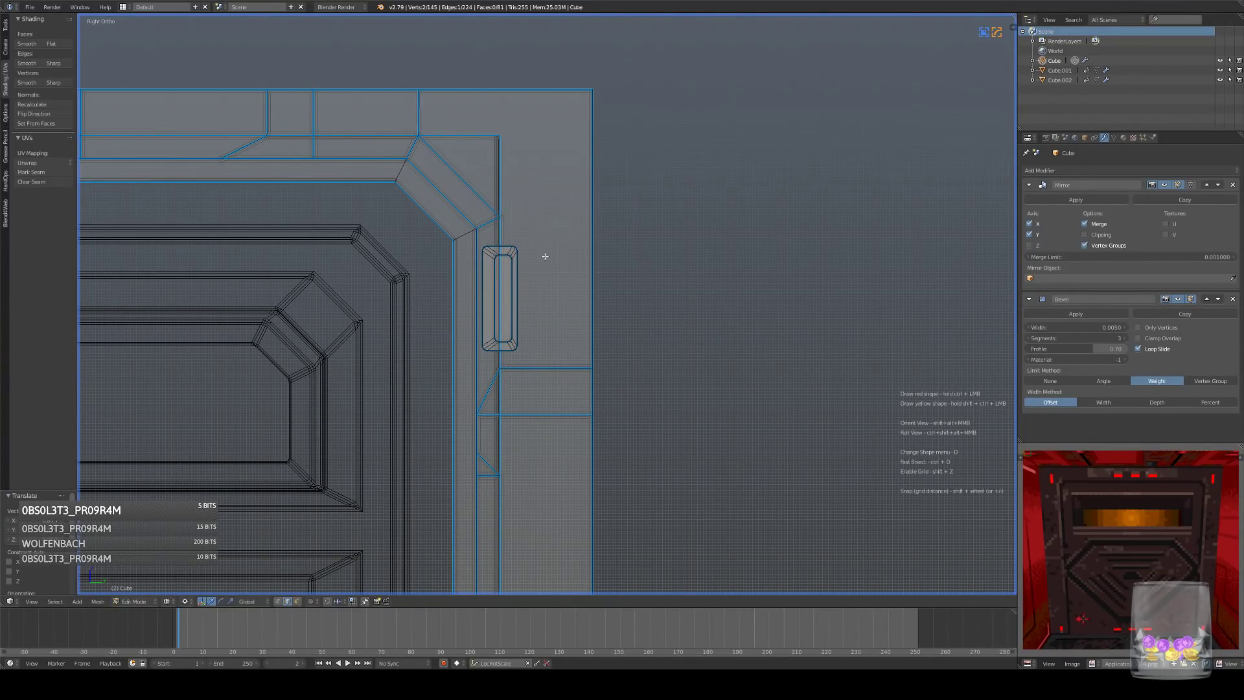
scroll(532, 264, down, 3)
scroll(533, 264, up, 3)
key(g)
key(x)
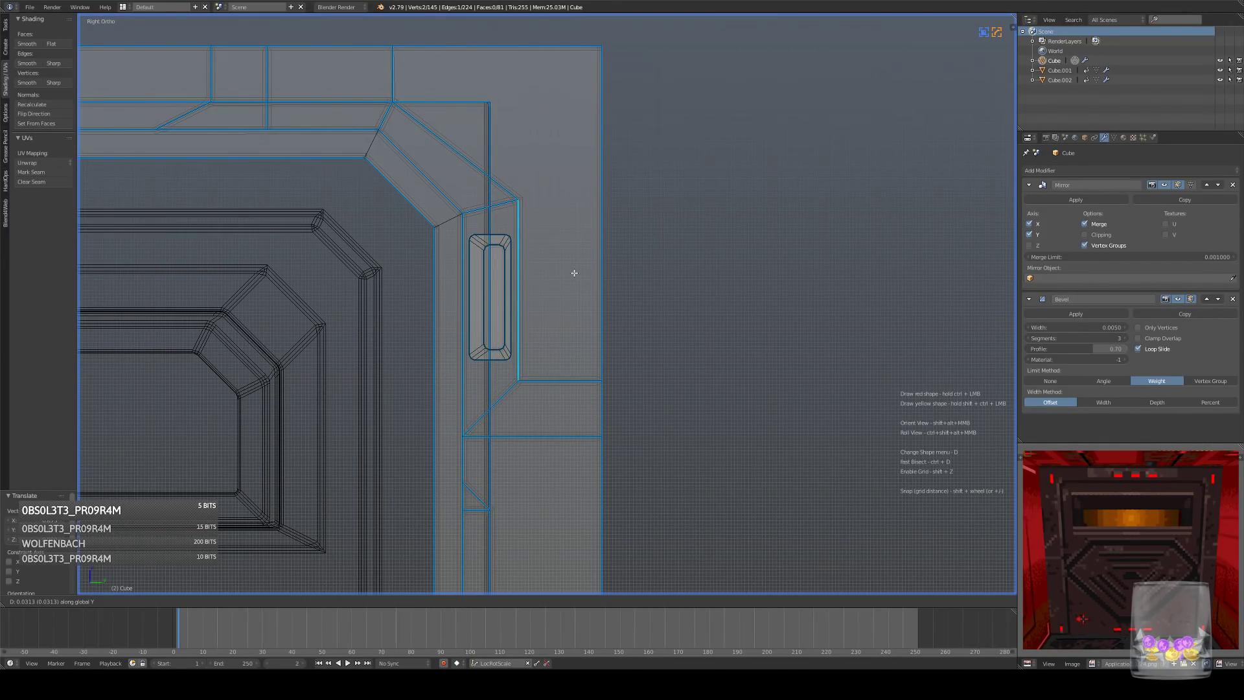
click(572, 269)
- Lower the corner vertex at the upper end of that moved edge, just above the recess, and clear the selection
click(278, 602)
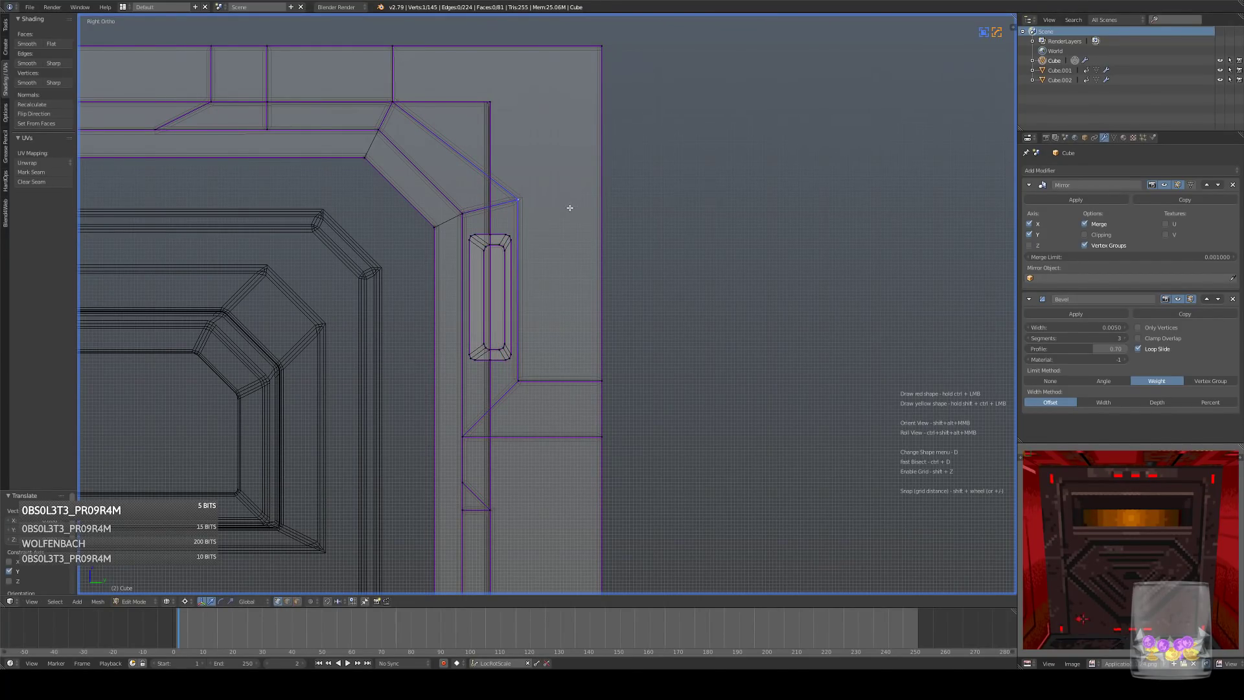
key(g)
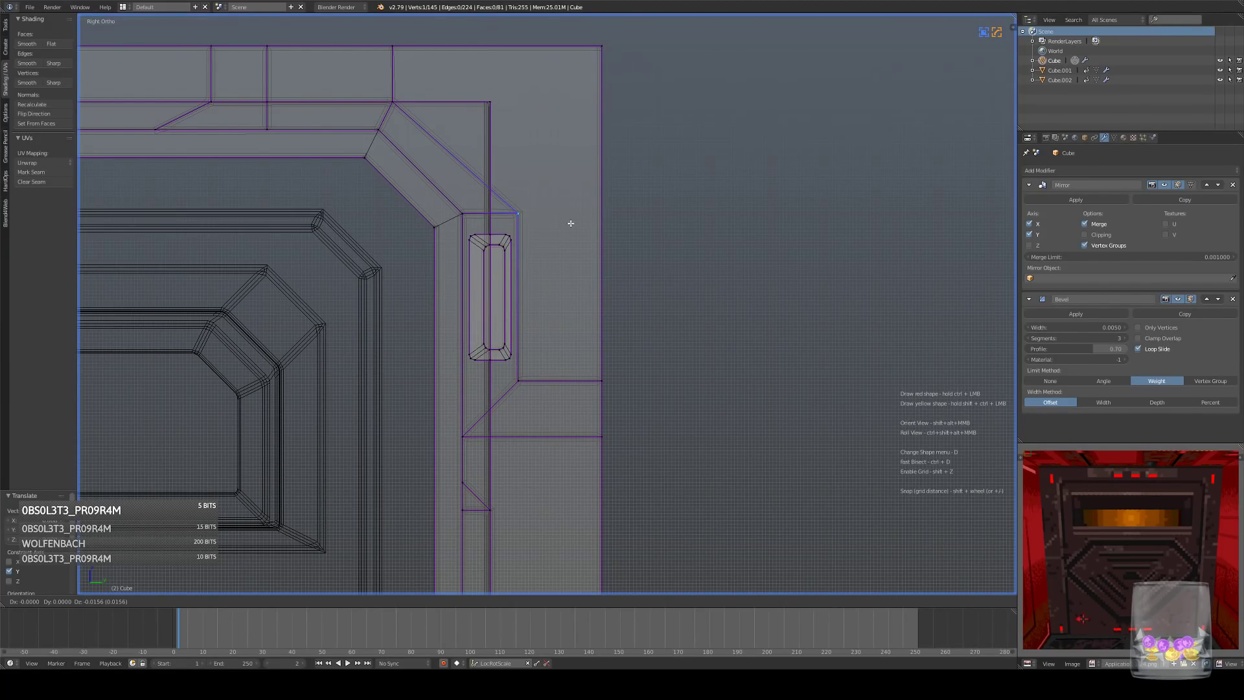
click(570, 236)
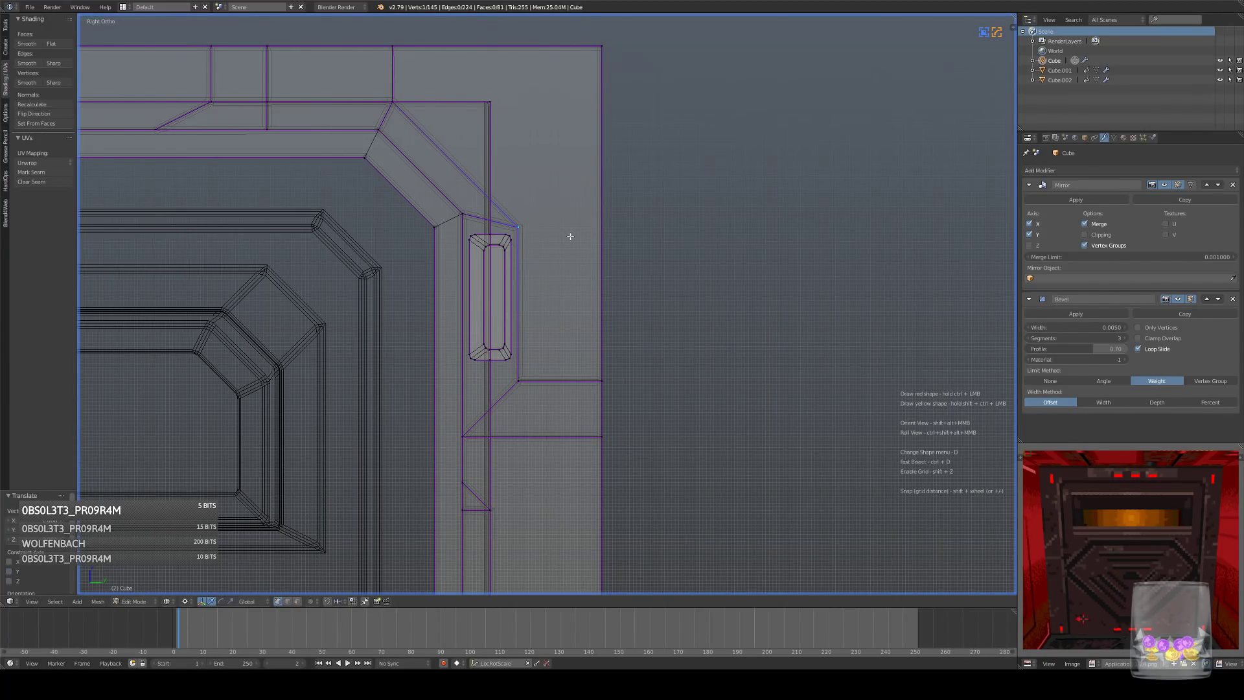
key(a)
key(a)
key(a)
key(z)
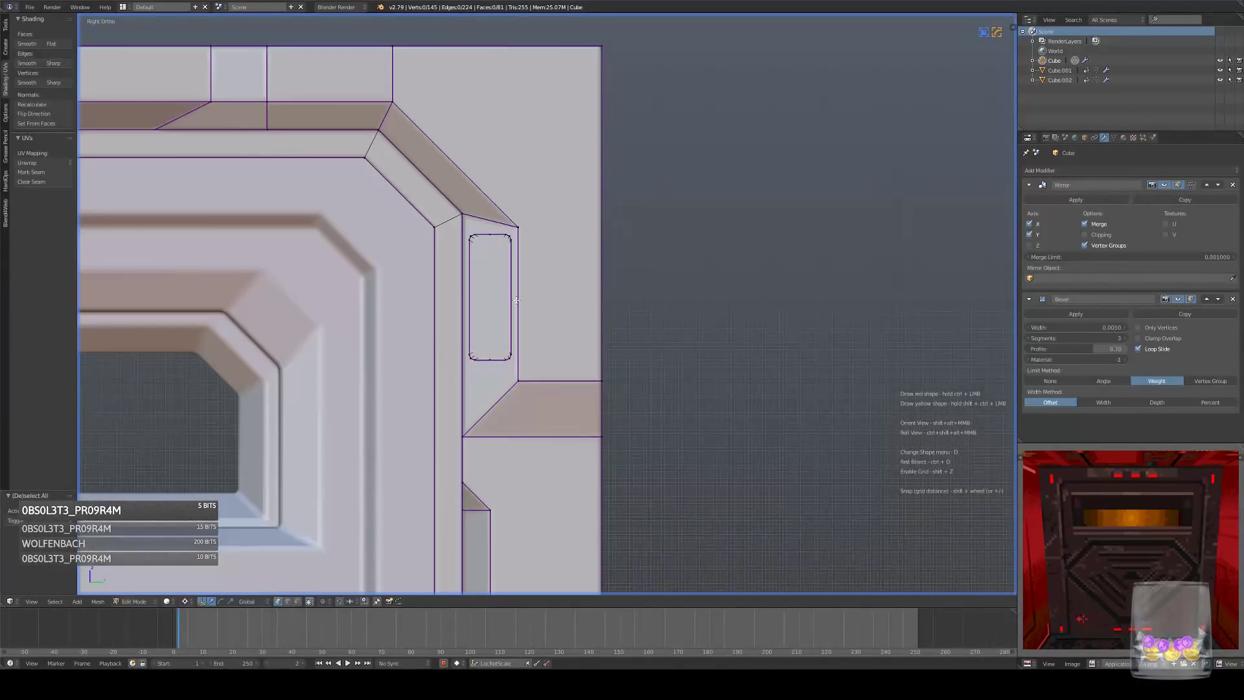
- Examine the widened upper side post in object mode from an angle and from the front, near and far
scroll(520, 310, down, 6)
key(Tab)
middle_drag(521, 314, 566, 333)
scroll(593, 363, down, 5)
middle_drag(604, 390, 570, 364)
scroll(568, 359, up, 5)
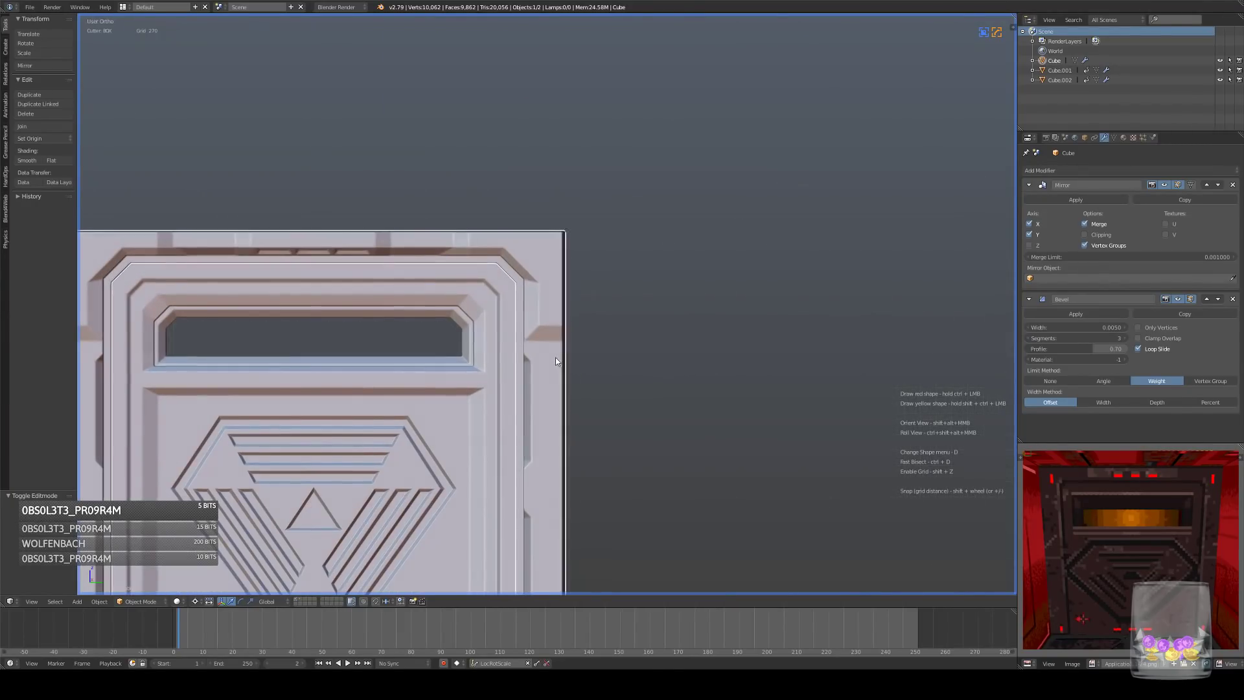
scroll(538, 317, down, 3)
scroll(573, 282, up, 5)
- Select the whole linked recess on the upper side post and move it slightly down along Z to centre it
key(Tab)
scroll(567, 269, up, 4)
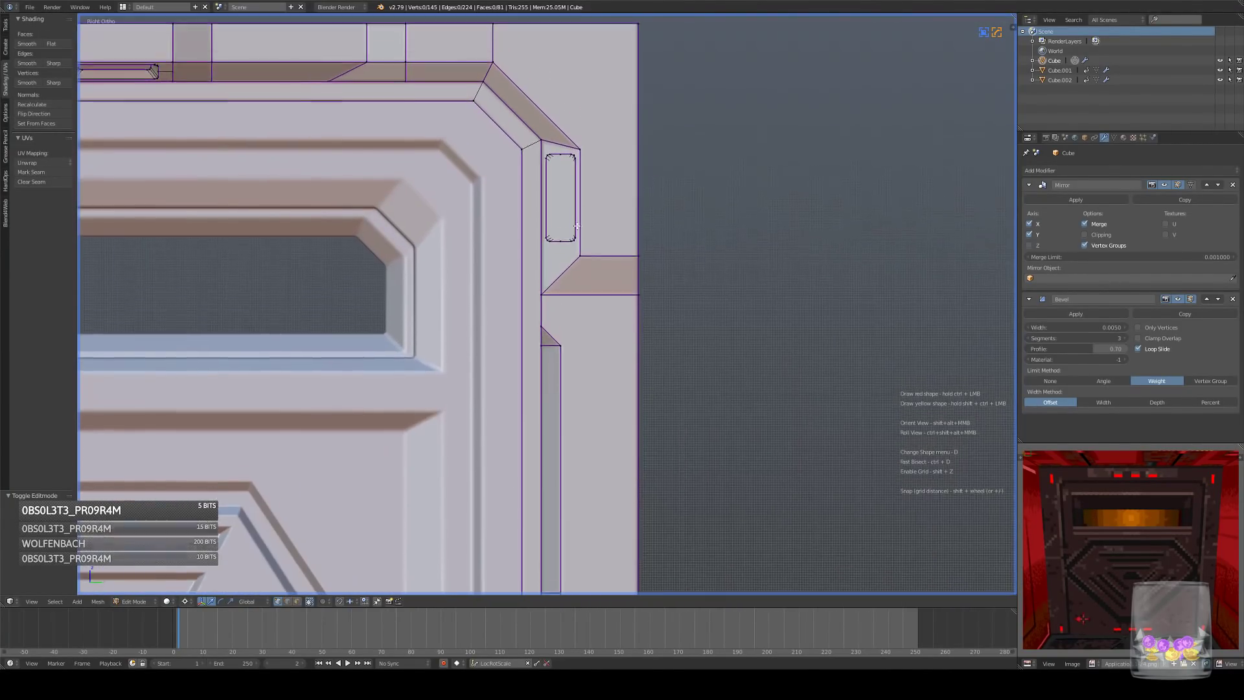
key(l)
key(z)
scroll(619, 233, up, 2)
key(g)
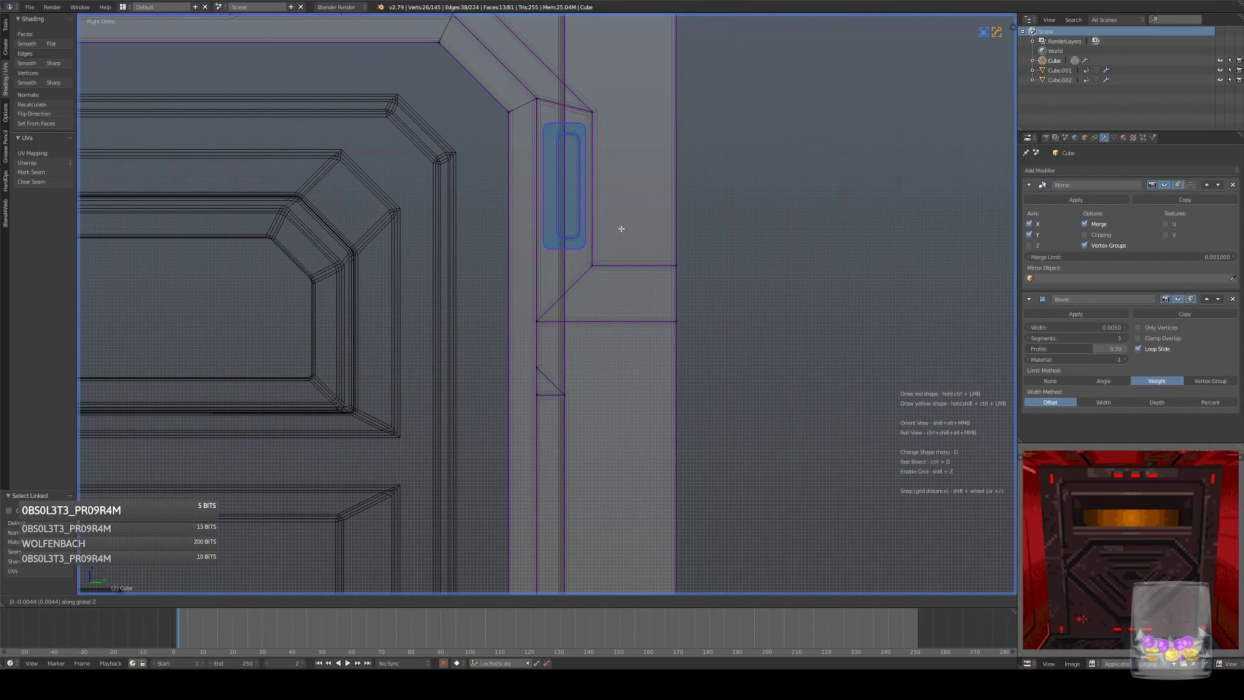
click(620, 233)
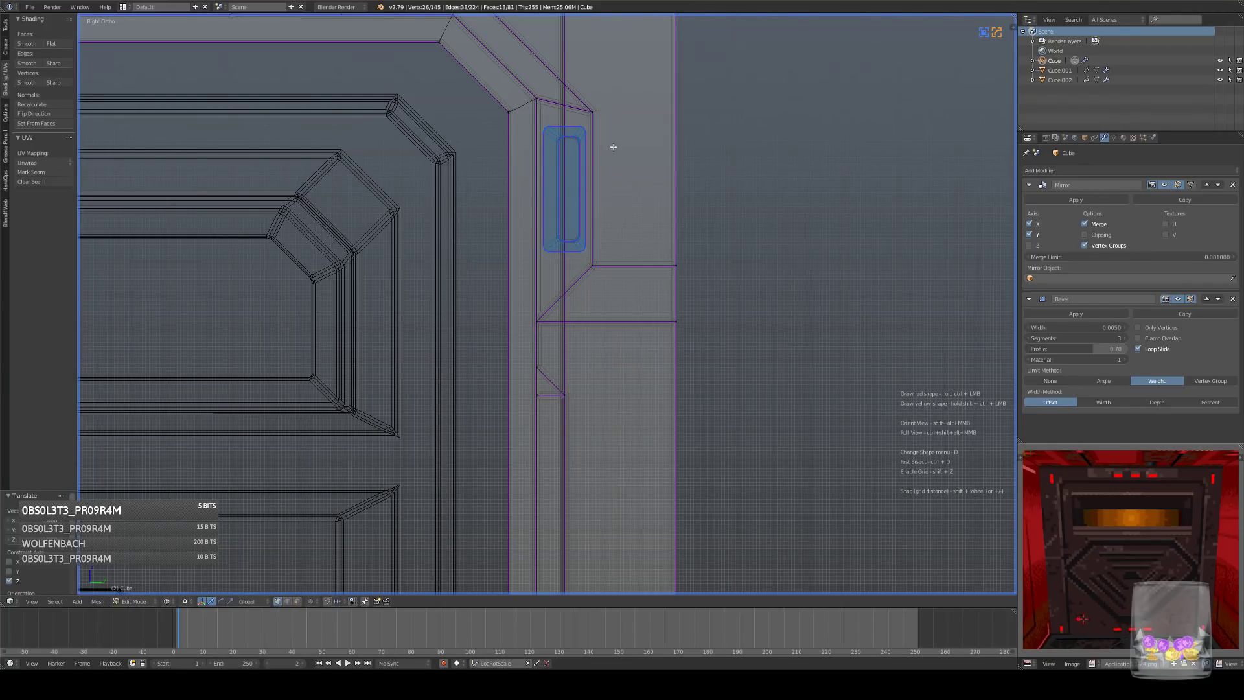
- Delete the post face that covers the copied recess
scroll(605, 239, up, 5)
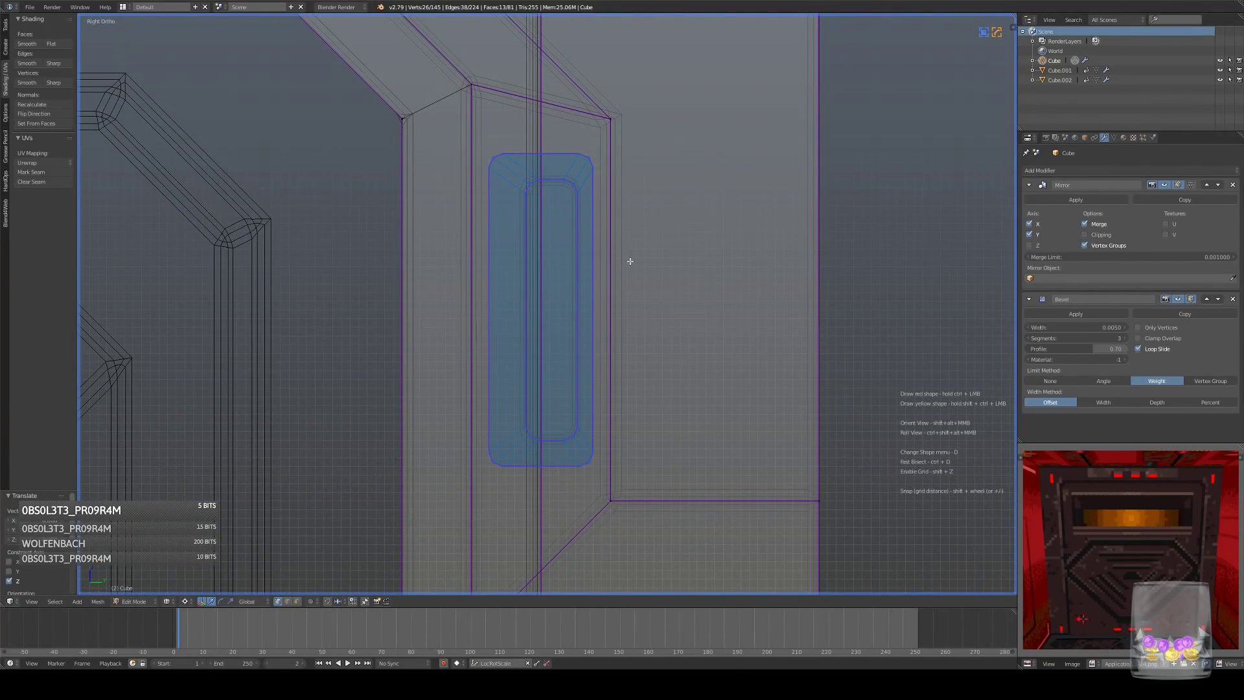
scroll(630, 261, down, 8)
key(z)
scroll(558, 300, down, 5)
scroll(558, 300, up, 9)
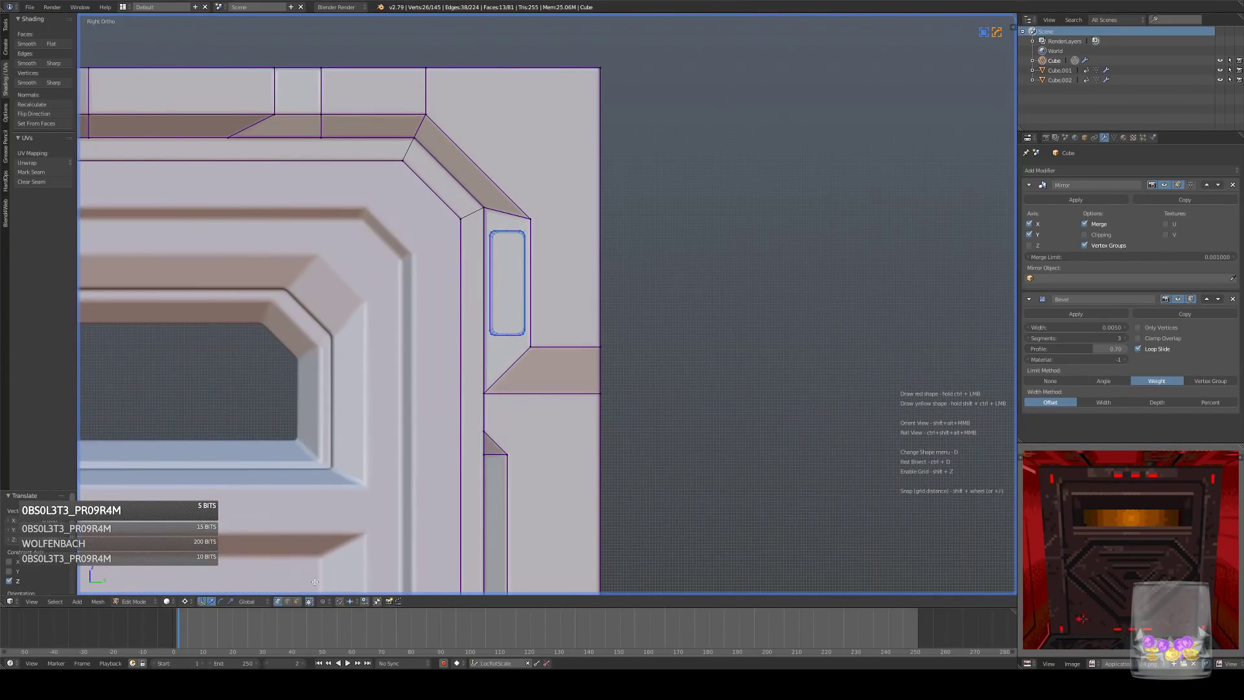
click(297, 601)
right_click(505, 360)
key(x)
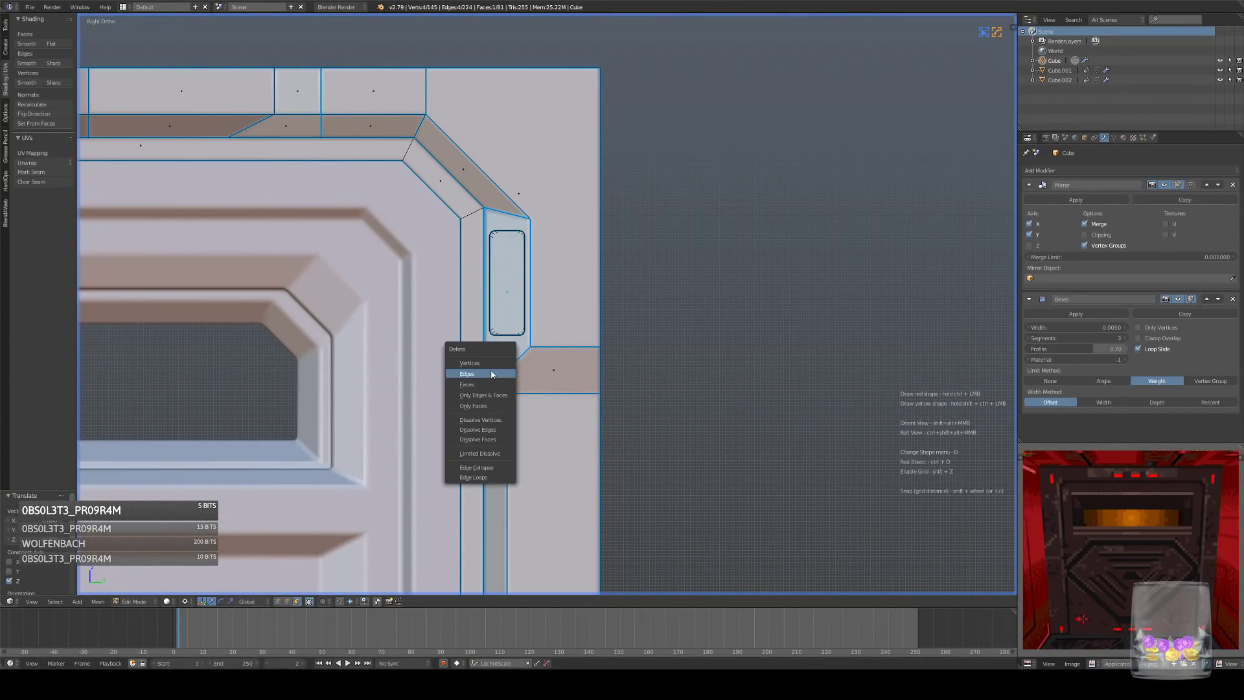
click(470, 384)
middle_drag(537, 313, 563, 302)
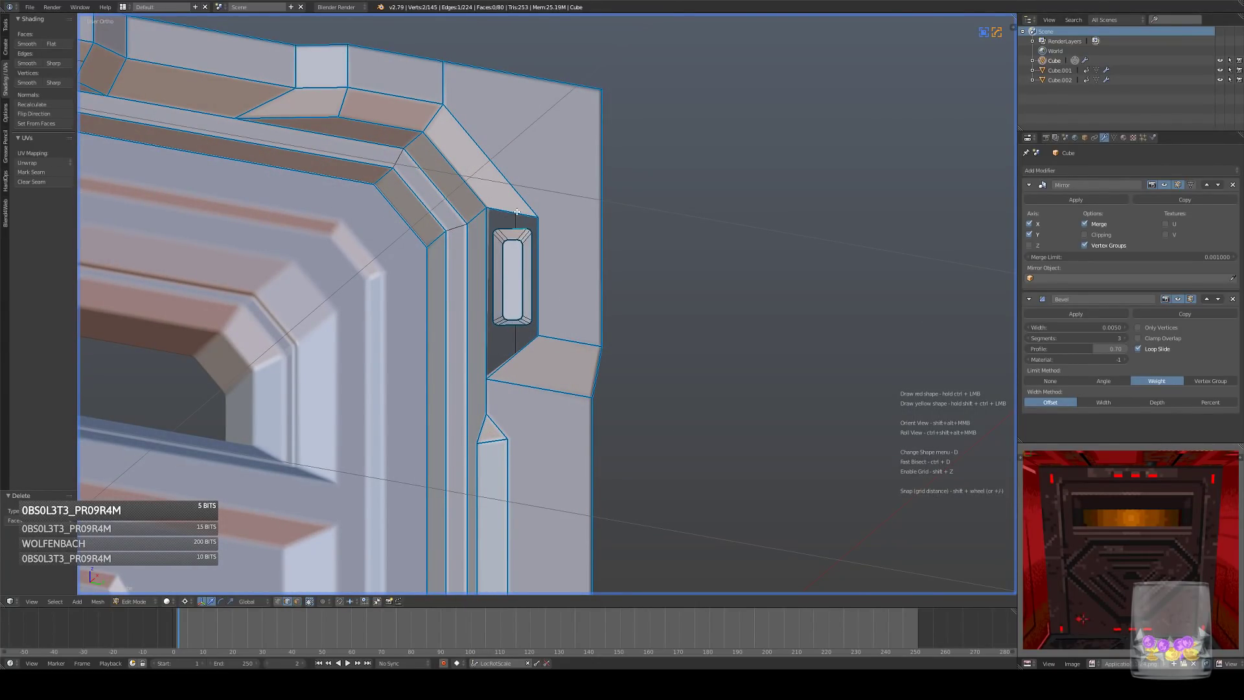
- Subdivide the opening's upper and lower edges and fill both halves between the post and the recess with faces
key(w)
click(524, 345)
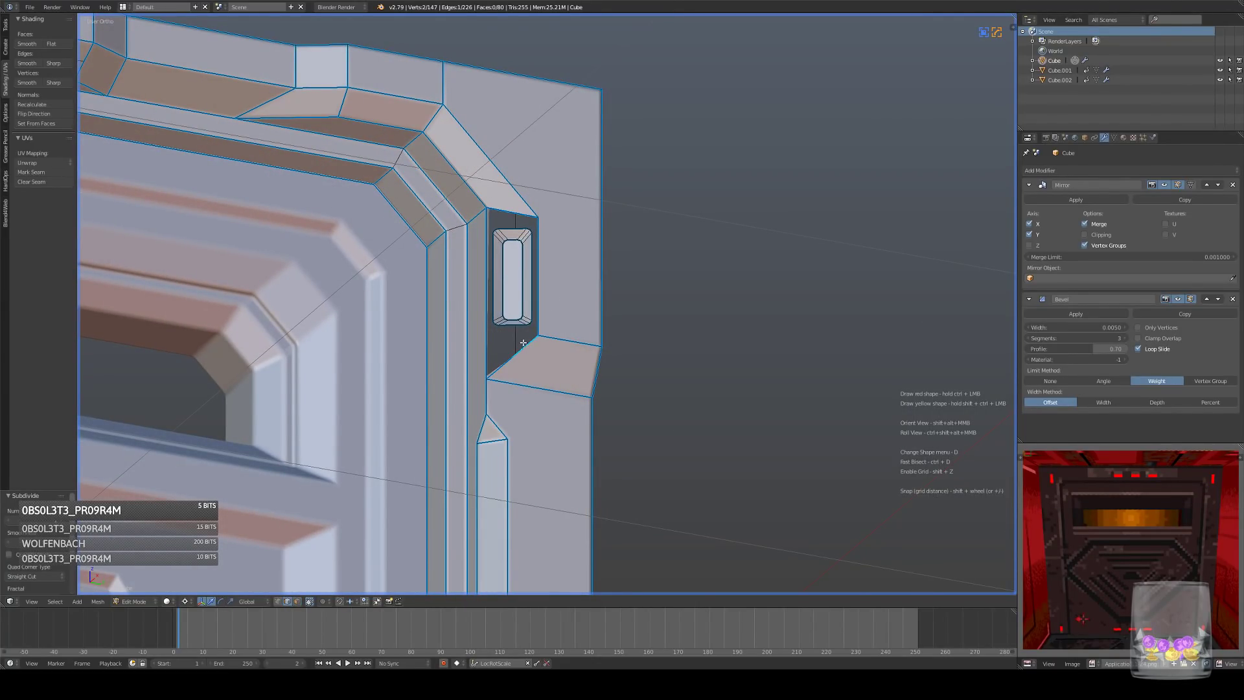
key(f)
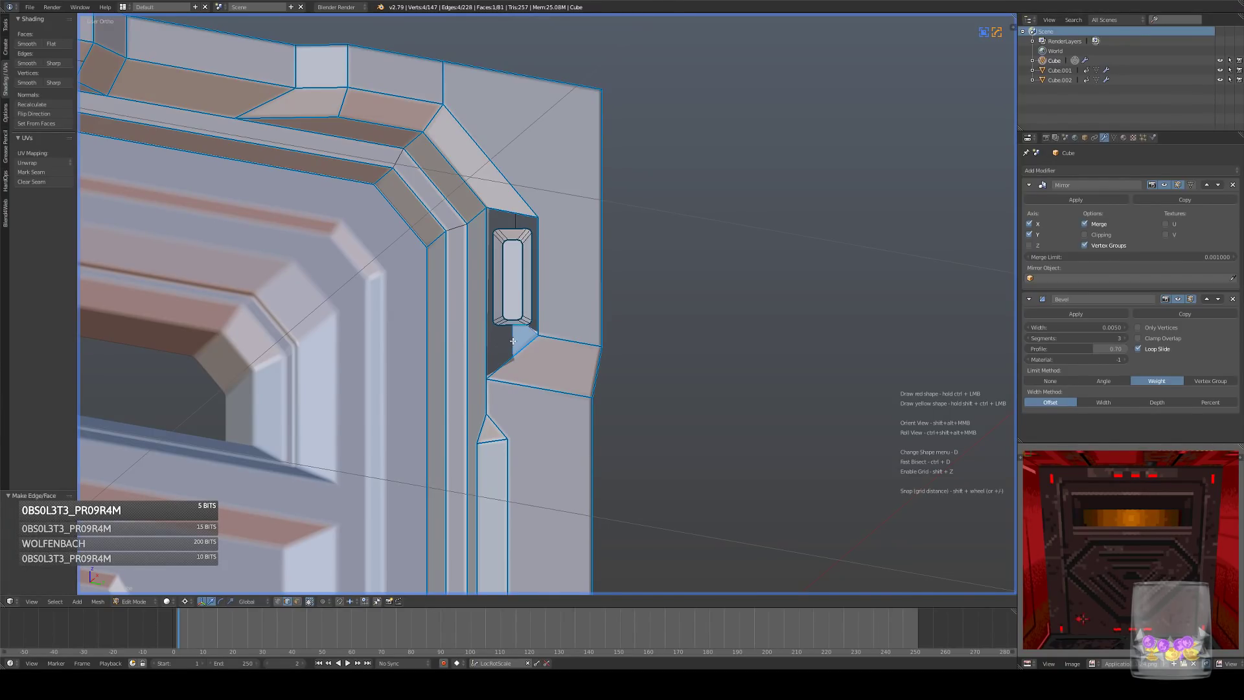
key(f)
alt+right_click(542, 298)
key(f)
right_click(529, 285)
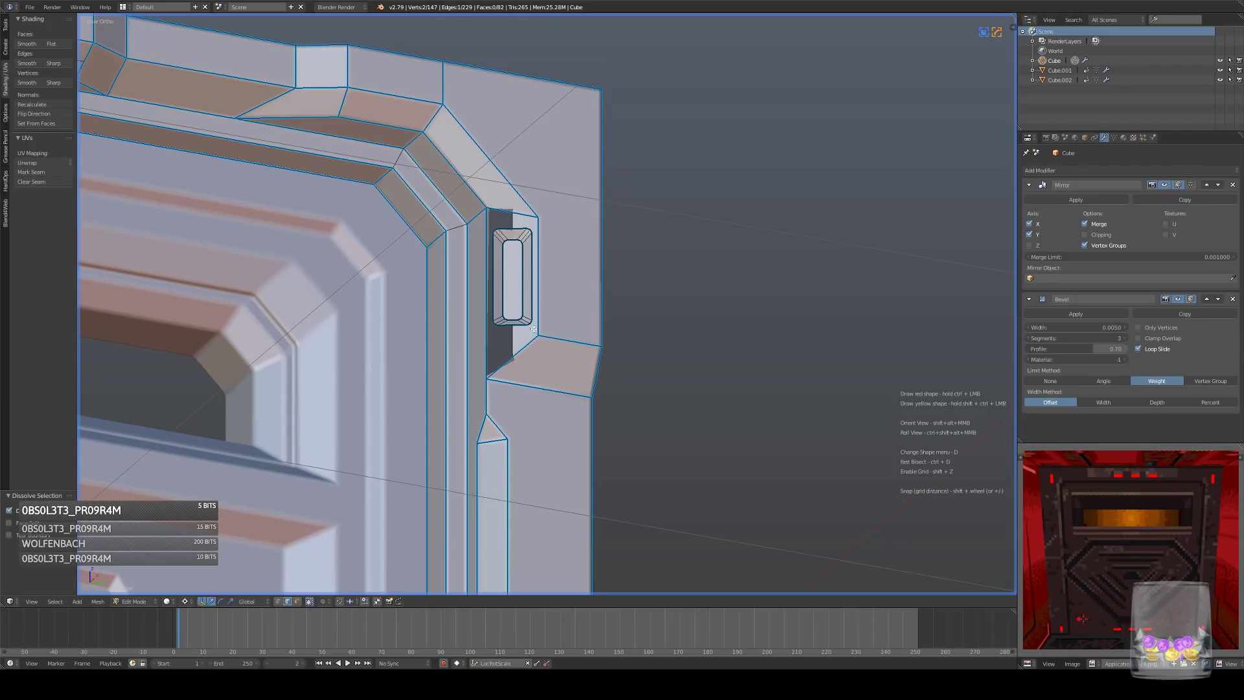
key(f)
key(a)
- Examine the complete door in object mode, comparing the front view with slightly turned views of the new post recesses
key(KP_3)
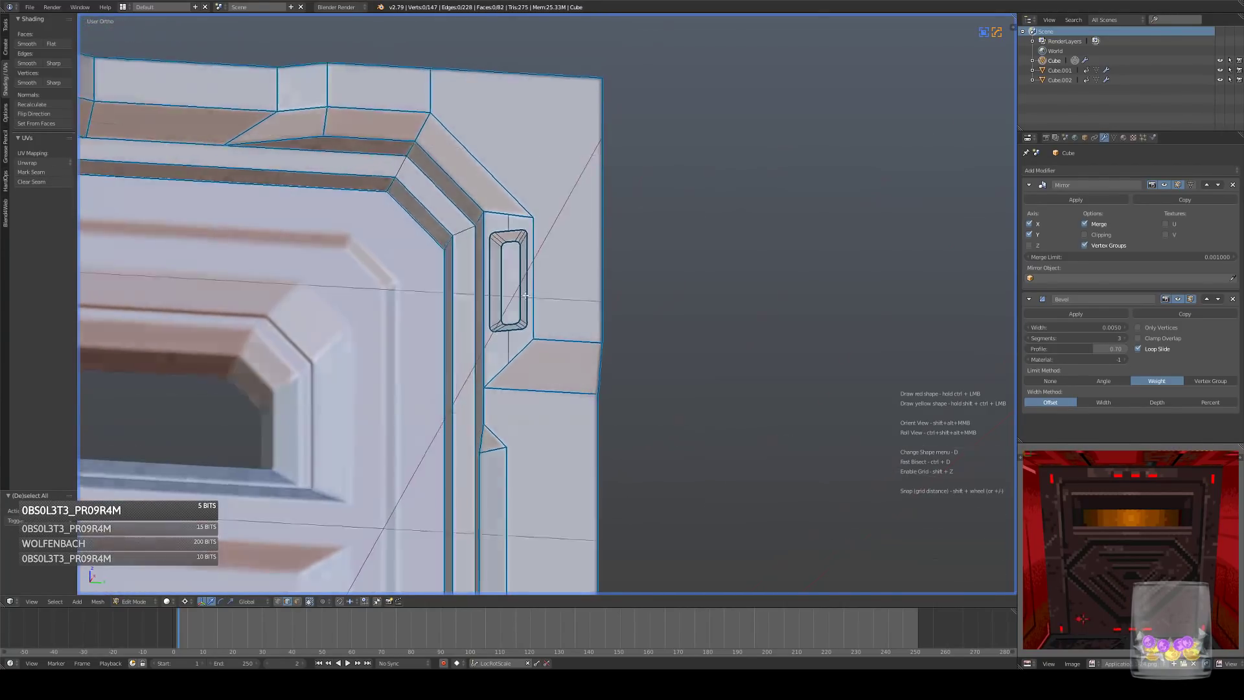
key(Tab)
scroll(534, 287, down, 4)
scroll(604, 266, down, 2)
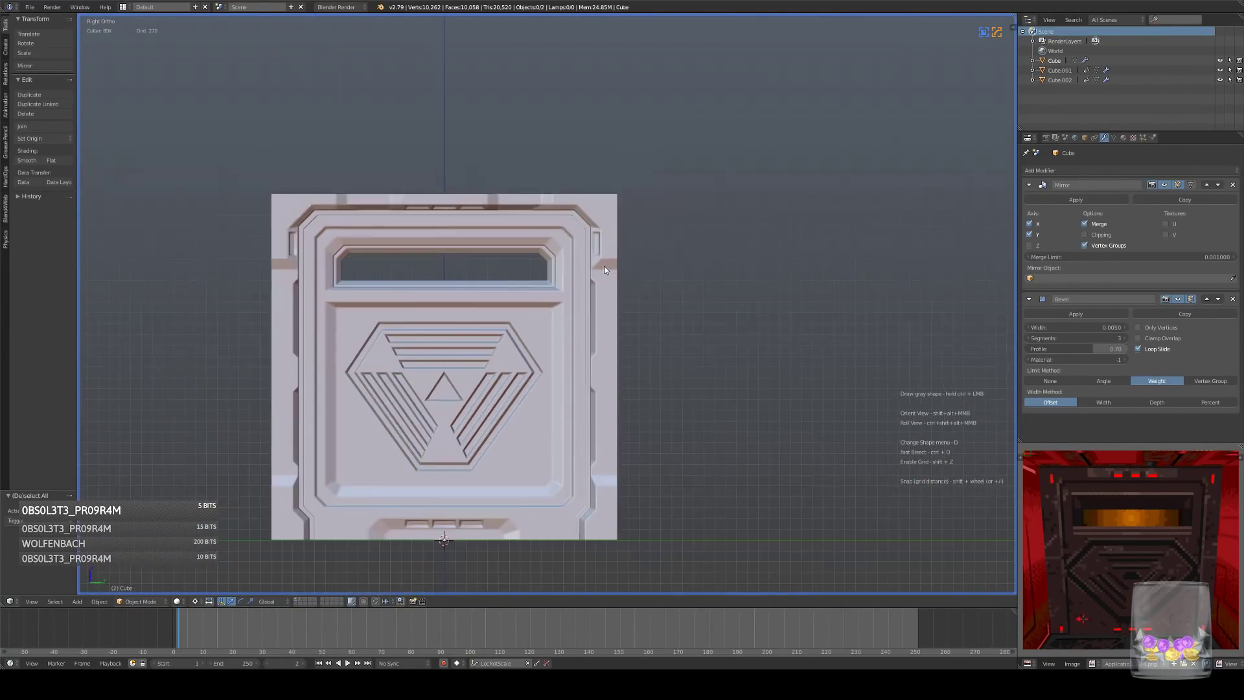
scroll(604, 266, down, 1)
key(KP_3)
scroll(526, 303, up, 1)
mouse_move(550, 298)
middle_down()
mouse_move(526, 304)
mouse_move(556, 298)
middle_up()
key(KP_3)
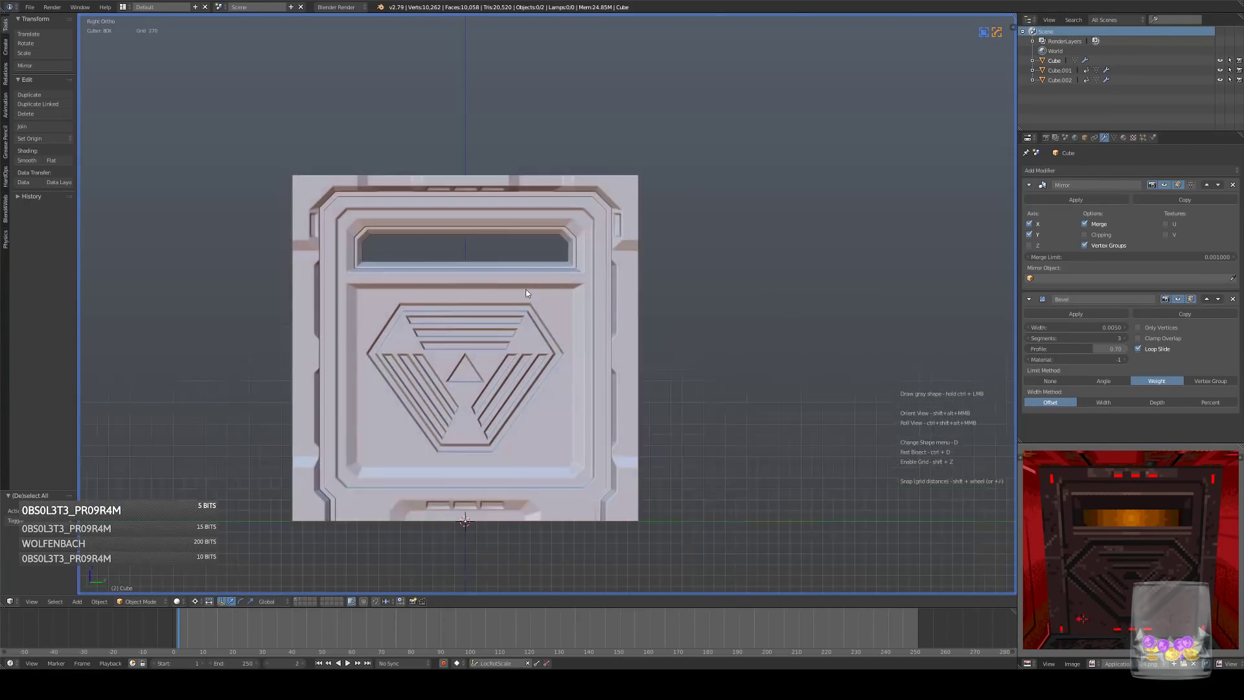
mouse_move(622, 228)
middle_down()
mouse_move(632, 259)
mouse_move(647, 227)
middle_up()
key(KP_3)
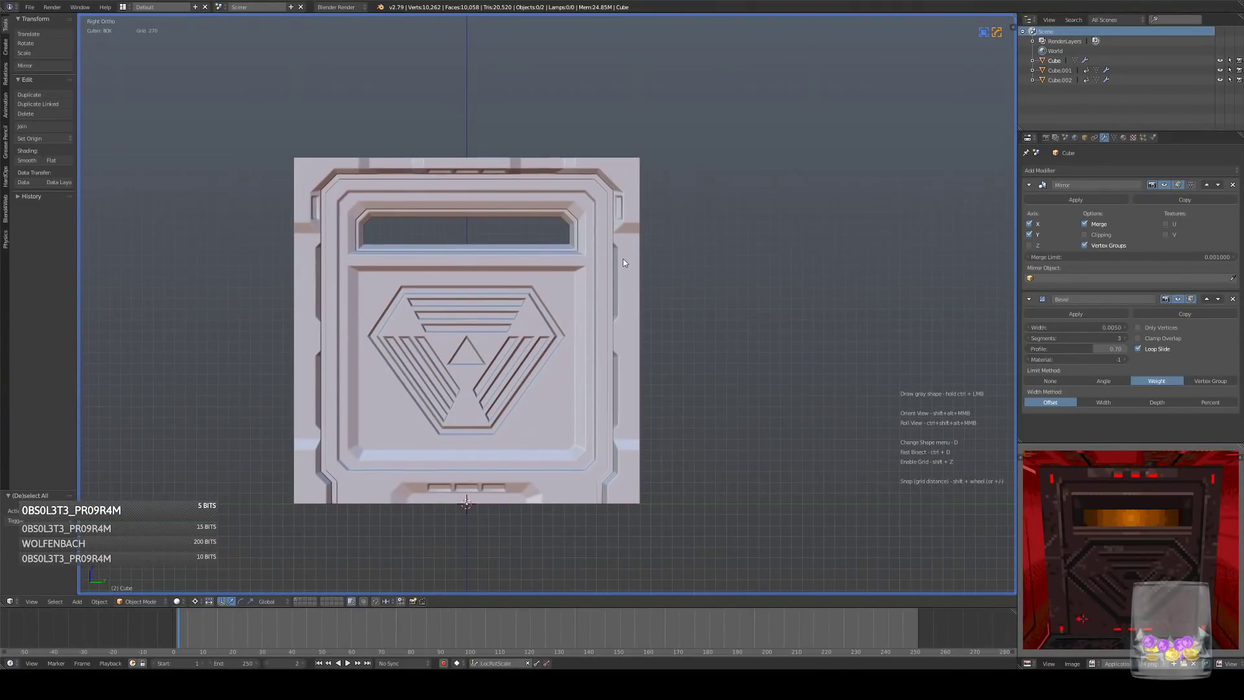
middle_drag(609, 312, 585, 317)
key(KP_3)
- Subdivide the sloped ledge below the recess across its width and move the cut's lower vertex inward along Y by about 0.0313
key(Tab)
scroll(538, 333, up, 5)
key(w)
click(548, 293)
click(285, 602)
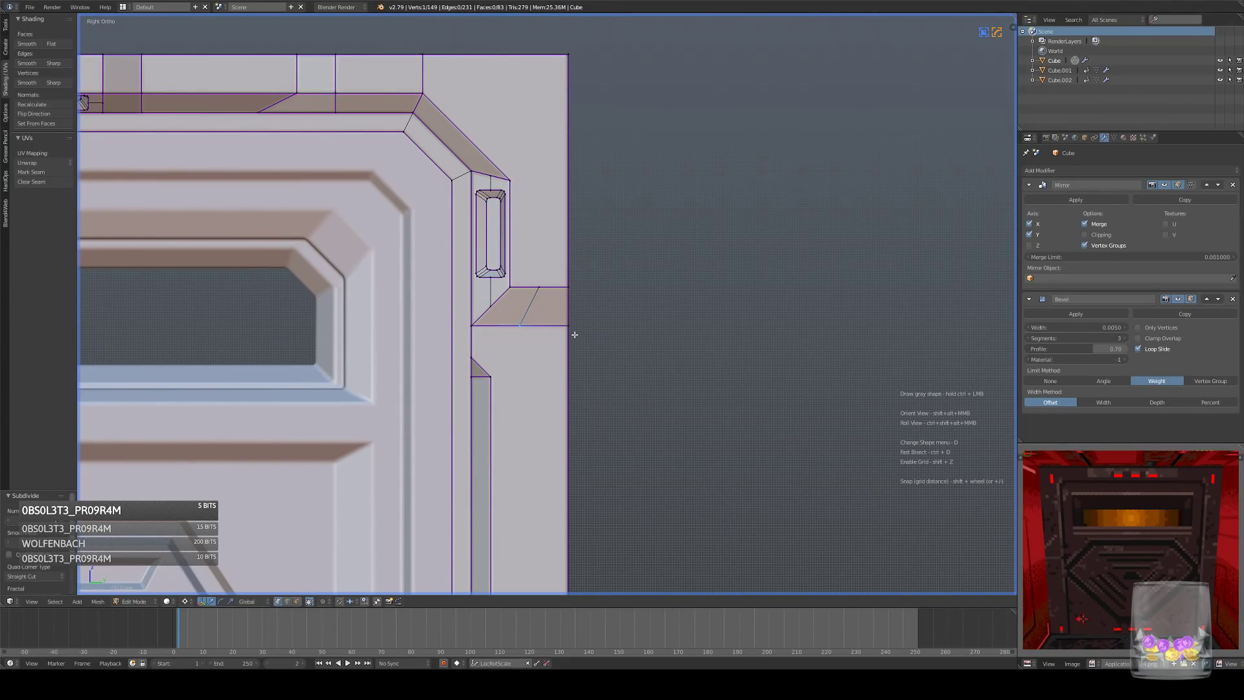
key(z)
key(g)
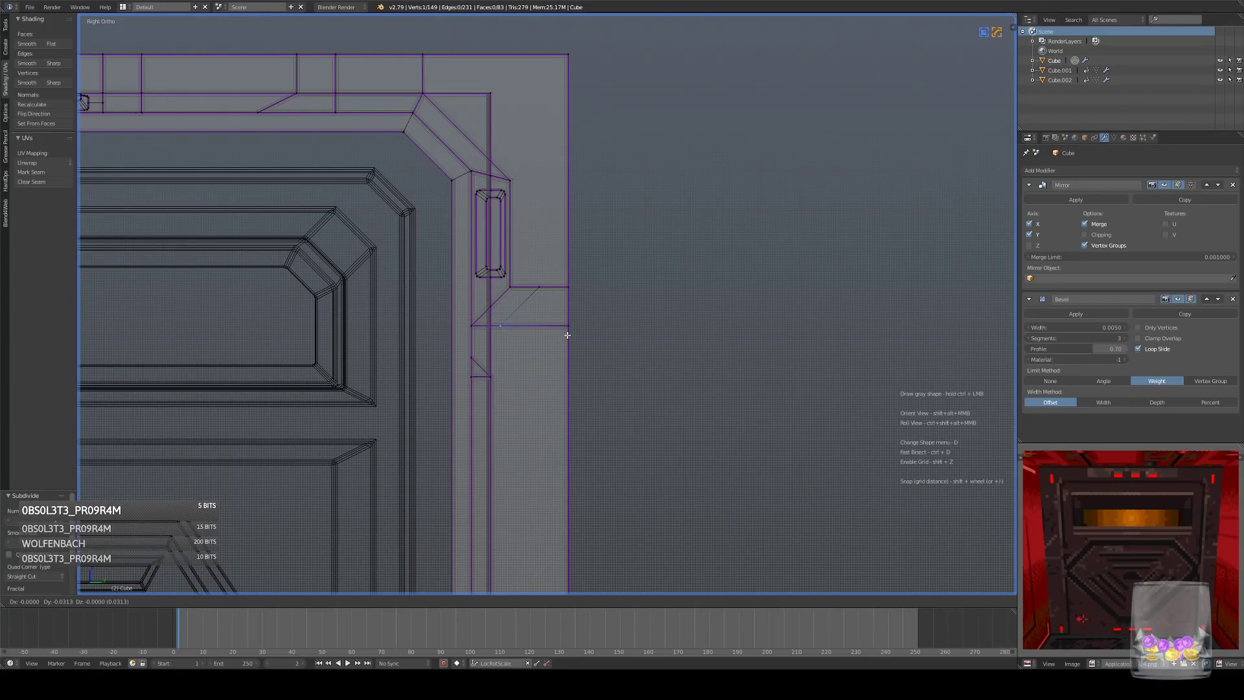
click(567, 335)
- Move the sloped ledge's outer section down by about 0.0469 and select its slanted dividing edge
shift+right_click(567, 326)
shift+right_click(568, 285)
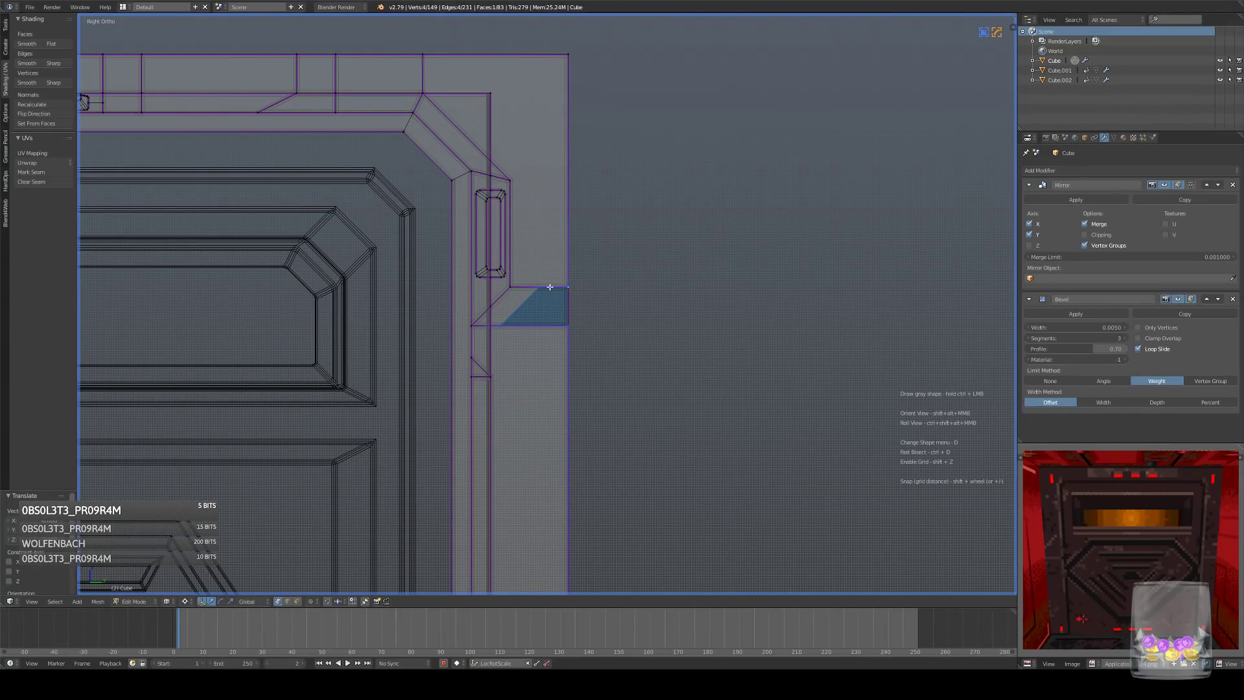
key(g)
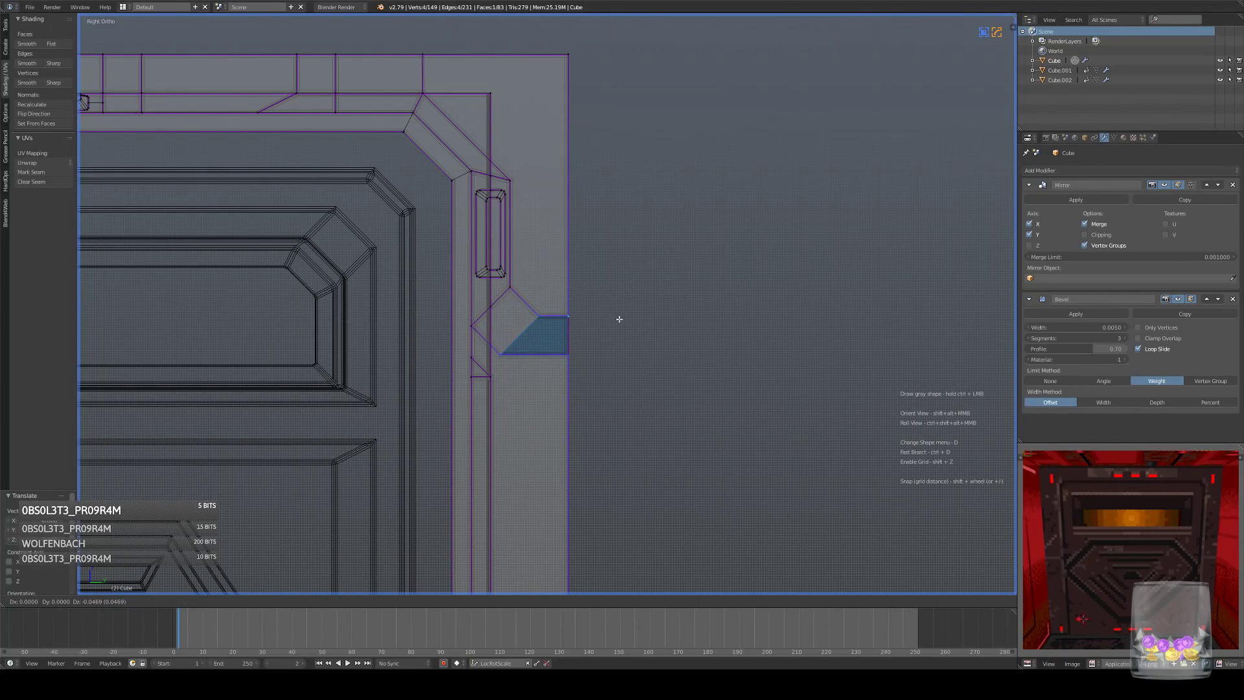
click(619, 319)
right_click(543, 319)
shift+right_click(505, 352)
key(q)
click(667, 326)
- Examine the whole door with the stepped ledges in object mode from the front and from an angle
key(Tab)
key(KP_Decimal)
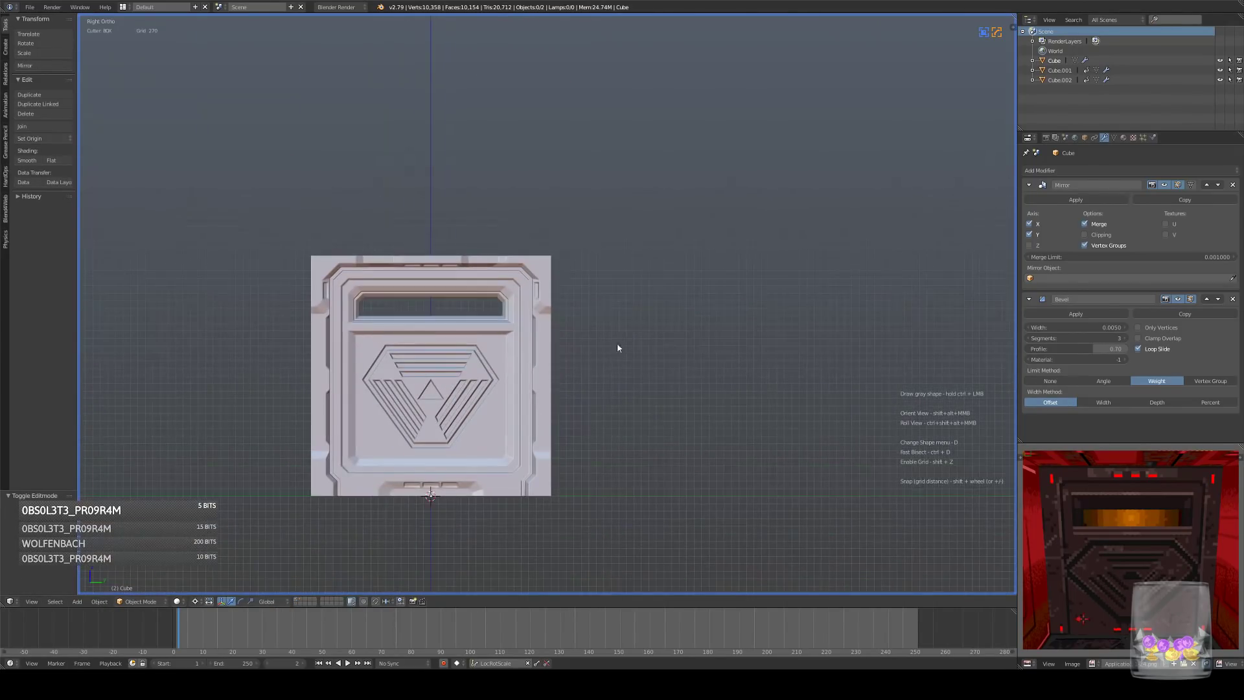
middle_drag(575, 349, 500, 334)
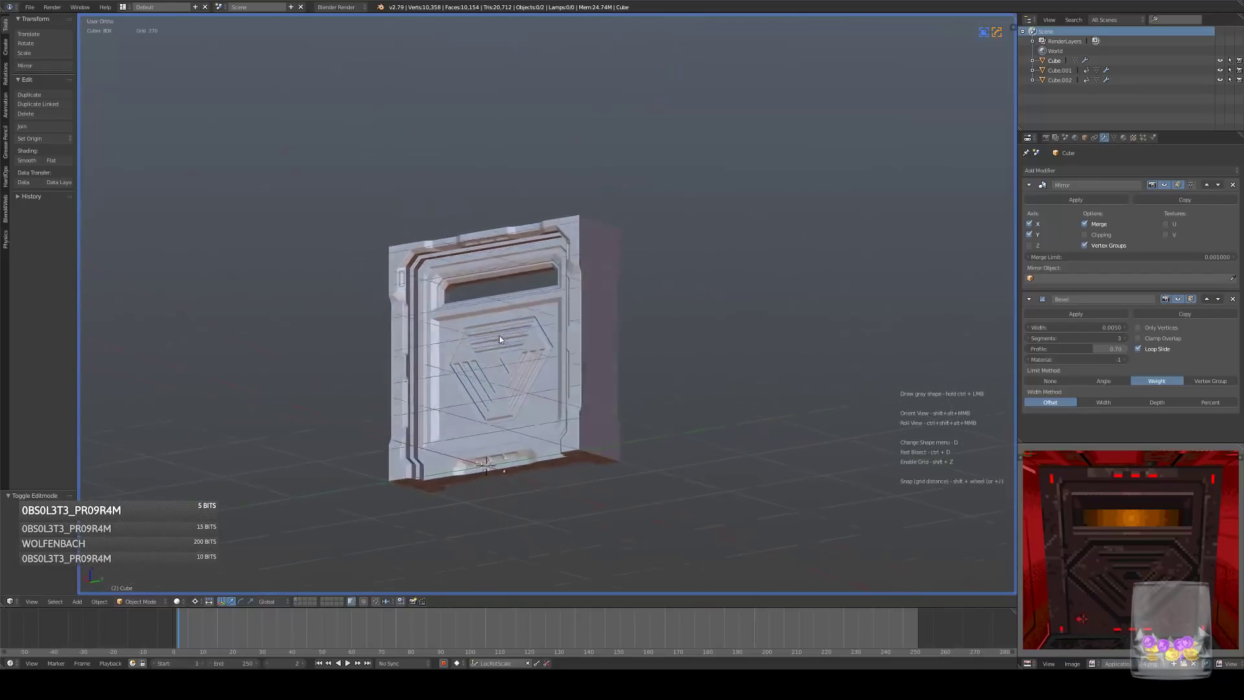
key(KP_3)
middle_drag(634, 368, 602, 351)
key(KP_3)
key(KP_3)
key(KP_3)
scroll(557, 389, up, 6)
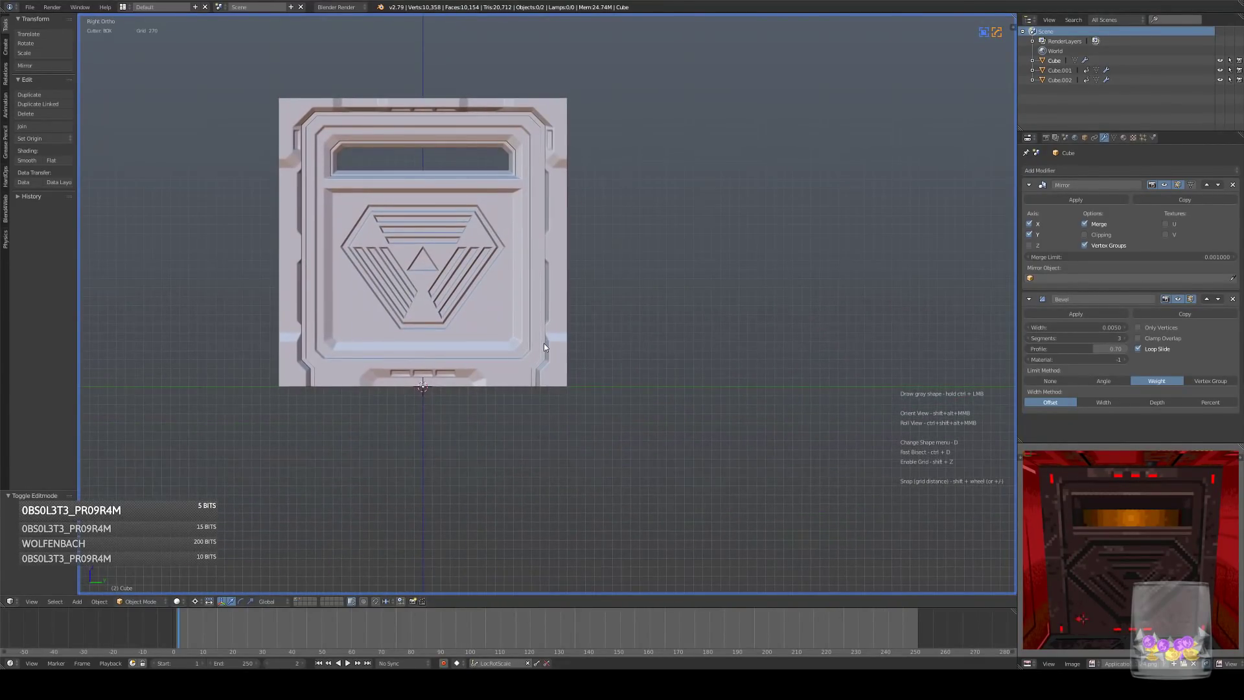
- Move the vertical edge below the lower sloped ledge outward along Y by about 0.03 and raise its lower vertex along Z
key(Tab)
scroll(545, 406, up, 2)
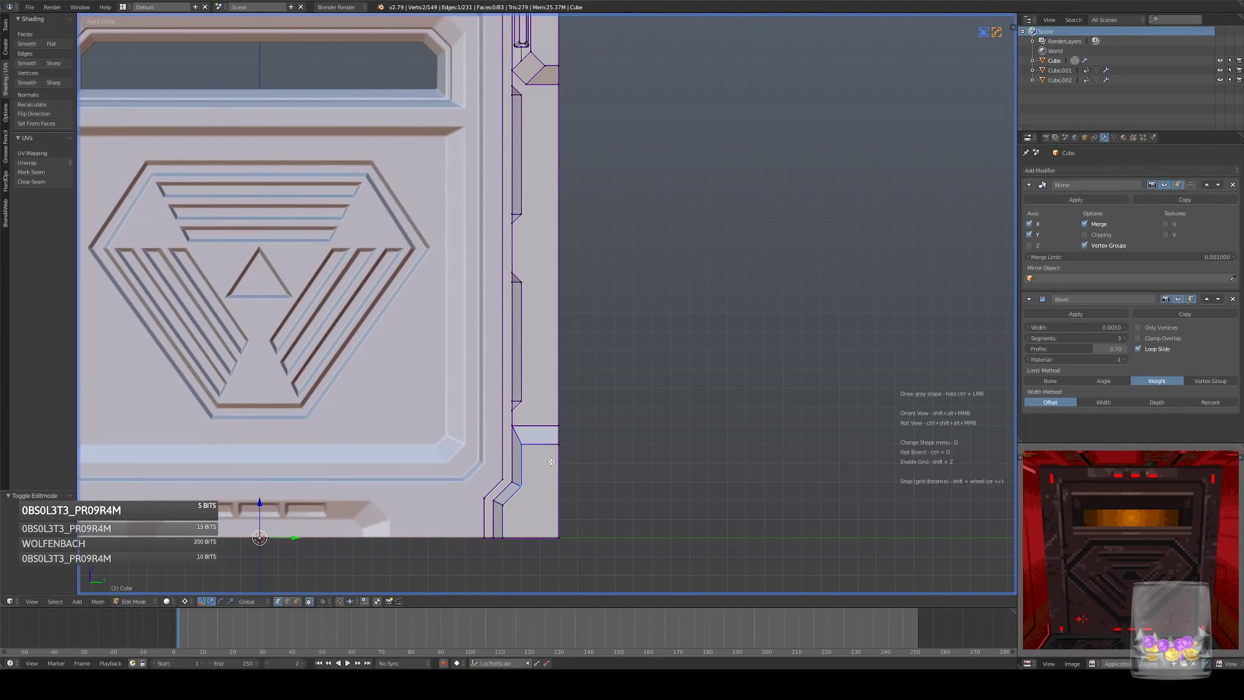
scroll(561, 535, up, 5)
key(z)
key(g)
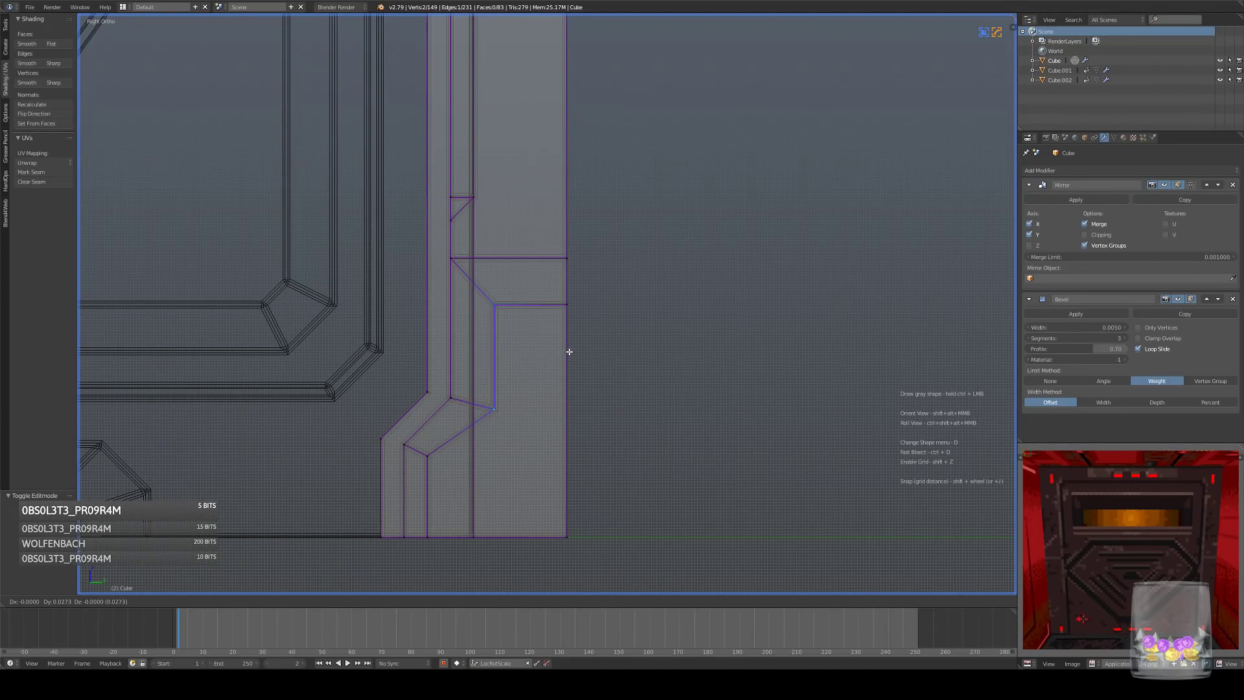
click(572, 352)
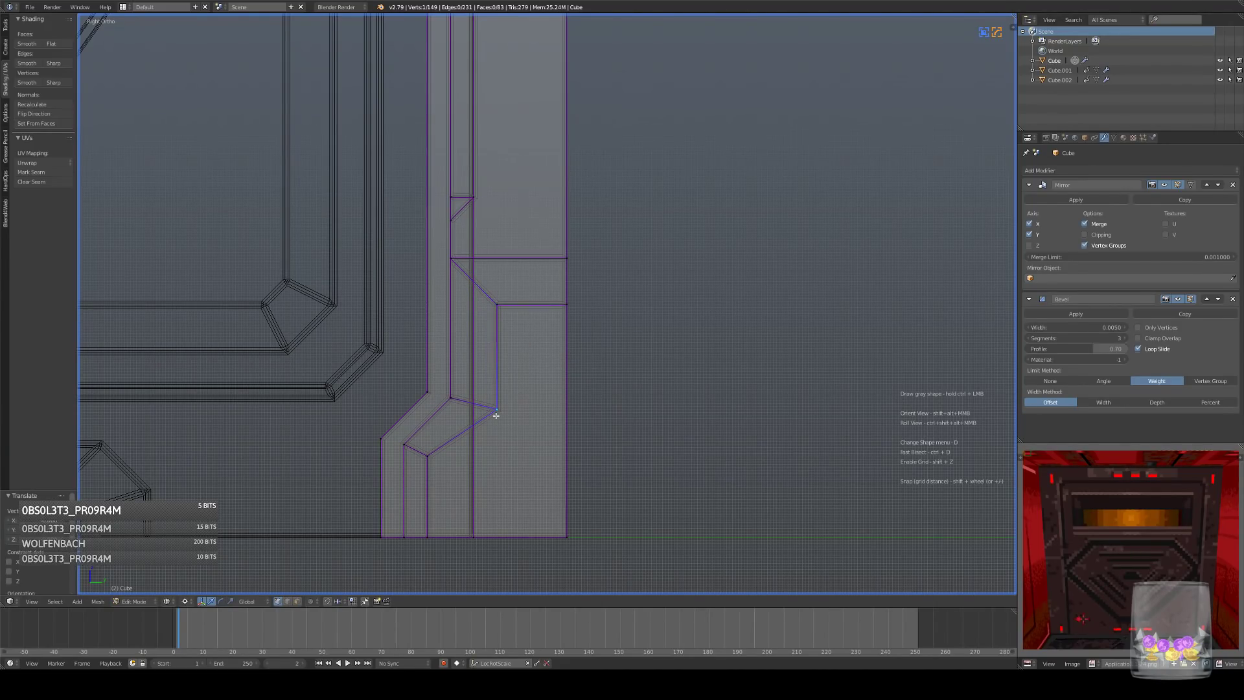
key(g)
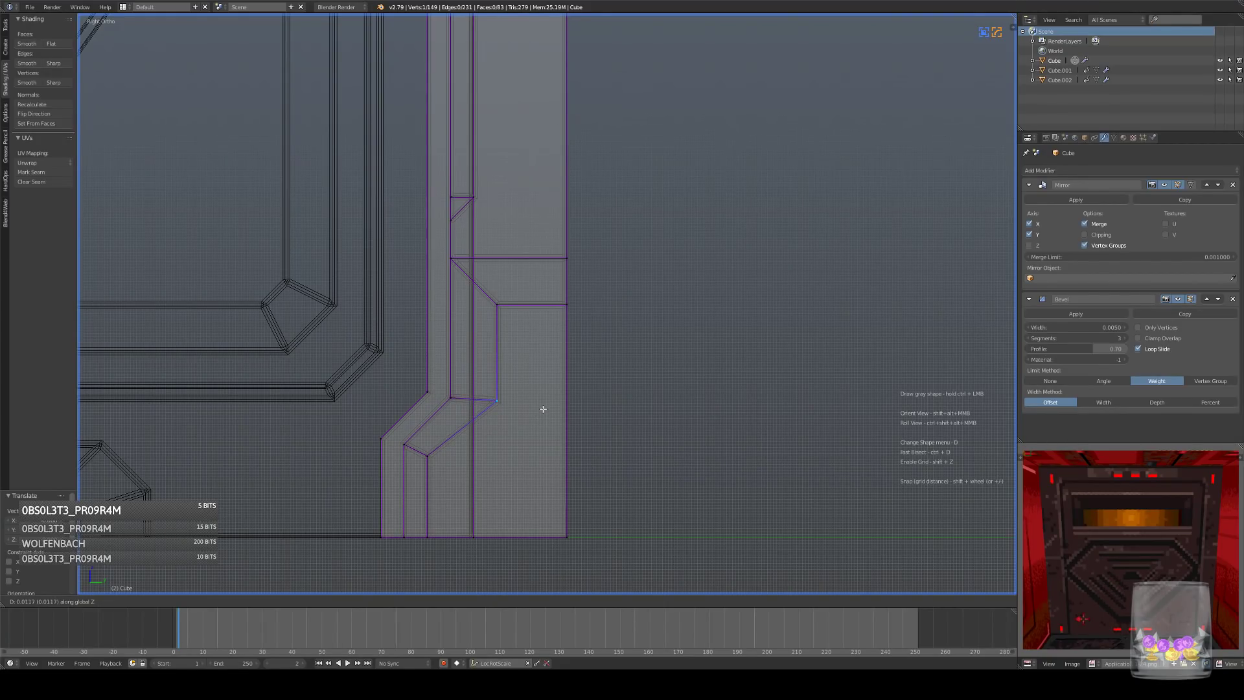
click(542, 396)
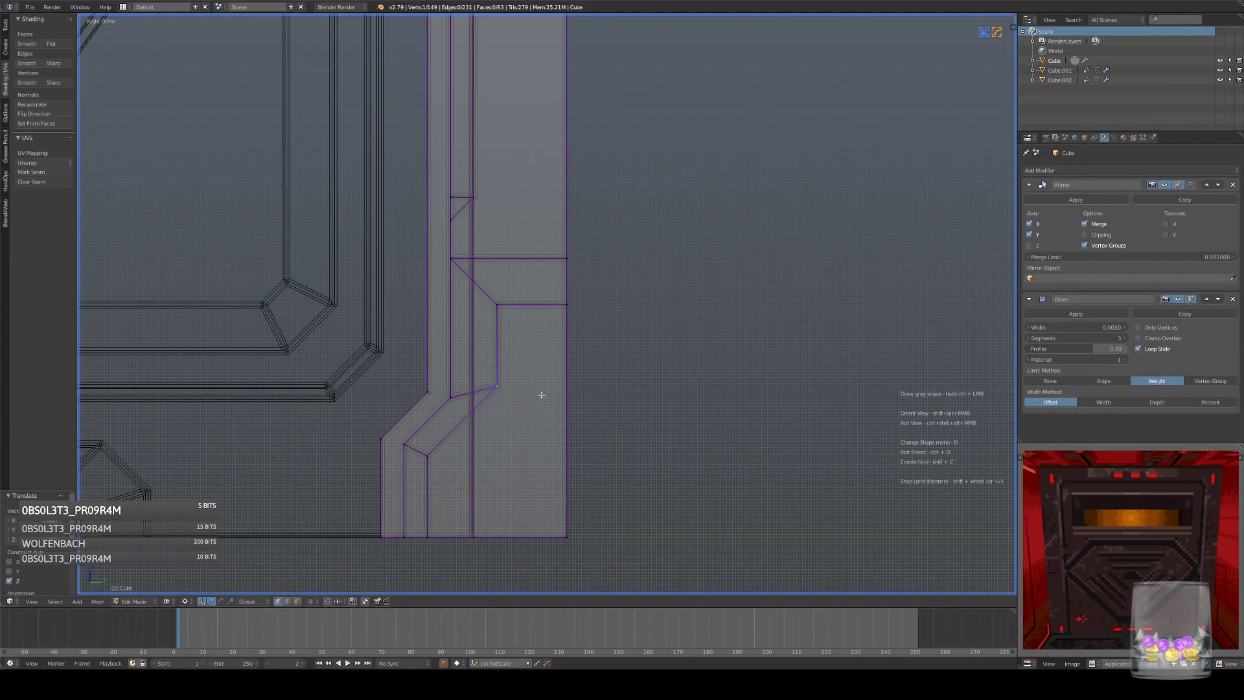
key(z)
scroll(542, 395, down, 7)
key(Tab)
shift+middle_drag(536, 189, 547, 271)
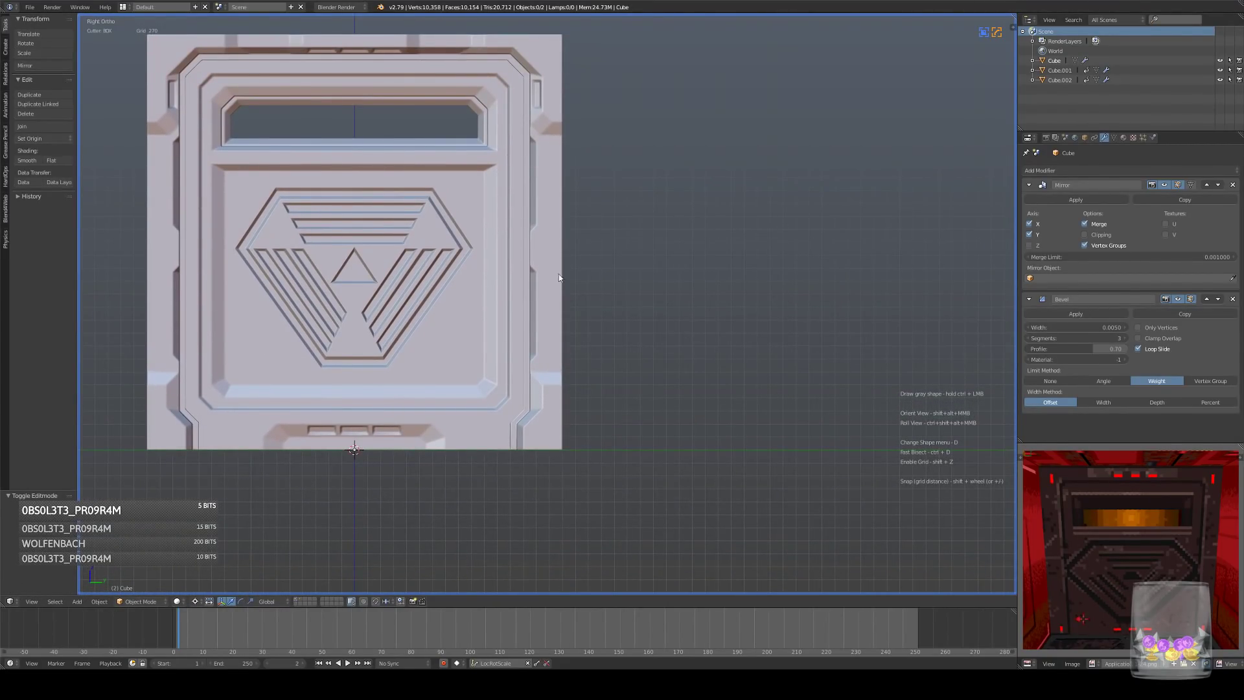
- Move the lower sloped ledge together with the long side recess above it upward on the post
key(Tab)
right_click(550, 381)
scroll(558, 367, up, 3)
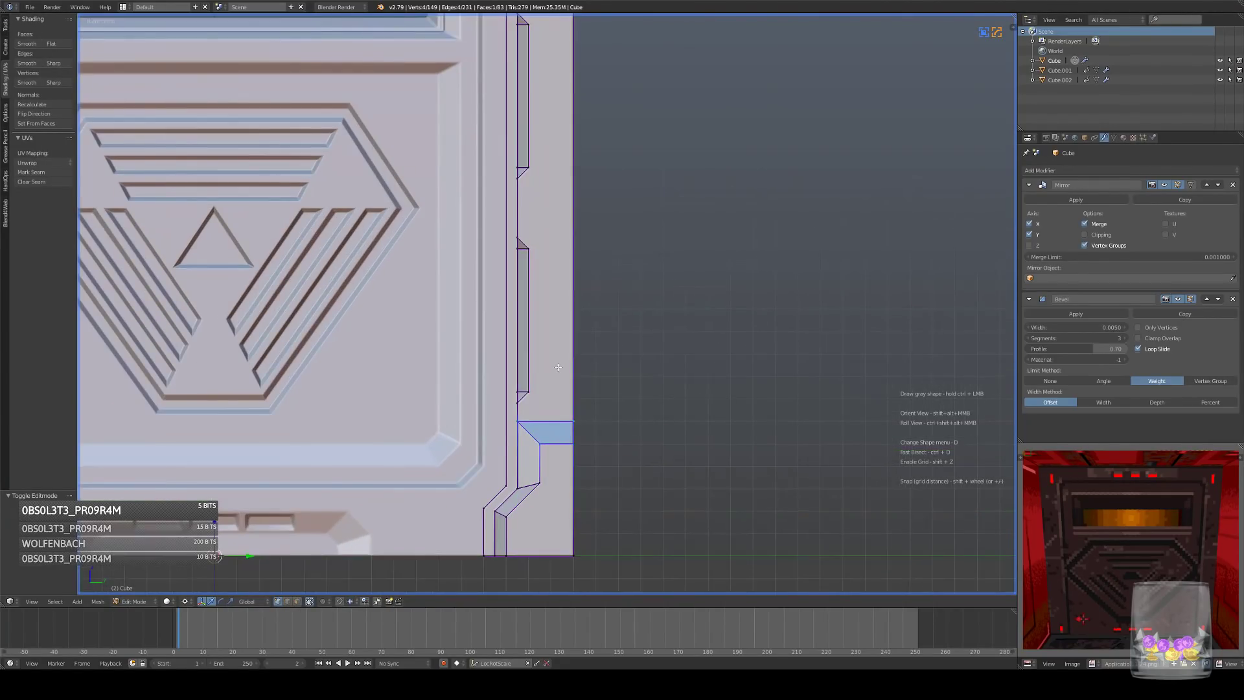
shift+middle_drag(563, 372, 535, 311)
key(z)
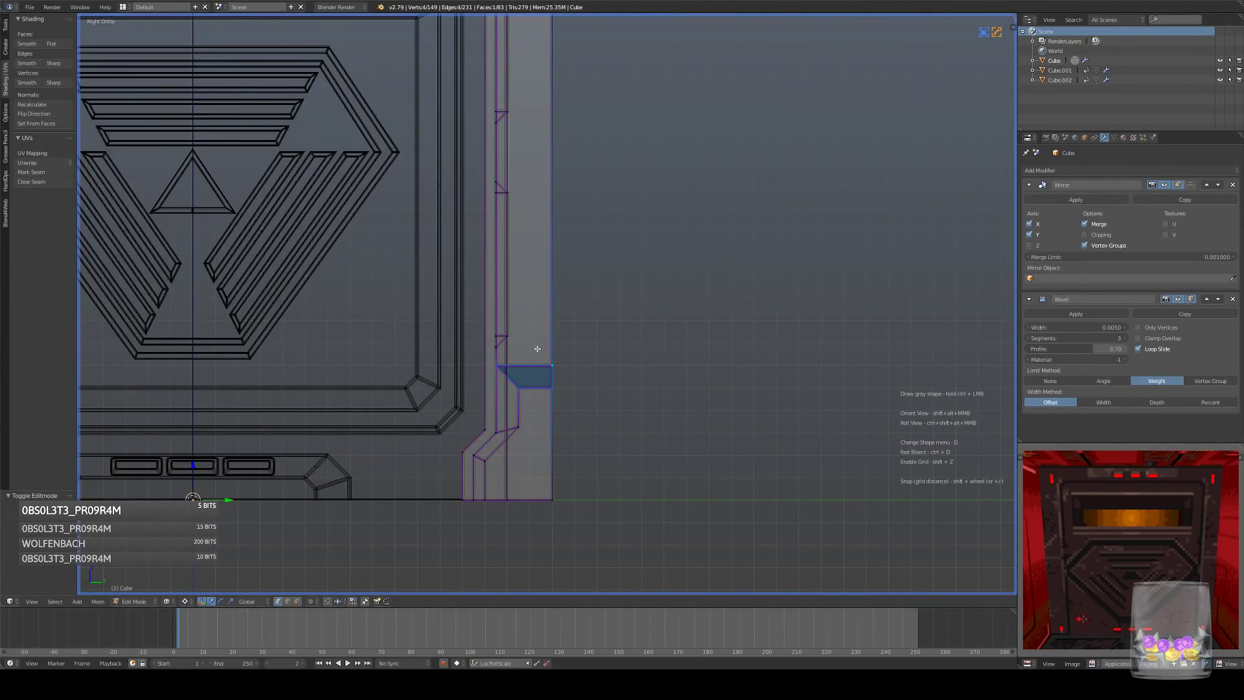
middle_drag(517, 349, 511, 344)
shift+right_click(505, 192)
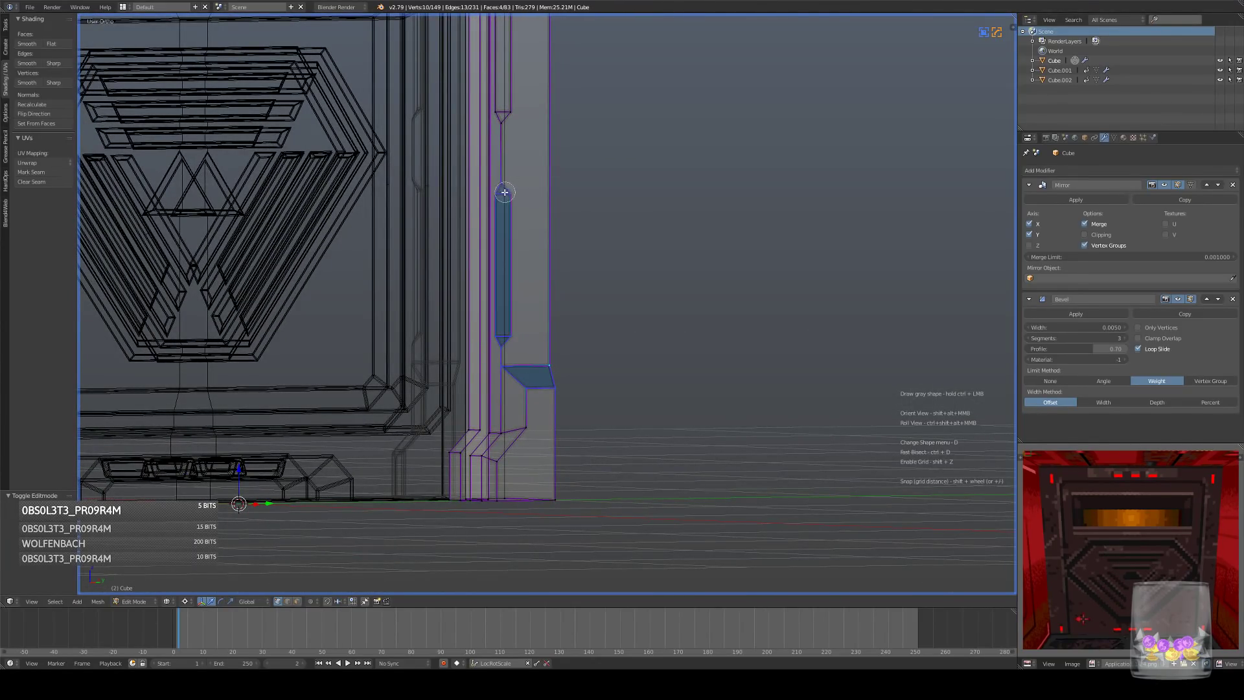
key(KP_3)
key(g)
click(661, 253)
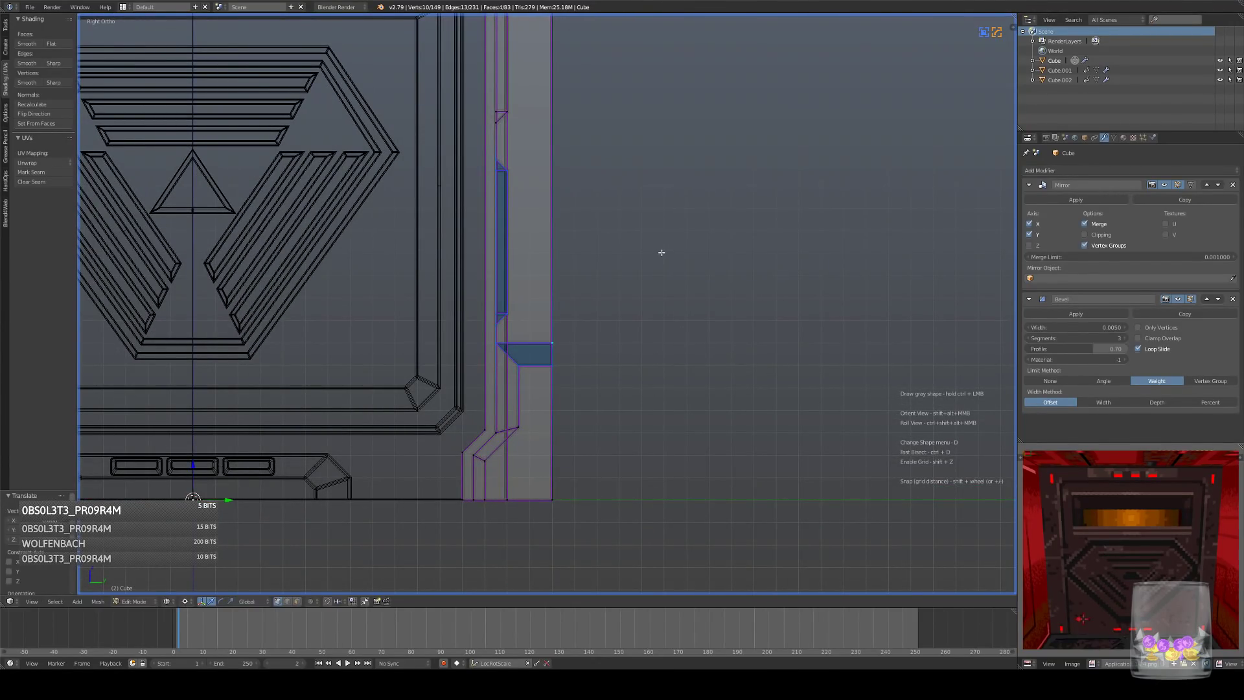
scroll(654, 270, down, 5)
key(Tab)
mouse_move(547, 132)
shift+middle_down()
mouse_move(543, 182)
mouse_move(519, 186)
shift+middle_up()
- Duplicate the small rounded recess near the upper corner of the post and place the copy 1.438 lower along Z
key(Tab)
scroll(537, 181, up, 2)
key(z)
key(a)
scroll(519, 186, up, 3)
key(z)
key(b)
drag(472, 158, 519, 227)
scroll(535, 317, down, 4)
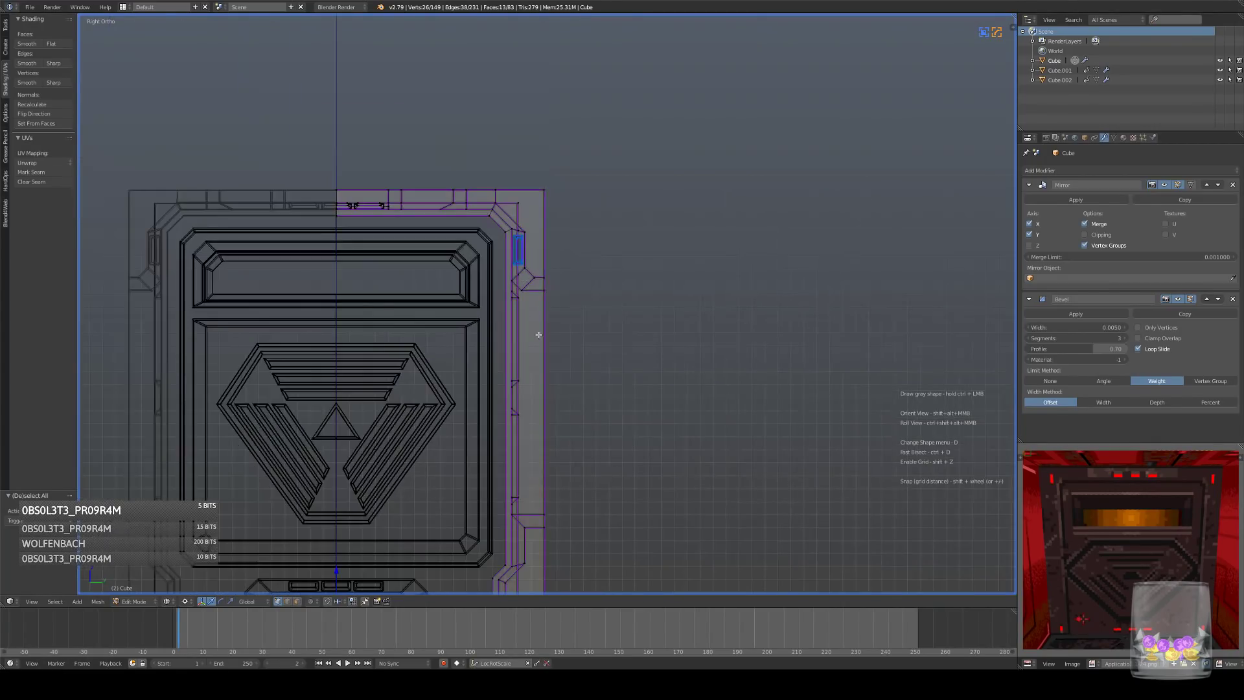
shift+middle_drag(535, 323, 543, 217)
key(shift+d)
key(z)
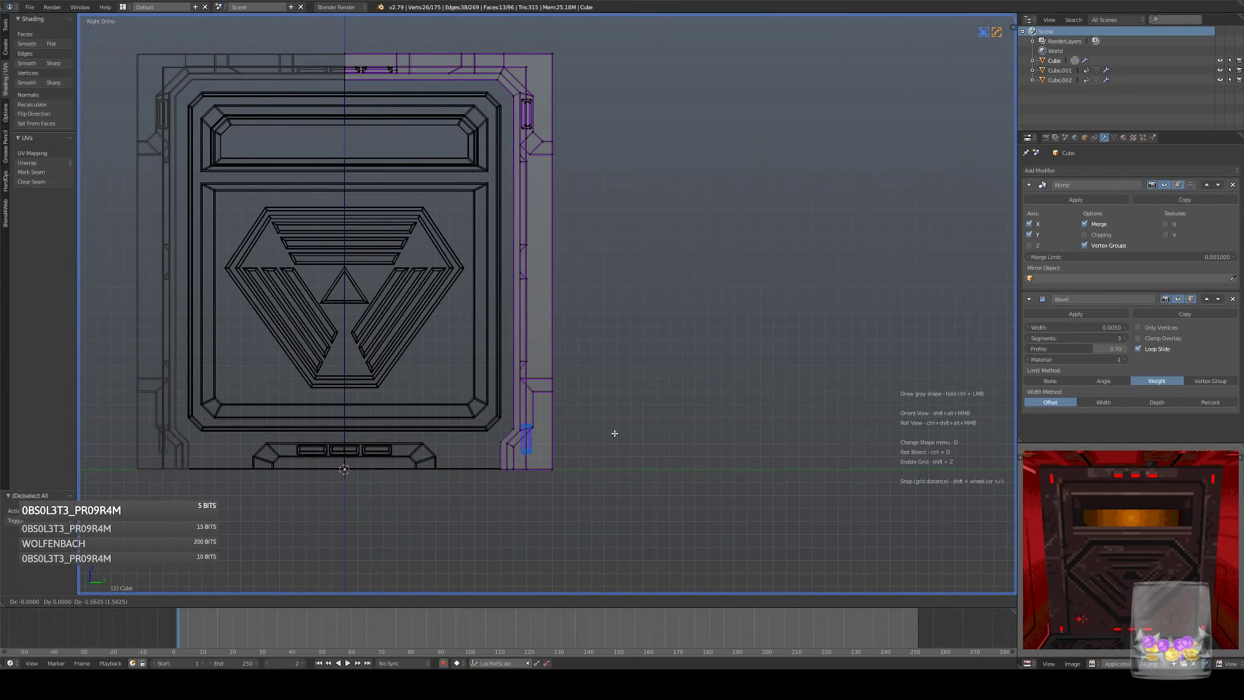
click(610, 407)
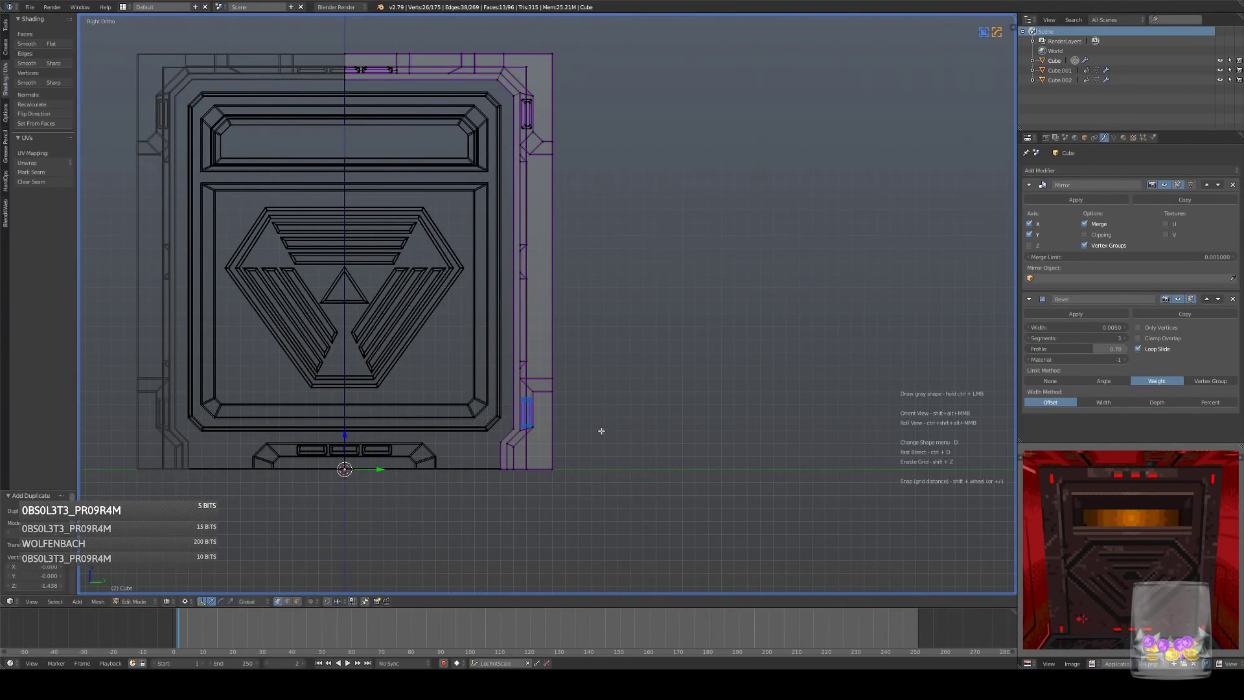
- Nudge the recess copy slightly upward along Z and delete the post face behind it
scroll(600, 428, up, 5)
key(g)
key(z)
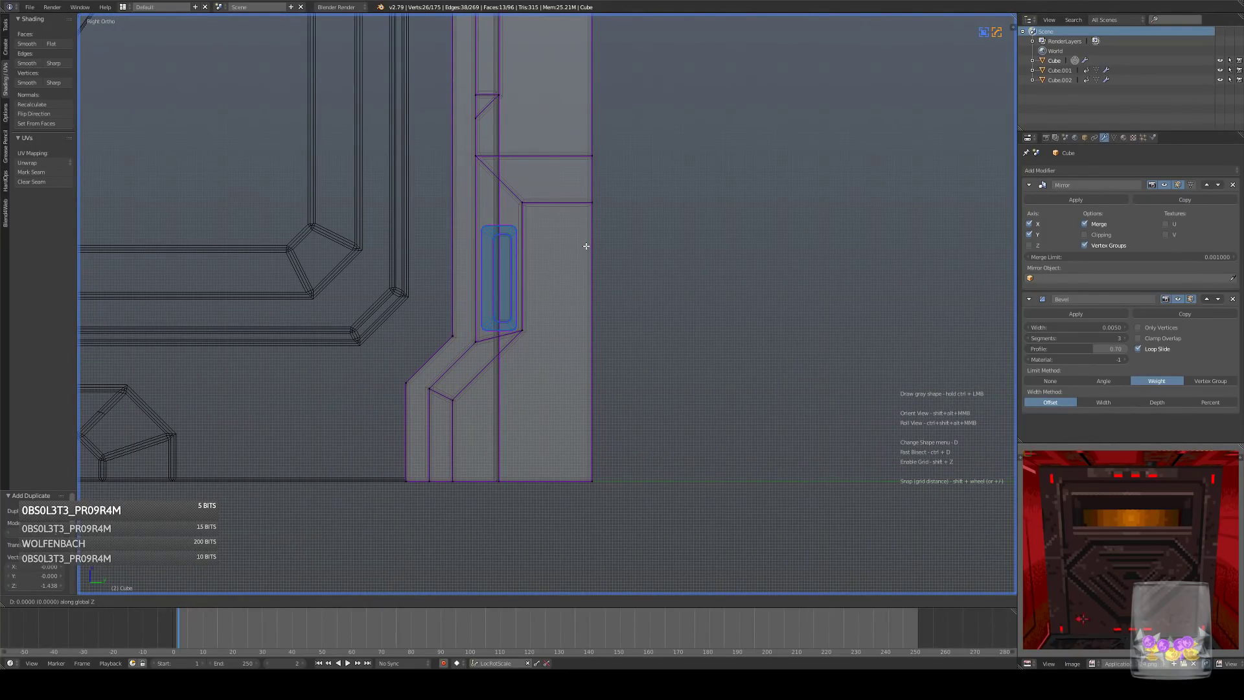
click(586, 235)
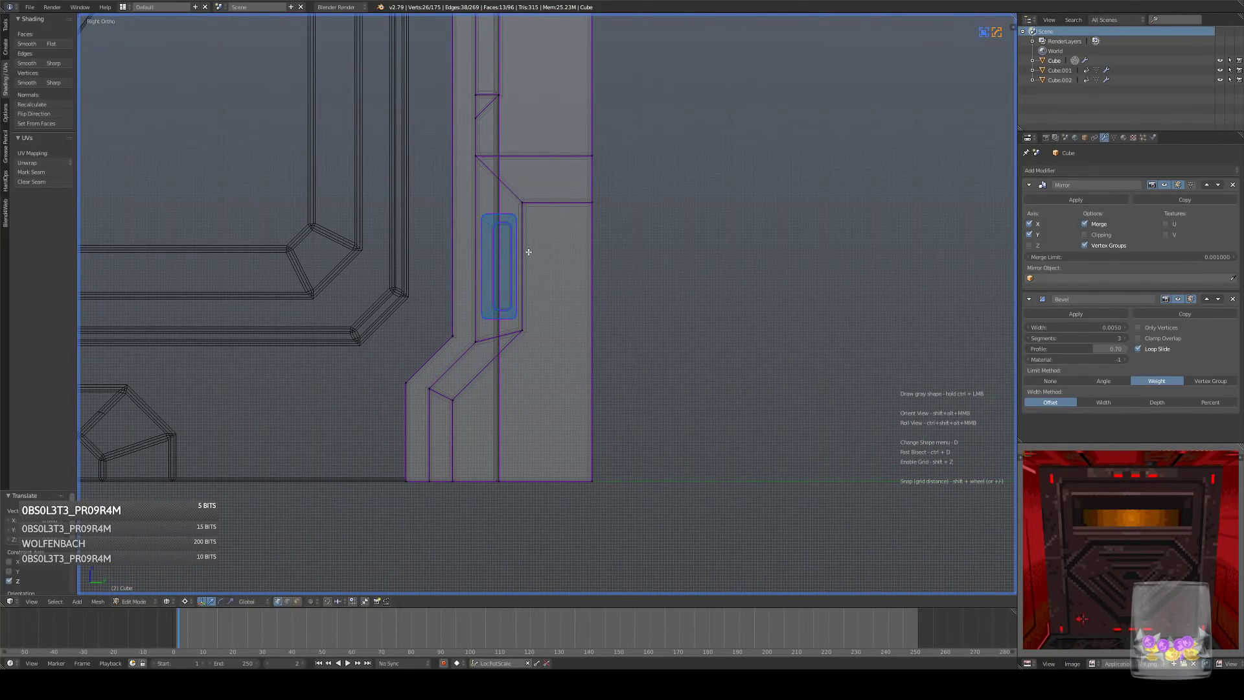
shift+middle_drag(530, 253, 539, 287)
click(297, 601)
key(z)
right_click(509, 237)
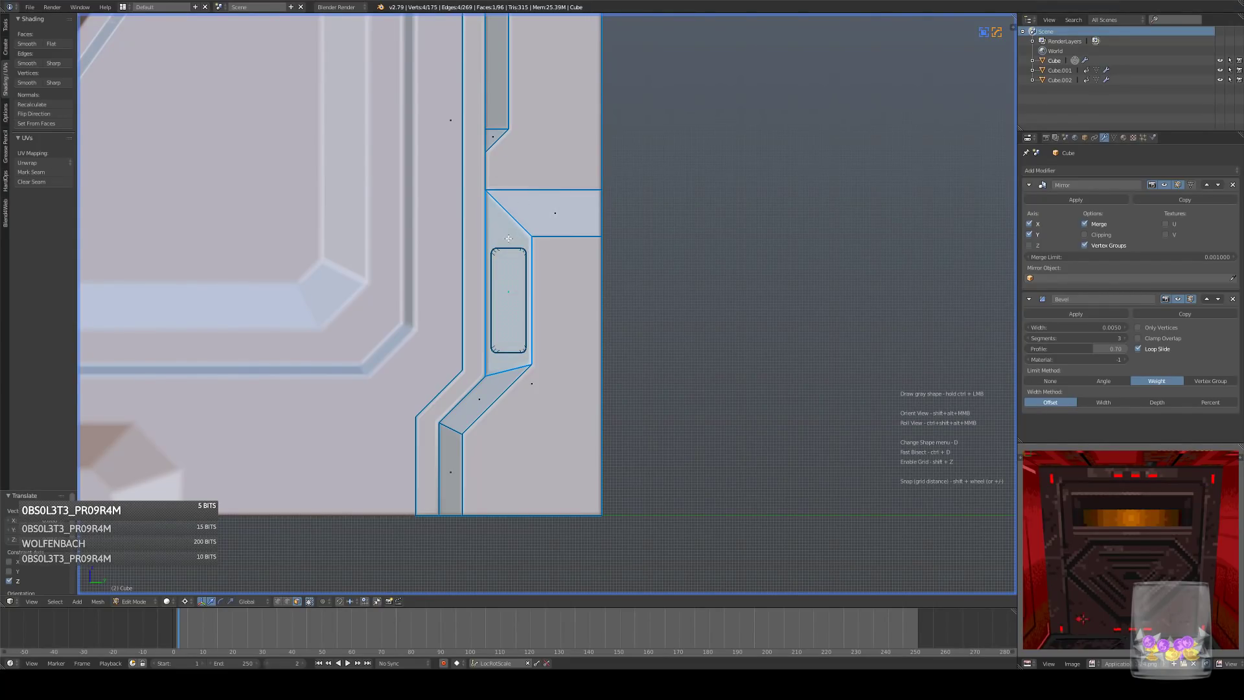
middle_drag(509, 237, 581, 265)
key(x)
click(585, 270)
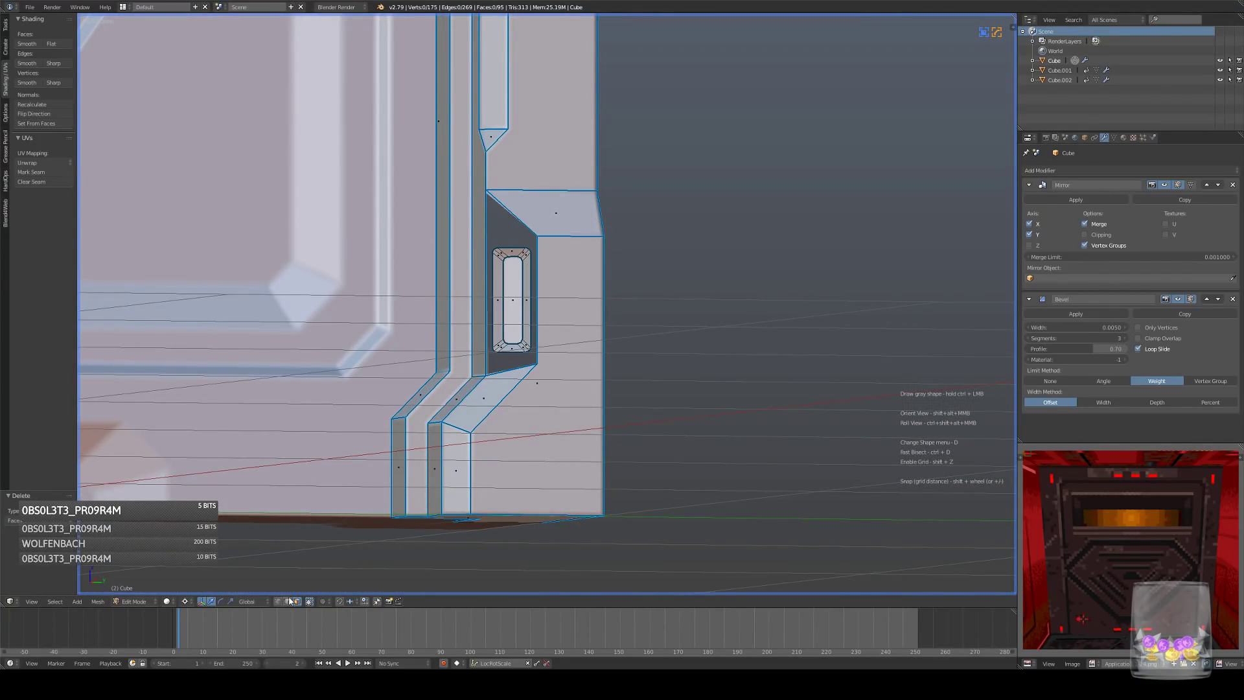
- Fill the gap between the post's opening and the recess copy with faces, dissolving the surplus edges
key(ctrl+e)
click(611, 208)
right_click(533, 225)
key(f)
key(f)
right_click(531, 358)
key(f)
key(f)
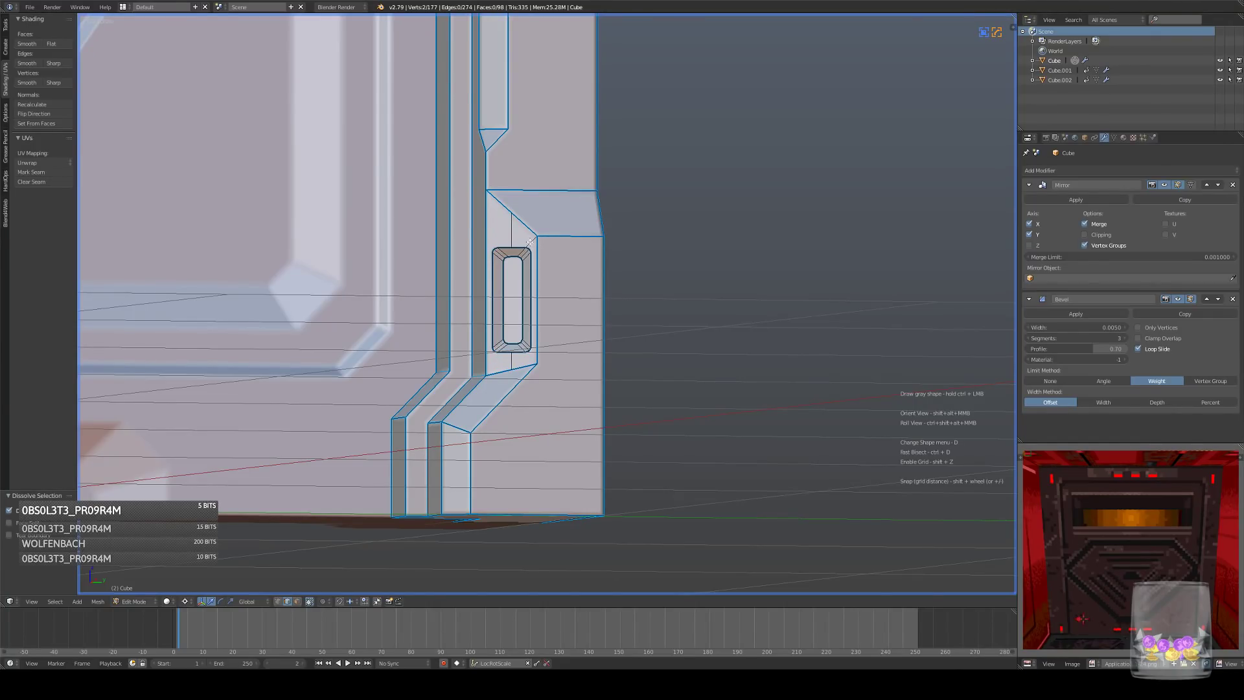
- Subdivide the lower sloped ledge across its width and move the cut's upper vertex inward along Y by about 0.0313
key(KP_3)
shift+middle_drag(557, 195, 556, 303)
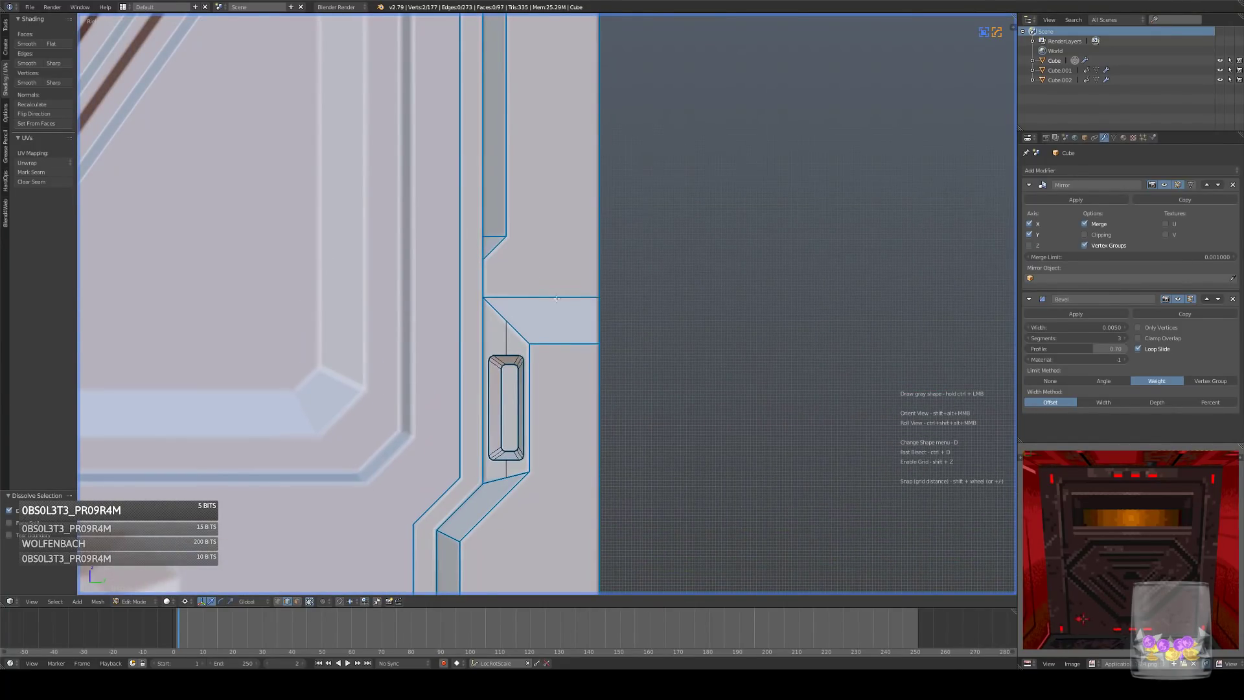
key(w)
click(635, 332)
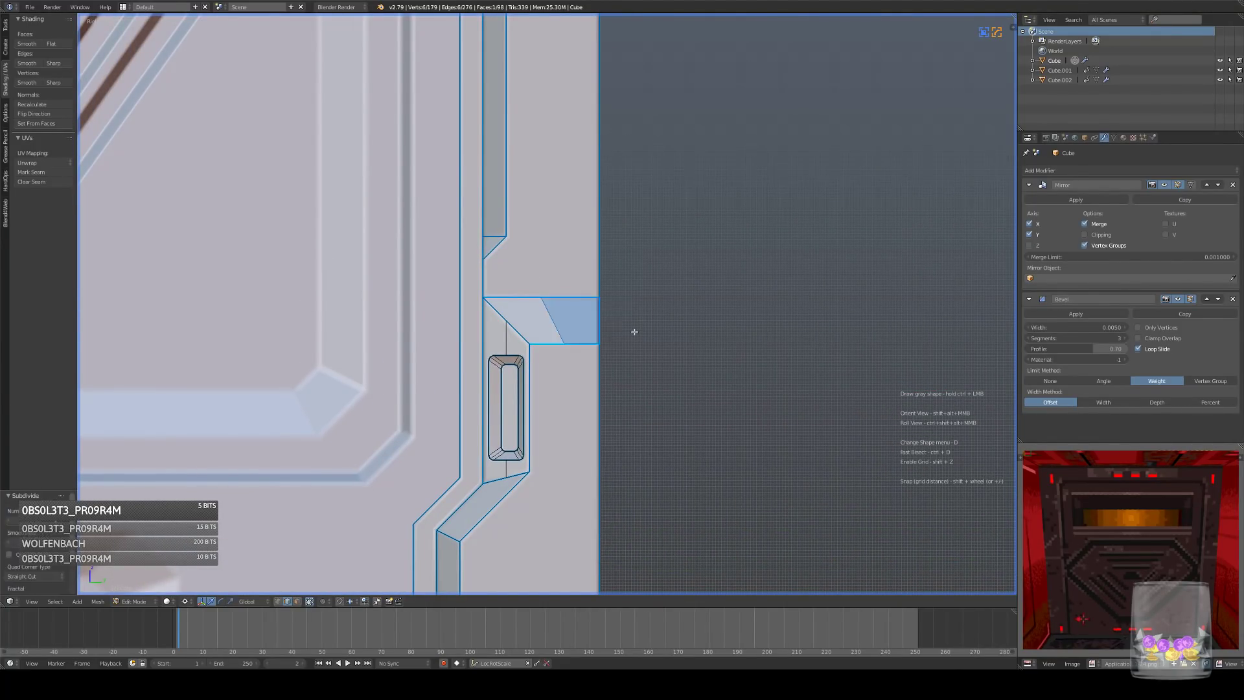
right_click(556, 314)
click(277, 601)
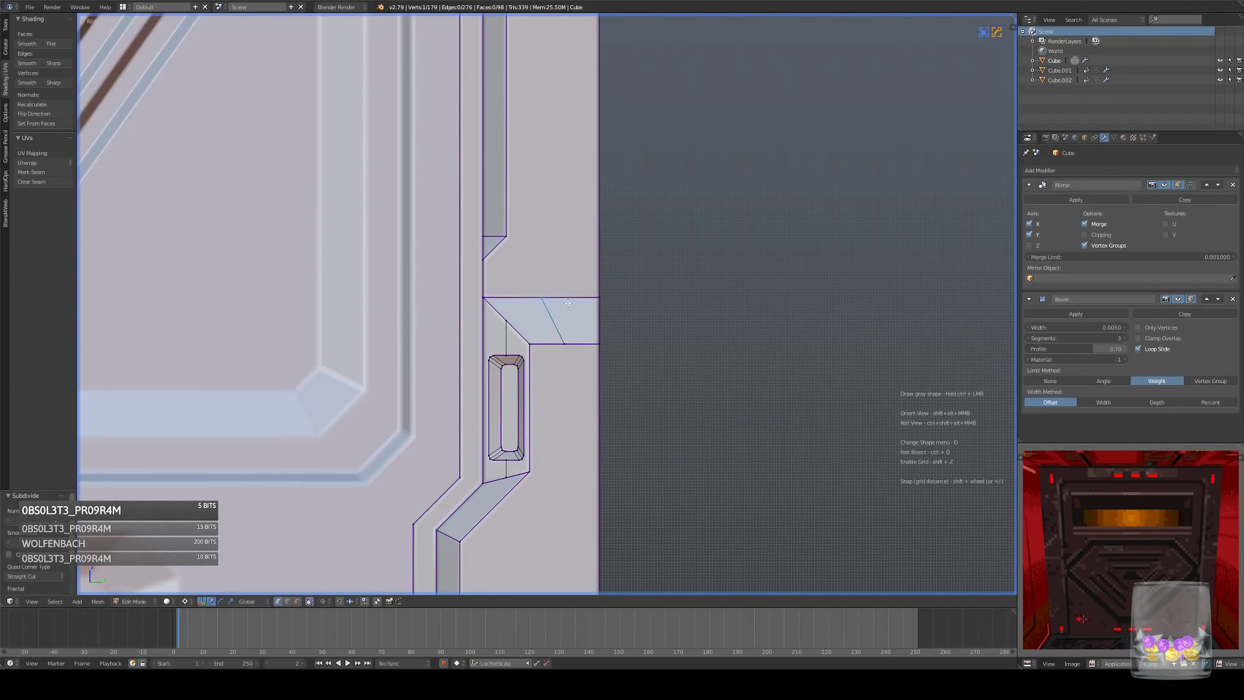
key(g)
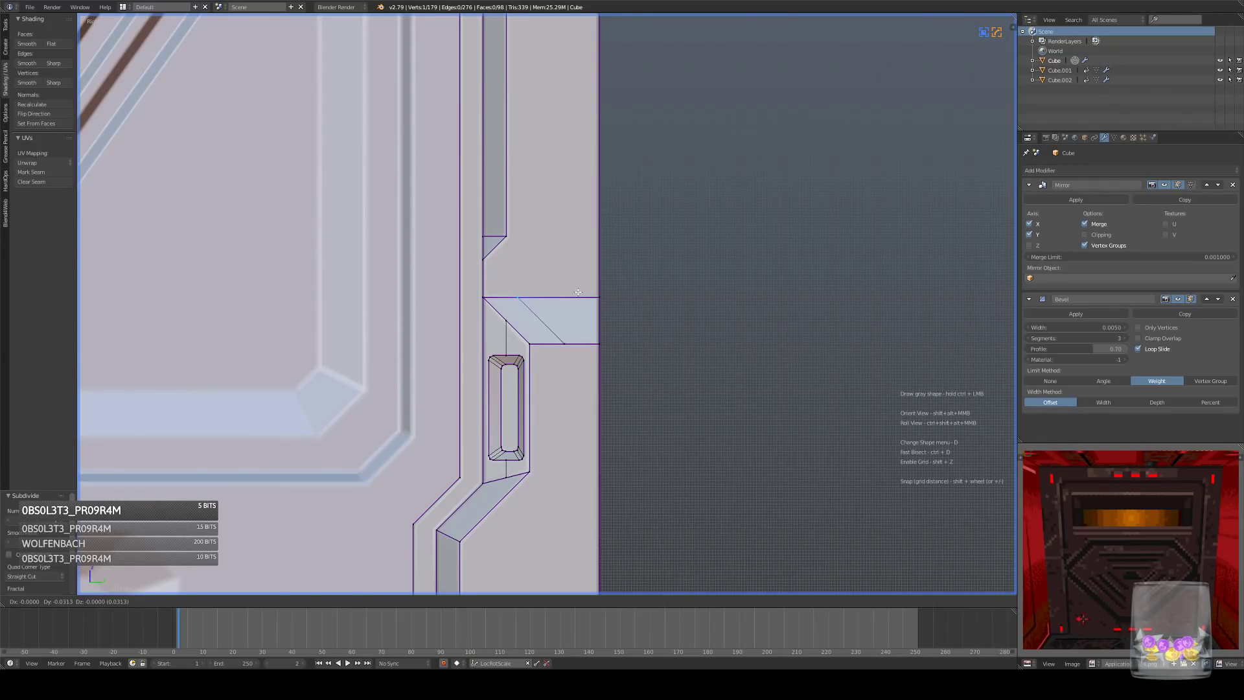
click(578, 292)
- Move the lower ledge's outer section up along Z by about 0.043 and select its slanted dividing edge
shift+right_click(600, 306)
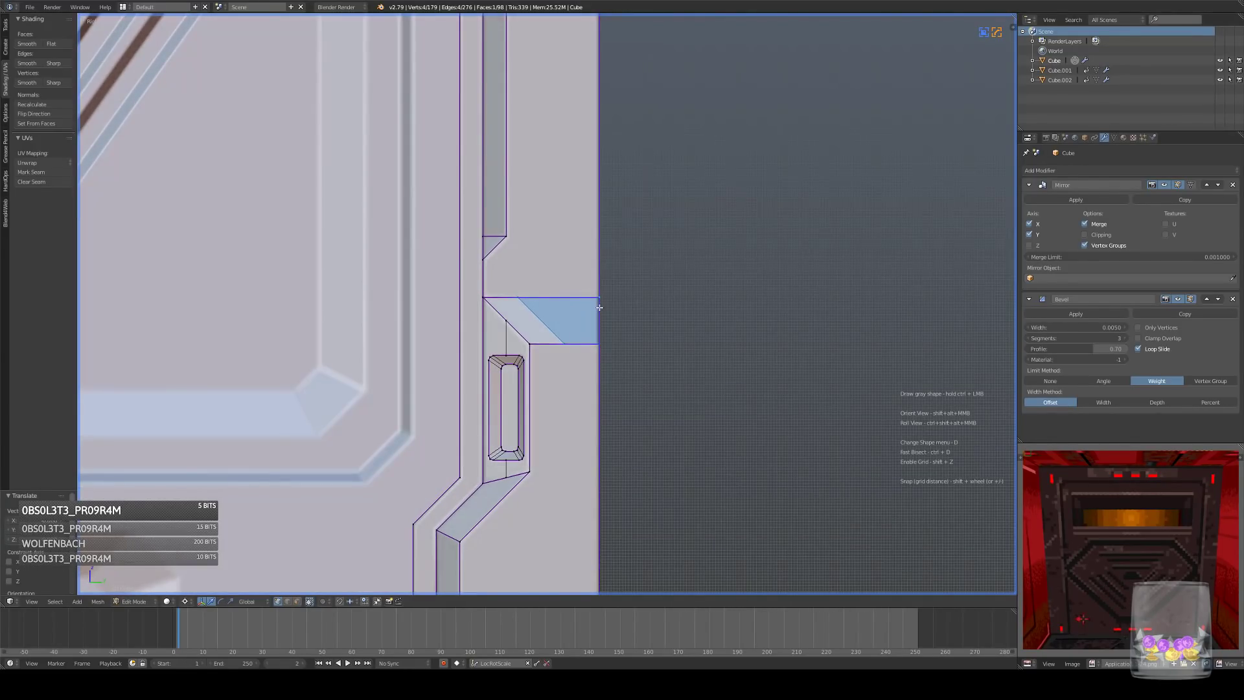
key(g)
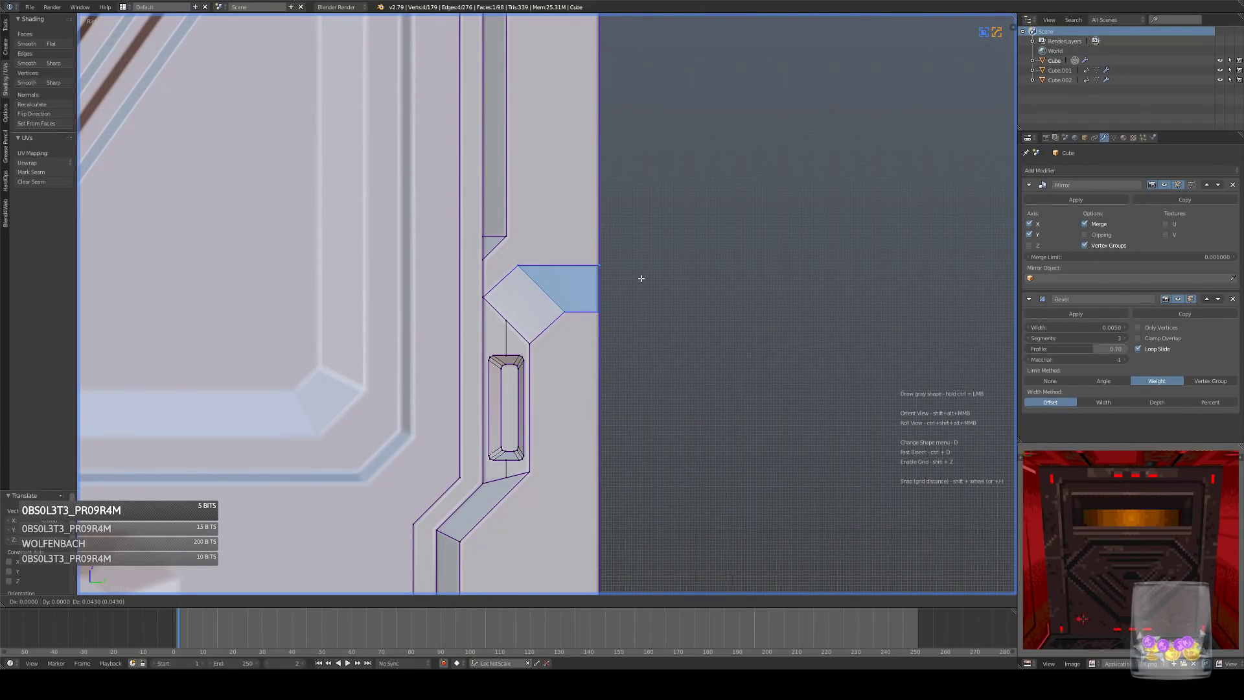
click(641, 275)
right_click(552, 292)
key(q)
click(720, 258)
- Examine the whole door with its new lower recesses and stepped ledges from the front and from several angles
scroll(670, 275, down, 4)
key(Tab)
scroll(671, 278, down, 6)
middle_drag(638, 285, 607, 289)
key(KP_3)
scroll(609, 302, up, 1)
key(KP_3)
scroll(558, 317, up, 4)
middle_drag(595, 346, 632, 362)
scroll(626, 298, down, 3)
scroll(684, 298, down, 2)
middle_drag(684, 298, 639, 344)
scroll(633, 350, up, 3)
middle_drag(599, 352, 586, 379)
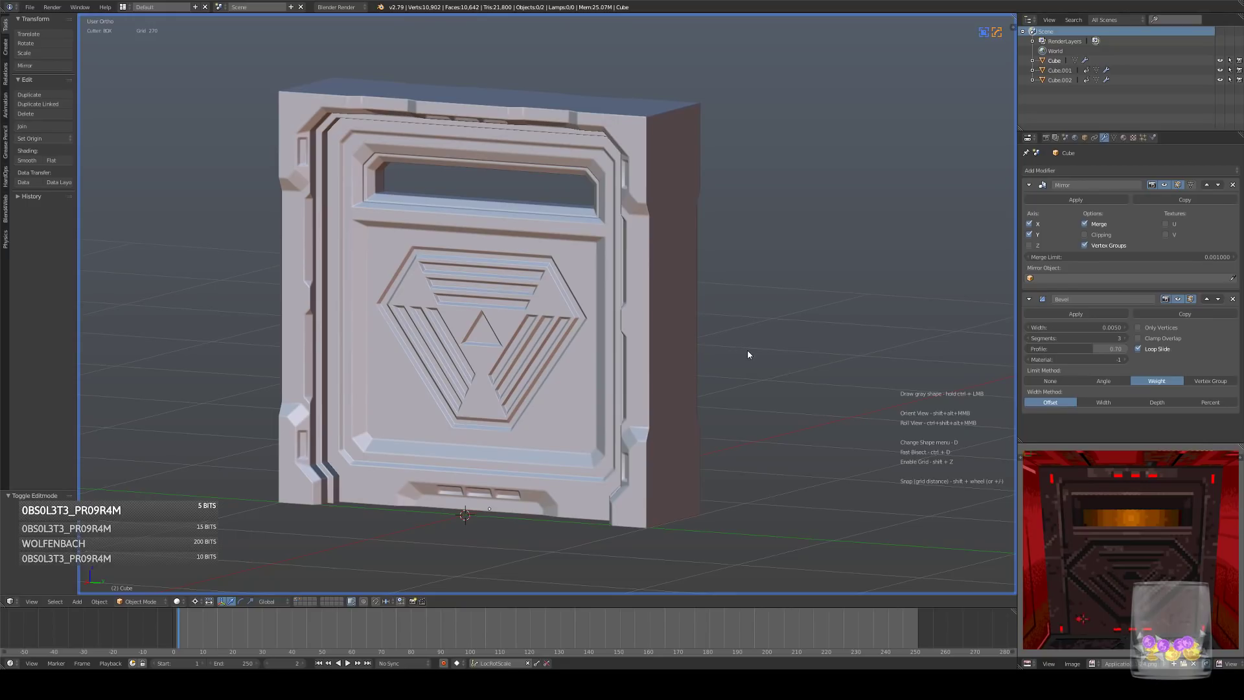
middle_drag(623, 392, 646, 407)
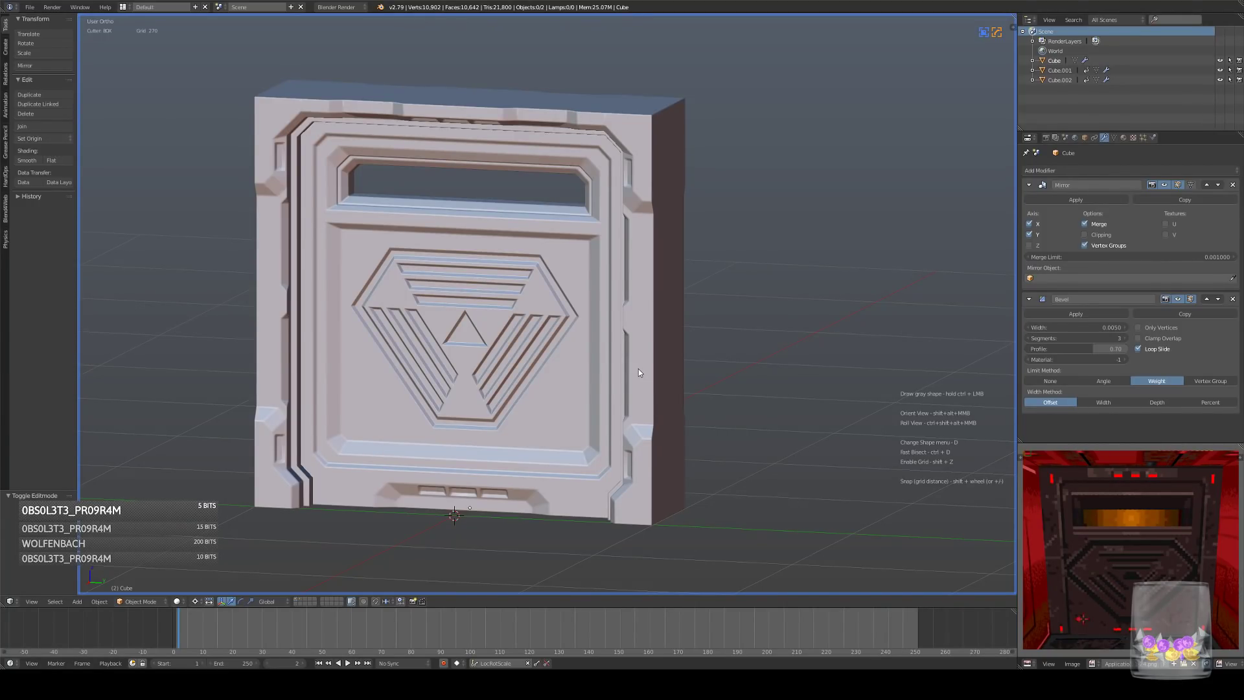
key(KP_3)
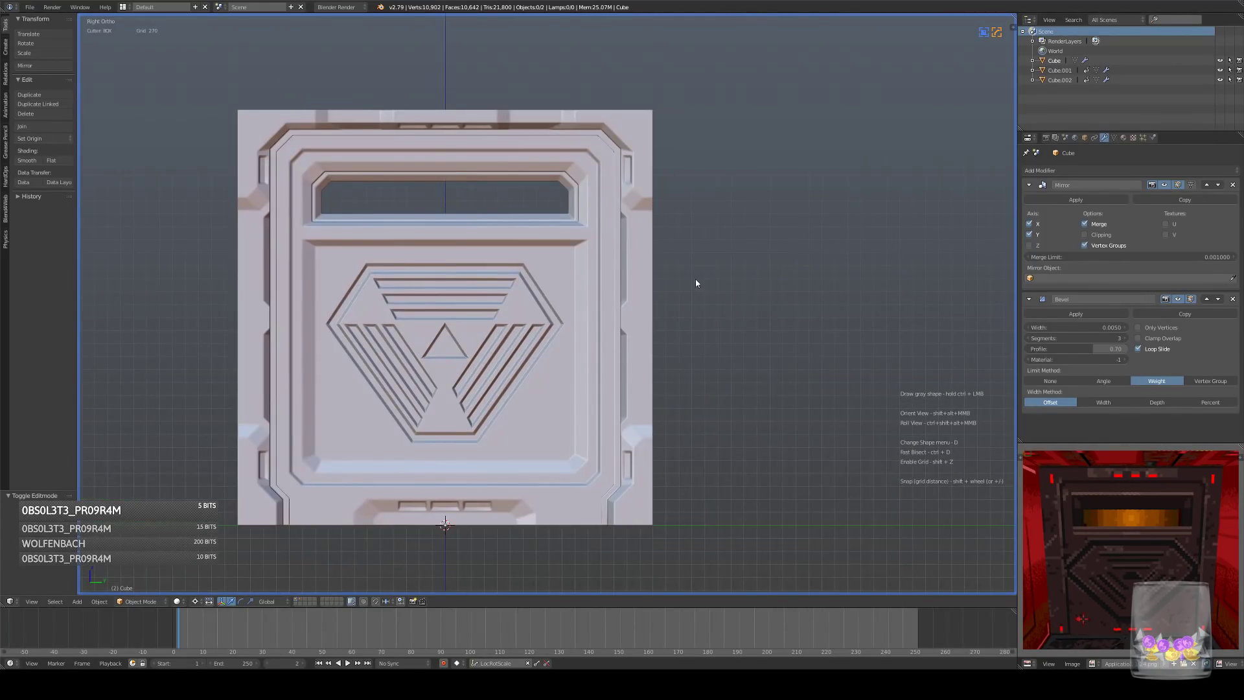
middle_drag(617, 351, 684, 287)
scroll(620, 329, up, 3)
key(KP_3)
scroll(670, 317, up, 3)
key(Tab)
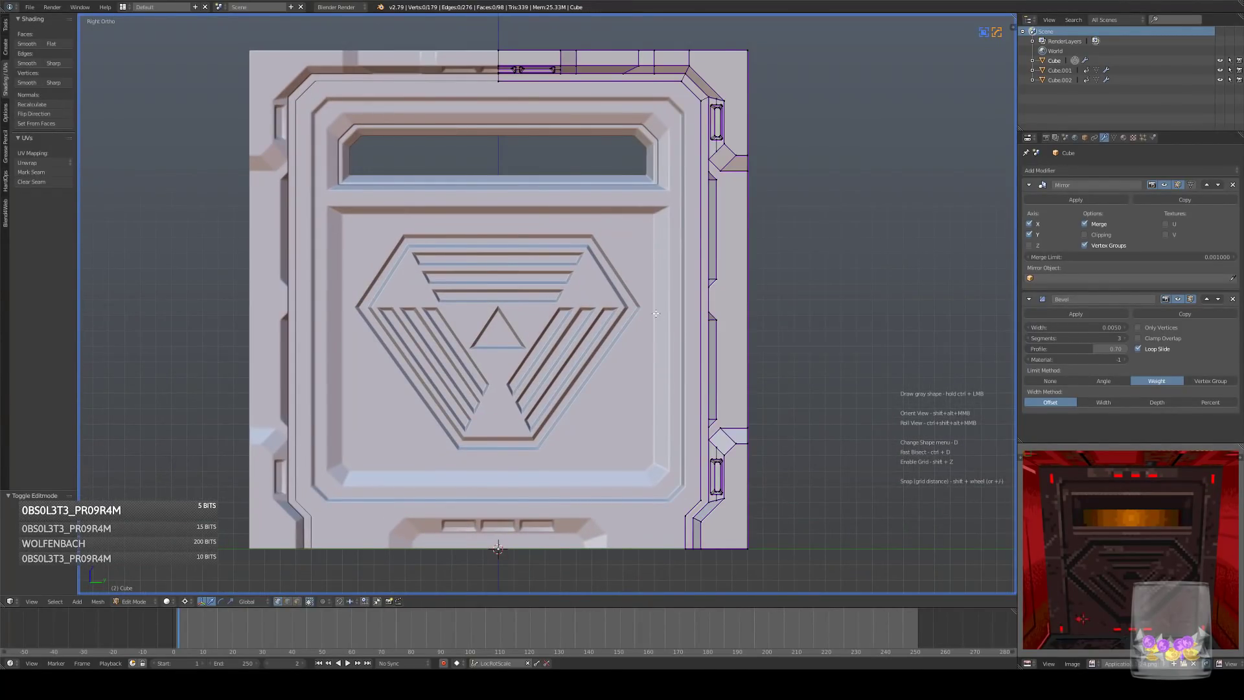
key(Tab)
- Set the frame's Bevel modifier to 4 segments and increase the inner door's bevel segments by one
key(ctrl+grave)
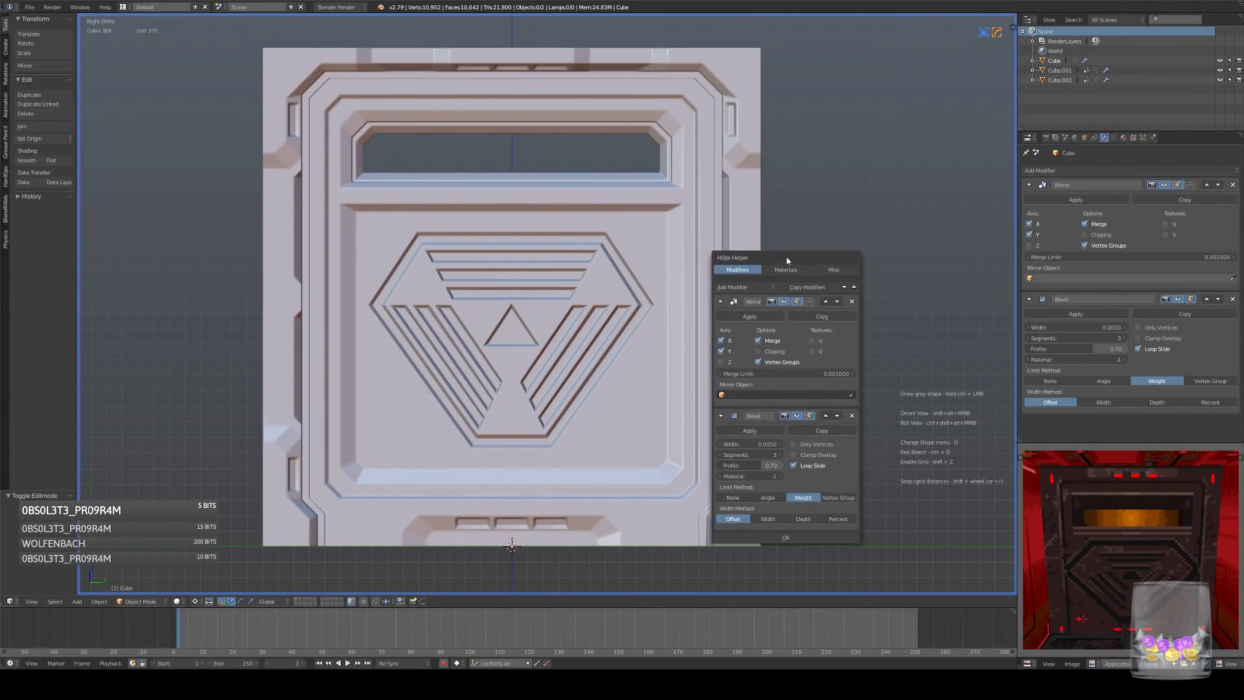
click(778, 454)
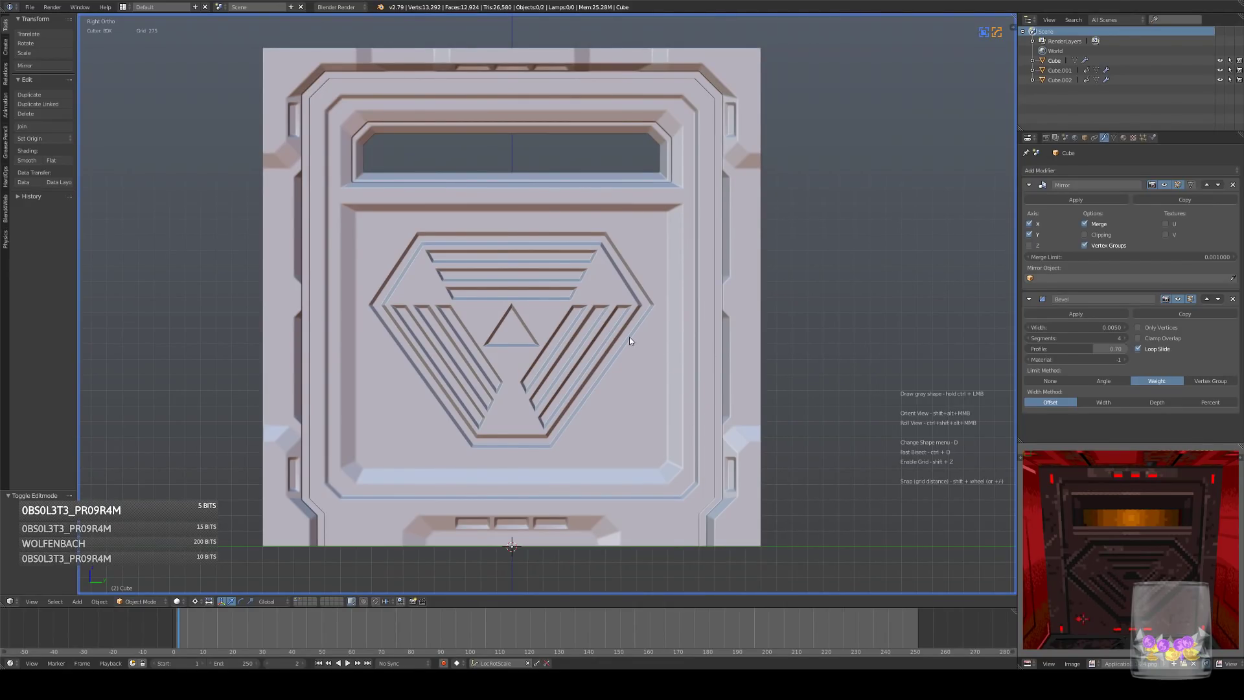
key(ctrl+grave)
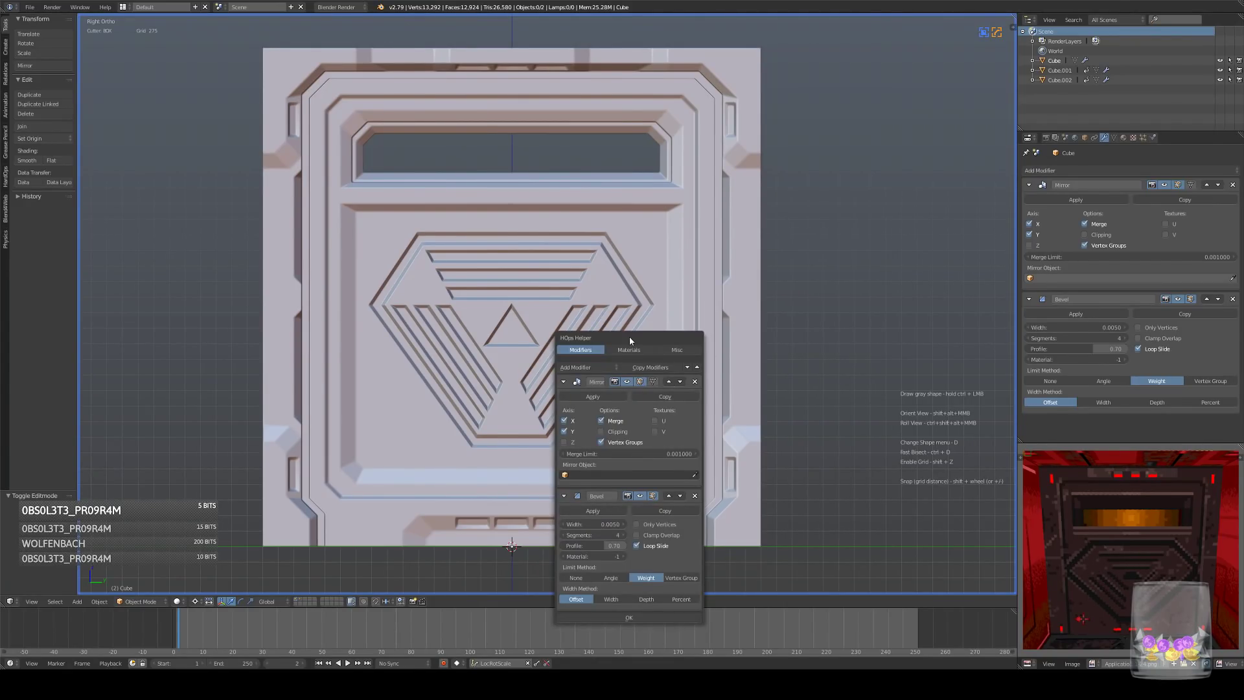
key(z)
right_click(655, 222)
key(ctrl+grave)
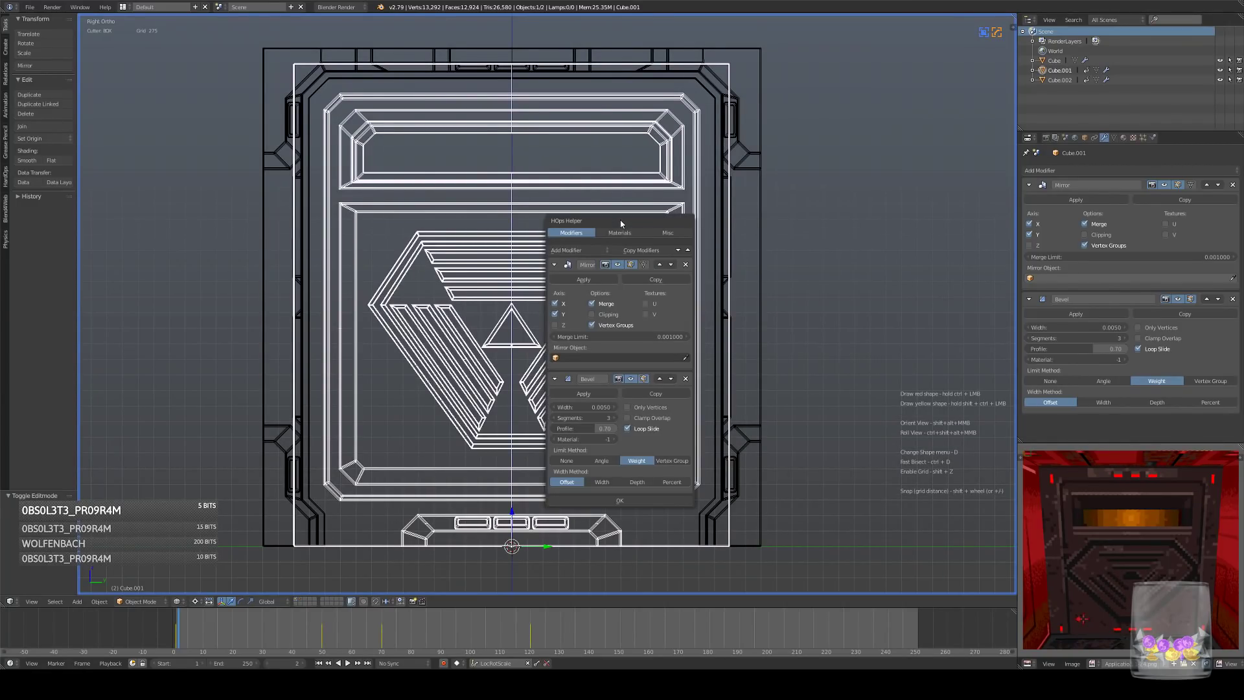
click(612, 418)
middle_drag(826, 302, 786, 201)
key(z)
key(KP_3)
- Select the frame's two side light recess faces and its two upper light recess faces for material assignment
right_click(751, 236)
key(Tab)
right_click(713, 424)
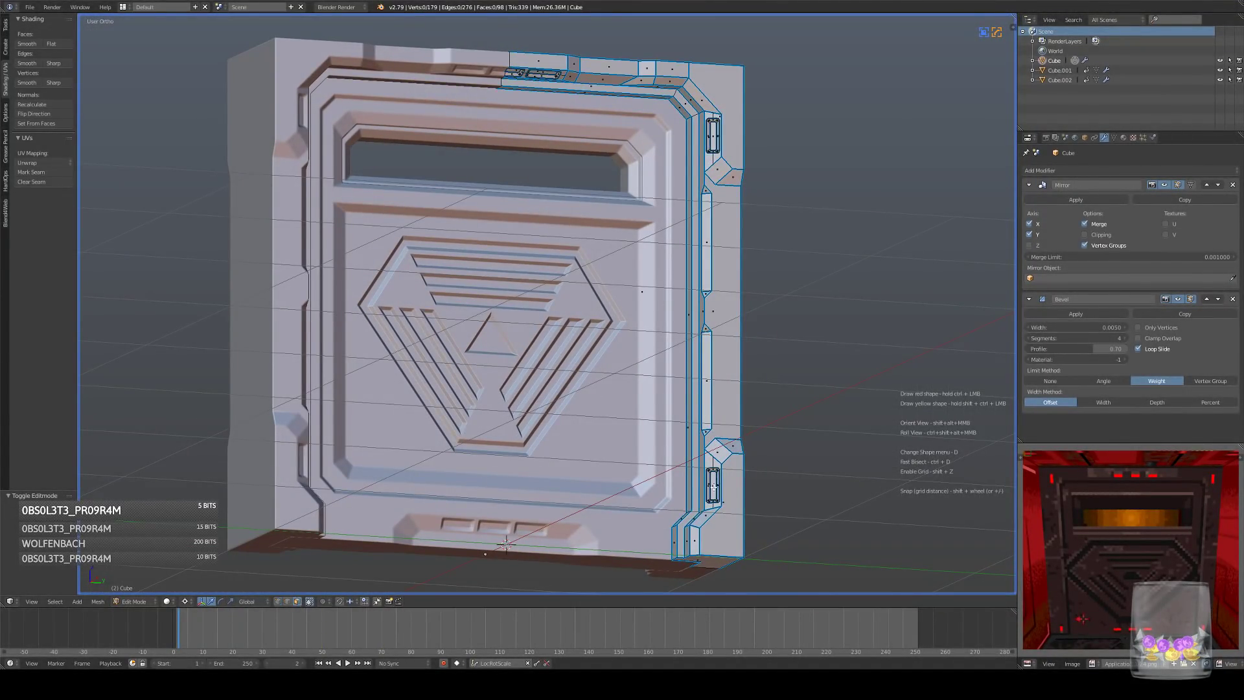
shift+right_click(713, 137)
middle_drag(713, 137, 538, 114)
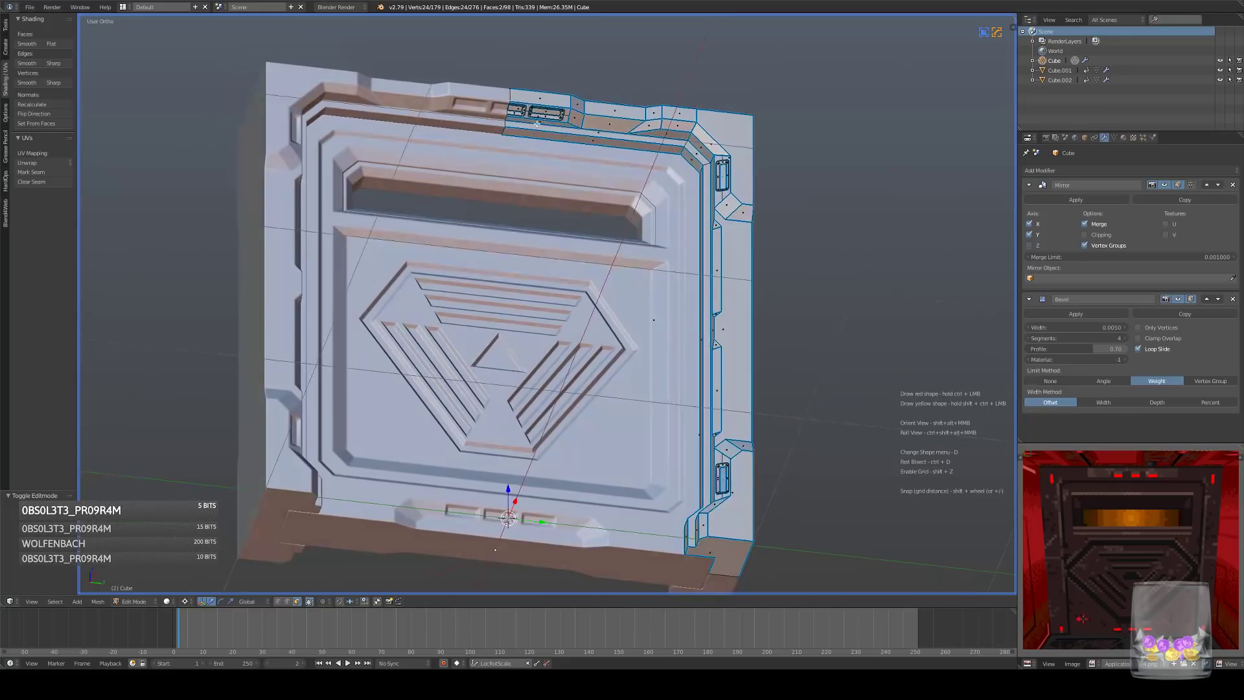
shift+right_click(521, 108)
shift+right_click(546, 113)
key(KP_3)
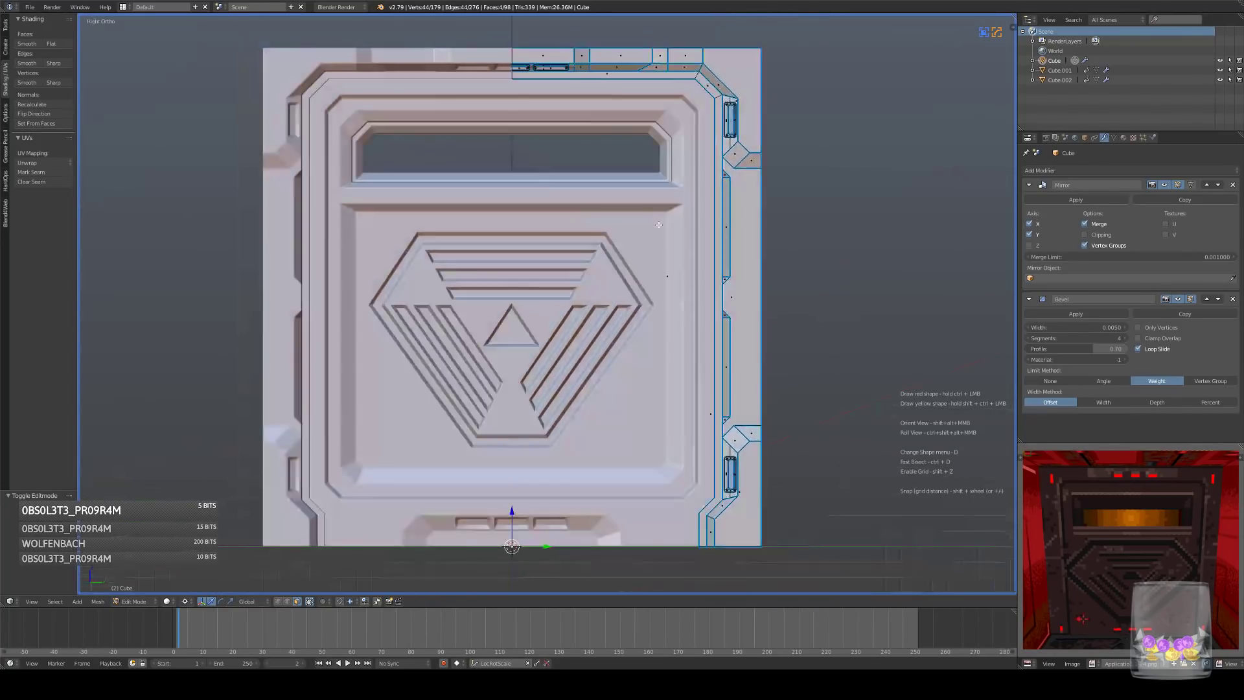
- Add two material slots to the frame and create a material named Base Mat in the first one
click(1122, 138)
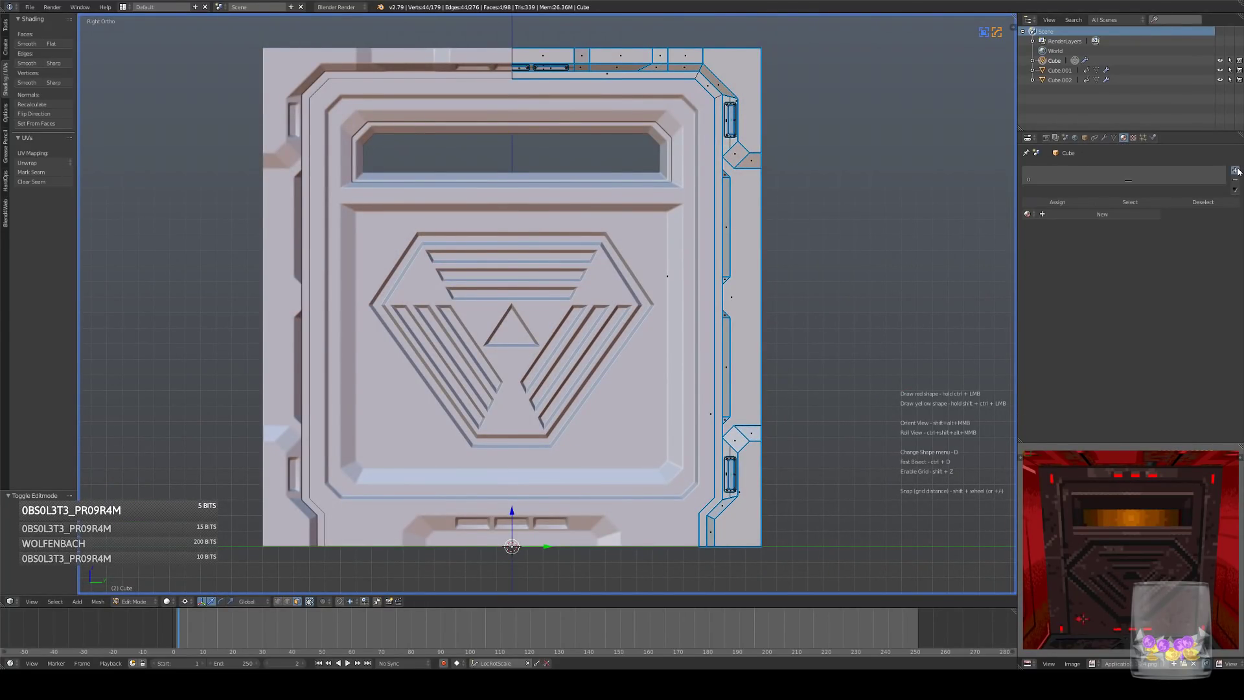
click(1234, 170)
click(1060, 237)
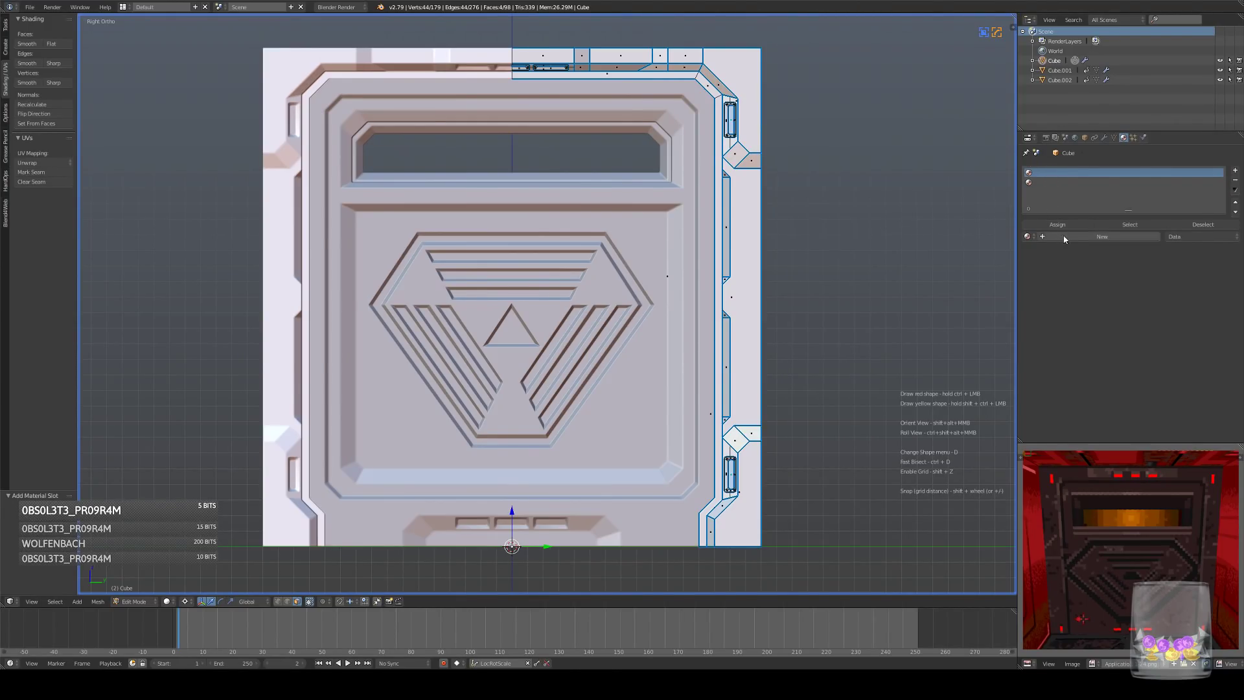
text(B)
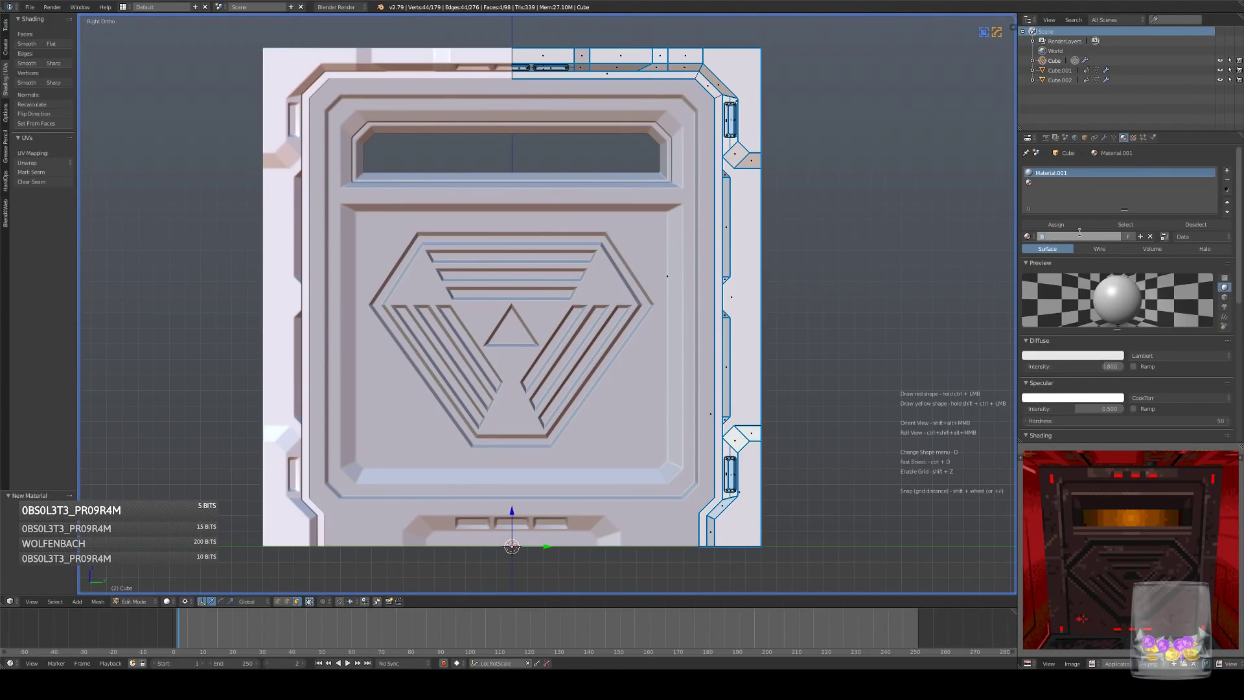
text(ase Mat)
key(Return)
- Create a material named Lights Mat in the frame's second slot and remove the surplus empty slot
click(1091, 180)
click(1235, 170)
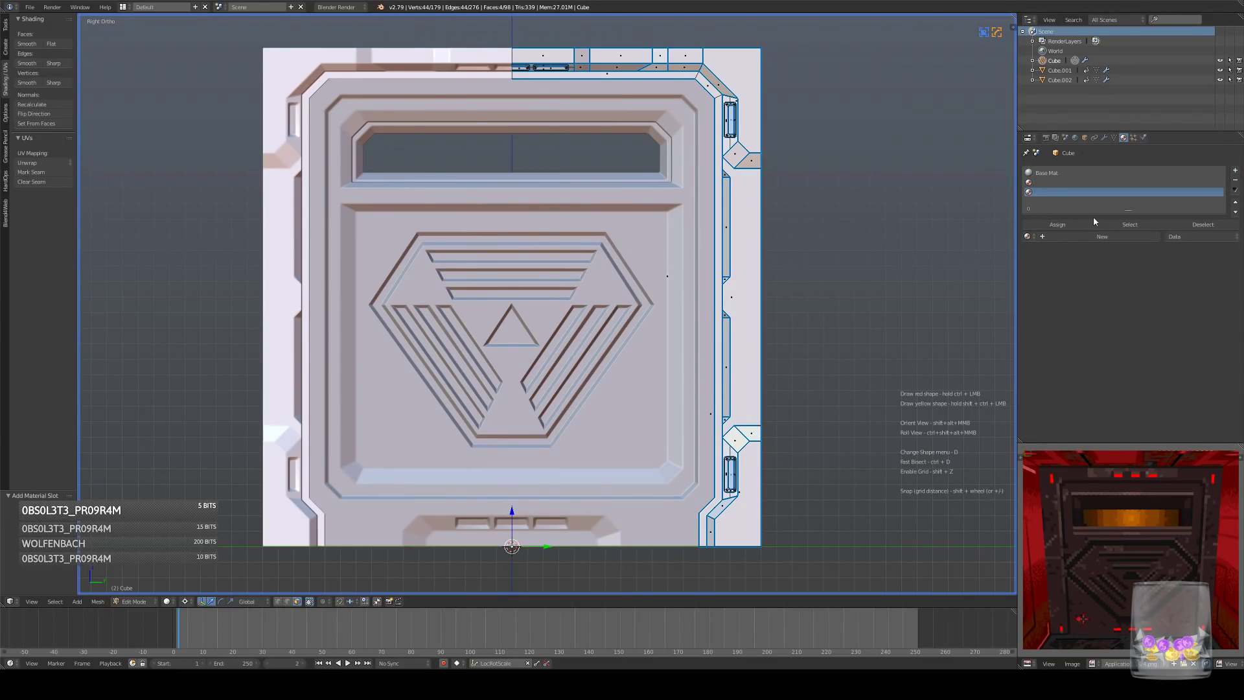
click(1234, 184)
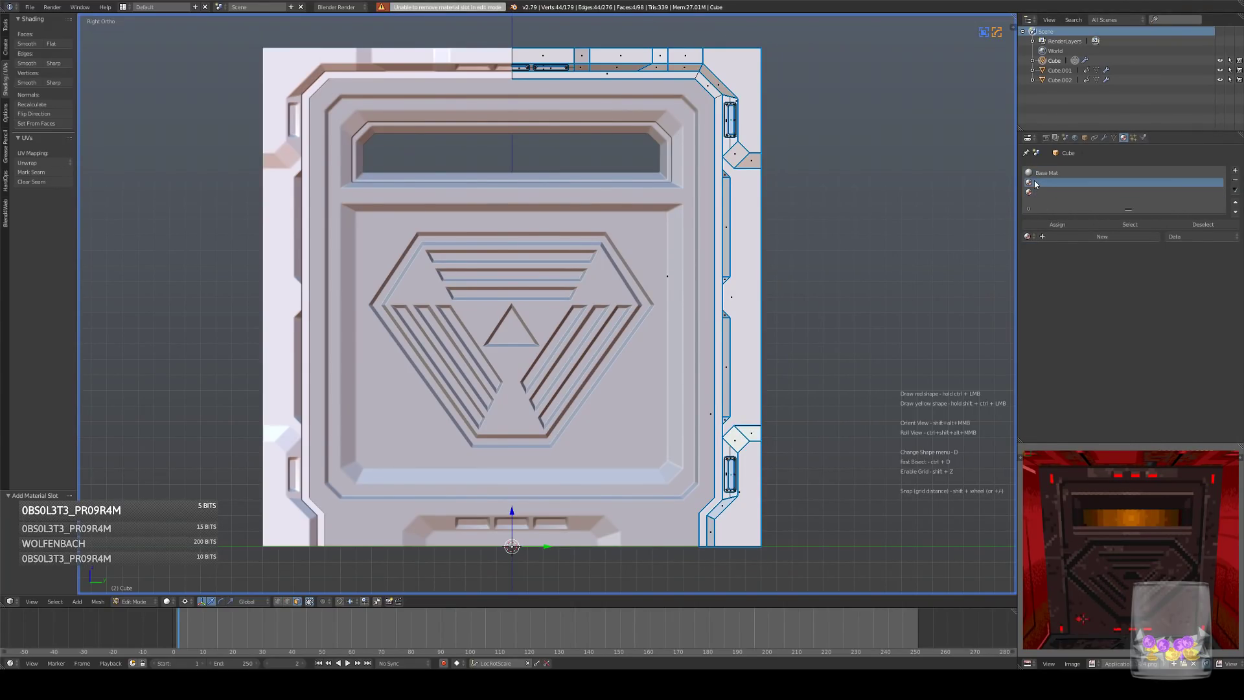
key(Tab)
click(1234, 179)
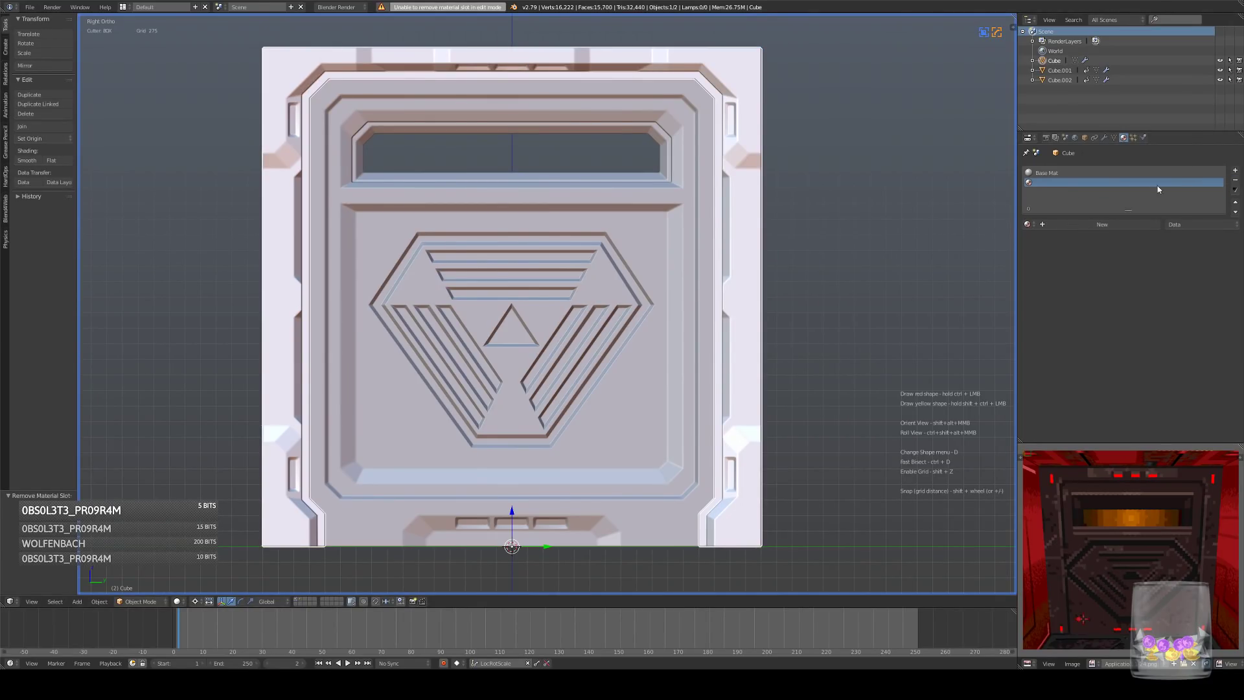
click(1056, 224)
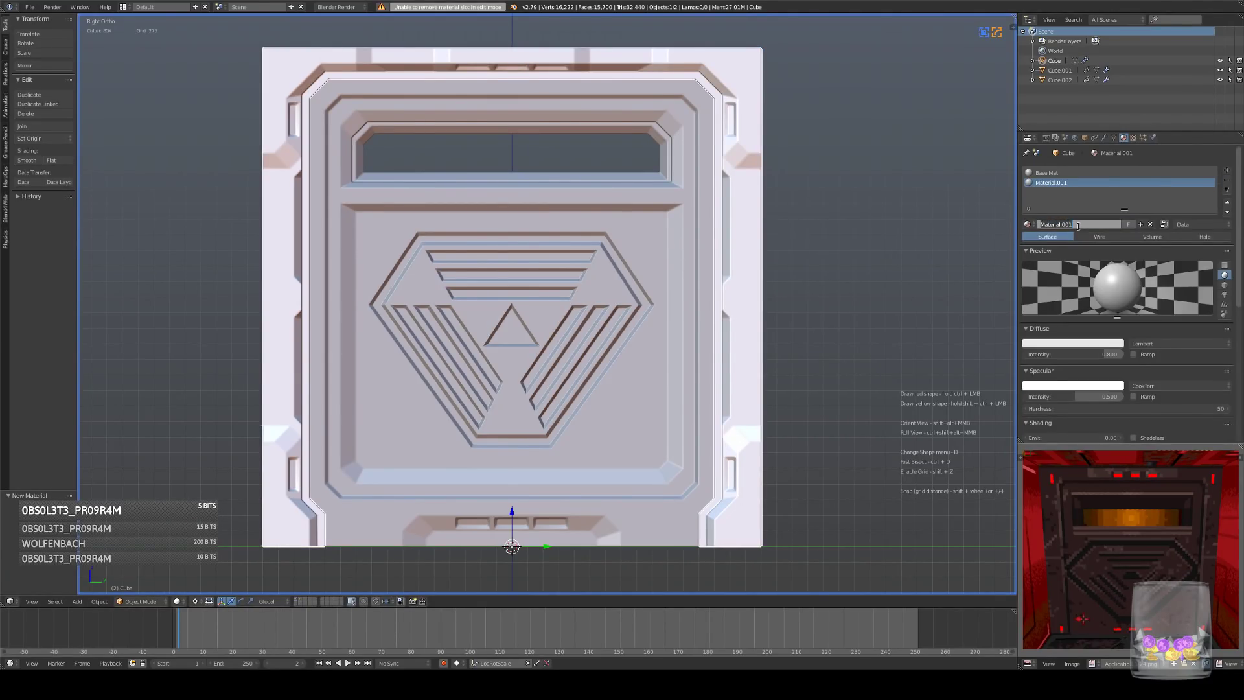
text(Lights Mat)
key(Return)
- Set the diffuse colour of Lights Mat to bright red and assign the material to the frame's selected recess faces
click(1069, 343)
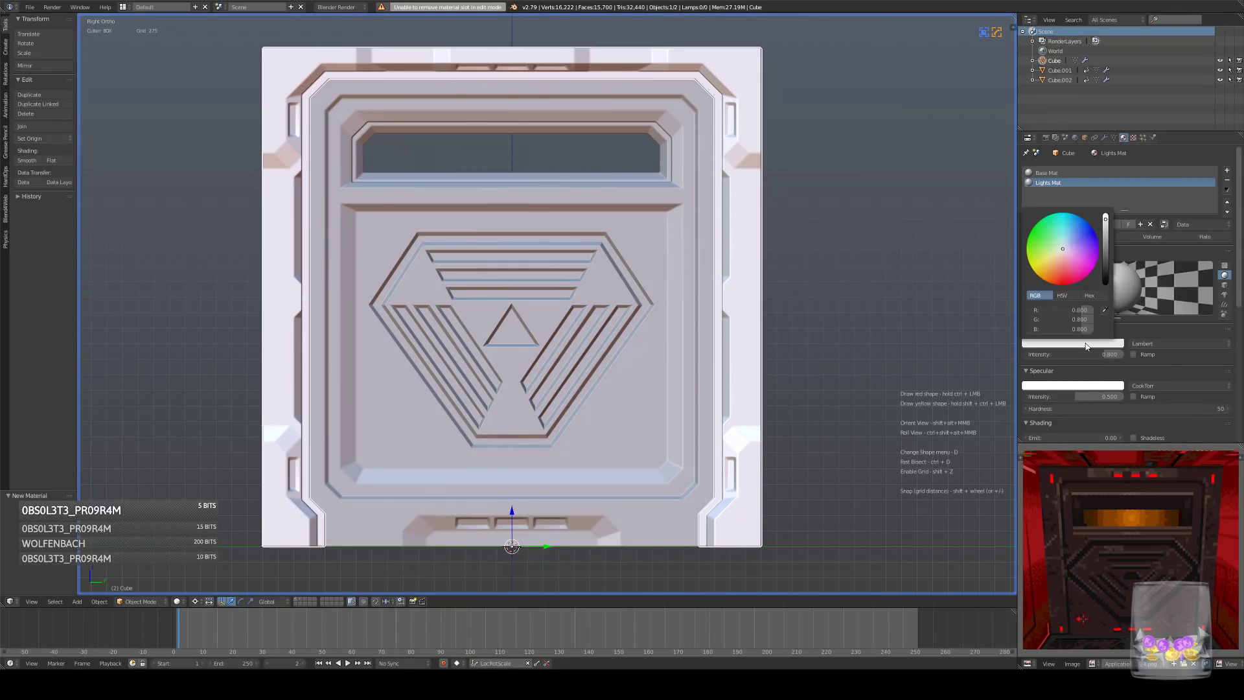
click(1064, 268)
middle_drag(687, 162, 752, 166)
key(Tab)
click(1077, 226)
key(Tab)
key(KP_3)
scroll(788, 226, down, 1)
middle_drag(783, 228, 740, 270)
key(KP_3)
scroll(659, 294, up, 3)
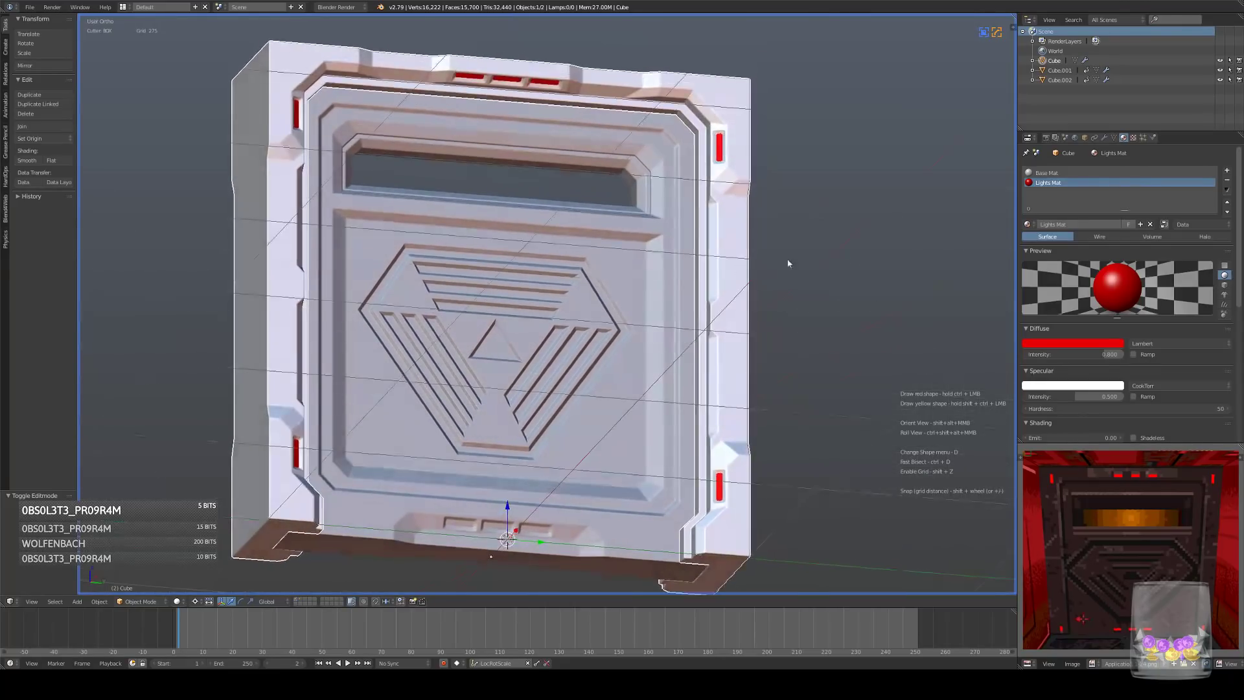
- Set the diffuse intensity of Base Mat and Lights Mat to 1.000 and darken Base Mat's diffuse colour to grey 0.208
click(1046, 173)
drag(1105, 355, 1126, 354)
click(1104, 344)
drag(1107, 247, 1106, 248)
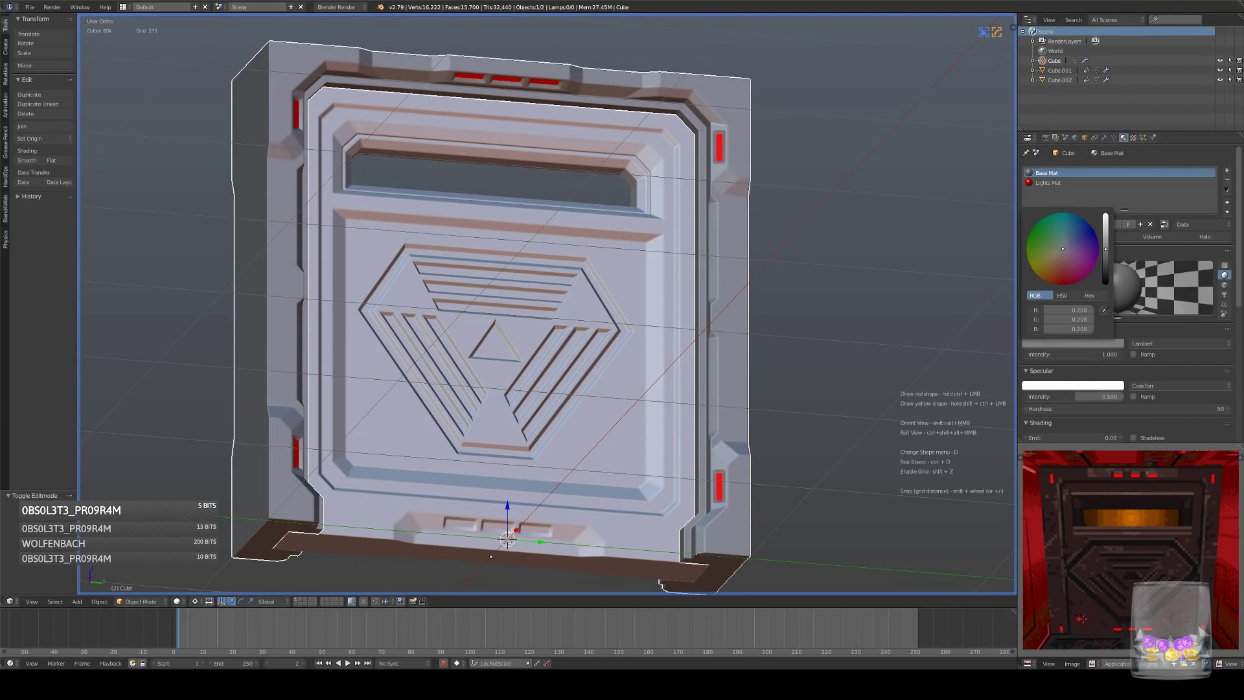
click(1049, 183)
- Give the inner door two material slots holding the existing Base Mat and Lights Mat
middle_drag(647, 285, 612, 331)
right_click(603, 360)
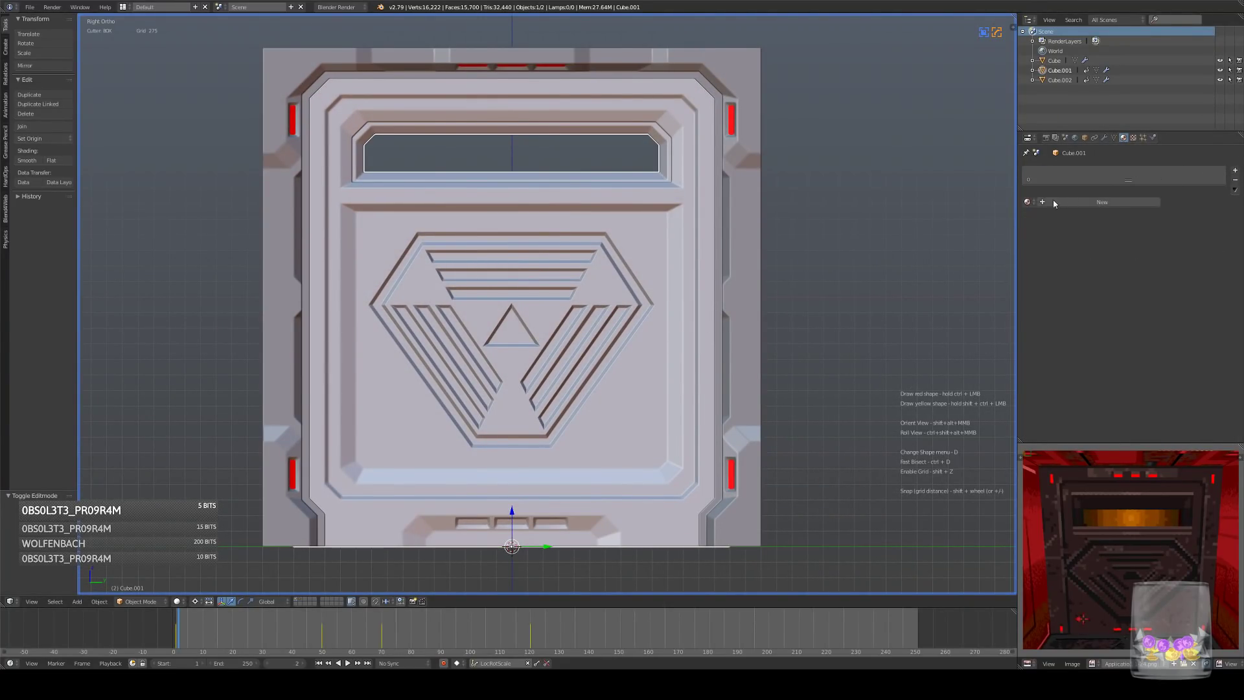
click(1027, 201)
click(1066, 218)
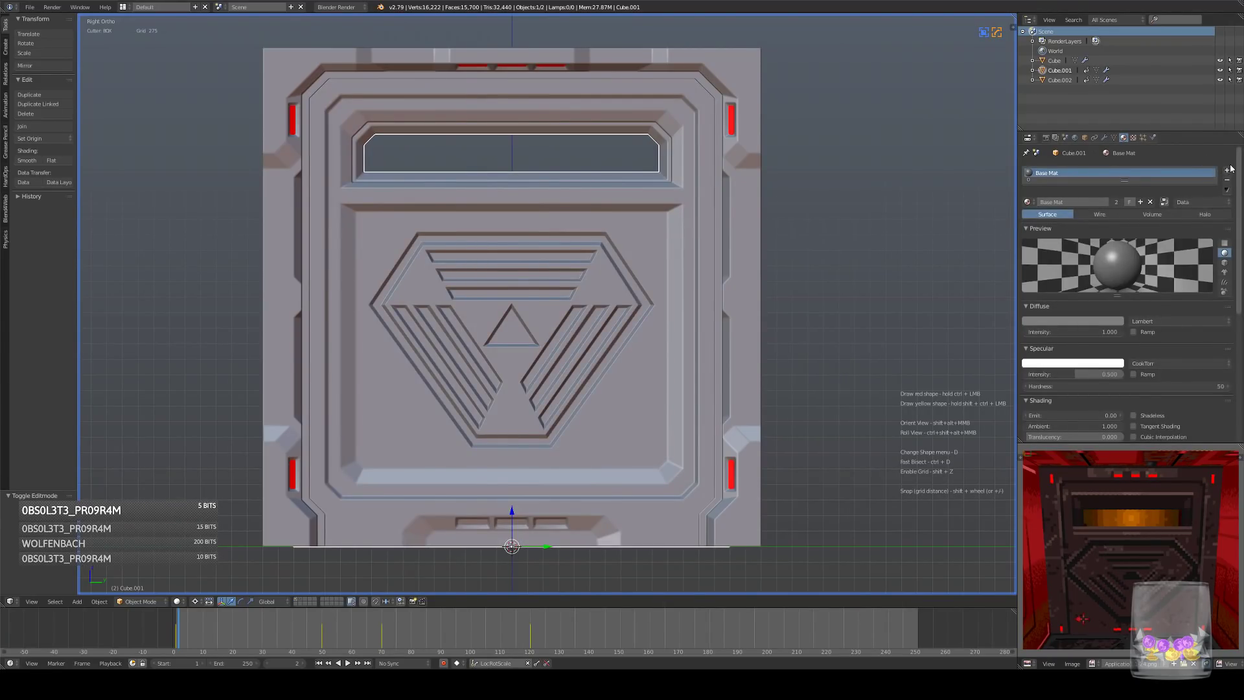
click(1227, 170)
click(1028, 224)
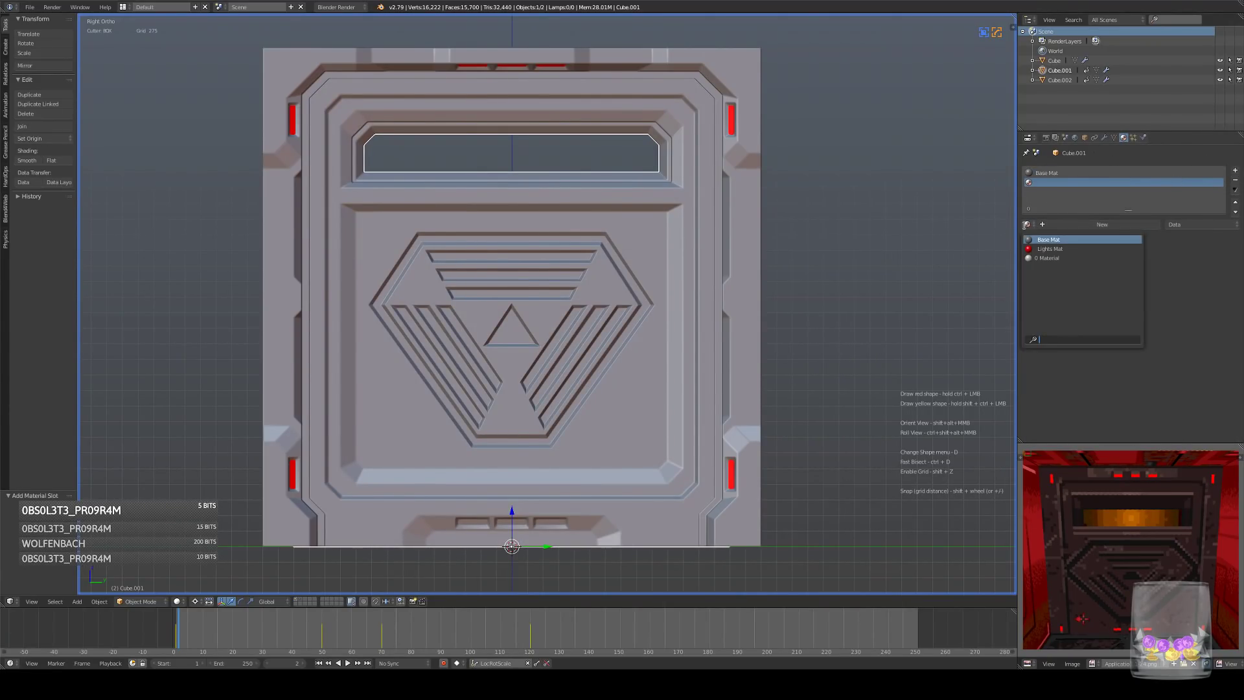
click(1065, 251)
- Assign Lights Mat to the small recess faces at the base of the inner door and deselect everything
key(Tab)
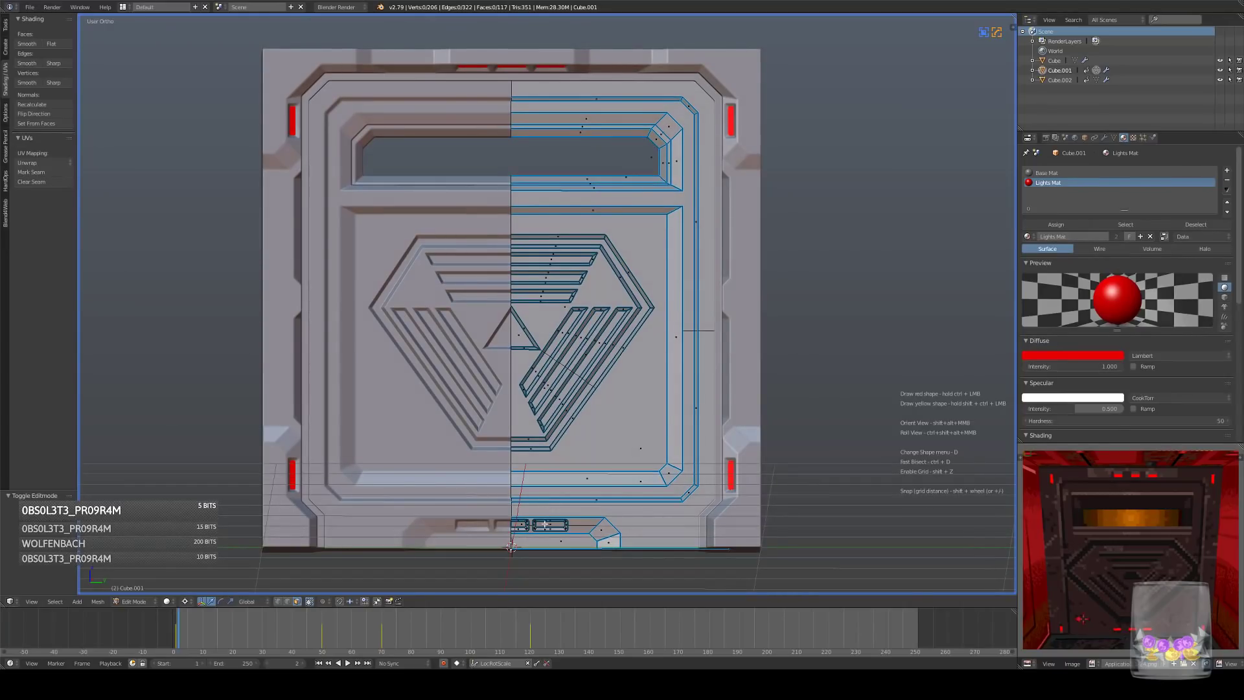
click(1047, 173)
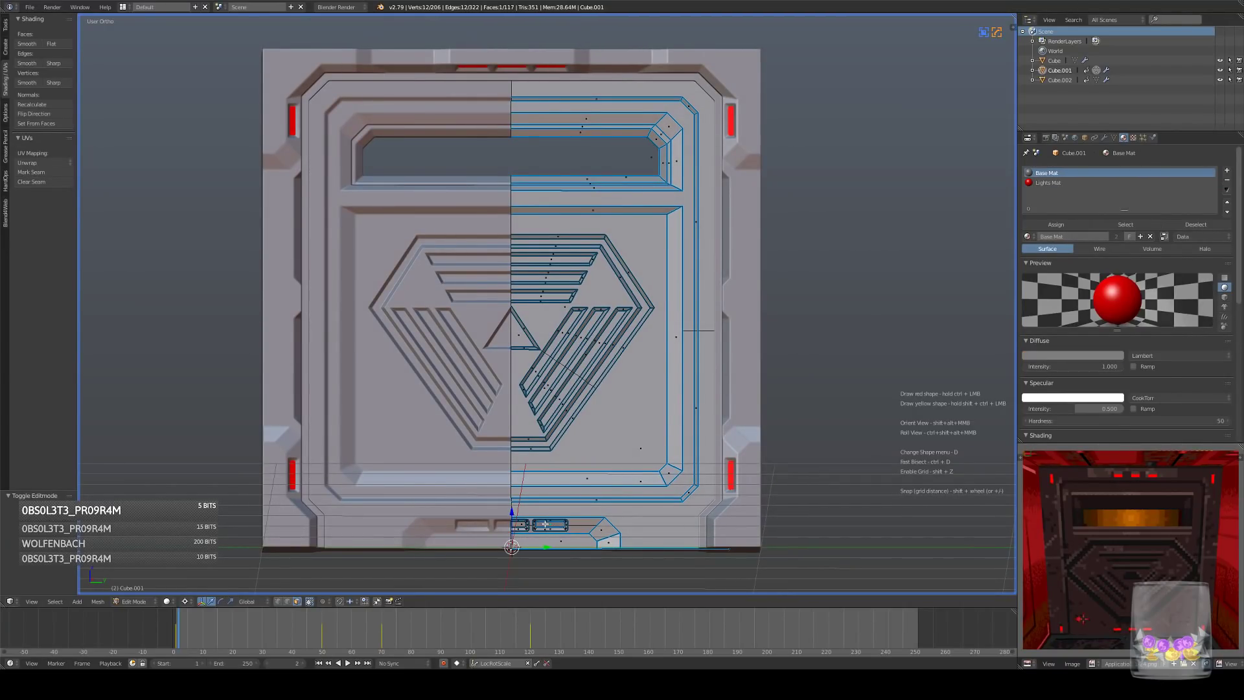
click(1056, 182)
click(1057, 224)
key(Tab)
key(a)
middle_drag(697, 295, 806, 301)
key(KP_5)
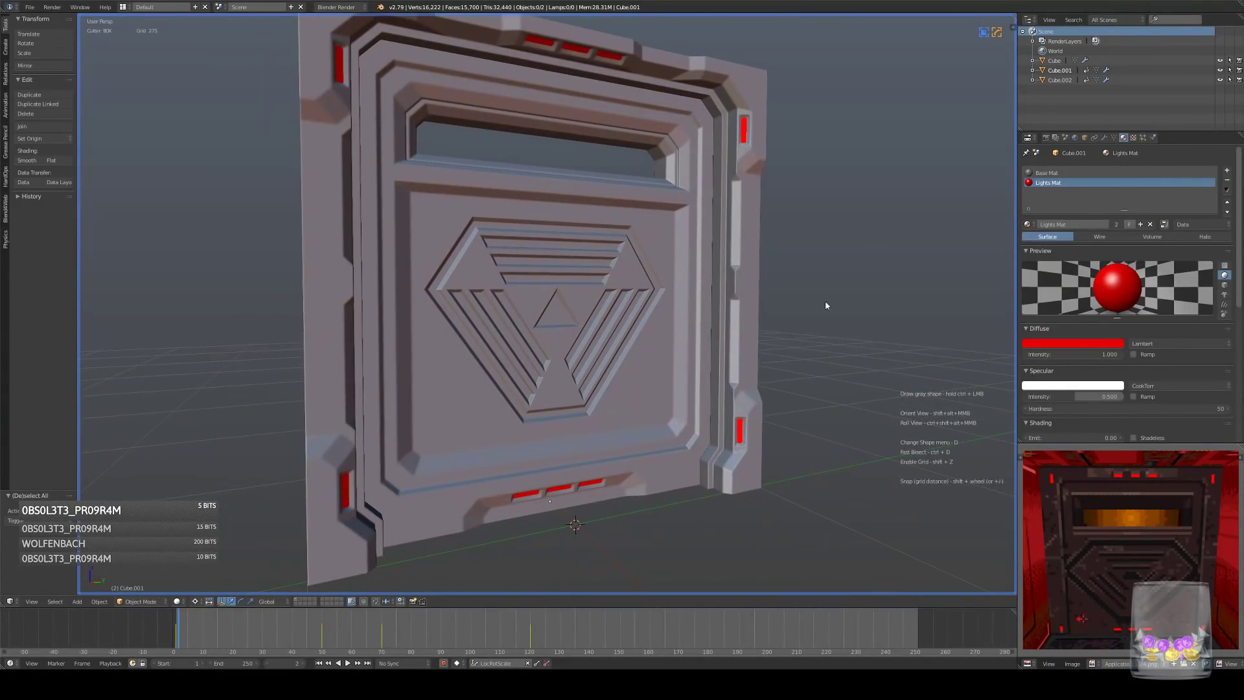
- Enable ambient occlusion in the viewport's shading settings and view the door in perspective
key(n)
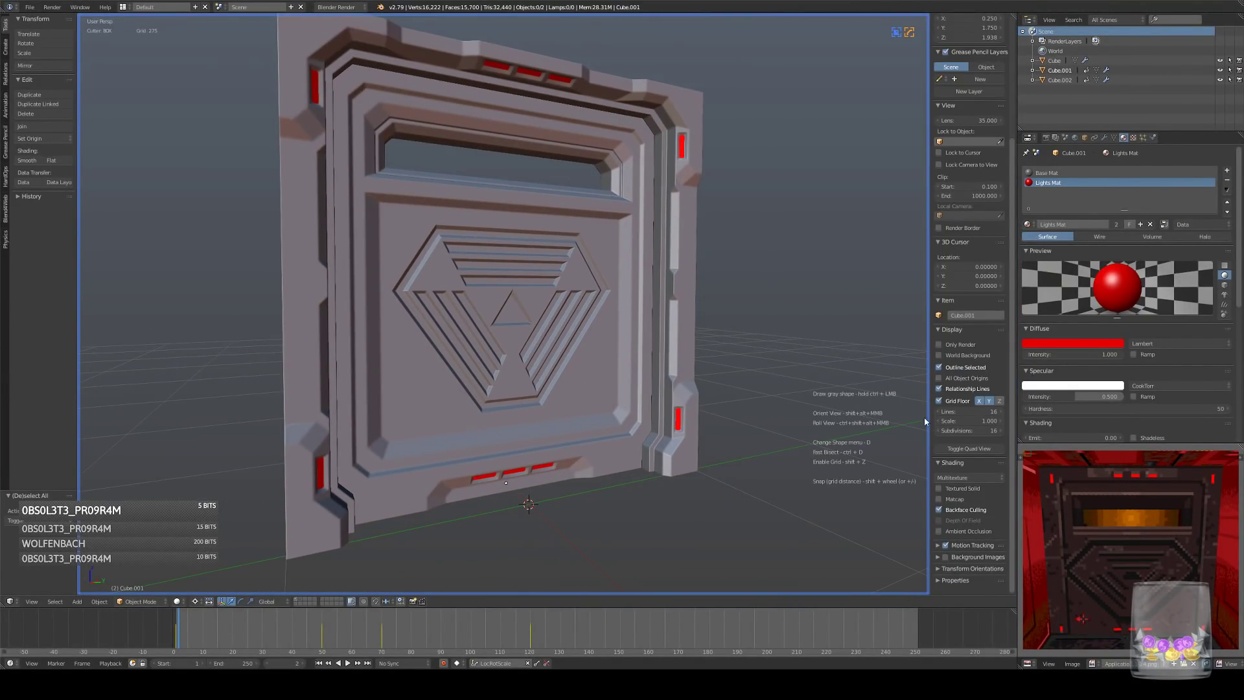
click(955, 532)
mouse_move(674, 408)
middle_down()
mouse_move(721, 410)
mouse_move(676, 328)
mouse_move(624, 339)
middle_up()
scroll(643, 333, up, 3)
- Preview the door with a different matcap and switch matcap shading off again
click(950, 498)
click(952, 513)
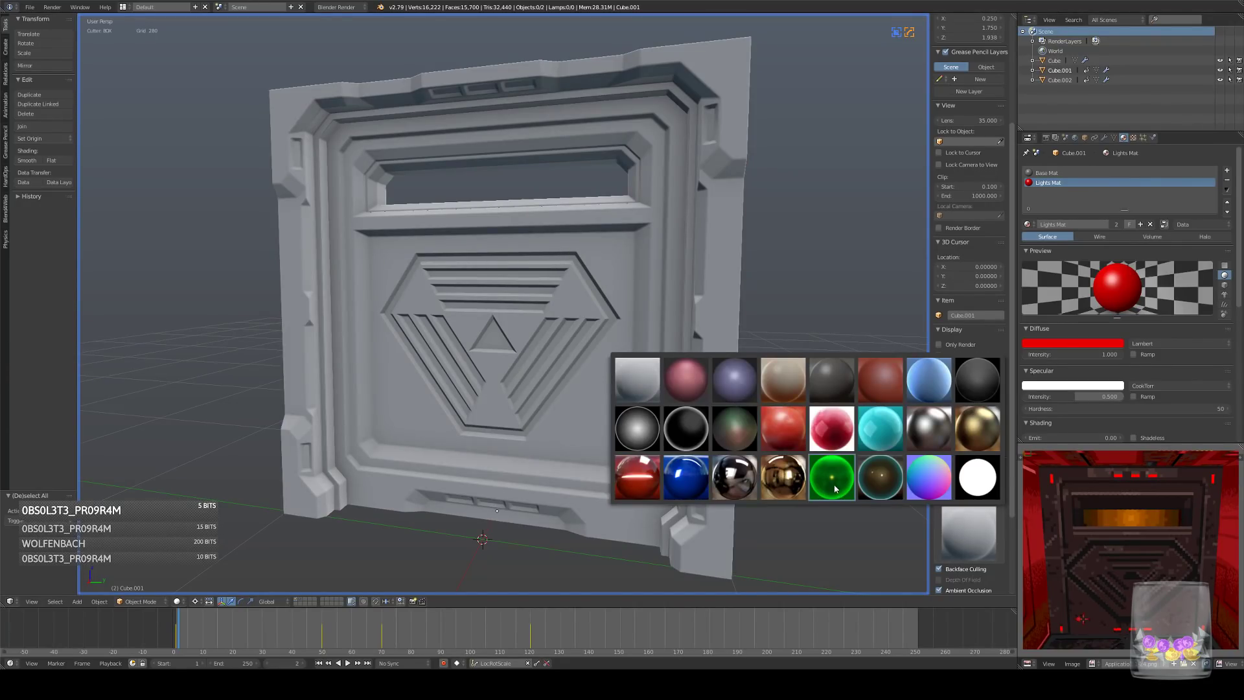
click(881, 477)
mouse_move(564, 291)
middle_down()
mouse_move(586, 302)
mouse_move(500, 300)
mouse_move(557, 306)
mouse_move(506, 299)
mouse_move(565, 292)
mouse_move(644, 306)
mouse_move(678, 291)
middle_up()
click(950, 498)
- Play the door's sliding animation and inspect the inner door's mesh and the open frame from several angles
key(alt+a)
key(alt+a)
right_click(598, 318)
key(Tab)
middle_drag(523, 366, 403, 361)
right_click(539, 375)
key(Tab)
right_click(371, 375)
key(alt+a)
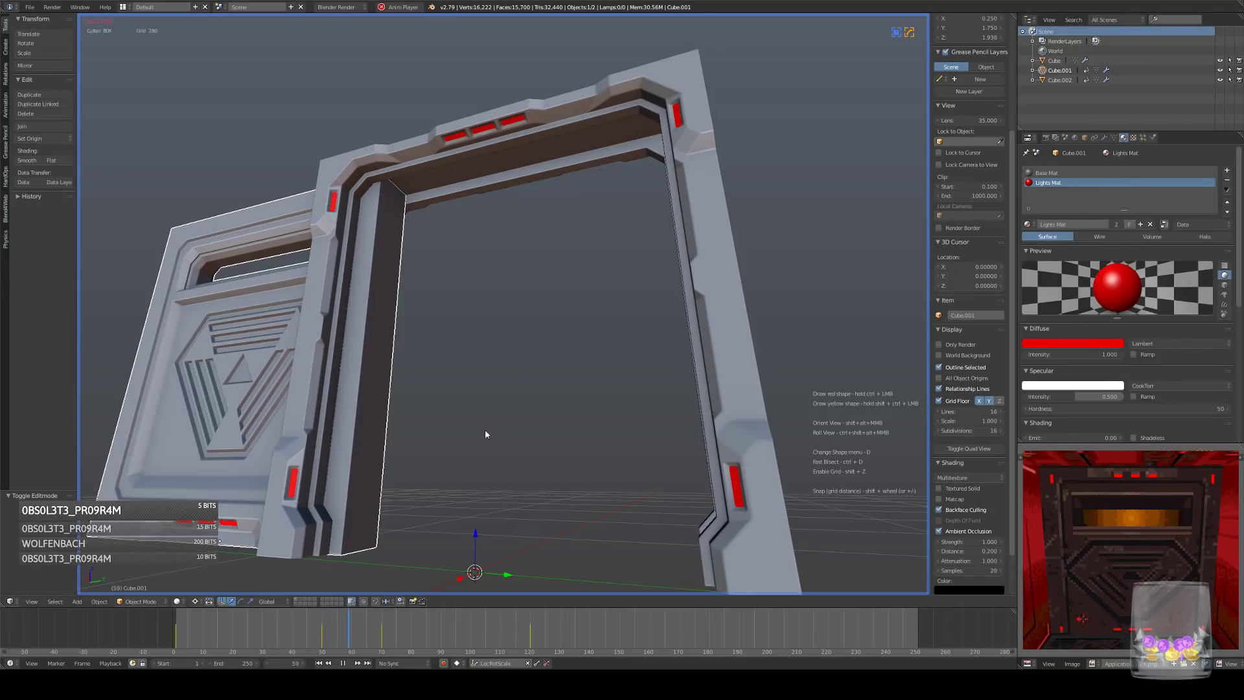
- Scrub the animation to frame 21 with the door partly open and bring its exposed side edge into view
drag(331, 624, 215, 642)
shift+middle_drag(518, 482, 596, 361)
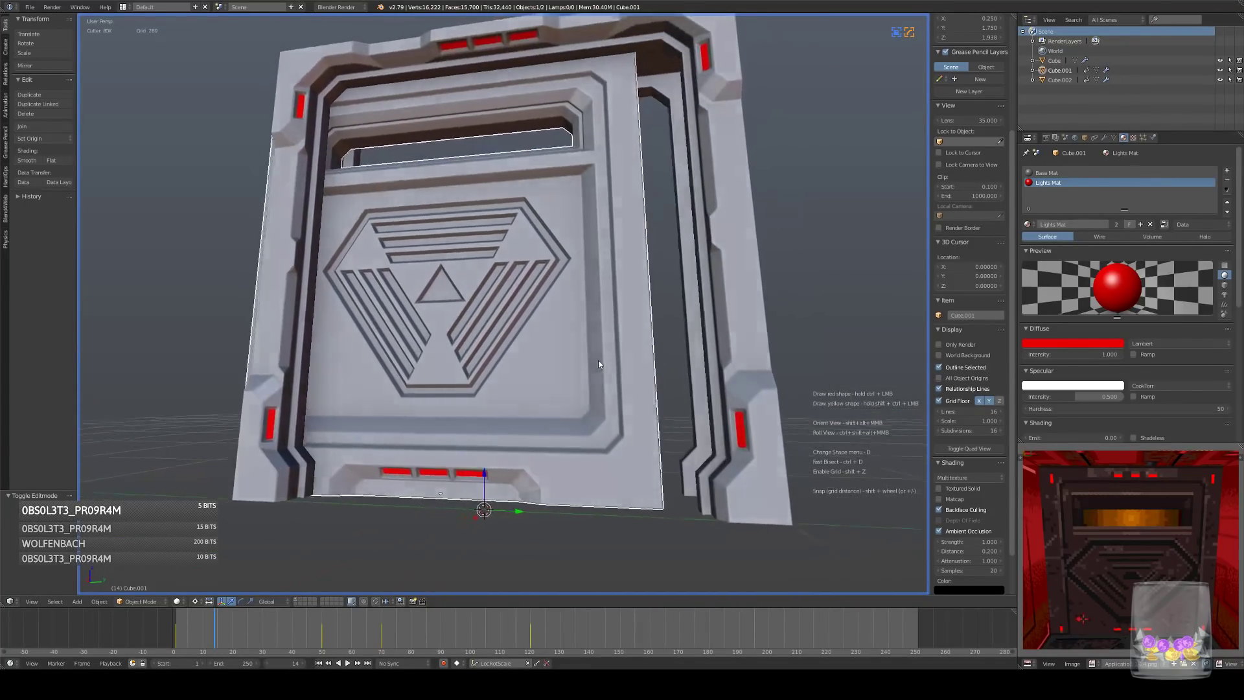
key(KP_3)
mouse_move(216, 629)
mouse_down()
mouse_move(164, 642)
mouse_move(235, 632)
mouse_up()
middle_drag(397, 514, 558, 351)
- Subdivide the upper and lower edges of the inner door's exposed side face to split it vertically
key(Tab)
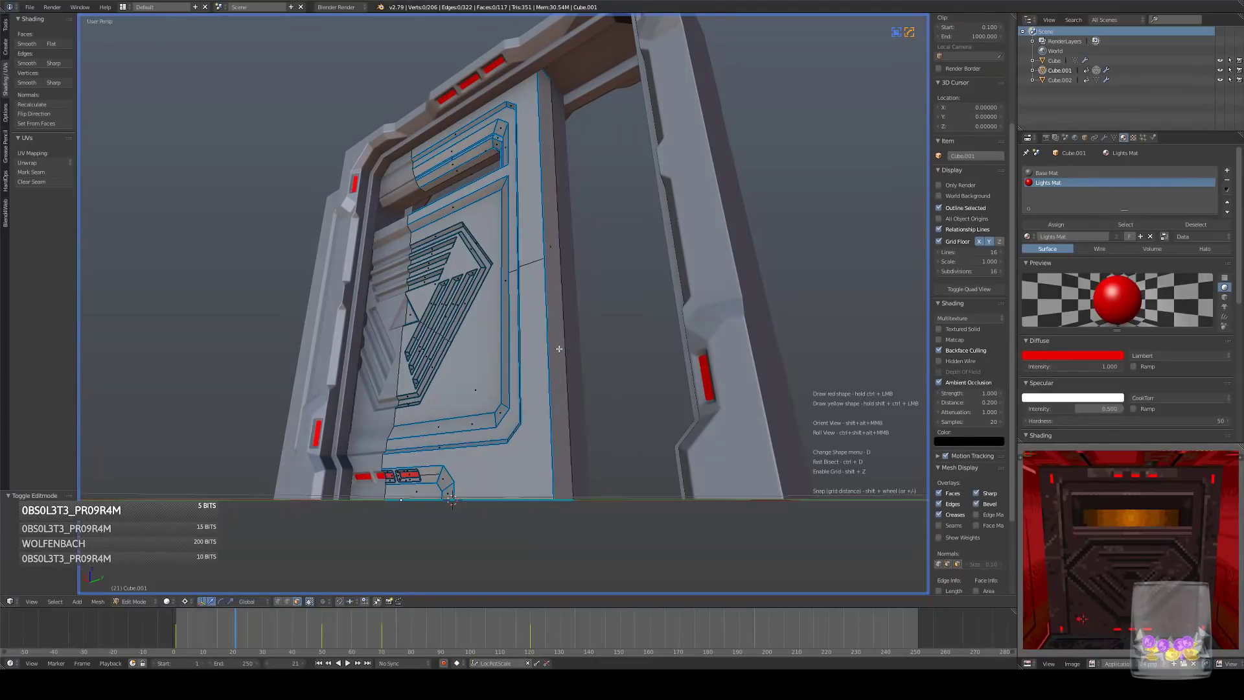
right_click(556, 353)
click(289, 602)
middle_drag(555, 264, 537, 362)
key(ctrl+r)
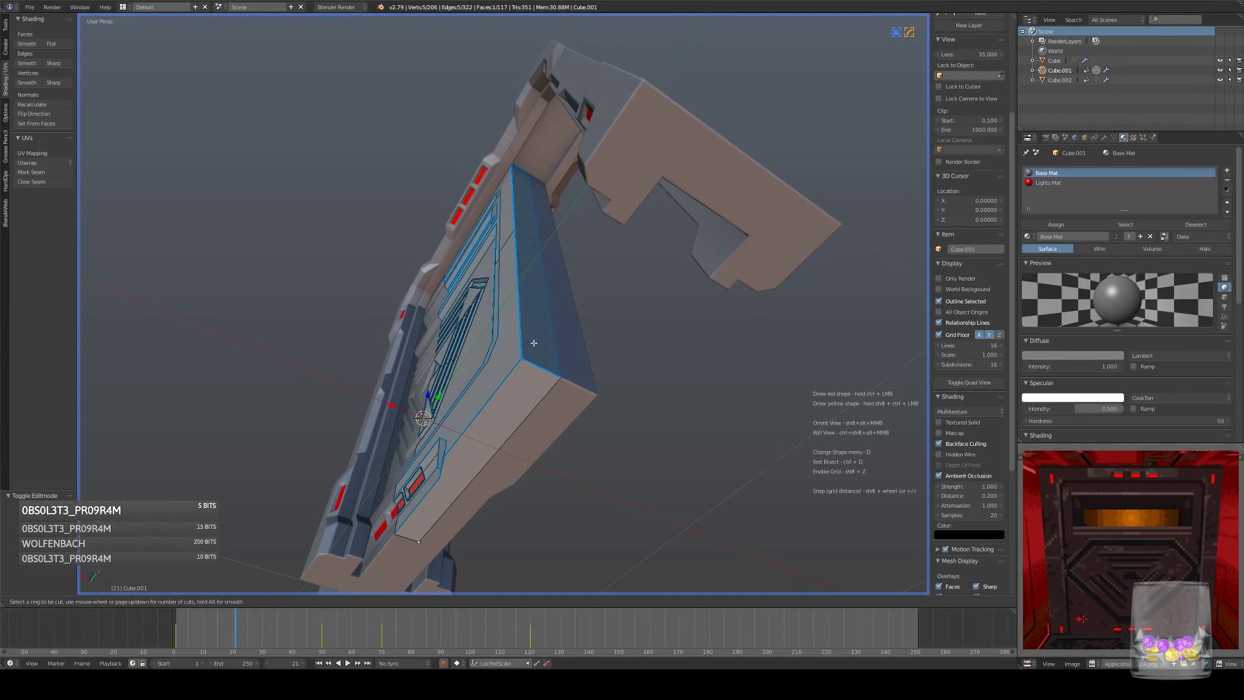
right_click(534, 343)
right_click(537, 365)
key(z)
middle_drag(551, 278, 552, 306)
shift+right_click(522, 134)
key(w)
click(586, 165)
- Move the new vertical edge on the inner door's side along X toward the door's front face
right_click(526, 253)
middle_drag(526, 253, 598, 256)
key(KP_5)
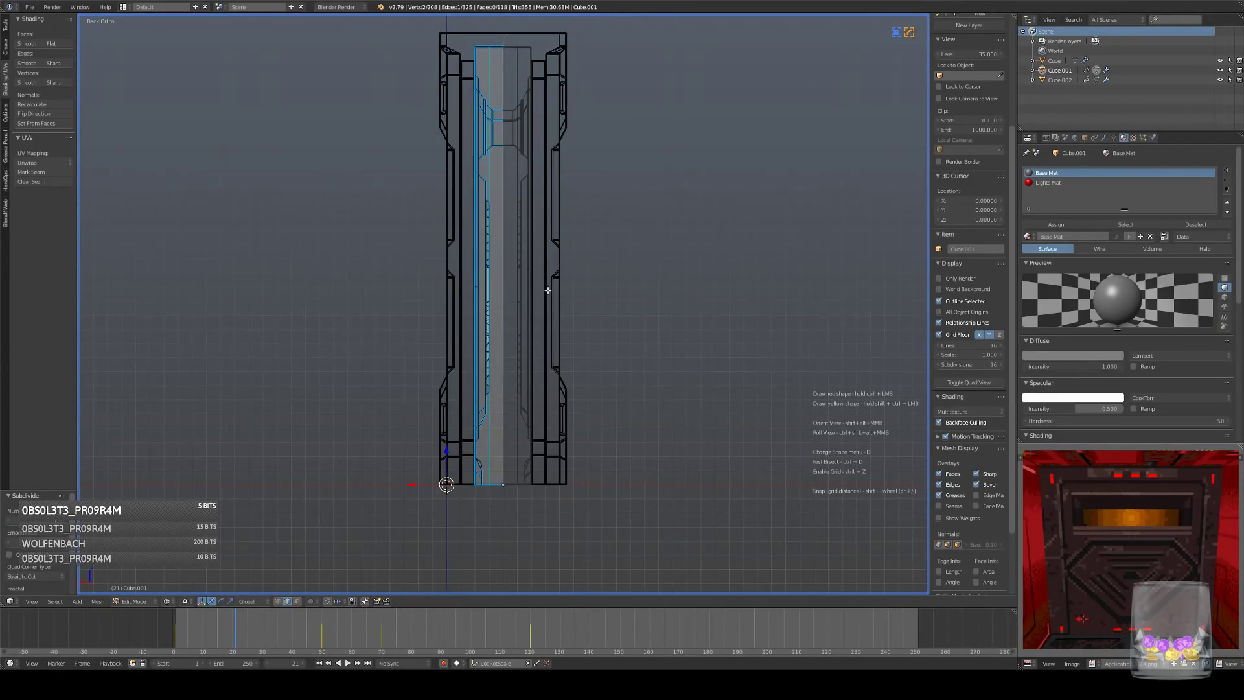
scroll(537, 279, up, 6)
key(g)
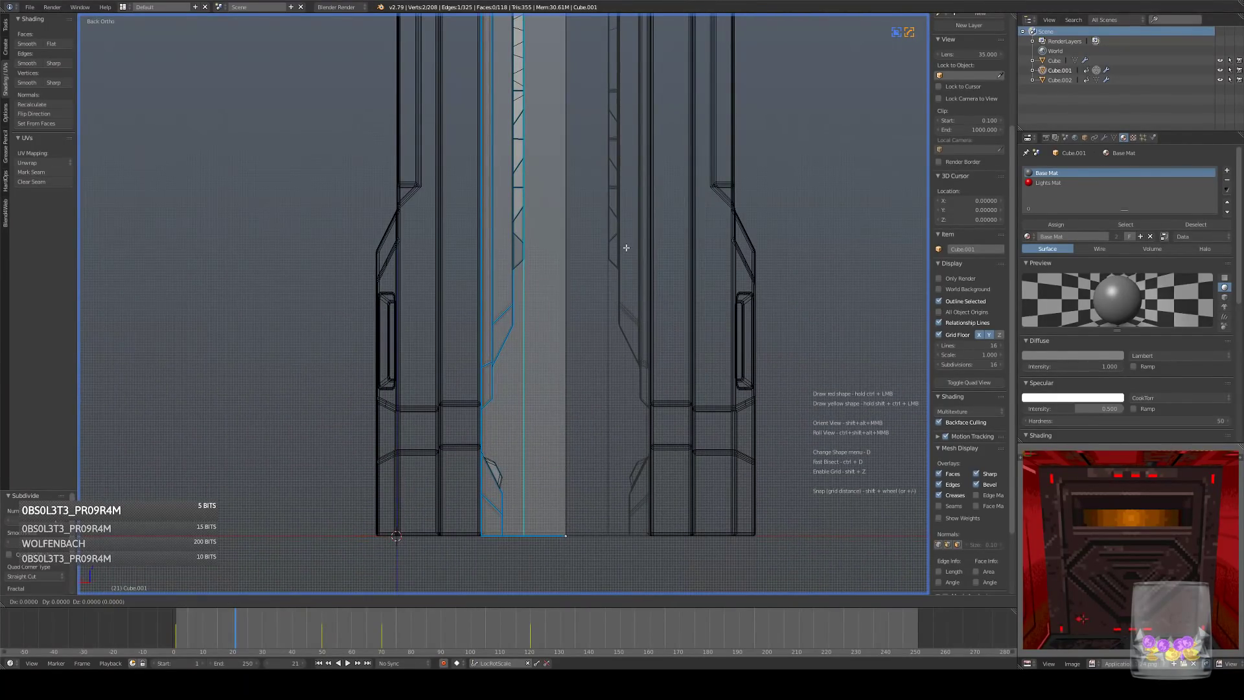
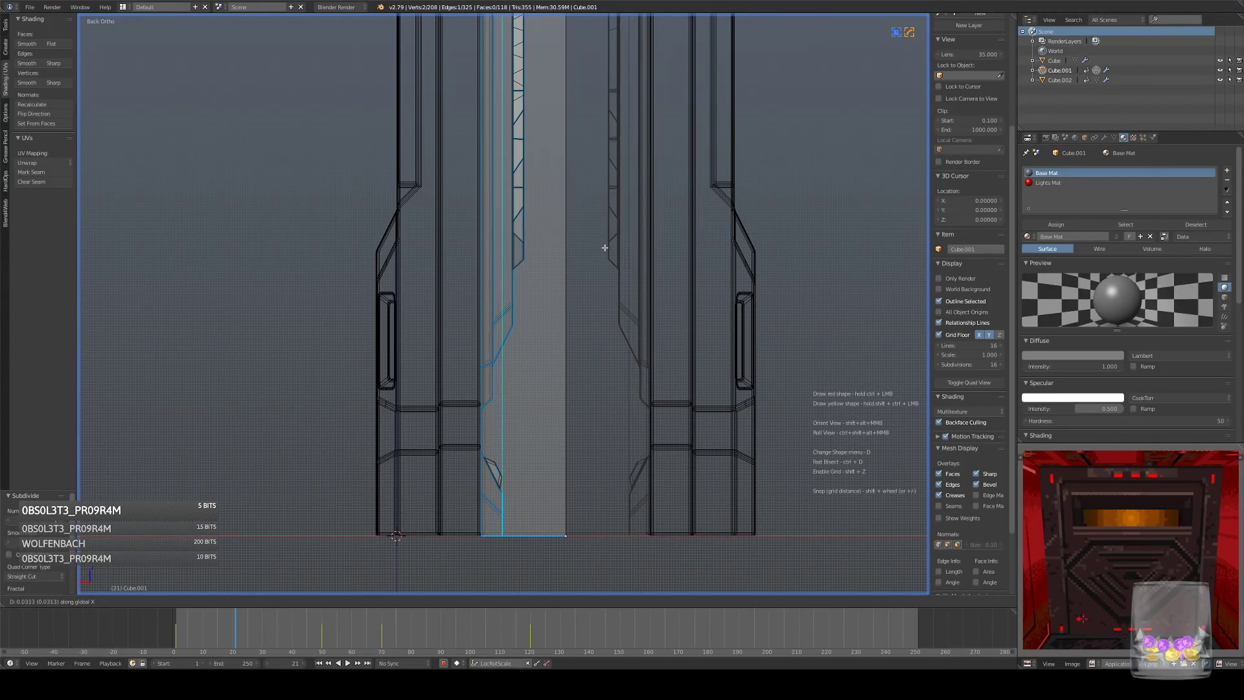
click(585, 255)
- Move the inner door's front vertical corner edges slightly inward along Y to slope the side strip
key(z)
mouse_move(586, 255)
middle_down()
mouse_move(573, 228)
mouse_move(589, 195)
mouse_move(596, 273)
mouse_move(591, 206)
mouse_move(597, 255)
mouse_move(569, 289)
middle_up()
key(KP_3)
key(z)
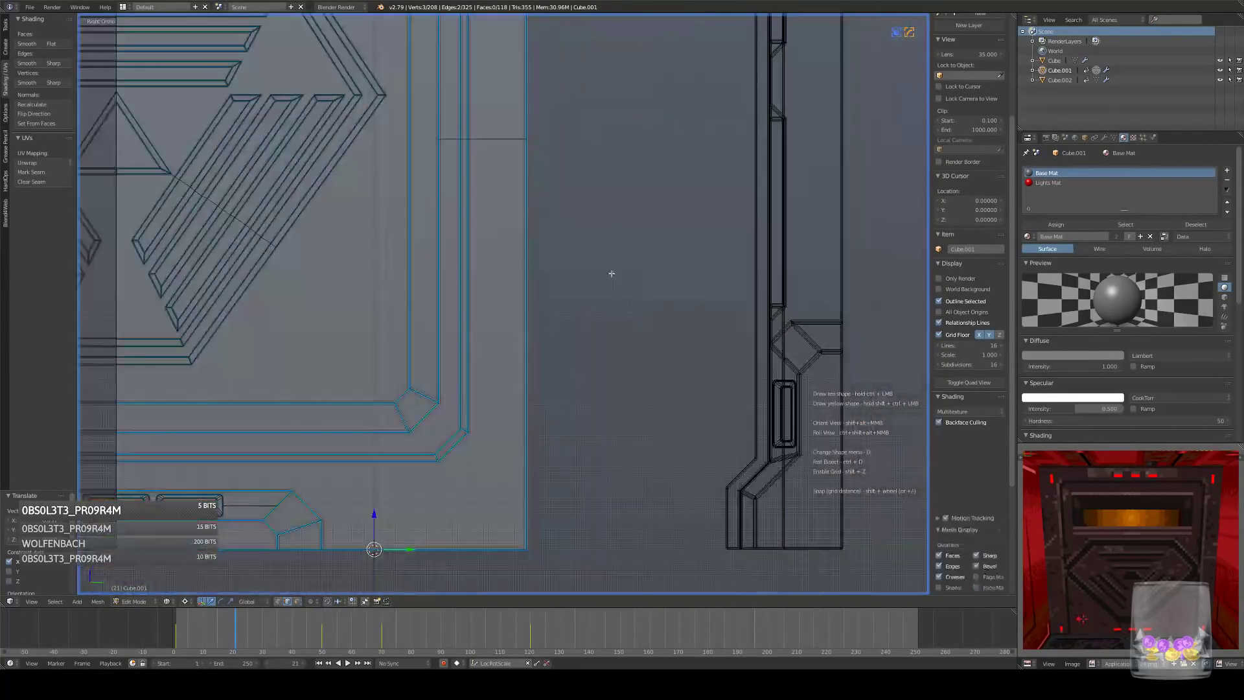
key(g)
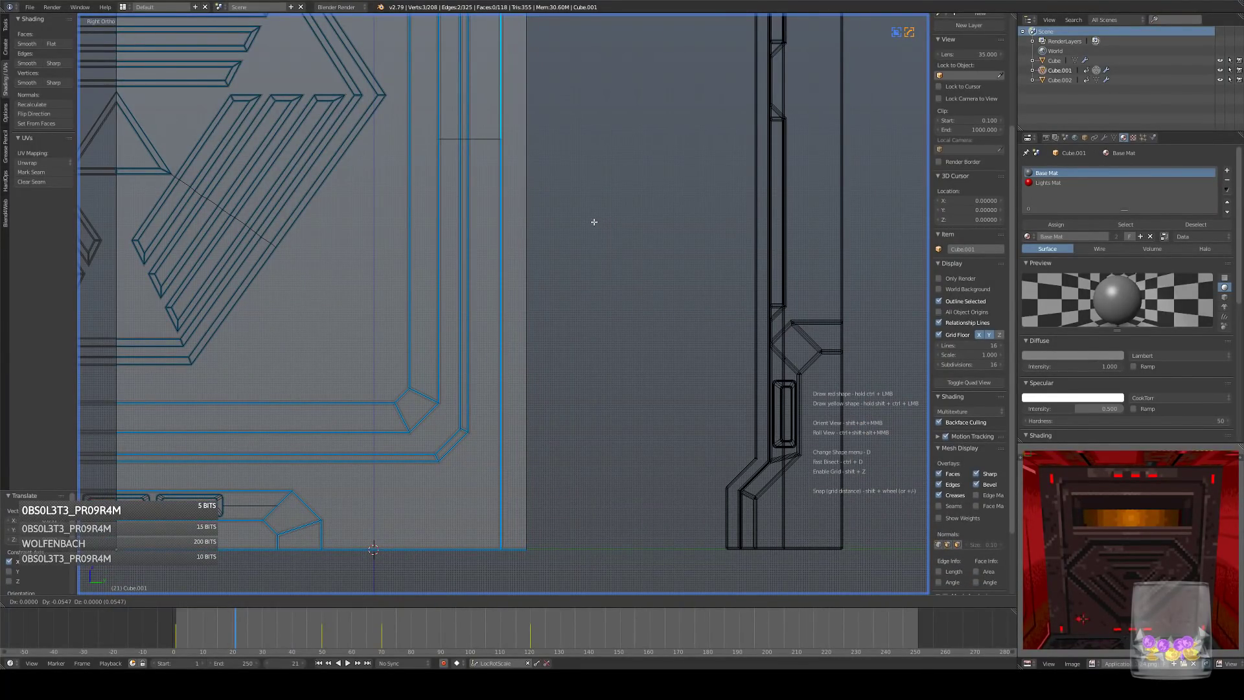
click(609, 221)
key(g)
key(y)
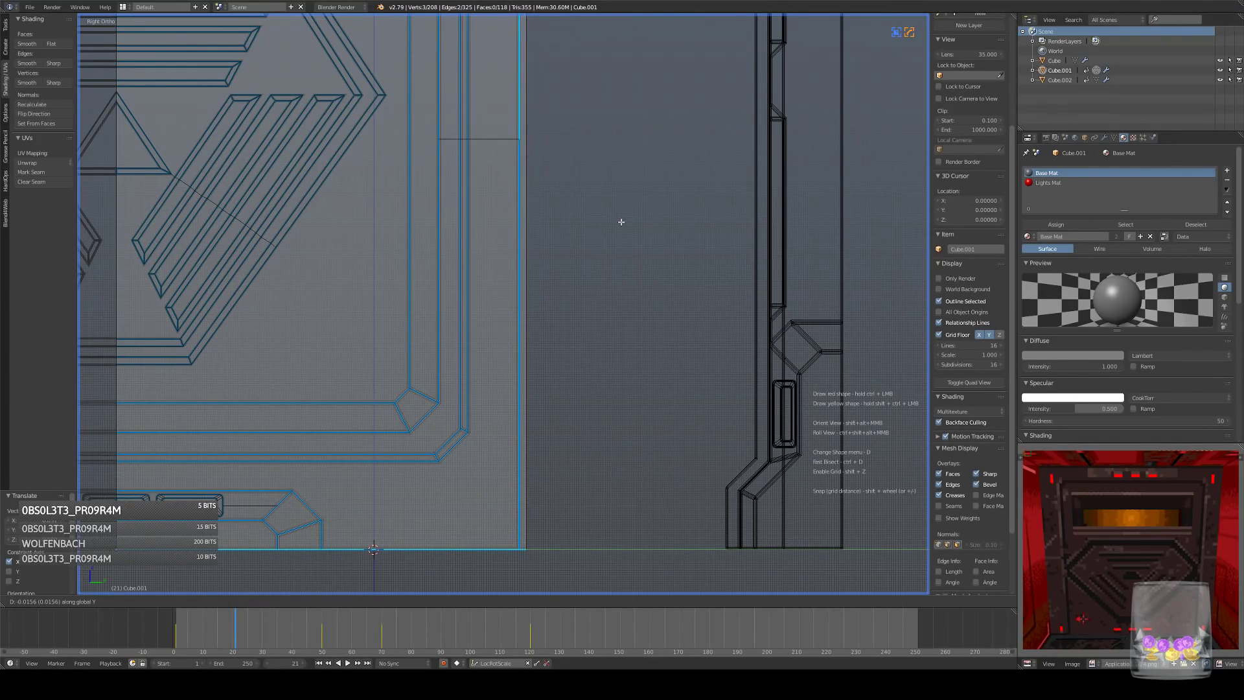
click(614, 222)
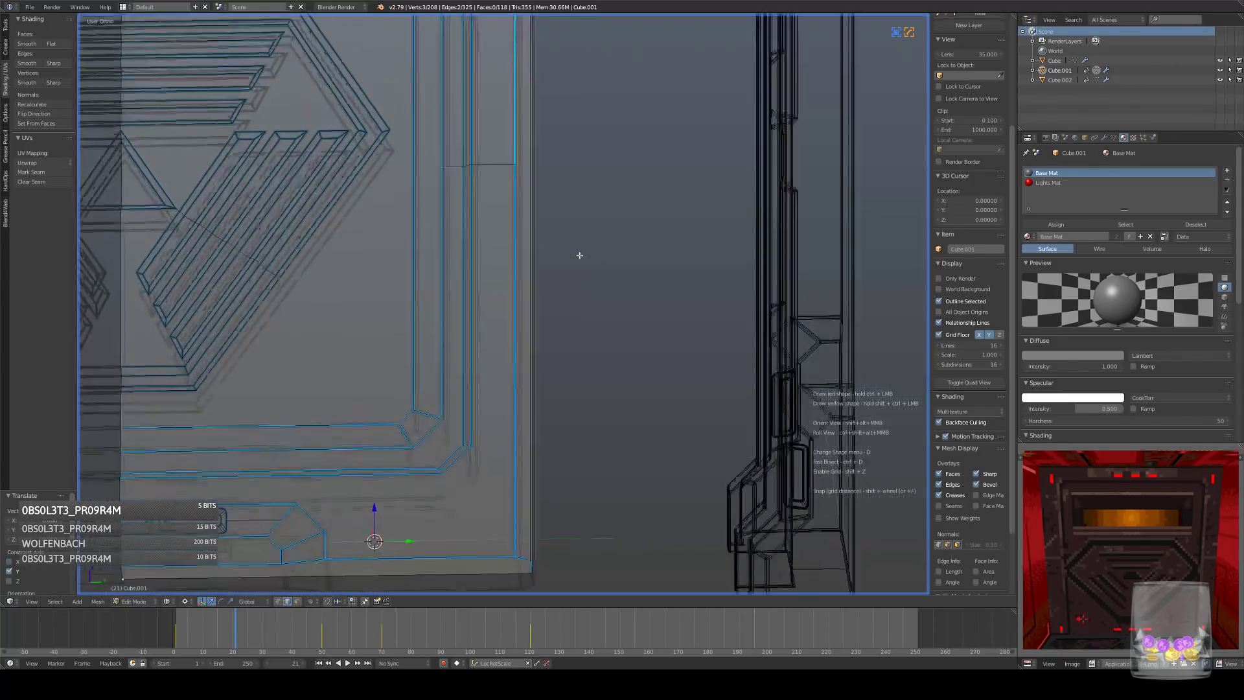
- Subdivide the upper and lower edges of the inner door's side face once more and shift the new vertical edge
middle_drag(580, 258, 562, 486)
key(z)
scroll(570, 398, down, 5)
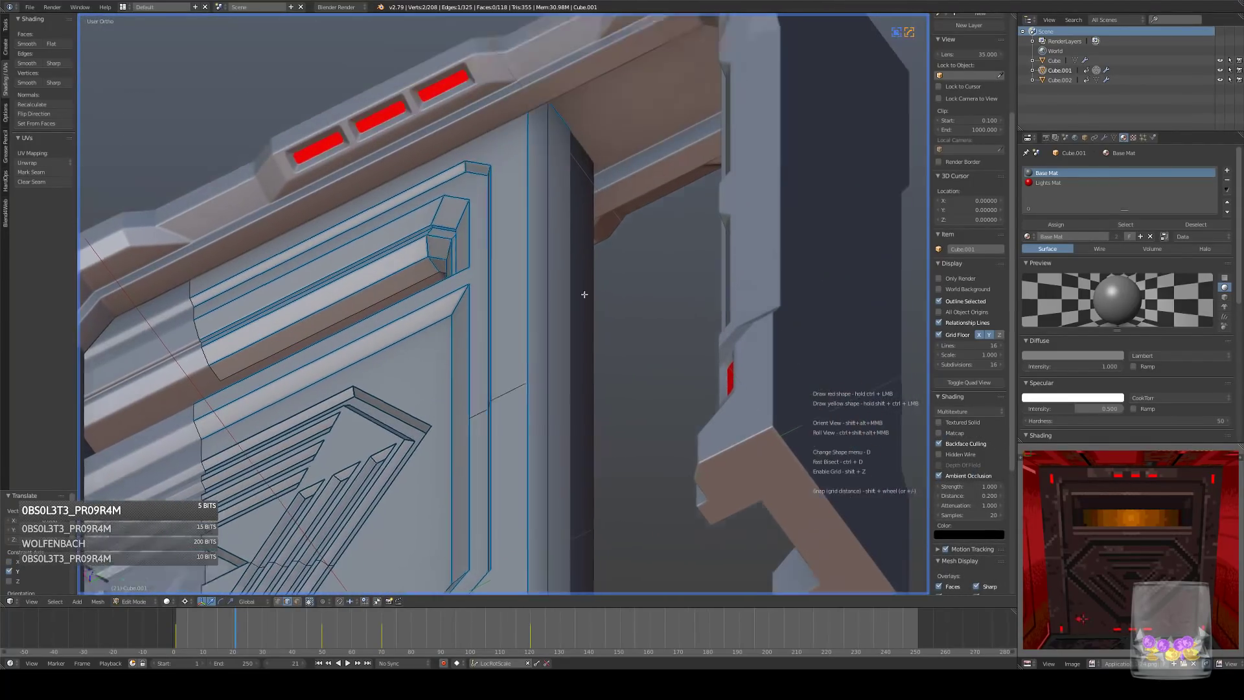
key(z)
shift+middle_drag(632, 277, 650, 153)
key(w)
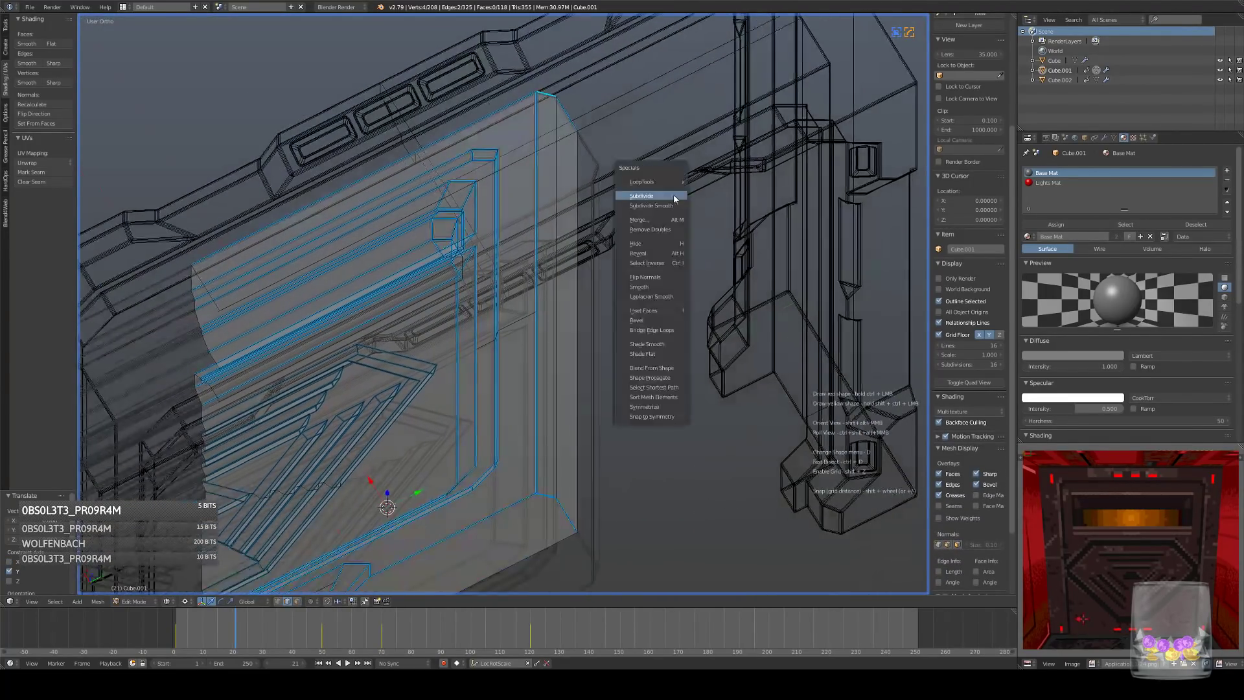
click(674, 199)
right_click(546, 225)
key(KP_3)
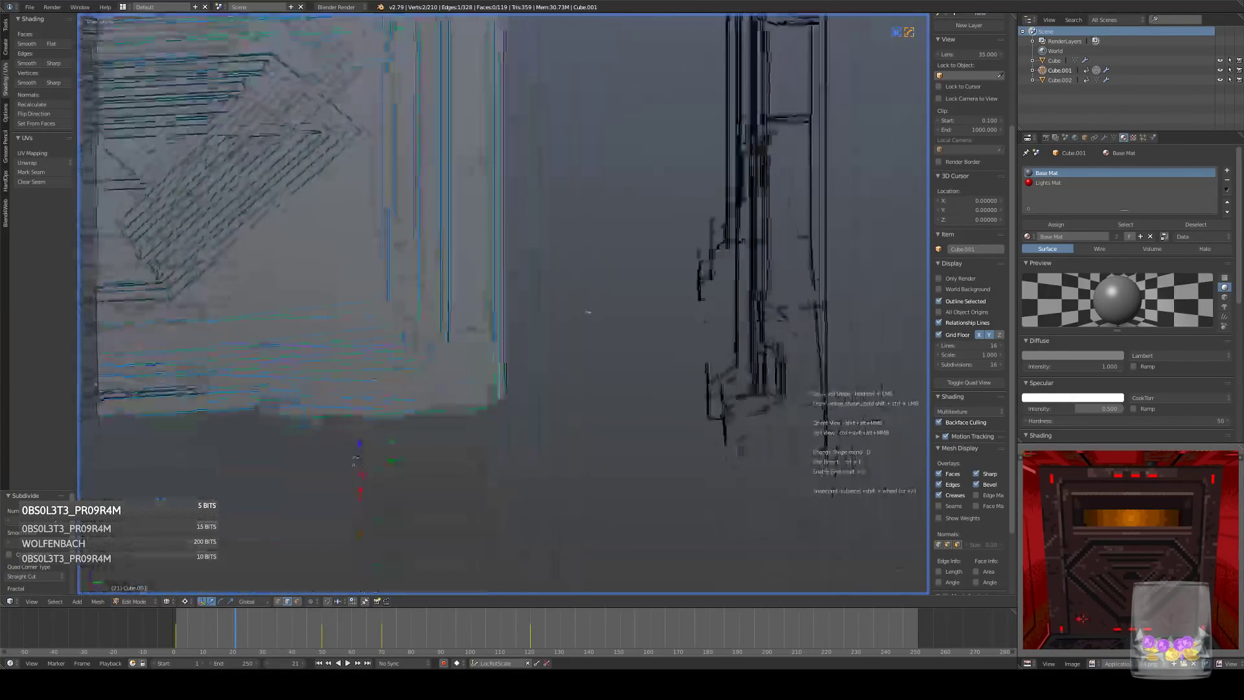
key(KP_7)
key(g)
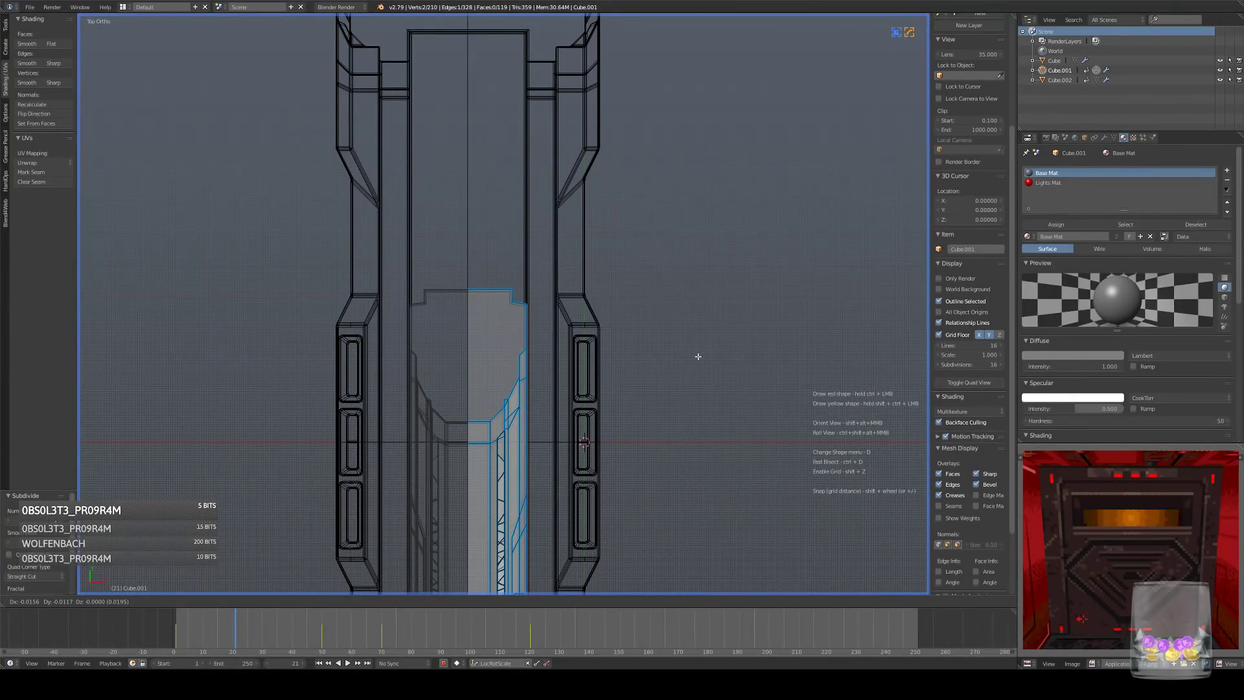
click(698, 358)
- Dissolve the newly added vertical edge on the inner door's side face
middle_drag(723, 382, 569, 295)
key(z)
middle_drag(642, 343, 563, 270)
key(x)
click(627, 286)
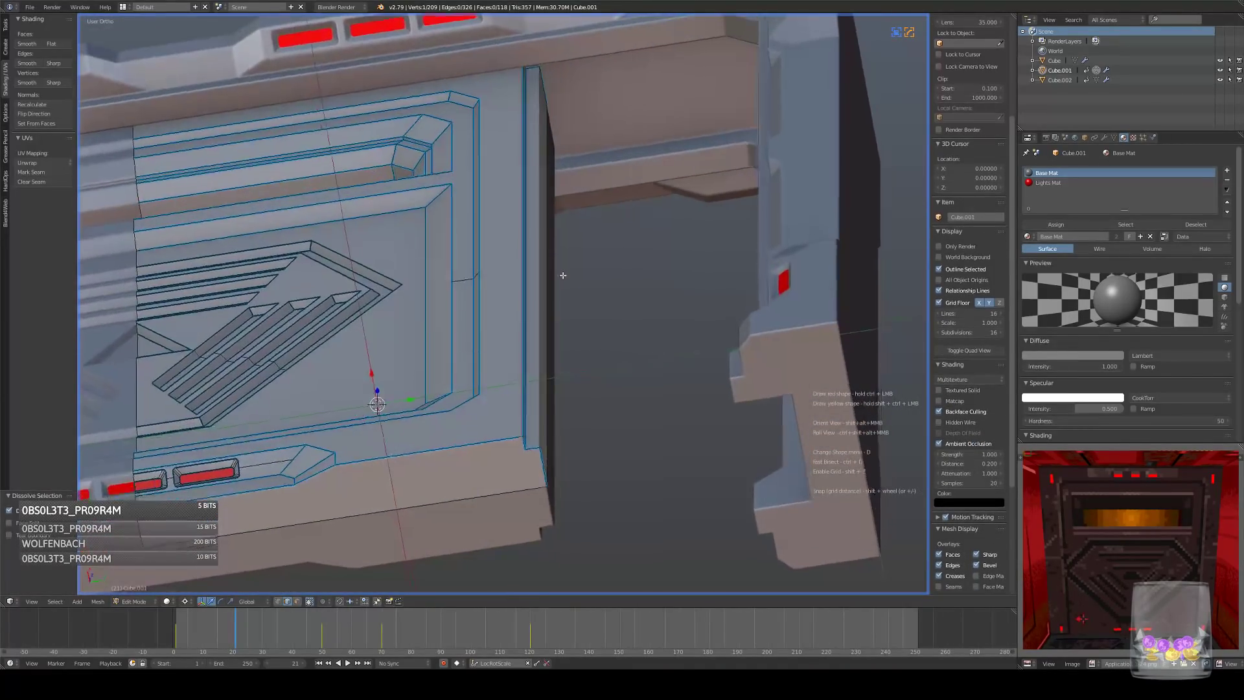
- Leave mesh editing and examine the inner door's exposed side edge from below
key(ctrl+KP_Add)
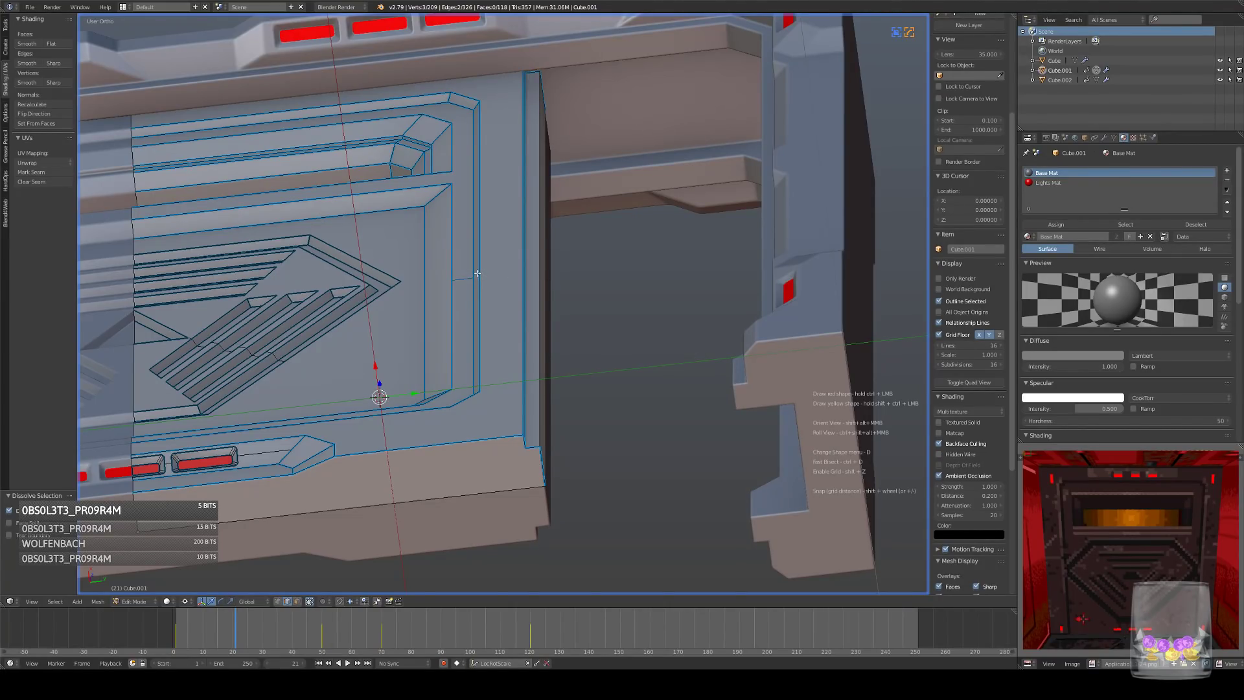
middle_drag(555, 270, 536, 289)
key(q)
key(Escape)
key(Tab)
key(a)
scroll(621, 342, down, 6)
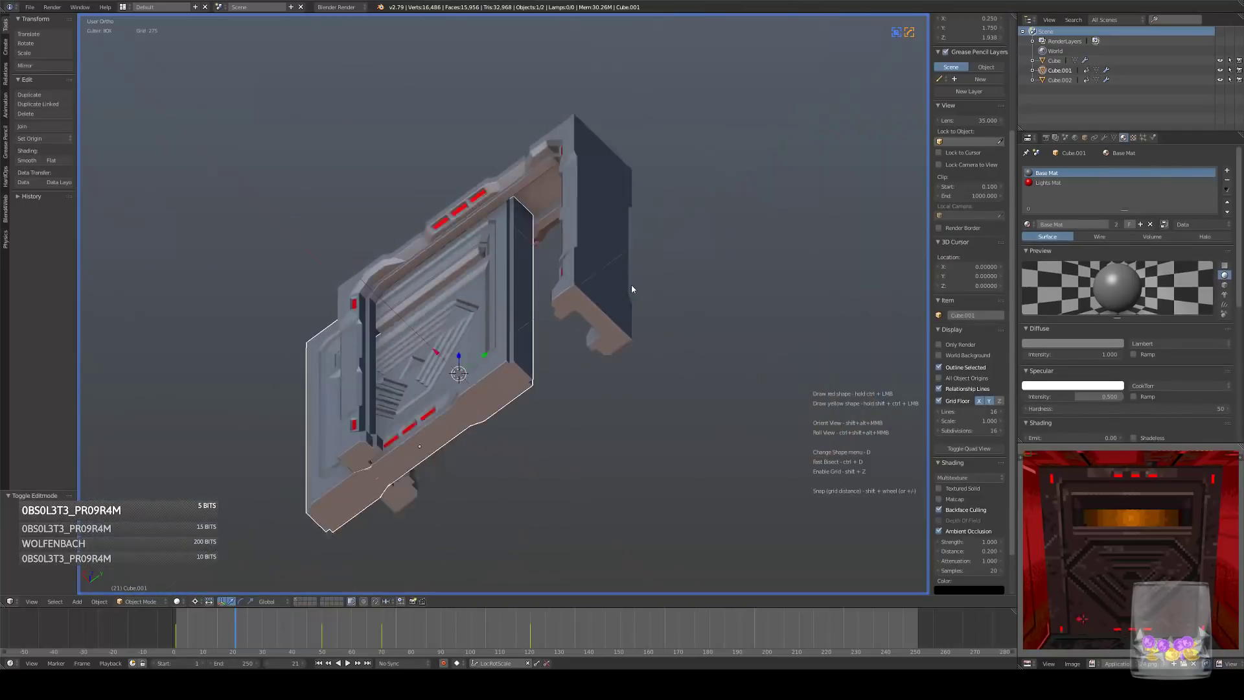
mouse_move(550, 277)
middle_down()
mouse_move(554, 358)
mouse_move(527, 313)
mouse_move(542, 294)
mouse_move(663, 266)
mouse_move(622, 231)
mouse_move(527, 259)
mouse_move(544, 270)
mouse_move(613, 263)
mouse_move(542, 263)
middle_up()
scroll(535, 365, up, 5)
- Isolate the inner door's narrow side face by hiding the rest of its mesh, and view it from the back
key(Tab)
key(a)
click(296, 601)
right_click(519, 190)
middle_drag(519, 190, 578, 298)
key(q)
key(z)
middle_drag(708, 339, 650, 369)
key(shift+h)
key(z)
key(z)
scroll(566, 355, down, 2)
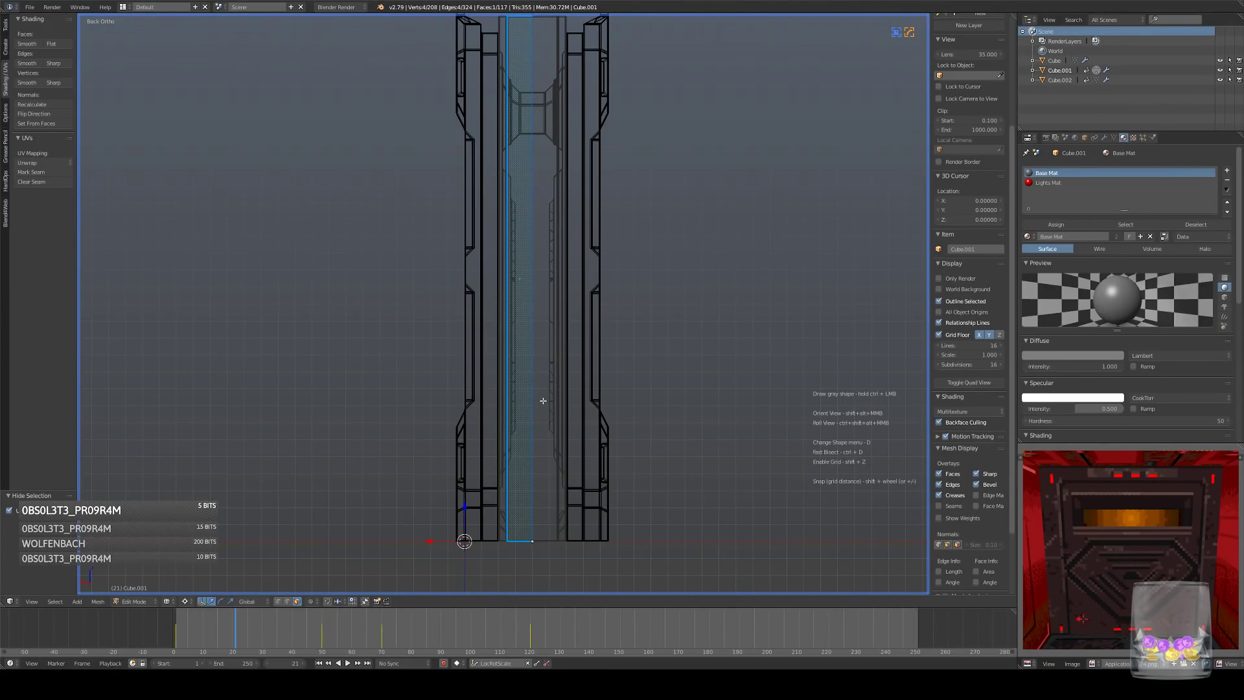
- Cut a small rectangle into the lower part of the side face and delete the surrounding face
ctrl+drag(543, 405, 521, 469)
middle_drag(545, 363, 597, 329)
key(z)
key(ctrl+i)
key(x)
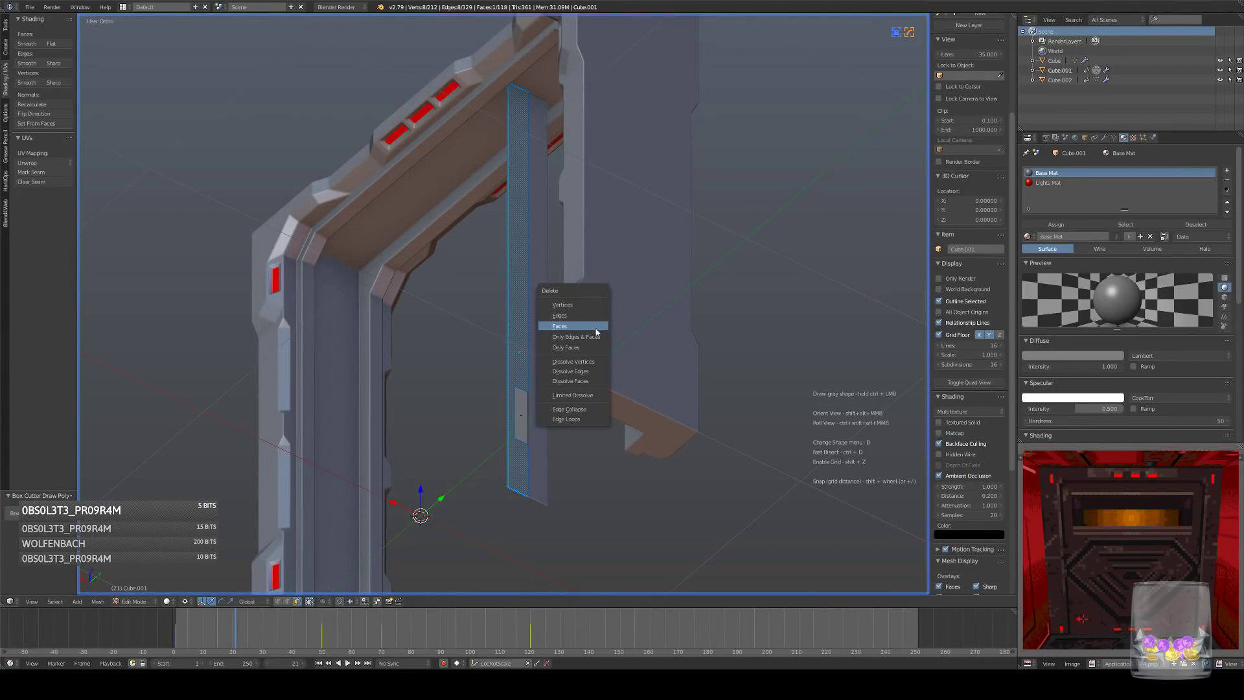
click(596, 325)
- Extrude the small rectangular face outward along Y from the door's side
key(KP_3)
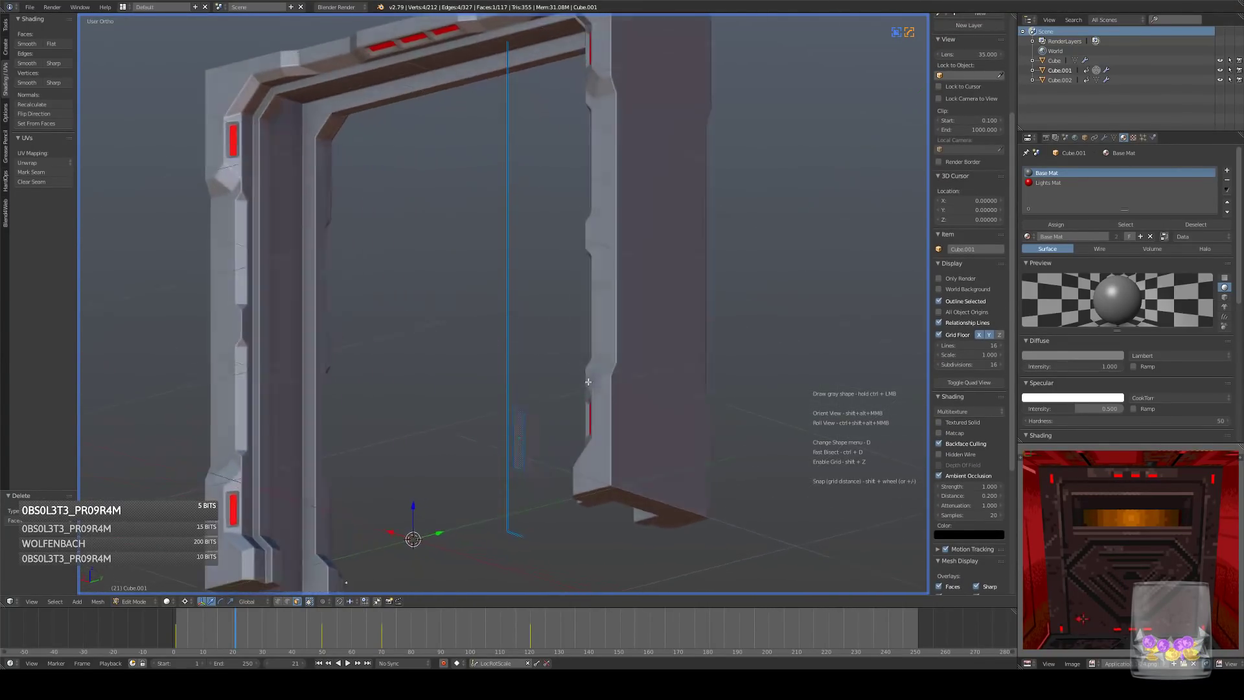
middle_drag(528, 470, 491, 472)
key(KP_3)
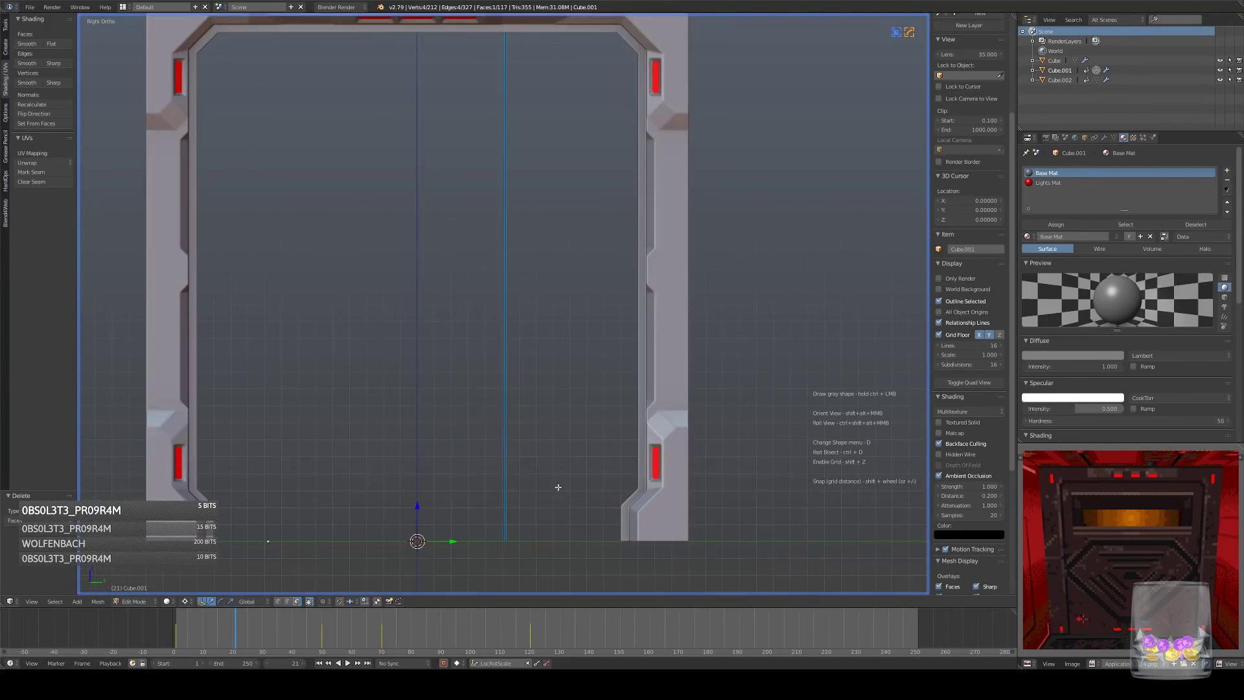
key(e)
click(597, 469)
- Leave mesh editing and scrub the animation back to frame 1
middle_drag(581, 488, 573, 464)
key(Tab)
key(KP_3)
drag(279, 627, 176, 641)
- Move the extruded block's outer face about 0.0313 back toward the door along Y
key(z)
shift+middle_drag(614, 368, 647, 353)
key(Tab)
key(KP_3)
shift+middle_drag(680, 392, 571, 335)
scroll(561, 353, up, 4)
key(g)
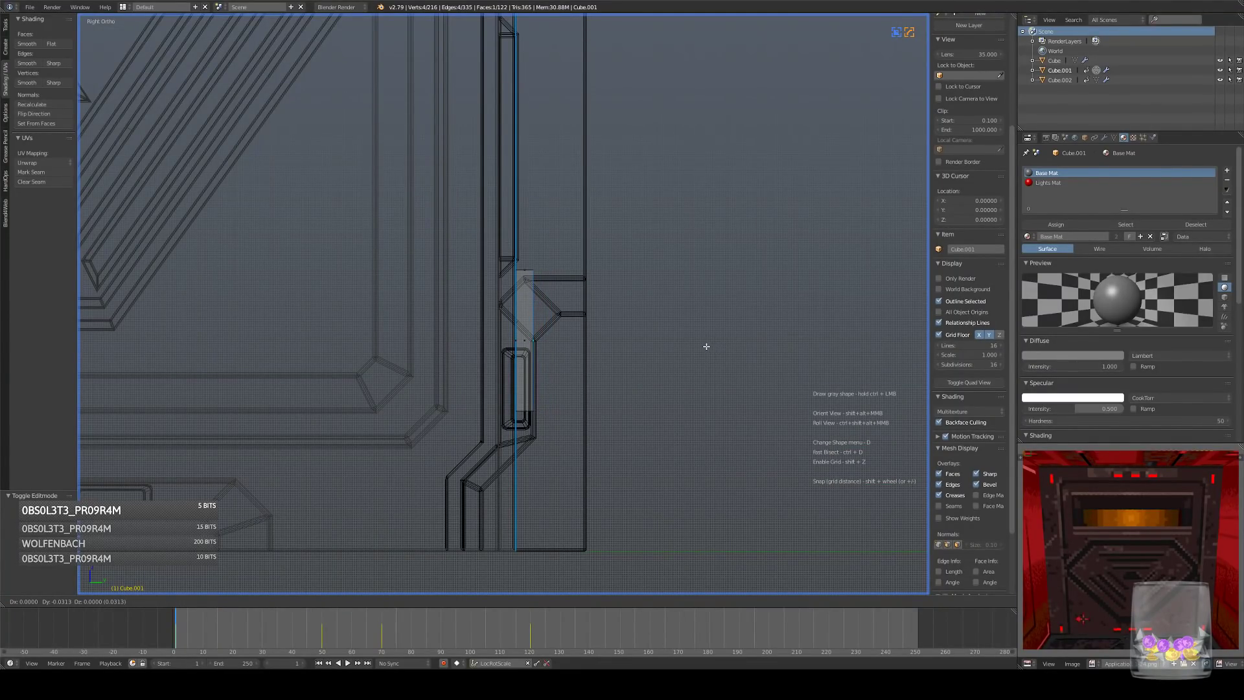
click(706, 346)
- Taper the block by moving its upper and lower base edges outward along Z and its outer vertical edge inward along X
middle_drag(663, 350, 563, 347)
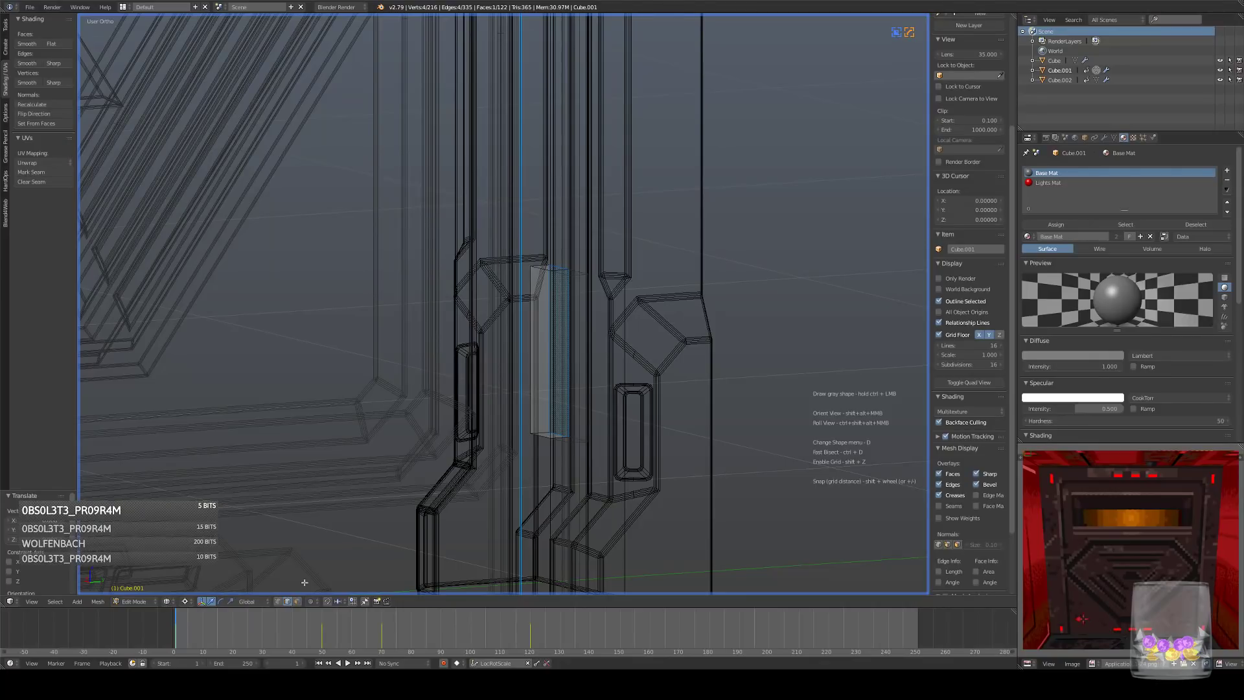
middle_drag(713, 207, 586, 242)
right_click(558, 262)
key(ctrl+KP_1)
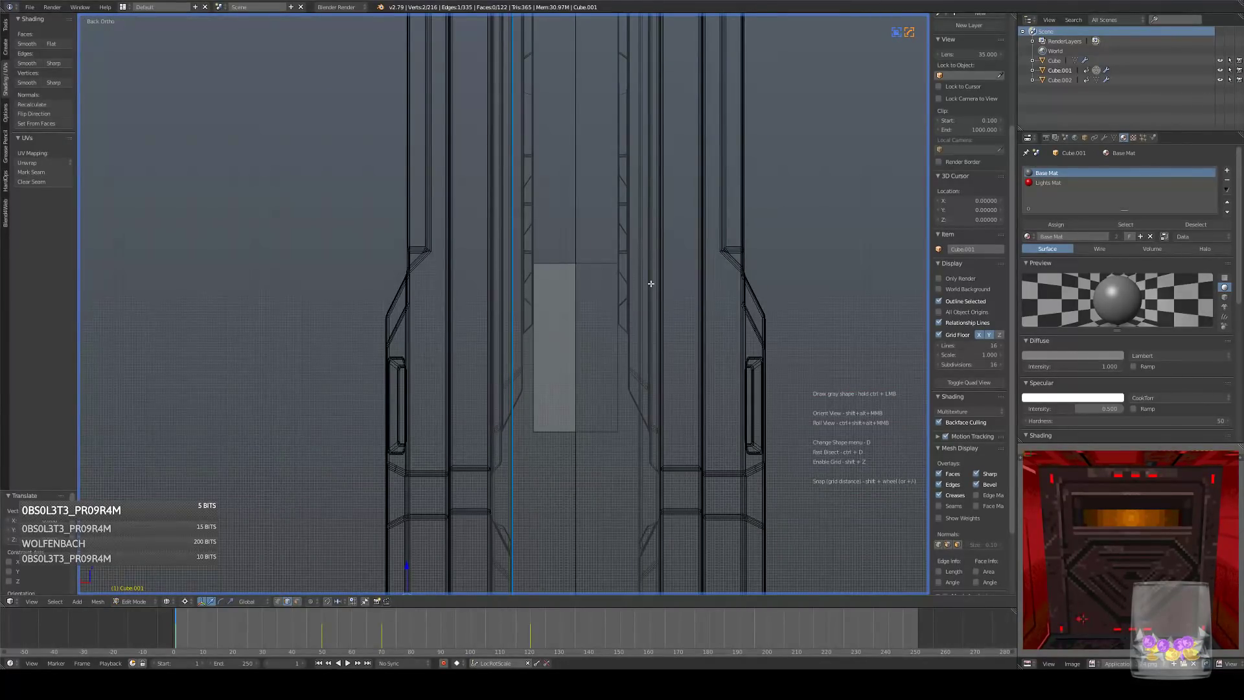
scroll(650, 283, down, 3)
middle_drag(650, 279, 532, 359)
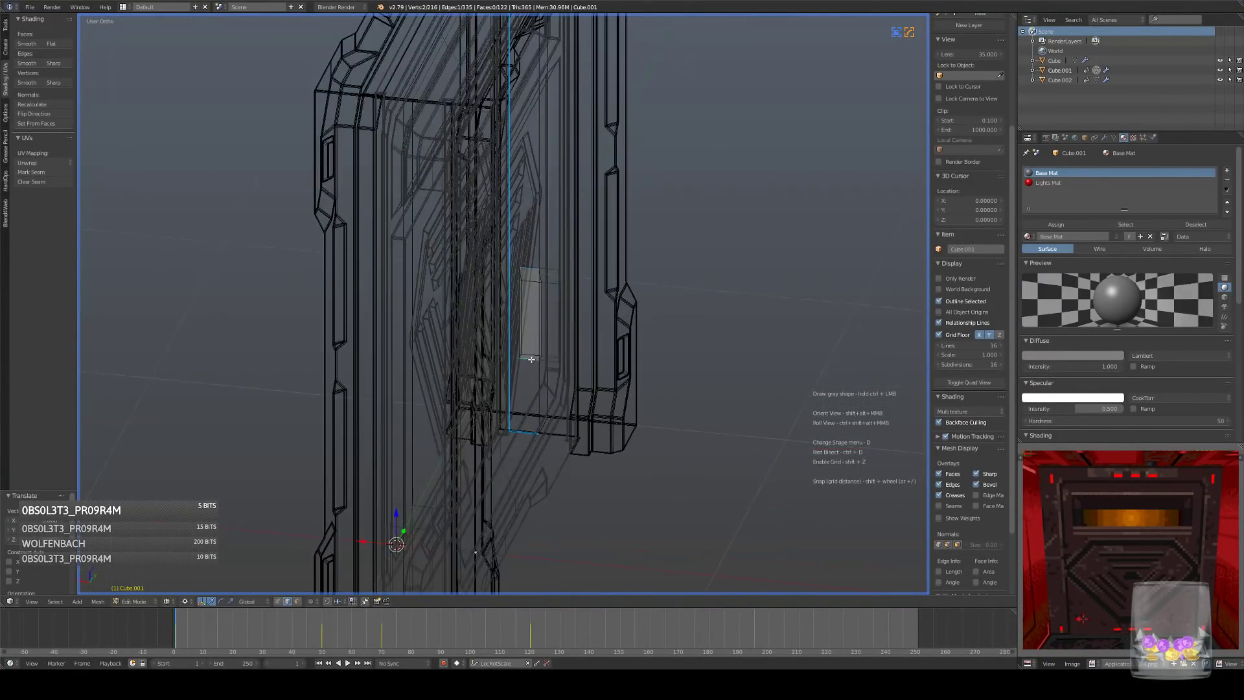
key(ctrl+KP_1)
middle_drag(642, 315, 534, 324)
key(ctrl+KP_1)
scroll(554, 325, up, 4)
key(g)
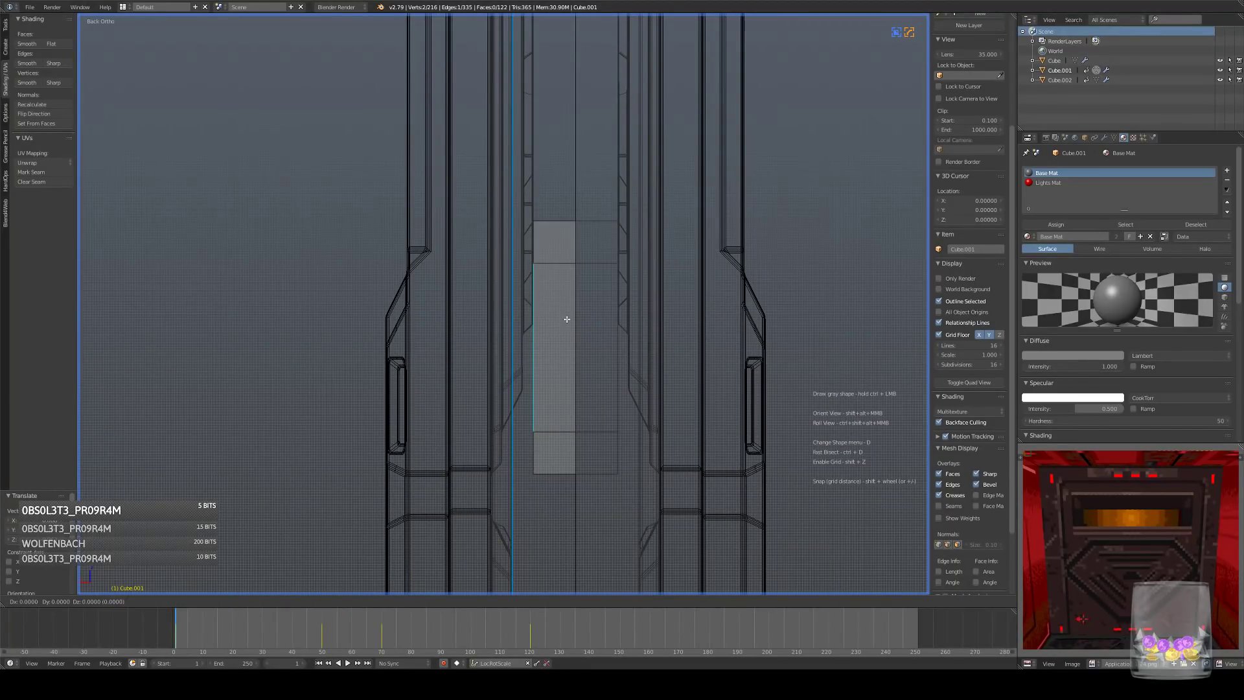
click(570, 321)
- Select the tapered block's edges and mark them as sharp
middle_drag(570, 322, 546, 262)
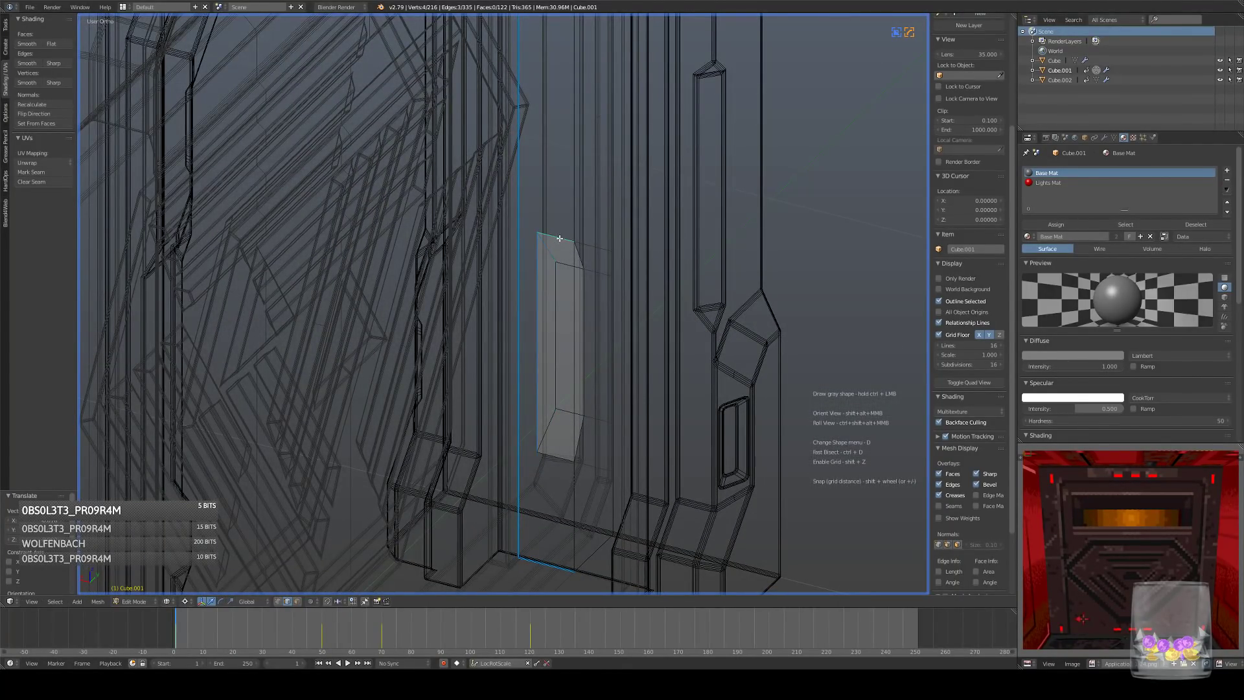
shift+click(567, 414)
shift+right_click(556, 370)
shift+right_click(570, 263)
key(q)
click(664, 277)
- Delete the block's base edge on the mirror plane together with its adjoining base and centre faces
right_click(574, 324)
key(ctrl+x)
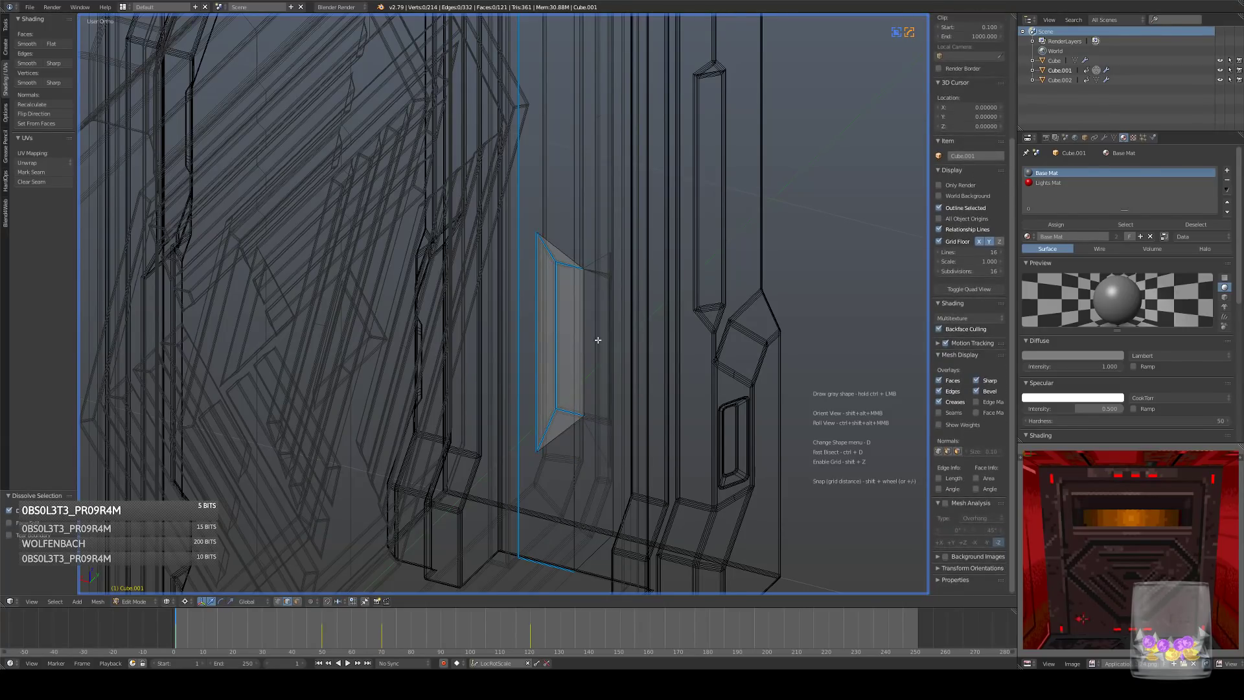
key(ctrl+z)
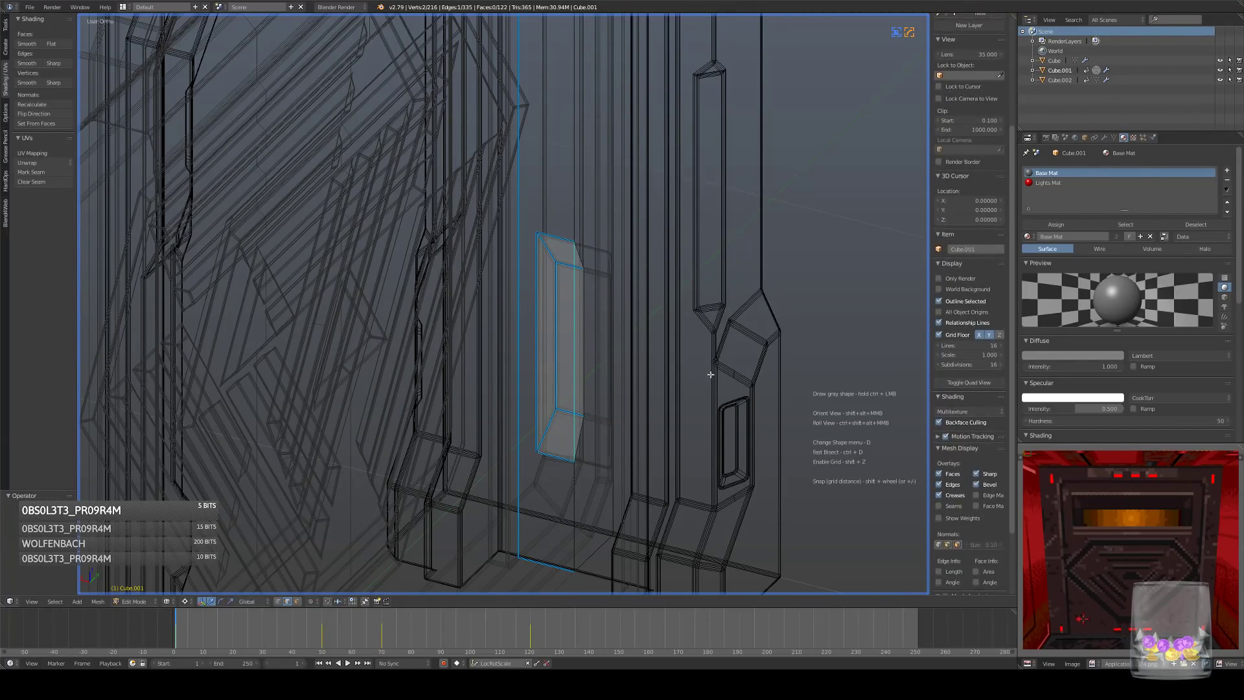
key(x)
click(714, 367)
- Move the upper and lower edges of the block's outer face outward along Z to shorten the end slopes
key(ctrl+KP_1)
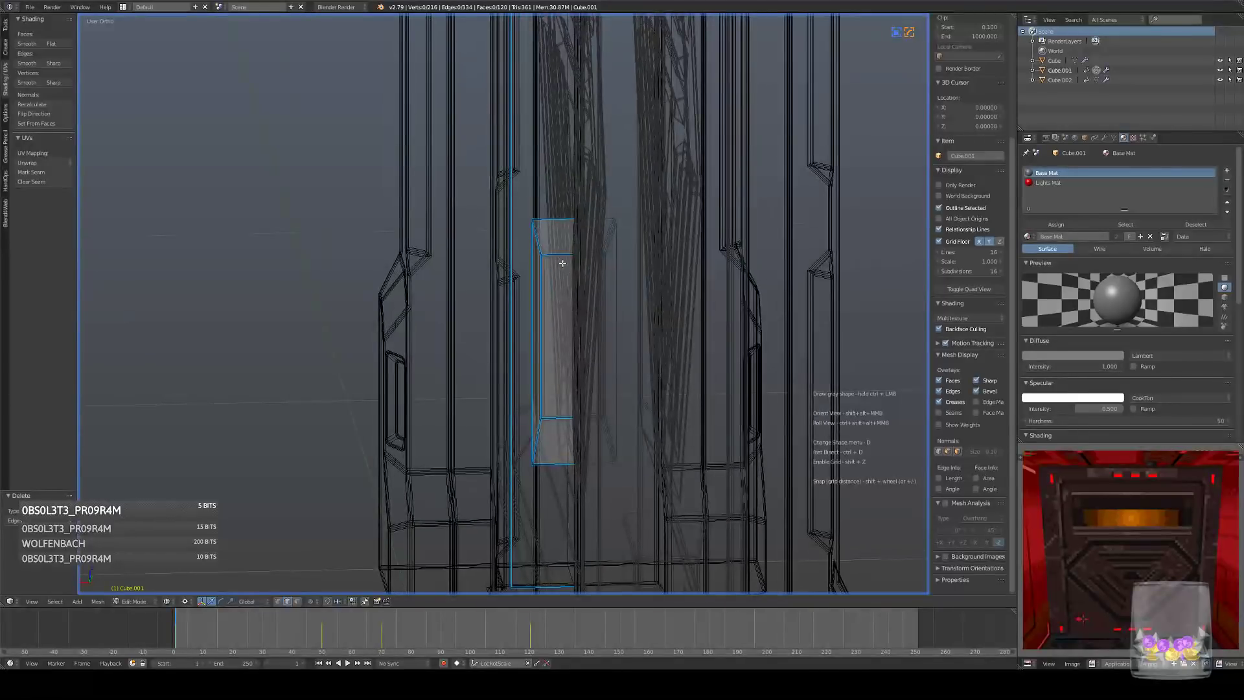
key(g)
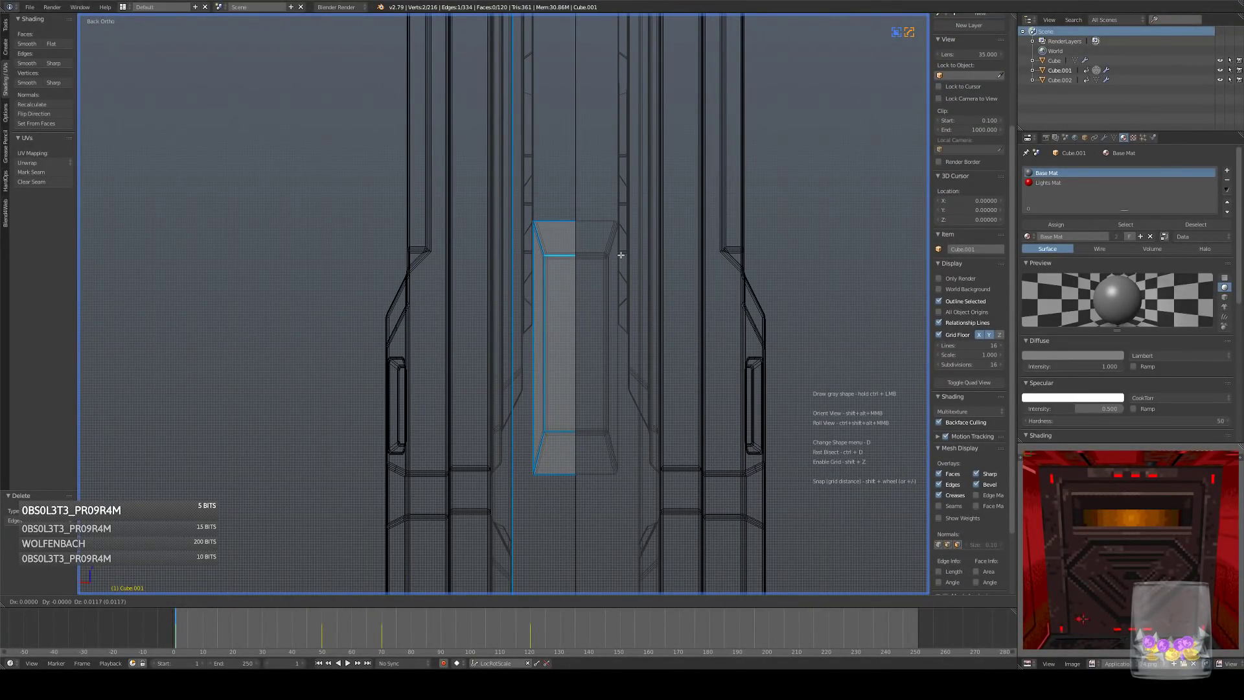
key(z)
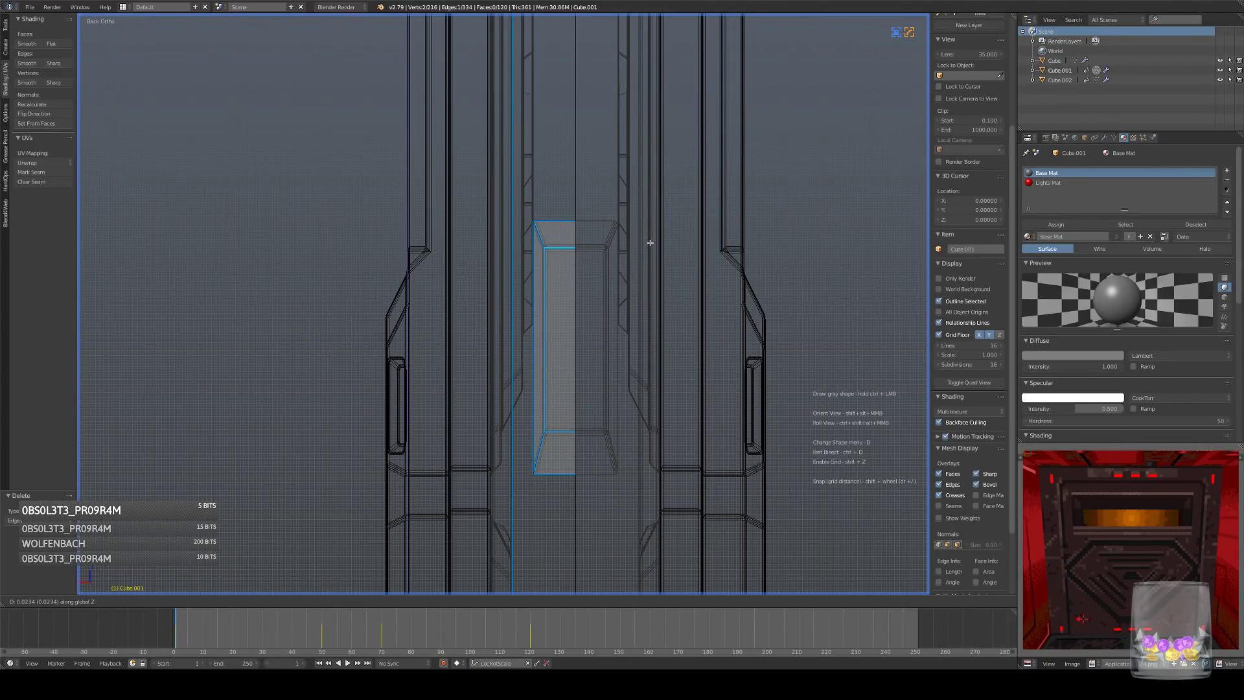
click(652, 236)
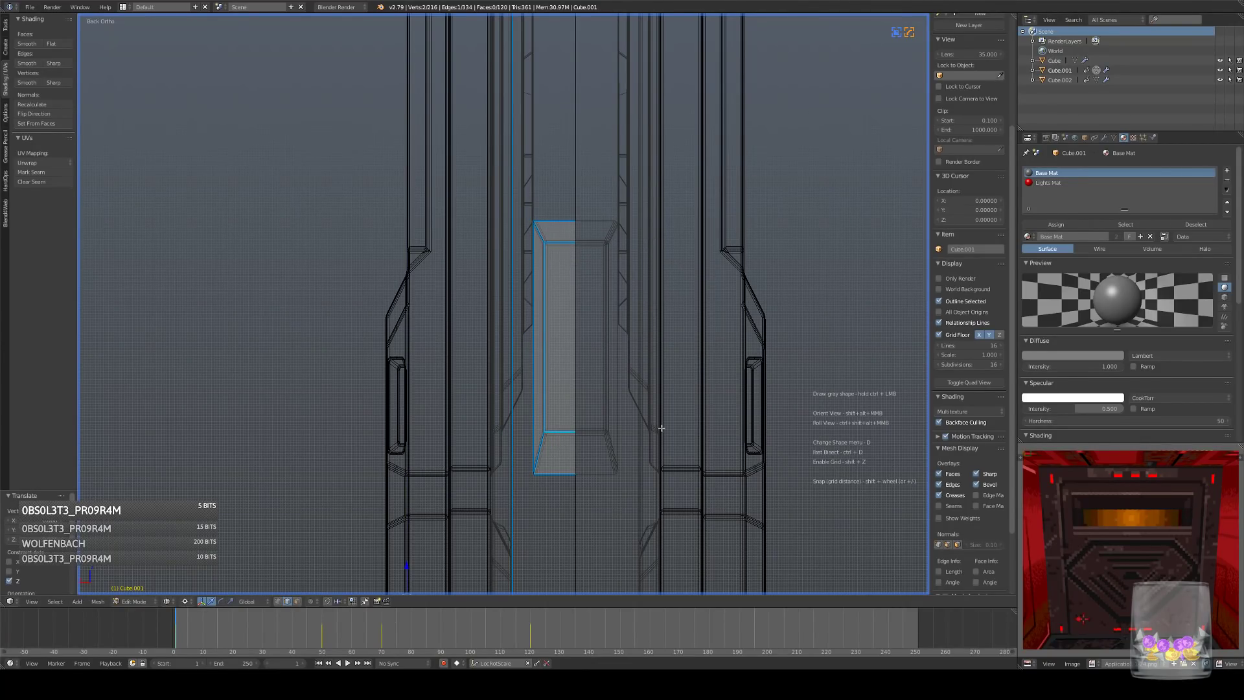
key(g)
key(z)
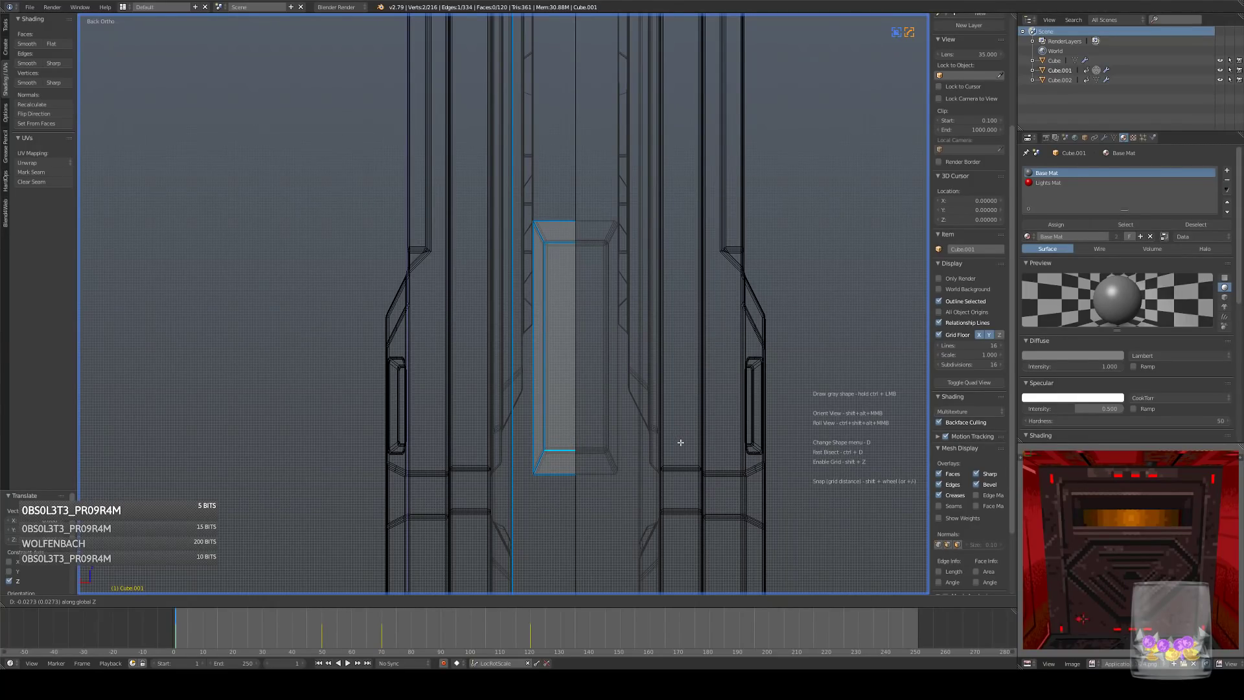
click(672, 435)
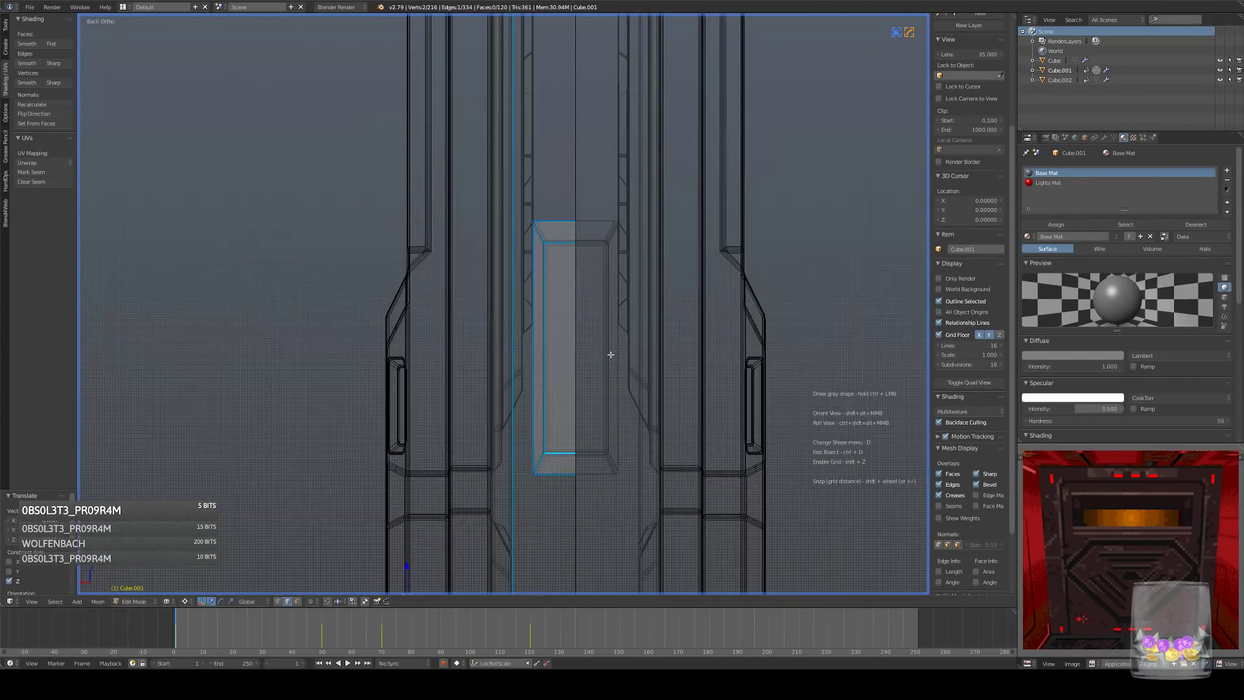
- Leave mesh editing and scrub the animation to frame 25 with the door partly open
key(KP_3)
key(z)
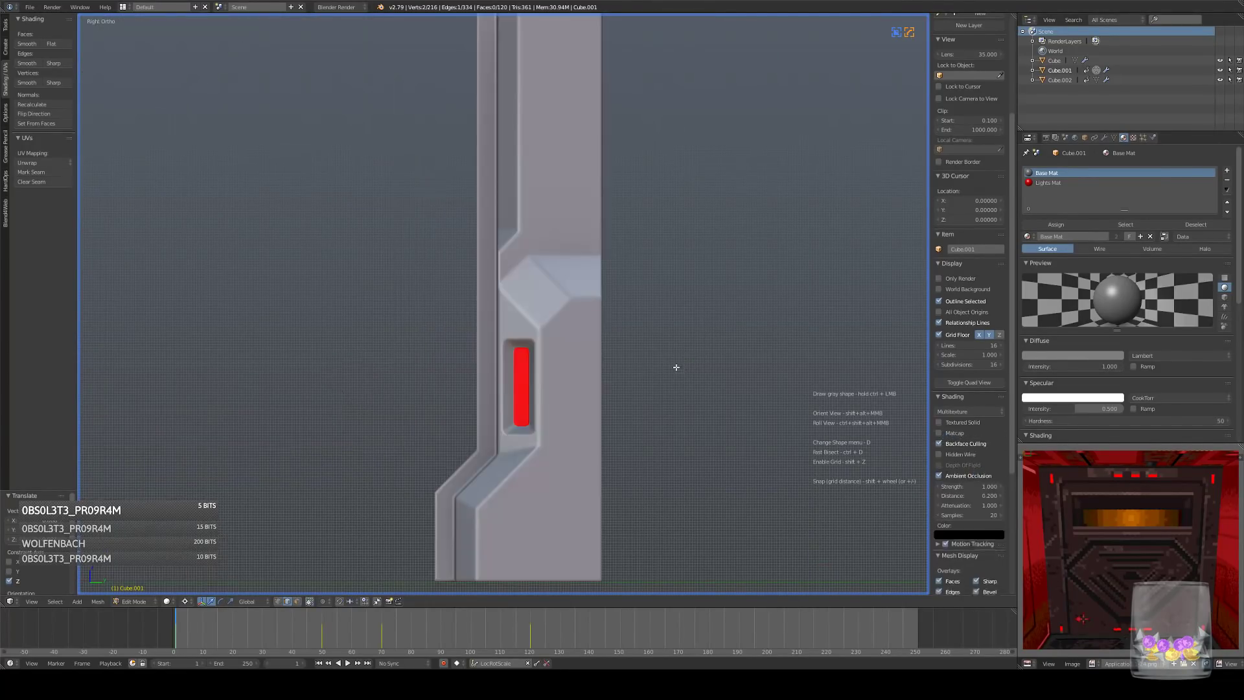
scroll(674, 366, down, 6)
key(Tab)
middle_drag(659, 344, 627, 355)
key(KP_3)
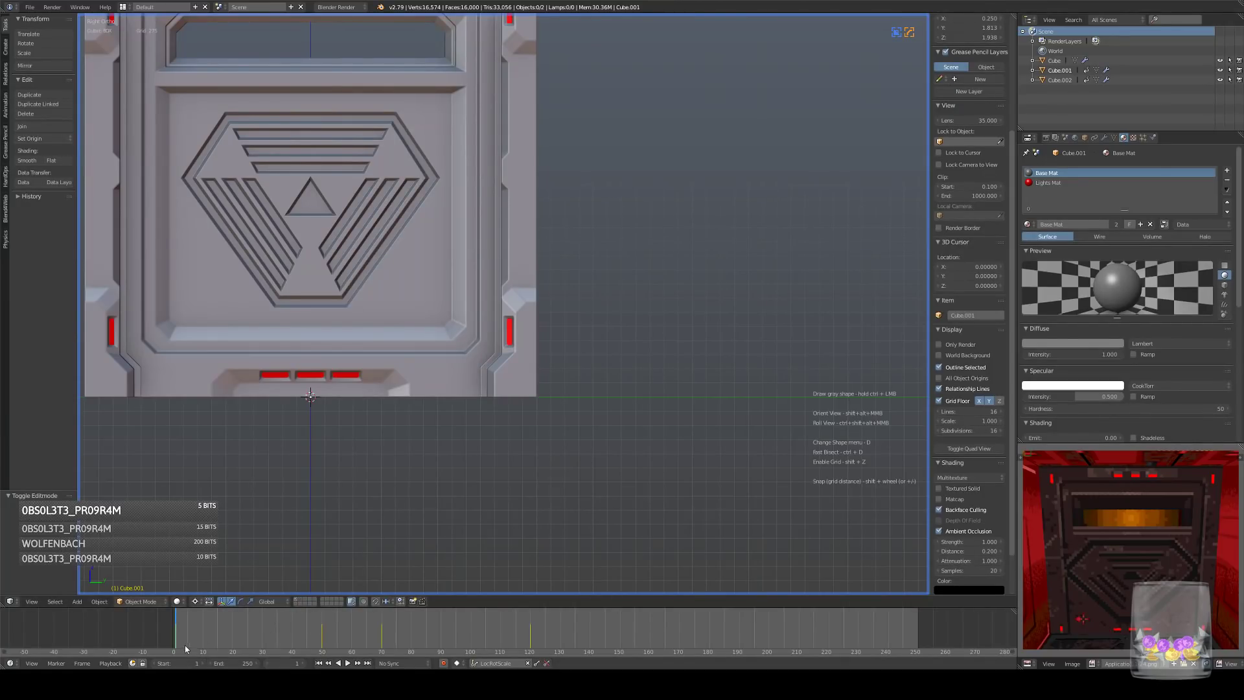
drag(186, 644, 248, 641)
- Move the vertical edge of the block's outer face sideways along X to narrow its side slope
shift+middle_drag(428, 216, 519, 326)
middle_drag(519, 326, 494, 352)
key(Tab)
shift+right_click(492, 349)
key(ctrl+KP_1)
key(z)
shift+middle_drag(508, 430, 523, 317)
scroll(528, 319, up, 7)
key(g)
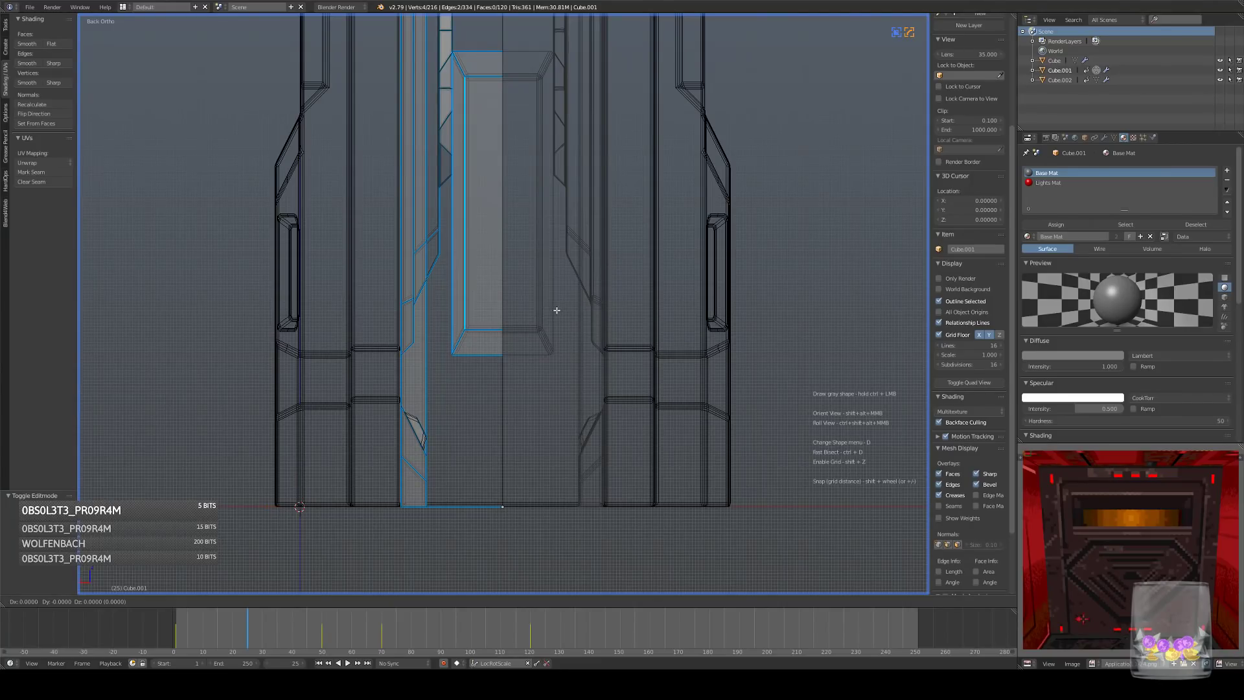
click(546, 311)
- Duplicate the block's faces up the door's side twice, offset along Z by 0.625 and 0.5
middle_drag(546, 310, 455, 307)
key(z)
middle_drag(382, 343, 390, 413)
key(a)
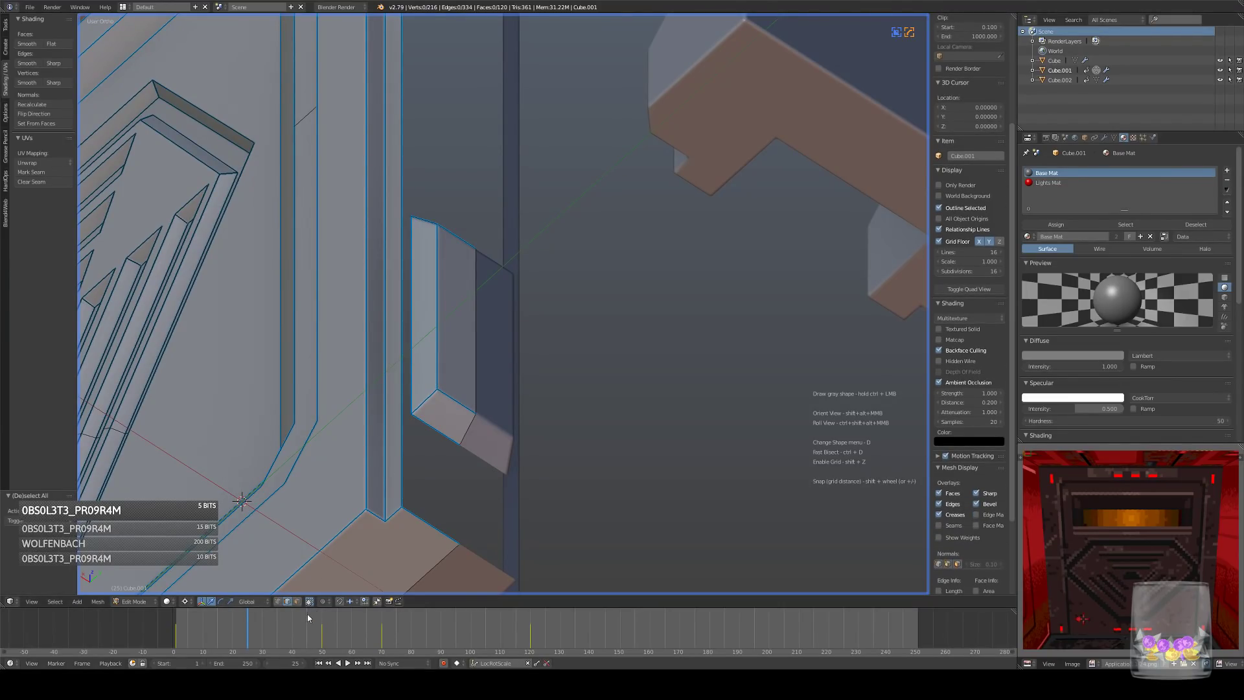
right_click(453, 324)
key(ctrl+KP_Add)
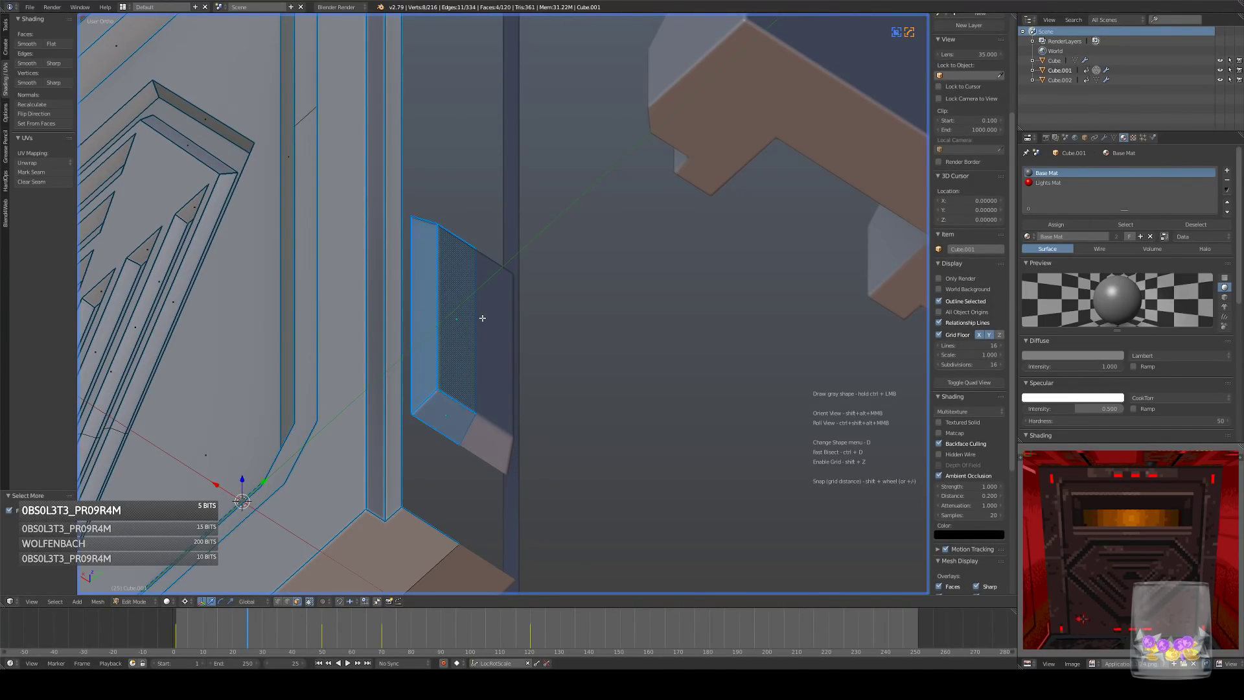
key(KP_3)
scroll(609, 318, down, 6)
shift+middle_drag(581, 217, 587, 324)
scroll(566, 317, down, 2)
key(shift+d)
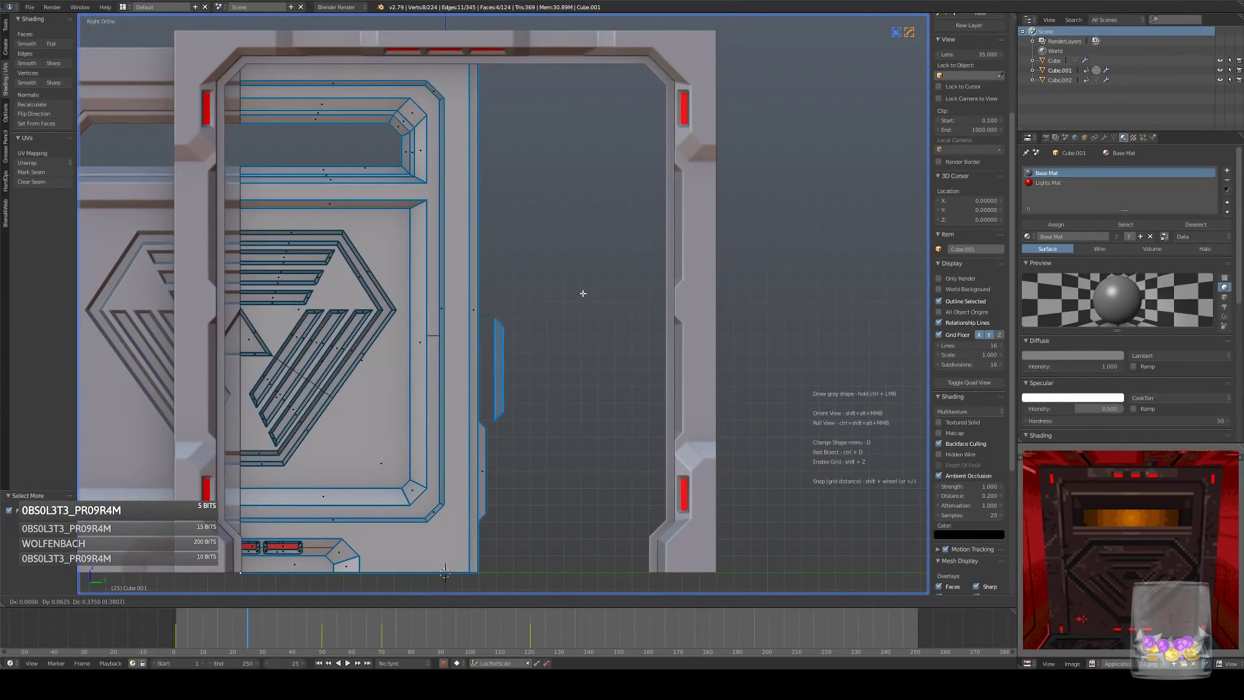
click(565, 258)
key(shift+d)
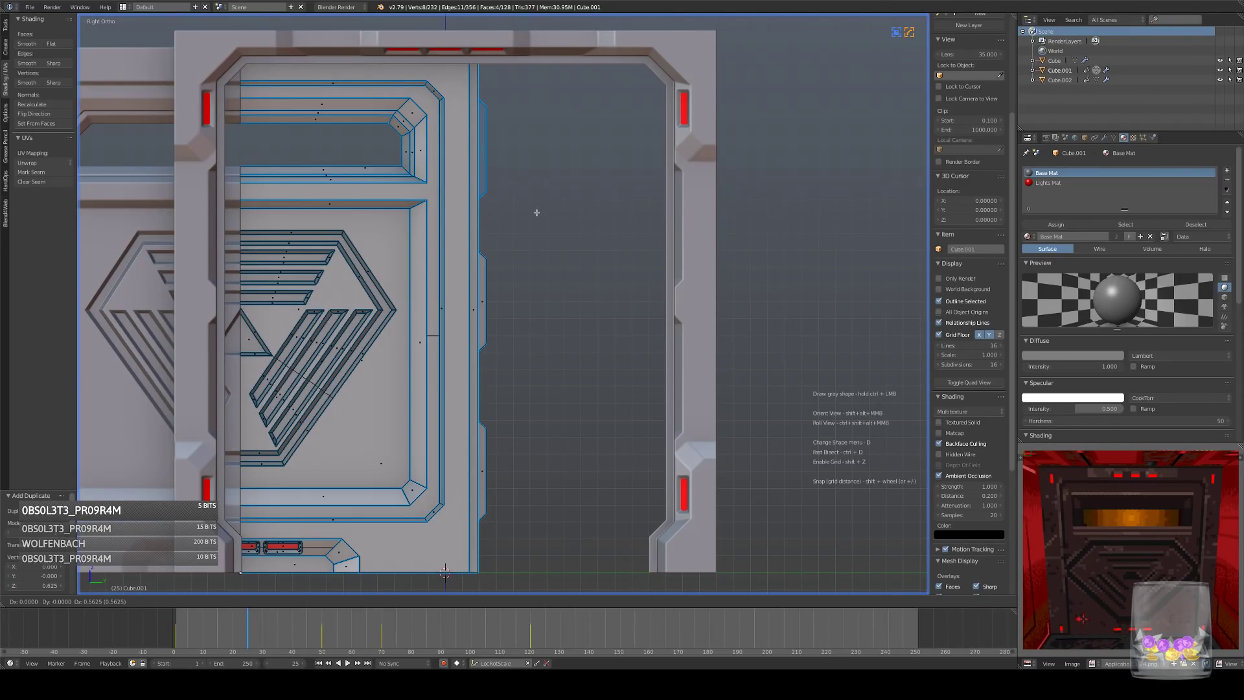
click(533, 228)
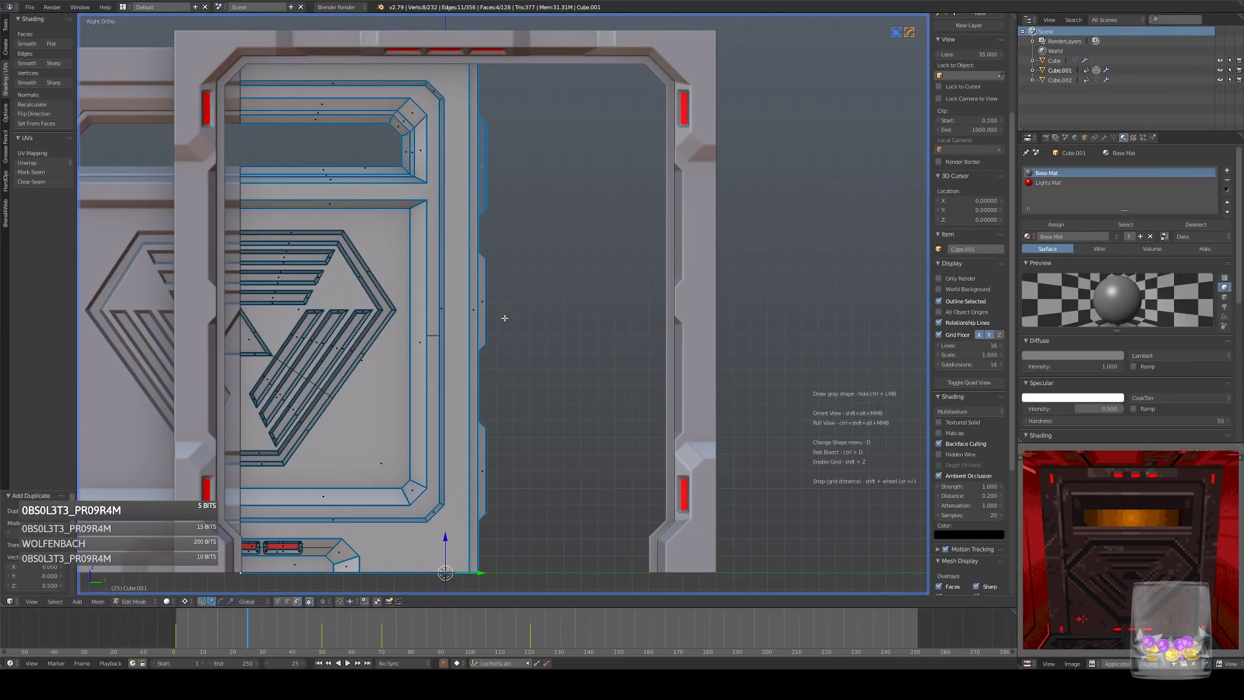
- Move the middle block down along Z to space the three side blocks evenly
key(a)
key(l)
key(g)
key(x)
click(572, 285)
- Fill the gaps between the three side blocks with faces along their base edges
middle_drag(566, 308, 516, 335)
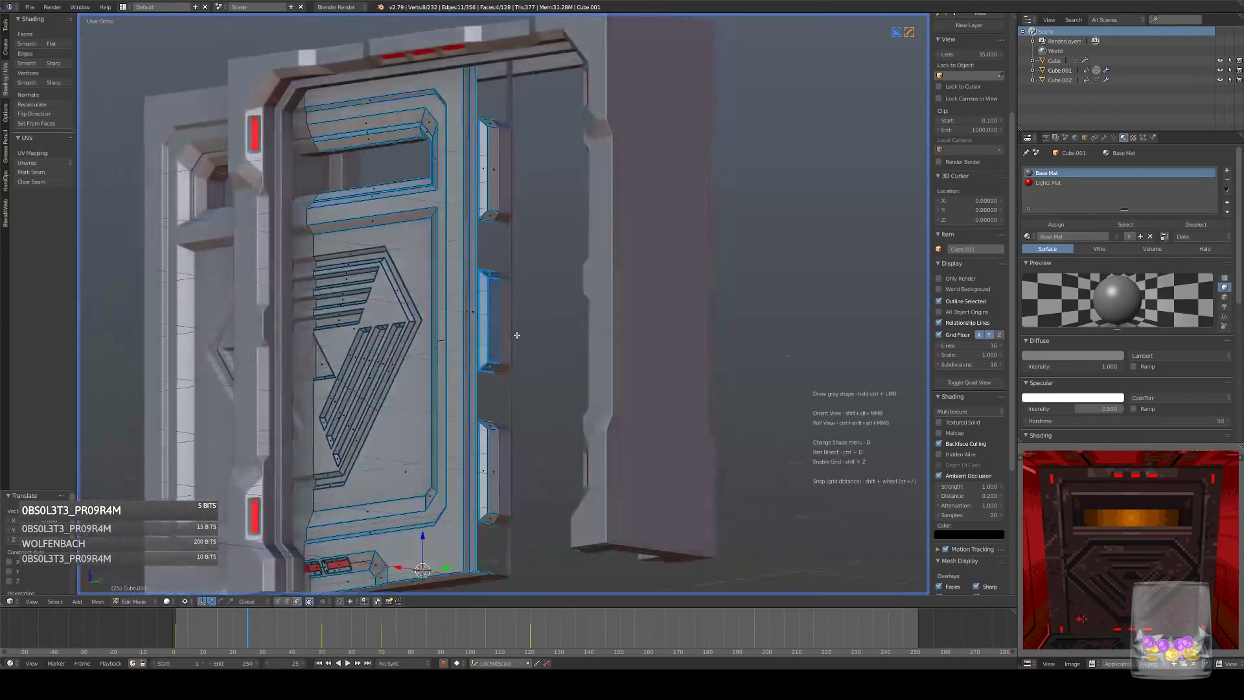
click(288, 602)
right_click(490, 371)
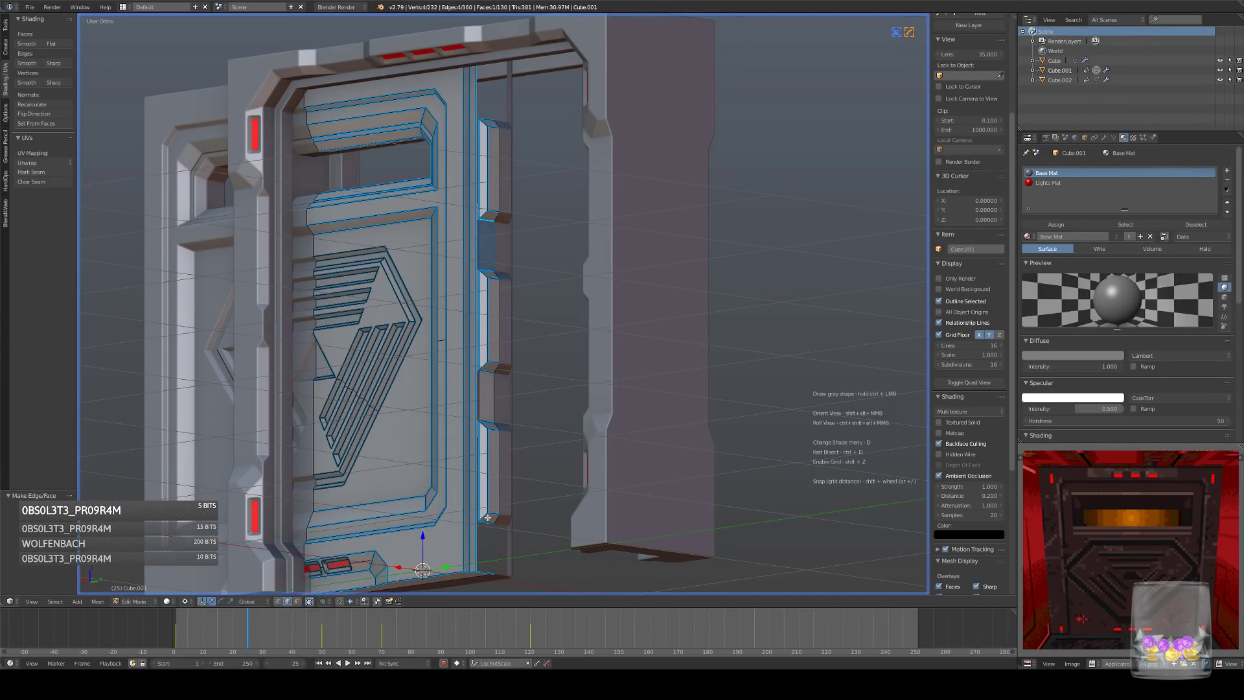
- Fill the door side's open gaps below the lowest block and above the highest block with faces
key(f)
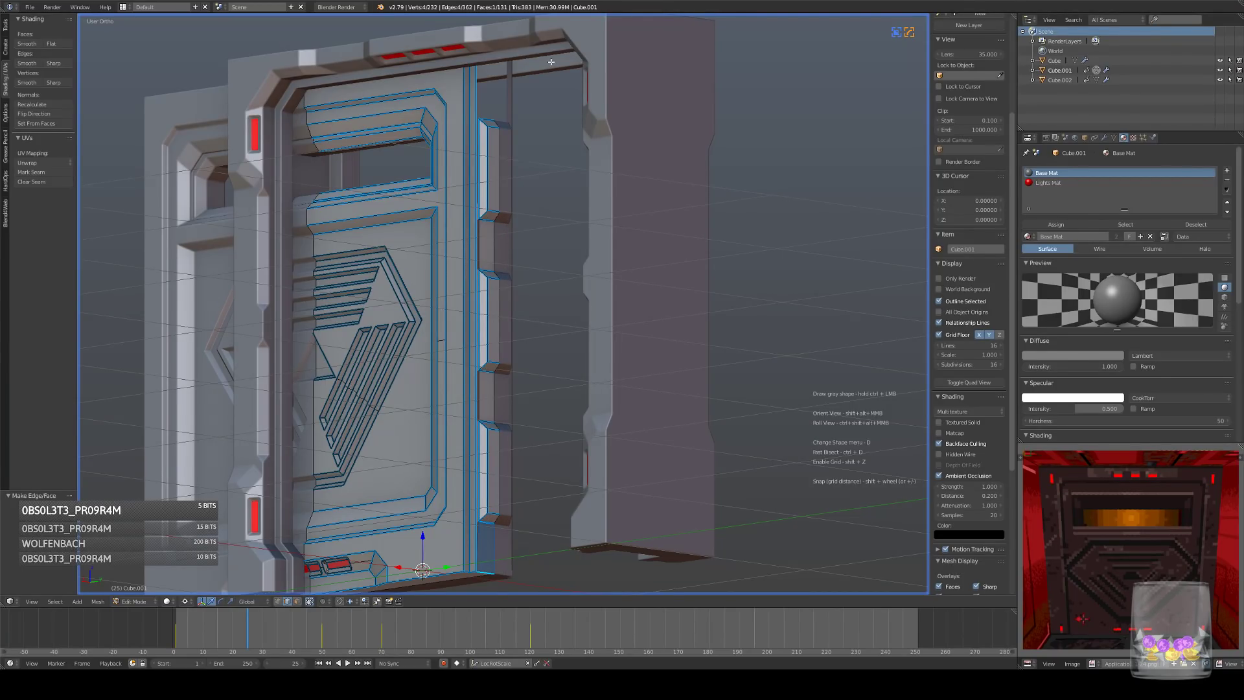
key(z)
right_click(488, 118)
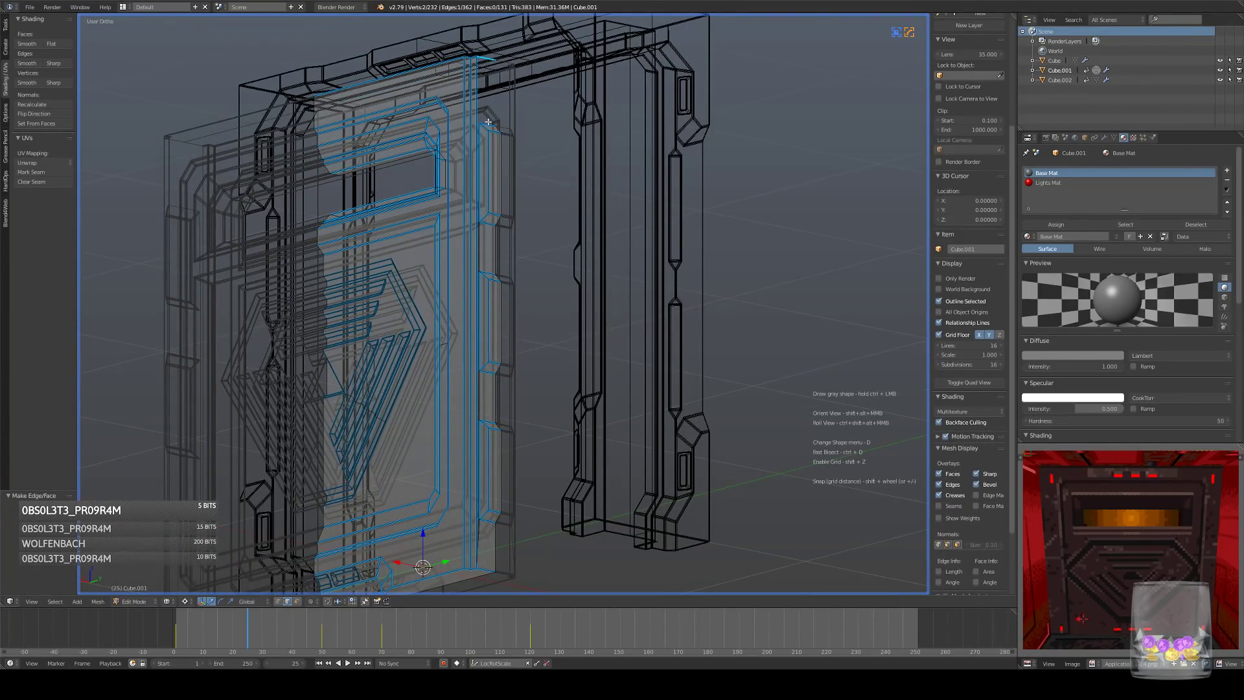
alt+right_click(481, 100)
key(f)
- Dissolve the leftover edges that separate the newly filled faces beside the door's blocks
middle_drag(484, 109, 484, 110)
key(z)
key(ctrl+x)
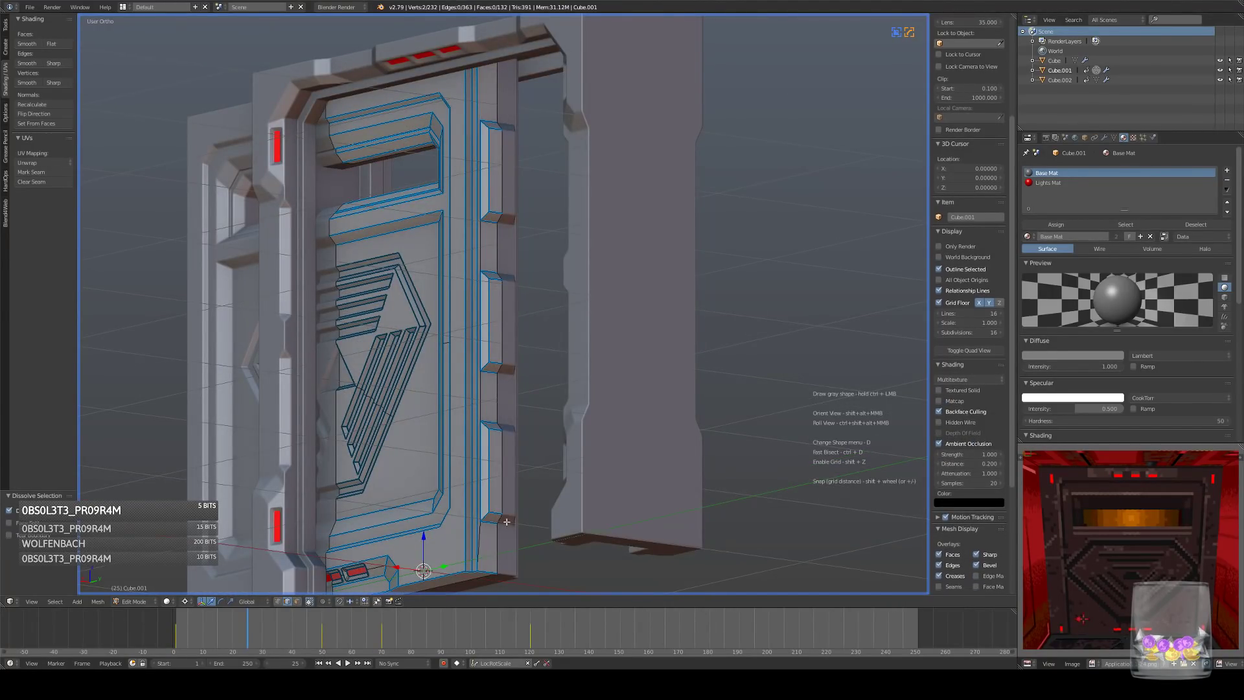
key(ctrl+x)
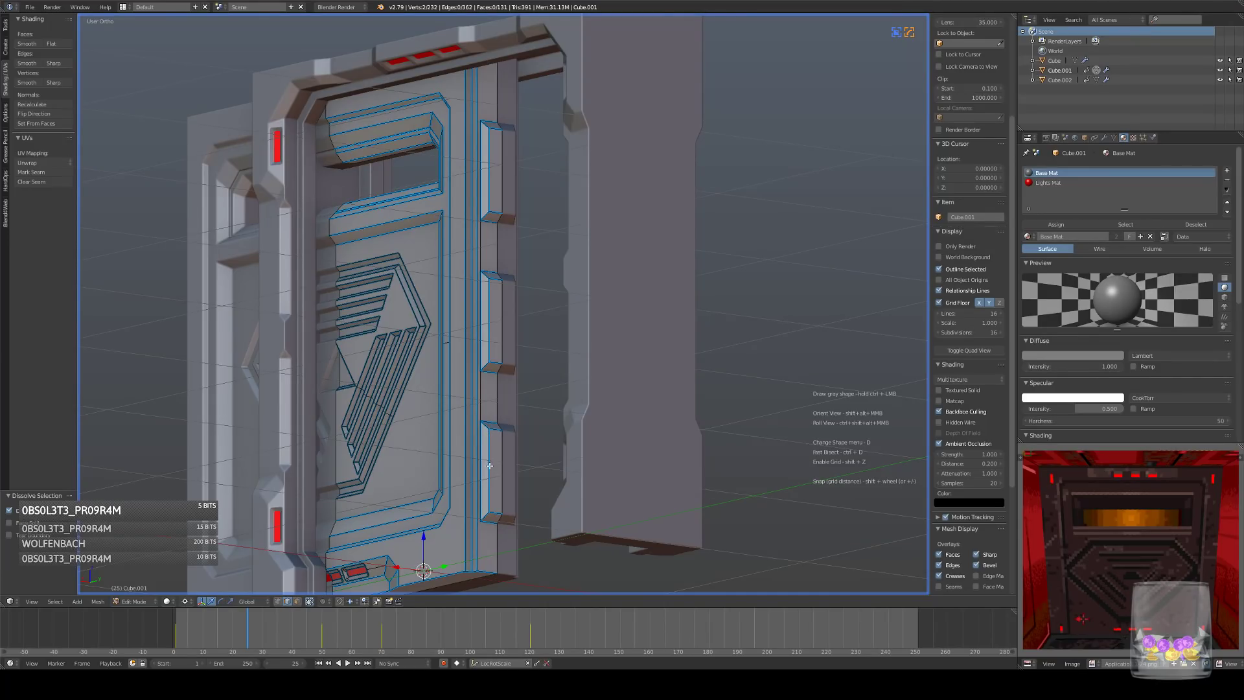
- Add centred loop cuts across the middle side block and the narrow vertical strip beside it
middle_drag(489, 466, 496, 467)
key(ctrl+r)
click(491, 322)
right_click(492, 322)
middle_drag(398, 595, 319, 592)
key(ctrl+r)
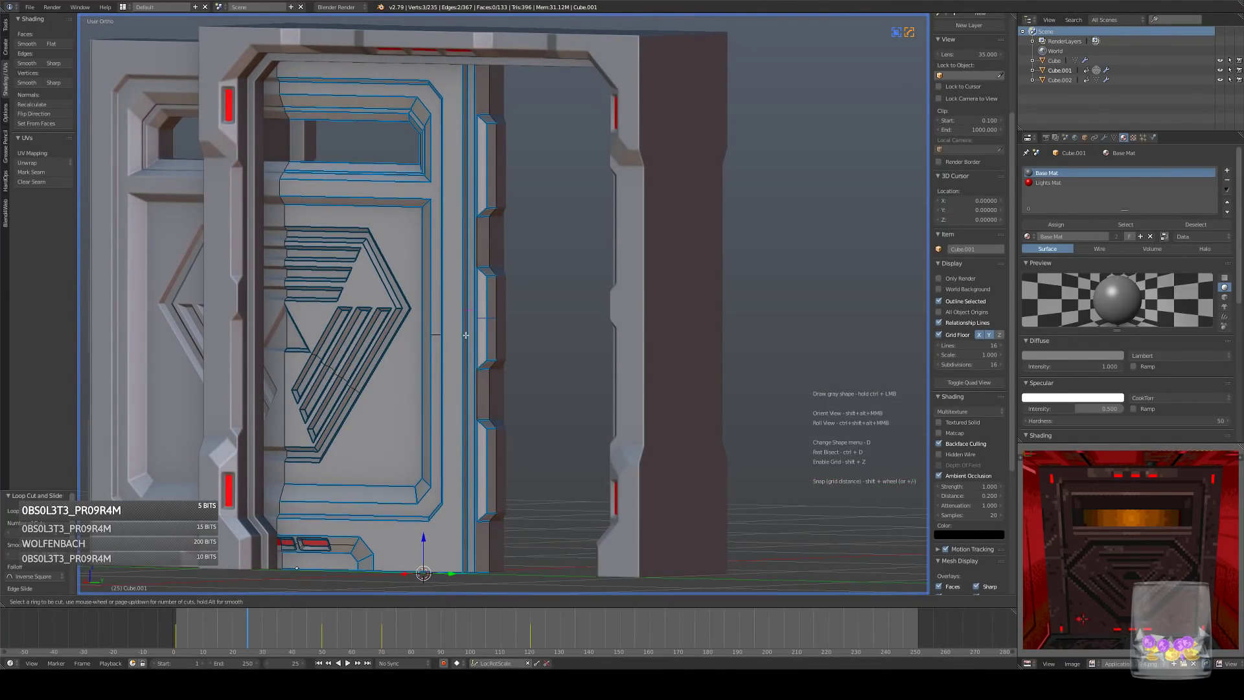
click(463, 329)
right_click(463, 328)
middle_drag(464, 328, 469, 350)
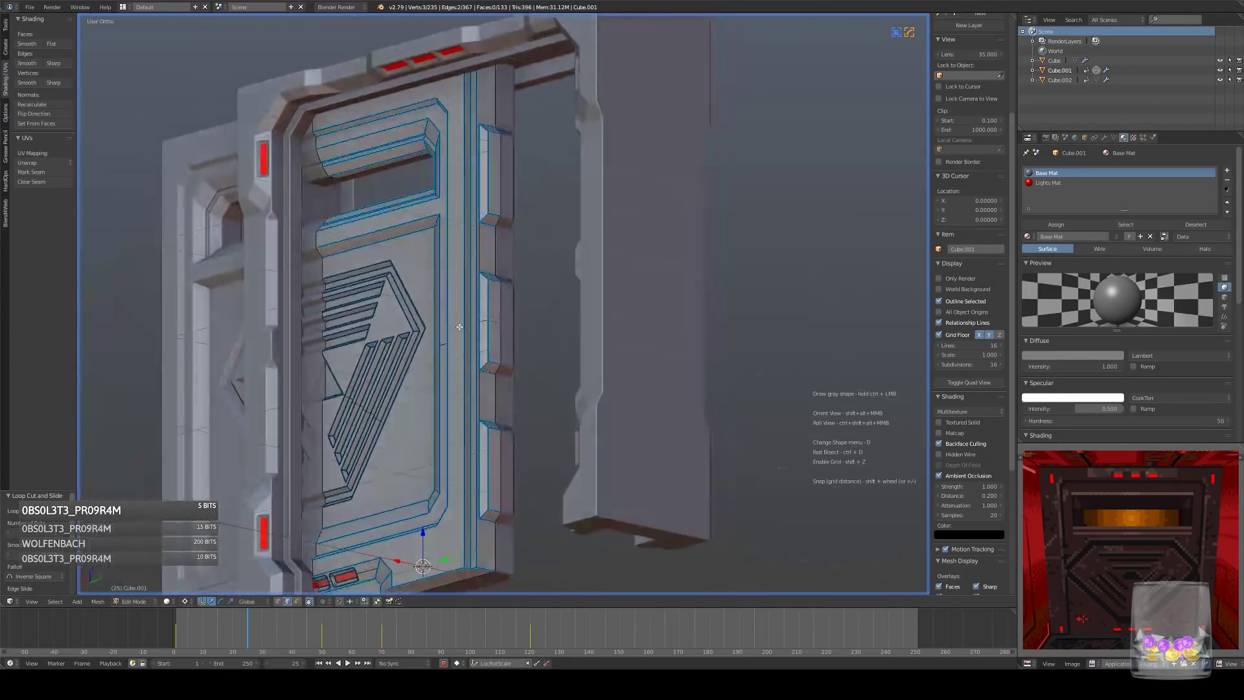
- Connect the vertices of the new cuts with edges from the middle block across to the door's front strip
click(279, 601)
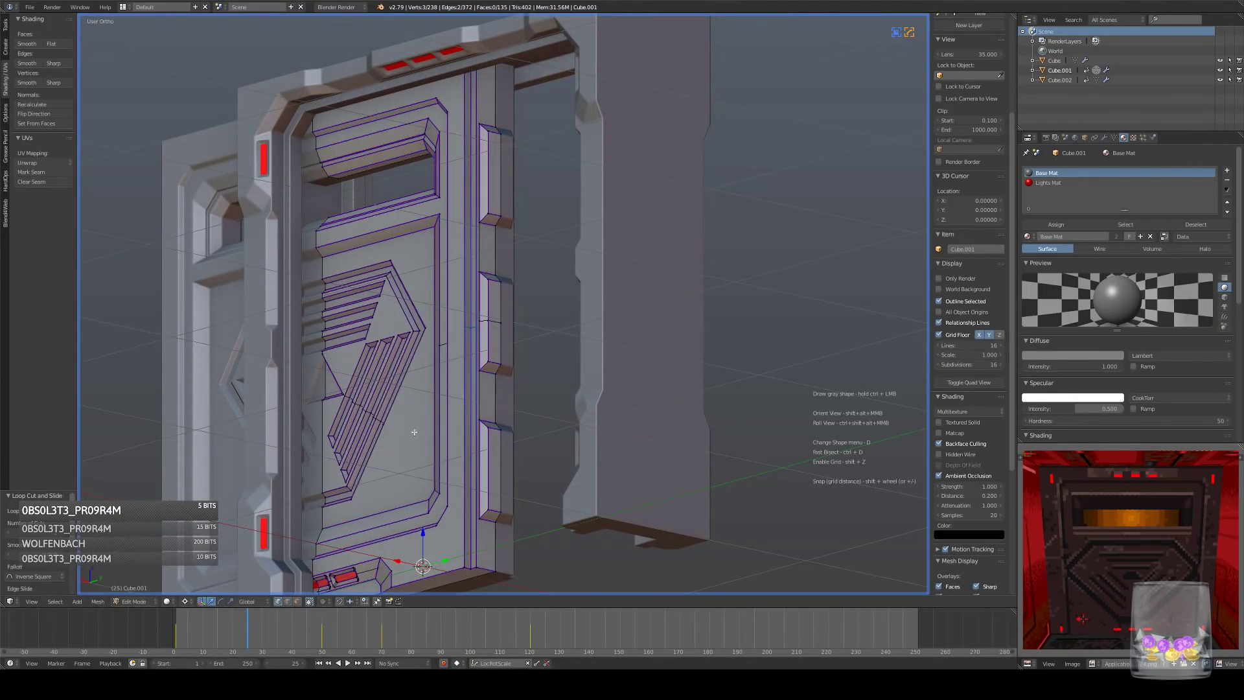
right_click(478, 324)
shift+right_click(484, 322)
key(j)
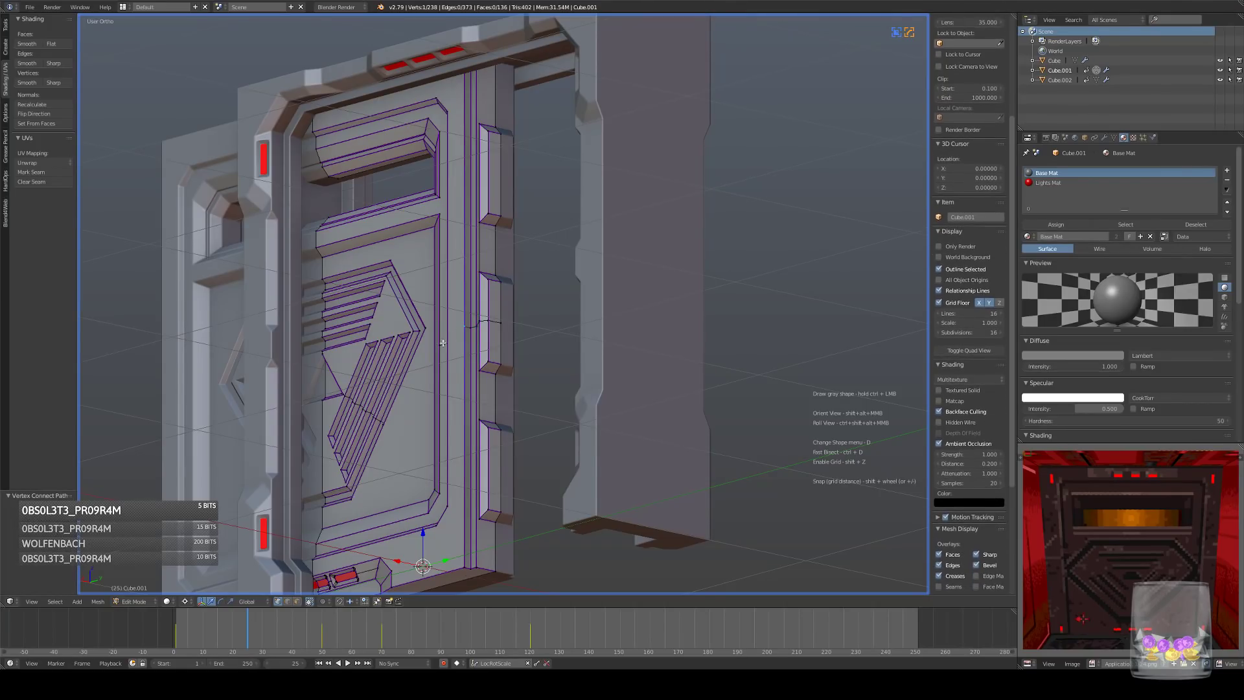
middle_drag(452, 338, 454, 333)
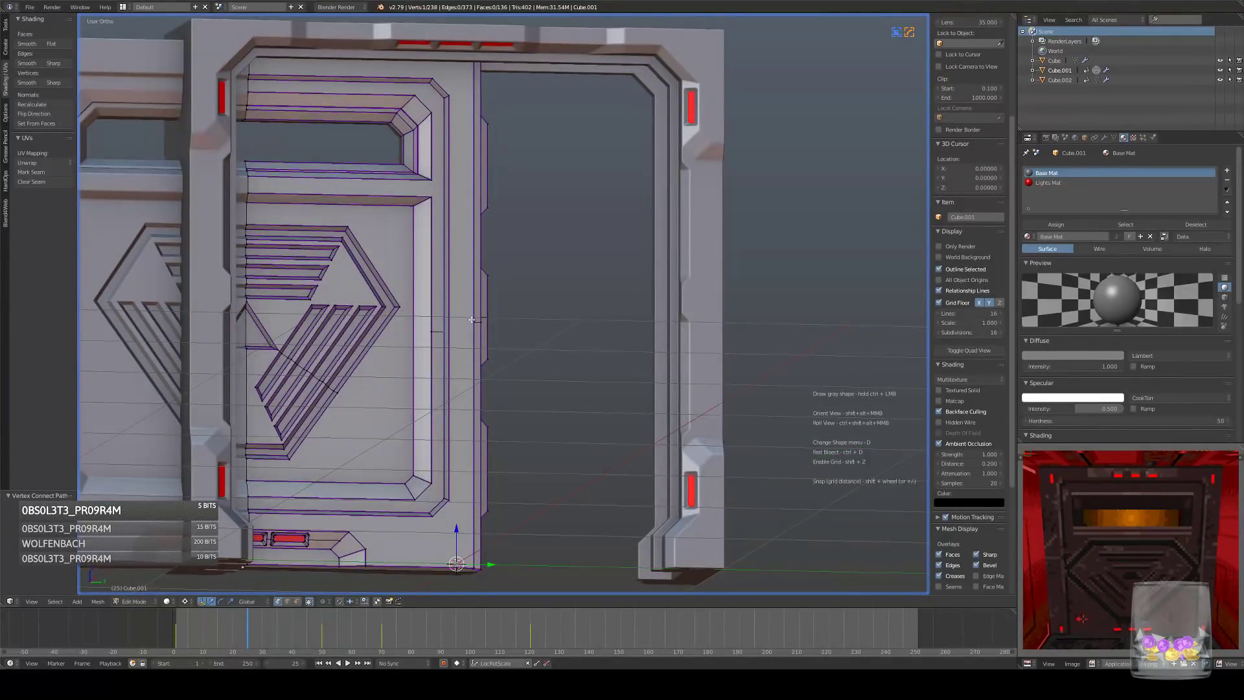
shift+right_click(472, 321)
key(j)
middle_drag(569, 373, 472, 395)
key(a)
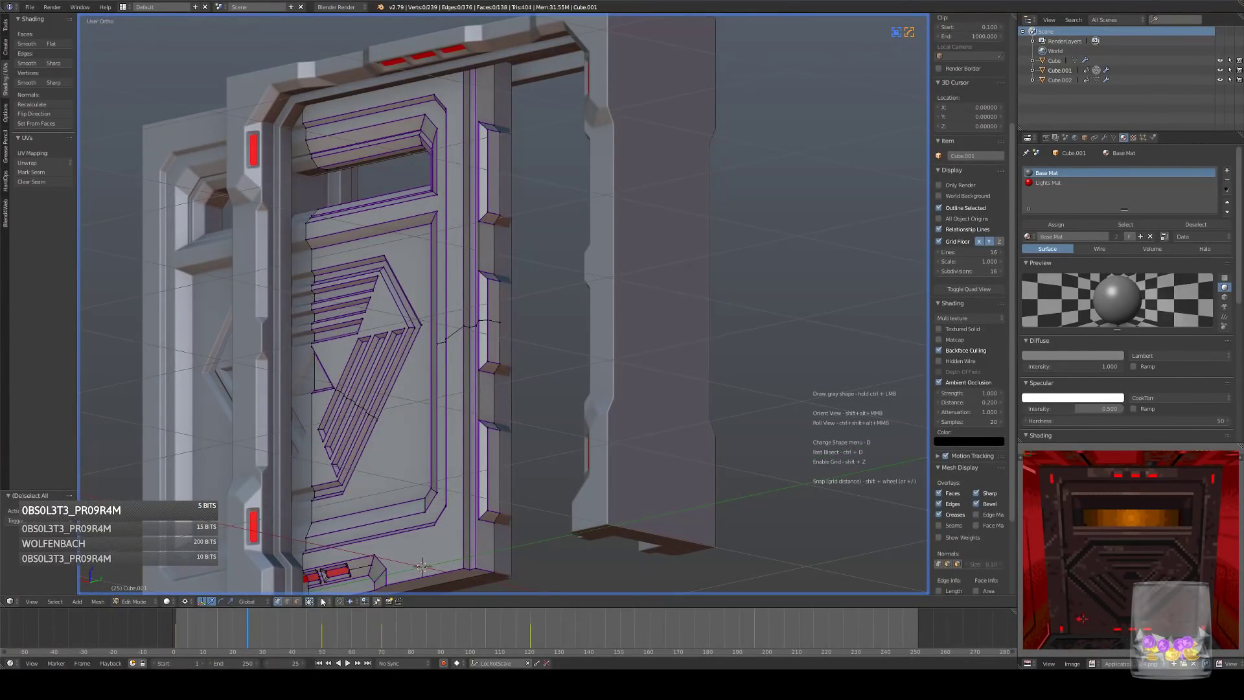
- Dissolve the dividing edges in the gaps above and below the middle block, along with the temporary cut through it
click(287, 603)
mouse_move(489, 331)
middle_down()
mouse_move(491, 348)
mouse_move(489, 320)
middle_up()
scroll(488, 311, up, 1)
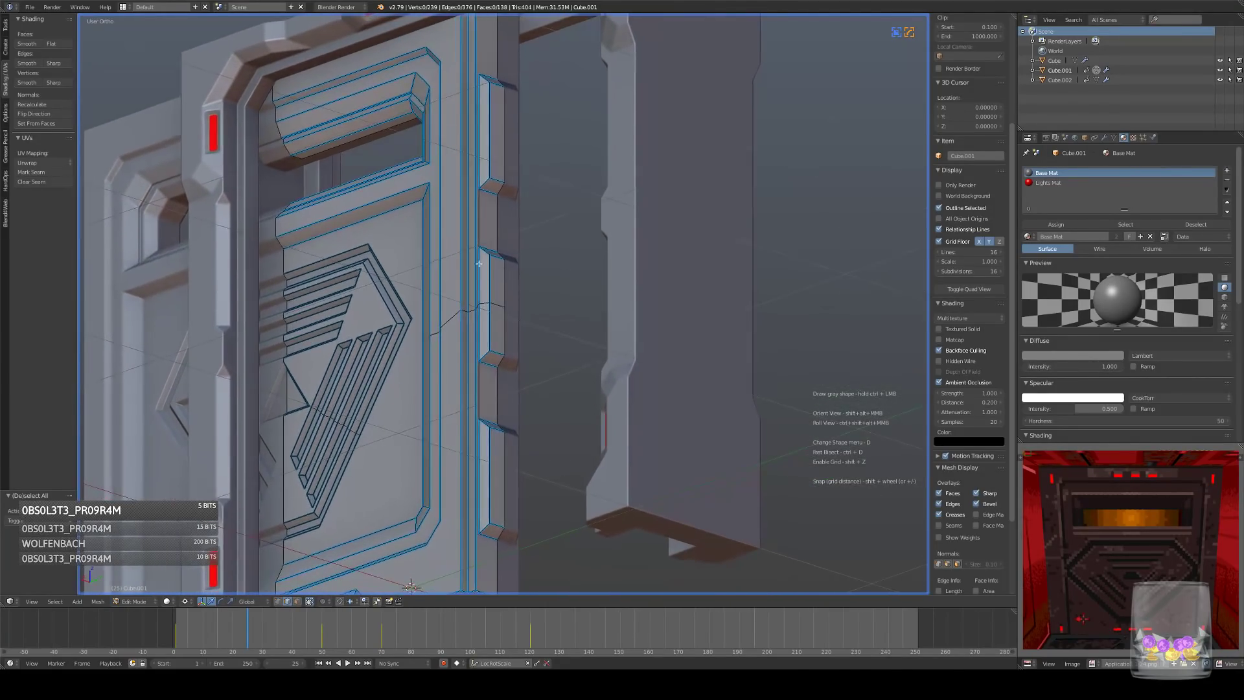
right_click(485, 228)
key(ctrl+x)
right_click(483, 397)
key(ctrl+x)
middle_drag(486, 365, 565, 317)
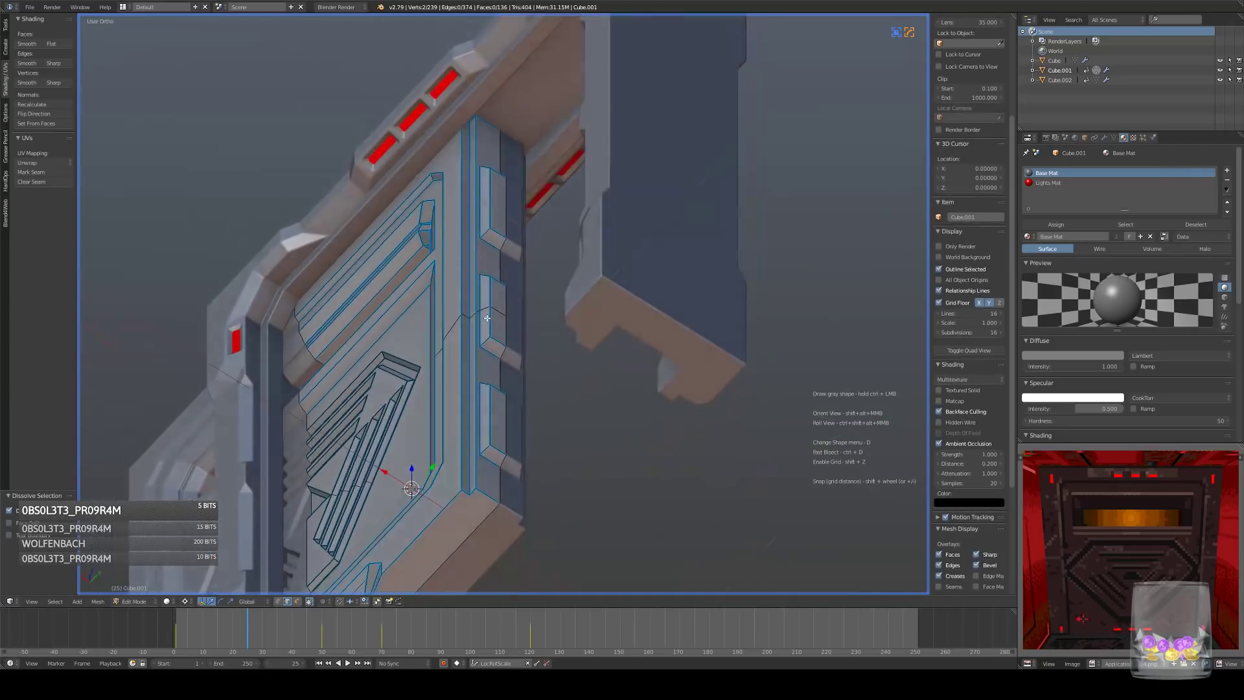
right_click(485, 307)
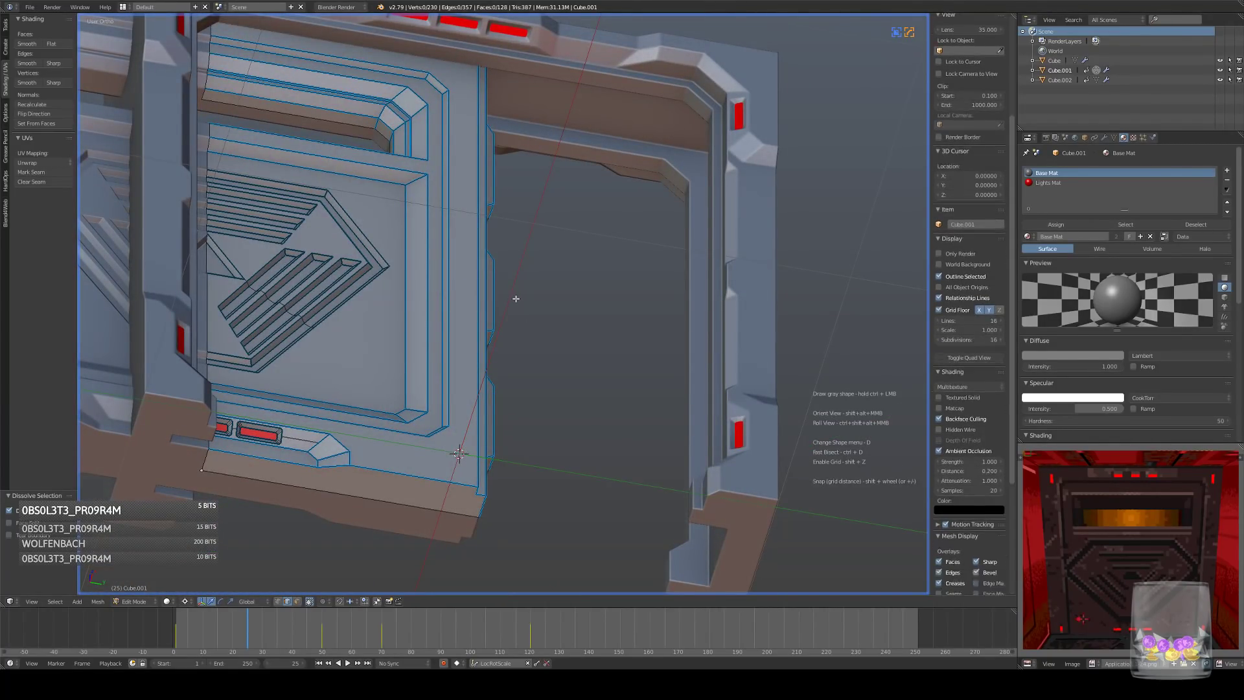
- Leave mesh editing and inspect the side blocks on the partly open door from several angles
middle_drag(602, 305, 519, 394)
scroll(511, 343, down, 5)
key(KP_3)
scroll(566, 345, up, 2)
key(Tab)
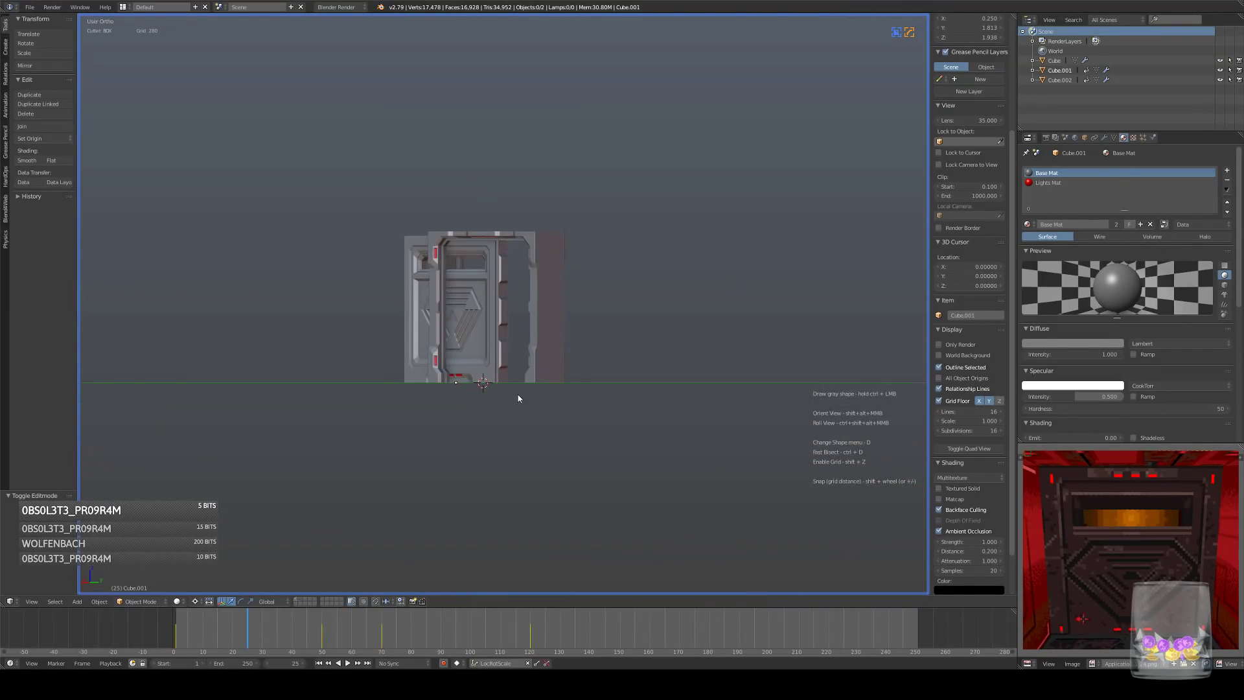
scroll(511, 396, up, 5)
scroll(511, 397, up, 2)
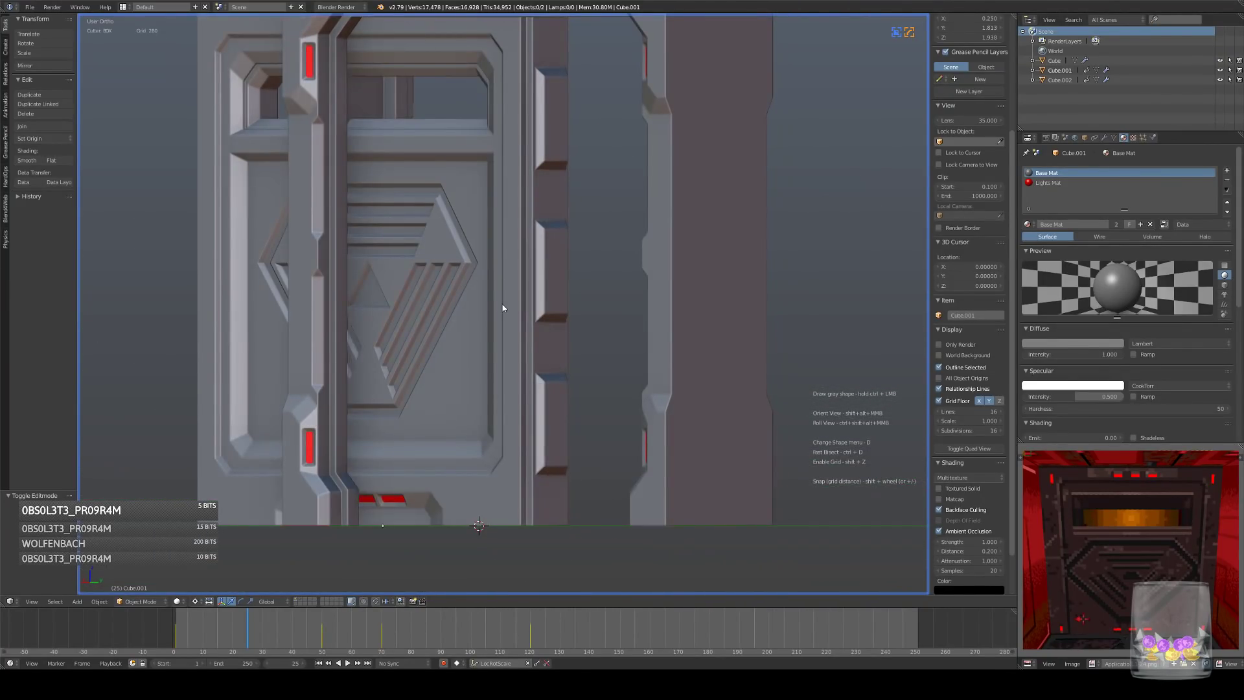
scroll(580, 364, down, 5)
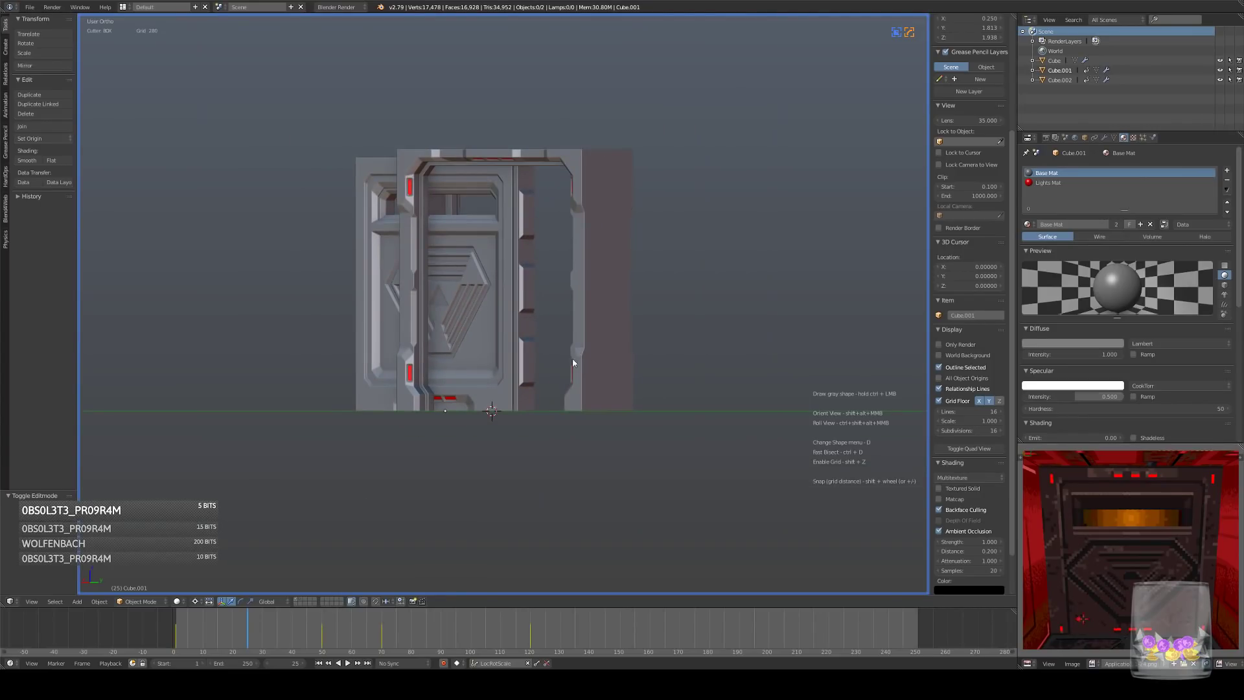
key(KP_3)
middle_drag(652, 401, 566, 407)
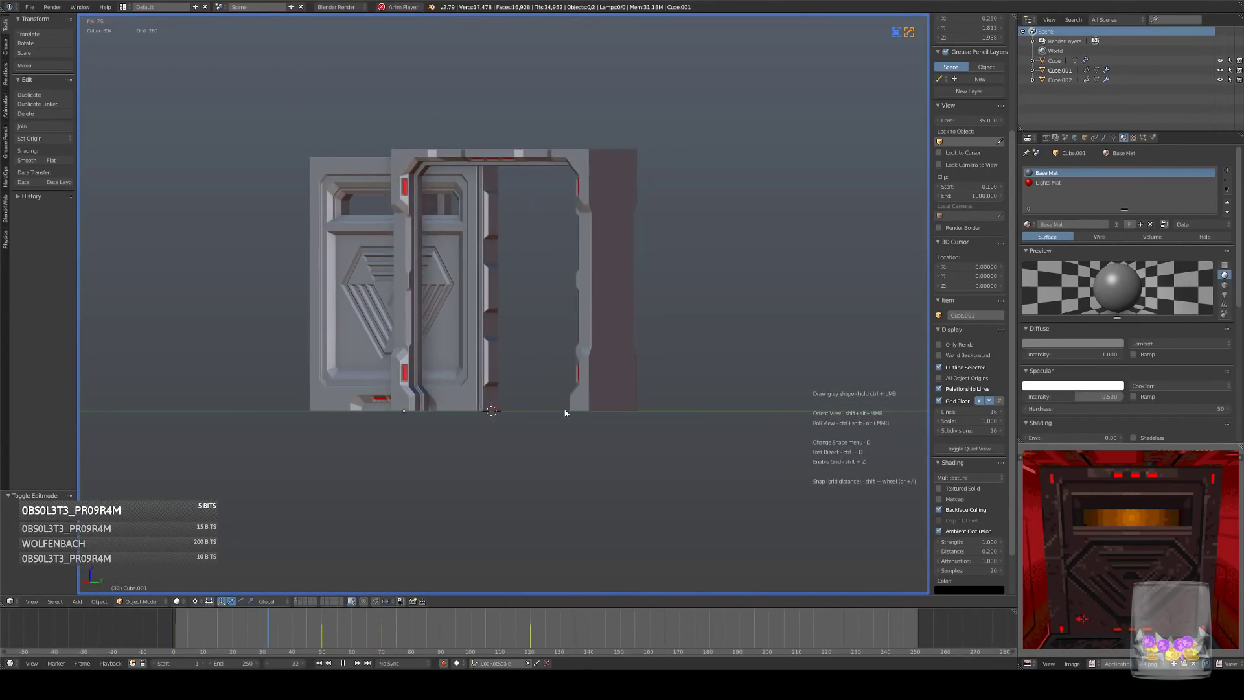
- Play the door's sliding animation from its start and inspect the open position at frame 50
key(alt+a)
drag(261, 632, 170, 634)
key(alt+a)
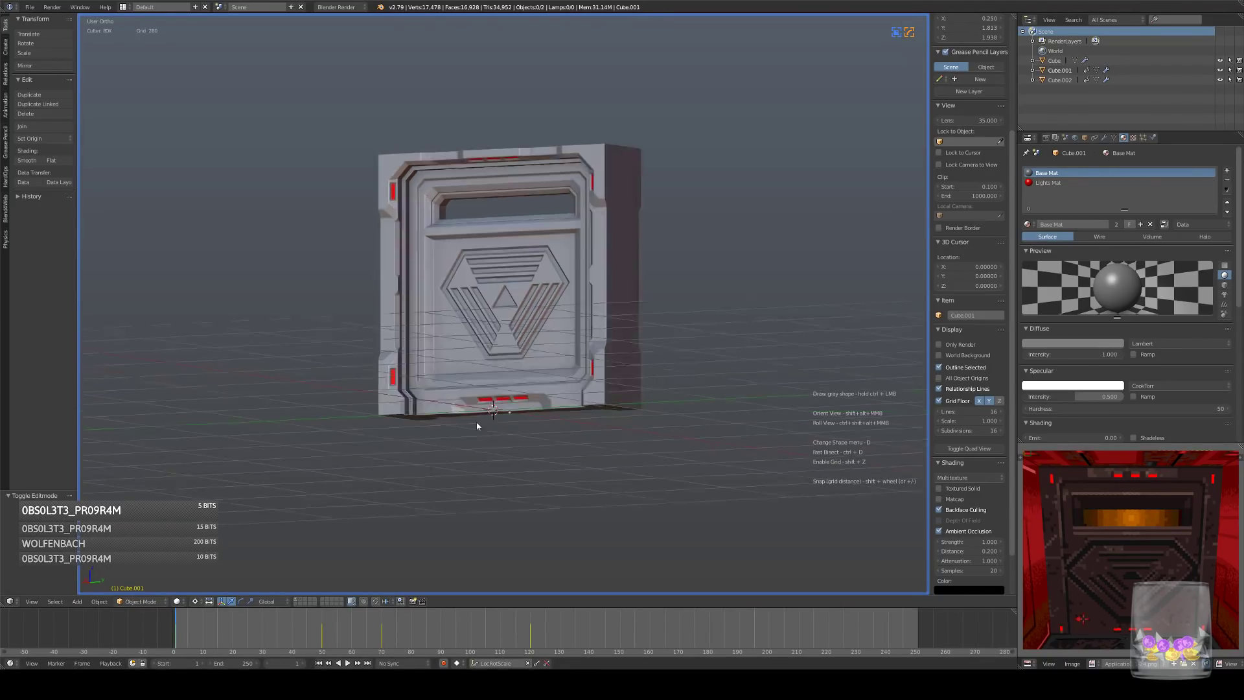
key(KP_3)
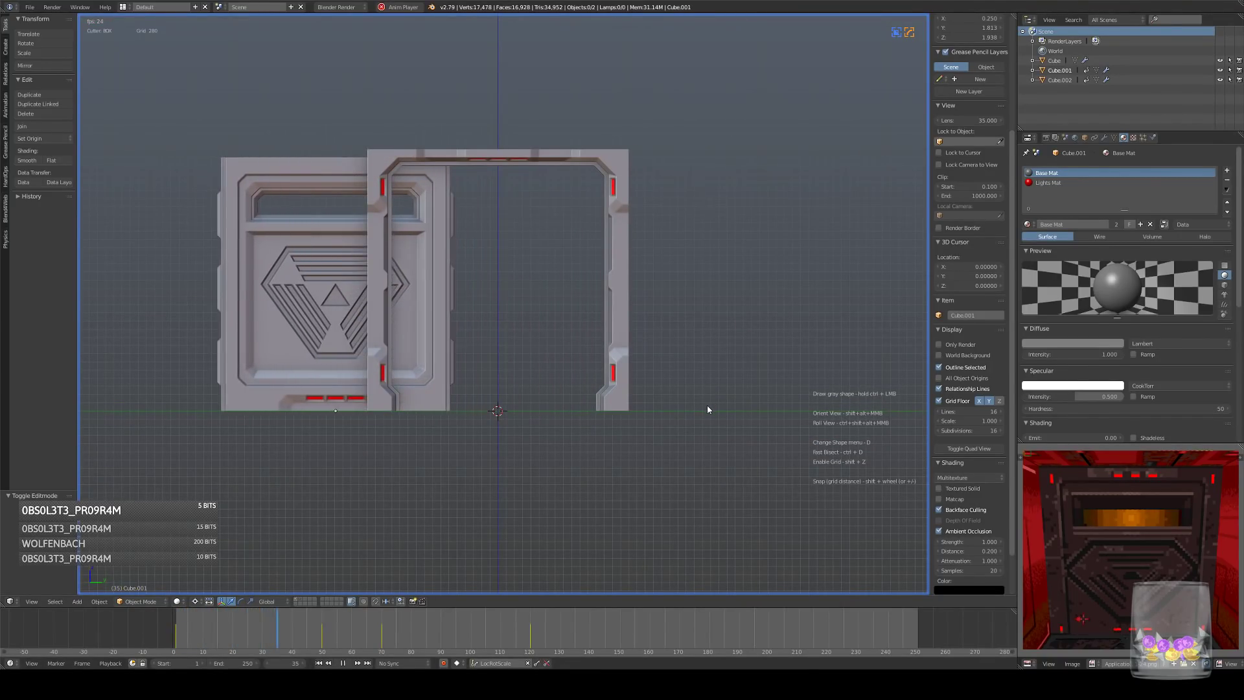
key(alt+a)
middle_drag(706, 404, 686, 411)
key(KP_3)
scroll(527, 429, up, 5)
drag(320, 619, 322, 631)
scroll(345, 374, down, 3)
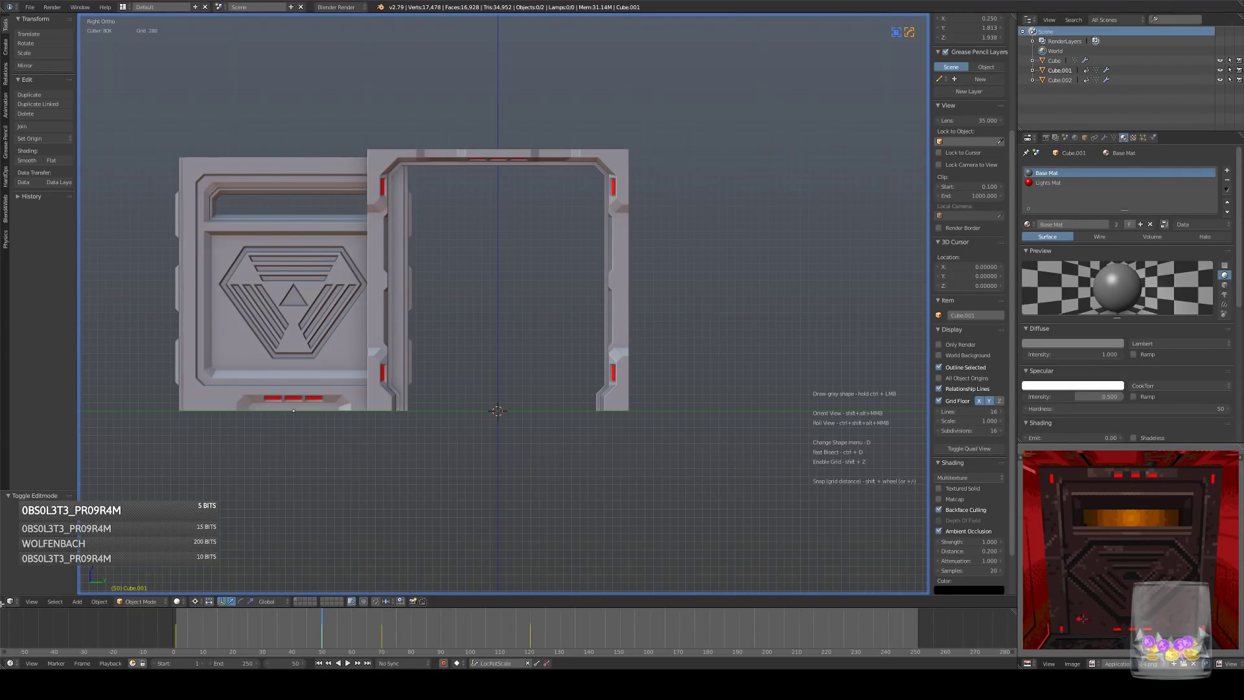
drag(2, 603, 264, 602)
click(10, 601)
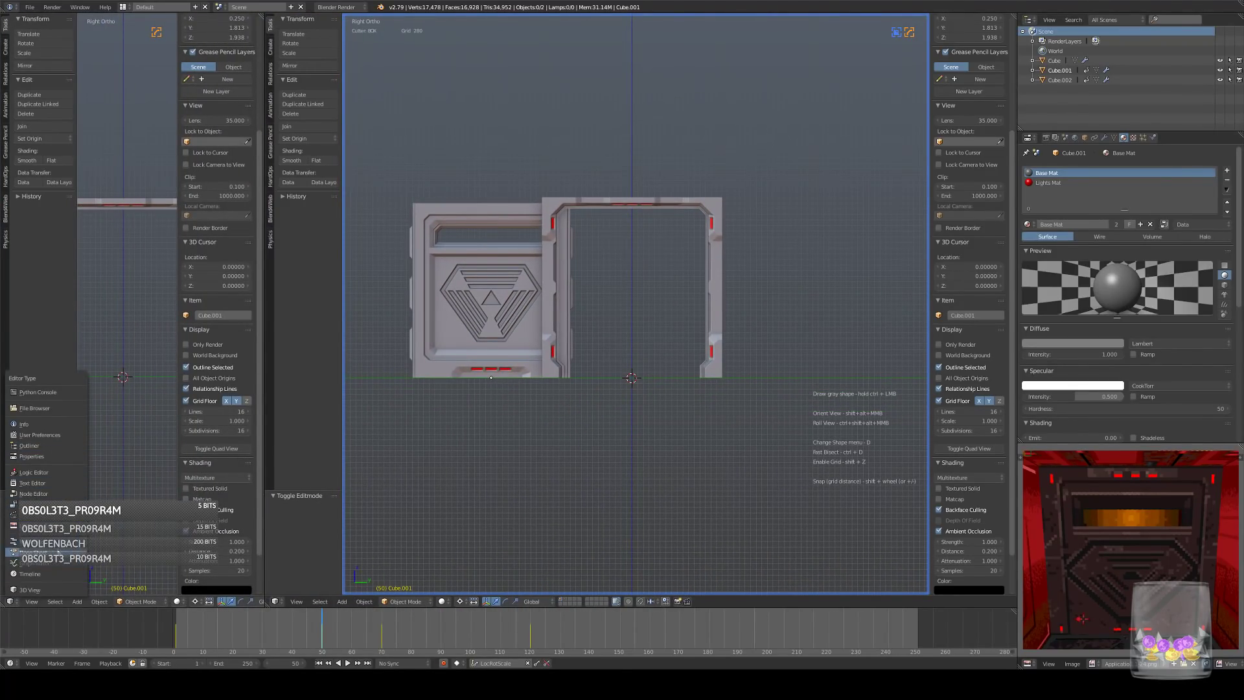
click(58, 553)
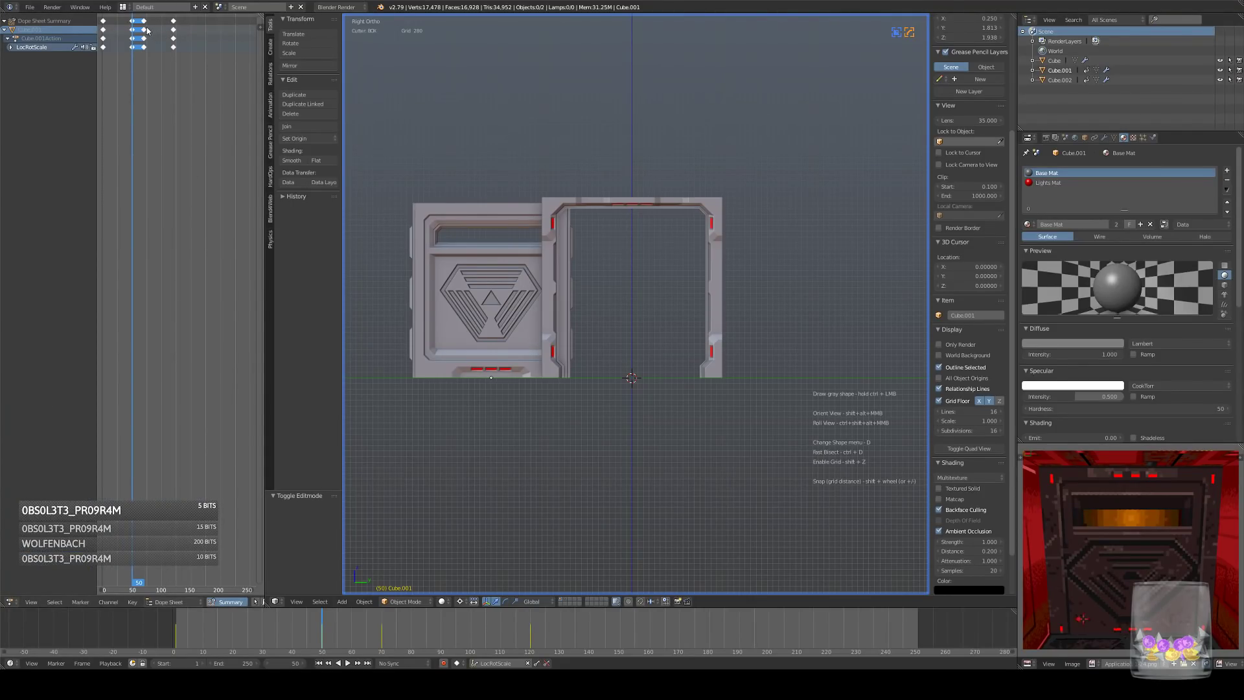
click(9, 602)
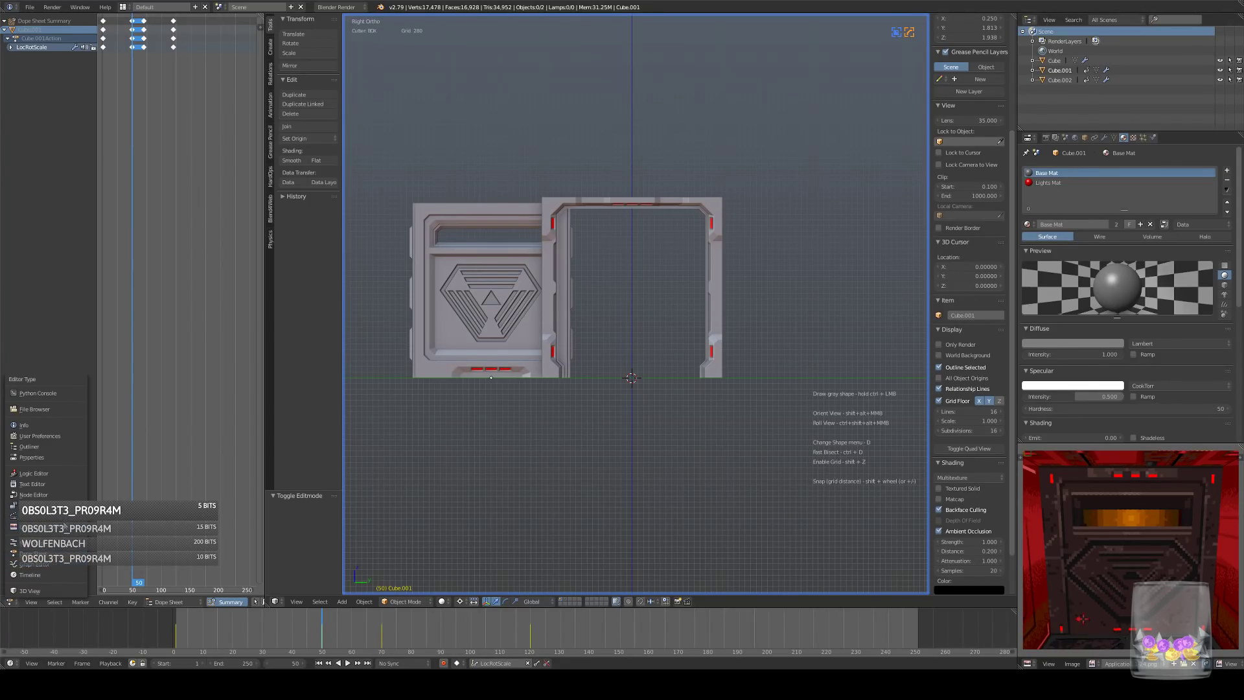
click(55, 565)
middle_drag(157, 272, 173, 324)
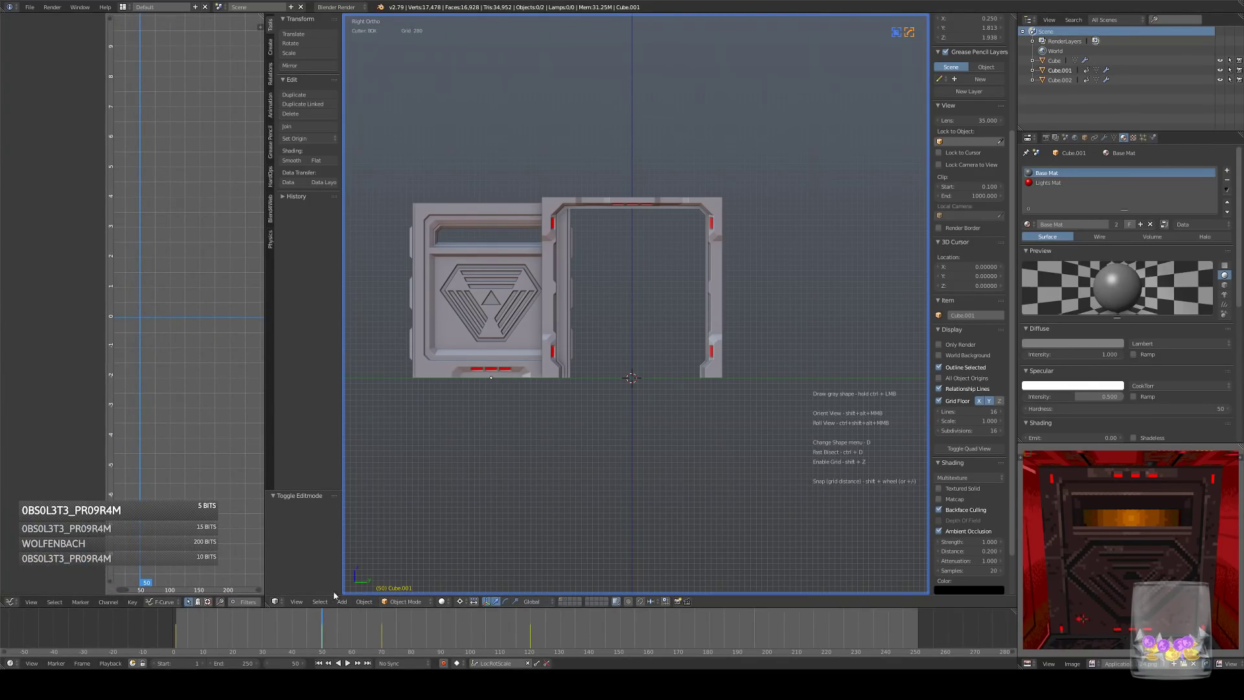
drag(267, 606, 38, 612)
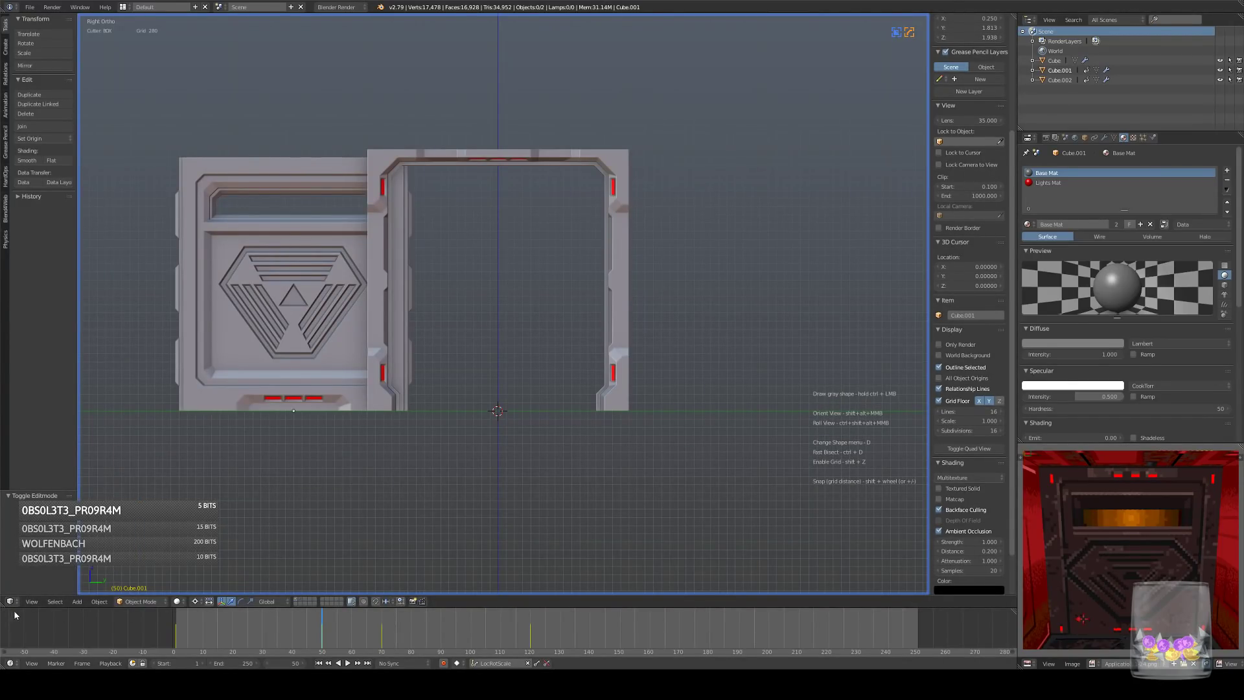
drag(6, 667, 3, 630)
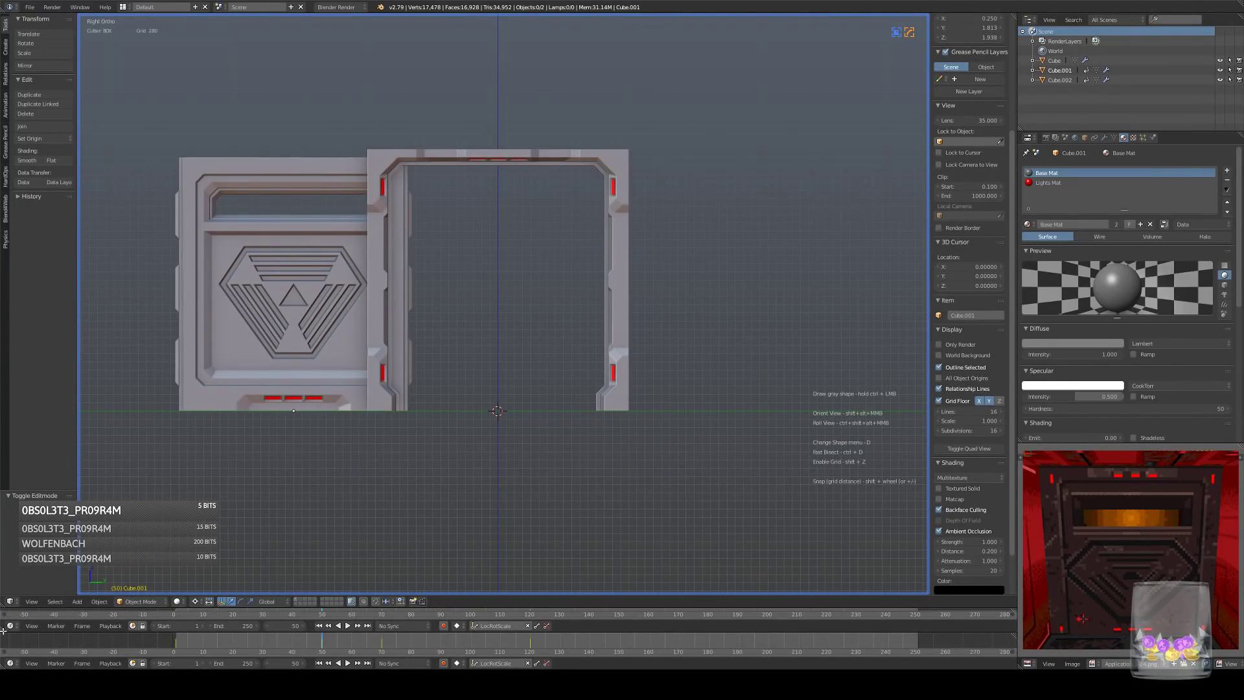
key(ctrl+z)
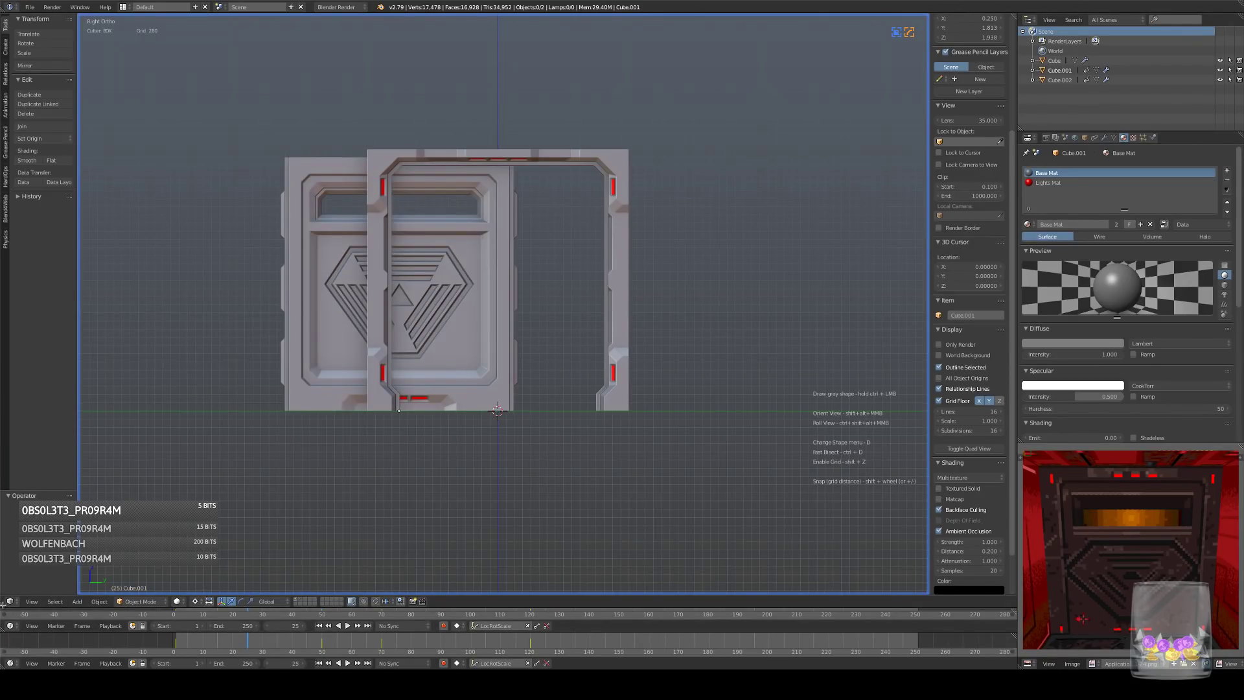
key(ctrl+z)
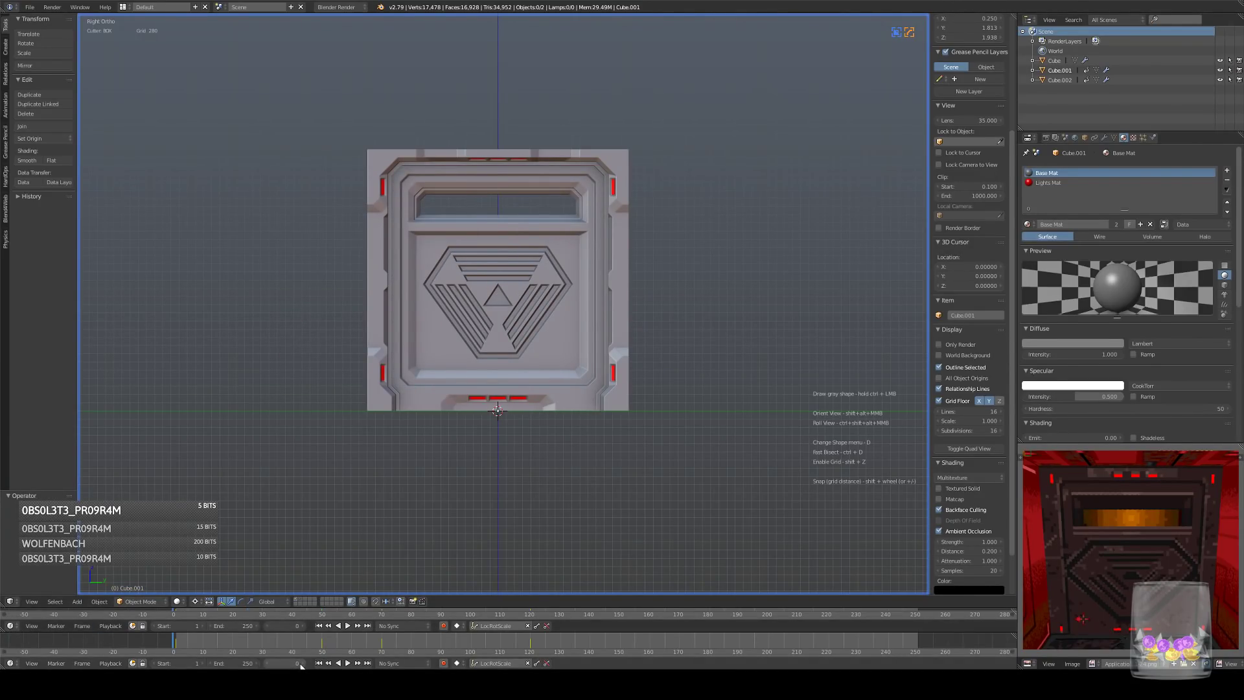
drag(198, 650, 167, 650)
- Split off a lower area of the 3D view and turn it into a wide Graph Editor above the timeline
drag(2, 609, 5, 454)
click(10, 626)
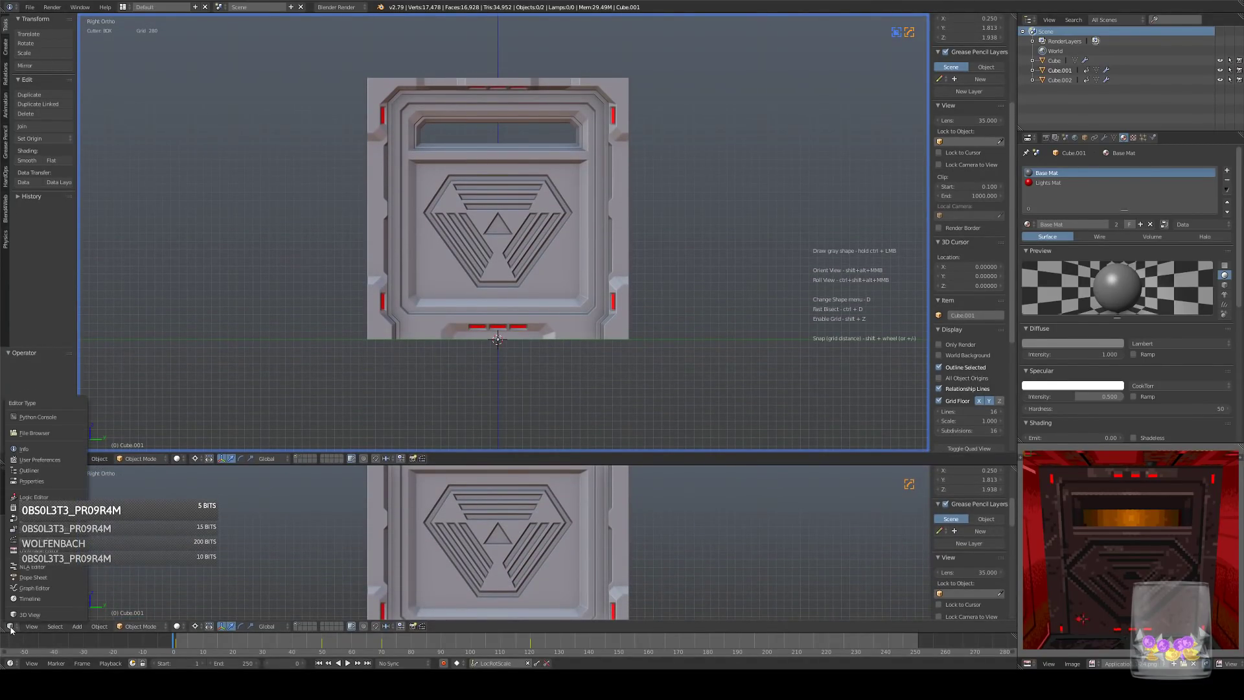
click(33, 588)
drag(264, 632, 265, 594)
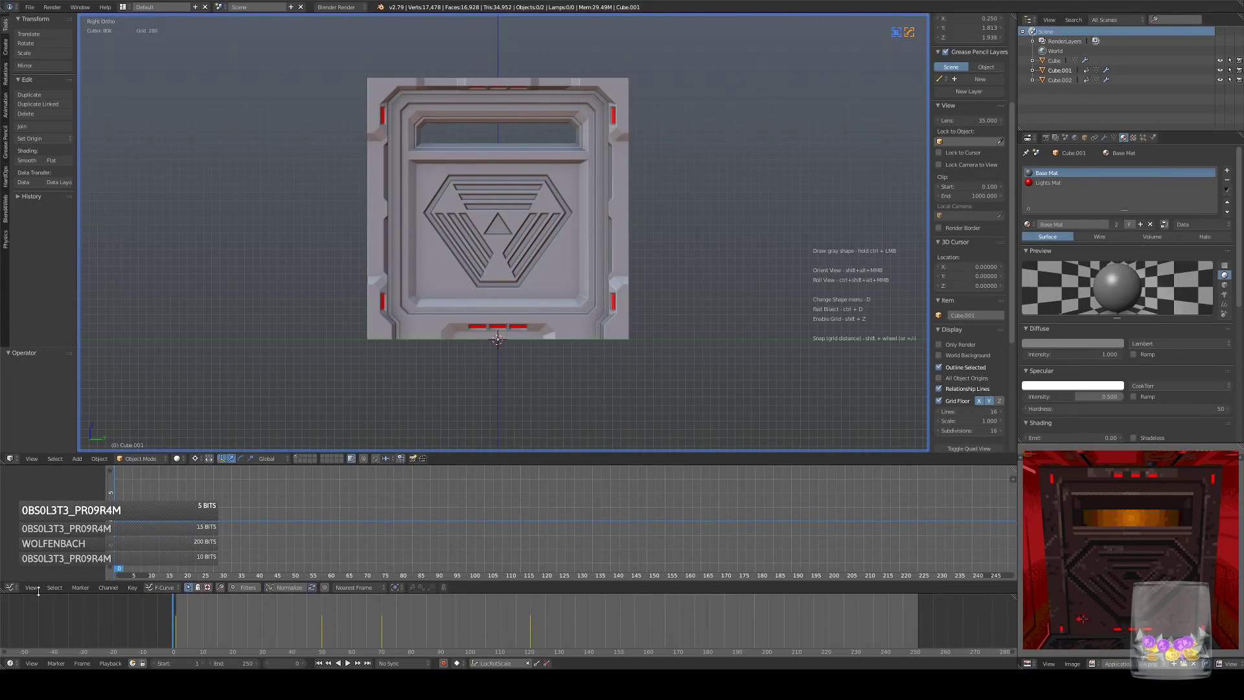
- Select the sliding inner door and frame its open-position keyframes at frames 50 and 70 in the Graph Editor
right_click(508, 313)
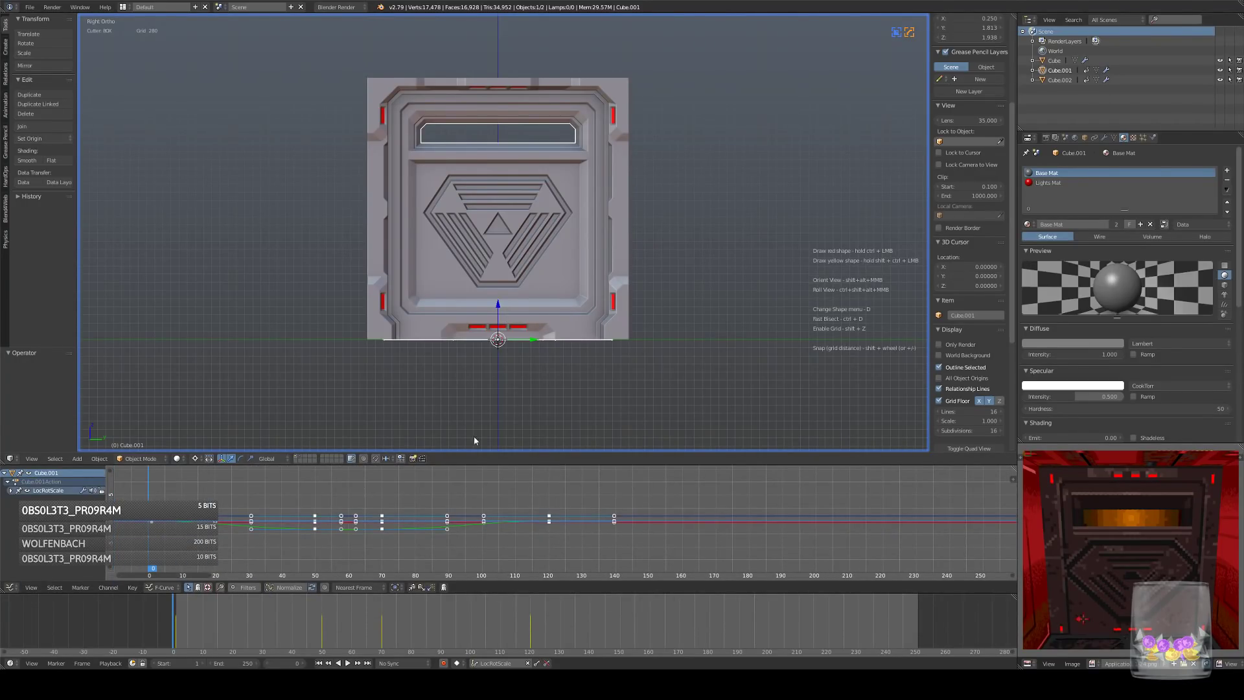
right_click(368, 518)
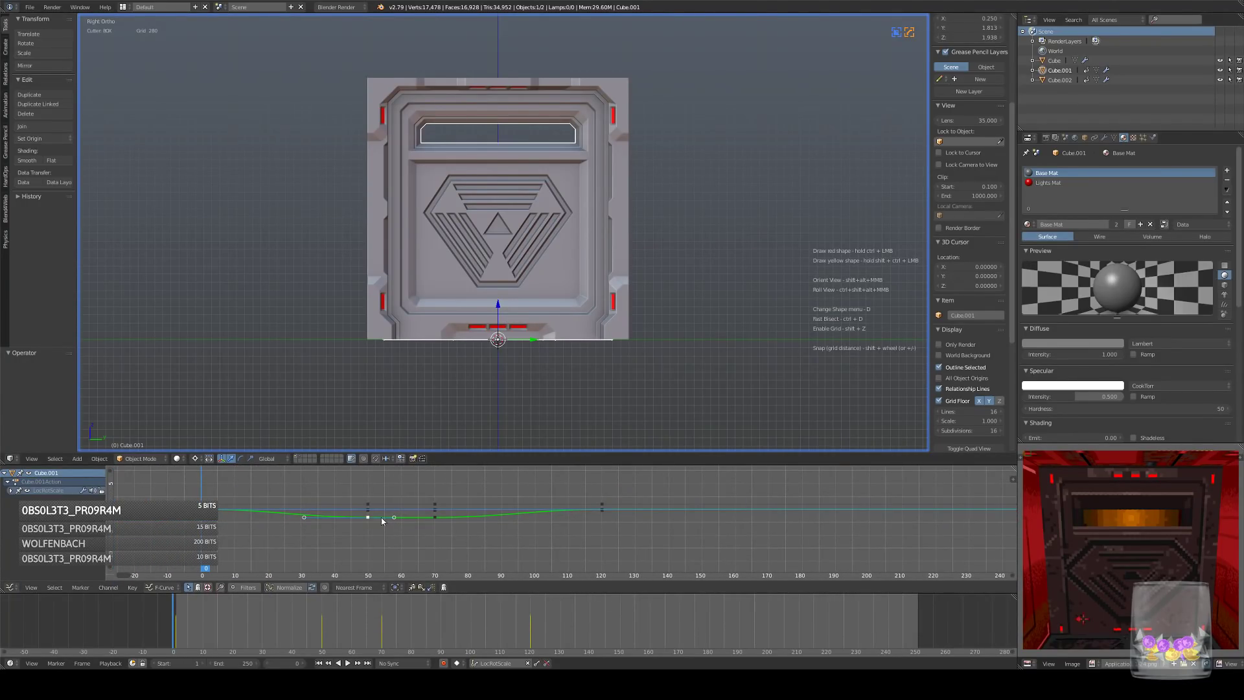
key(KP_Decimal)
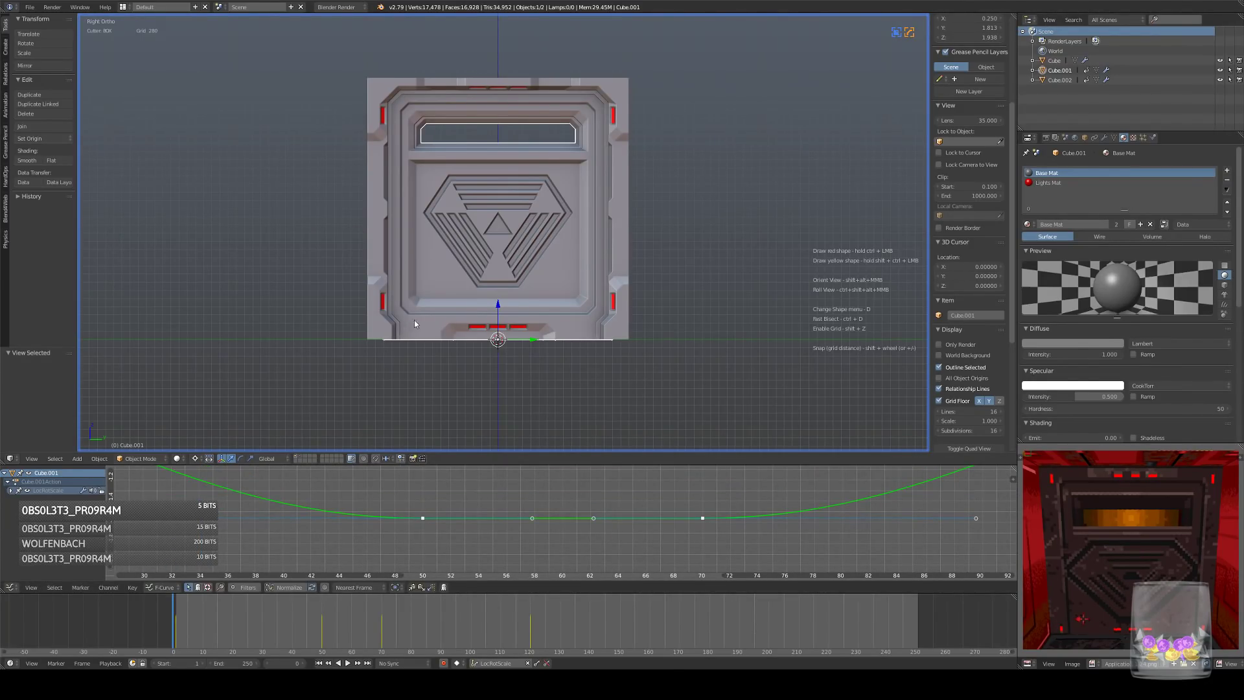
- Go to frame 56 and lower the keyframes at frames 50 and 70 by about 0.1 to slide the door further open
drag(436, 531, 507, 512)
key(g)
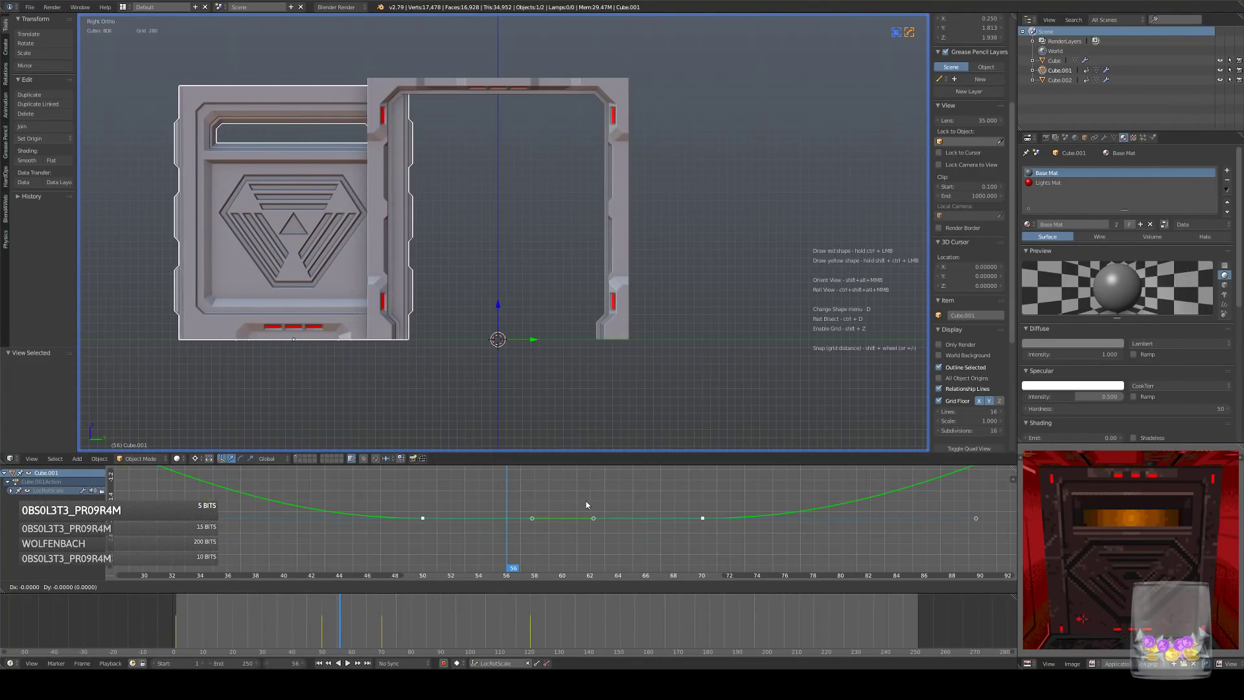
click(631, 510)
middle_drag(579, 318, 551, 355)
scroll(522, 328, up, 3)
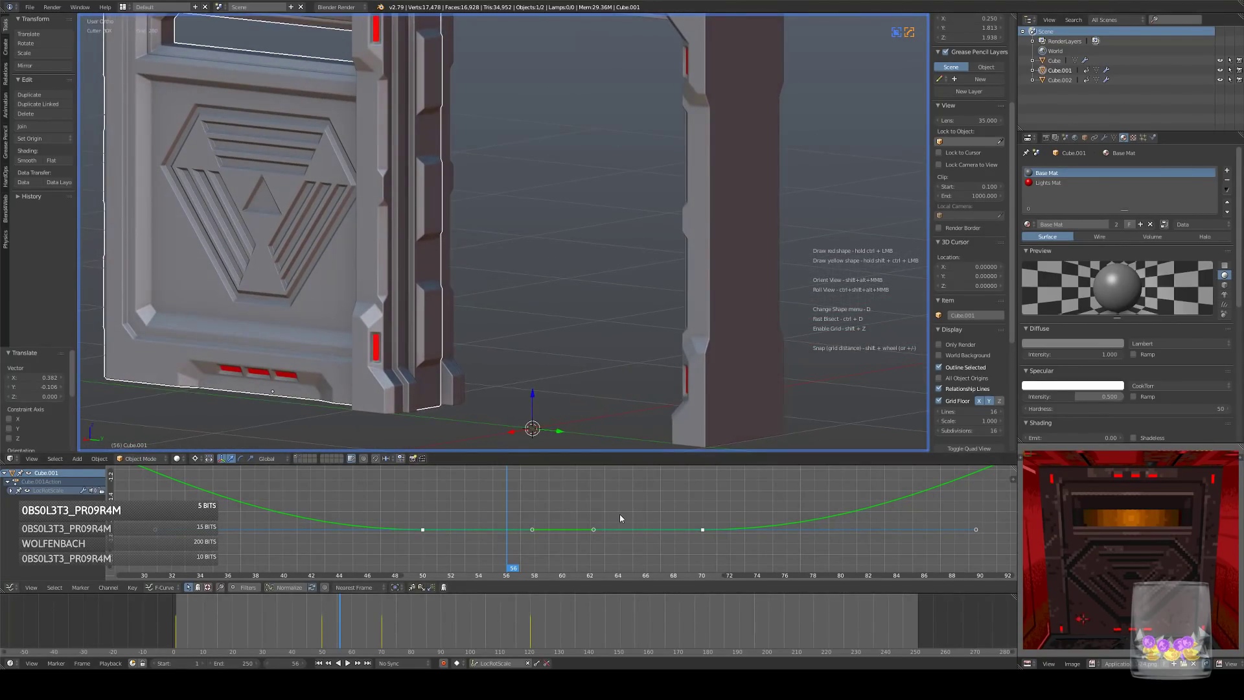
- Lower the inner door's open-position keyframes slightly so the door slides a little further open, checking the gap beside the frame
key(g)
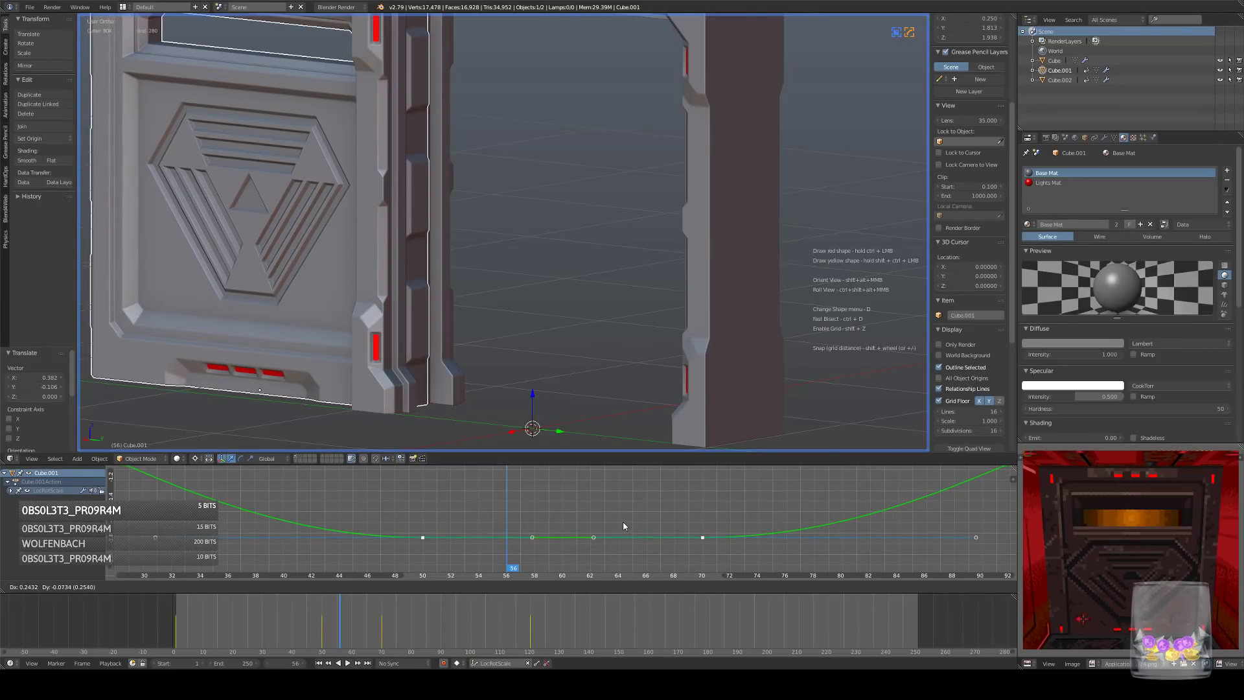
click(623, 517)
key(KP_3)
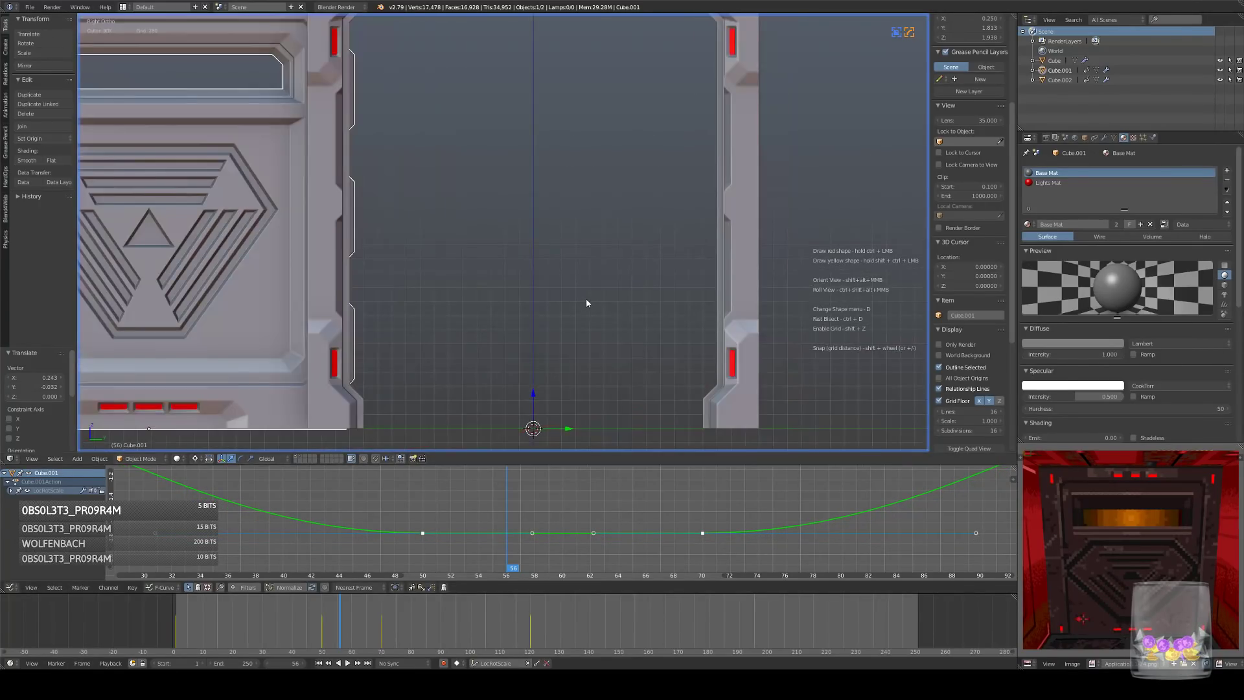
scroll(586, 299, down, 3)
middle_drag(592, 216, 532, 236)
key(a)
scroll(555, 246, up, 4)
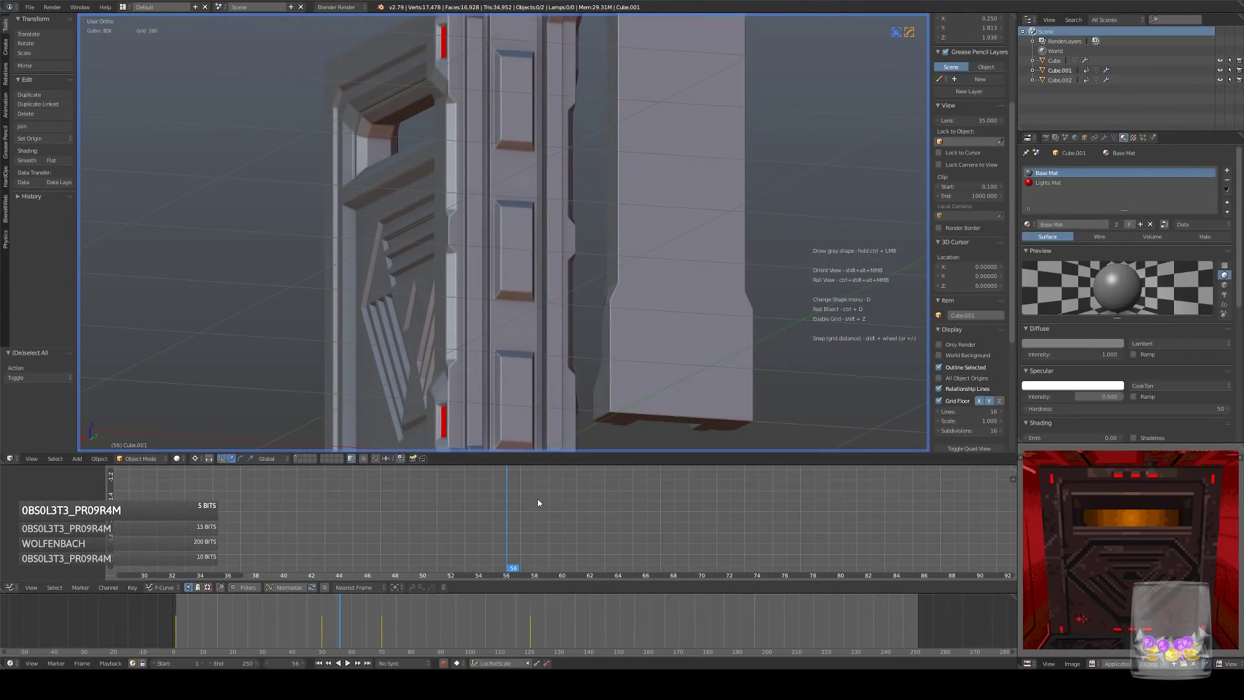
- Select the inner door and shift its open-position keyframes one frame later, to frames 51 and 71
right_click(515, 277)
key(g)
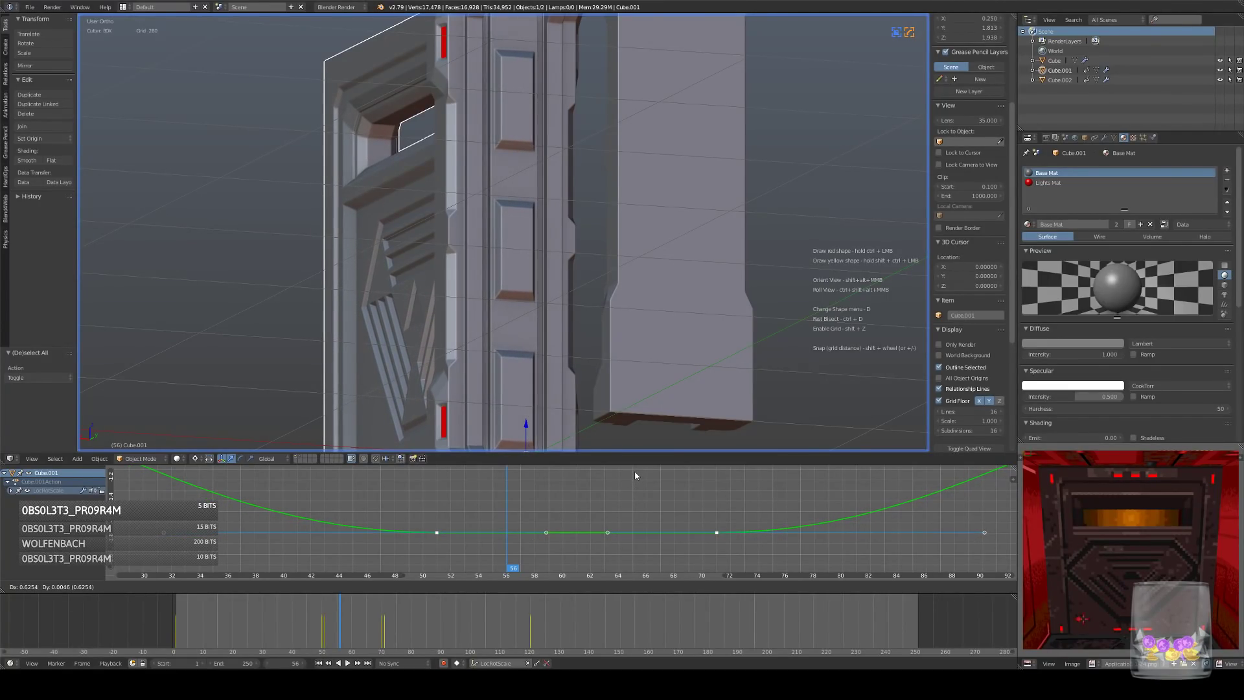
click(635, 473)
- Open the inner door's mesh for editing in wireframe display with nothing selected
key(KP_3)
scroll(609, 256, down, 2)
key(z)
shift+middle_drag(564, 235, 473, 224)
key(a)
key(Tab)
key(Tab)
right_click(479, 210)
key(Tab)
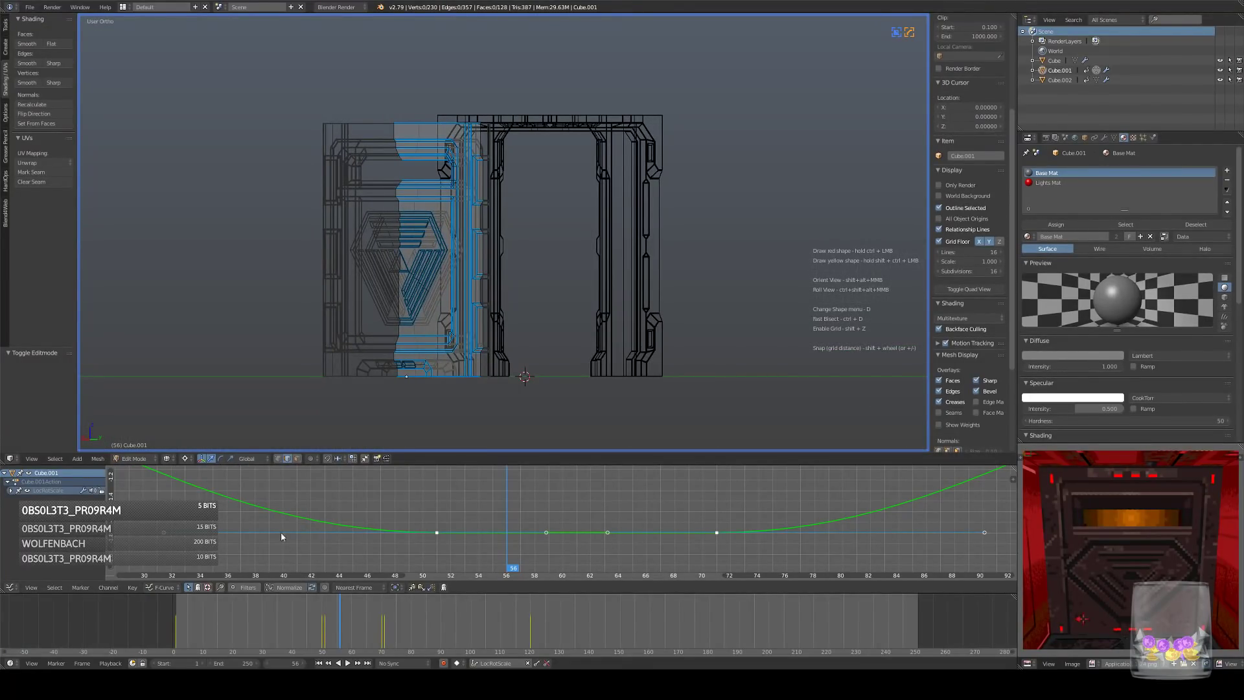
right_click(481, 169)
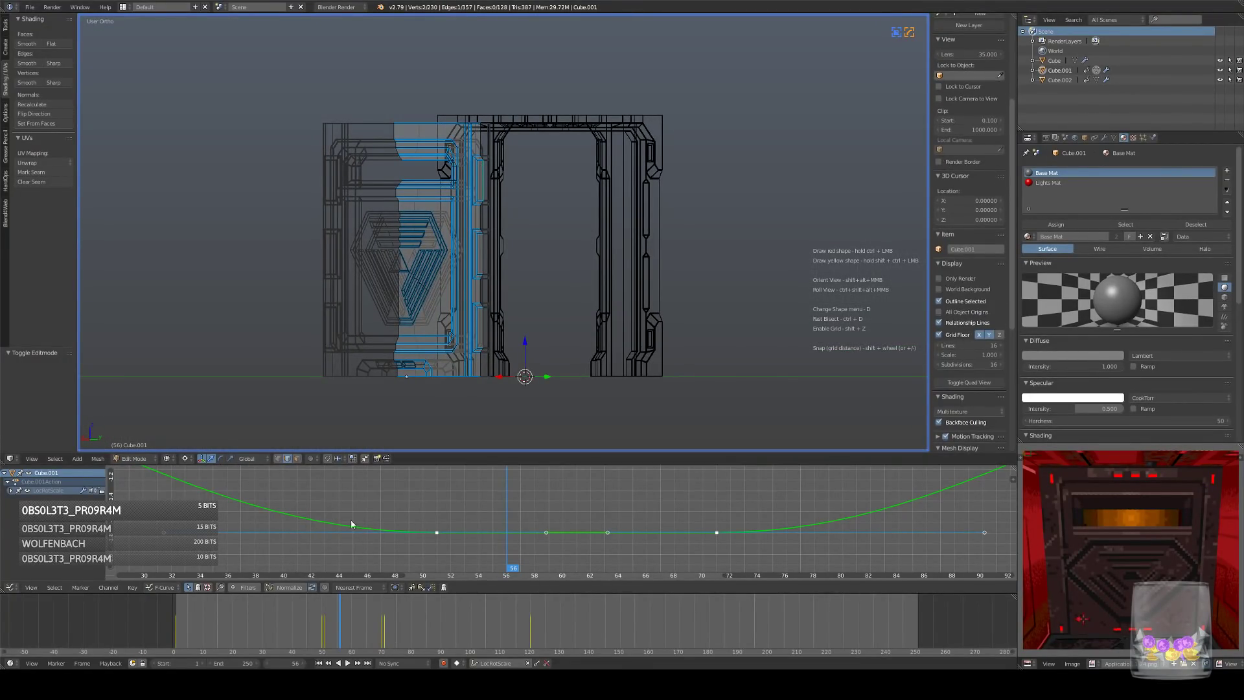
key(a)
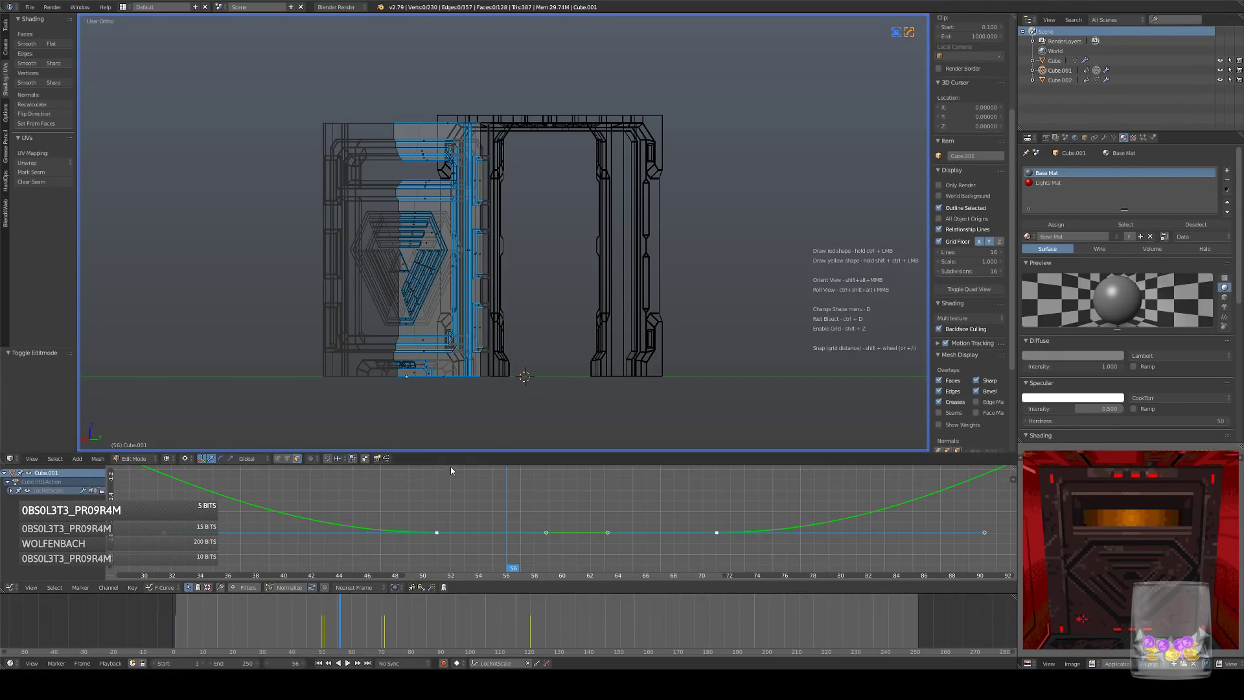
- Enlarge the 3D view by moving the area borders down and shrink the timeline to its header
drag(452, 464, 452, 491)
middle_drag(483, 337, 424, 347)
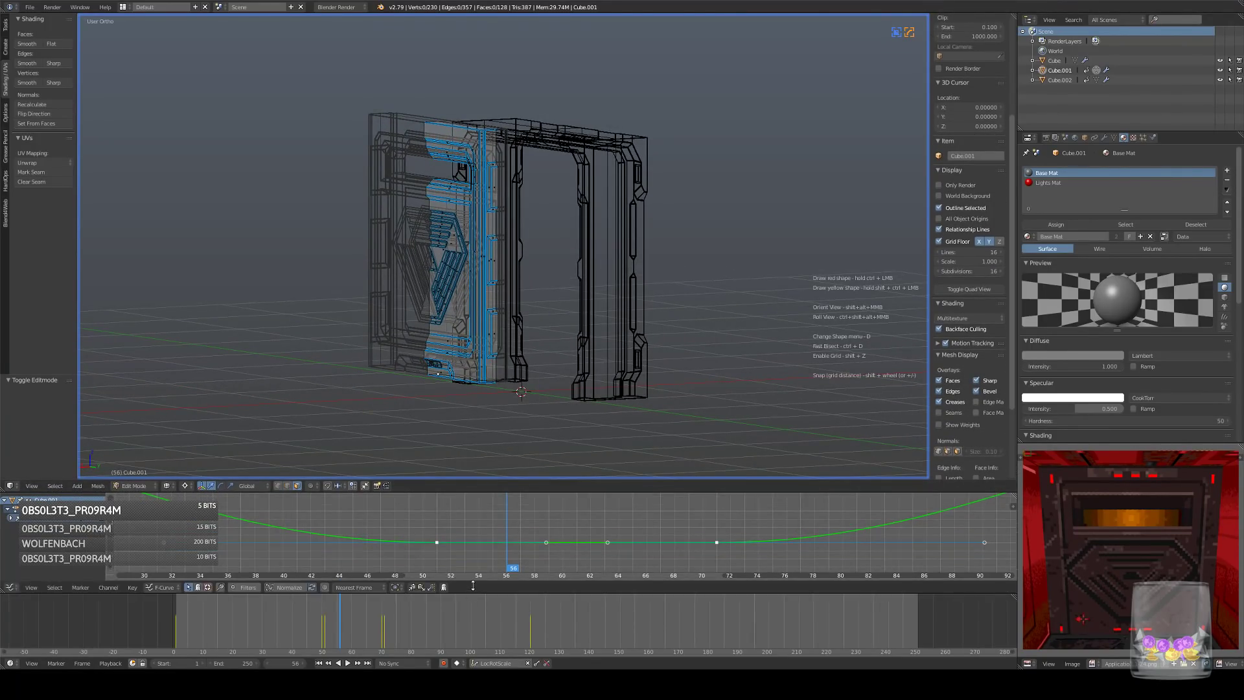
drag(474, 593, 477, 602)
middle_drag(485, 382, 486, 396)
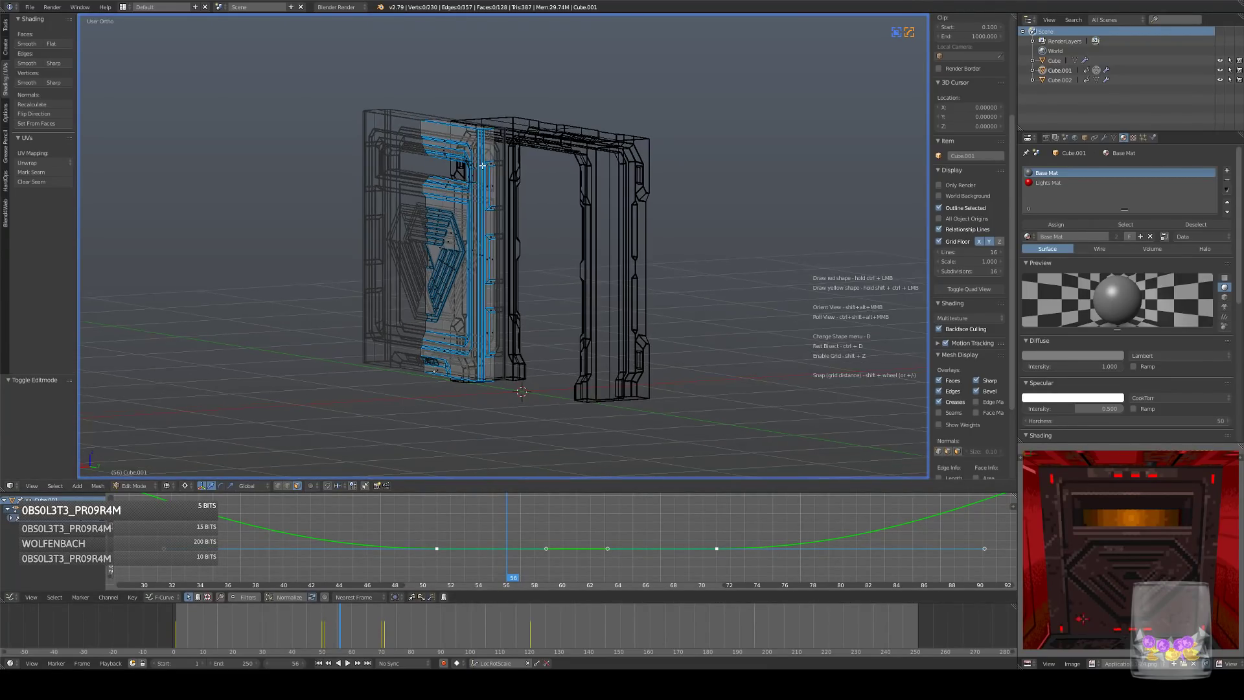
drag(517, 602, 524, 656)
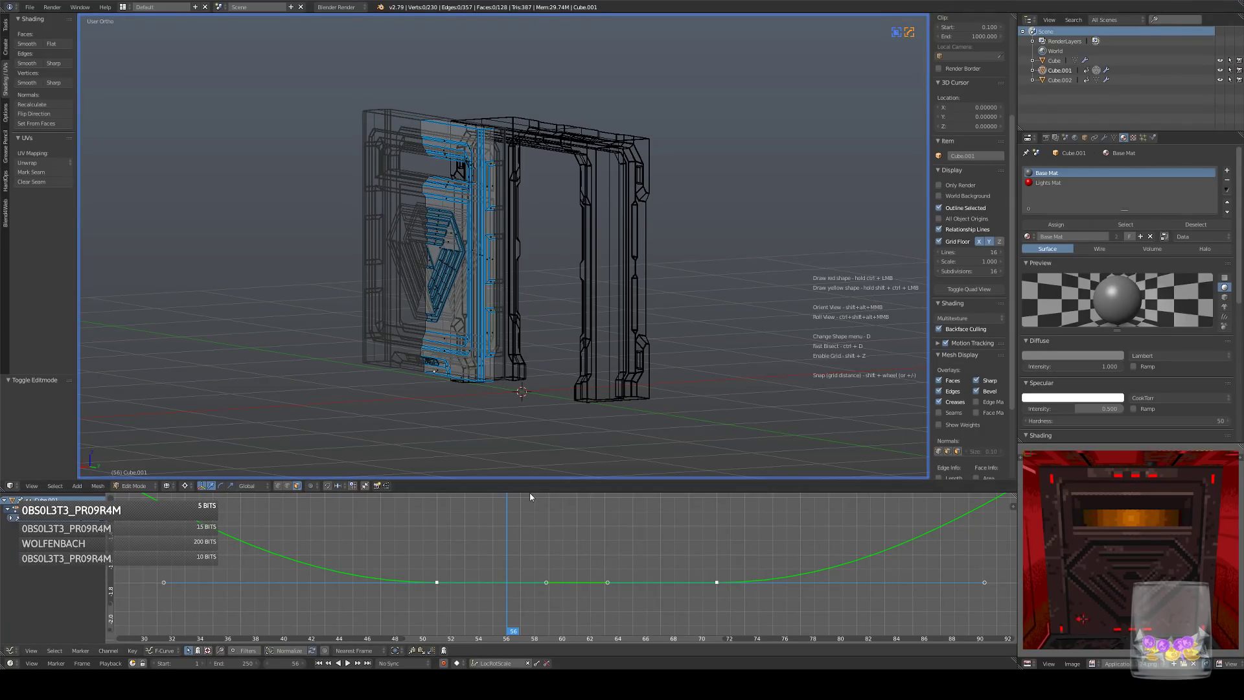
drag(529, 492, 530, 522)
- Select the front faces of the inner door's three side blocks and grow the selection to their bevelled sides
middle_drag(500, 279, 499, 221)
click(504, 295)
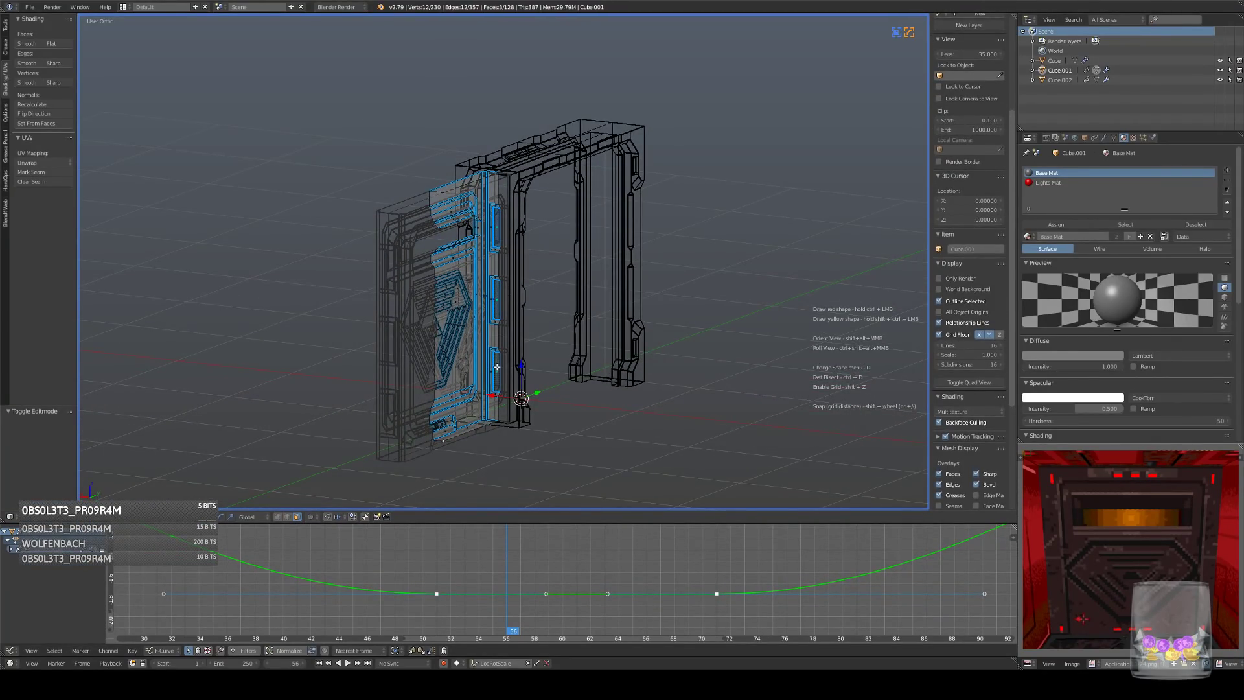
key(KP_3)
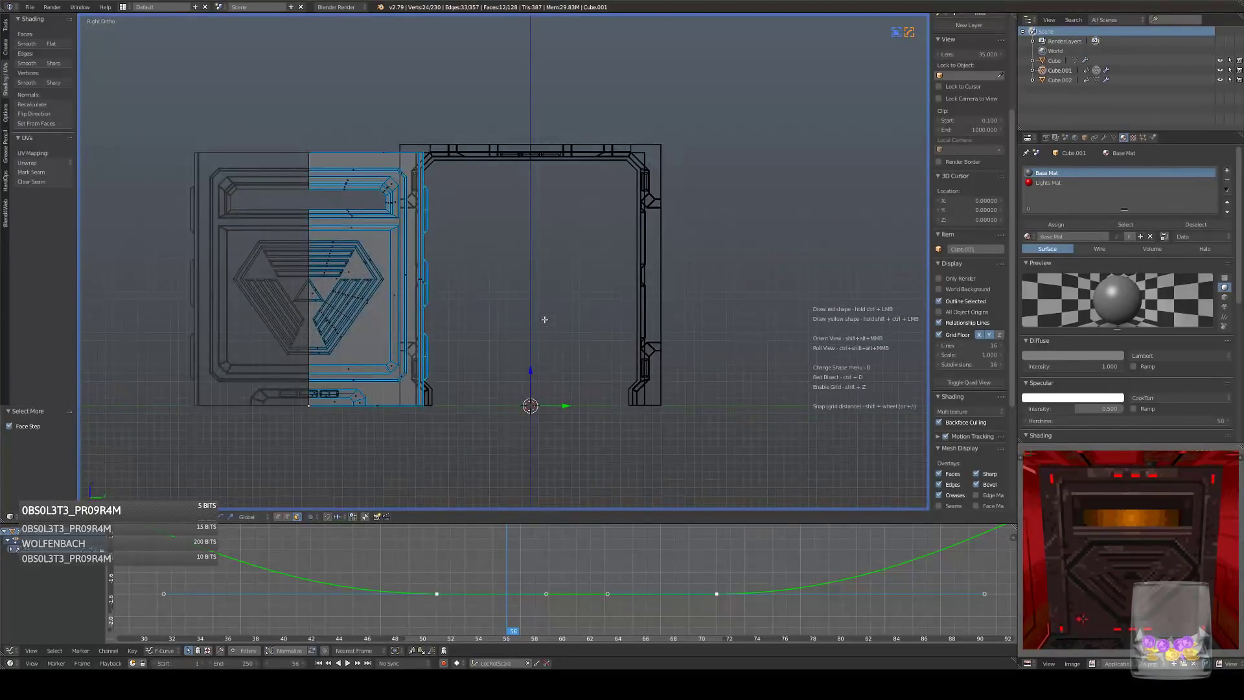
- Try to duplicate the selected side blocks along the Y axis onto the frame's opposite jamb
key(shift+d)
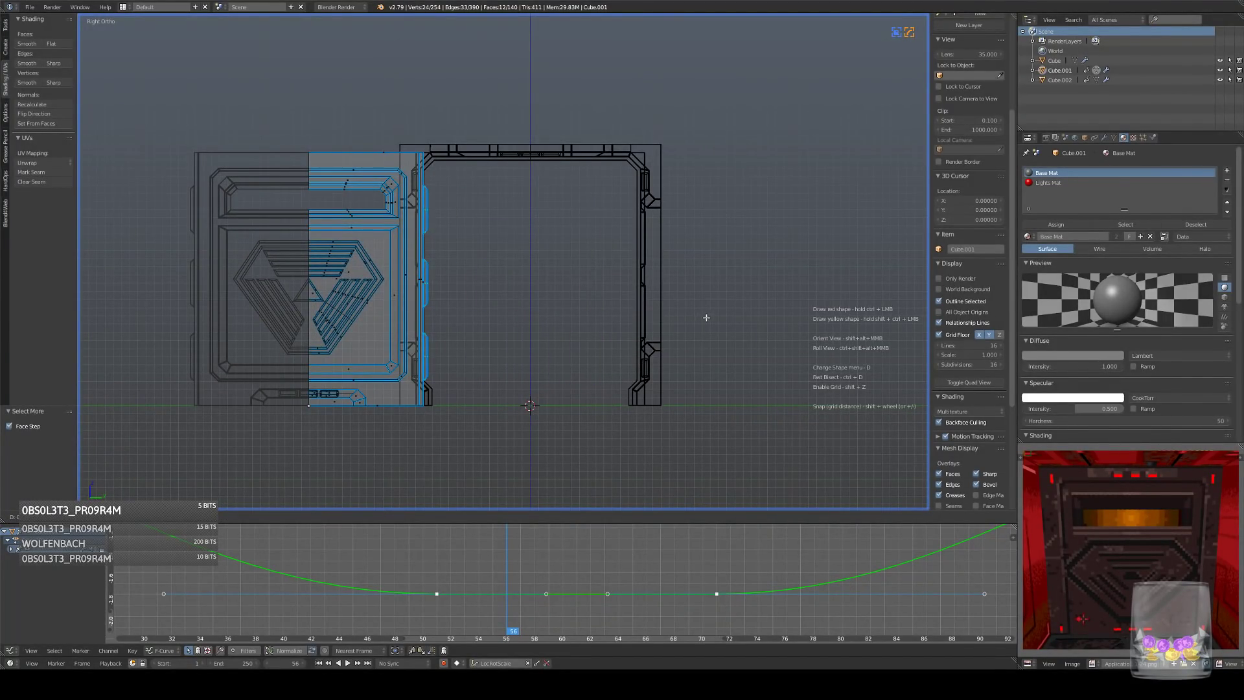
key(y)
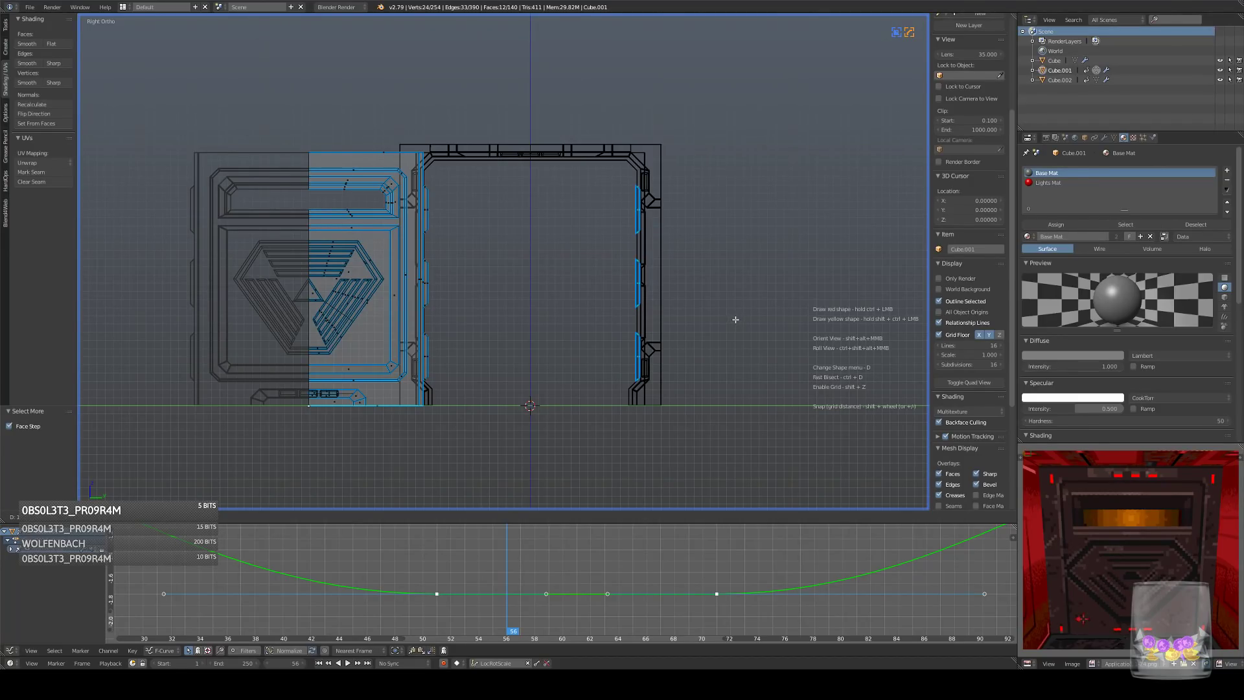
right_click(721, 322)
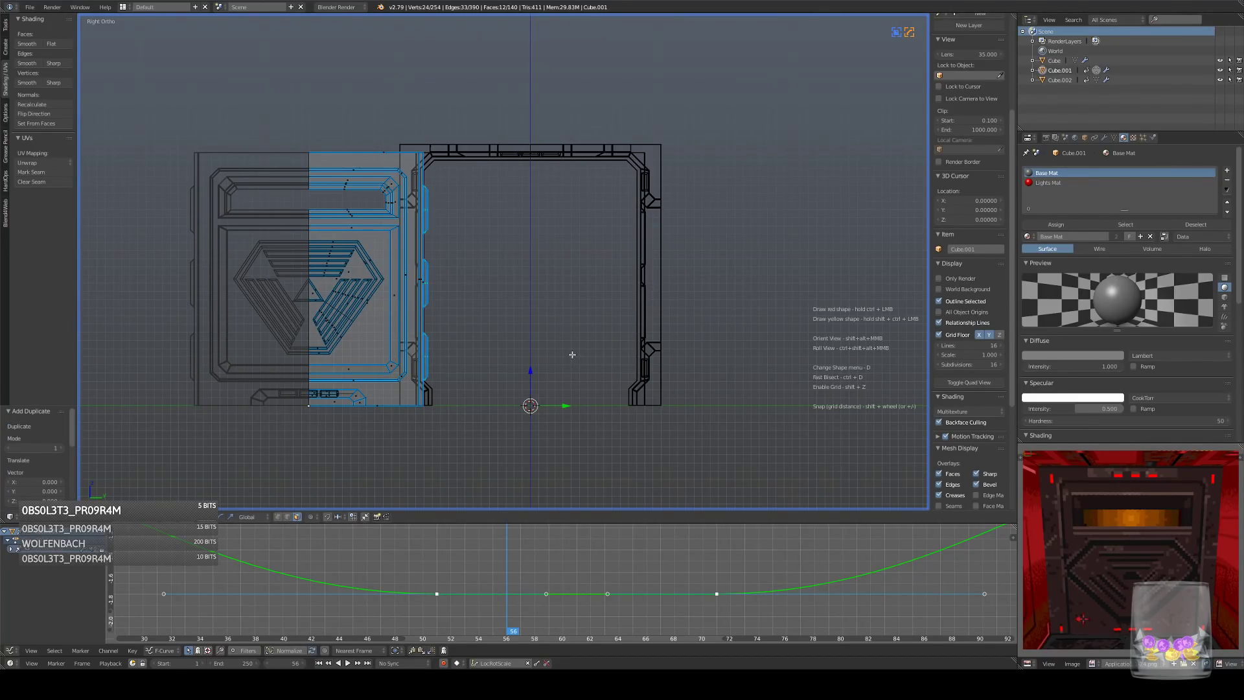
key(ctrl+z)
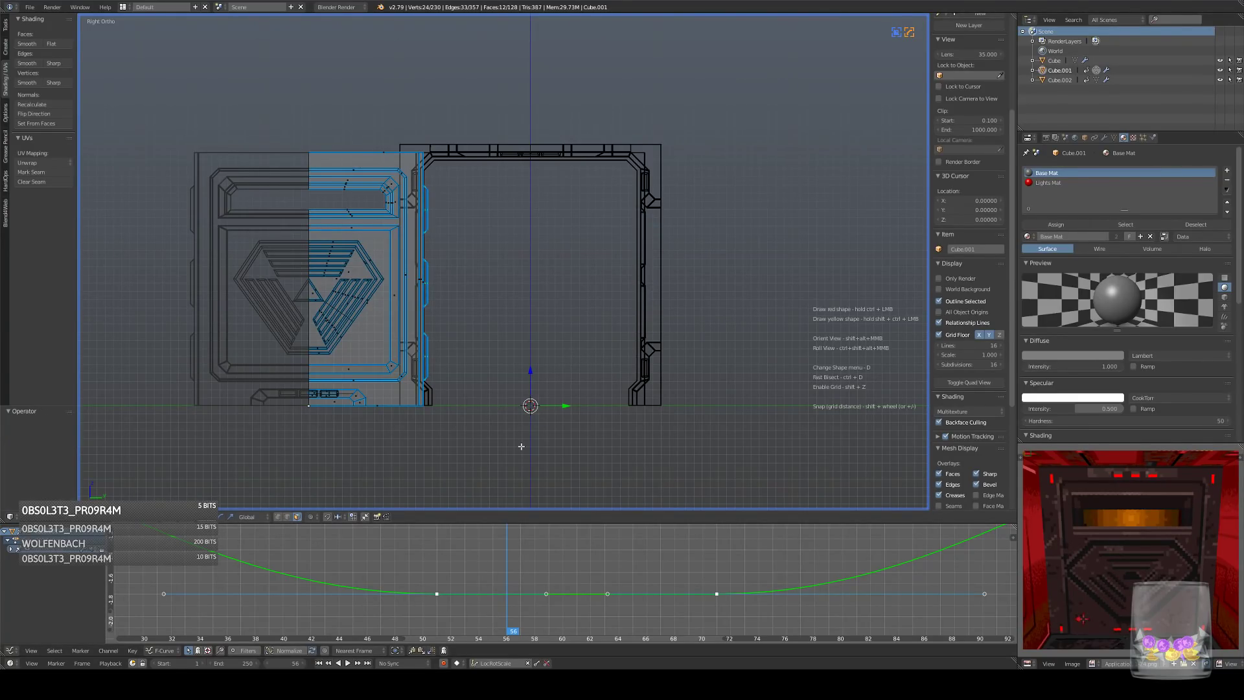
- Scrub back to frame 0 so the door is closed, and show it from the right side
drag(482, 626, 131, 618)
scroll(464, 579, down, 8)
scroll(465, 578, down, 1)
middle_drag(464, 579, 591, 599)
drag(457, 624, 268, 627)
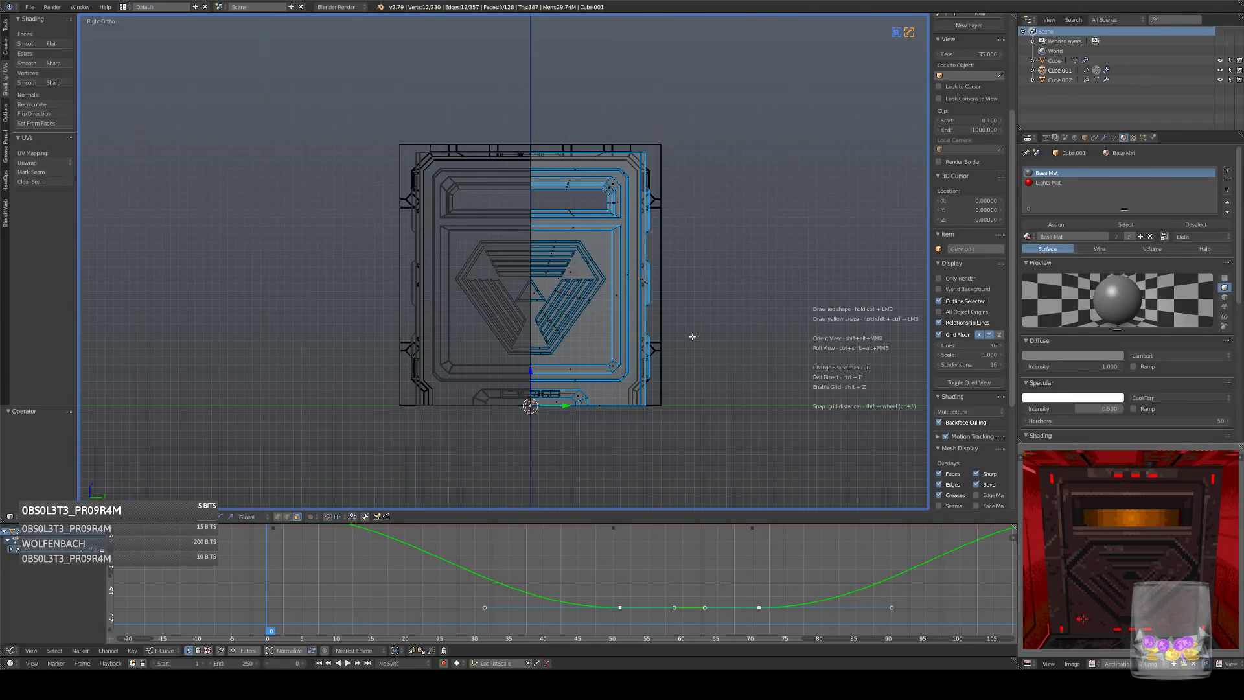
middle_drag(737, 309, 714, 282)
key(KP_3)
shift+middle_drag(705, 325, 678, 311)
scroll(735, 319, up, 2)
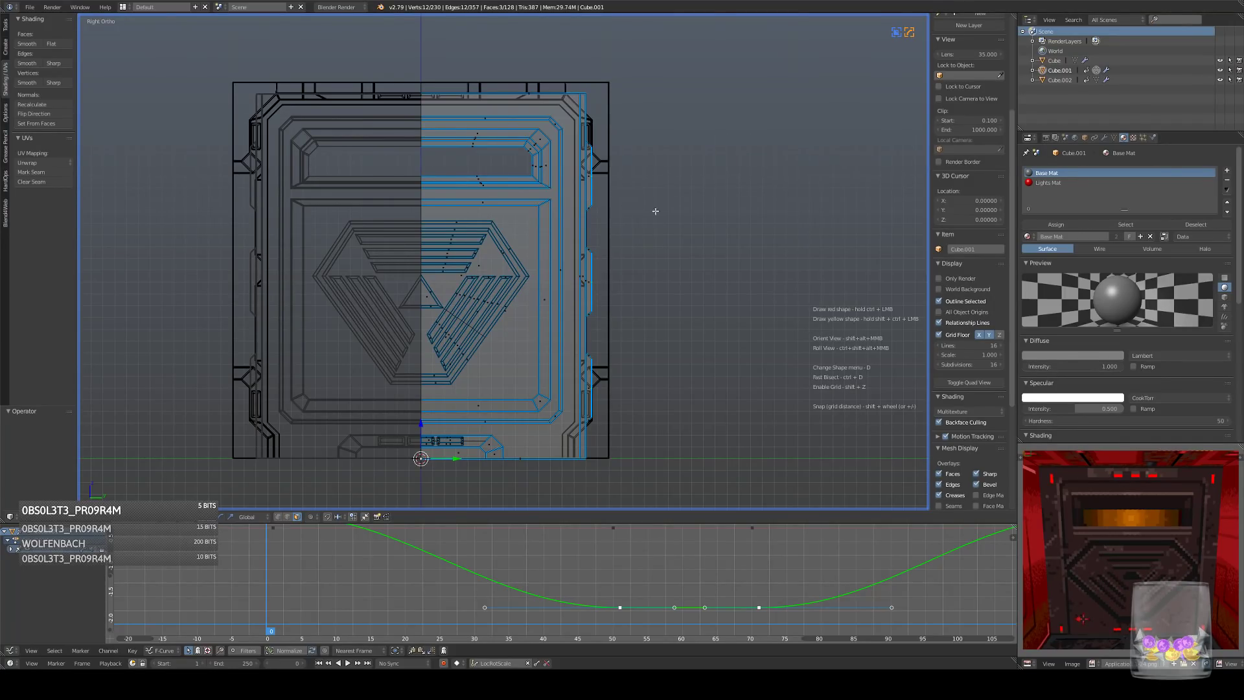
- Grow the side-block selection to the bevels, duplicate it in place and separate the copy into its own object
middle_drag(663, 246, 700, 260)
key(ctrl+KP_Add)
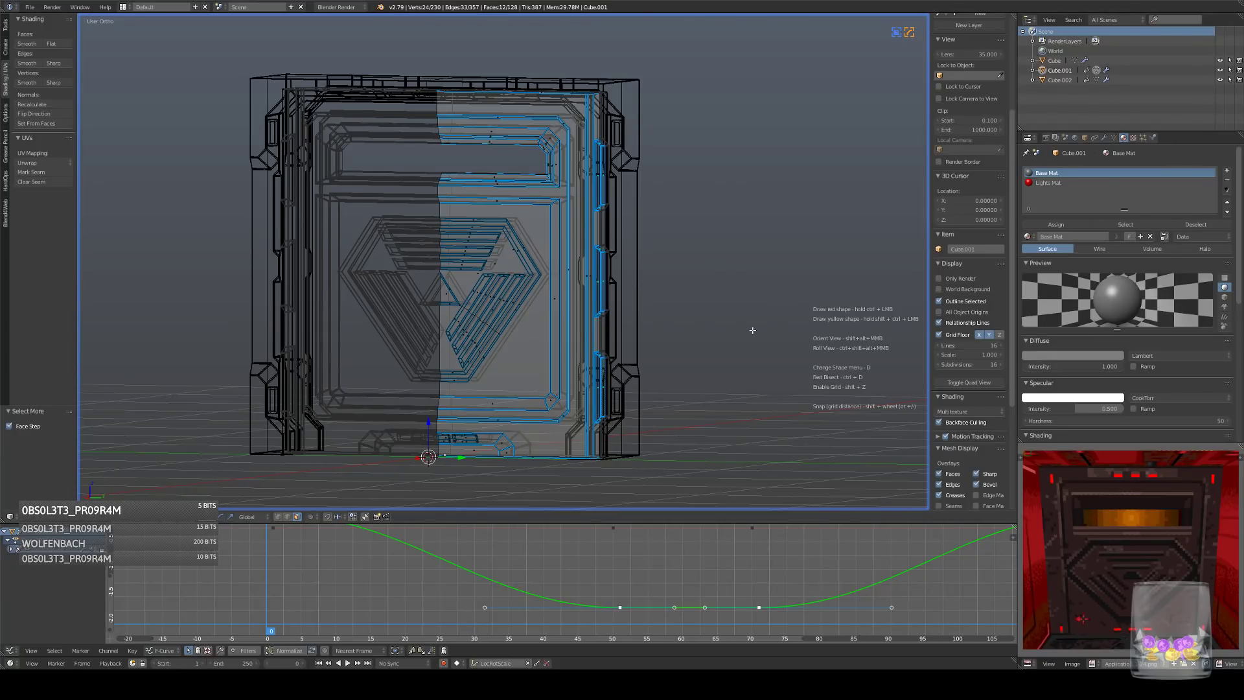
key(KP_3)
key(shift+d)
right_click(798, 276)
key(p)
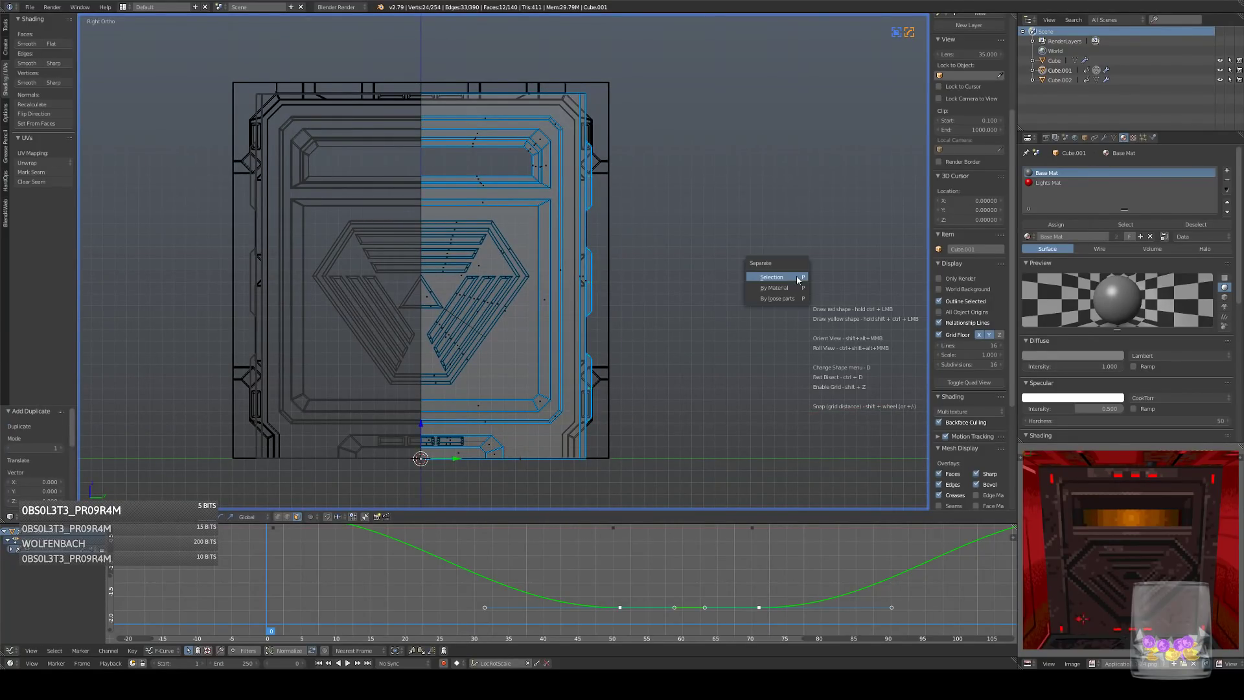
click(797, 276)
- Join the separated side blocks into the outer door frame object
middle_drag(621, 223, 466, 237)
key(Tab)
right_click(610, 209)
right_click(609, 209)
middle_drag(610, 209, 699, 214)
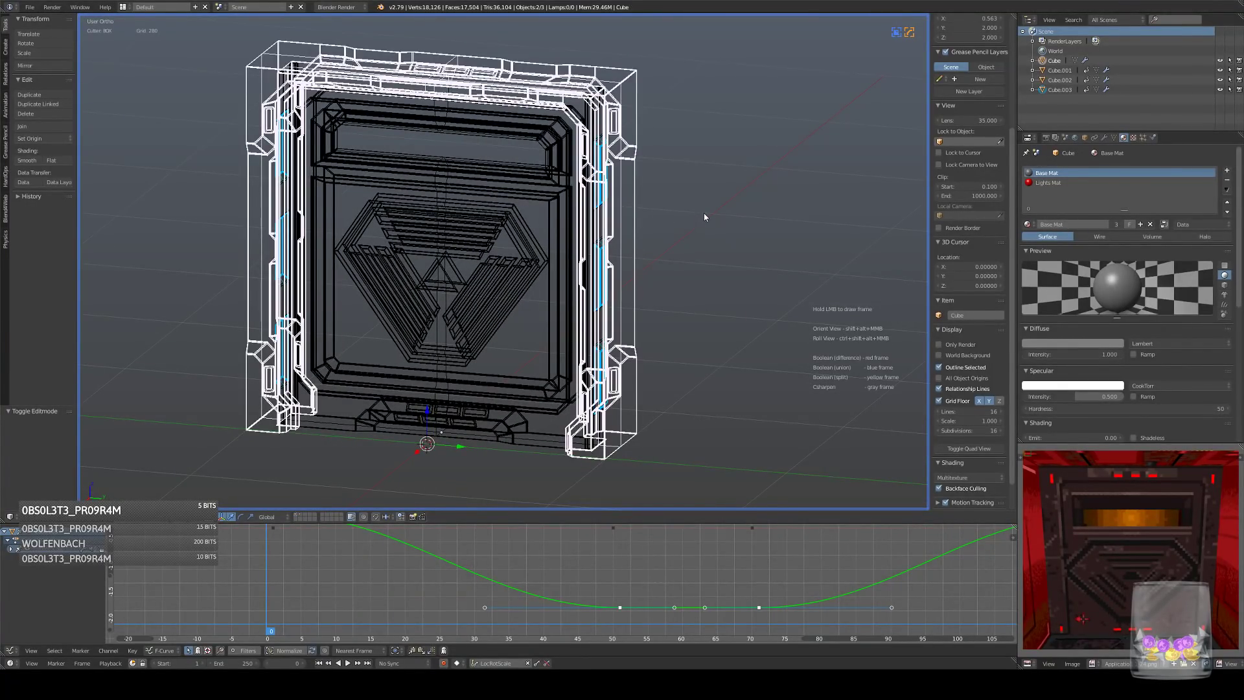
shift+right_click(616, 210)
key(ctrl+j)
- Isolate the door frame in local view and delete the flat inner jamb face behind the joined blocks
key(KP_Divide)
key(Tab)
mouse_move(616, 198)
middle_down()
mouse_move(652, 216)
mouse_move(681, 203)
mouse_move(569, 228)
middle_up()
key(z)
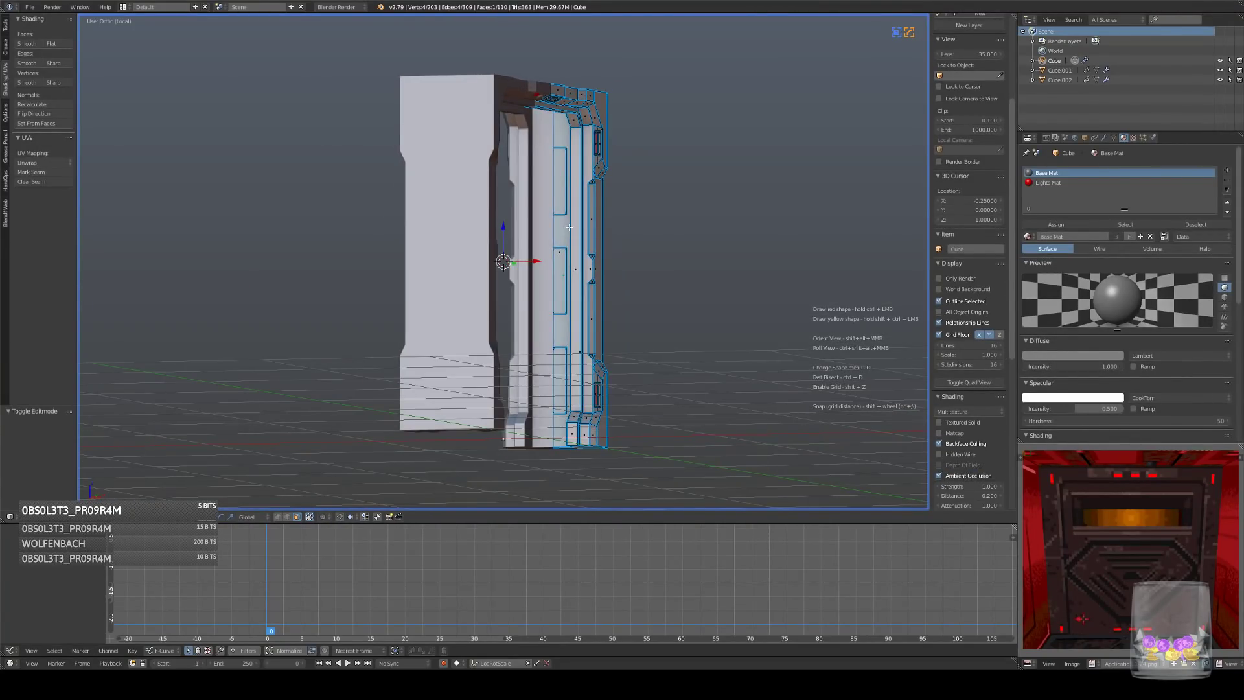
key(z)
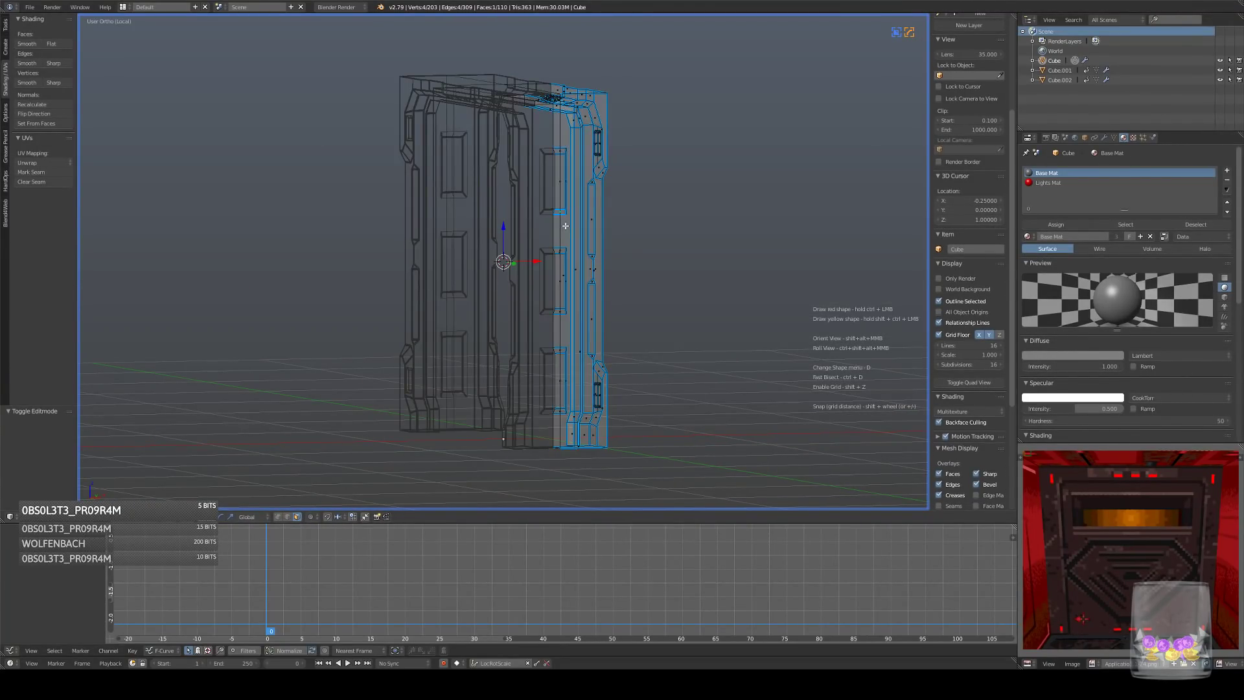
key(z)
key(x)
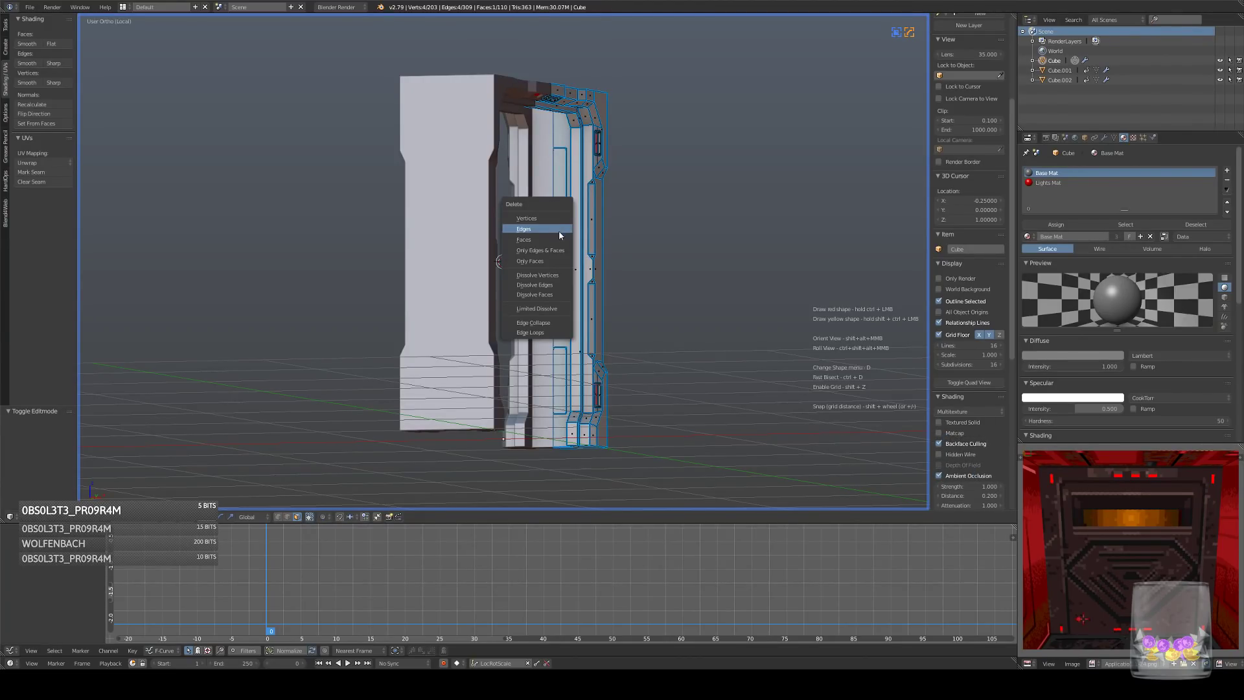
click(558, 230)
middle_drag(559, 229, 473, 292)
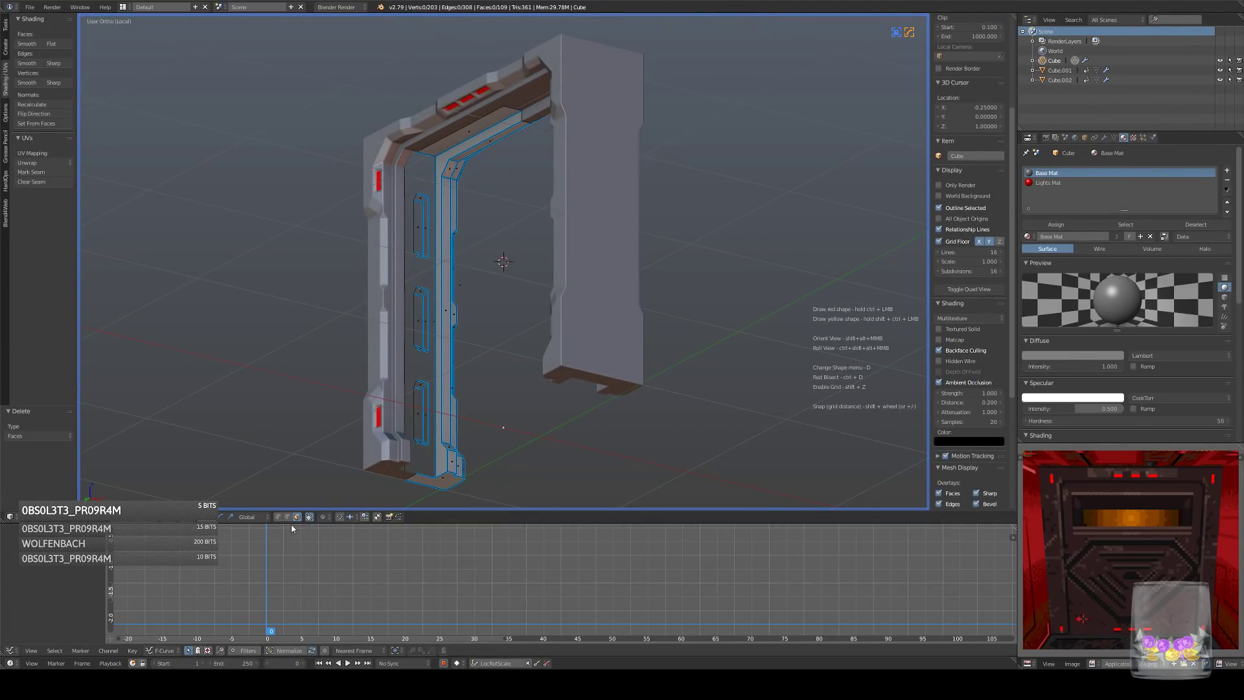
- Select all faces of the three joined blocks and flip their normals to form recesses in the jamb
right_click(418, 300)
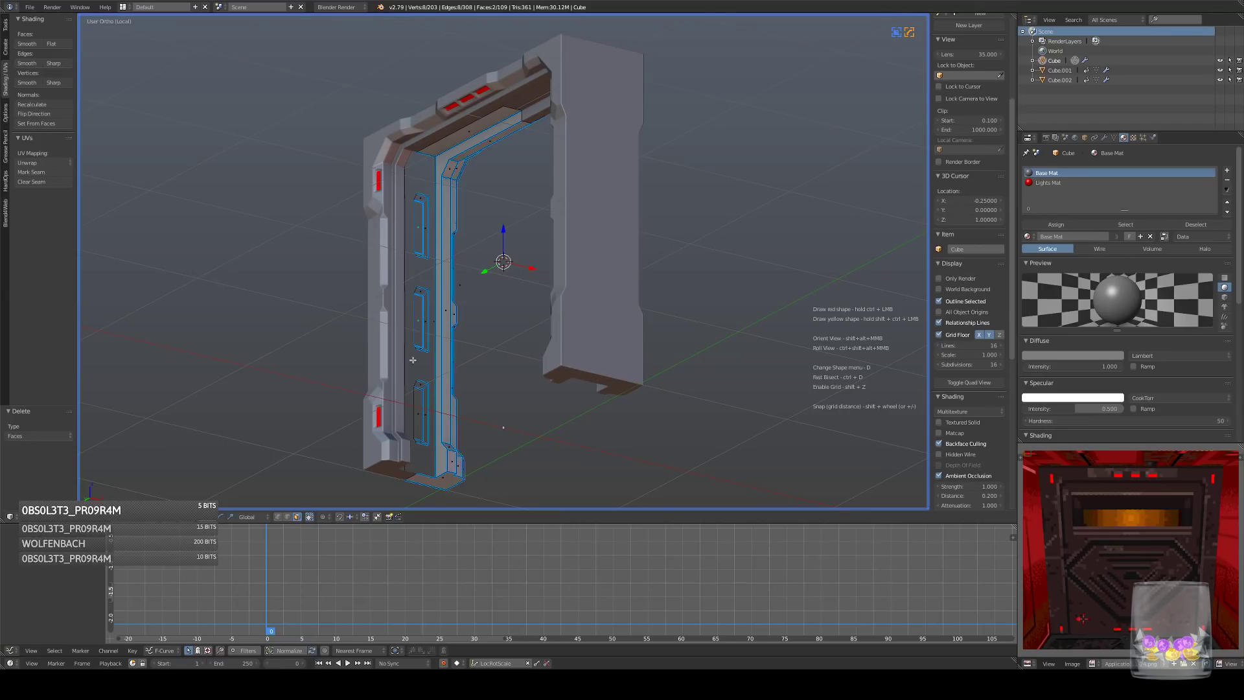
key(ctrl+KP_Add)
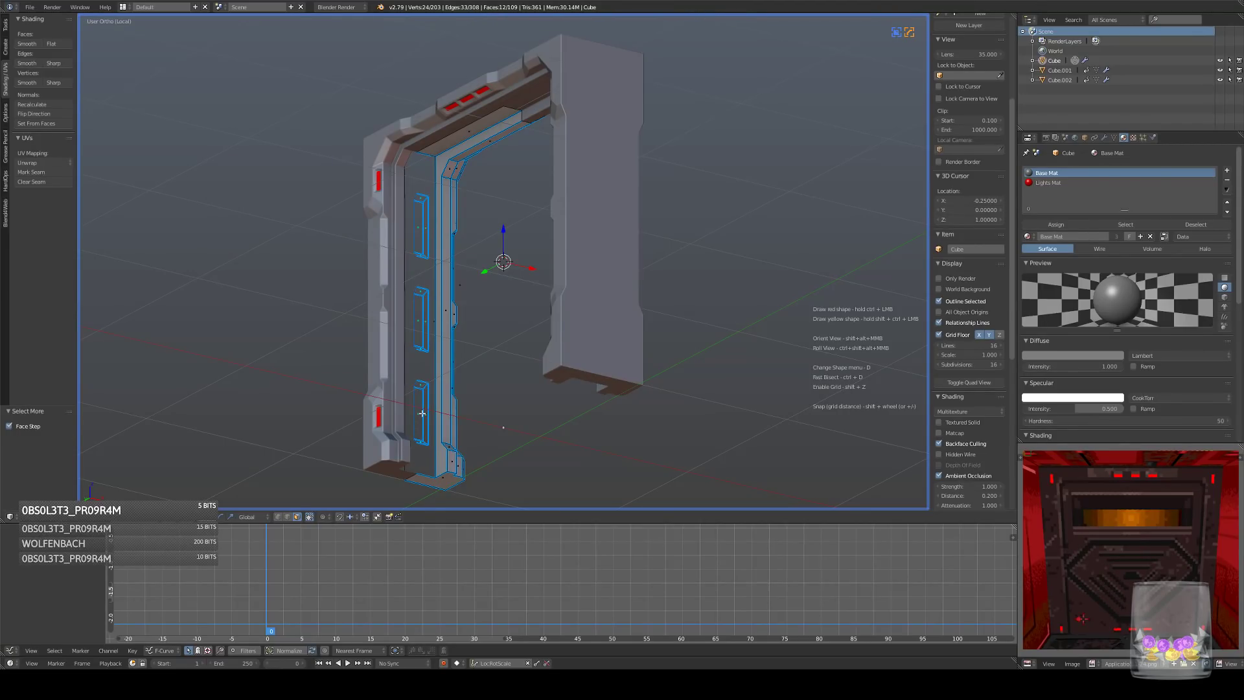
click(37, 114)
middle_drag(728, 230, 713, 255)
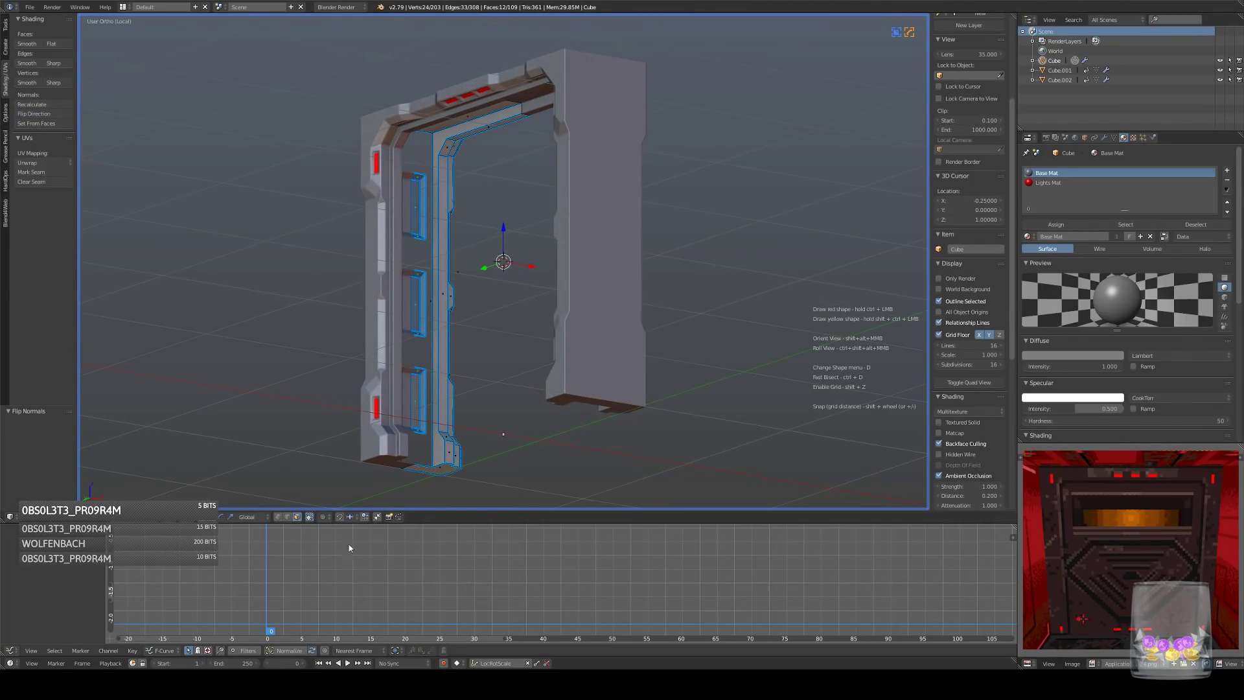
- Fill the gaps above, between and below the three recesses with new faces along the inner jamb
scroll(483, 149, up, 3)
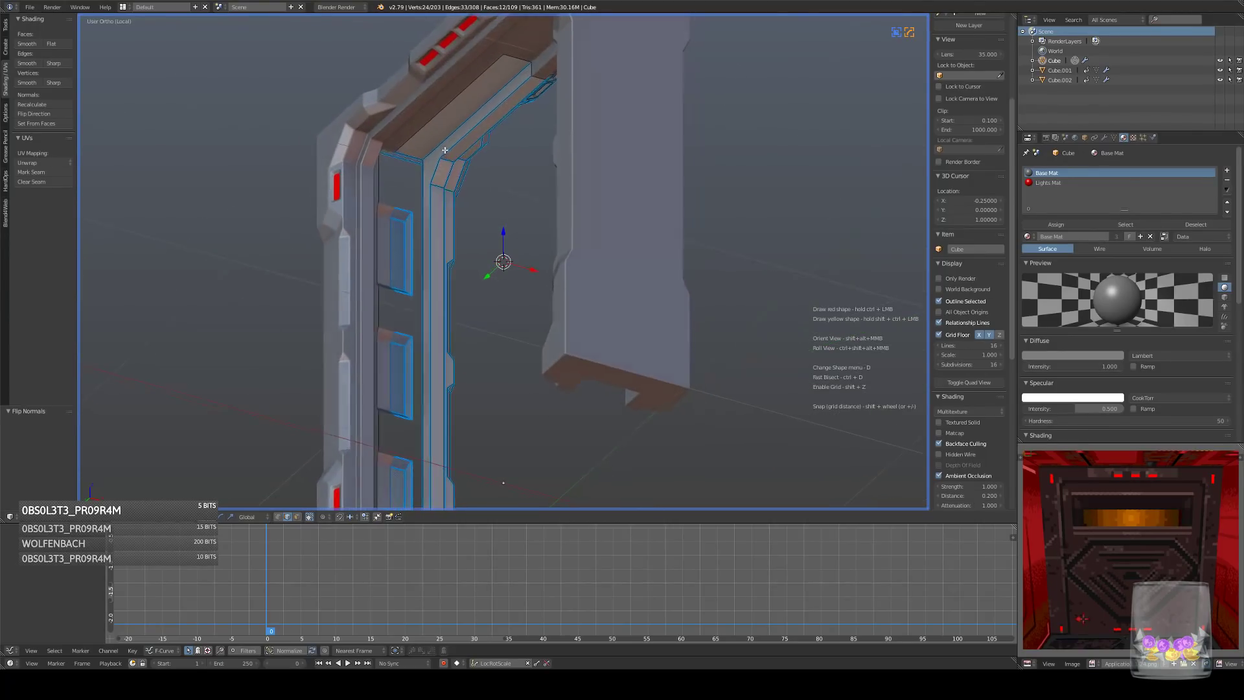
right_click(405, 203)
shift+right_click(412, 203)
key(f)
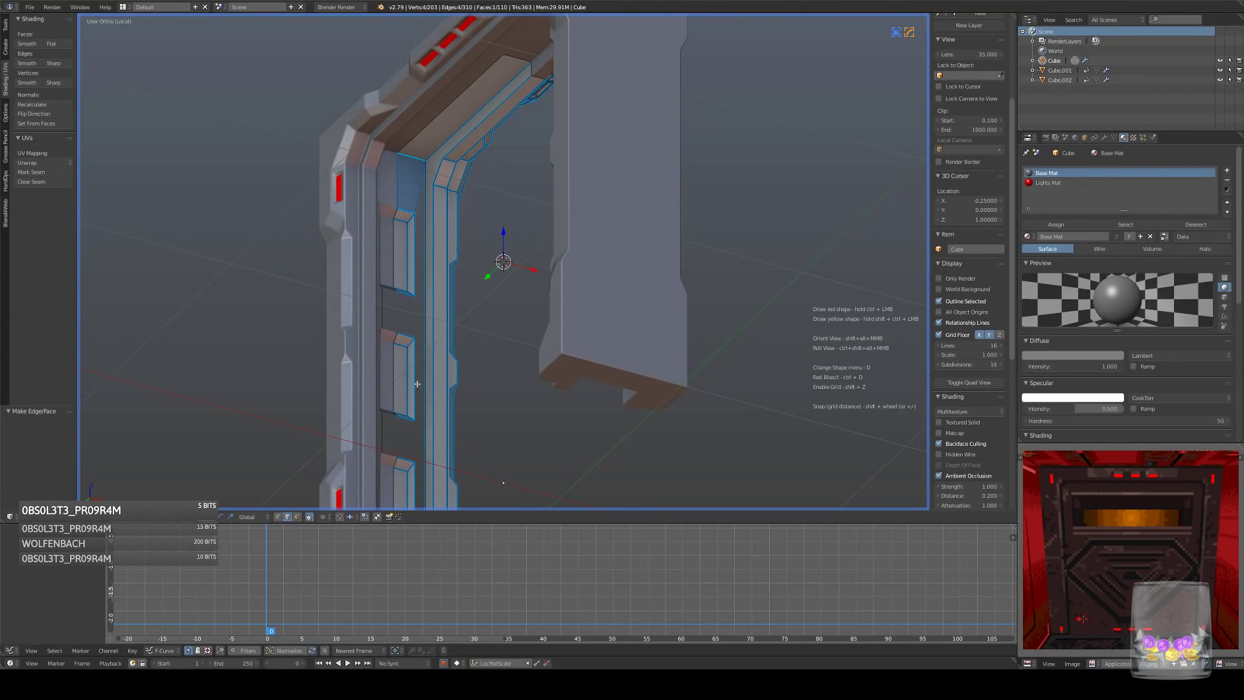
shift+middle_drag(407, 459, 412, 334)
key(f)
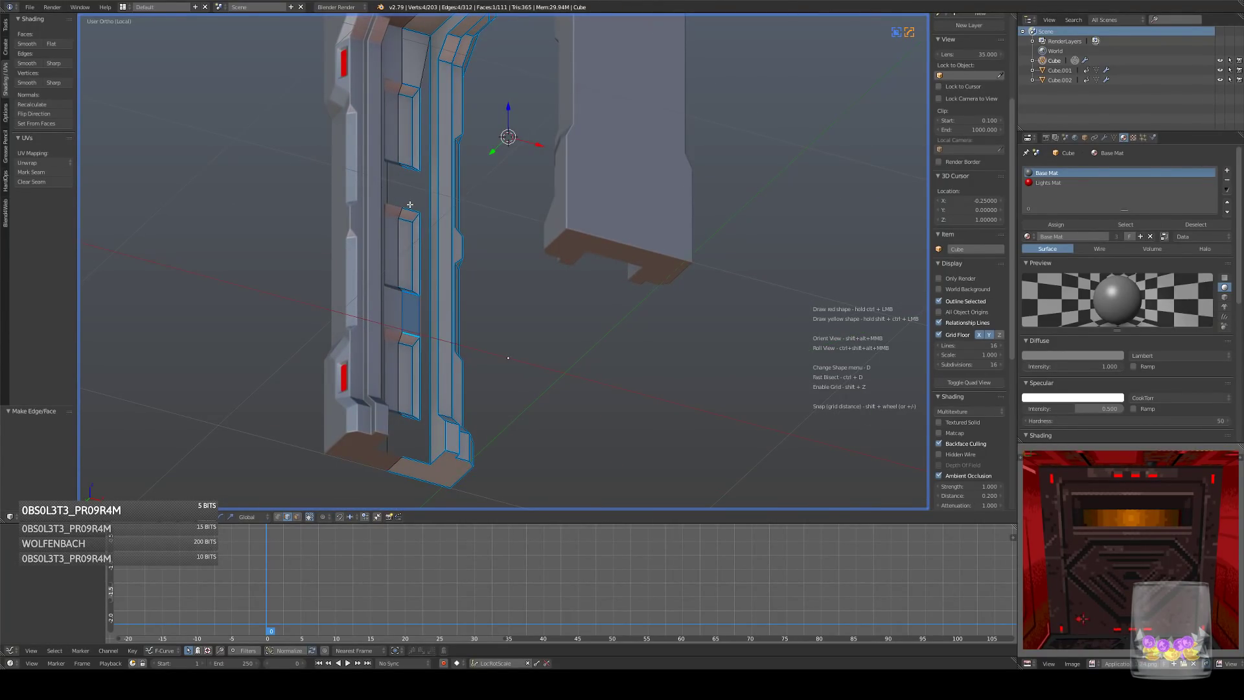
key(f)
- Dissolve the extra edges joining the recess corners to the jamb border
alt+right_click(424, 445)
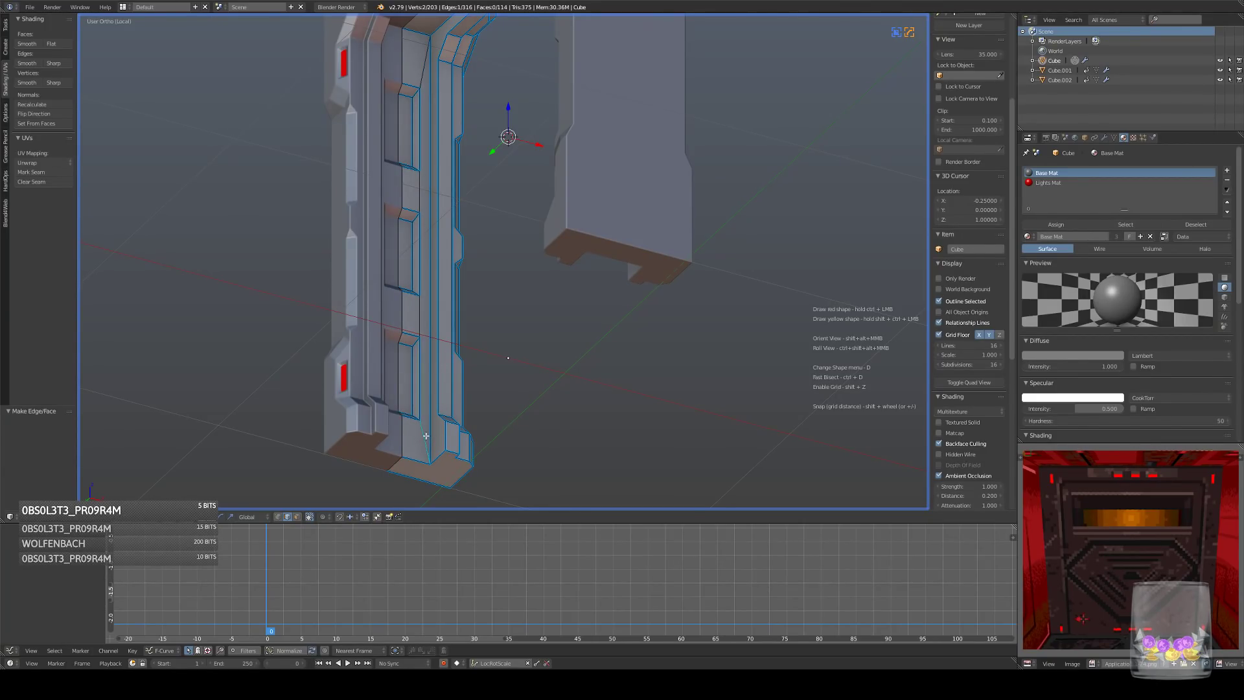
key(ctrl+x)
right_click(424, 306)
key(ctrl+x)
right_click(424, 189)
key(ctrl+x)
right_click(425, 73)
key(ctrl+x)
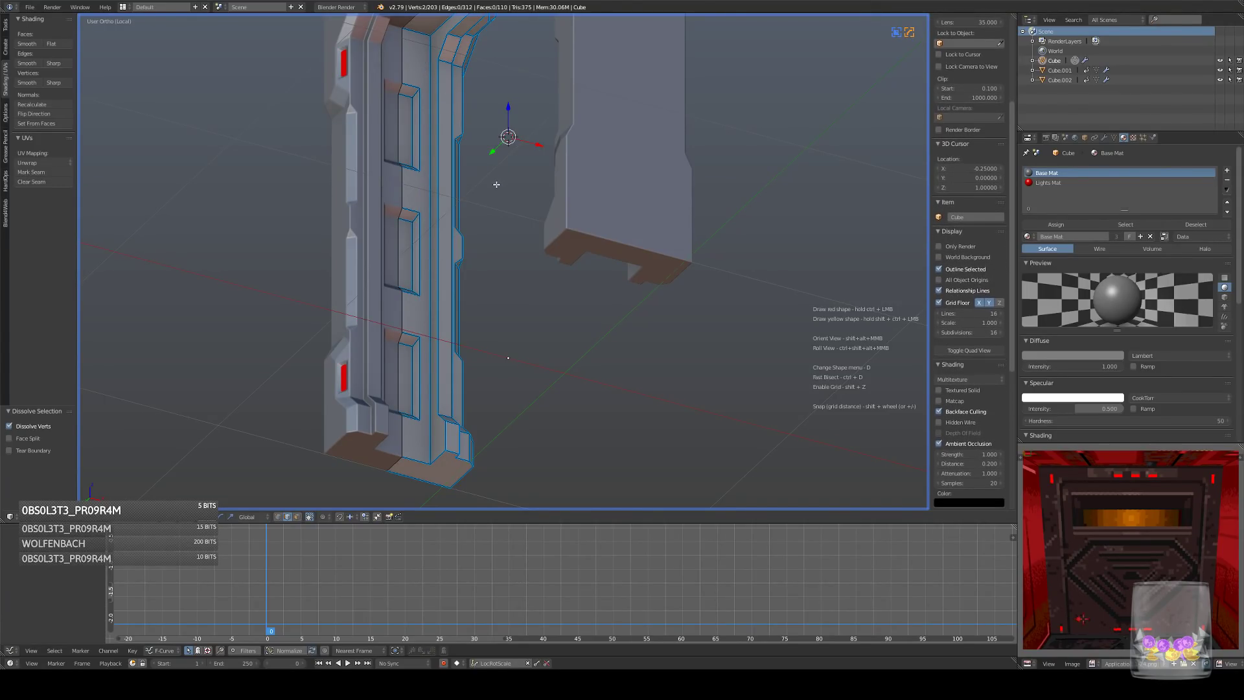
- Return to Object Mode, bring back the rest of the door from local view and deselect everything
key(Tab)
middle_drag(526, 219, 386, 251)
key(KP_Divide)
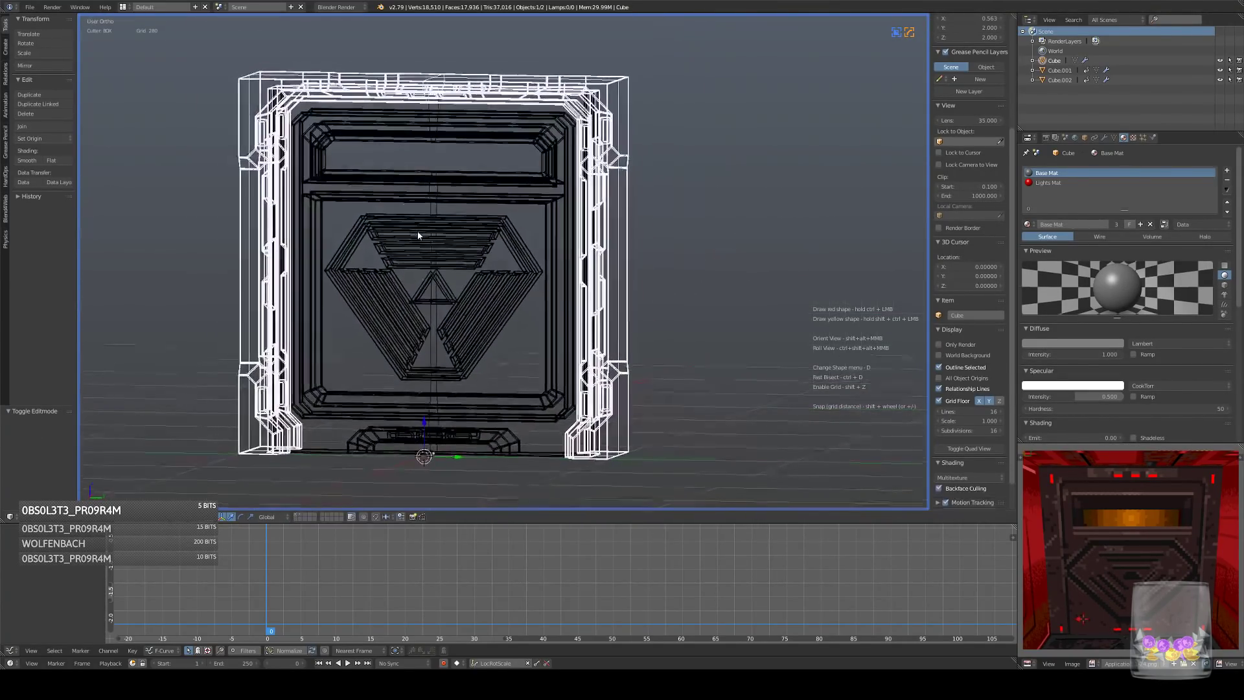
key(a)
- Scrub to frame 34 and inspect the new jamb recesses with the door slid open
shift+middle_drag(488, 322, 604, 266)
drag(253, 609, 501, 620)
middle_drag(583, 388, 622, 364)
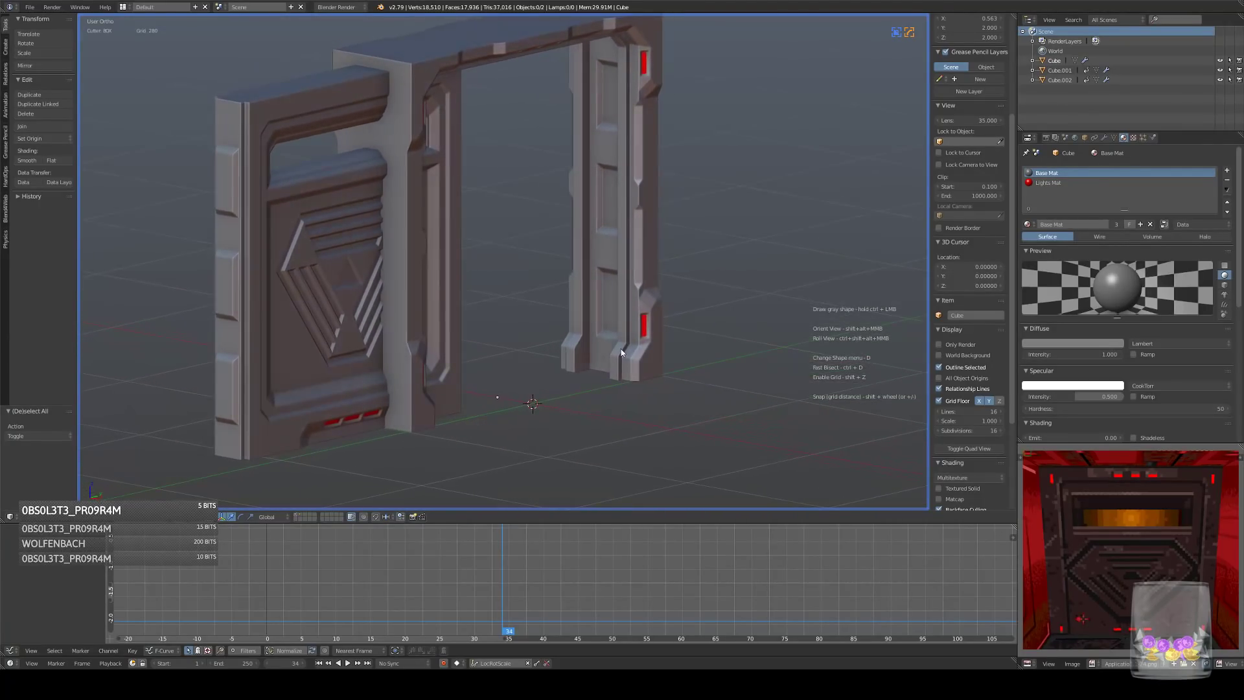
- Return to frame 0 and play the sliding animation to check the door's movement and its new jamb recesses
key(KP_3)
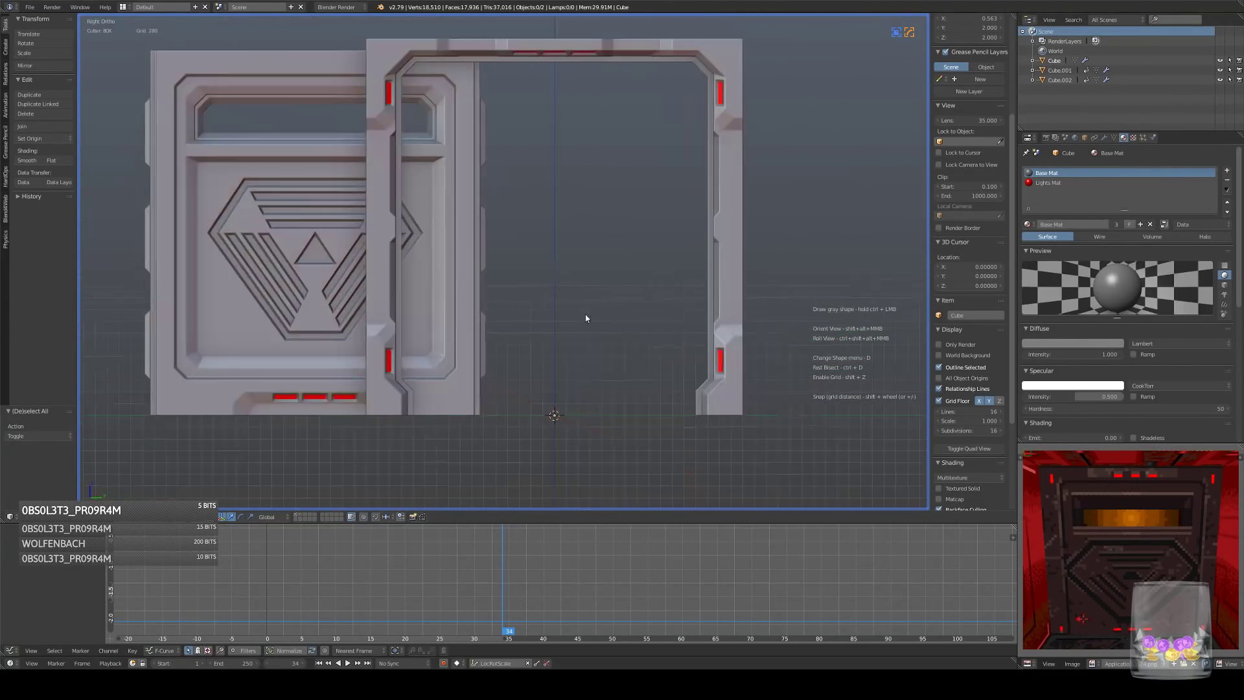
drag(510, 588, 272, 628)
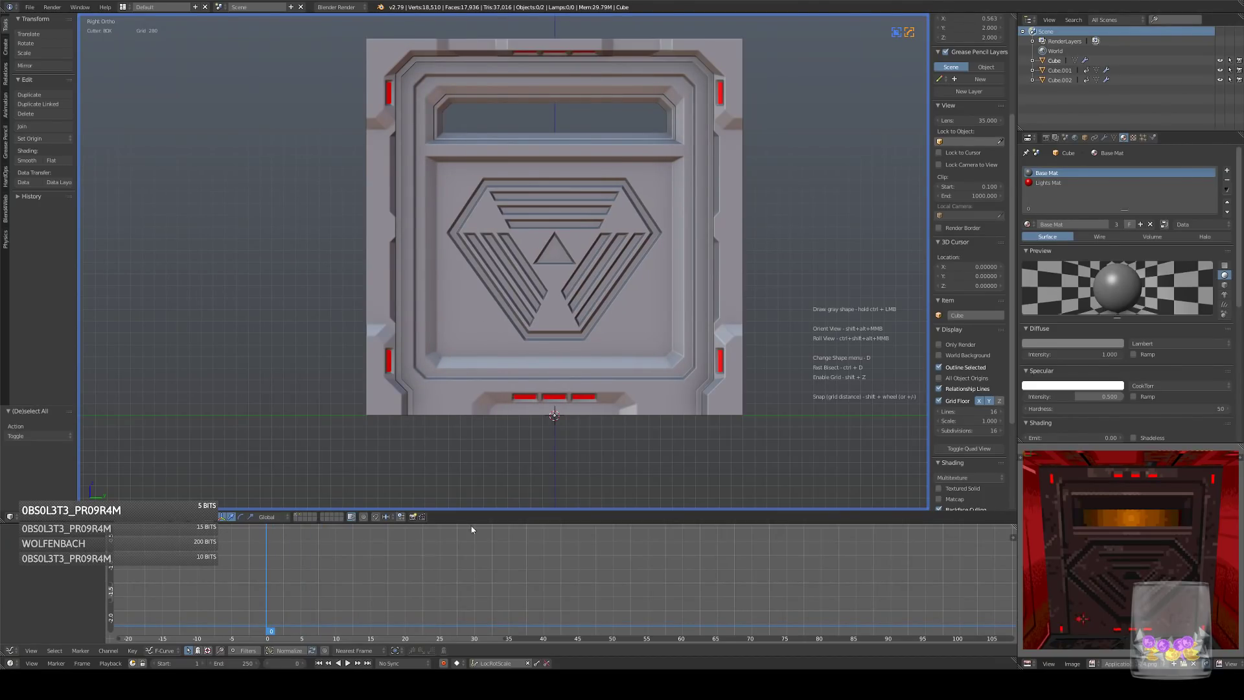
key(alt+a)
middle_drag(763, 345, 737, 321)
scroll(695, 309, up, 1)
scroll(707, 335, down, 1)
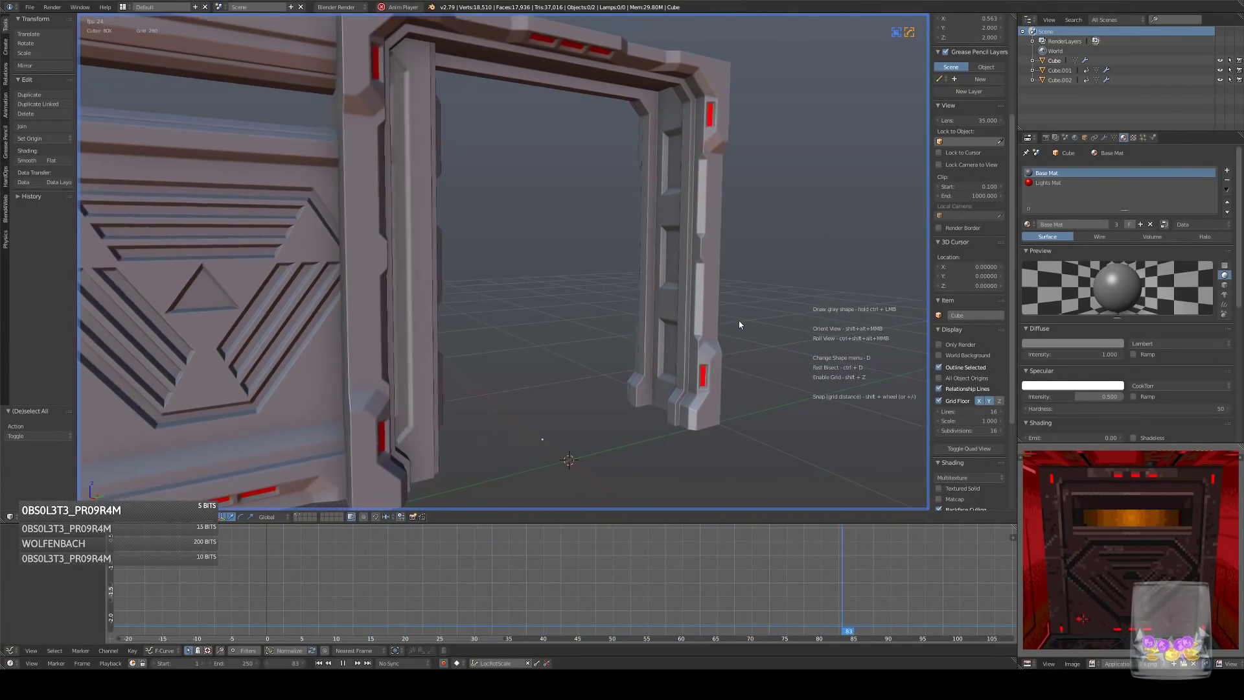
scroll(735, 327, down, 4)
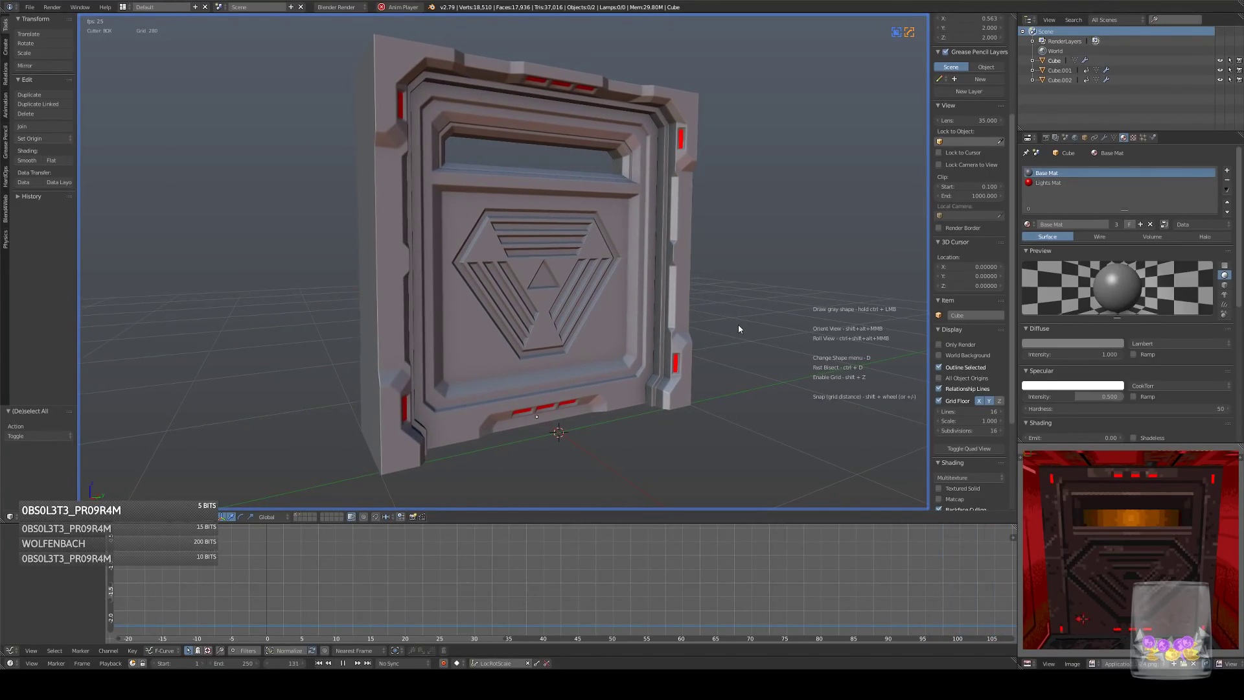
scroll(743, 330, up, 1)
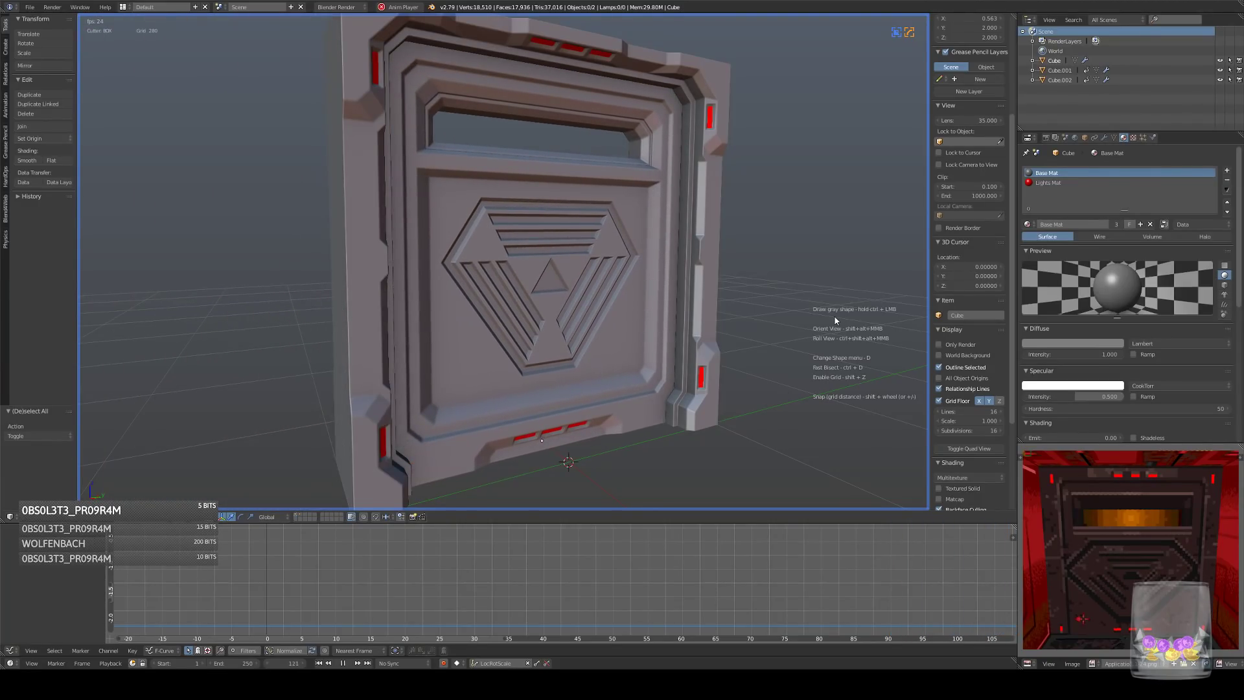
- Stop the animation playback and save over the existing file
key(alt+a)
key(ctrl+s)
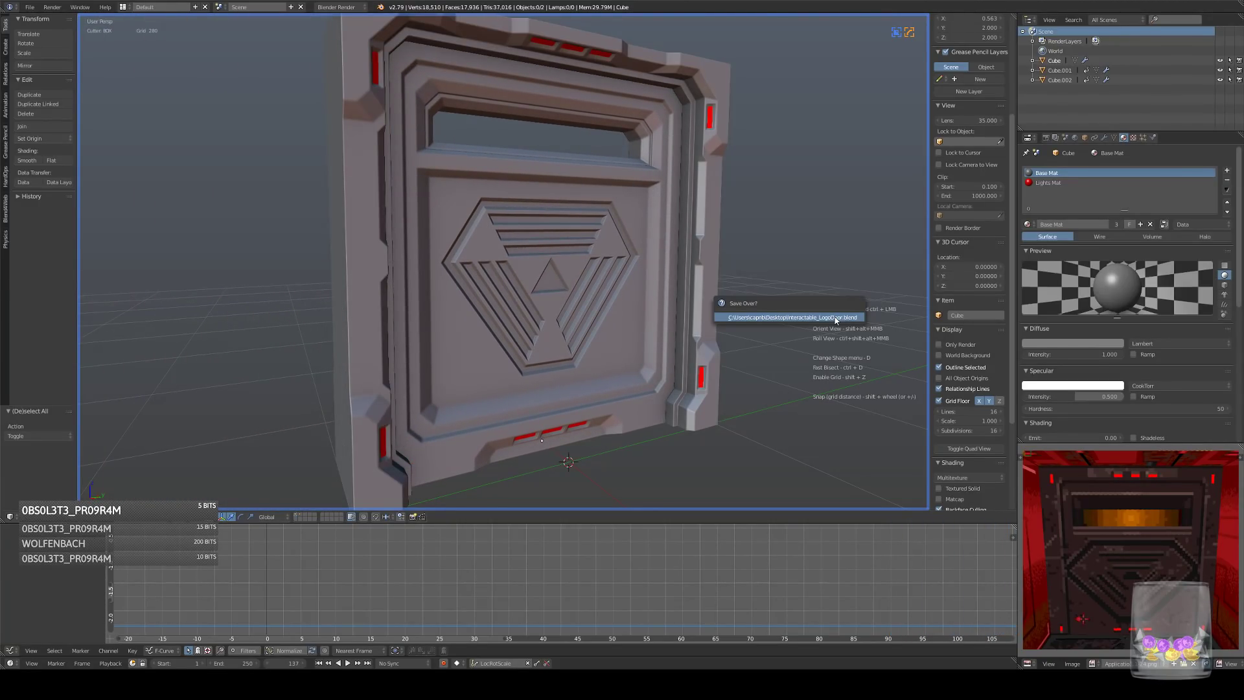
click(833, 316)
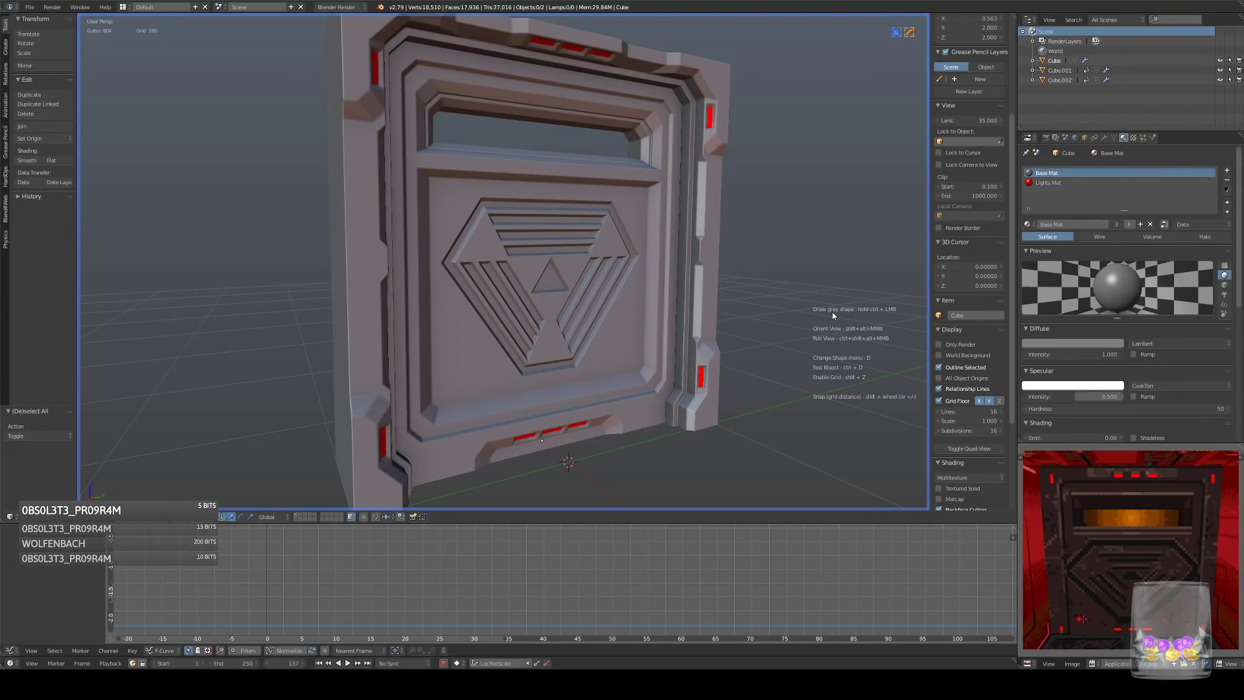
- Examine the closed door and its frame from the side and at several angles in perspective
key(KP_3)
scroll(665, 220, down, 3)
shift+middle_drag(674, 236, 571, 274)
key(KP_3)
scroll(607, 261, up, 1)
middle_drag(686, 275, 675, 298)
key(KP_3)
key(KP_3)
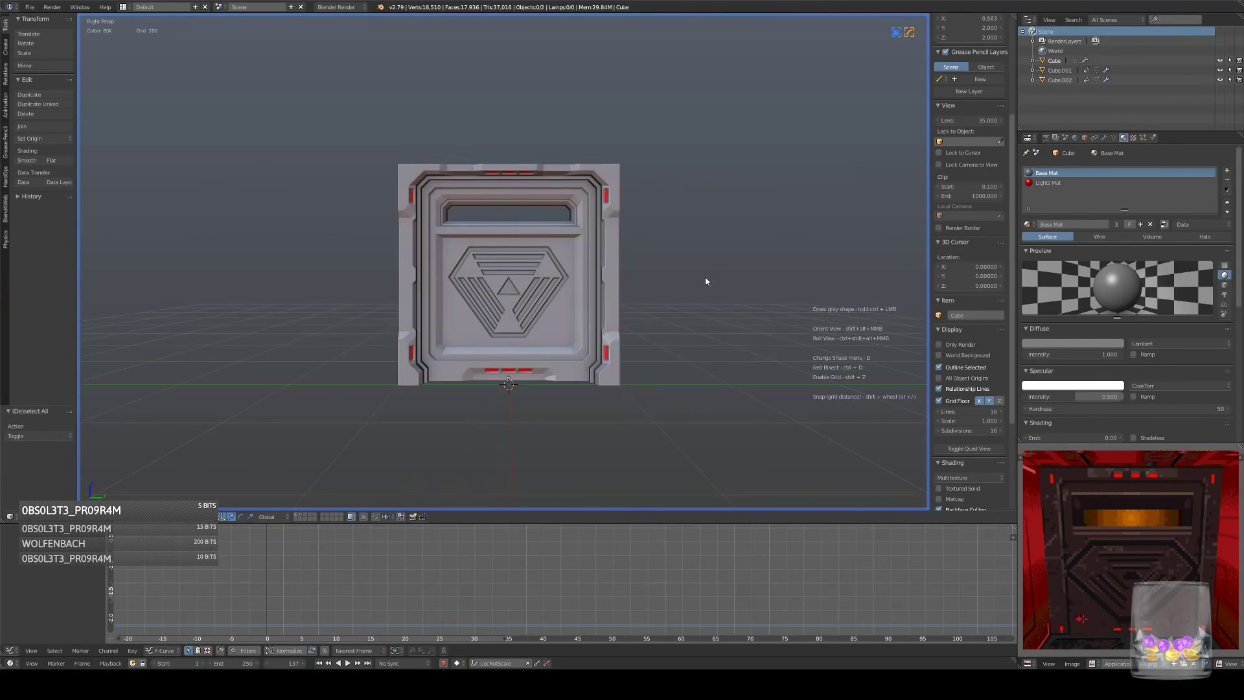
scroll(635, 304, up, 2)
shift+middle_drag(588, 303, 583, 293)
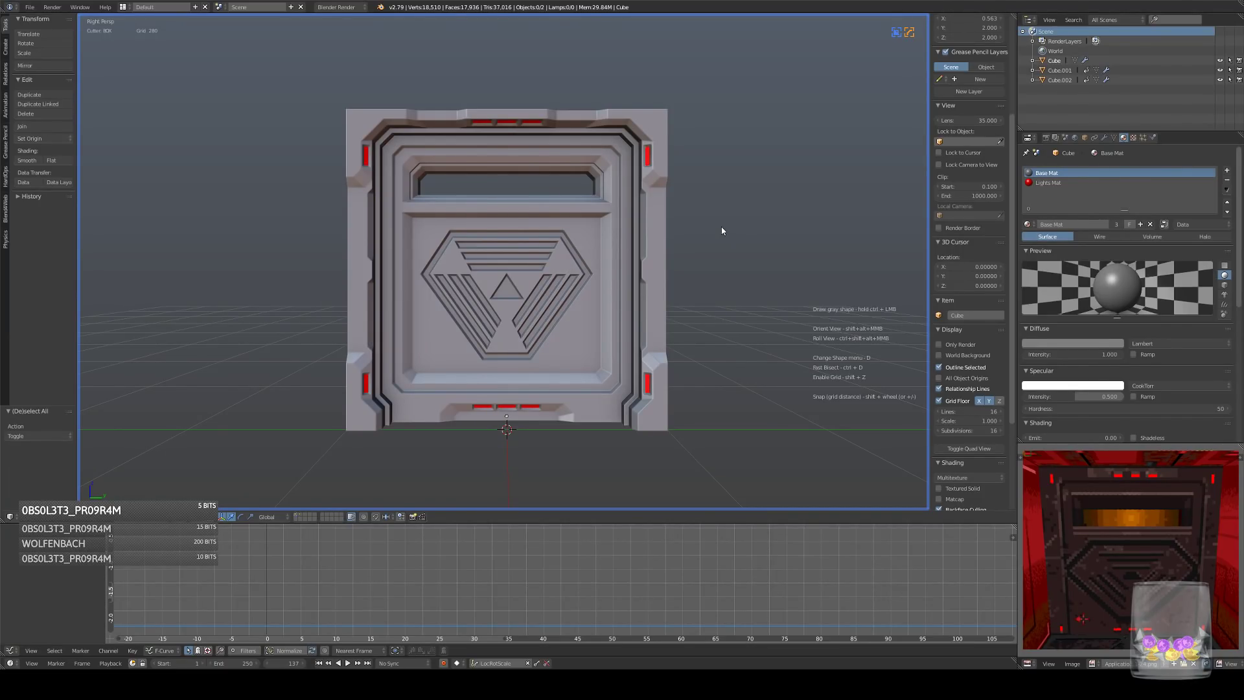
middle_drag(731, 277, 808, 262)
scroll(808, 261, down, 5)
middle_drag(725, 301, 695, 282)
scroll(695, 282, up, 4)
middle_drag(570, 300, 775, 321)
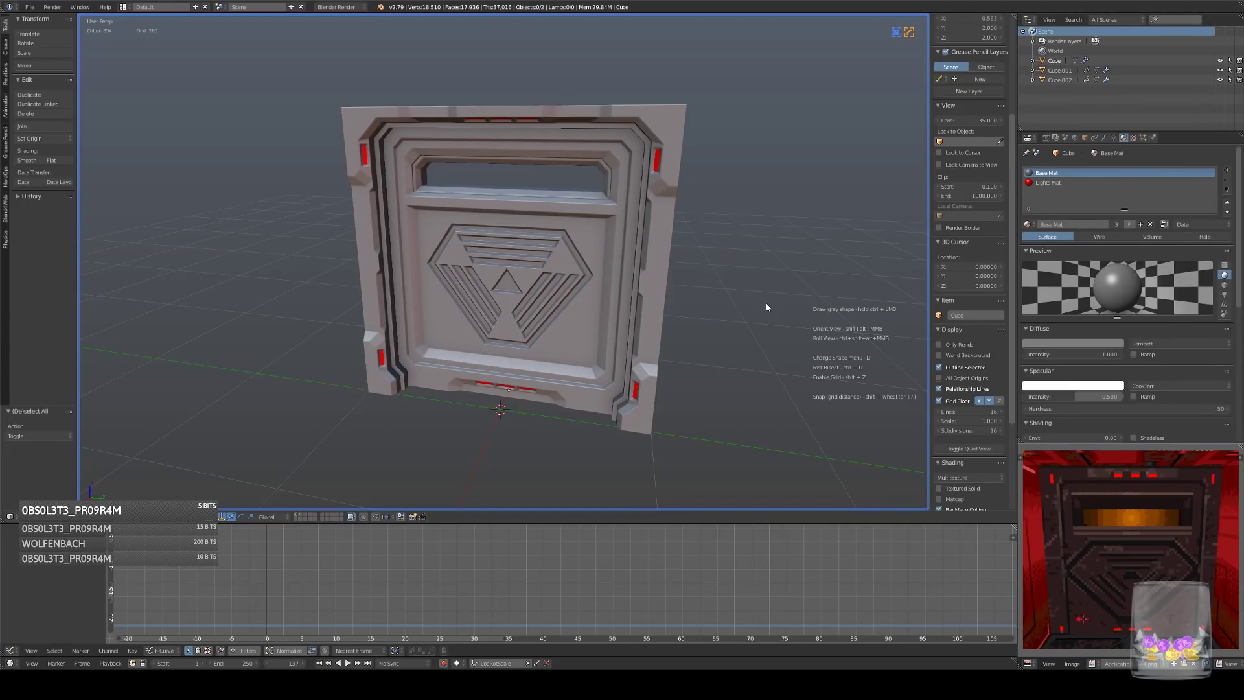
- Select the sliding door panel and open its mesh for editing
mouse_move(767, 303)
middle_down()
mouse_move(716, 276)
mouse_move(715, 298)
mouse_move(730, 276)
mouse_move(721, 289)
mouse_move(602, 171)
mouse_move(591, 185)
mouse_move(705, 258)
mouse_move(554, 270)
mouse_move(592, 241)
mouse_move(604, 184)
mouse_move(599, 196)
mouse_move(648, 234)
middle_up()
scroll(715, 299, up, 1)
key(Tab)
key(Tab)
right_click(591, 185)
key(a)
key(Tab)
- Select the inner border edges of the window opening and move them 0.016 along X
scroll(593, 240, up, 2)
right_click(603, 220)
key(z)
key(KP_1)
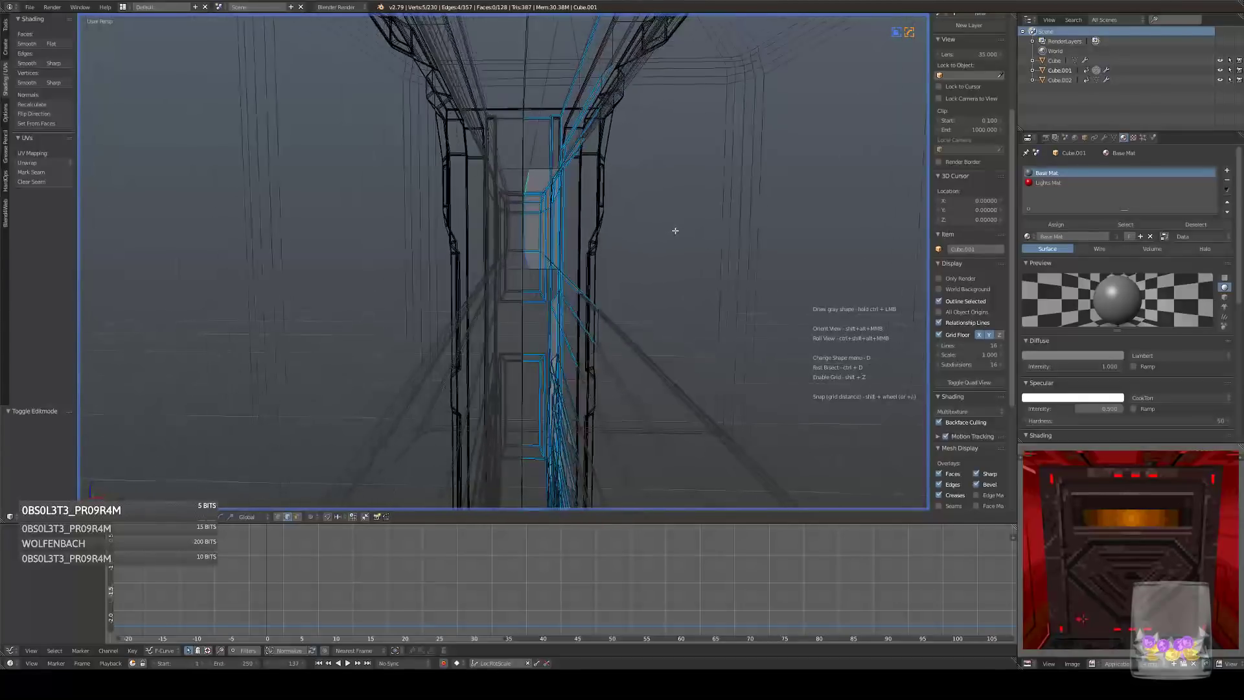
key(KP_5)
scroll(611, 255, up, 4)
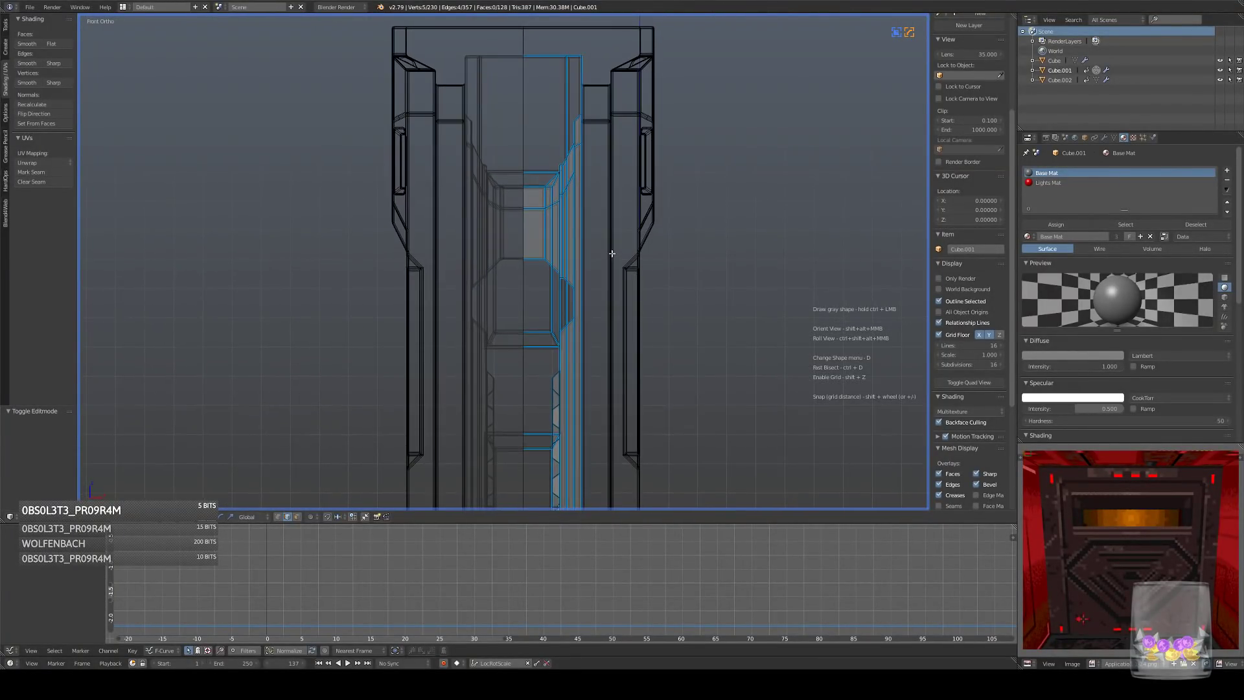
click(633, 236)
mouse_move(633, 234)
middle_down()
mouse_move(605, 255)
mouse_move(605, 278)
mouse_move(589, 267)
middle_up()
key(z)
key(KP_1)
key(z)
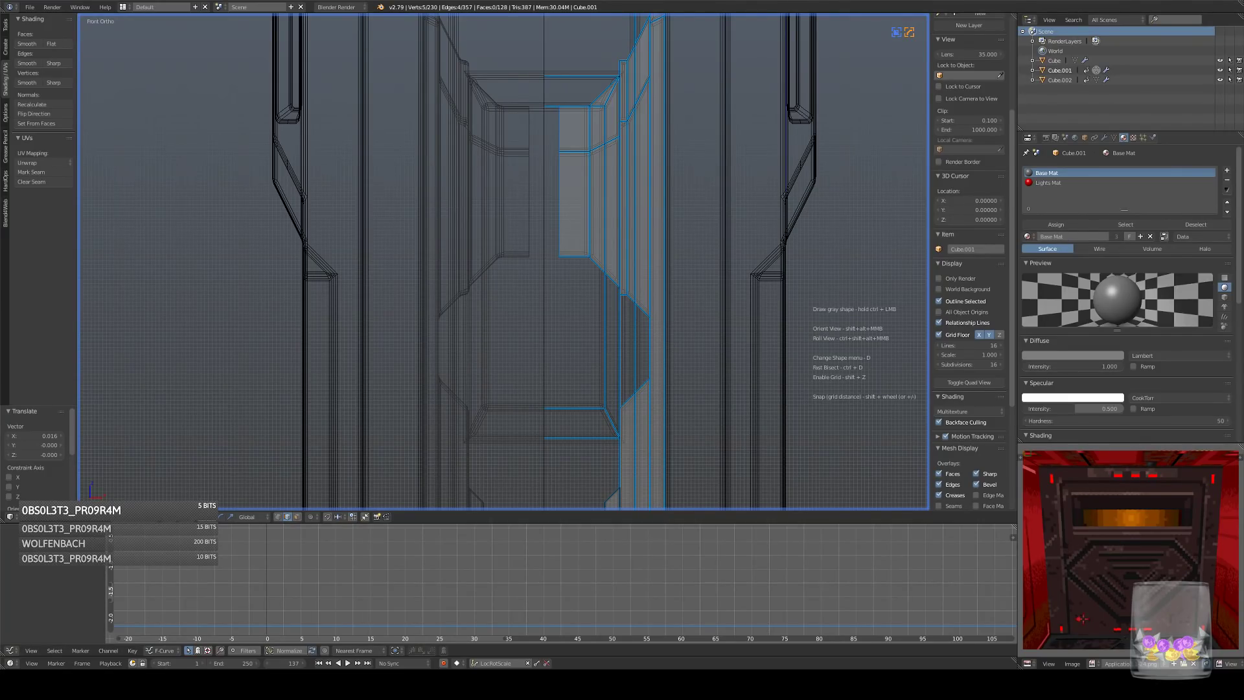
- Extrude the window opening's upper inner edge up 0.016 and move its outer end vertex sideways past the chamfered corner
middle_drag(571, 156, 555, 134)
right_click(555, 116)
key(KP_1)
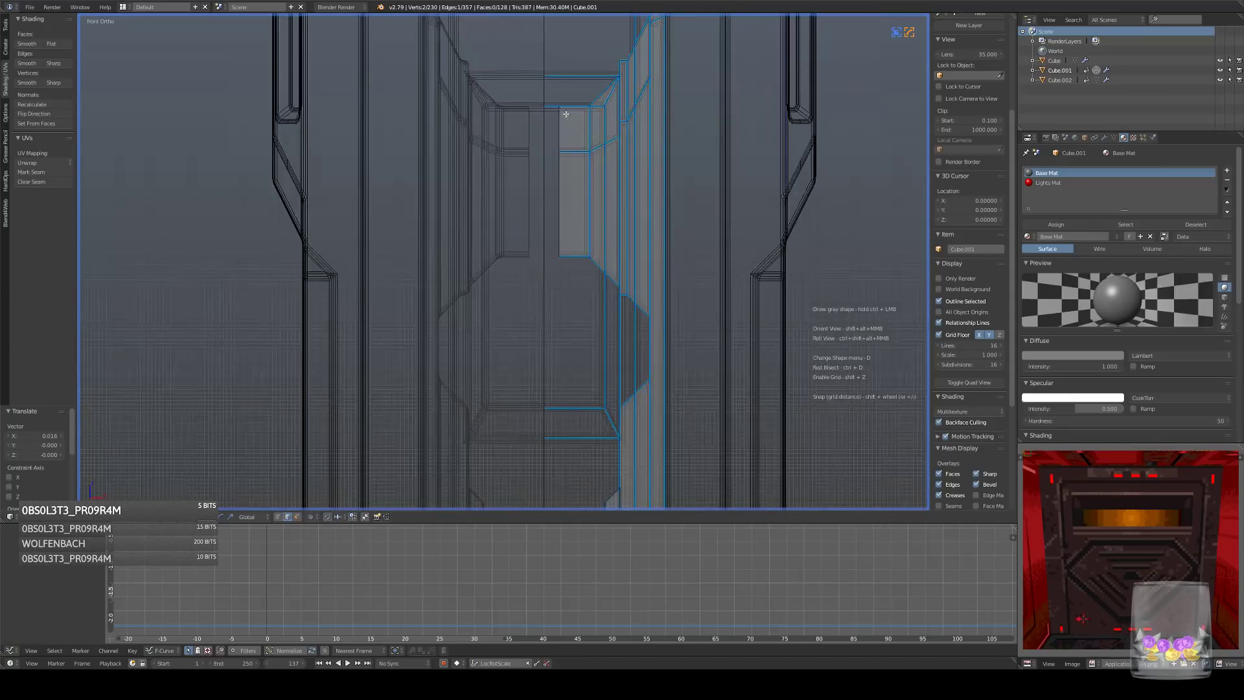
click(625, 144)
middle_drag(625, 144, 533, 192)
key(KP_3)
click(277, 517)
click(655, 132)
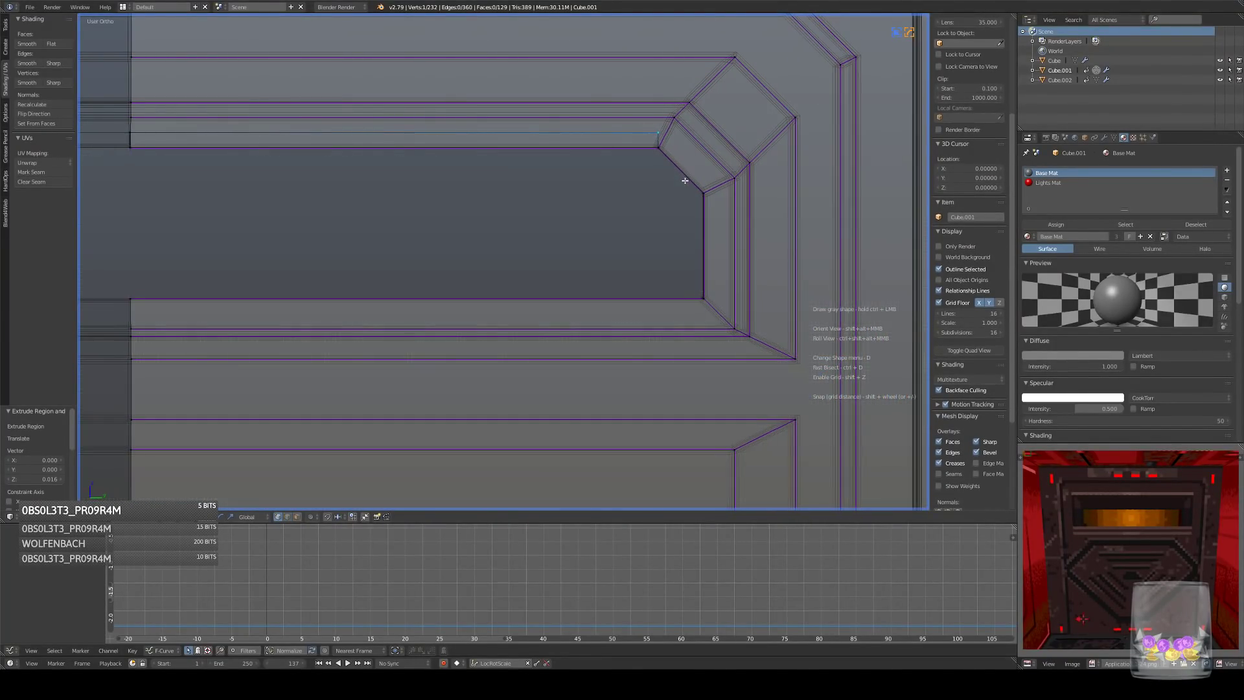
key(g)
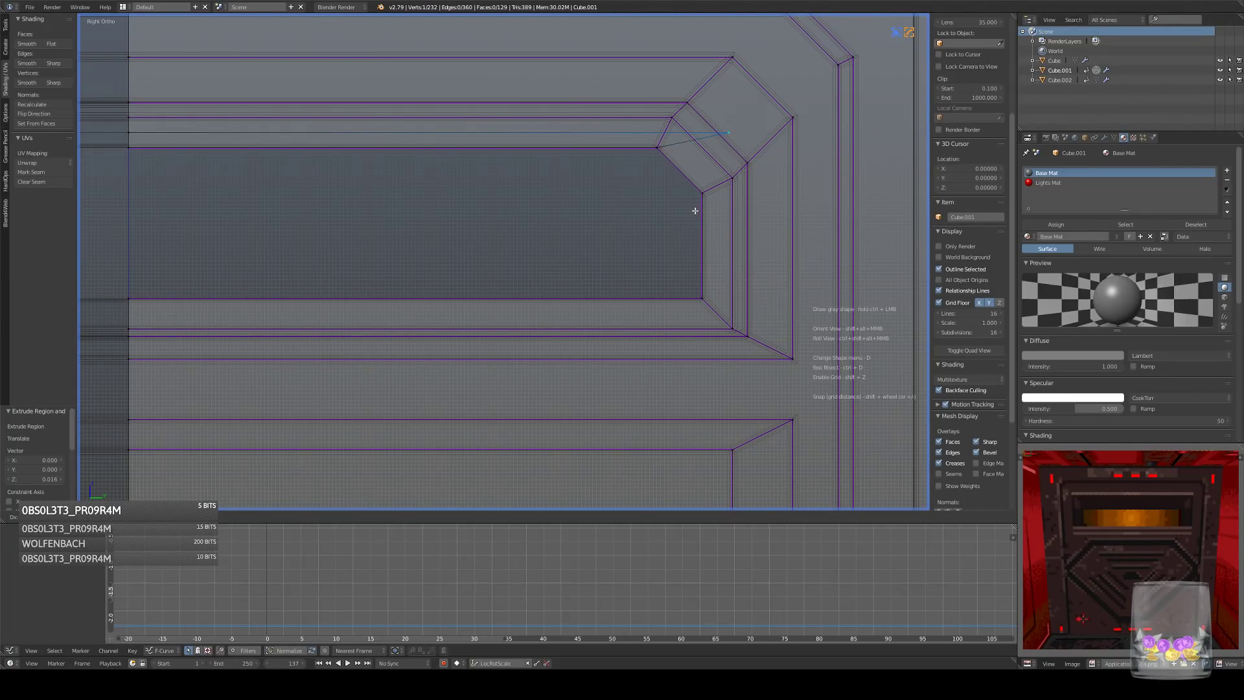
click(686, 211)
- Extrude the raised edge above the window by -0.016 along X to form the top wall of a pane groove
mouse_move(786, 136)
middle_down()
mouse_move(785, 167)
mouse_move(775, 166)
mouse_move(782, 132)
middle_up()
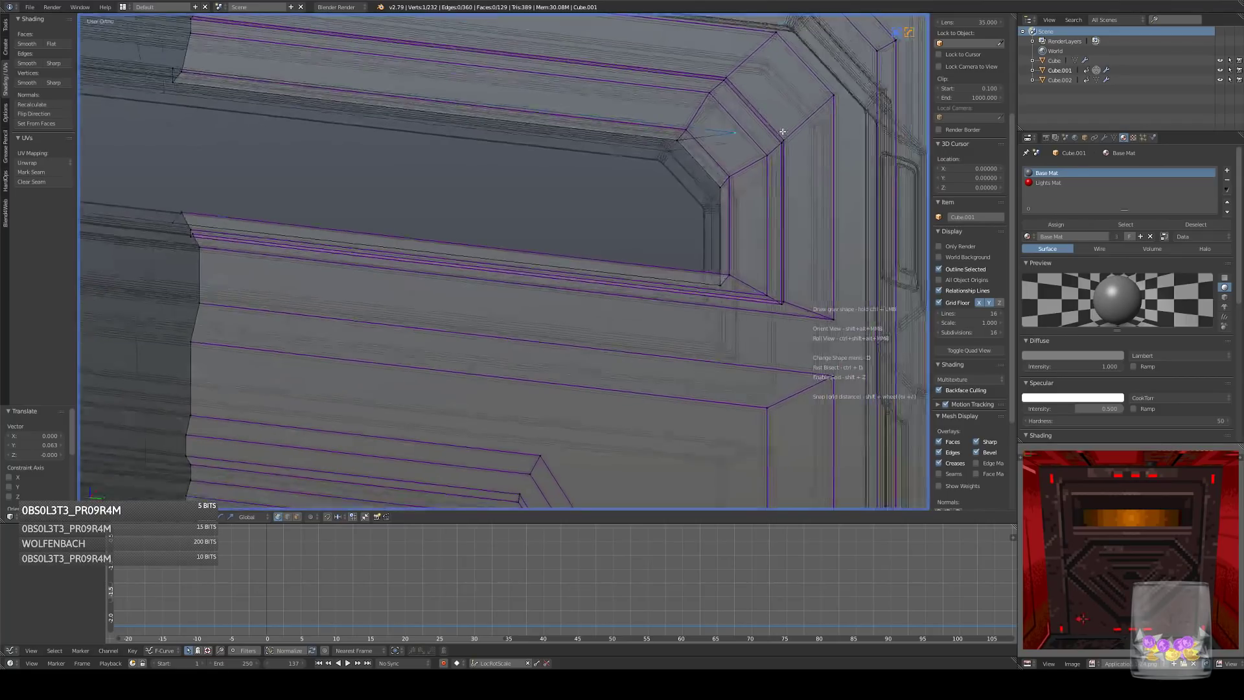
shift+right_click(176, 68)
key(KP_1)
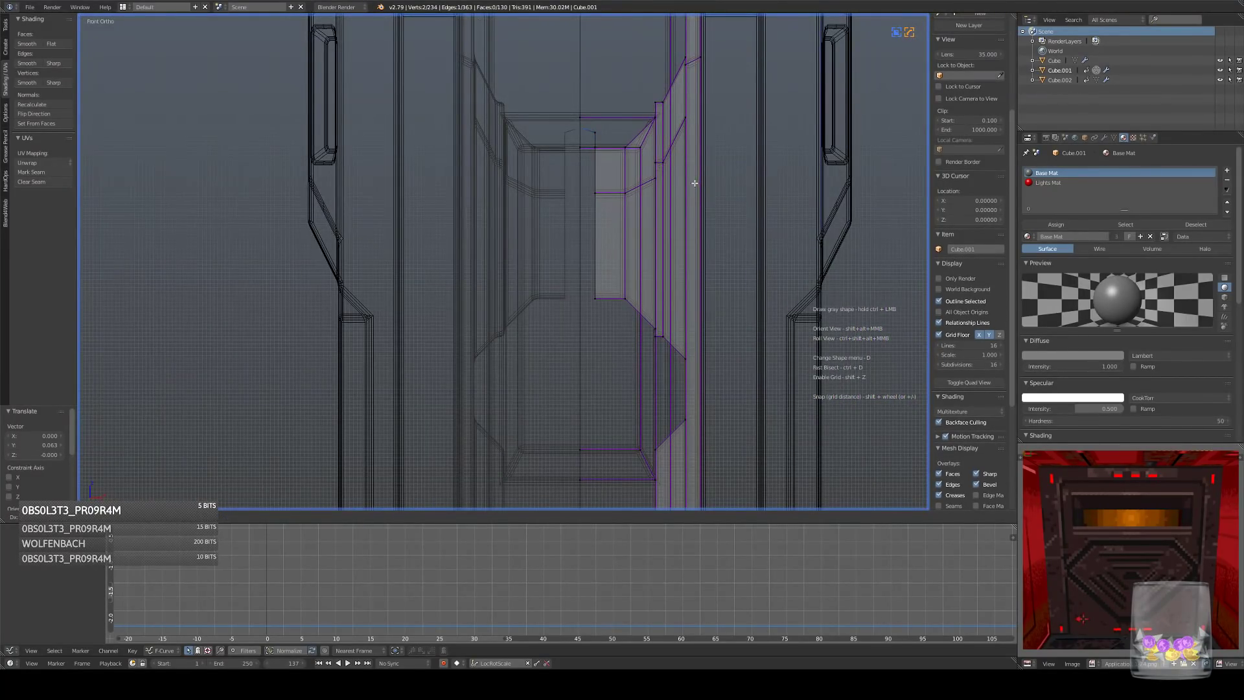
key(e)
click(690, 186)
- Extrude the groove's end edge down past the window's lower border, and along that border to the door's centre
middle_drag(689, 186, 604, 206)
right_click(620, 207)
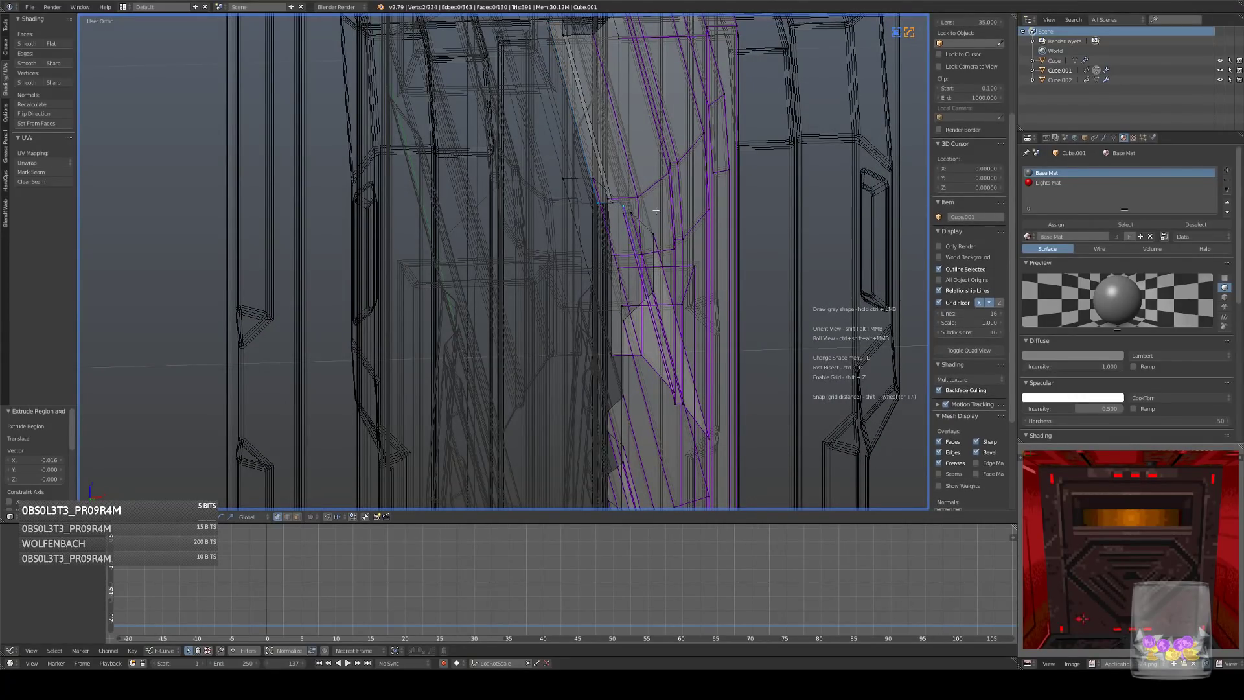
shift+right_click(624, 206)
key(KP_3)
key(e)
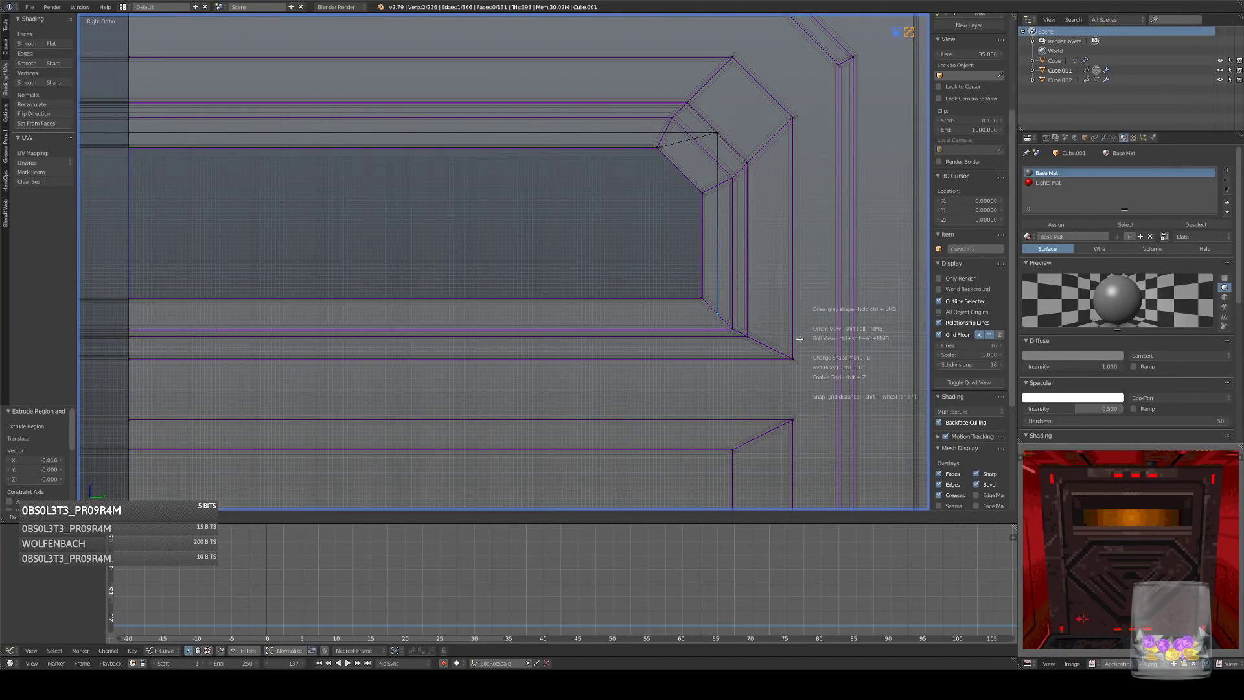
key(e)
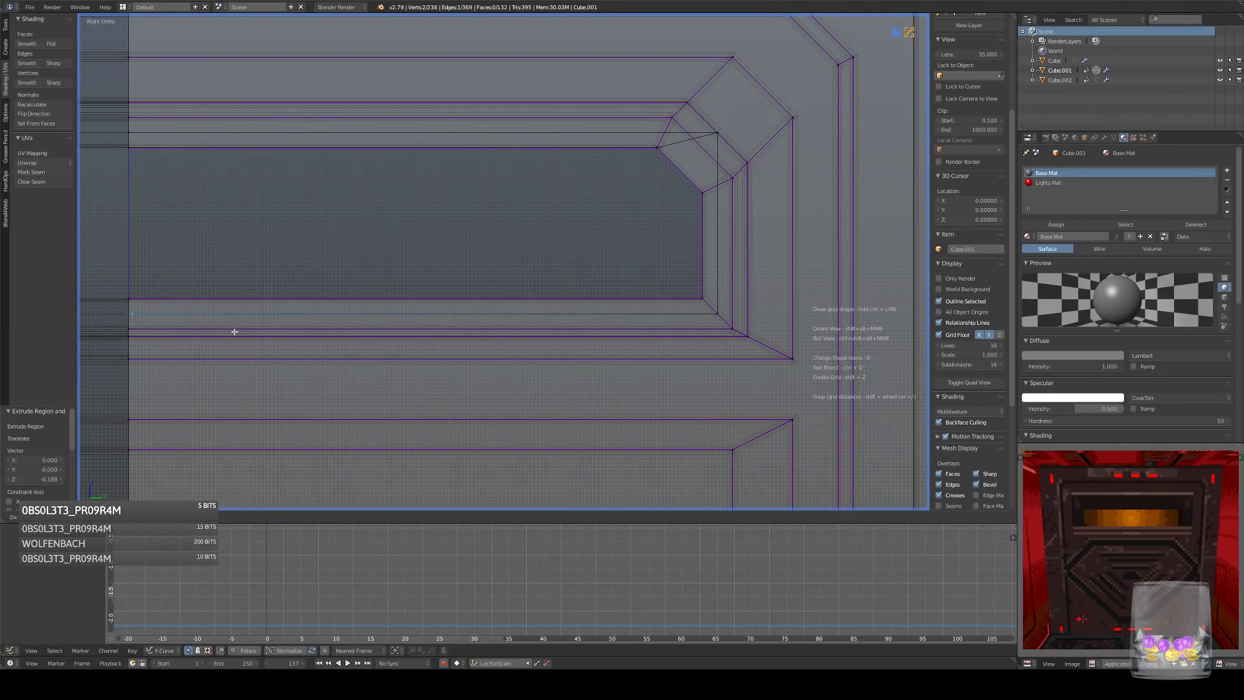
- Fill the gaps between the groove walls and the window's inner border with faces
middle_drag(329, 313, 437, 314)
right_click(295, 318)
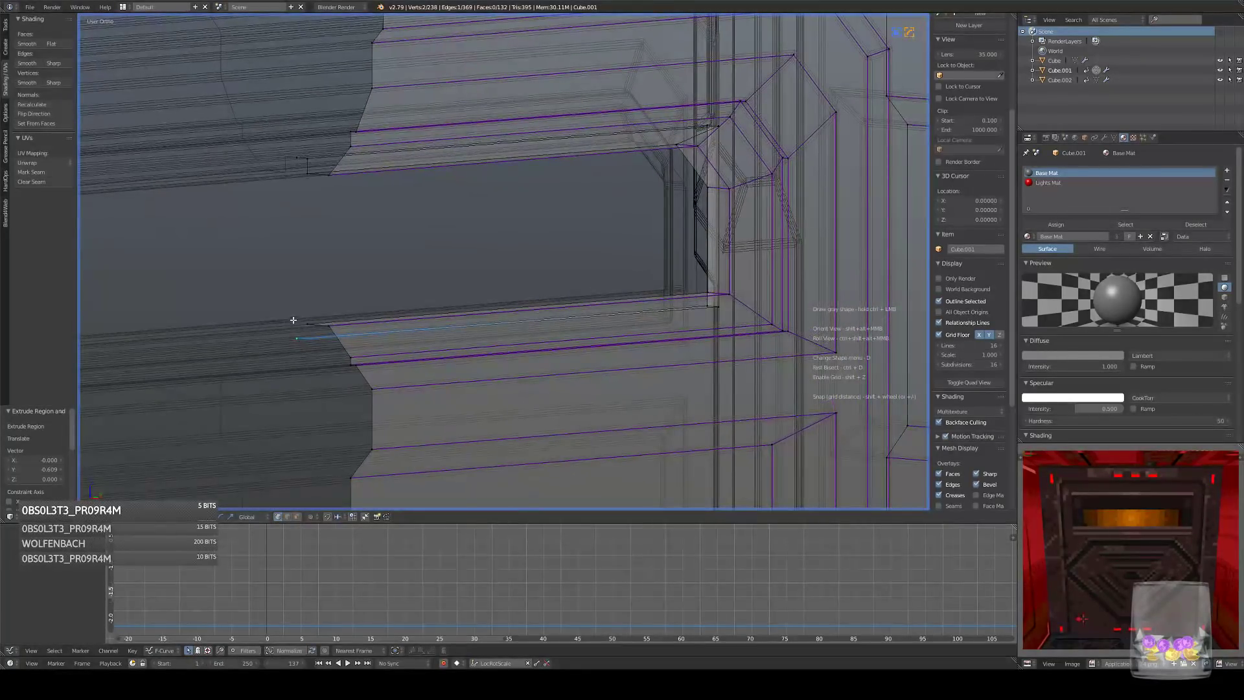
middle_drag(718, 305, 680, 263)
key(f)
right_click(708, 279)
shift+right_click(717, 291)
shift+right_click(717, 187)
shift+right_click(716, 226)
key(f)
key(a)
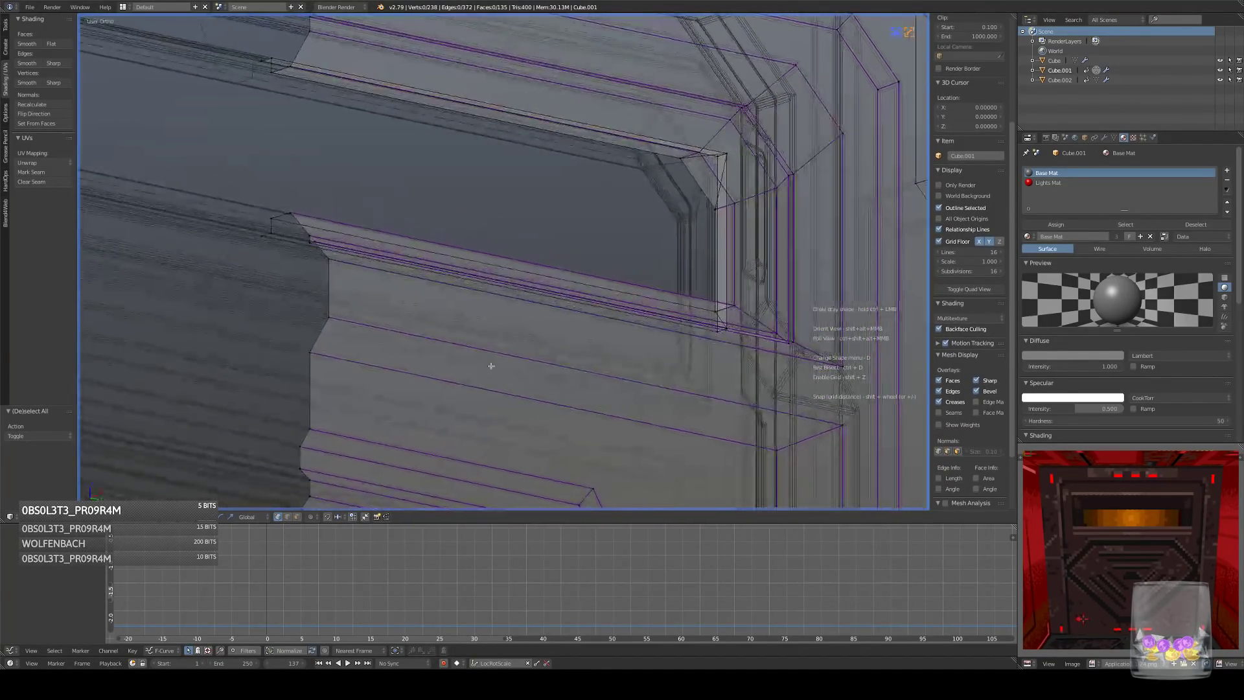
- Dissolve the extra edges at the upper and lower corners of the window groove
click(288, 516)
middle_drag(405, 231, 403, 243)
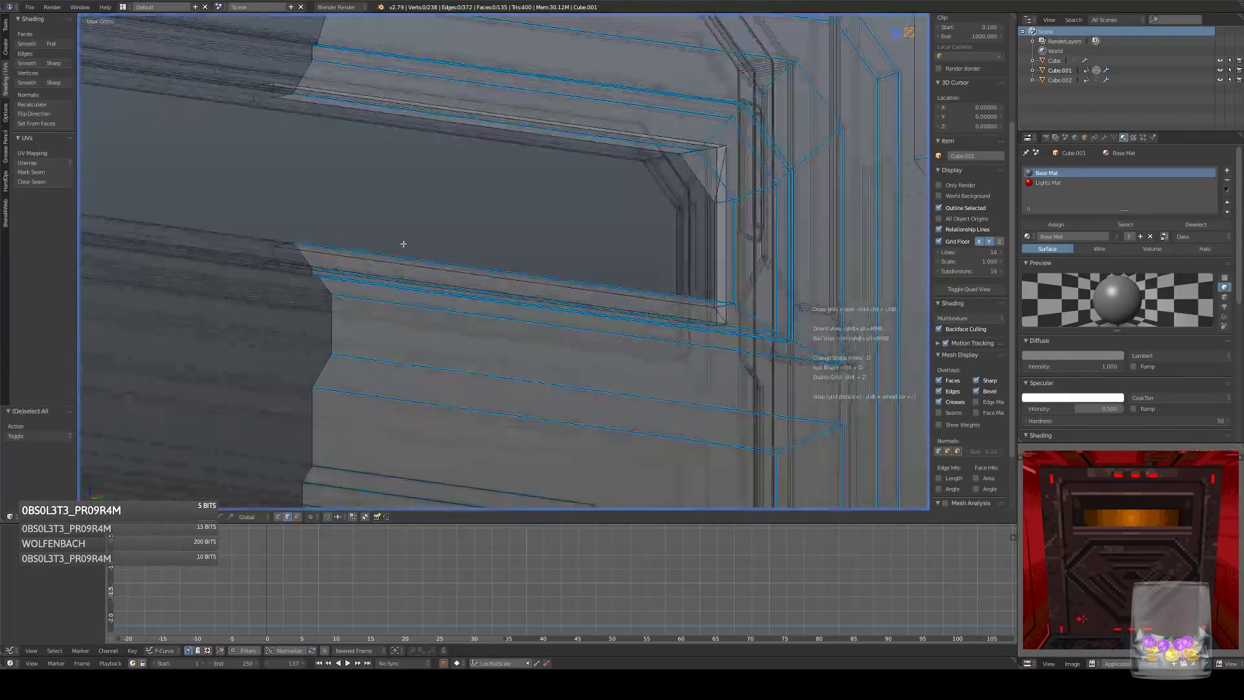
right_click(724, 316)
key(ctrl+x)
right_click(722, 158)
key(ctrl+x)
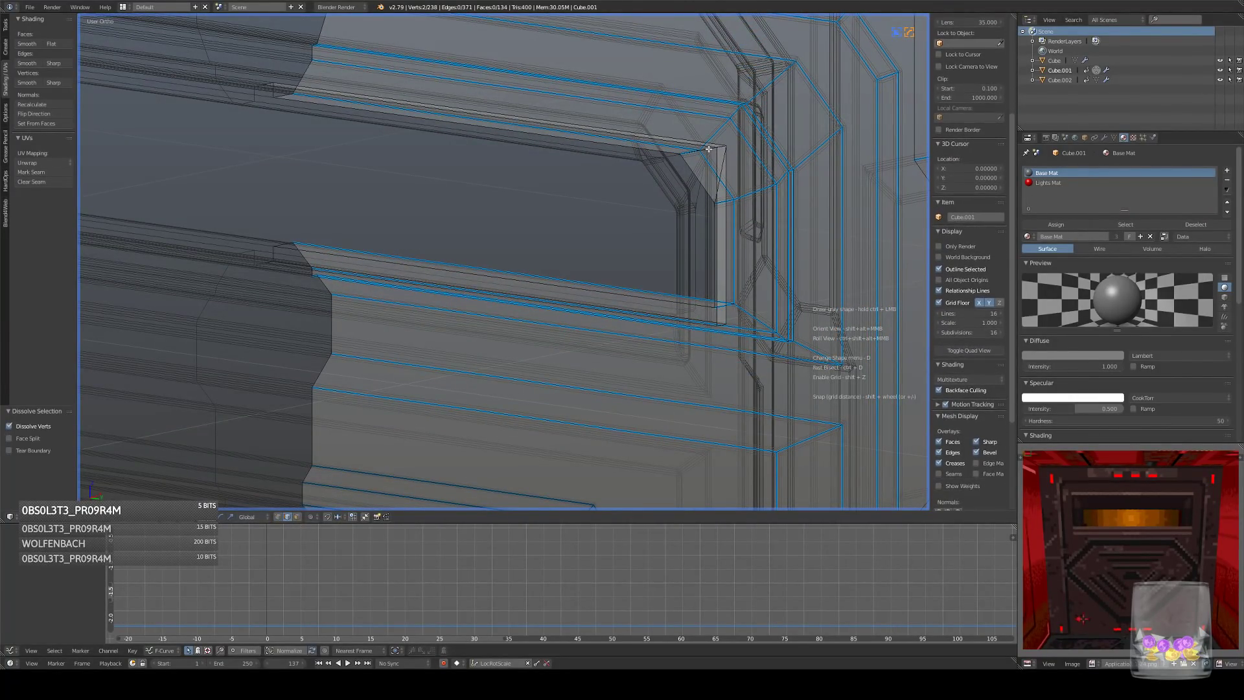
right_click(723, 162)
key(ctrl+x)
- Select the groove's upper, corner and lower edges and mark them sharp with HardOps Set Sharp
mouse_move(724, 163)
middle_down()
mouse_move(729, 146)
mouse_move(724, 160)
middle_up()
right_click(723, 154)
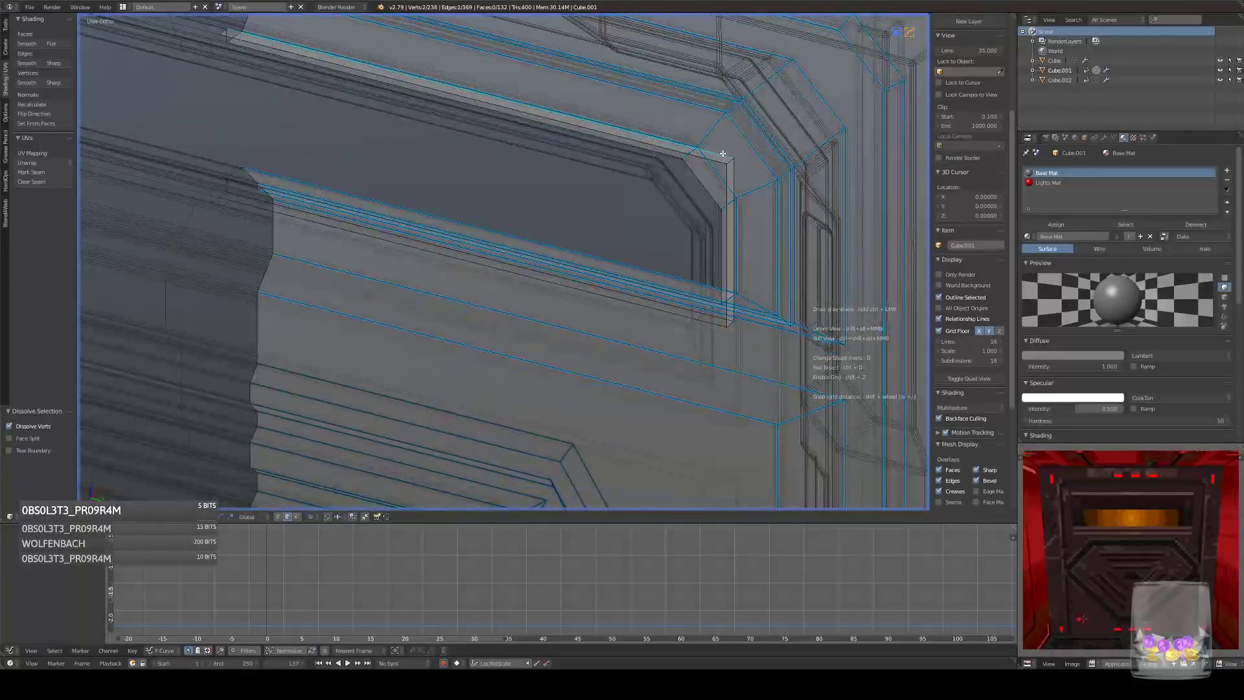
shift+right_click(728, 160)
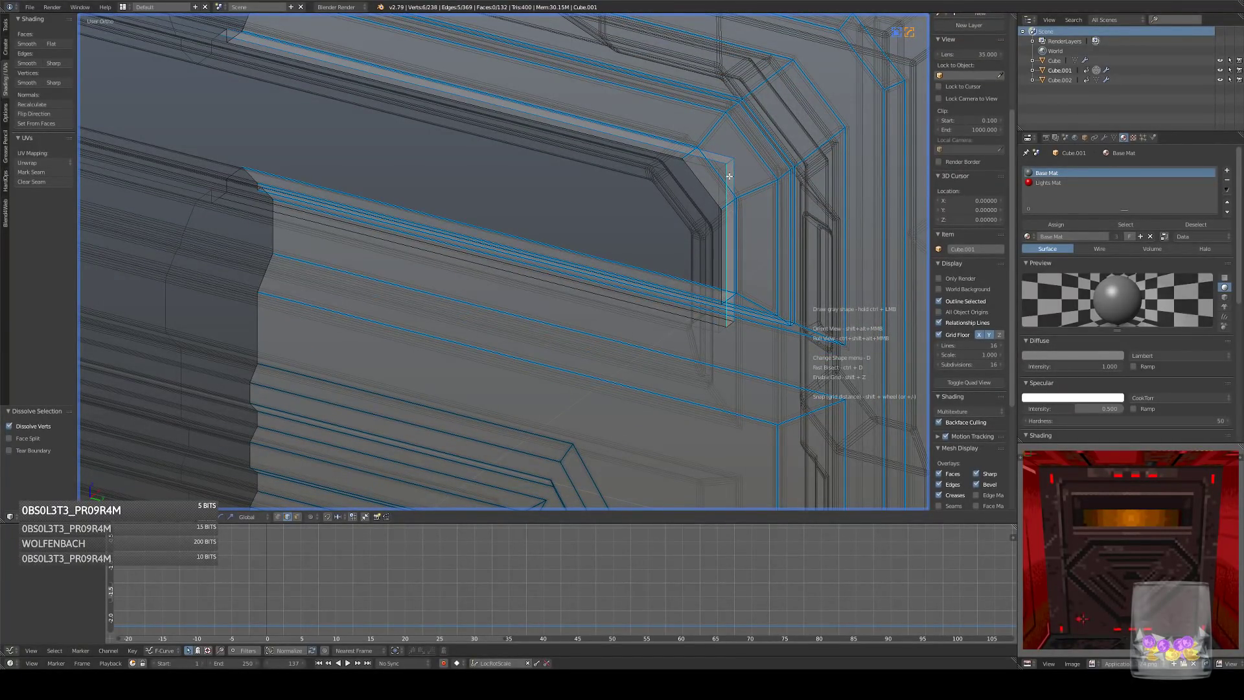
shift+right_click(727, 324)
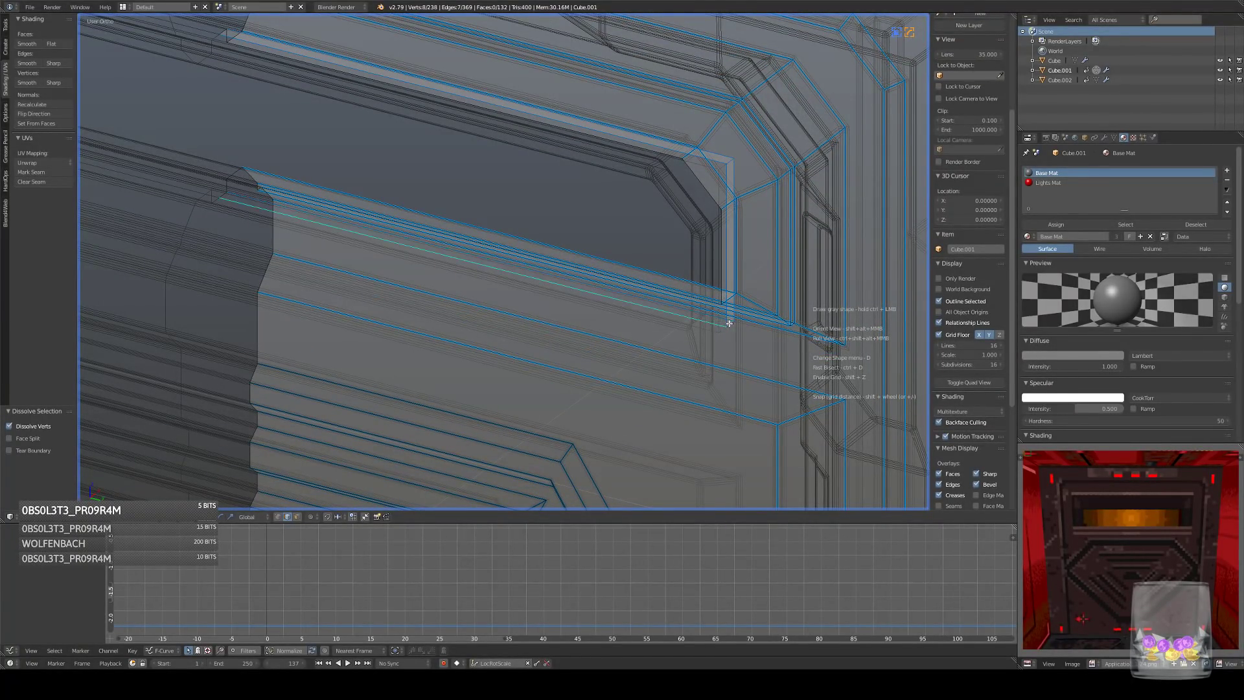
key(q)
click(832, 232)
middle_drag(832, 231, 794, 241)
- Add the inner border edges at the window's chamfered corner and side to the selection and mark them sharp
key(z)
mouse_move(667, 239)
middle_down()
mouse_move(739, 251)
mouse_move(658, 205)
middle_up()
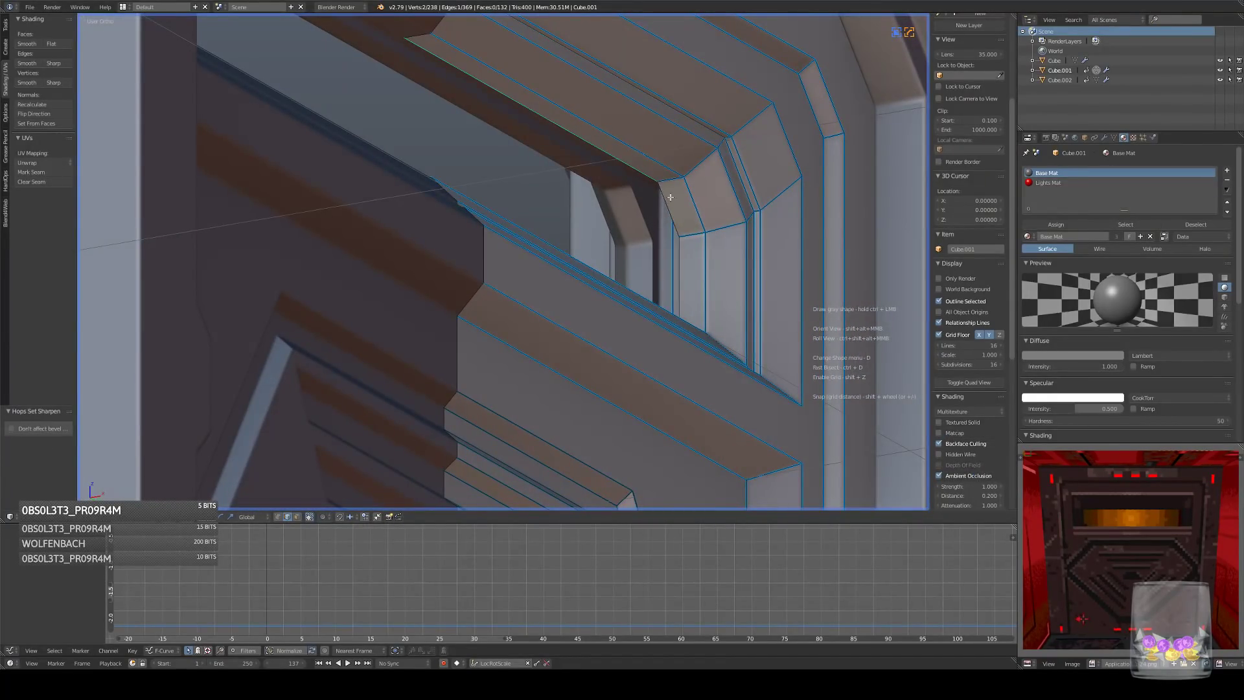
shift+right_click(681, 254)
middle_drag(681, 254, 675, 284)
shift+right_click(674, 283)
key(q)
click(825, 275)
- Check the window's shading in Object Mode, and reapply Set Sharp to the selected groove edges
middle_drag(769, 278, 637, 302)
key(z)
key(z)
key(Tab)
scroll(605, 305, up, 6)
key(z)
key(Tab)
middle_drag(679, 248, 739, 194)
key(q)
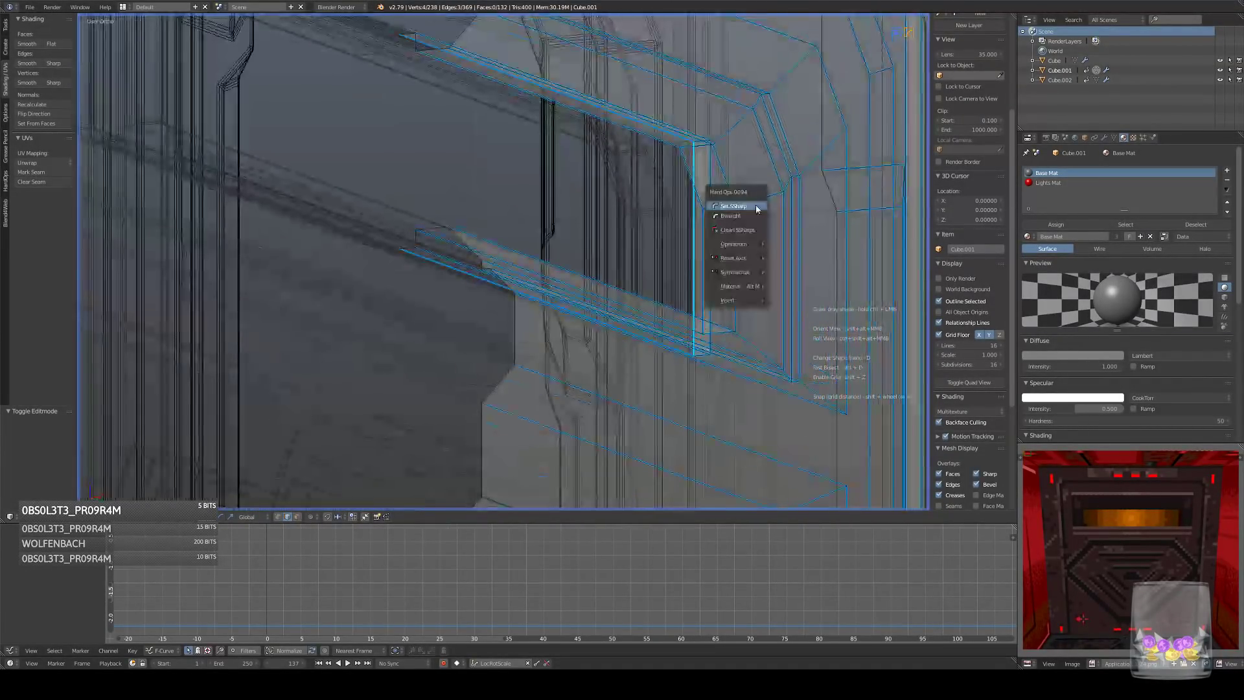
click(738, 197)
- Deselect everything and check the window groove in solid shading
key(a)
key(Tab)
mouse_move(775, 245)
middle_down()
mouse_move(764, 272)
mouse_move(726, 265)
mouse_move(733, 255)
middle_up()
key(z)
scroll(773, 254, down, 3)
key(Tab)
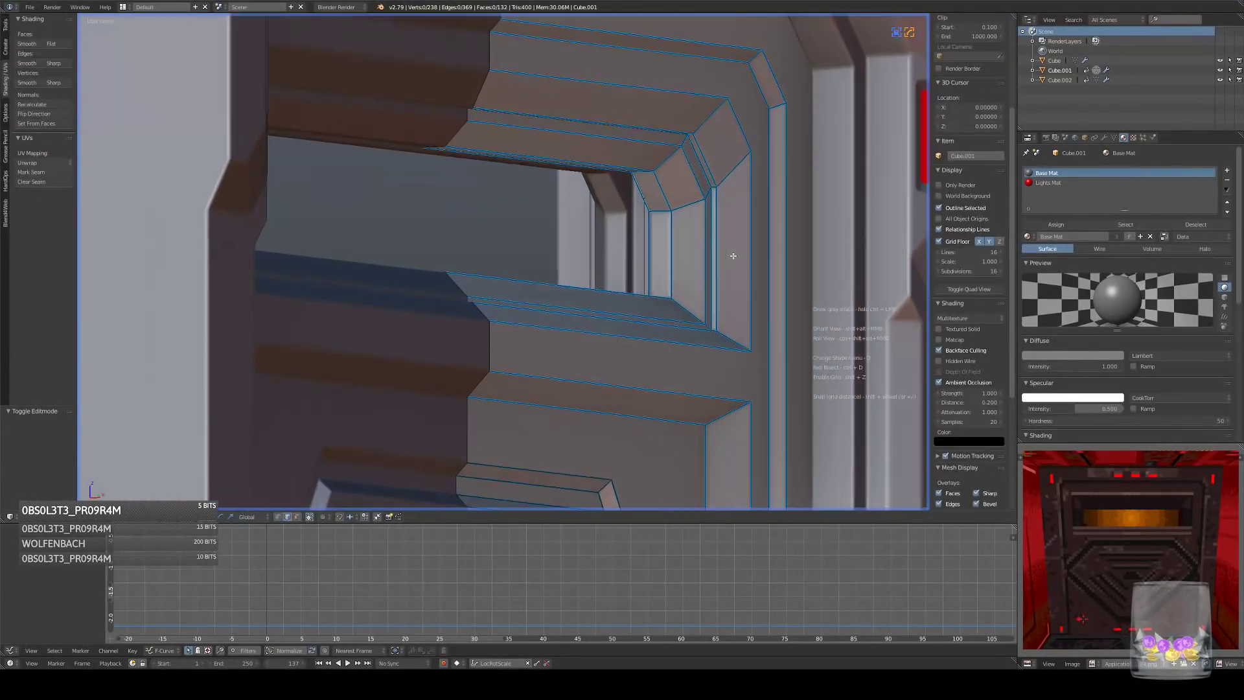
- Select the bottom, side and top wall faces of the window groove and duplicate them in place
scroll(733, 255, up, 3)
click(296, 517)
key(z)
mouse_move(466, 304)
middle_down()
mouse_move(583, 253)
mouse_move(617, 287)
middle_up()
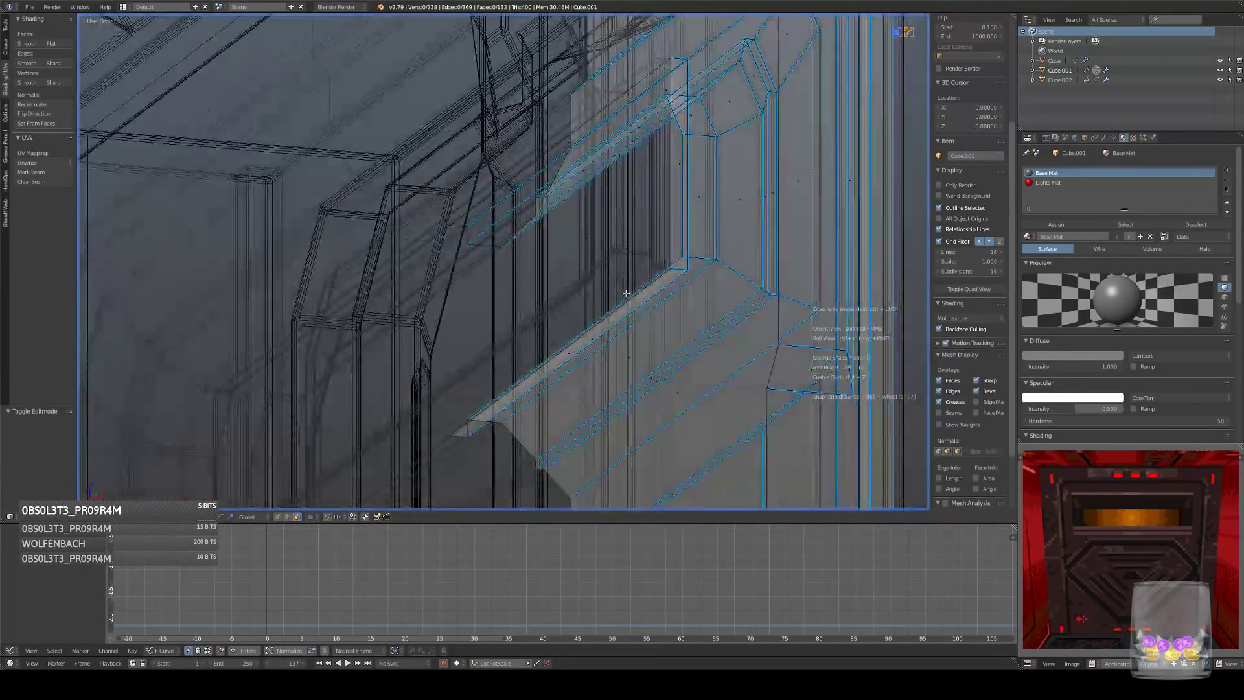
right_click(565, 352)
shift+right_click(678, 167)
middle_drag(679, 167, 725, 192)
shift+right_click(552, 62)
key(shift+d)
right_click(777, 208)
- Isolate the duplicated window strip, fill its opening with a pane face and select the whole linked piece
key(shift+h)
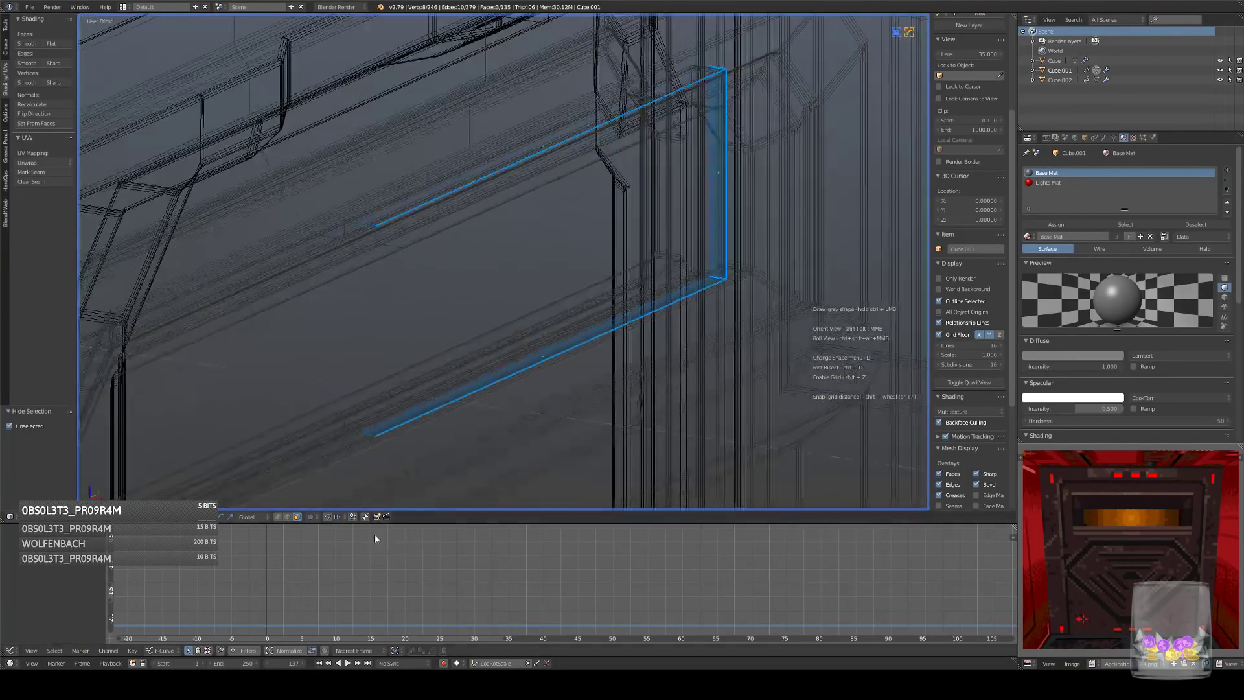
key(f)
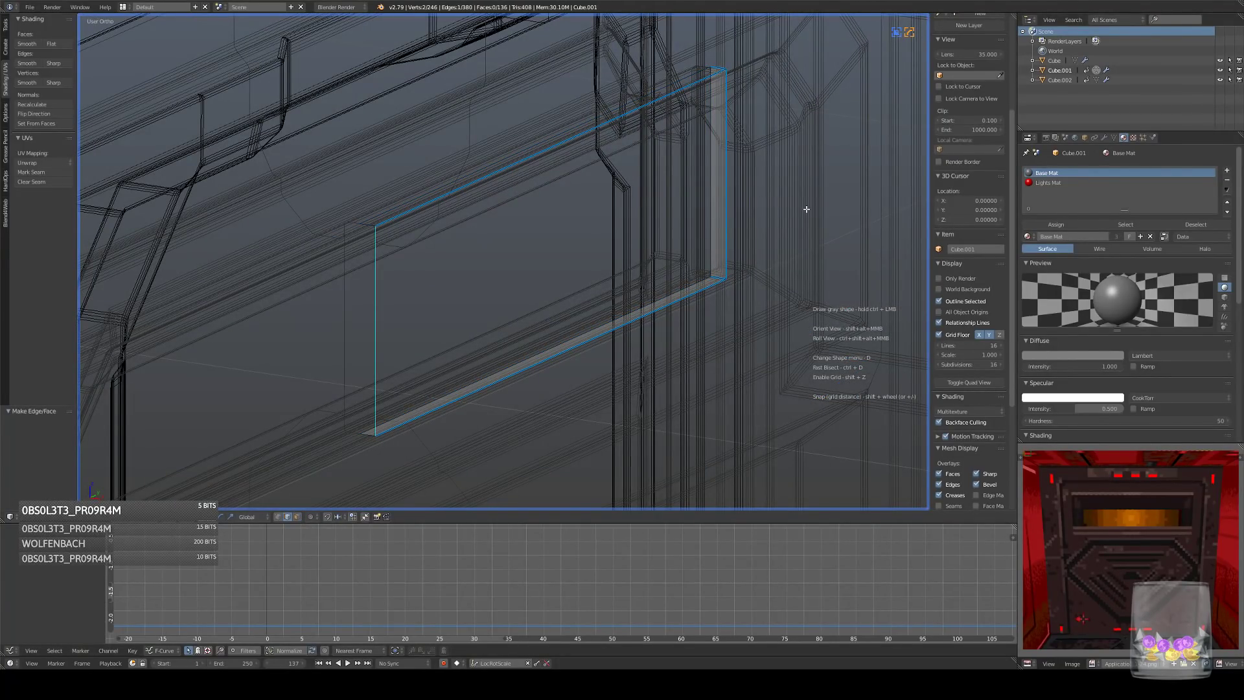
key(l)
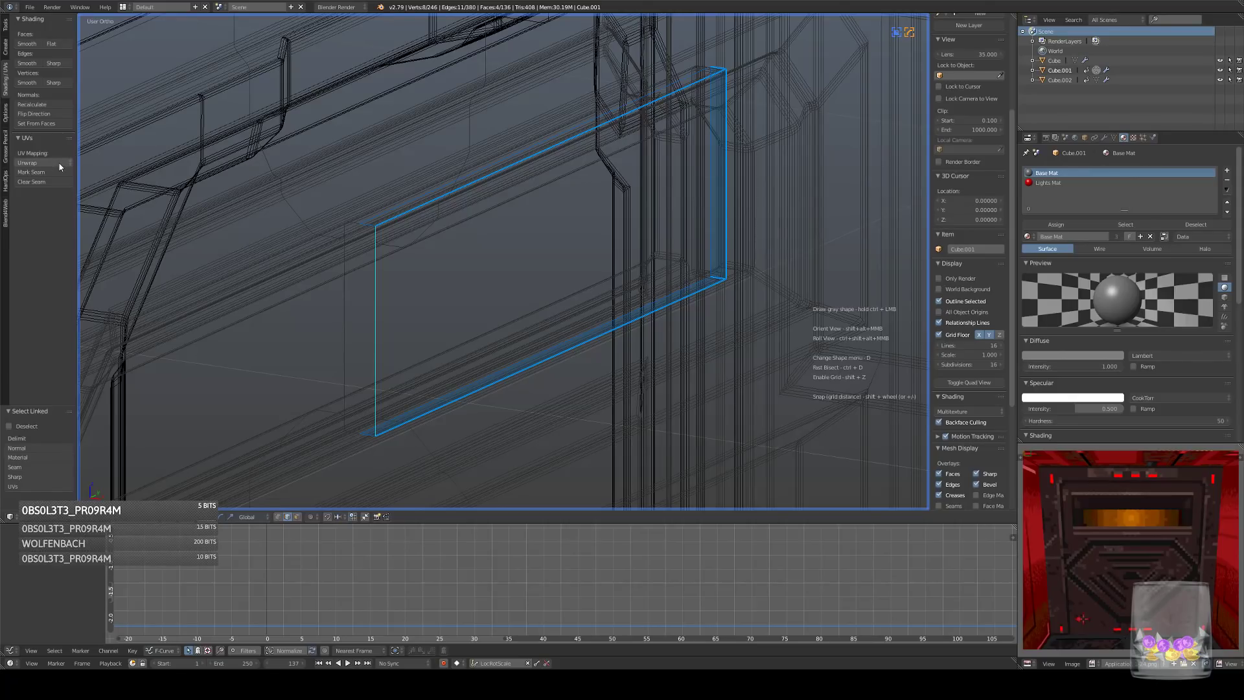
- Add a material named Window with an orange diffuse colour and assign it to the selected pane piece
click(1226, 170)
click(1070, 238)
click(1069, 237)
text(Window)
key(Return)
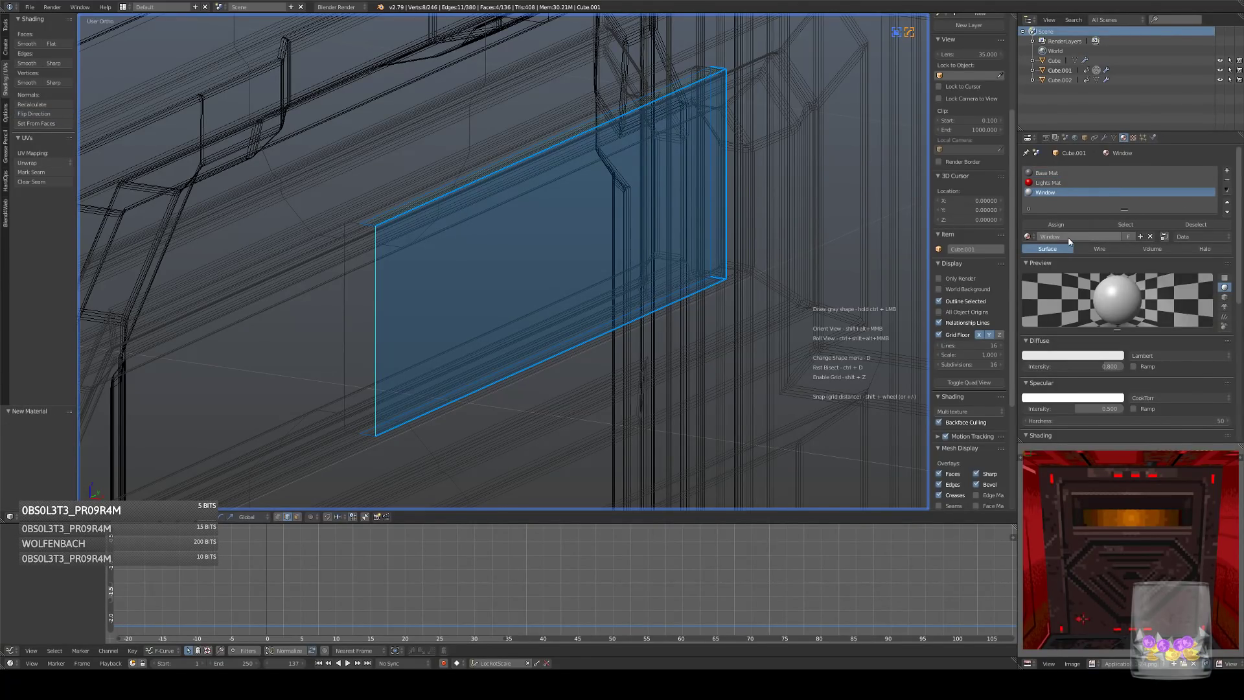
click(1095, 355)
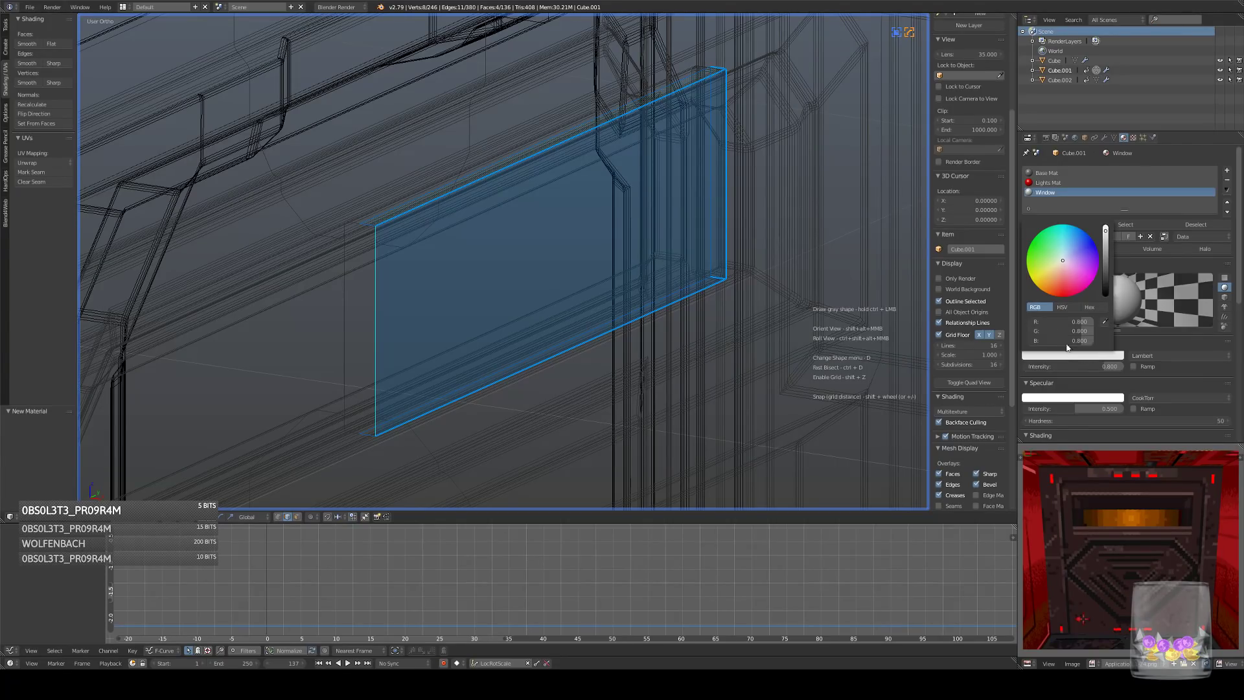
click(1045, 292)
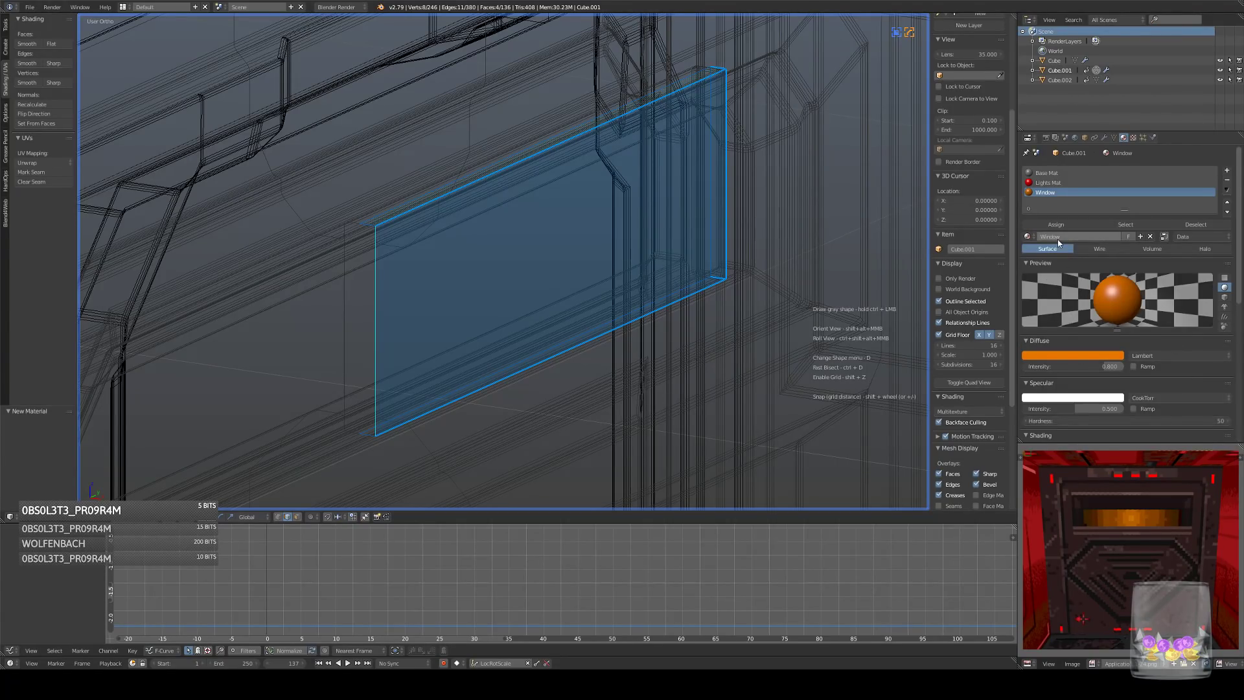
click(1056, 224)
middle_drag(591, 251, 678, 245)
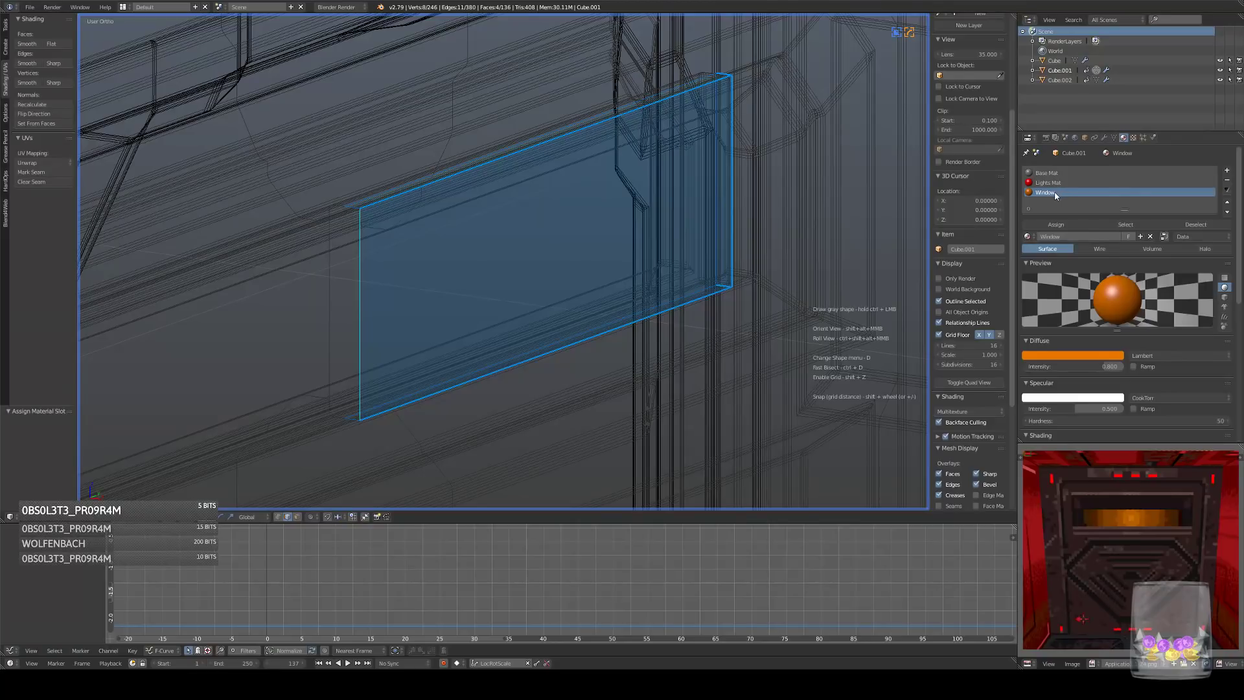
- Rename the orange material Window Mat, deselect the pane and return to Object Mode in solid shading
click(1078, 237)
key(Return)
middle_drag(541, 254, 523, 231)
key(a)
key(Tab)
key(z)
- Save the file over the existing version with the orange window pane in place
scroll(526, 228, down, 10)
middle_drag(510, 315, 524, 263)
key(ctrl+s)
click(523, 262)
middle_drag(752, 267, 761, 281)
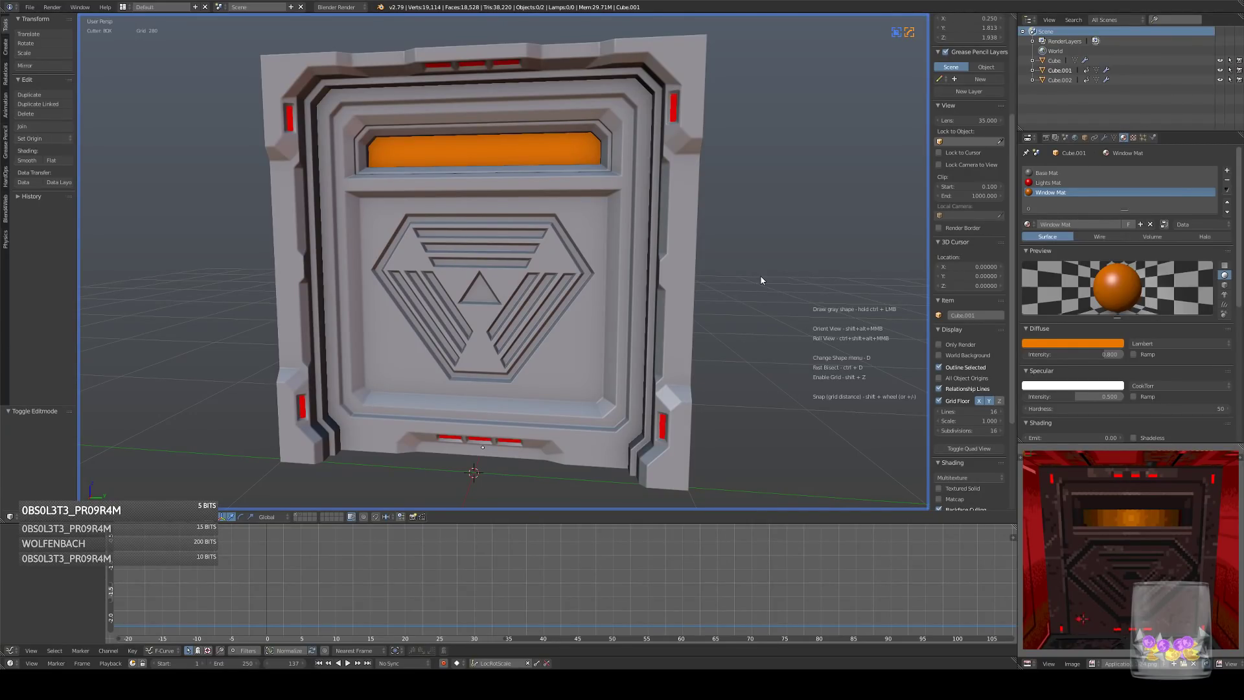
- Change the Base Mat diffuse colour from grey to a very dark reddish brown
click(1069, 173)
click(1074, 344)
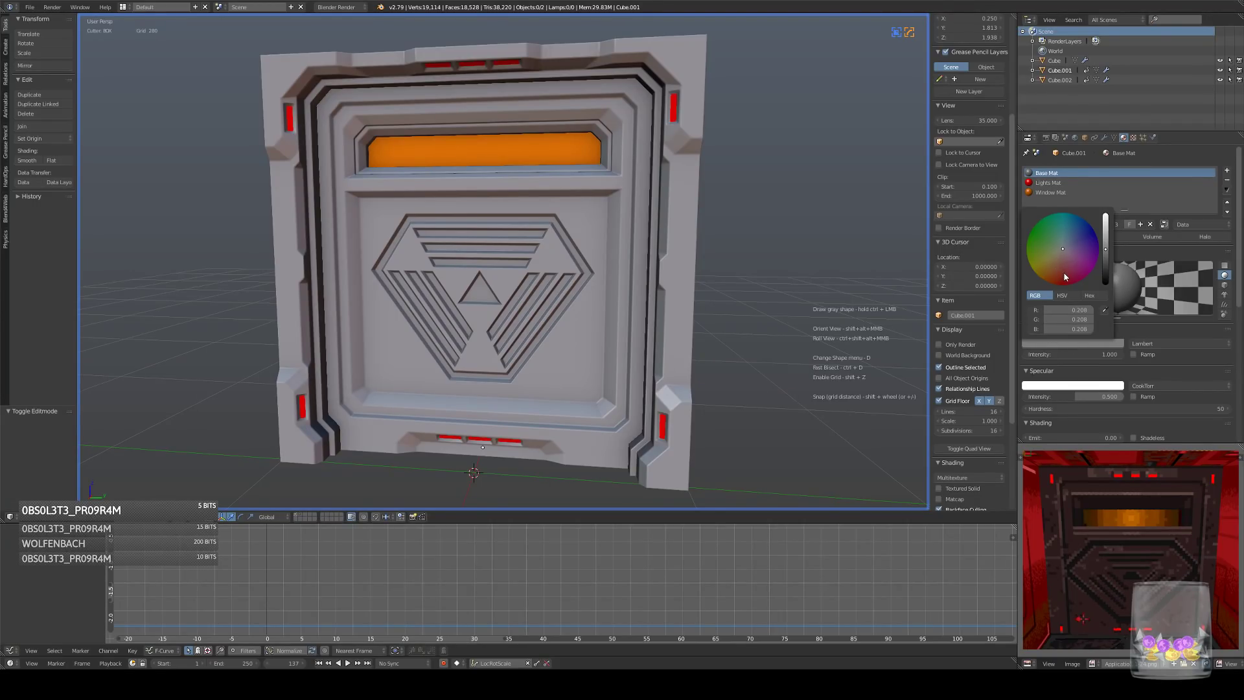
click(1057, 272)
mouse_move(1058, 273)
mouse_down()
mouse_move(1105, 261)
mouse_move(1105, 272)
mouse_move(1057, 262)
mouse_up()
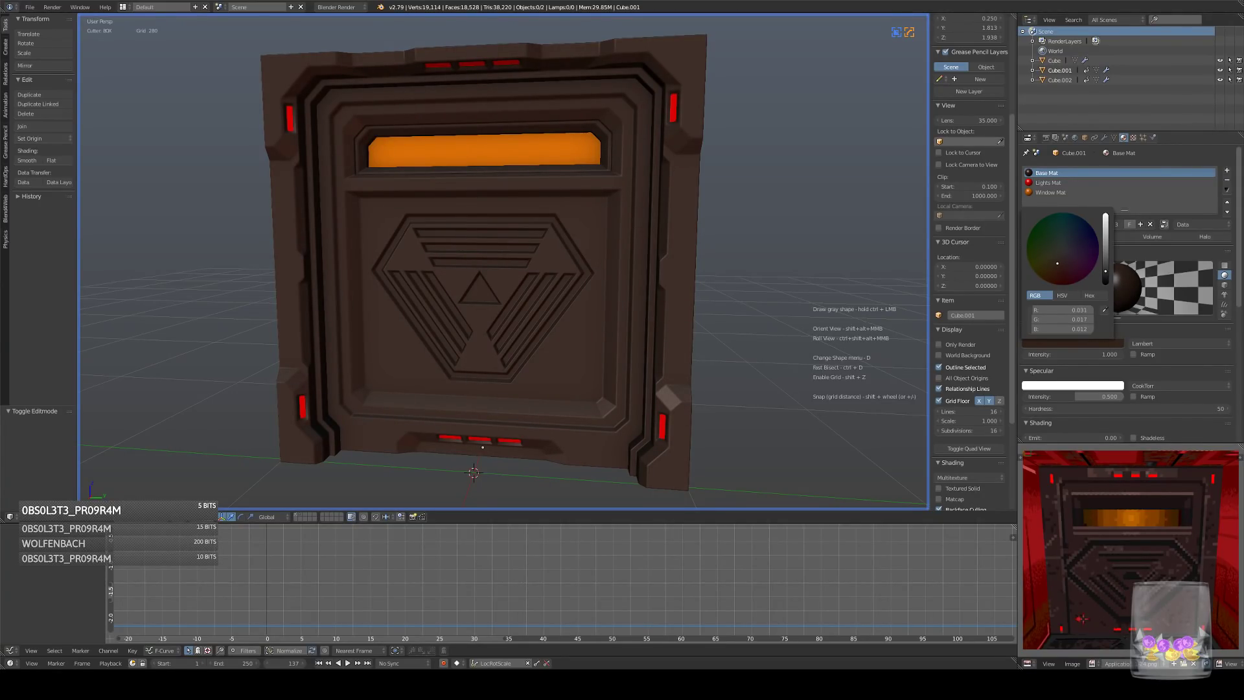
click(1105, 310)
click(1075, 546)
- Check the recoloured door from the front and save the file over the existing version
middle_drag(624, 266, 645, 300)
scroll(600, 284, up, 1)
scroll(598, 286, up, 2)
scroll(597, 286, down, 1)
key(ctrl+s)
click(588, 292)
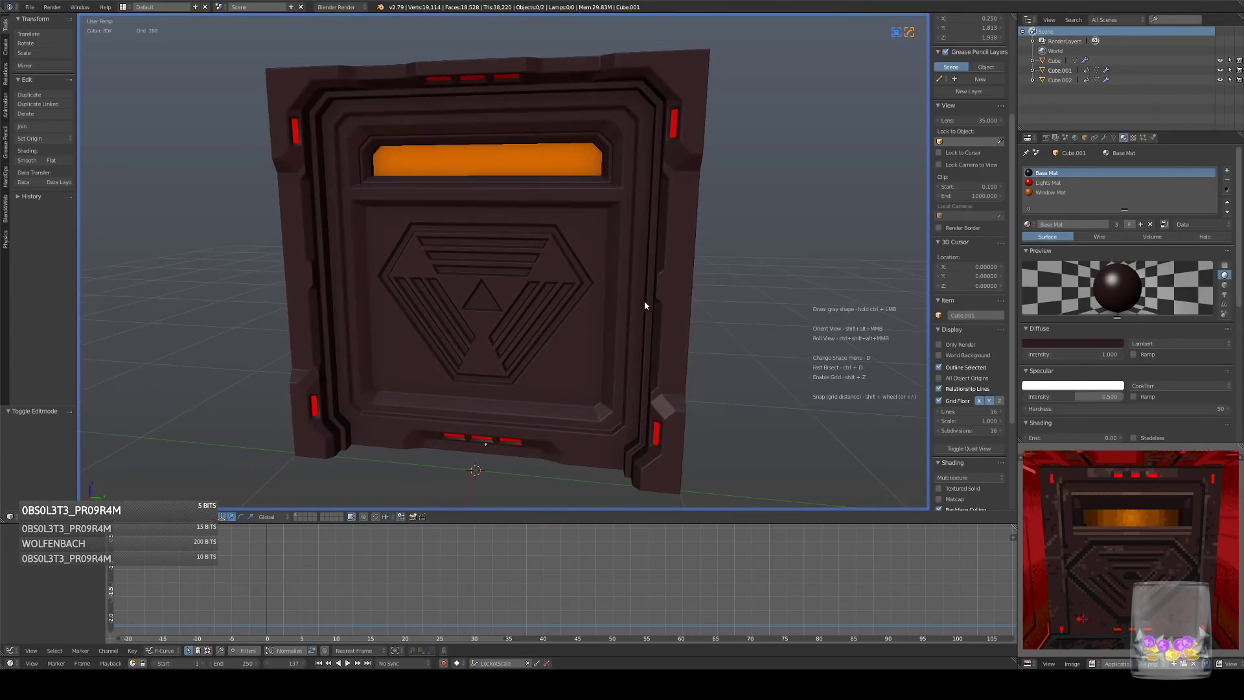
- Lighten the Base Mat diffuse colour slightly, keeping its reddish-brown hue
middle_drag(729, 302, 747, 309)
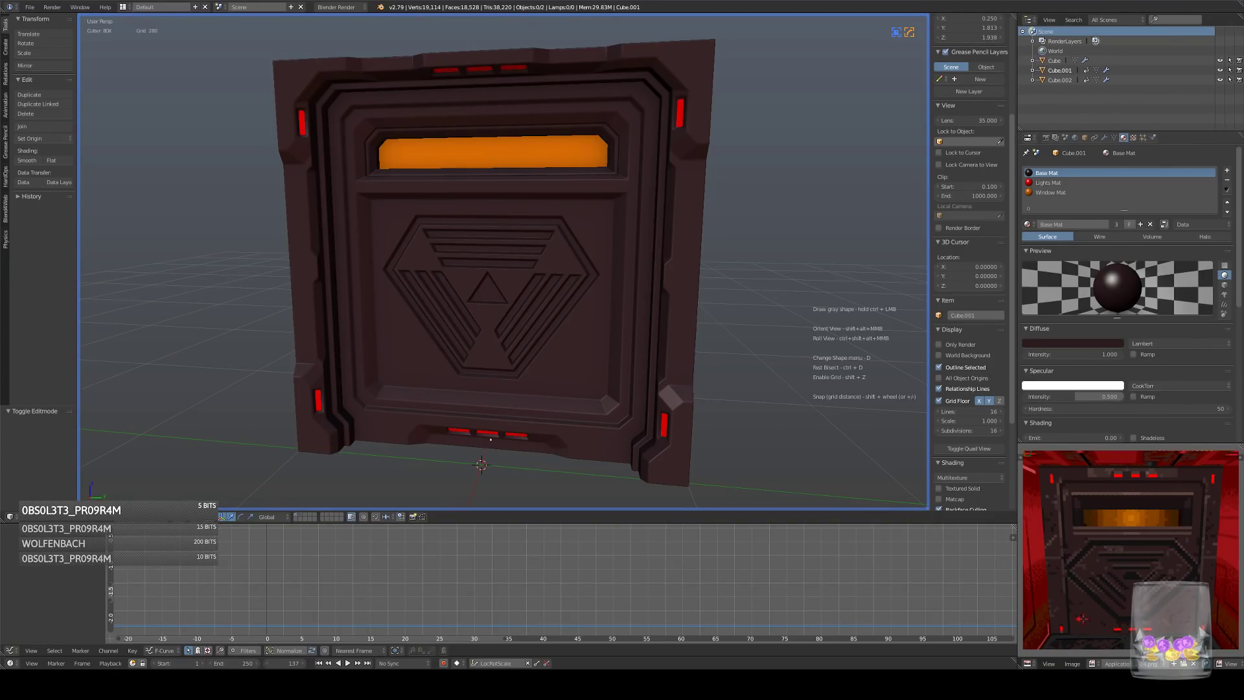
click(1093, 344)
drag(1106, 272, 1106, 267)
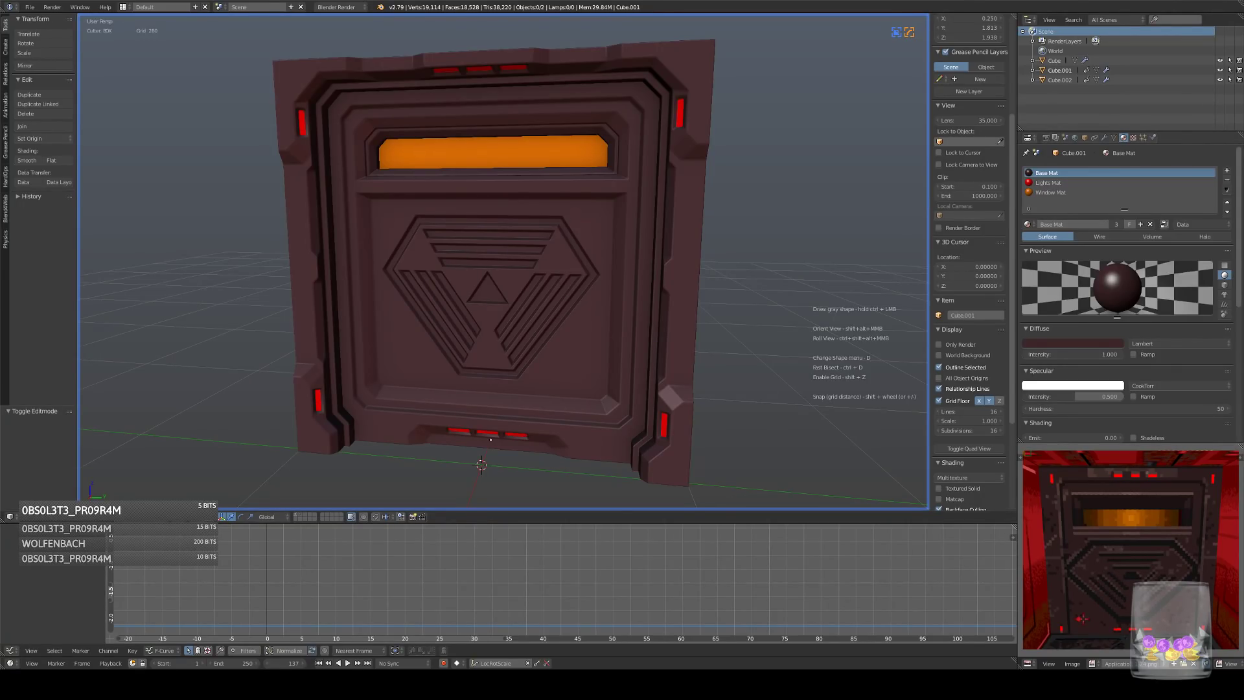
- Set the emission of the Lights Mat material to 2.00
click(1069, 183)
scroll(1090, 408, down, 2)
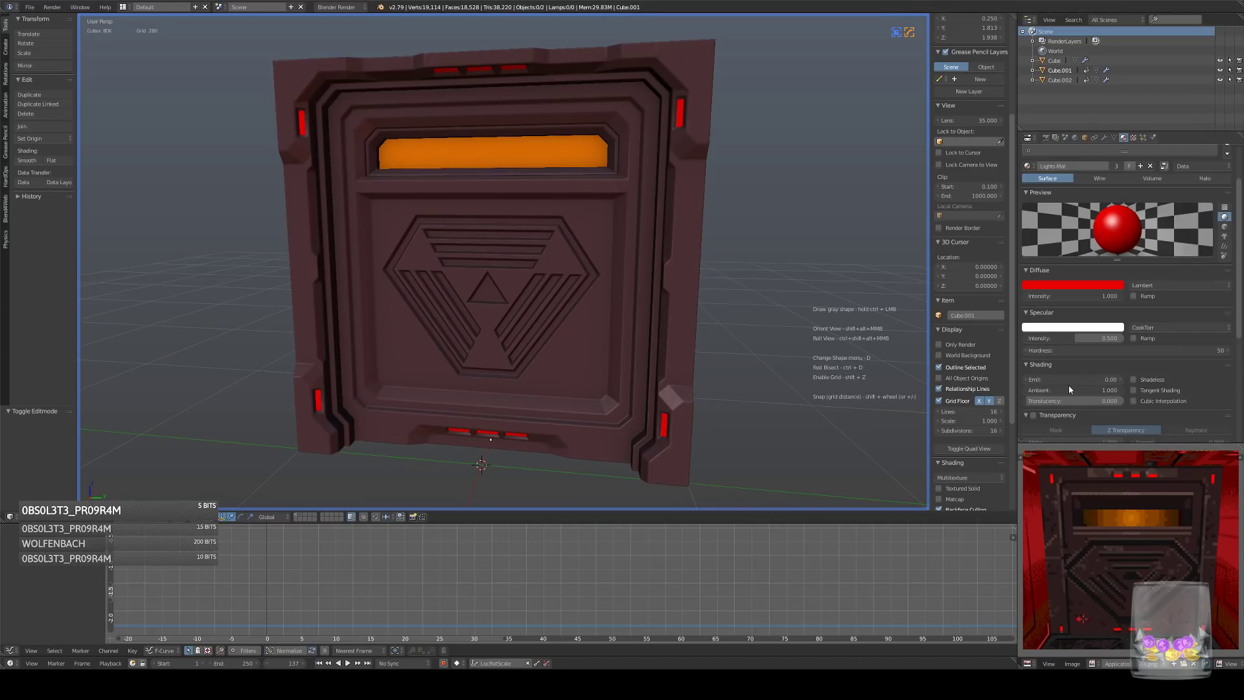
drag(1074, 380, 1153, 379)
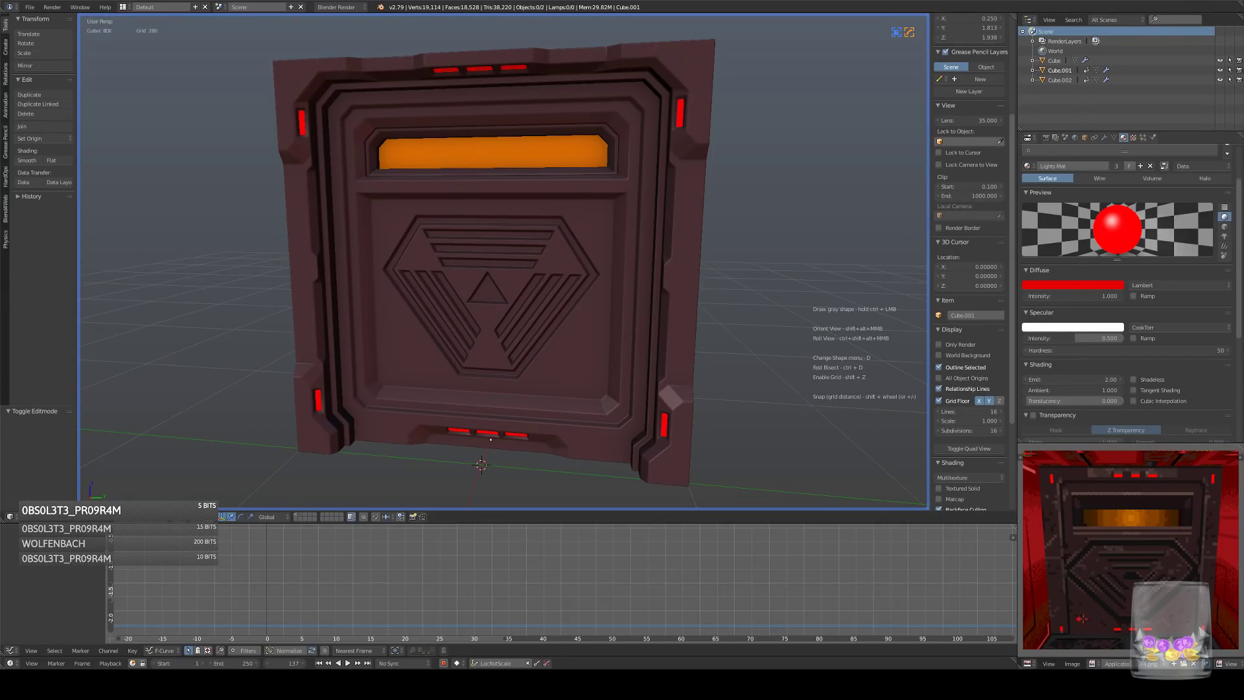
- Split the 3D view into two areas, hide the tool and properties side panels and widen the new area slightly
middle_drag(570, 239, 505, 256)
drag(5, 519, 421, 467)
key(t)
key(n)
key(t)
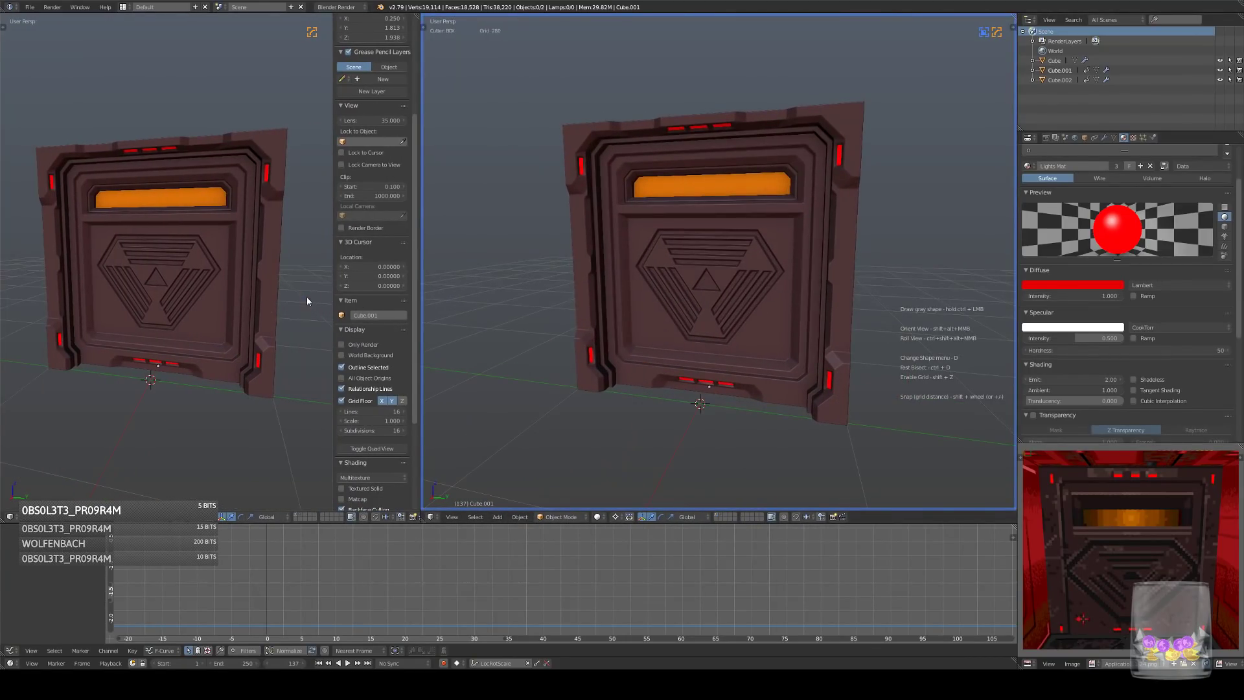
key(n)
mouse_move(420, 374)
mouse_down()
mouse_move(477, 374)
mouse_move(443, 374)
mouse_up()
- Switch the new area to the UV/Image Editor and load the door reference image in it
click(9, 516)
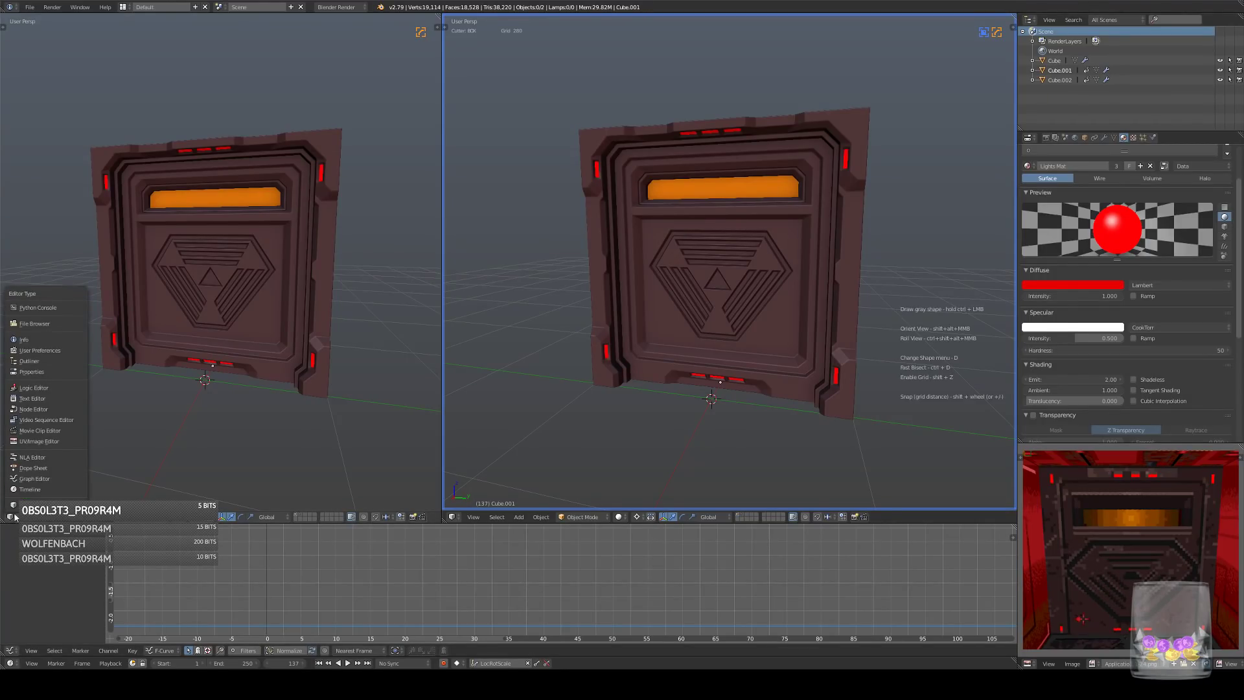
click(68, 441)
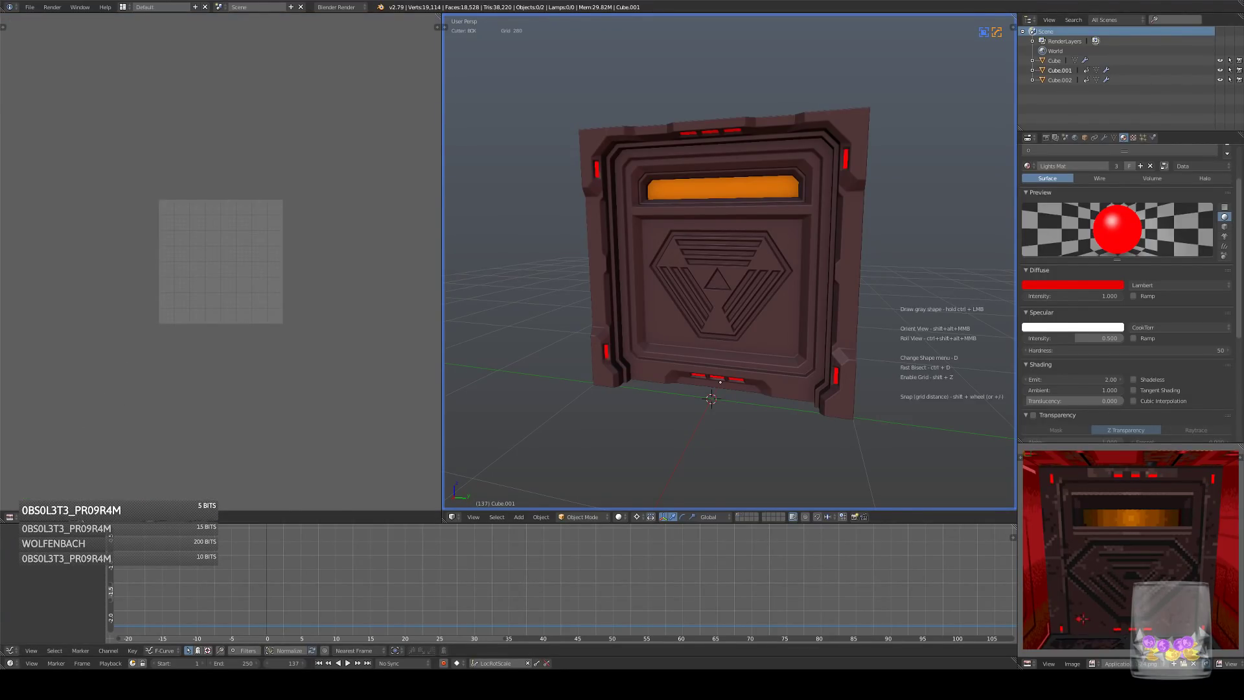
click(76, 517)
click(98, 533)
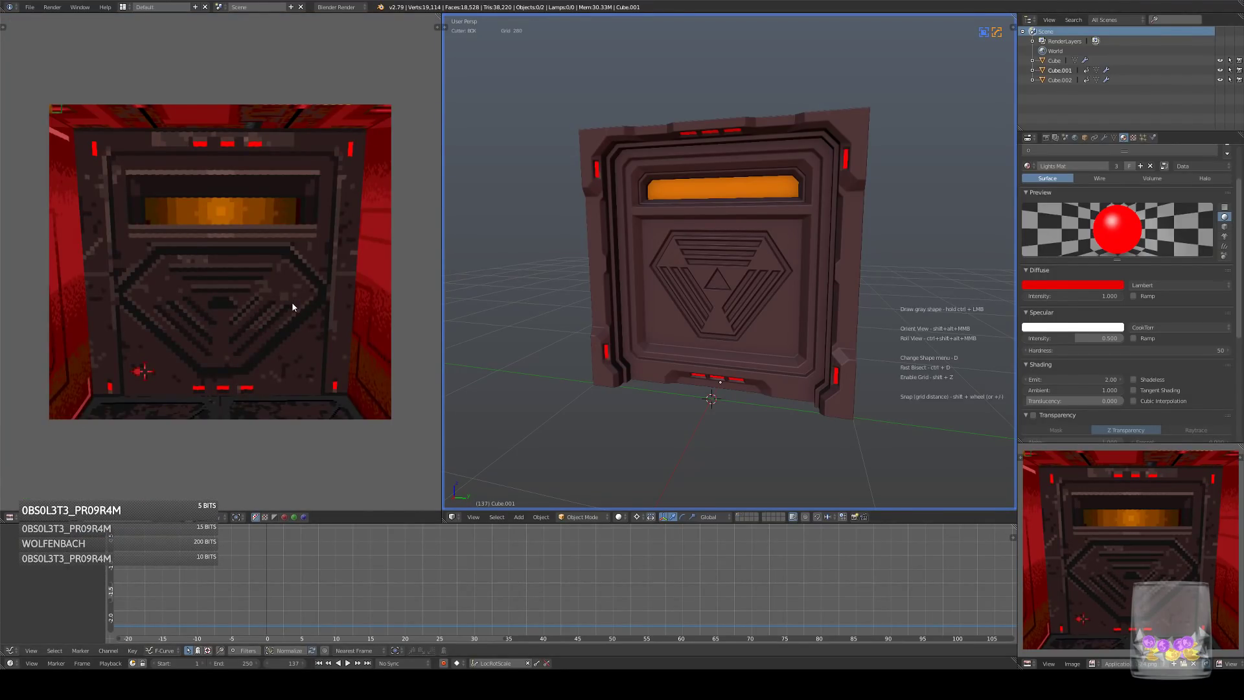
- Compare the modelled door with the enlarged reference image, viewing the door from several angles
scroll(291, 301, up, 1)
scroll(291, 308, down, 1)
middle_drag(291, 307, 341, 312)
scroll(755, 290, up, 2)
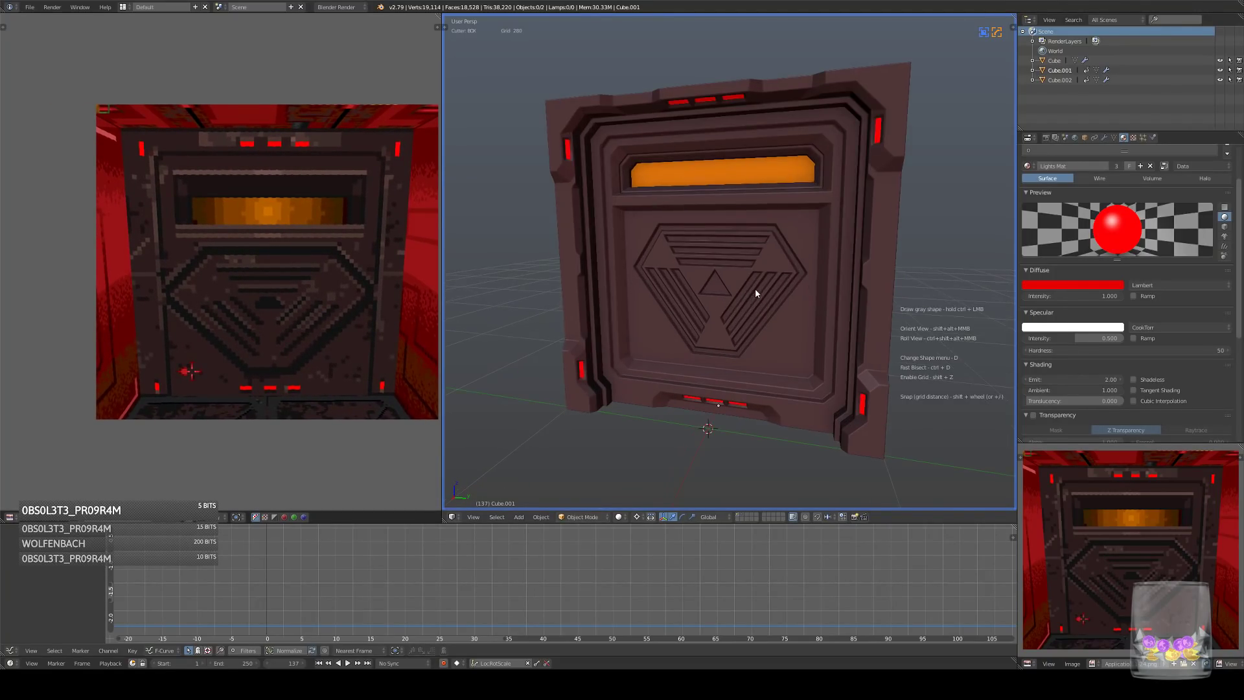
scroll(756, 290, down, 1)
shift+middle_drag(755, 290, 753, 288)
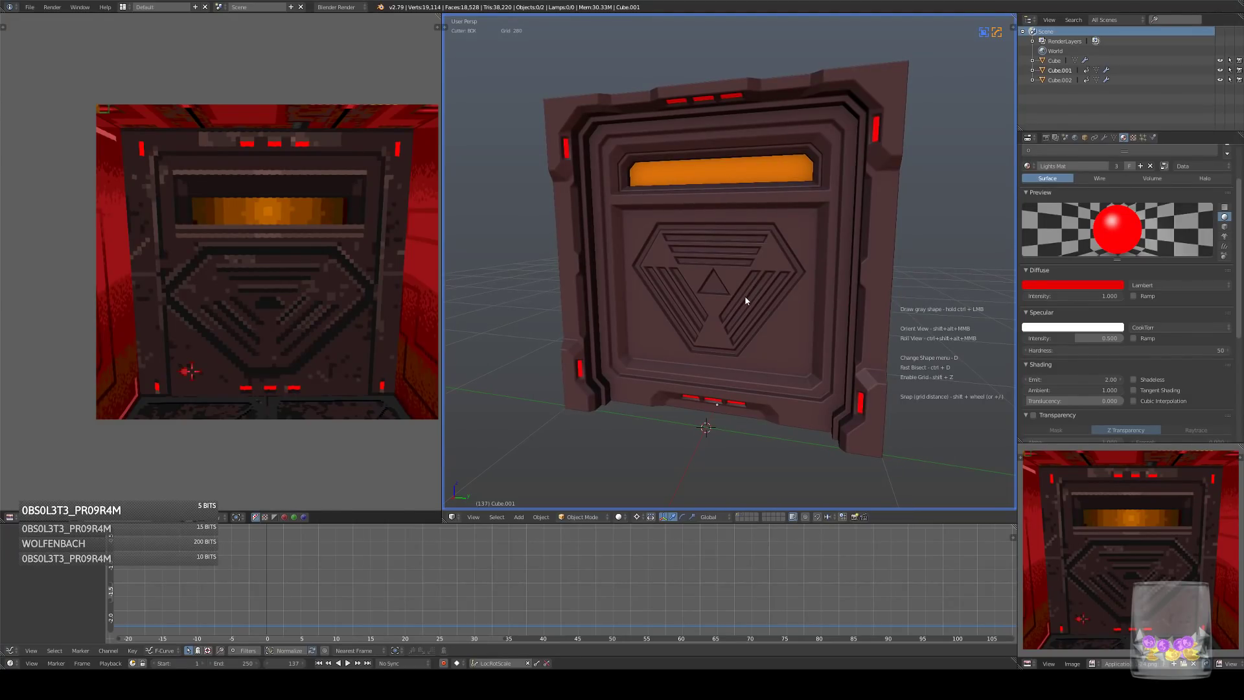
scroll(745, 284, up, 2)
middle_drag(752, 285, 750, 289)
middle_drag(826, 296, 824, 309)
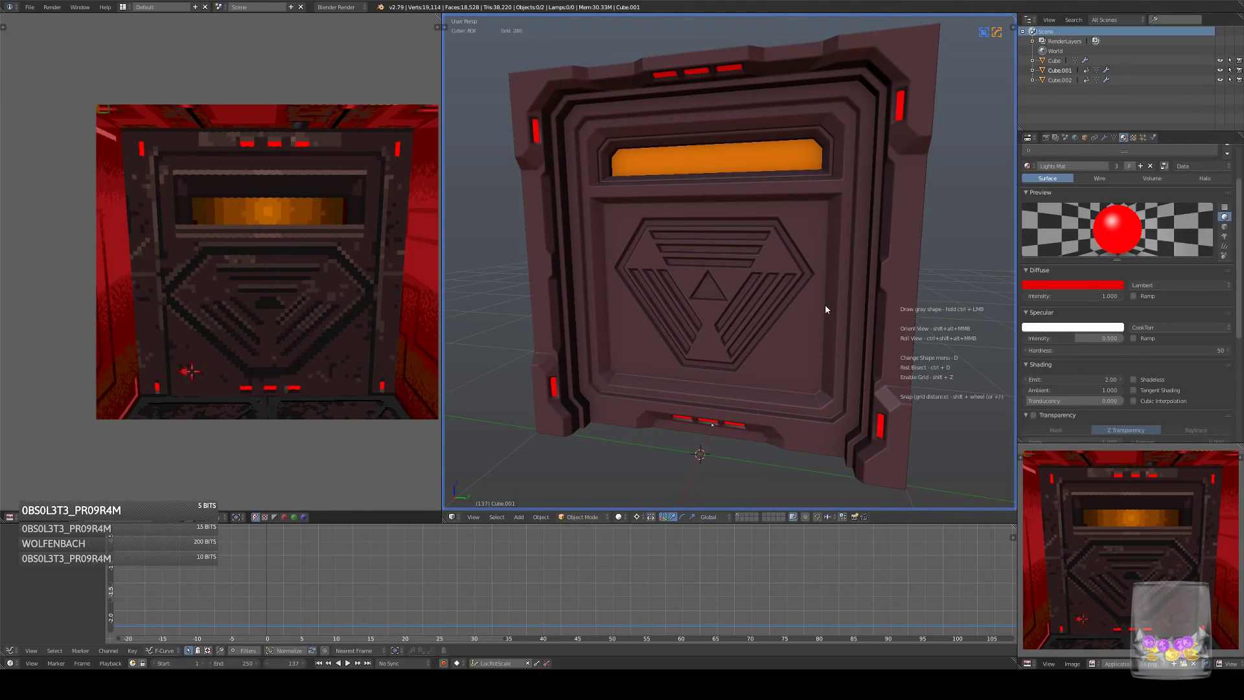
middle_drag(799, 393, 764, 392)
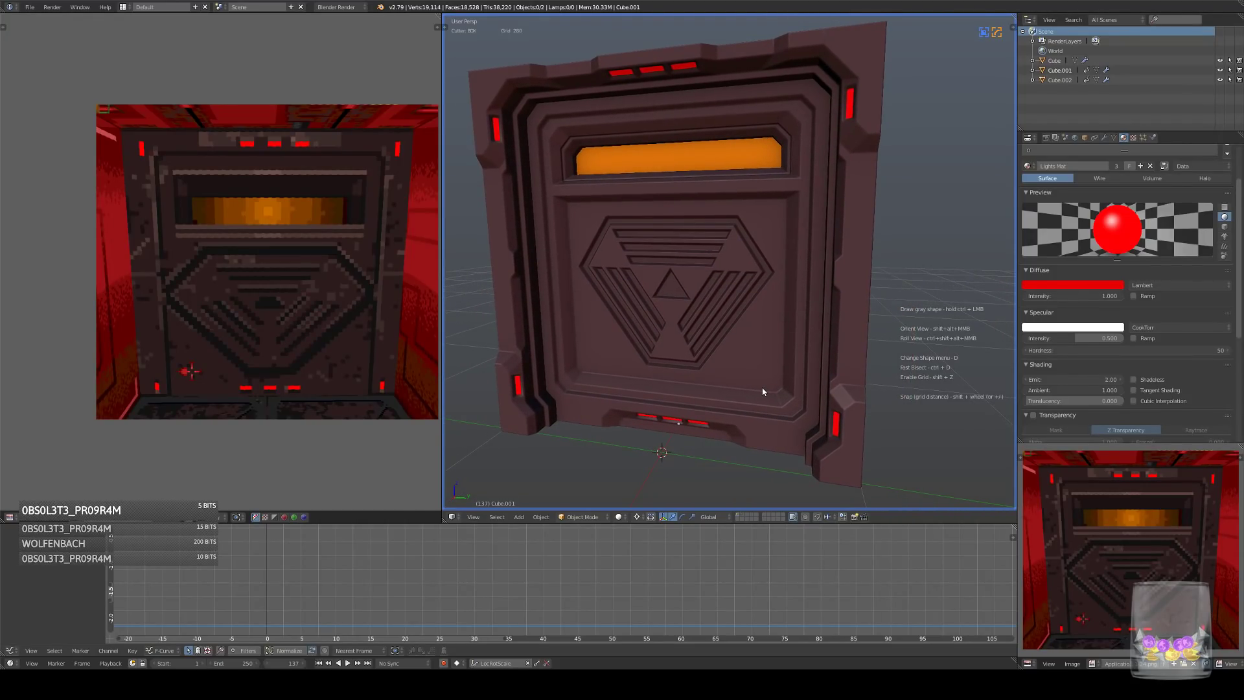
middle_drag(917, 407, 968, 415)
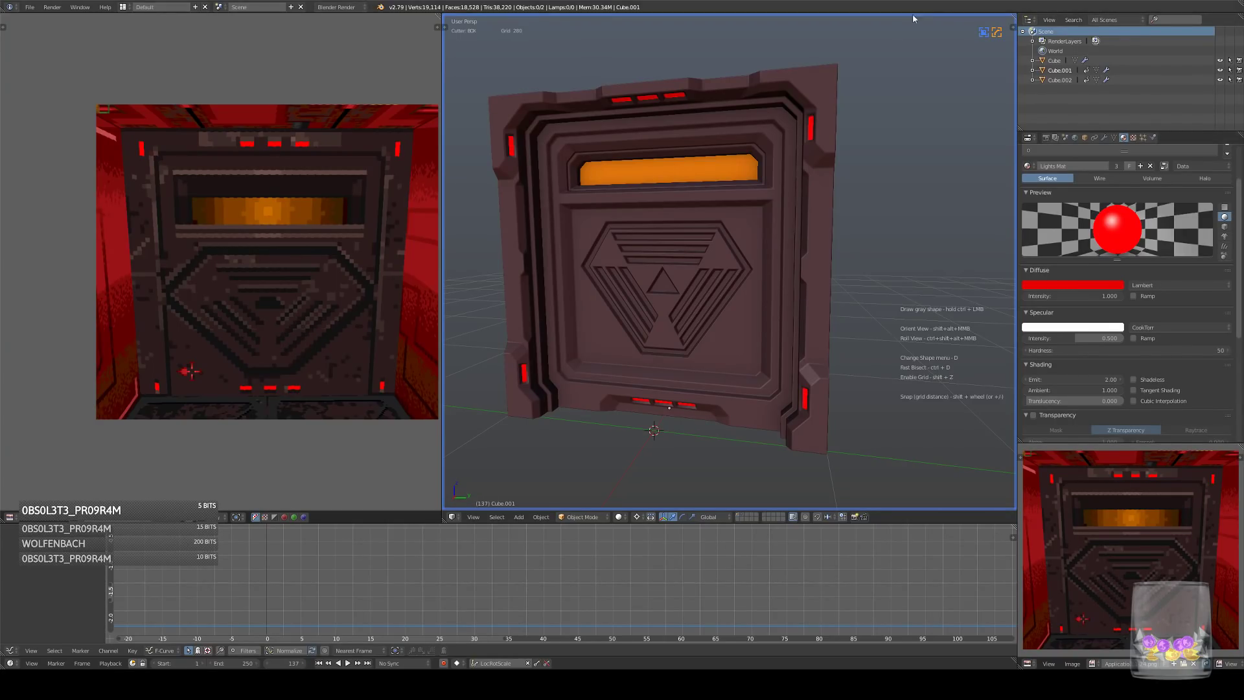
- Save the file over the existing version, adjust the door's viewing angle and save it again
key(ctrl+s)
click(709, 188)
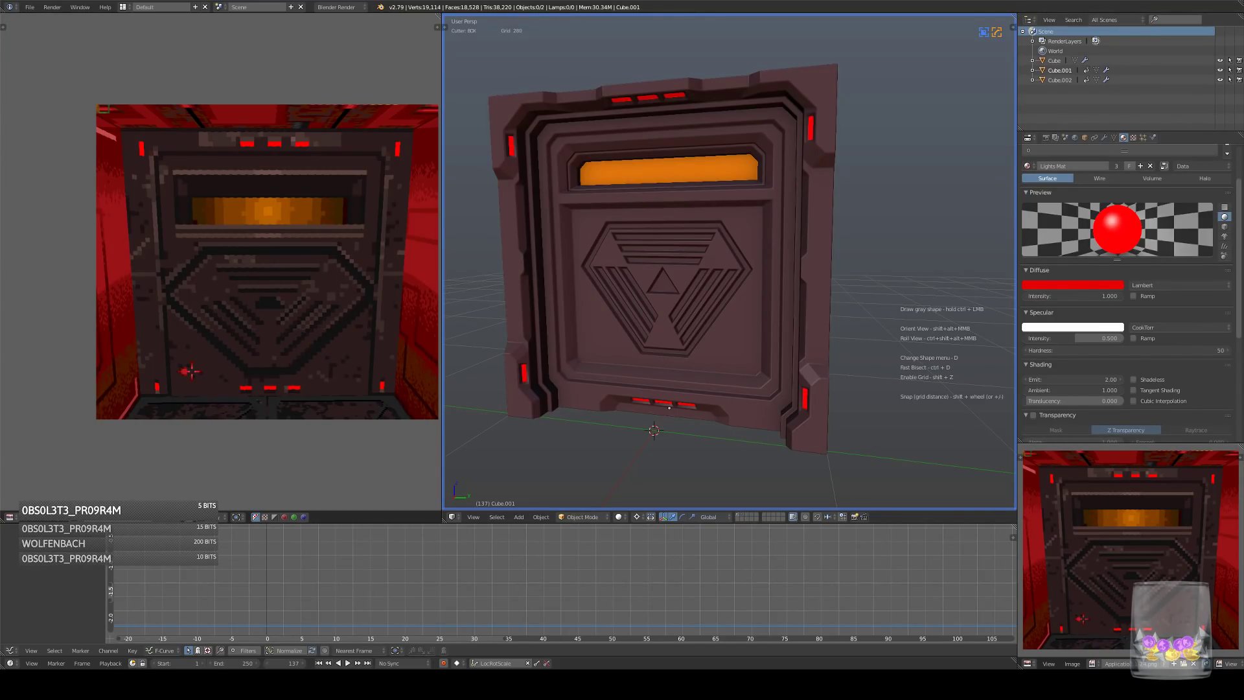
middle_drag(648, 233, 844, 359)
middle_drag(814, 249, 895, 267)
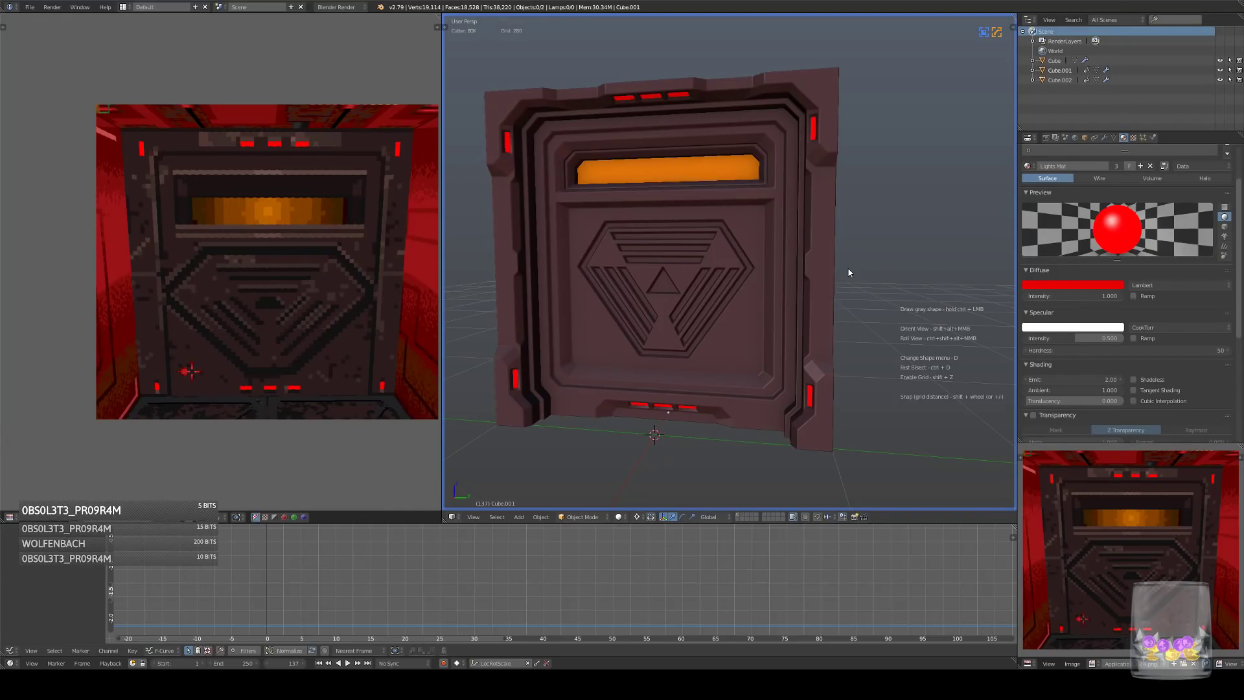
key(ctrl+s)
click(834, 252)
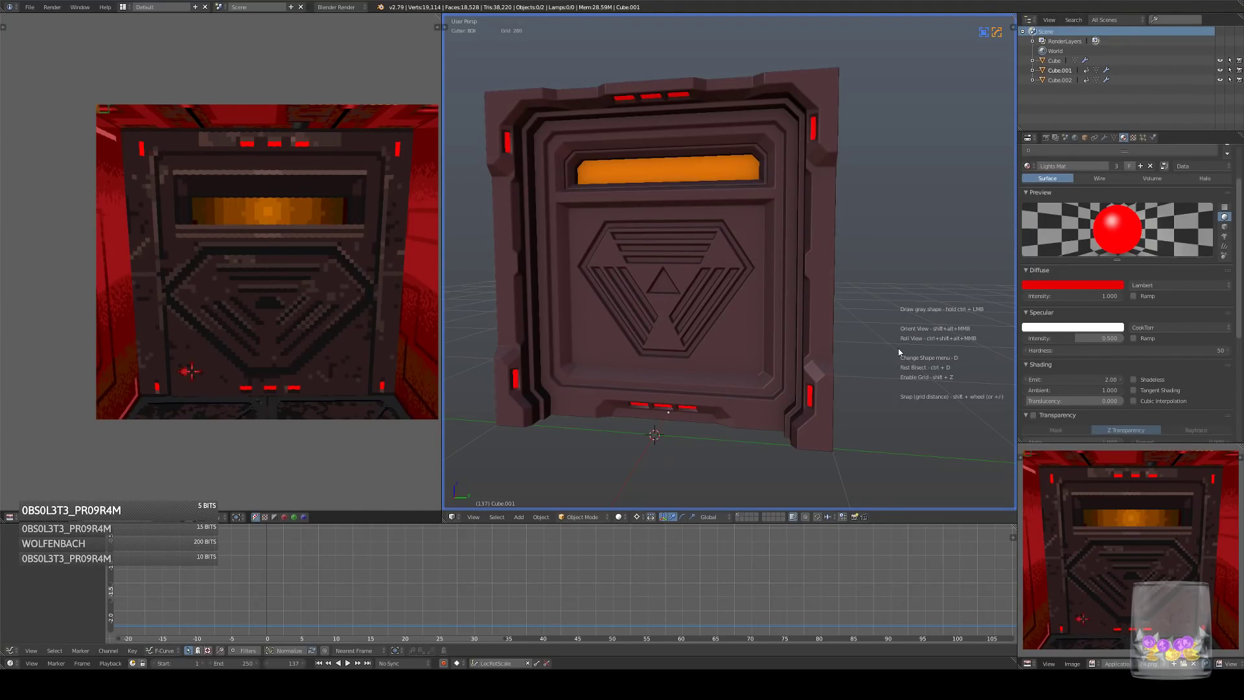